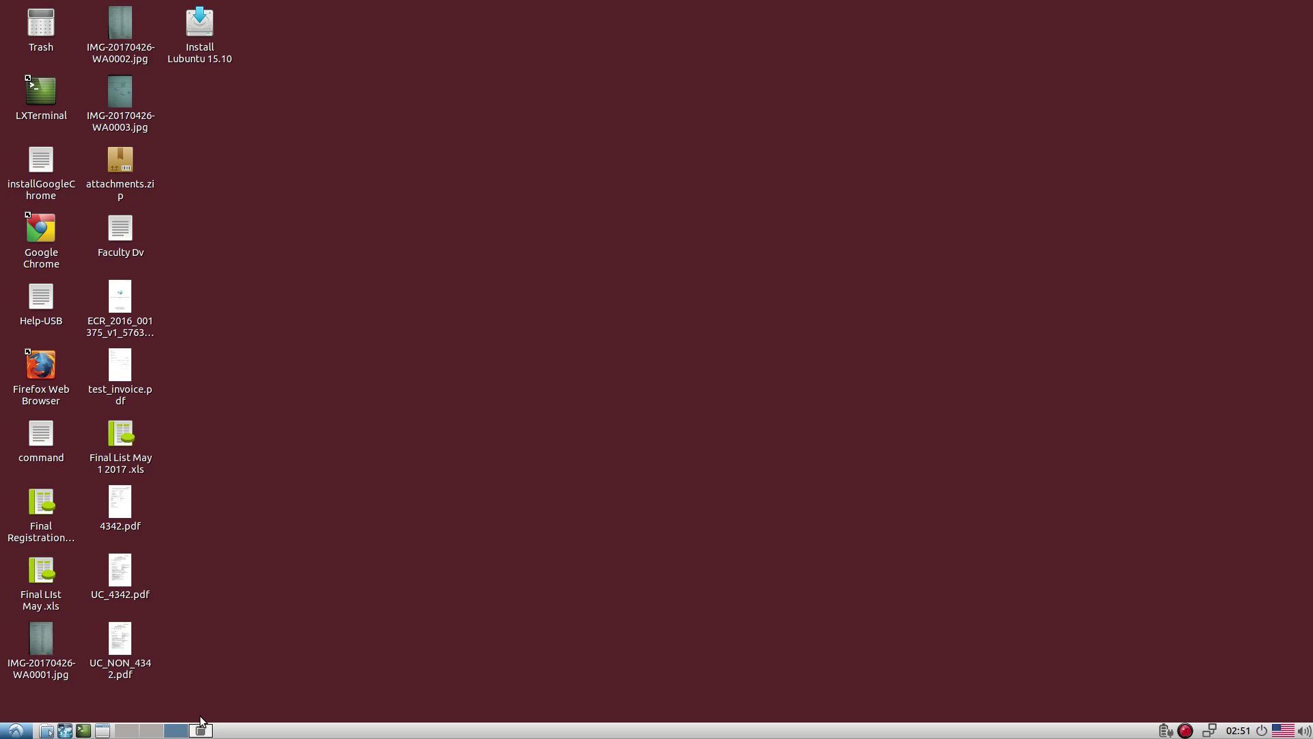
Open the snappyHexMeshDict file from the advancedModule/advancedTutorial01 folder in Geany
{"action": "left_click", "coordinate": [46, 730]}
{"action": "left_click", "coordinate": [55, 510]}
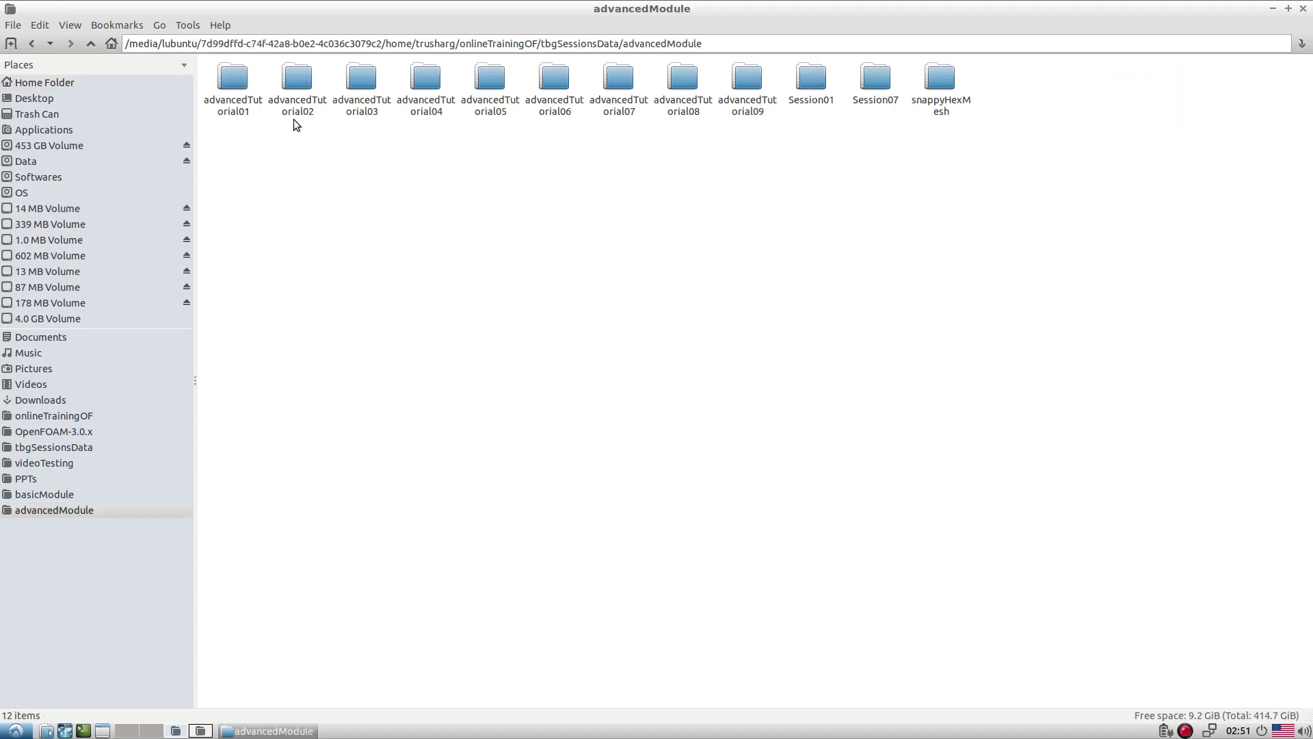
{"action": "double_click", "coordinate": [240, 111]}
{"action": "right_click", "coordinate": [818, 117]}
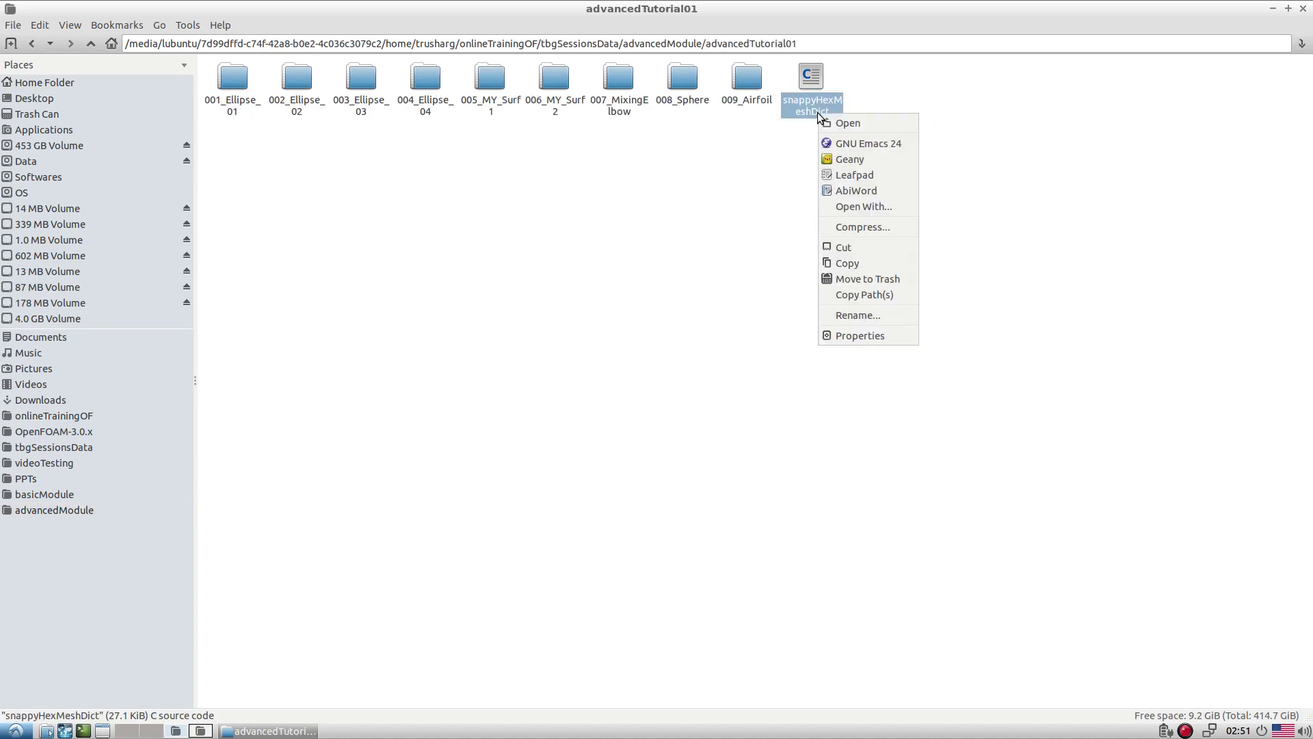
{"action": "left_click", "coordinate": [852, 159]}
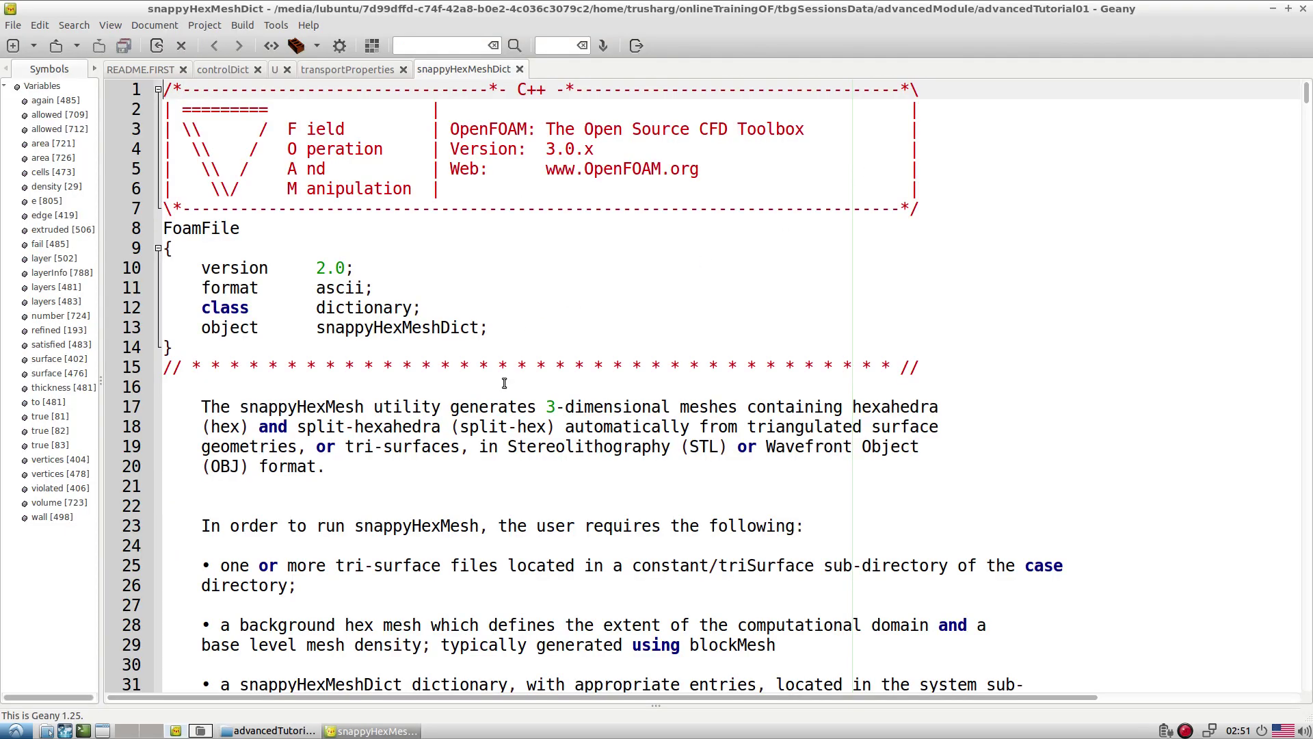
Close the README.FIRST, controlDict, U and transportProperties files, leaving only snappyHexMeshDict open
{"action": "left_click", "coordinate": [287, 70]}
{"action": "left_click", "coordinate": [374, 70]}
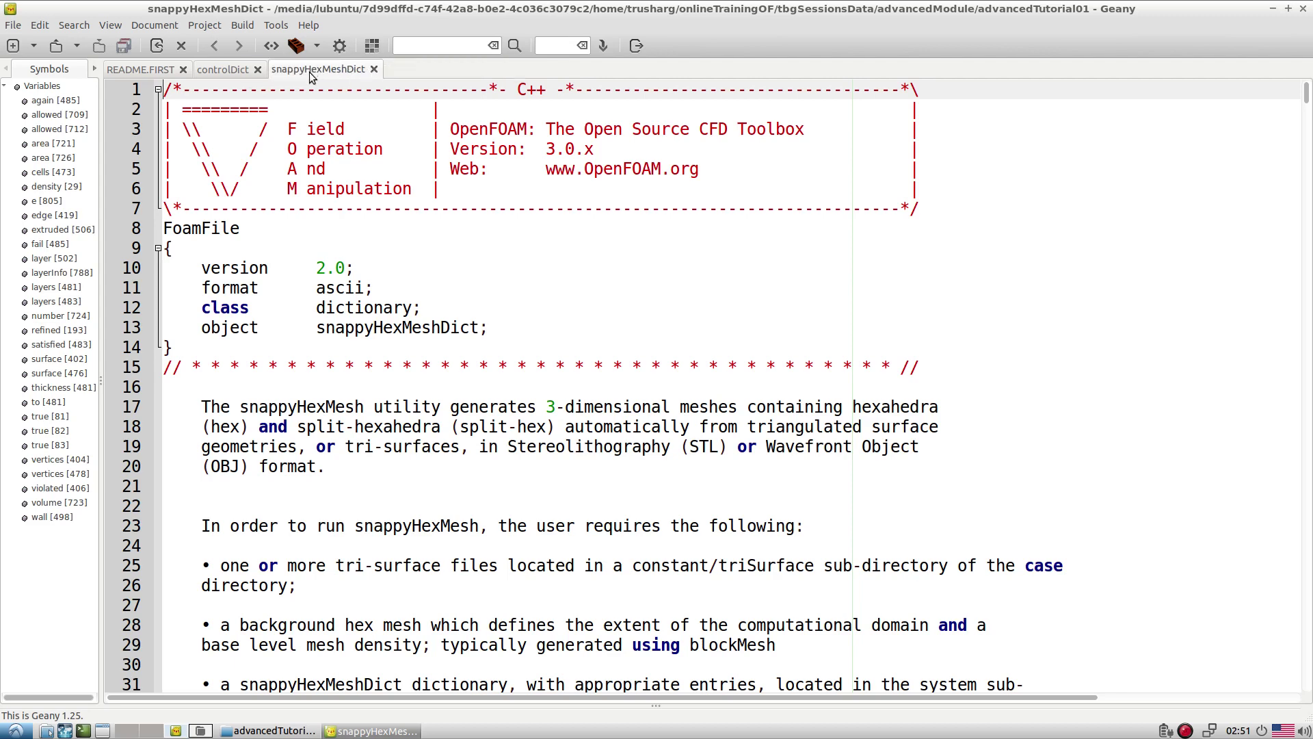
{"action": "left_click", "coordinate": [257, 70]}
{"action": "left_click", "coordinate": [182, 69]}
{"action": "left_click", "coordinate": [466, 307]}
{"action": "scroll", "coordinate": [410, 445], "scroll_direction": "down", "scroll_amount": 1}
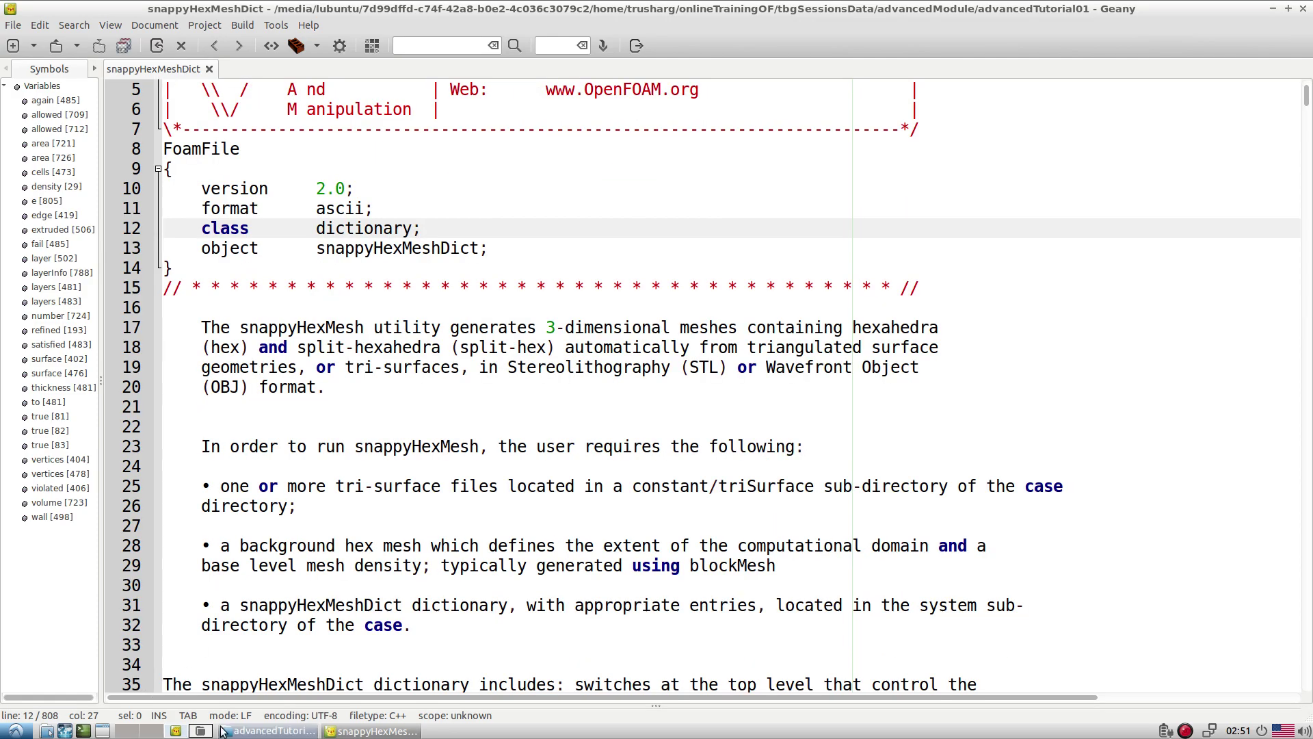
Open the snappyHexMeshDict file from the 001_Ellipse_01 case's system folder in Geany
{"action": "left_click", "coordinate": [267, 731]}
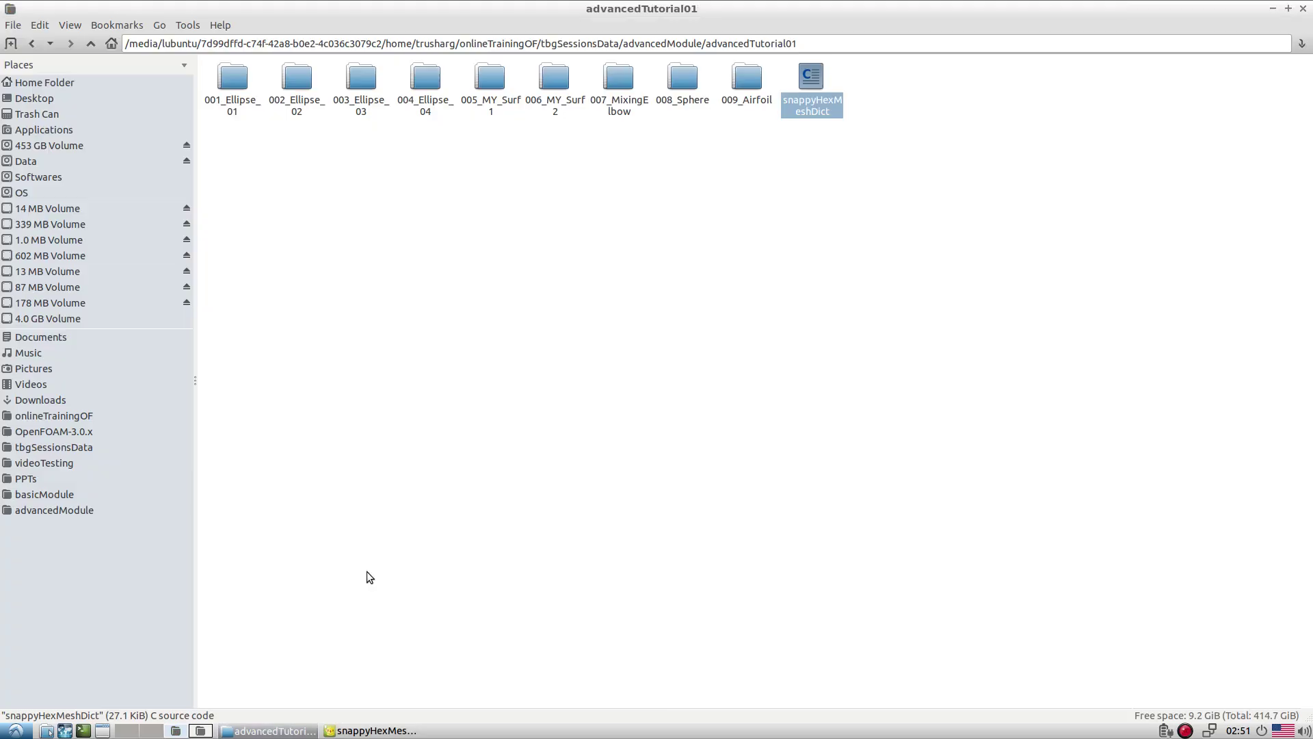
{"action": "double_click", "coordinate": [236, 89]}
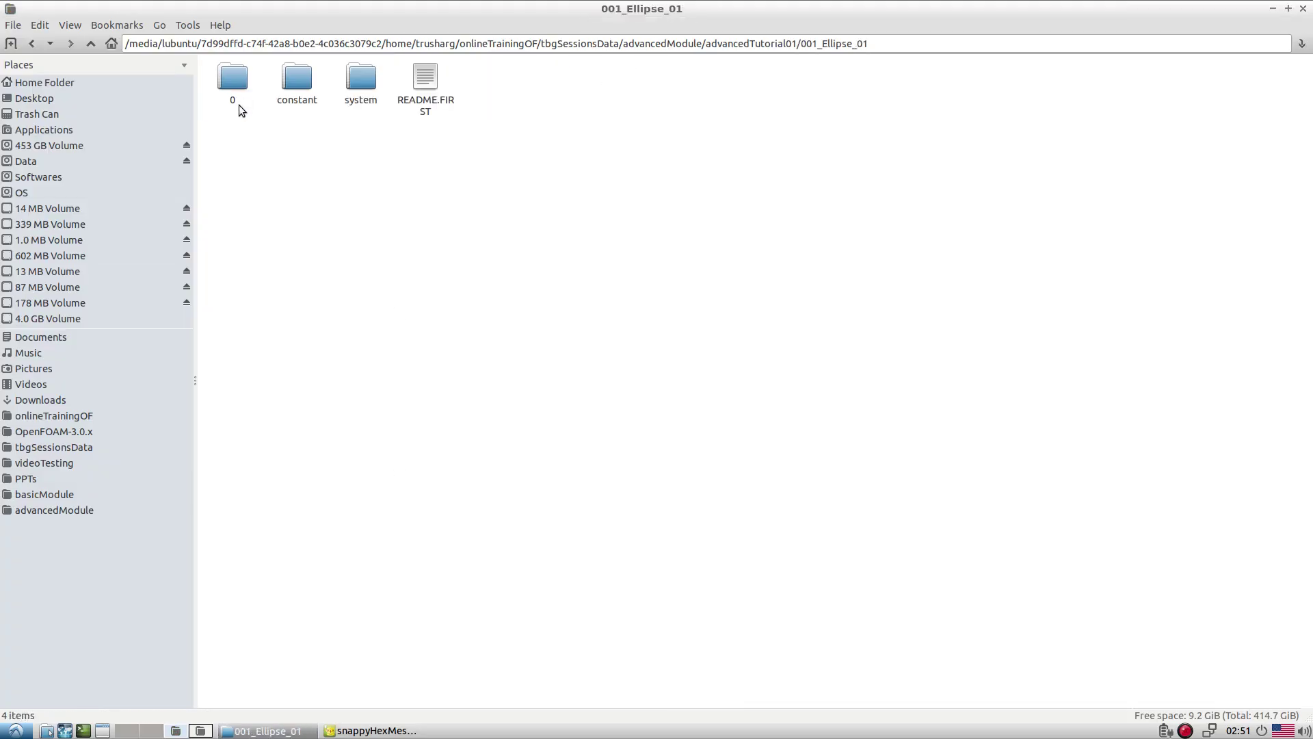
{"action": "double_click", "coordinate": [347, 97]}
{"action": "right_click", "coordinate": [626, 116]}
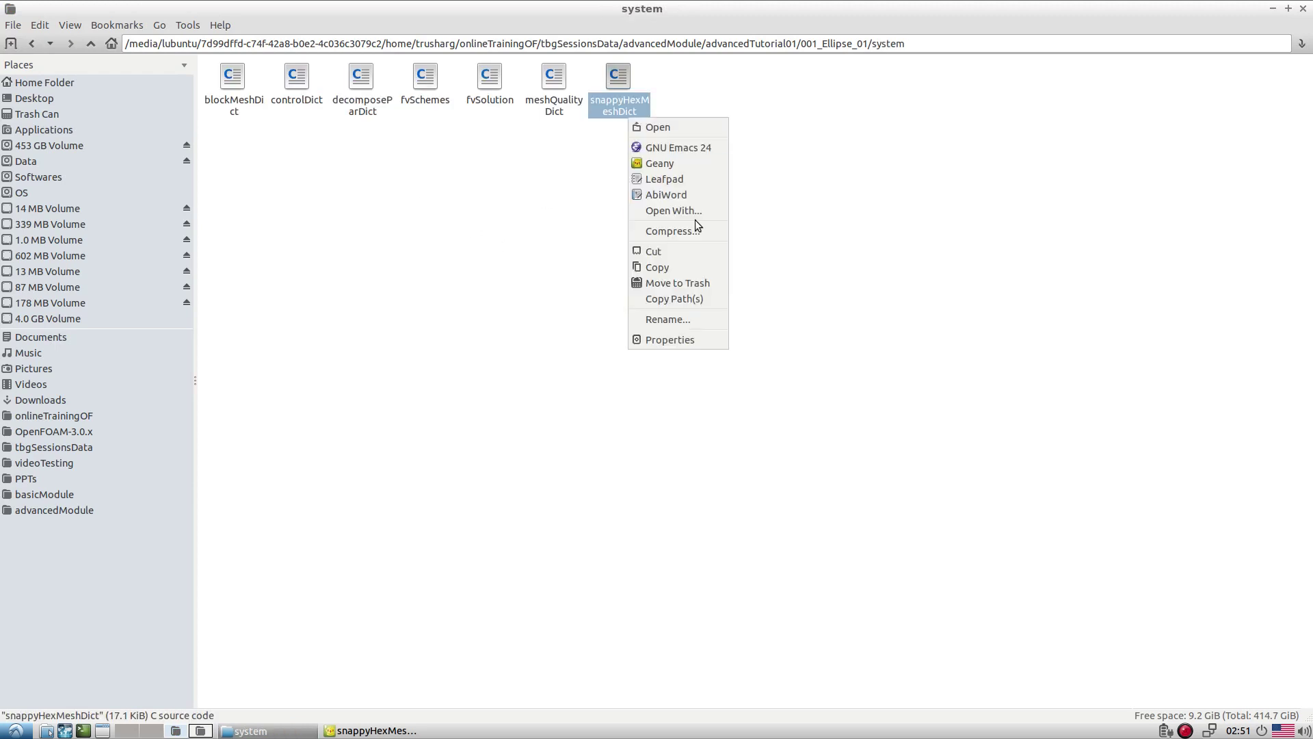
{"action": "left_click", "coordinate": [874, 134]}
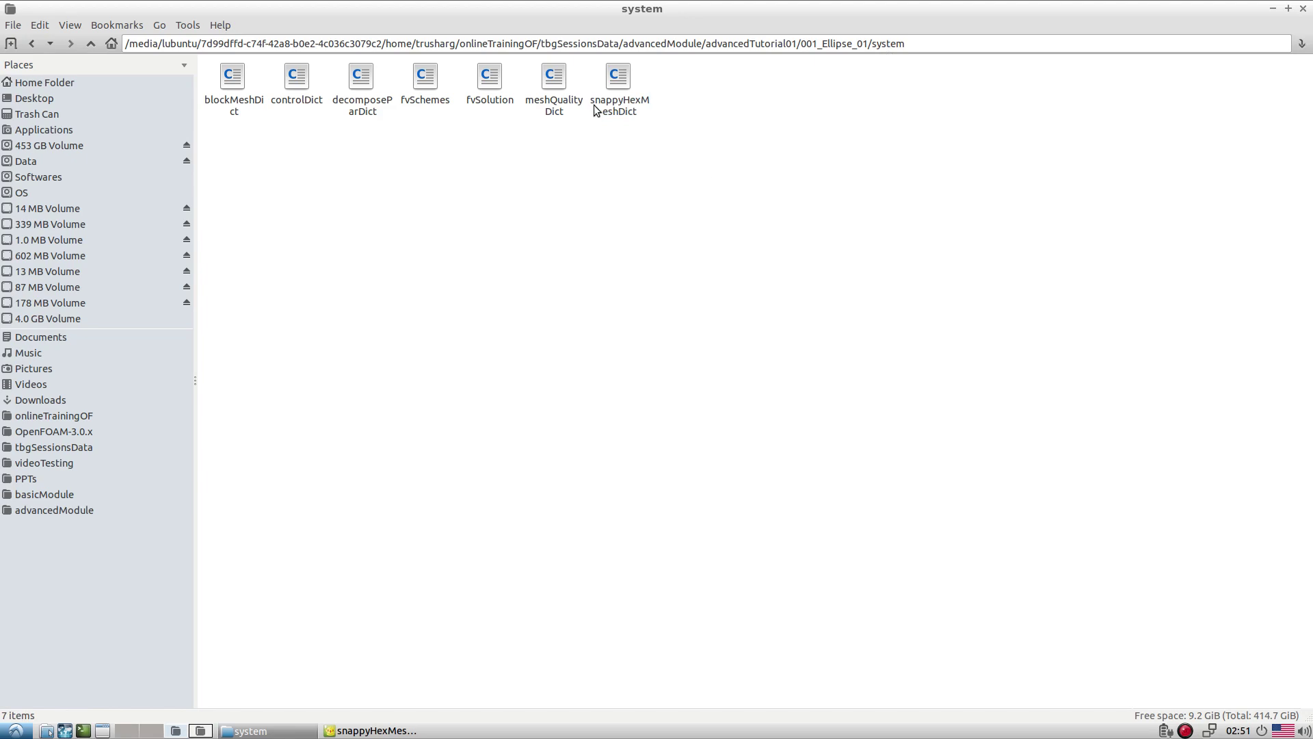
{"action": "right_click", "coordinate": [637, 110]}
{"action": "left_click", "coordinate": [663, 153]}
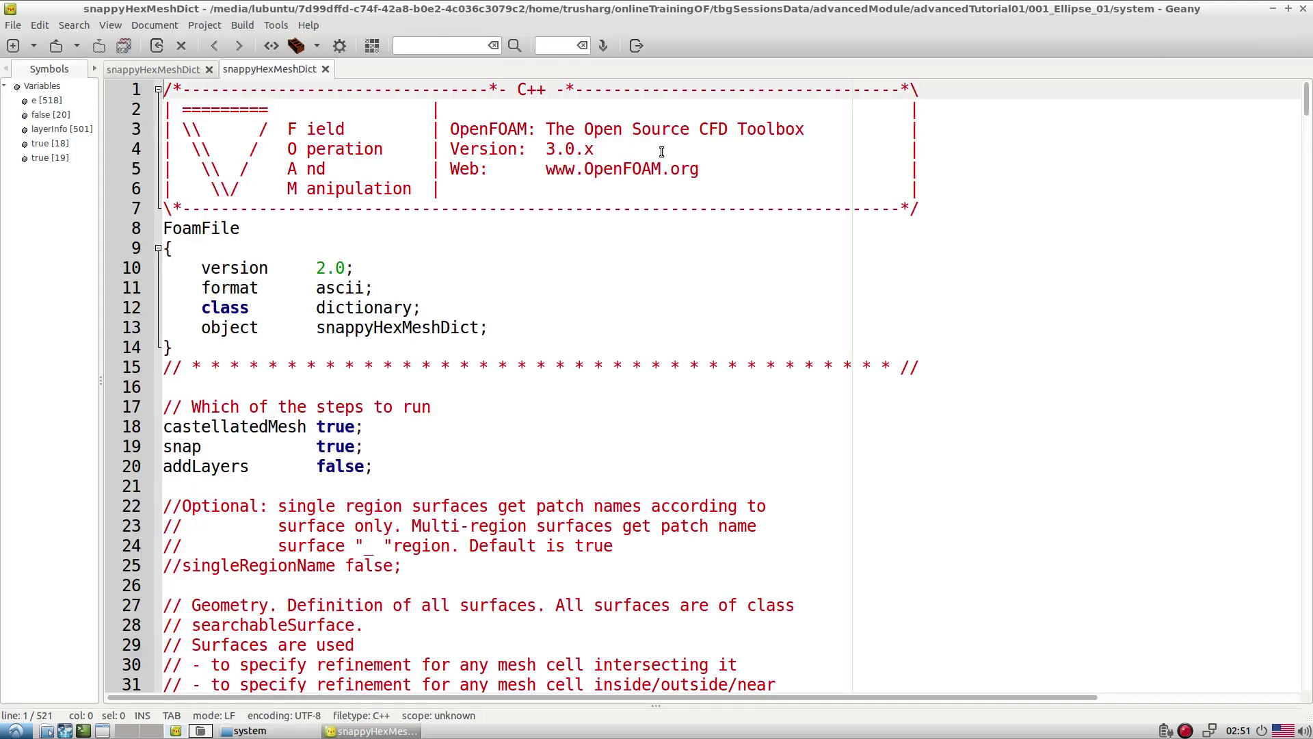
Examine the castellatedMesh, snap and addLayers switches that define which meshing steps run
{"action": "scroll", "coordinate": [438, 354], "scroll_direction": "down", "scroll_amount": 3}
{"action": "left_click_drag", "start_coordinate": [411, 305], "coordinate": [164, 271]}
{"action": "left_click", "coordinate": [327, 313]}
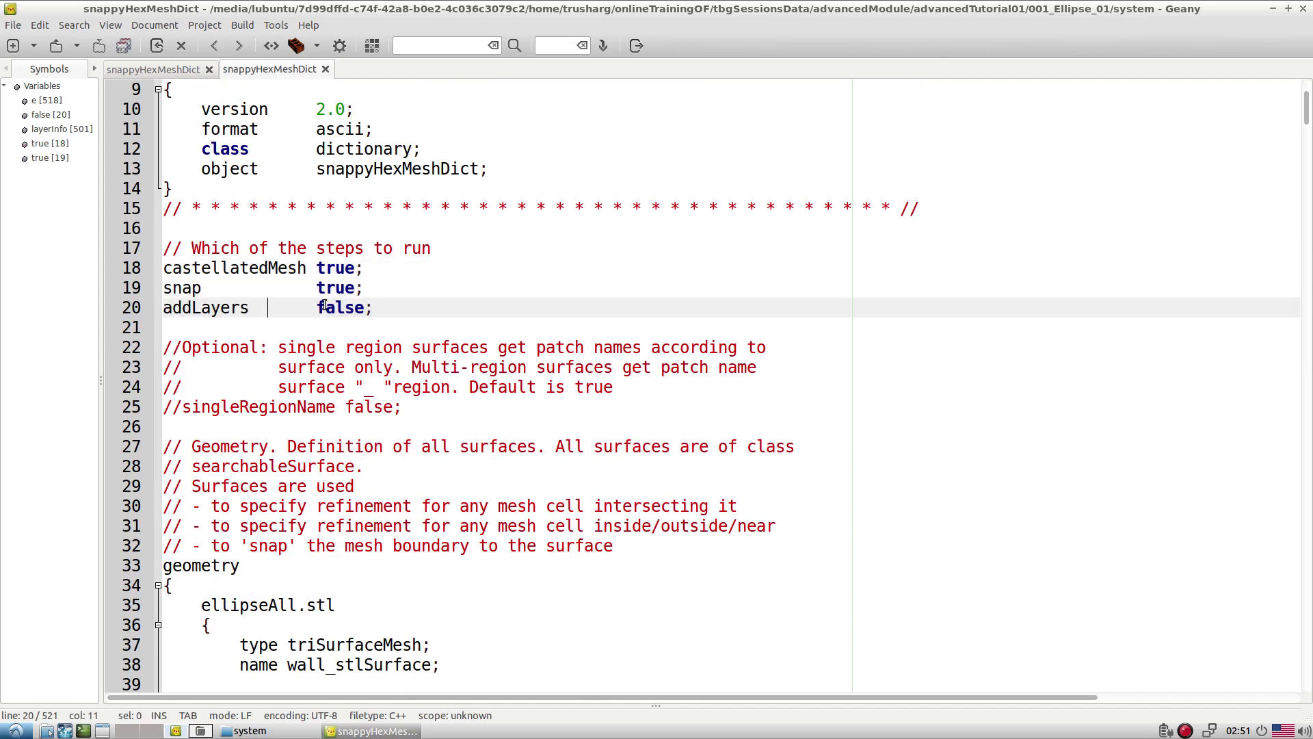
{"action": "left_click", "coordinate": [372, 321]}
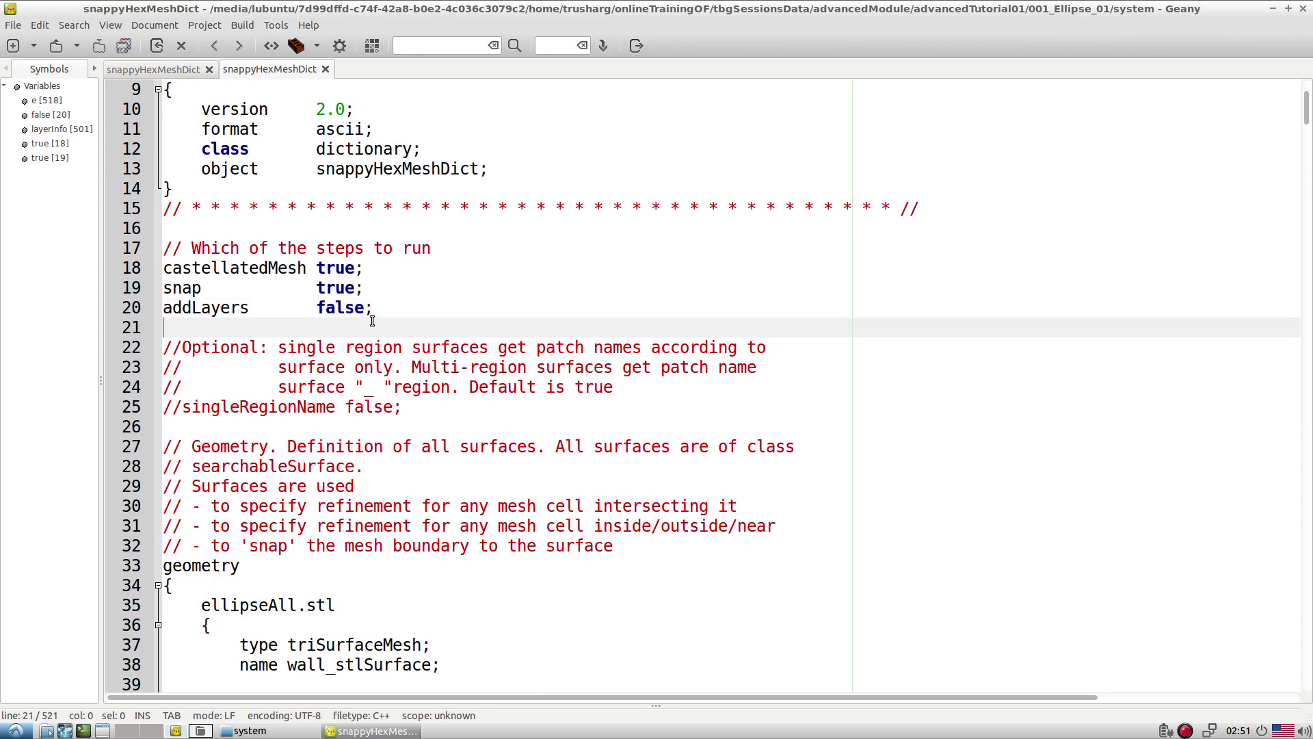
{"action": "double_click", "coordinate": [259, 272]}
{"action": "left_click", "coordinate": [419, 274]}
{"action": "left_click_drag", "start_coordinate": [373, 288], "coordinate": [130, 270]}
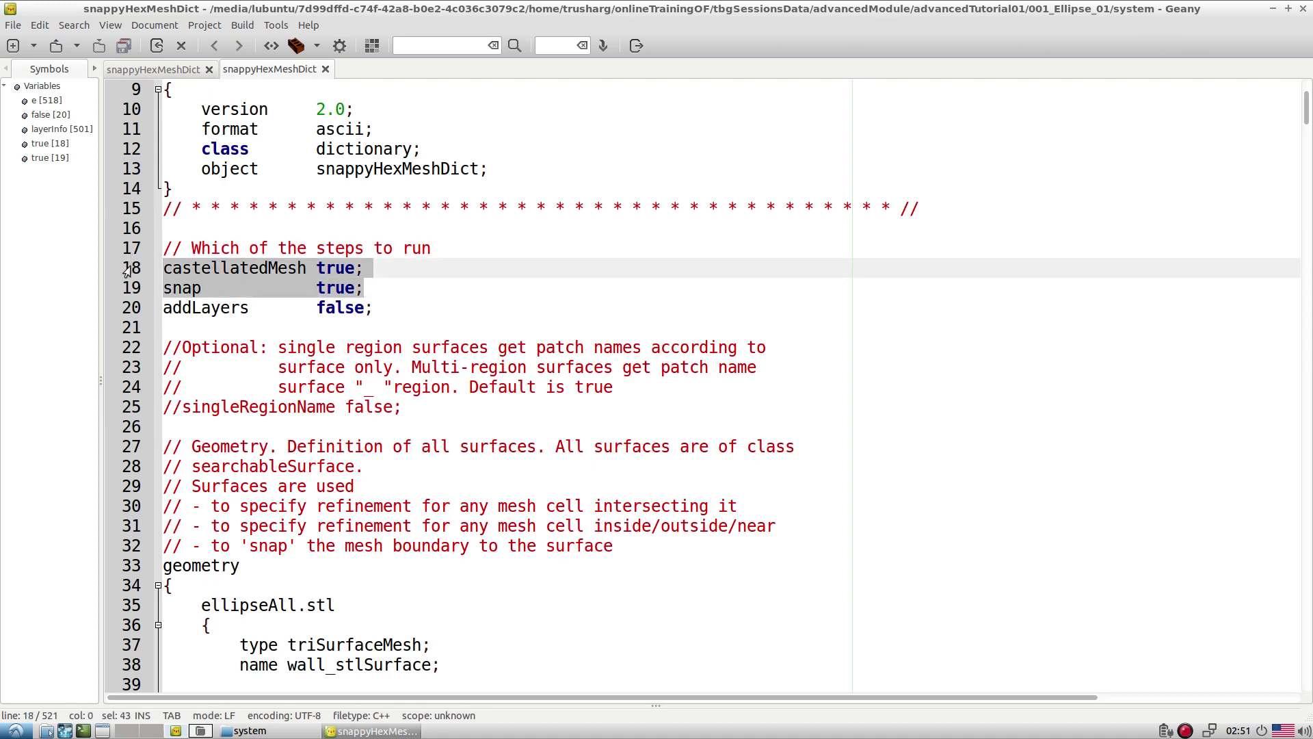
{"action": "double_click", "coordinate": [231, 308]}
{"action": "left_click", "coordinate": [285, 322]}
{"action": "left_click_drag", "start_coordinate": [285, 321], "coordinate": [96, 270]}
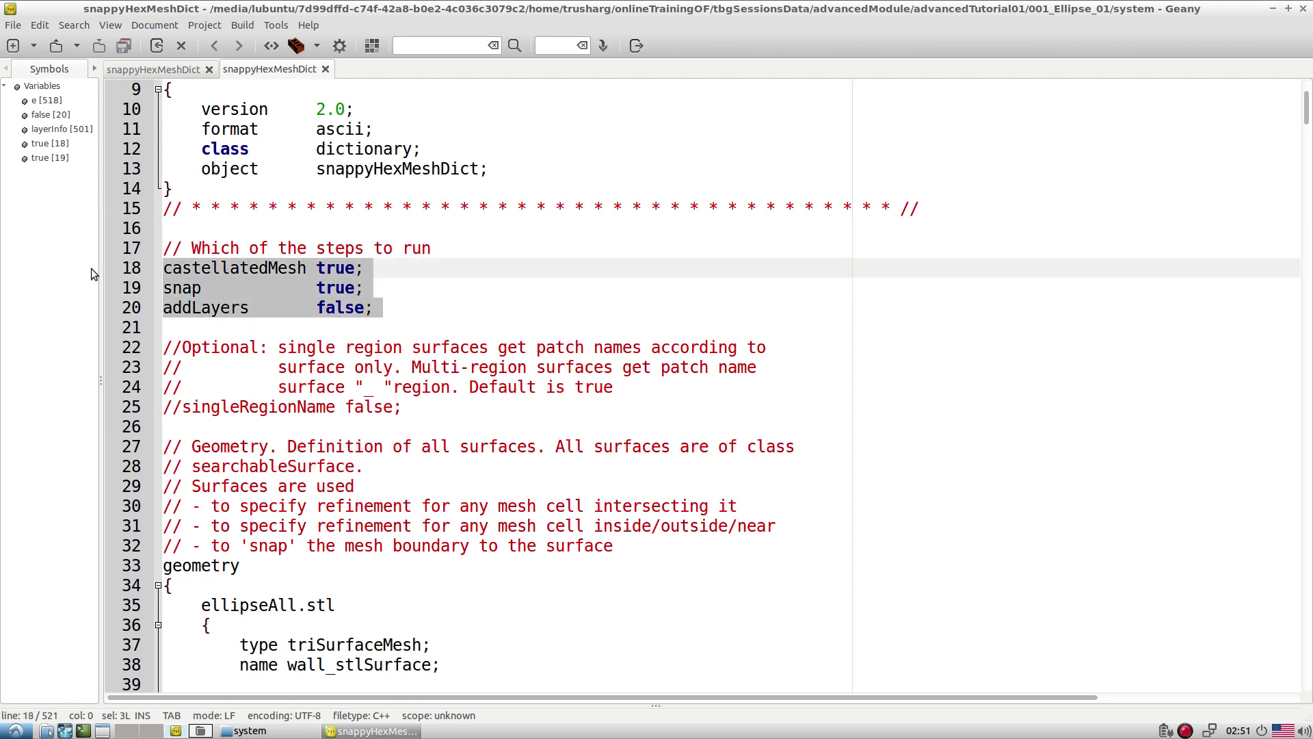
{"action": "left_click", "coordinate": [305, 333]}
Examine the start of the geometry section and its ellipseAll.stl entry
{"action": "scroll", "coordinate": [299, 331], "scroll_direction": "down", "scroll_amount": 5}
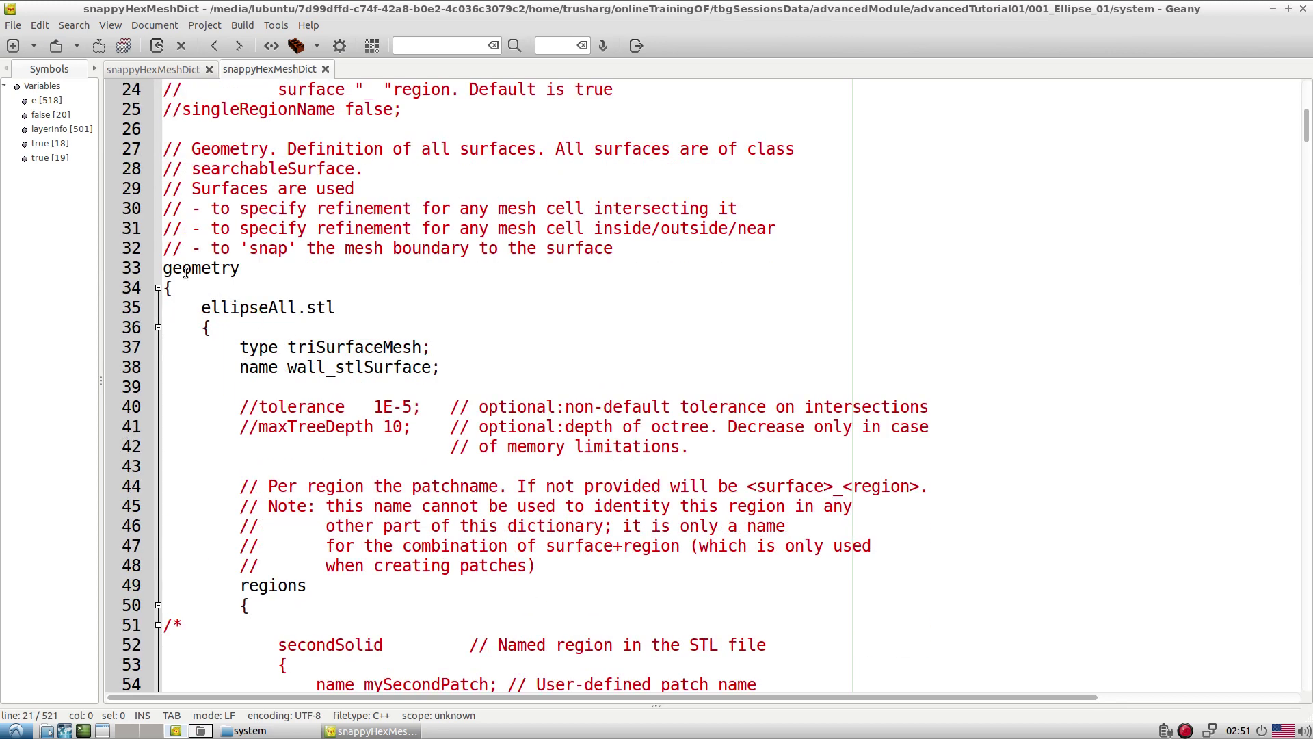
{"action": "left_click_drag", "start_coordinate": [164, 267], "coordinate": [177, 288]}
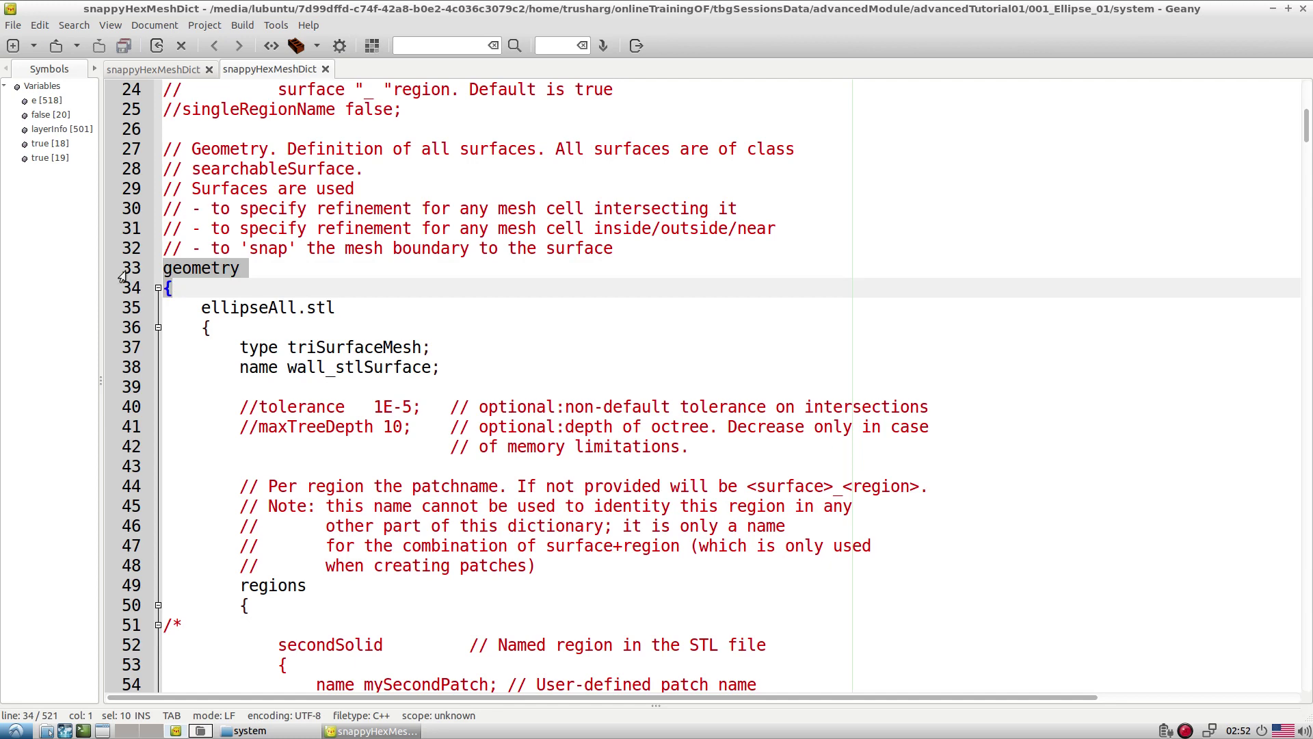
{"action": "left_click", "coordinate": [200, 312]}
{"action": "left_click_drag", "start_coordinate": [174, 288], "coordinate": [152, 271]}
{"action": "left_click_drag", "start_coordinate": [201, 309], "coordinate": [438, 342]}
{"action": "left_click", "coordinate": [272, 326]}
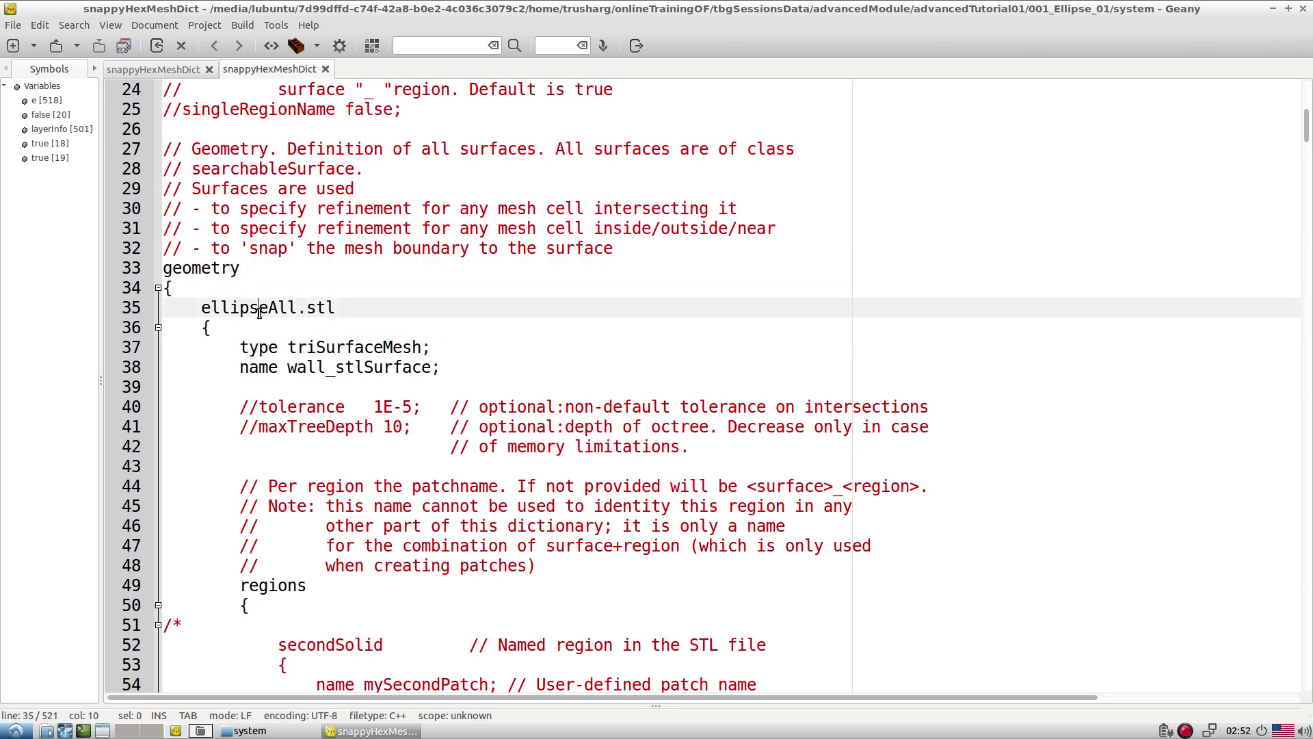
{"action": "double_click", "coordinate": [258, 309]}
Switch to the file manager and open the 001_Ellipse_01 case's constant/triSurface folder to locate the STL file
{"action": "left_click", "coordinate": [249, 731]}
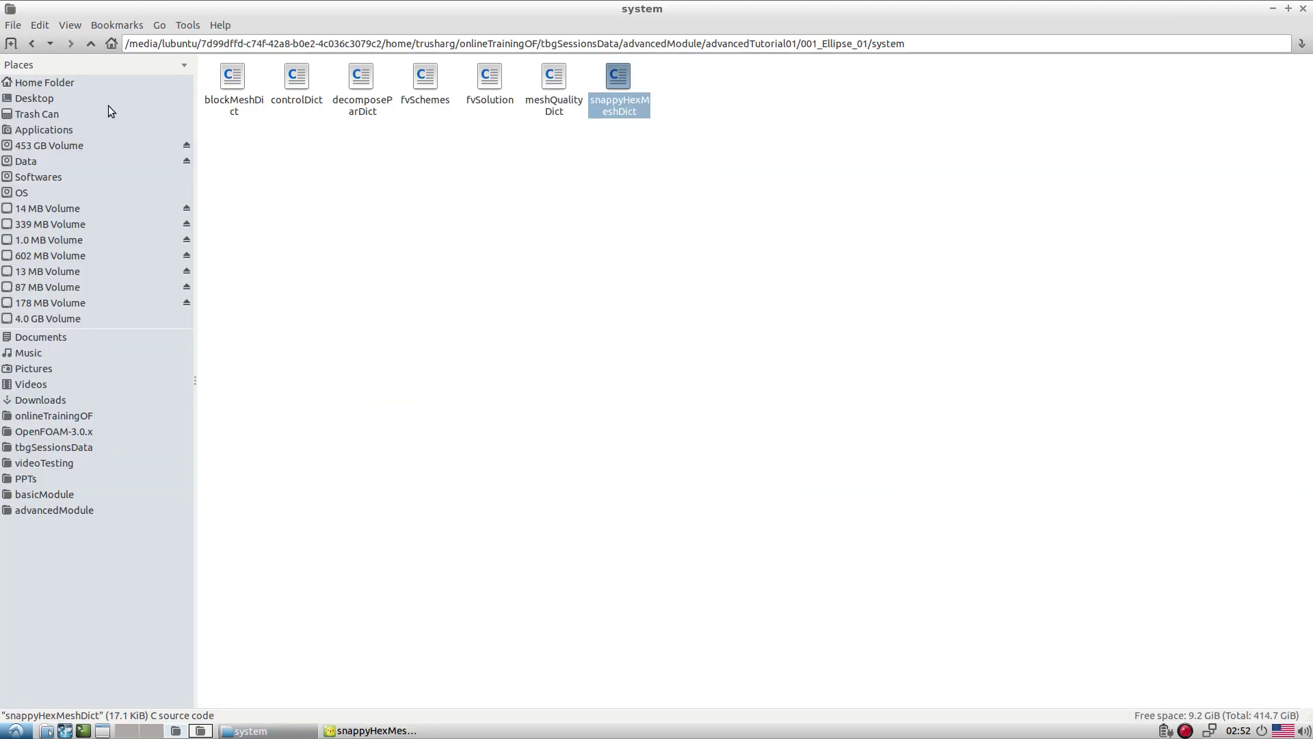
{"action": "left_click", "coordinate": [88, 47]}
{"action": "double_click", "coordinate": [294, 89]}
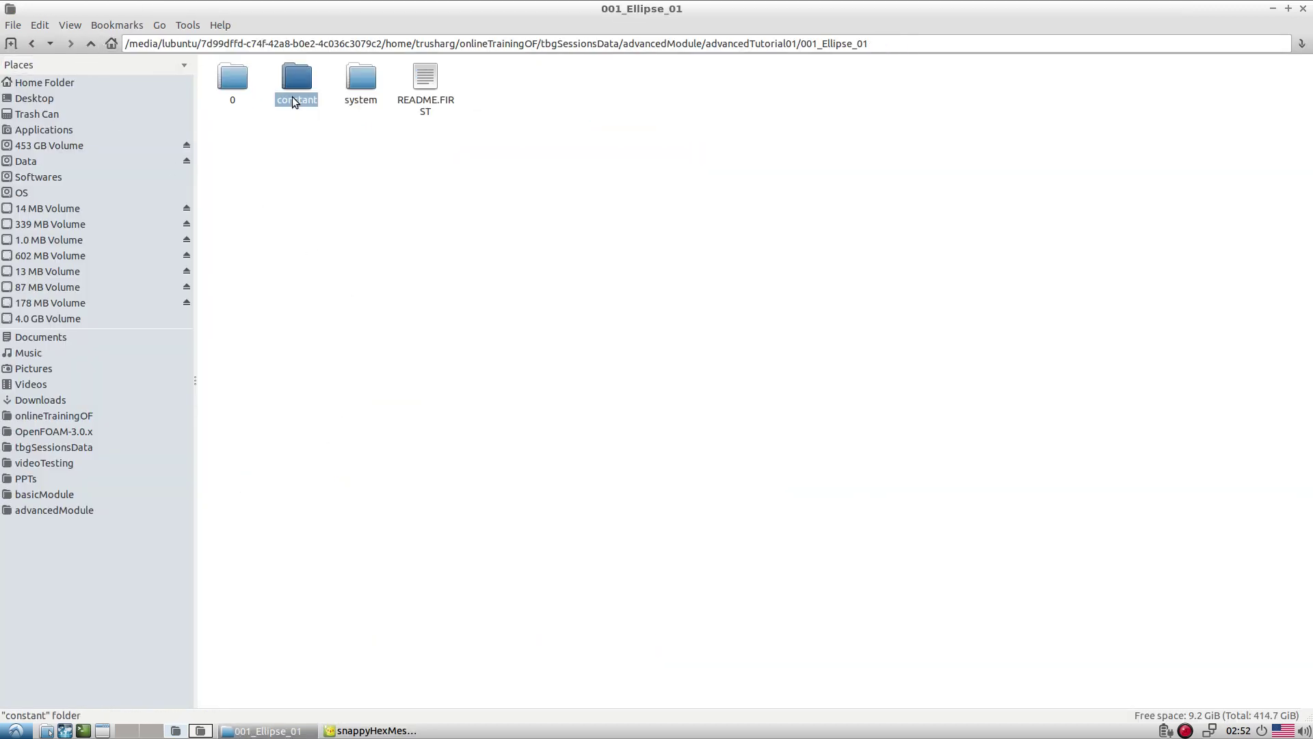
{"action": "double_click", "coordinate": [301, 95]}
{"action": "left_click", "coordinate": [231, 103]}
{"action": "left_click", "coordinate": [277, 186]}
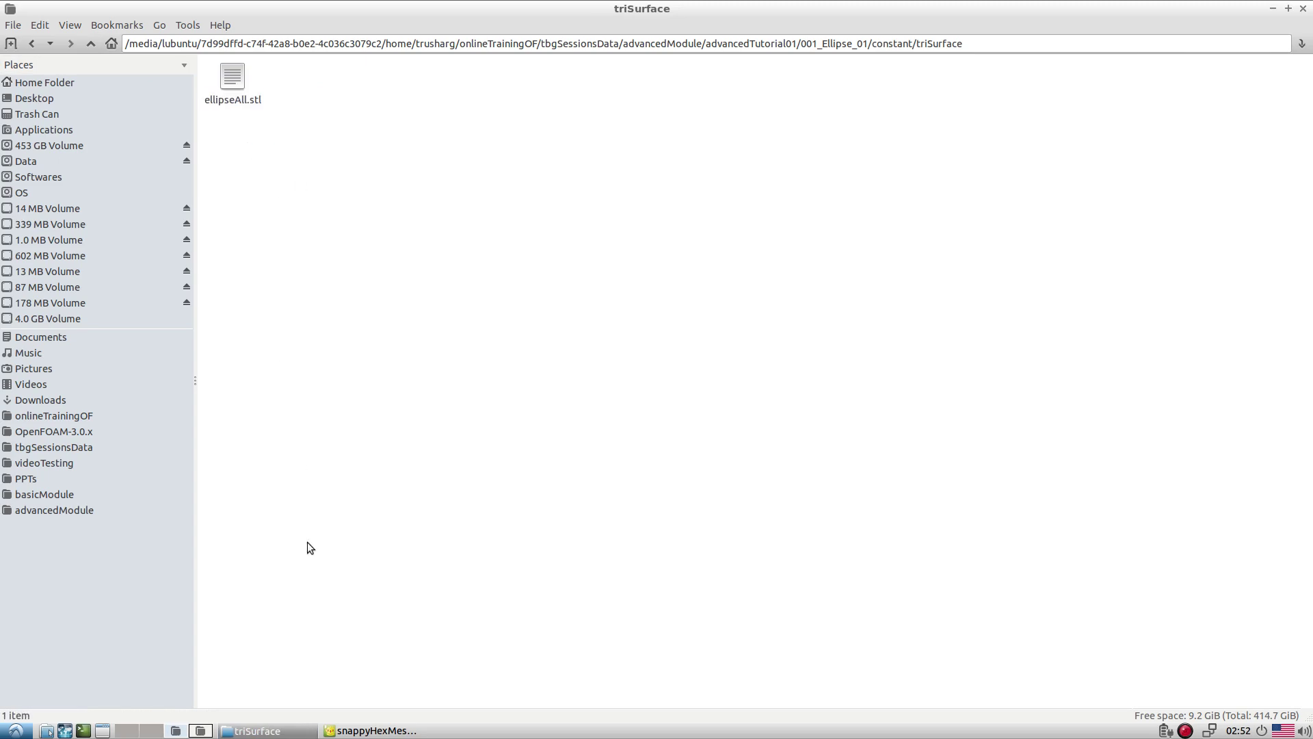
Return to snappyHexMeshDict in Geany and examine the name wall_stlSurface assigned to the STL geometry
{"action": "left_click", "coordinate": [373, 730]}
{"action": "left_click", "coordinate": [313, 329]}
{"action": "left_click_drag", "start_coordinate": [243, 367], "coordinate": [437, 369]}
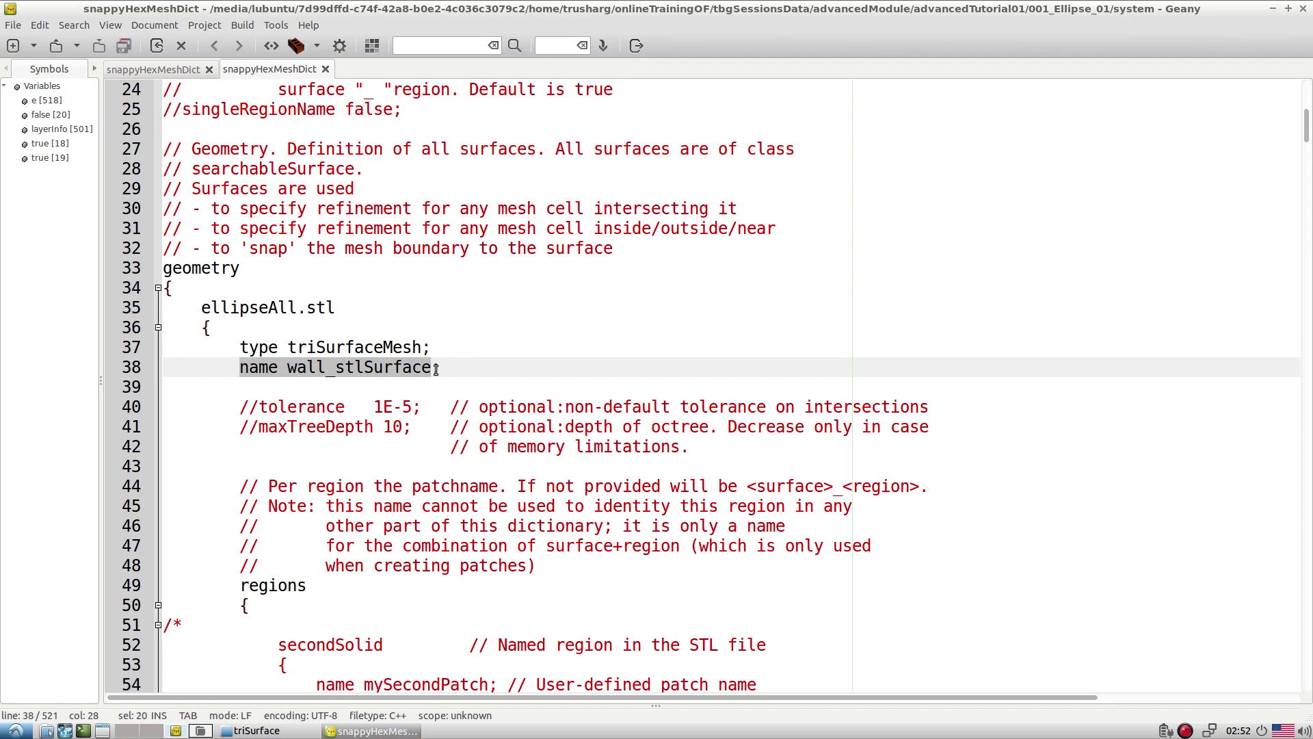
{"action": "left_click", "coordinate": [326, 380]}
{"action": "double_click", "coordinate": [311, 370]}
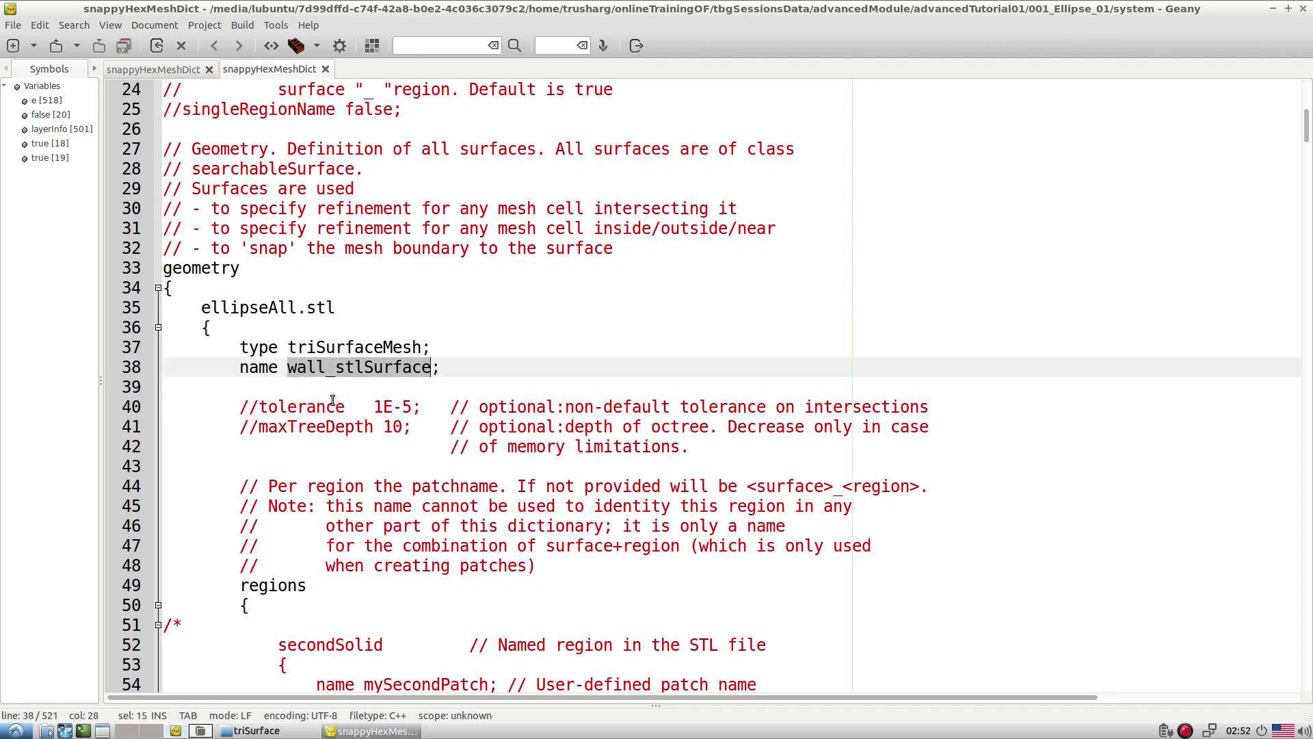
Examine the regions block and the refinementBox definition with its searchableBox type and min and max corners
{"action": "scroll", "coordinate": [386, 418], "scroll_direction": "down", "scroll_amount": 5}
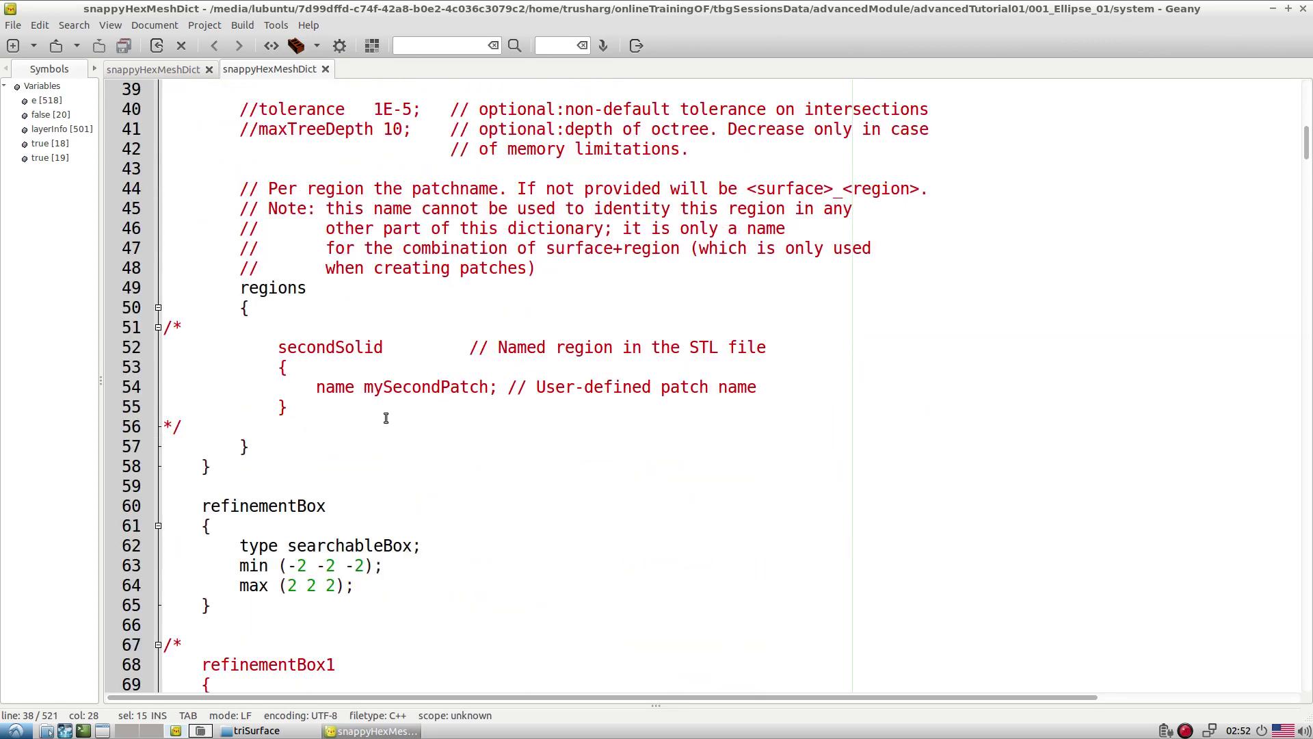
{"action": "left_click_drag", "start_coordinate": [227, 287], "coordinate": [245, 448]}
{"action": "left_click", "coordinate": [354, 449]}
{"action": "scroll", "coordinate": [253, 514], "scroll_direction": "down", "scroll_amount": 1}
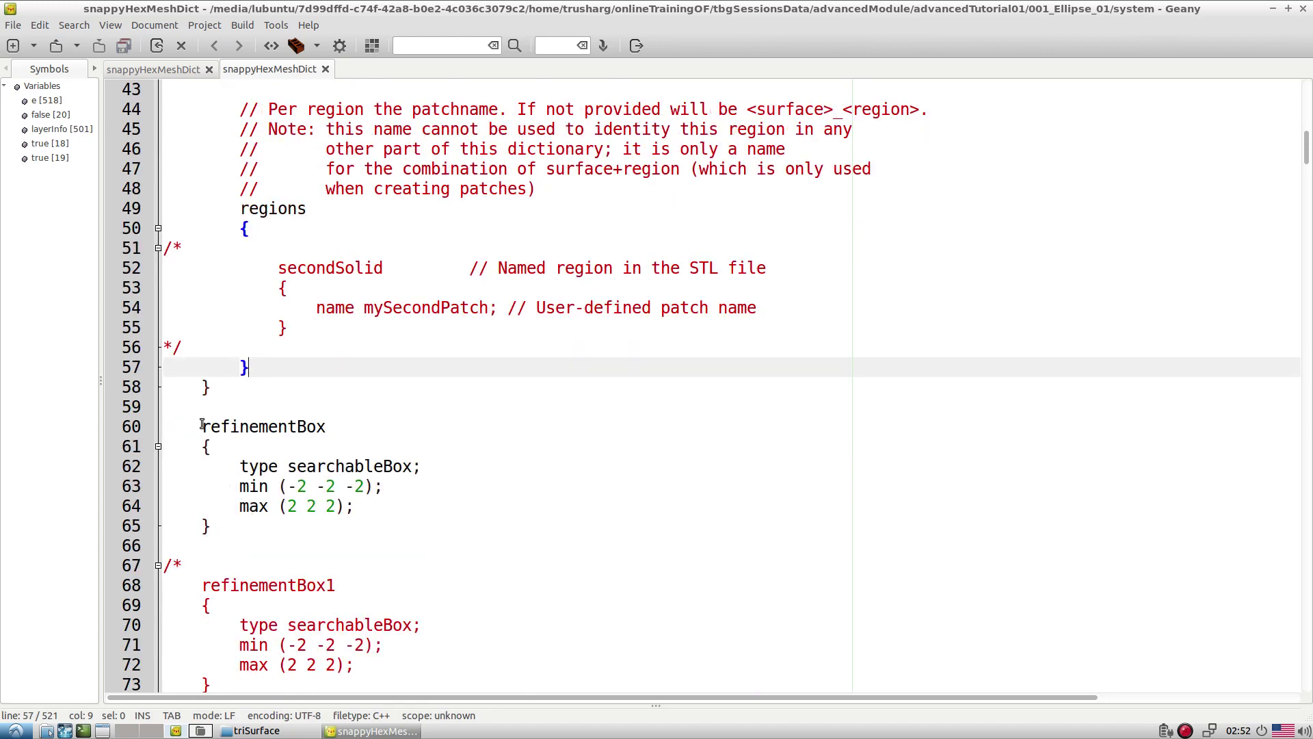
{"action": "left_click_drag", "start_coordinate": [202, 425], "coordinate": [300, 551]}
{"action": "scroll", "coordinate": [344, 457], "scroll_direction": "down", "scroll_amount": 1}
{"action": "left_click", "coordinate": [367, 426]}
{"action": "left_click_drag", "start_coordinate": [220, 386], "coordinate": [413, 422]}
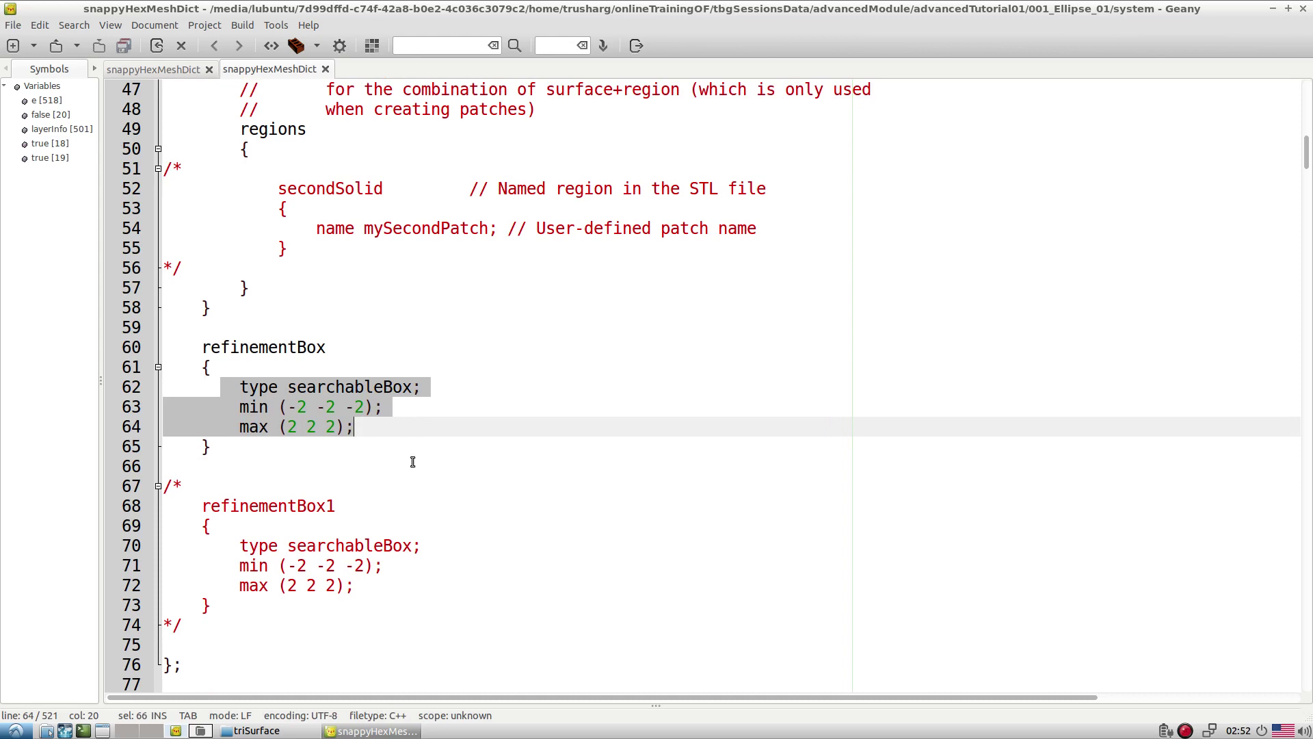
{"action": "scroll", "coordinate": [413, 462], "scroll_direction": "down", "scroll_amount": 3}
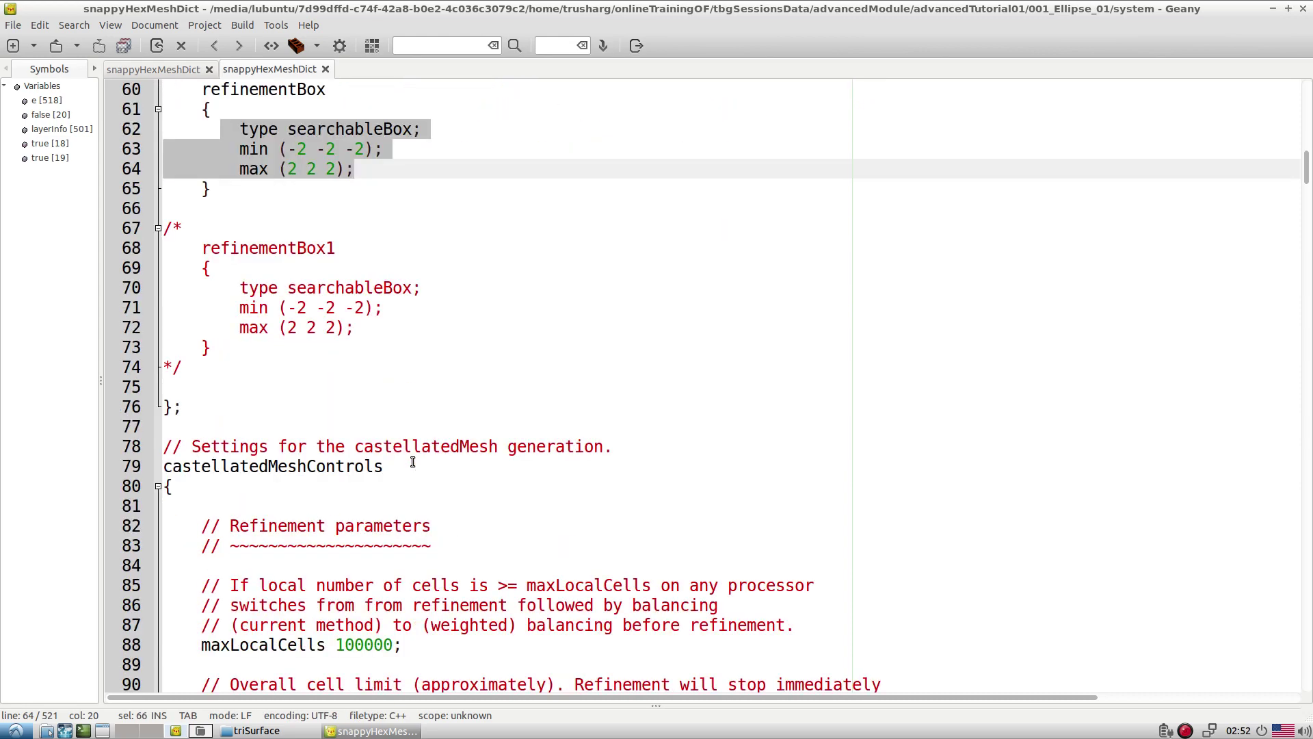
Locate the castellatedMeshControls section and highlight its heading and opening brace
{"action": "scroll", "coordinate": [412, 461], "scroll_direction": "down", "scroll_amount": 1}
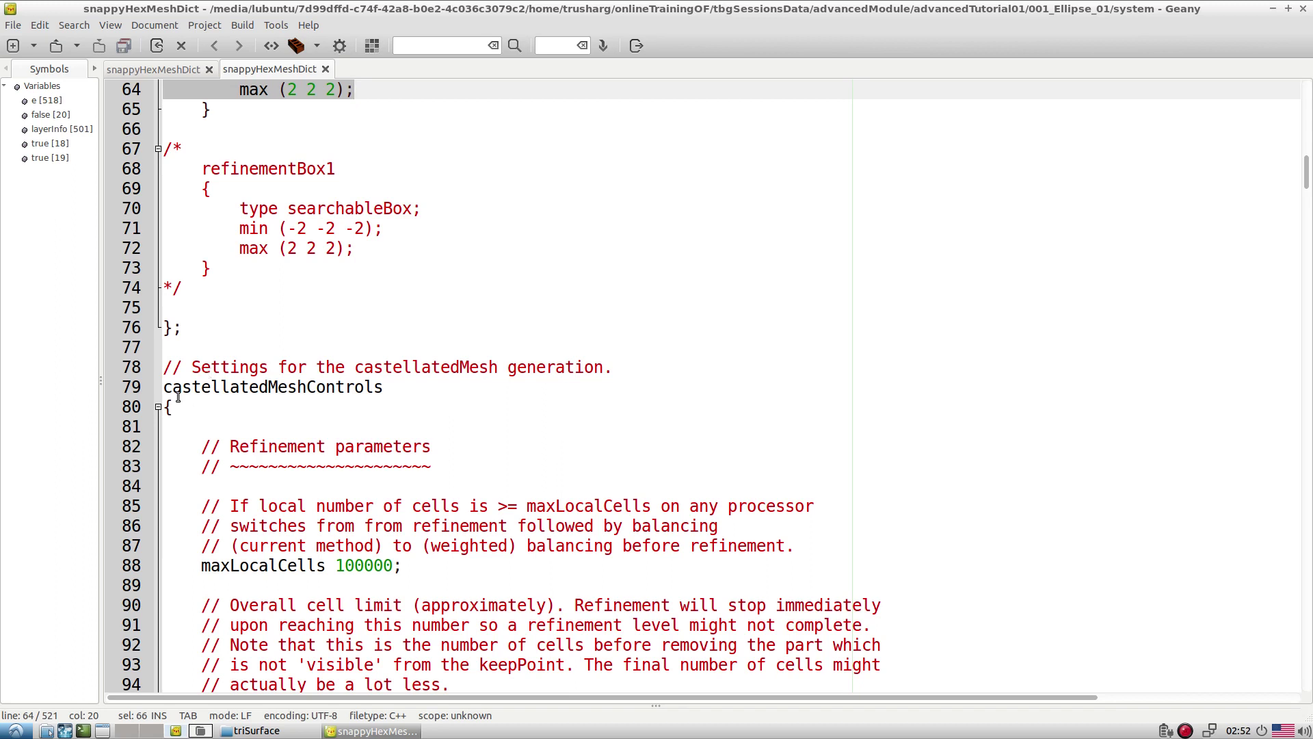
{"action": "left_click", "coordinate": [248, 389]}
{"action": "left_click_drag", "start_coordinate": [196, 407], "coordinate": [154, 387]}
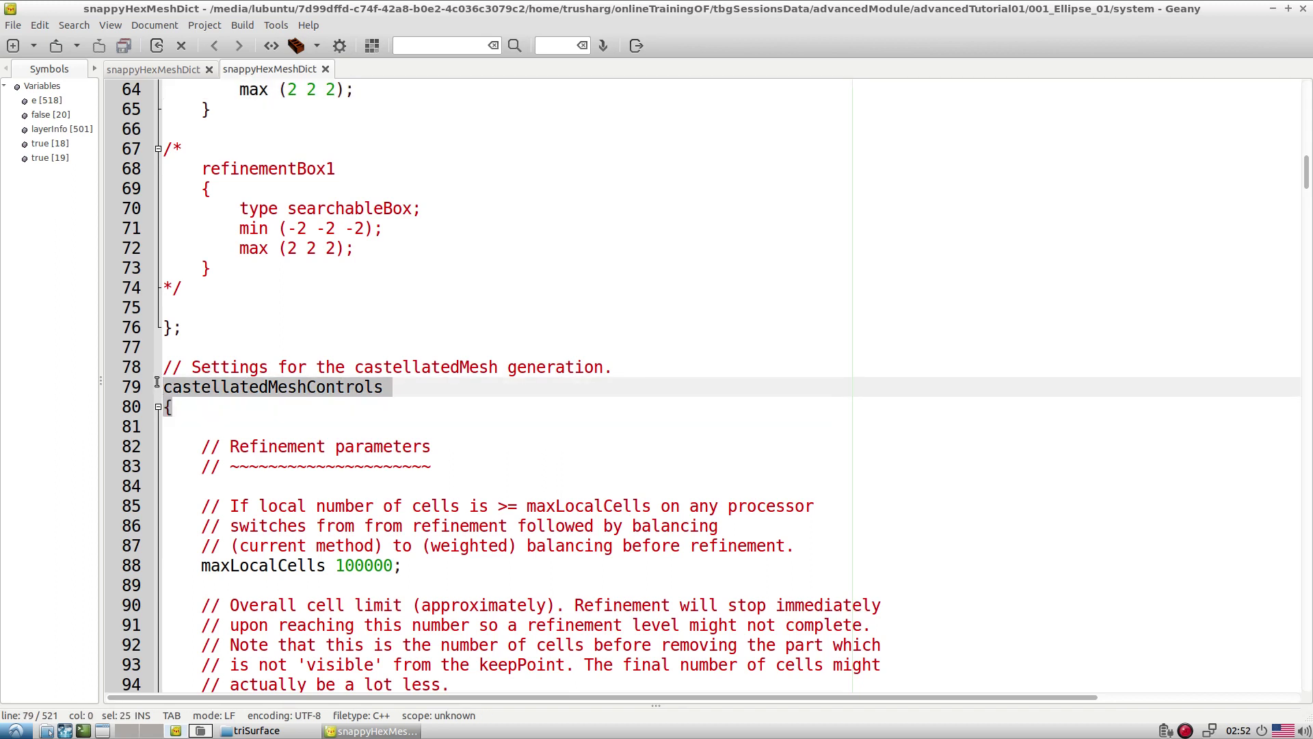
{"action": "left_click", "coordinate": [234, 421]}
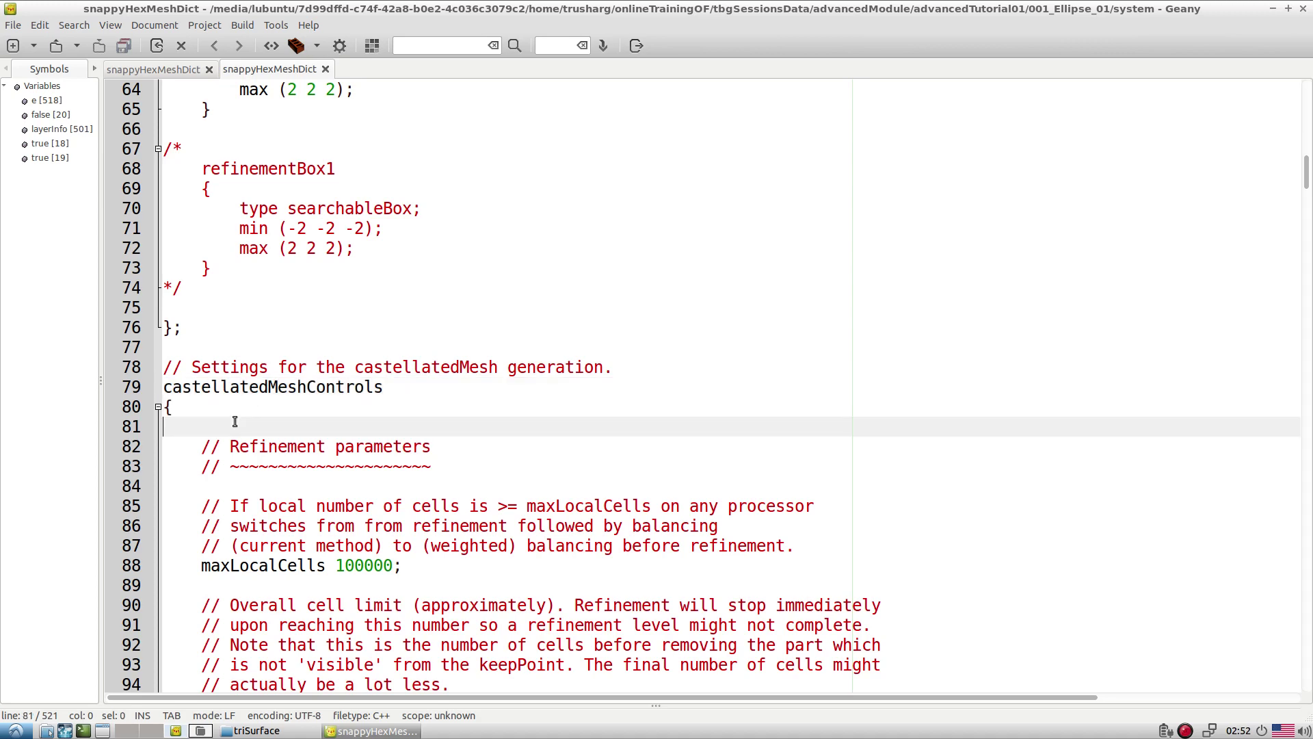
{"action": "left_click_drag", "start_coordinate": [223, 412], "coordinate": [161, 384]}
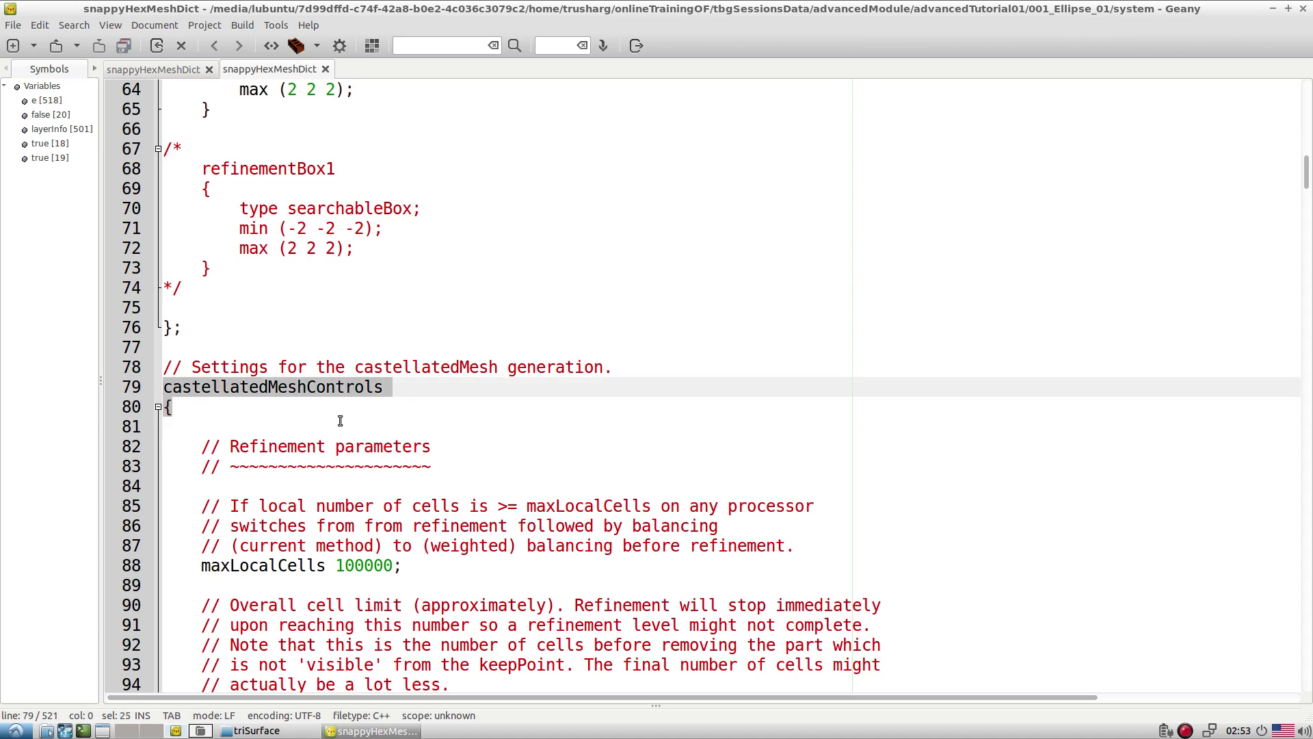
Review the wall_stlSurface refinement level, resolveFeatureAngle and refinementRegions settings within castellatedMeshControls
{"action": "scroll", "coordinate": [340, 421], "scroll_direction": "down", "scroll_amount": 20}
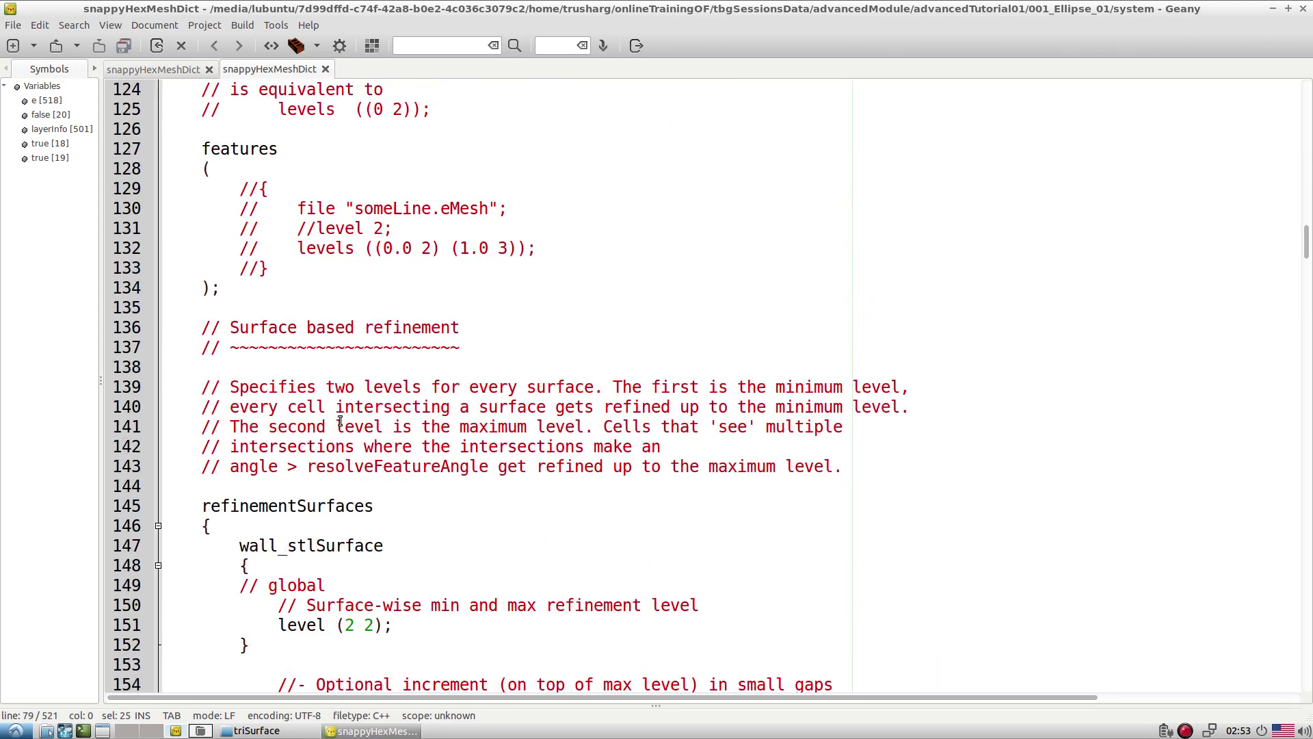
{"action": "scroll", "coordinate": [340, 420], "scroll_direction": "down", "scroll_amount": 1}
{"action": "left_click_drag", "start_coordinate": [240, 288], "coordinate": [288, 381]}
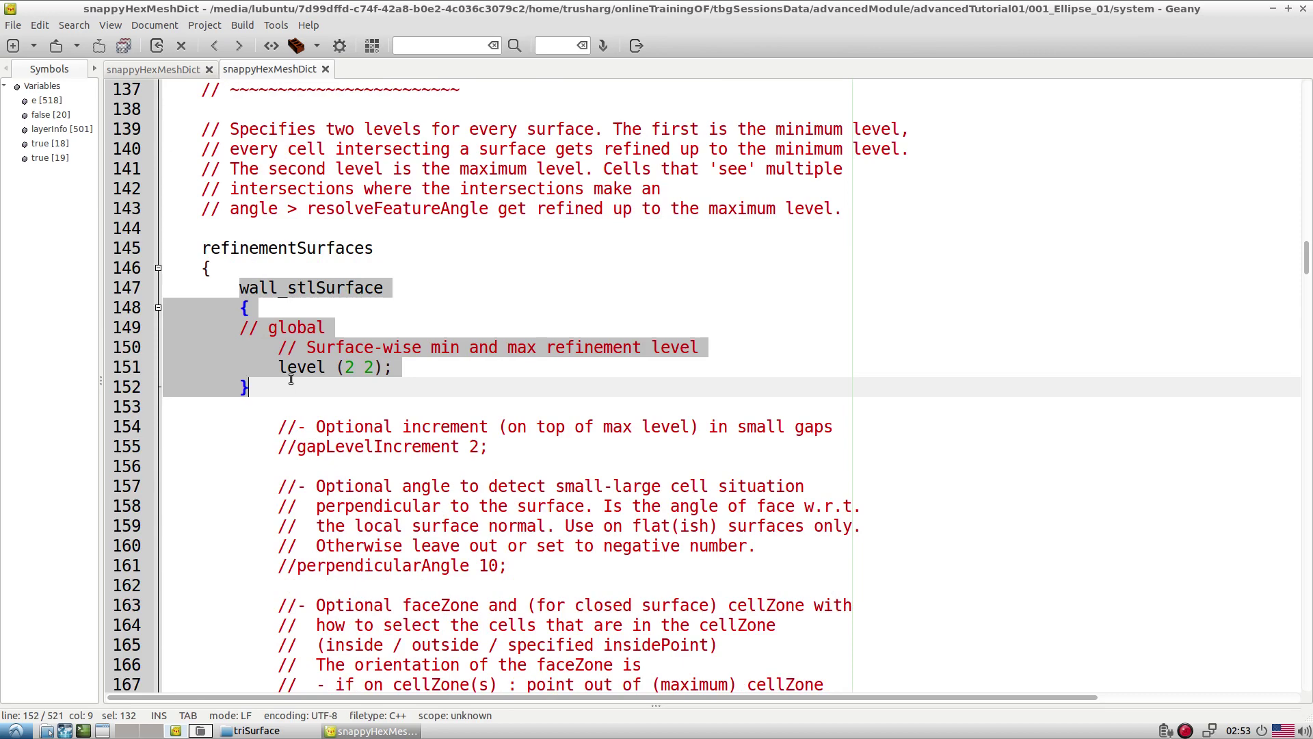
{"action": "scroll", "coordinate": [290, 379], "scroll_direction": "down", "scroll_amount": 16}
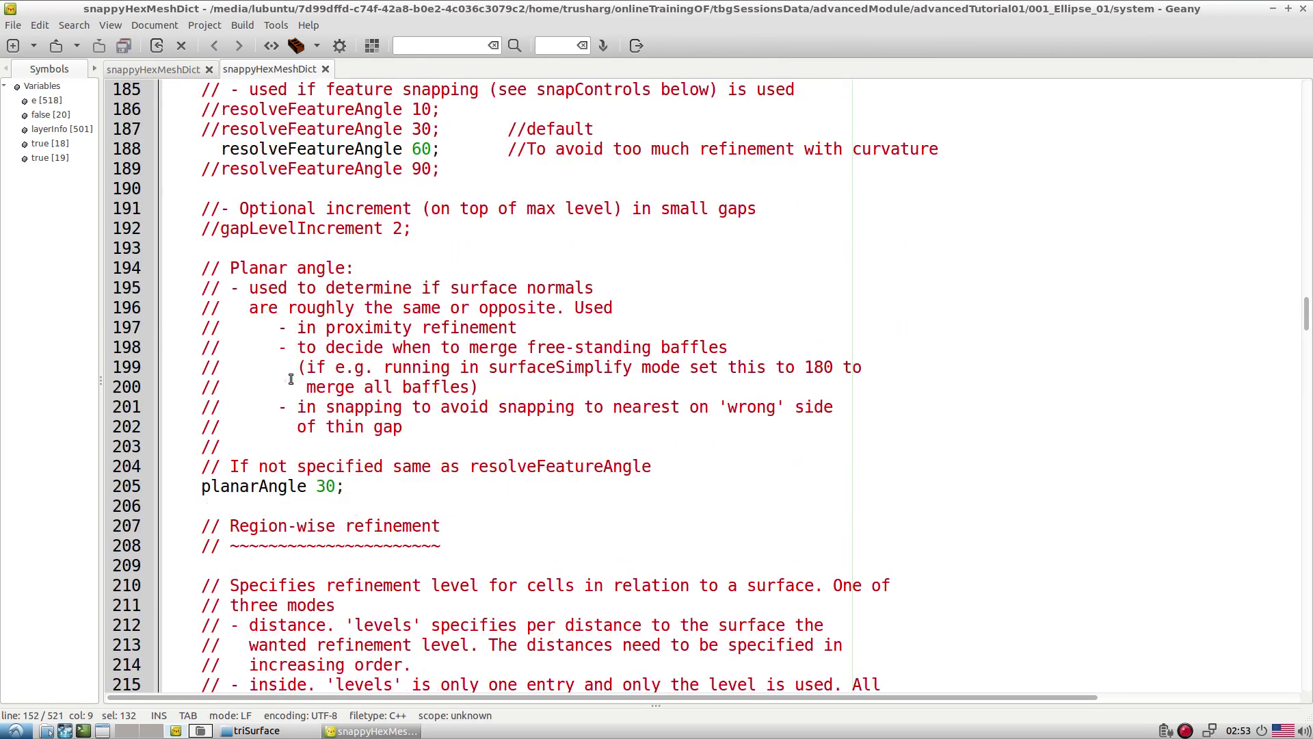
{"action": "double_click", "coordinate": [278, 169]}
{"action": "double_click", "coordinate": [278, 155]}
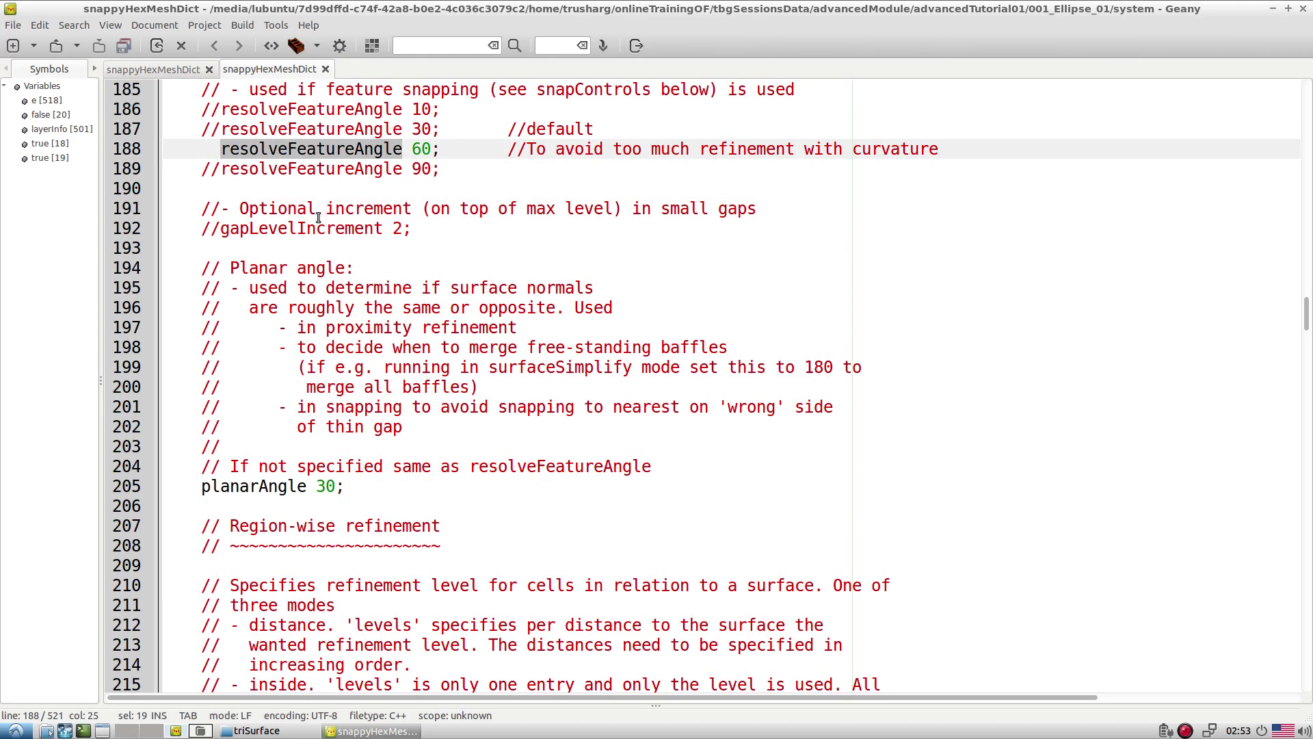
{"action": "scroll", "coordinate": [341, 248], "scroll_direction": "down", "scroll_amount": 10}
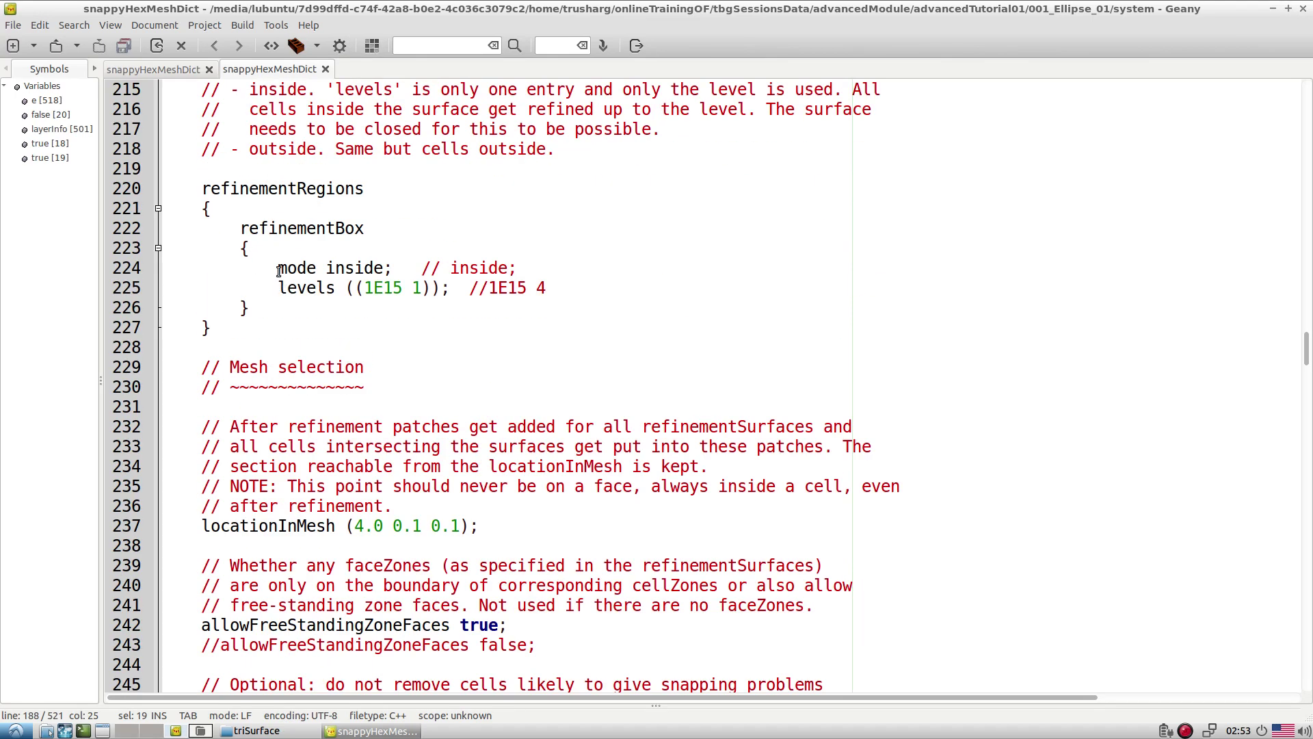
Compare the refinementBox entry under refinementRegions with the refinementBox searchableBox definition in the geometry section
{"action": "left_click_drag", "start_coordinate": [236, 226], "coordinate": [319, 309]}
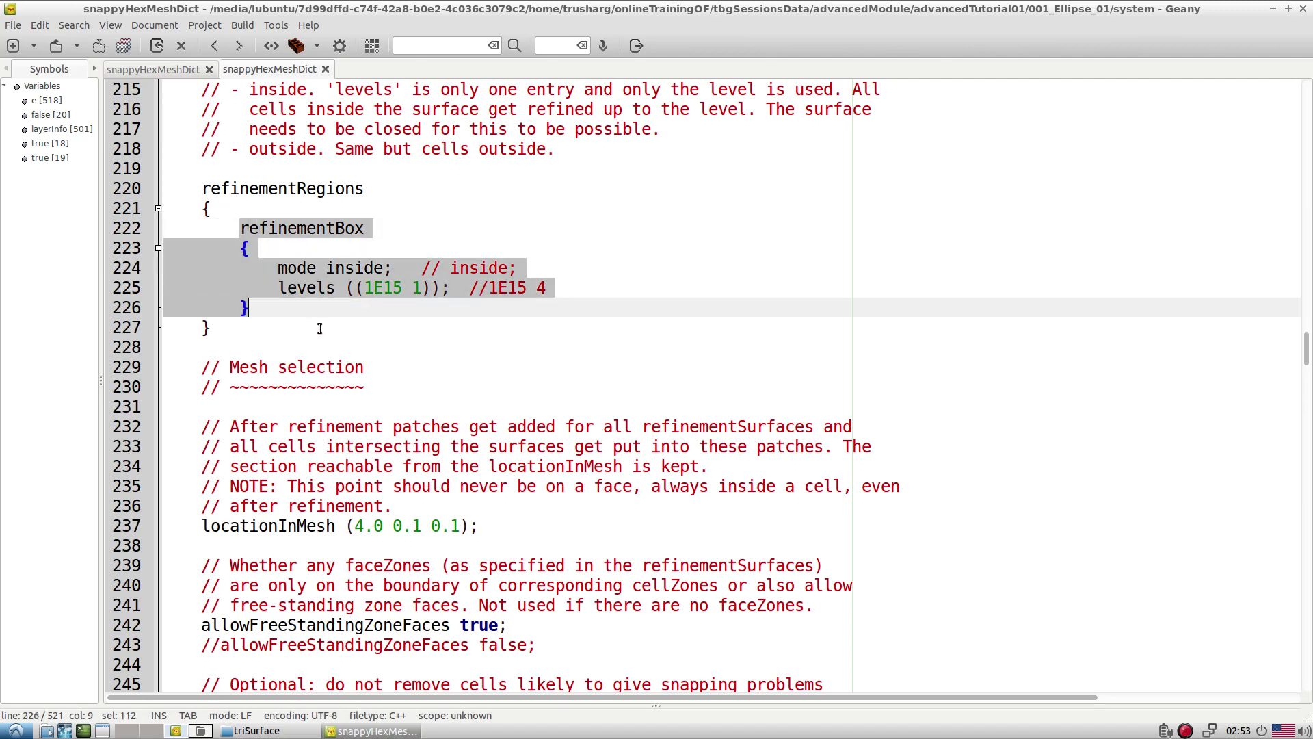
{"action": "left_click", "coordinate": [320, 329]}
{"action": "double_click", "coordinate": [299, 228]}
{"action": "scroll", "coordinate": [328, 287], "scroll_direction": "up", "scroll_amount": 20}
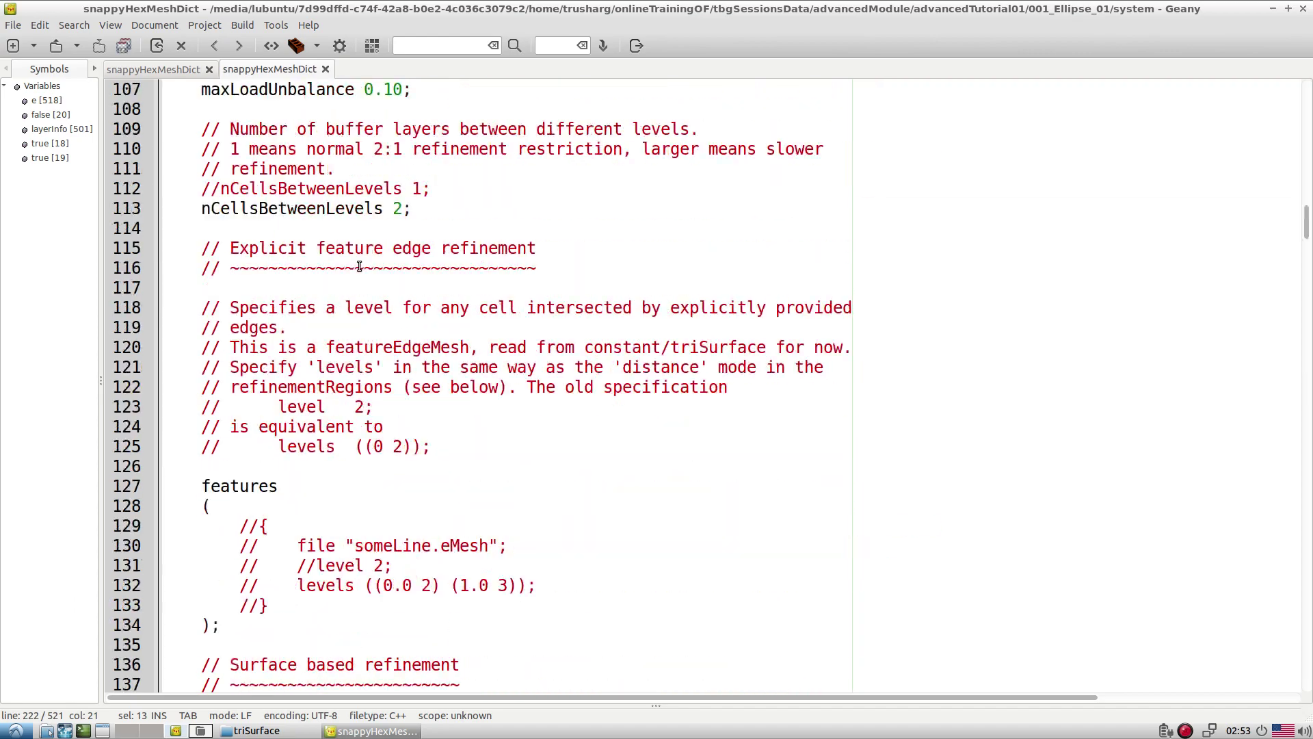
{"action": "scroll", "coordinate": [359, 266], "scroll_direction": "down", "scroll_amount": 8}
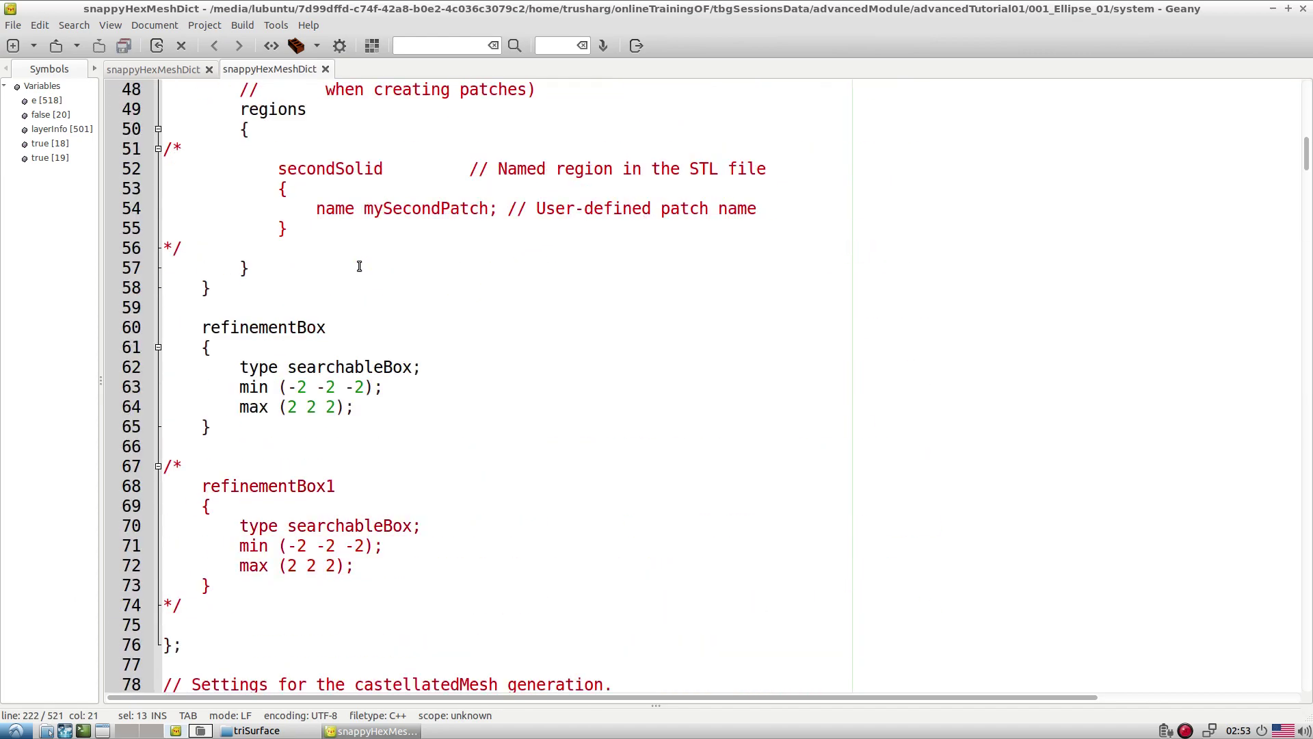
{"action": "left_click_drag", "start_coordinate": [200, 178], "coordinate": [159, 177]}
{"action": "scroll", "coordinate": [477, 257], "scroll_direction": "down", "scroll_amount": 20}
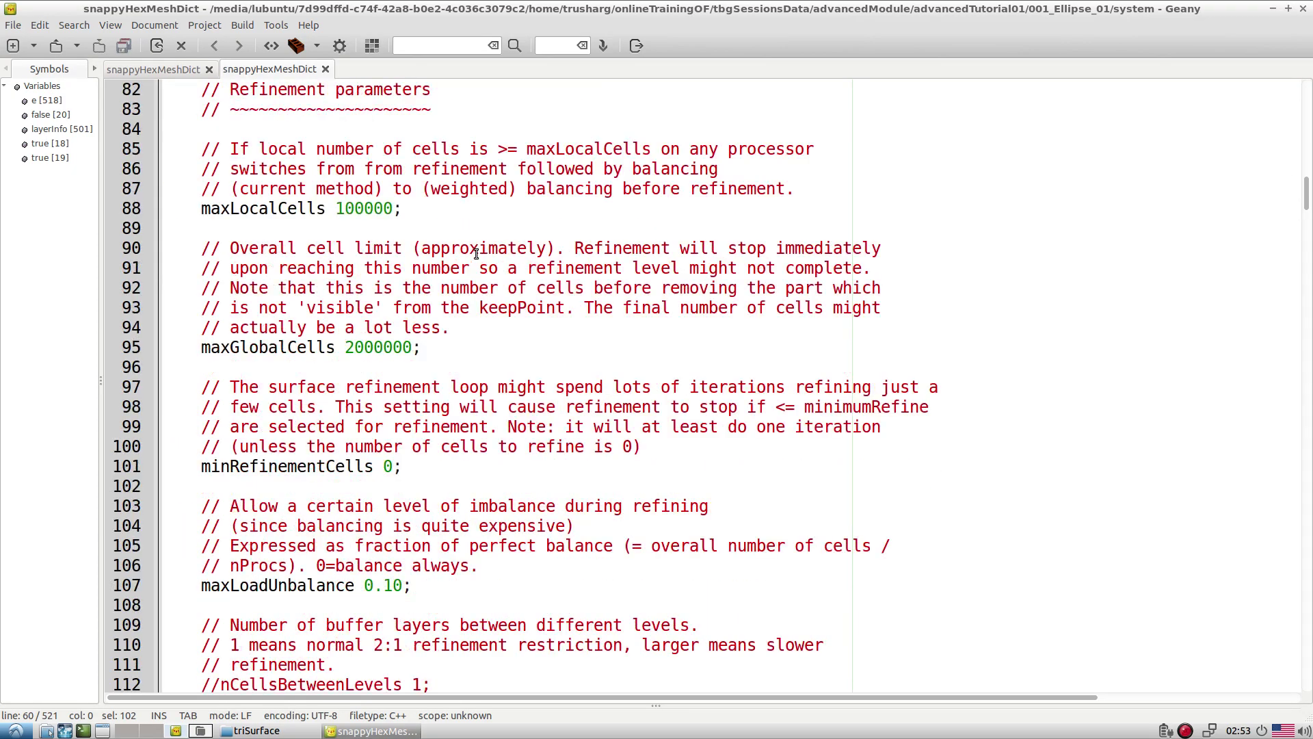
{"action": "scroll", "coordinate": [477, 253], "scroll_direction": "down", "scroll_amount": 20}
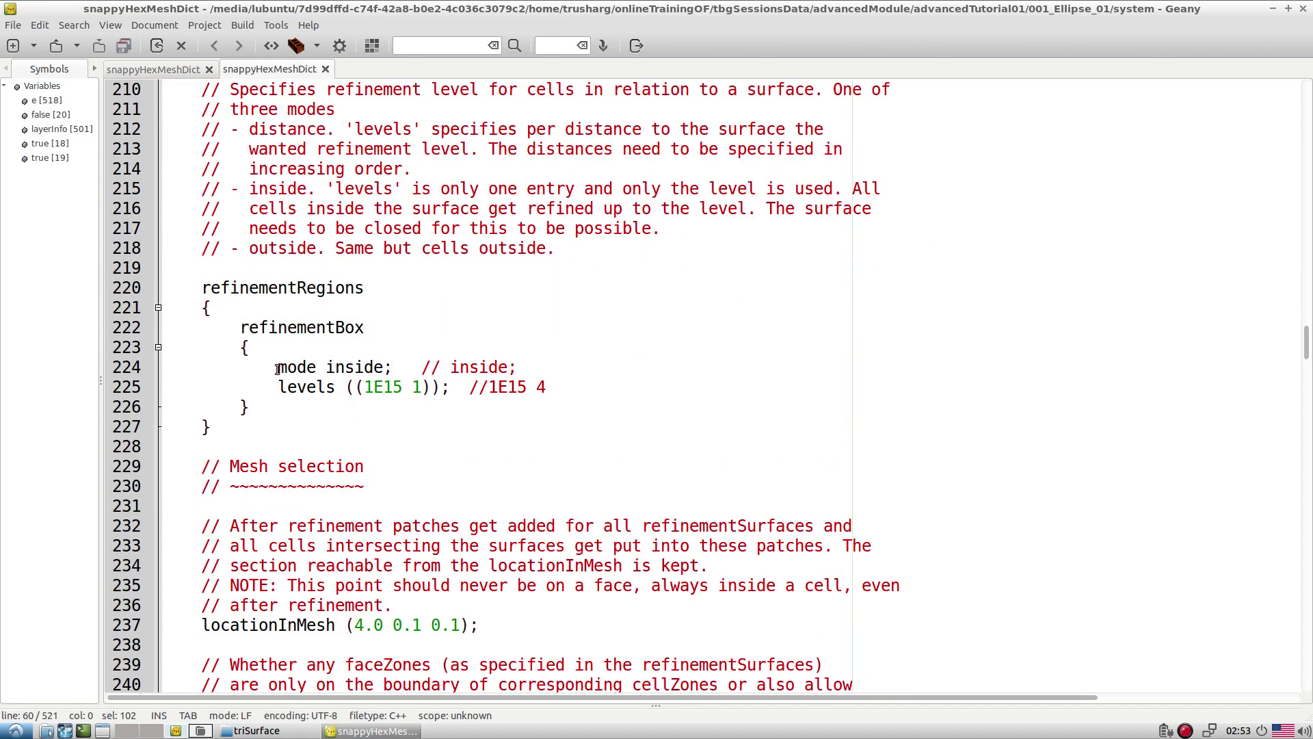
{"action": "left_click_drag", "start_coordinate": [240, 327], "coordinate": [287, 410]}
Locate the locationInMesh entry under Mesh selection and highlight its whole line
{"action": "scroll", "coordinate": [286, 411], "scroll_direction": "down", "scroll_amount": 1}
{"action": "scroll", "coordinate": [286, 410], "scroll_direction": "down", "scroll_amount": 2}
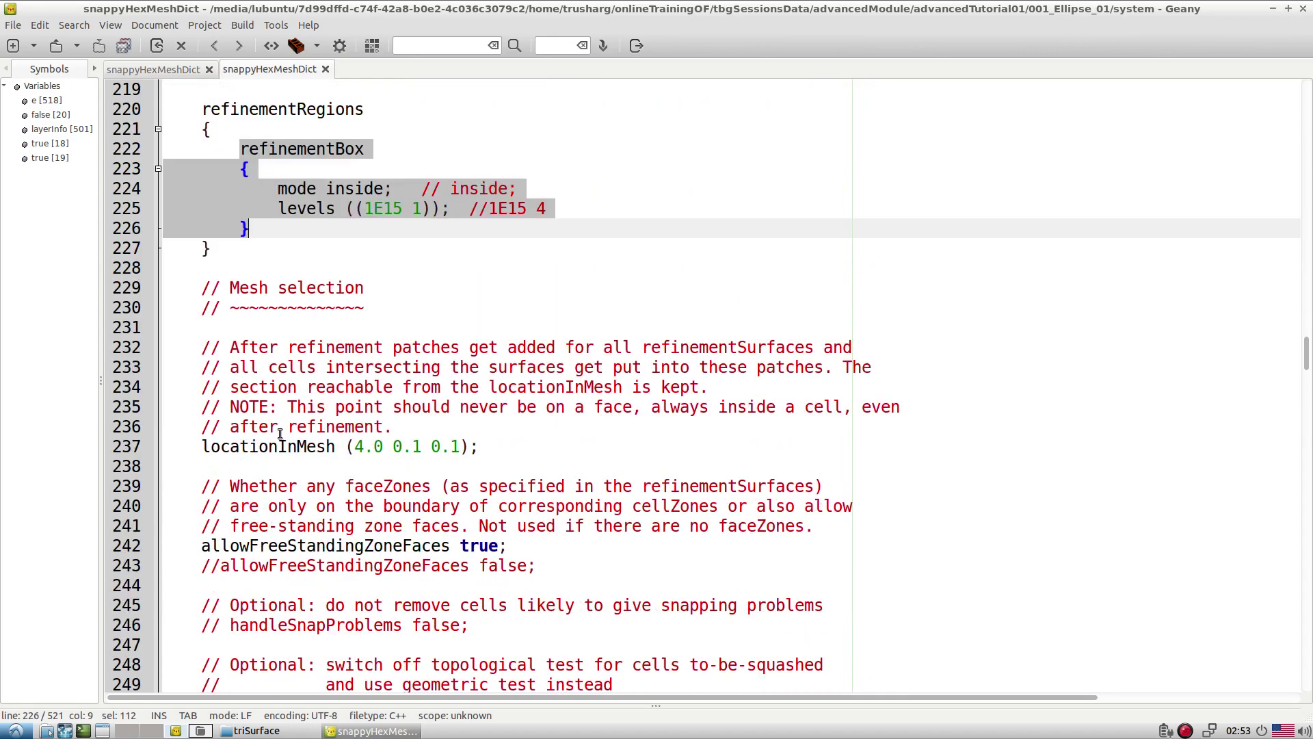
{"action": "double_click", "coordinate": [279, 445]}
{"action": "left_click", "coordinate": [300, 471]}
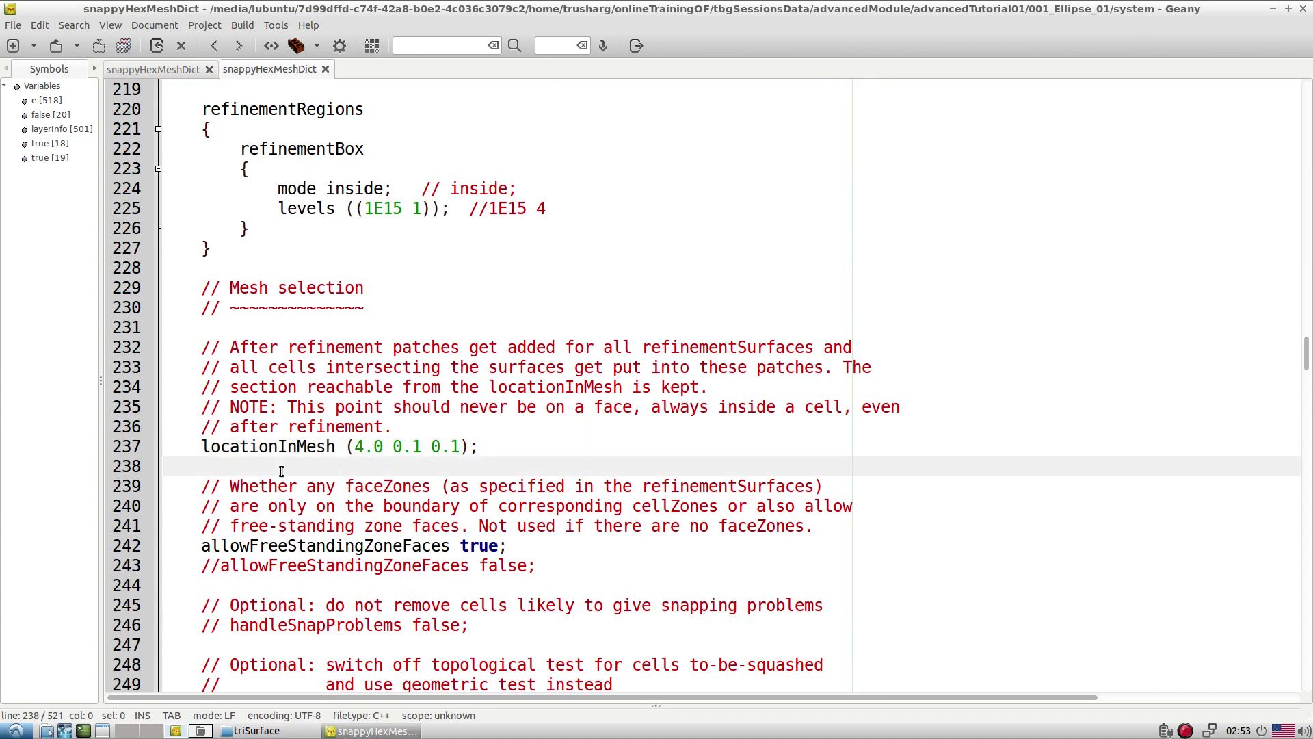
{"action": "triple_click", "coordinate": [264, 449]}
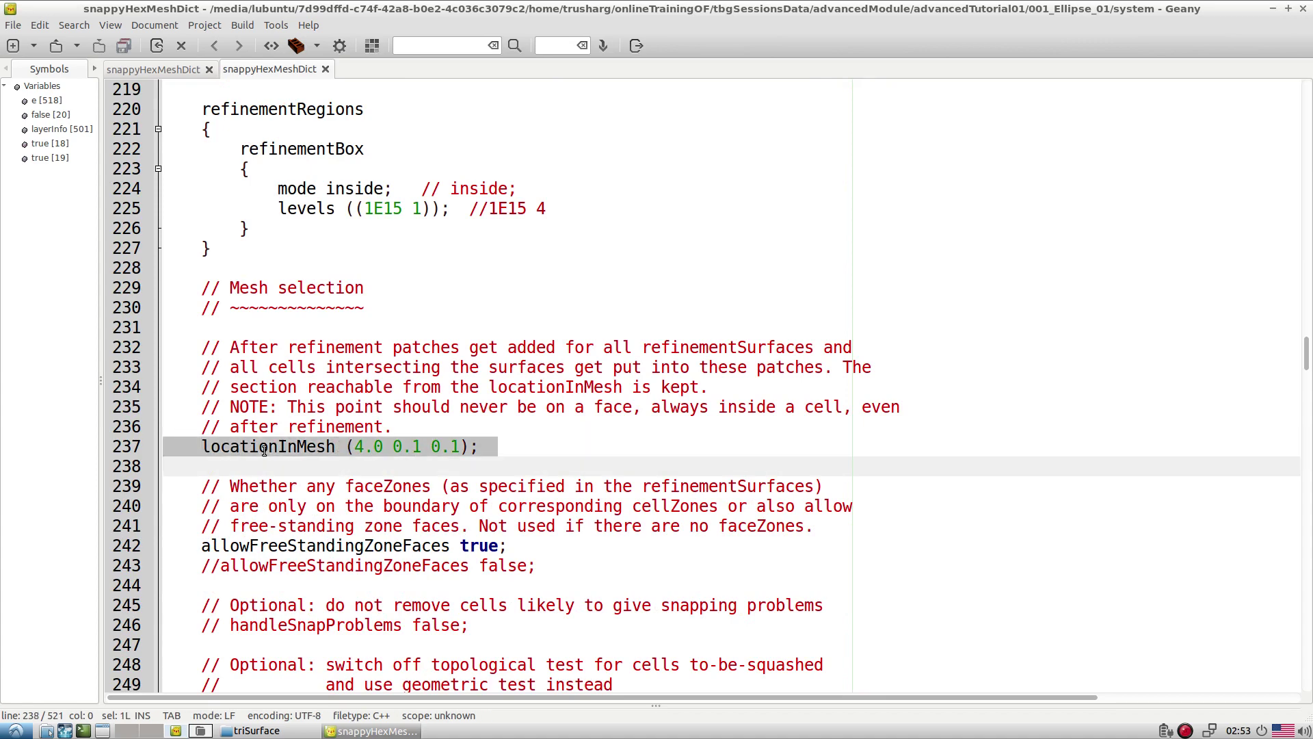
Locate the snapControls section and highlight its heading and opening brace
{"action": "scroll", "coordinate": [295, 449], "scroll_direction": "down", "scroll_amount": 5}
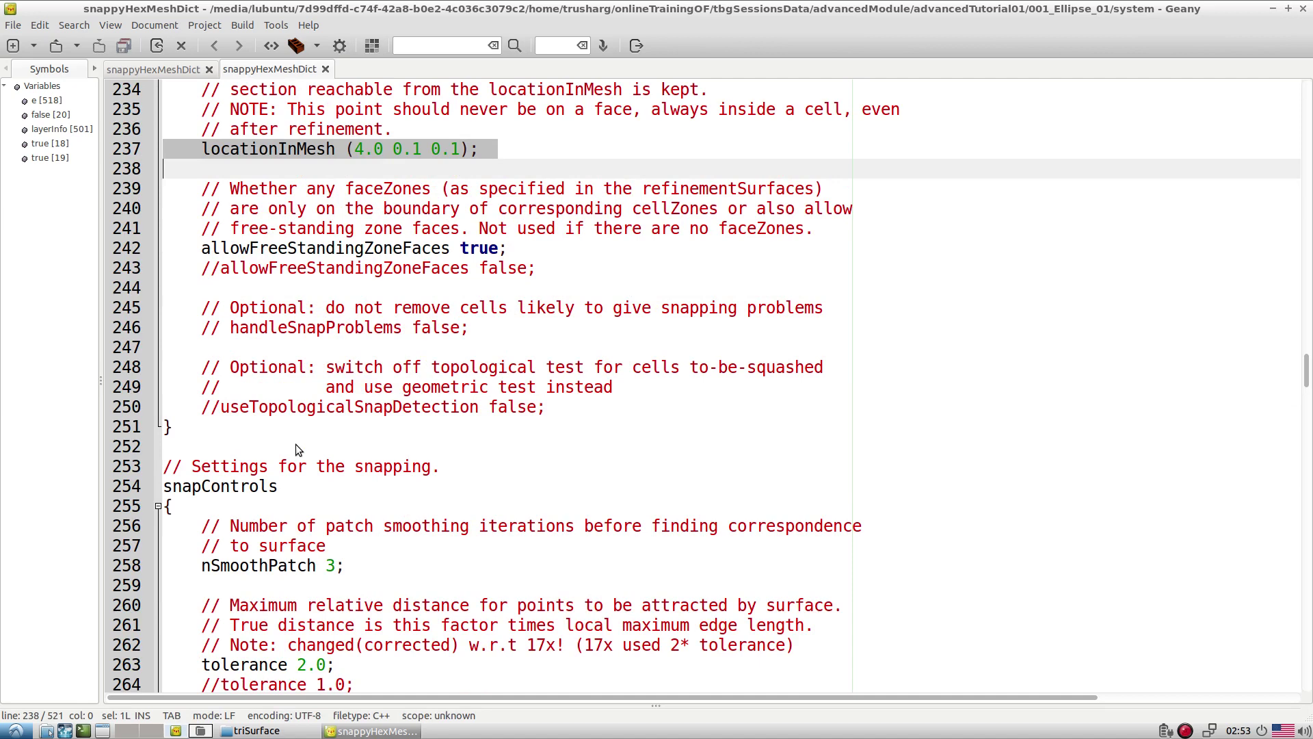
{"action": "scroll", "coordinate": [295, 450], "scroll_direction": "down", "scroll_amount": 1}
{"action": "left_click_drag", "start_coordinate": [164, 409], "coordinate": [185, 436]}
Examine the nSolveIter setting within snapControls, highlighting its keyword and active value
{"action": "scroll", "coordinate": [362, 435], "scroll_direction": "down", "scroll_amount": 2}
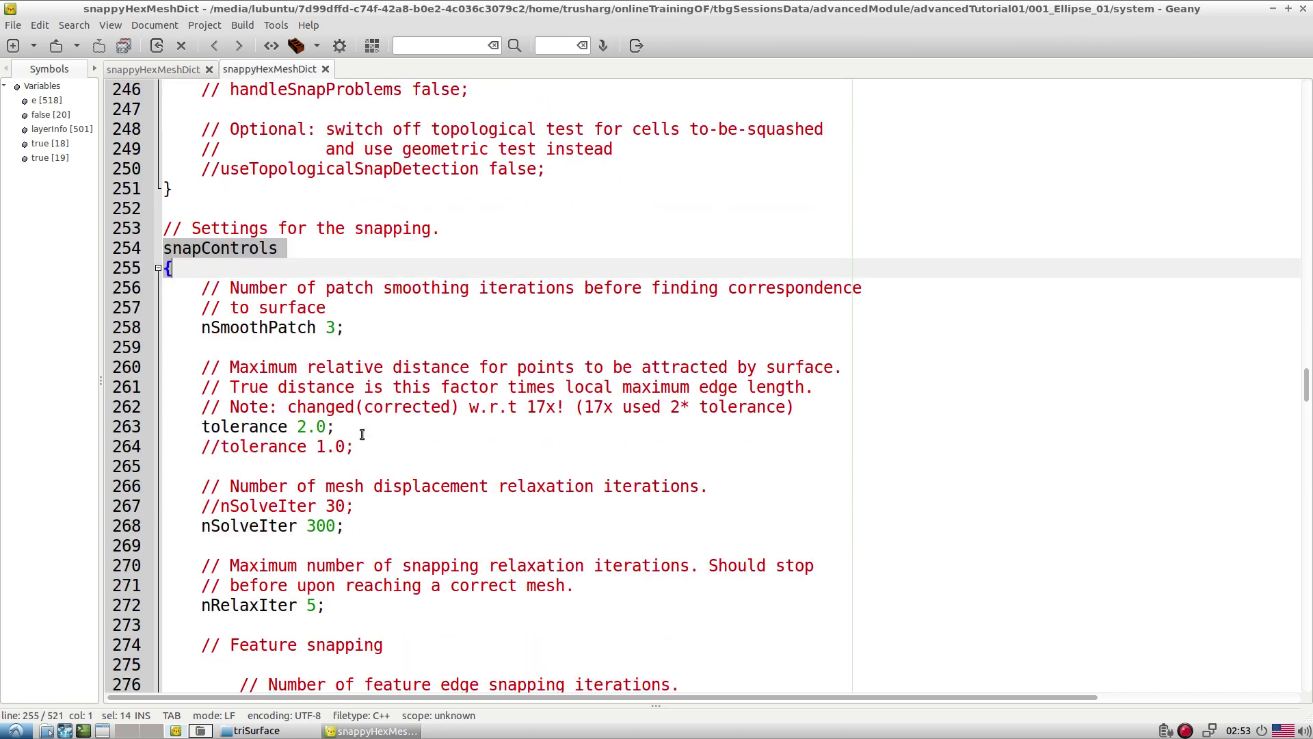
{"action": "scroll", "coordinate": [362, 435], "scroll_direction": "down", "scroll_amount": 1}
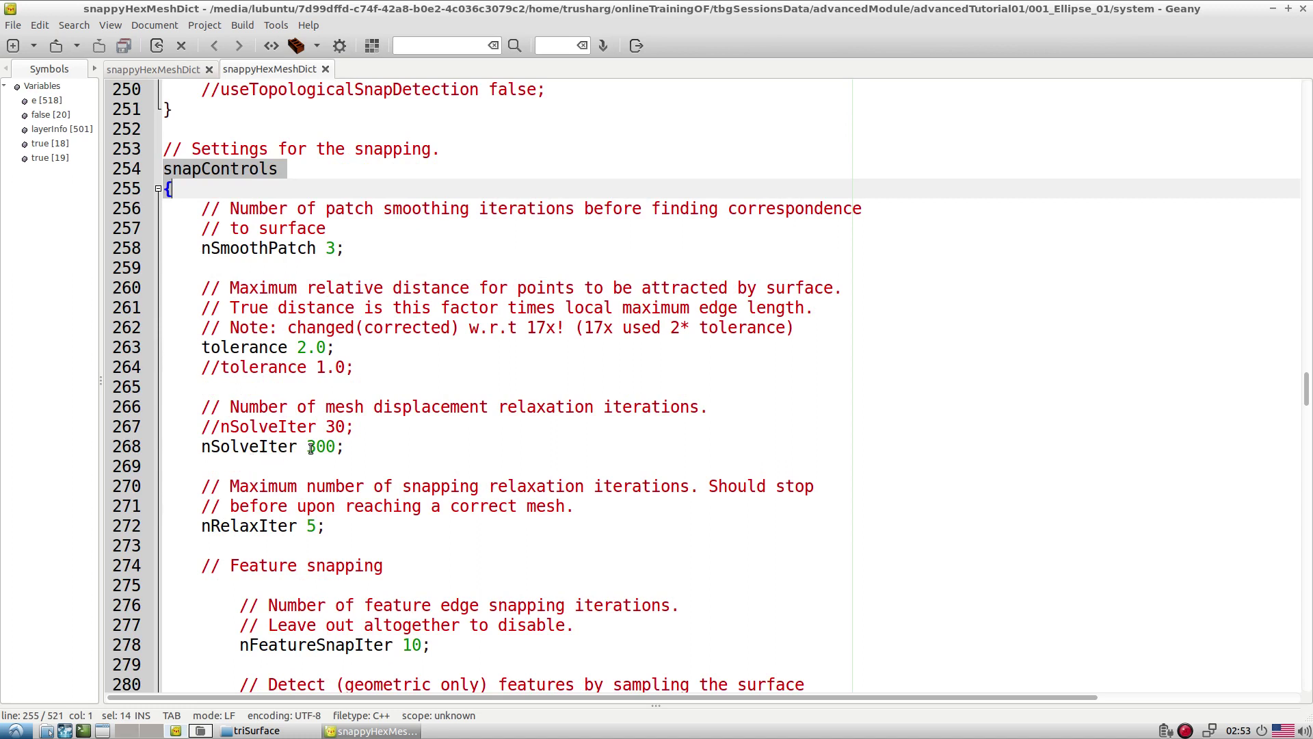
{"action": "double_click", "coordinate": [256, 446]}
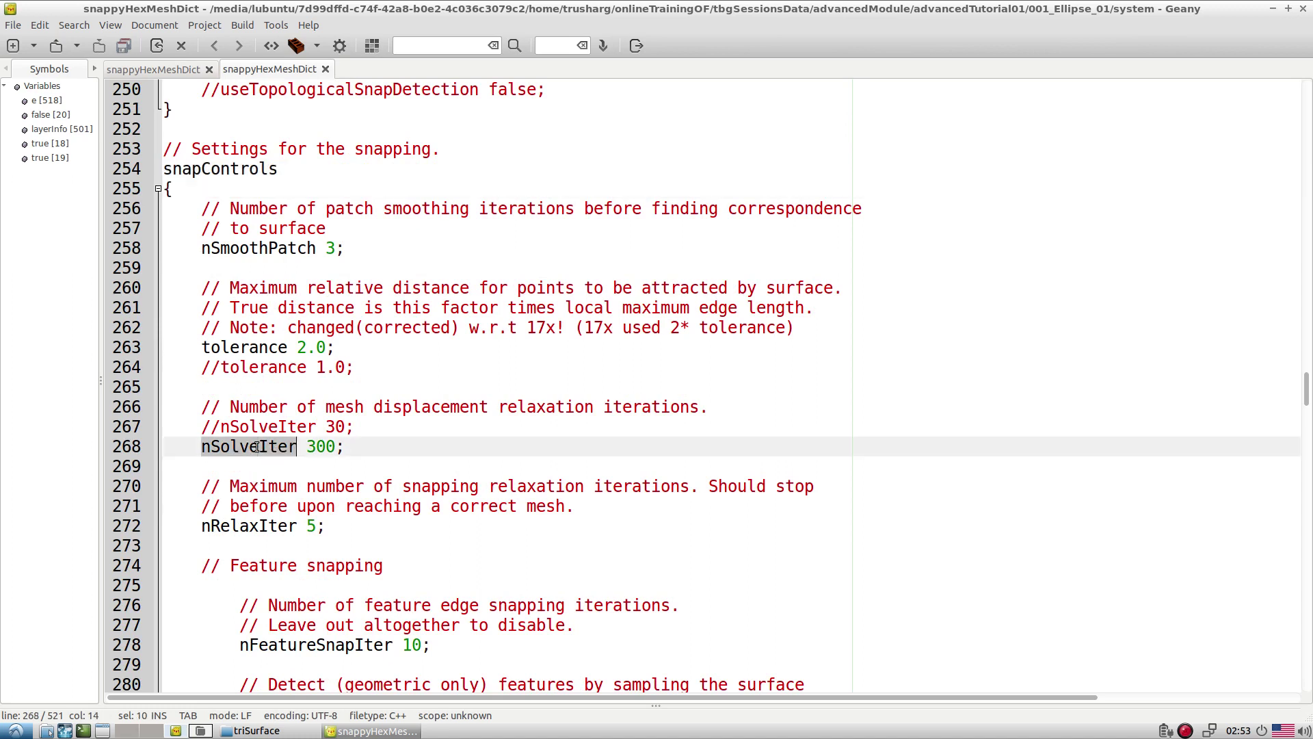
{"action": "double_click", "coordinate": [333, 447]}
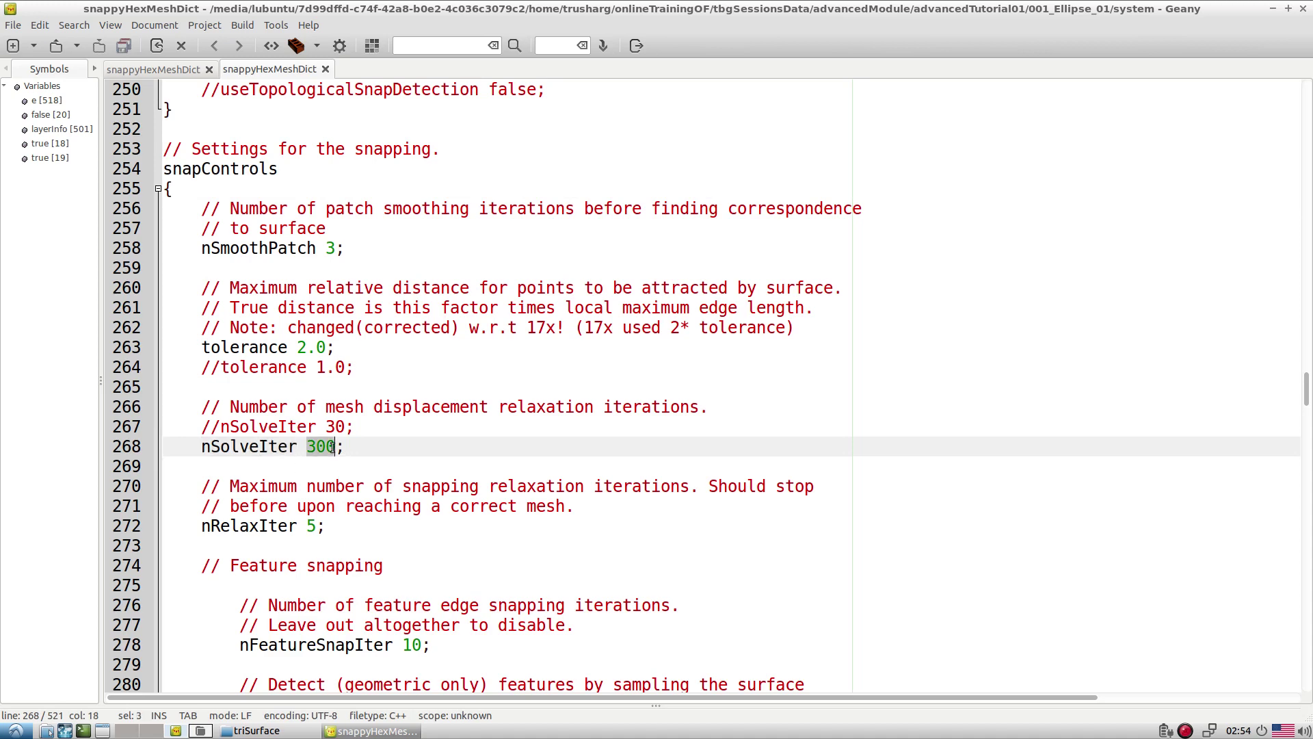
{"action": "left_click", "coordinate": [325, 465]}
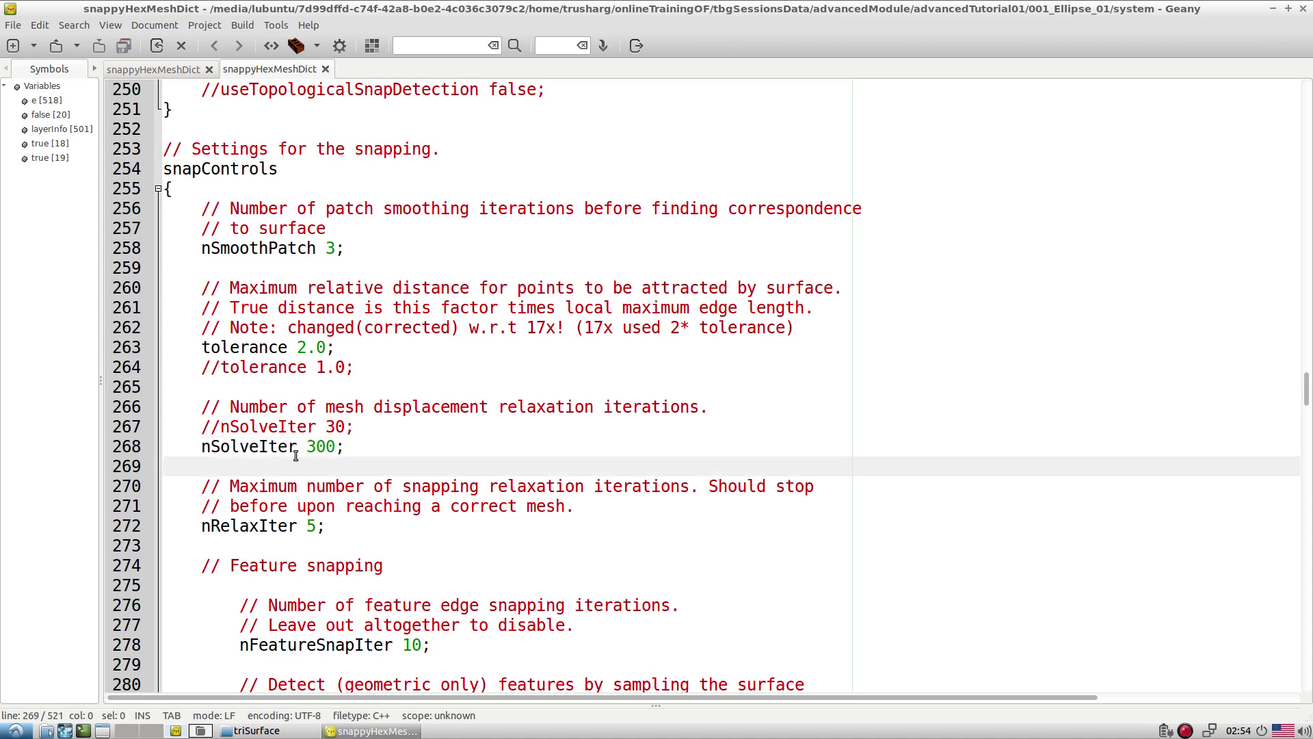
{"action": "double_click", "coordinate": [321, 447]}
{"action": "left_click", "coordinate": [330, 472]}
{"action": "double_click", "coordinate": [324, 447]}
Locate the addLayersControls section, highlight its heading, and read the relativeSizes and layer thickness specification notes
{"action": "scroll", "coordinate": [326, 525], "scroll_direction": "down", "scroll_amount": 9}
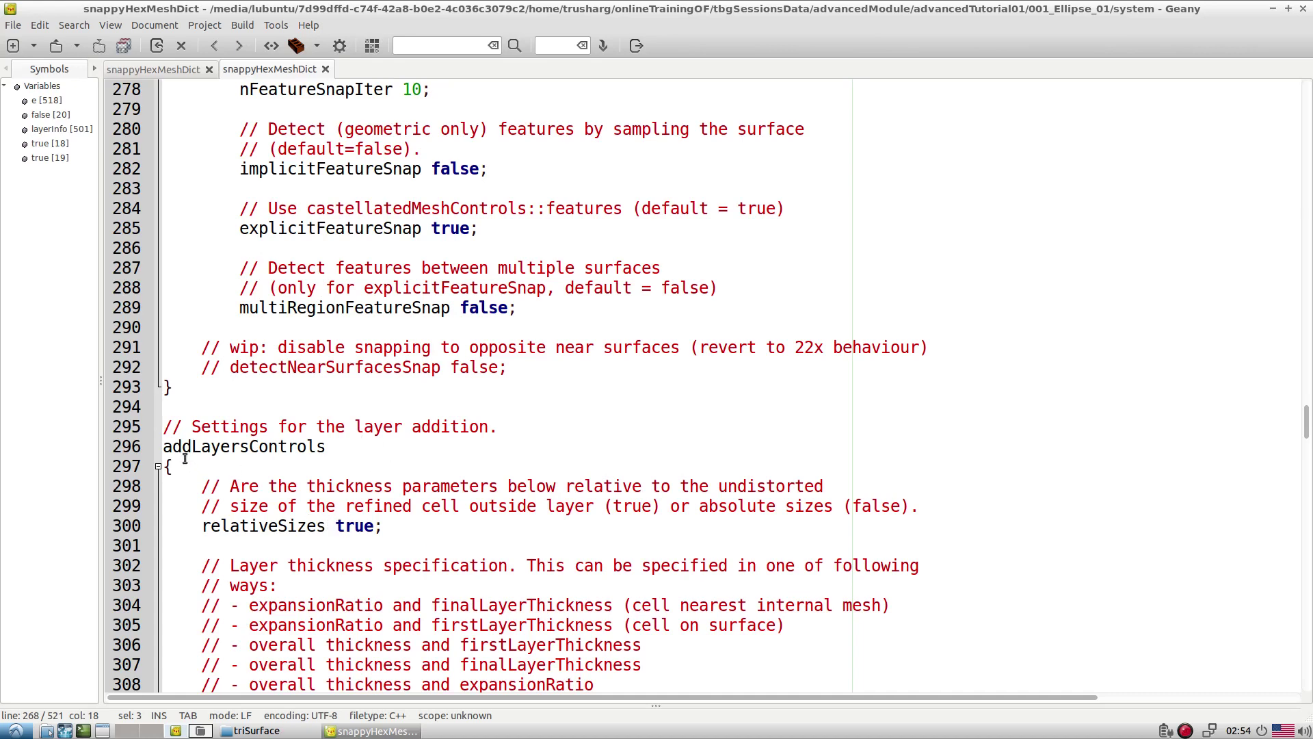
{"action": "double_click", "coordinate": [177, 450]}
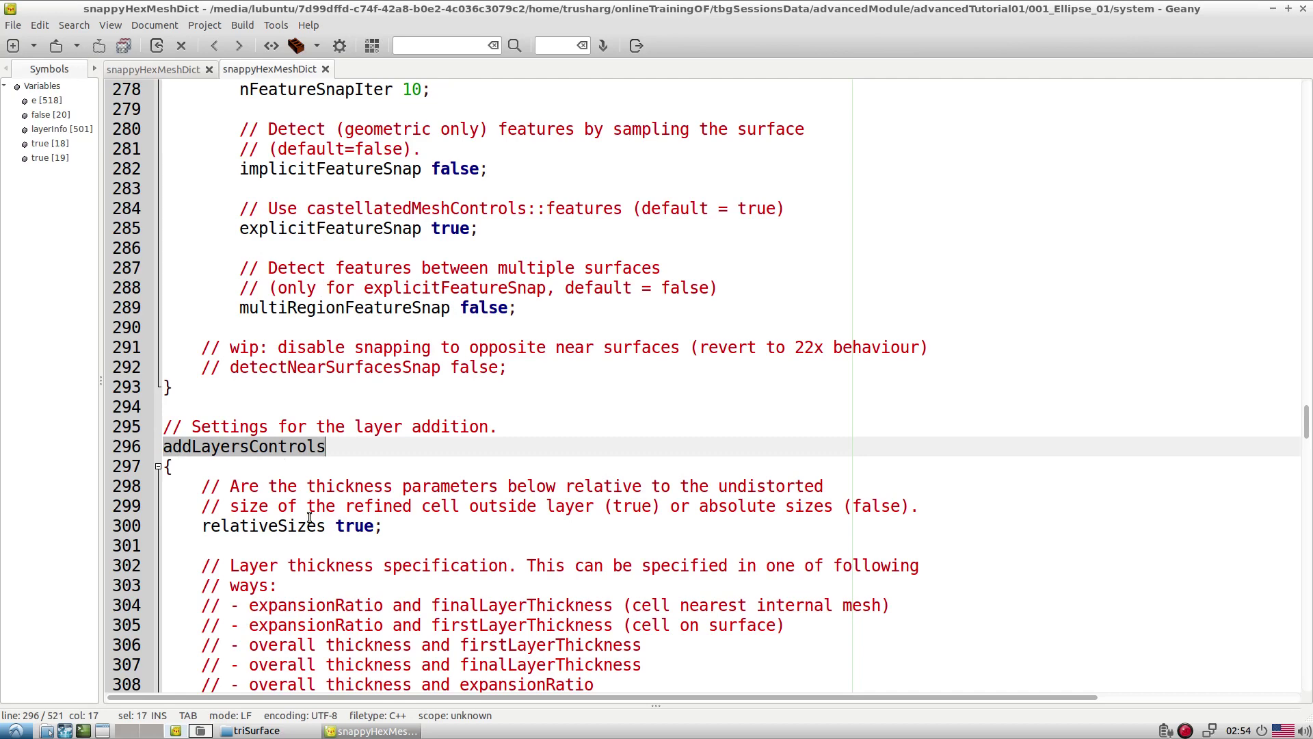
{"action": "scroll", "coordinate": [305, 527], "scroll_direction": "down", "scroll_amount": 3}
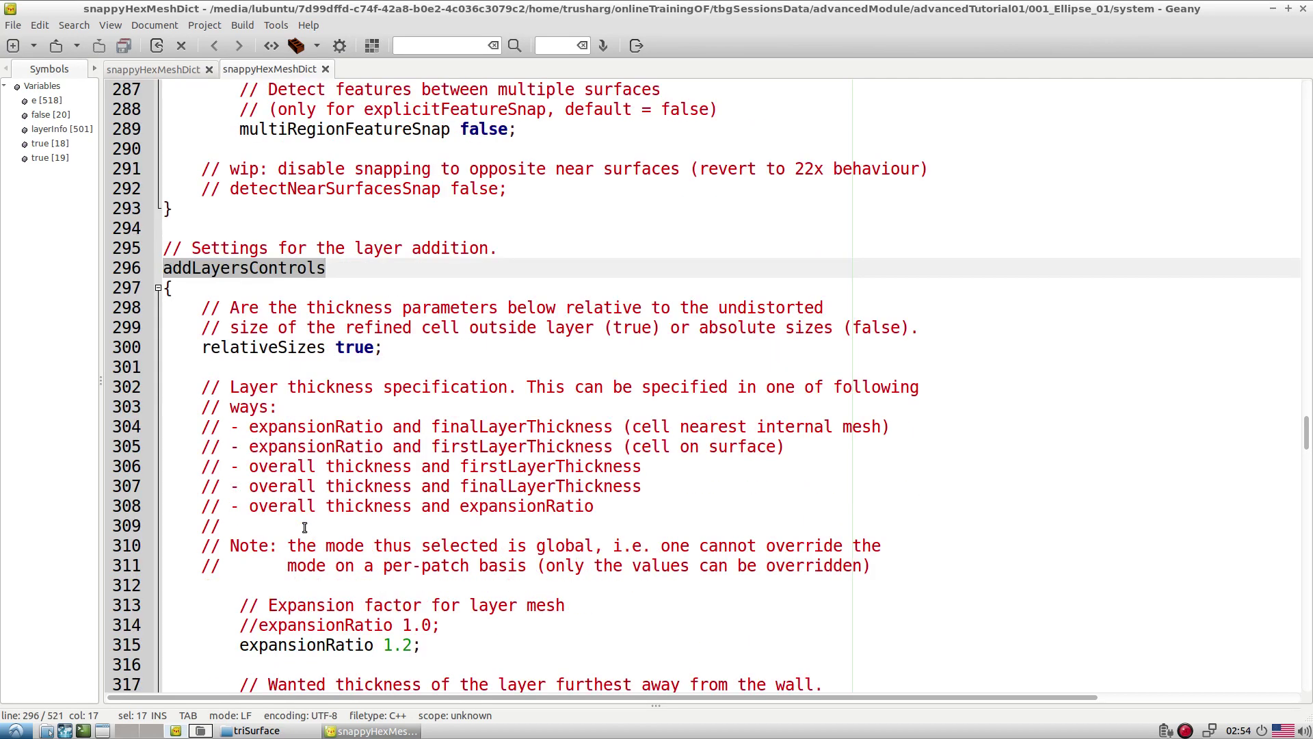
{"action": "scroll", "coordinate": [305, 527], "scroll_direction": "down", "scroll_amount": 3}
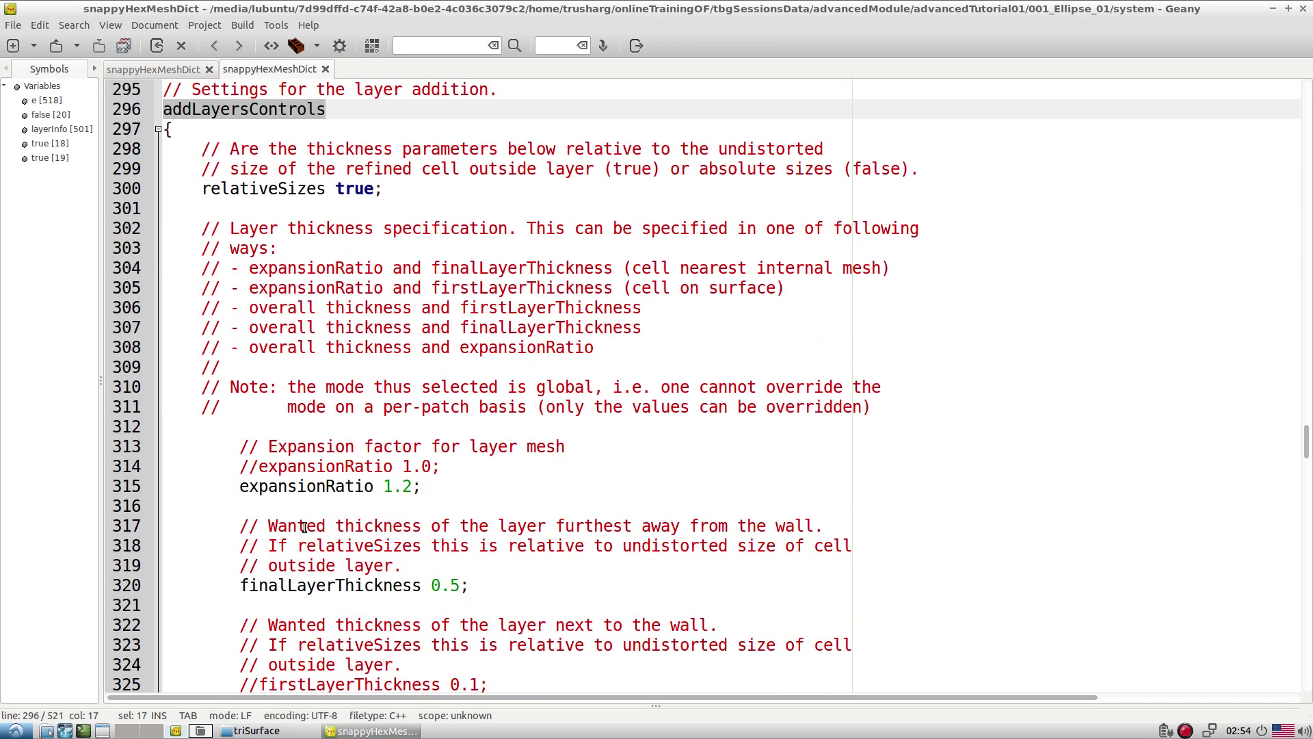
Examine the expansionRatio, finalLayerThickness and firstLayerThickness entries in addLayersControls
{"action": "double_click", "coordinate": [321, 487]}
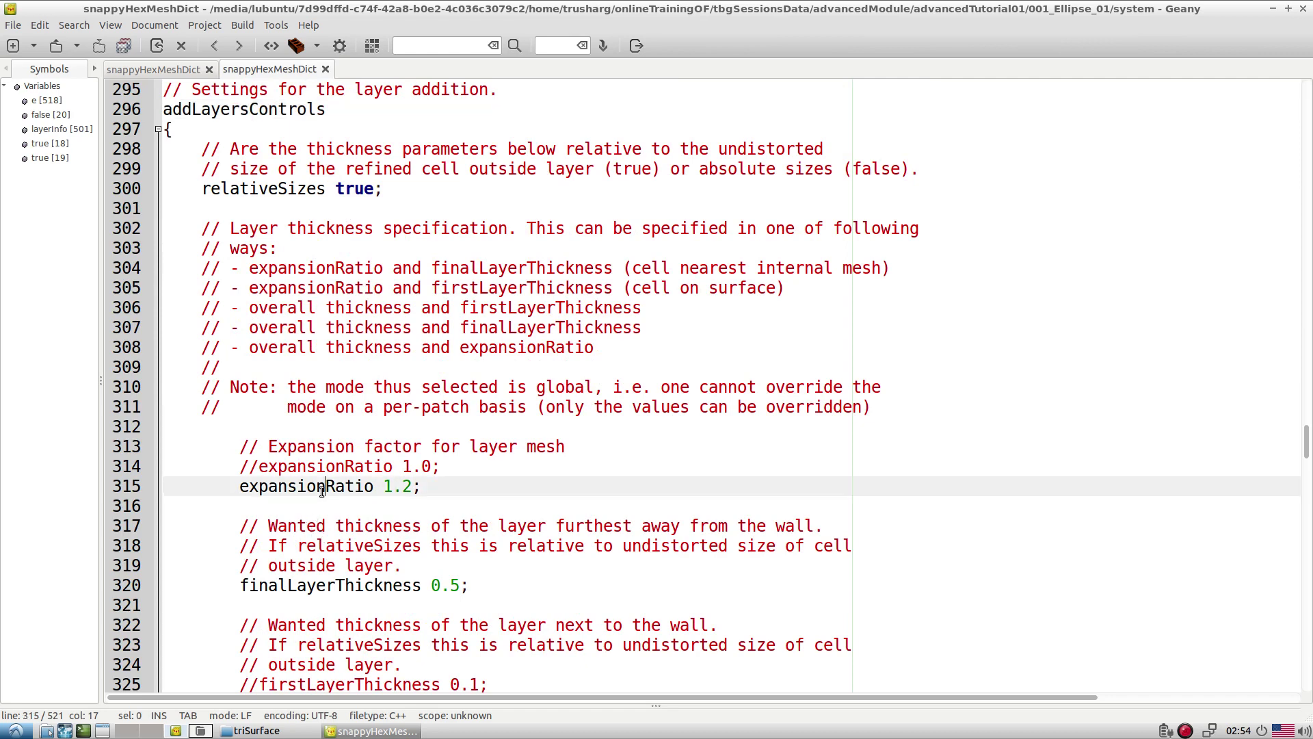
{"action": "double_click", "coordinate": [324, 586]}
{"action": "scroll", "coordinate": [411, 543], "scroll_direction": "down", "scroll_amount": 3}
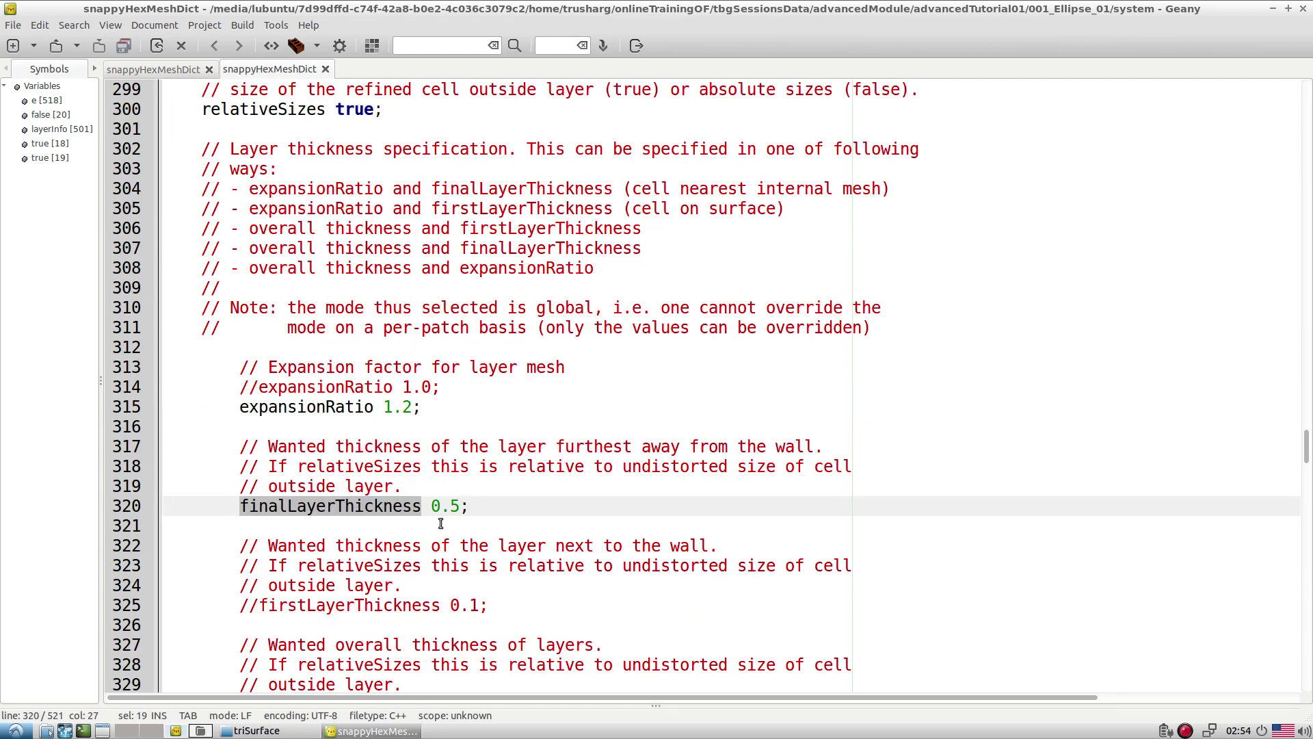
{"action": "double_click", "coordinate": [321, 506]}
Examine the layers block, highlighting the nSurfaceLayers setting and the wall_stlSurface patch name
{"action": "scroll", "coordinate": [425, 513], "scroll_direction": "down", "scroll_amount": 5}
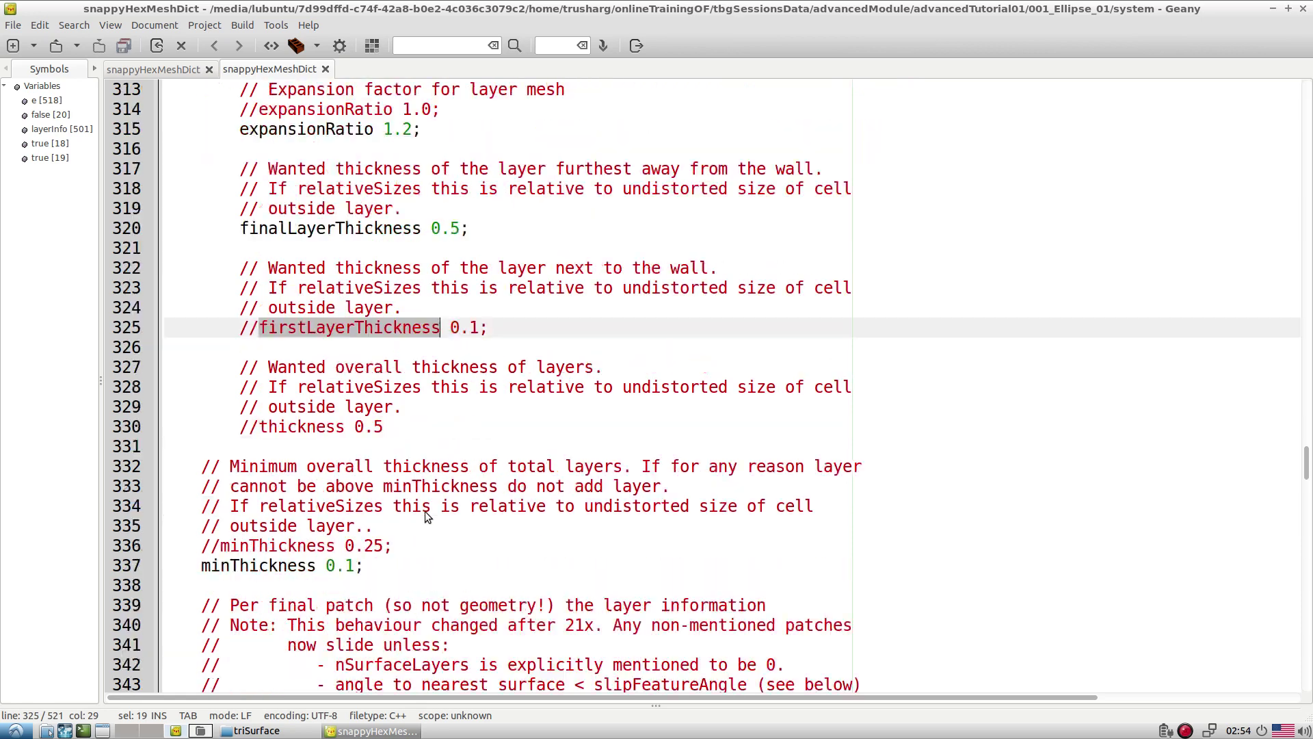
{"action": "scroll", "coordinate": [424, 513], "scroll_direction": "down", "scroll_amount": 3}
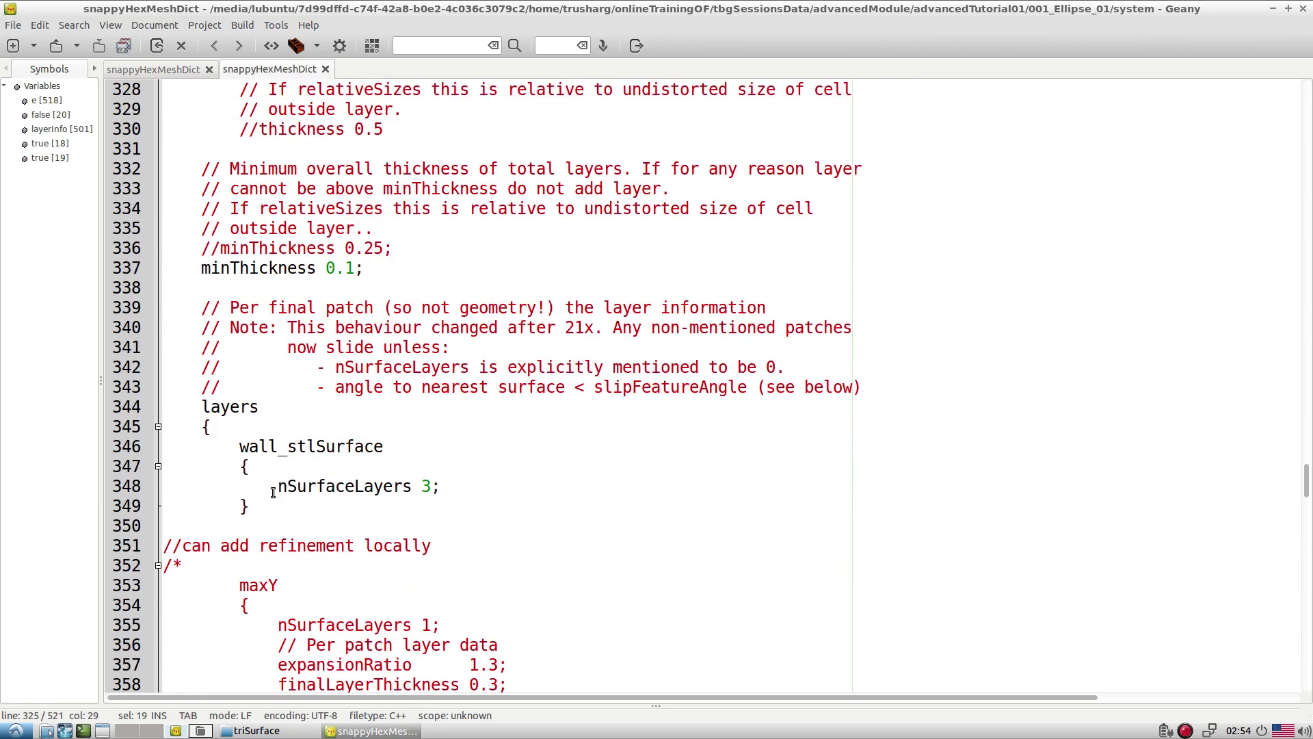
{"action": "left_click_drag", "start_coordinate": [277, 487], "coordinate": [441, 487]}
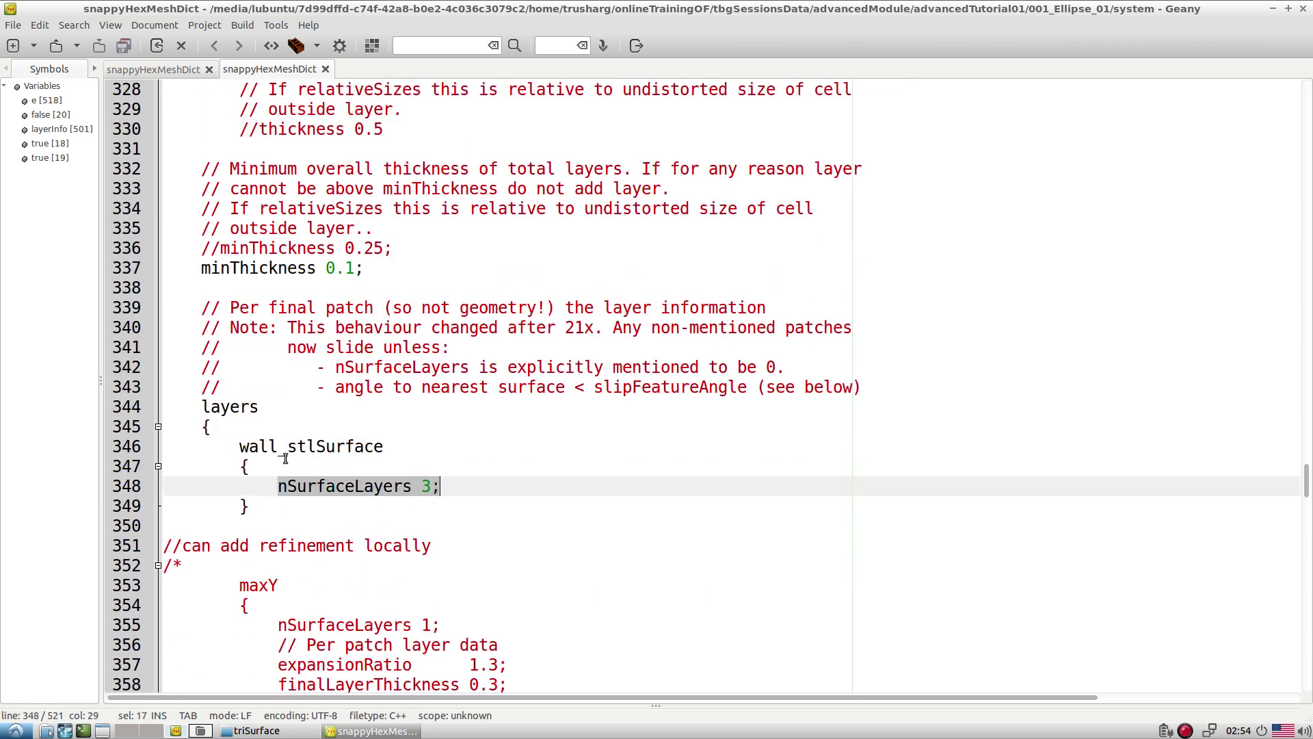
{"action": "double_click", "coordinate": [289, 450]}
Locate the active featureAngle entry under the advanced layer settings and highlight its keyword
{"action": "scroll", "coordinate": [329, 459], "scroll_direction": "down", "scroll_amount": 7}
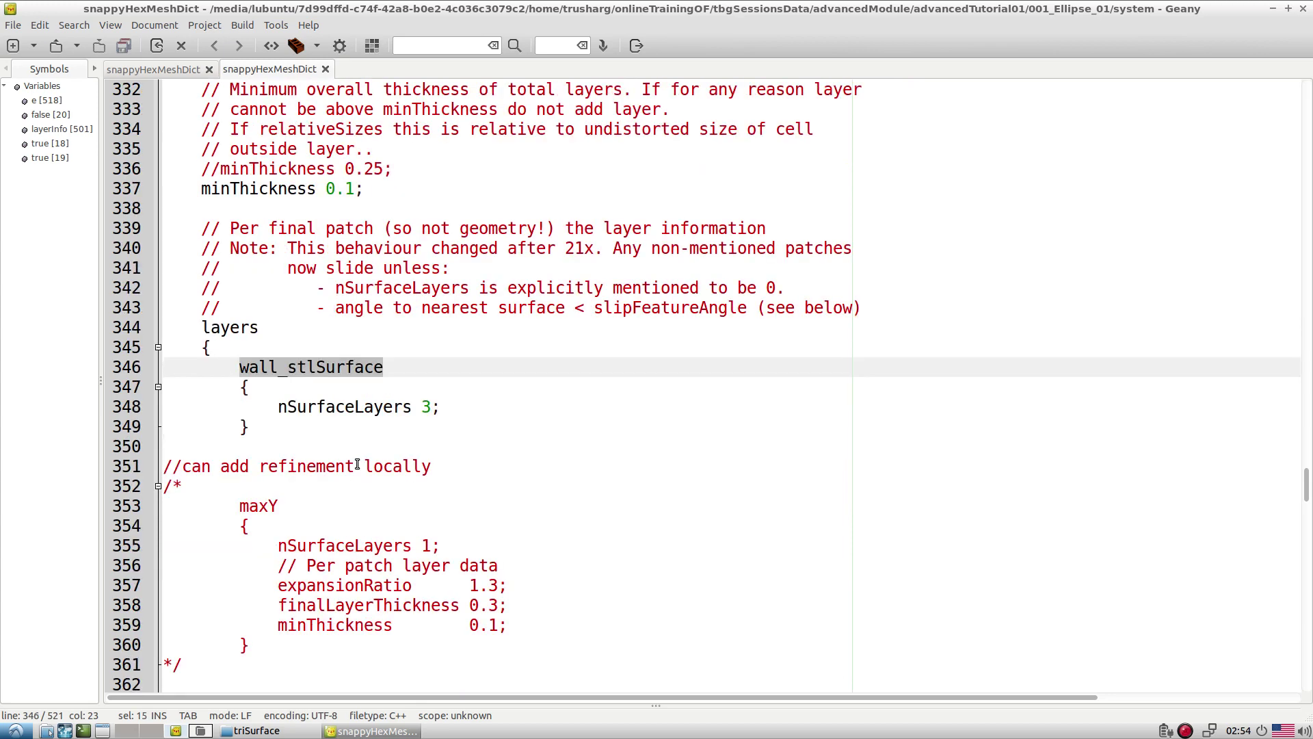
{"action": "scroll", "coordinate": [357, 464], "scroll_direction": "down", "scroll_amount": 3}
{"action": "scroll", "coordinate": [357, 465], "scroll_direction": "down", "scroll_amount": 6}
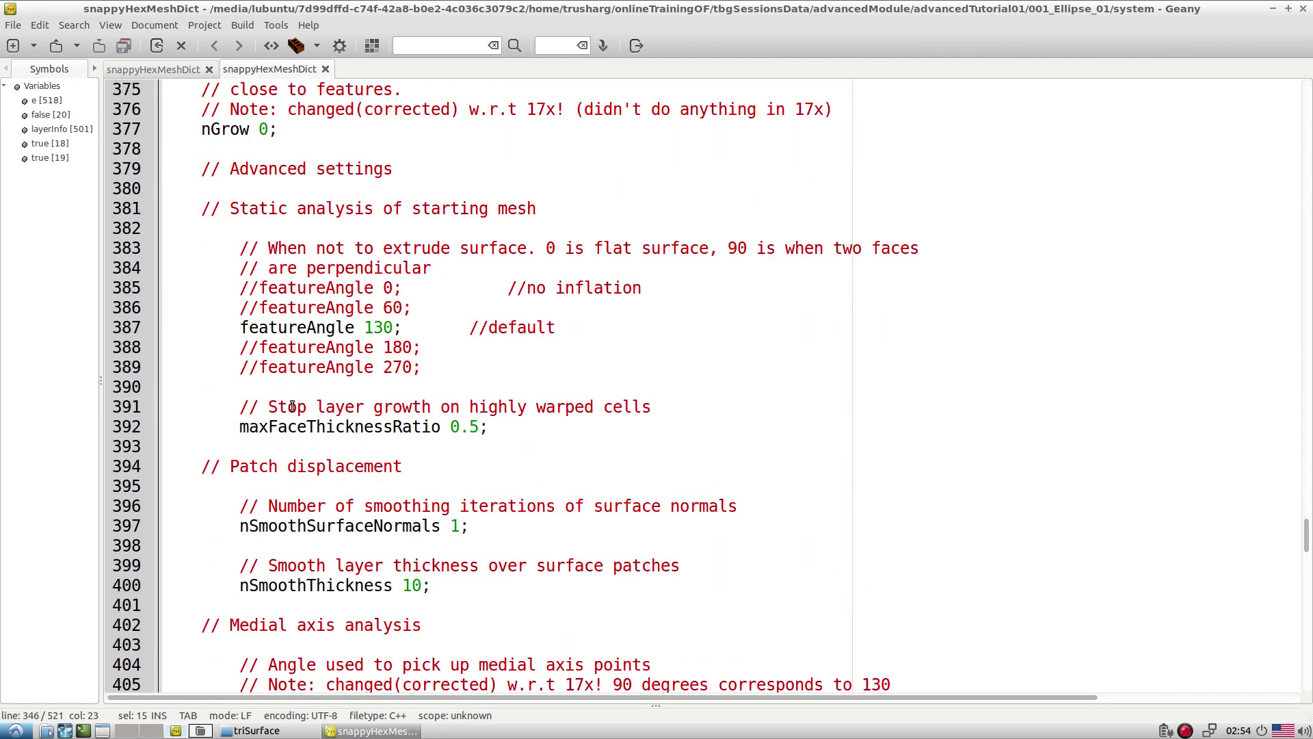
{"action": "triple_click", "coordinate": [294, 332]}
{"action": "left_click", "coordinate": [362, 332]}
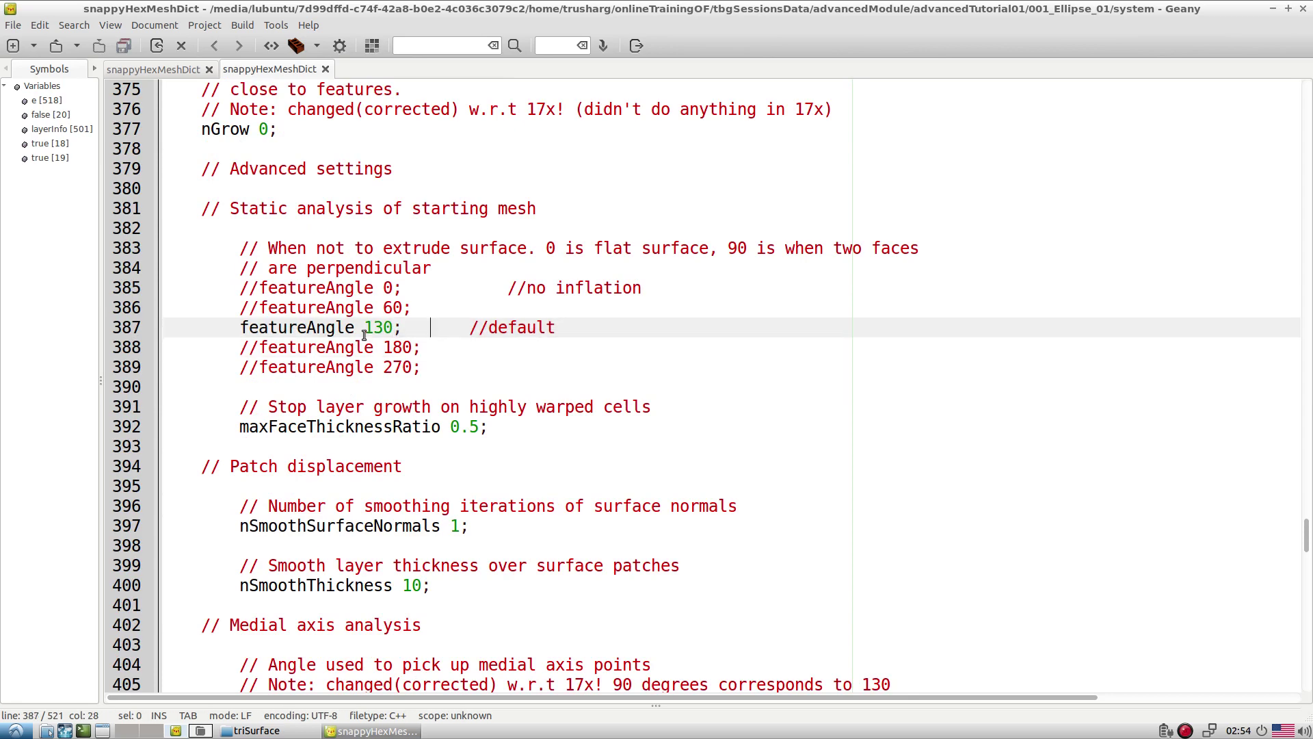
{"action": "double_click", "coordinate": [296, 333]}
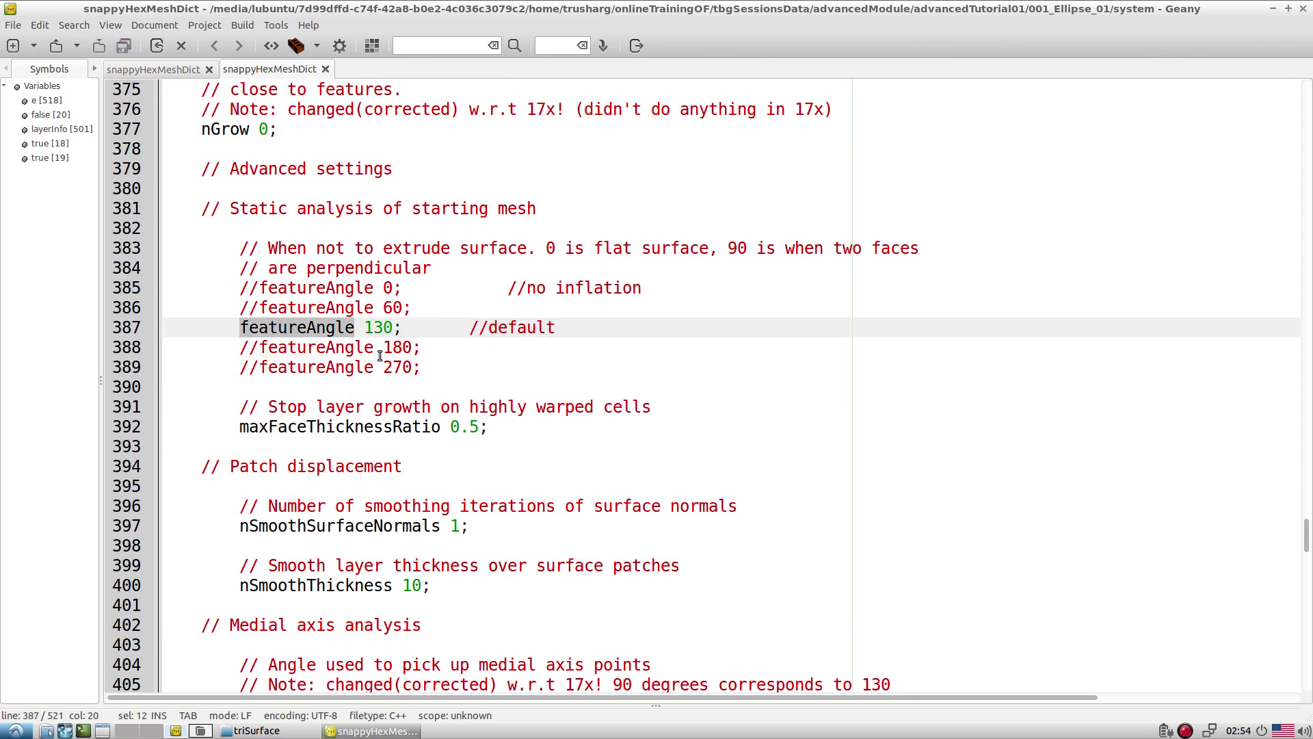
Skim the remaining layer settings and highlight the included file name meshQualityDict in the meshQualityControls section
{"action": "scroll", "coordinate": [429, 367], "scroll_direction": "down", "scroll_amount": 3}
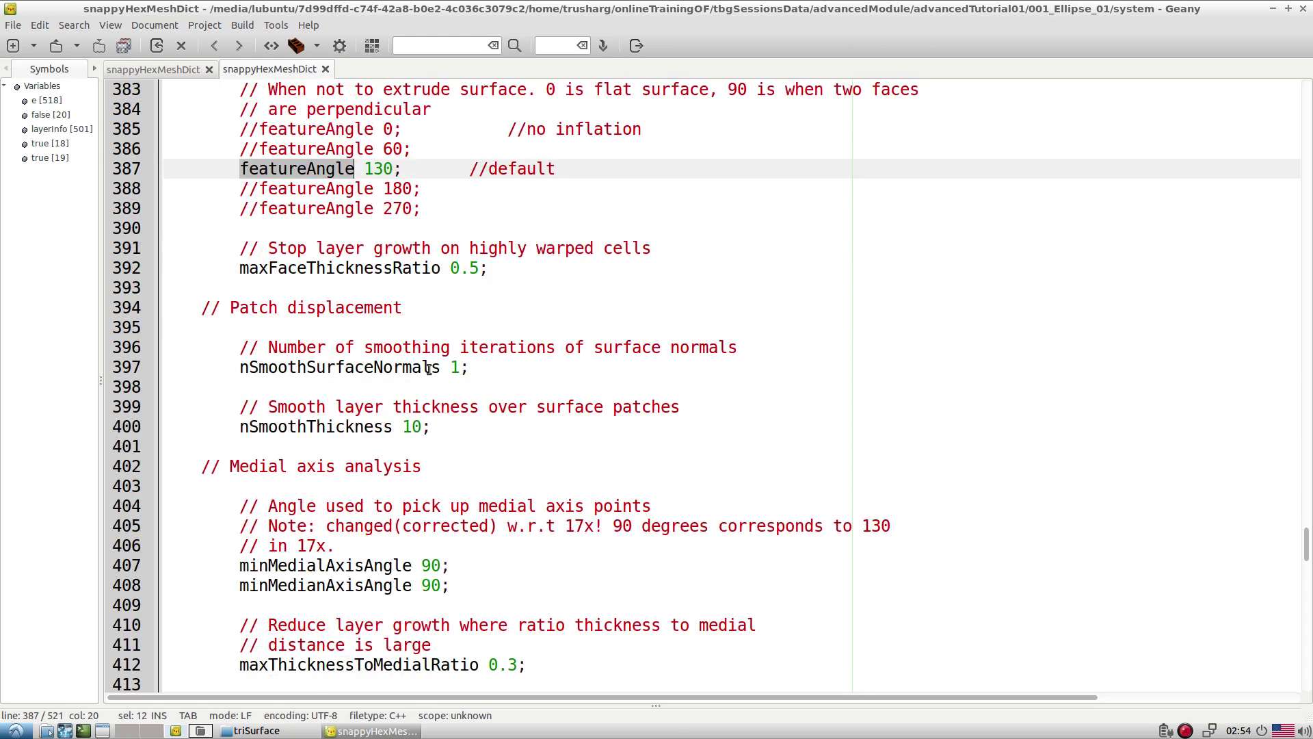
{"action": "scroll", "coordinate": [430, 369], "scroll_direction": "down", "scroll_amount": 3}
{"action": "scroll", "coordinate": [430, 369], "scroll_direction": "up", "scroll_amount": 3}
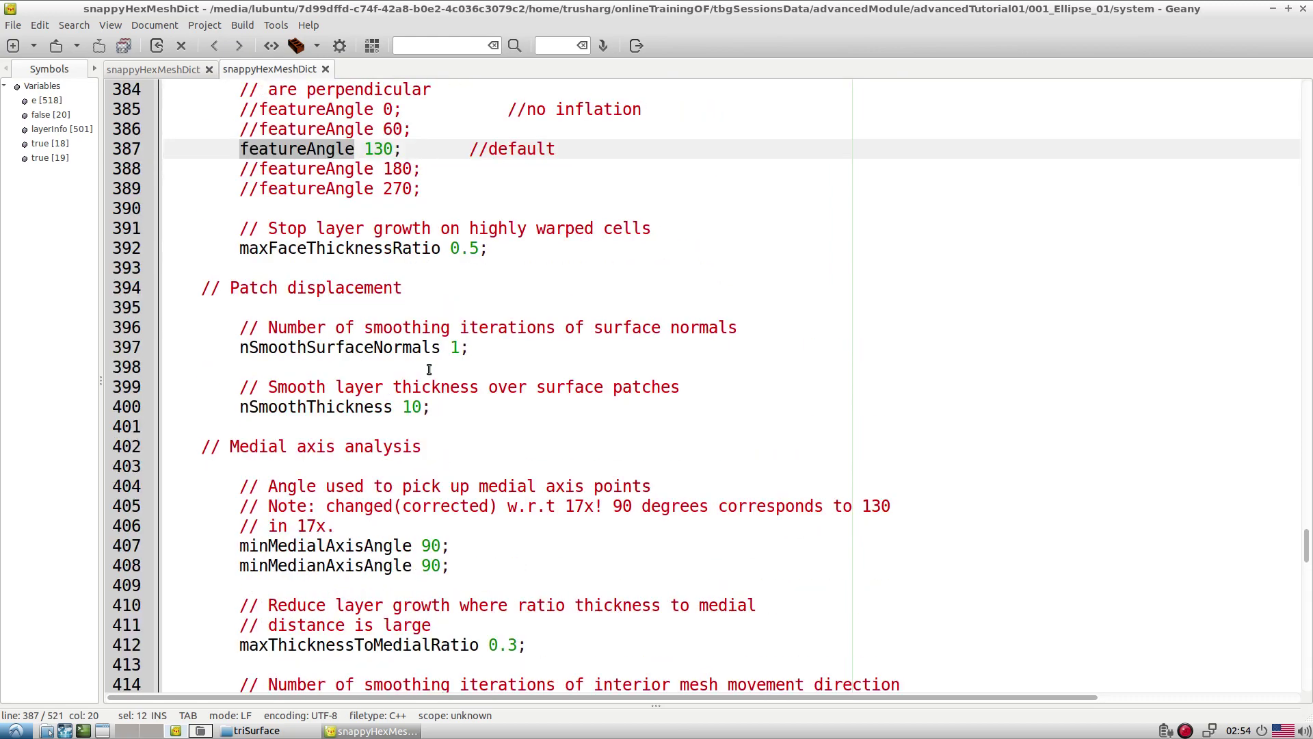
{"action": "scroll", "coordinate": [429, 369], "scroll_direction": "down", "scroll_amount": 20}
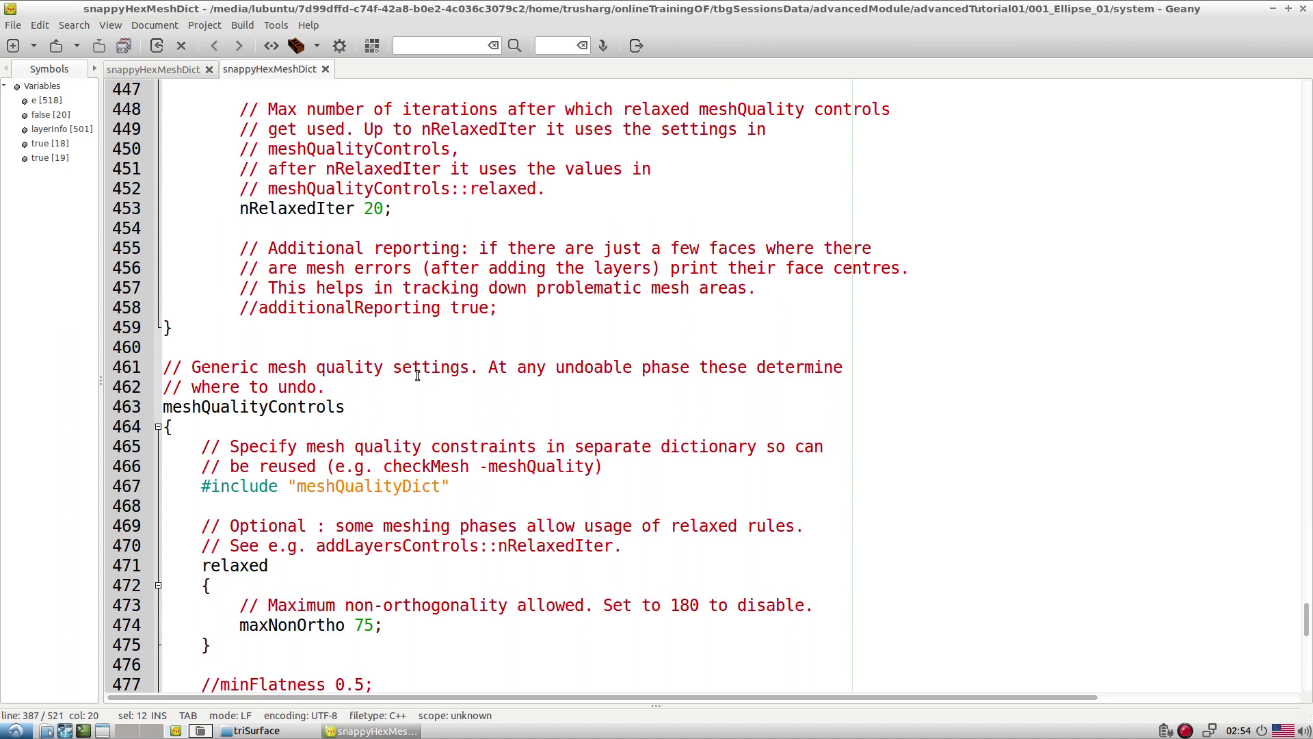
{"action": "double_click", "coordinate": [288, 486]}
{"action": "left_click", "coordinate": [329, 429]}
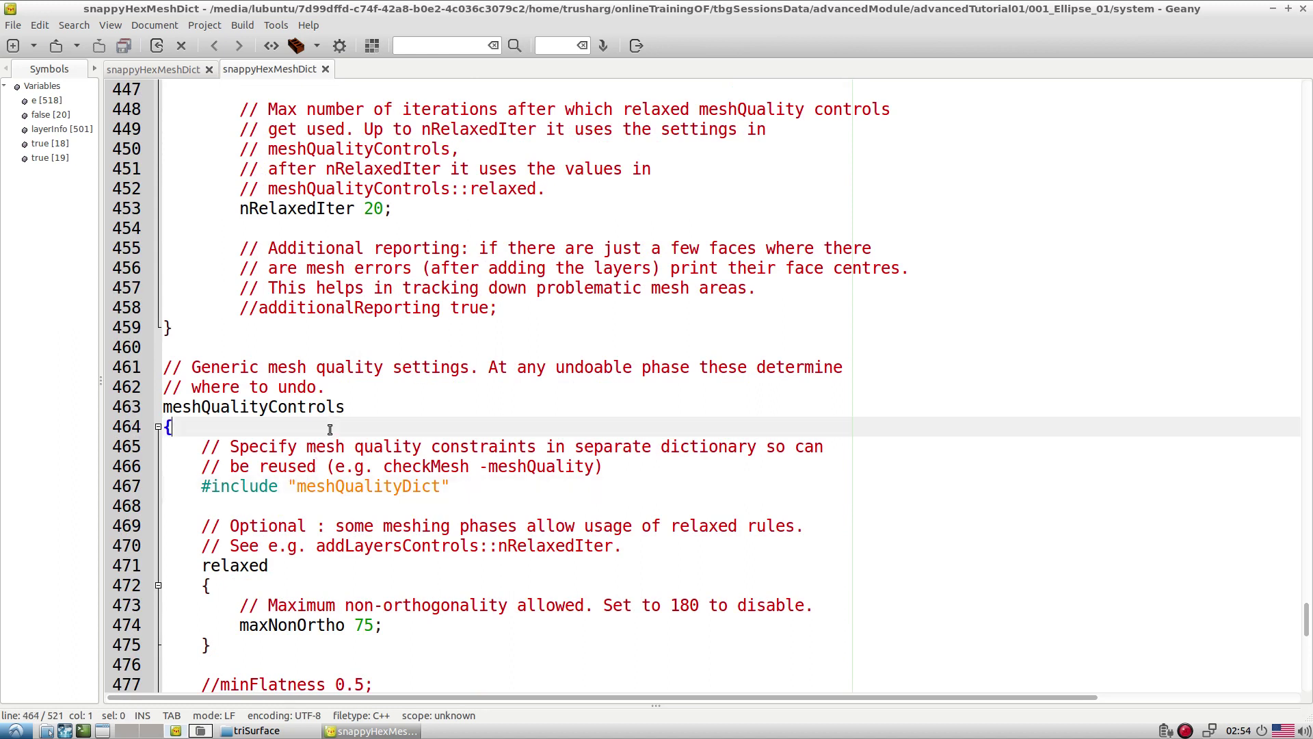
{"action": "double_click", "coordinate": [382, 487]}
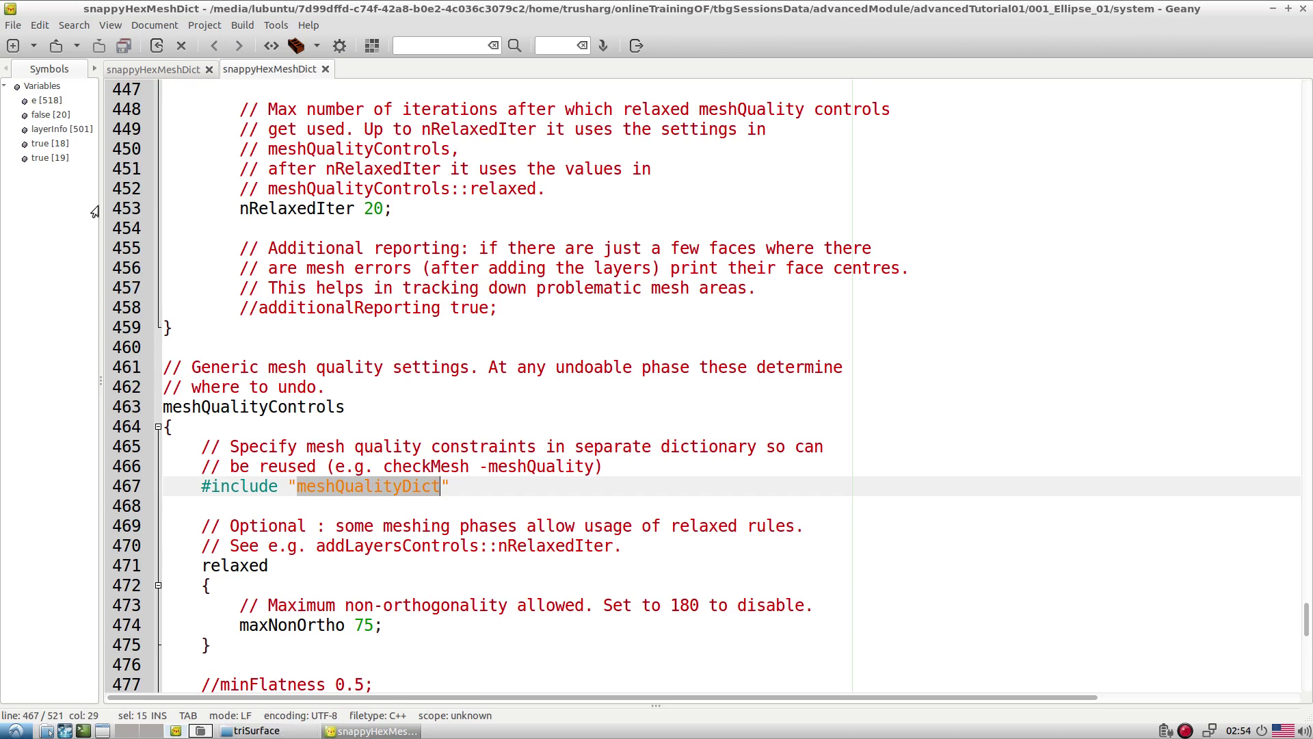
Open meshQualityDict from the case's system folder and highlight the maxNonOrtho keyword
{"action": "left_click", "coordinate": [56, 46]}
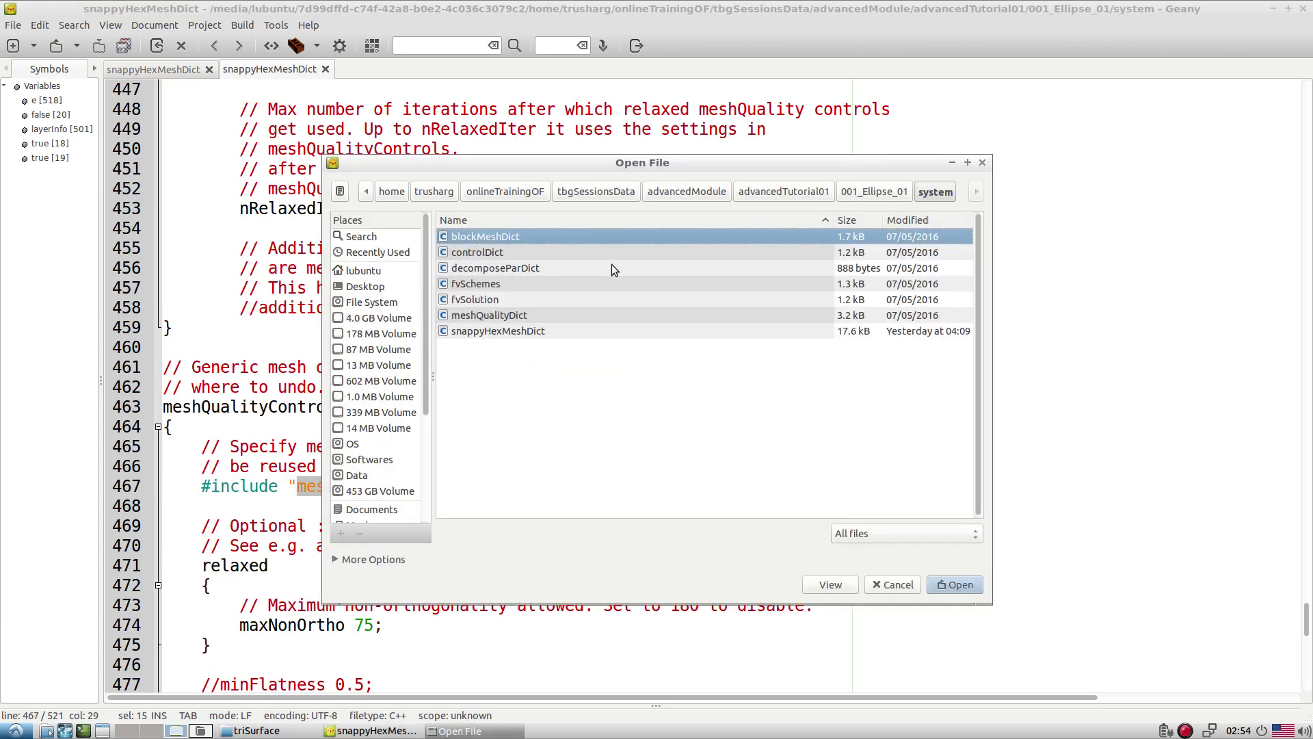
{"action": "double_click", "coordinate": [506, 316]}
{"action": "scroll", "coordinate": [389, 401], "scroll_direction": "down", "scroll_amount": 3}
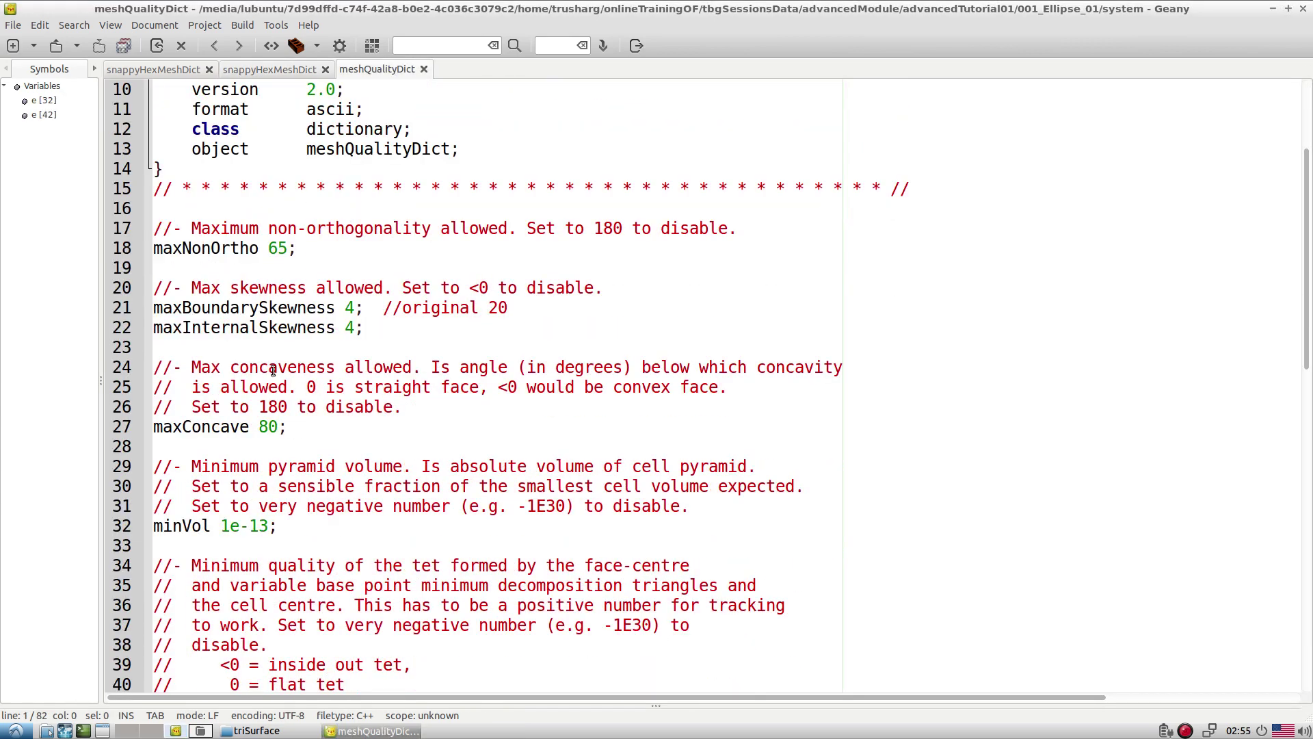
{"action": "double_click", "coordinate": [194, 247]}
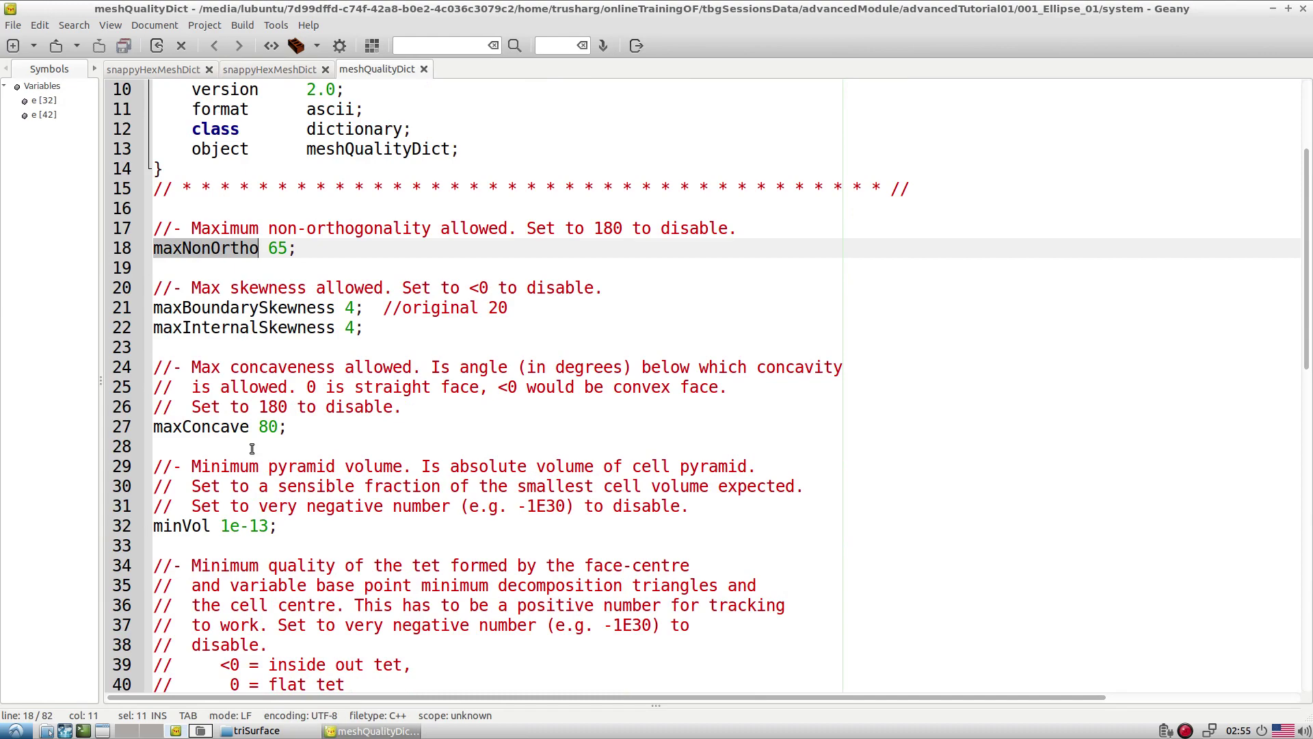
Examine the mesh quality limits in meshQualityDict, from maxNonOrtho and the skewness limits through to minVolCollapseRatio
{"action": "scroll", "coordinate": [251, 449], "scroll_direction": "down", "scroll_amount": 5}
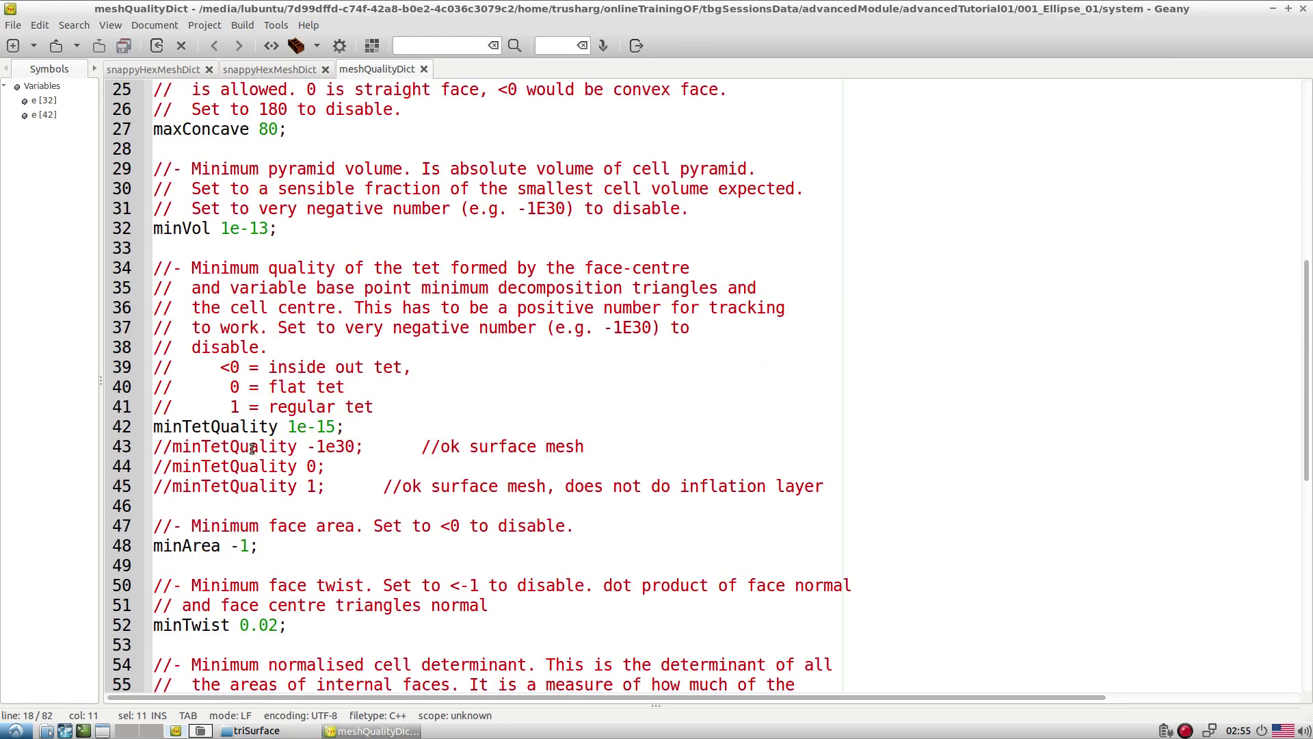
{"action": "scroll", "coordinate": [251, 448], "scroll_direction": "down", "scroll_amount": 4}
{"action": "scroll", "coordinate": [253, 448], "scroll_direction": "down", "scroll_amount": 3}
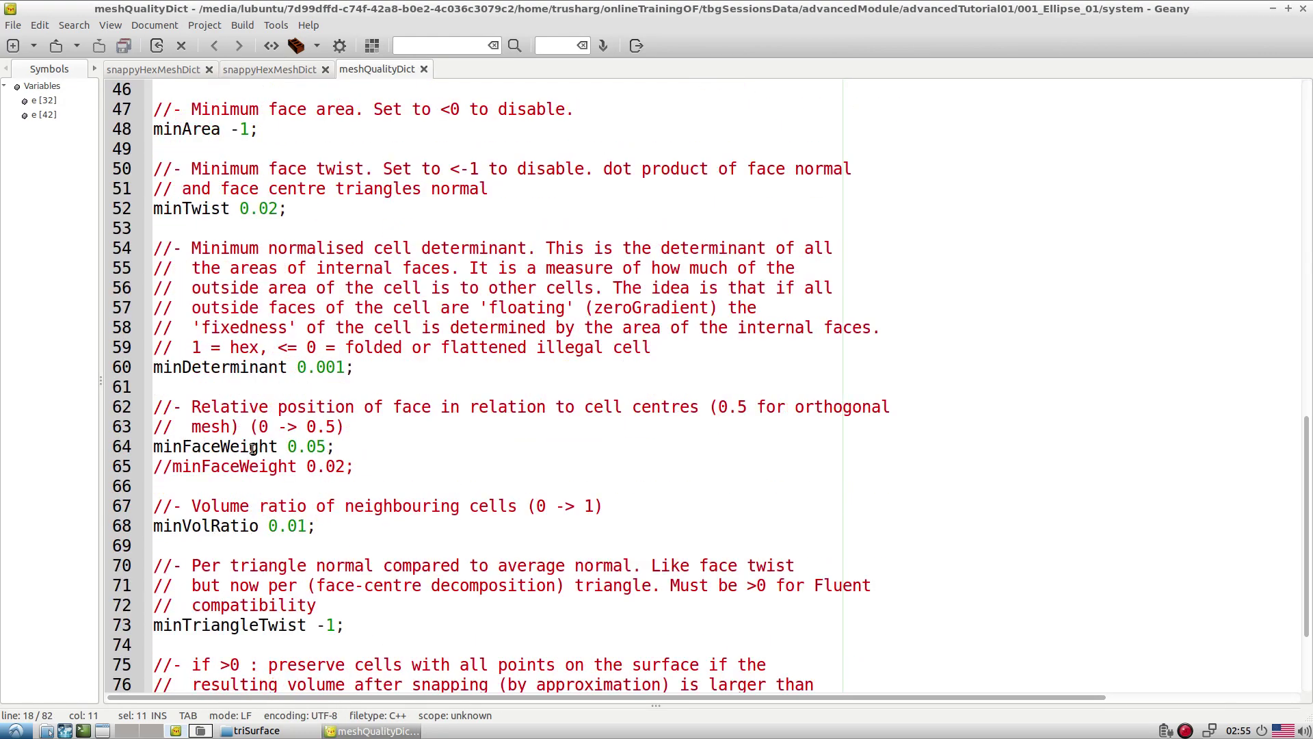
{"action": "scroll", "coordinate": [253, 448], "scroll_direction": "down", "scroll_amount": 2}
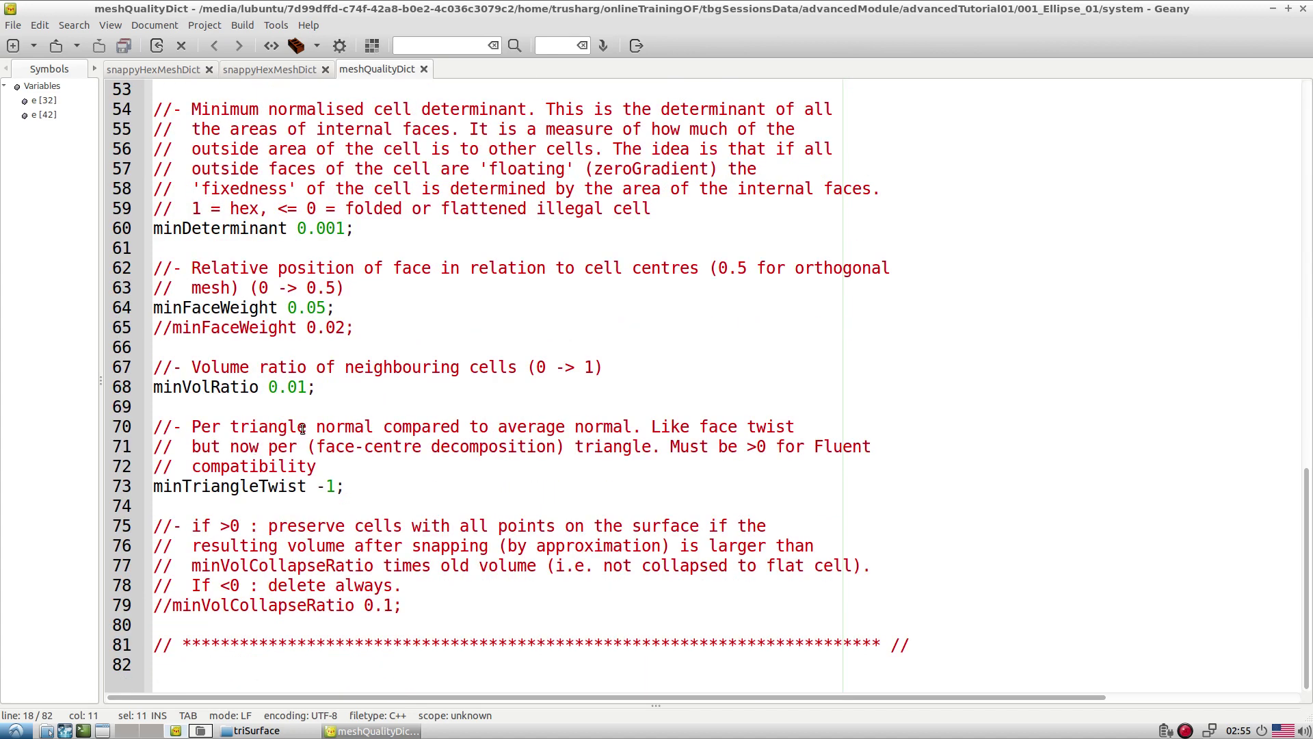
{"action": "scroll", "coordinate": [302, 429], "scroll_direction": "up", "scroll_amount": 3}
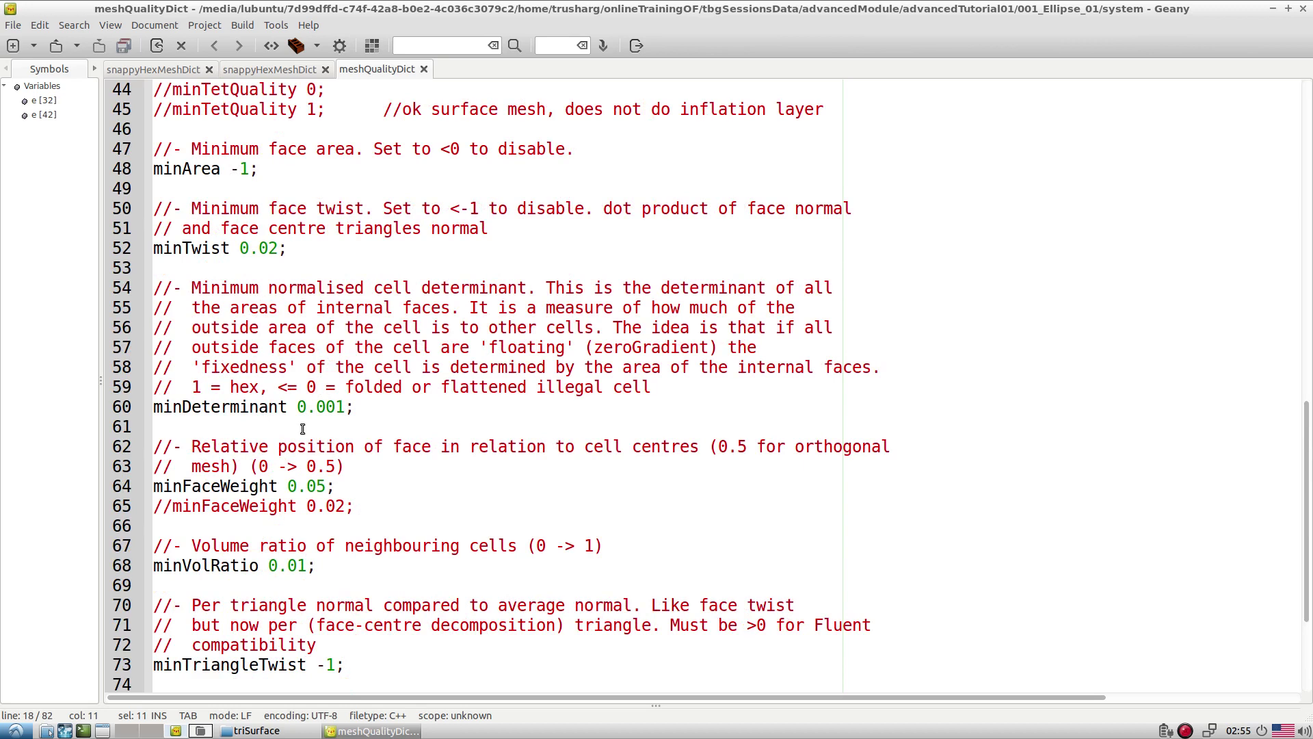
{"action": "scroll", "coordinate": [302, 429], "scroll_direction": "up", "scroll_amount": 10}
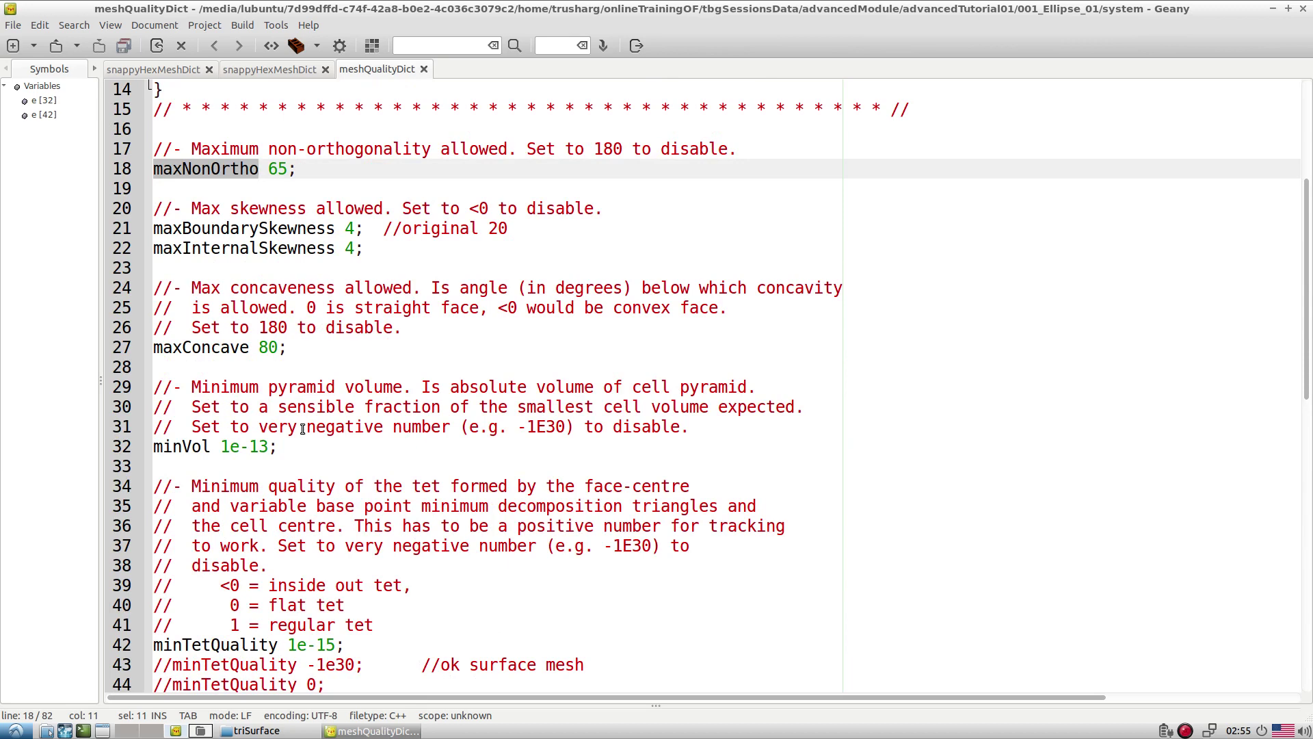
{"action": "left_click", "coordinate": [307, 427]}
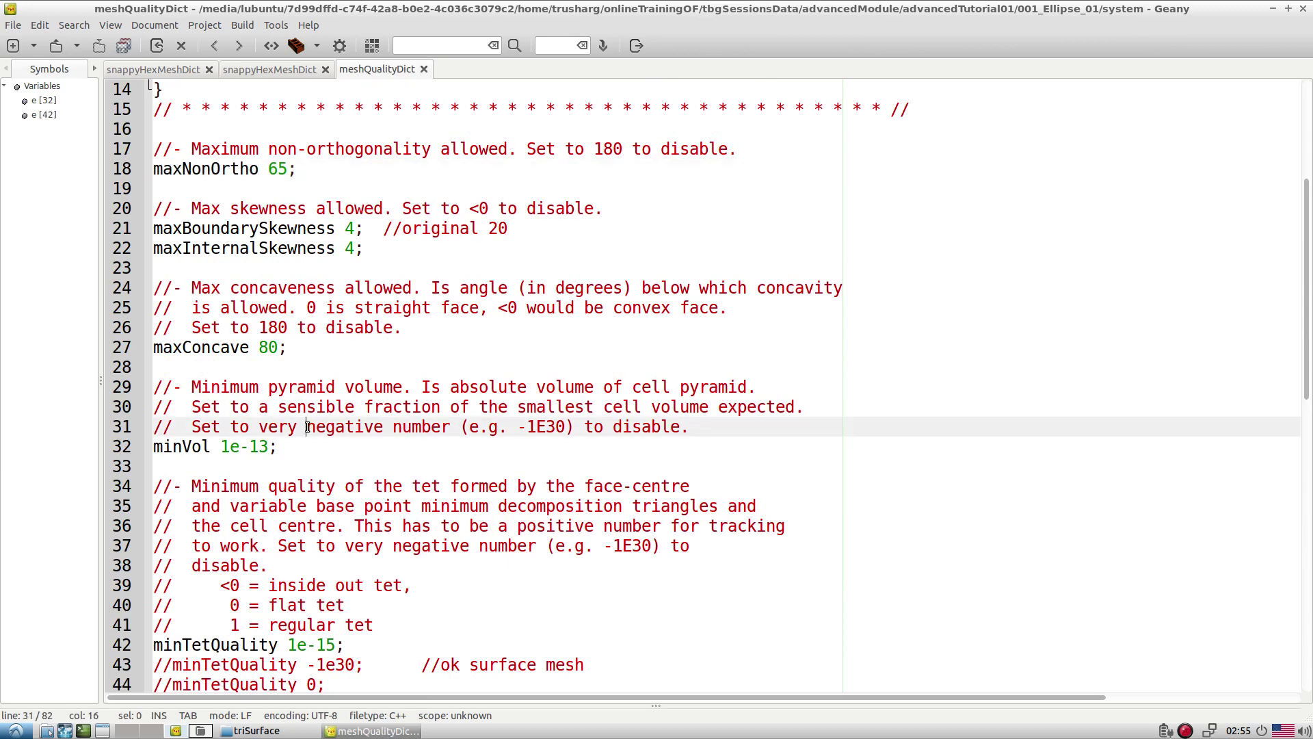
{"action": "scroll", "coordinate": [307, 428], "scroll_direction": "up", "scroll_amount": 3}
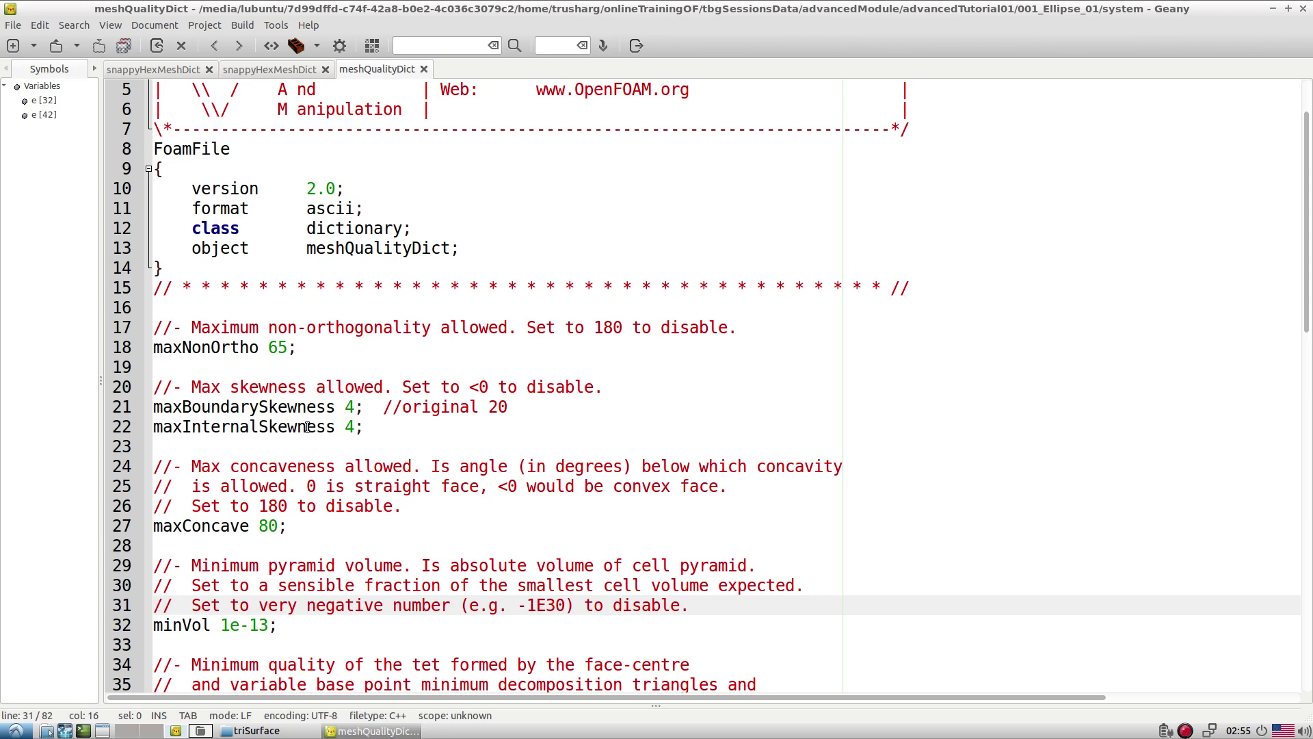
Close meshQualityDict and the duplicate snappyHexMeshDict, keeping one copy of snappyHexMeshDict open
{"action": "left_click", "coordinate": [252, 71]}
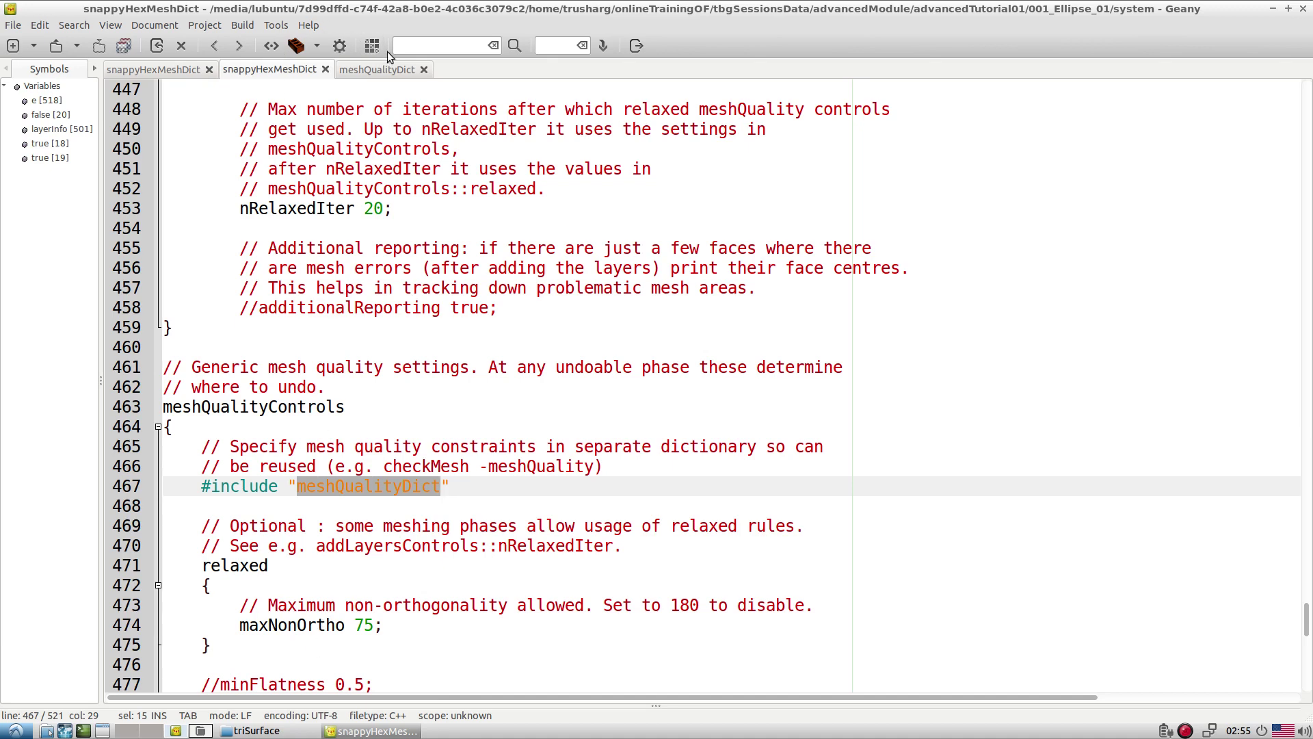
{"action": "left_click", "coordinate": [423, 69]}
{"action": "left_click", "coordinate": [209, 69]}
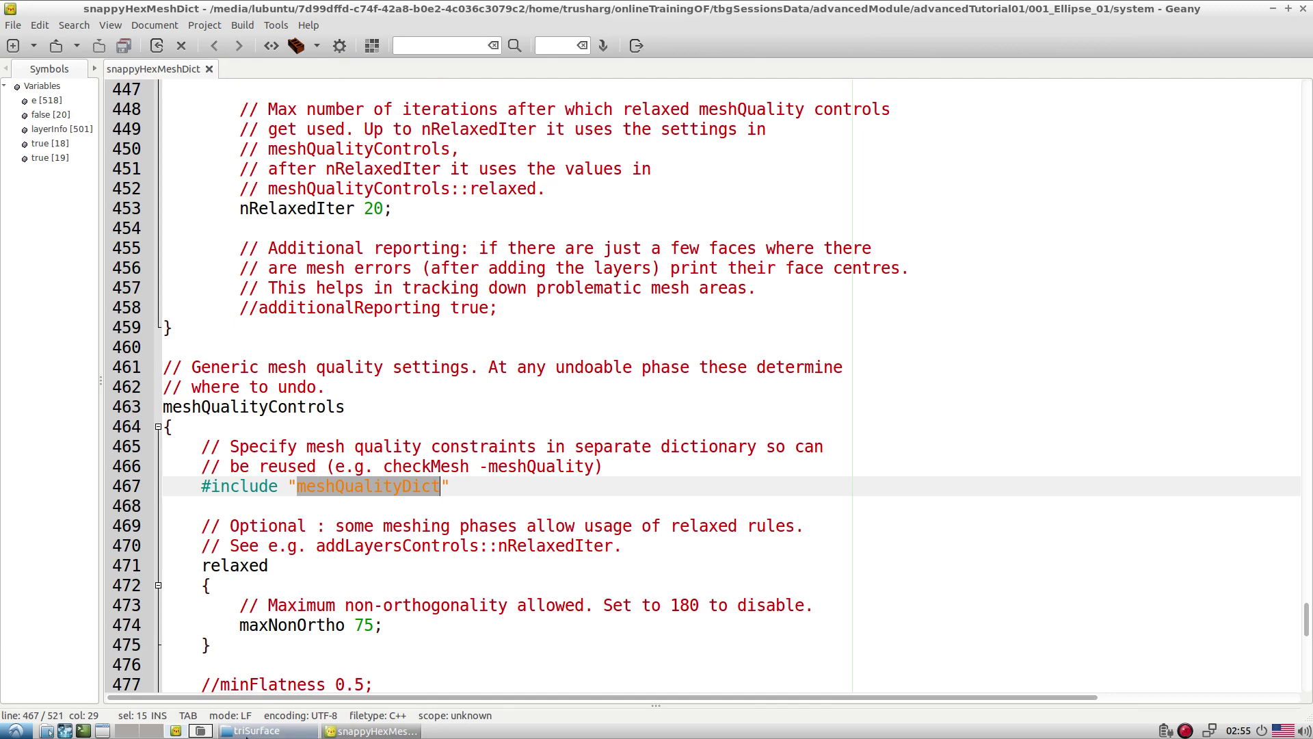
Switch to the file manager and open README.FIRST from the 001_Ellipse_01 case folder in the text editor
{"action": "left_click", "coordinate": [284, 731]}
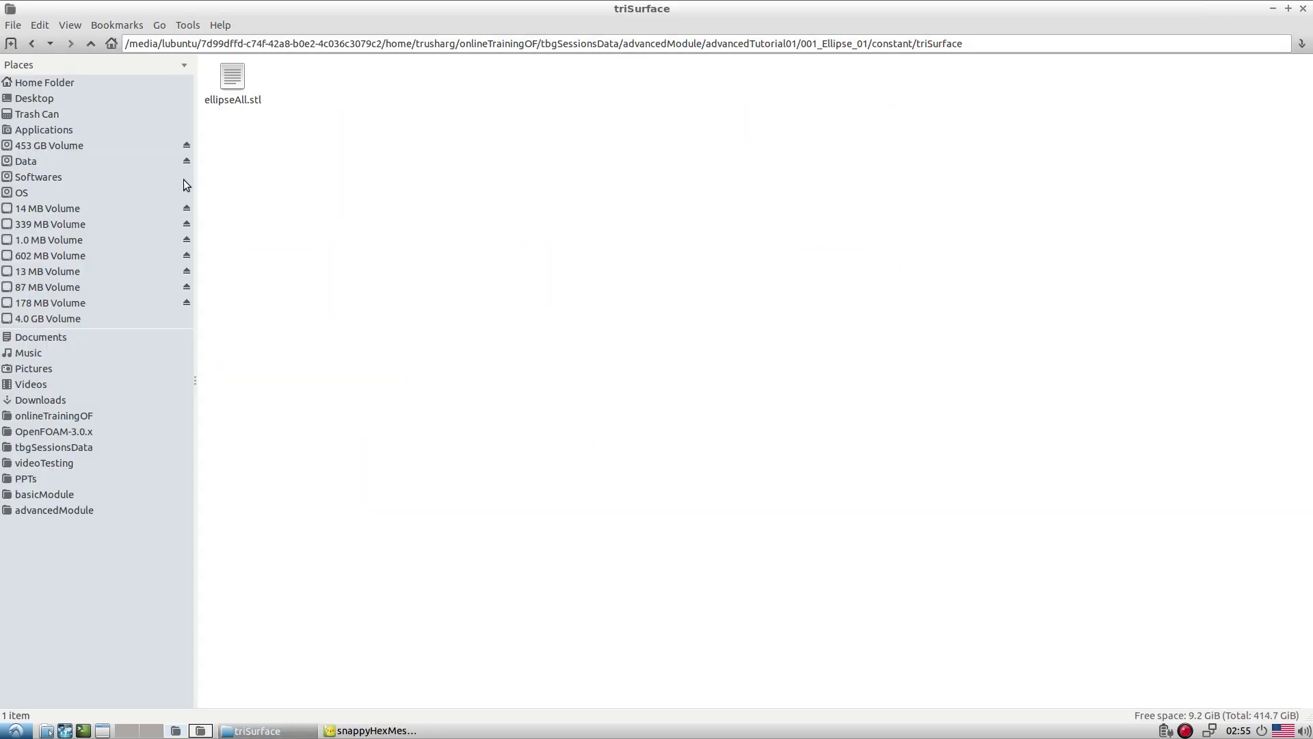
{"action": "left_click", "coordinate": [91, 43]}
{"action": "left_click", "coordinate": [91, 43]}
{"action": "left_click", "coordinate": [91, 44]}
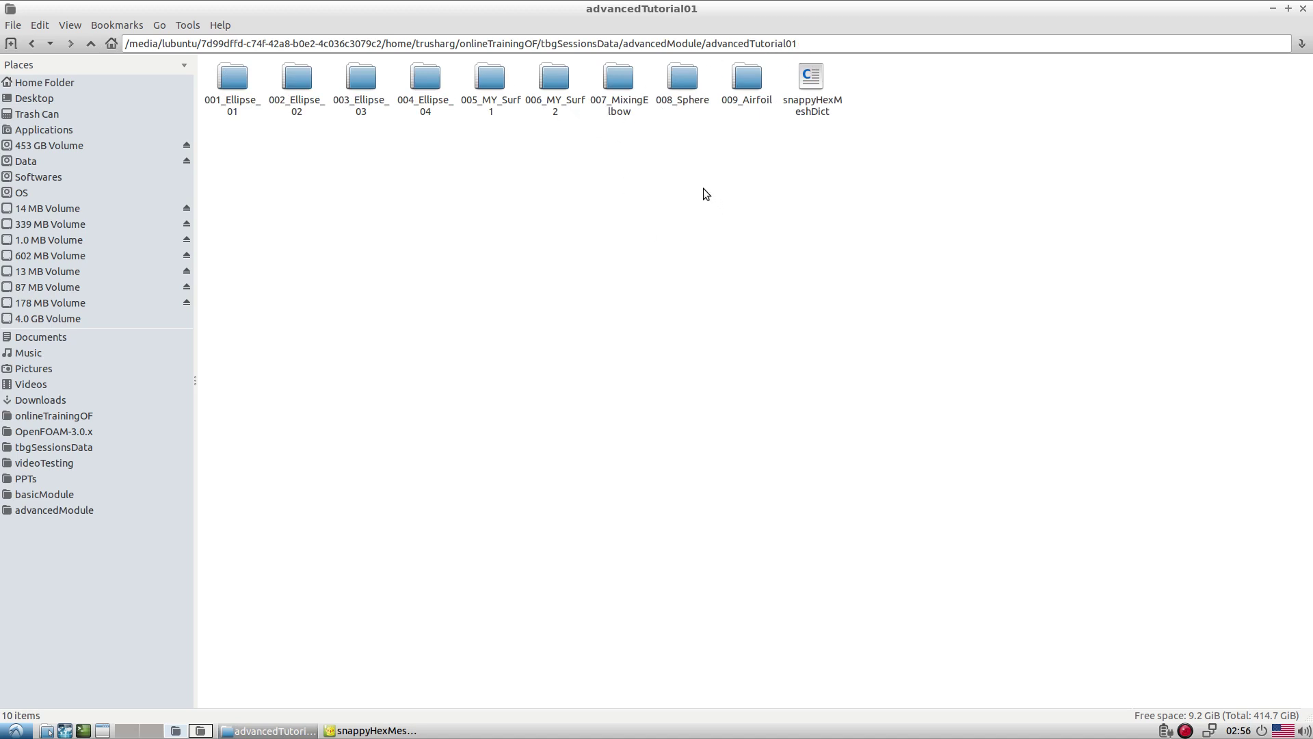
{"action": "double_click", "coordinate": [238, 111]}
{"action": "left_click", "coordinate": [427, 84]}
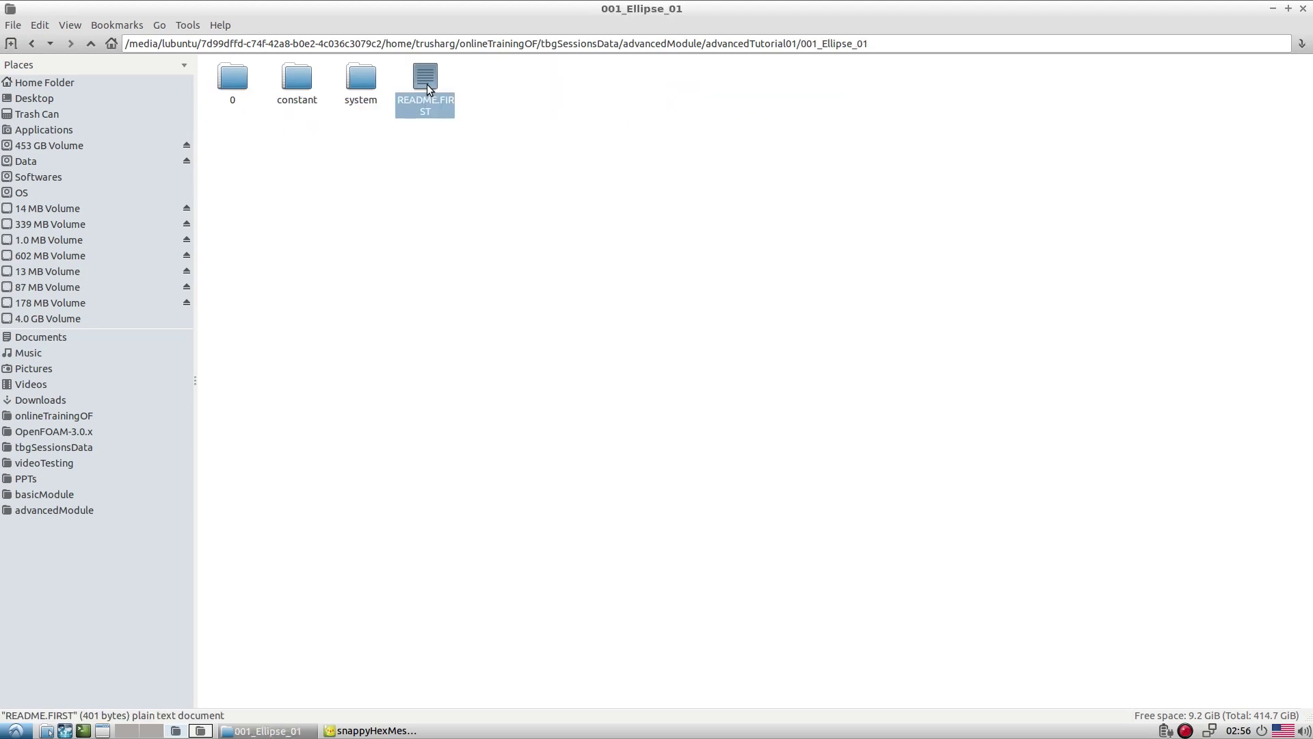
{"action": "right_click", "coordinate": [427, 84]}
{"action": "left_click", "coordinate": [456, 127]}
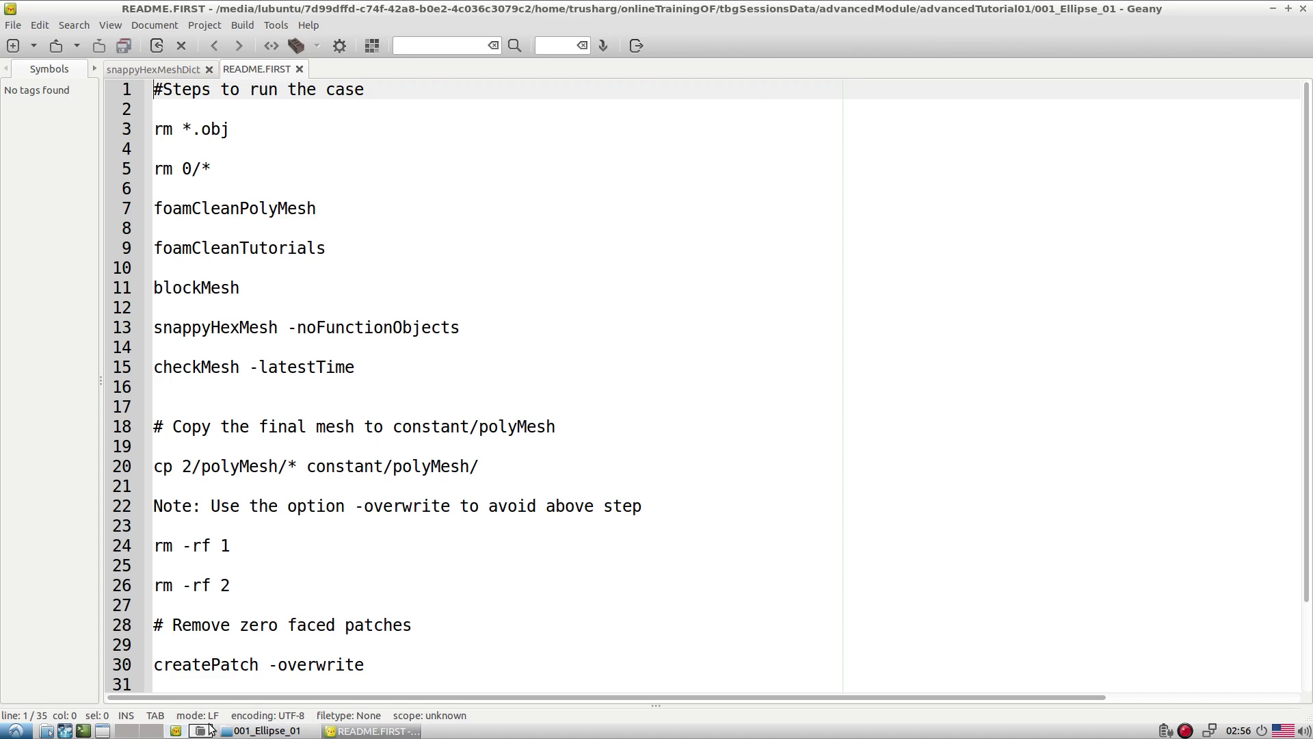
Copy the 001_Ellipse_01 folder path and change to that directory with cd in a new terminal
{"action": "left_click", "coordinate": [233, 730]}
{"action": "triple_click", "coordinate": [409, 49]}
{"action": "key", "text": "ctrl+c"}
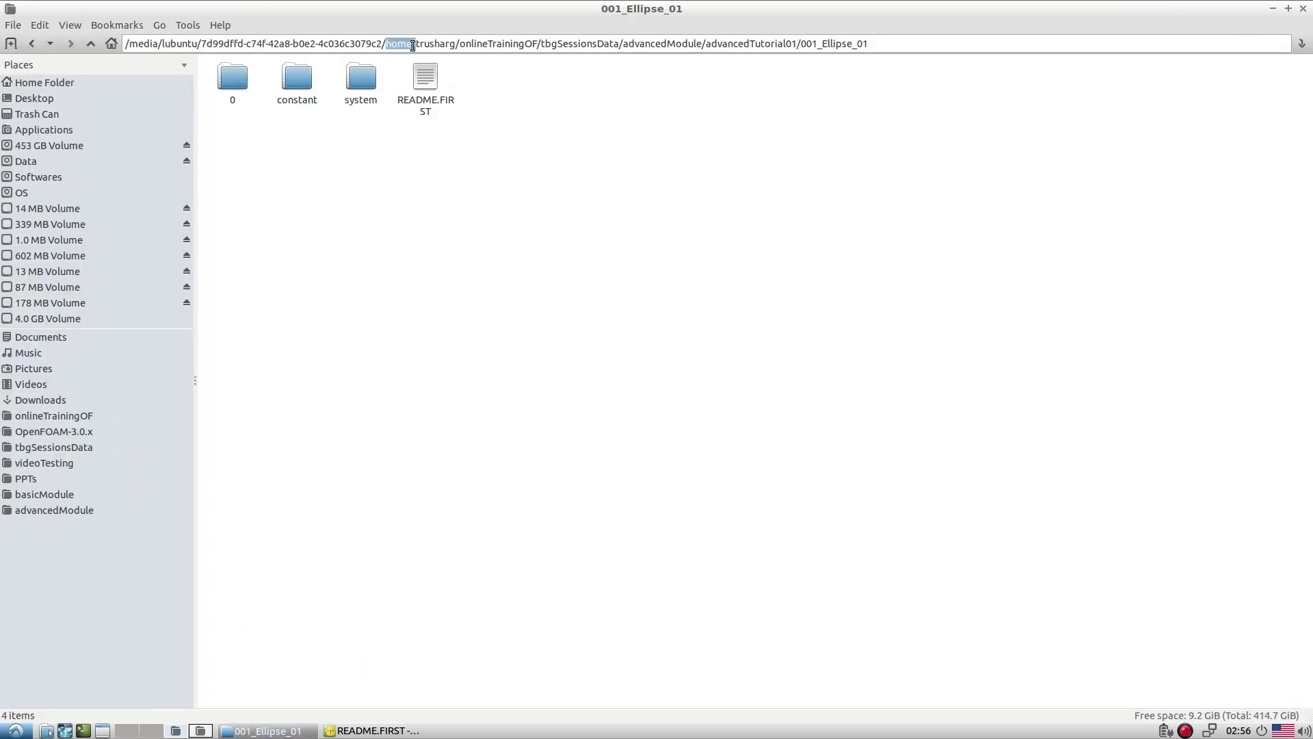
{"action": "left_click", "coordinate": [82, 731]}
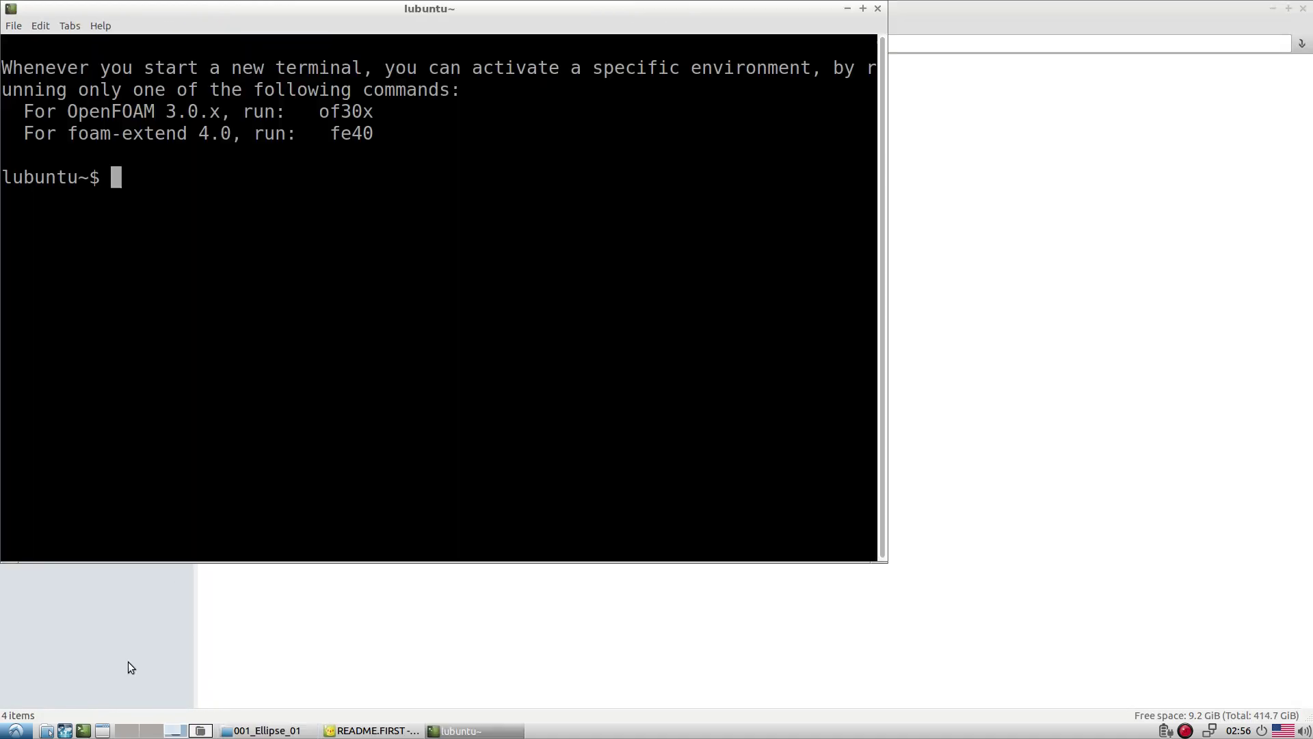
{"action": "type", "text": "cd"}
{"action": "middle_click", "coordinate": [340, 315]}
{"action": "key", "text": "Return"}
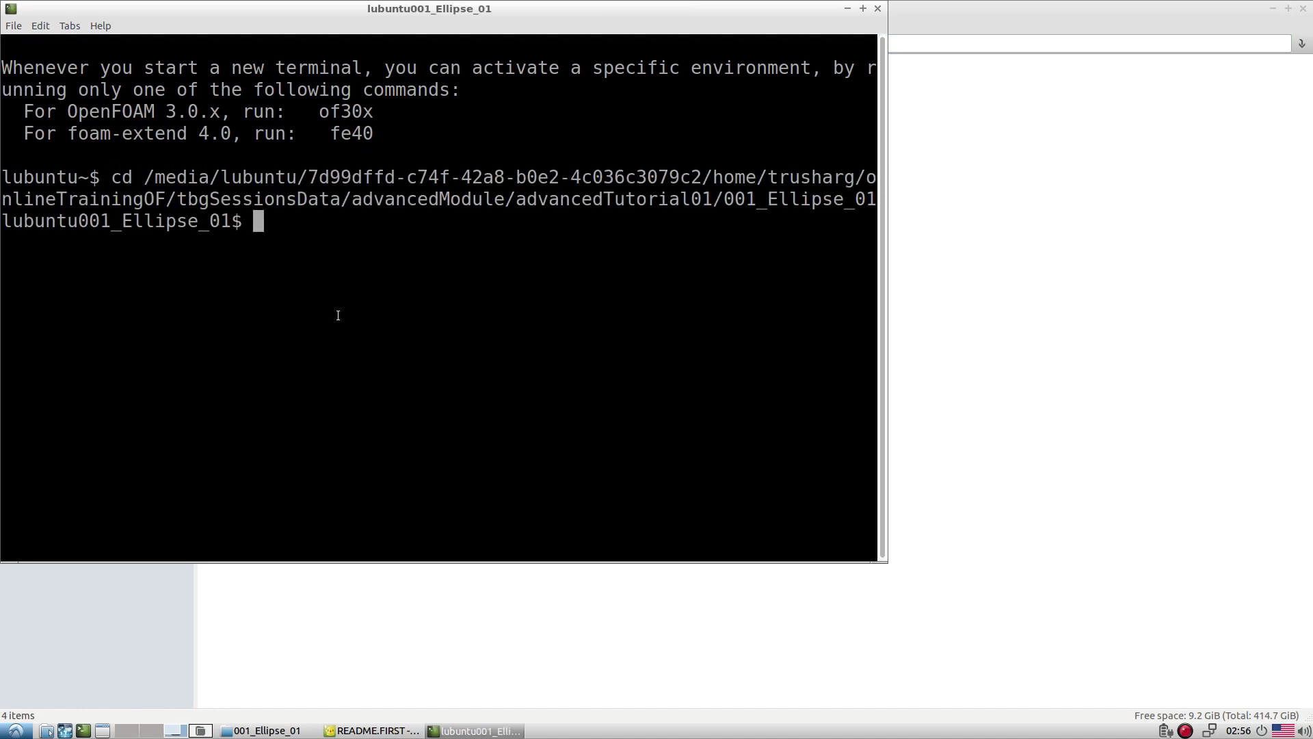
Activate the OpenFOAM 3.0.x environment with of30x and list the case folder's contents with ls
{"action": "type", "text": "of30x"}
{"action": "key", "text": "Return"}
{"action": "type", "text": "ls"}
{"action": "key", "text": "Return"}
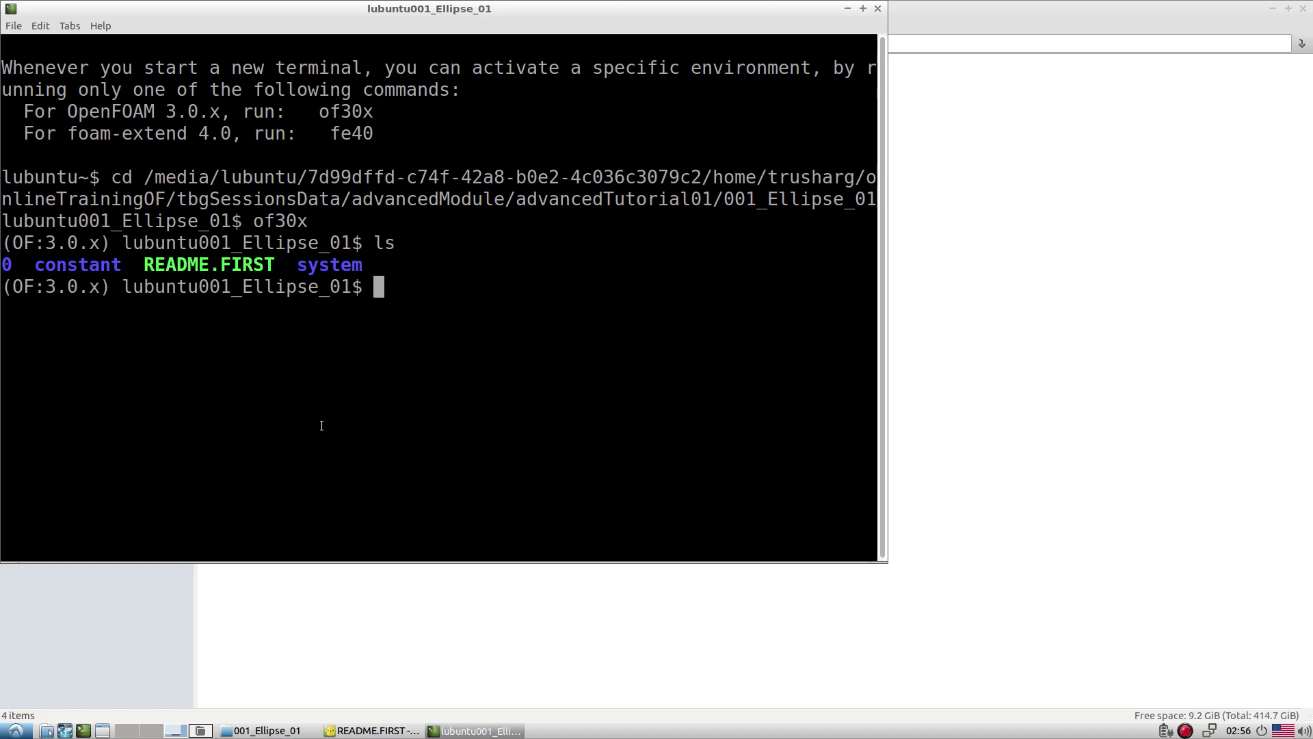
Launch paraFoam for the case from the terminal and dismiss its output messages
{"action": "type", "text": "paraFoam"}
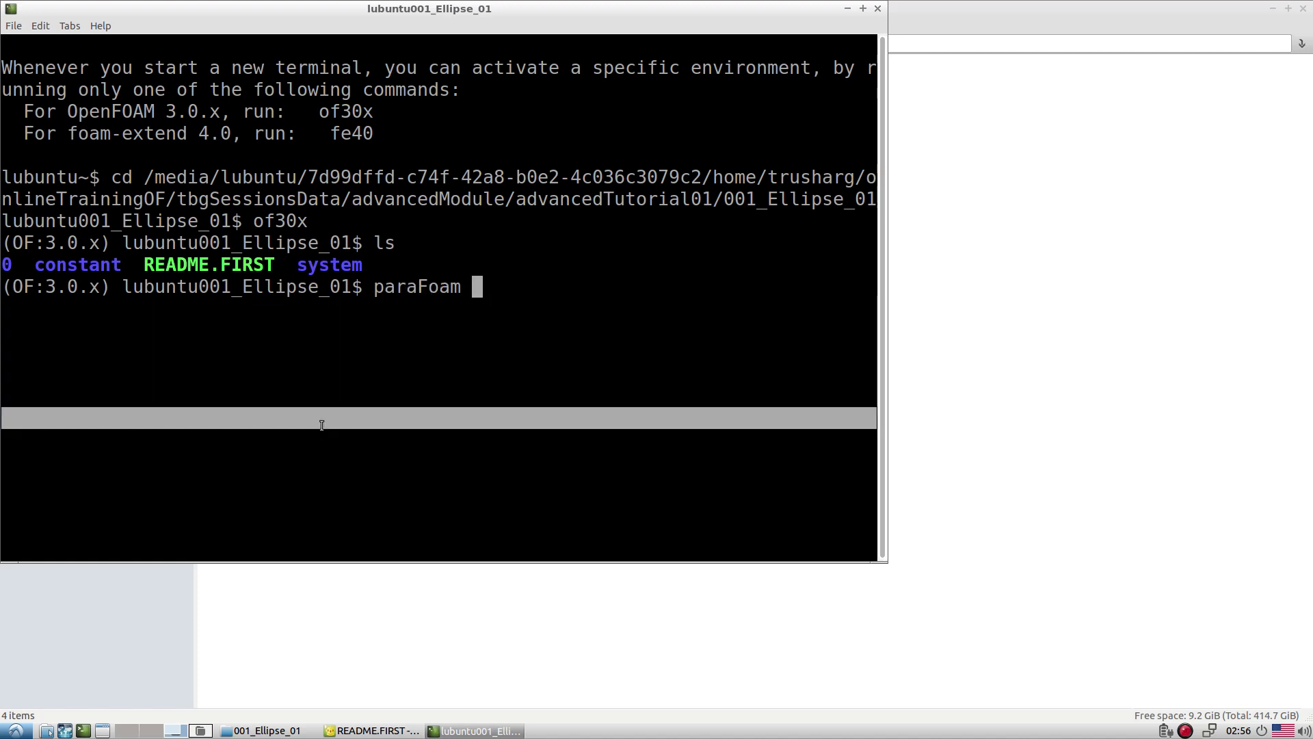
{"action": "key", "text": "Return"}
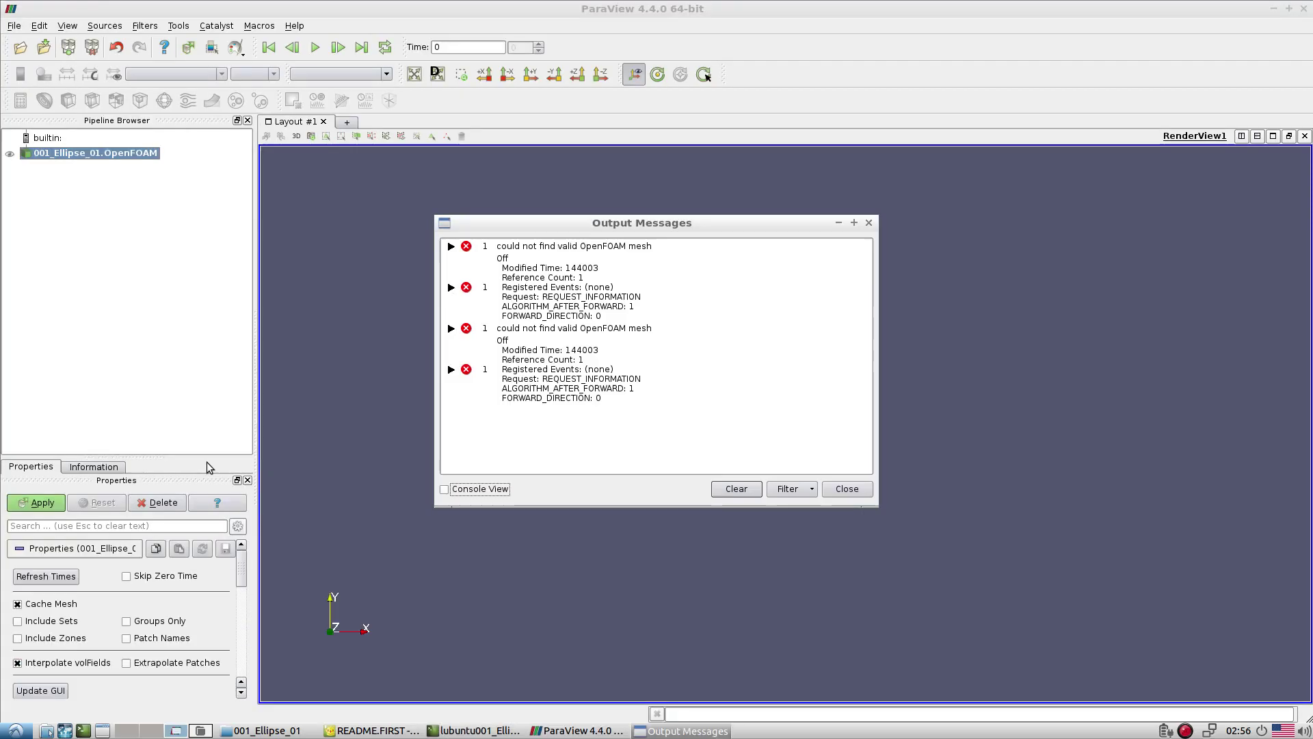
{"action": "left_click", "coordinate": [844, 492]}
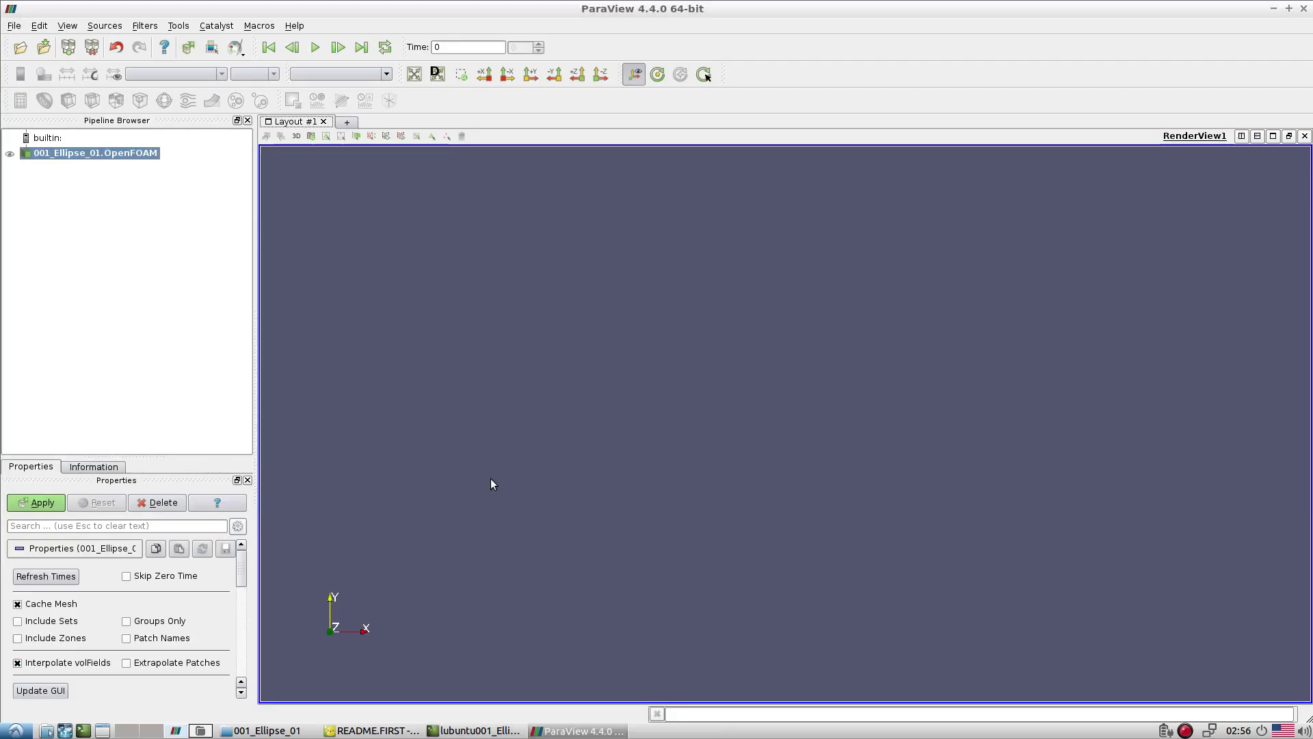
Load ellipseAll.stl from the case's constant/triSurface folder into ParaView, apply it and dismiss the output messages
{"action": "left_click", "coordinate": [14, 26]}
{"action": "left_click", "coordinate": [41, 40]}
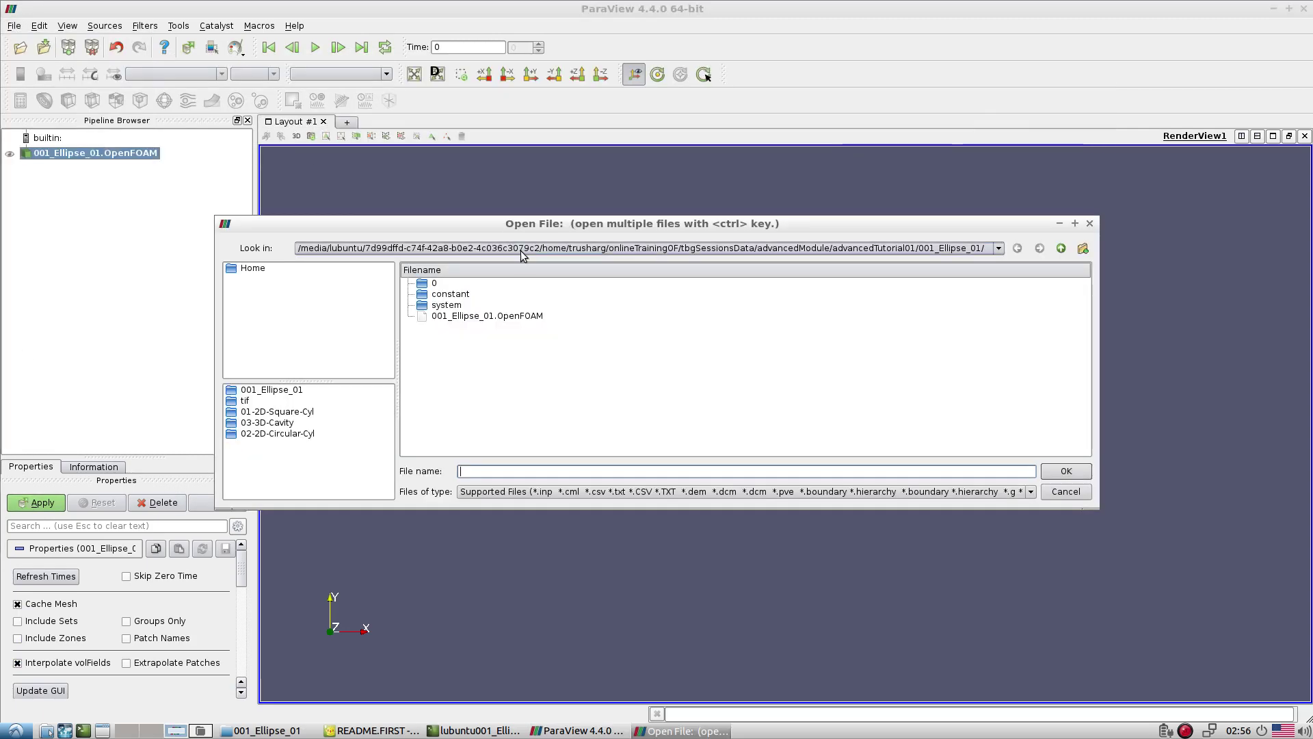
{"action": "double_click", "coordinate": [447, 296]}
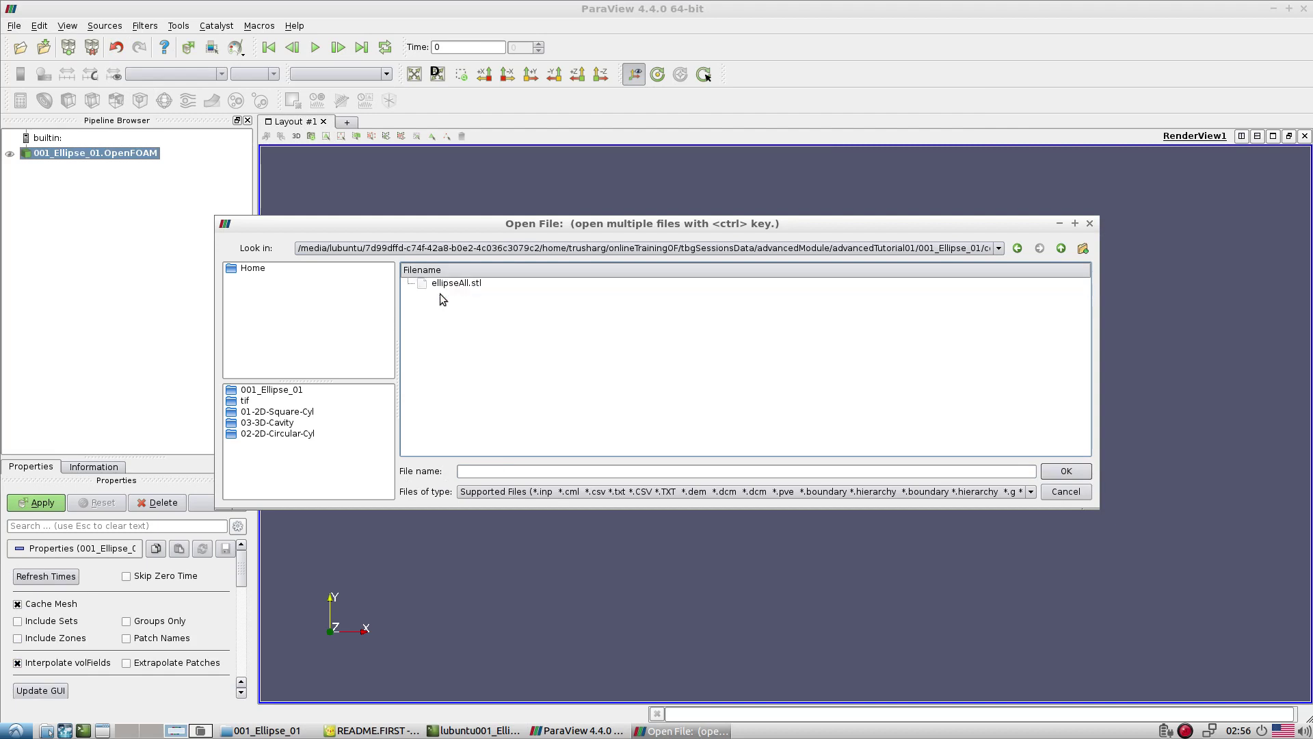
{"action": "double_click", "coordinate": [465, 286]}
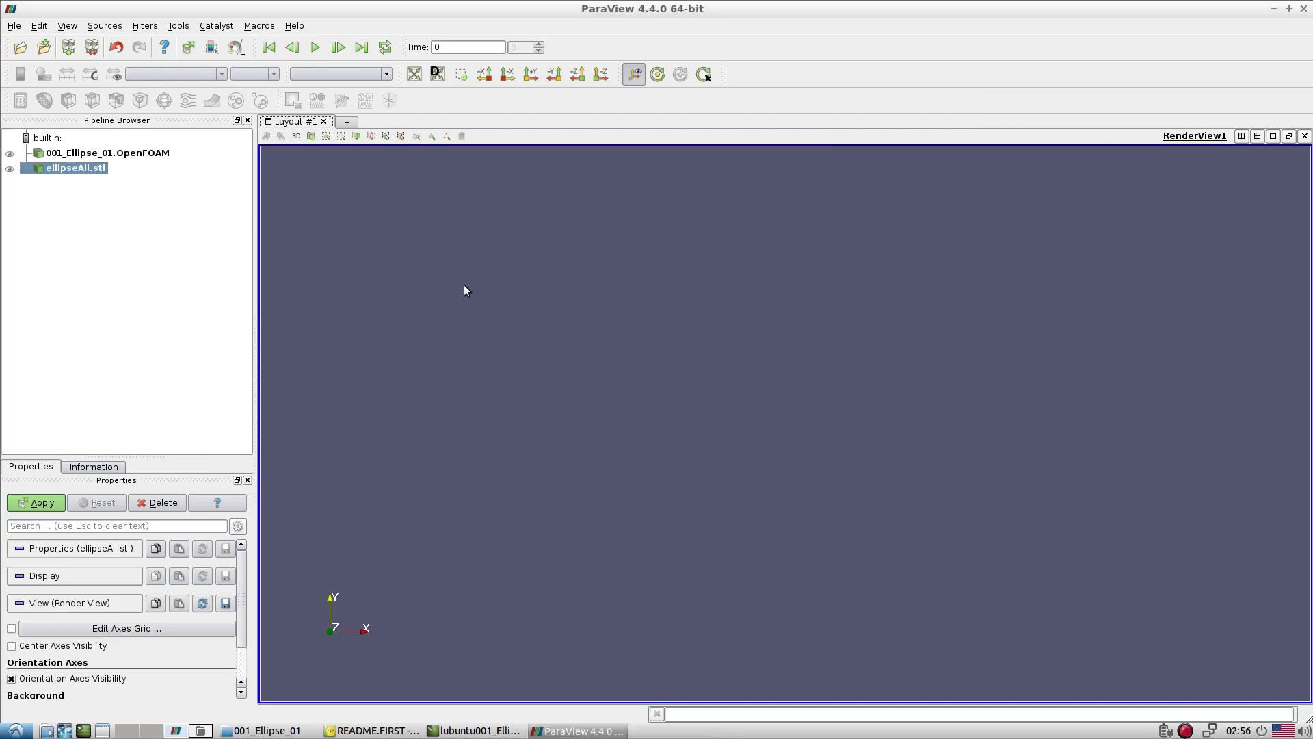
{"action": "left_click", "coordinate": [31, 525]}
{"action": "left_click", "coordinate": [37, 503]}
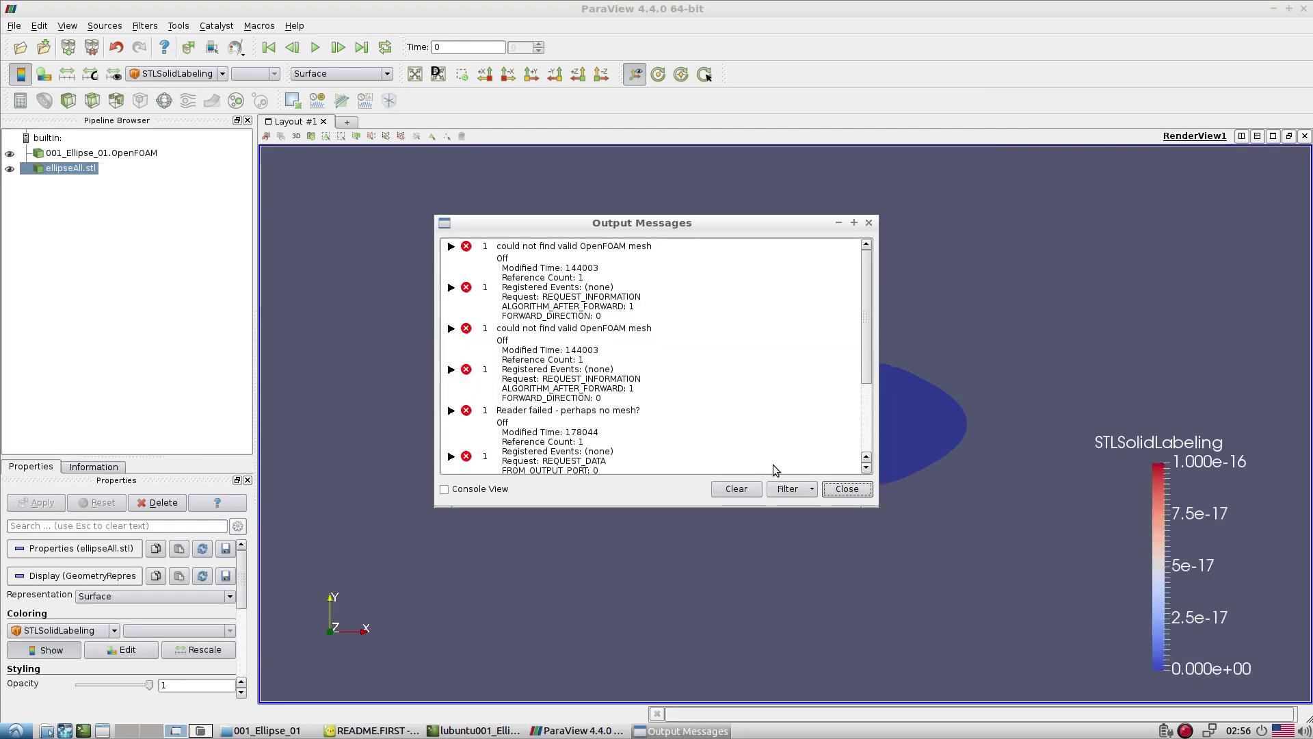
{"action": "left_click", "coordinate": [847, 489]}
Inspect the ellipseAll.stl geometry from several angles, including both end faces, and close ParaView
{"action": "left_click_drag", "start_coordinate": [835, 454], "coordinate": [987, 483]}
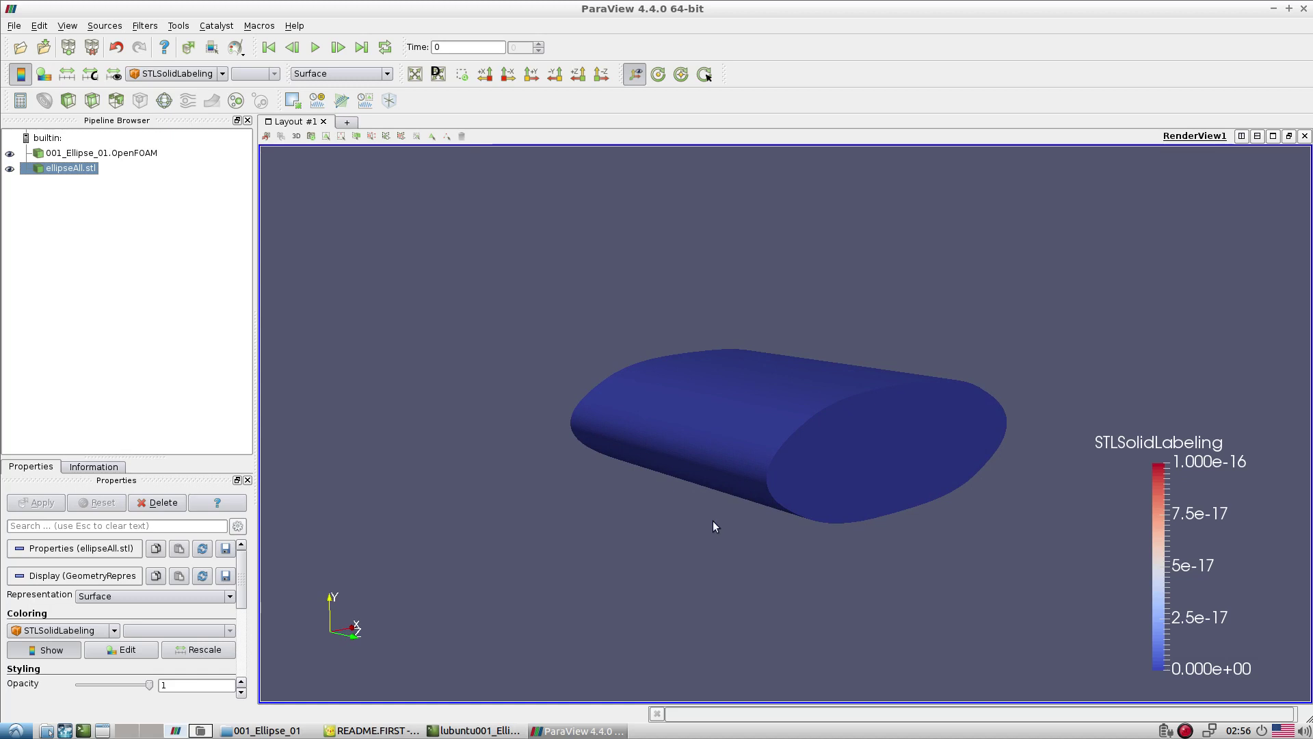
{"action": "left_click_drag", "start_coordinate": [977, 514], "coordinate": [792, 407]}
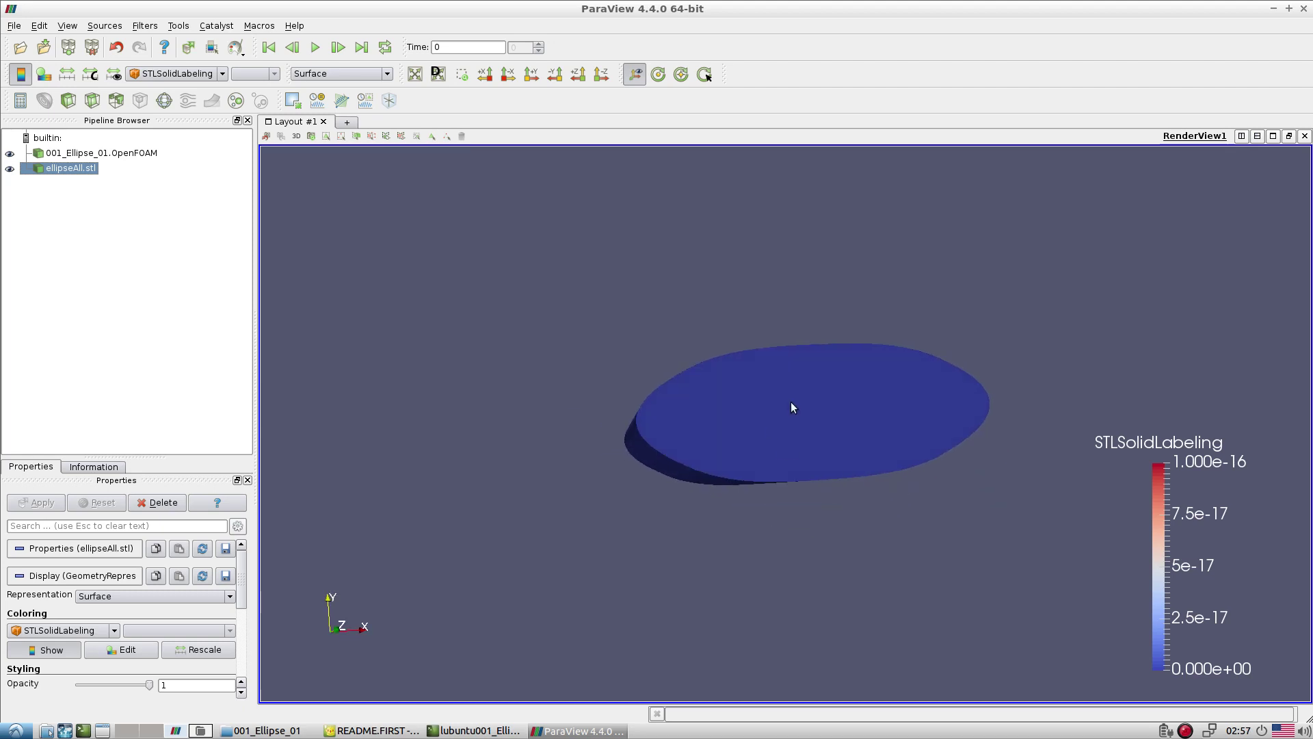
{"action": "left_click_drag", "start_coordinate": [827, 468], "coordinate": [897, 490]}
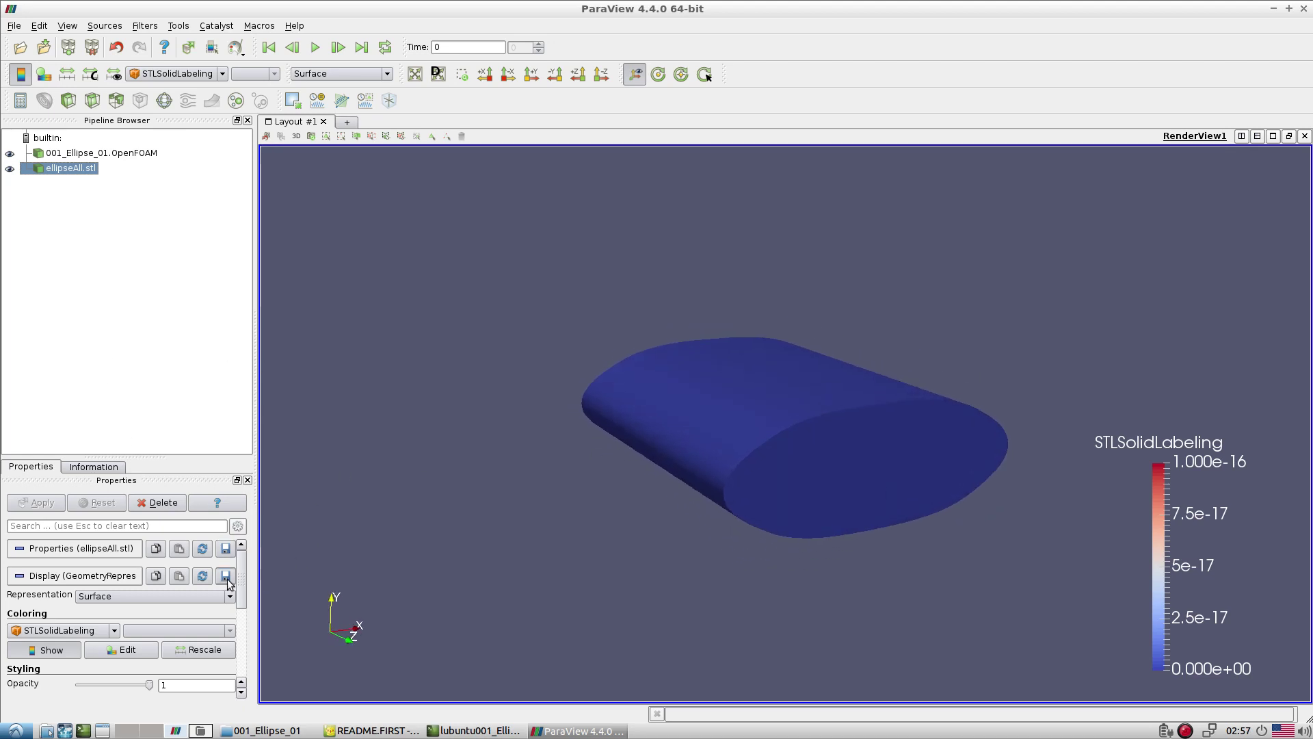
{"action": "left_click_drag", "start_coordinate": [846, 467], "coordinate": [613, 440]}
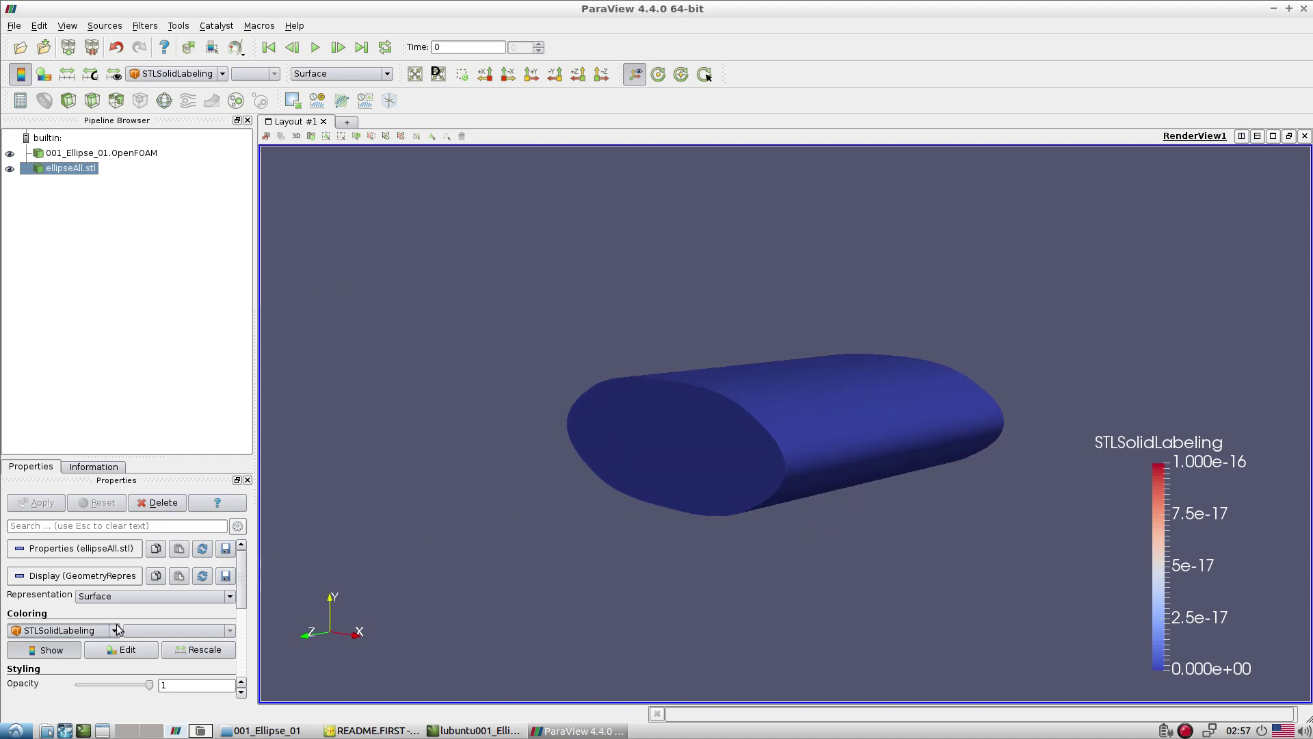
{"action": "left_click_drag", "start_coordinate": [814, 465], "coordinate": [1227, 397]}
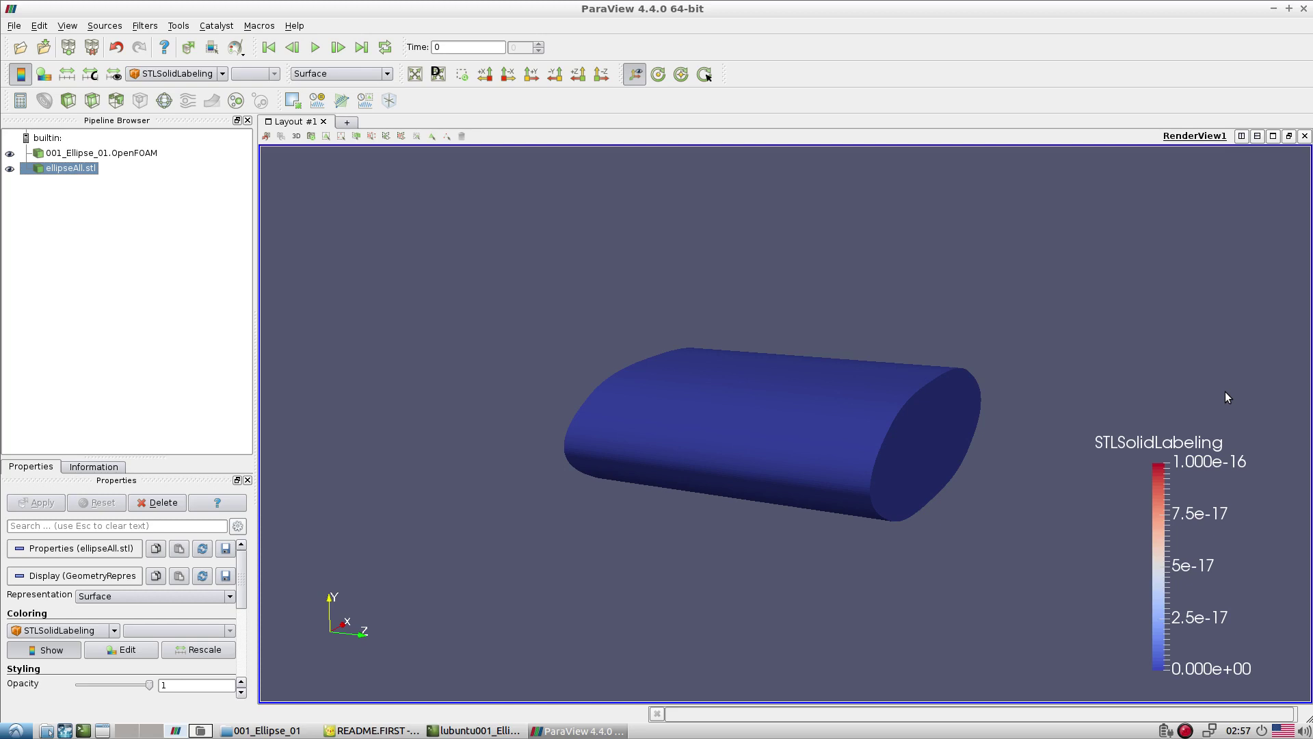
{"action": "left_click_drag", "start_coordinate": [983, 423], "coordinate": [909, 424]}
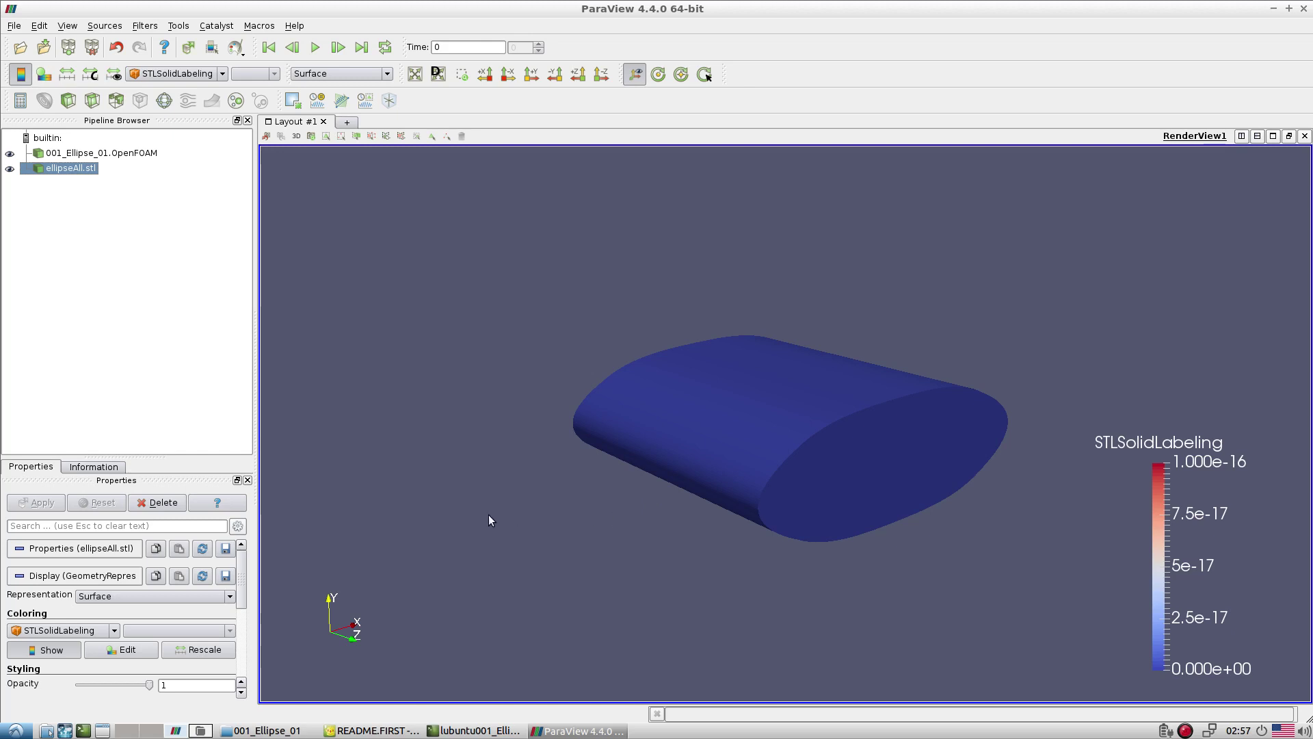
{"action": "left_click_drag", "start_coordinate": [757, 440], "coordinate": [759, 474]}
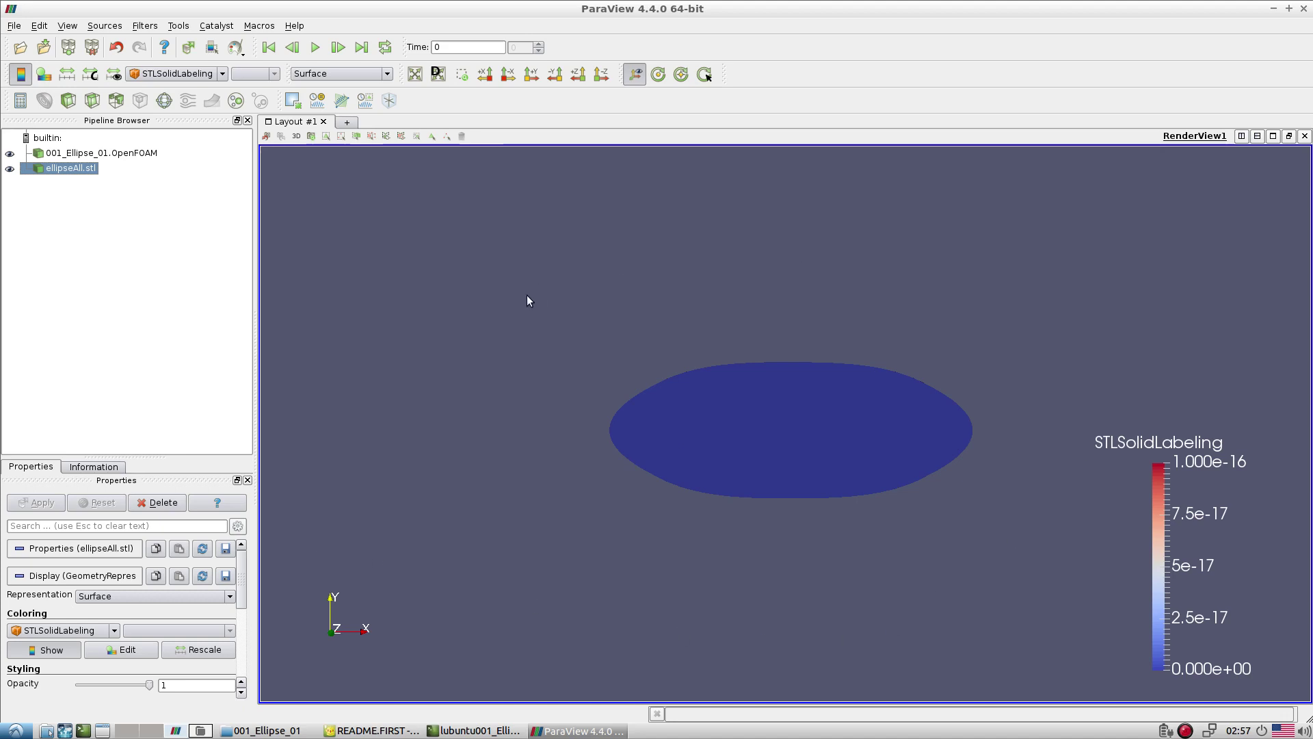
{"action": "left_click", "coordinate": [1305, 7]}
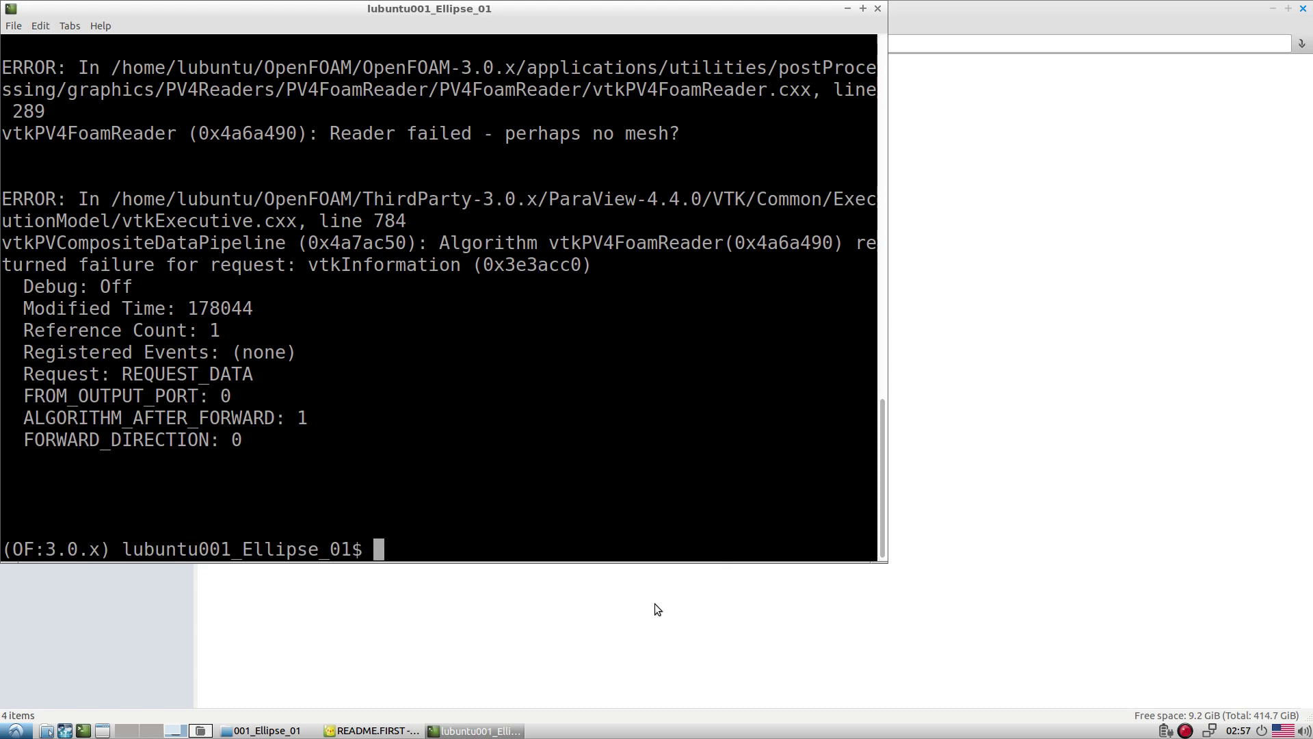
Copy the cleanup commands rm *.obj, rm 0/*, foamCleanPolyMesh and foamCleanTutorials from README.FIRST and run them in the terminal
{"action": "left_click", "coordinate": [397, 730]}
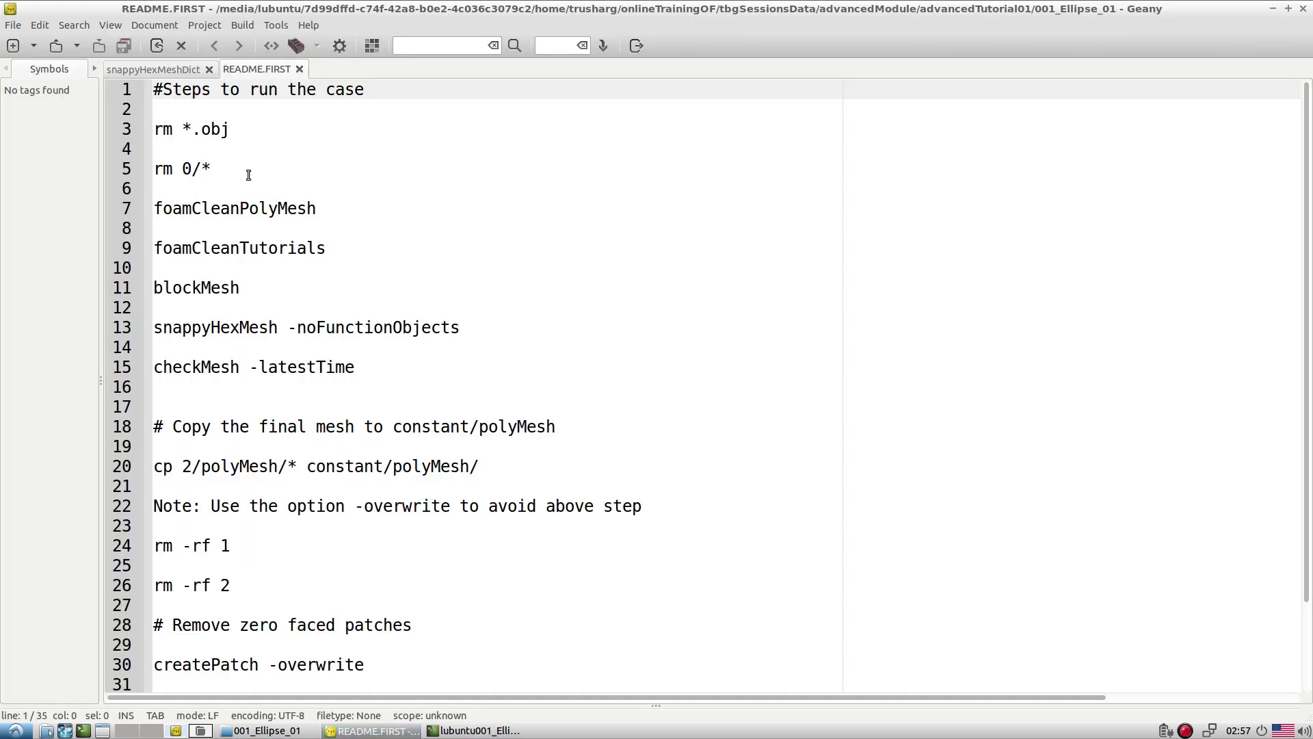
{"action": "left_click_drag", "start_coordinate": [160, 136], "coordinate": [393, 251]}
{"action": "key", "text": "ctrl+c"}
{"action": "left_click", "coordinate": [476, 730]}
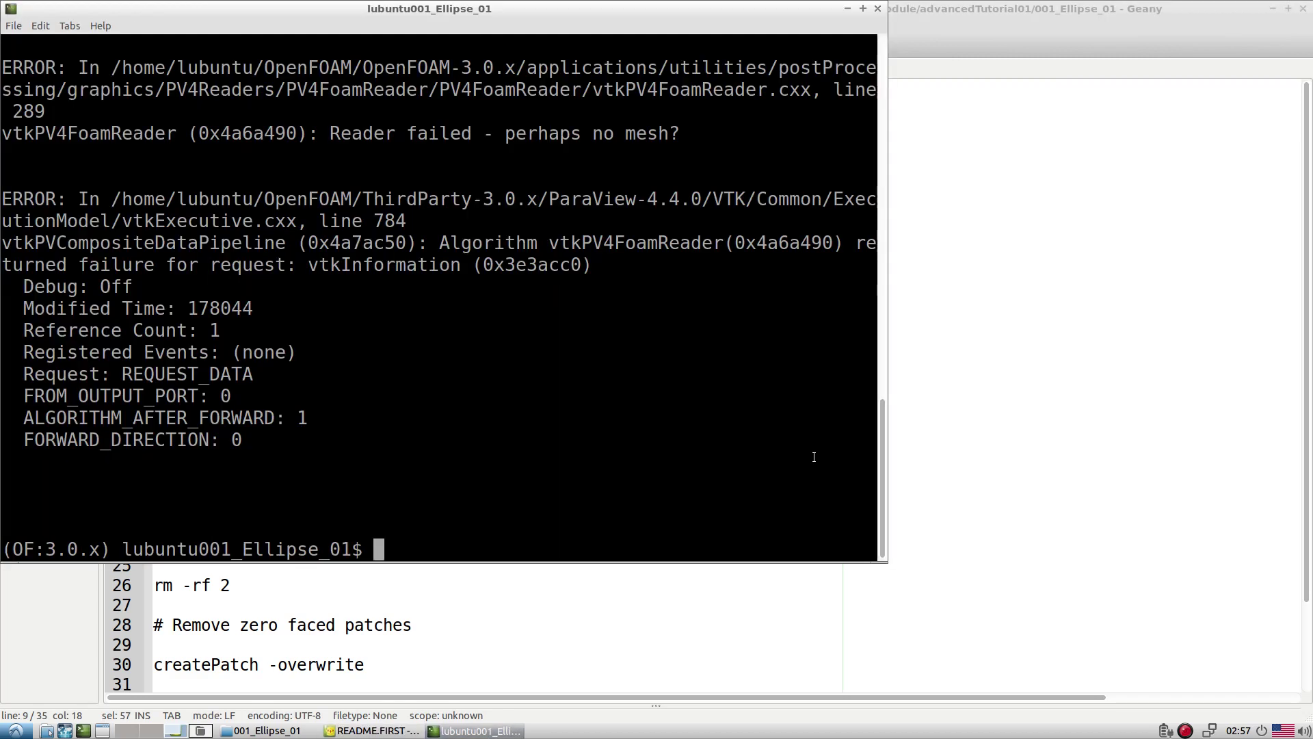
{"action": "middle_click", "coordinate": [663, 441]}
{"action": "key", "text": "Return"}
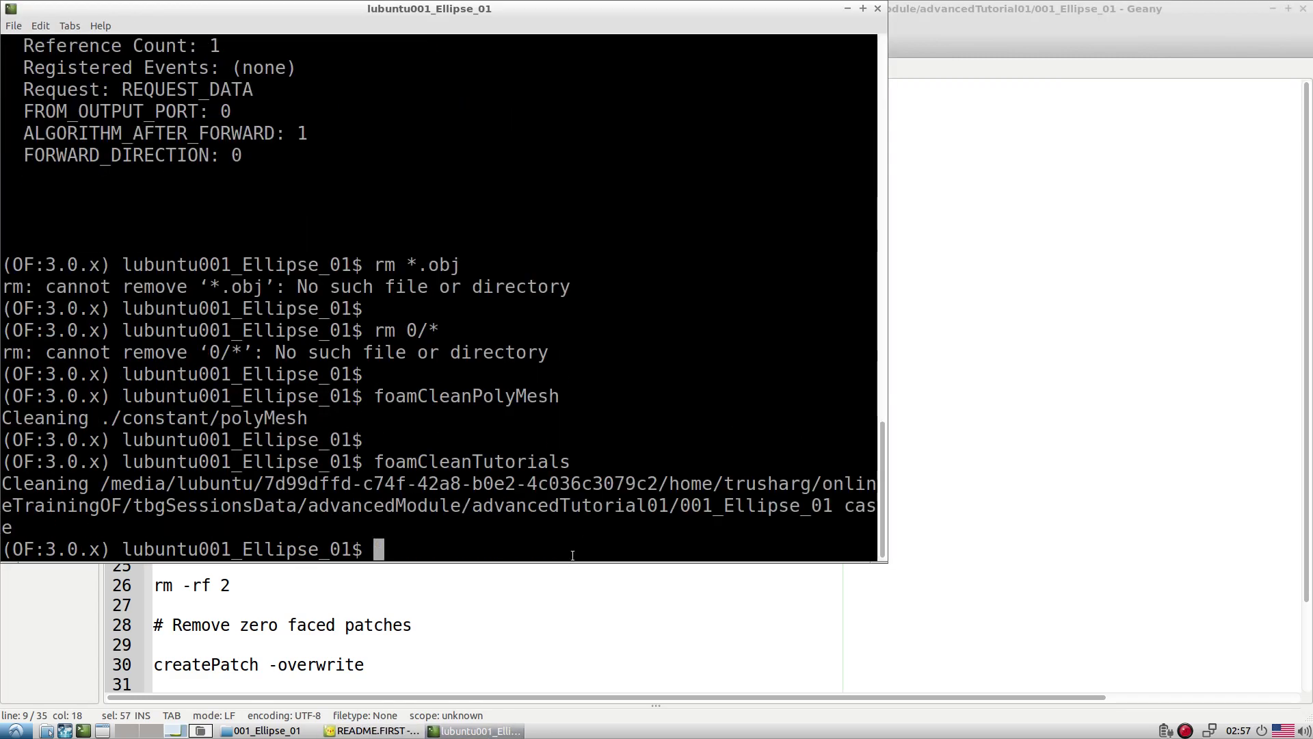
Check the cleaned case folder, then copy the blockMesh command from README.FIRST and run it in the terminal
{"action": "left_click", "coordinate": [267, 730]}
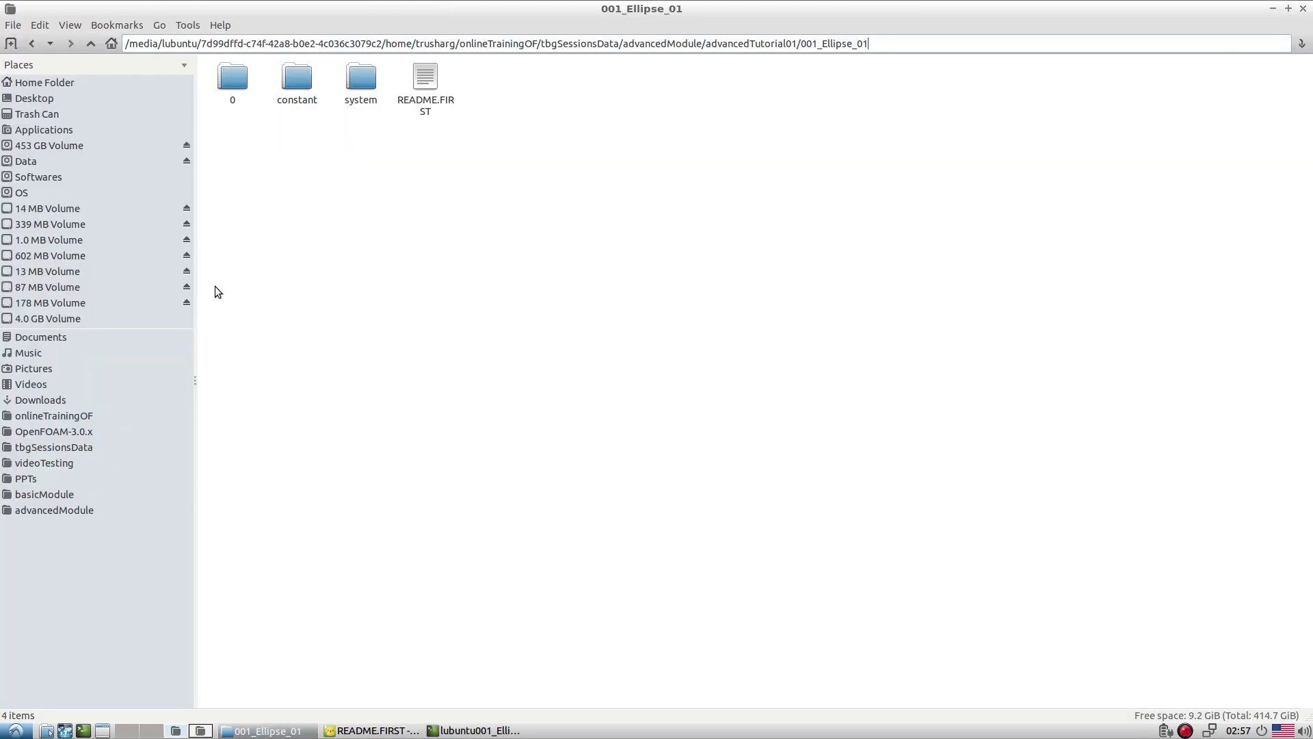
{"action": "left_click", "coordinate": [231, 106]}
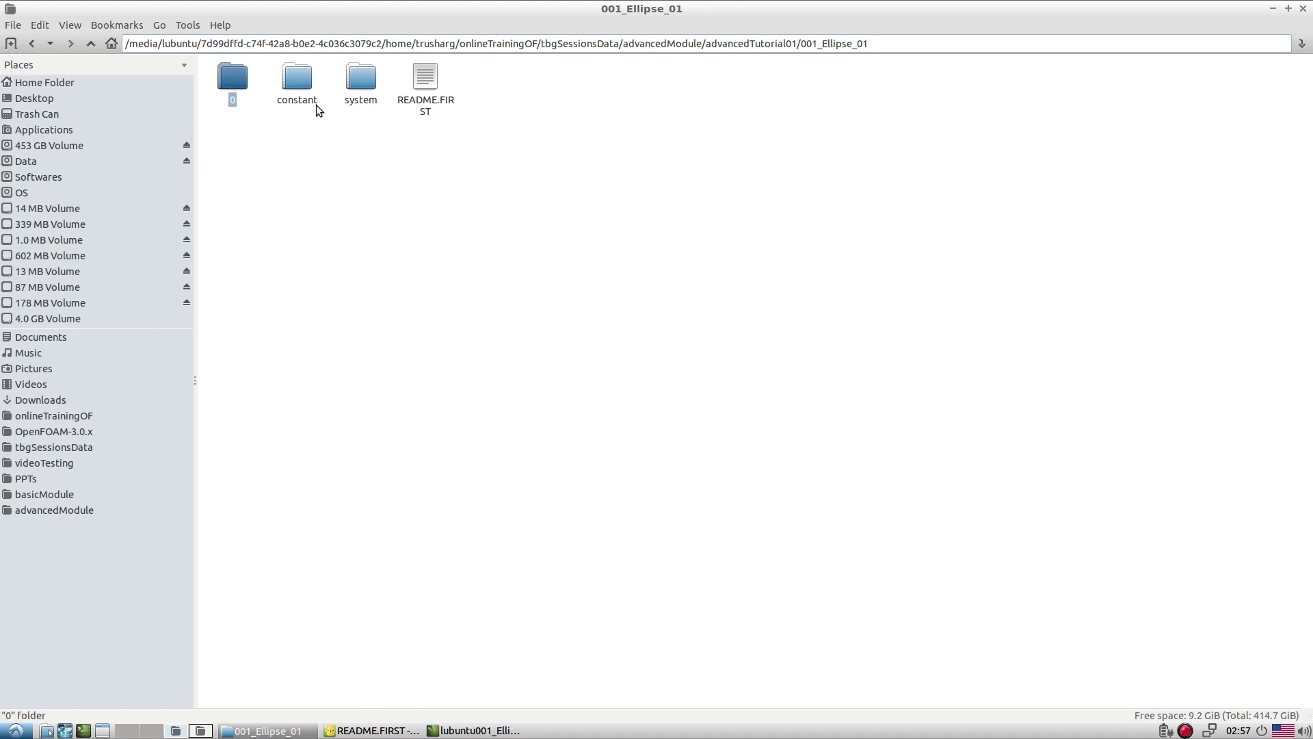
{"action": "left_click", "coordinate": [475, 730]}
{"action": "left_click", "coordinate": [372, 731]}
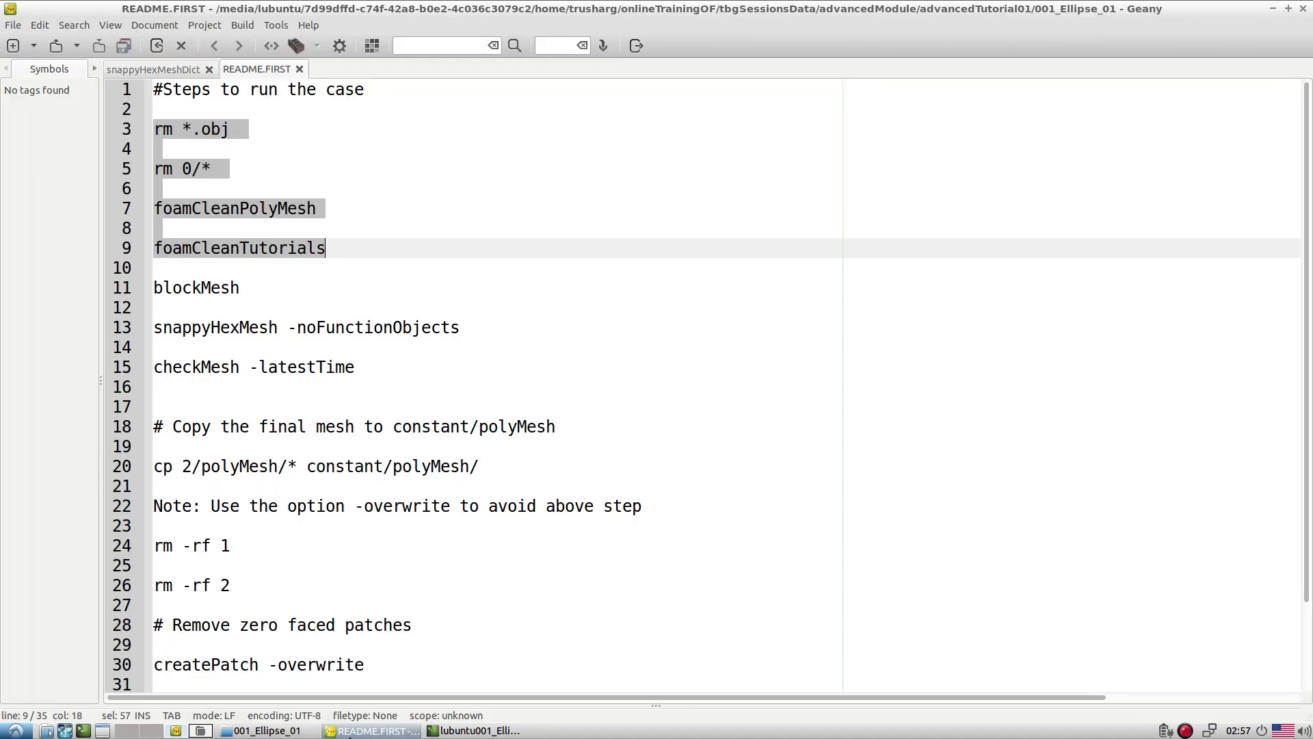
{"action": "double_click", "coordinate": [183, 287]}
{"action": "left_click", "coordinate": [370, 731]}
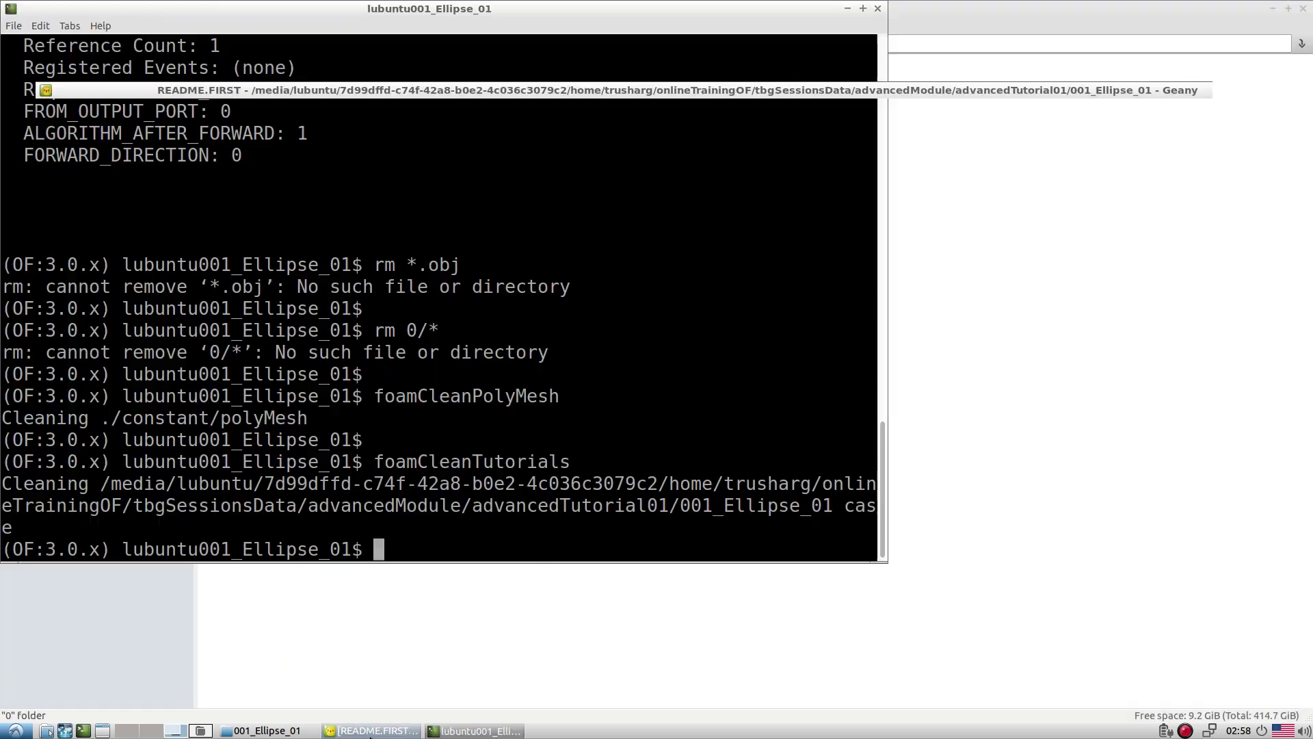
{"action": "middle_click", "coordinate": [472, 548]}
{"action": "key", "text": "Return"}
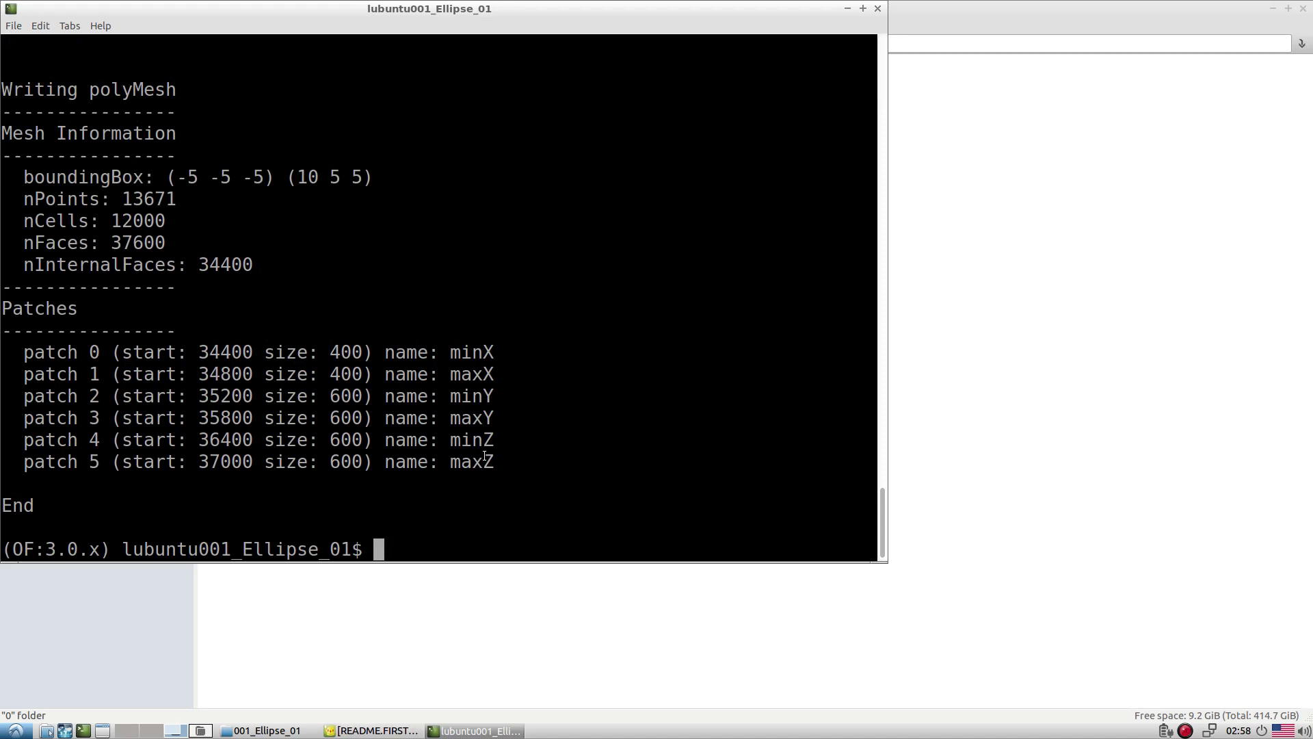
Launch paraFoam from the terminal and load ellipseAll.stl from the case's constant/triSurface folder into ParaView, applying it
{"action": "type", "text": "paraFoam"}
{"action": "key", "text": "Return"}
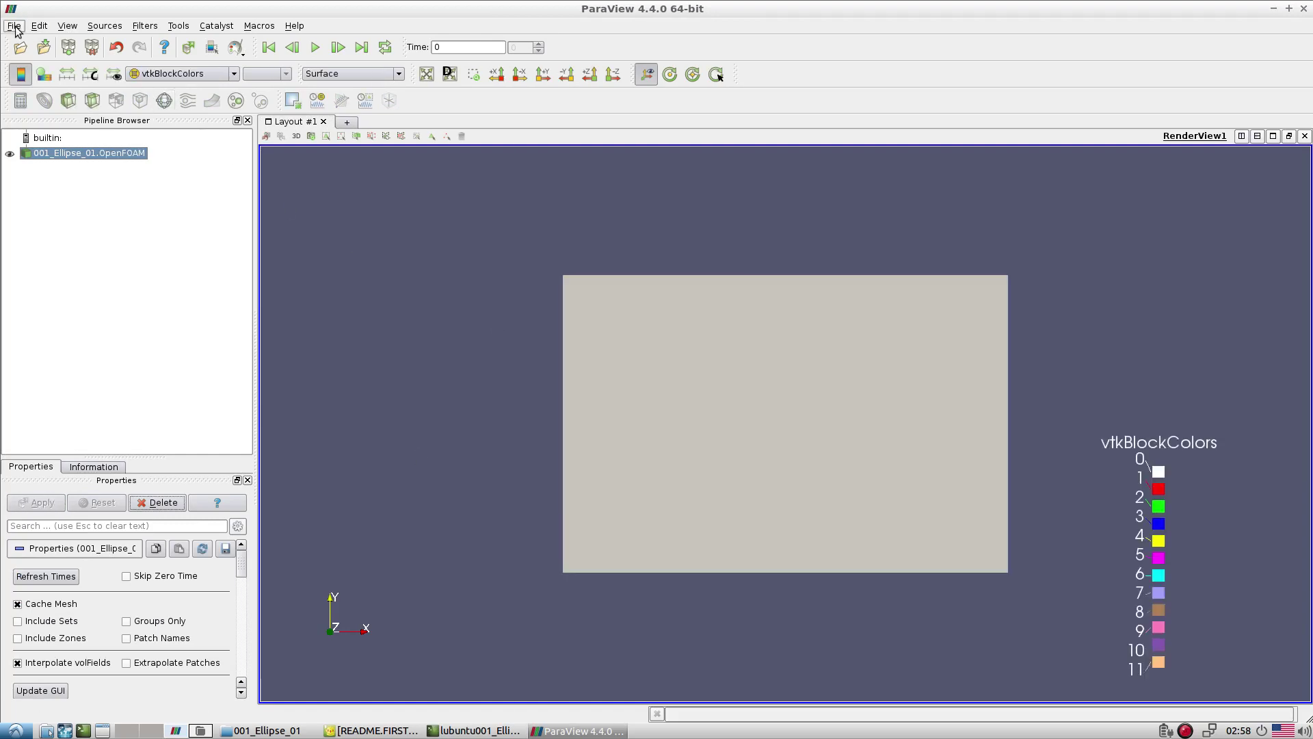
{"action": "left_click", "coordinate": [13, 25]}
{"action": "left_click", "coordinate": [34, 39]}
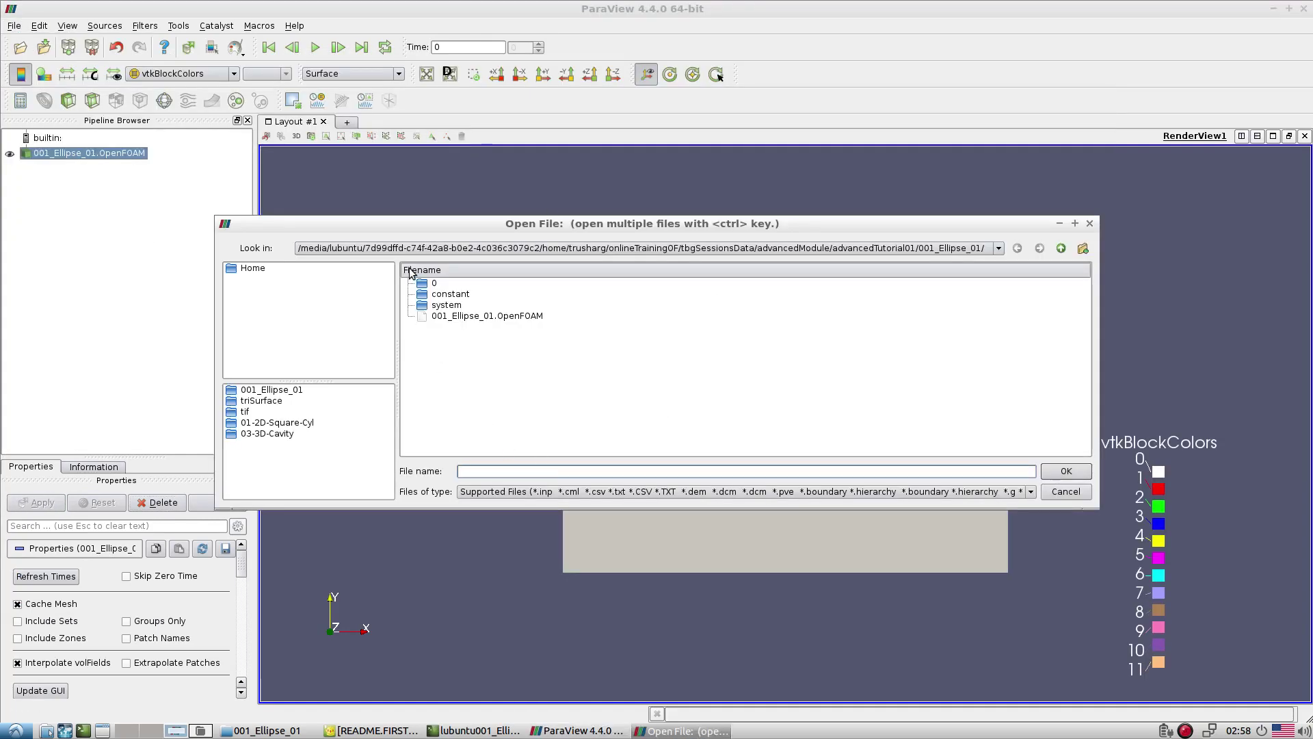
{"action": "double_click", "coordinate": [437, 295]}
{"action": "double_click", "coordinate": [437, 294]}
{"action": "double_click", "coordinate": [450, 283]}
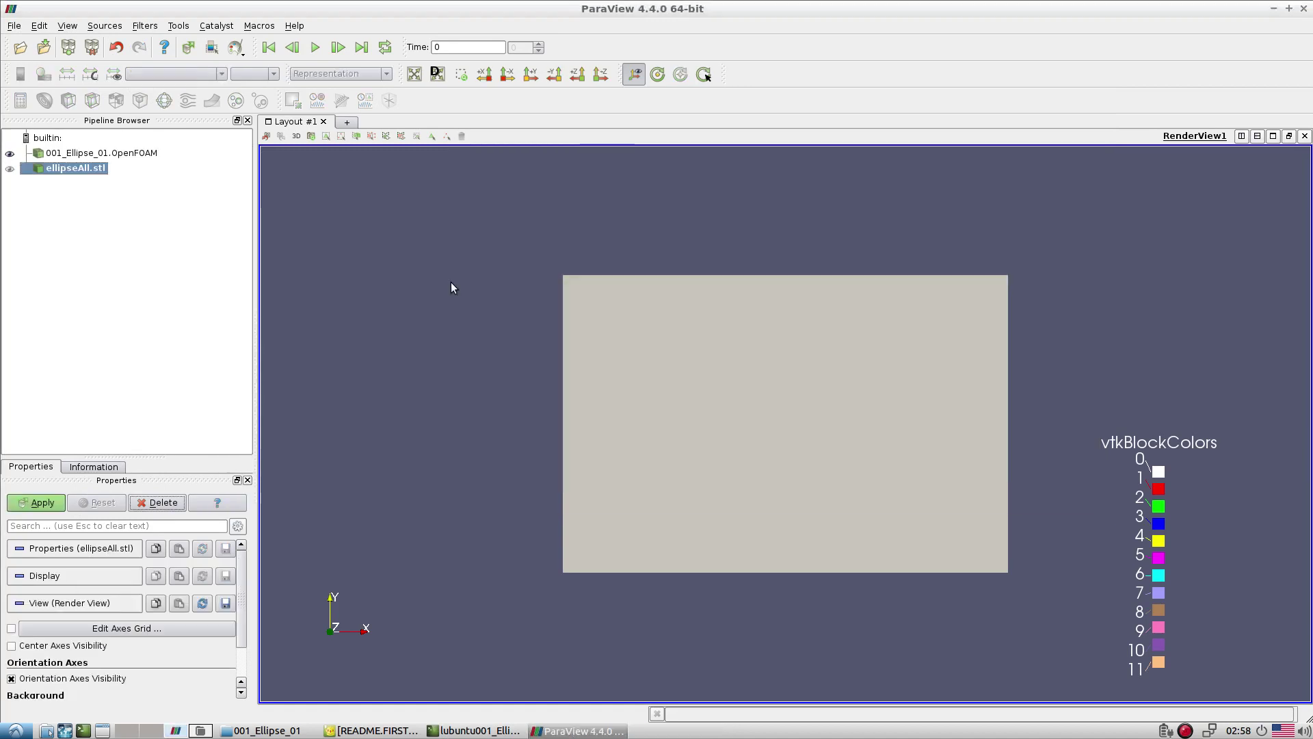
{"action": "left_click", "coordinate": [36, 502]}
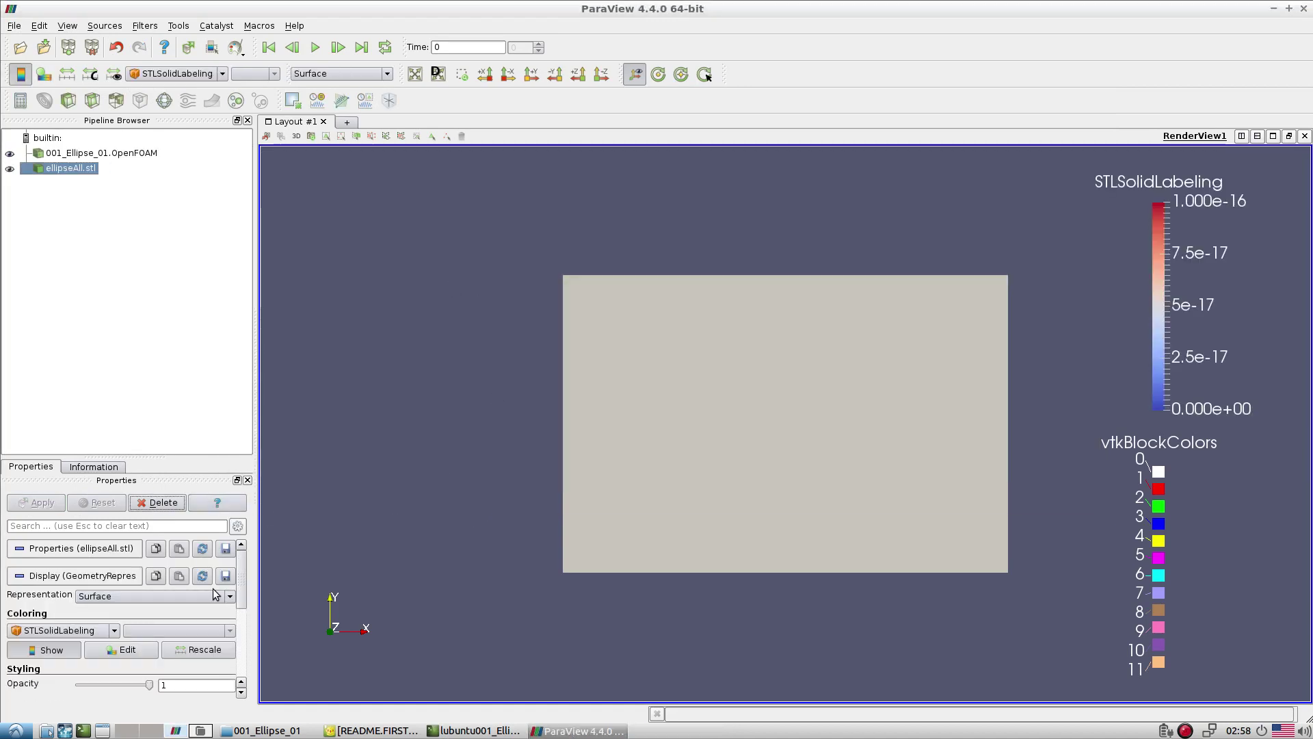
Set the representation of ellipseAll.stl to Wireframe
{"action": "left_click", "coordinate": [342, 73]}
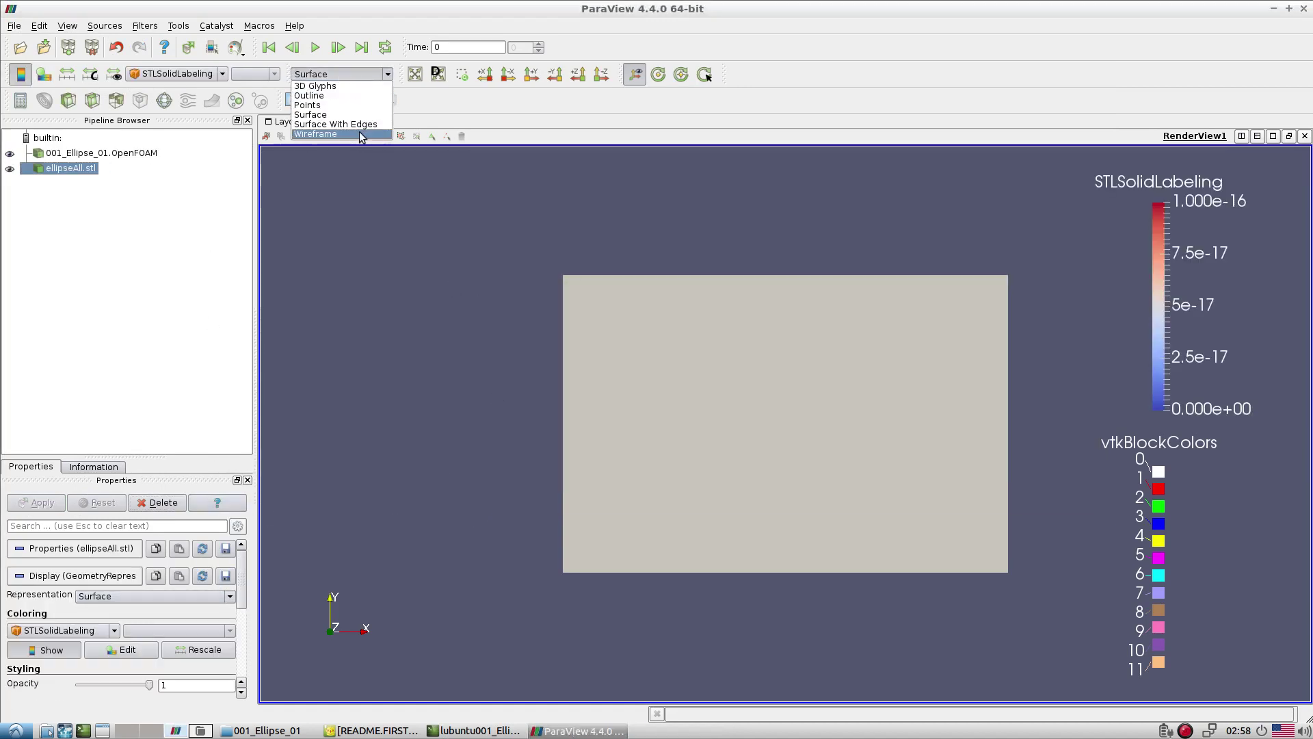
{"action": "left_click", "coordinate": [345, 131]}
{"action": "left_click", "coordinate": [342, 74]}
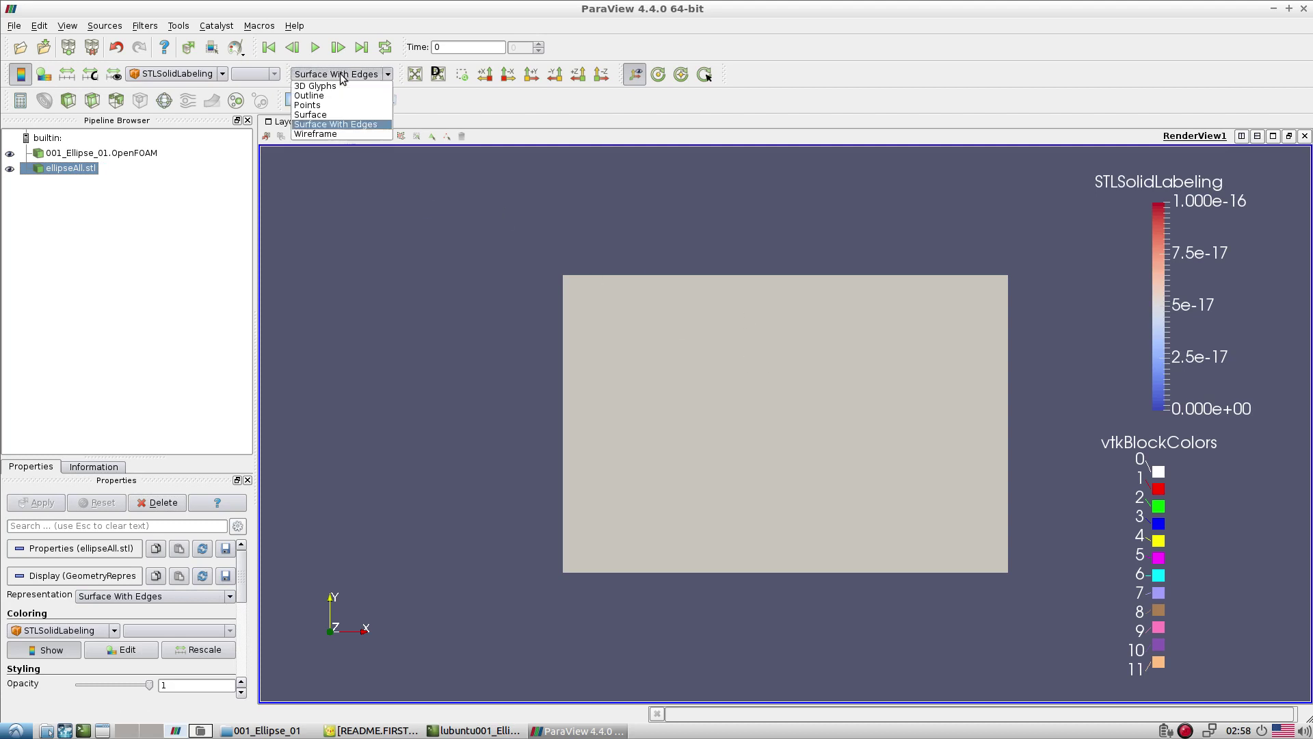
{"action": "left_click", "coordinate": [337, 131]}
{"action": "left_click", "coordinate": [342, 73]}
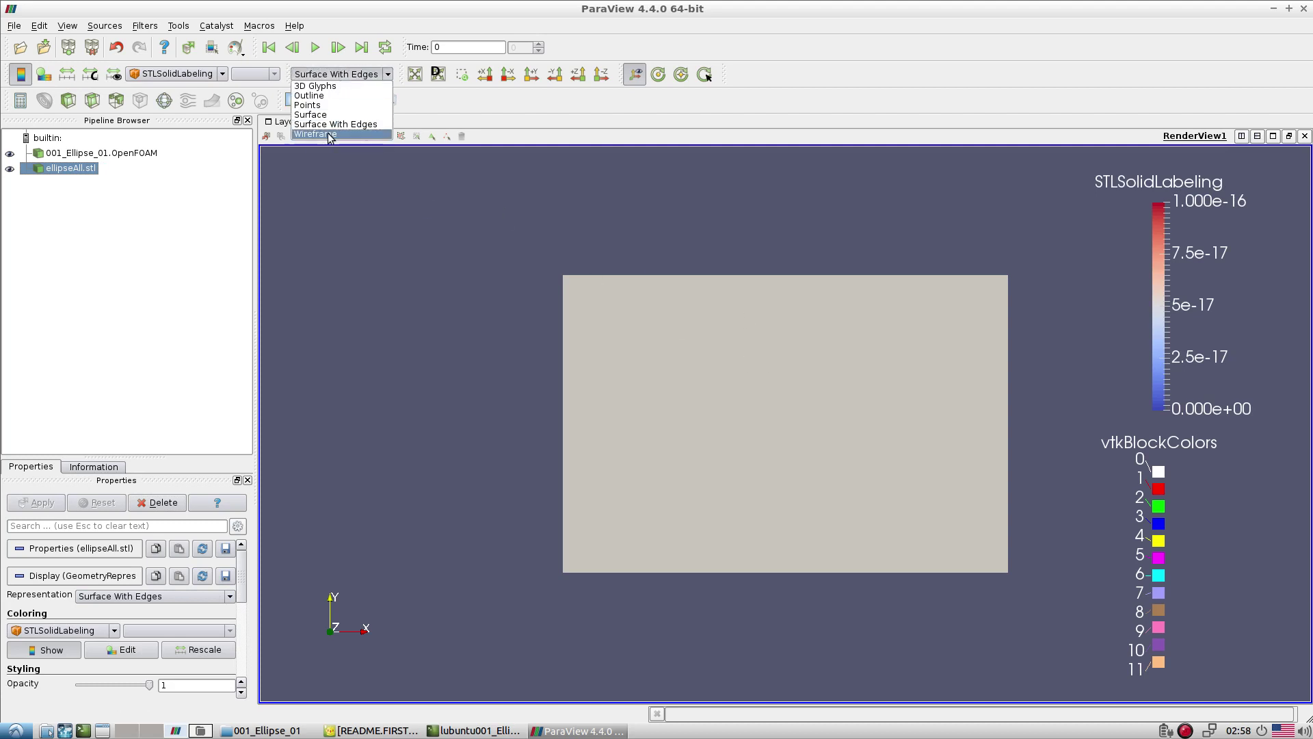
{"action": "left_click", "coordinate": [338, 140]}
{"action": "left_click_drag", "start_coordinate": [519, 353], "coordinate": [347, 305]}
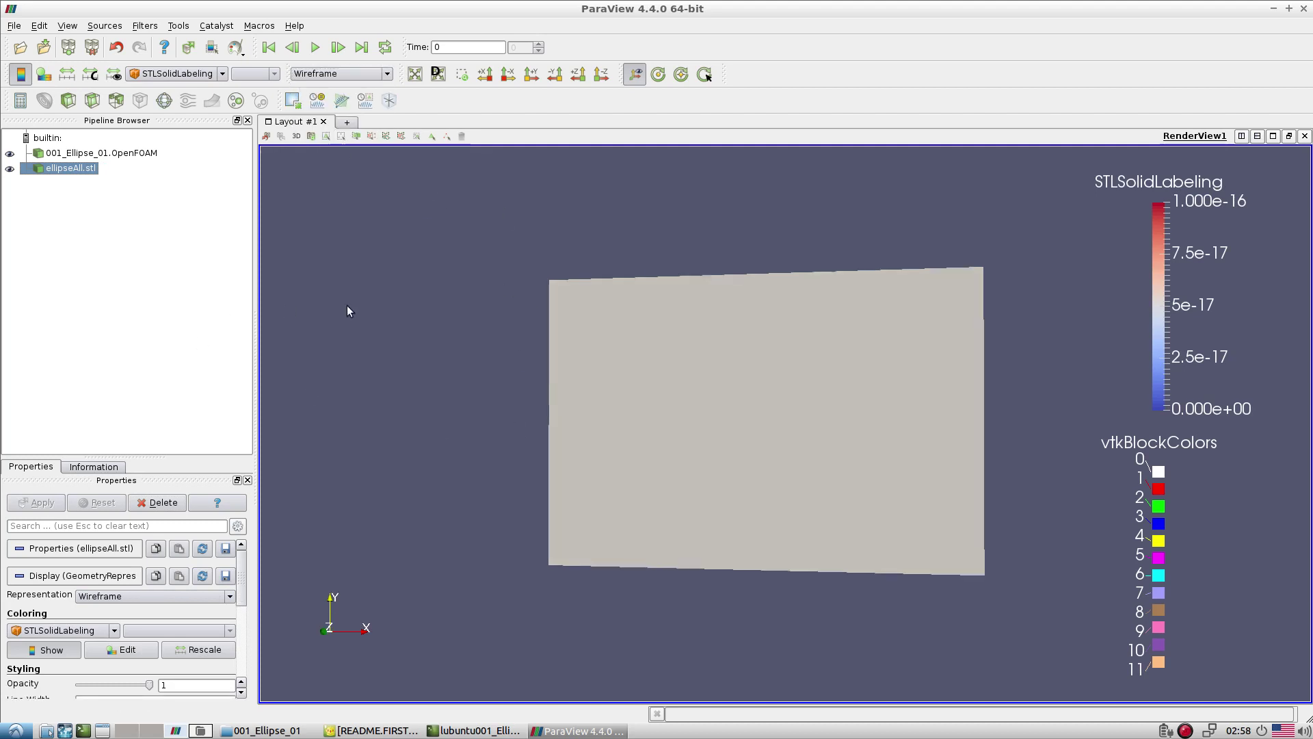
Display the 001_Ellipse_01.OpenFOAM background mesh as Wireframe and look at the ellipse inside it
{"action": "left_click", "coordinate": [63, 154]}
{"action": "left_click", "coordinate": [348, 73]}
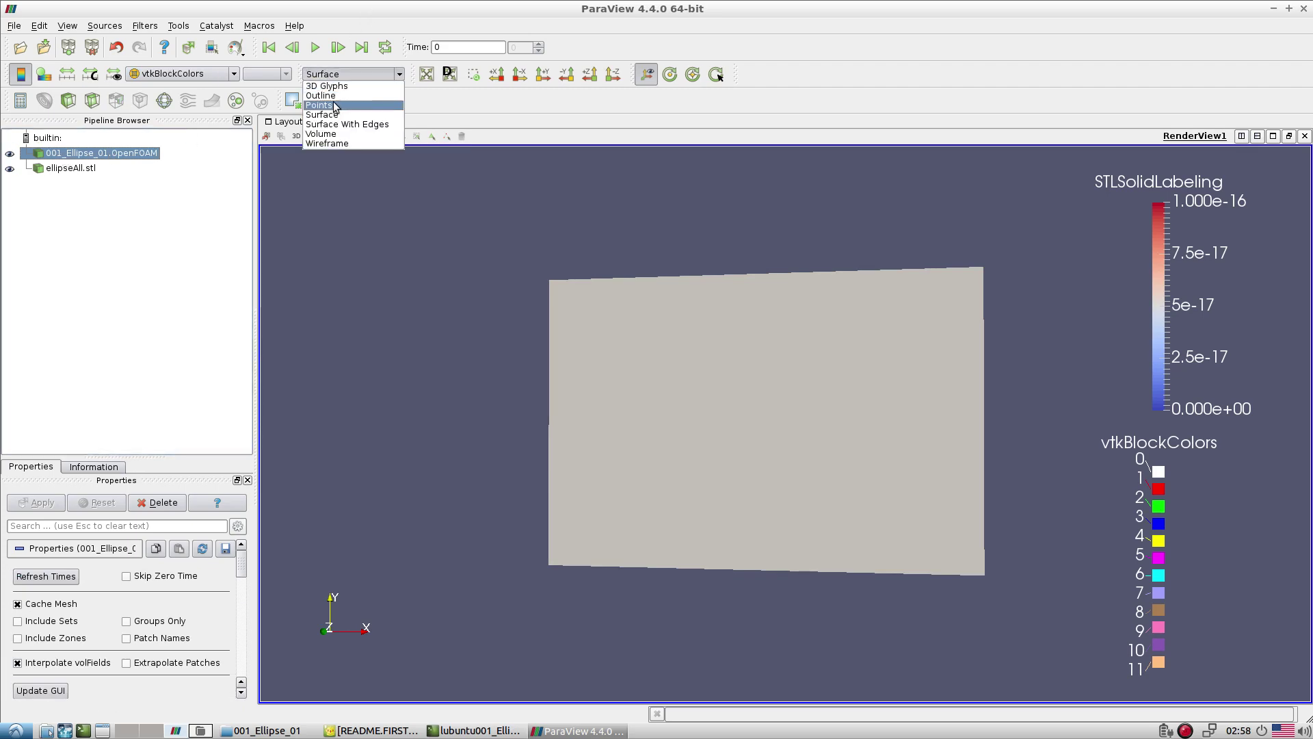
{"action": "left_click", "coordinate": [340, 143]}
{"action": "left_click_drag", "start_coordinate": [622, 313], "coordinate": [894, 453]}
{"action": "scroll", "coordinate": [898, 499], "scroll_direction": "up", "scroll_amount": 5}
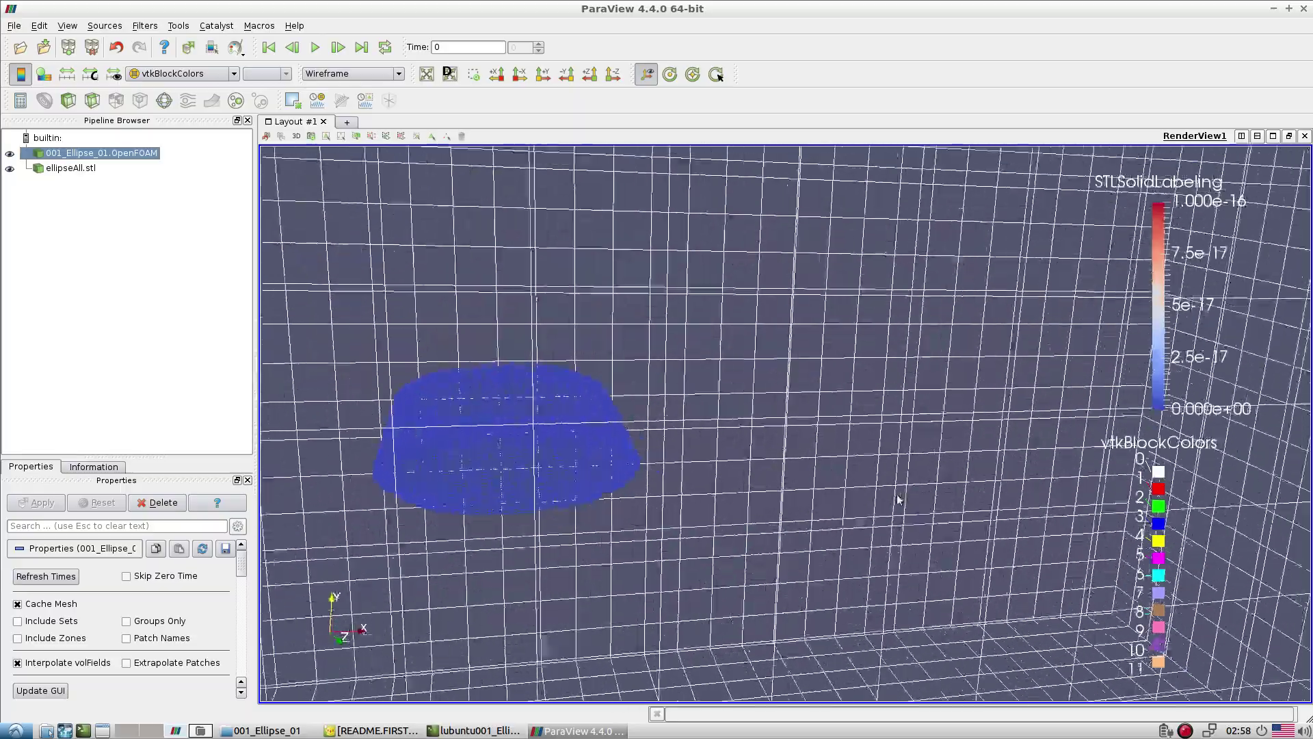
{"action": "scroll", "coordinate": [898, 499], "scroll_direction": "up", "scroll_amount": 5}
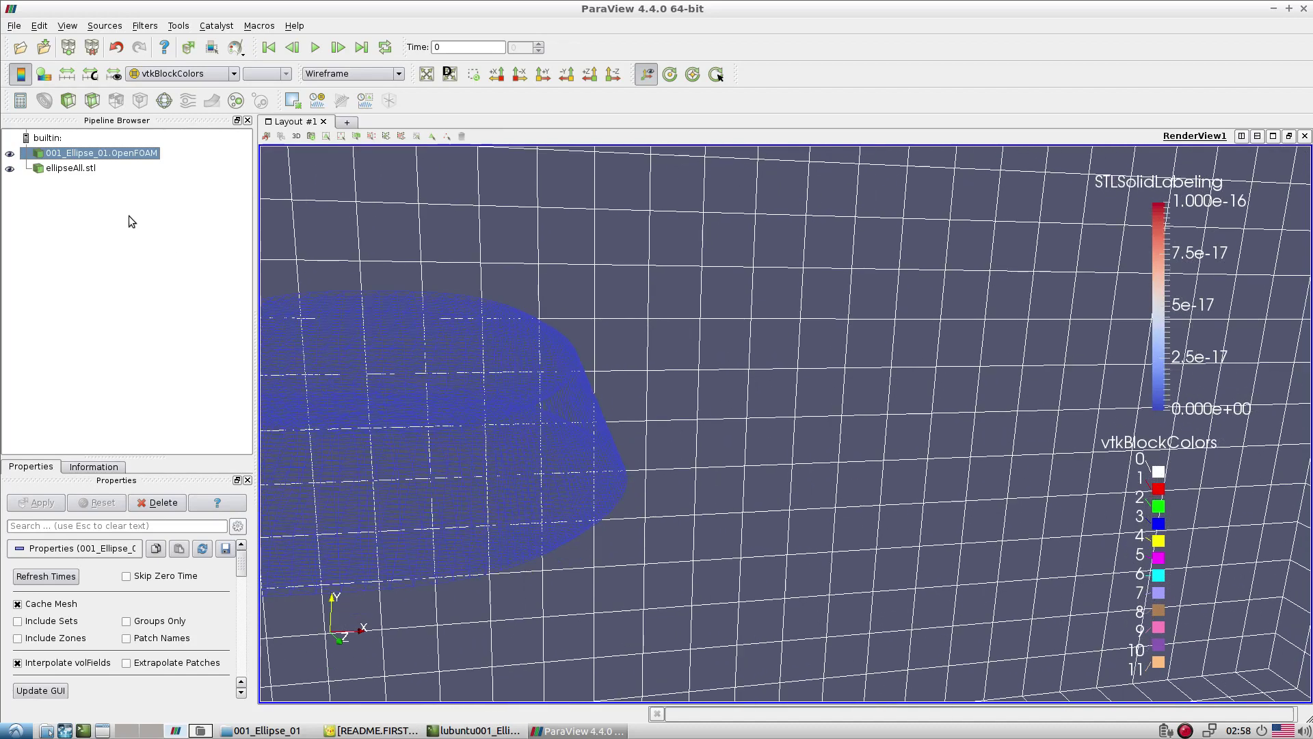
Display ellipseAll.stl as Surface and inspect its placement within the wireframe background mesh
{"action": "left_click", "coordinate": [71, 167]}
{"action": "left_click", "coordinate": [340, 74]}
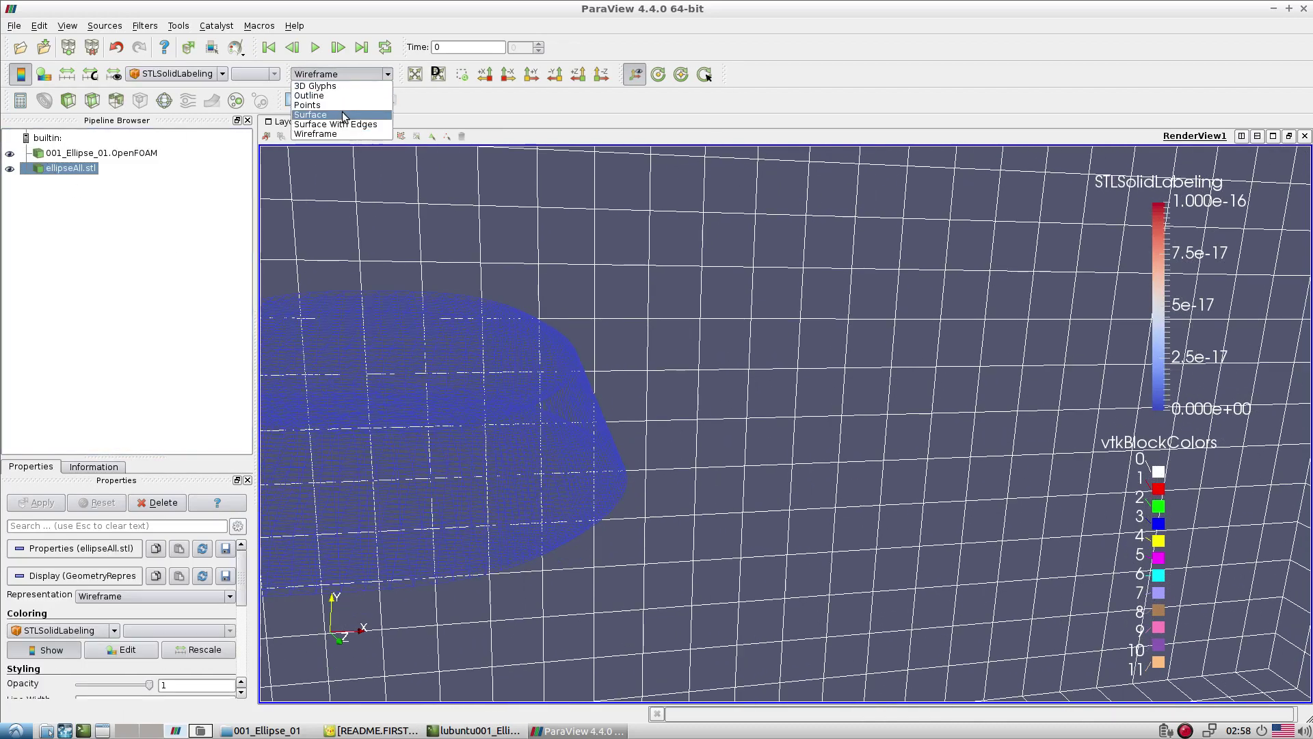
{"action": "left_click", "coordinate": [342, 115]}
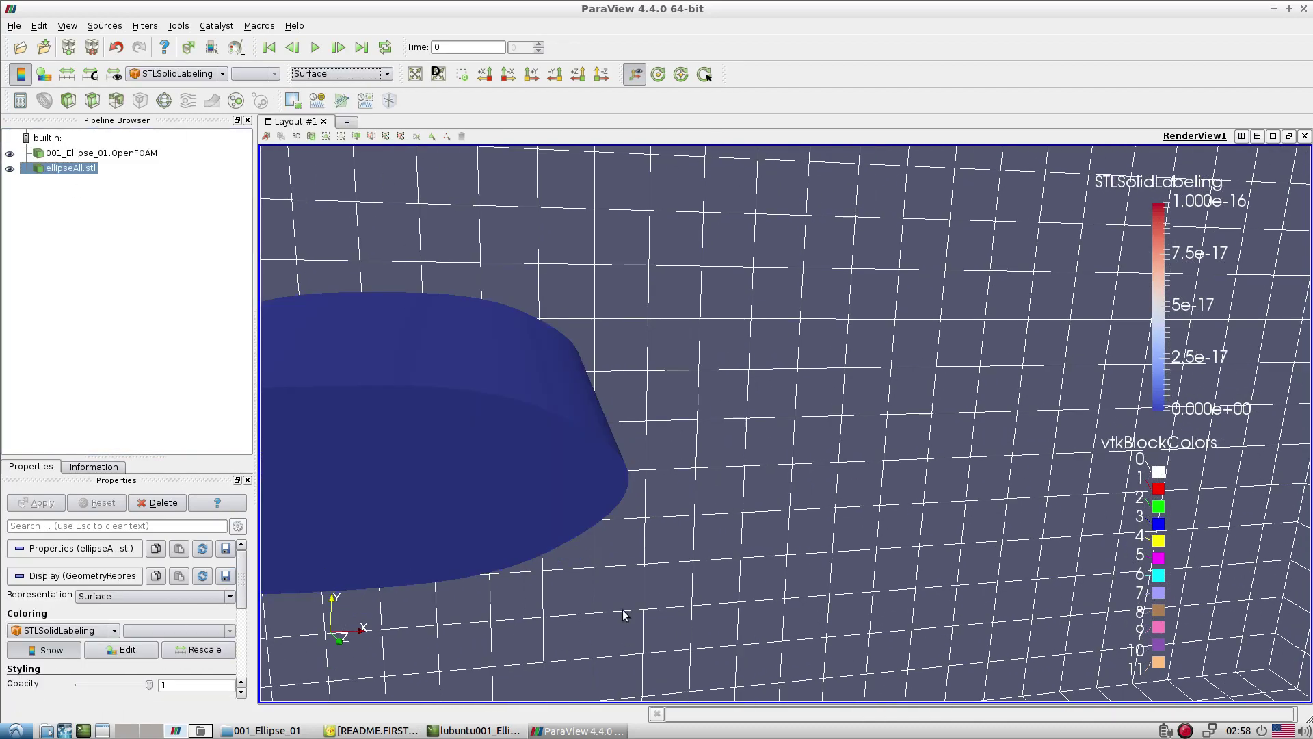
{"action": "scroll", "coordinate": [619, 547], "scroll_direction": "down", "scroll_amount": 5}
{"action": "left_click_drag", "start_coordinate": [615, 493], "coordinate": [761, 521]}
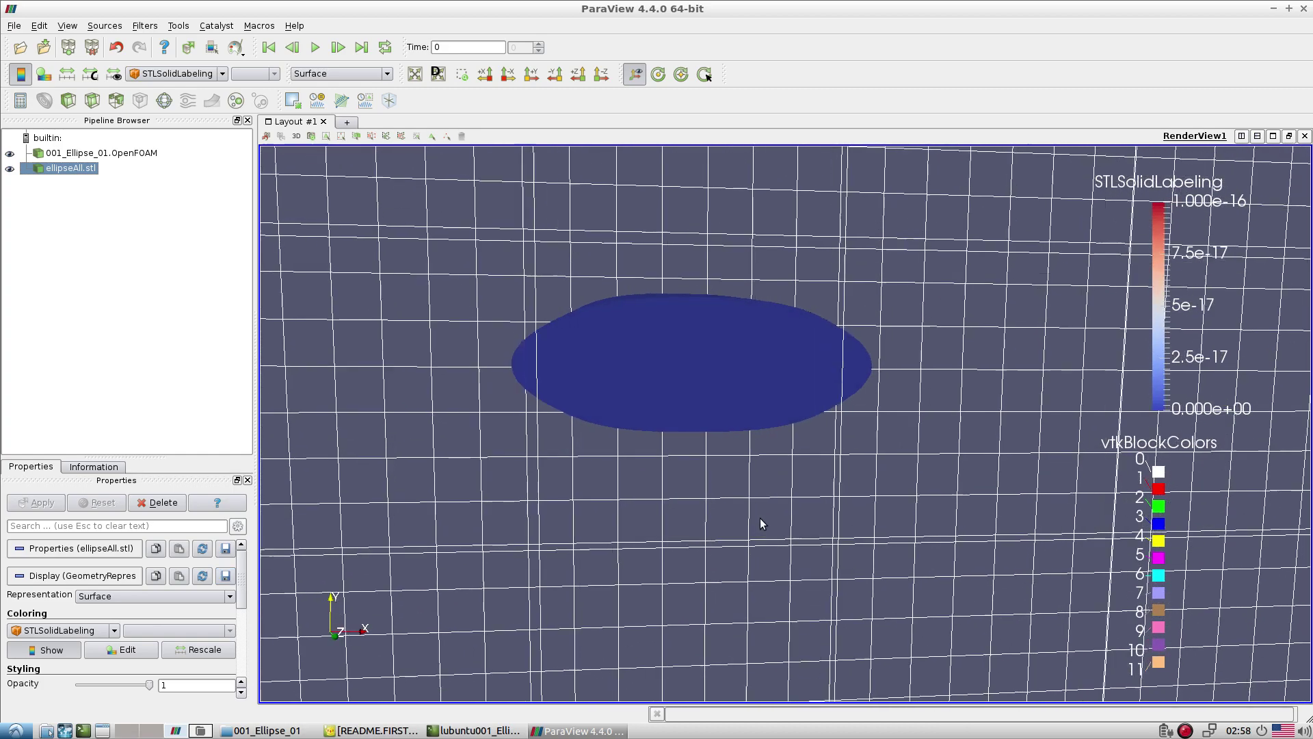
{"action": "scroll", "coordinate": [762, 521], "scroll_direction": "down", "scroll_amount": 10}
{"action": "left_click_drag", "start_coordinate": [712, 295], "coordinate": [715, 442]}
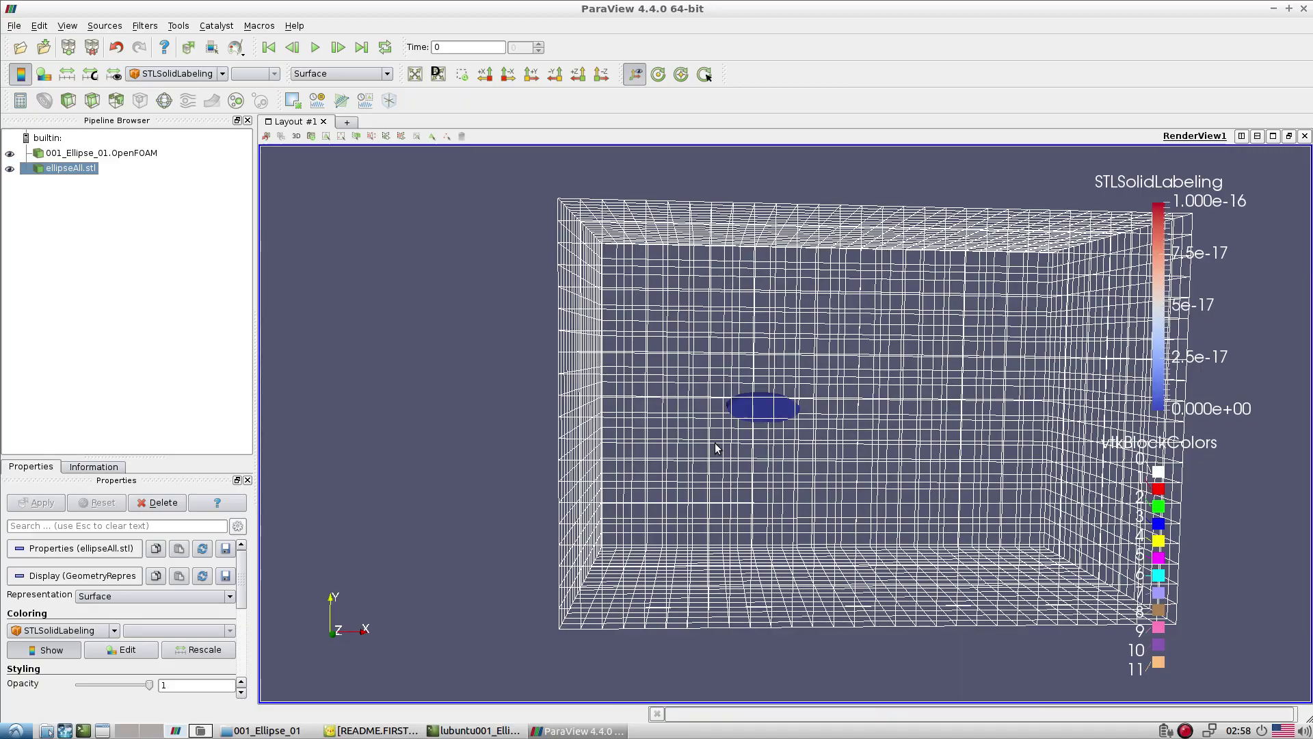
{"action": "left_click_drag", "start_coordinate": [783, 393], "coordinate": [725, 391]}
Slice the 001_Ellipse_01.OpenFOAM mesh with a plane normal to Z, with the plane outline hidden
{"action": "left_click", "coordinate": [99, 152]}
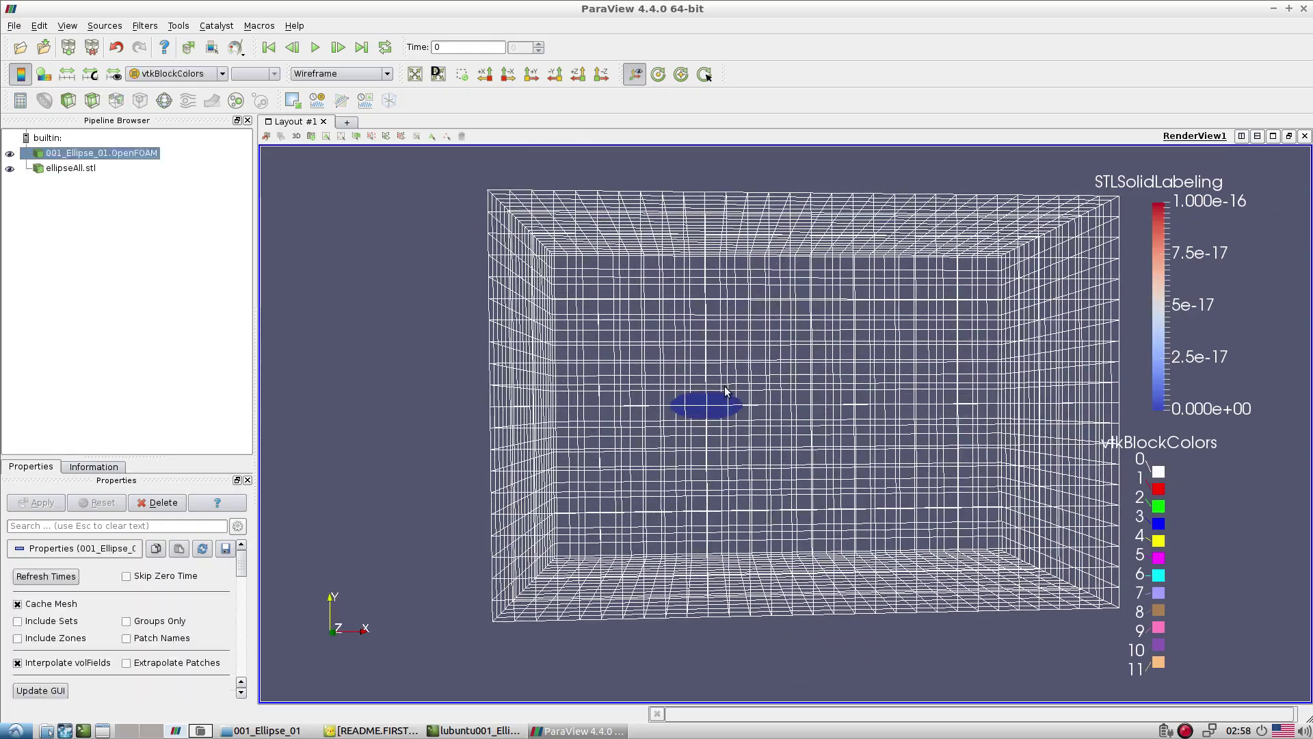
{"action": "left_click", "coordinate": [91, 101]}
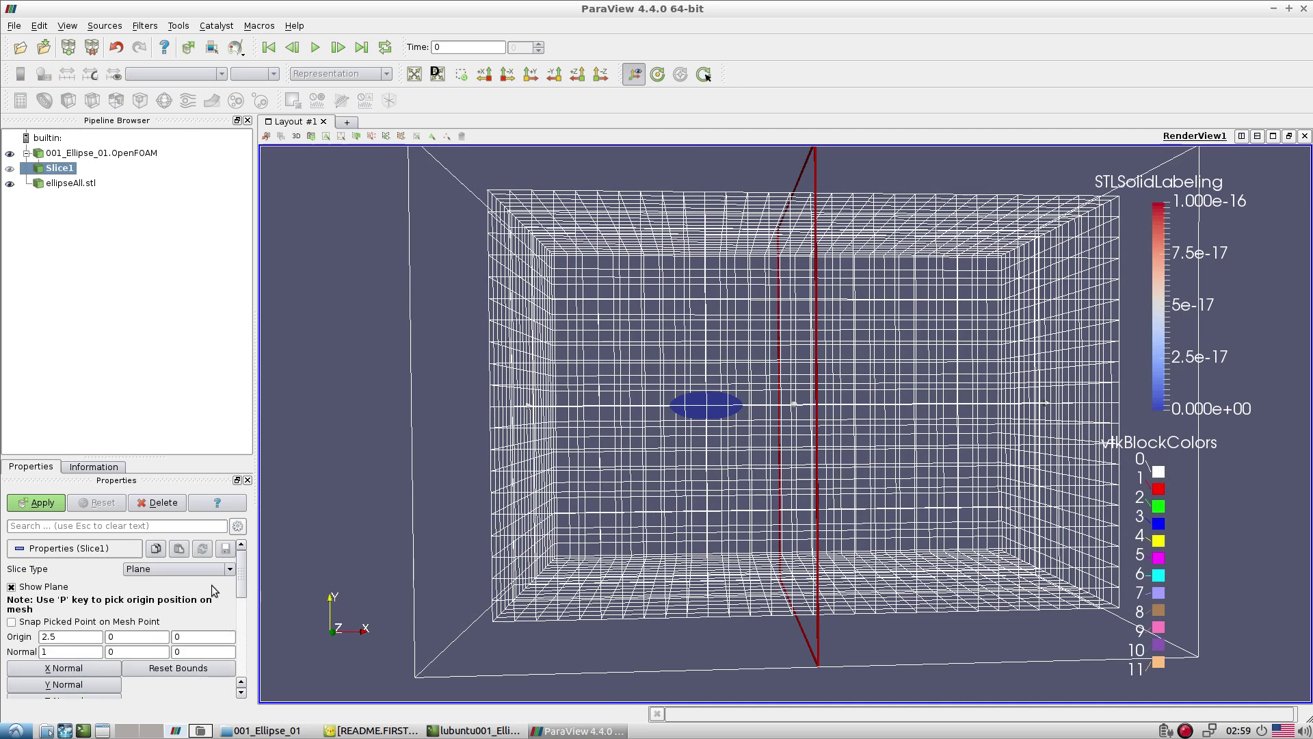
{"action": "scroll", "coordinate": [102, 636], "scroll_direction": "down", "scroll_amount": 3}
{"action": "left_click", "coordinate": [45, 657]}
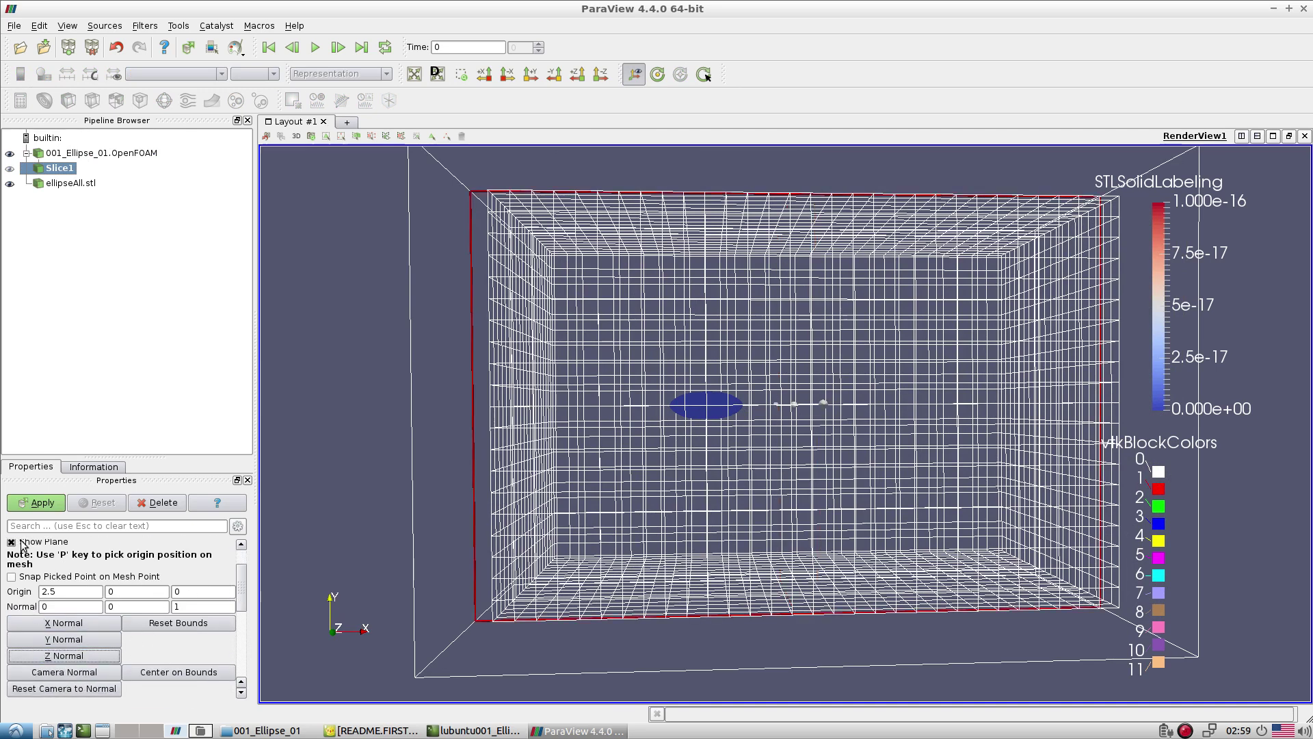
{"action": "left_click", "coordinate": [11, 542]}
{"action": "left_click", "coordinate": [35, 502]}
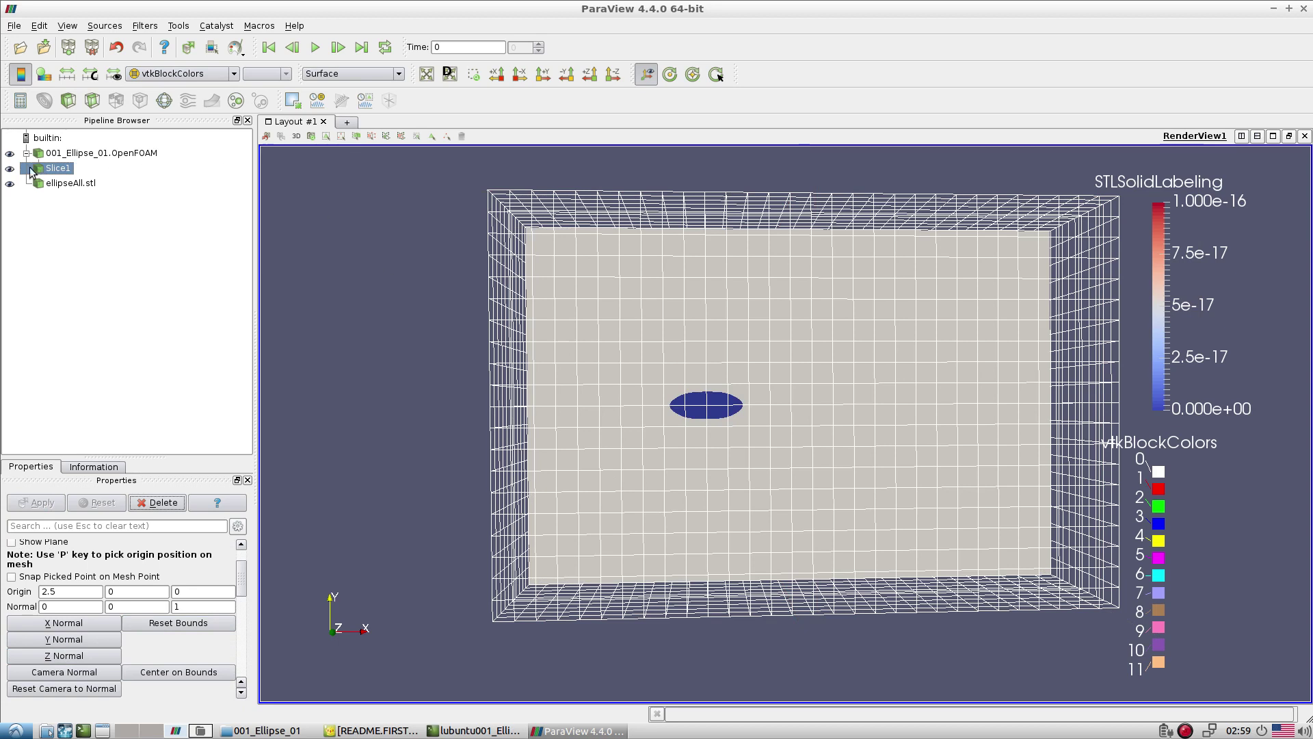
Hide the 001_Ellipse_01.OpenFOAM mesh and inspect the ellipse against the slice from several angles
{"action": "left_click", "coordinate": [10, 153]}
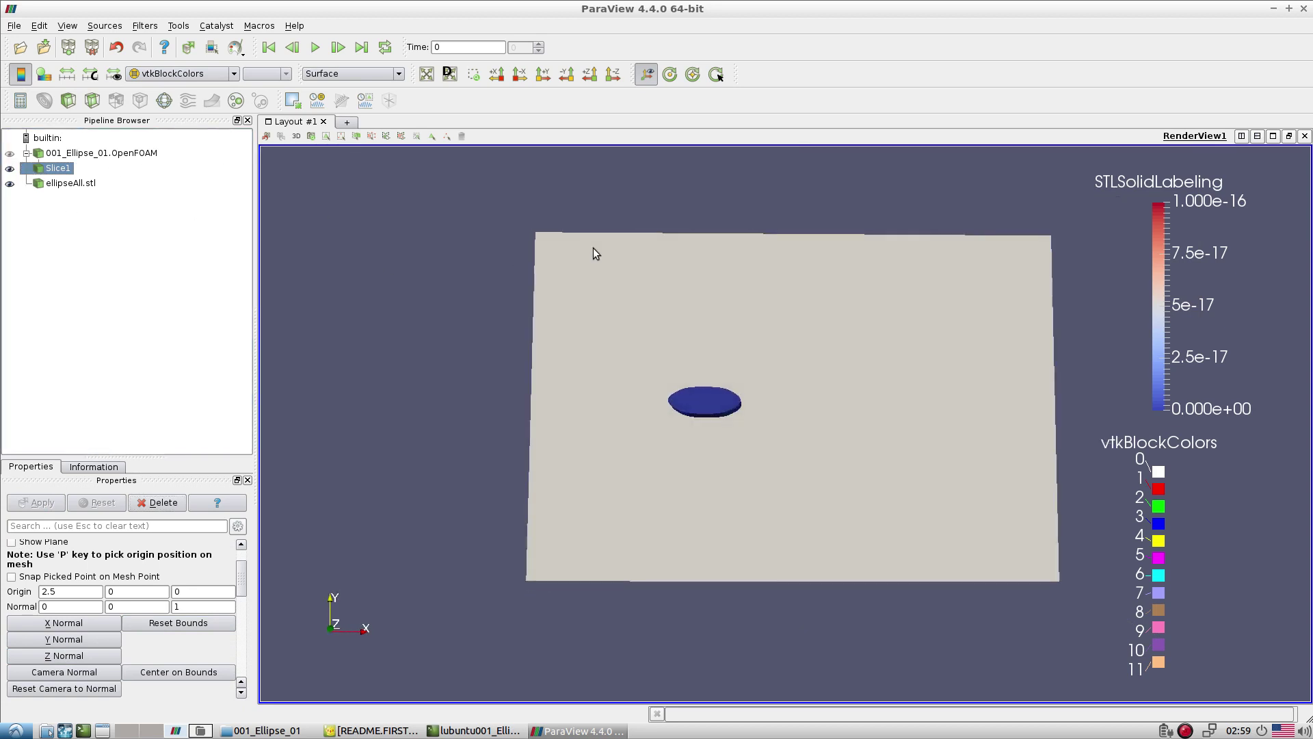
{"action": "left_click_drag", "start_coordinate": [595, 253], "coordinate": [590, 452]}
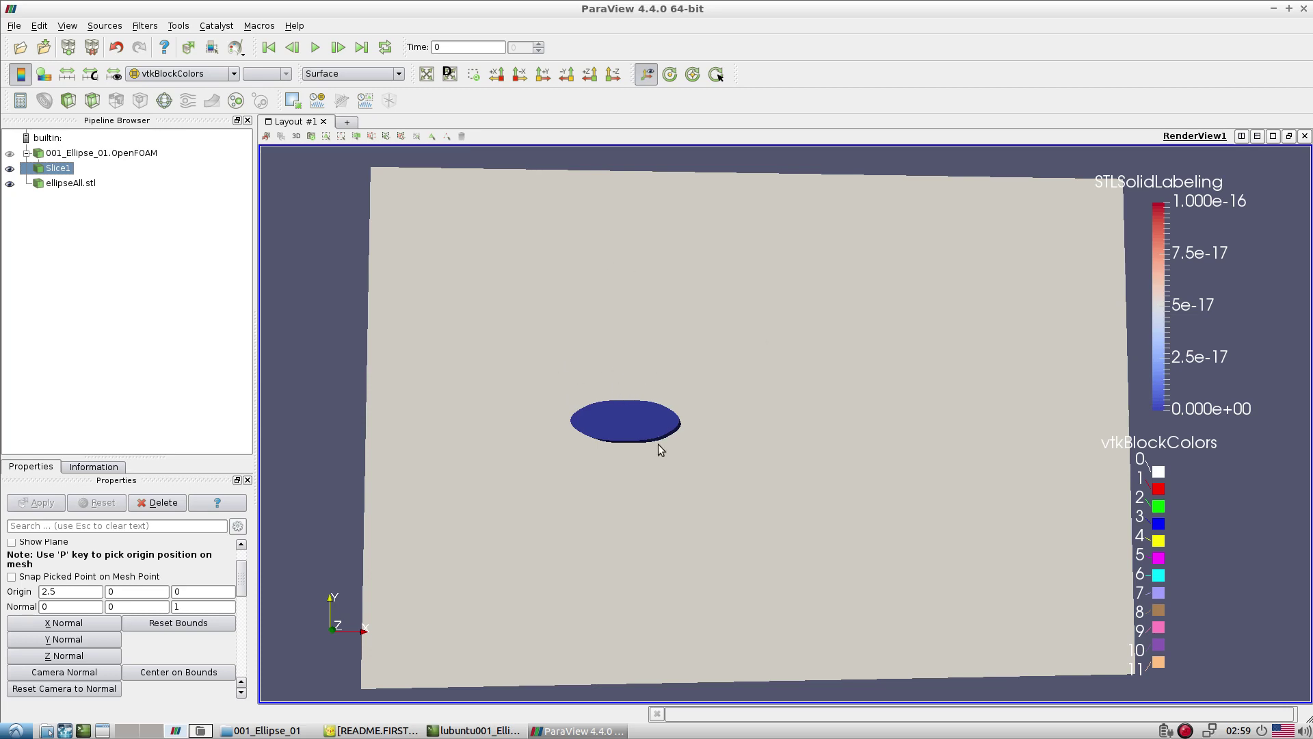
{"action": "left_click_drag", "start_coordinate": [688, 357], "coordinate": [716, 470]}
{"action": "left_click_drag", "start_coordinate": [531, 513], "coordinate": [717, 404]}
{"action": "left_click_drag", "start_coordinate": [641, 457], "coordinate": [699, 427]}
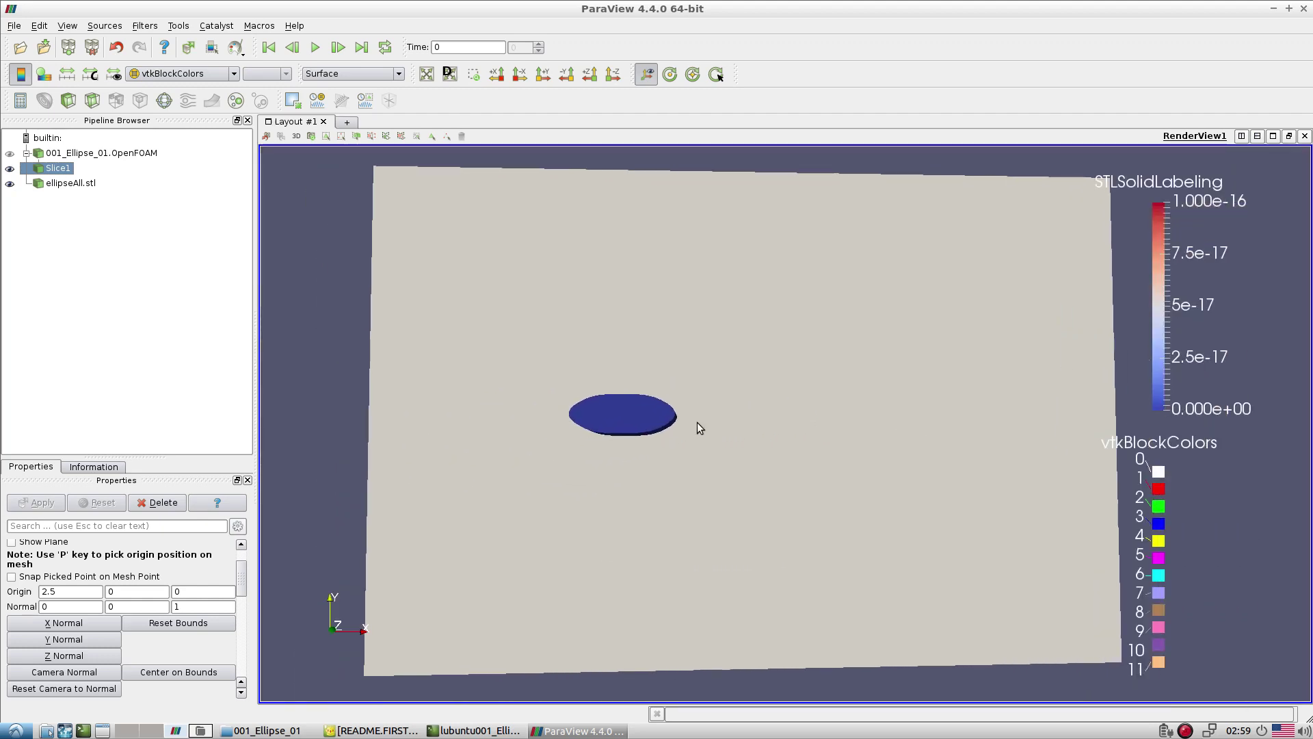
{"action": "mouse_move", "coordinate": [606, 423]}
{"action": "left_mouse_down"}
{"action": "mouse_move", "coordinate": [581, 442]}
{"action": "mouse_move", "coordinate": [609, 433]}
{"action": "mouse_move", "coordinate": [626, 453]}
{"action": "mouse_move", "coordinate": [621, 425]}
{"action": "mouse_move", "coordinate": [606, 429]}
{"action": "mouse_move", "coordinate": [629, 465]}
{"action": "mouse_move", "coordinate": [622, 436]}
{"action": "left_mouse_up"}
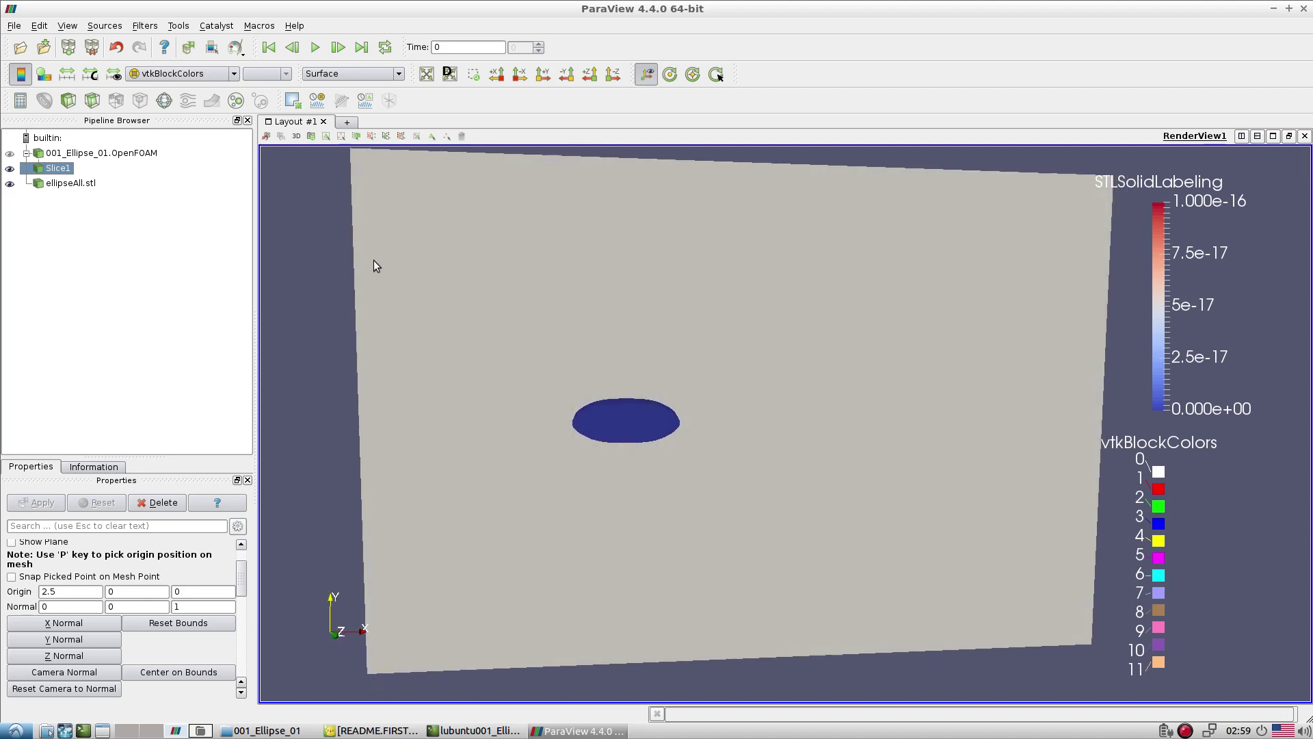
Switch to Geany and open blockMeshDict from the case's system folder
{"action": "left_click", "coordinate": [331, 732]}
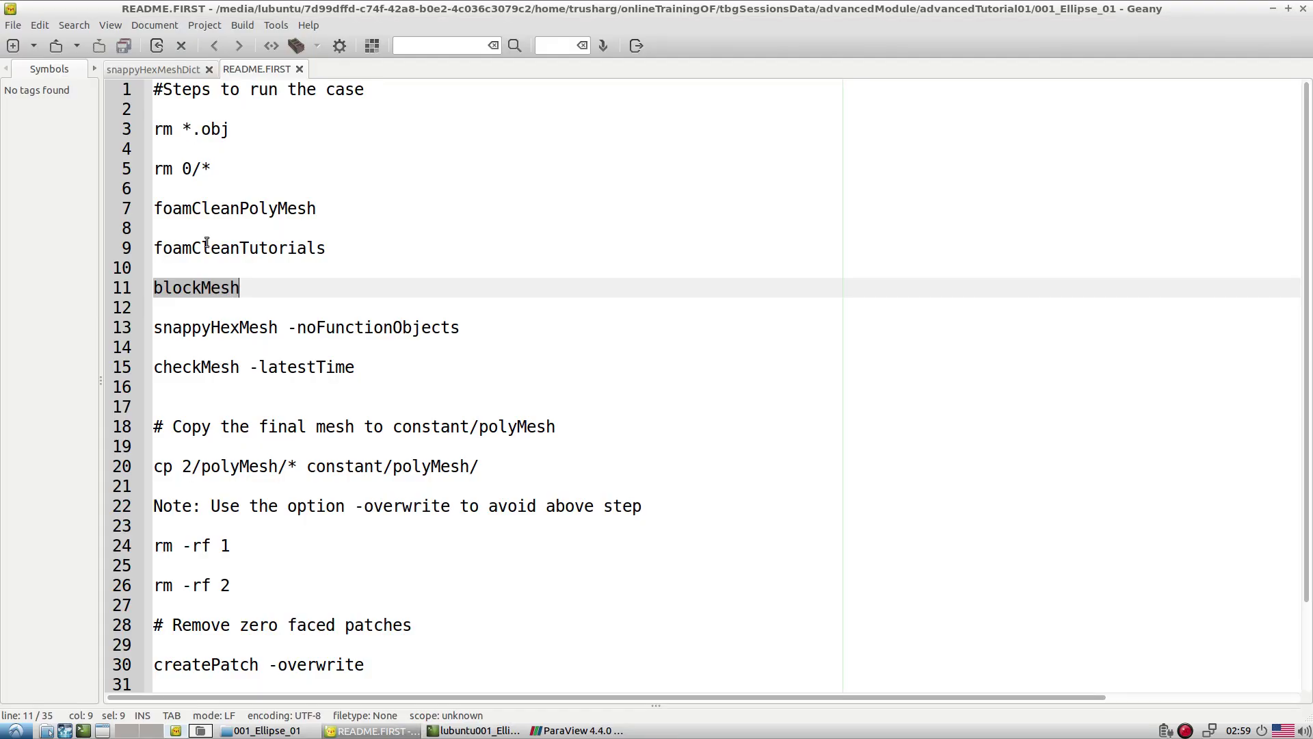
{"action": "left_click", "coordinate": [55, 45]}
{"action": "double_click", "coordinate": [473, 268]}
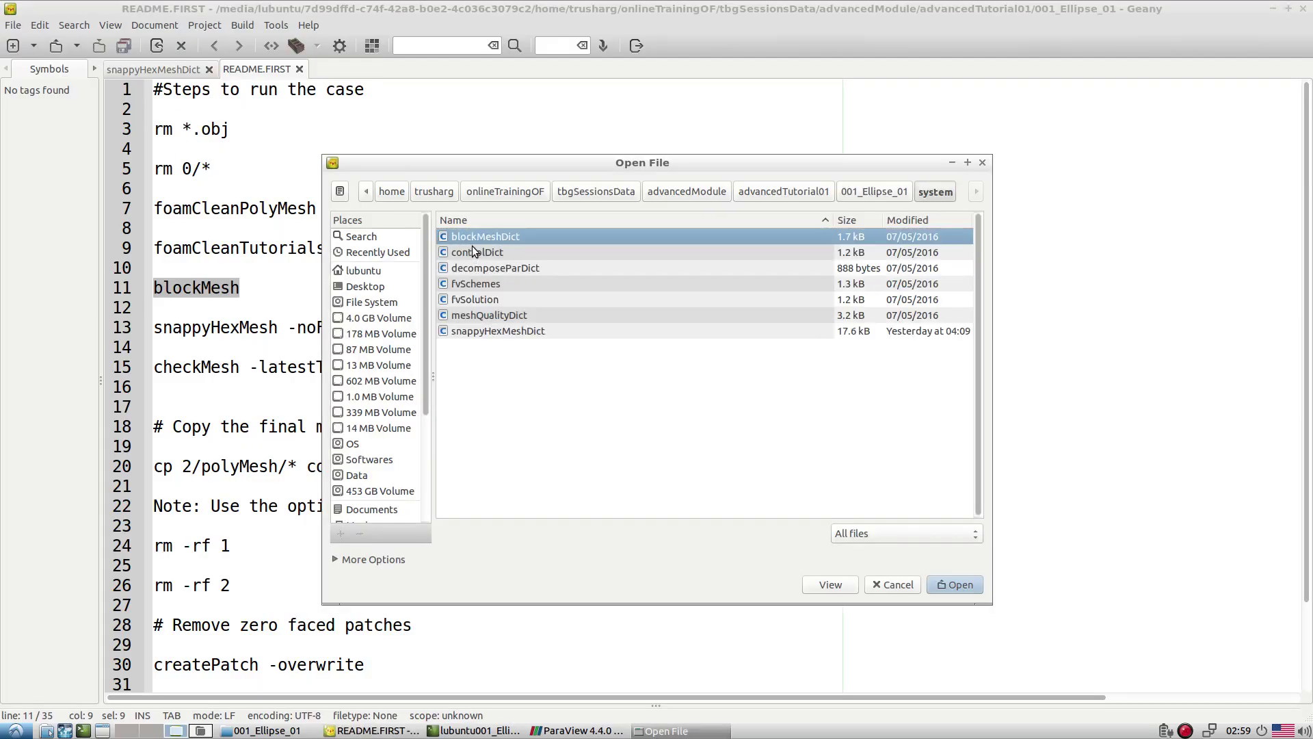
{"action": "double_click", "coordinate": [475, 238]}
Examine the domain extents, cell counts, vertices, blocks and patches defined in blockMeshDict
{"action": "scroll", "coordinate": [445, 334], "scroll_direction": "down", "scroll_amount": 1}
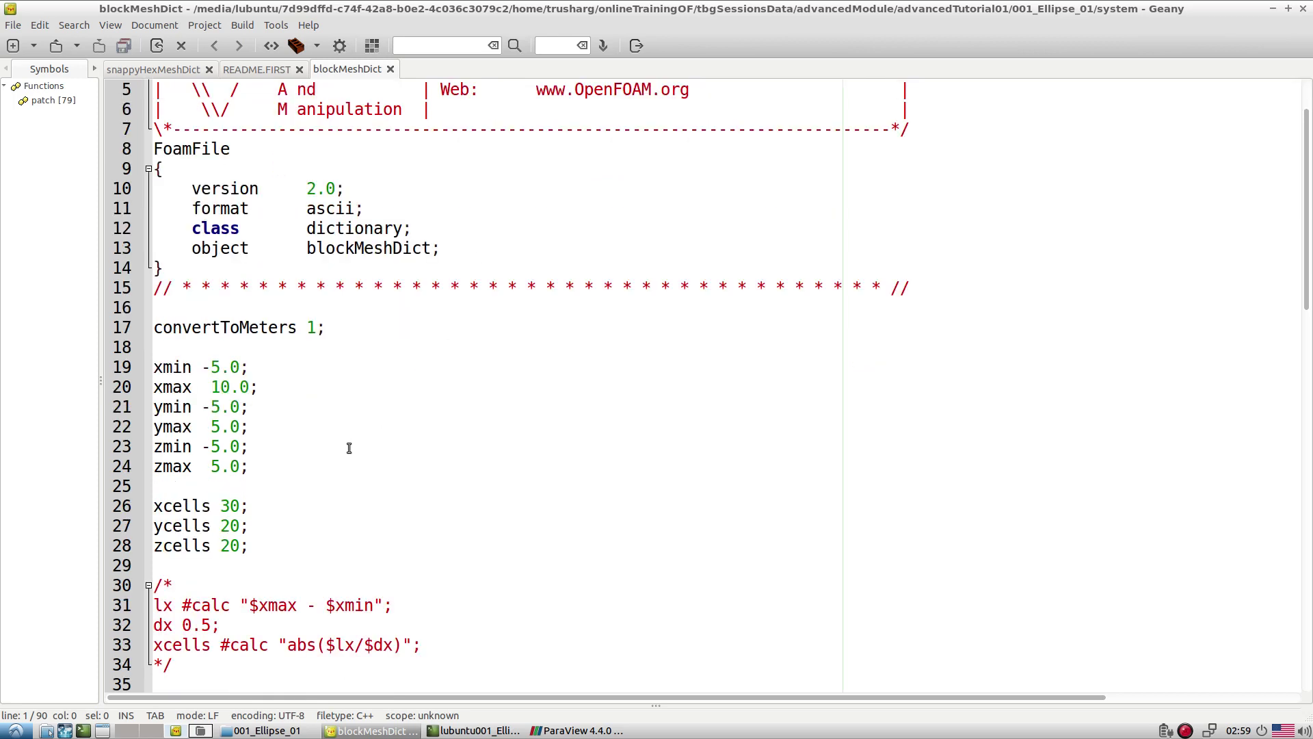
{"action": "left_click_drag", "start_coordinate": [270, 474], "coordinate": [76, 353]}
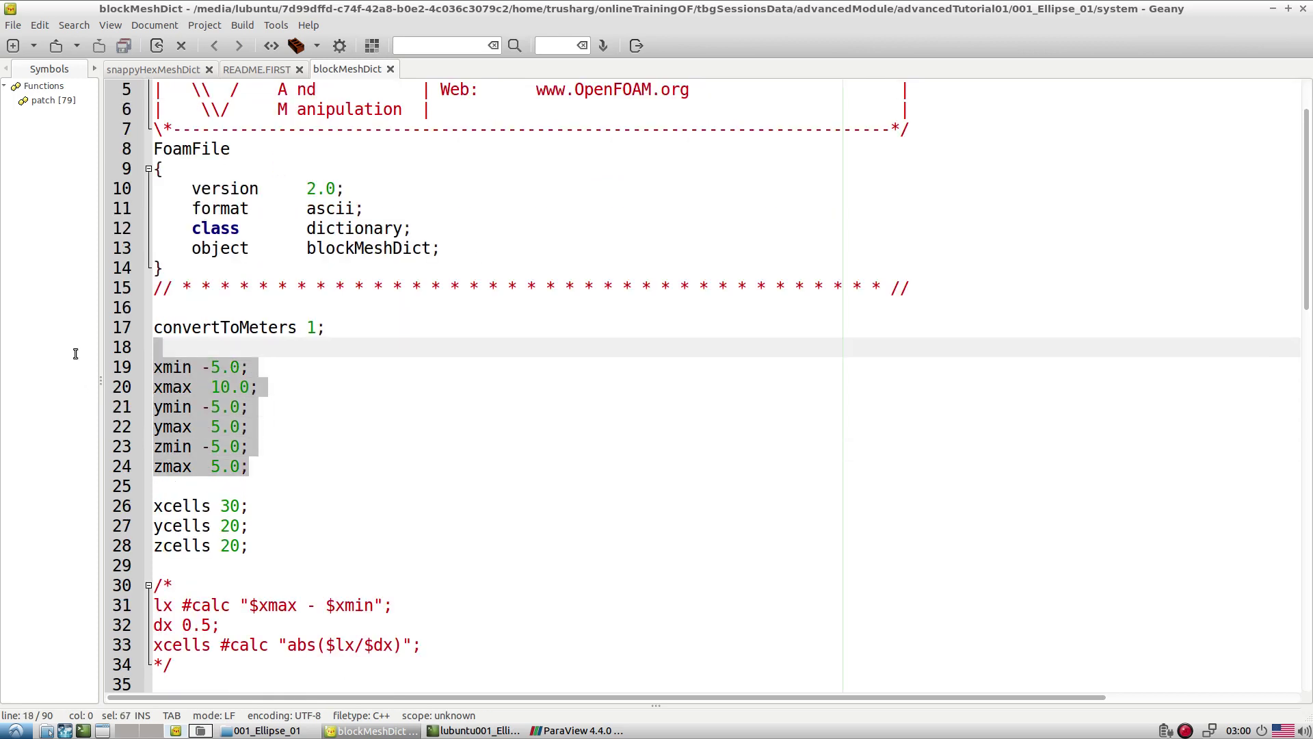
{"action": "left_click", "coordinate": [363, 404]}
{"action": "left_click_drag", "start_coordinate": [163, 367], "coordinate": [134, 430]}
{"action": "scroll", "coordinate": [296, 469], "scroll_direction": "down", "scroll_amount": 1}
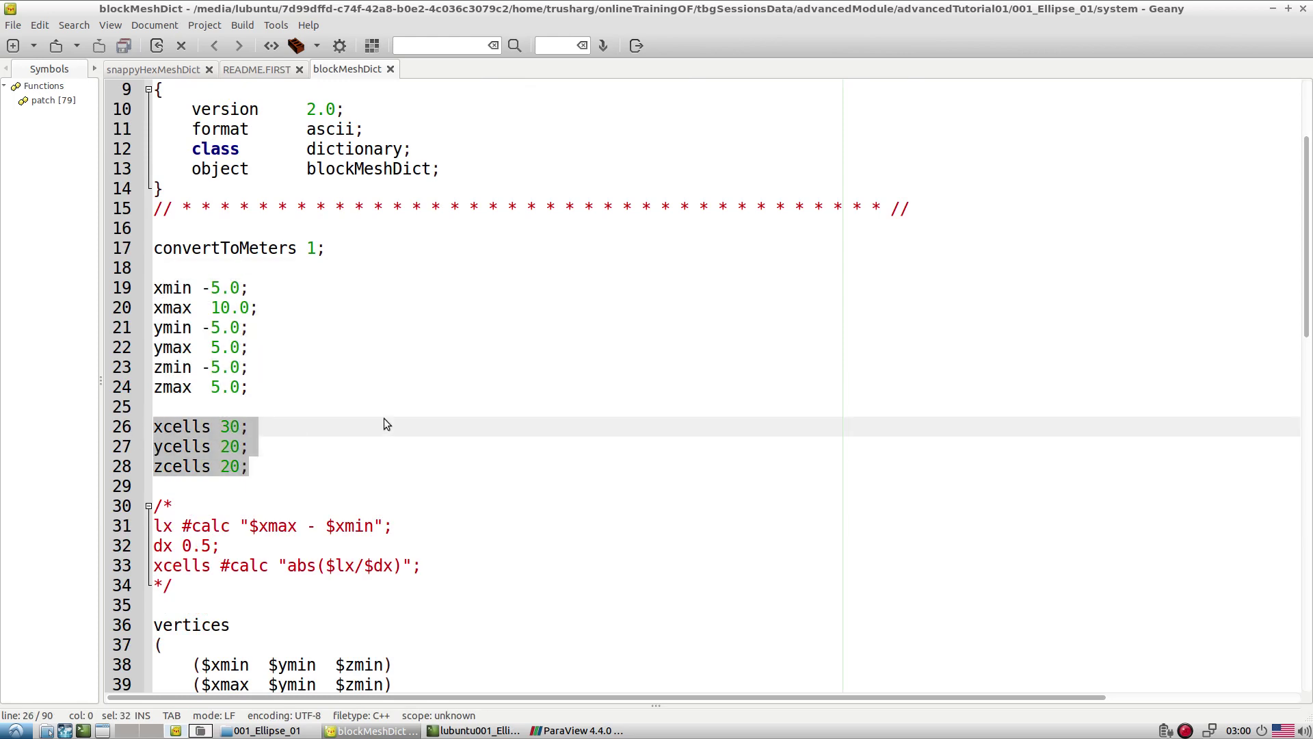
{"action": "scroll", "coordinate": [384, 419], "scroll_direction": "down", "scroll_amount": 5}
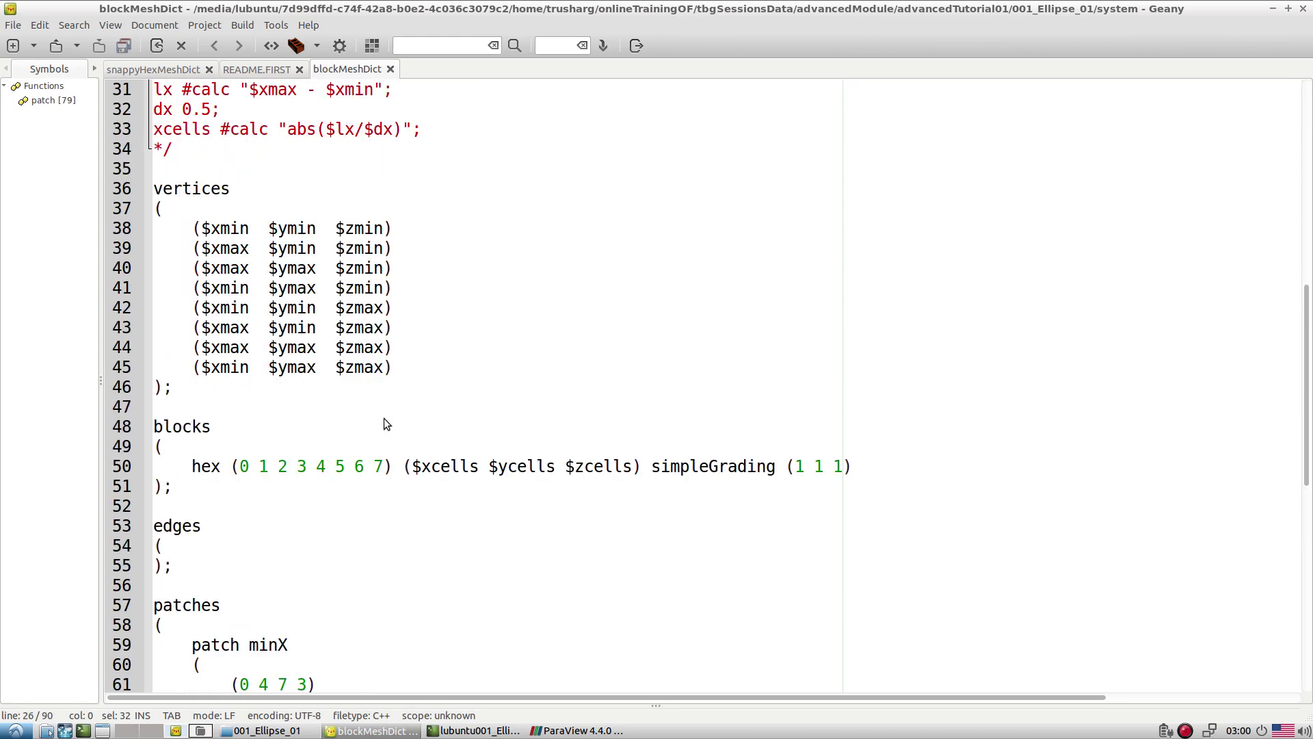
{"action": "scroll", "coordinate": [384, 419], "scroll_direction": "down", "scroll_amount": 2}
{"action": "scroll", "coordinate": [384, 418], "scroll_direction": "up", "scroll_amount": 1}
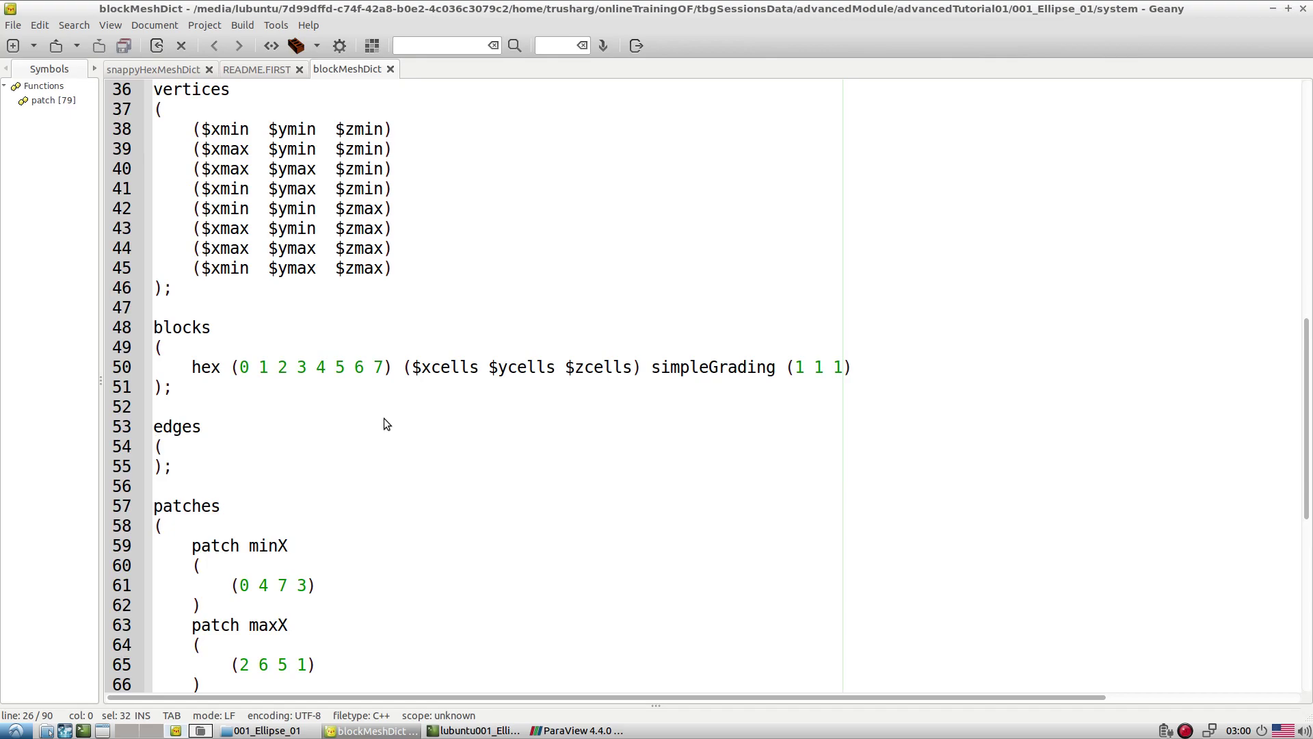
Switch to ParaView and display the Z-normal slice as Surface With Edges
{"action": "left_click", "coordinate": [577, 731]}
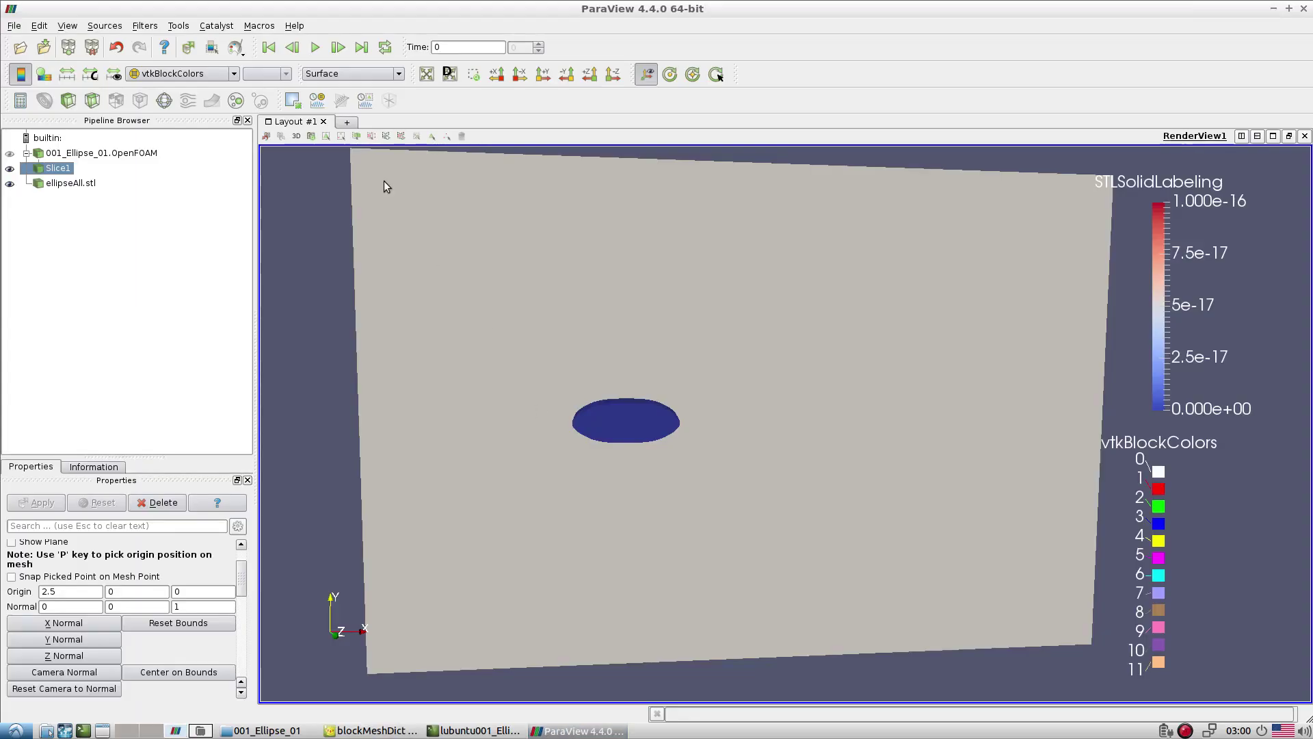
{"action": "left_click", "coordinate": [352, 73]}
{"action": "left_click", "coordinate": [349, 126]}
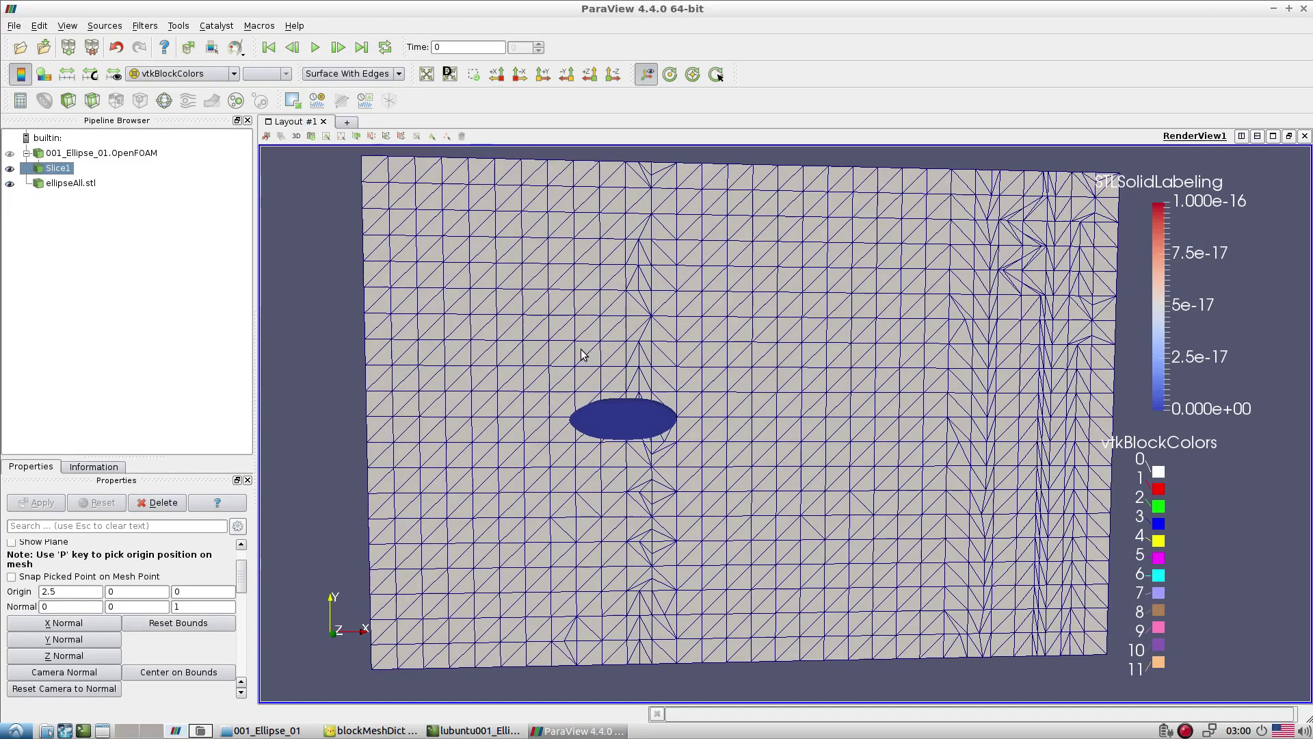
{"action": "left_click_drag", "start_coordinate": [582, 354], "coordinate": [573, 349]}
Turn off triangulation of the slice, enable Crinkle slice, and apply the changes
{"action": "left_click_drag", "start_coordinate": [245, 572], "coordinate": [245, 598]}
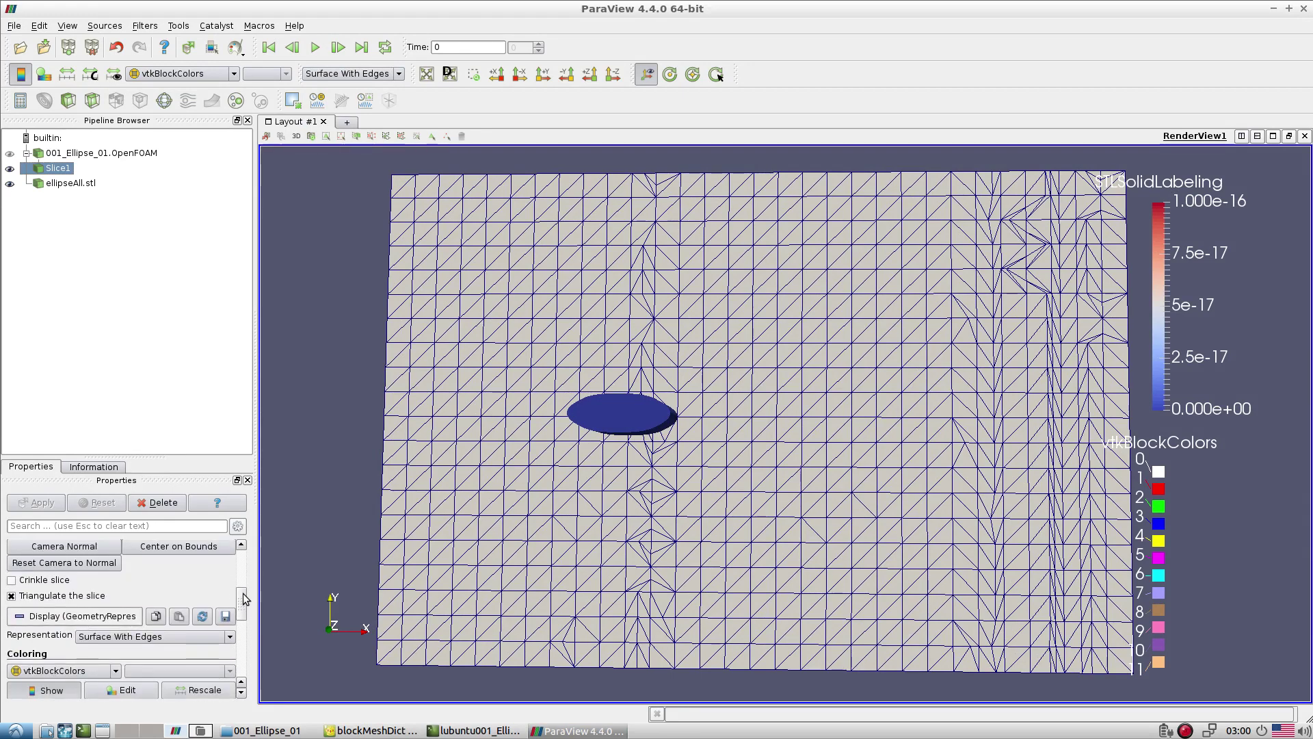
{"action": "left_click", "coordinate": [82, 597]}
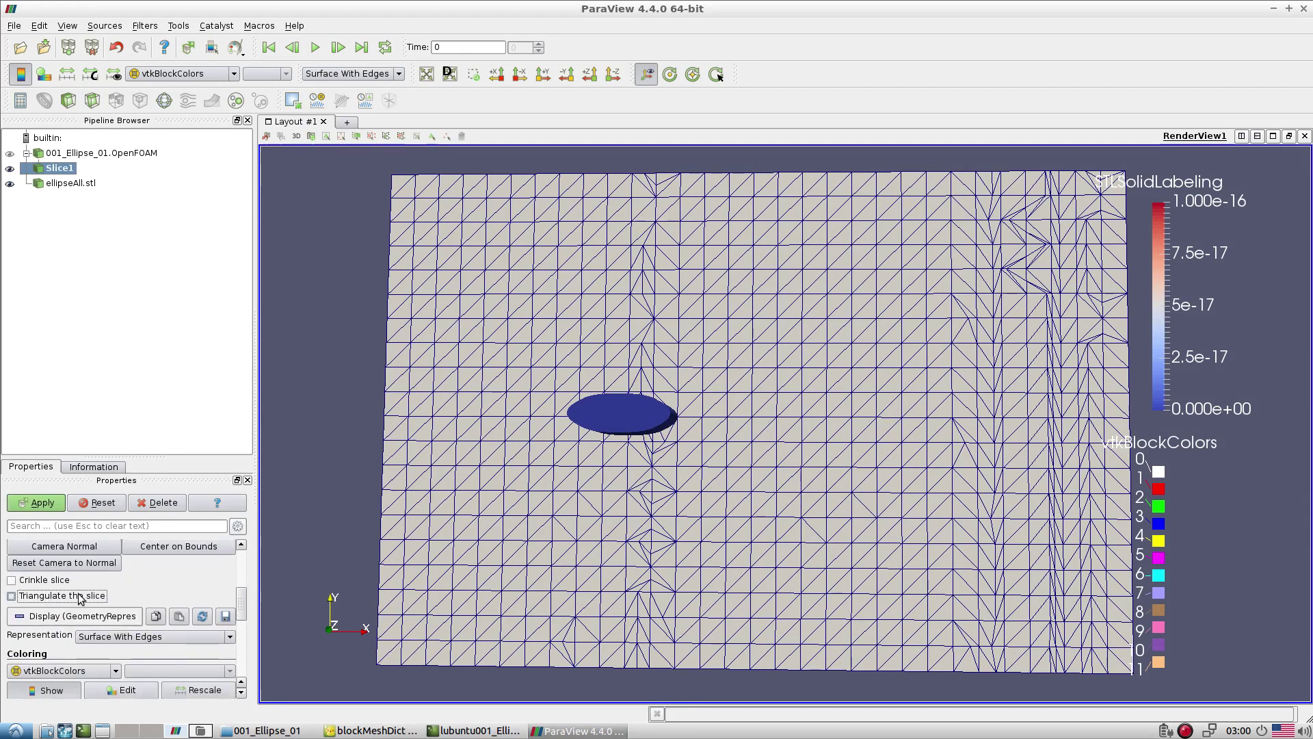
{"action": "left_click", "coordinate": [35, 580]}
{"action": "left_click", "coordinate": [42, 502]}
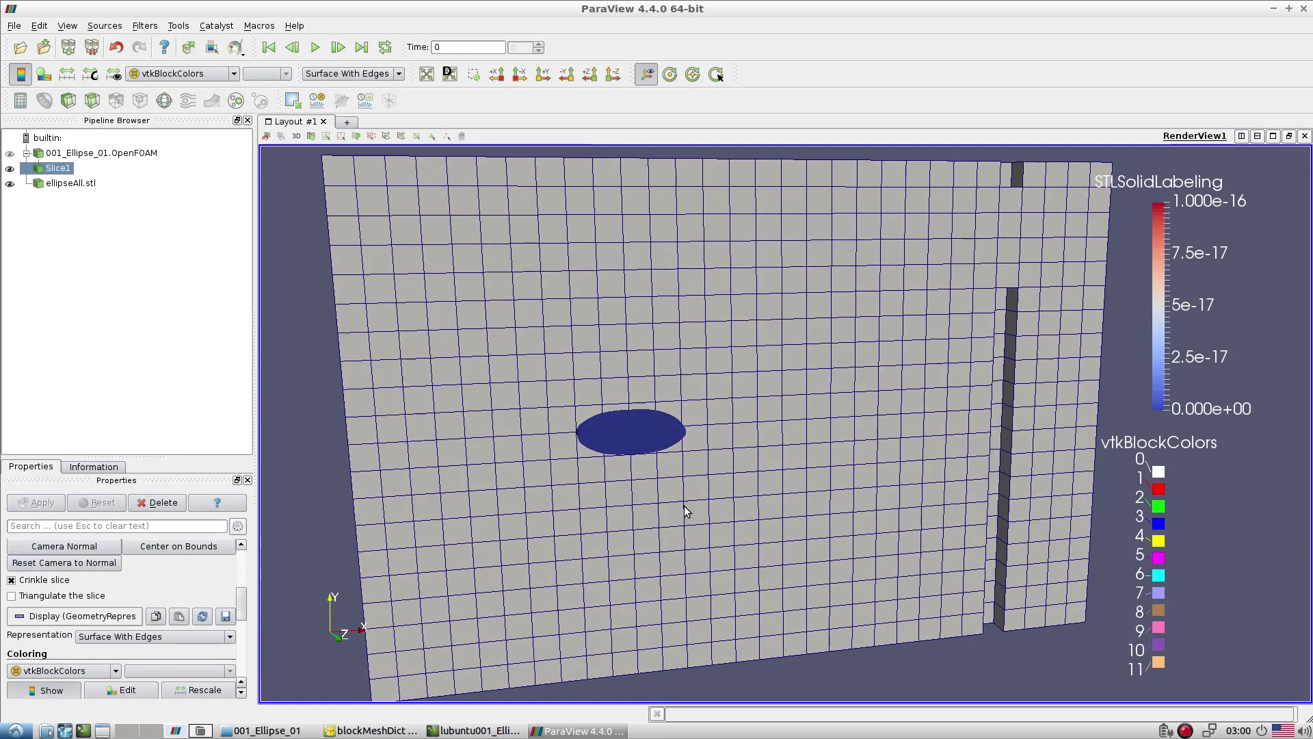
Examine up close how the ellipse surface sits against the background mesh cells of the slice, from several angles
{"action": "left_click_drag", "start_coordinate": [686, 511], "coordinate": [659, 413]}
{"action": "scroll", "coordinate": [683, 498], "scroll_direction": "up", "scroll_amount": 5}
{"action": "left_click_drag", "start_coordinate": [689, 522], "coordinate": [746, 498]}
{"action": "scroll", "coordinate": [663, 473], "scroll_direction": "up", "scroll_amount": 3}
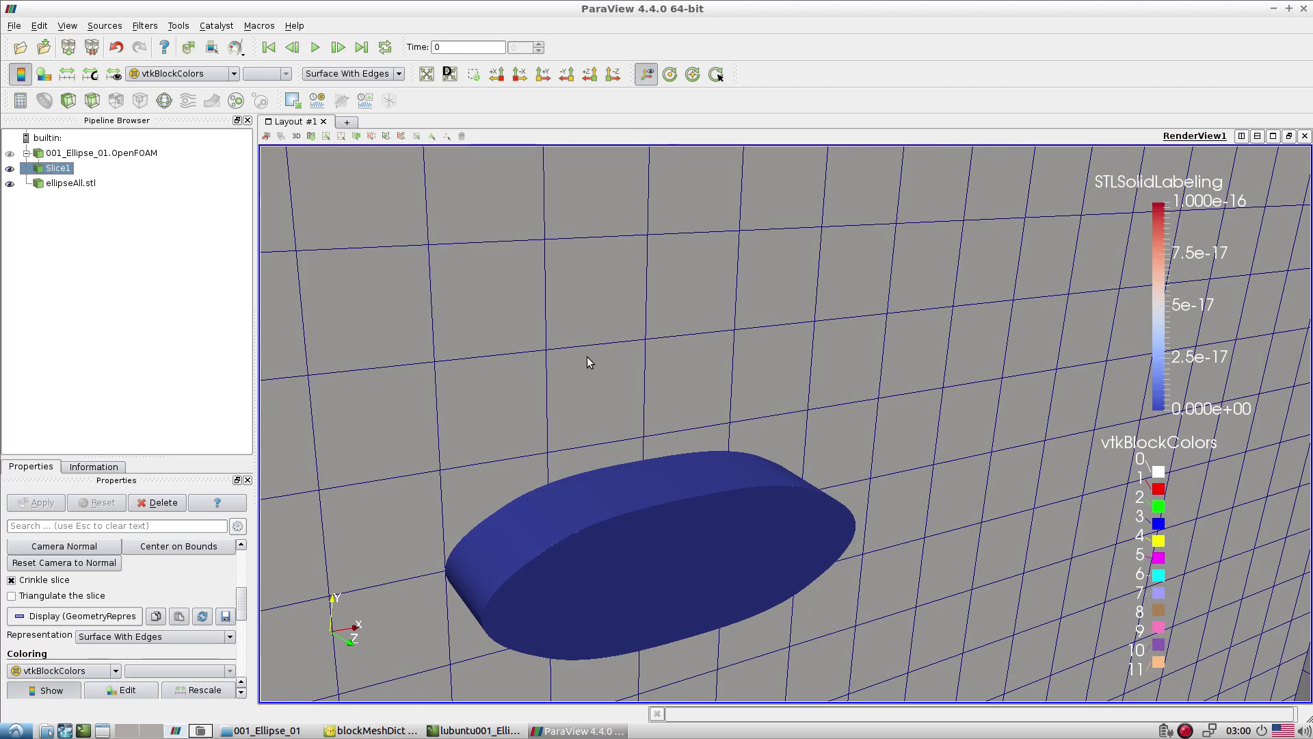
{"action": "left_click_drag", "start_coordinate": [651, 398], "coordinate": [551, 357]}
{"action": "right_click", "coordinate": [803, 388]}
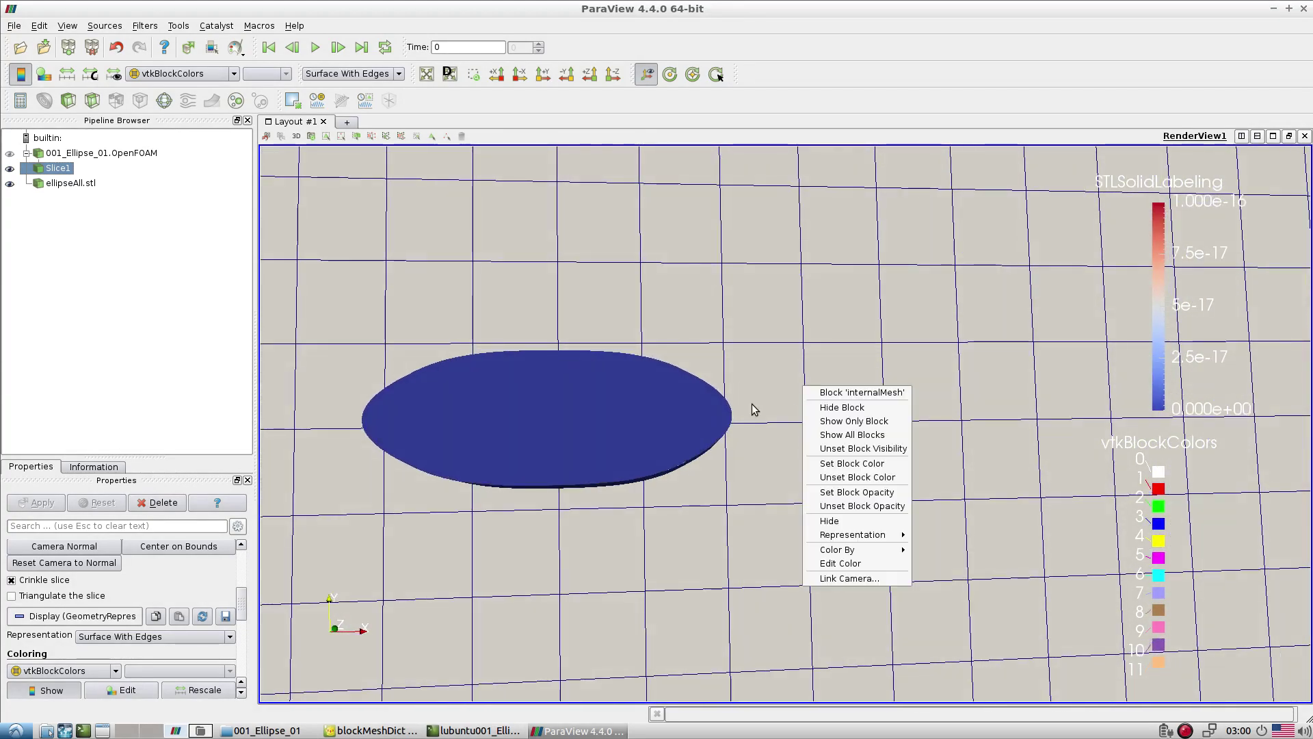
{"action": "left_click", "coordinate": [730, 424]}
{"action": "left_click_drag", "start_coordinate": [730, 424], "coordinate": [759, 436]}
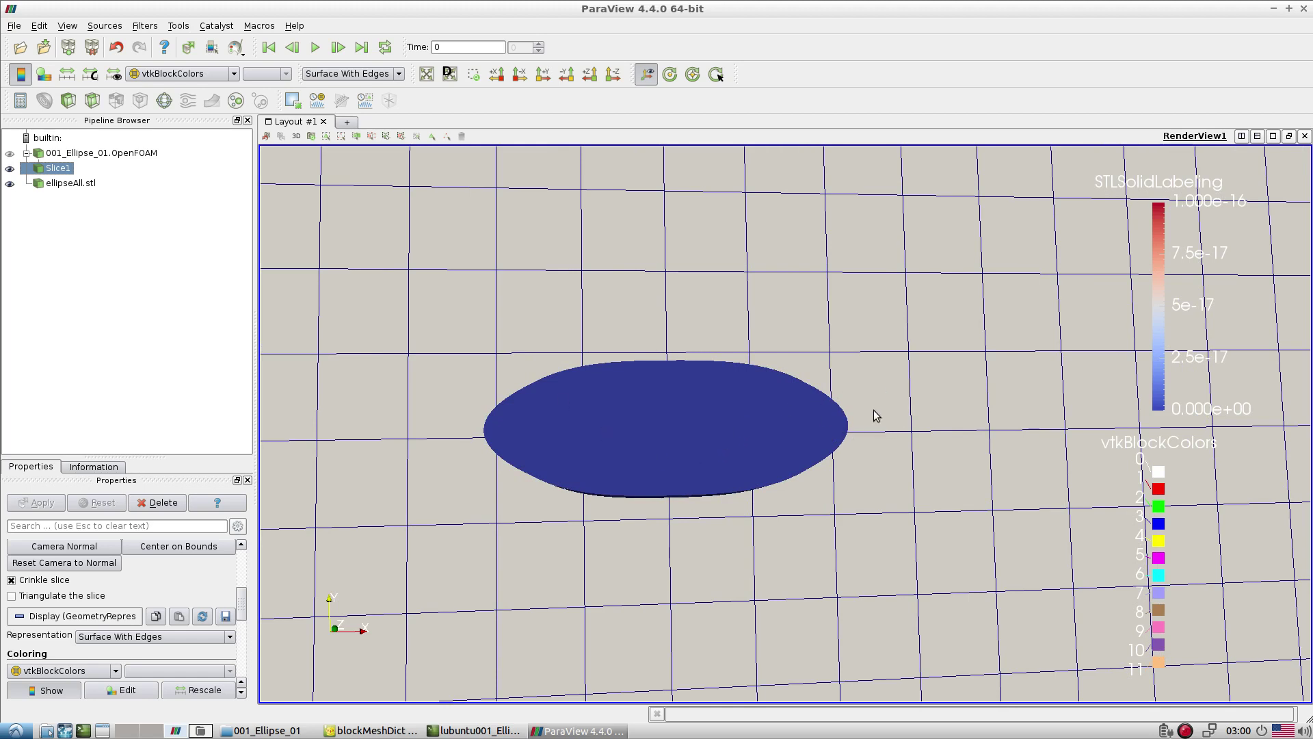
{"action": "left_click_drag", "start_coordinate": [748, 388], "coordinate": [712, 453]}
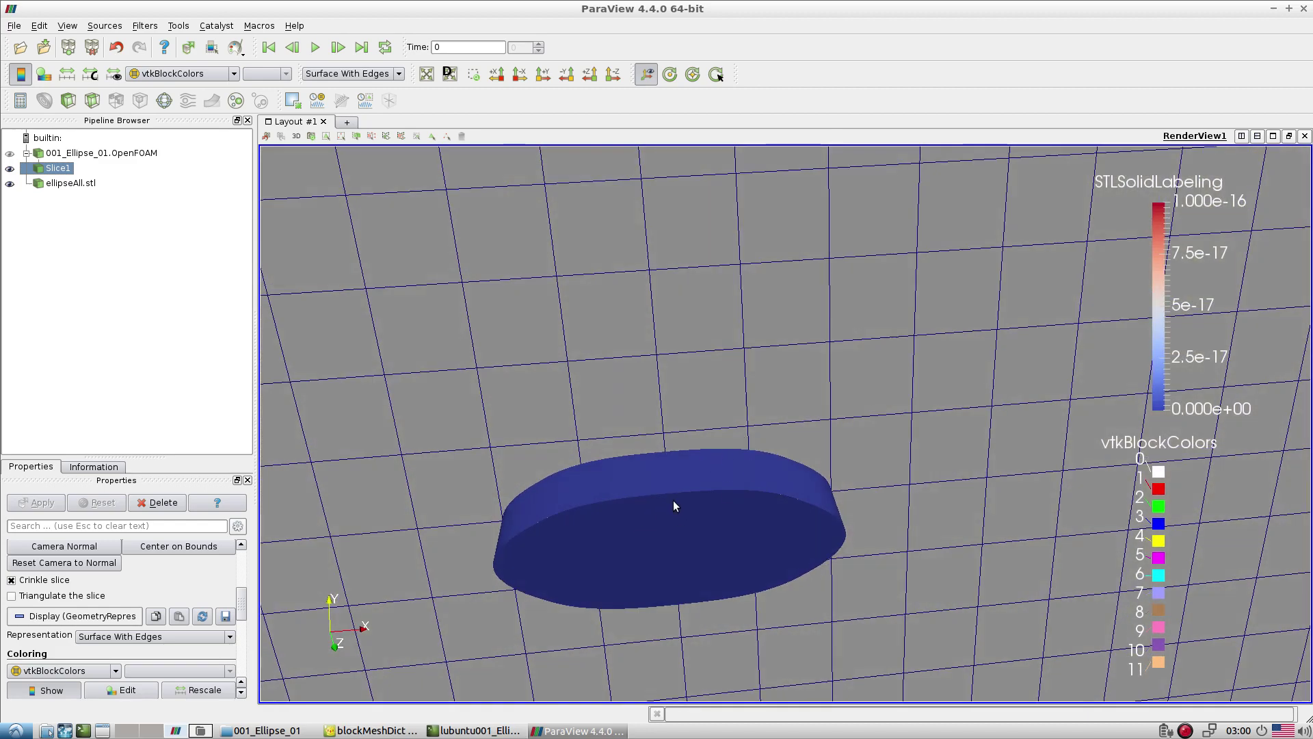
{"action": "left_click_drag", "start_coordinate": [675, 506], "coordinate": [674, 462]}
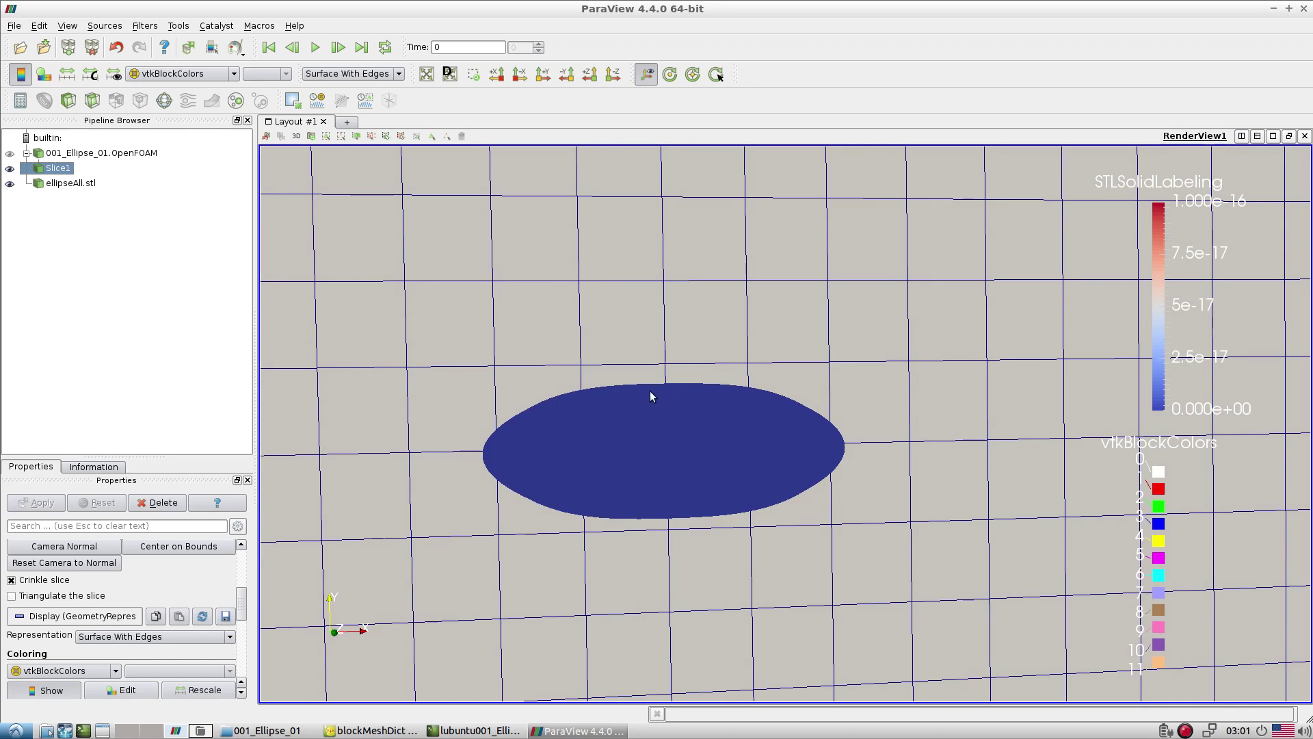
{"action": "left_click_drag", "start_coordinate": [673, 440], "coordinate": [800, 425]}
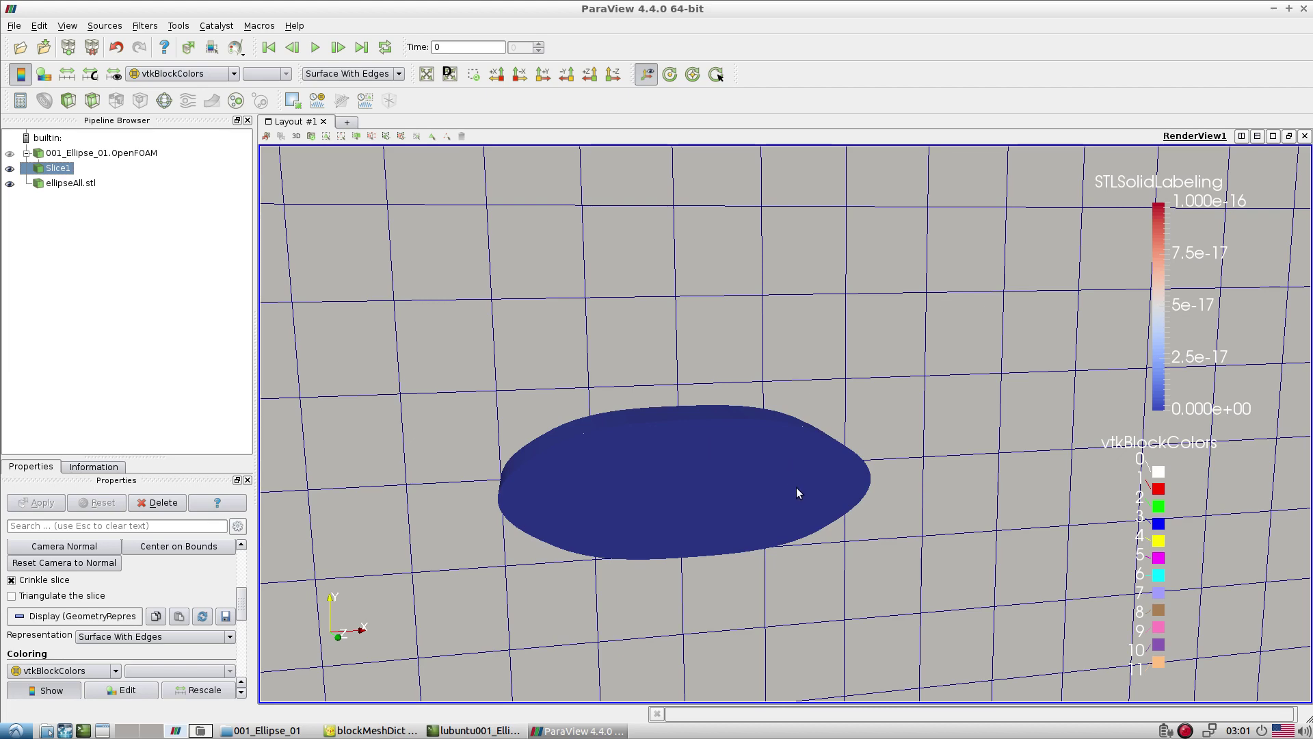
{"action": "left_click_drag", "start_coordinate": [796, 487], "coordinate": [785, 470]}
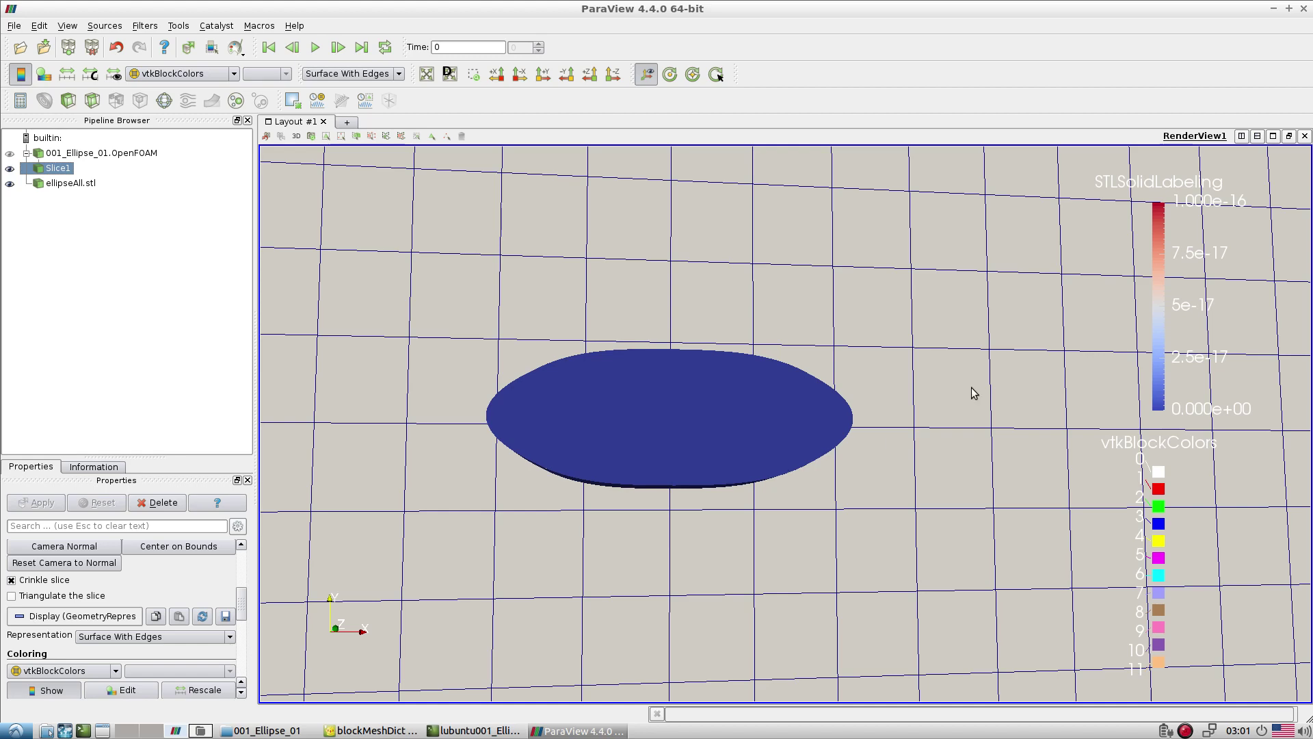
{"action": "mouse_move", "coordinate": [929, 284]}
{"action": "left_mouse_down"}
{"action": "mouse_move", "coordinate": [814, 399]}
{"action": "mouse_move", "coordinate": [917, 276]}
{"action": "left_mouse_up"}
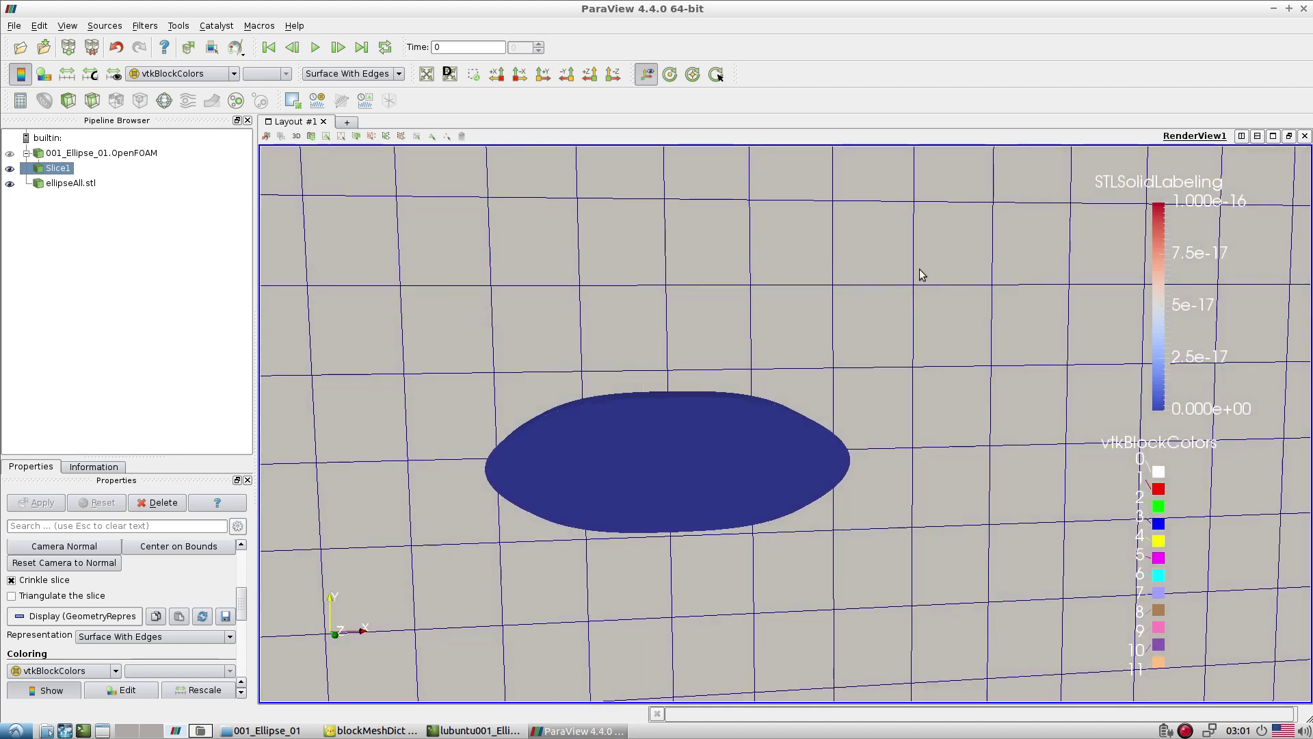
Select ellipseAll.stl in the pipeline, then switch to the file manager and open the case's constant/triSurface folder
{"action": "left_click", "coordinate": [70, 183]}
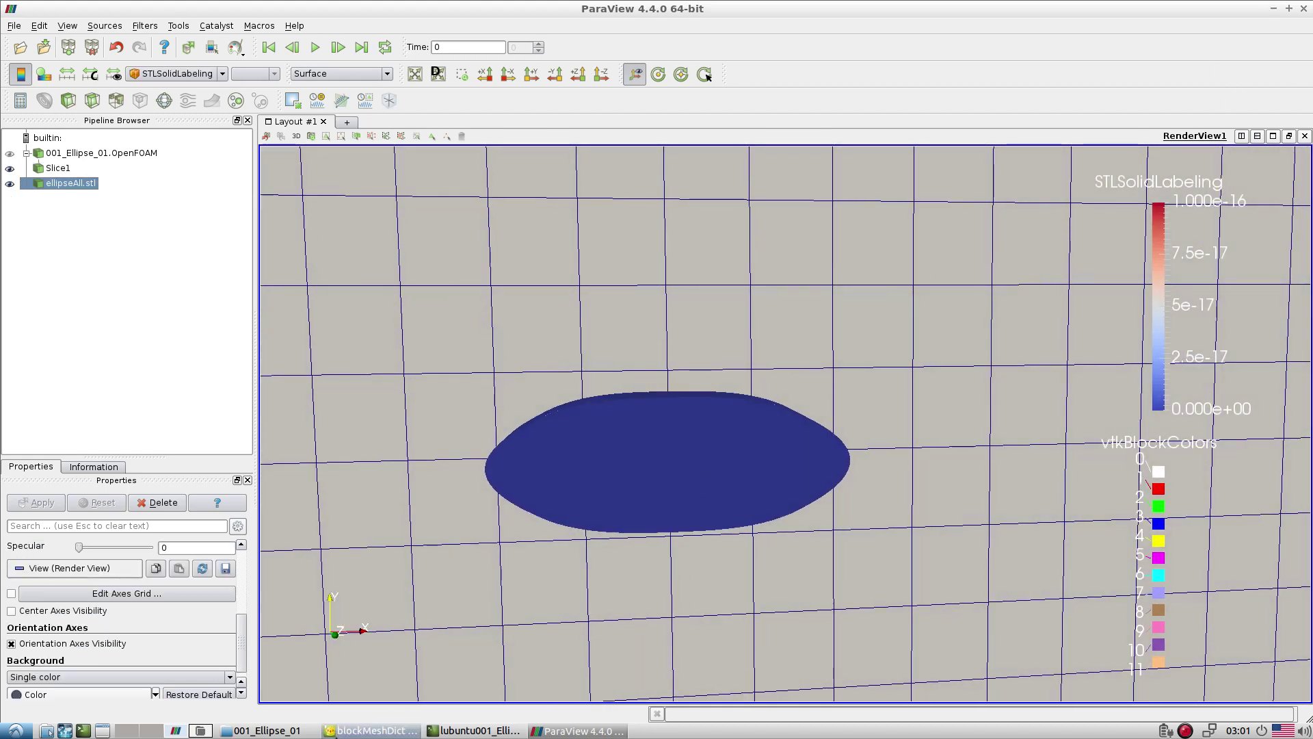
{"action": "left_click", "coordinate": [291, 730]}
{"action": "double_click", "coordinate": [299, 85]}
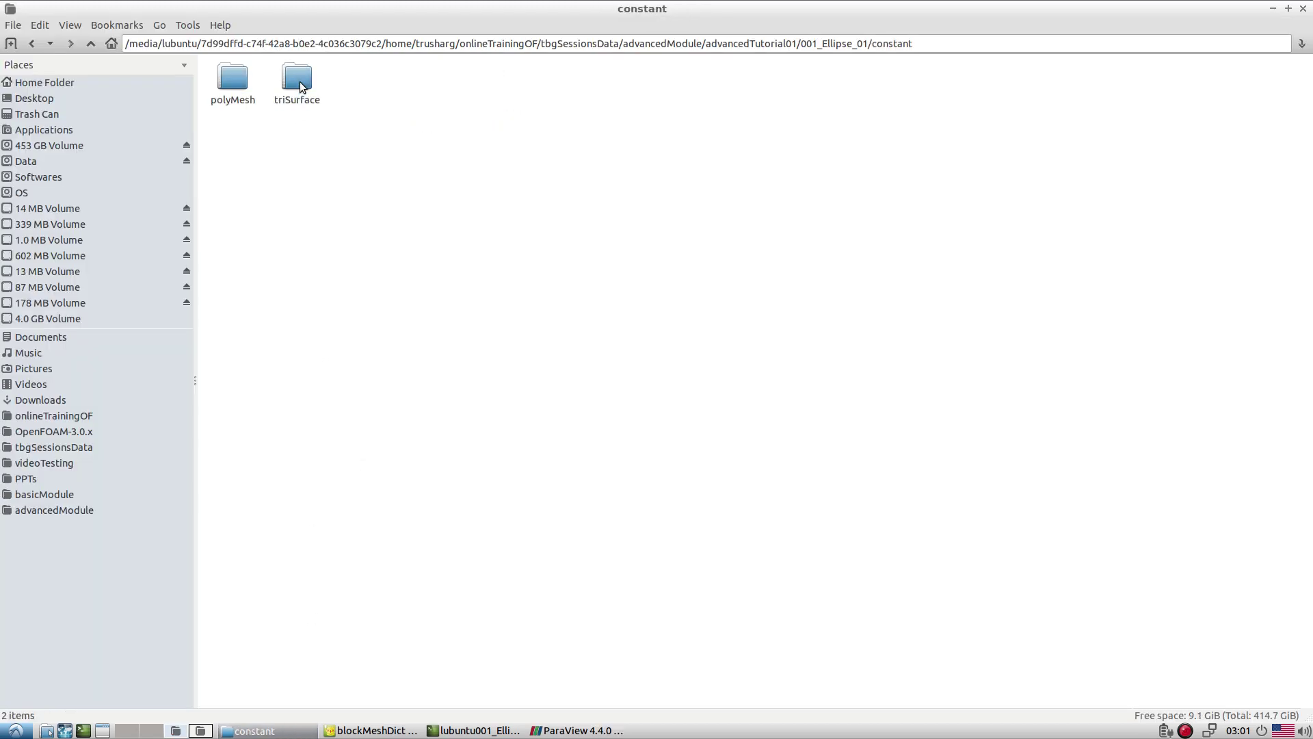
{"action": "left_click", "coordinate": [291, 99]}
{"action": "double_click", "coordinate": [291, 99]}
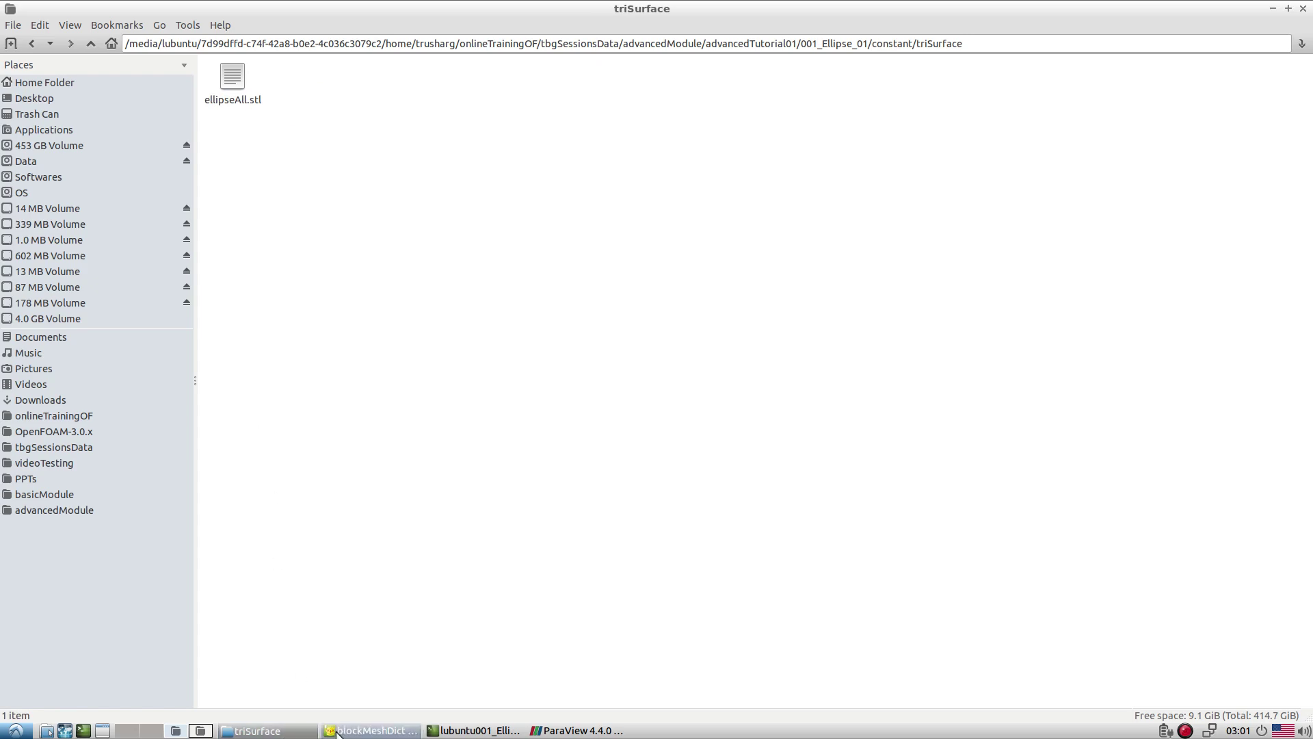
Go to the case's system folder in the file manager and open snappyHexMeshDict in Geany
{"action": "left_click", "coordinate": [268, 731]}
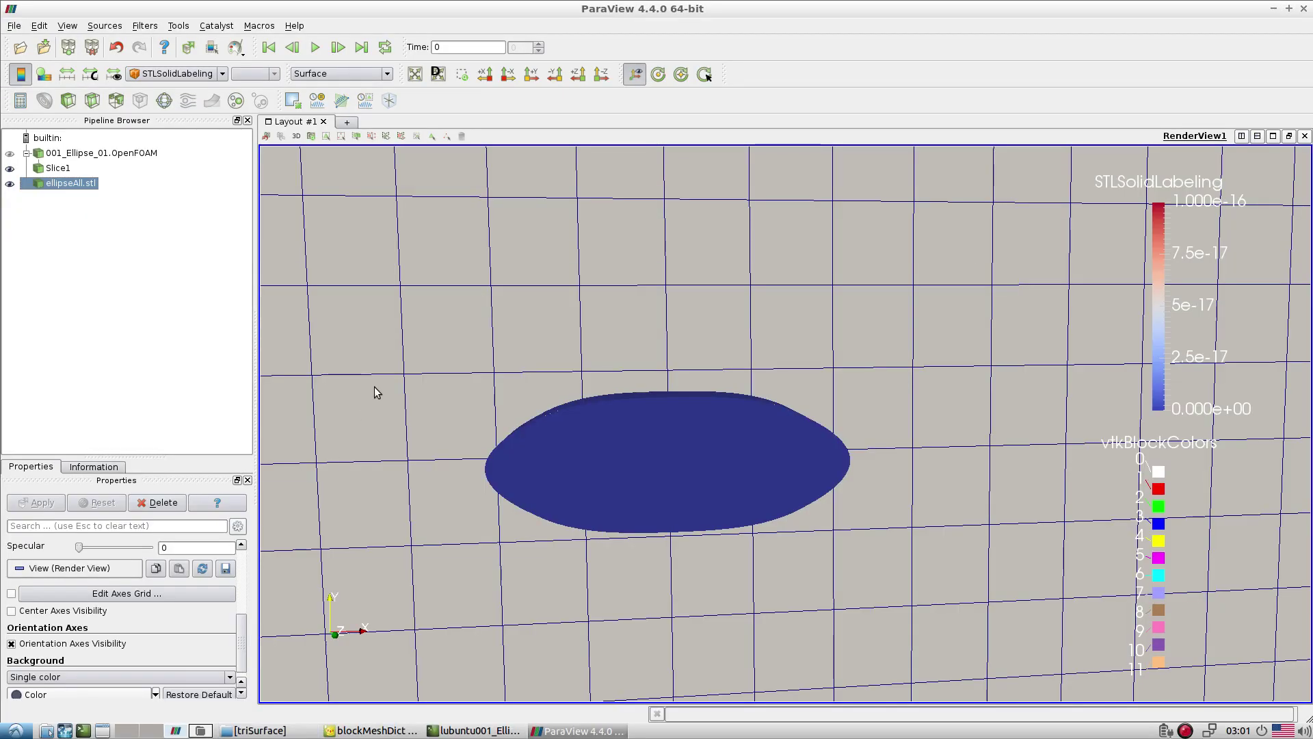
{"action": "left_click", "coordinate": [268, 730]}
{"action": "left_click", "coordinate": [87, 50]}
{"action": "left_click", "coordinate": [89, 50]}
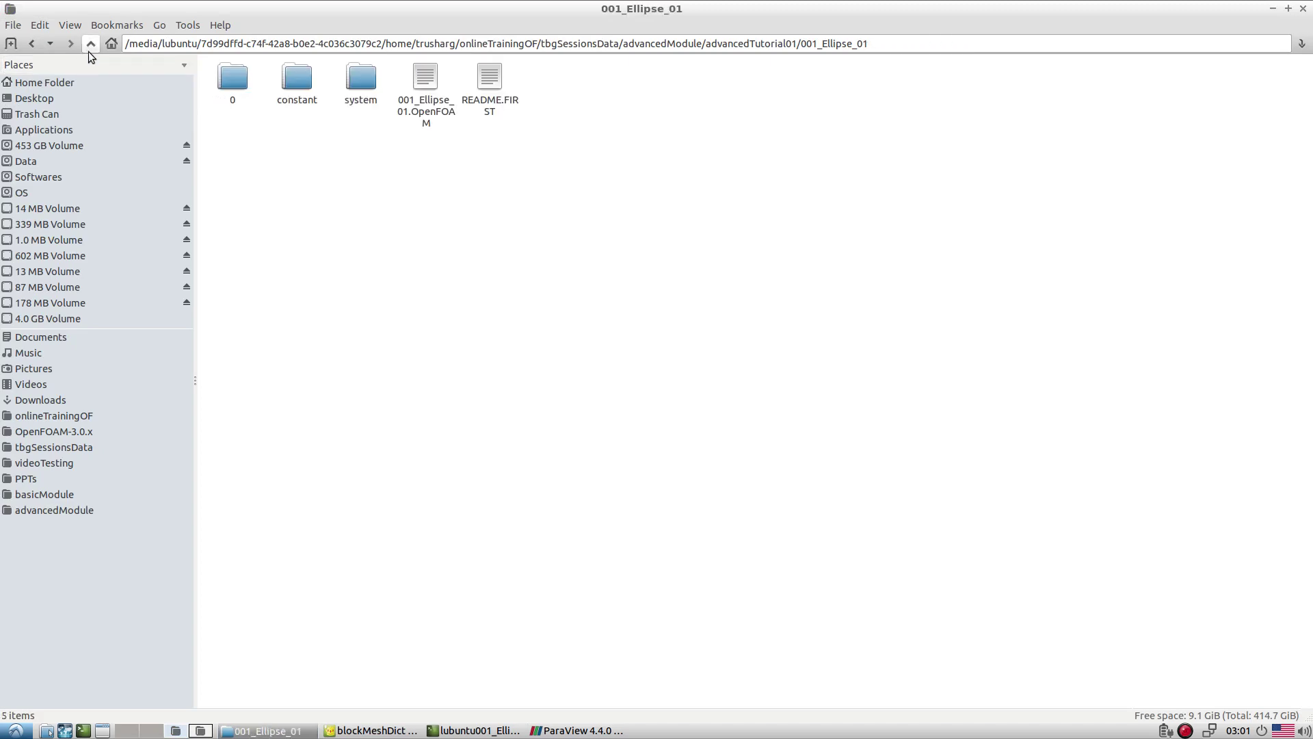
{"action": "double_click", "coordinate": [359, 84]}
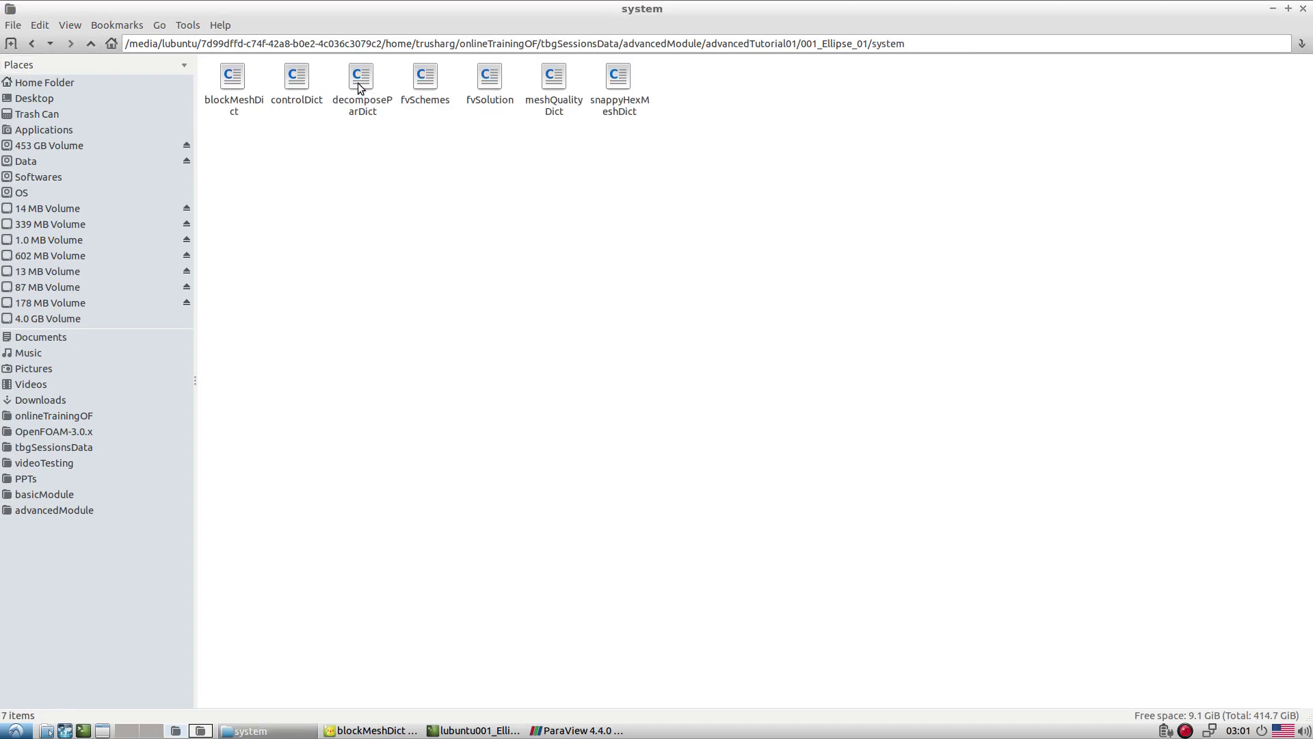
{"action": "right_click", "coordinate": [621, 113]}
{"action": "left_click", "coordinate": [687, 160]}
Examine the castellatedMesh, snap and addLayers switches near the beginning of snappyHexMeshDict
{"action": "scroll", "coordinate": [340, 391], "scroll_direction": "up", "scroll_amount": 10}
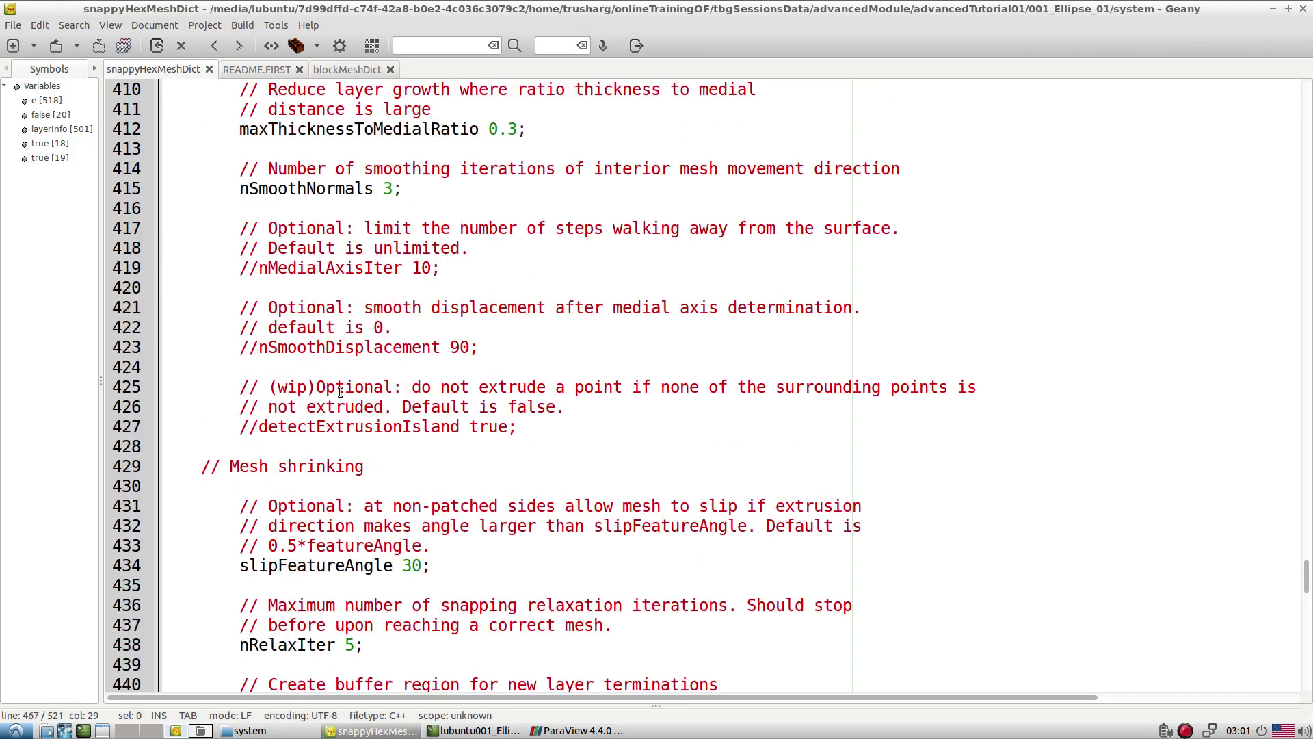
{"action": "scroll", "coordinate": [340, 391], "scroll_direction": "up", "scroll_amount": 20}
{"action": "scroll", "coordinate": [339, 392], "scroll_direction": "down", "scroll_amount": 1}
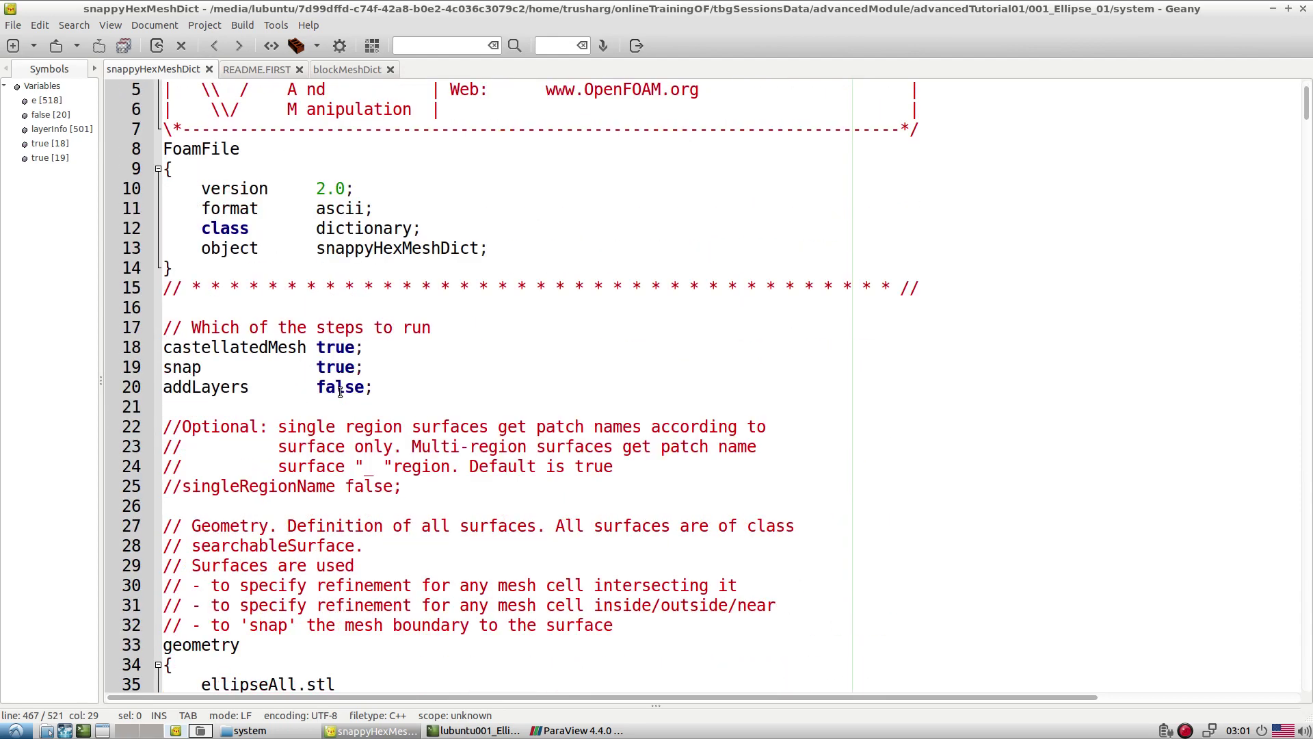
{"action": "left_click_drag", "start_coordinate": [380, 374], "coordinate": [392, 386]}
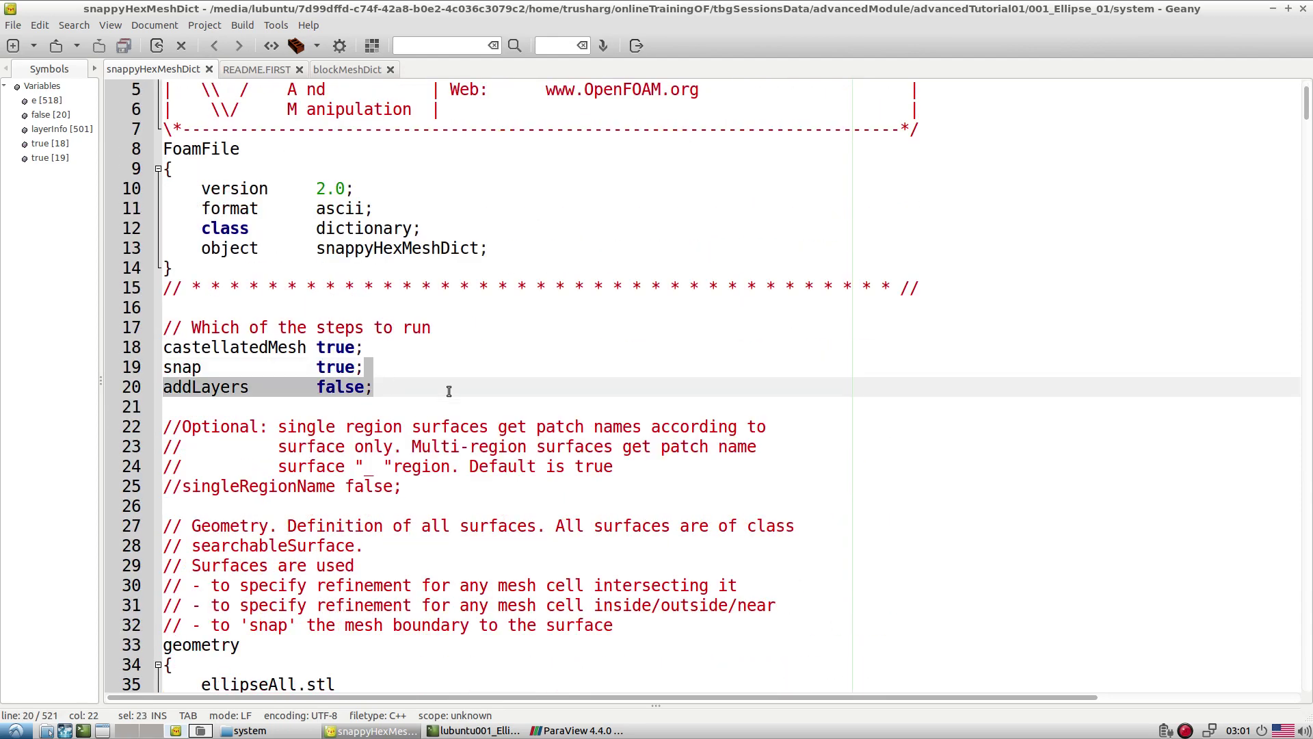
{"action": "left_click", "coordinate": [474, 406]}
{"action": "scroll", "coordinate": [443, 394], "scroll_direction": "down", "scroll_amount": 1}
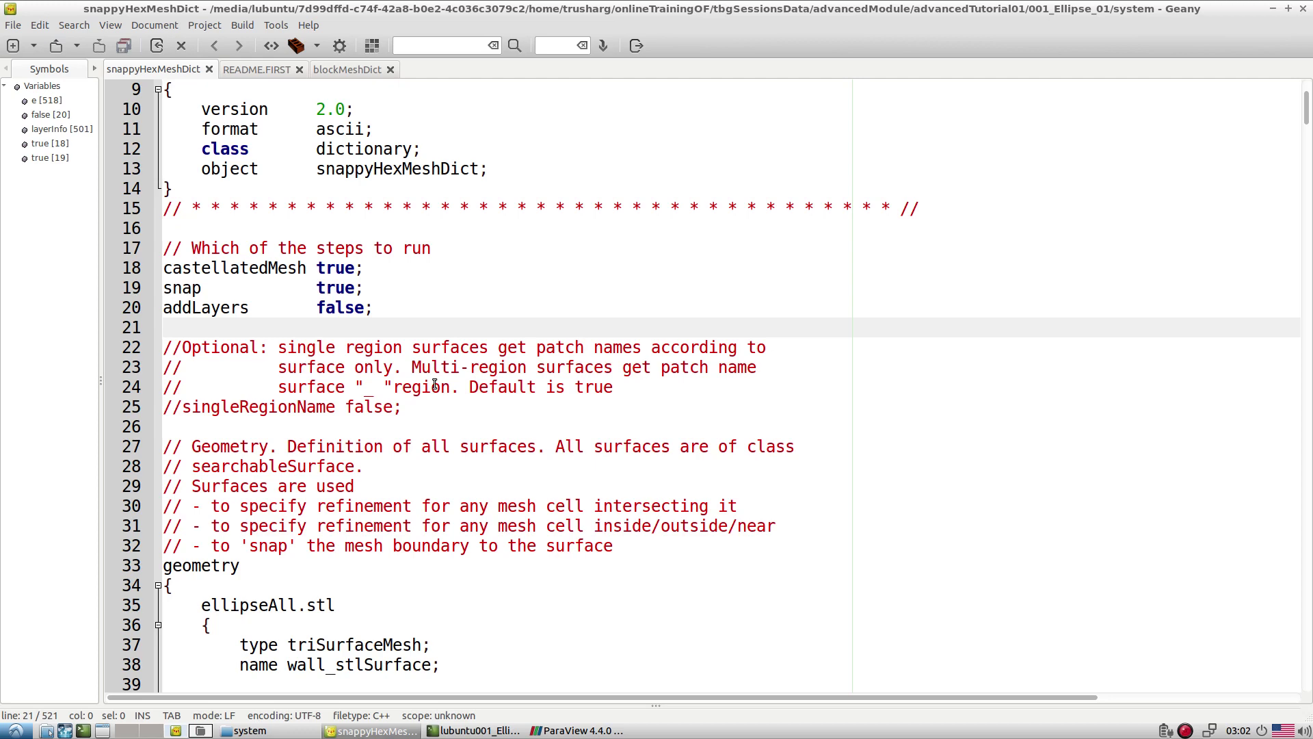
{"action": "scroll", "coordinate": [443, 394], "scroll_direction": "down", "scroll_amount": 1}
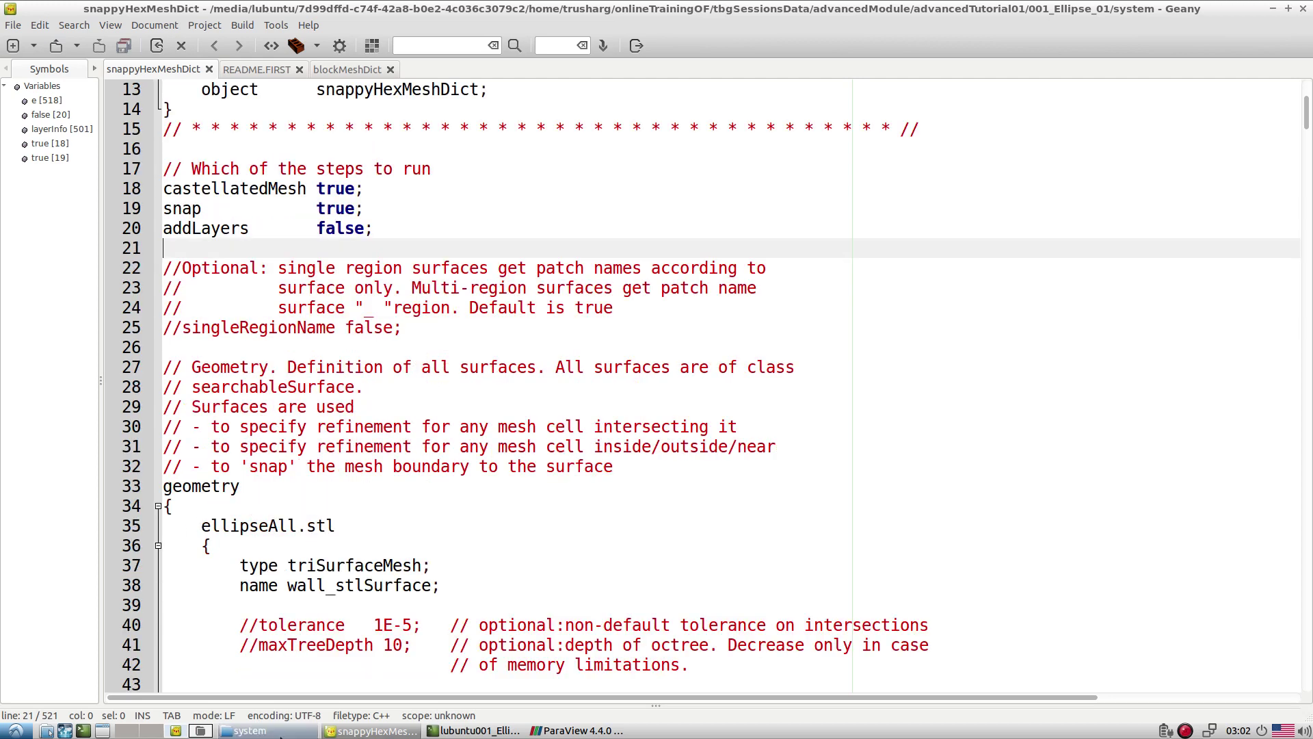
Switch to the file manager and locate ellipseAll.stl in the case's constant/triSurface folder
{"action": "key", "text": "alt+Tab"}
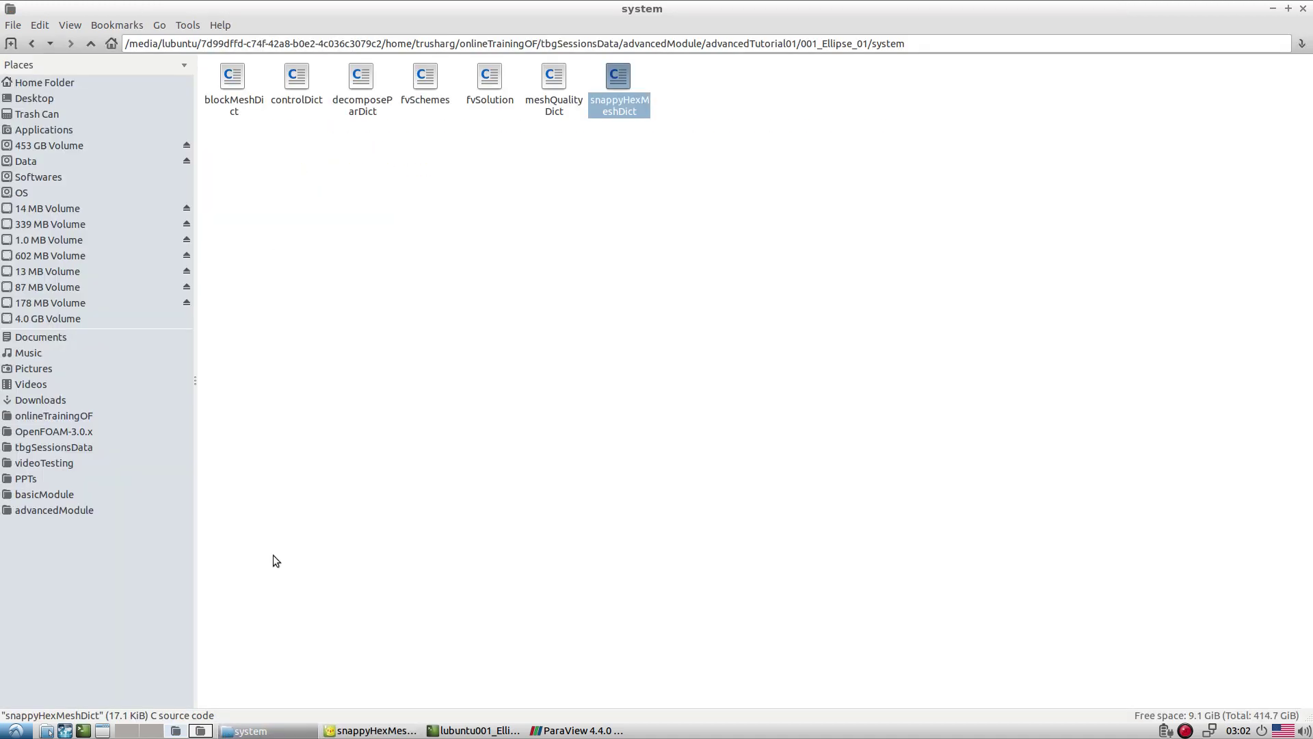
{"action": "left_click", "coordinate": [90, 43]}
{"action": "double_click", "coordinate": [296, 79]}
{"action": "double_click", "coordinate": [301, 89]}
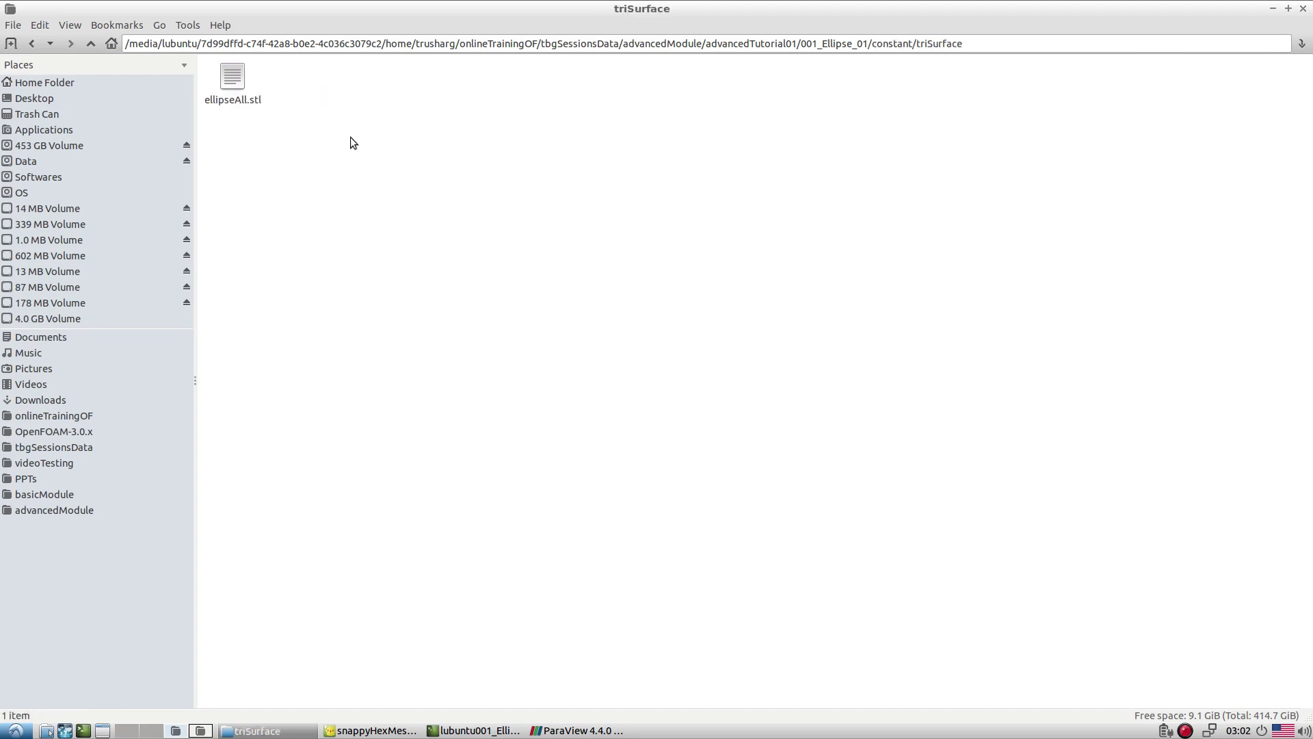
{"action": "left_click", "coordinate": [235, 101]}
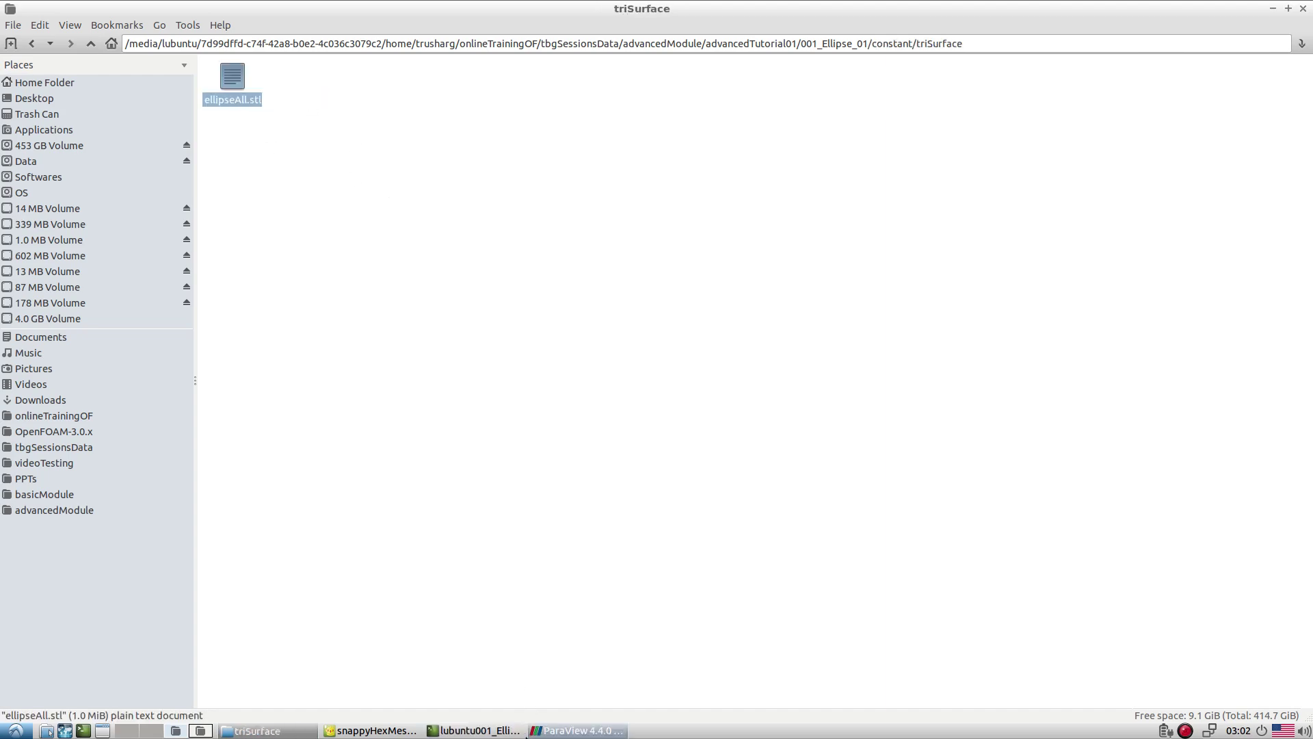
Switch to Geany and examine the ellipseAll.stl file name, type and surface name in the geometry section of snappyHexMeshDict
{"action": "left_click", "coordinate": [370, 731]}
{"action": "left_click", "coordinate": [201, 525]}
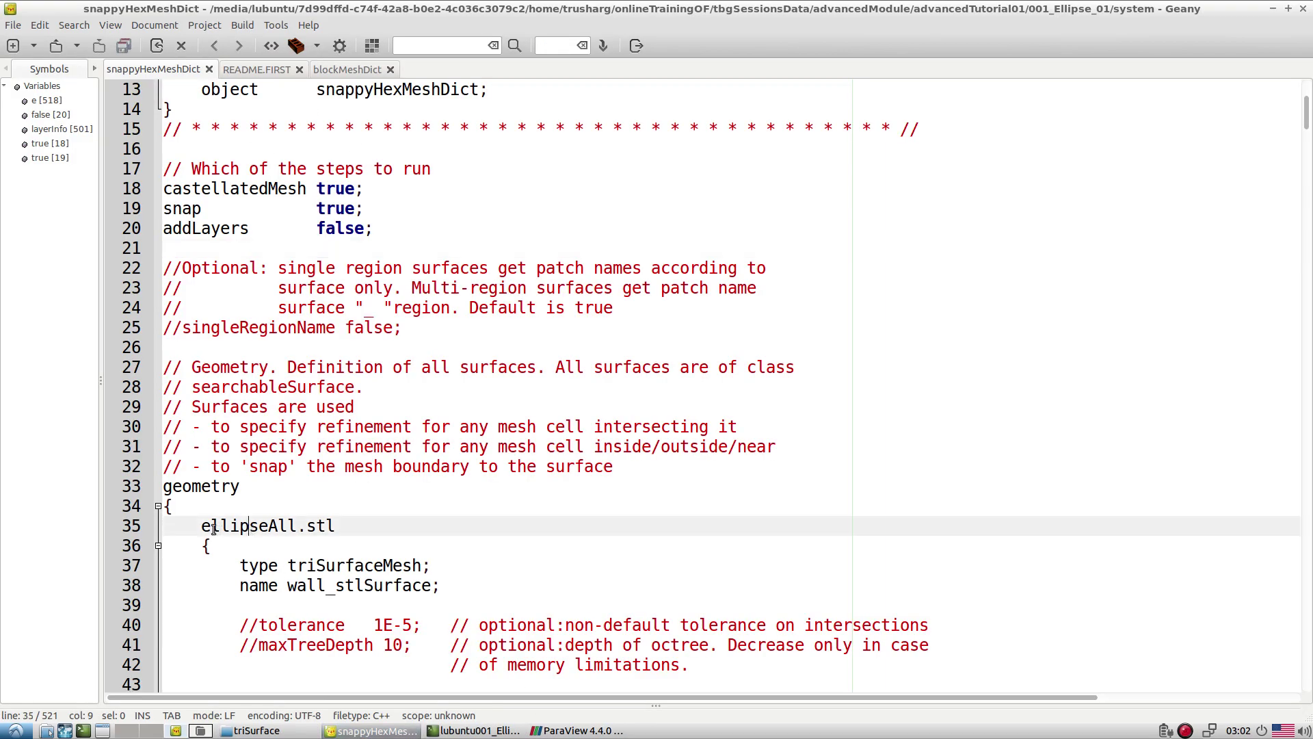
{"action": "left_click_drag", "start_coordinate": [200, 525], "coordinate": [372, 522]}
{"action": "left_click", "coordinate": [389, 521]}
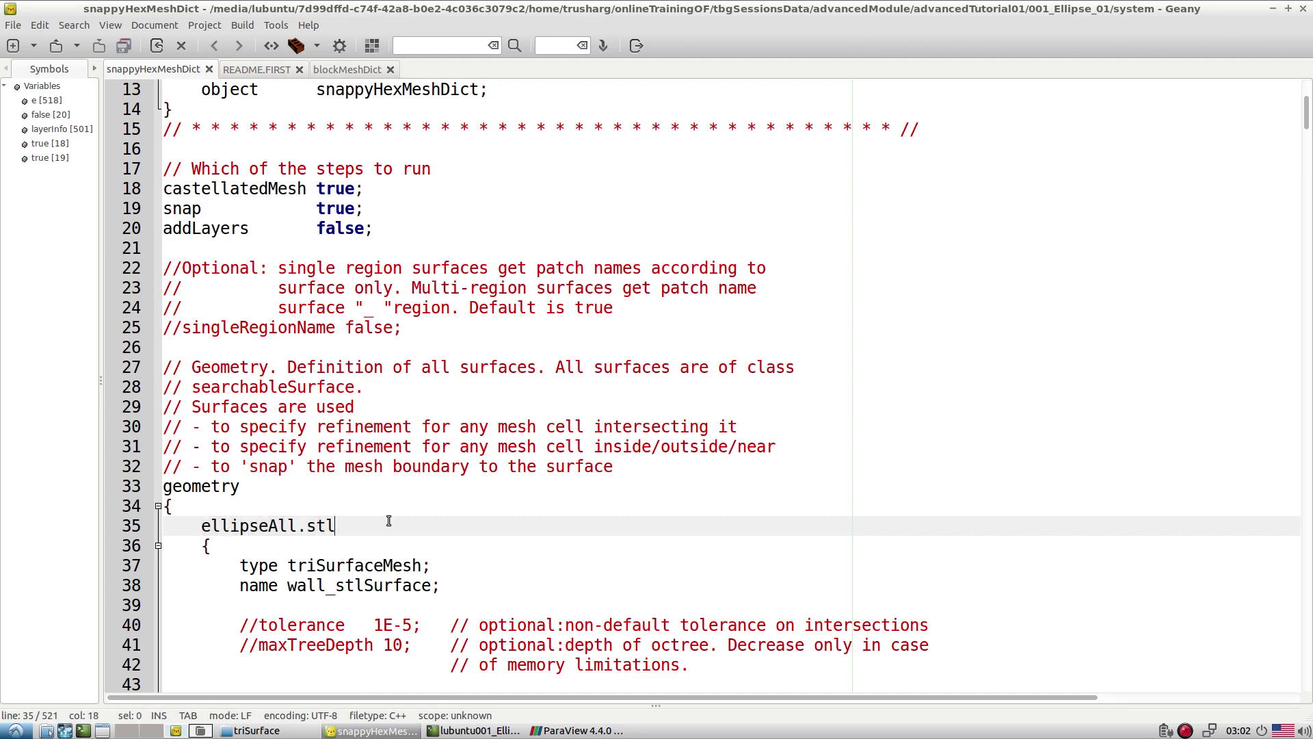
{"action": "left_click_drag", "start_coordinate": [203, 523], "coordinate": [346, 523]}
{"action": "left_click", "coordinate": [349, 525]}
{"action": "scroll", "coordinate": [293, 526], "scroll_direction": "down", "scroll_amount": 1}
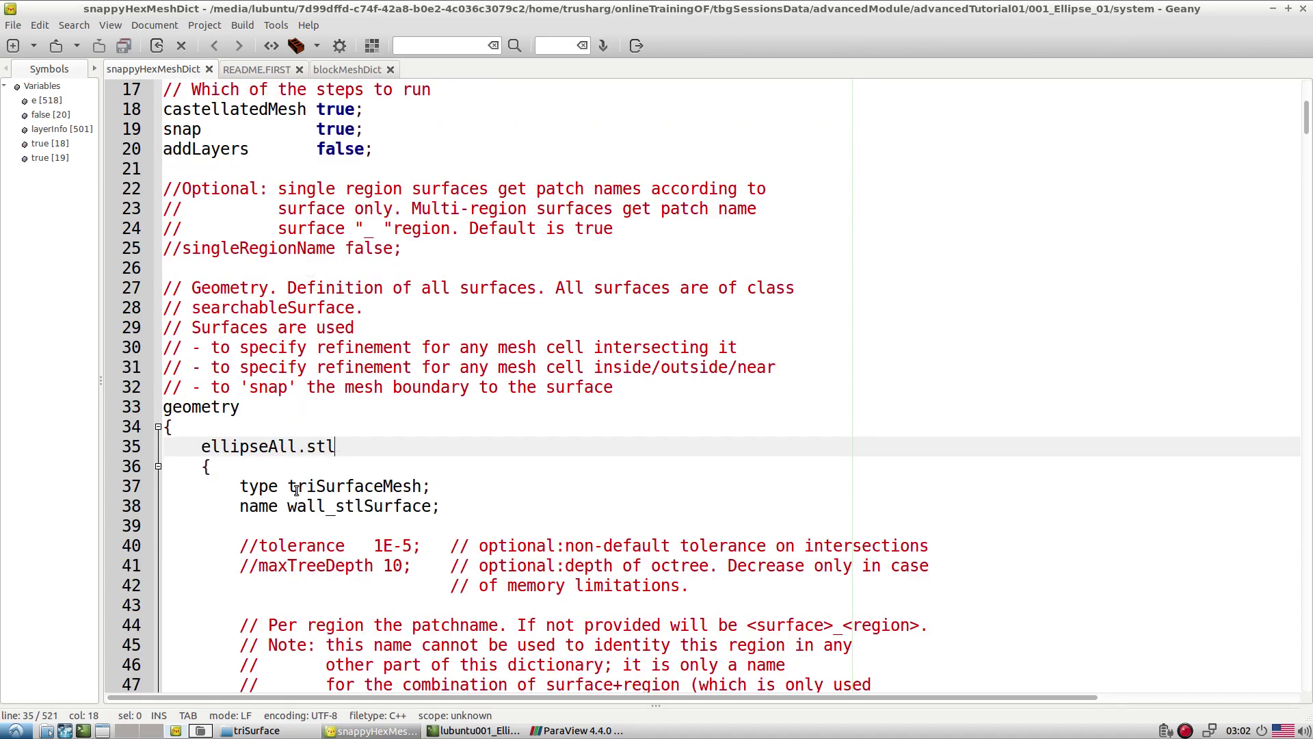
{"action": "left_click_drag", "start_coordinate": [291, 488], "coordinate": [419, 487]}
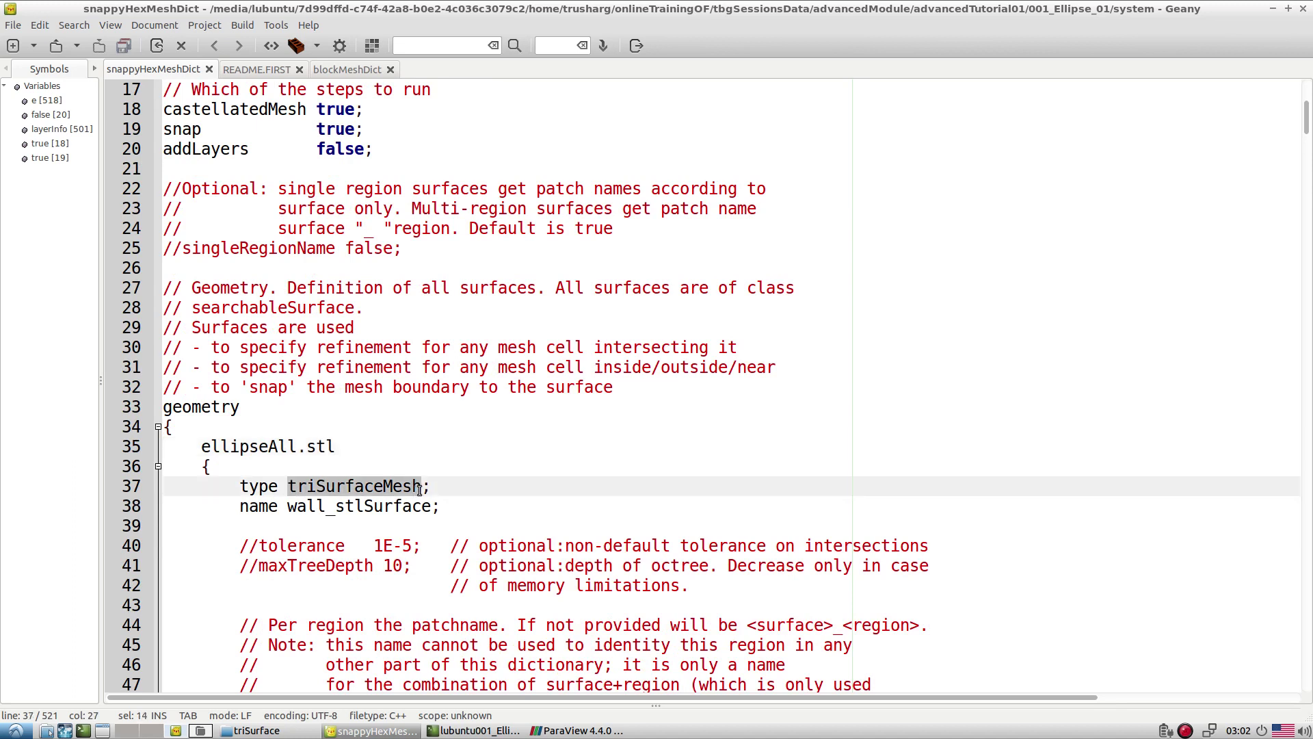
{"action": "left_click", "coordinate": [293, 545]}
{"action": "left_click", "coordinate": [292, 506]}
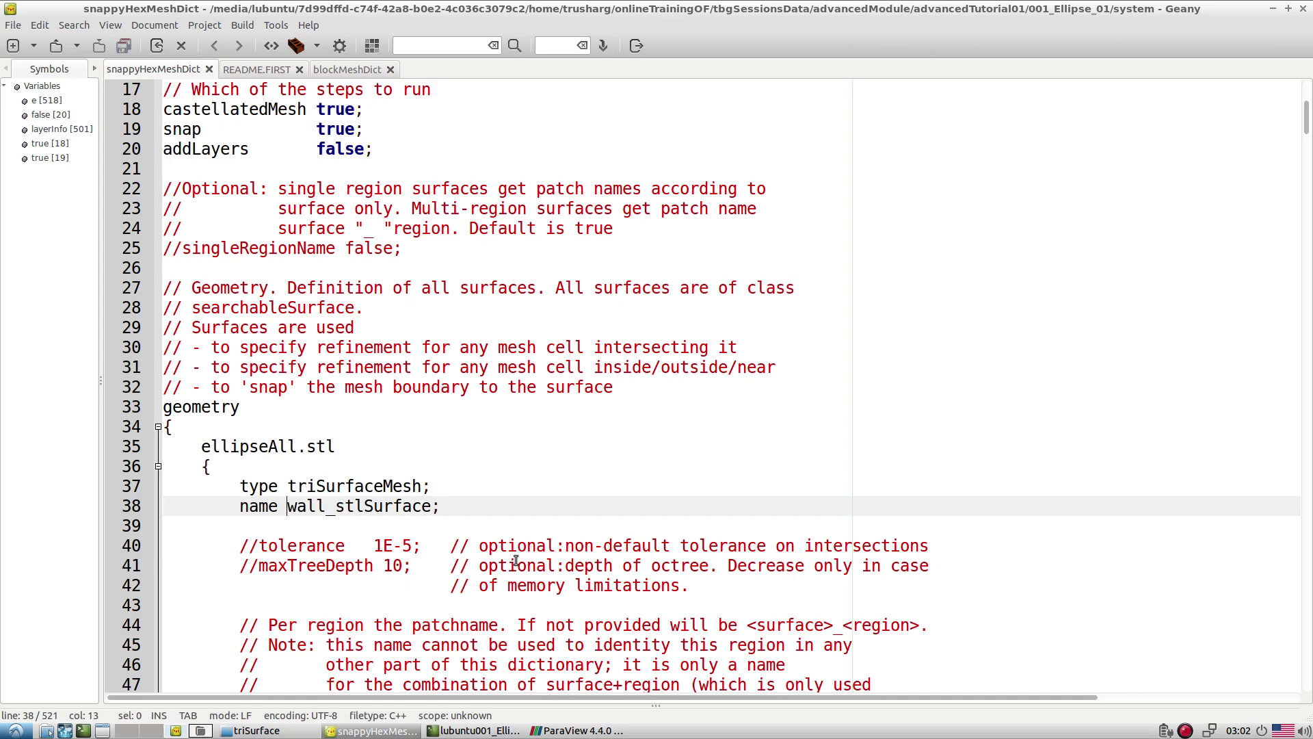
Switch to ParaView, view the ellipse from the side against the slice, and hide ellipseAll.stl
{"action": "left_click", "coordinate": [578, 730]}
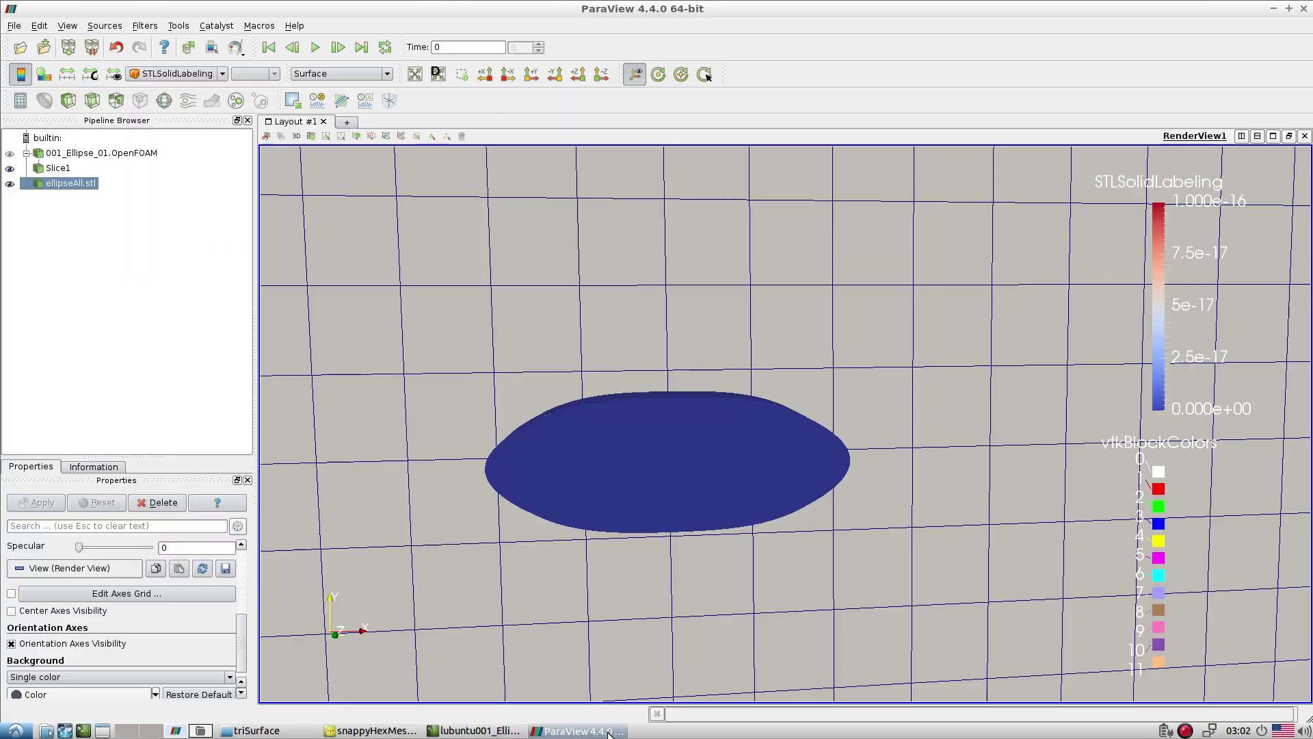
{"action": "left_click_drag", "start_coordinate": [472, 424], "coordinate": [473, 491]}
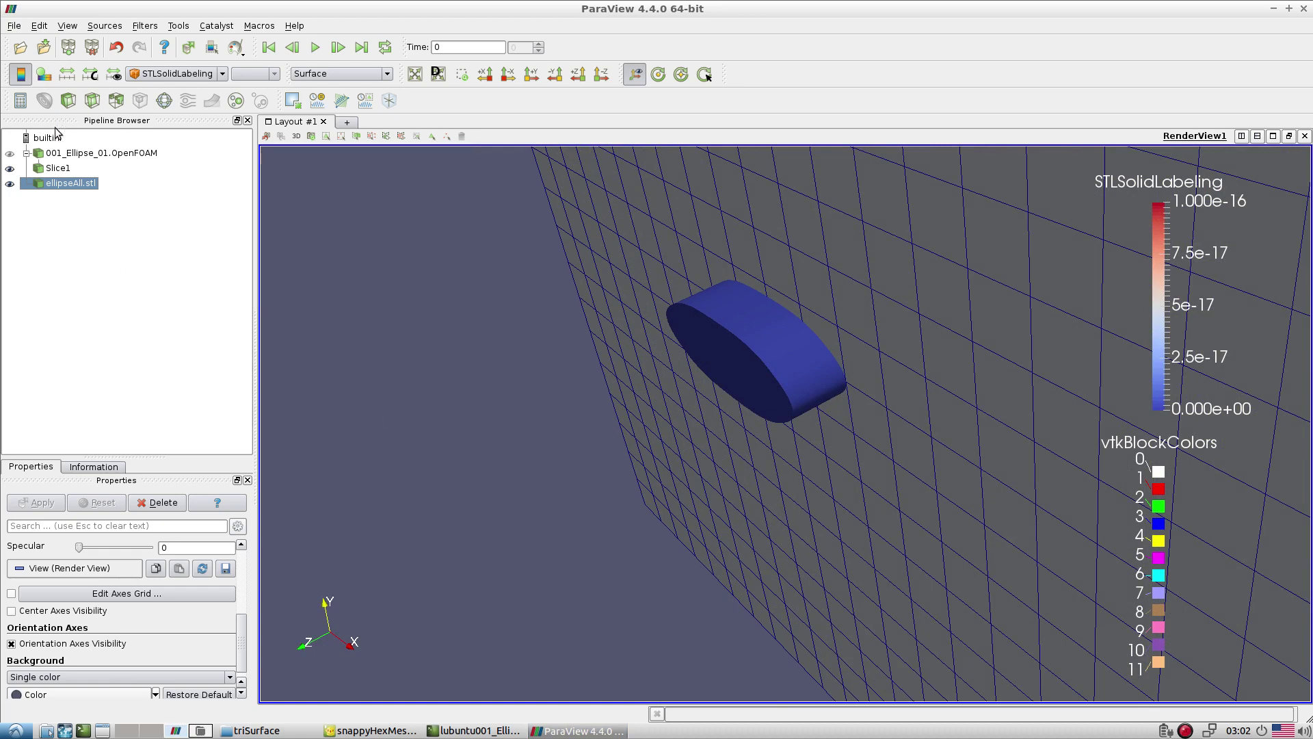
{"action": "left_click", "coordinate": [10, 183]}
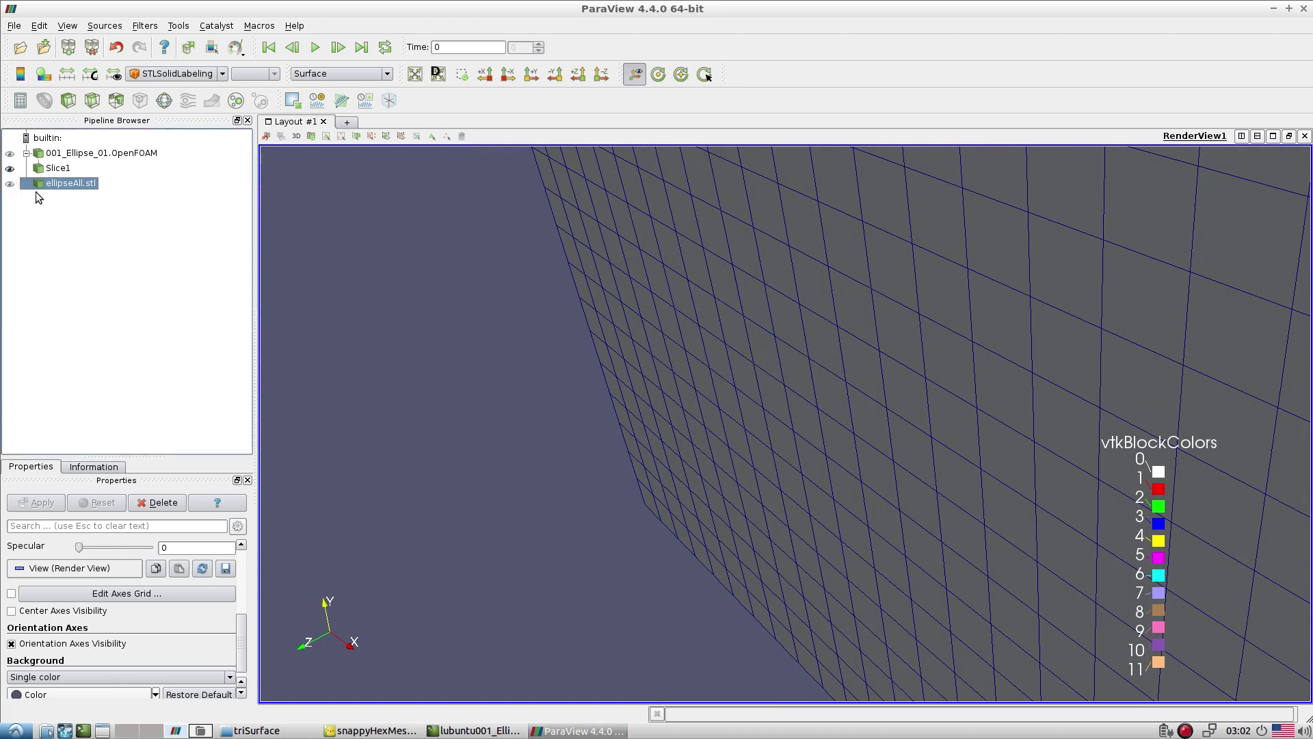
Show ellipseAll.stl, hide Slice1 and view the whole ellipse body at an angle
{"action": "left_click", "coordinate": [10, 184]}
{"action": "left_click", "coordinate": [10, 169]}
{"action": "left_click_drag", "start_coordinate": [711, 362], "coordinate": [789, 505]}
{"action": "left_click_drag", "start_coordinate": [989, 490], "coordinate": [765, 580]}
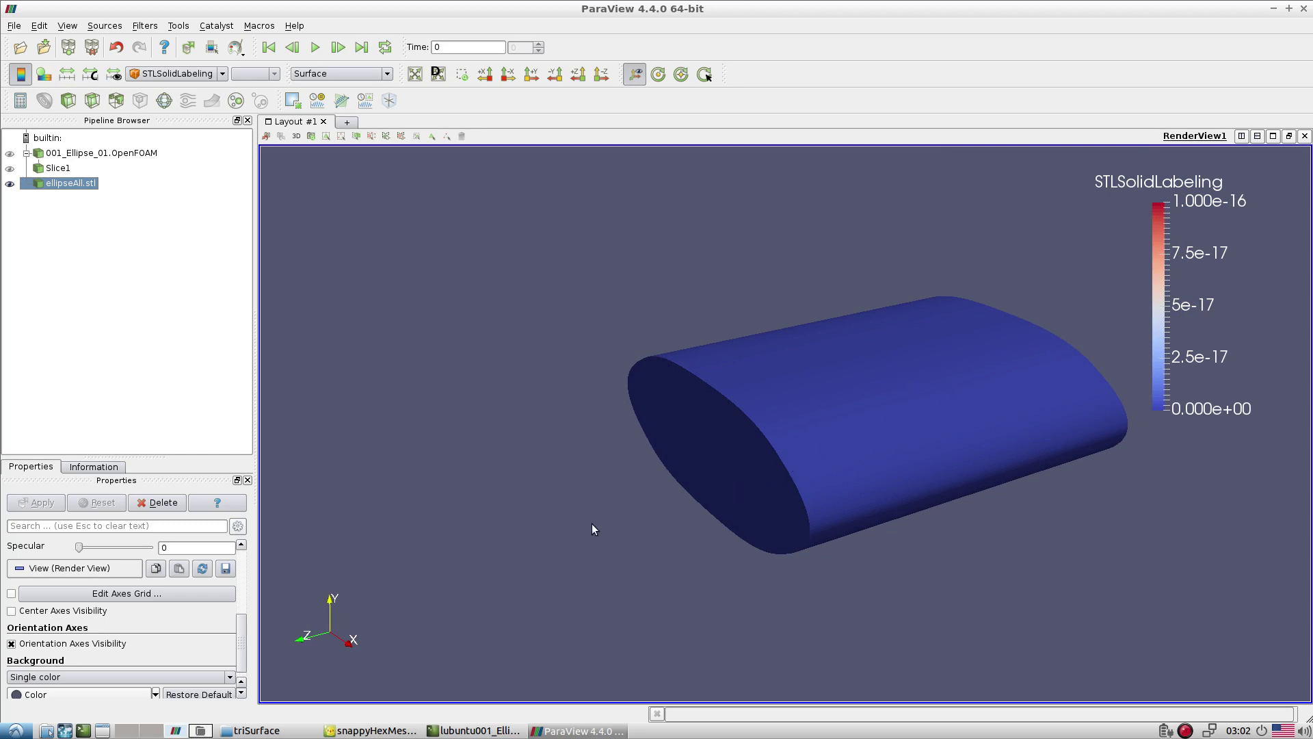
{"action": "left_click_drag", "start_coordinate": [896, 514], "coordinate": [708, 510]}
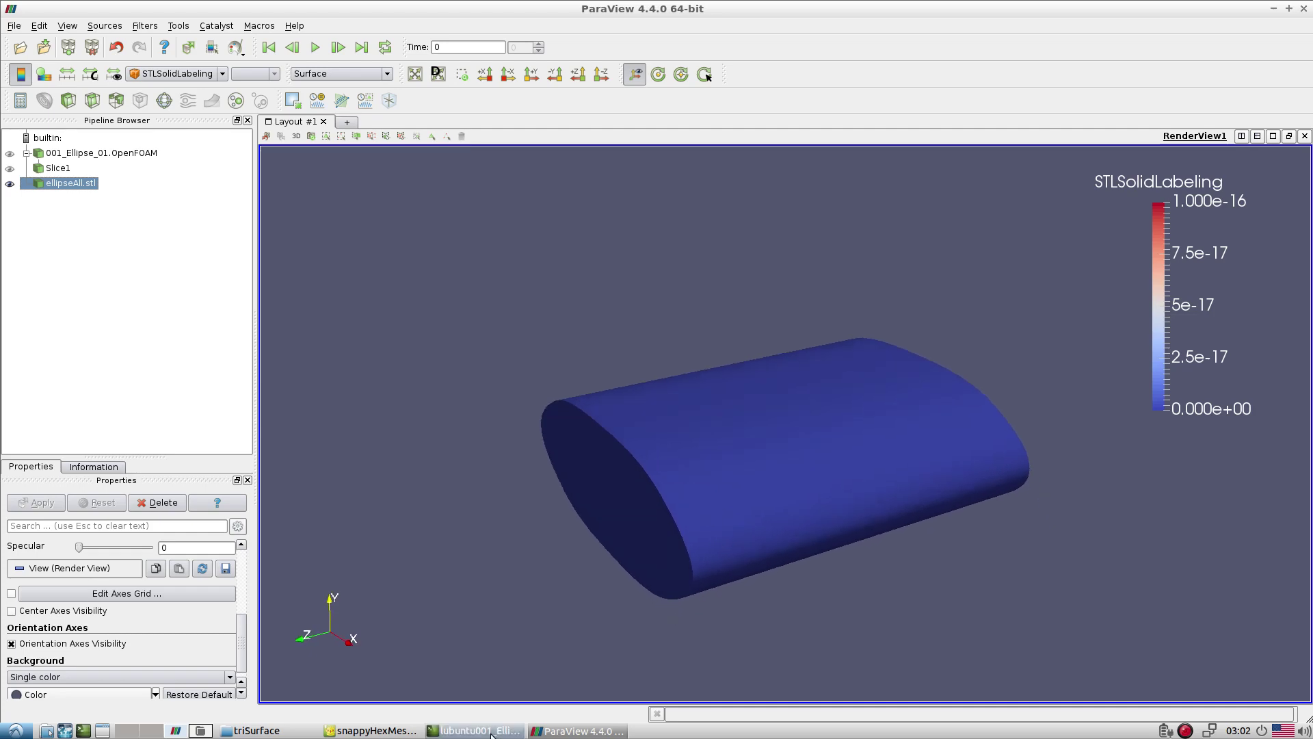
Switch to the file manager and open ellipseAll.stl from the triSurface folder in Geany
{"action": "left_click", "coordinate": [257, 731]}
{"action": "left_click", "coordinate": [301, 504]}
{"action": "left_click", "coordinate": [245, 89]}
{"action": "right_click", "coordinate": [245, 89]}
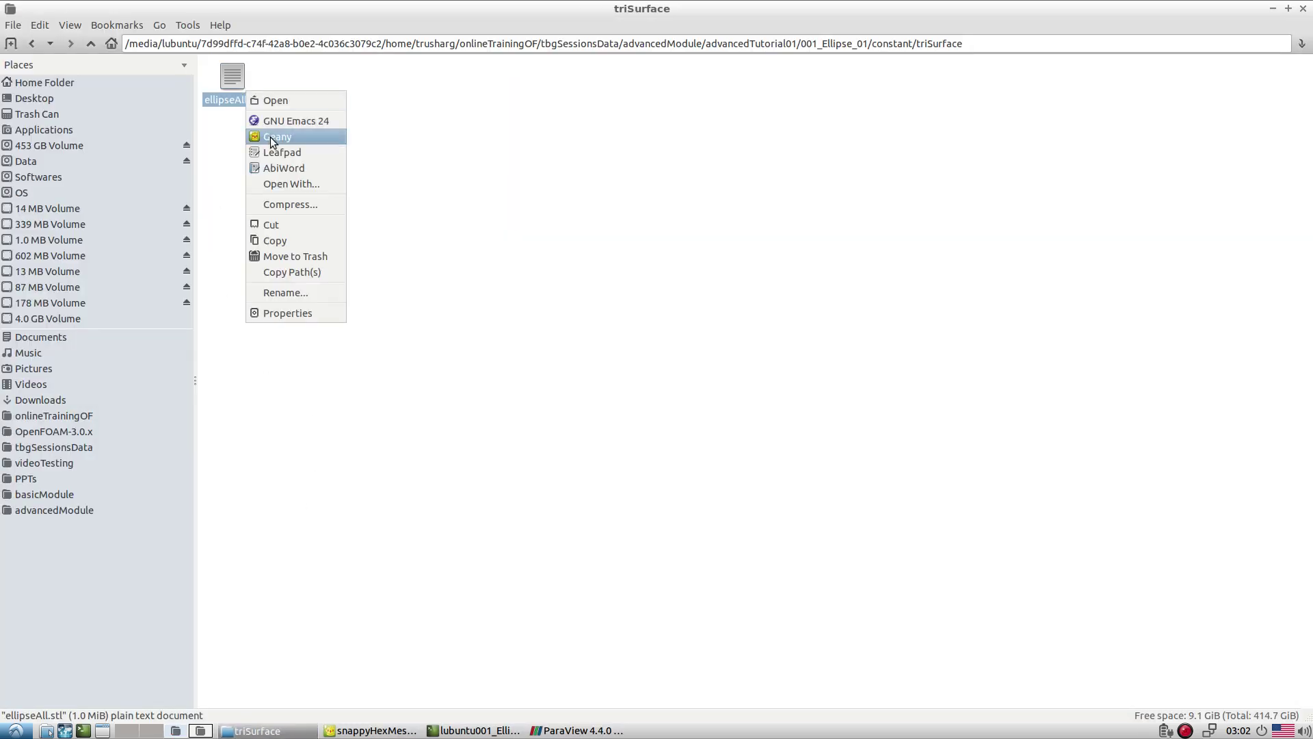
{"action": "left_click", "coordinate": [269, 137]}
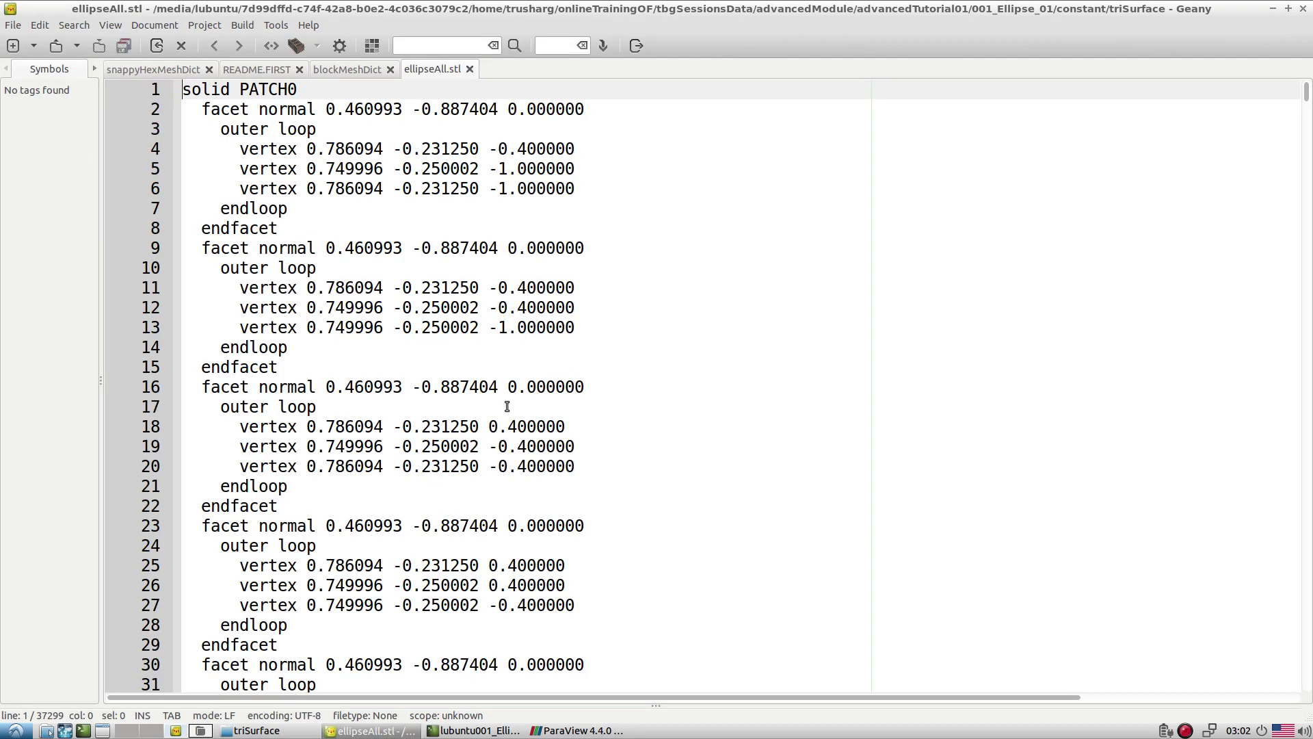
Examine the solid name in the first line and the closing endsolid line of ellipseAll.stl
{"action": "double_click", "coordinate": [269, 90]}
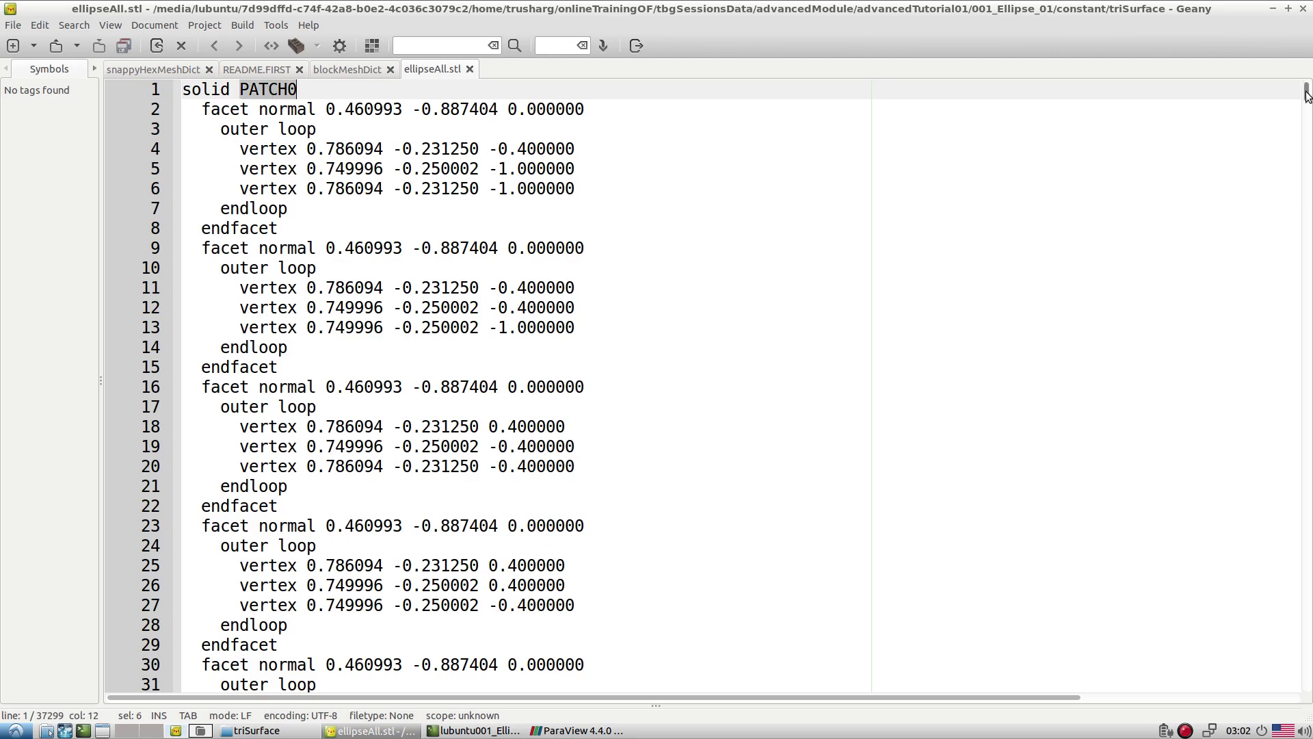
{"action": "left_click_drag", "start_coordinate": [1307, 94], "coordinate": [1307, 680]}
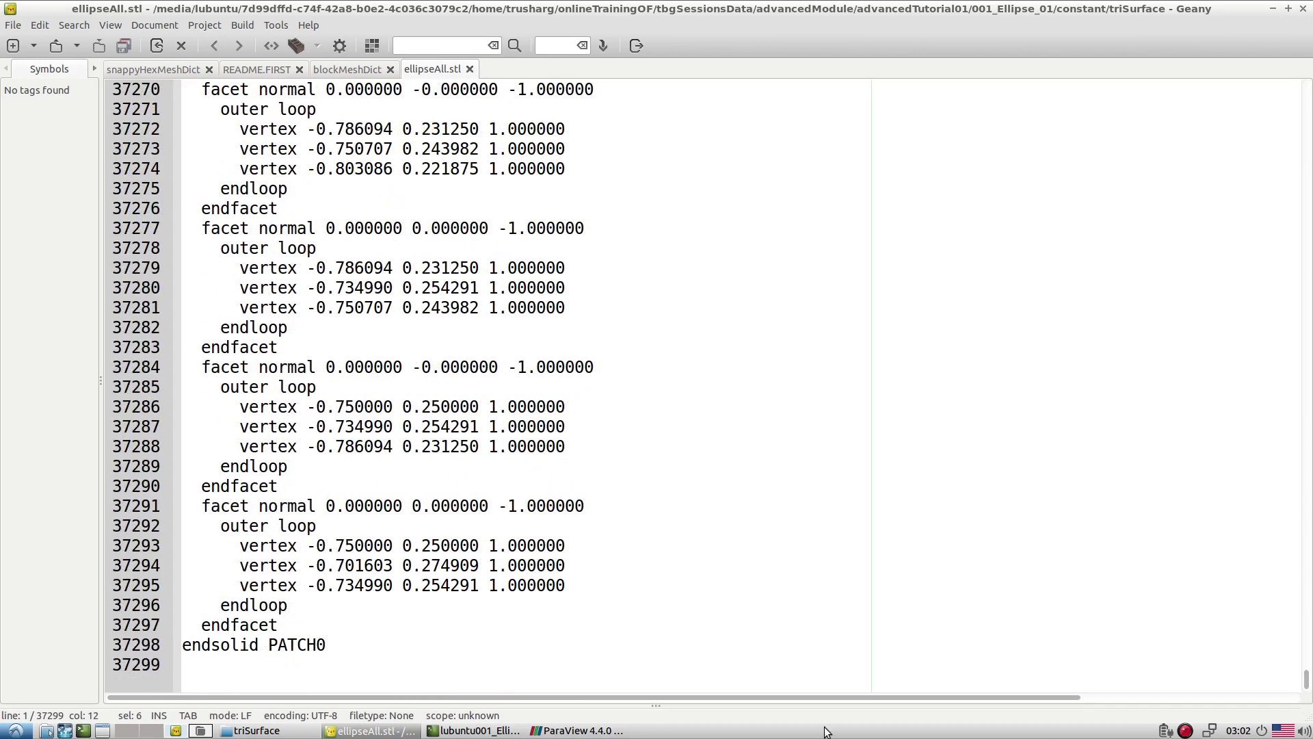
{"action": "double_click", "coordinate": [290, 643]}
{"action": "left_click", "coordinate": [386, 648]}
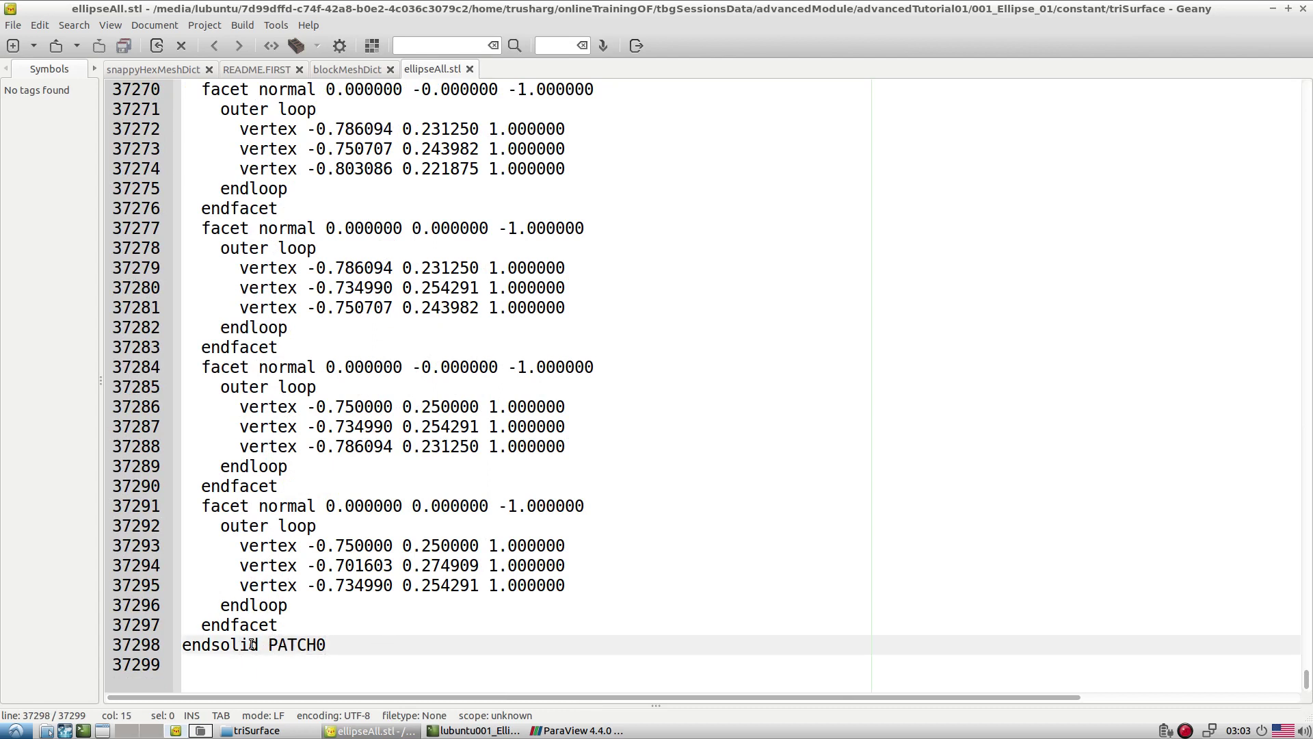
{"action": "key", "text": "Left"}
{"action": "double_click", "coordinate": [316, 647]}
{"action": "left_click", "coordinate": [503, 644]}
Close Geany, go to the 001_Ellipse_01 case's system folder and reopen snappyHexMeshDict in Geany
{"action": "left_click", "coordinate": [1302, 9]}
{"action": "left_click", "coordinate": [707, 359]}
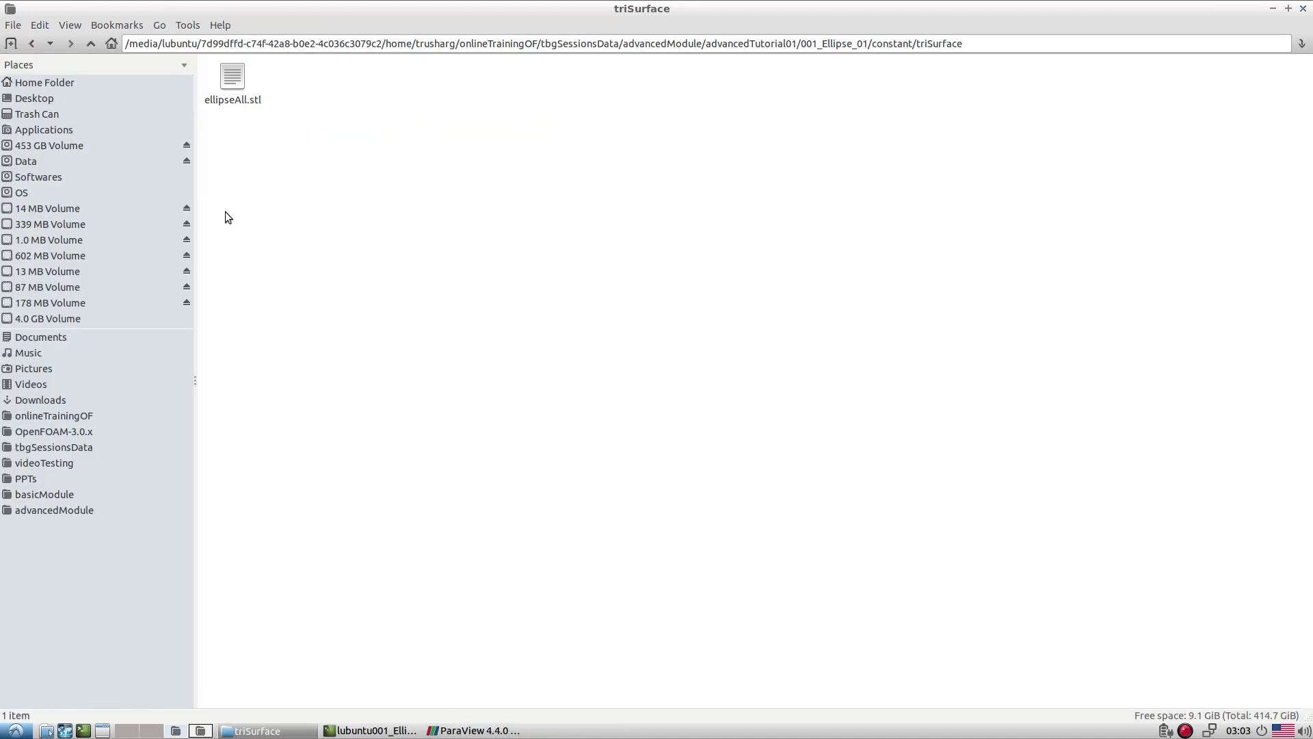
{"action": "left_click", "coordinate": [90, 43]}
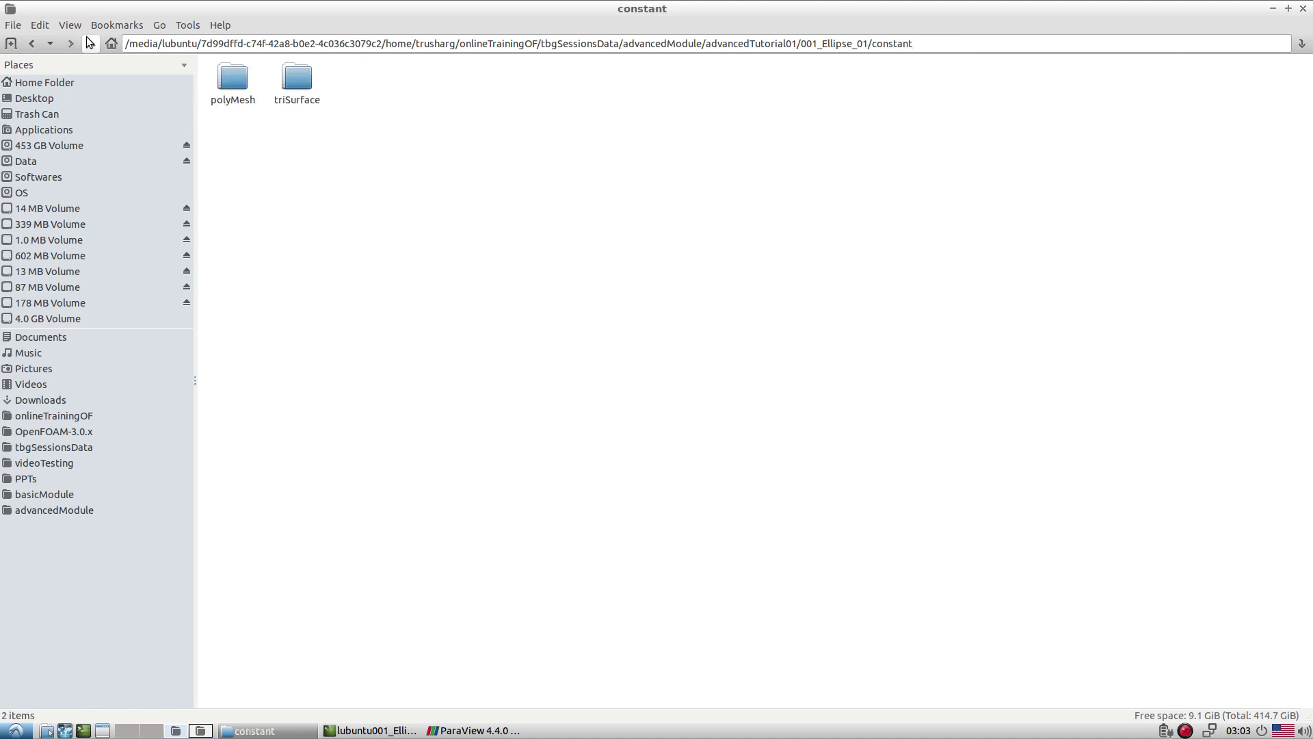
{"action": "left_click", "coordinate": [90, 43]}
{"action": "double_click", "coordinate": [353, 109]}
{"action": "left_click", "coordinate": [638, 118]}
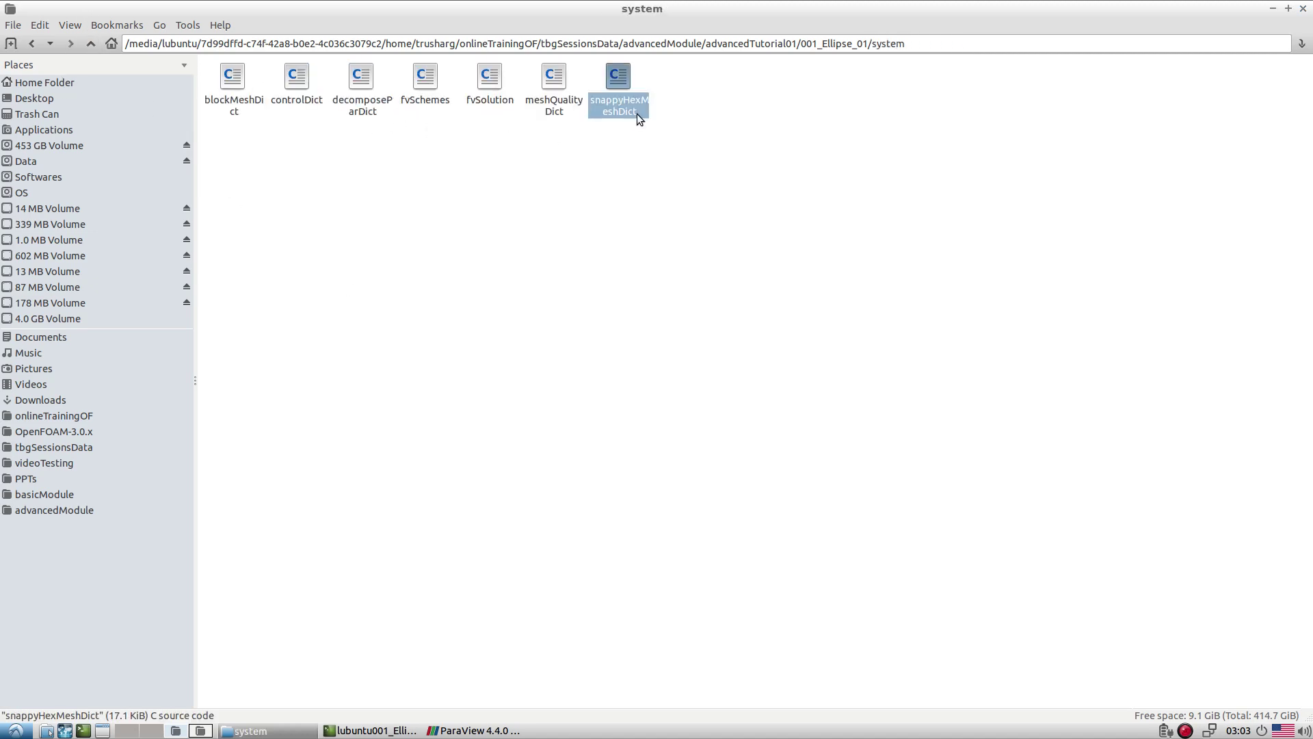
{"action": "right_click", "coordinate": [638, 118]}
{"action": "left_click", "coordinate": [667, 159]}
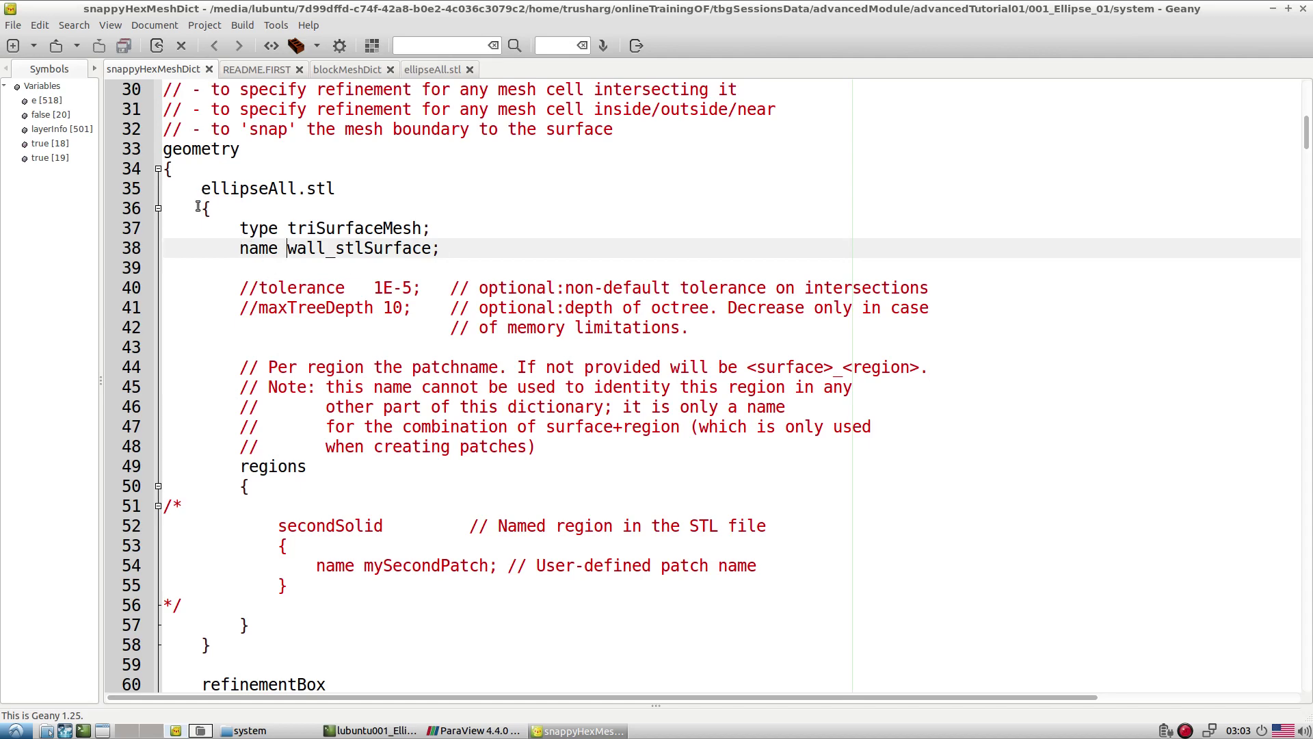
Examine the ellipseAll.stl entry in the geometry section, including its type and the assigned surface name
{"action": "left_click_drag", "start_coordinate": [201, 189], "coordinate": [354, 190]}
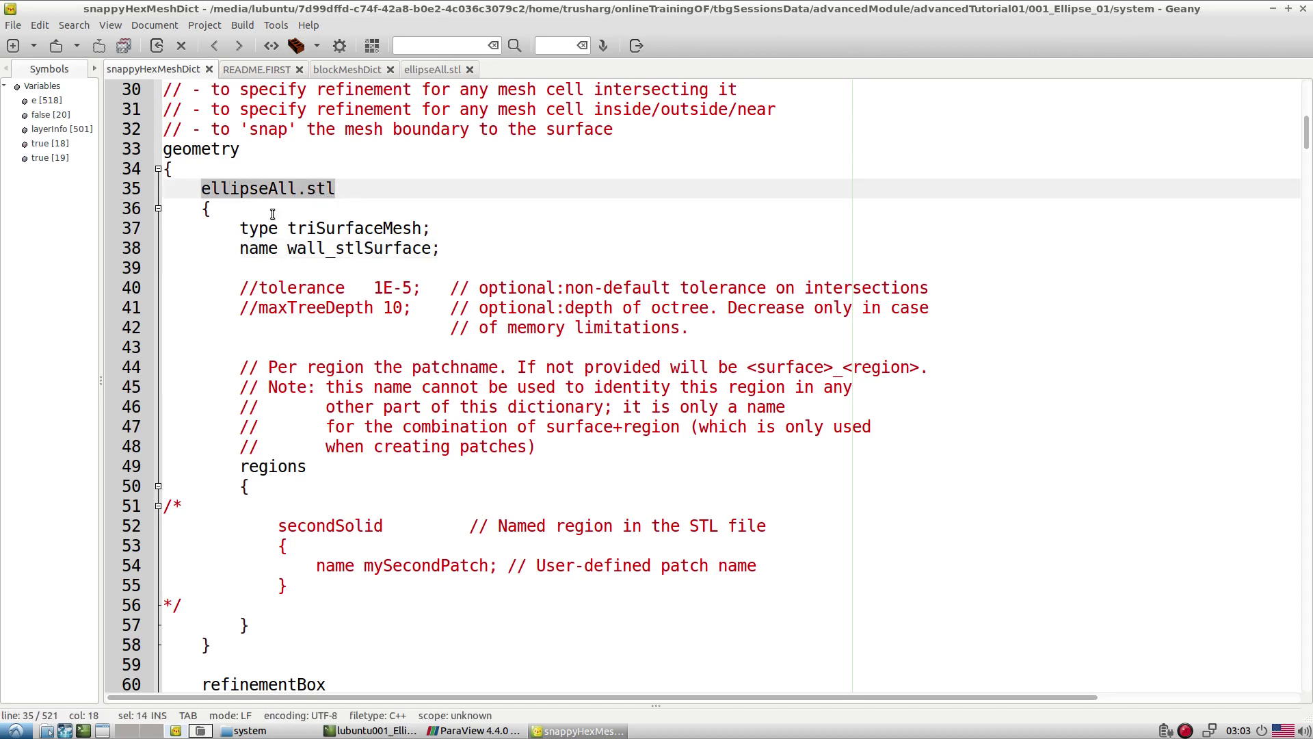
{"action": "triple_click", "coordinate": [179, 150]}
{"action": "left_click_drag", "start_coordinate": [236, 228], "coordinate": [444, 249]}
{"action": "key", "text": "Down"}
{"action": "key", "text": "Down"}
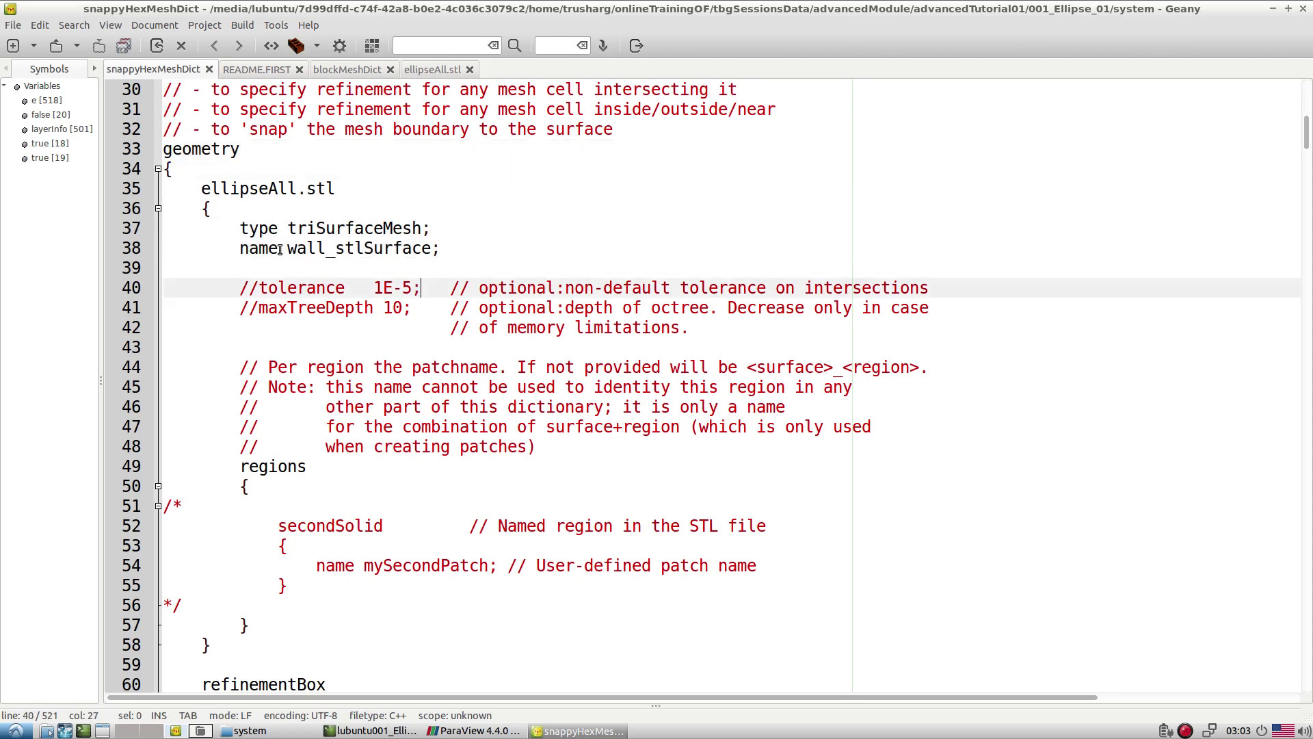
{"action": "left_click_drag", "start_coordinate": [282, 249], "coordinate": [427, 249]}
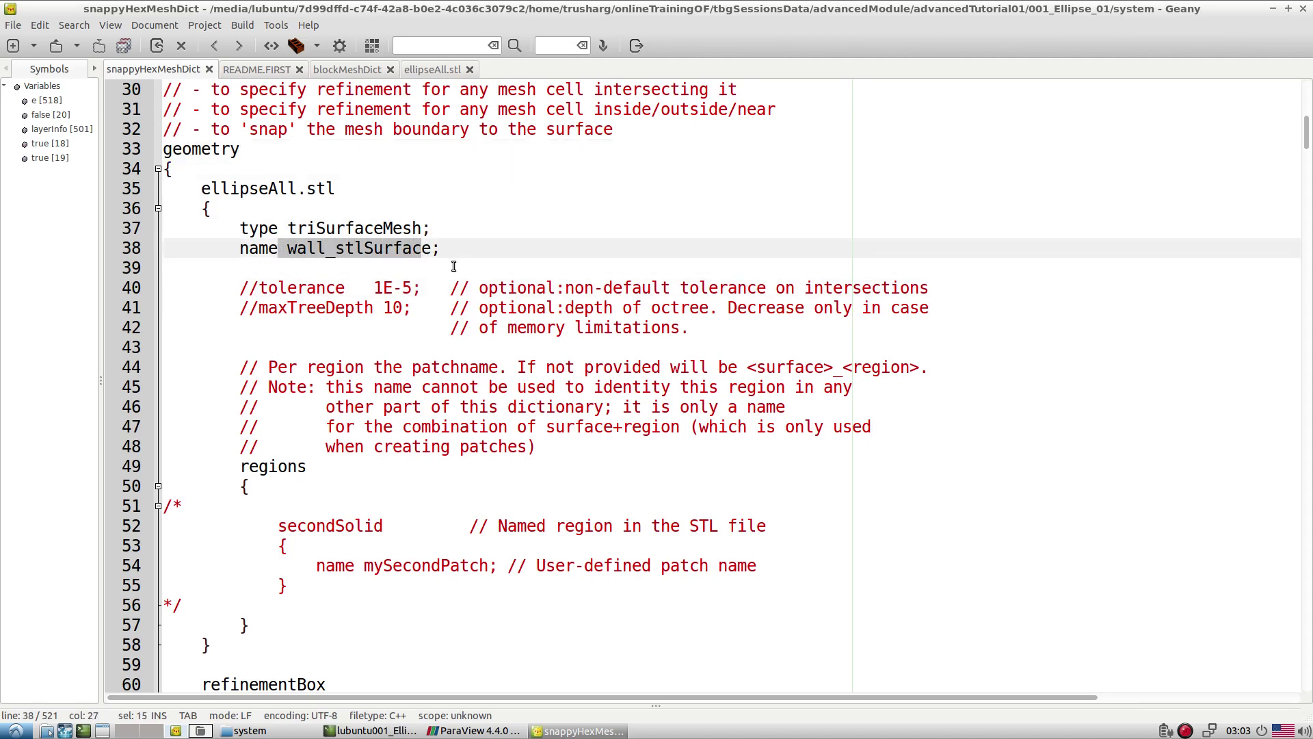
Examine the refinementBox block and the commented-out refinementBox1 block in the geometry section
{"action": "scroll", "coordinate": [437, 251], "scroll_direction": "down", "scroll_amount": 3}
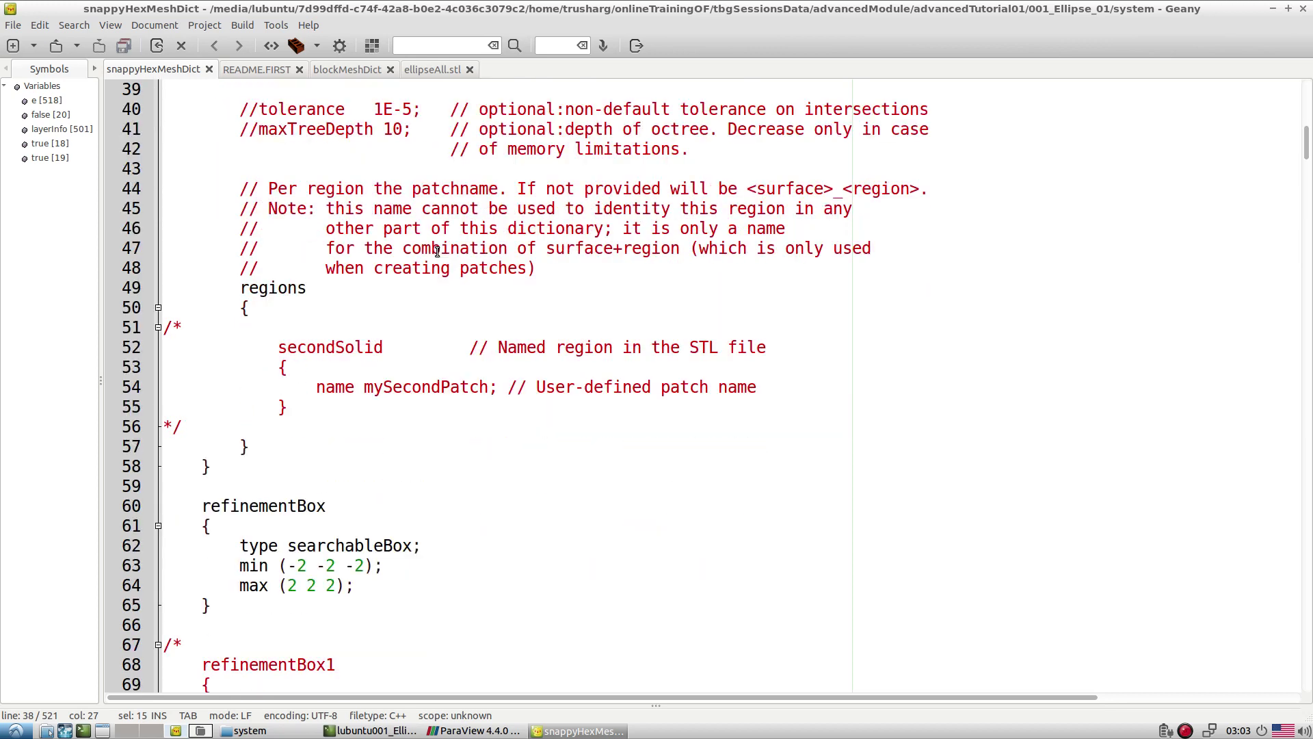
{"action": "scroll", "coordinate": [437, 251], "scroll_direction": "down", "scroll_amount": 1}
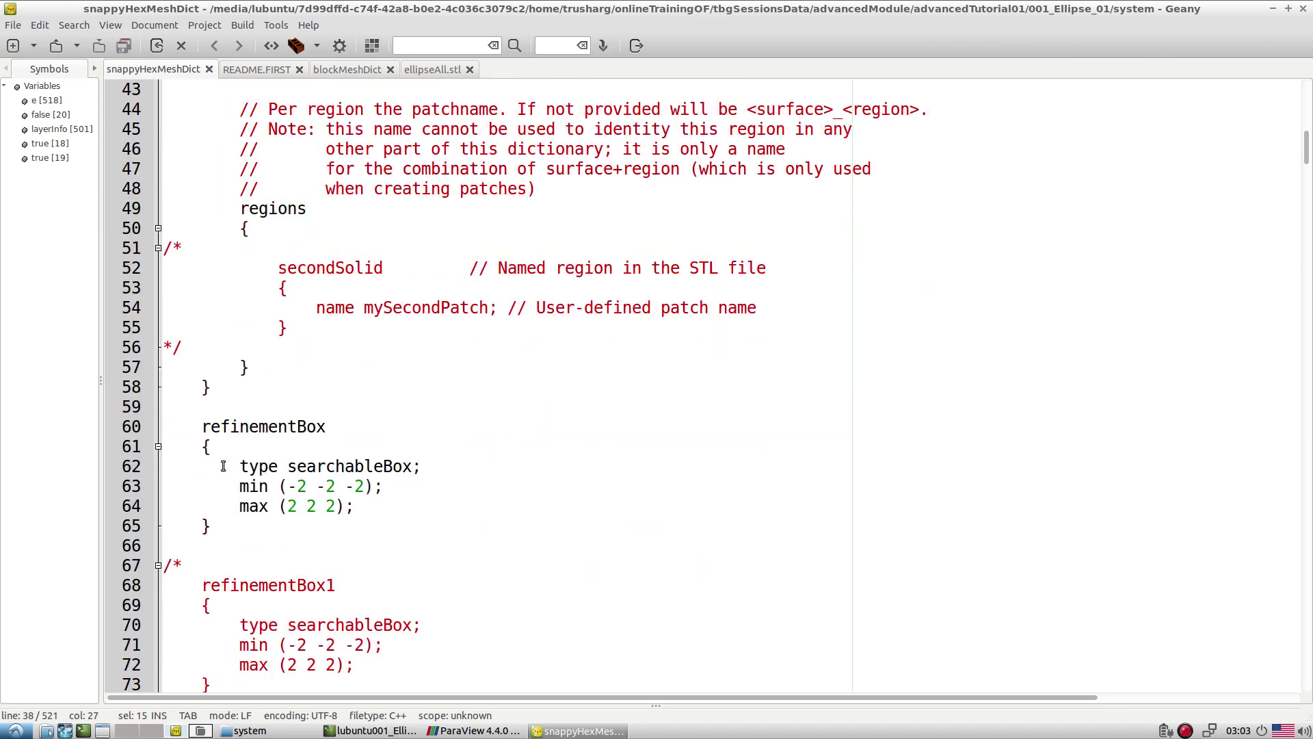
{"action": "left_click", "coordinate": [203, 427]}
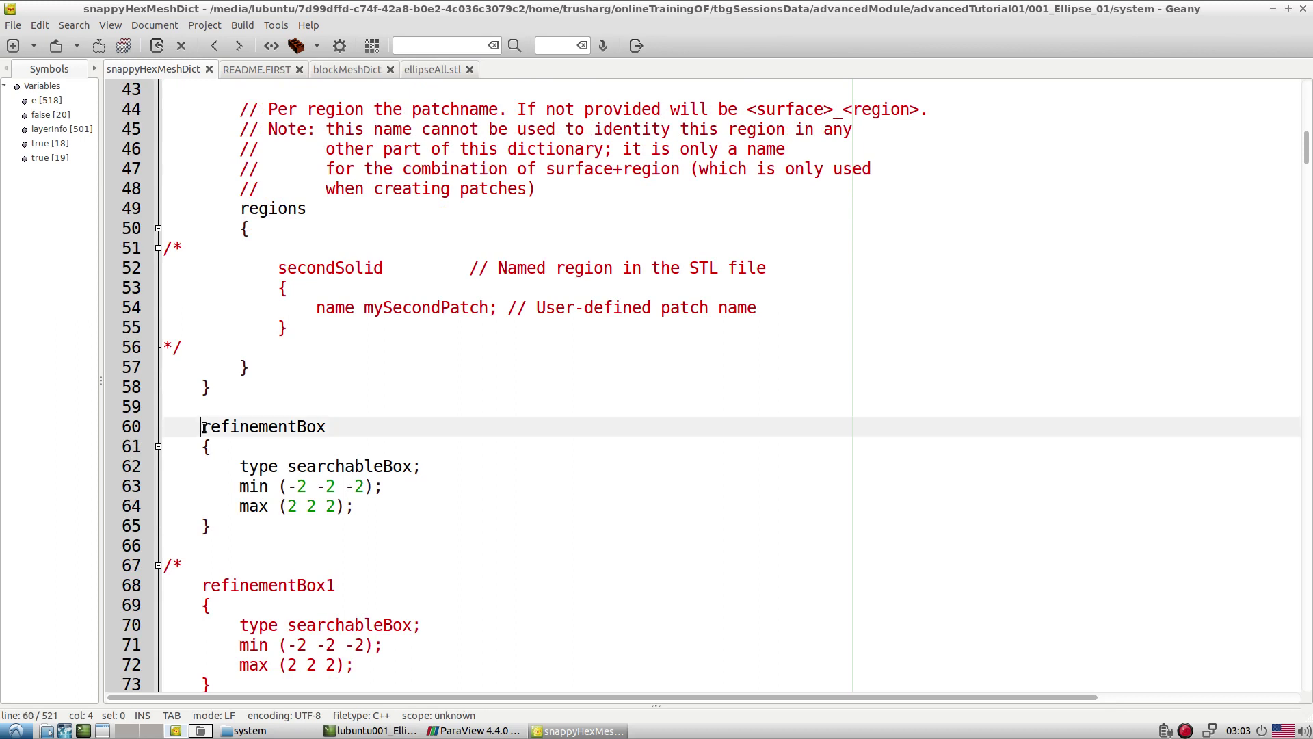
{"action": "mouse_move", "coordinate": [203, 427]}
{"action": "left_mouse_down"}
{"action": "mouse_move", "coordinate": [211, 523]}
{"action": "mouse_move", "coordinate": [185, 431]}
{"action": "left_mouse_up"}
{"action": "left_click", "coordinate": [349, 542]}
{"action": "left_click", "coordinate": [222, 530]}
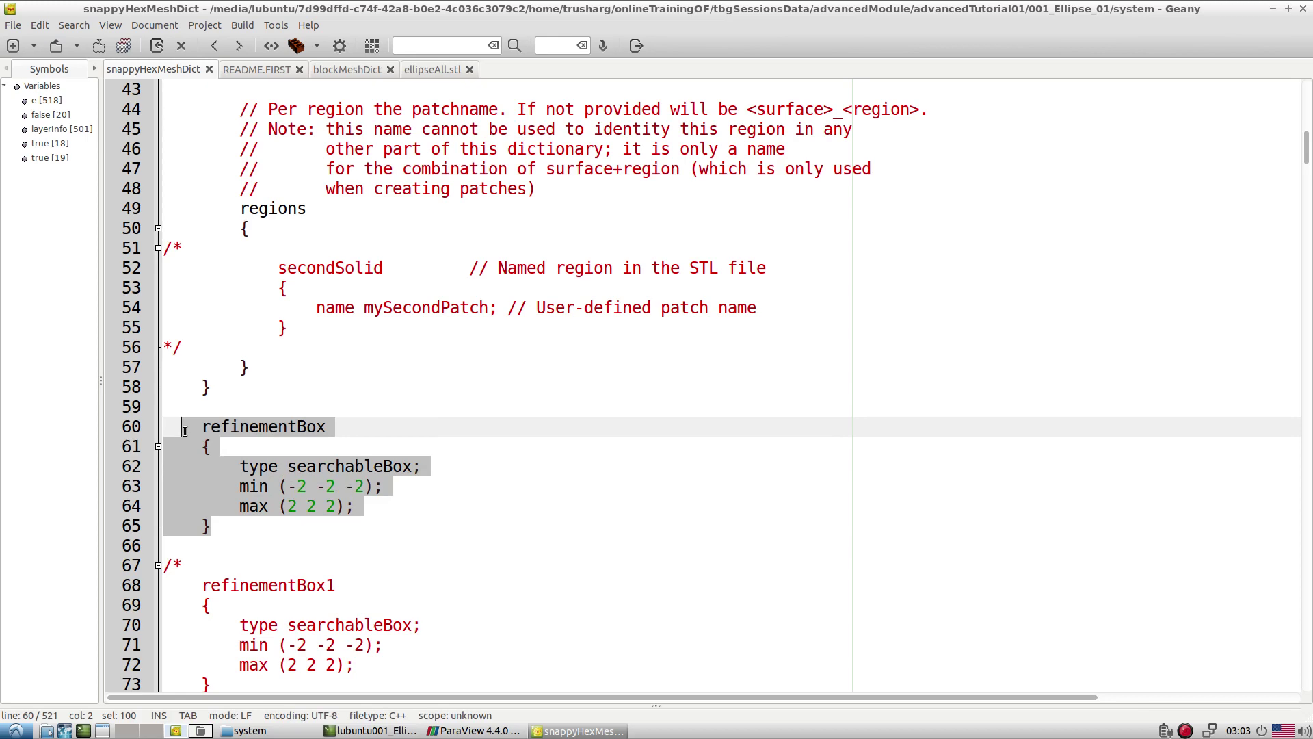
{"action": "scroll", "coordinate": [351, 435], "scroll_direction": "down", "scroll_amount": 3}
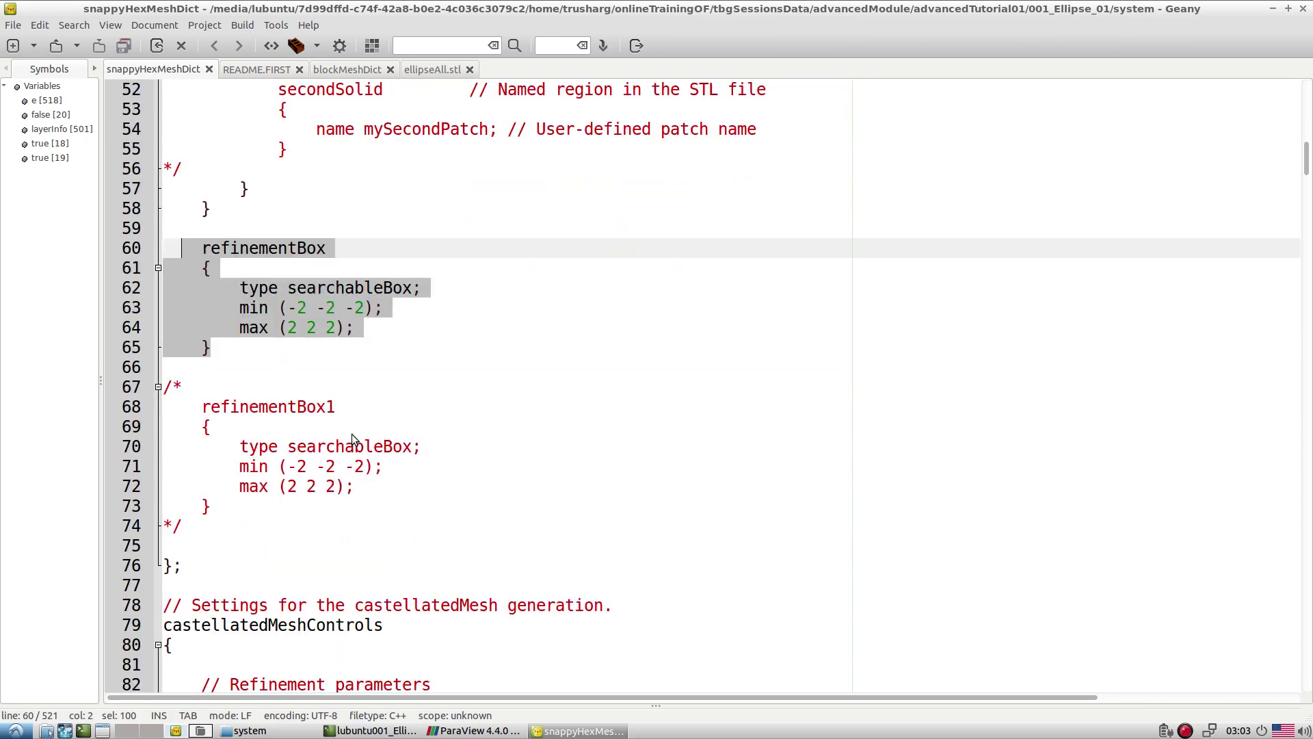
{"action": "left_click", "coordinate": [322, 382]}
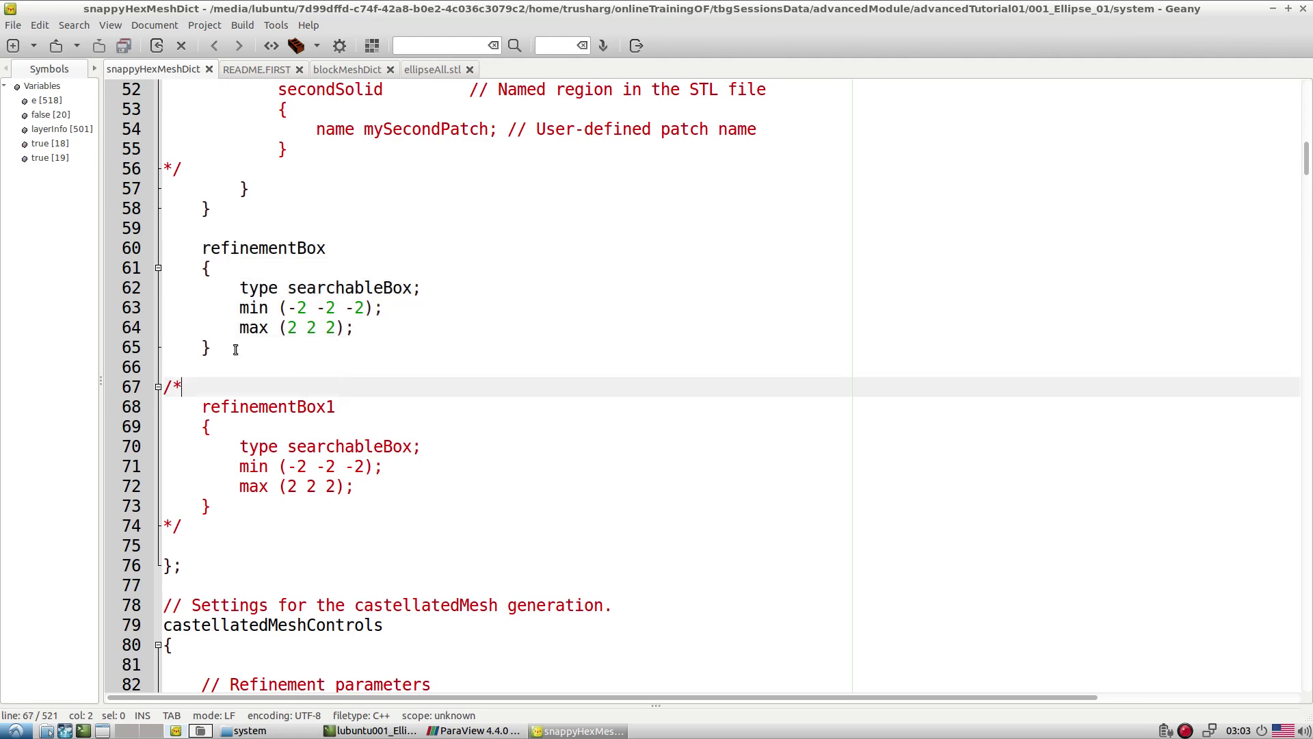
Try commenting out the refinementBox block by inserting /* on the line above it, and remove the marker again
{"action": "left_click_drag", "start_coordinate": [323, 346], "coordinate": [165, 247]}
{"action": "left_click", "coordinate": [308, 333]}
{"action": "left_click", "coordinate": [188, 233]}
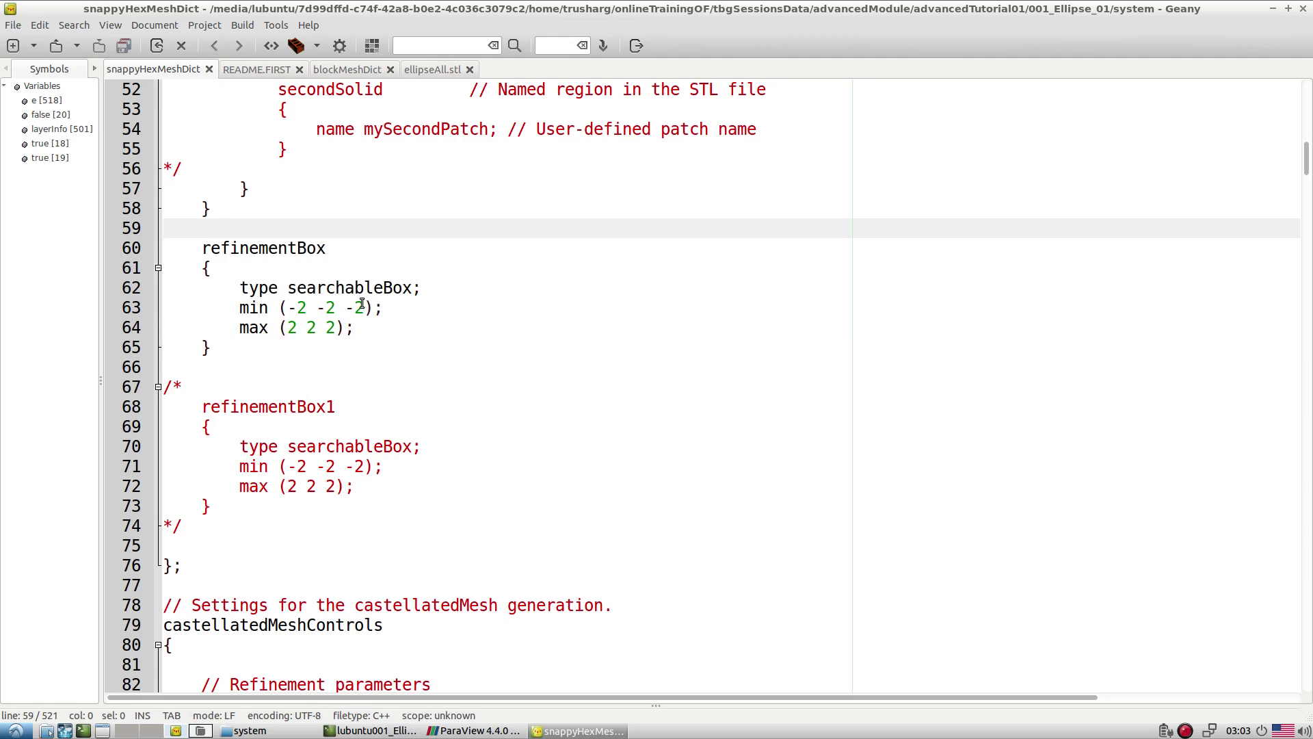
{"action": "type", "text": "/*"}
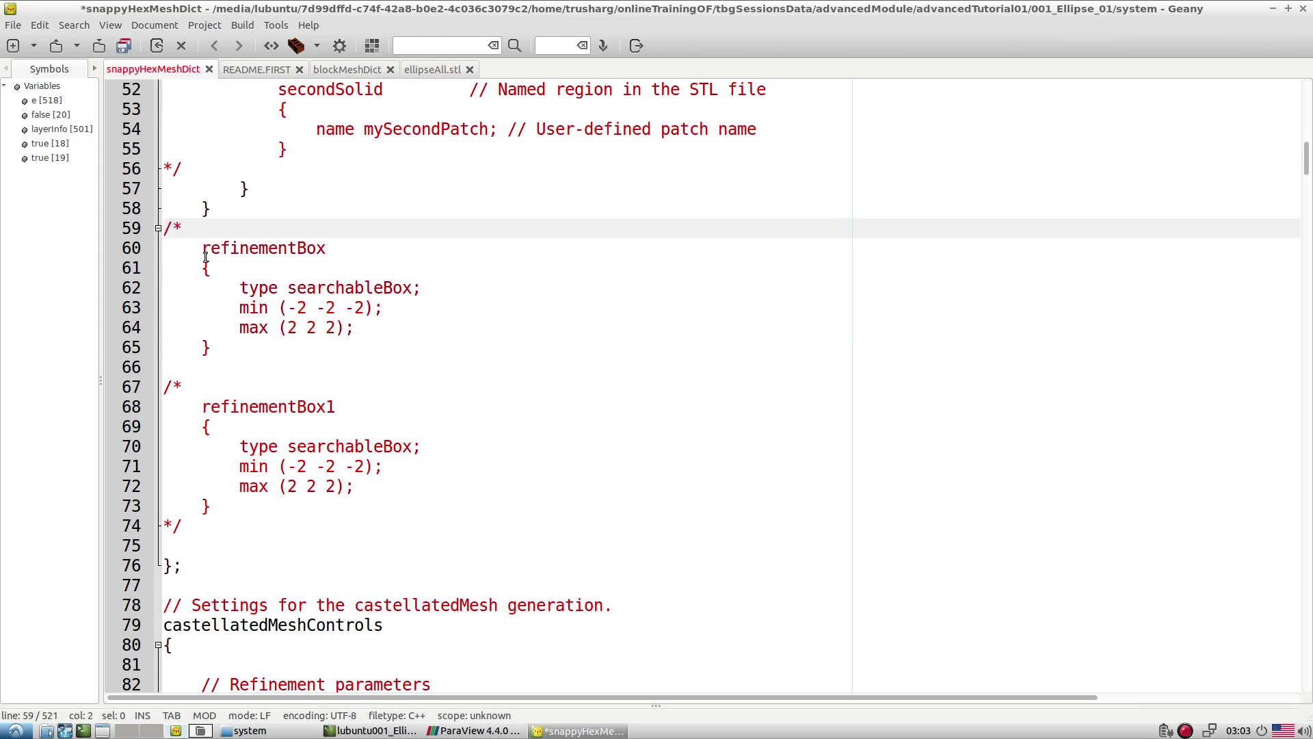
{"action": "key", "text": "BackSpace"}
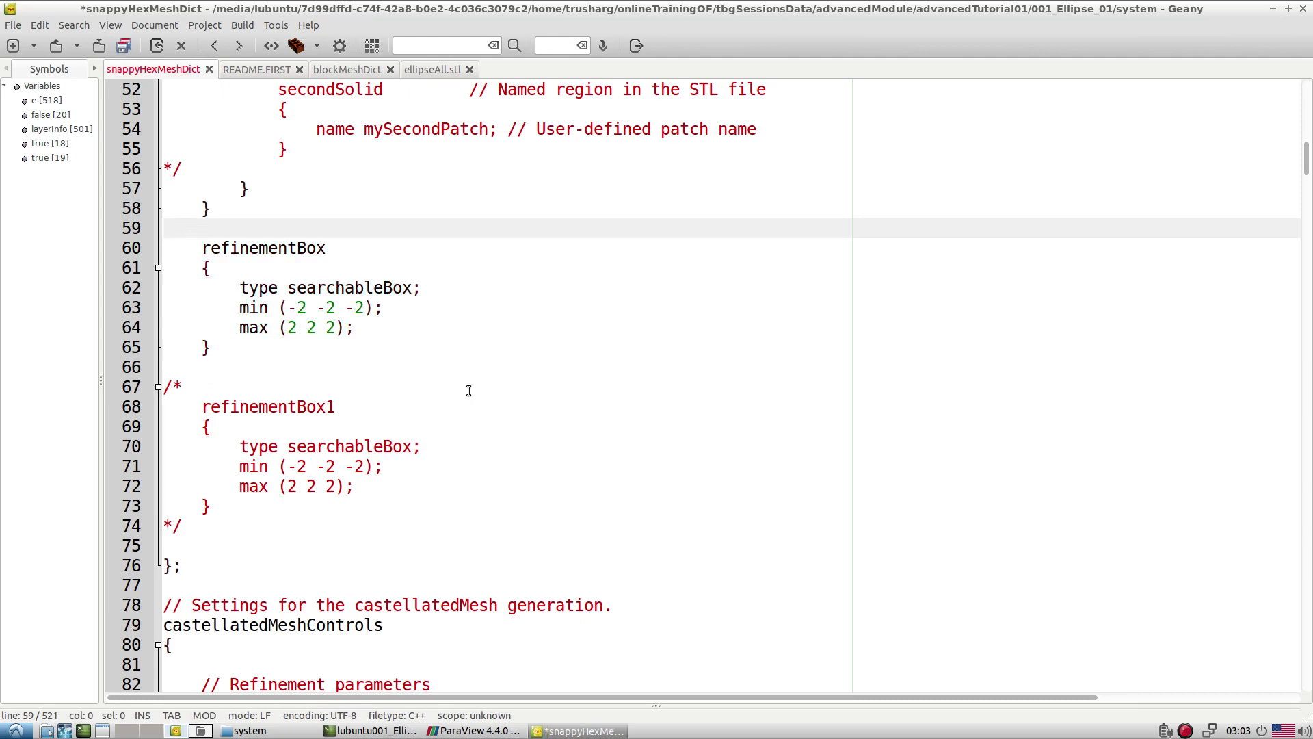
Review the castellatedMeshControls section from the cell limits through the feature edge settings to refinementSurfaces
{"action": "scroll", "coordinate": [468, 391], "scroll_direction": "down", "scroll_amount": 3}
{"action": "scroll", "coordinate": [468, 390], "scroll_direction": "down", "scroll_amount": 1}
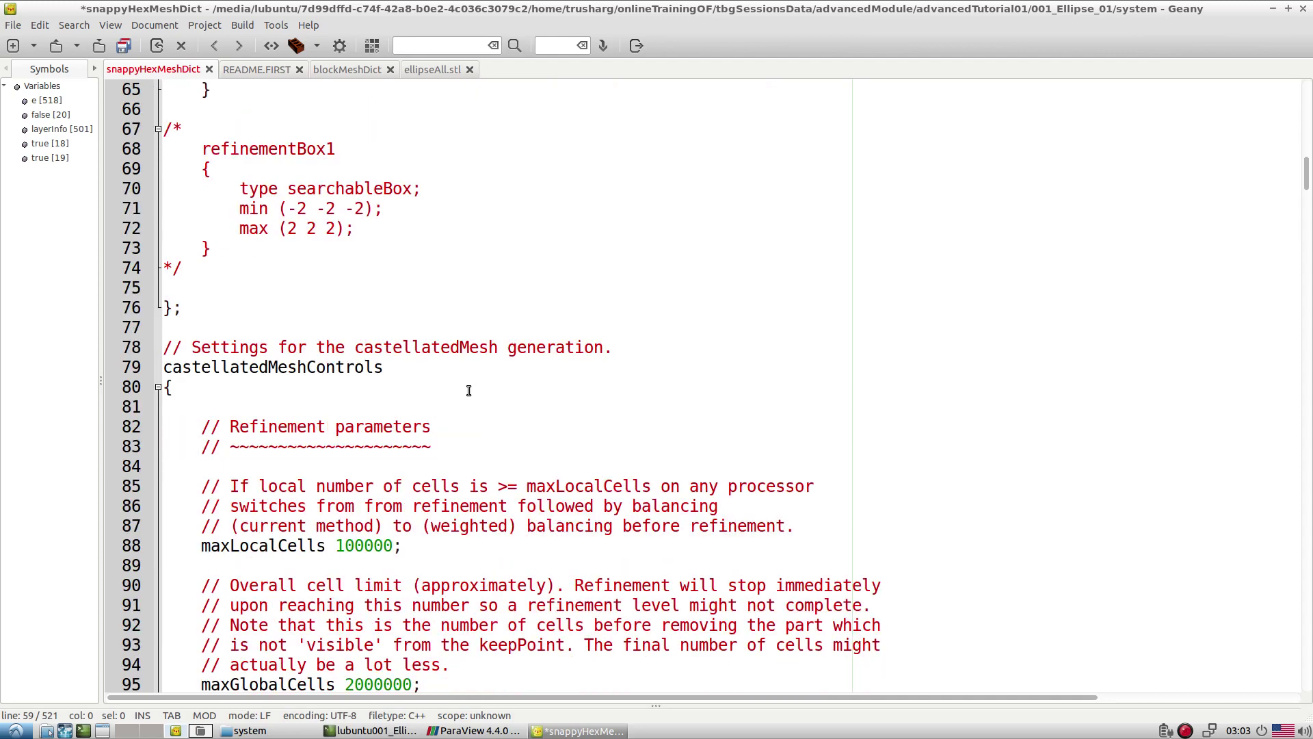
{"action": "double_click", "coordinate": [290, 370]}
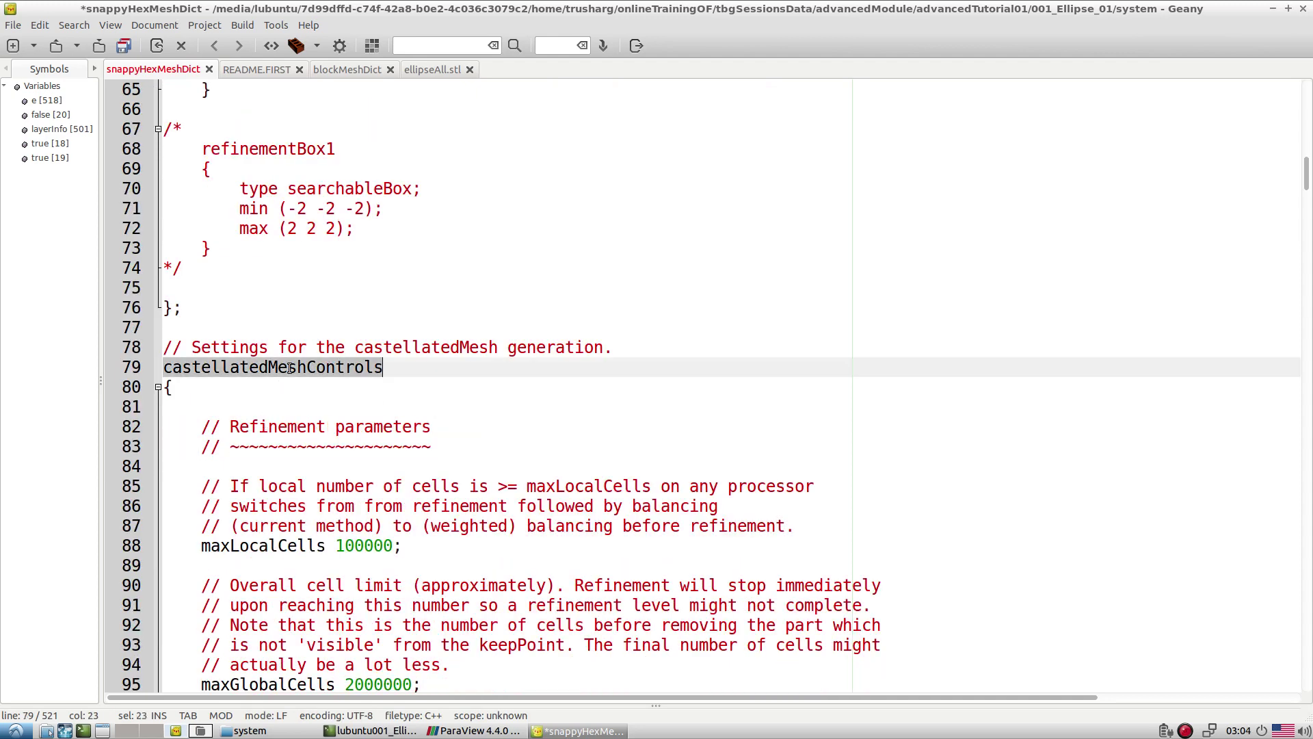
{"action": "scroll", "coordinate": [326, 475], "scroll_direction": "down", "scroll_amount": 3}
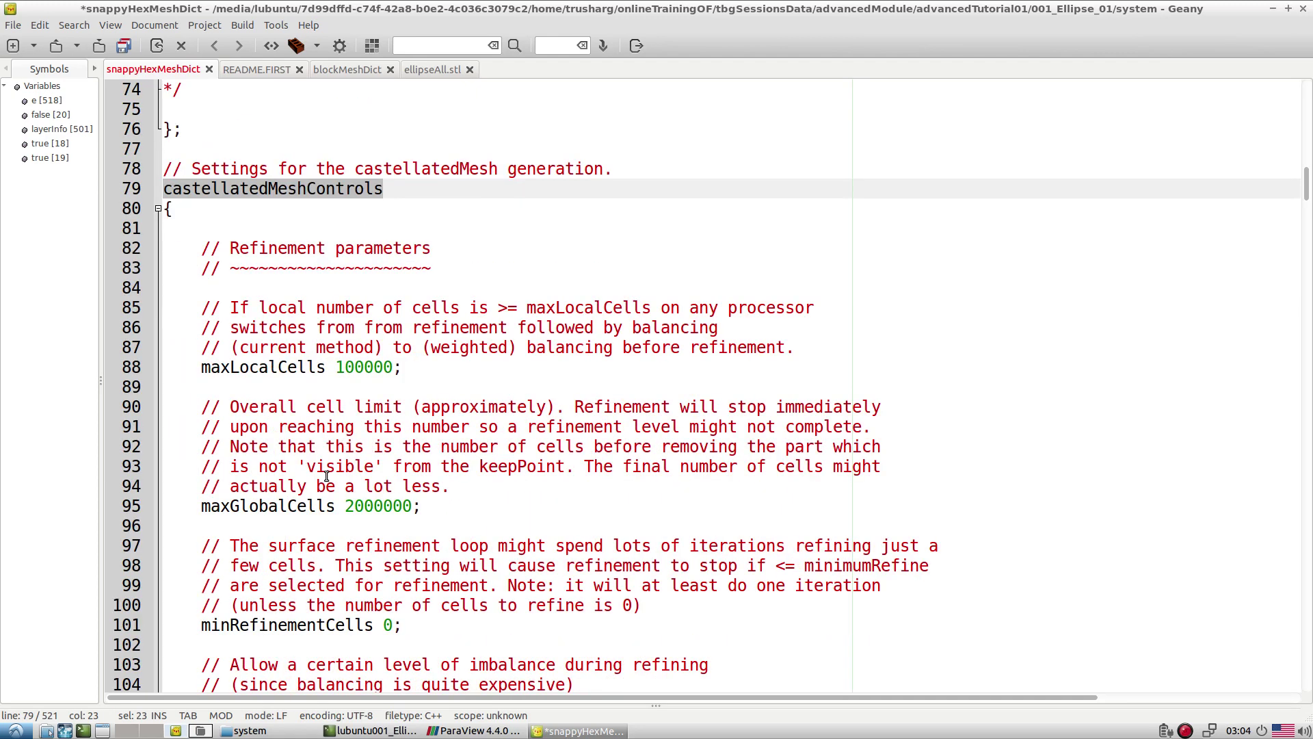
{"action": "scroll", "coordinate": [326, 475], "scroll_direction": "down", "scroll_amount": 8}
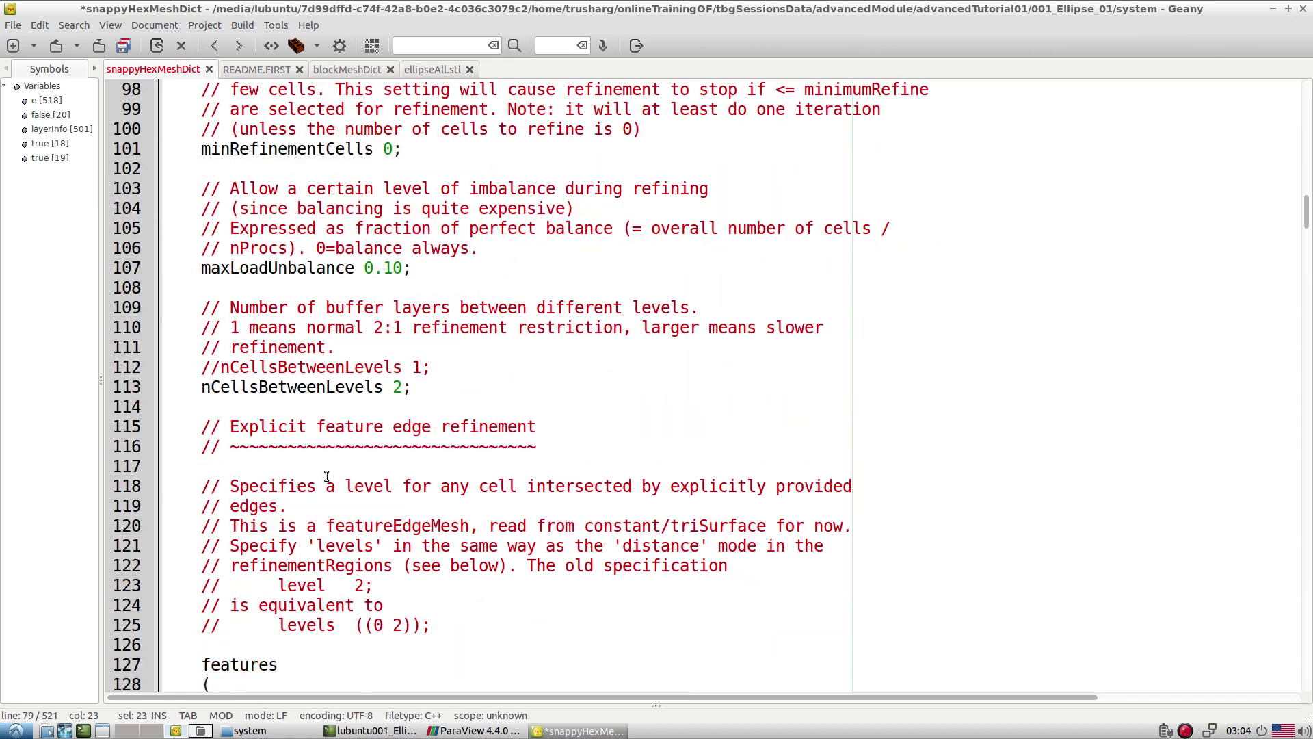
{"action": "scroll", "coordinate": [326, 475], "scroll_direction": "down", "scroll_amount": 6}
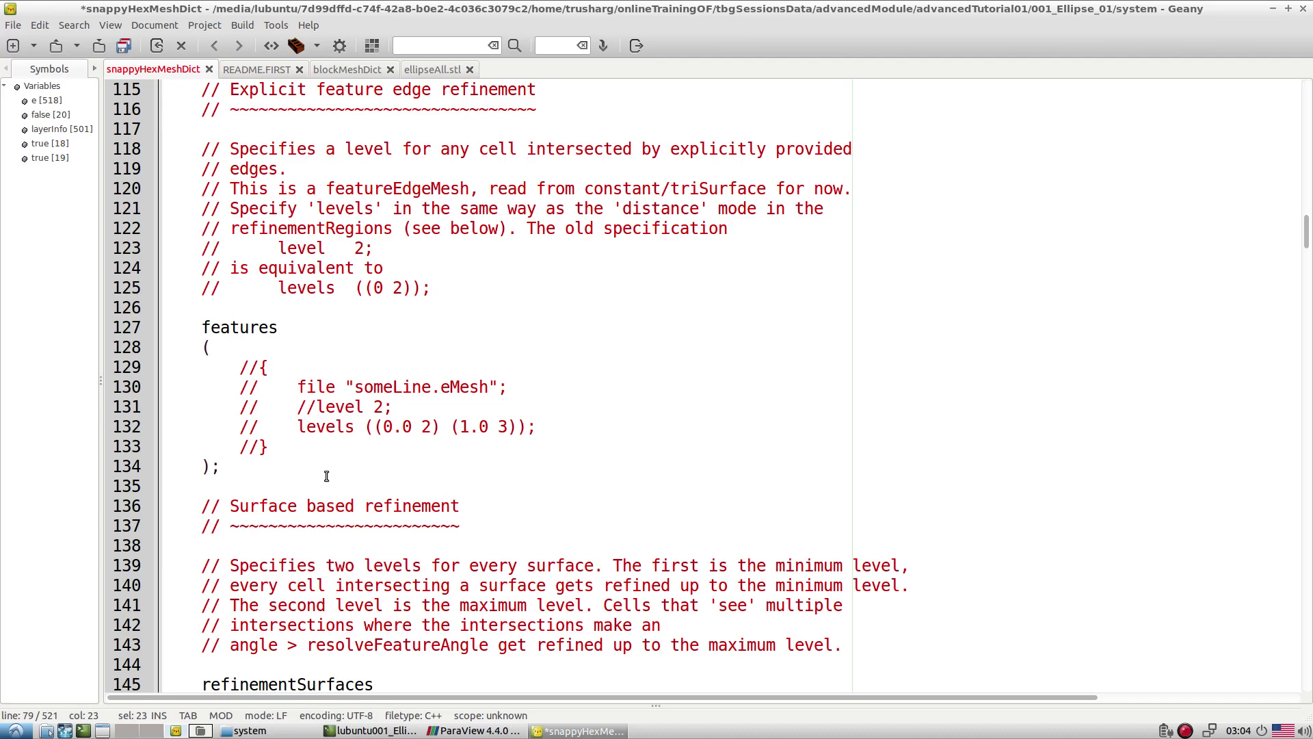
{"action": "scroll", "coordinate": [326, 475], "scroll_direction": "down", "scroll_amount": 7}
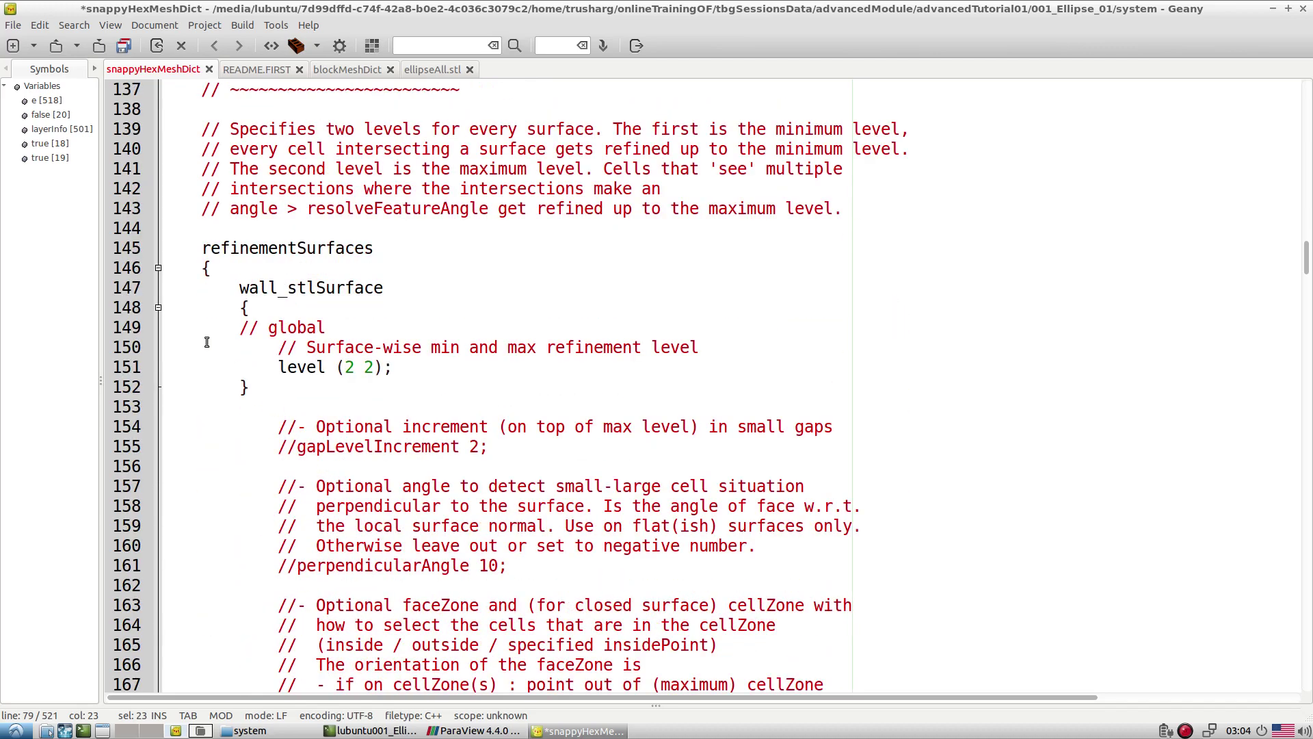
Examine the wall_stlSurface entry and its minimum and maximum refinement level under refinementSurfaces
{"action": "left_click", "coordinate": [293, 253]}
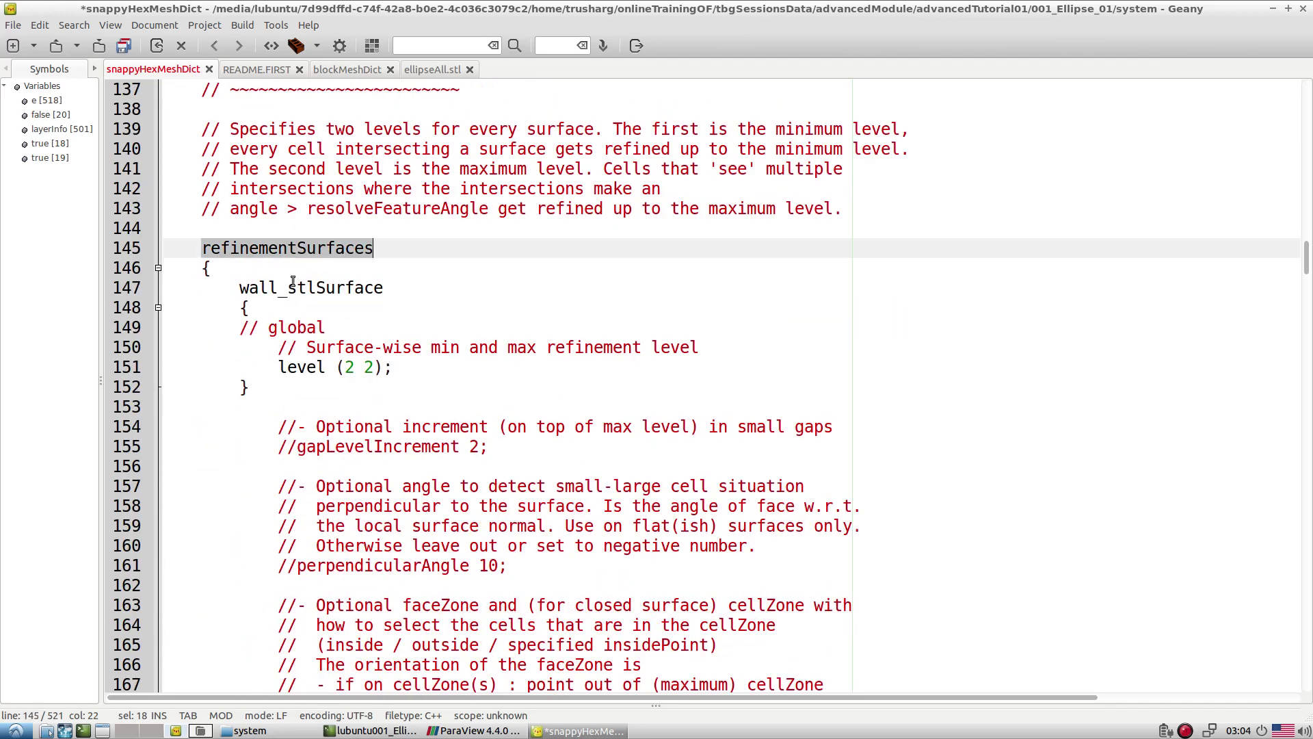
{"action": "triple_click", "coordinate": [287, 293]}
{"action": "left_click", "coordinate": [282, 369]}
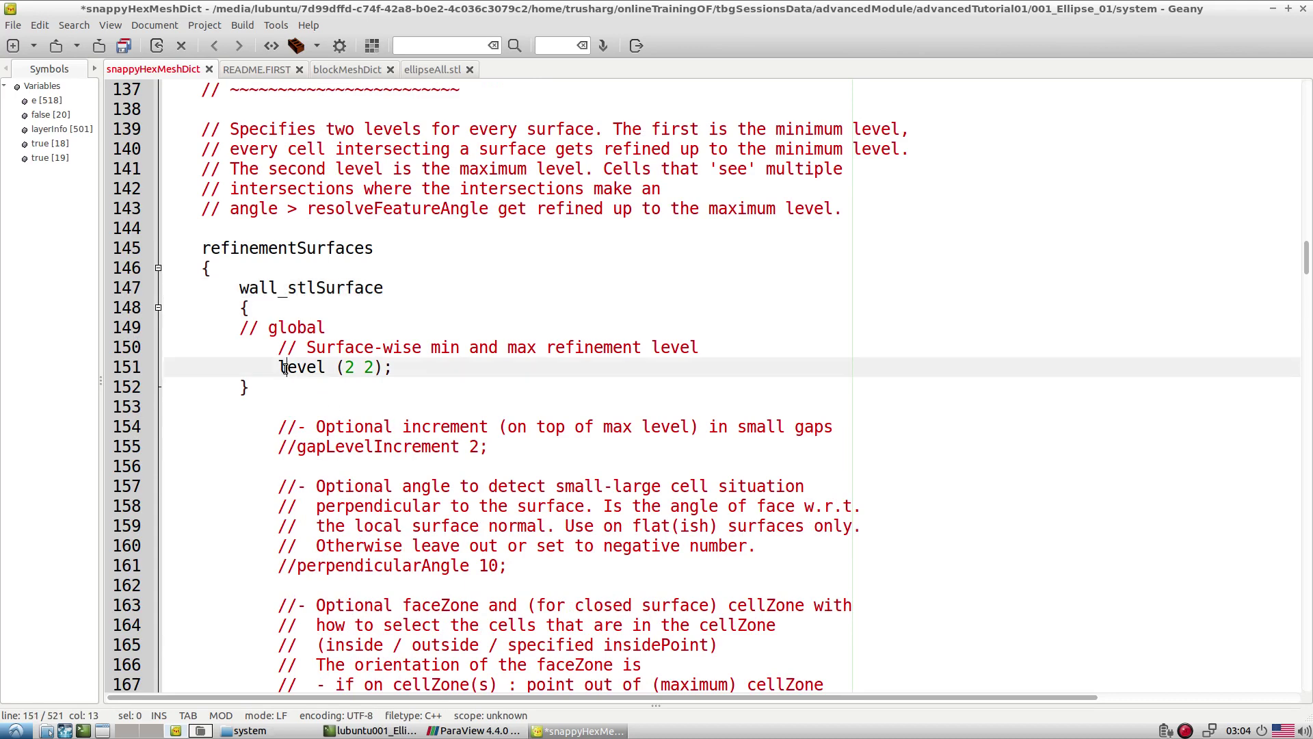
{"action": "left_click_drag", "start_coordinate": [282, 370], "coordinate": [398, 369]}
{"action": "left_click", "coordinate": [397, 370]}
{"action": "key", "text": "shift+Home"}
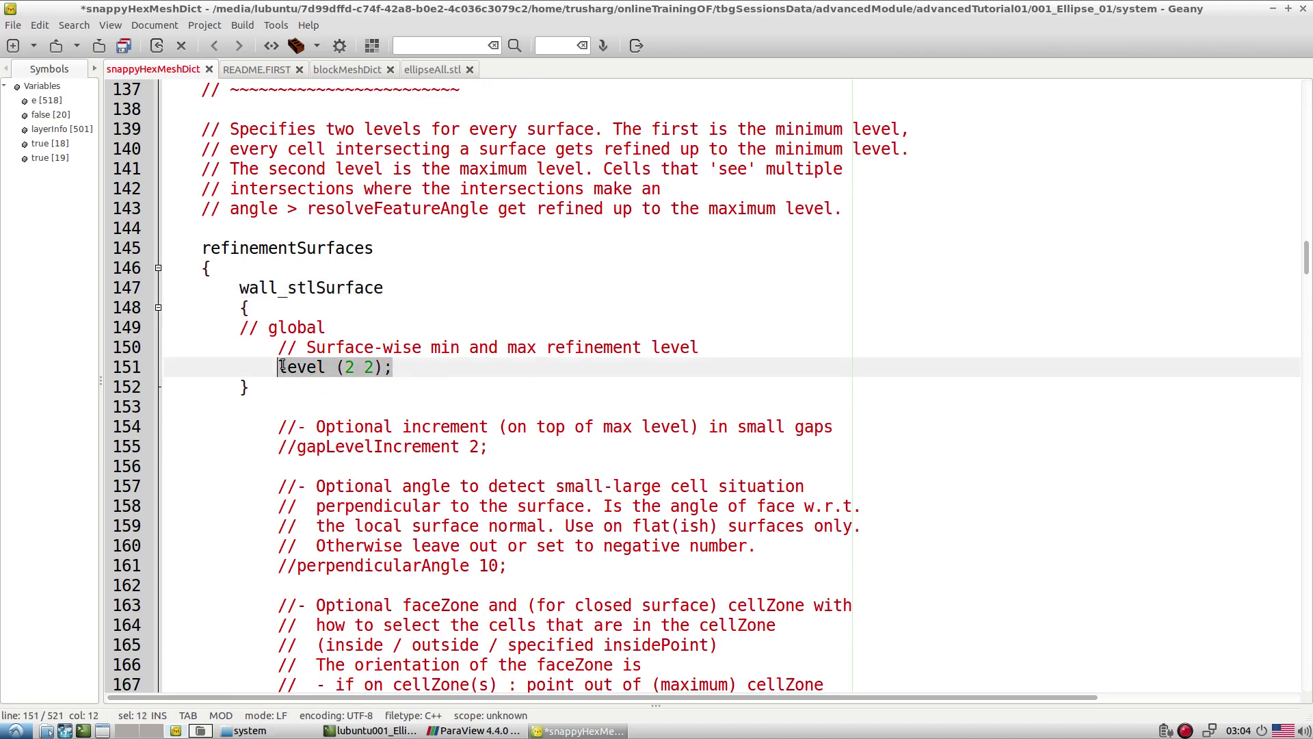
Switch to desktop 2, browse to the PPTs folder in the file manager and open UserGuide.pdf
{"action": "left_click", "coordinate": [162, 732]}
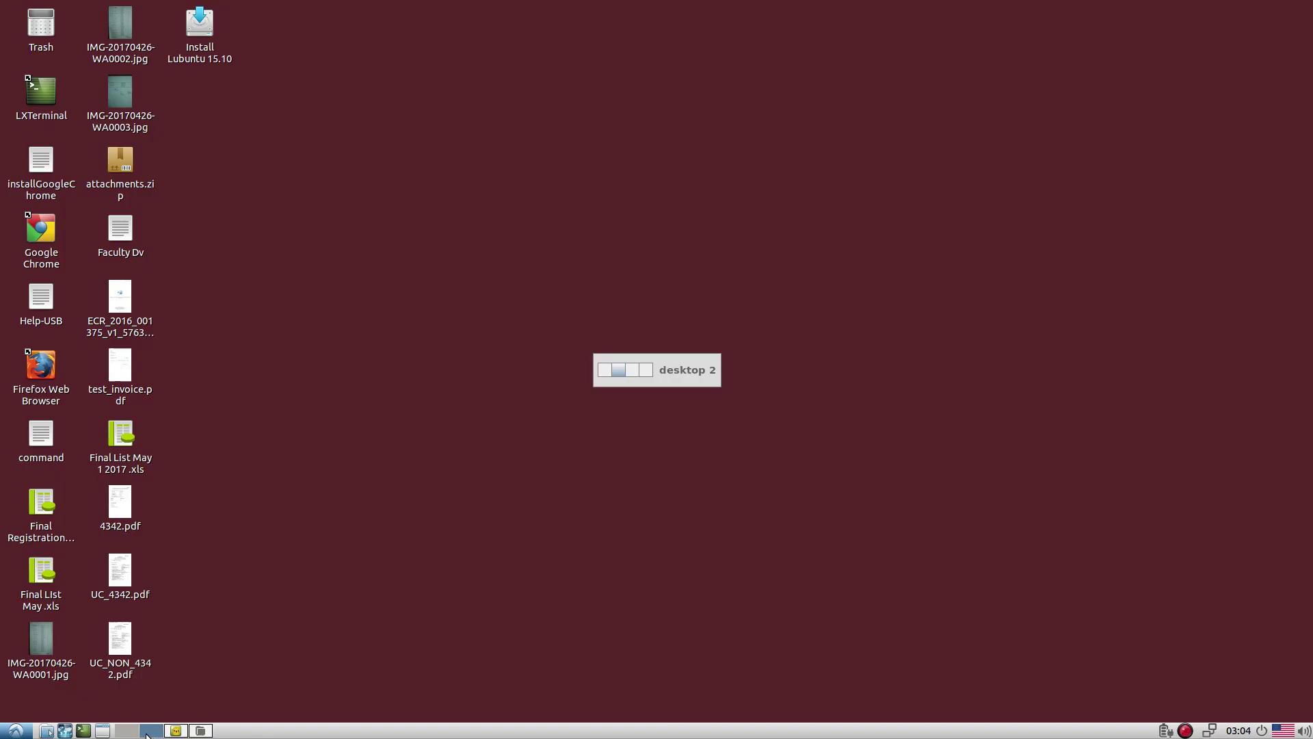
{"action": "left_click", "coordinate": [50, 729]}
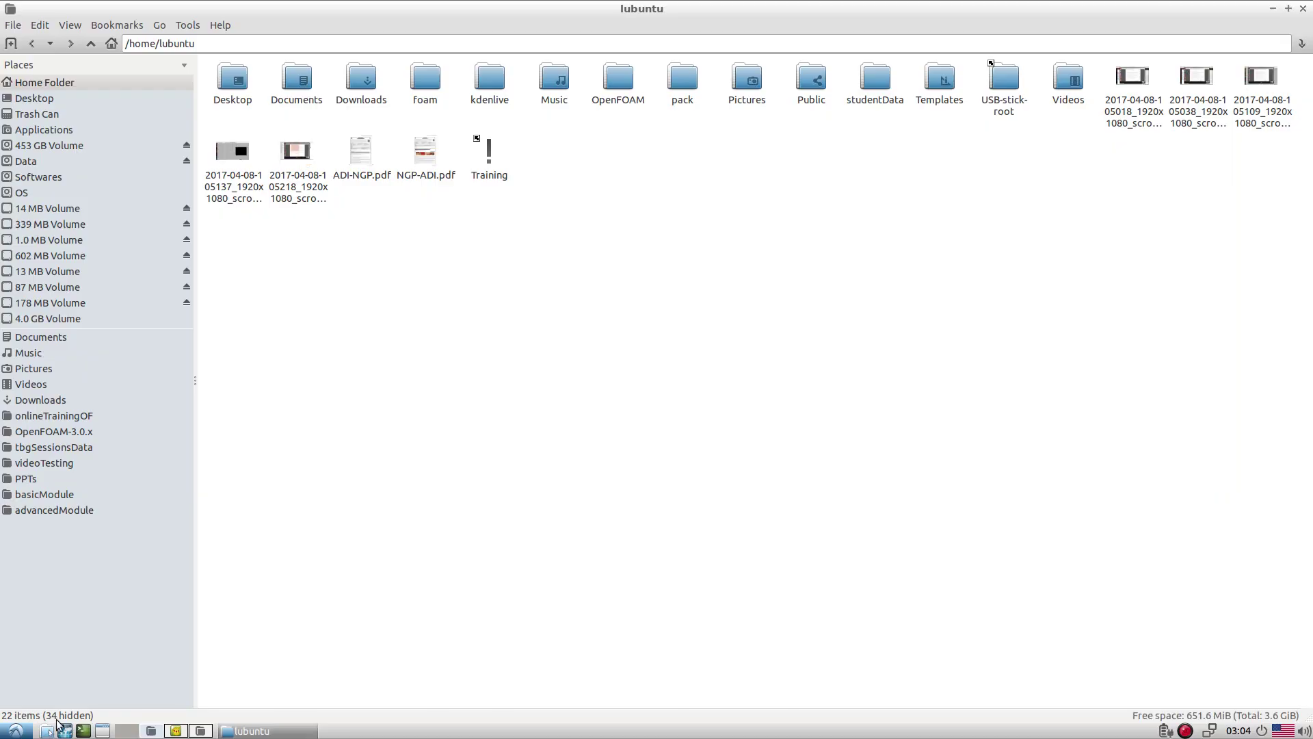
{"action": "left_click", "coordinate": [30, 480]}
{"action": "left_click", "coordinate": [943, 110]}
{"action": "double_click", "coordinate": [943, 109]}
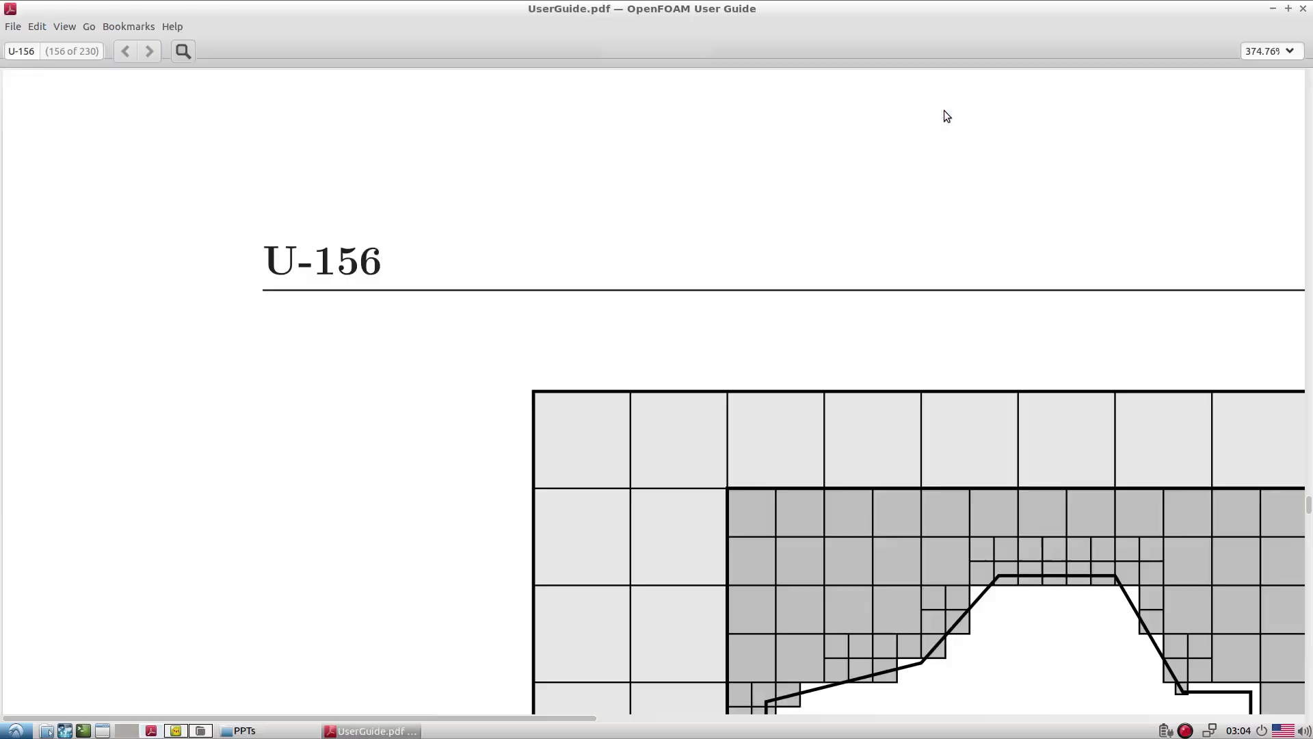
Examine the guide's car mesh figures, going back from the cell removal figure on page U-156 to the surface cell splitting figure on U-153
{"action": "scroll", "coordinate": [885, 528], "scroll_direction": "down", "scroll_amount": 1}
{"action": "left_click_drag", "start_coordinate": [1034, 529], "coordinate": [728, 432]}
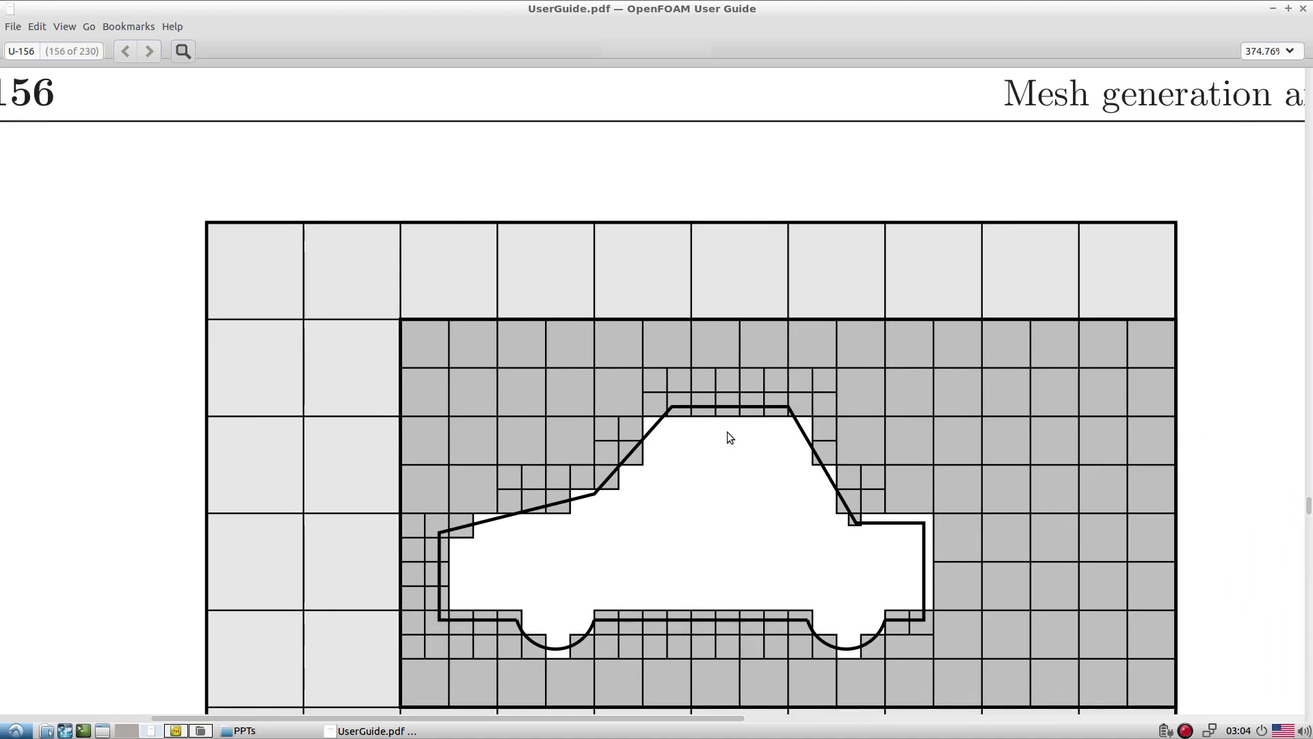
{"action": "scroll", "coordinate": [912, 449], "scroll_direction": "up", "scroll_amount": 1, "text": "ctrl"}
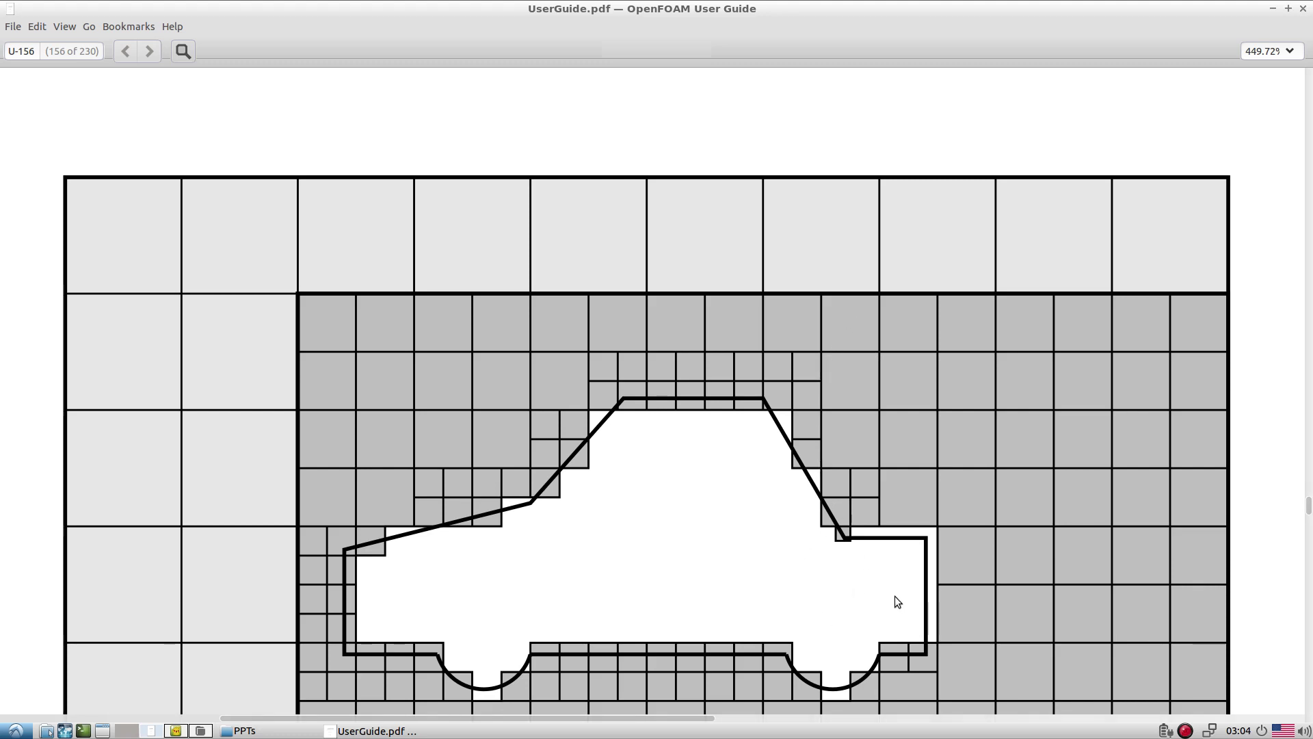
{"action": "scroll", "coordinate": [887, 479], "scroll_direction": "up", "scroll_amount": 15}
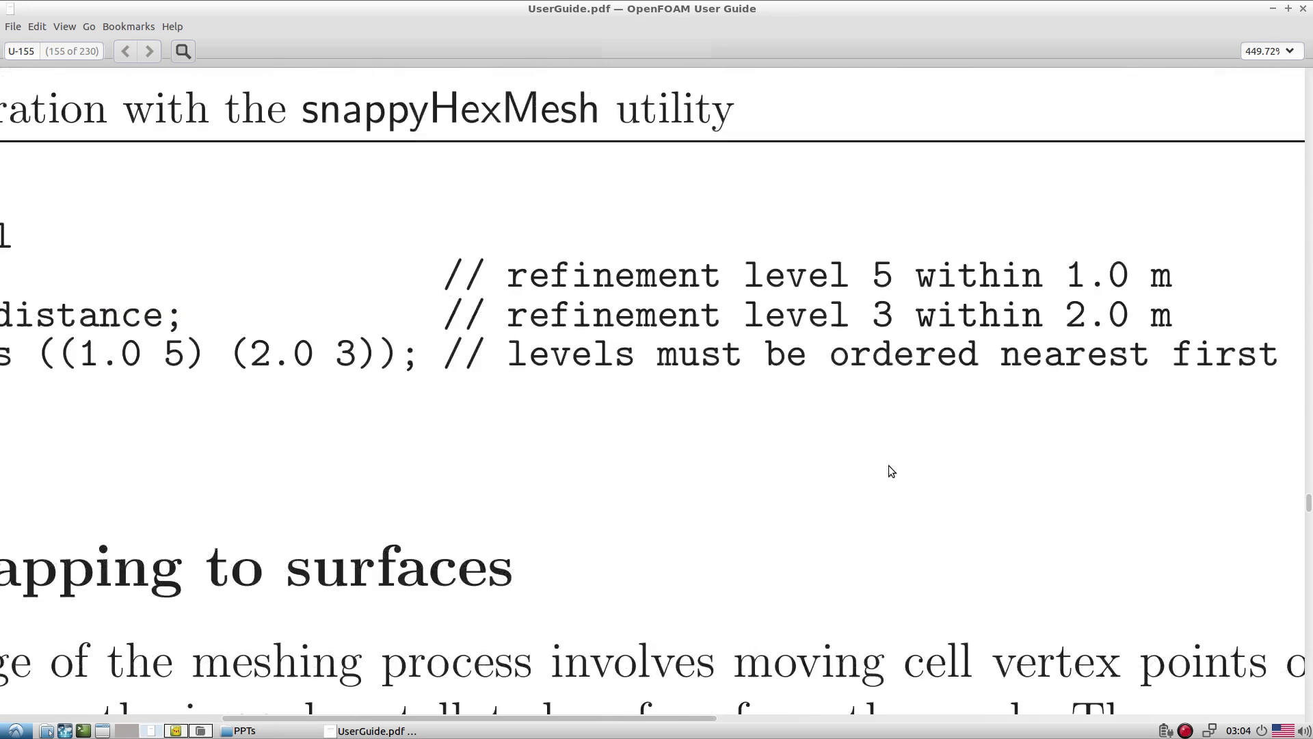
{"action": "scroll", "coordinate": [891, 470], "scroll_direction": "up", "scroll_amount": 15}
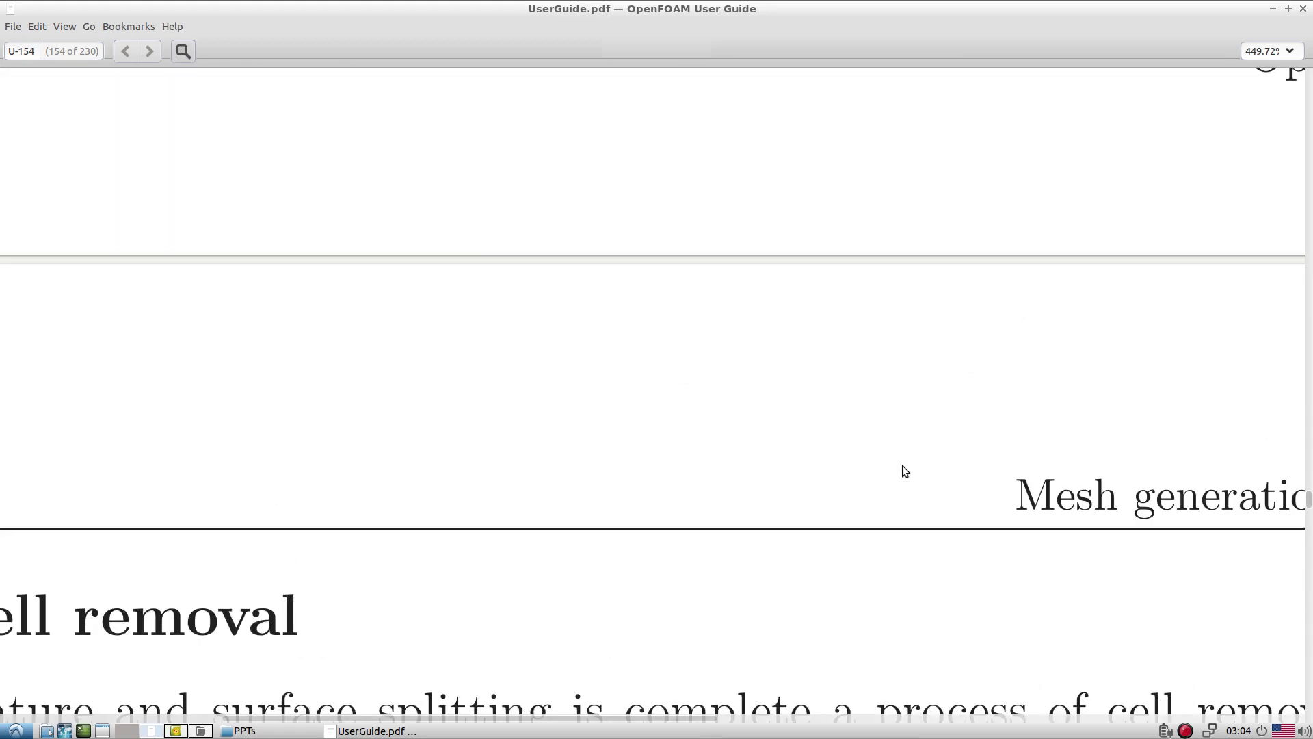
{"action": "scroll", "coordinate": [901, 465], "scroll_direction": "up", "scroll_amount": 15}
{"action": "scroll", "coordinate": [934, 493], "scroll_direction": "down", "scroll_amount": 6}
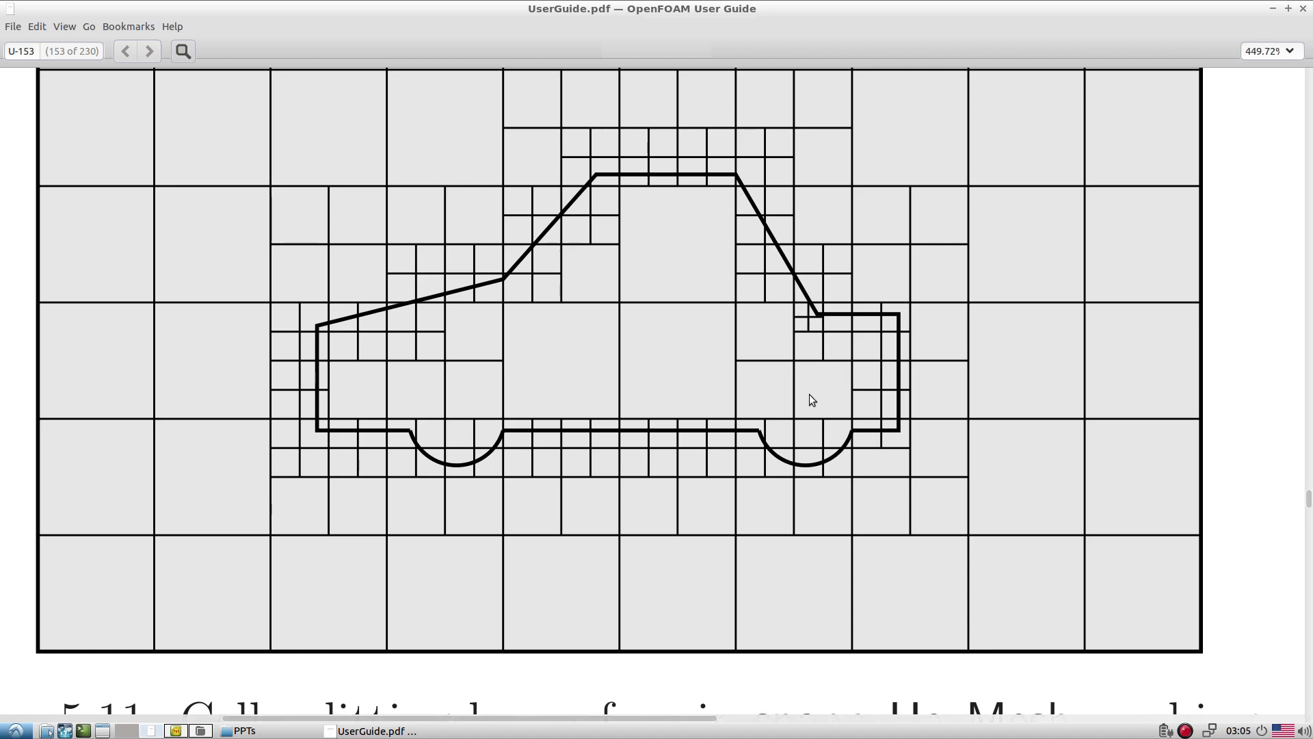
Return to snappyHexMeshDict in Geany on desktop 3 and examine the minimum and maximum values in wall_stlSurface's level entry
{"action": "key", "text": "ctrl+alt+Right"}
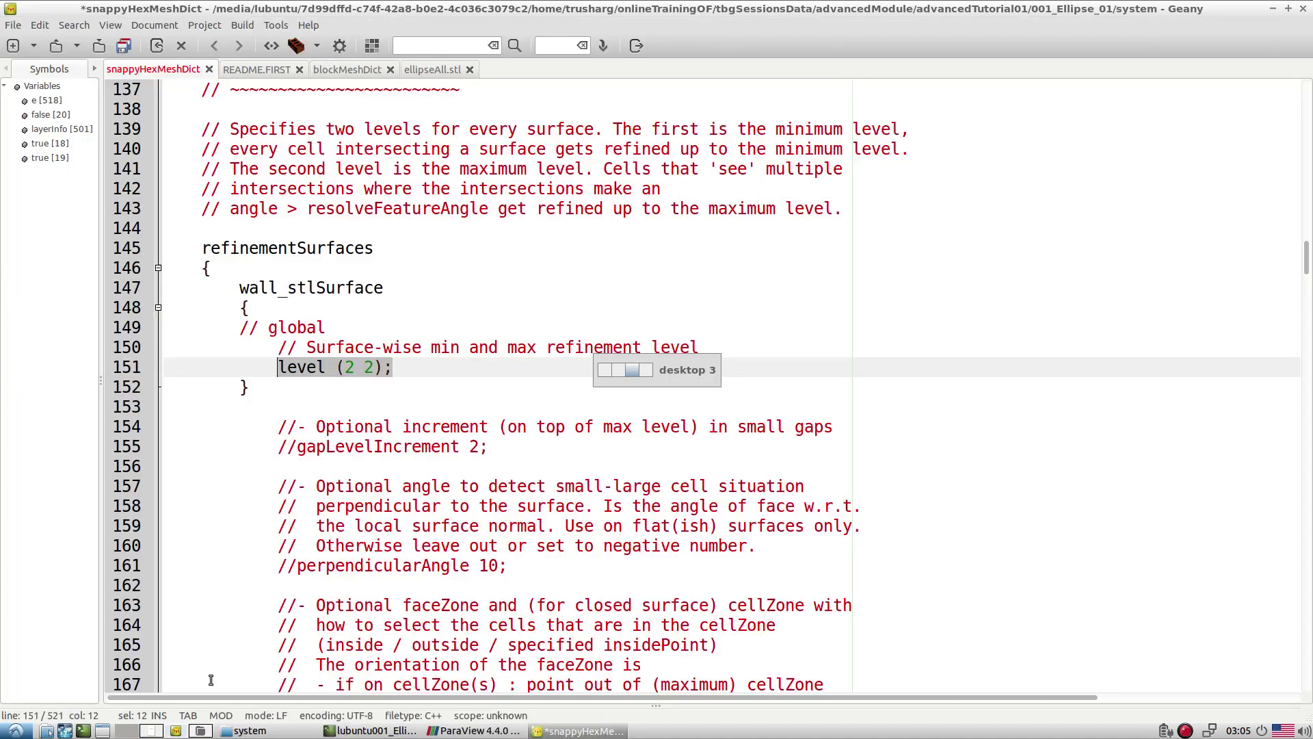
{"action": "left_click", "coordinate": [327, 381]}
{"action": "left_click_drag", "start_coordinate": [343, 368], "coordinate": [359, 366]}
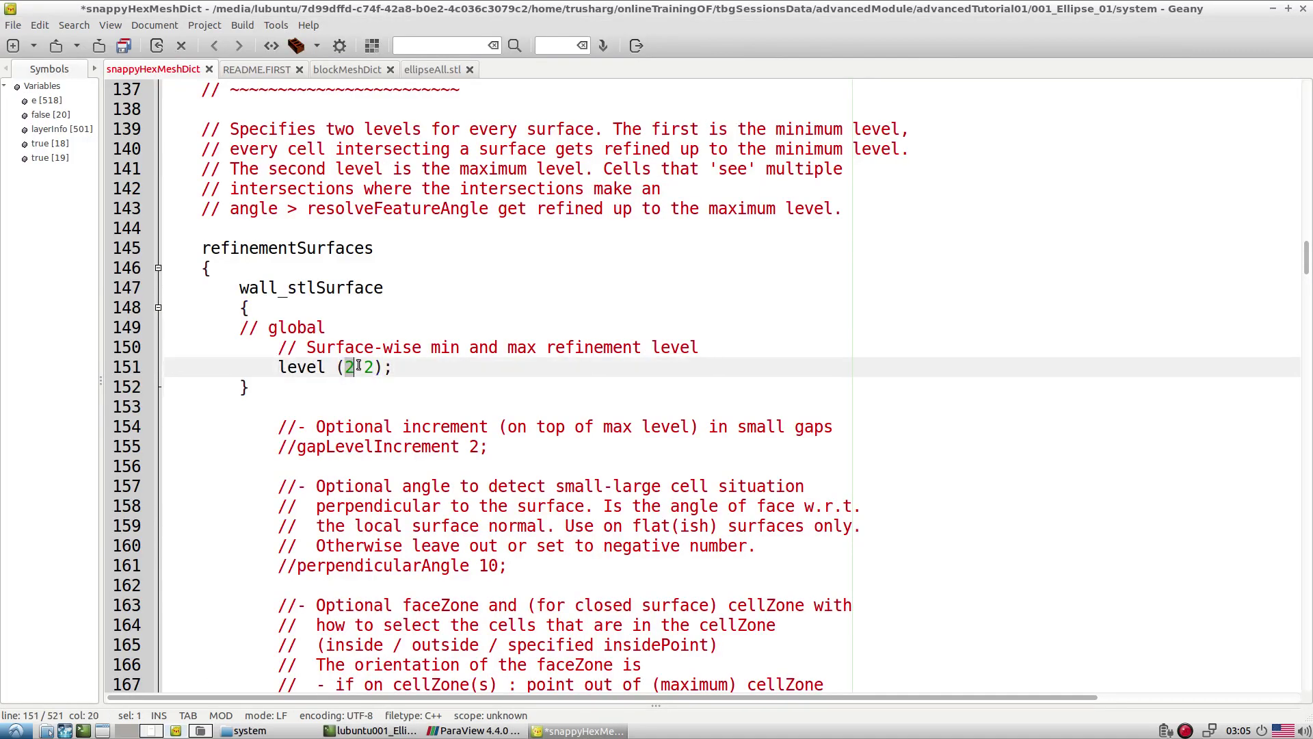
{"action": "left_click", "coordinate": [364, 377]}
{"action": "left_click", "coordinate": [376, 368]}
{"action": "key", "text": "shift+Home"}
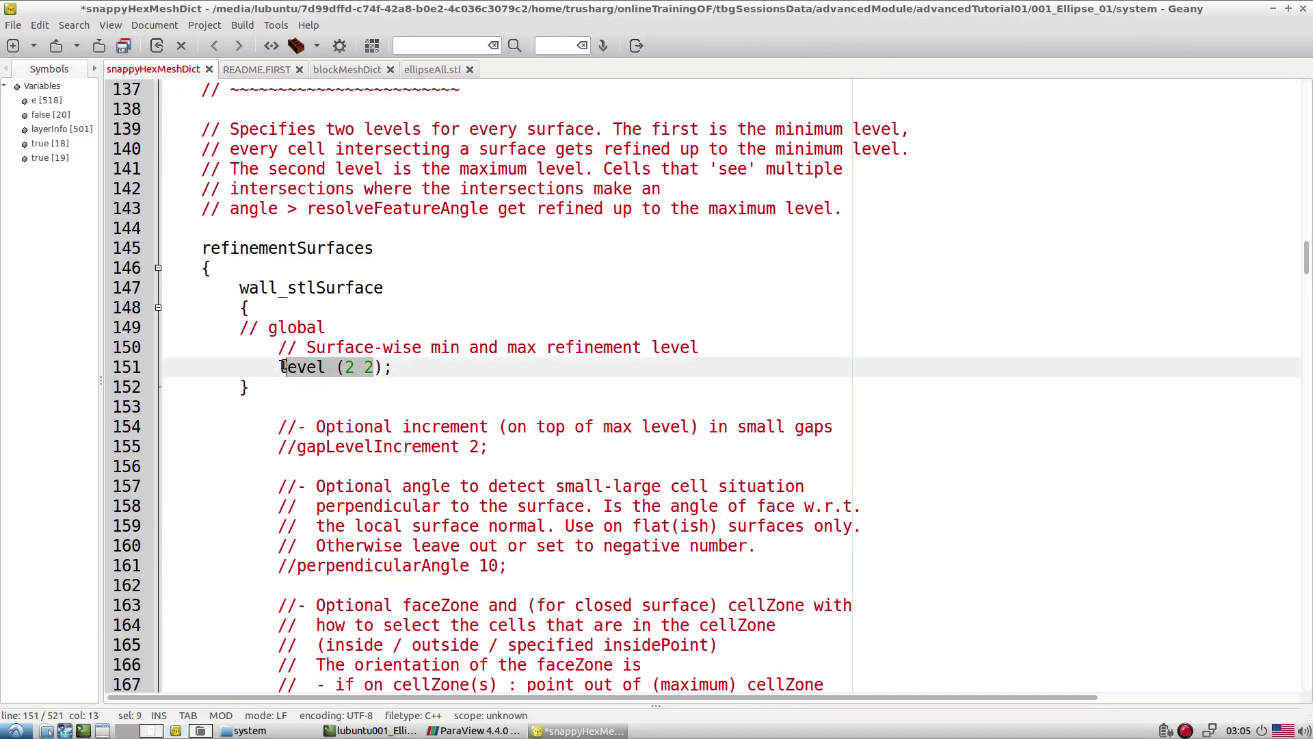
{"action": "key", "text": "shift+Left"}
{"action": "left_click", "coordinate": [375, 369]}
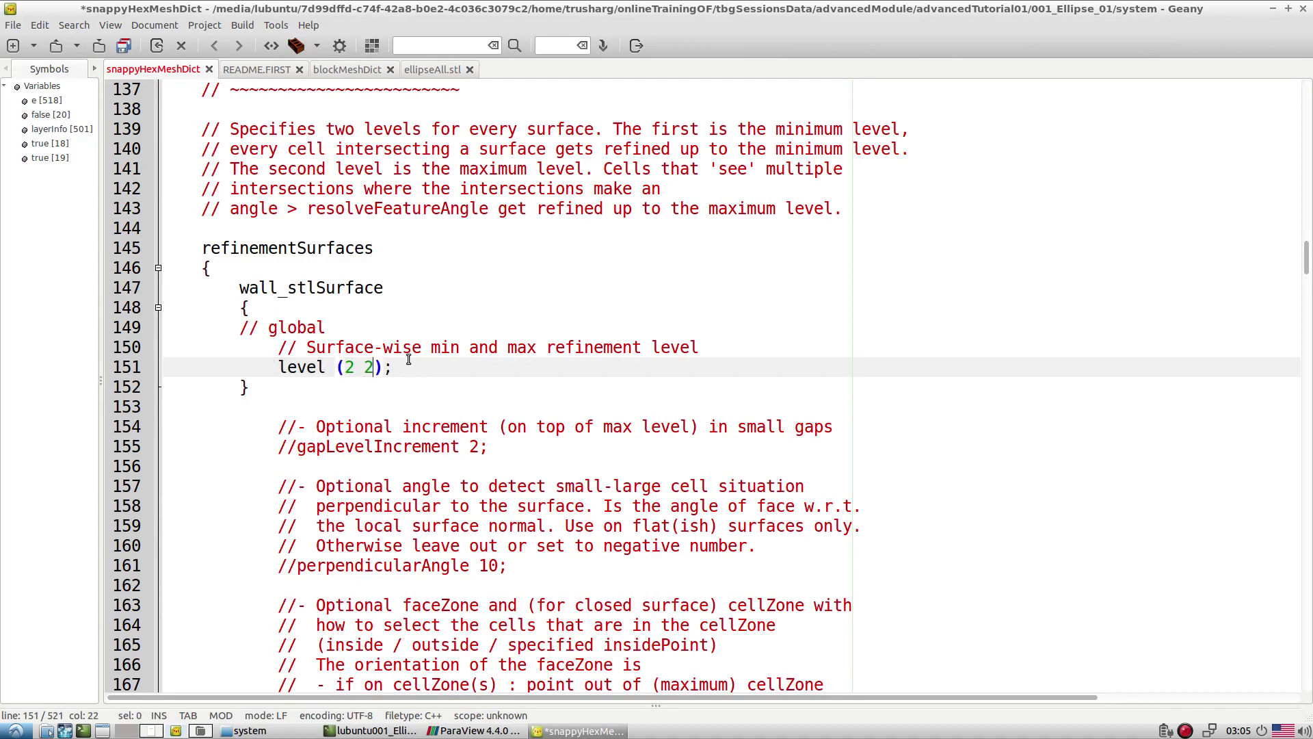
Review the optional surface refinement settings, the active resolveFeatureAngle entry and the planarAngle entry
{"action": "scroll", "coordinate": [408, 359], "scroll_direction": "down", "scroll_amount": 2}
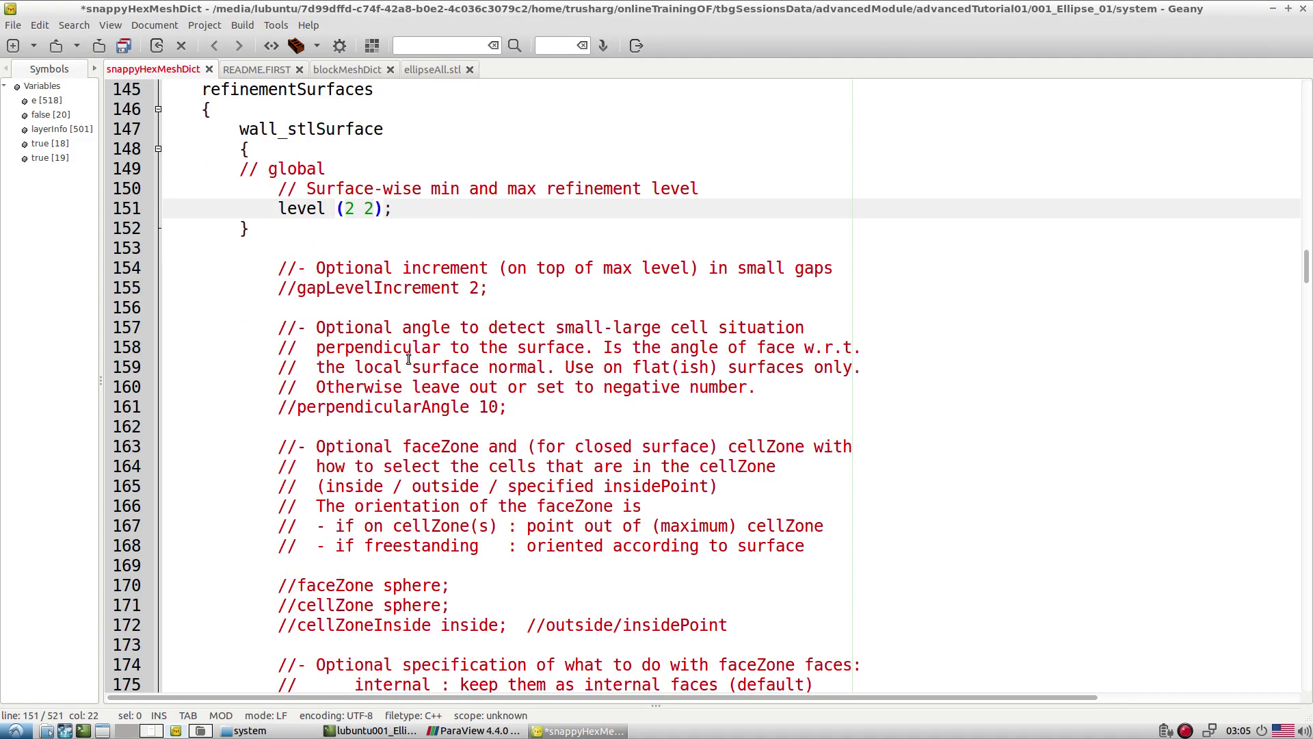
{"action": "scroll", "coordinate": [408, 359], "scroll_direction": "down", "scroll_amount": 7}
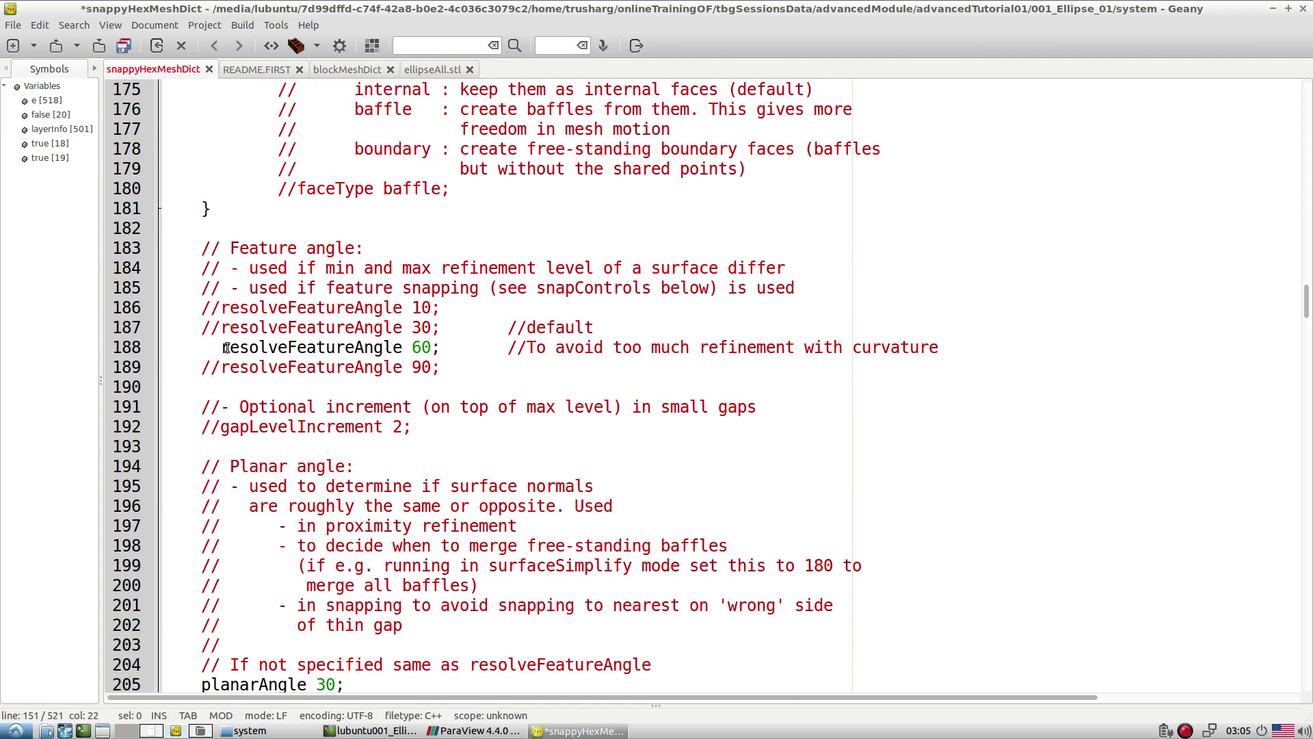
{"action": "left_click_drag", "start_coordinate": [225, 347], "coordinate": [466, 340]}
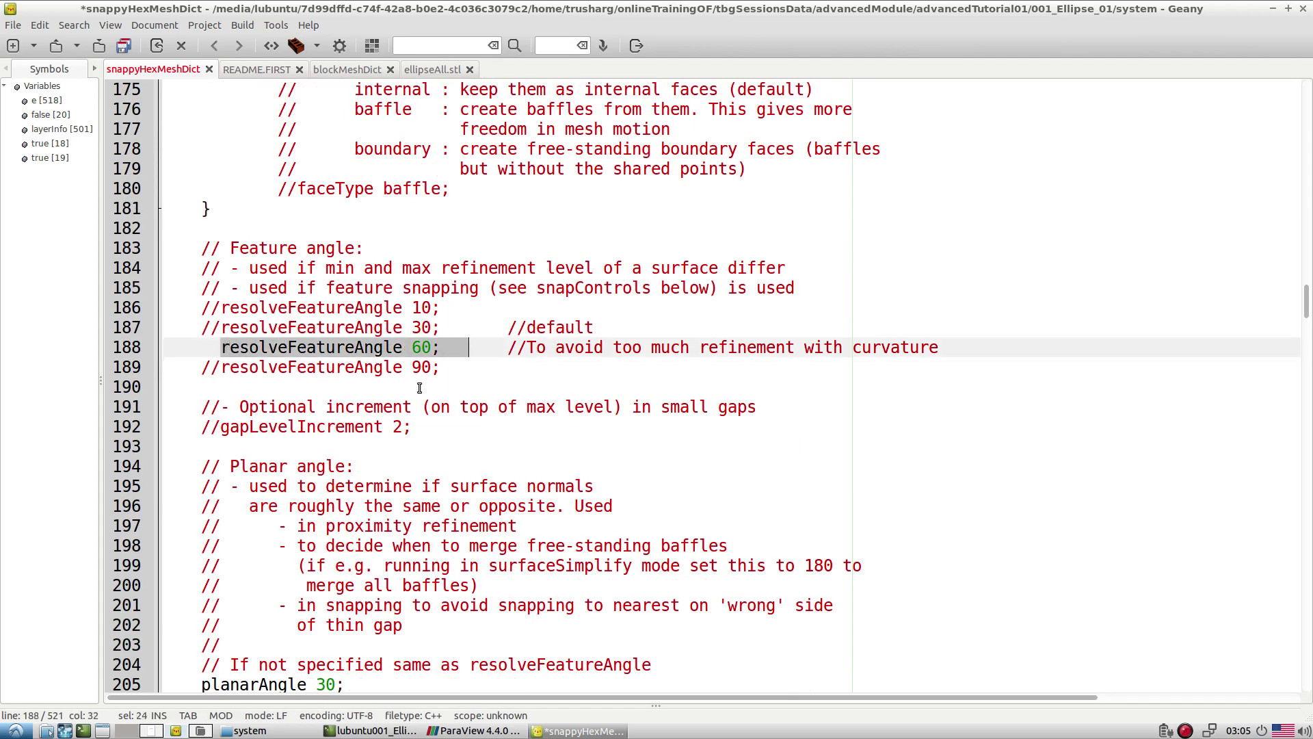
{"action": "scroll", "coordinate": [444, 398], "scroll_direction": "down", "scroll_amount": 4}
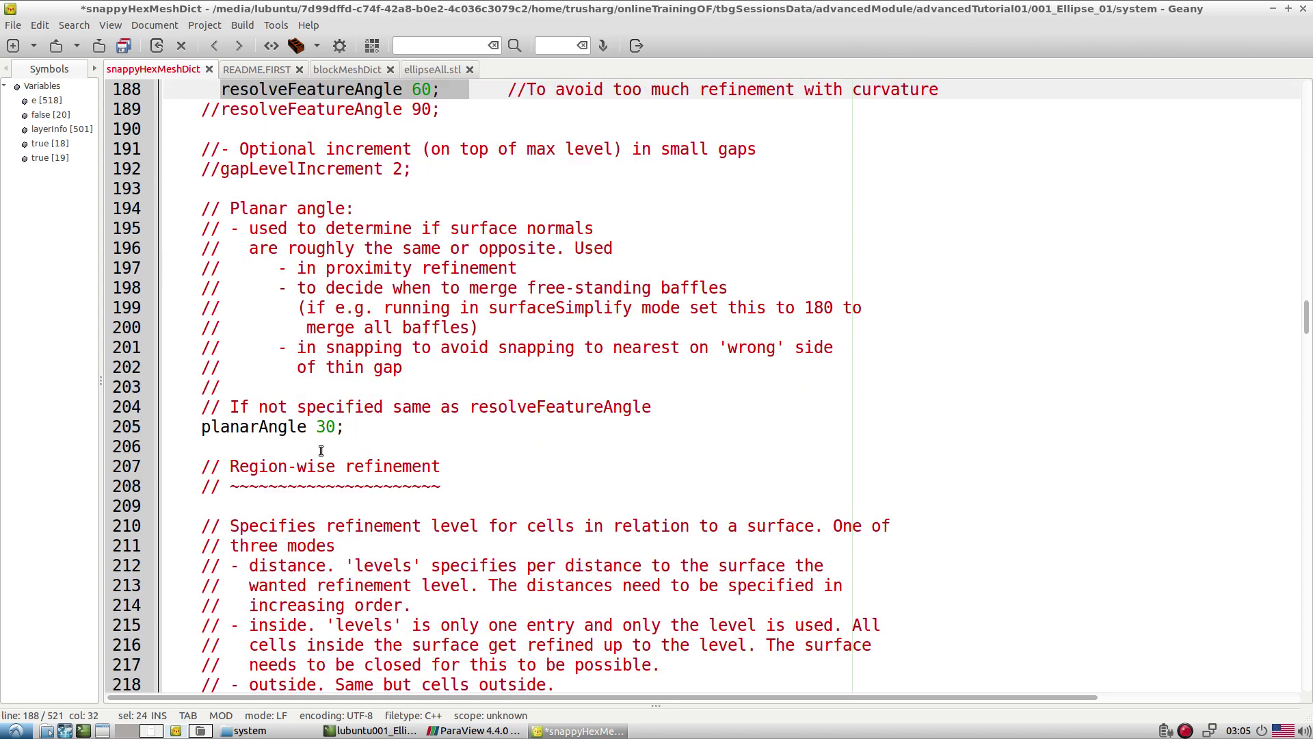
Examine the refinementRegions block and the refinement level given in refinementBox's levels entry
{"action": "scroll", "coordinate": [324, 451], "scroll_direction": "down", "scroll_amount": 10}
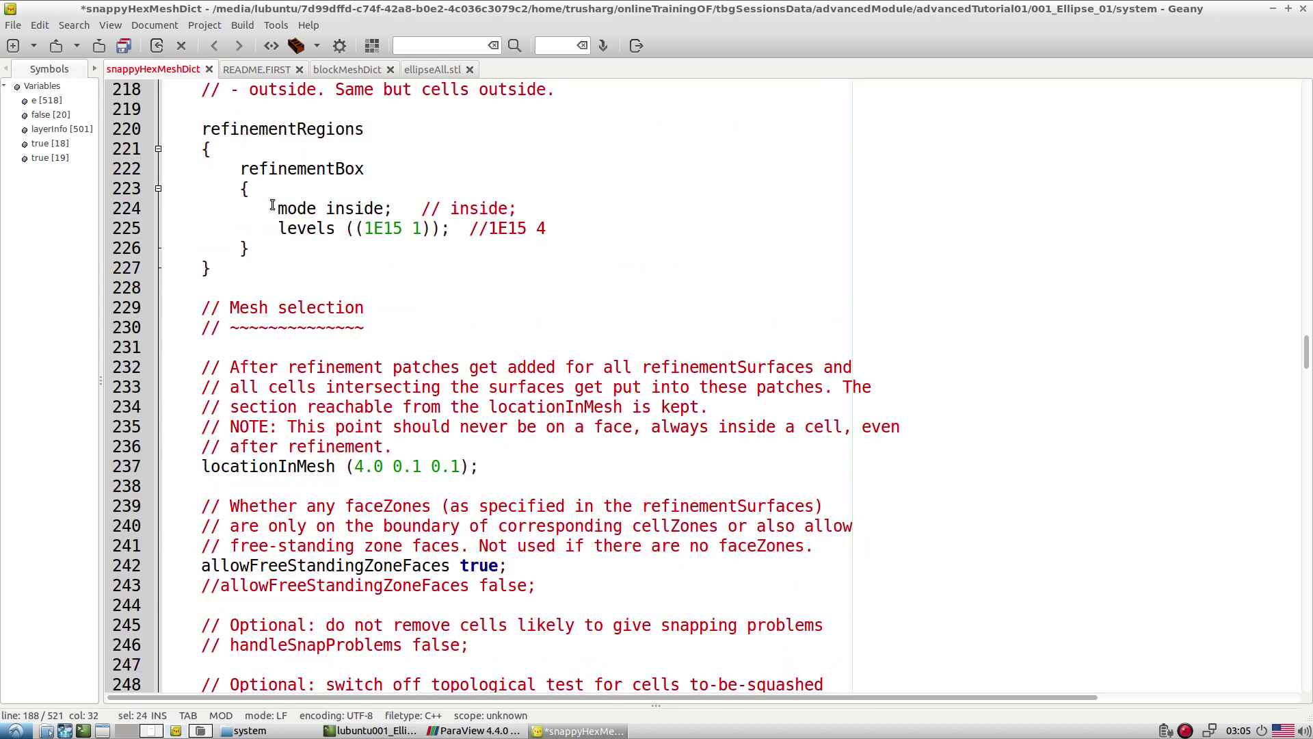
{"action": "left_click_drag", "start_coordinate": [197, 139], "coordinate": [381, 261]}
{"action": "left_click", "coordinate": [381, 261]}
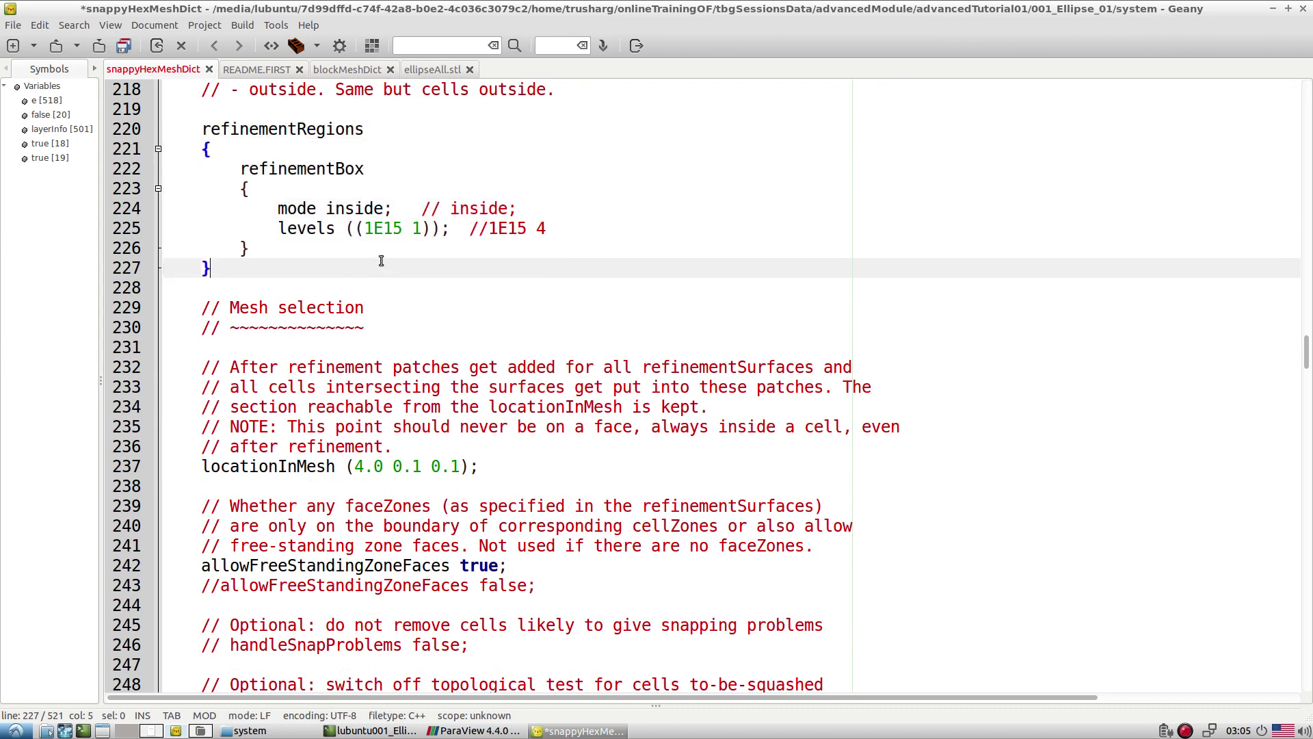
{"action": "double_click", "coordinate": [420, 228]}
{"action": "left_click", "coordinate": [434, 265]}
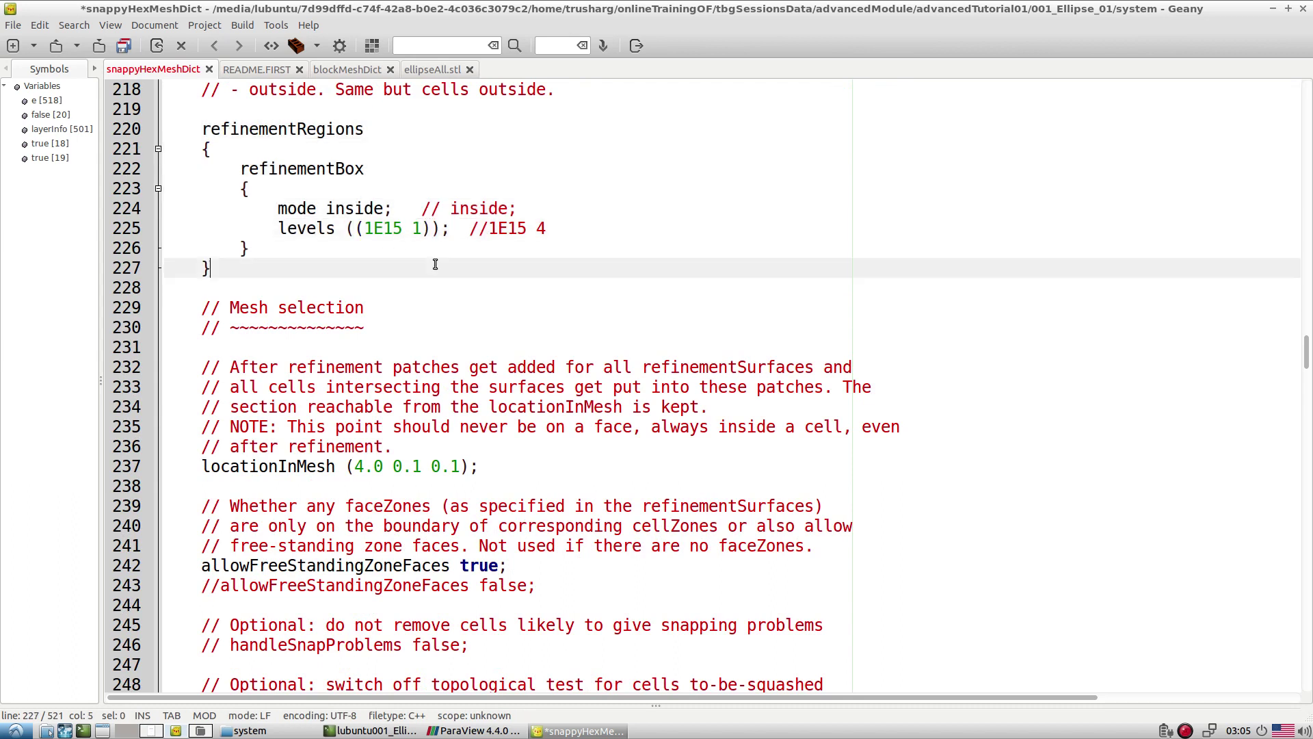
{"action": "left_click", "coordinate": [419, 229]}
{"action": "double_click", "coordinate": [418, 230]}
{"action": "left_click", "coordinate": [434, 280]}
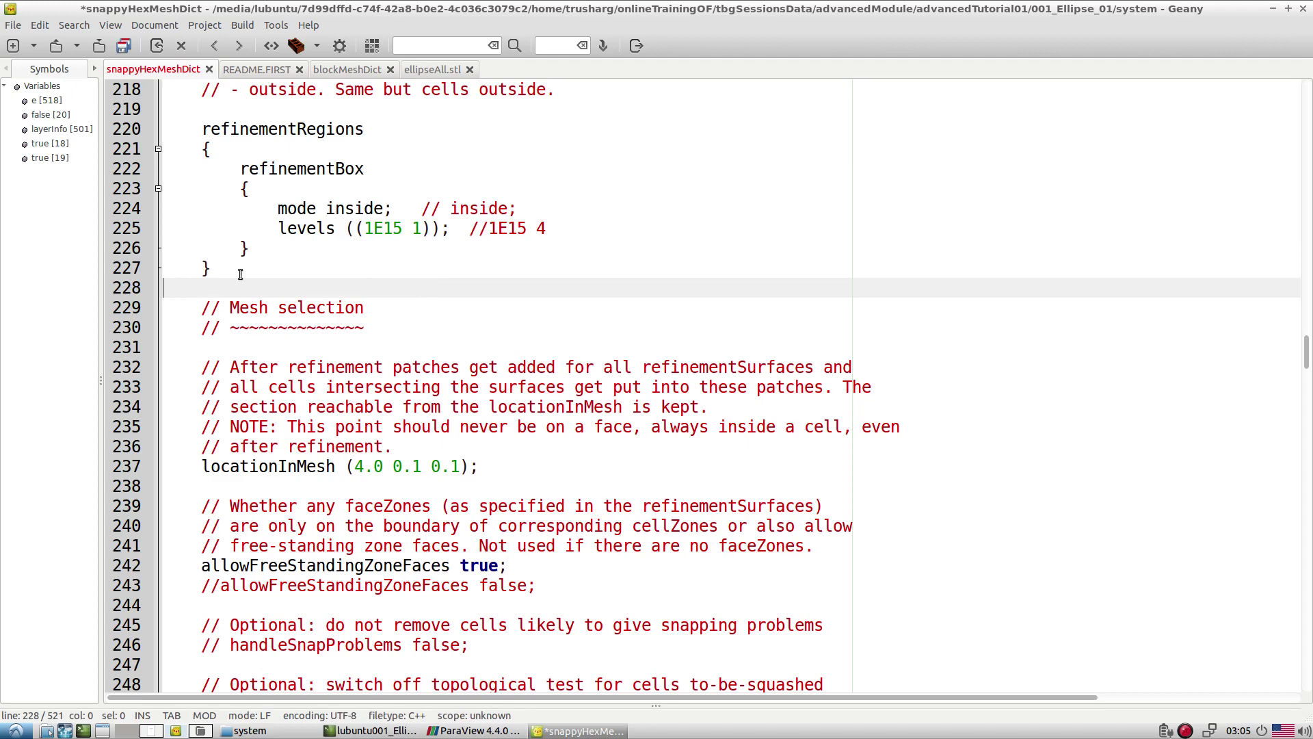
{"action": "mouse_move", "coordinate": [240, 272]}
{"action": "left_mouse_down"}
{"action": "mouse_move", "coordinate": [174, 208]}
{"action": "mouse_move", "coordinate": [183, 128]}
{"action": "mouse_move", "coordinate": [203, 133]}
{"action": "mouse_move", "coordinate": [236, 263]}
{"action": "left_mouse_up"}
{"action": "left_click", "coordinate": [277, 228]}
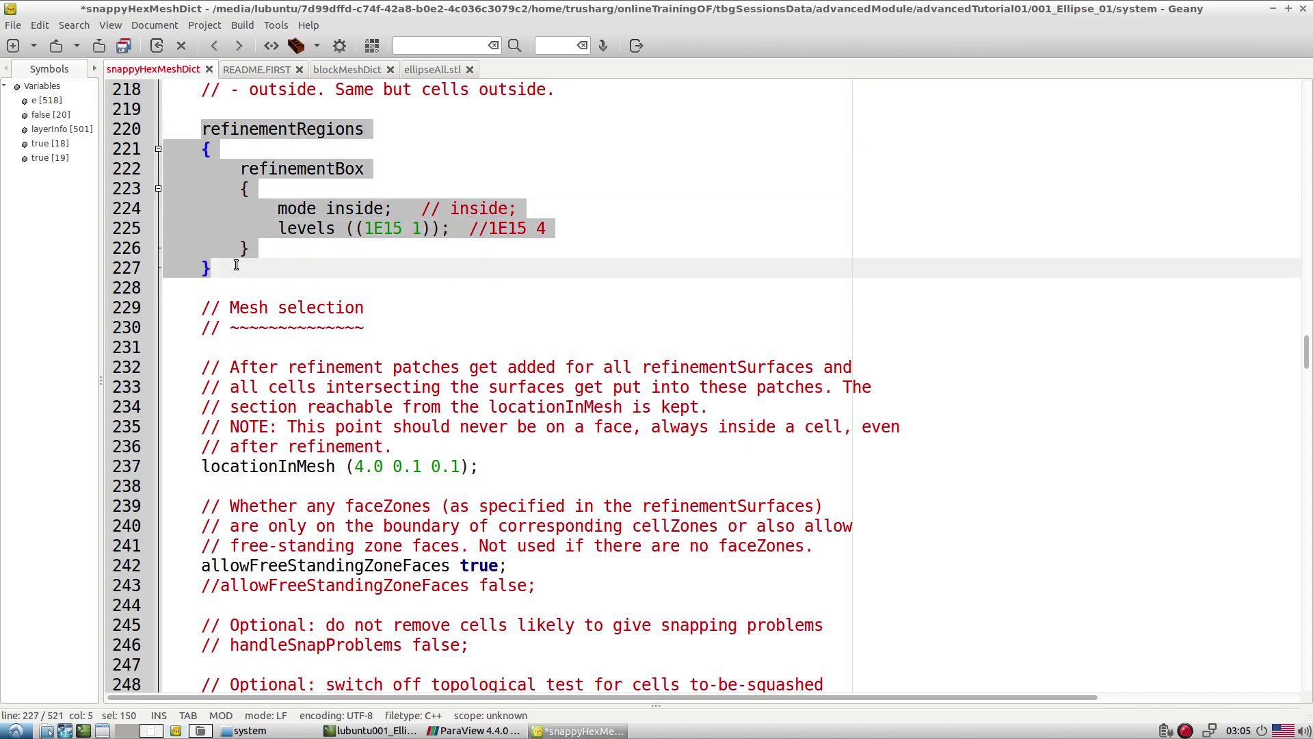
{"action": "left_click", "coordinate": [456, 349]}
{"action": "left_click", "coordinate": [413, 226]}
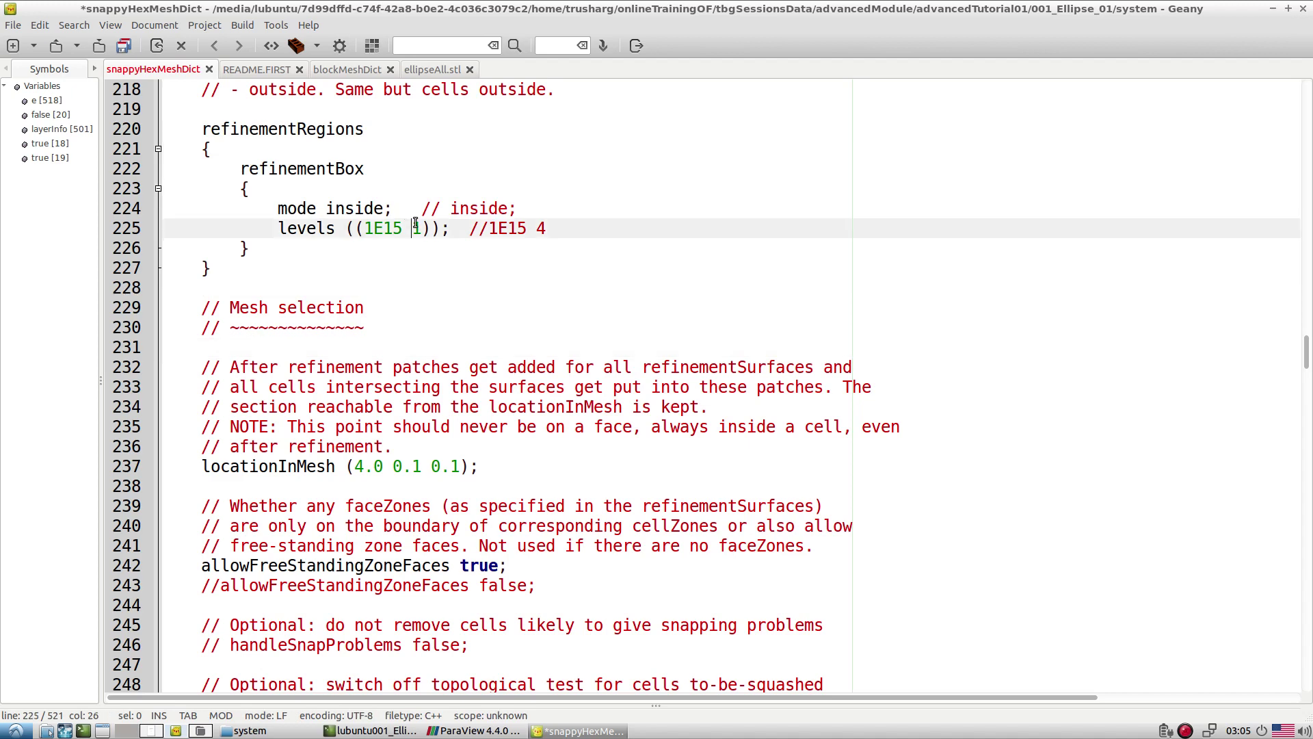
{"action": "left_click", "coordinate": [383, 281]}
Inspect refinementBox's mode together with the distance and level values of its levels entry
{"action": "double_click", "coordinate": [349, 211]}
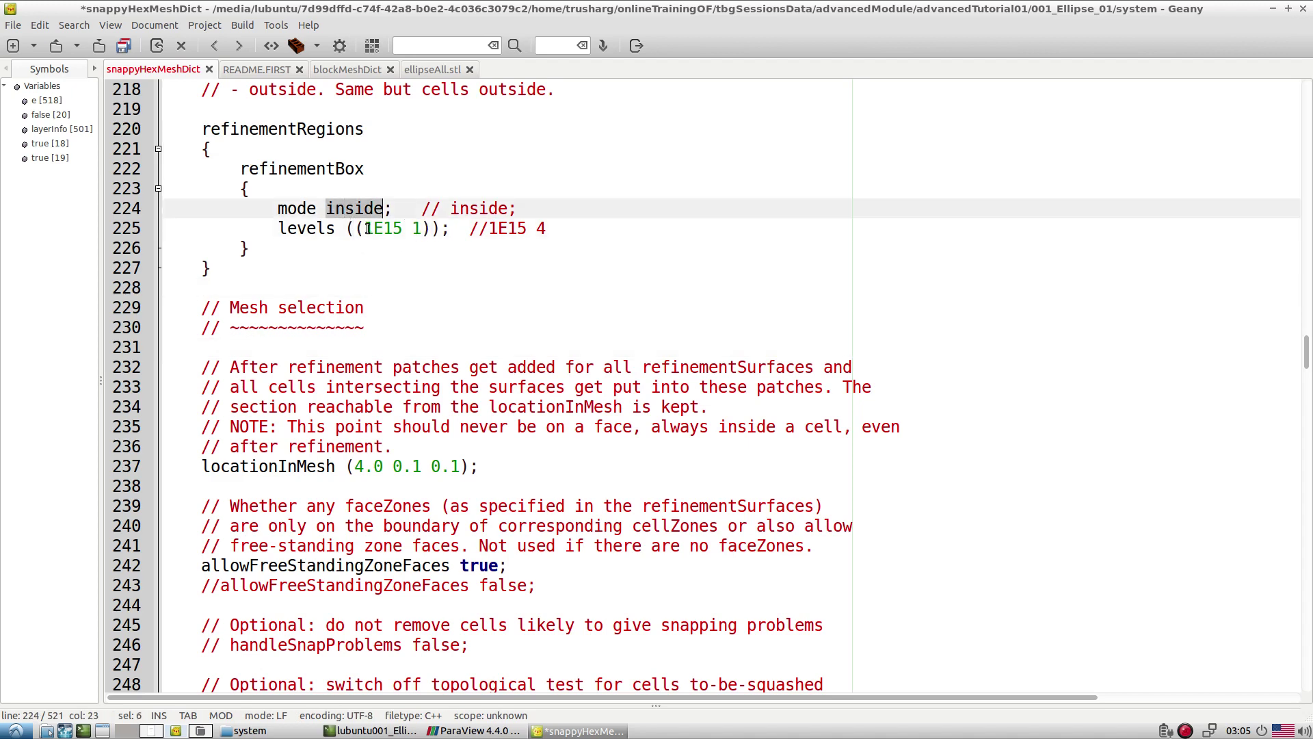
{"action": "left_click_drag", "start_coordinate": [367, 232], "coordinate": [394, 228]}
{"action": "left_click", "coordinate": [396, 271]}
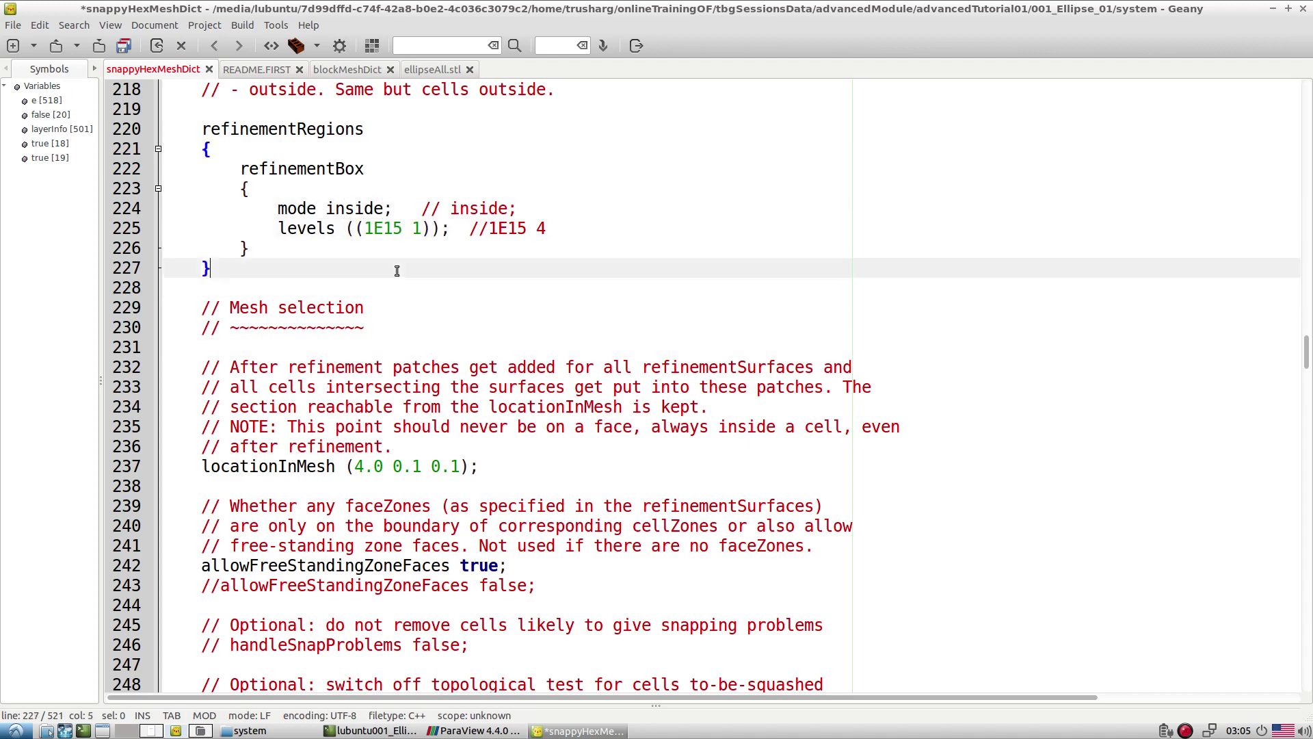
{"action": "double_click", "coordinate": [363, 214]}
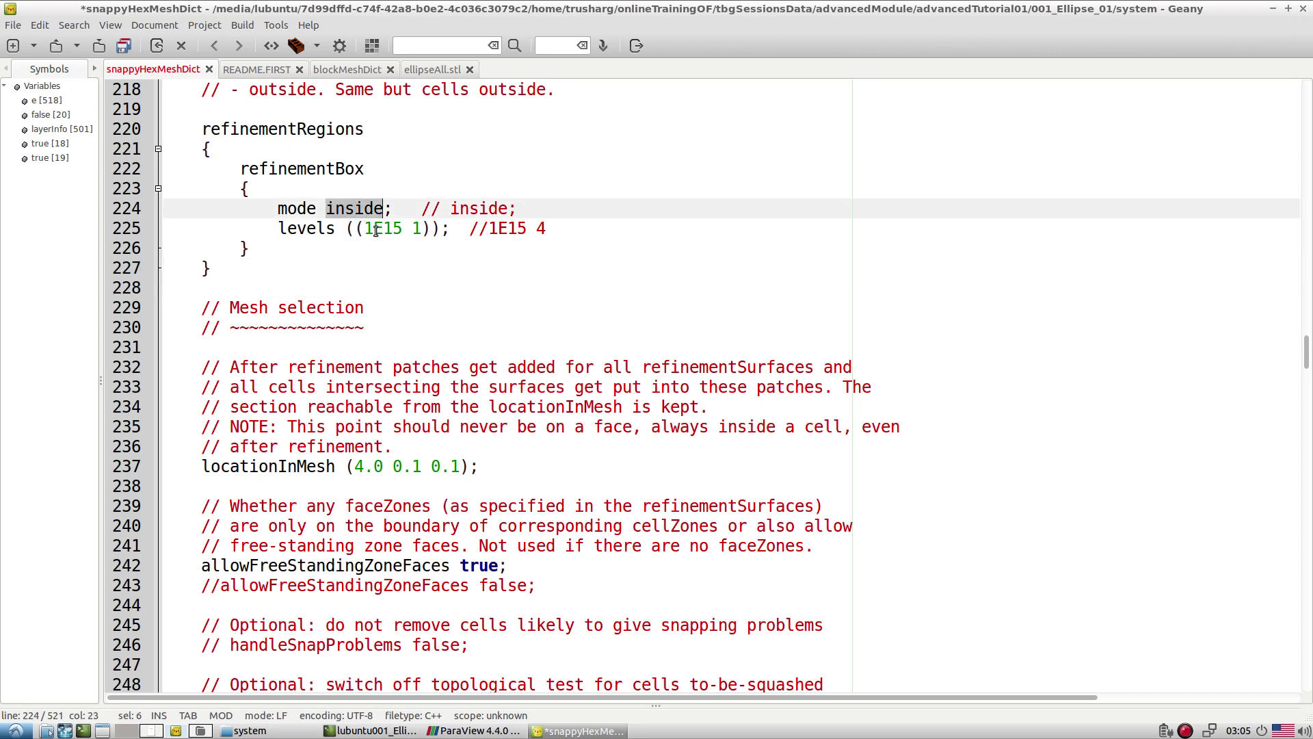
{"action": "left_click_drag", "start_coordinate": [368, 228], "coordinate": [395, 229]}
{"action": "double_click", "coordinate": [319, 173]}
{"action": "left_click", "coordinate": [418, 230]}
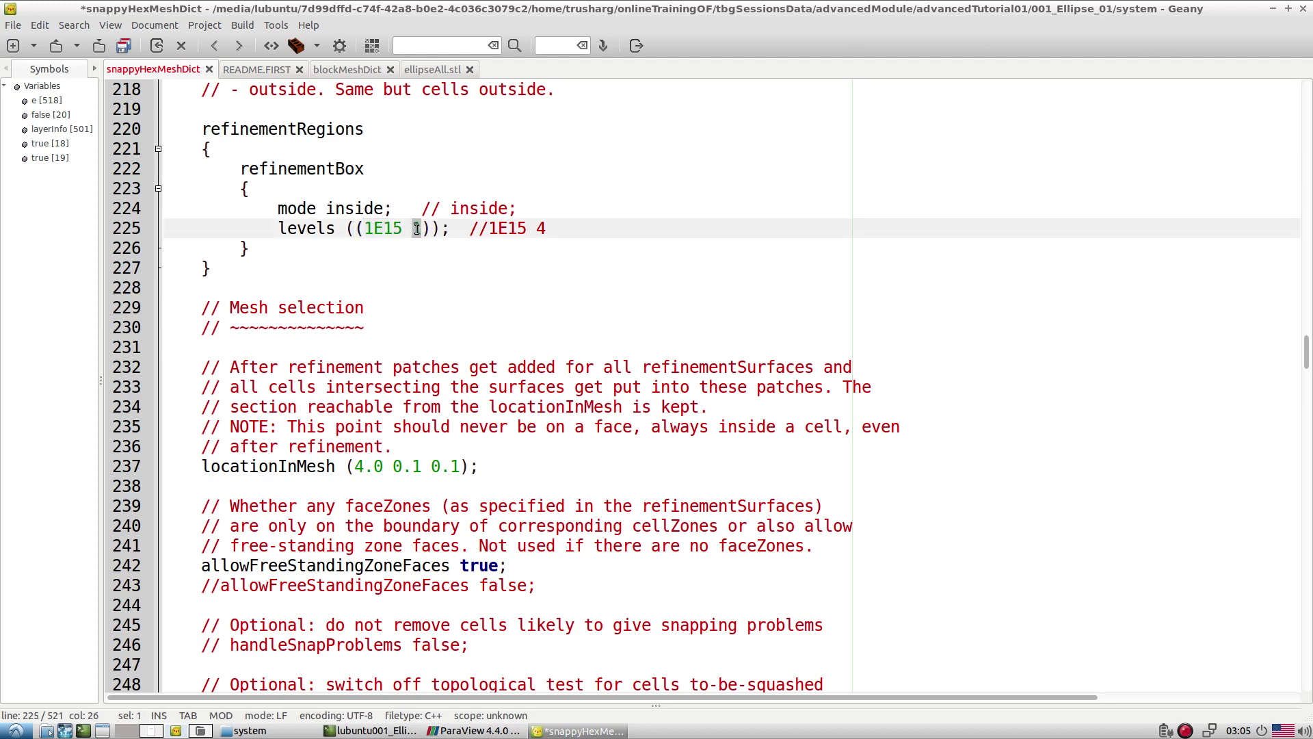
{"action": "left_click", "coordinate": [411, 307]}
Check the locationInMesh point against the ellipse STL by viewing the solid in ParaView, and return to snappyHexMeshDict in Geany
{"action": "scroll", "coordinate": [415, 312], "scroll_direction": "down", "scroll_amount": 2}
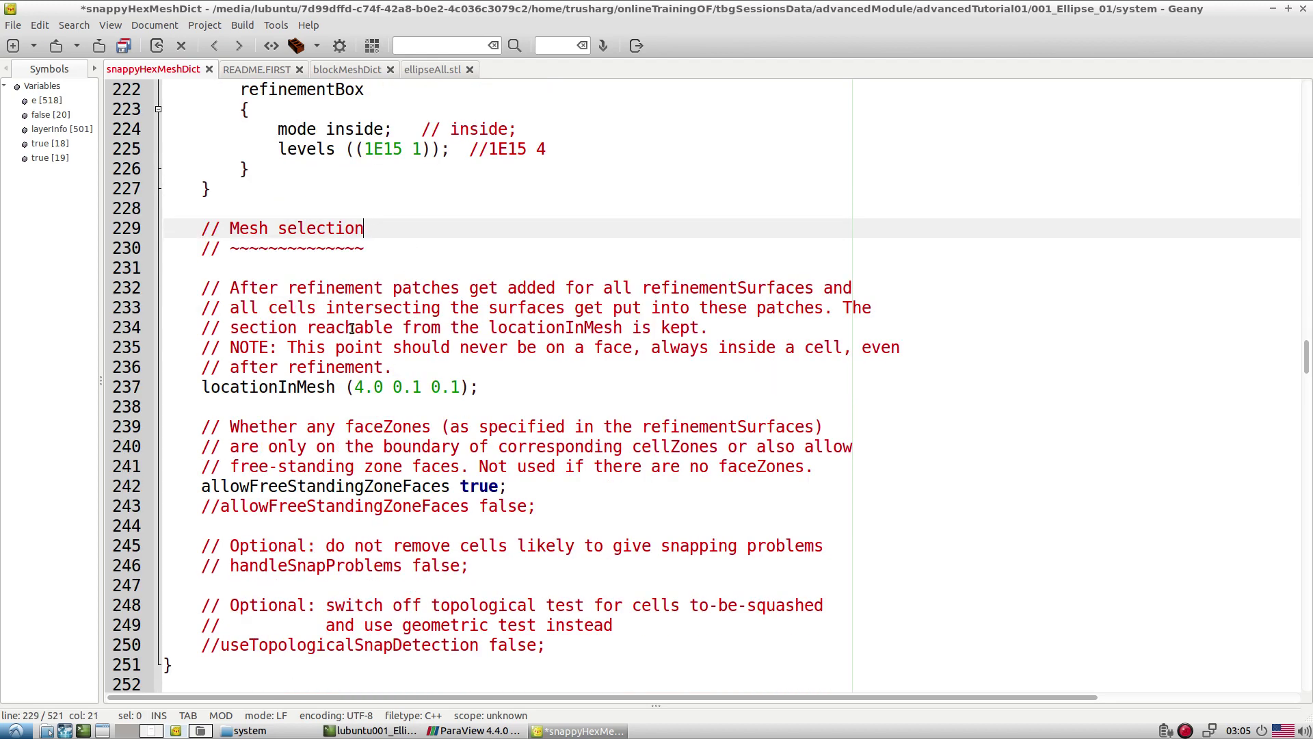
{"action": "left_click_drag", "start_coordinate": [355, 387], "coordinate": [456, 387]}
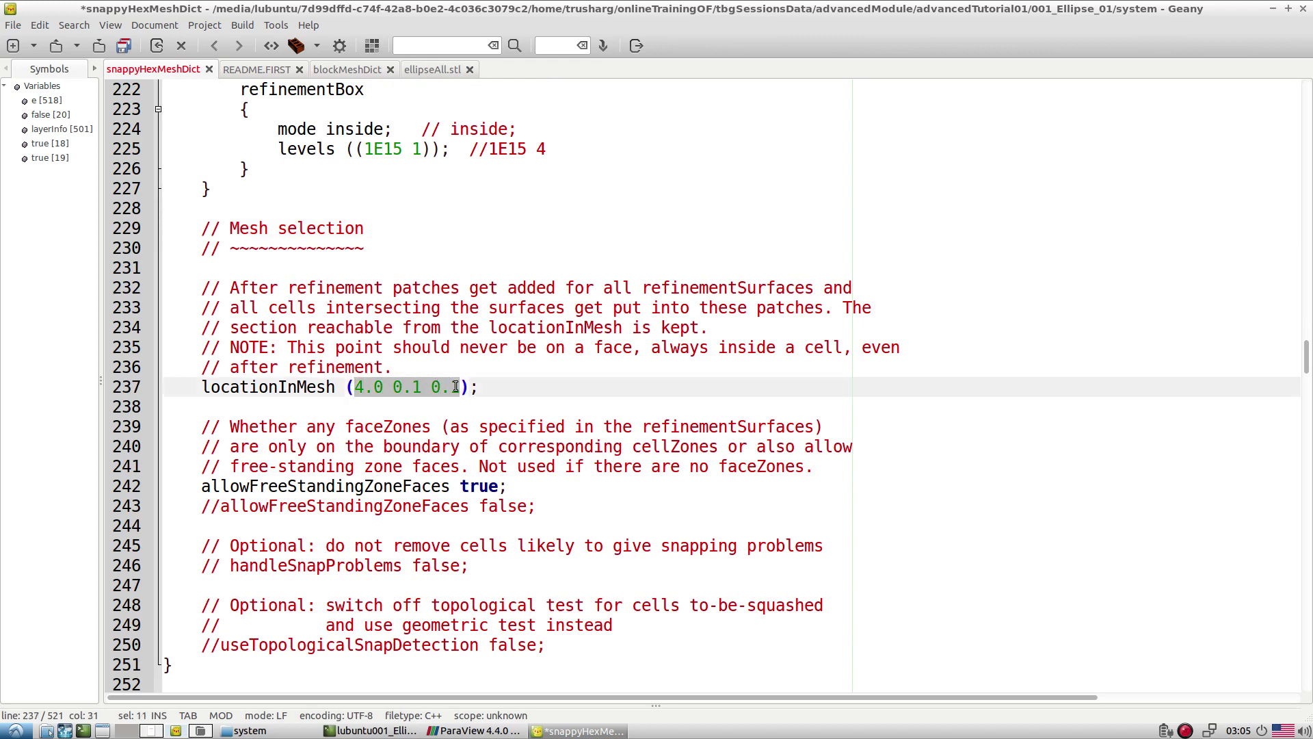
{"action": "left_click", "coordinate": [473, 730]}
{"action": "left_click_drag", "start_coordinate": [729, 483], "coordinate": [605, 491]}
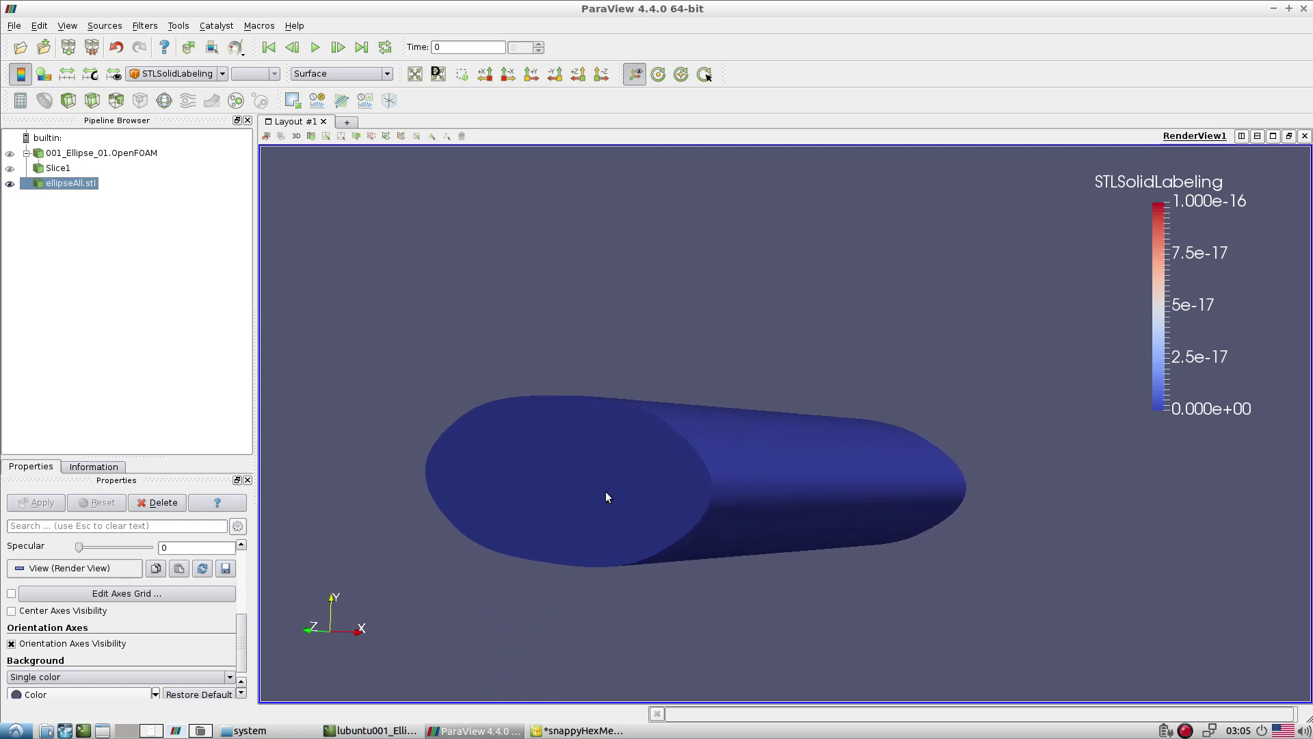
{"action": "left_click_drag", "start_coordinate": [553, 529], "coordinate": [601, 530]}
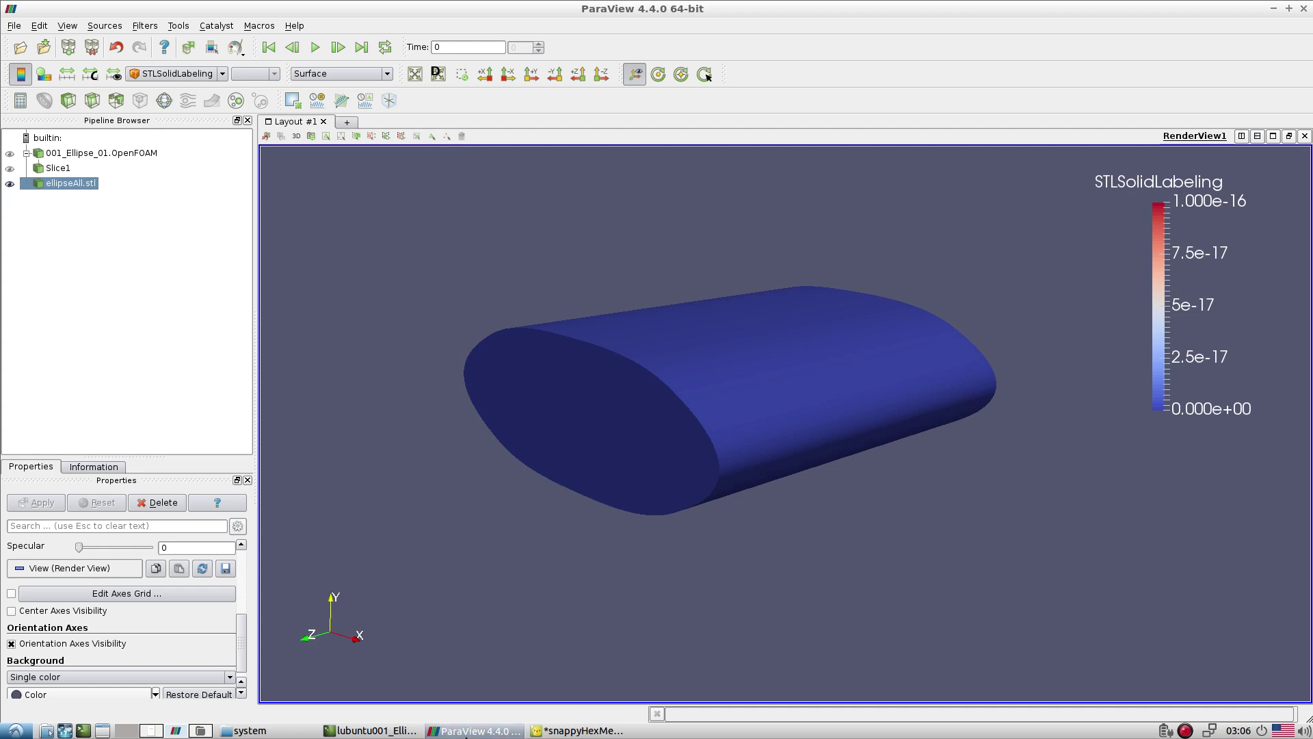
{"action": "left_click", "coordinate": [473, 729]}
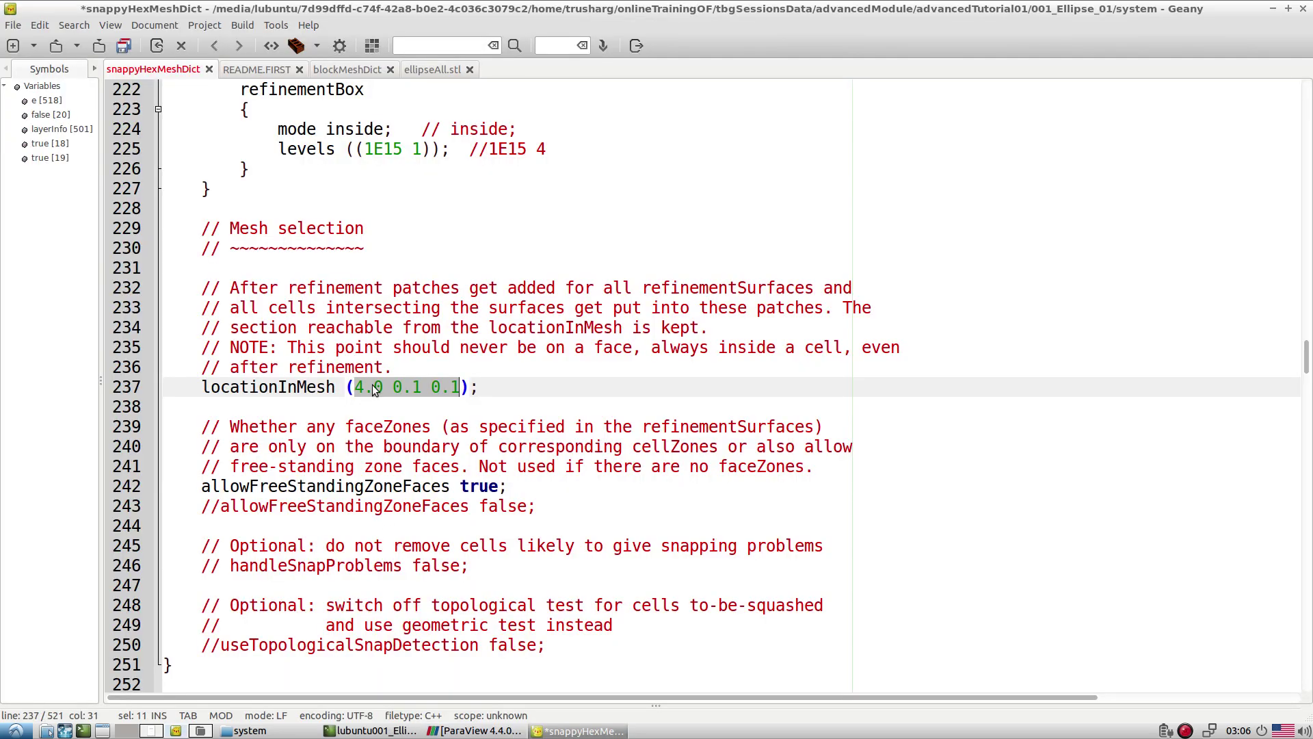
{"action": "left_click", "coordinate": [473, 729]}
{"action": "mouse_move", "coordinate": [633, 492]}
{"action": "left_mouse_down"}
{"action": "mouse_move", "coordinate": [668, 472]}
{"action": "mouse_move", "coordinate": [651, 483]}
{"action": "left_mouse_up"}
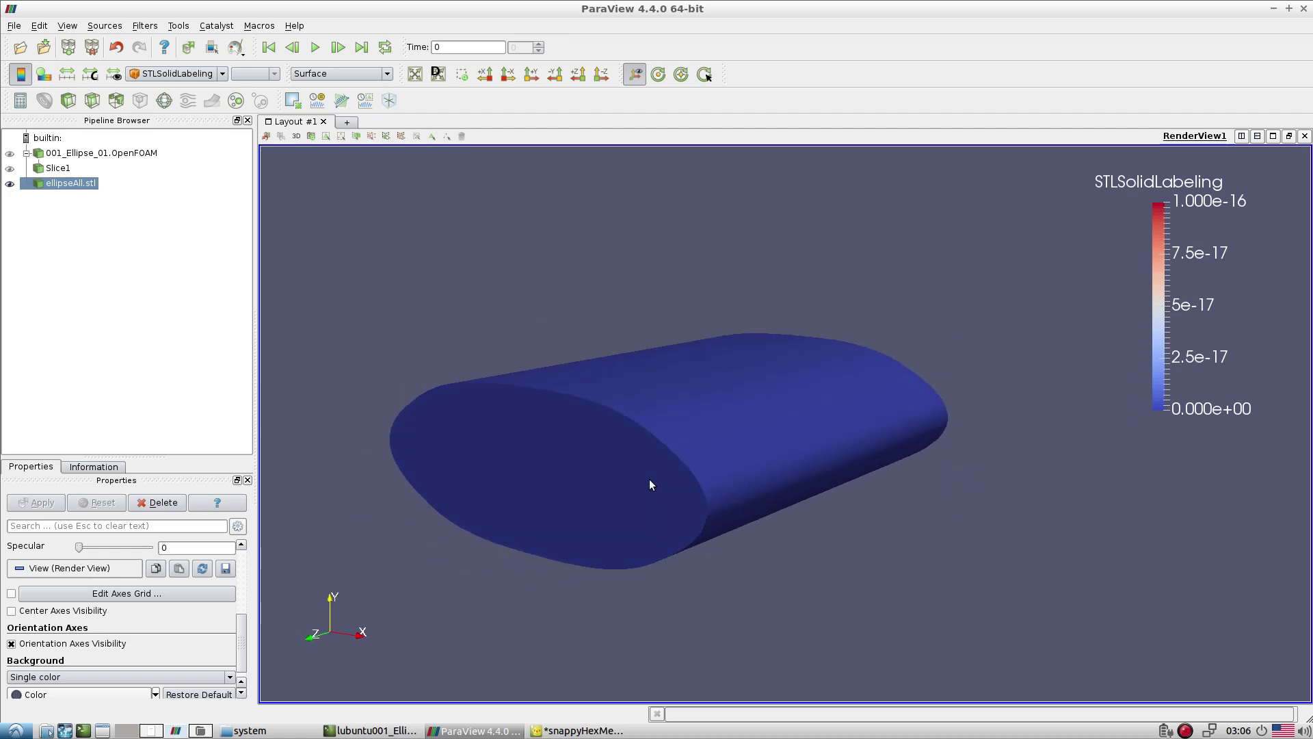
{"action": "left_click", "coordinate": [580, 730]}
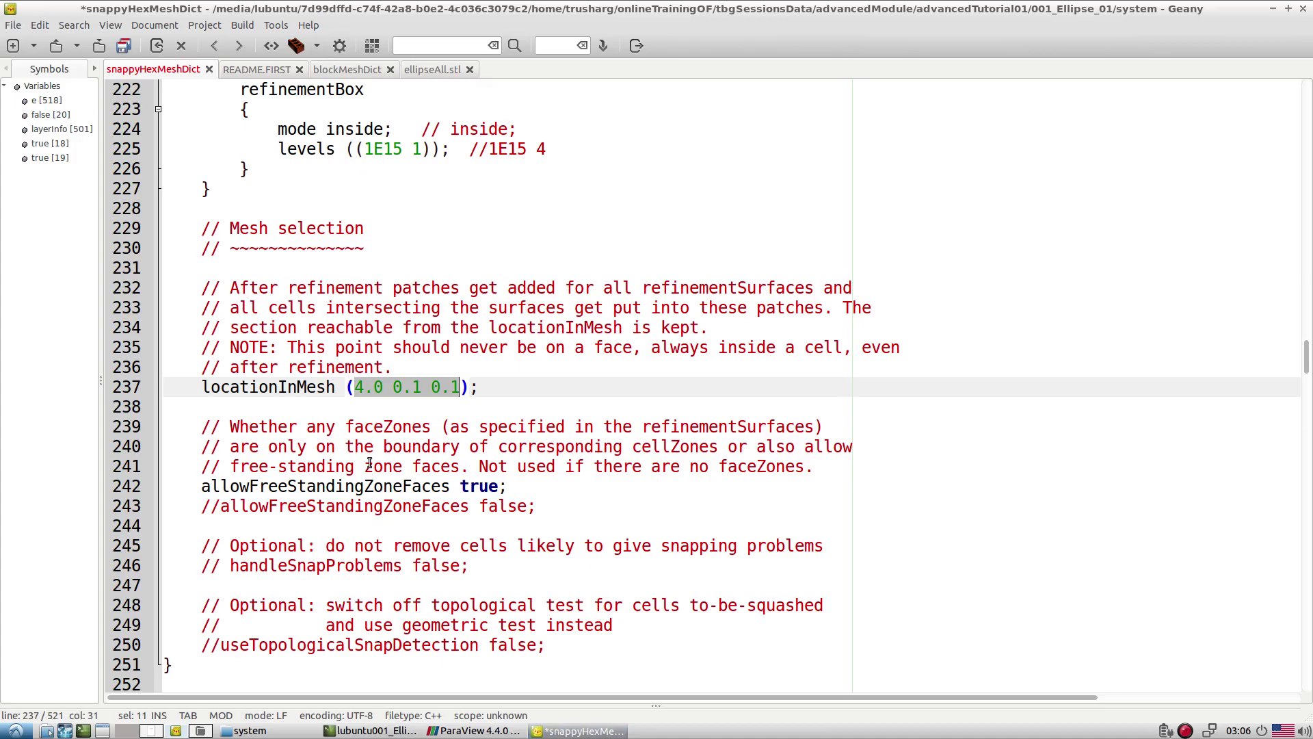
Review the end of castellatedMeshControls and the snapControls settings from nSmoothPatch through nFeatureSnapIter
{"action": "scroll", "coordinate": [373, 446], "scroll_direction": "down", "scroll_amount": 4}
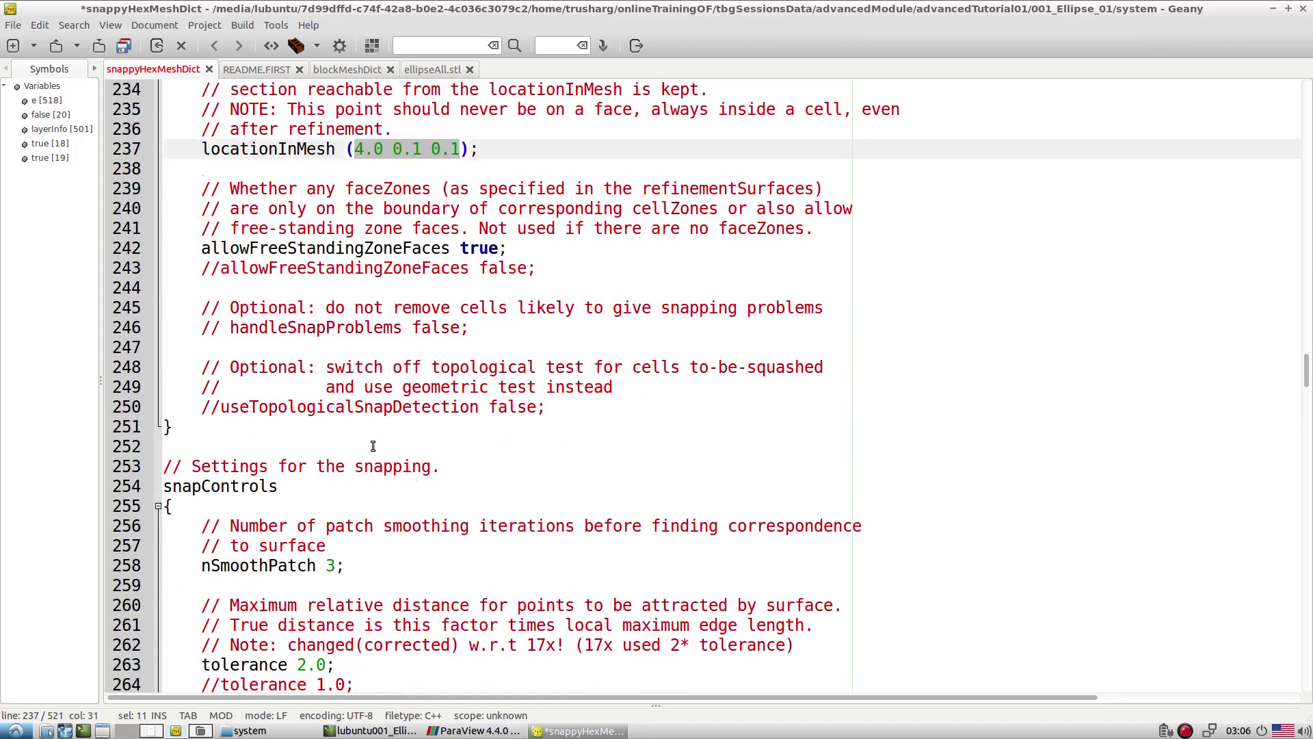
{"action": "left_click", "coordinate": [219, 425]}
{"action": "scroll", "coordinate": [264, 504], "scroll_direction": "down", "scroll_amount": 3}
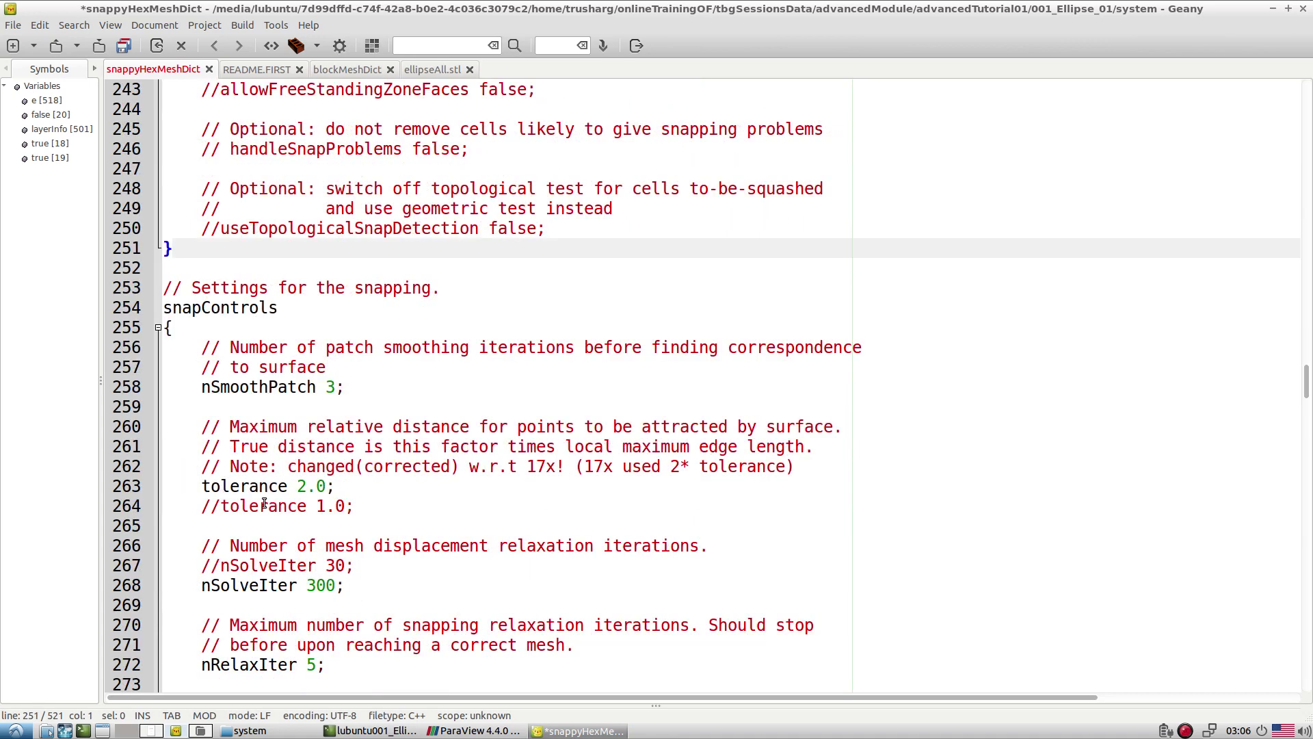
{"action": "scroll", "coordinate": [237, 388], "scroll_direction": "down", "scroll_amount": 3}
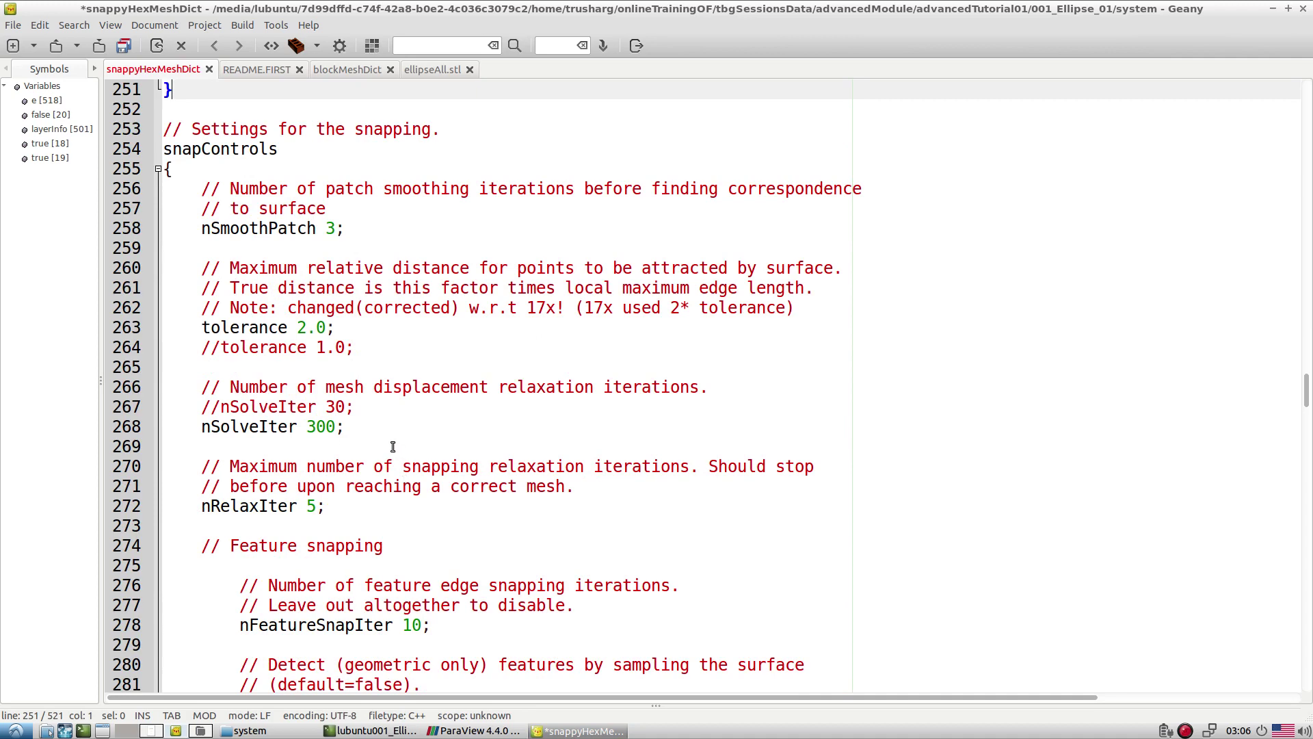
{"action": "scroll", "coordinate": [390, 445], "scroll_direction": "up", "scroll_amount": 10}
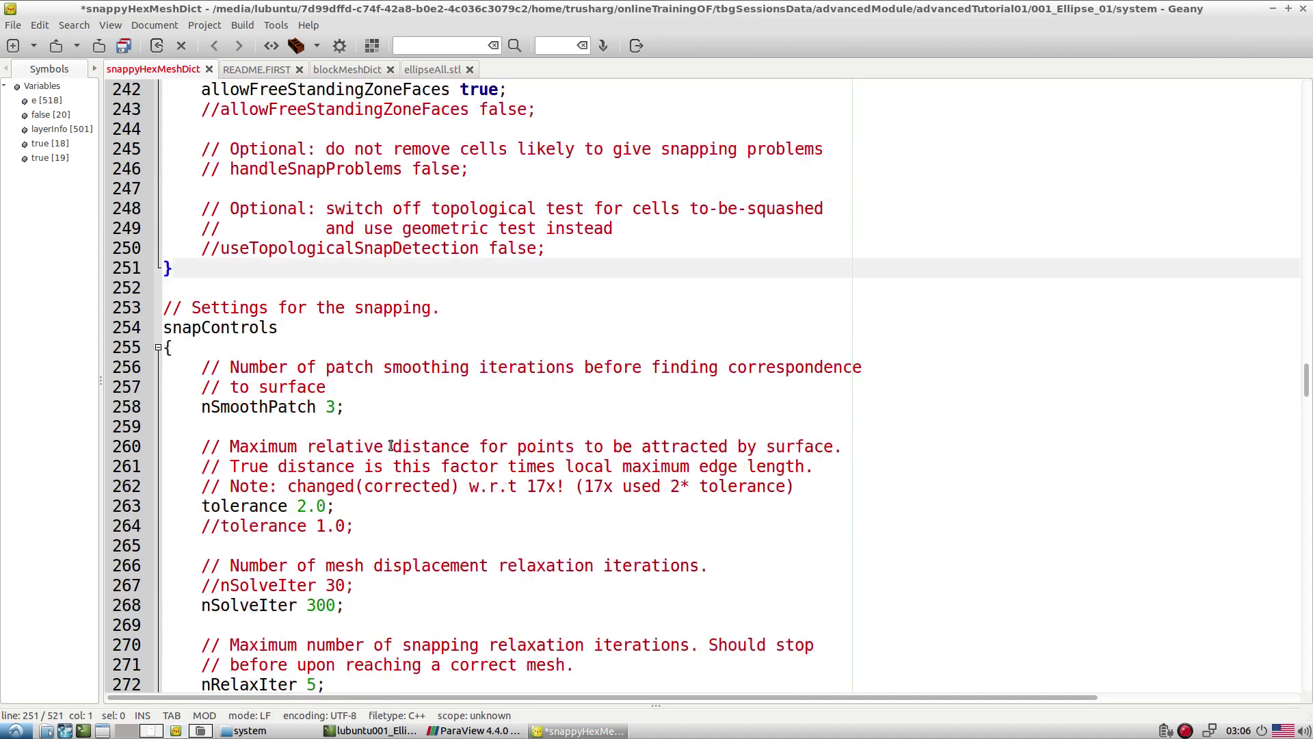
{"action": "scroll", "coordinate": [391, 445], "scroll_direction": "down", "scroll_amount": 10}
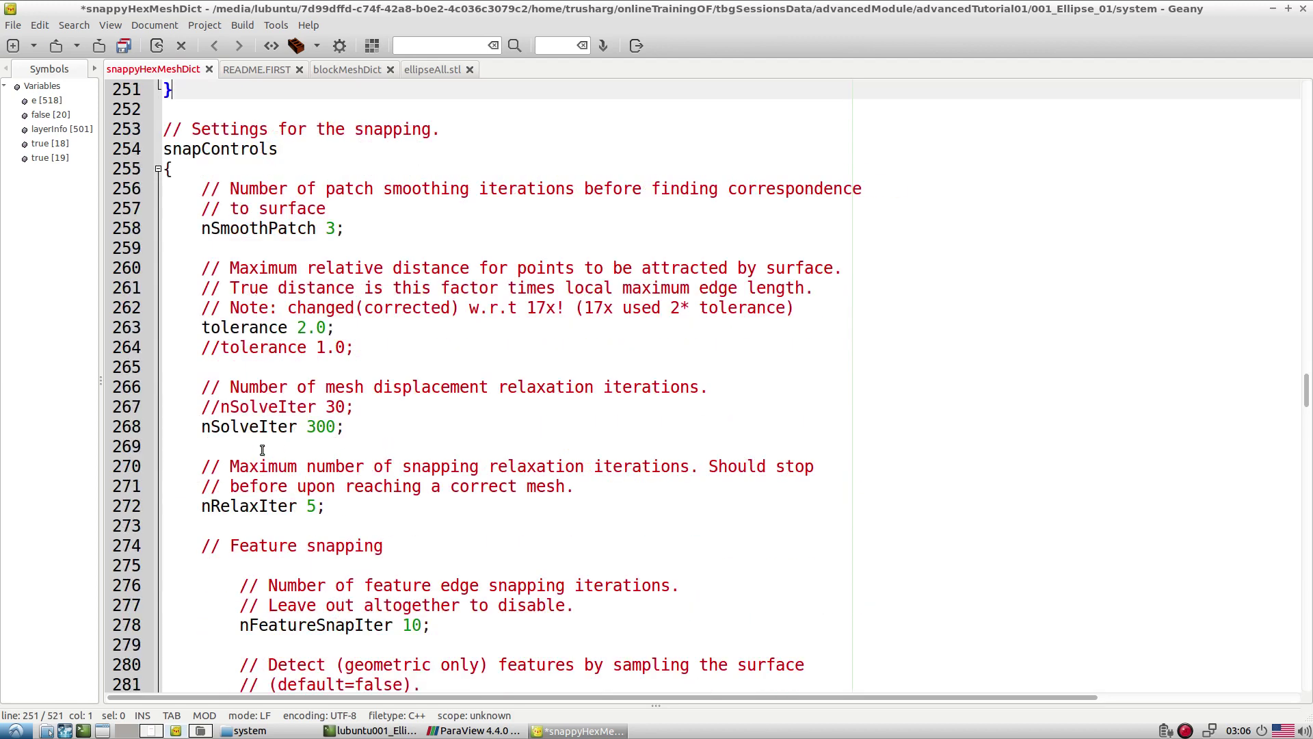
Save snappyHexMeshDict and stop the running paraFoam process in the terminal
{"action": "left_click", "coordinate": [123, 48]}
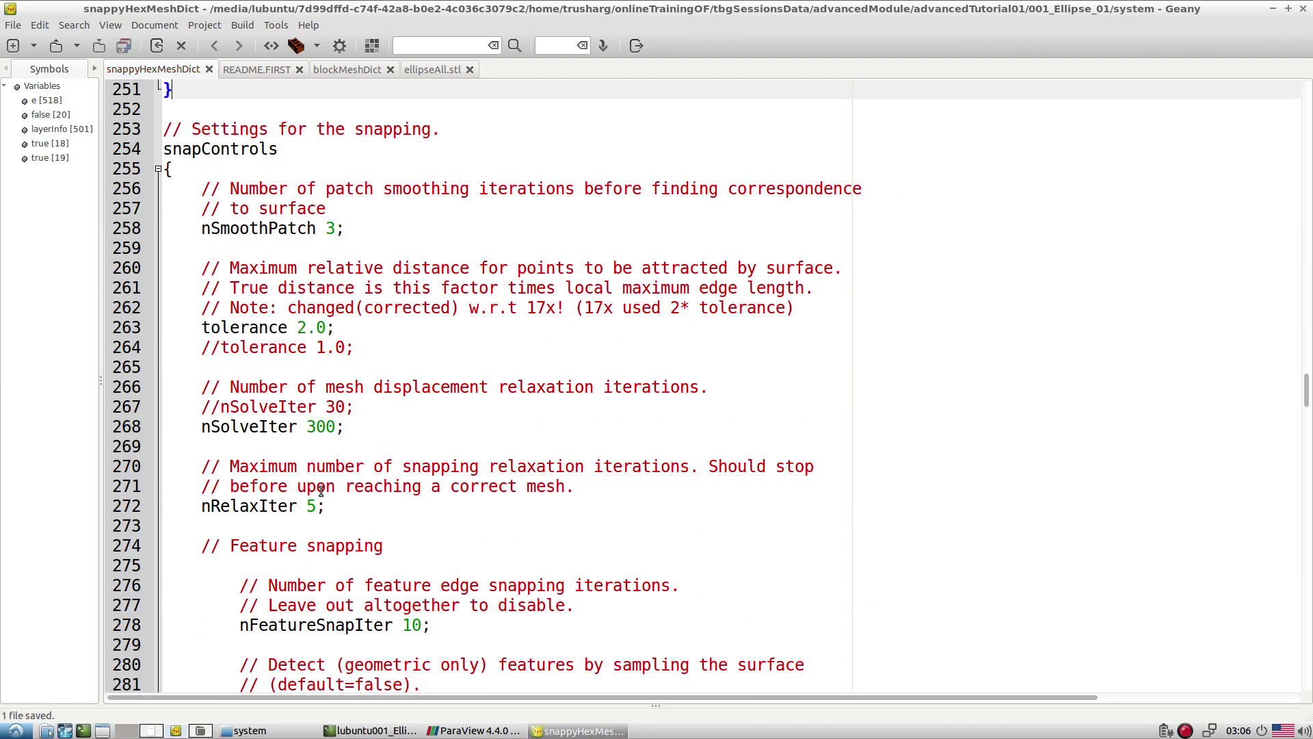
{"action": "left_click", "coordinate": [378, 730]}
{"action": "key", "text": "ctrl+c"}
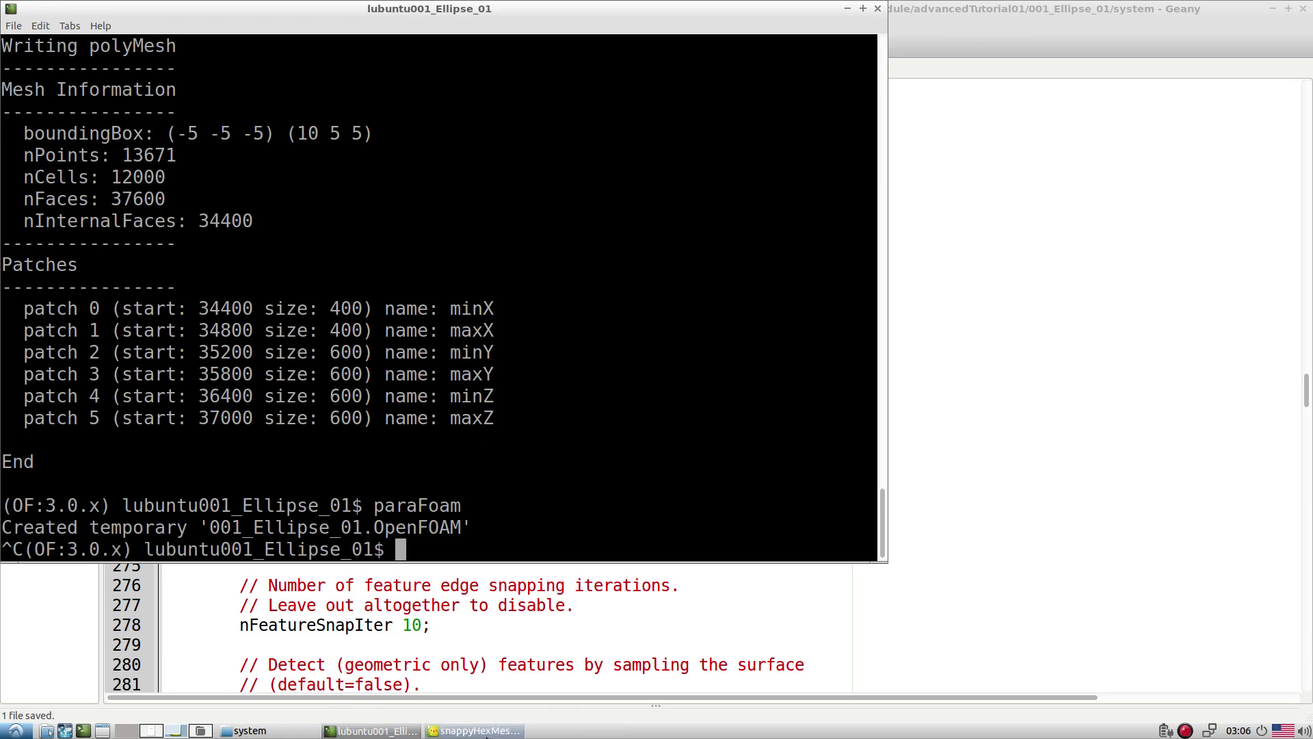
Copy the snappyHexMesh -noFunctionObjects command from README.FIRST and run it in the terminal, enlarging the window to follow the output
{"action": "key", "text": "alt+Tab"}
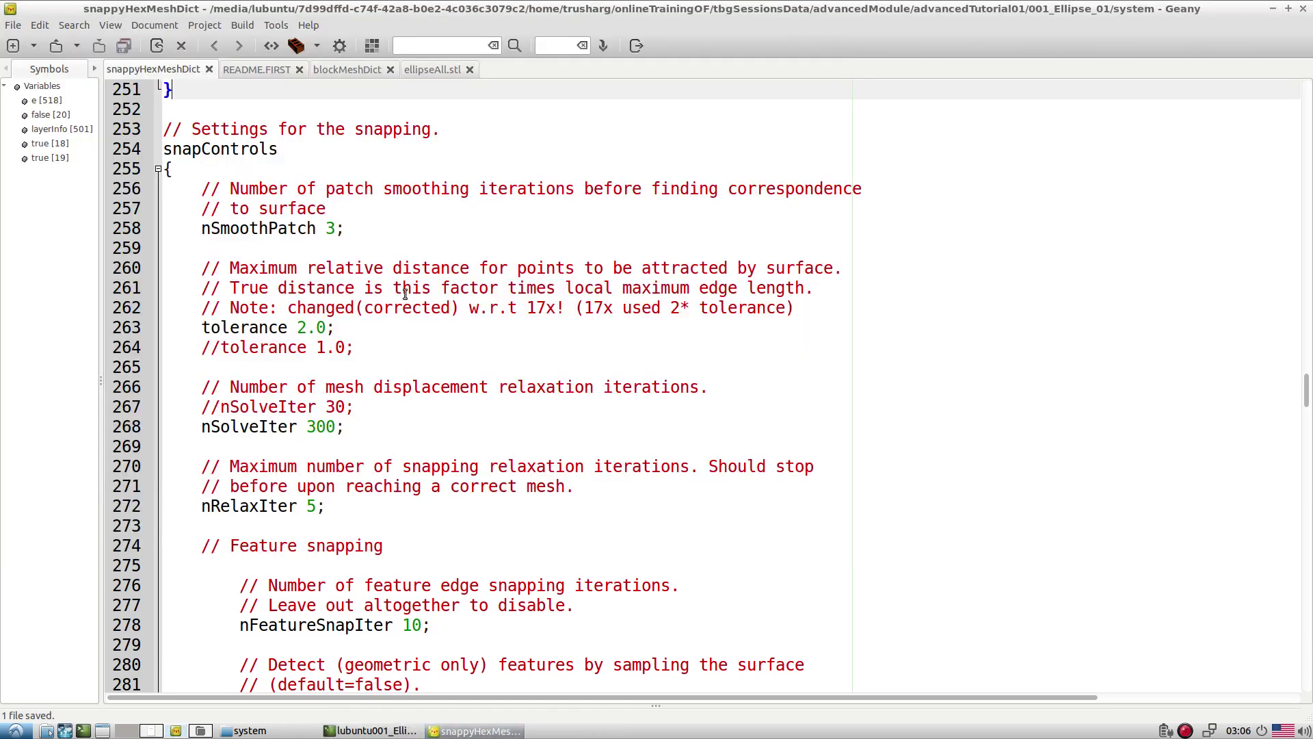
{"action": "left_click", "coordinate": [254, 70]}
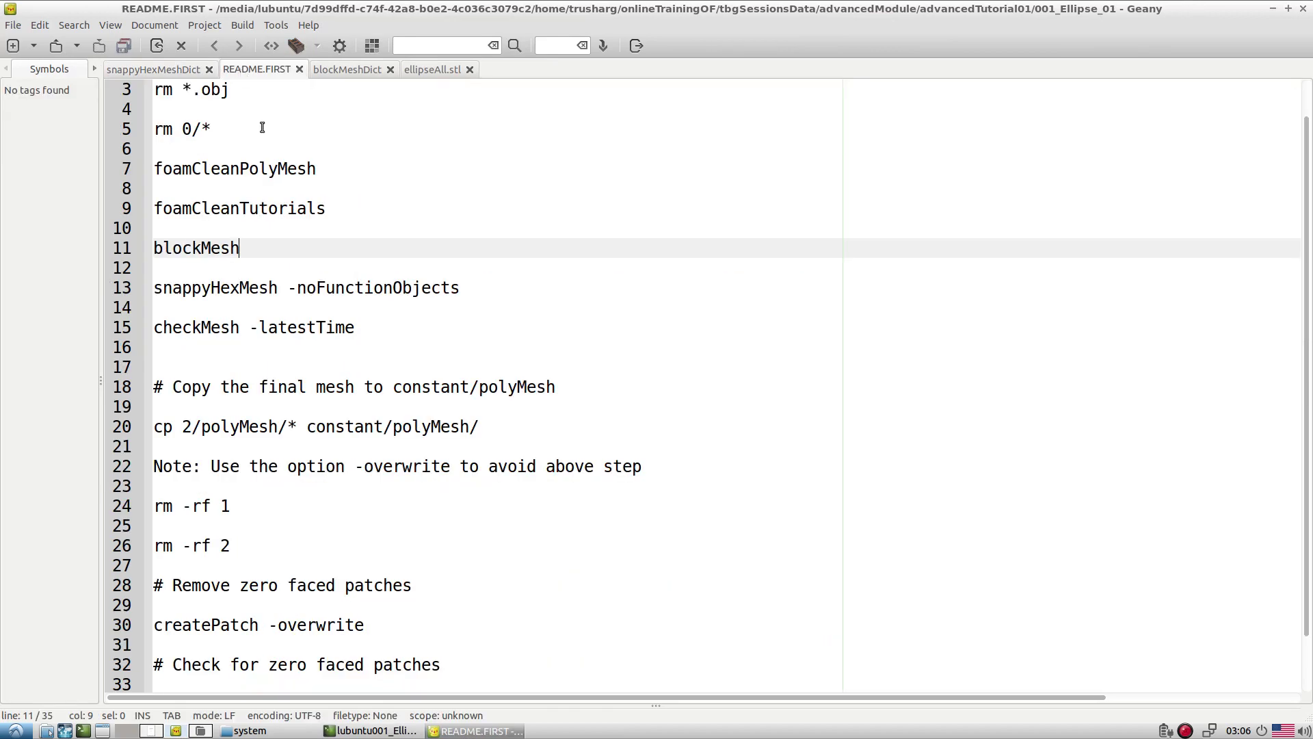
{"action": "double_click", "coordinate": [172, 249]}
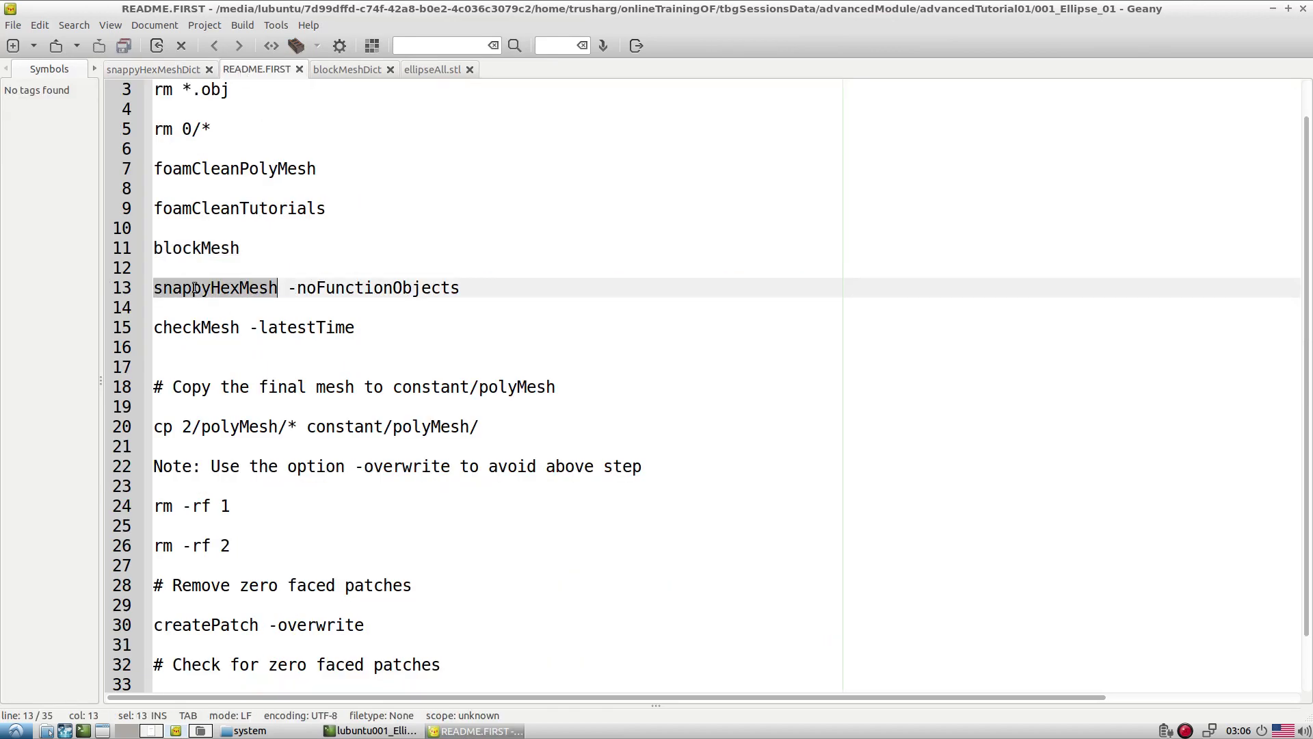
{"action": "triple_click", "coordinate": [195, 288]}
{"action": "left_click", "coordinate": [372, 731]}
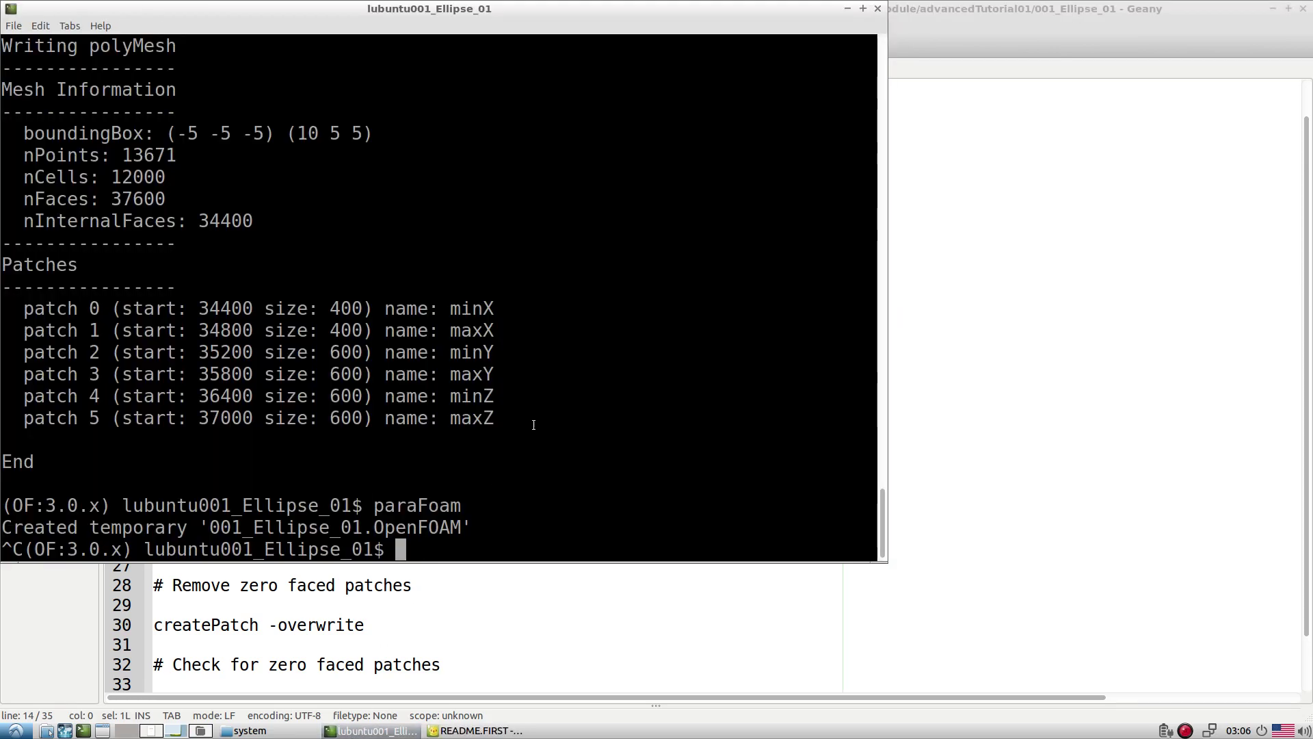
{"action": "middle_click", "coordinate": [569, 406]}
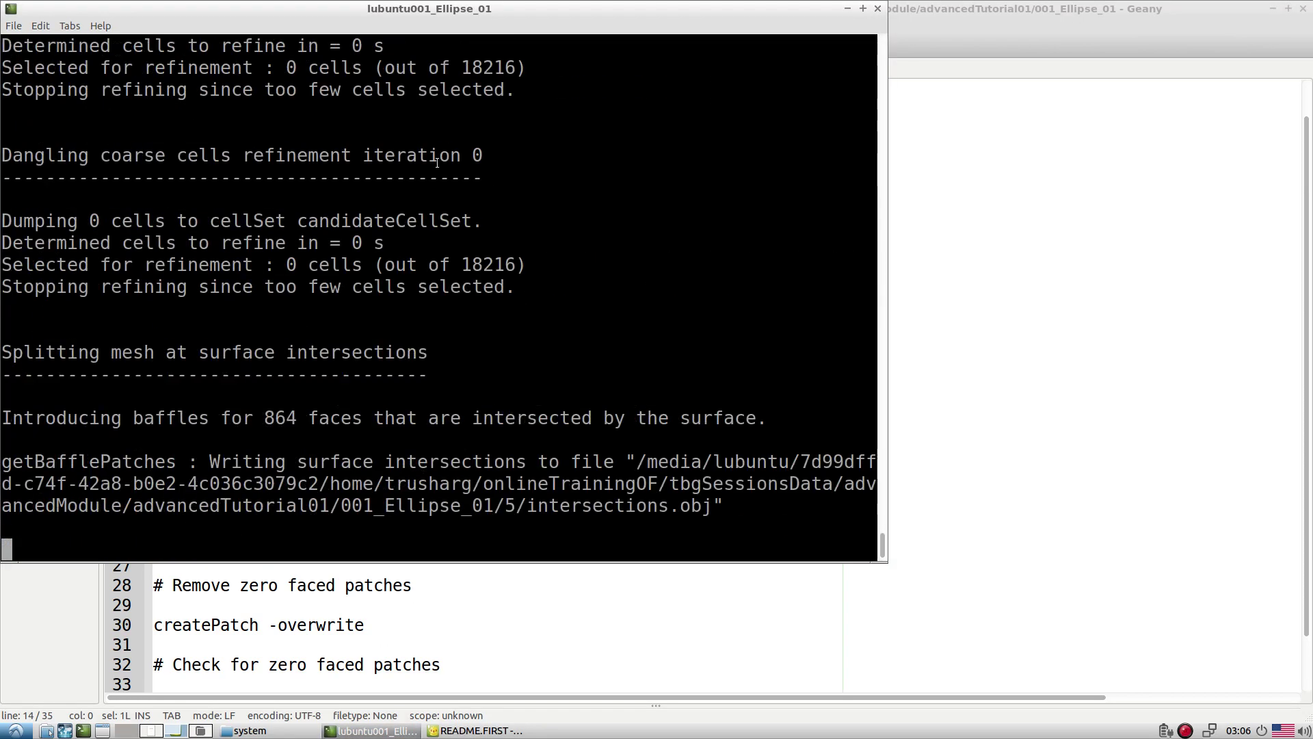
{"action": "double_click", "coordinate": [386, 11]}
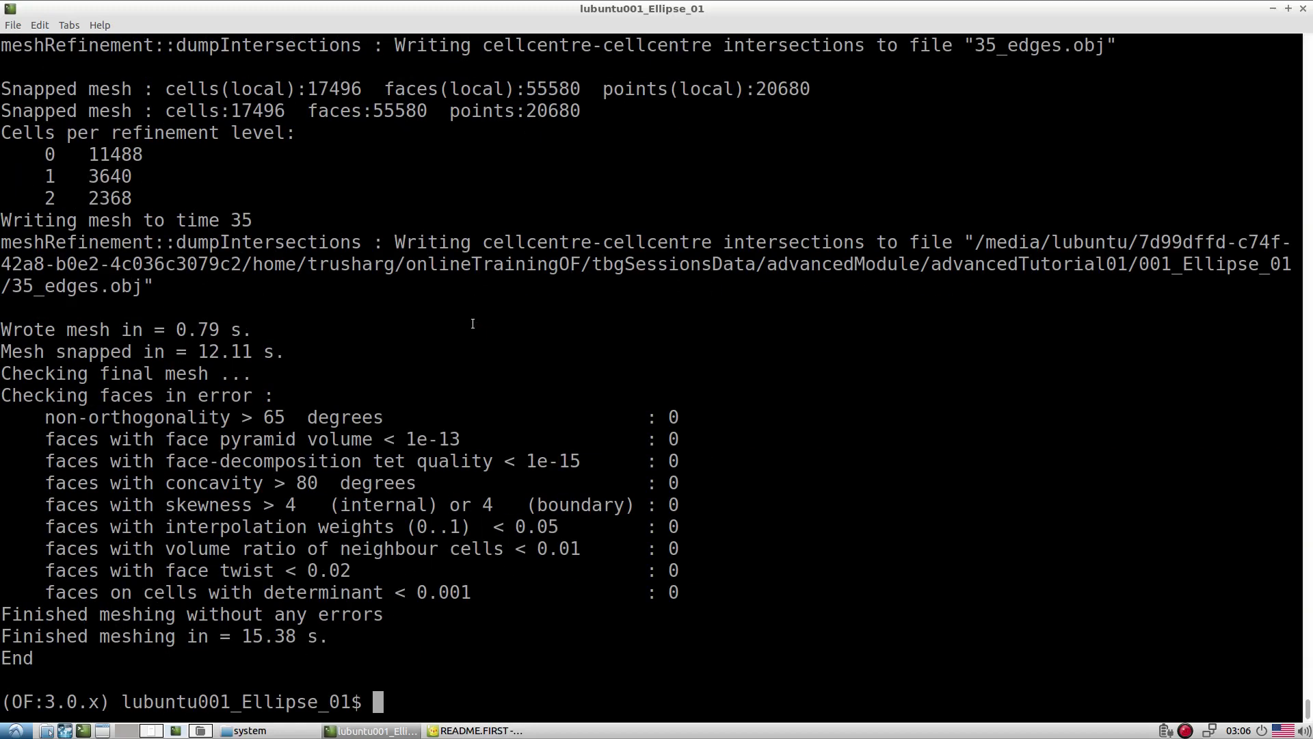
List the contents of the 001_Ellipse_01 case directory with ls and review the time folders and .obj files
{"action": "type", "text": "ls"}
{"action": "key", "text": "Return"}
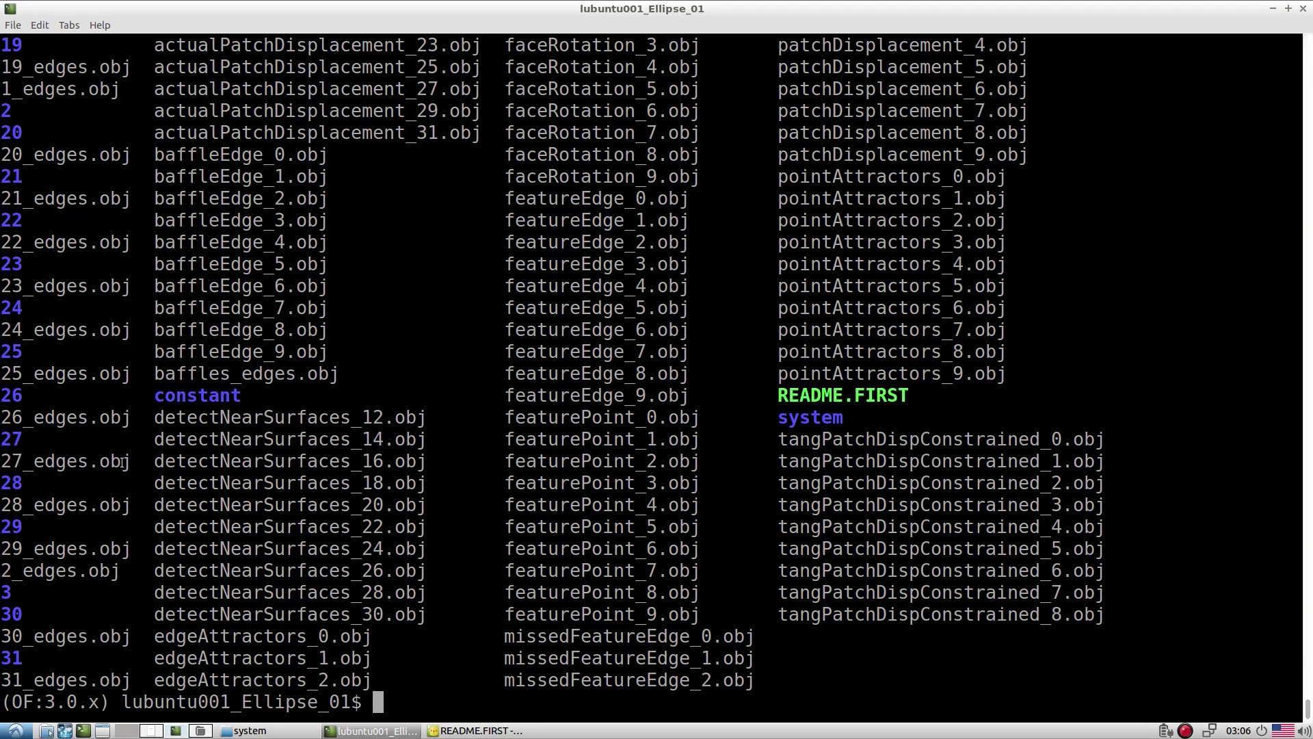
{"action": "scroll", "coordinate": [122, 463], "scroll_direction": "up", "scroll_amount": 13}
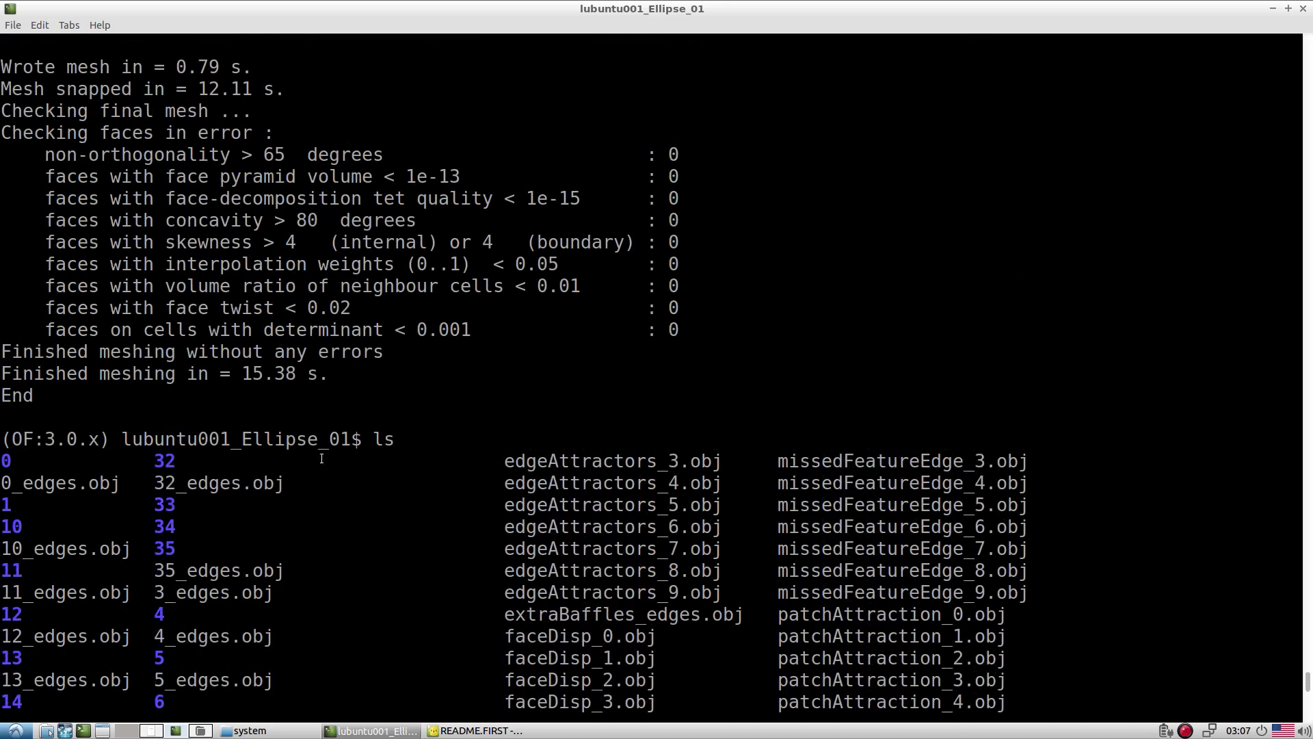
Return to snappyHexMeshDict in Geany and examine the debugFlags block near the end of the file
{"action": "left_click", "coordinate": [479, 731]}
{"action": "scroll", "coordinate": [370, 316], "scroll_direction": "down", "scroll_amount": 1}
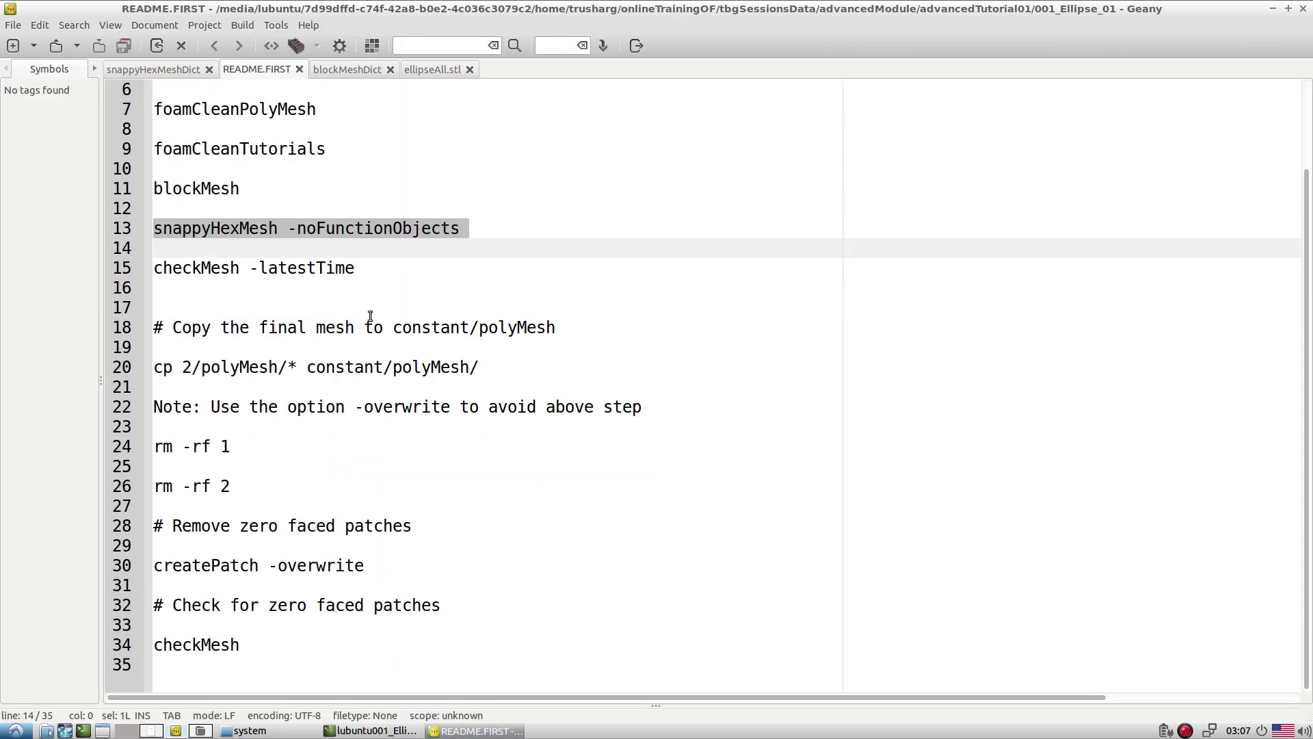
{"action": "left_click", "coordinate": [153, 69]}
{"action": "scroll", "coordinate": [330, 316], "scroll_direction": "down", "scroll_amount": 20}
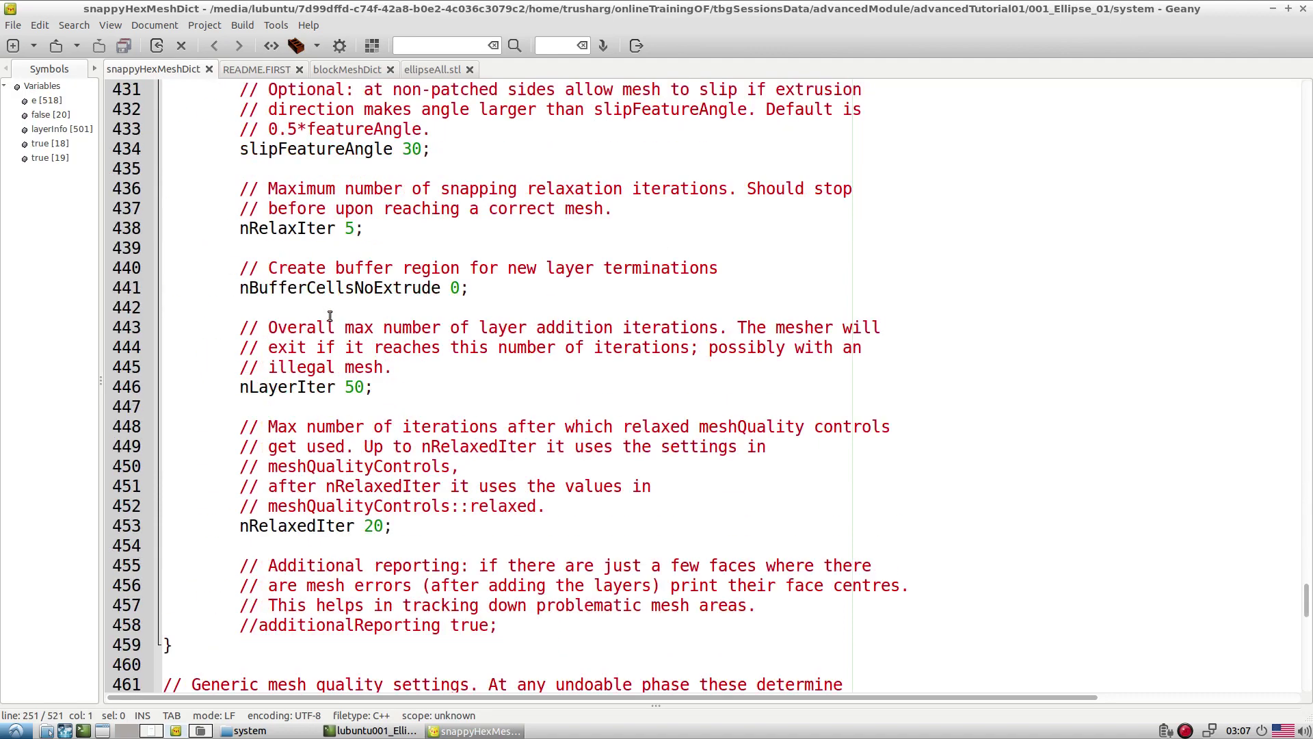
{"action": "scroll", "coordinate": [329, 316], "scroll_direction": "up", "scroll_amount": 3}
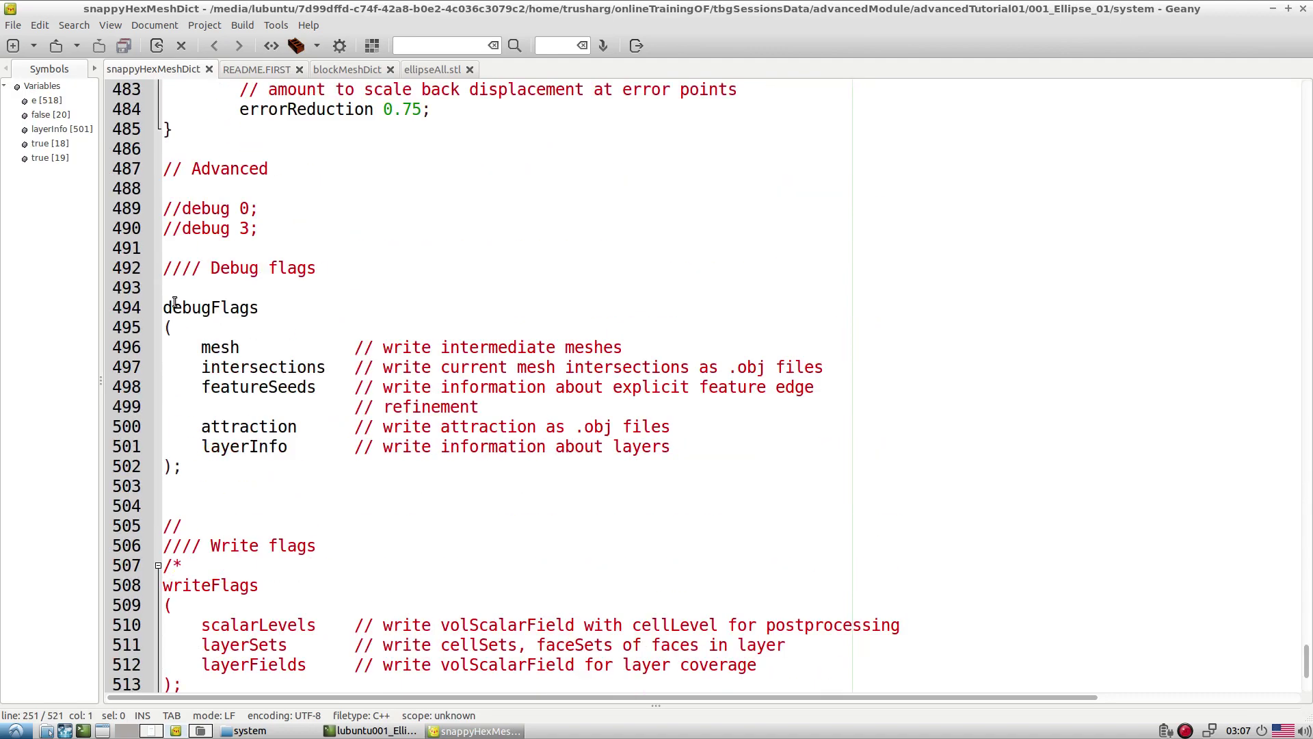
{"action": "left_click_drag", "start_coordinate": [165, 306], "coordinate": [207, 469]}
{"action": "left_click", "coordinate": [184, 485]}
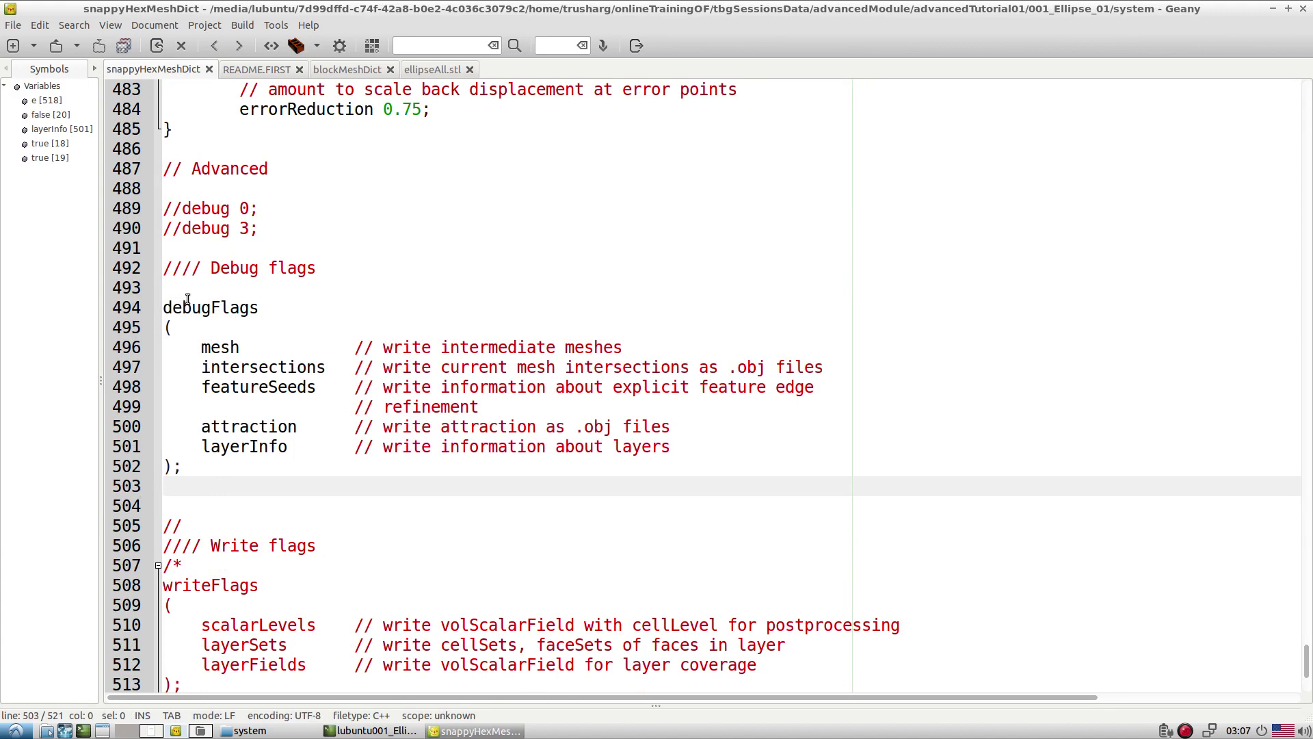
{"action": "left_click_drag", "start_coordinate": [164, 312], "coordinate": [182, 466]}
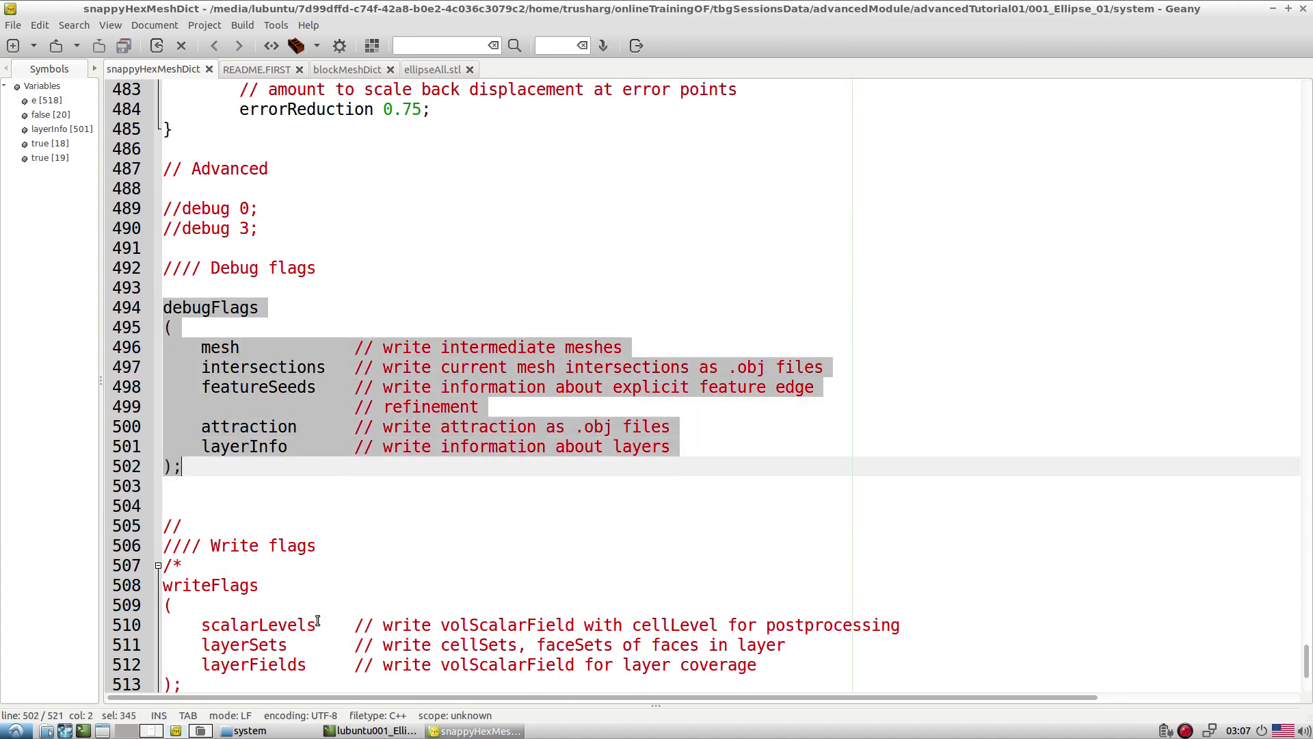
{"action": "left_click", "coordinate": [281, 495]}
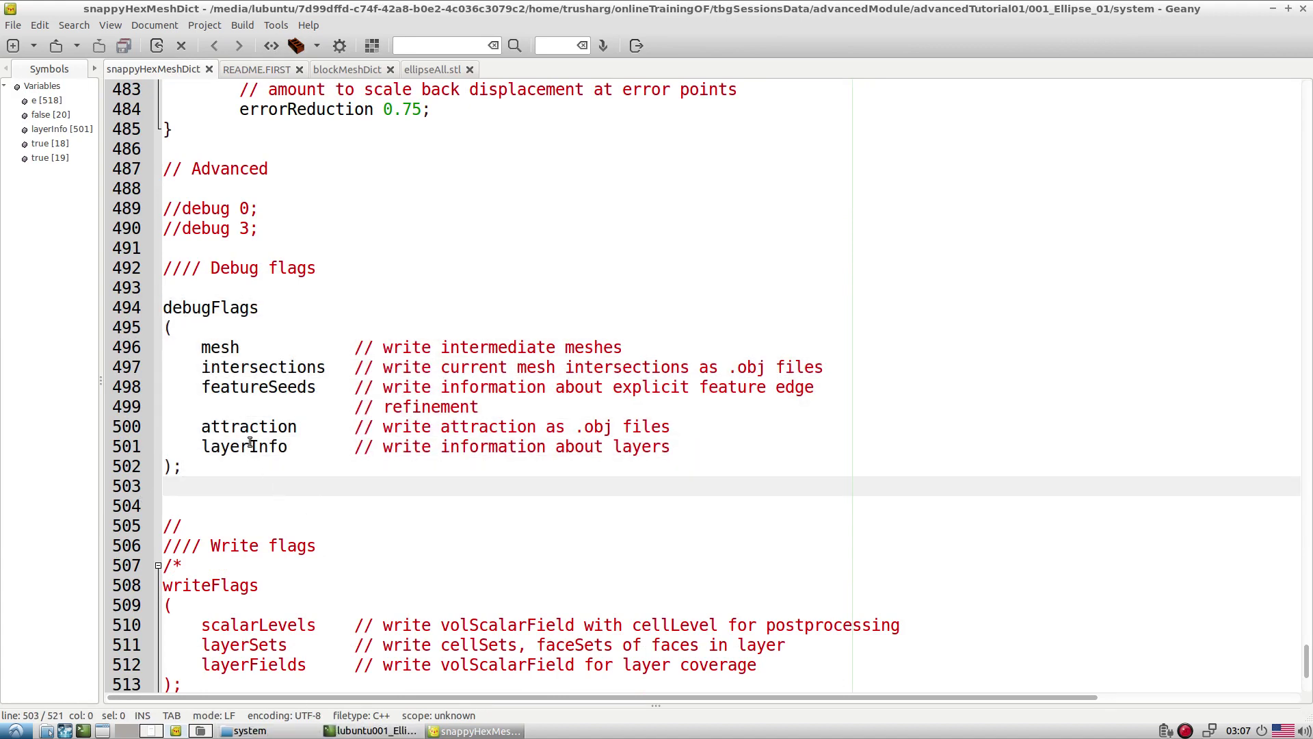
Run paraFoam from the terminal and load the 001_Ellipse_01 case in ParaView
{"action": "left_click", "coordinate": [405, 730]}
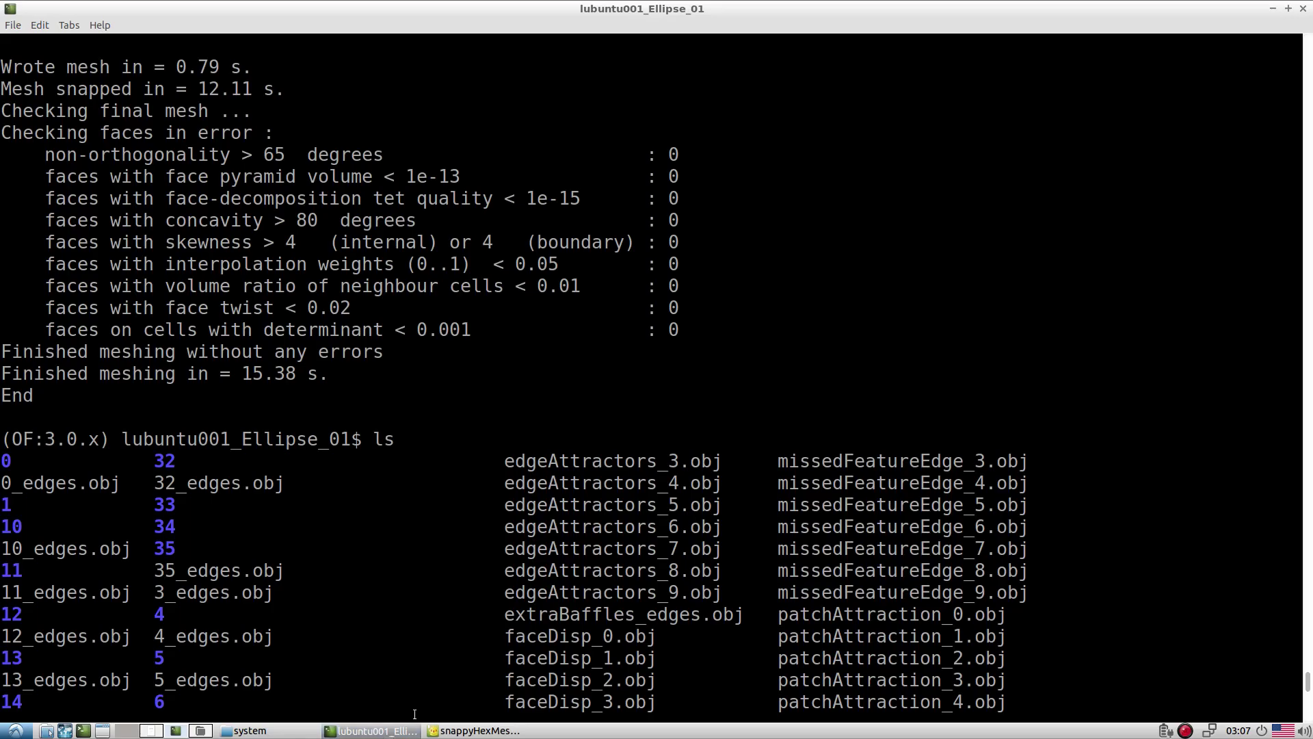
{"action": "key", "text": "Return"}
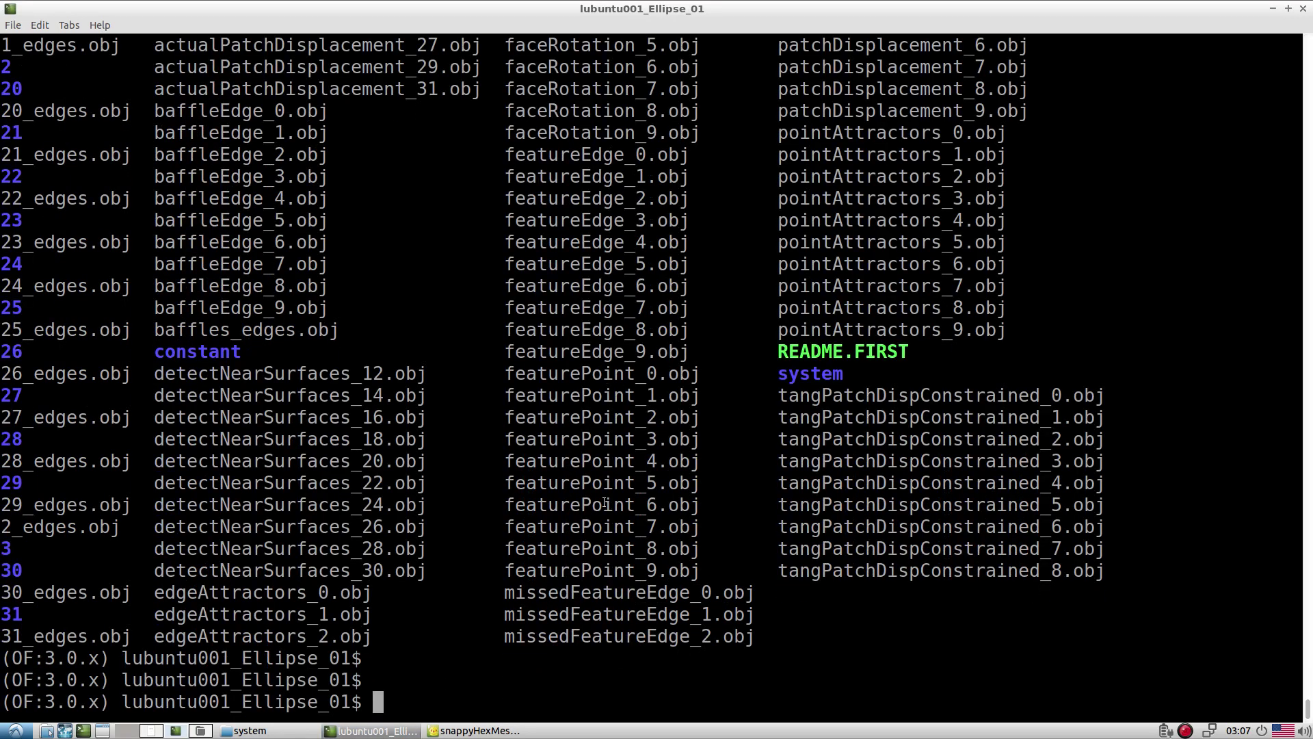
{"action": "type", "text": "paraFoam"}
{"action": "key", "text": "Return"}
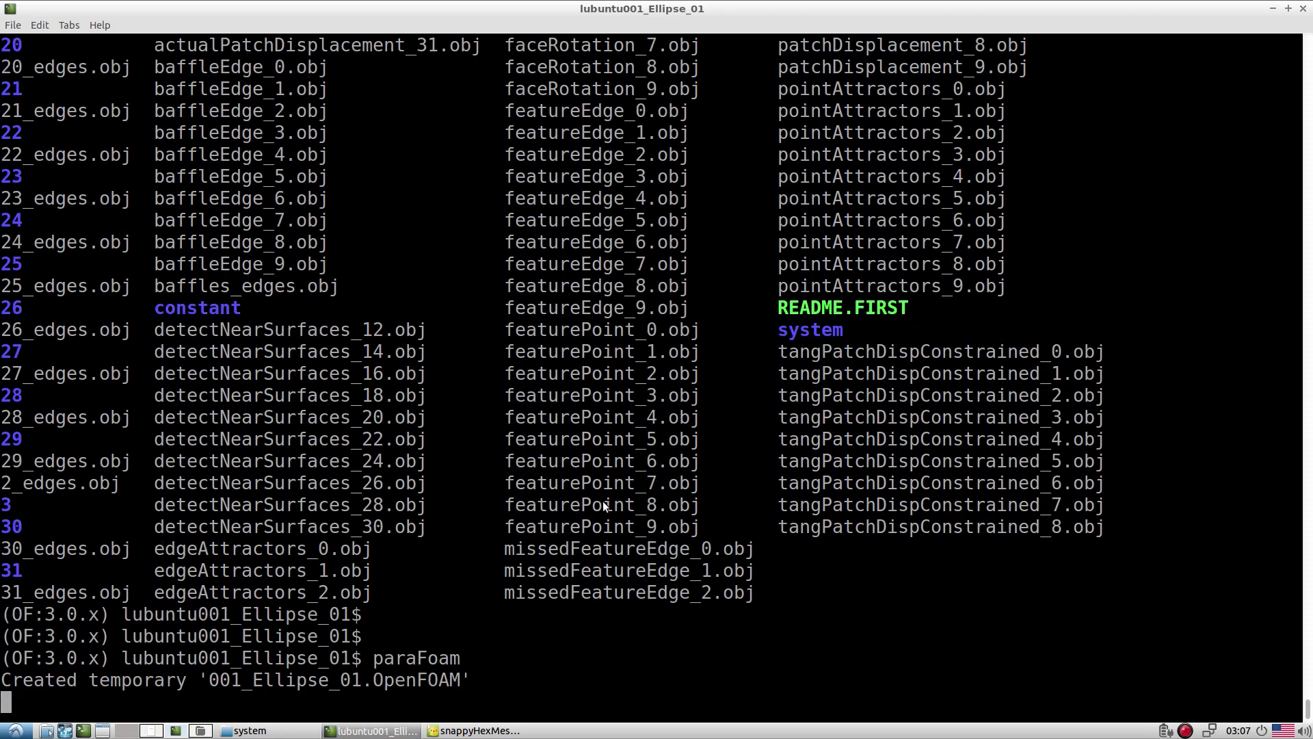
{"action": "left_click", "coordinate": [37, 503]}
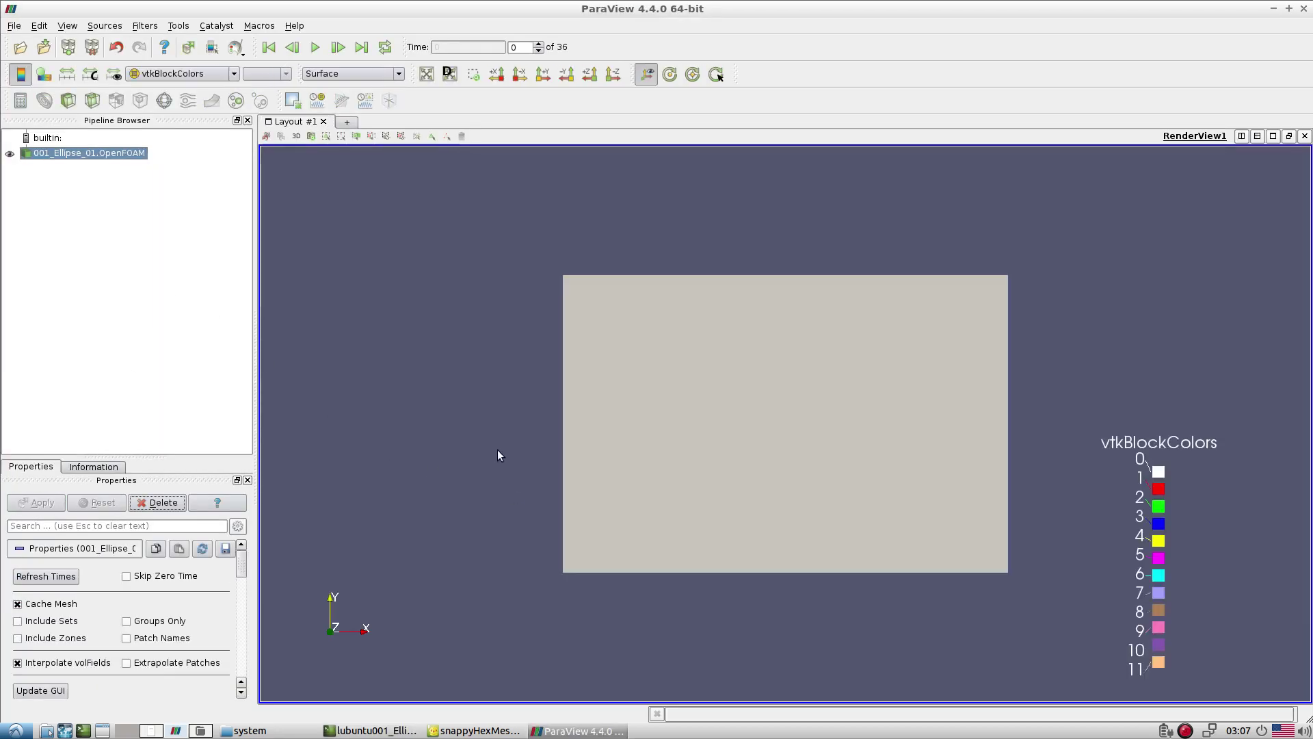
Show the mesh as Wireframe, advance to time step 4, and examine the cells around the ellipse up close
{"action": "left_click", "coordinate": [346, 75]}
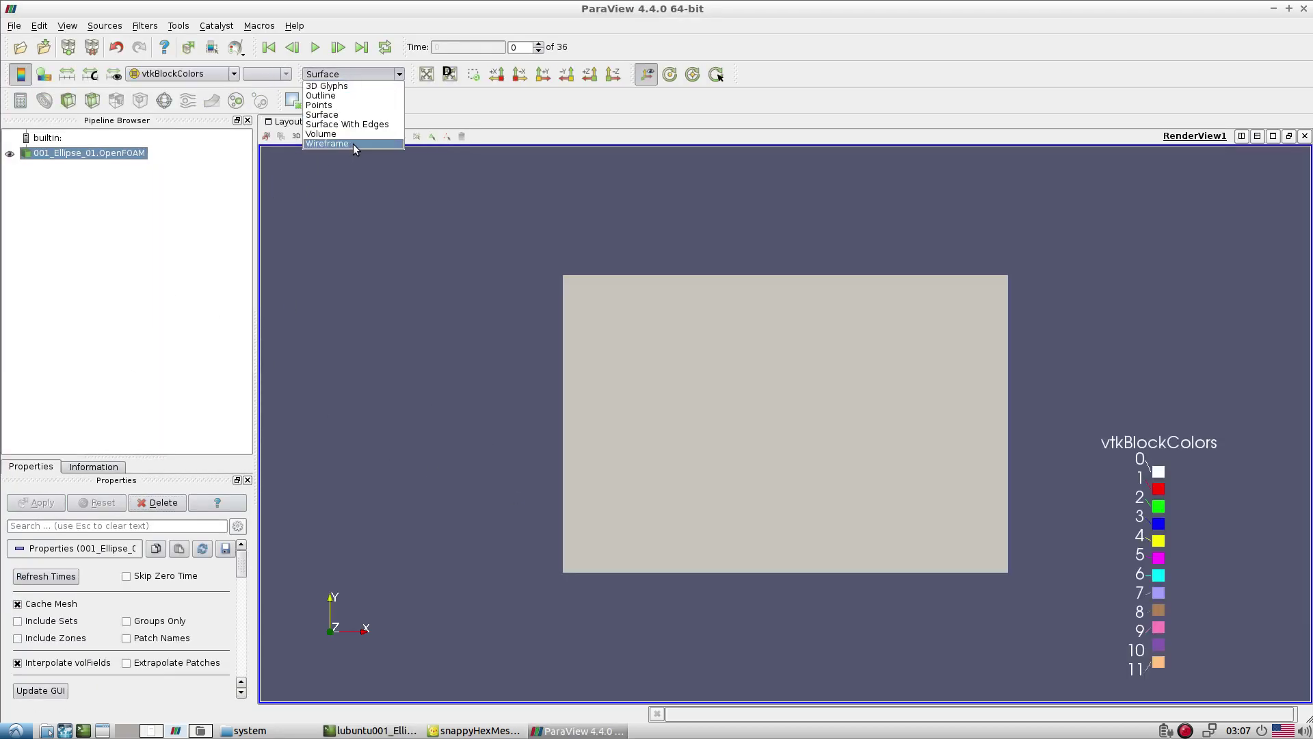
{"action": "left_click", "coordinate": [353, 144]}
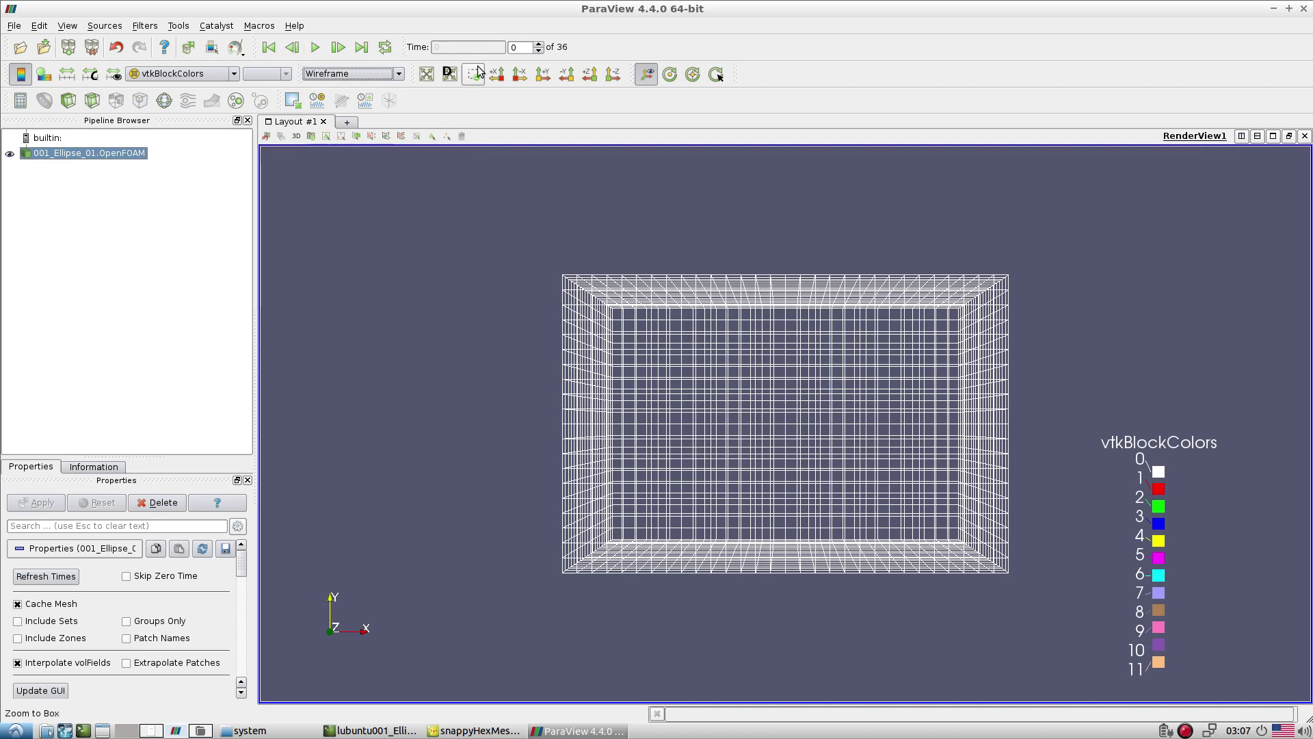
{"action": "left_click", "coordinate": [539, 45]}
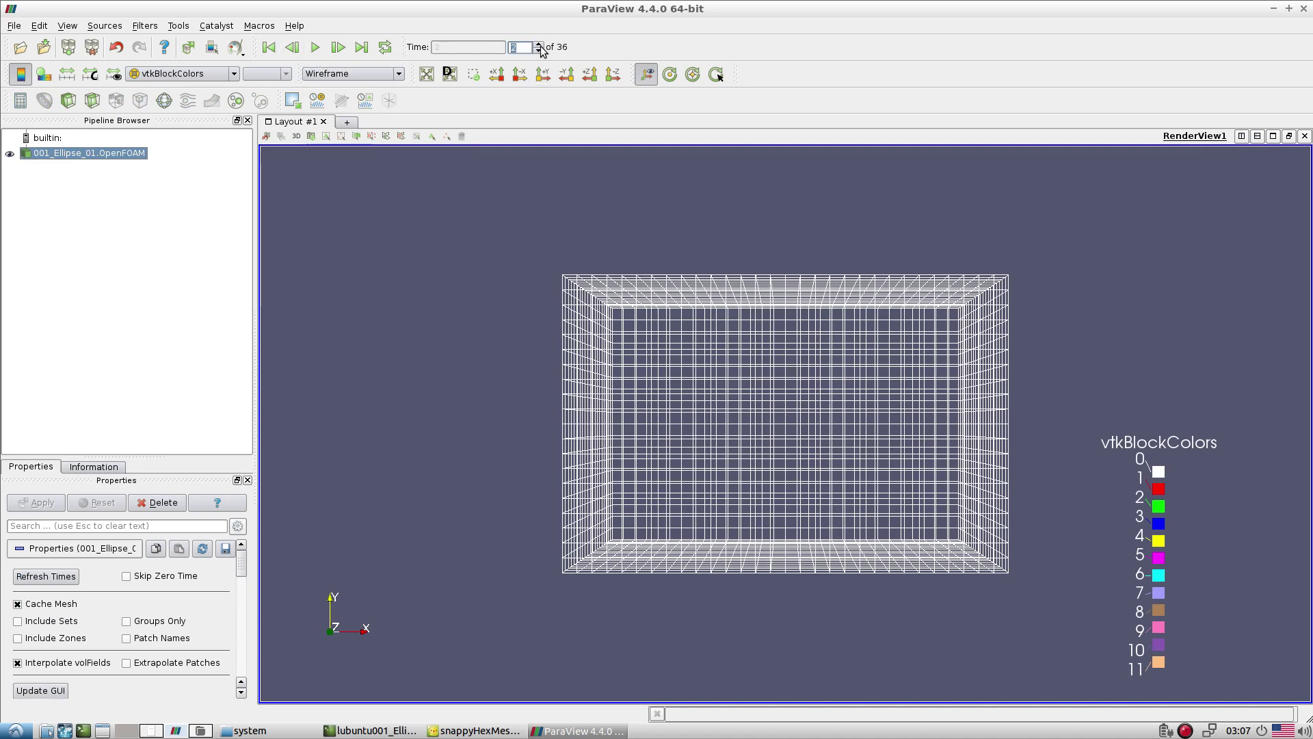
{"action": "left_click", "coordinate": [541, 48]}
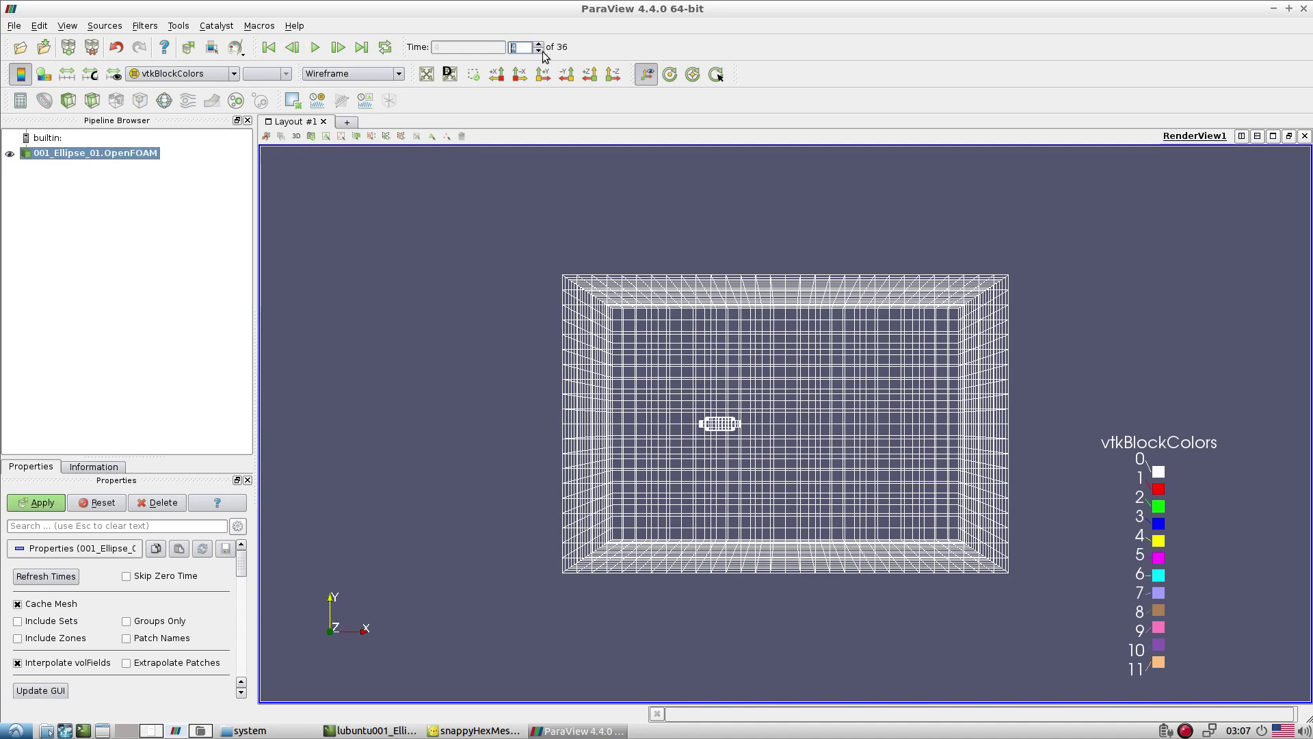
{"action": "left_click", "coordinate": [541, 50]}
{"action": "left_click", "coordinate": [539, 44]}
{"action": "left_click_drag", "start_coordinate": [847, 340], "coordinate": [868, 383]}
{"action": "scroll", "coordinate": [794, 458], "scroll_direction": "up", "scroll_amount": 6}
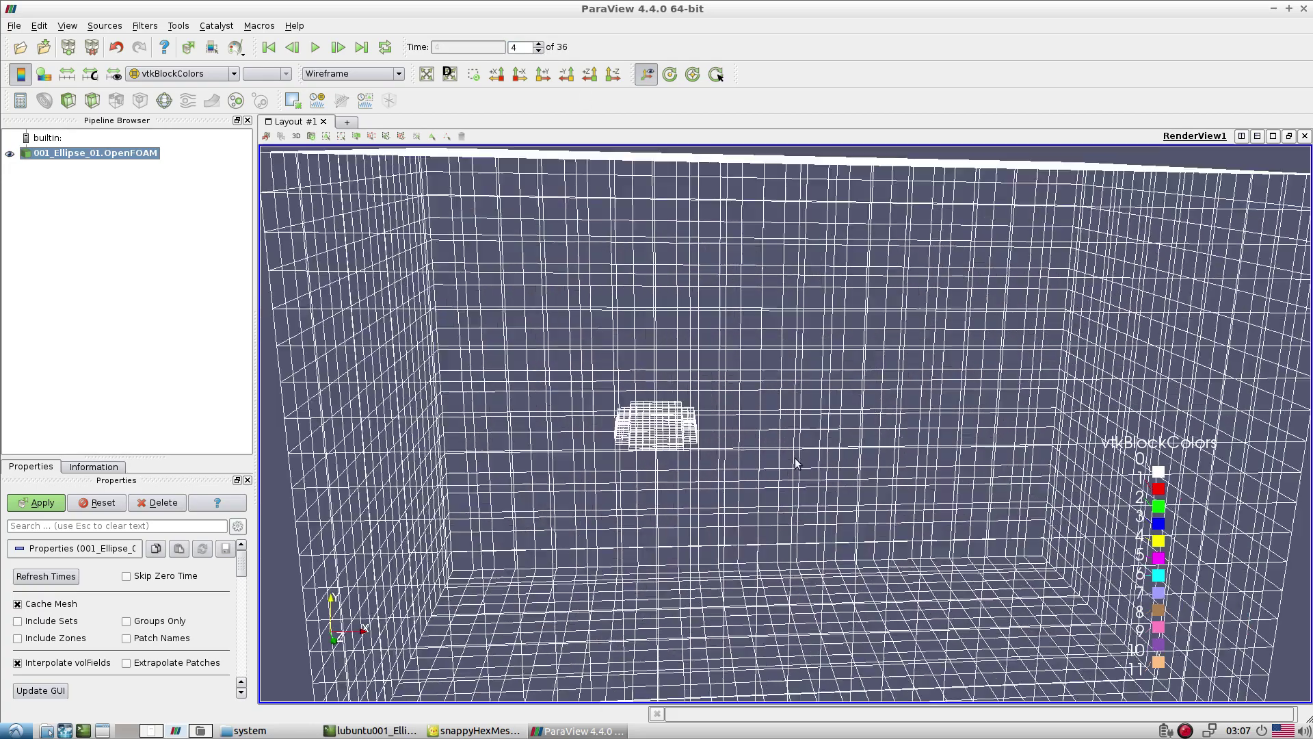
{"action": "left_click_drag", "start_coordinate": [577, 454], "coordinate": [838, 384]}
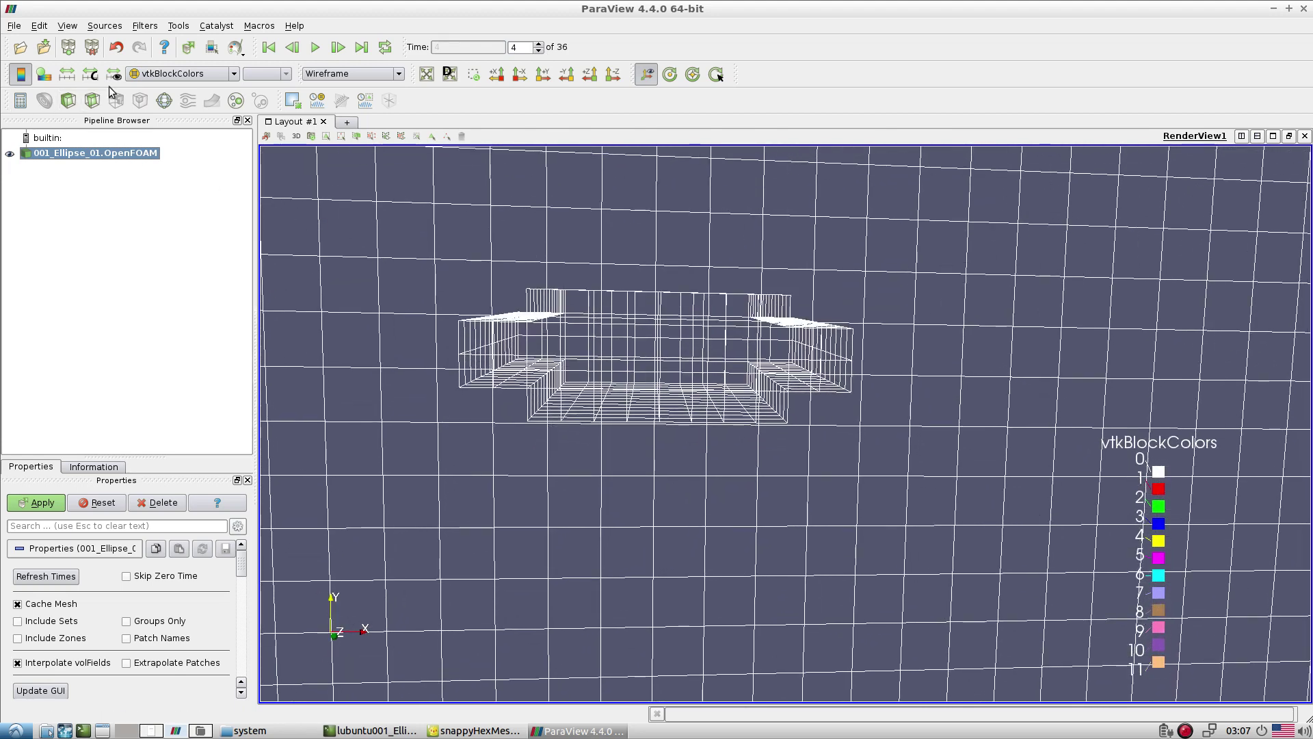
Open ellipseAll.stl from the case's constant/triSurface folder
{"action": "left_click", "coordinate": [14, 25]}
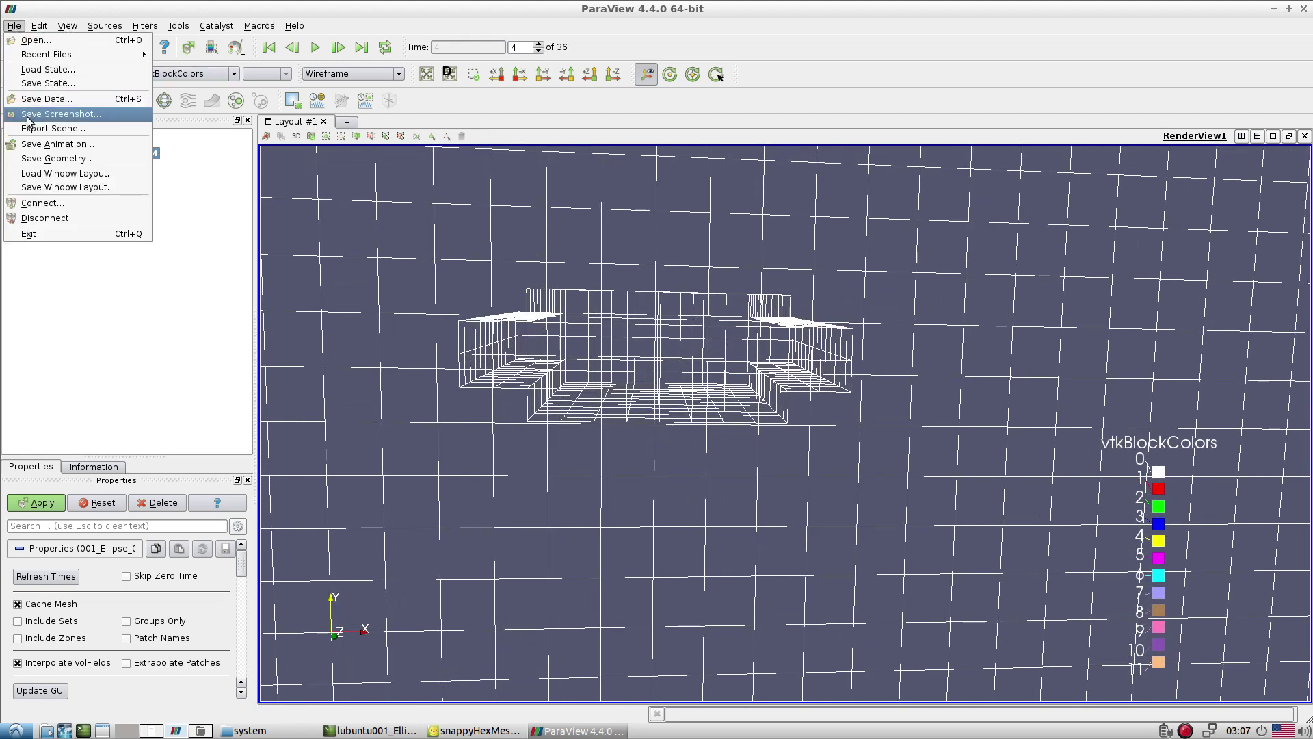
{"action": "left_click", "coordinate": [35, 39]}
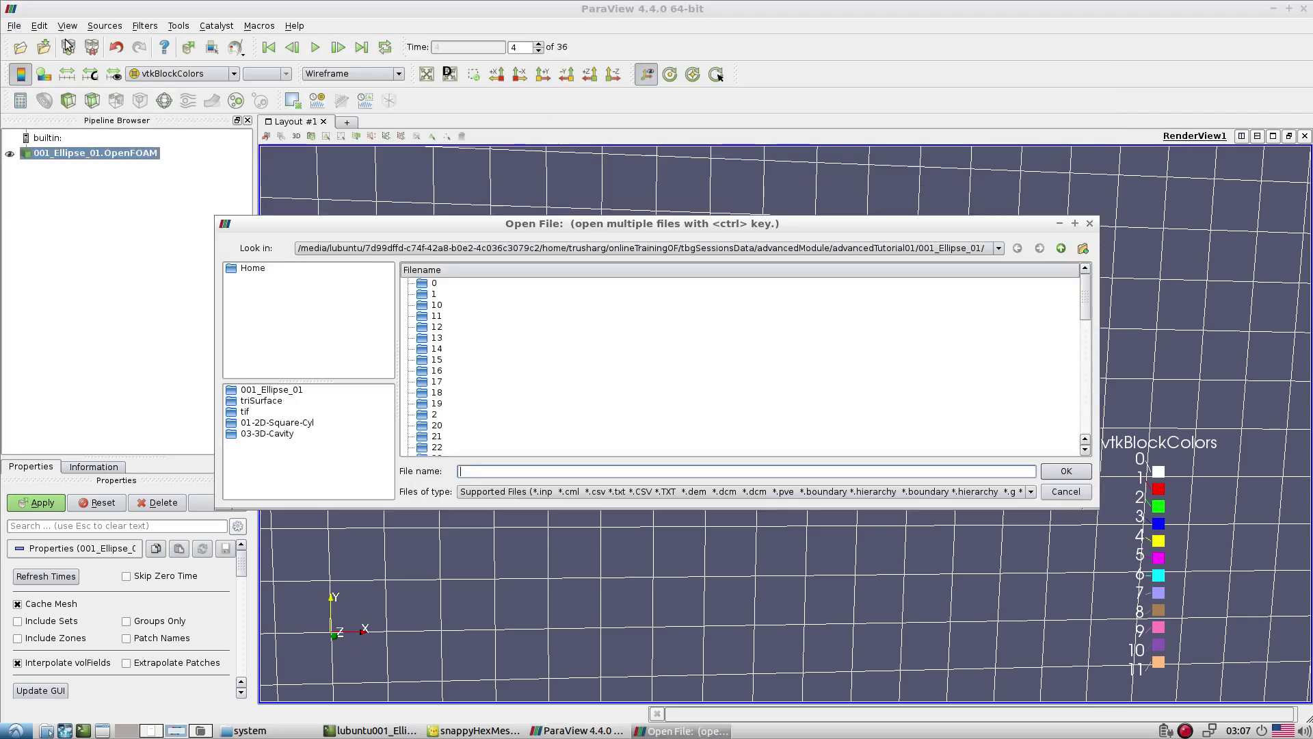
{"action": "left_click_drag", "start_coordinate": [1082, 299], "coordinate": [1109, 388]}
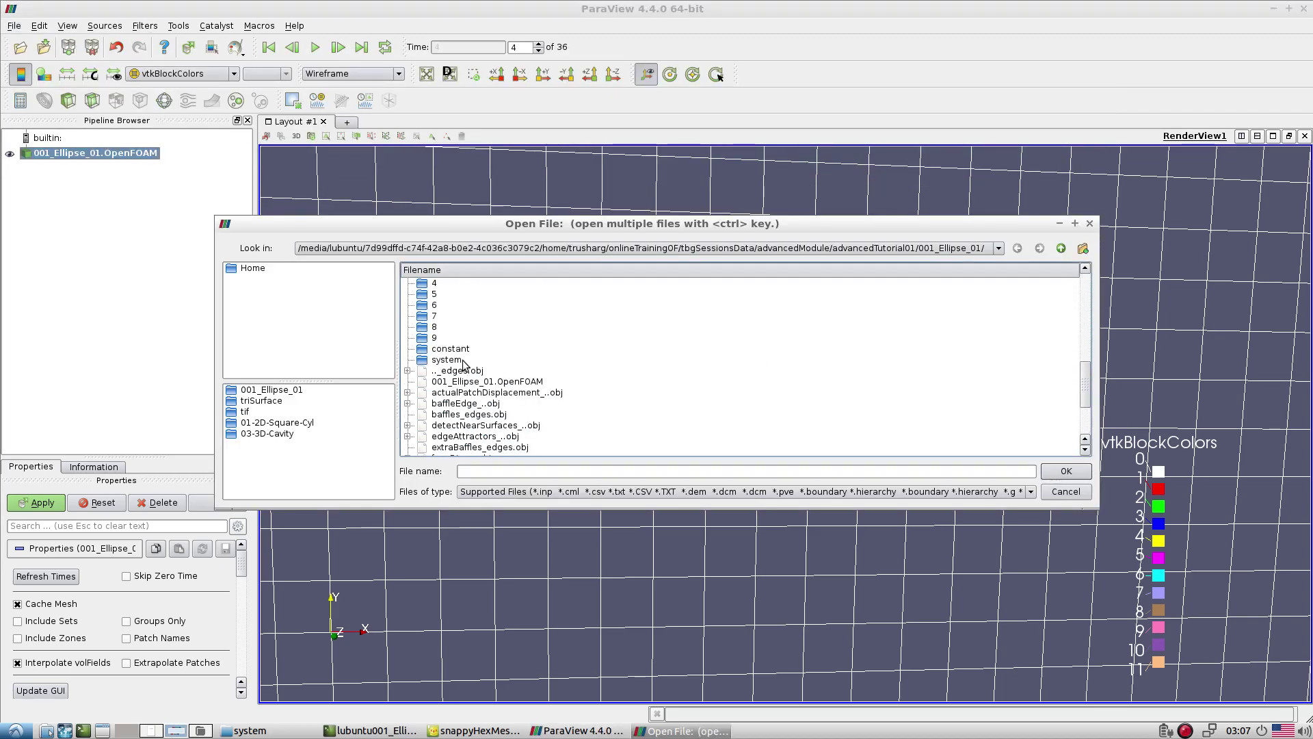
{"action": "double_click", "coordinate": [444, 348]}
{"action": "double_click", "coordinate": [428, 295]}
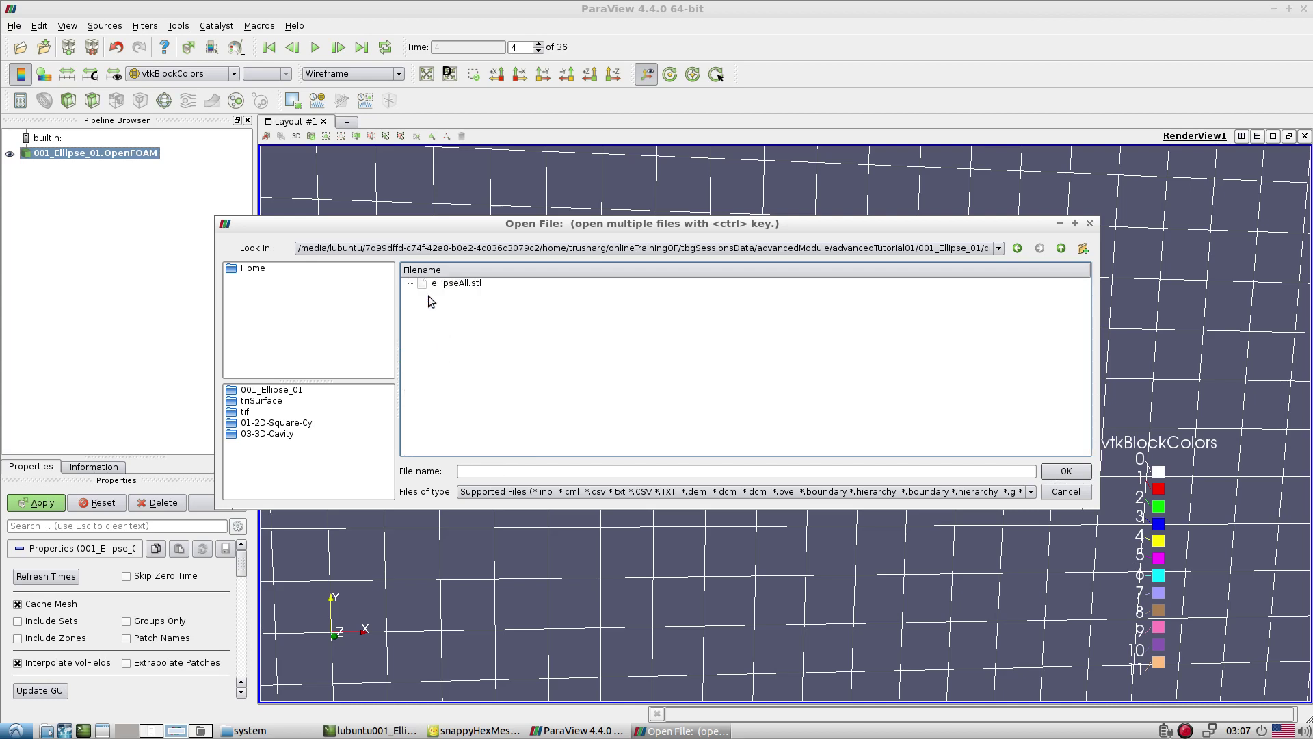
{"action": "left_click", "coordinate": [440, 286]}
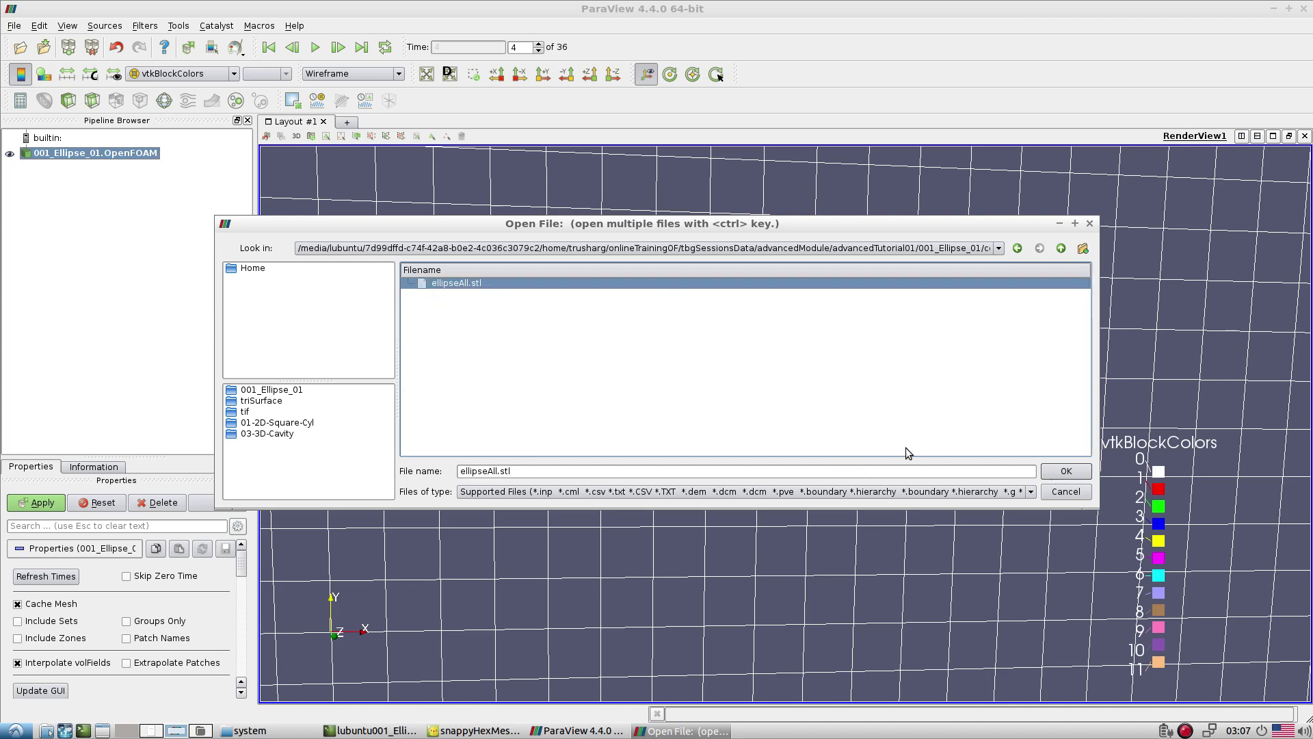
{"action": "left_click", "coordinate": [1075, 473]}
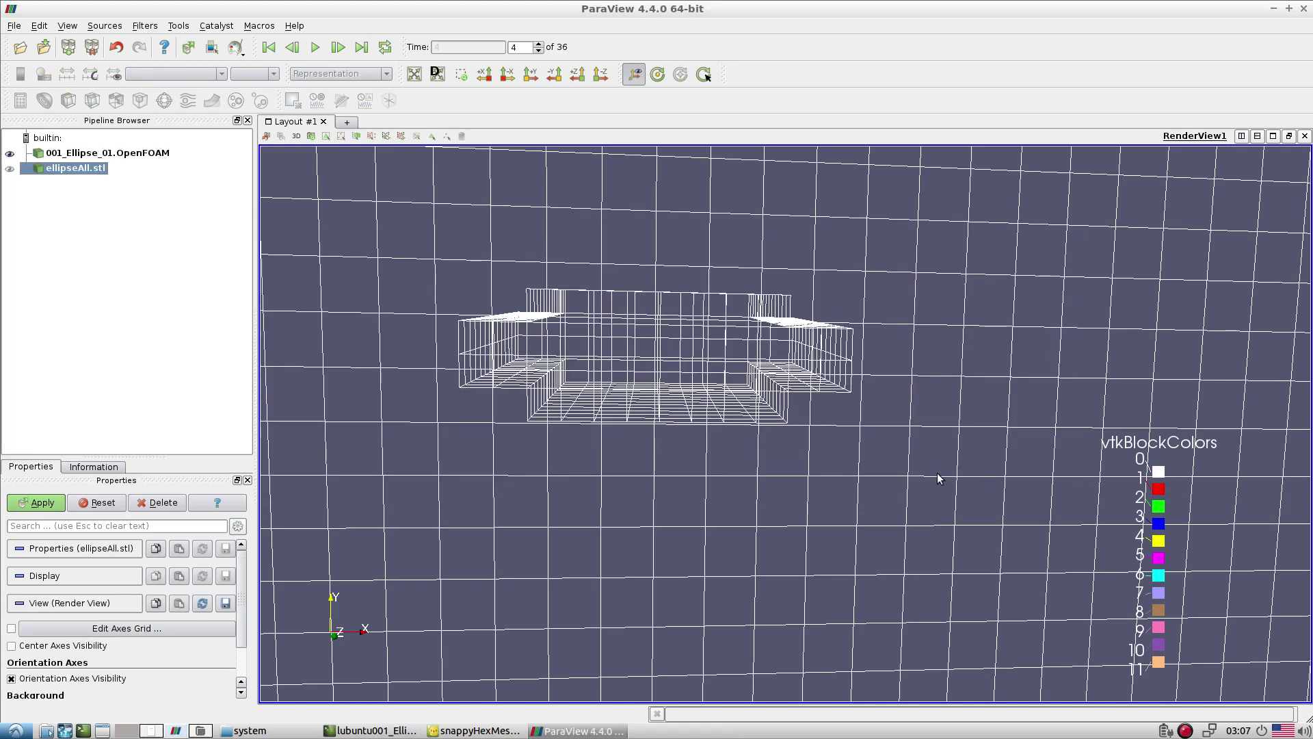
Display the ellipseAll.stl surface, set its opacity to 0.41, and inspect it against the wireframe mesh from an angle
{"action": "left_click", "coordinate": [41, 502]}
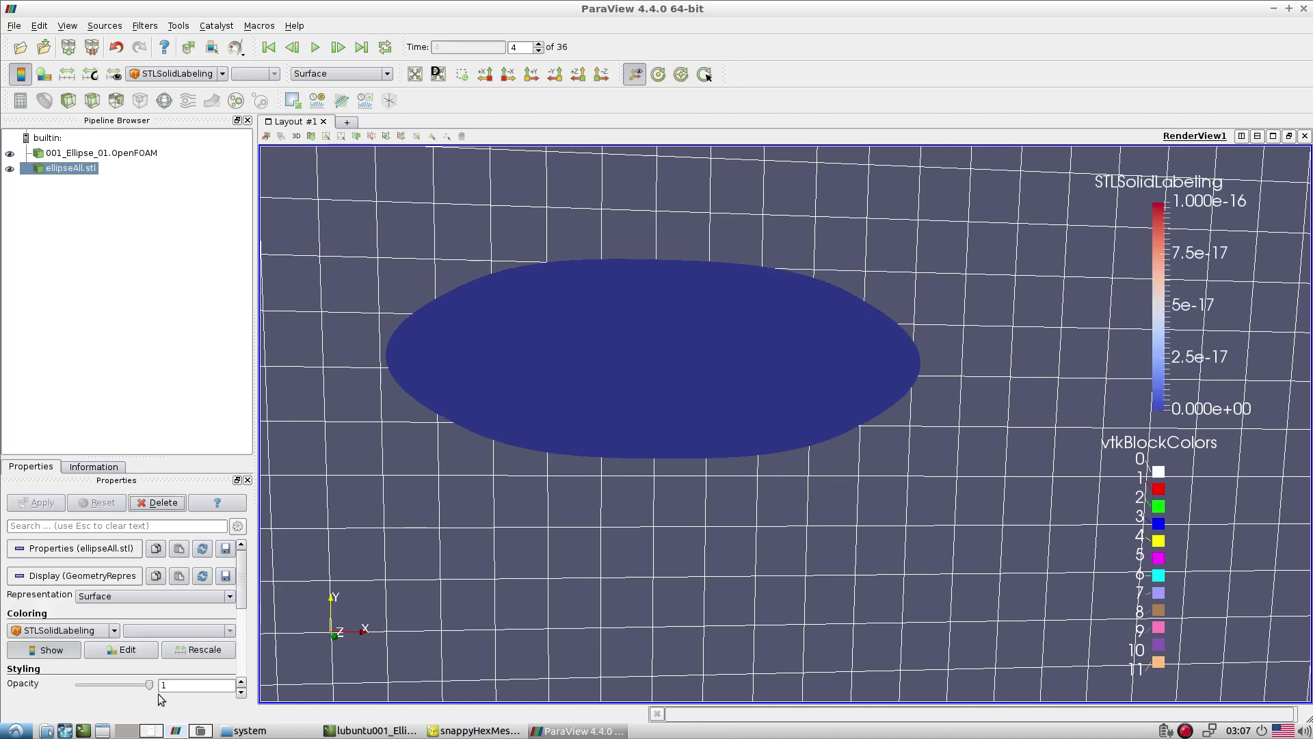
{"action": "left_click_drag", "start_coordinate": [152, 688], "coordinate": [109, 685]}
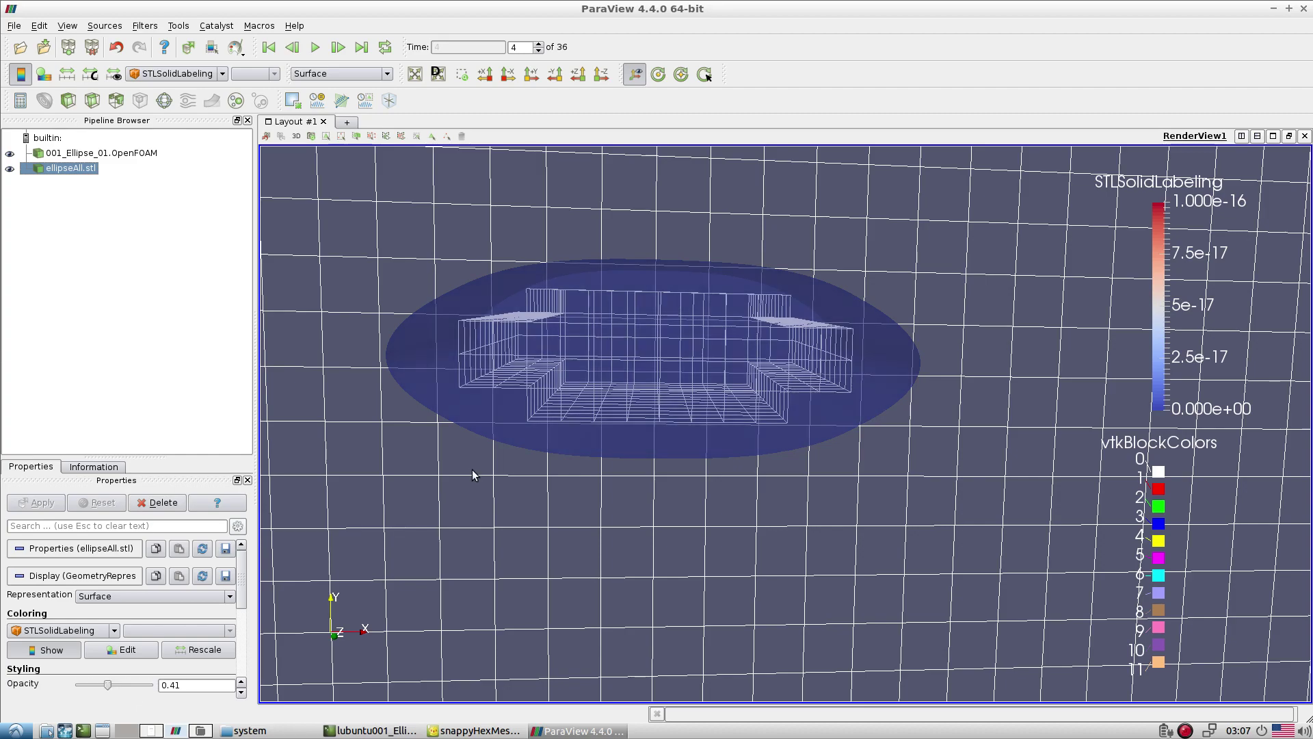
{"action": "left_click_drag", "start_coordinate": [472, 470], "coordinate": [102, 344]}
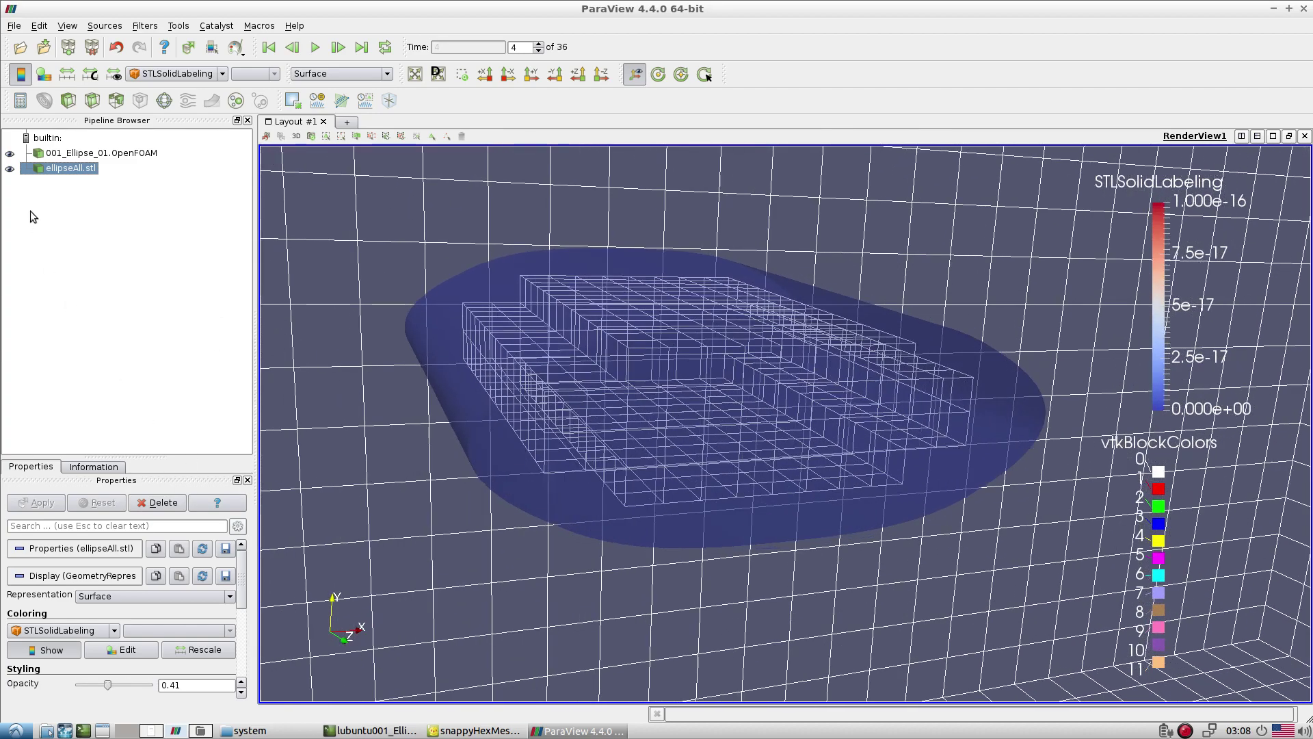
Slice the 001_Ellipse_01 mesh with a Z-normal plane through origin 2.5, 0, 0, with the plane display turned off
{"action": "left_click", "coordinate": [93, 153]}
{"action": "left_click", "coordinate": [92, 101]}
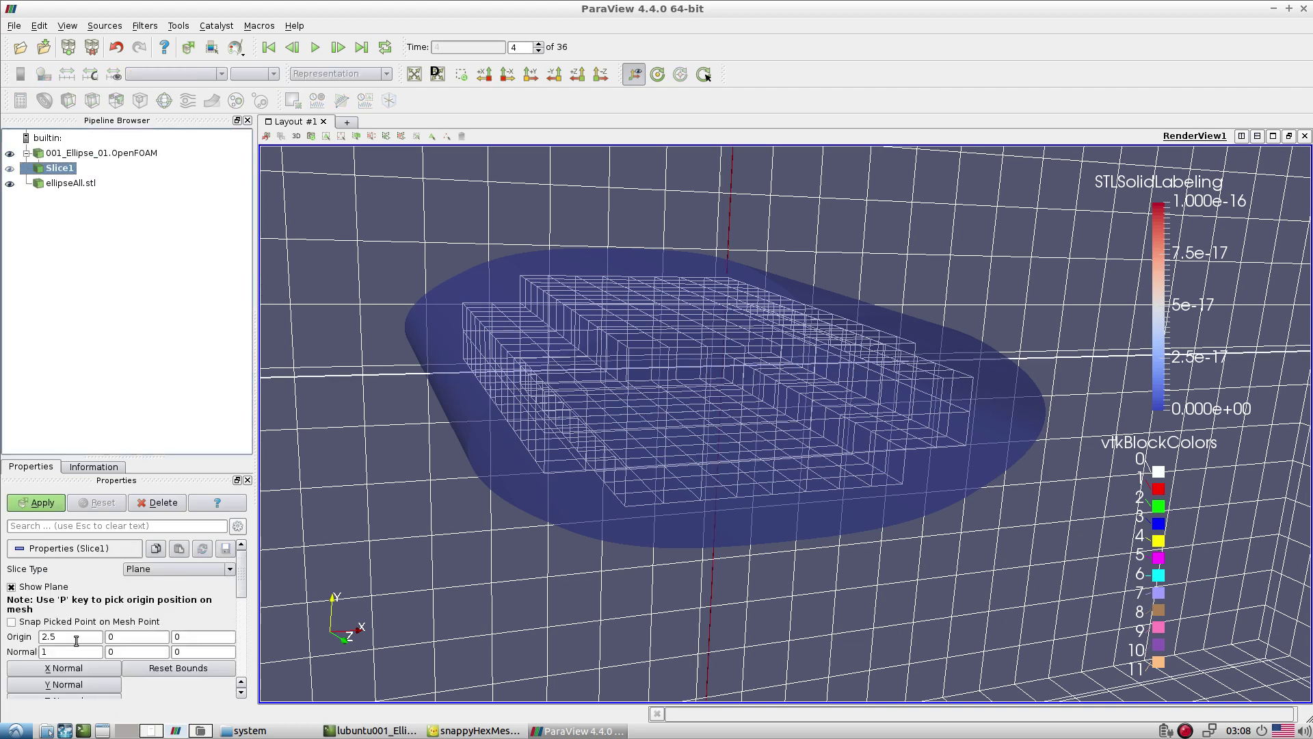
{"action": "left_click", "coordinate": [179, 589]}
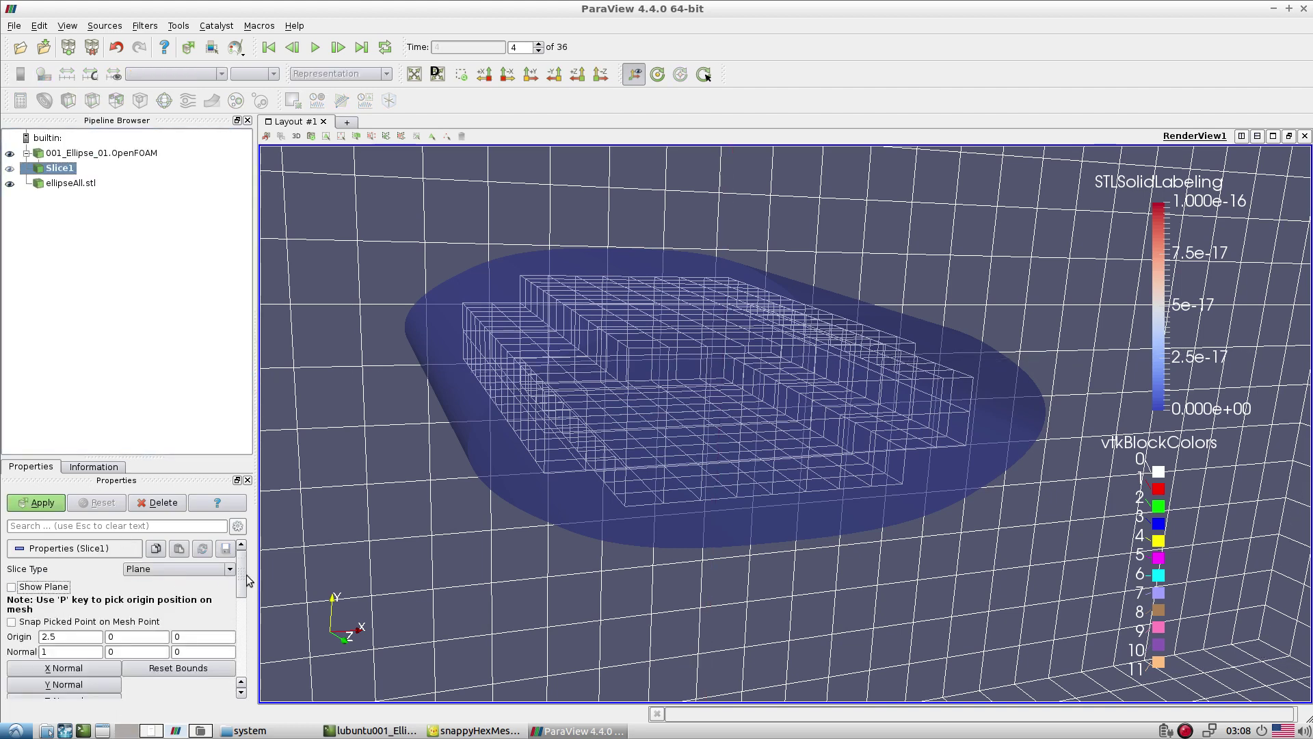
{"action": "scroll", "coordinate": [241, 602], "scroll_direction": "down", "scroll_amount": 3}
{"action": "left_click", "coordinate": [68, 624]}
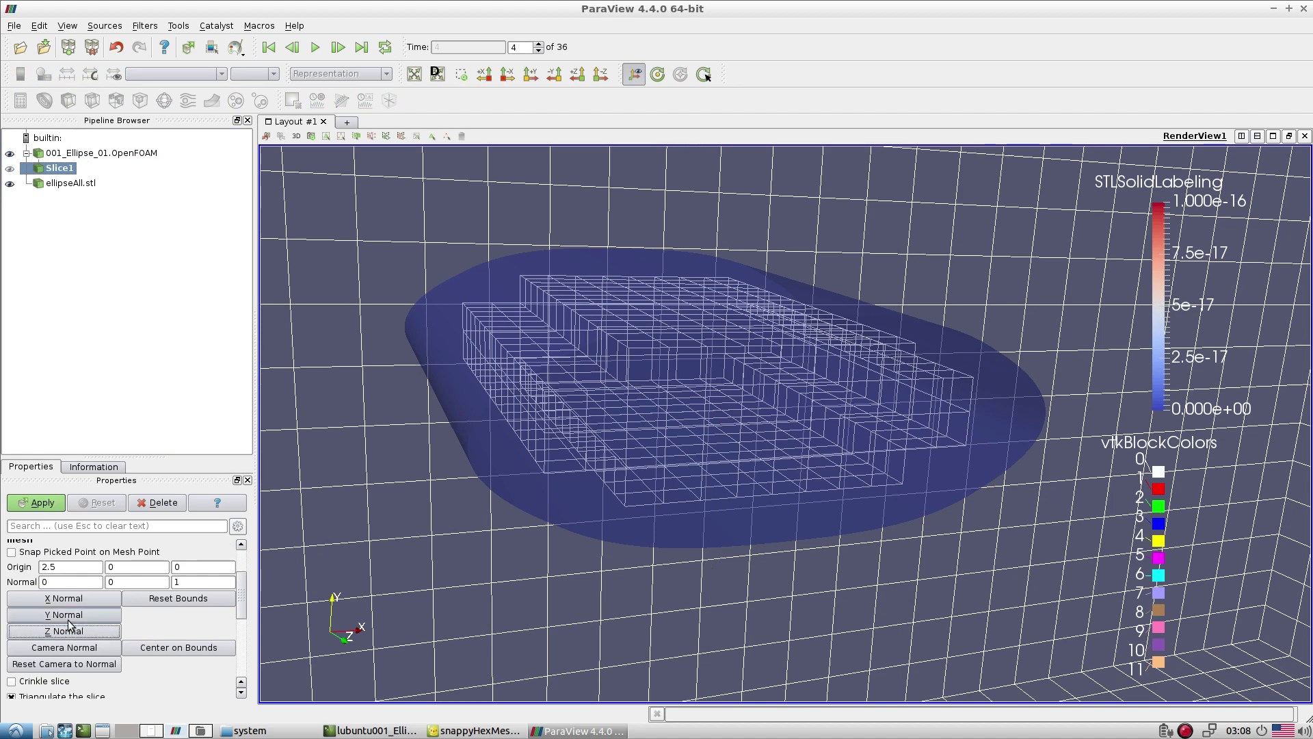
{"action": "left_click", "coordinate": [38, 506]}
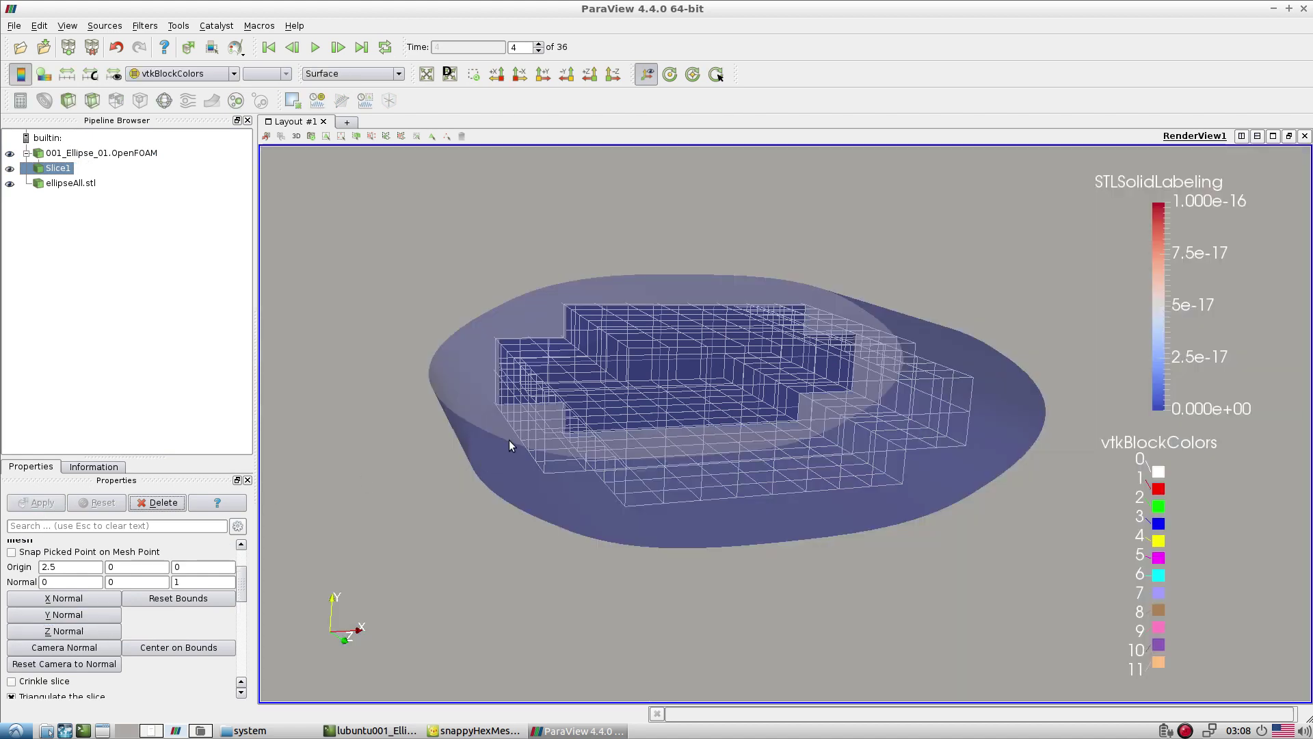
Show the slice as Surface With Edges and make it a crinkle slice without triangulation
{"action": "left_click", "coordinate": [352, 73]}
{"action": "left_click", "coordinate": [349, 123]}
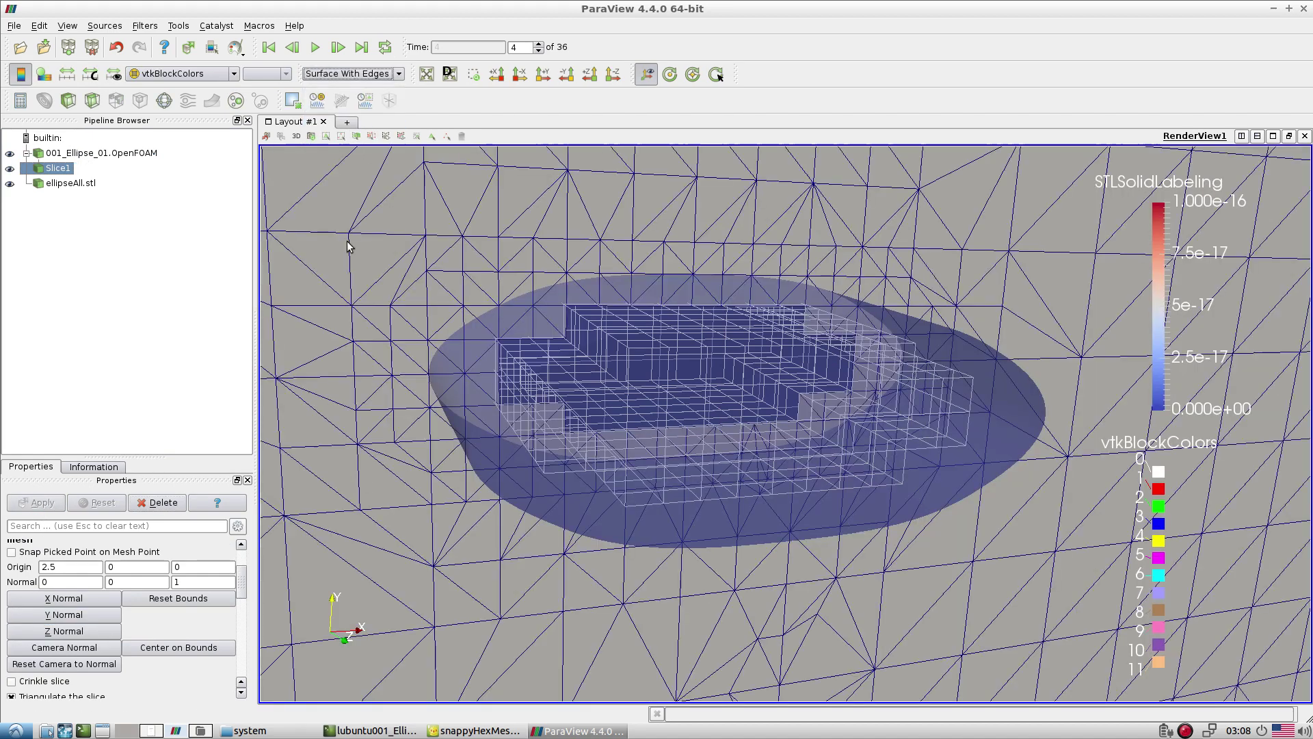
{"action": "scroll", "coordinate": [244, 588], "scroll_direction": "down", "scroll_amount": 2}
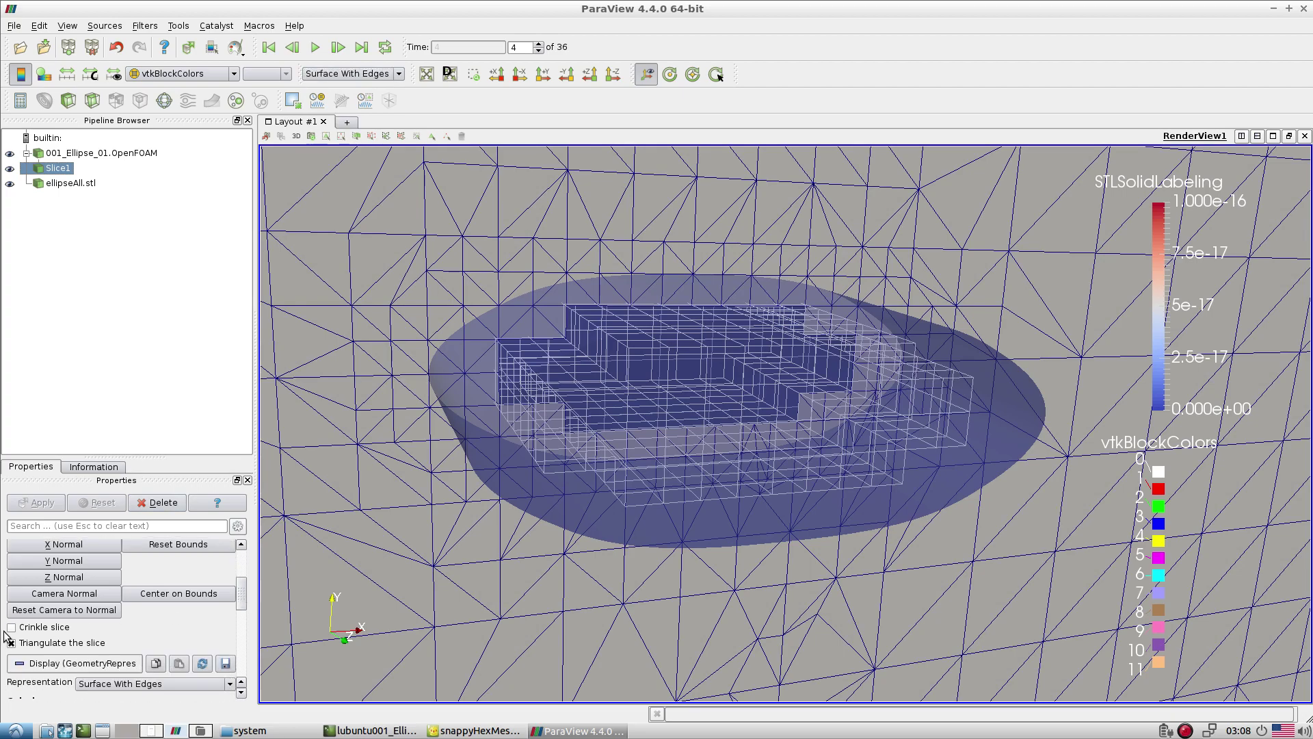
{"action": "left_click", "coordinate": [11, 643]}
{"action": "left_click", "coordinate": [11, 627]}
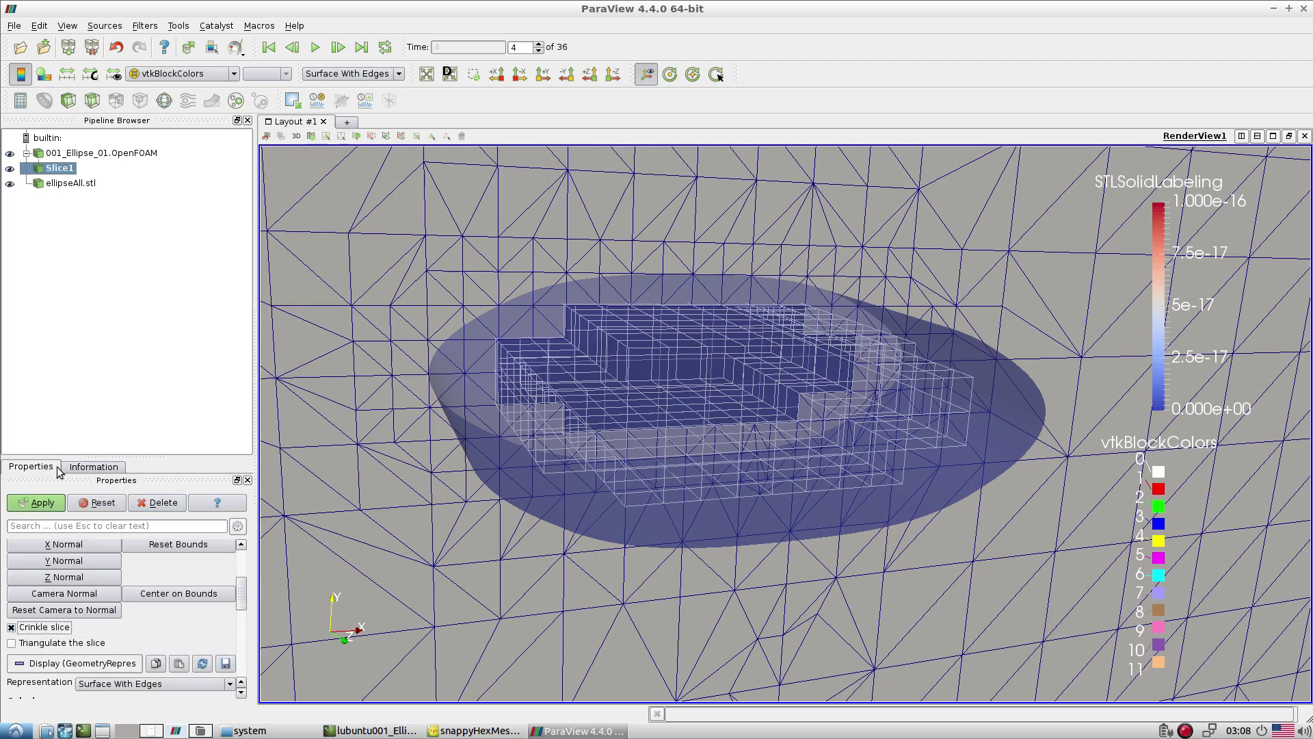
{"action": "left_click", "coordinate": [44, 507]}
Hide the full 001_Ellipse_01 wireframe mesh and examine the crinkle slice's cells around the ellipse up close
{"action": "mouse_move", "coordinate": [668, 462]}
{"action": "left_mouse_down"}
{"action": "mouse_move", "coordinate": [664, 520]}
{"action": "mouse_move", "coordinate": [650, 465]}
{"action": "left_mouse_up"}
{"action": "scroll", "coordinate": [650, 465], "scroll_direction": "down", "scroll_amount": 5}
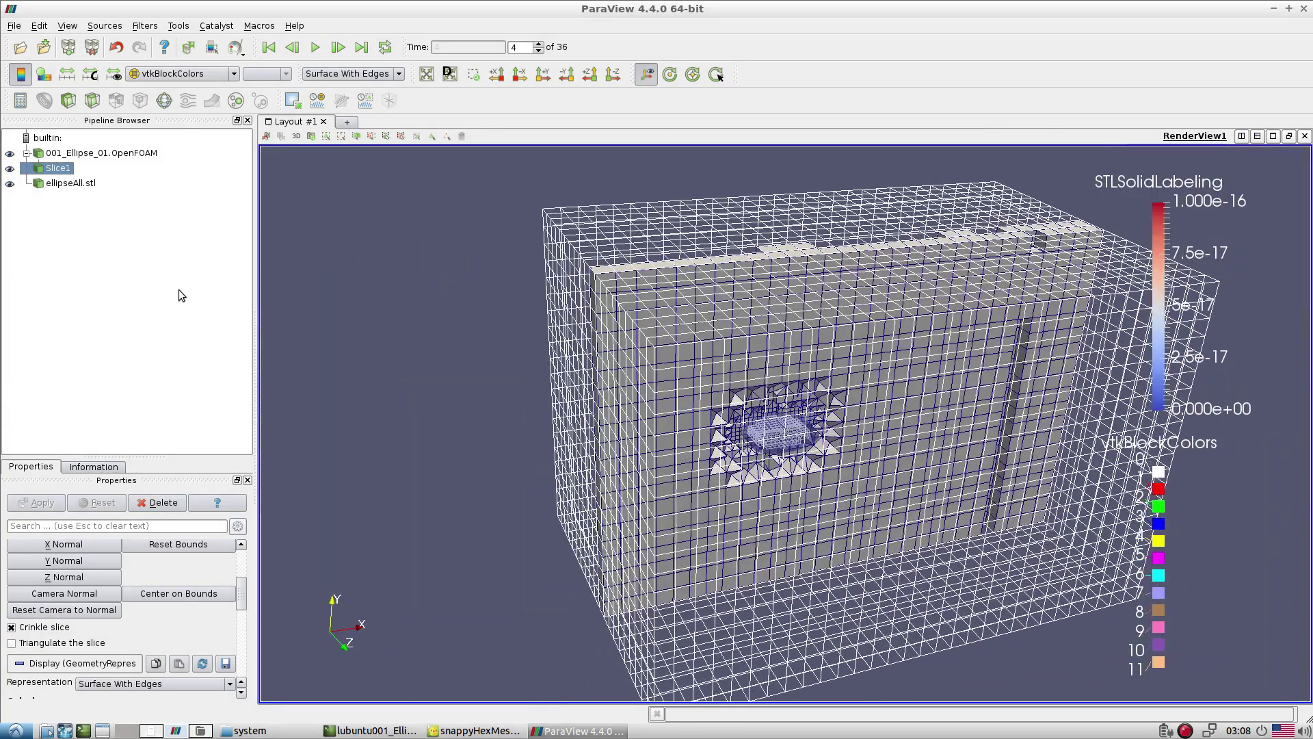
{"action": "left_click", "coordinate": [9, 153]}
{"action": "left_click_drag", "start_coordinate": [690, 355], "coordinate": [718, 322]}
{"action": "scroll", "coordinate": [740, 445], "scroll_direction": "up", "scroll_amount": 8}
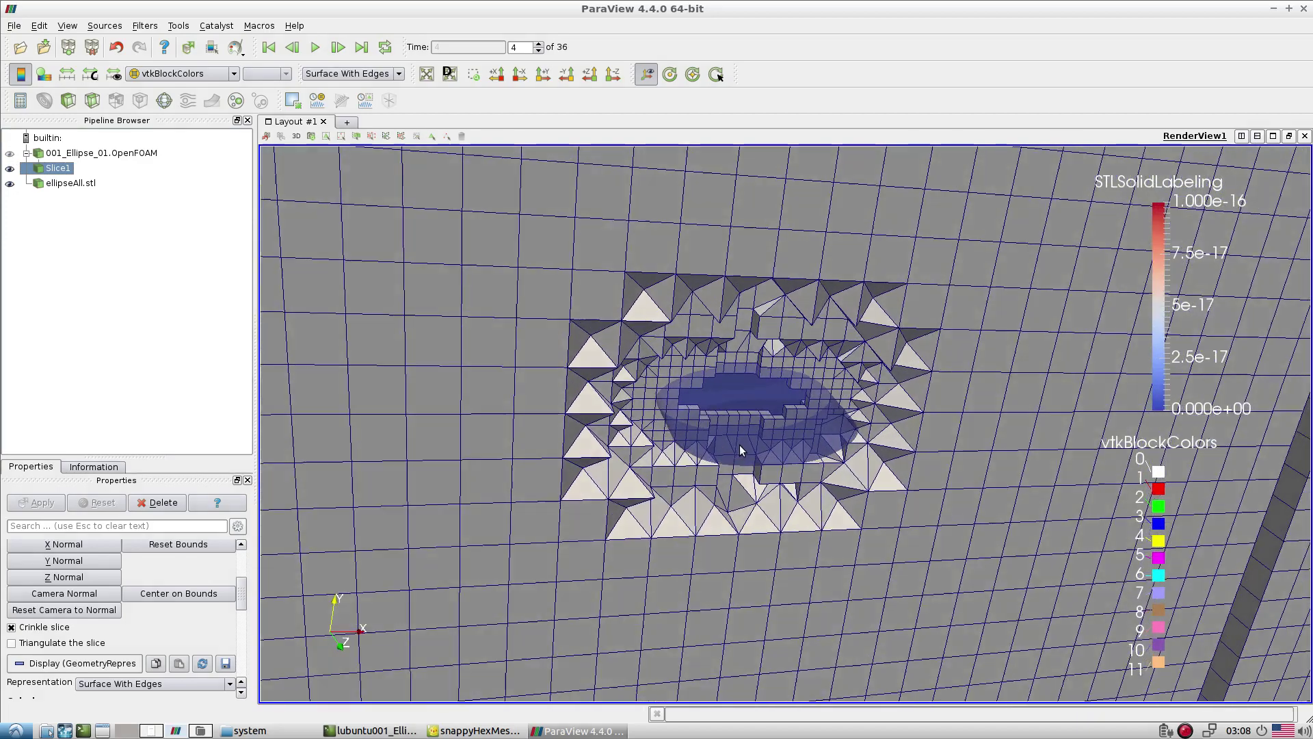
{"action": "scroll", "coordinate": [712, 418], "scroll_direction": "up", "scroll_amount": 8}
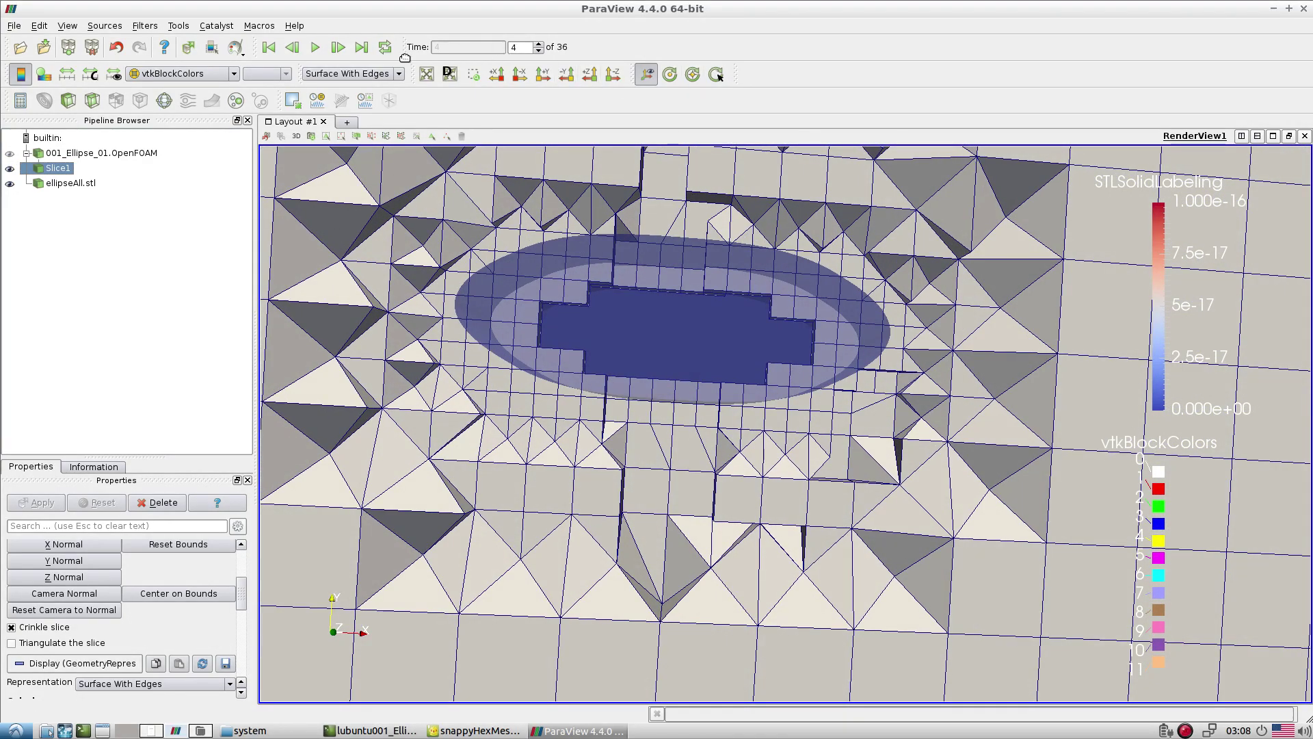
Return to time step 0 and inspect the slice around the ellipse face-on along the Z axis
{"action": "left_click", "coordinate": [269, 47]}
{"action": "left_click_drag", "start_coordinate": [633, 294], "coordinate": [667, 321]}
{"action": "left_click", "coordinate": [613, 74]}
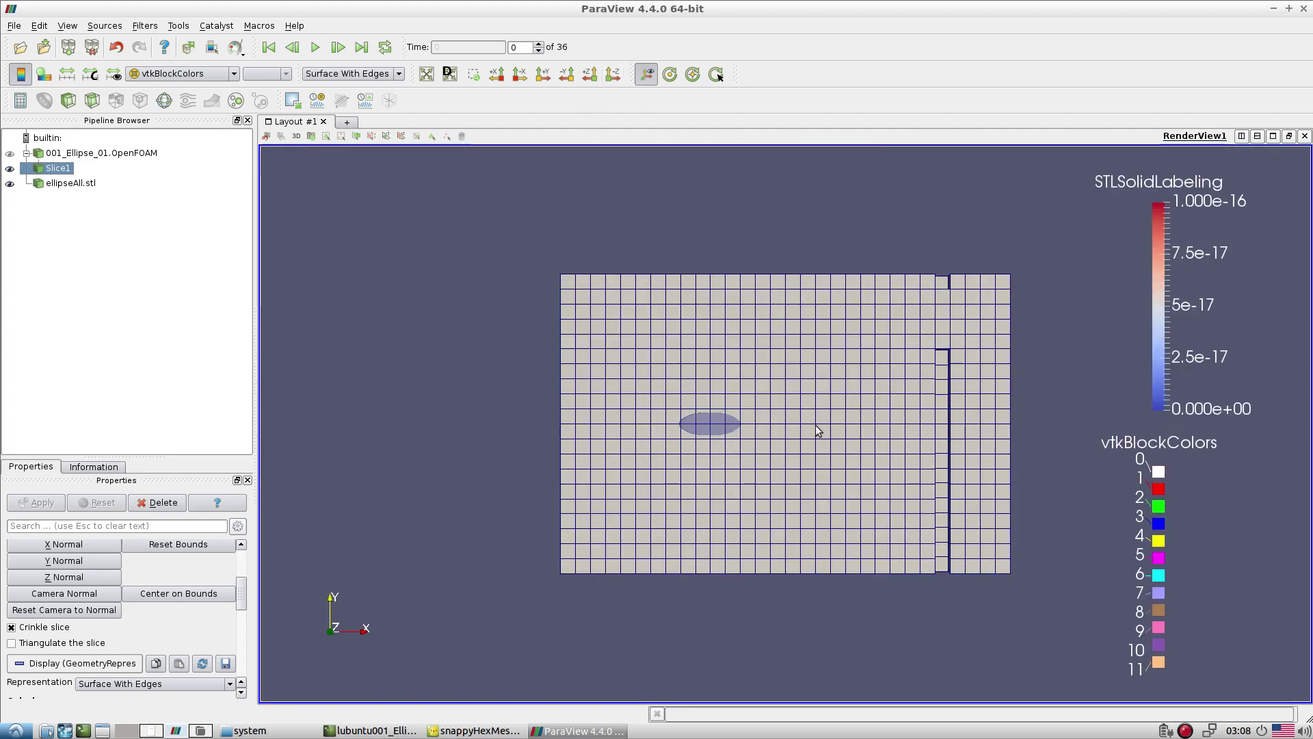
{"action": "scroll", "coordinate": [785, 423], "scroll_direction": "up", "scroll_amount": 3}
{"action": "scroll", "coordinate": [907, 559], "scroll_direction": "up", "scroll_amount": 10}
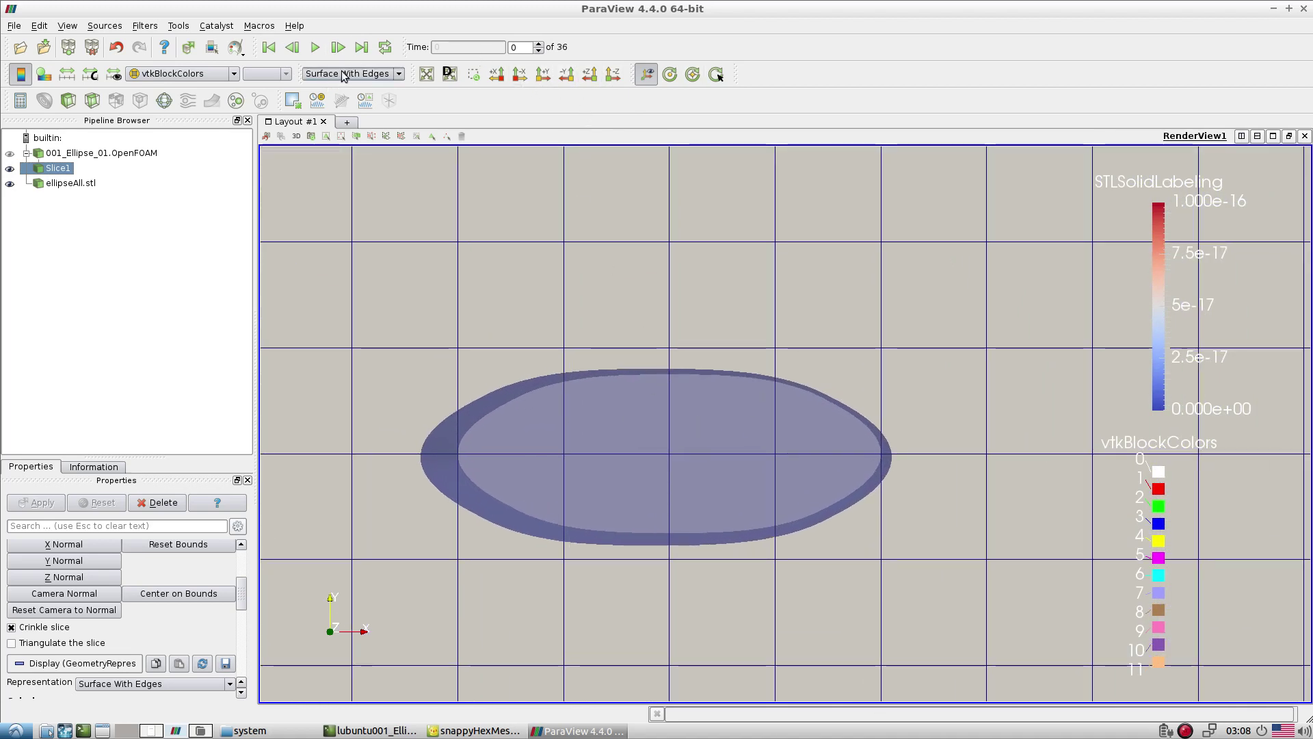
Go back and forth between time steps 0, 1 and 2, ending at 2, to compare the cell refinement around the ellipse
{"action": "left_click", "coordinate": [538, 44]}
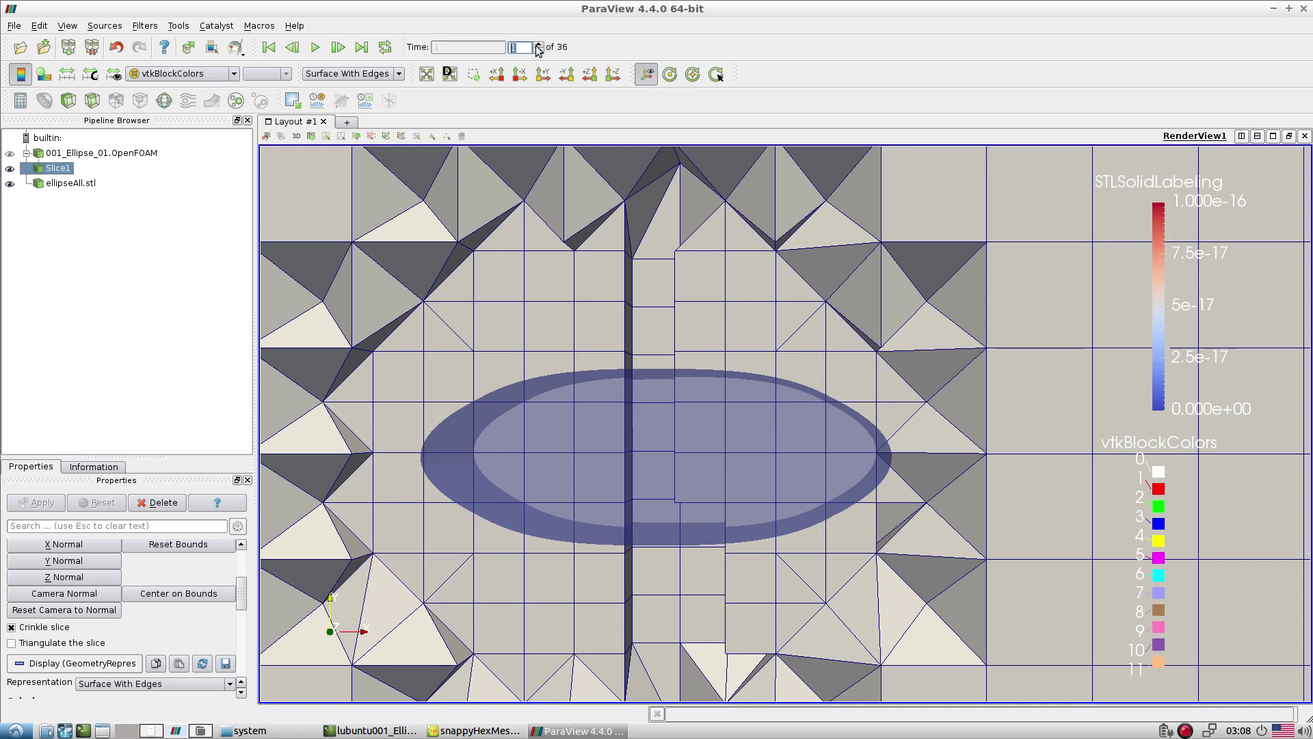
{"action": "left_click", "coordinate": [538, 44]}
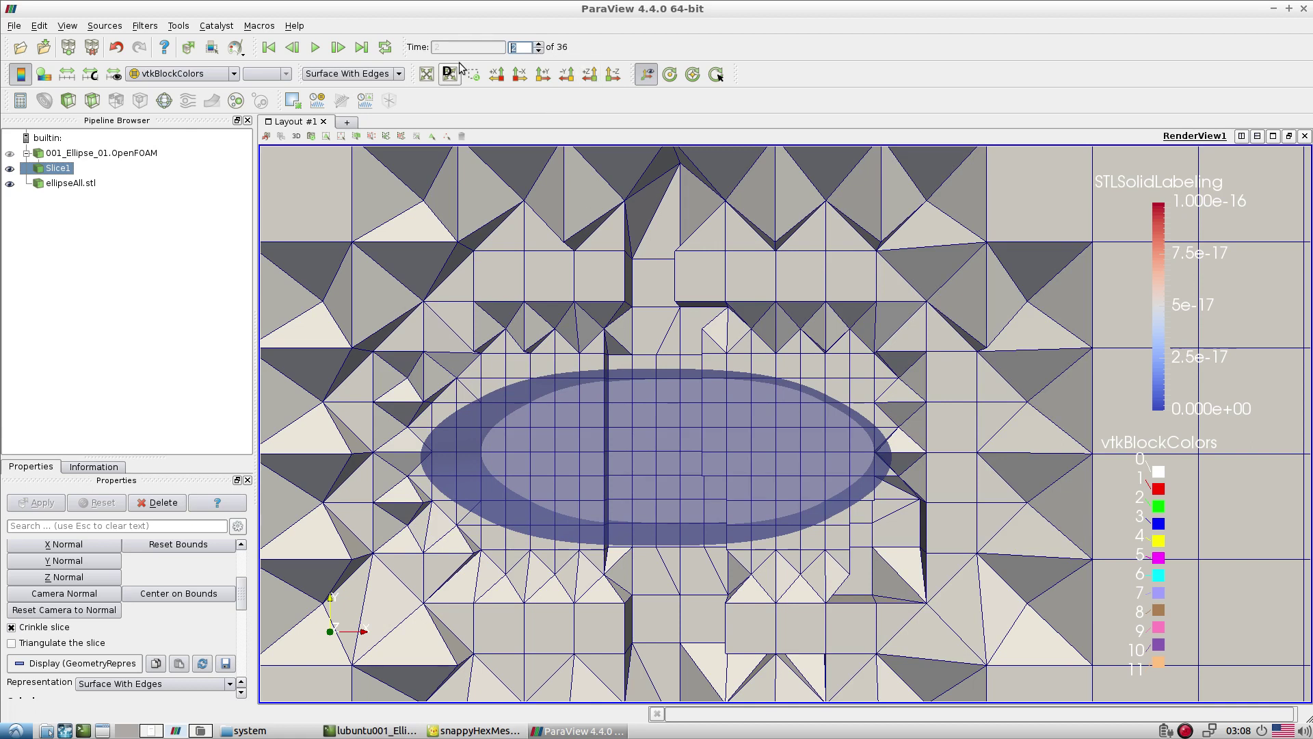
{"action": "left_click", "coordinate": [539, 51]}
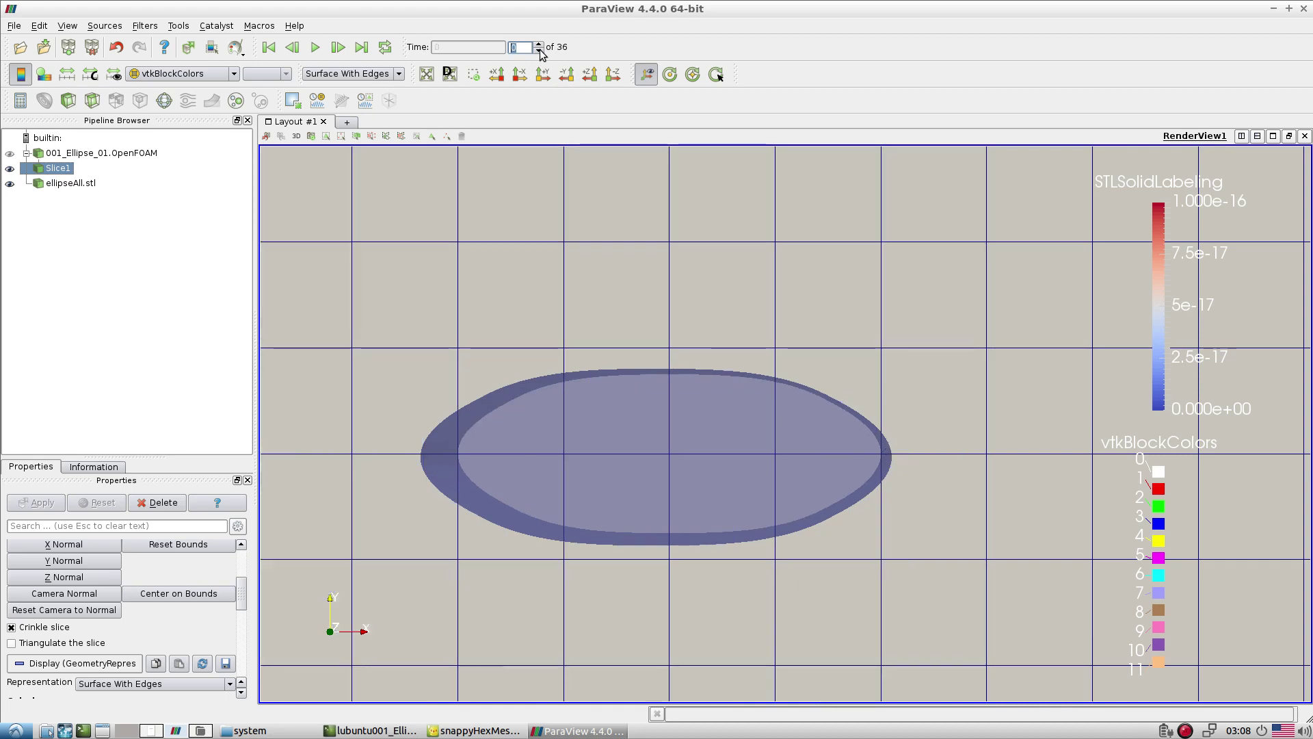
{"action": "left_click", "coordinate": [539, 44]}
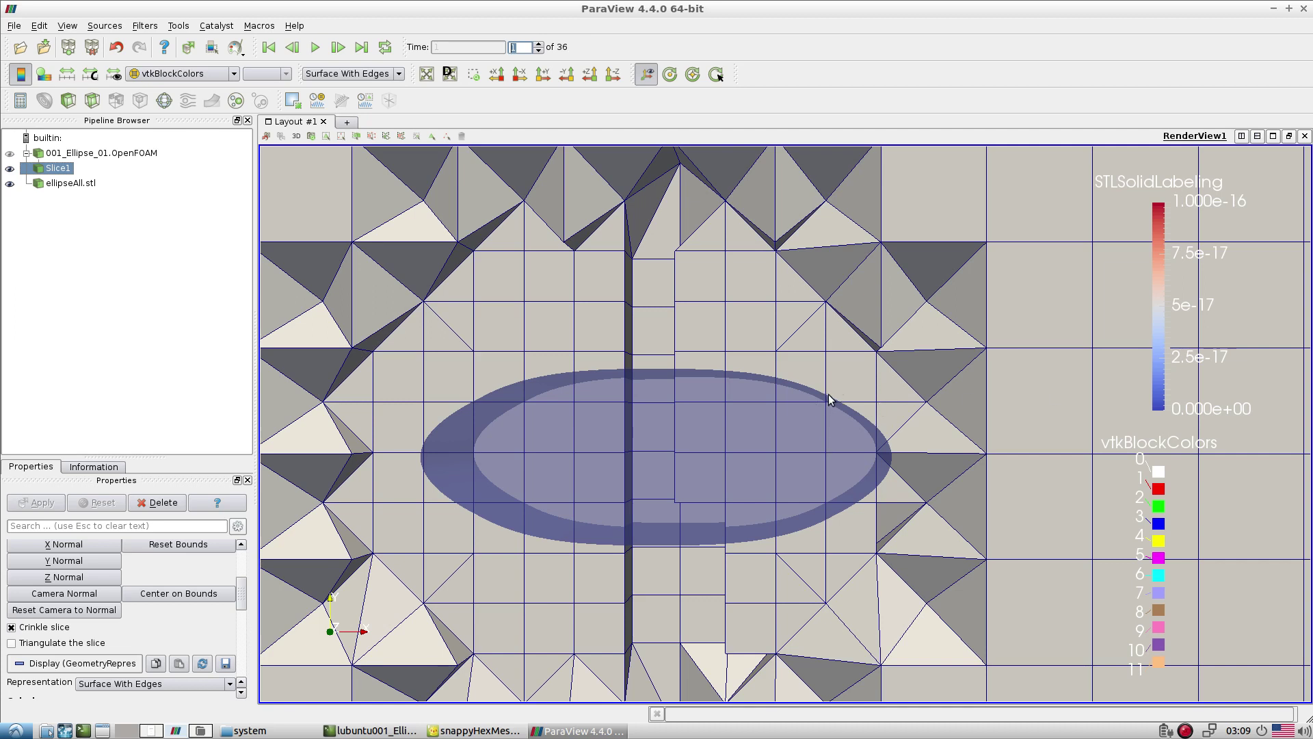
{"action": "left_click", "coordinate": [539, 51]}
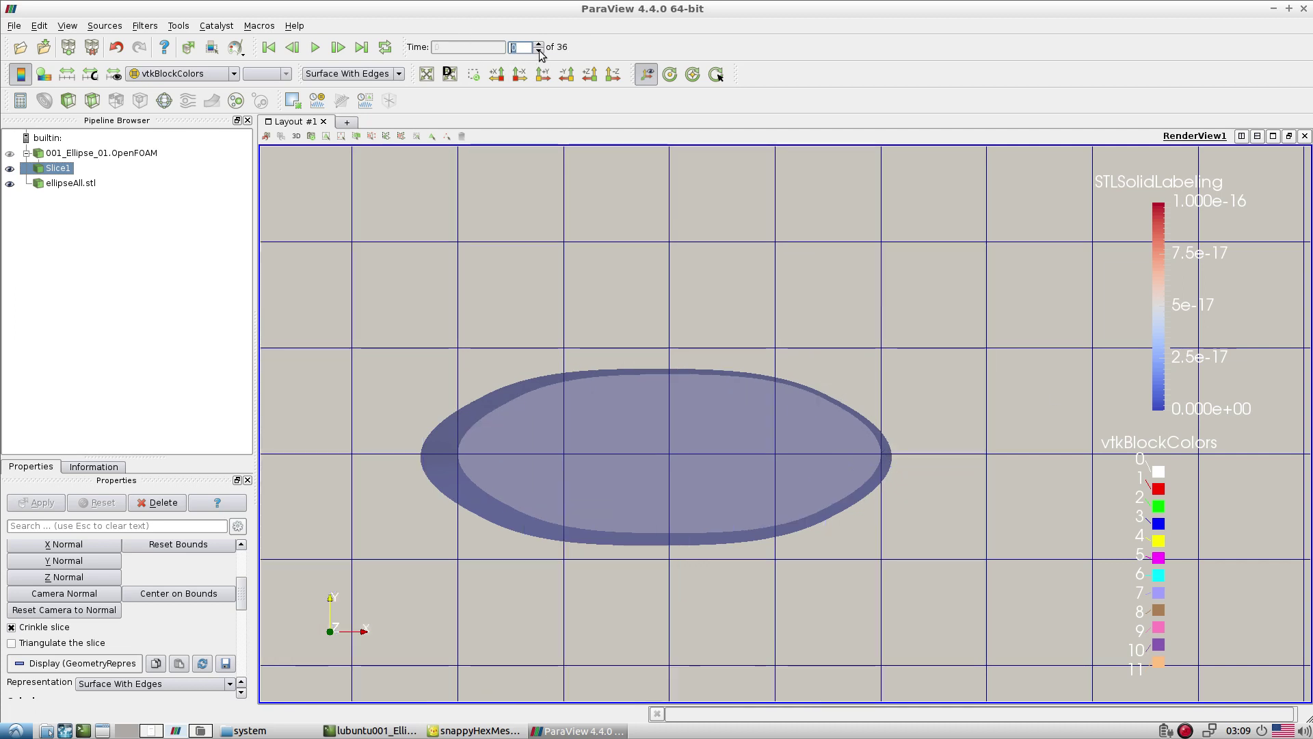
{"action": "left_click", "coordinate": [539, 44]}
{"action": "left_click", "coordinate": [539, 44]}
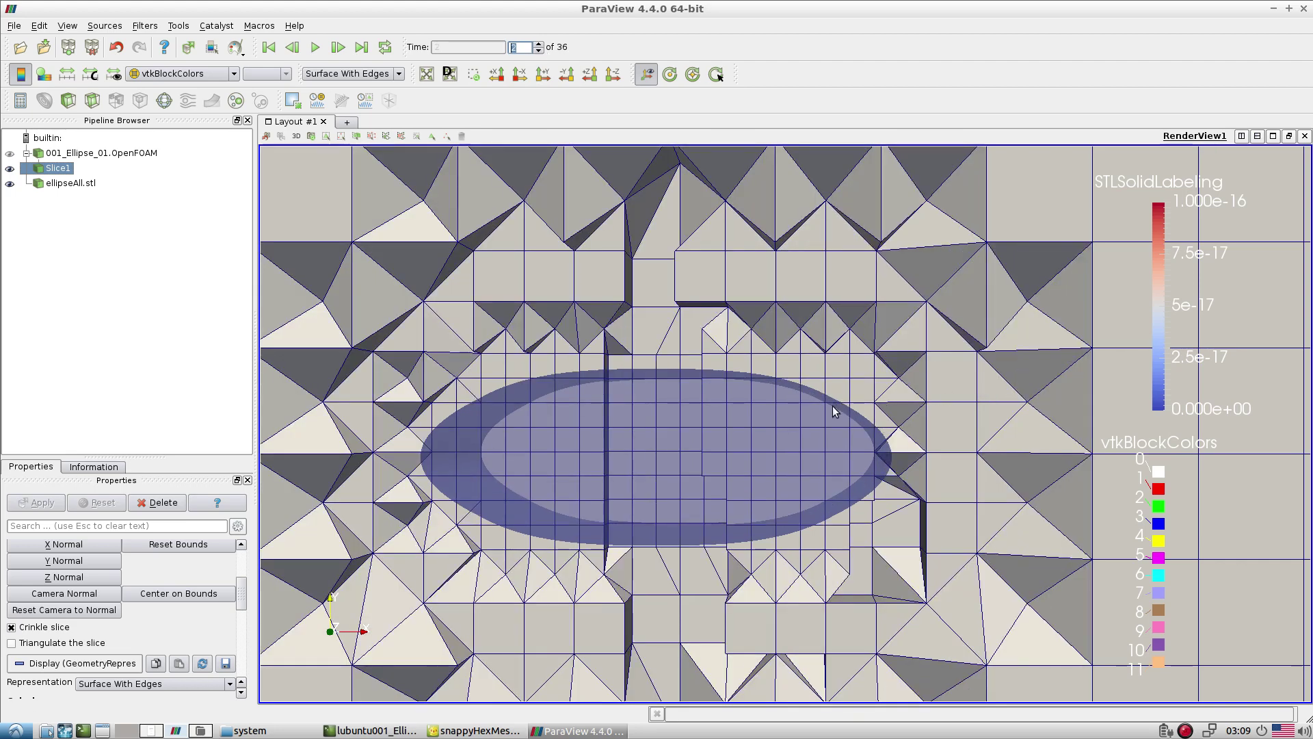
Switch to snappyHexMeshDict in Geany and look through it for the refinement settings in castellatedMeshControls
{"action": "left_click", "coordinate": [476, 730]}
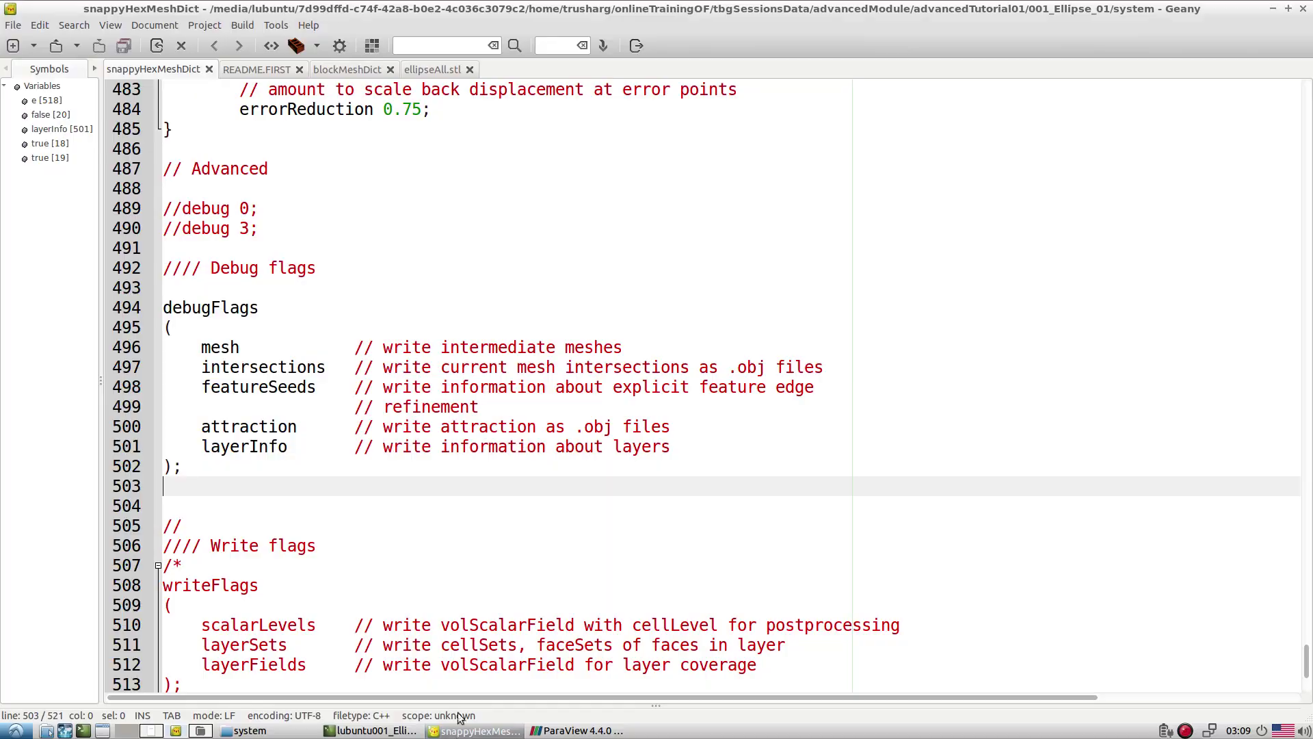
{"action": "scroll", "coordinate": [286, 404], "scroll_direction": "up", "scroll_amount": 20}
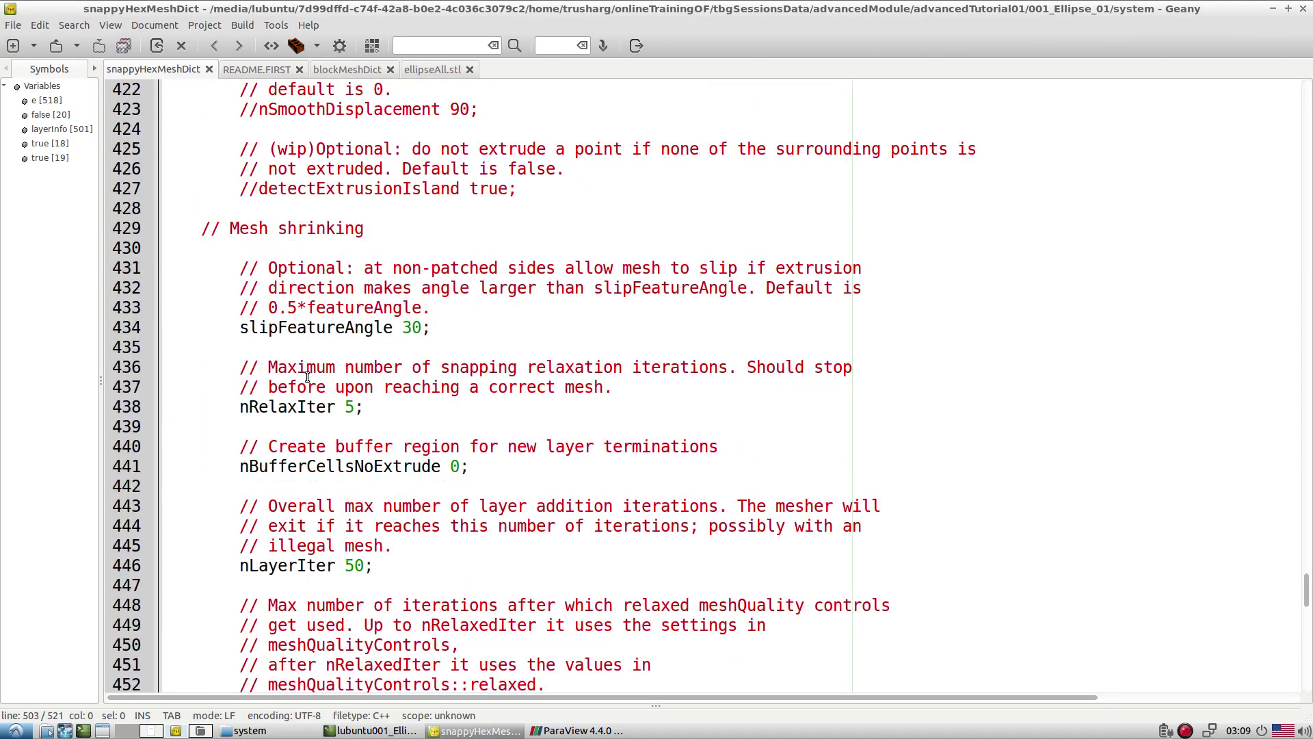
{"action": "scroll", "coordinate": [308, 377], "scroll_direction": "up", "scroll_amount": 20}
{"action": "scroll", "coordinate": [308, 377], "scroll_direction": "down", "scroll_amount": 20}
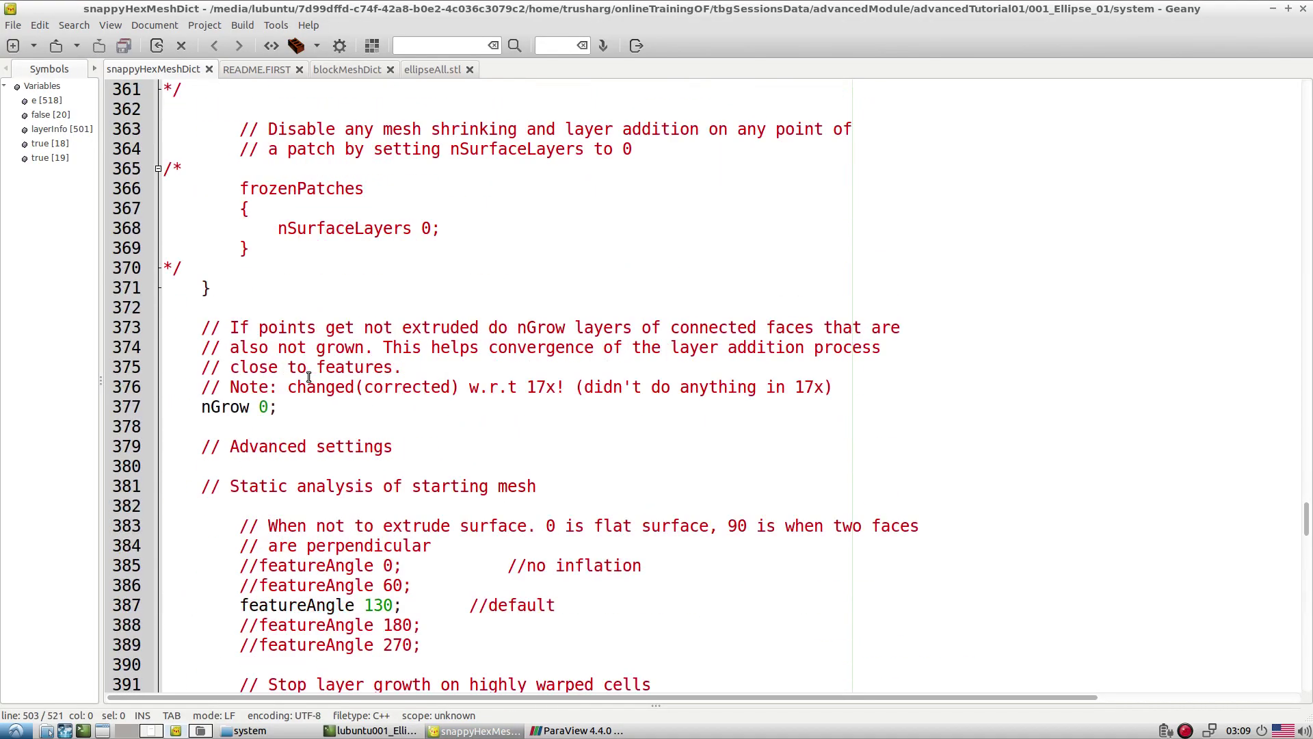
{"action": "scroll", "coordinate": [309, 377], "scroll_direction": "down", "scroll_amount": 20}
{"action": "scroll", "coordinate": [308, 376], "scroll_direction": "up", "scroll_amount": 20}
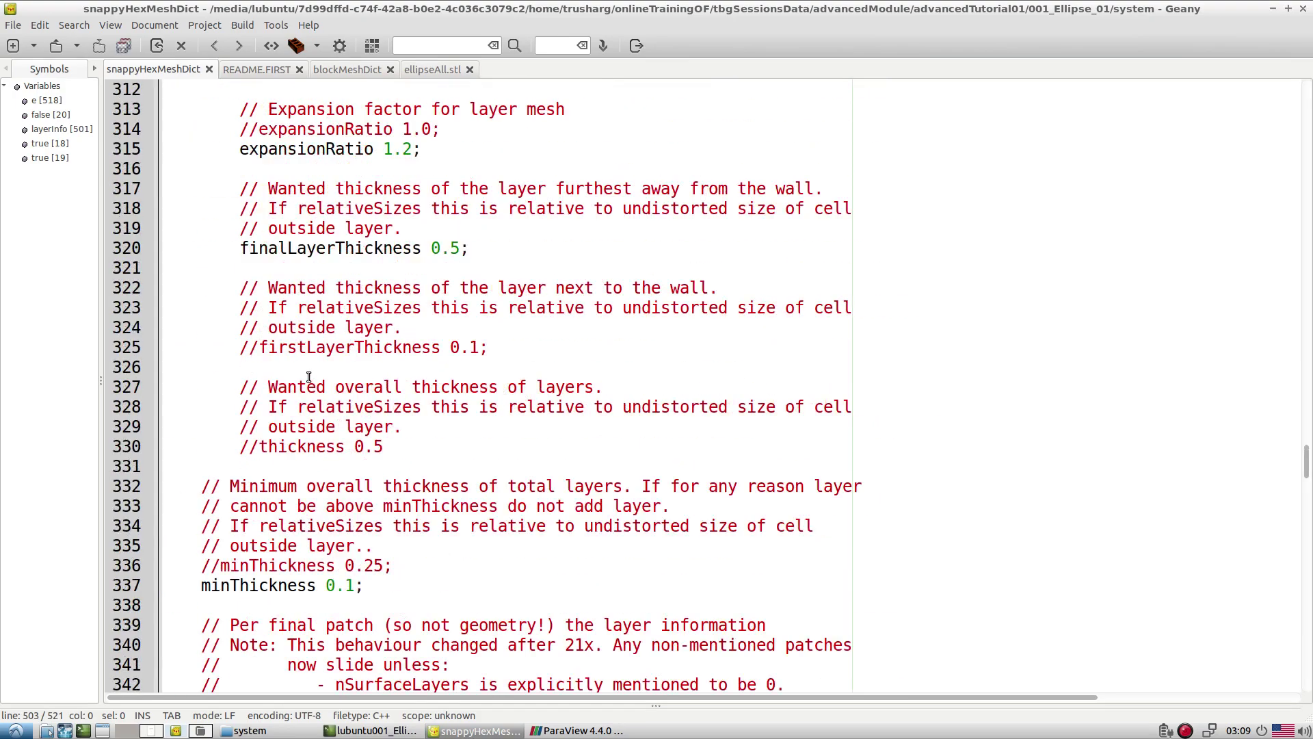
{"action": "scroll", "coordinate": [308, 377], "scroll_direction": "up", "scroll_amount": 20}
{"action": "scroll", "coordinate": [308, 490], "scroll_direction": "down", "scroll_amount": 5}
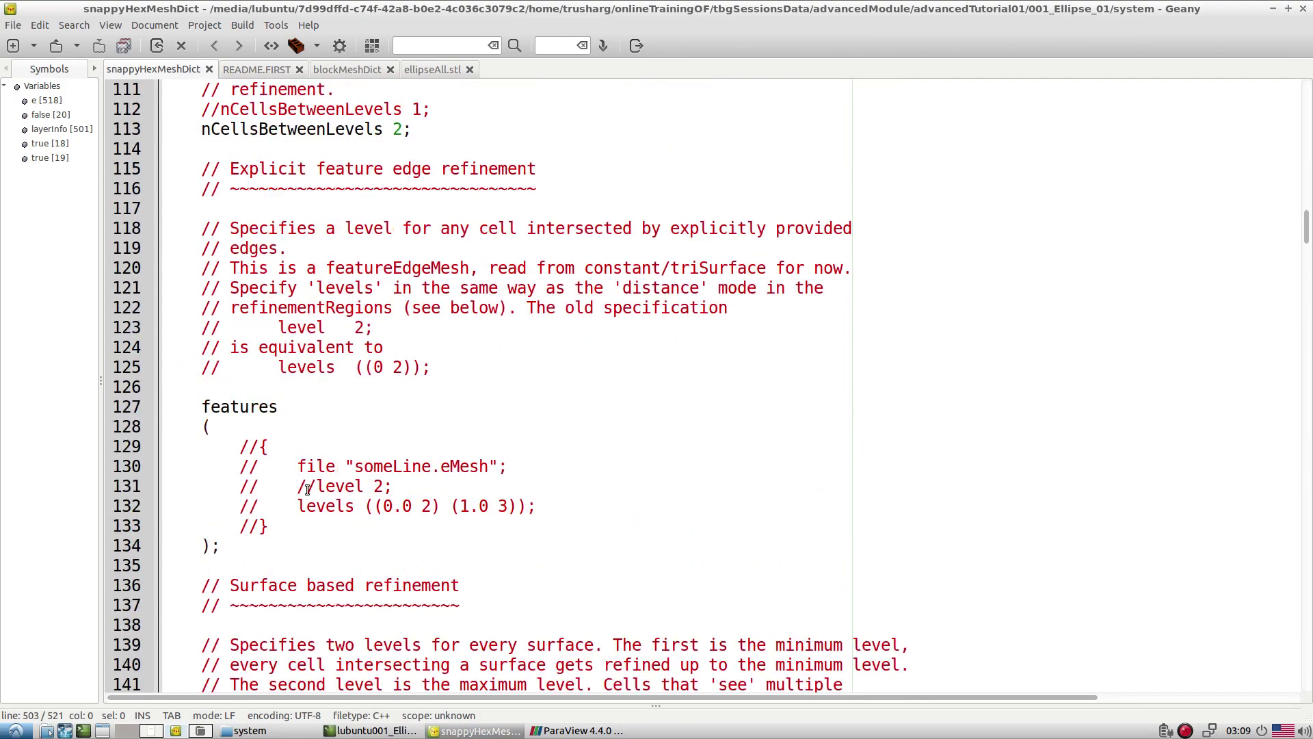
{"action": "scroll", "coordinate": [303, 384], "scroll_direction": "up", "scroll_amount": 11}
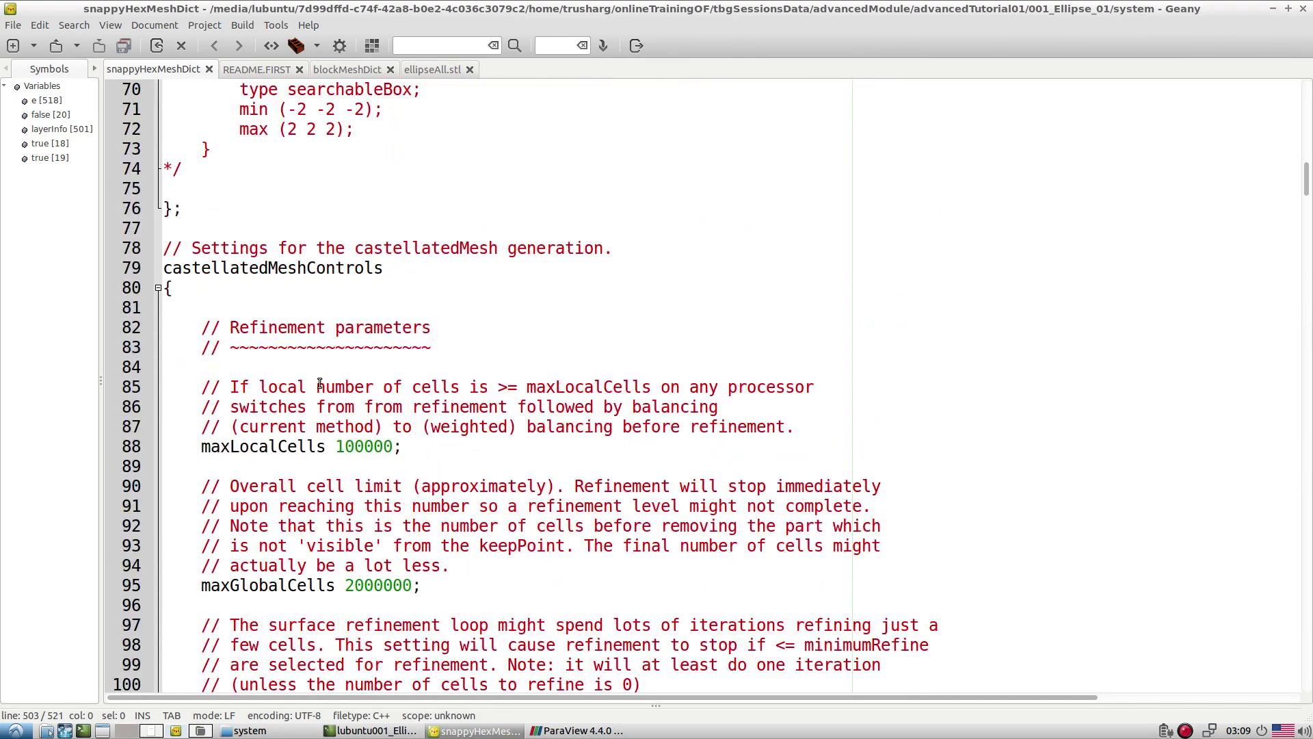
Find the refinementSurfaces block in snappyHexMeshDict and highlight the surface refinement setting level (2 2) of wall_stlSurface
{"action": "scroll", "coordinate": [319, 384], "scroll_direction": "down", "scroll_amount": 2}
{"action": "scroll", "coordinate": [319, 384], "scroll_direction": "down", "scroll_amount": 8}
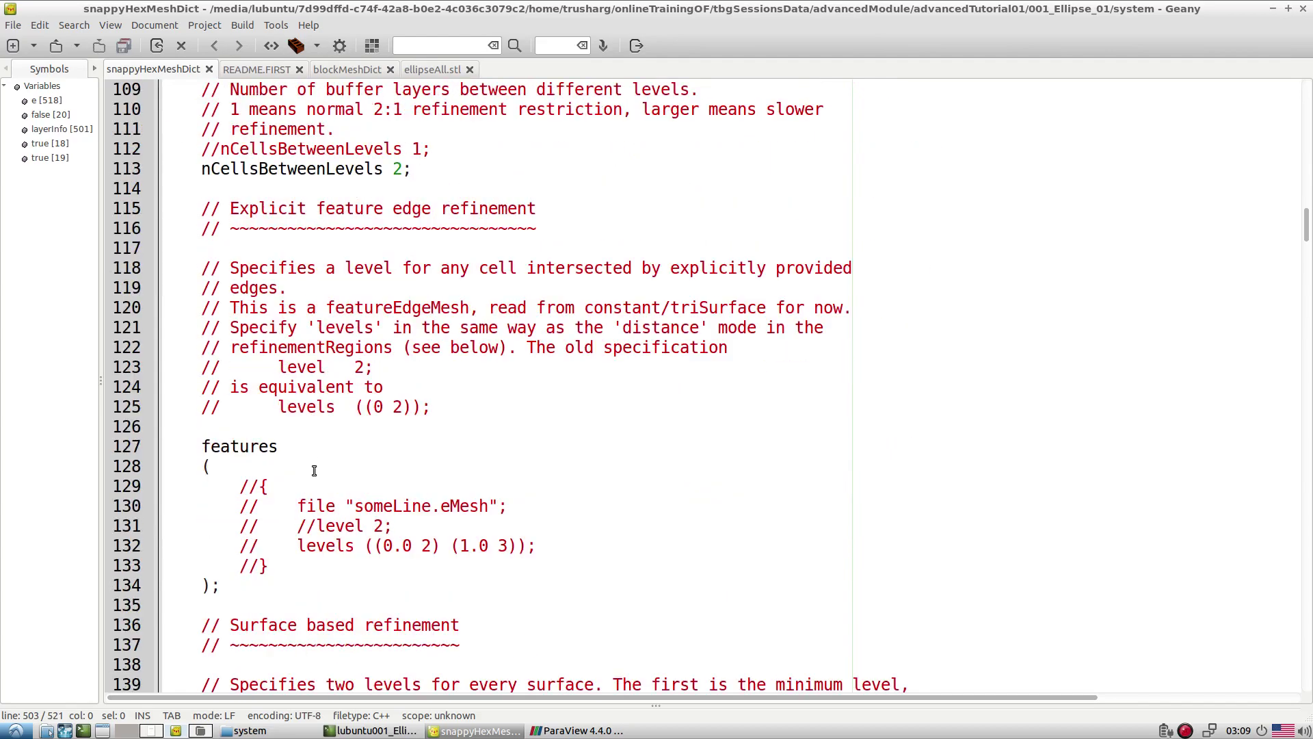
{"action": "scroll", "coordinate": [314, 469], "scroll_direction": "down", "scroll_amount": 1}
{"action": "scroll", "coordinate": [314, 470], "scroll_direction": "down", "scroll_amount": 7}
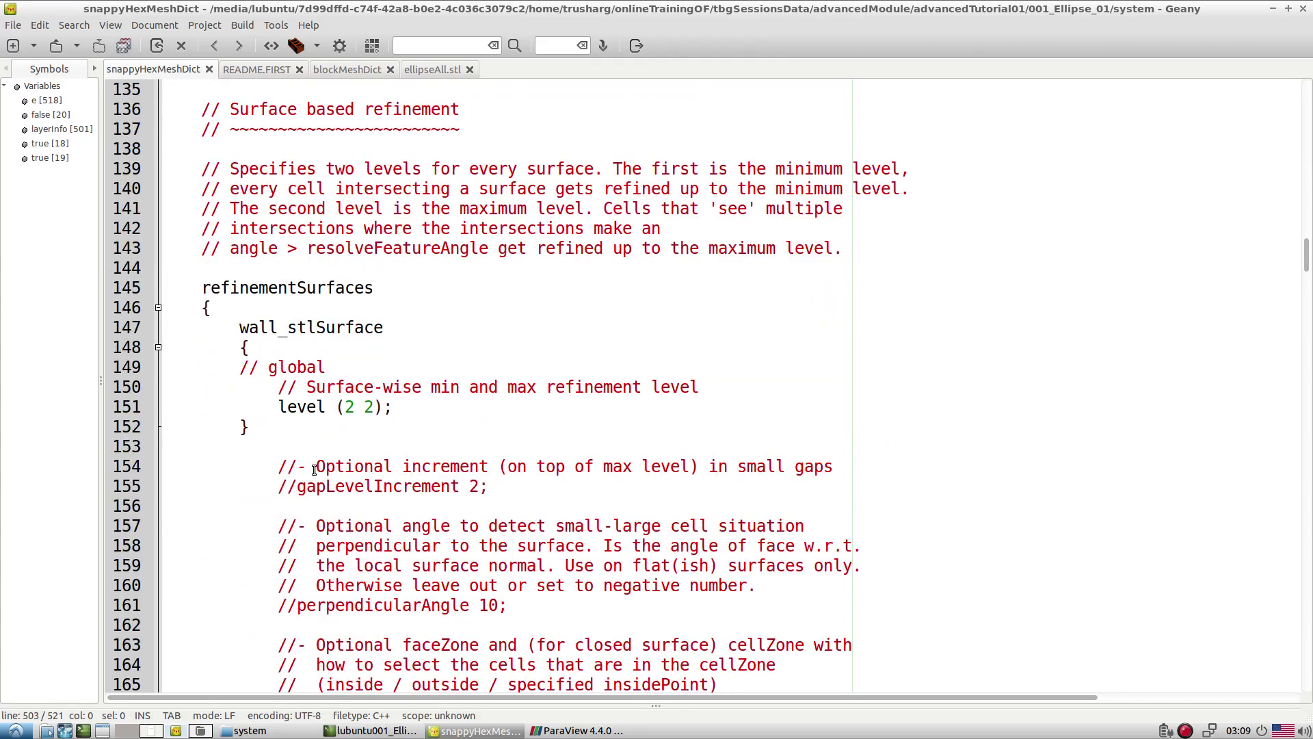
{"action": "left_click", "coordinate": [338, 414]}
{"action": "left_click", "coordinate": [388, 419]}
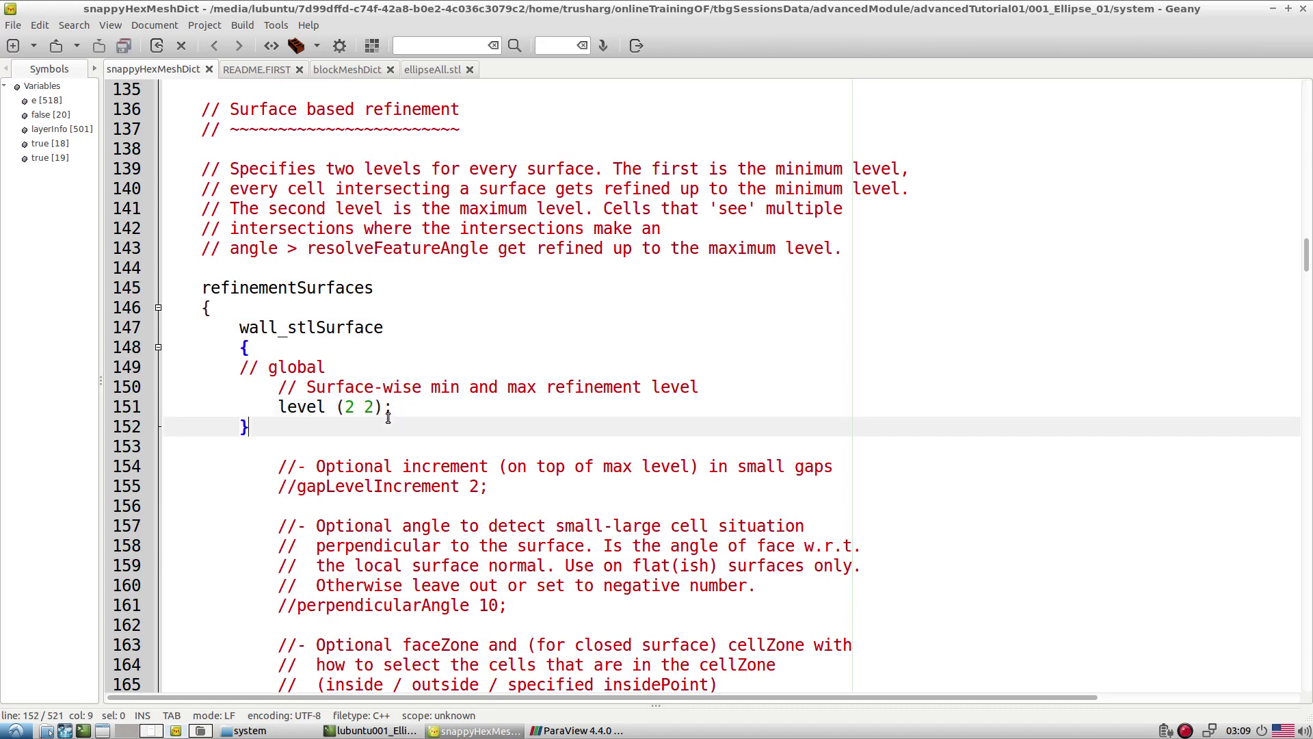
{"action": "left_click_drag", "start_coordinate": [279, 406], "coordinate": [417, 420]}
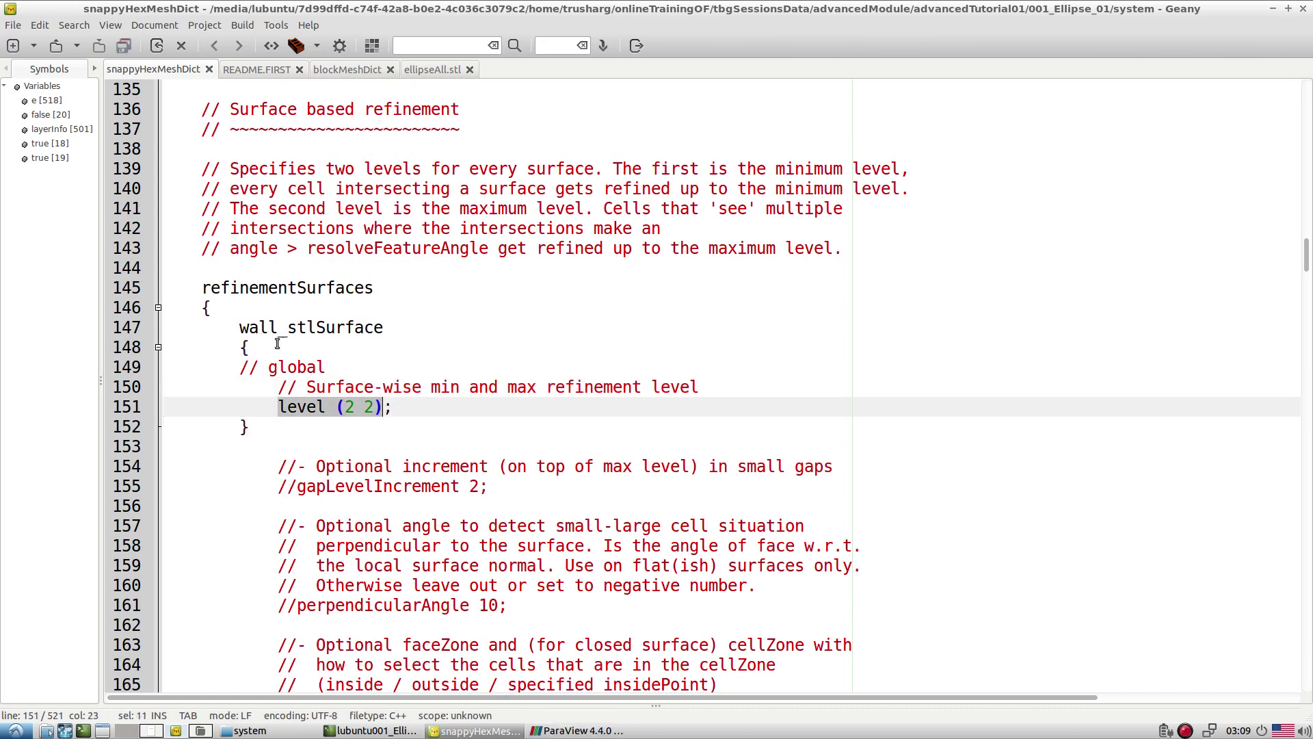
Switch to ParaView, return the mesh slice to its initial time, and step through the refinement up to time step 2
{"action": "left_click", "coordinate": [582, 730]}
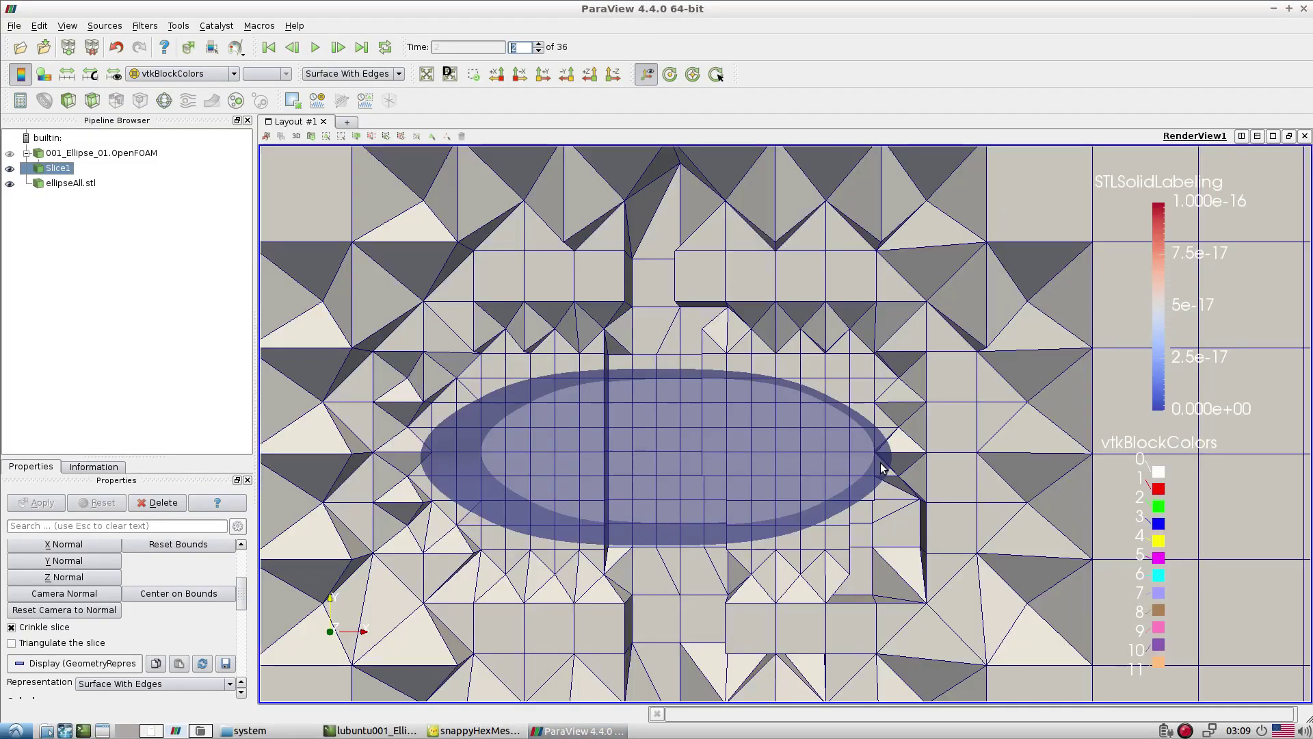
{"action": "left_click", "coordinate": [268, 47]}
{"action": "left_click", "coordinate": [539, 44]}
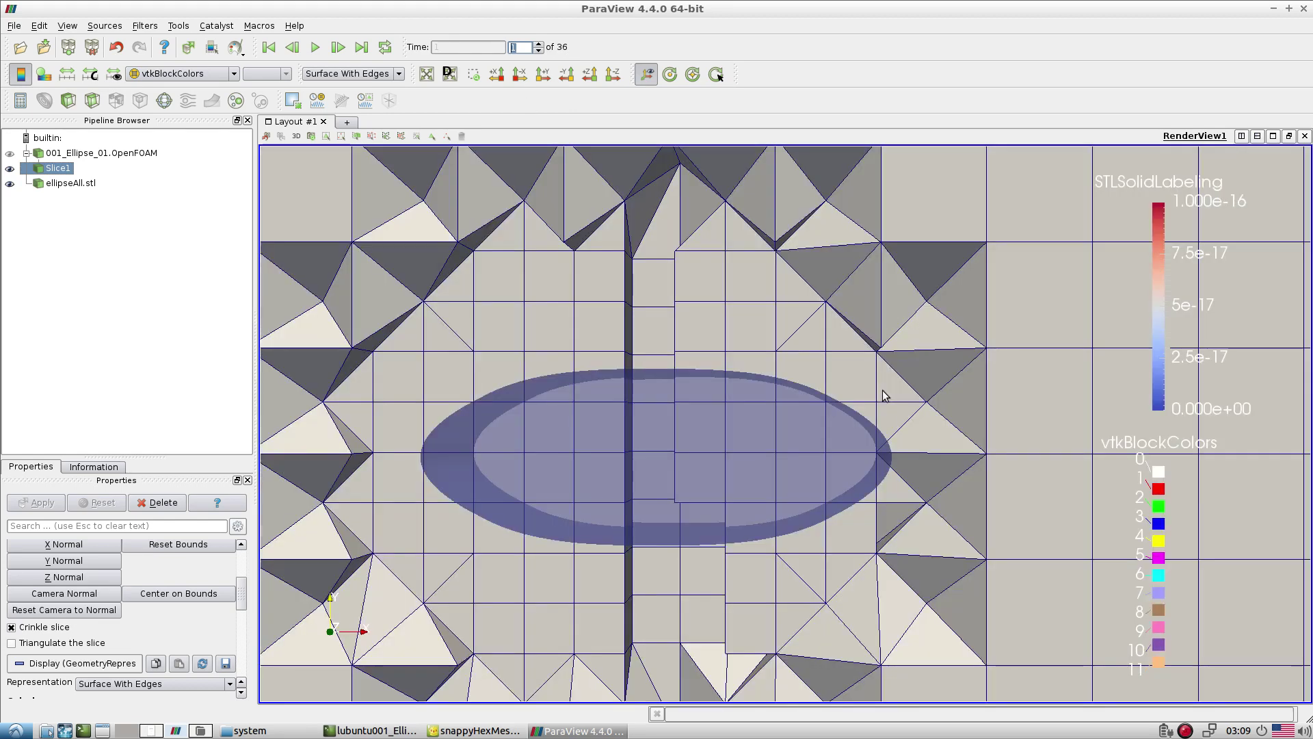
{"action": "left_click", "coordinate": [539, 44]}
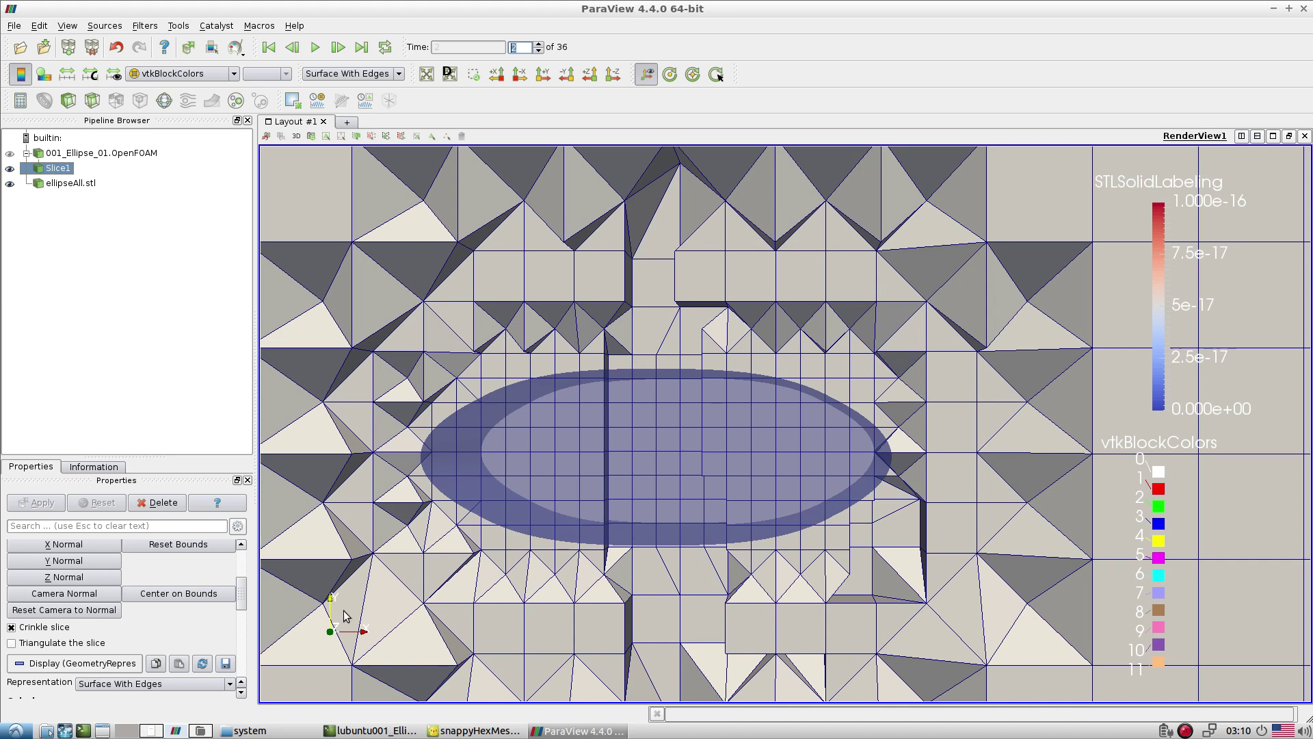
Compare the wall_stlSurface level setting in Geany with the refined slice in ParaView, and view the cell-splitting figure in the OpenFOAM User Guide
{"action": "left_click", "coordinate": [453, 731]}
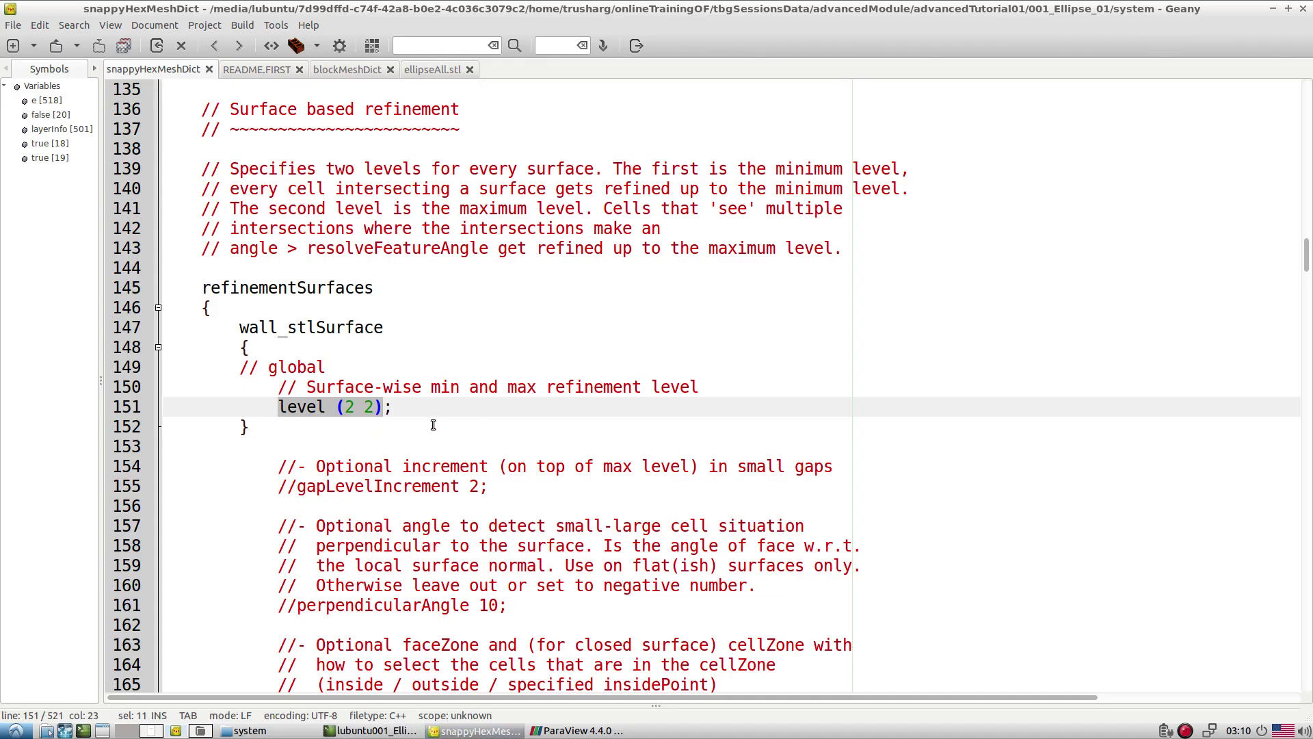
{"action": "left_click", "coordinate": [592, 730]}
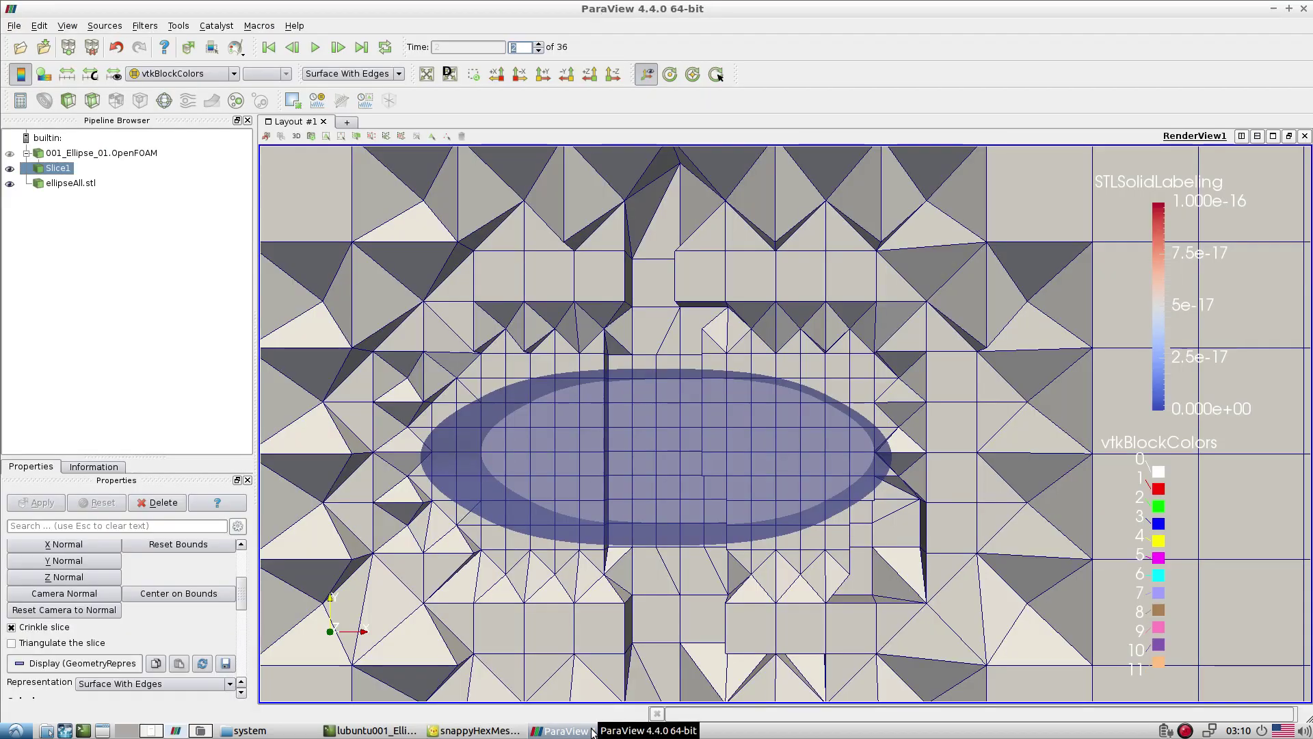
{"action": "left_click", "coordinate": [567, 731]}
{"action": "left_click", "coordinate": [335, 420]}
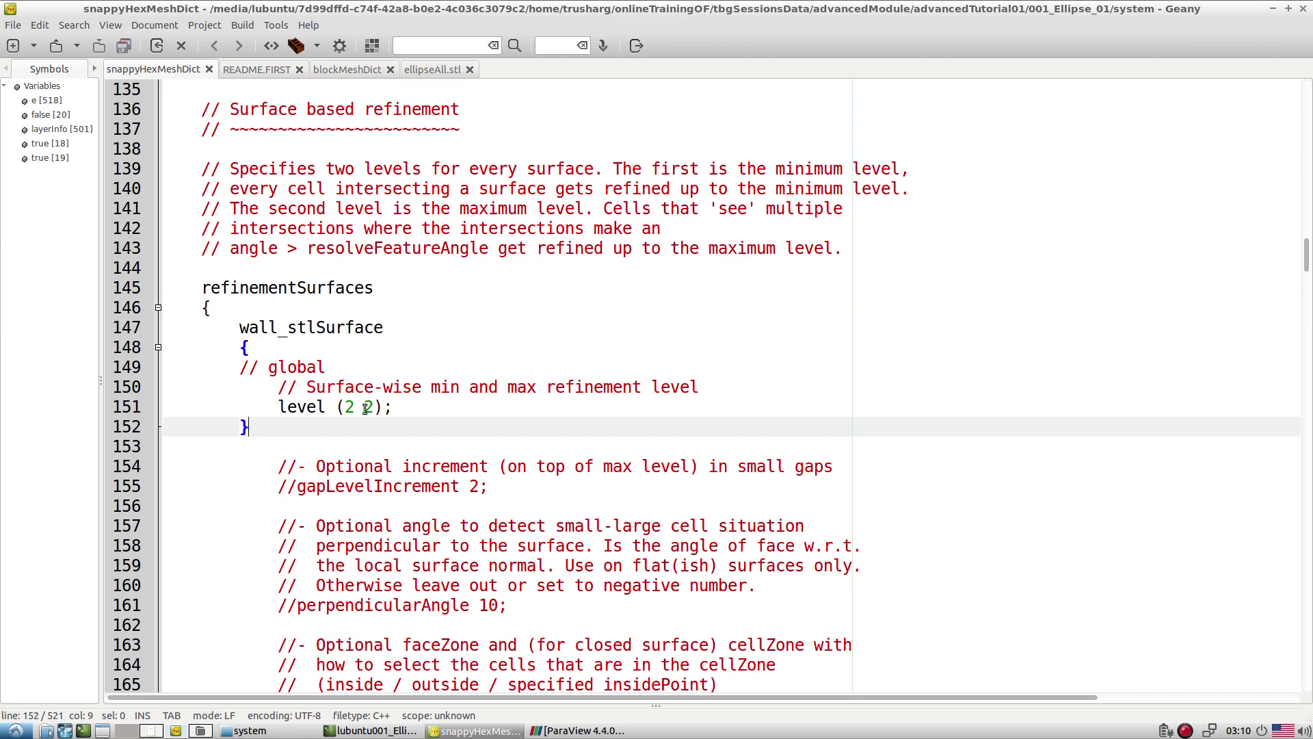
{"action": "left_click", "coordinate": [556, 732]}
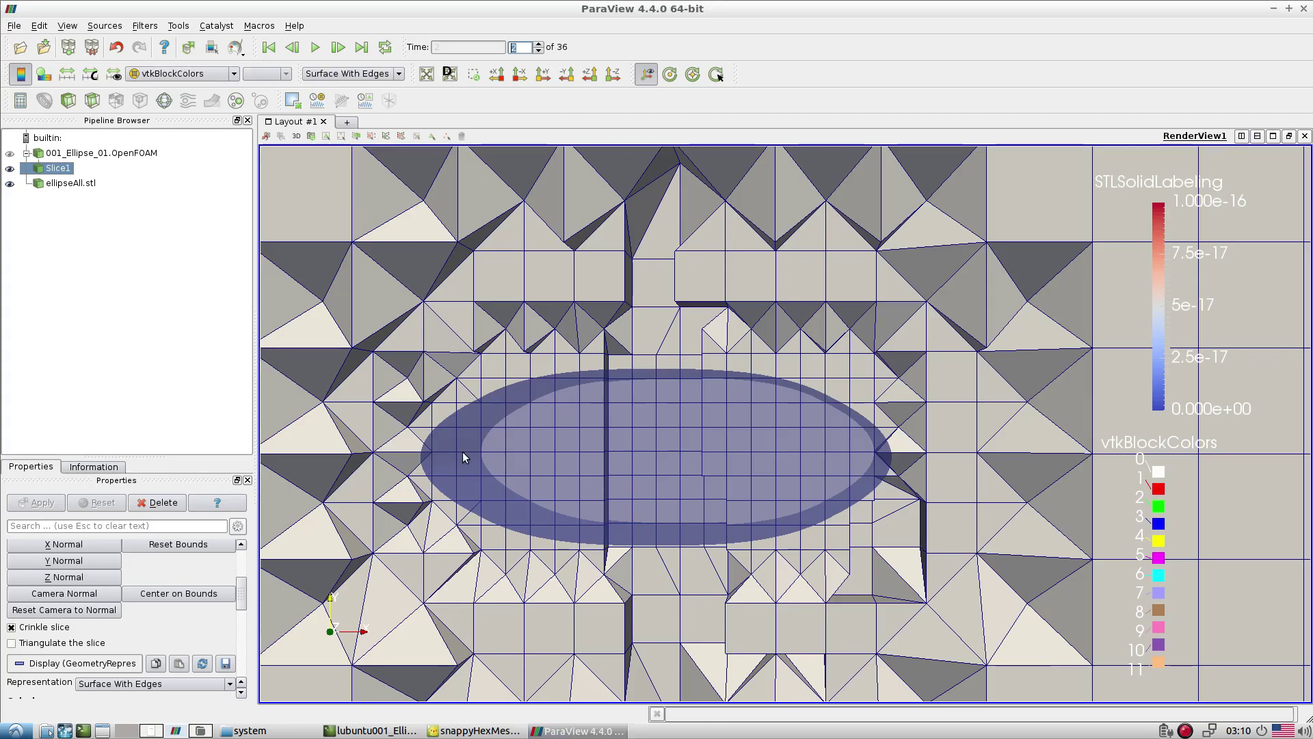
{"action": "left_click", "coordinate": [153, 730]}
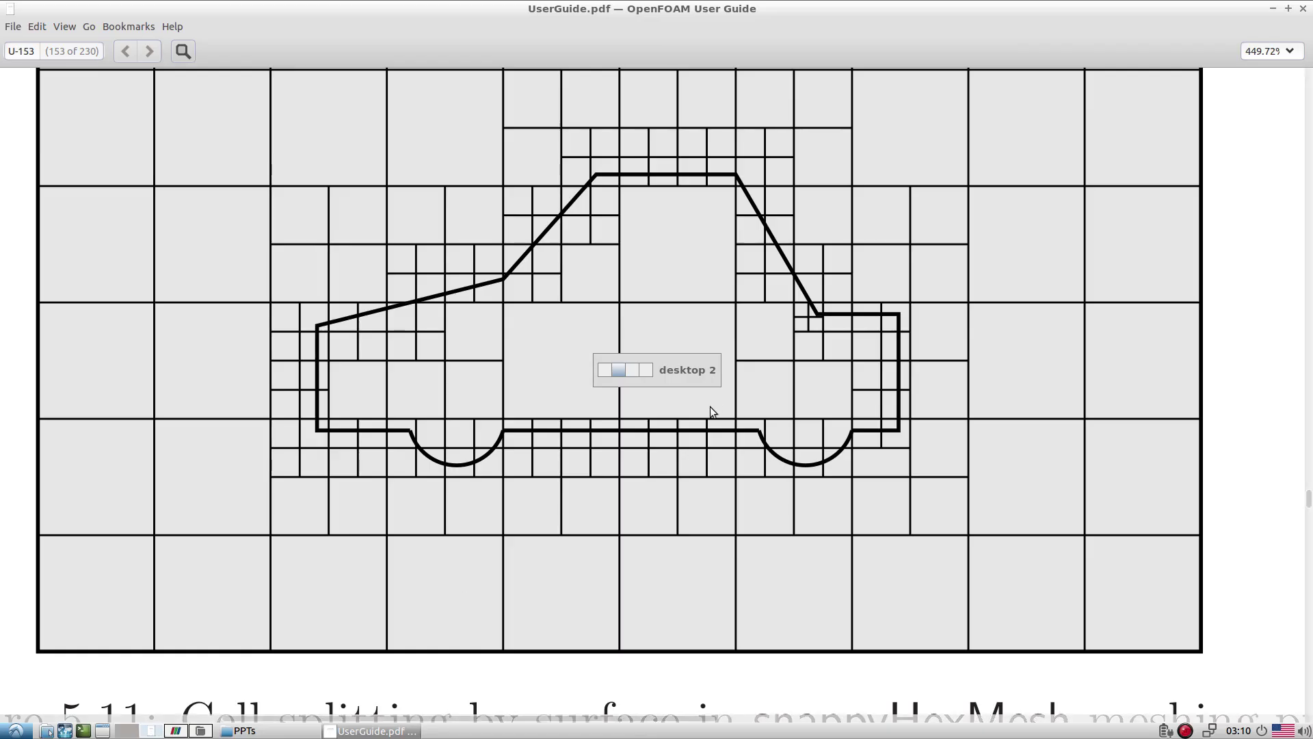
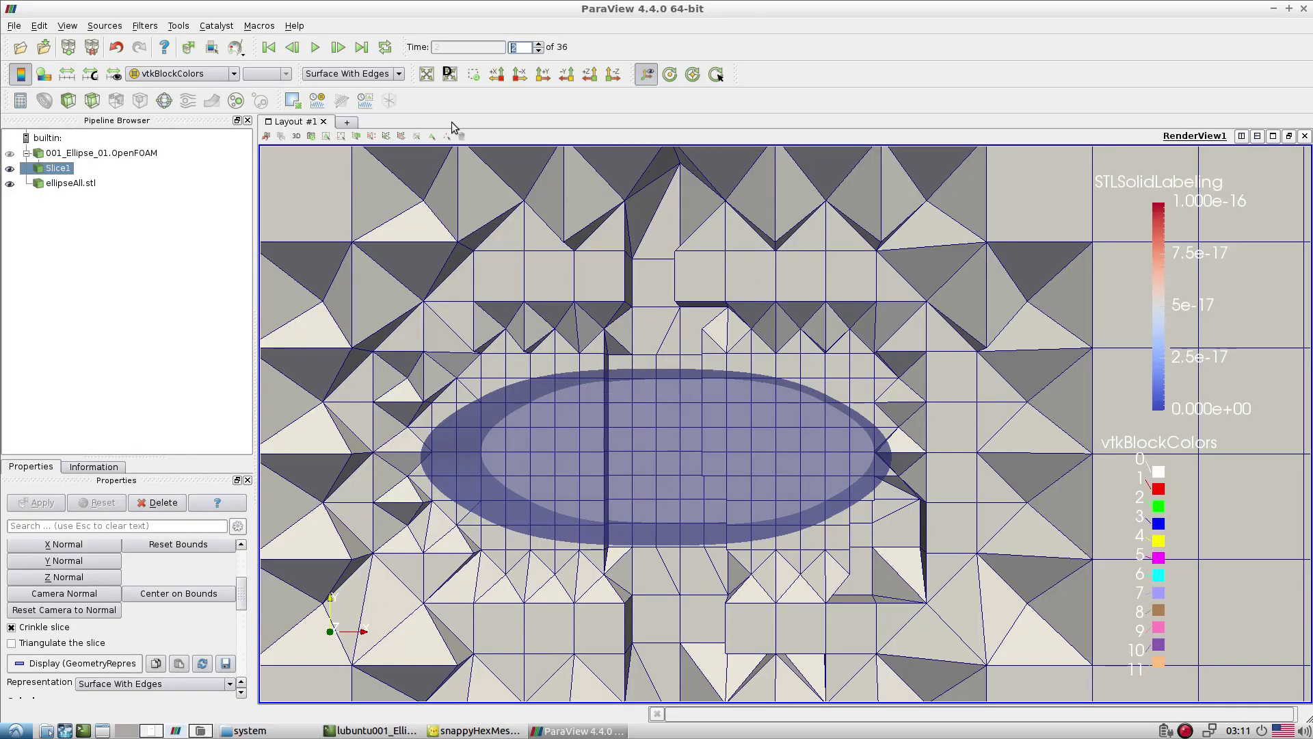
Advance the slice to time step 4 and examine the cells removed inside the ellipse from an angle
{"action": "left_click", "coordinate": [539, 45]}
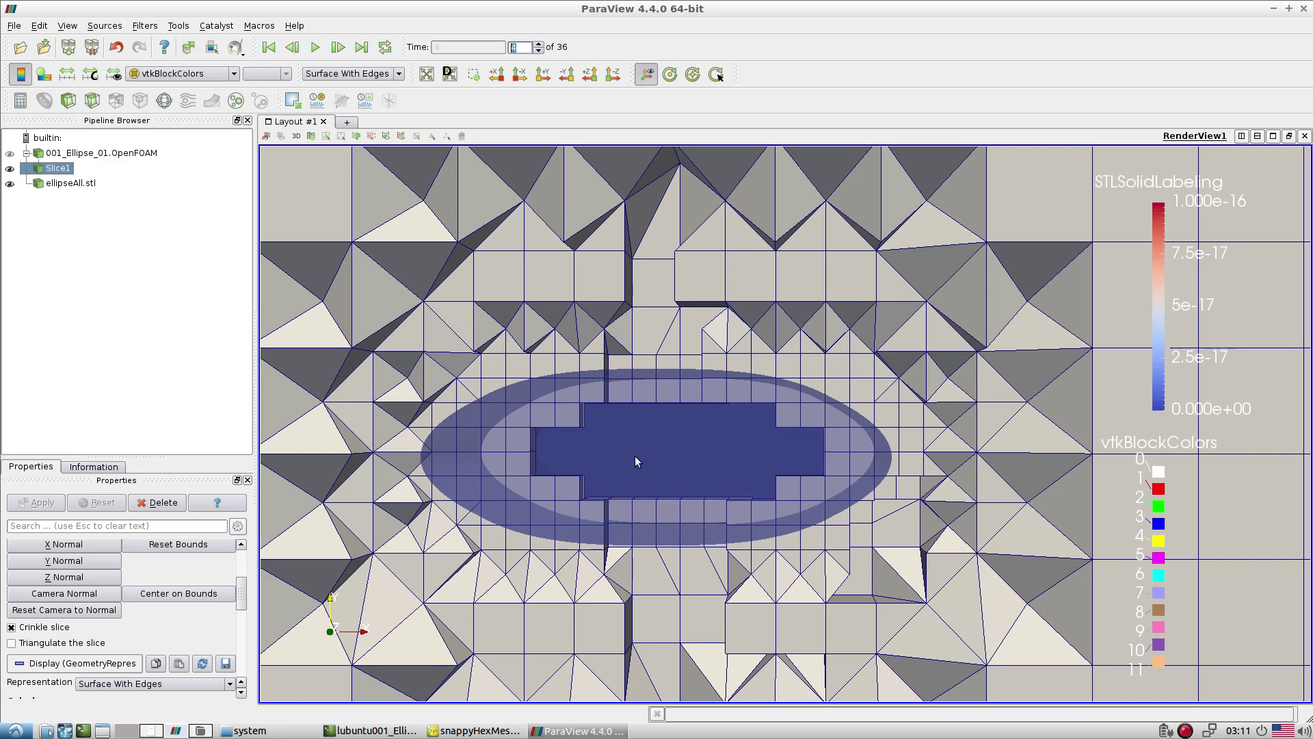
{"action": "left_click_drag", "start_coordinate": [654, 466], "coordinate": [698, 466]}
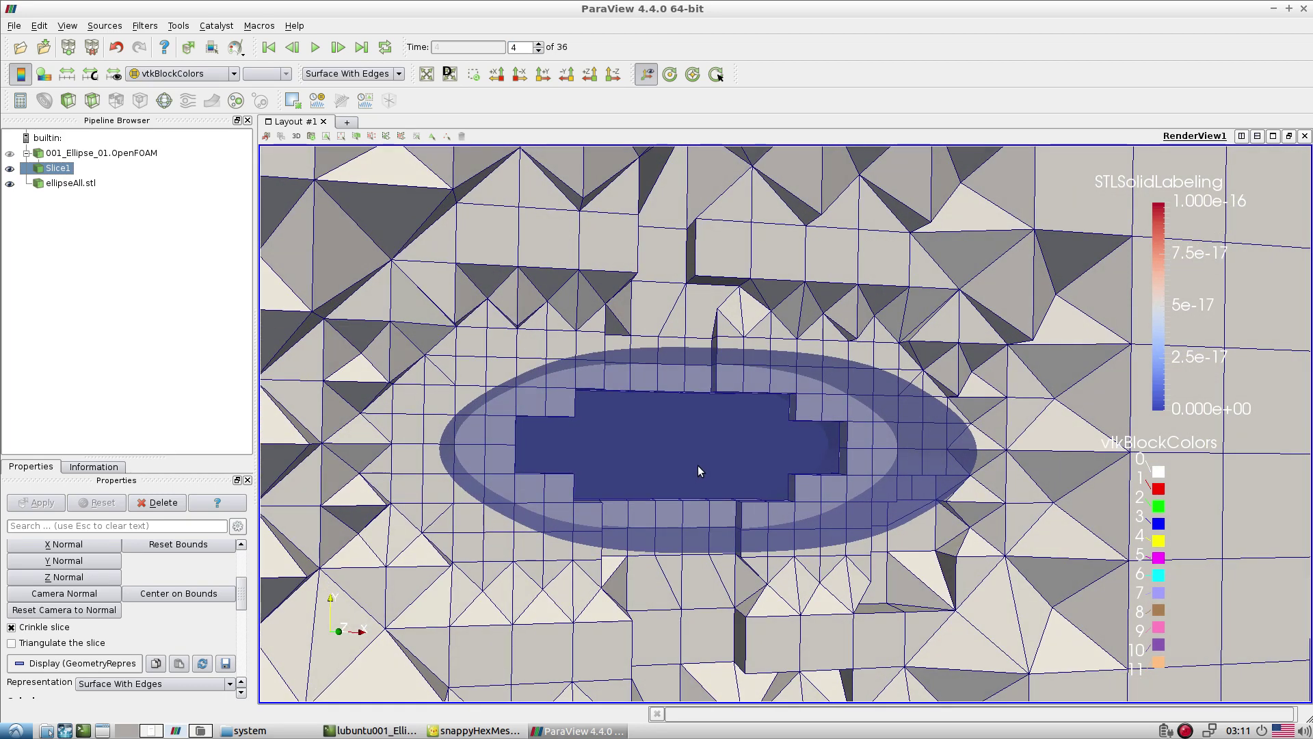
Switch to Geany, find the Mesh selection section of snappyHexMeshDict, and highlight the locationInMesh coordinates (4.0 0.1 0.1)
{"action": "left_click", "coordinate": [475, 731]}
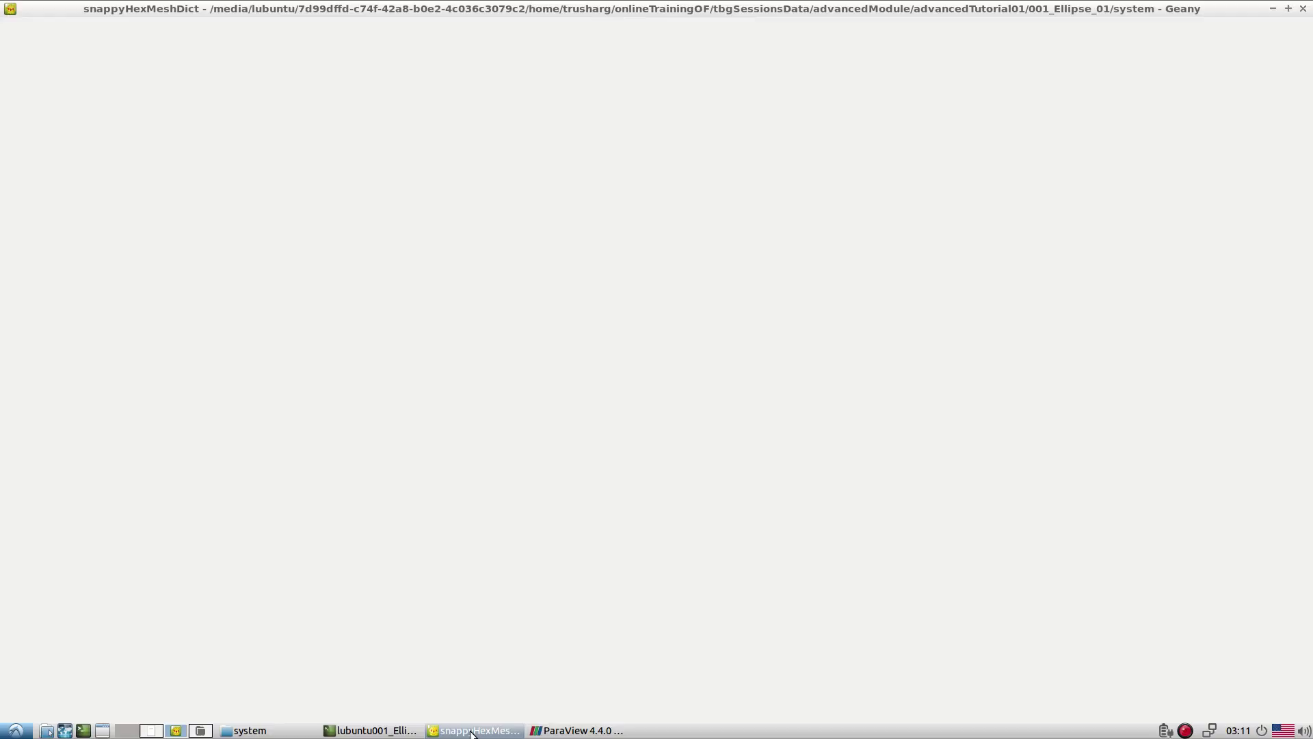
{"action": "scroll", "coordinate": [374, 428], "scroll_direction": "down", "scroll_amount": 10}
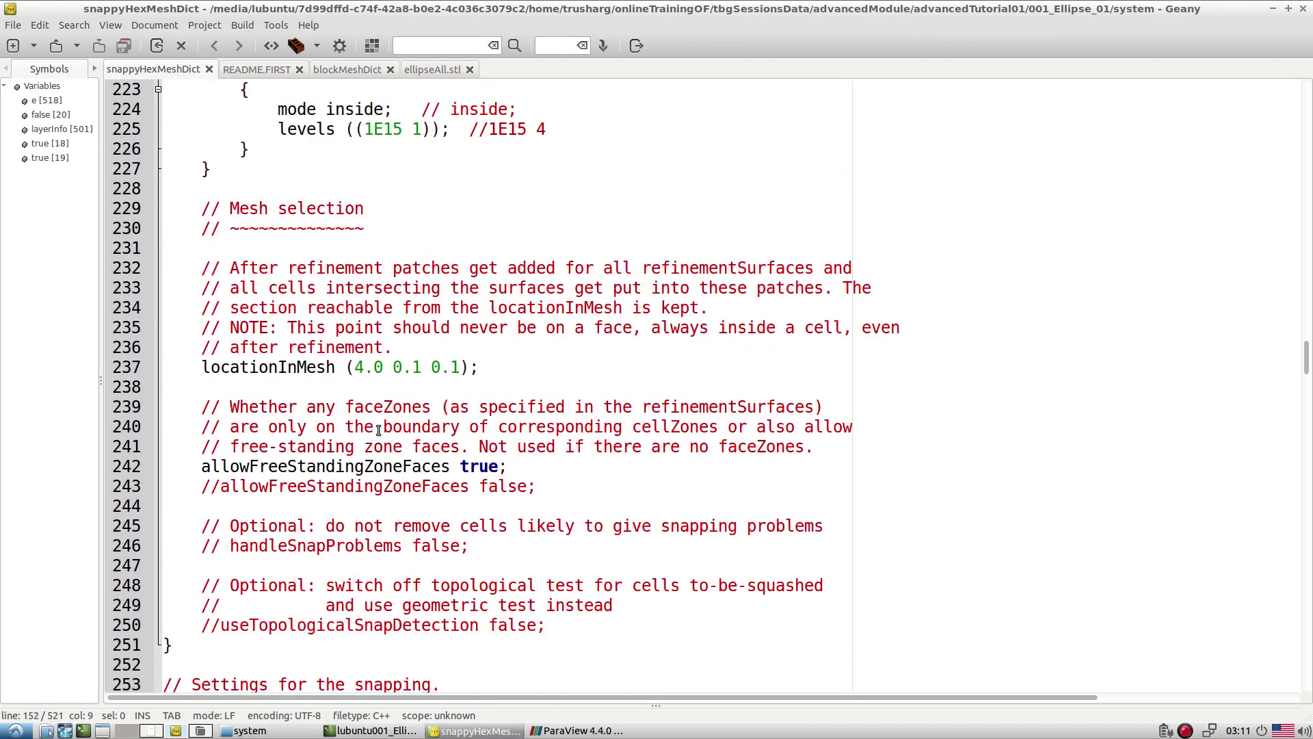
{"action": "scroll", "coordinate": [378, 430], "scroll_direction": "up", "scroll_amount": 3}
{"action": "triple_click", "coordinate": [229, 370]}
{"action": "left_click", "coordinate": [404, 391]}
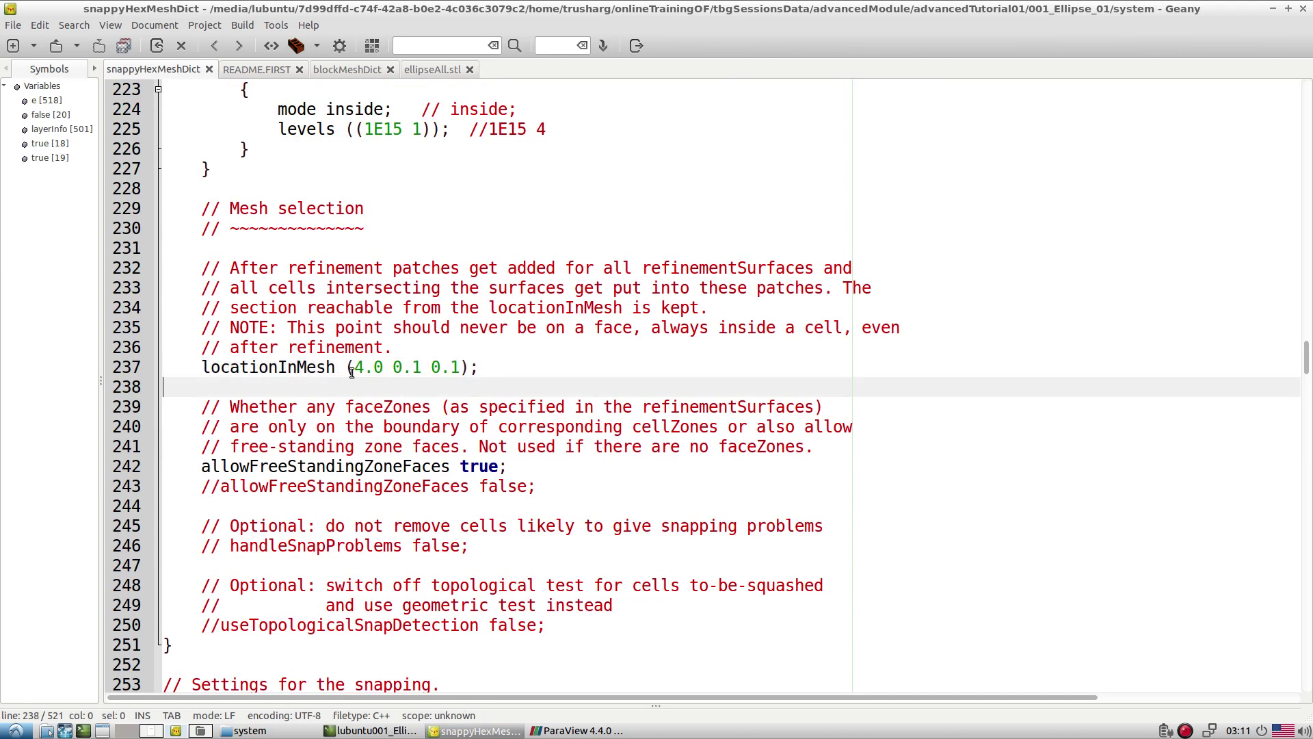
{"action": "left_click_drag", "start_coordinate": [351, 370], "coordinate": [490, 369]}
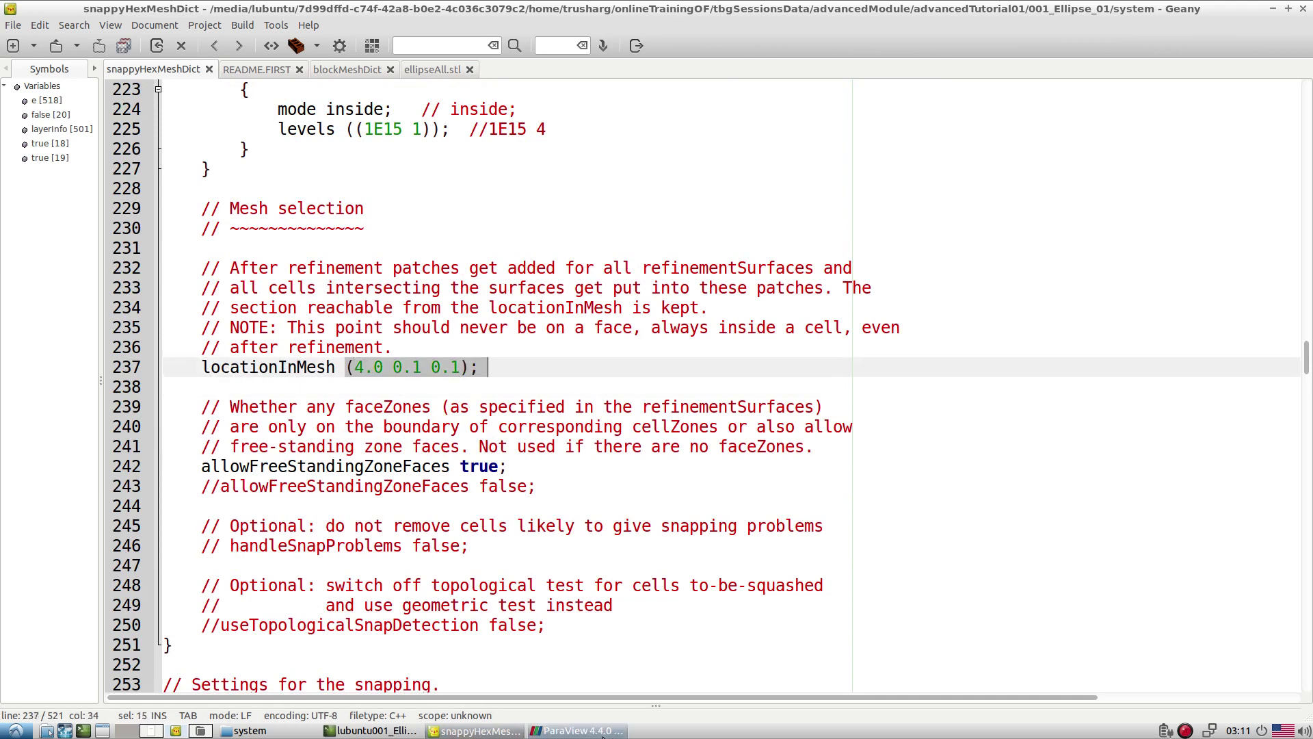
Switch to ParaView and advance the mesh slice to time step 7 to examine the cavity around the ellipse
{"action": "left_click", "coordinate": [578, 730]}
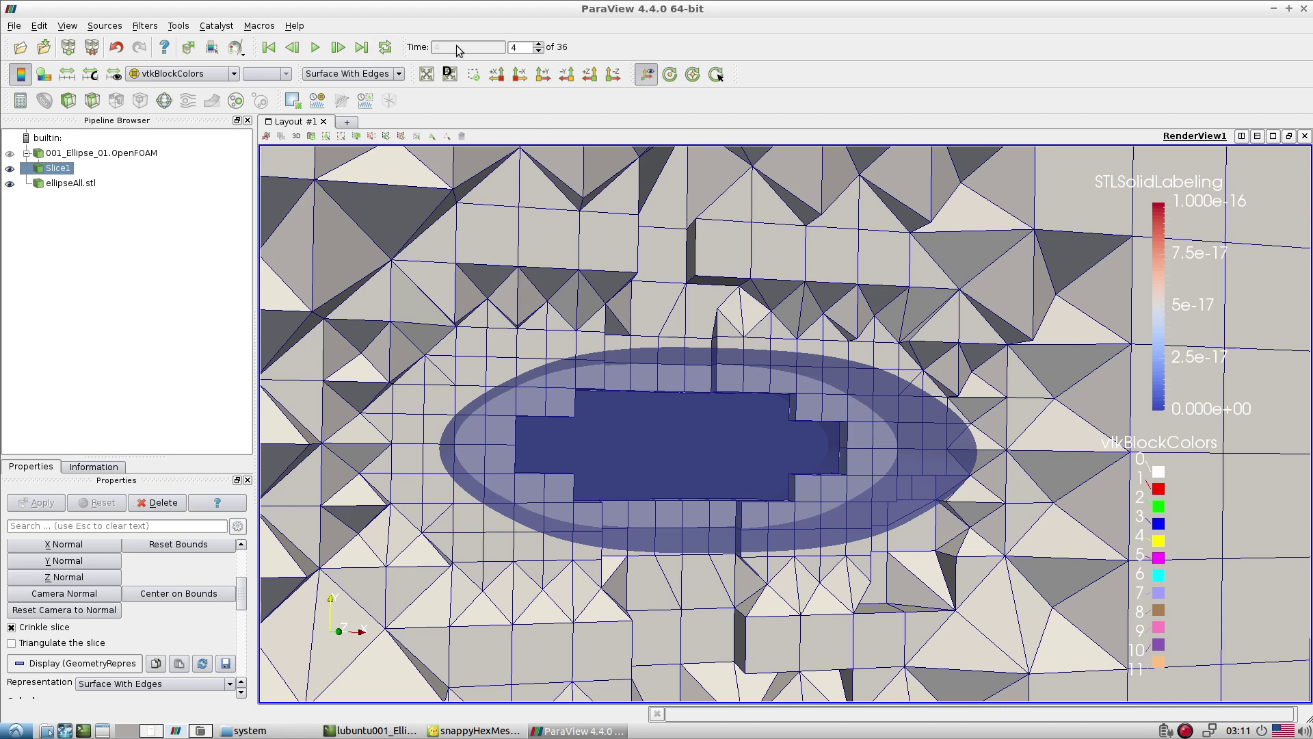
{"action": "left_click", "coordinate": [540, 44]}
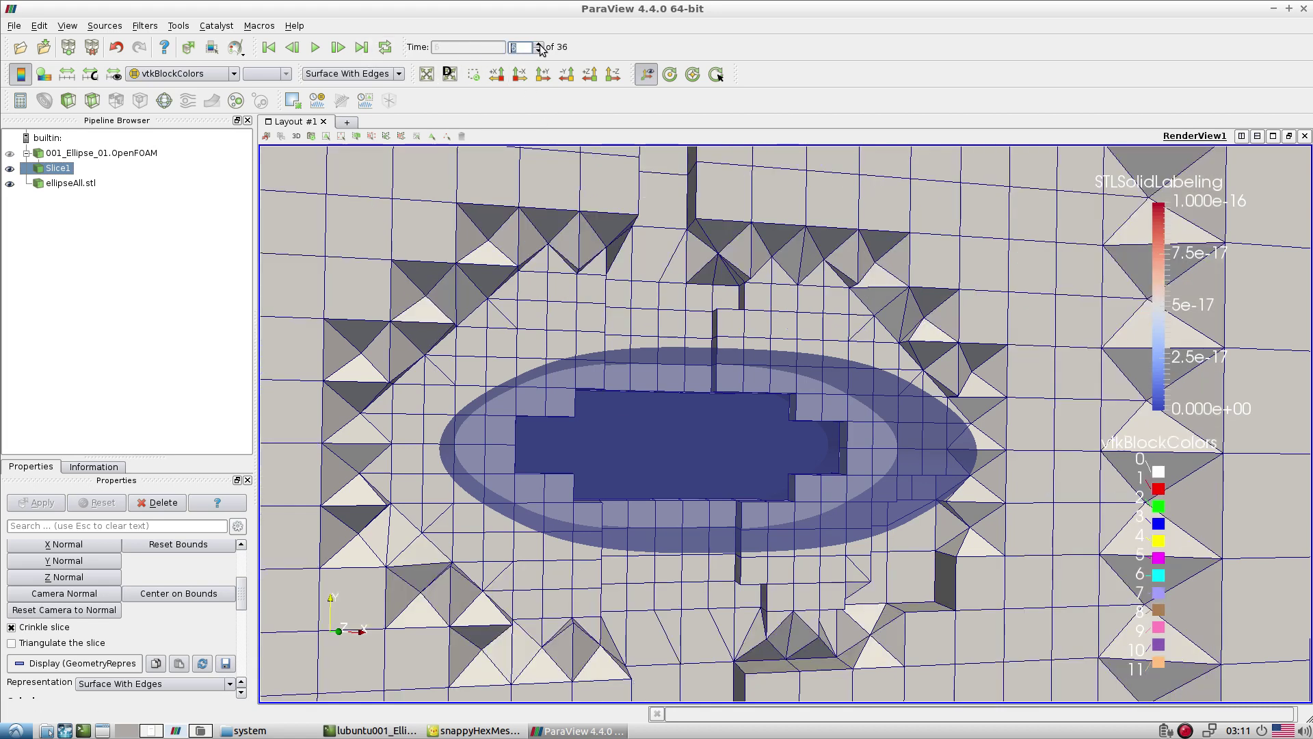
{"action": "left_click", "coordinate": [539, 44]}
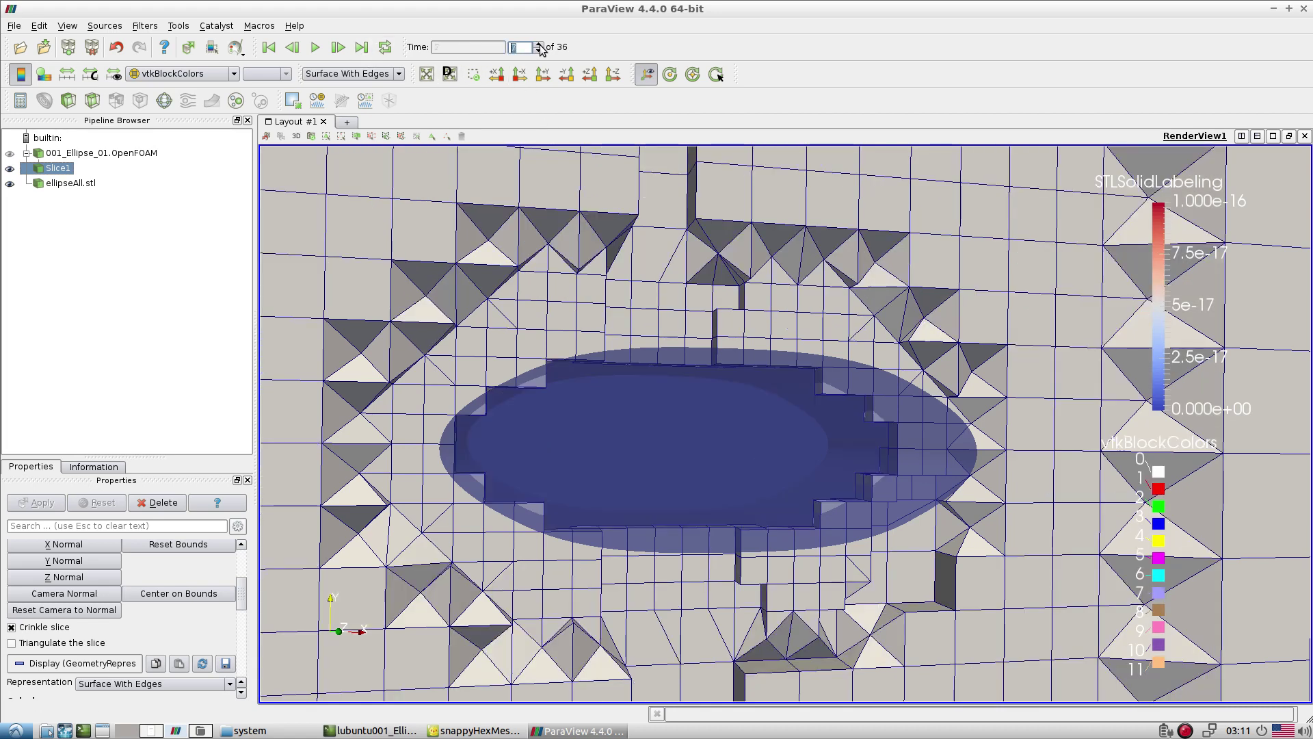
{"action": "mouse_move", "coordinate": [768, 346]}
{"action": "left_mouse_down"}
{"action": "mouse_move", "coordinate": [734, 329]}
{"action": "mouse_move", "coordinate": [748, 355]}
{"action": "mouse_move", "coordinate": [759, 350]}
{"action": "left_mouse_up"}
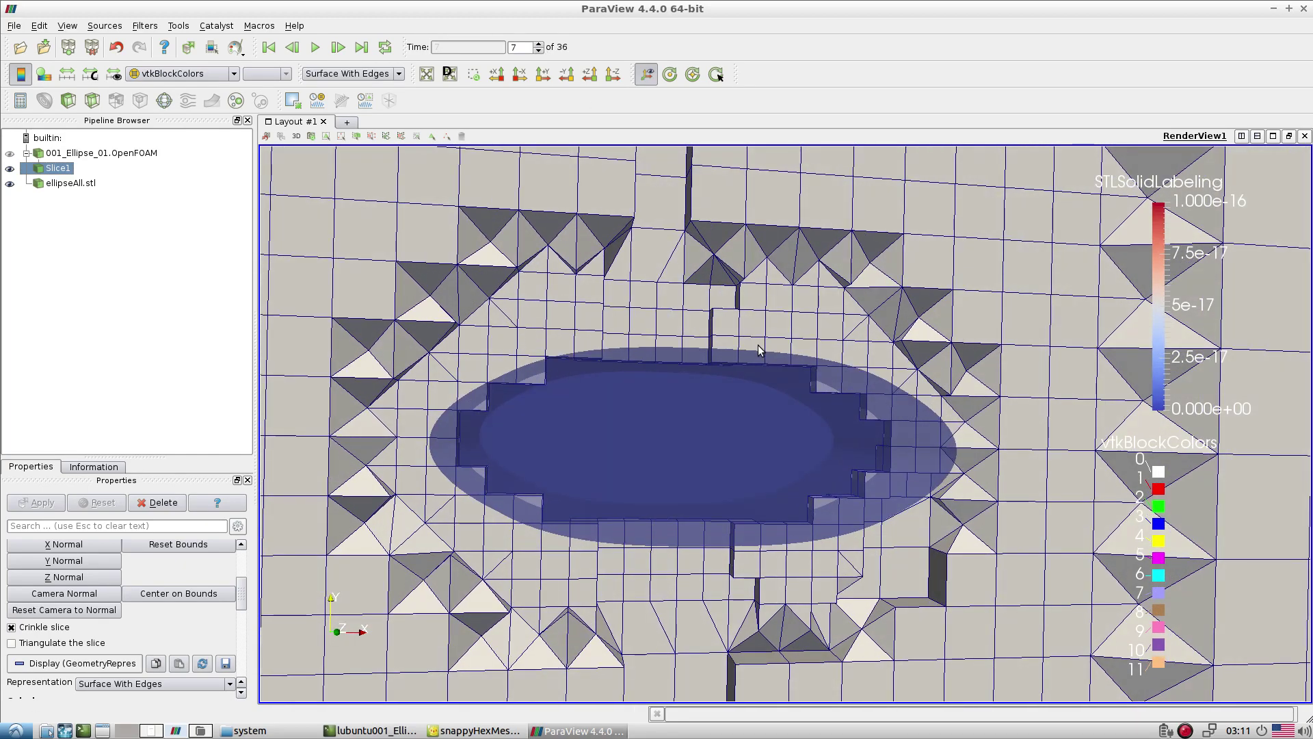
Step the slice forward into the snapping stage, return it to time step 11, and inspect the stair-stepped cavity edge up close
{"action": "left_click", "coordinate": [538, 44]}
{"action": "left_click", "coordinate": [538, 45]}
{"action": "left_click", "coordinate": [538, 44]}
{"action": "left_click", "coordinate": [538, 44]}
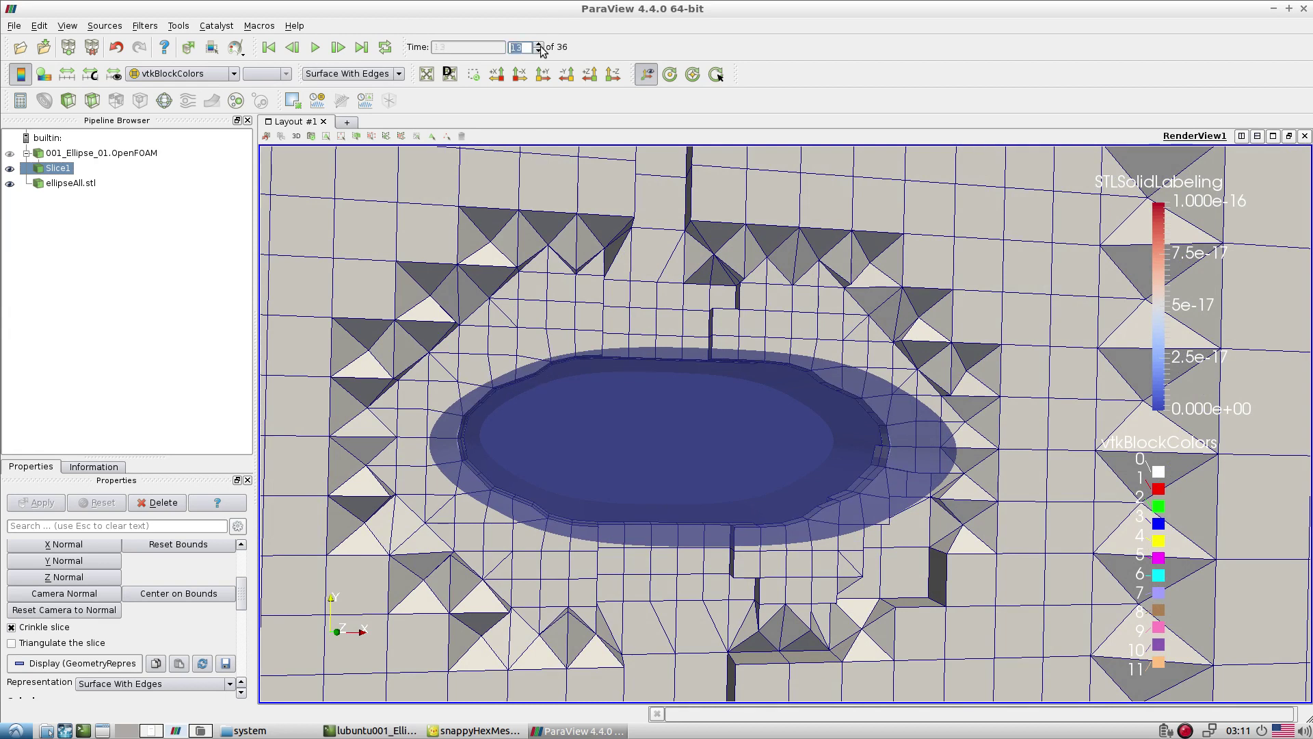
{"action": "left_click", "coordinate": [540, 52]}
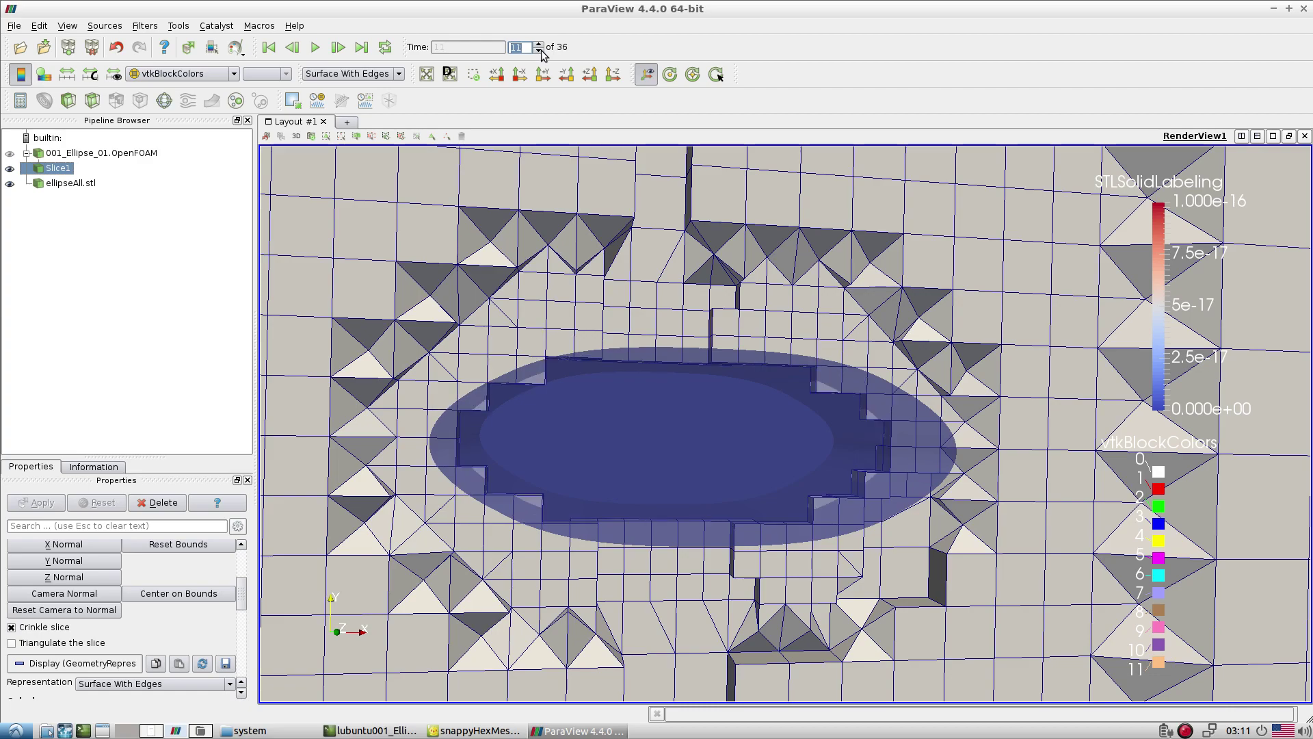
{"action": "left_click", "coordinate": [540, 51]}
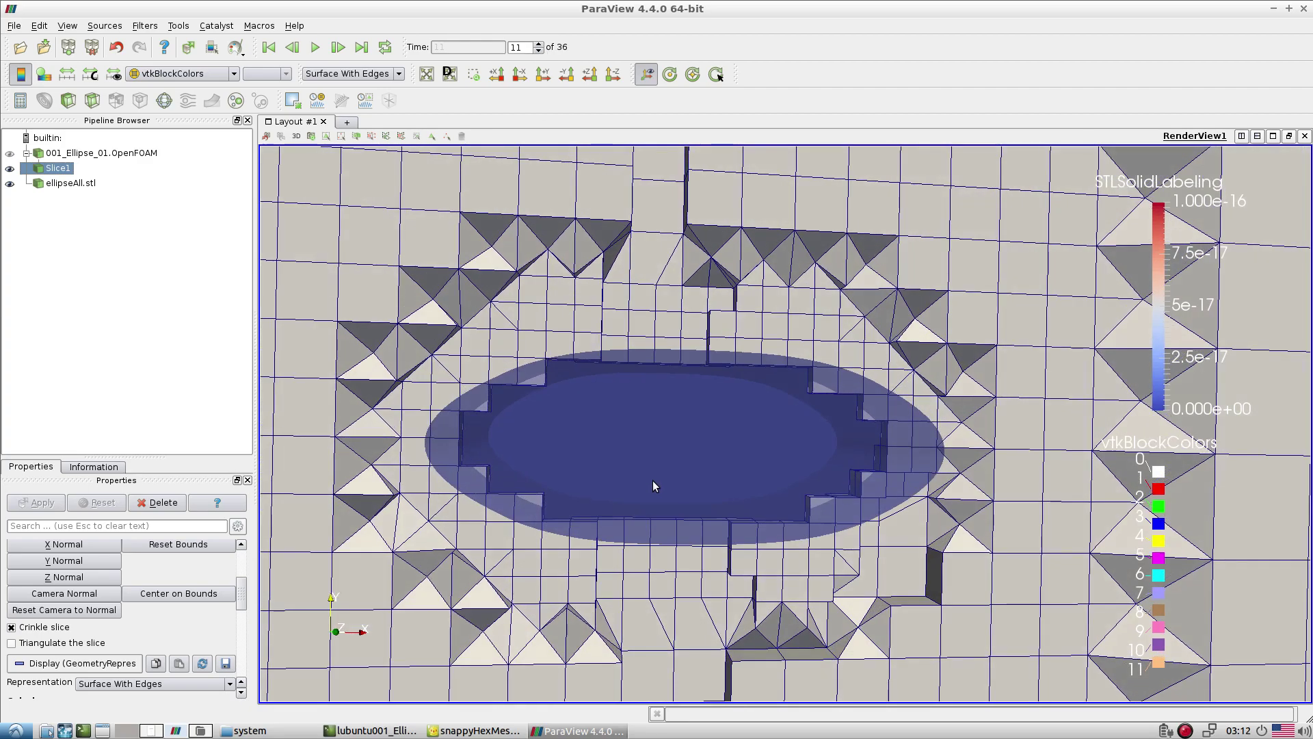
{"action": "scroll", "coordinate": [652, 486], "scroll_direction": "up", "scroll_amount": 5}
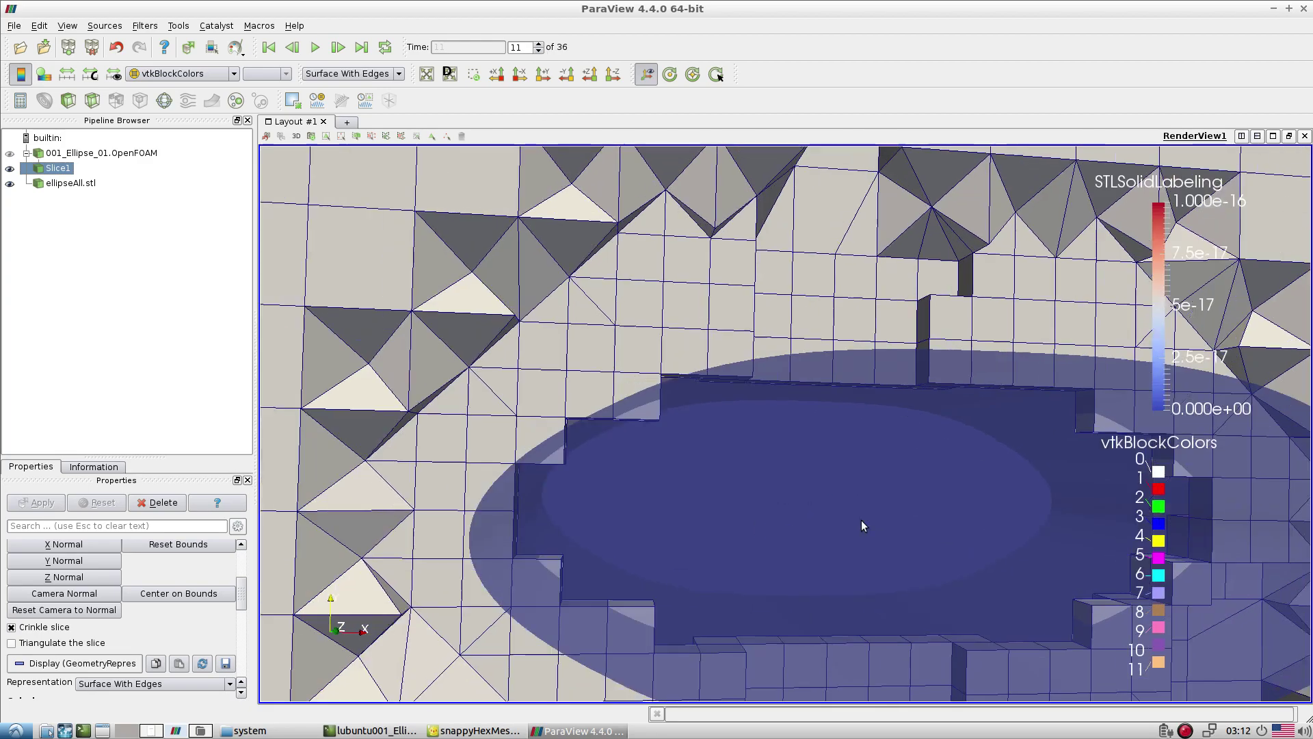
{"action": "left_click_drag", "start_coordinate": [861, 519], "coordinate": [788, 482]}
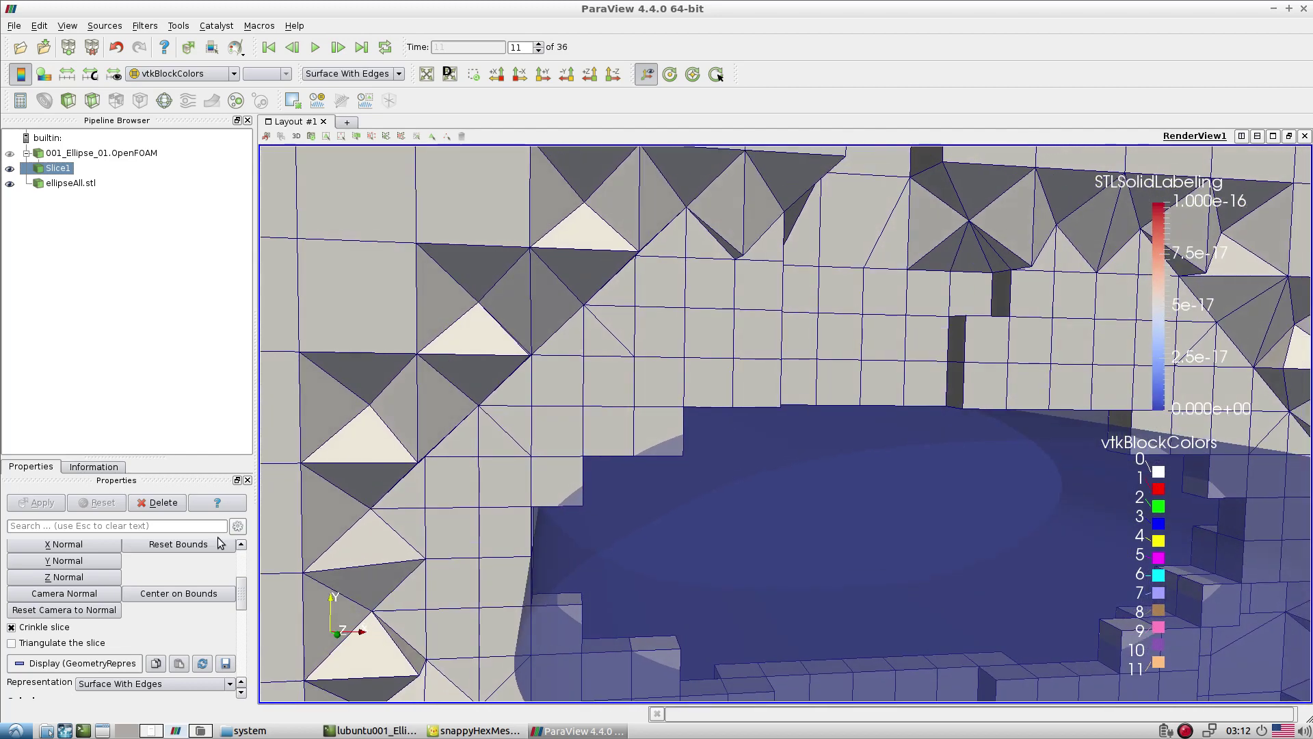
Try the ellipseAll.stl surface at full opacity, and settle on an opacity of 0.27 to reveal the mesh behind it
{"action": "left_click", "coordinate": [63, 183]}
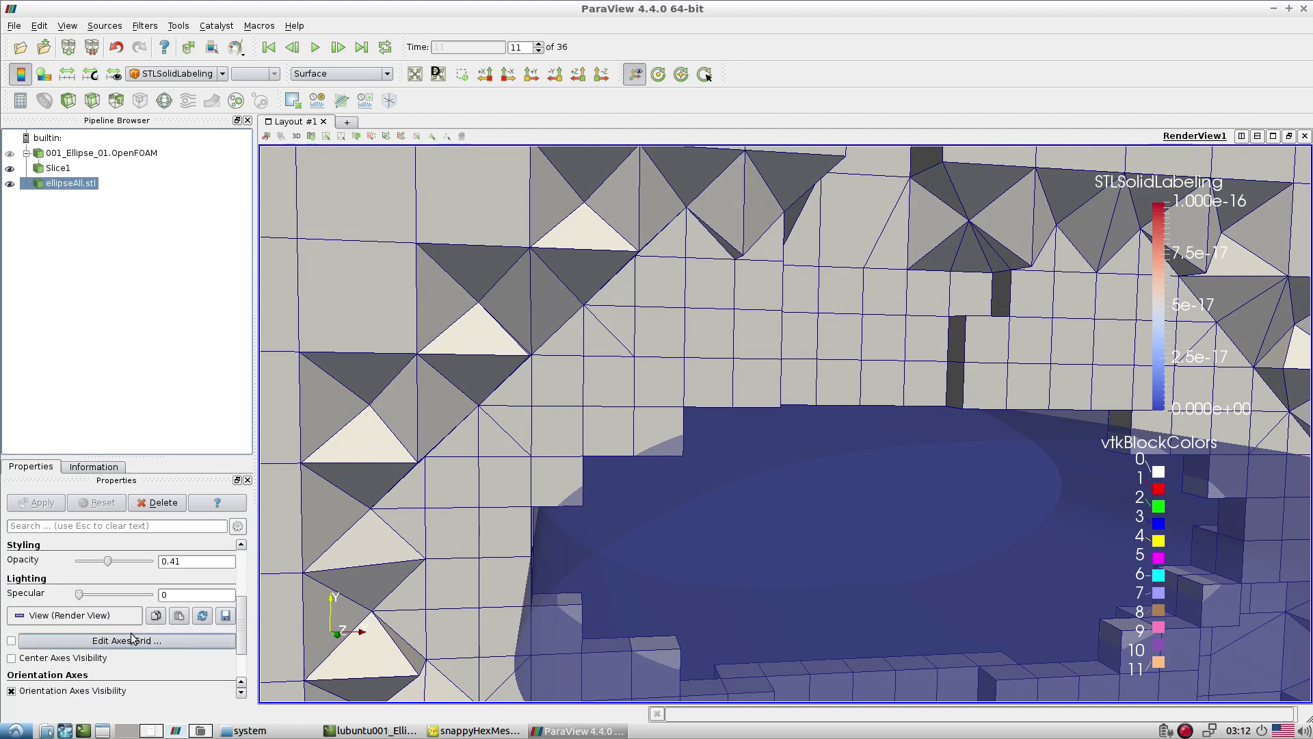
{"action": "left_click_drag", "start_coordinate": [102, 561], "coordinate": [97, 561]}
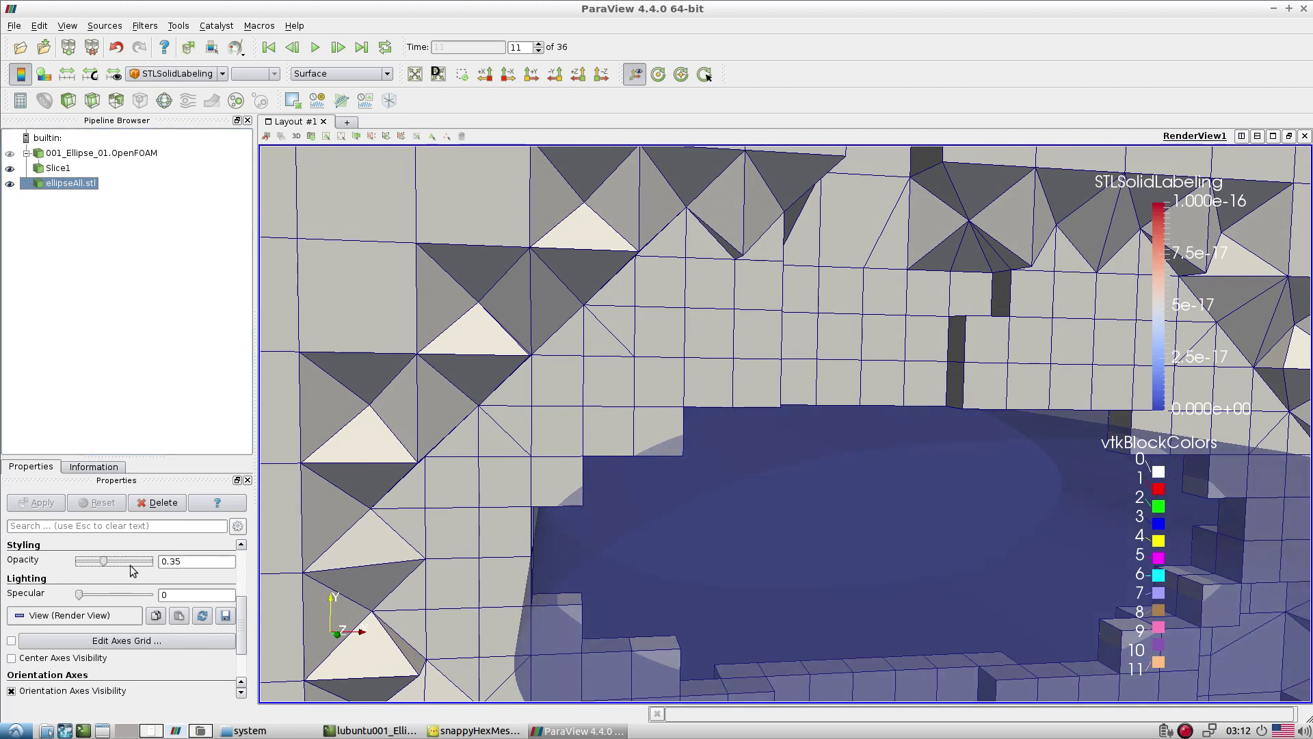
{"action": "left_click_drag", "start_coordinate": [104, 561], "coordinate": [162, 568]}
{"action": "mouse_move", "coordinate": [658, 499]}
{"action": "left_mouse_down"}
{"action": "mouse_move", "coordinate": [638, 494]}
{"action": "mouse_move", "coordinate": [651, 508]}
{"action": "left_mouse_up"}
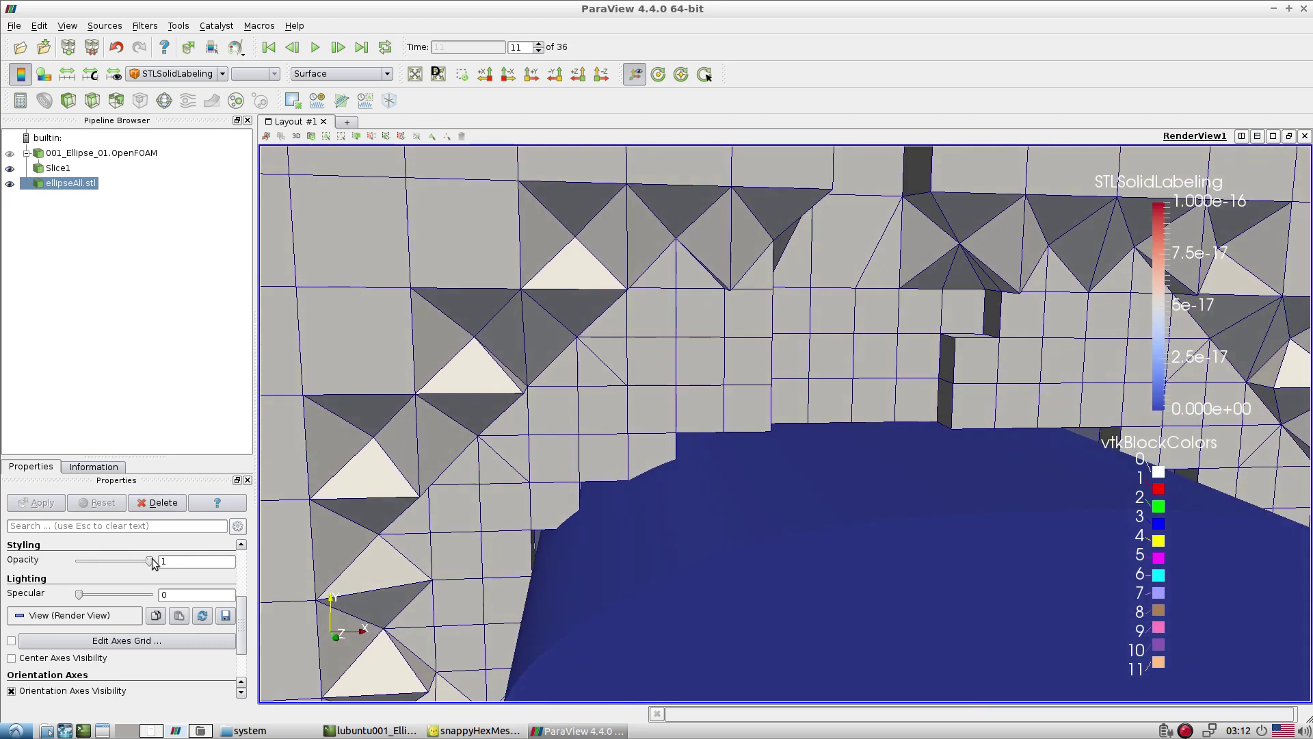
{"action": "left_click_drag", "start_coordinate": [150, 561], "coordinate": [100, 560]}
{"action": "scroll", "coordinate": [569, 519], "scroll_direction": "down", "scroll_amount": 5}
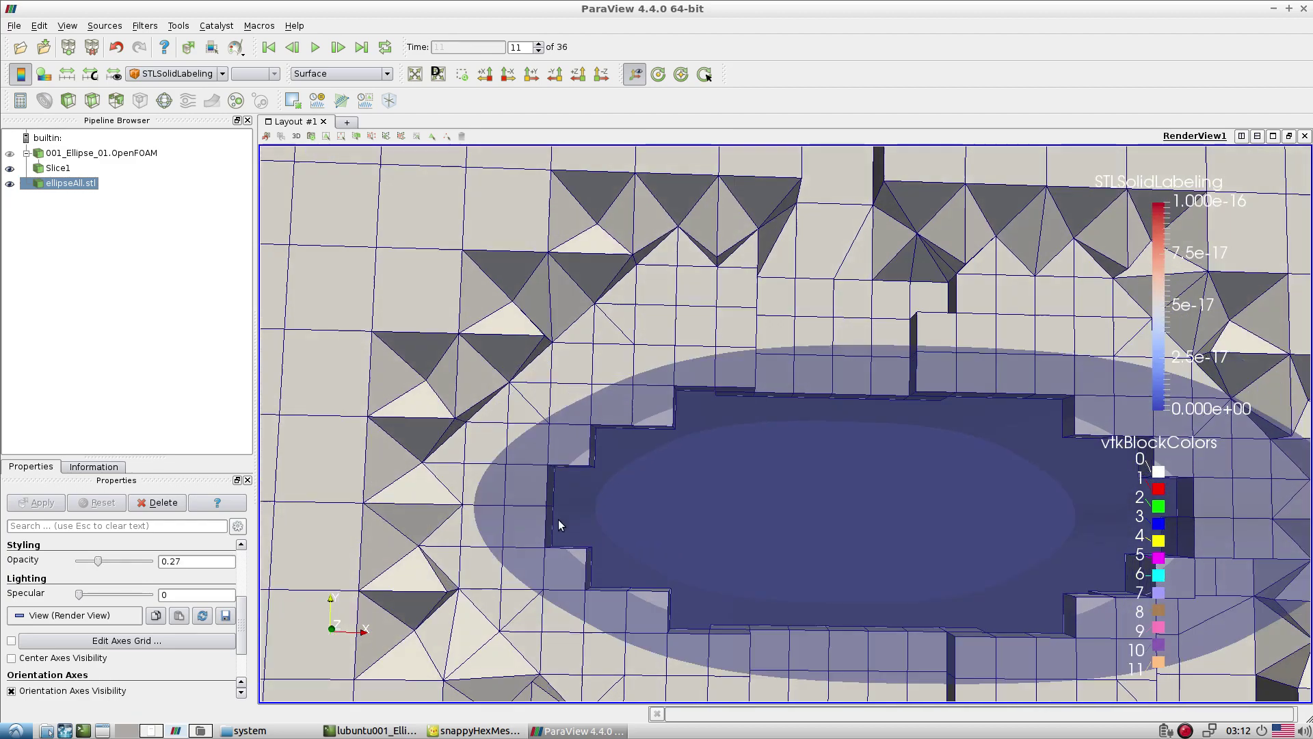
{"action": "left_click_drag", "start_coordinate": [707, 511], "coordinate": [486, 513]}
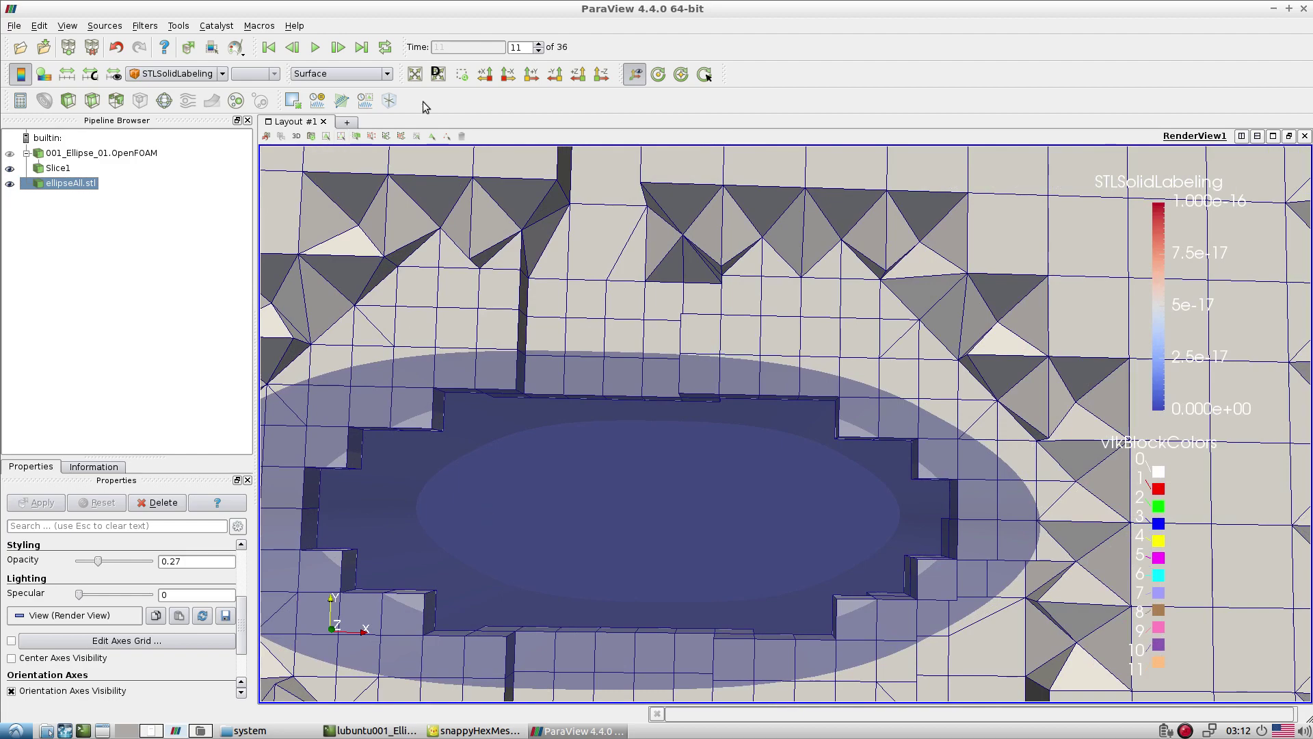
Advance the mesh to time step 12 and inspect the smoothed cells along the cavity edge around the ellipse
{"action": "left_click", "coordinate": [539, 44]}
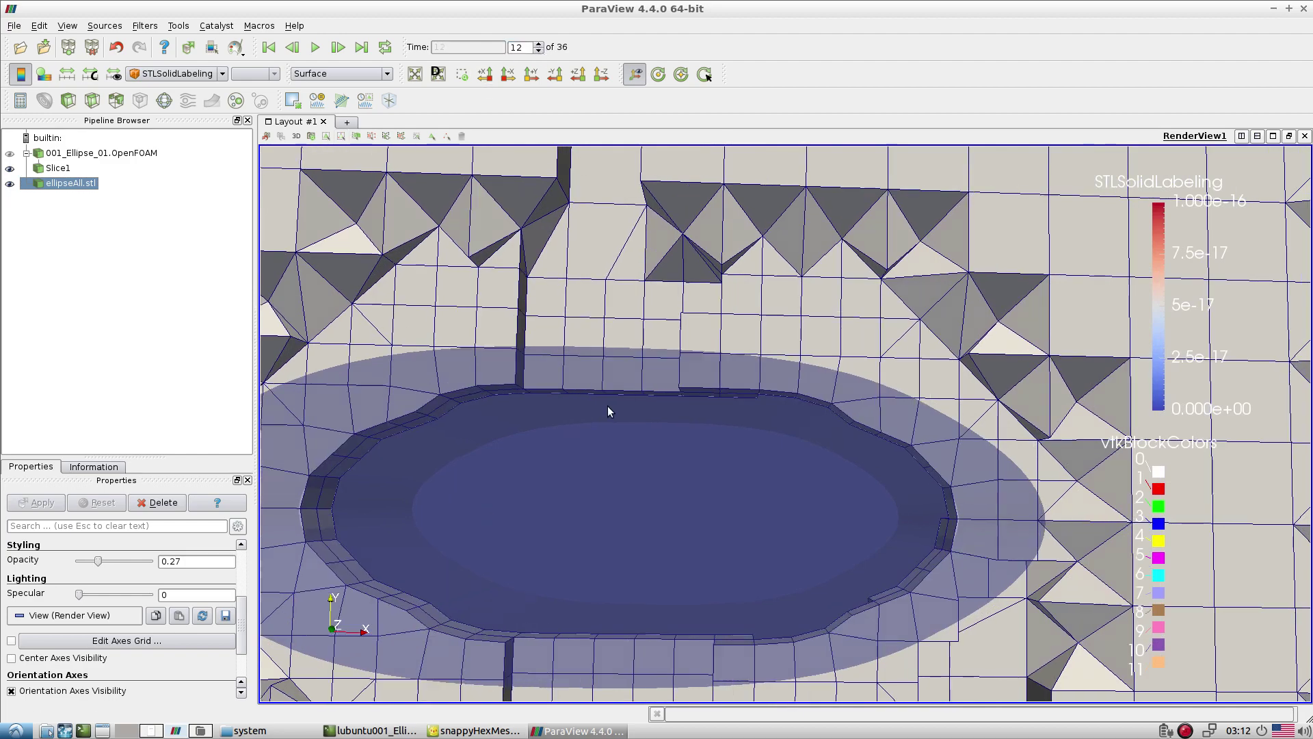
{"action": "scroll", "coordinate": [645, 403], "scroll_direction": "up", "scroll_amount": 5}
{"action": "scroll", "coordinate": [696, 376], "scroll_direction": "down", "scroll_amount": 3}
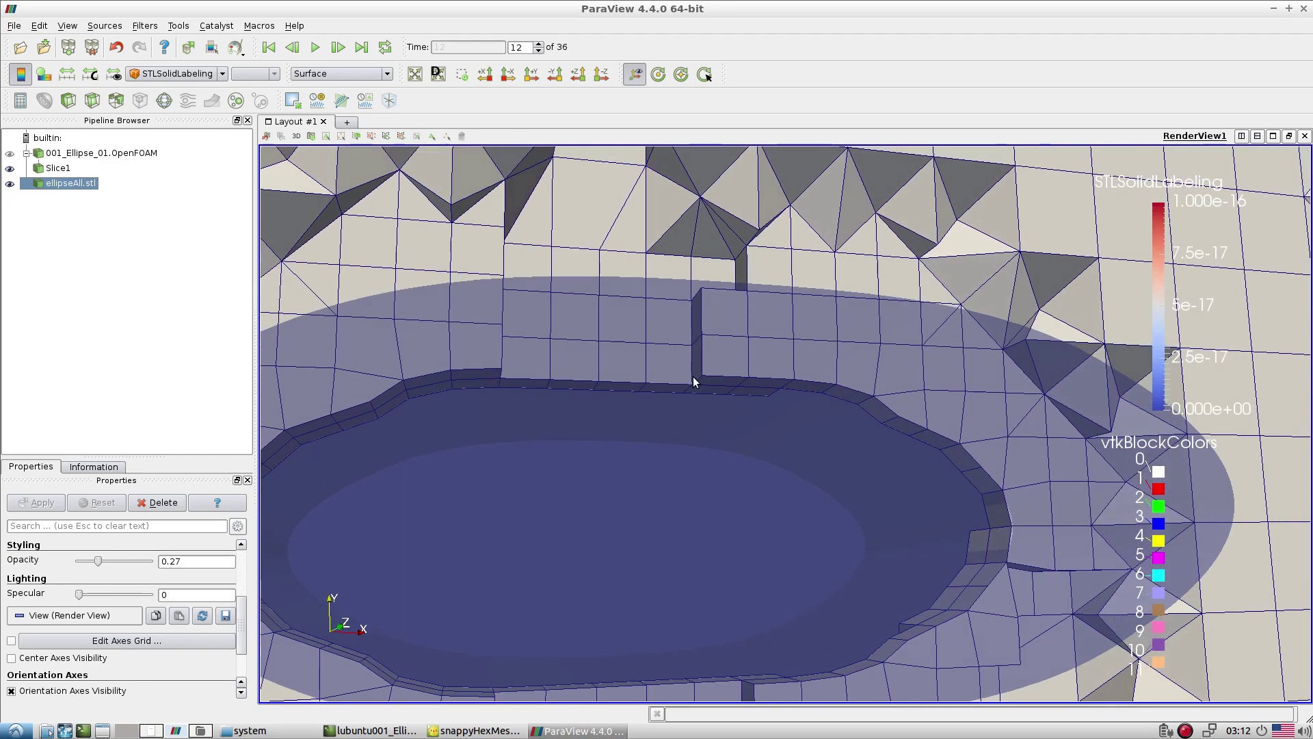
Step the mesh slice through the snapping iterations to time step 35 and inspect the cavity edge around the ellipse
{"action": "mouse_move", "coordinate": [692, 376]}
{"action": "left_mouse_down"}
{"action": "mouse_move", "coordinate": [818, 358]}
{"action": "mouse_move", "coordinate": [683, 378]}
{"action": "left_mouse_up"}
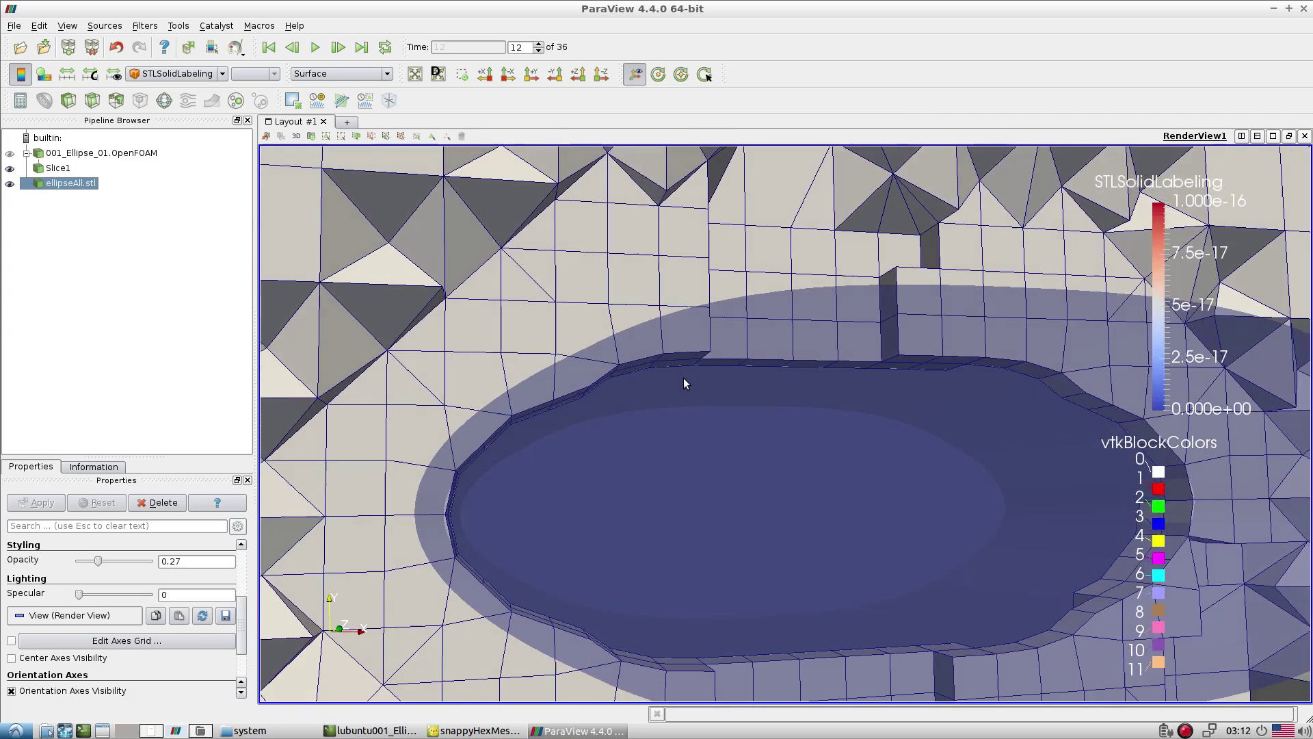
{"action": "left_click", "coordinate": [541, 43]}
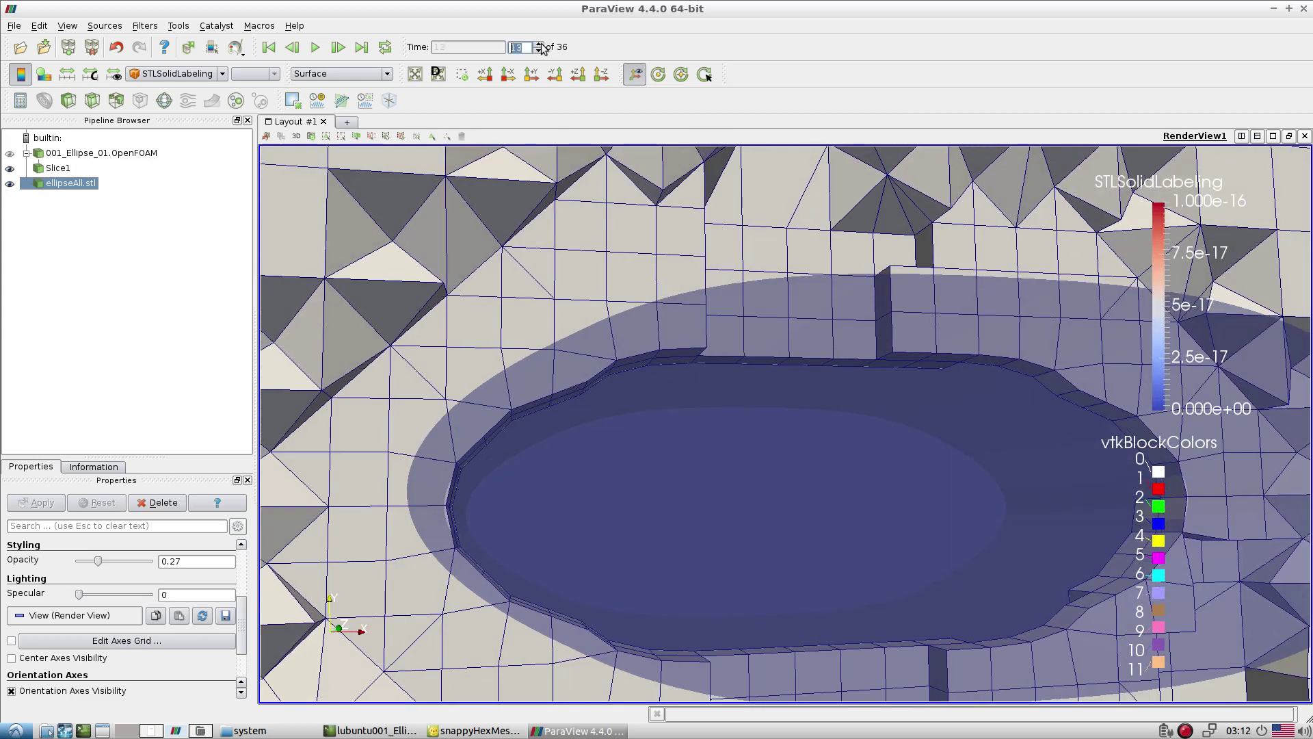
{"action": "left_click", "coordinate": [541, 44]}
{"action": "left_click", "coordinate": [540, 44]}
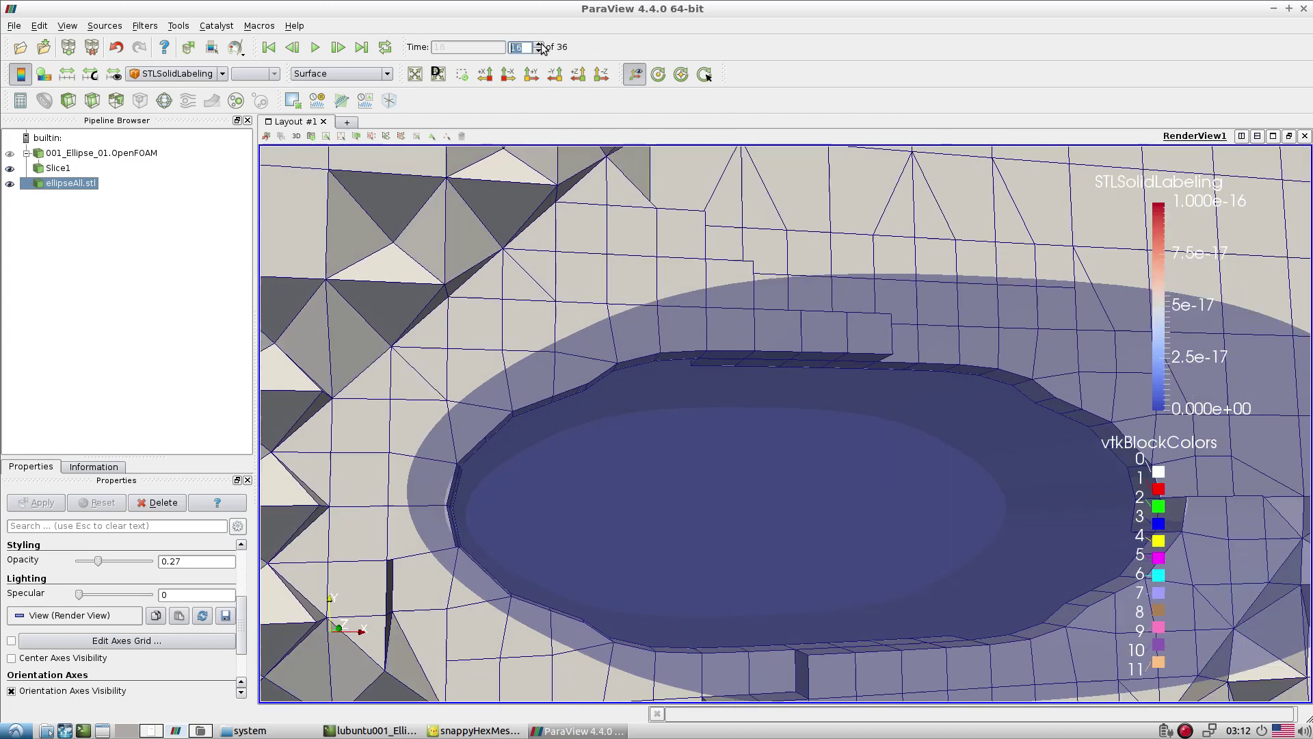
{"action": "left_click", "coordinate": [541, 44]}
{"action": "left_click", "coordinate": [540, 44]}
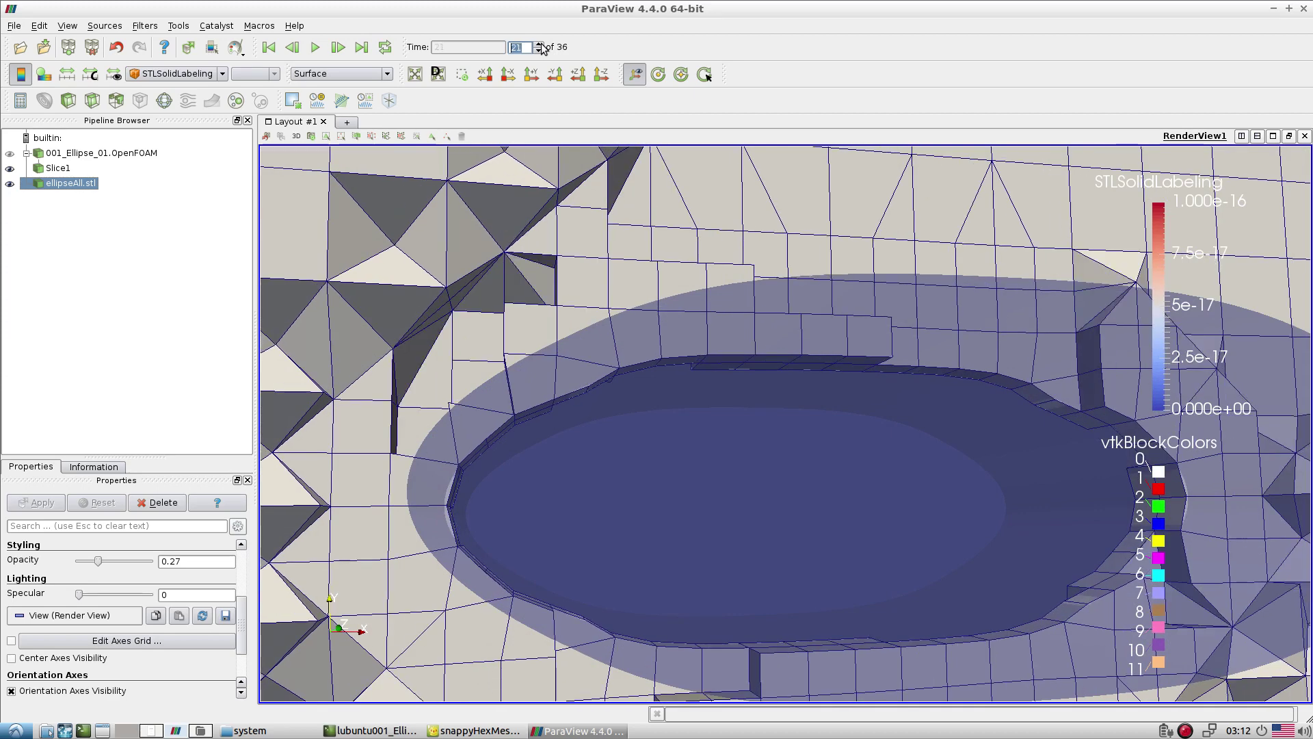
{"action": "left_click", "coordinate": [541, 44]}
{"action": "left_click", "coordinate": [540, 44]}
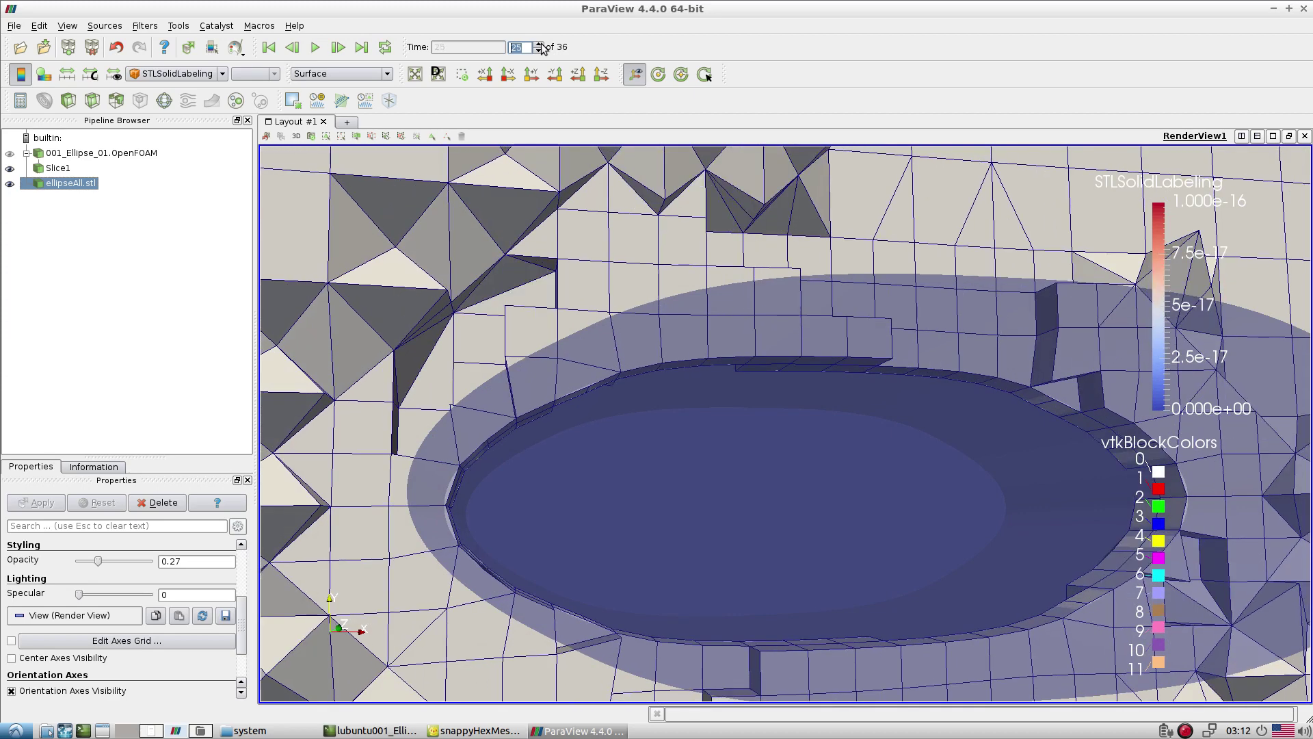
{"action": "left_click", "coordinate": [540, 44]}
{"action": "left_click", "coordinate": [540, 44]}
{"action": "left_click", "coordinate": [540, 44]}
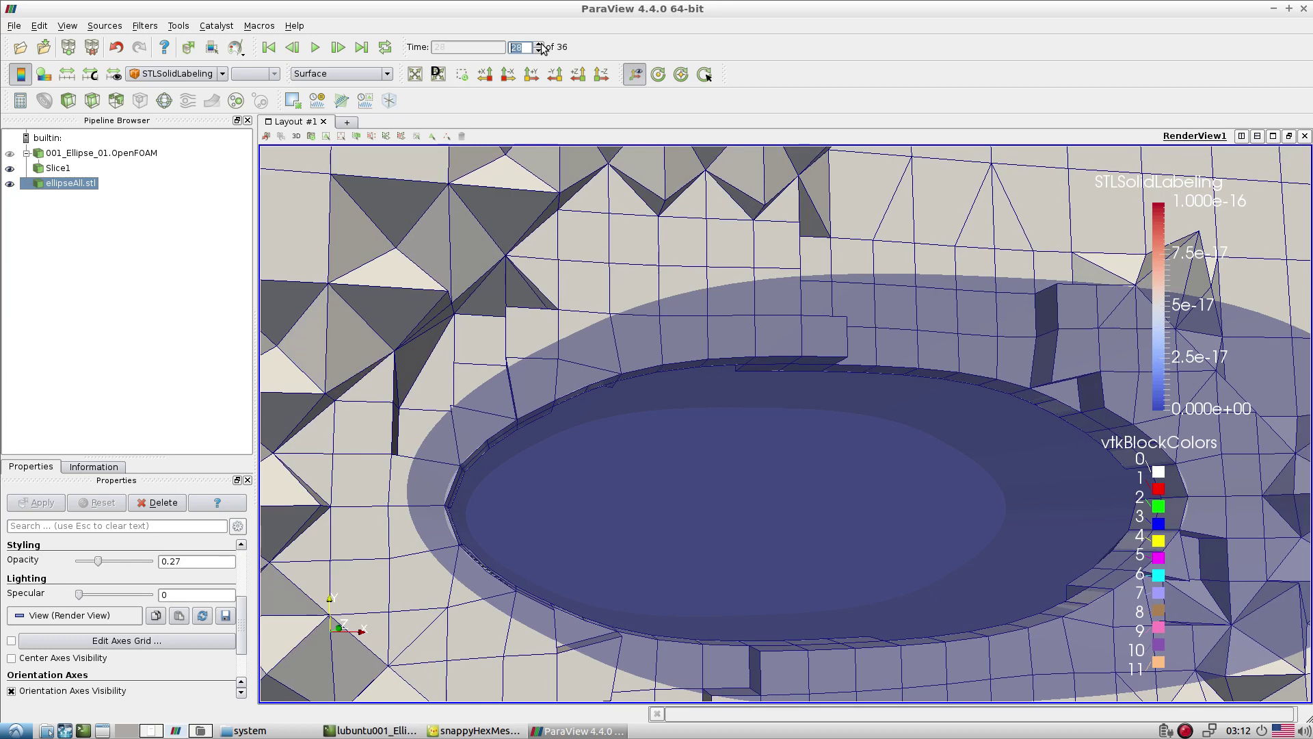
{"action": "left_click", "coordinate": [541, 44]}
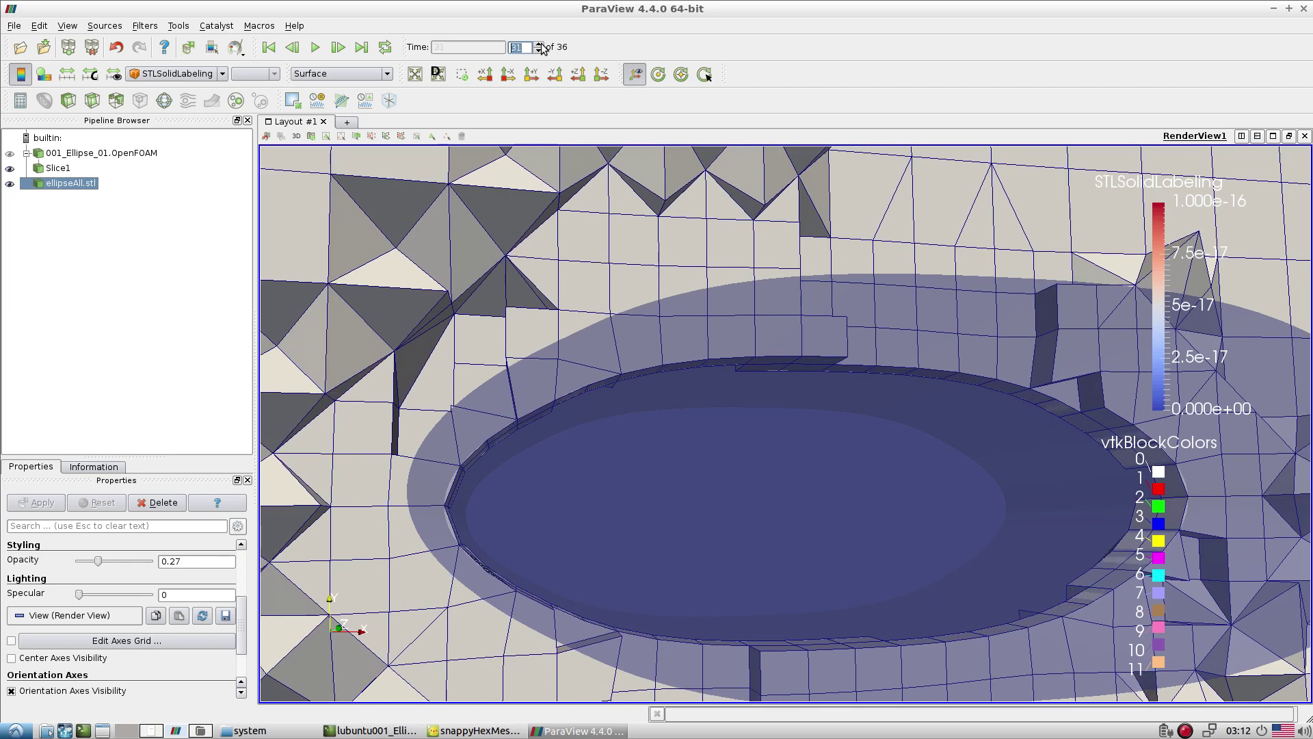
{"action": "left_click", "coordinate": [540, 44]}
{"action": "left_click", "coordinate": [540, 44]}
{"action": "left_click", "coordinate": [541, 43]}
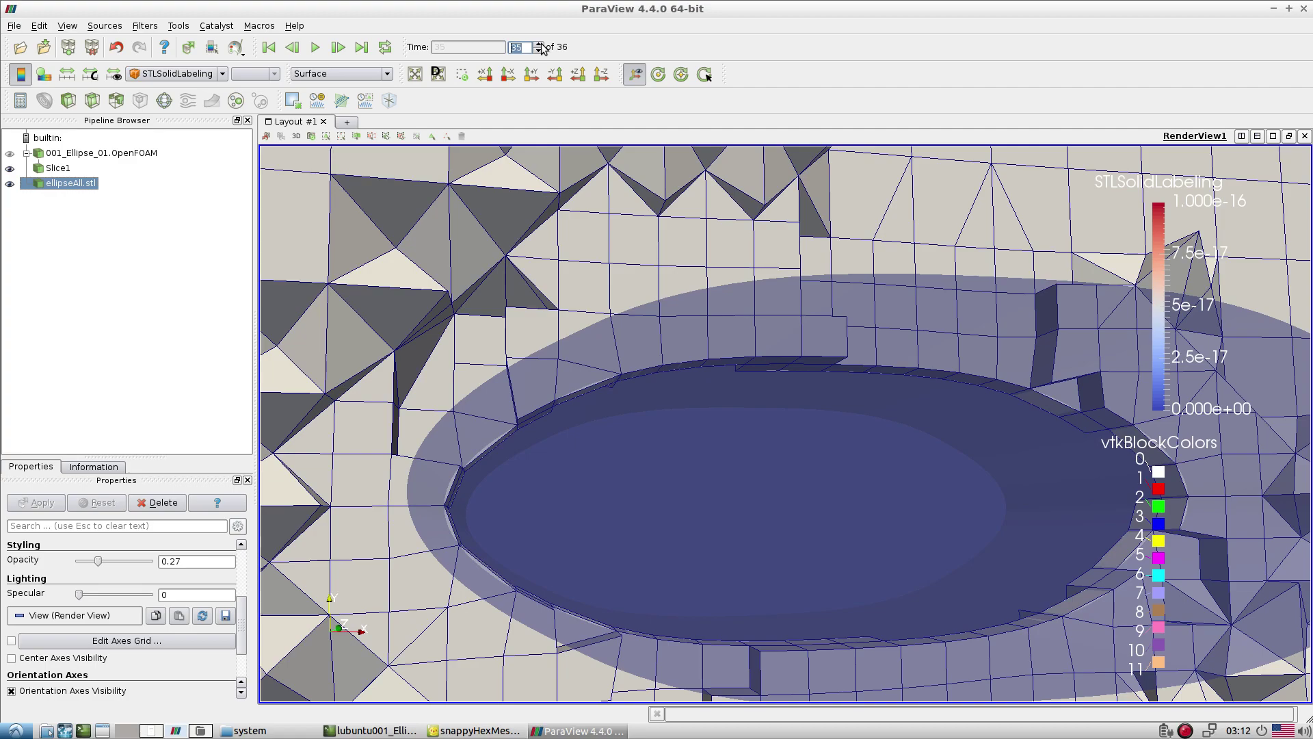
{"action": "left_click_drag", "start_coordinate": [588, 205], "coordinate": [565, 151]}
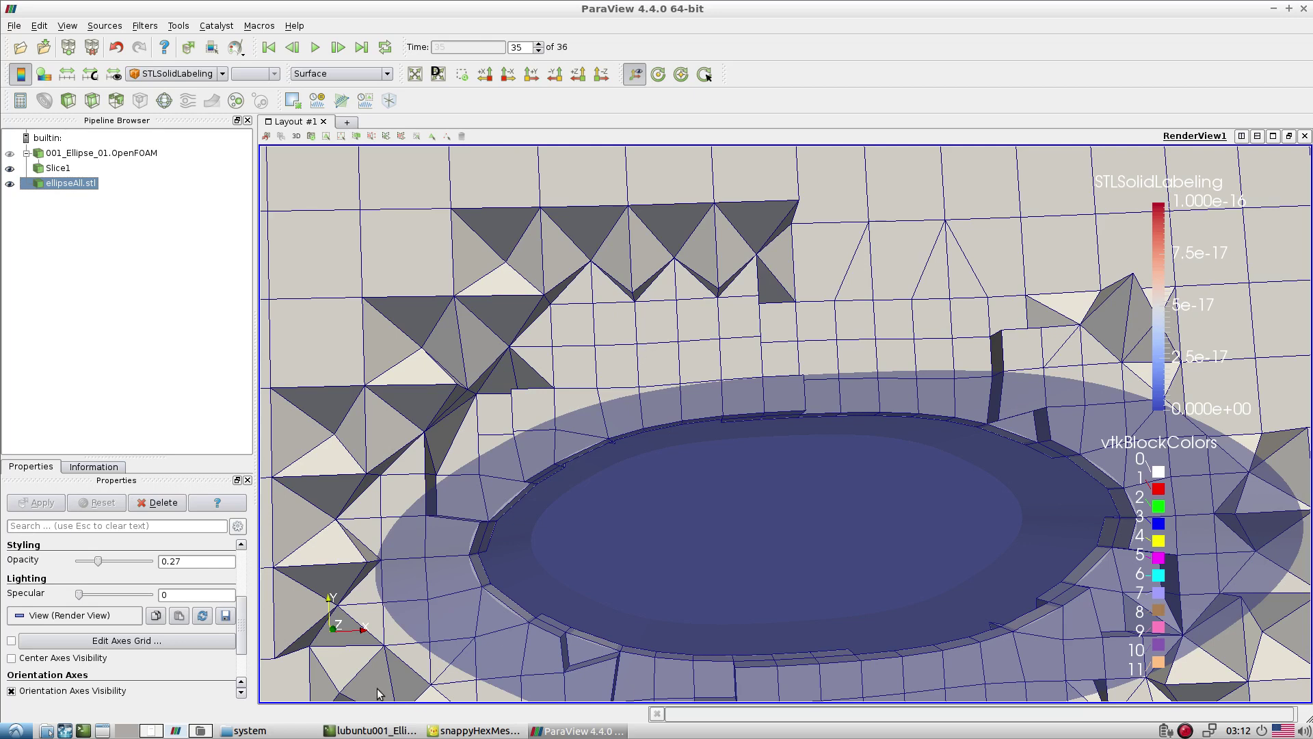
Switch to Geany and review the castellatedMesh, snap and addLayers switches near the start of snappyHexMeshDict
{"action": "left_click", "coordinate": [475, 731]}
{"action": "scroll", "coordinate": [405, 327], "scroll_direction": "up", "scroll_amount": 20}
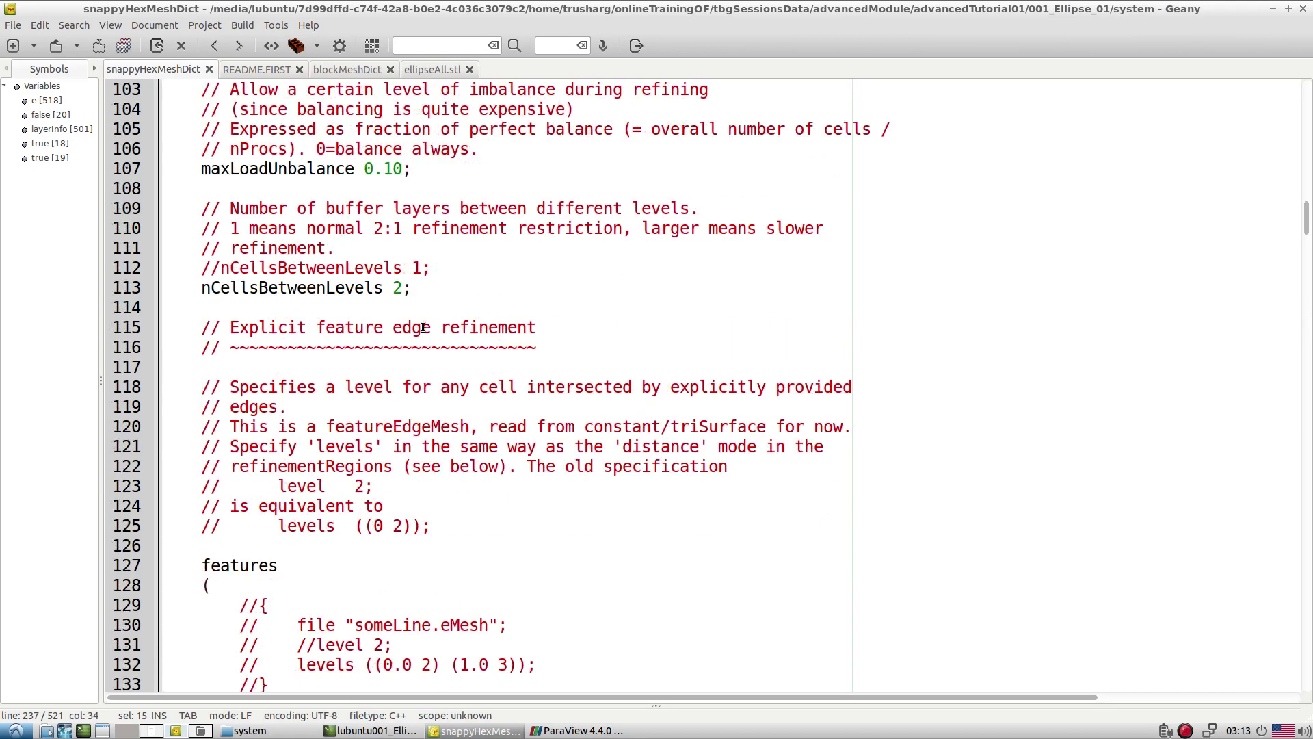
{"action": "scroll", "coordinate": [423, 328], "scroll_direction": "down", "scroll_amount": 1}
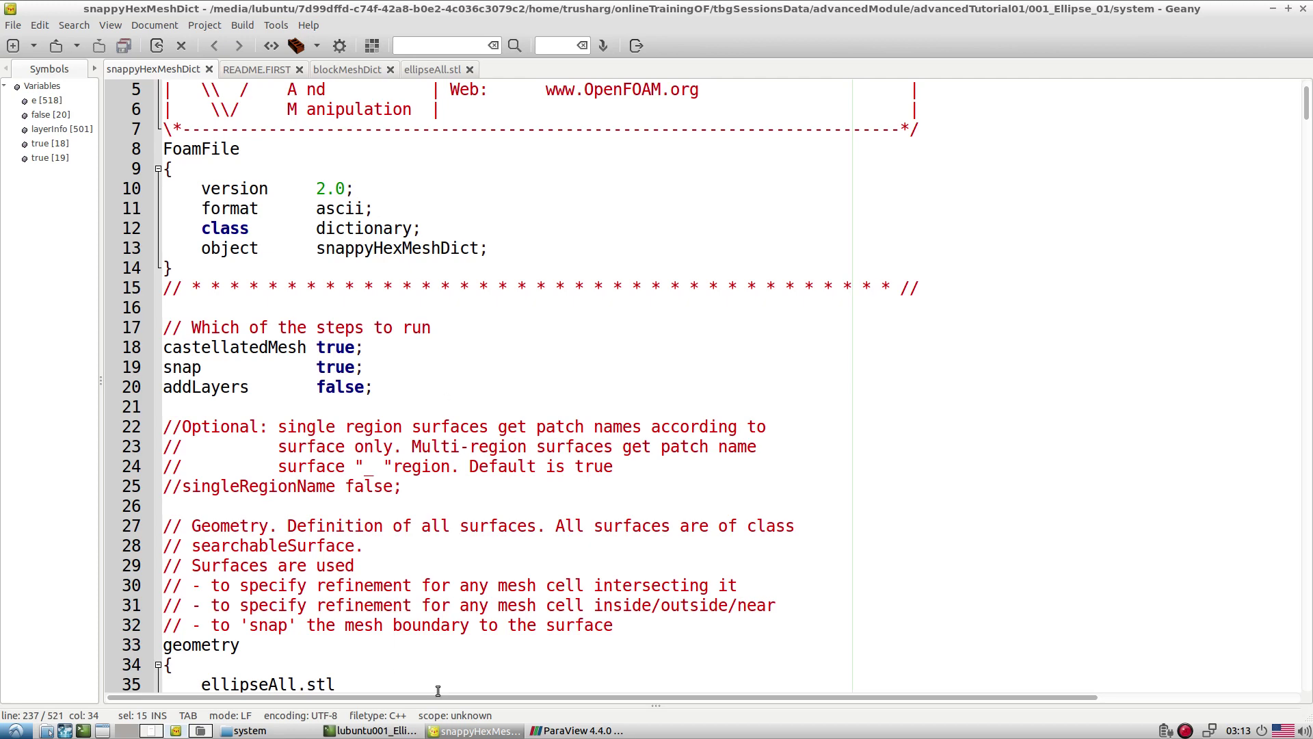
Switch back to ParaView and rewind the slice to the stair-stepped mesh that precedes snapping
{"action": "left_click", "coordinate": [578, 730]}
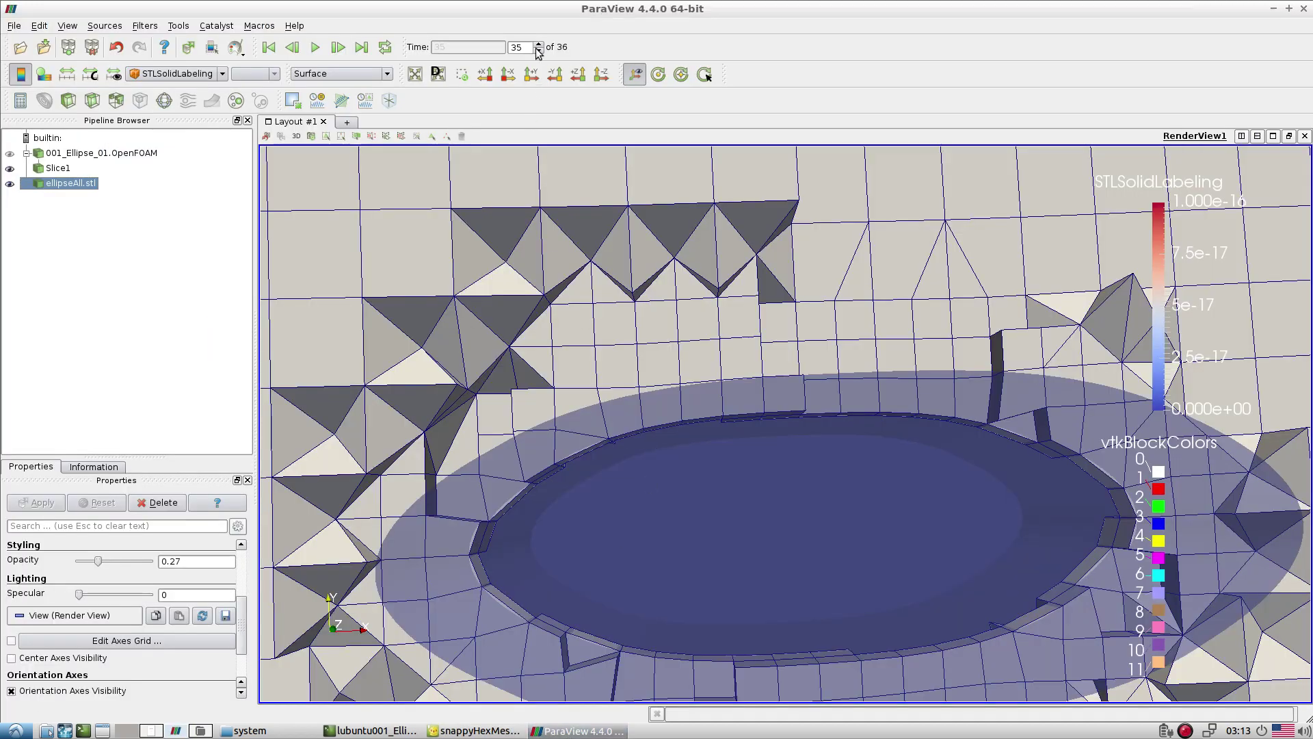
{"action": "scroll", "coordinate": [539, 49], "scroll_direction": "down", "scroll_amount": 4}
{"action": "scroll", "coordinate": [538, 49], "scroll_direction": "down", "scroll_amount": 12}
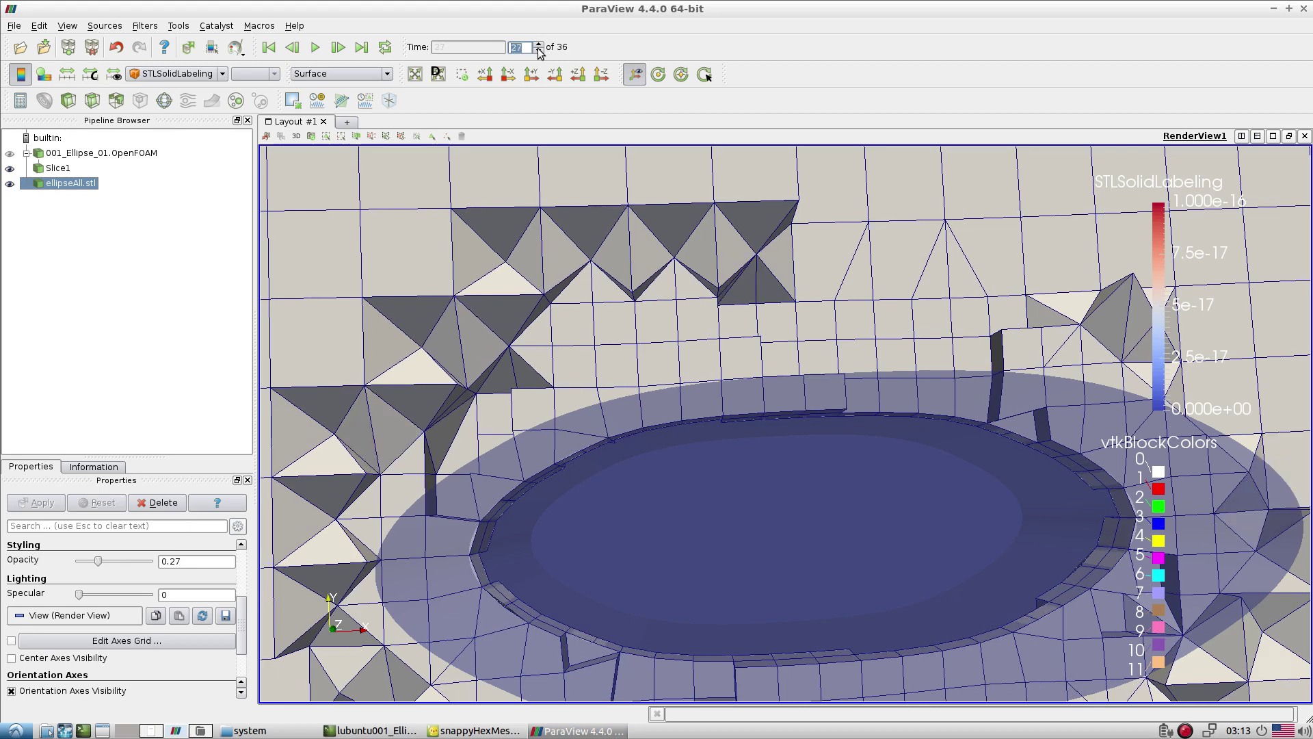
{"action": "scroll", "coordinate": [540, 49], "scroll_direction": "down", "scroll_amount": 9}
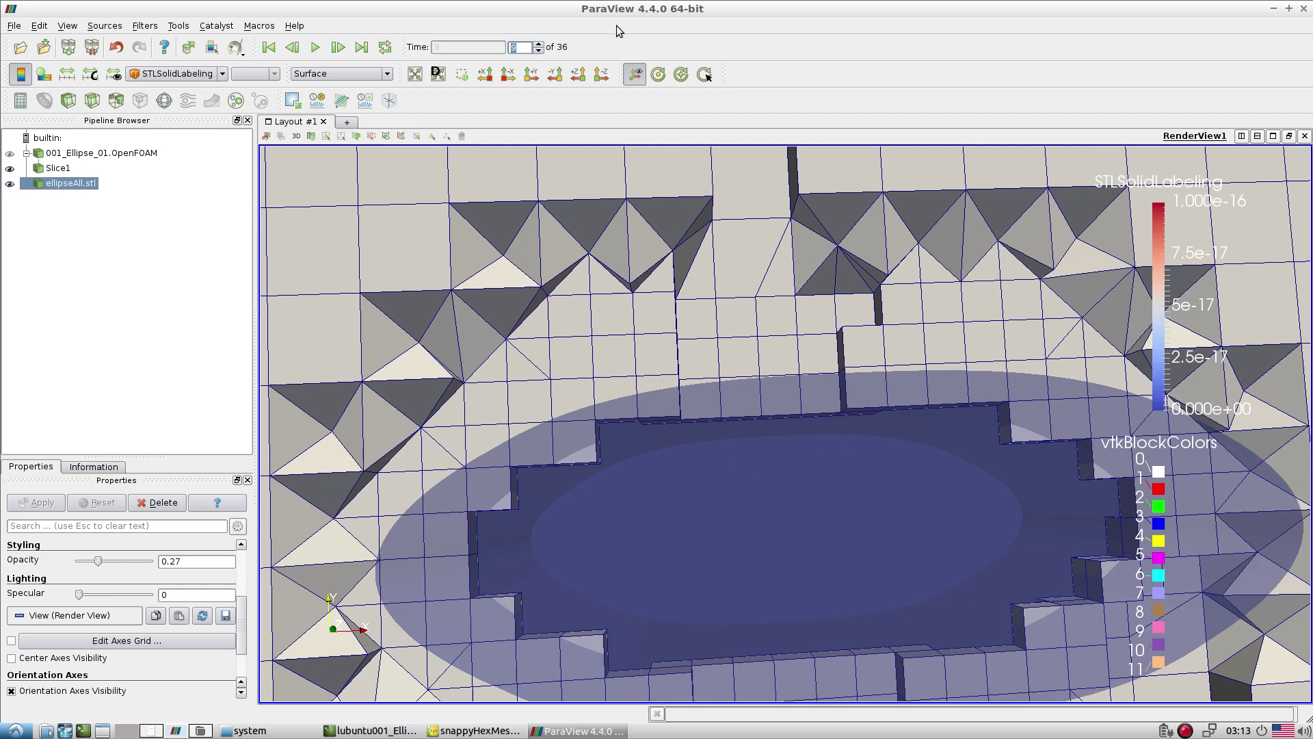
Replay the snapping iterations from time step 12 to 27 to follow the cavity edge moving onto the ellipse
{"action": "scroll", "coordinate": [540, 48], "scroll_direction": "up", "scroll_amount": 1}
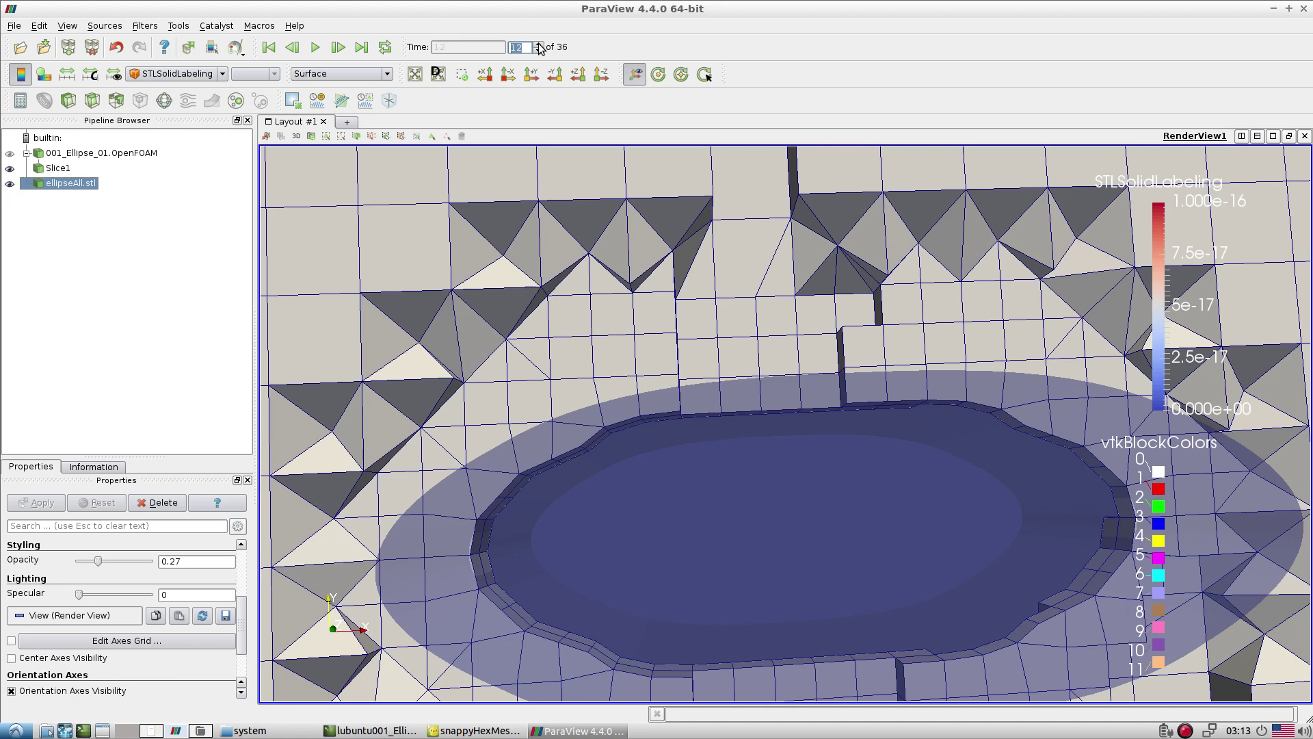
{"action": "scroll", "coordinate": [540, 48], "scroll_direction": "up", "scroll_amount": 10}
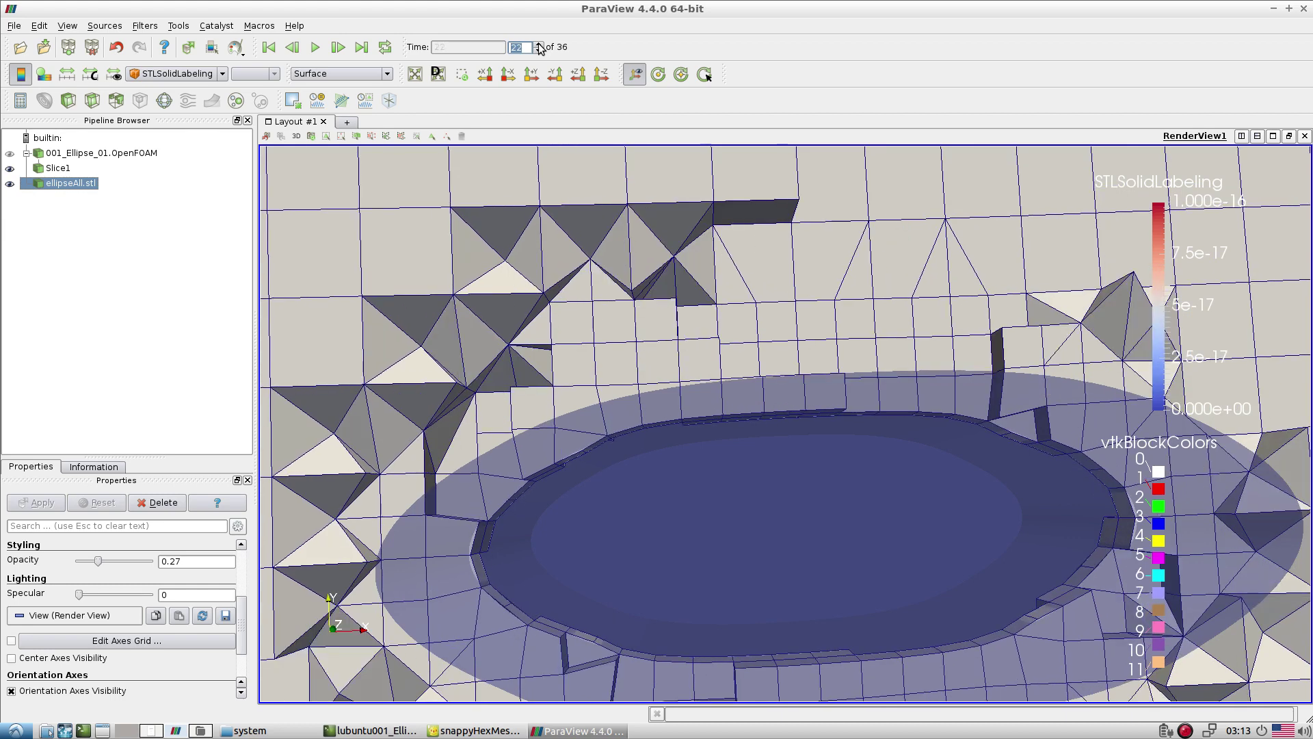
{"action": "scroll", "coordinate": [540, 48], "scroll_direction": "up", "scroll_amount": 5}
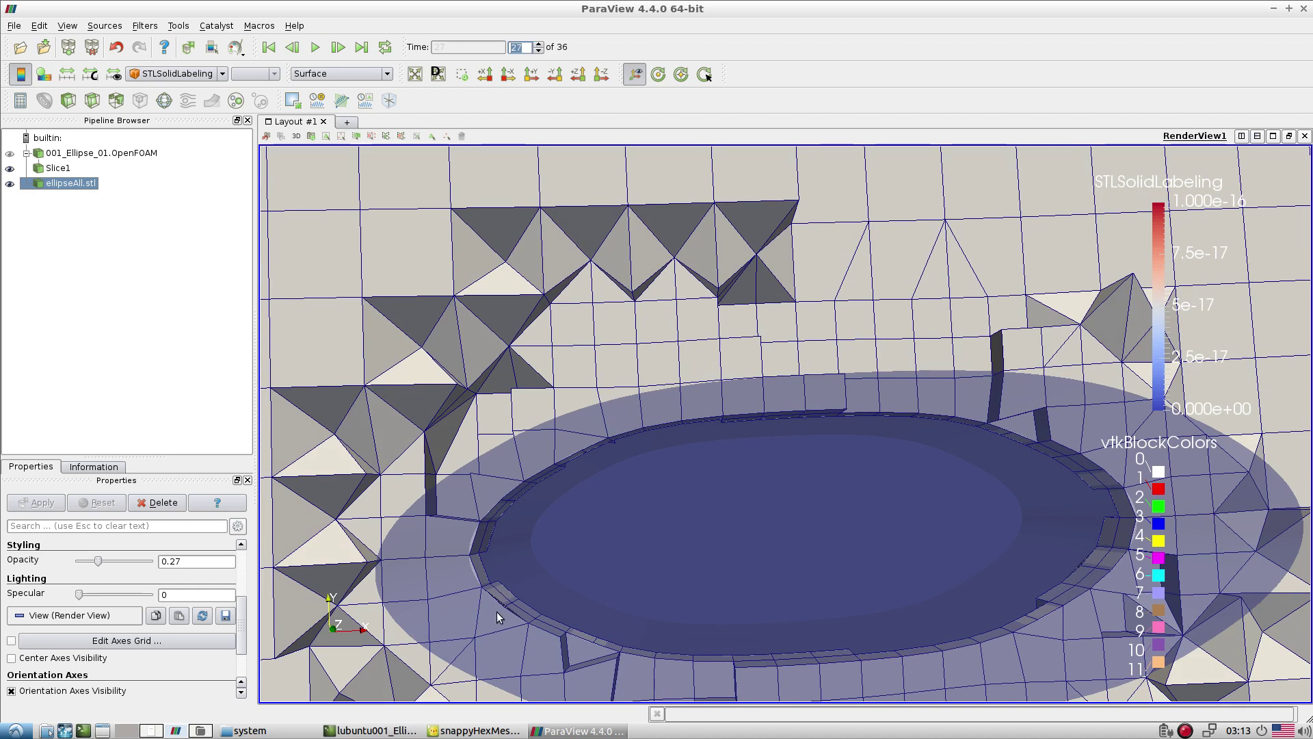
Switch to snappyHexMeshDict in Geany and highlight the ellipseAll.stl entry in the geometry section
{"action": "left_click", "coordinate": [472, 730]}
{"action": "scroll", "coordinate": [411, 332], "scroll_direction": "down", "scroll_amount": 2}
{"action": "scroll", "coordinate": [411, 331], "scroll_direction": "down", "scroll_amount": 5}
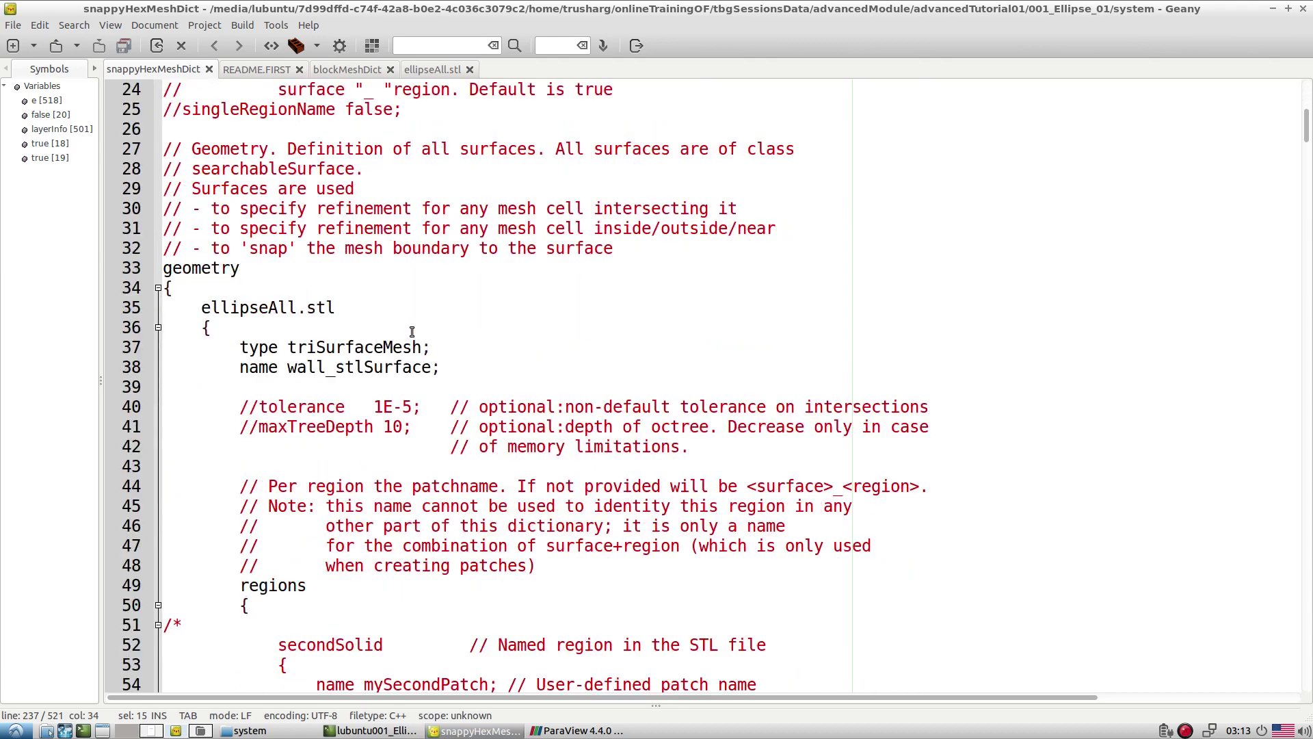
{"action": "left_click_drag", "start_coordinate": [203, 307], "coordinate": [355, 308]}
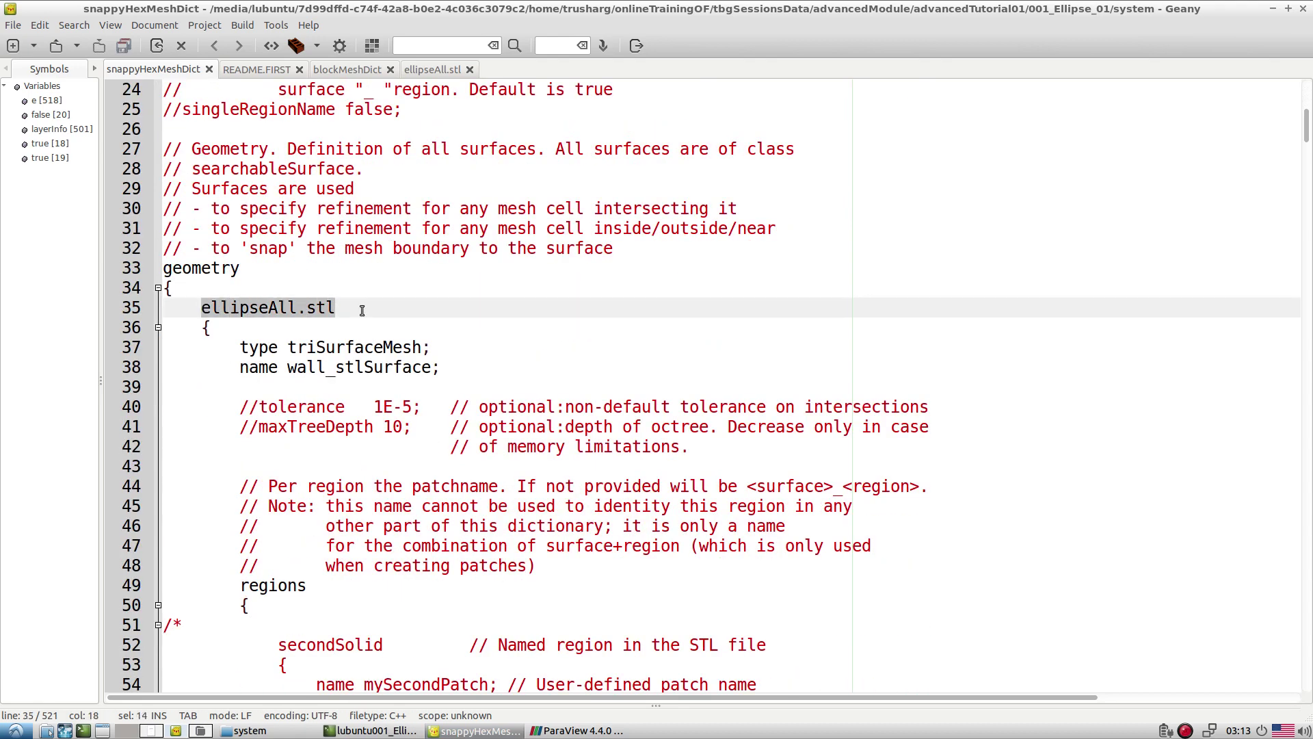
In the file manager, open the case's constant/triSurface folder and select ellipseAll.stl
{"action": "left_click", "coordinate": [249, 730]}
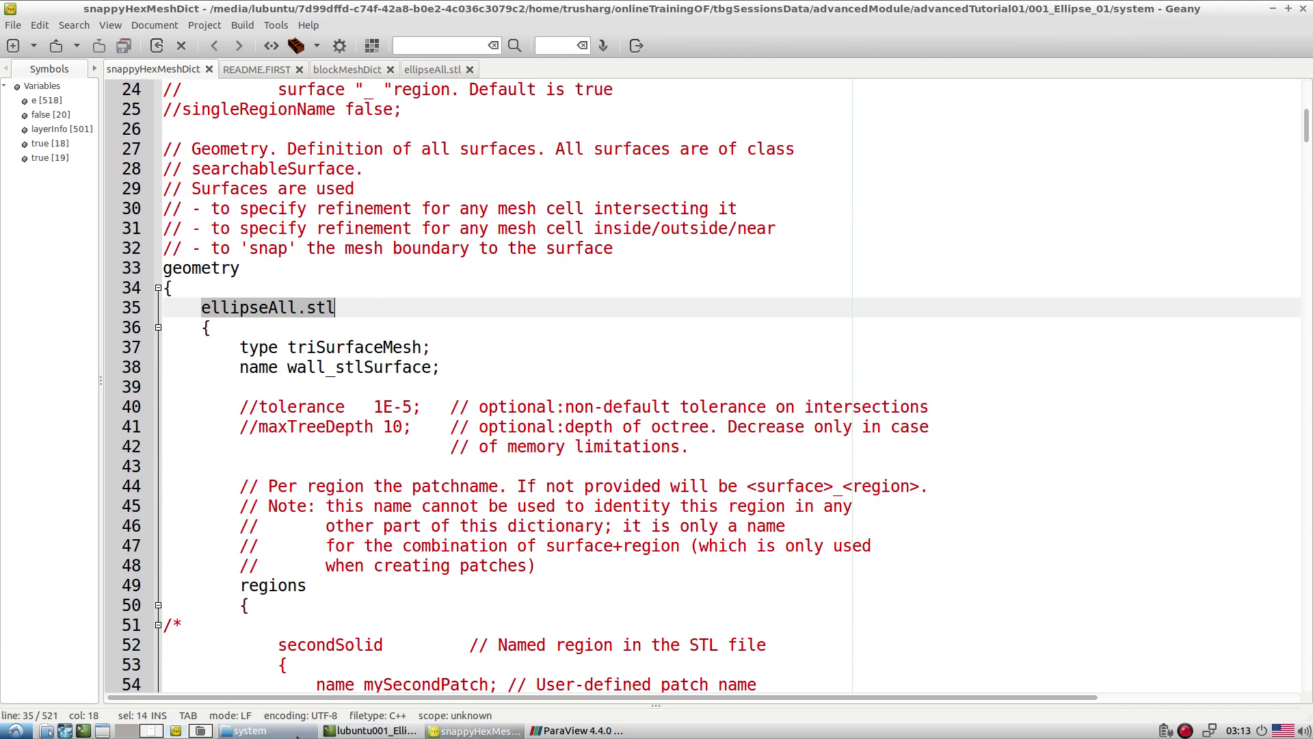
{"action": "left_click", "coordinate": [90, 43]}
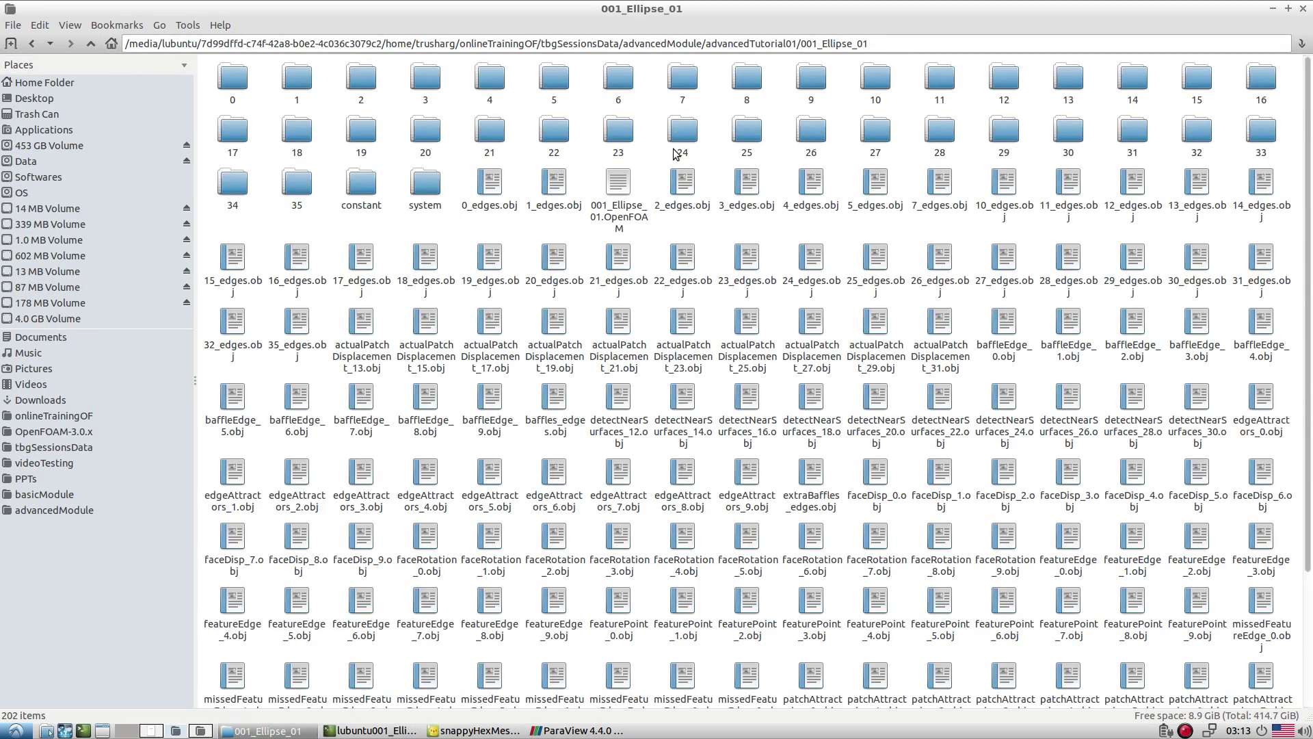
{"action": "left_click", "coordinate": [355, 188]}
{"action": "double_click", "coordinate": [355, 188]}
{"action": "double_click", "coordinate": [293, 96]}
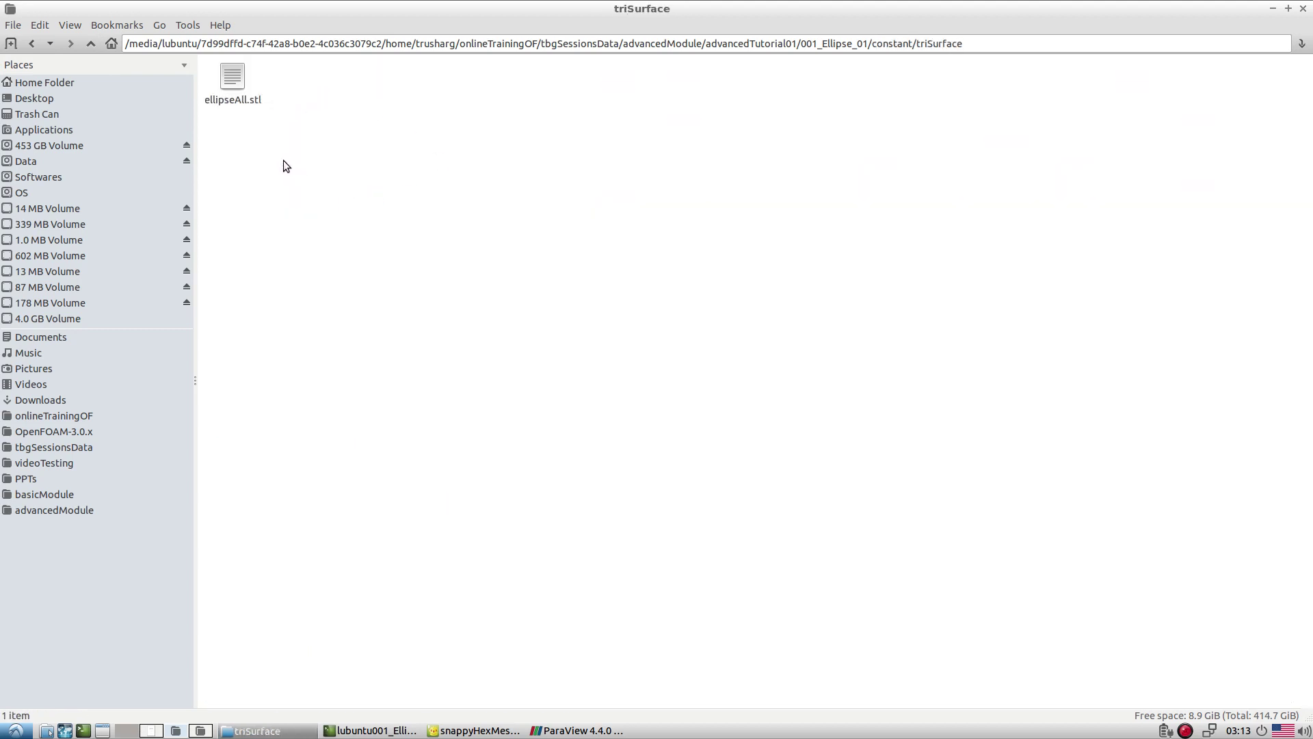
{"action": "left_click", "coordinate": [233, 79]}
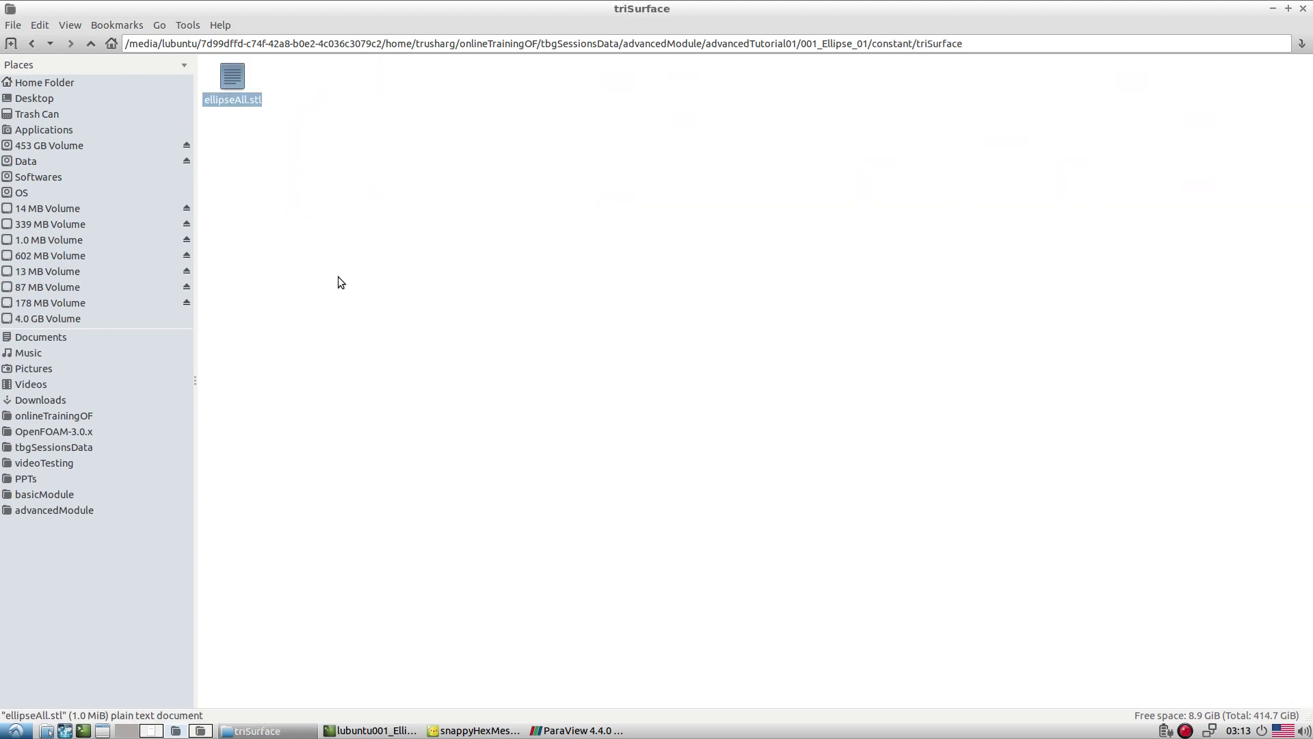
Return to snappyHexMeshDict in Geany and highlight the surface name wall_stlSurface
{"action": "key", "text": "alt+Tab"}
{"action": "key", "text": "alt+Tab"}
{"action": "key", "text": "alt+Tab"}
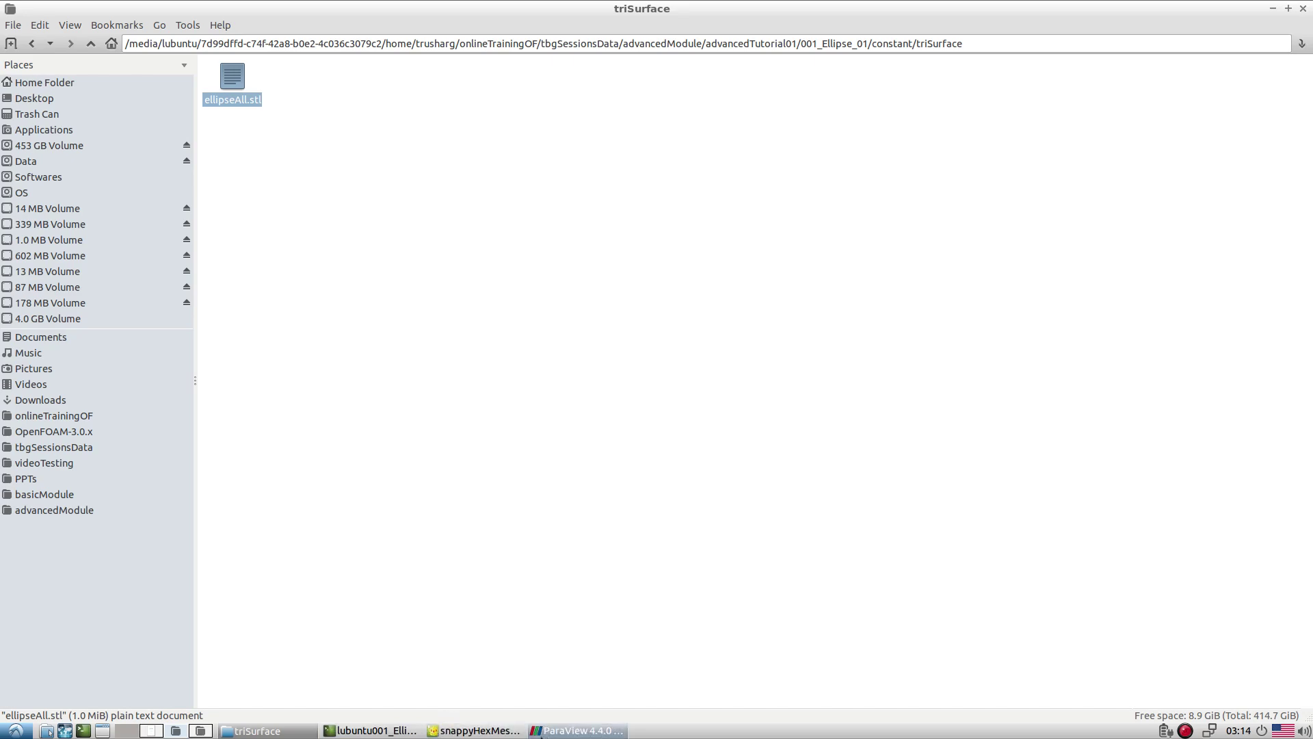
{"action": "double_click", "coordinate": [317, 368]}
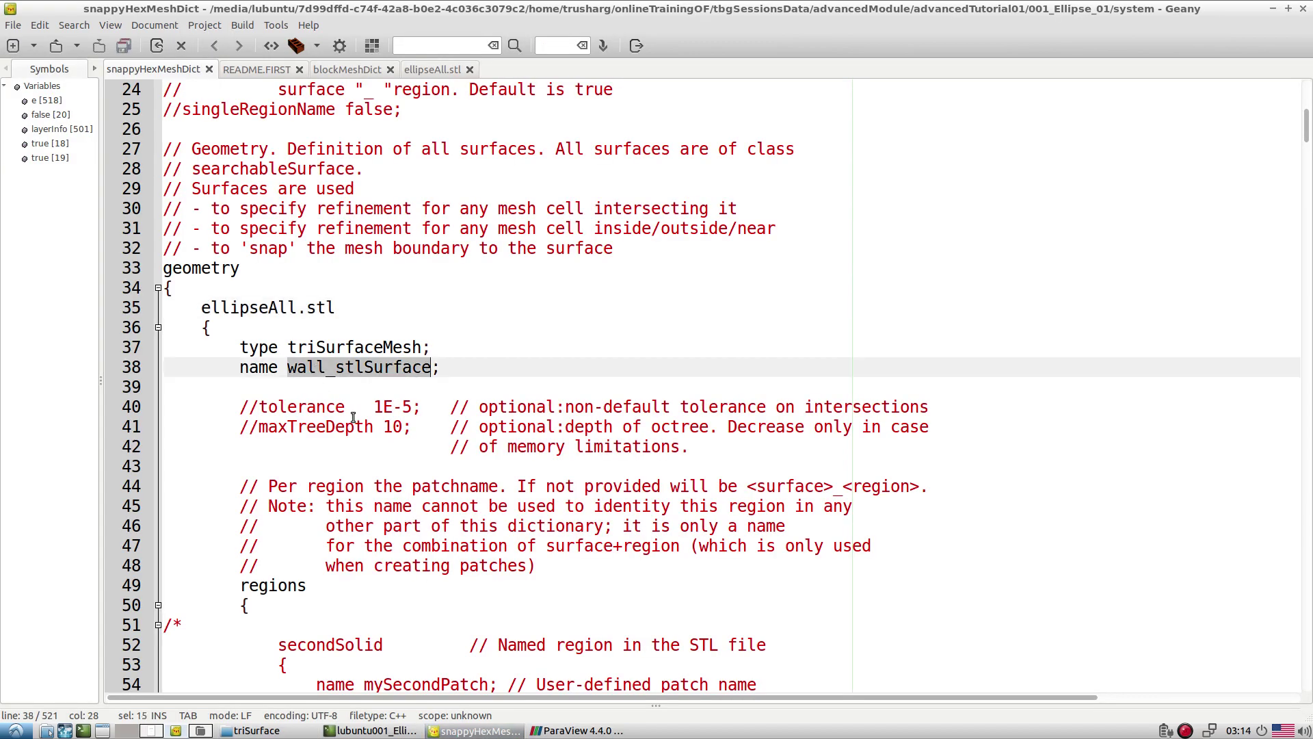
Switch to the terminal, interrupt the running process and run checkMesh on the 001_Ellipse_01 case
{"action": "key", "text": "alt+Tab"}
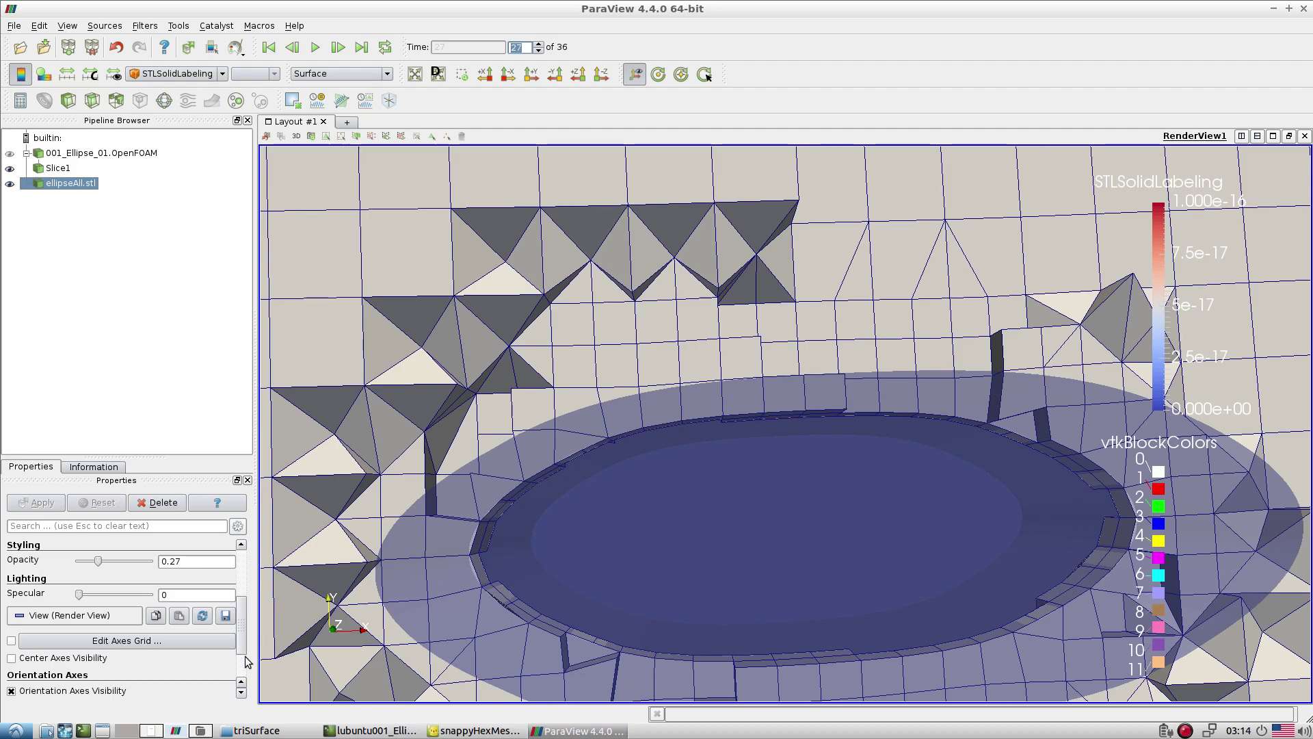
{"action": "left_click", "coordinate": [373, 729]}
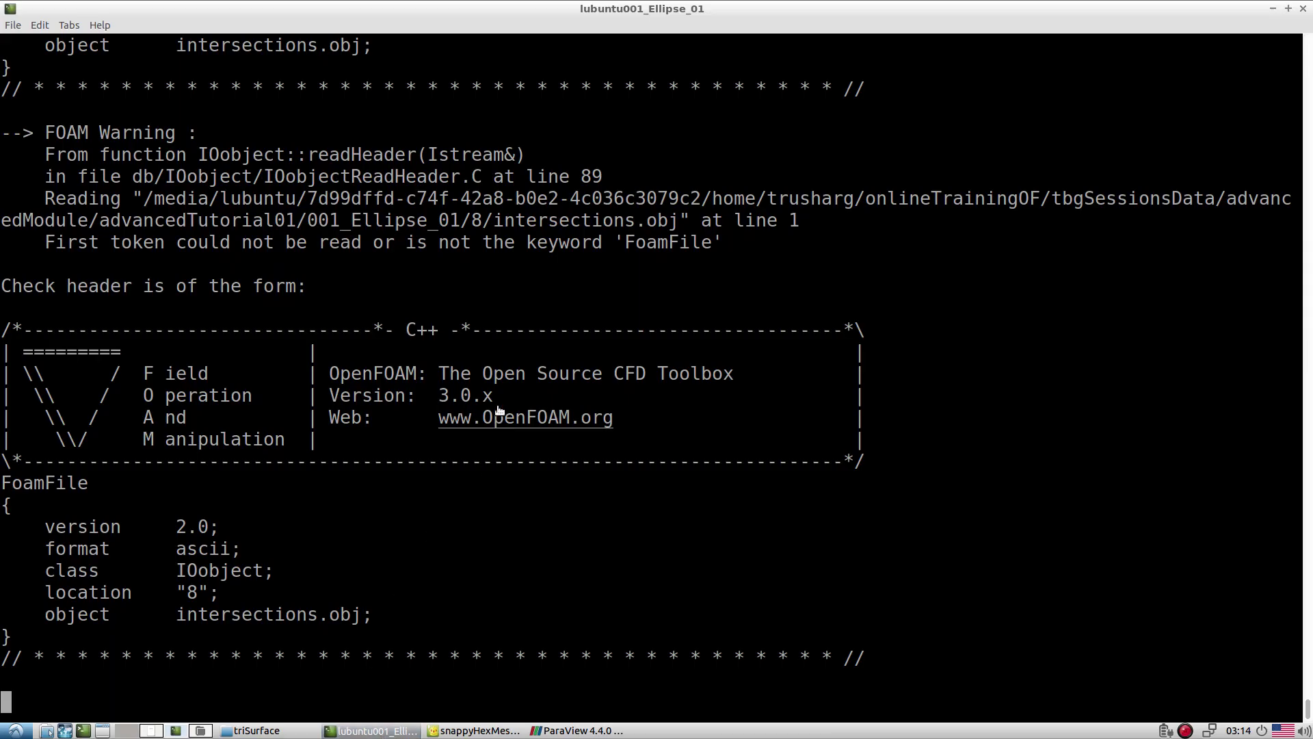
{"action": "key", "text": "ctrl+c"}
{"action": "type", "text": "checkMesh"}
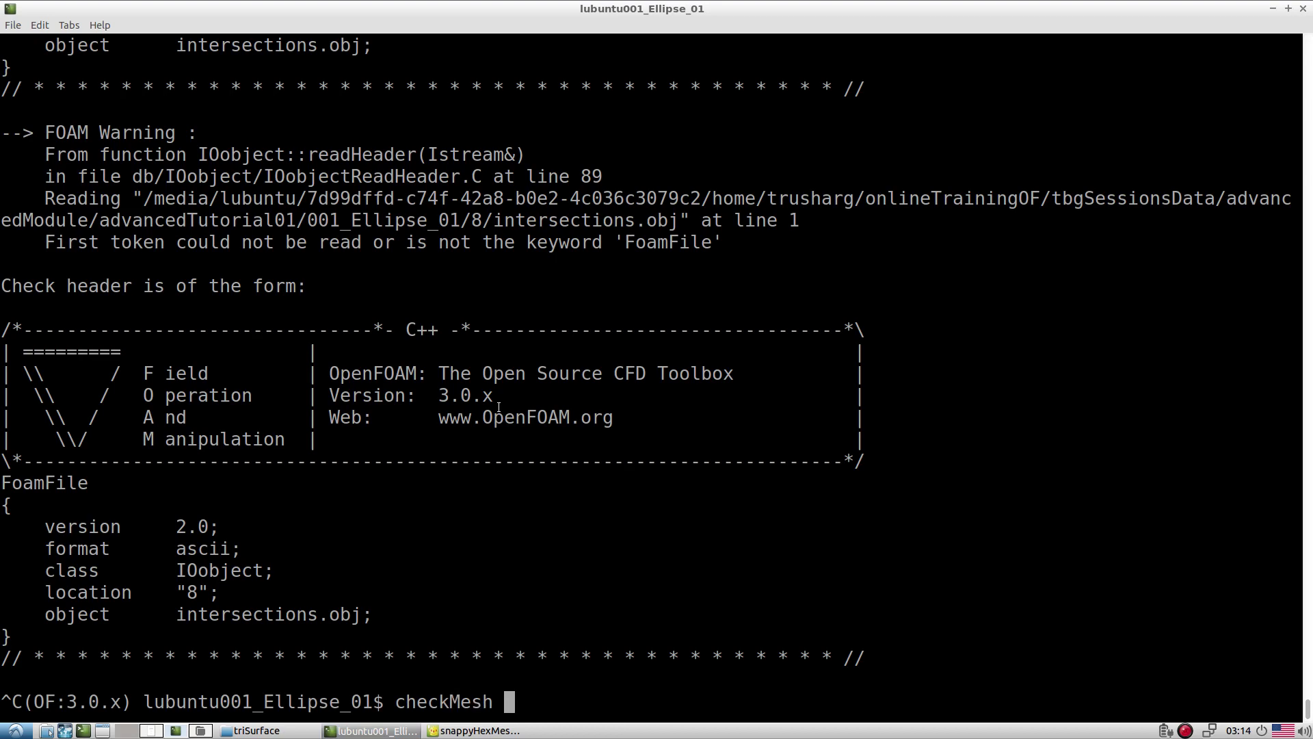
{"action": "key", "text": "Return"}
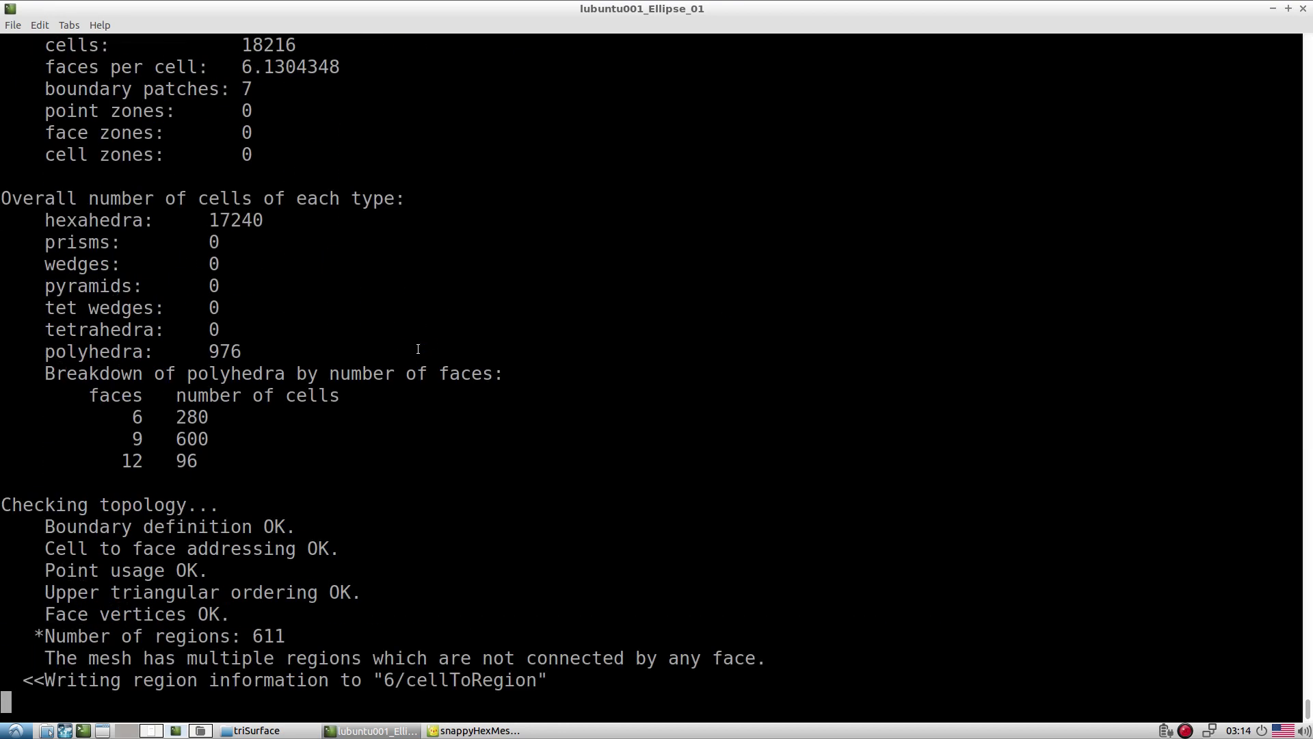
Interrupt the check over all time steps and run checkMesh -latestTime instead
{"action": "key", "text": "ctrl+c"}
{"action": "type", "text": "checkMesh "}
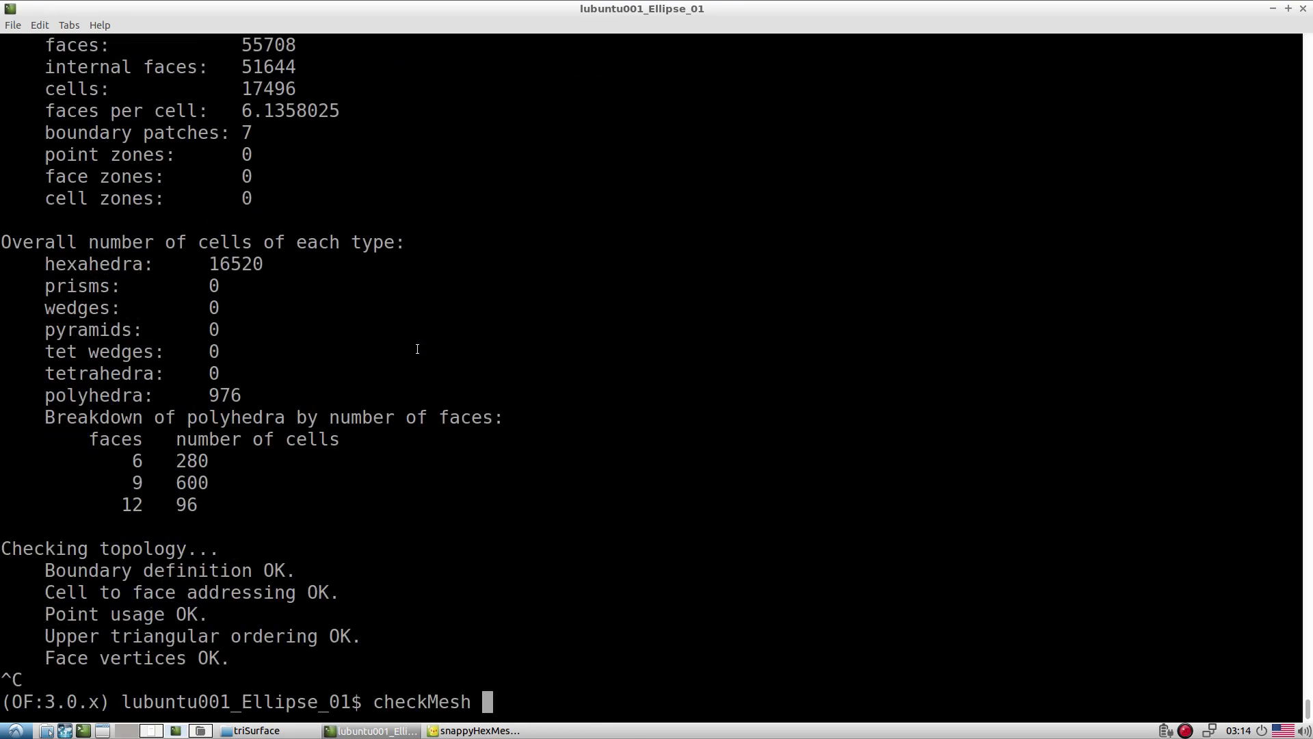
{"action": "type", "text": "-lates"}
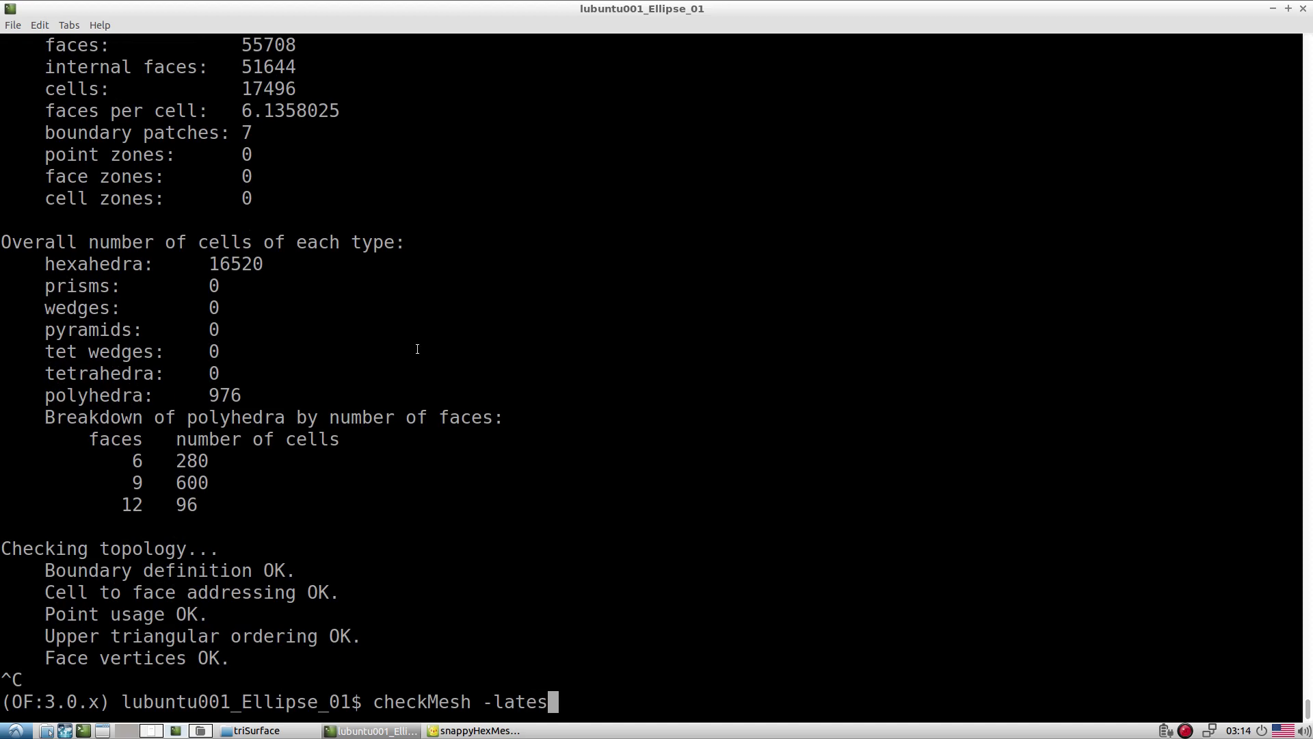
{"action": "type", "text": "tTime"}
{"action": "key", "text": "Return"}
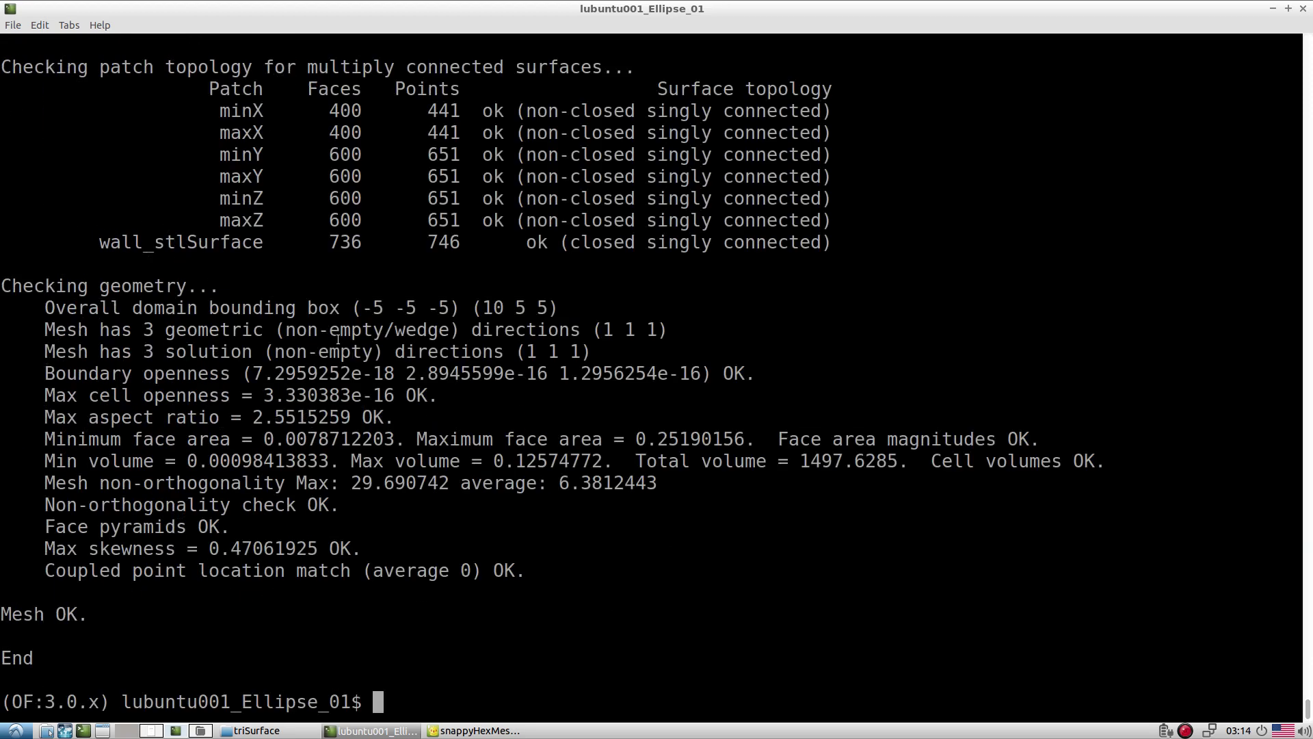
Highlight the patches minX to maxZ and the wall_stlSurface patch in the checkMesh patch topology table
{"action": "left_click_drag", "start_coordinate": [211, 113], "coordinate": [849, 214]}
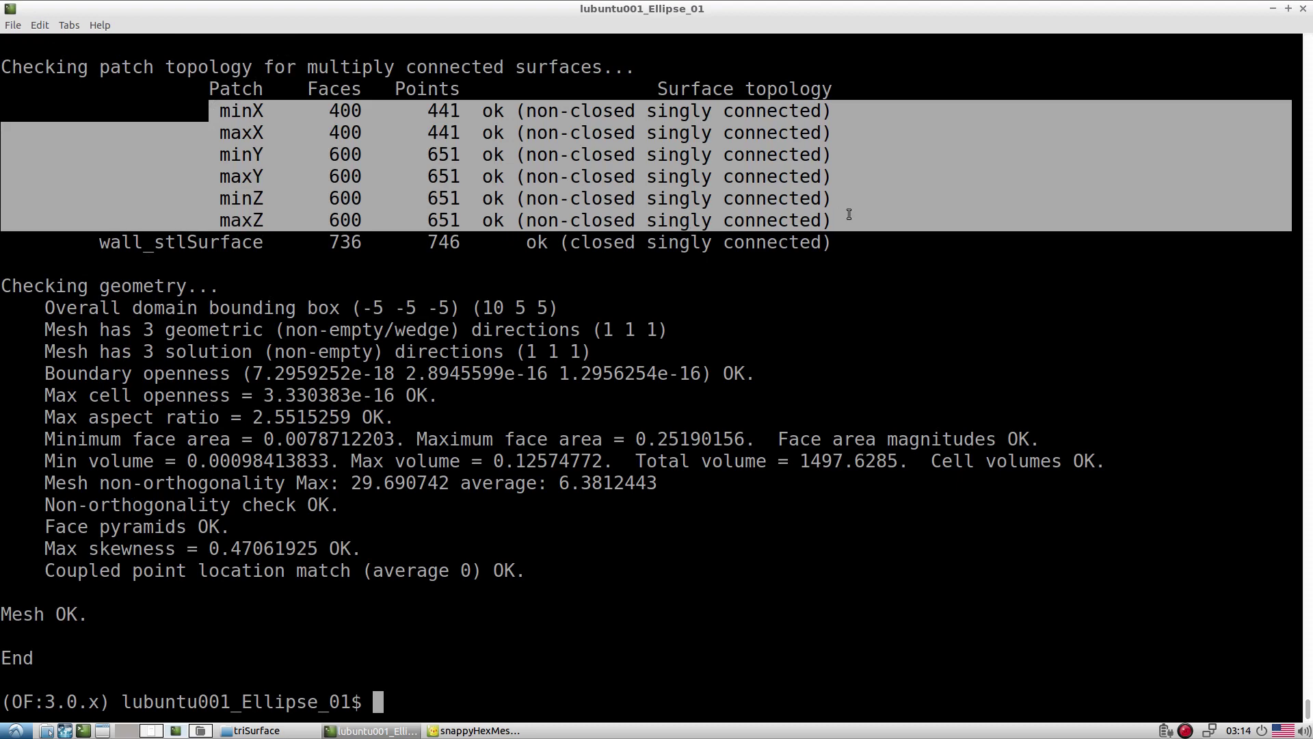
{"action": "left_click", "coordinate": [261, 125]}
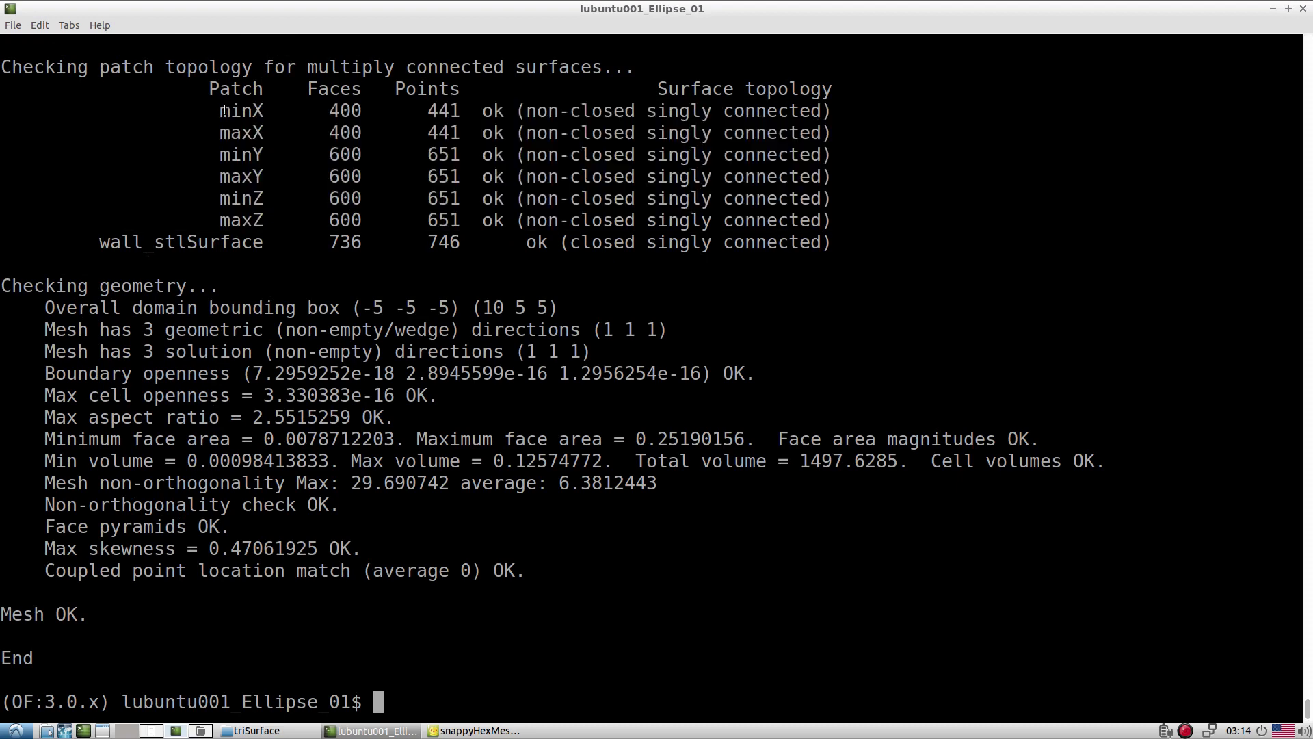
{"action": "left_click_drag", "start_coordinate": [223, 111], "coordinate": [723, 226]}
{"action": "double_click", "coordinate": [197, 244]}
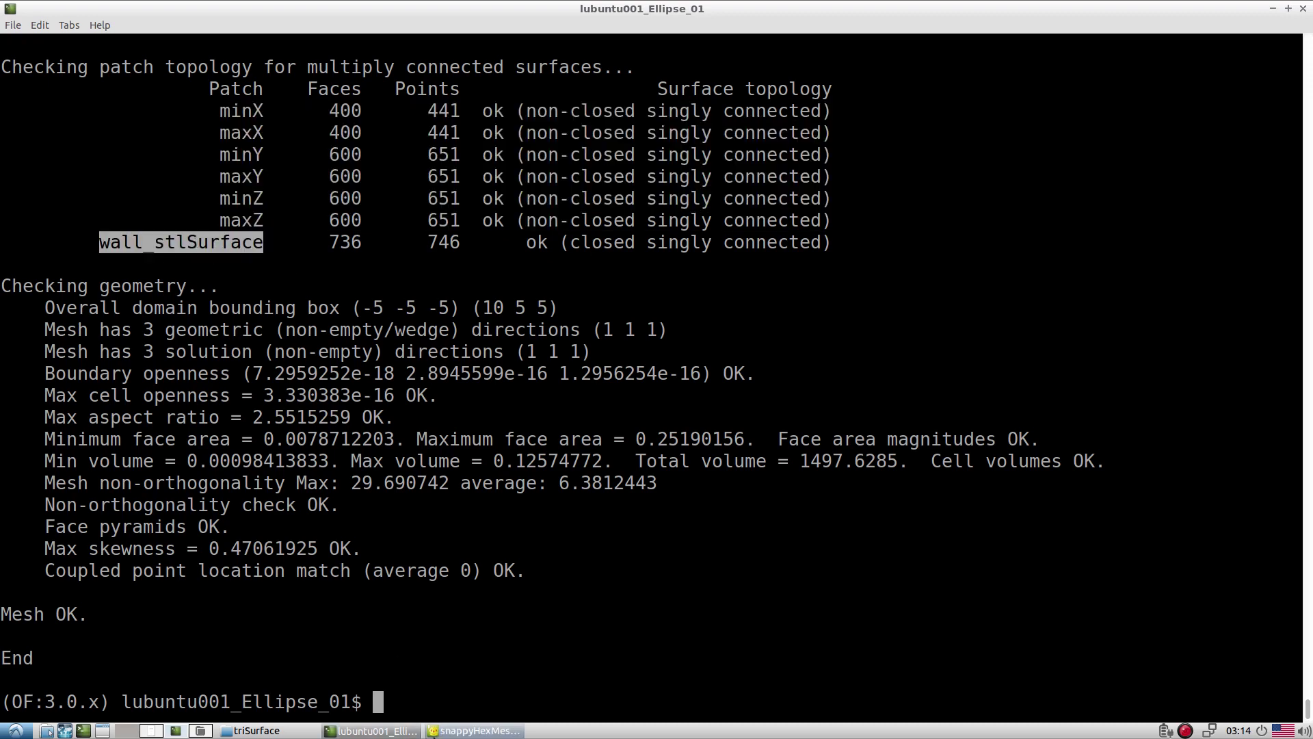
Switch back to snappyHexMeshDict in Geany and highlight the whole name wall_stlSurface line in the ellipseAll.stl geometry entry
{"action": "left_click", "coordinate": [474, 730]}
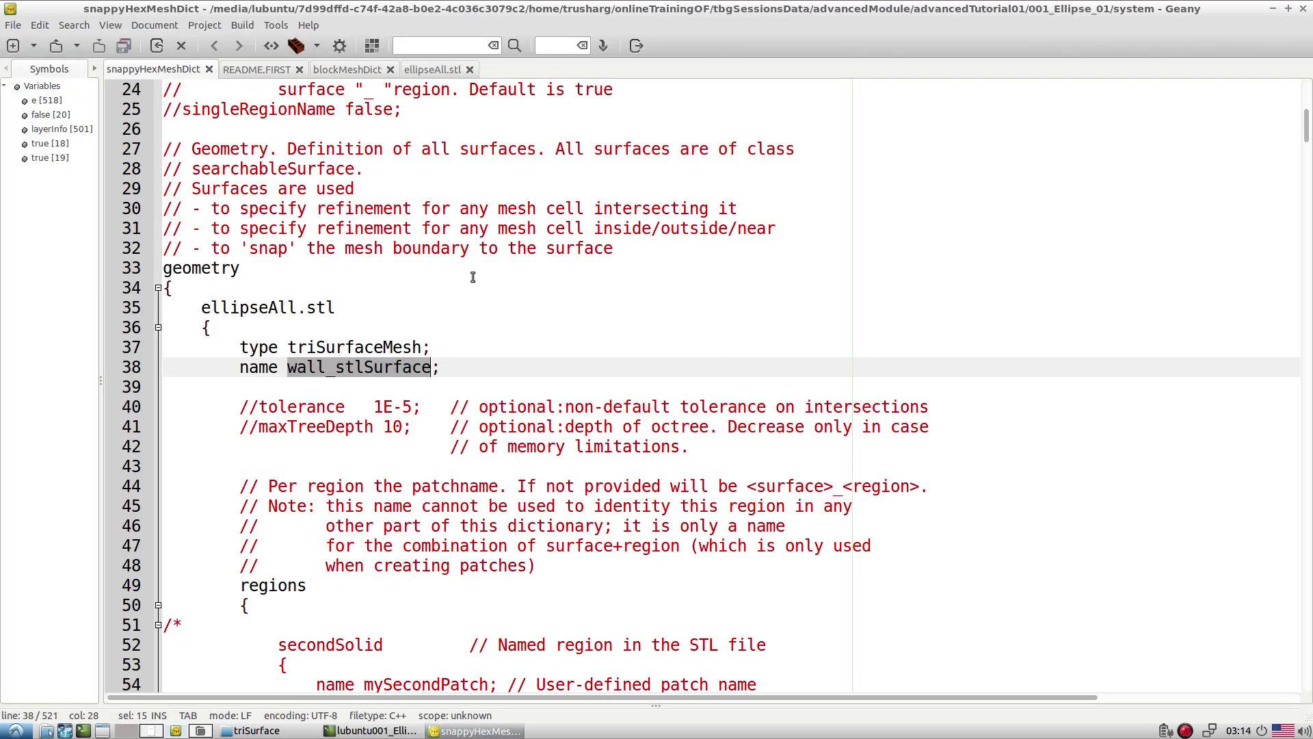
{"action": "left_click", "coordinate": [348, 308]}
{"action": "double_click", "coordinate": [308, 369]}
{"action": "left_click", "coordinate": [347, 392]}
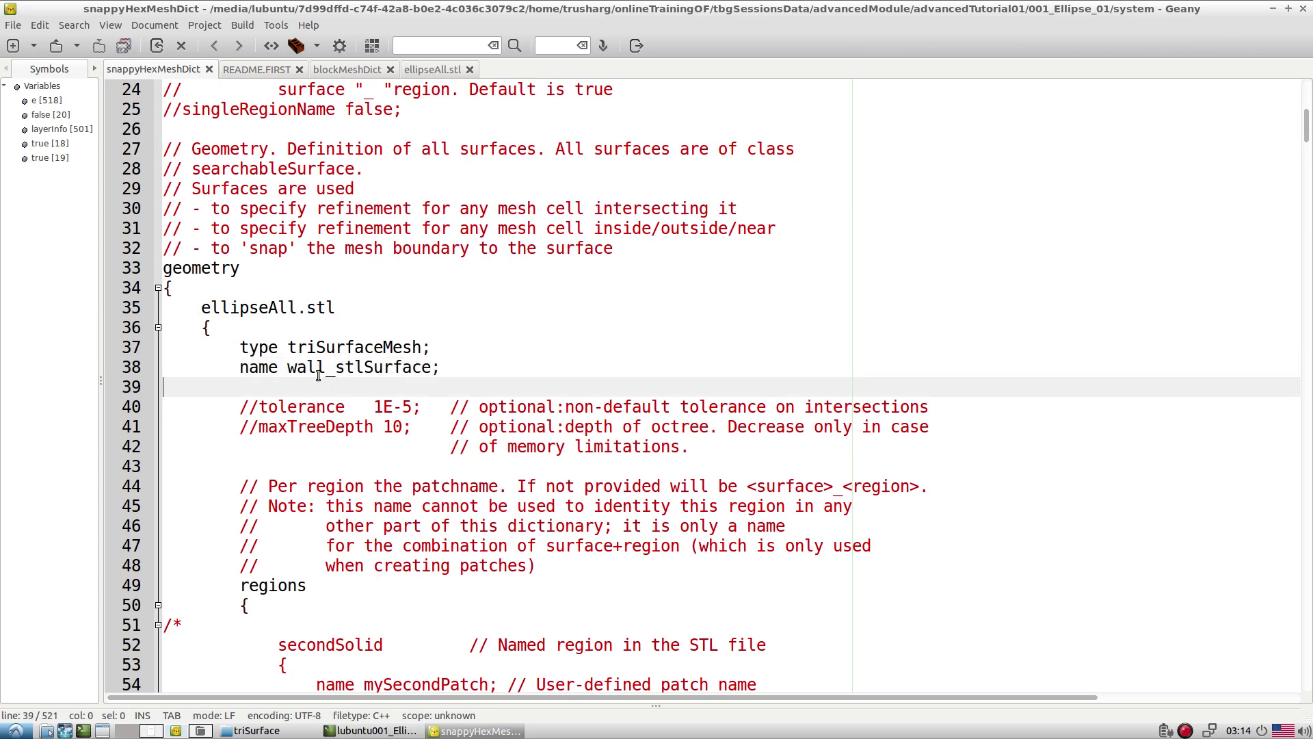
{"action": "double_click", "coordinate": [317, 369]}
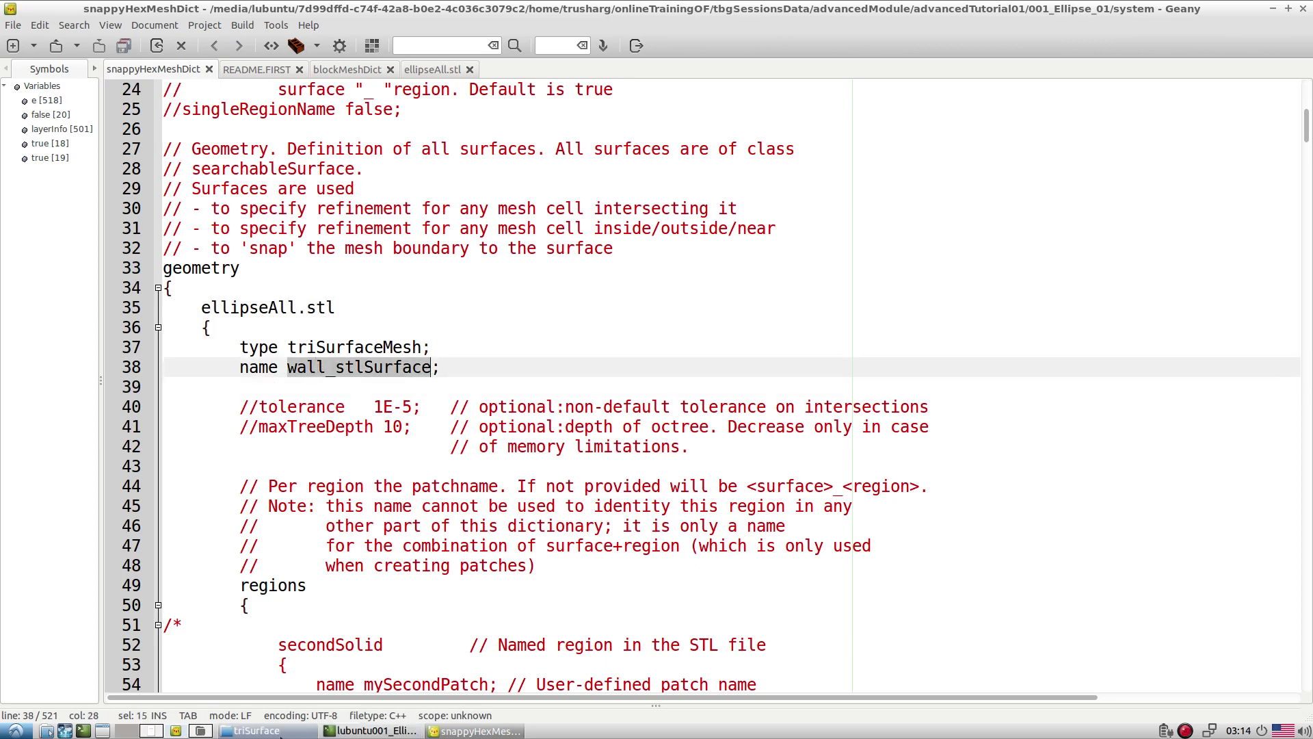
{"action": "left_click", "coordinate": [310, 426]}
{"action": "triple_click", "coordinate": [310, 372]}
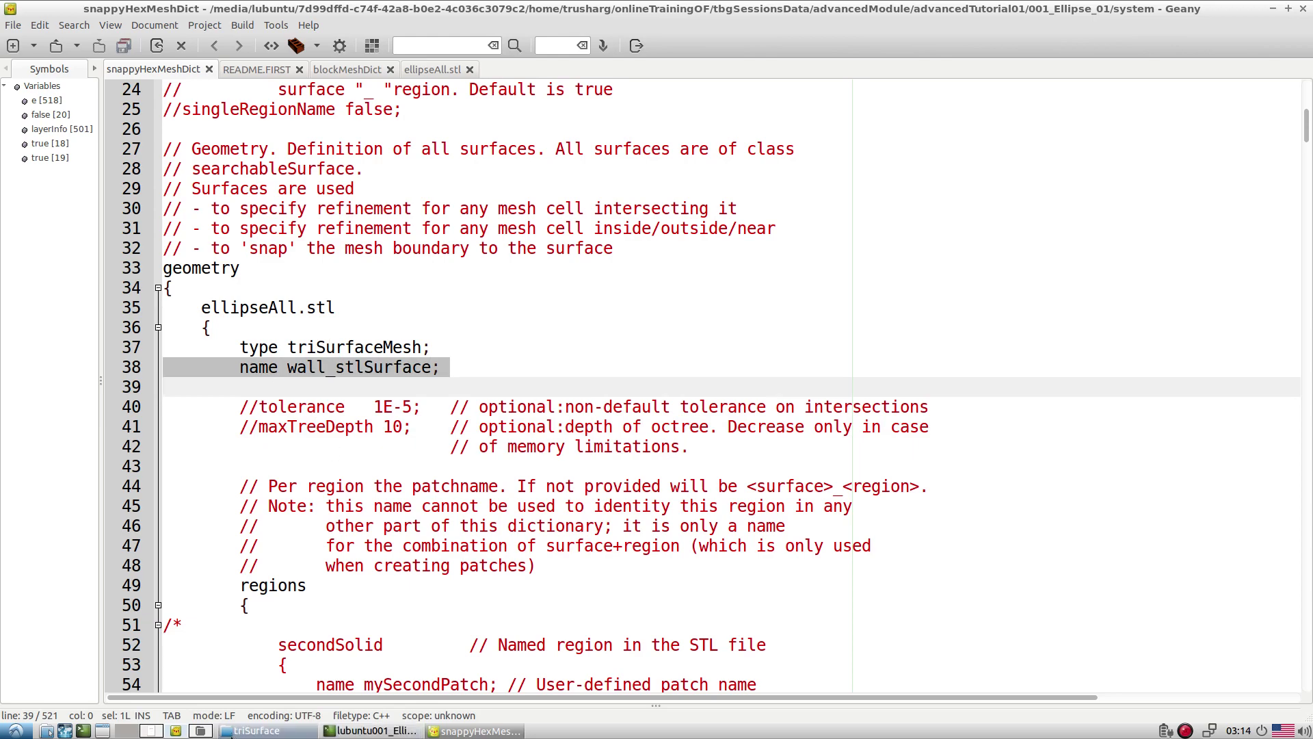
Switch to the file manager and view the boundary file in the 35/polyMesh folder of the 001_Ellipse_01 case
{"action": "left_click", "coordinate": [257, 730]}
{"action": "left_click", "coordinate": [91, 43]}
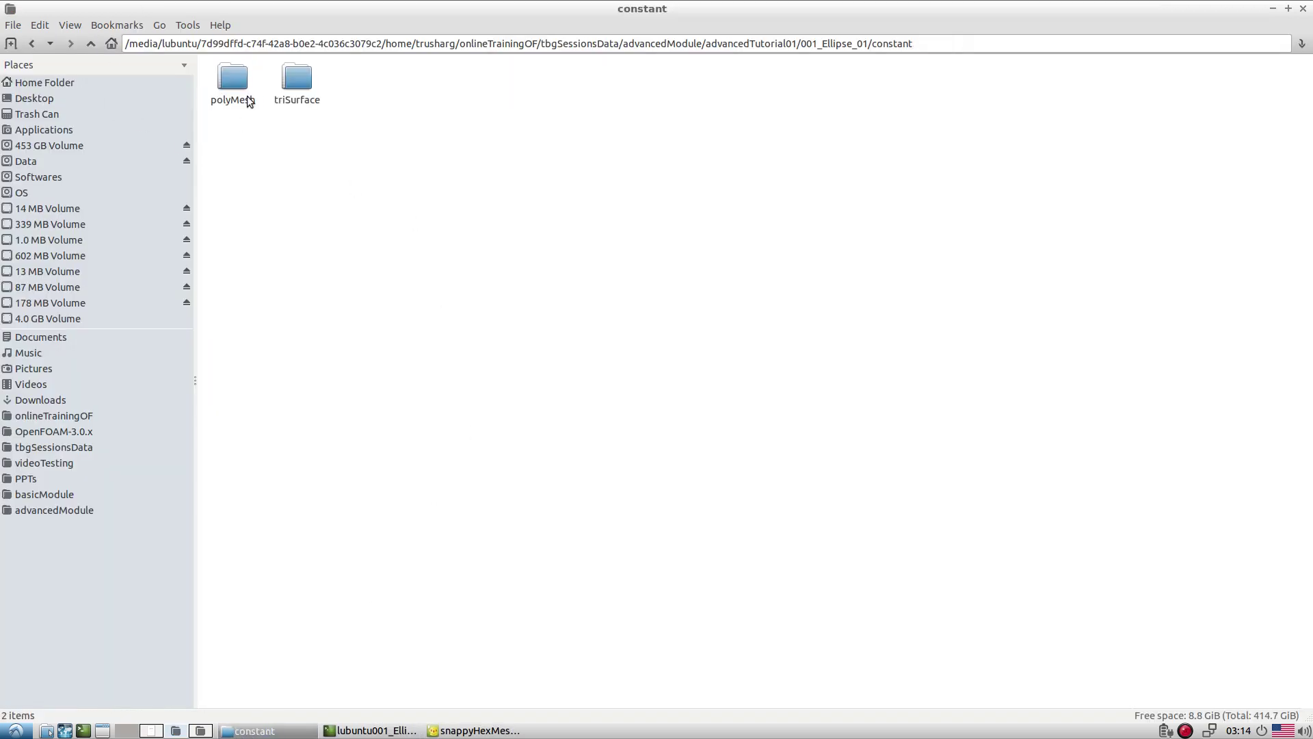
{"action": "left_click", "coordinate": [90, 43]}
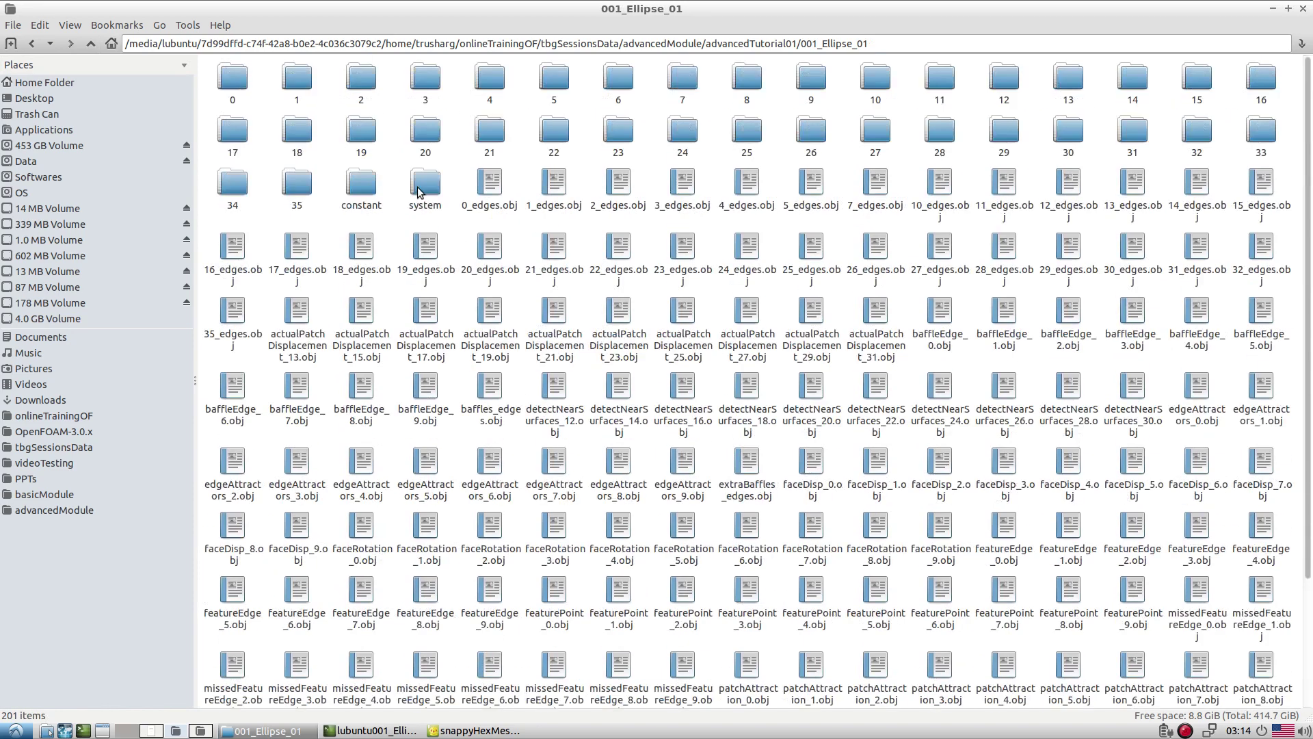
{"action": "double_click", "coordinate": [298, 184]}
{"action": "double_click", "coordinate": [233, 79]}
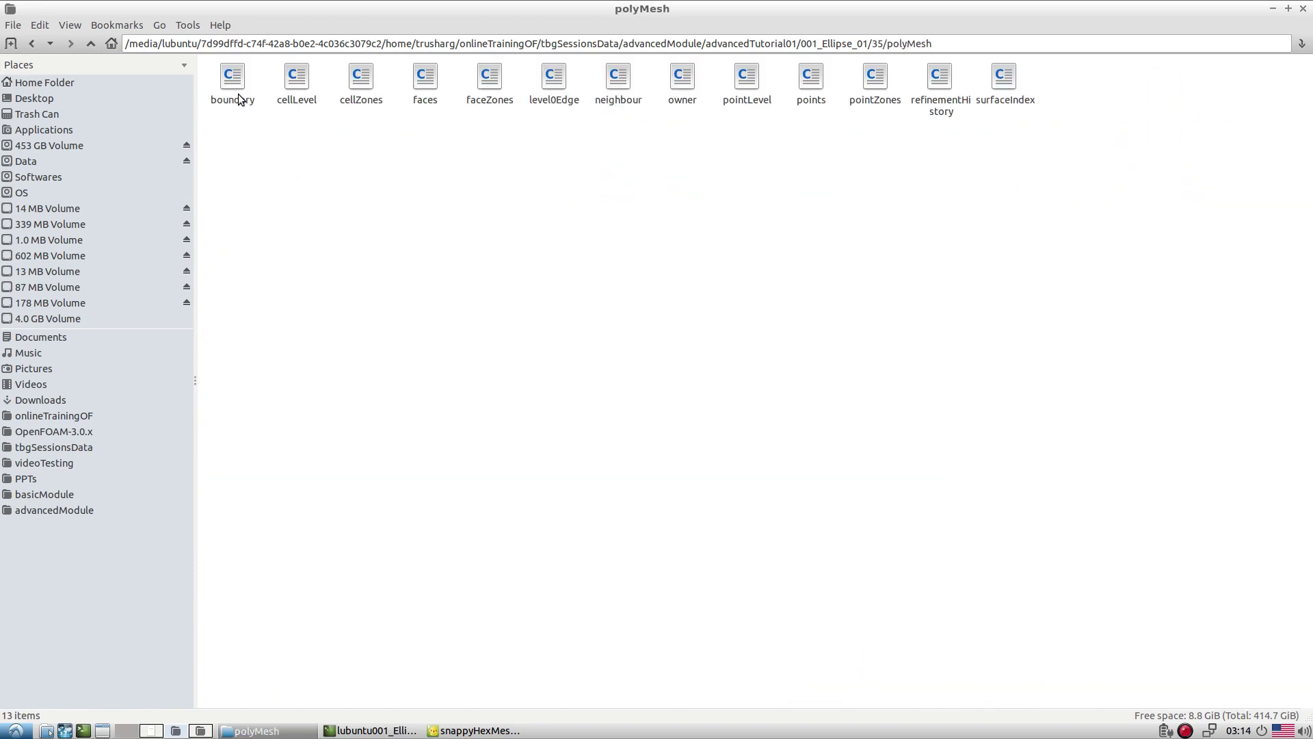
{"action": "double_click", "coordinate": [240, 103]}
{"action": "scroll", "coordinate": [311, 305], "scroll_direction": "down", "scroll_amount": 3}
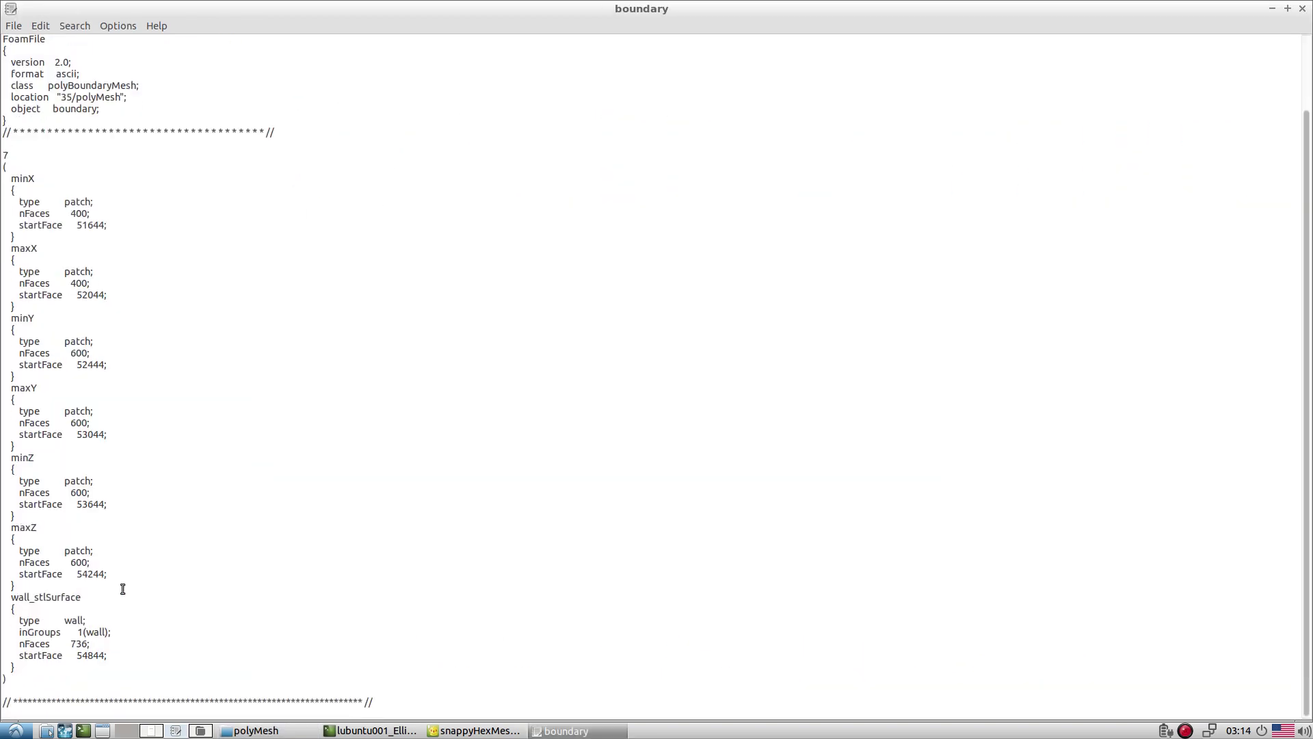
Close the plain text viewer, open the boundary file in Geany and go through its patch entries from minX to maxZ
{"action": "left_click", "coordinate": [1302, 8]}
{"action": "right_click", "coordinate": [230, 101]}
{"action": "left_click", "coordinate": [263, 144]}
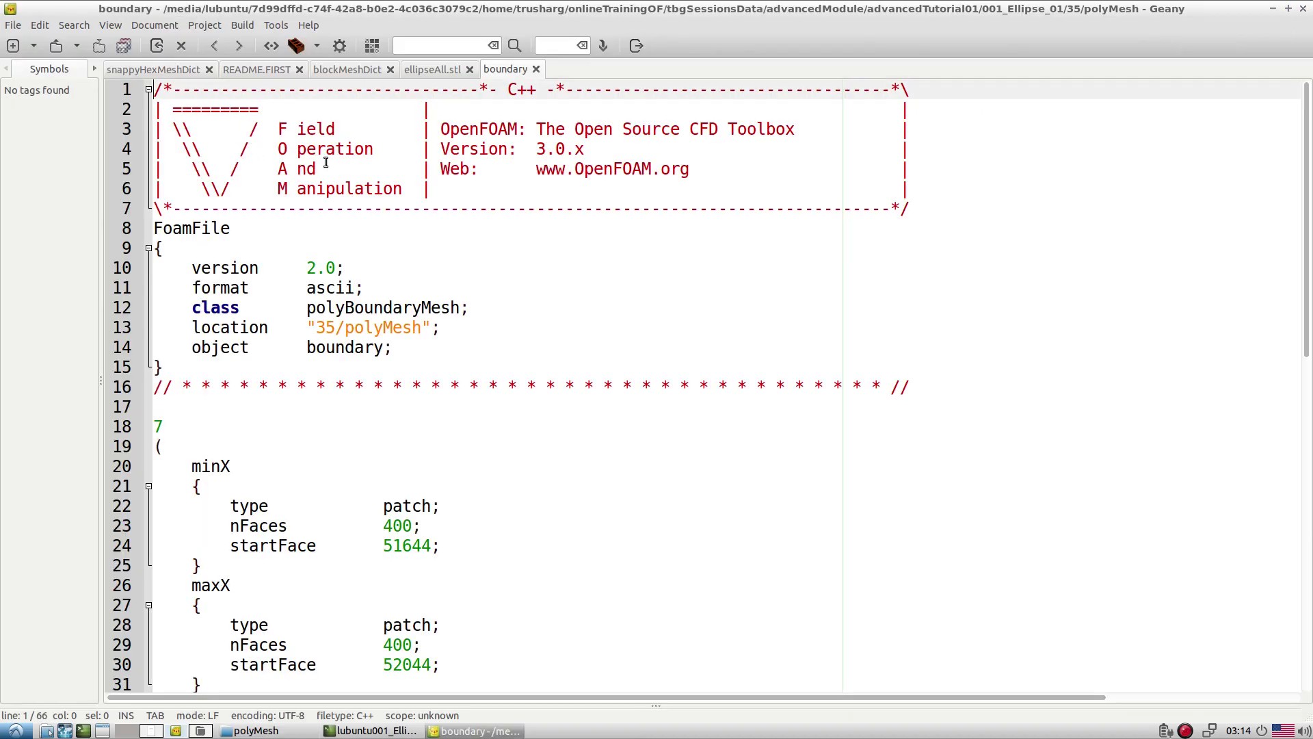
{"action": "scroll", "coordinate": [528, 321], "scroll_direction": "down", "scroll_amount": 2}
{"action": "scroll", "coordinate": [528, 320], "scroll_direction": "down", "scroll_amount": 3}
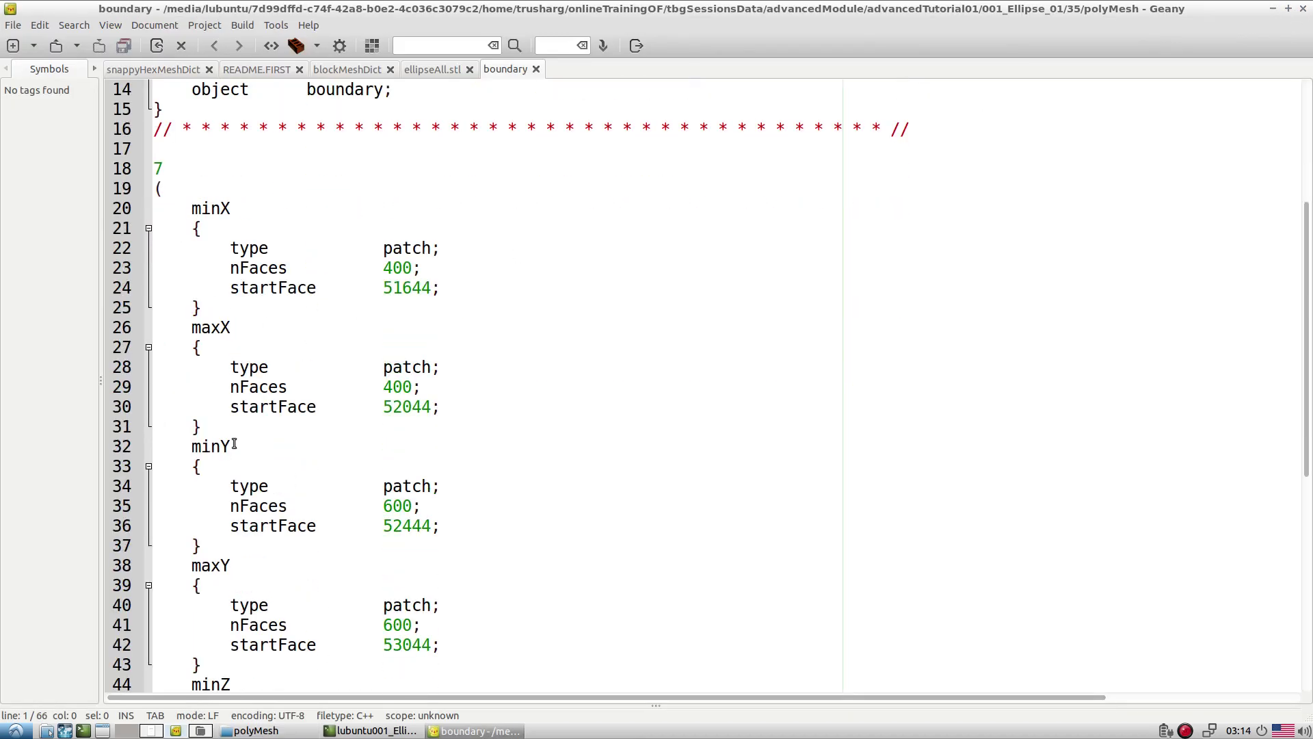
{"action": "left_click", "coordinate": [182, 205]}
{"action": "left_click", "coordinate": [214, 327]}
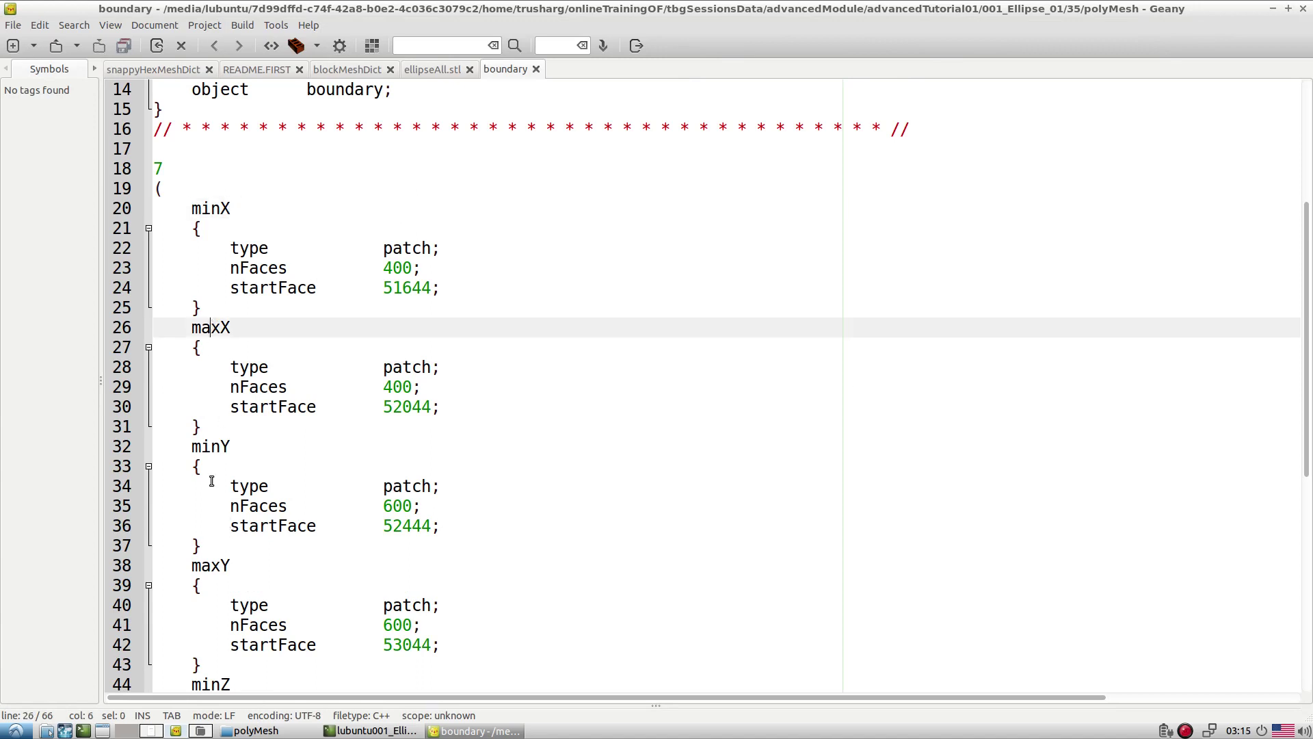
{"action": "left_click", "coordinate": [213, 426]}
{"action": "scroll", "coordinate": [215, 435], "scroll_direction": "down", "scroll_amount": 1}
{"action": "scroll", "coordinate": [215, 435], "scroll_direction": "down", "scroll_amount": 5}
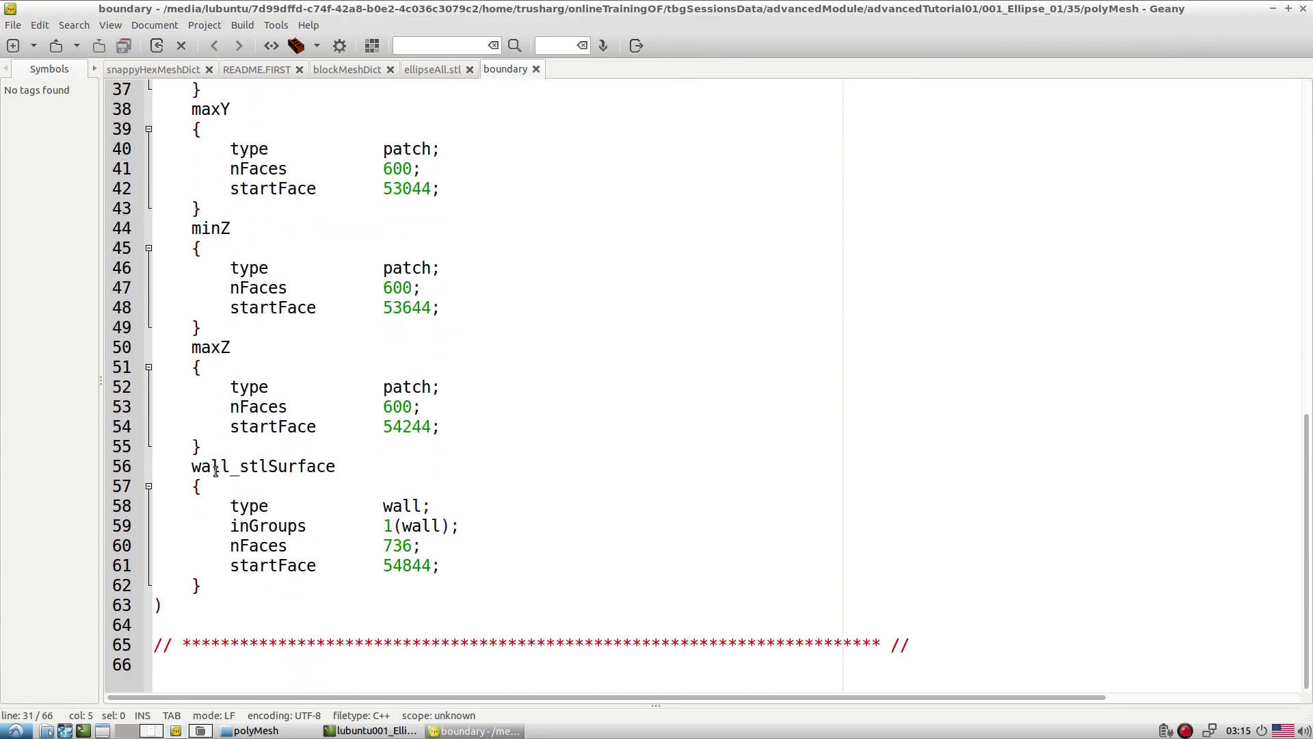
Highlight the wall_stlSurface patch name in the boundary file and point out its type wall entry
{"action": "double_click", "coordinate": [226, 467]}
{"action": "left_click", "coordinate": [460, 502]}
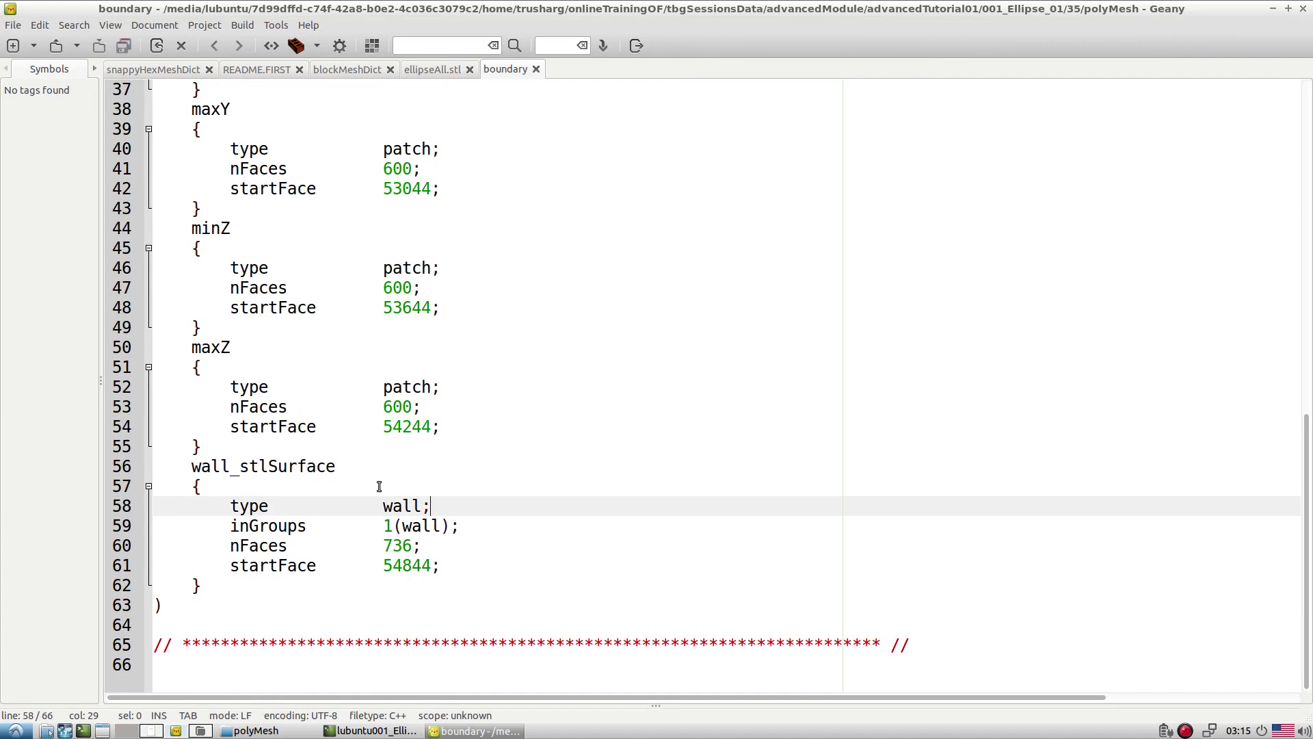
{"action": "double_click", "coordinate": [227, 468]}
{"action": "left_click", "coordinate": [265, 488]}
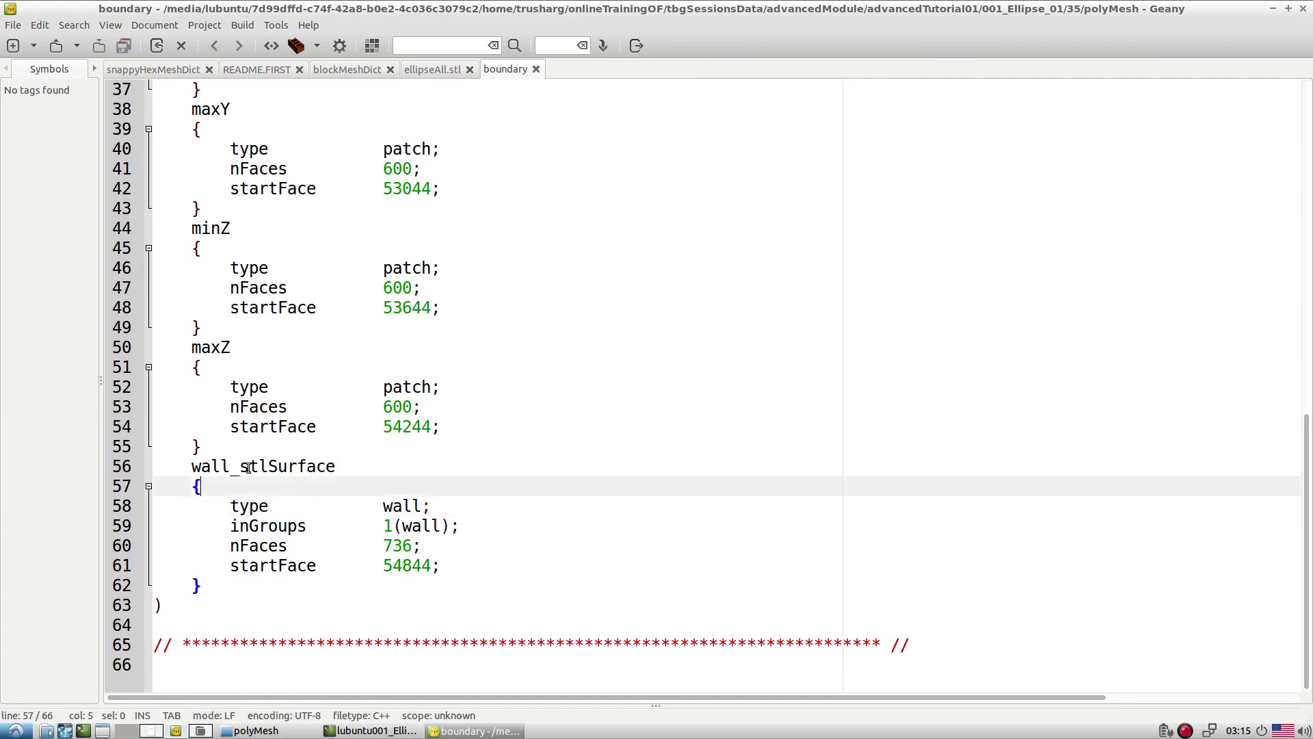
{"action": "double_click", "coordinate": [253, 467]}
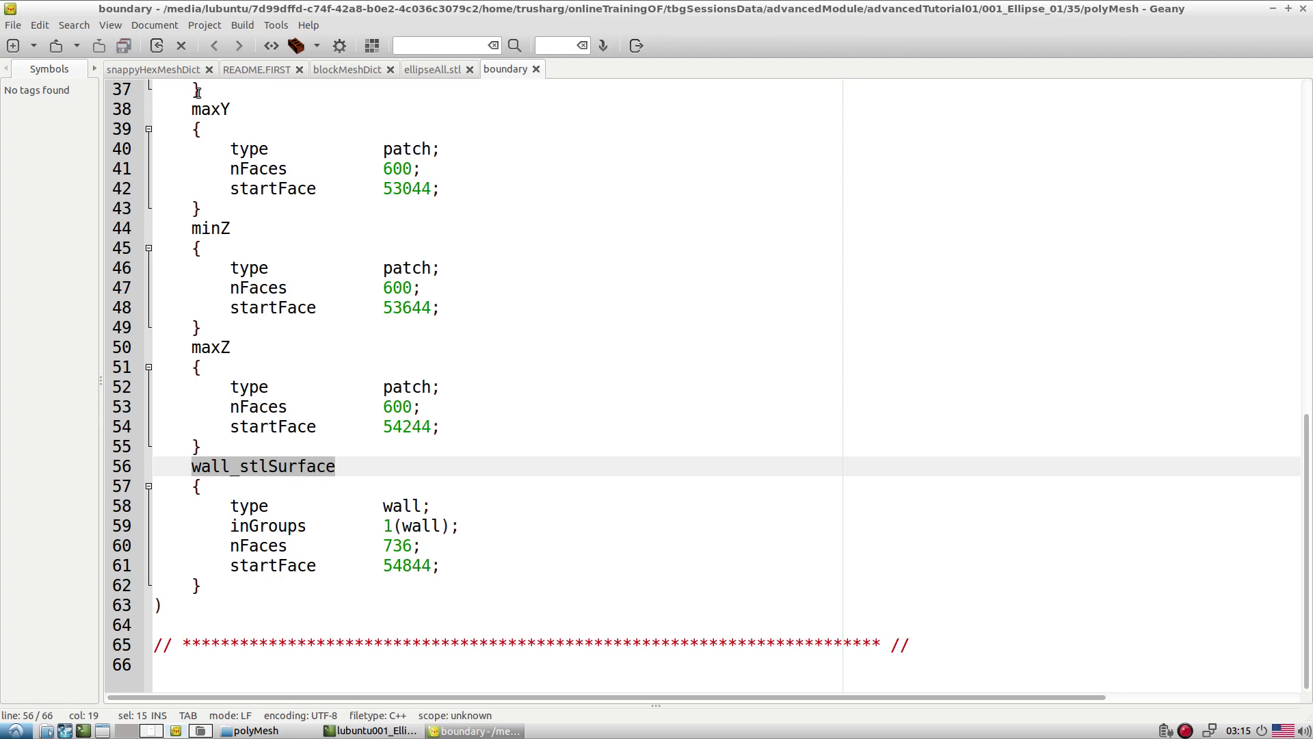
Return to the case's snappyHexMeshDict and highlight the entire regions block of the ellipseAll.stl geometry
{"action": "left_click", "coordinate": [151, 70]}
{"action": "scroll", "coordinate": [321, 350], "scroll_direction": "down", "scroll_amount": 2}
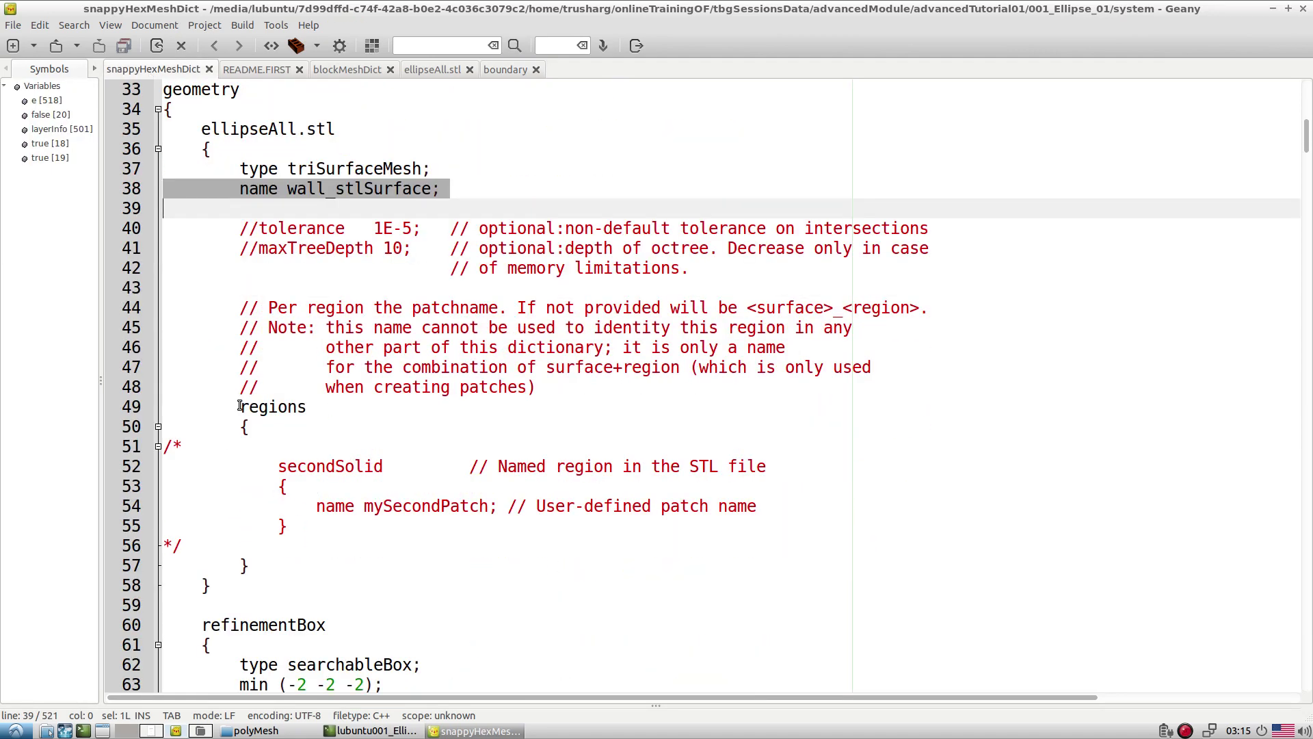
{"action": "left_click_drag", "start_coordinate": [240, 406], "coordinate": [347, 571]}
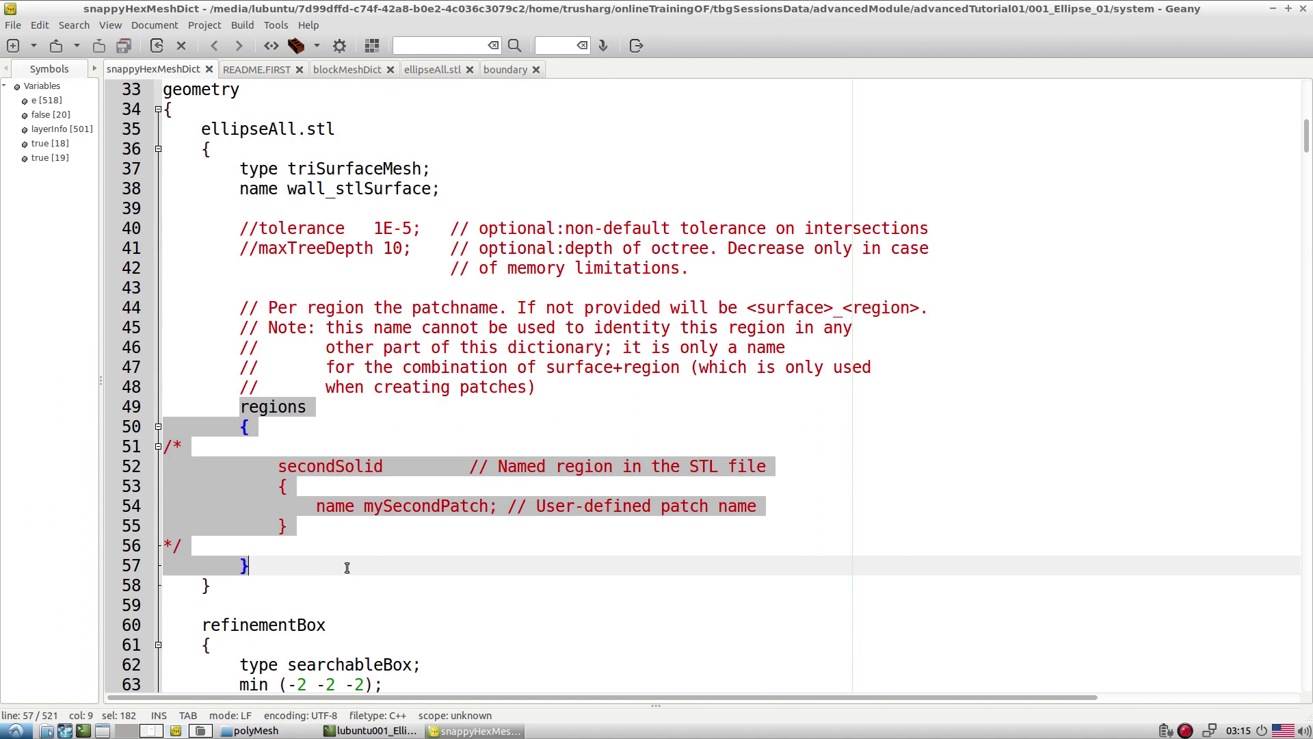
{"action": "left_click", "coordinate": [325, 525]}
{"action": "left_click", "coordinate": [240, 408]}
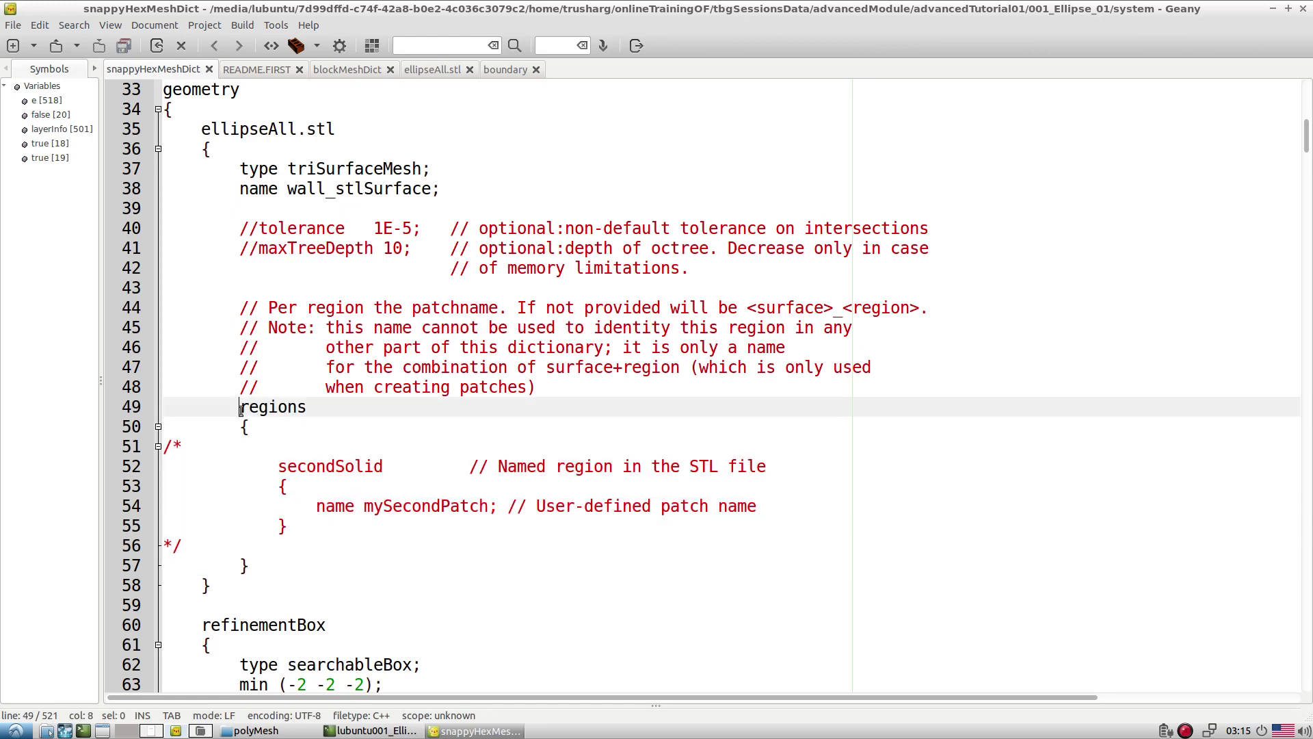
{"action": "left_click_drag", "start_coordinate": [240, 408], "coordinate": [326, 562]}
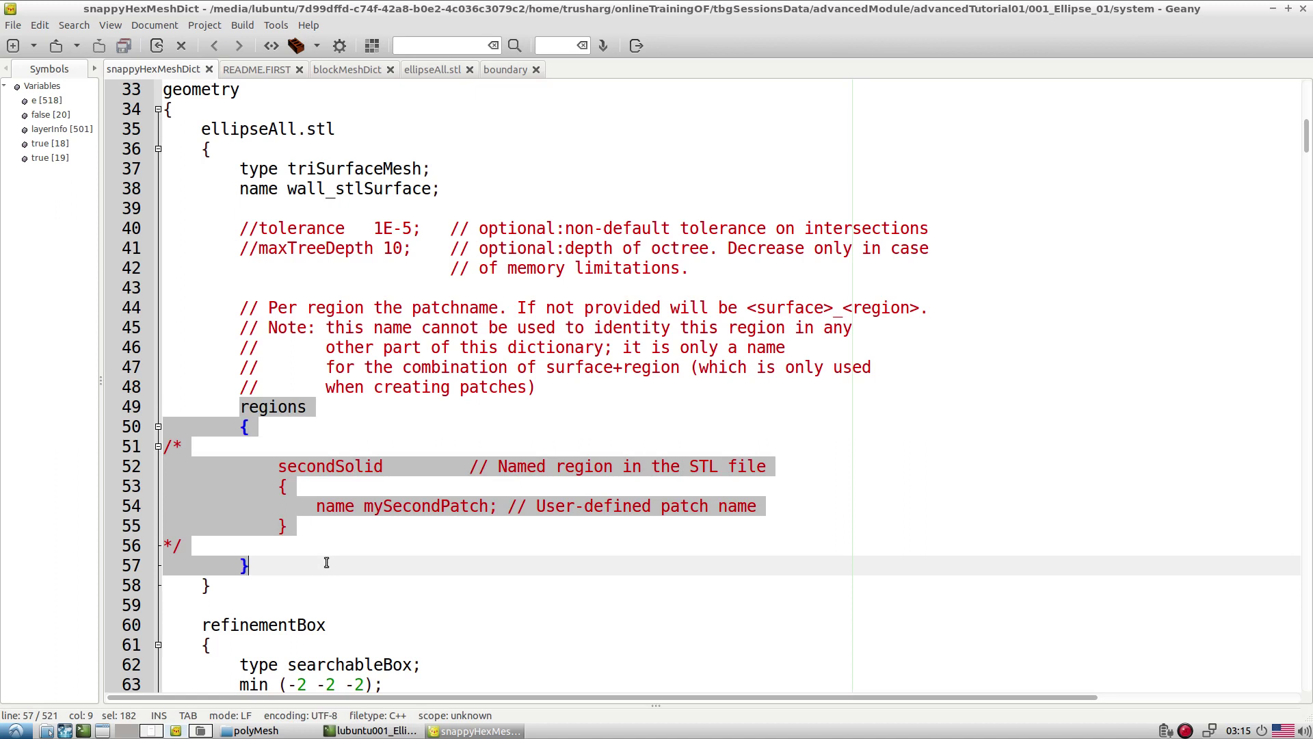
Highlight the region name secondSolid, its comment about the named STL region, and the patch name mySecondPatch in the regions block
{"action": "left_click", "coordinate": [381, 506]}
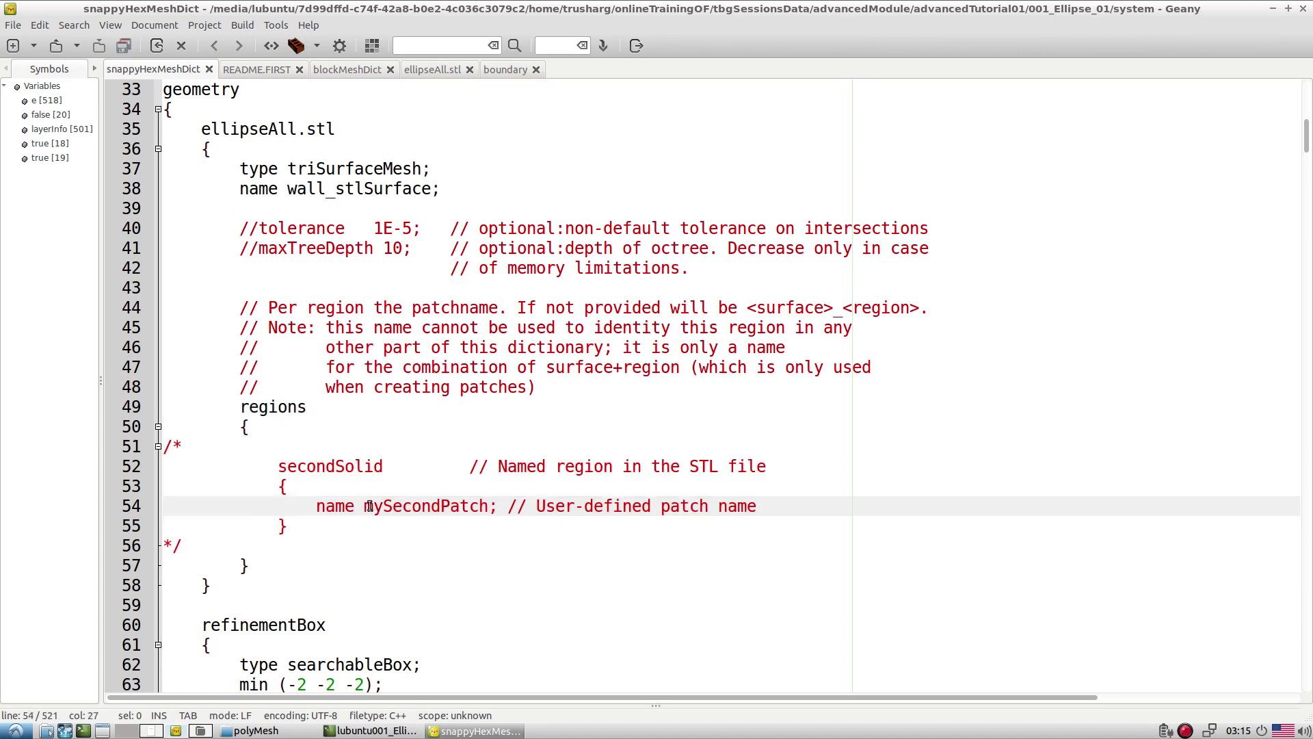
{"action": "left_click_drag", "start_coordinate": [365, 506], "coordinate": [505, 510]}
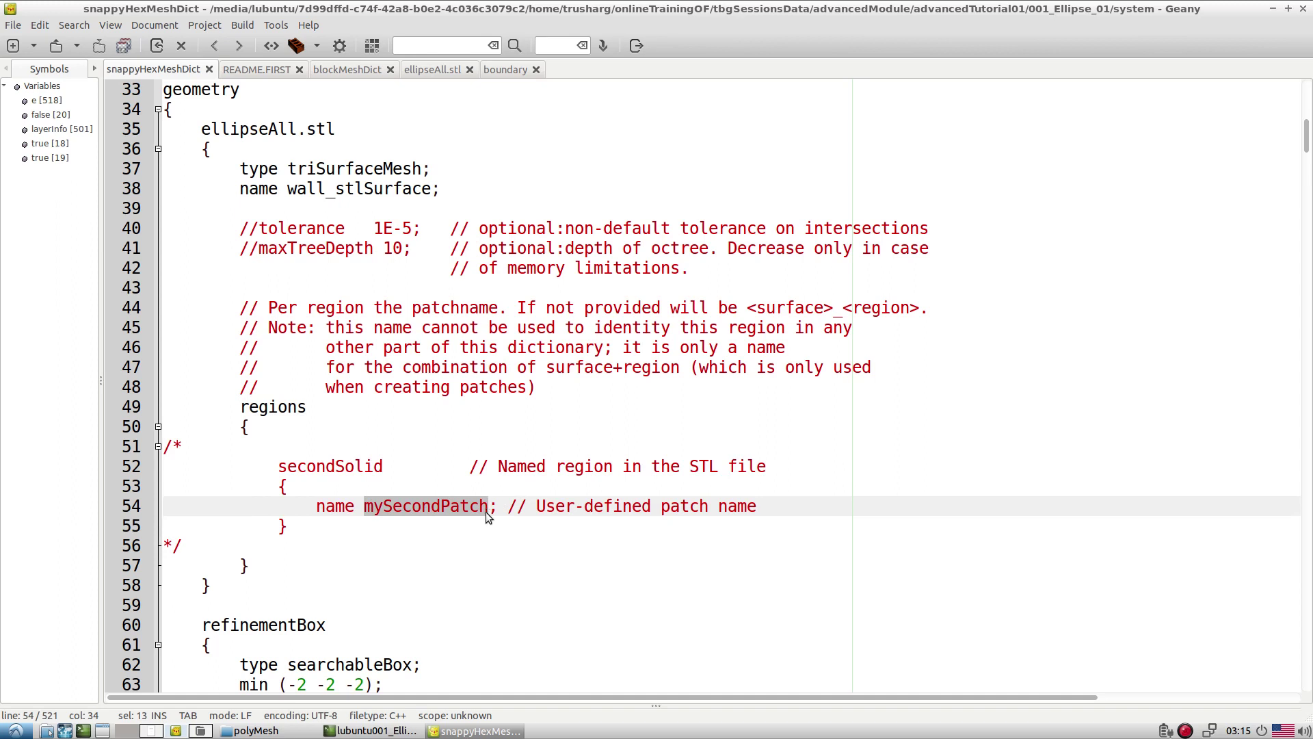
{"action": "double_click", "coordinate": [325, 467]}
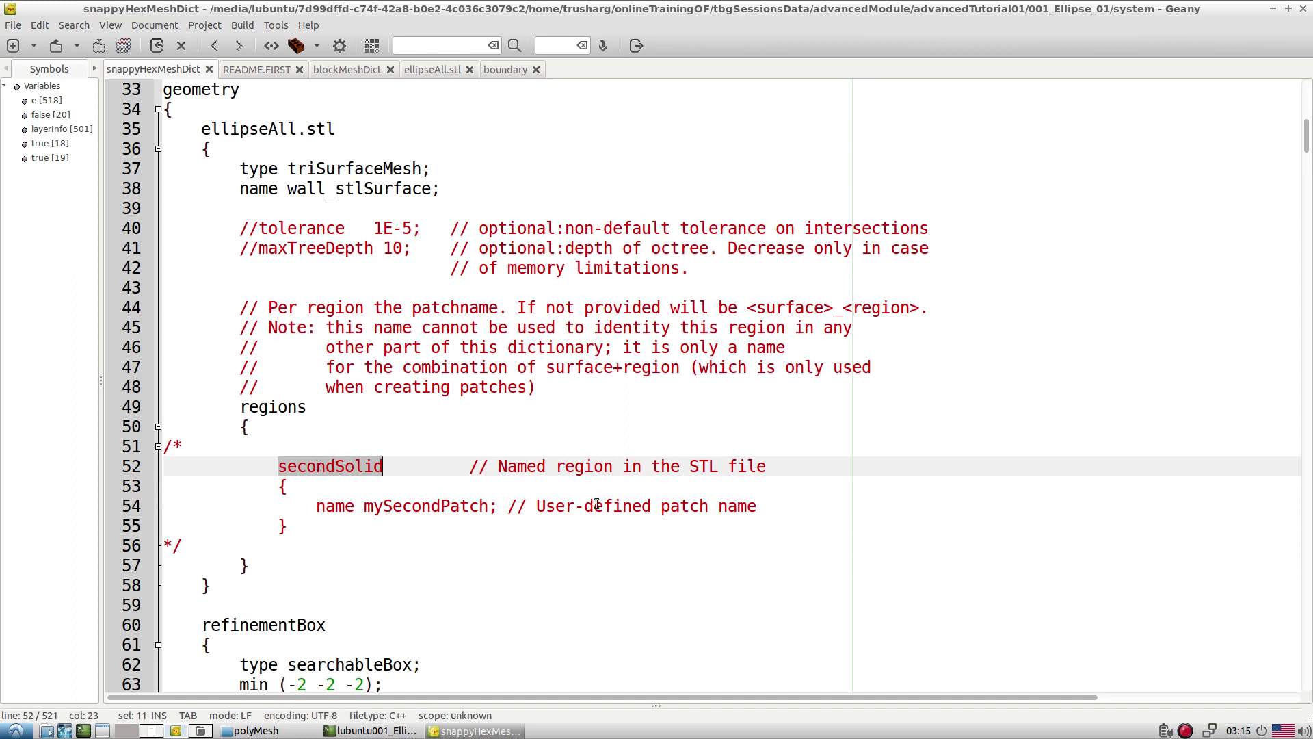
{"action": "left_click", "coordinate": [698, 471]}
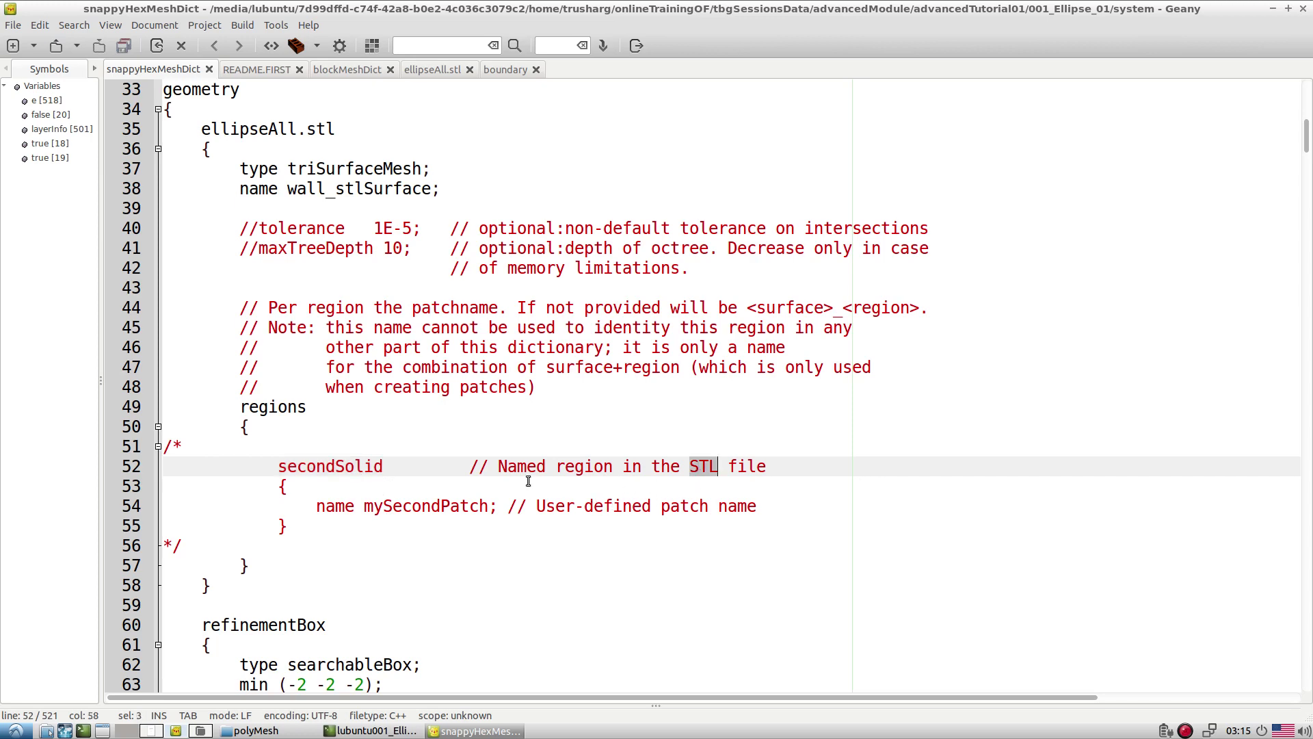
{"action": "left_click_drag", "start_coordinate": [507, 468], "coordinate": [740, 462]}
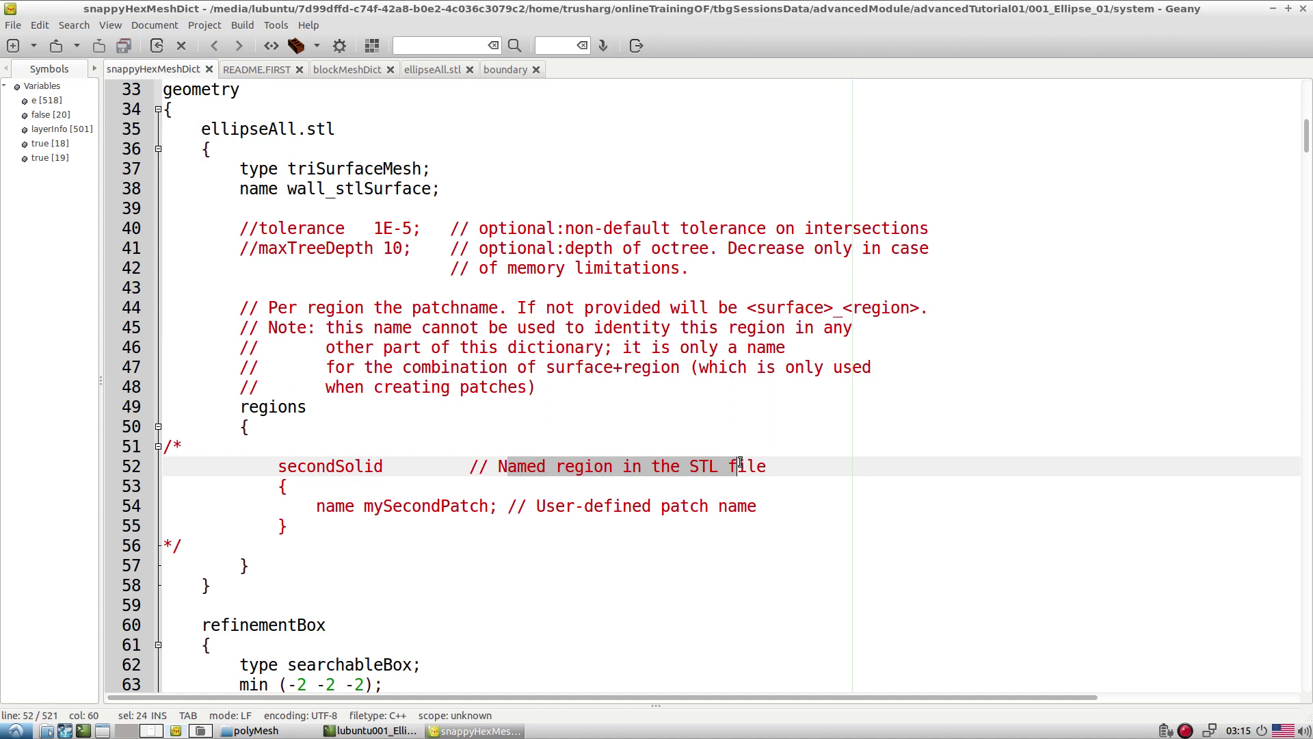
{"action": "double_click", "coordinate": [368, 469]}
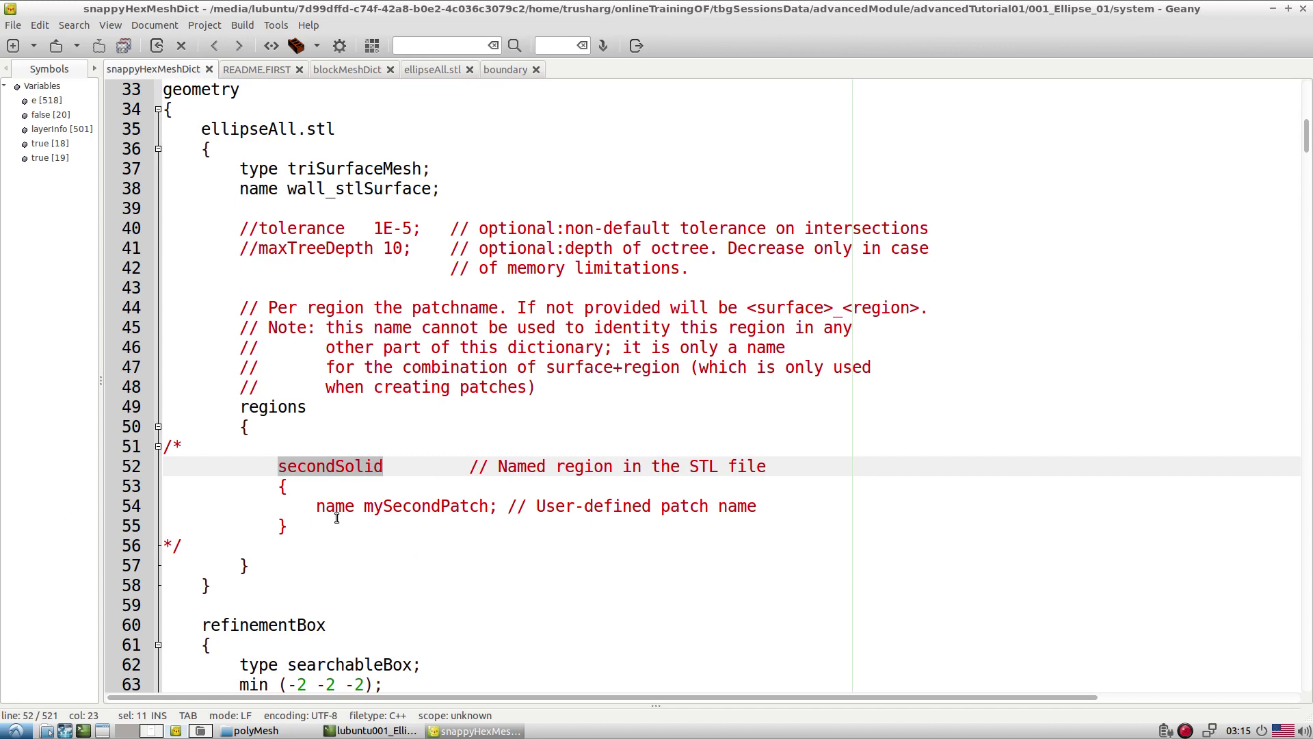
{"action": "left_click_drag", "start_coordinate": [364, 506], "coordinate": [488, 504]}
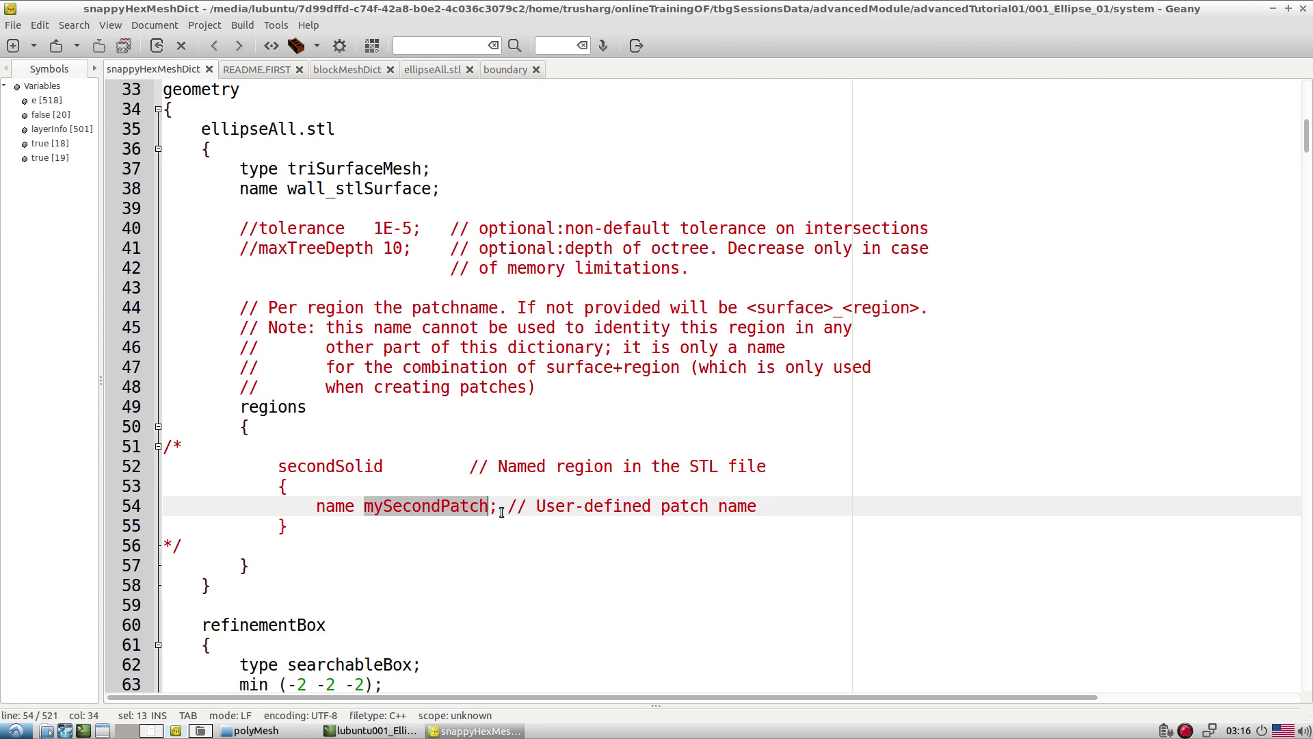
Highlight the complete refinementBox searchableBox entry in the geometry section, including its min and max corners
{"action": "scroll", "coordinate": [469, 507], "scroll_direction": "down", "scroll_amount": 3}
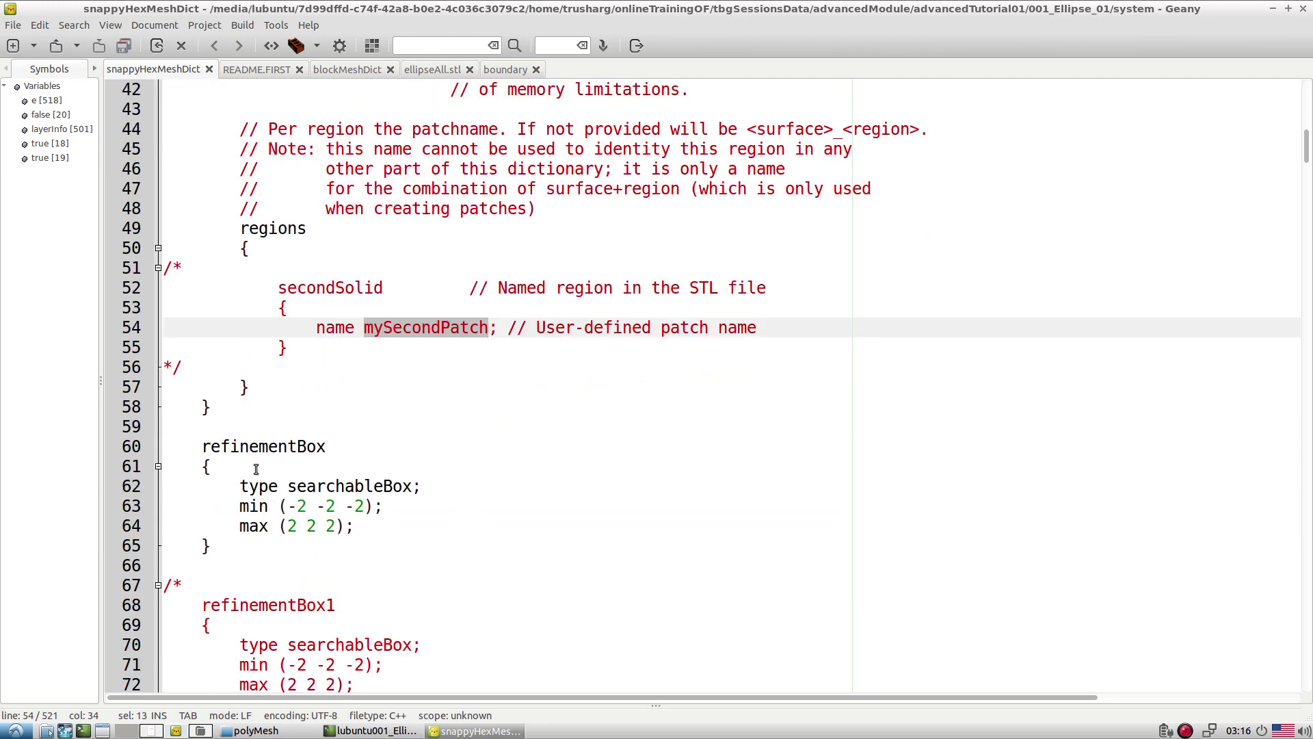
{"action": "double_click", "coordinate": [258, 448]}
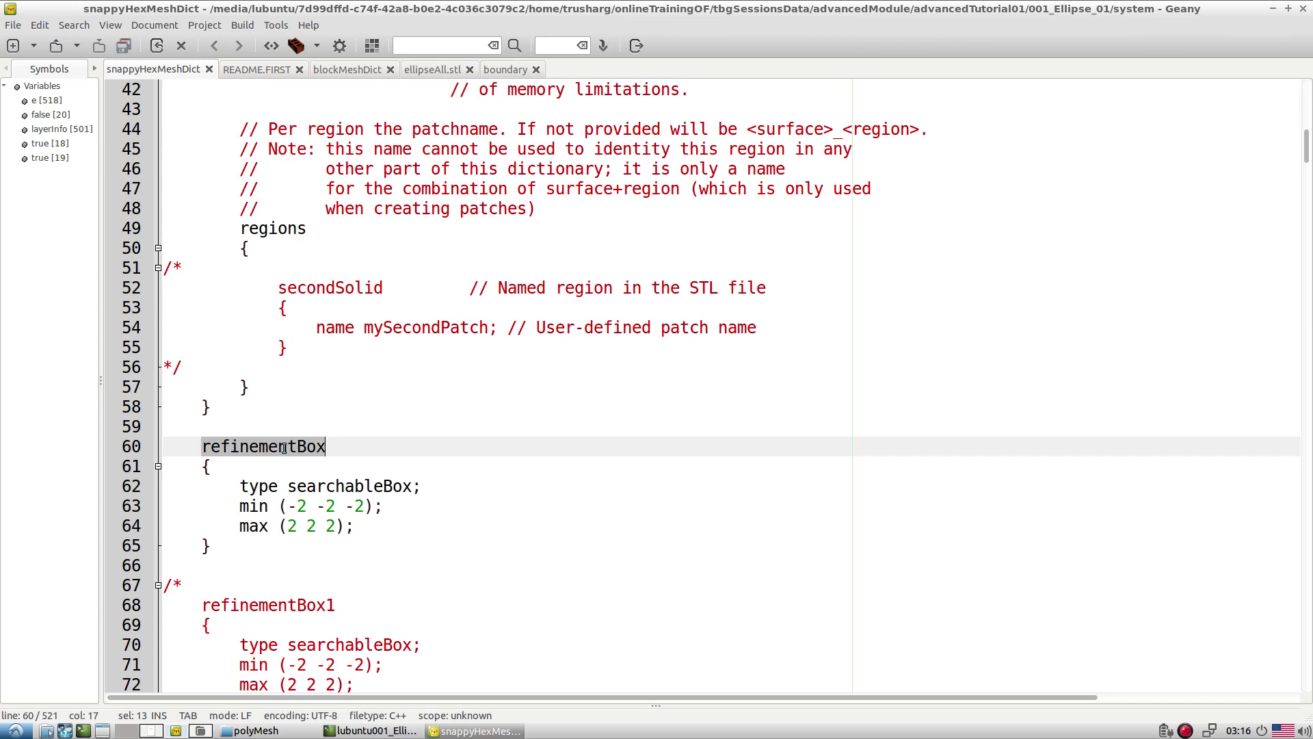
{"action": "scroll", "coordinate": [284, 448], "scroll_direction": "down", "scroll_amount": 3}
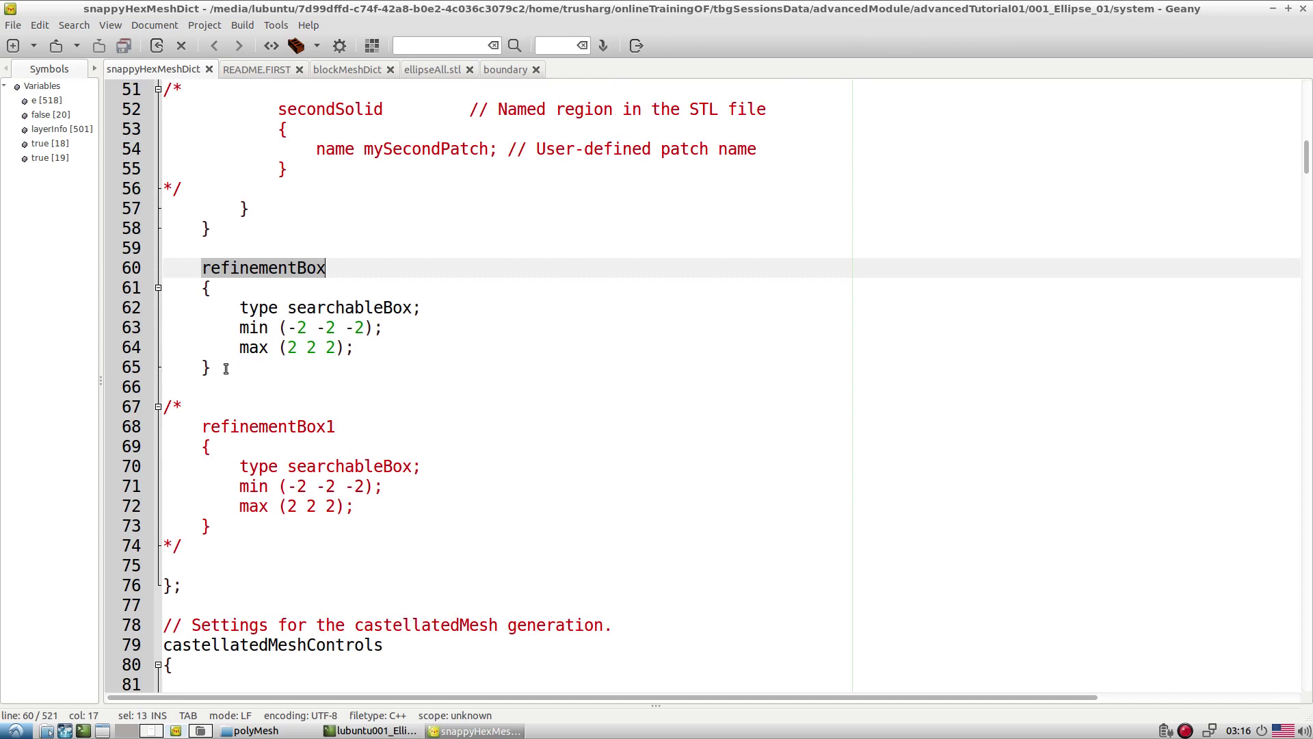
{"action": "left_click_drag", "start_coordinate": [213, 367], "coordinate": [146, 269]}
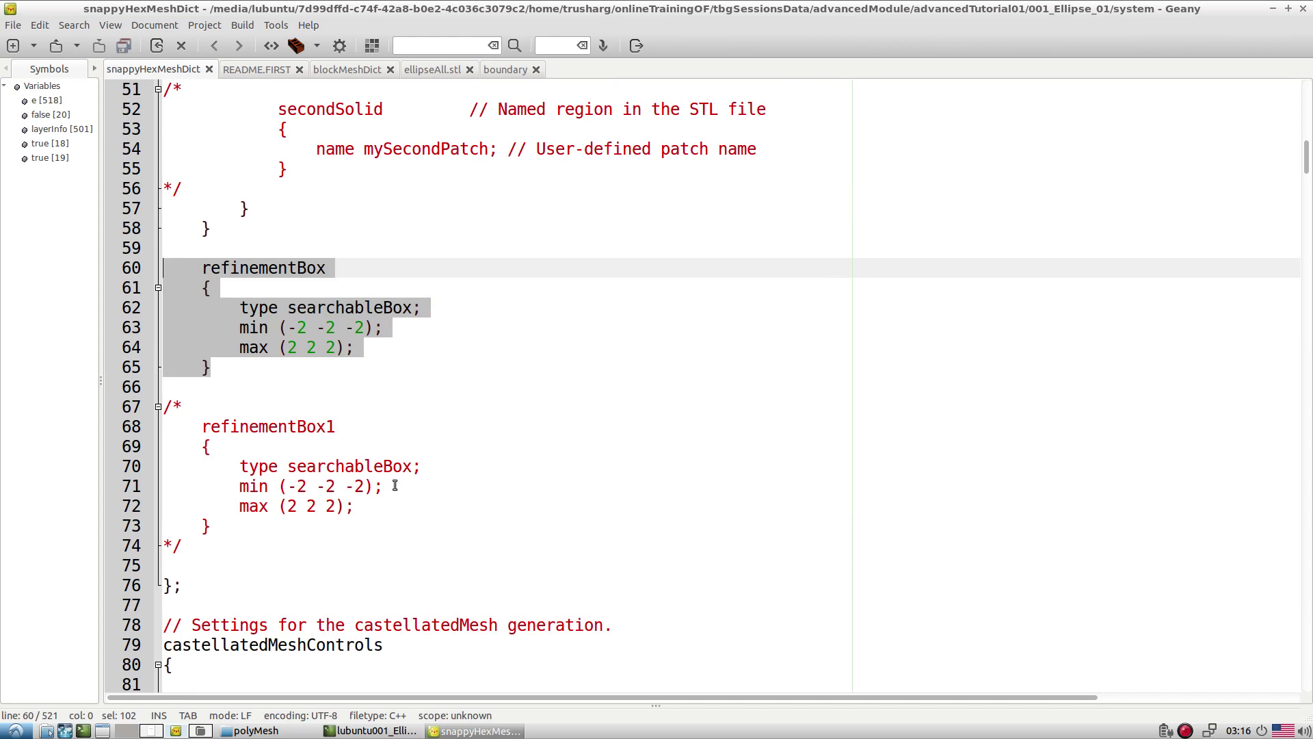
{"action": "scroll", "coordinate": [369, 424], "scroll_direction": "down", "scroll_amount": 1}
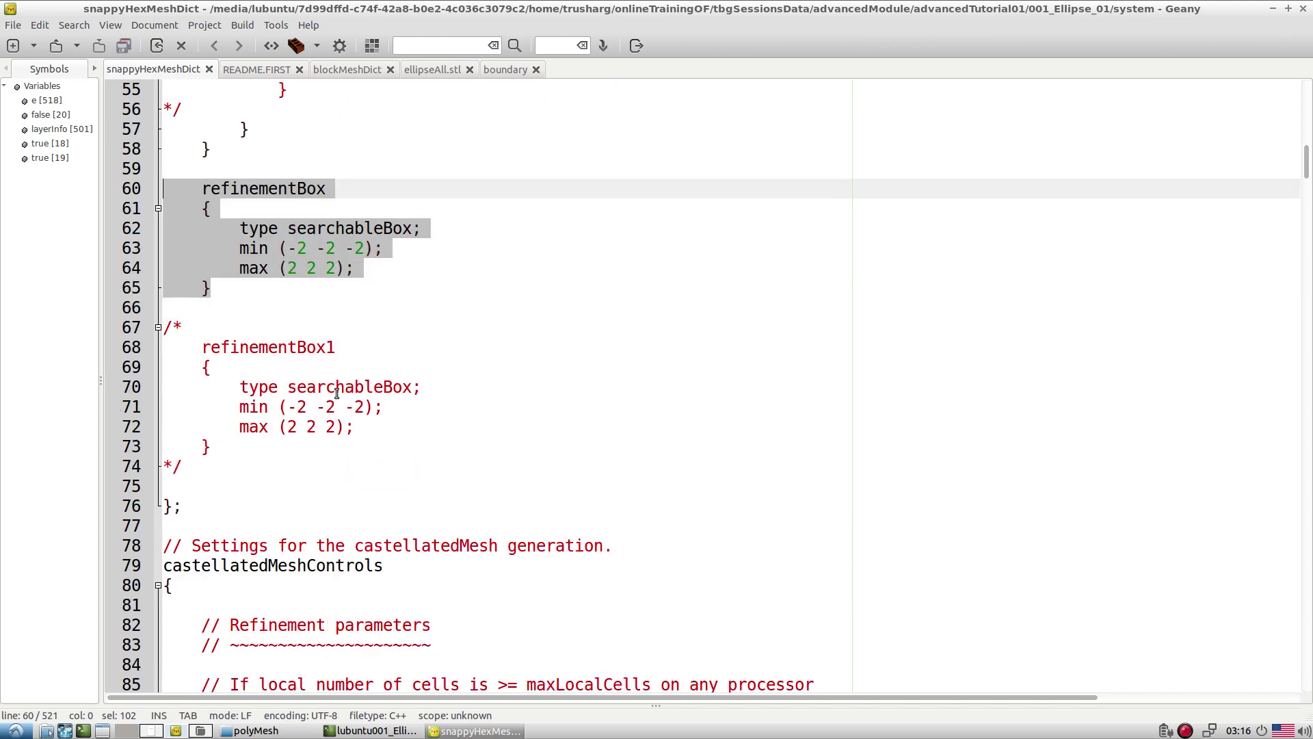
Open the reference snappyHexMeshDict from the advancedTutorial01 folder and go to the box1x1x1 and sphere2 examples in its geometry section
{"action": "left_click", "coordinate": [56, 46]}
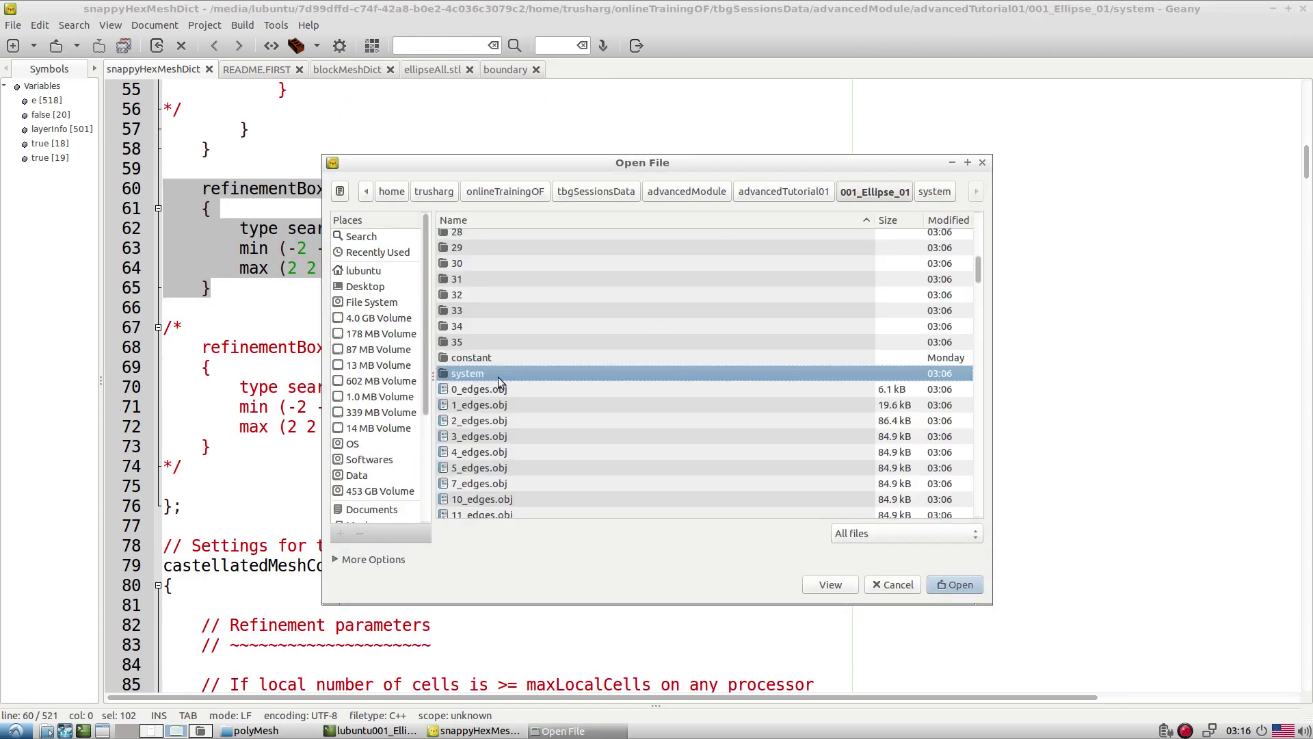
{"action": "left_click", "coordinate": [786, 192]}
{"action": "double_click", "coordinate": [475, 378]}
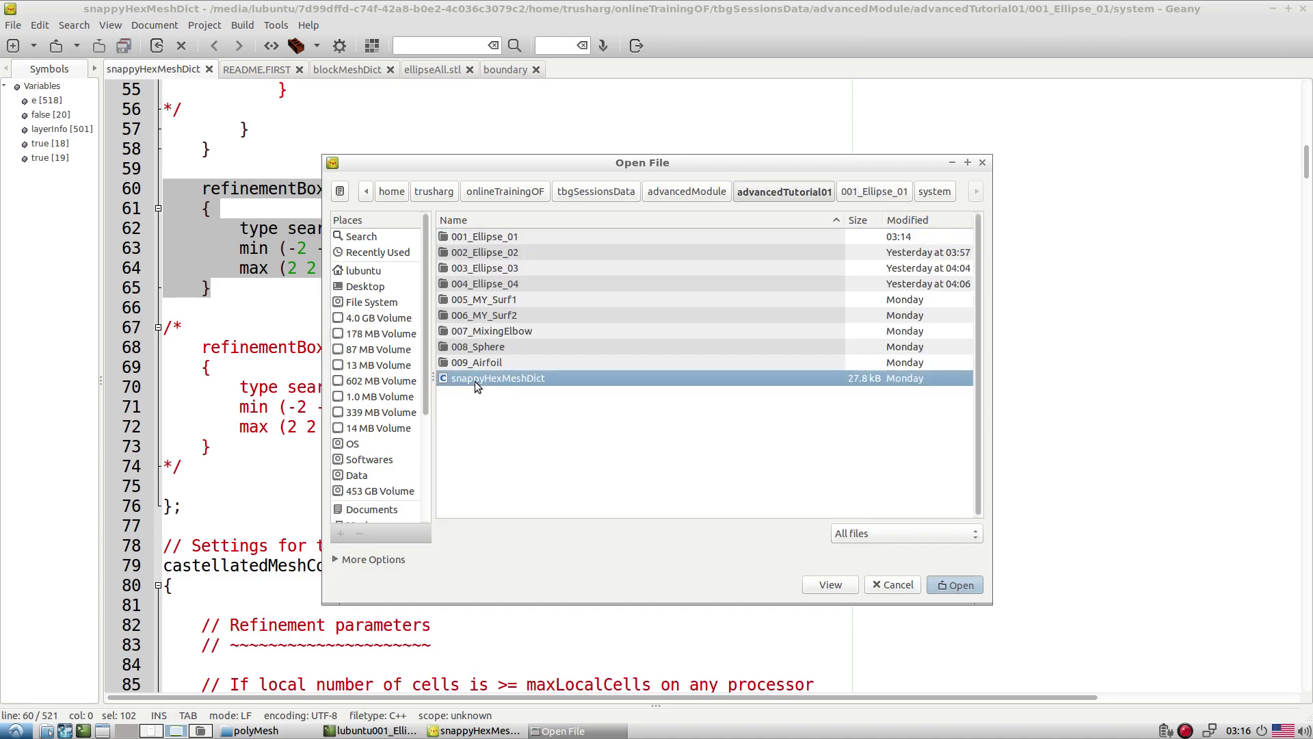
{"action": "scroll", "coordinate": [299, 369], "scroll_direction": "down", "scroll_amount": 20}
{"action": "scroll", "coordinate": [299, 369], "scroll_direction": "down", "scroll_amount": 5}
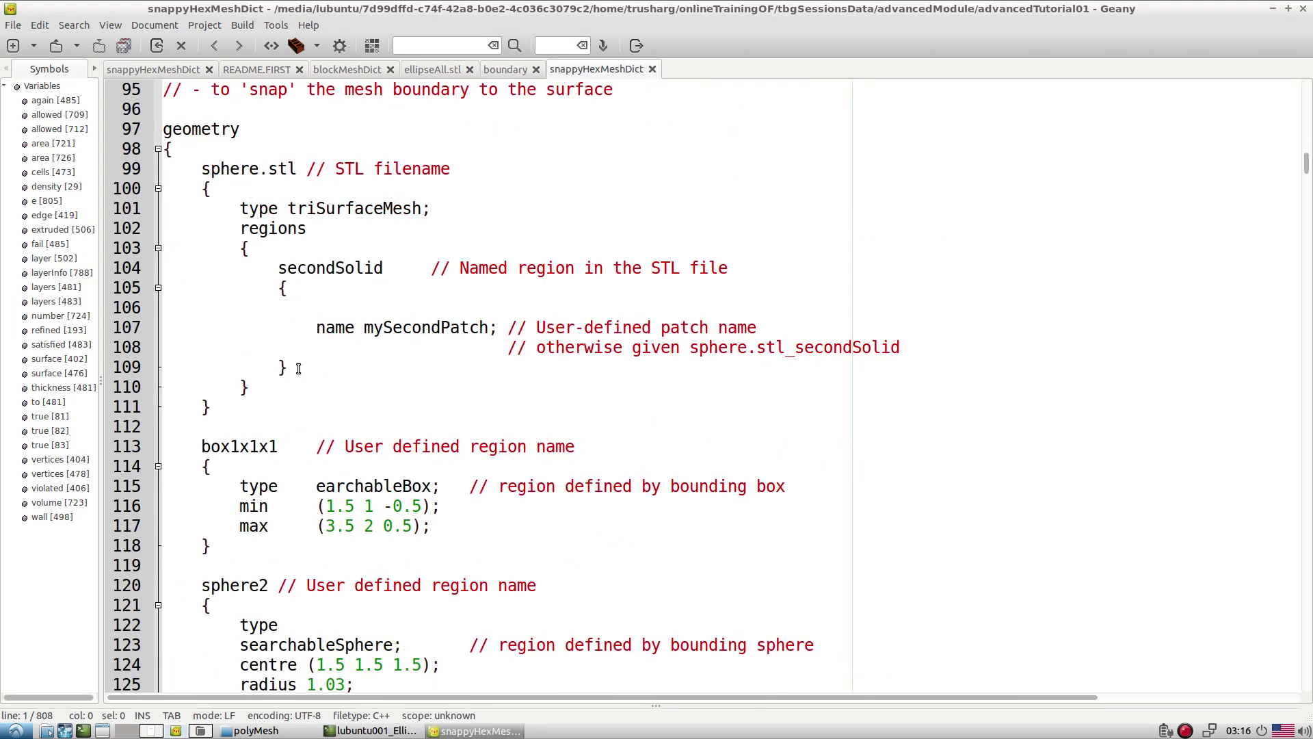
{"action": "scroll", "coordinate": [299, 369], "scroll_direction": "down", "scroll_amount": 4}
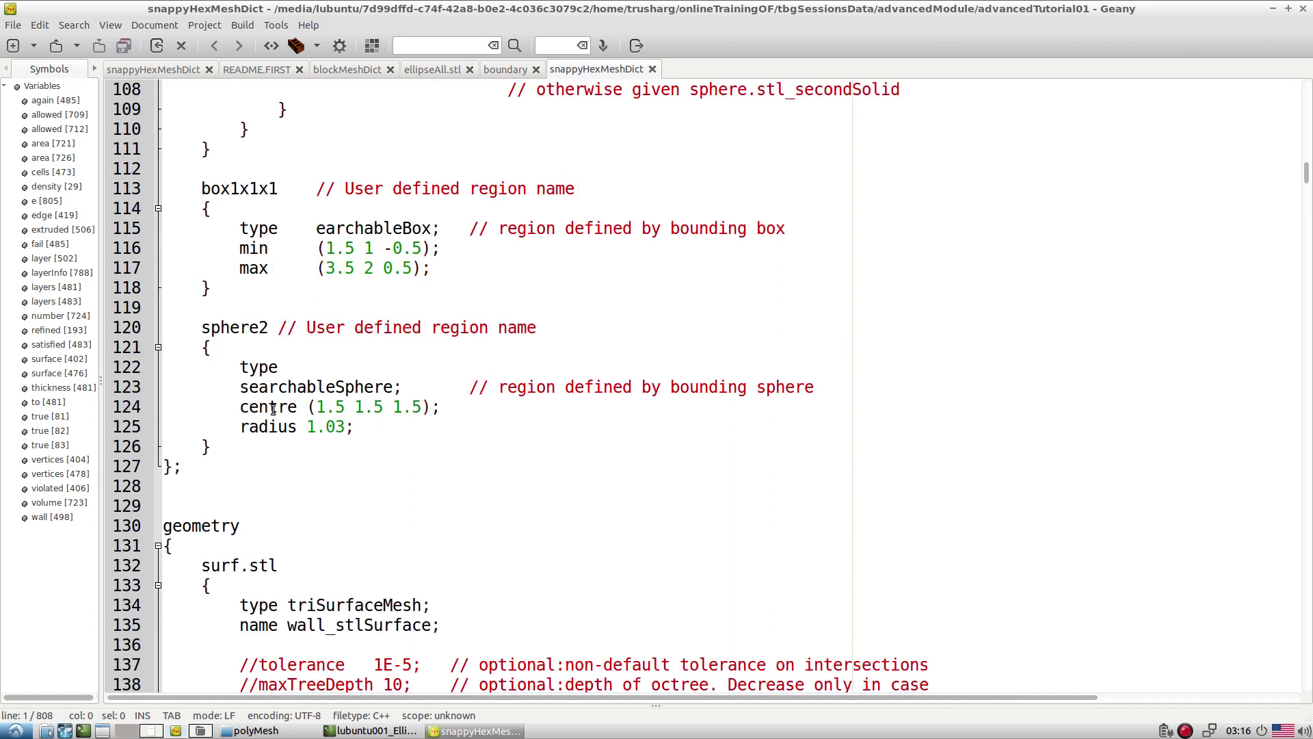
Highlight the searchableSphere type, centre and radius lines of the sphere2 example in the reference snappyHexMeshDict
{"action": "left_click", "coordinate": [308, 388]}
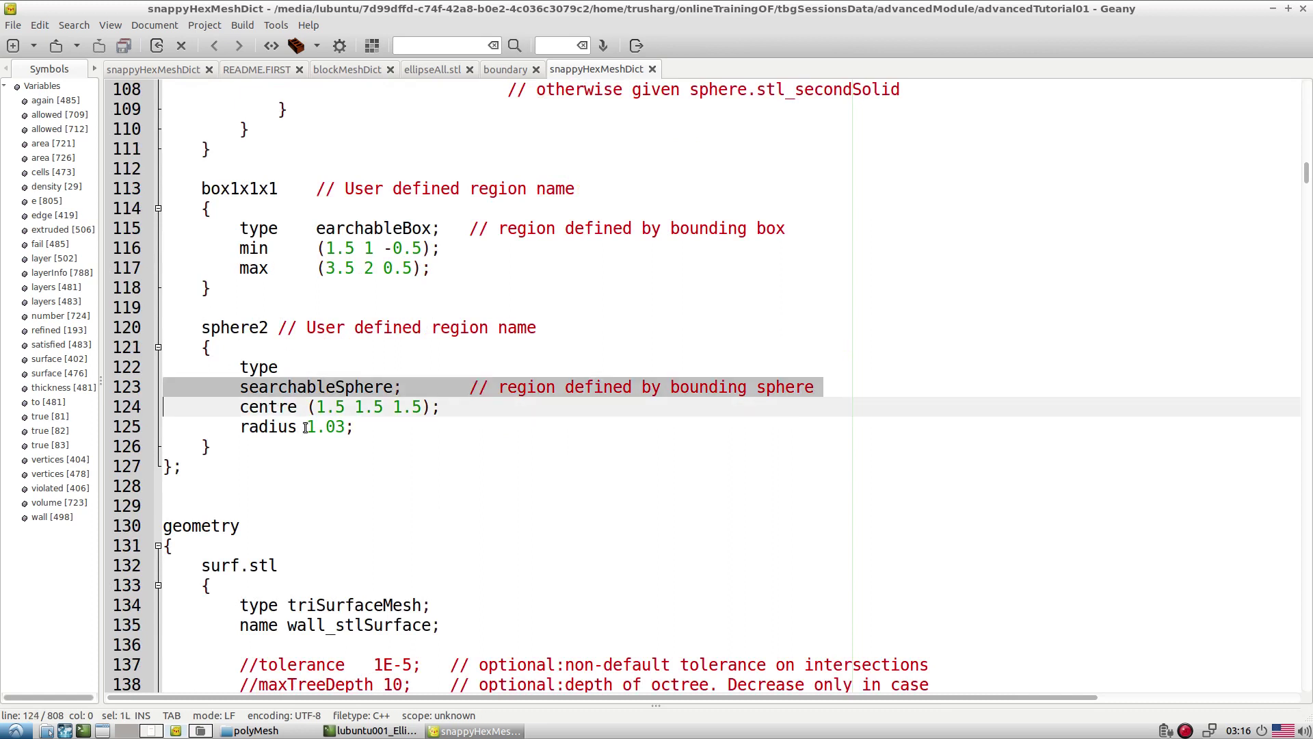
{"action": "left_click_drag", "start_coordinate": [326, 408], "coordinate": [209, 377]}
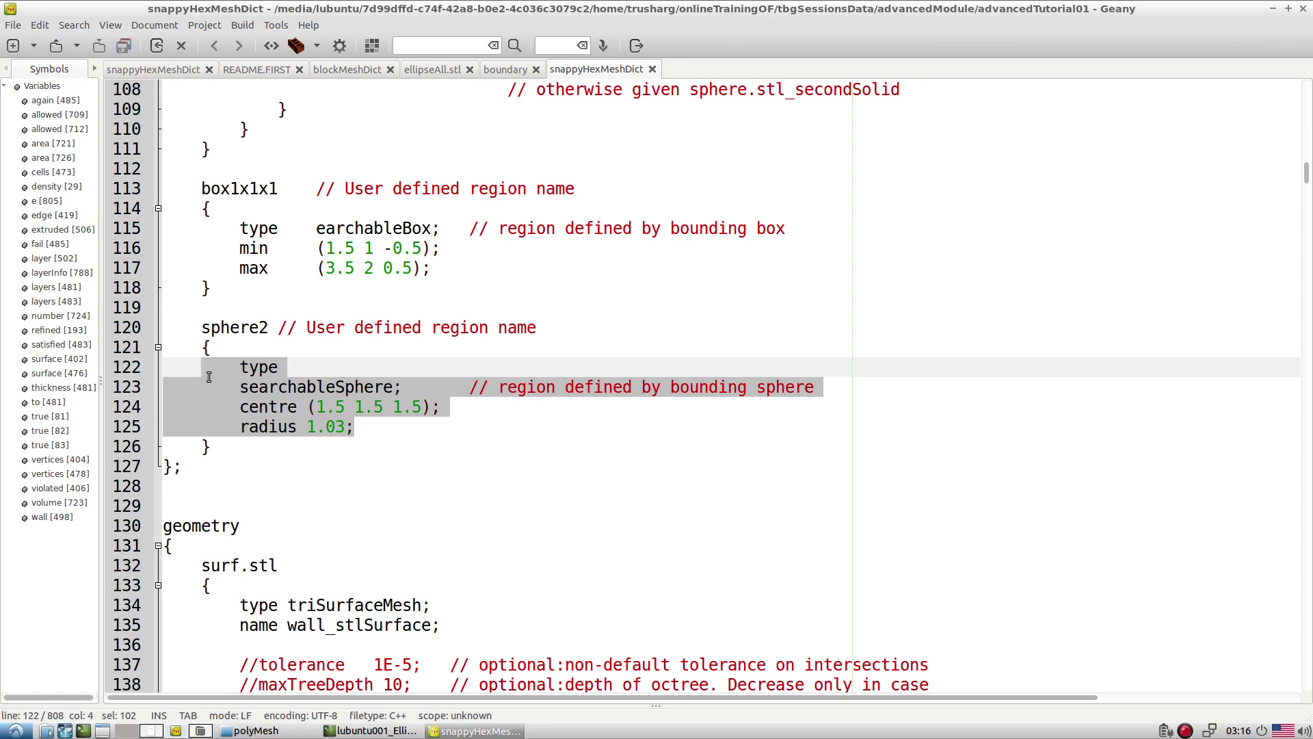
{"action": "double_click", "coordinate": [358, 388]}
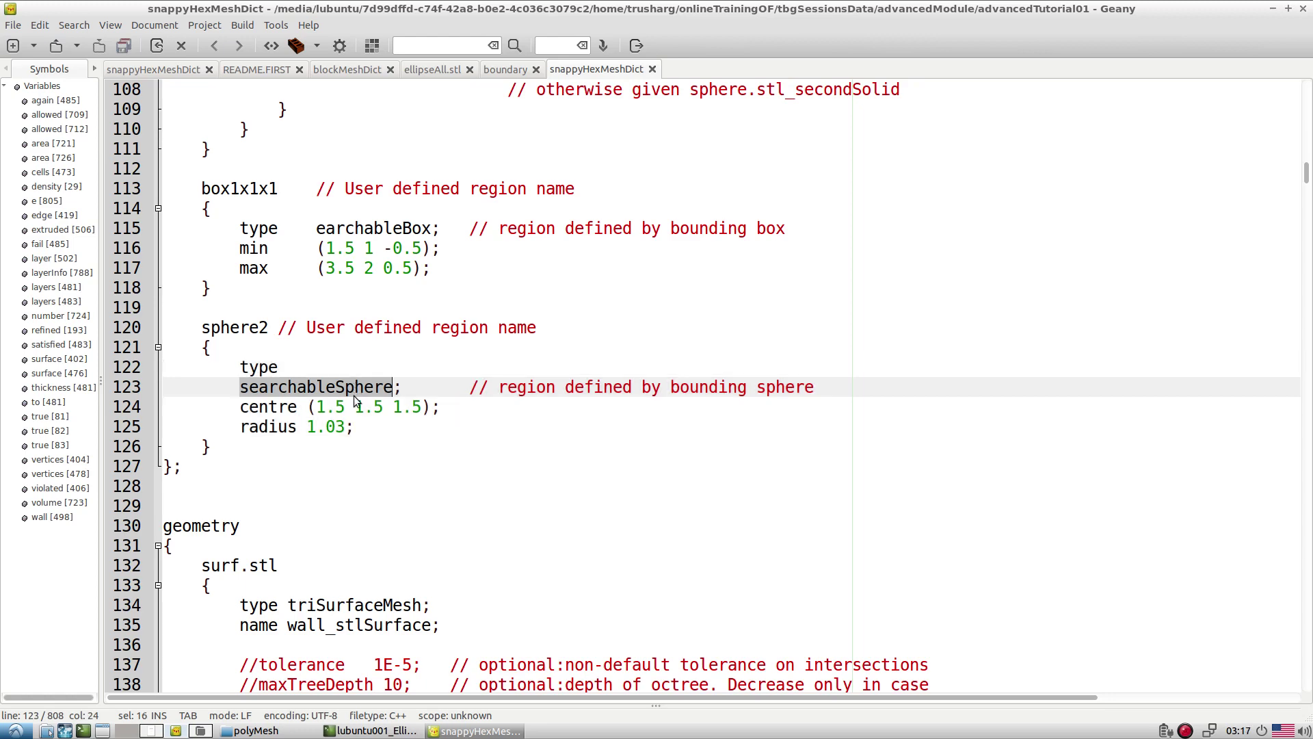
{"action": "left_click", "coordinate": [375, 429]}
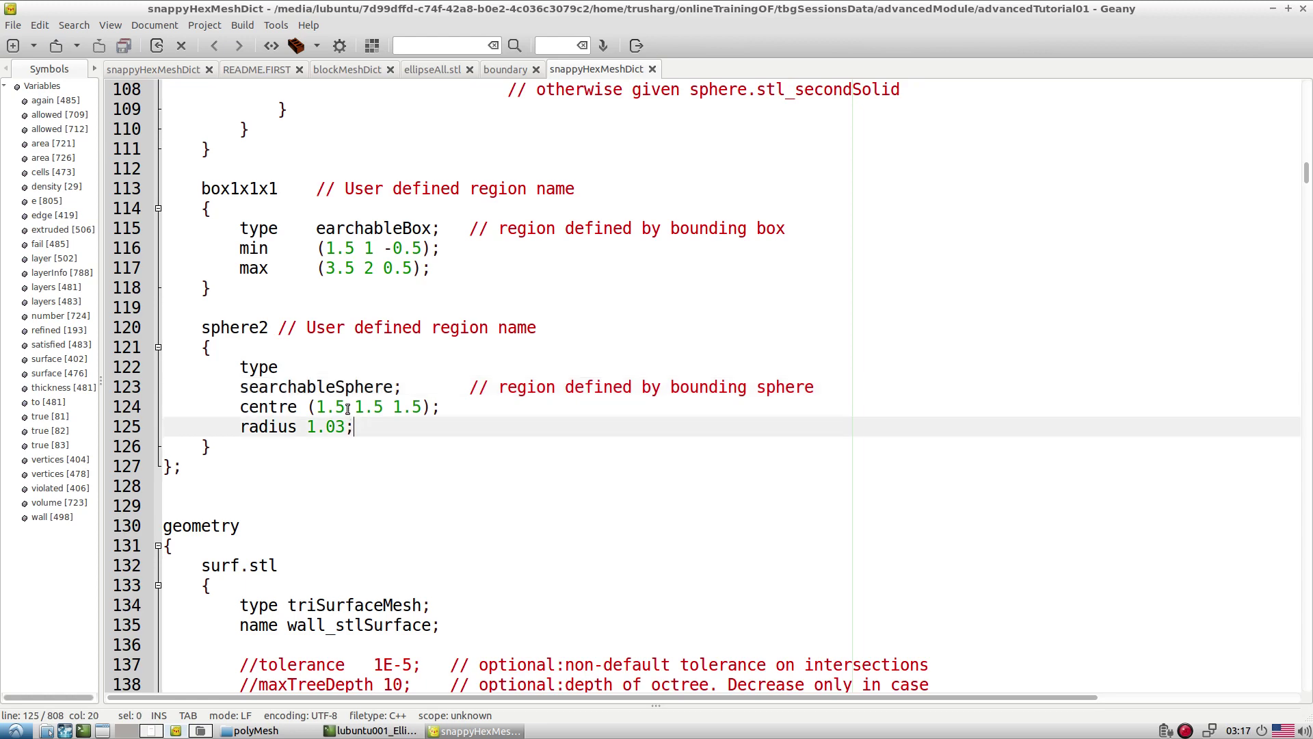
{"action": "double_click", "coordinate": [351, 388]}
{"action": "left_click", "coordinate": [378, 466]}
{"action": "double_click", "coordinate": [298, 388]}
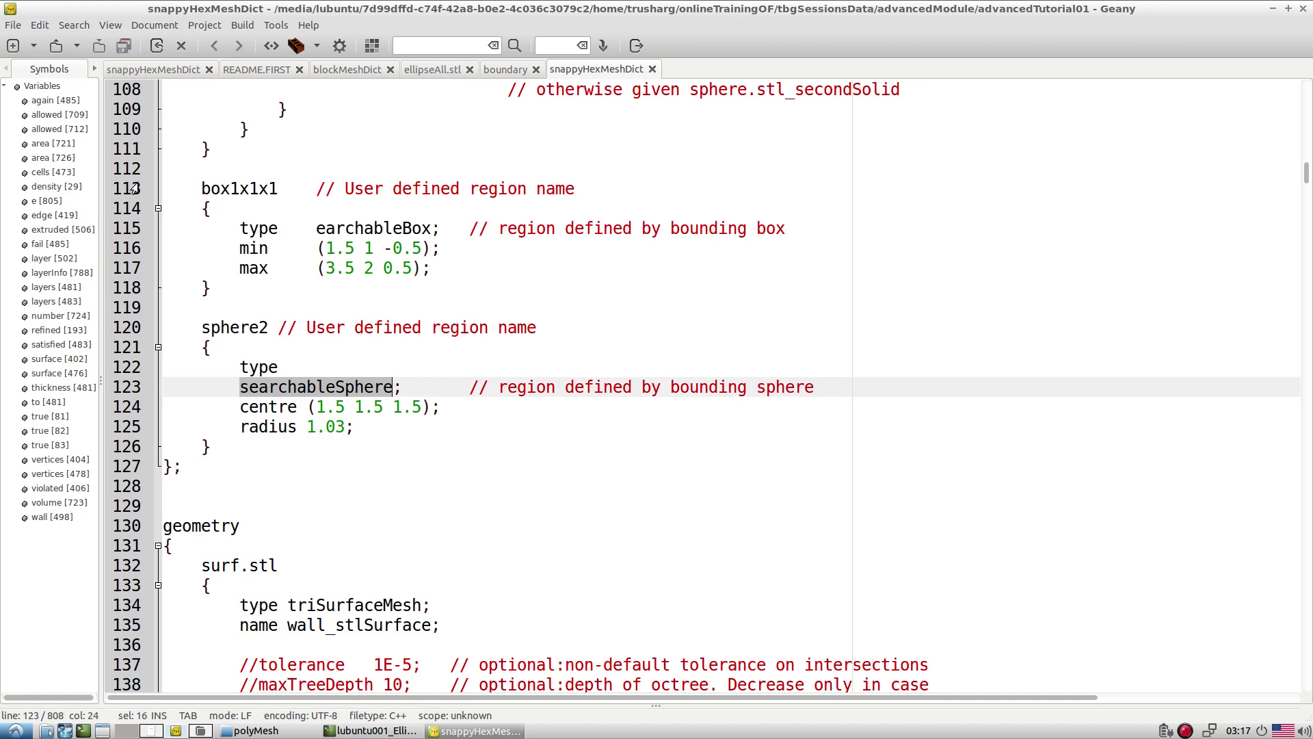
In the case's snappyHexMeshDict, change the refinementBox type to searchableBox-test and save the file
{"action": "left_click", "coordinate": [151, 68]}
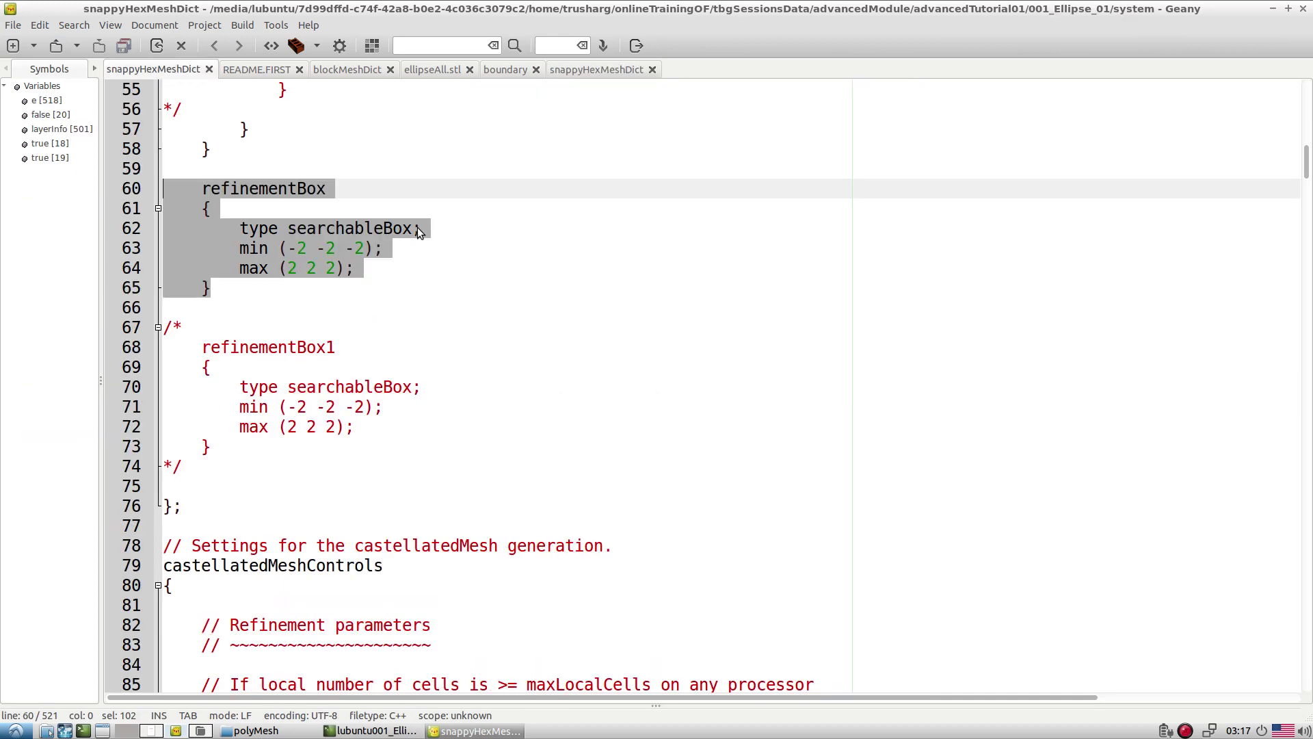
{"action": "left_click", "coordinate": [416, 231]}
{"action": "type", "text": "-test"}
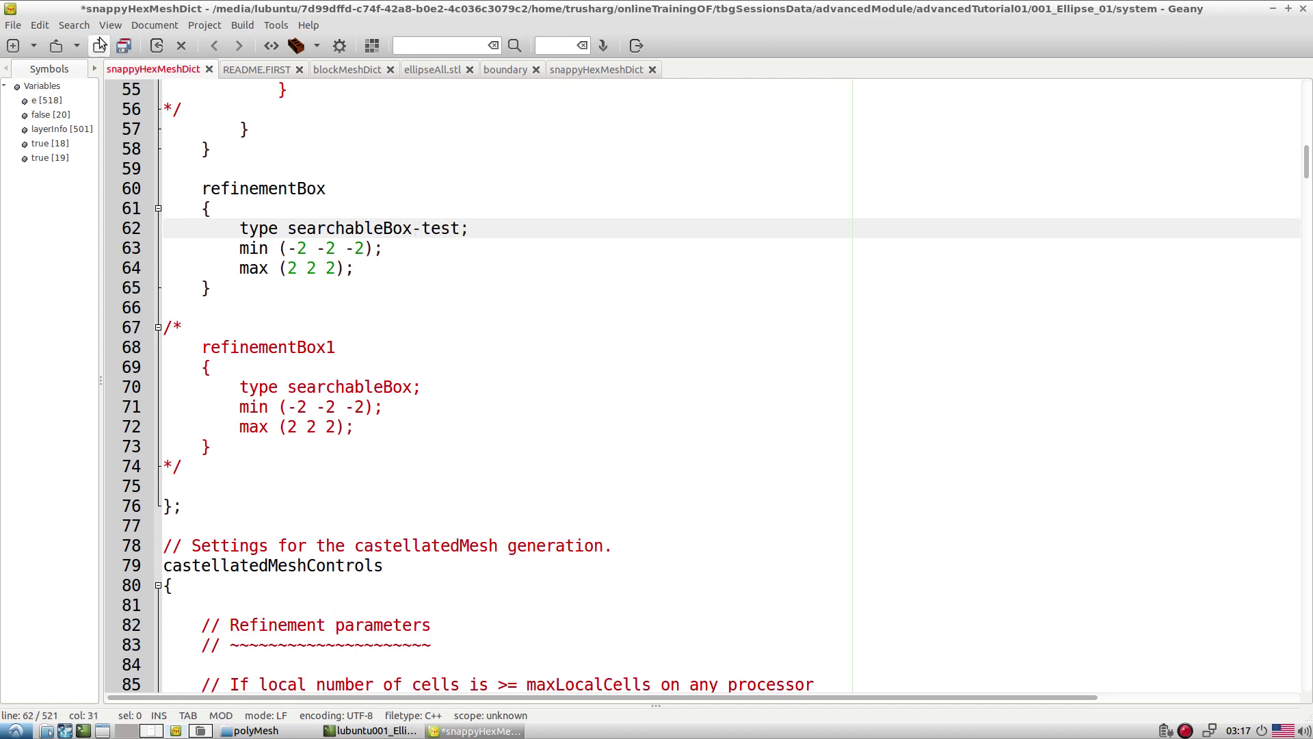
{"action": "key", "text": "ctrl+s"}
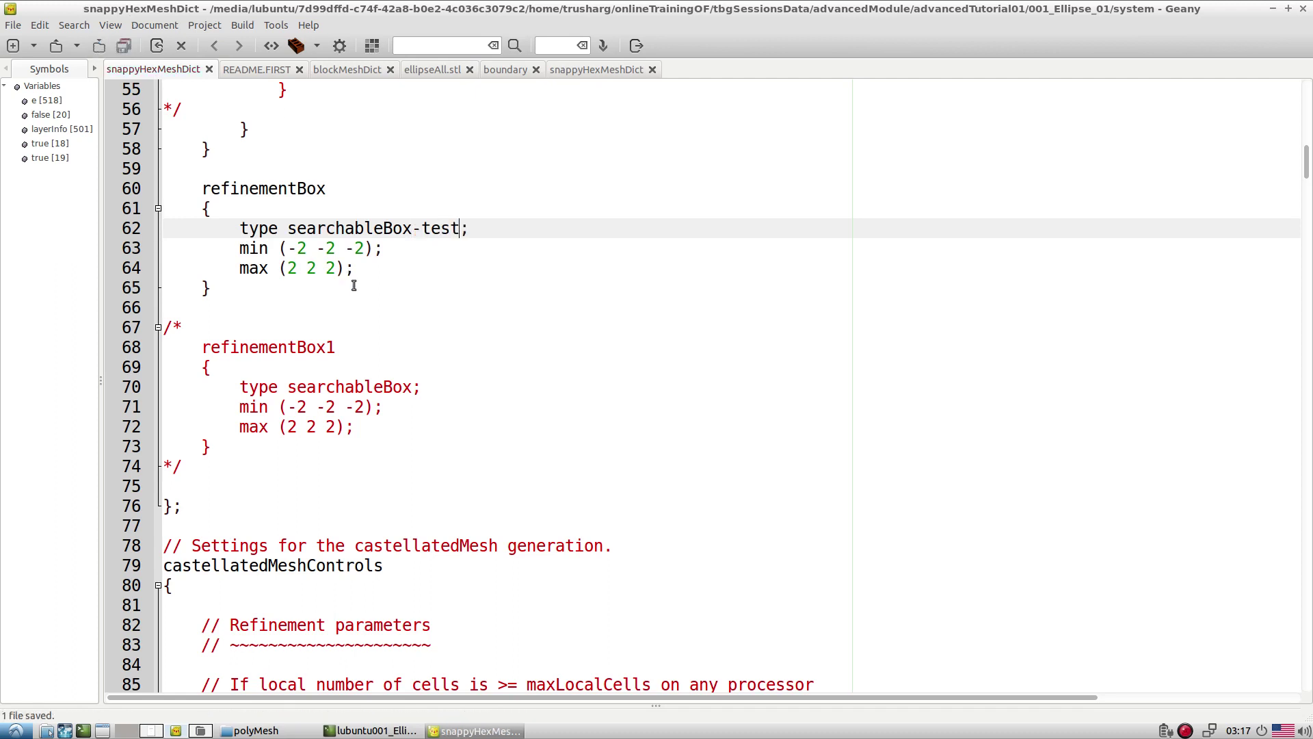
Copy the commands from rm *.obj through blockMesh in README.FIRST and run them in the case's terminal
{"action": "left_click", "coordinate": [261, 731]}
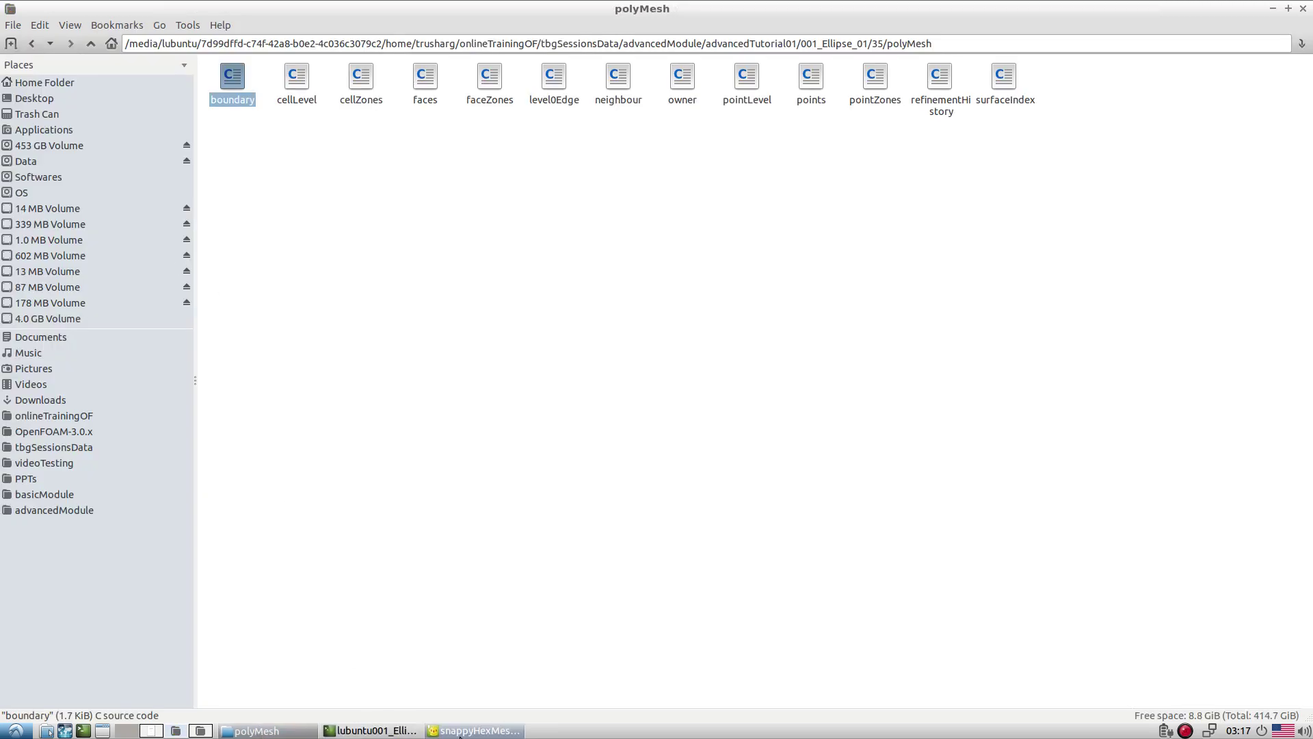
{"action": "left_click", "coordinate": [475, 730]}
{"action": "left_click", "coordinate": [256, 69]}
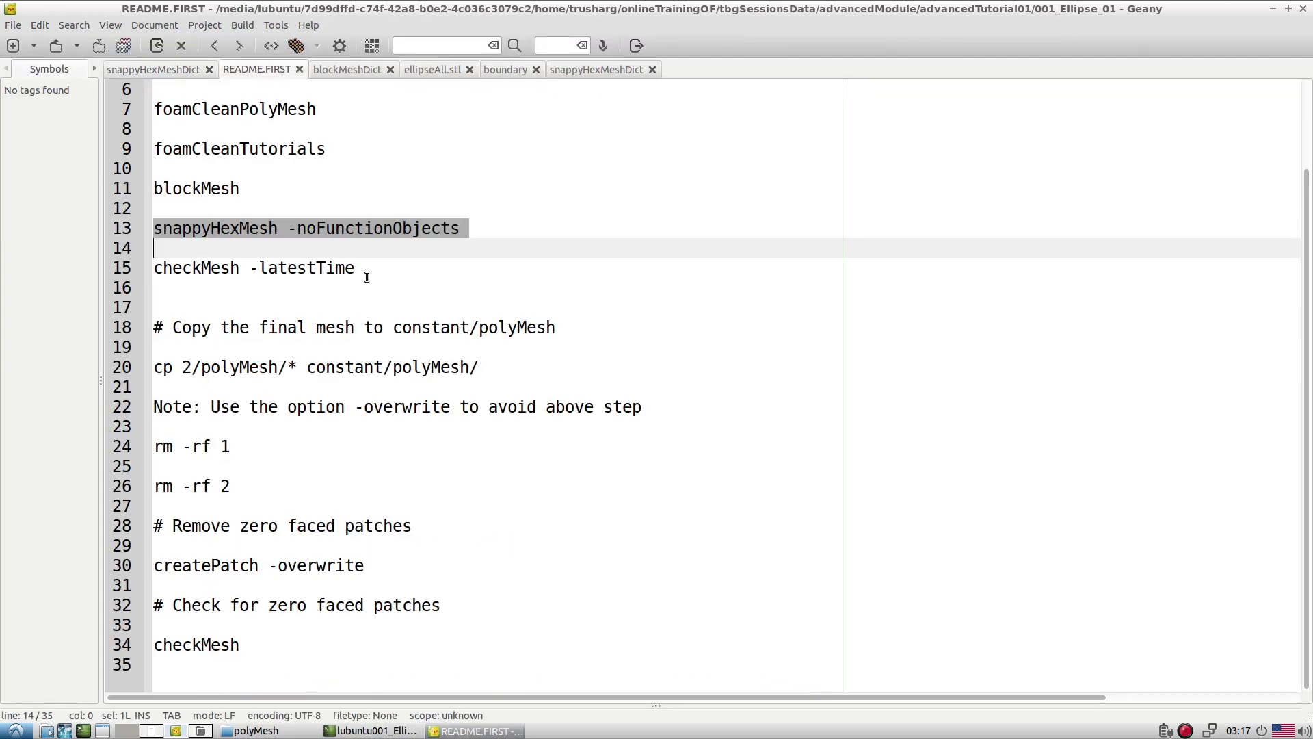
{"action": "scroll", "coordinate": [367, 277], "scroll_direction": "up", "scroll_amount": 2}
{"action": "left_click_drag", "start_coordinate": [157, 130], "coordinate": [155, 308]}
{"action": "key", "text": "ctrl+c"}
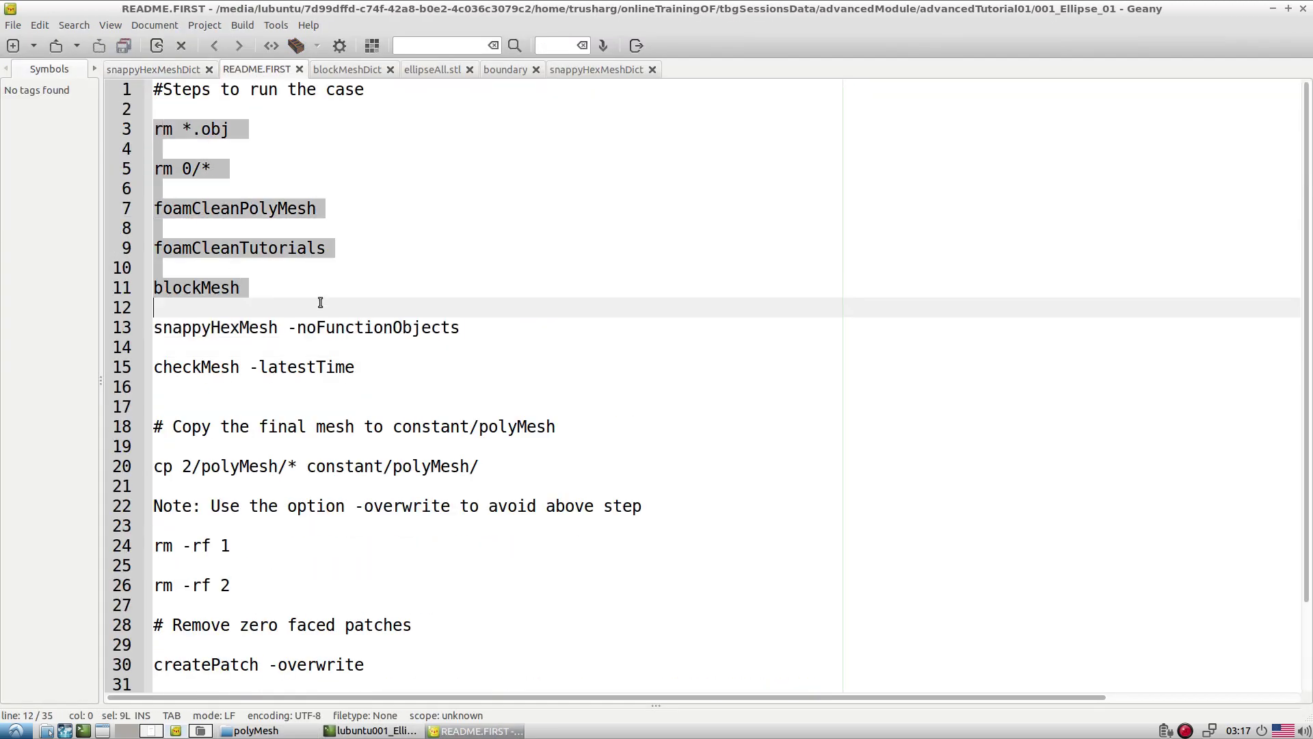
{"action": "left_click", "coordinate": [411, 734]}
{"action": "middle_click", "coordinate": [644, 492]}
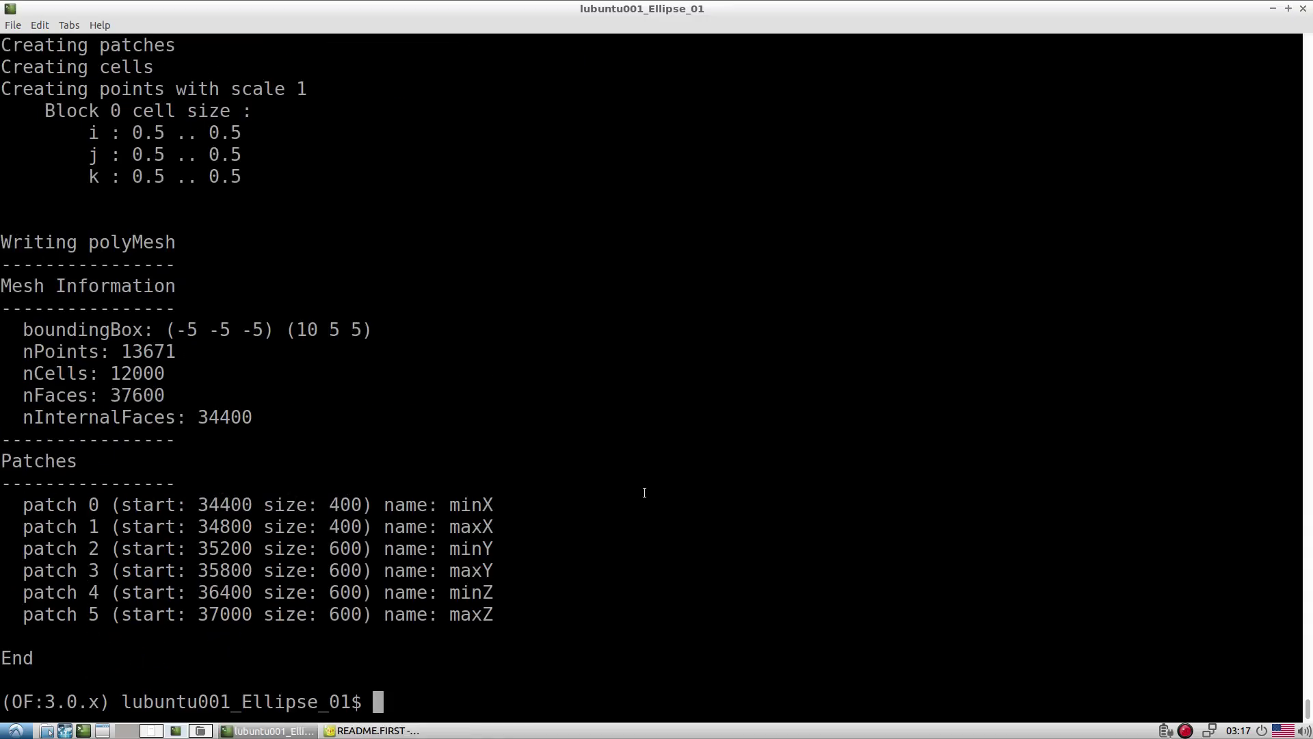
List the case folder's contents and run snappyHexMesh -noFunctionObjects with the invalid refinementBox type
{"action": "type", "text": "ls"}
{"action": "key", "text": "Return"}
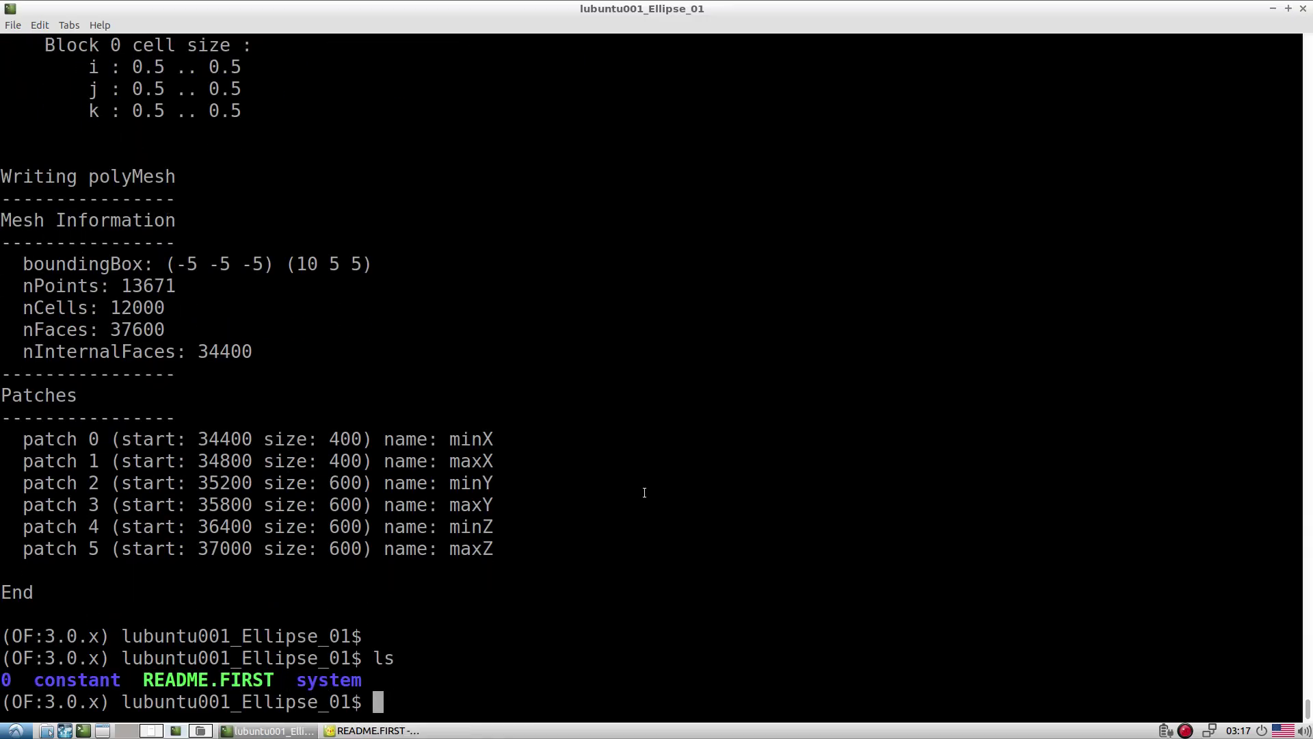
{"action": "key", "text": "Up"}
{"action": "key", "text": "Up"}
{"action": "key", "text": "Up"}
{"action": "key", "text": "Up"}
{"action": "key", "text": "Up"}
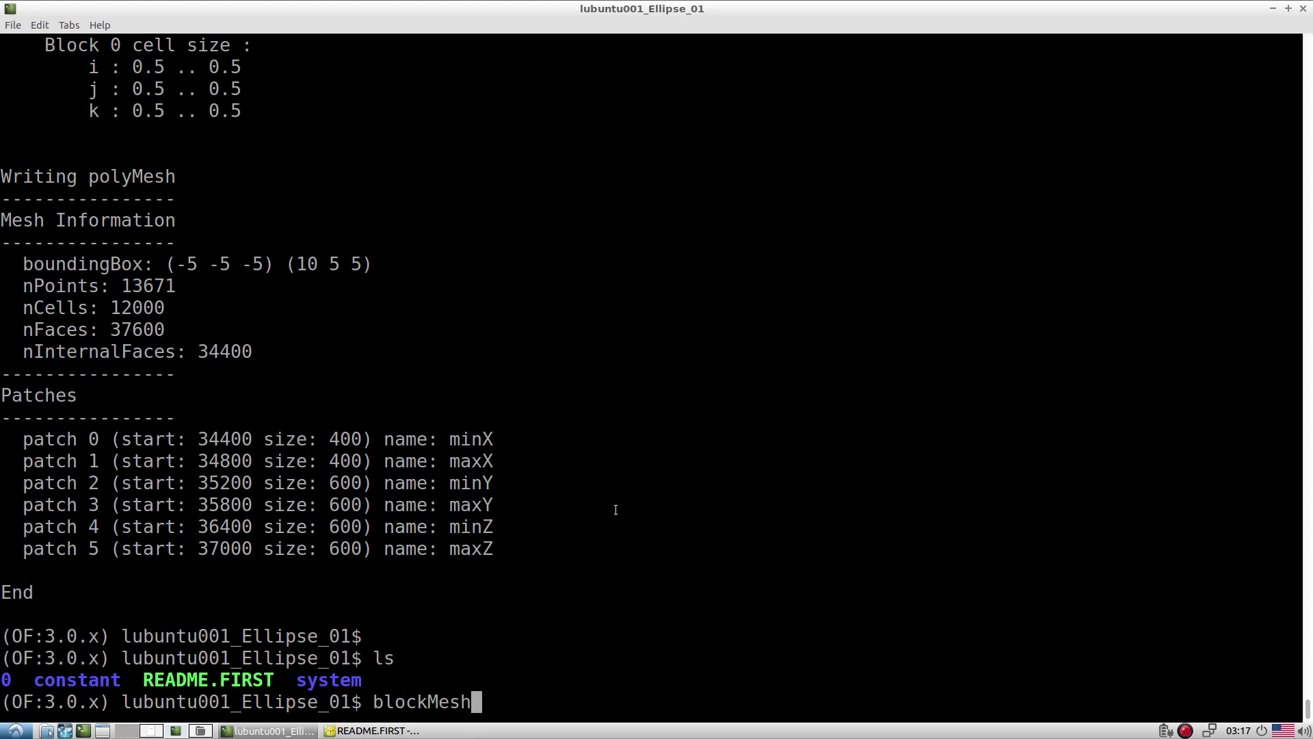
{"action": "key", "text": "Up"}
{"action": "key", "text": "Up"}
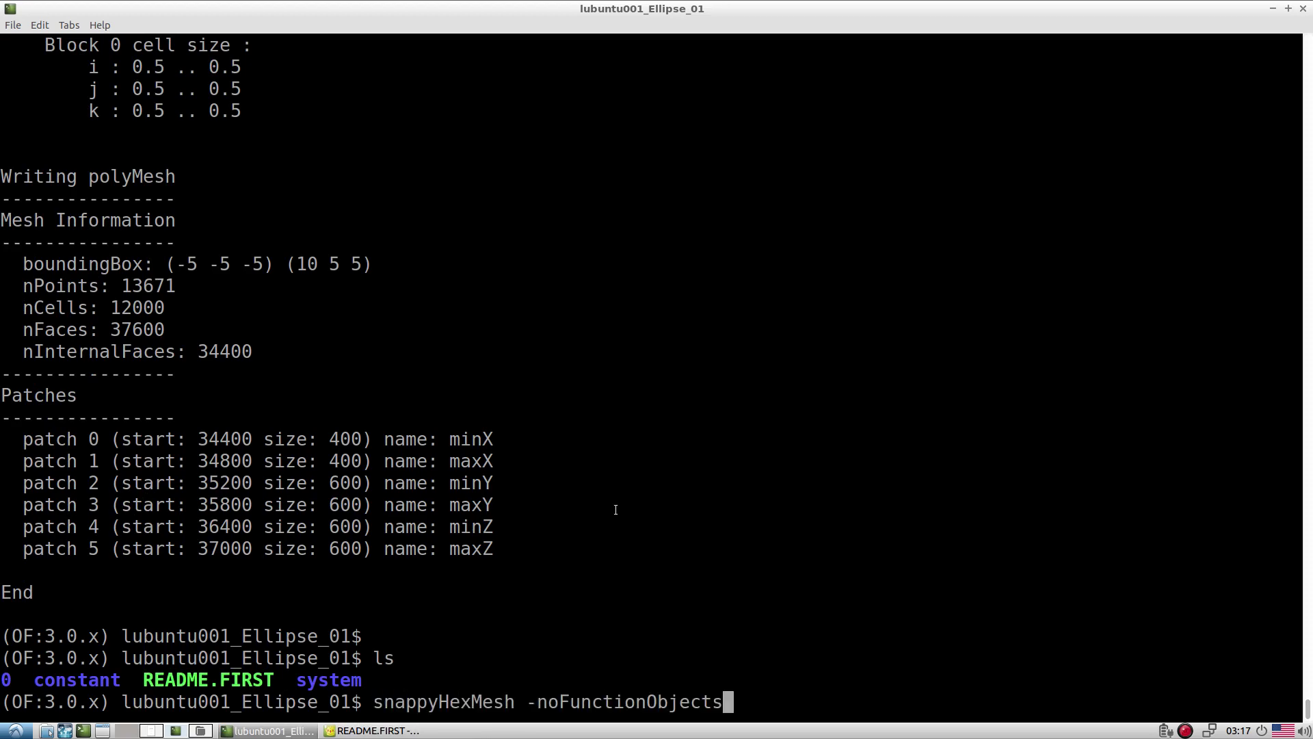
{"action": "key", "text": "Return"}
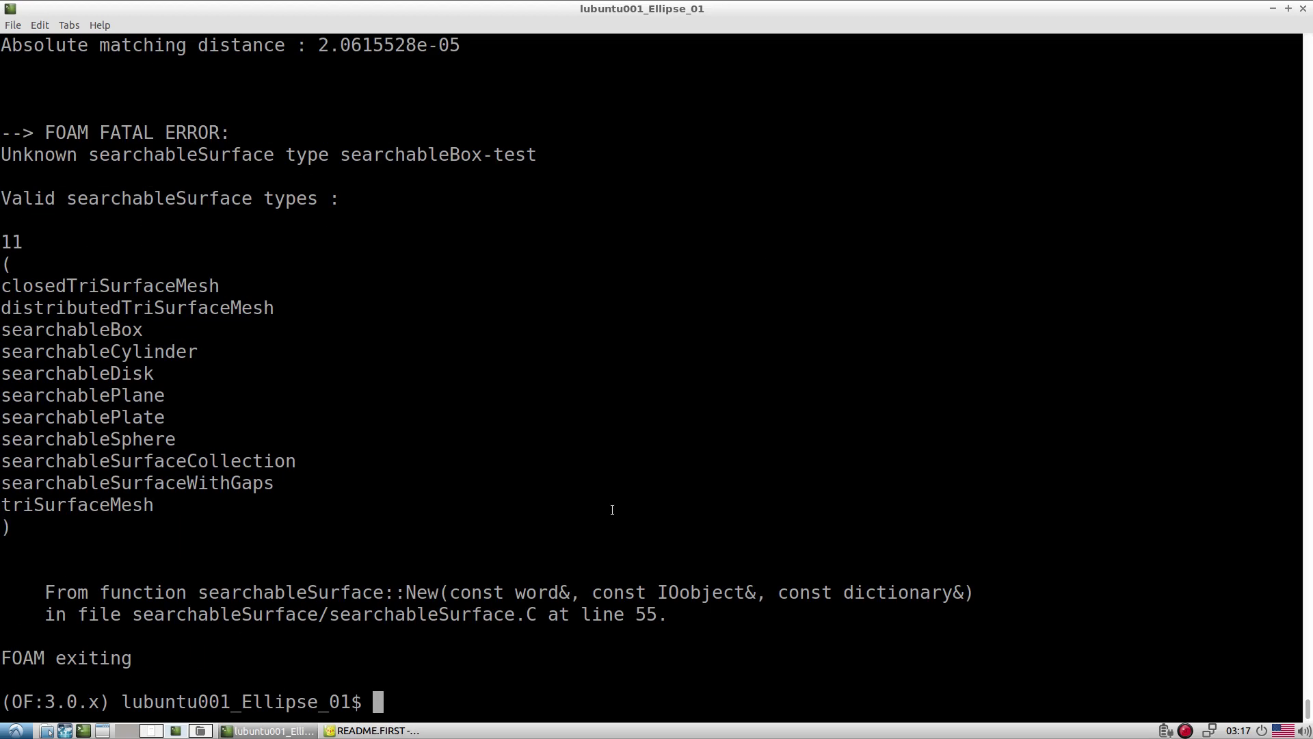
In the terminal's list of valid searchableSurface types, highlight triSurfaceMesh and the types from searchableBox through searchableSurfaceWithGaps
{"action": "double_click", "coordinate": [26, 333]}
{"action": "left_click", "coordinate": [93, 354]}
{"action": "left_click_drag", "start_coordinate": [162, 506], "coordinate": [2, 506]}
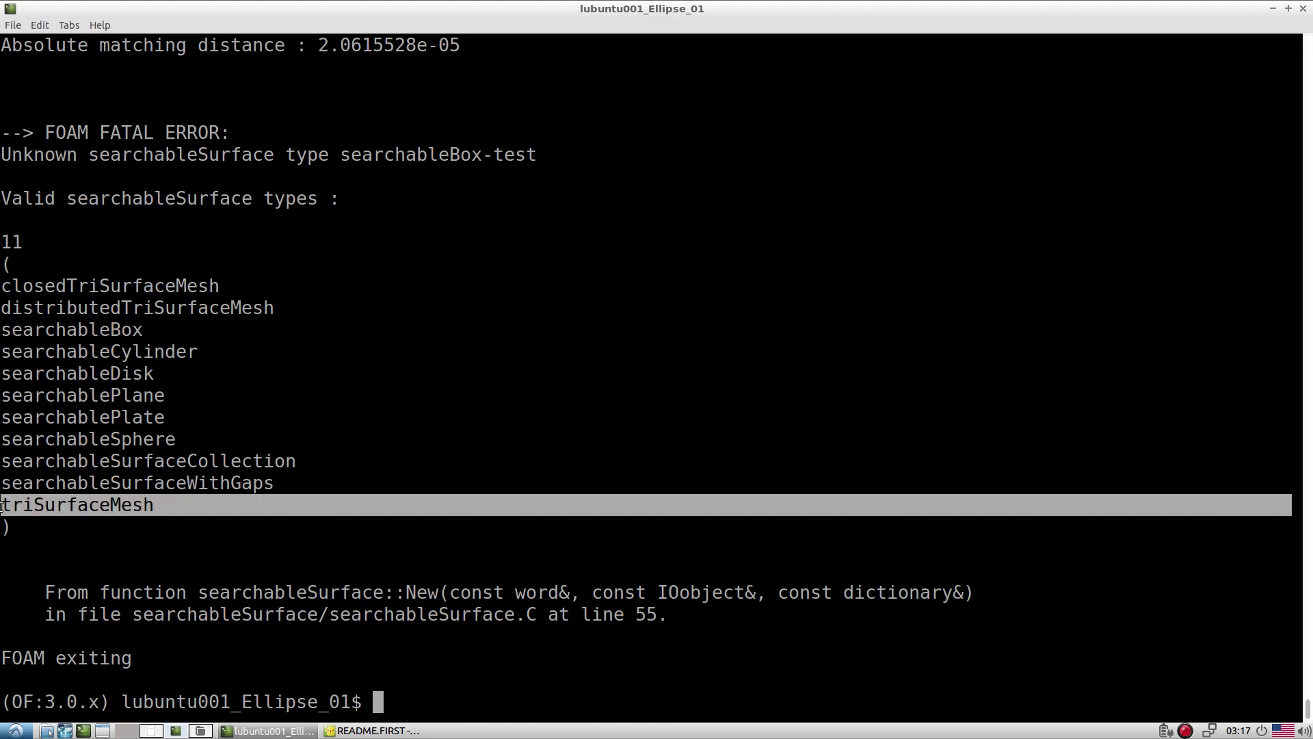
{"action": "left_click", "coordinate": [73, 518]}
{"action": "double_click", "coordinate": [75, 509]}
{"action": "left_click", "coordinate": [106, 504]}
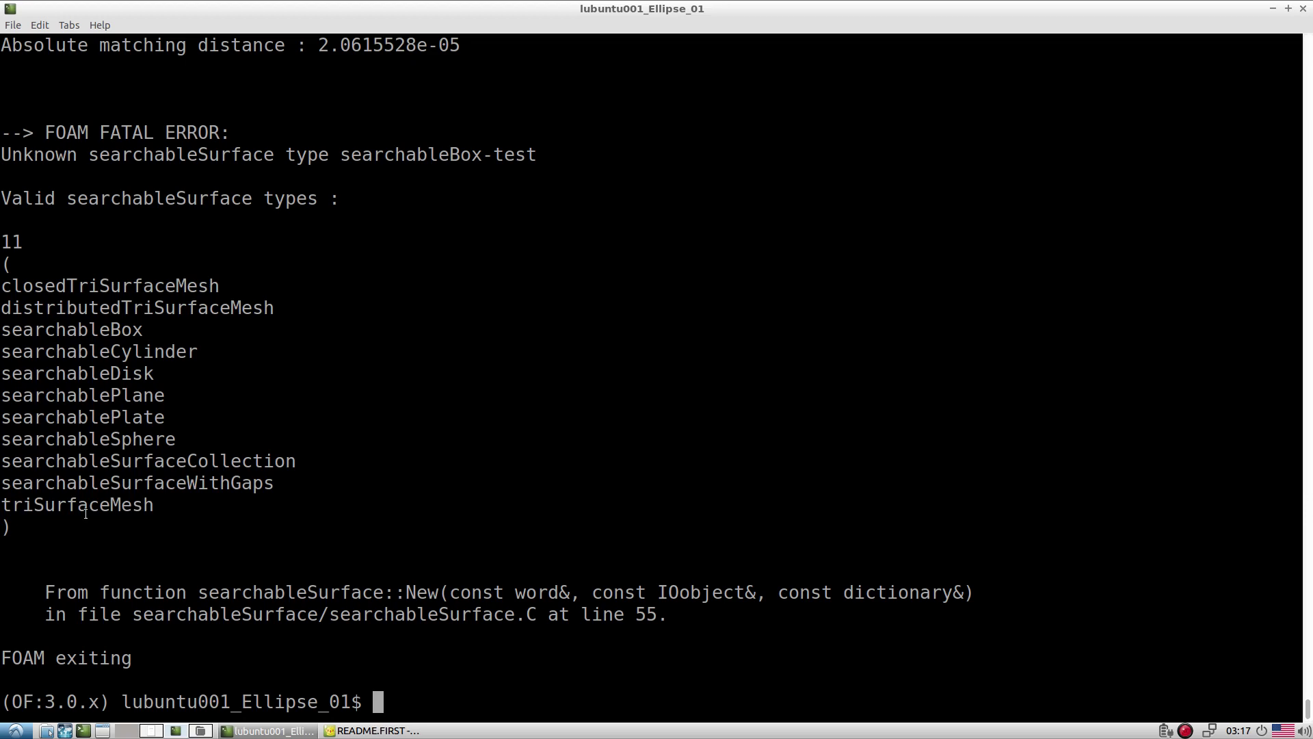
{"action": "double_click", "coordinate": [83, 507]}
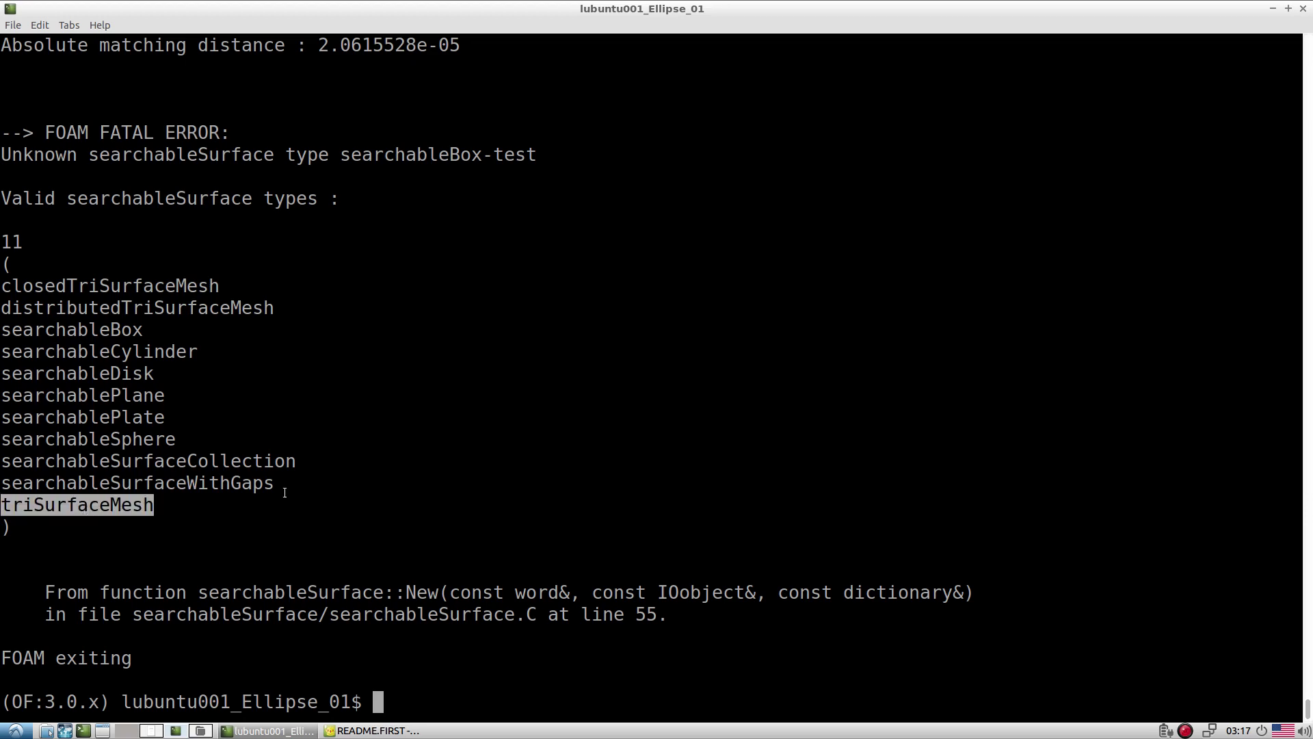
{"action": "left_click_drag", "start_coordinate": [284, 492], "coordinate": [352, 481]}
{"action": "left_click", "coordinate": [1, 326]}
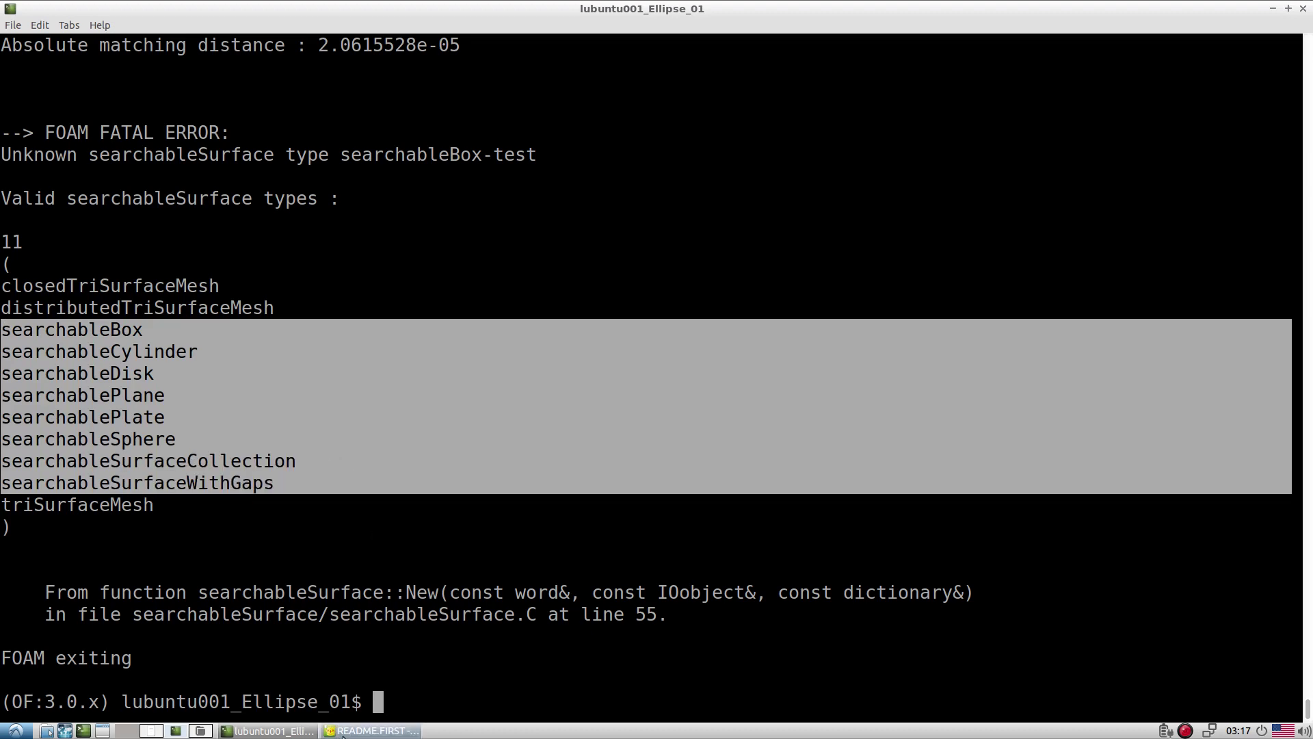
Restore the refinementBox type to searchableBox in the case's snappyHexMeshDict and save the file
{"action": "left_click", "coordinate": [373, 730]}
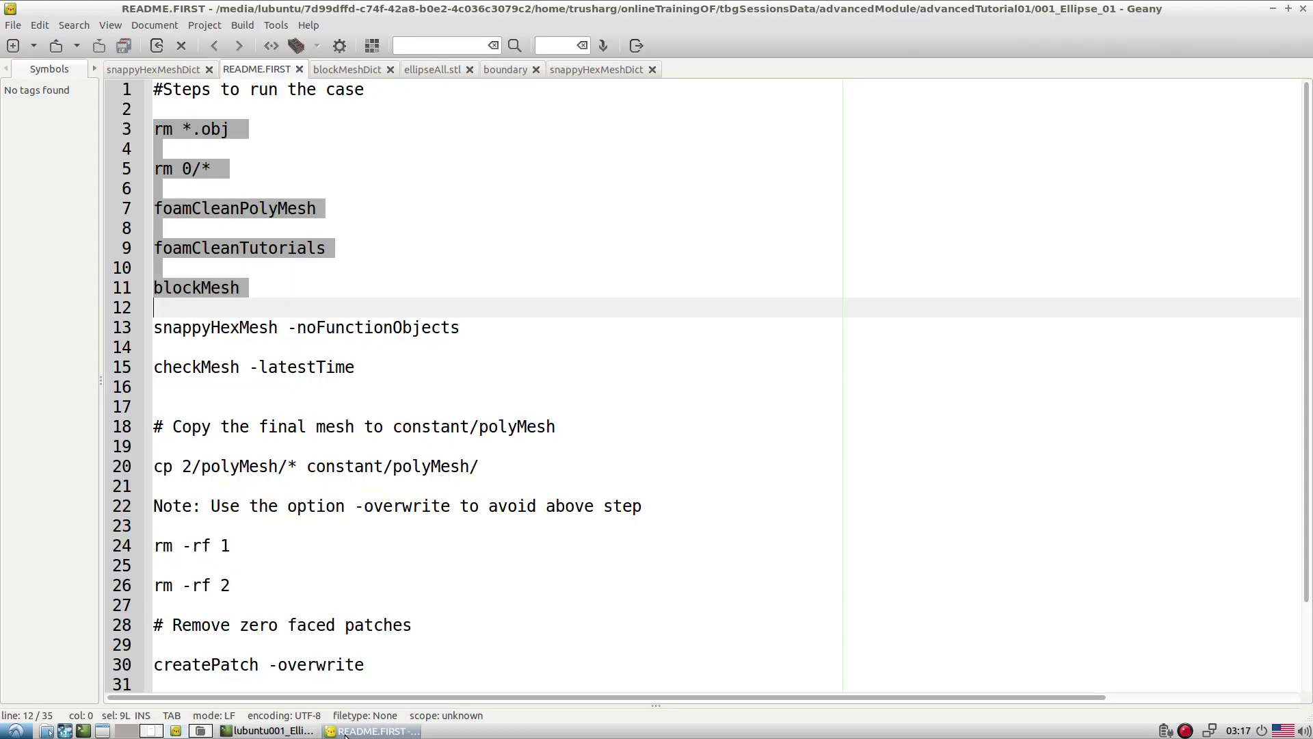
{"action": "left_click", "coordinate": [146, 67]}
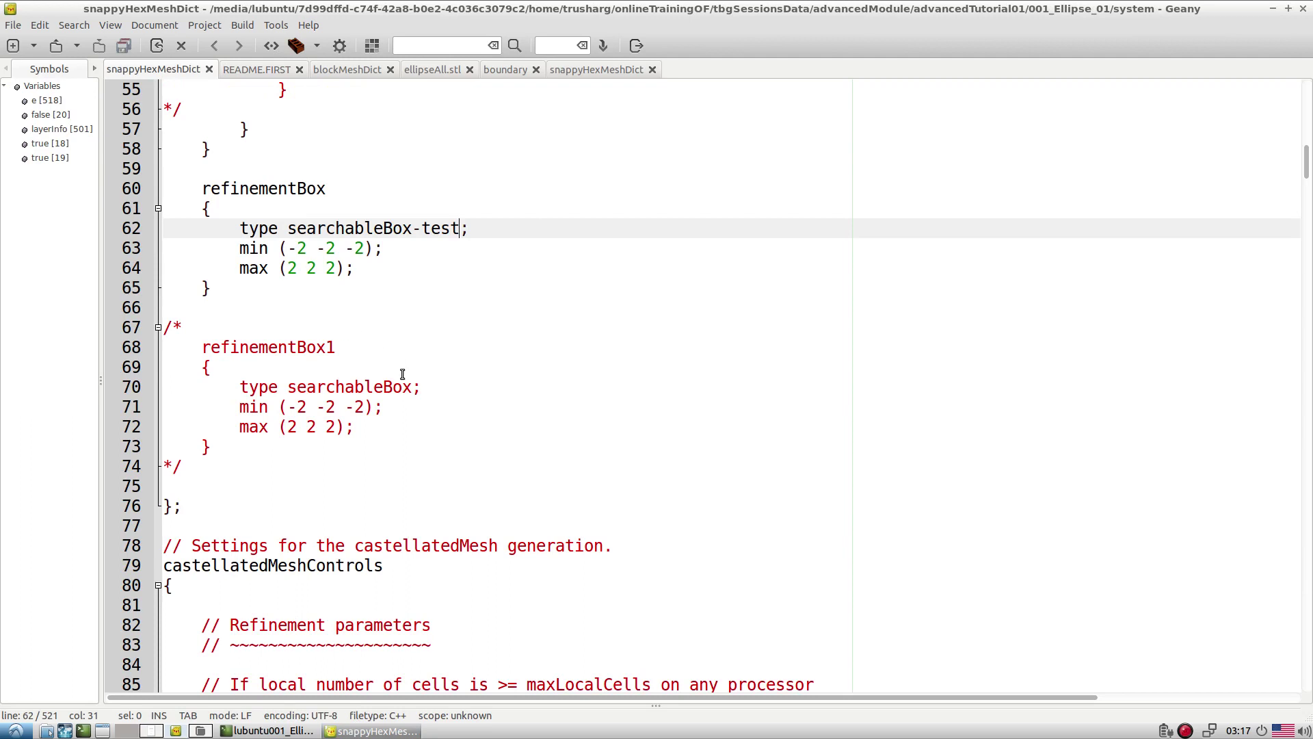
{"action": "left_click_drag", "start_coordinate": [411, 230], "coordinate": [458, 229]}
{"action": "key", "text": "BackSpace"}
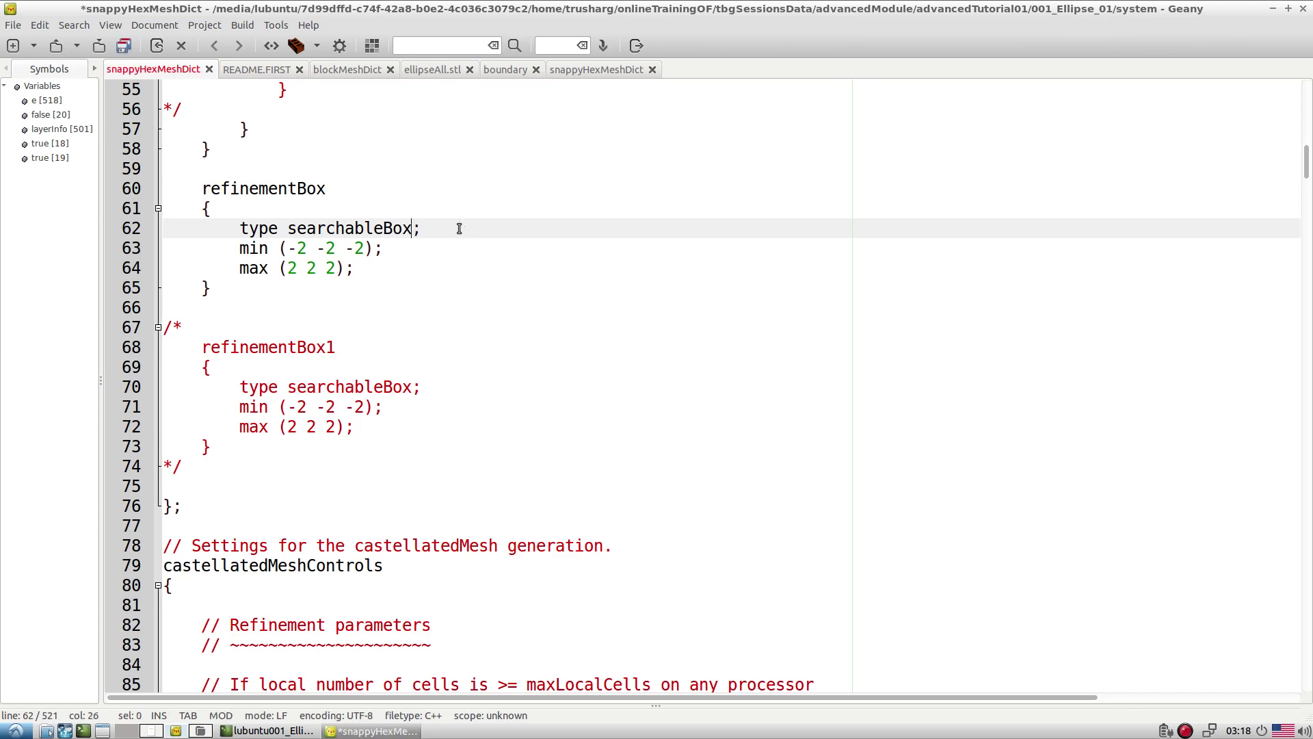
{"action": "left_click", "coordinate": [124, 45]}
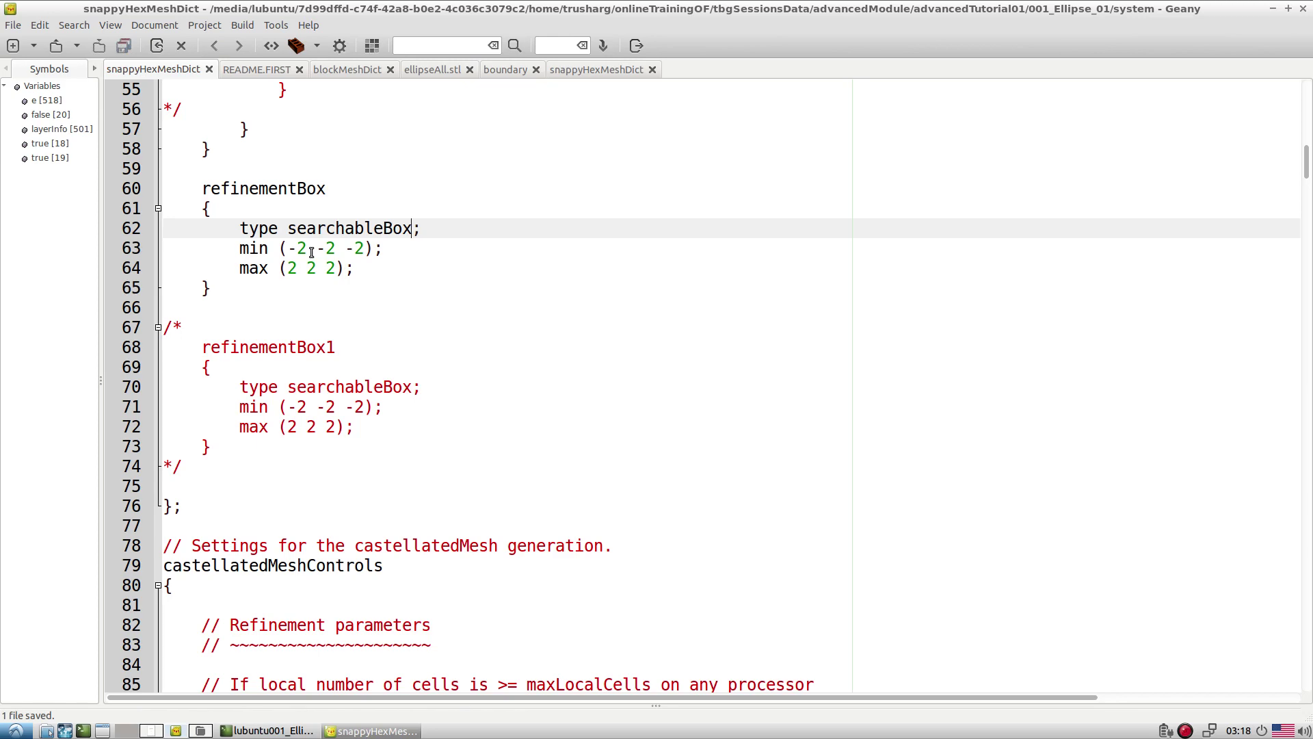
Highlight the complete features block under explicit feature edge refinement in castellatedMeshControls
{"action": "scroll", "coordinate": [396, 424], "scroll_direction": "down", "scroll_amount": 5}
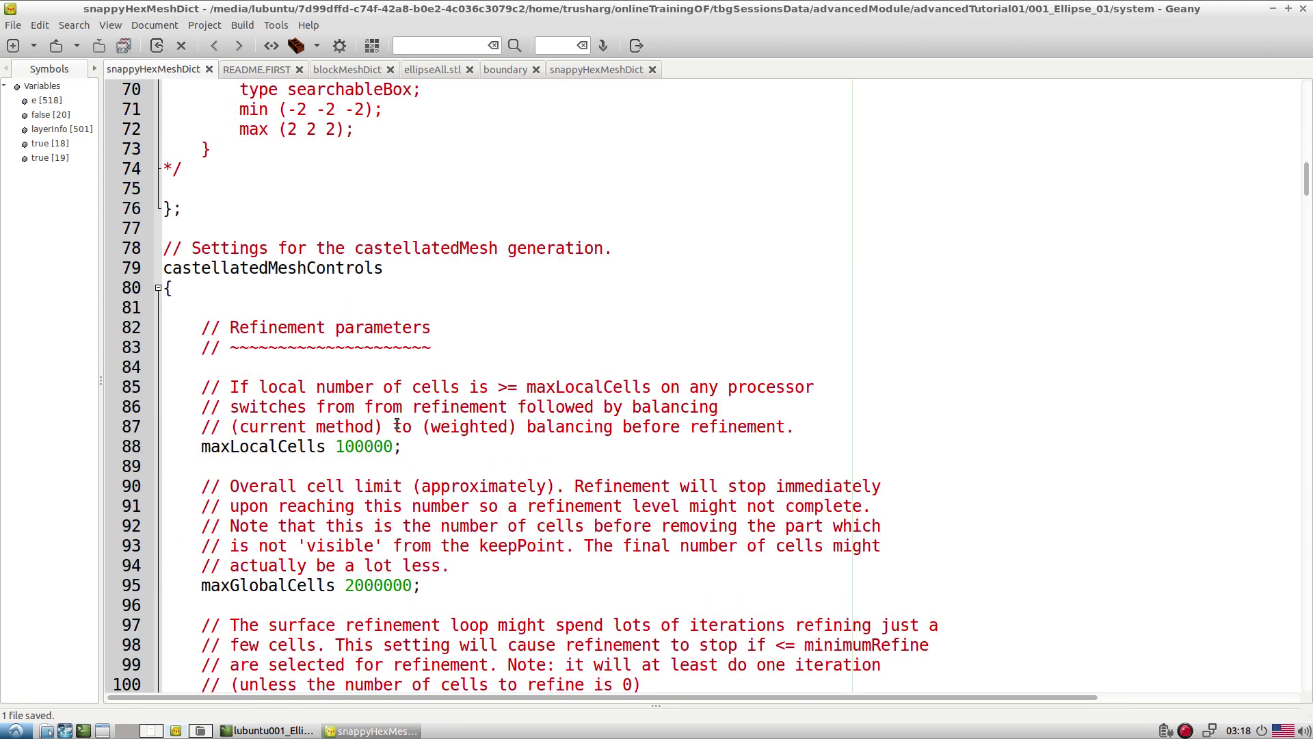
{"action": "scroll", "coordinate": [396, 424], "scroll_direction": "down", "scroll_amount": 13}
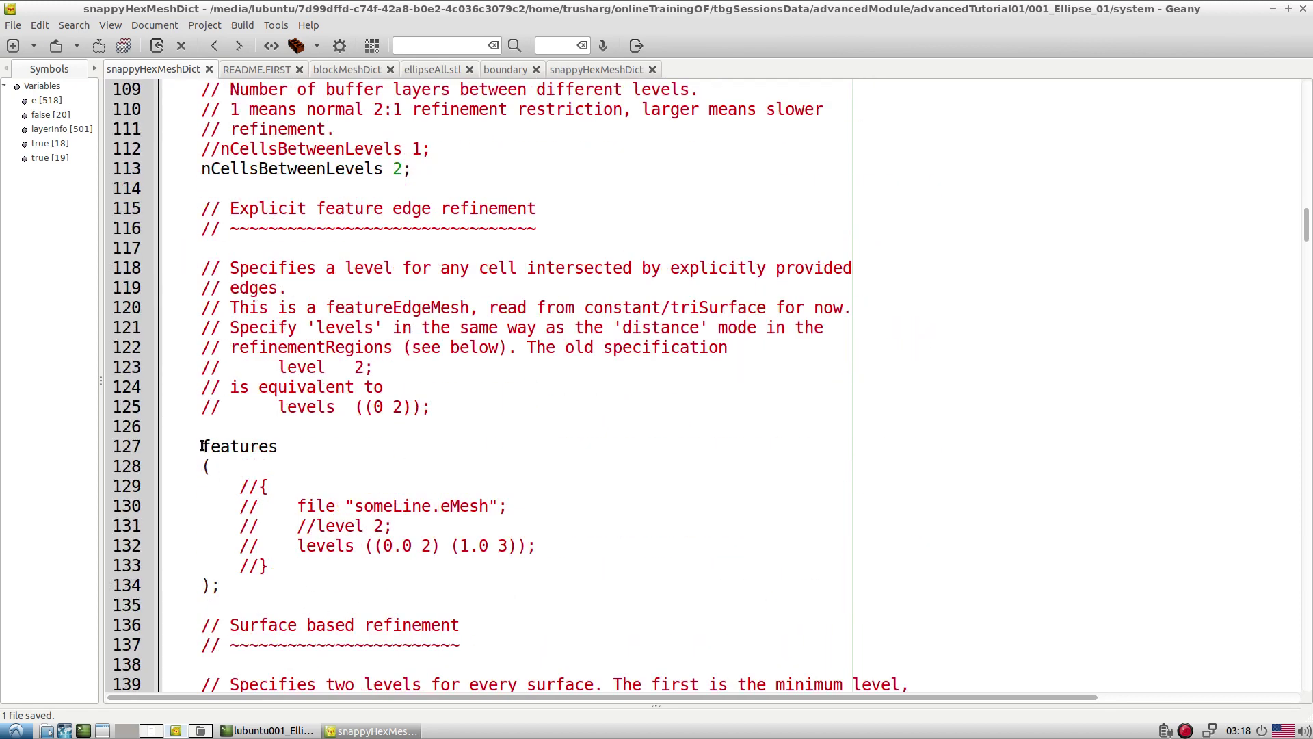
{"action": "left_click_drag", "start_coordinate": [203, 448], "coordinate": [236, 589]}
{"action": "left_click", "coordinate": [238, 449]}
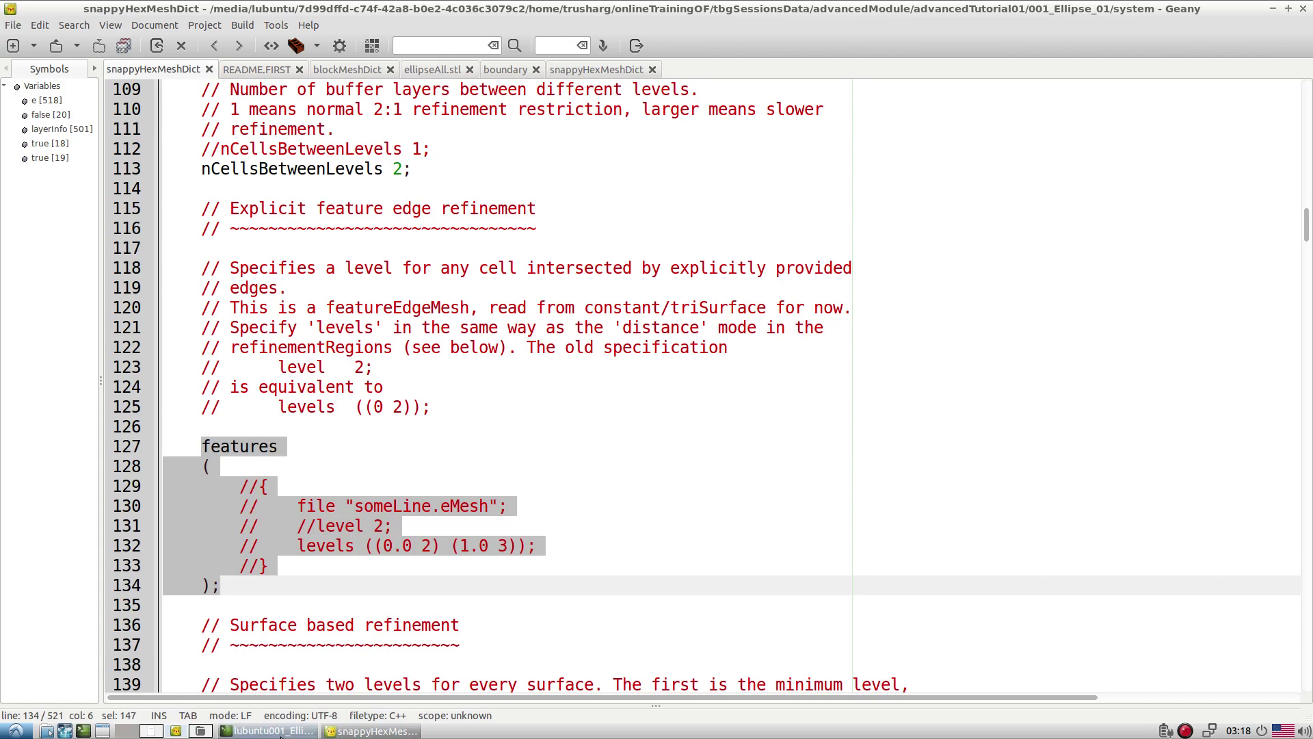
Rerun snappyHexMesh -noFunctionObjects in the terminal with the corrected dictionary
{"action": "left_click", "coordinate": [304, 731]}
{"action": "key", "text": "Up"}
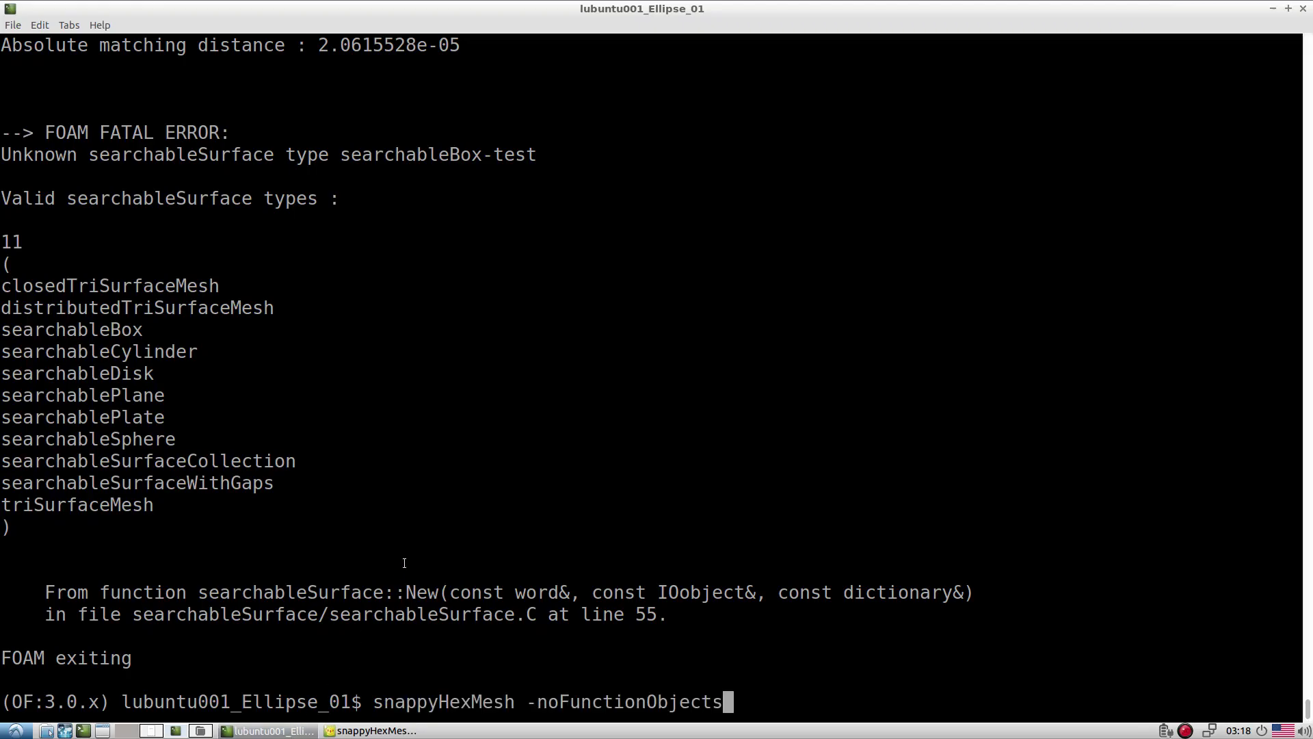
{"action": "key", "text": "Return"}
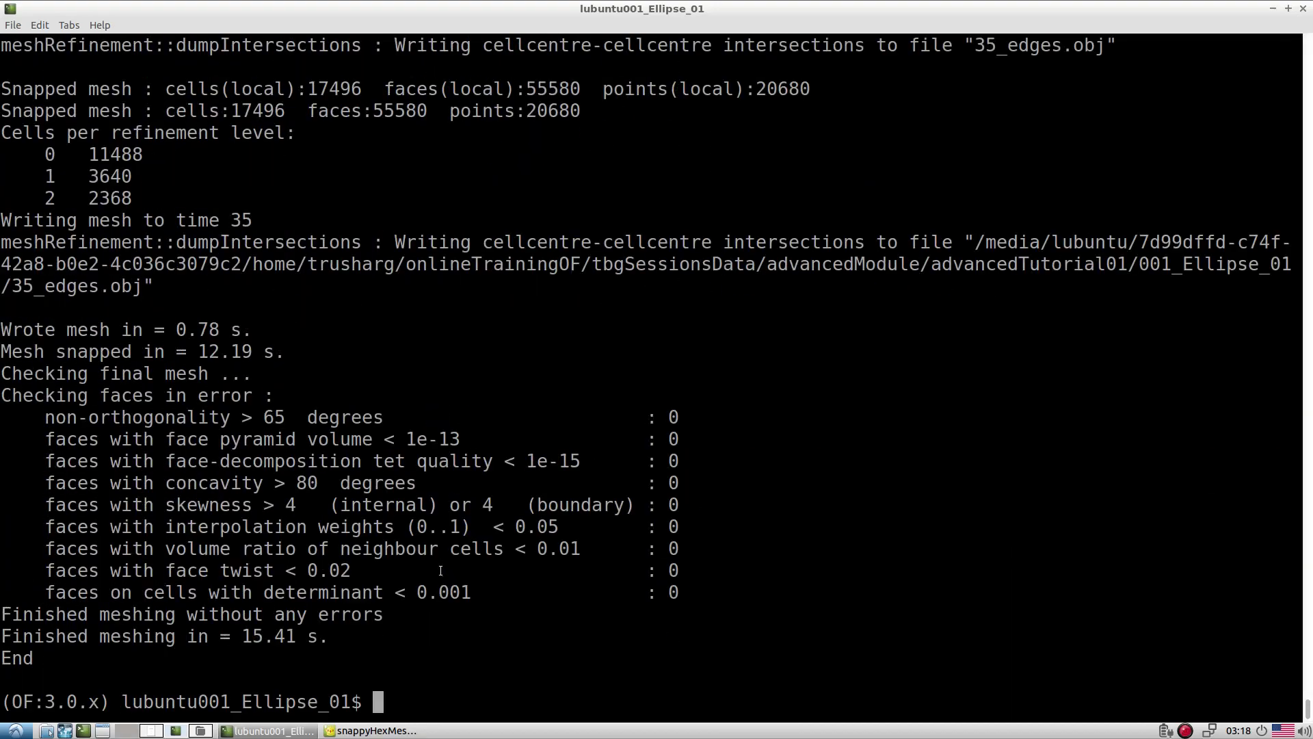
Launch paraFoam from the terminal, load the 001_Ellipse_01 case and go to its last time step
{"action": "type", "text": "paraFoam"}
{"action": "key", "text": "Return"}
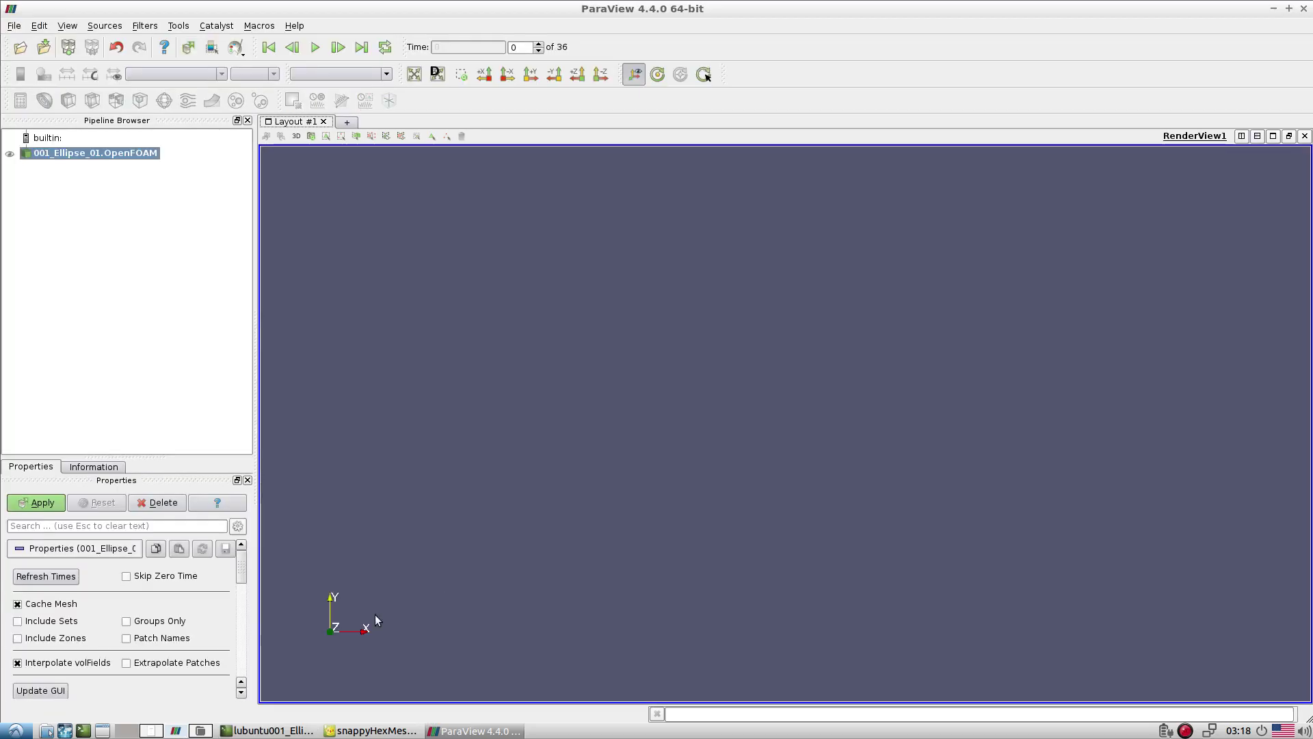
{"action": "left_click", "coordinate": [32, 501]}
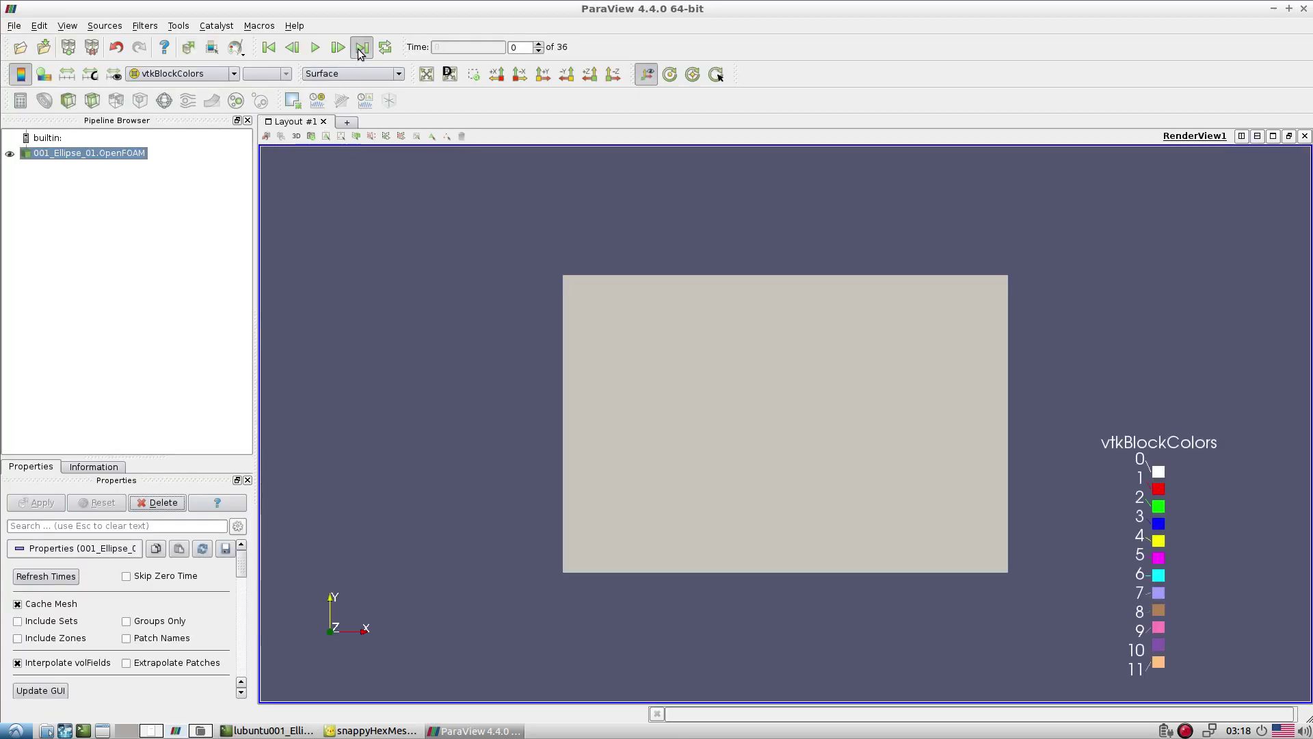
{"action": "left_click", "coordinate": [361, 47]}
{"action": "left_click", "coordinate": [43, 503]}
Show only the wall_stlSurface patch instead of internalMesh and display it as Surface With Edges
{"action": "scroll", "coordinate": [238, 558], "scroll_direction": "down", "scroll_amount": 5}
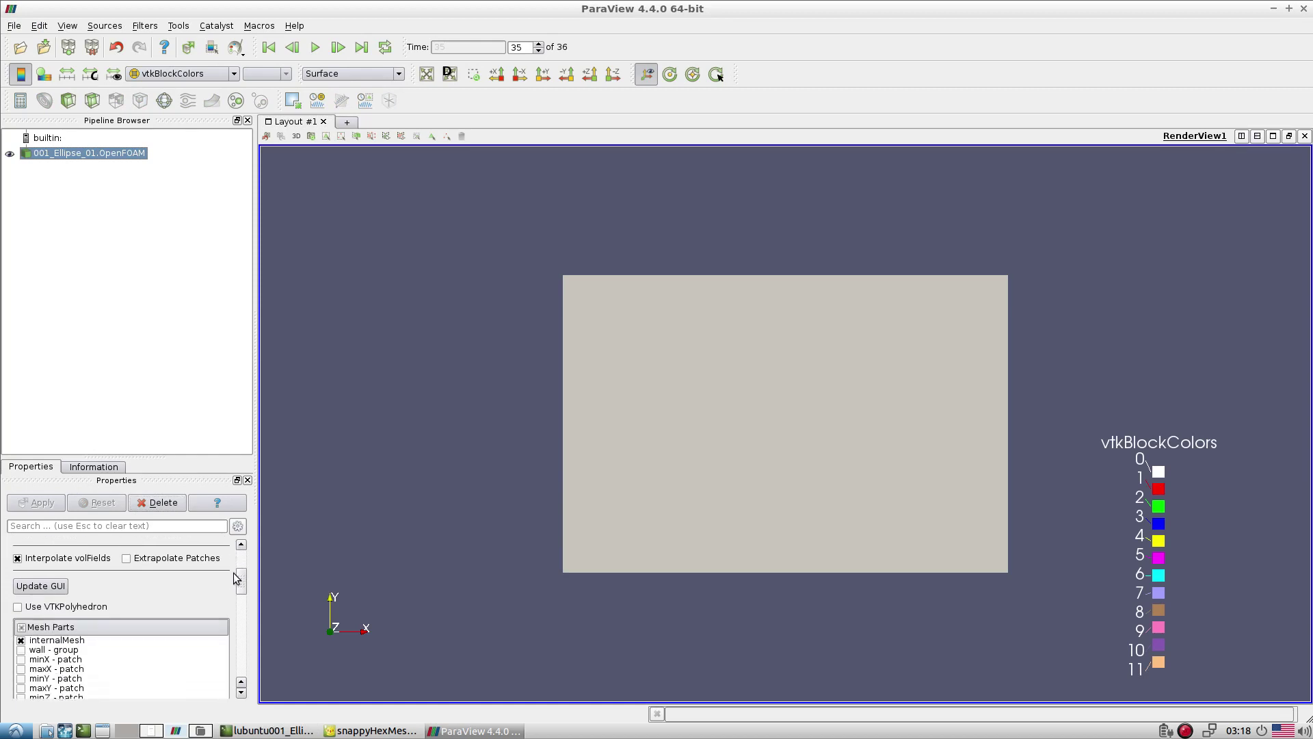
{"action": "left_click", "coordinate": [22, 548]}
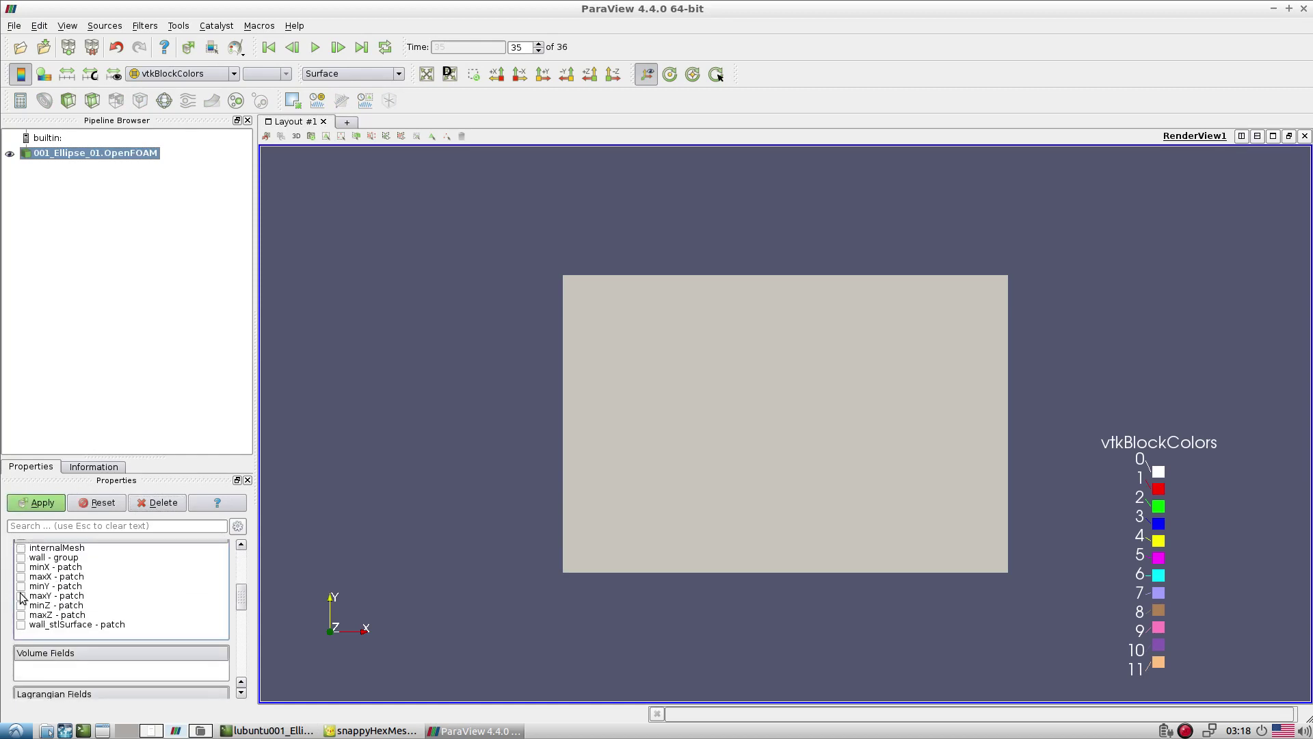
{"action": "left_click", "coordinate": [21, 625]}
{"action": "left_click", "coordinate": [54, 505]}
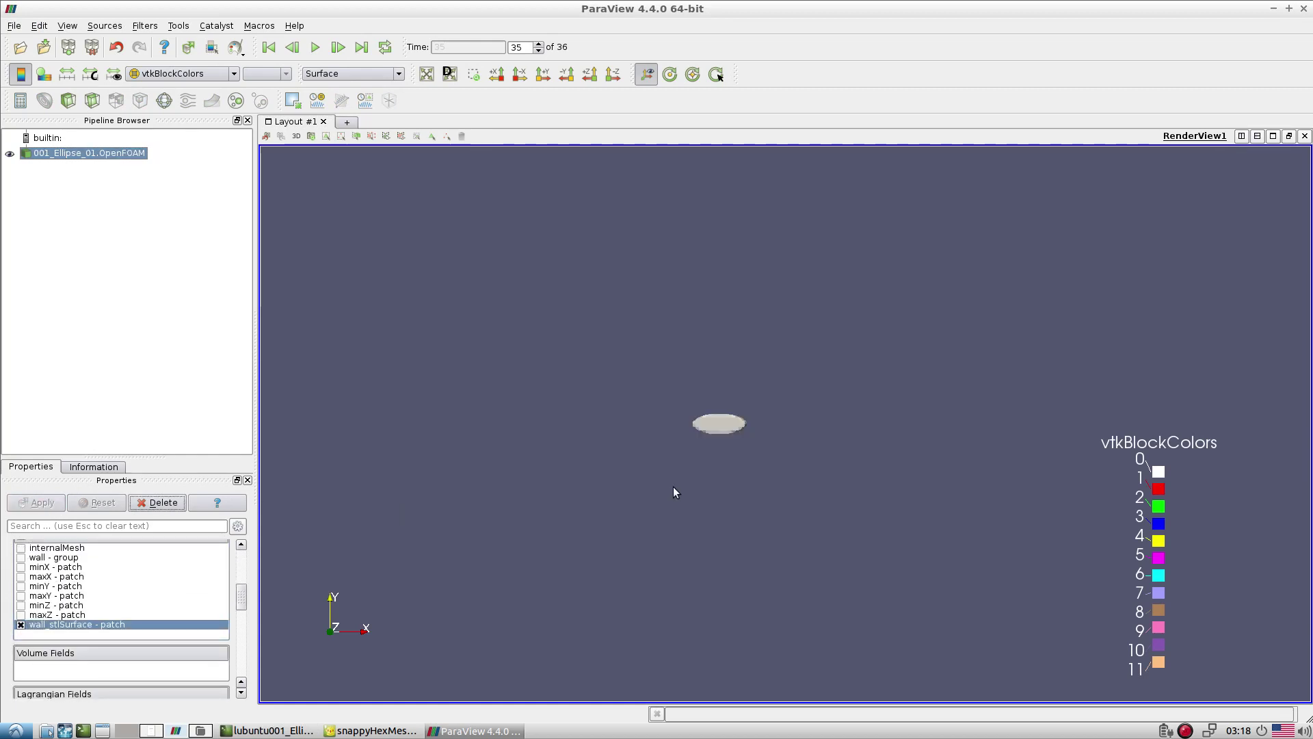
{"action": "left_click", "coordinate": [342, 74]}
{"action": "left_click", "coordinate": [348, 124]}
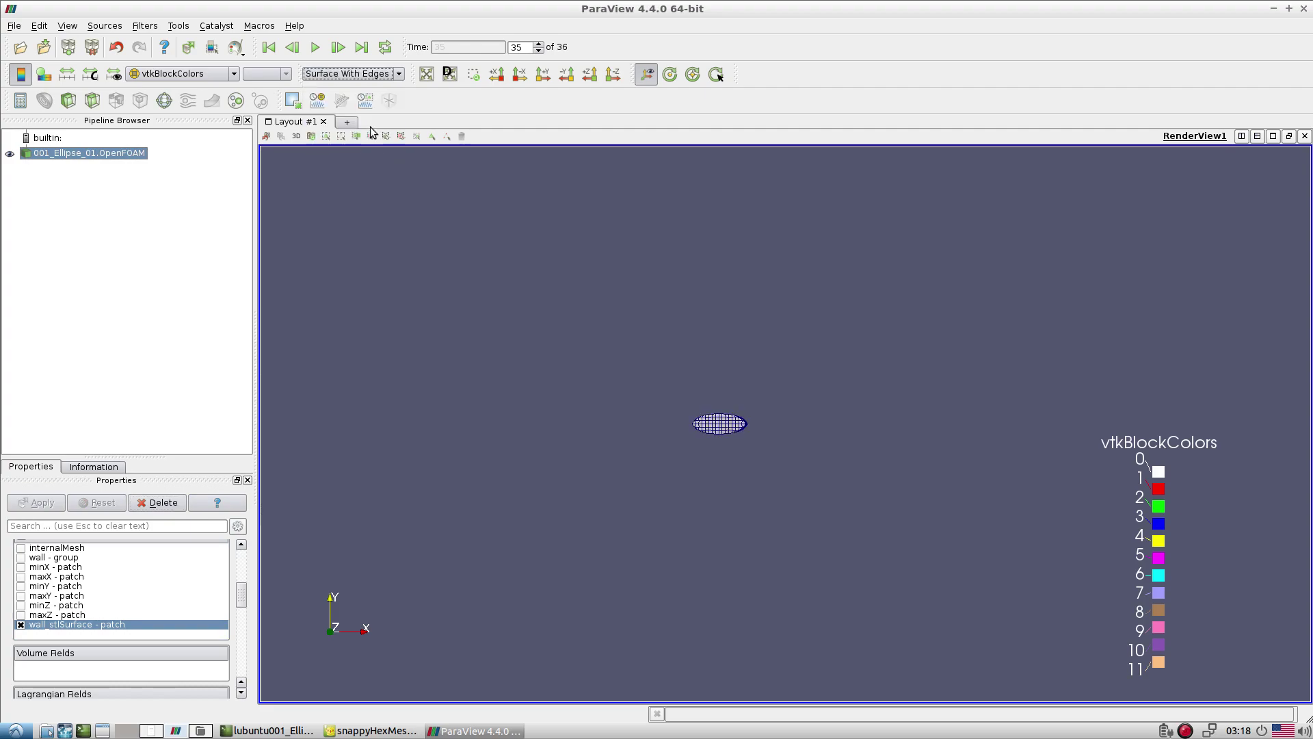
Examine the wall_stlSurface mesh of the ellipse up close, including its end face and the edges around it
{"action": "scroll", "coordinate": [740, 425], "scroll_direction": "up", "scroll_amount": 5}
{"action": "left_click_drag", "start_coordinate": [757, 445], "coordinate": [671, 478]}
{"action": "scroll", "coordinate": [785, 504], "scroll_direction": "up", "scroll_amount": 5}
{"action": "left_click_drag", "start_coordinate": [790, 498], "coordinate": [835, 476]}
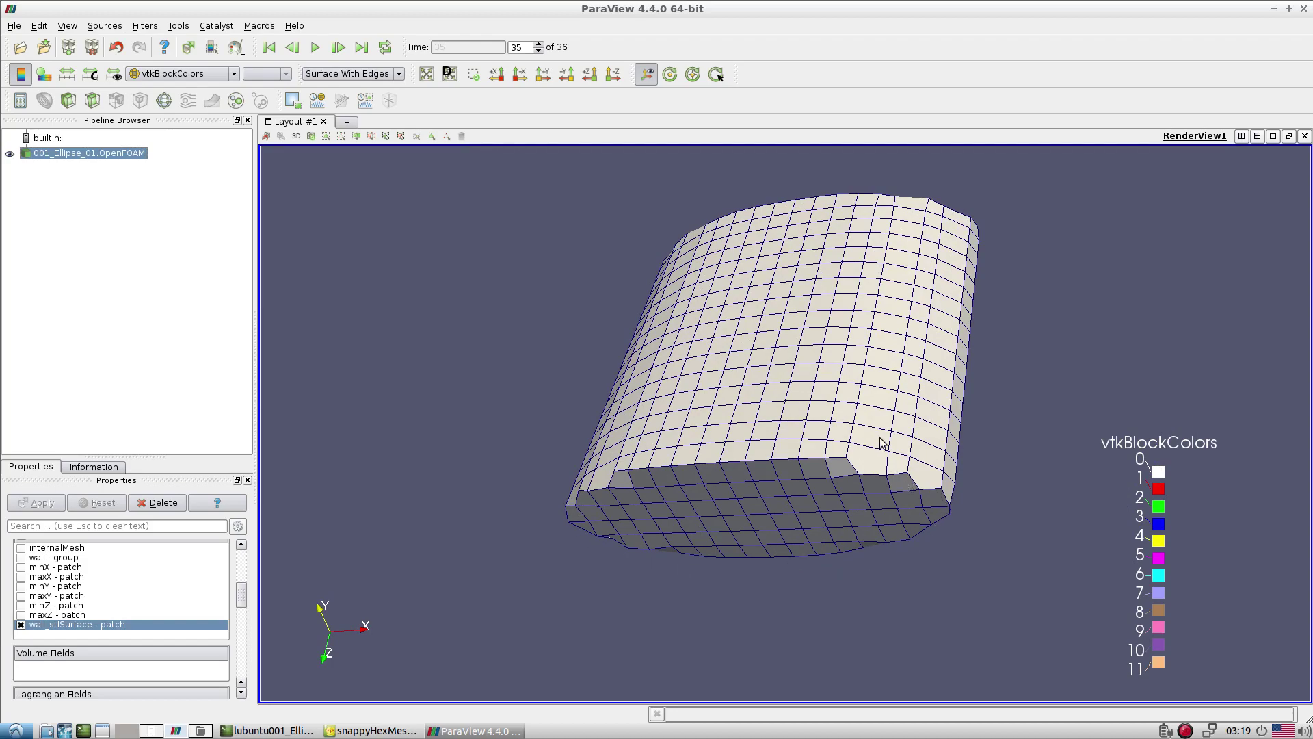
{"action": "left_click_drag", "start_coordinate": [880, 445], "coordinate": [944, 376]}
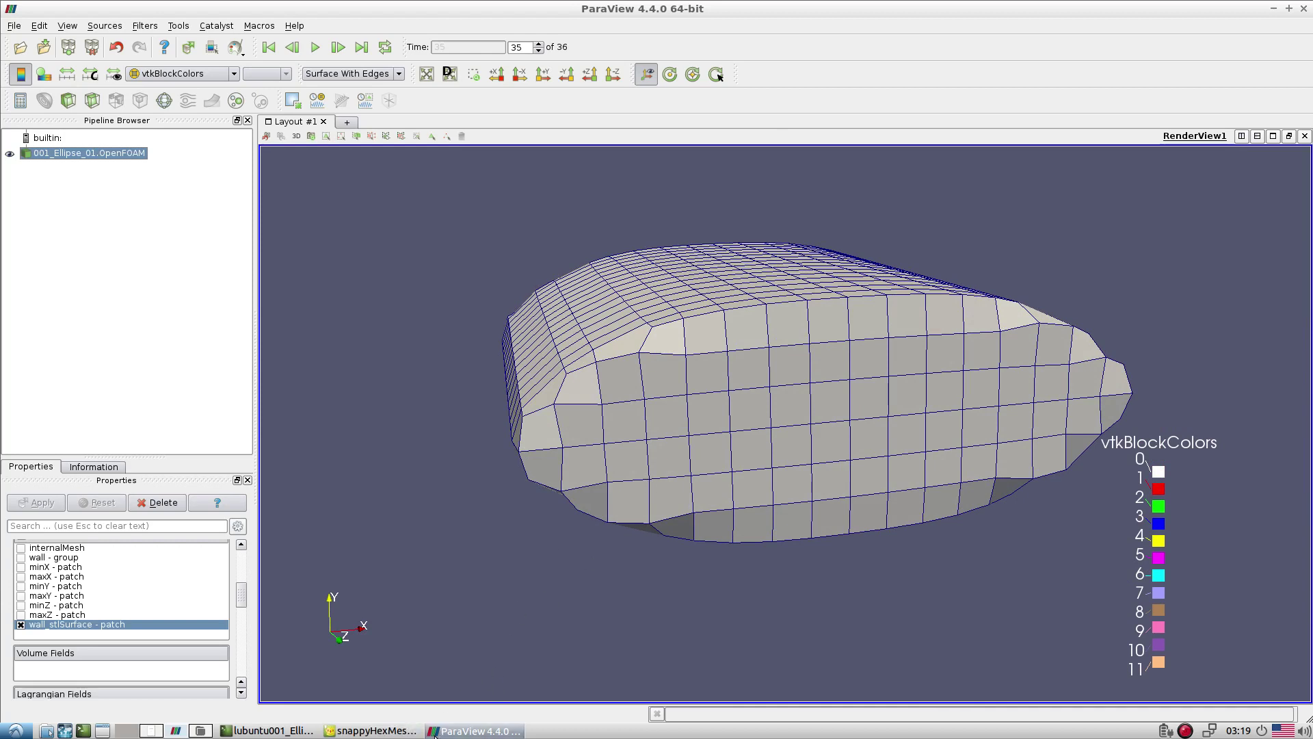
Switch to snappyHexMeshDict in Geany and highlight the entire features block under explicit feature edge refinement
{"action": "left_click", "coordinate": [372, 730]}
{"action": "left_click", "coordinate": [346, 441]}
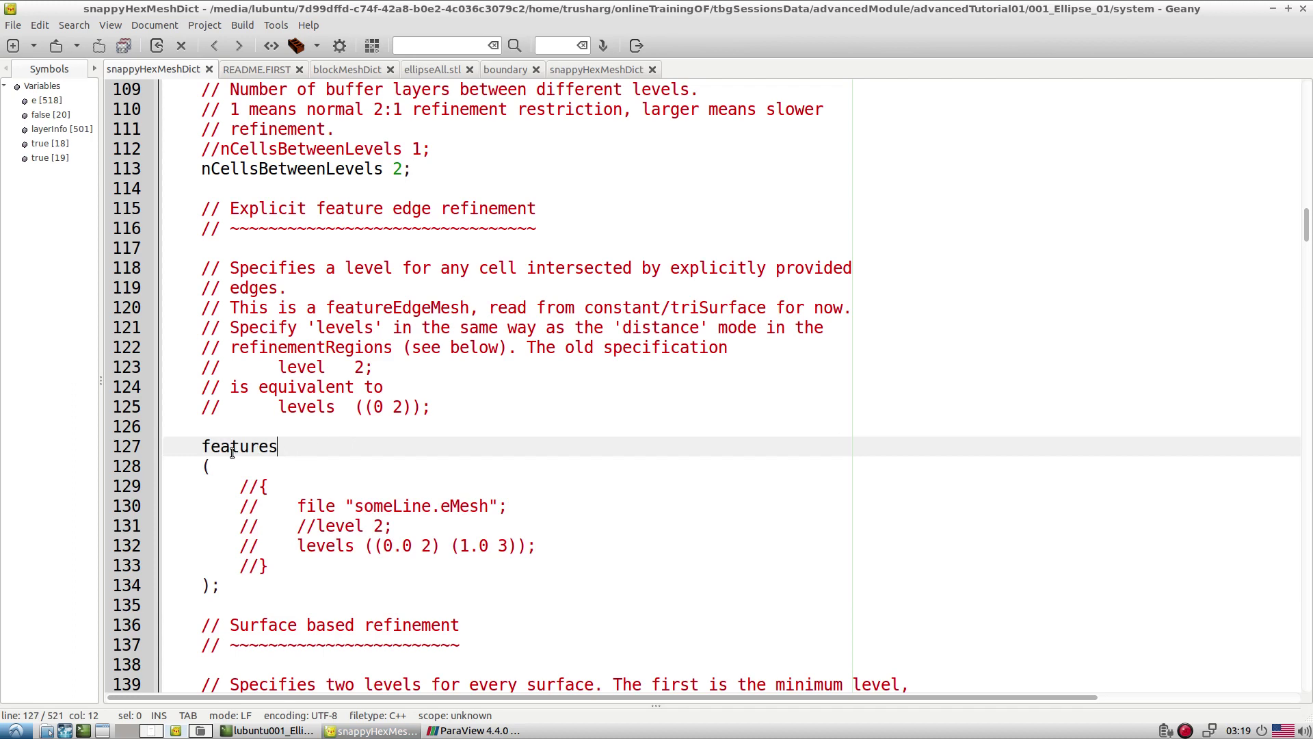
{"action": "left_click_drag", "start_coordinate": [206, 445], "coordinate": [416, 477]}
{"action": "left_click", "coordinate": [437, 545]}
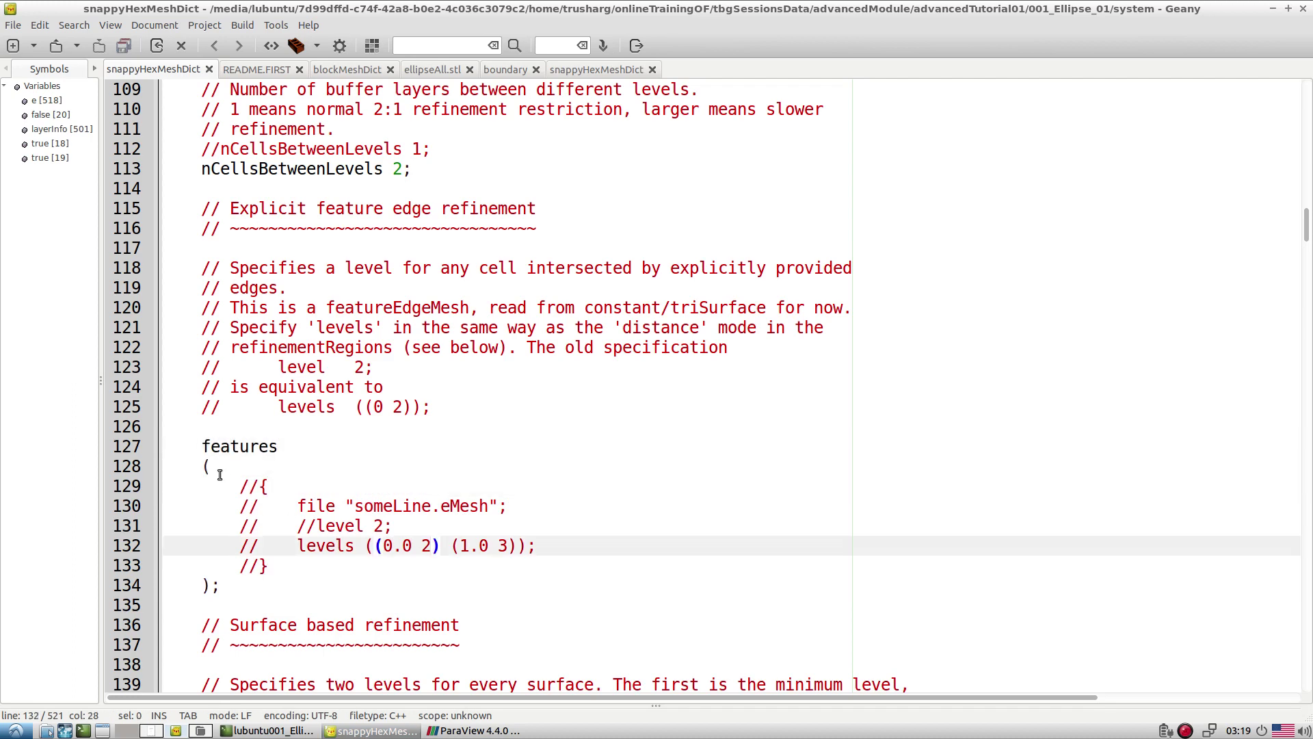
{"action": "left_click_drag", "start_coordinate": [235, 471], "coordinate": [642, 557]}
{"action": "left_click", "coordinate": [524, 559]}
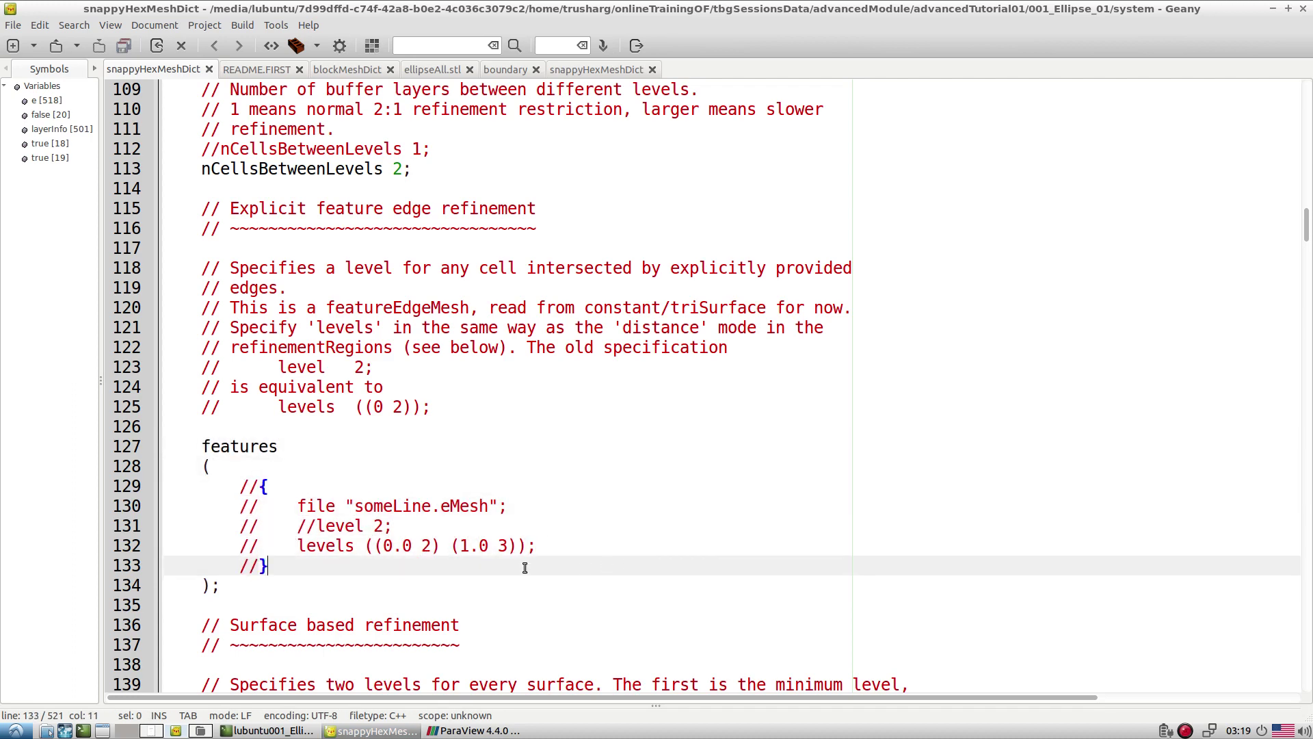
{"action": "left_click_drag", "start_coordinate": [271, 562], "coordinate": [110, 494]}
{"action": "left_click", "coordinate": [338, 468]}
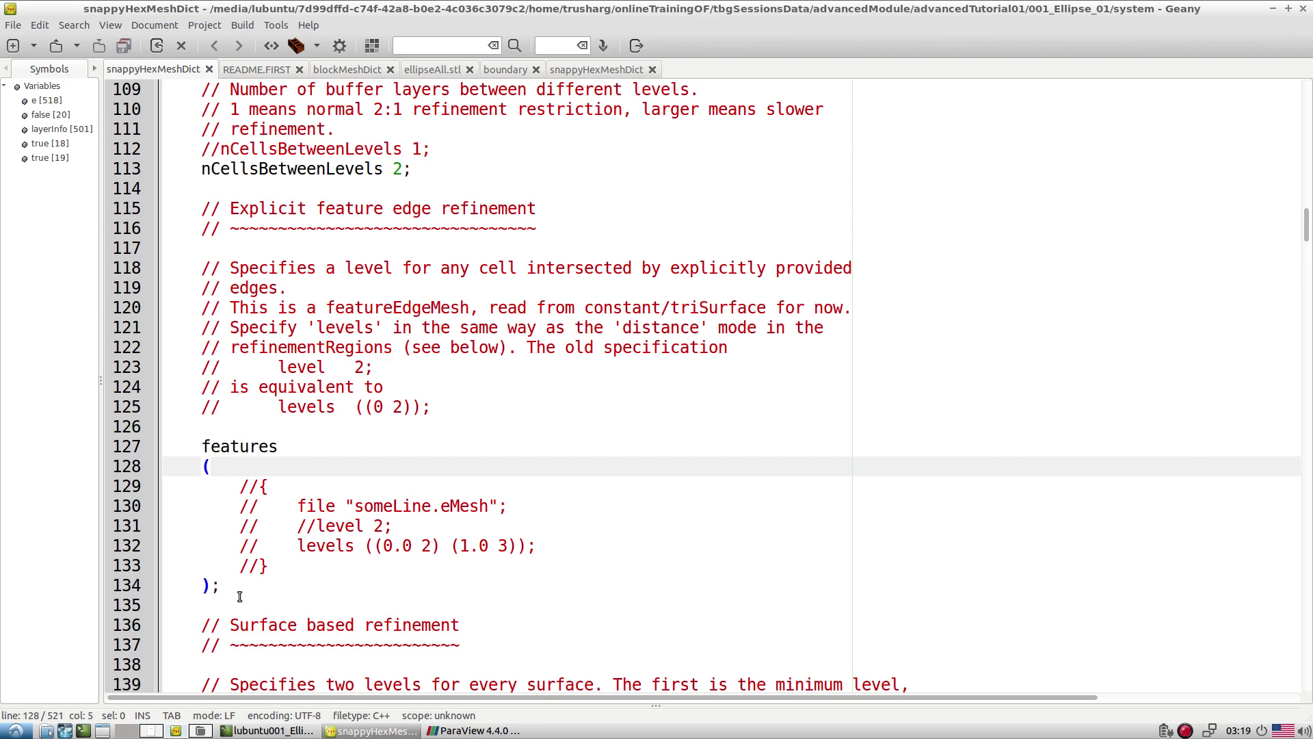
{"action": "left_click_drag", "start_coordinate": [240, 597], "coordinate": [144, 437]}
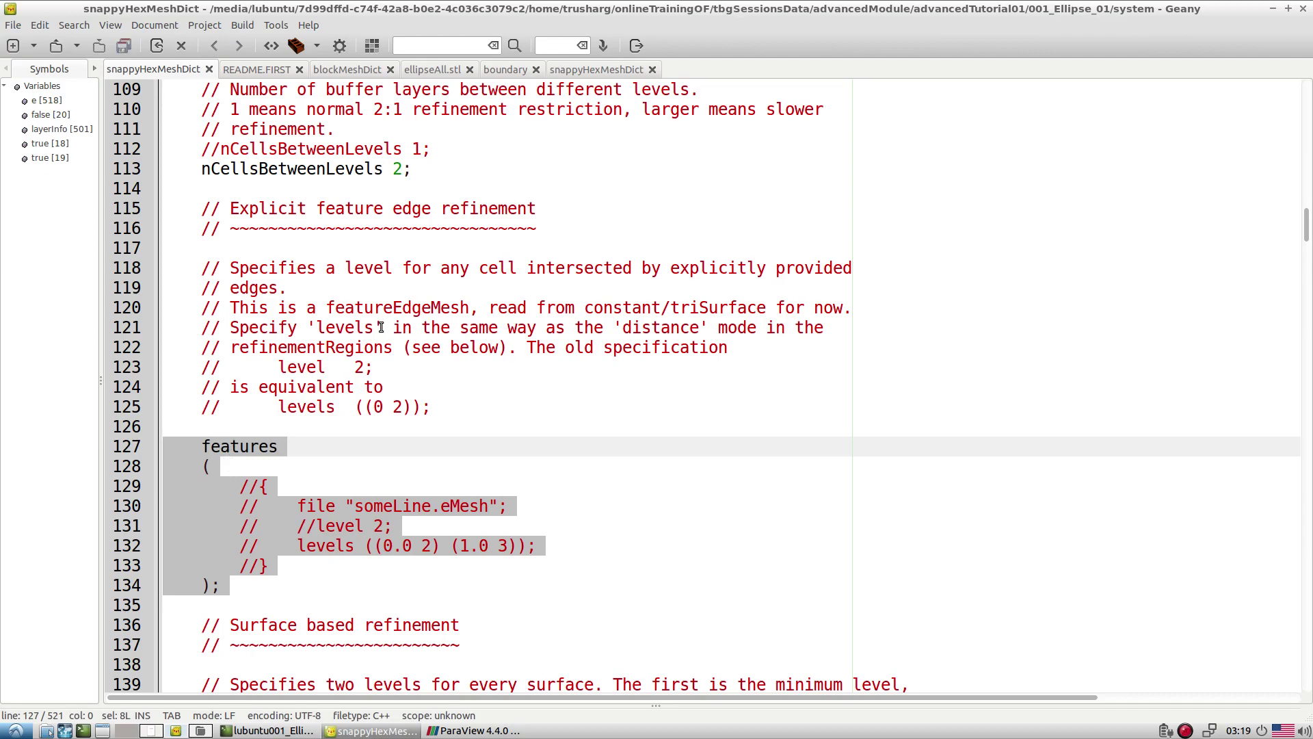
Match the wall_stlSurface entry in refinementSurfaces with its name in the geometry section, and highlight the region patch name mySecondPatch
{"action": "scroll", "coordinate": [384, 325], "scroll_direction": "down", "scroll_amount": 2}
{"action": "scroll", "coordinate": [385, 325], "scroll_direction": "down", "scroll_amount": 6}
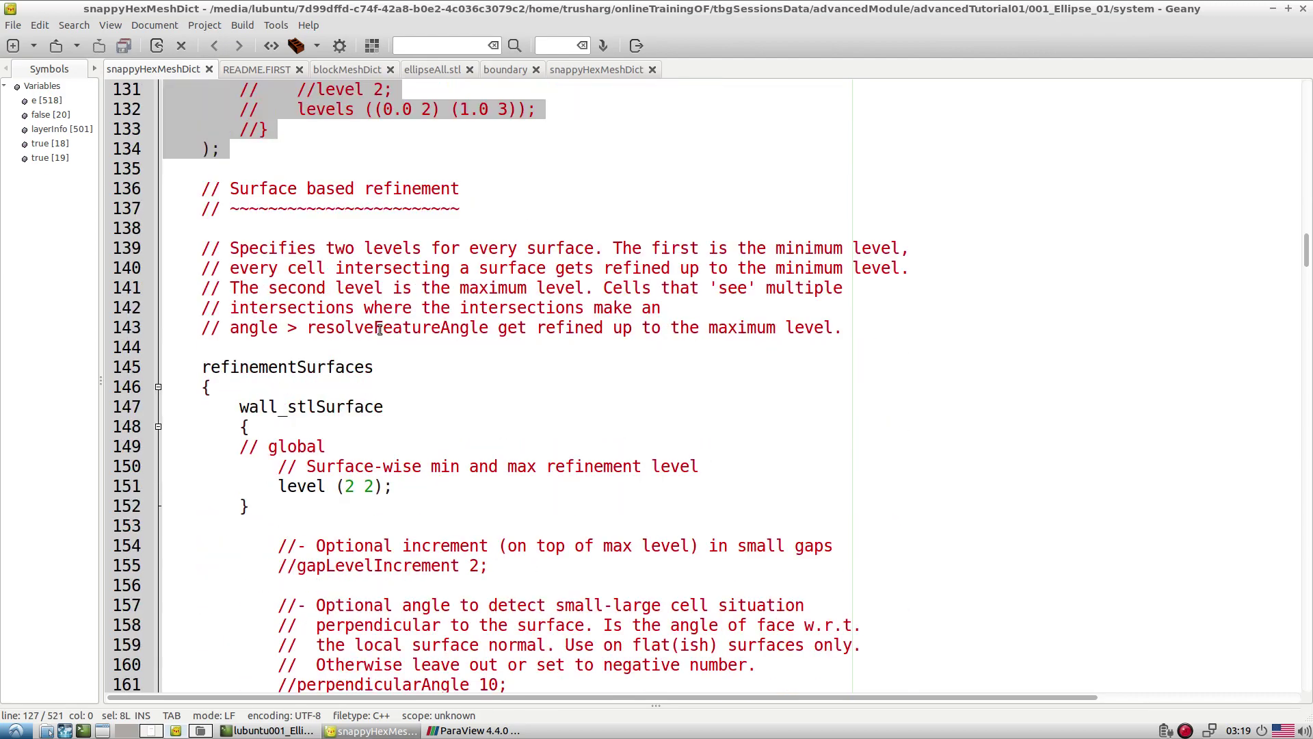
{"action": "left_click_drag", "start_coordinate": [231, 406], "coordinate": [385, 406]}
{"action": "scroll", "coordinate": [439, 342], "scroll_direction": "up", "scroll_amount": 20}
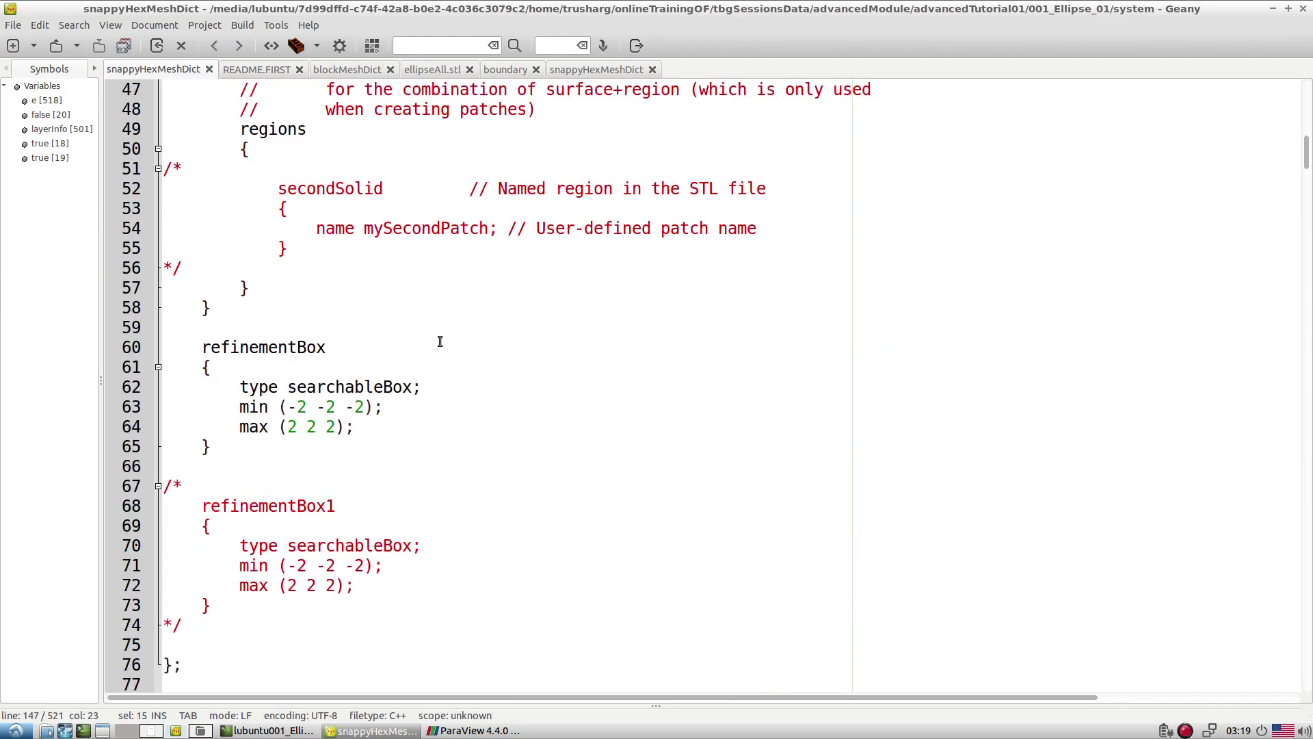
{"action": "scroll", "coordinate": [439, 342], "scroll_direction": "down", "scroll_amount": 3}
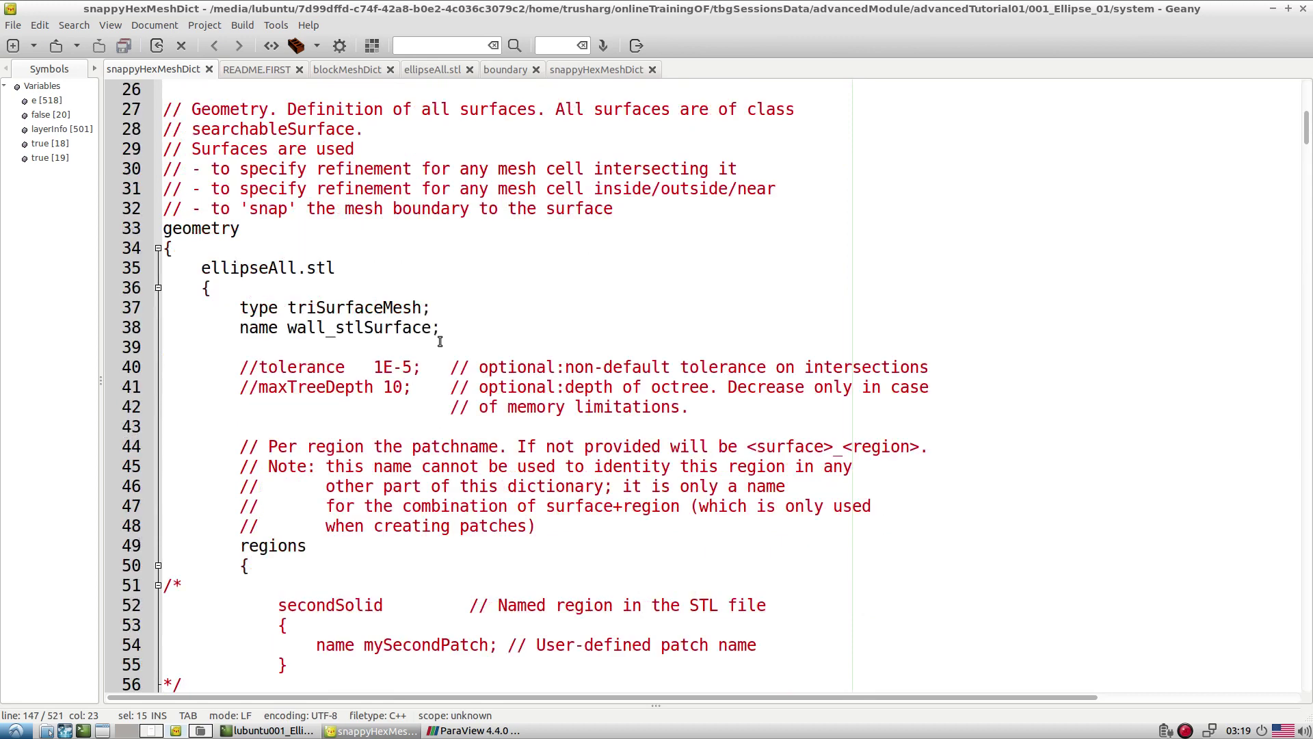
{"action": "triple_click", "coordinate": [304, 329]}
{"action": "scroll", "coordinate": [373, 398], "scroll_direction": "down", "scroll_amount": 5}
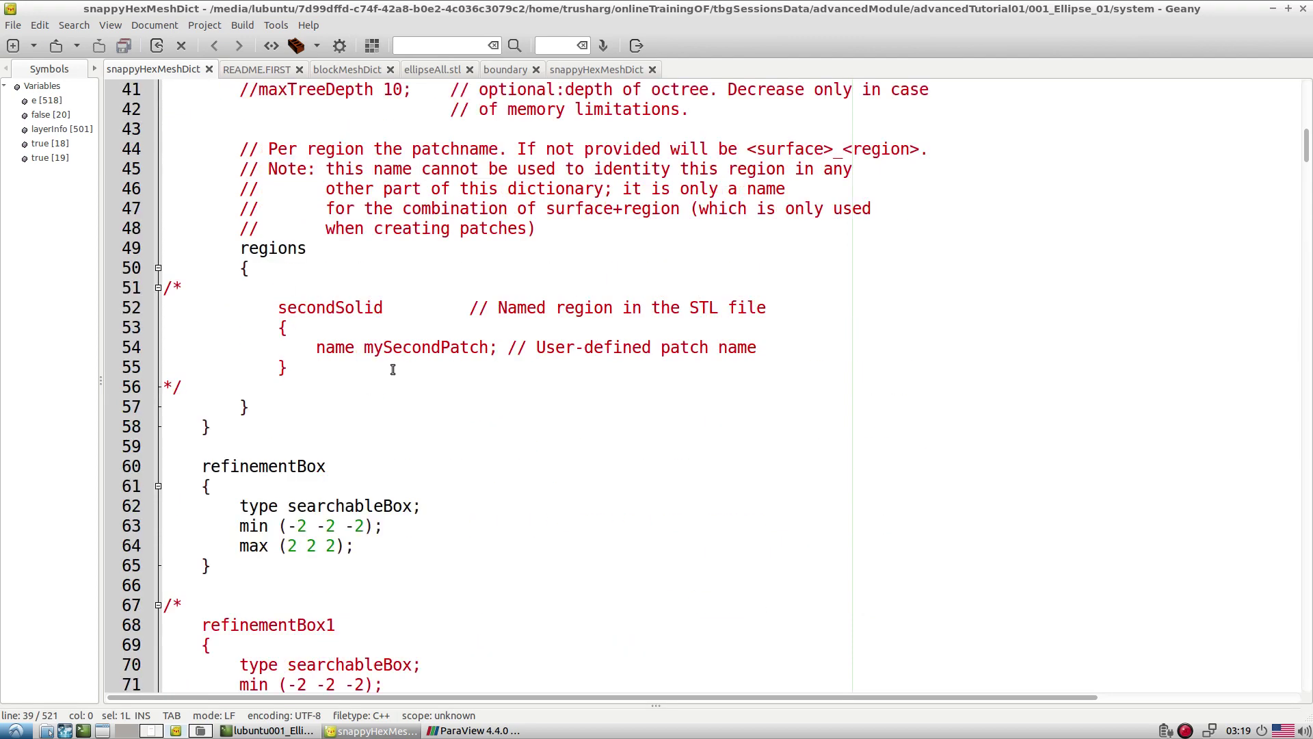
{"action": "left_click", "coordinate": [382, 349]}
{"action": "double_click", "coordinate": [381, 349]}
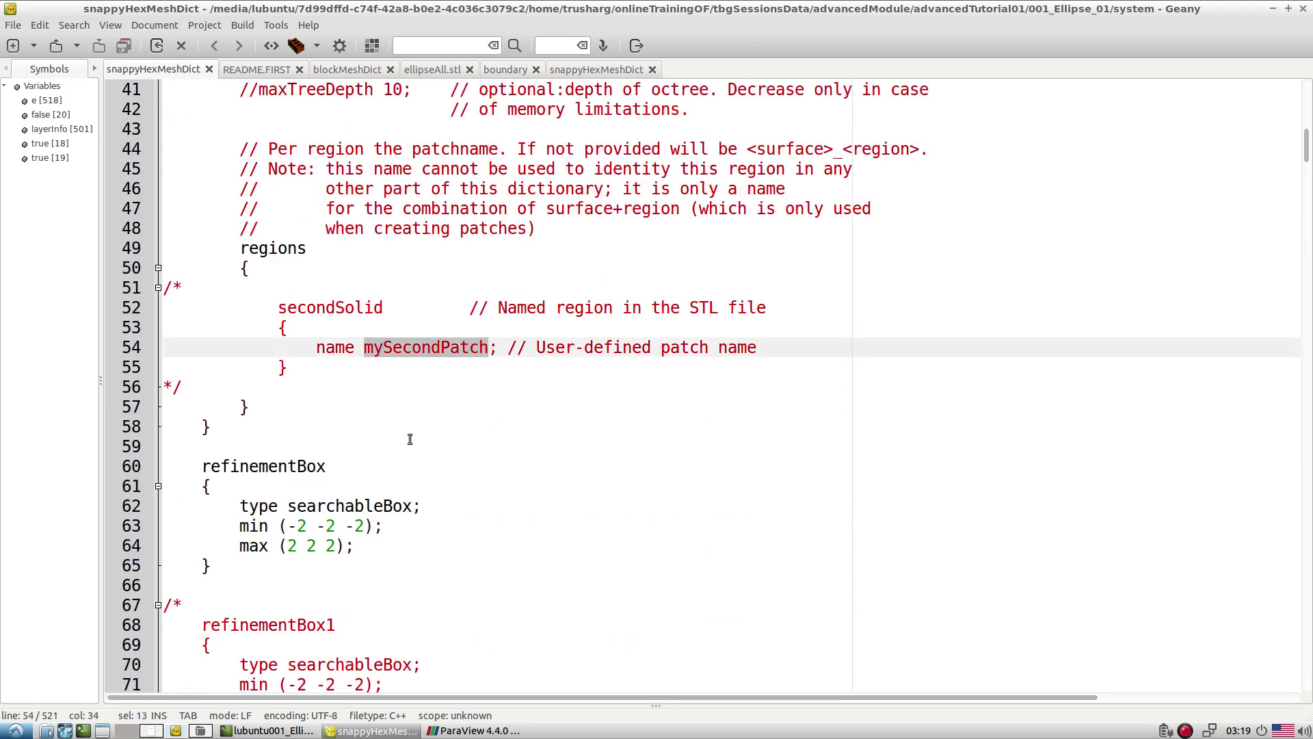
Highlight the wall_stlSurface block with its minimum and maximum refinement level under refinementSurfaces
{"action": "scroll", "coordinate": [410, 439], "scroll_direction": "down", "scroll_amount": 19}
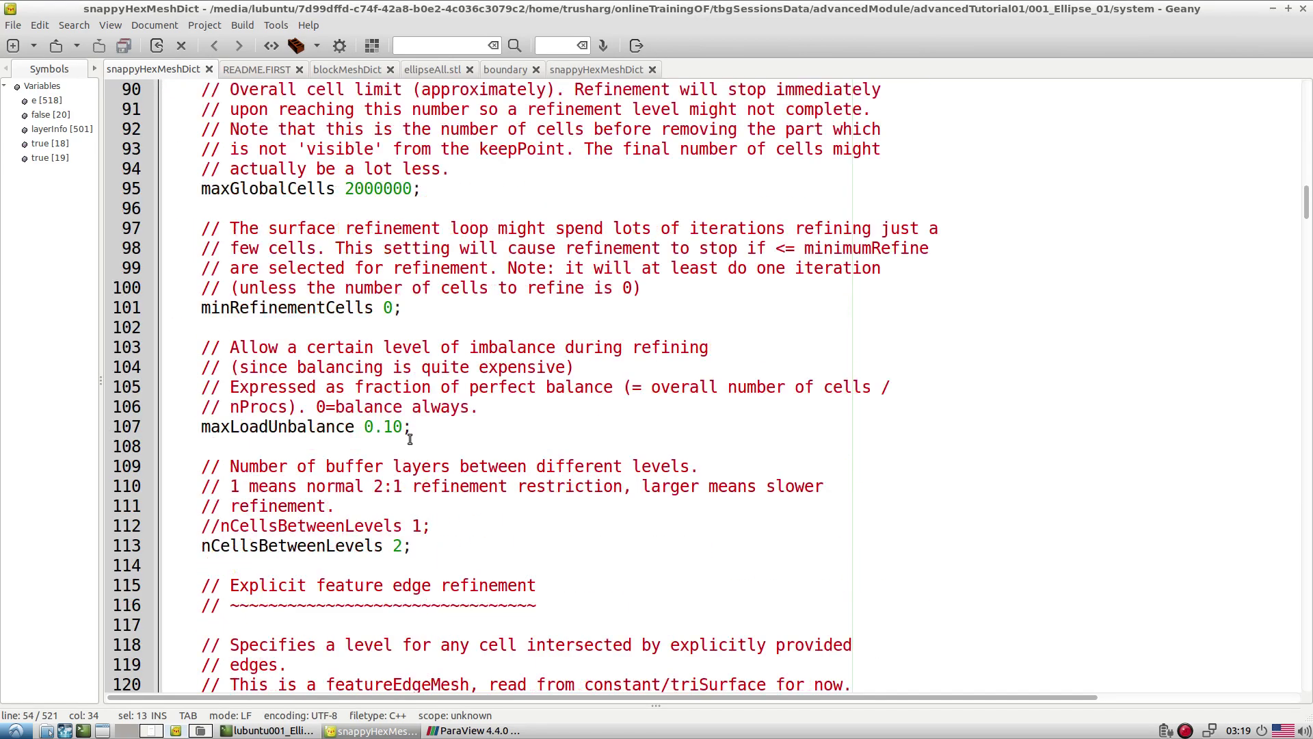
{"action": "scroll", "coordinate": [410, 439], "scroll_direction": "down", "scroll_amount": 9}
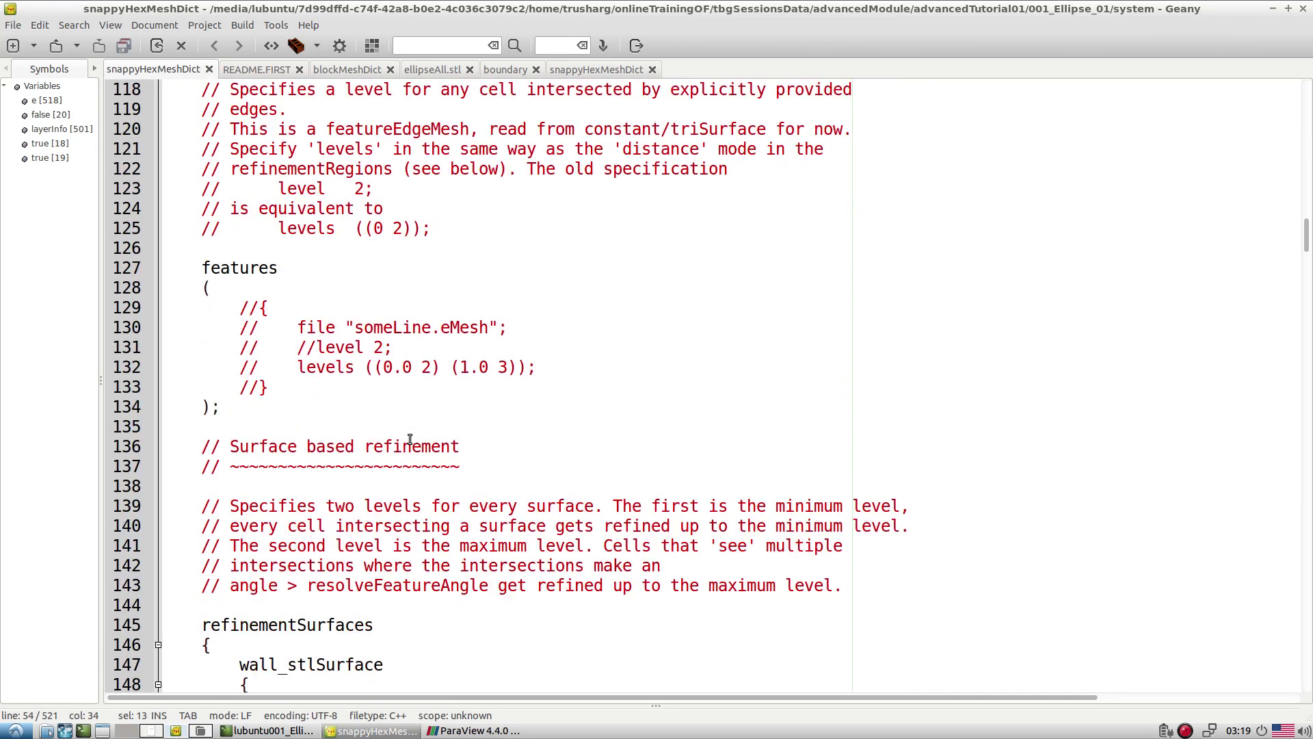
{"action": "scroll", "coordinate": [409, 439], "scroll_direction": "down", "scroll_amount": 1}
{"action": "left_click_drag", "start_coordinate": [240, 427], "coordinate": [273, 524]}
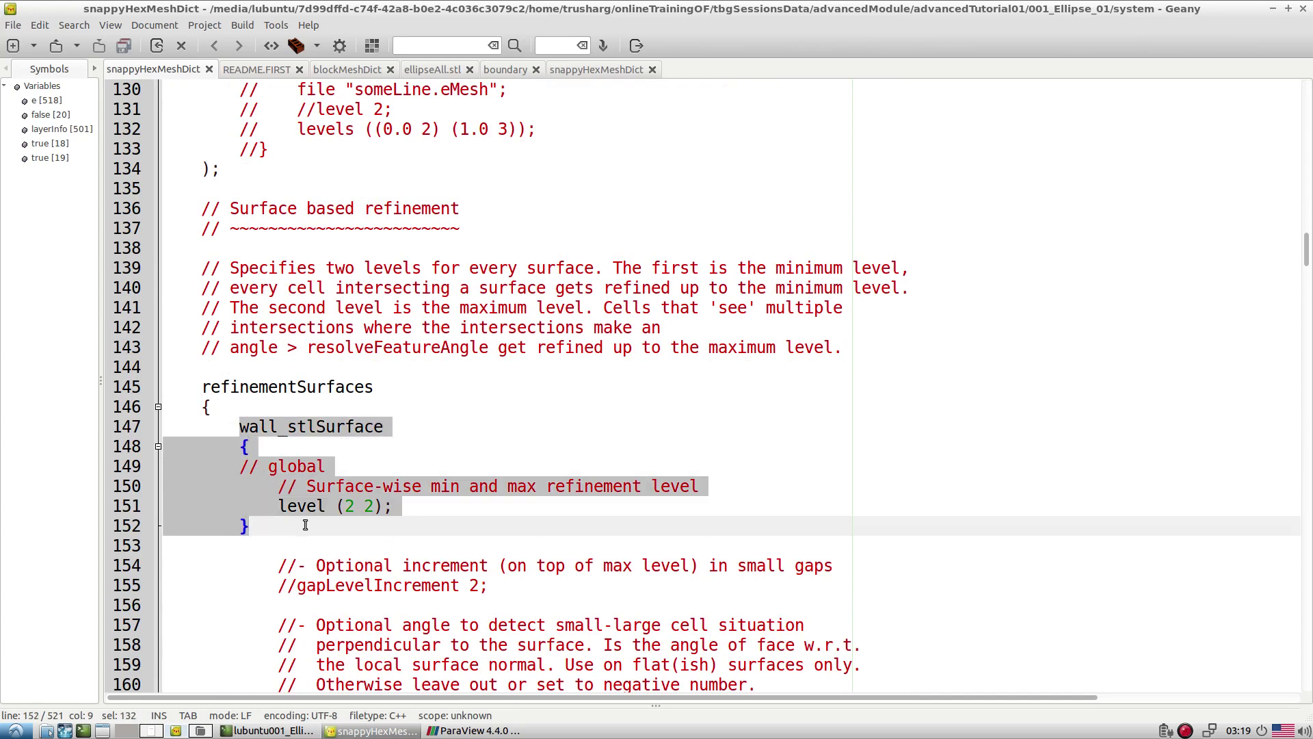
{"action": "left_click", "coordinate": [351, 453]}
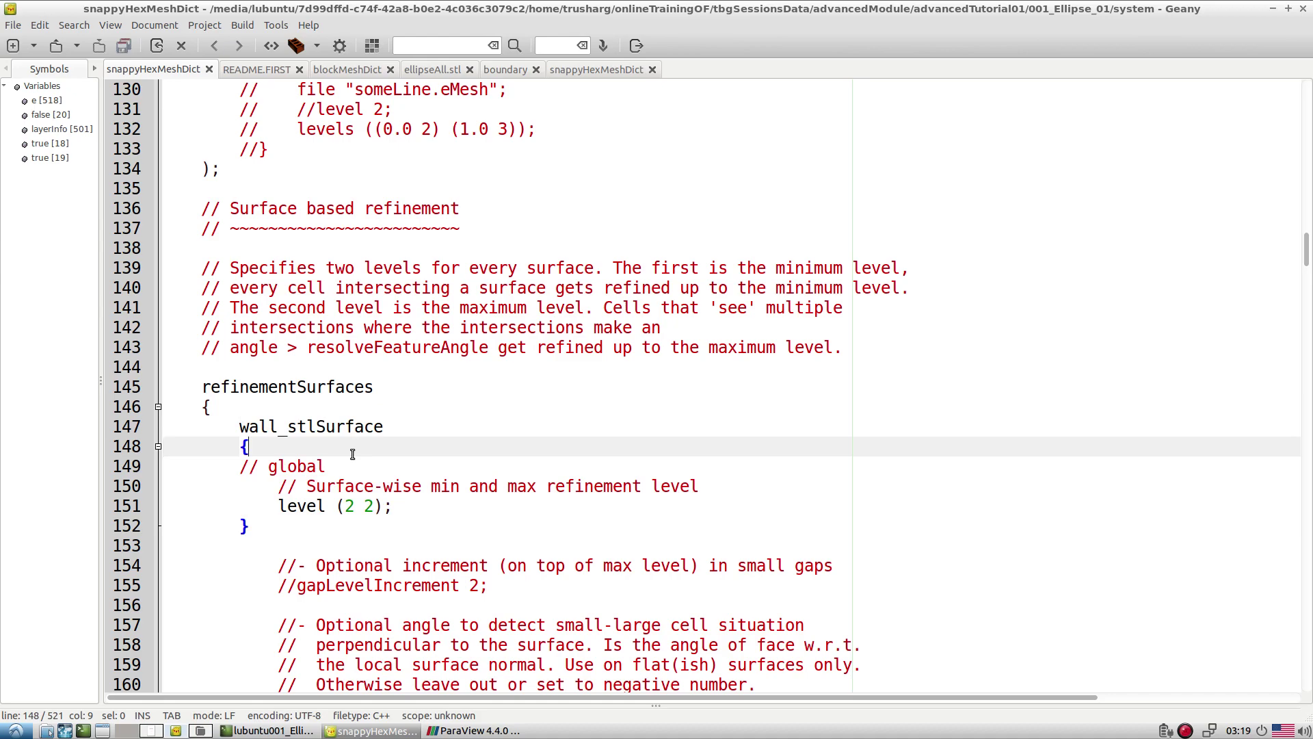
Go to the refinementRegions section and highlight the refinementBox name inside it
{"action": "scroll", "coordinate": [352, 454], "scroll_direction": "down", "scroll_amount": 9}
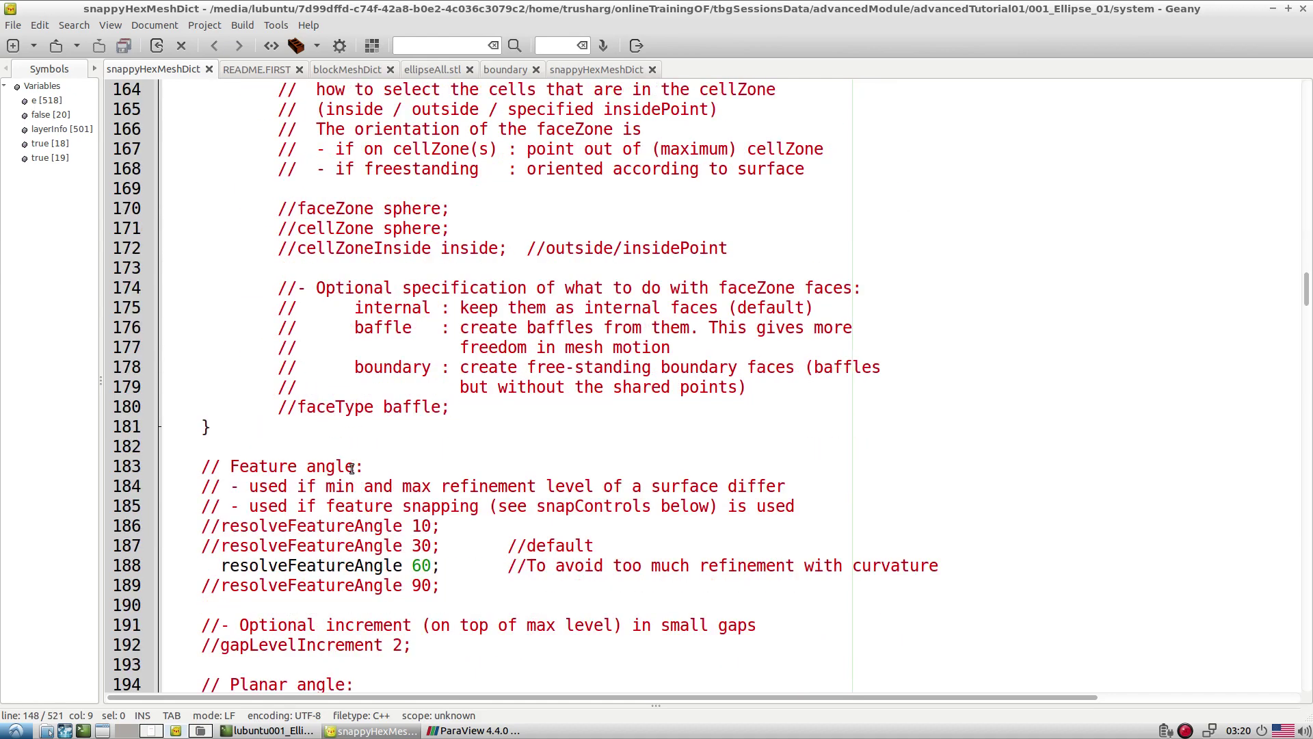
{"action": "scroll", "coordinate": [351, 468], "scroll_direction": "down", "scroll_amount": 12}
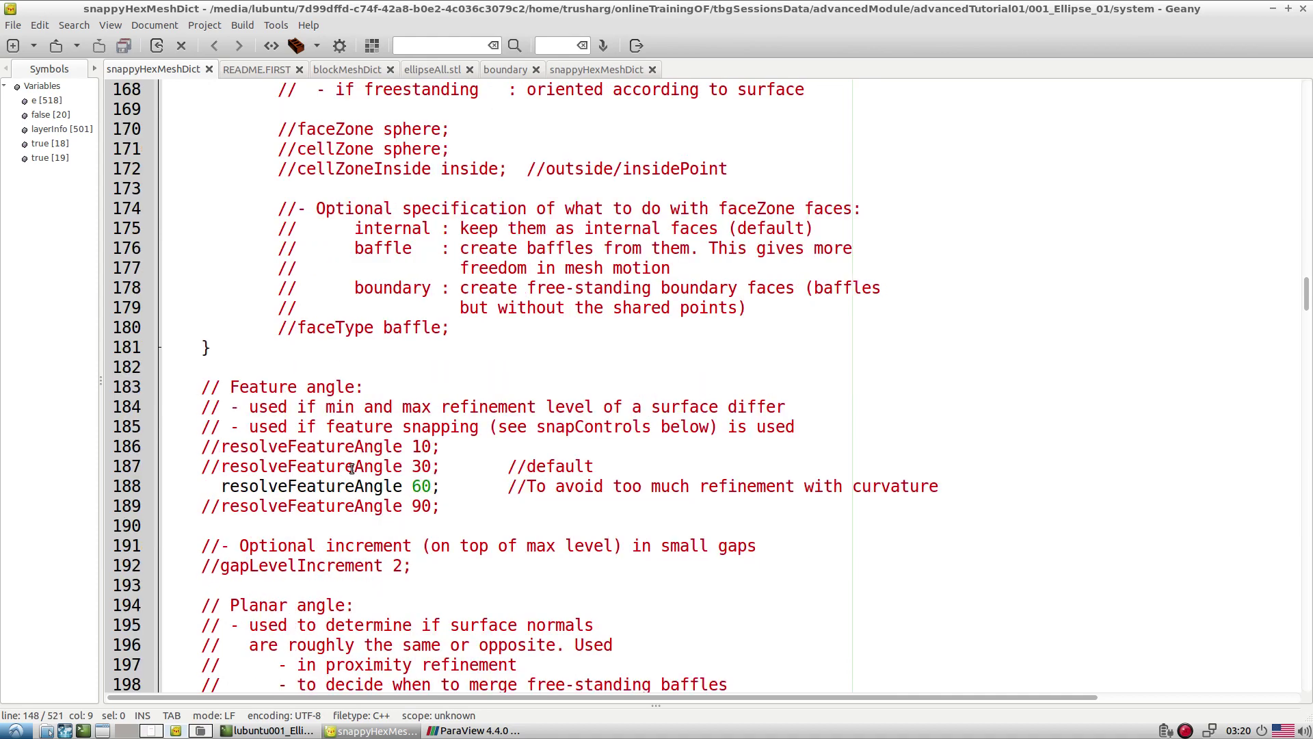
{"action": "scroll", "coordinate": [346, 470], "scroll_direction": "up", "scroll_amount": 1}
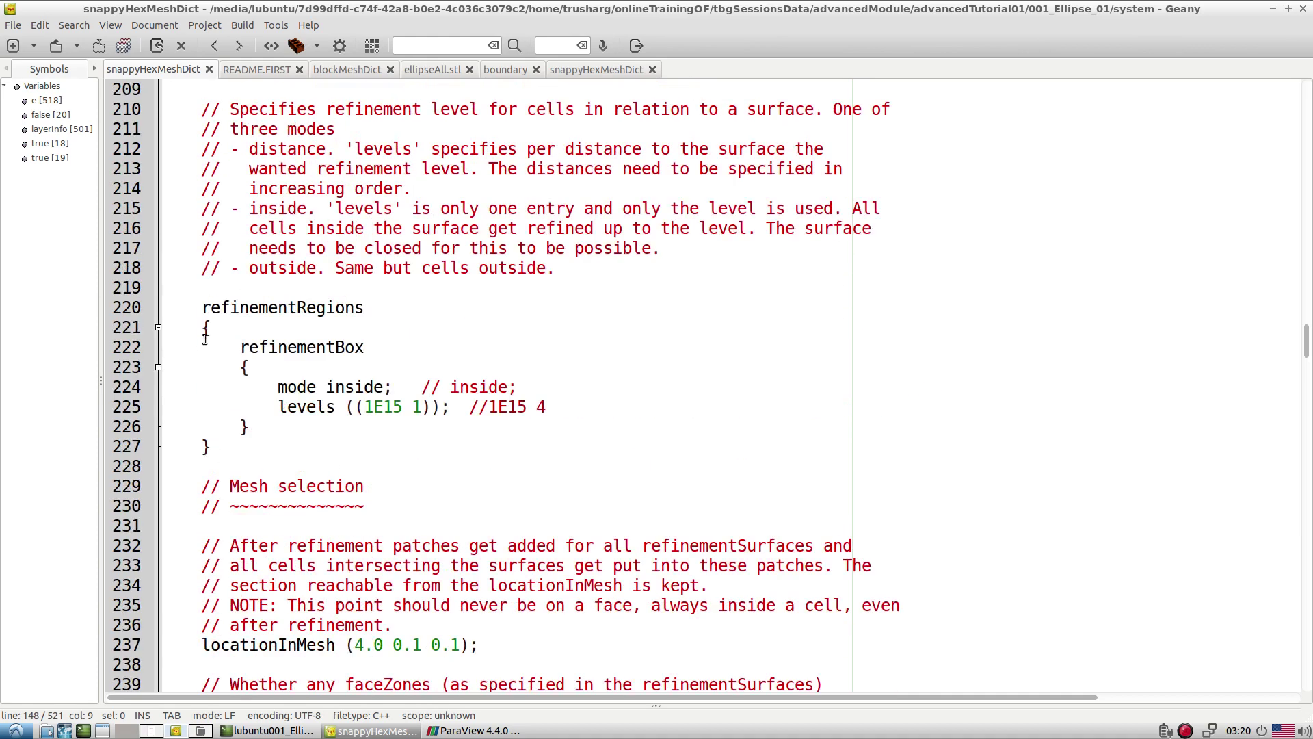
{"action": "double_click", "coordinate": [263, 309]}
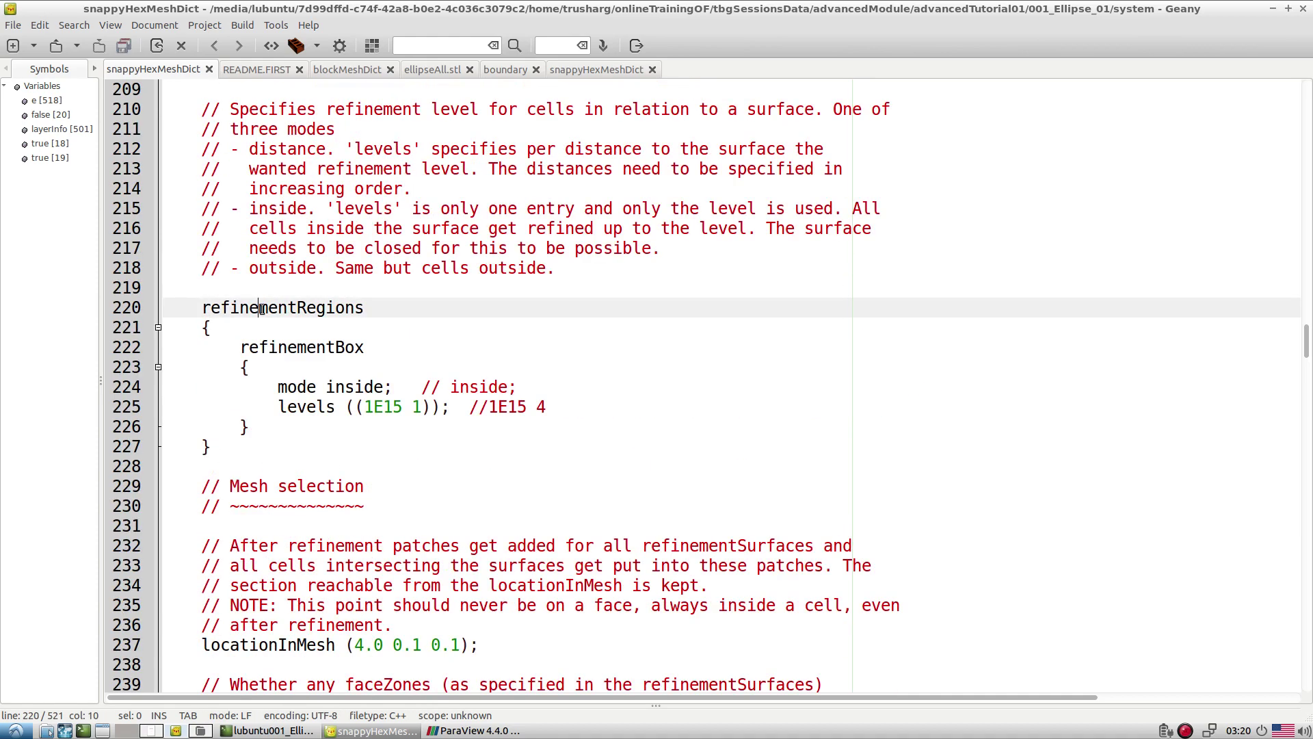
{"action": "double_click", "coordinate": [293, 350]}
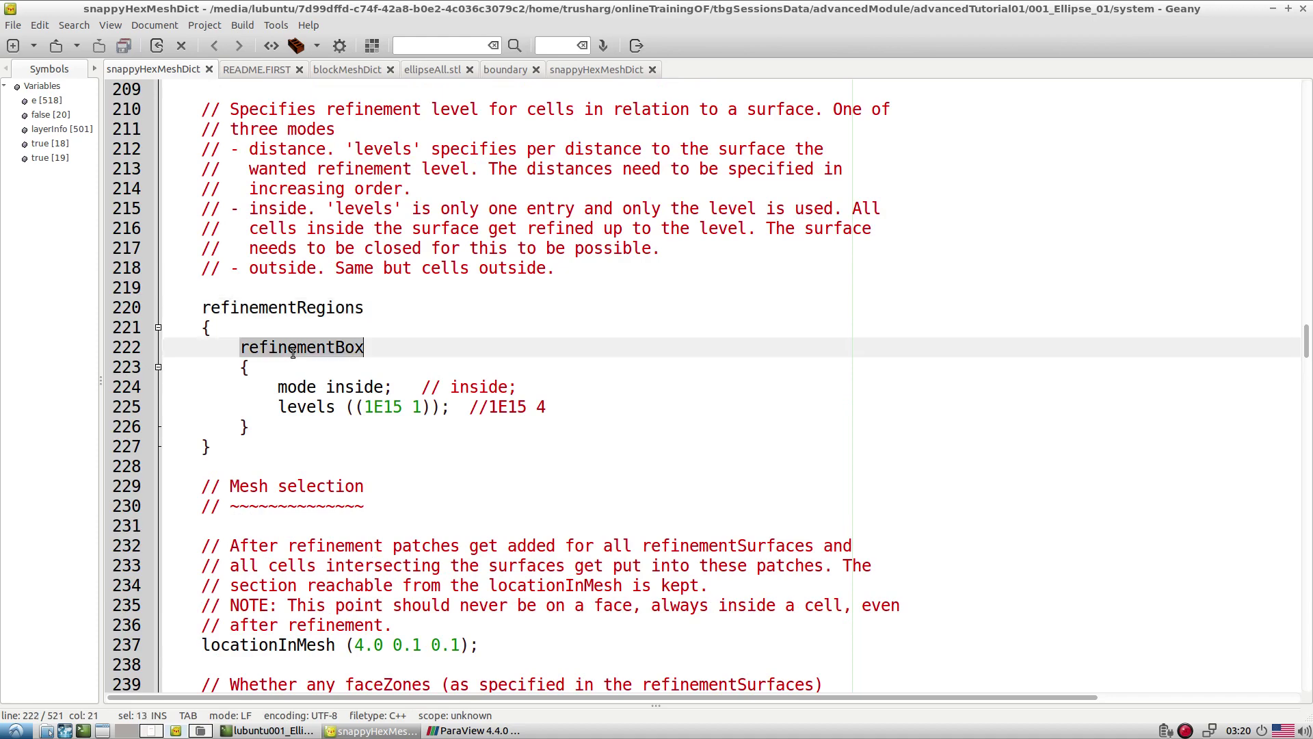
Return to the geometry section and highlight the refinementBox name of the uncommented searchableBox definition
{"action": "scroll", "coordinate": [429, 320], "scroll_direction": "up", "scroll_amount": 20}
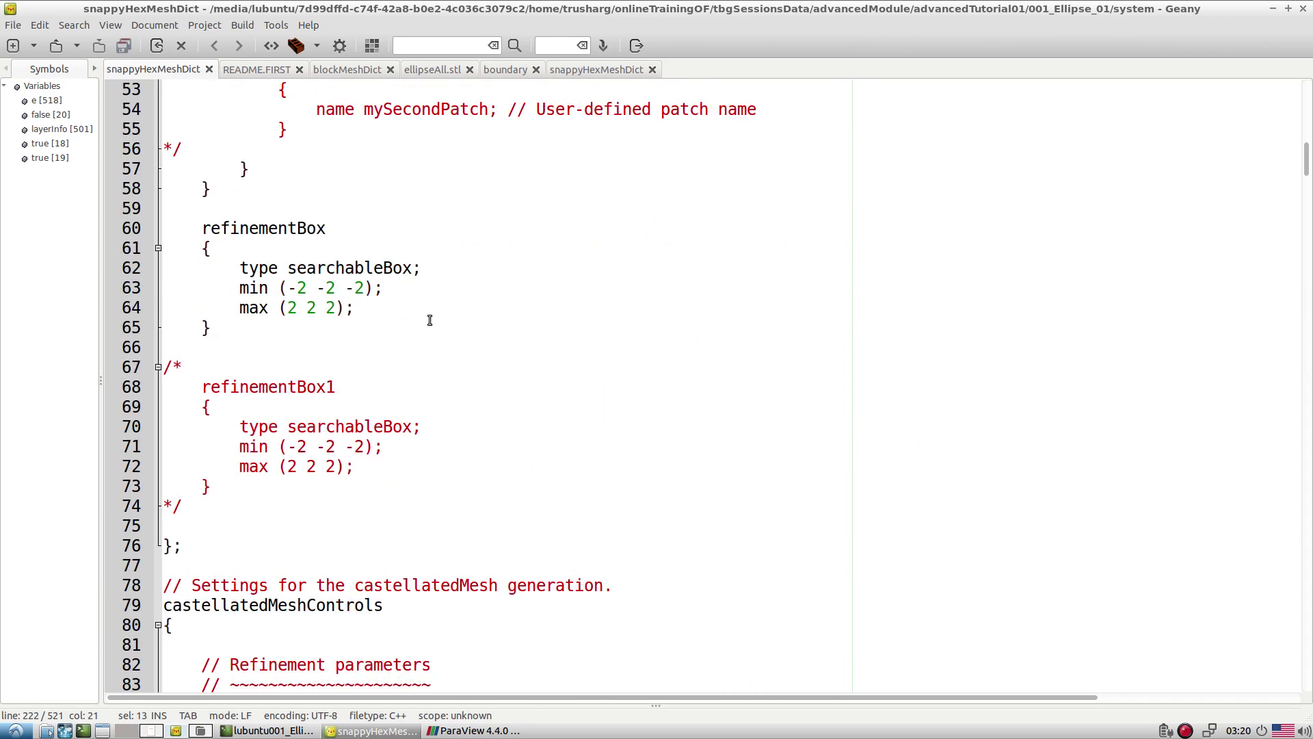
{"action": "scroll", "coordinate": [430, 320], "scroll_direction": "down", "scroll_amount": 6}
{"action": "double_click", "coordinate": [255, 273]}
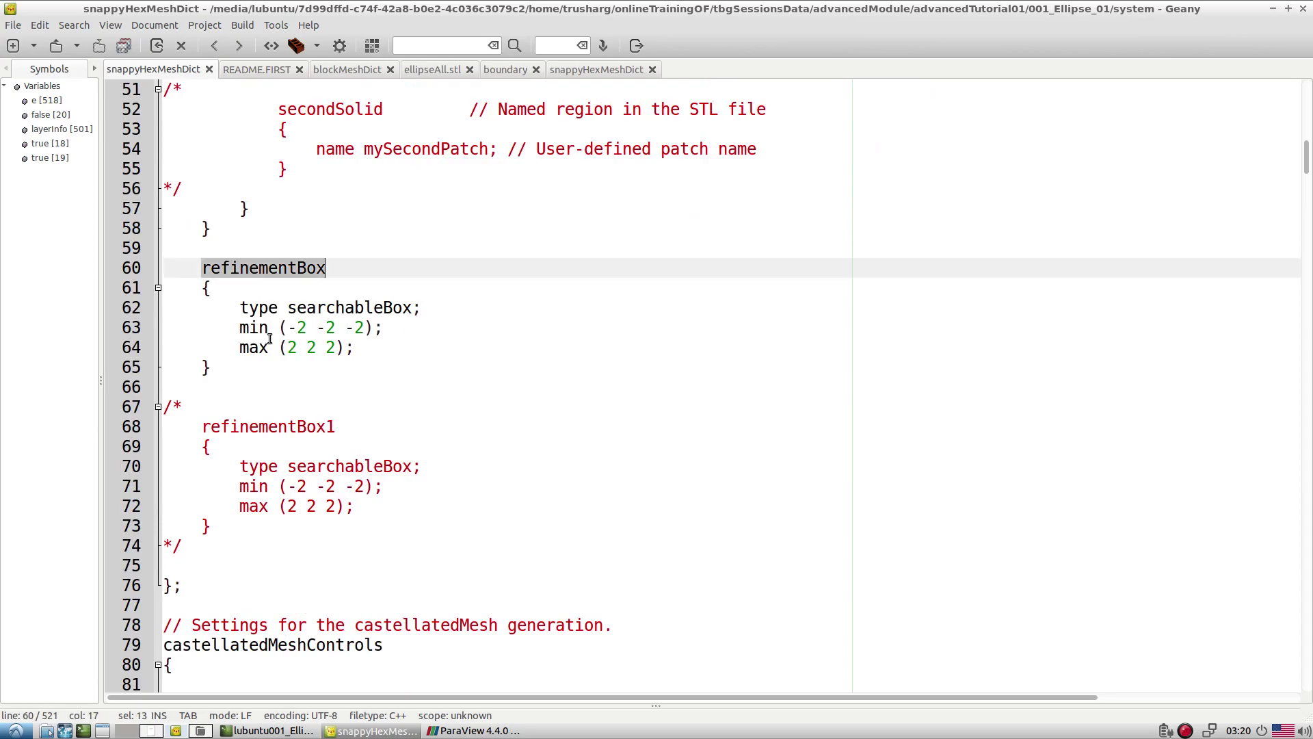
{"action": "left_click", "coordinate": [269, 335]}
{"action": "double_click", "coordinate": [254, 268]}
Highlight the refinementBox block with its mode and levels in refinementRegions, and the locationInMesh line under mesh selection
{"action": "scroll", "coordinate": [357, 346], "scroll_direction": "down", "scroll_amount": 20}
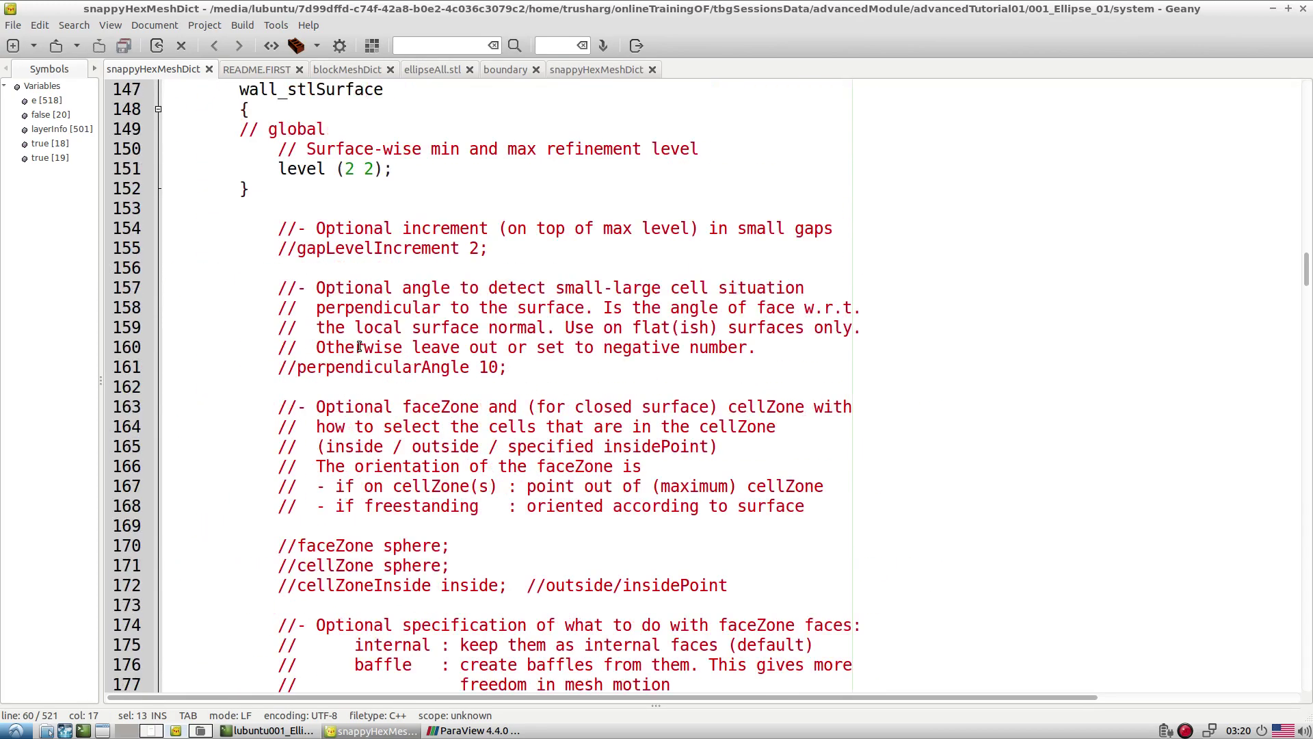
{"action": "scroll", "coordinate": [359, 347], "scroll_direction": "down", "scroll_amount": 10}
{"action": "scroll", "coordinate": [359, 346], "scroll_direction": "down", "scroll_amount": 1}
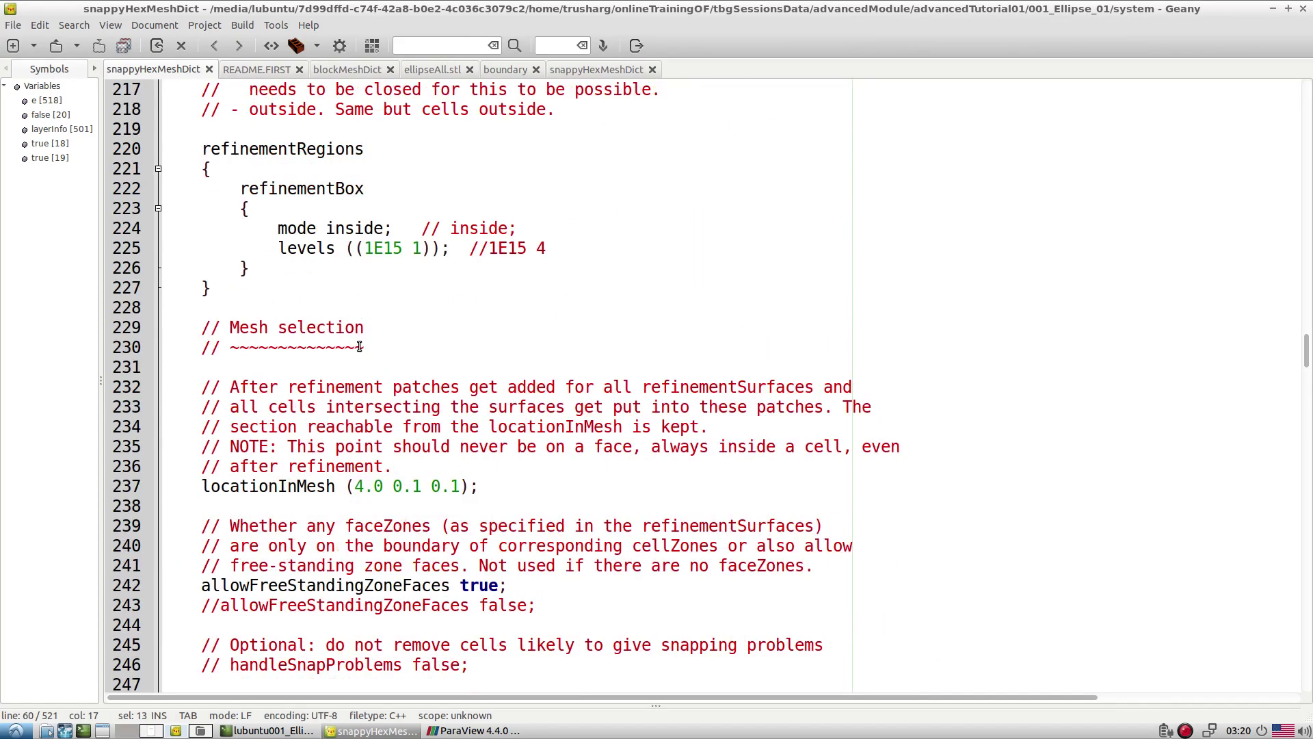
{"action": "left_click_drag", "start_coordinate": [233, 194], "coordinate": [554, 260]}
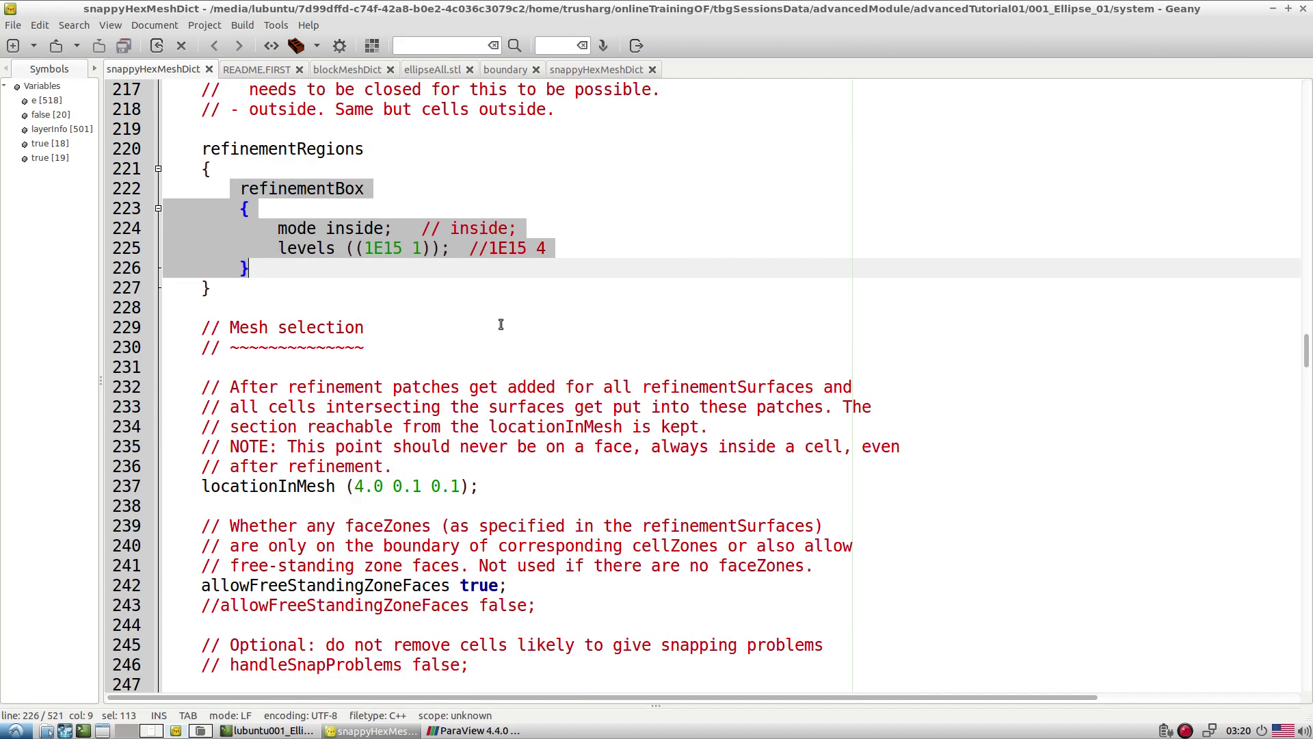
{"action": "double_click", "coordinate": [256, 489]}
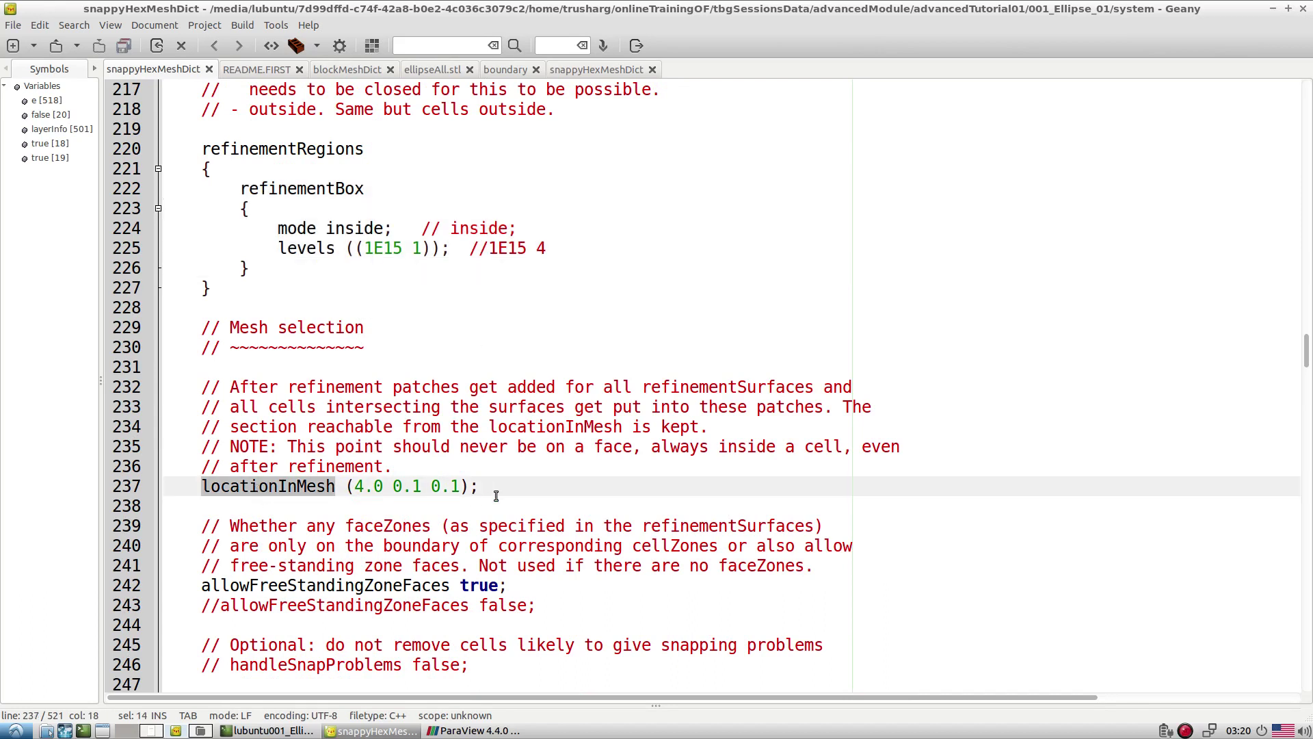
{"action": "left_click_drag", "start_coordinate": [495, 491], "coordinate": [201, 487]}
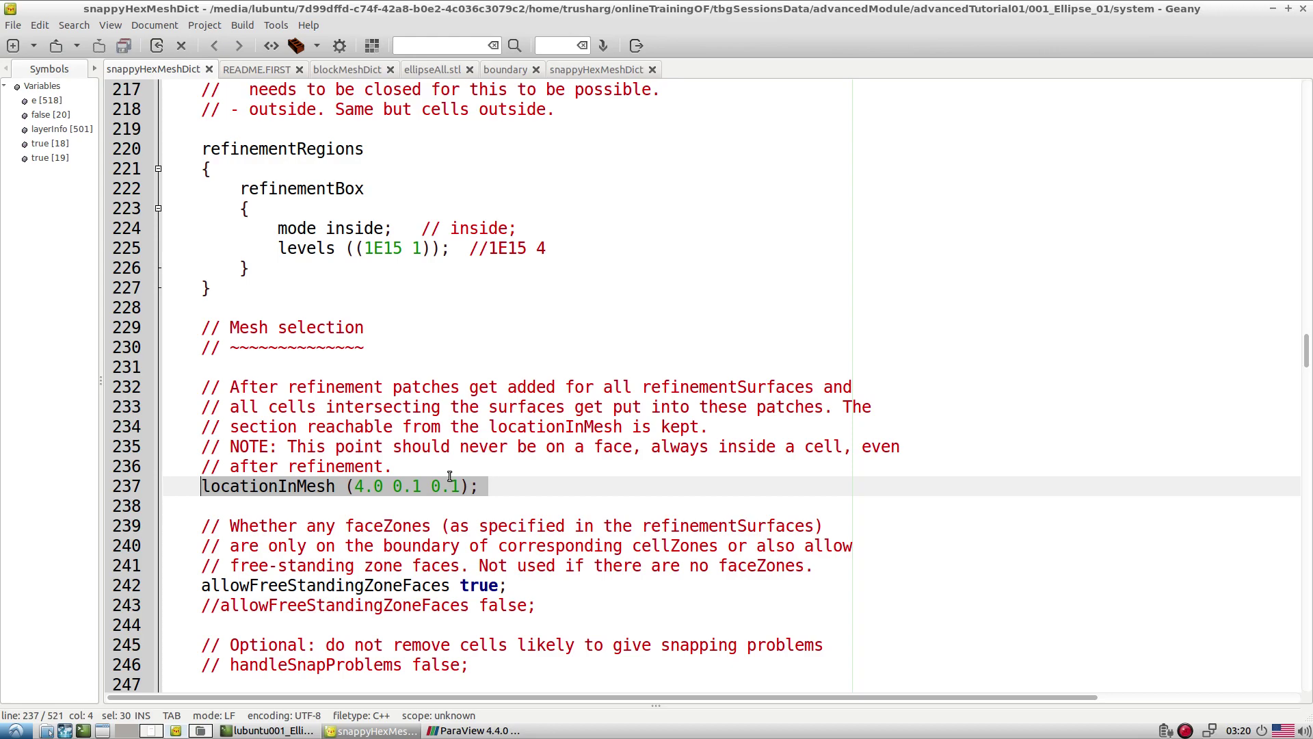
Highlight the active nCellsBetweenLevels keyword and its value in castellatedMeshControls, and switch back to ParaView
{"action": "scroll", "coordinate": [449, 476], "scroll_direction": "up", "scroll_amount": 15}
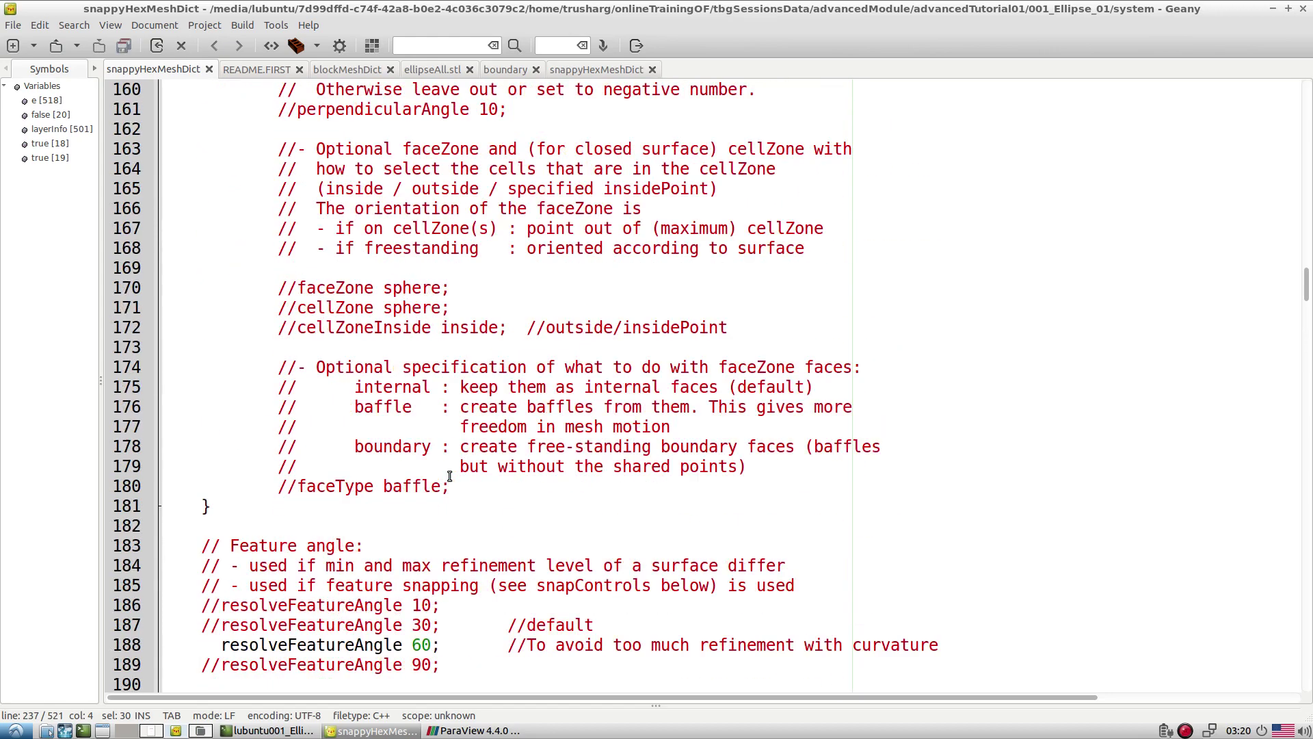
{"action": "scroll", "coordinate": [449, 476], "scroll_direction": "up", "scroll_amount": 19}
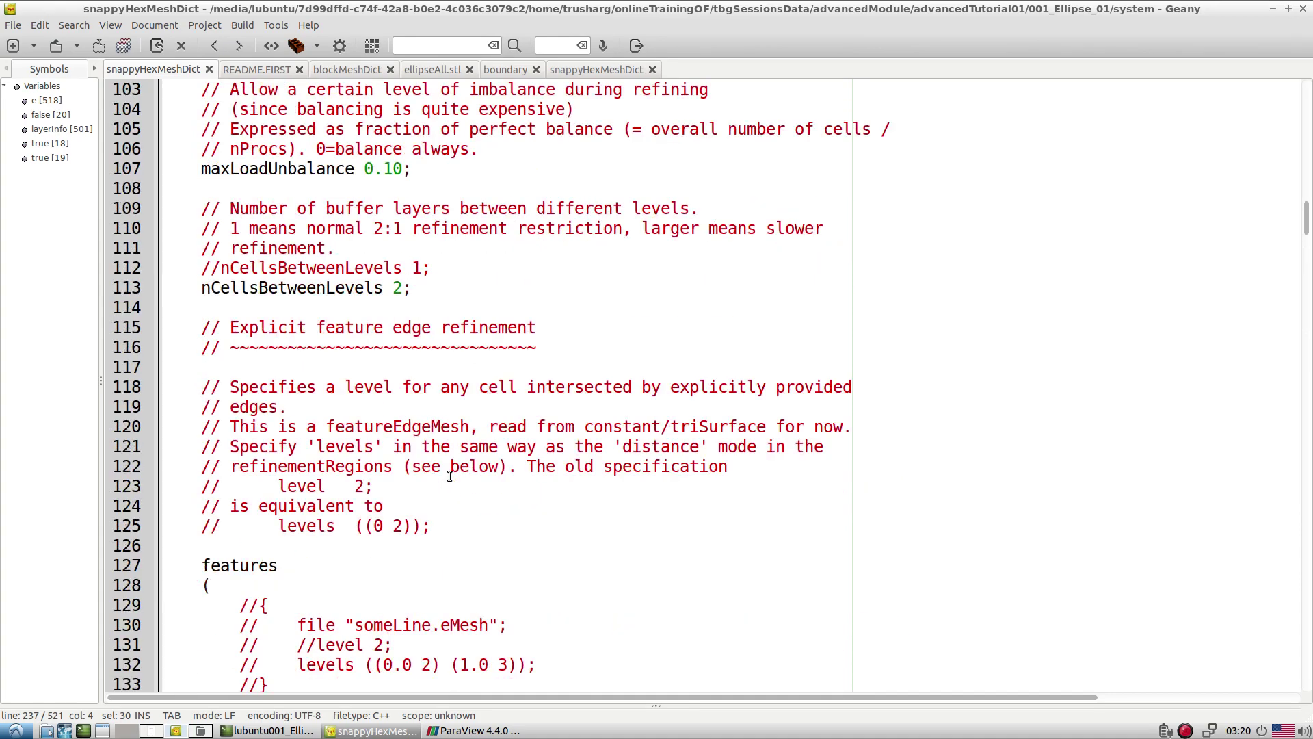
{"action": "scroll", "coordinate": [449, 476], "scroll_direction": "up", "scroll_amount": 9}
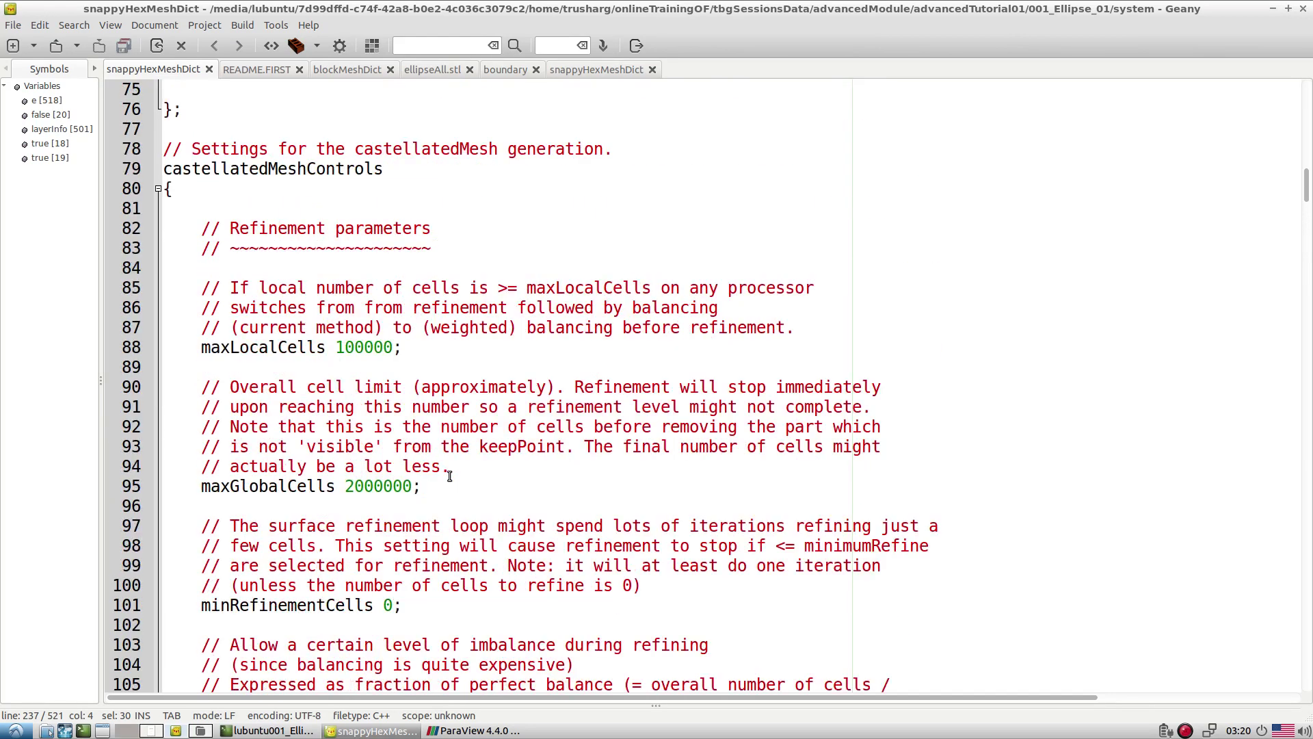
{"action": "scroll", "coordinate": [449, 476], "scroll_direction": "down", "scroll_amount": 3}
{"action": "scroll", "coordinate": [449, 476], "scroll_direction": "down", "scroll_amount": 1}
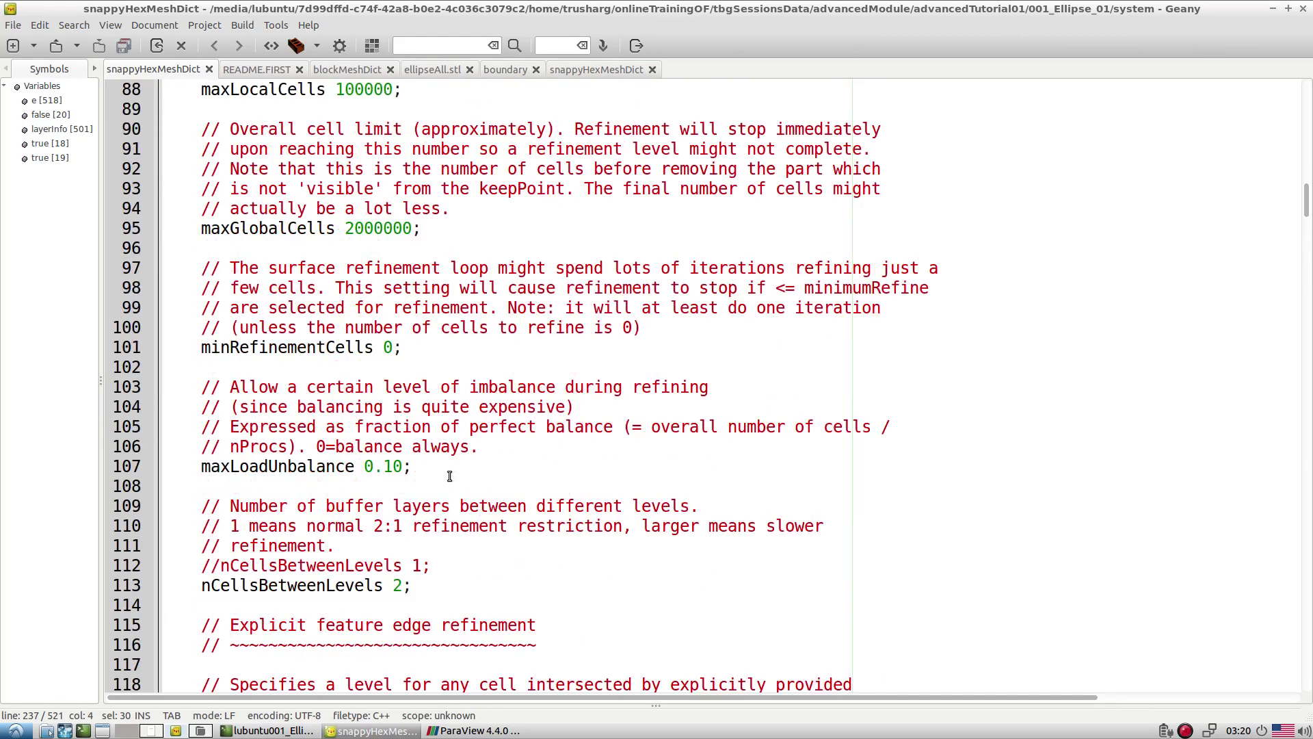
{"action": "double_click", "coordinate": [236, 584]}
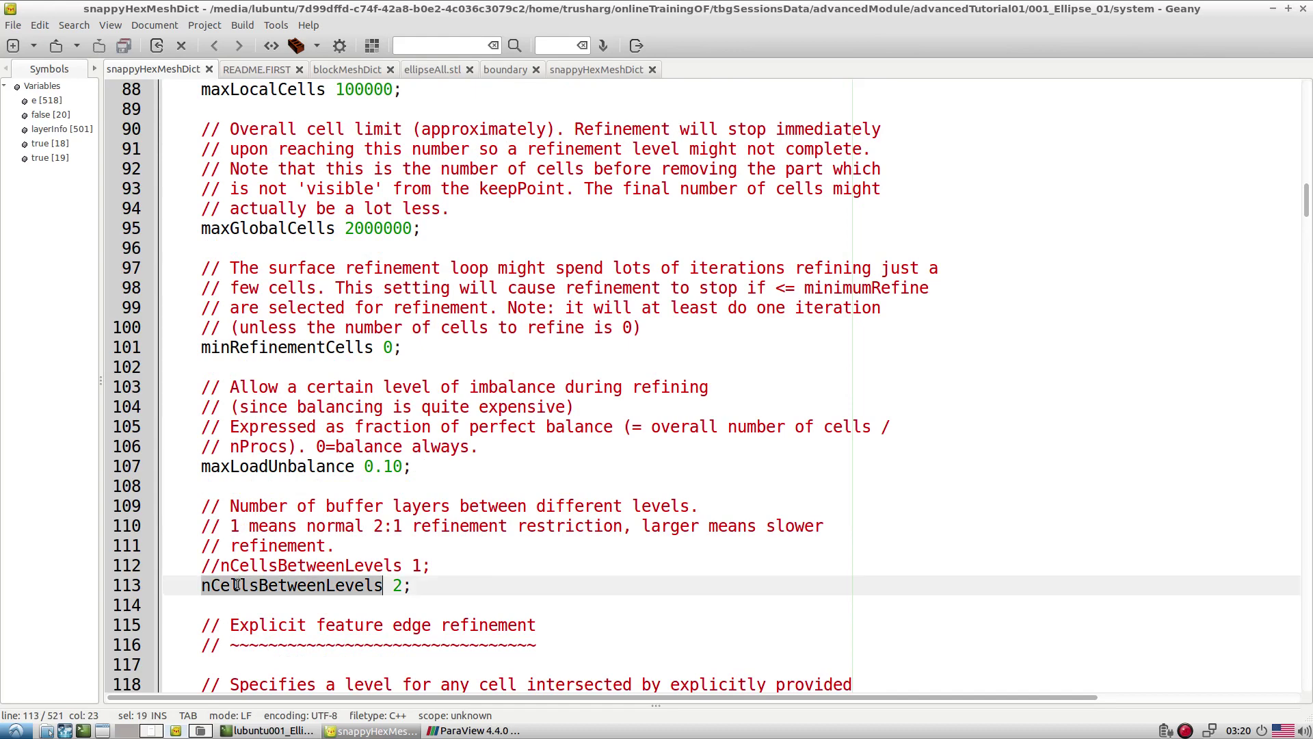
{"action": "left_click", "coordinate": [384, 583]}
{"action": "double_click", "coordinate": [397, 584]}
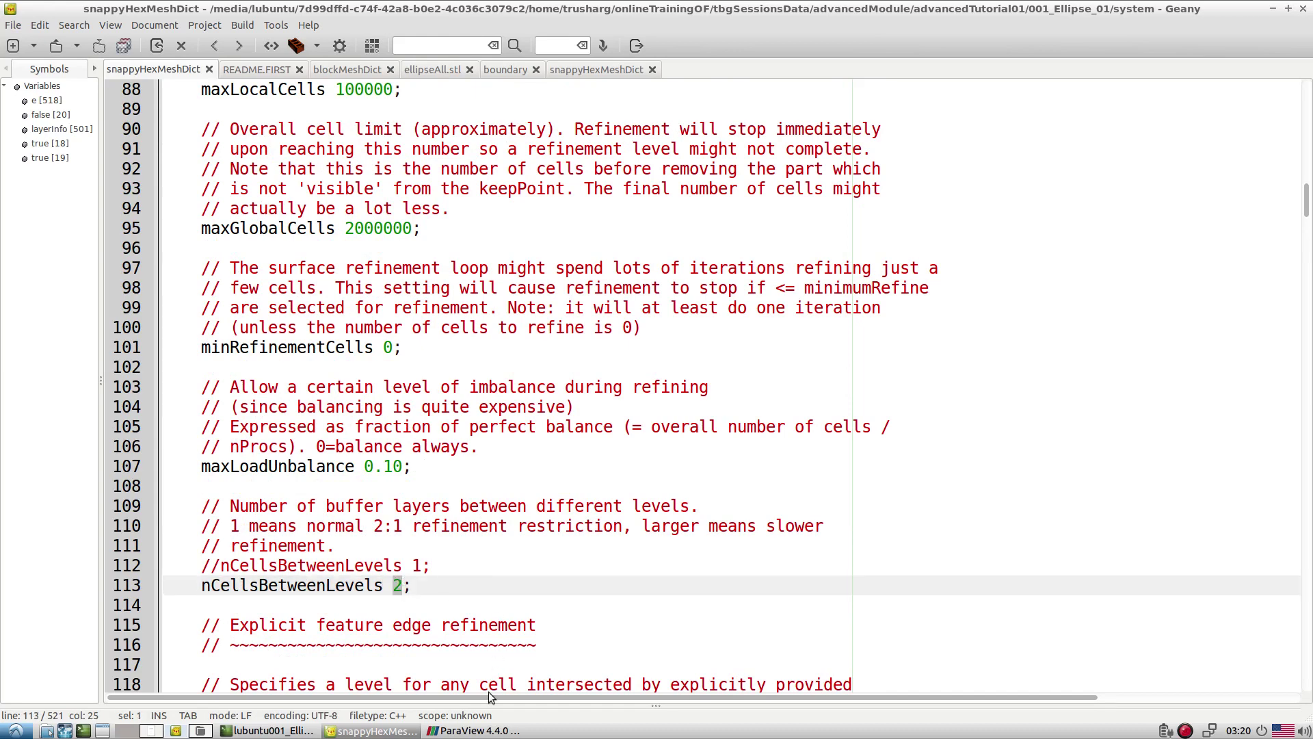
{"action": "key", "text": "alt+Tab"}
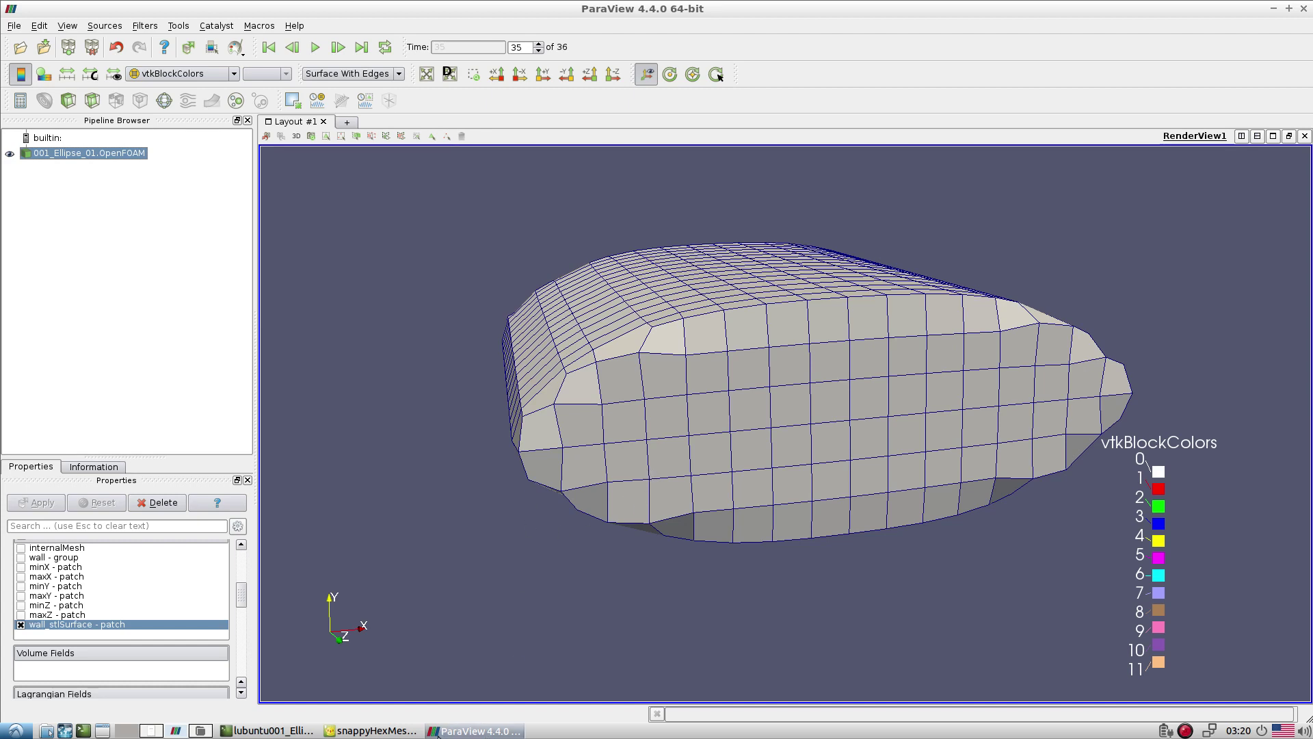
Switch back to snappyHexMeshDict in Geany and highlight the value of the active nCellsBetweenLevels entry
{"action": "left_click", "coordinate": [373, 730]}
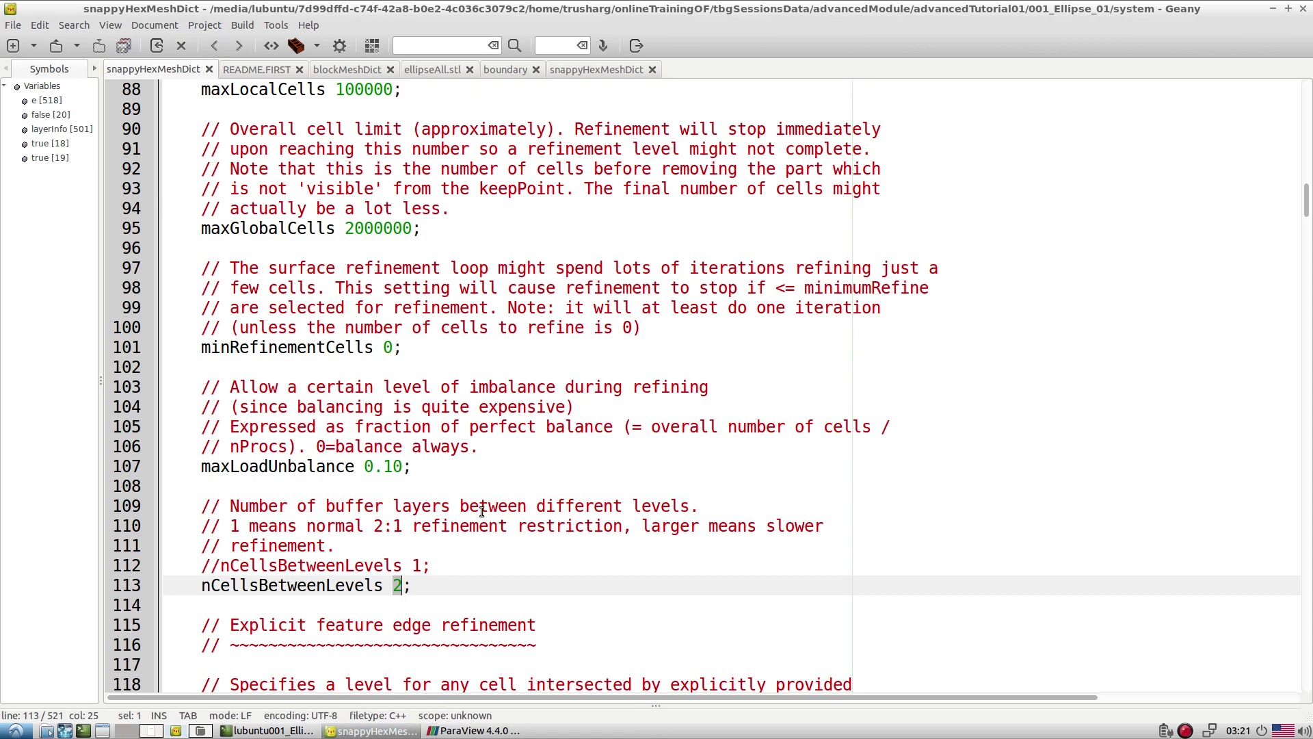
{"action": "left_click", "coordinate": [403, 589]}
{"action": "left_click_drag", "start_coordinate": [402, 589], "coordinate": [391, 586]}
{"action": "scroll", "coordinate": [455, 570], "scroll_direction": "down", "scroll_amount": 2}
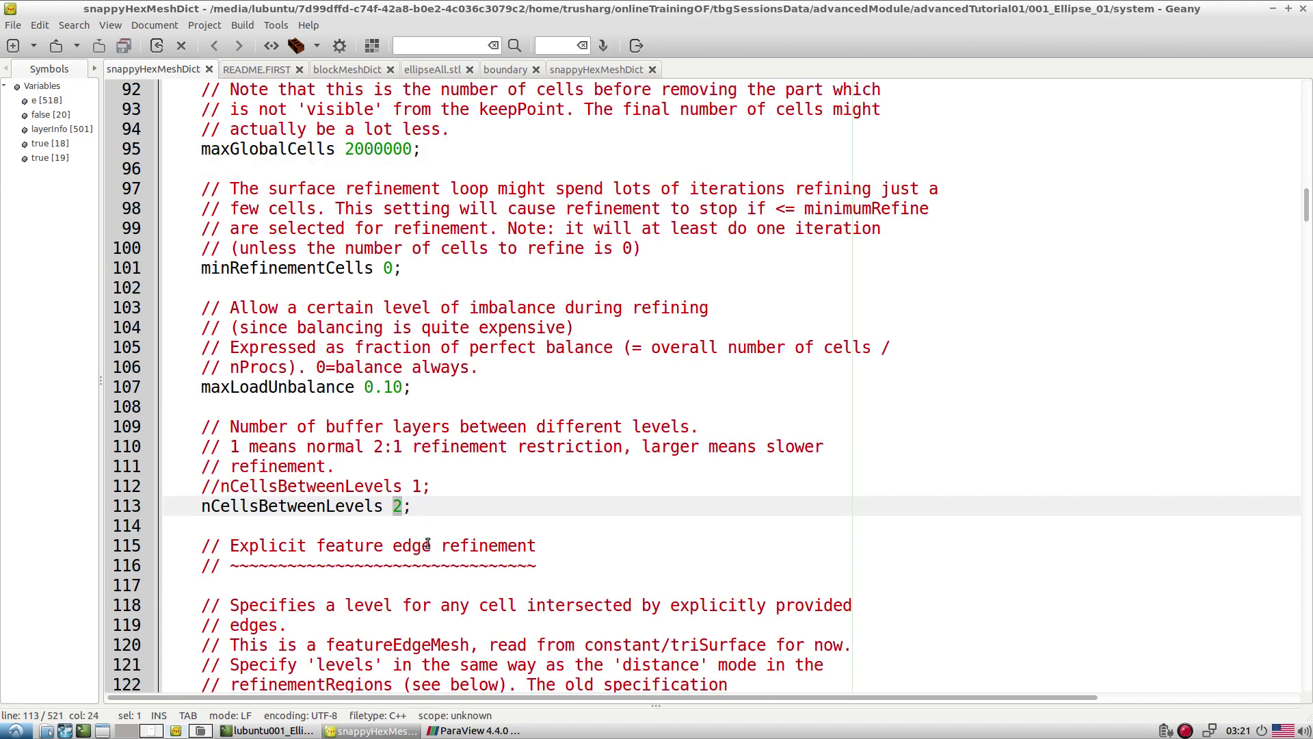
{"action": "double_click", "coordinate": [403, 505]}
Go to the feature angle section and highlight the active resolveFeatureAngle line, comparing its 60 value with the commented 10 and 30 alternatives
{"action": "scroll", "coordinate": [396, 490], "scroll_direction": "up", "scroll_amount": 5}
{"action": "scroll", "coordinate": [396, 491], "scroll_direction": "down", "scroll_amount": 20}
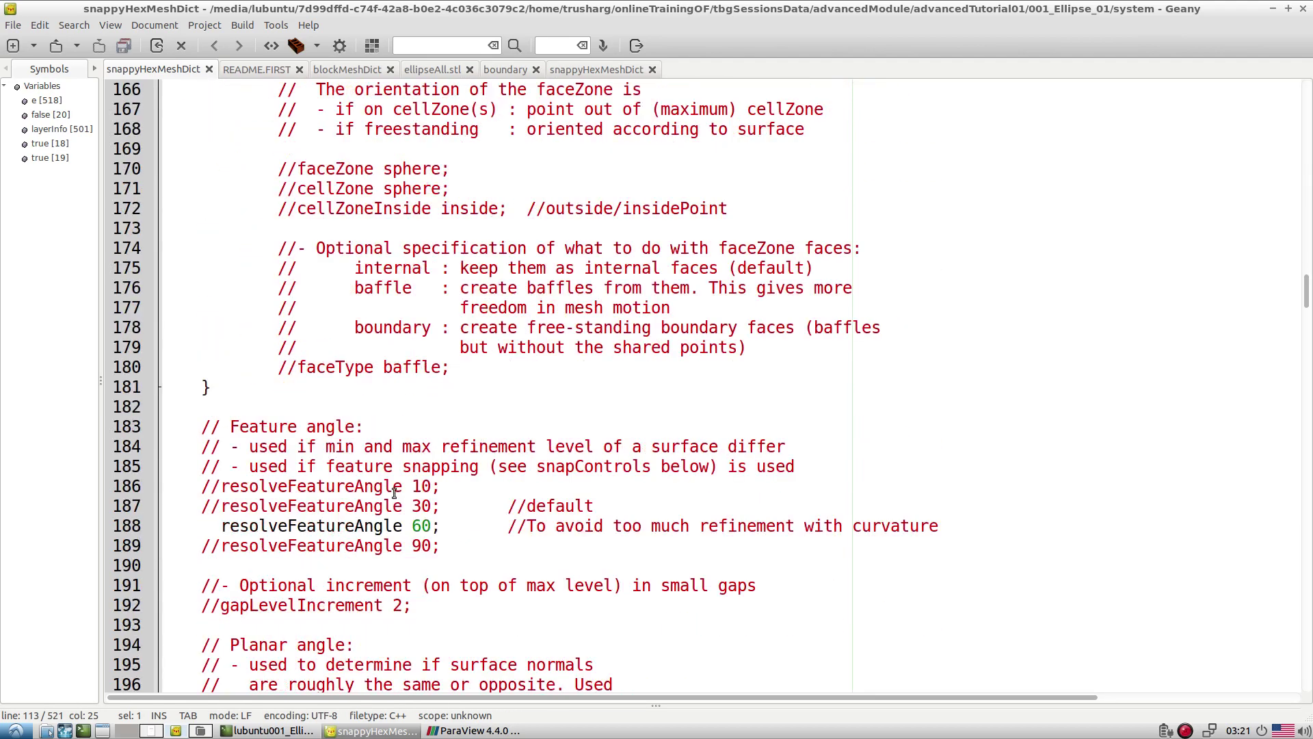
{"action": "triple_click", "coordinate": [355, 527]}
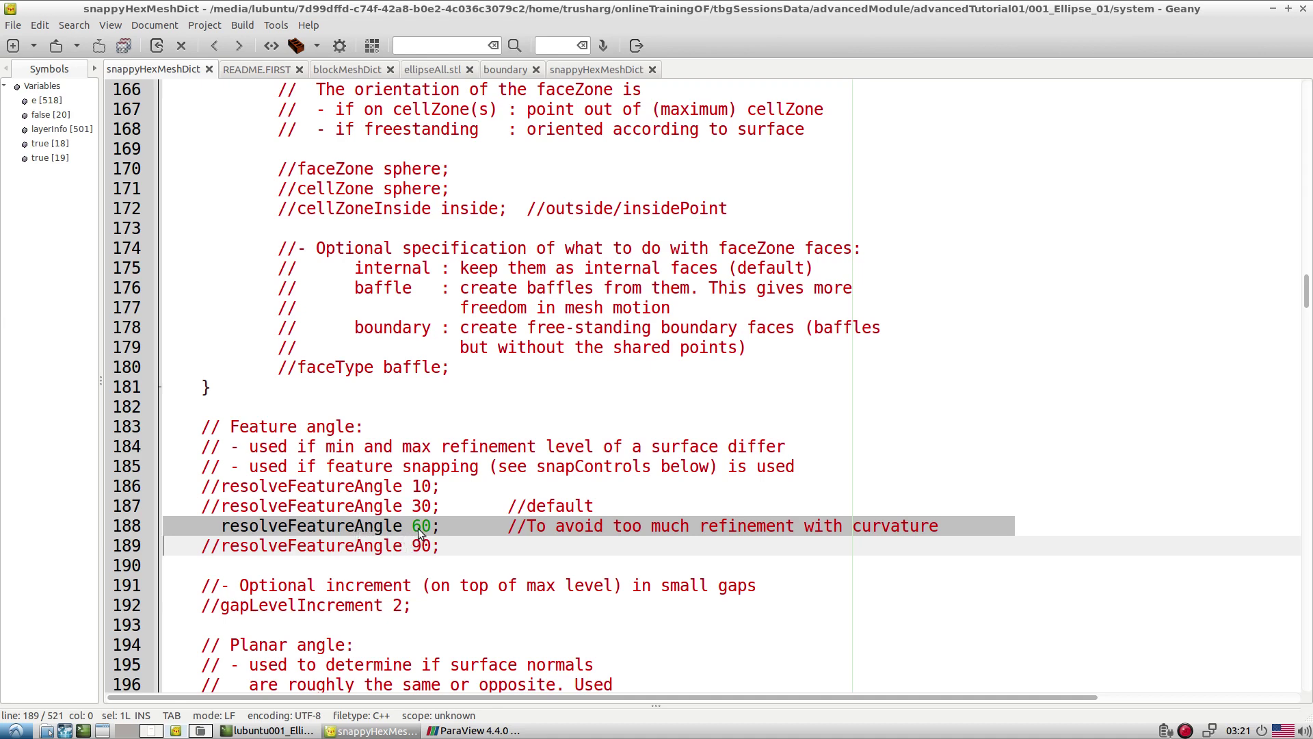
{"action": "double_click", "coordinate": [422, 487]}
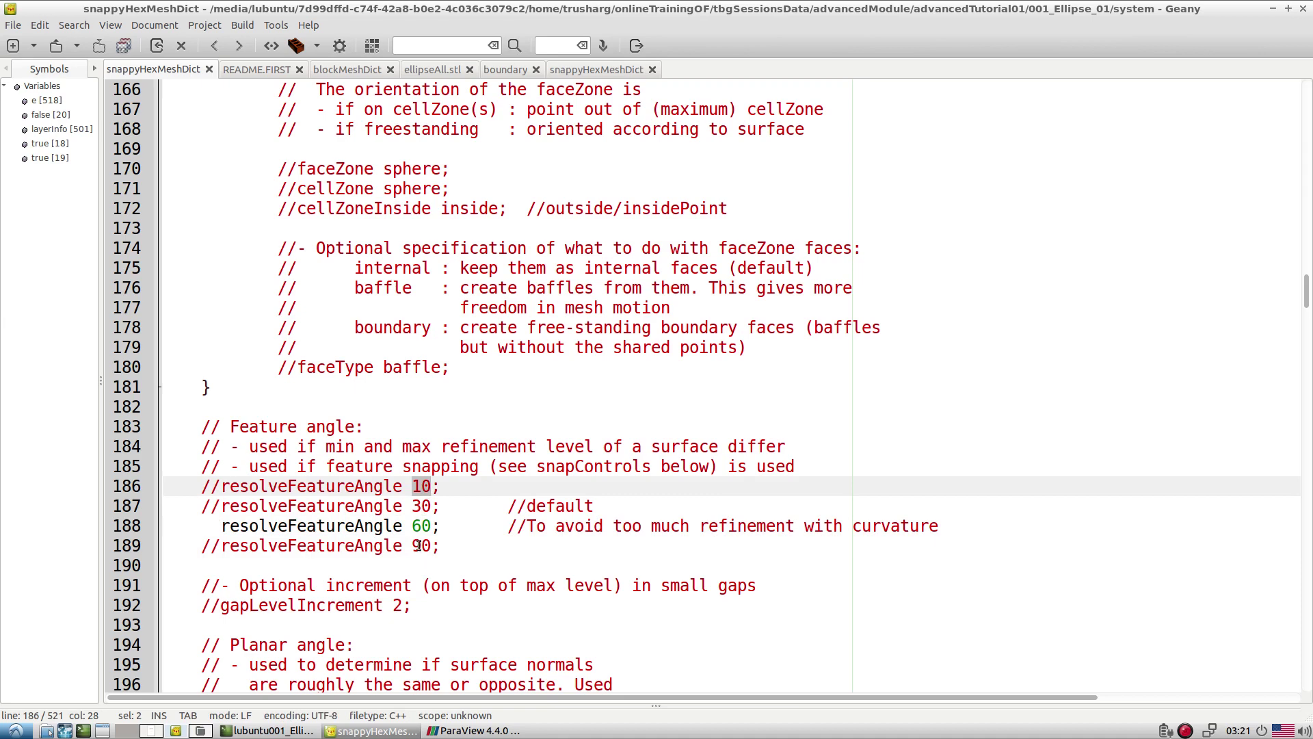
{"action": "double_click", "coordinate": [418, 527]}
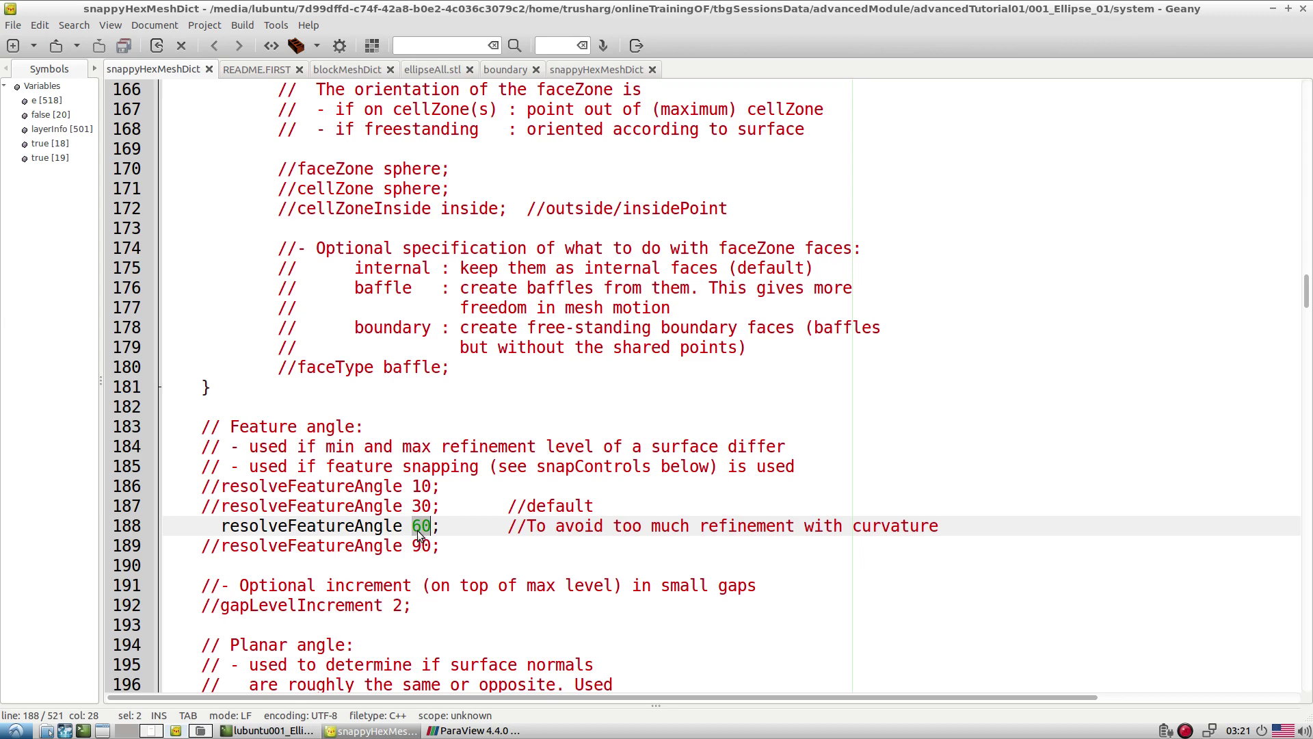
{"action": "left_click", "coordinate": [422, 504]}
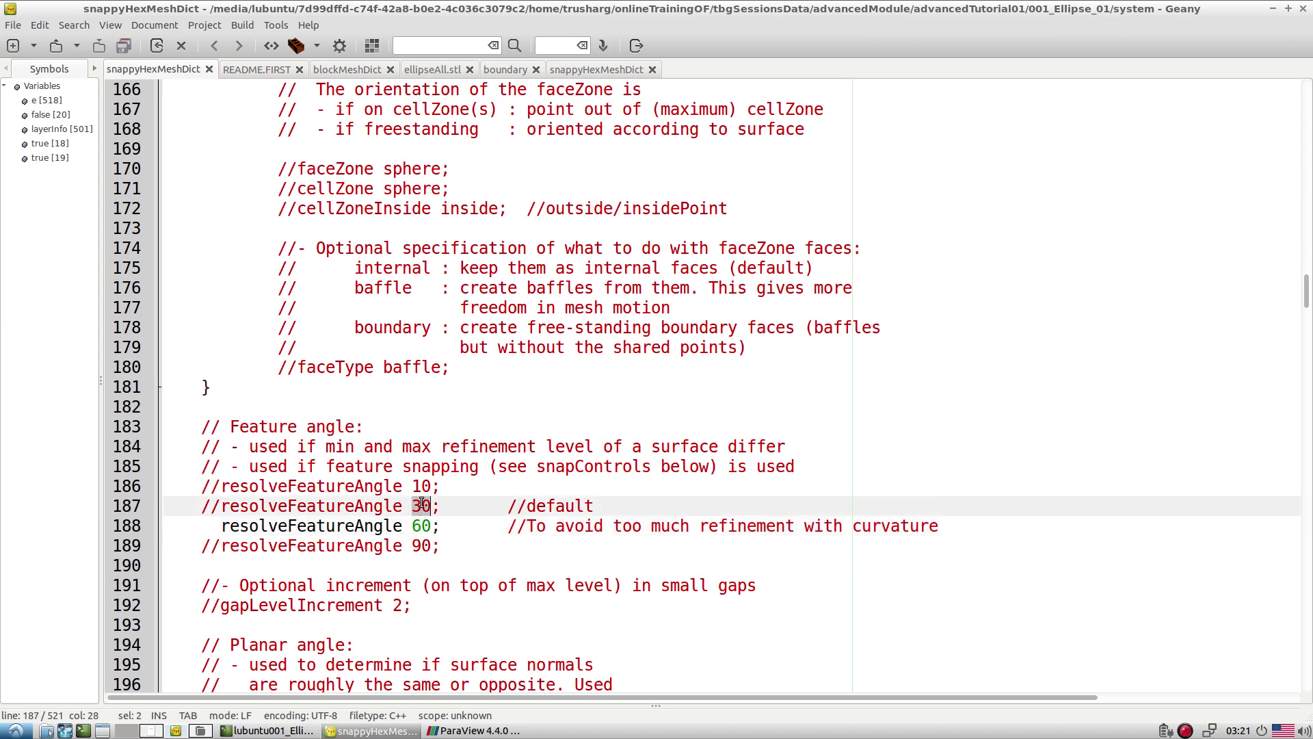
{"action": "double_click", "coordinate": [426, 524]}
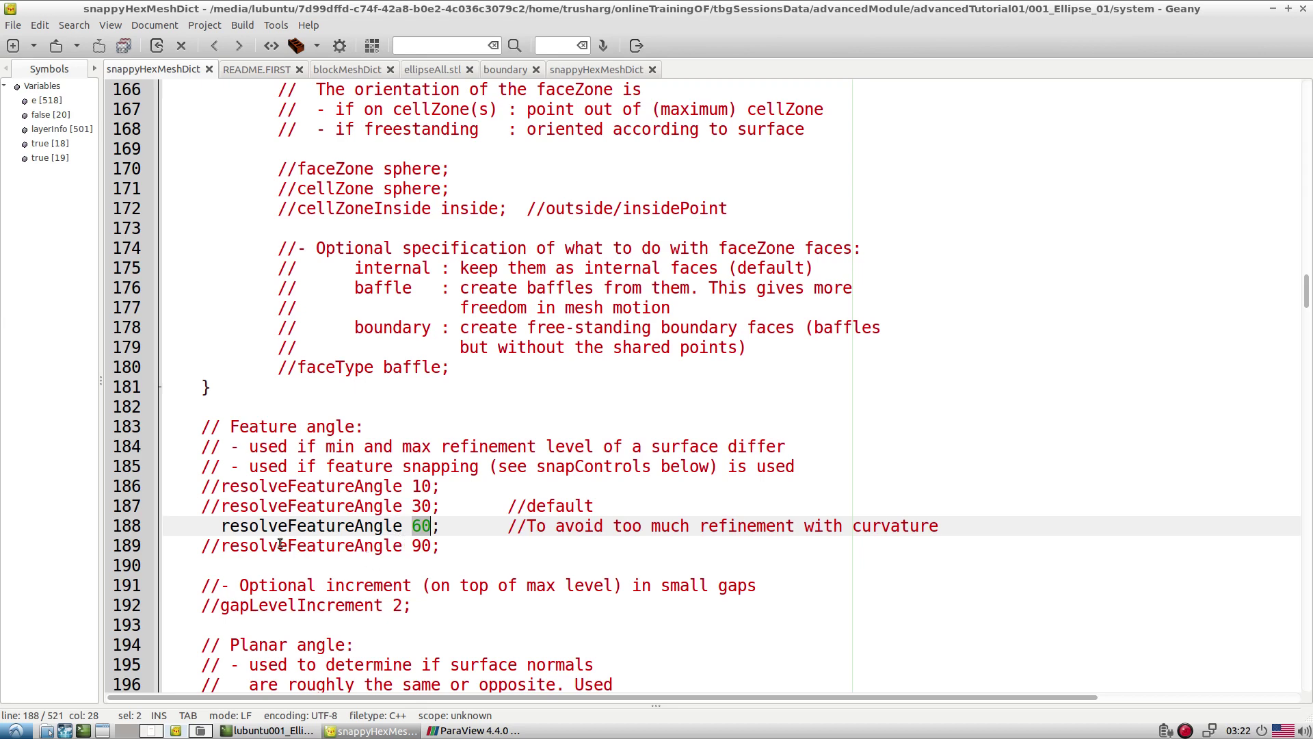
{"action": "scroll", "coordinate": [315, 518], "scroll_direction": "down", "scroll_amount": 2}
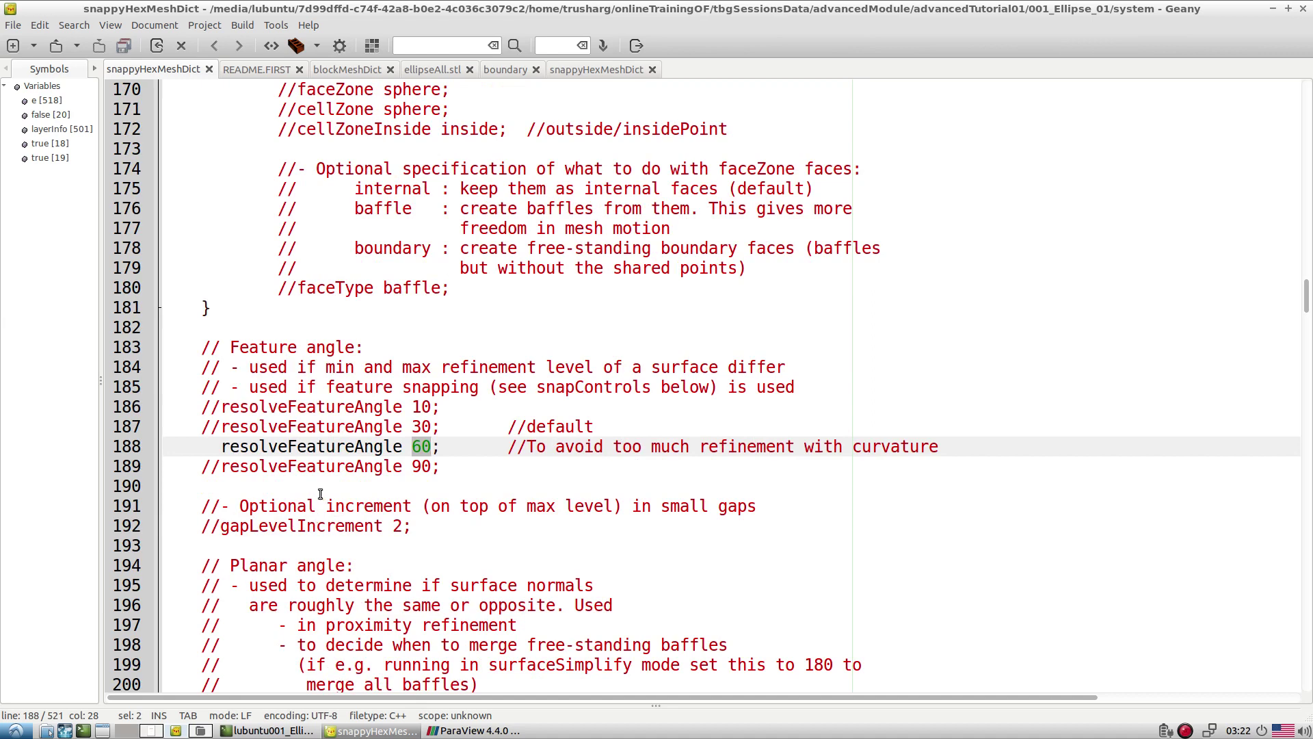
{"action": "triple_click", "coordinate": [407, 446]}
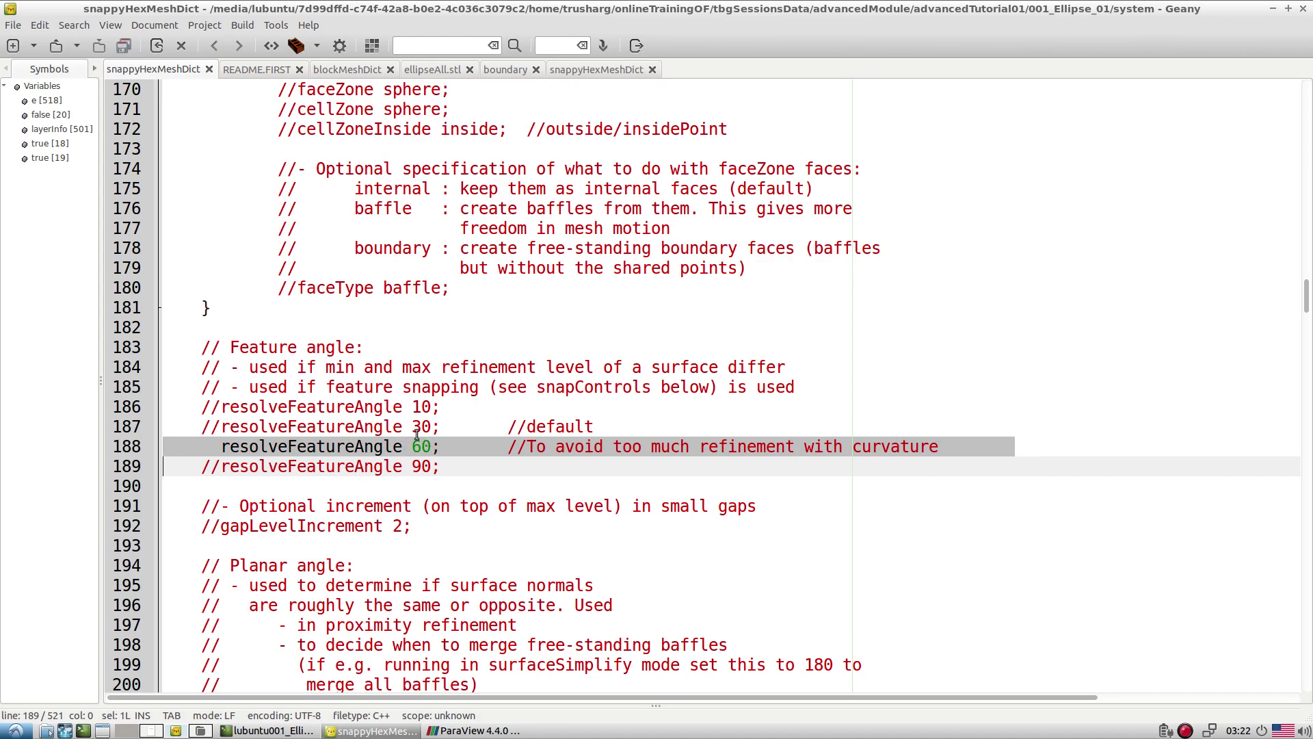
Look through the geometry, feature edge, surface refinement, planar angle and region refinement sections of the dictionary
{"action": "scroll", "coordinate": [416, 433], "scroll_direction": "up", "scroll_amount": 12}
{"action": "scroll", "coordinate": [416, 433], "scroll_direction": "down", "scroll_amount": 19}
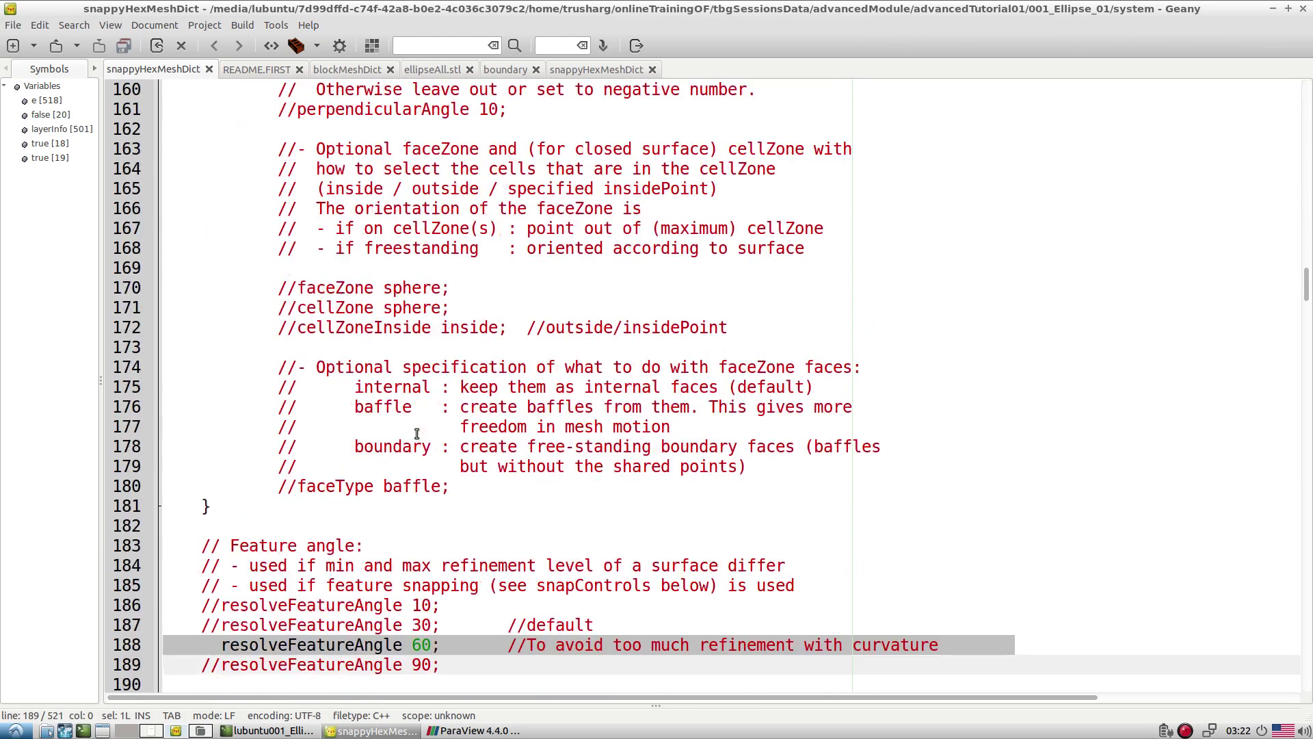
{"action": "scroll", "coordinate": [416, 434], "scroll_direction": "up", "scroll_amount": 20}
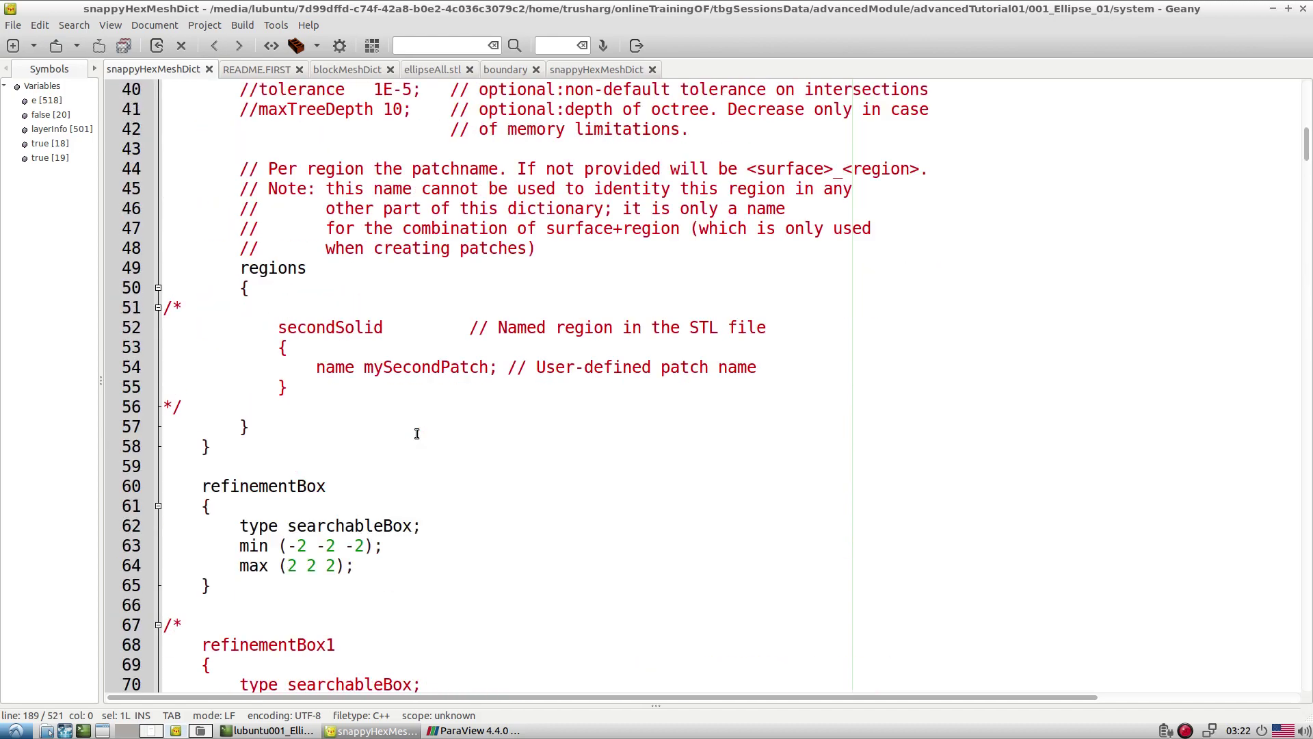
{"action": "scroll", "coordinate": [417, 434], "scroll_direction": "down", "scroll_amount": 20}
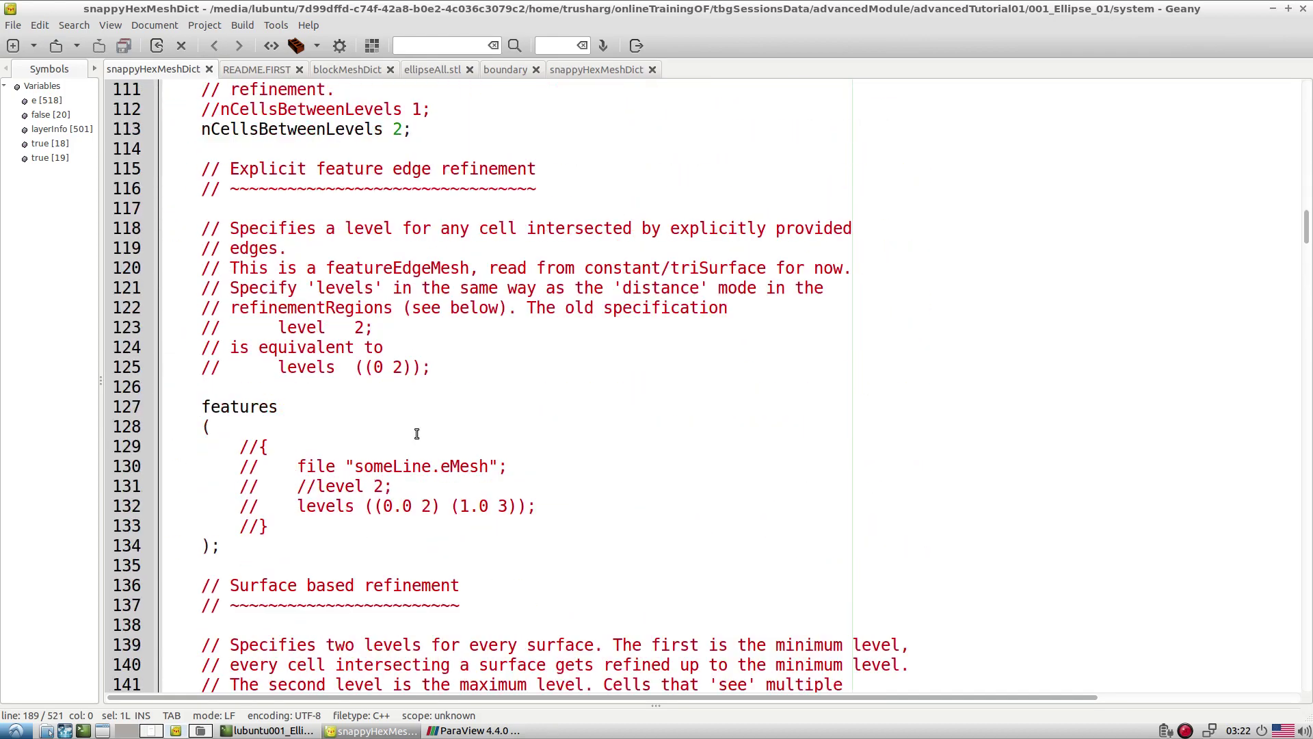
{"action": "scroll", "coordinate": [417, 434], "scroll_direction": "down", "scroll_amount": 16}
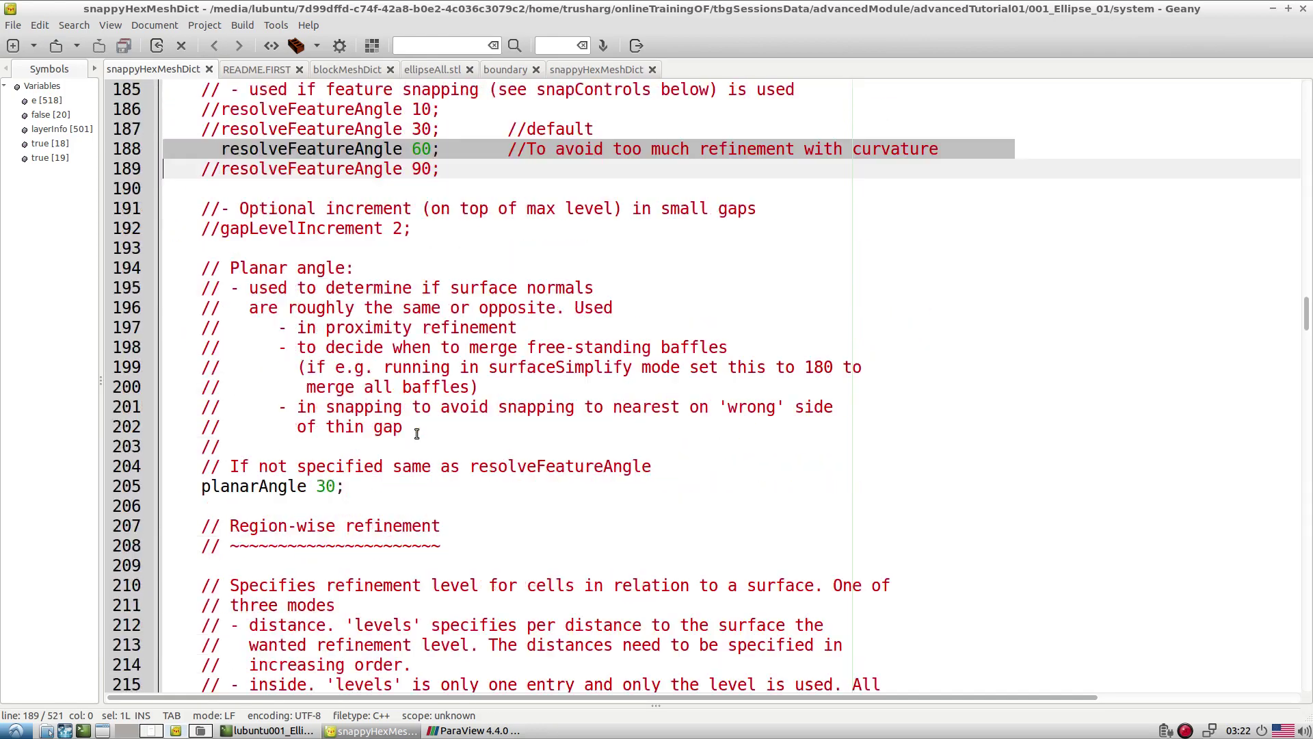
{"action": "scroll", "coordinate": [417, 433], "scroll_direction": "down", "scroll_amount": 8}
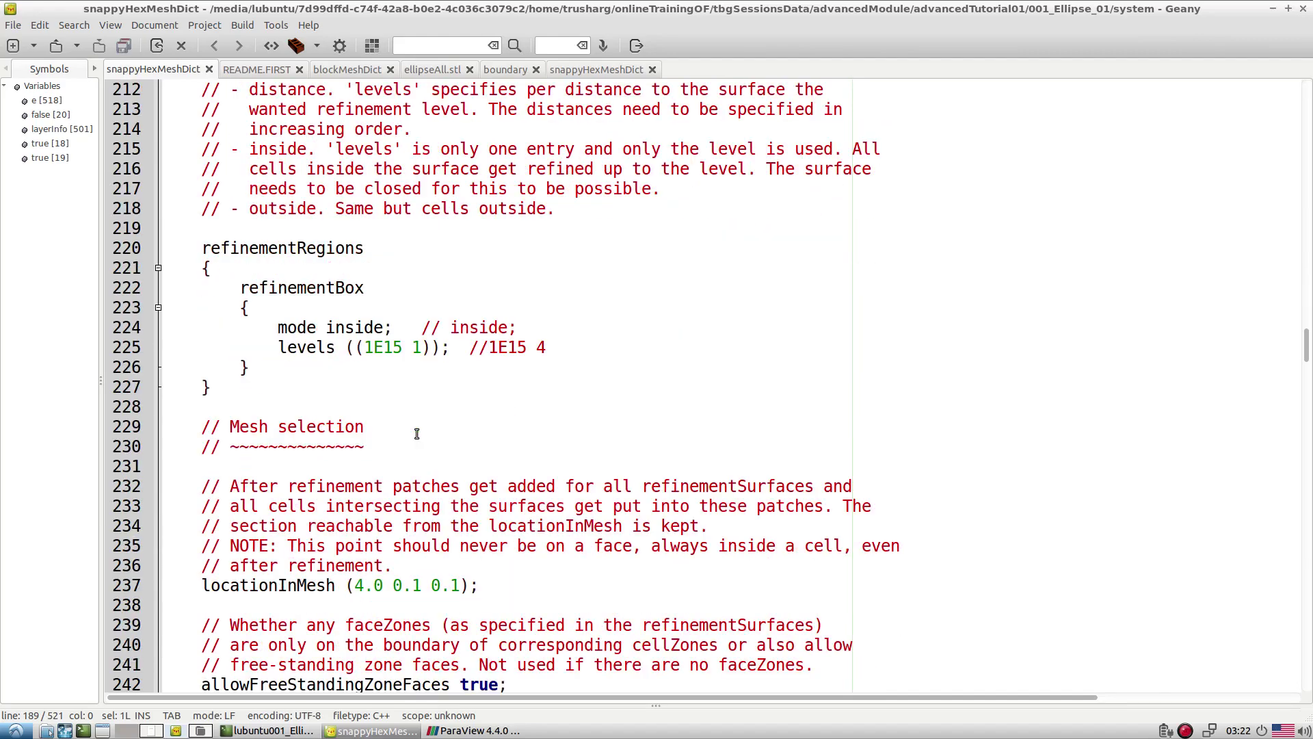
{"action": "scroll", "coordinate": [417, 433], "scroll_direction": "up", "scroll_amount": 15}
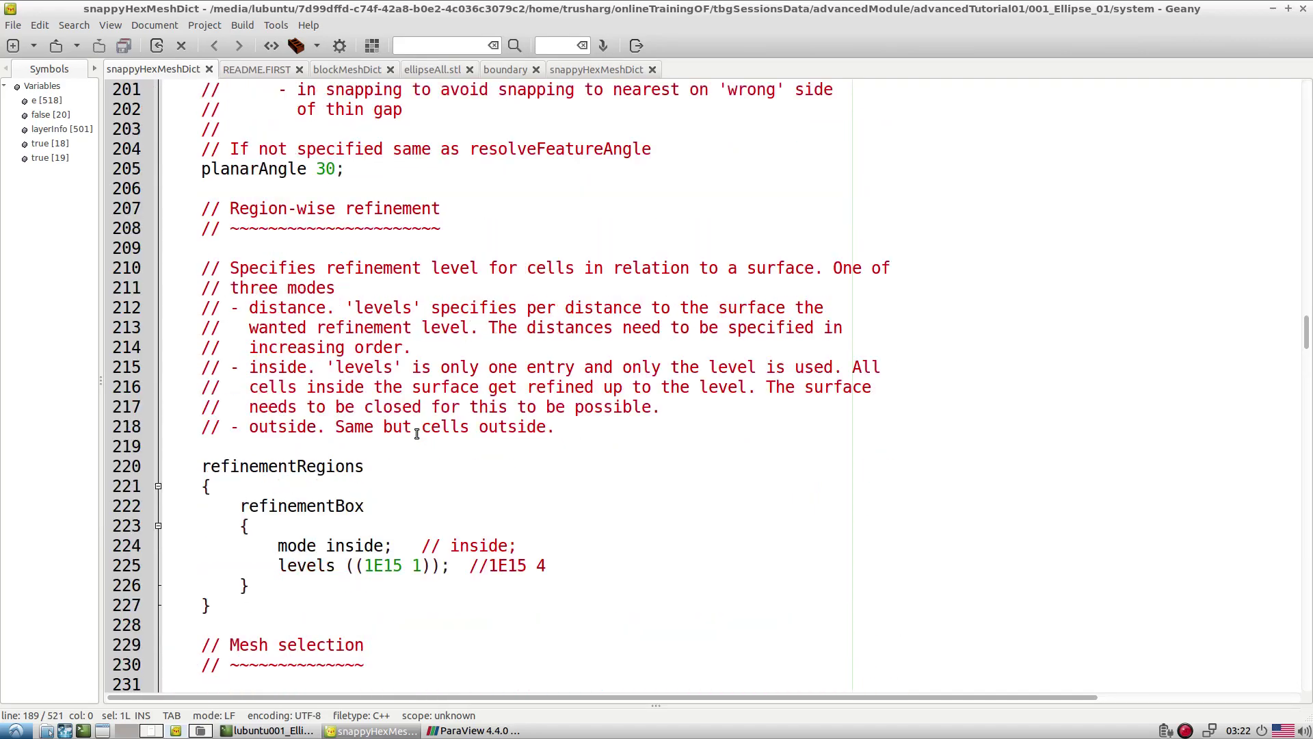
{"action": "scroll", "coordinate": [417, 433], "scroll_direction": "up", "scroll_amount": 10}
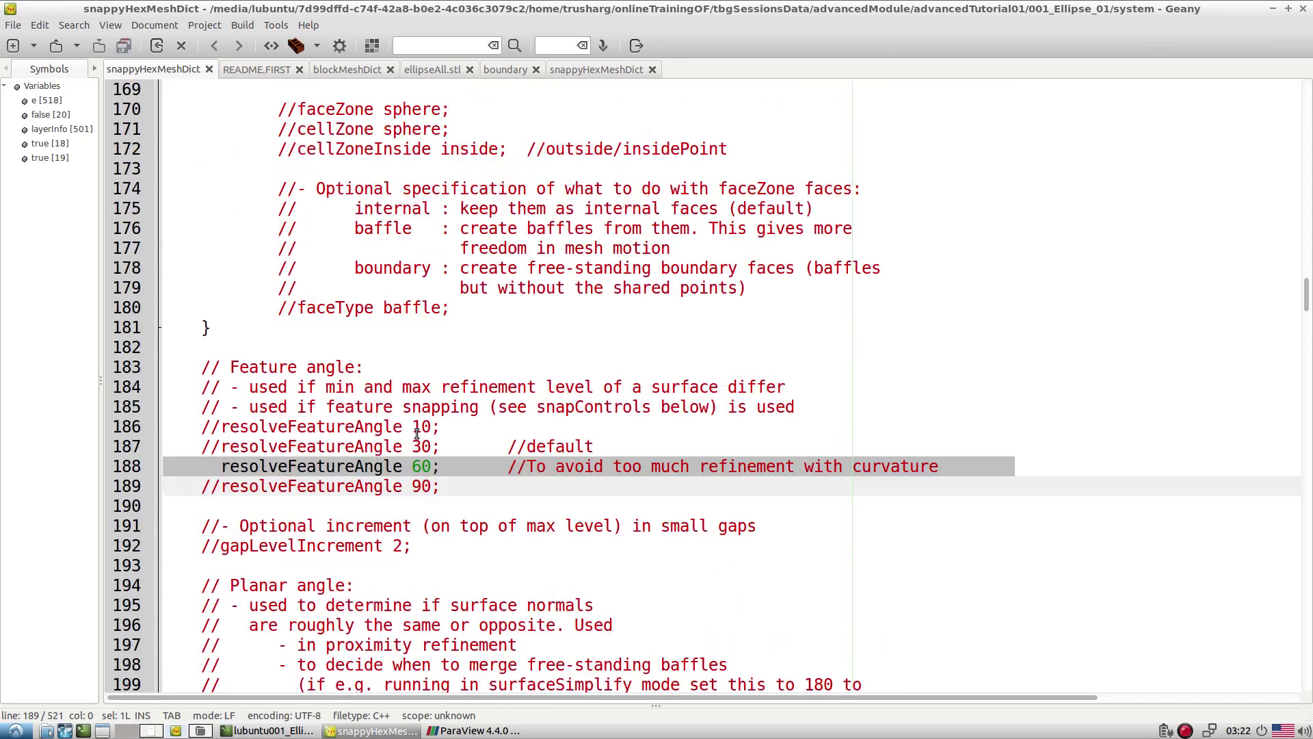
{"action": "scroll", "coordinate": [417, 434], "scroll_direction": "up", "scroll_amount": 4}
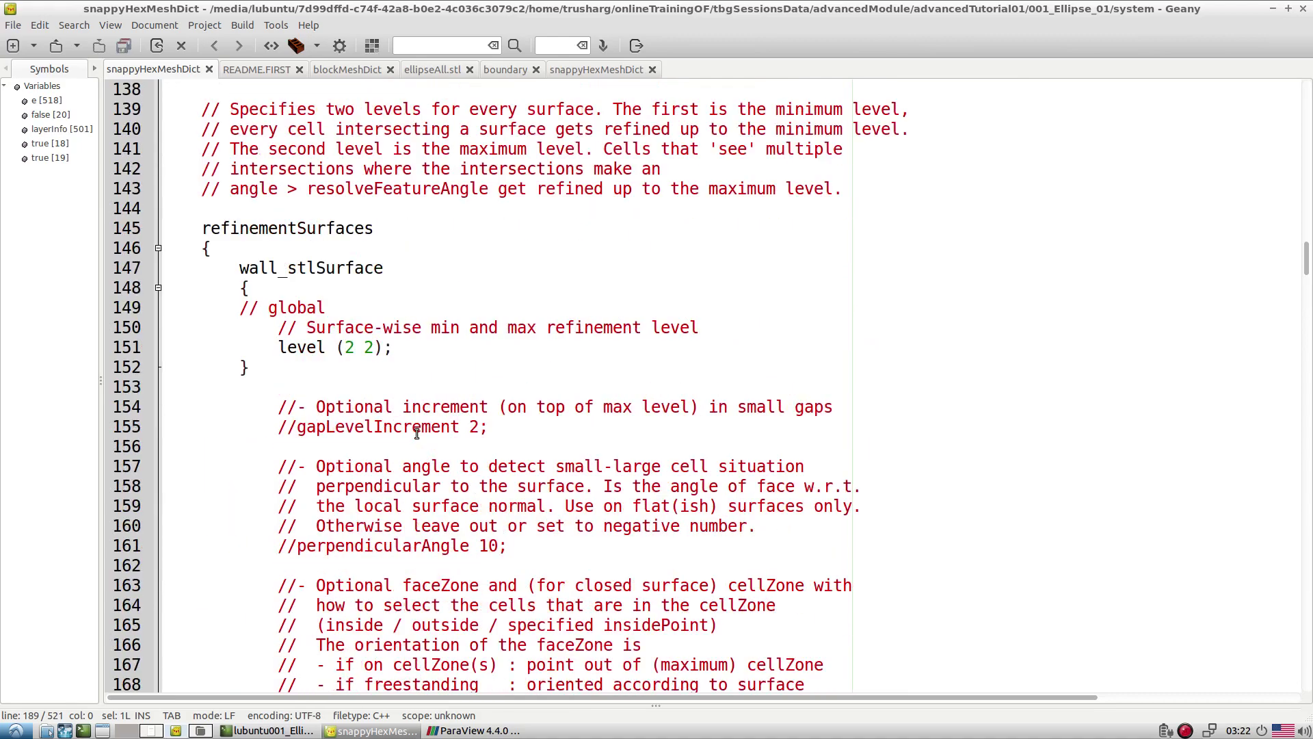
{"action": "scroll", "coordinate": [416, 434], "scroll_direction": "up", "scroll_amount": 7}
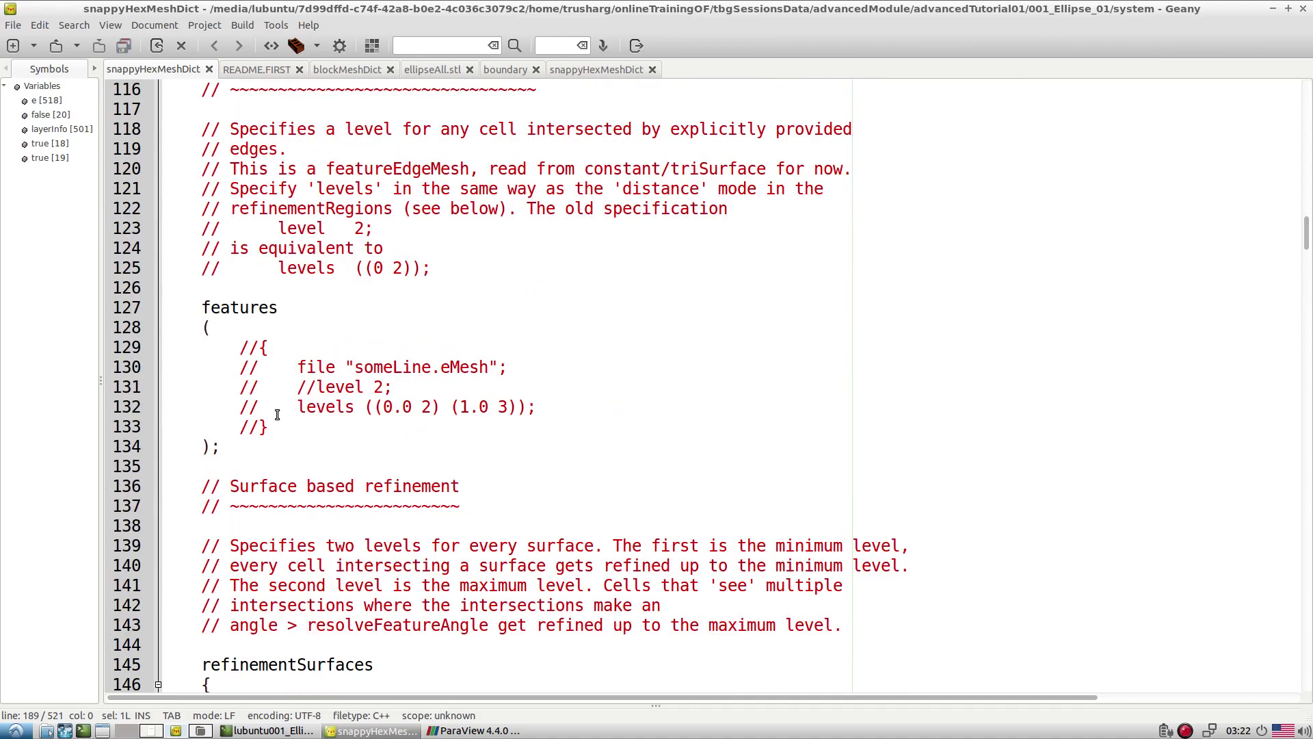
Highlight the commented-out someLine.eMesh entry with its level settings inside the features list, and clear the selection
{"action": "left_click_drag", "start_coordinate": [233, 346], "coordinate": [601, 425]}
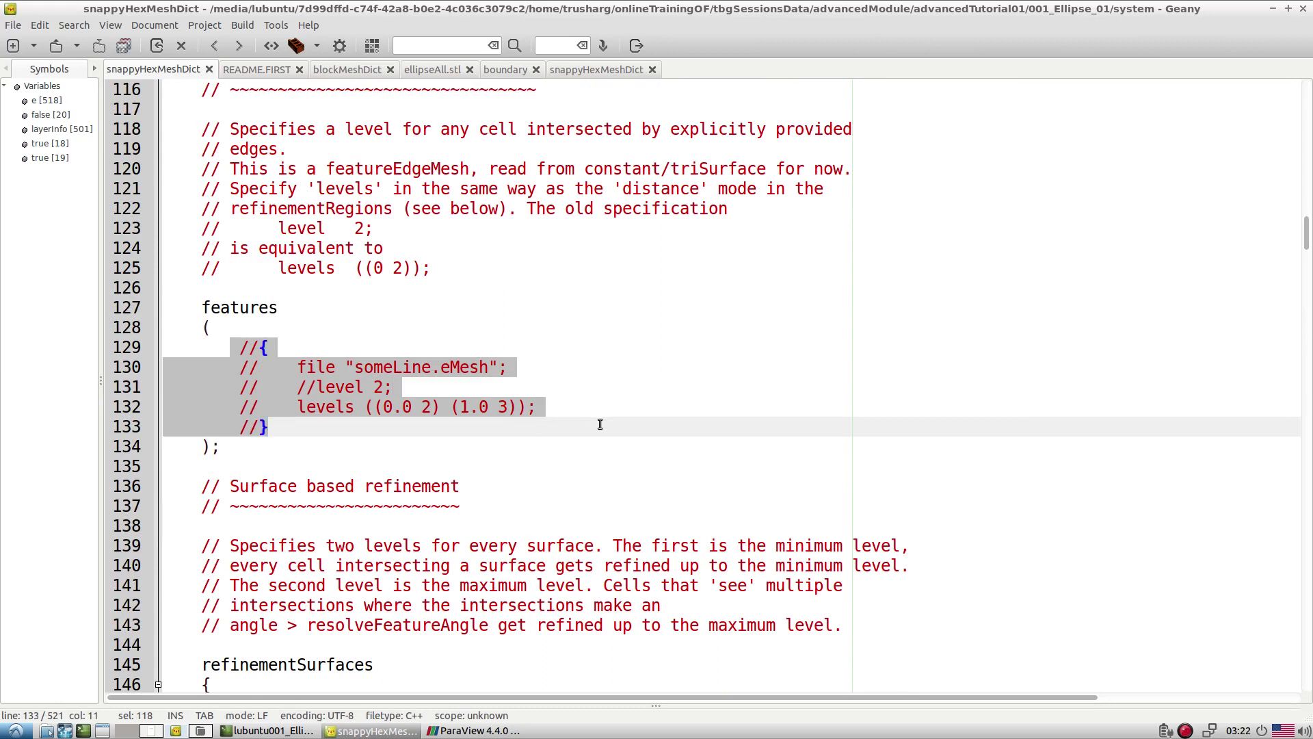
{"action": "left_click", "coordinate": [359, 457]}
{"action": "left_click_drag", "start_coordinate": [332, 429], "coordinate": [144, 344]}
{"action": "left_click", "coordinate": [270, 387]}
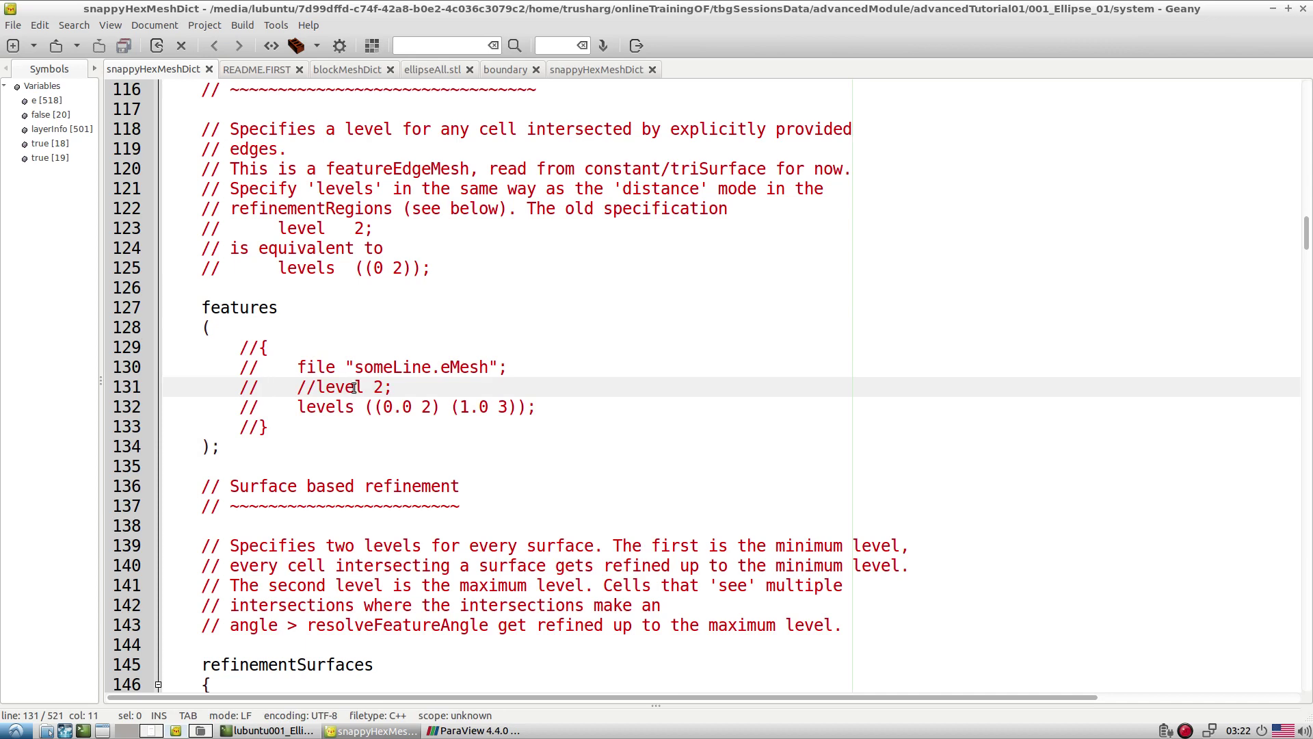
{"action": "left_click_drag", "start_coordinate": [274, 345], "coordinate": [643, 405]}
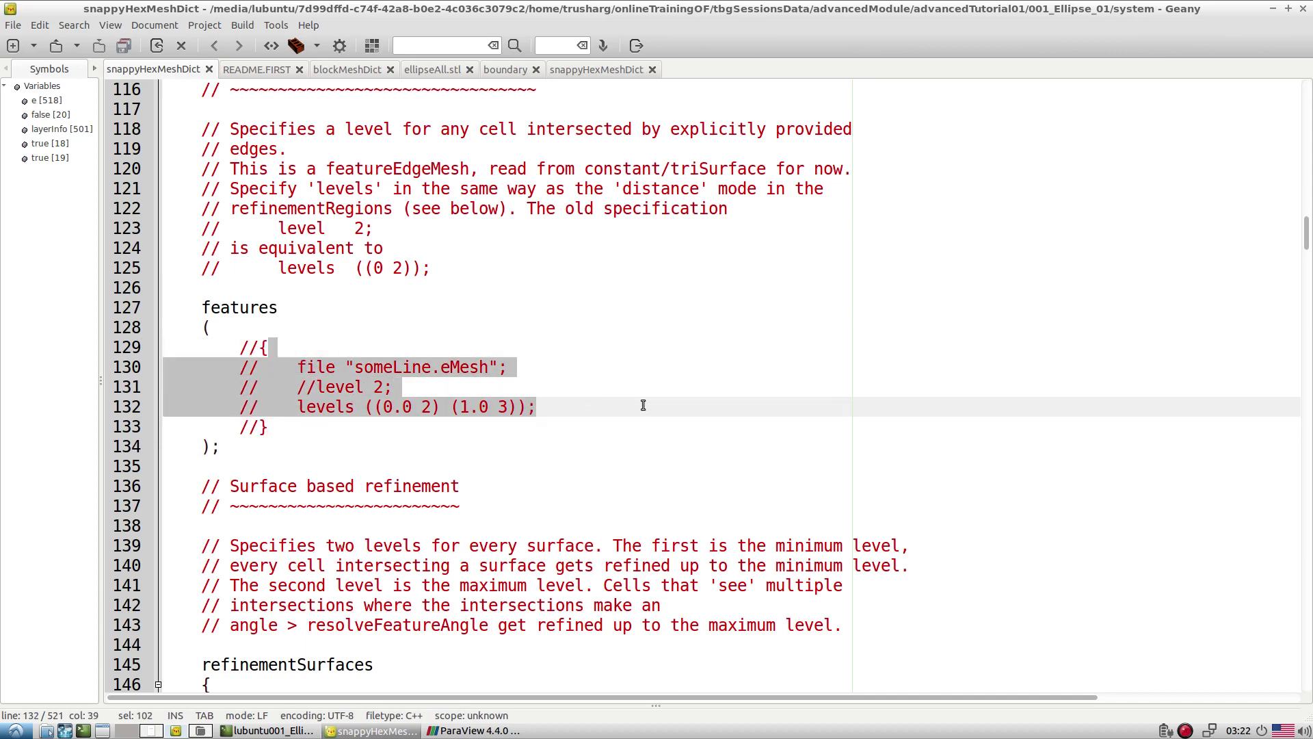
{"action": "key", "text": "Down"}
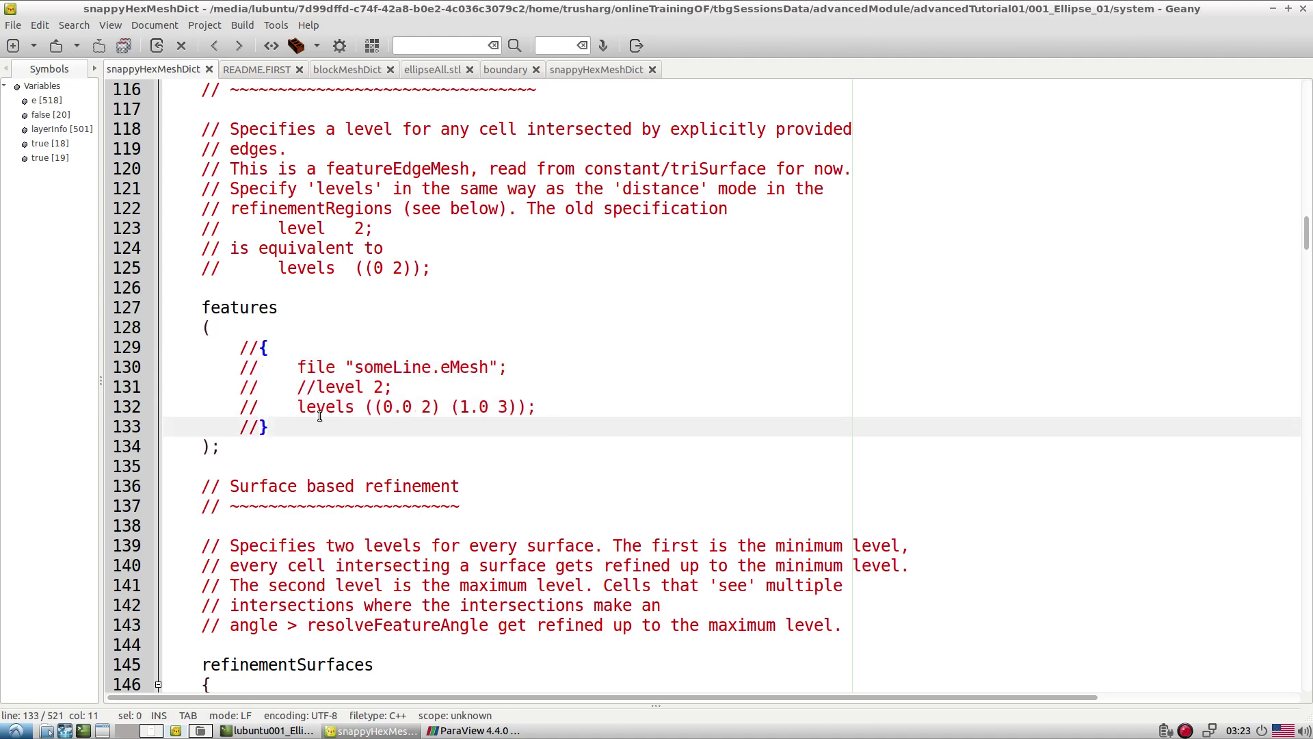
Highlight the entire features block, from its keyword to the closing parenthesis
{"action": "scroll", "coordinate": [364, 395], "scroll_direction": "down", "scroll_amount": 11}
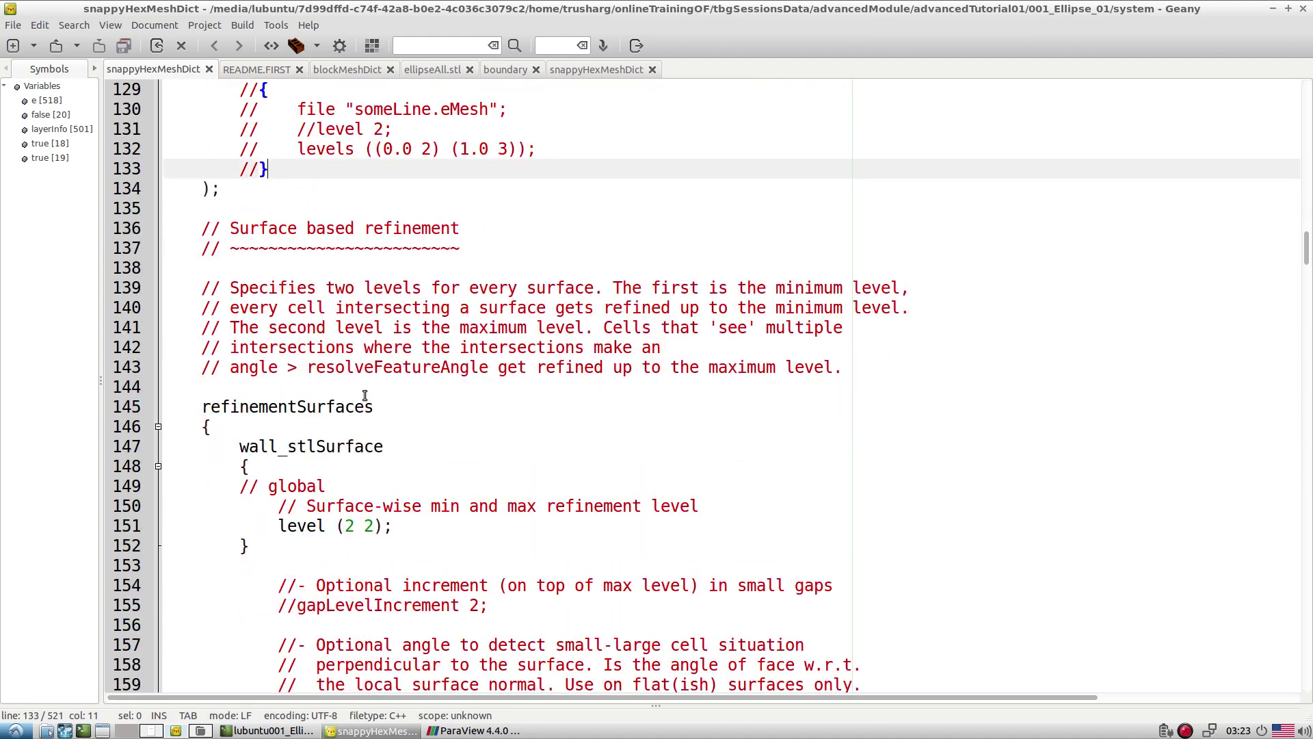
{"action": "scroll", "coordinate": [364, 394], "scroll_direction": "up", "scroll_amount": 10}
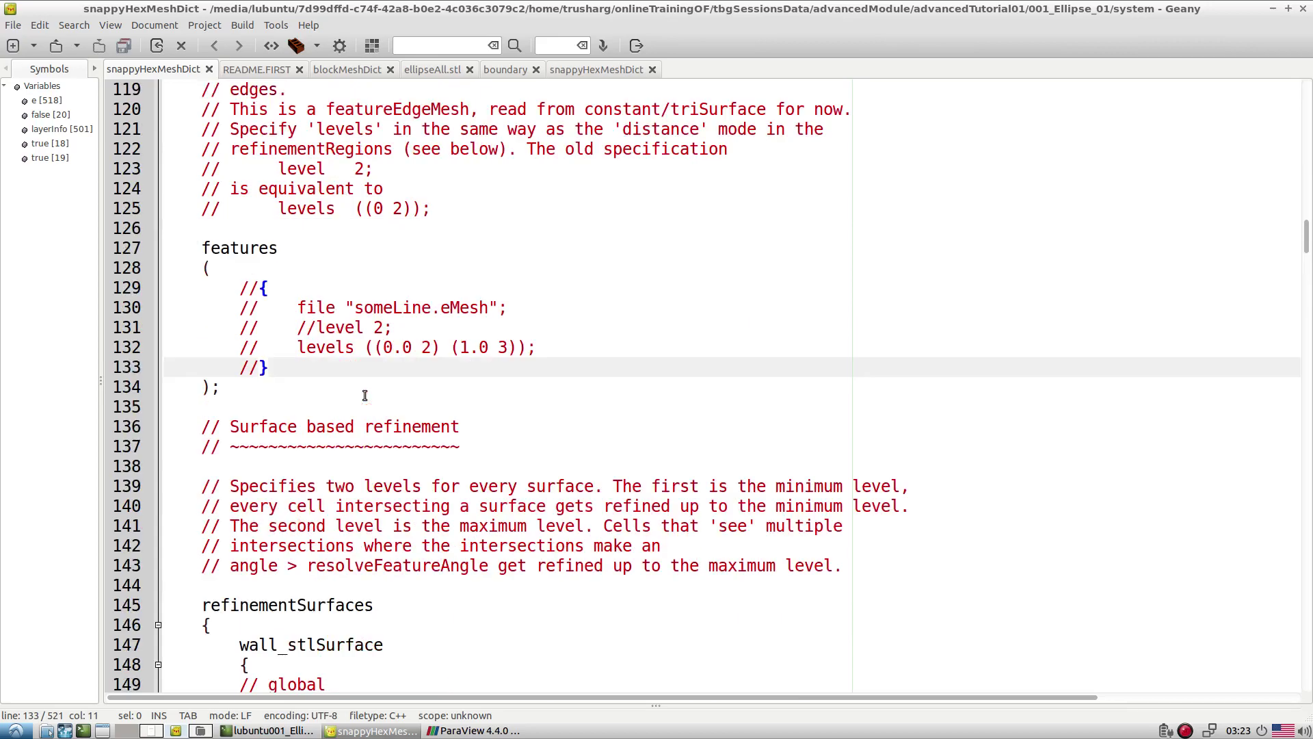
{"action": "left_click", "coordinate": [199, 248]}
{"action": "left_click_drag", "start_coordinate": [199, 247], "coordinate": [297, 375]}
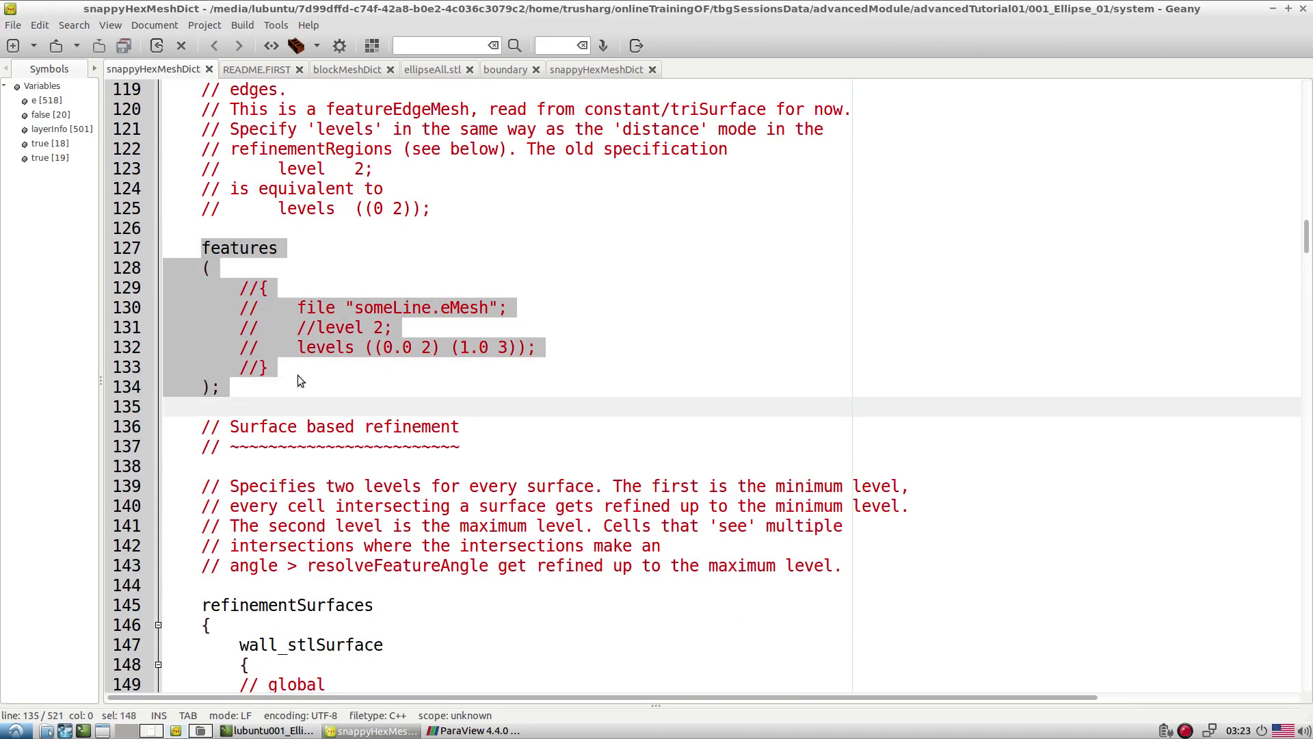
Highlight the active resolveFeatureAngle keyword in the feature angle section and look over the planar angle settings below it
{"action": "scroll", "coordinate": [297, 375], "scroll_direction": "down", "scroll_amount": 11}
{"action": "scroll", "coordinate": [298, 374], "scroll_direction": "down", "scroll_amount": 3}
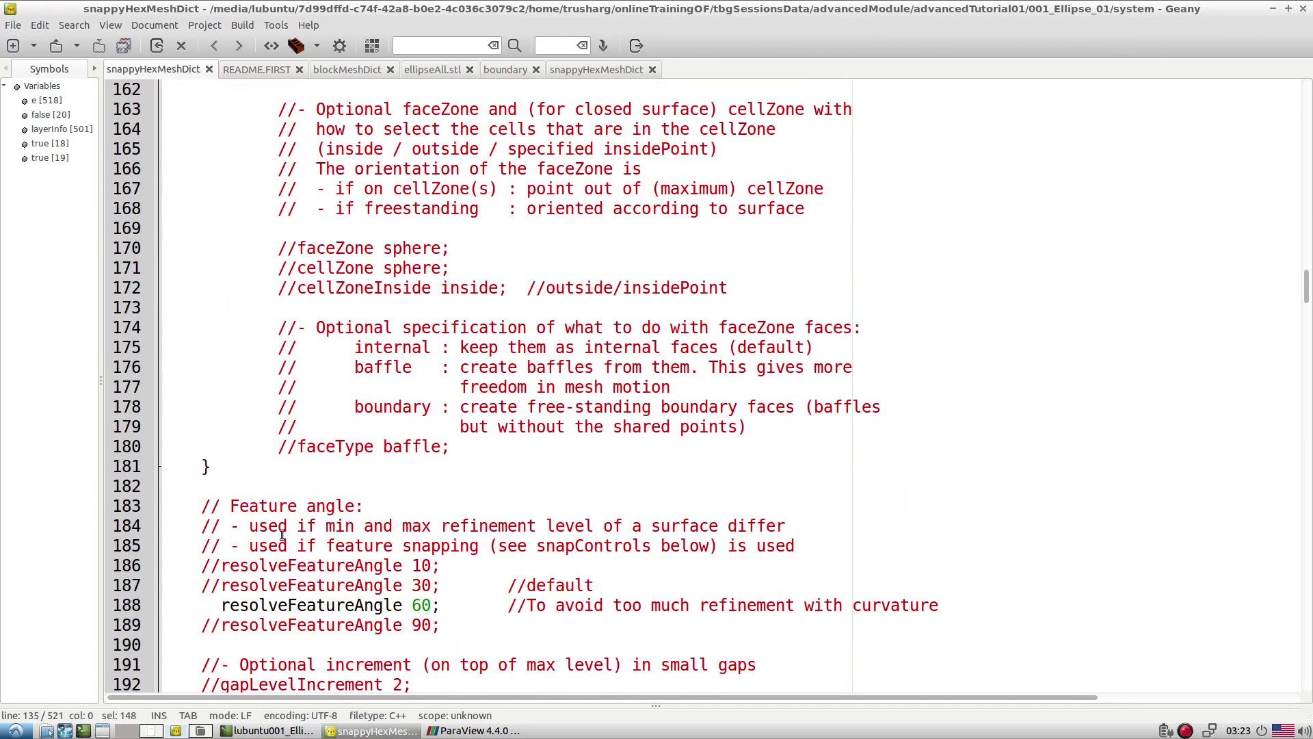
{"action": "double_click", "coordinate": [309, 605]}
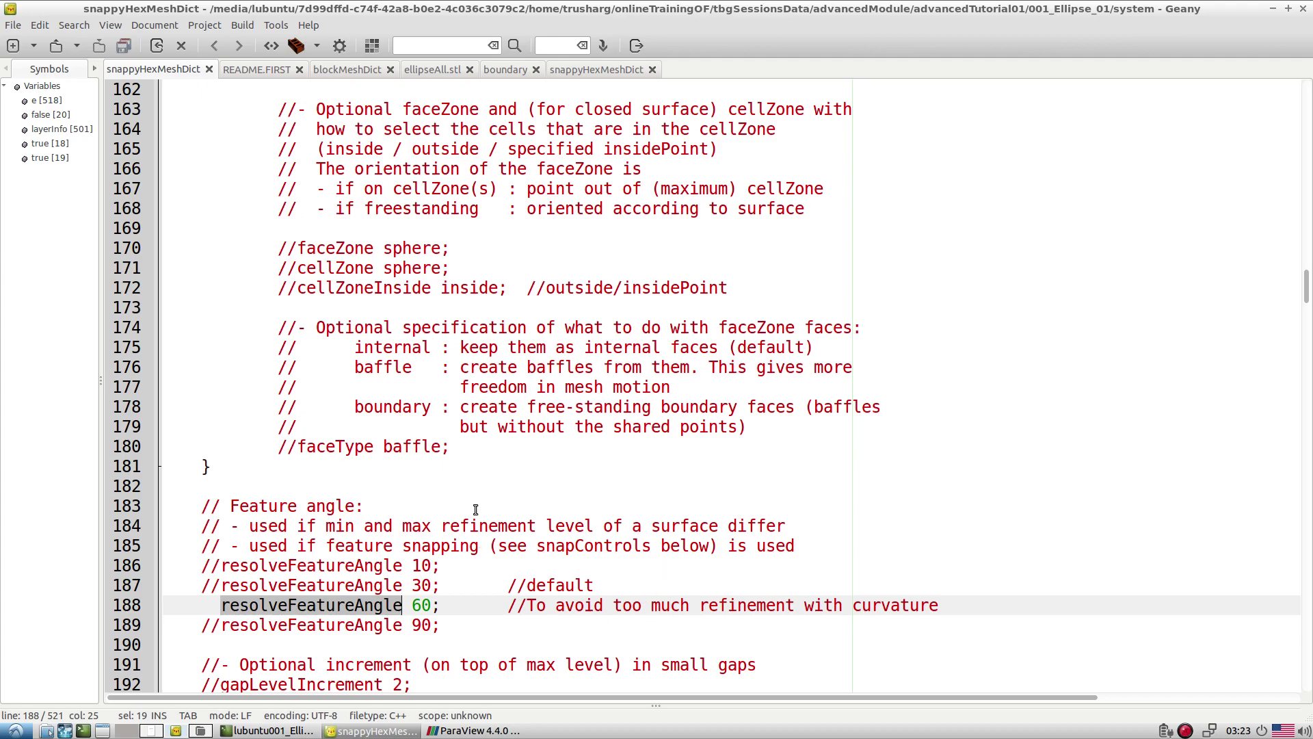
{"action": "scroll", "coordinate": [470, 489], "scroll_direction": "down", "scroll_amount": 5}
{"action": "scroll", "coordinate": [467, 487], "scroll_direction": "down", "scroll_amount": 7}
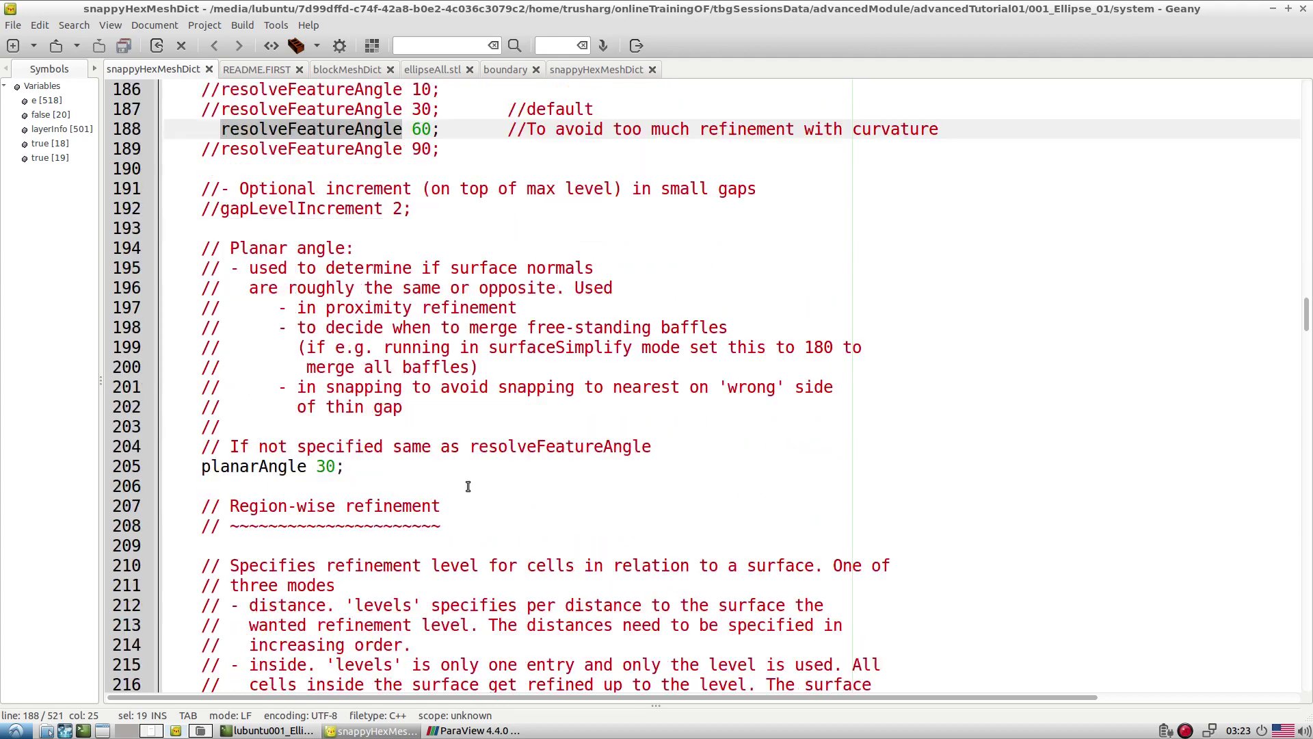
Highlight the wall_stlSurface name in refinementSurfaces, review the optional settings below it, and select its whole block including the level entry
{"action": "scroll", "coordinate": [468, 486], "scroll_direction": "up", "scroll_amount": 1}
{"action": "scroll", "coordinate": [468, 486], "scroll_direction": "up", "scroll_amount": 18}
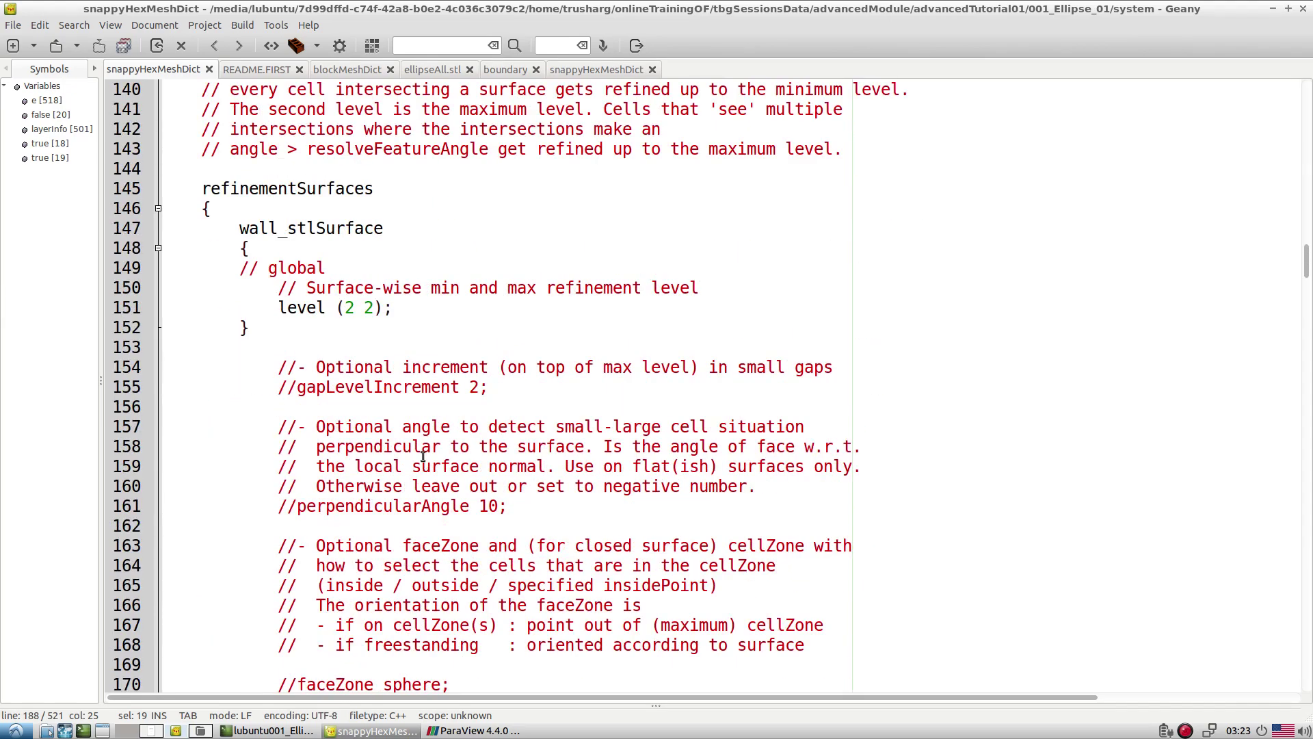
{"action": "double_click", "coordinate": [275, 232]}
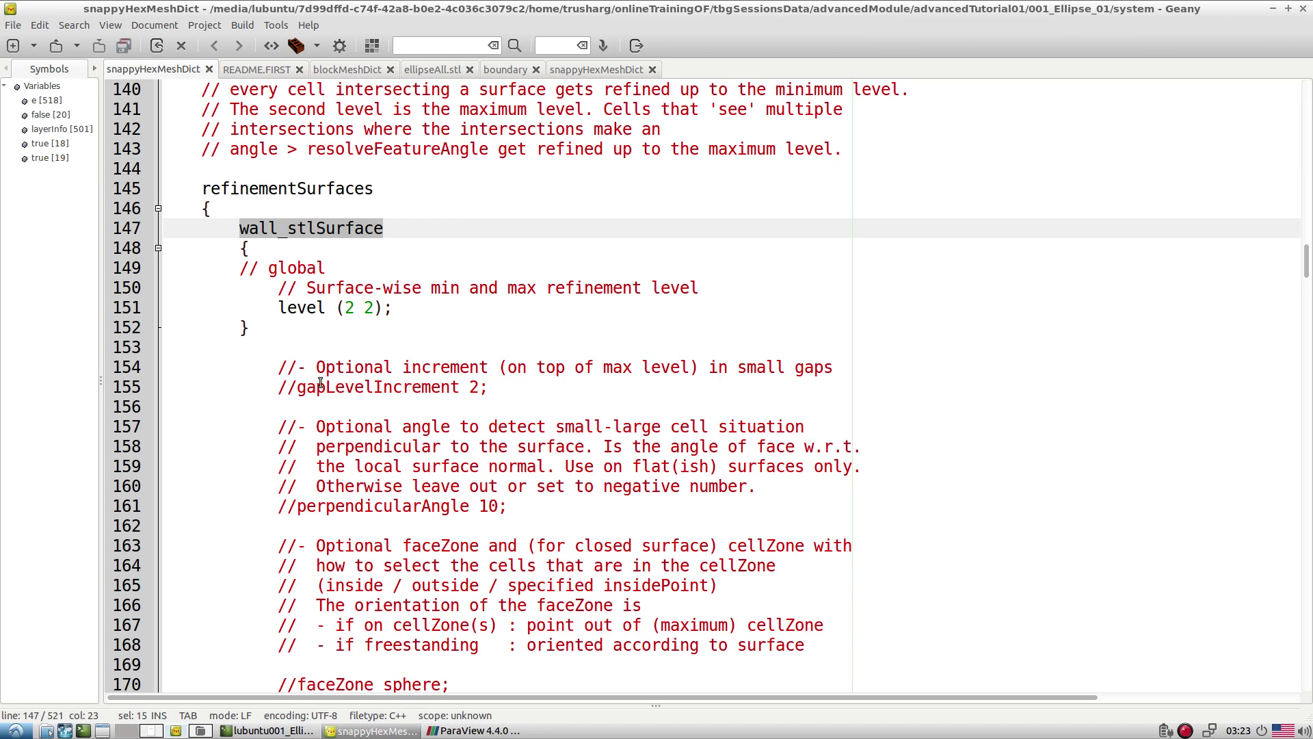
{"action": "scroll", "coordinate": [321, 386], "scroll_direction": "down", "scroll_amount": 2}
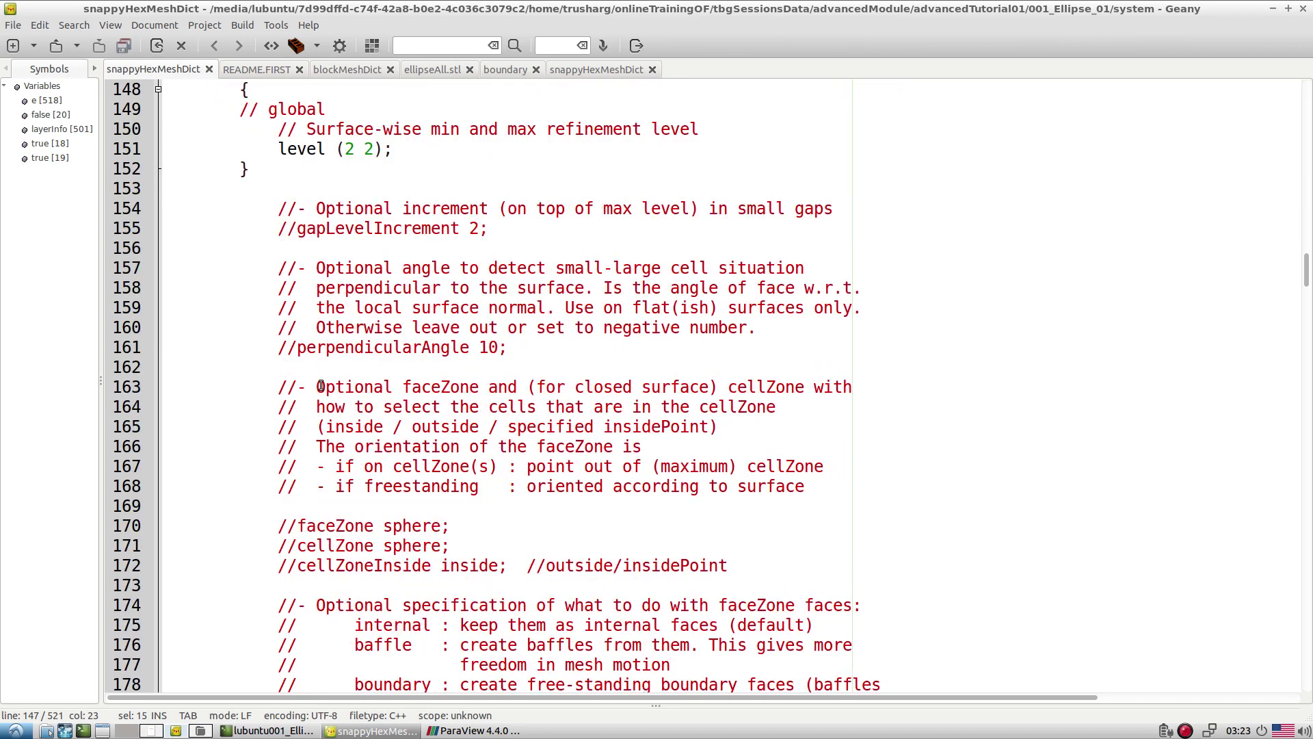
{"action": "scroll", "coordinate": [290, 272], "scroll_direction": "down", "scroll_amount": 2}
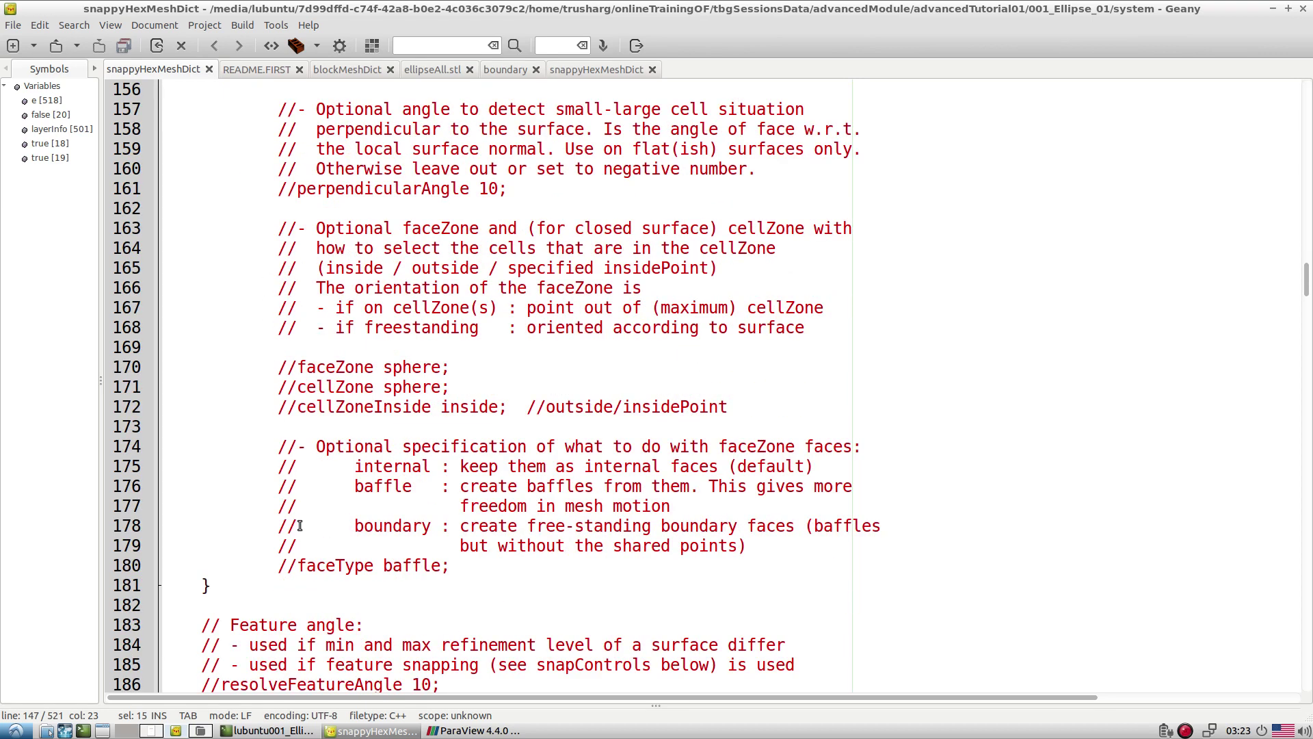
{"action": "scroll", "coordinate": [300, 525], "scroll_direction": "up", "scroll_amount": 3}
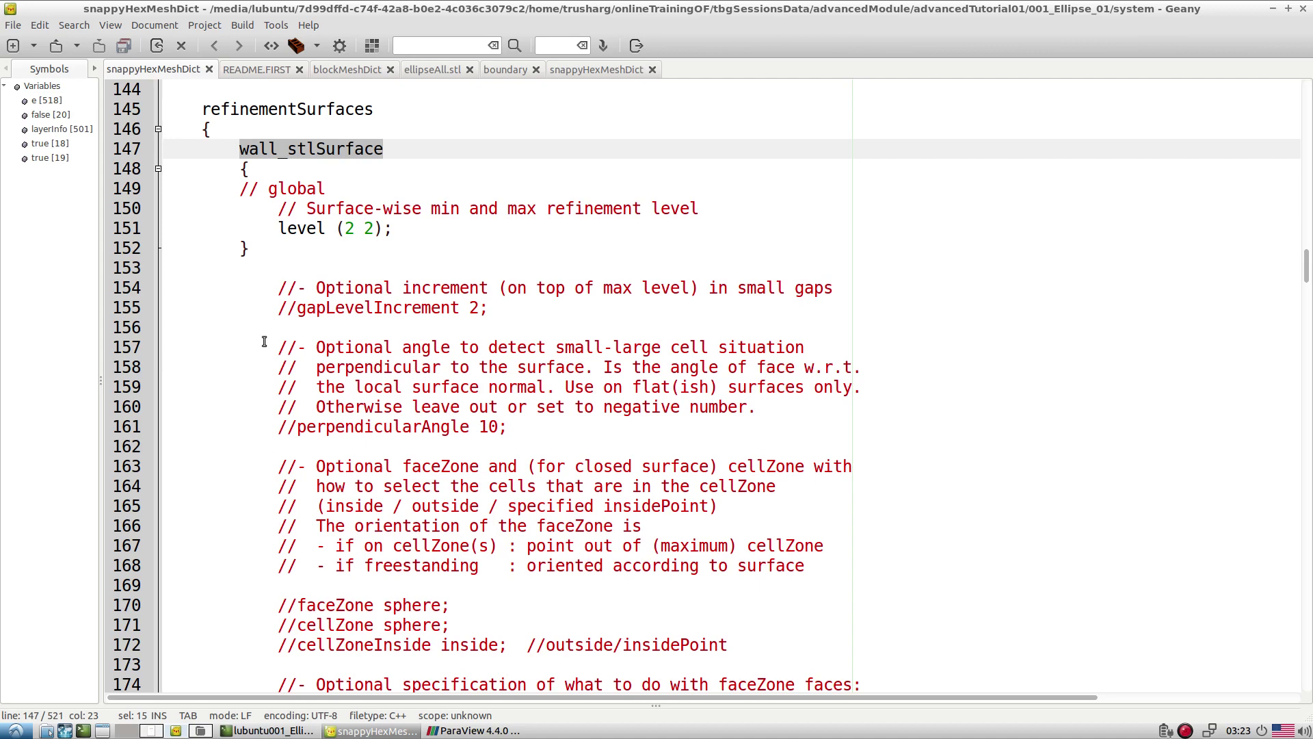
{"action": "left_click", "coordinate": [253, 170], "text": "shift"}
{"action": "left_click", "coordinate": [271, 247], "text": "shift"}
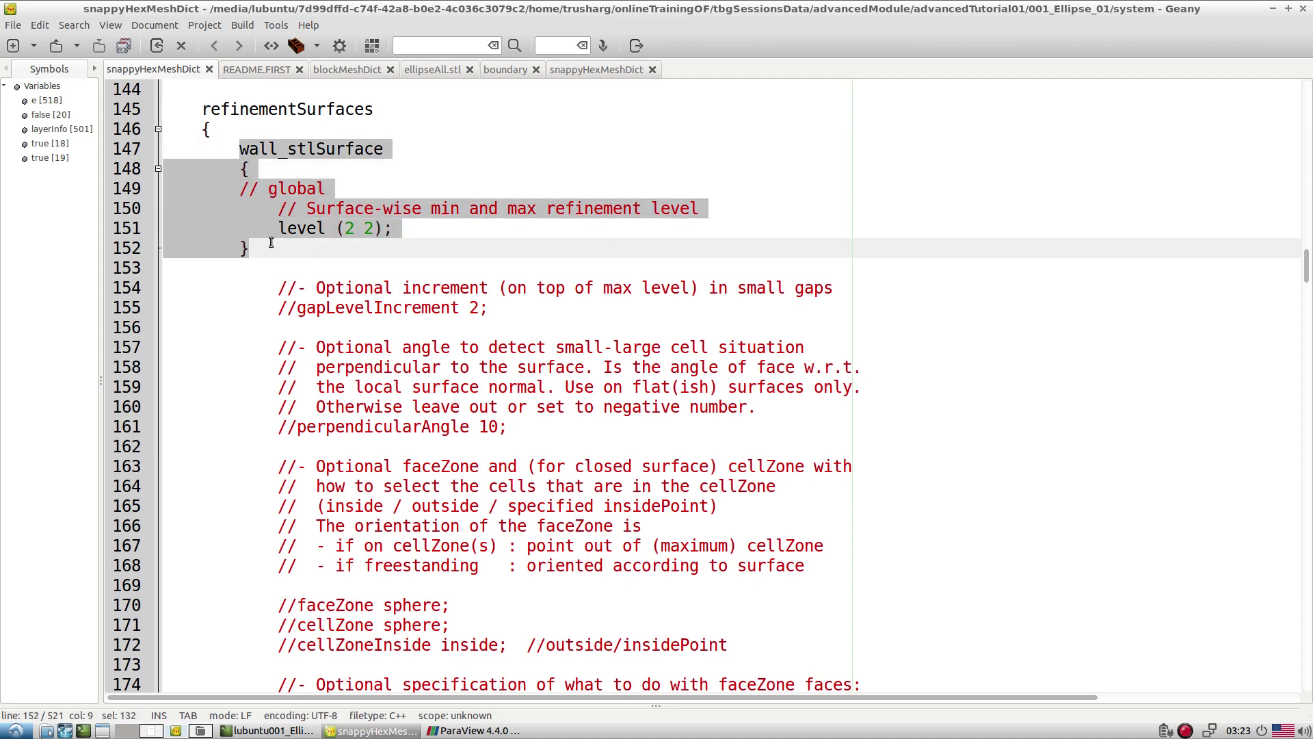
Clear the selection and review the optional refinementSurfaces settings down to the feature angle and planar angle sections
{"action": "left_click", "coordinate": [363, 265]}
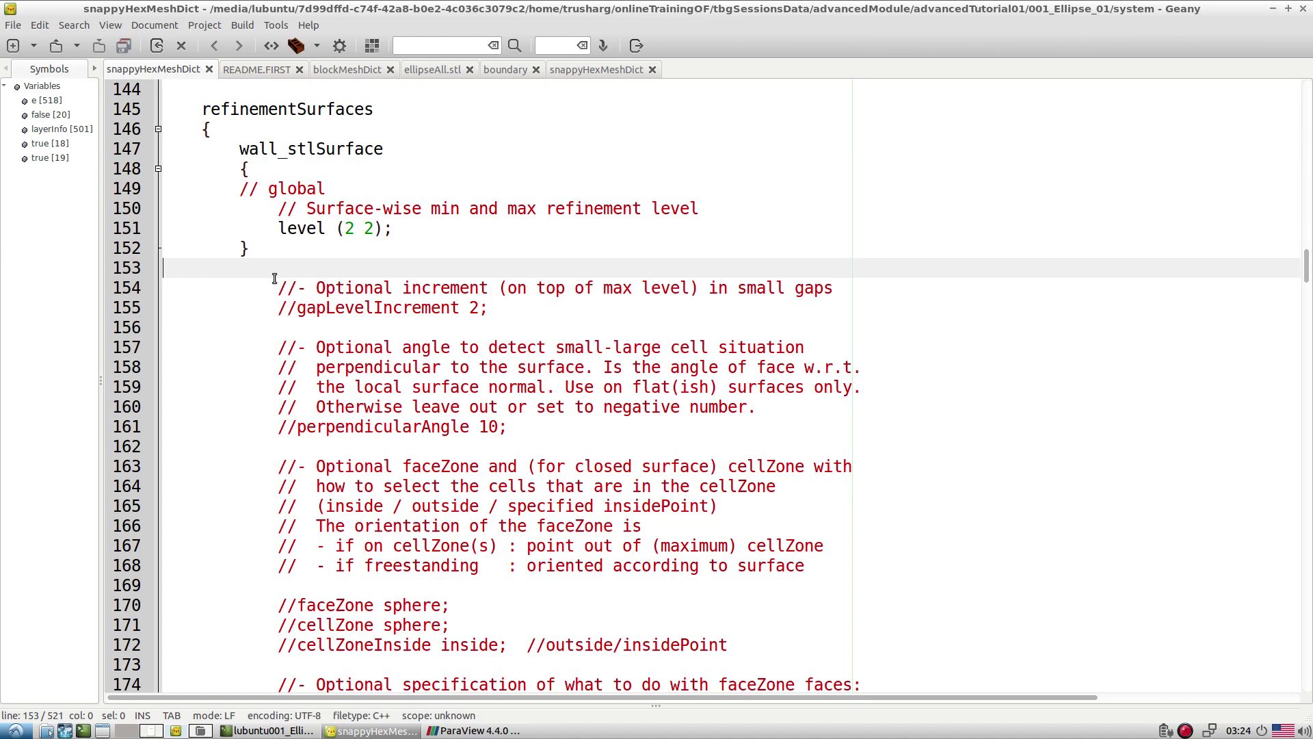
{"action": "scroll", "coordinate": [327, 304], "scroll_direction": "down", "scroll_amount": 9}
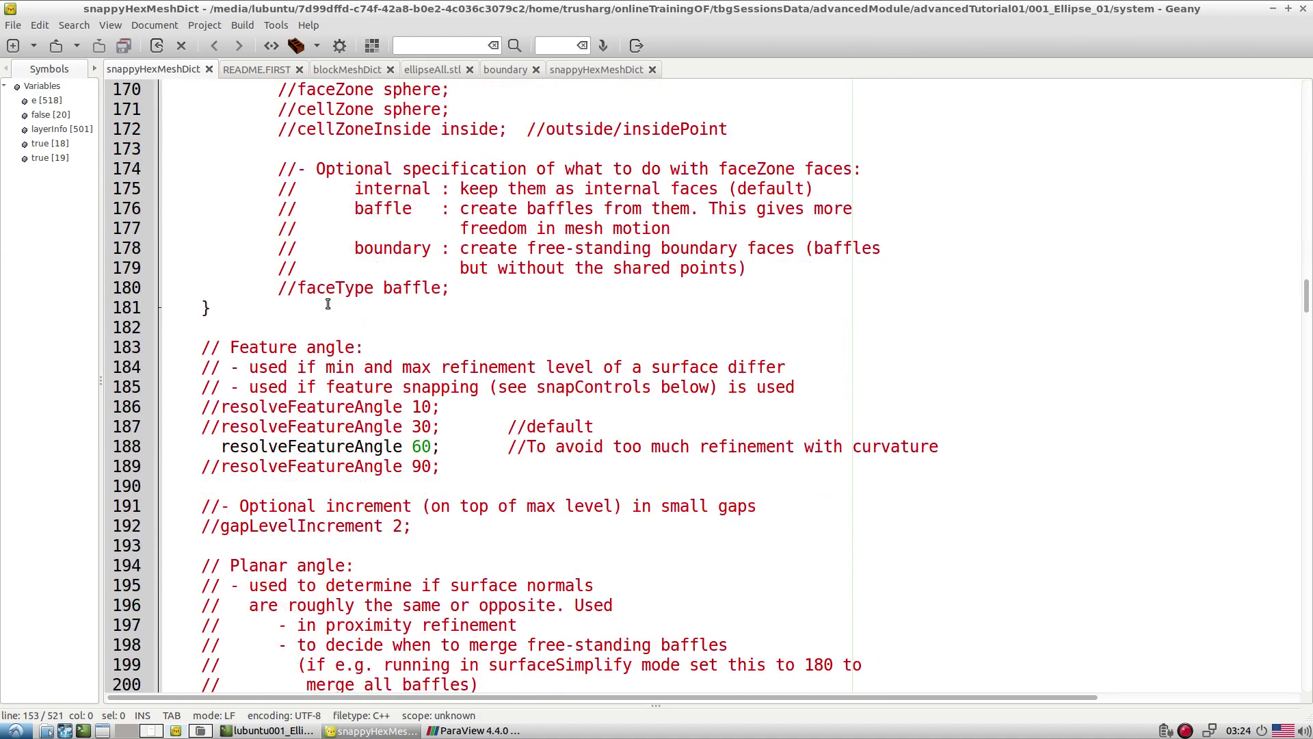
{"action": "scroll", "coordinate": [327, 303], "scroll_direction": "down", "scroll_amount": 1}
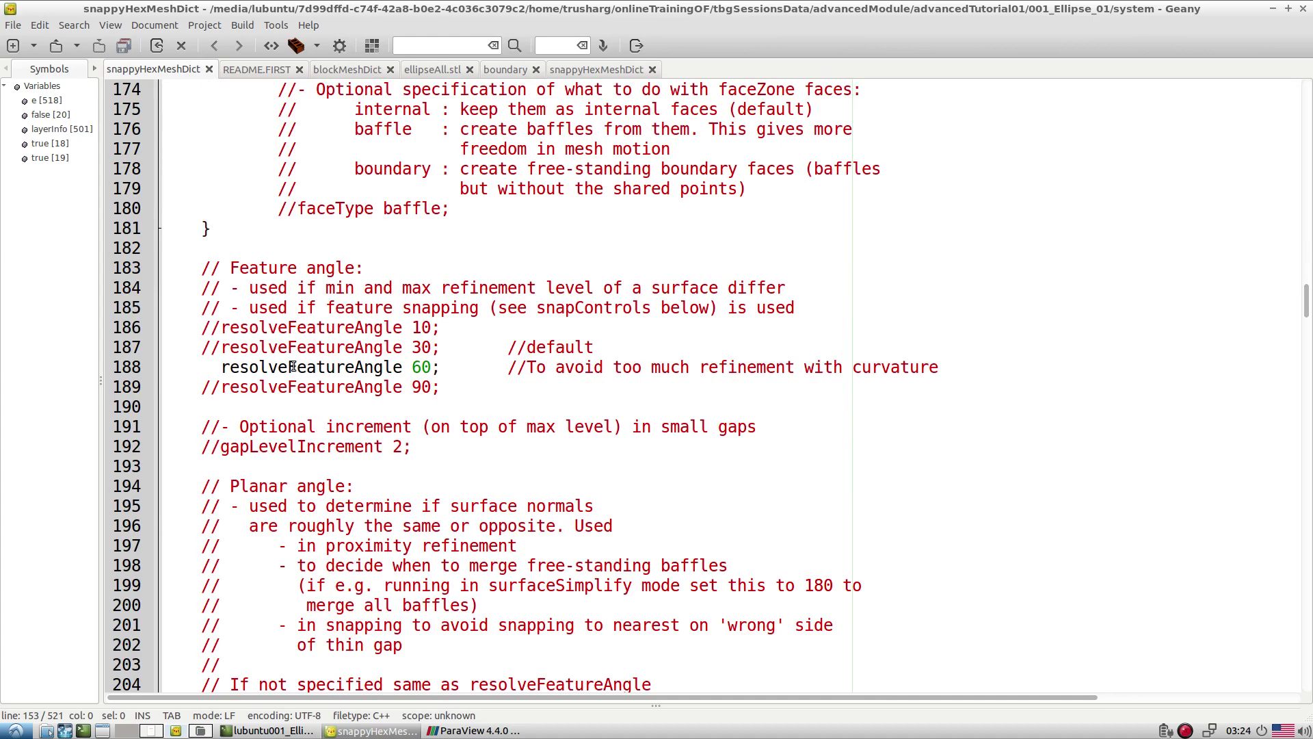
Switch to ParaView, inspect the wall_stlSurface patch mesh from several angles, and close ParaView
{"action": "left_click", "coordinate": [469, 733]}
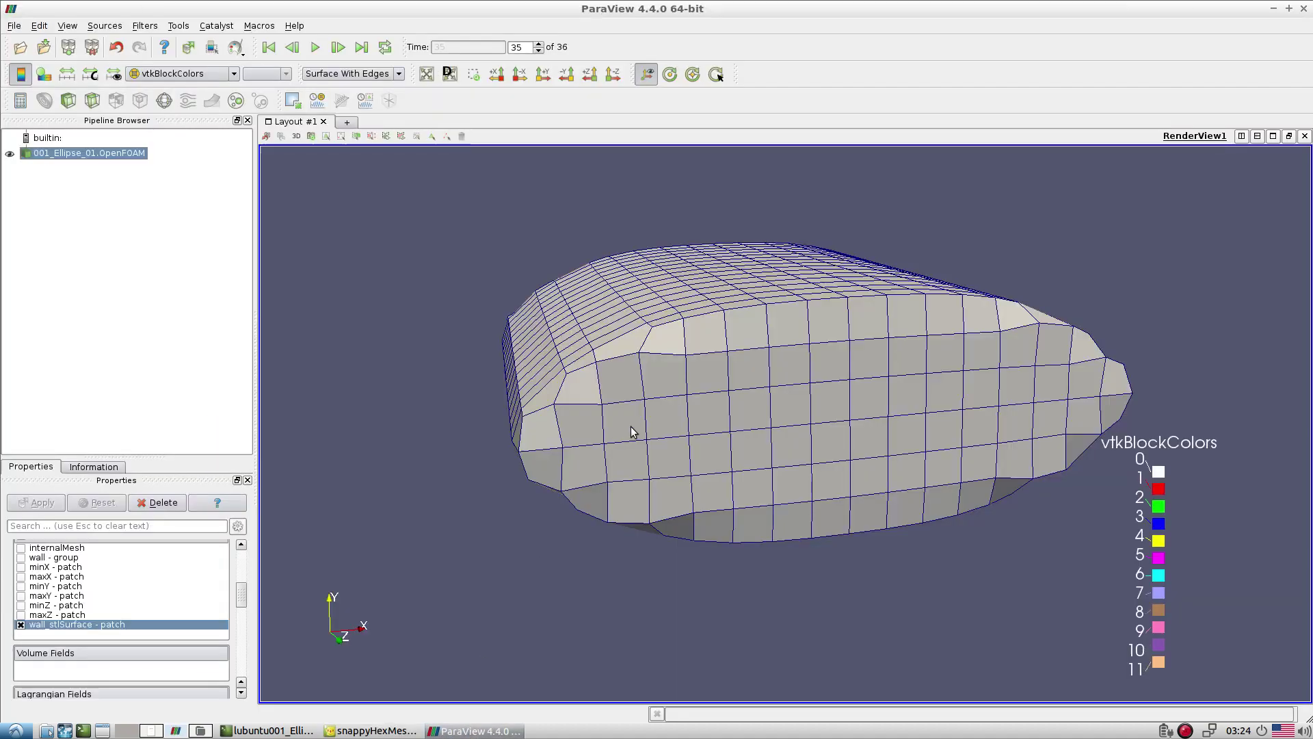
{"action": "left_click_drag", "start_coordinate": [630, 434], "coordinate": [783, 405]}
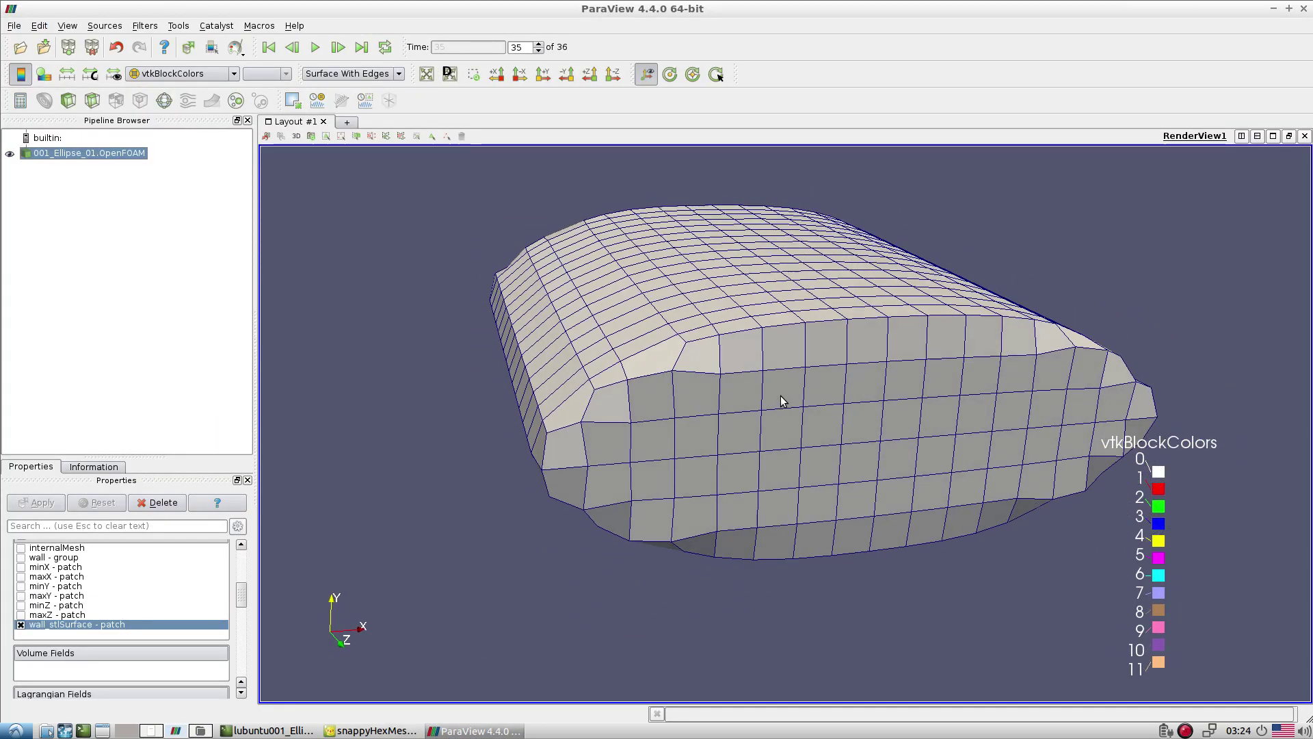
{"action": "scroll", "coordinate": [680, 531], "scroll_direction": "down", "scroll_amount": 5}
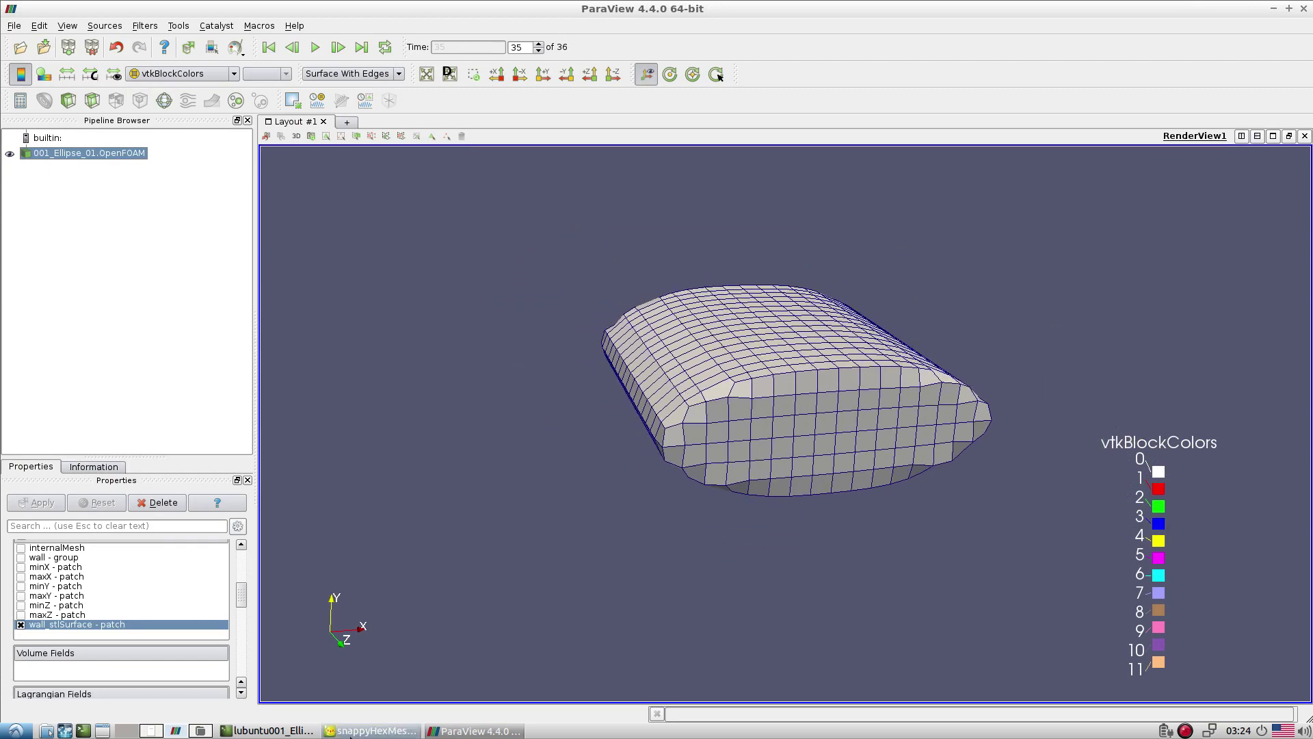
{"action": "left_click_drag", "start_coordinate": [674, 452], "coordinate": [682, 477]}
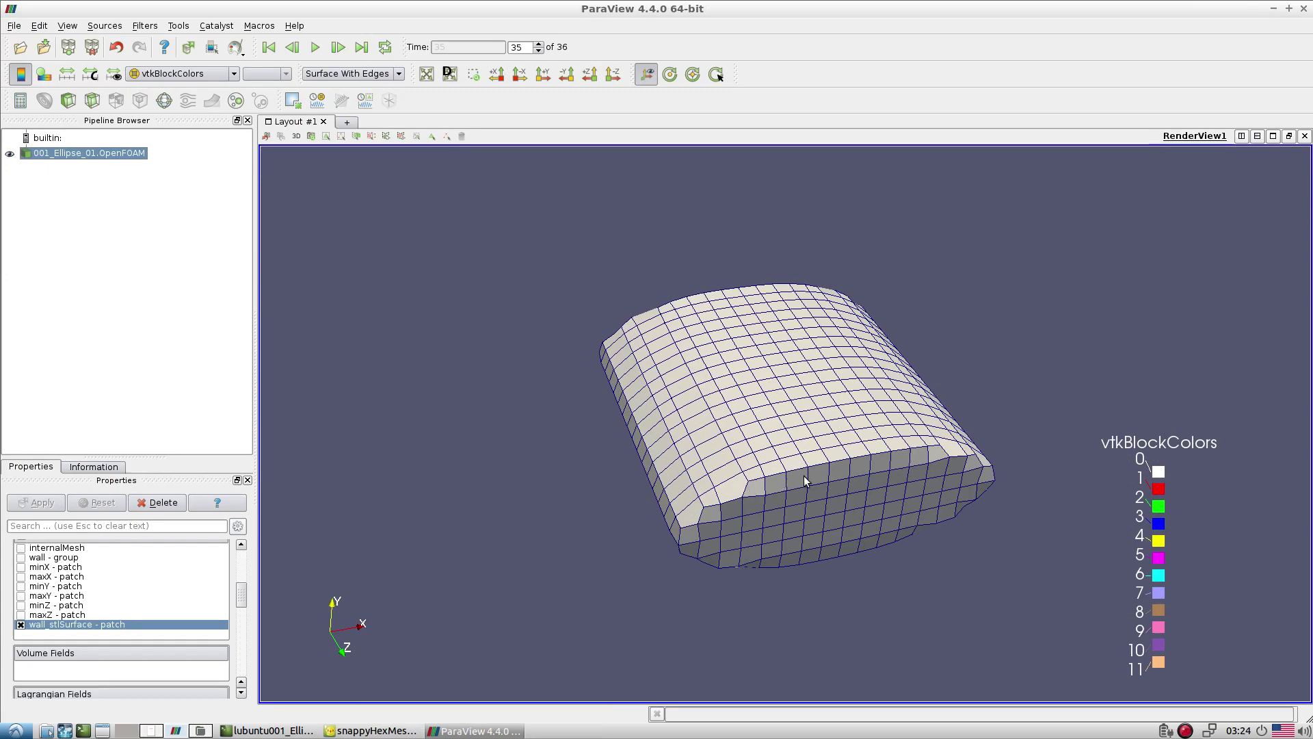
{"action": "left_click_drag", "start_coordinate": [890, 387], "coordinate": [859, 358]}
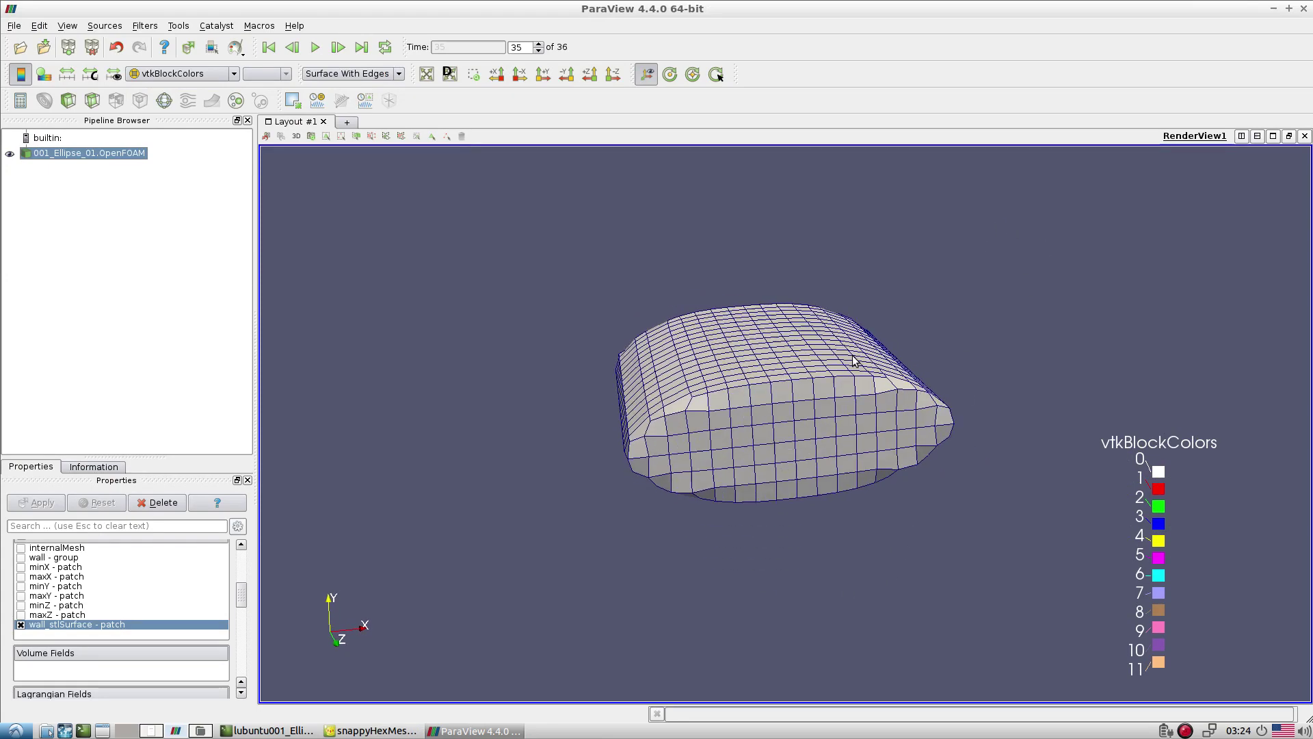
{"action": "left_click", "coordinate": [1304, 9]}
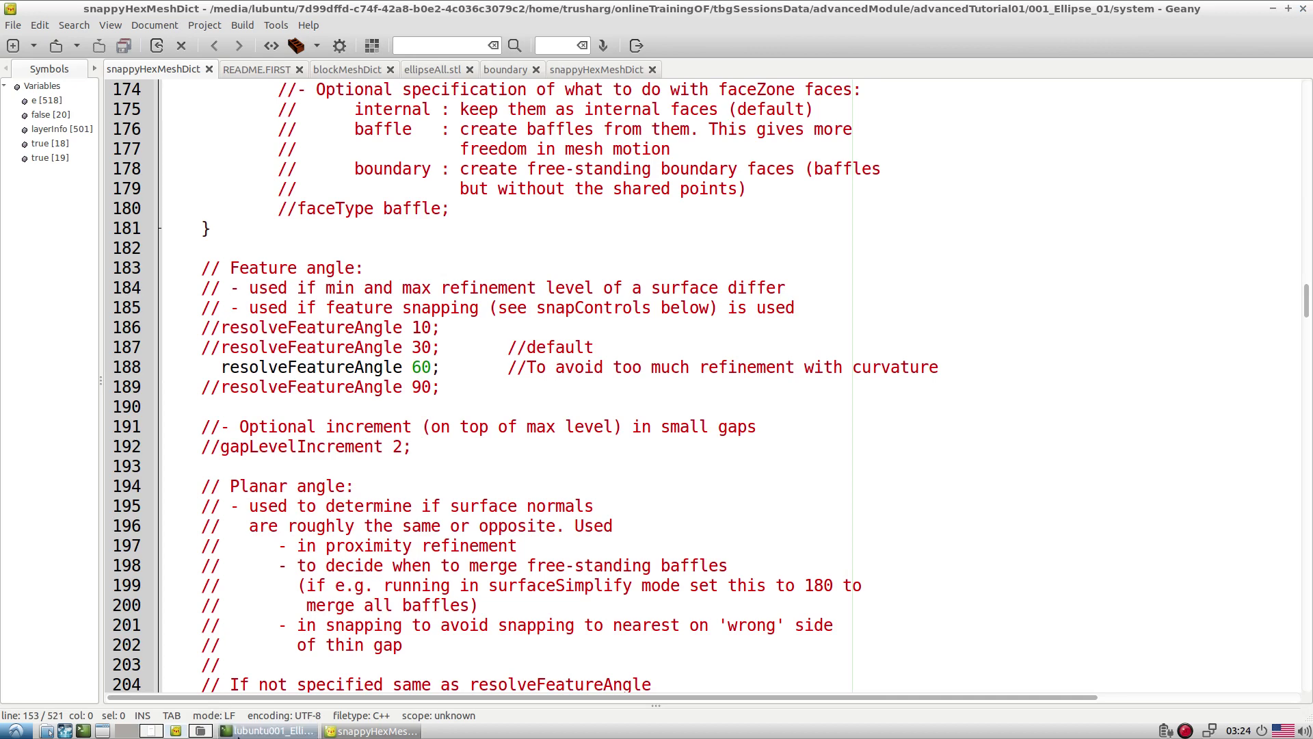
Copy the commands from rm *.obj through blockMesh in README.FIRST and run them in the 001_Ellipse_01 terminal
{"action": "left_click", "coordinate": [400, 731]}
{"action": "left_click", "coordinate": [400, 731]}
{"action": "scroll", "coordinate": [180, 148], "scroll_direction": "up", "scroll_amount": 7}
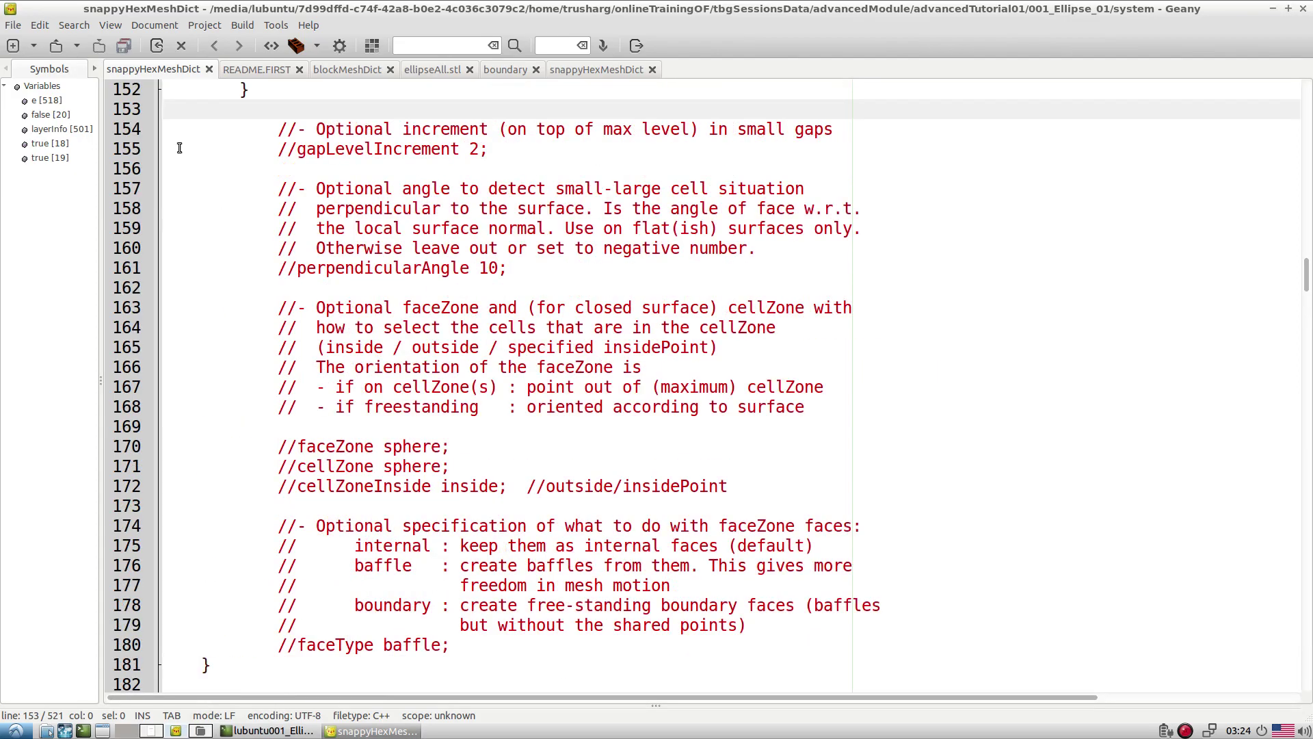
{"action": "scroll", "coordinate": [271, 191], "scroll_direction": "up", "scroll_amount": 20}
{"action": "left_click", "coordinate": [259, 69]}
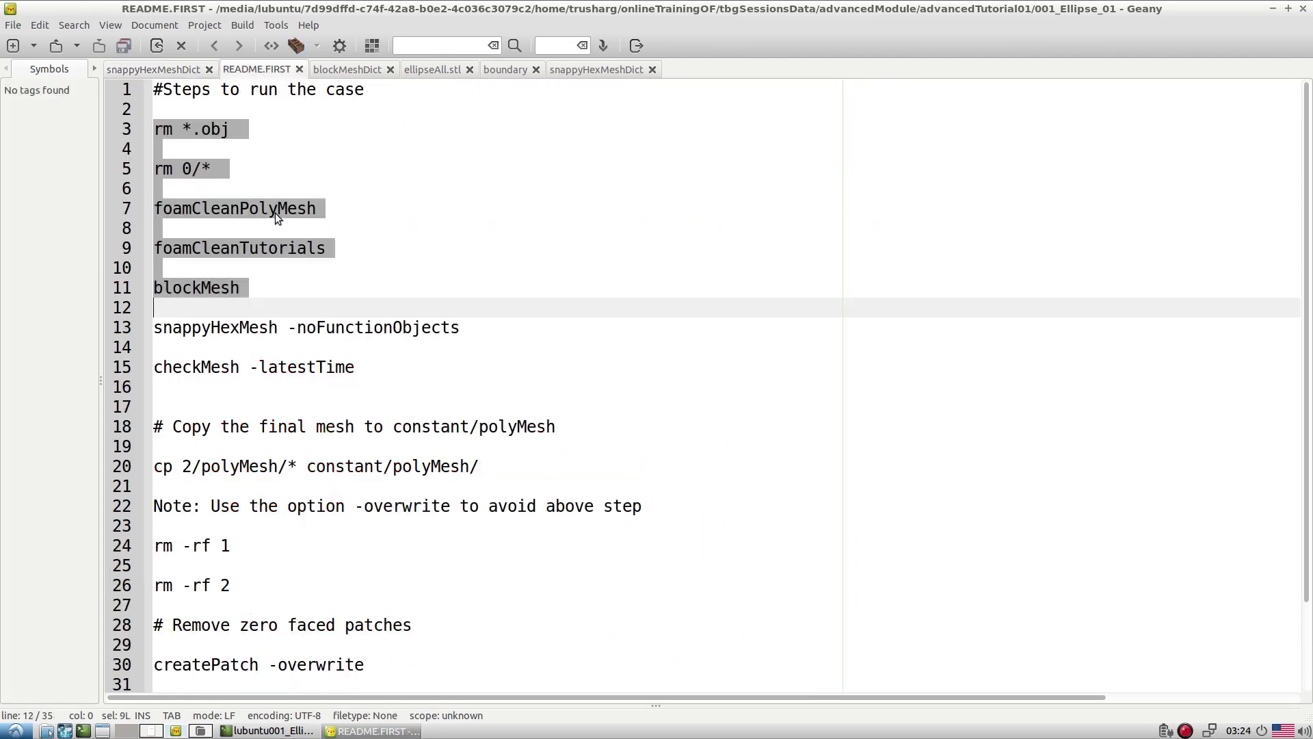
{"action": "left_click", "coordinate": [259, 247]}
{"action": "left_click_drag", "start_coordinate": [252, 307], "coordinate": [90, 131]}
{"action": "key", "text": "ctrl+c"}
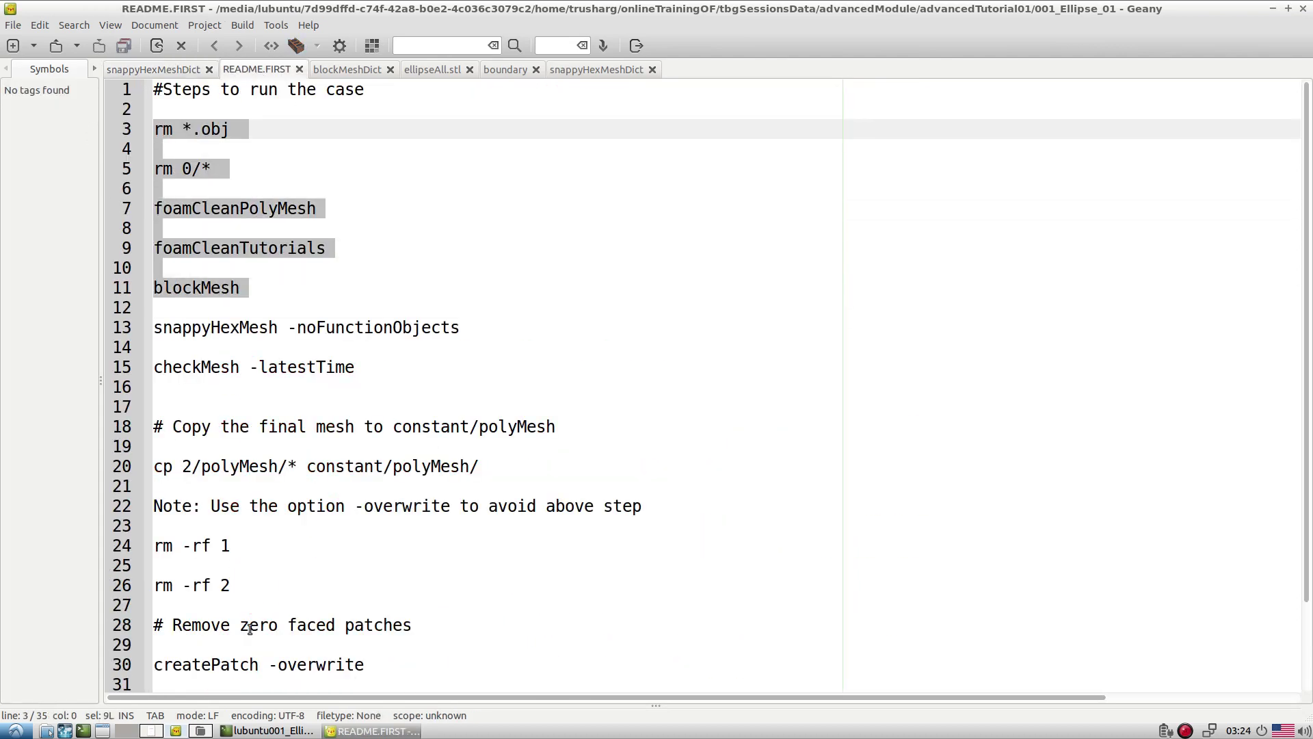
{"action": "left_click", "coordinate": [270, 730]}
{"action": "middle_click", "coordinate": [585, 537]}
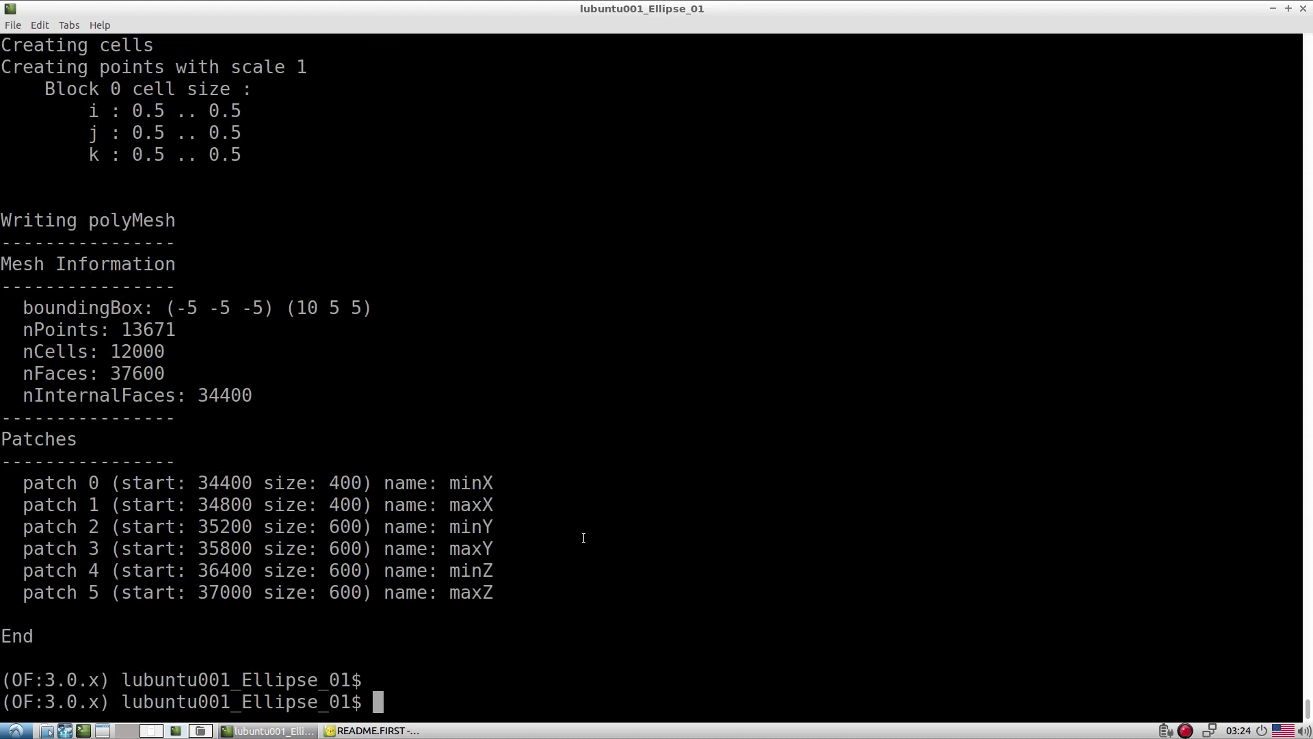
List the case folder's contents, and run foamCleanPolyMesh and foamCleanTutorials from README.FIRST in the terminal
{"action": "type", "text": "ls"}
{"action": "key", "text": "Return"}
{"action": "left_click", "coordinate": [375, 731]}
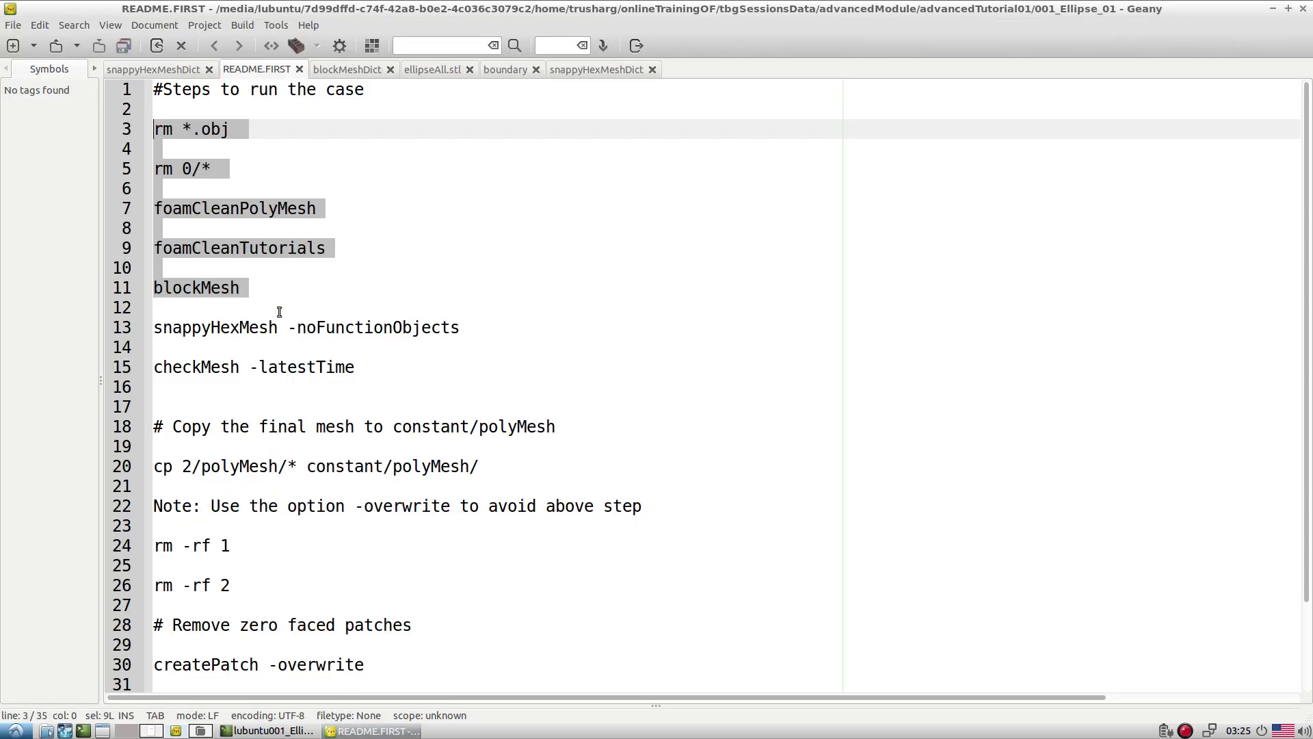
{"action": "left_click", "coordinate": [287, 288]}
{"action": "left_click_drag", "start_coordinate": [331, 248], "coordinate": [74, 209]}
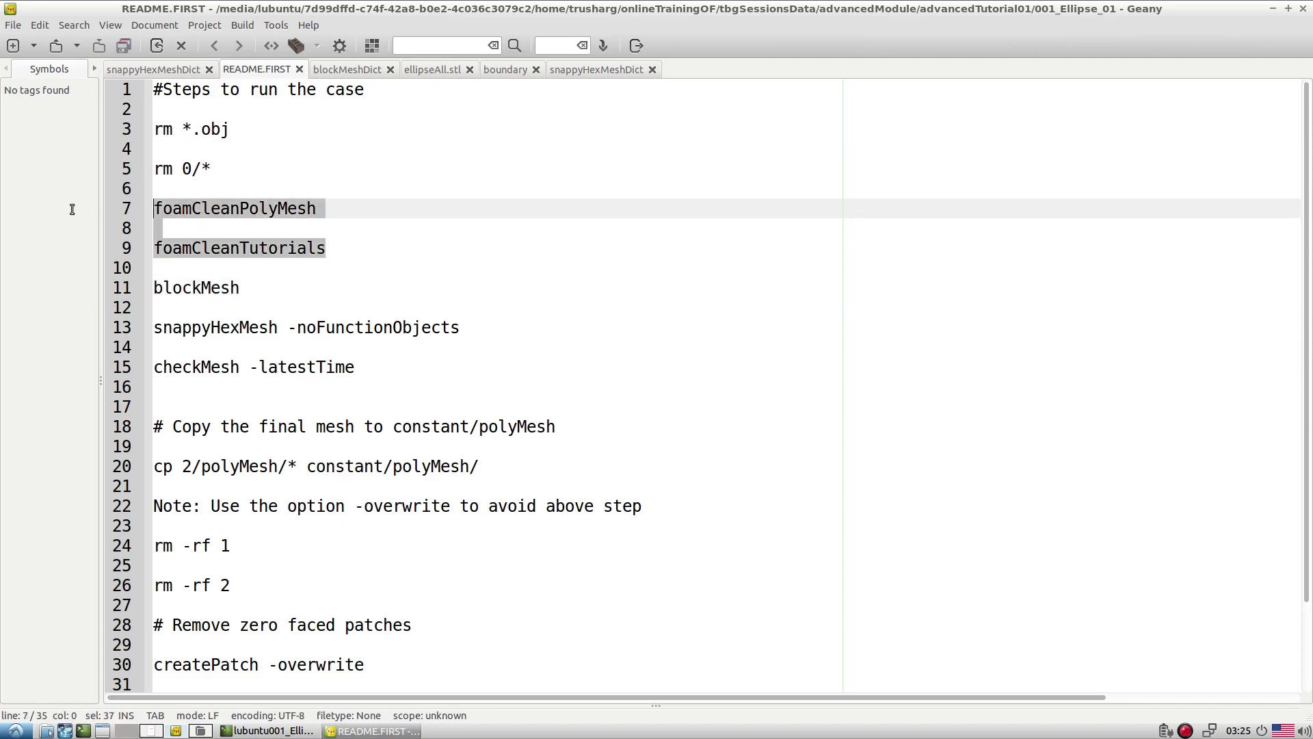
{"action": "left_click", "coordinate": [268, 730]}
{"action": "middle_click", "coordinate": [472, 542]}
{"action": "key", "text": "Return"}
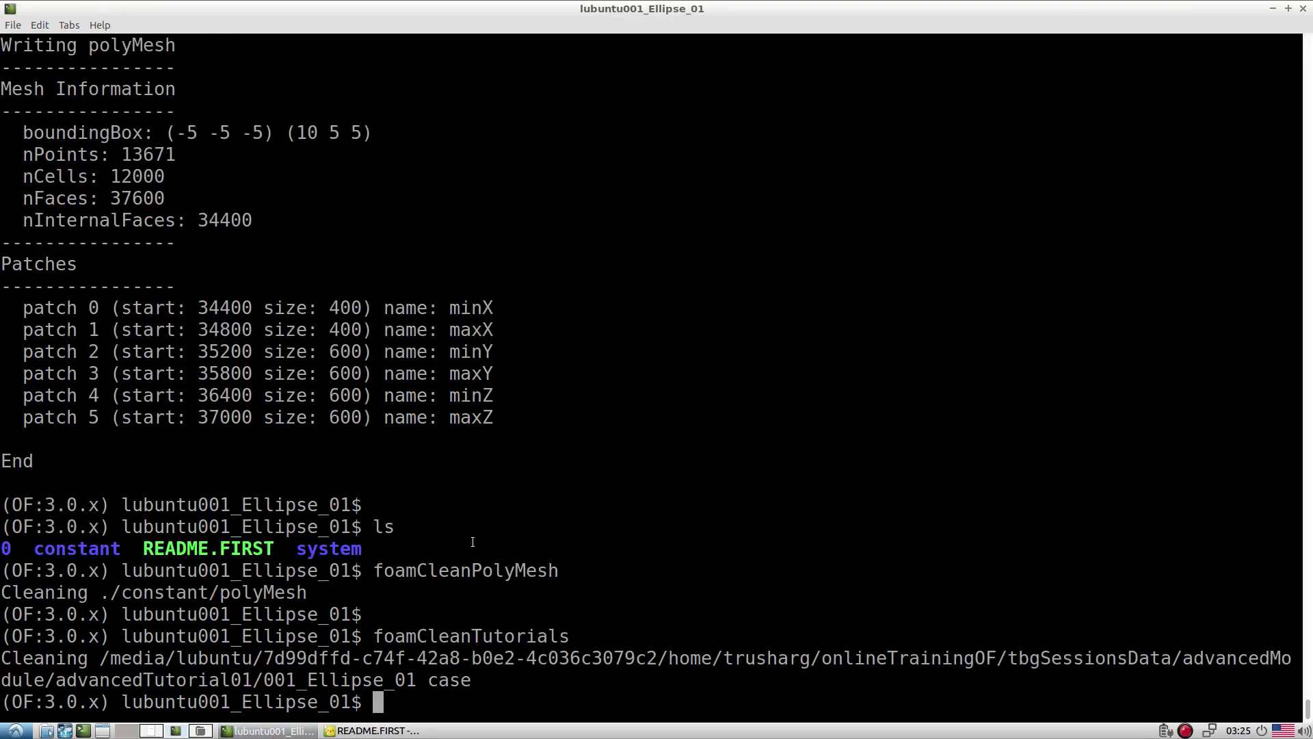
Change the terminal's working directory to ../002_Ellipse_02/
{"action": "type", "text": "cd ../002"}
{"action": "key", "text": "Tab"}
{"action": "key", "text": "Return"}
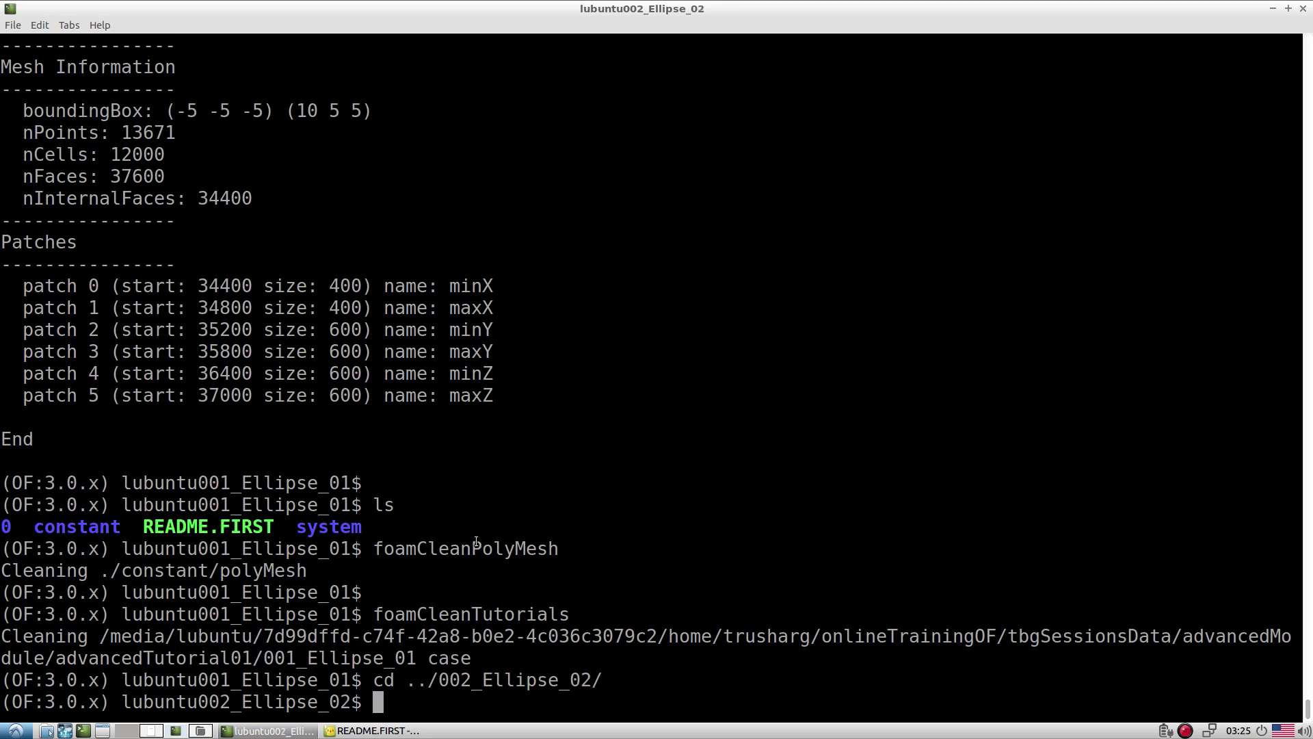
Close both snappyHexMeshDict files, blockMeshDict, ellipseAll.stl and boundary in the text editor, keeping only README.FIRST open
{"action": "left_click", "coordinate": [372, 730]}
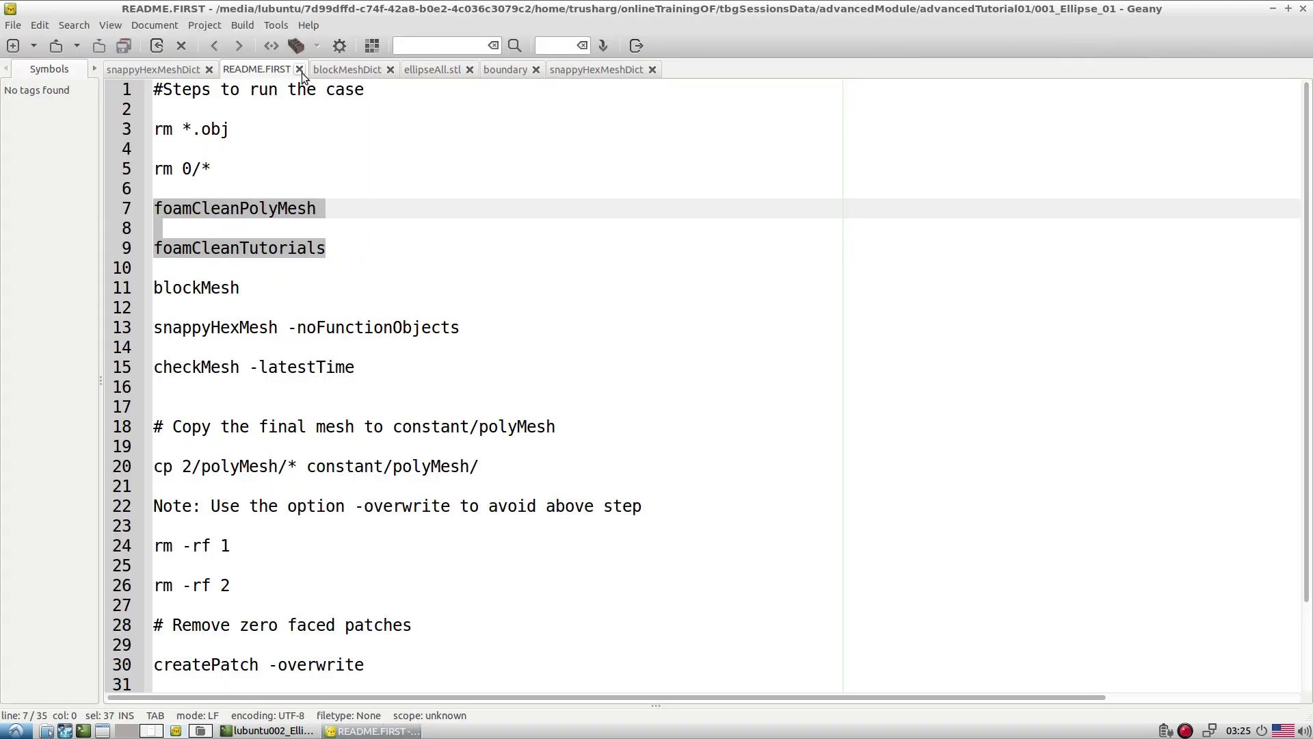
{"action": "left_click", "coordinate": [208, 69]}
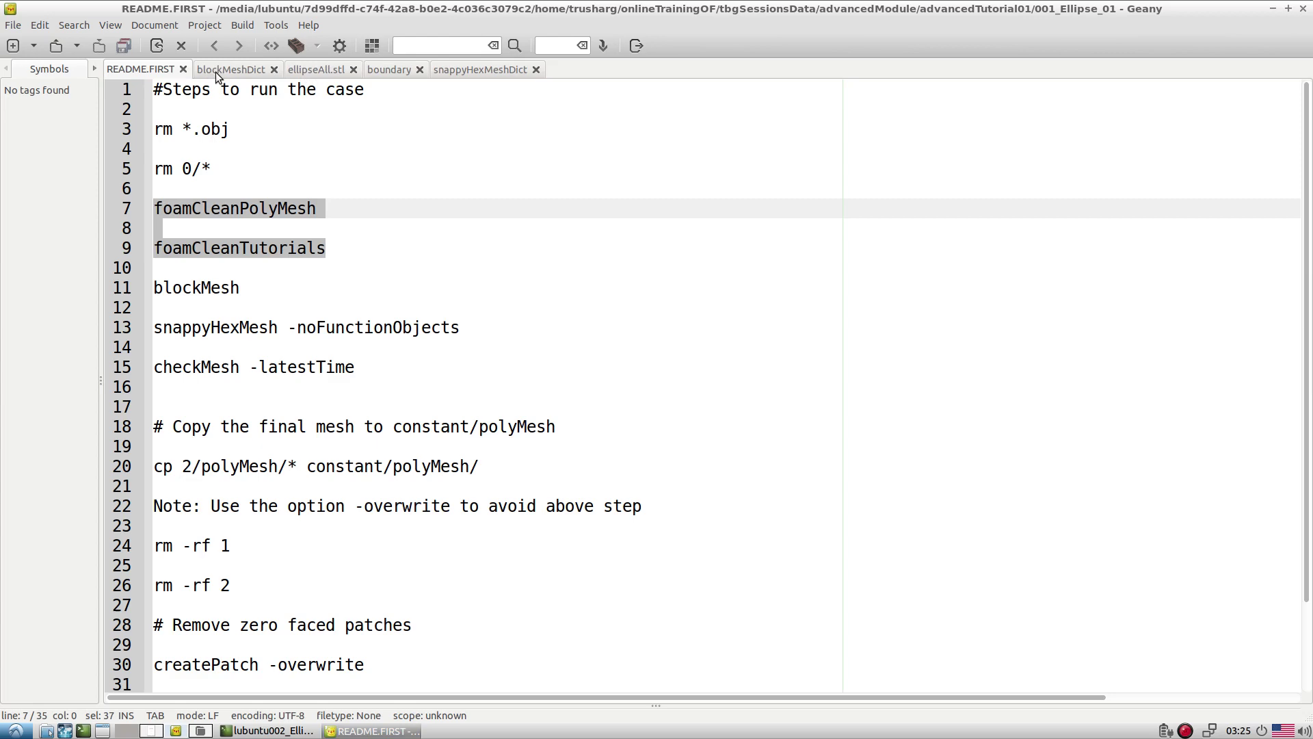
{"action": "left_click", "coordinate": [274, 69]}
{"action": "left_click", "coordinate": [263, 69]}
{"action": "left_click", "coordinate": [250, 69]}
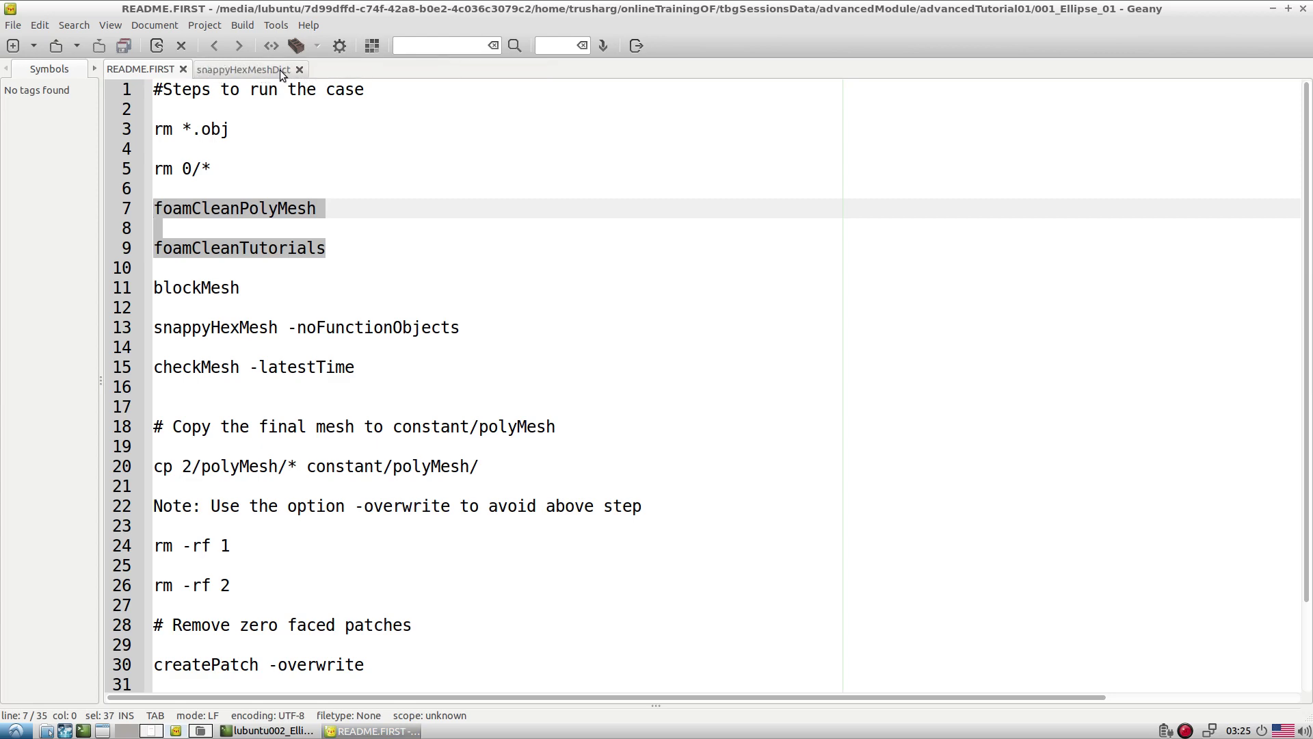
{"action": "left_click", "coordinate": [299, 69]}
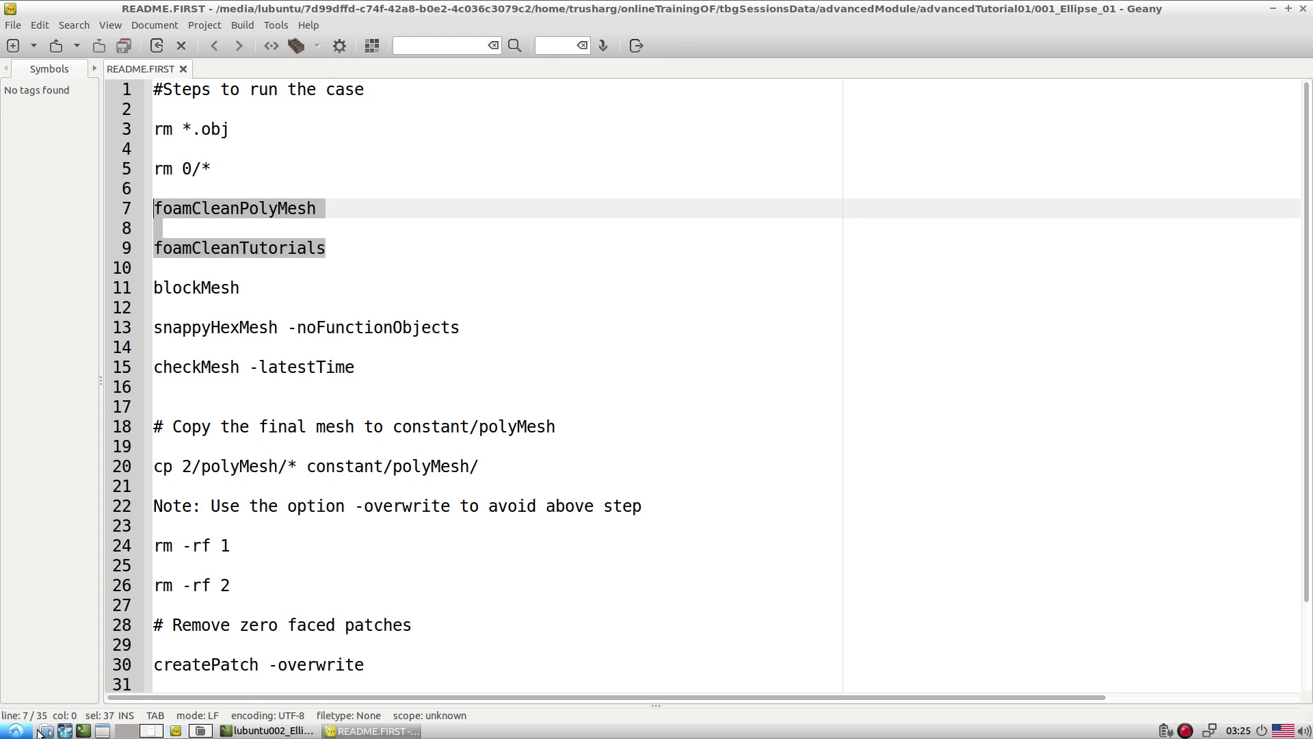
Browse to advancedModule/advancedTutorial01/002_Ellipse_02 in the file manager and open its README.FIRST in the text editor
{"action": "left_click", "coordinate": [42, 732]}
{"action": "left_click", "coordinate": [62, 511]}
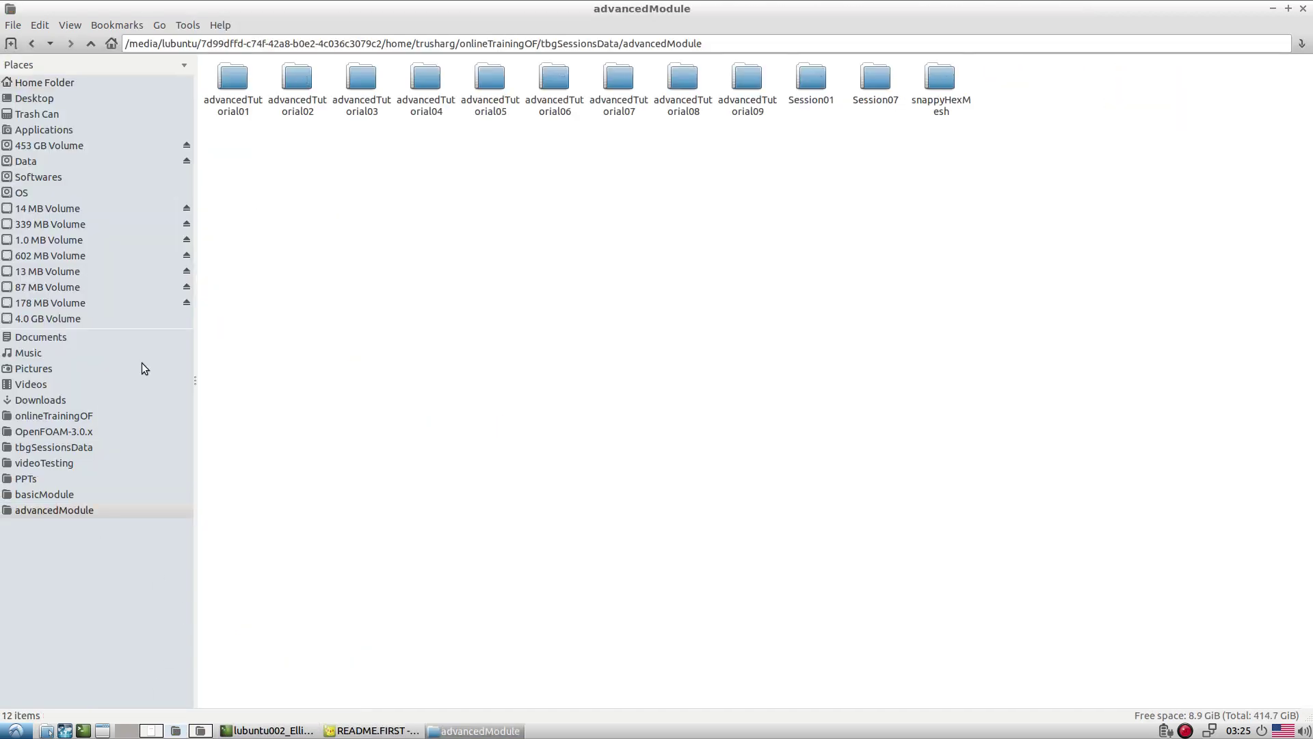
{"action": "double_click", "coordinate": [230, 81]}
{"action": "double_click", "coordinate": [313, 104]}
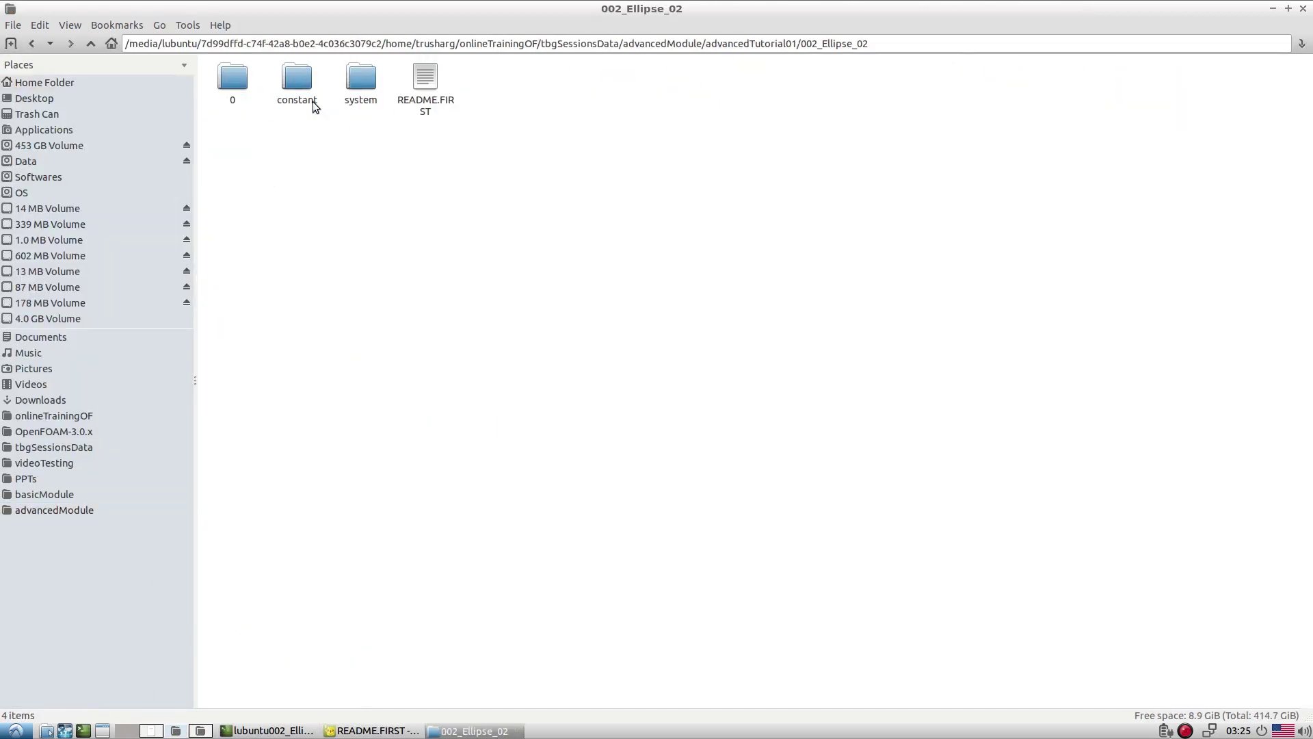
{"action": "left_click", "coordinate": [91, 43]}
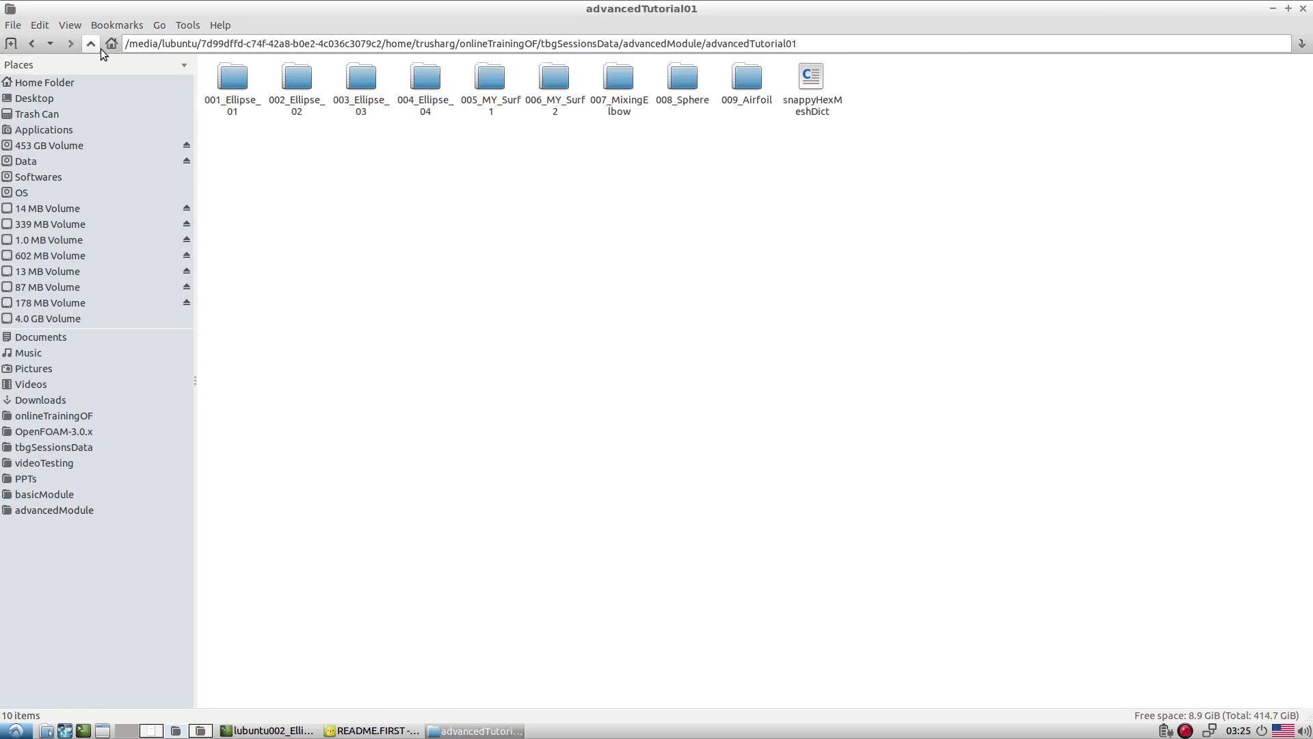
{"action": "double_click", "coordinate": [302, 108]}
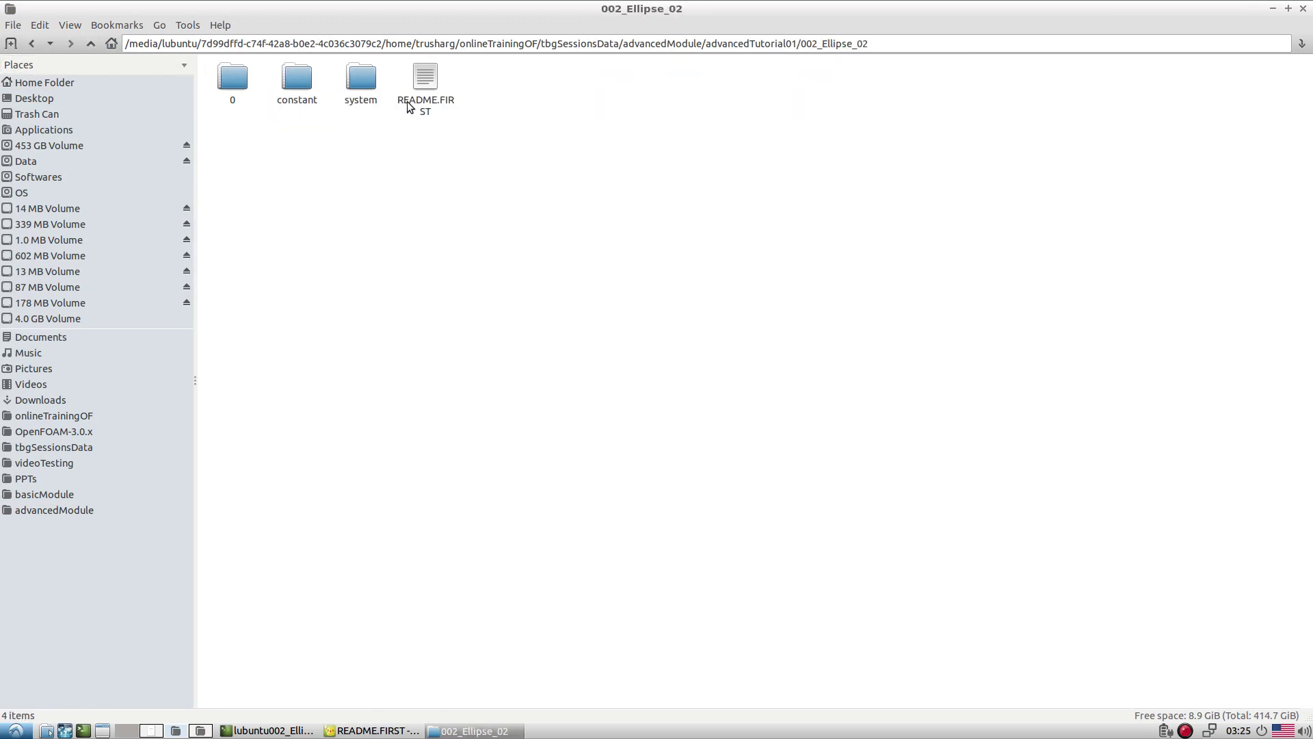
{"action": "right_click", "coordinate": [409, 106]}
{"action": "left_click", "coordinate": [445, 144]}
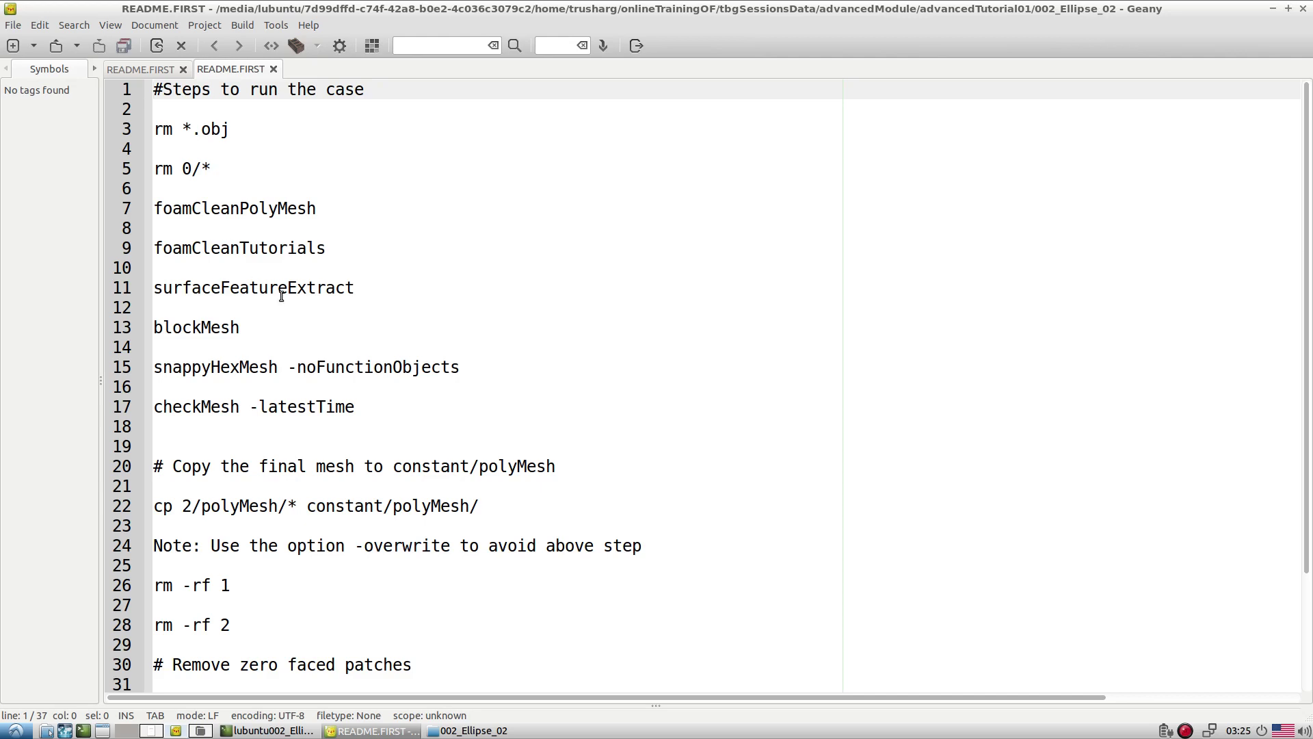
Look over the run commands in the 002_Ellipse_02 README.FIRST and highlight surfaceFeatureExtract
{"action": "scroll", "coordinate": [281, 296], "scroll_direction": "down", "scroll_amount": 2}
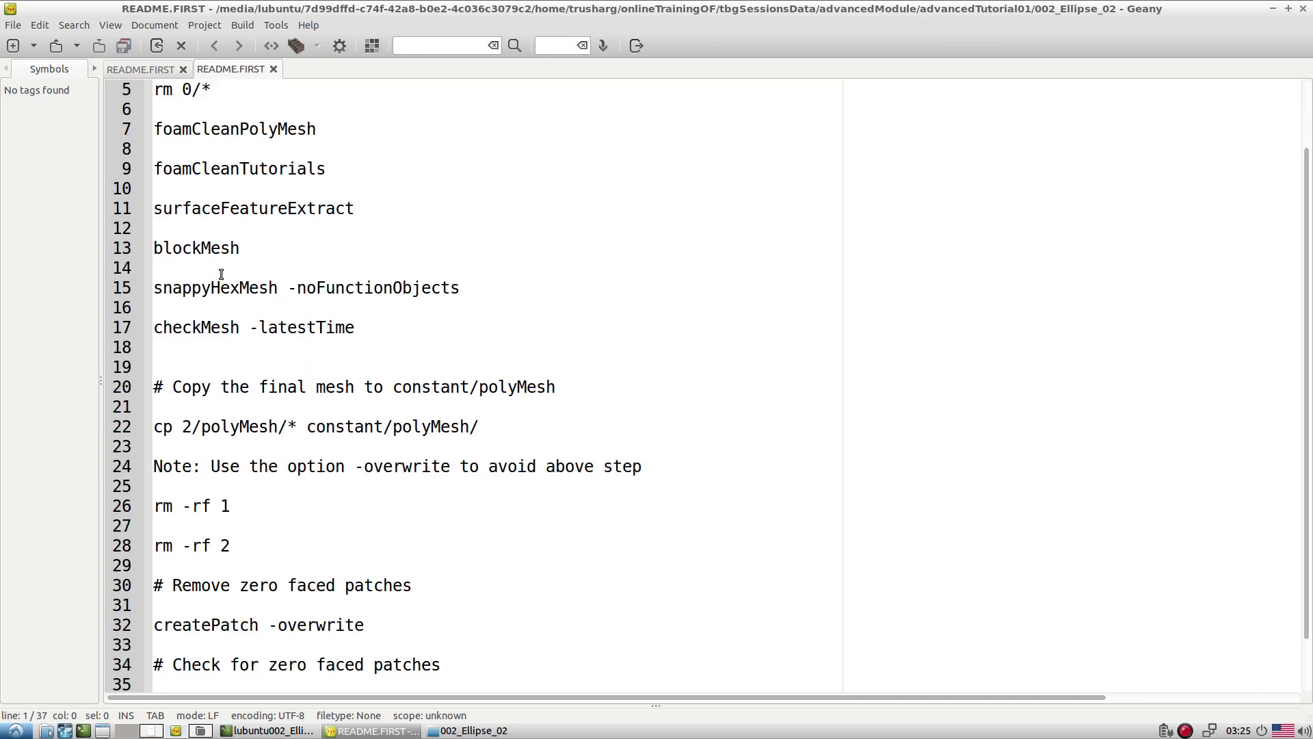
{"action": "double_click", "coordinate": [223, 209]}
{"action": "scroll", "coordinate": [223, 210], "scroll_direction": "up", "scroll_amount": 2}
{"action": "left_click", "coordinate": [261, 309]}
{"action": "double_click", "coordinate": [262, 293]}
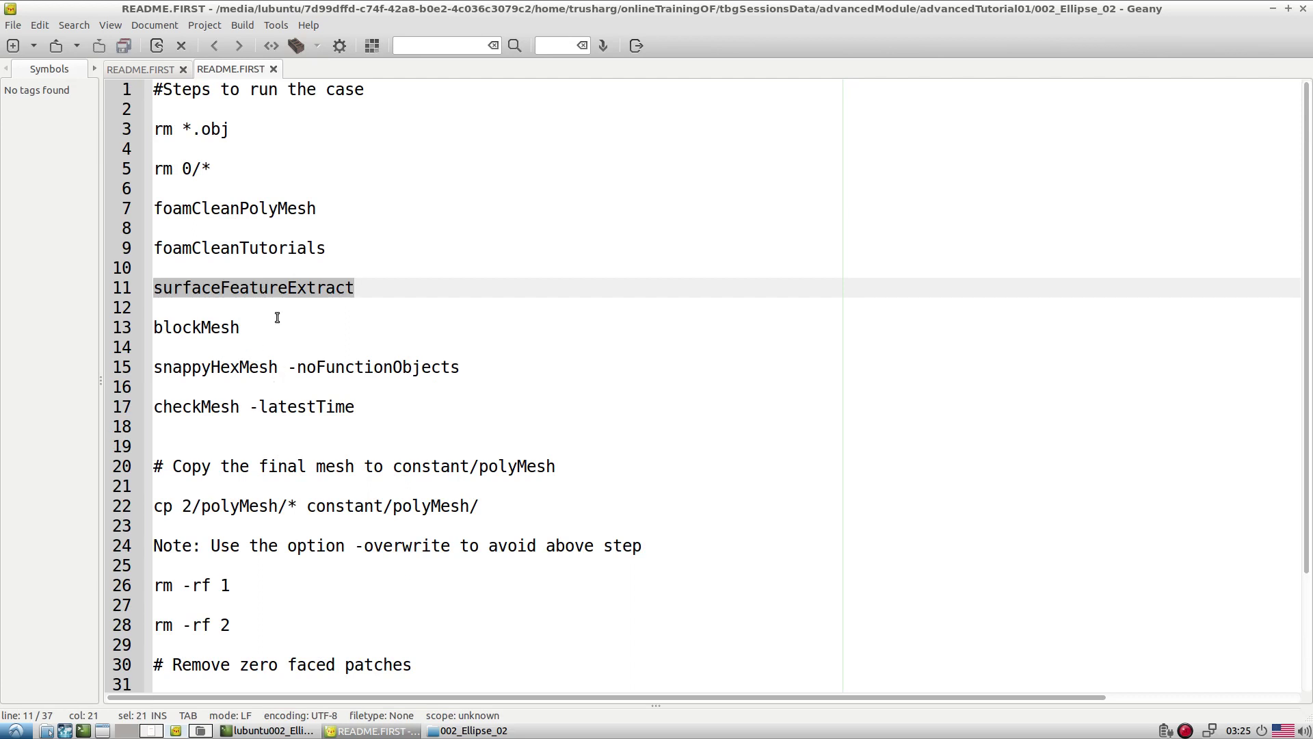
{"action": "left_click", "coordinate": [283, 286]}
{"action": "double_click", "coordinate": [283, 286]}
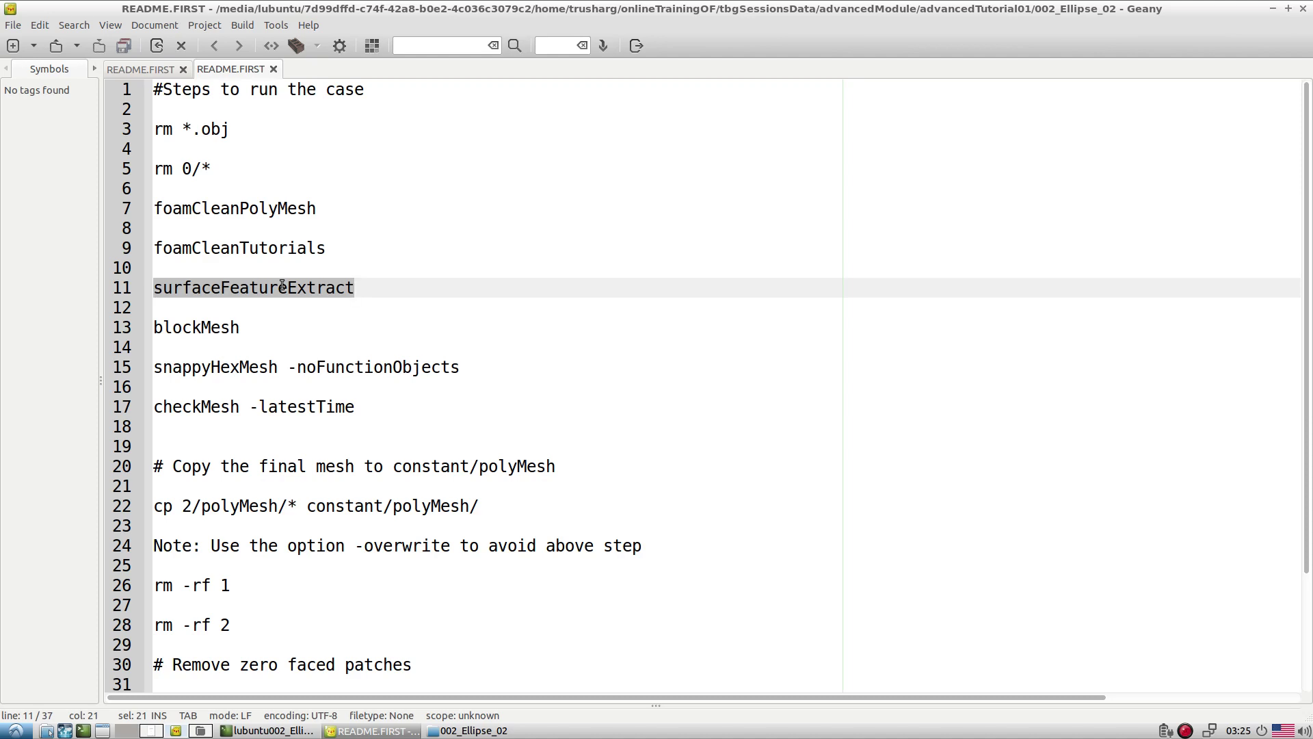
Launch paraFoam for the 002_Ellipse_02 case from the terminal and dismiss the output messages
{"action": "left_click", "coordinate": [268, 729]}
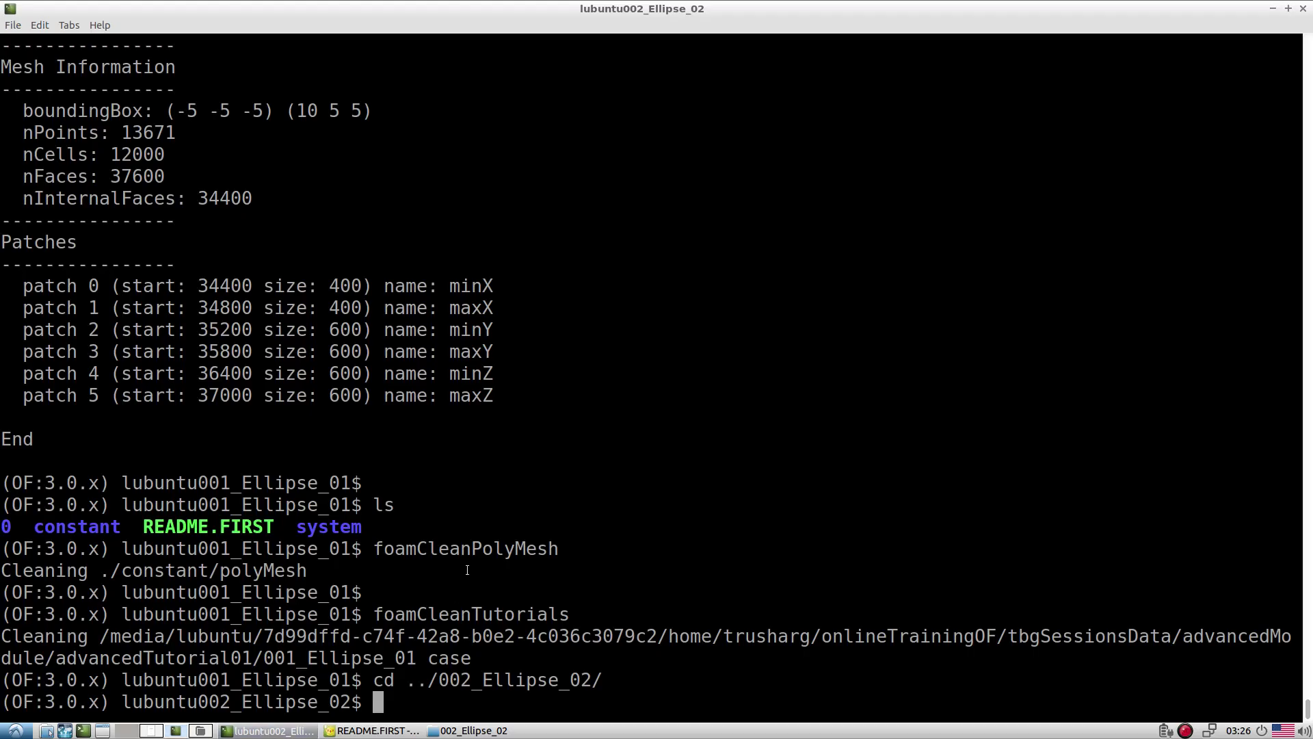
{"action": "type", "text": "paraFoam"}
{"action": "key", "text": "Return"}
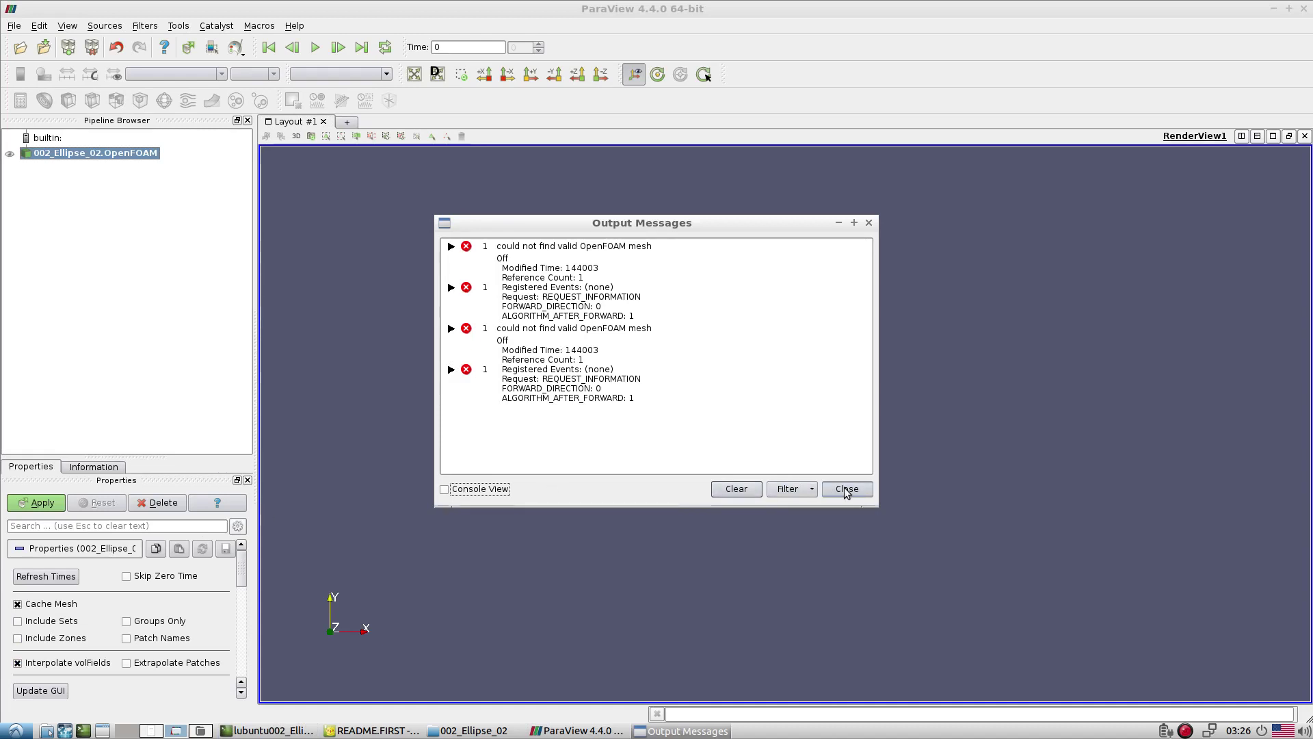
{"action": "left_click", "coordinate": [846, 490]}
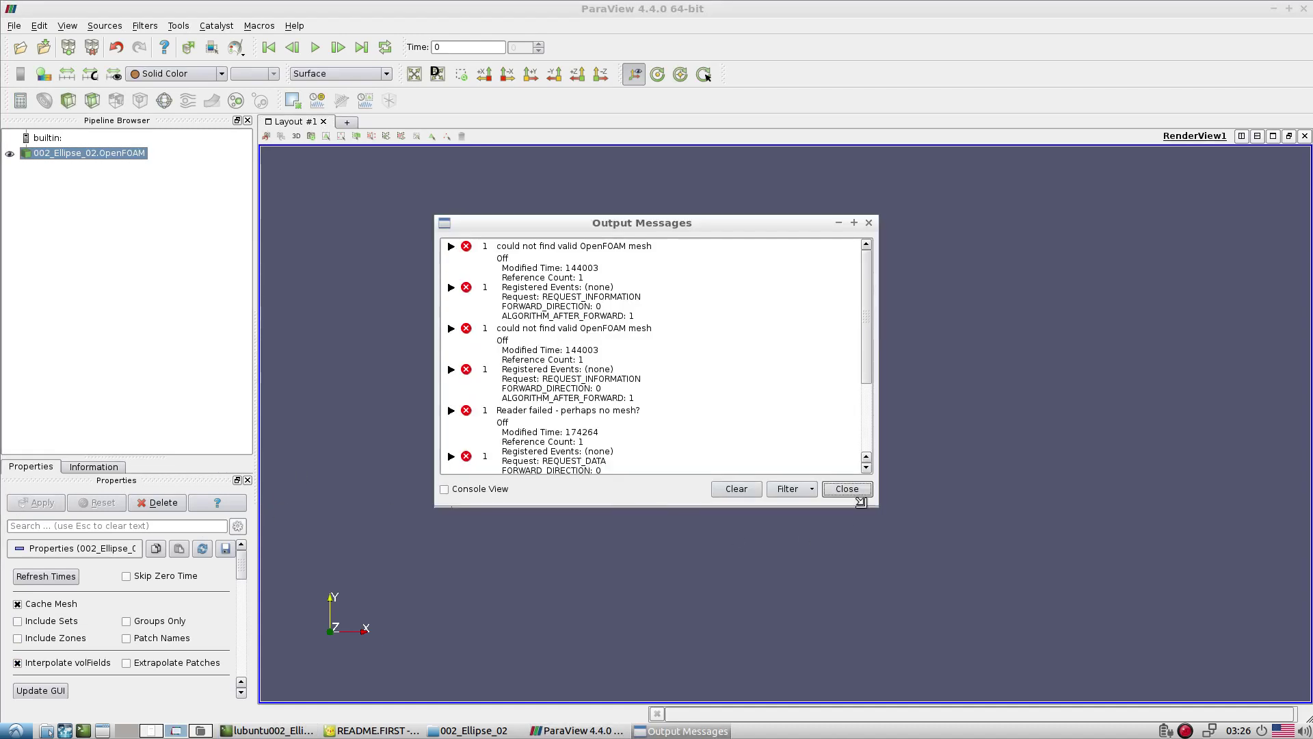
{"action": "left_click", "coordinate": [854, 489]}
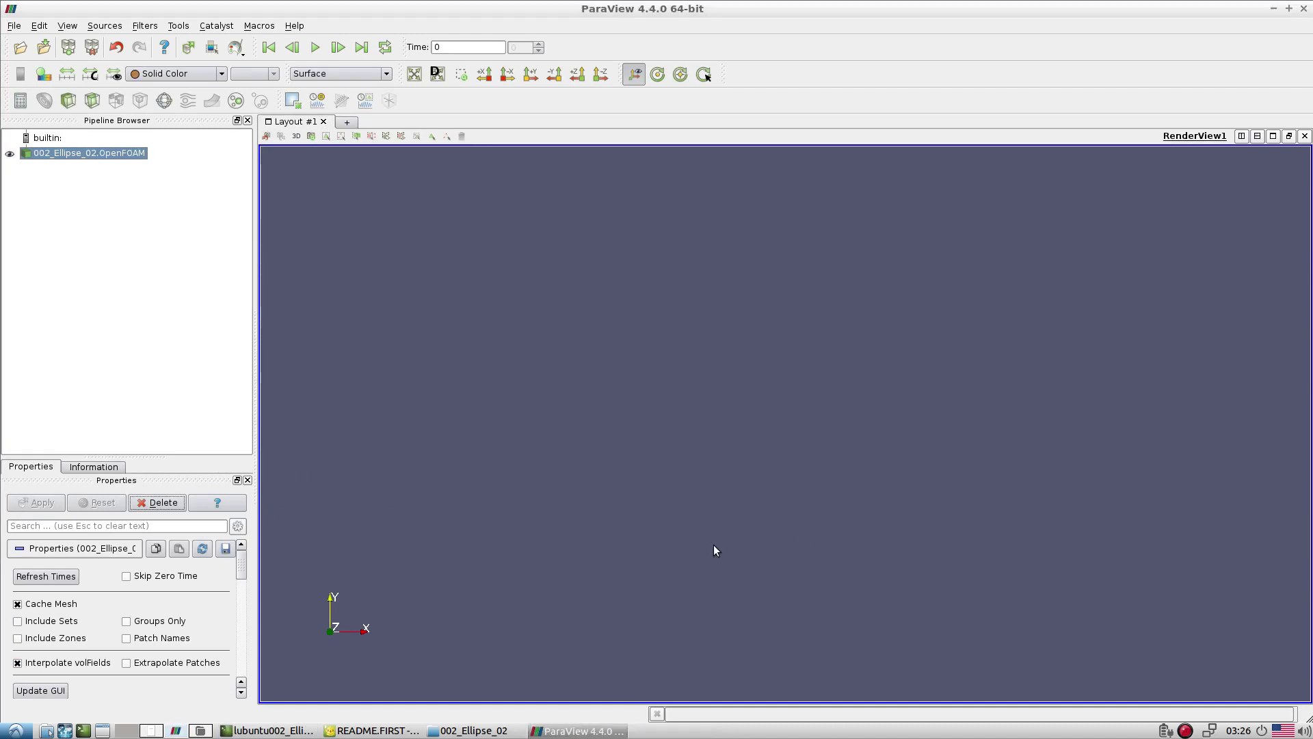
Load ellipseAll.stl from the 002_Ellipse_02 case's constant folder and display the ellipse surface in the render view
{"action": "left_click", "coordinate": [20, 46]}
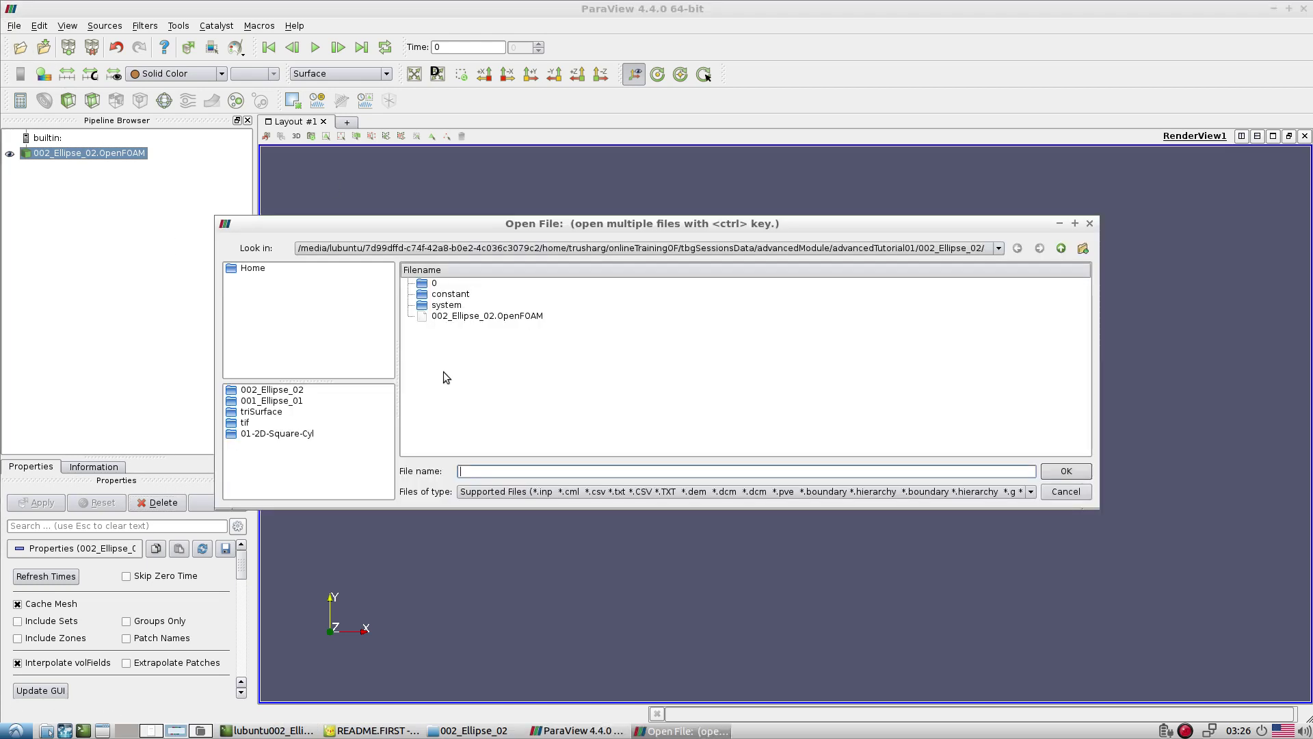
{"action": "double_click", "coordinate": [451, 294]}
{"action": "double_click", "coordinate": [454, 304]}
{"action": "double_click", "coordinate": [454, 288]}
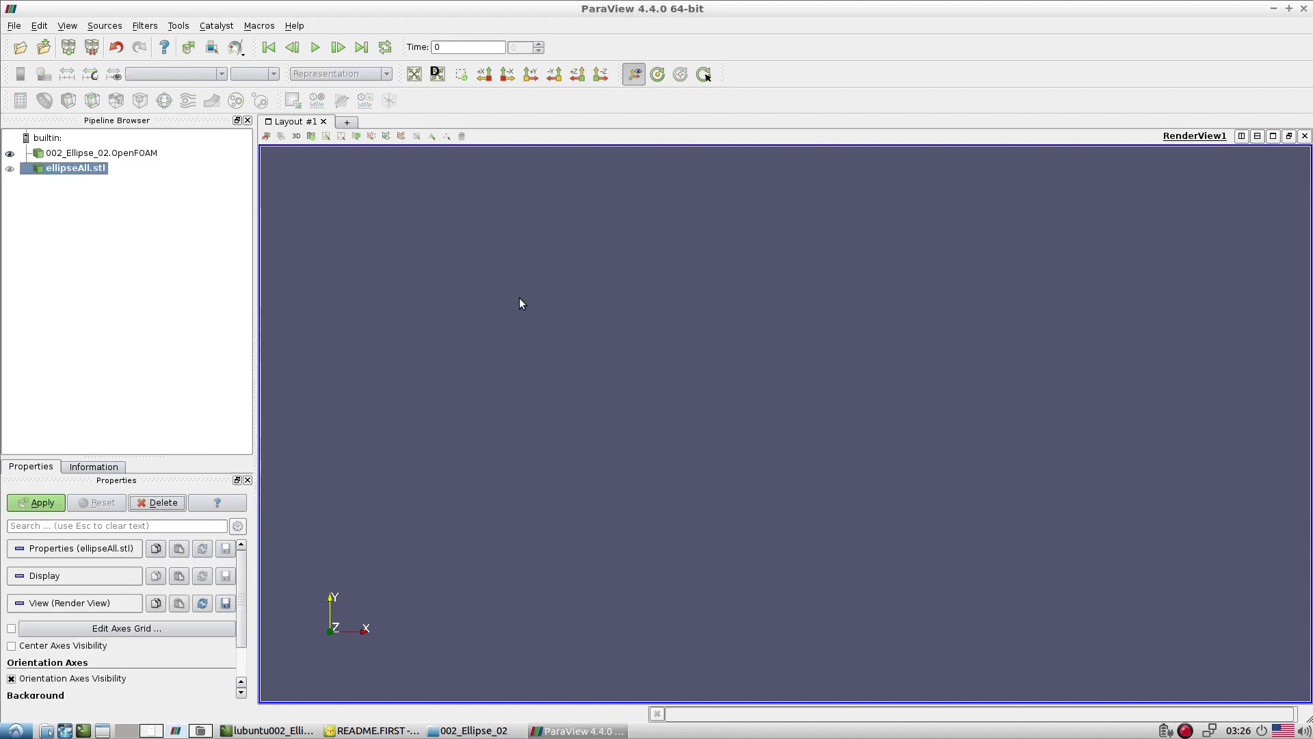
{"action": "left_click", "coordinate": [37, 503]}
{"action": "left_click_drag", "start_coordinate": [614, 457], "coordinate": [559, 402]}
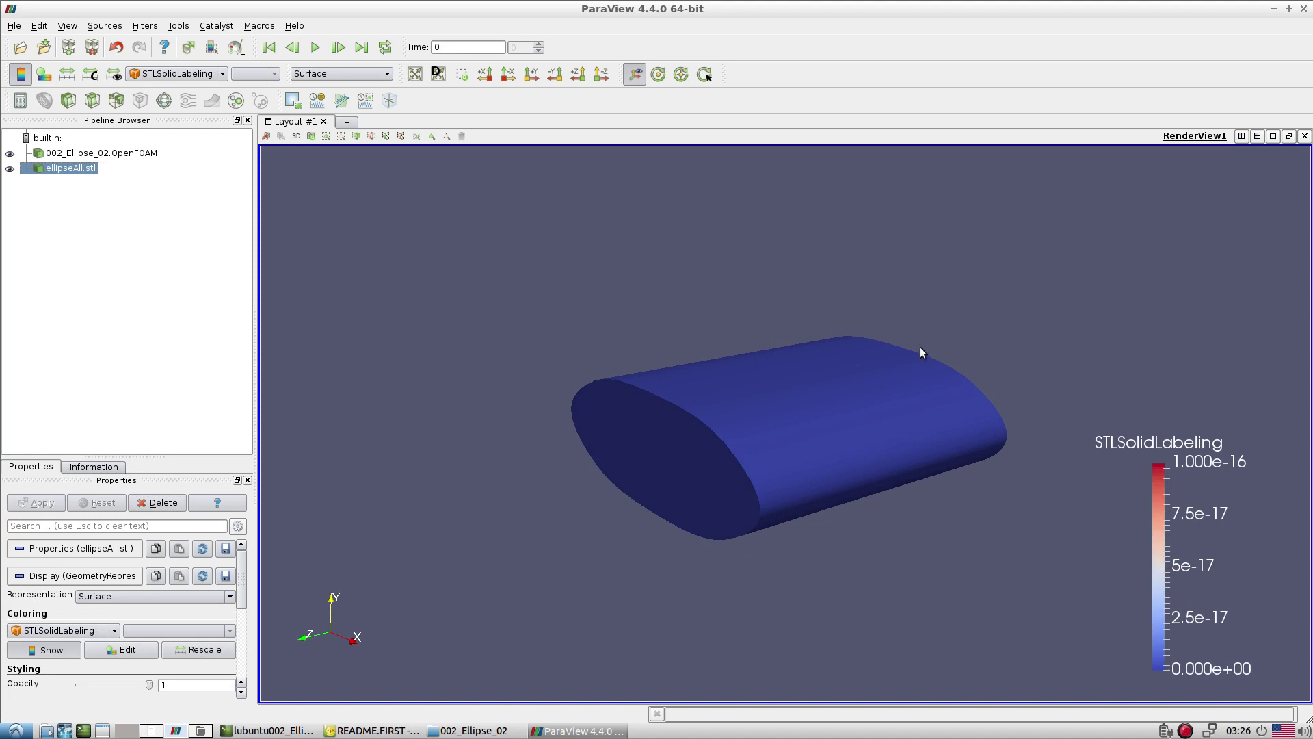
{"action": "scroll", "coordinate": [921, 353], "scroll_direction": "up", "scroll_amount": 5}
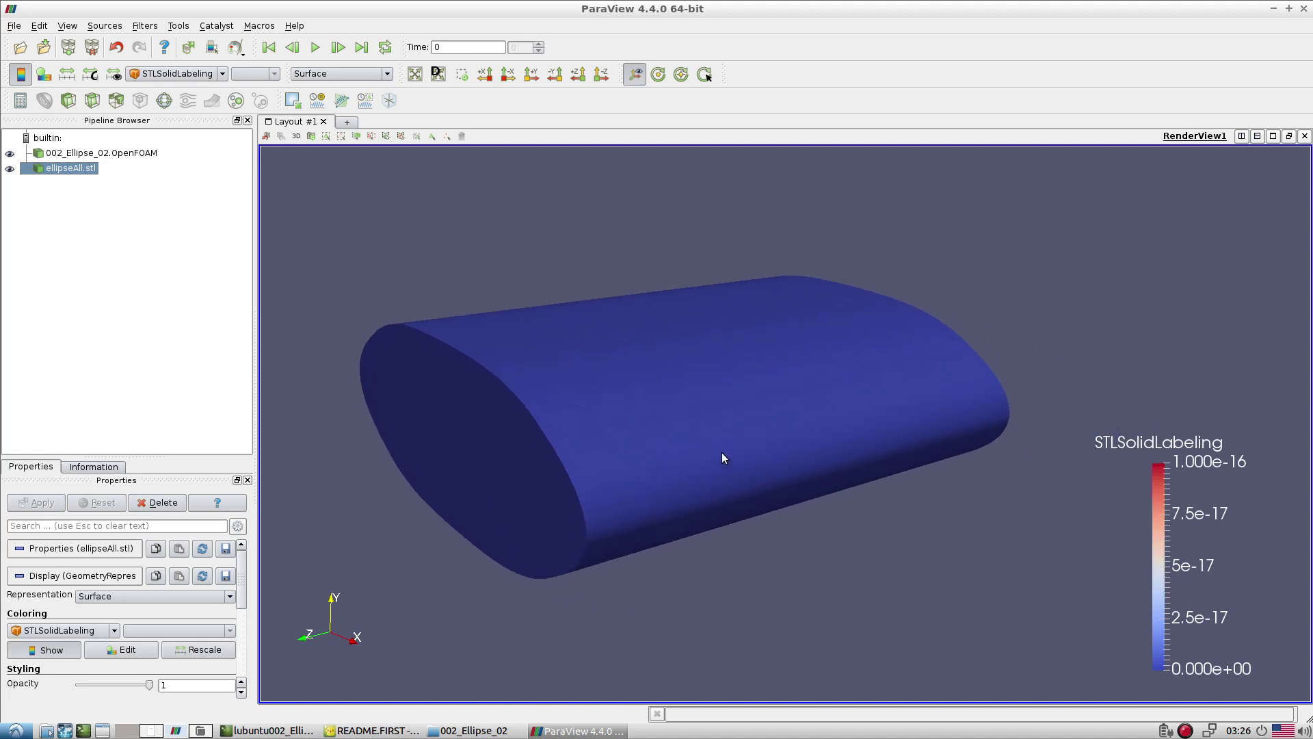
{"action": "mouse_move", "coordinate": [724, 457]}
{"action": "left_mouse_down"}
{"action": "mouse_move", "coordinate": [712, 437]}
{"action": "mouse_move", "coordinate": [729, 444]}
{"action": "left_mouse_up"}
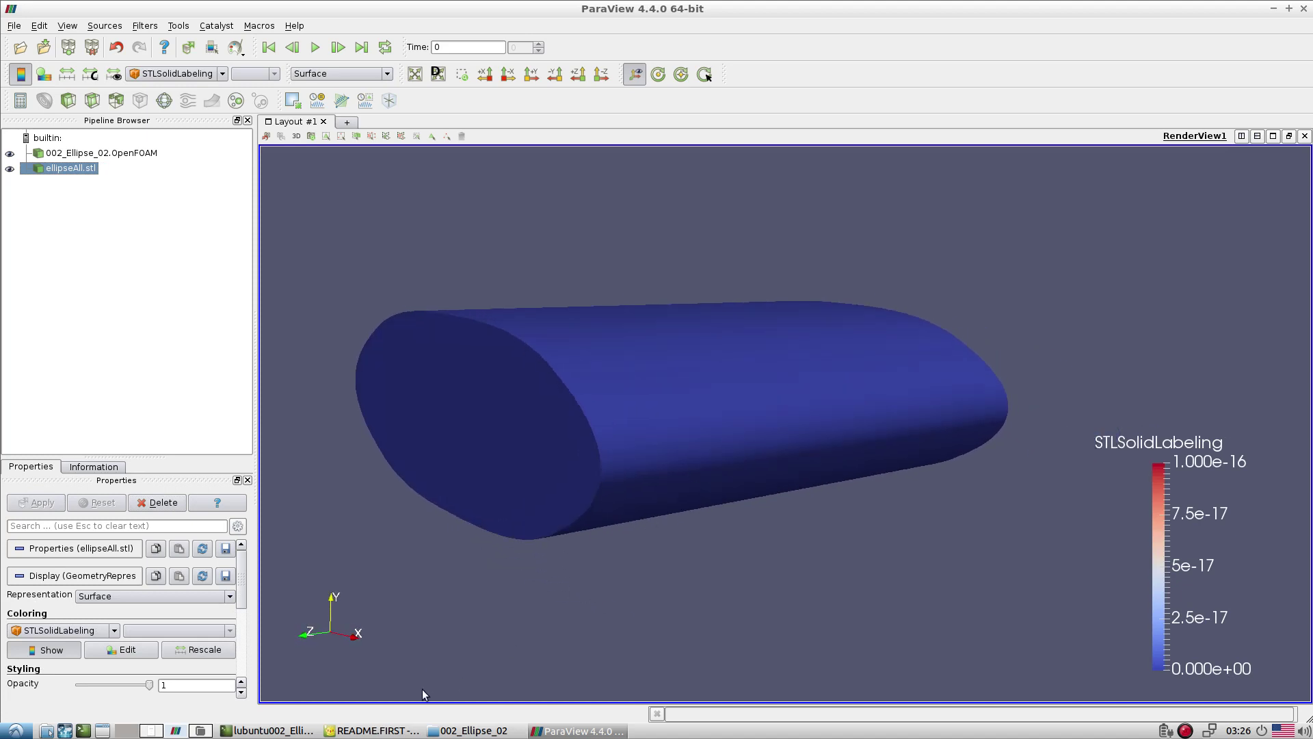
Switch to the file manager and open surfaceFeatureExtractDict from the 002_Ellipse_02 system folder in the Geany text editor
{"action": "left_click", "coordinate": [473, 730]}
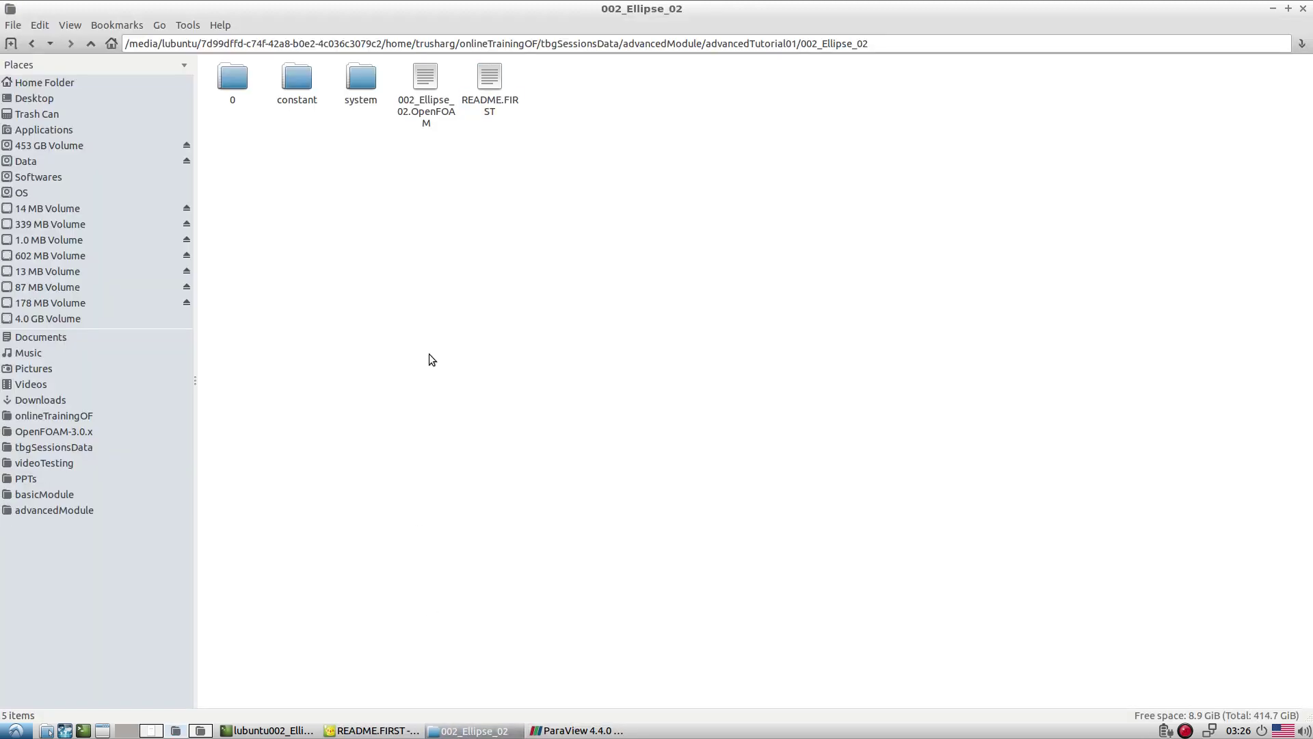
{"action": "double_click", "coordinate": [362, 82]}
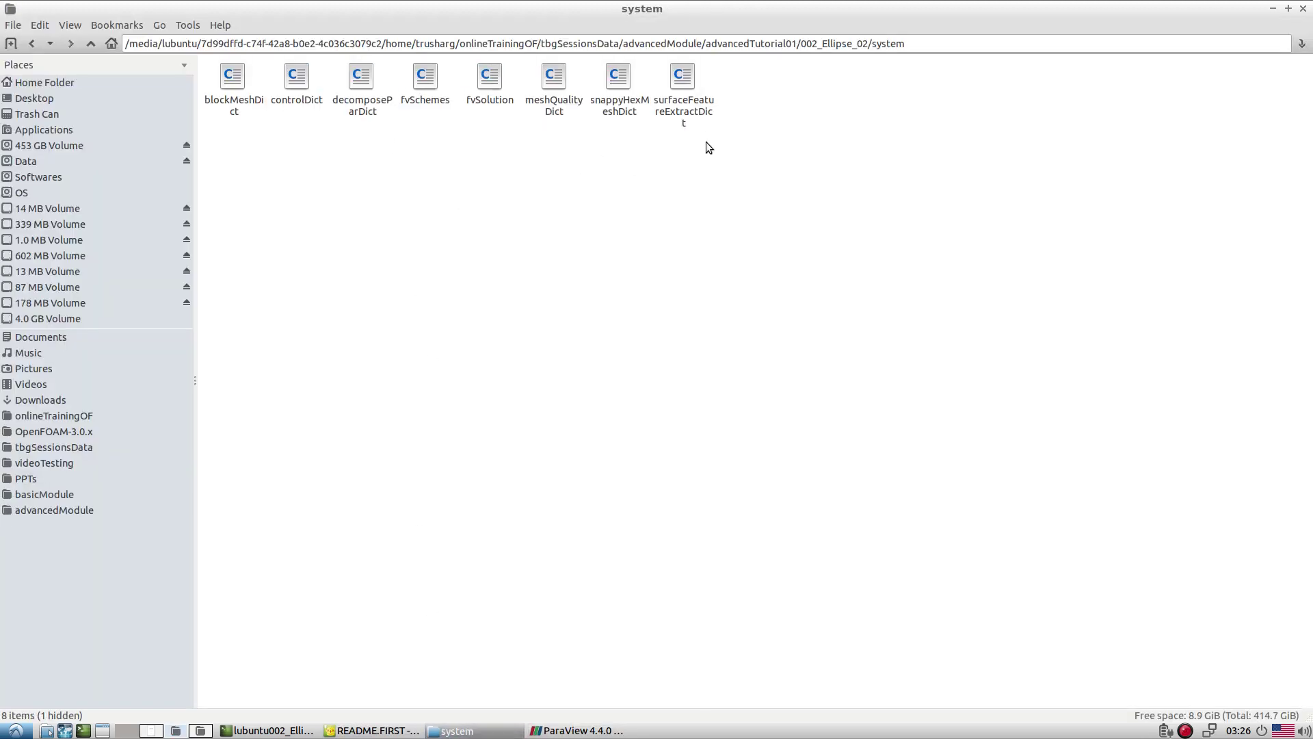
{"action": "right_click", "coordinate": [678, 110]}
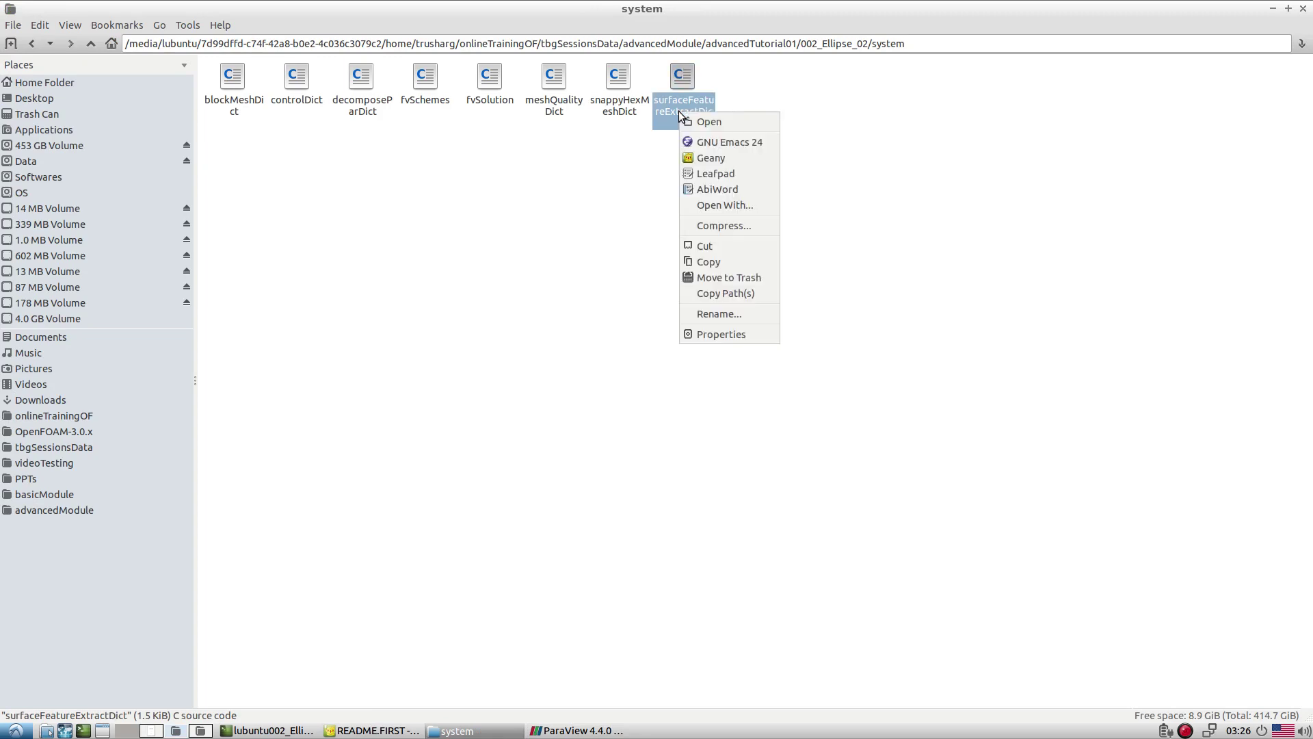
{"action": "left_click", "coordinate": [696, 170]}
{"action": "scroll", "coordinate": [435, 393], "scroll_direction": "down", "scroll_amount": 3}
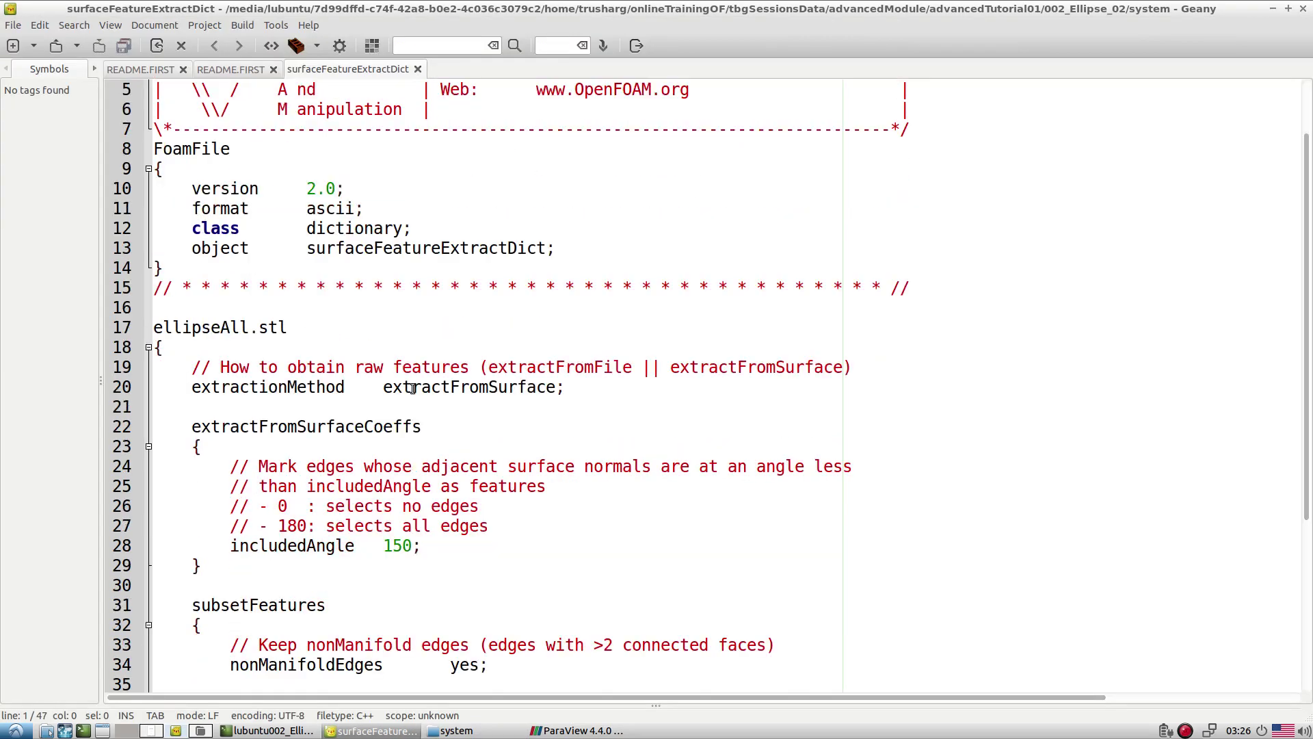
Highlight the includedAngle value under extractFromSurfaceCoeffs in surfaceFeatureExtractDict
{"action": "left_click_drag", "start_coordinate": [235, 455], "coordinate": [367, 446]}
{"action": "double_click", "coordinate": [399, 446]}
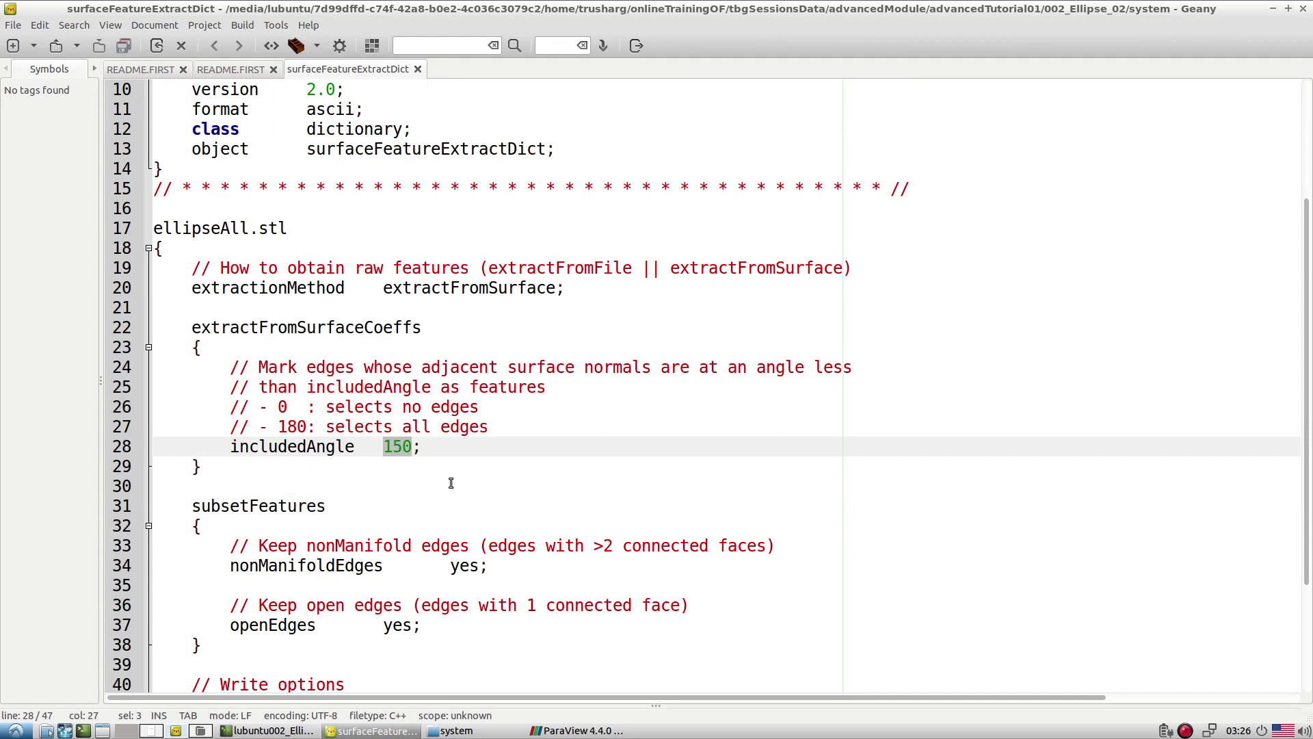
{"action": "left_click", "coordinate": [405, 461]}
{"action": "double_click", "coordinate": [396, 446]}
{"action": "left_click", "coordinate": [408, 460]}
{"action": "double_click", "coordinate": [398, 446]}
Switch back to ParaView and make the ellipseAll.stl surface semi-transparent with an opacity of 0.41
{"action": "left_click", "coordinate": [565, 728]}
{"action": "left_click_drag", "start_coordinate": [621, 409], "coordinate": [712, 425]}
{"action": "scroll", "coordinate": [244, 573], "scroll_direction": "down", "scroll_amount": 3}
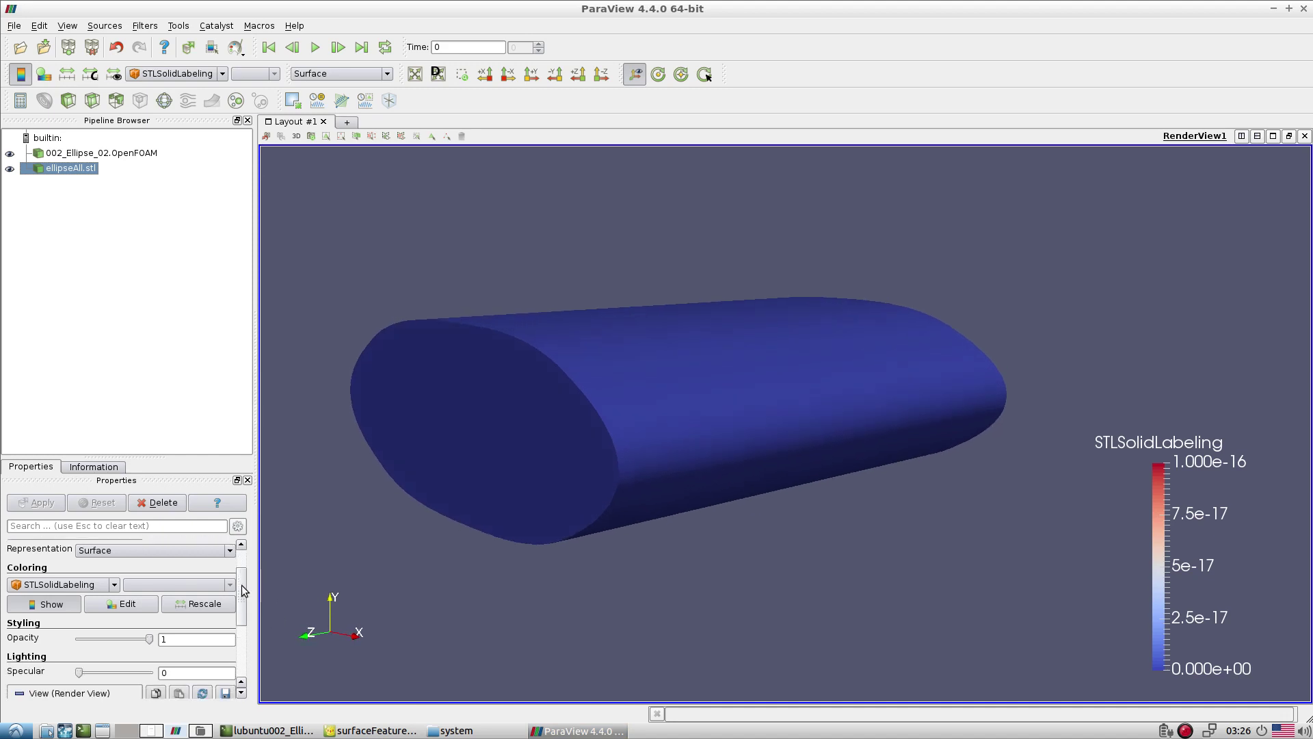
{"action": "left_click_drag", "start_coordinate": [150, 620], "coordinate": [109, 629]}
{"action": "left_click_drag", "start_coordinate": [519, 523], "coordinate": [491, 434]}
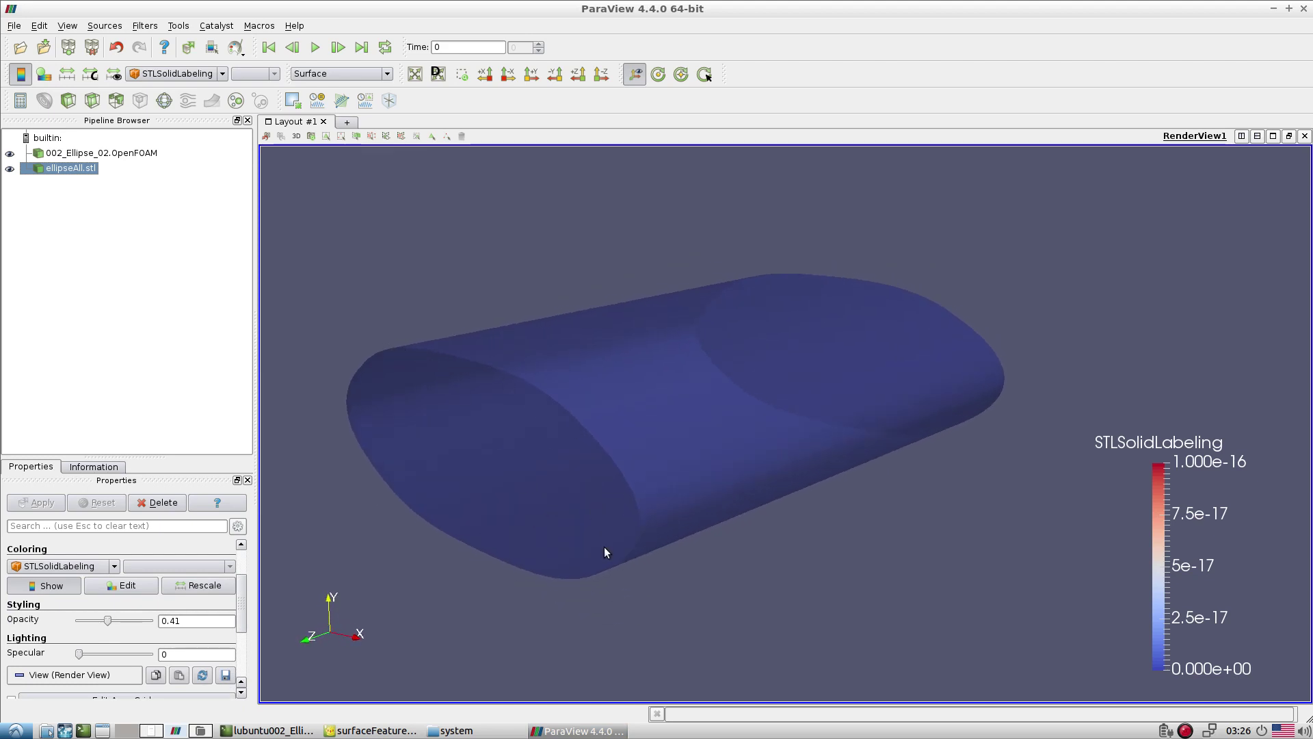
Apply a Feature Edges filter to ellipseAll.stl with a feature angle of 180 and inspect the edges
{"action": "left_click", "coordinate": [145, 26]}
{"action": "mouse_move", "coordinate": [162, 51]}
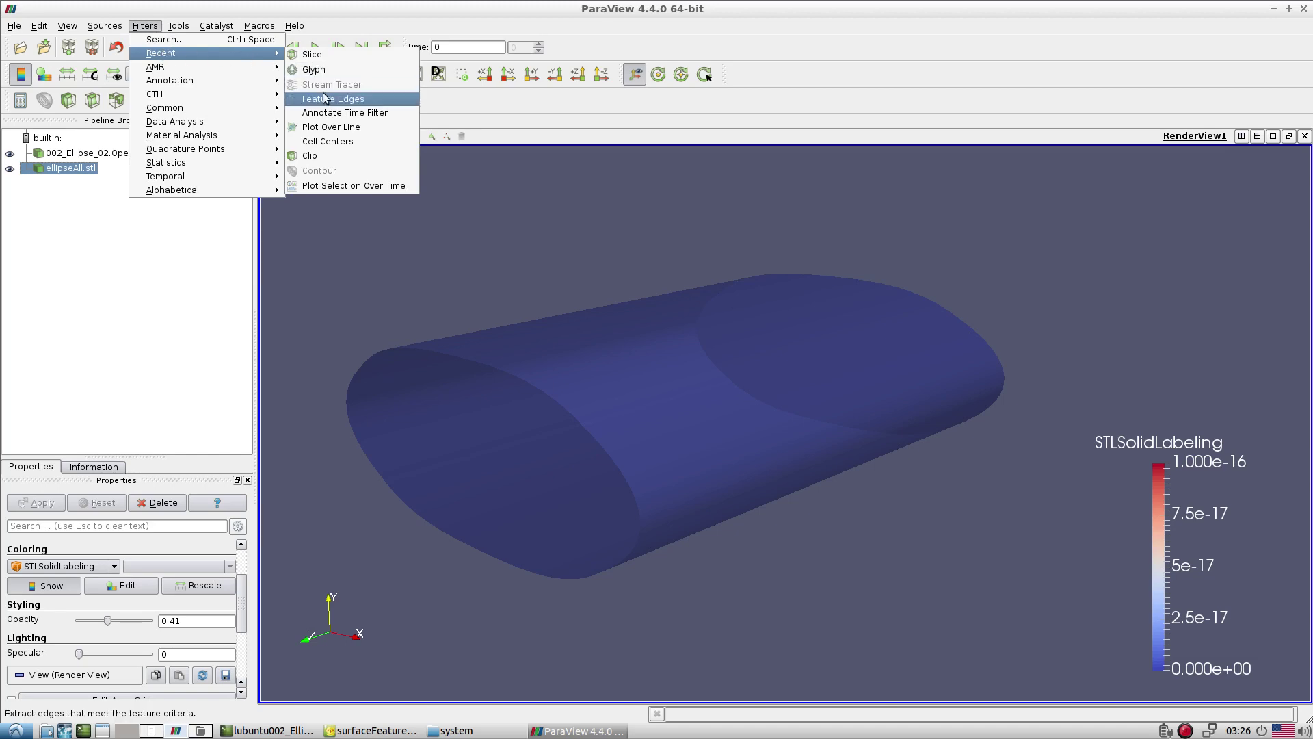
{"action": "mouse_move", "coordinate": [205, 194]}
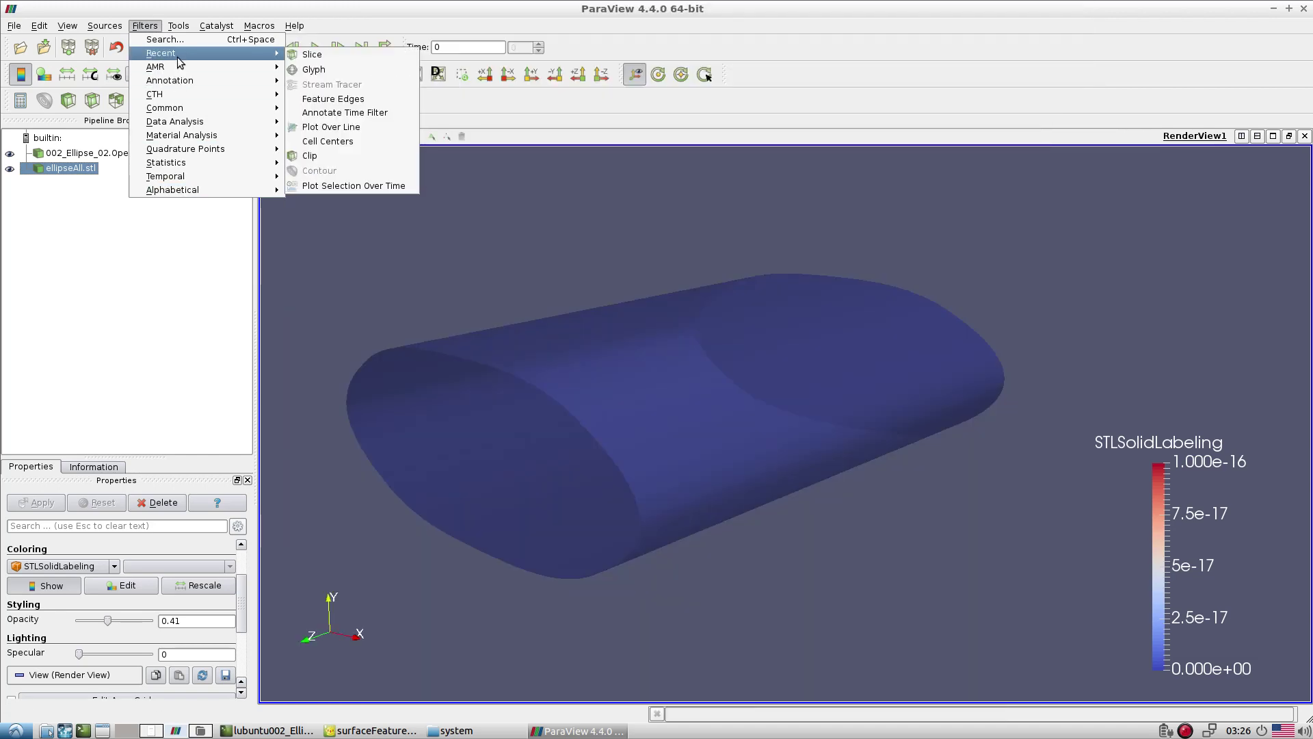
{"action": "left_click", "coordinate": [315, 100]}
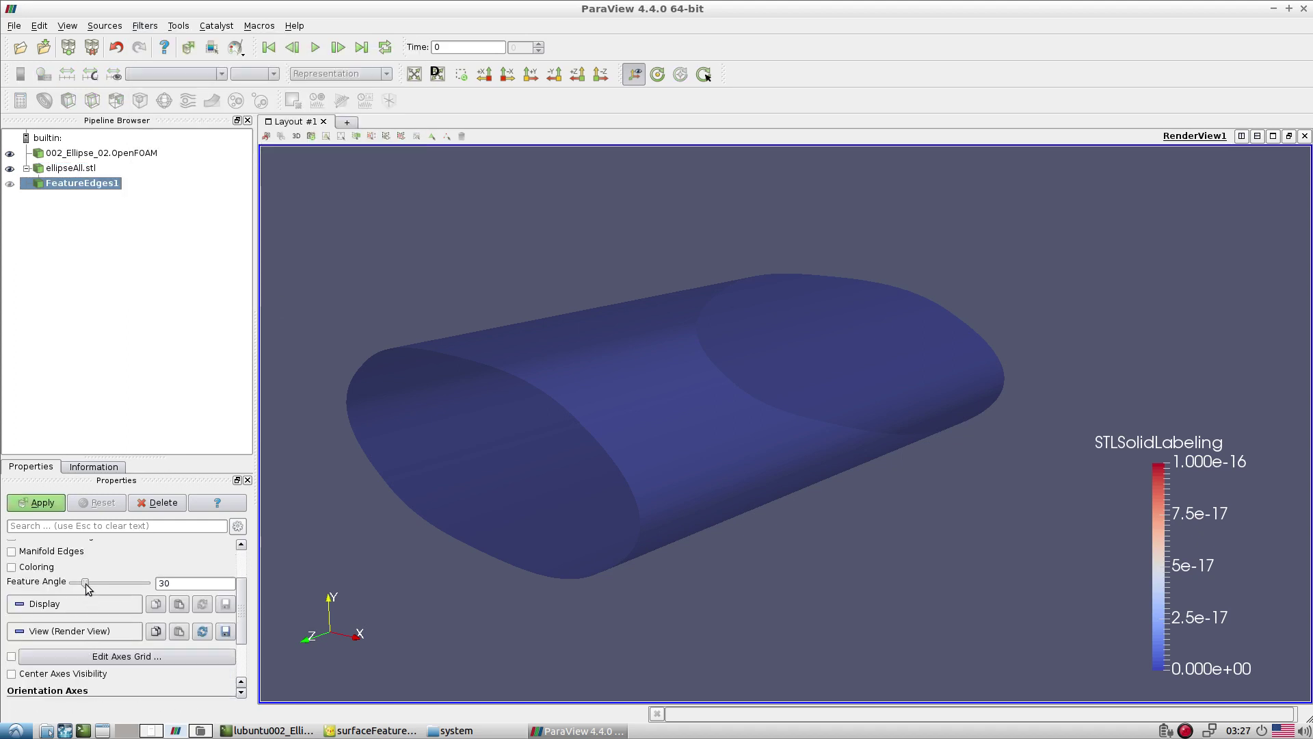
{"action": "left_click_drag", "start_coordinate": [86, 587], "coordinate": [163, 596]}
{"action": "left_click", "coordinate": [41, 502]}
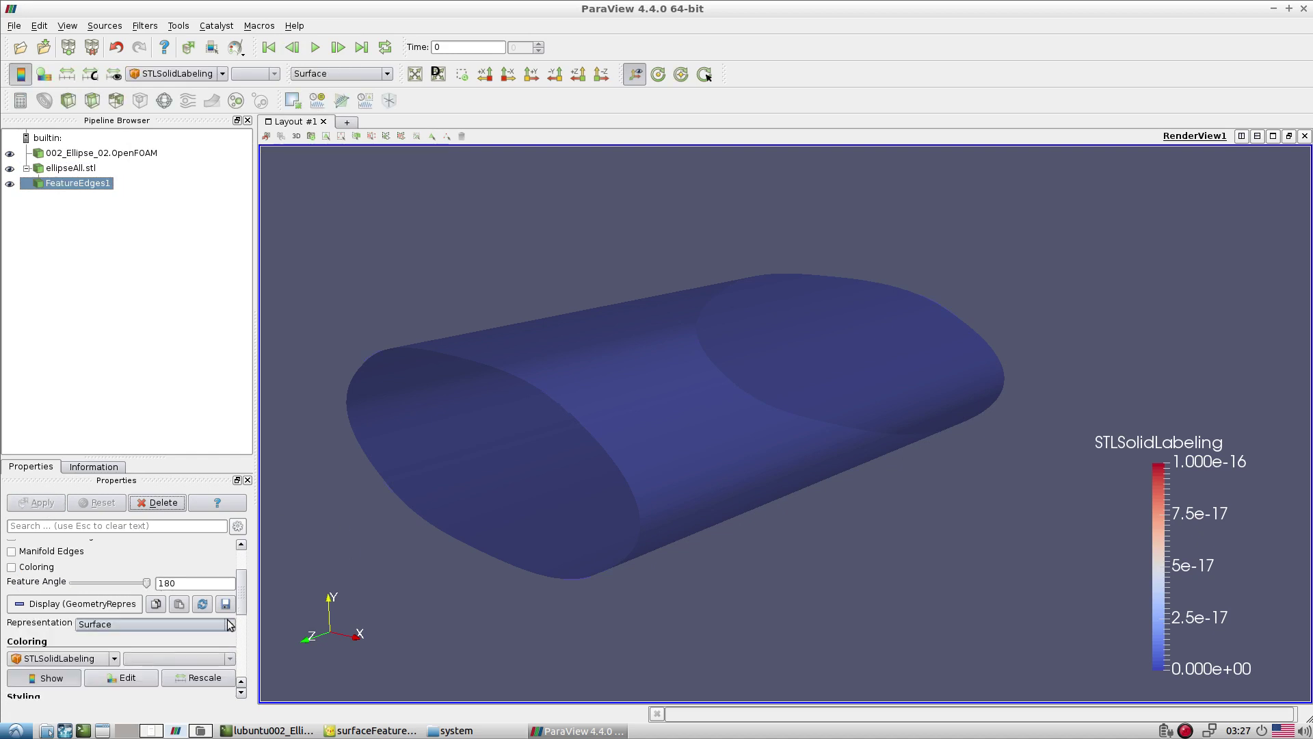
{"action": "left_click_drag", "start_coordinate": [527, 439], "coordinate": [435, 509]}
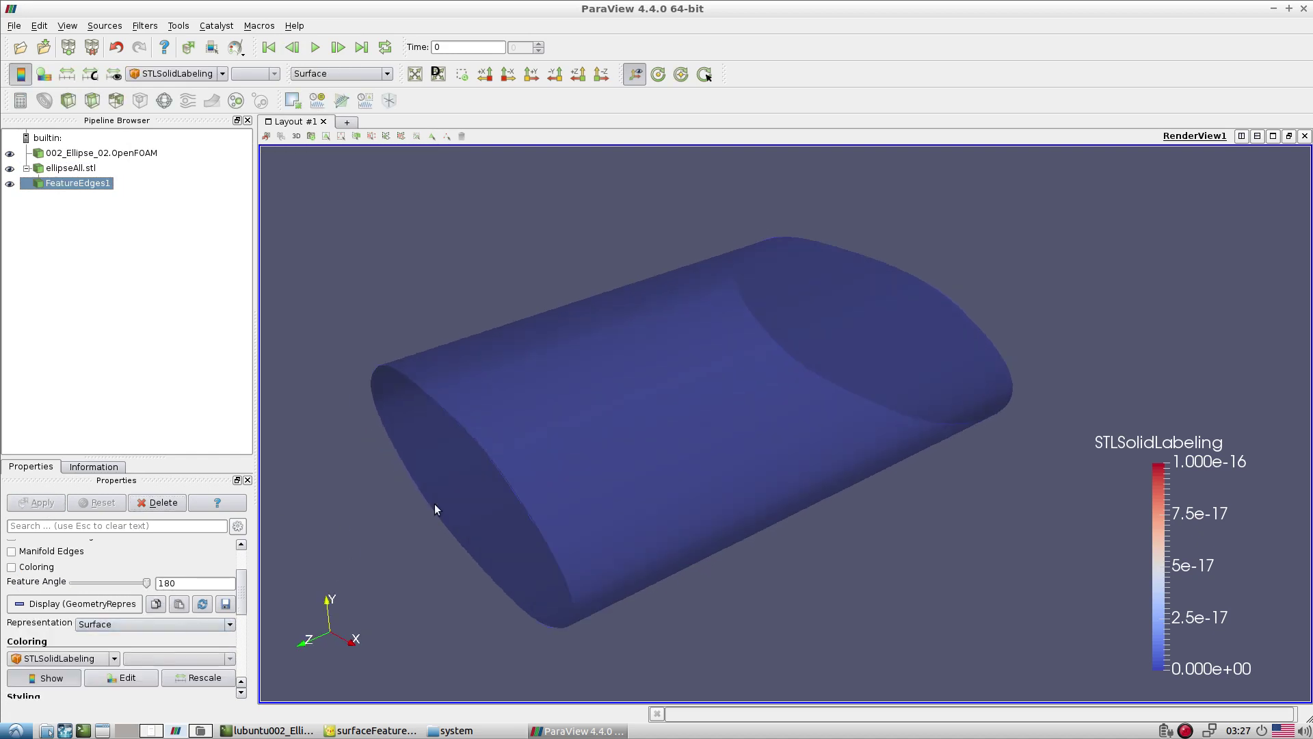
Apply a feature angle of 0 to the Feature Edges filter and inspect the extracted edges up close
{"action": "left_click_drag", "start_coordinate": [149, 583], "coordinate": [73, 583]}
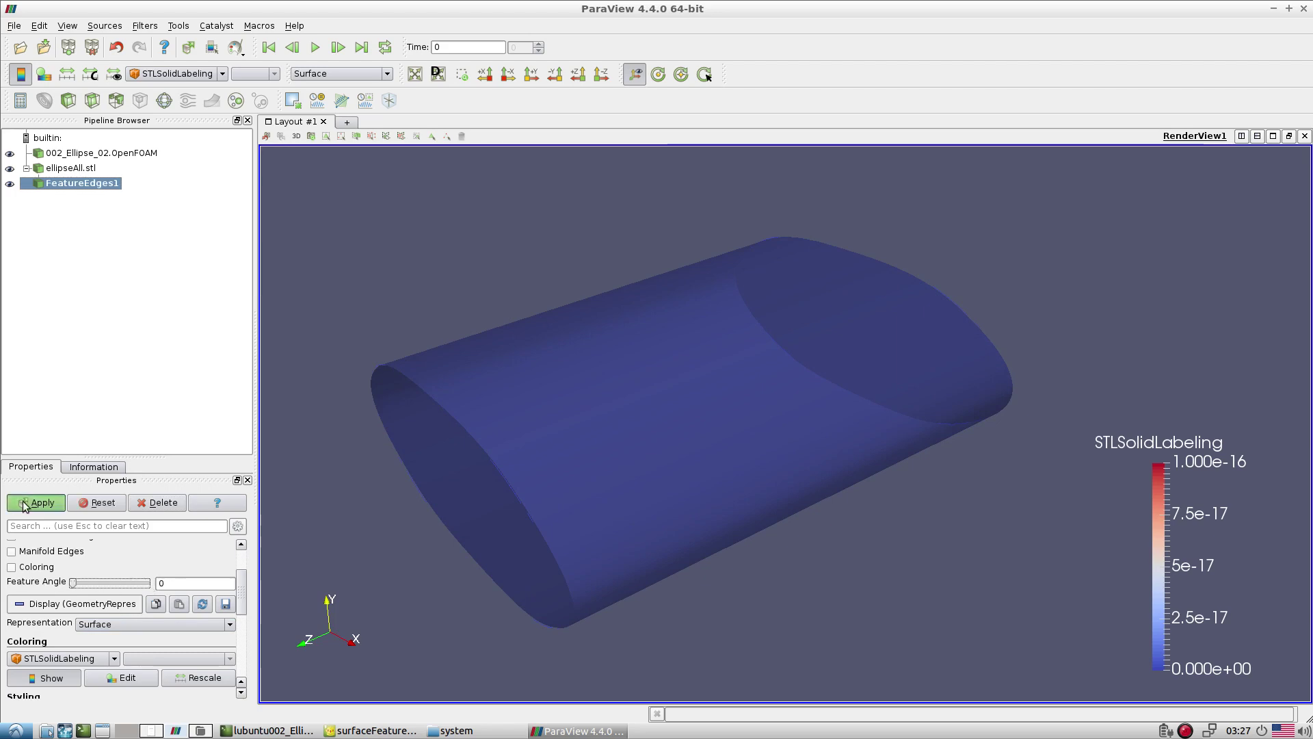
{"action": "left_click", "coordinate": [63, 503]}
{"action": "left_click_drag", "start_coordinate": [588, 453], "coordinate": [654, 472]}
{"action": "scroll", "coordinate": [698, 504], "scroll_direction": "up", "scroll_amount": 8}
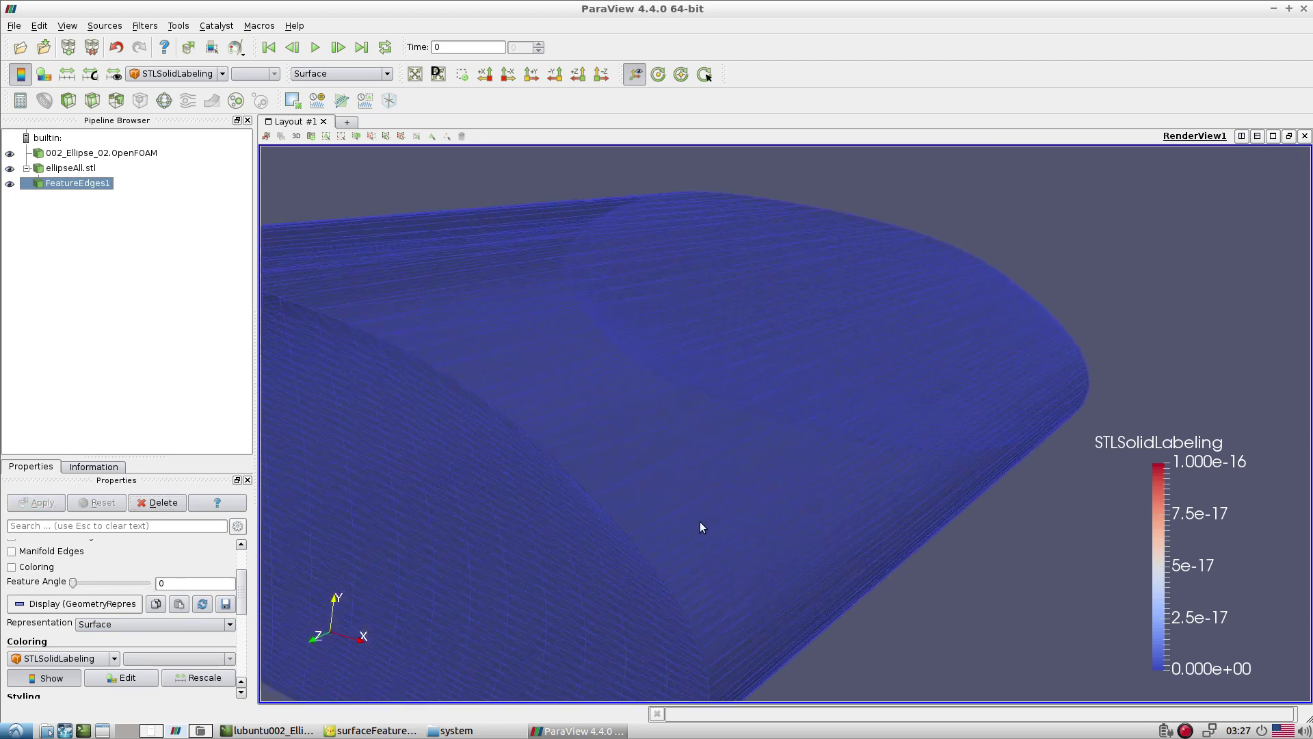
{"action": "mouse_move", "coordinate": [851, 487]}
{"action": "left_mouse_down"}
{"action": "mouse_move", "coordinate": [770, 487]}
{"action": "mouse_move", "coordinate": [649, 533]}
{"action": "left_mouse_up"}
{"action": "scroll", "coordinate": [769, 488], "scroll_direction": "down", "scroll_amount": 3}
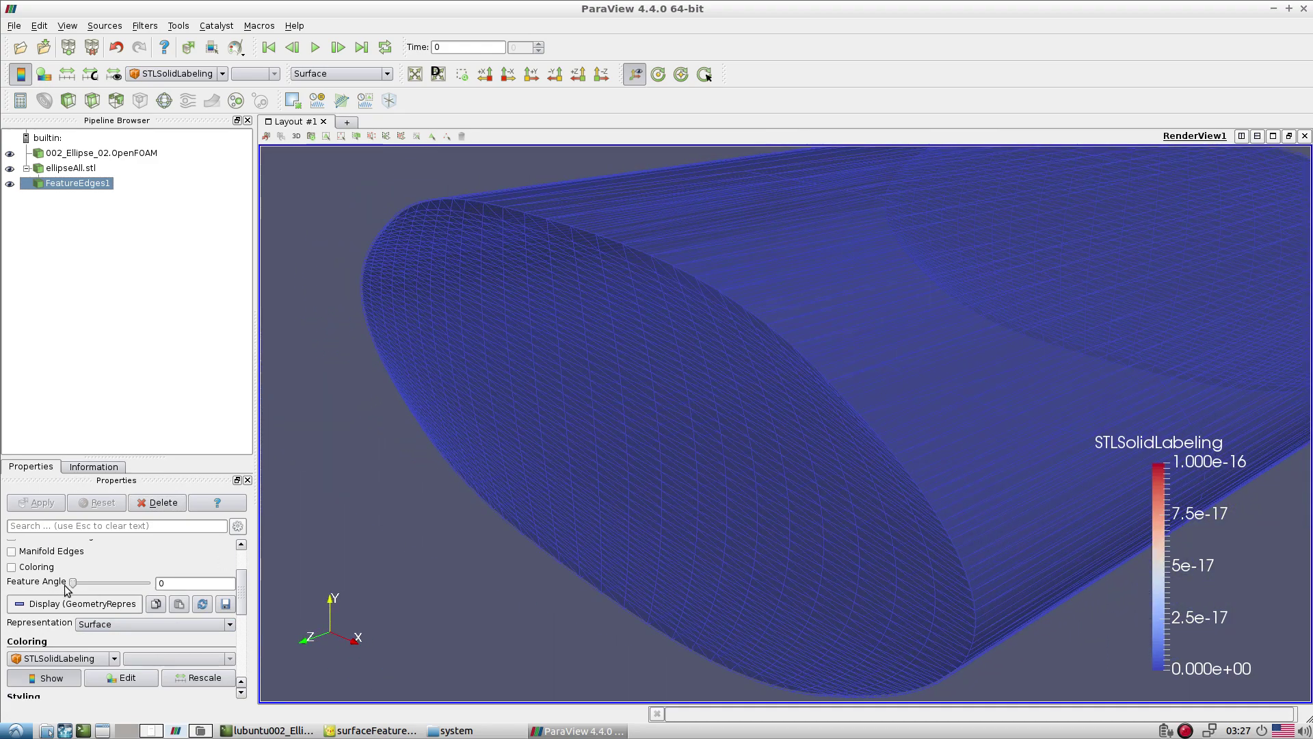
Set the Feature Edges filter's feature angle to 30, apply it and inspect the ellipse's rim edges
{"action": "left_click_drag", "start_coordinate": [71, 583], "coordinate": [78, 582]}
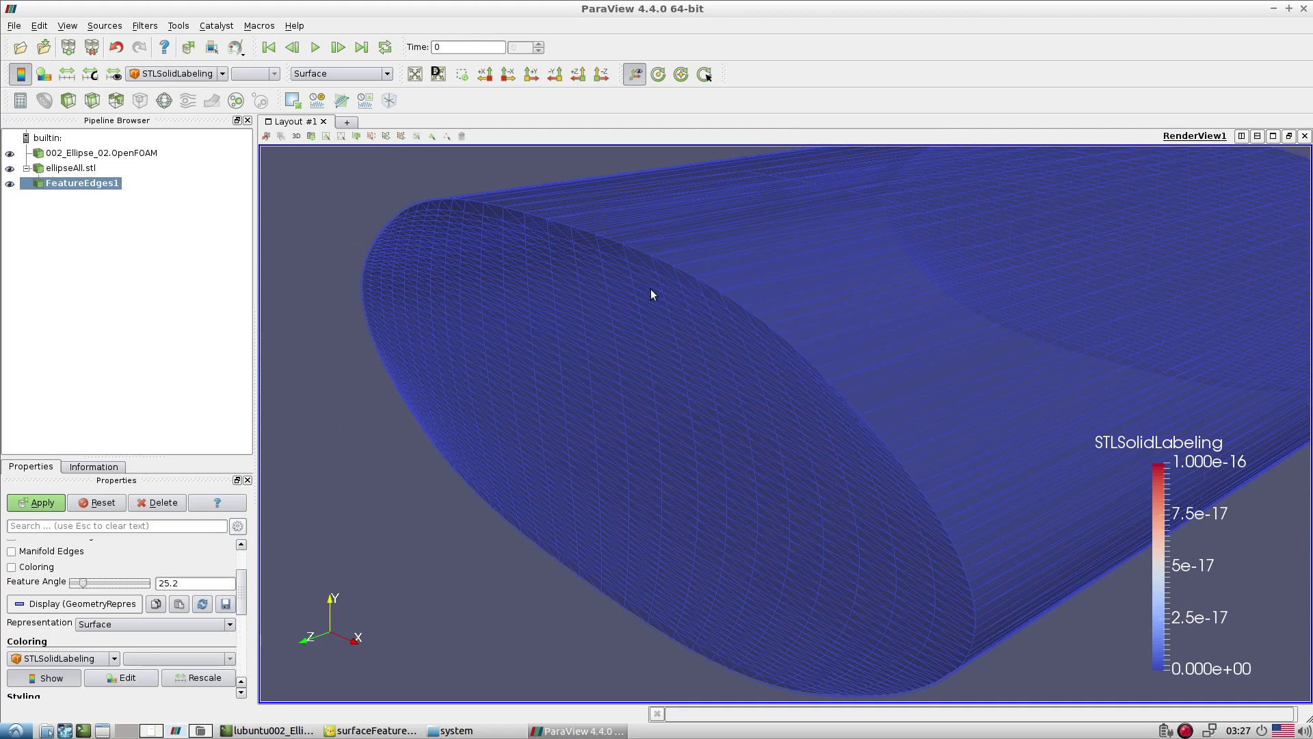
{"action": "triple_click", "coordinate": [195, 583]}
{"action": "type", "text": "30"}
{"action": "left_click", "coordinate": [35, 502]}
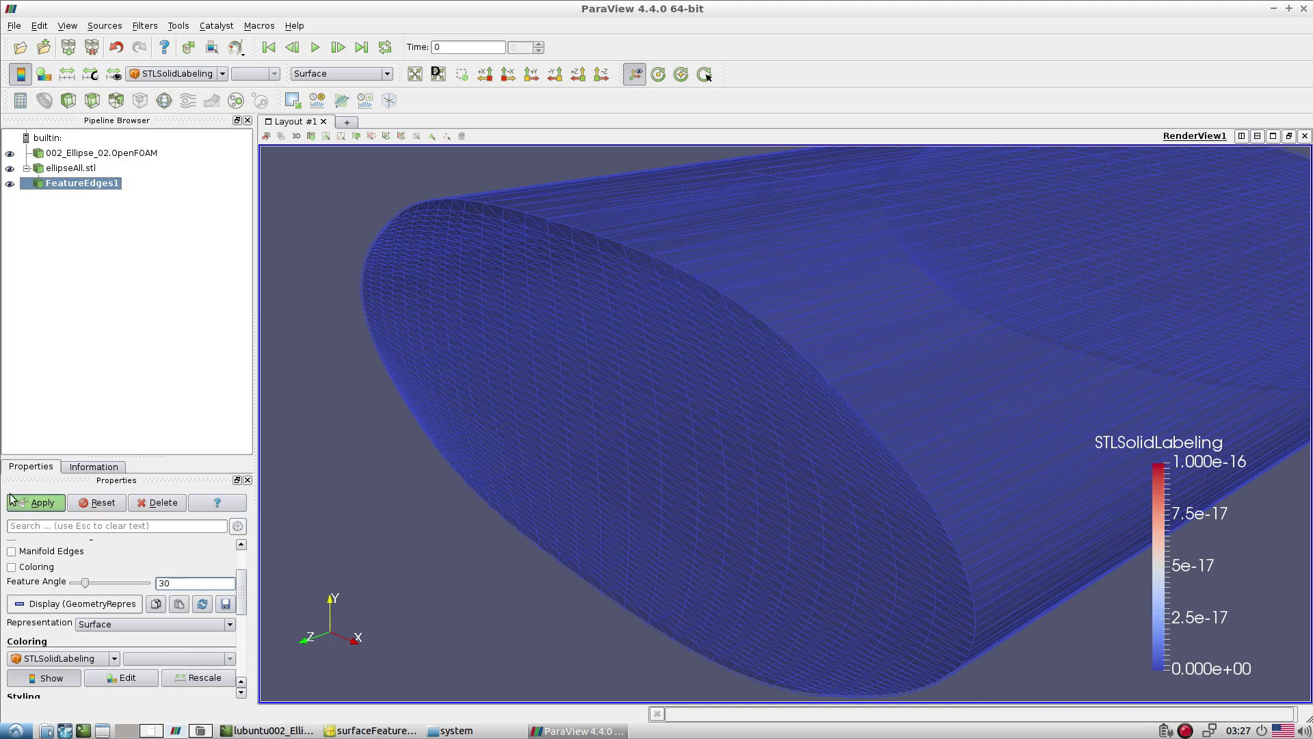
{"action": "left_click_drag", "start_coordinate": [592, 511], "coordinate": [659, 516]}
{"action": "scroll", "coordinate": [639, 359], "scroll_direction": "down", "scroll_amount": 3}
{"action": "left_click_drag", "start_coordinate": [639, 359], "coordinate": [844, 510]}
{"action": "scroll", "coordinate": [850, 559], "scroll_direction": "up", "scroll_amount": 5}
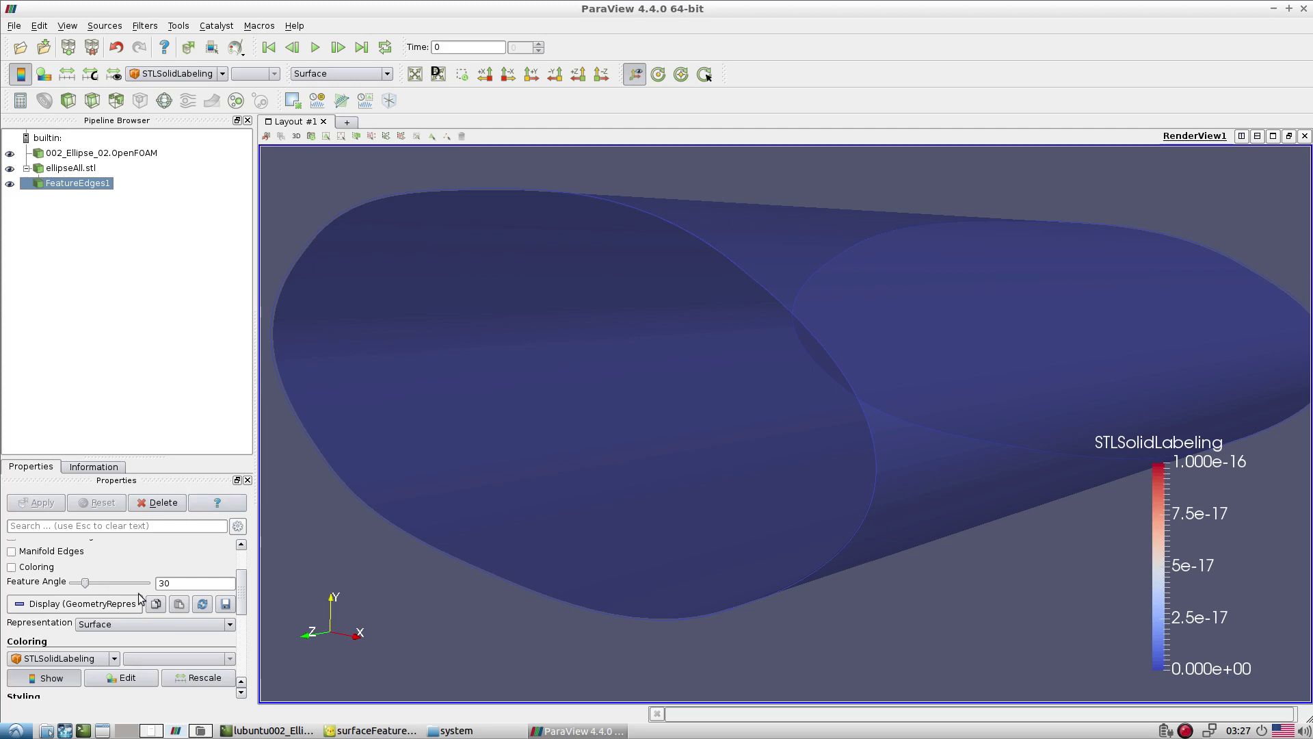
Compare the feature angle in ParaView with the includedAngle value in surfaceFeatureExtractDict in the text editor
{"action": "double_click", "coordinate": [172, 583]}
{"action": "left_click", "coordinate": [376, 730]}
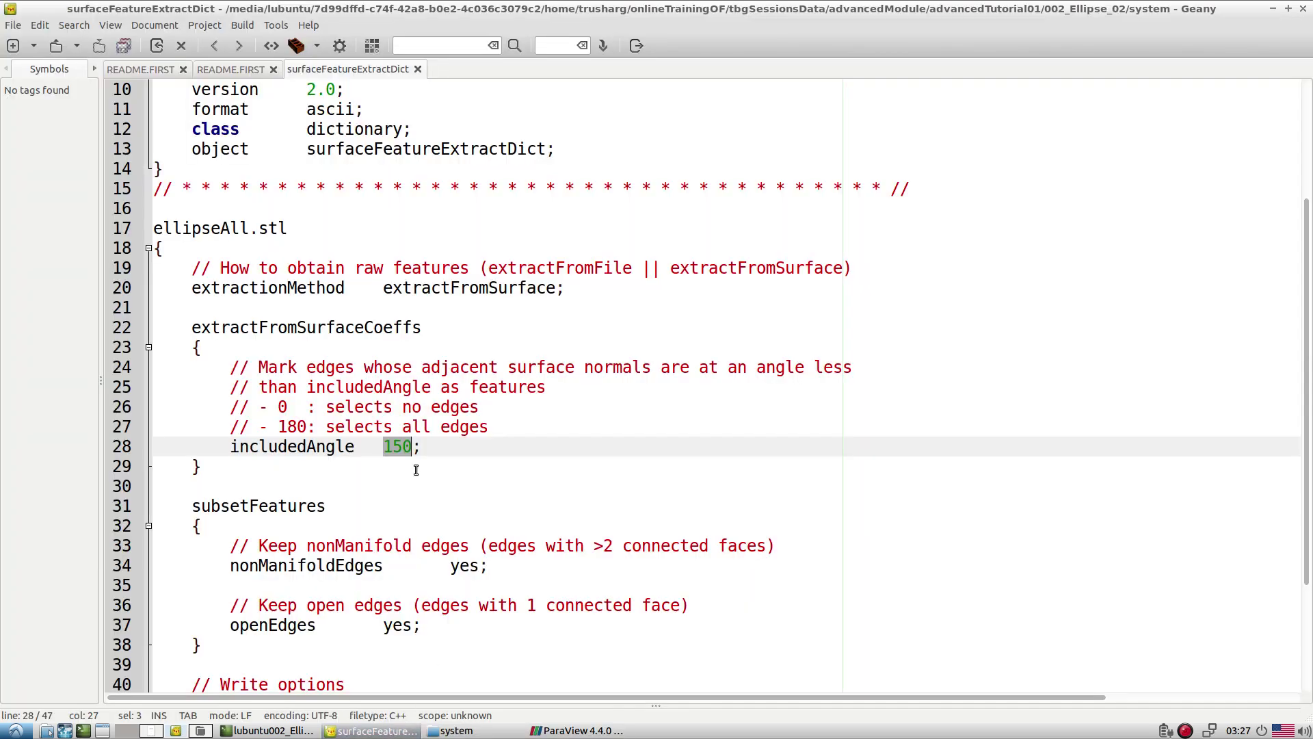
{"action": "left_click", "coordinate": [741, 467]}
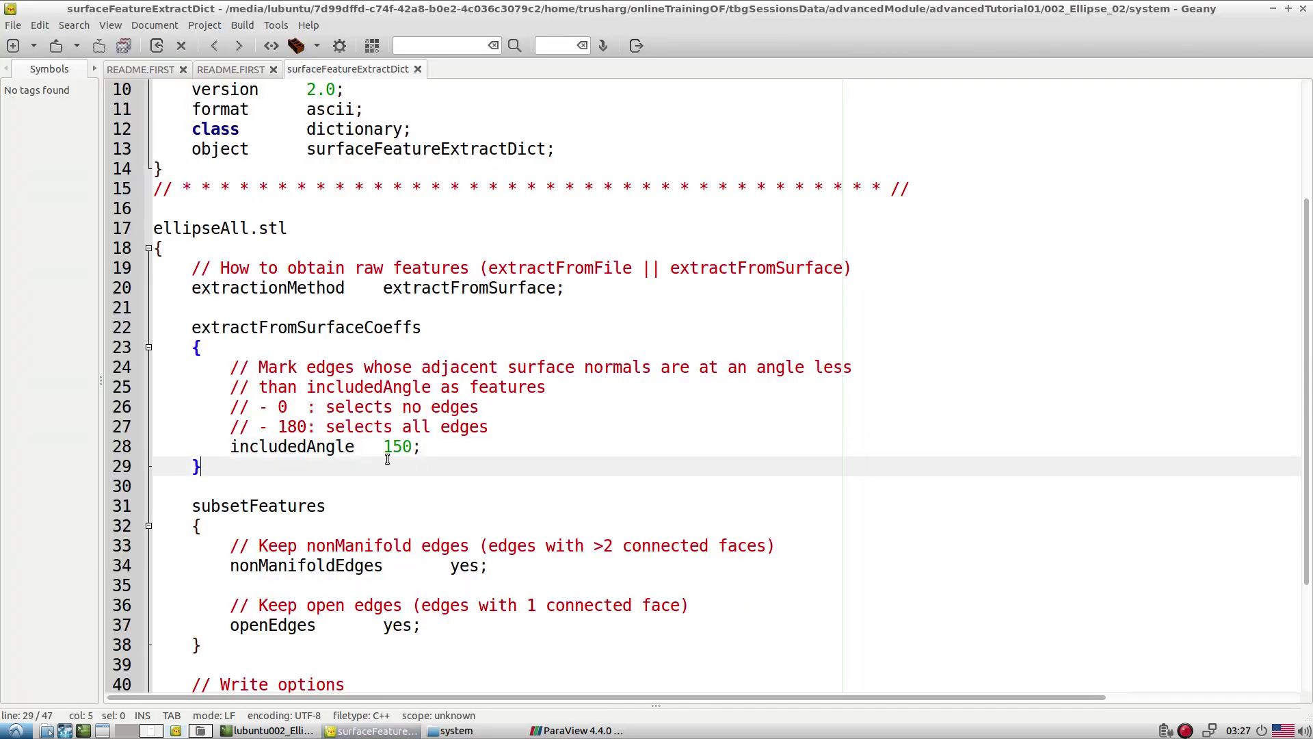
{"action": "left_click_drag", "start_coordinate": [384, 446], "coordinate": [411, 446]}
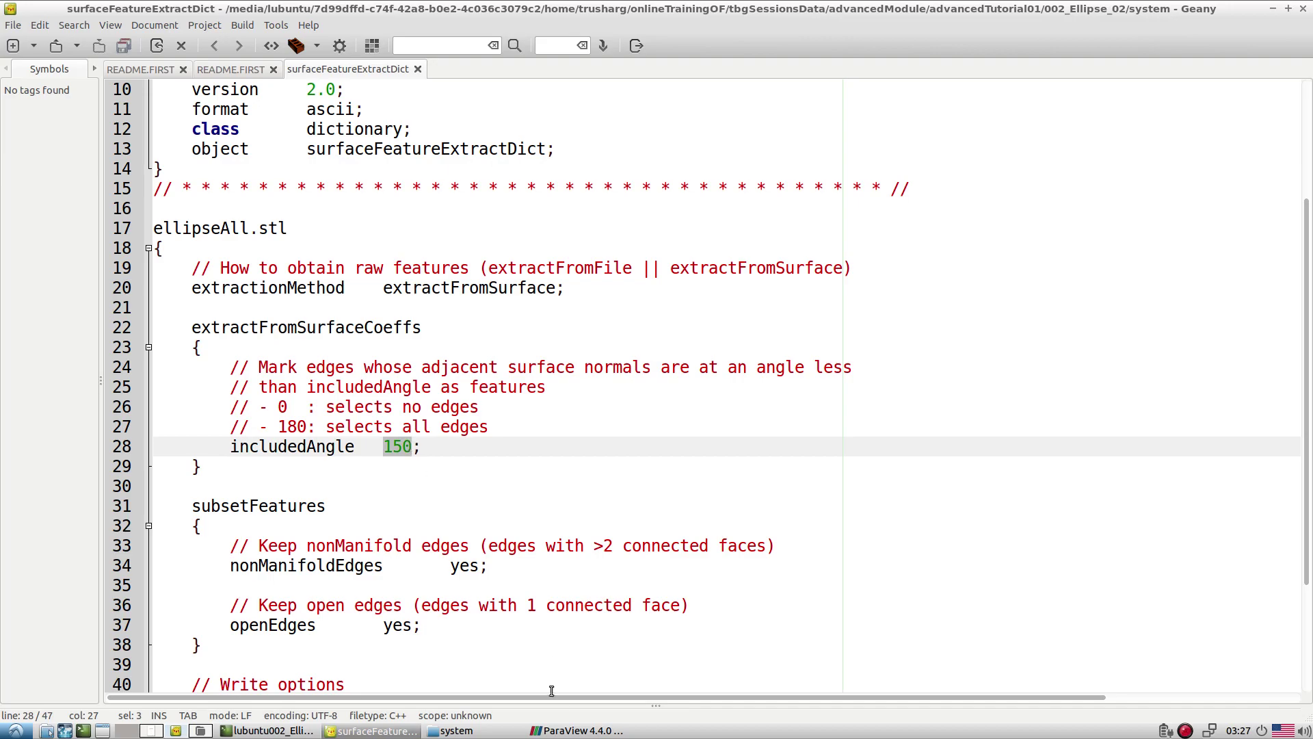
{"action": "left_click", "coordinate": [577, 730]}
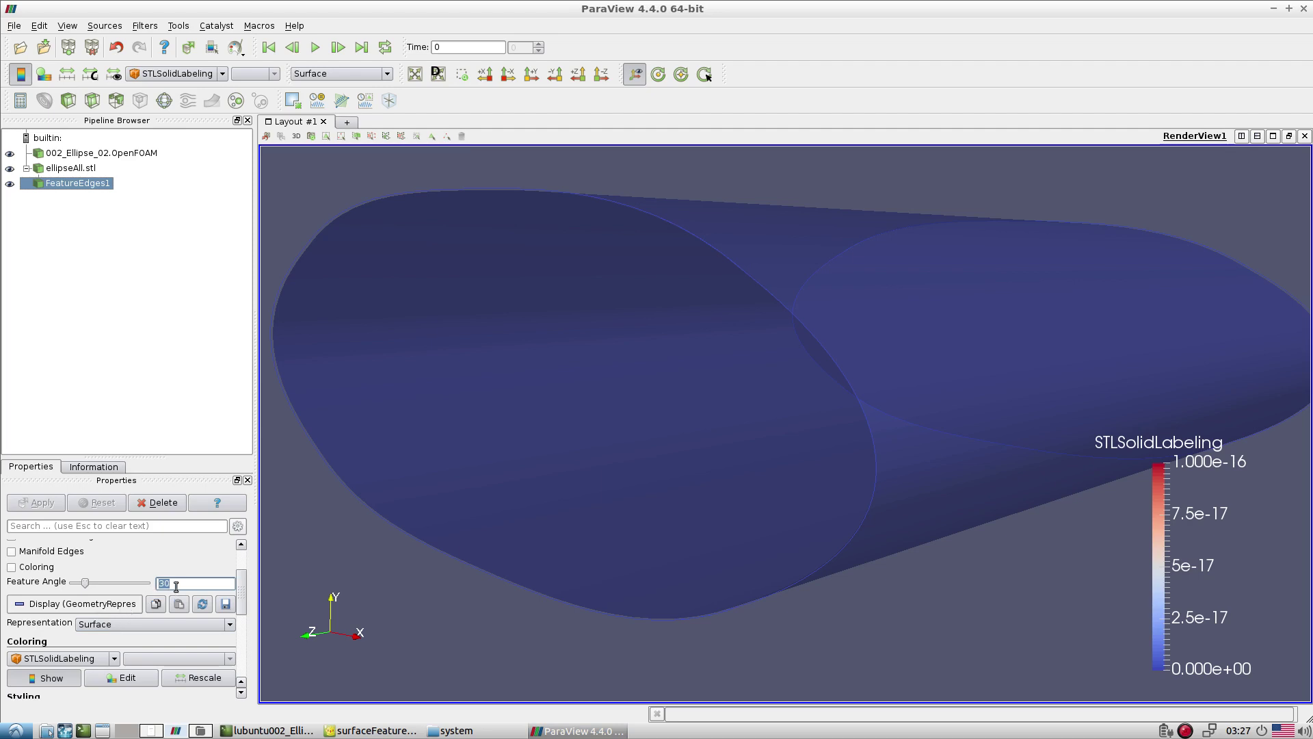
{"action": "left_click", "coordinate": [373, 730]}
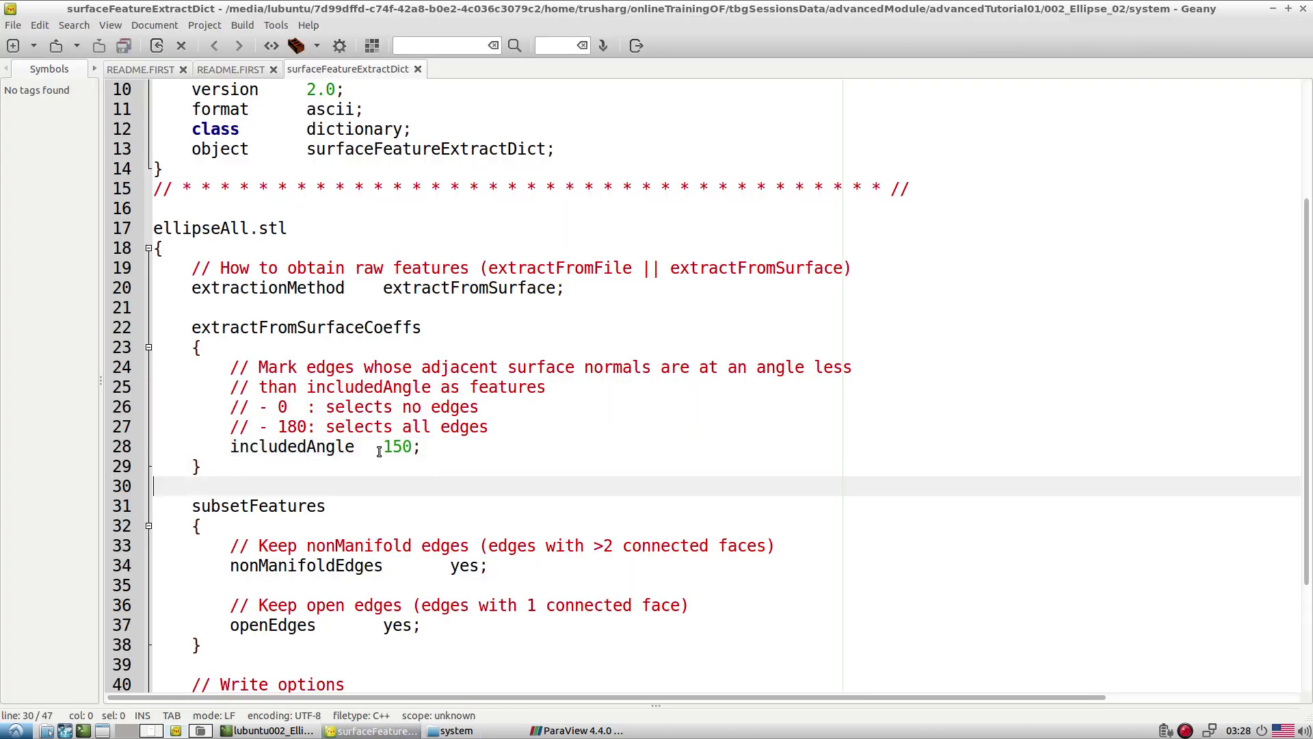
{"action": "left_click", "coordinate": [409, 487]}
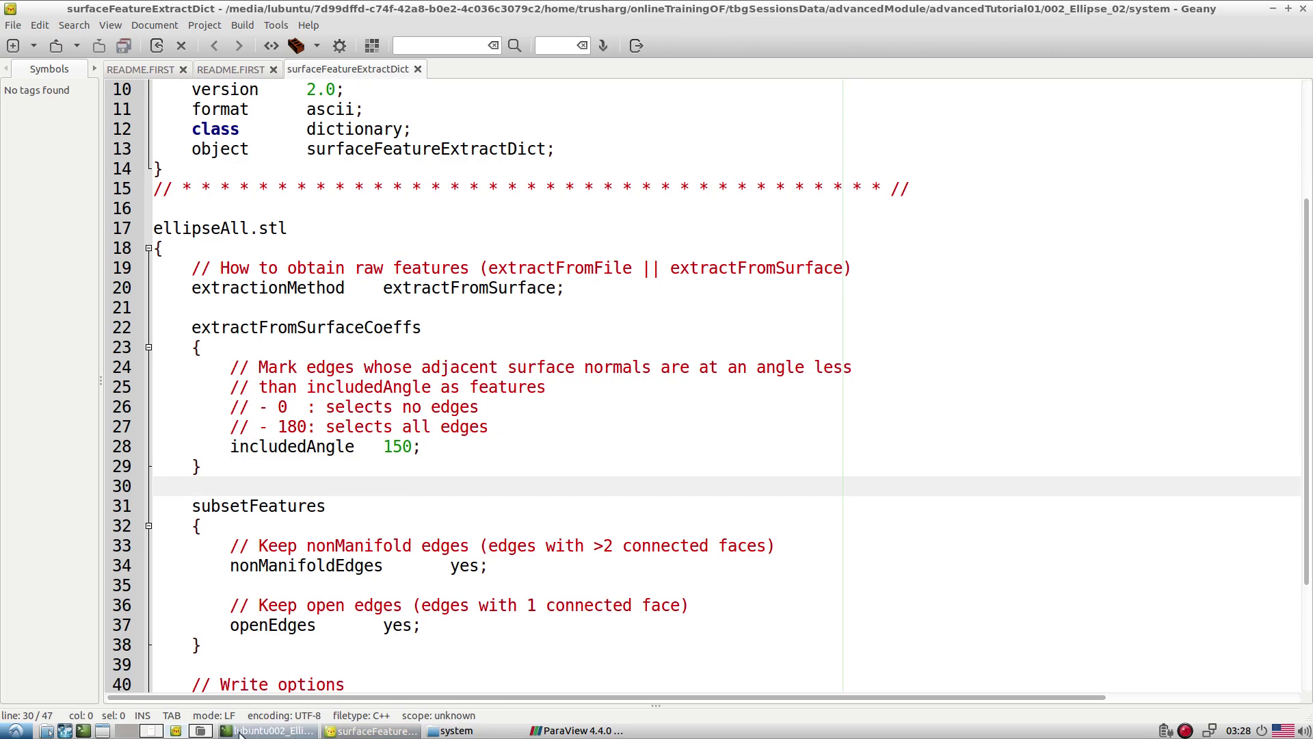
Switch to ParaView and apply a feature angle of 180 to the Feature Edges filter
{"action": "left_click", "coordinate": [578, 730]}
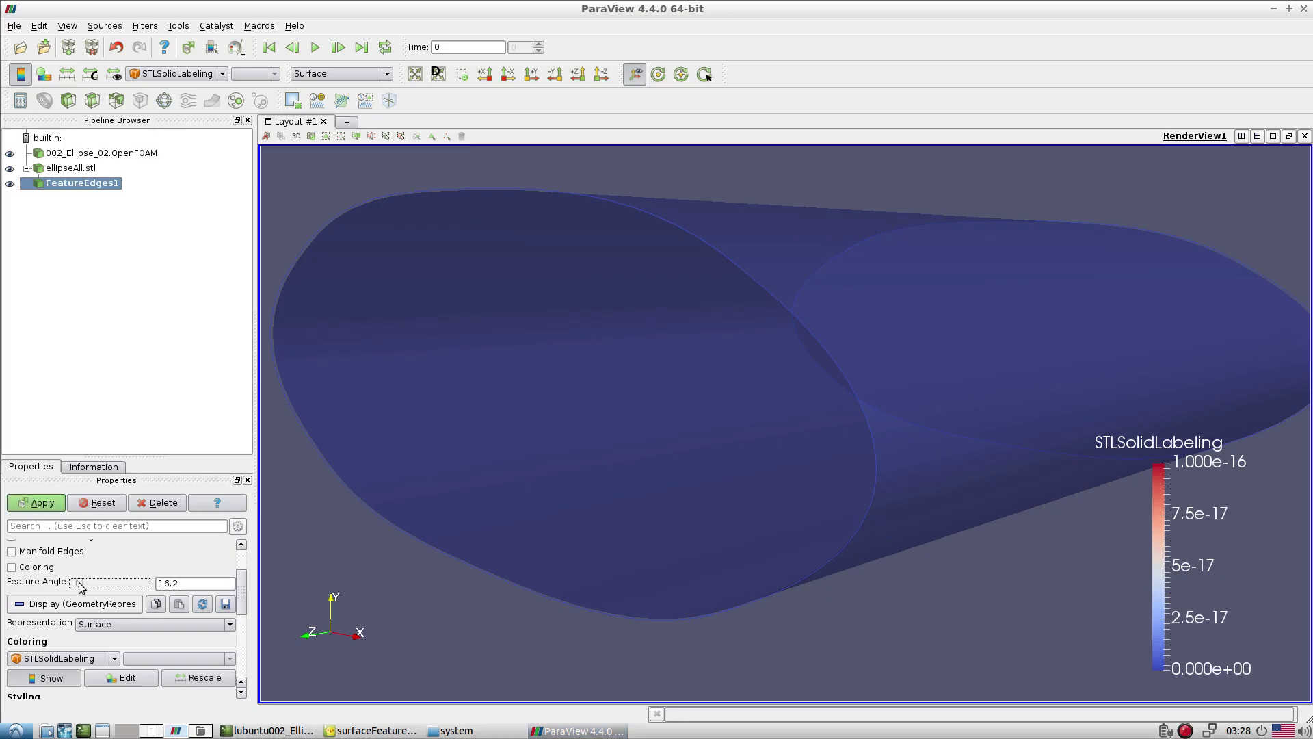
{"action": "left_click_drag", "start_coordinate": [85, 582], "coordinate": [282, 585]}
{"action": "left_click", "coordinate": [43, 495]}
{"action": "left_click", "coordinate": [38, 503]}
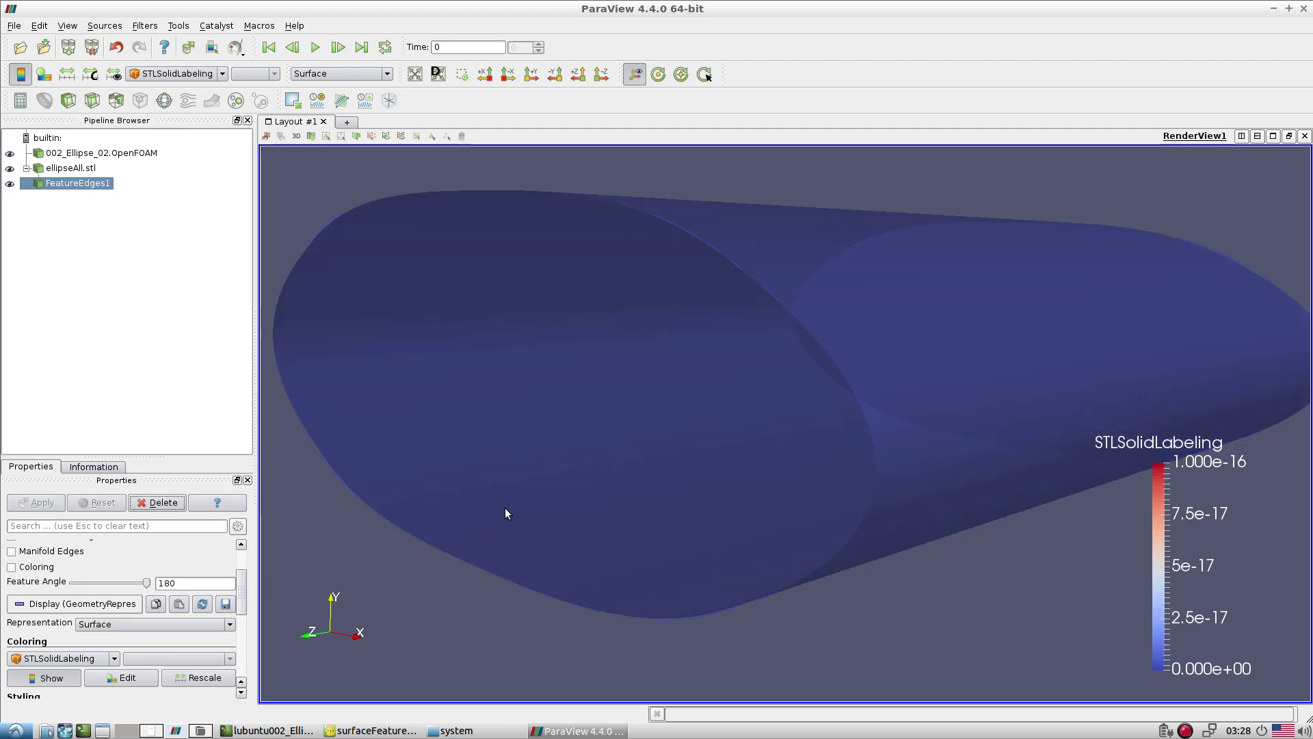
Return the Feature Edges filter to a feature angle of 30, apply it and look over the whole ellipse
{"action": "double_click", "coordinate": [212, 582]}
{"action": "type", "text": "30"}
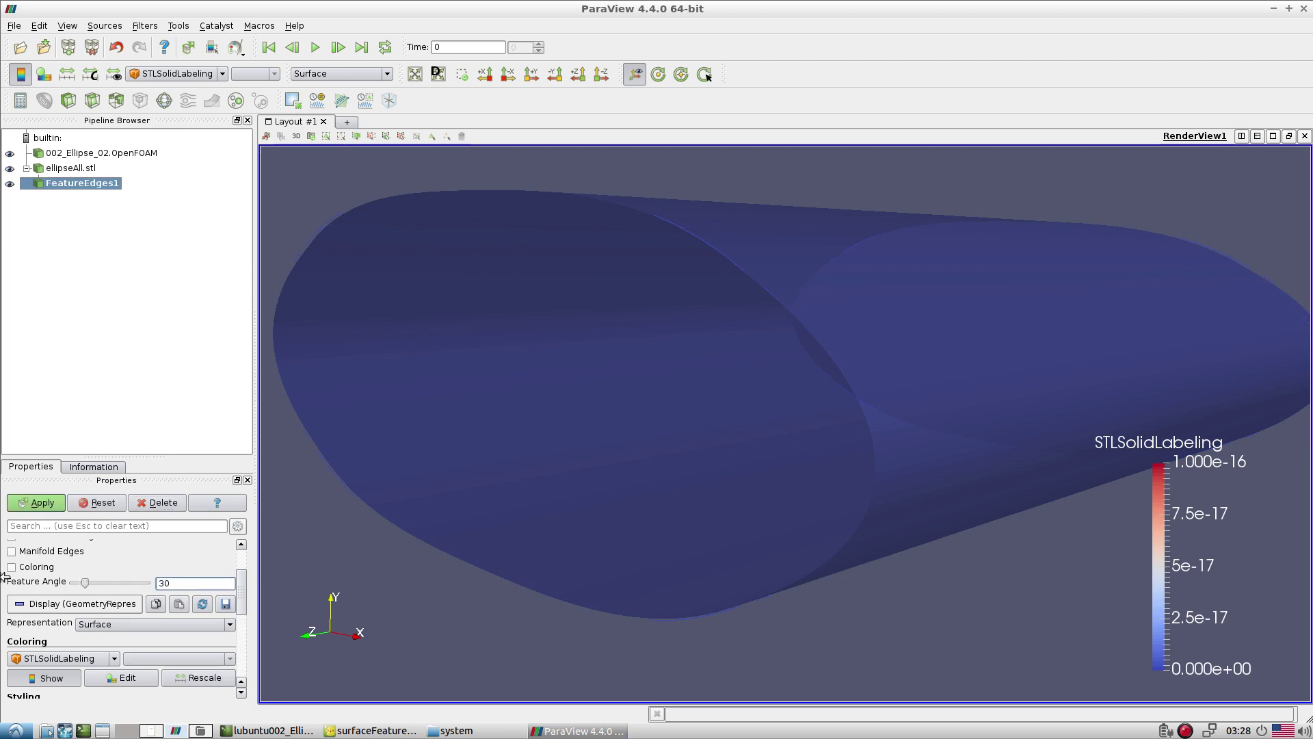
{"action": "left_click", "coordinate": [41, 505]}
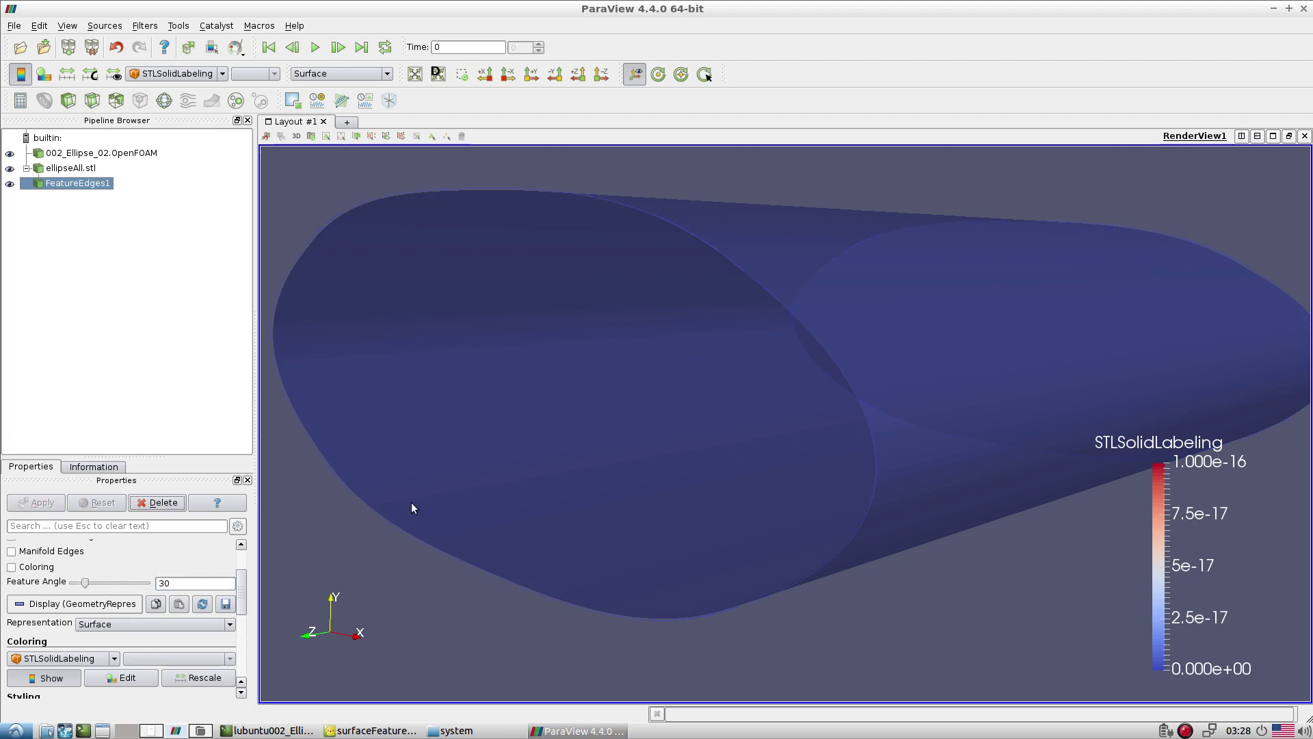
{"action": "scroll", "coordinate": [613, 461], "scroll_direction": "down", "scroll_amount": 5}
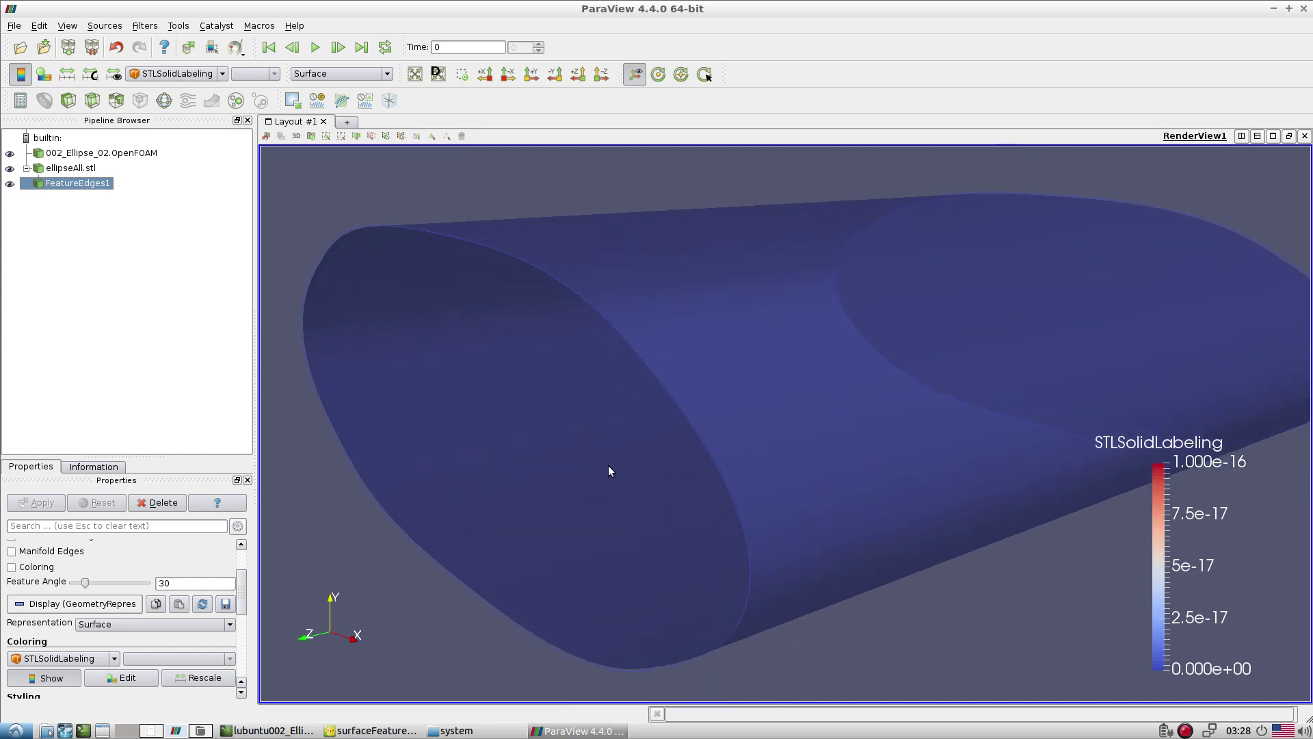
{"action": "mouse_move", "coordinate": [760, 407]}
{"action": "left_mouse_down"}
{"action": "mouse_move", "coordinate": [755, 471]}
{"action": "mouse_move", "coordinate": [761, 379]}
{"action": "mouse_move", "coordinate": [763, 410]}
{"action": "left_mouse_up"}
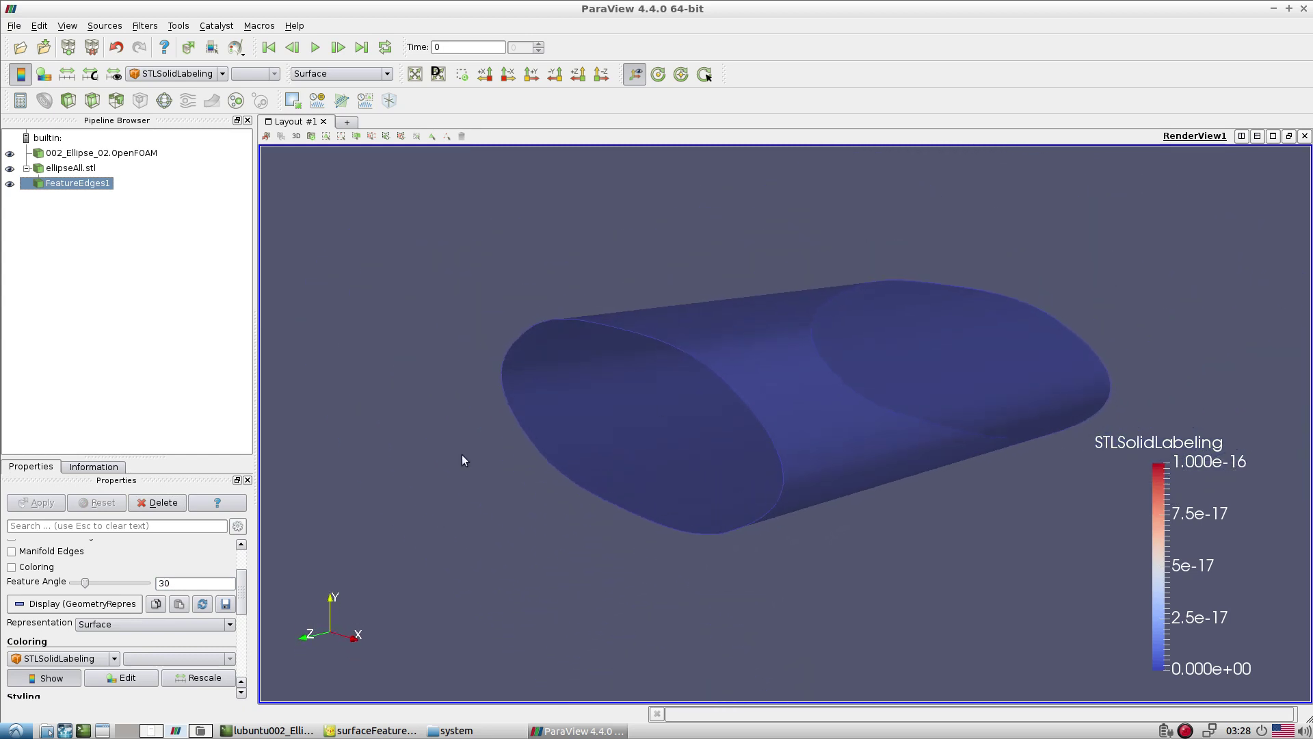
Compare the Feature Edges feature angle in ParaView with includedAngle in surfaceFeatureExtractDict, open in Geany
{"action": "double_click", "coordinate": [177, 583]}
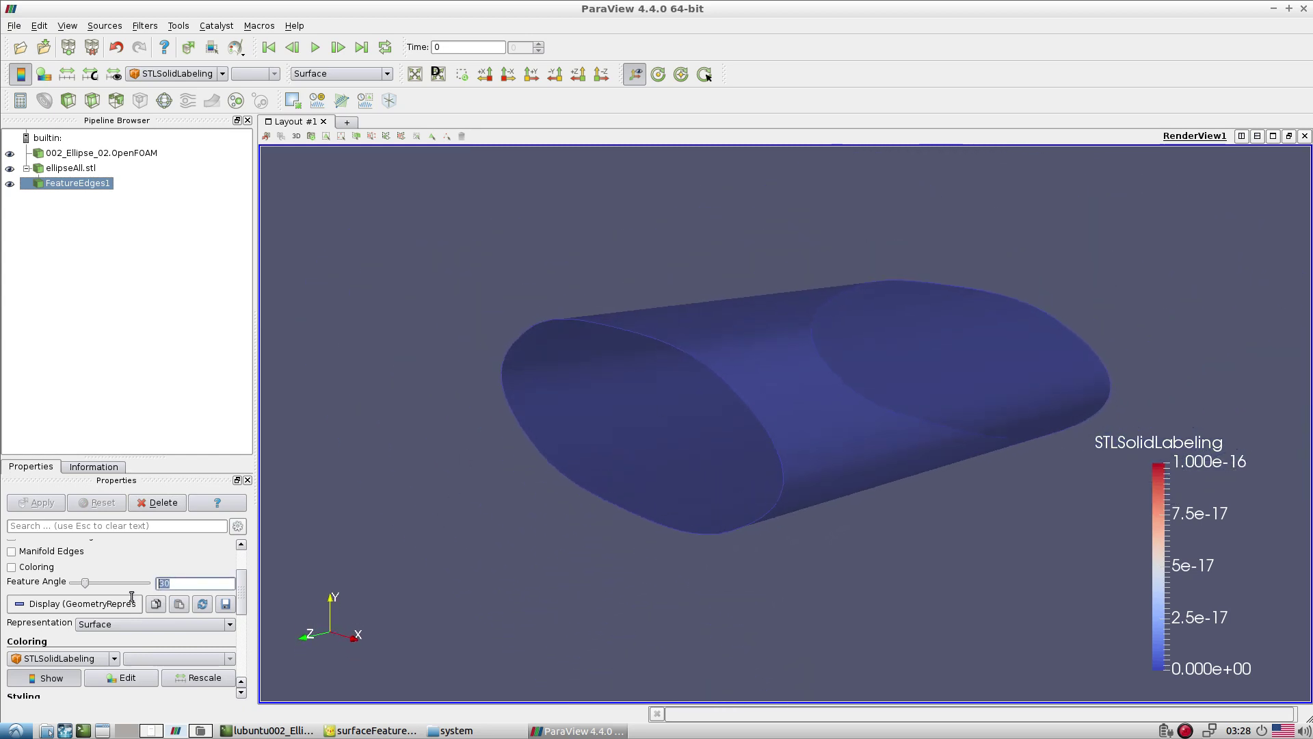
{"action": "left_click", "coordinate": [381, 733]}
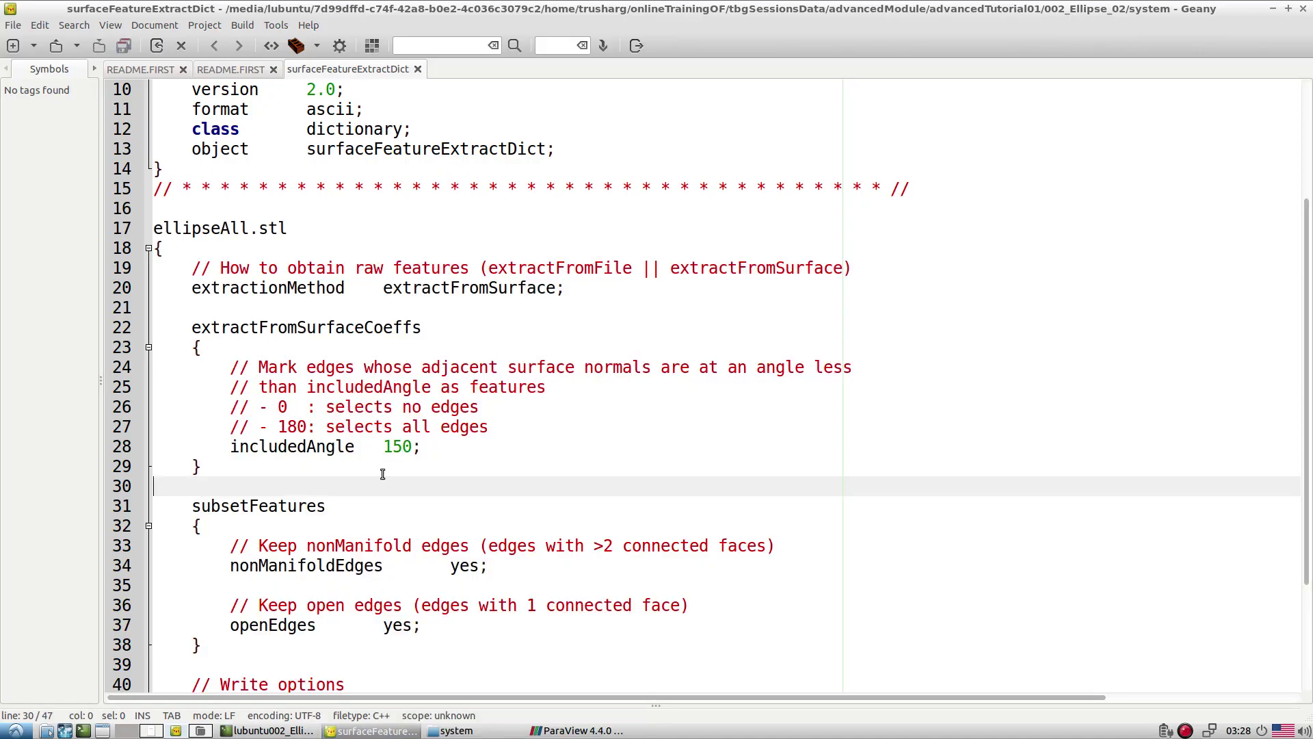
{"action": "double_click", "coordinate": [395, 444]}
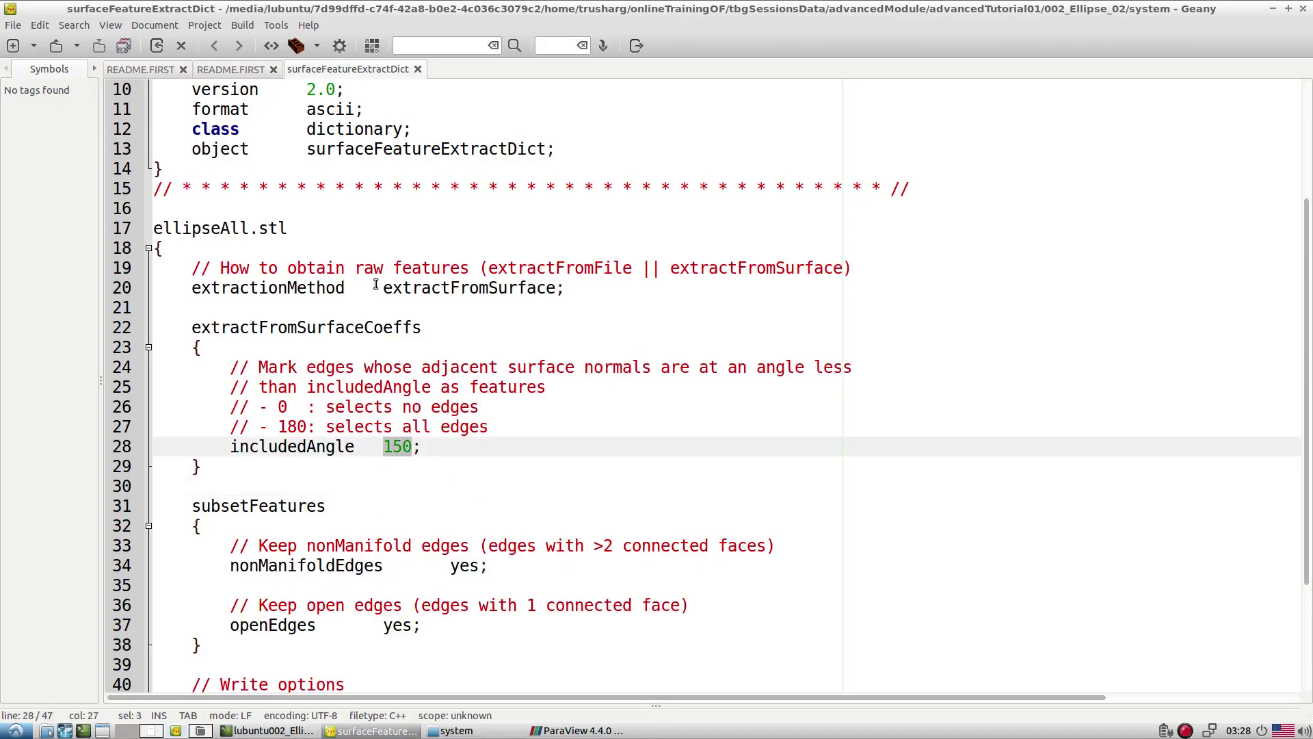
Review the ellipseAll.stl entry in surfaceFeatureExtractDict, covering the STL file name, includedAngle, subsetFeatures and write options
{"action": "scroll", "coordinate": [376, 284], "scroll_direction": "up", "scroll_amount": 3}
{"action": "left_click_drag", "start_coordinate": [290, 406], "coordinate": [117, 407]}
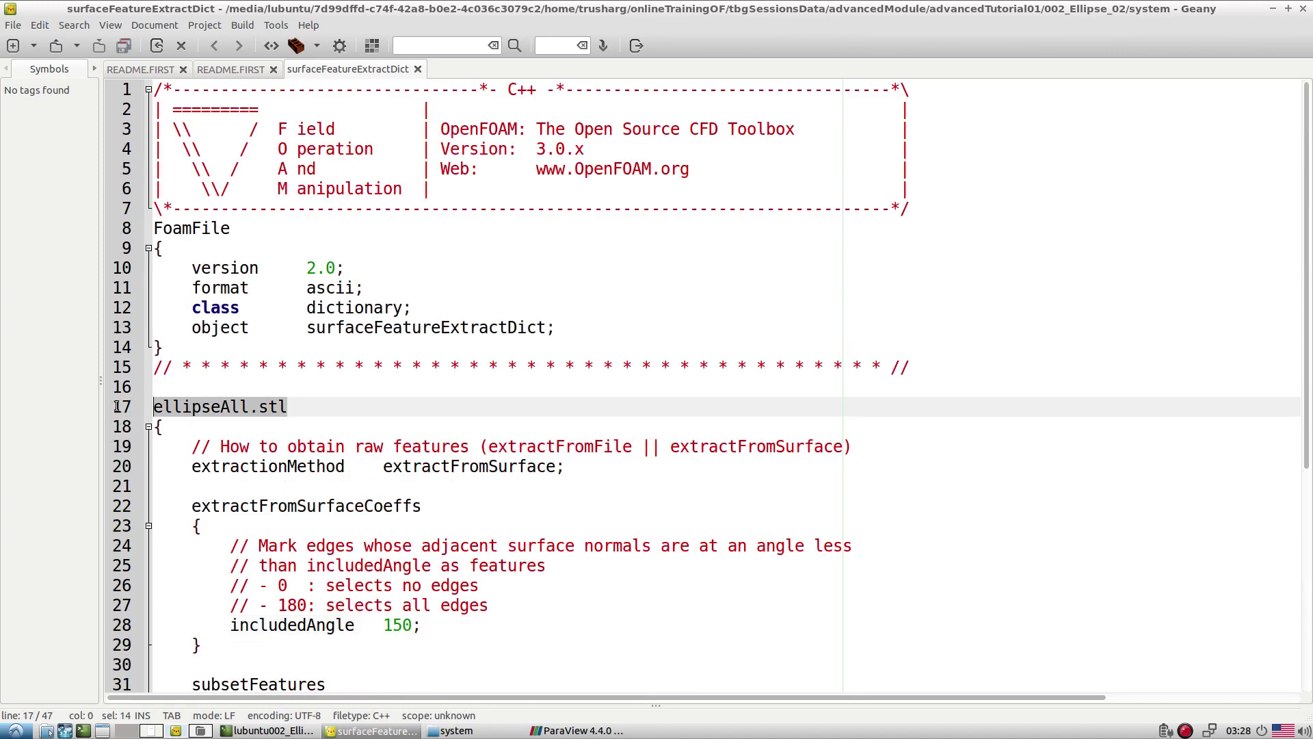
{"action": "left_click", "coordinate": [208, 439]}
{"action": "double_click", "coordinate": [197, 407]}
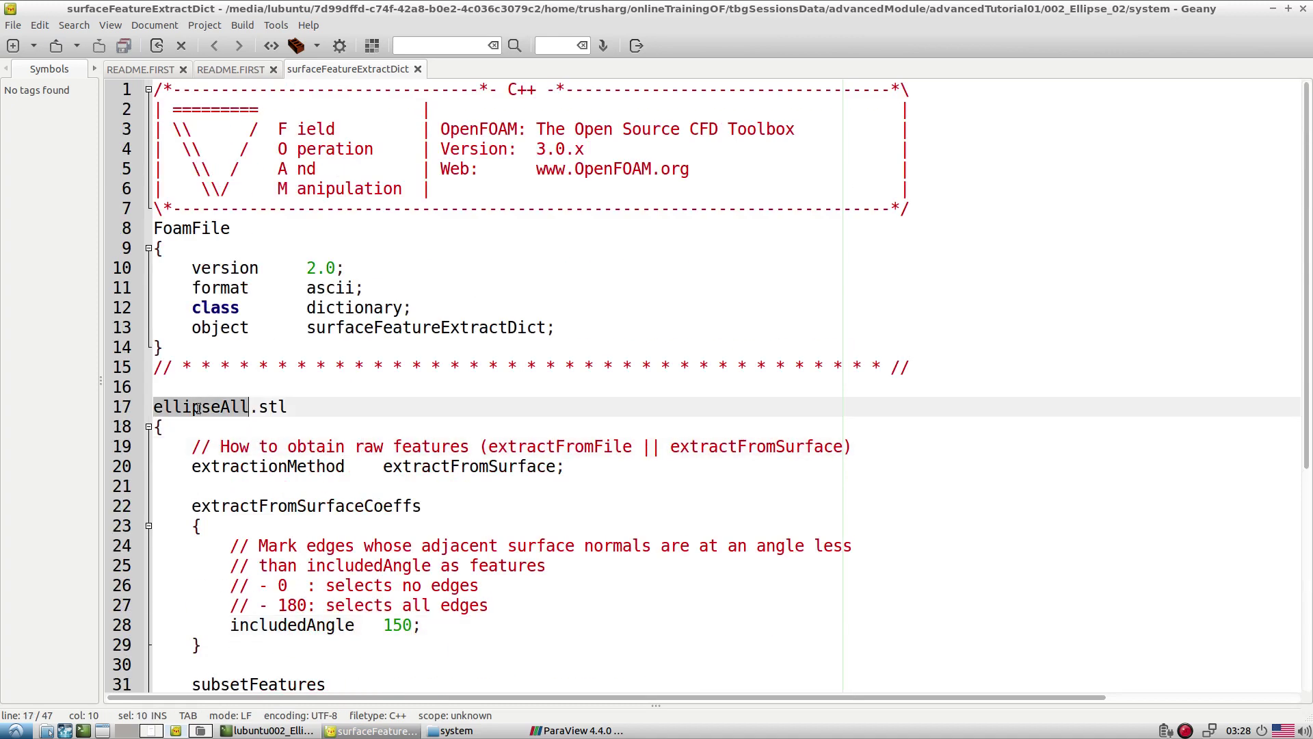
{"action": "left_click_drag", "start_coordinate": [288, 407], "coordinate": [153, 406]}
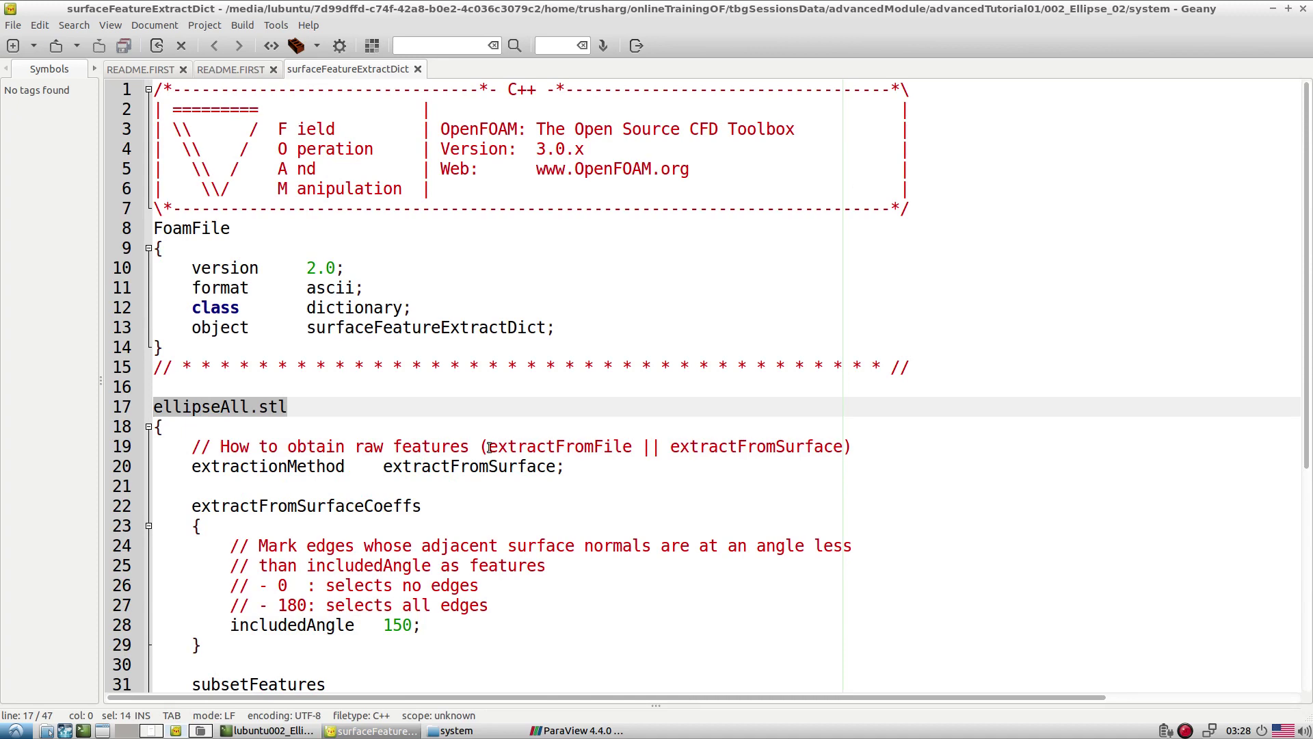
{"action": "scroll", "coordinate": [489, 447], "scroll_direction": "down", "scroll_amount": 2}
{"action": "scroll", "coordinate": [301, 447], "scroll_direction": "down", "scroll_amount": 3}
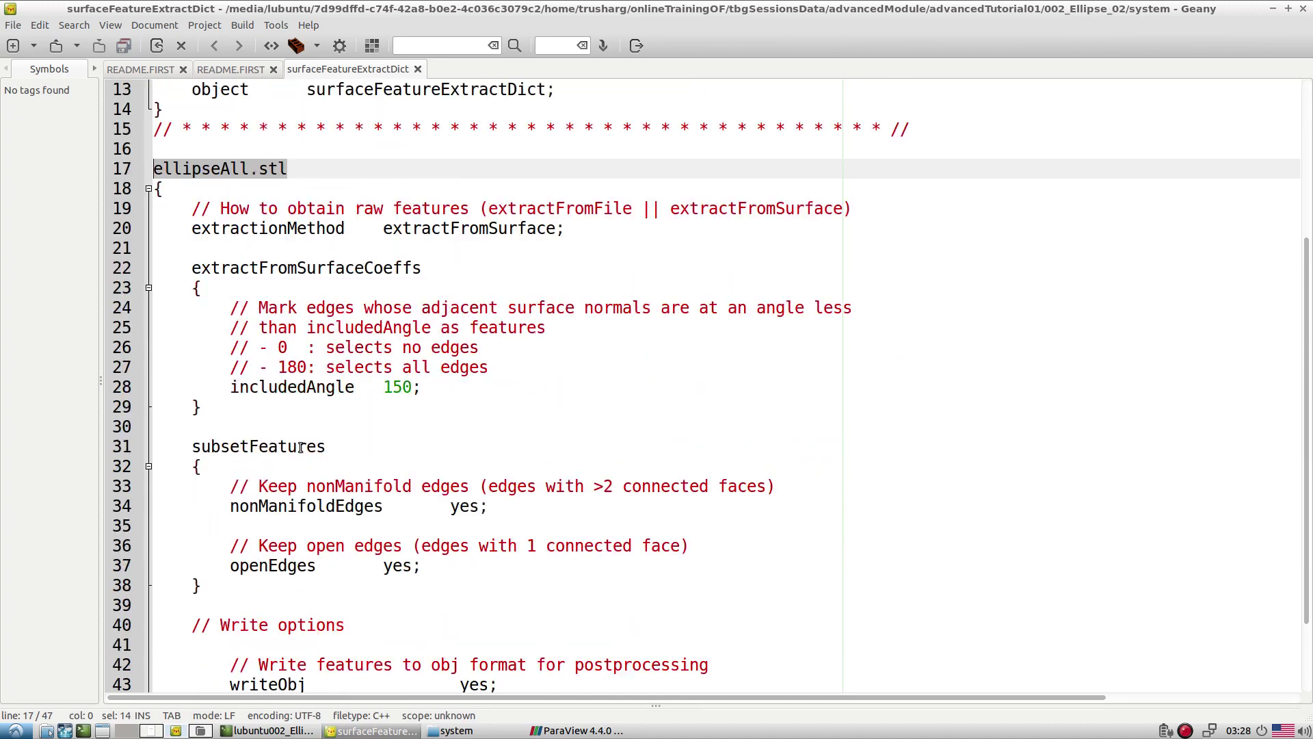
{"action": "scroll", "coordinate": [301, 447], "scroll_direction": "down", "scroll_amount": 2}
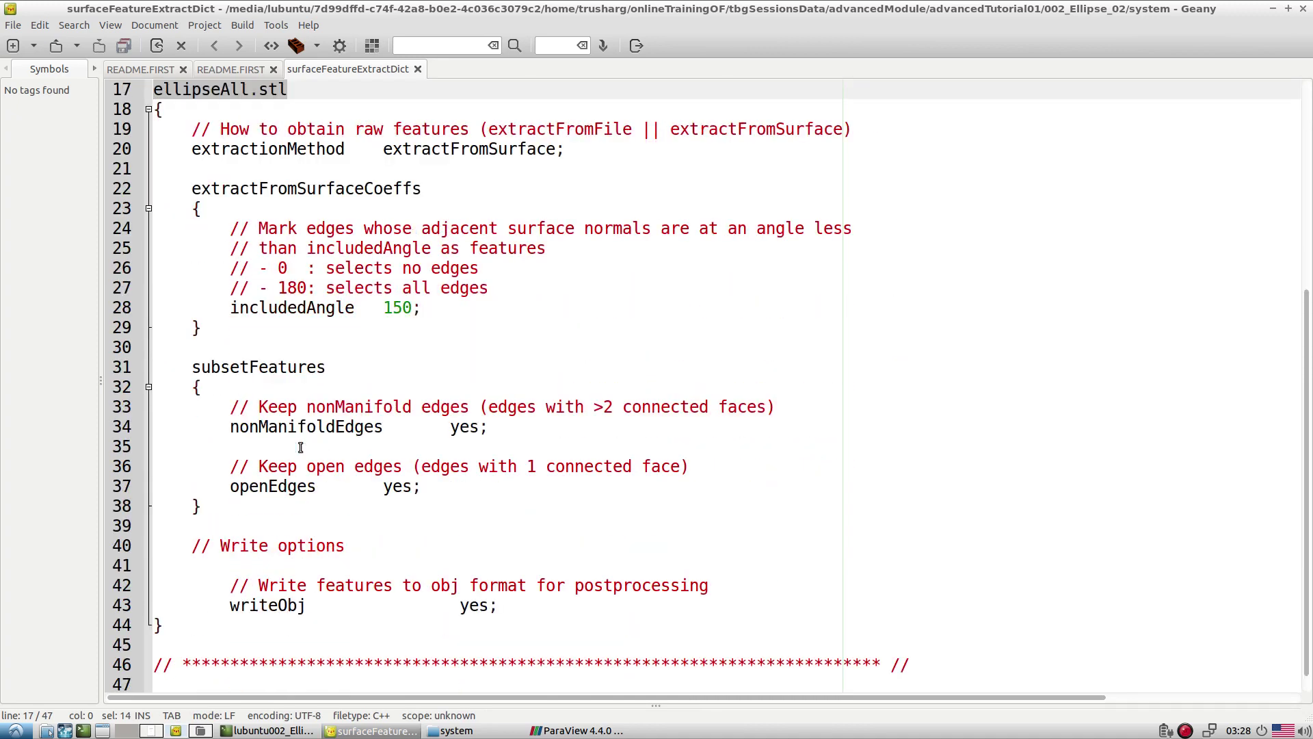
{"action": "scroll", "coordinate": [297, 299], "scroll_direction": "up", "scroll_amount": 3}
{"action": "left_click", "coordinate": [261, 309]}
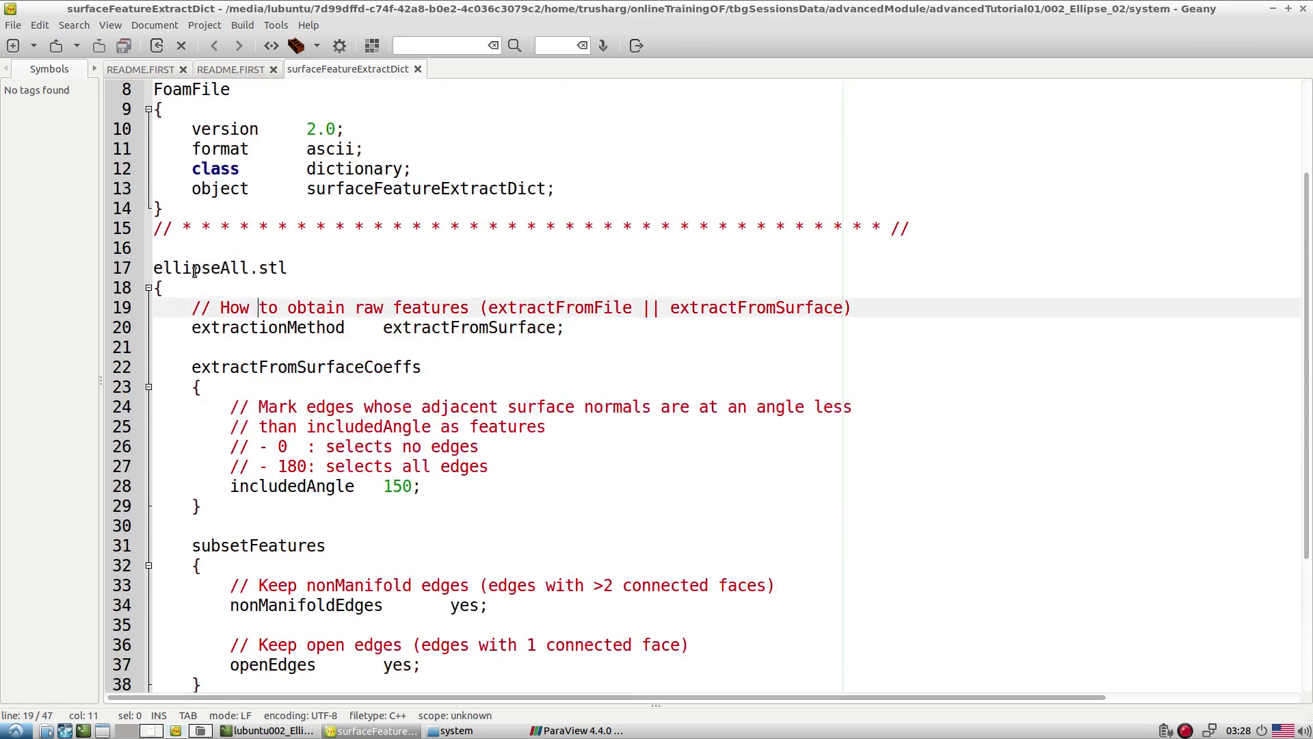
{"action": "double_click", "coordinate": [194, 271]}
{"action": "left_click_drag", "start_coordinate": [311, 276], "coordinate": [156, 249]}
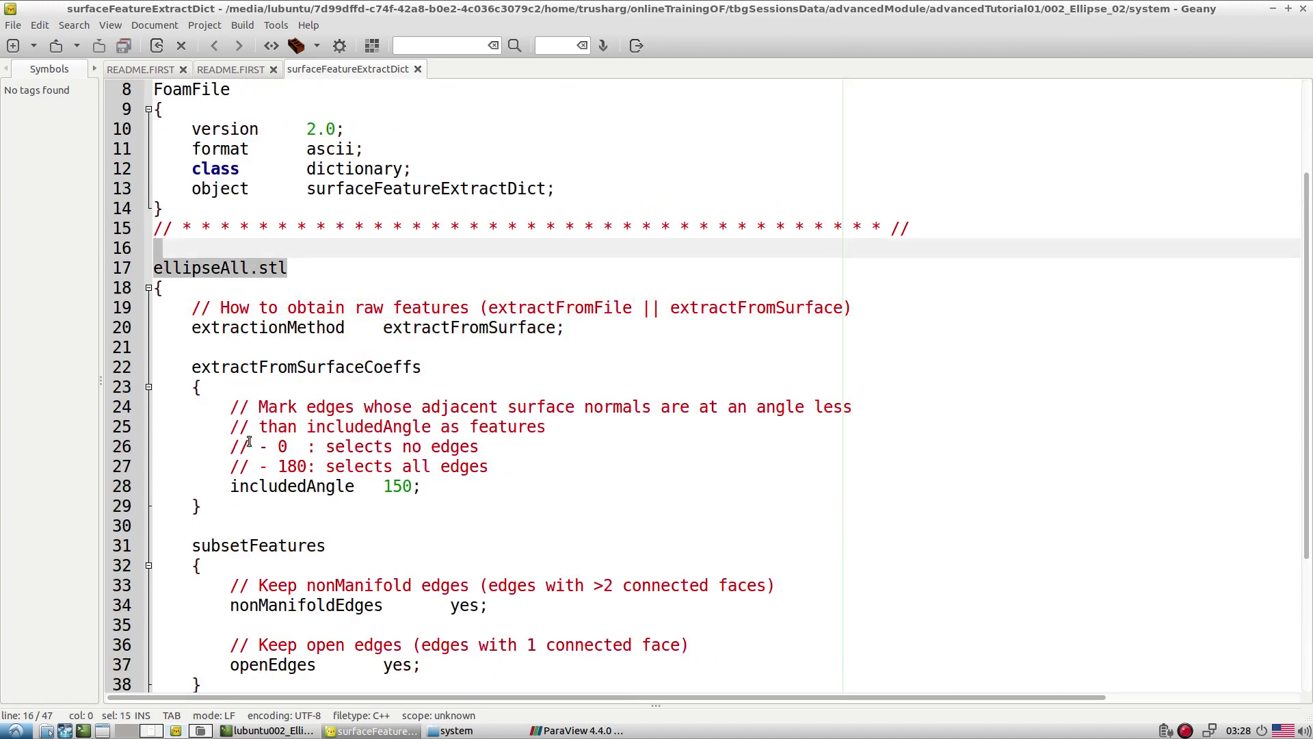
{"action": "triple_click", "coordinate": [262, 487]}
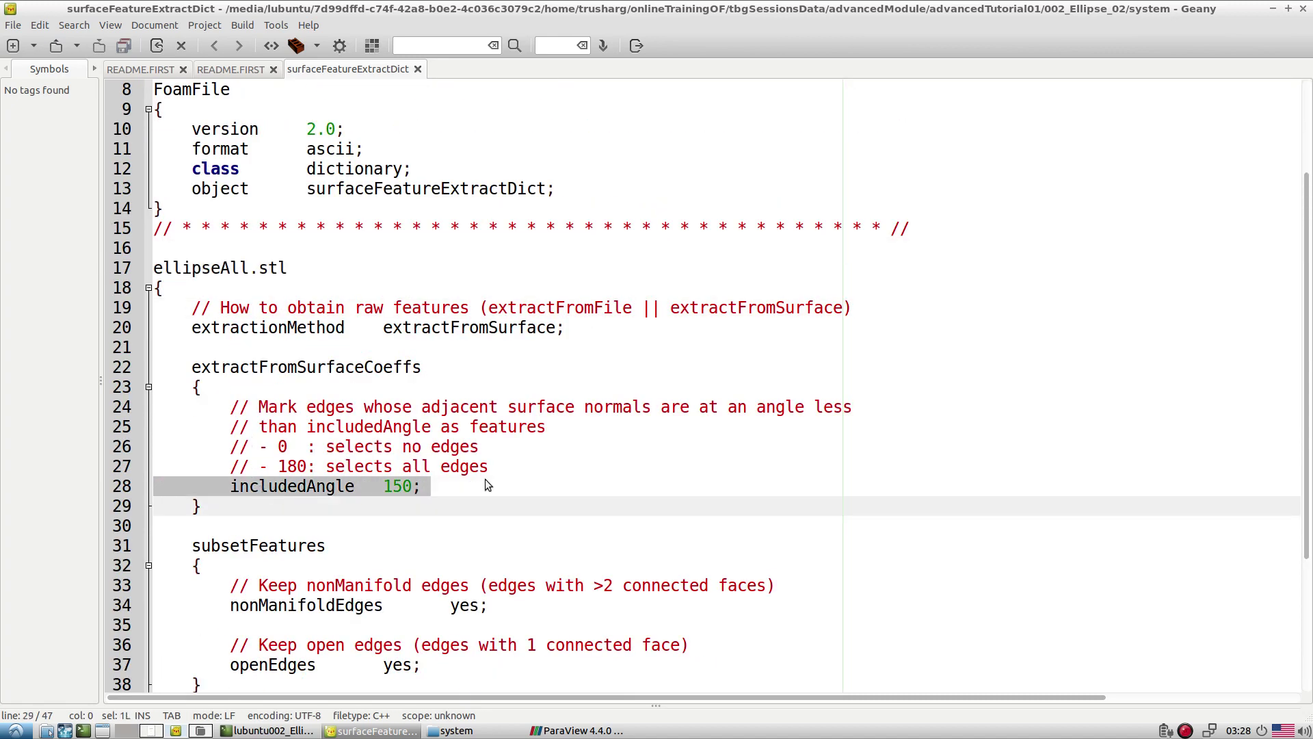
{"action": "scroll", "coordinate": [487, 479], "scroll_direction": "down", "scroll_amount": 2}
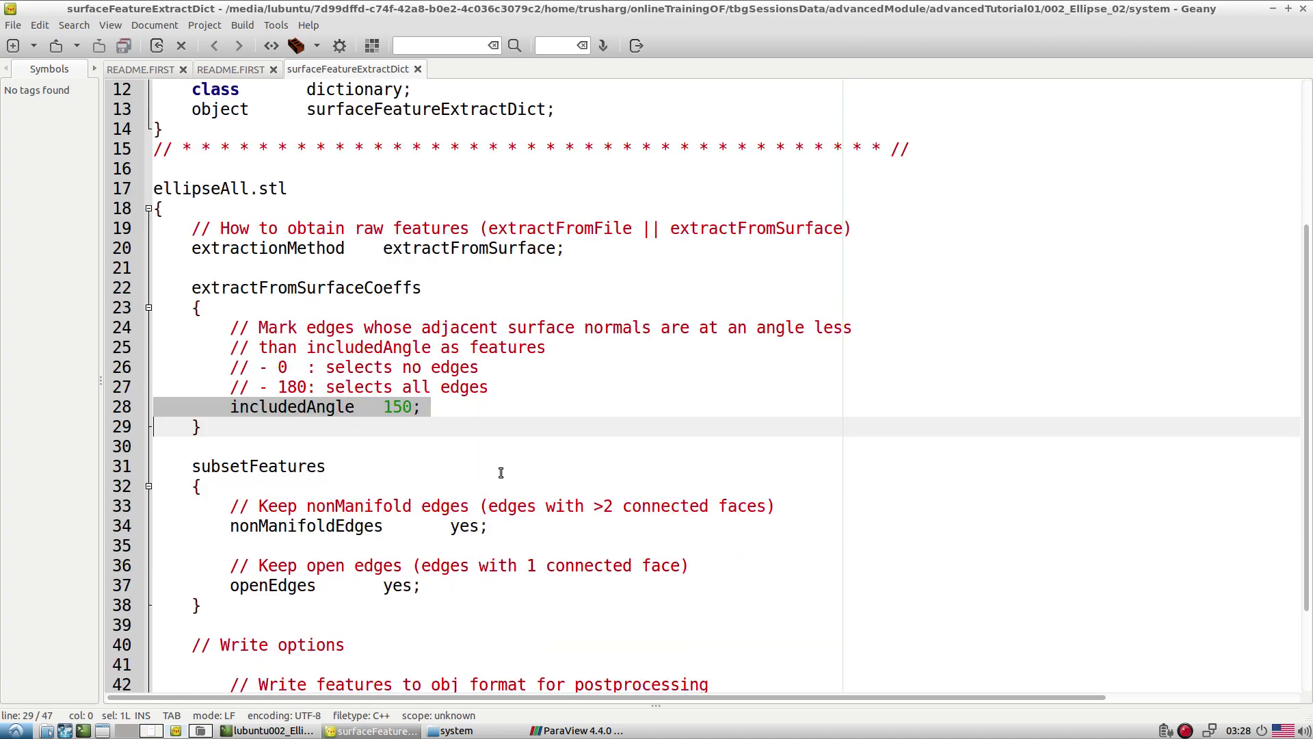
{"action": "left_click", "coordinate": [394, 387]}
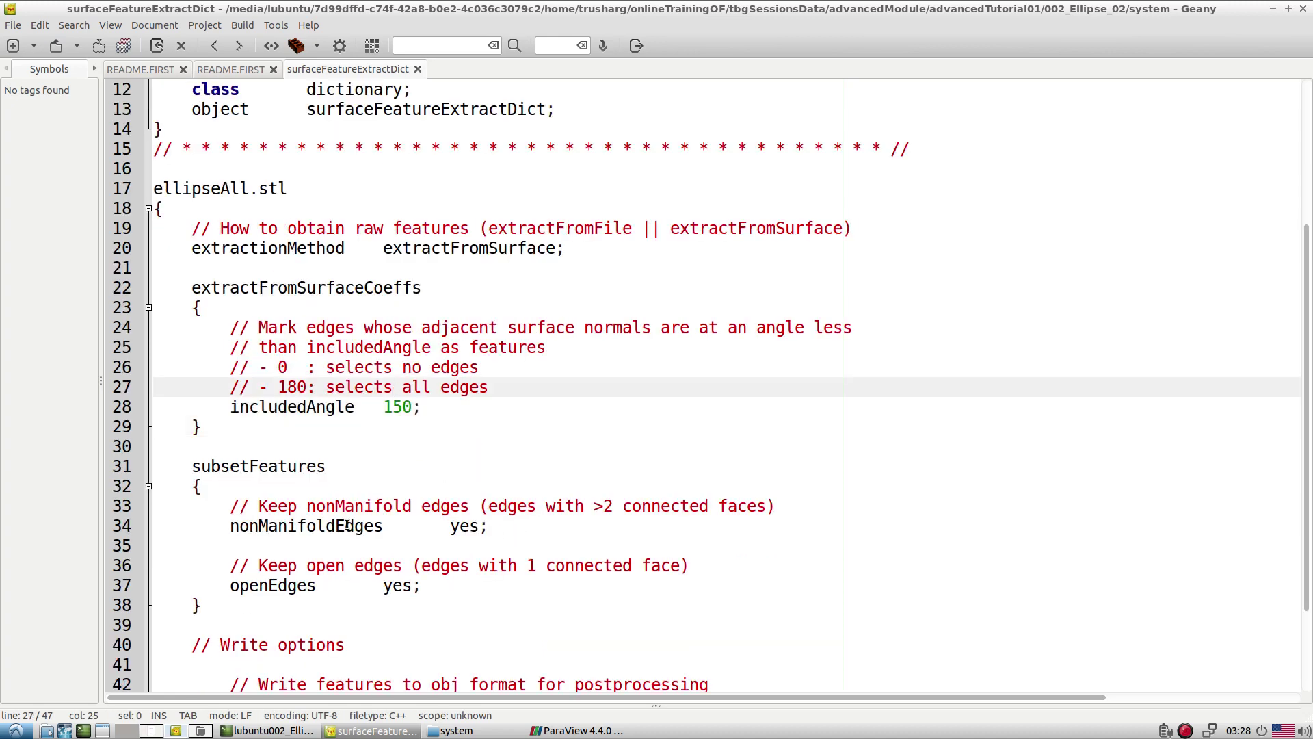
Switch to the 002_Ellipse_02 terminal and terminate the running ParaView session from there
{"action": "left_click", "coordinate": [373, 731]}
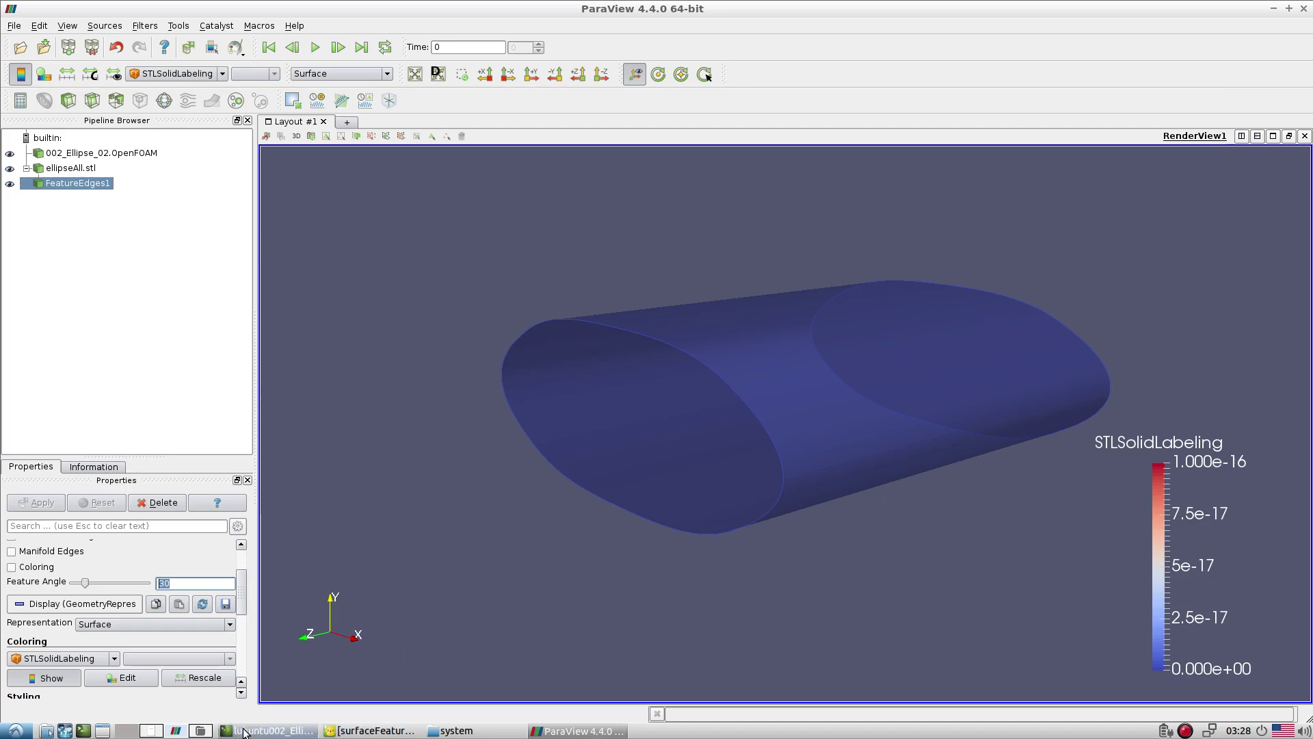
{"action": "left_click", "coordinate": [267, 731]}
{"action": "key", "text": "ctrl+c"}
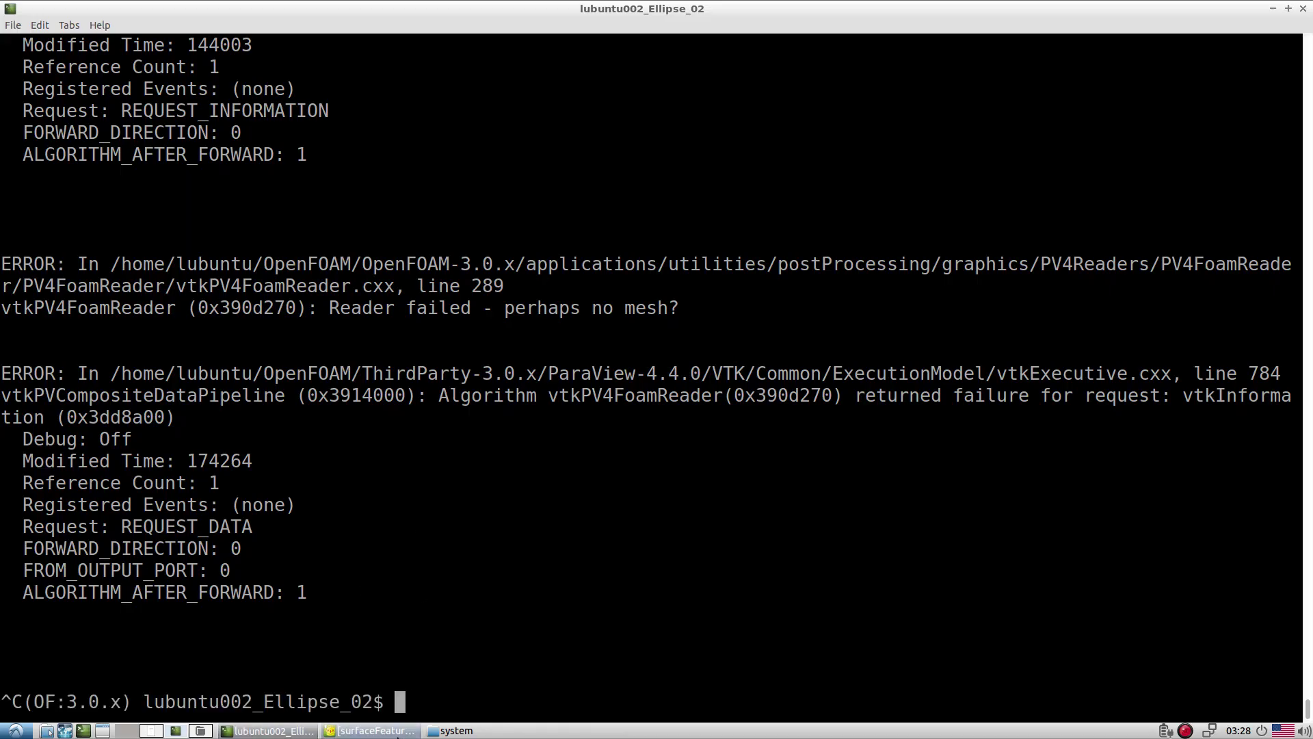
Copy the cleanup commands rm *.obj, rm 0/*, foamCleanPolyMesh and foamCleanTutorials from the case's README.FIRST and run them in the terminal
{"action": "left_click", "coordinate": [343, 730]}
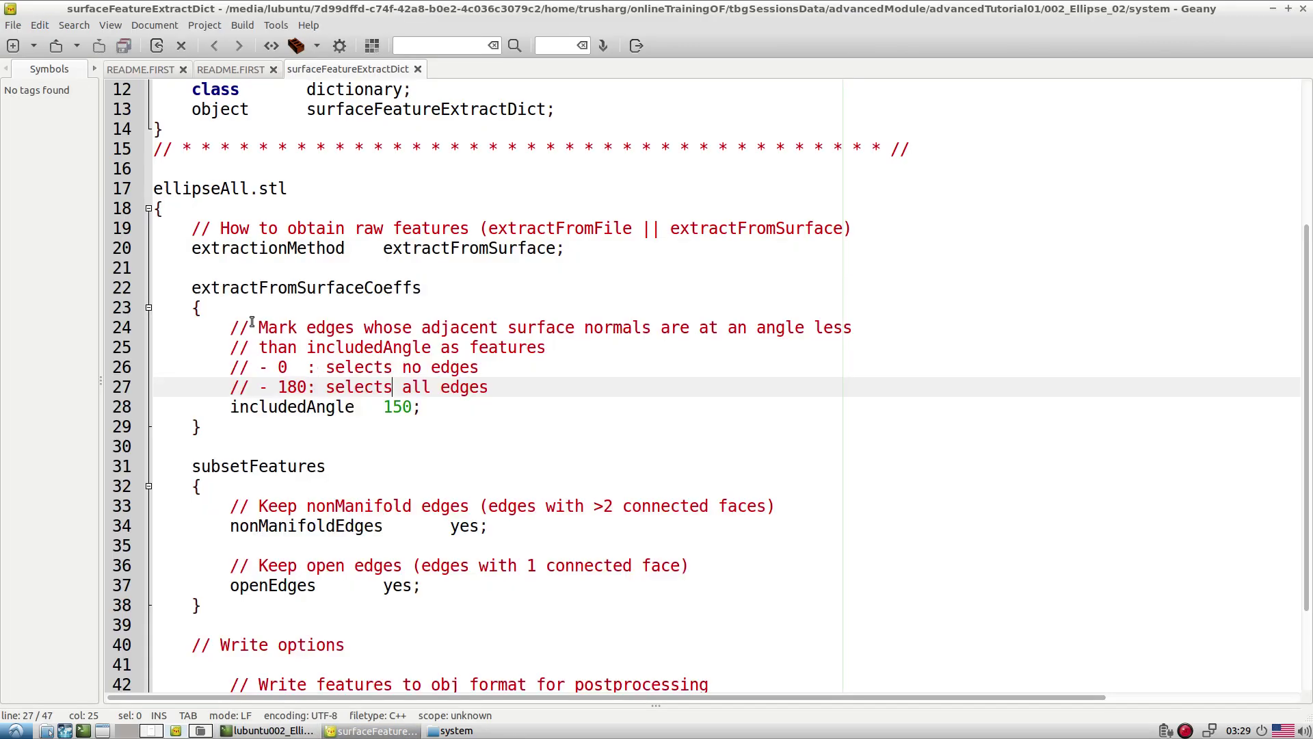
{"action": "left_click", "coordinate": [213, 70]}
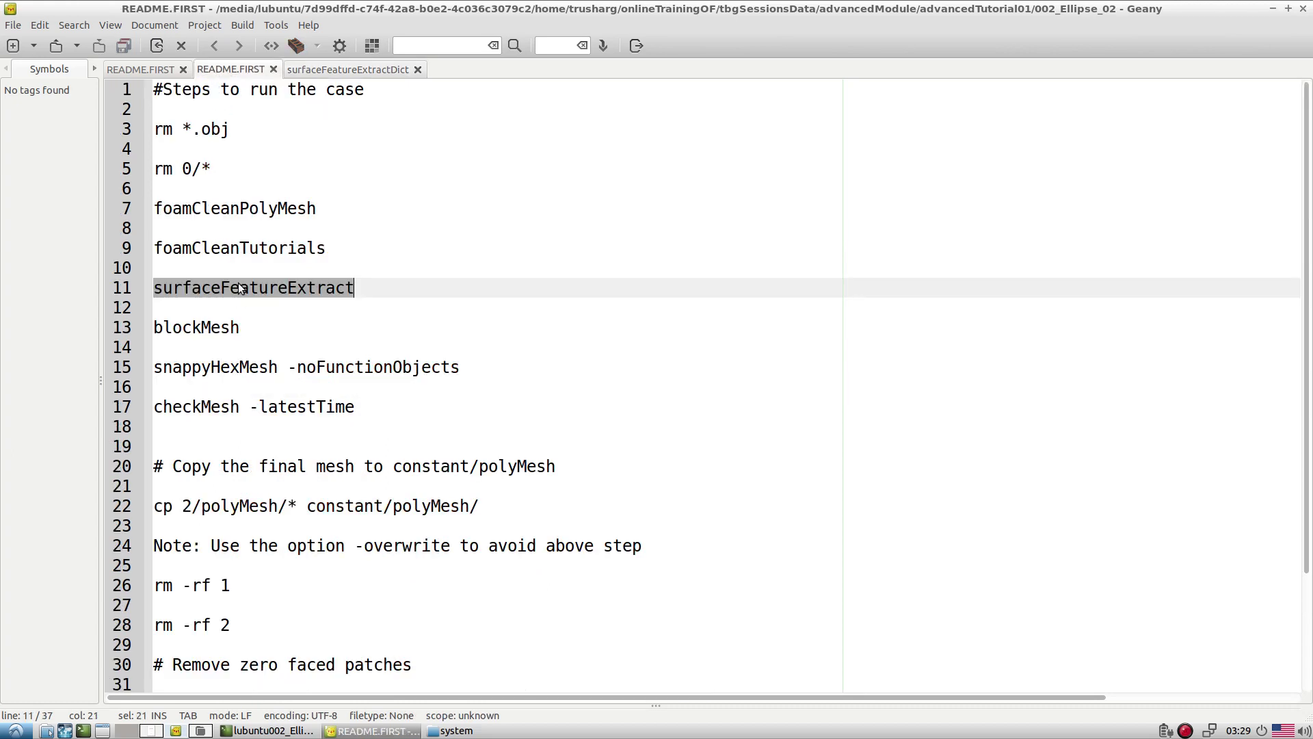
{"action": "triple_click", "coordinate": [240, 288]}
{"action": "left_click", "coordinate": [200, 130]}
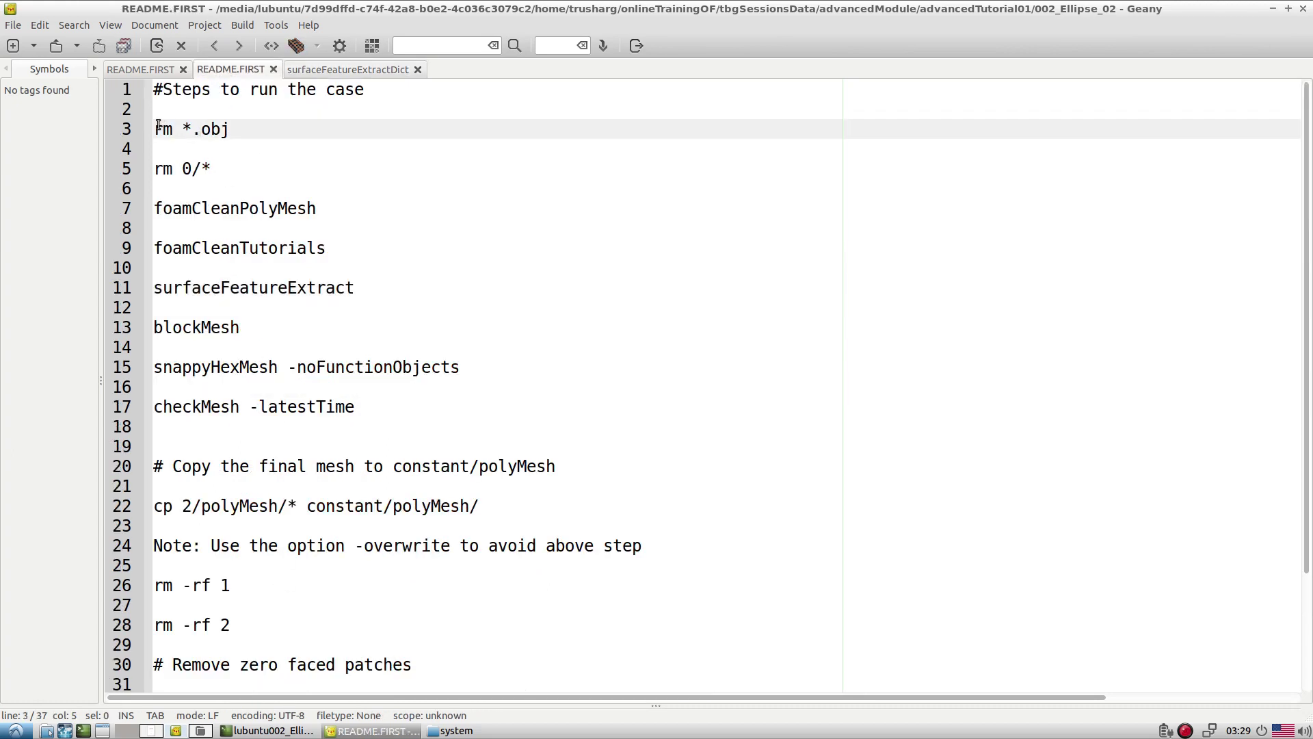
{"action": "left_click_drag", "start_coordinate": [158, 125], "coordinate": [390, 246]}
{"action": "left_click", "coordinate": [267, 731]}
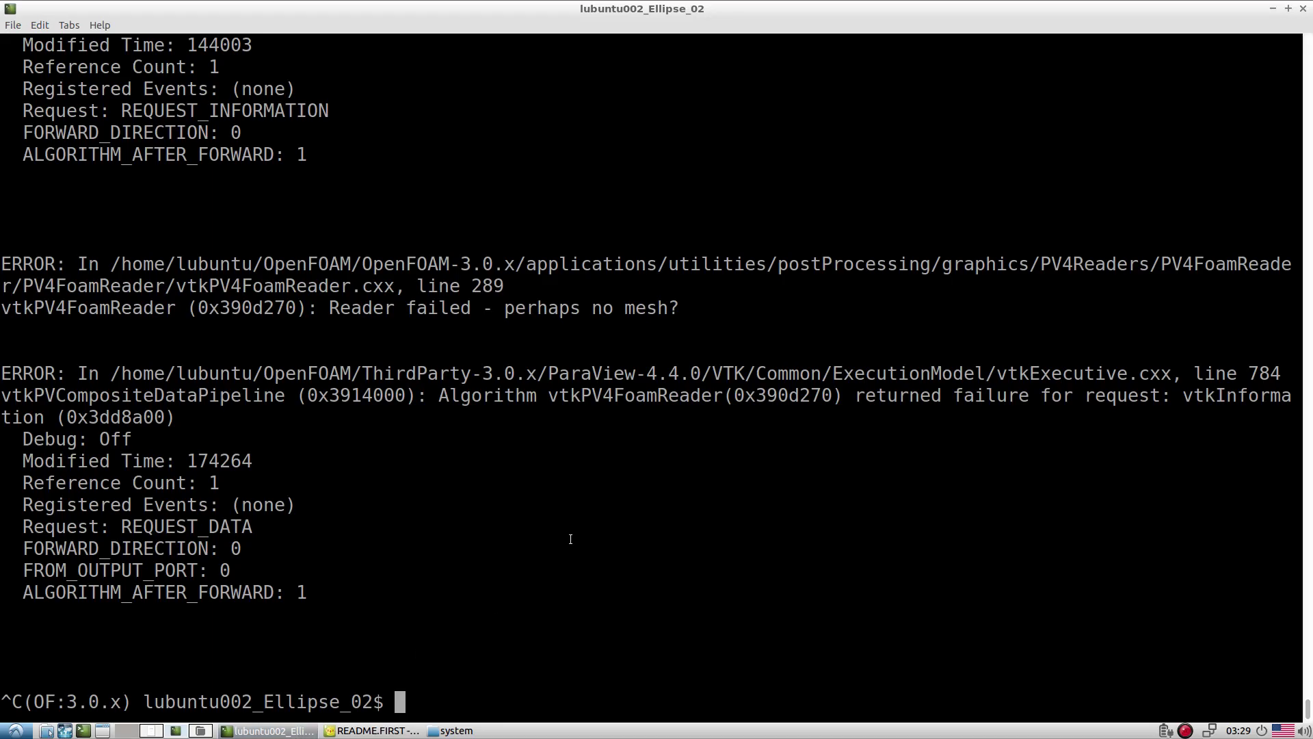
{"action": "middle_click", "coordinate": [575, 535]}
{"action": "key", "text": "Return"}
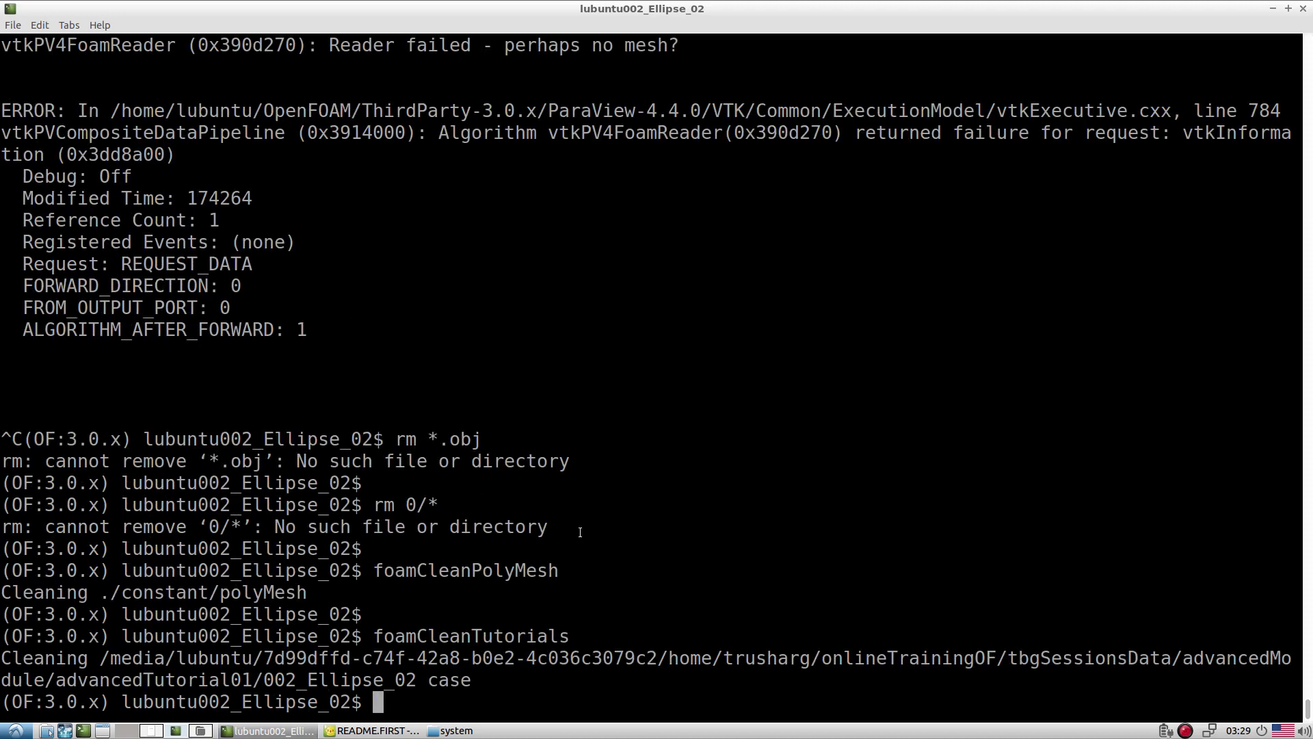
Copy the surfaceFeatureExtract command from README.FIRST and run it in the 002_Ellipse_02 terminal
{"action": "key", "text": "alt+Tab"}
{"action": "double_click", "coordinate": [311, 298]}
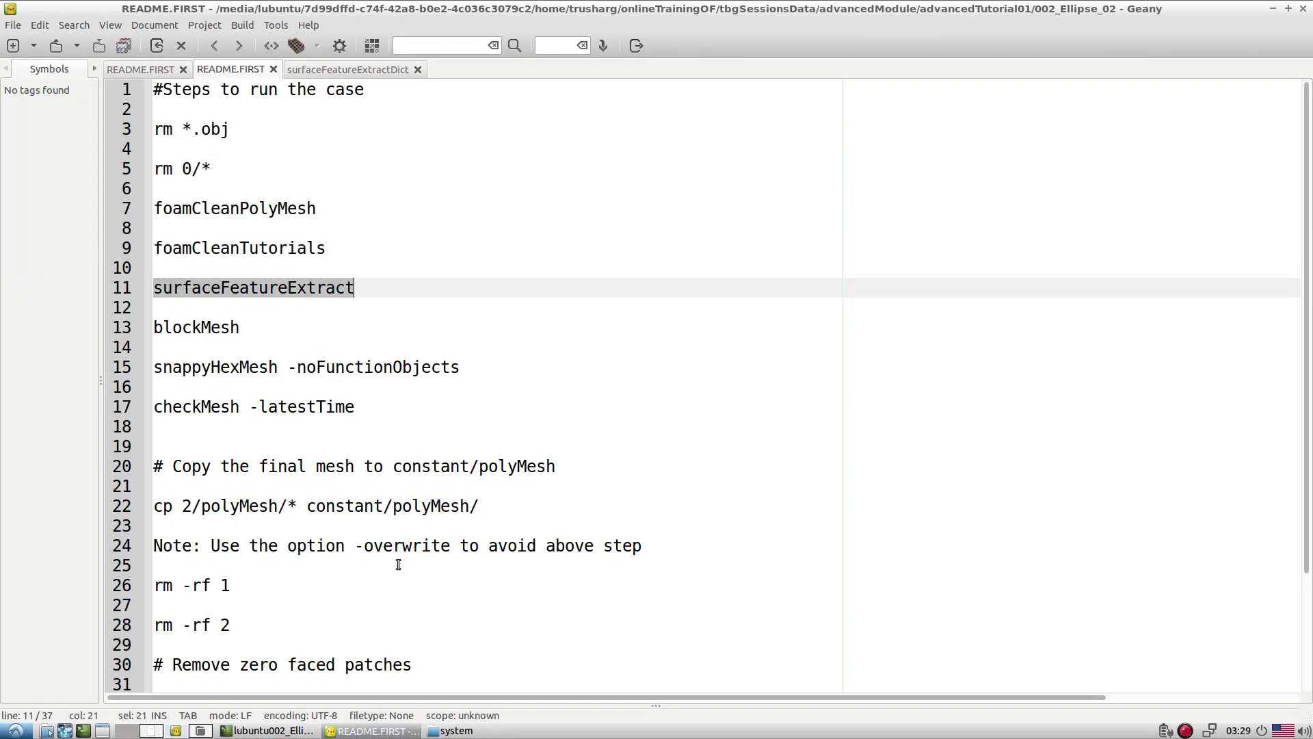
{"action": "key", "text": "alt+Tab"}
{"action": "middle_click", "coordinate": [629, 479]}
{"action": "key", "text": "Return"}
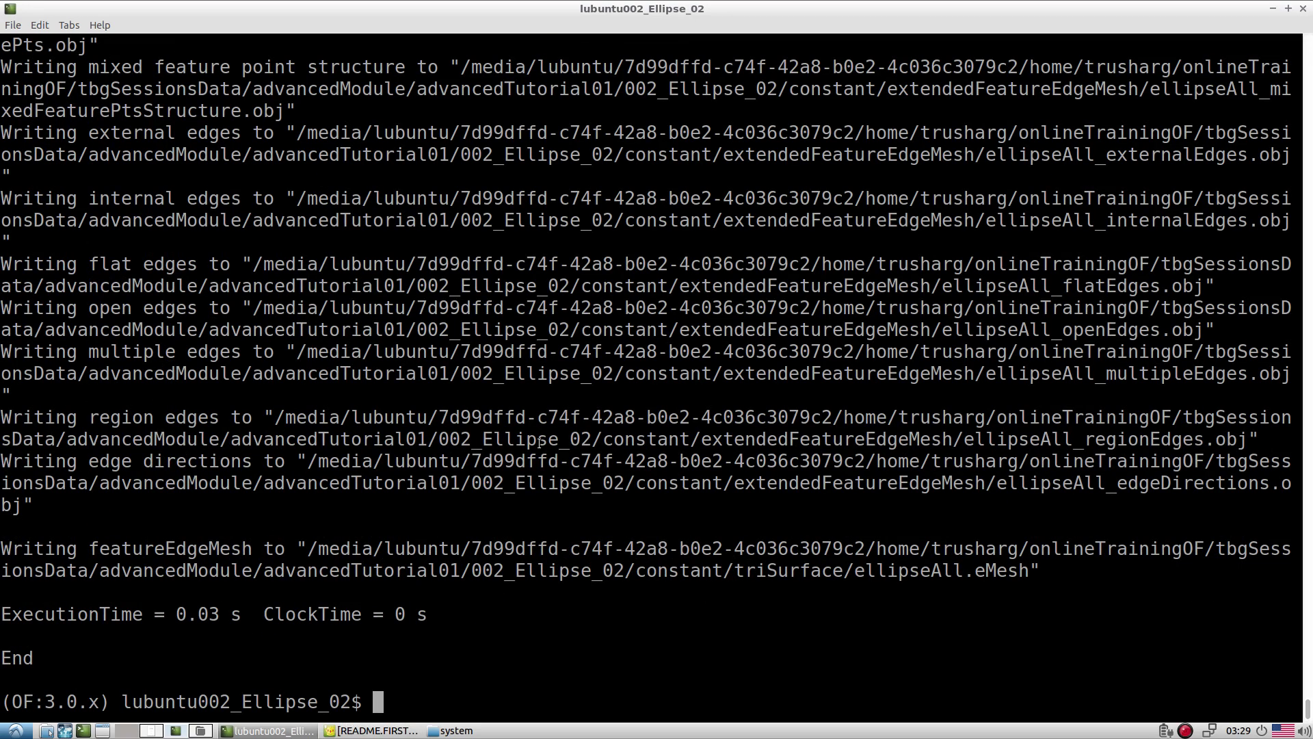
In the file manager, open ellipseAll.eMesh from the case's constant/triSurface folder and look through its point coordinates
{"action": "left_click", "coordinate": [445, 731]}
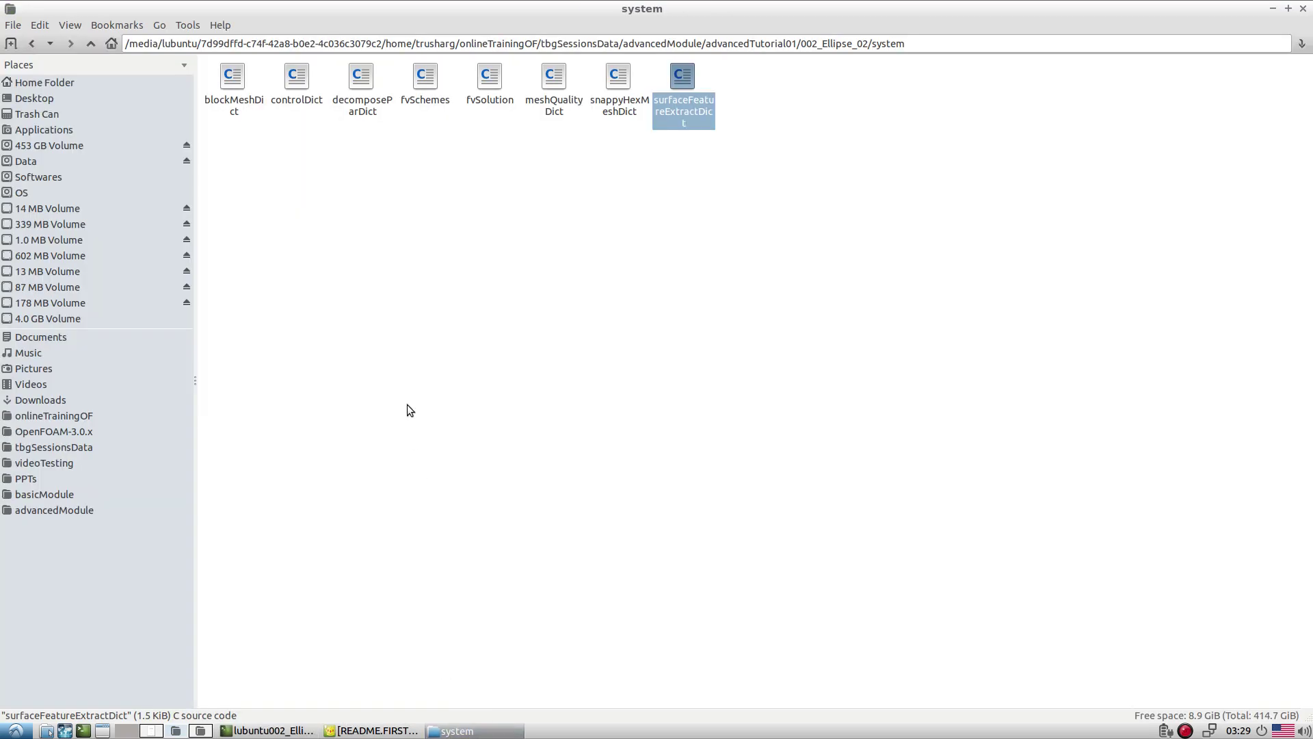
{"action": "left_click", "coordinate": [93, 44]}
{"action": "double_click", "coordinate": [301, 87]}
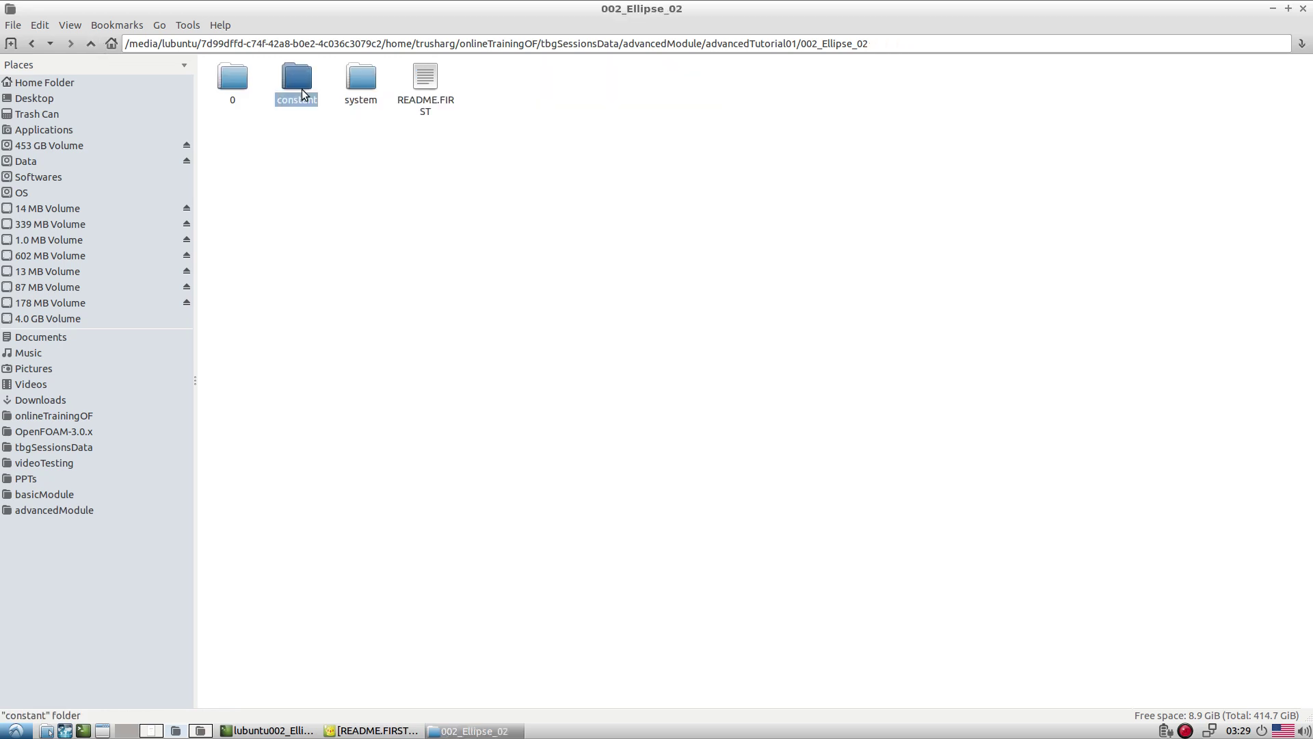
{"action": "double_click", "coordinate": [359, 80]}
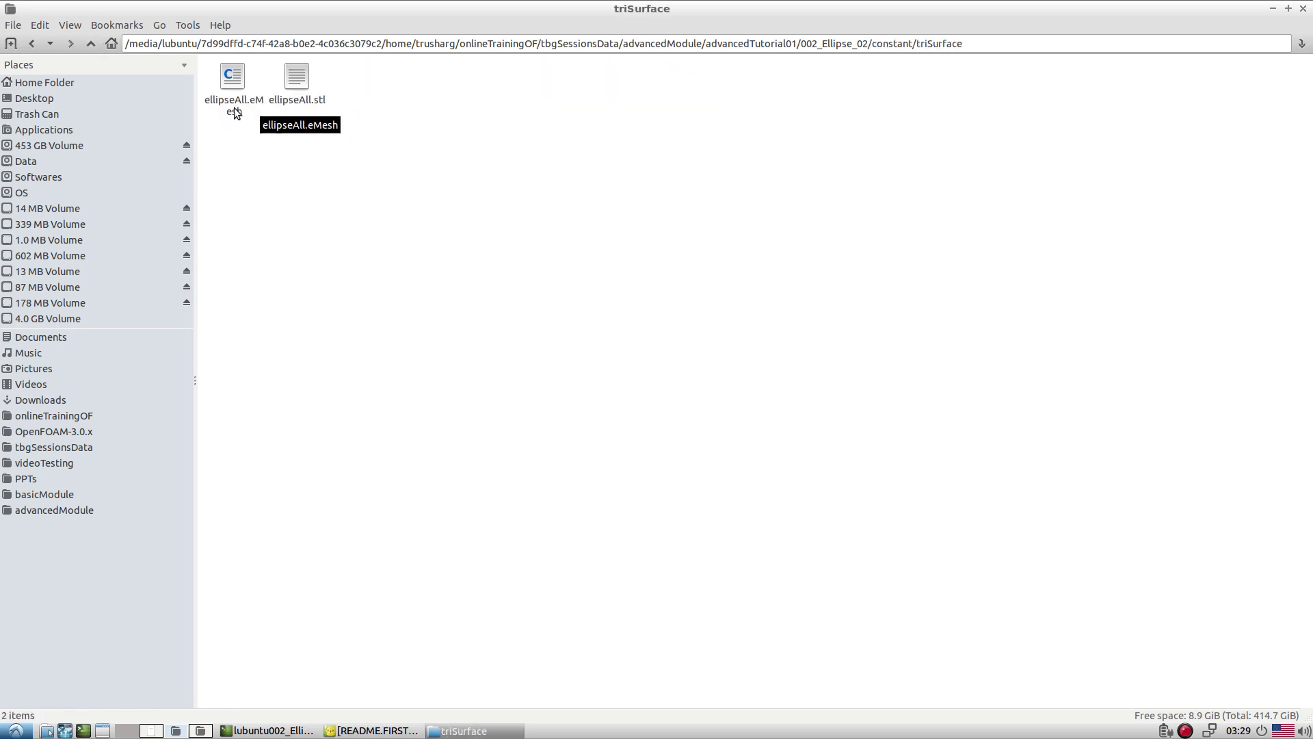
{"action": "left_click", "coordinate": [233, 79]}
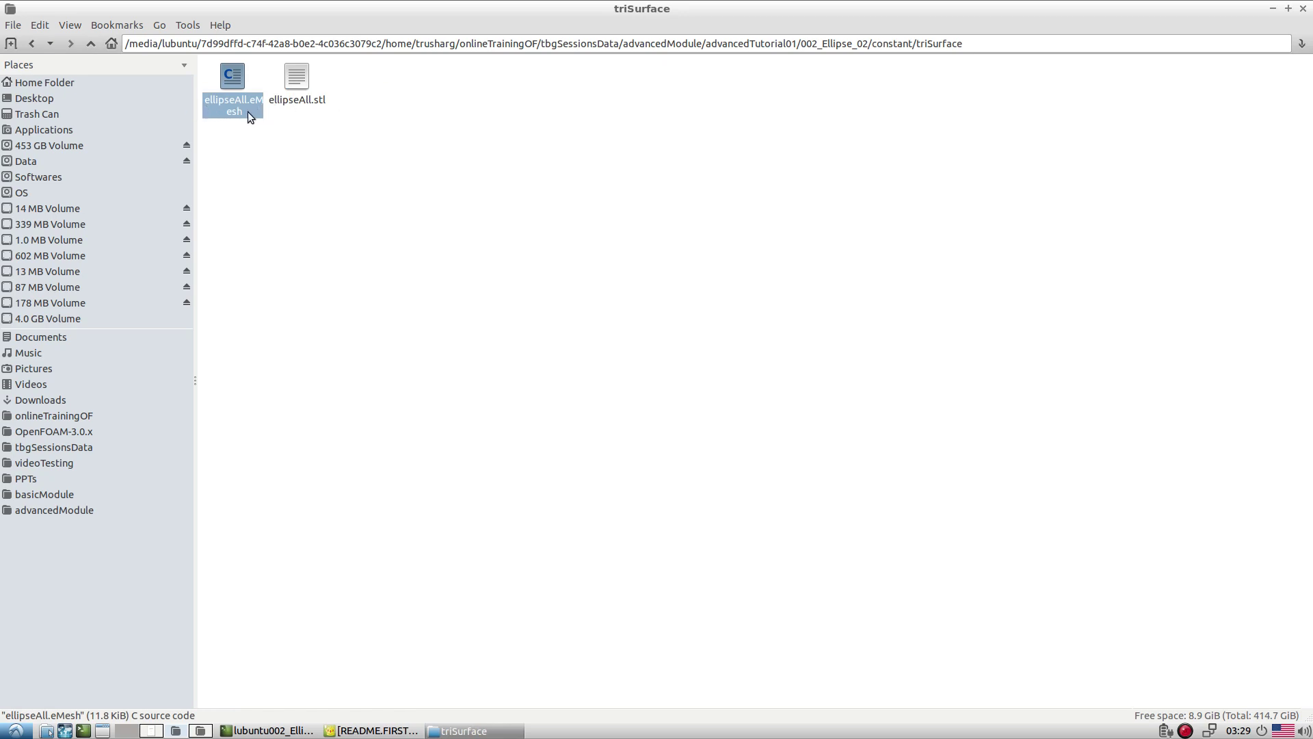
{"action": "double_click", "coordinate": [248, 109]}
{"action": "scroll", "coordinate": [120, 312], "scroll_direction": "down", "scroll_amount": 20}
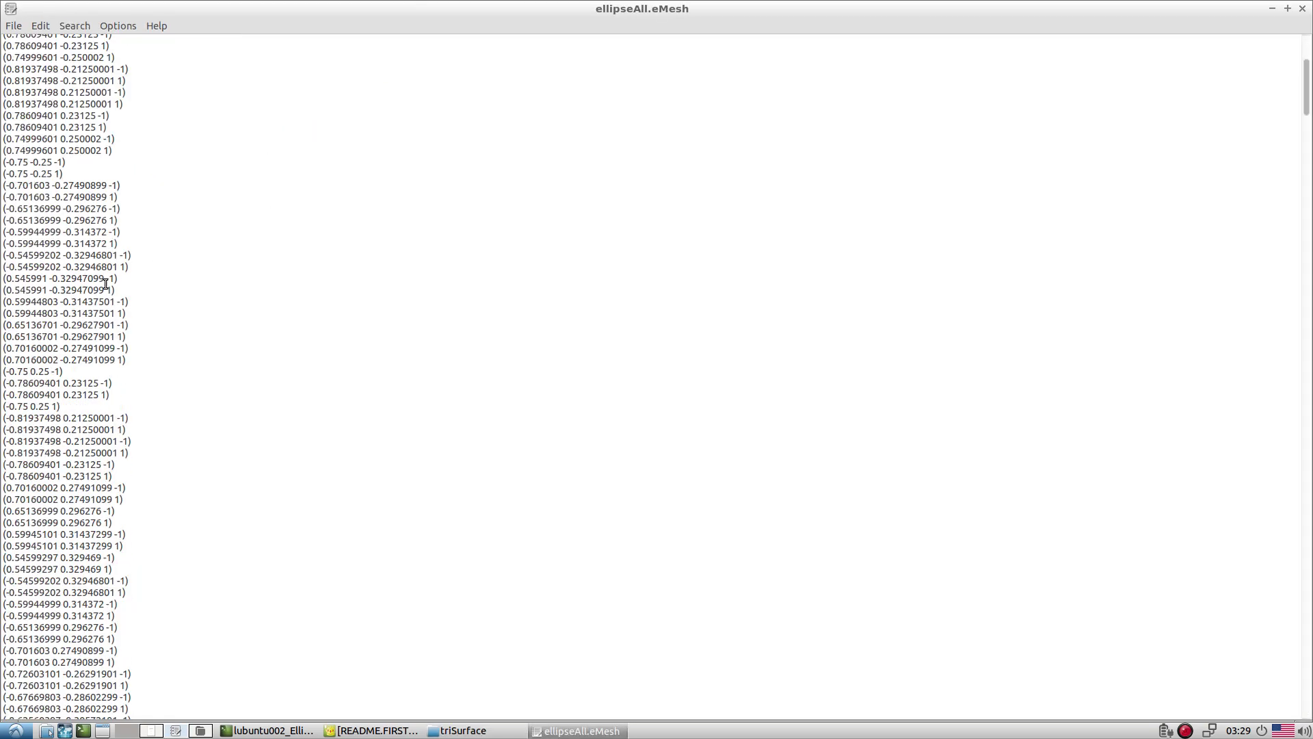
Look through the point and edge lists in ellipseAll.eMesh, close the file and select it in the triSurface folder
{"action": "scroll", "coordinate": [136, 345], "scroll_direction": "down", "scroll_amount": 20}
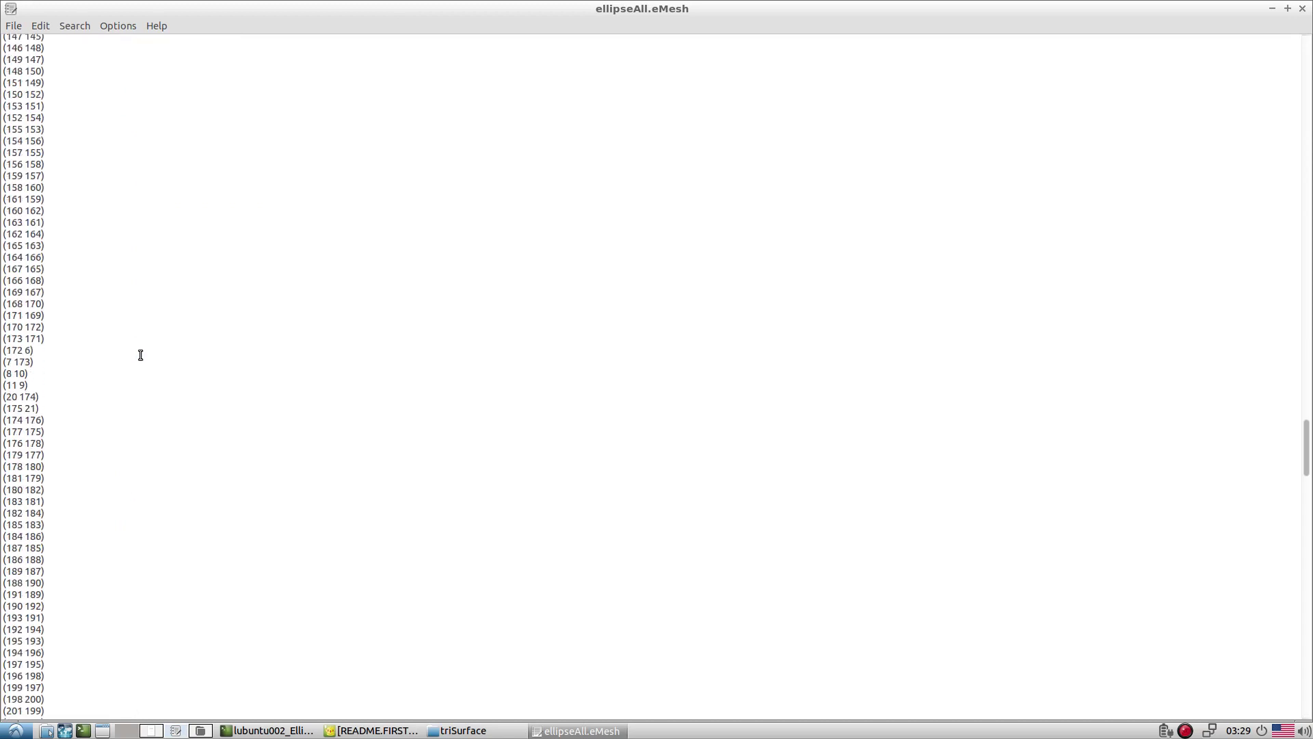
{"action": "left_click", "coordinate": [1302, 9]}
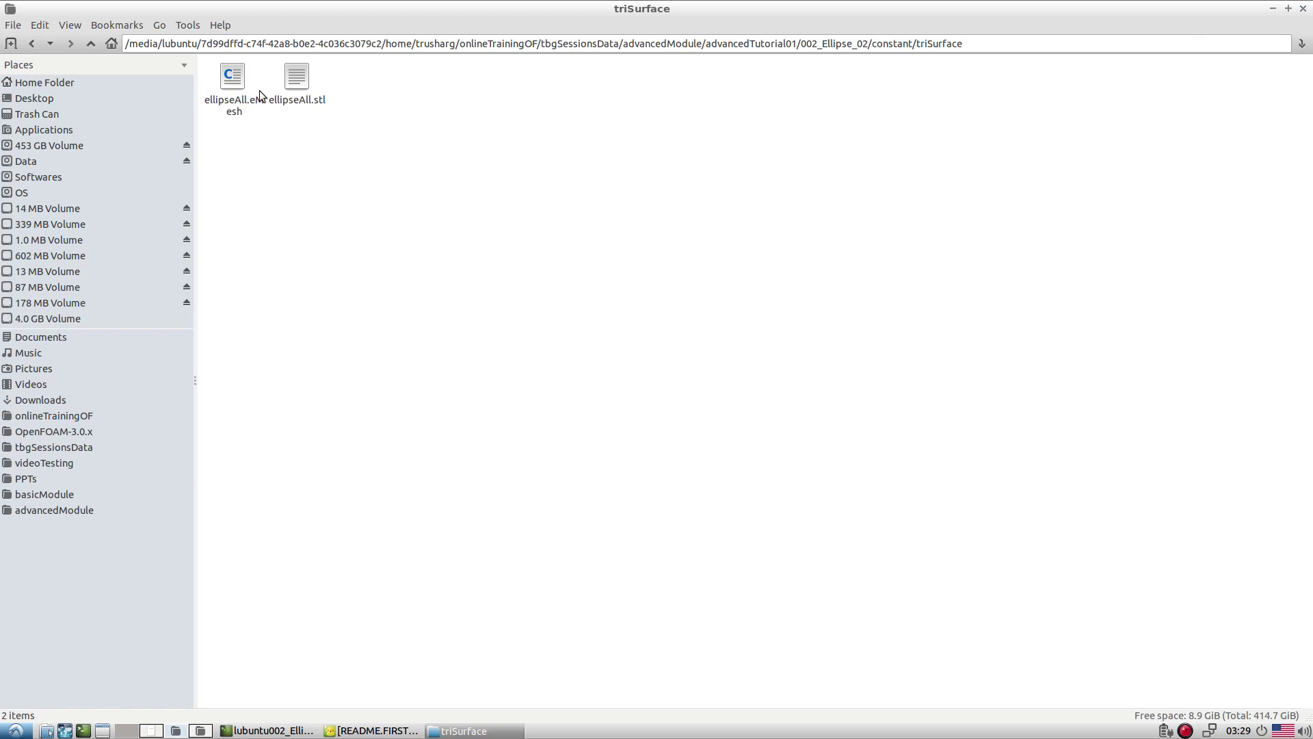
{"action": "left_click", "coordinate": [238, 110]}
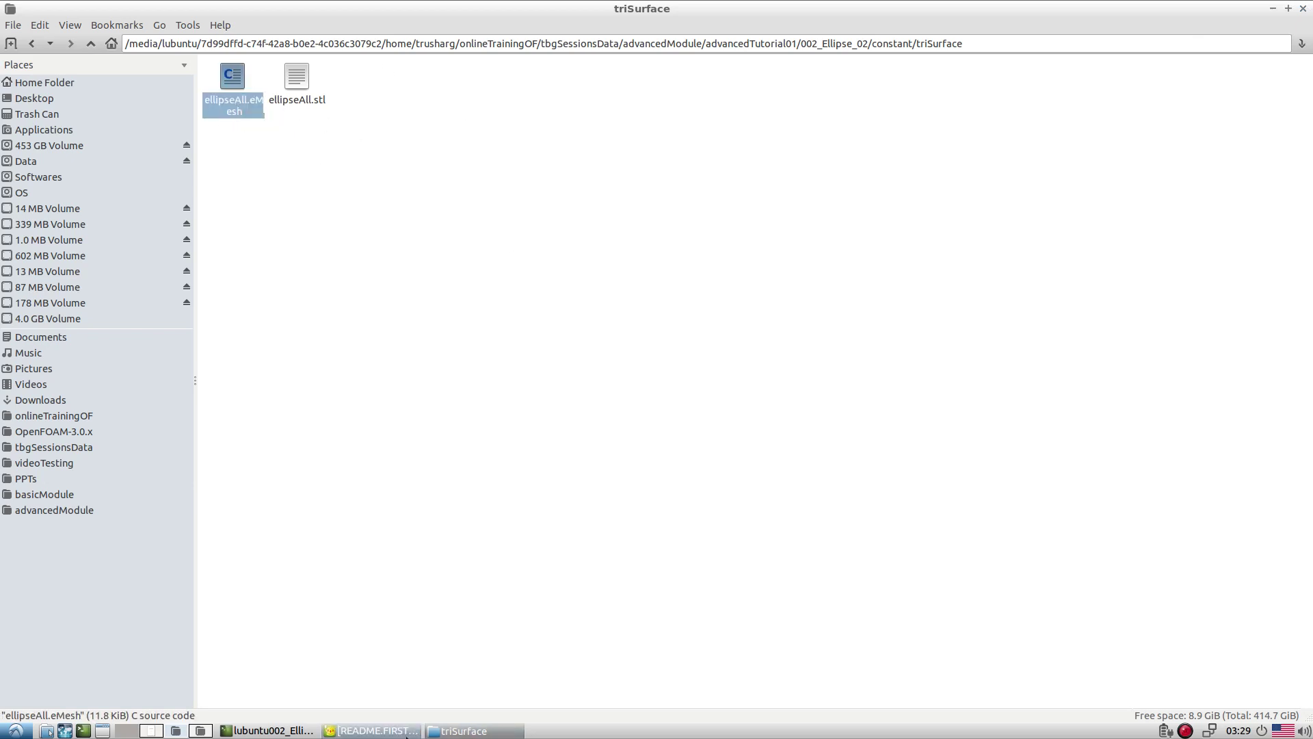
Copy the blockMesh command from README.FIRST in Geany and run it in the 002_Ellipse_02 terminal
{"action": "key", "text": "alt+Tab"}
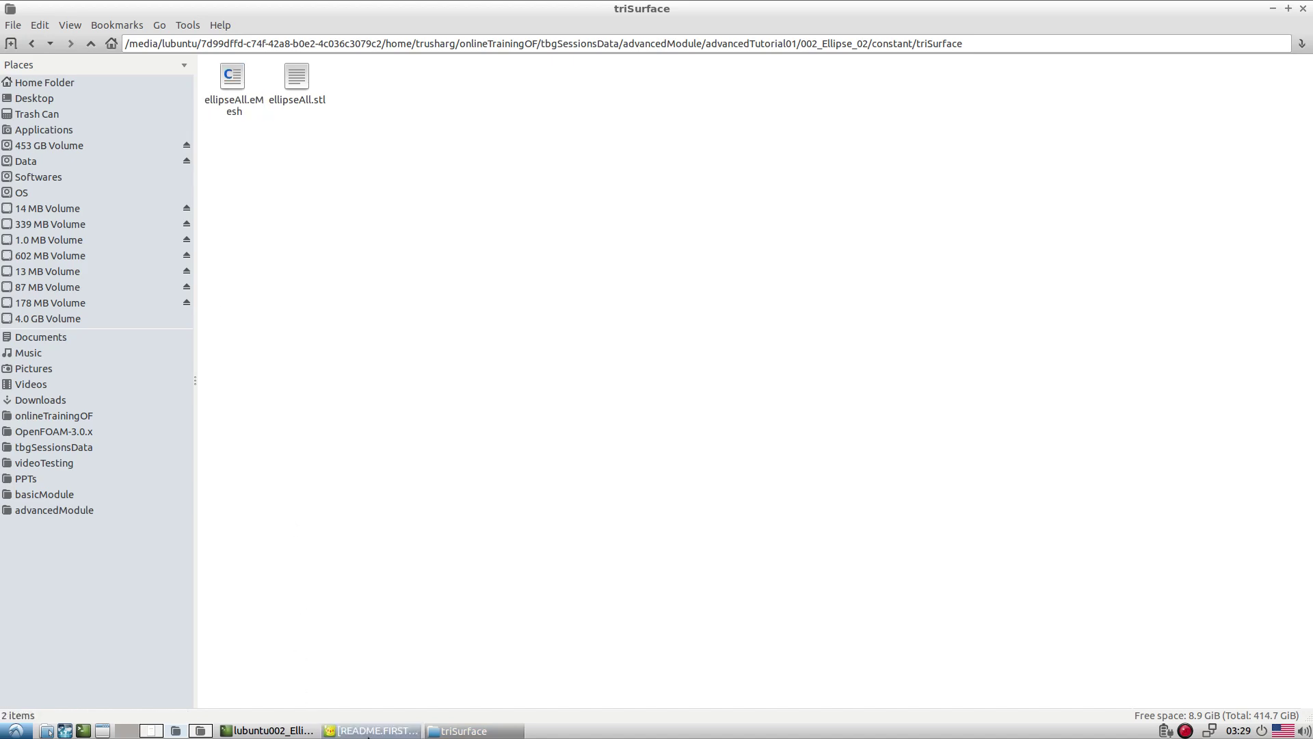
{"action": "double_click", "coordinate": [182, 330]}
{"action": "key", "text": "ctrl+c"}
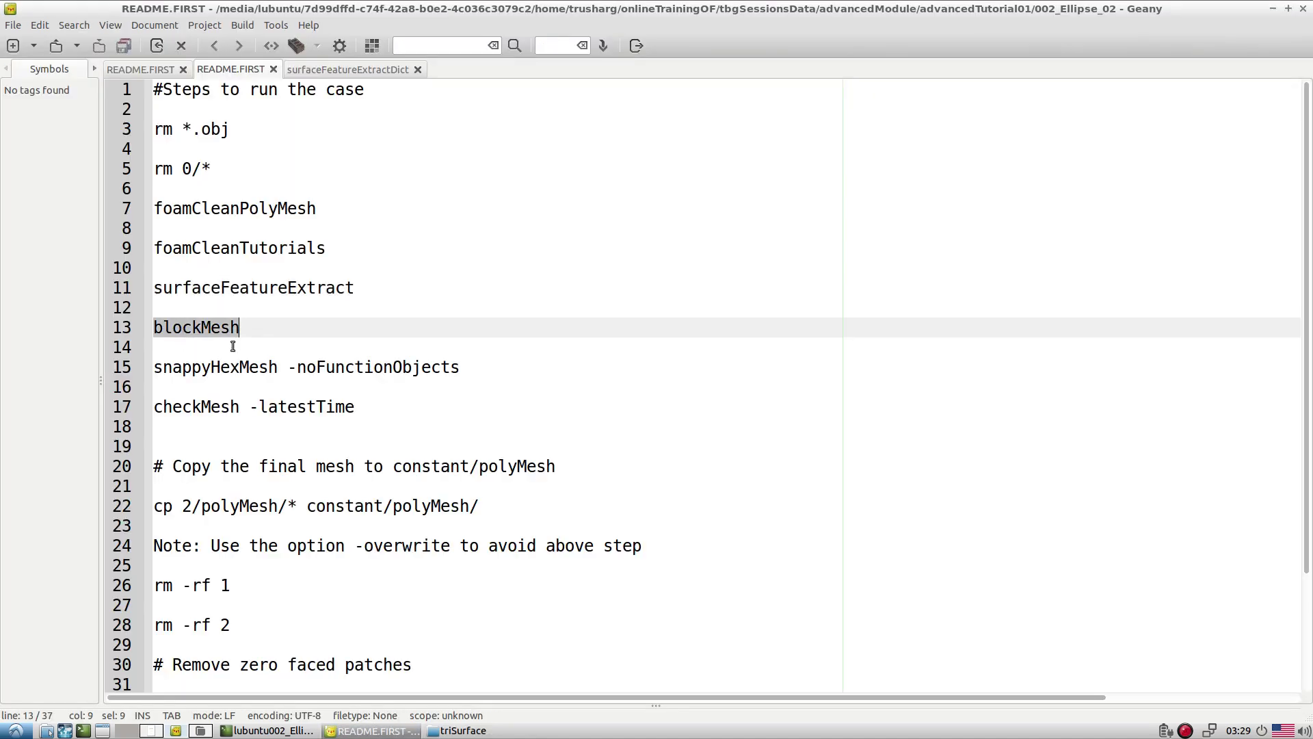
{"action": "key", "text": "alt+Tab"}
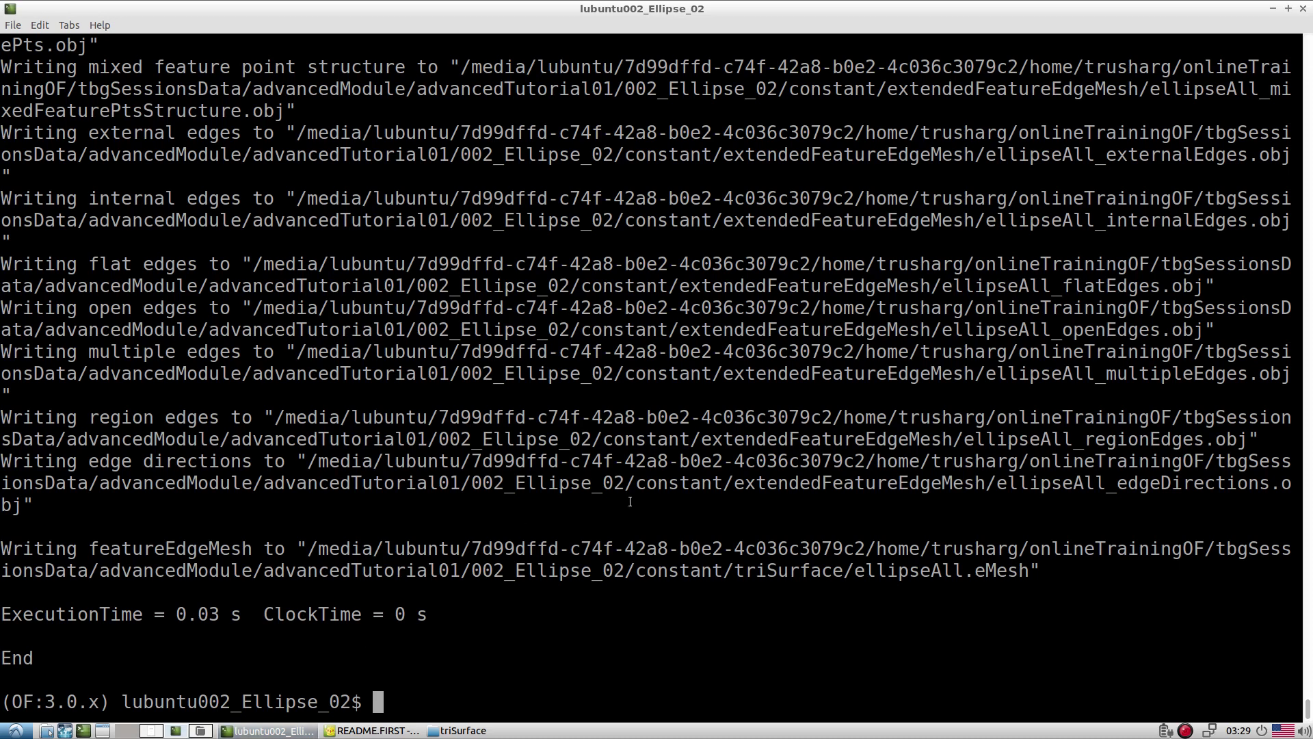
{"action": "middle_click", "coordinate": [628, 502]}
{"action": "key", "text": "Return"}
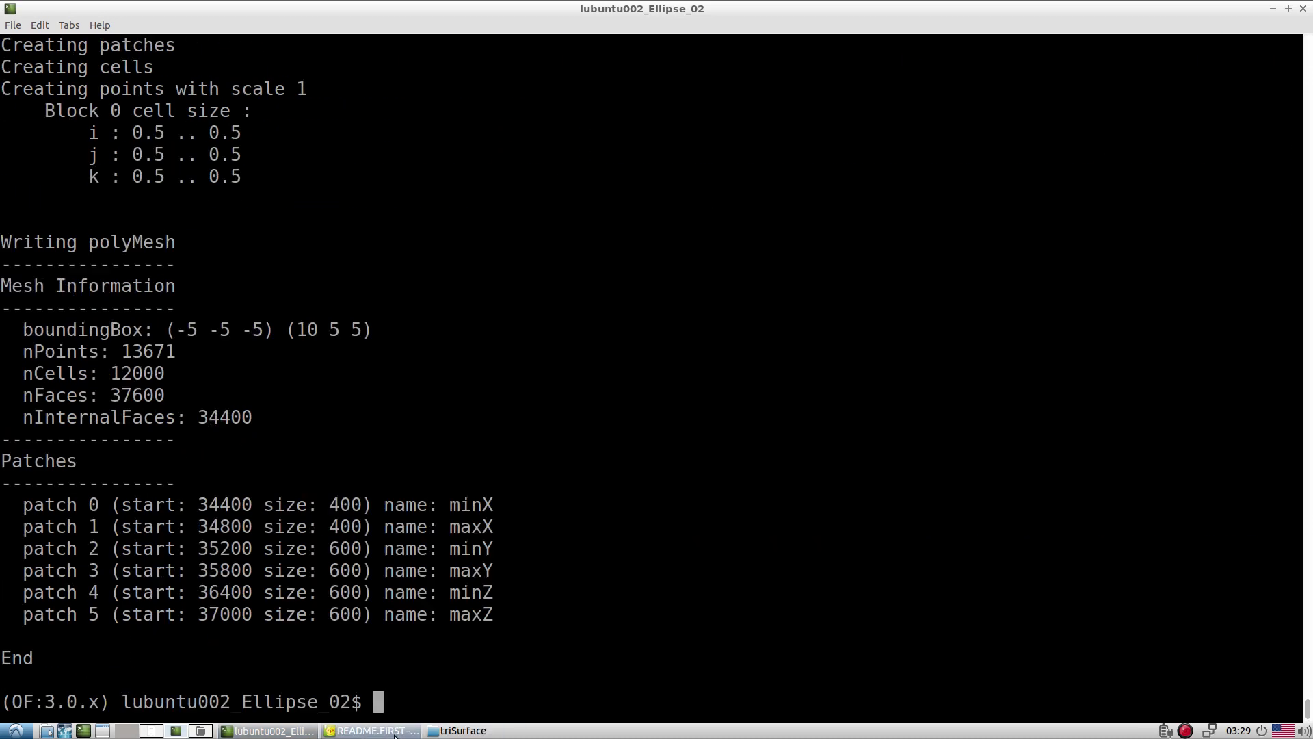
Copy snappyHexMesh -noFunctionObjects from README.FIRST in Geany and run it in the 002_Ellipse_02 terminal
{"action": "key", "text": "alt+Tab"}
{"action": "triple_click", "coordinate": [258, 368]}
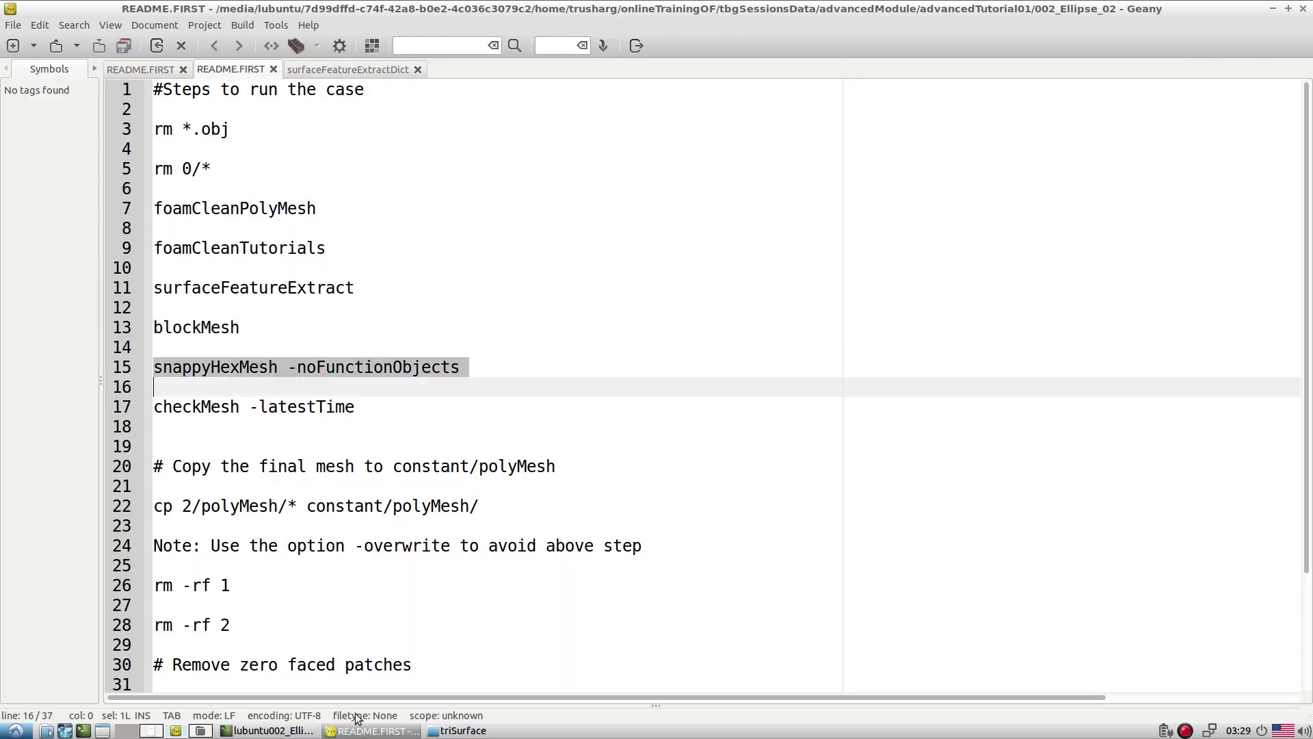
{"action": "key", "text": "alt+Tab"}
{"action": "middle_click", "coordinate": [543, 548]}
{"action": "key", "text": "Return"}
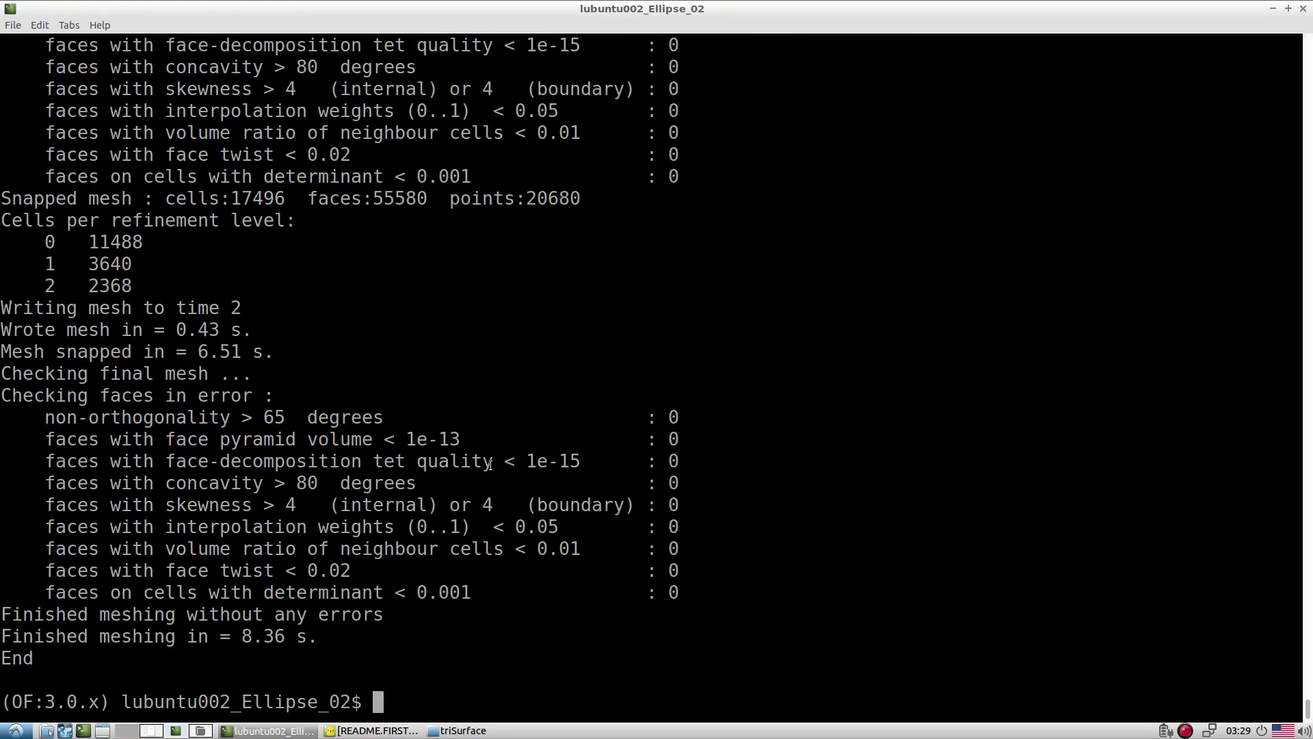
Open a second terminal session, activate OpenFOAM 3.0.x with of30x, and print the working directory with pwd
{"action": "left_click", "coordinate": [12, 25]}
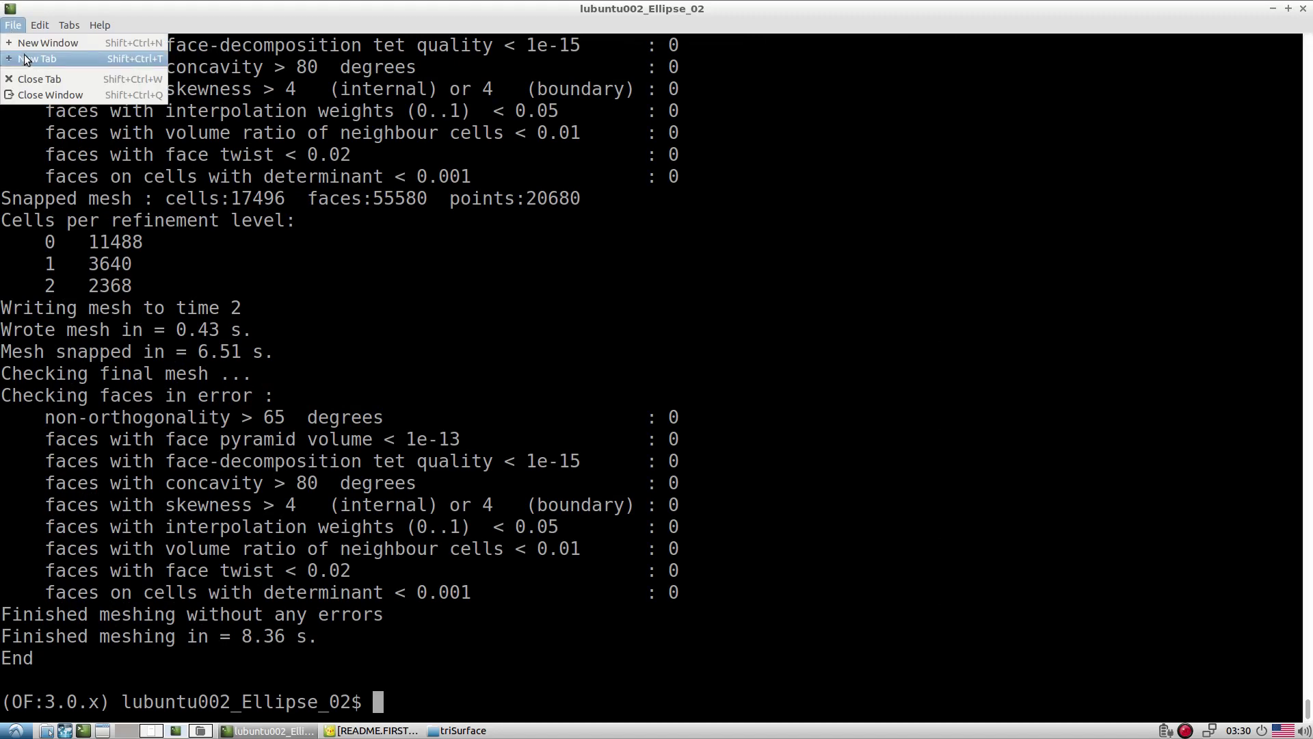
{"action": "left_click", "coordinate": [28, 59]}
{"action": "type", "text": "o"}
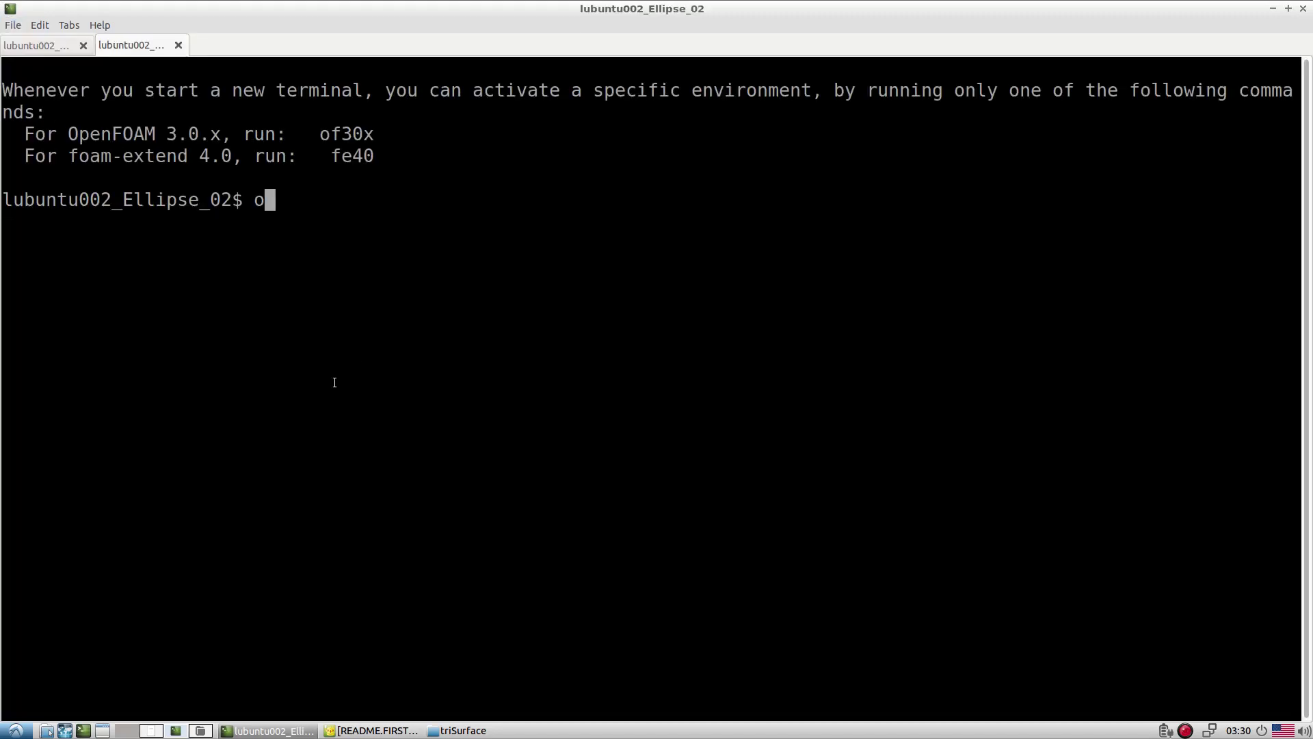
{"action": "type", "text": "f30x"}
{"action": "key", "text": "Return"}
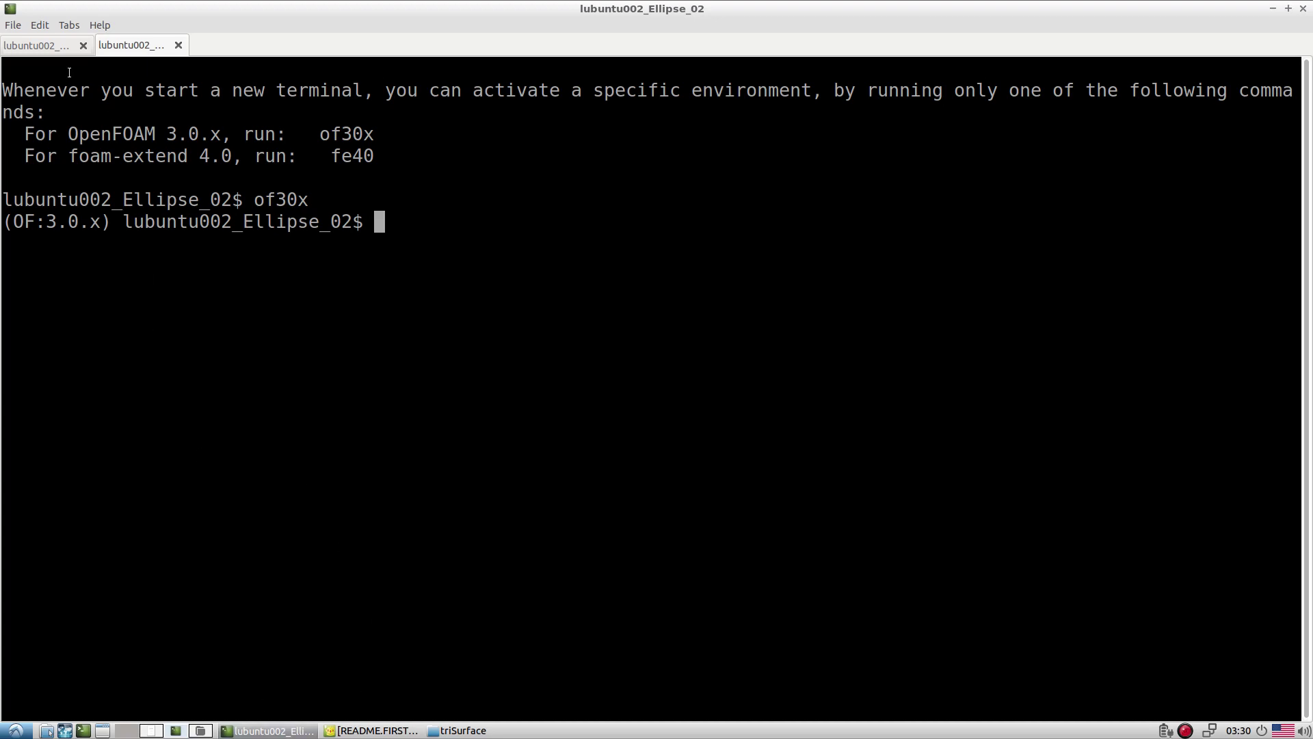
{"action": "type", "text": "pwd"}
{"action": "key", "text": "Return"}
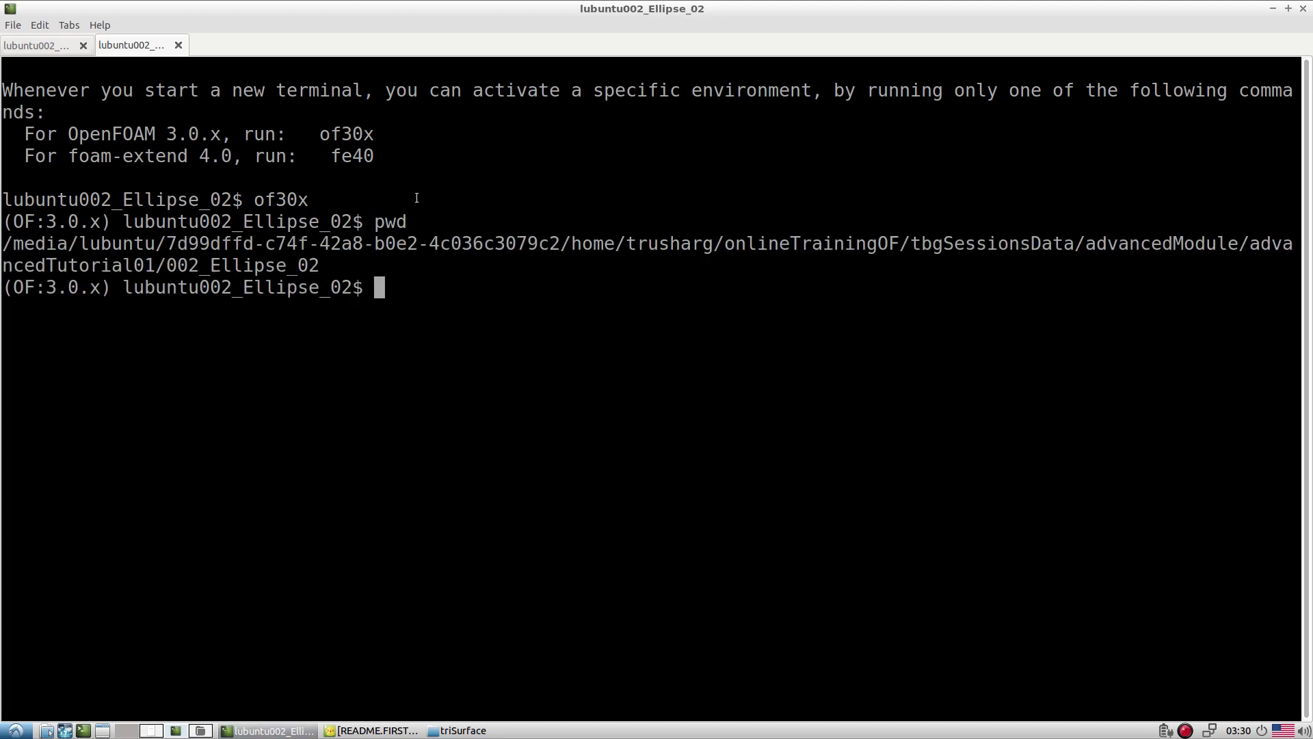
Launch paraFoam from the first terminal session and load the 002_Ellipse_02 case in ParaView
{"action": "left_click", "coordinate": [35, 44]}
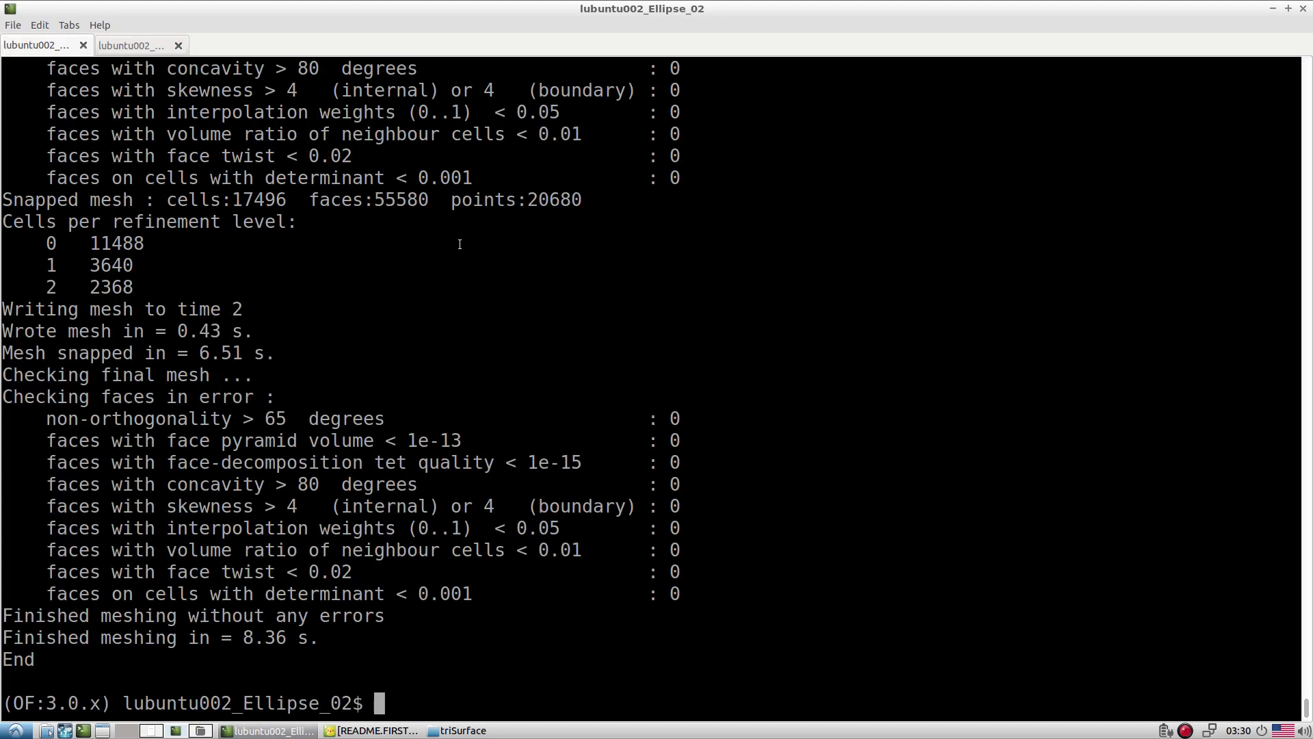
{"action": "type", "text": "paraFoam"}
{"action": "key", "text": "Return"}
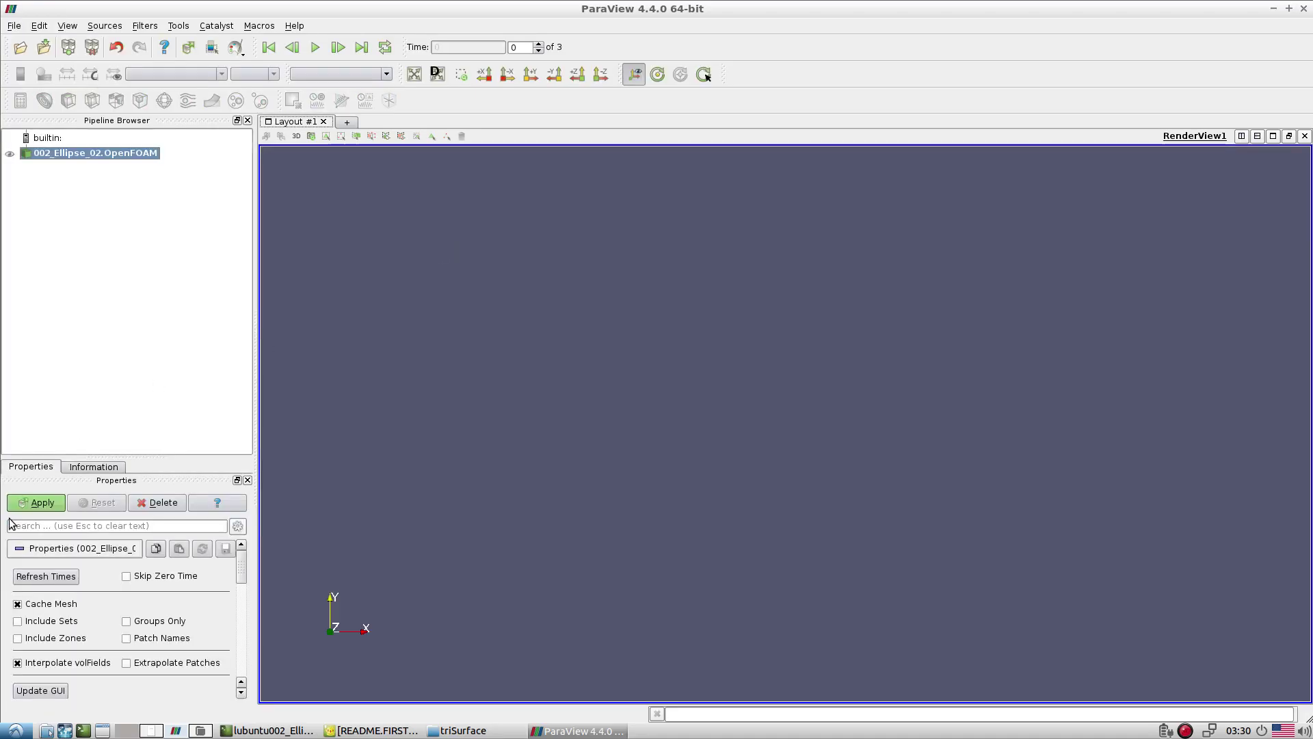
{"action": "left_click", "coordinate": [21, 504]}
{"action": "left_click_drag", "start_coordinate": [623, 458], "coordinate": [371, 504]}
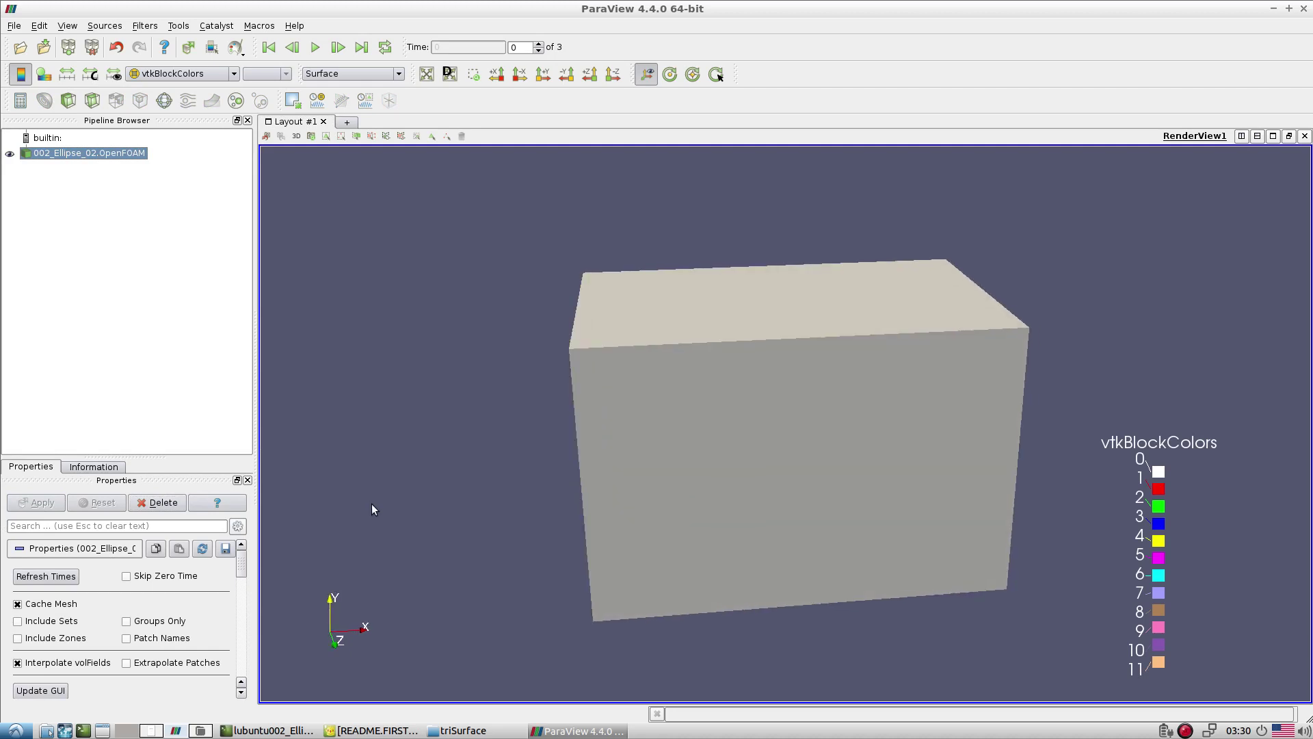
Go to the last time step, 2, and load only the wall_stlSurface patch of the case
{"action": "left_click", "coordinate": [361, 47]}
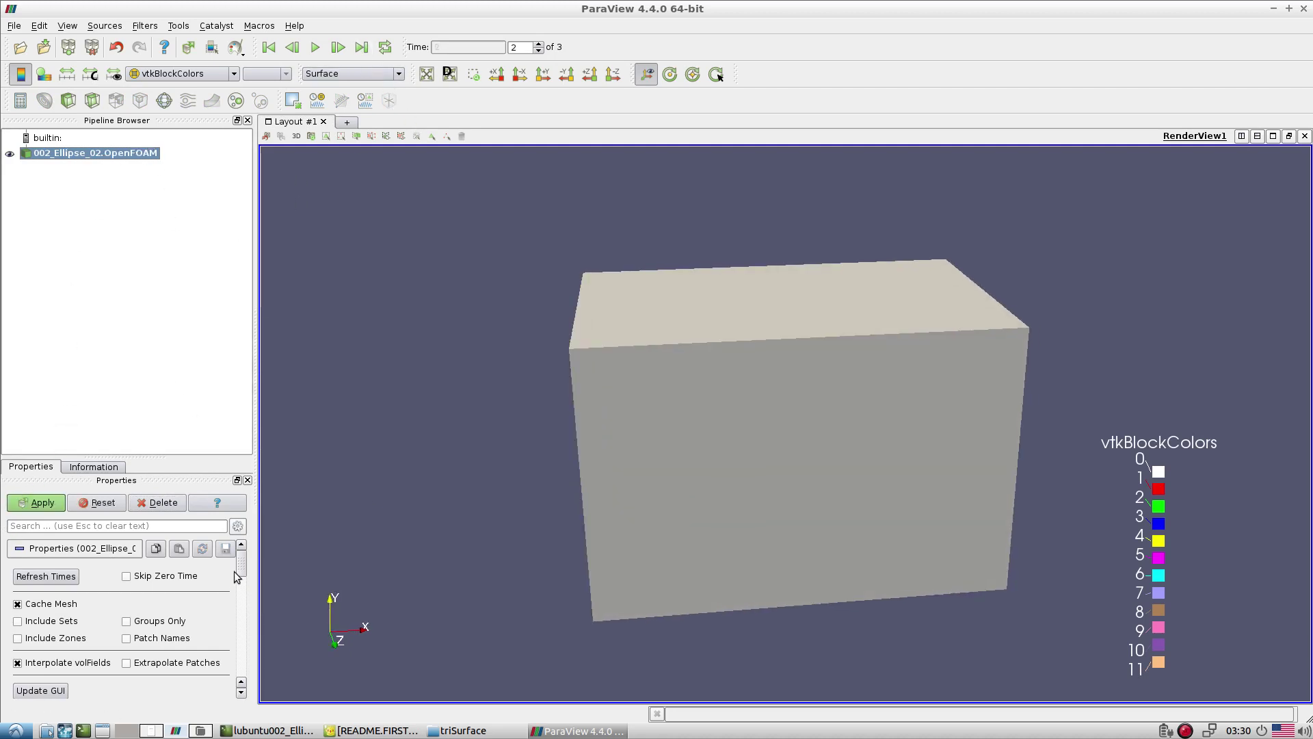
{"action": "left_click_drag", "start_coordinate": [239, 571], "coordinate": [243, 600]}
{"action": "left_click", "coordinate": [21, 561]}
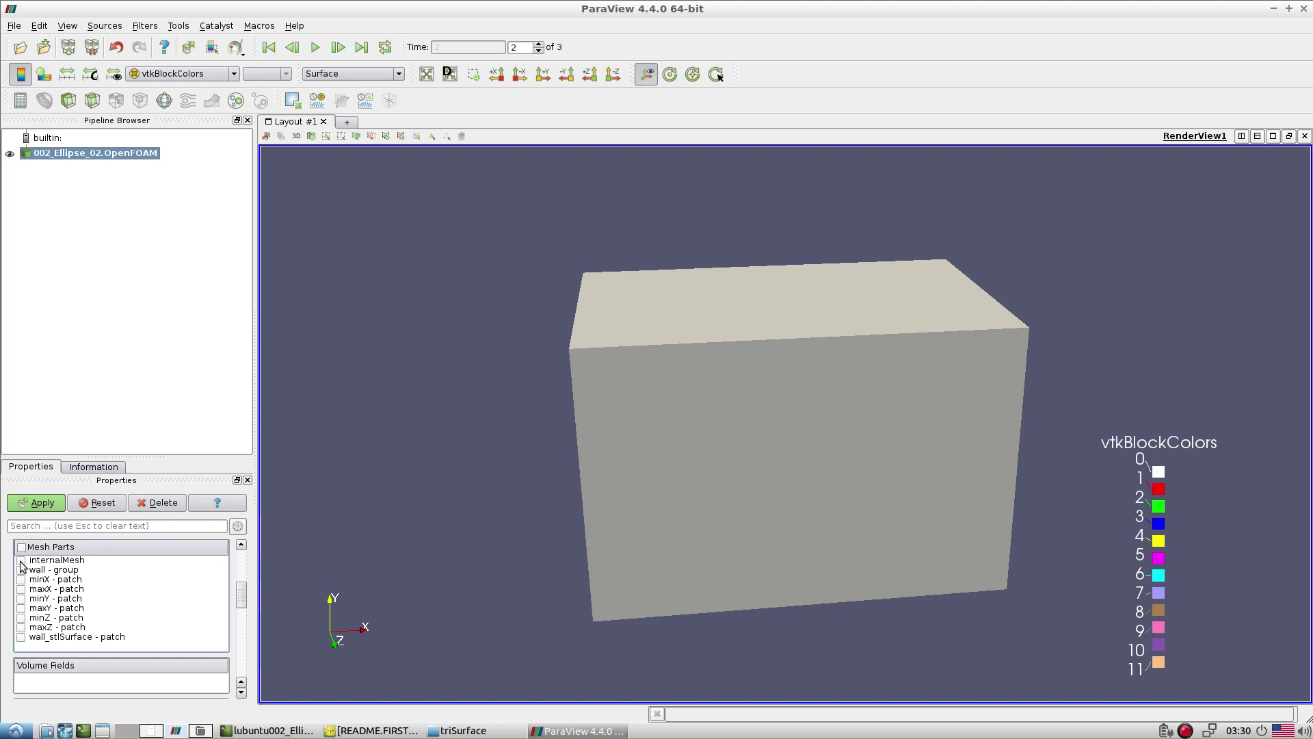
{"action": "left_click", "coordinate": [21, 637]}
{"action": "left_click", "coordinate": [60, 502]}
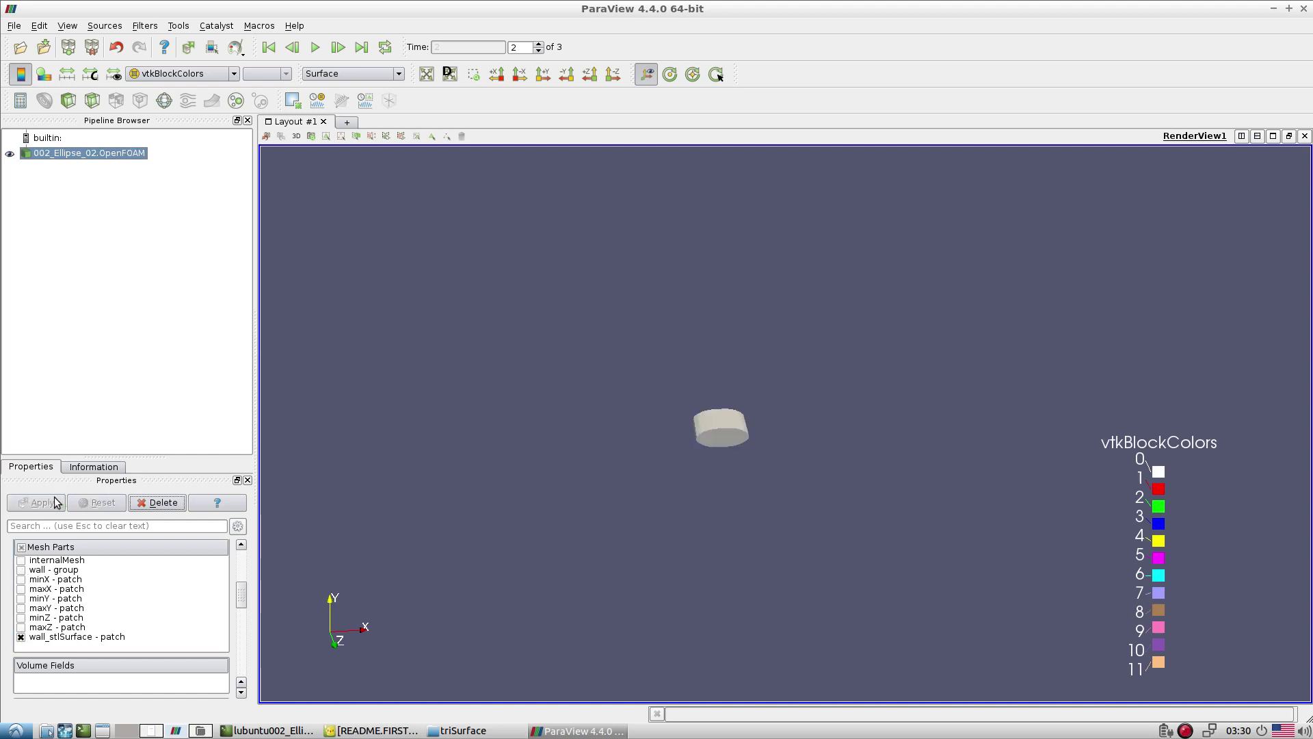
Display the wall_stlSurface patch as Surface With Edges and inspect the ellipse's snapped surface mesh
{"action": "left_click", "coordinate": [352, 73]}
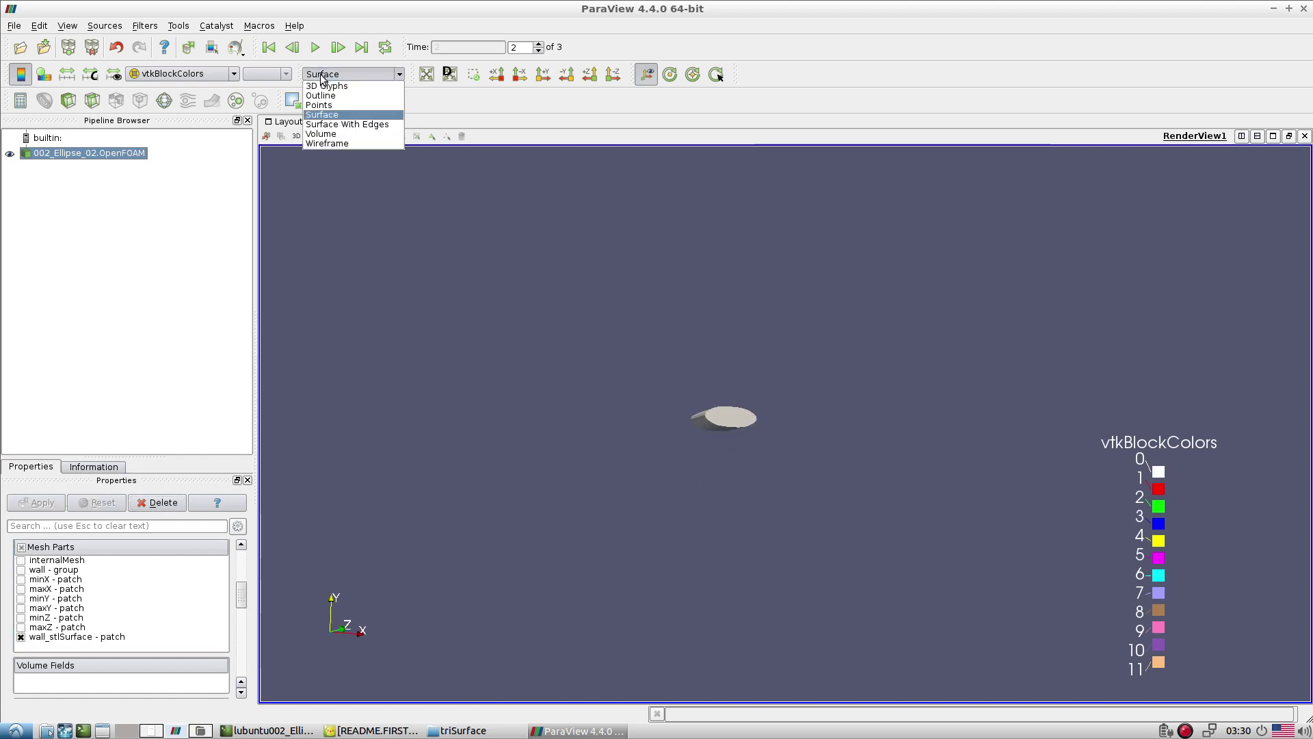
{"action": "left_click", "coordinate": [355, 127]}
{"action": "scroll", "coordinate": [733, 480], "scroll_direction": "up", "scroll_amount": 5}
{"action": "scroll", "coordinate": [733, 479], "scroll_direction": "down", "scroll_amount": 5}
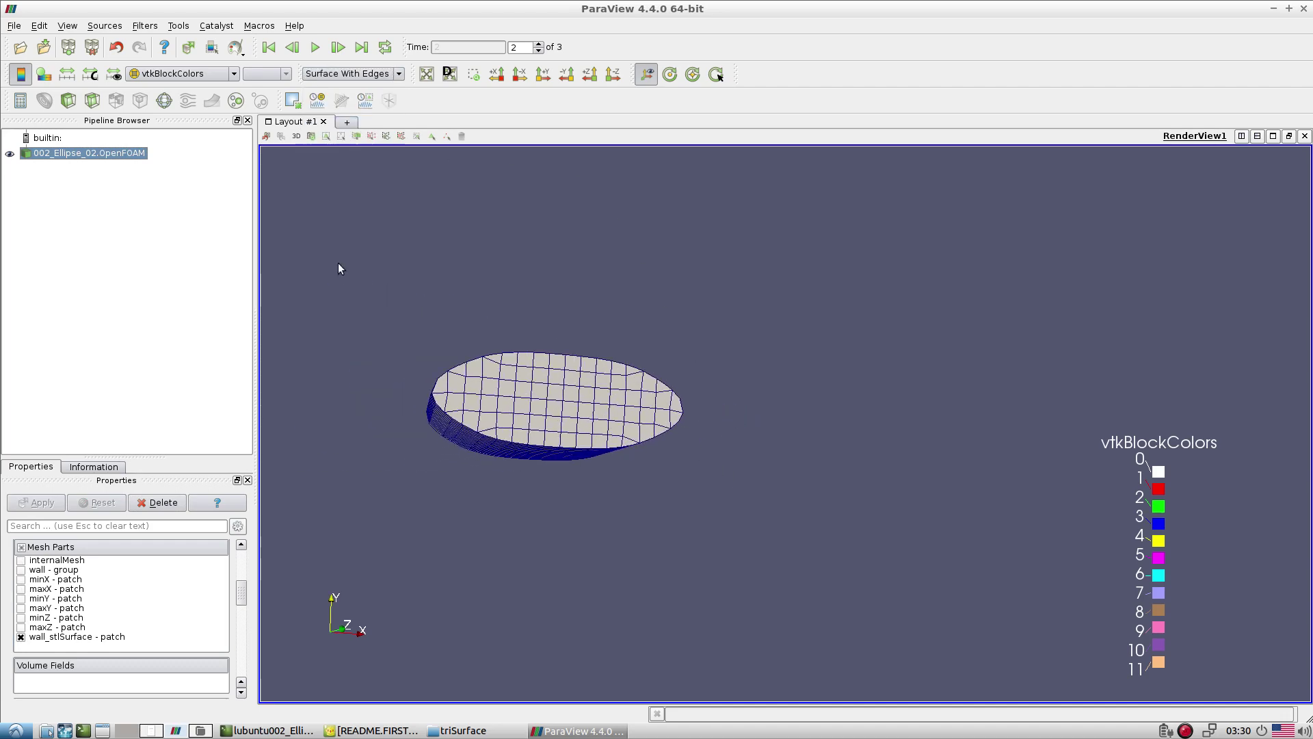
{"action": "left_click_drag", "start_coordinate": [440, 236], "coordinate": [971, 282]}
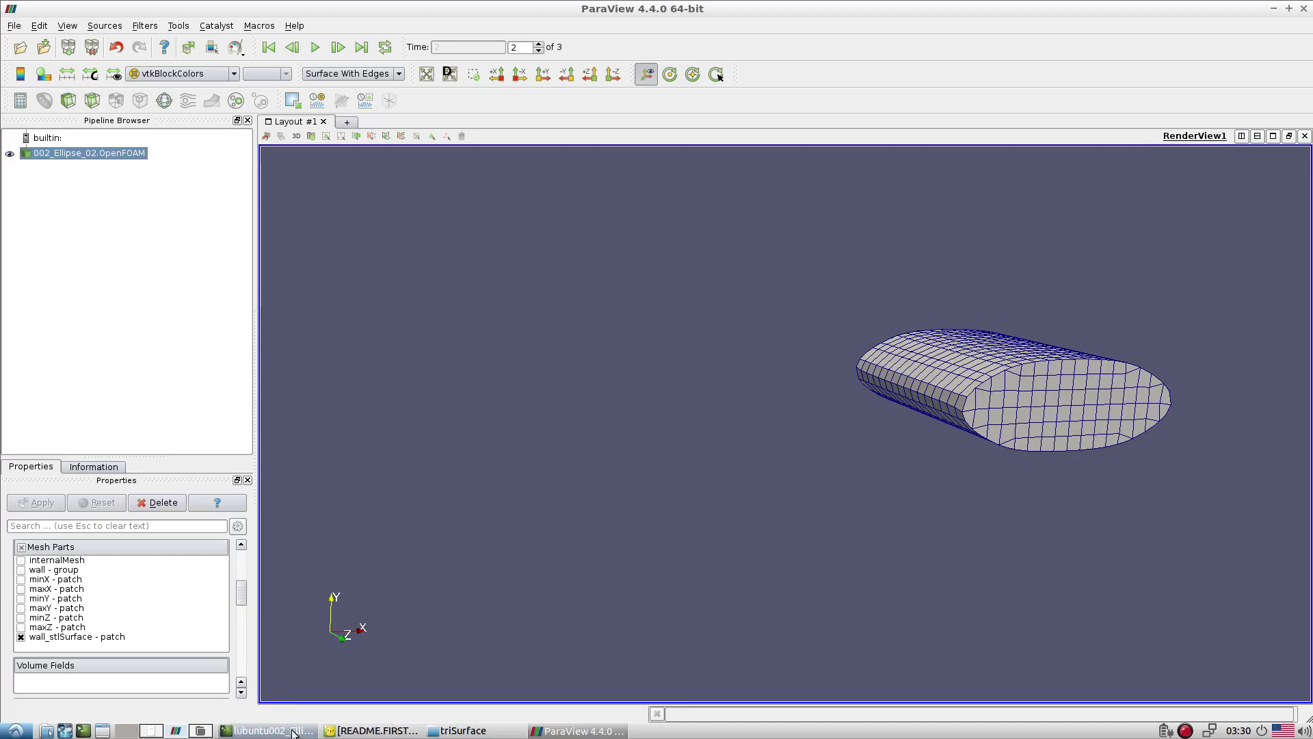
Switch to the second terminal session and begin a cp command with 002_Ellipse_02.OpenFOAM as the source file
{"action": "left_click", "coordinate": [267, 730]}
{"action": "left_click", "coordinate": [110, 46]}
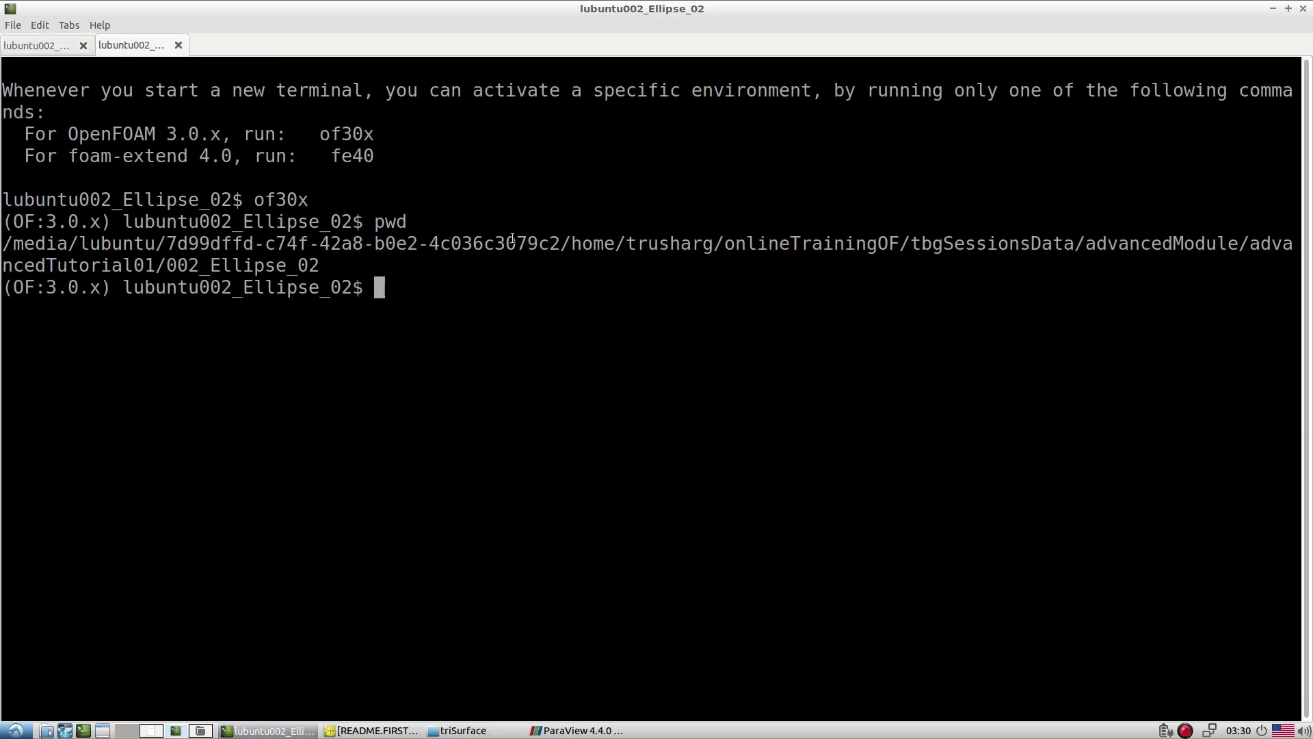
{"action": "type", "text": "cp"}
{"action": "key", "text": "Tab"}
{"action": "key", "text": "Tab"}
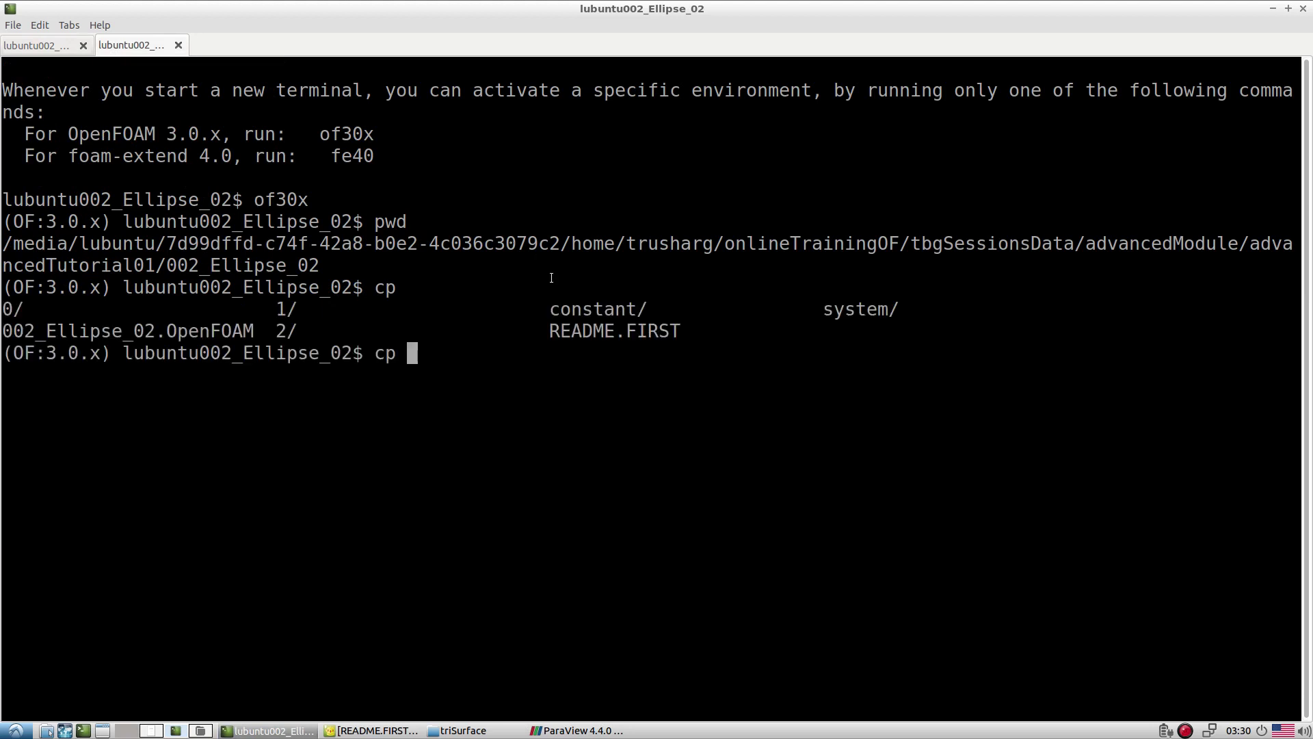
{"action": "double_click", "coordinate": [126, 324]}
{"action": "middle_click", "coordinate": [536, 309]}
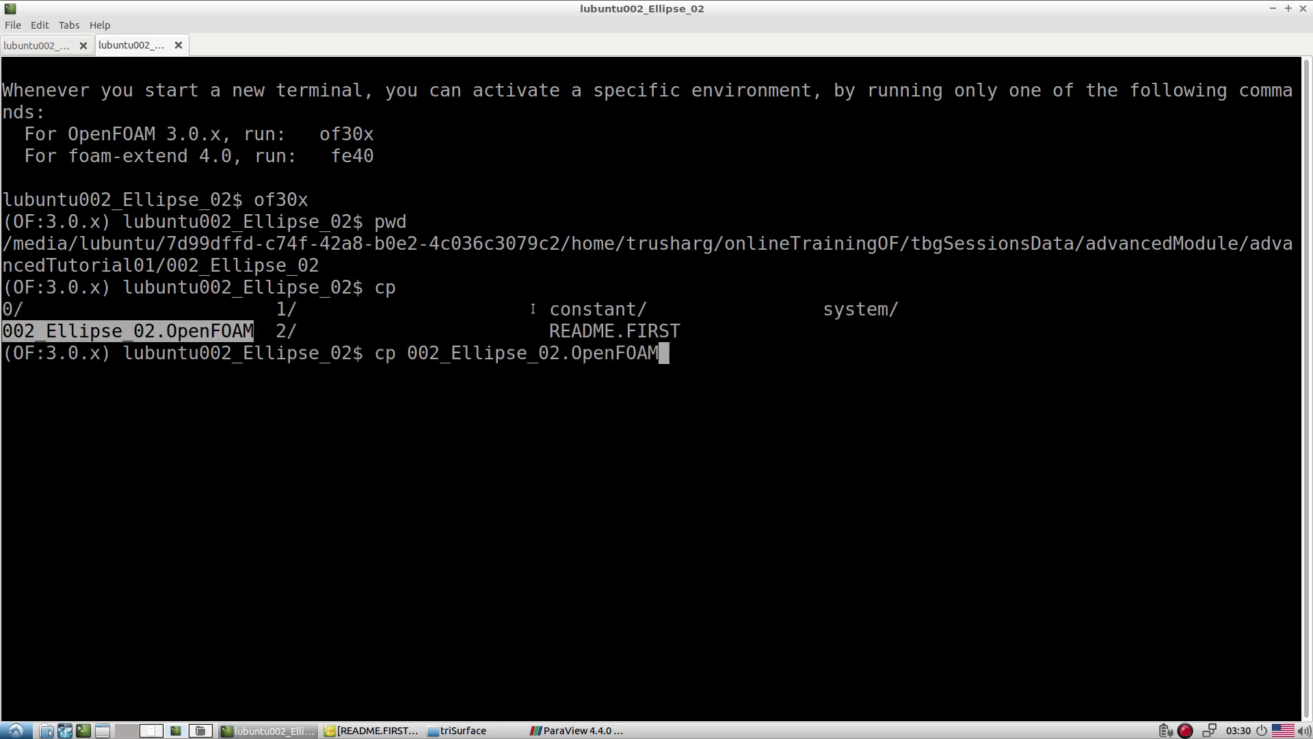
Enter ../001_Ellipse_01/ as the destination folder of the cp command
{"action": "type", "text": "../"}
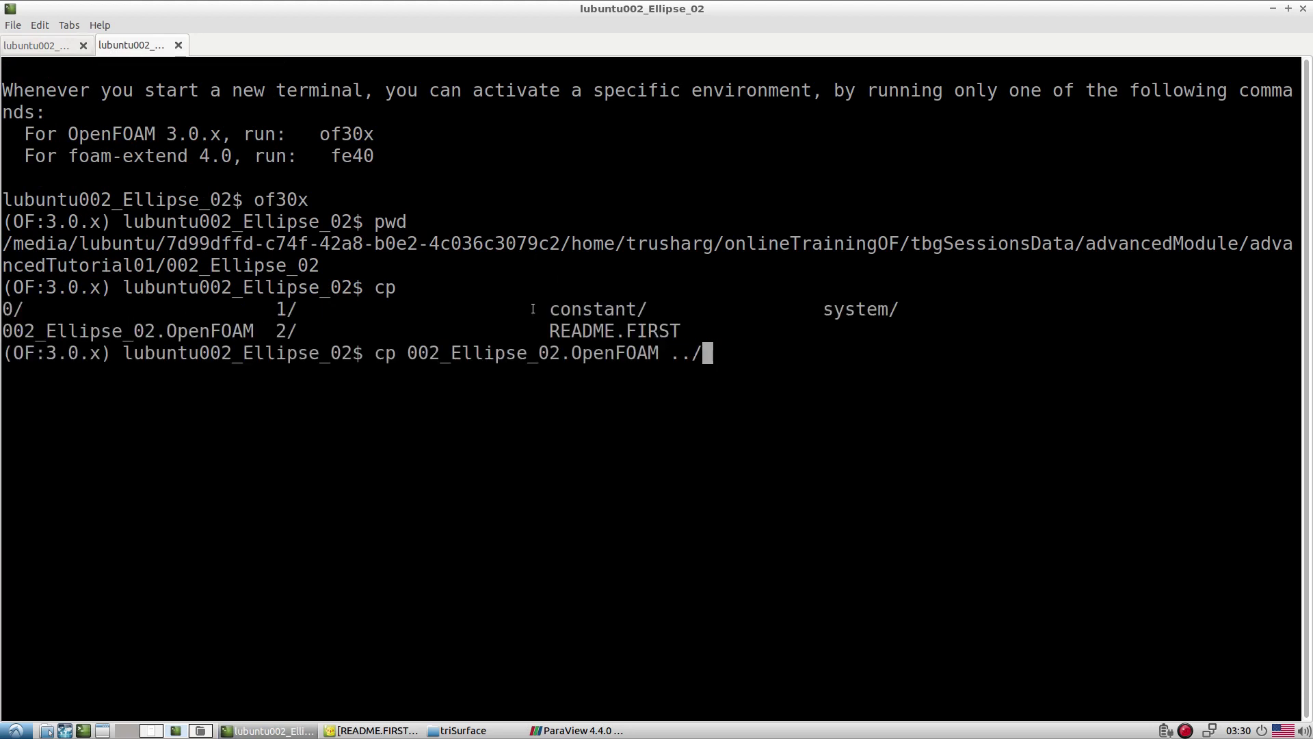
{"action": "type", "text": "1"}
{"action": "key", "text": "BackSpace"}
{"action": "key", "text": "Tab"}
{"action": "key", "text": "Tab"}
{"action": "type", "text": "001"}
{"action": "key", "text": "Tab"}
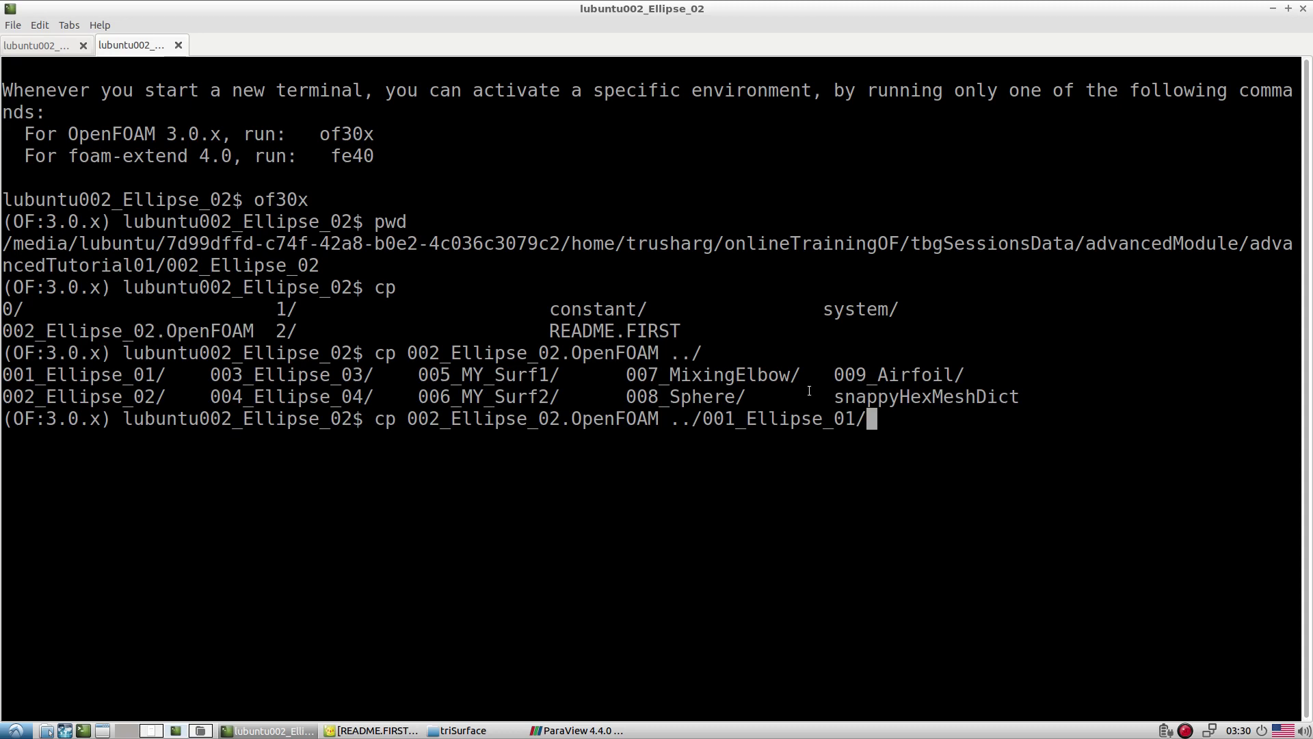
Give the copied file the name 002_Ellipse_01.OpenFOAM in the destination path and run the cp command
{"action": "middle_click", "coordinate": [900, 418]}
{"action": "key", "text": "Left"}
{"action": "key", "text": "Left"}
{"action": "key", "text": "Left"}
{"action": "key", "text": "Left"}
{"action": "key", "text": "Left"}
{"action": "key", "text": "Left"}
{"action": "key", "text": "Left"}
{"action": "key", "text": "Left"}
{"action": "key", "text": "Left"}
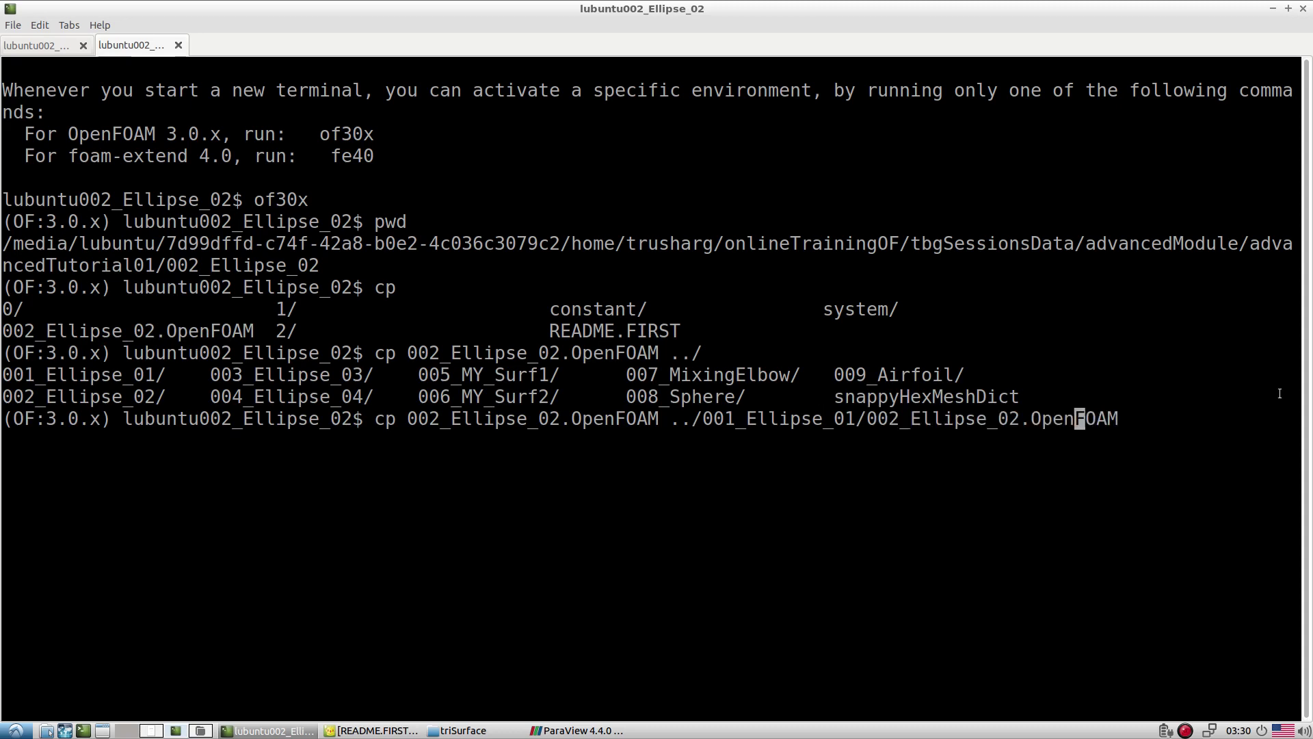
{"action": "key", "text": "BackSpace"}
{"action": "type", "text": "1"}
{"action": "key", "text": "Return"}
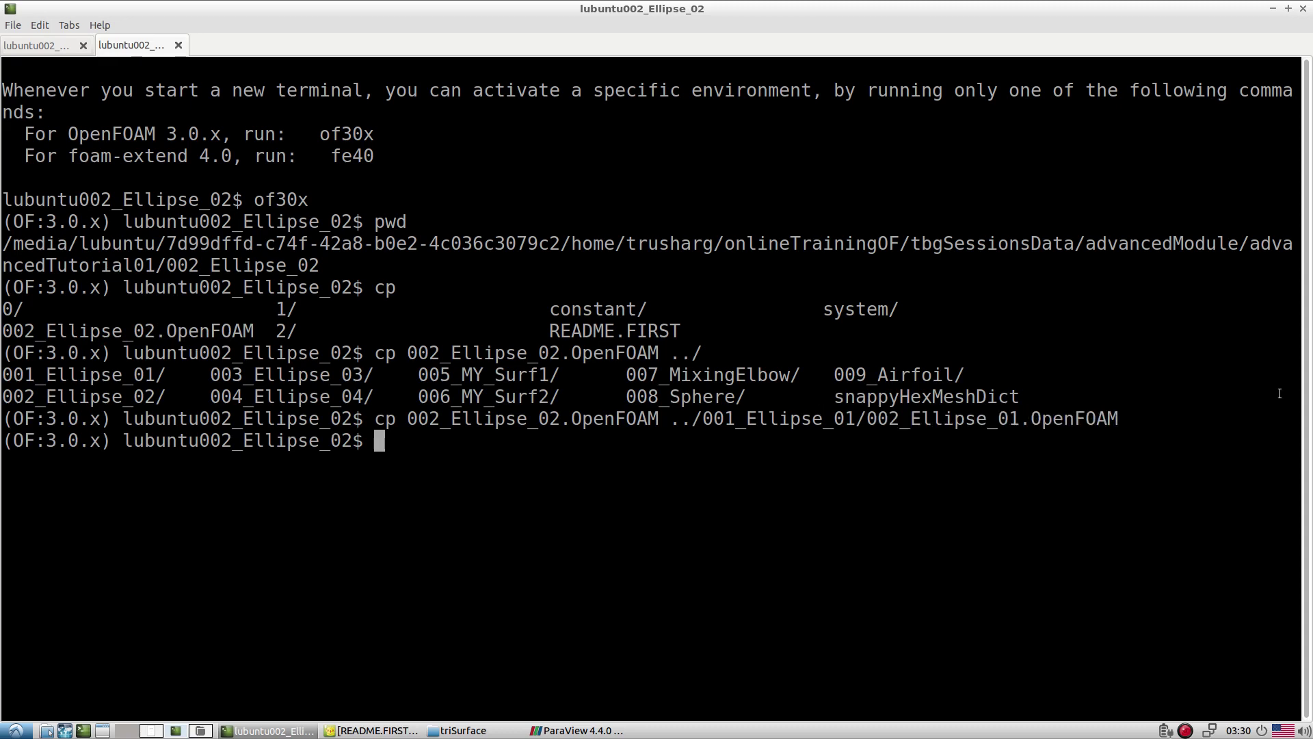
Switch to ParaView, start opening another file, and browse to the 001_Ellipse_01 case folder
{"action": "left_click", "coordinate": [607, 730]}
{"action": "left_click", "coordinate": [14, 26]}
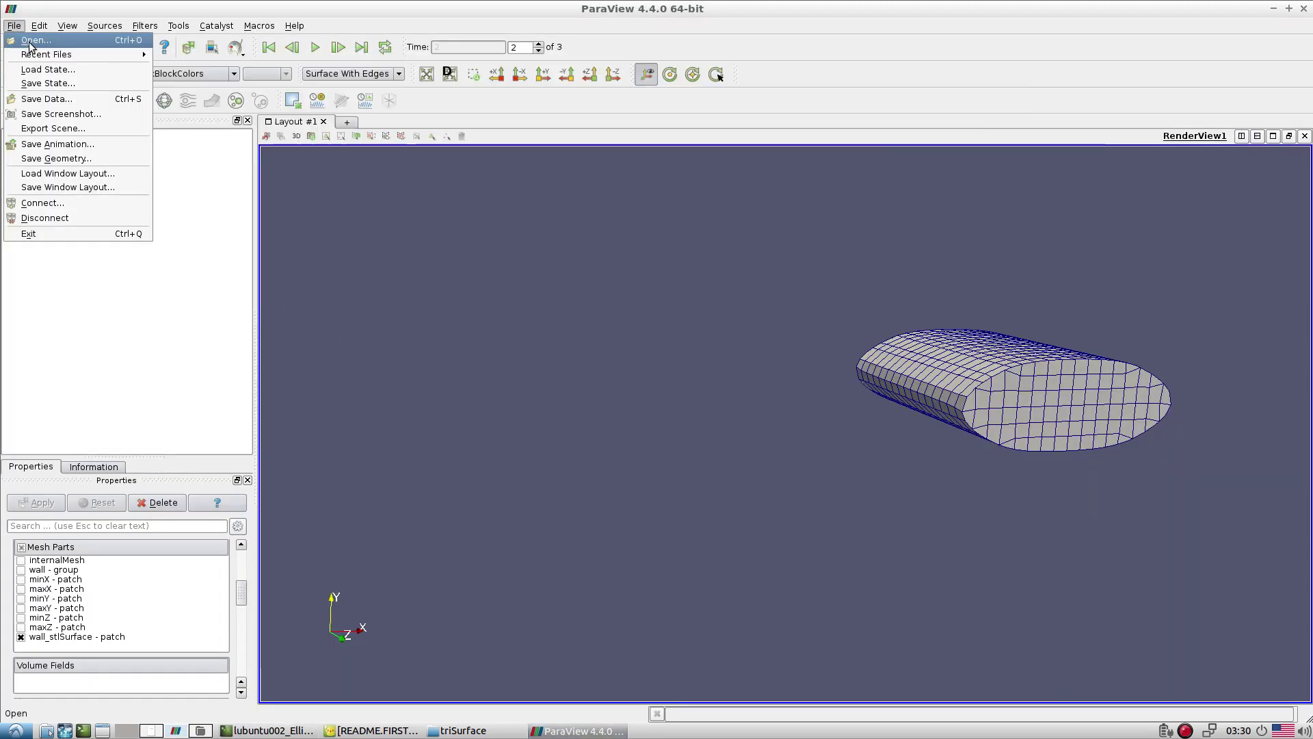
{"action": "left_click", "coordinate": [29, 42]}
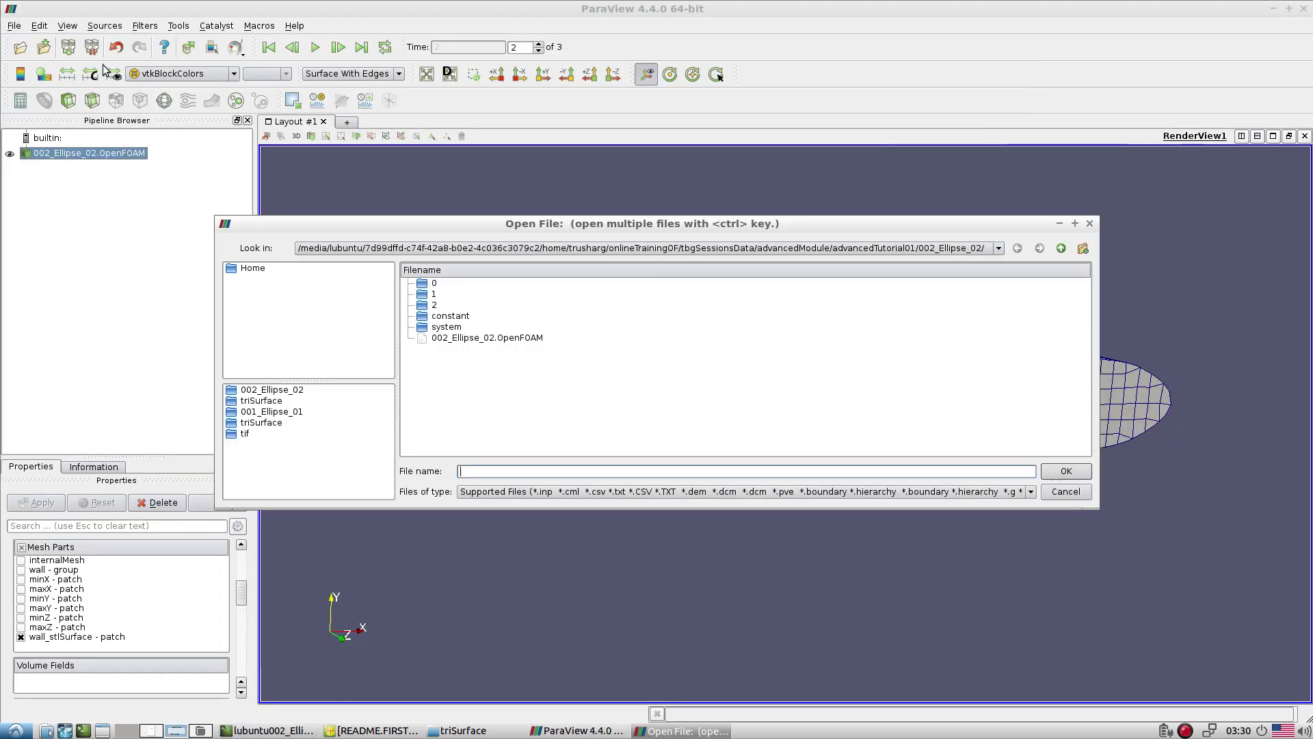
{"action": "left_click", "coordinate": [1061, 248]}
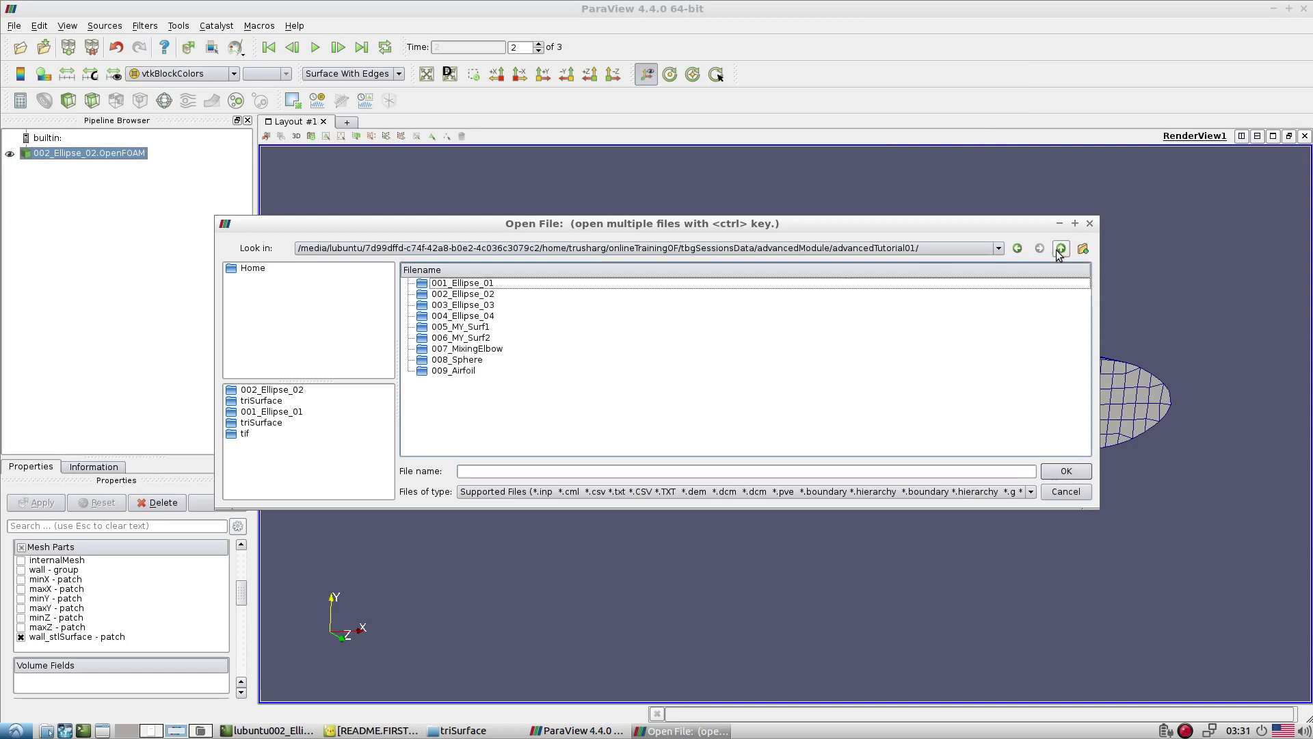
{"action": "double_click", "coordinate": [532, 281]}
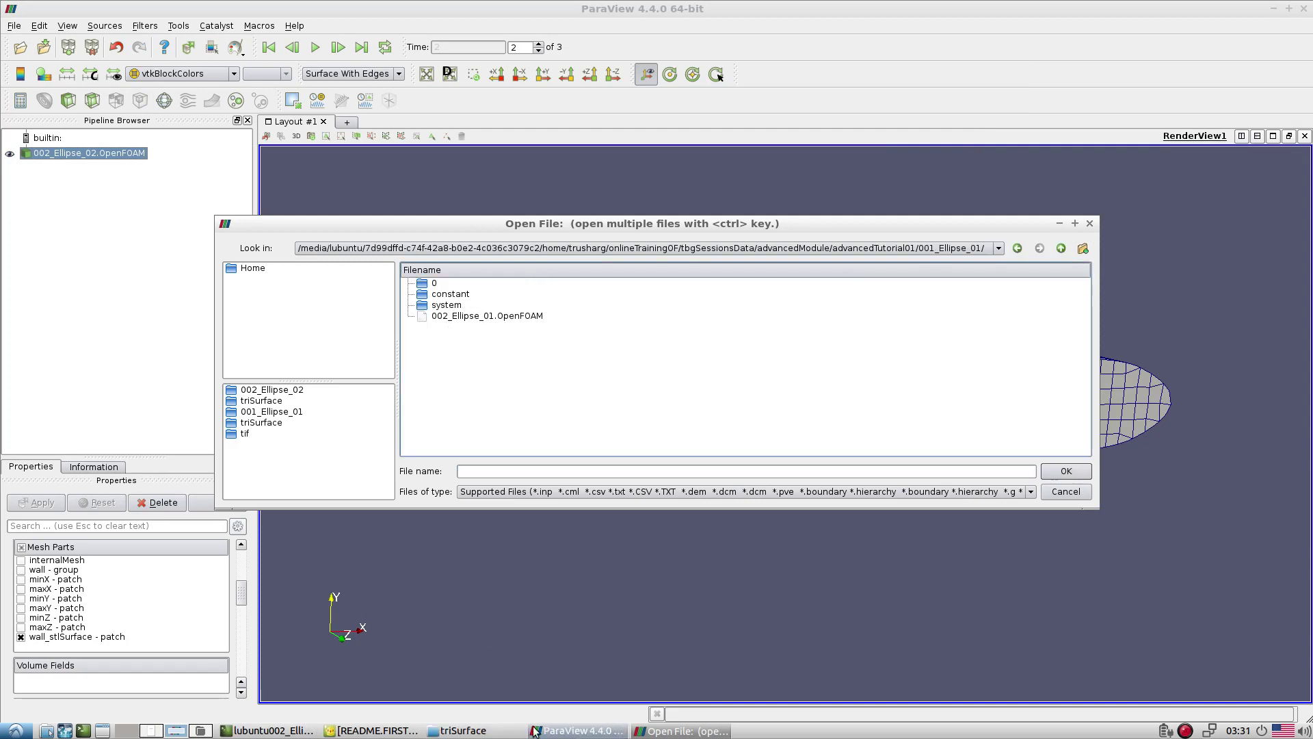
Look up the meshing commands in README.FIRST, then change the second terminal session to ../001_Ellipse_01 and run blockMesh
{"action": "left_click", "coordinate": [267, 731]}
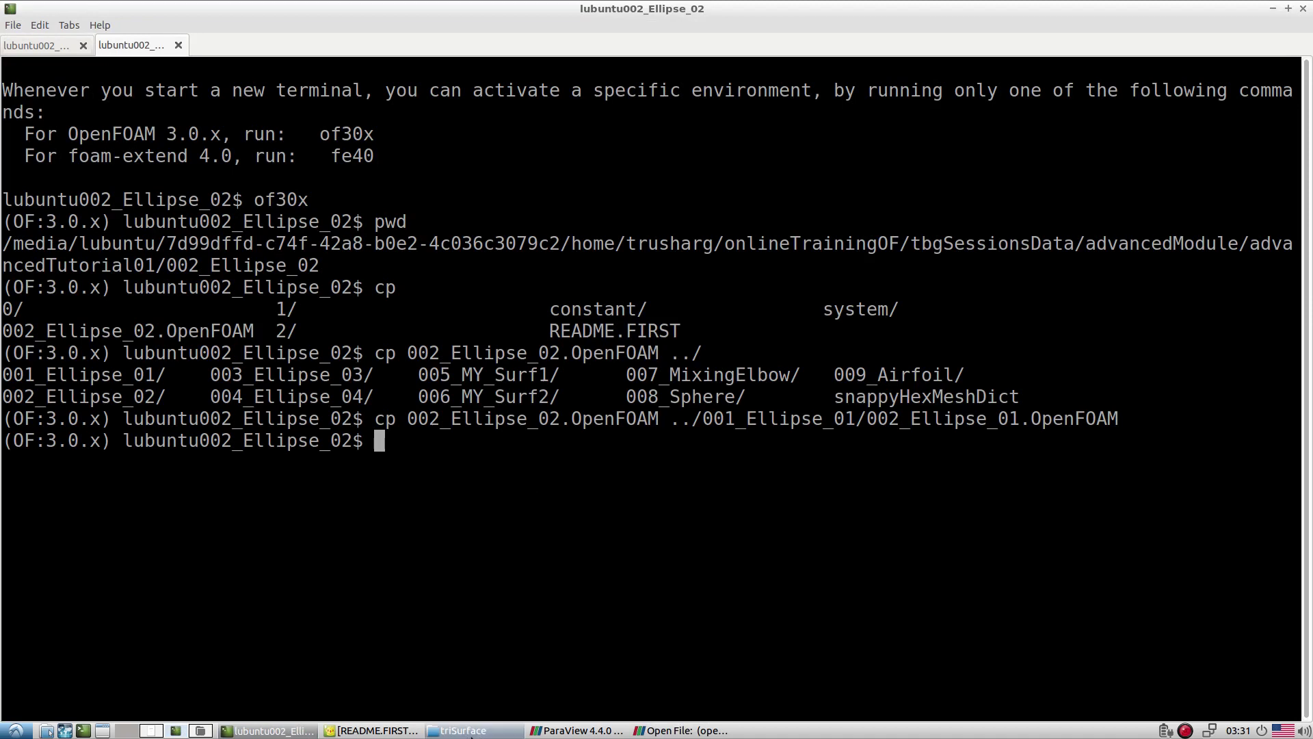
{"action": "left_click", "coordinate": [373, 731]}
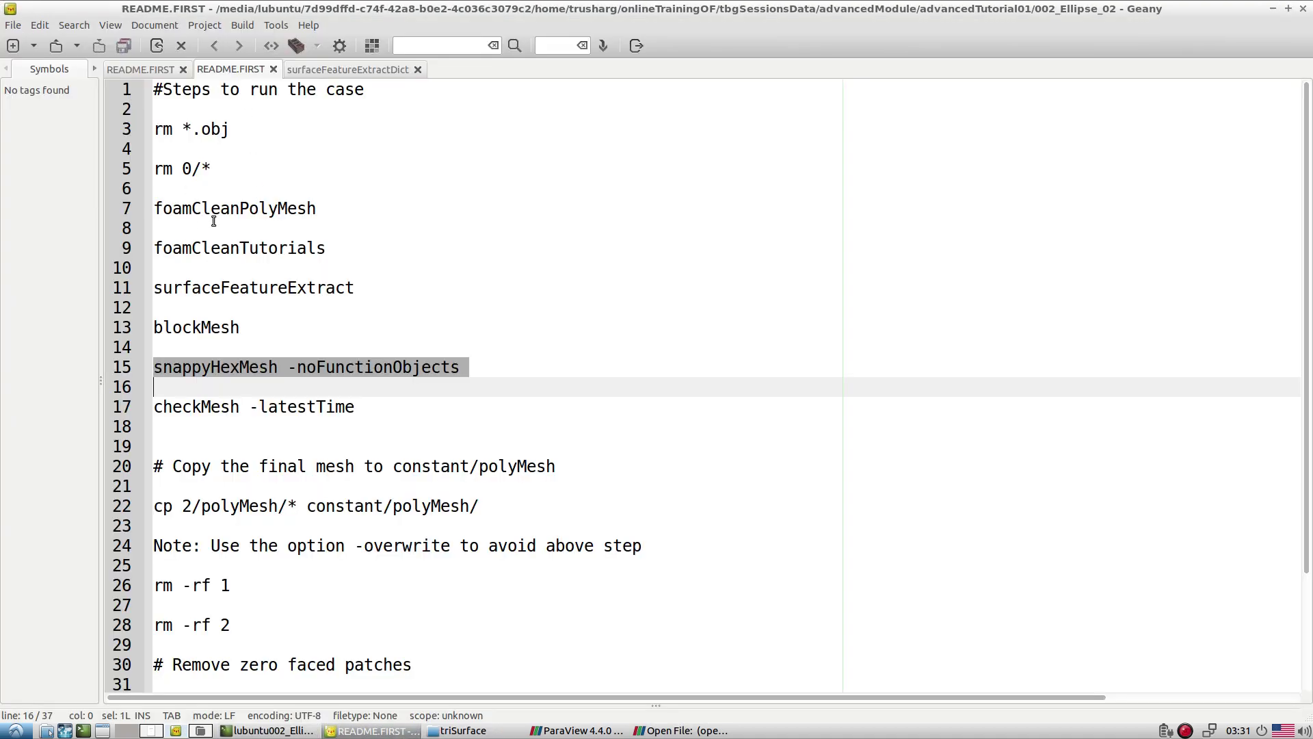
{"action": "double_click", "coordinate": [203, 321]}
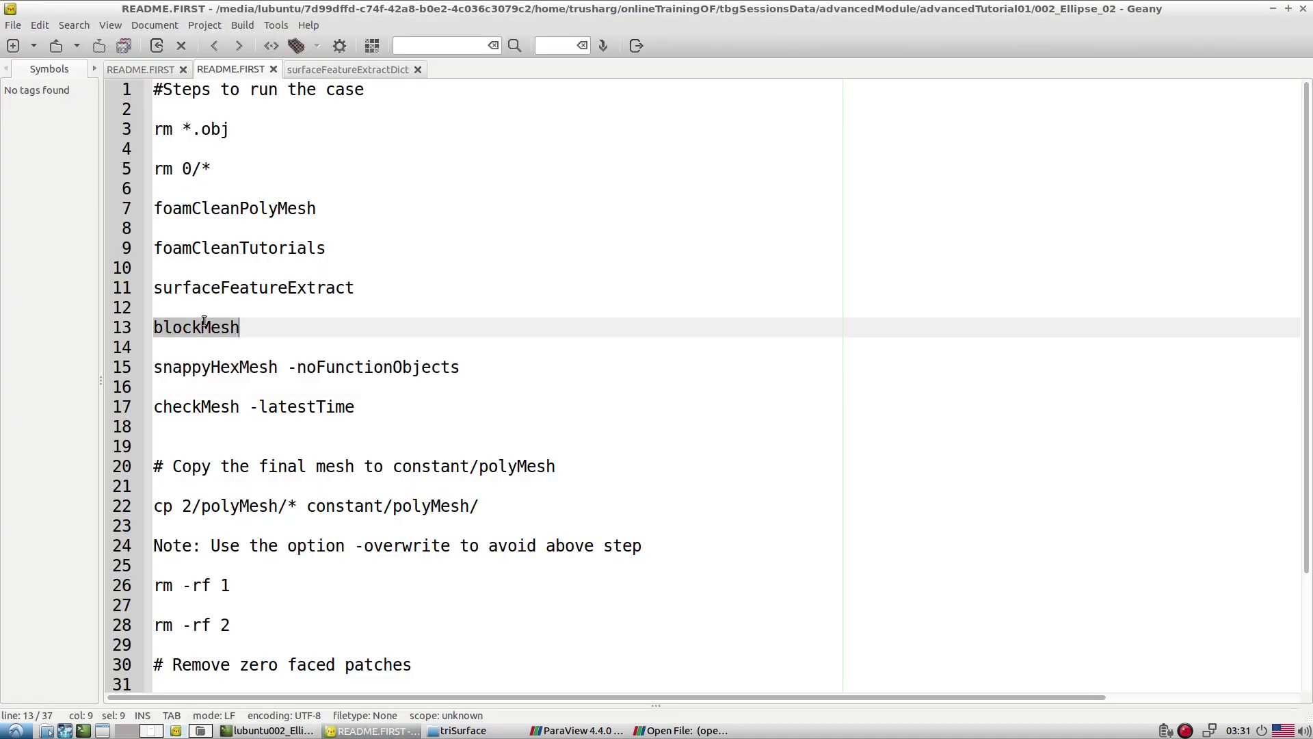
{"action": "left_click", "coordinate": [270, 731]}
{"action": "type", "text": "cd ../00"}
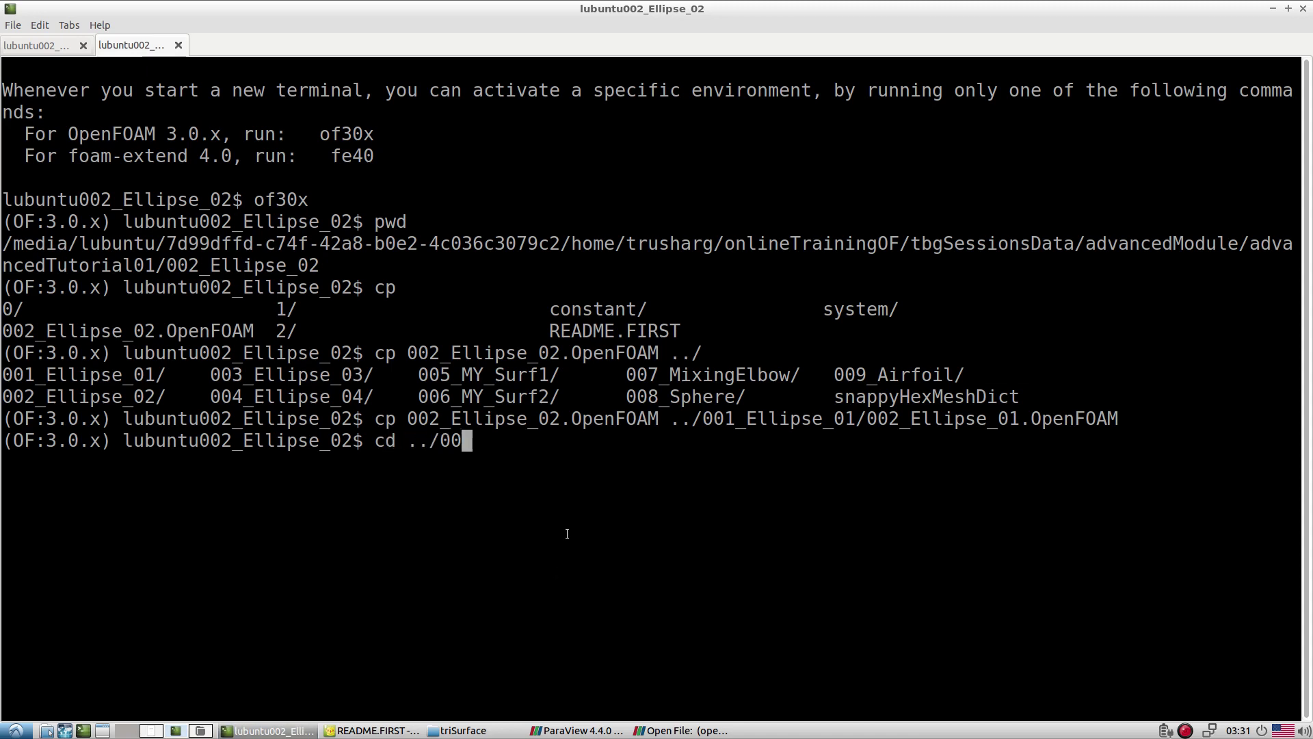
{"action": "type", "text": "1"}
{"action": "key", "text": "Tab"}
{"action": "key", "text": "Return"}
{"action": "type", "text": "blockMesh"}
{"action": "key", "text": "Return"}
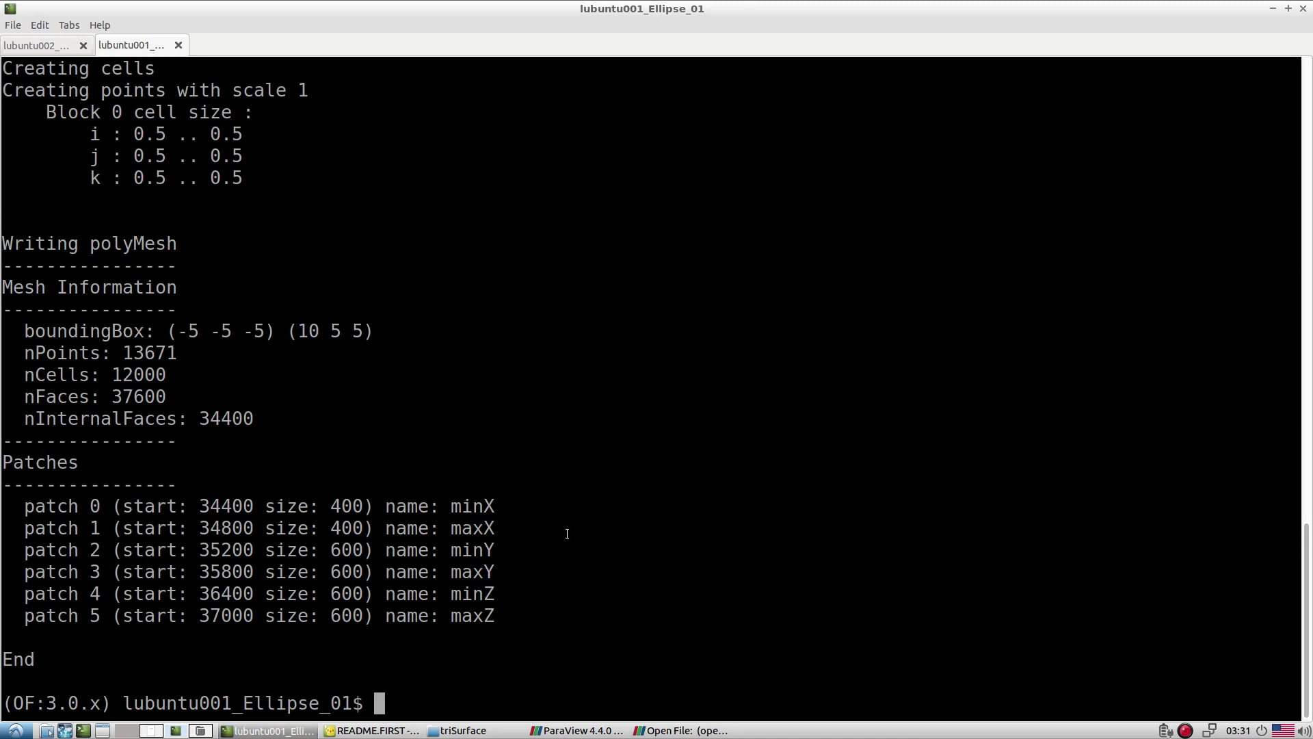
Copy the command snappyHexMesh -noFunctionObjects from README.FIRST and run it in the terminal for the 001_Ellipse_01 case
{"action": "left_click", "coordinate": [373, 731]}
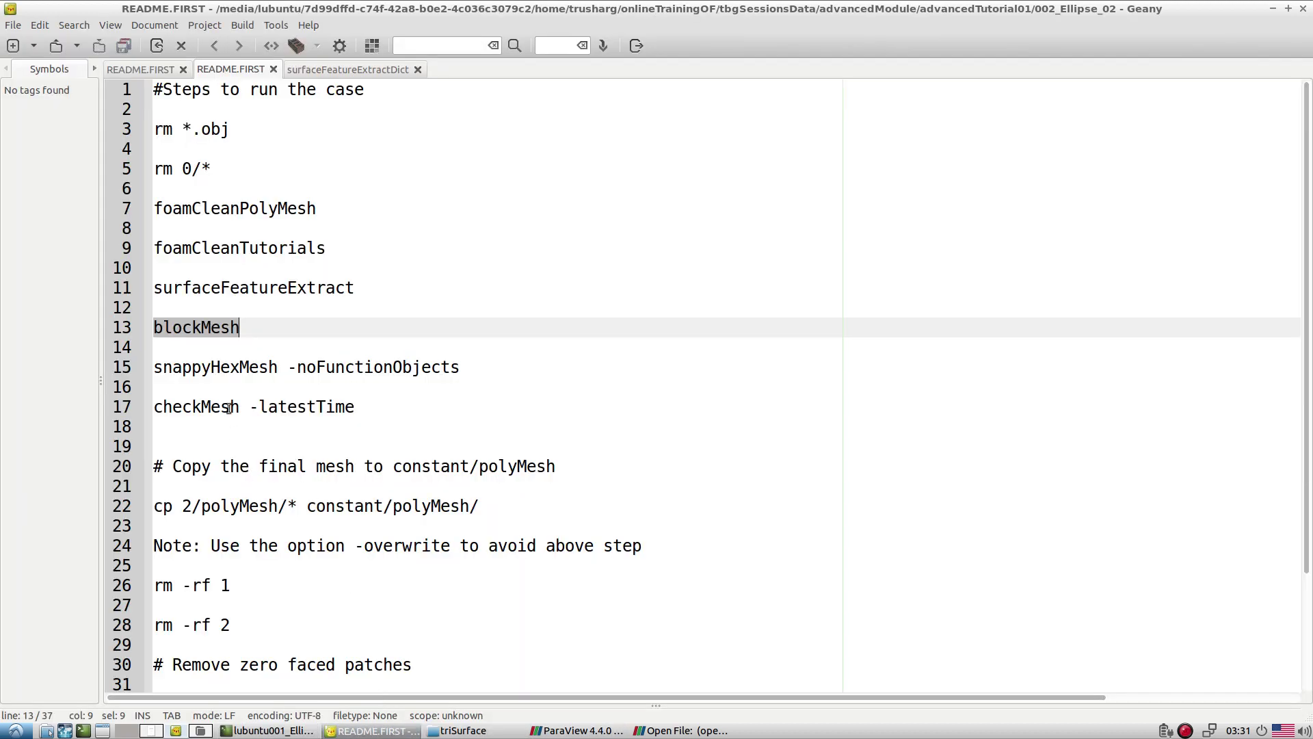
{"action": "triple_click", "coordinate": [220, 367]}
{"action": "key", "text": "ctrl+c"}
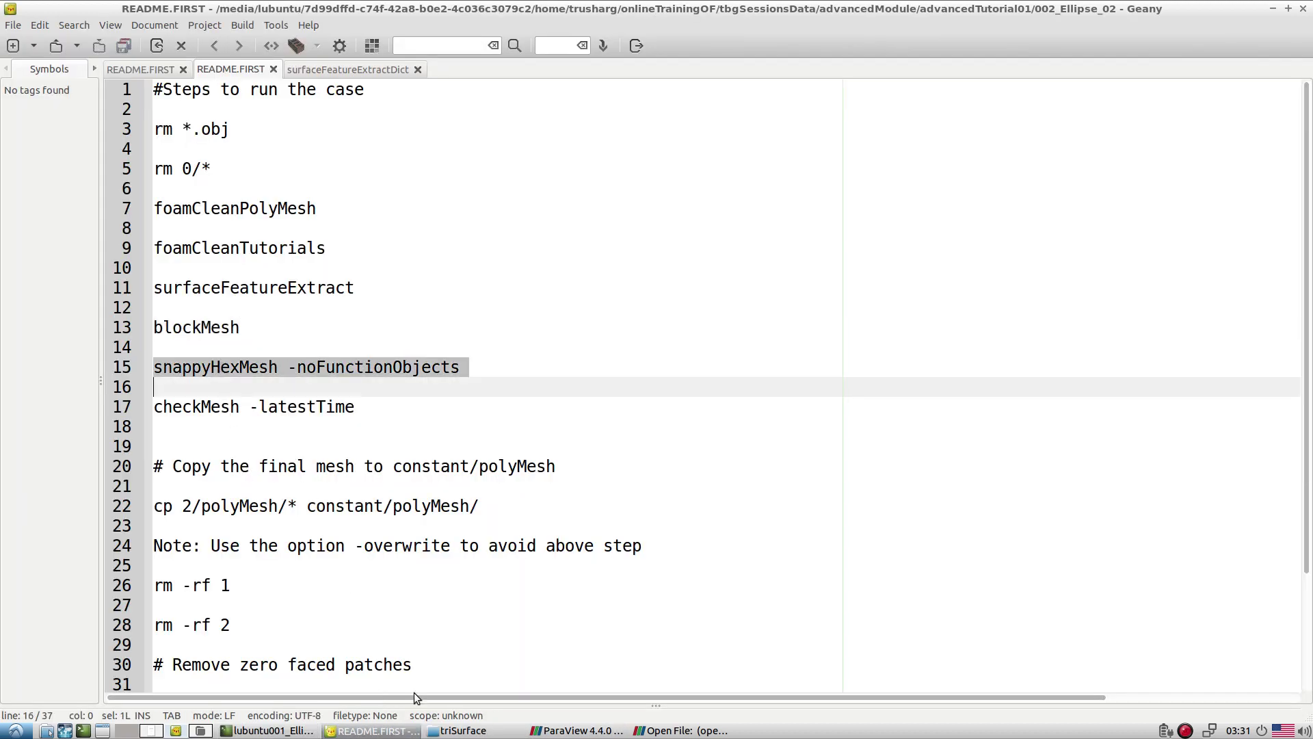
{"action": "left_click", "coordinate": [251, 731]}
{"action": "middle_click", "coordinate": [607, 551]}
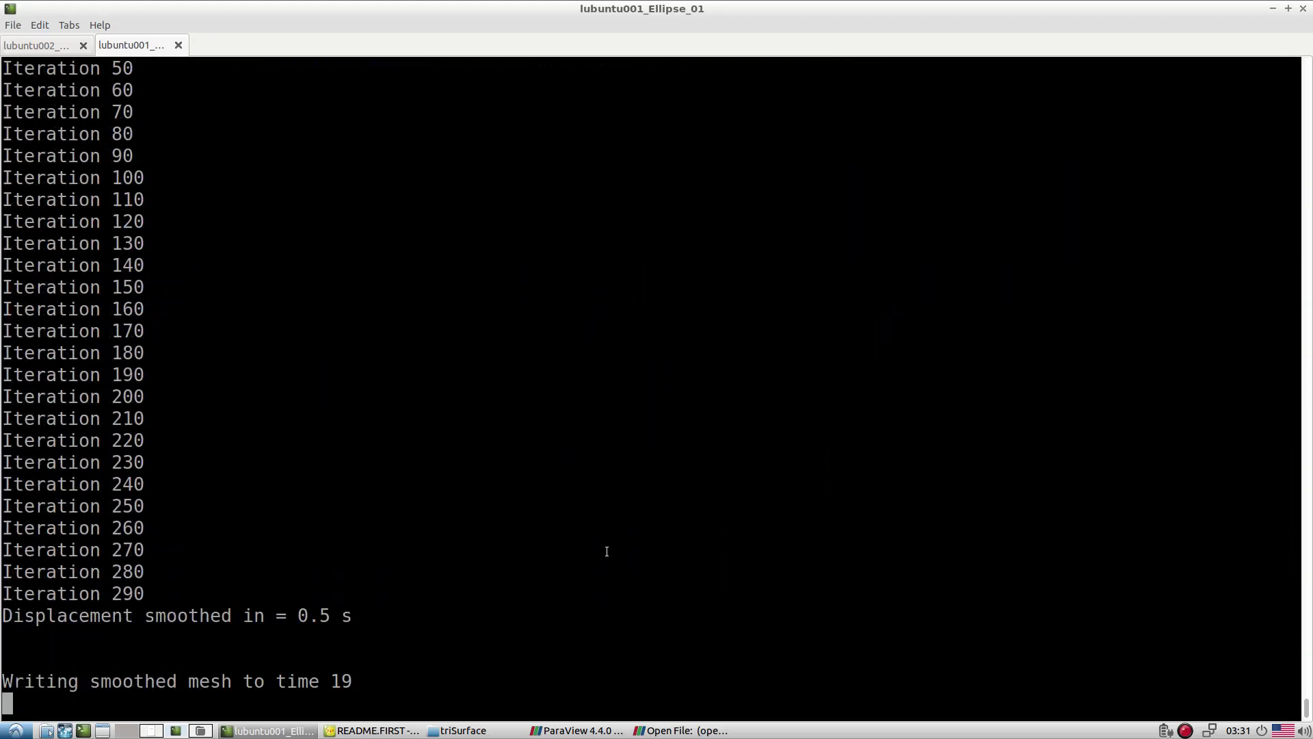
Return to ParaView's file browser, refresh the 001_Ellipse_01 folder listing and open 002_Ellipse_01.OpenFOAM
{"action": "left_click", "coordinate": [660, 731]}
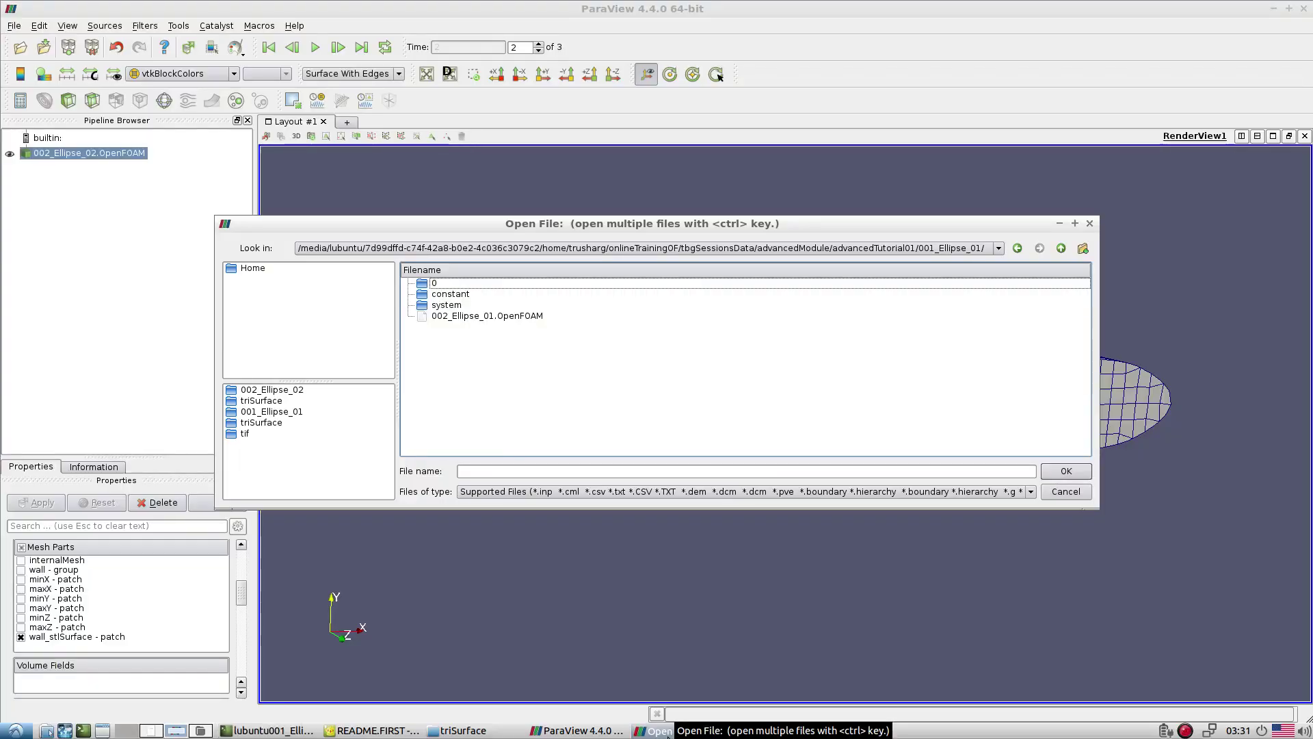
{"action": "left_click", "coordinate": [1060, 248]}
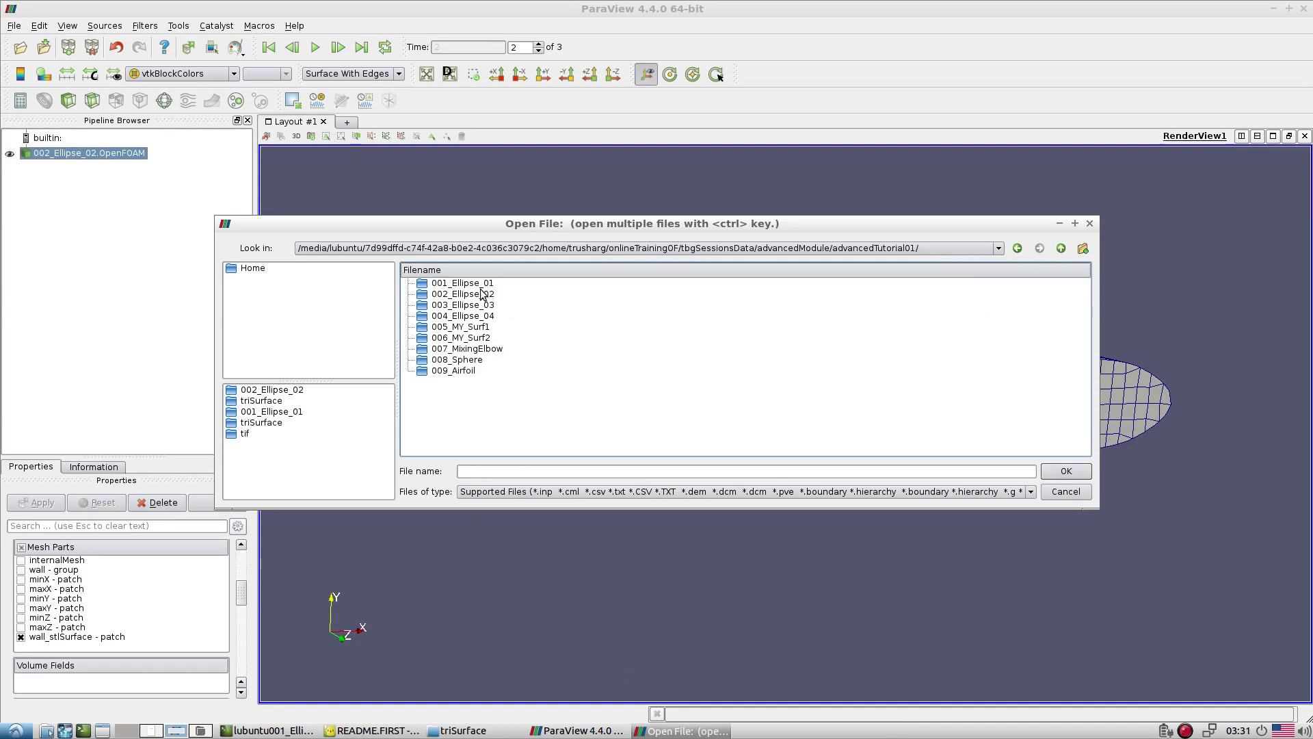
{"action": "left_click", "coordinate": [267, 730]}
{"action": "left_click", "coordinate": [267, 731]}
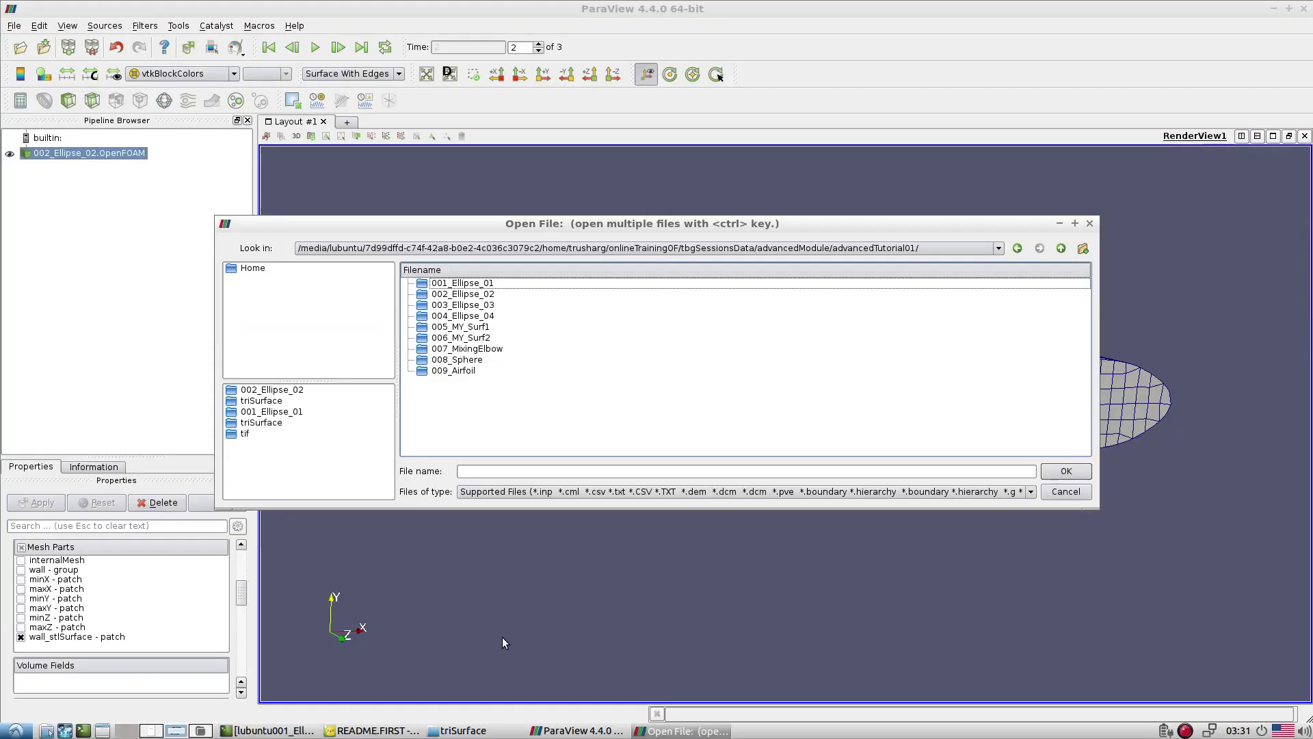
{"action": "double_click", "coordinate": [462, 283]}
{"action": "scroll", "coordinate": [479, 356], "scroll_direction": "down", "scroll_amount": 9}
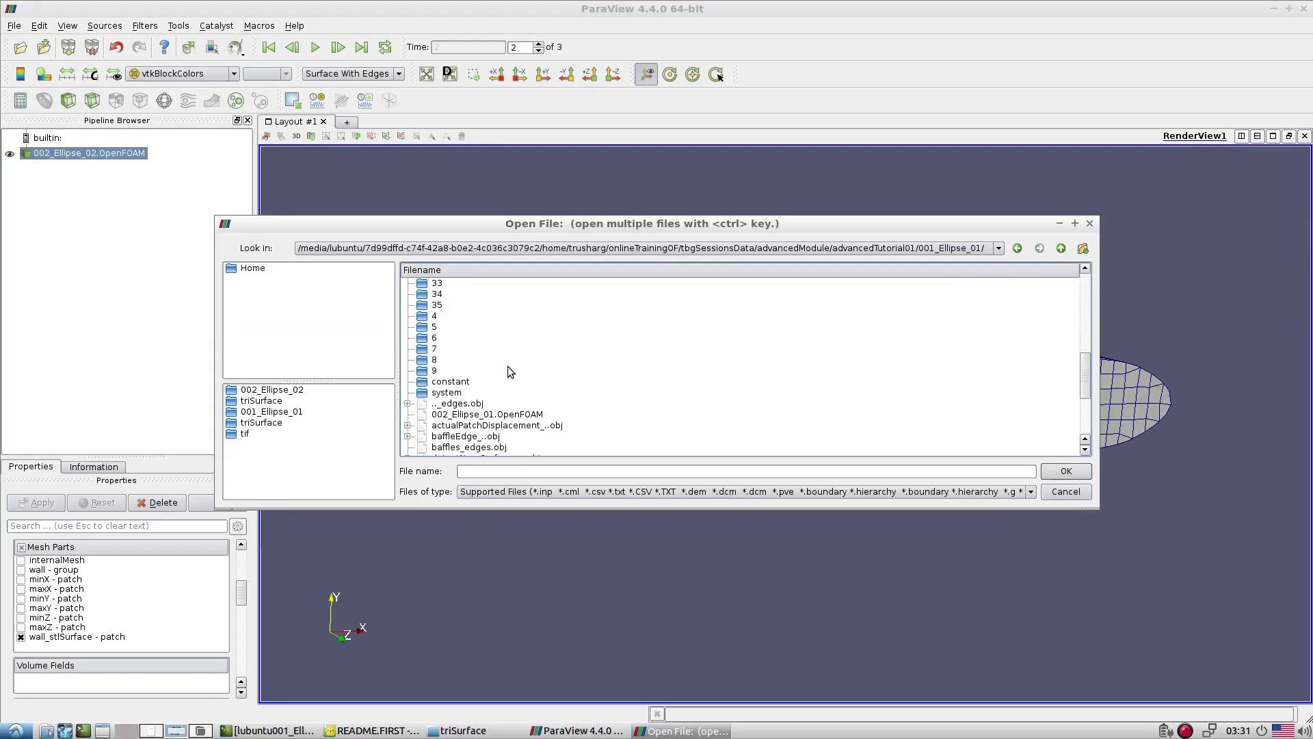
{"action": "scroll", "coordinate": [508, 367], "scroll_direction": "down", "scroll_amount": 4}
{"action": "scroll", "coordinate": [557, 395], "scroll_direction": "up", "scroll_amount": 2}
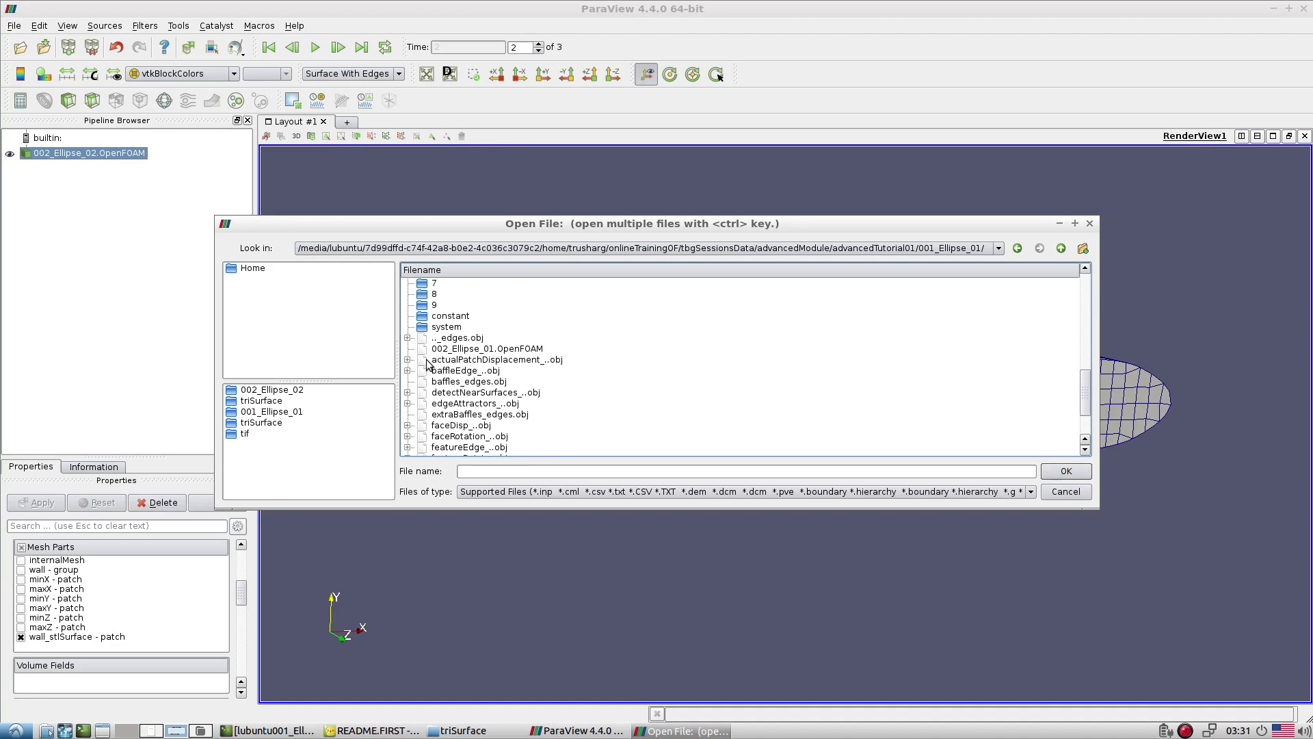
{"action": "left_click", "coordinate": [429, 350]}
{"action": "key", "text": "Return"}
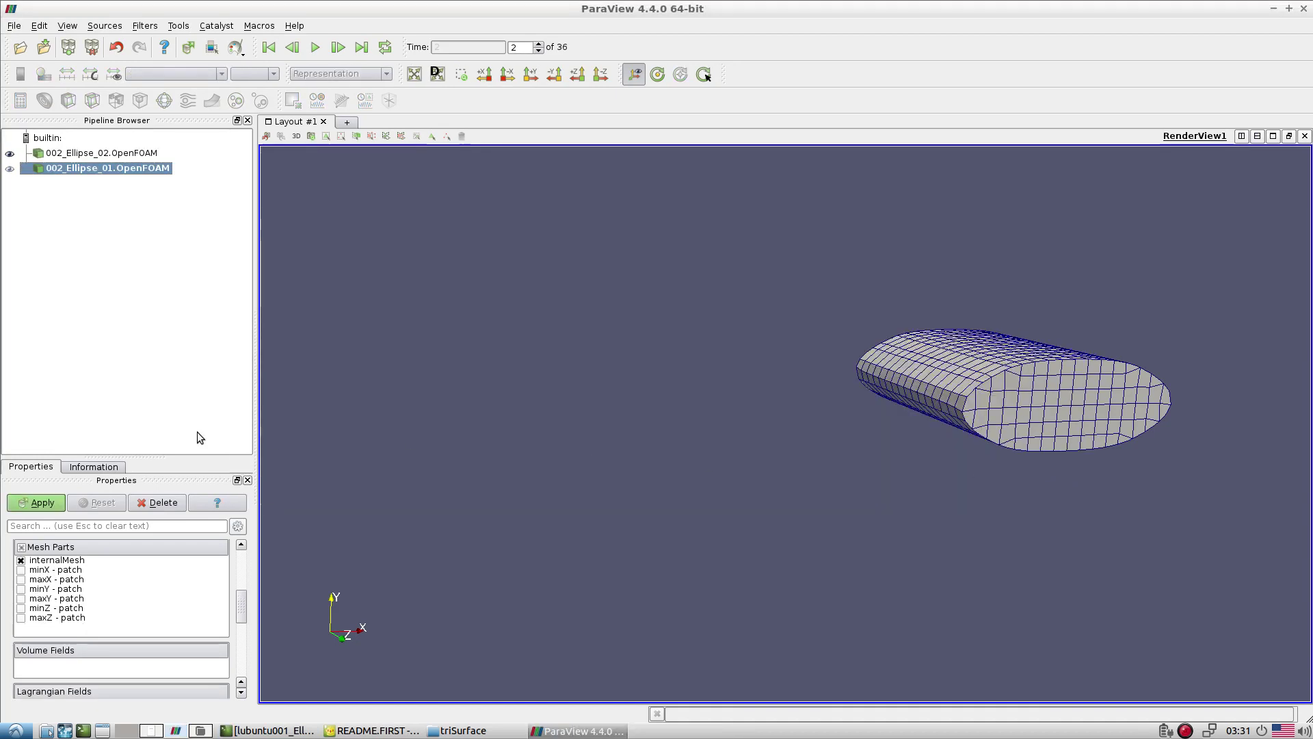
Load the 002_Ellipse_01.OpenFOAM case at the last time step, 35, with only the wall_stlSurface patch selected
{"action": "left_click", "coordinate": [43, 507]}
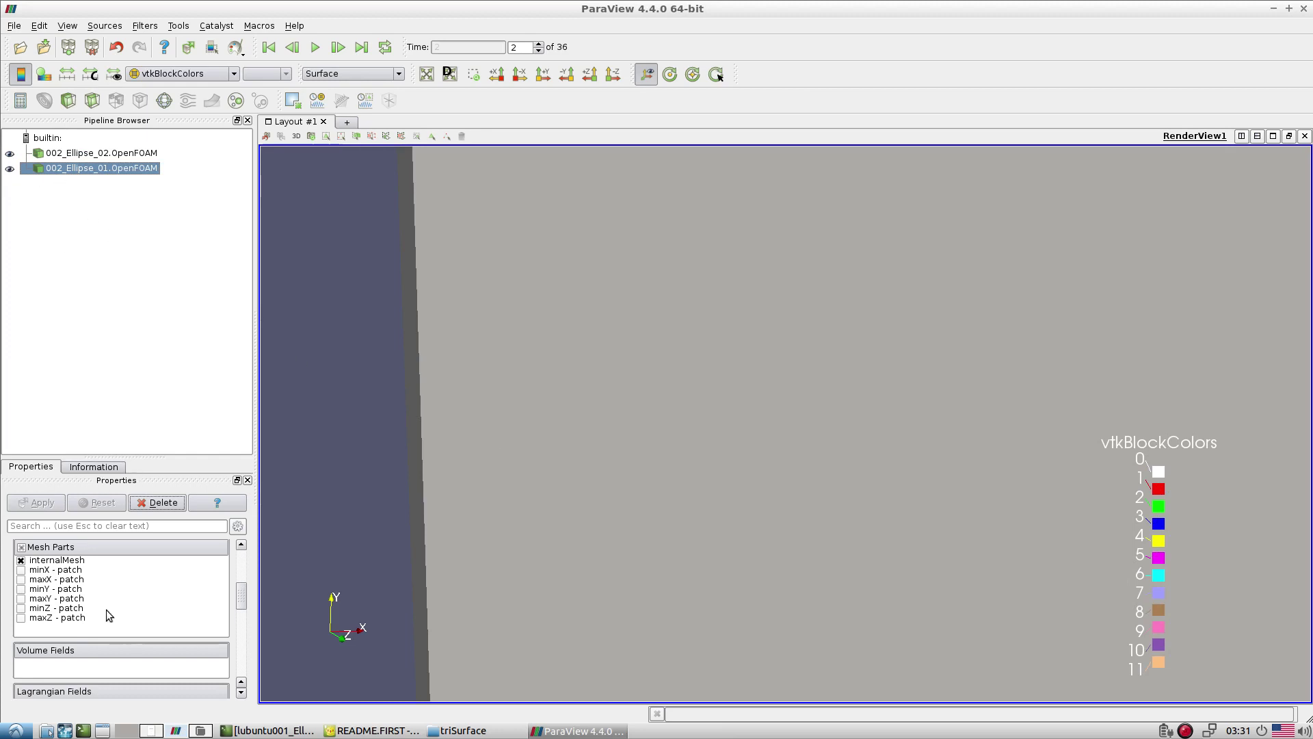
{"action": "left_click", "coordinate": [21, 560]}
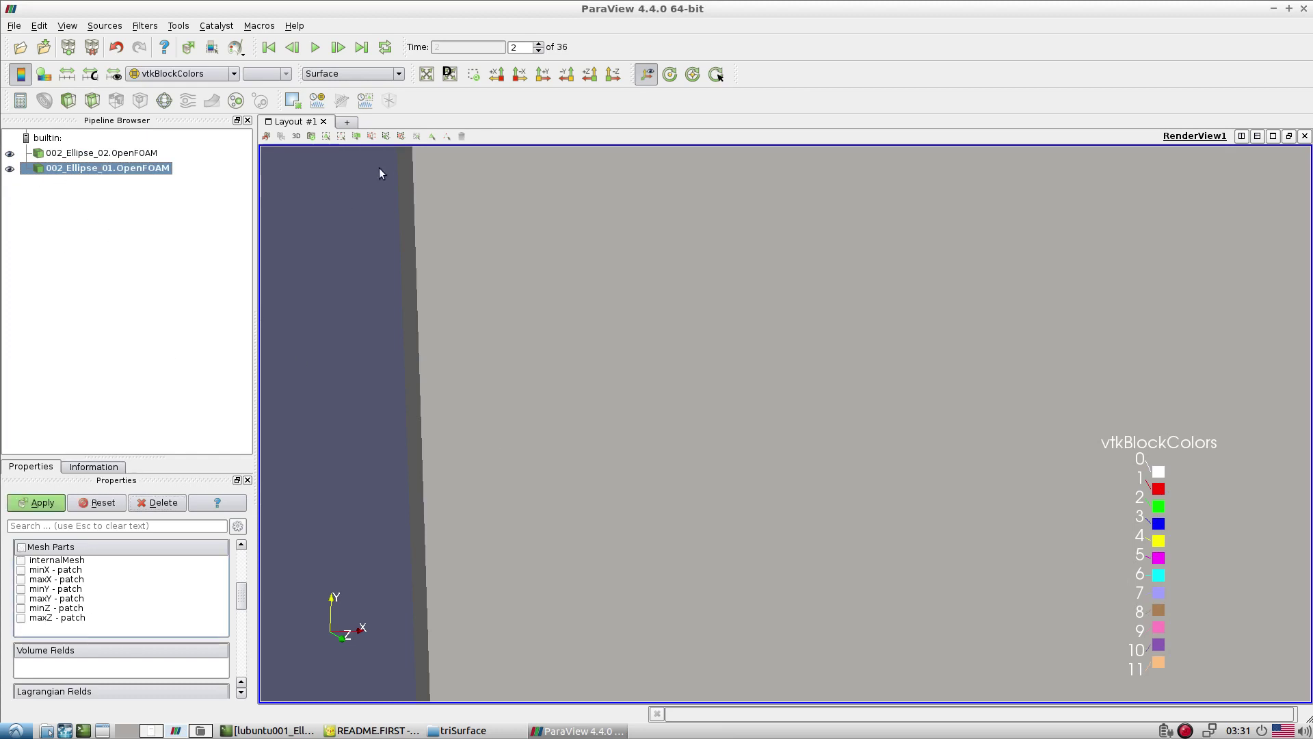
{"action": "left_click", "coordinate": [362, 48]}
{"action": "left_click", "coordinate": [22, 627]}
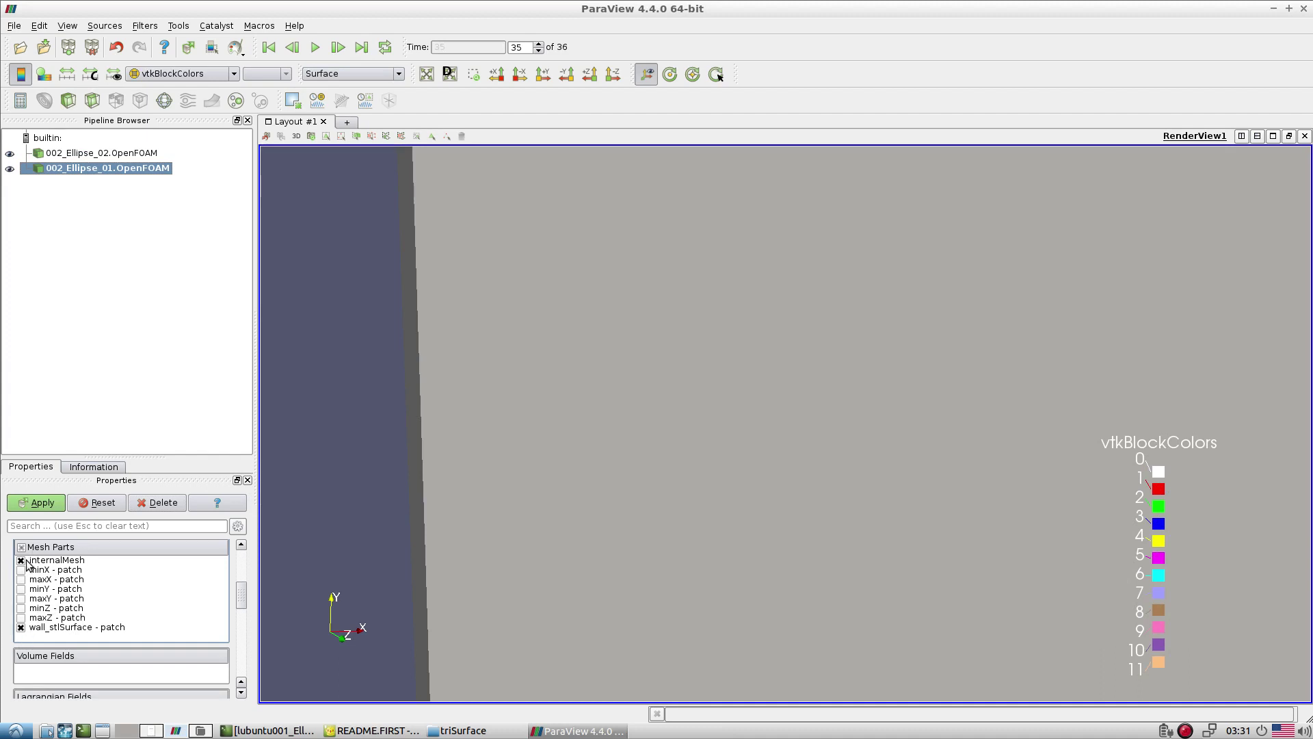
{"action": "left_click", "coordinate": [21, 560]}
{"action": "left_click", "coordinate": [37, 503]}
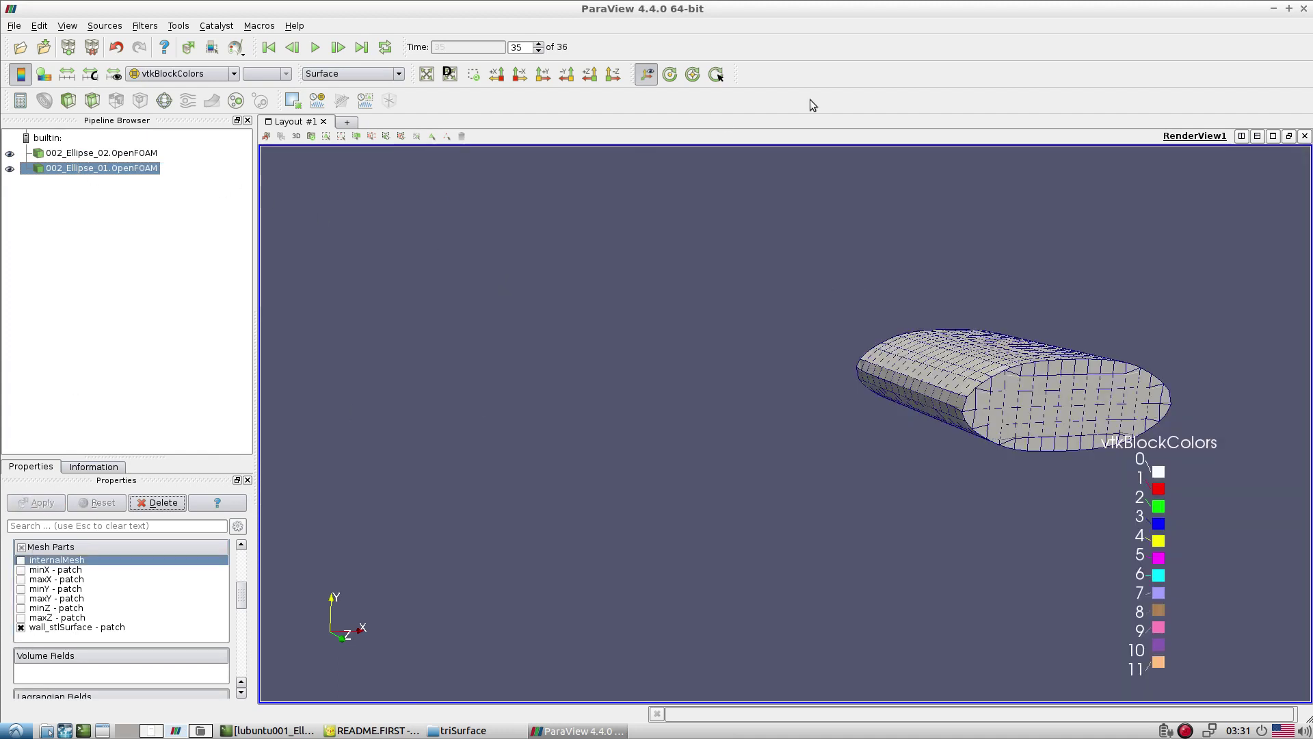
Split the layout side by side, show 002_Ellipse_01.OpenFOAM only in the new view, and hide the original view's color legend
{"action": "left_click", "coordinate": [1242, 136]}
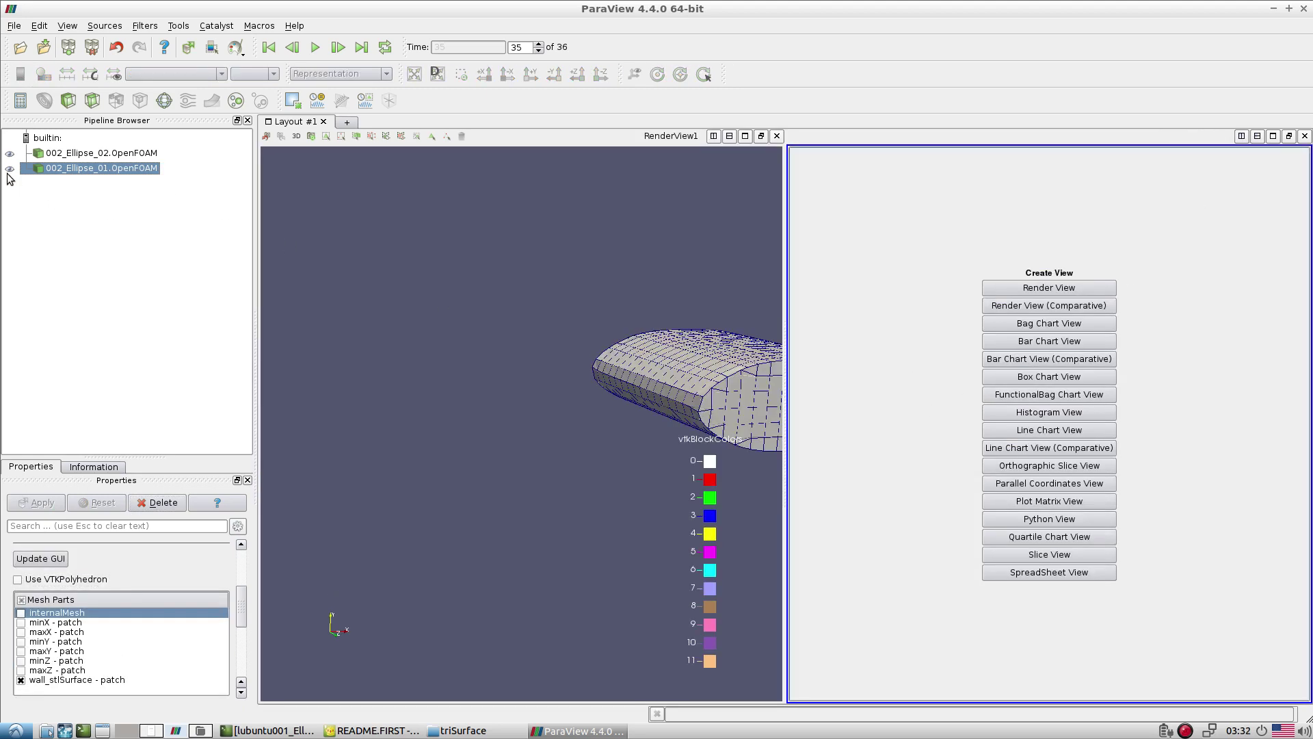
{"action": "left_click", "coordinate": [9, 169]}
{"action": "left_click", "coordinate": [331, 253]}
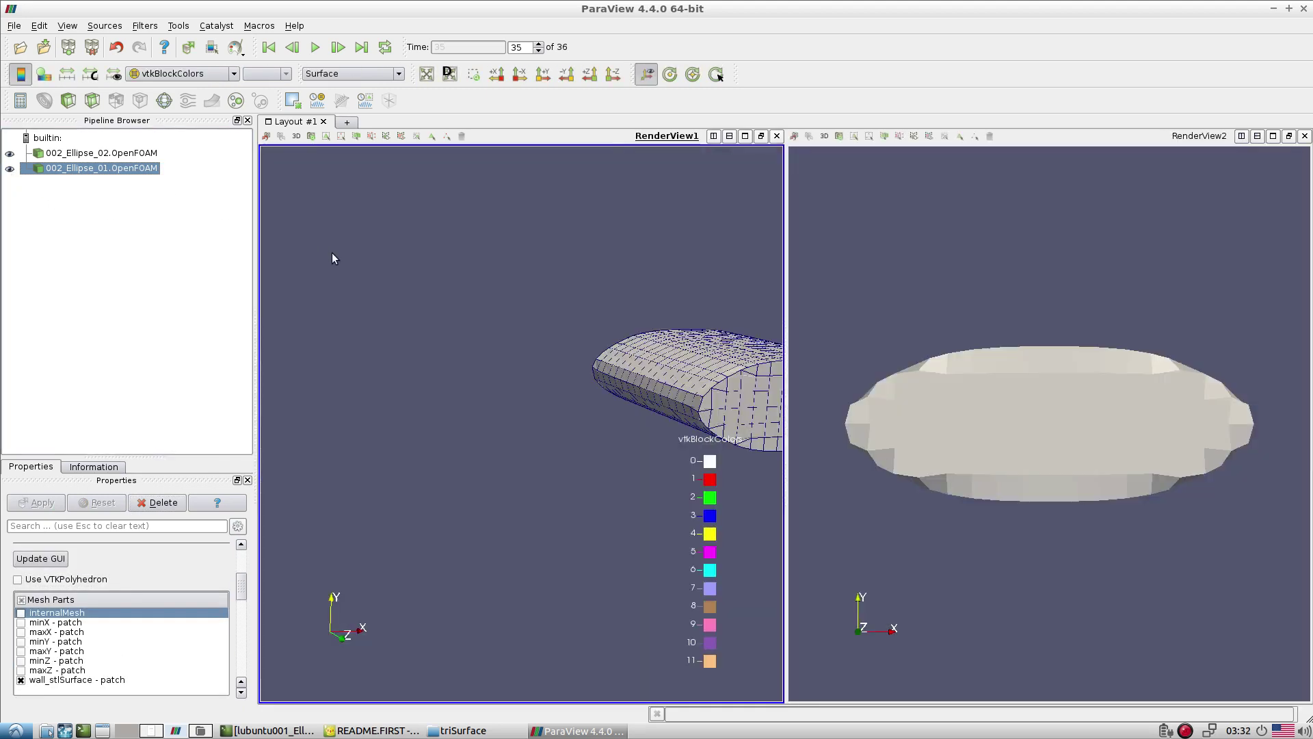
{"action": "left_click", "coordinate": [10, 169]}
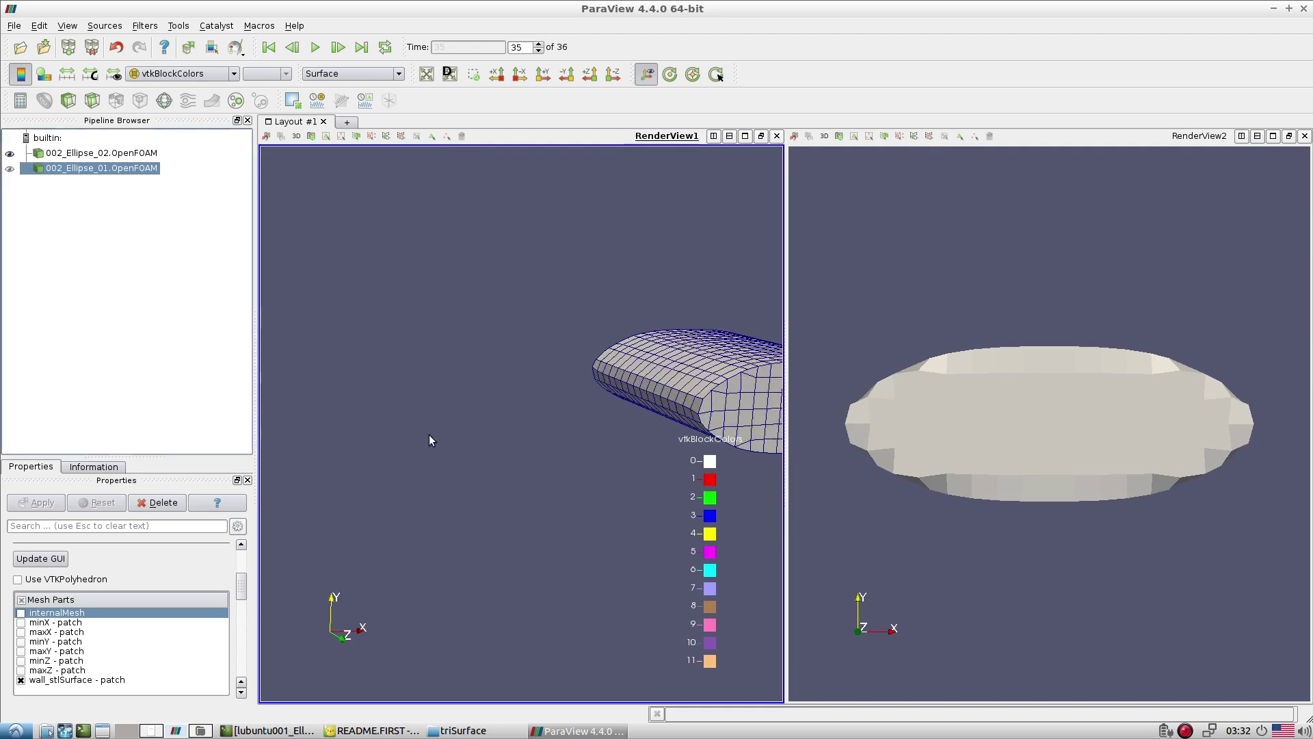
{"action": "left_click", "coordinate": [21, 73]}
Display 002_Ellipse_01.OpenFOAM as Surface With Edges in the second view and compare the two ellipse meshes from similar angles
{"action": "left_click_drag", "start_coordinate": [445, 400], "coordinate": [961, 448]}
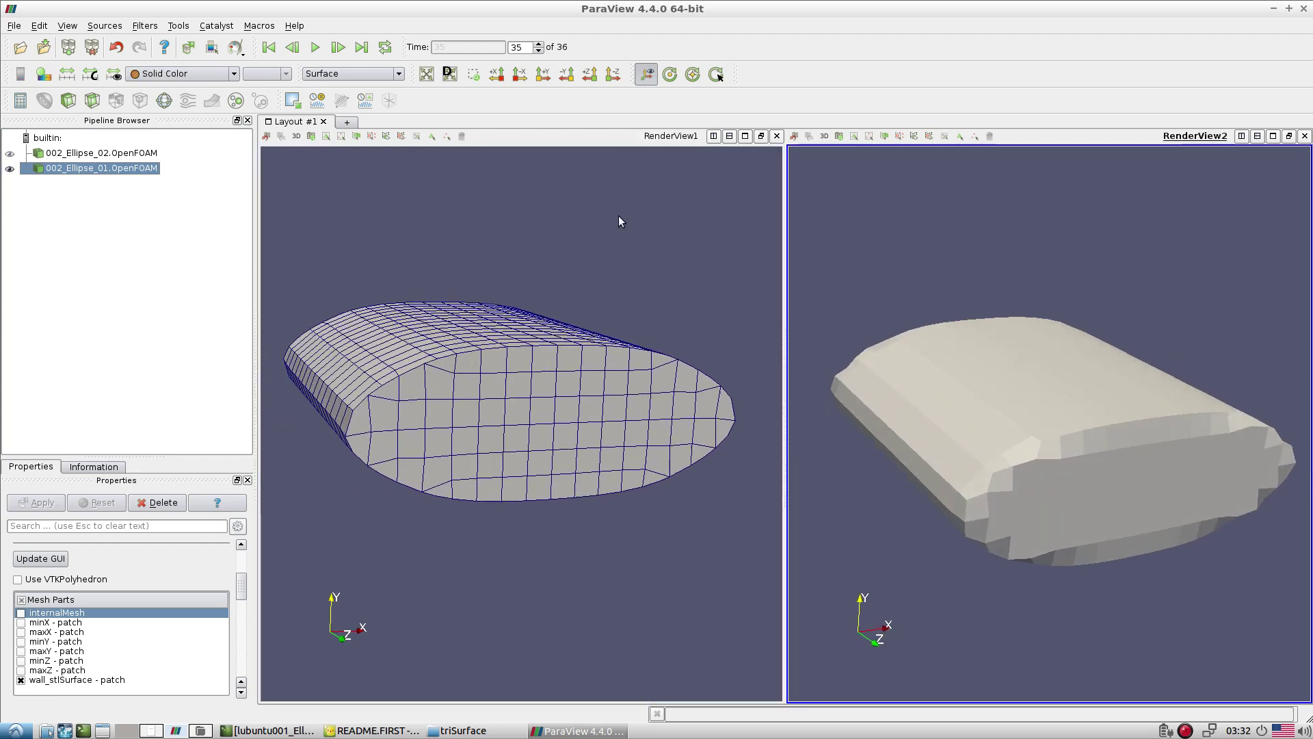
{"action": "left_click", "coordinate": [351, 73]}
{"action": "left_click", "coordinate": [352, 128]}
{"action": "left_click_drag", "start_coordinate": [882, 358], "coordinate": [834, 287]}
{"action": "left_click_drag", "start_coordinate": [521, 363], "coordinate": [521, 369]}
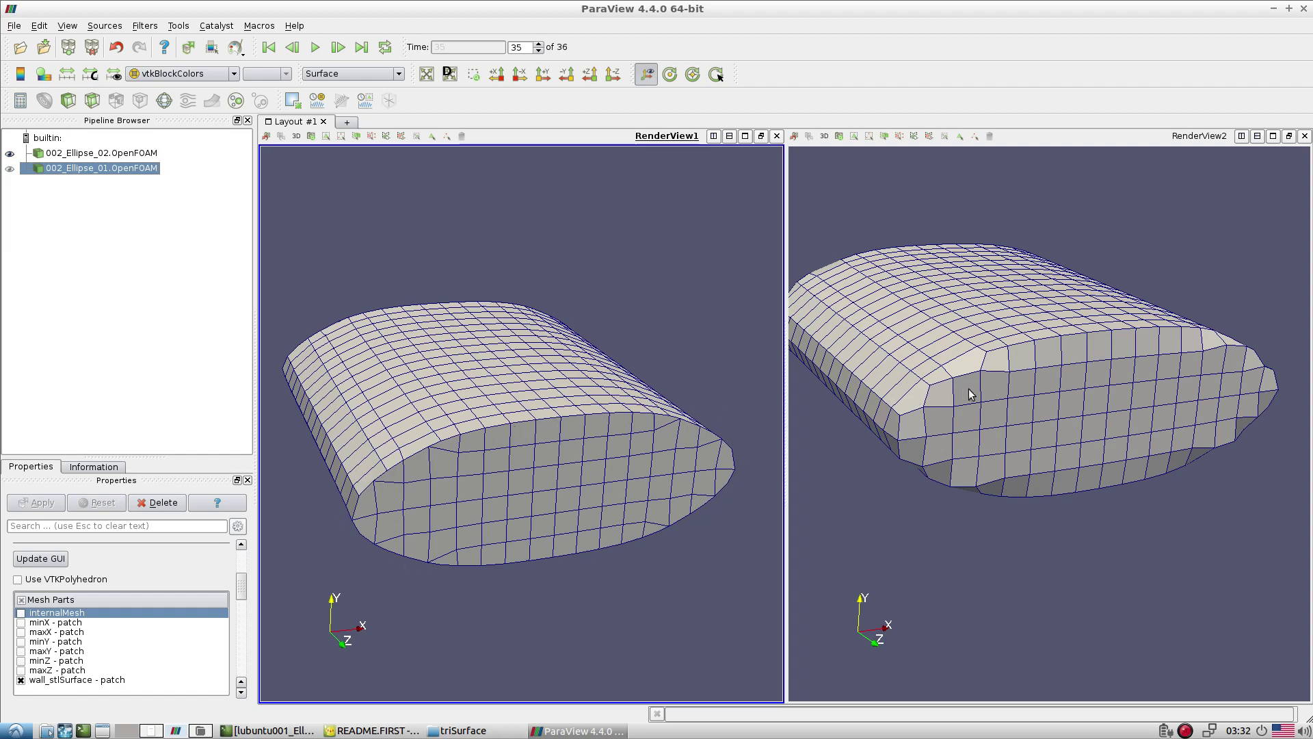
{"action": "left_click_drag", "start_coordinate": [923, 400], "coordinate": [534, 387]}
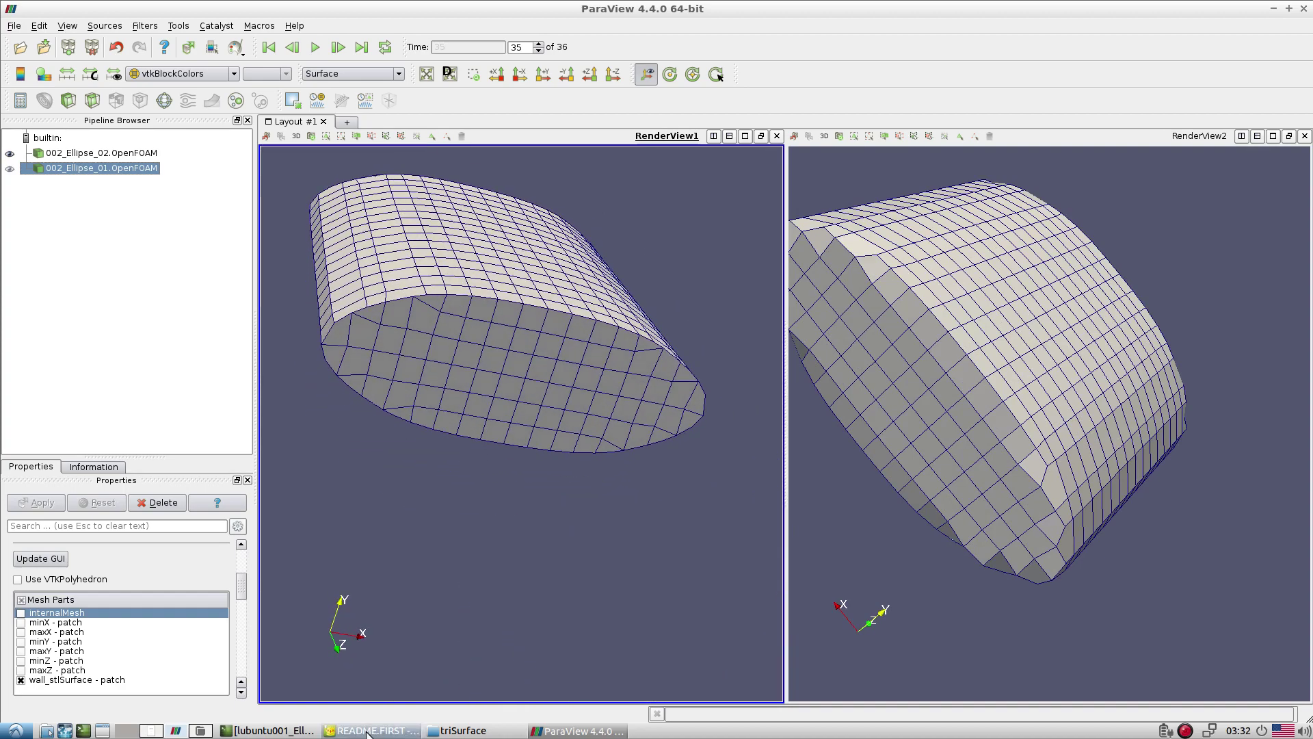
Review the surfaceFeatureExtract command in README.FIRST and inspect the ellipseAll.eMesh file in the triSurface folder
{"action": "left_click", "coordinate": [333, 731]}
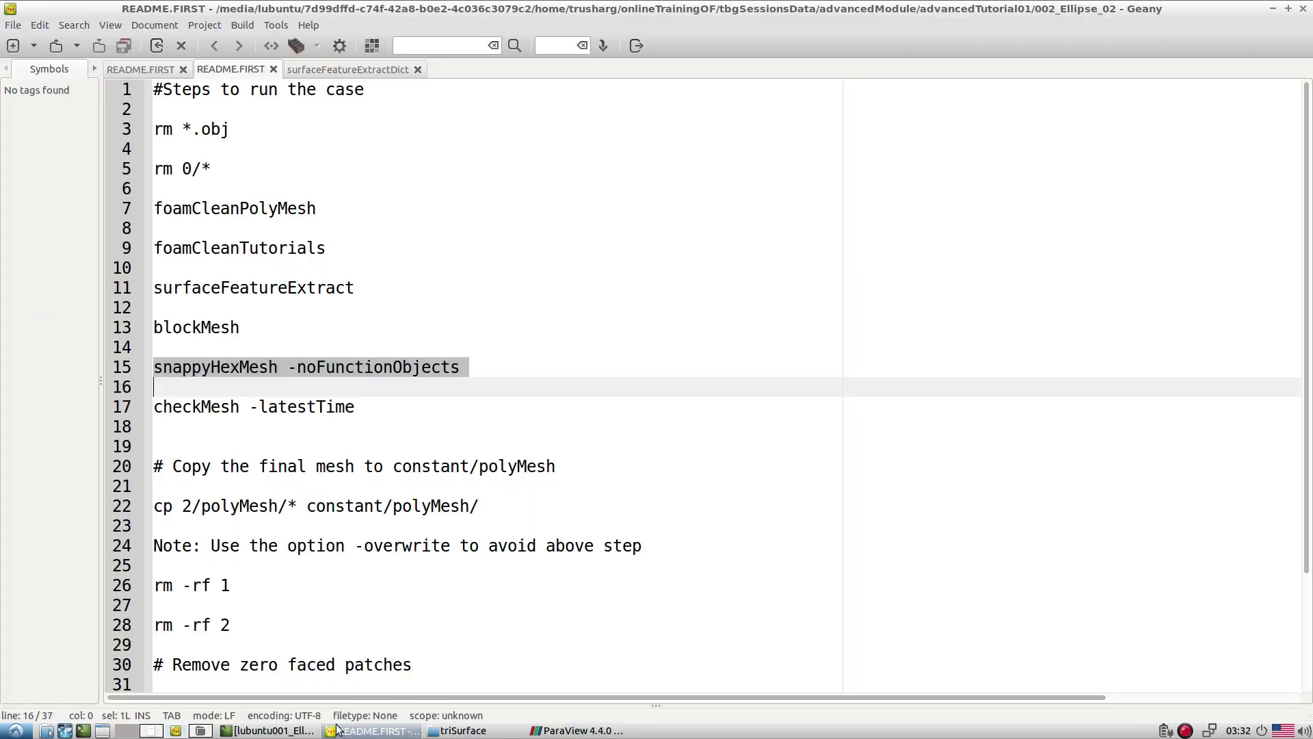
{"action": "double_click", "coordinate": [235, 288]}
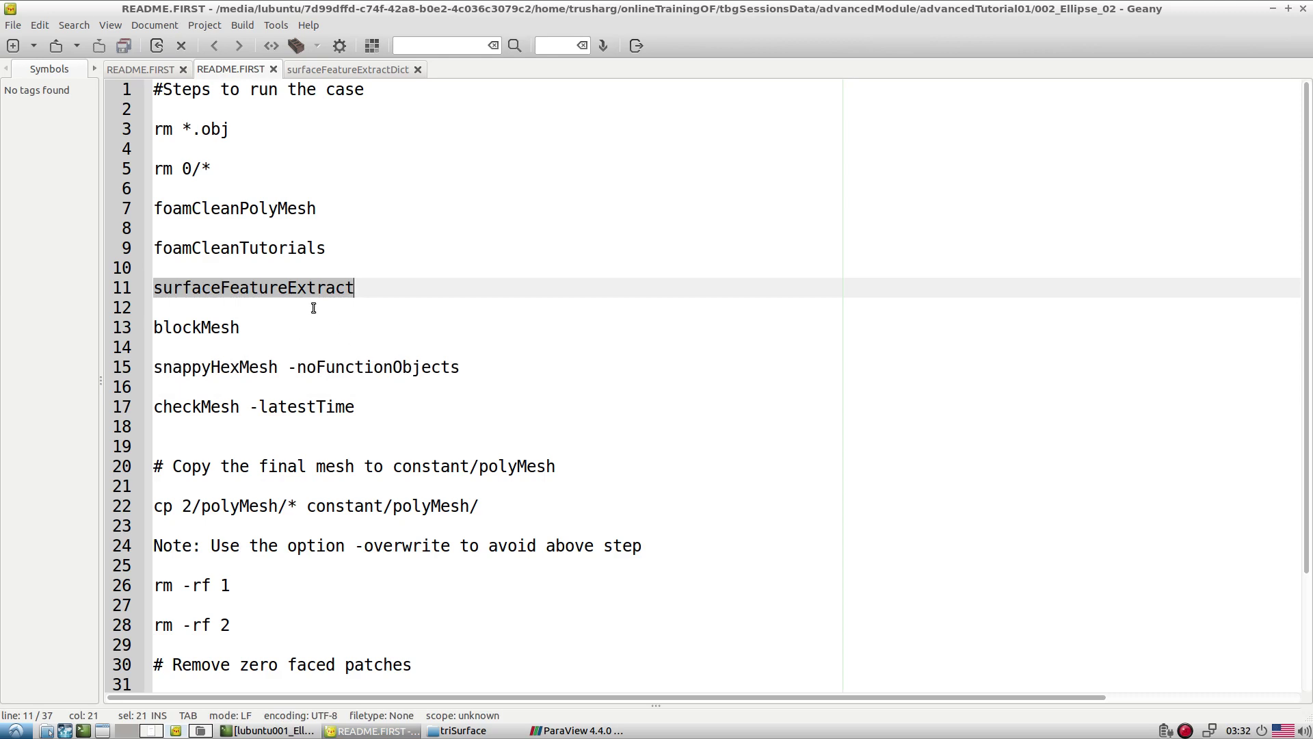
{"action": "triple_click", "coordinate": [265, 287]}
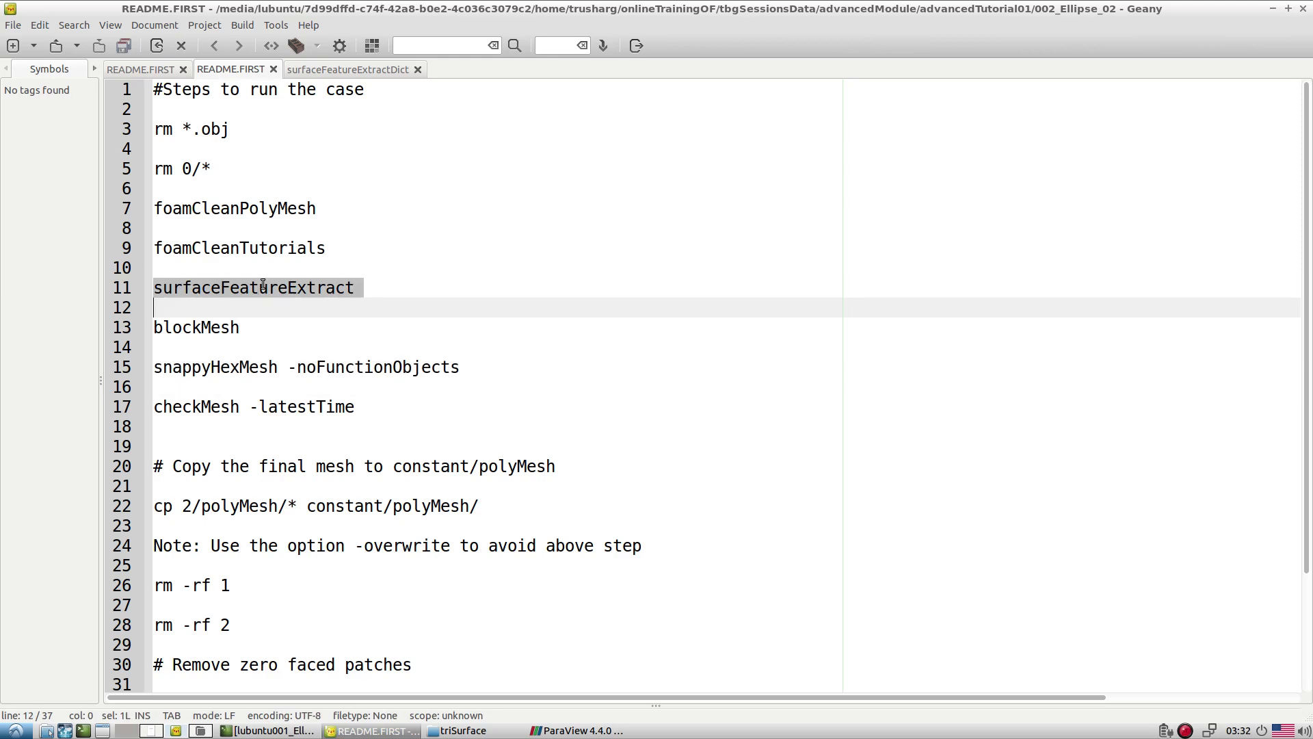
{"action": "left_click", "coordinate": [455, 733]}
{"action": "double_click", "coordinate": [229, 110]}
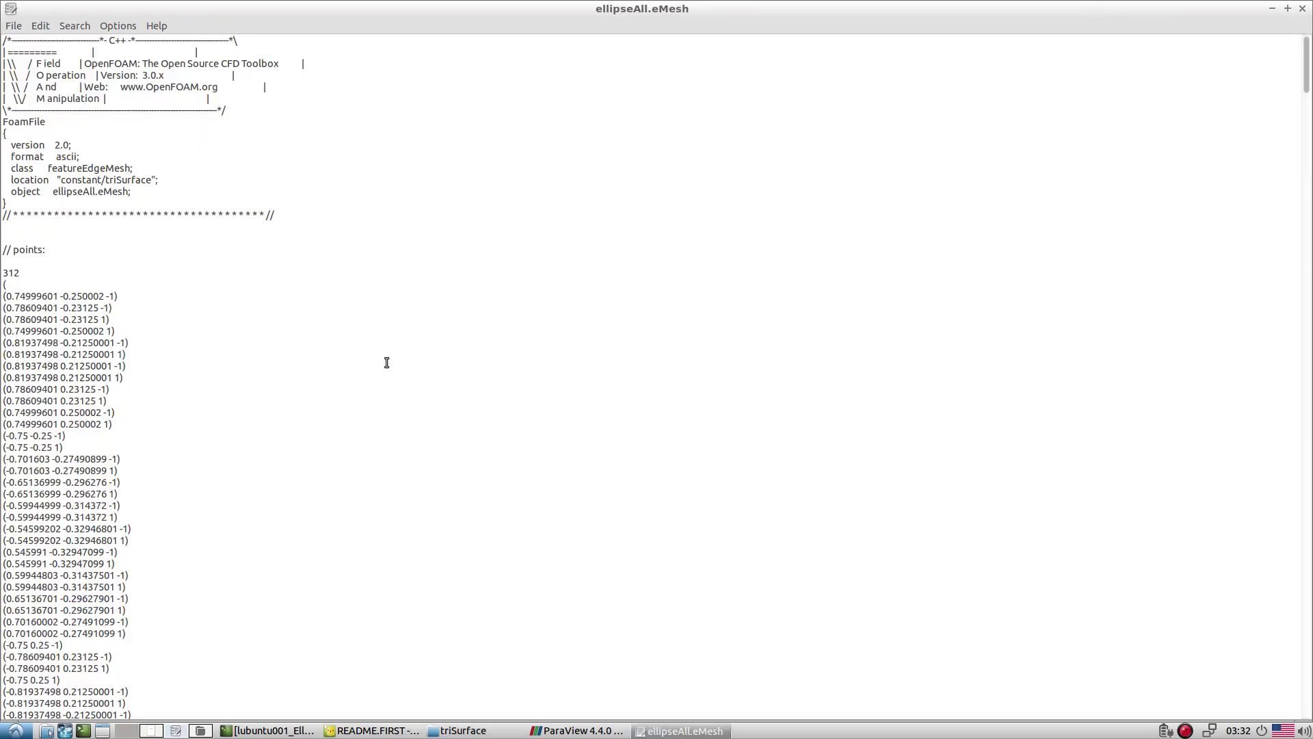
{"action": "left_click", "coordinate": [1302, 8]}
{"action": "left_click", "coordinate": [369, 730]}
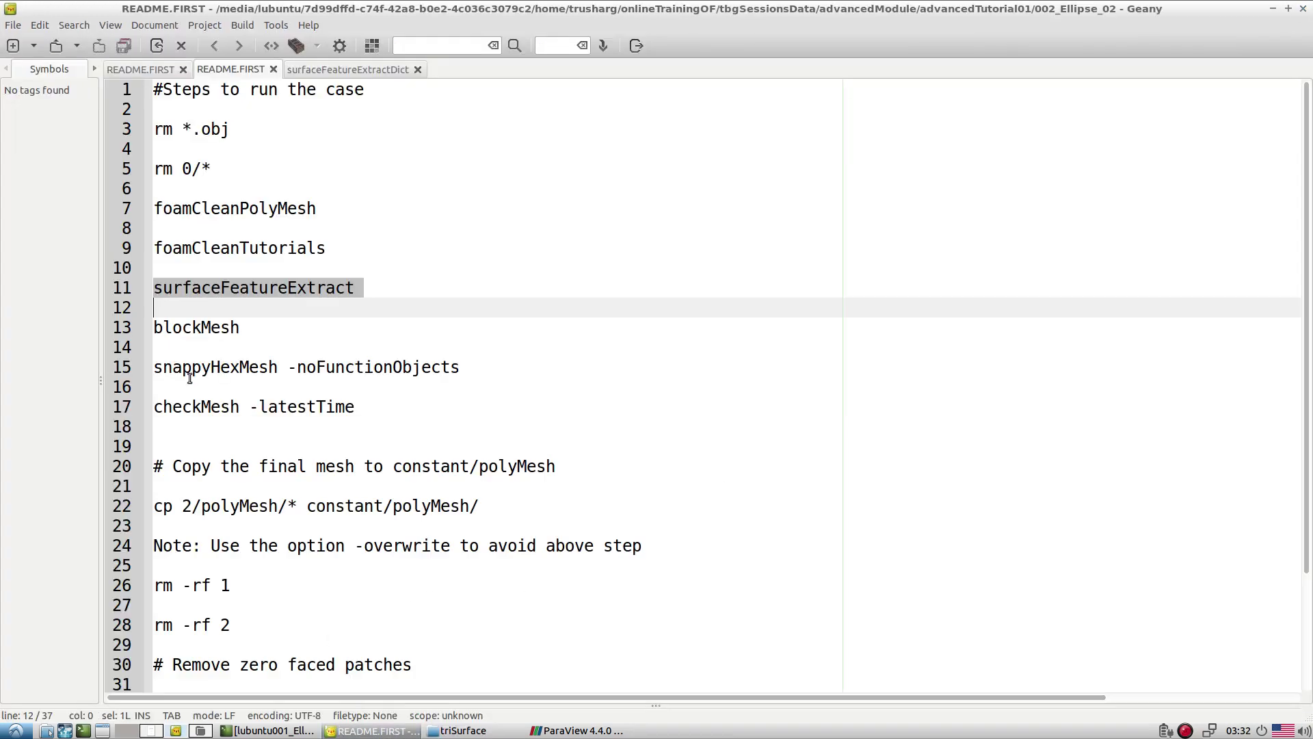
Browse to the system folder of the 002_Ellipse_02 case and open snappyHexMeshDict in Geany
{"action": "left_click", "coordinate": [463, 730]}
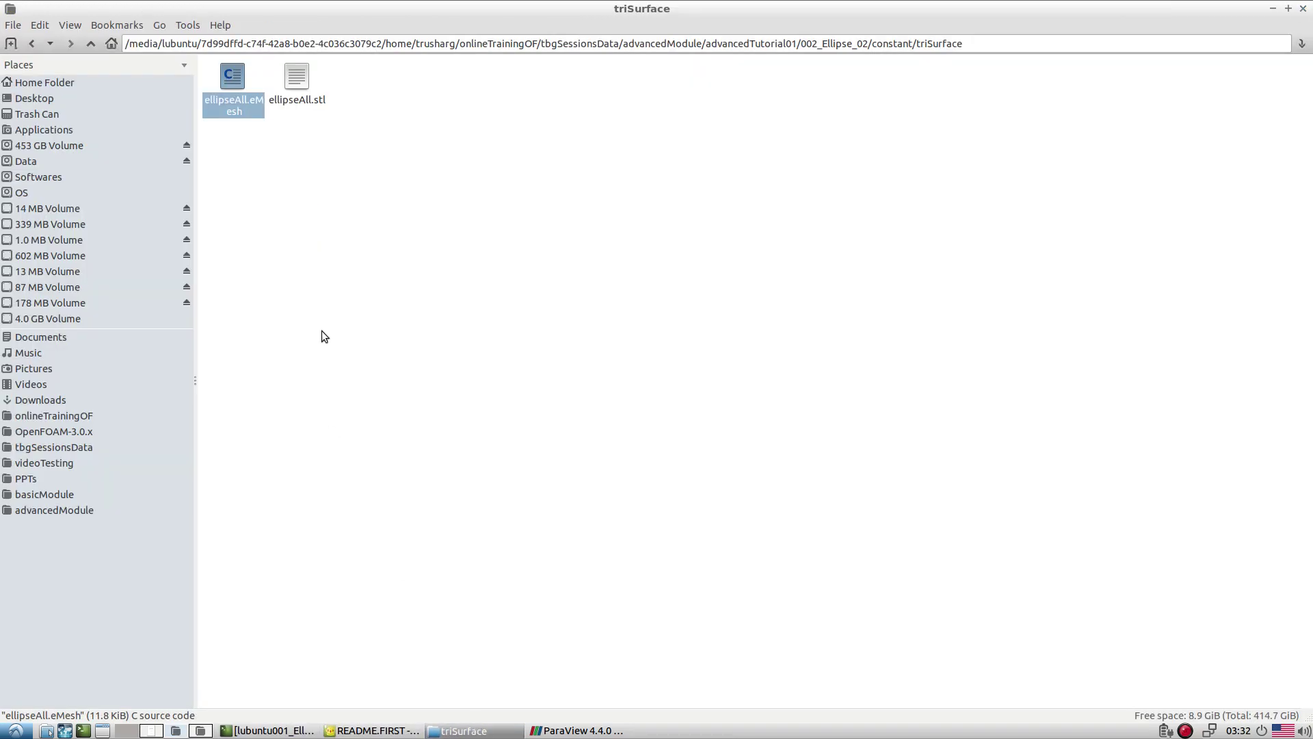
{"action": "left_click", "coordinate": [90, 44]}
{"action": "left_click", "coordinate": [90, 43]}
{"action": "double_click", "coordinate": [498, 96]}
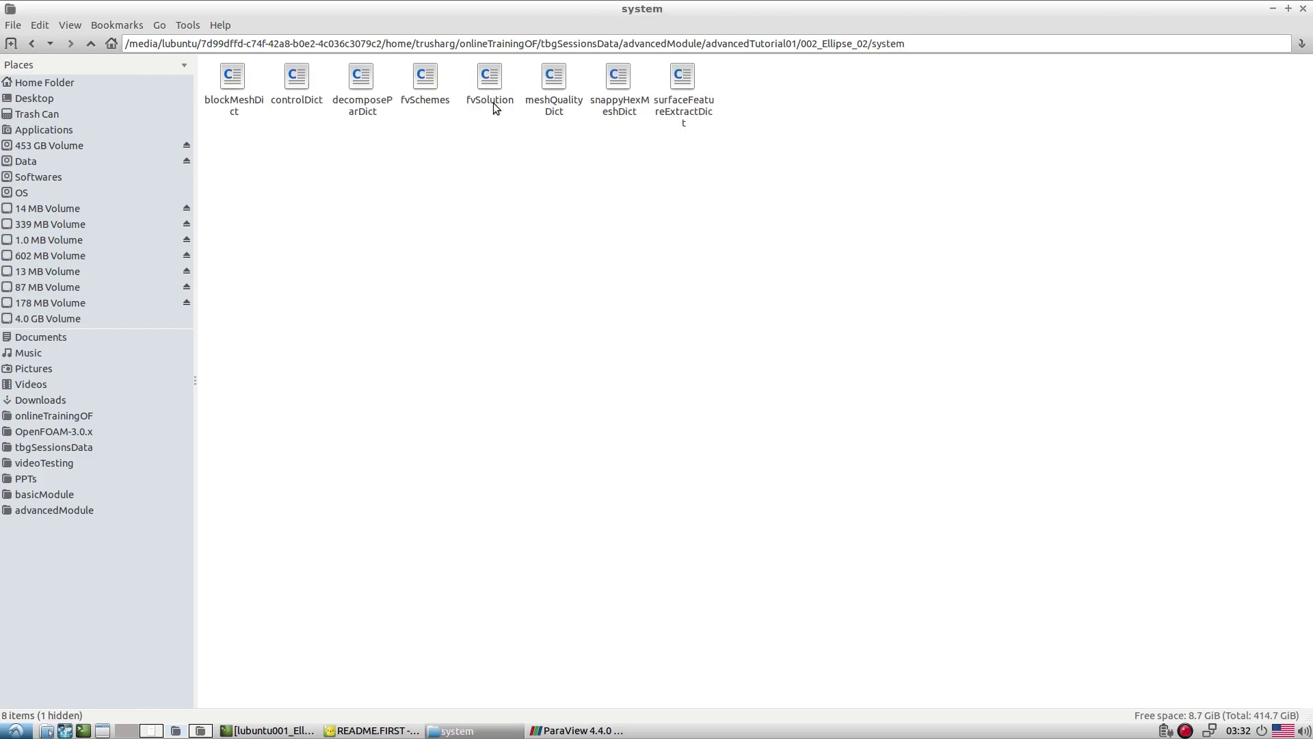
{"action": "right_click", "coordinate": [692, 114]}
{"action": "right_click", "coordinate": [610, 113]}
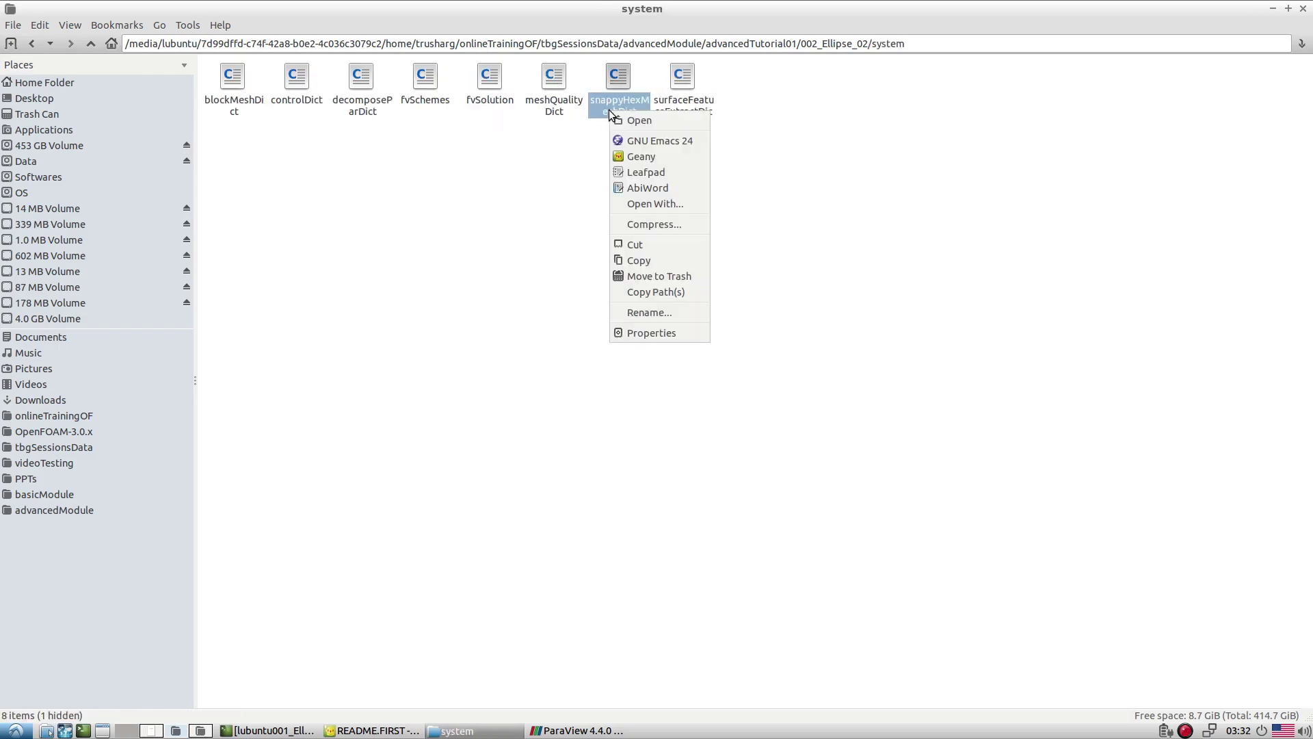
{"action": "left_click", "coordinate": [639, 171]}
Examine the geometry section of snappyHexMeshDict, including the ellipseAll.stl entry, the wall_stlSurface name and refinementBox
{"action": "scroll", "coordinate": [331, 421], "scroll_direction": "down", "scroll_amount": 9}
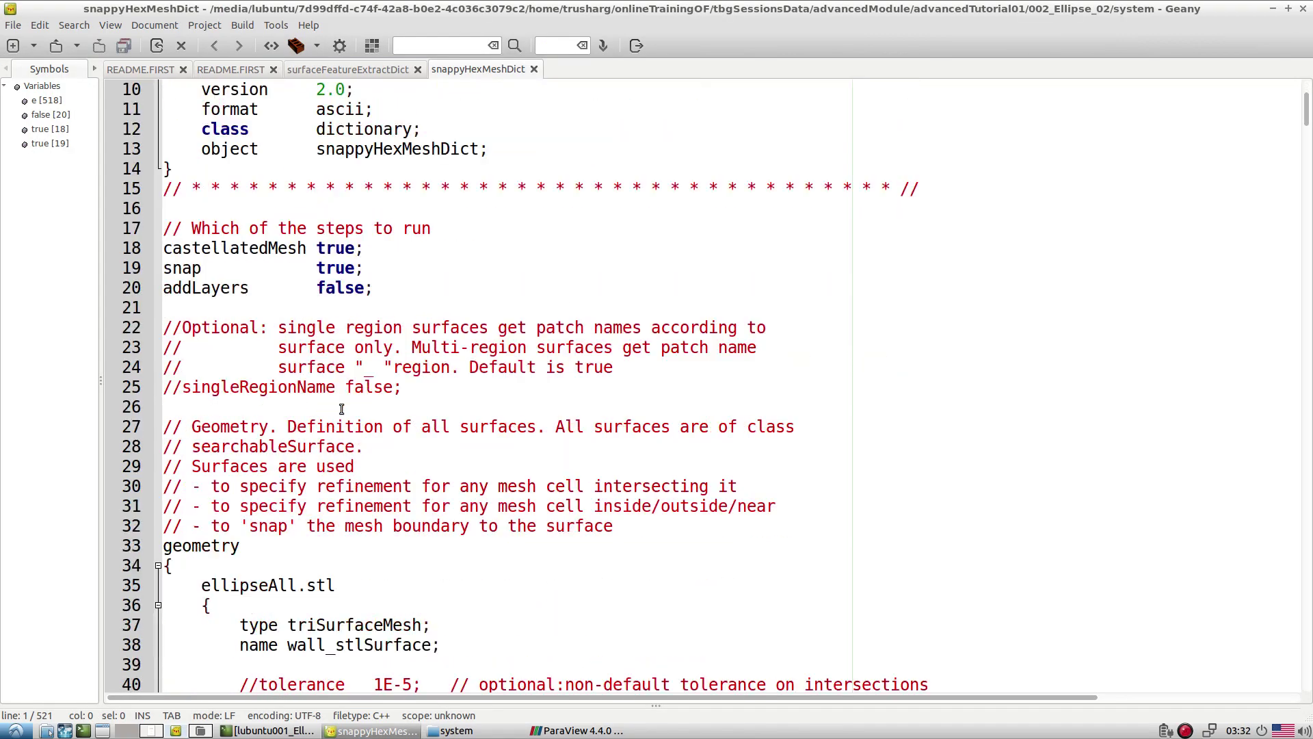
{"action": "double_click", "coordinate": [258, 252]}
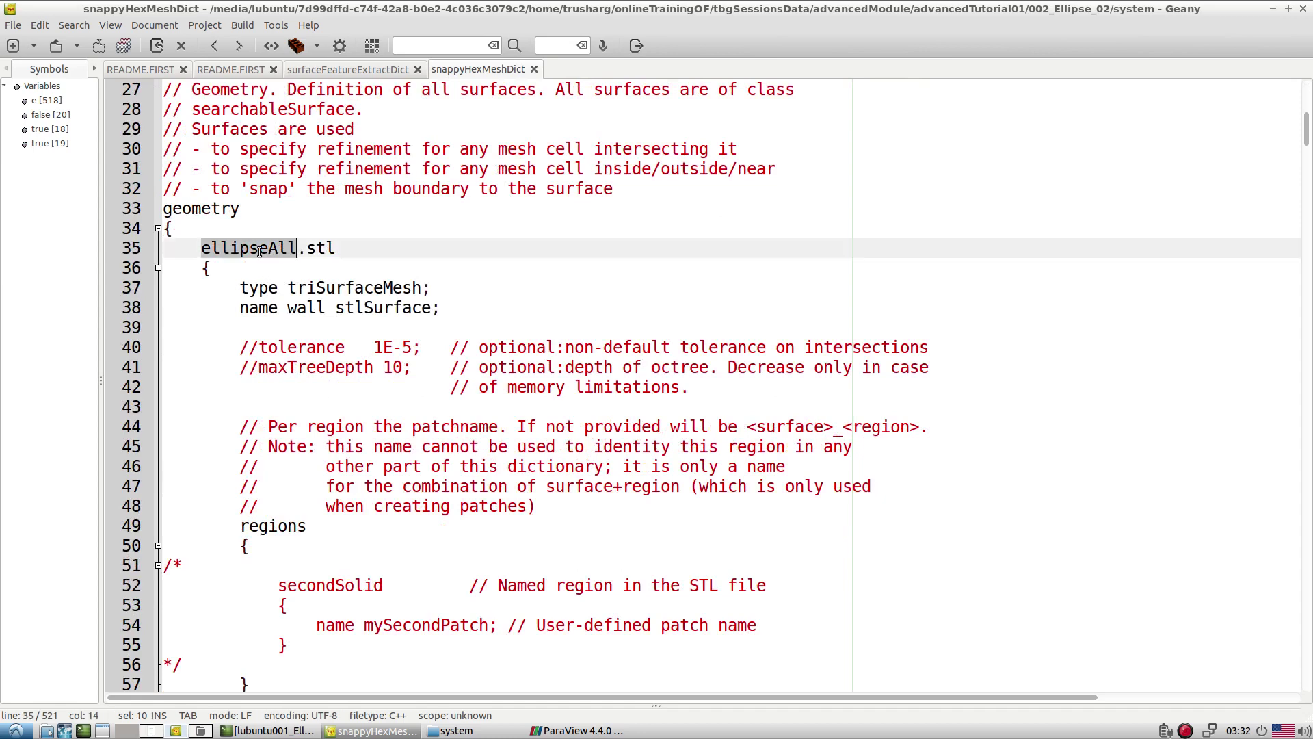
{"action": "double_click", "coordinate": [366, 309]}
{"action": "scroll", "coordinate": [413, 369], "scroll_direction": "down", "scroll_amount": 5}
{"action": "scroll", "coordinate": [412, 369], "scroll_direction": "down", "scroll_amount": 1}
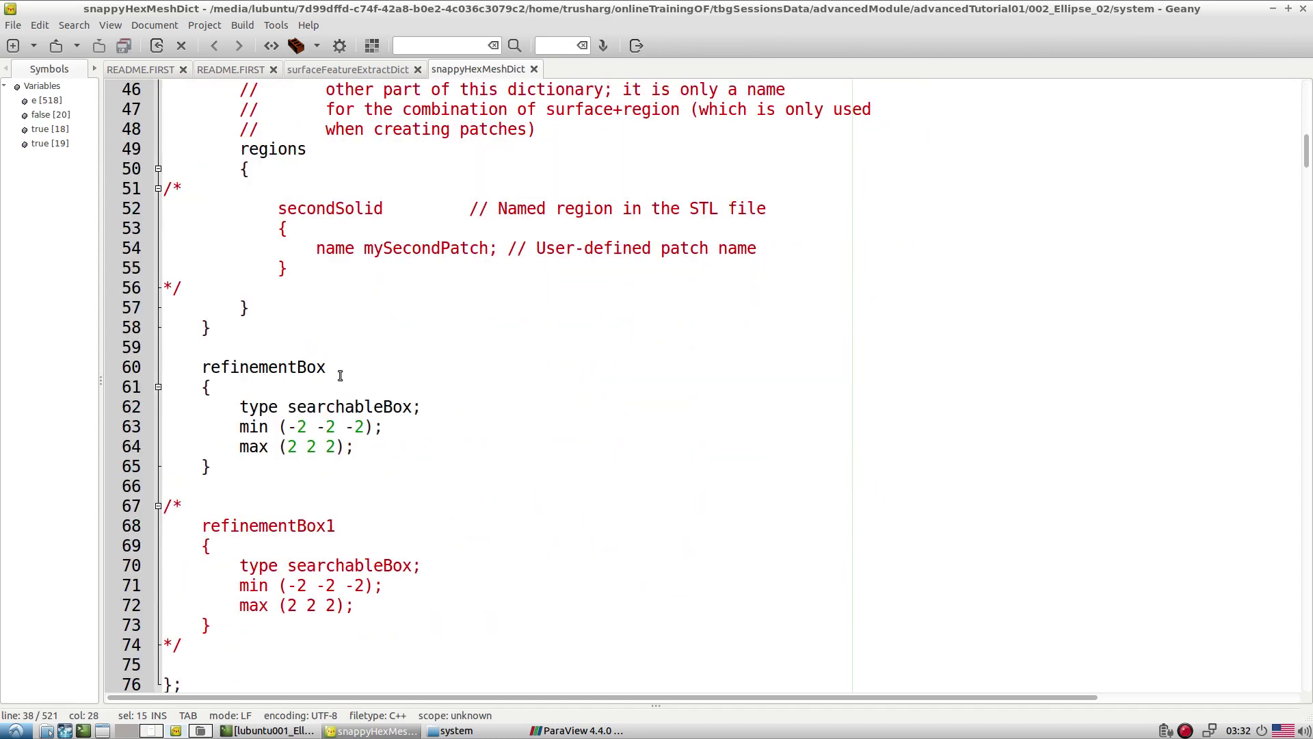
Examine the refinementBox definition and the features block with its ellipseAll.eMesh file and level entries in snappyHexMeshDict
{"action": "left_click_drag", "start_coordinate": [276, 357], "coordinate": [390, 460]}
{"action": "scroll", "coordinate": [400, 462], "scroll_direction": "down", "scroll_amount": 5}
{"action": "scroll", "coordinate": [400, 461], "scroll_direction": "down", "scroll_amount": 16}
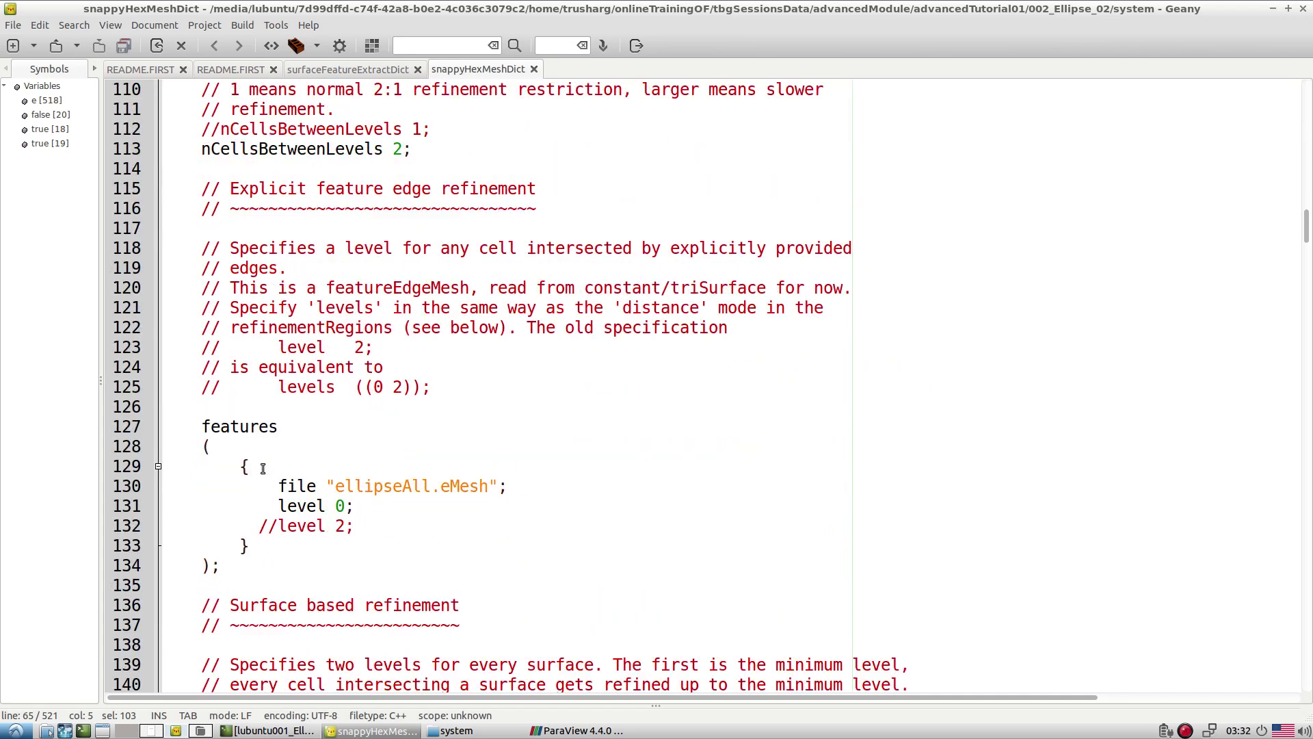
{"action": "left_click_drag", "start_coordinate": [202, 427], "coordinate": [272, 551]}
{"action": "left_click", "coordinate": [407, 569]}
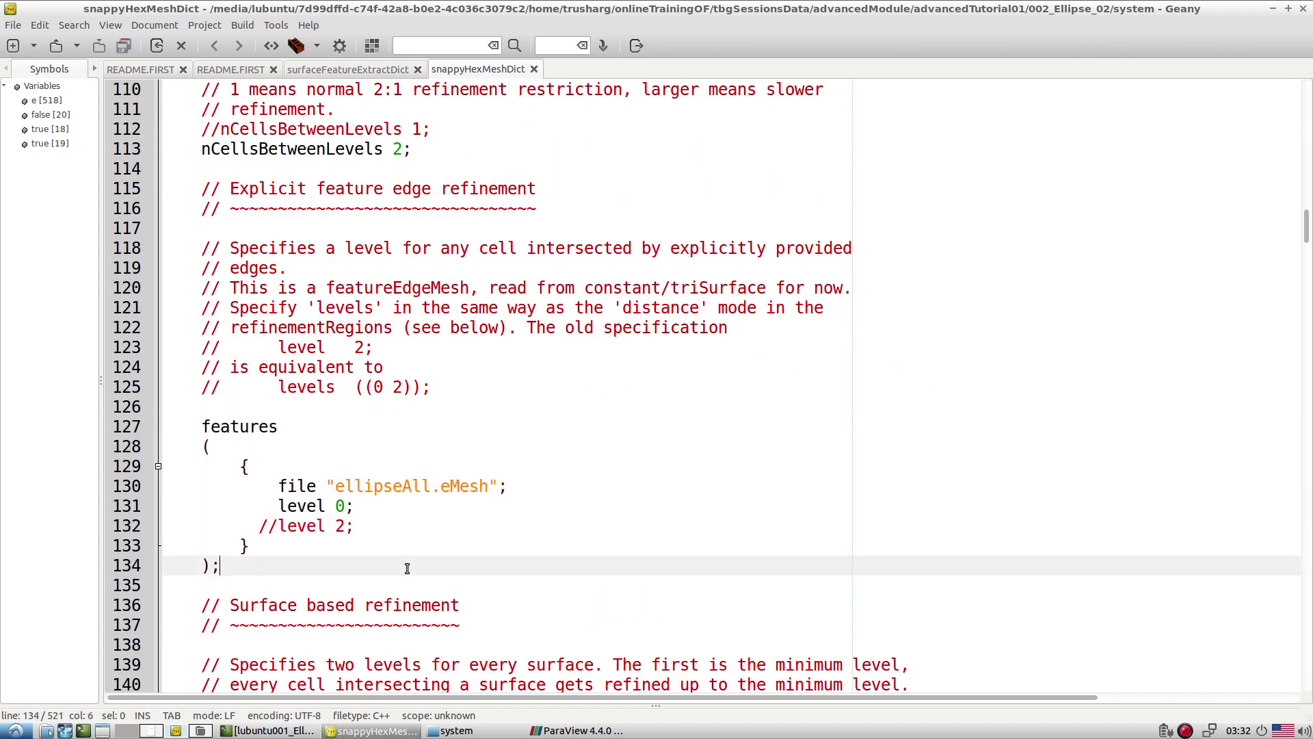
{"action": "left_click_drag", "start_coordinate": [341, 486], "coordinate": [484, 484]}
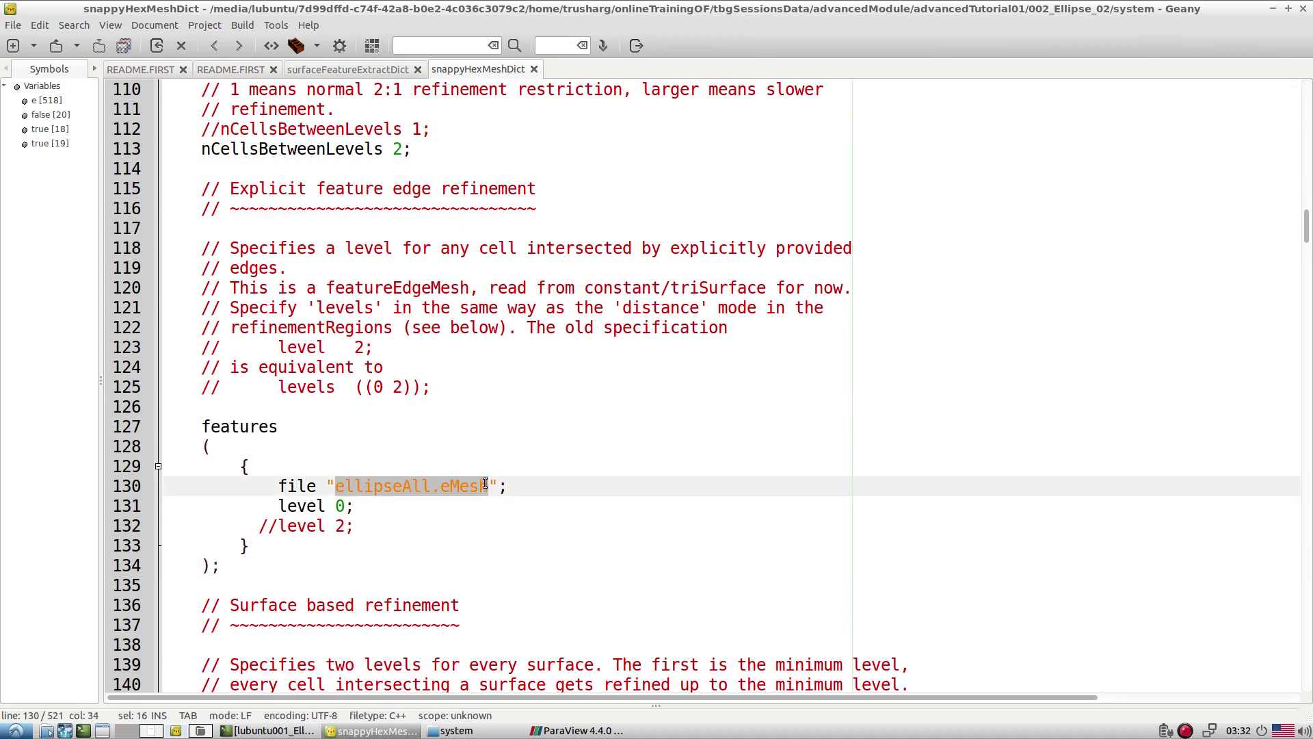
{"action": "left_click", "coordinate": [442, 535]}
{"action": "triple_click", "coordinate": [349, 494]}
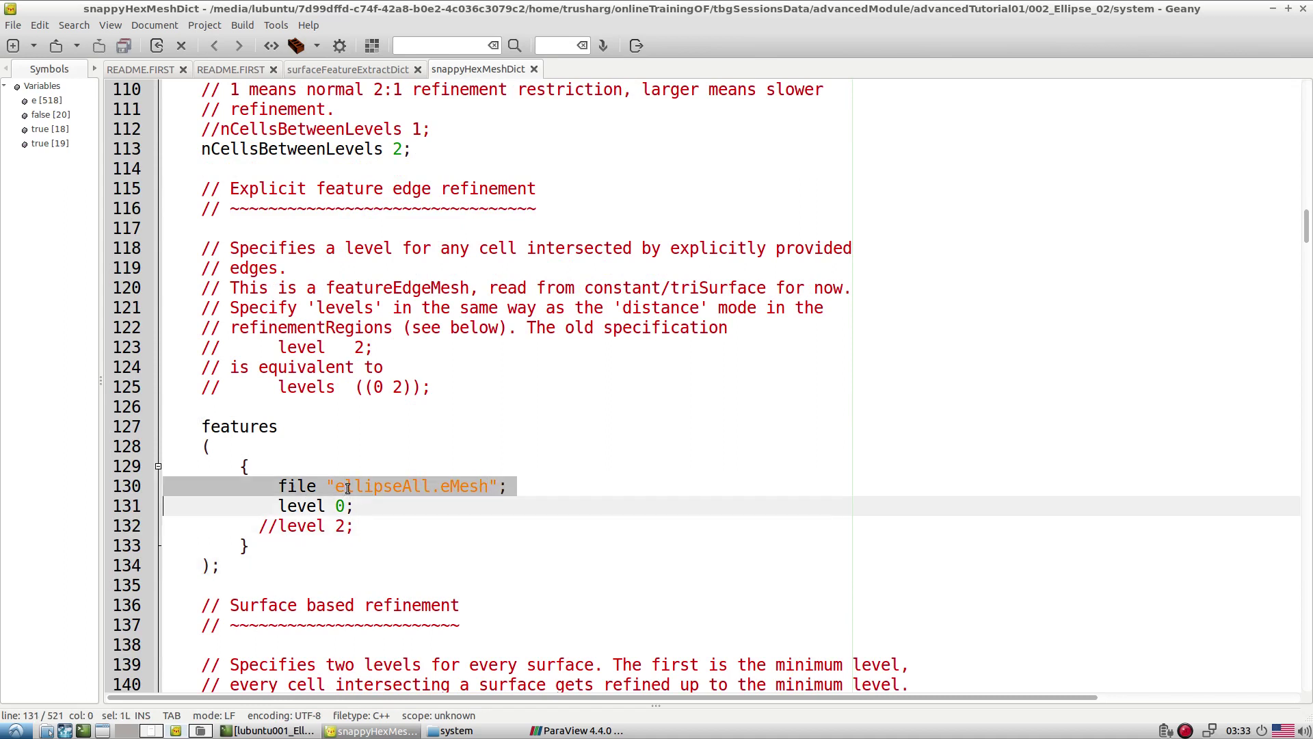
{"action": "left_click", "coordinate": [410, 518]}
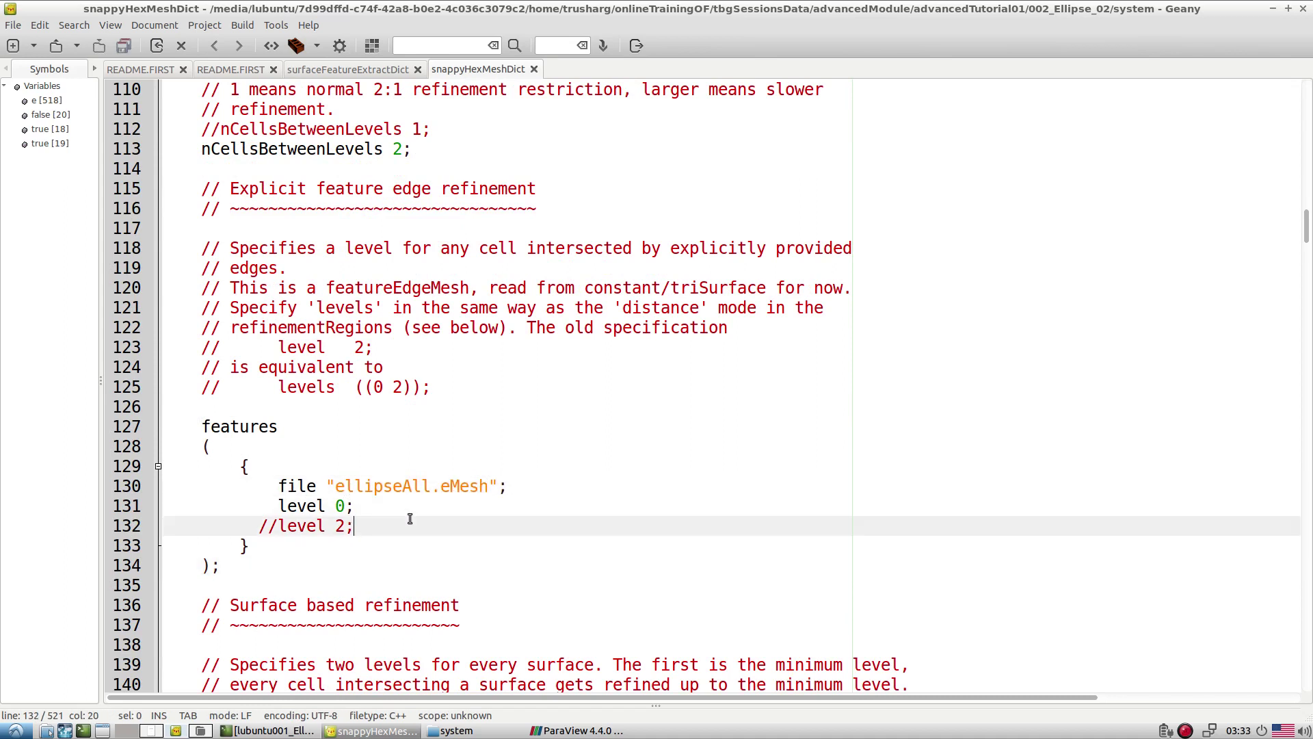
Switch to ParaView and compare the edges of both ellipse meshes with the features block, rotating the second view to show the end face
{"action": "left_click", "coordinate": [560, 734]}
{"action": "left_click_drag", "start_coordinate": [565, 331], "coordinate": [499, 336]}
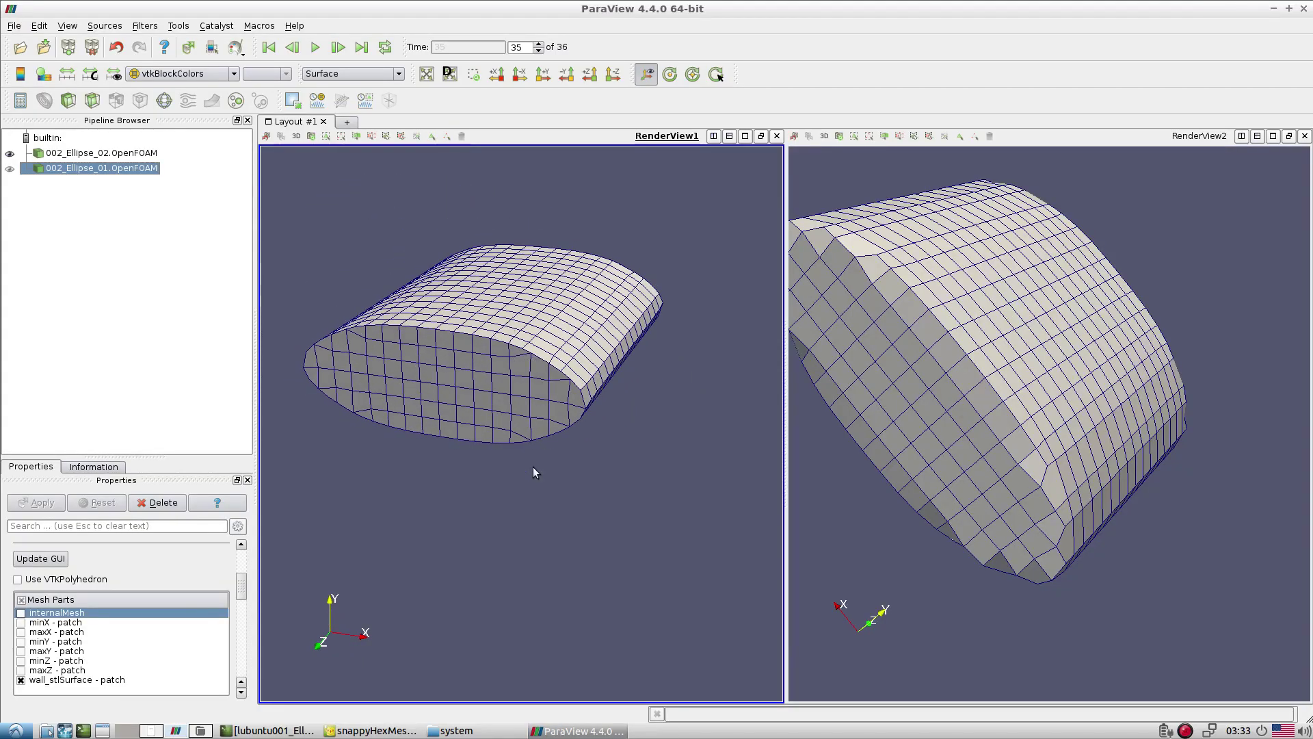
{"action": "left_click", "coordinate": [578, 730]}
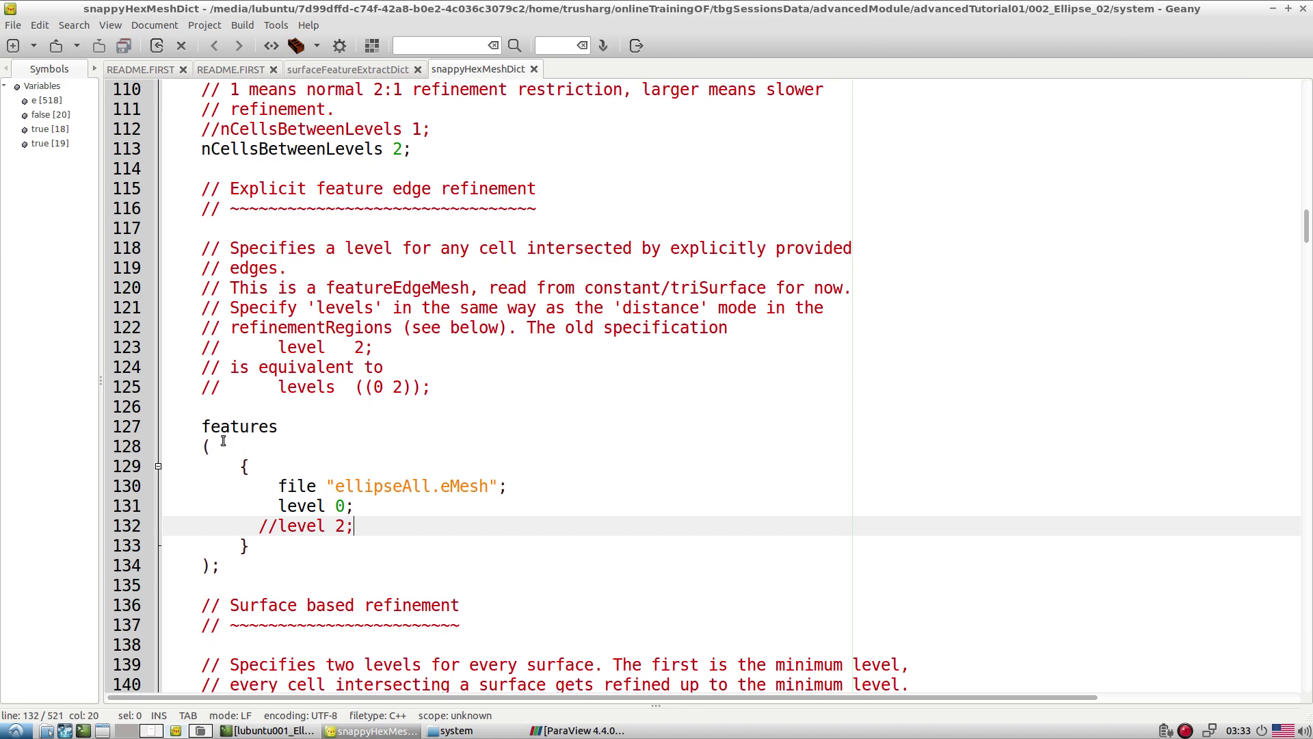
{"action": "left_click_drag", "start_coordinate": [202, 427], "coordinate": [245, 560]}
{"action": "left_click", "coordinate": [405, 584]}
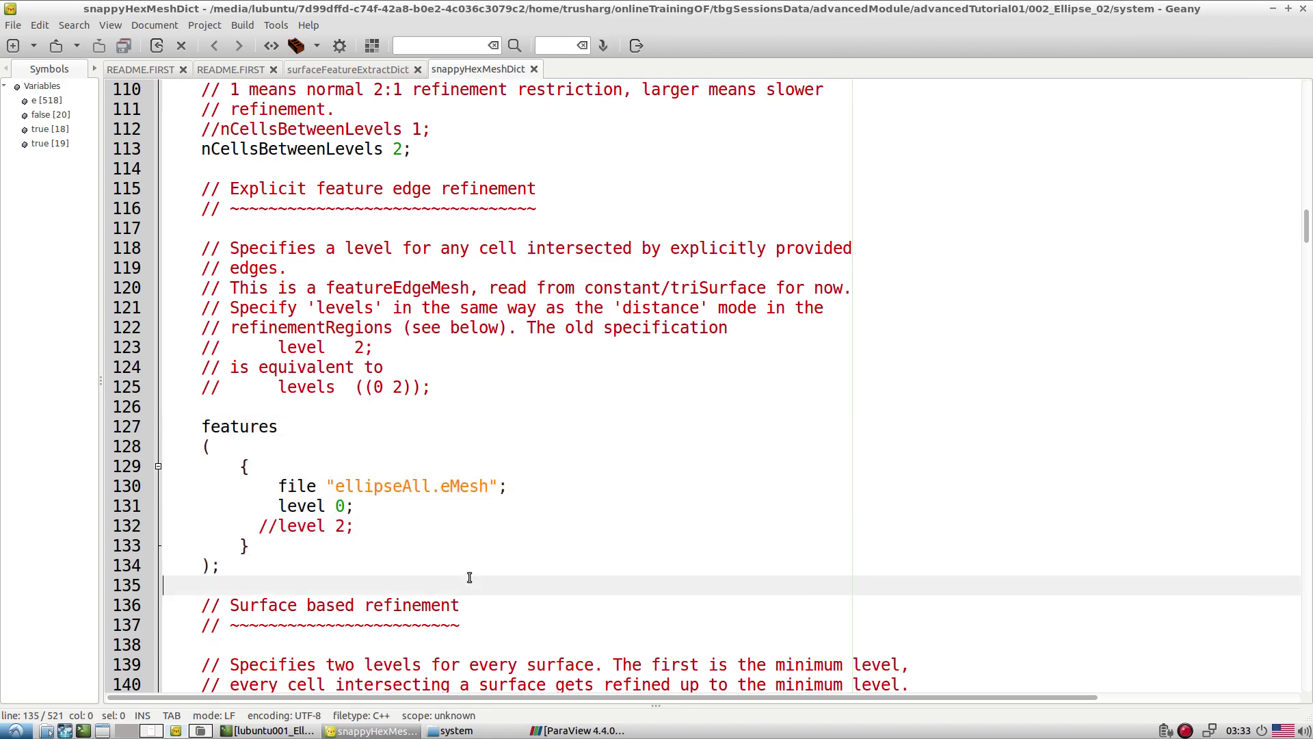
{"action": "left_click", "coordinate": [575, 732]}
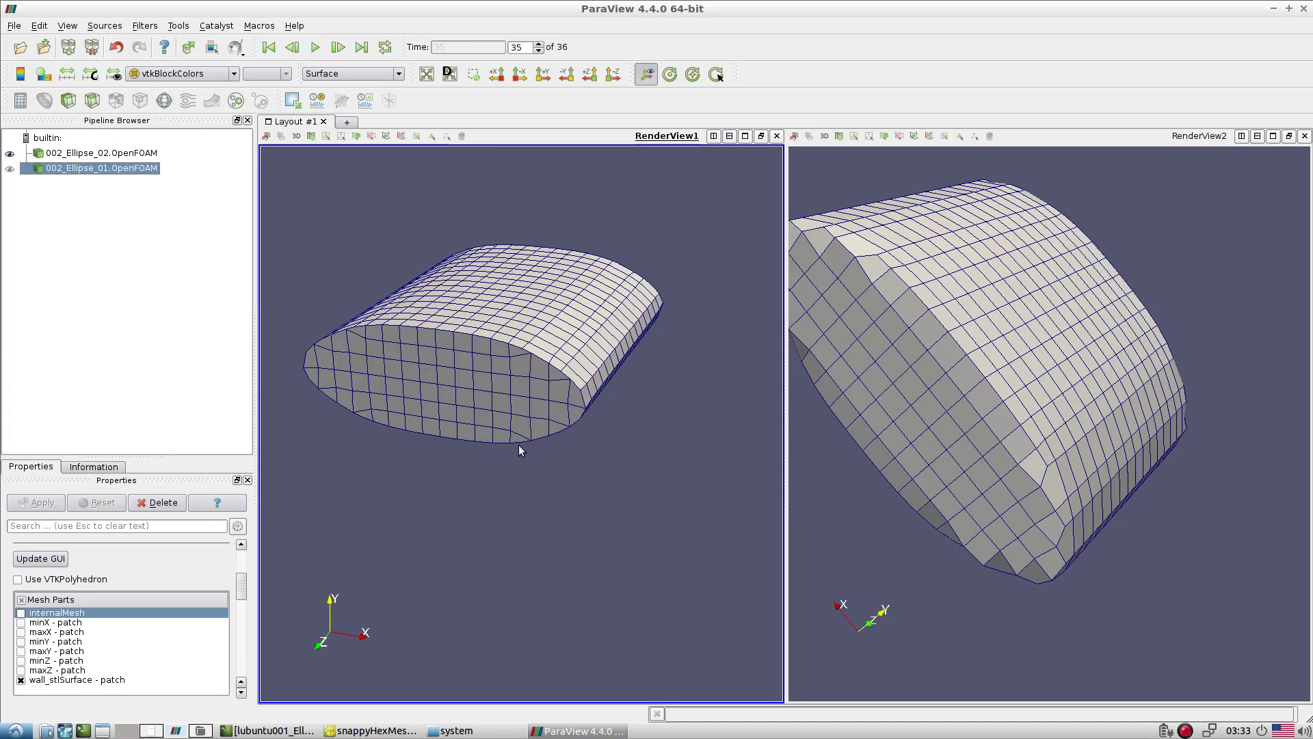
{"action": "mouse_move", "coordinate": [997, 404]}
{"action": "left_mouse_down"}
{"action": "mouse_move", "coordinate": [970, 410]}
{"action": "mouse_move", "coordinate": [978, 389]}
{"action": "mouse_move", "coordinate": [1091, 371]}
{"action": "mouse_move", "coordinate": [992, 392]}
{"action": "mouse_move", "coordinate": [988, 420]}
{"action": "mouse_move", "coordinate": [1010, 410]}
{"action": "left_mouse_up"}
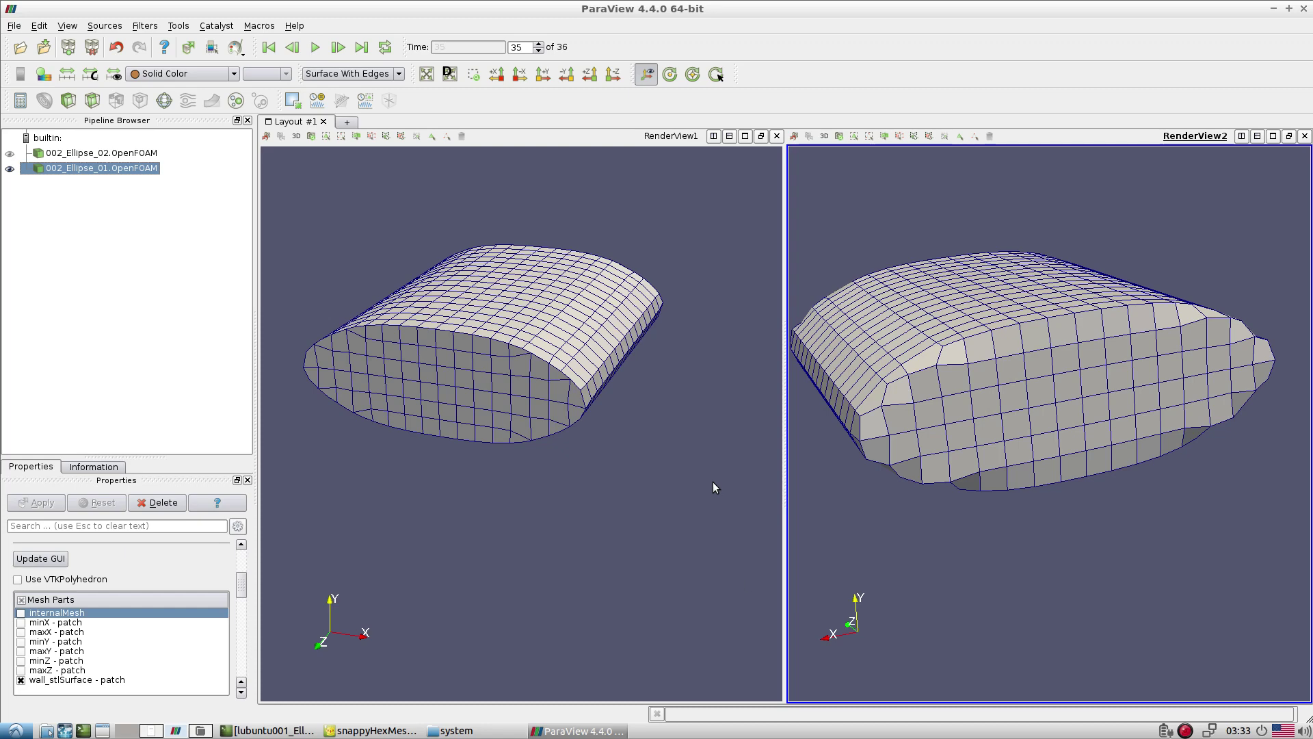
{"action": "left_click", "coordinate": [625, 731]}
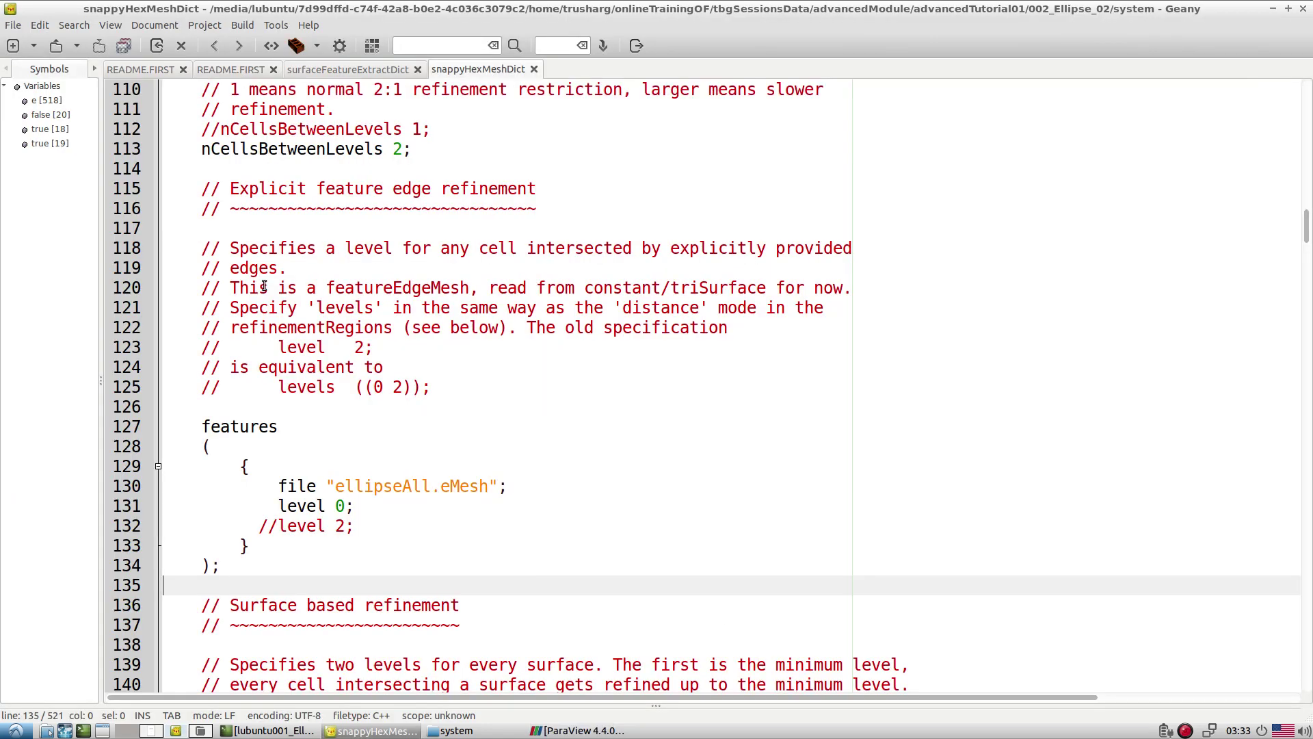
Return to ParaView and look up the Feature Edges filter among the recently used filters
{"action": "left_click", "coordinate": [555, 734]}
{"action": "left_click", "coordinate": [269, 199]}
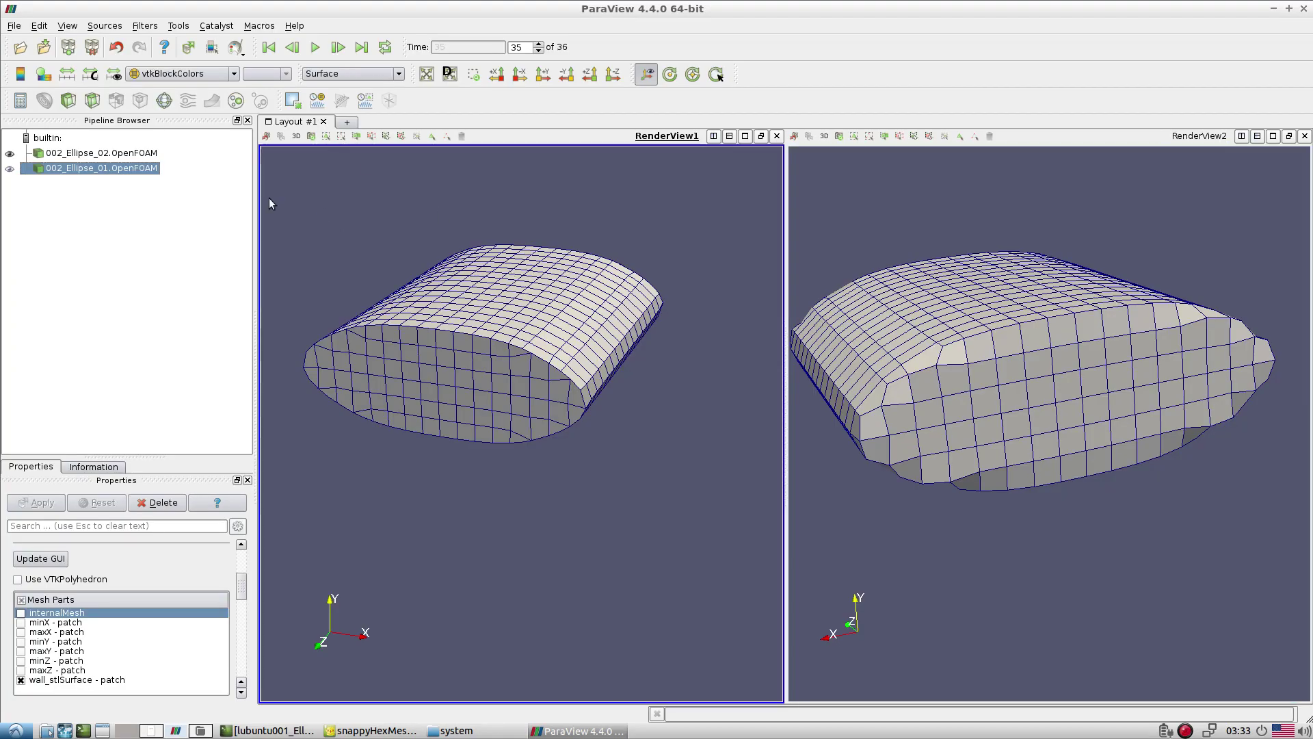
{"action": "left_click", "coordinate": [137, 28]}
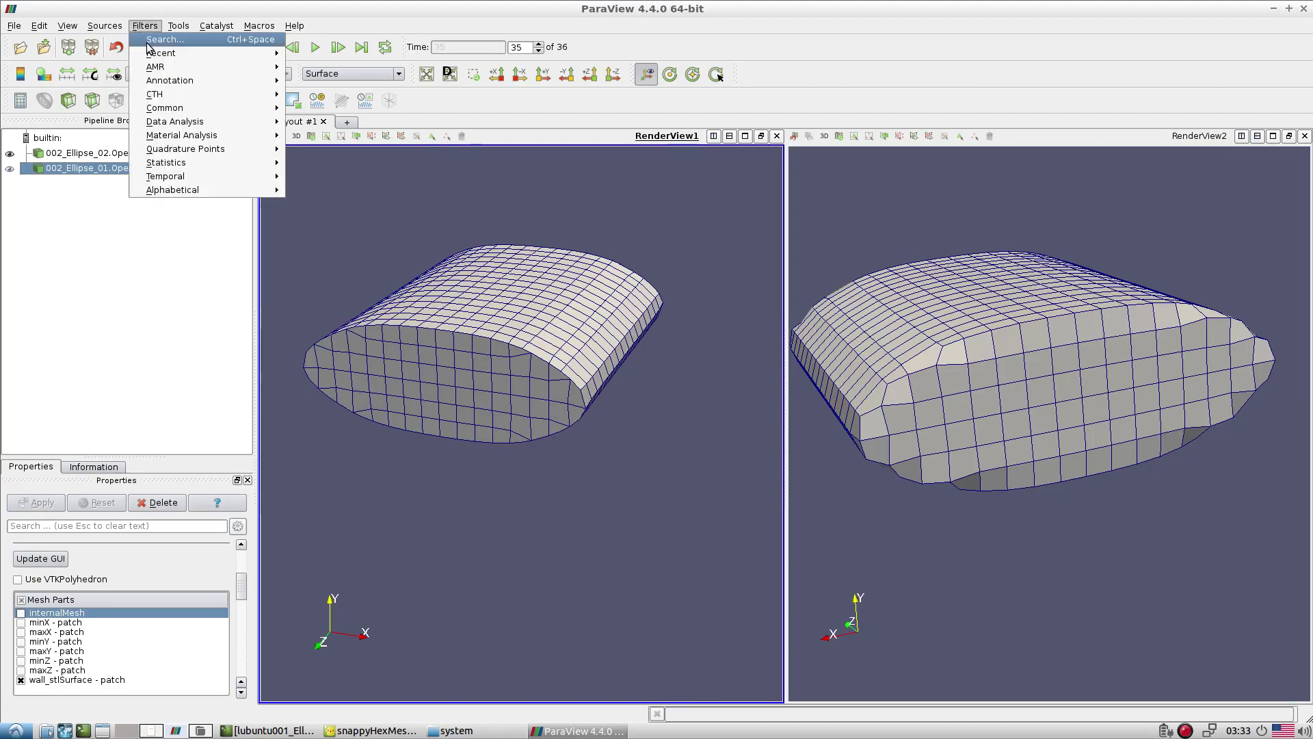
{"action": "mouse_move", "coordinate": [159, 55]}
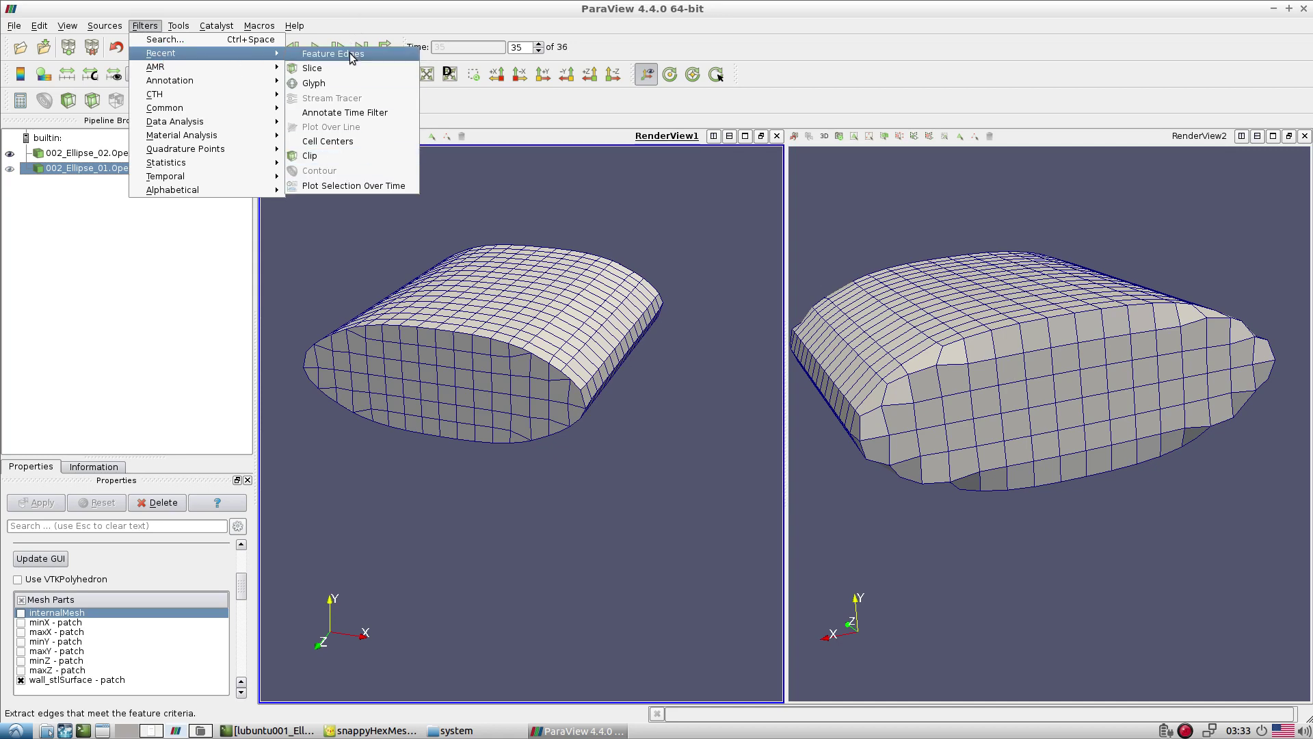
{"action": "left_click", "coordinate": [355, 213]}
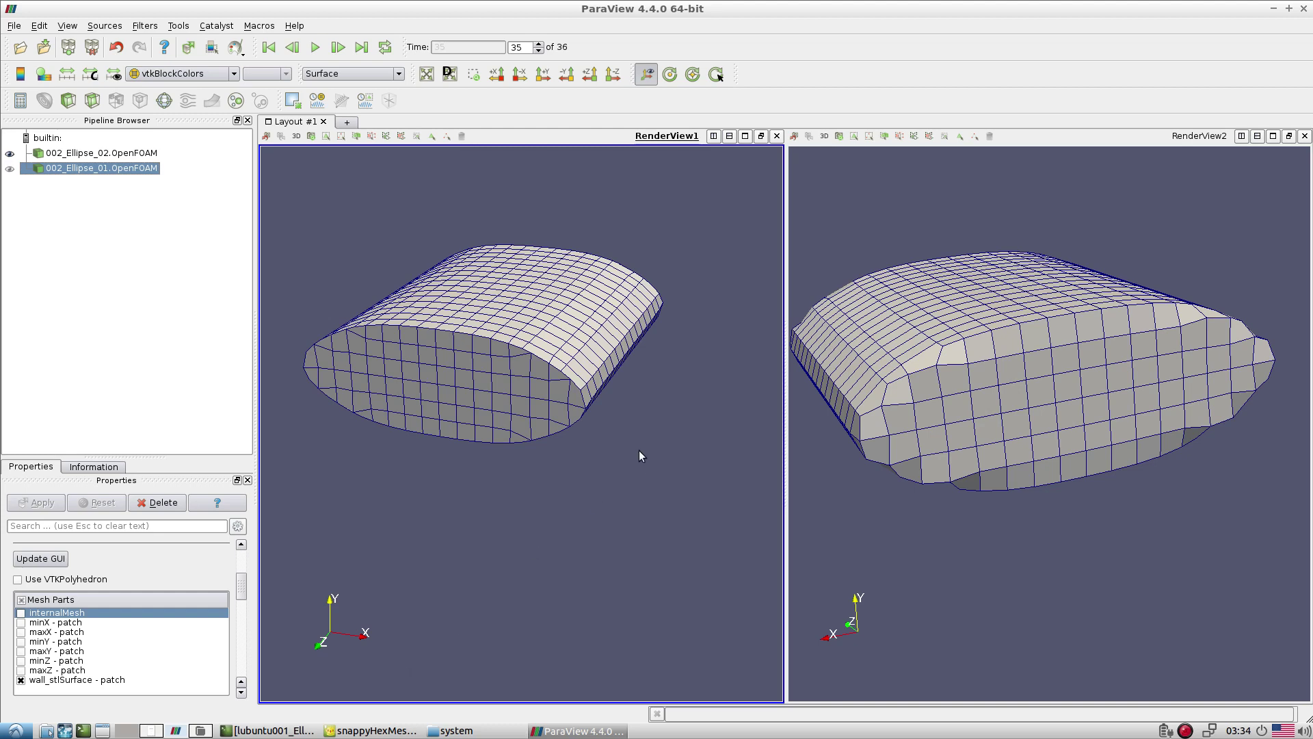
Close the second render view, quit ParaView and return to the features block of snappyHexMeshDict
{"action": "left_click", "coordinate": [1304, 136]}
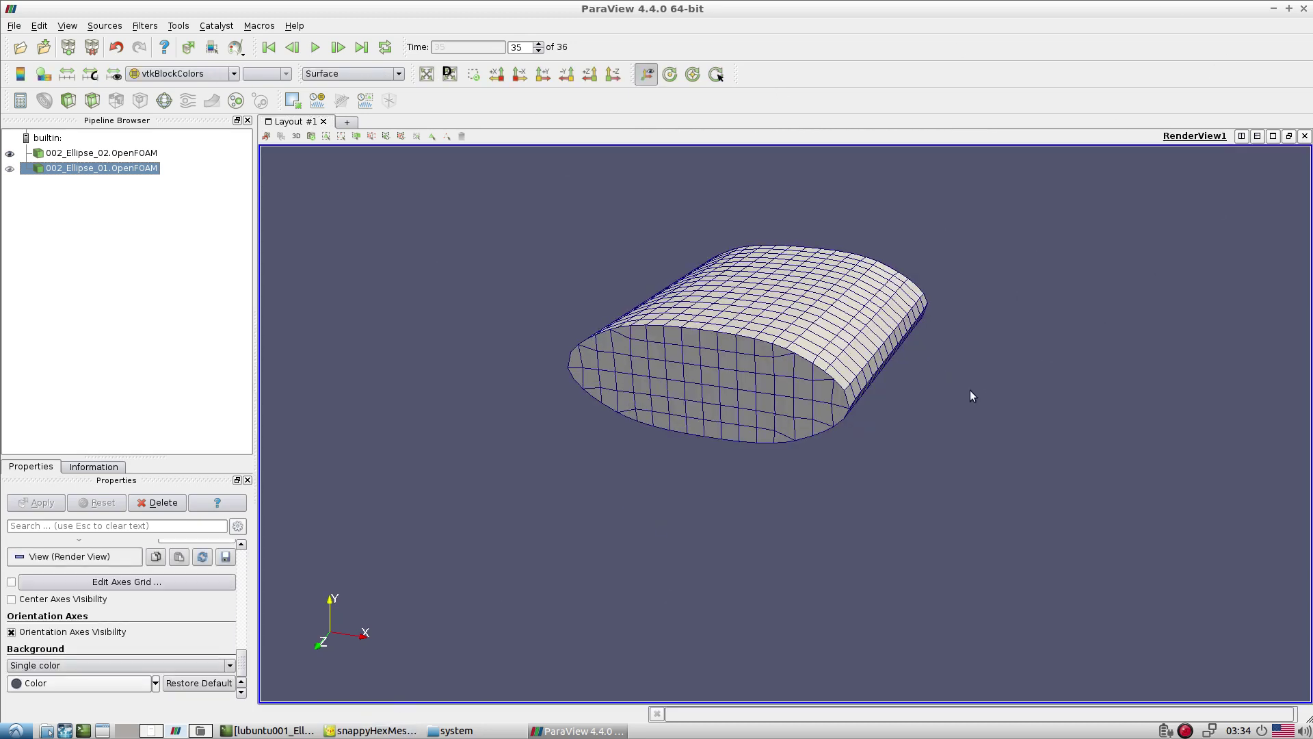
{"action": "left_click", "coordinate": [1304, 8]}
{"action": "left_click", "coordinate": [566, 488]}
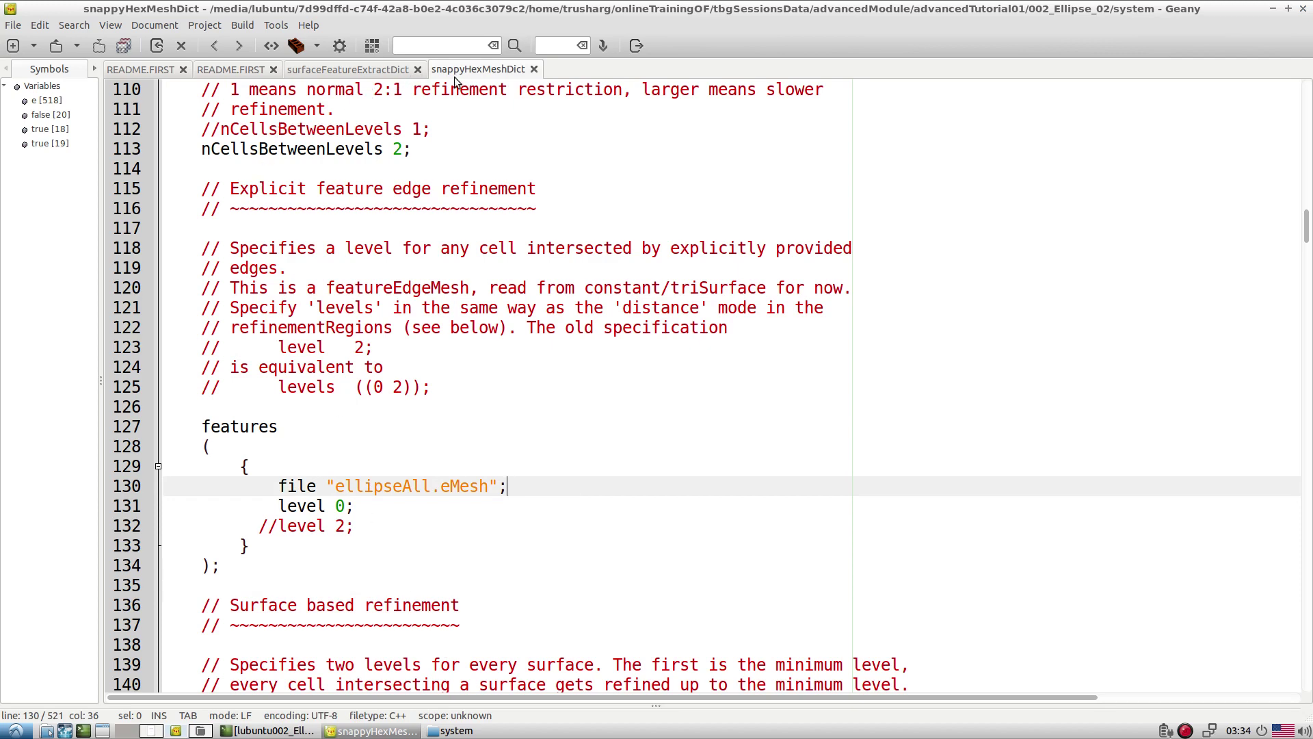
Close surfaceFeatureExtractDict and the first README.FIRST file, keeping snappyHexMeshDict on display
{"action": "left_click", "coordinate": [417, 69]}
{"action": "left_click", "coordinate": [243, 76]}
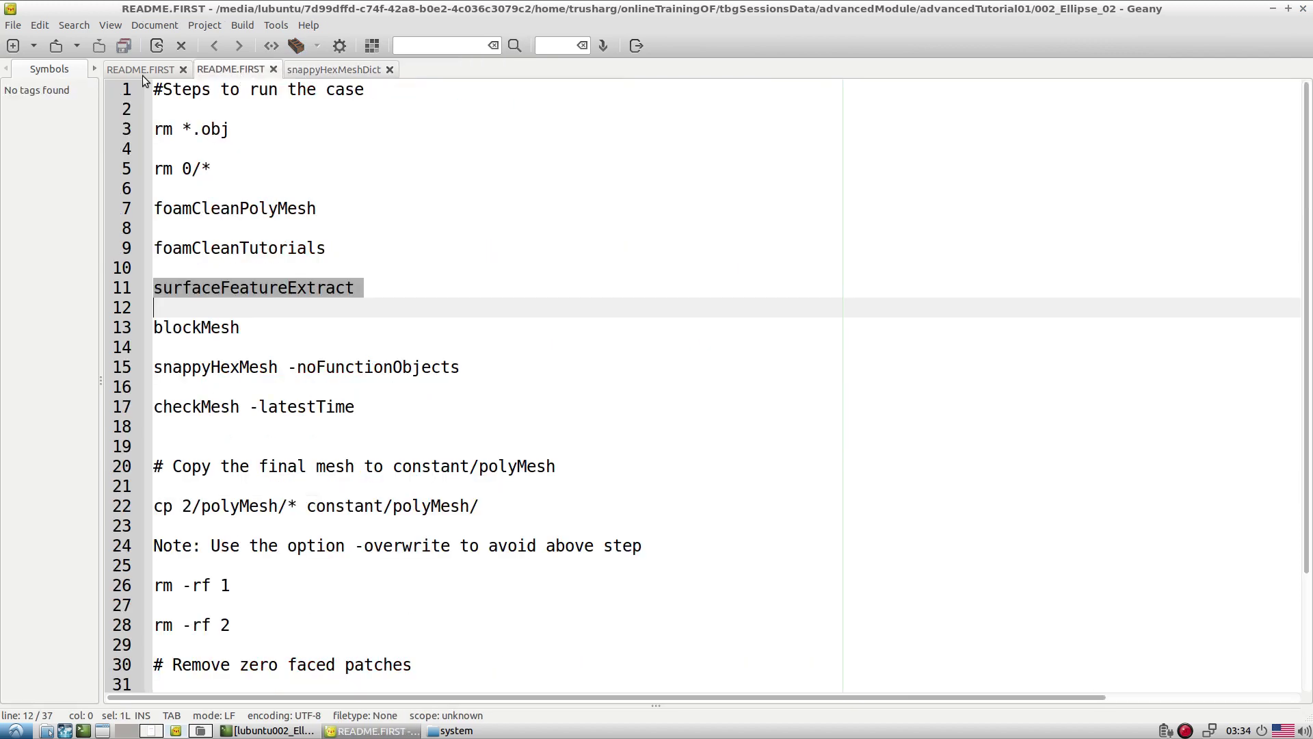
{"action": "left_click", "coordinate": [183, 69]}
{"action": "left_click", "coordinate": [235, 74]}
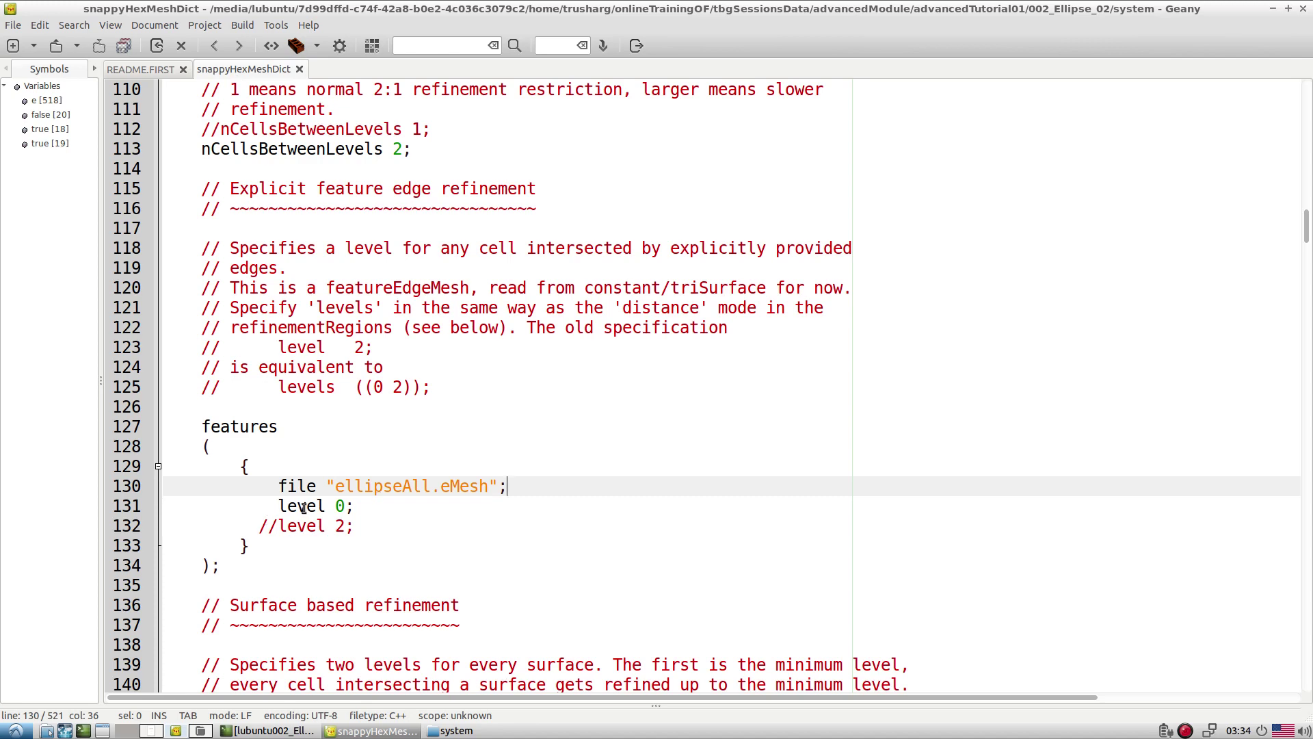
Set the refinement level of the ellipseAll.eMesh feature entry to 4 and save snappyHexMeshDict
{"action": "double_click", "coordinate": [340, 507]}
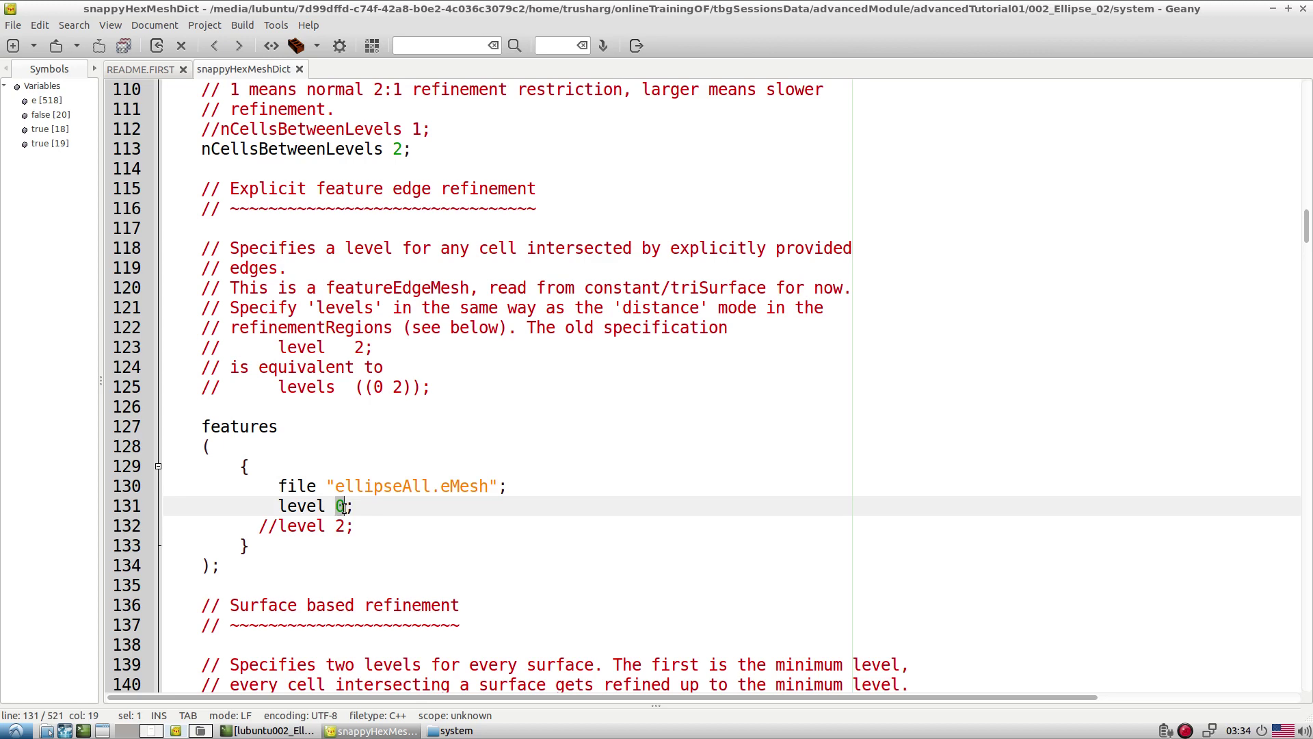
{"action": "type", "text": "4"}
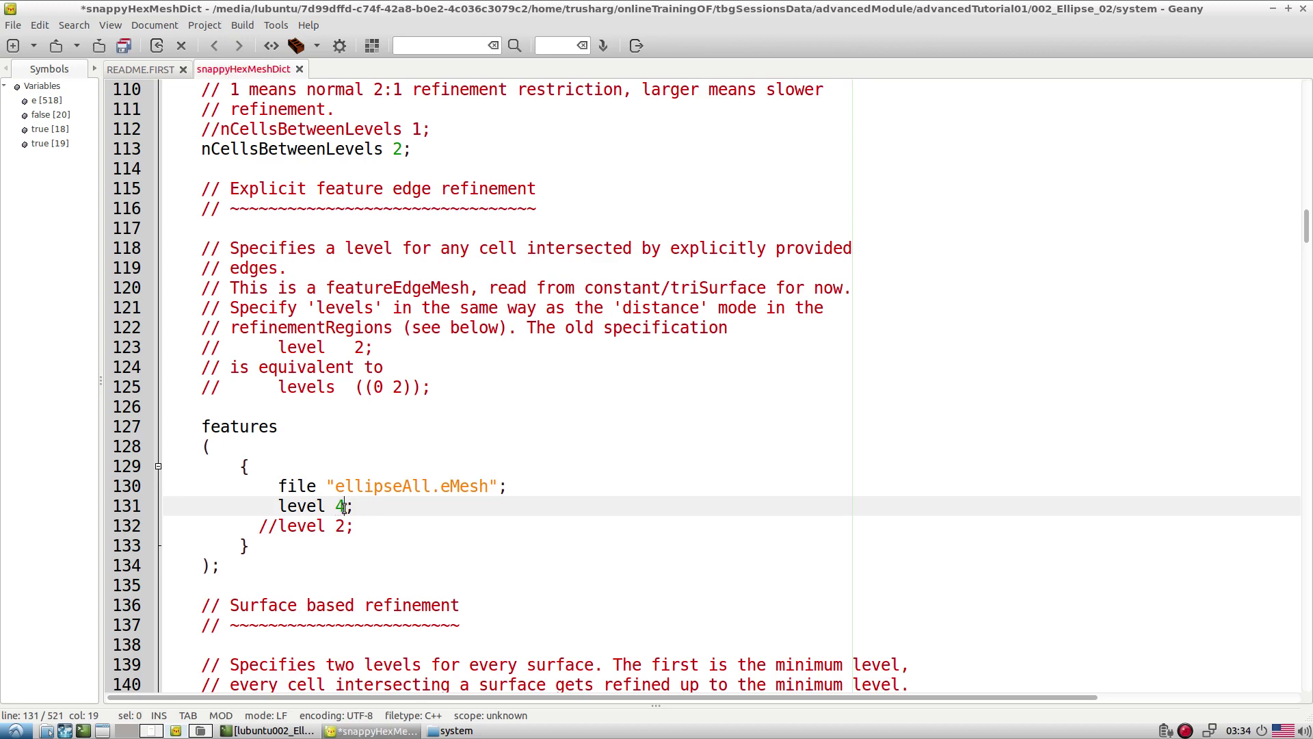
{"action": "left_click", "coordinate": [125, 51]}
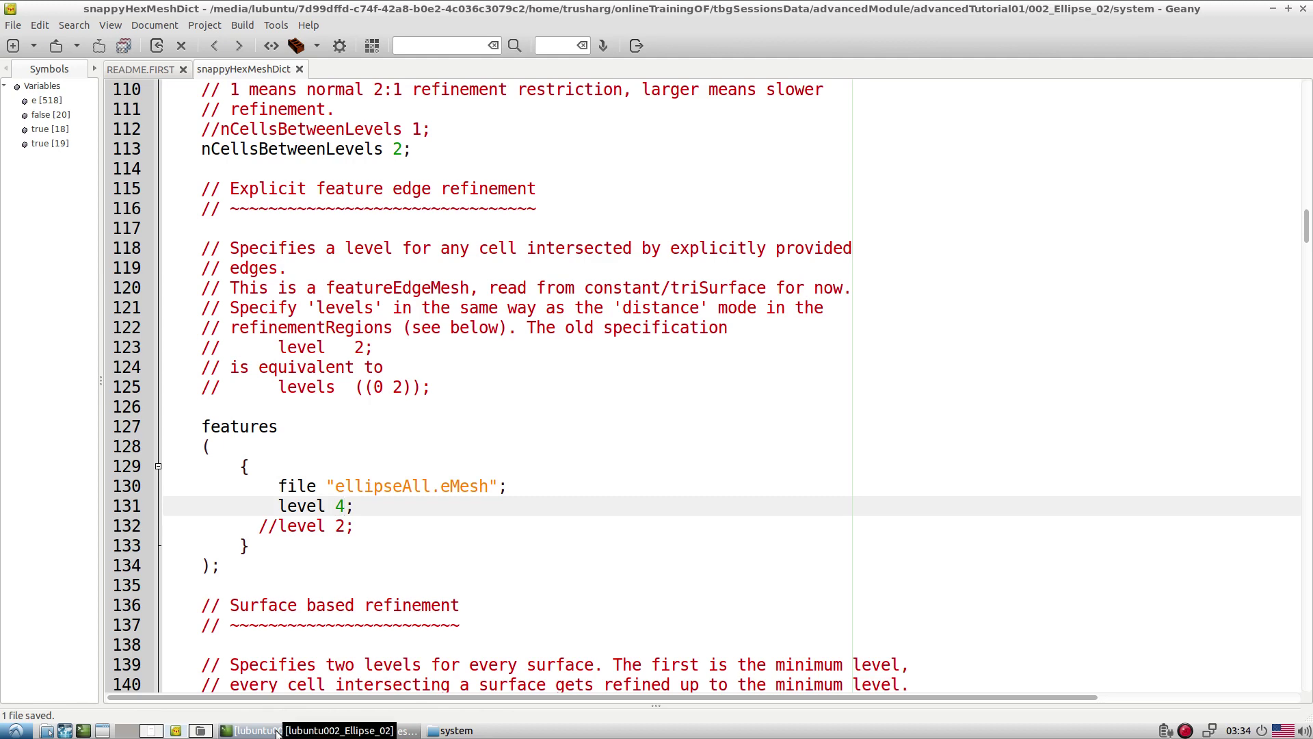
Copy the snappyHexMesh -noFunctionObjects command from README.FIRST and run it in the terminal
{"action": "left_click", "coordinate": [140, 69]}
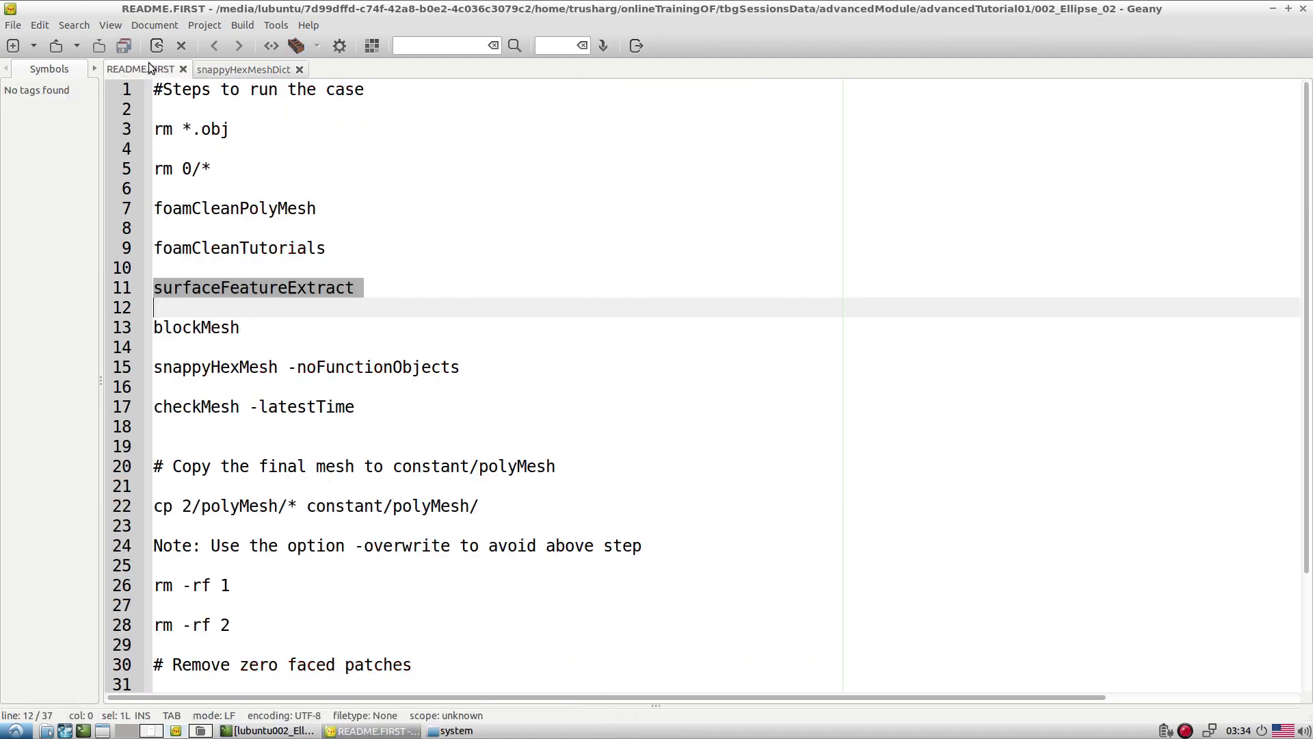
{"action": "left_click", "coordinate": [337, 365]}
{"action": "left_click", "coordinate": [277, 288]}
{"action": "triple_click", "coordinate": [263, 357]}
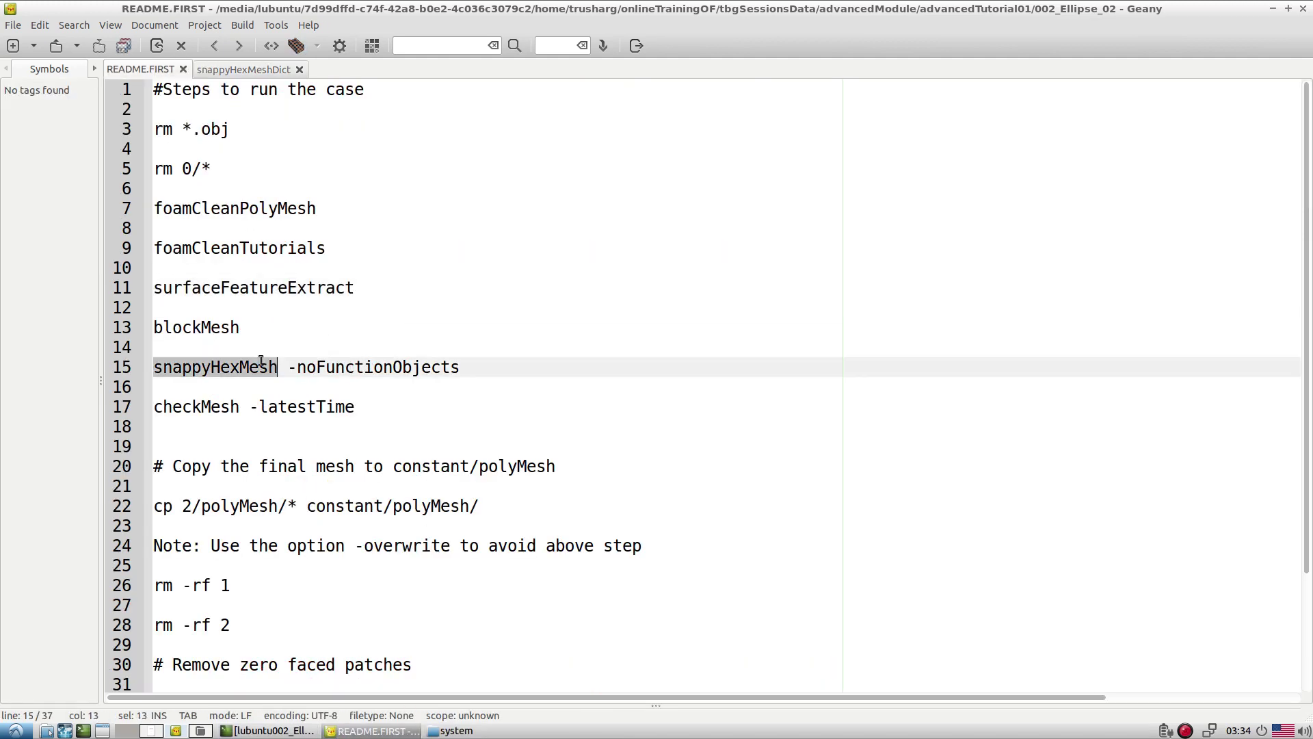
{"action": "key", "text": "alt+Tab"}
{"action": "middle_click", "coordinate": [604, 473]}
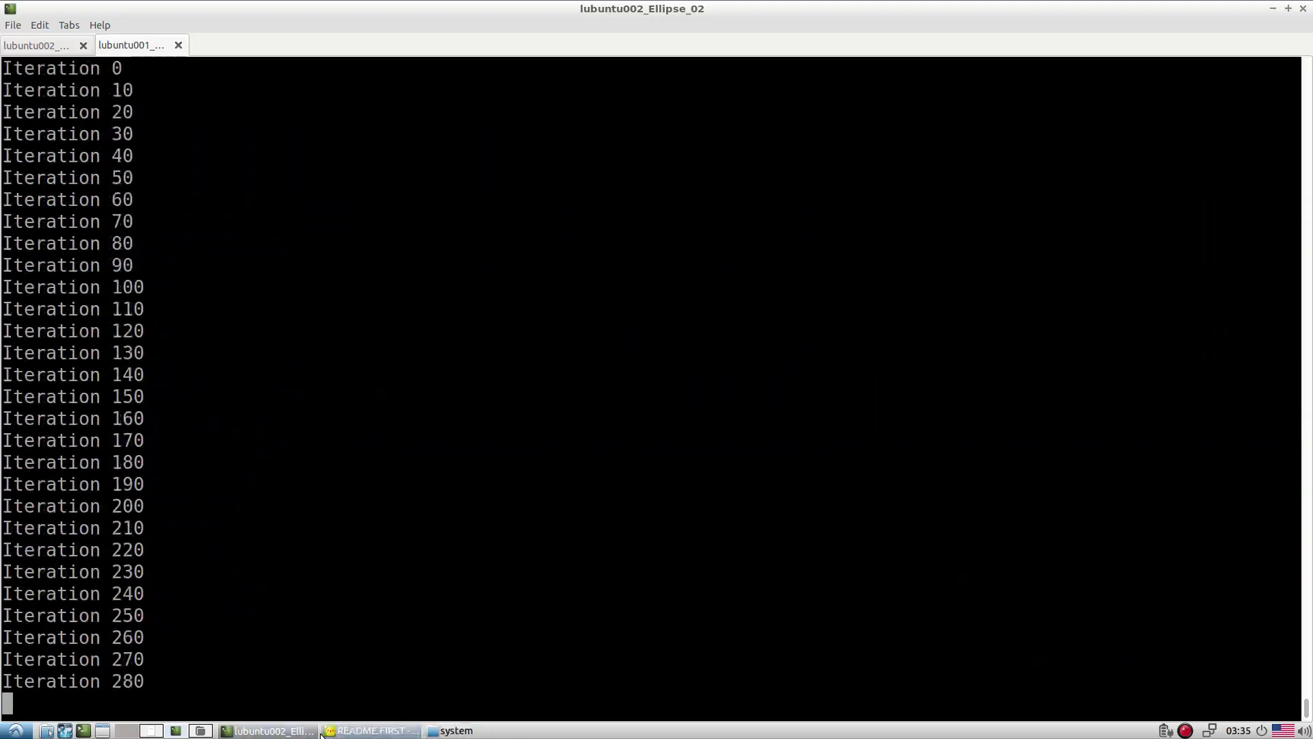
Review the level value of the ellipseAll.eMesh feature entry in snappyHexMeshDict while the mesher runs
{"action": "left_click", "coordinate": [373, 730]}
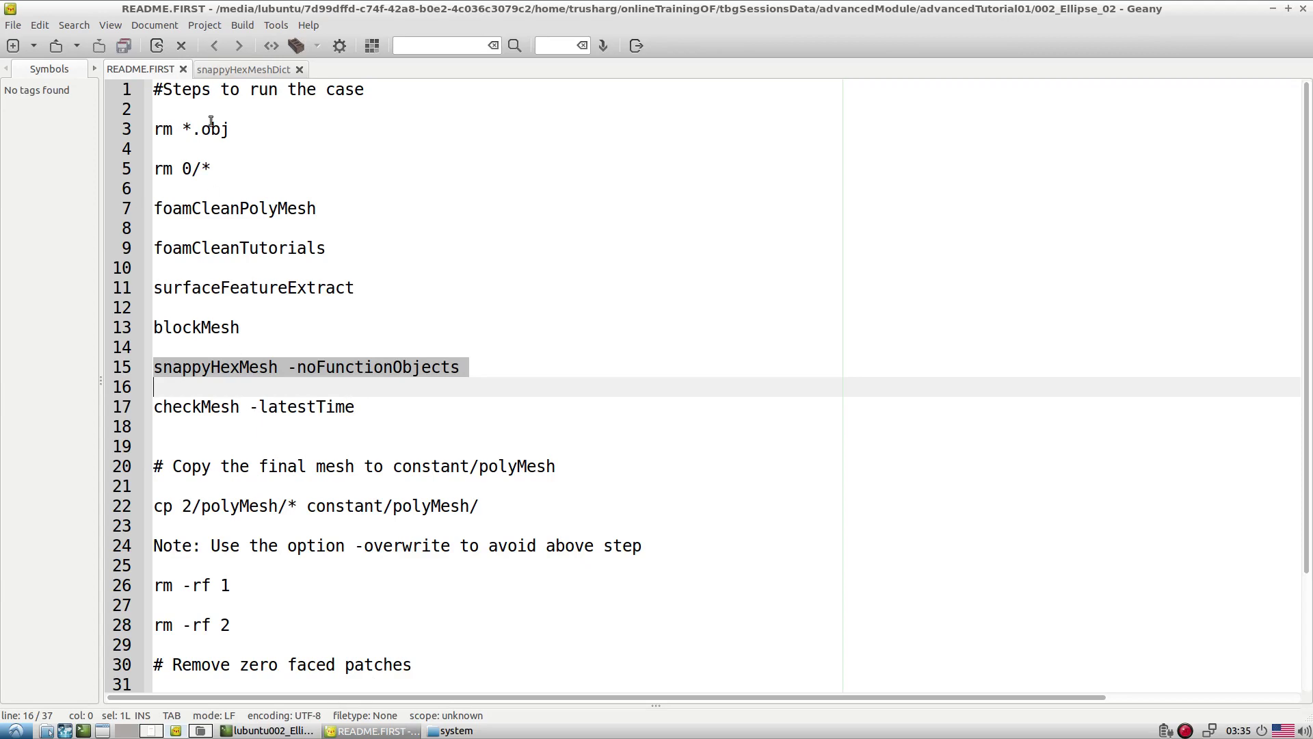
{"action": "left_click", "coordinate": [223, 64]}
{"action": "left_click", "coordinate": [349, 484]}
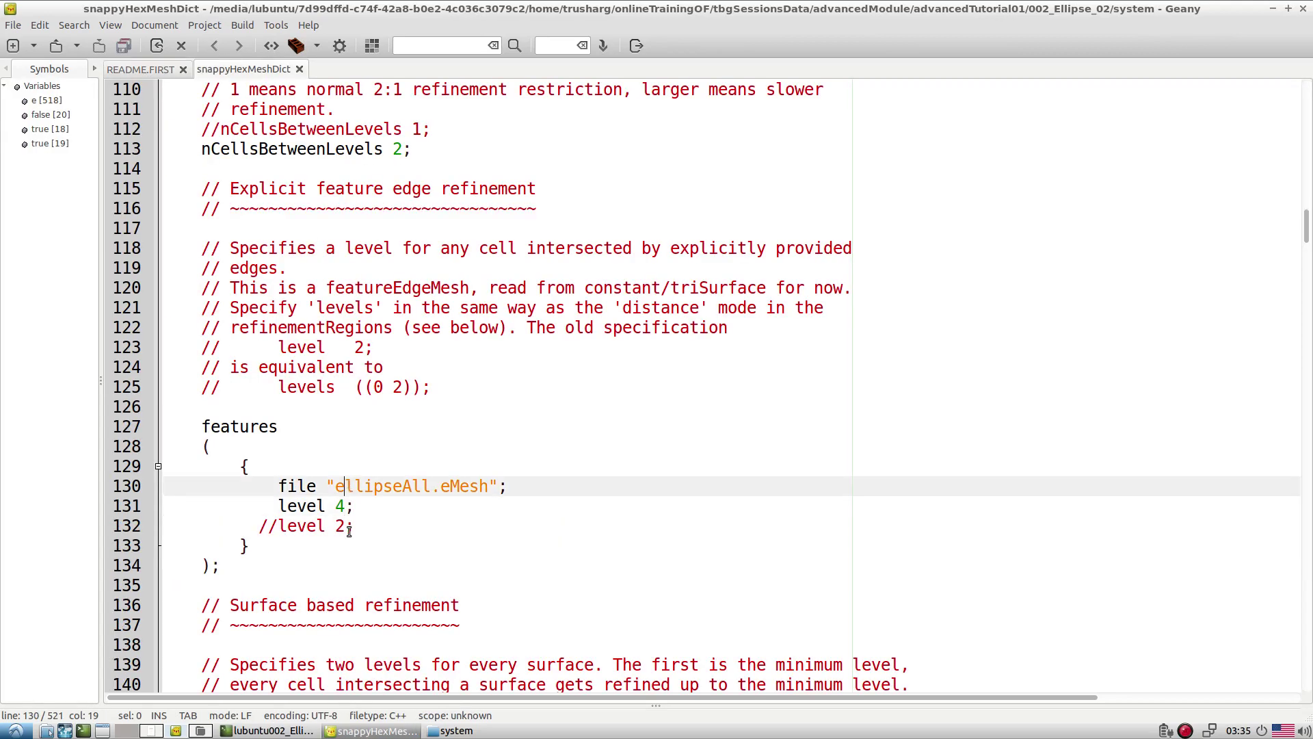
{"action": "double_click", "coordinate": [340, 506]}
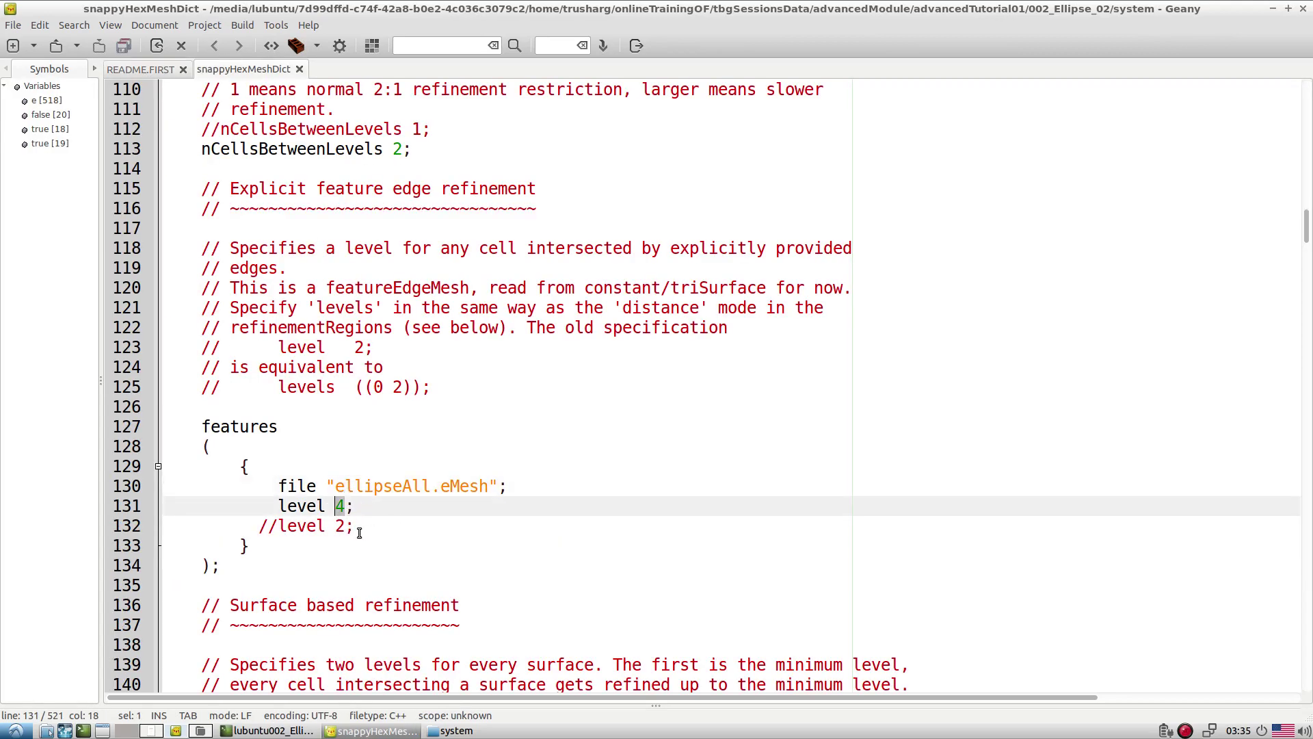
Switch to the terminal and launch paraFoam for the 001_Ellipse_01 case
{"action": "left_click", "coordinate": [269, 731]}
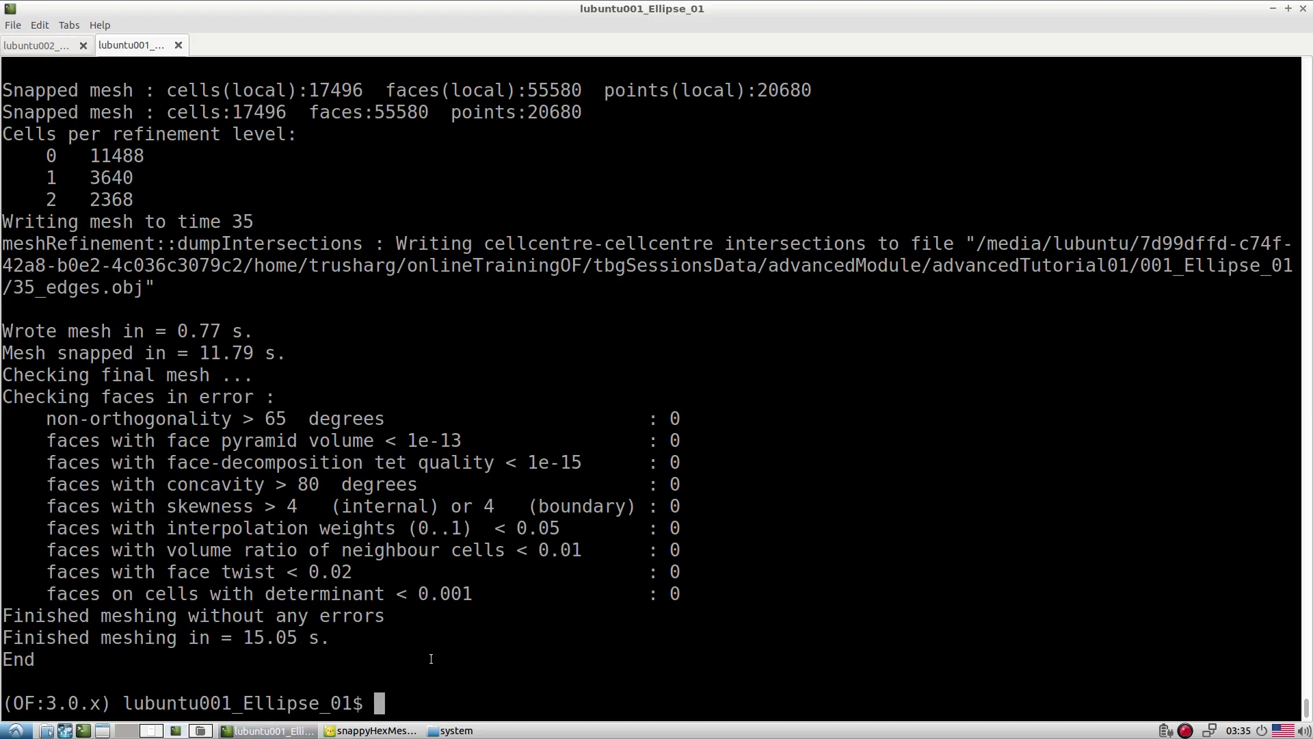
{"action": "type", "text": "paraFoam"}
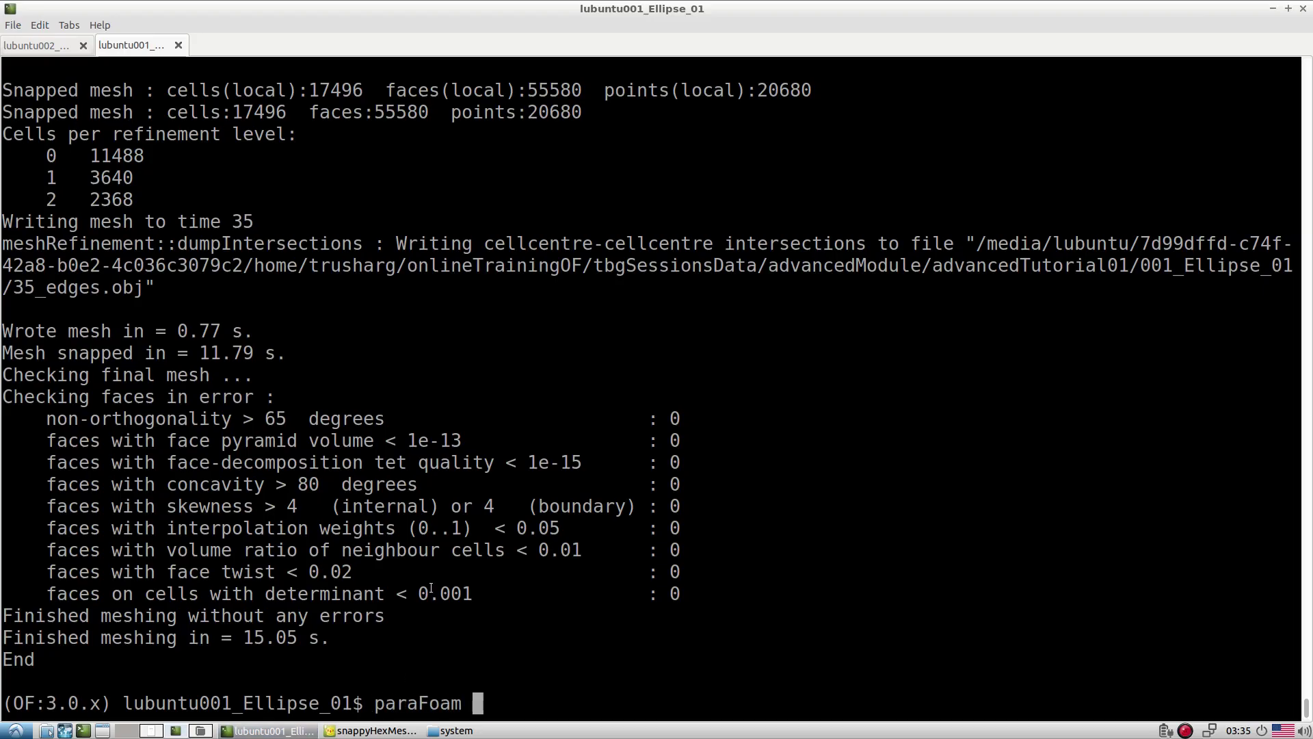
{"action": "key", "text": "Return"}
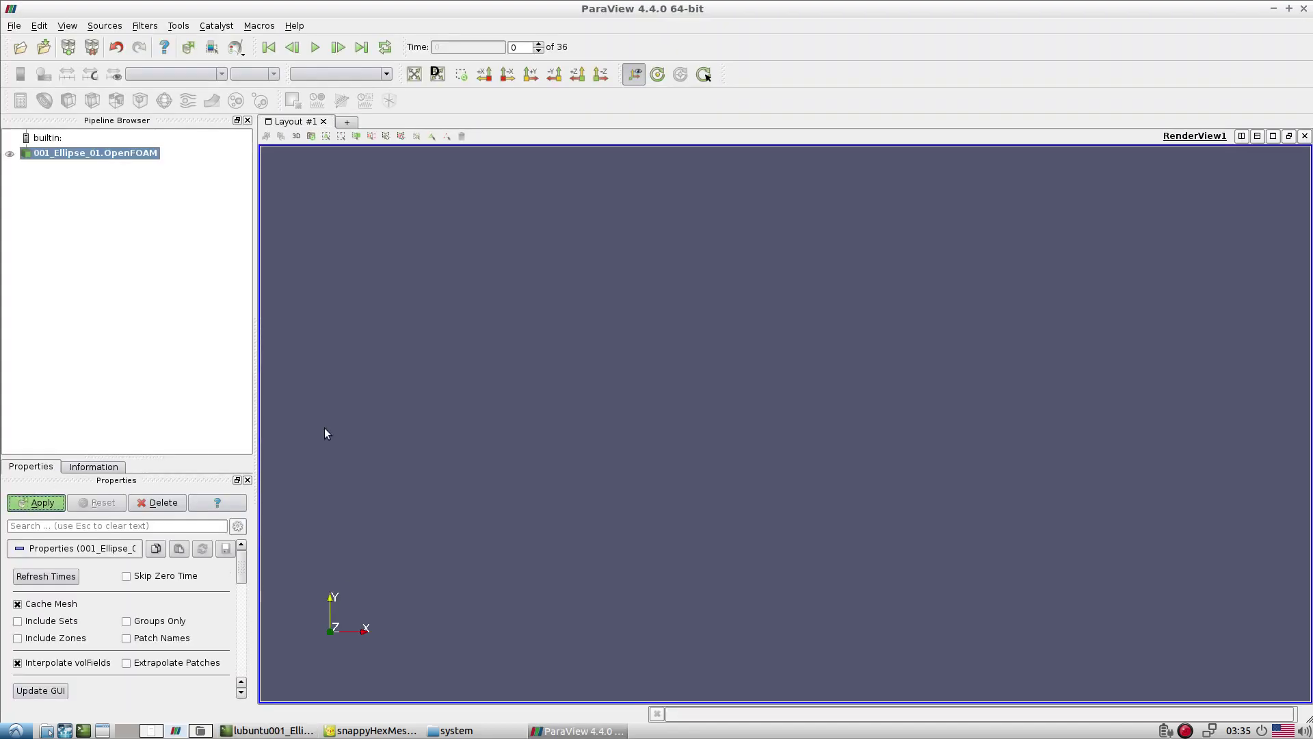
Display only the wall_stlSurface patch of 001_Ellipse_01 at the last time step, excluding internalMesh
{"action": "left_click", "coordinate": [361, 46]}
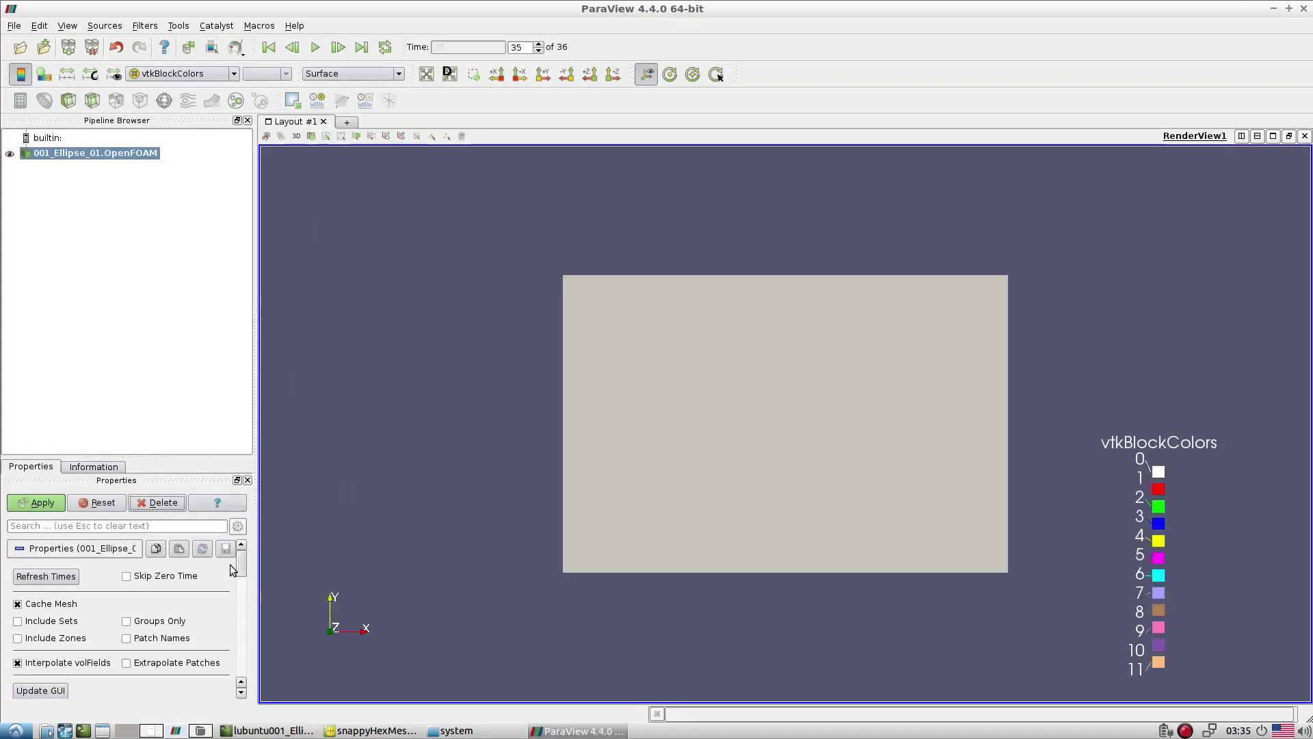
{"action": "left_click_drag", "start_coordinate": [243, 566], "coordinate": [241, 594]}
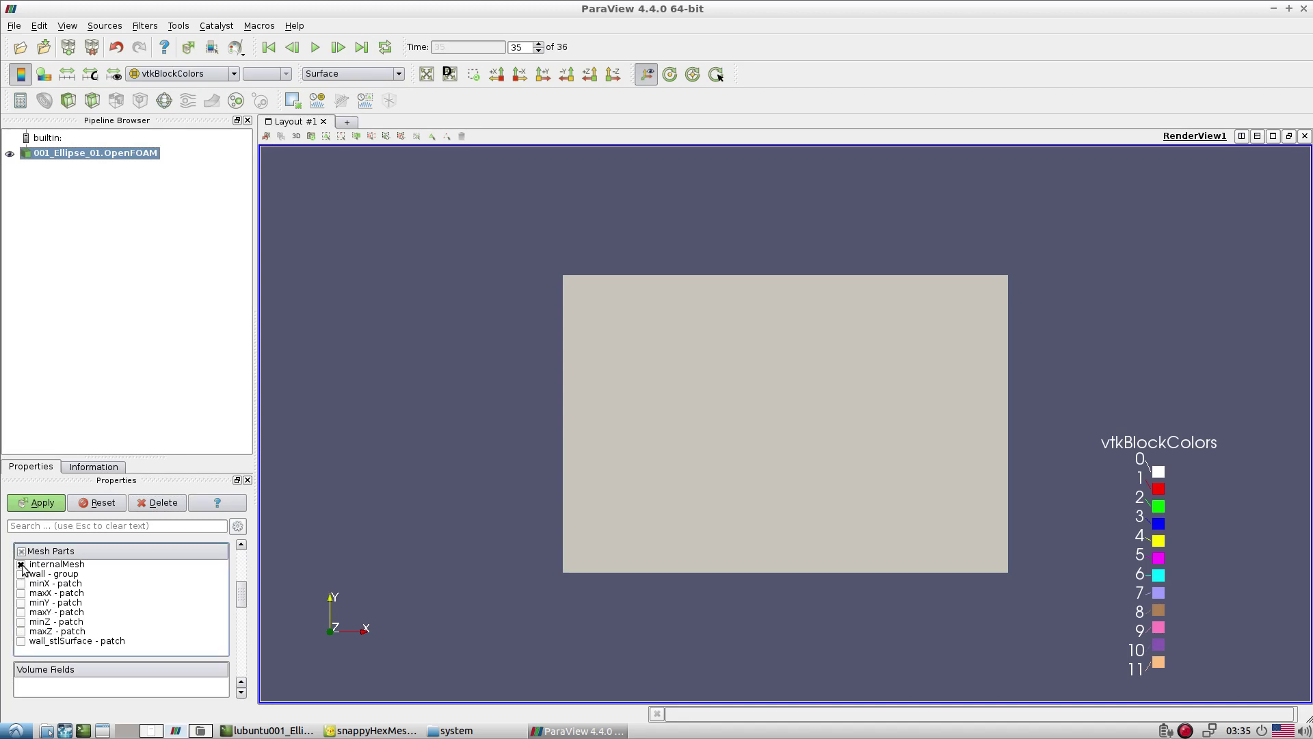
{"action": "left_click_drag", "start_coordinate": [25, 565], "coordinate": [25, 574]}
{"action": "left_click", "coordinate": [22, 564]}
{"action": "left_click", "coordinate": [21, 641]}
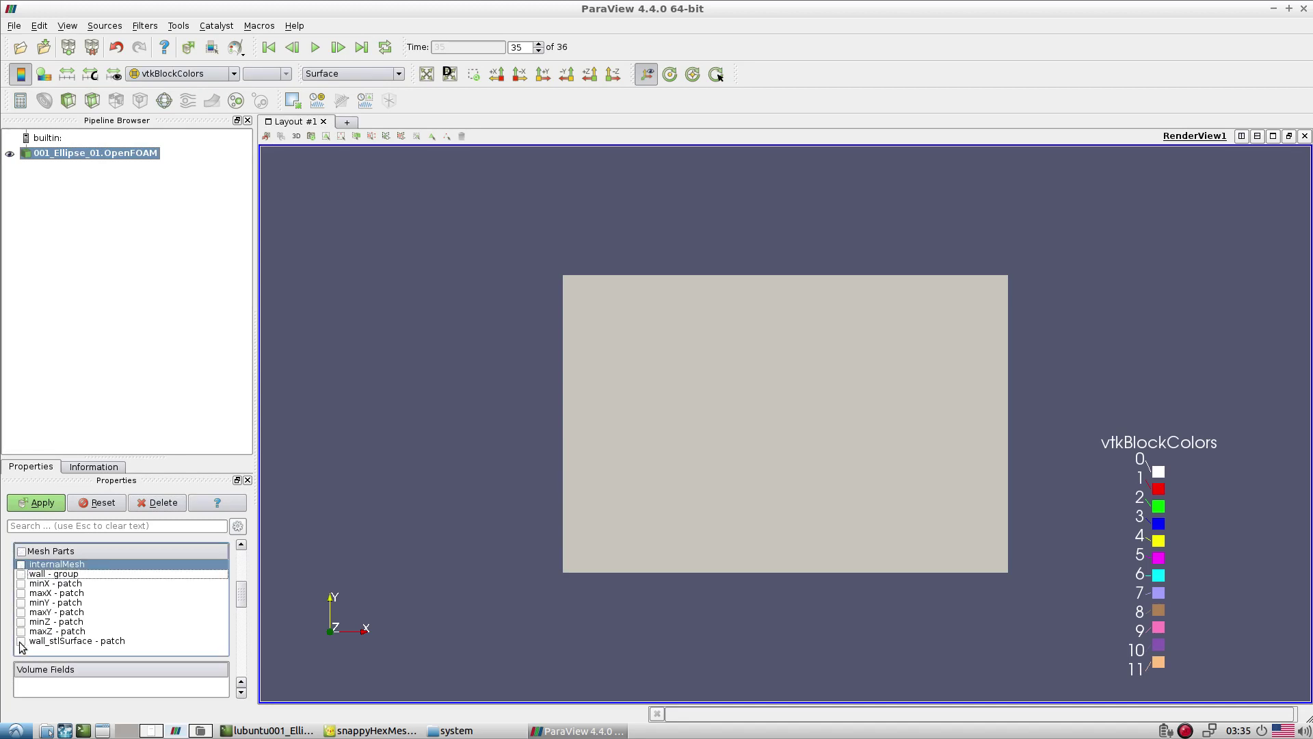
{"action": "left_click", "coordinate": [42, 503]}
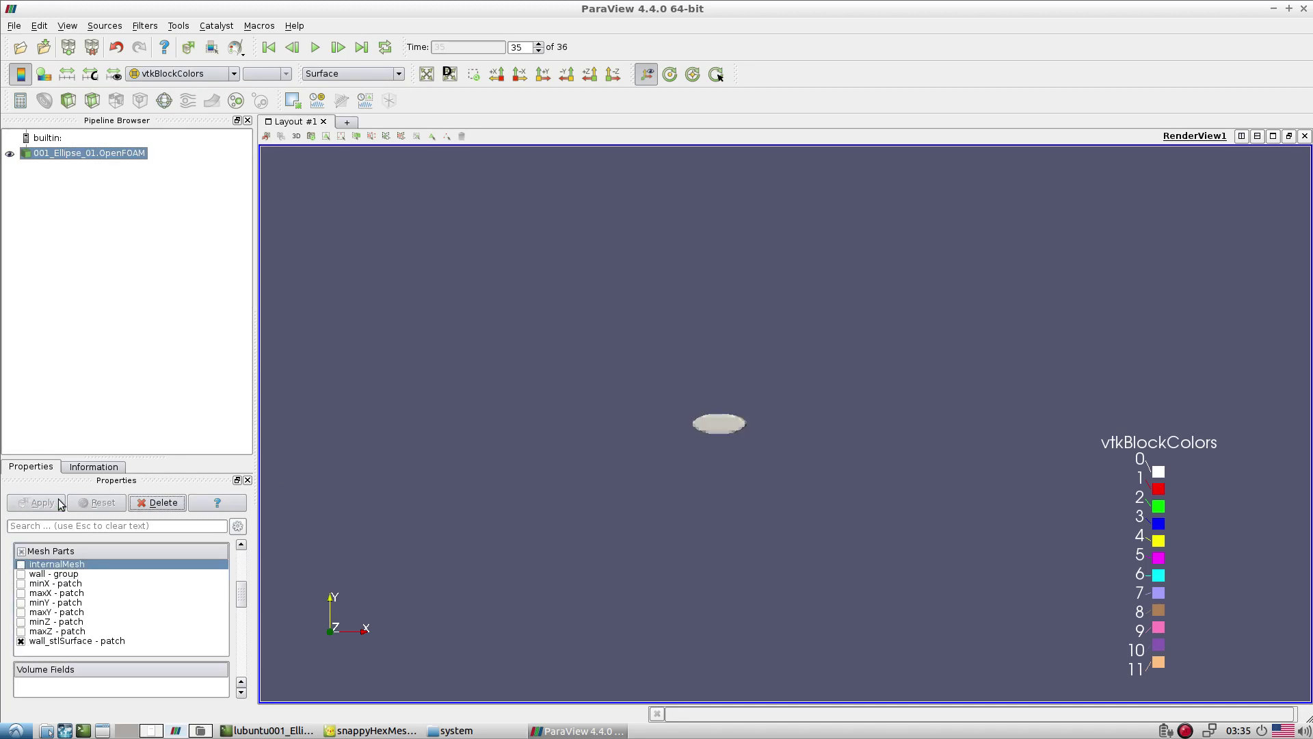
Inspect the coarse wall surface of 001_Ellipse_01 at an angle, switch to the terminal and terminate the running paraFoam session
{"action": "left_click_drag", "start_coordinate": [545, 246], "coordinate": [808, 428]}
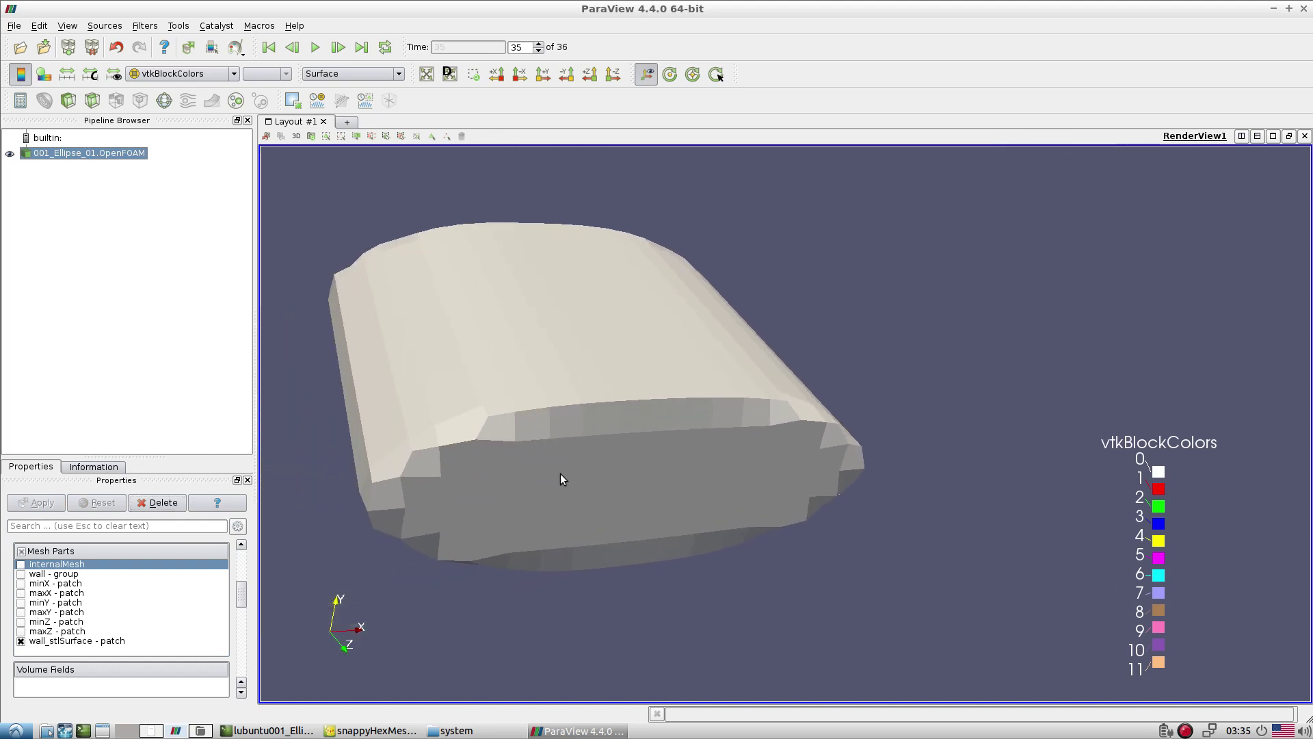
{"action": "left_click", "coordinate": [267, 730]}
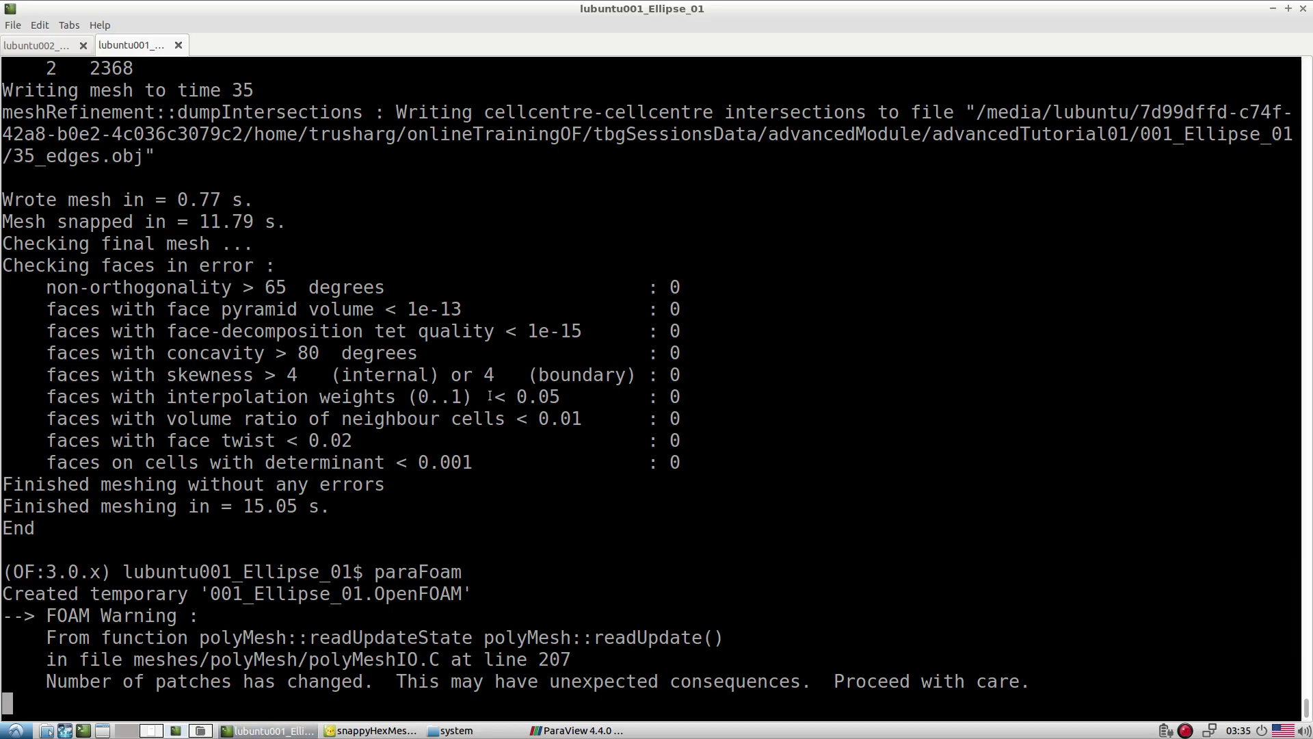
{"action": "key", "text": "ctrl+c"}
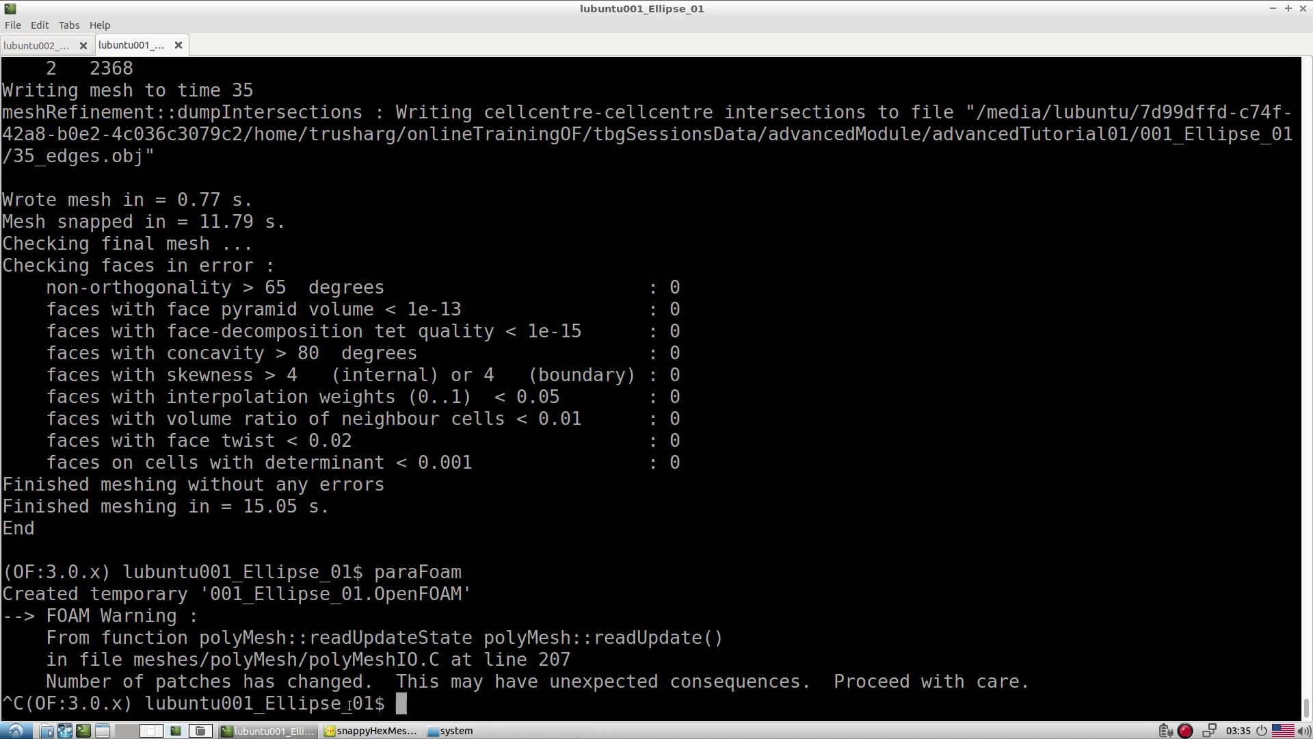
{"action": "double_click", "coordinate": [350, 705]}
Switch to the 002_Ellipse_02 terminal session and run the snappyHexMesh -noFunctionObjects command copied from README.FIRST
{"action": "left_click", "coordinate": [27, 47]}
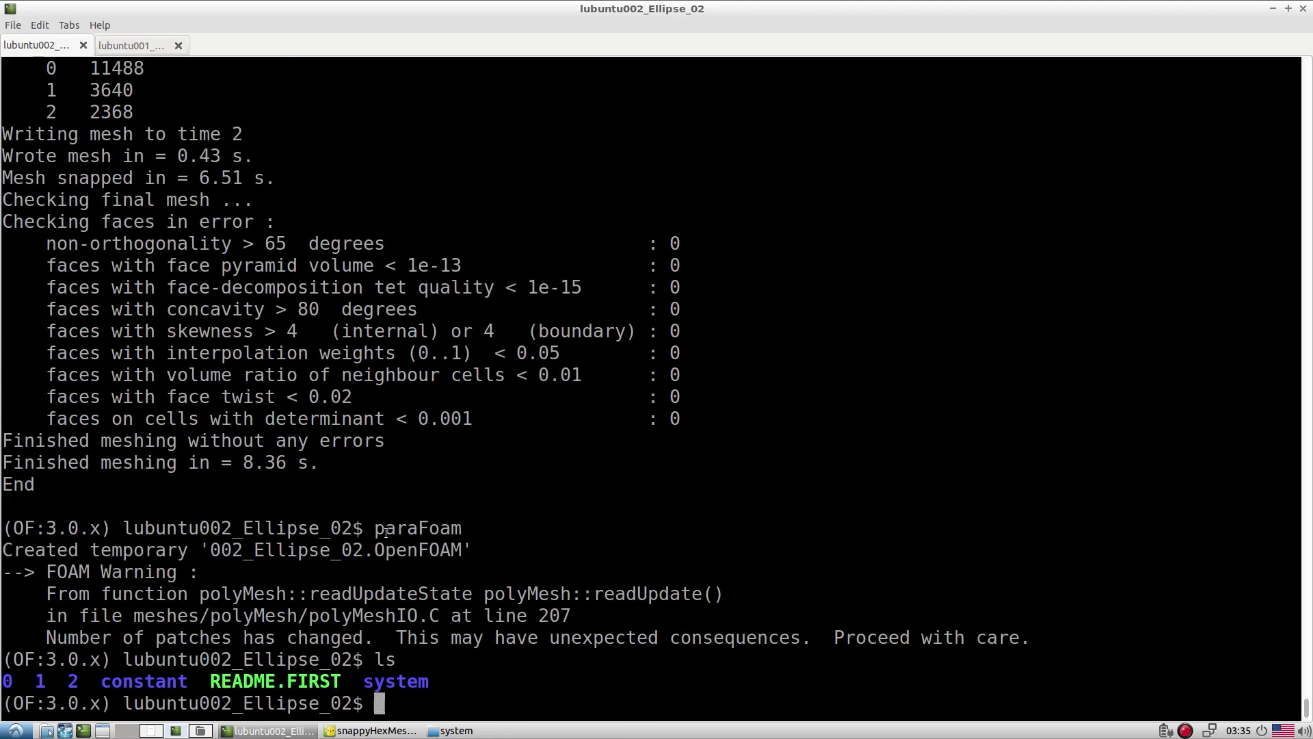
{"action": "left_click", "coordinate": [373, 731]}
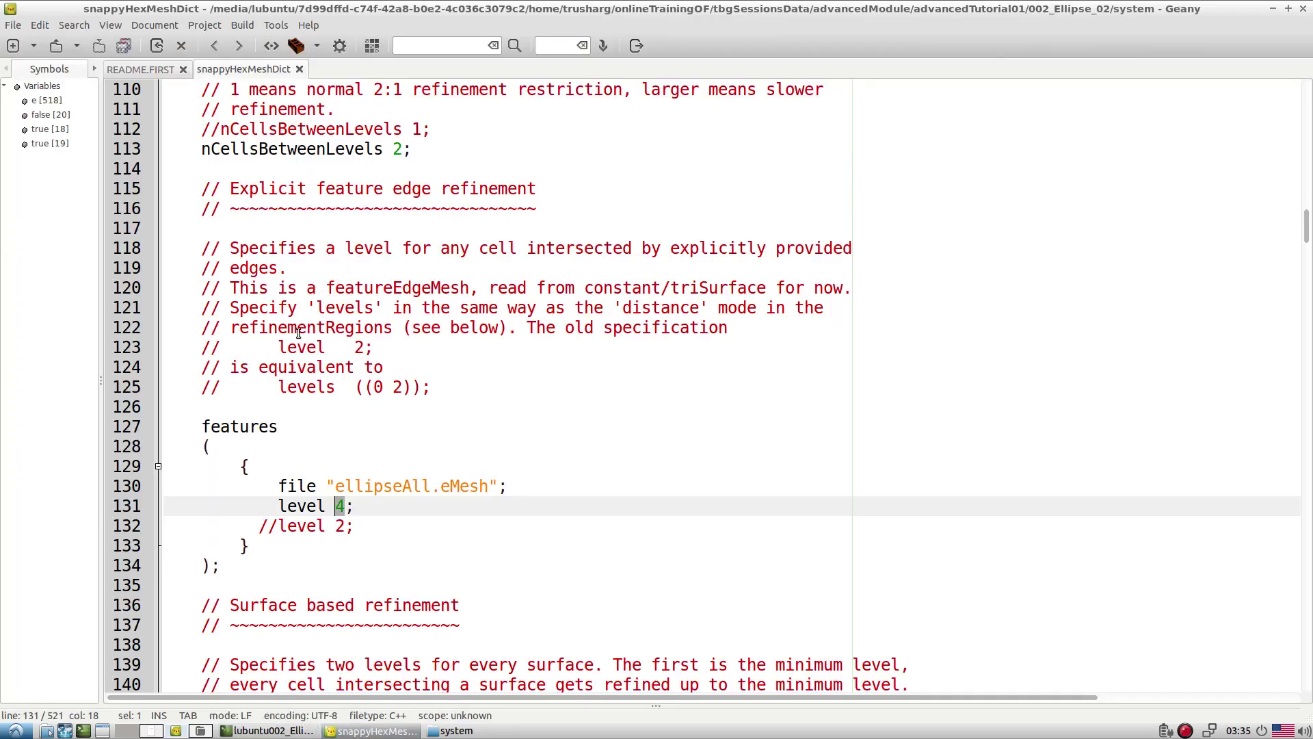
{"action": "left_click", "coordinate": [120, 70]}
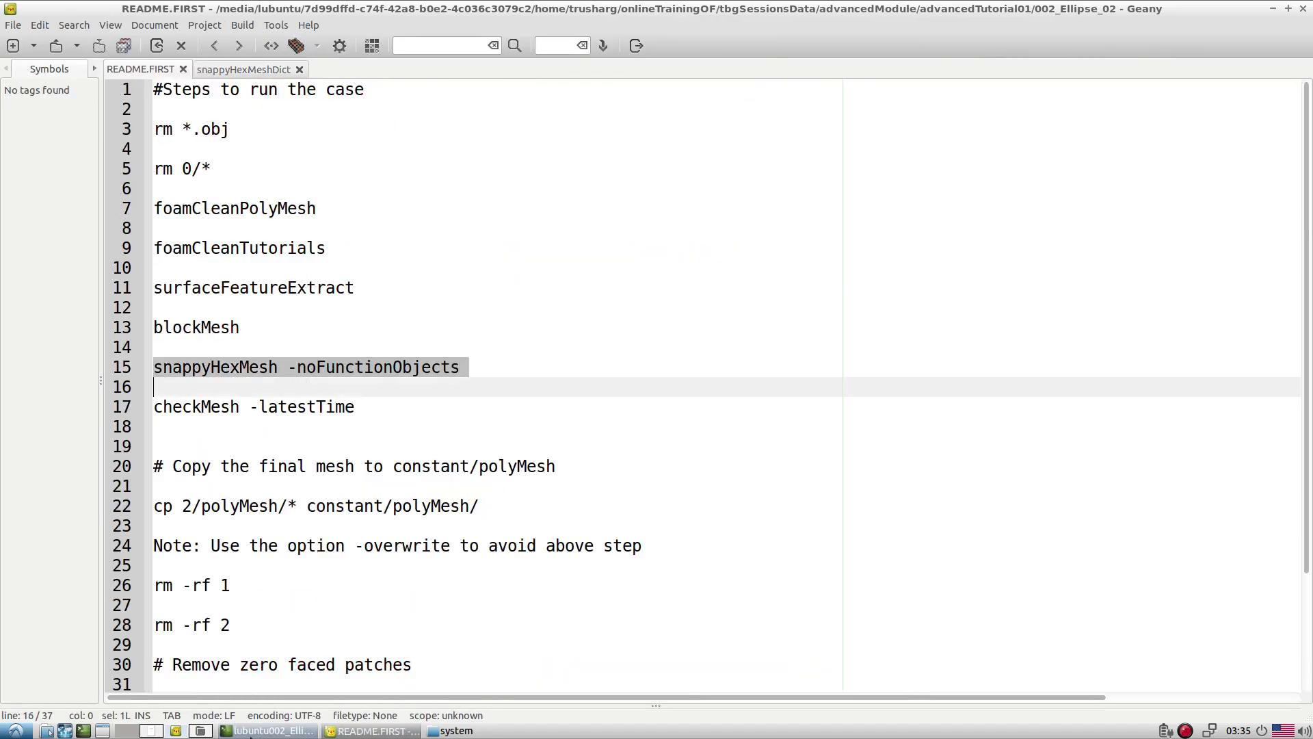
{"action": "left_click", "coordinate": [270, 731]}
{"action": "middle_click", "coordinate": [538, 387]}
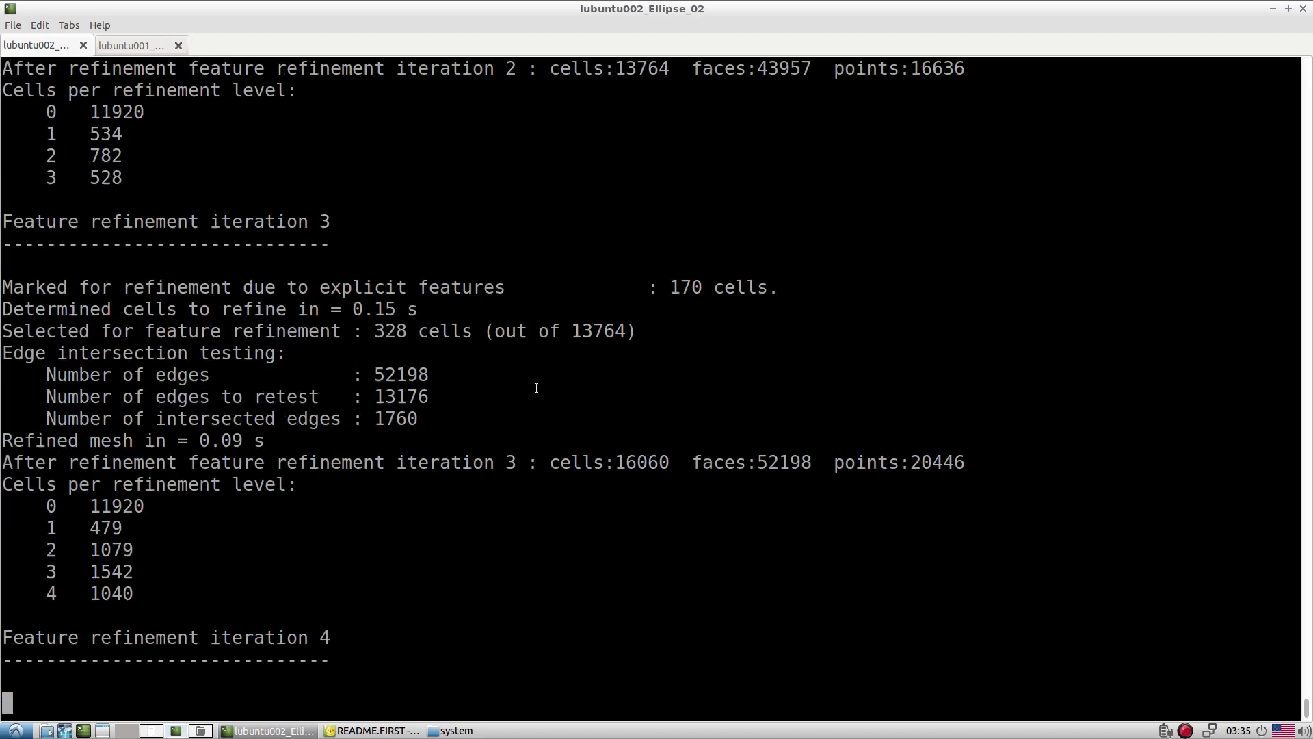
Switch to Geany and review the level entry under features in the 002_Ellipse_02 snappyHexMeshDict while the mesher runs
{"action": "left_click", "coordinate": [373, 730]}
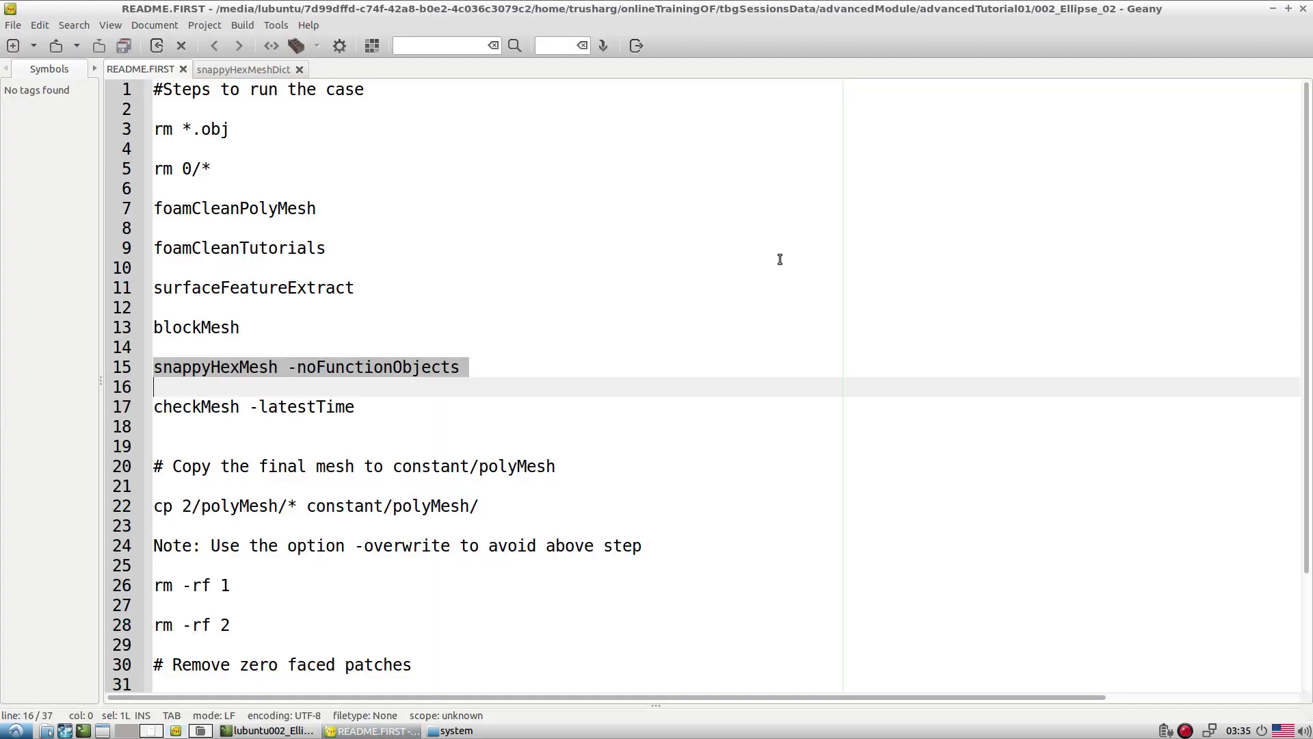
{"action": "left_click", "coordinate": [236, 70]}
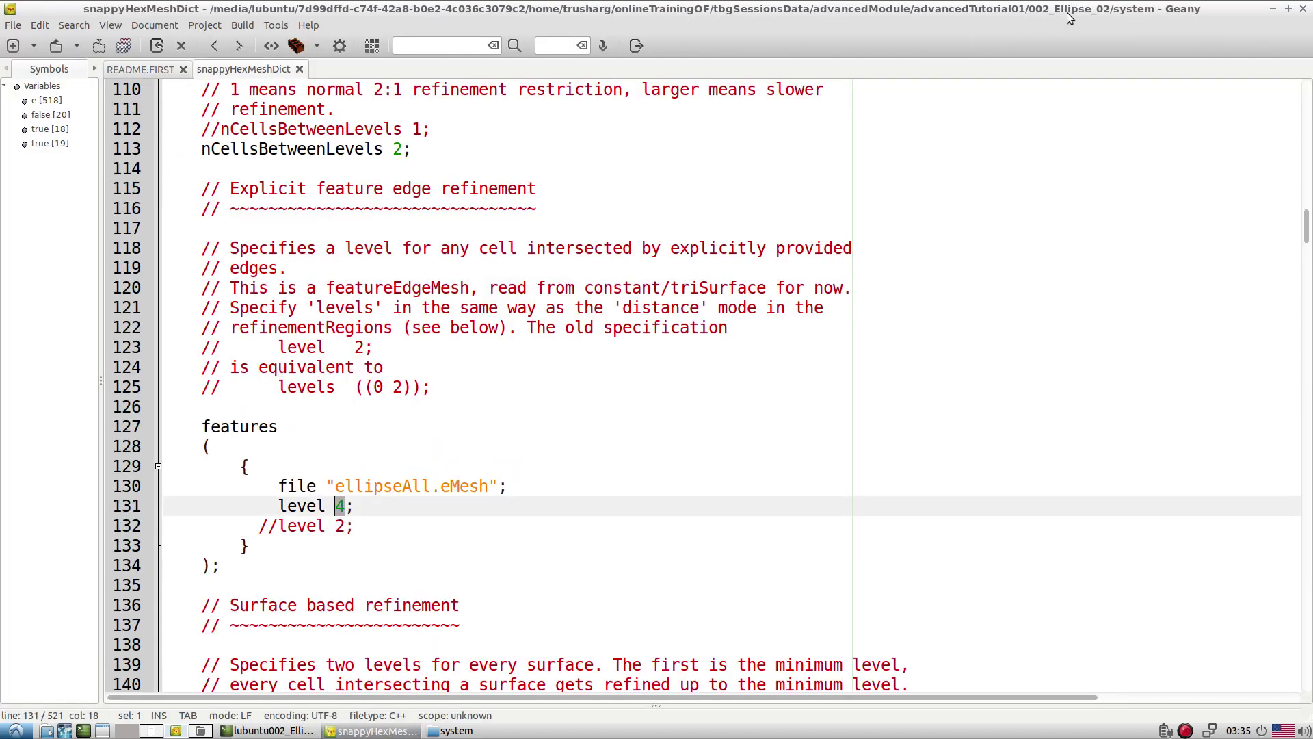
{"action": "left_click", "coordinate": [373, 513]}
Switch back to the terminal and launch paraFoam for the 002_Ellipse_02 case
{"action": "left_click", "coordinate": [267, 730]}
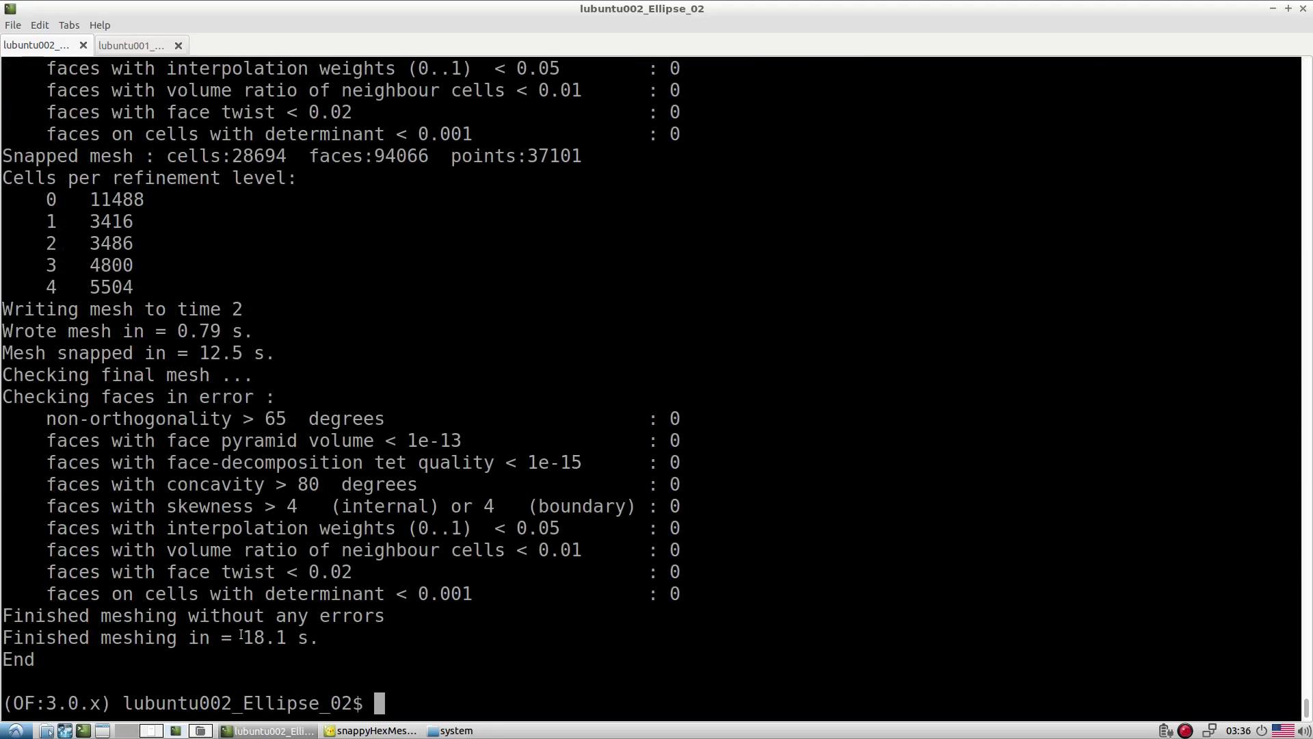
{"action": "type", "text": "paraFoam"}
{"action": "key", "text": "Return"}
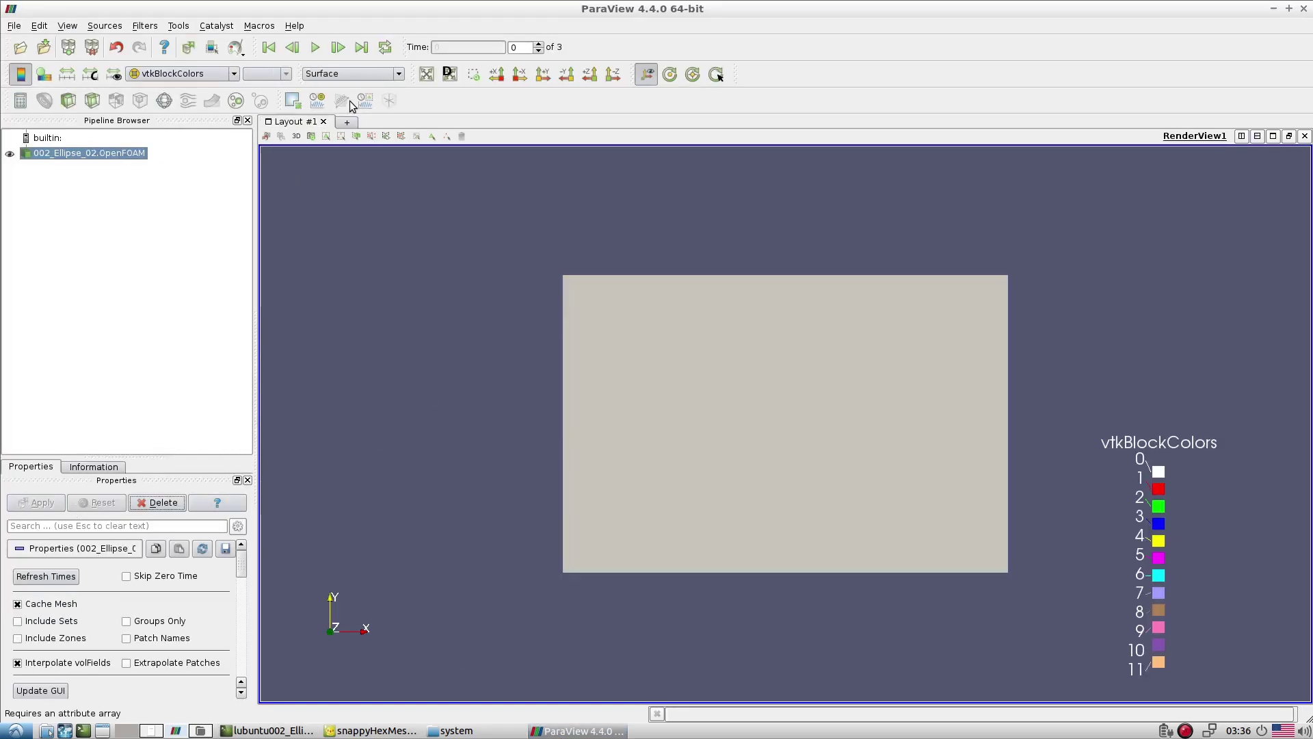
Display only the wall_stlSurface patch of 002_Ellipse_02 at the last time step, excluding internalMesh
{"action": "scroll", "coordinate": [8, 655], "scroll_direction": "down", "scroll_amount": 5}
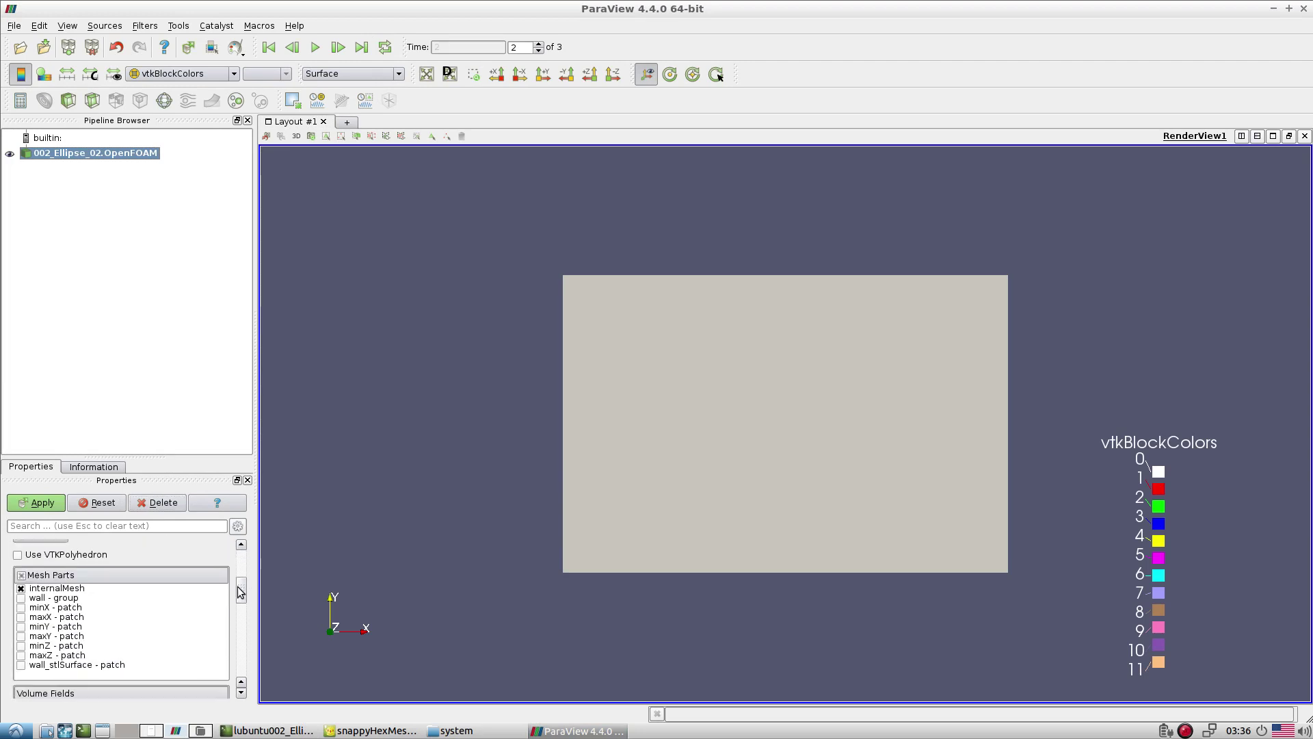
{"action": "left_click", "coordinate": [21, 567]}
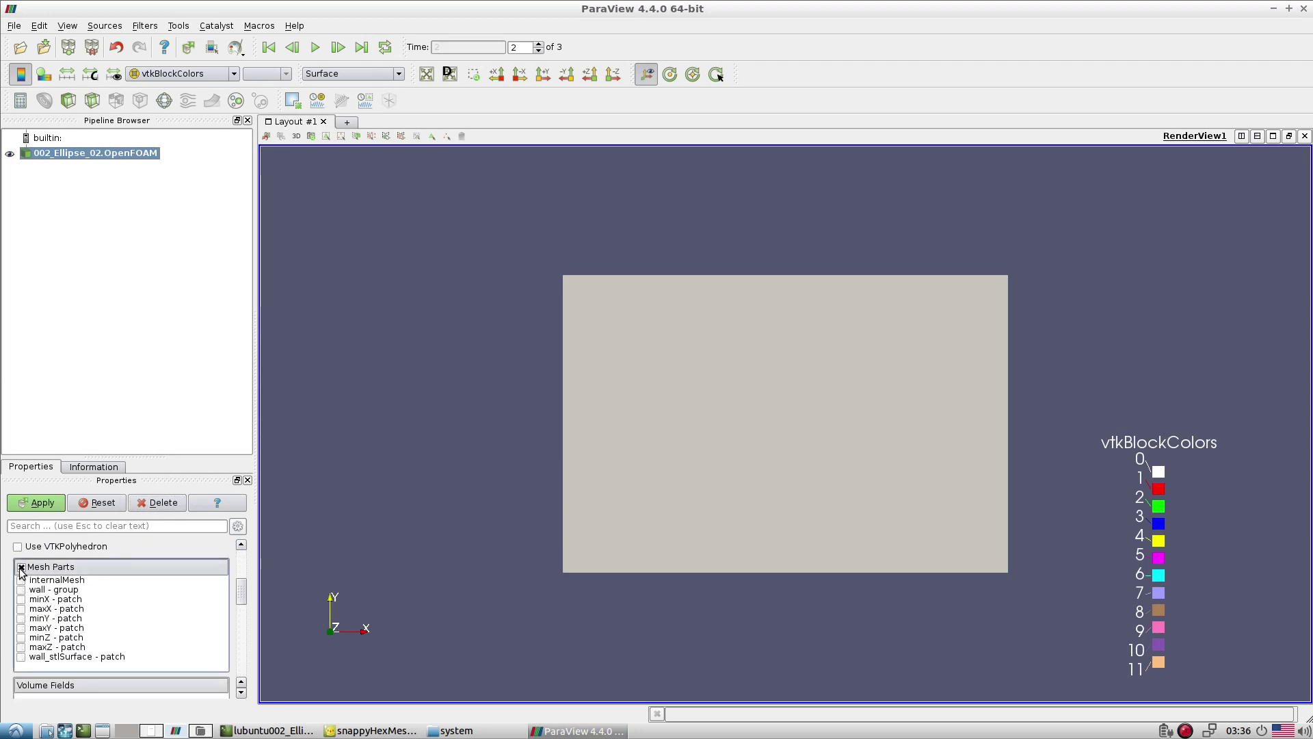
{"action": "left_click", "coordinate": [21, 656]}
{"action": "left_click", "coordinate": [35, 503]}
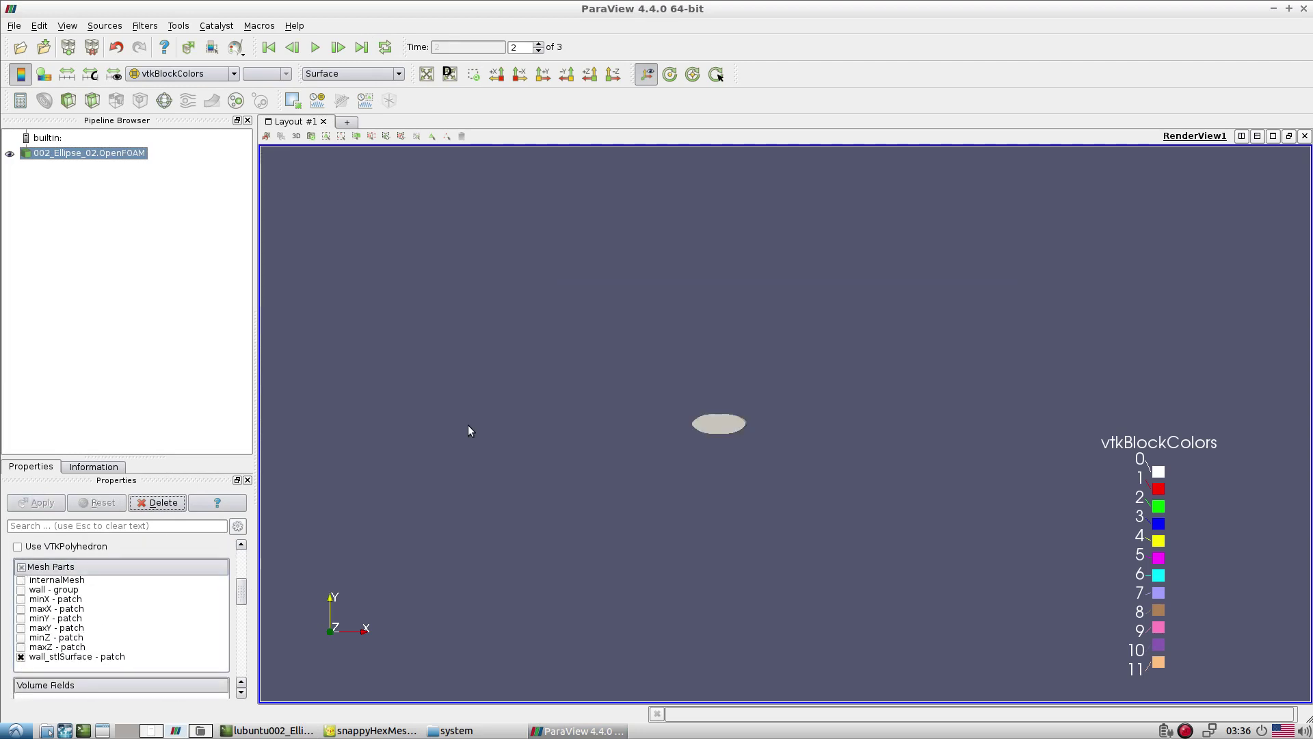
Set the representation to Surface With Edges and examine the refined cells along the rim of the ellipse surface
{"action": "left_click", "coordinate": [345, 74]}
{"action": "left_click", "coordinate": [350, 123]}
{"action": "scroll", "coordinate": [707, 301], "scroll_direction": "up", "scroll_amount": 5}
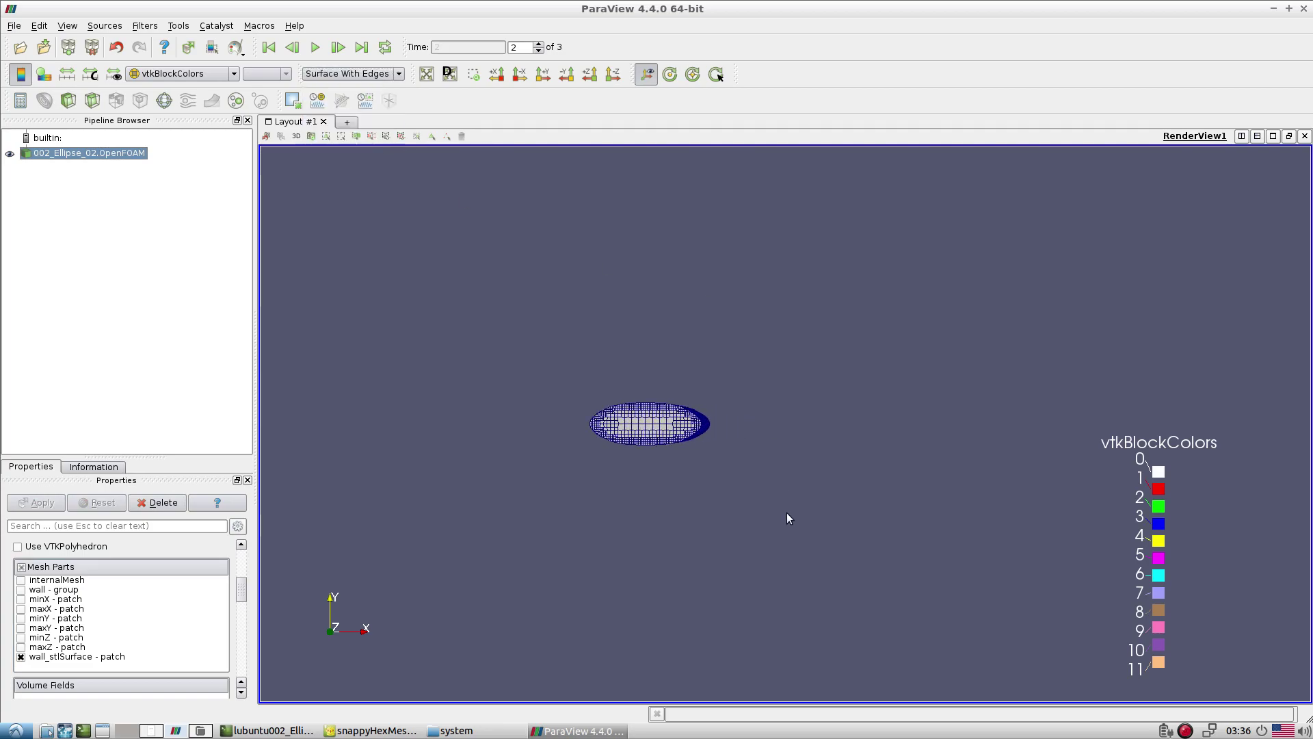
{"action": "scroll", "coordinate": [832, 412], "scroll_direction": "up", "scroll_amount": 8}
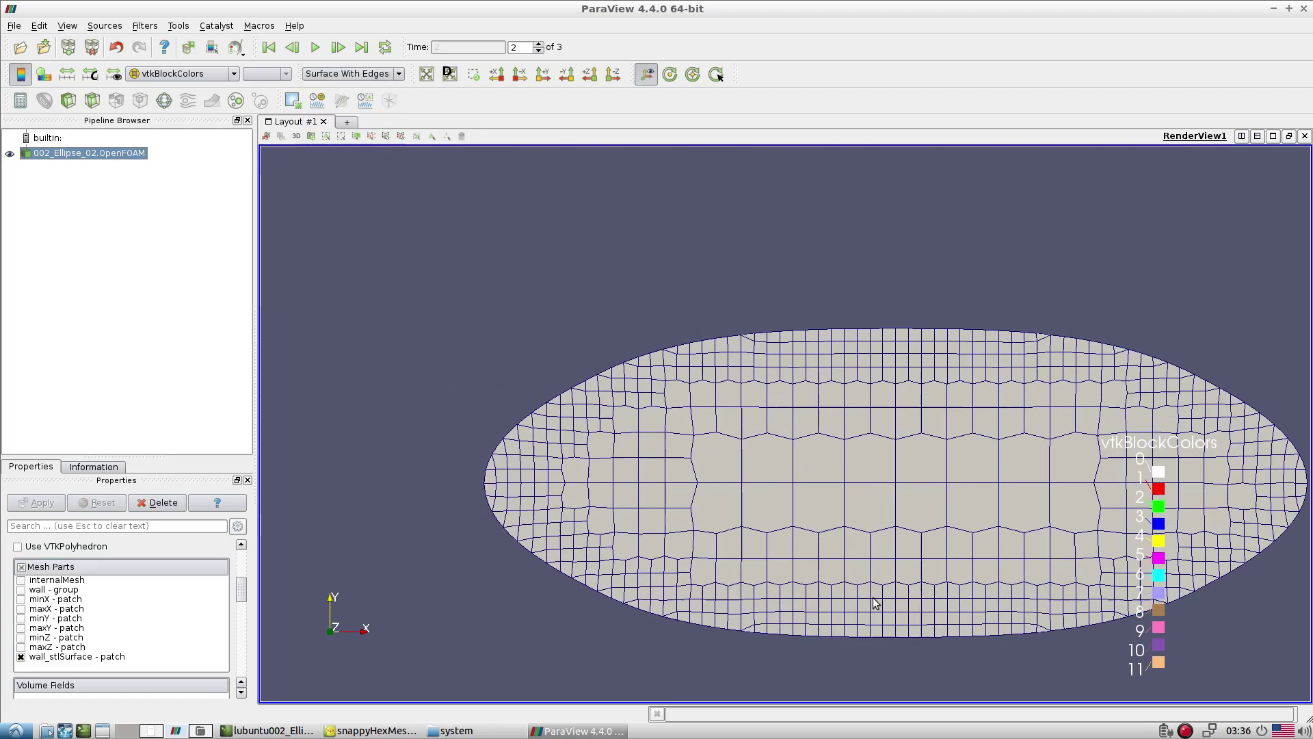
{"action": "left_click_drag", "start_coordinate": [648, 397], "coordinate": [715, 304]}
{"action": "left_click_drag", "start_coordinate": [587, 279], "coordinate": [663, 385]}
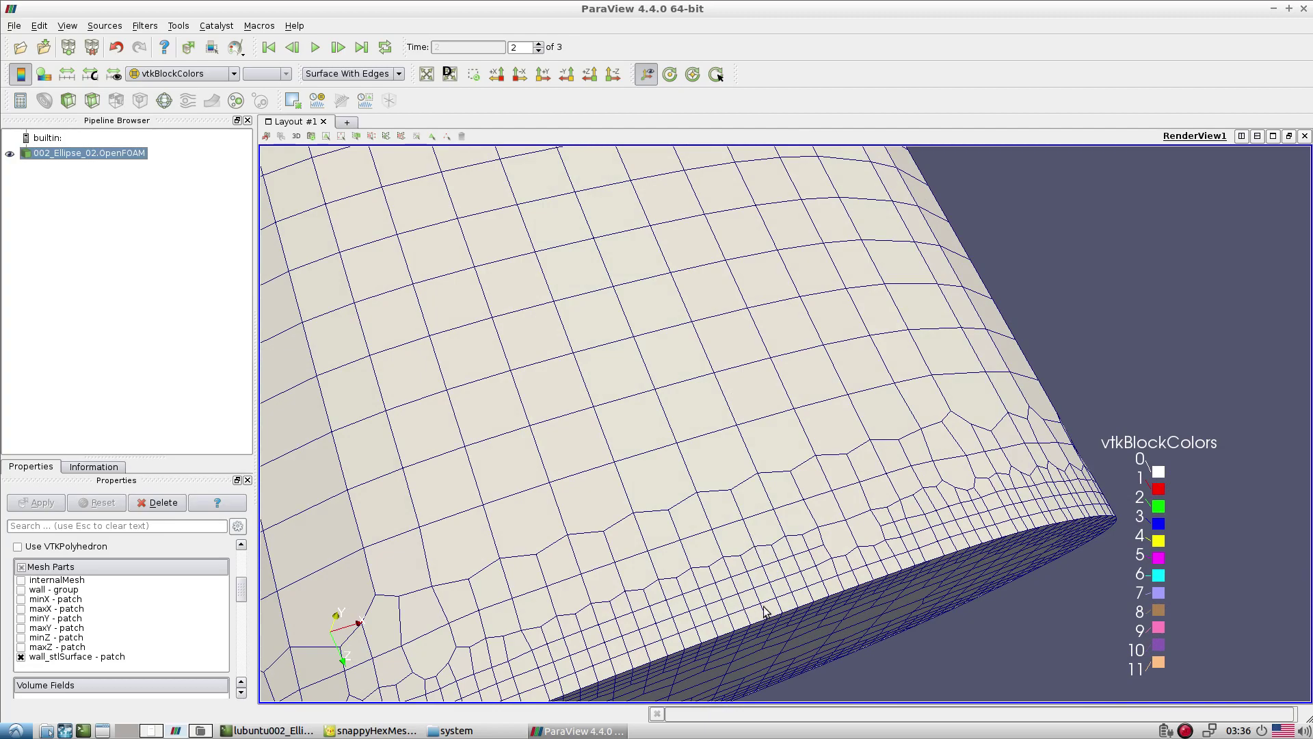
{"action": "left_click_drag", "start_coordinate": [765, 611], "coordinate": [779, 381]}
Switch to Geany to check the feature-edge level in snappyHexMeshDict against the mesh, and return to ParaView
{"action": "left_click", "coordinate": [372, 730]}
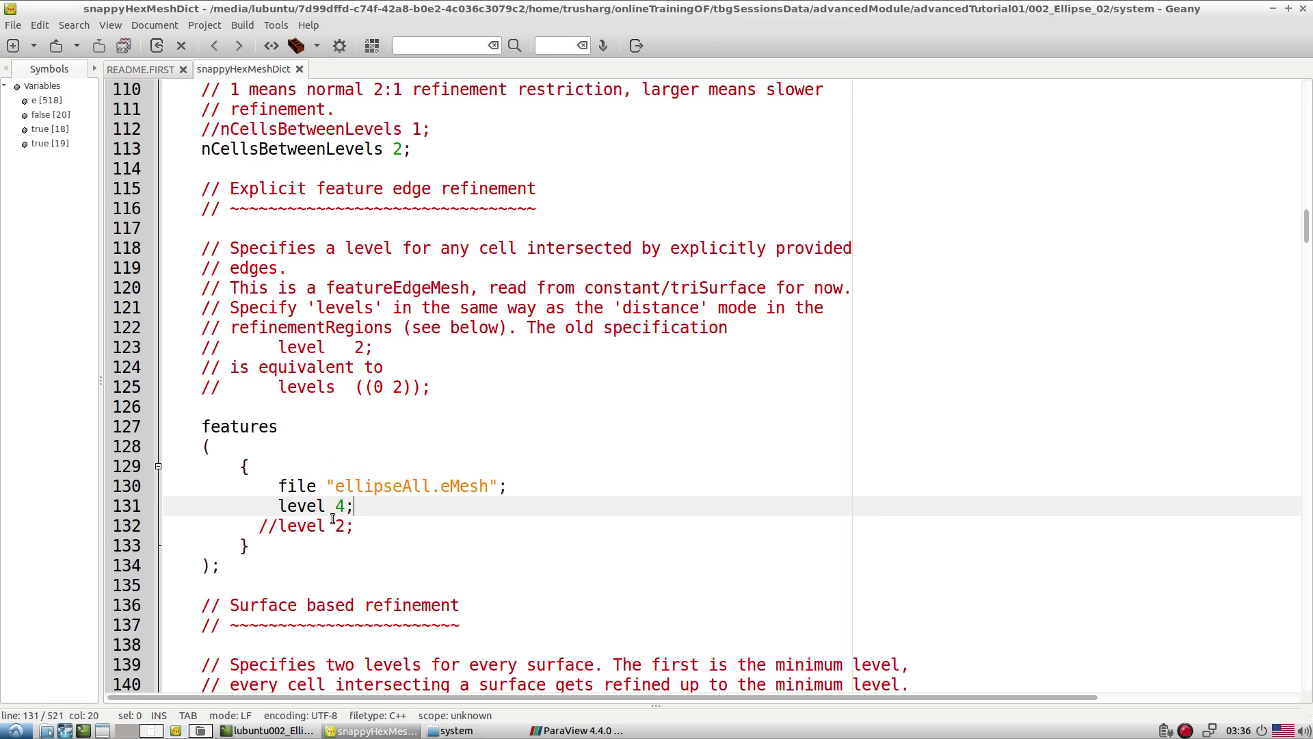
{"action": "left_click", "coordinate": [426, 389]}
{"action": "left_click", "coordinate": [540, 732]}
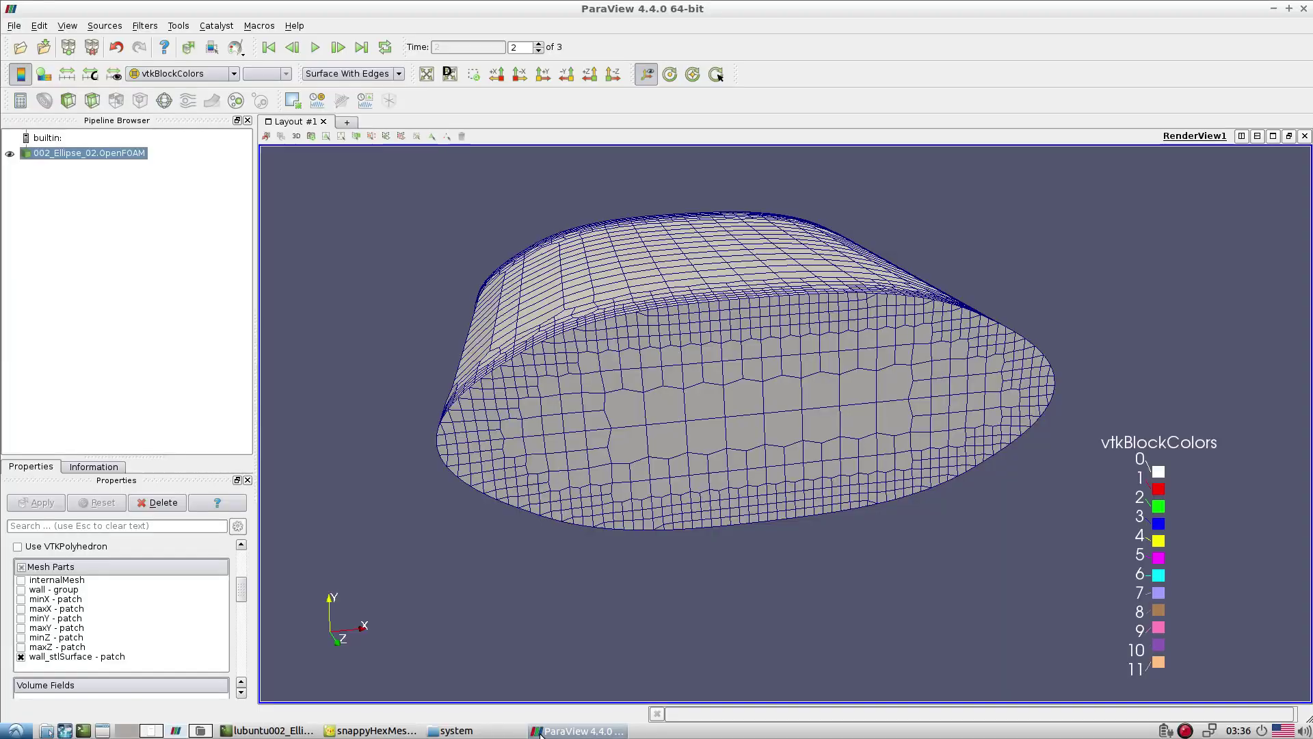
Examine the cell-size transitions on the elliptical end face and along the curved side of the wall surface mesh
{"action": "left_click_drag", "start_coordinate": [615, 451], "coordinate": [719, 478]}
{"action": "scroll", "coordinate": [756, 505], "scroll_direction": "up", "scroll_amount": 3}
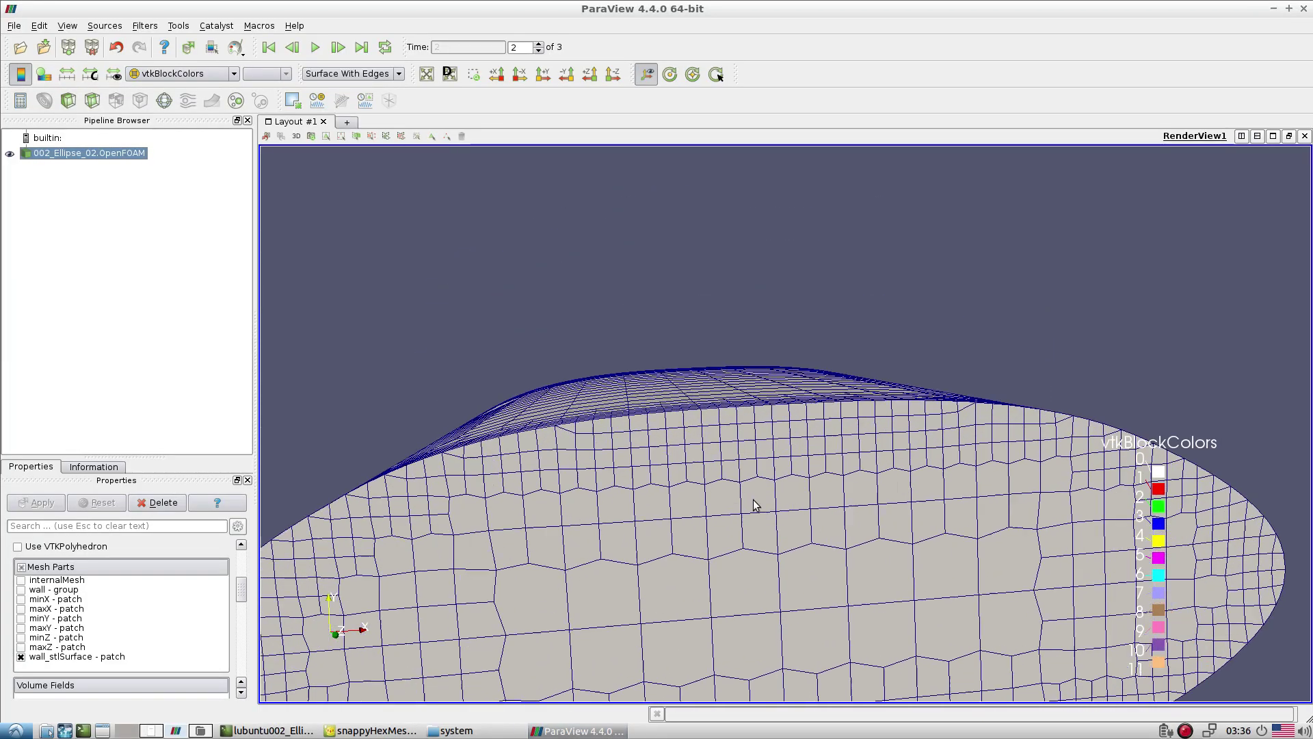
{"action": "scroll", "coordinate": [755, 504], "scroll_direction": "up", "scroll_amount": 5}
{"action": "left_click_drag", "start_coordinate": [762, 531], "coordinate": [750, 568]}
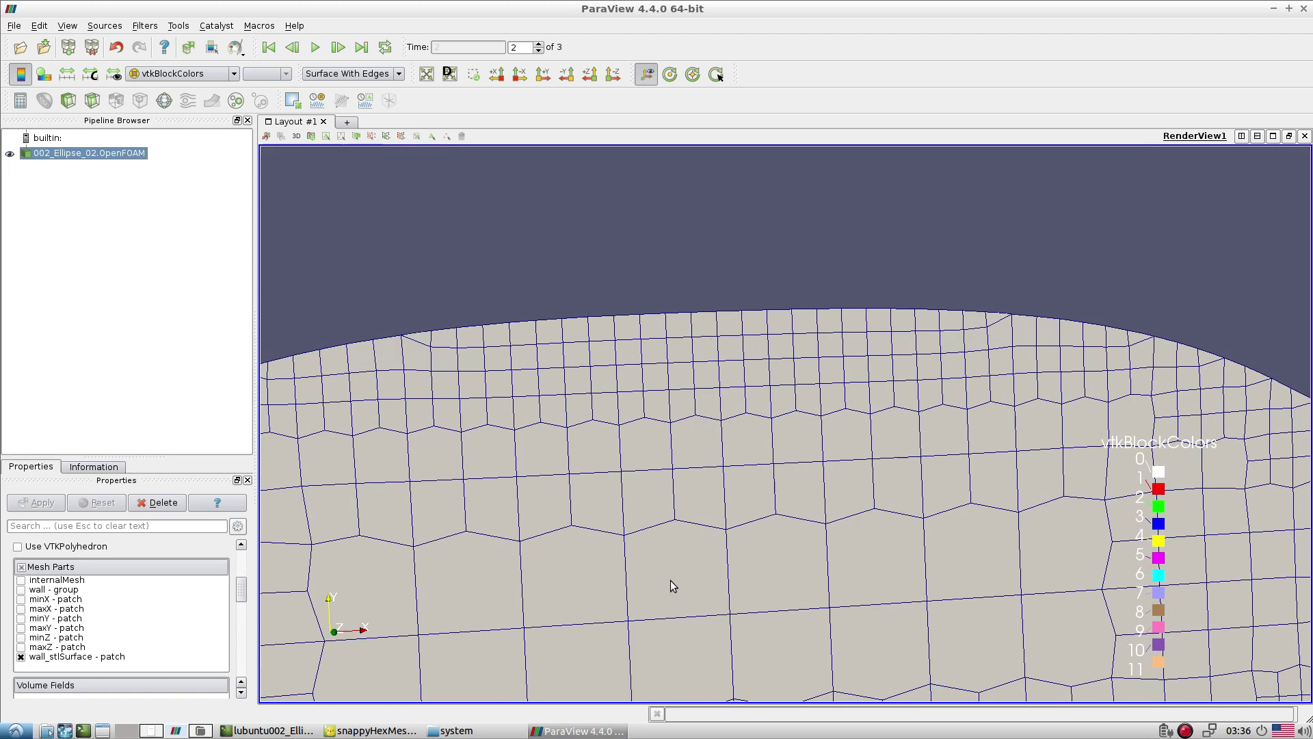
{"action": "left_click_drag", "start_coordinate": [624, 463], "coordinate": [671, 577]}
{"action": "scroll", "coordinate": [729, 539], "scroll_direction": "down", "scroll_amount": 10}
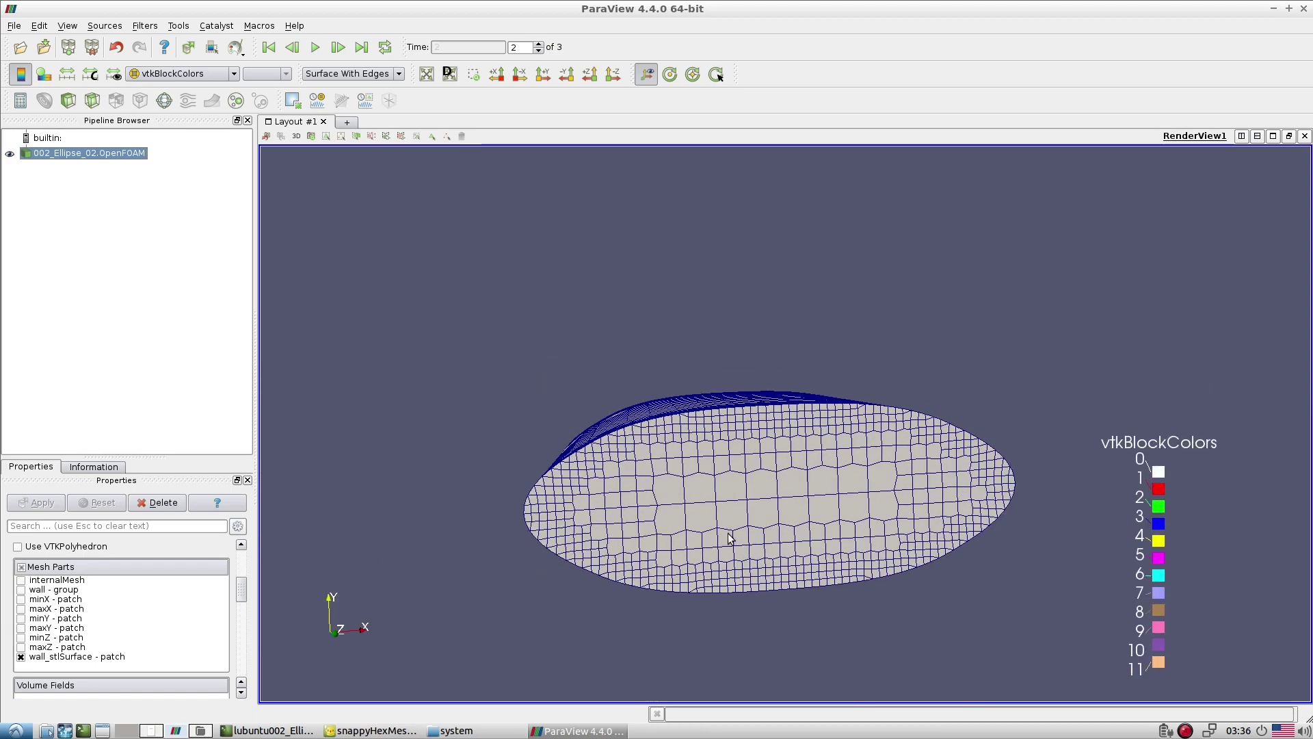
{"action": "left_click_drag", "start_coordinate": [729, 538], "coordinate": [713, 523]}
{"action": "left_click_drag", "start_coordinate": [679, 438], "coordinate": [764, 478]}
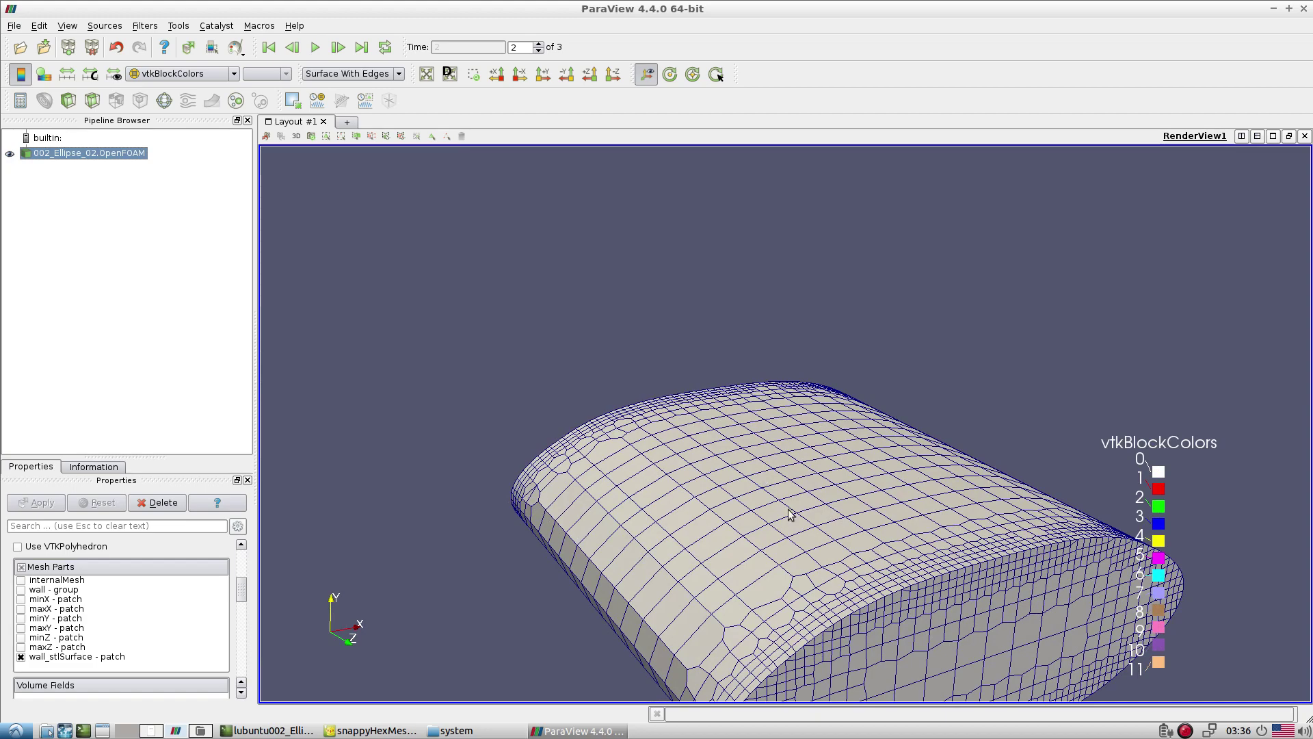
{"action": "left_click_drag", "start_coordinate": [812, 532], "coordinate": [673, 395]}
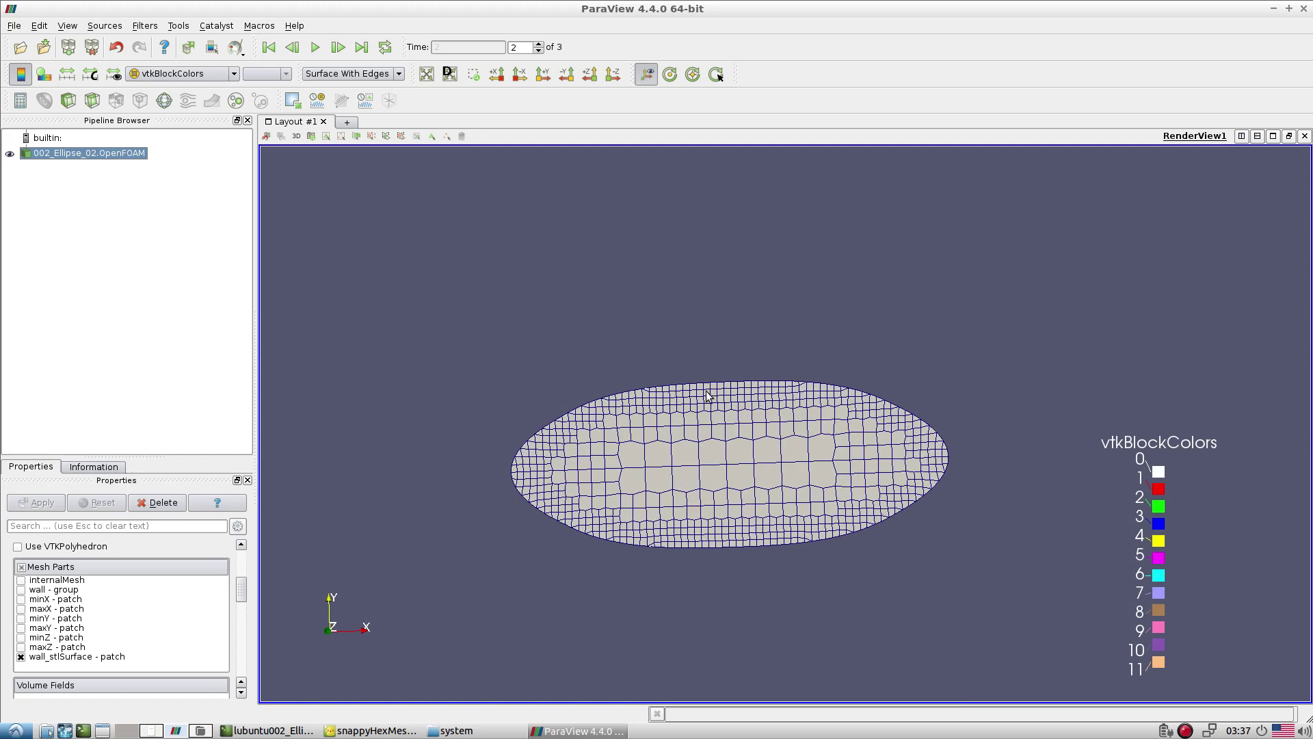
{"action": "left_click_drag", "start_coordinate": [705, 438], "coordinate": [638, 493]}
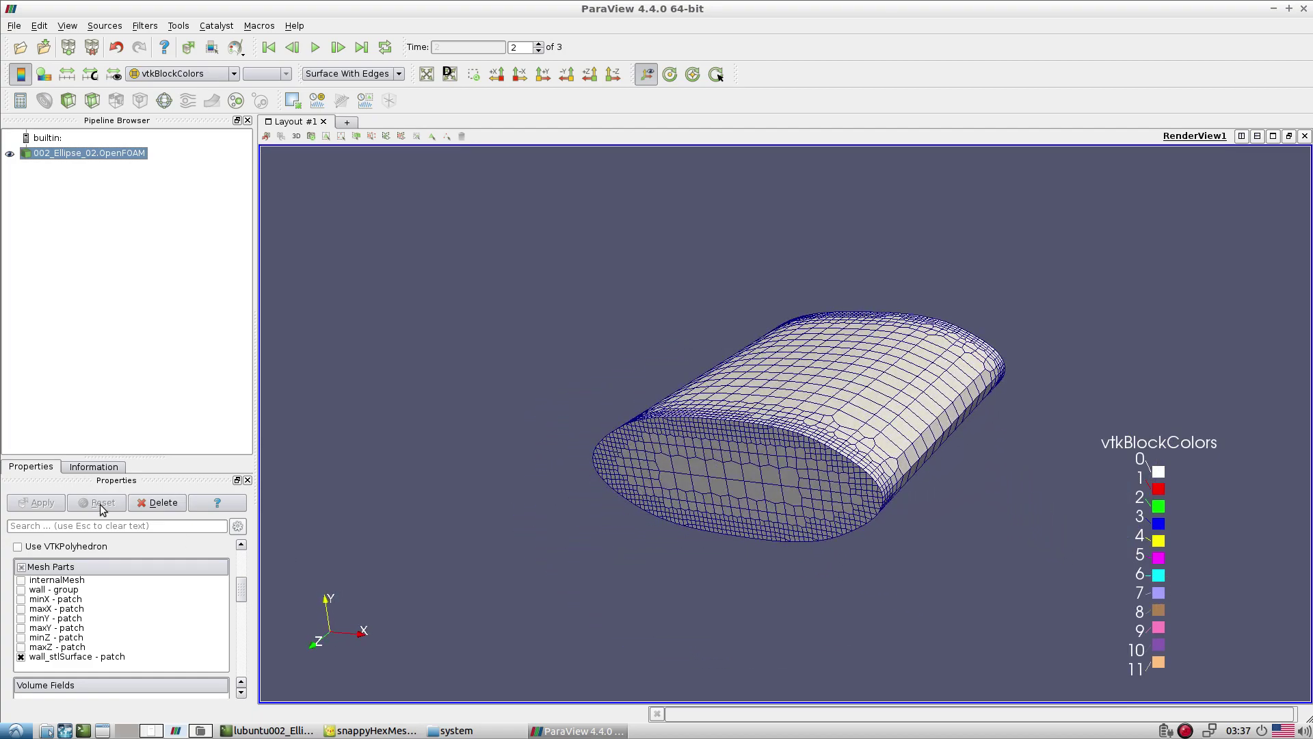
Display only internalMesh in place of the wall_stlSurface patch and view the whole domain block at an angle
{"action": "left_click", "coordinate": [21, 567]}
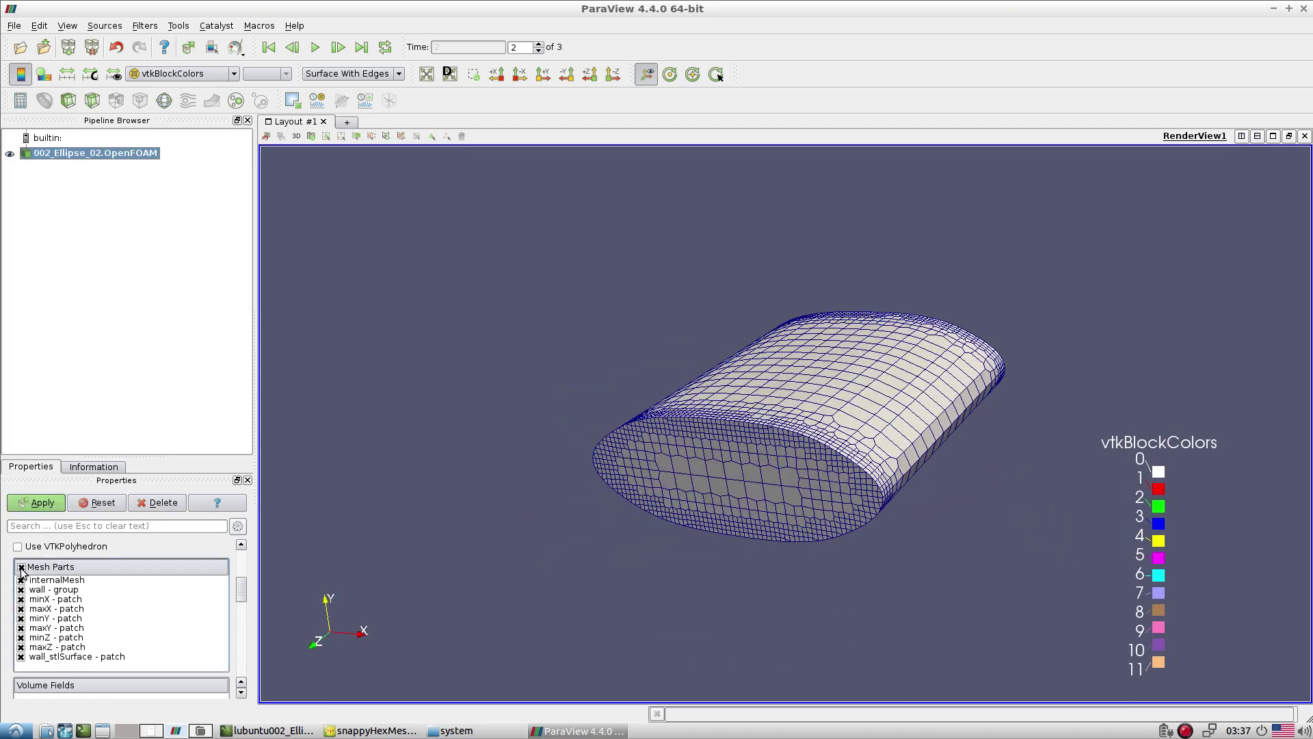
{"action": "left_click", "coordinate": [21, 567]}
{"action": "left_click", "coordinate": [21, 580]}
{"action": "left_click", "coordinate": [36, 502]}
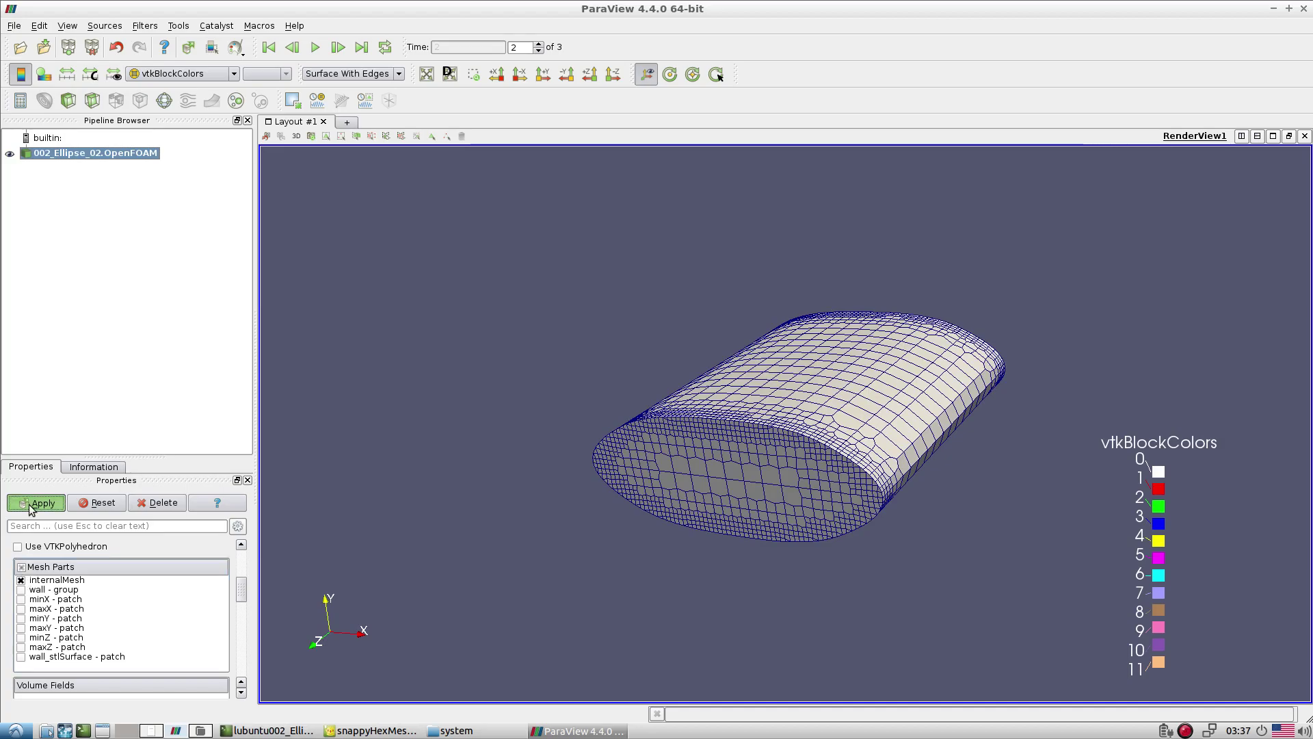
{"action": "left_click_drag", "start_coordinate": [522, 557], "coordinate": [632, 414]}
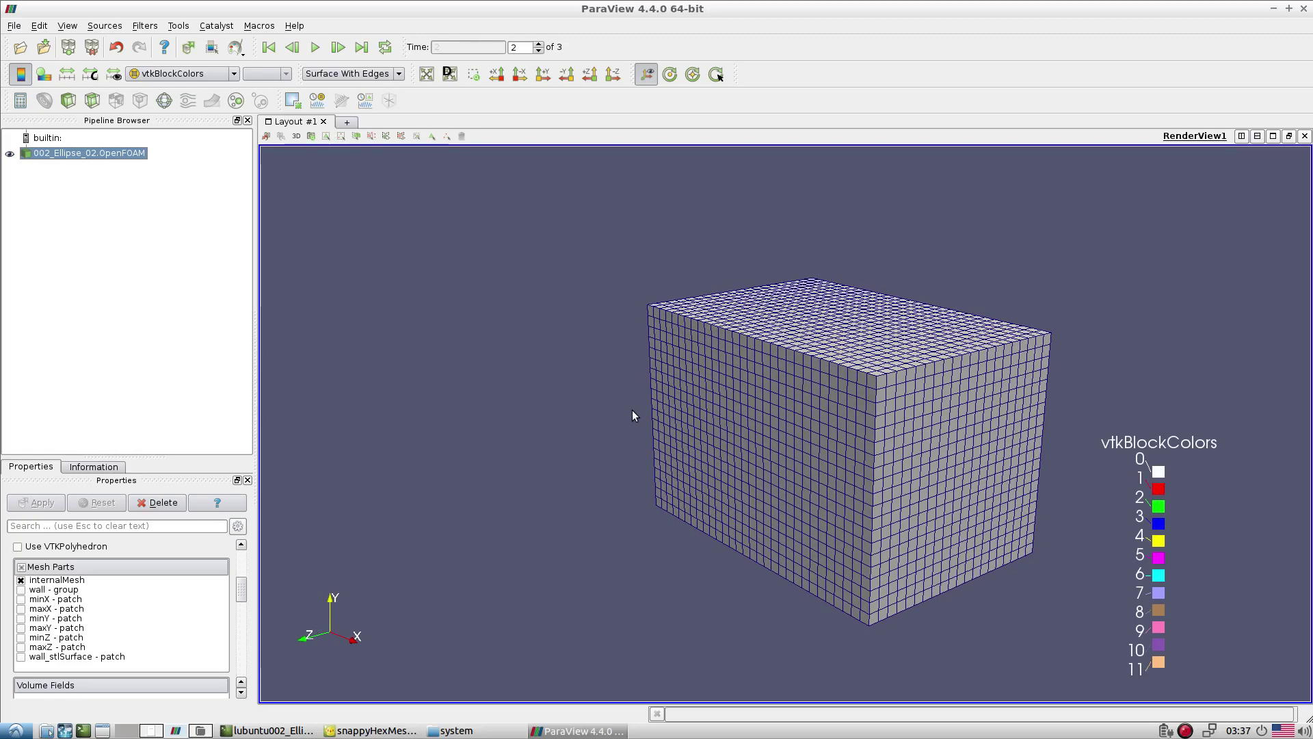
Slice the internal mesh with a Y-normal plane at origin 2.5, 0, 0, with slice triangulation and plane display turned off
{"action": "left_click", "coordinate": [94, 100]}
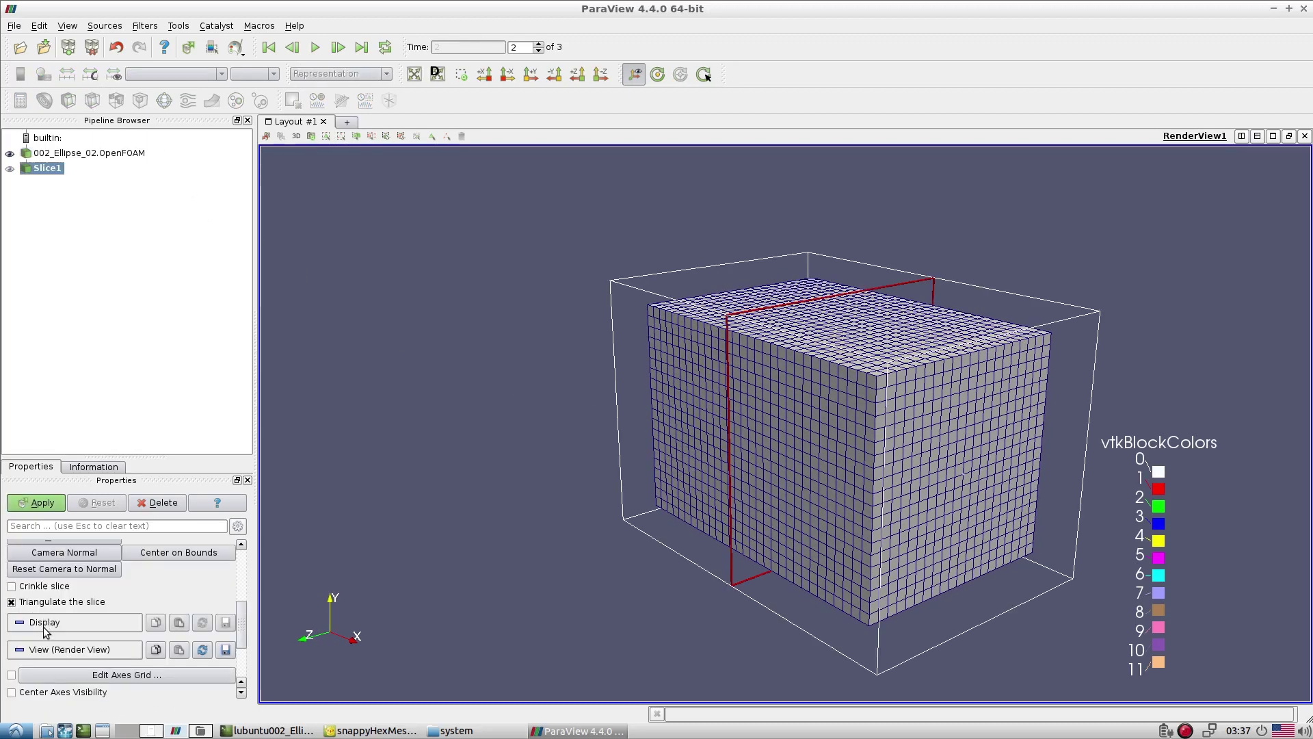
{"action": "mouse_move", "coordinate": [241, 621]}
{"action": "left_mouse_down"}
{"action": "mouse_move", "coordinate": [241, 589]}
{"action": "mouse_move", "coordinate": [241, 600]}
{"action": "left_mouse_up"}
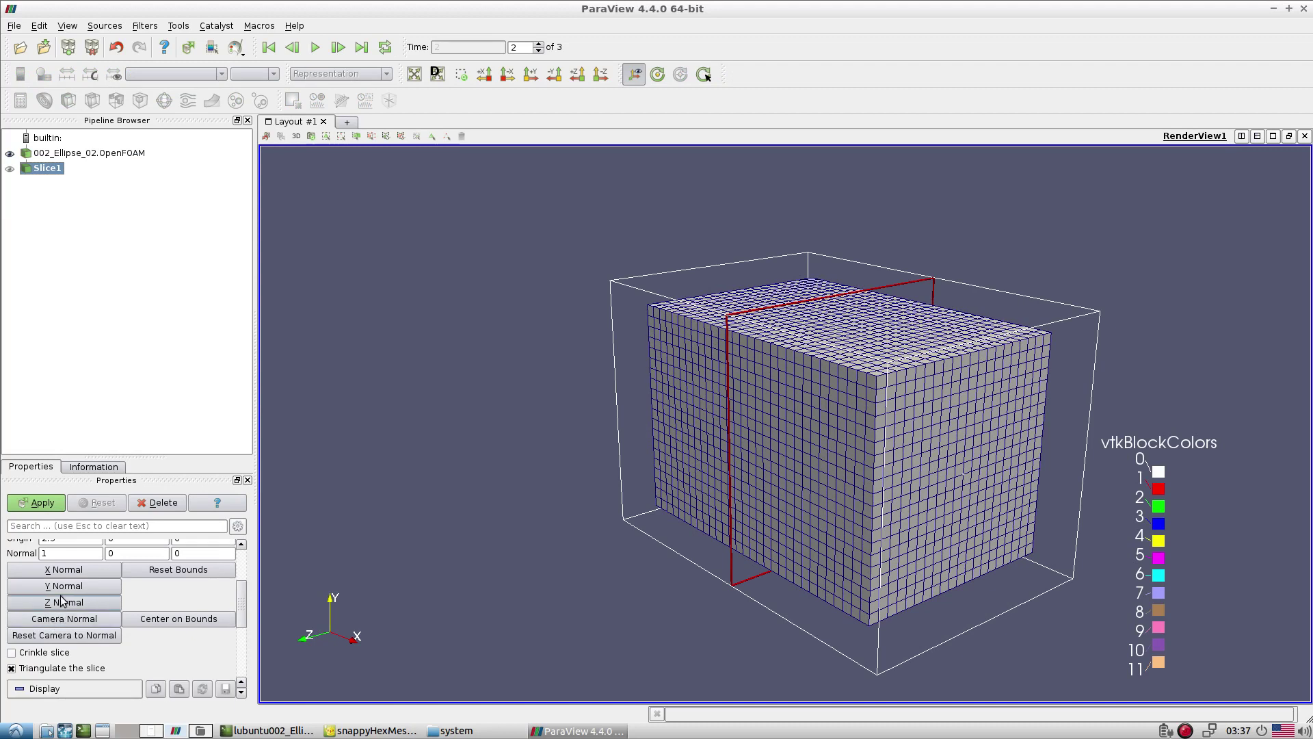
{"action": "left_click", "coordinate": [63, 586]}
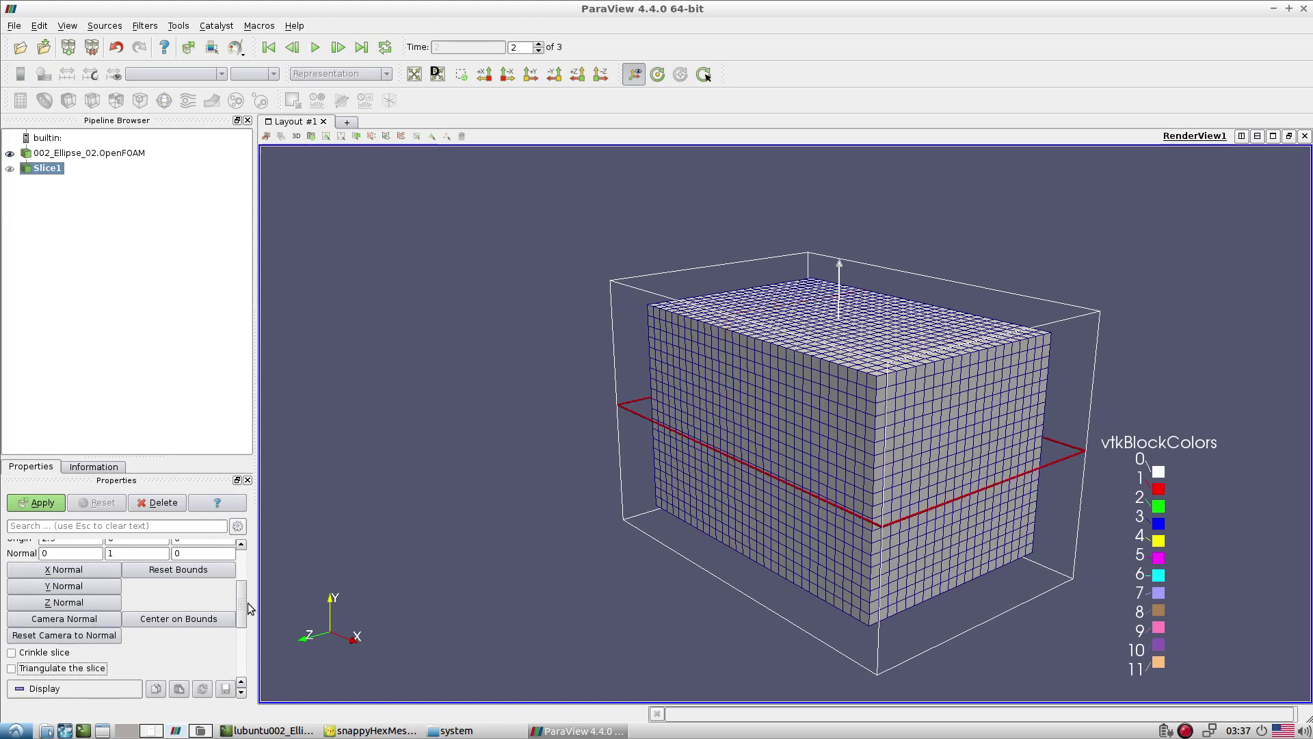
{"action": "scroll", "coordinate": [243, 605], "scroll_direction": "up", "scroll_amount": 3}
{"action": "left_click", "coordinate": [60, 586]}
{"action": "left_click", "coordinate": [39, 503]}
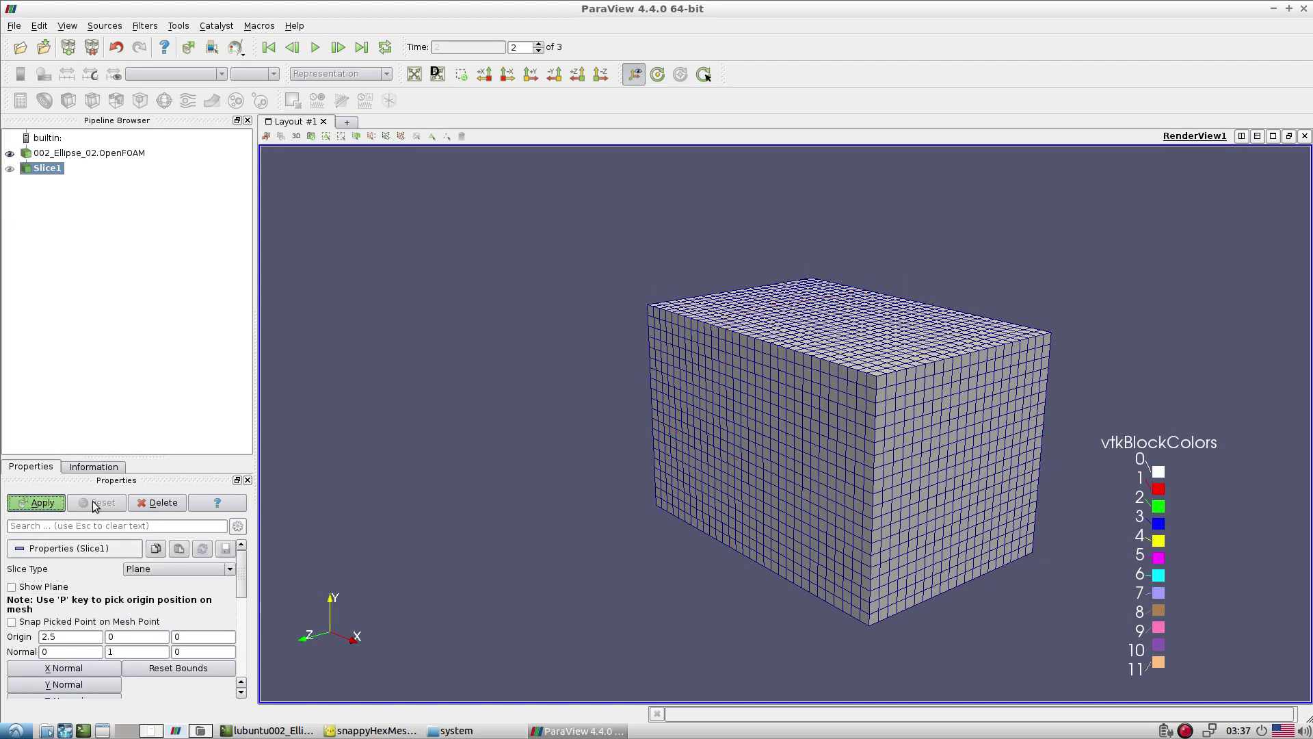
{"action": "left_click_drag", "start_coordinate": [680, 510], "coordinate": [645, 403]}
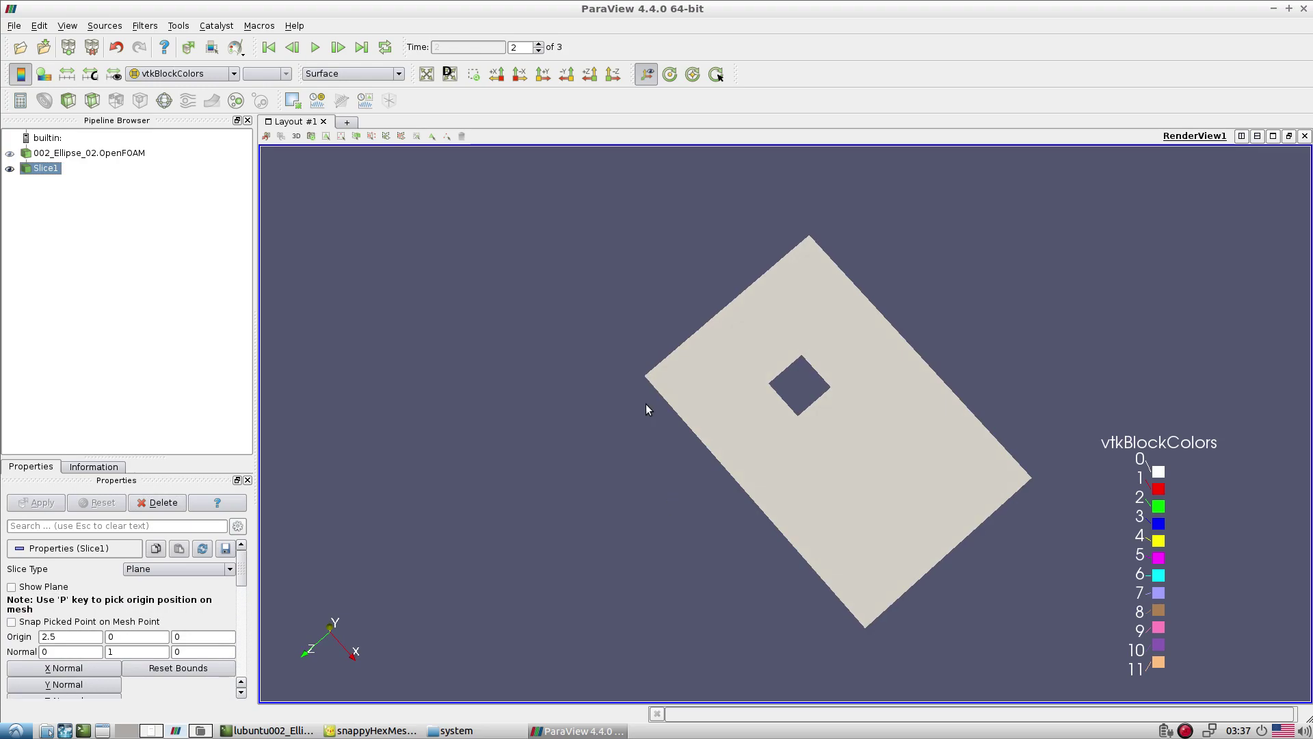
Show the slice as Surface With Edges and inspect the refined cells around the corners of the body cutout
{"action": "left_click", "coordinate": [352, 73]}
{"action": "left_click", "coordinate": [335, 125]}
{"action": "scroll", "coordinate": [765, 306], "scroll_direction": "up", "scroll_amount": 10}
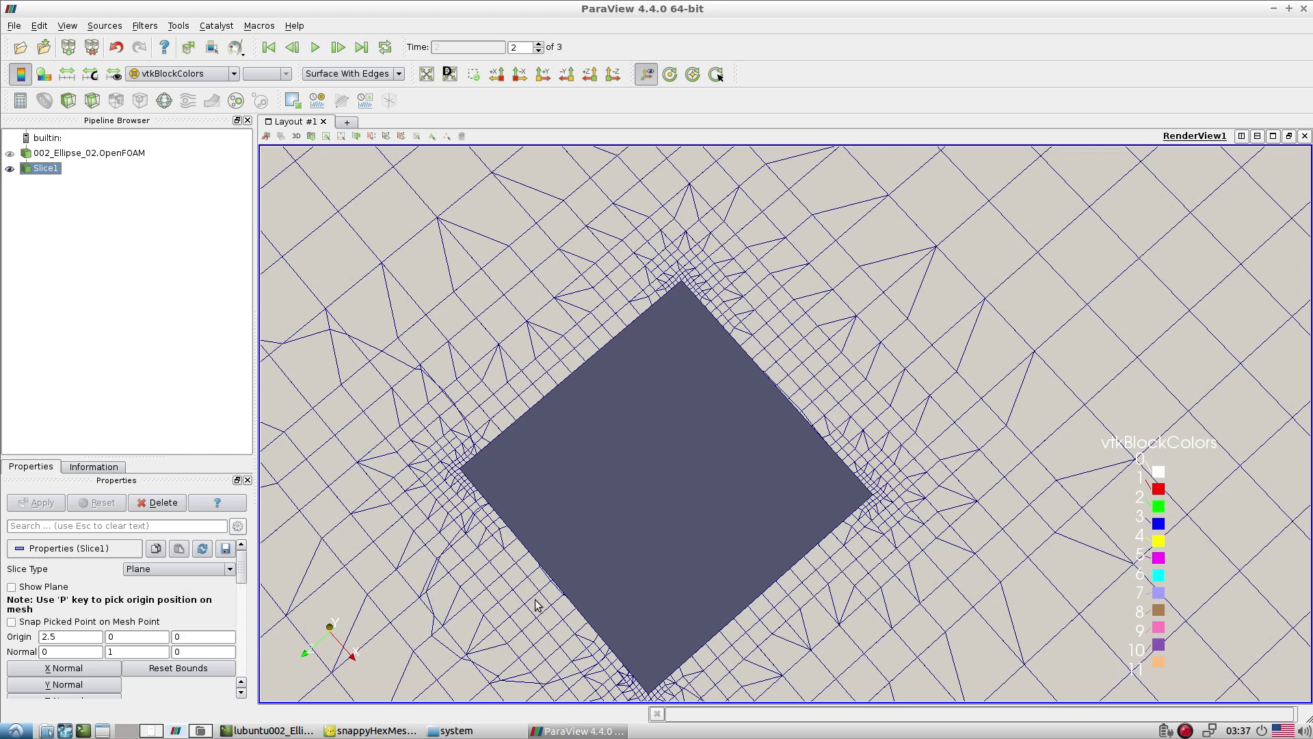
{"action": "left_click_drag", "start_coordinate": [693, 315], "coordinate": [640, 288]}
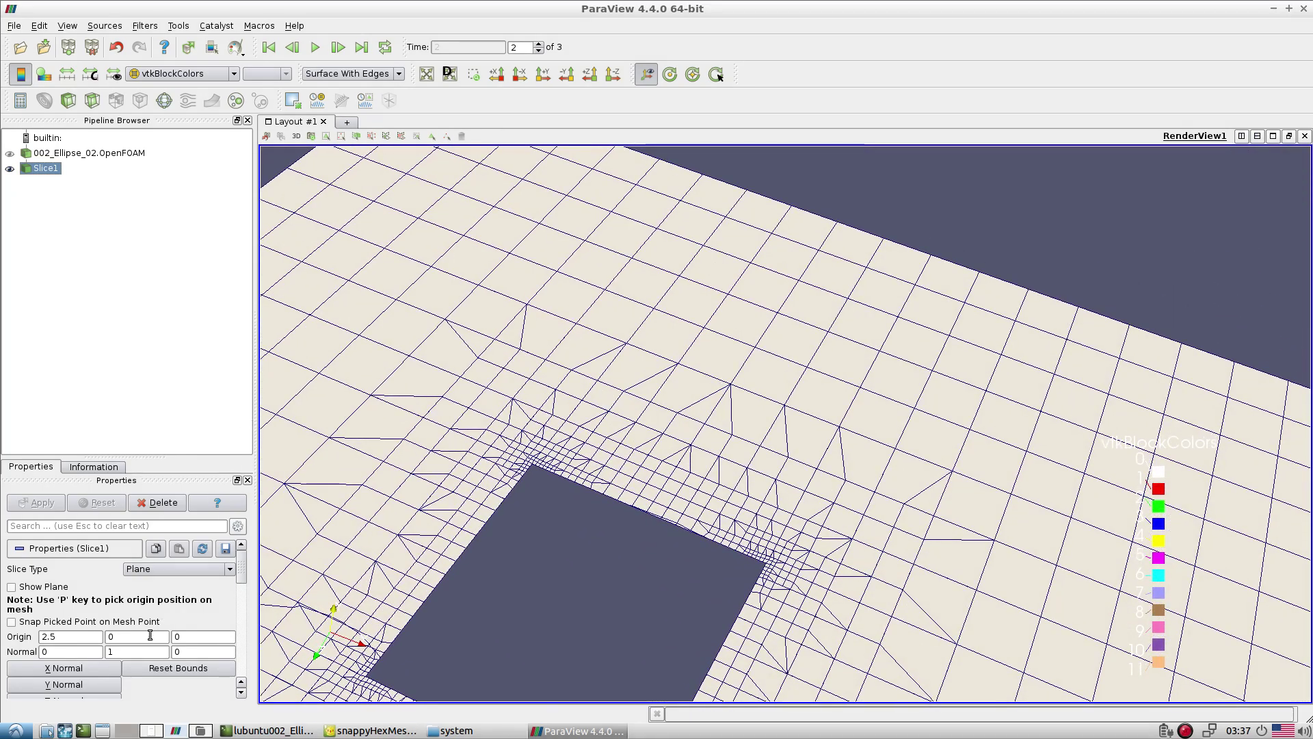
Enable Crinkle slice on Slice1, leave triangulation off, and inspect the whole cells around the body cutout
{"action": "scroll", "coordinate": [245, 581], "scroll_direction": "down", "scroll_amount": 2}
{"action": "left_click", "coordinate": [11, 634]}
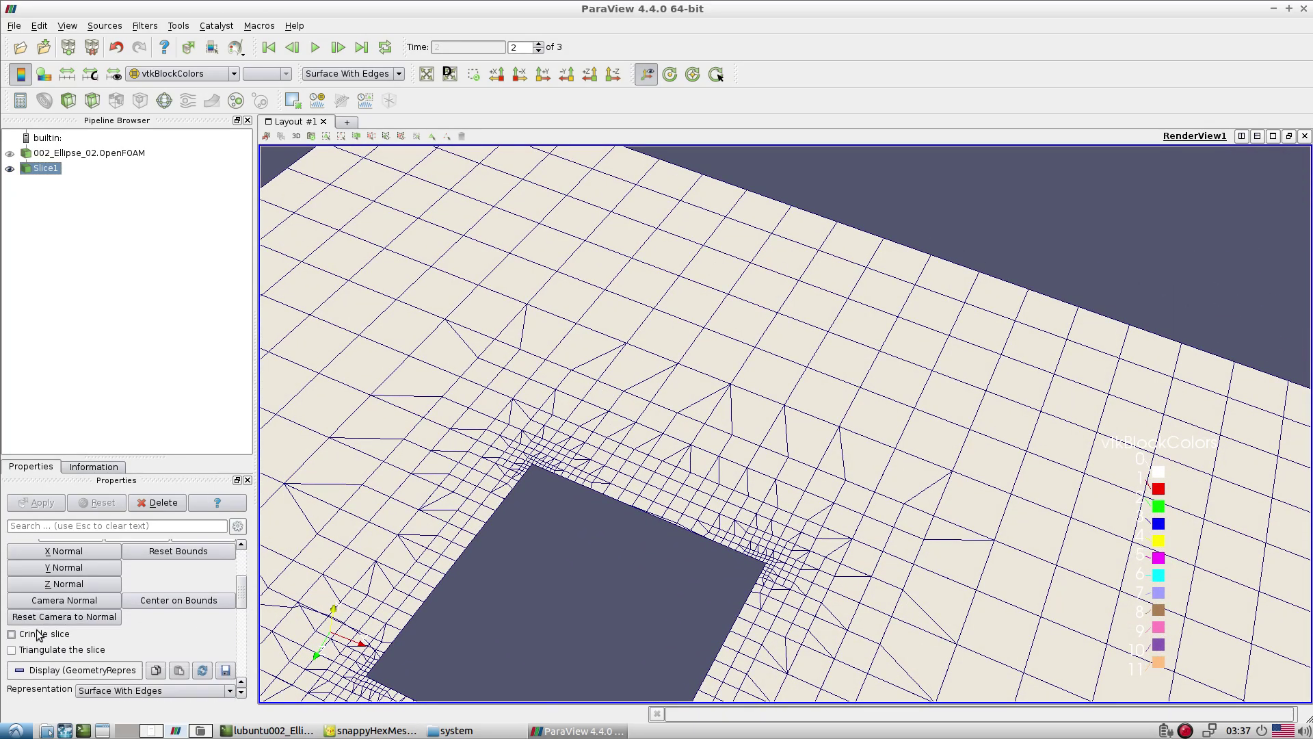
{"action": "left_click", "coordinate": [37, 502]}
{"action": "left_click_drag", "start_coordinate": [567, 545], "coordinate": [474, 335]}
{"action": "scroll", "coordinate": [667, 532], "scroll_direction": "up", "scroll_amount": 5}
{"action": "scroll", "coordinate": [474, 336], "scroll_direction": "down", "scroll_amount": 6}
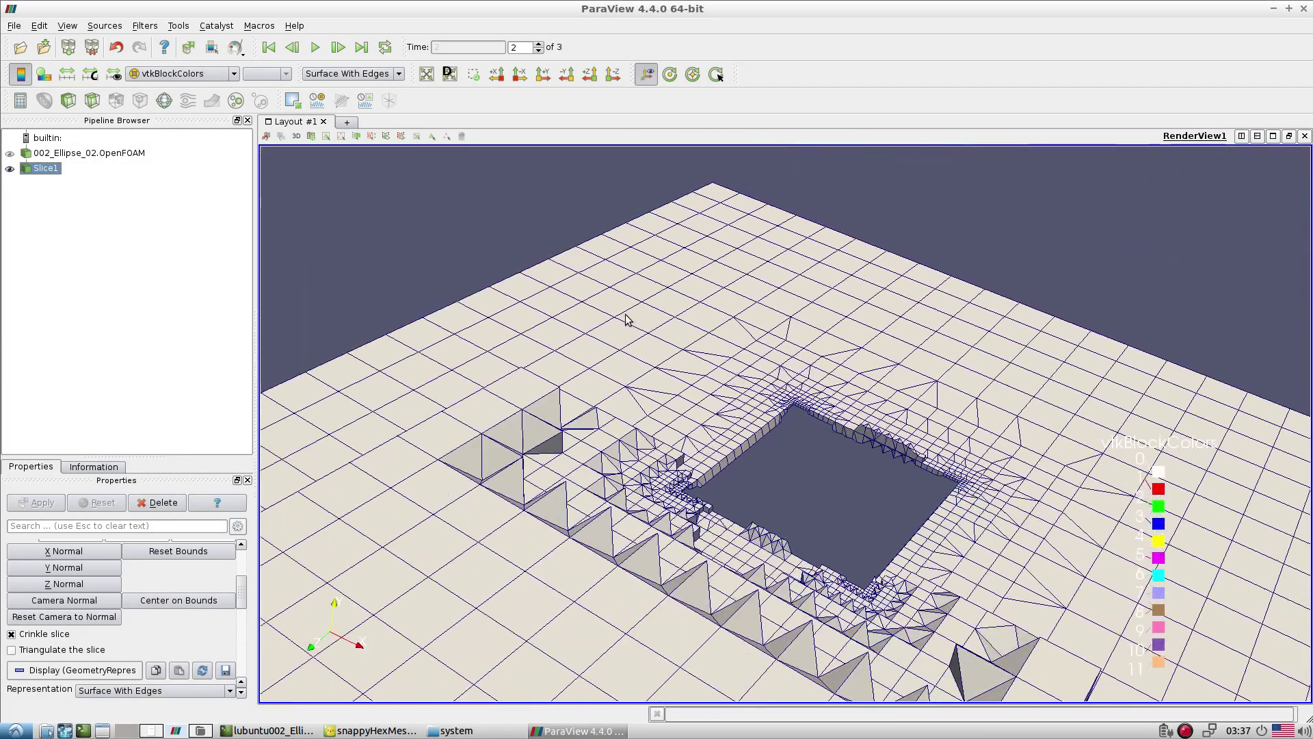
{"action": "scroll", "coordinate": [243, 591], "scroll_direction": "up", "scroll_amount": 5}
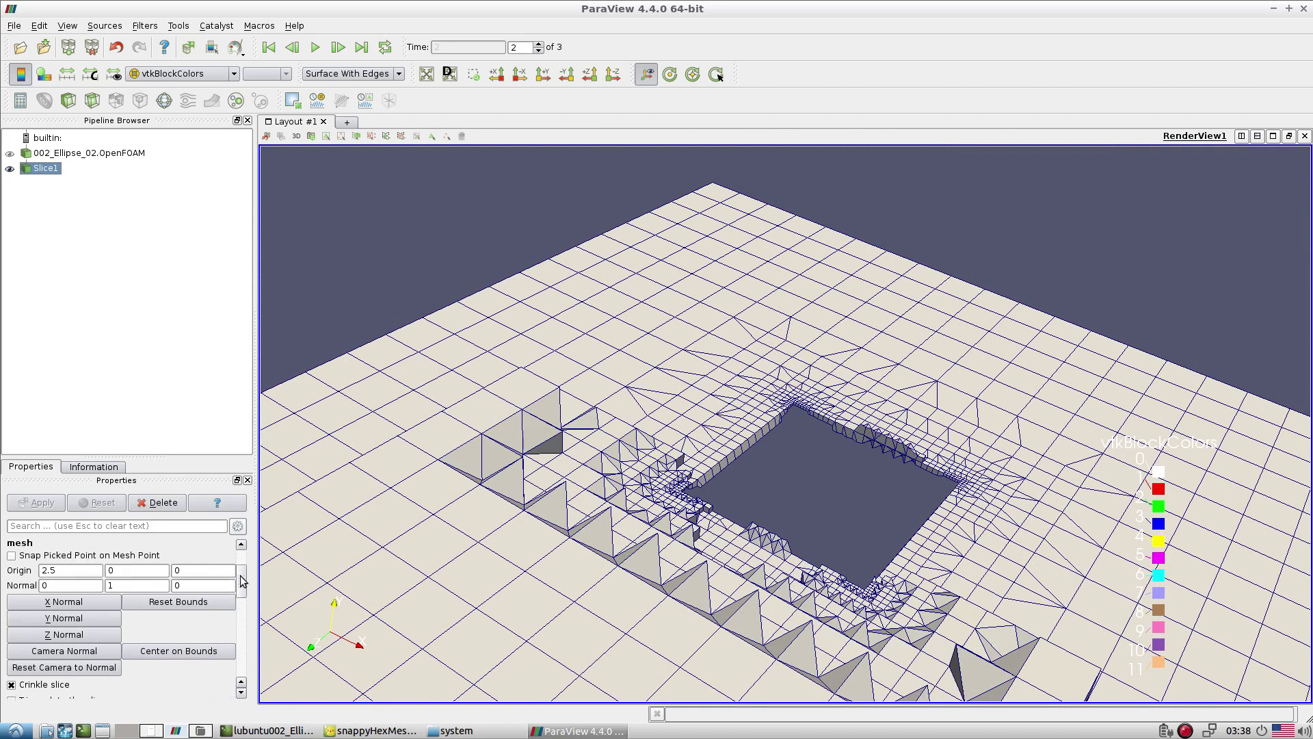
Hide the slice and display only the wall_stlSurface patch of 002_Ellipse_02.OpenFOAM instead of internalMesh
{"action": "left_click", "coordinate": [11, 168]}
{"action": "left_click", "coordinate": [10, 153]}
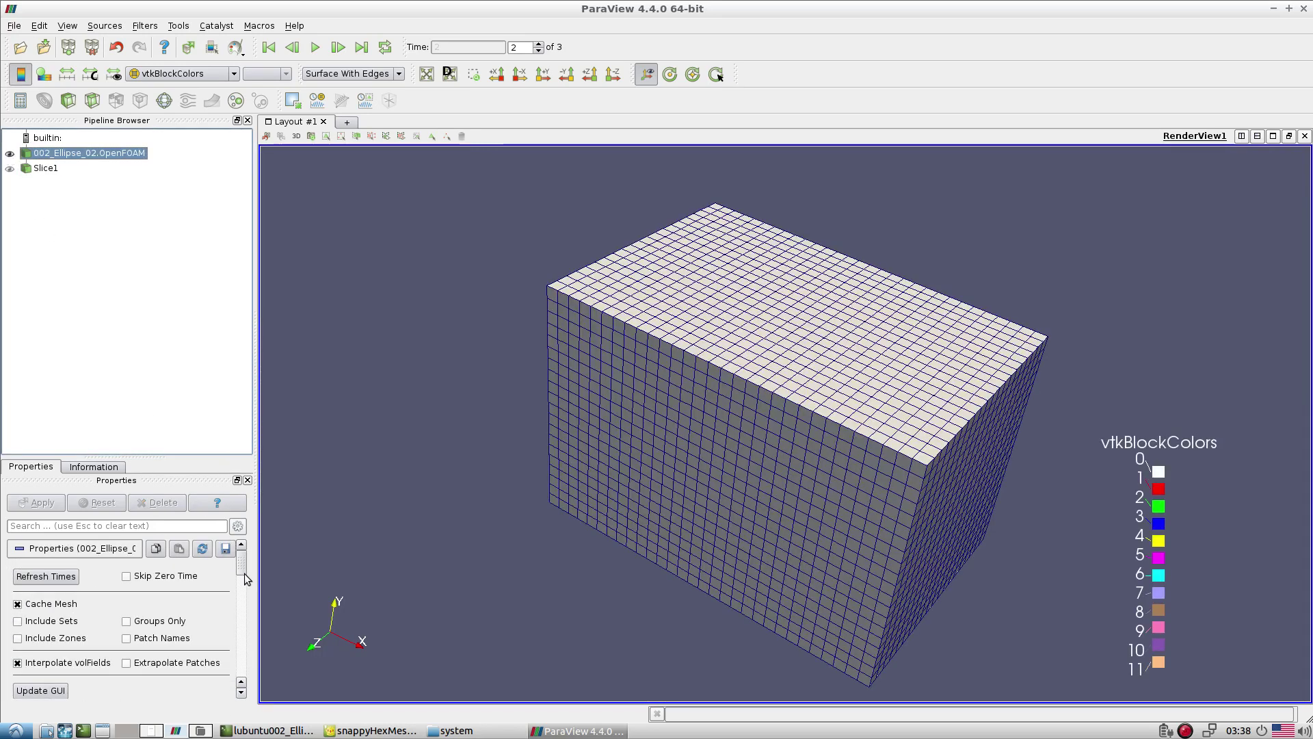
{"action": "scroll", "coordinate": [241, 588], "scroll_direction": "down", "scroll_amount": 5}
{"action": "scroll", "coordinate": [241, 593], "scroll_direction": "up", "scroll_amount": 1}
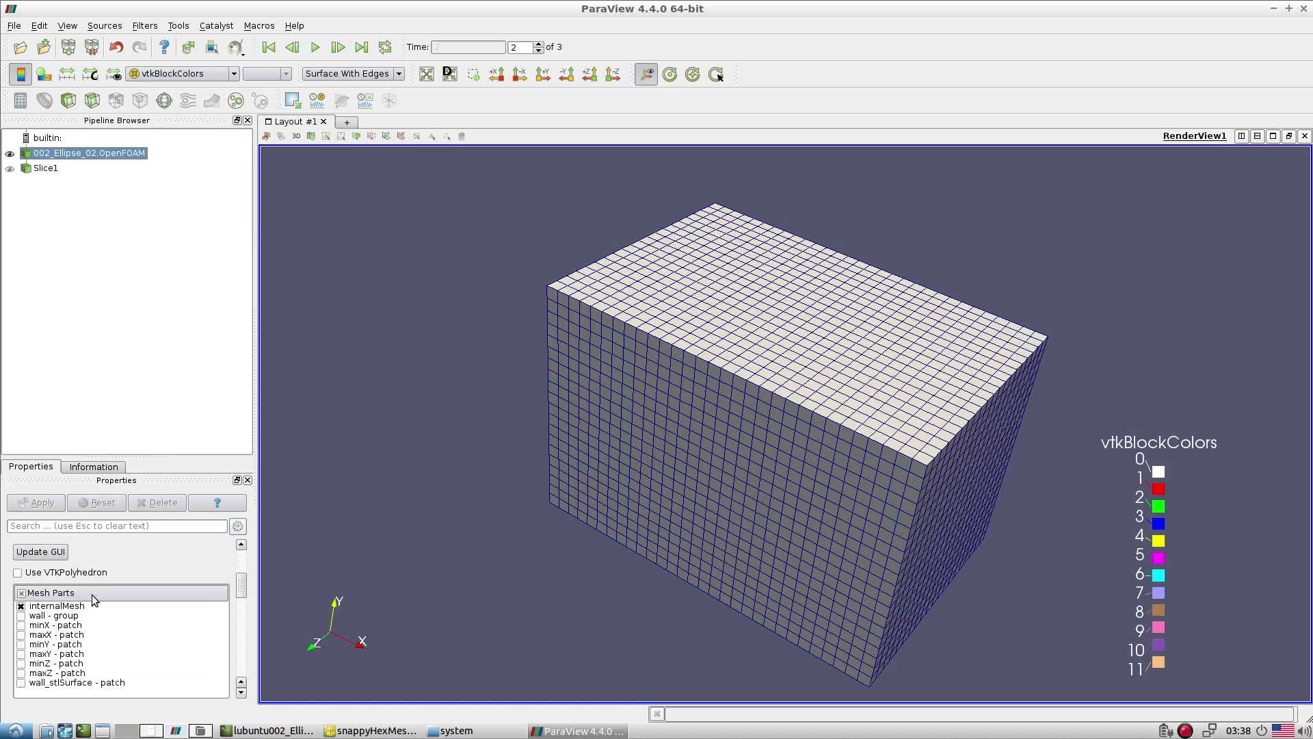
{"action": "left_click", "coordinate": [21, 593]}
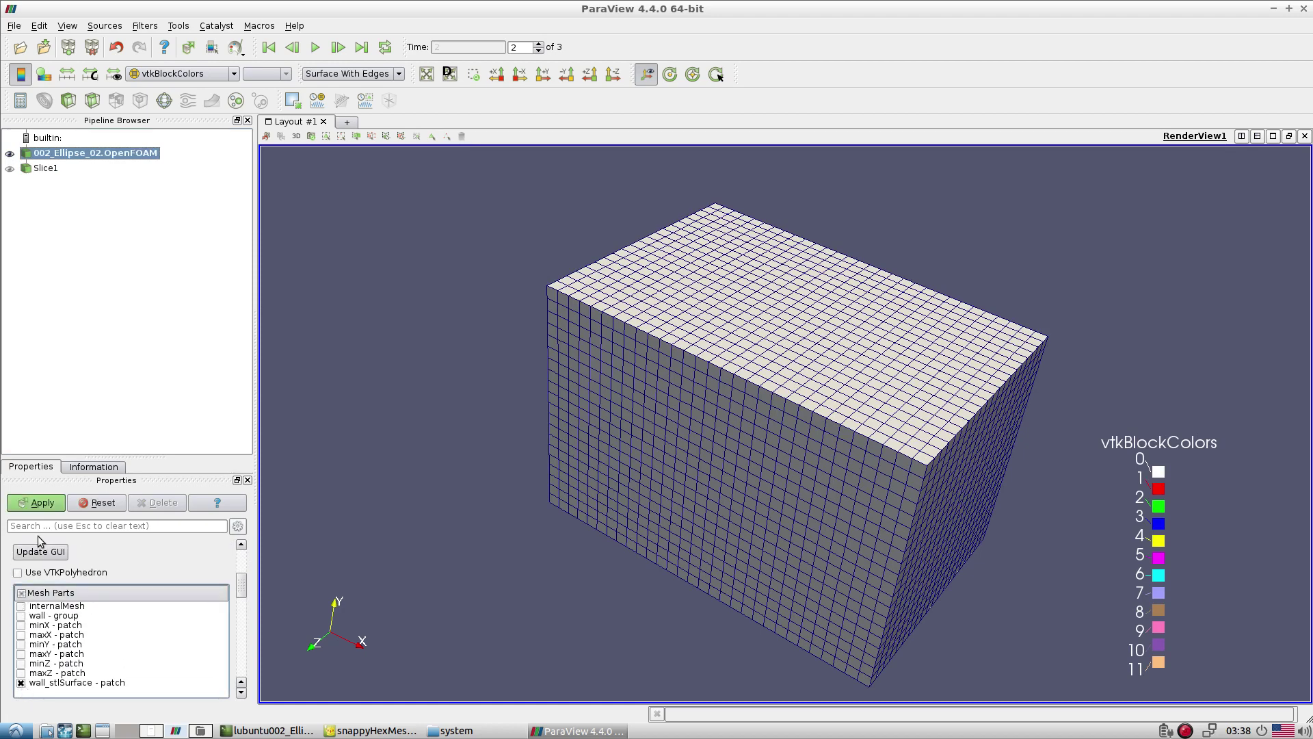
{"action": "left_click", "coordinate": [36, 502]}
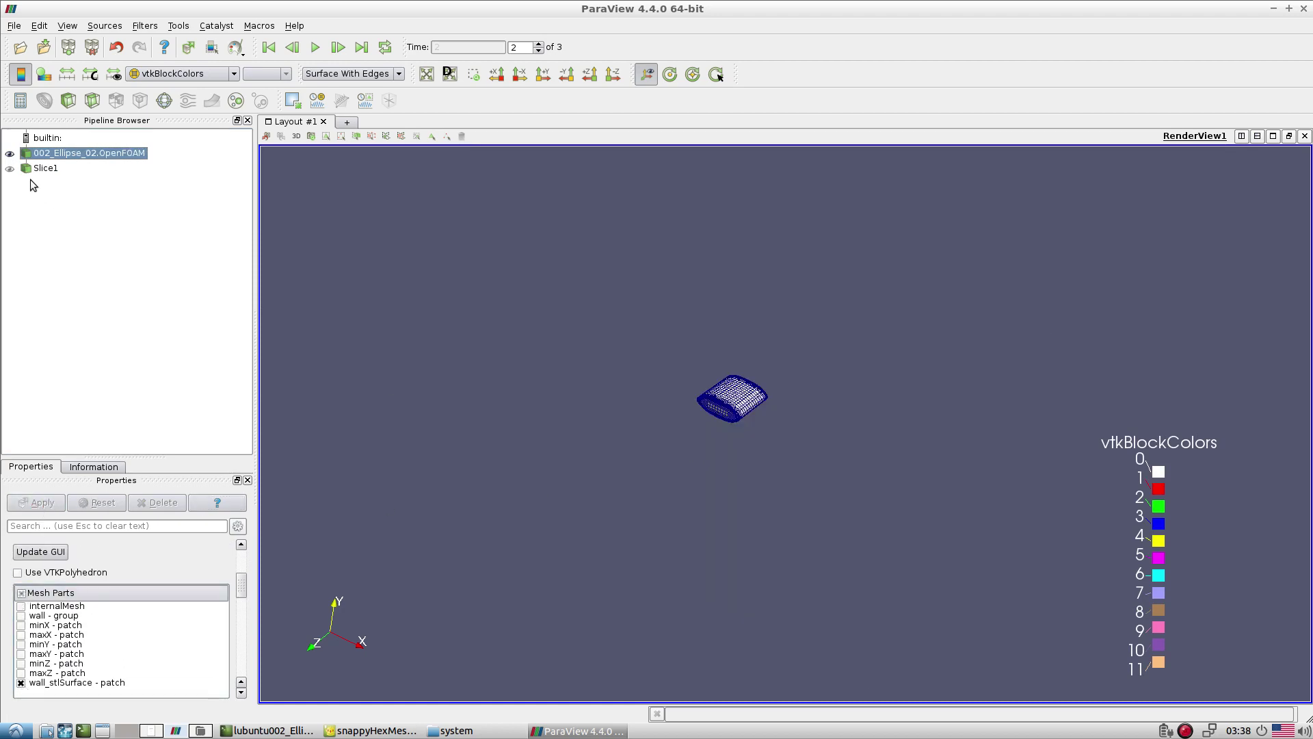
Examine the wall surface mesh's refined rim and elliptical end face, with the slice hidden after briefly showing it
{"action": "left_click", "coordinate": [9, 169]}
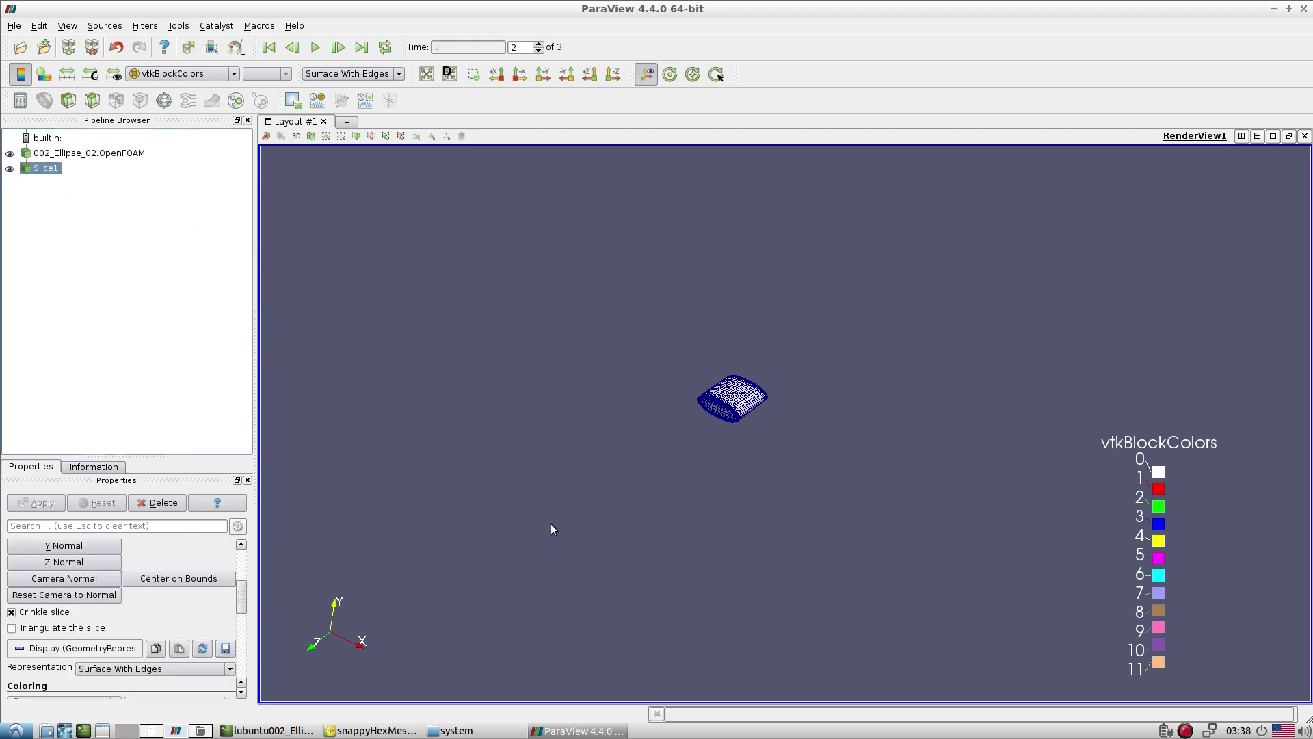
{"action": "scroll", "coordinate": [707, 413], "scroll_direction": "up", "scroll_amount": 15}
{"action": "scroll", "coordinate": [776, 576], "scroll_direction": "down", "scroll_amount": 7}
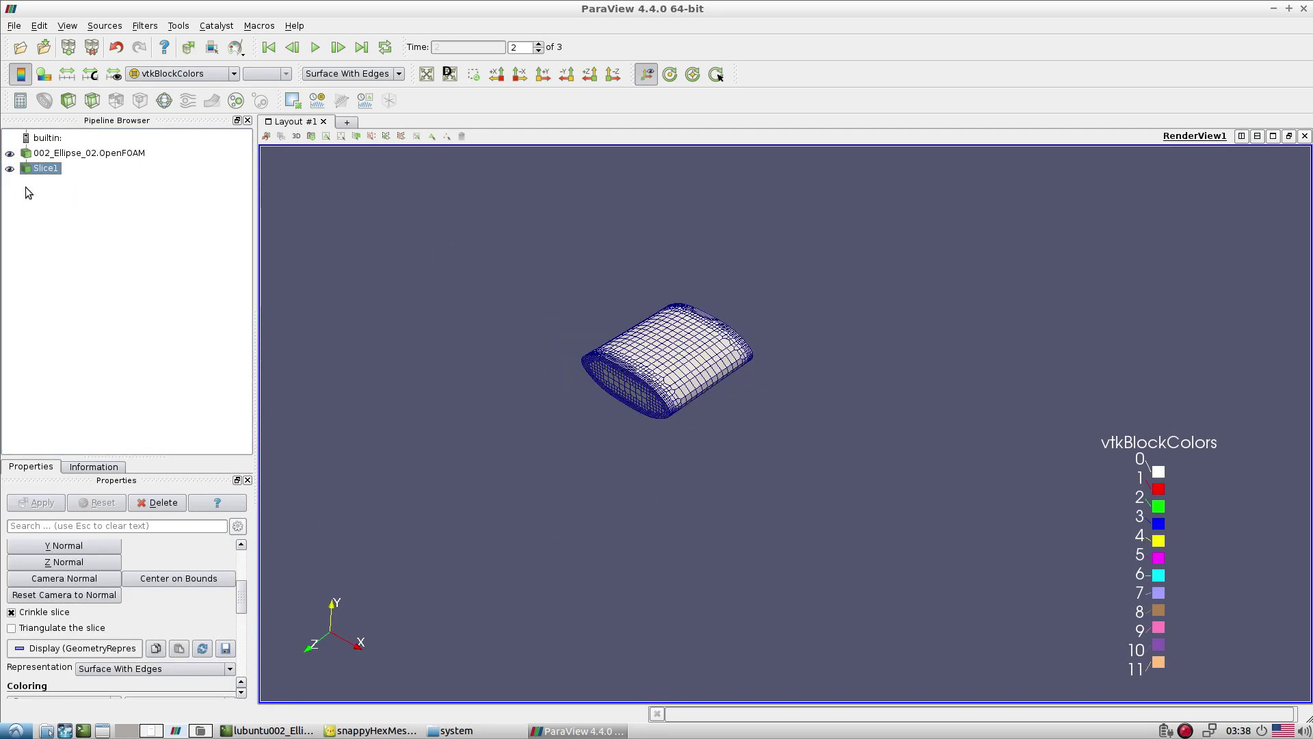
{"action": "left_click", "coordinate": [10, 168]}
{"action": "scroll", "coordinate": [616, 472], "scroll_direction": "up", "scroll_amount": 5}
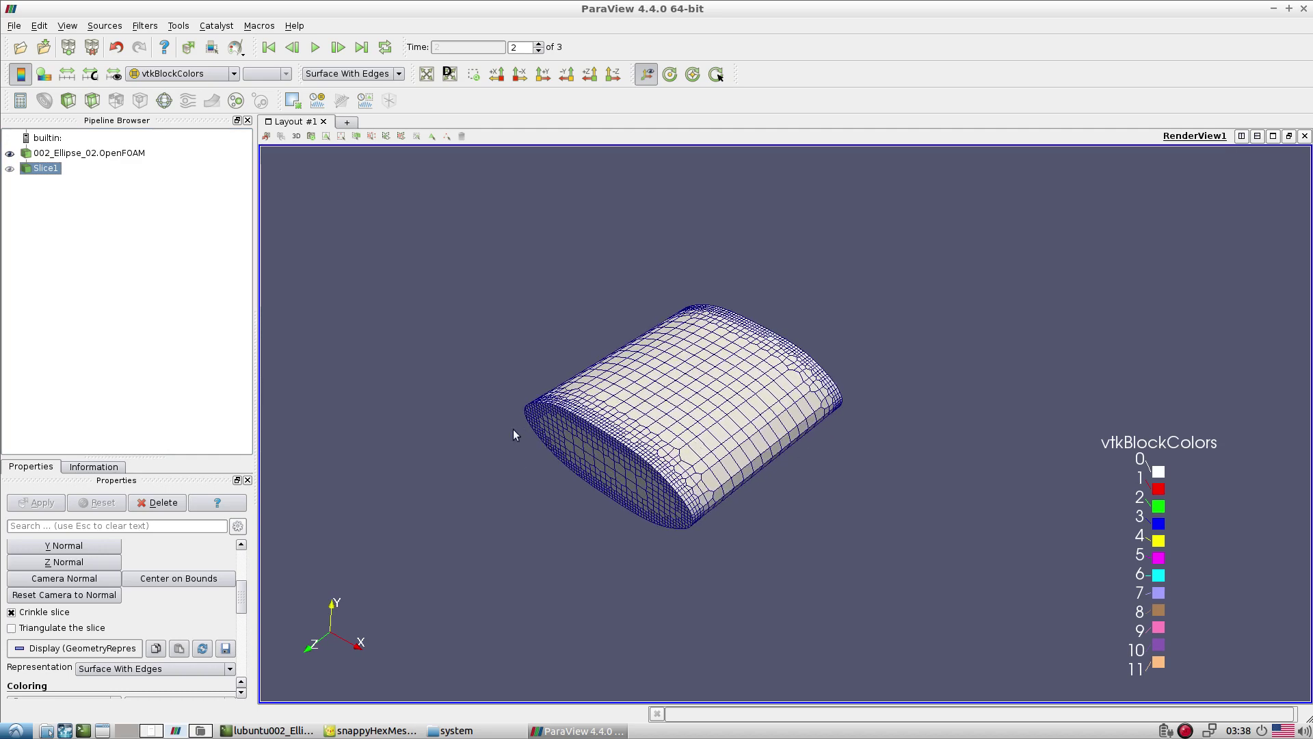
{"action": "left_click_drag", "start_coordinate": [584, 456], "coordinate": [551, 454]}
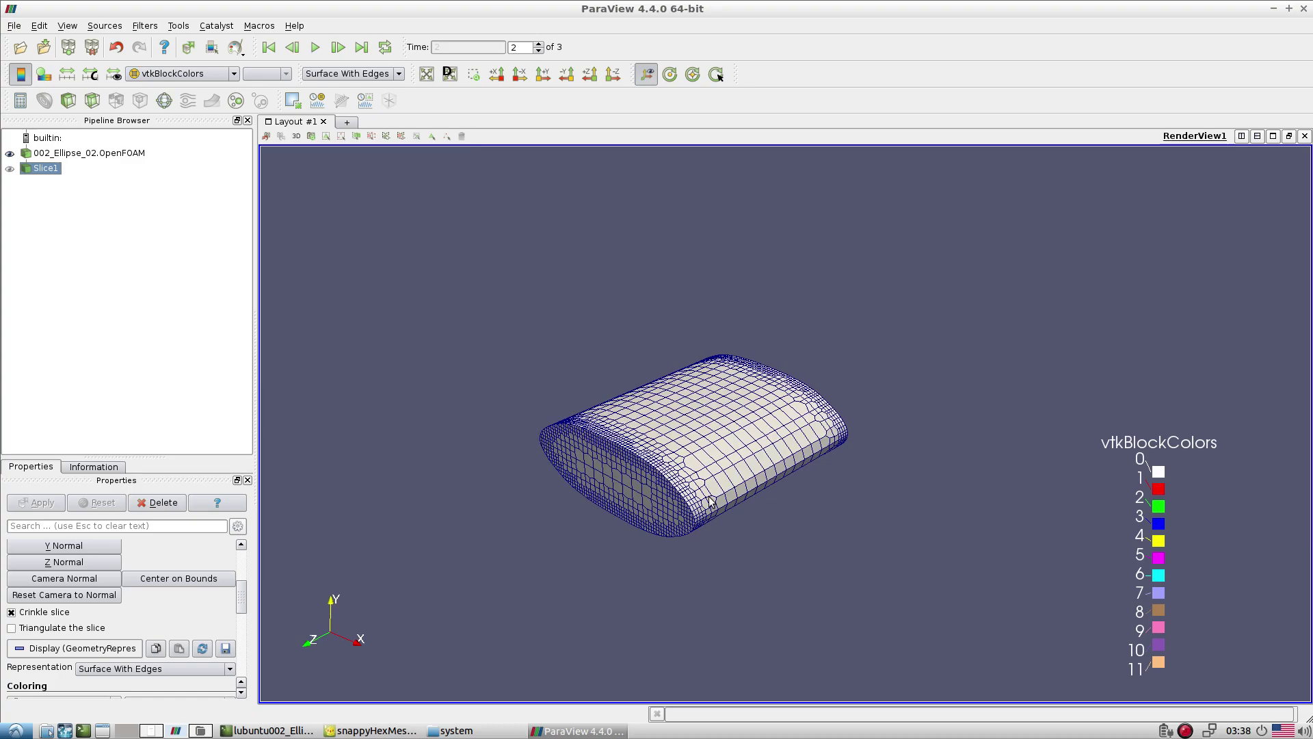
{"action": "left_click_drag", "start_coordinate": [711, 502], "coordinate": [738, 491]}
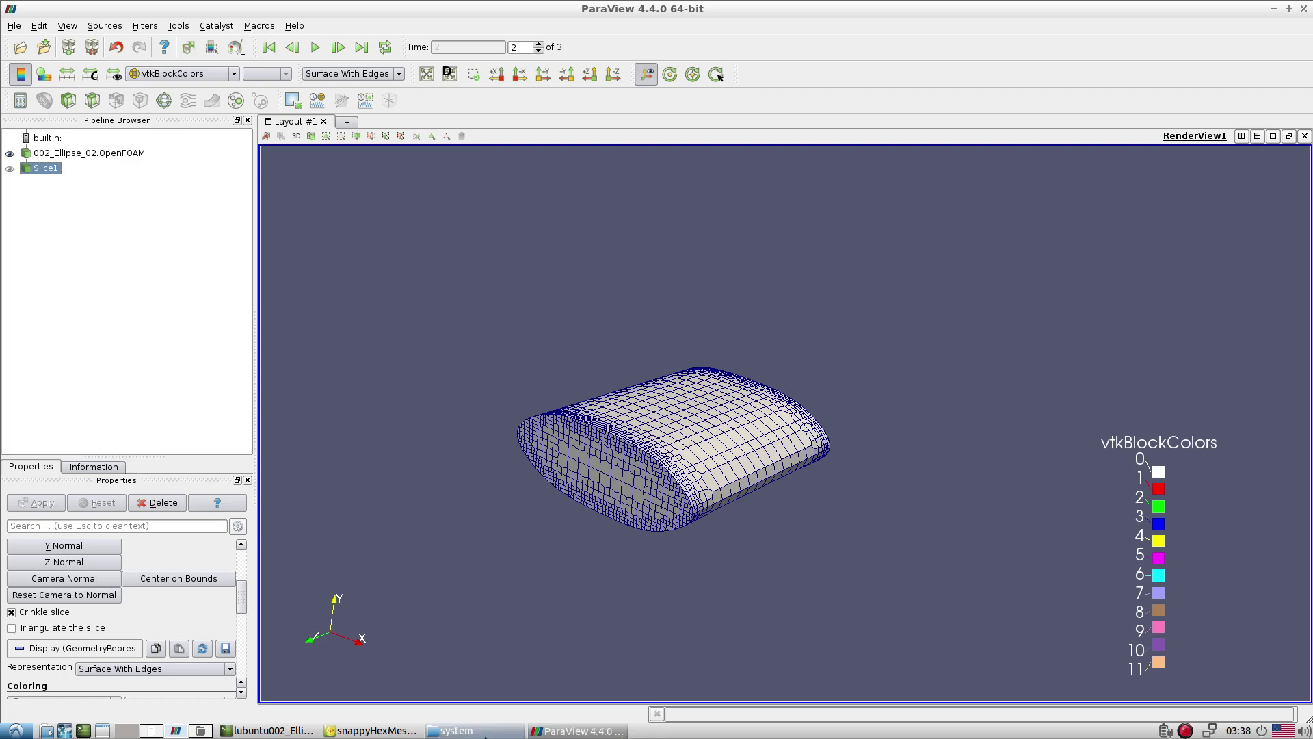
{"action": "left_click", "coordinate": [552, 730]}
{"action": "left_click", "coordinate": [553, 732]}
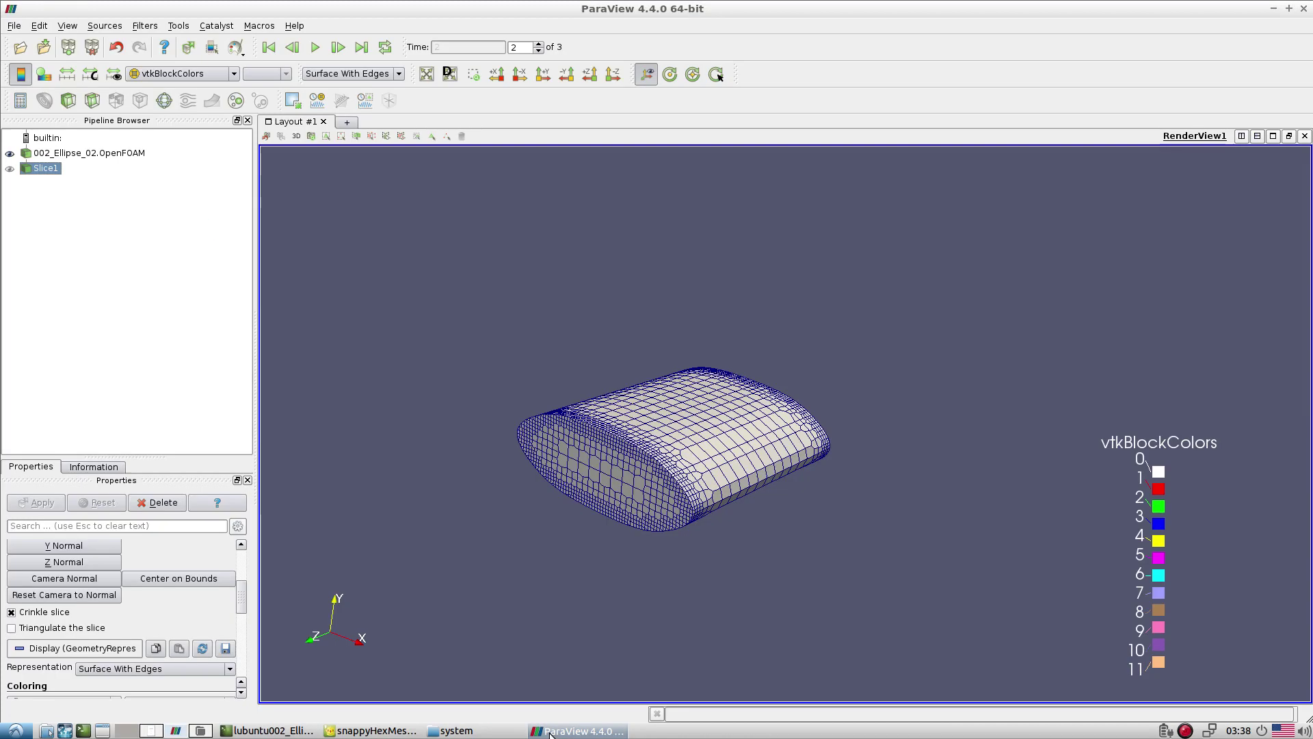
{"action": "left_click_drag", "start_coordinate": [647, 539], "coordinate": [706, 523]}
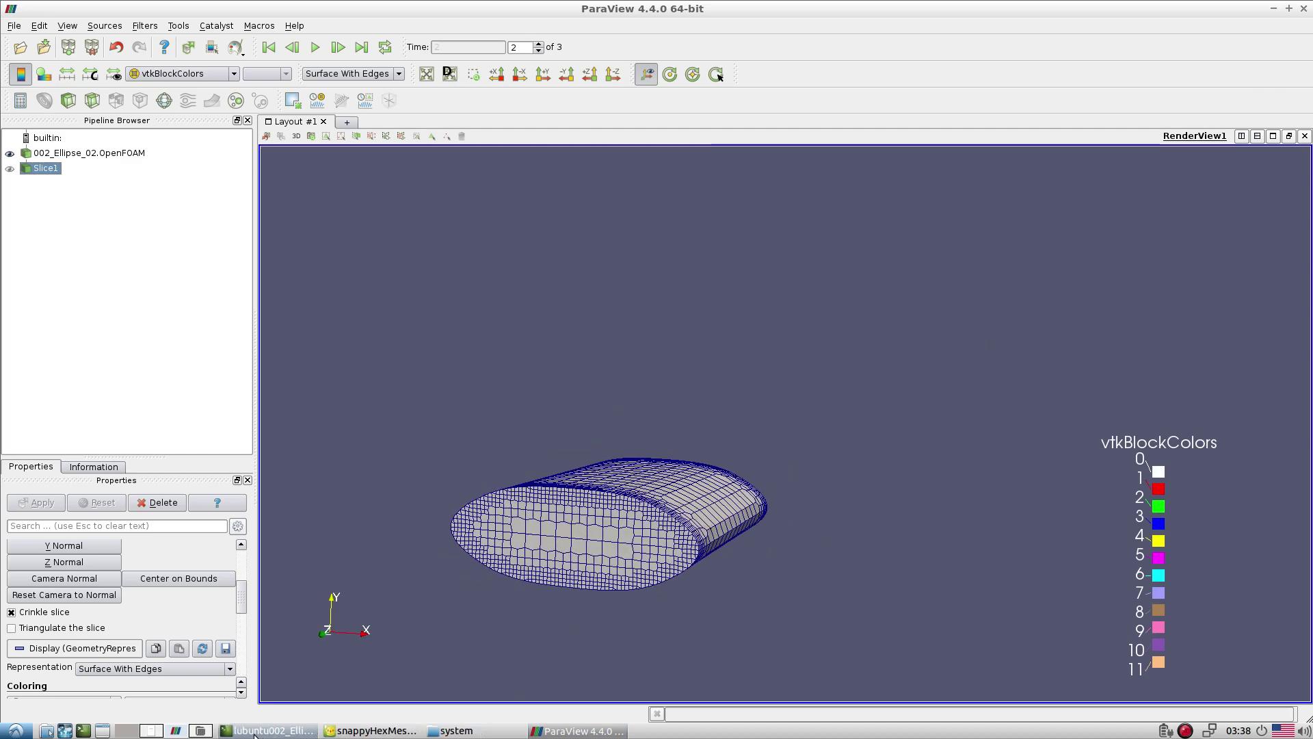
Close ParaView, undo the feature-edge level edit in snappyHexMeshDict back to level 0, and save the file
{"action": "left_click", "coordinate": [1305, 10]}
{"action": "left_click", "coordinate": [638, 424]}
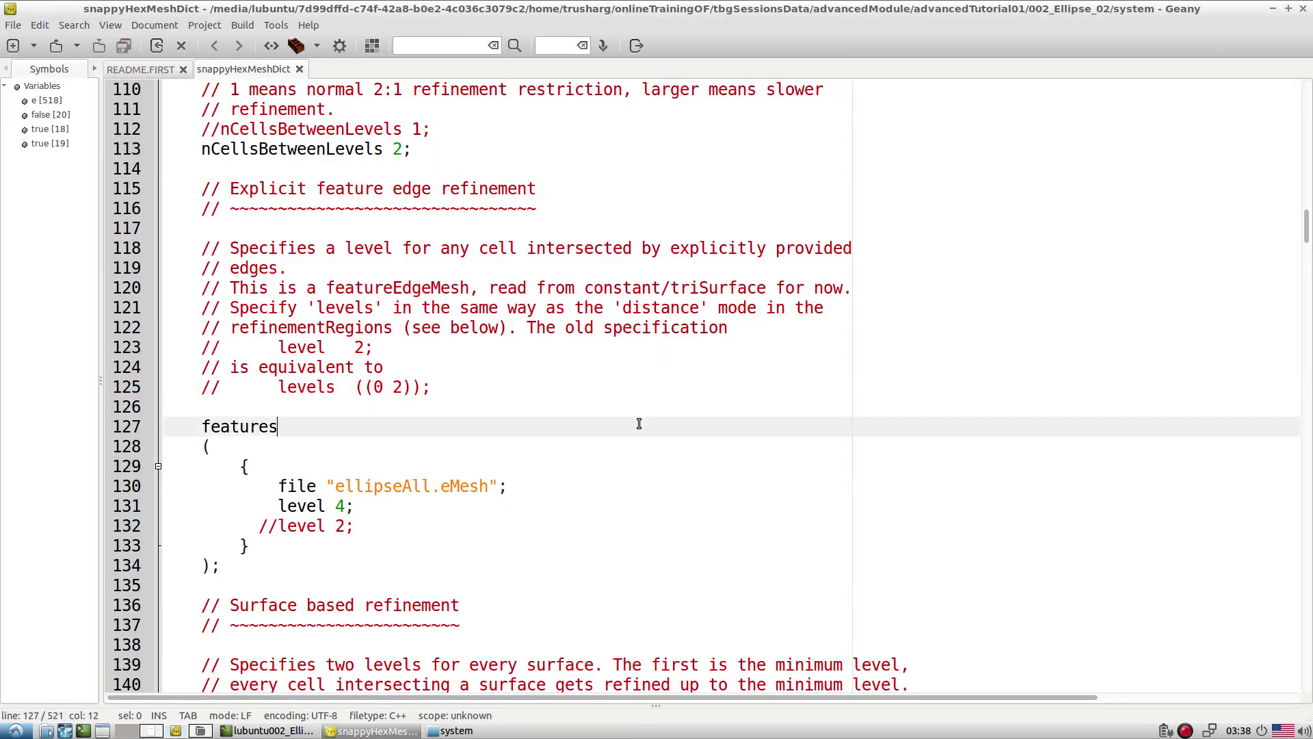
{"action": "double_click", "coordinate": [344, 506]}
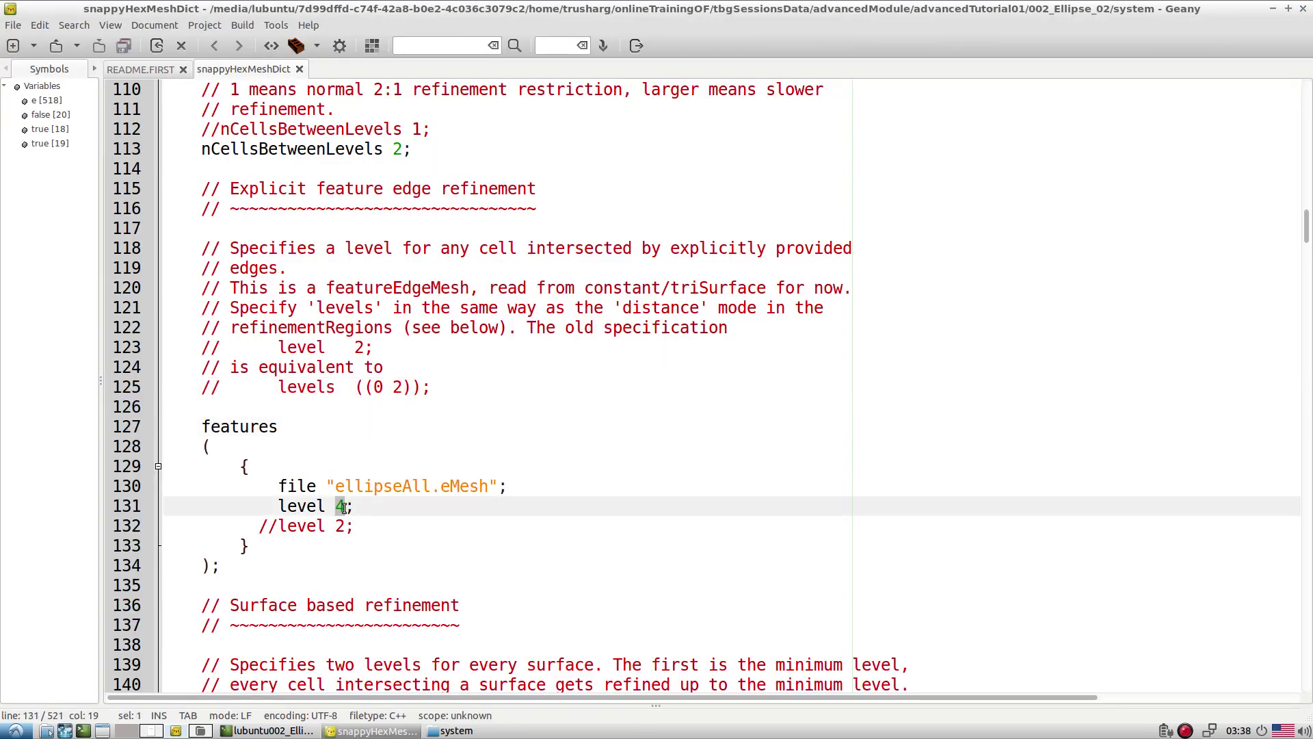
{"action": "left_click", "coordinate": [490, 387]}
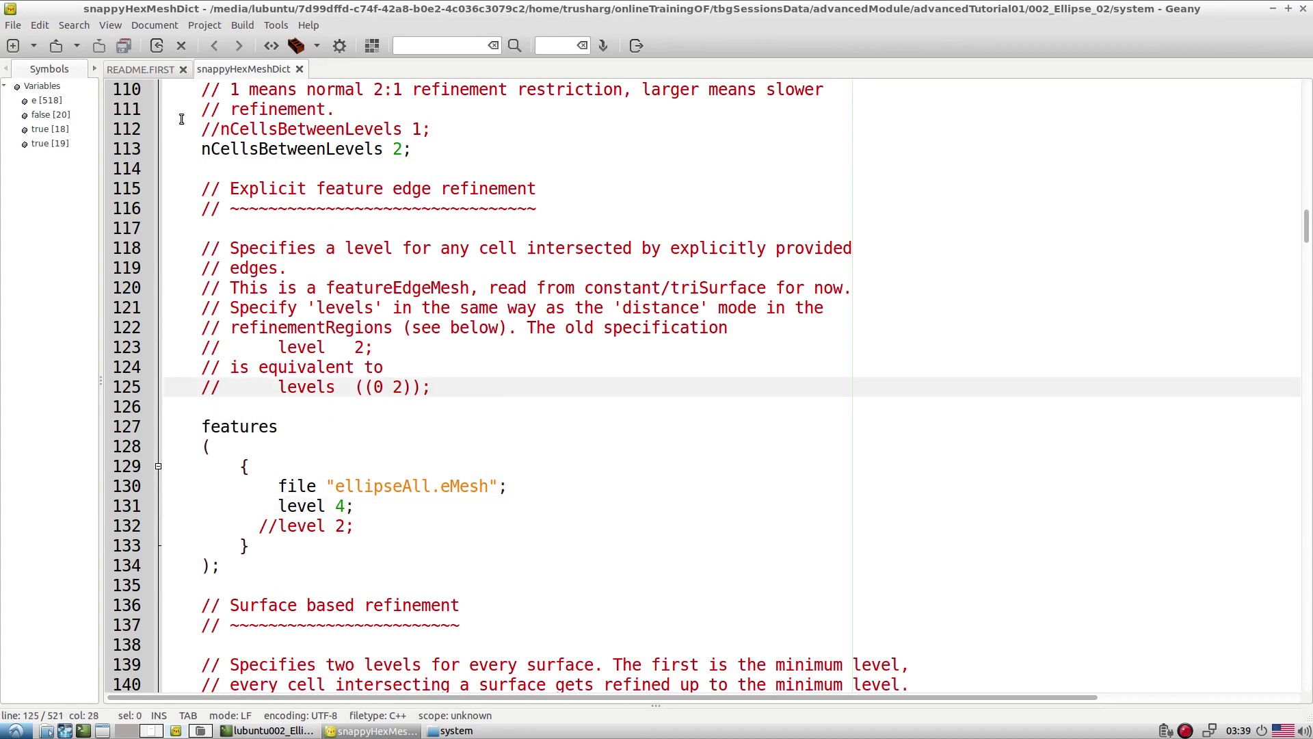
{"action": "left_click", "coordinate": [43, 32]}
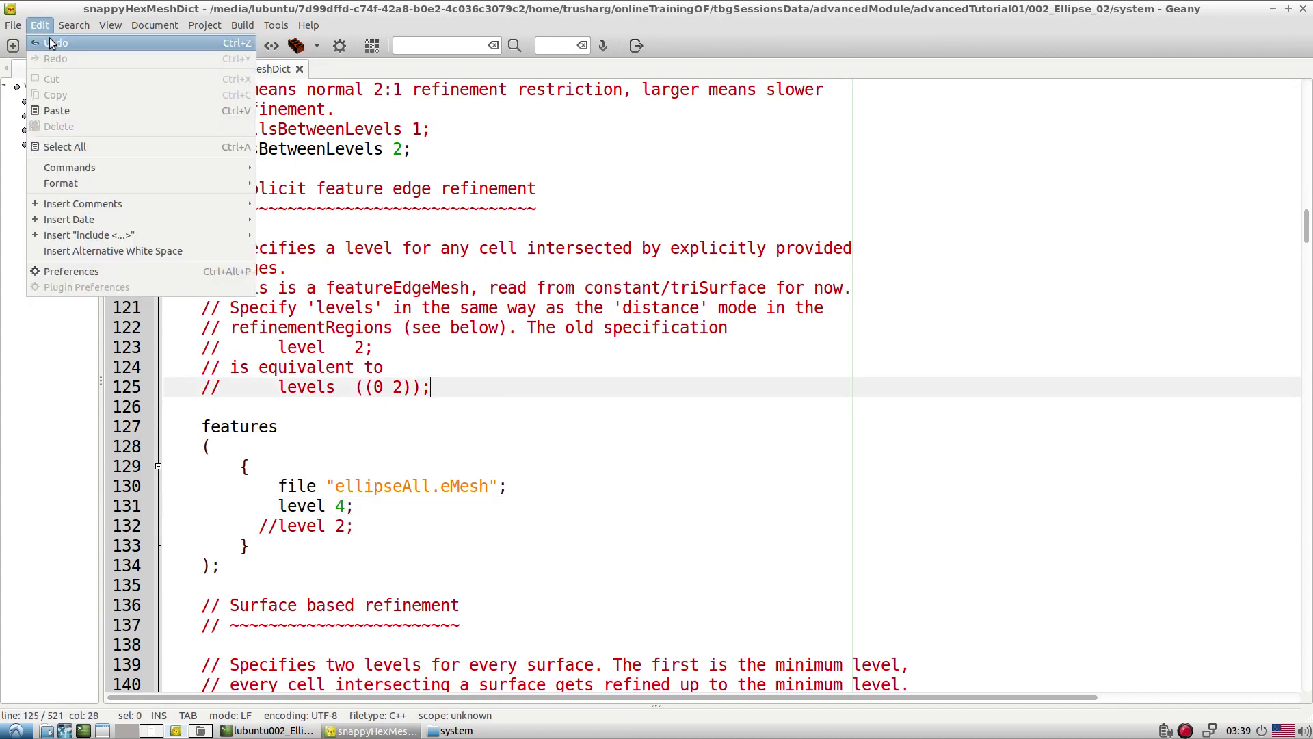
{"action": "left_click", "coordinate": [49, 38]}
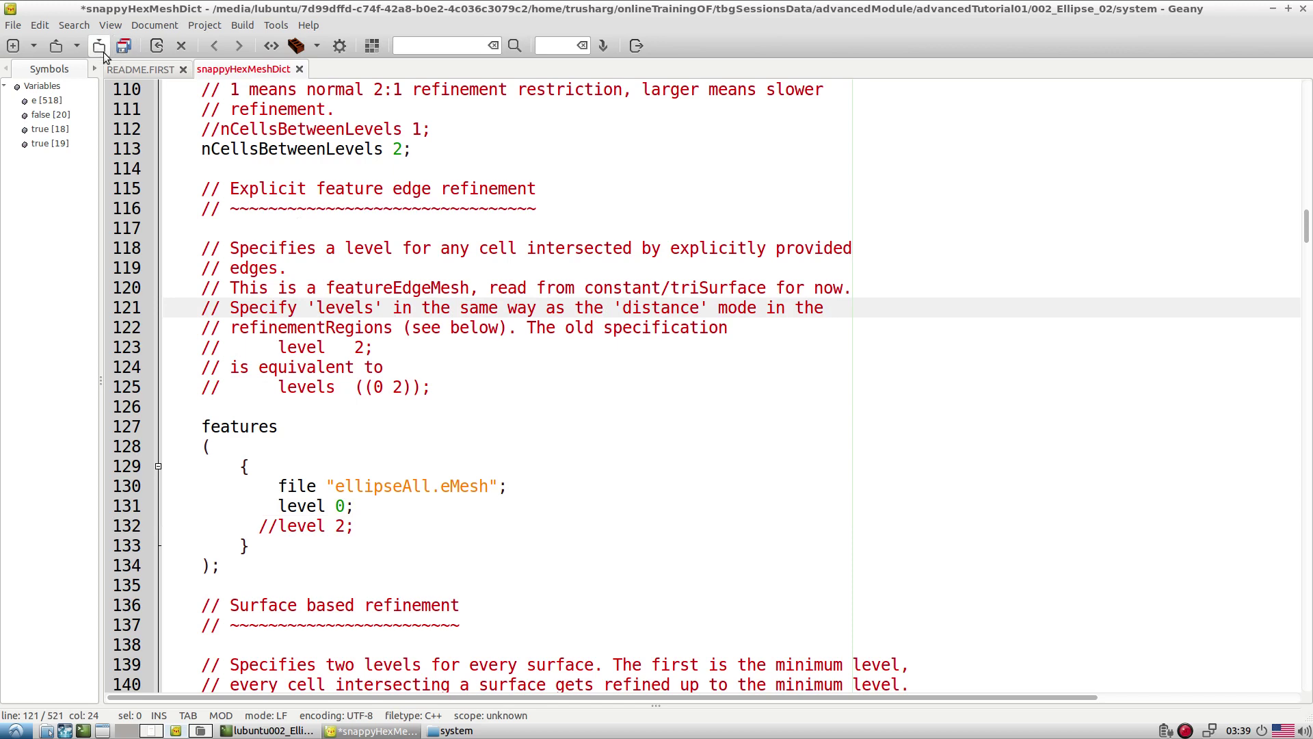
{"action": "left_click", "coordinate": [104, 52]}
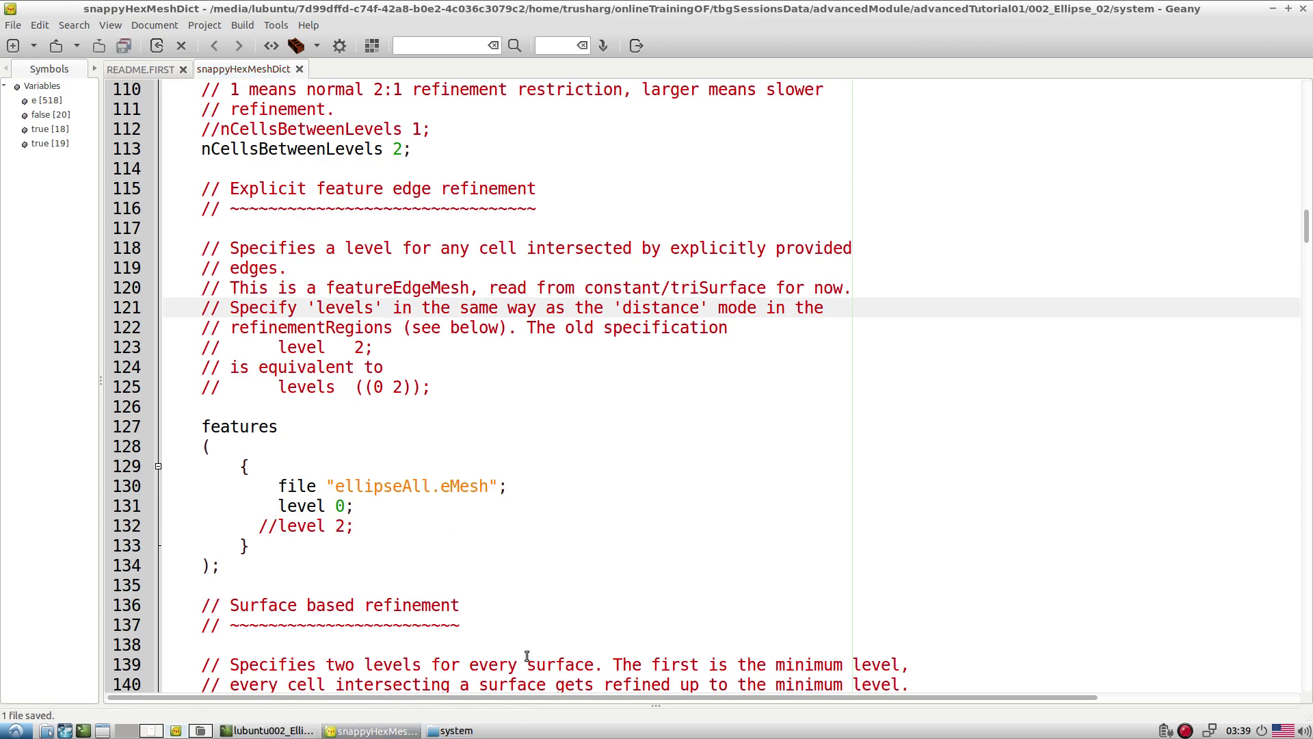
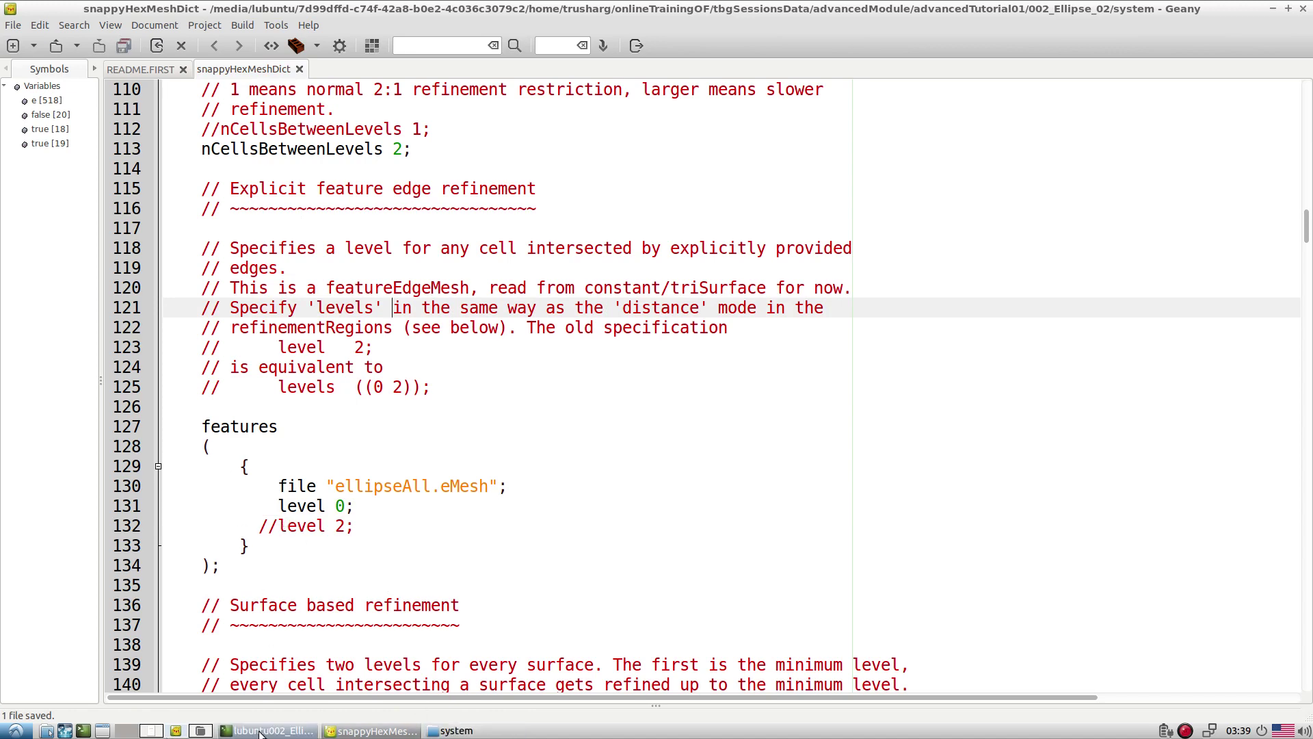
Copy the cleanup commands from rm *.obj through foamCleanTutorials in README.FIRST
{"action": "key", "text": "alt+Tab"}
{"action": "key", "text": "alt+Tab"}
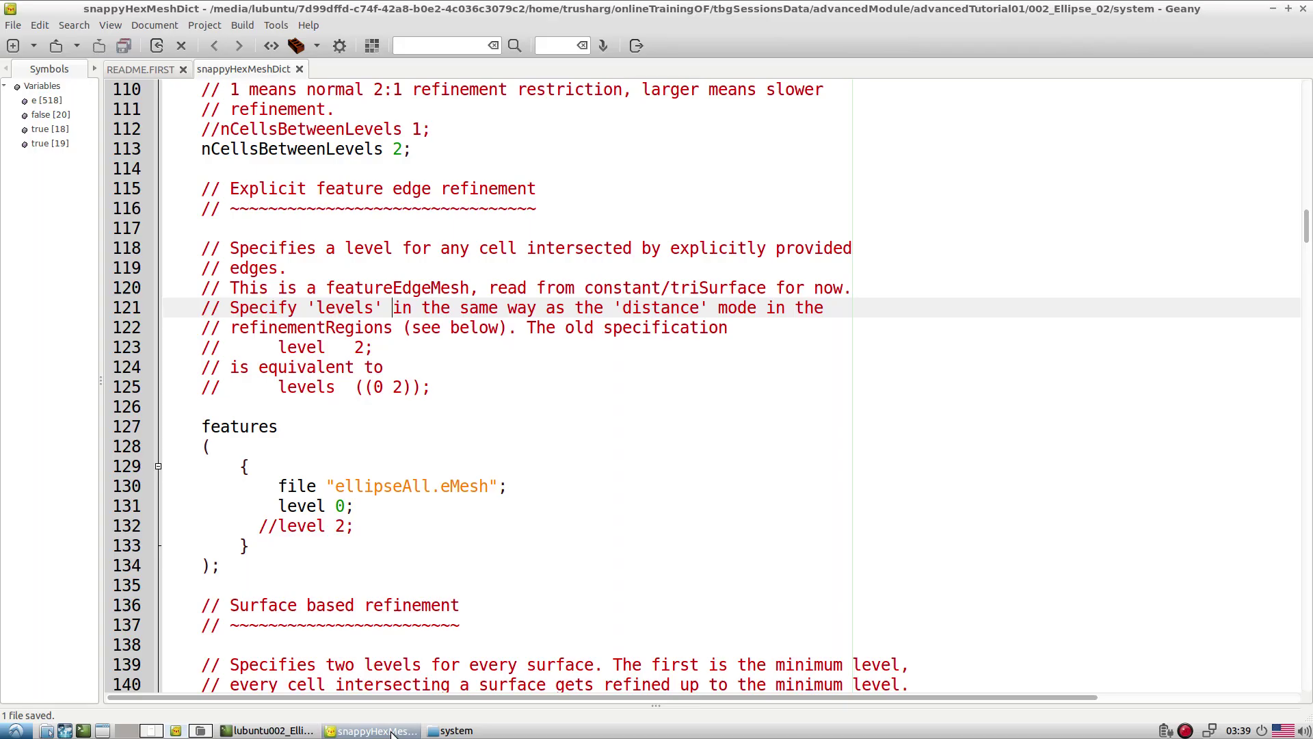
{"action": "scroll", "coordinate": [353, 311], "scroll_direction": "up", "scroll_amount": 20}
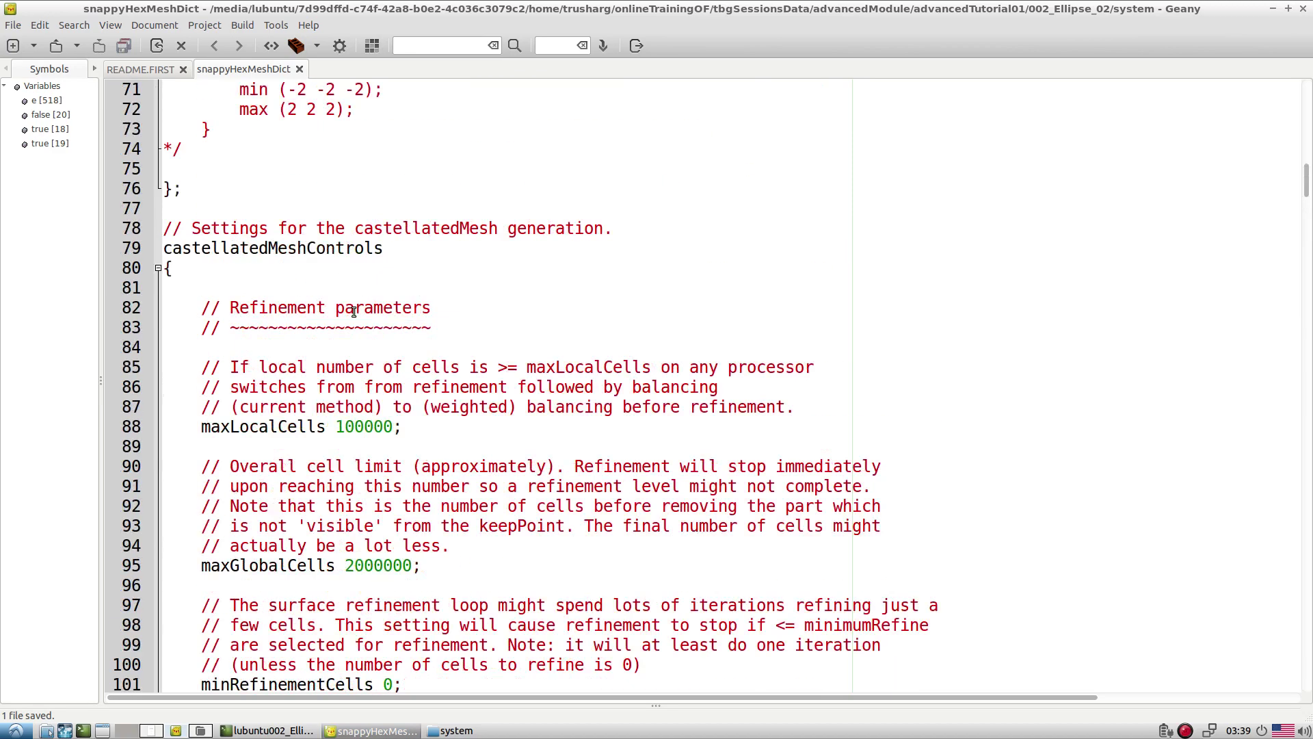
{"action": "left_click", "coordinate": [125, 68]}
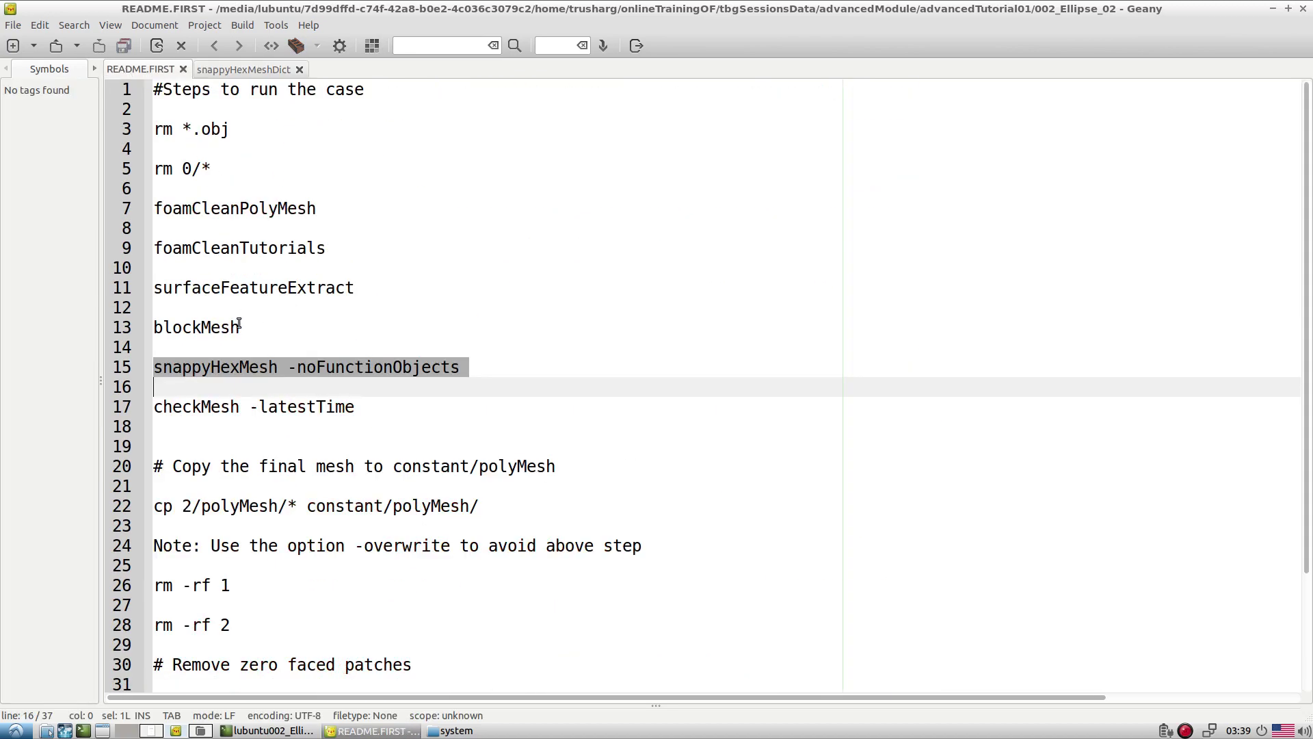
{"action": "left_click_drag", "start_coordinate": [156, 130], "coordinate": [360, 249]}
{"action": "key", "text": "ctrl+c"}
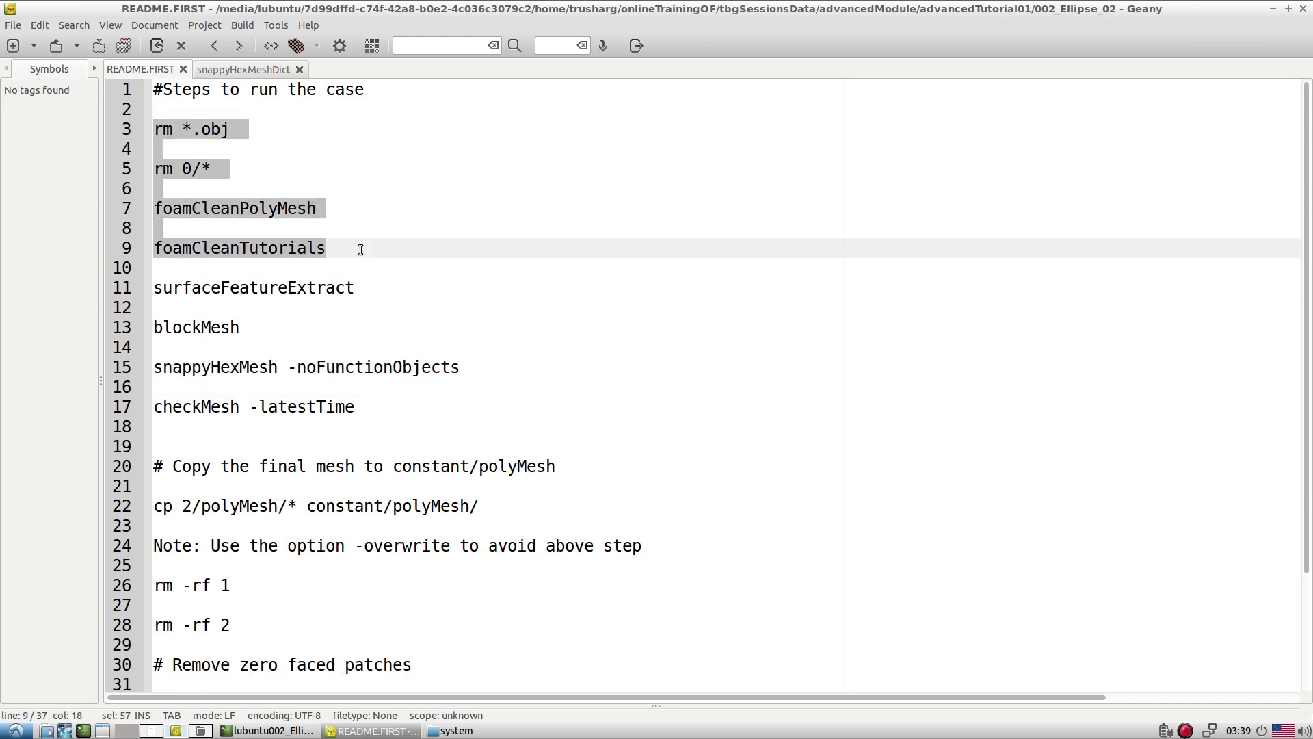
Run the copied cleanup commands in the 002_Ellipse_02 terminal and list the case directory with ls
{"action": "left_click", "coordinate": [270, 730]}
{"action": "middle_click", "coordinate": [558, 522]}
{"action": "key", "text": "Return"}
{"action": "type", "text": "ls"}
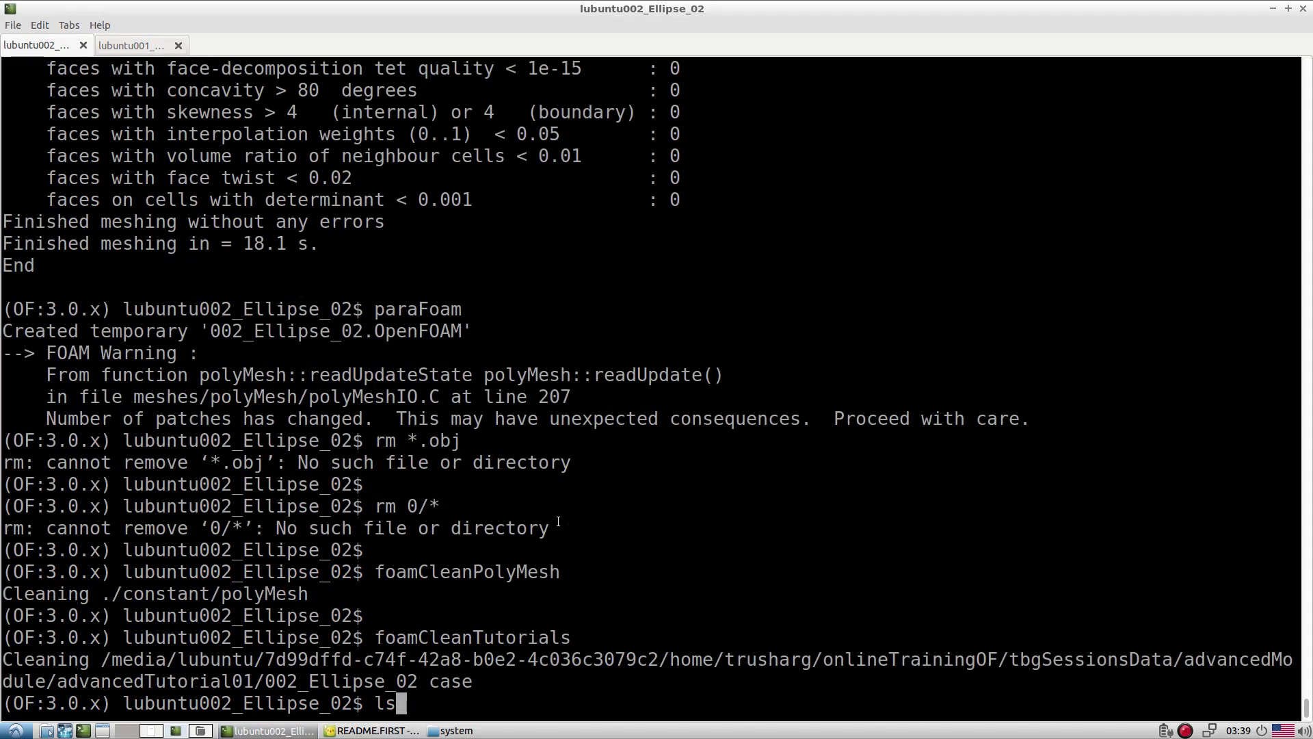
{"action": "key", "text": "Return"}
Switch to the file manager and open the 002_Ellipse_02 folder inside advancedTutorial01
{"action": "left_click", "coordinate": [451, 730]}
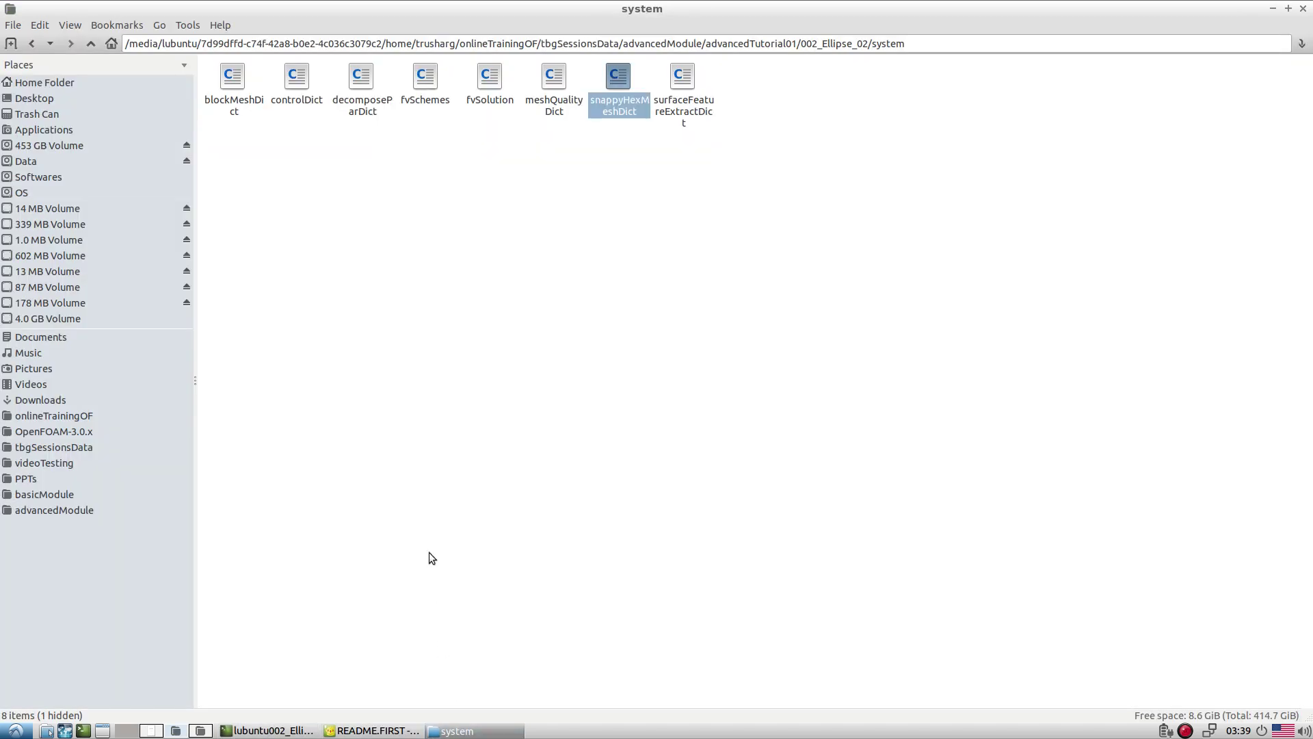
{"action": "left_click", "coordinate": [90, 48]}
{"action": "left_click", "coordinate": [90, 48]}
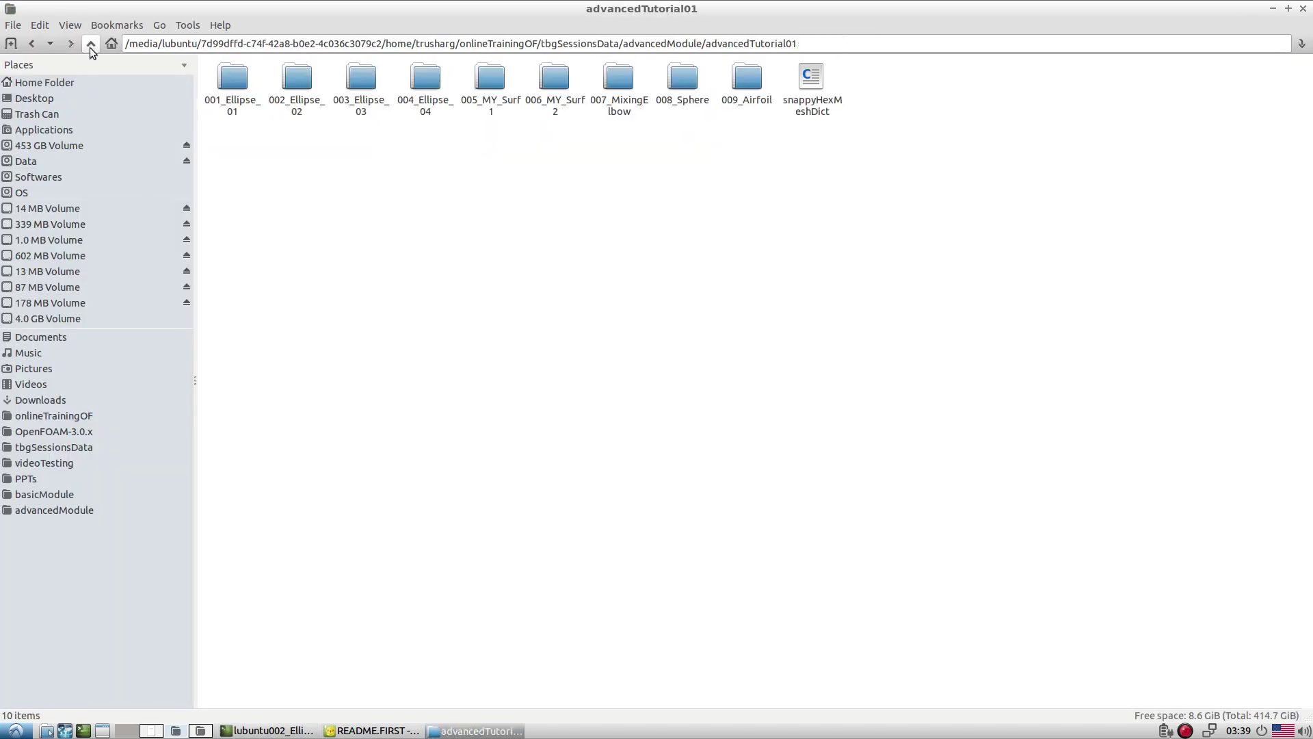
{"action": "left_click", "coordinate": [298, 92]}
{"action": "double_click", "coordinate": [299, 92]}
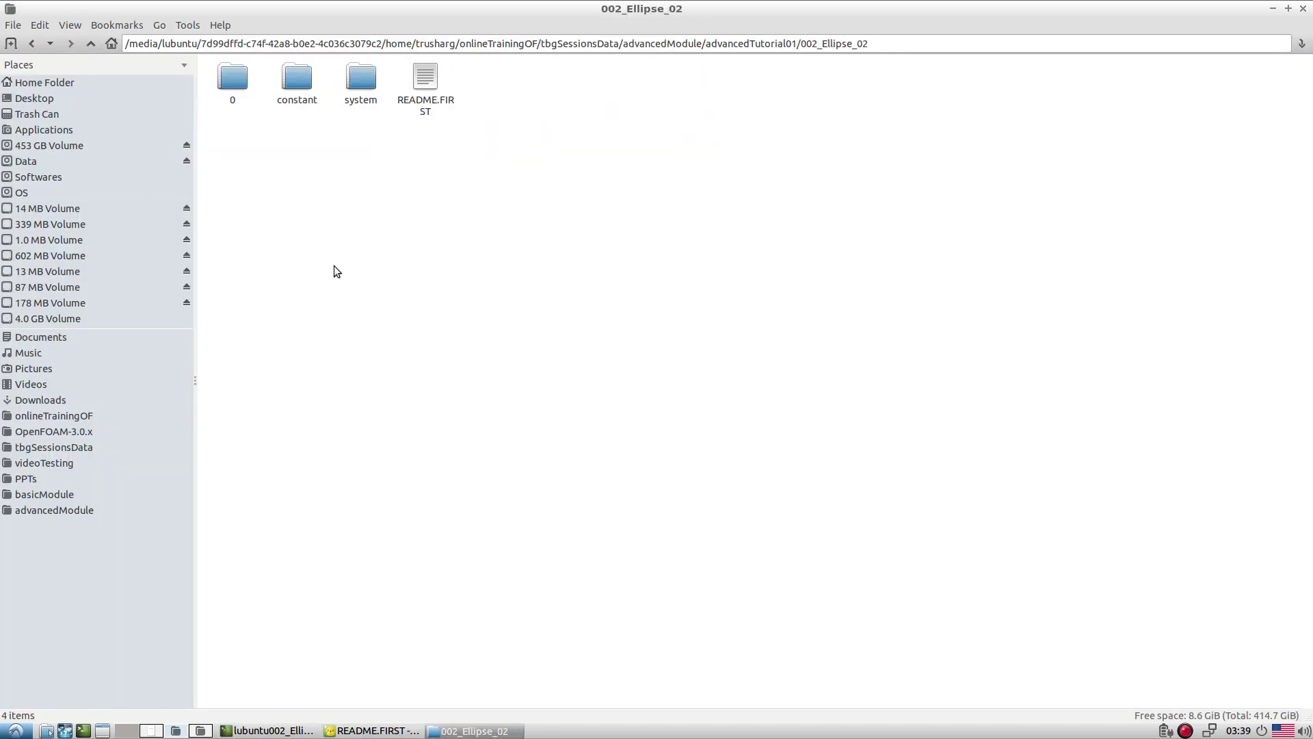
Create a case1 folder in 002_Ellipse_02 and move 0, constant, system and README.FIRST into it
{"action": "right_click", "coordinate": [334, 267]}
{"action": "mouse_move", "coordinate": [388, 275]}
{"action": "left_click", "coordinate": [508, 278]}
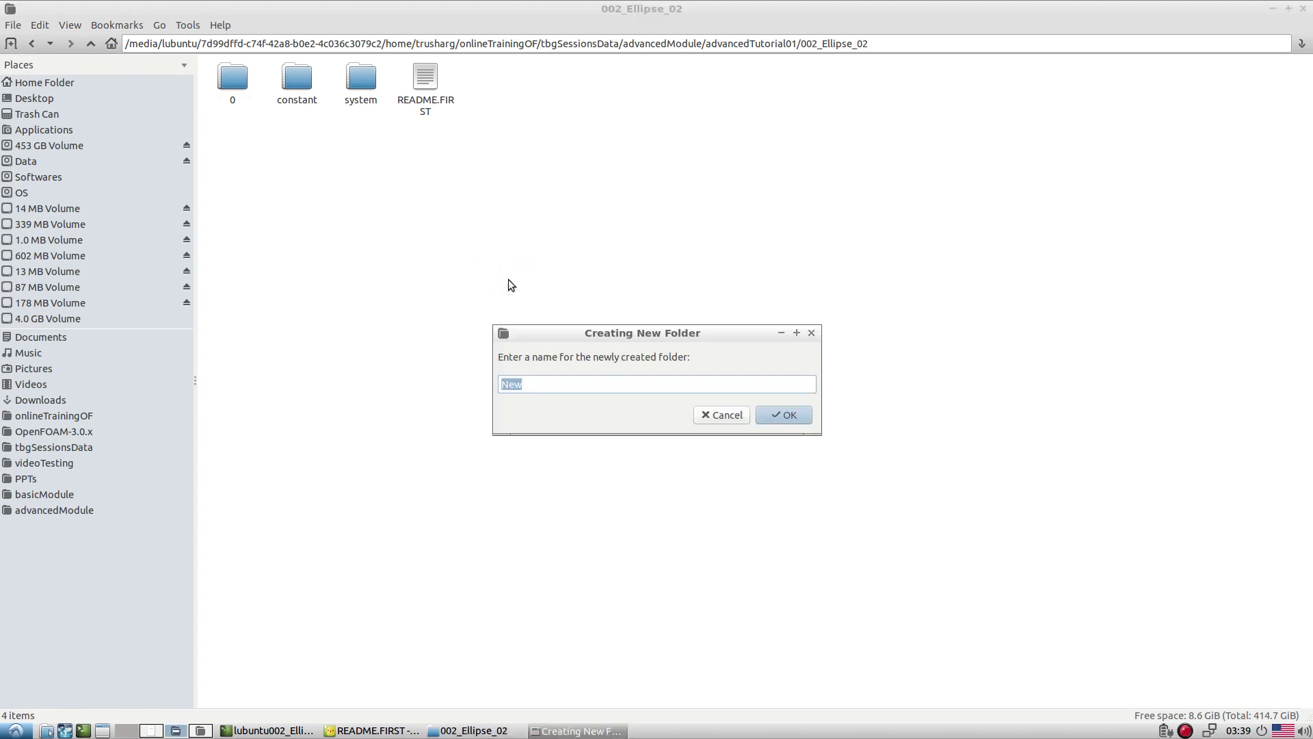
{"action": "type", "text": "case1"}
{"action": "key", "text": "Return"}
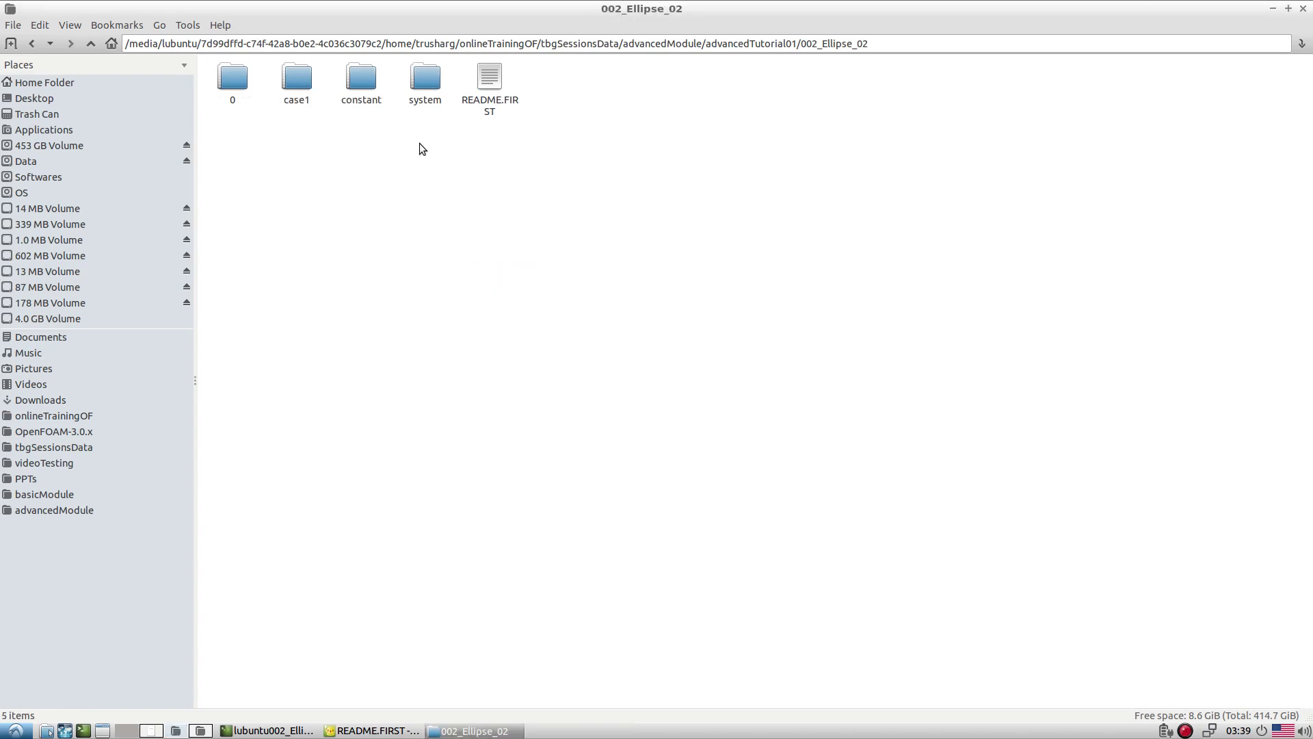
{"action": "left_click_drag", "start_coordinate": [445, 121], "coordinate": [308, 88]}
{"action": "left_click", "coordinate": [236, 79], "text": "ctrl"}
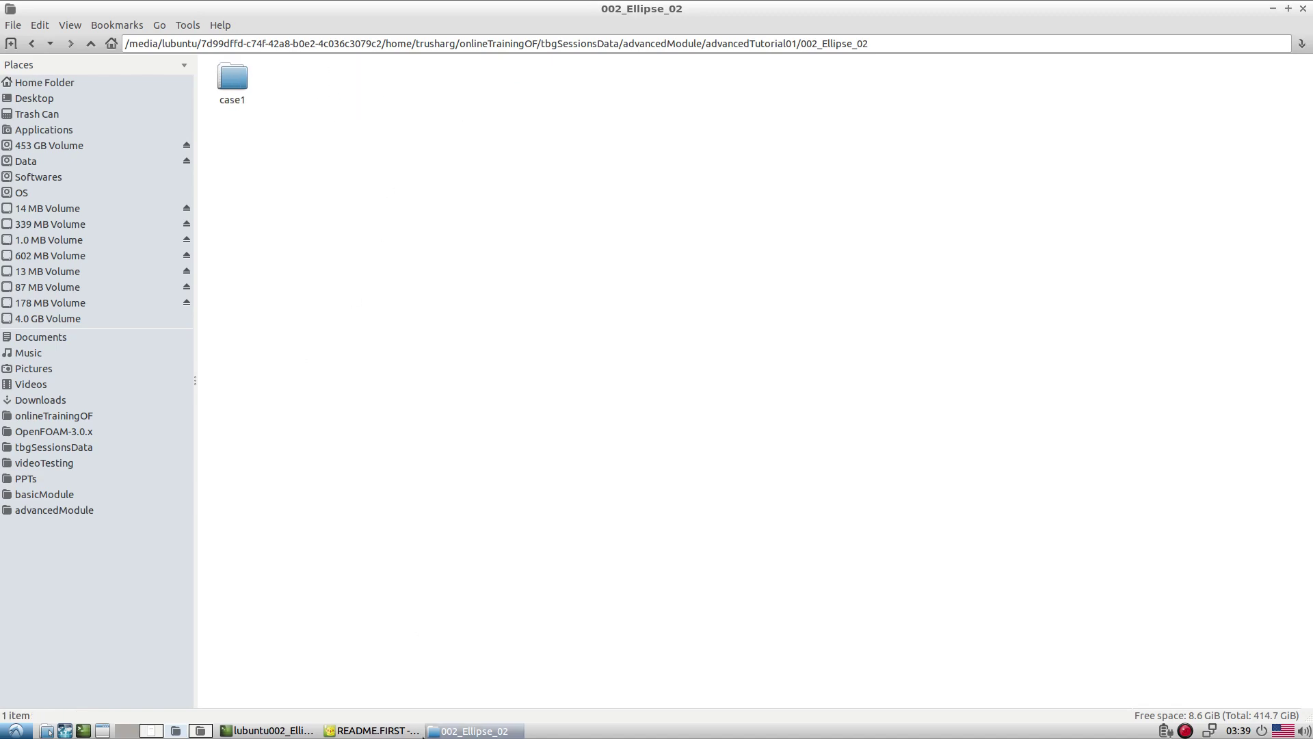
Duplicate the case1 folder within 002_Ellipse_02 under the name case2
{"action": "left_click", "coordinate": [239, 96]}
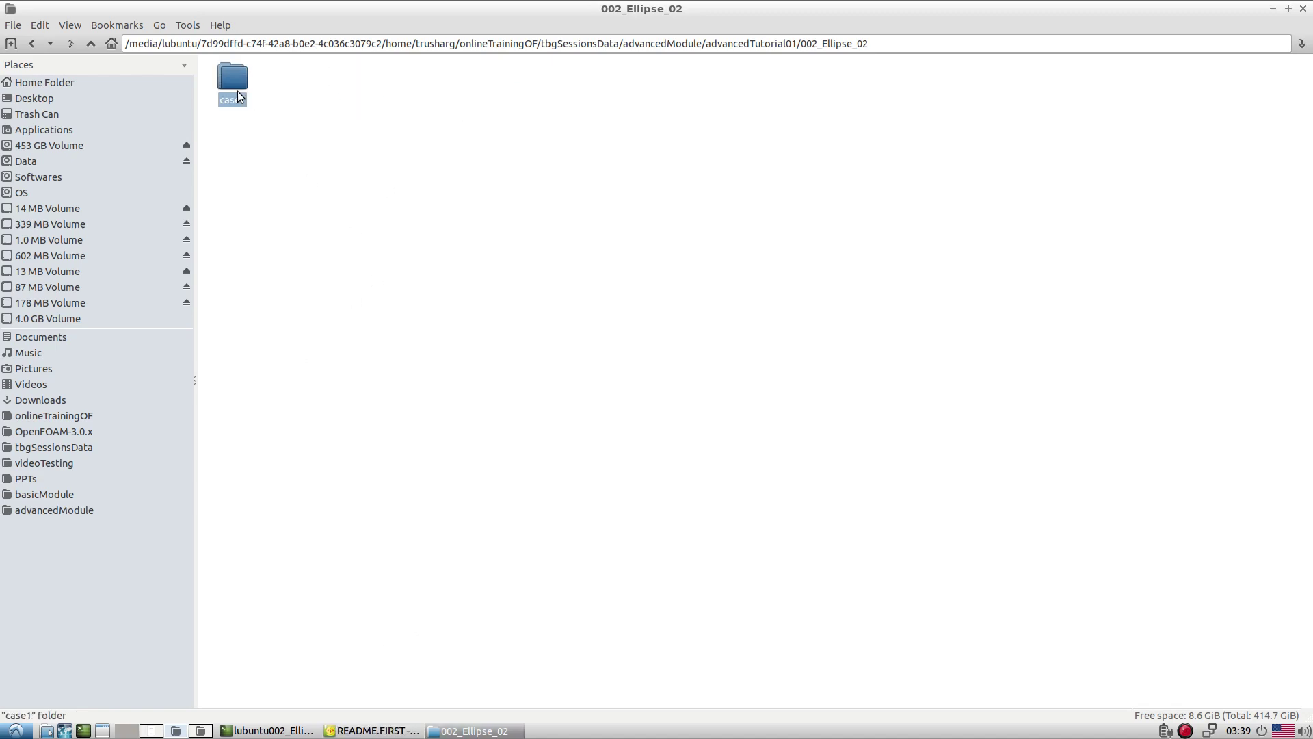
{"action": "key", "text": "ctrl+c"}
{"action": "key", "text": "ctrl+v"}
{"action": "left_click", "coordinate": [227, 168]}
{"action": "key", "text": "BackSpace"}
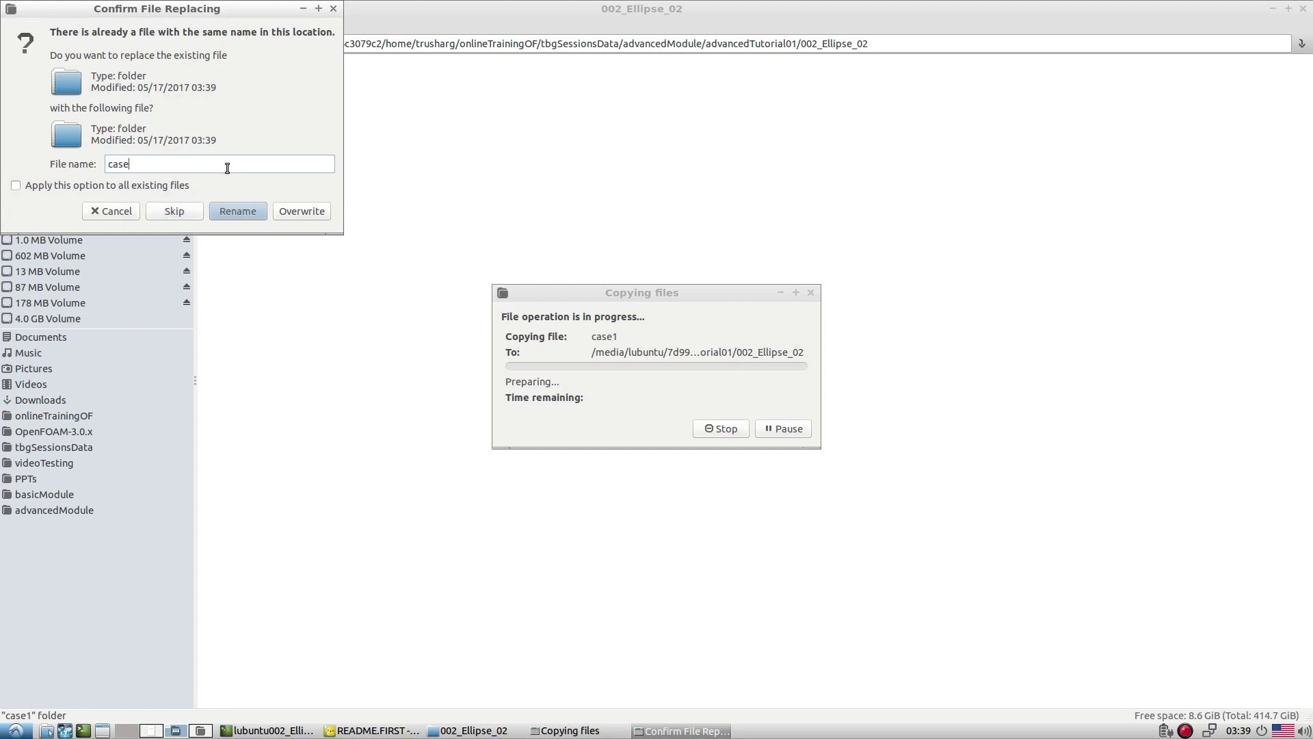
{"action": "type", "text": "2"}
{"action": "key", "text": "Return"}
Duplicate the case1 folder within 002_Ellipse_02 under the name case3
{"action": "key", "text": "ctrl+v"}
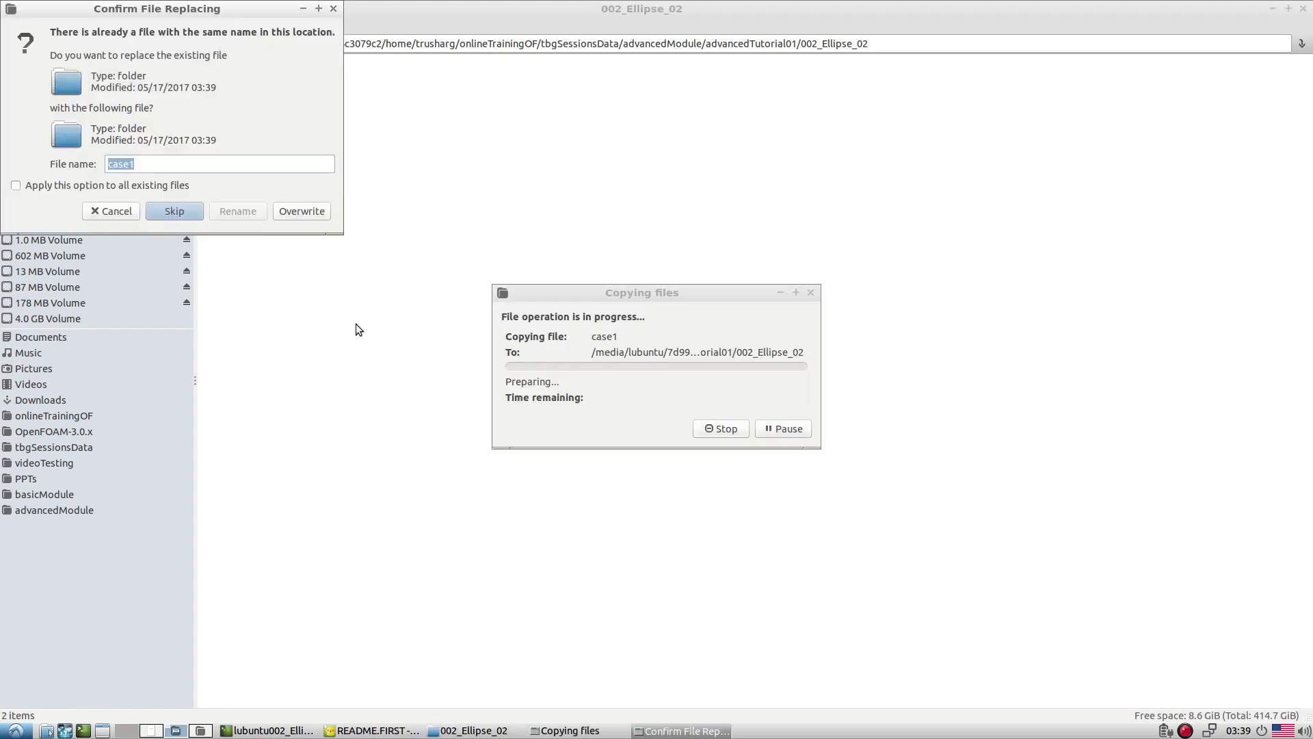
{"action": "left_click", "coordinate": [176, 165]}
{"action": "key", "text": "BackSpace"}
{"action": "type", "text": "3"}
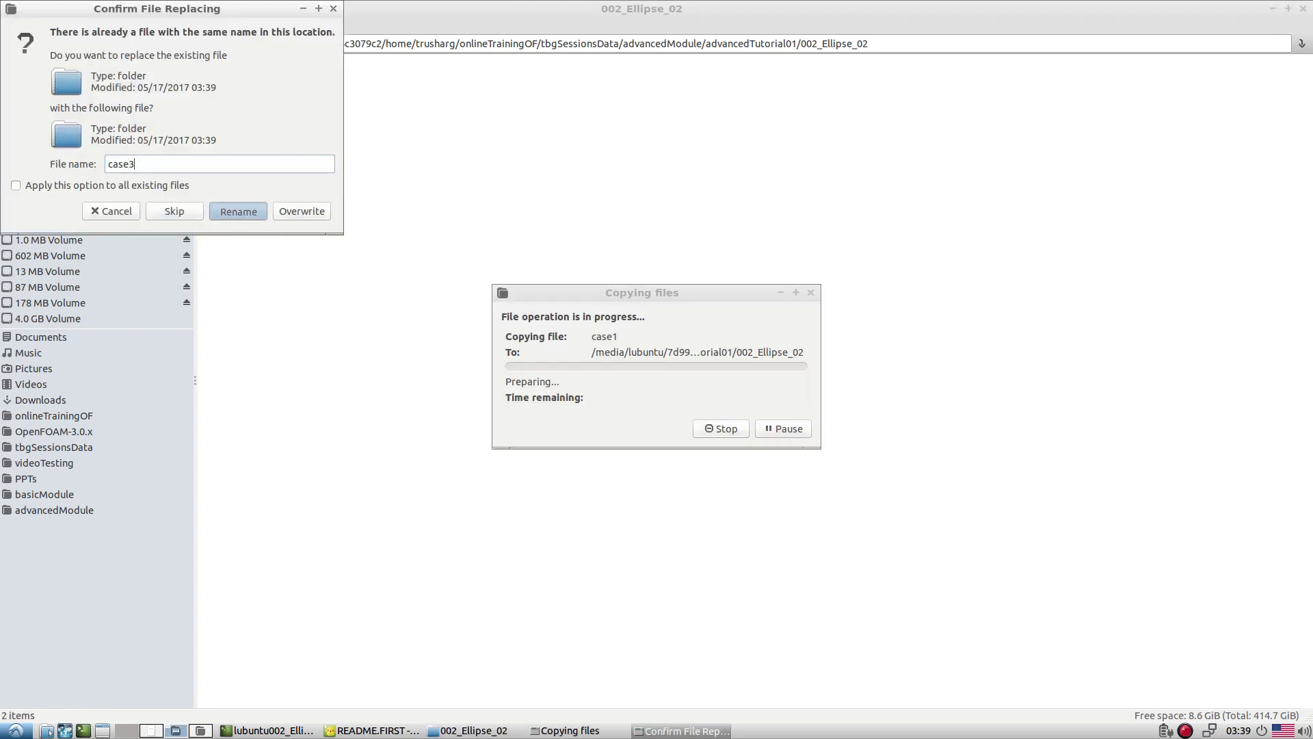
{"action": "key", "text": "Return"}
Duplicate the case1 folder within 002_Ellipse_02 as a backup named case-bkp
{"action": "right_click", "coordinate": [307, 210]}
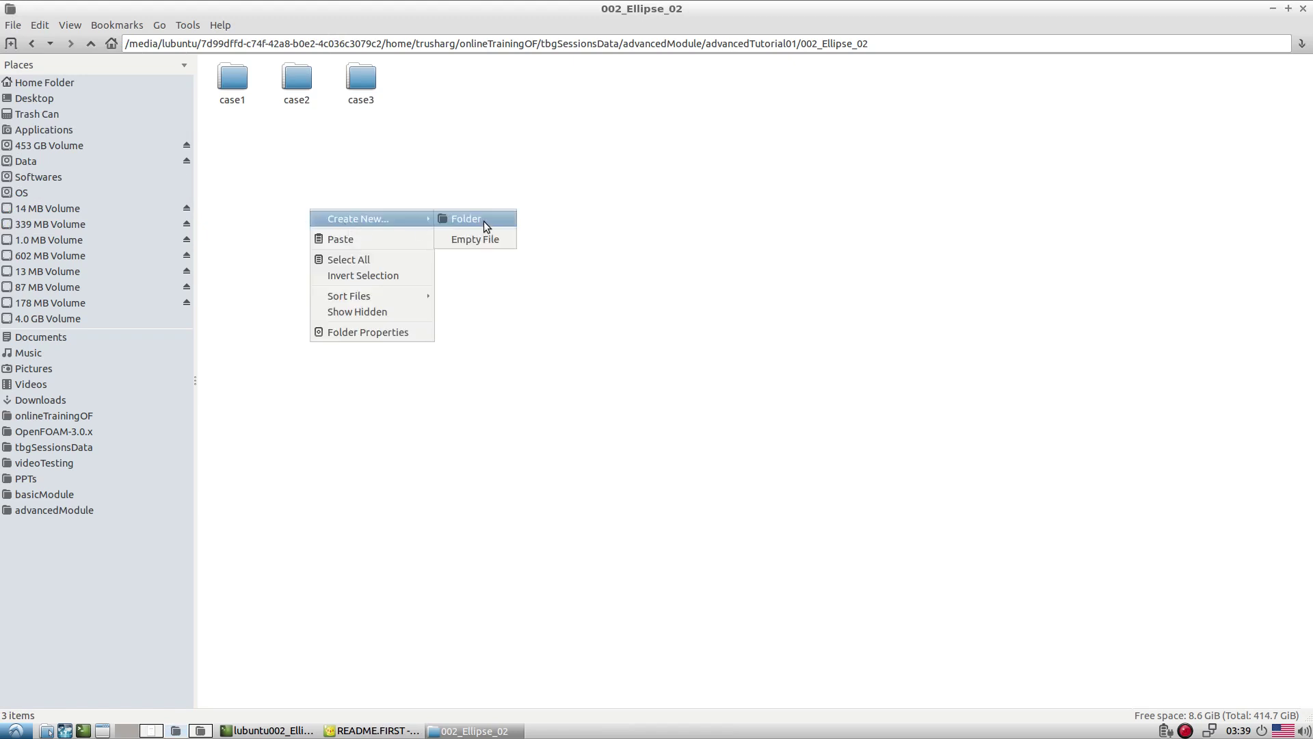
{"action": "left_click", "coordinate": [584, 397]}
{"action": "key", "text": "ctrl+v"}
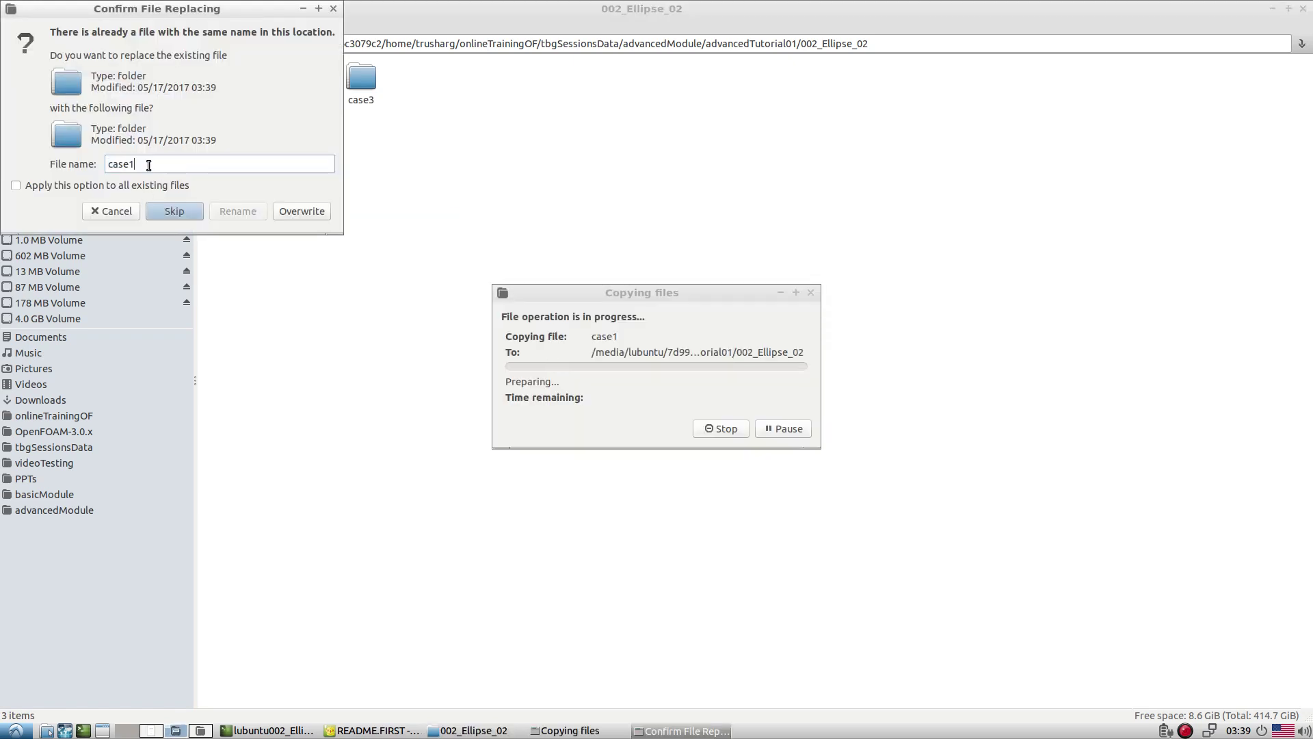
{"action": "key", "text": "BackSpace"}
{"action": "type", "text": "-bkp"}
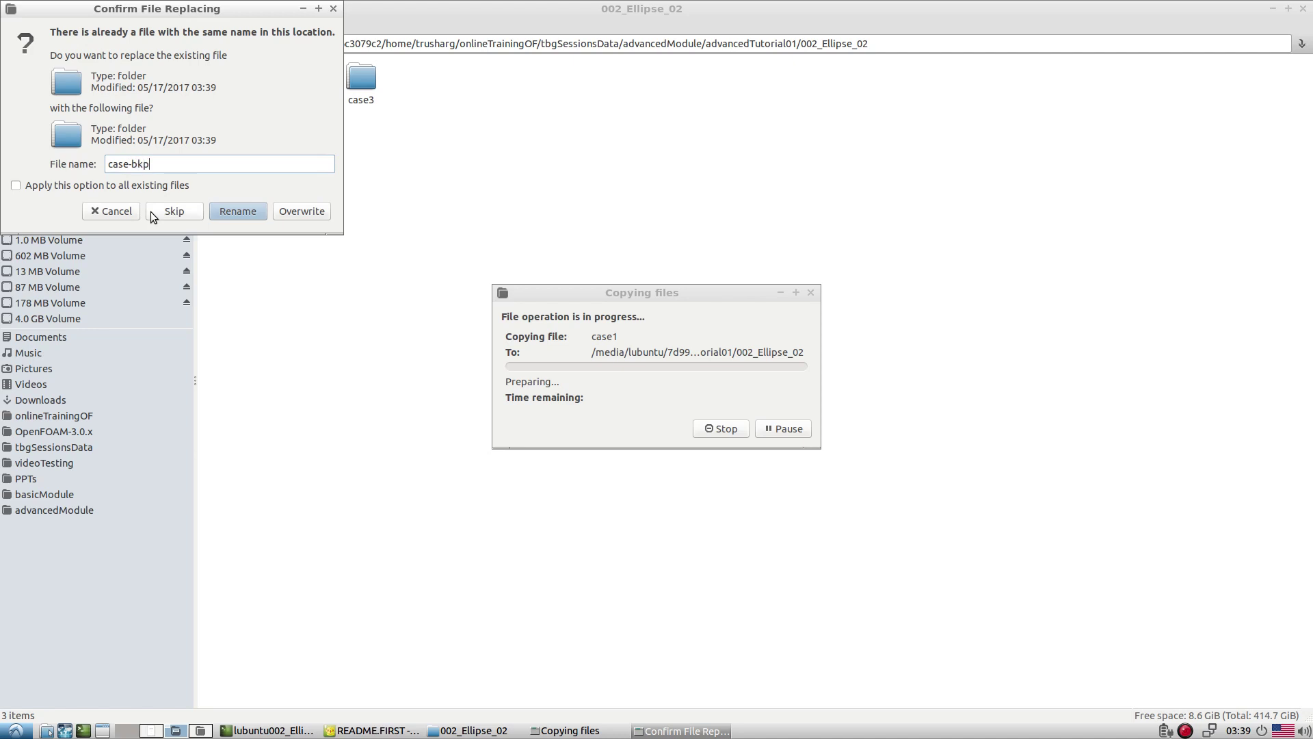
{"action": "key", "text": "Return"}
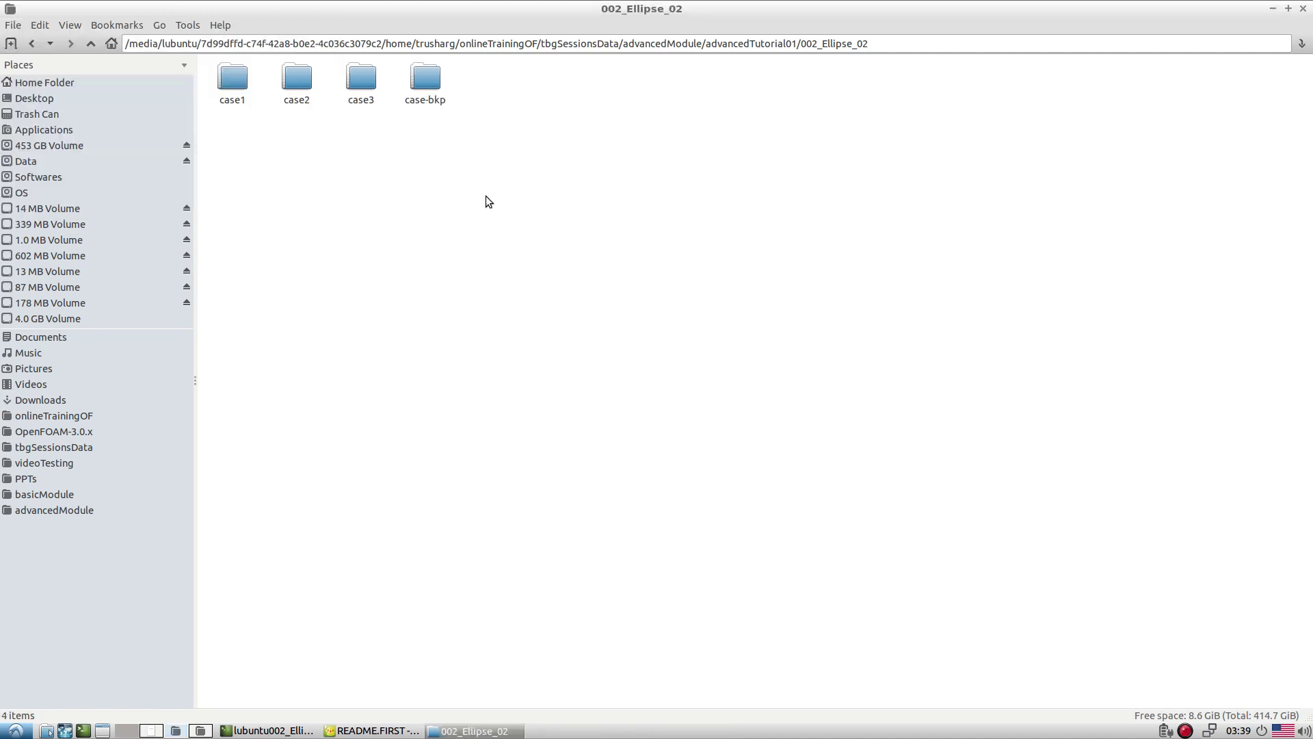
Open the case1 folder, copy its path, and change the terminal's working directory to case1 with cd
{"action": "double_click", "coordinate": [225, 101]}
{"action": "triple_click", "coordinate": [299, 45]}
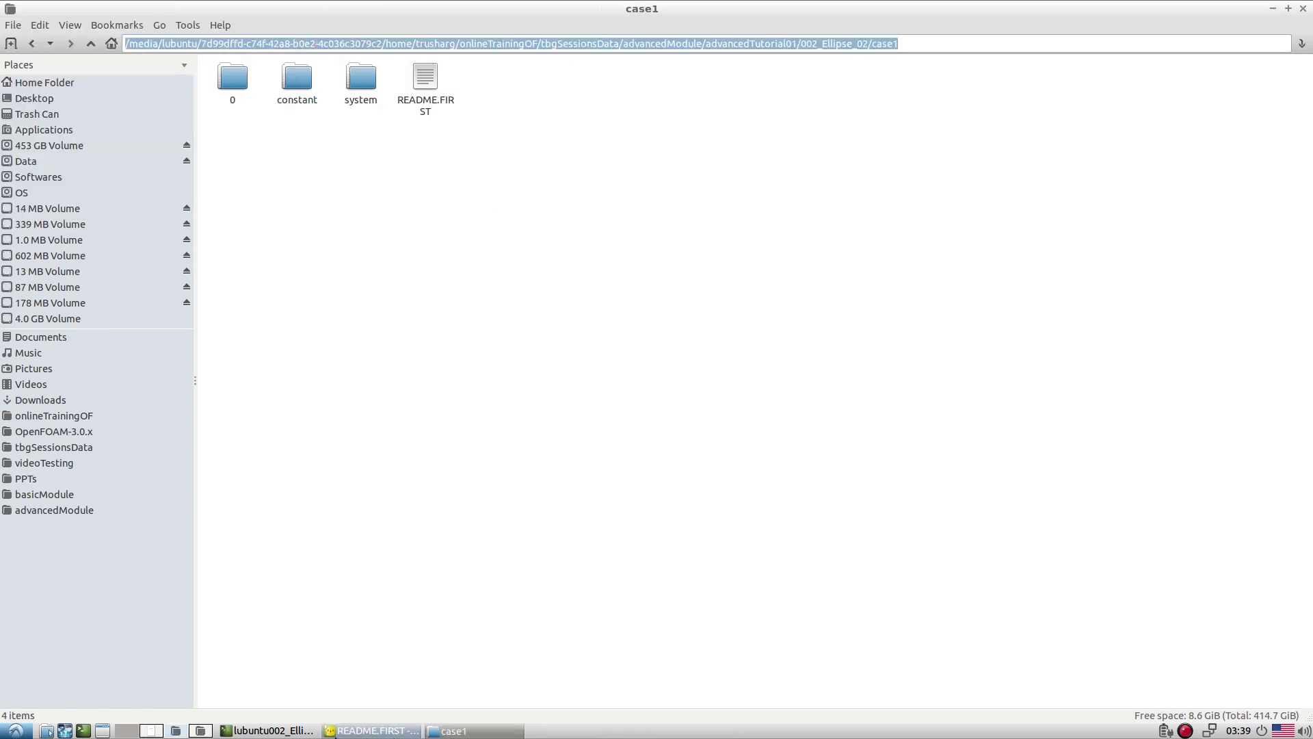
{"action": "left_click", "coordinate": [266, 731]}
{"action": "type", "text": "cd"}
{"action": "middle_click", "coordinate": [404, 442]}
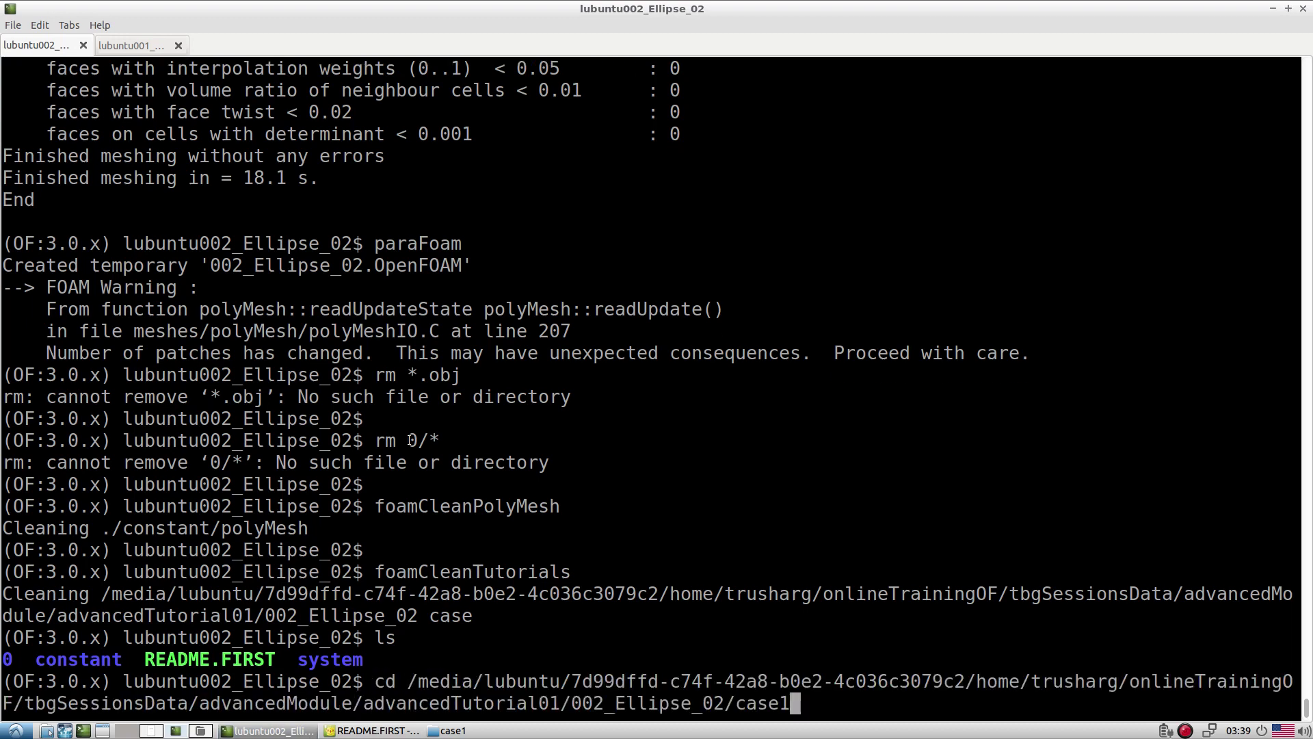
{"action": "key", "text": "Return"}
{"action": "type", "text": "ls"}
Switch to Geany and close the outdated README.FIRST and snappyHexMeshDict files without saving them
{"action": "left_click", "coordinate": [373, 730]}
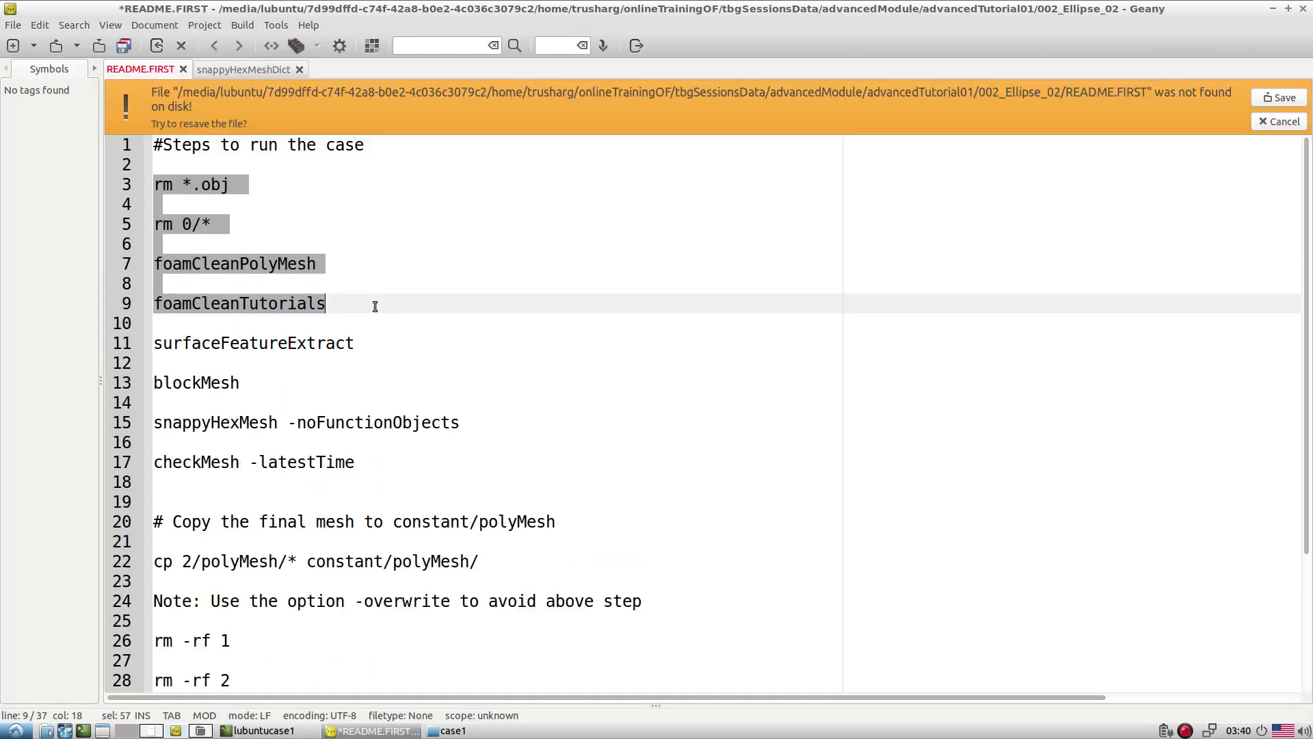
{"action": "left_click", "coordinate": [343, 244]}
{"action": "left_click", "coordinate": [1290, 126]}
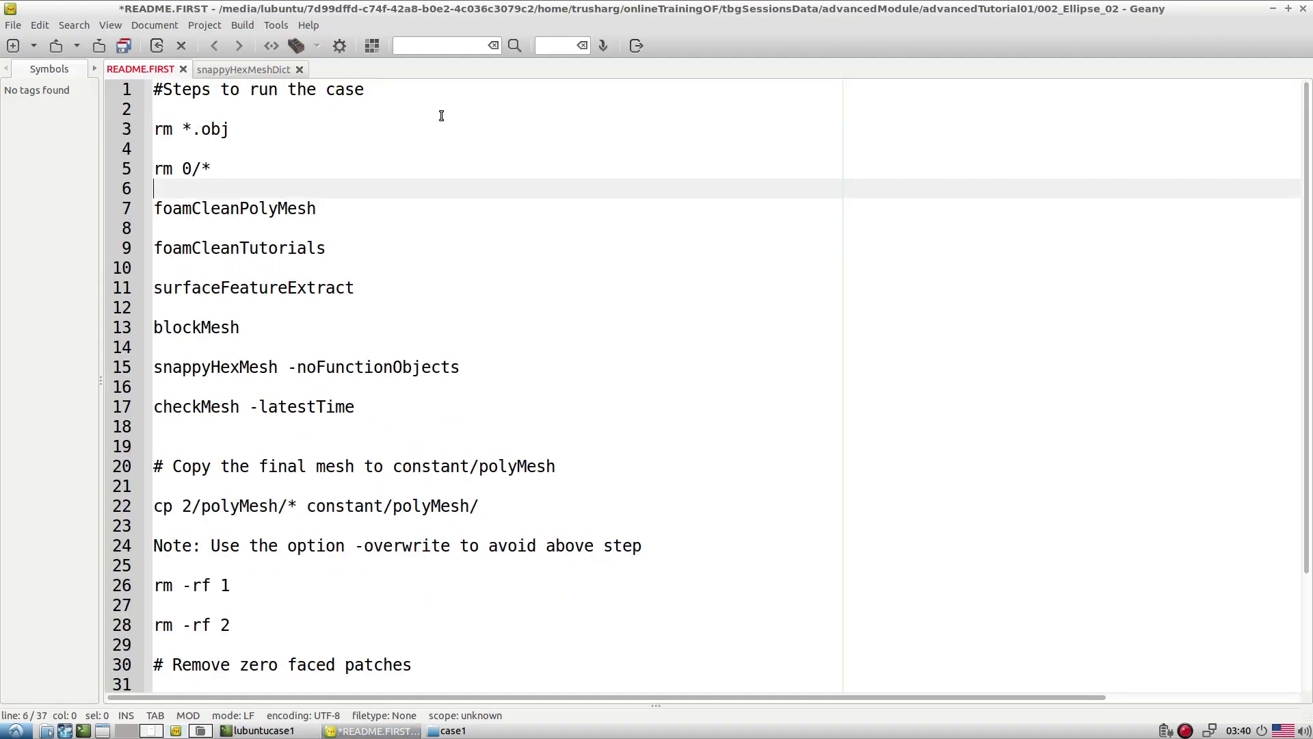
{"action": "left_click", "coordinate": [183, 69]}
{"action": "left_click", "coordinate": [669, 415]}
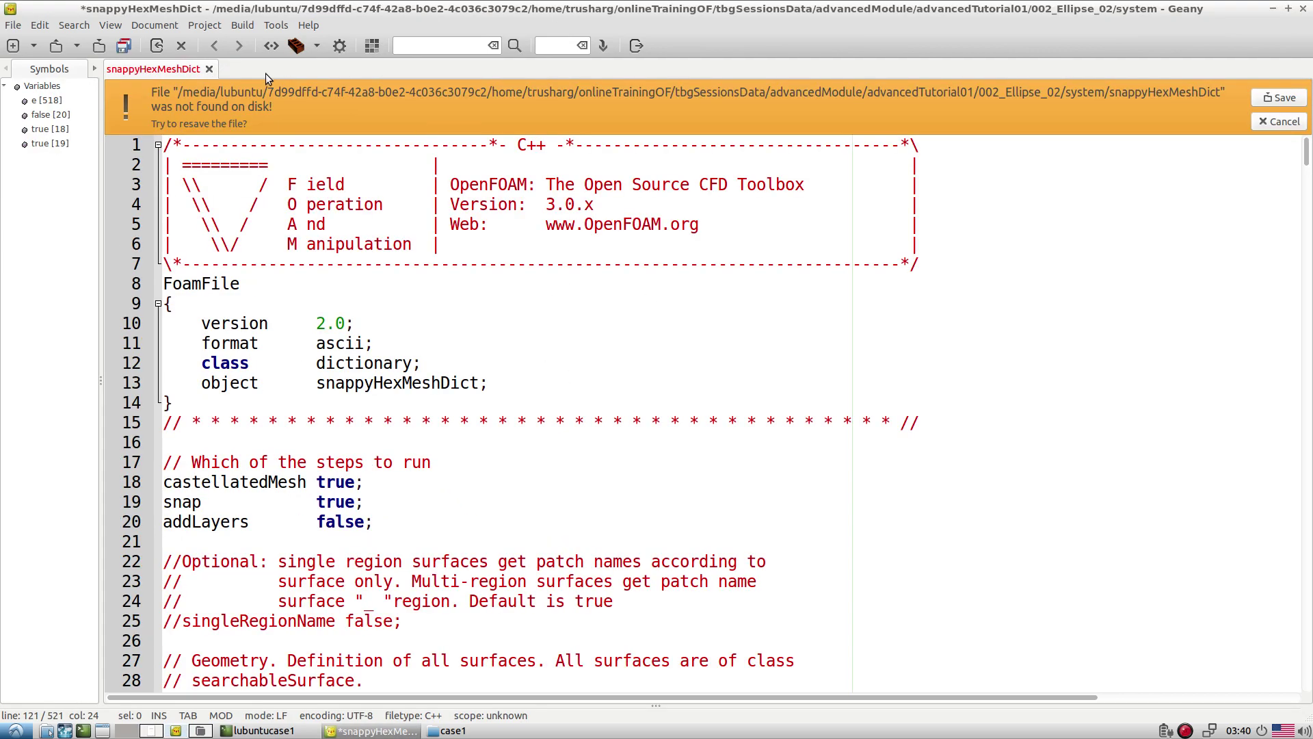
{"action": "left_click", "coordinate": [209, 69]}
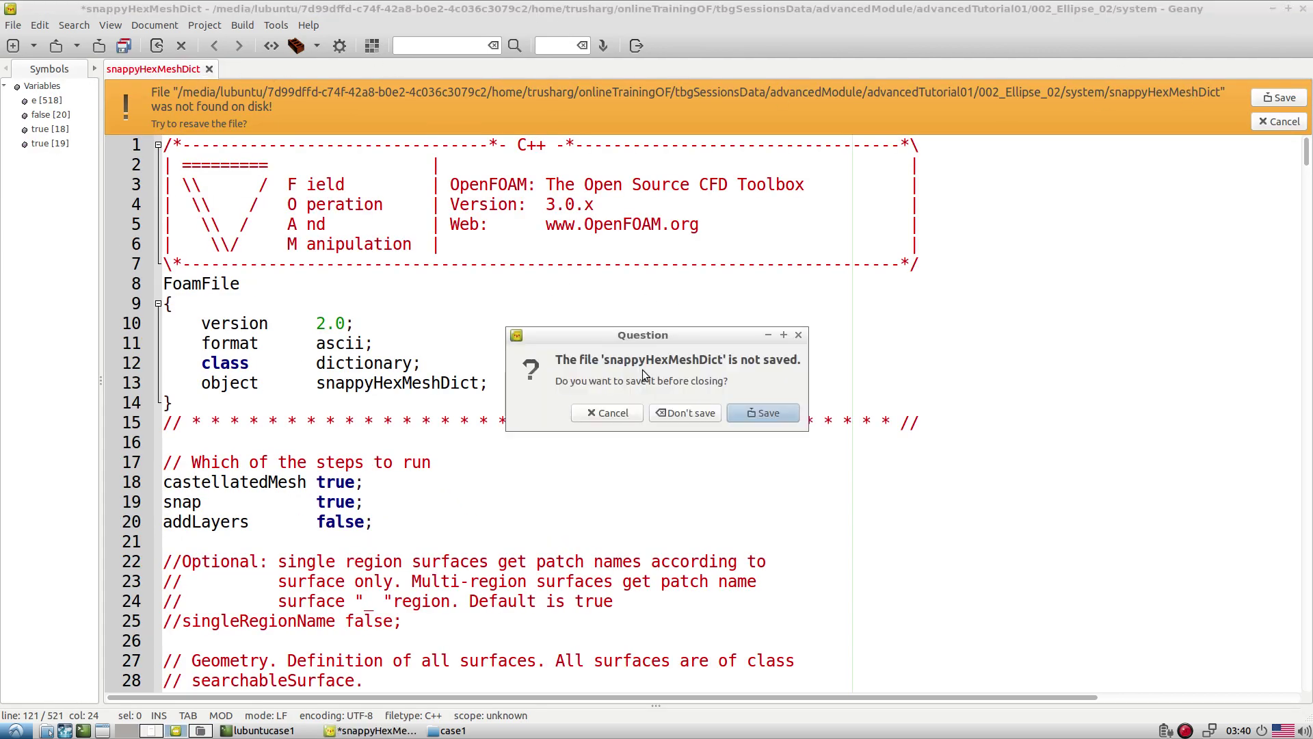
{"action": "left_click", "coordinate": [701, 414]}
Switch to the file manager and open case1's README.FIRST in Geany
{"action": "left_click", "coordinate": [453, 730]}
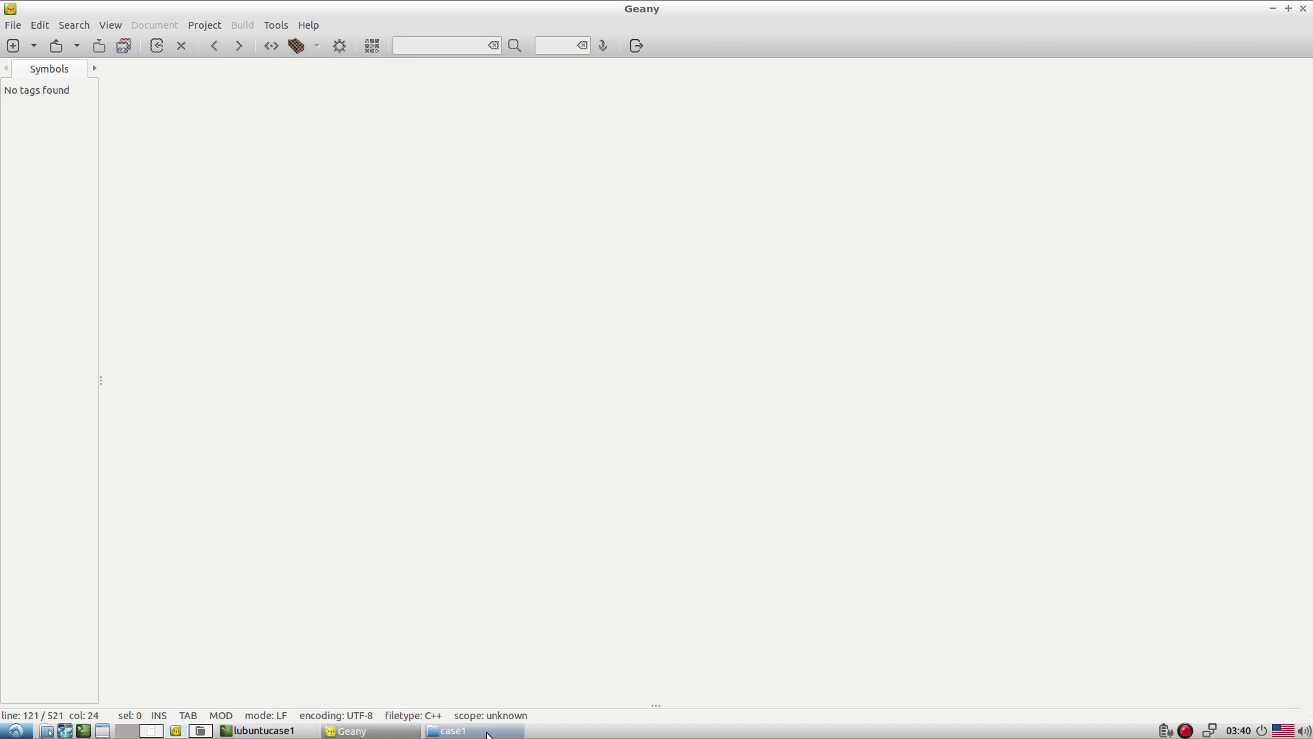
{"action": "right_click", "coordinate": [426, 91]}
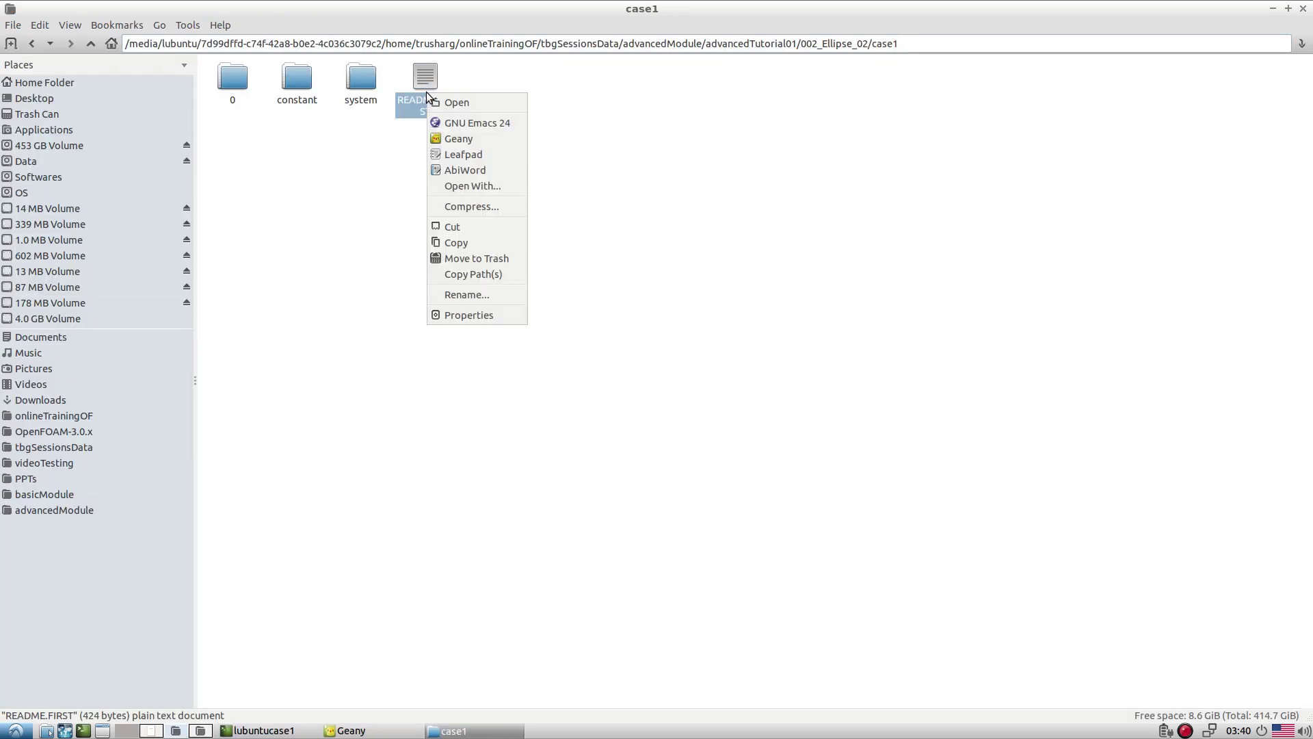
{"action": "left_click", "coordinate": [457, 140]}
Copy the README commands from rm *.obj through snappyHexMesh -noFunctionObjects and run them in the case1 terminal
{"action": "left_click", "coordinate": [348, 311]}
{"action": "left_click_drag", "start_coordinate": [153, 122], "coordinate": [497, 361]}
{"action": "key", "text": "ctrl+c"}
{"action": "left_click", "coordinate": [263, 730]}
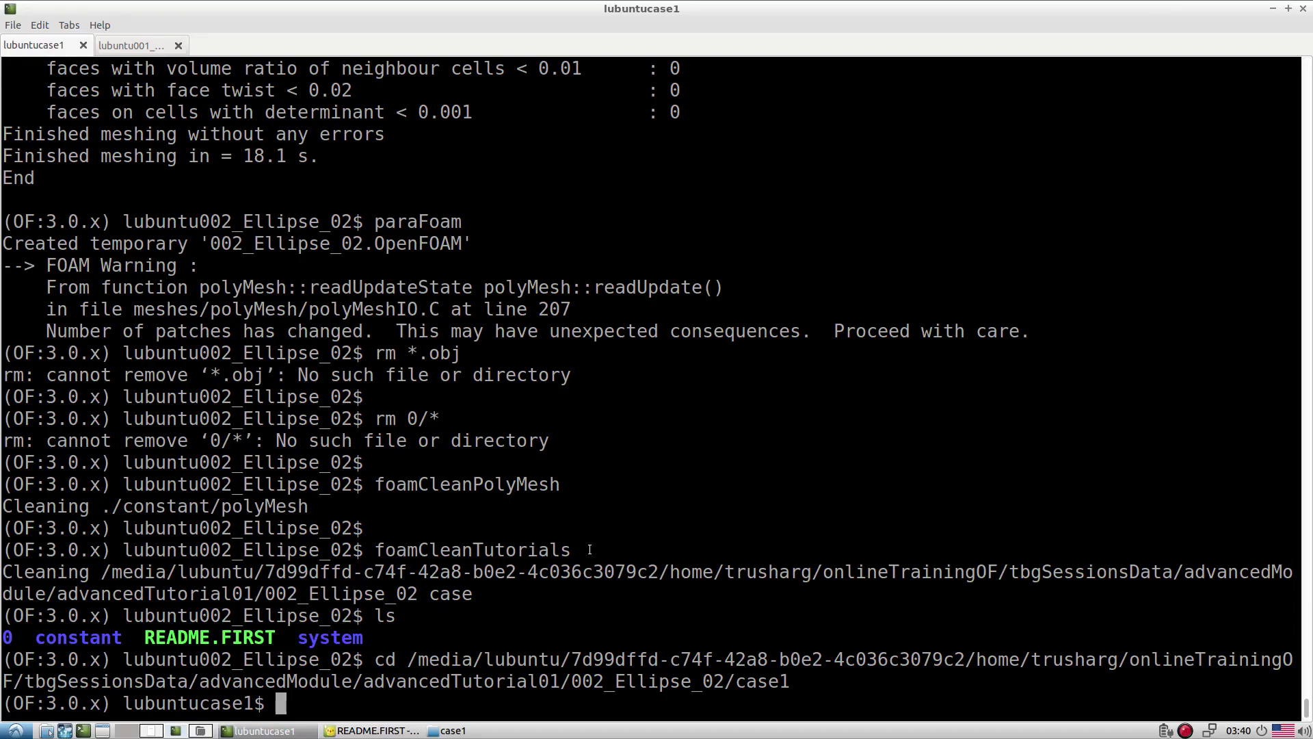
{"action": "middle_click", "coordinate": [652, 504]}
{"action": "key", "text": "Return"}
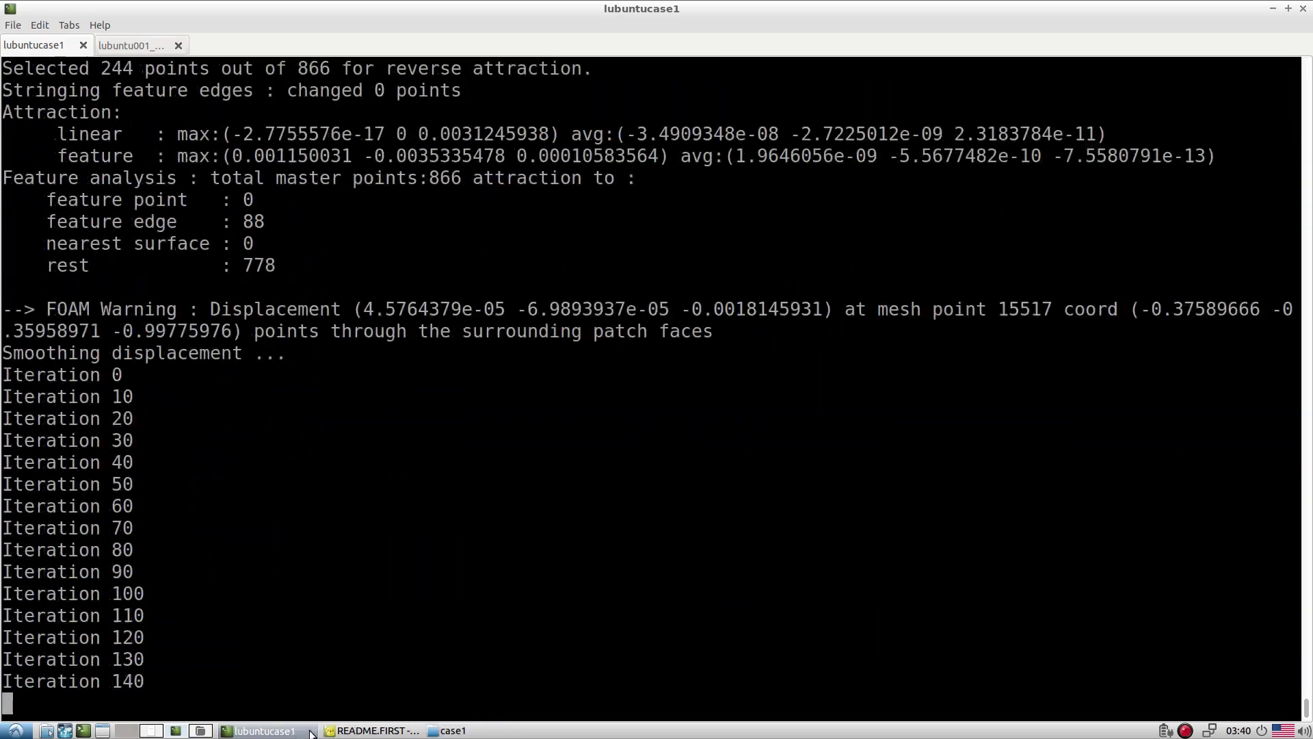
Switch back to Geany and open snappyHexMeshDict from case1's system folder
{"action": "left_click", "coordinate": [373, 731]}
{"action": "left_click", "coordinate": [56, 45]}
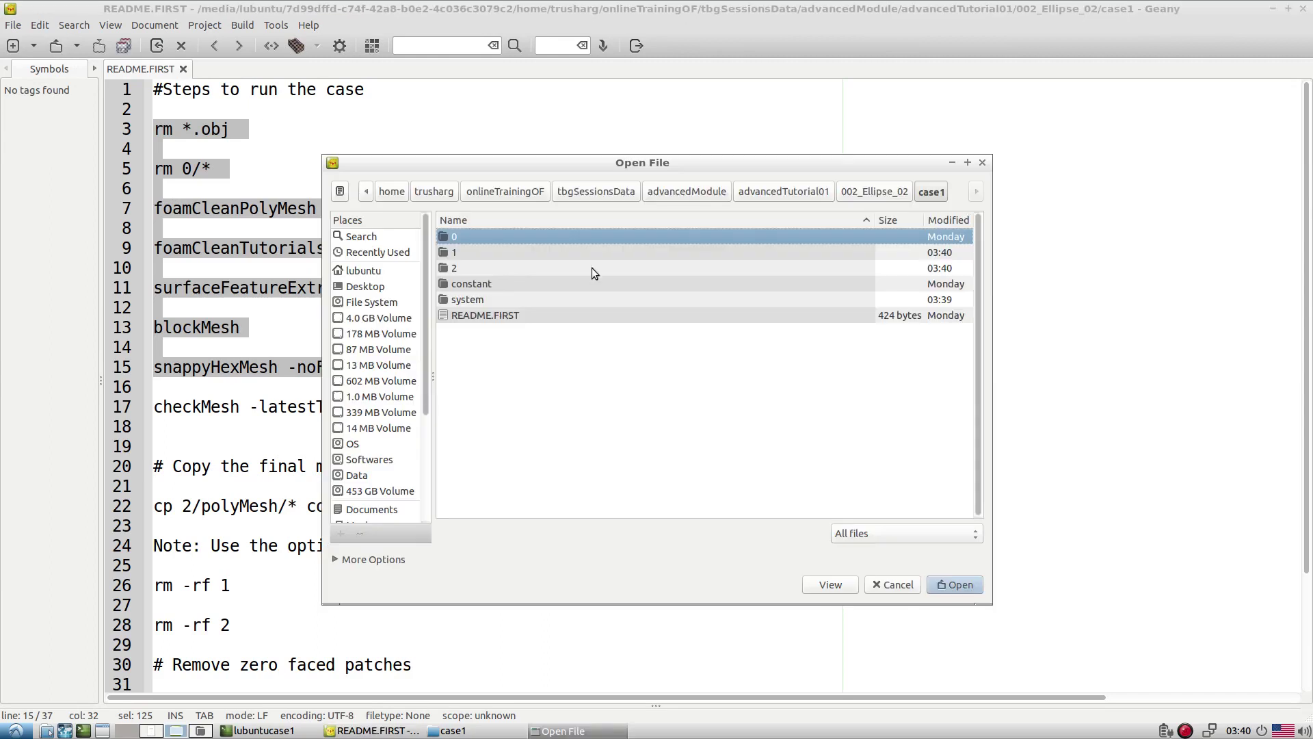
{"action": "double_click", "coordinate": [462, 305]}
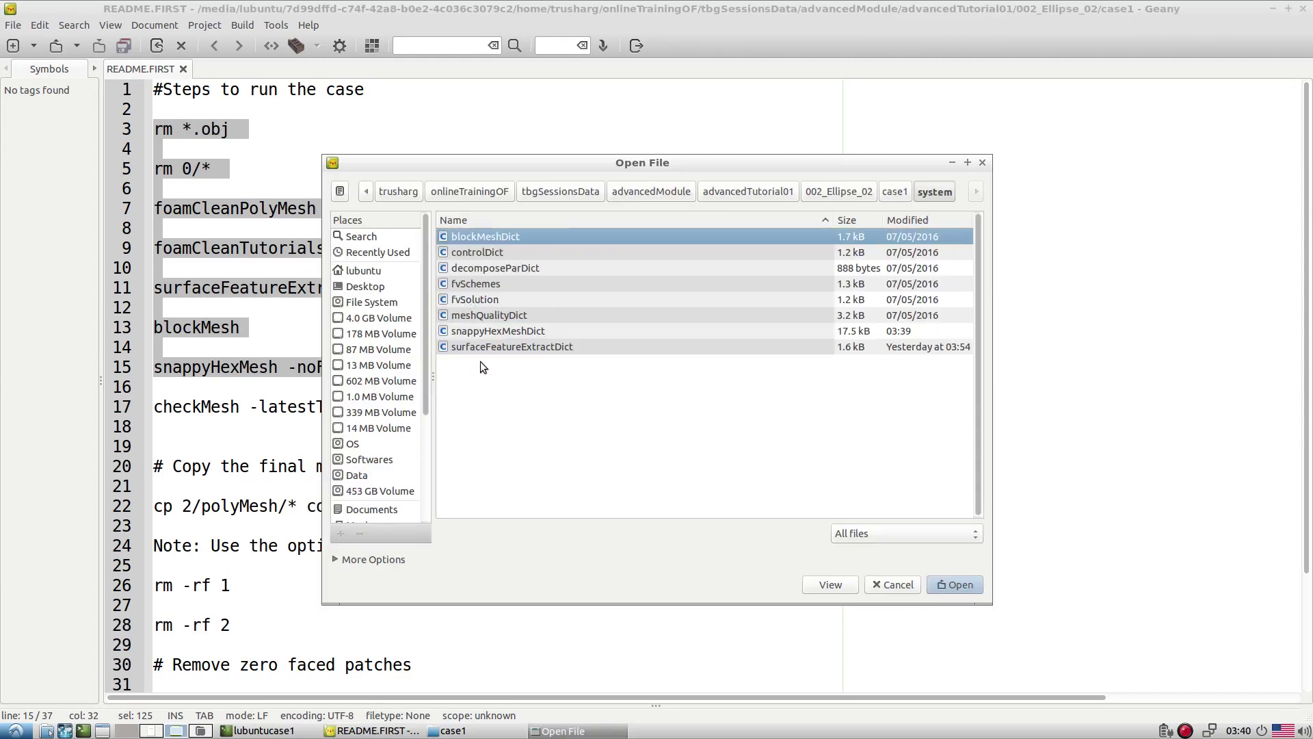
{"action": "right_click", "coordinate": [481, 334]}
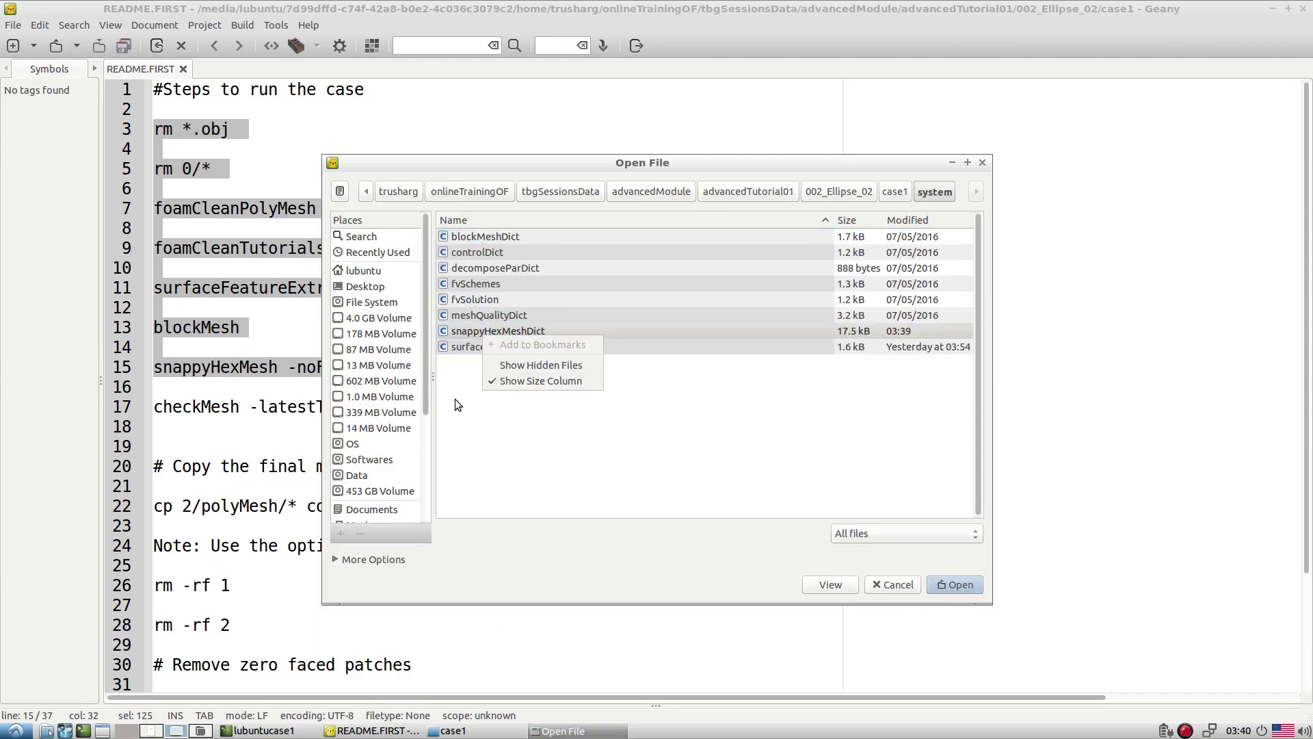
{"action": "left_click", "coordinate": [486, 331]}
{"action": "double_click", "coordinate": [486, 331]}
Review the feature edge refinement level for ellipseAll.eMesh and the nCellsBetweenLevels setting in snappyHexMeshDict
{"action": "scroll", "coordinate": [481, 311], "scroll_direction": "down", "scroll_amount": 20}
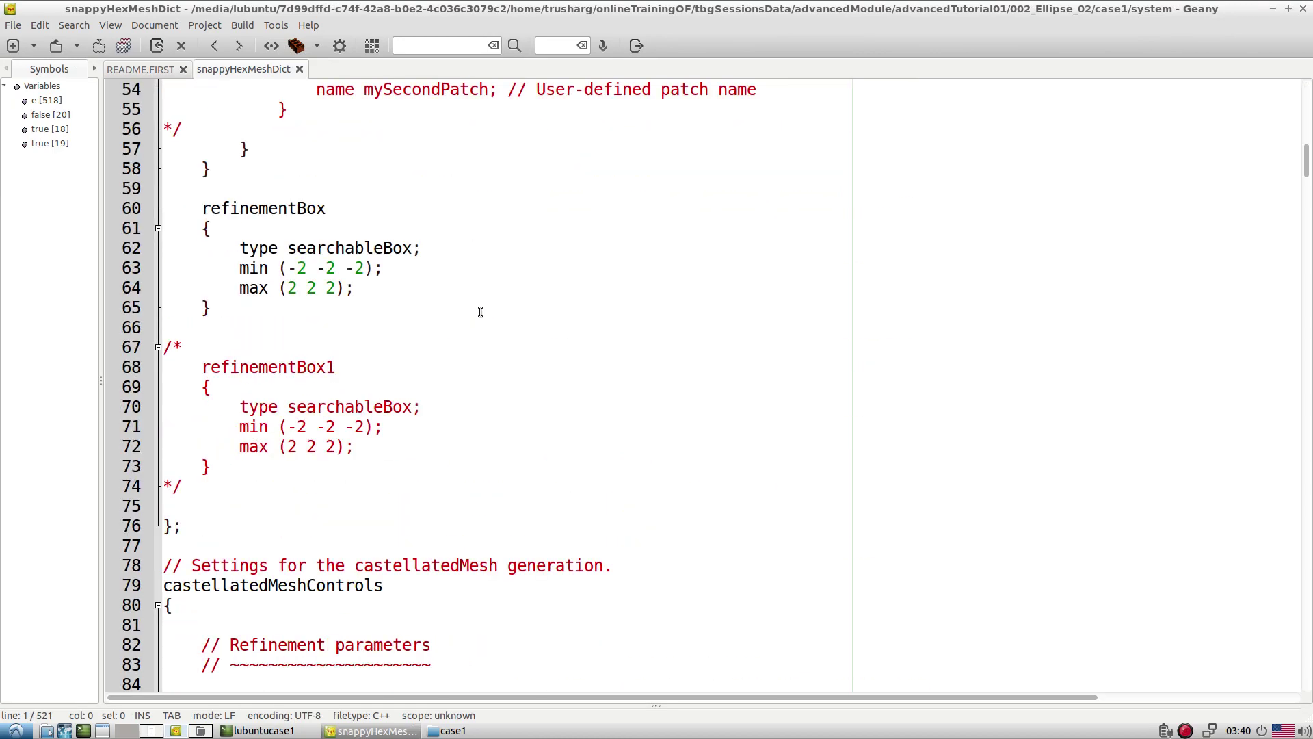
{"action": "scroll", "coordinate": [481, 312], "scroll_direction": "down", "scroll_amount": 13}
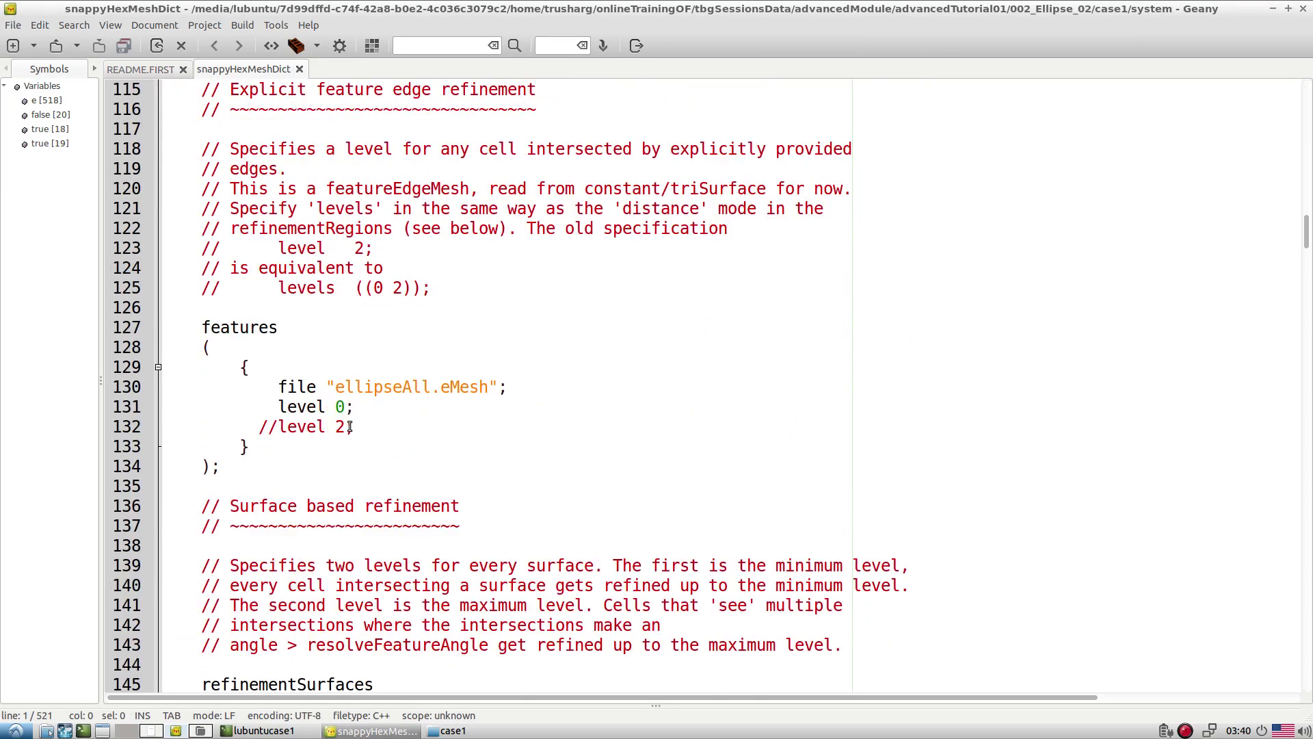
{"action": "left_click", "coordinate": [353, 408]}
{"action": "left_click", "coordinate": [471, 444]}
{"action": "left_click_drag", "start_coordinate": [346, 408], "coordinate": [424, 409]}
{"action": "scroll", "coordinate": [463, 405], "scroll_direction": "down", "scroll_amount": 3}
{"action": "scroll", "coordinate": [469, 402], "scroll_direction": "up", "scroll_amount": 12}
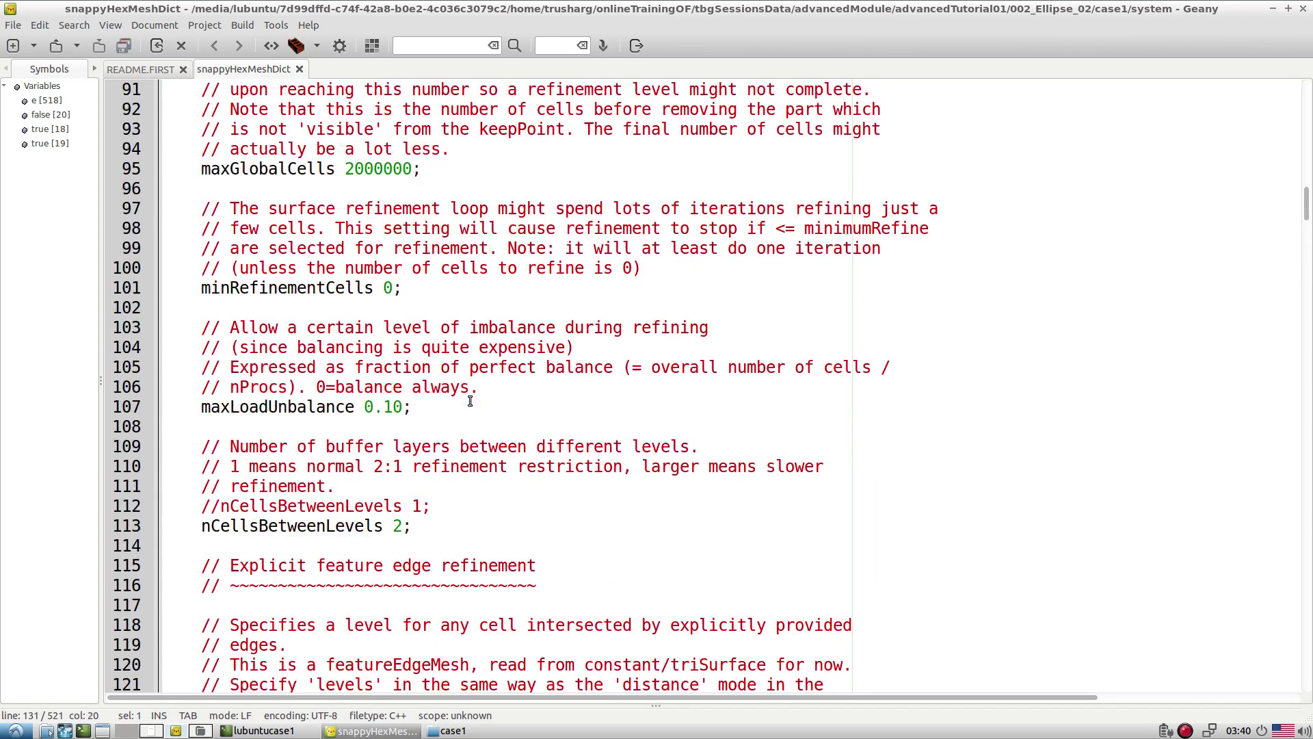
Examine the wall_stlSurface refinement levels and the active resolveFeatureAngle entry in snappyHexMeshDict
{"action": "scroll", "coordinate": [470, 401], "scroll_direction": "down", "scroll_amount": 18}
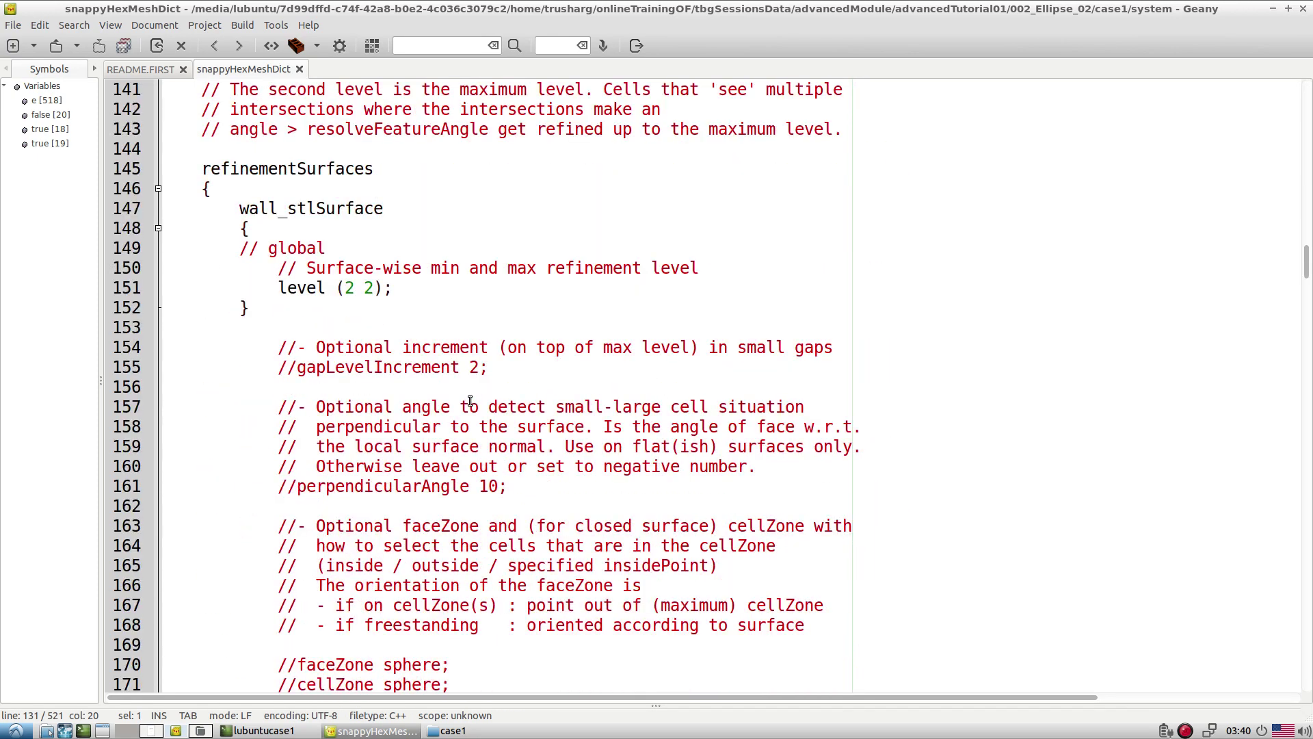
{"action": "left_click_drag", "start_coordinate": [232, 205], "coordinate": [380, 208]}
{"action": "left_click_drag", "start_coordinate": [277, 287], "coordinate": [424, 286]}
{"action": "scroll", "coordinate": [424, 283], "scroll_direction": "down", "scroll_amount": 1}
{"action": "scroll", "coordinate": [423, 284], "scroll_direction": "down", "scroll_amount": 9}
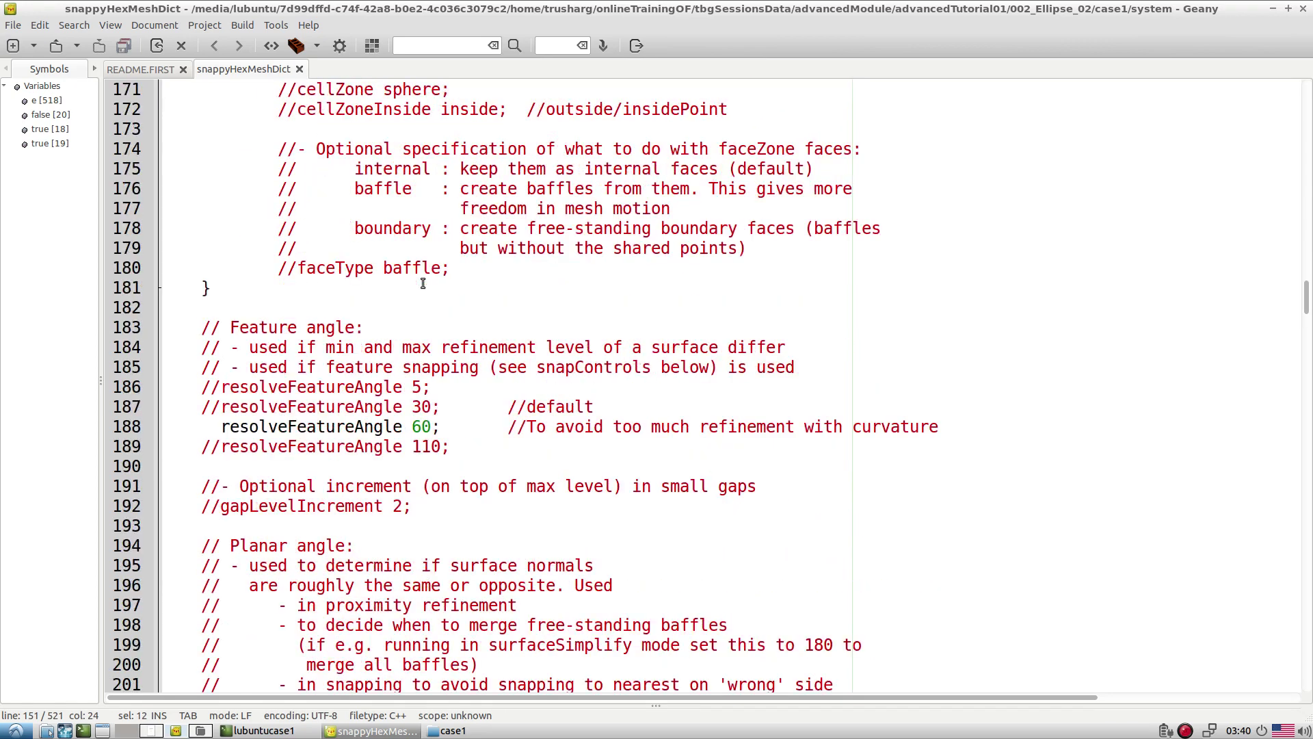
{"action": "triple_click", "coordinate": [290, 427]}
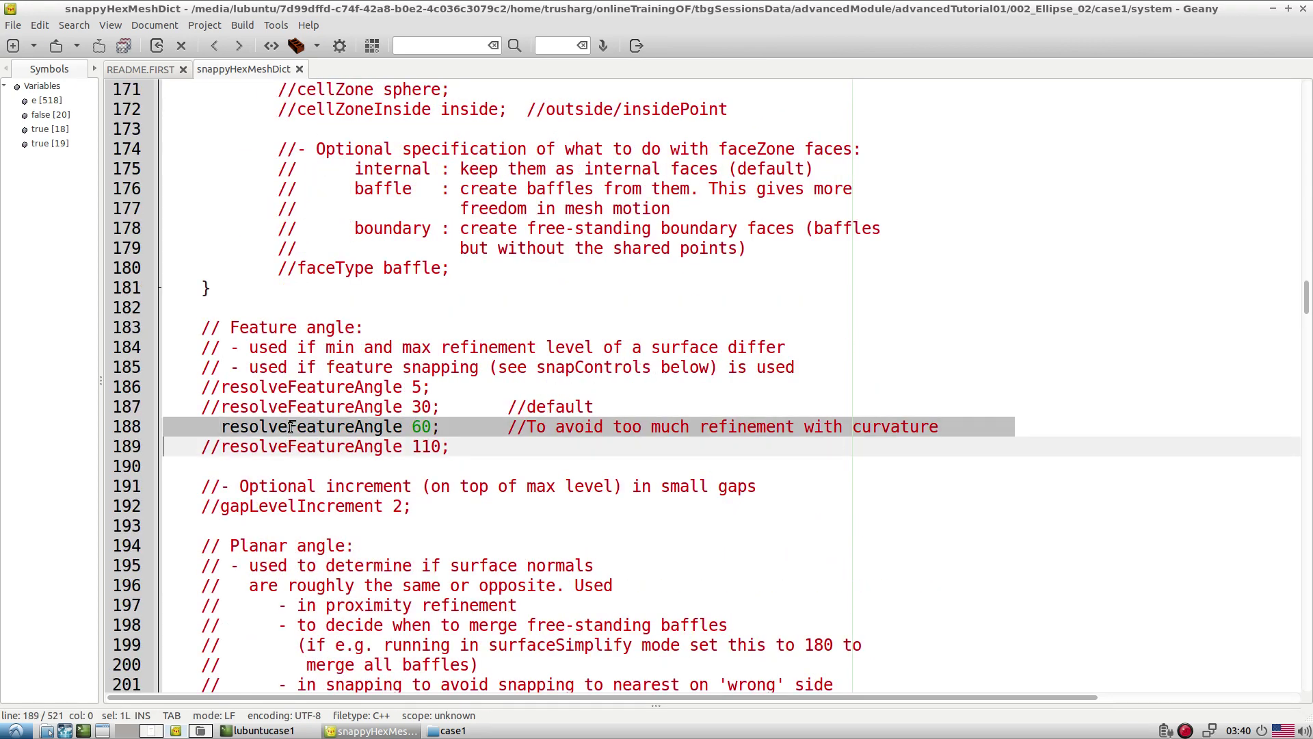
{"action": "left_click", "coordinate": [400, 431]}
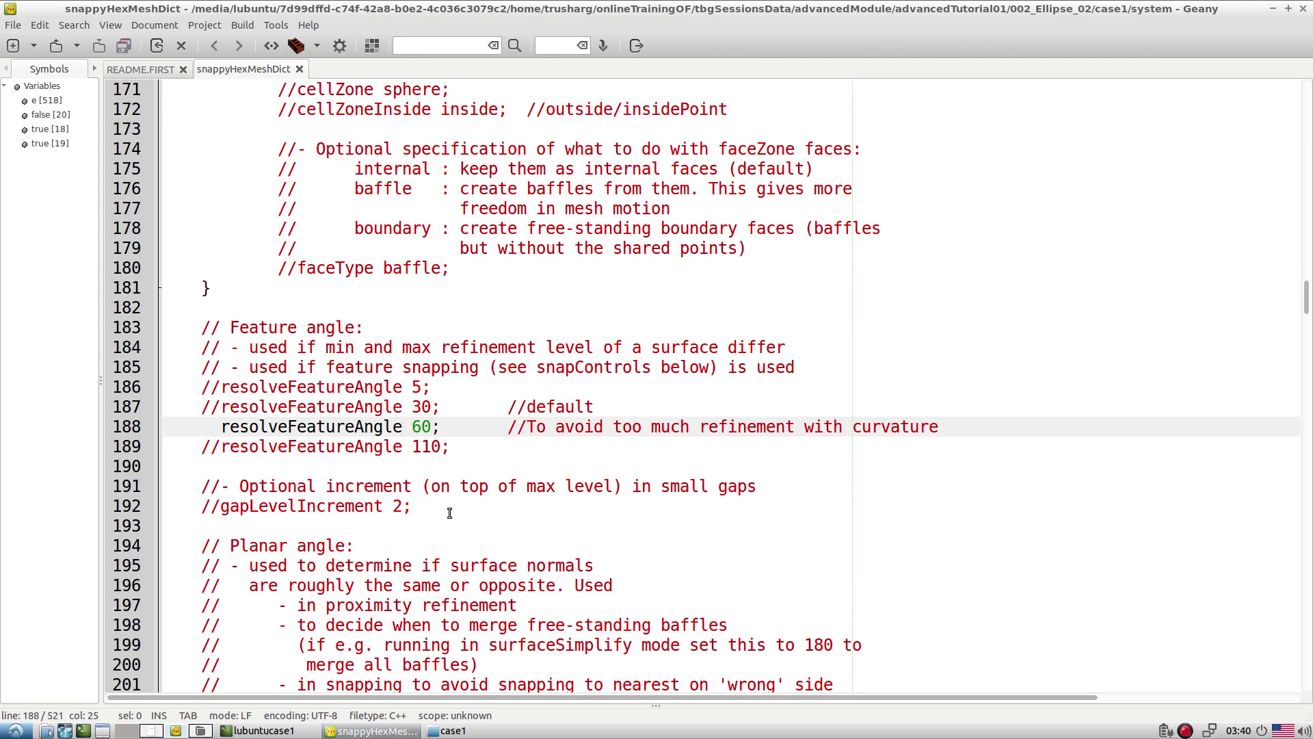
Launch paraFoam from the case1 terminal, load the case and go to the last time step
{"action": "key", "text": "alt+Tab"}
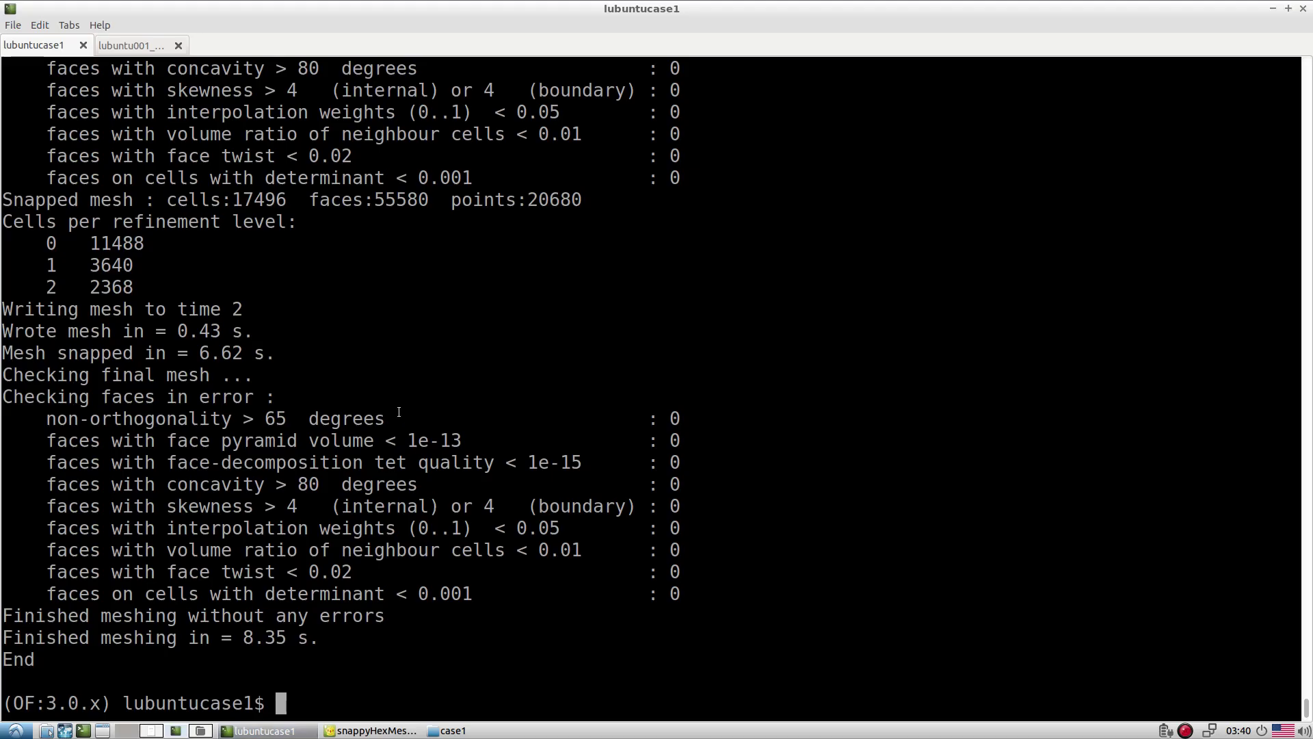
{"action": "type", "text": "paraFoam"}
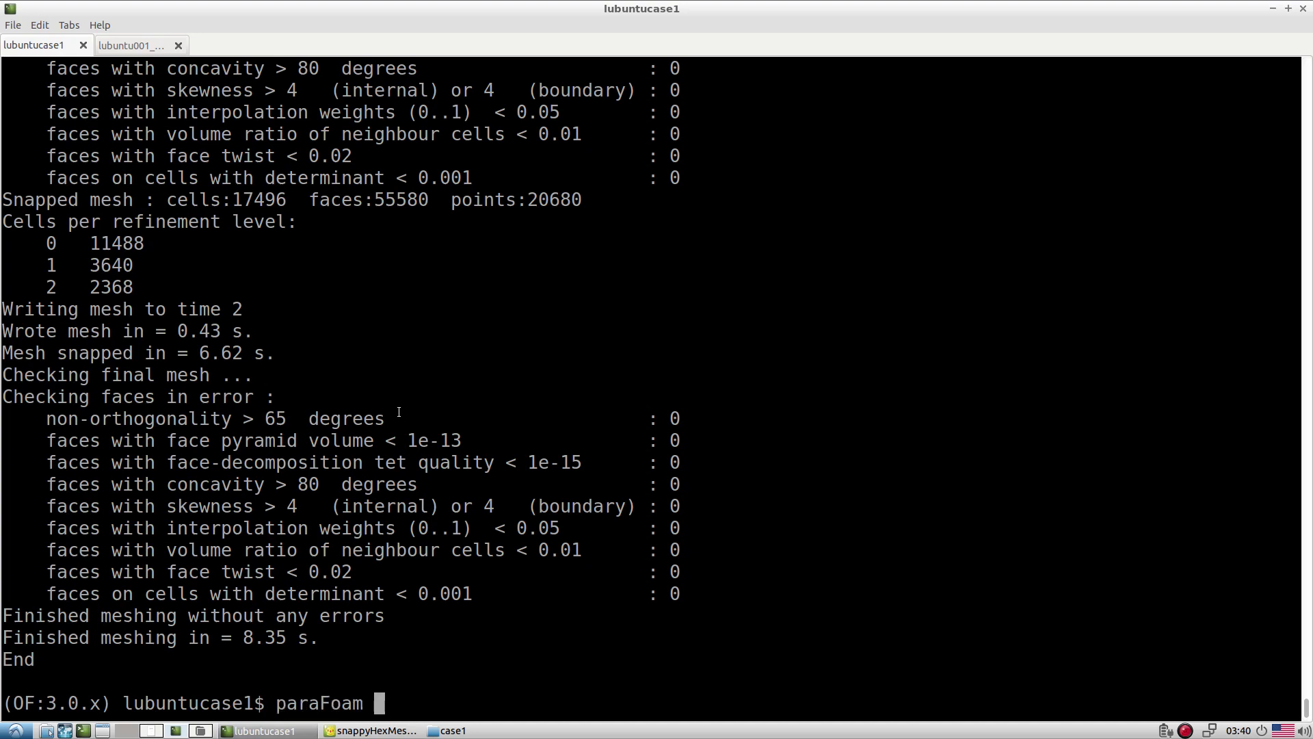
{"action": "key", "text": "Return"}
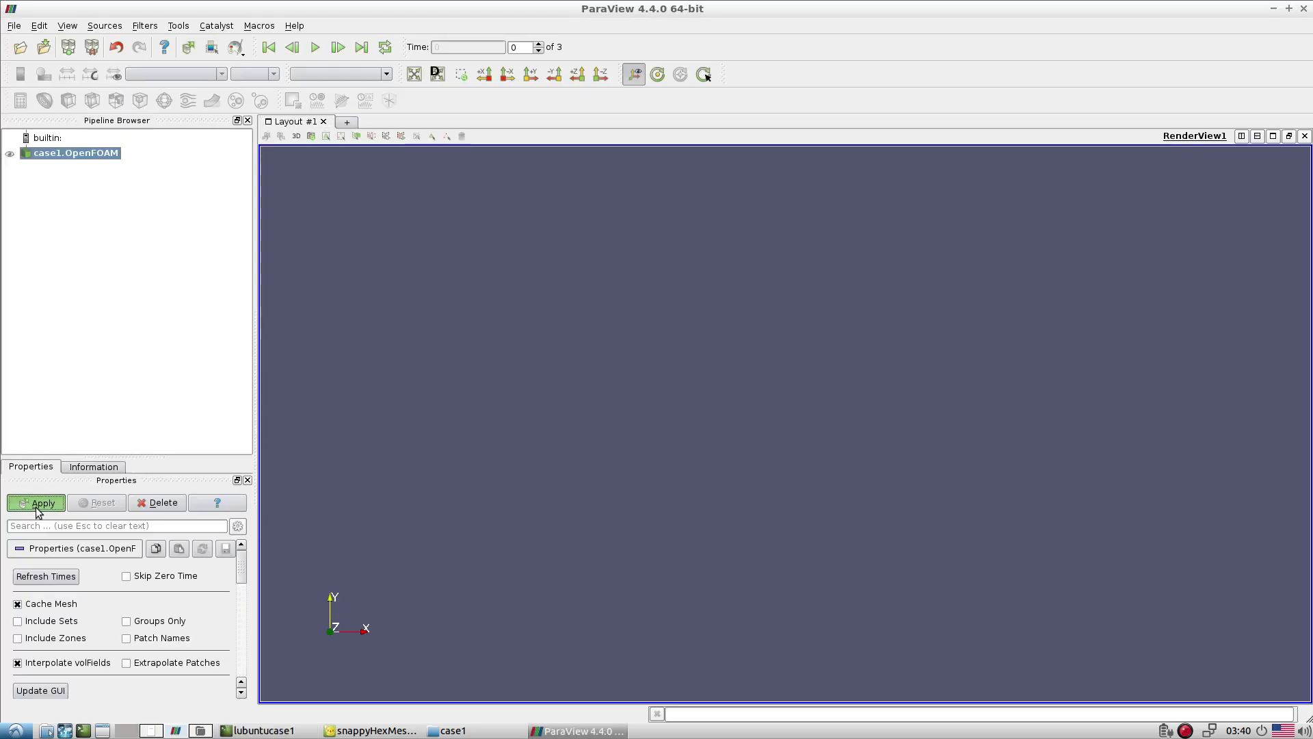
{"action": "left_click", "coordinate": [36, 505]}
{"action": "left_click", "coordinate": [361, 47]}
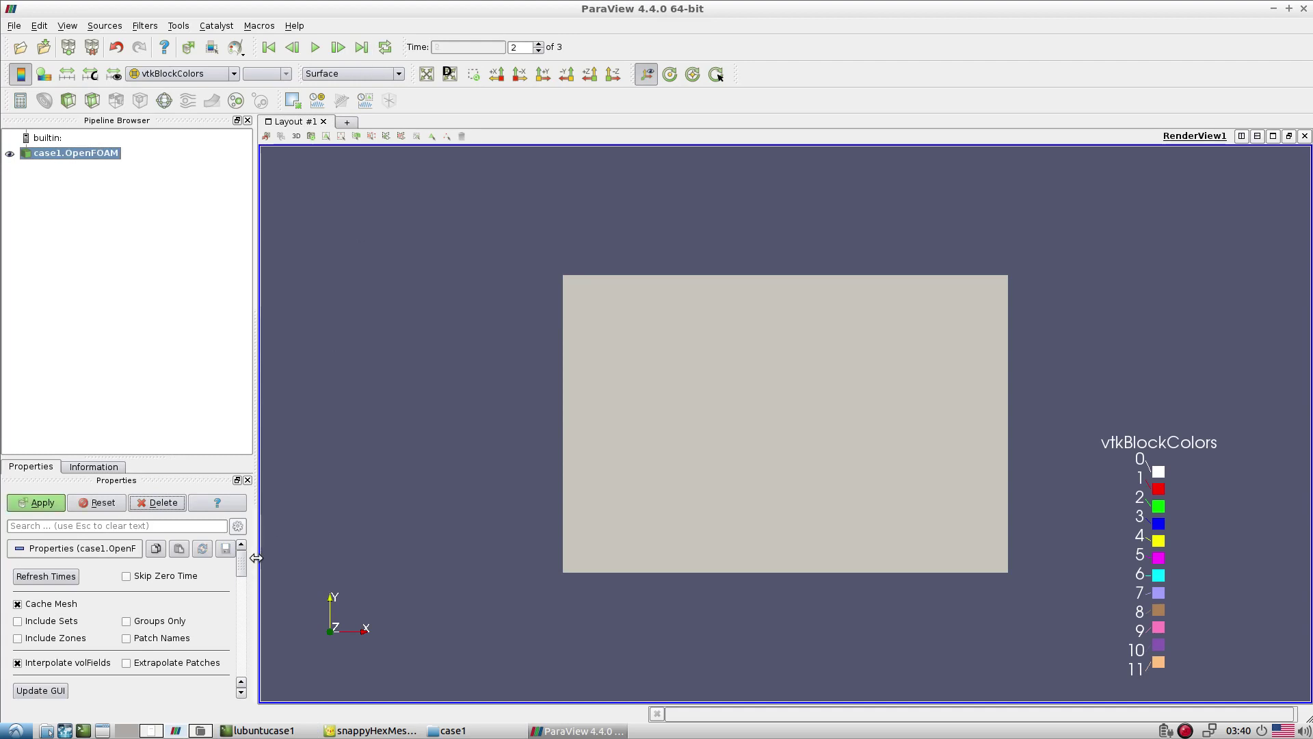
Limit the loaded mesh parts to the wall_stlSurface patch and apply the change
{"action": "left_click_drag", "start_coordinate": [243, 563], "coordinate": [243, 584]}
{"action": "scroll", "coordinate": [189, 605], "scroll_direction": "down", "scroll_amount": 2}
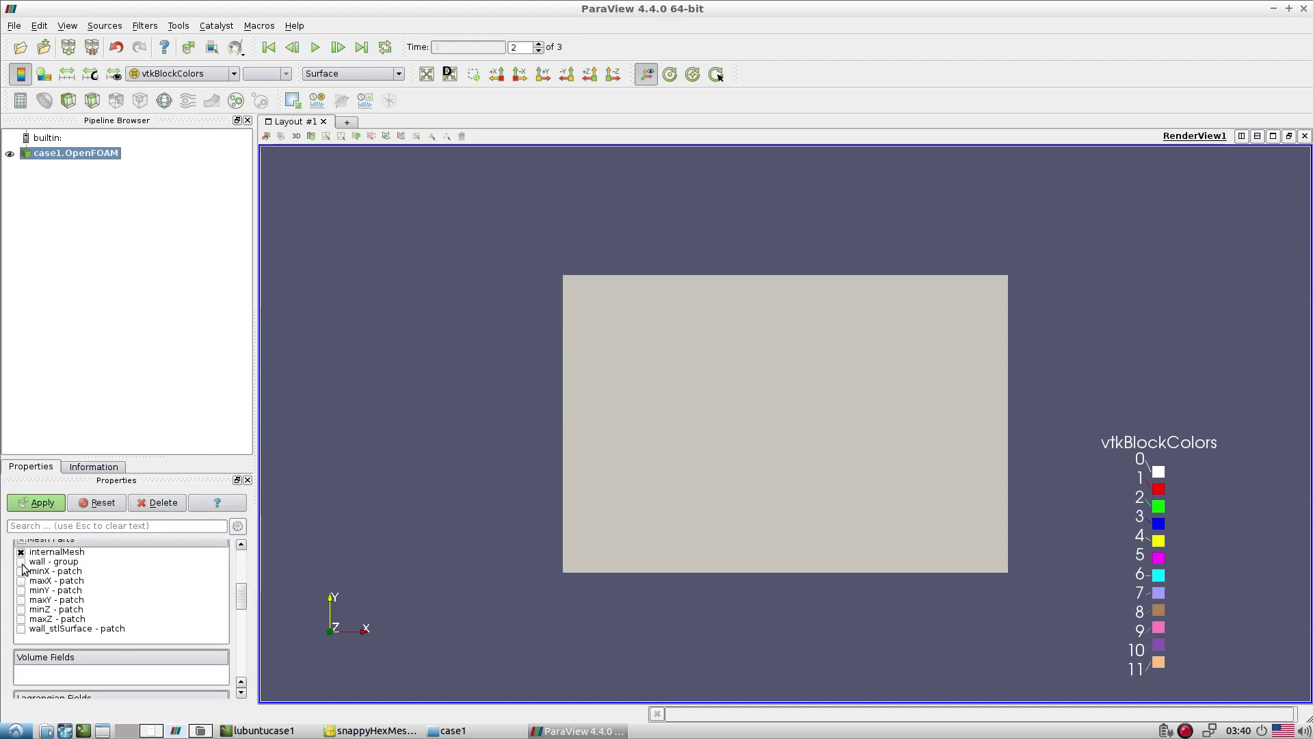
{"action": "left_click", "coordinate": [21, 542]}
{"action": "left_click", "coordinate": [22, 542]}
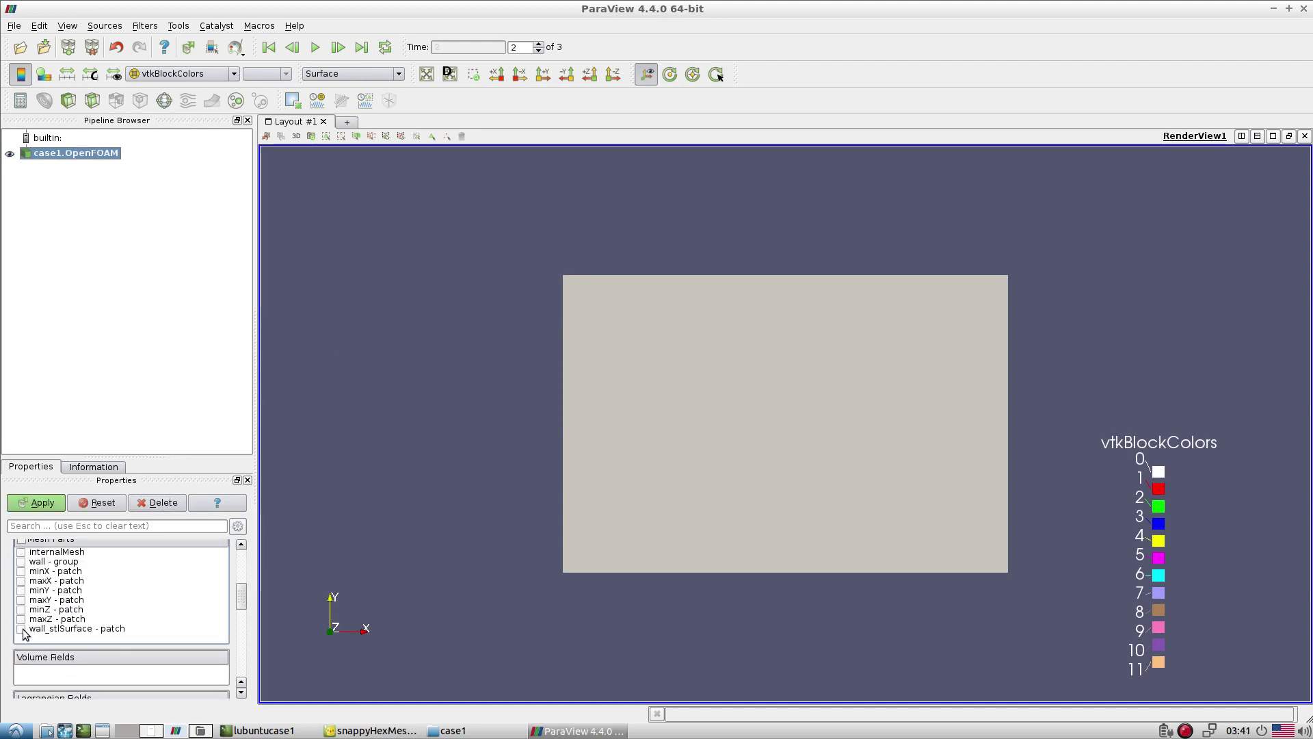
{"action": "left_click", "coordinate": [22, 629]}
{"action": "left_click", "coordinate": [40, 504]}
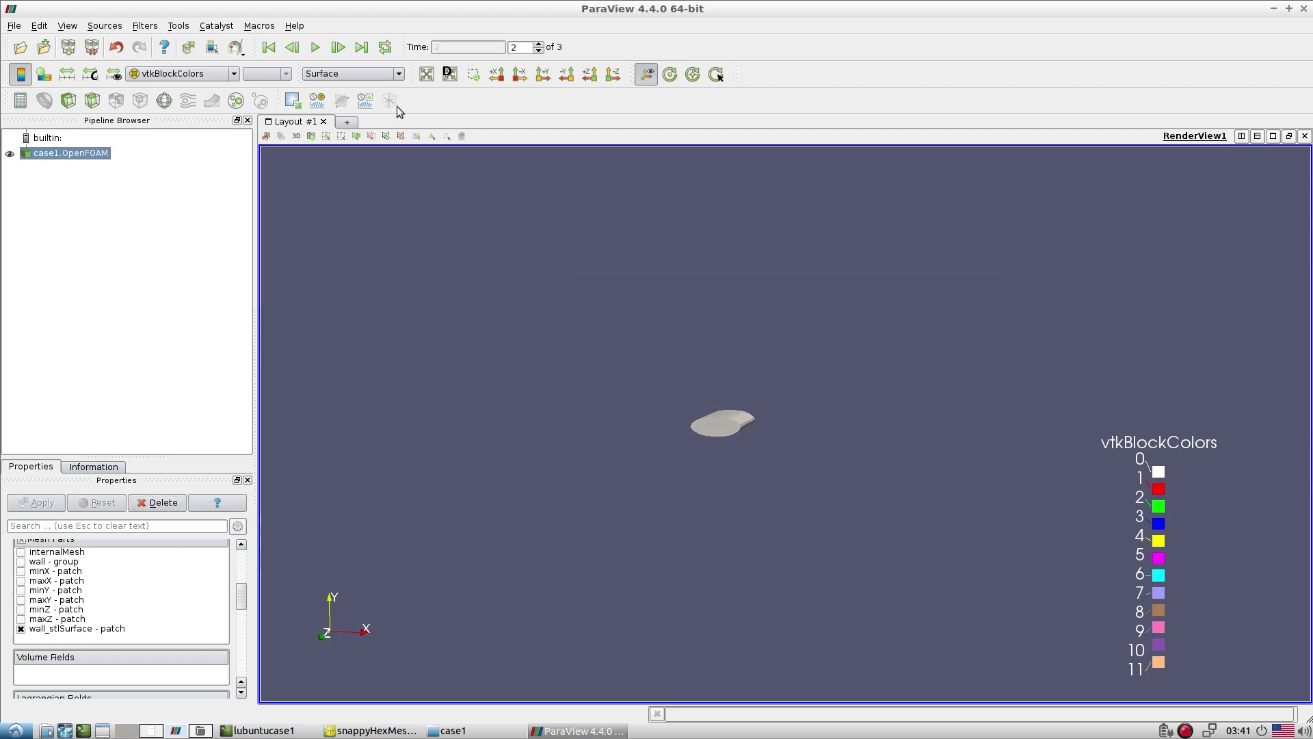
Display the ellipse patch as Surface With Edges and inspect the mesh on its side and end faces
{"action": "left_click", "coordinate": [351, 73]}
{"action": "left_click", "coordinate": [360, 122]}
{"action": "left_click_drag", "start_coordinate": [763, 305], "coordinate": [812, 478]}
{"action": "scroll", "coordinate": [745, 510], "scroll_direction": "up", "scroll_amount": 3}
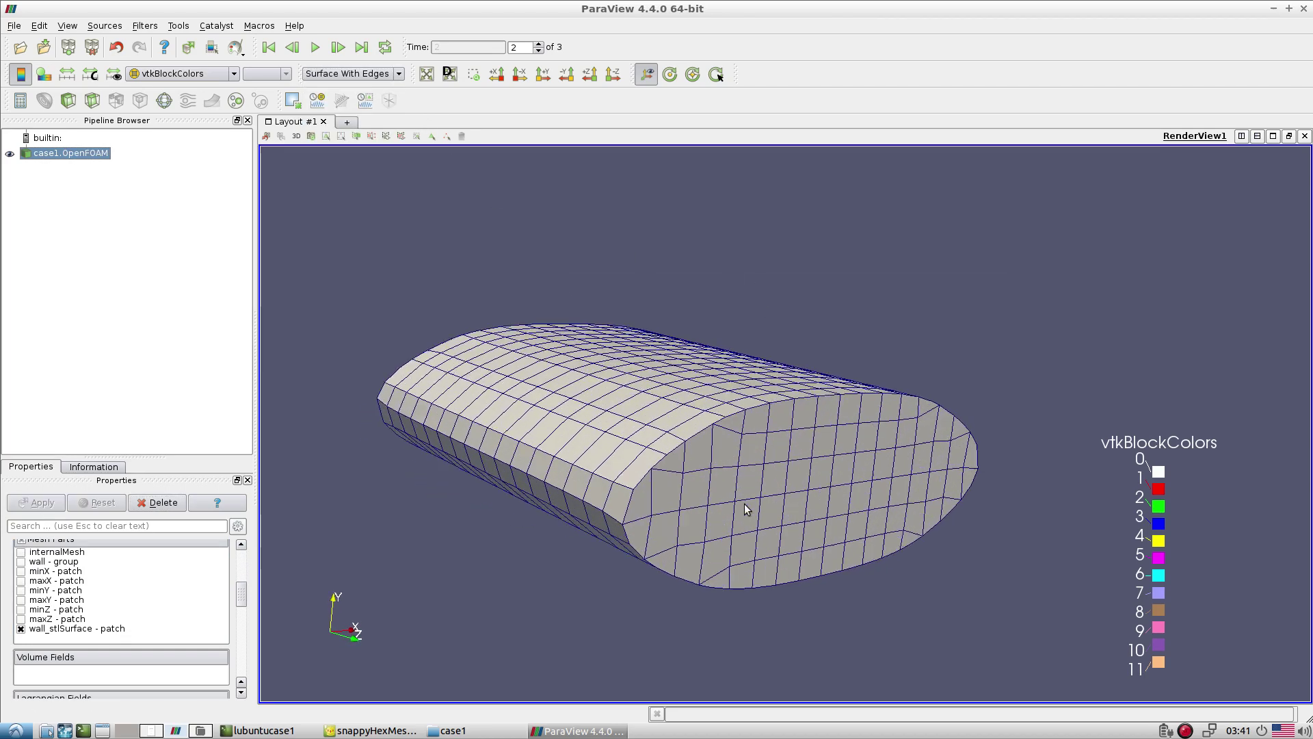
{"action": "left_click_drag", "start_coordinate": [745, 509], "coordinate": [655, 496]}
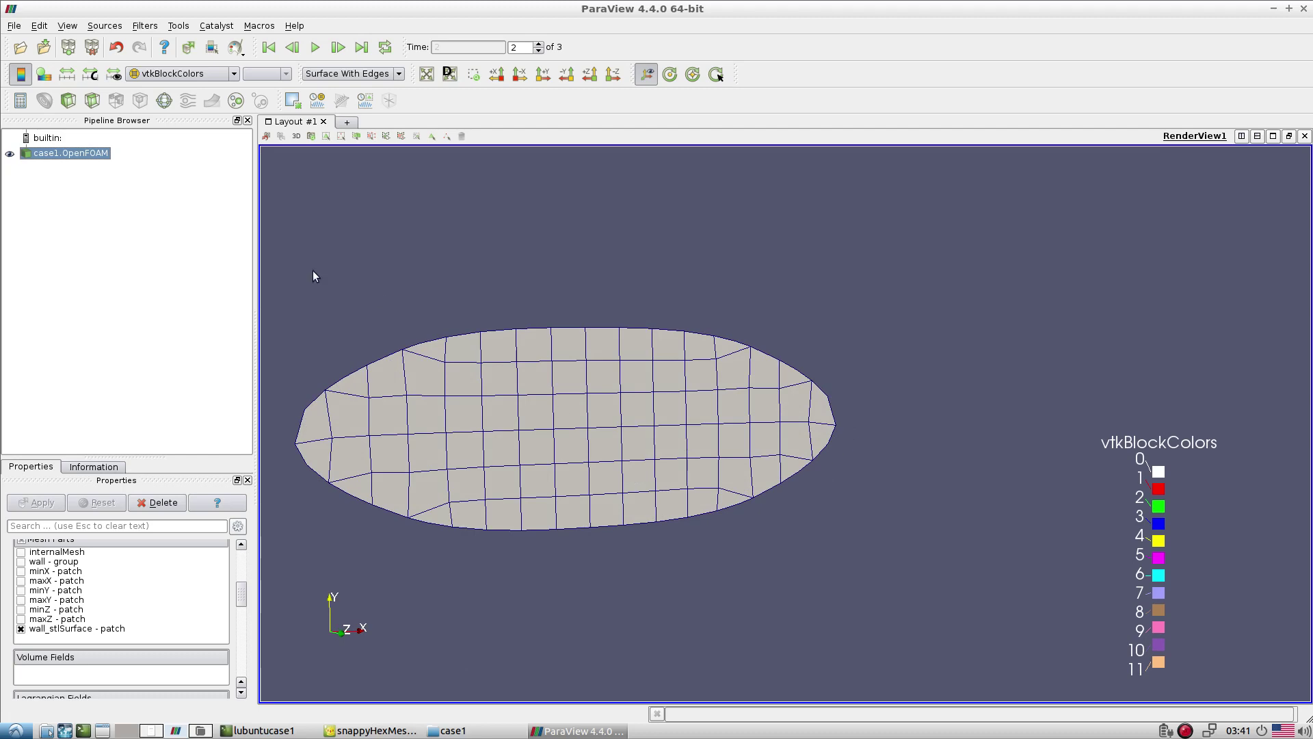
Load ellipseAll.stl from case1's constant/triSurface folder into the pipeline and apply it
{"action": "left_click", "coordinate": [13, 26]}
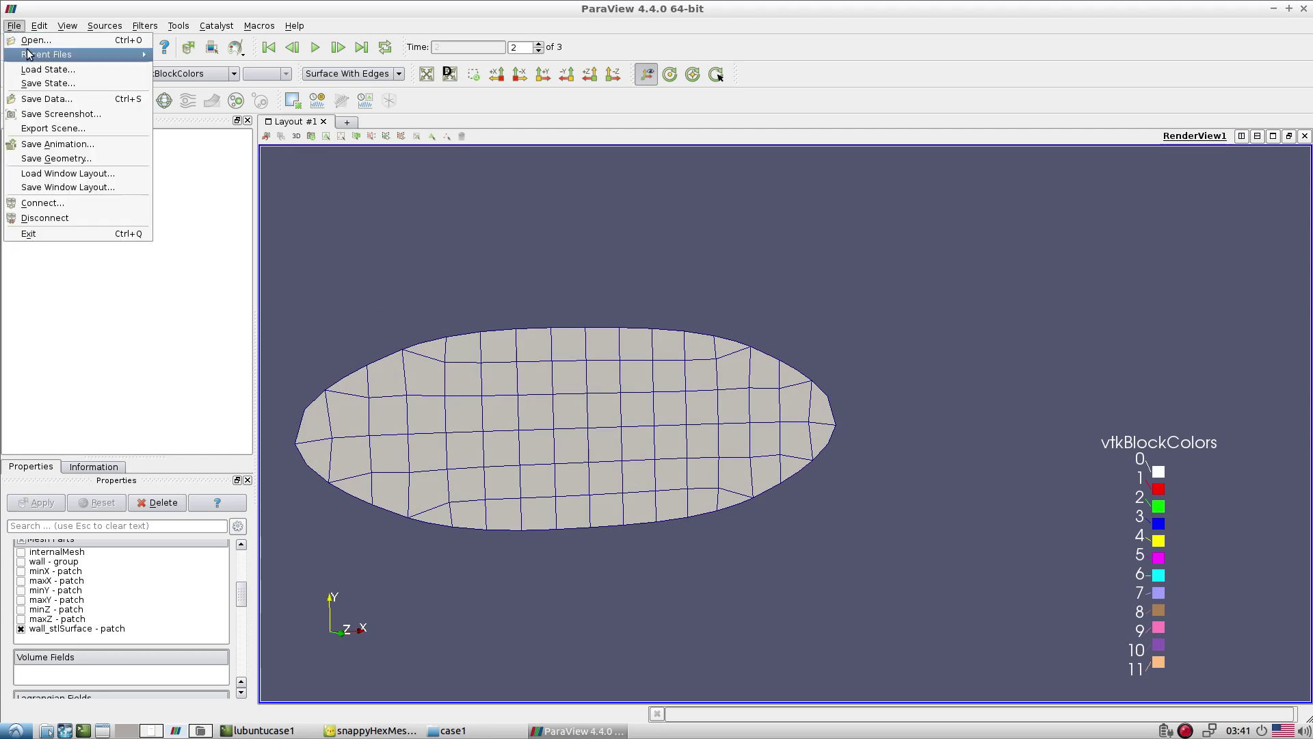
{"action": "left_click", "coordinate": [28, 39]}
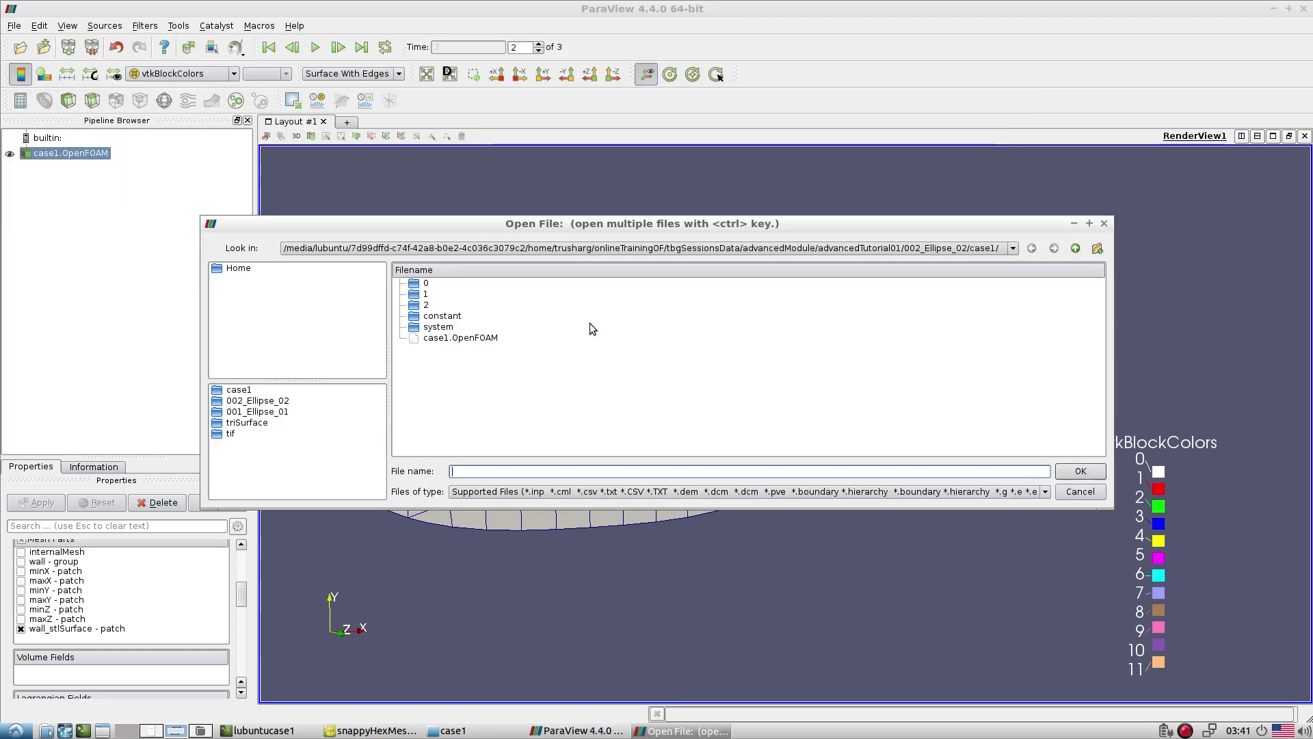
{"action": "double_click", "coordinate": [435, 317]}
{"action": "double_click", "coordinate": [438, 310]}
{"action": "left_click", "coordinate": [439, 284]}
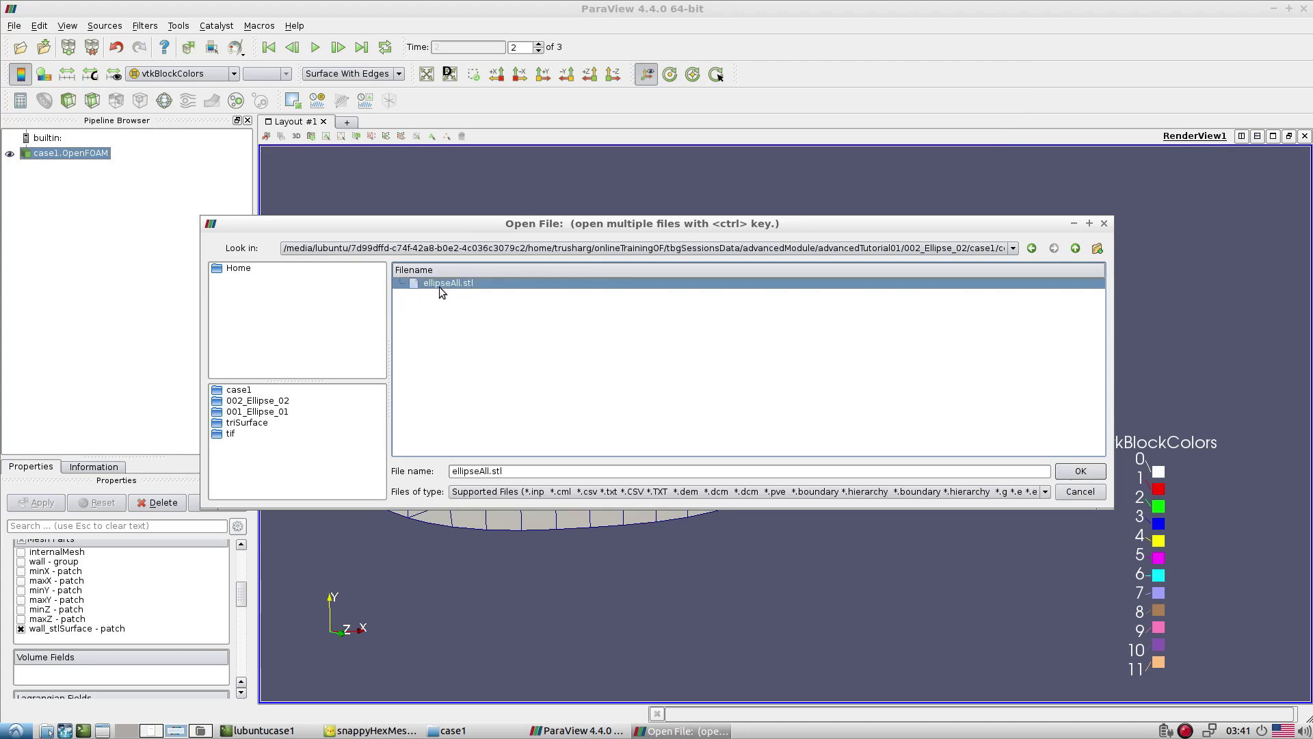
{"action": "double_click", "coordinate": [439, 285]}
{"action": "left_click", "coordinate": [44, 503]}
Compare the curved STL surface with the snapped ellipse mesh from several angles
{"action": "left_click_drag", "start_coordinate": [539, 486], "coordinate": [701, 369]}
{"action": "scroll", "coordinate": [744, 448], "scroll_direction": "up", "scroll_amount": 5}
{"action": "left_click_drag", "start_coordinate": [744, 445], "coordinate": [723, 473]}
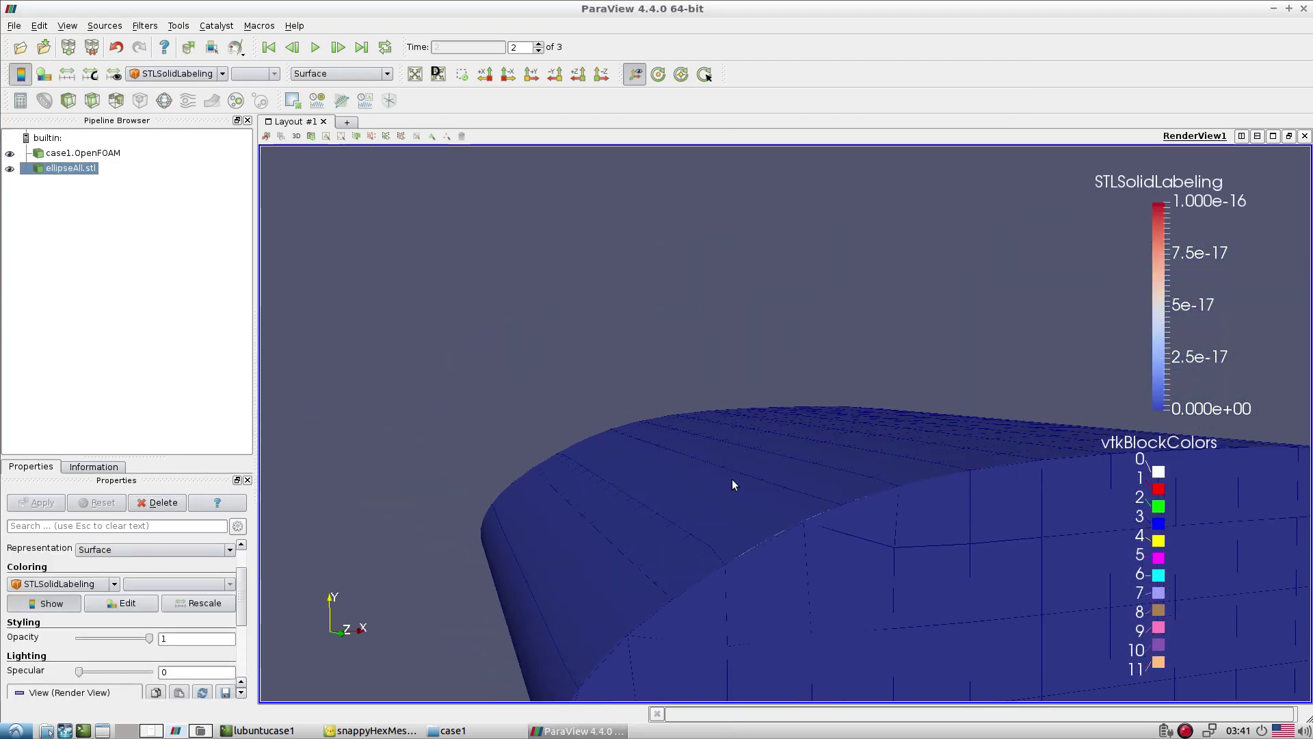
{"action": "left_click_drag", "start_coordinate": [817, 545], "coordinate": [629, 394]}
{"action": "left_click_drag", "start_coordinate": [712, 424], "coordinate": [792, 366]}
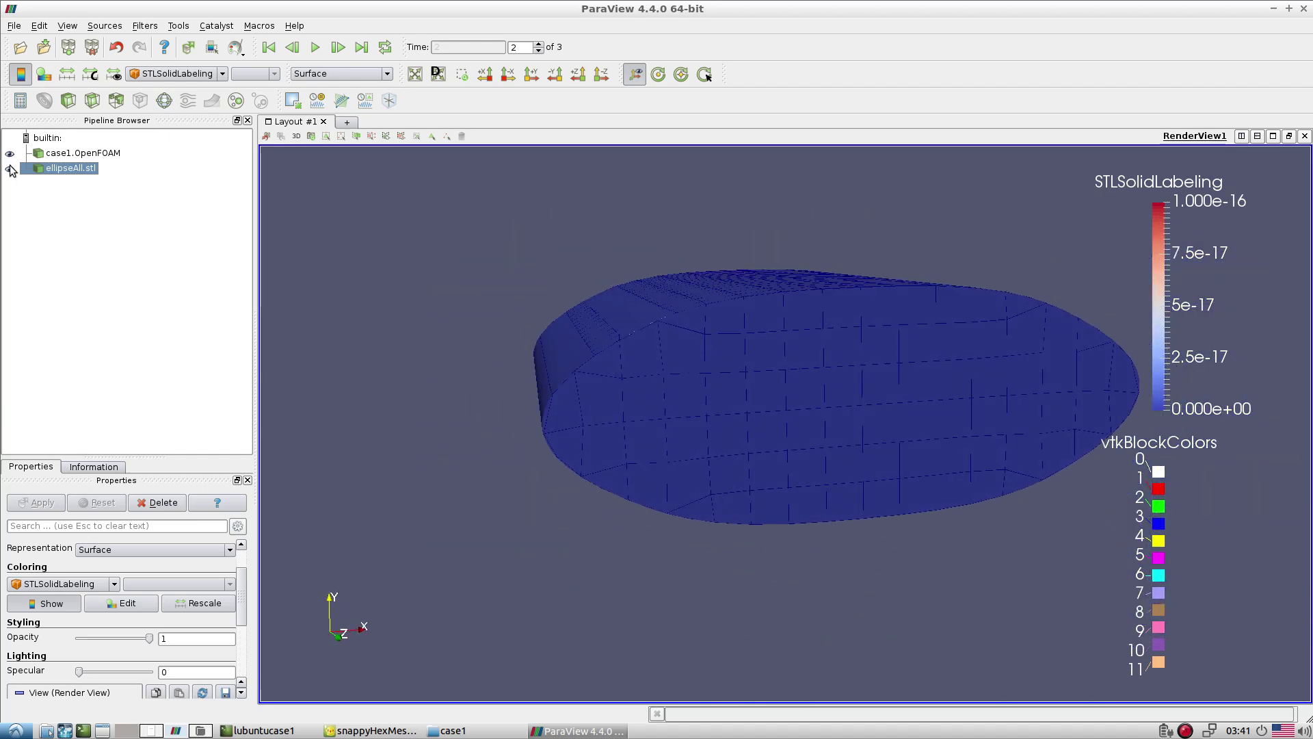
Delete ellipseAll.stl from the pipeline and turn the remaining ellipse mesh to face its end
{"action": "right_click", "coordinate": [90, 170]}
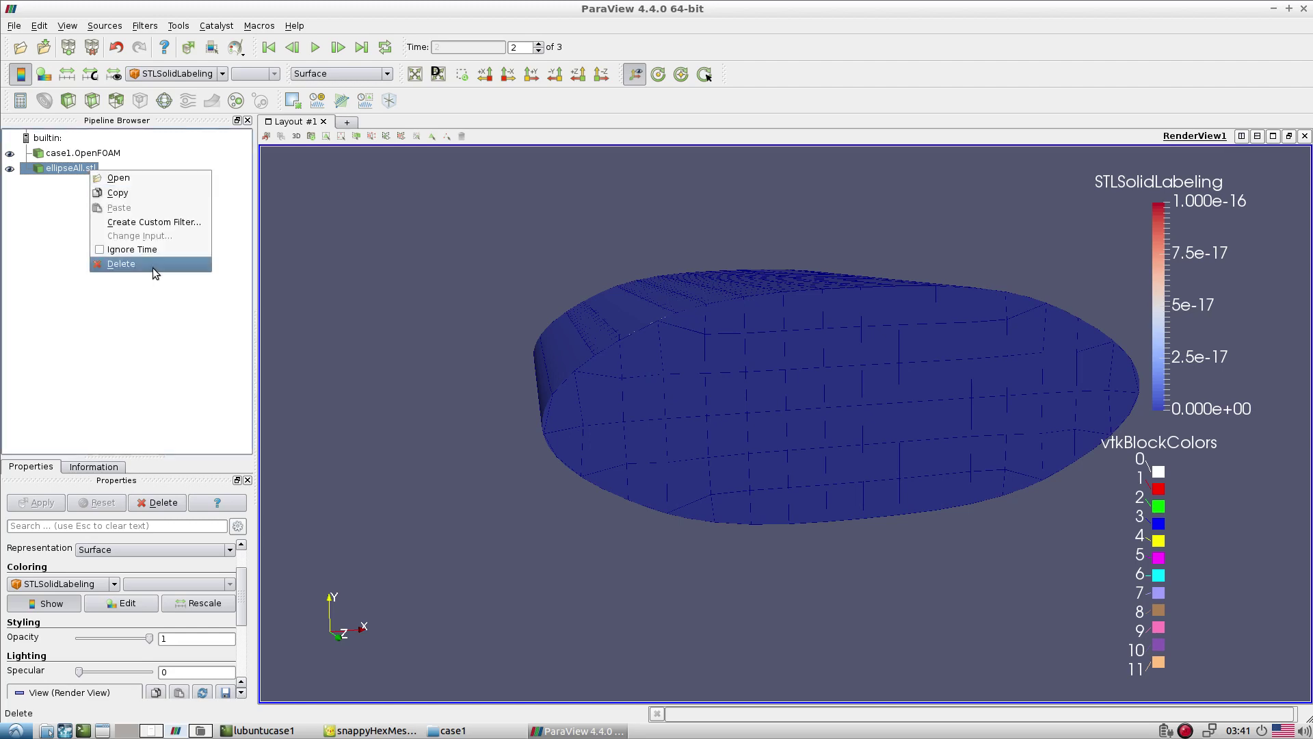
{"action": "left_click", "coordinate": [153, 266]}
{"action": "left_click_drag", "start_coordinate": [946, 377], "coordinate": [597, 394]}
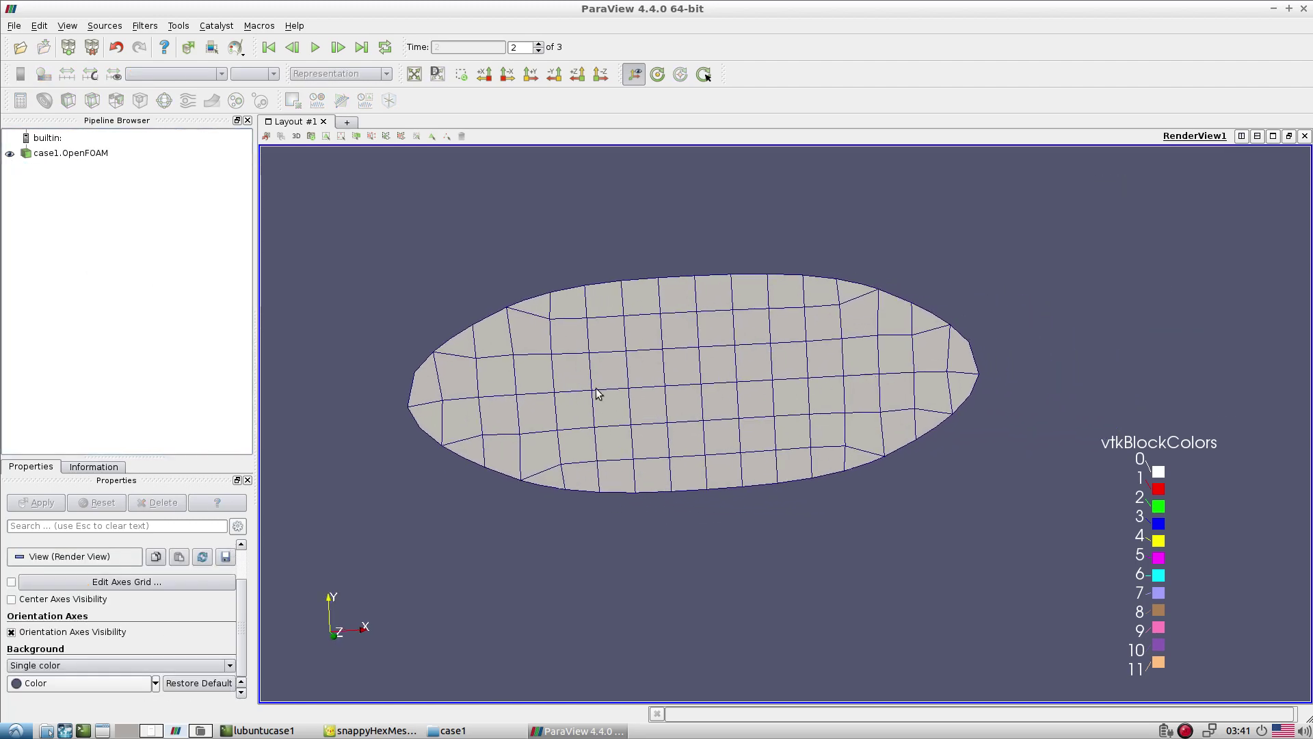
Copy case1.OpenFOAM from the case1 folder into 002_Ellipse_02 and open the copy to check its contents
{"action": "left_click", "coordinate": [485, 734]}
{"action": "left_click", "coordinate": [90, 43]}
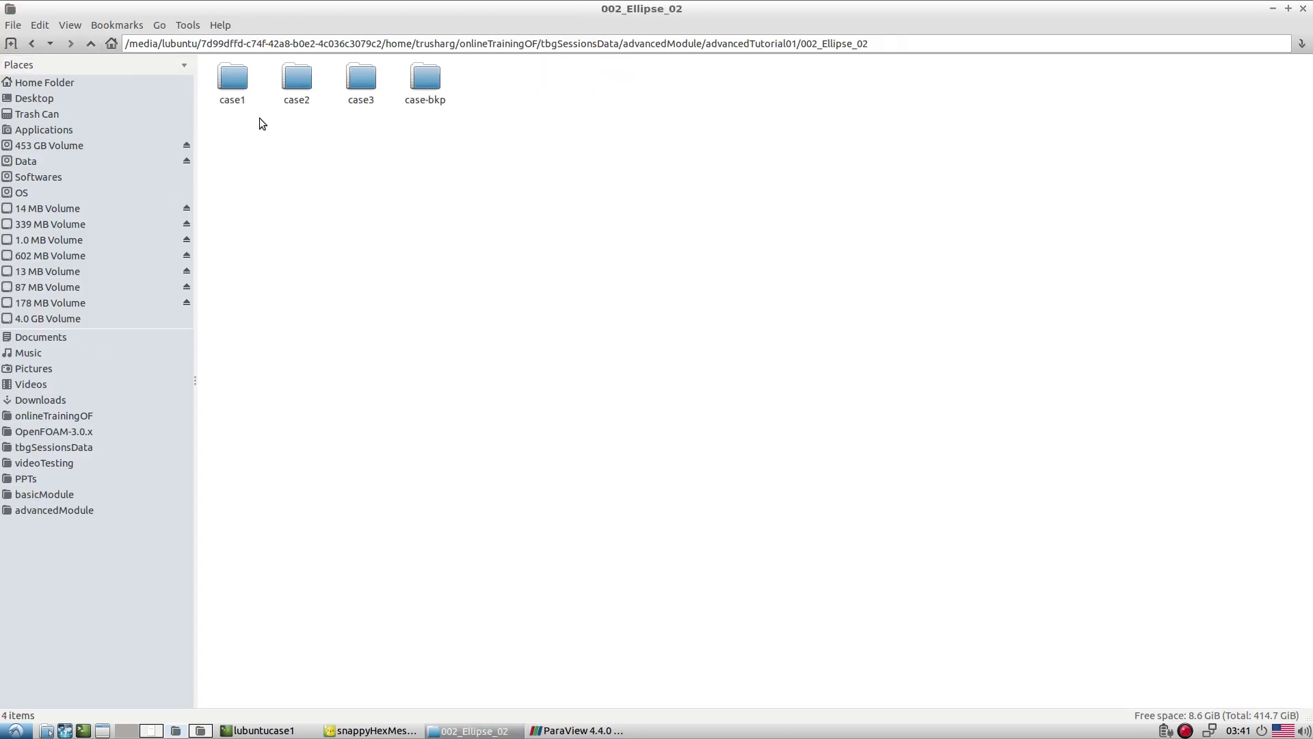
{"action": "left_click", "coordinate": [91, 44]}
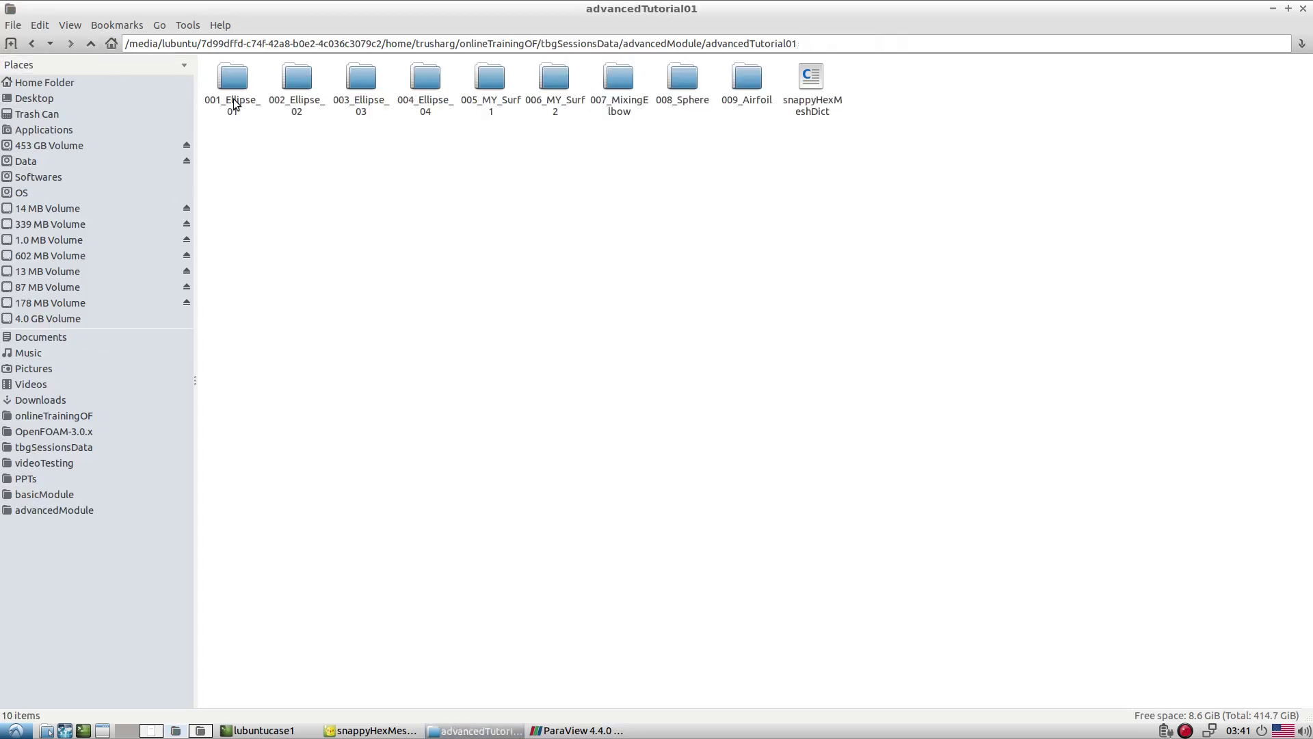
{"action": "left_click", "coordinate": [32, 43]}
{"action": "left_click", "coordinate": [31, 43]}
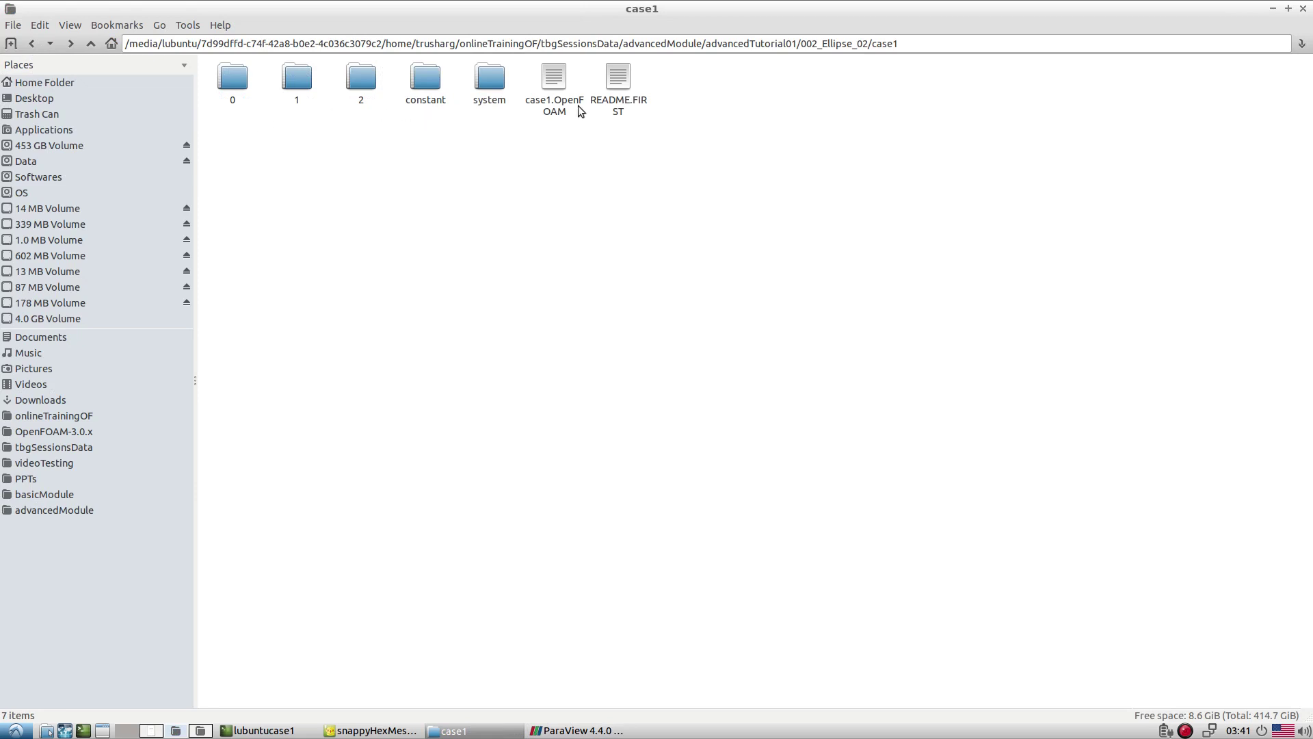
{"action": "right_click", "coordinate": [533, 115]}
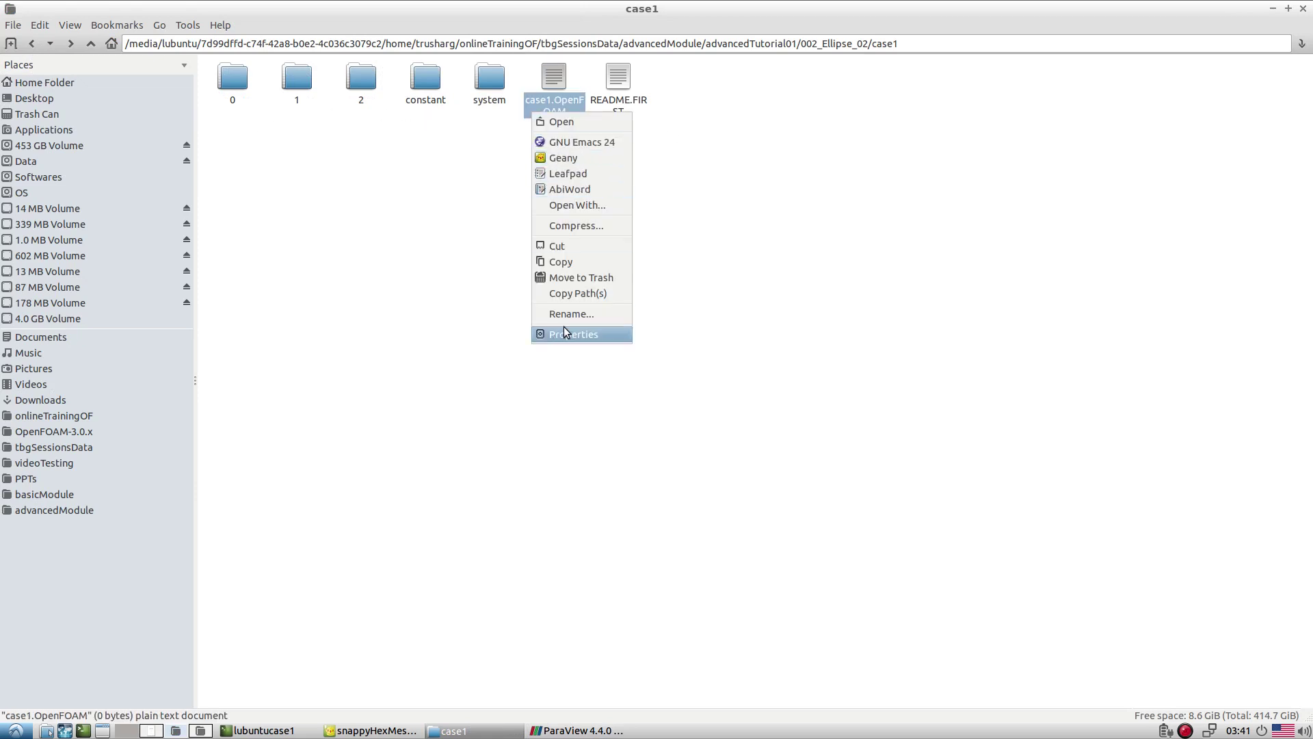
{"action": "key", "text": "Escape"}
{"action": "key", "text": "alt+Up"}
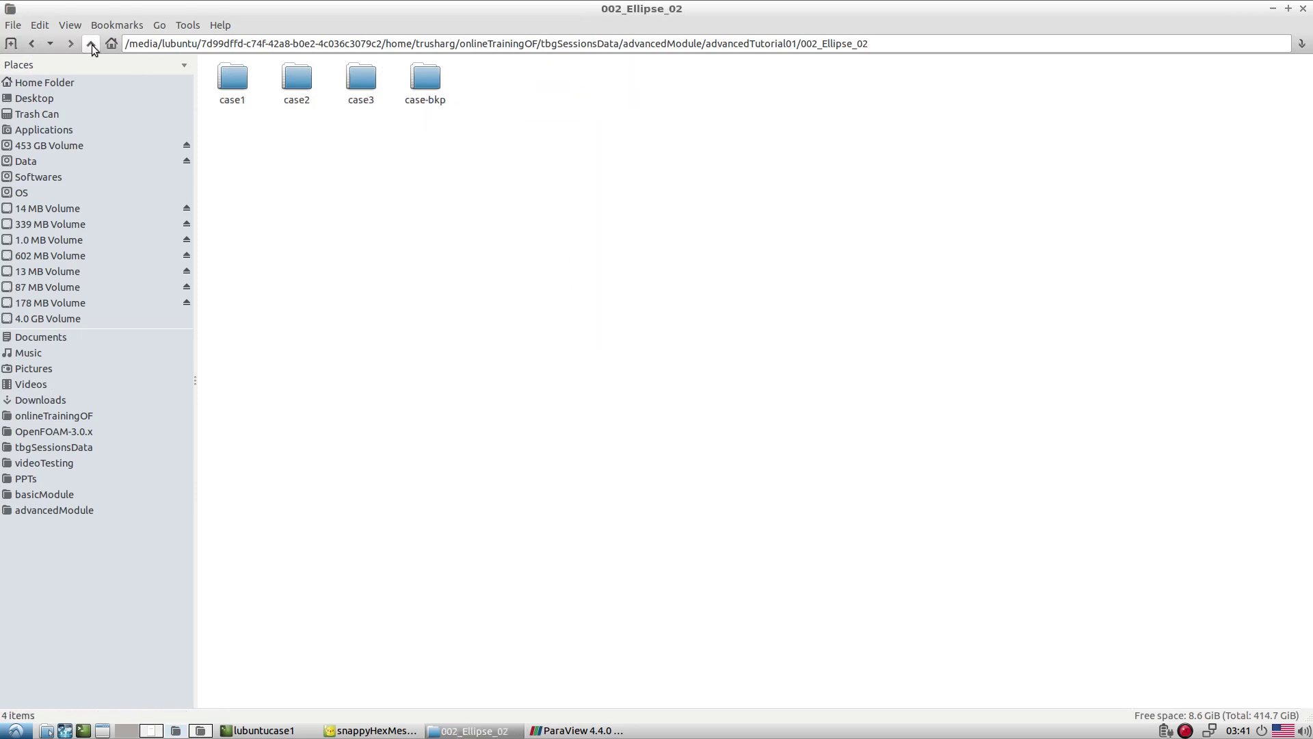
{"action": "right_click", "coordinate": [408, 200]}
{"action": "left_click", "coordinate": [431, 222]}
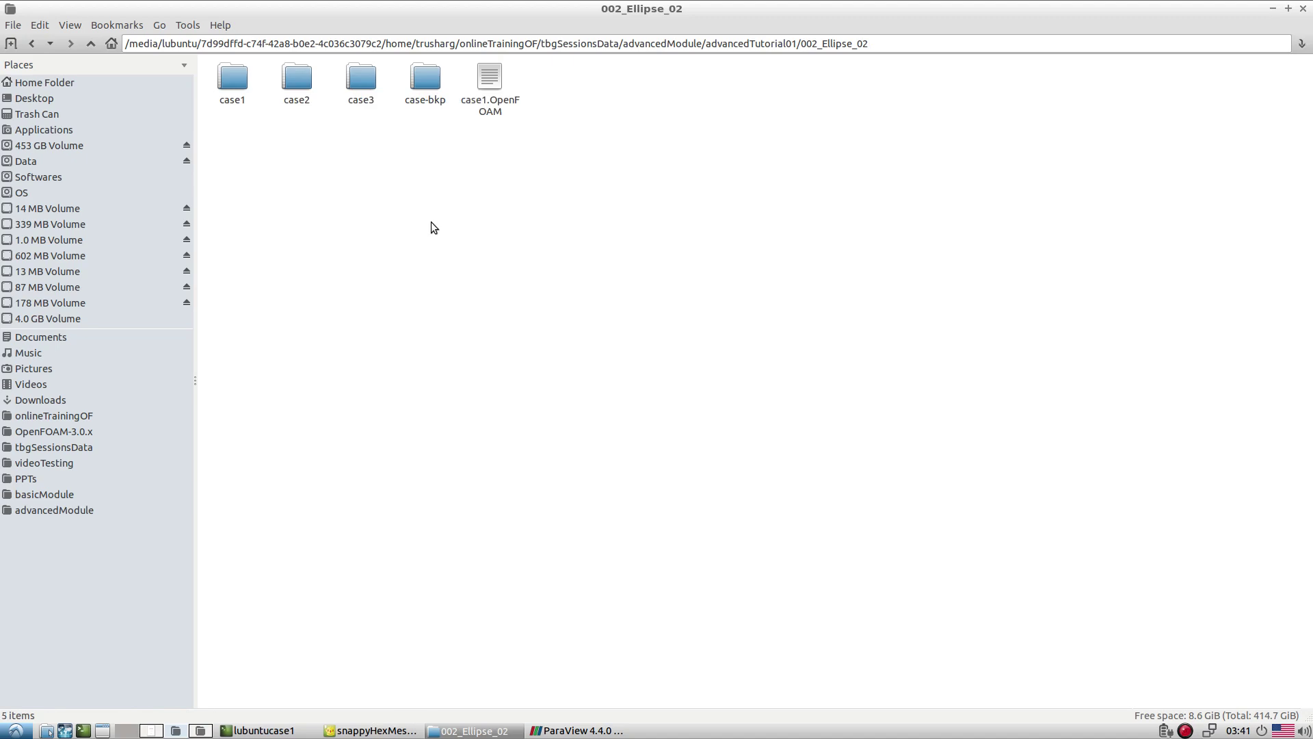
{"action": "double_click", "coordinate": [487, 108]}
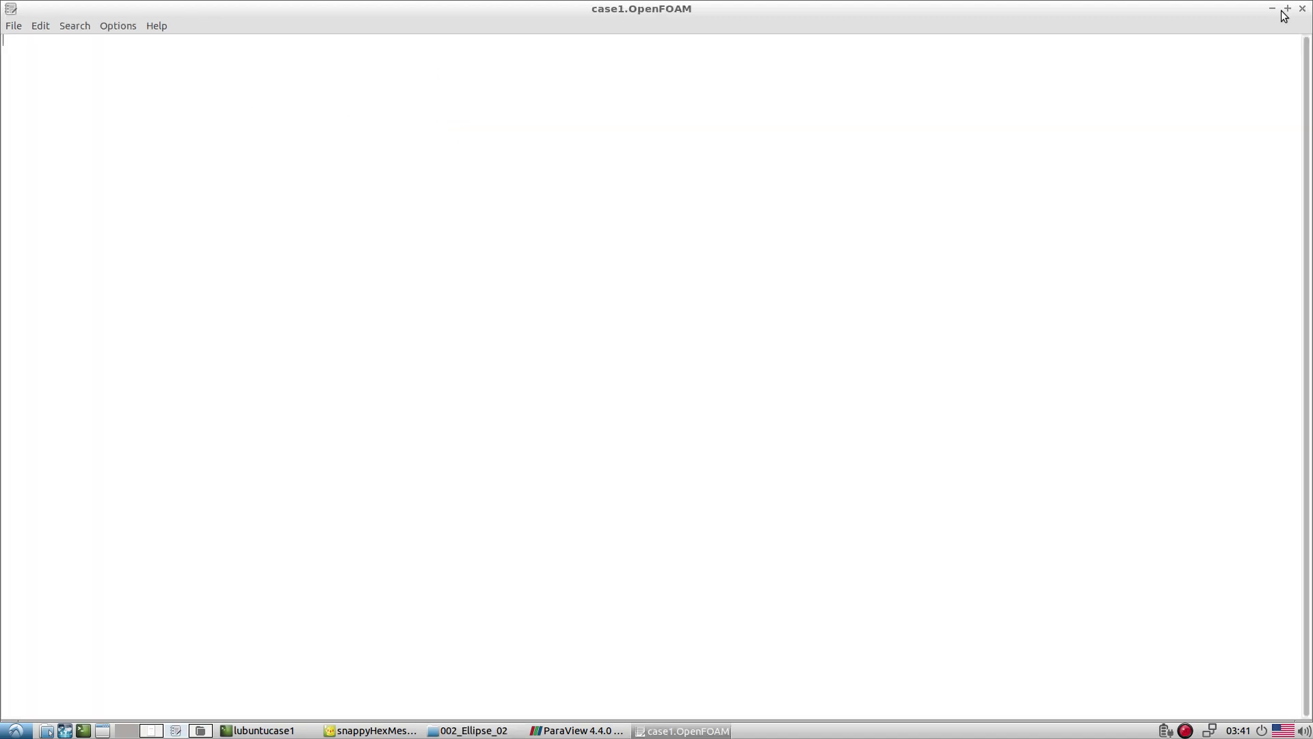
{"action": "left_click", "coordinate": [1301, 9]}
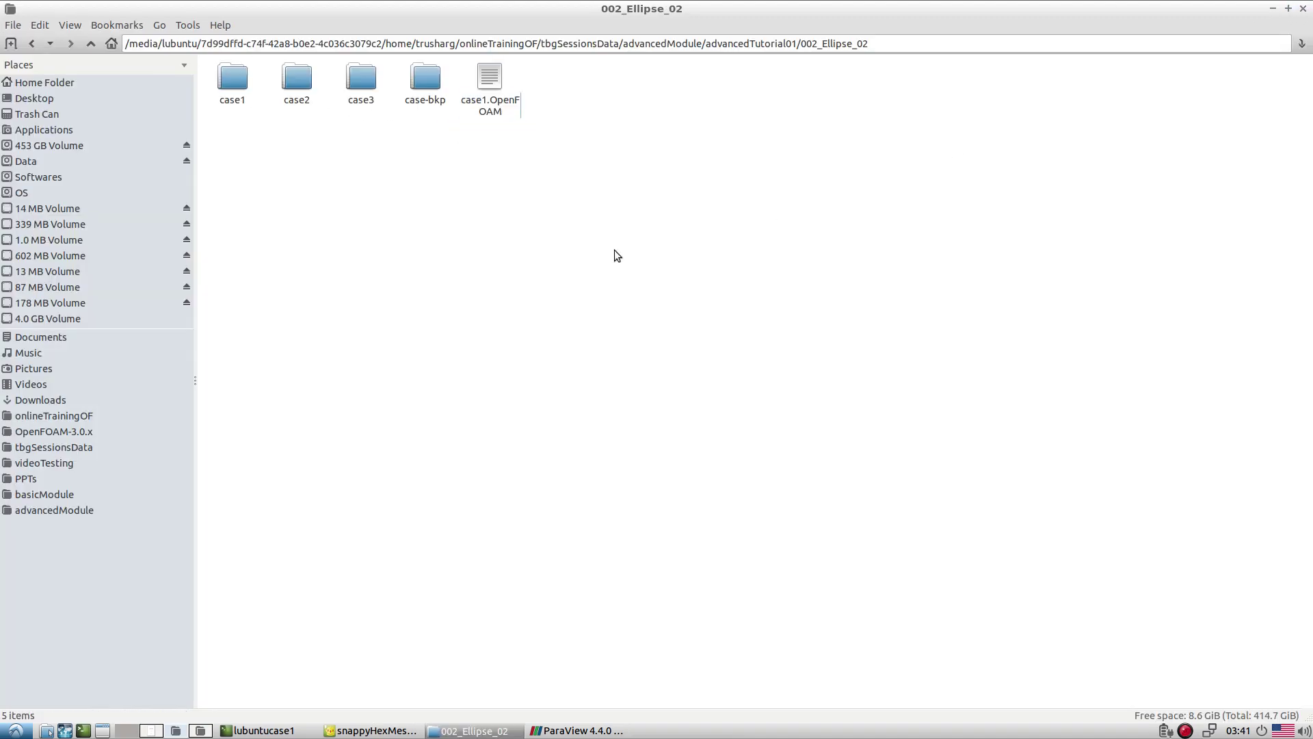
Rename the case1.OpenFOAM copy in 002_Ellipse_02 as test.OpenFOAM and place it in the case2 folder
{"action": "right_click", "coordinate": [492, 92]}
{"action": "left_click", "coordinate": [527, 294]}
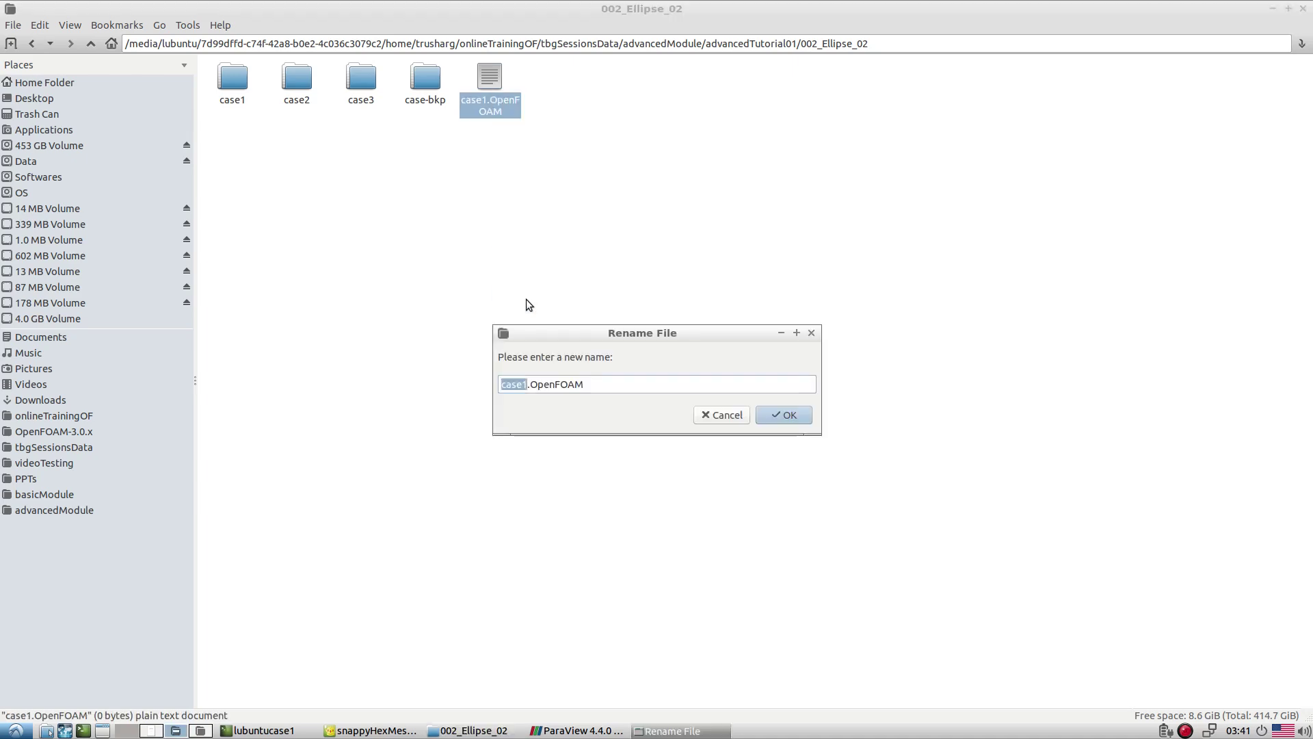
{"action": "type", "text": "test"}
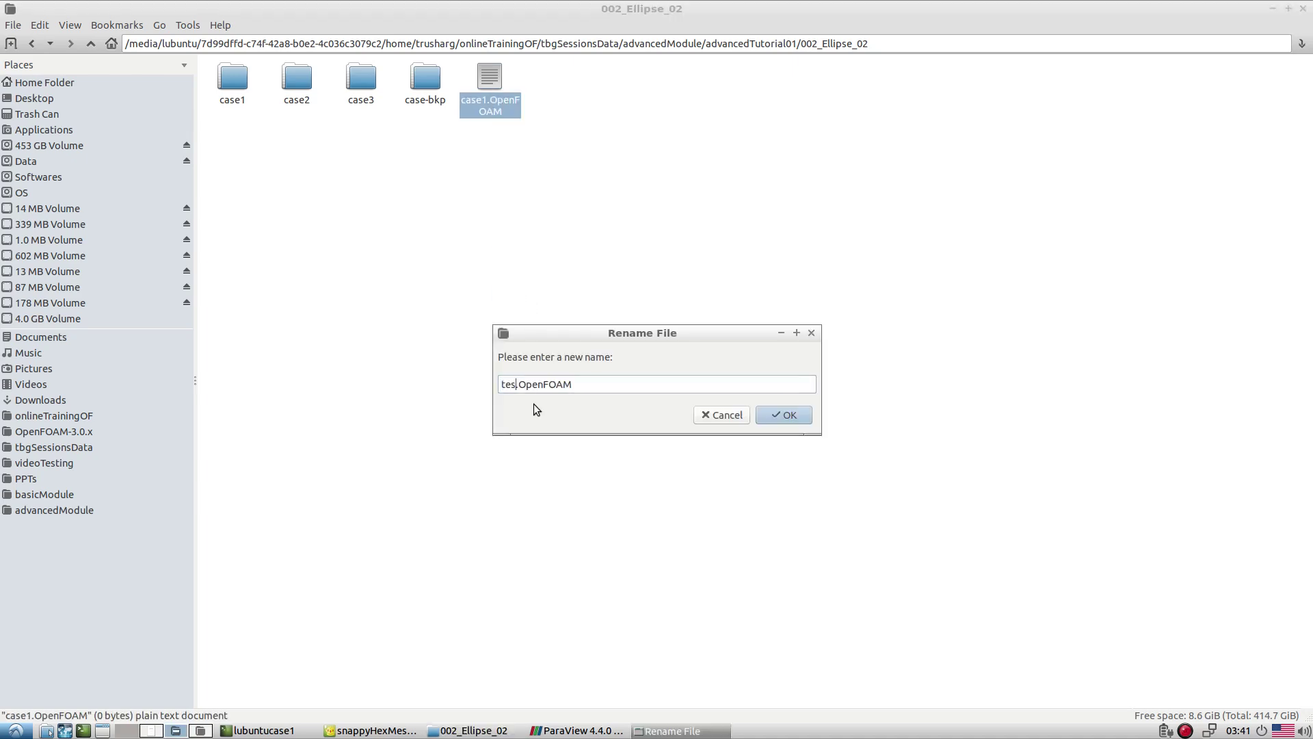
{"action": "key", "text": "Return"}
{"action": "left_click", "coordinate": [499, 89]}
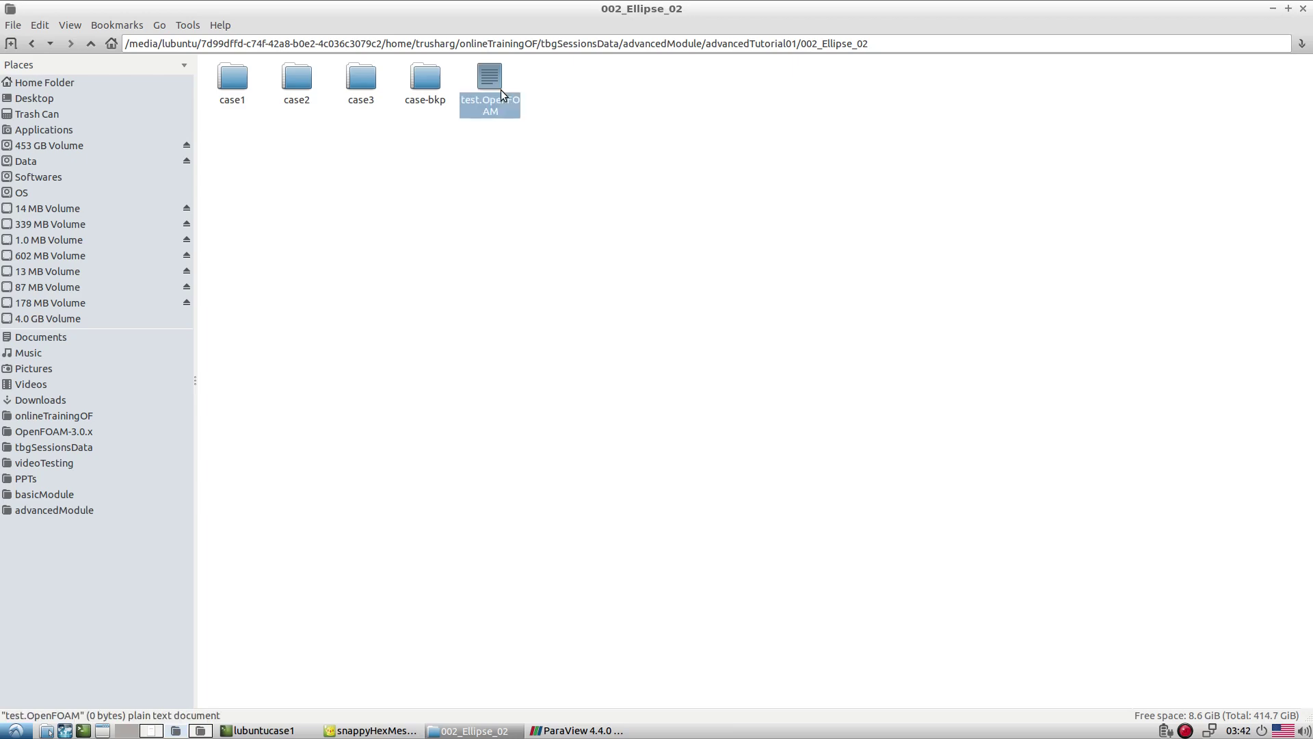
{"action": "double_click", "coordinate": [295, 99]}
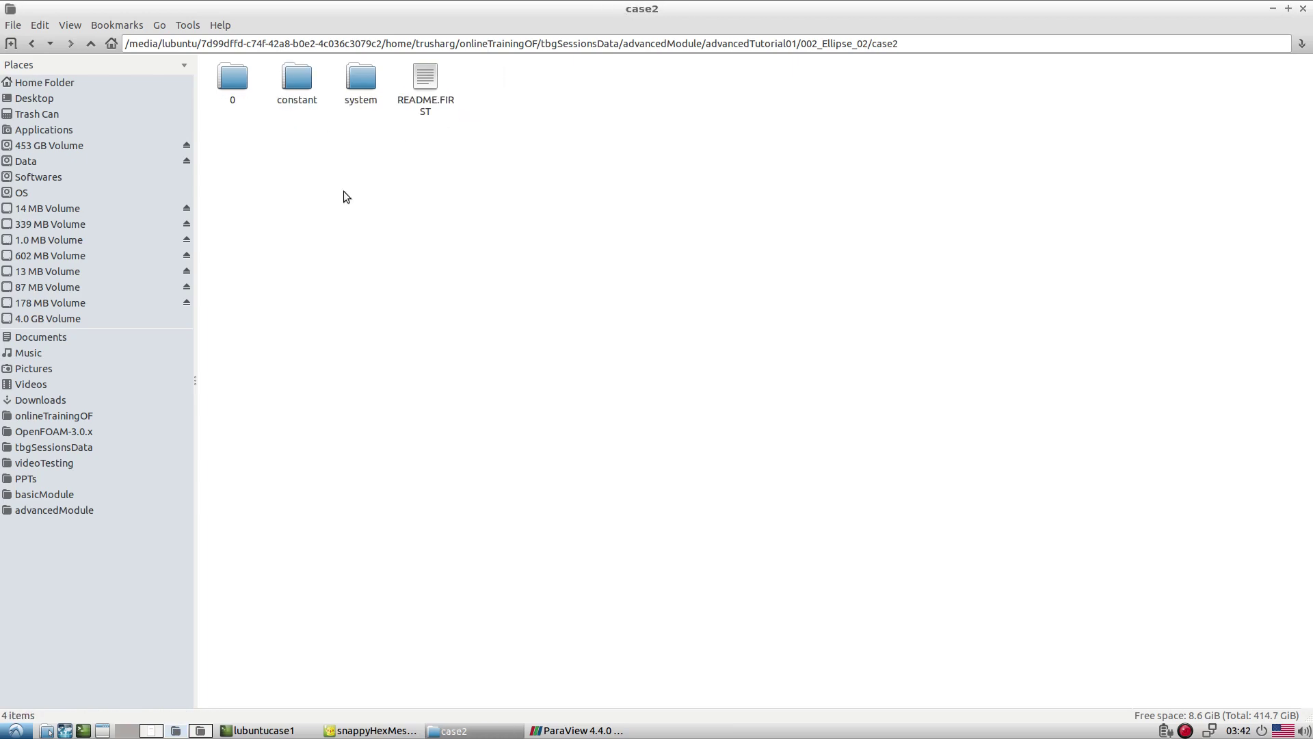
Open snappyHexMeshDict from case2's system folder in Geany
{"action": "double_click", "coordinate": [362, 86]}
{"action": "left_click", "coordinate": [689, 106]}
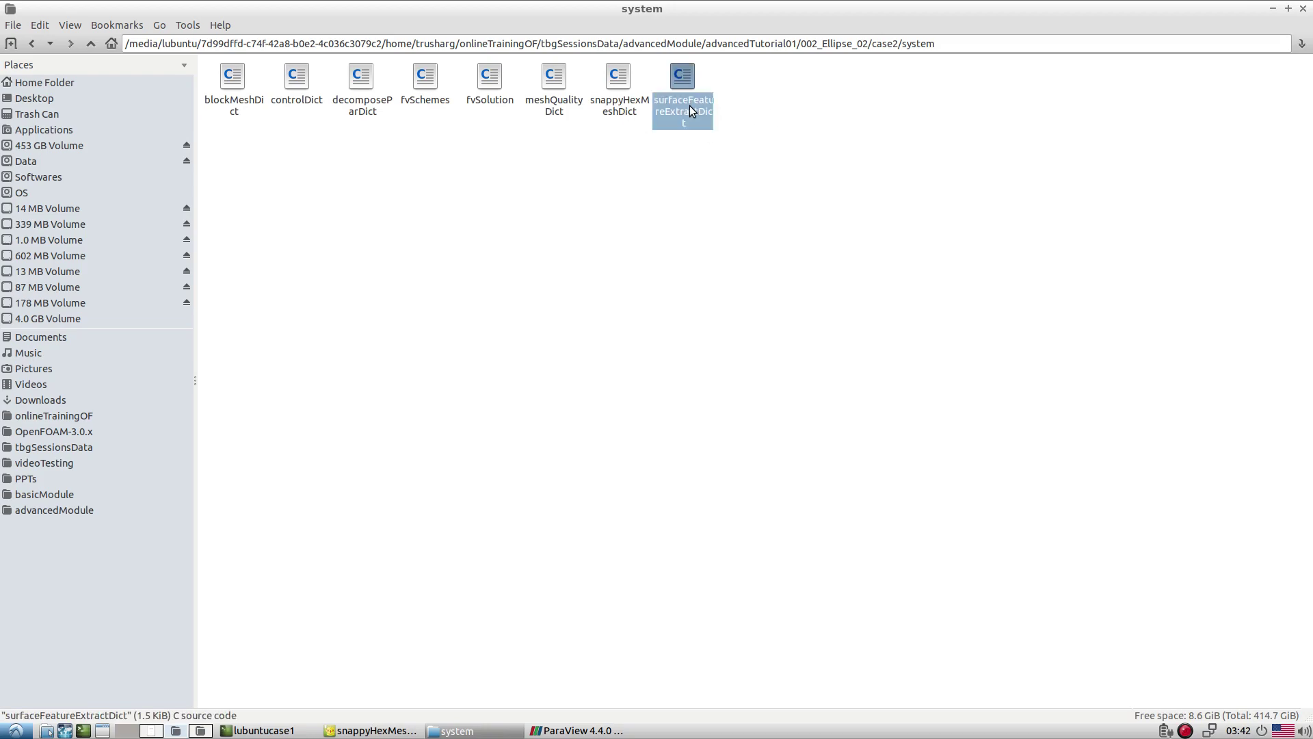
{"action": "left_click", "coordinate": [602, 107]}
{"action": "right_click", "coordinate": [602, 107]}
{"action": "left_click", "coordinate": [619, 150]}
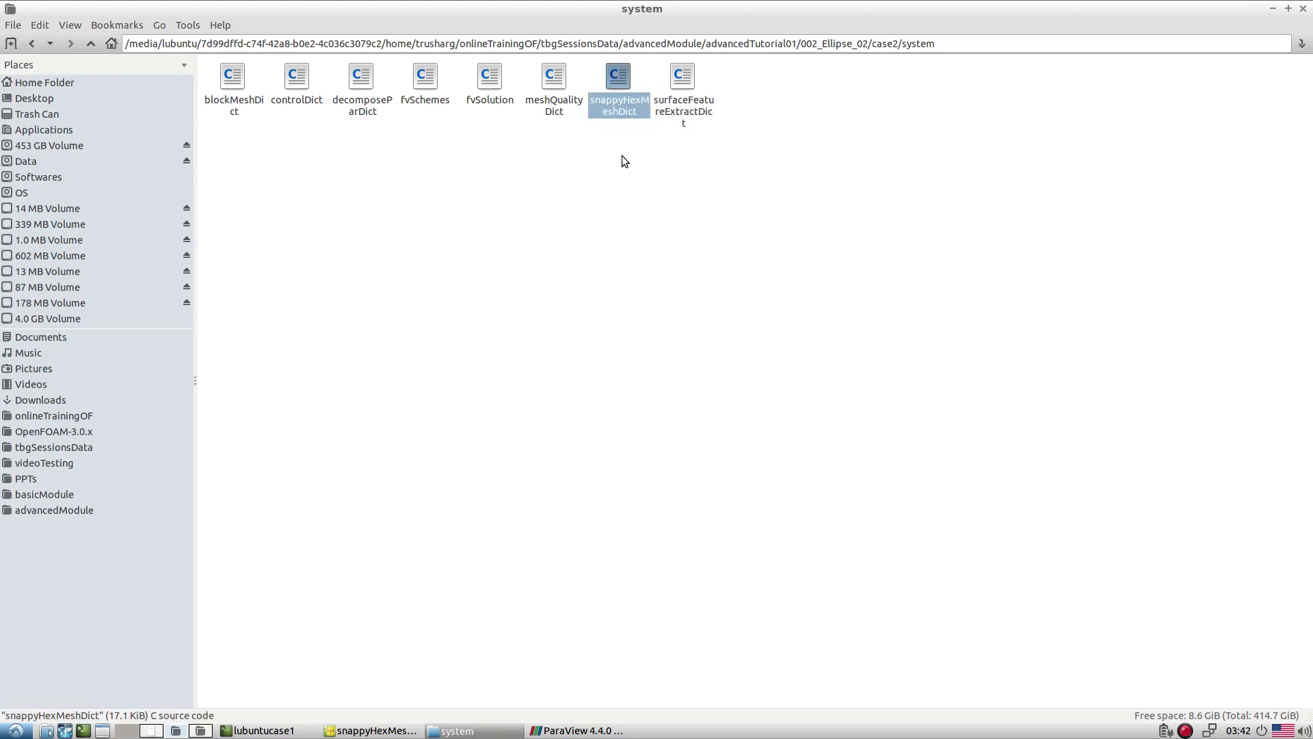
Set the refinement level of the ellipseAll.eMesh feature to 4 in case2's snappyHexMeshDict and save the file
{"action": "scroll", "coordinate": [366, 405], "scroll_direction": "down", "scroll_amount": 17}
{"action": "scroll", "coordinate": [366, 405], "scroll_direction": "down", "scroll_amount": 20}
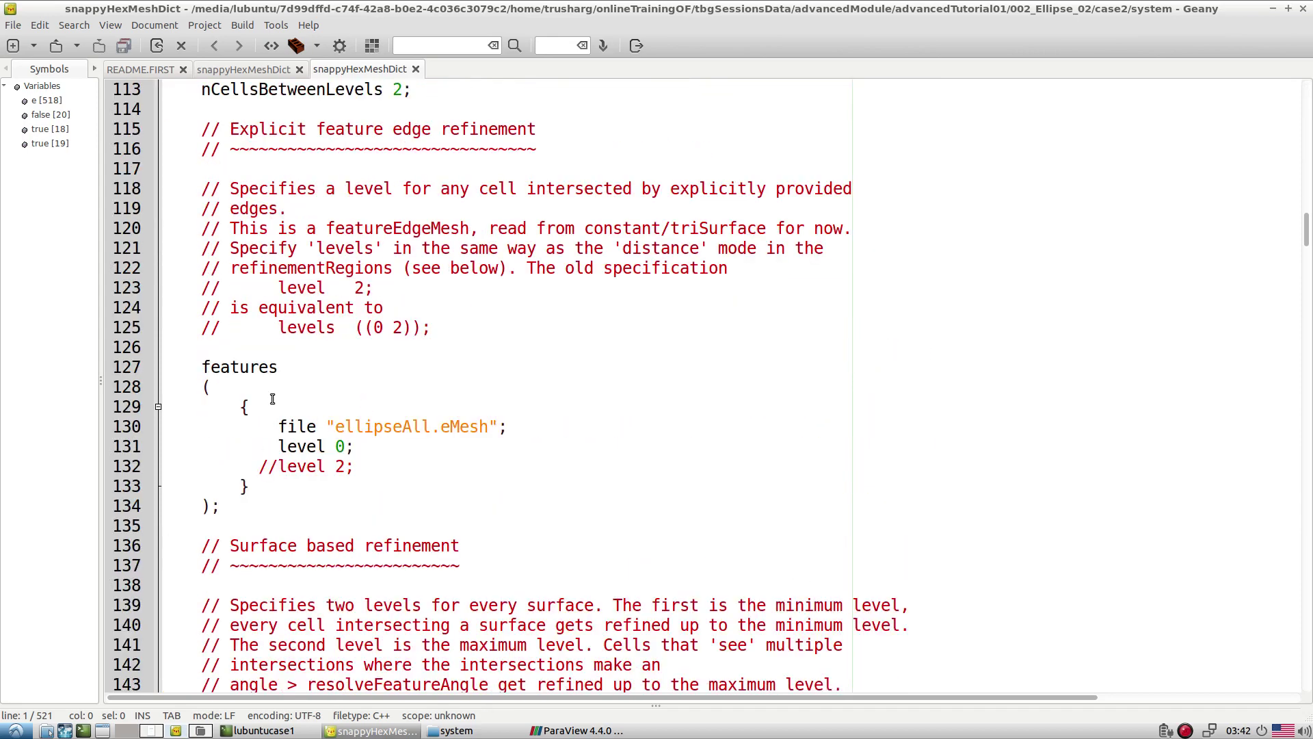
{"action": "double_click", "coordinate": [340, 446]}
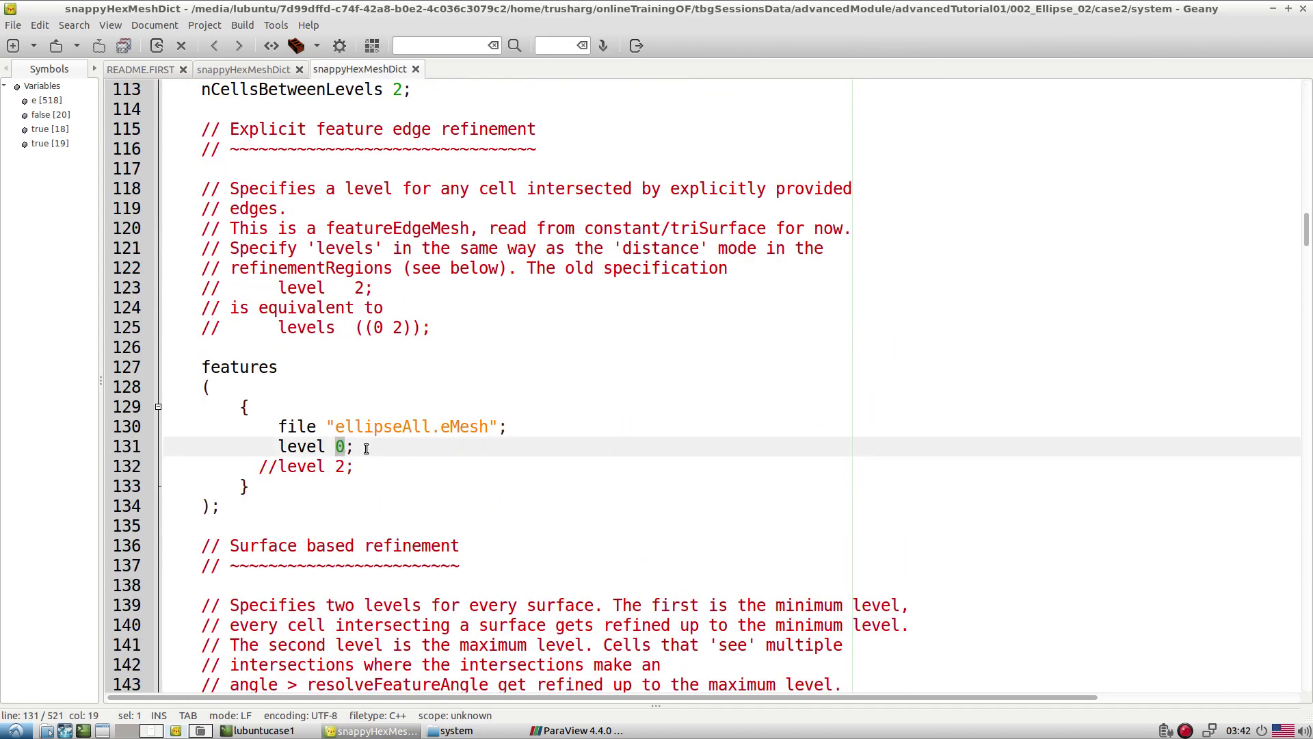
{"action": "type", "text": "4"}
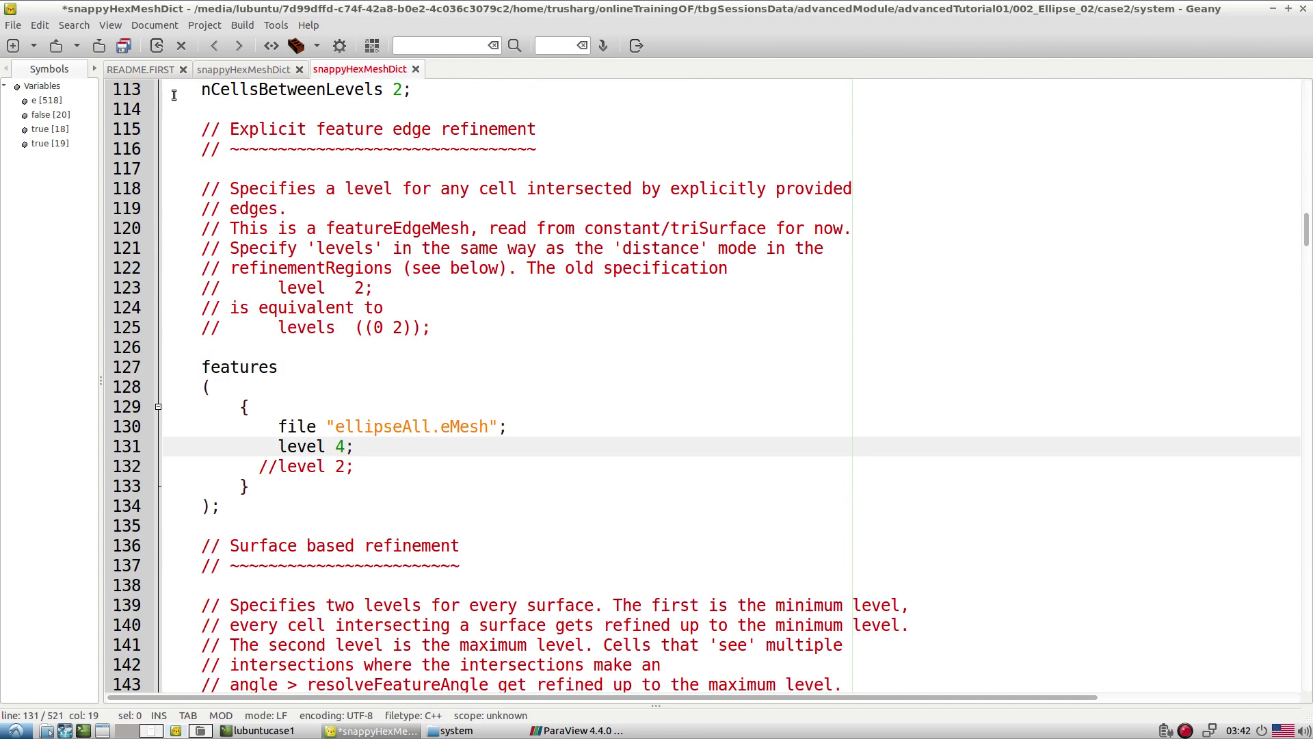
{"action": "left_click", "coordinate": [123, 45]}
Change the 001_Ellipse_01 terminal session to the 002_Ellipse_02/case2 directory and list its contents
{"action": "left_click", "coordinate": [387, 730]}
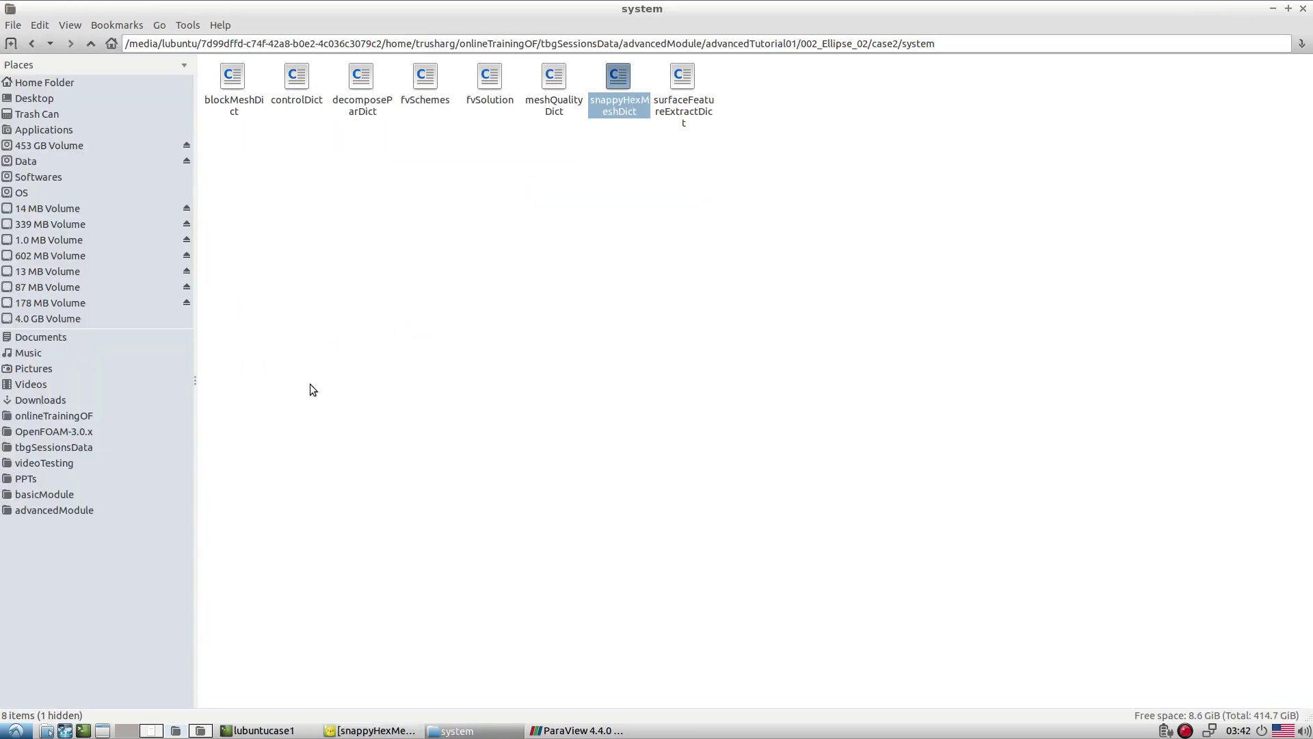
{"action": "left_click", "coordinate": [260, 730]}
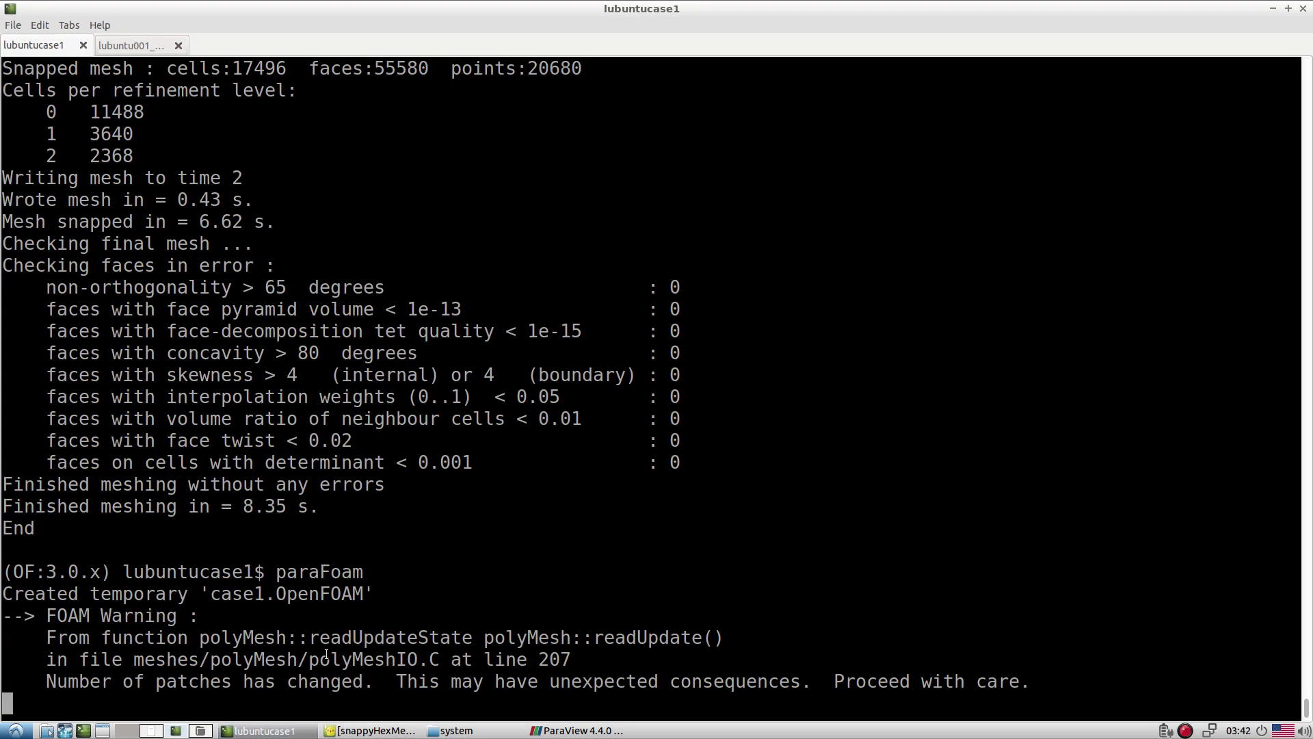
{"action": "left_click", "coordinate": [128, 45]}
{"action": "left_click", "coordinate": [490, 731]}
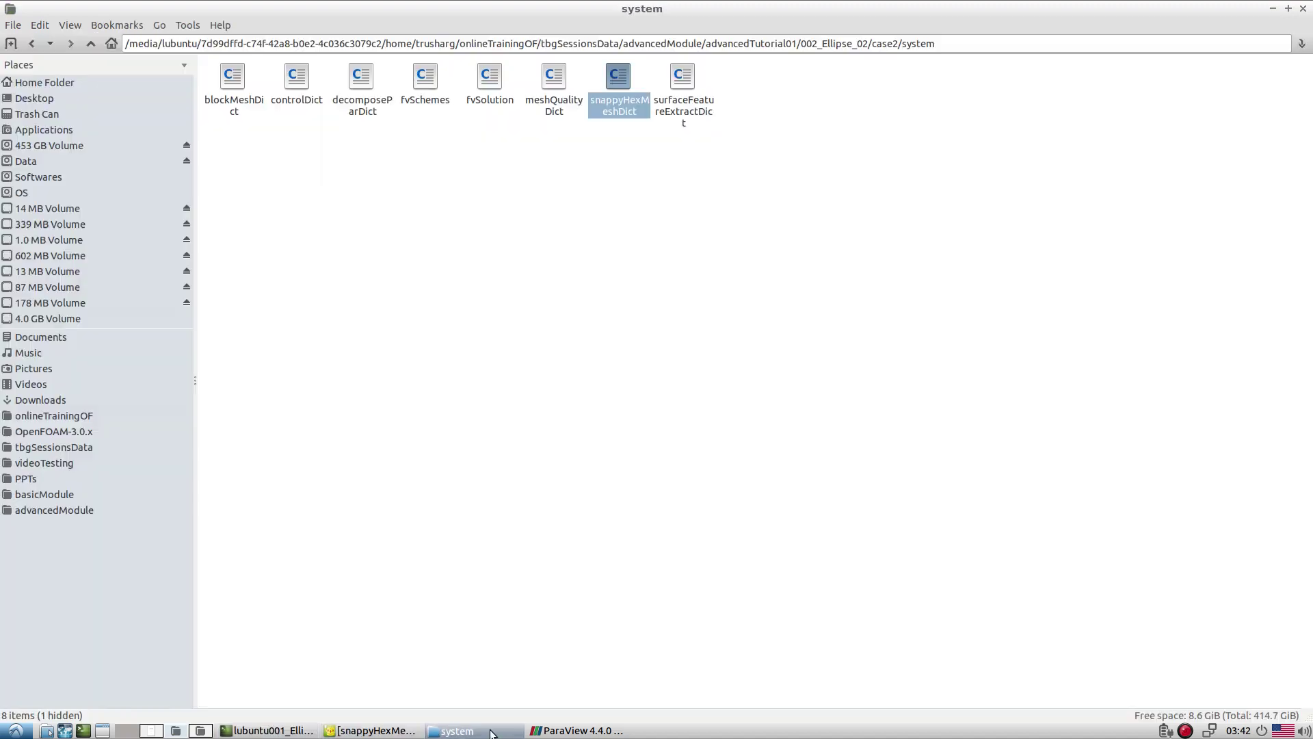
{"action": "left_click", "coordinate": [90, 43]}
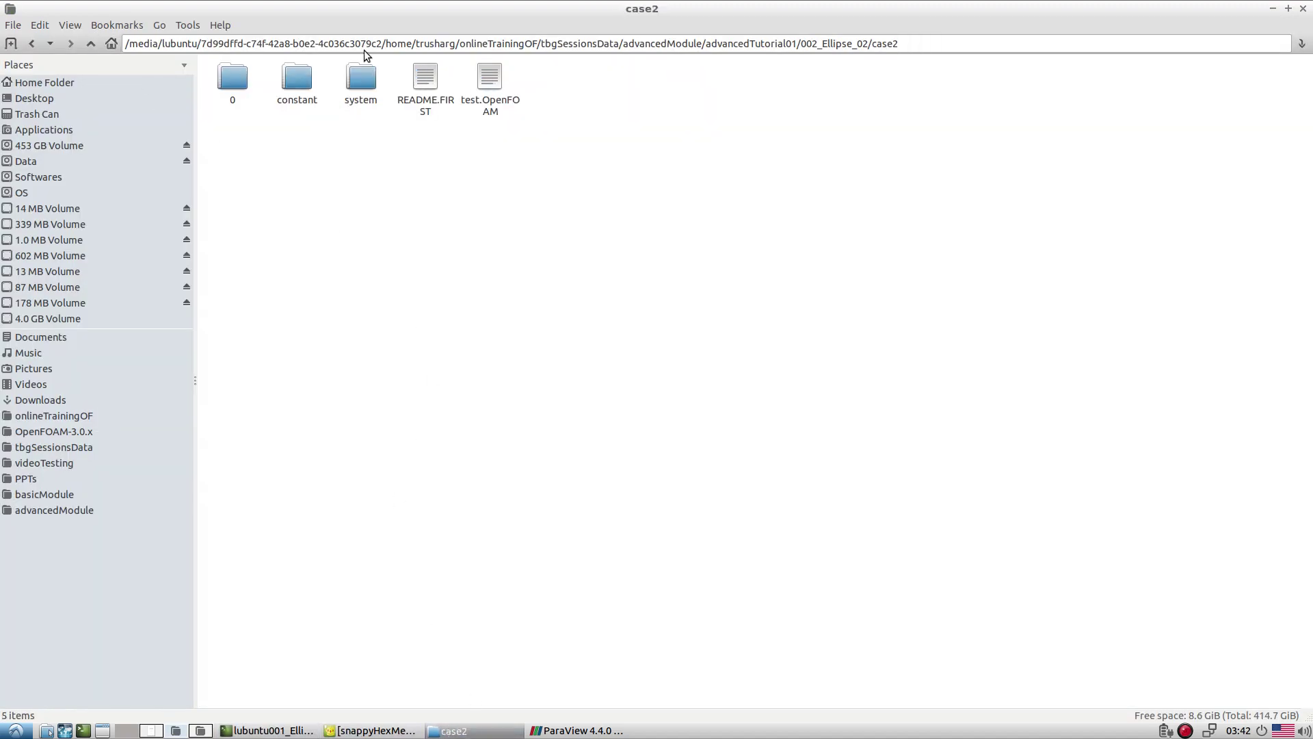
{"action": "triple_click", "coordinate": [365, 43]}
{"action": "left_click", "coordinate": [270, 731]}
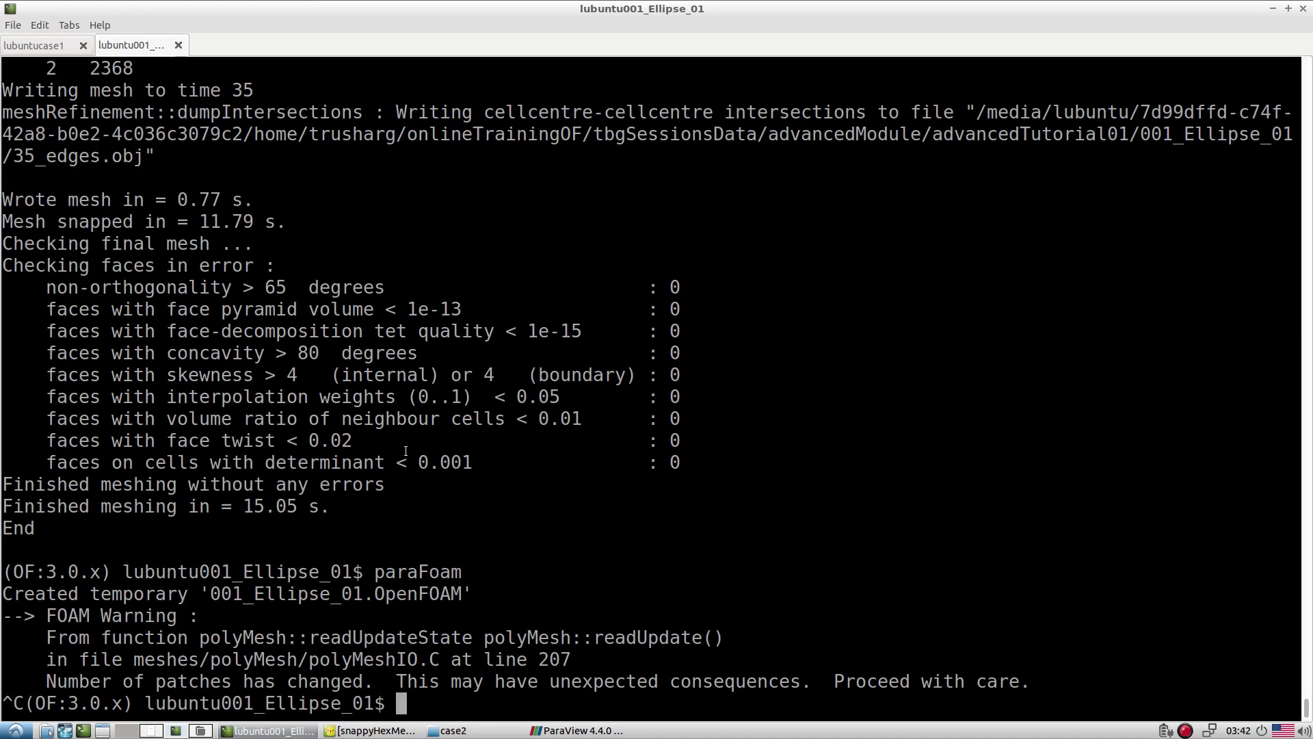
{"action": "type", "text": "cd"}
{"action": "middle_click", "coordinate": [440, 346]}
{"action": "key", "text": "Return"}
{"action": "type", "text": "ls"}
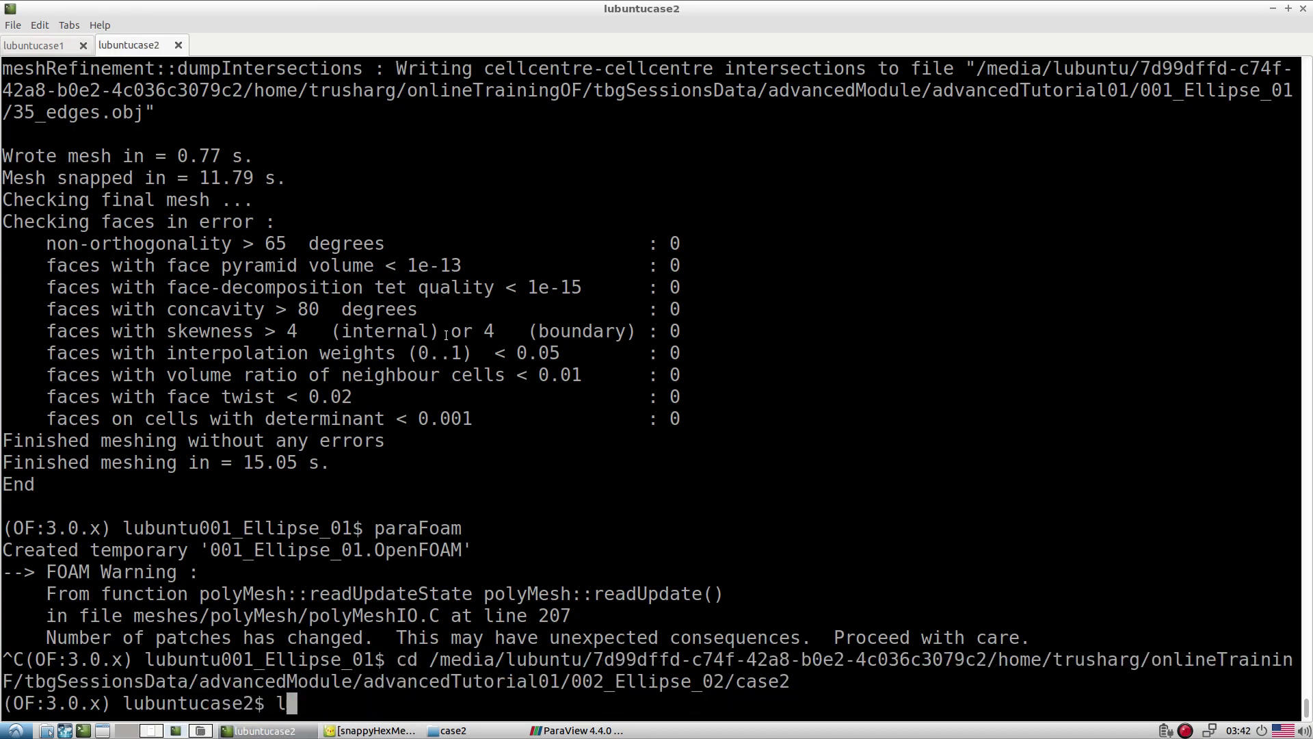
{"action": "key", "text": "Return"}
Copy the README.FIRST commands from rm *.obj through snappyHexMesh -noFunctionObjects and run them in the case2 terminal
{"action": "left_click", "coordinate": [370, 730]}
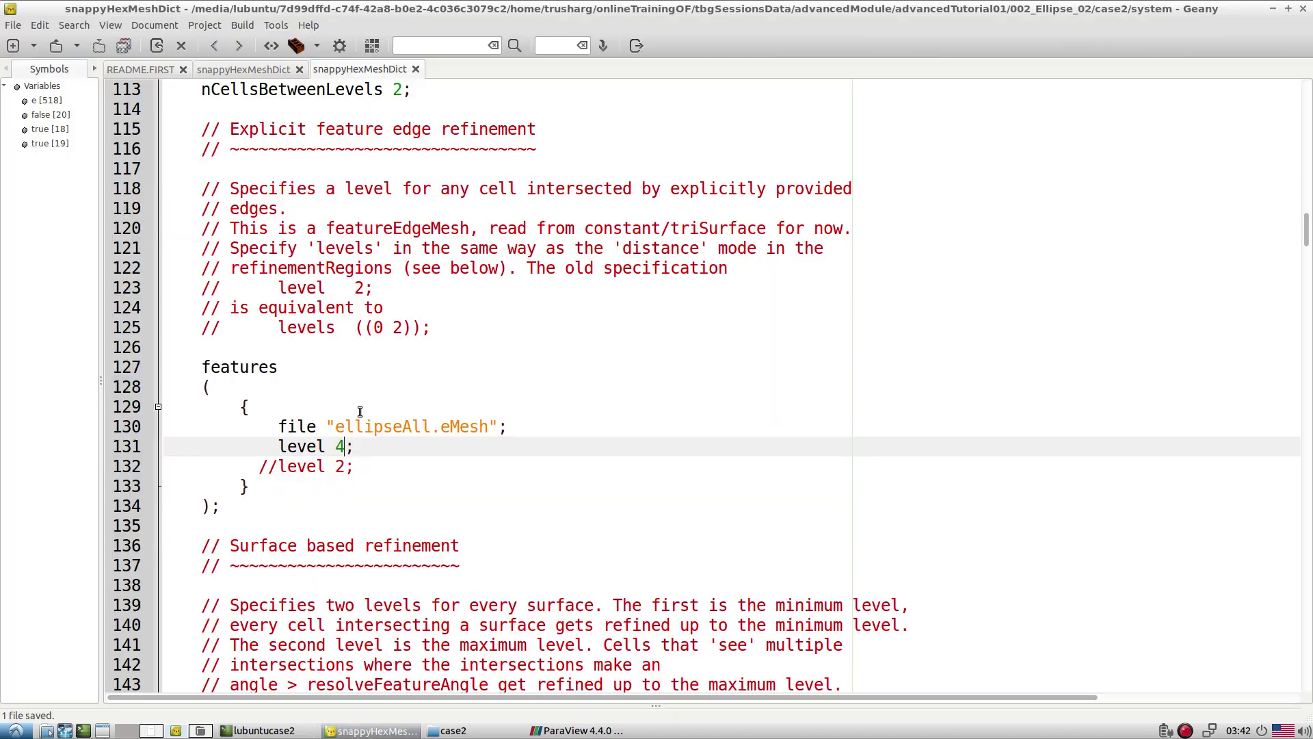
{"action": "left_click", "coordinate": [139, 70]}
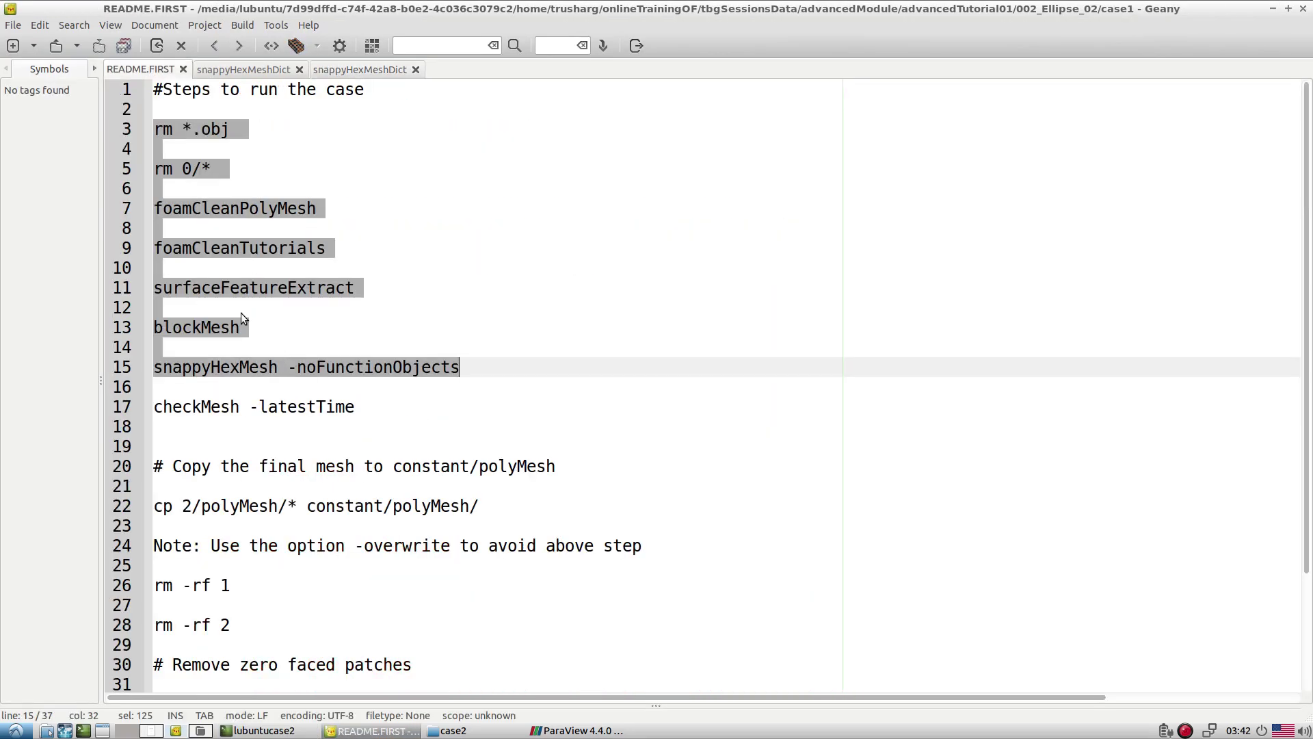
{"action": "left_click_drag", "start_coordinate": [155, 130], "coordinate": [536, 384]}
{"action": "key", "text": "ctrl+c"}
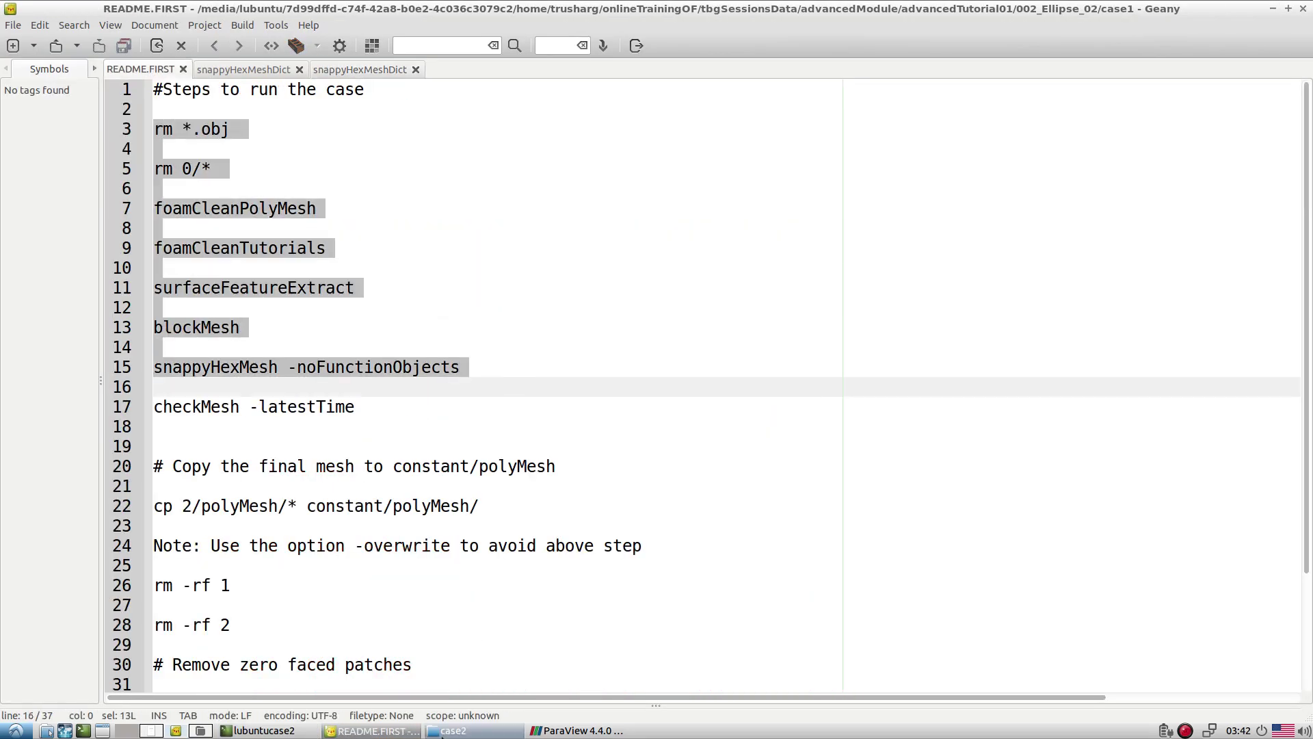
{"action": "left_click", "coordinate": [285, 730]}
{"action": "middle_click", "coordinate": [655, 486]}
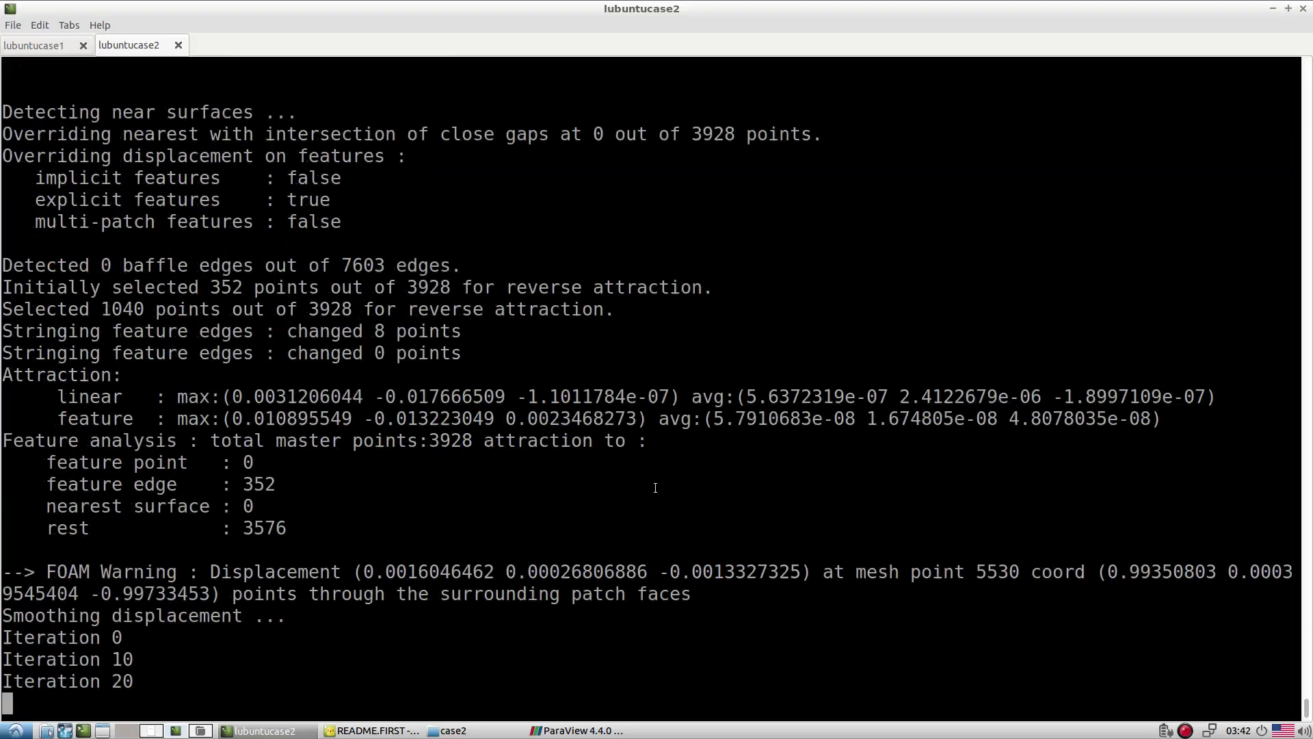
Switch to ParaView, split the render view side by side and orbit the case1 mesh
{"action": "left_click", "coordinate": [619, 731]}
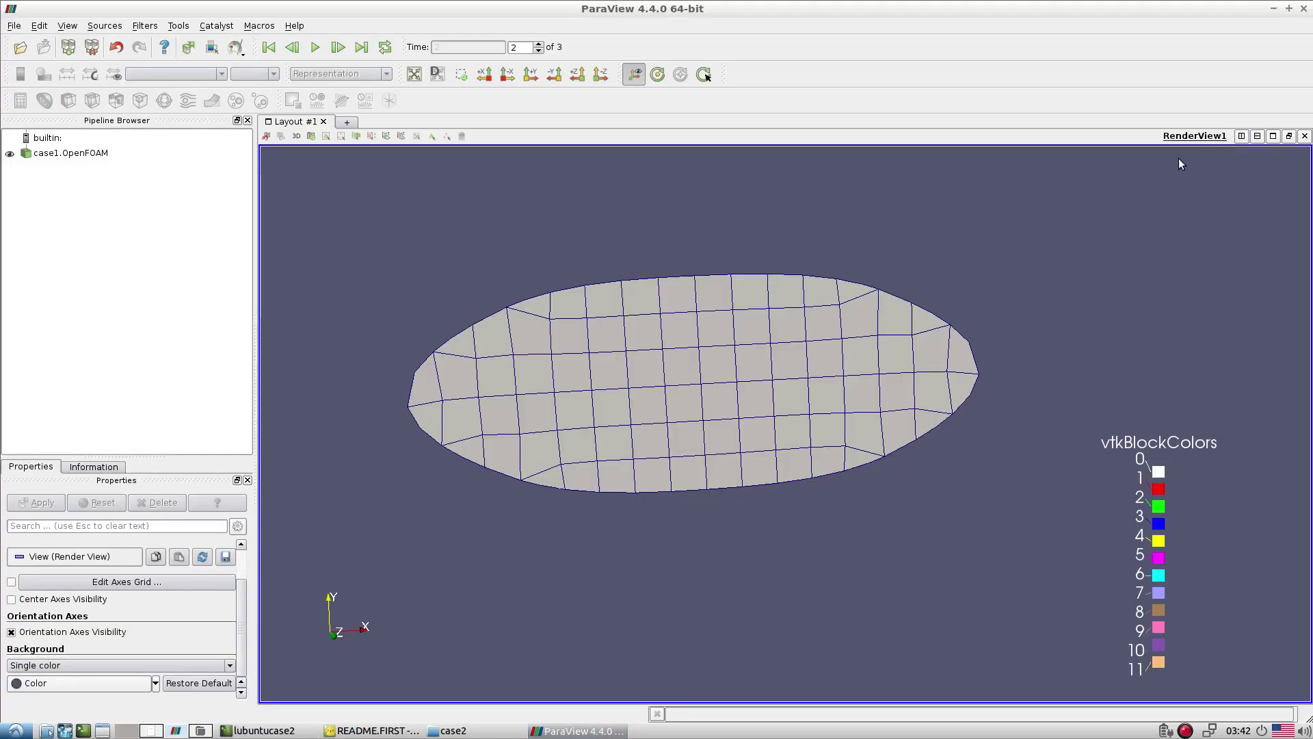
{"action": "left_click", "coordinate": [1241, 135]}
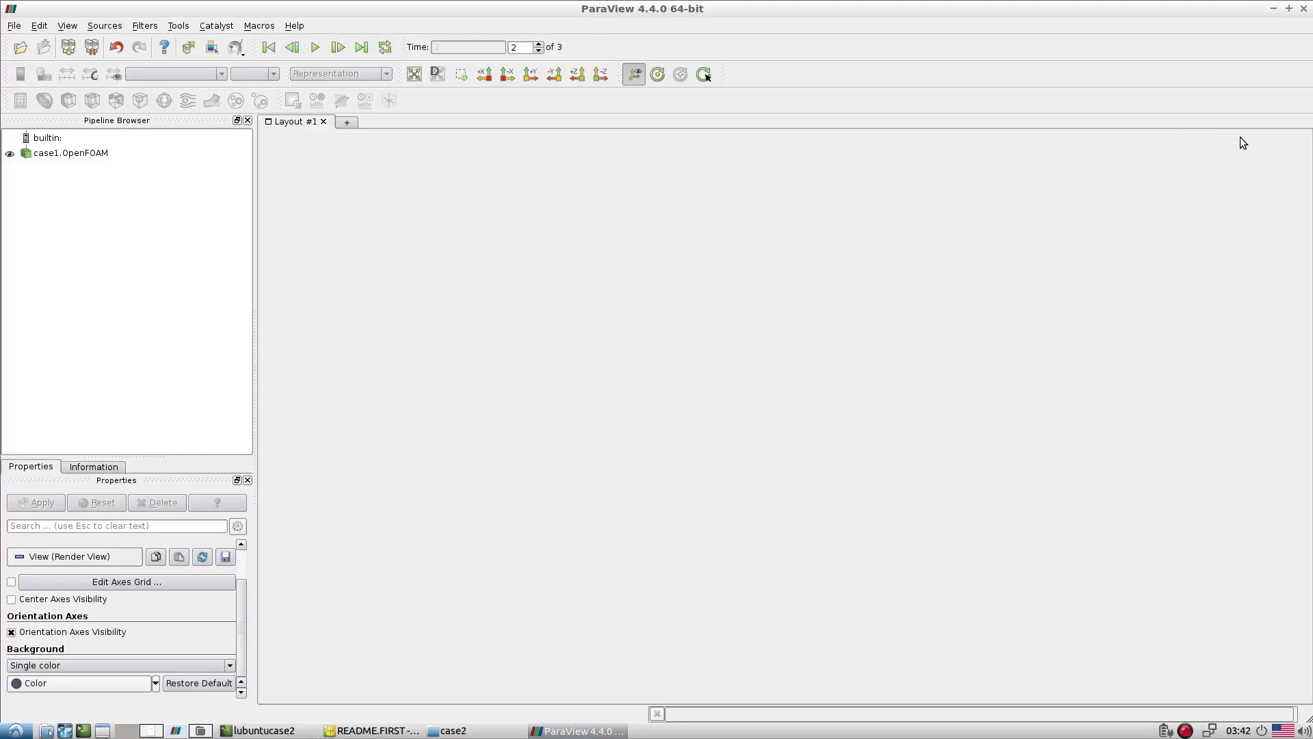
{"action": "left_click_drag", "start_coordinate": [468, 517], "coordinate": [505, 528]}
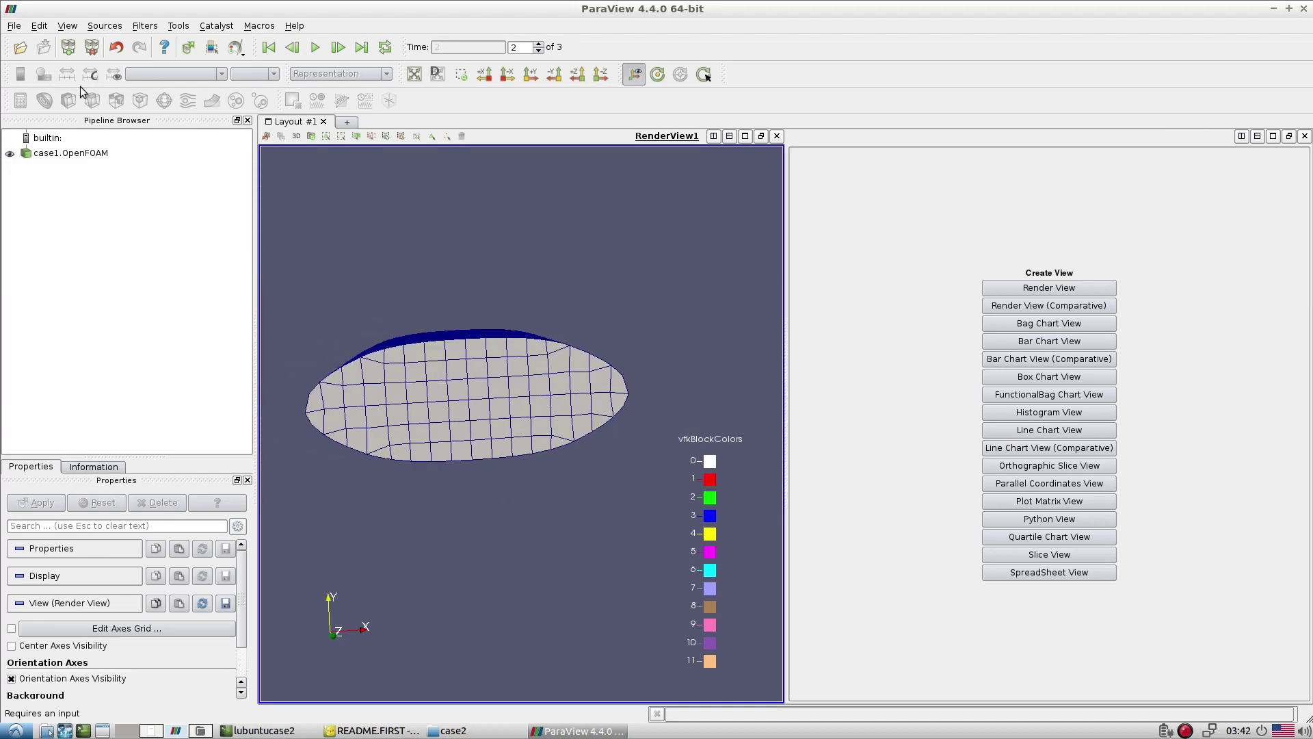
{"action": "left_click_drag", "start_coordinate": [366, 219], "coordinate": [433, 218]}
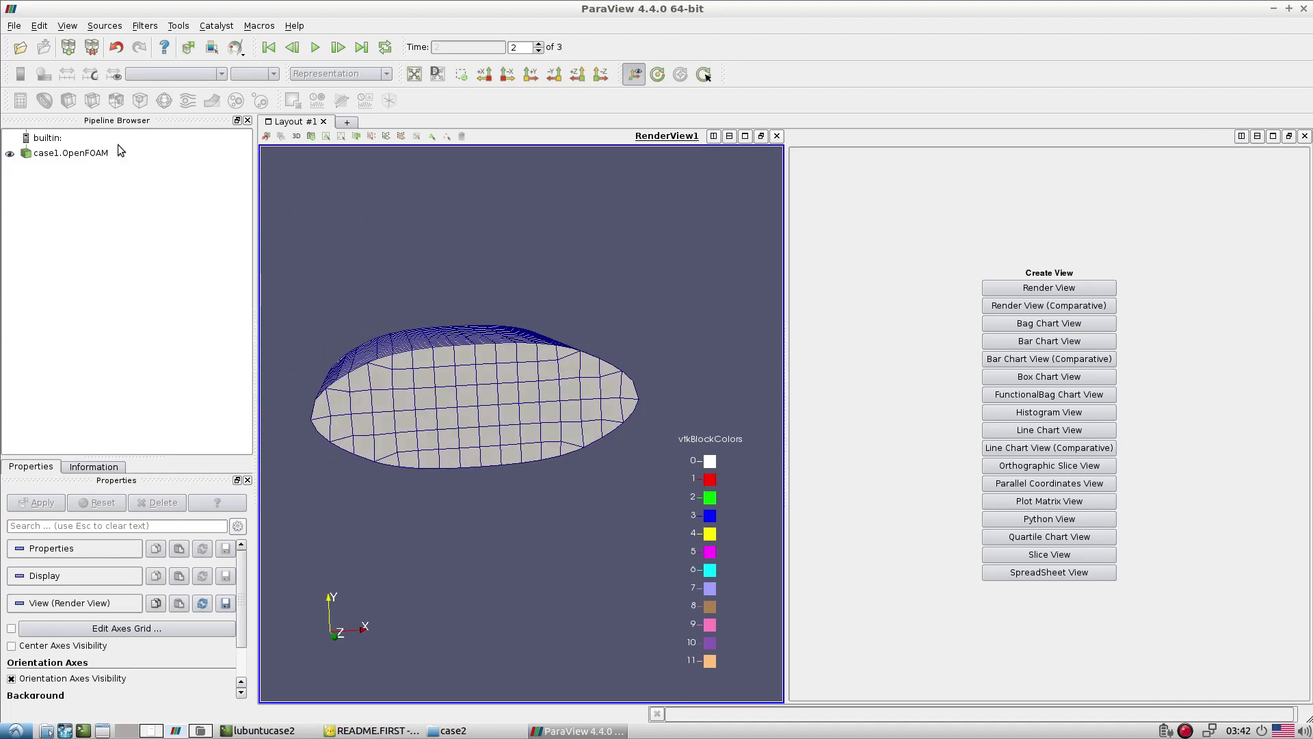
{"action": "left_click", "coordinate": [887, 292]}
{"action": "left_click", "coordinate": [368, 234]}
Start opening a data file in ParaView and browse from case1's constant folder to 002_Ellipse_02/case2
{"action": "left_click", "coordinate": [14, 25]}
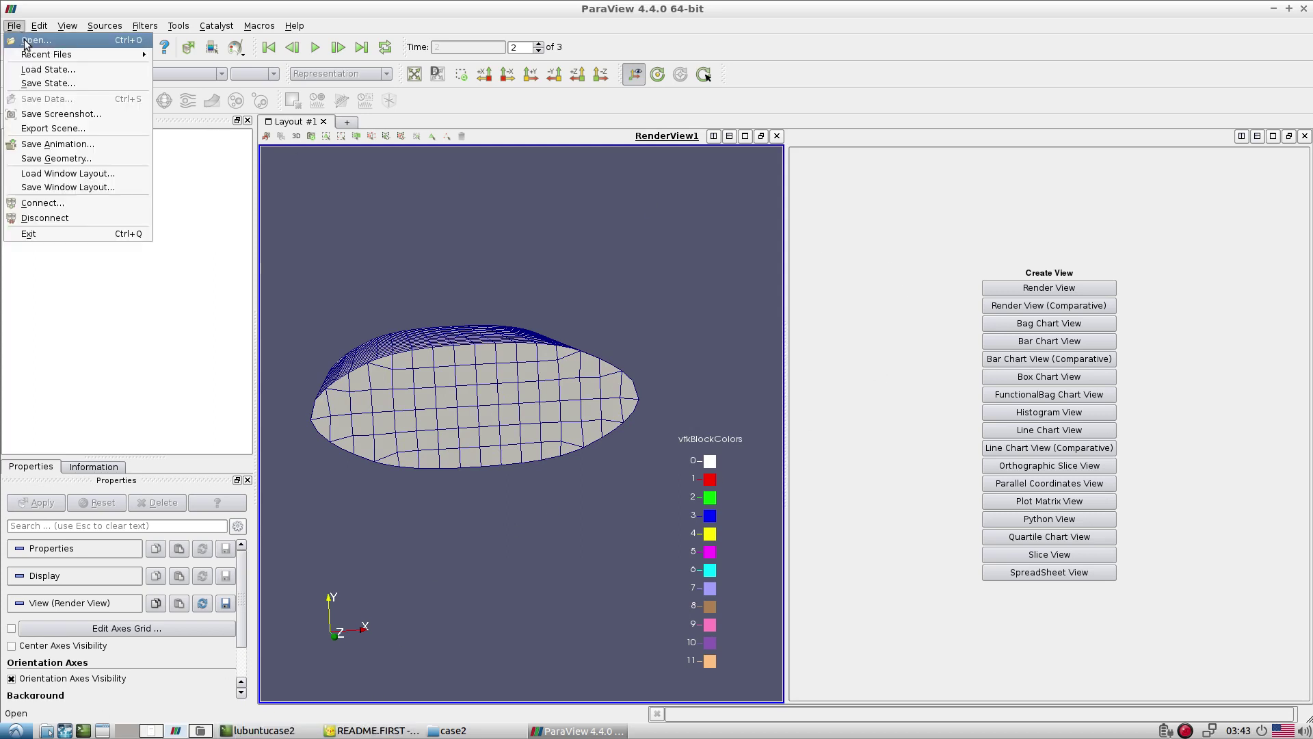
{"action": "left_click", "coordinate": [27, 34]}
{"action": "left_click", "coordinate": [1118, 247]}
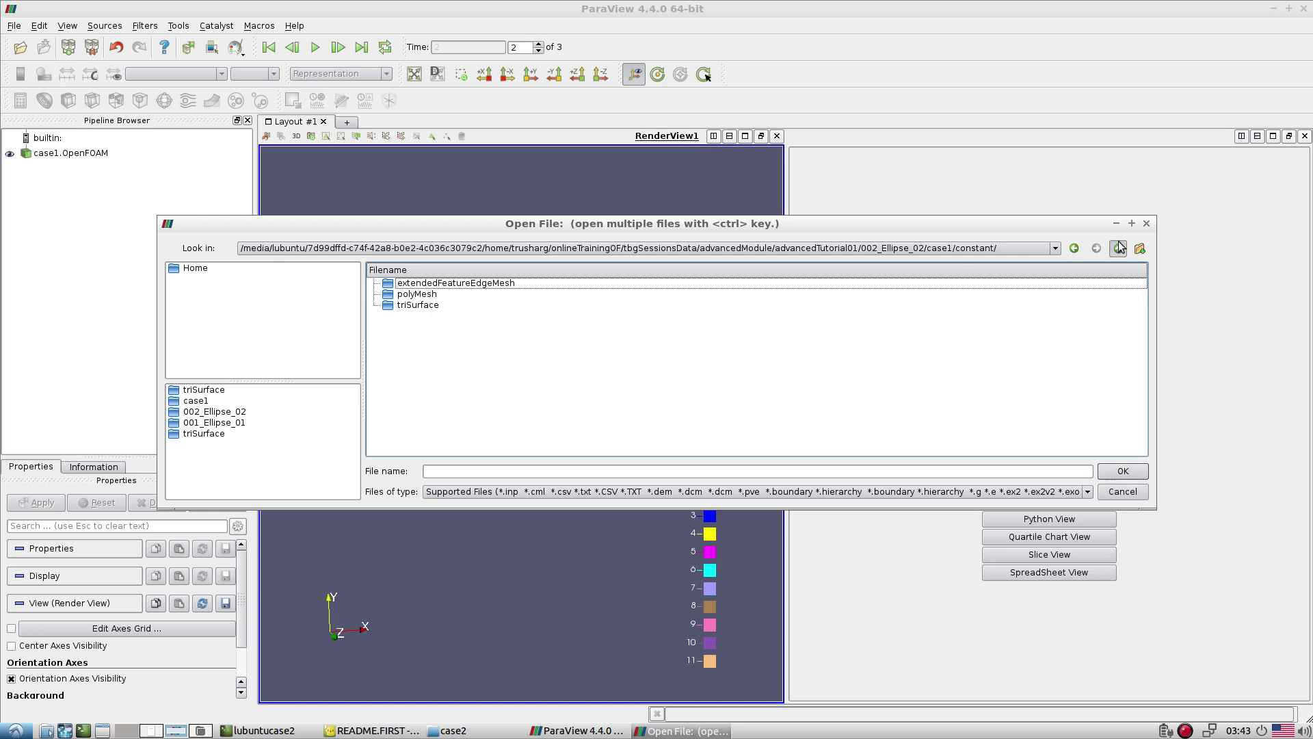
{"action": "left_click", "coordinate": [1119, 247]}
{"action": "left_click", "coordinate": [1118, 248]}
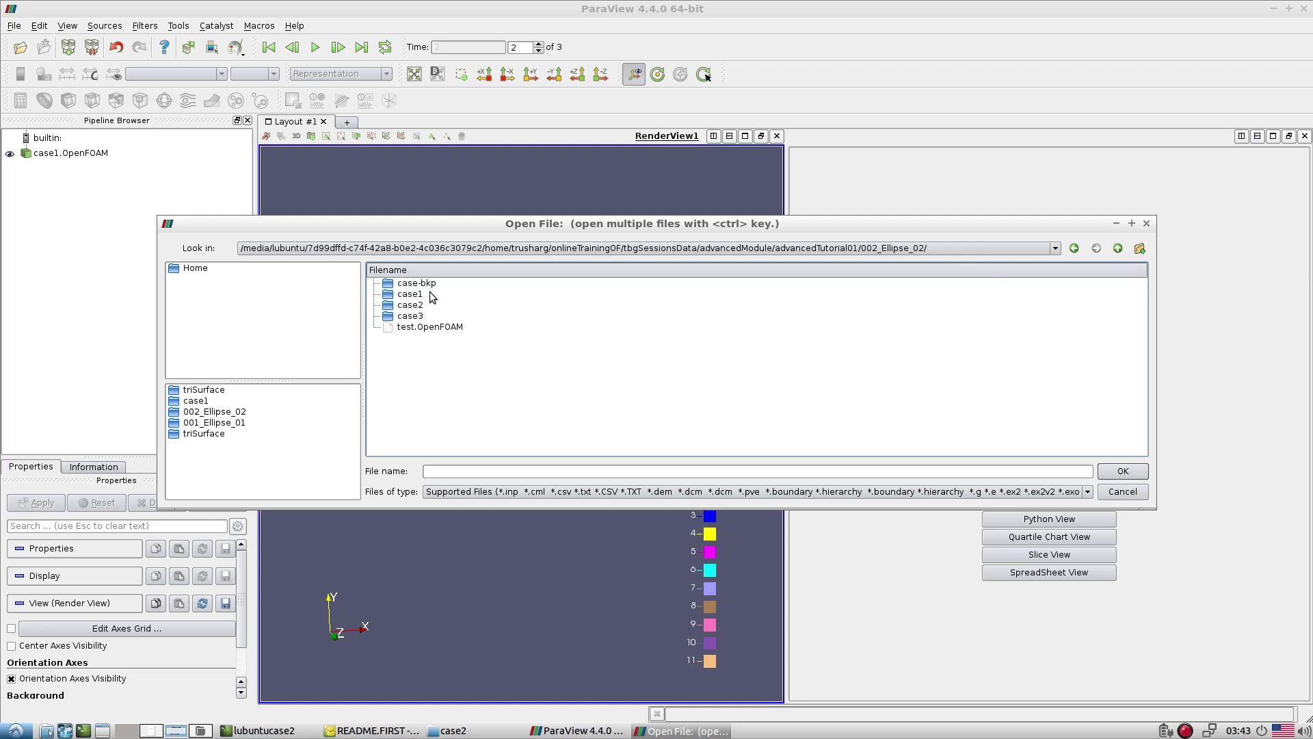
{"action": "double_click", "coordinate": [410, 305]}
{"action": "left_click", "coordinate": [409, 305]}
{"action": "left_click", "coordinate": [553, 429]}
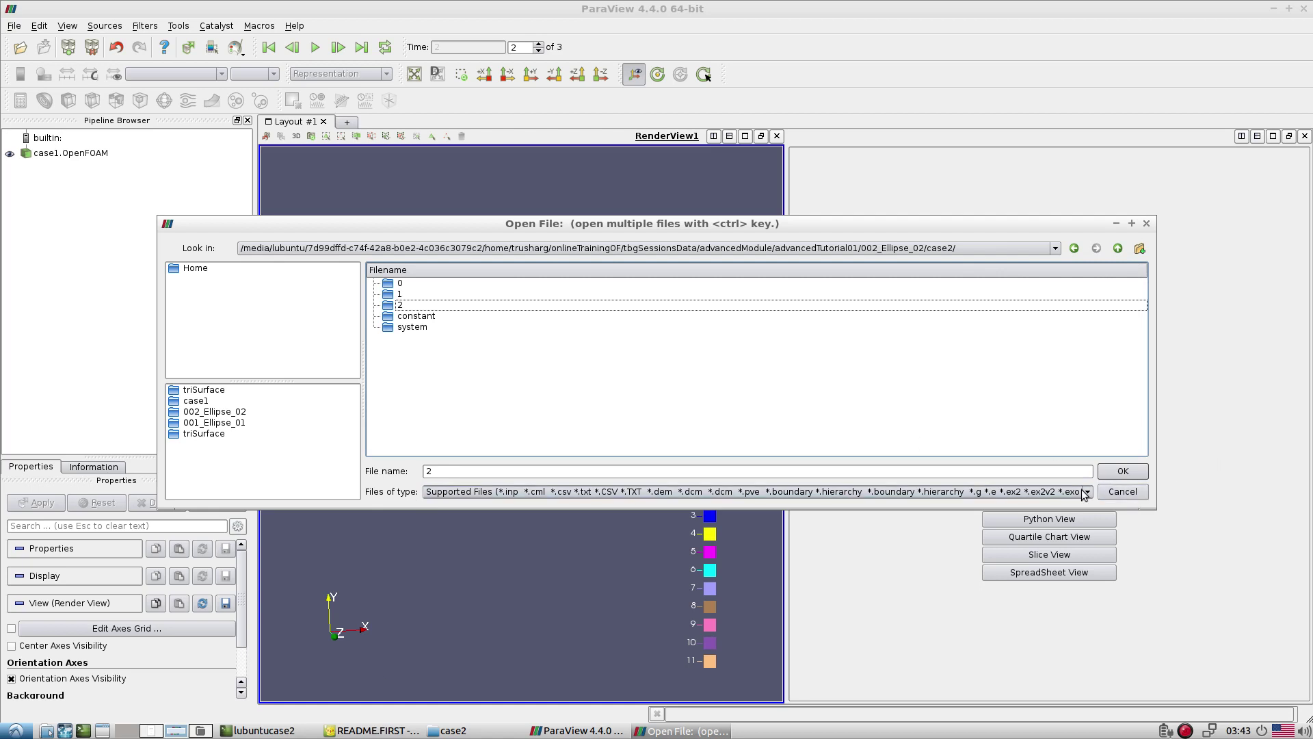
Copy the test.OpenFOAM file from the 002_Ellipse_02 folder into case2 in the file manager
{"action": "left_click", "coordinate": [452, 730]}
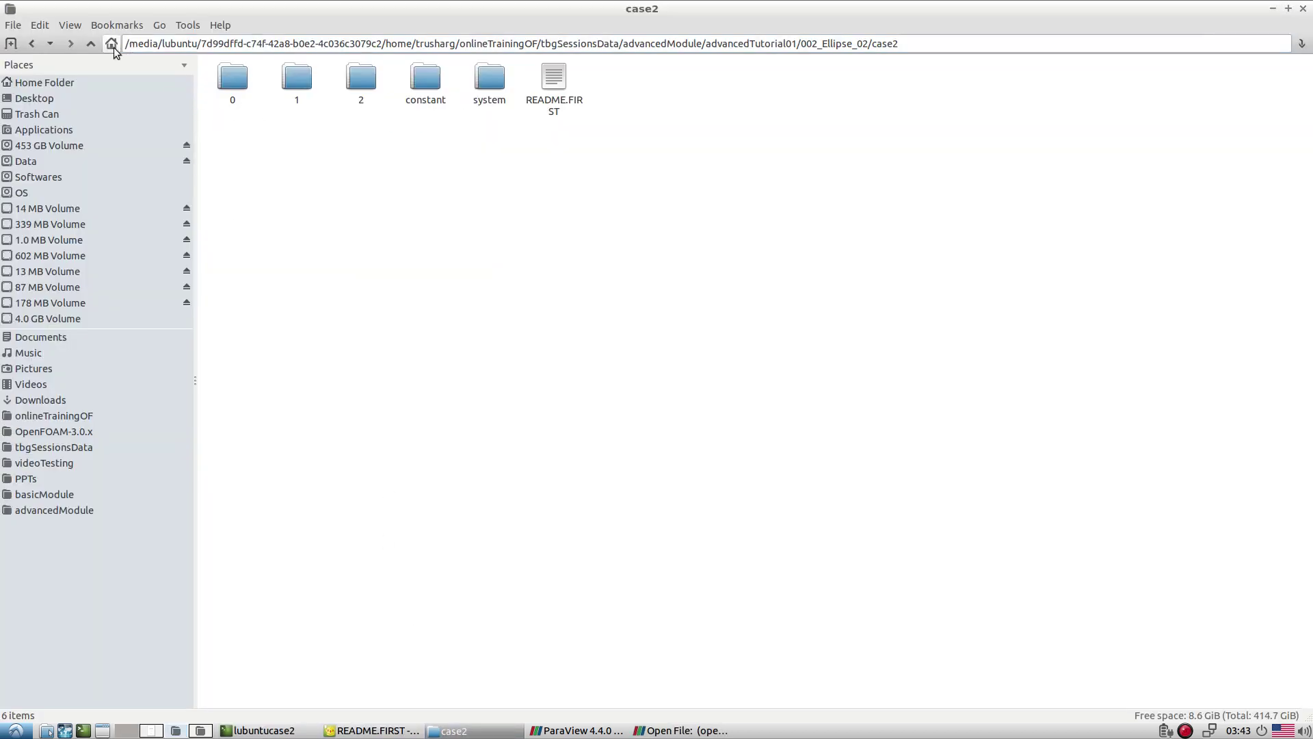
{"action": "left_click", "coordinate": [92, 44]}
{"action": "left_click", "coordinate": [487, 96]}
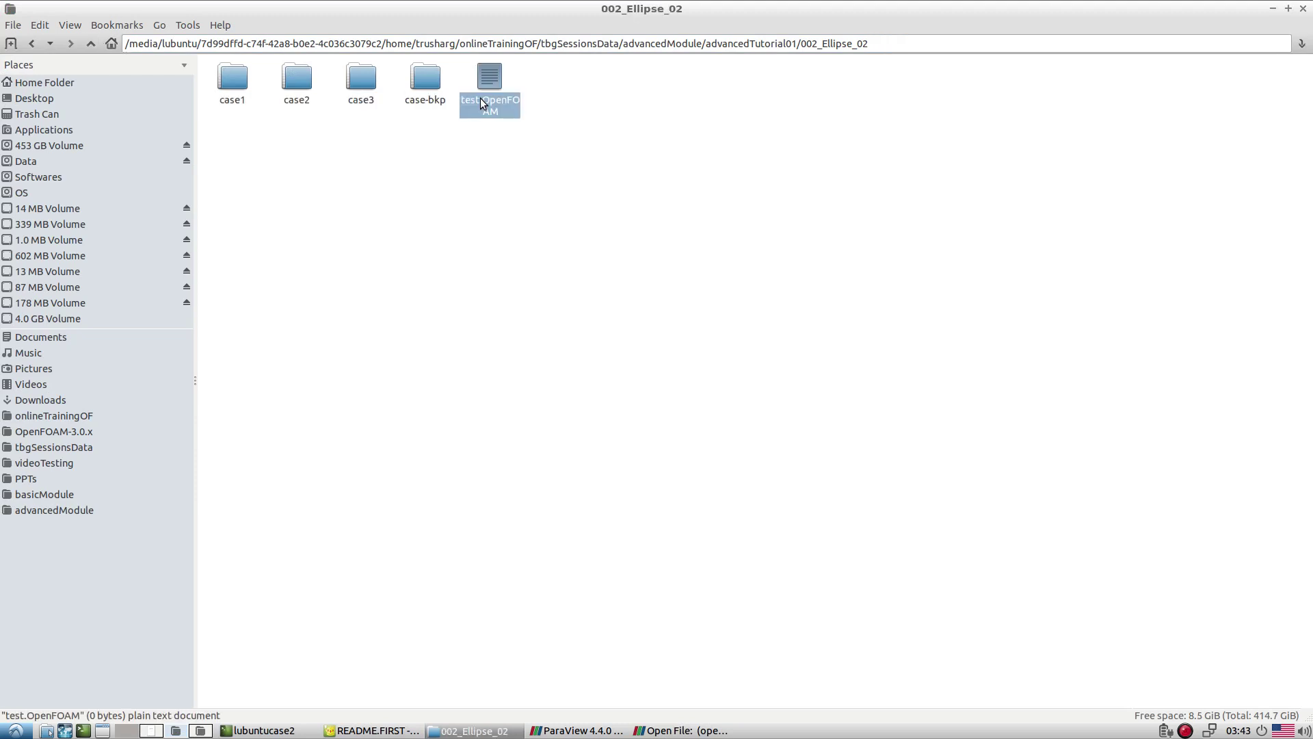
{"action": "left_click", "coordinate": [320, 89]}
{"action": "double_click", "coordinate": [306, 90]}
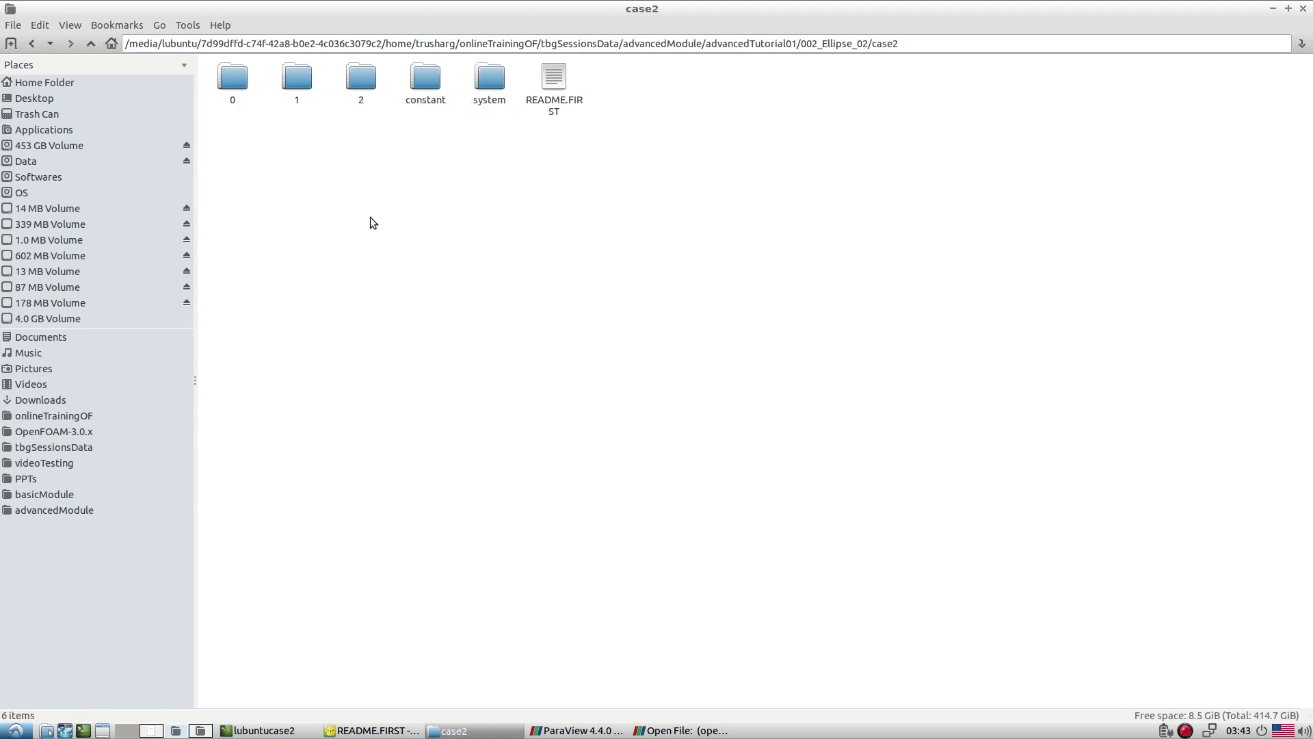
Return to ParaView's open-file dialog, reload the case2 folder, and load and apply its test.OpenFOAM file
{"action": "left_click", "coordinate": [647, 728]}
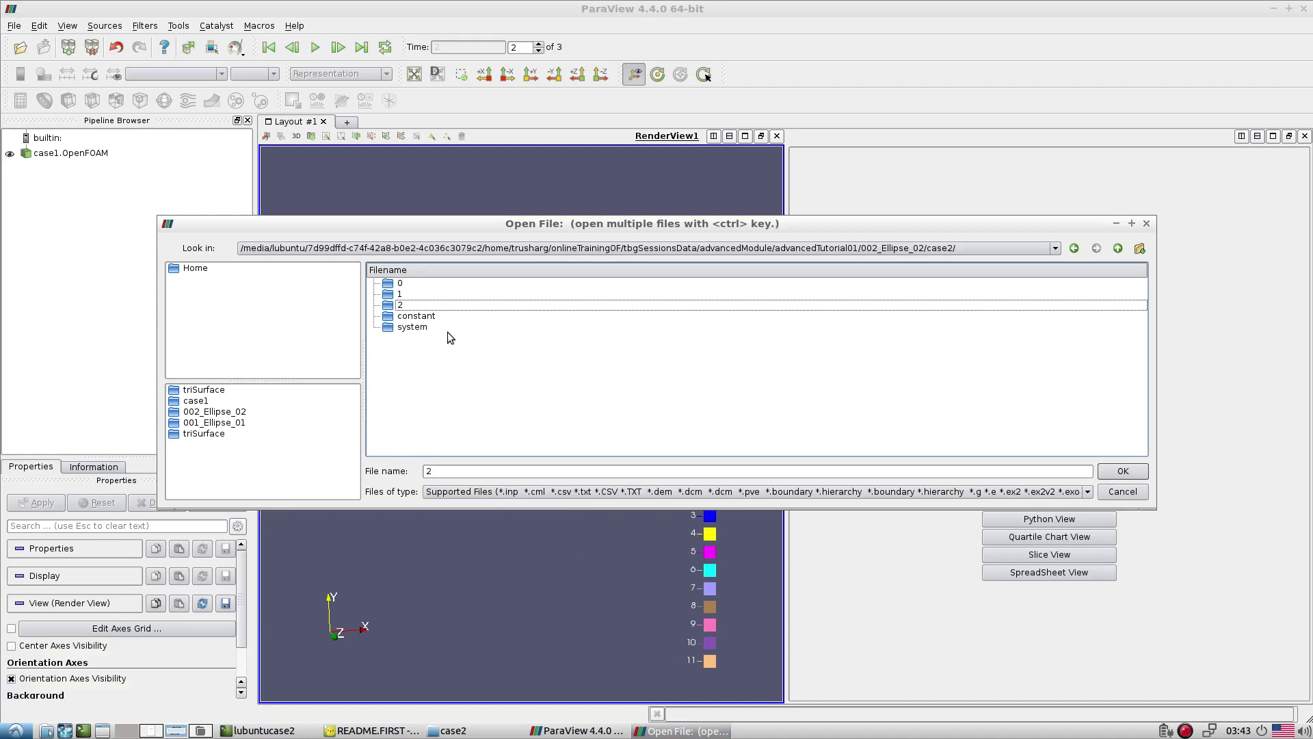
{"action": "left_click", "coordinate": [1118, 248]}
{"action": "double_click", "coordinate": [403, 305]}
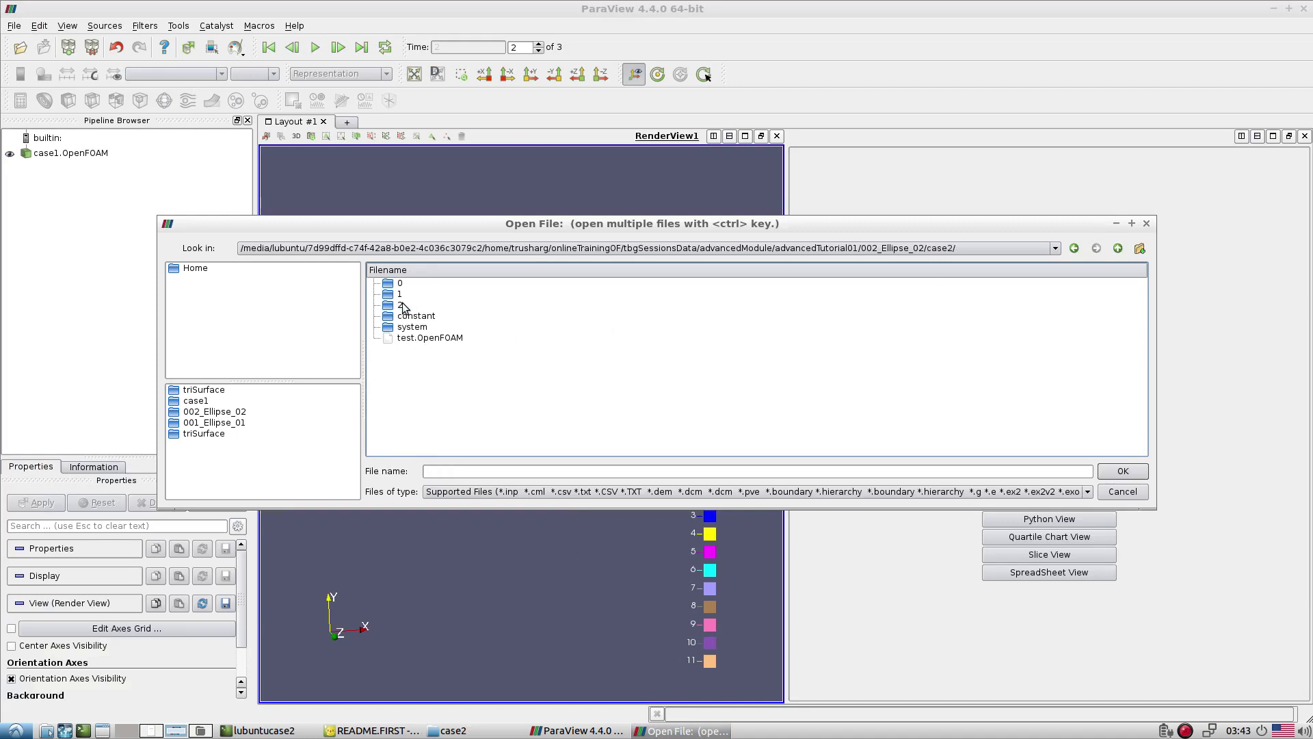
{"action": "left_click", "coordinate": [432, 338]}
{"action": "double_click", "coordinate": [433, 338]}
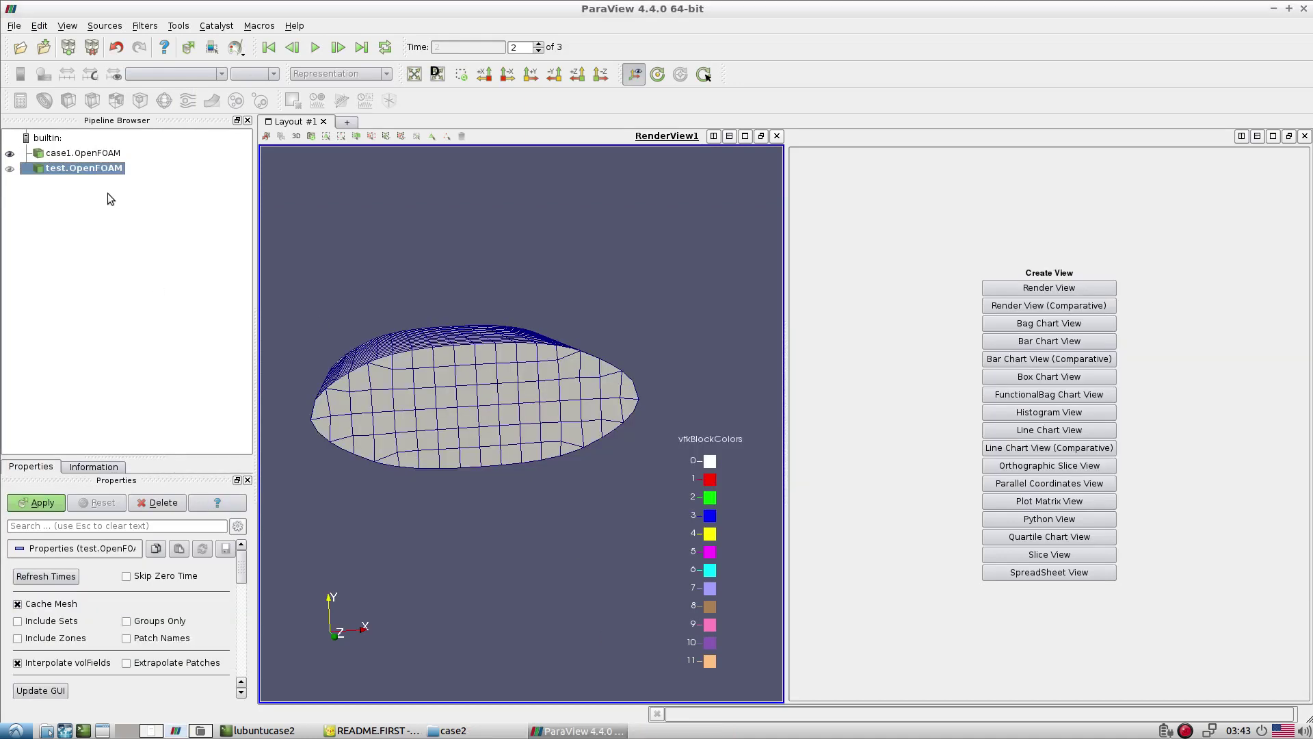
{"action": "left_click", "coordinate": [38, 503]}
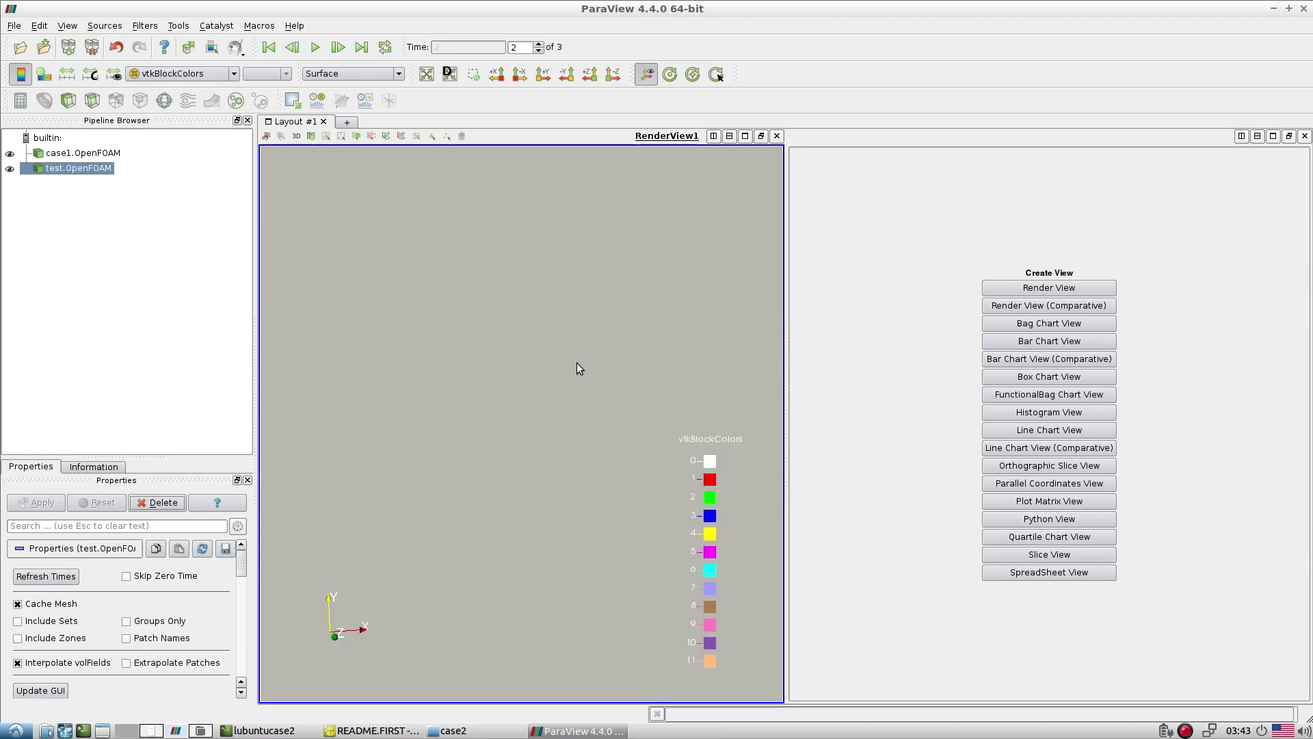
Show test.OpenFOAM in the empty second view and limit its mesh parts to the wall_stlSurface patch
{"action": "left_click", "coordinate": [925, 264]}
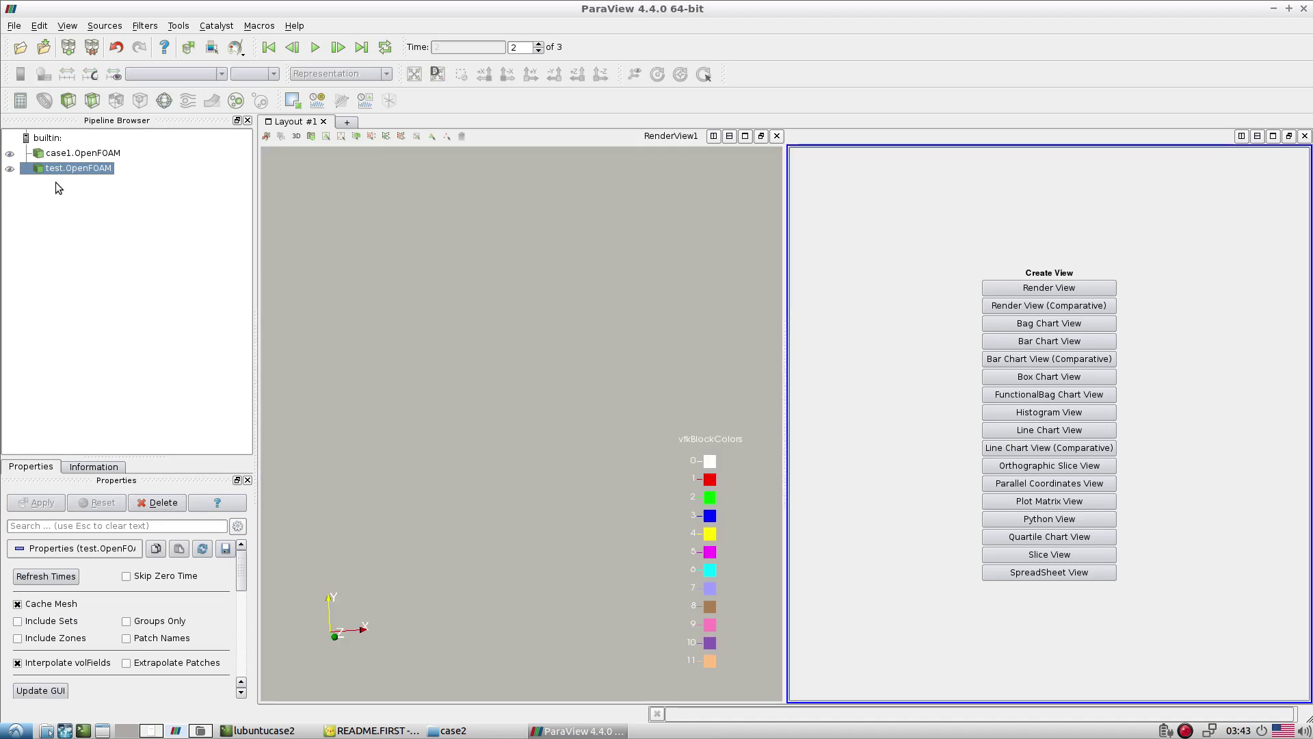
{"action": "left_click", "coordinate": [10, 168]}
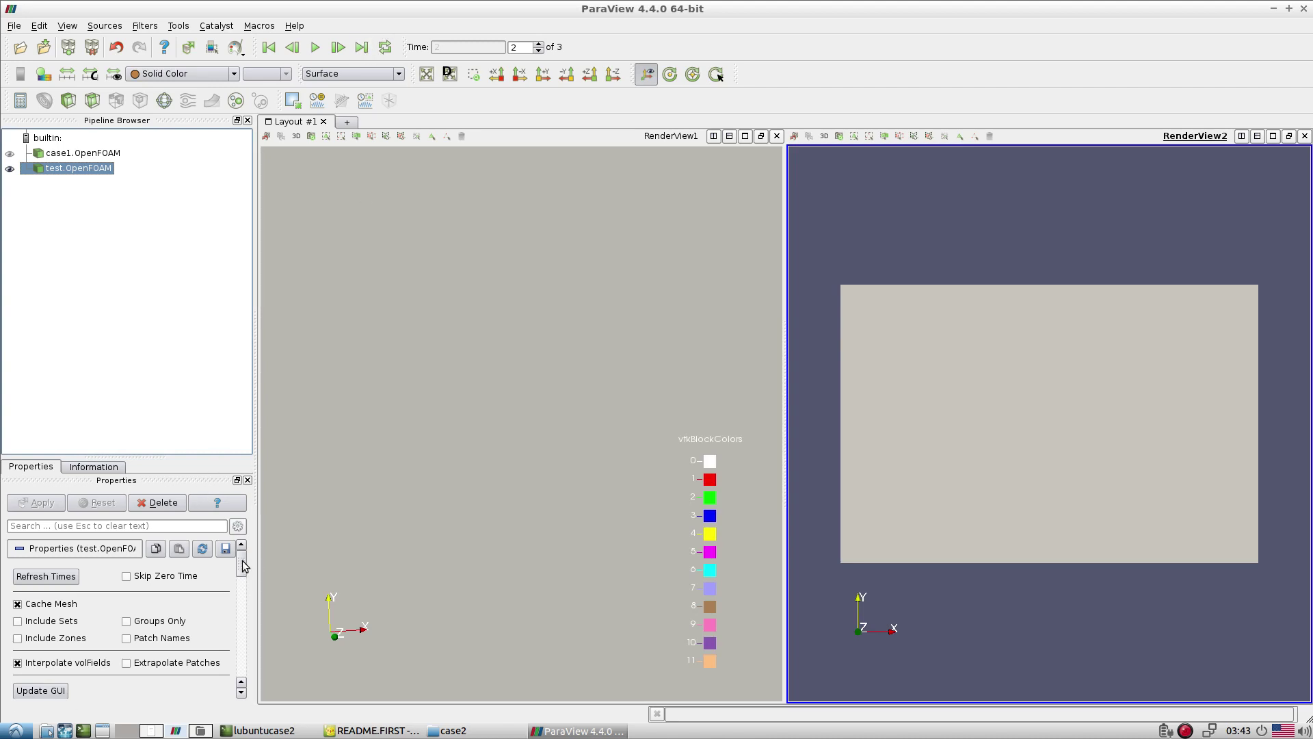
{"action": "scroll", "coordinate": [244, 568], "scroll_direction": "down", "scroll_amount": 2}
{"action": "left_click", "coordinate": [20, 600]}
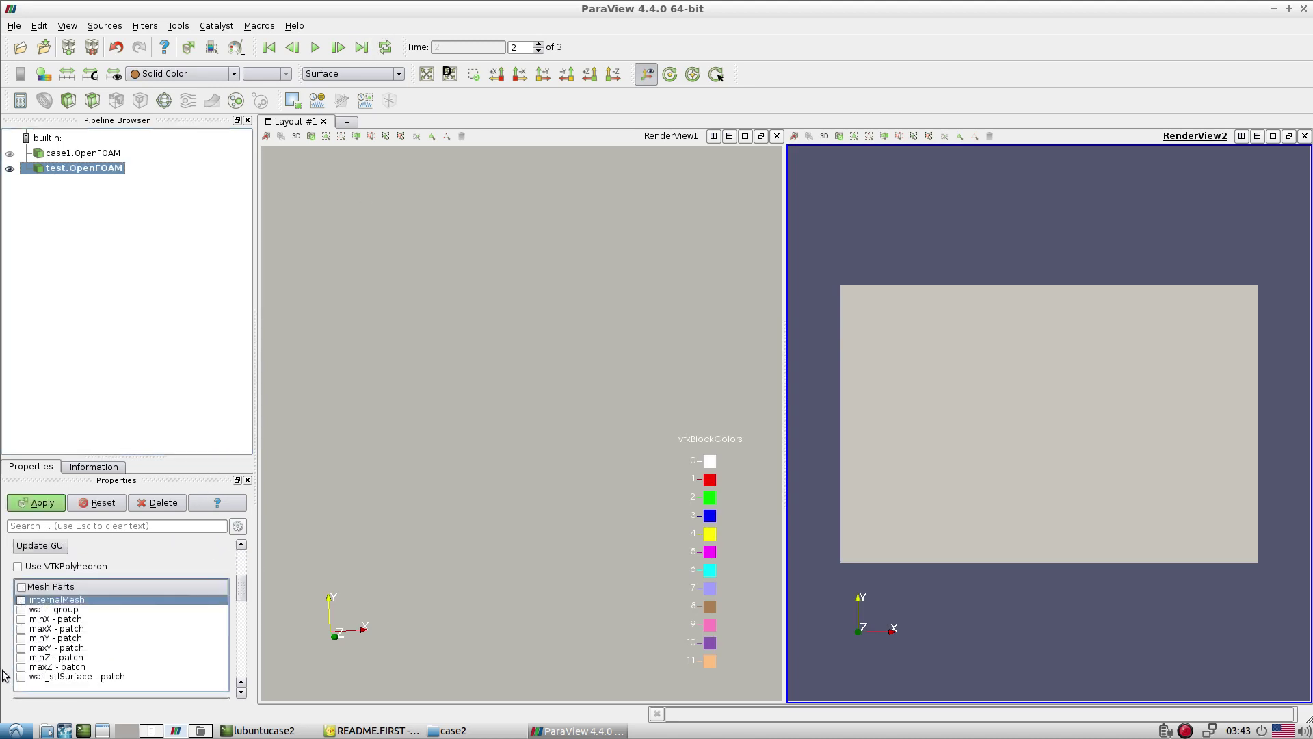
{"action": "left_click", "coordinate": [21, 677]}
{"action": "left_click", "coordinate": [35, 503]}
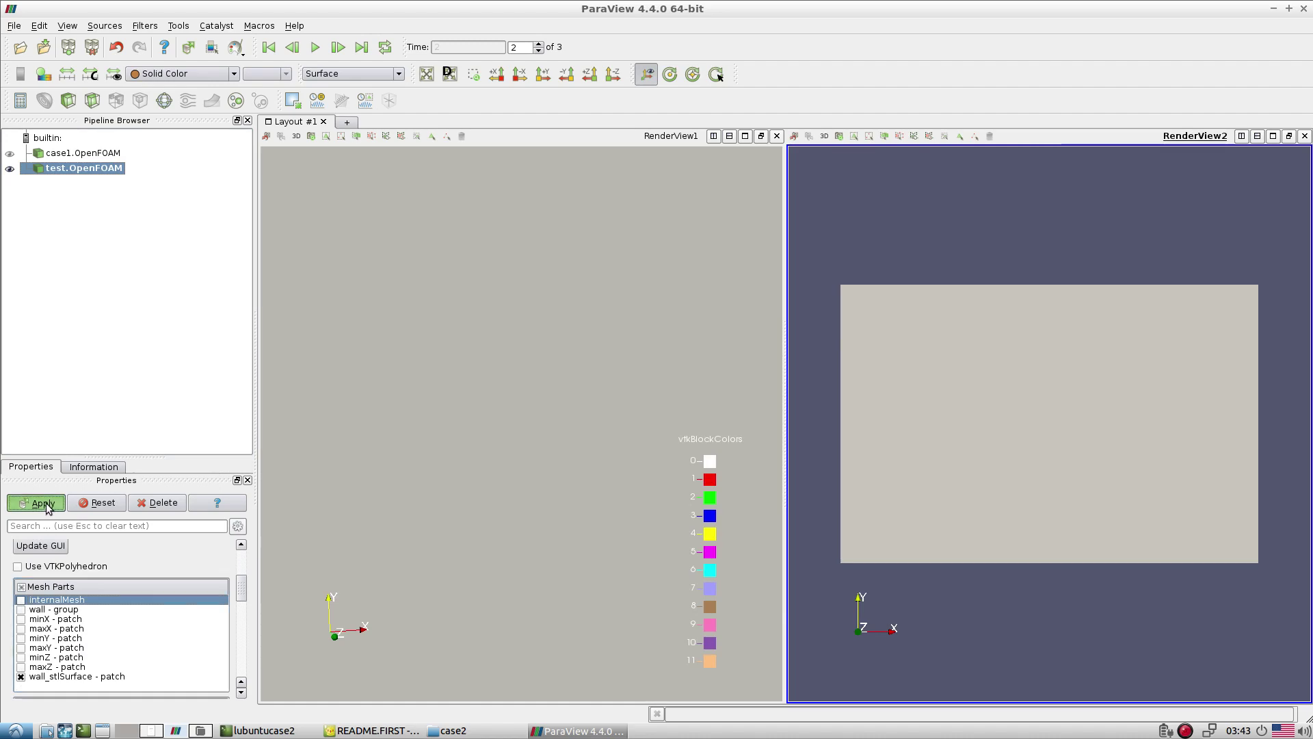
Hide test.OpenFOAM in the case1 view and represent it as Surface With Edges in the second view
{"action": "left_click_drag", "start_coordinate": [395, 317], "coordinate": [414, 322]}
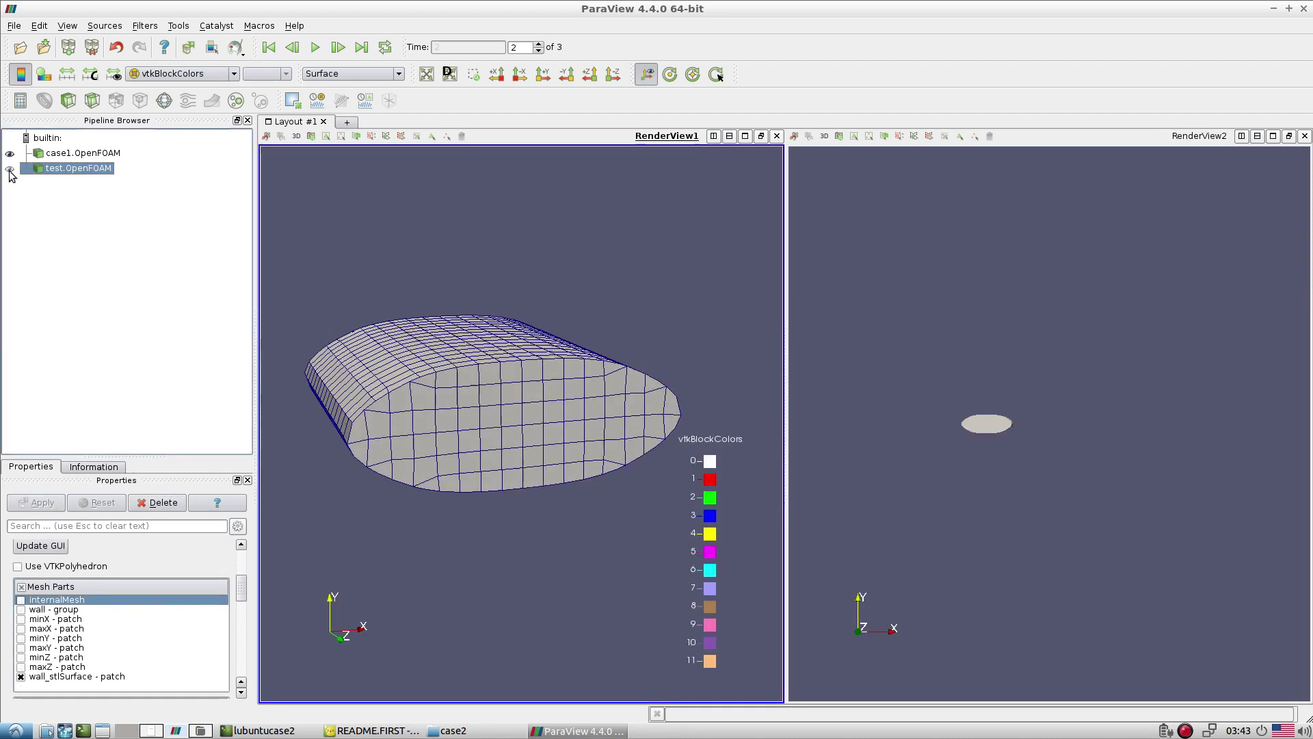
{"action": "left_click", "coordinate": [943, 357]}
{"action": "left_click", "coordinate": [353, 73]}
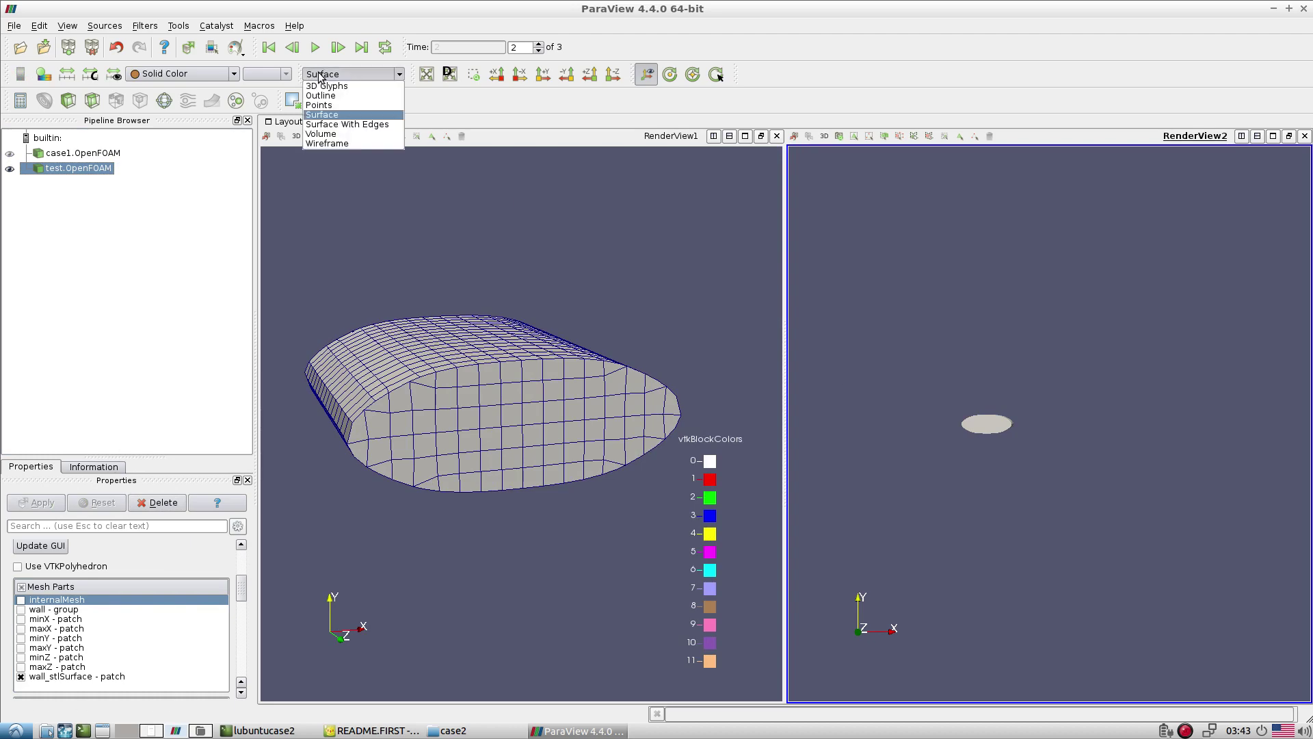
{"action": "left_click", "coordinate": [342, 127]}
{"action": "left_click_drag", "start_coordinate": [919, 303], "coordinate": [1040, 395]}
{"action": "scroll", "coordinate": [1041, 394], "scroll_direction": "up", "scroll_amount": 8}
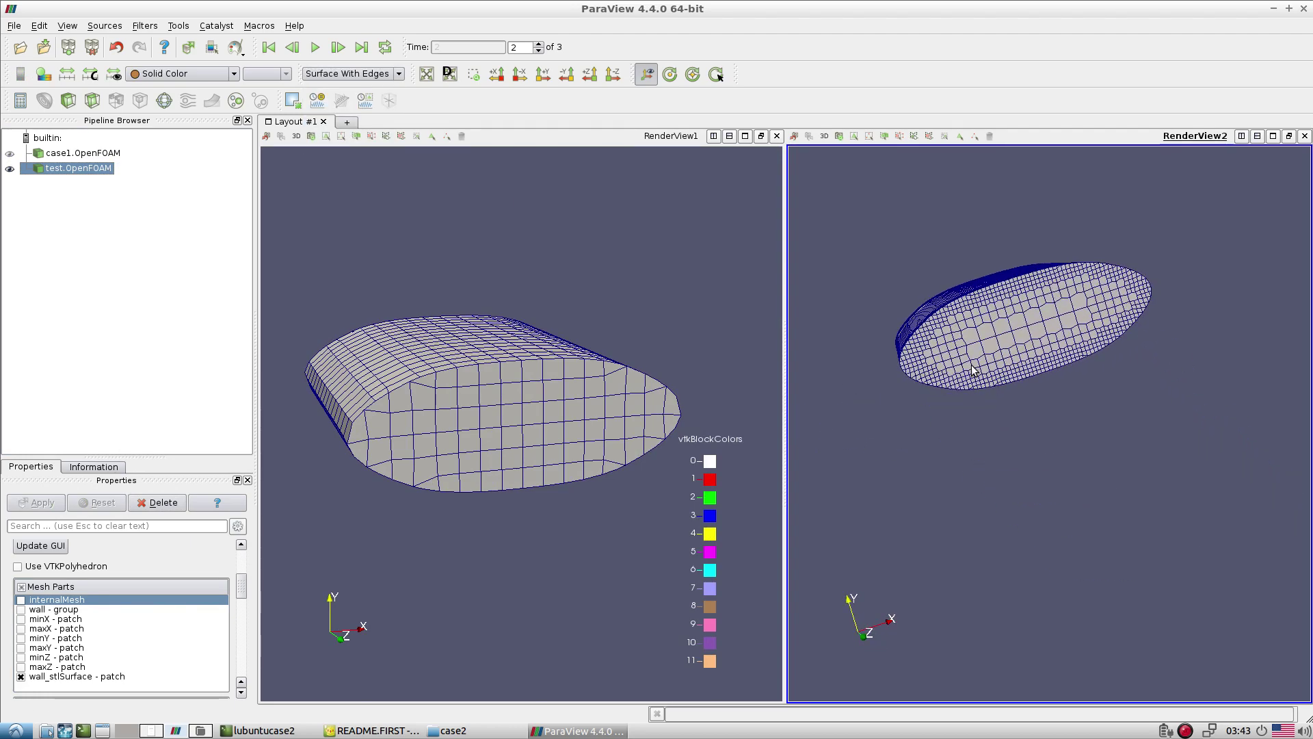
{"action": "mouse_move", "coordinate": [963, 329]}
{"action": "left_mouse_down"}
{"action": "mouse_move", "coordinate": [1013, 297]}
{"action": "mouse_move", "coordinate": [950, 320]}
{"action": "left_mouse_up"}
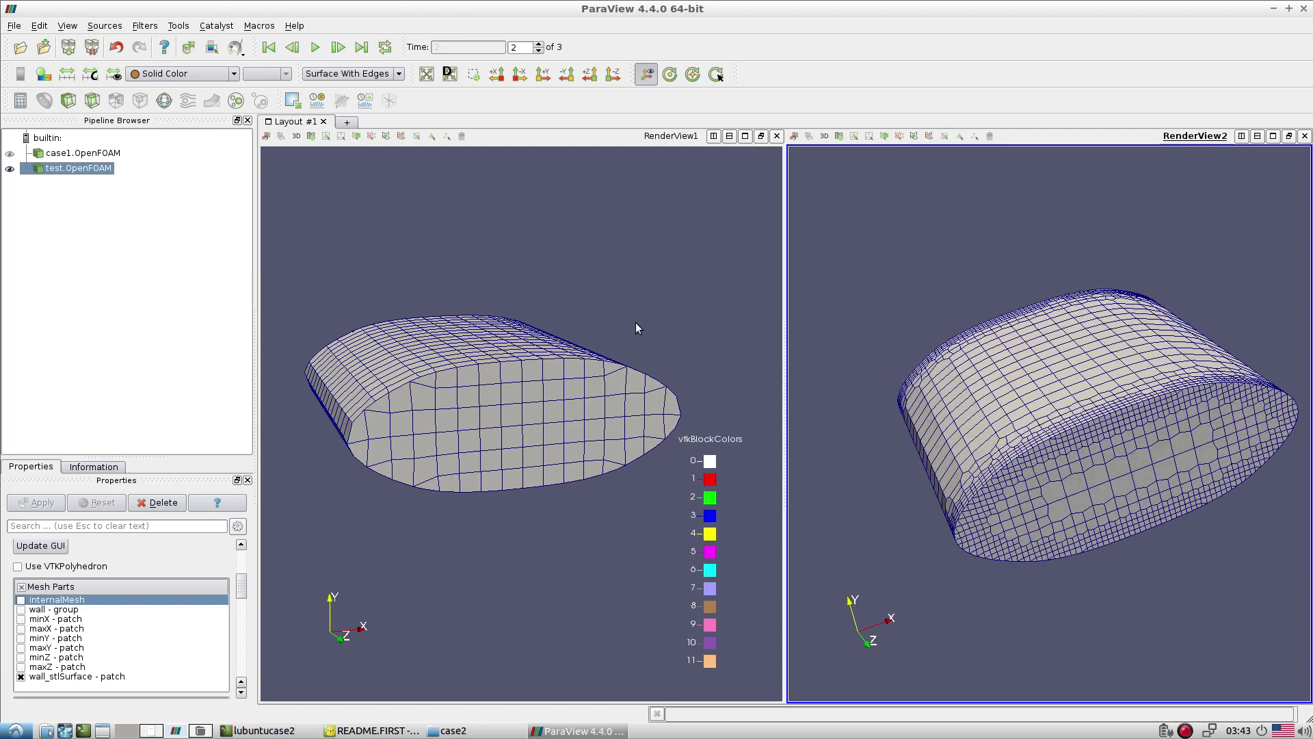
Hide the vtkBlockColors legend in the case1 view and orbit its mesh to match the case2 view
{"action": "left_click_drag", "start_coordinate": [636, 324], "coordinate": [616, 260]}
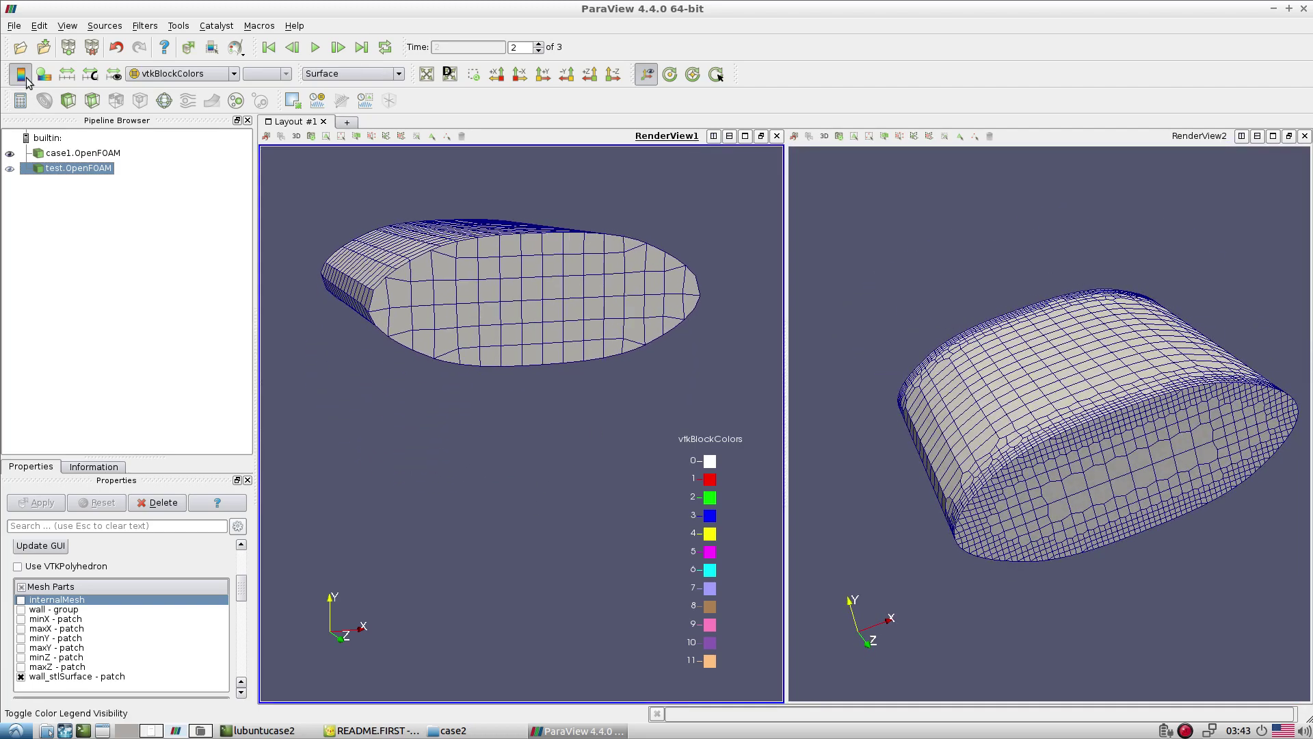
{"action": "left_click", "coordinate": [21, 74]}
{"action": "left_click_drag", "start_coordinate": [463, 293], "coordinate": [738, 343]}
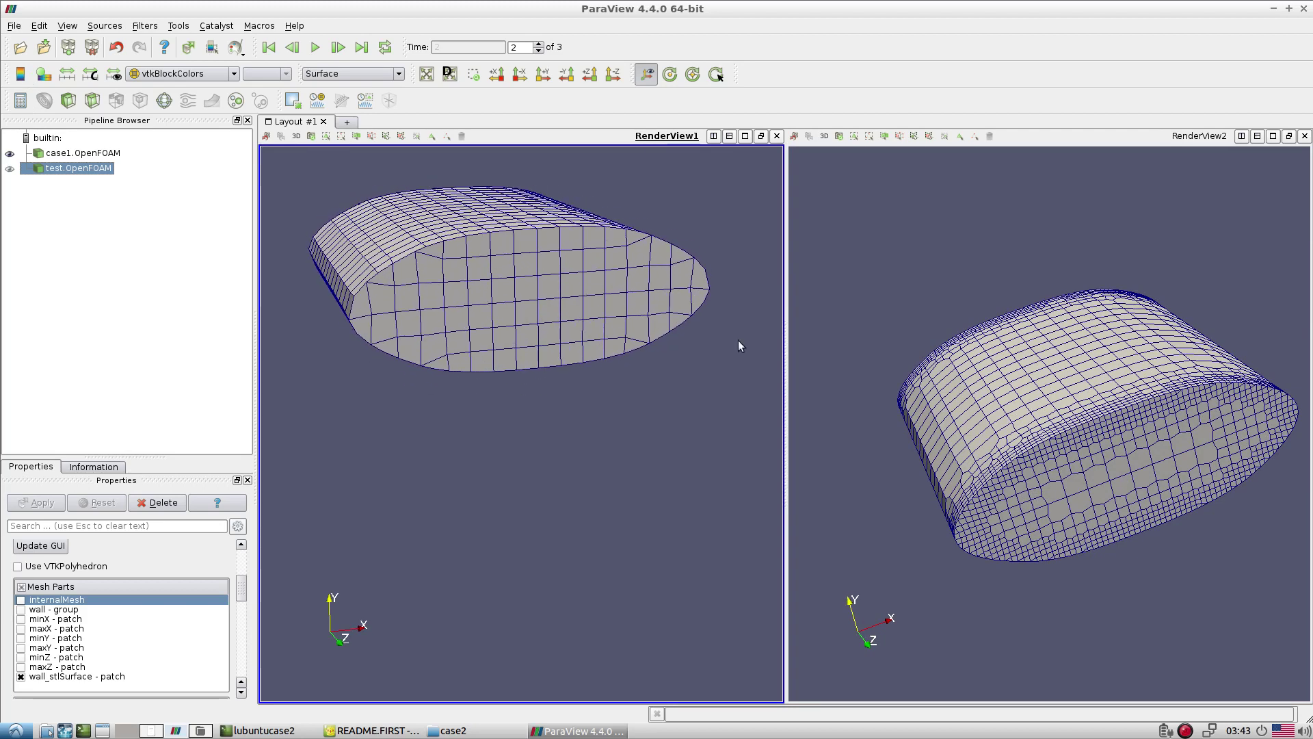
{"action": "left_click", "coordinate": [1045, 402]}
{"action": "left_click", "coordinate": [564, 482]}
Split the case1 view into upper and lower halves and show test.OpenFOAM as Surface With Edges in the new view
{"action": "left_click", "coordinate": [729, 136]}
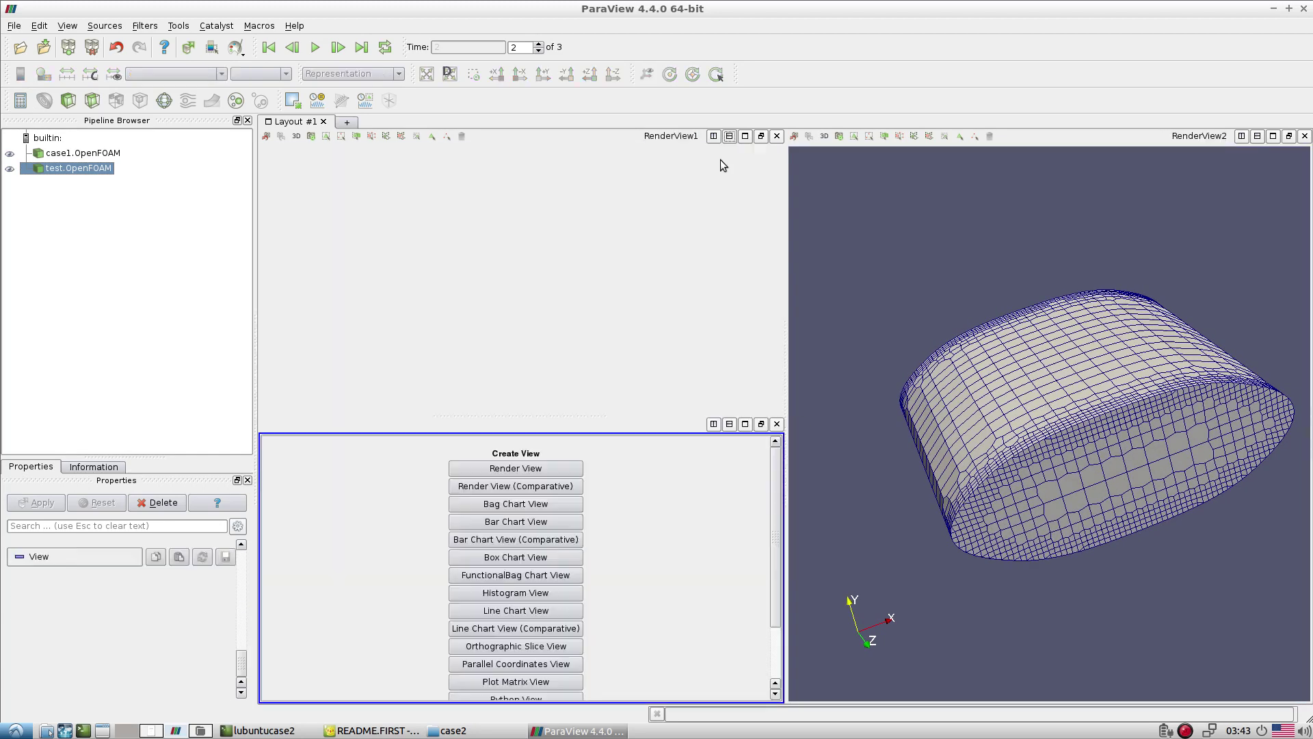
{"action": "left_click", "coordinate": [9, 169]}
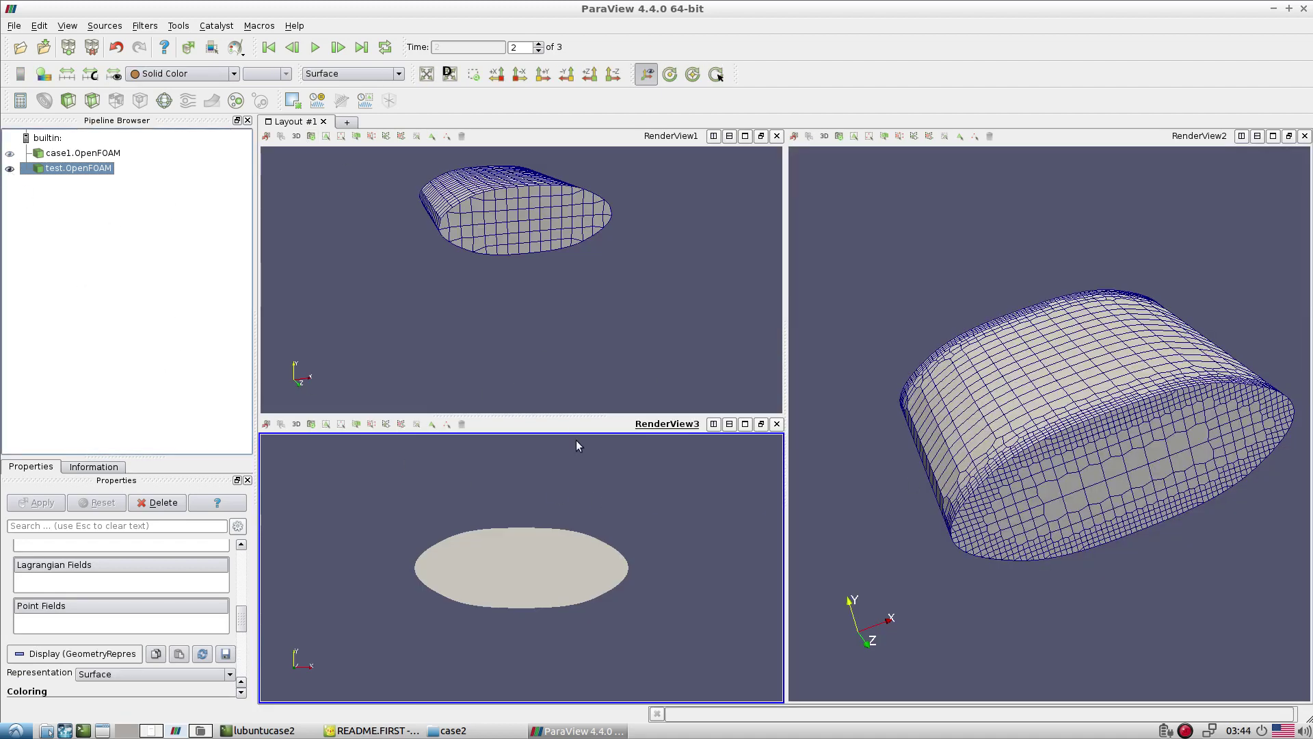
{"action": "left_click", "coordinate": [397, 74]}
{"action": "left_click", "coordinate": [352, 133]}
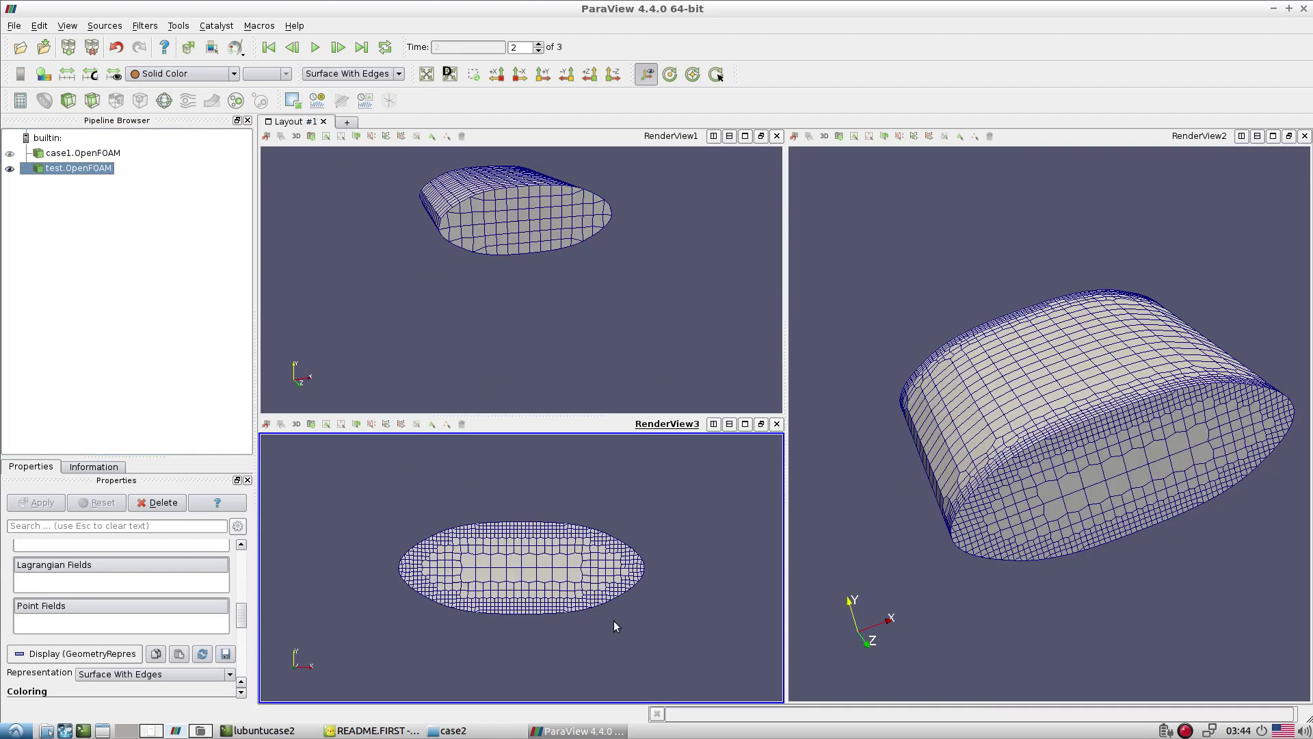
{"action": "left_click_drag", "start_coordinate": [613, 621], "coordinate": [523, 561]}
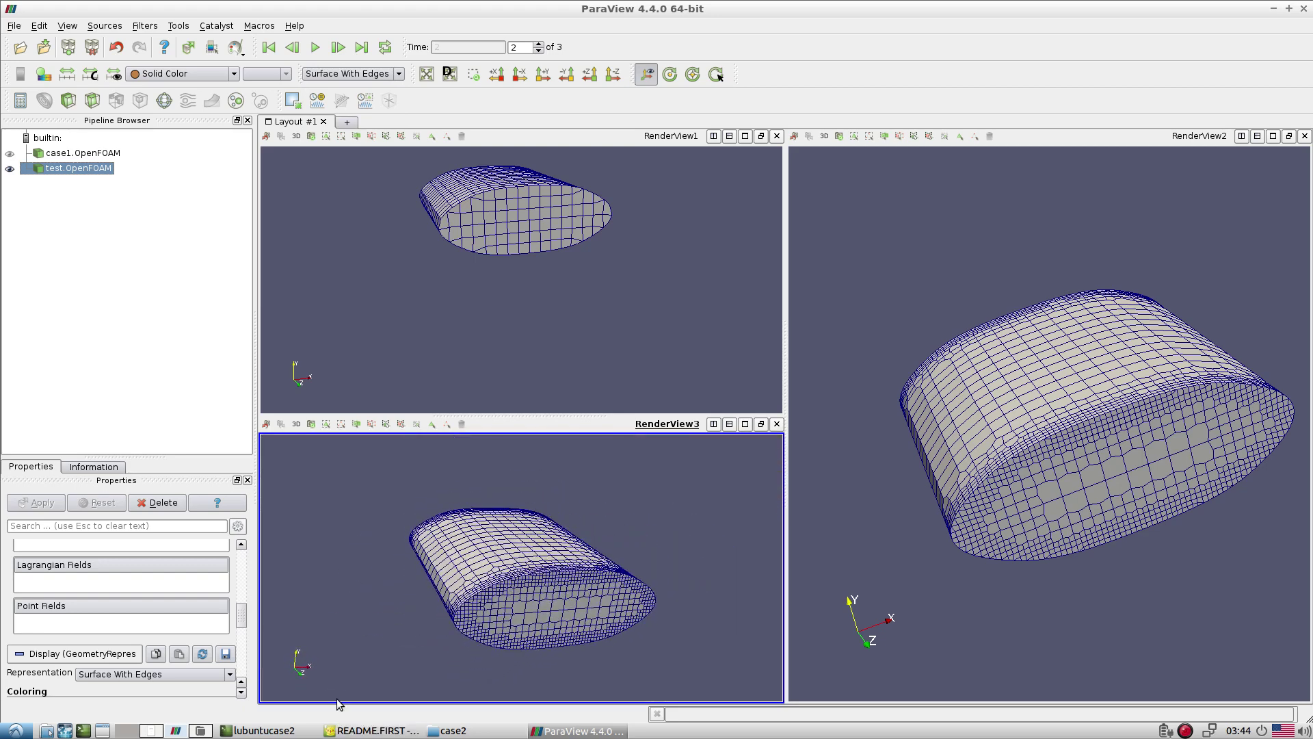
Examine the feature level, resolveFeatureAngle and refinement settings in case2's snappyHexMeshDict in Geany
{"action": "left_click", "coordinate": [373, 730]}
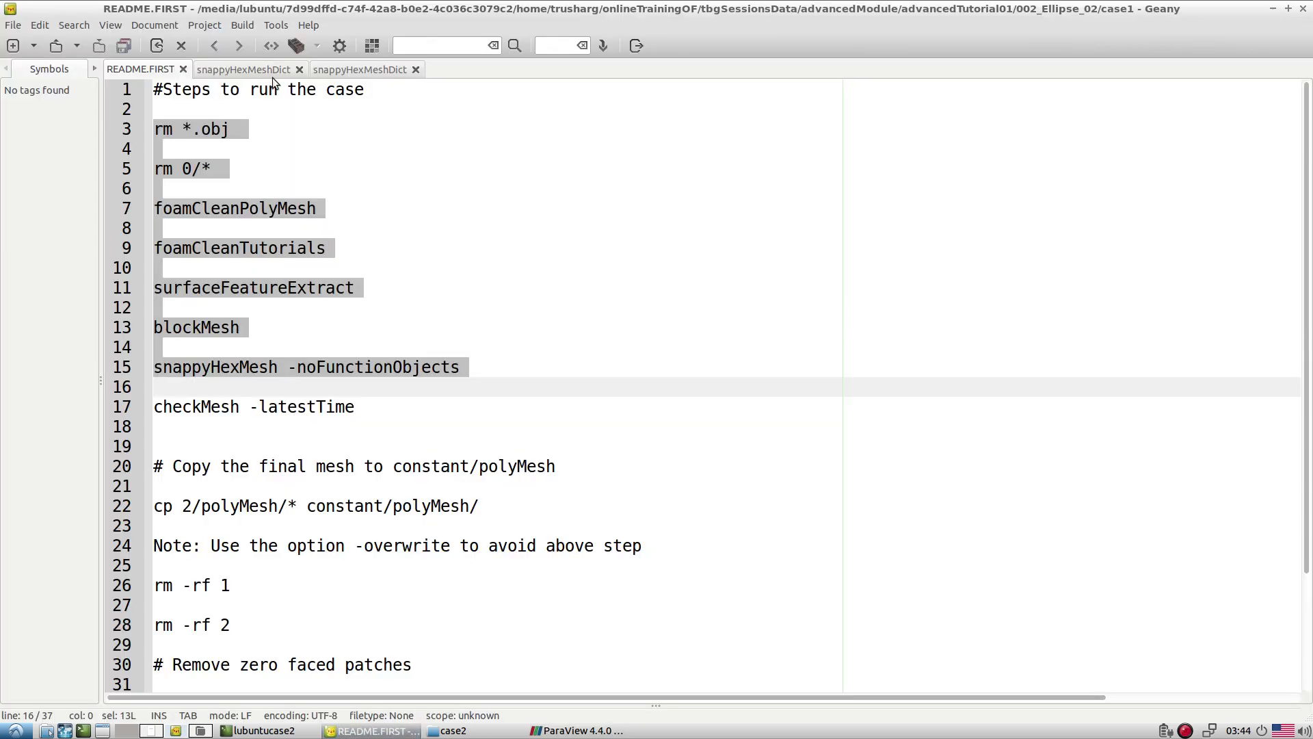
{"action": "left_click", "coordinate": [334, 71]}
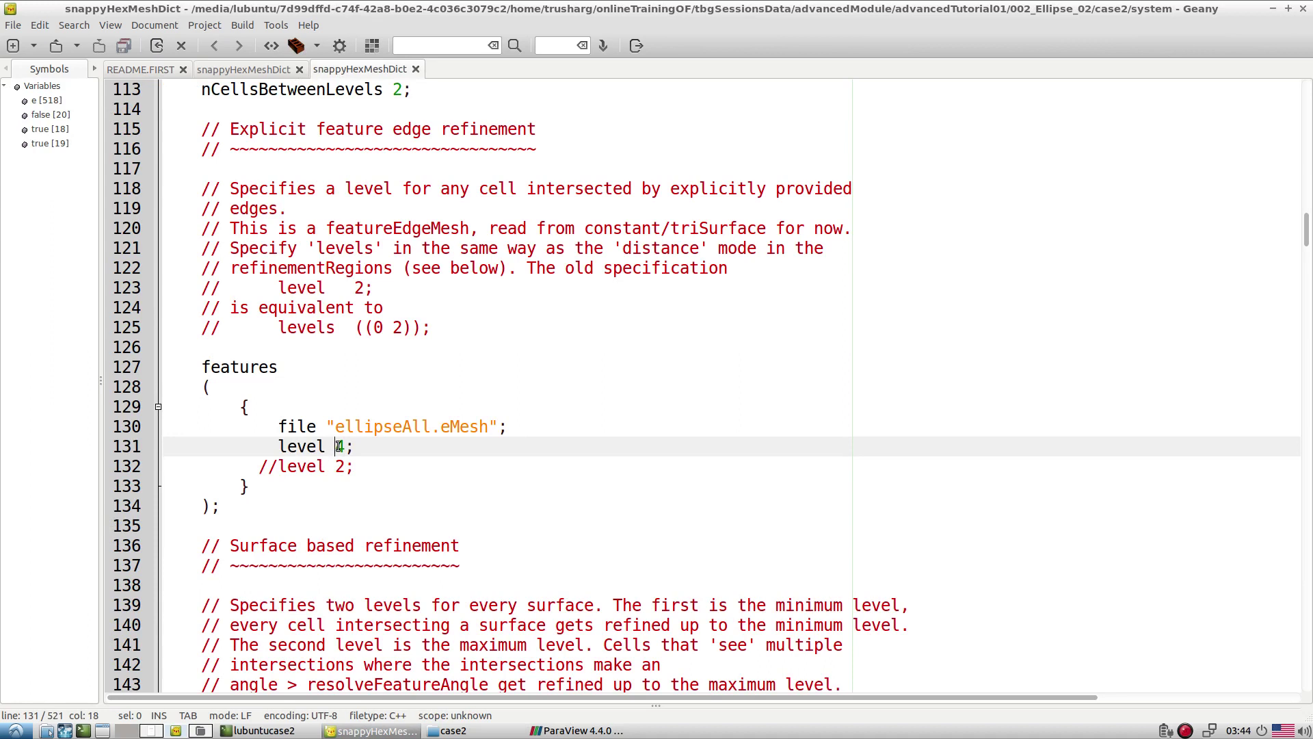
{"action": "left_click_drag", "start_coordinate": [337, 446], "coordinate": [344, 446]}
{"action": "scroll", "coordinate": [397, 386], "scroll_direction": "up", "scroll_amount": 15}
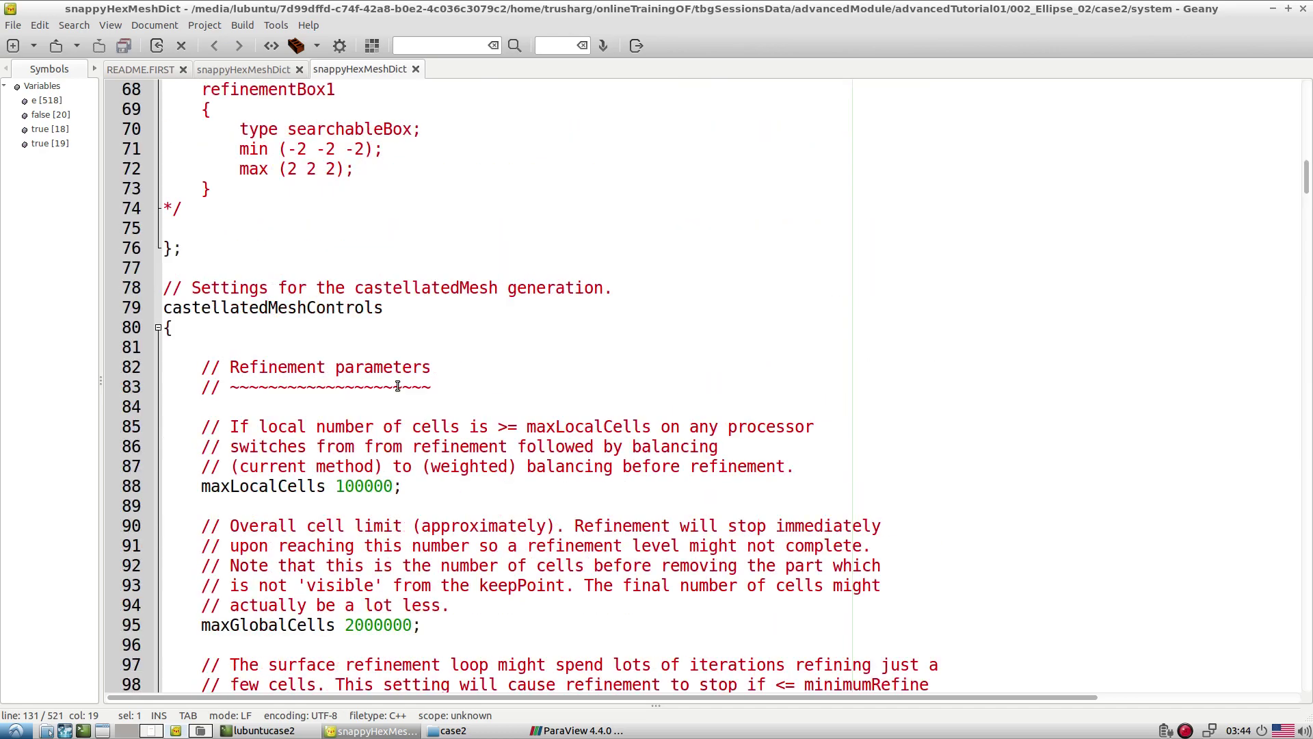
{"action": "scroll", "coordinate": [398, 386], "scroll_direction": "down", "scroll_amount": 10}
{"action": "scroll", "coordinate": [398, 386], "scroll_direction": "down", "scroll_amount": 20}
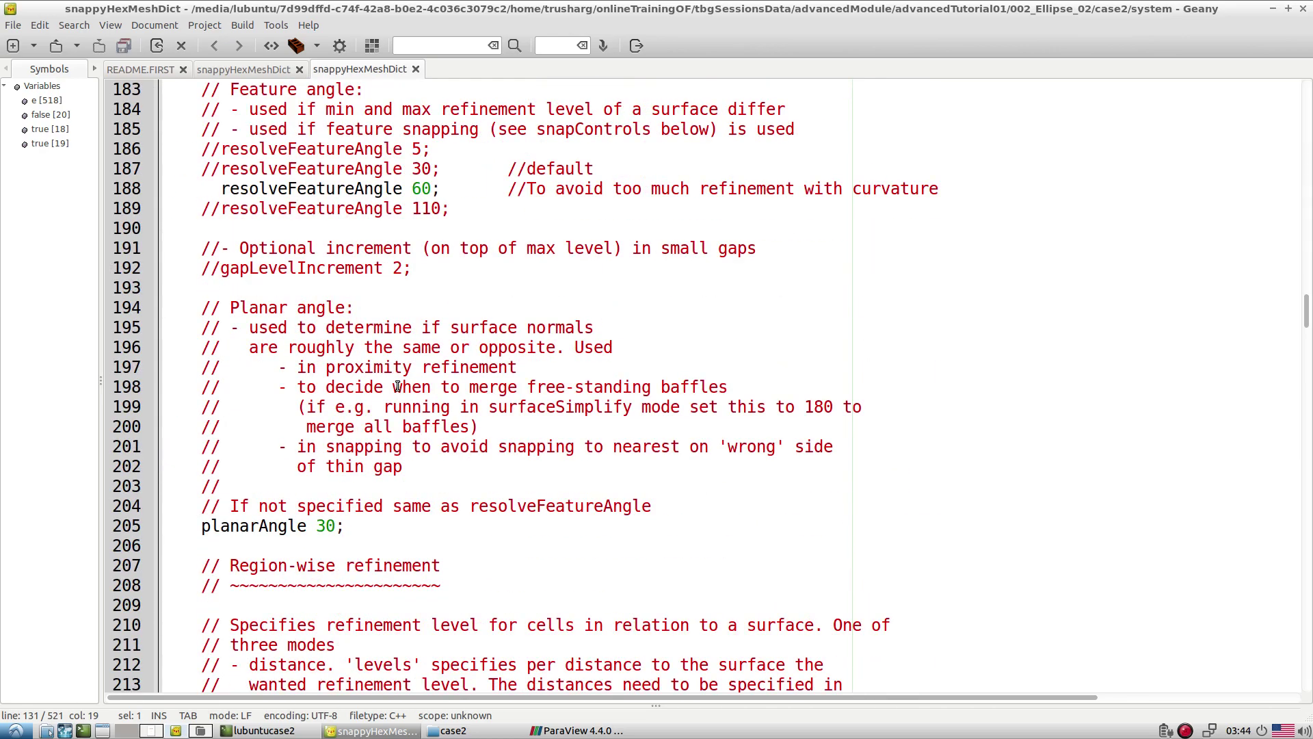
{"action": "triple_click", "coordinate": [397, 192]}
{"action": "scroll", "coordinate": [410, 223], "scroll_direction": "down", "scroll_amount": 6}
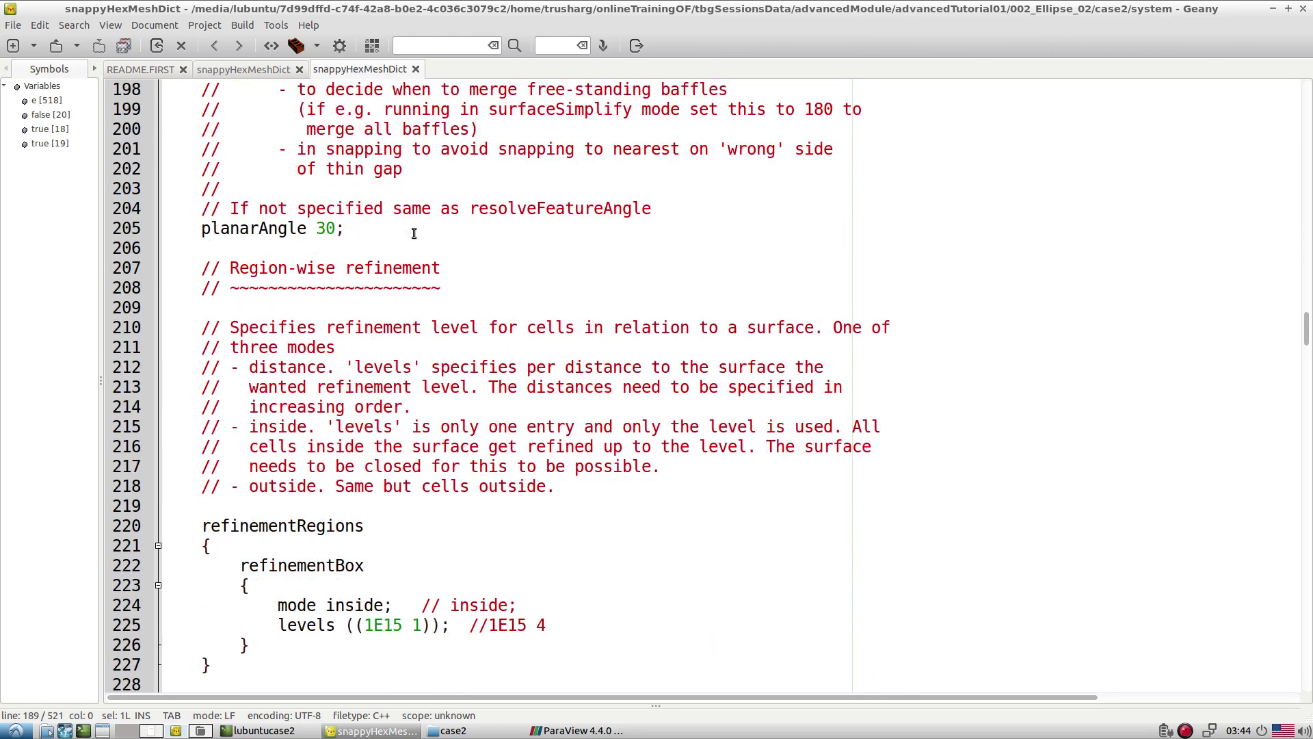
{"action": "scroll", "coordinate": [414, 233], "scroll_direction": "up", "scroll_amount": 20}
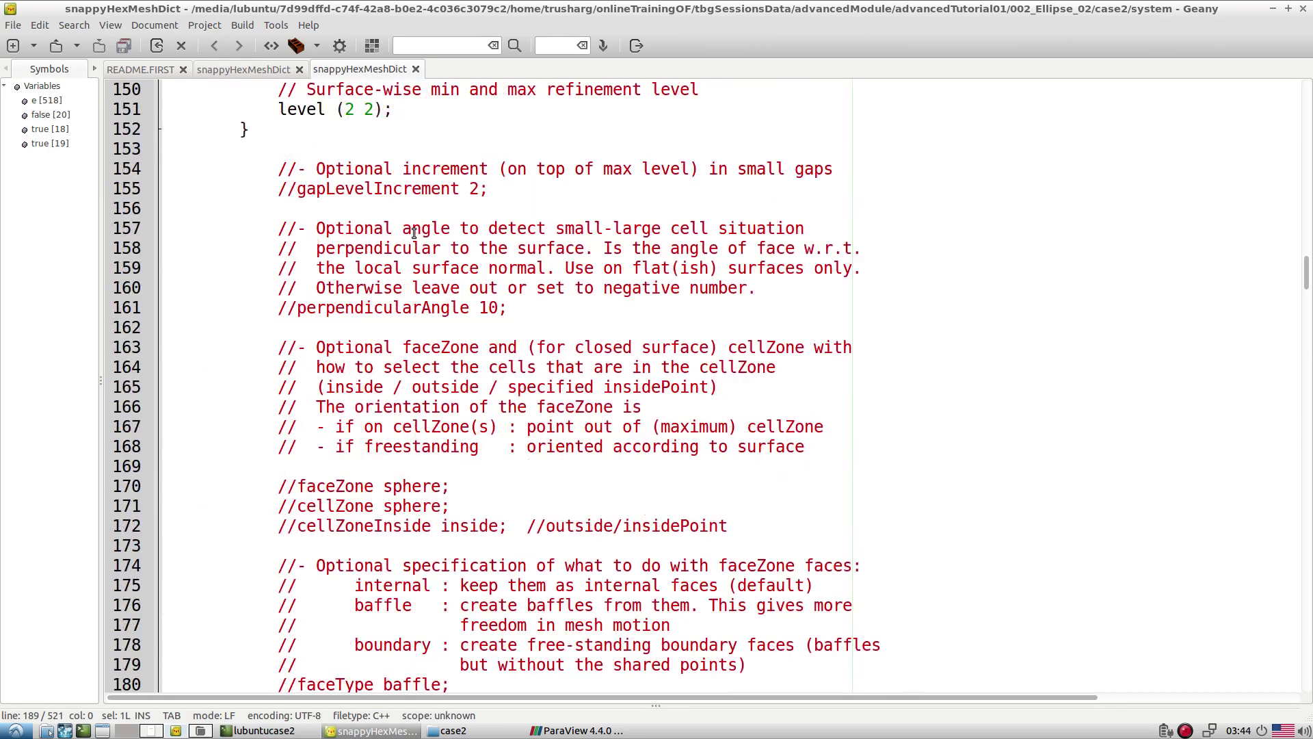
Check the wall_stlSurface refinement level in case2's snappyHexMeshDict
{"action": "left_click_drag", "start_coordinate": [346, 269], "coordinate": [410, 269]}
{"action": "left_click", "coordinate": [406, 269]}
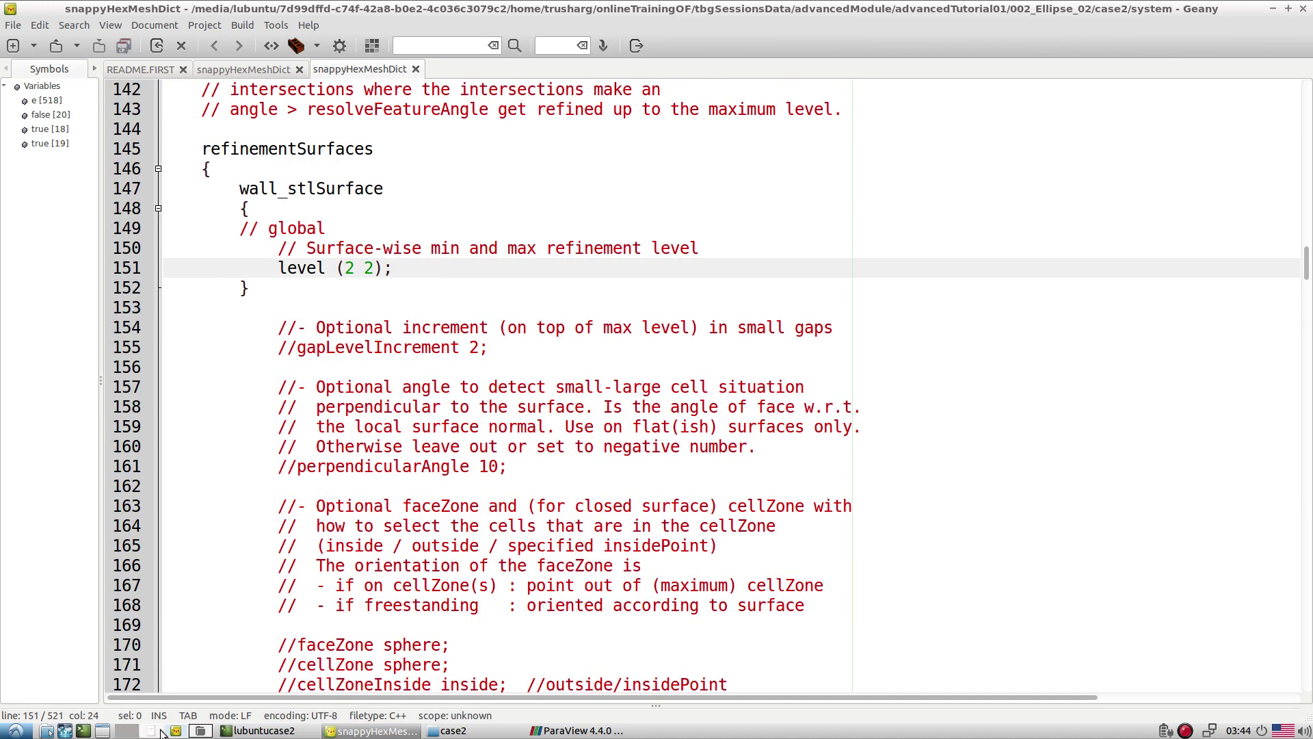
Switch to the file manager and open the case3 folder inside 002_Ellipse_02
{"action": "left_click", "coordinate": [452, 731]}
{"action": "left_click", "coordinate": [90, 44]}
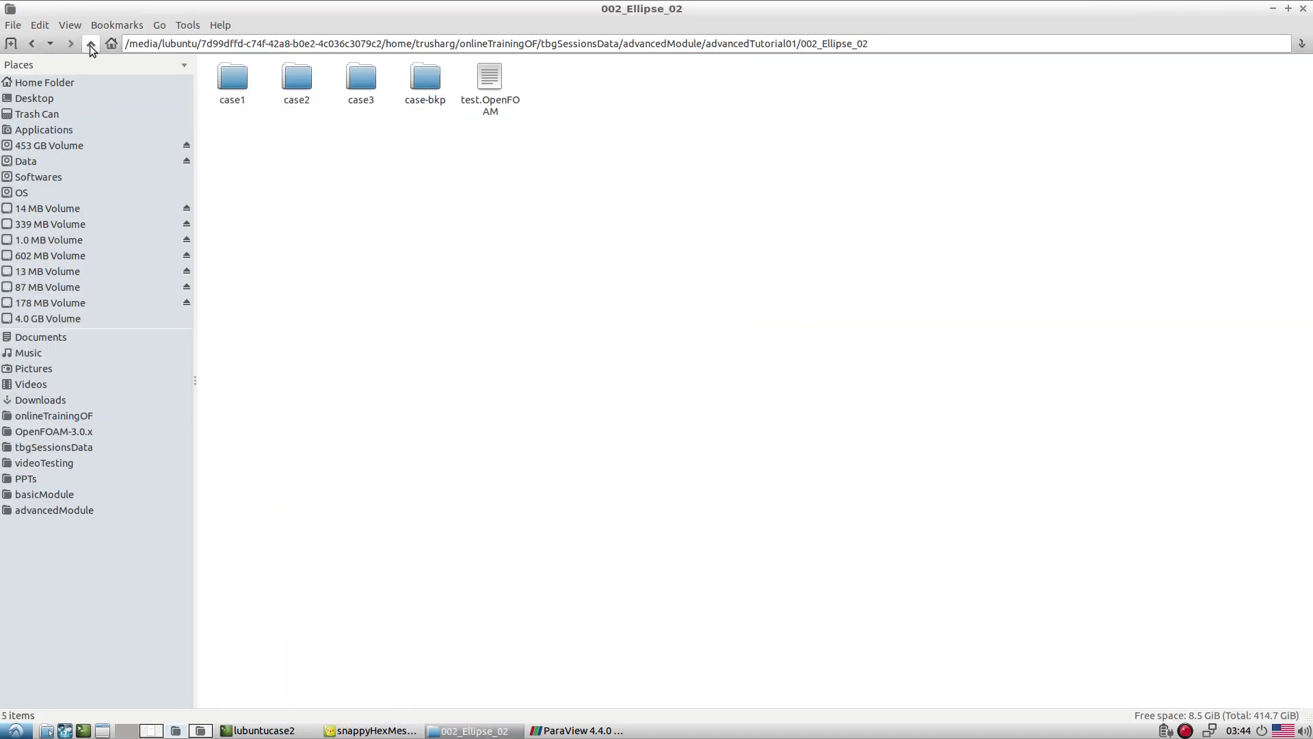
{"action": "left_click", "coordinate": [368, 96]}
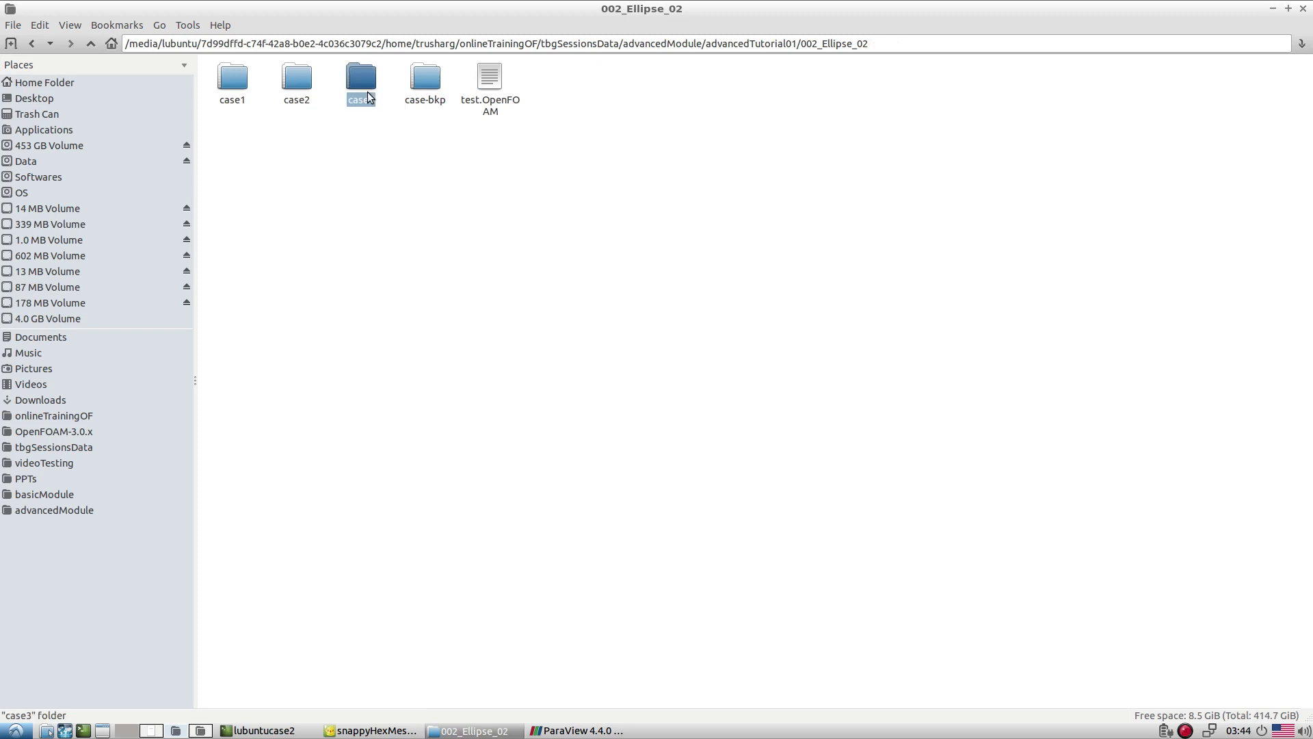
{"action": "double_click", "coordinate": [367, 97]}
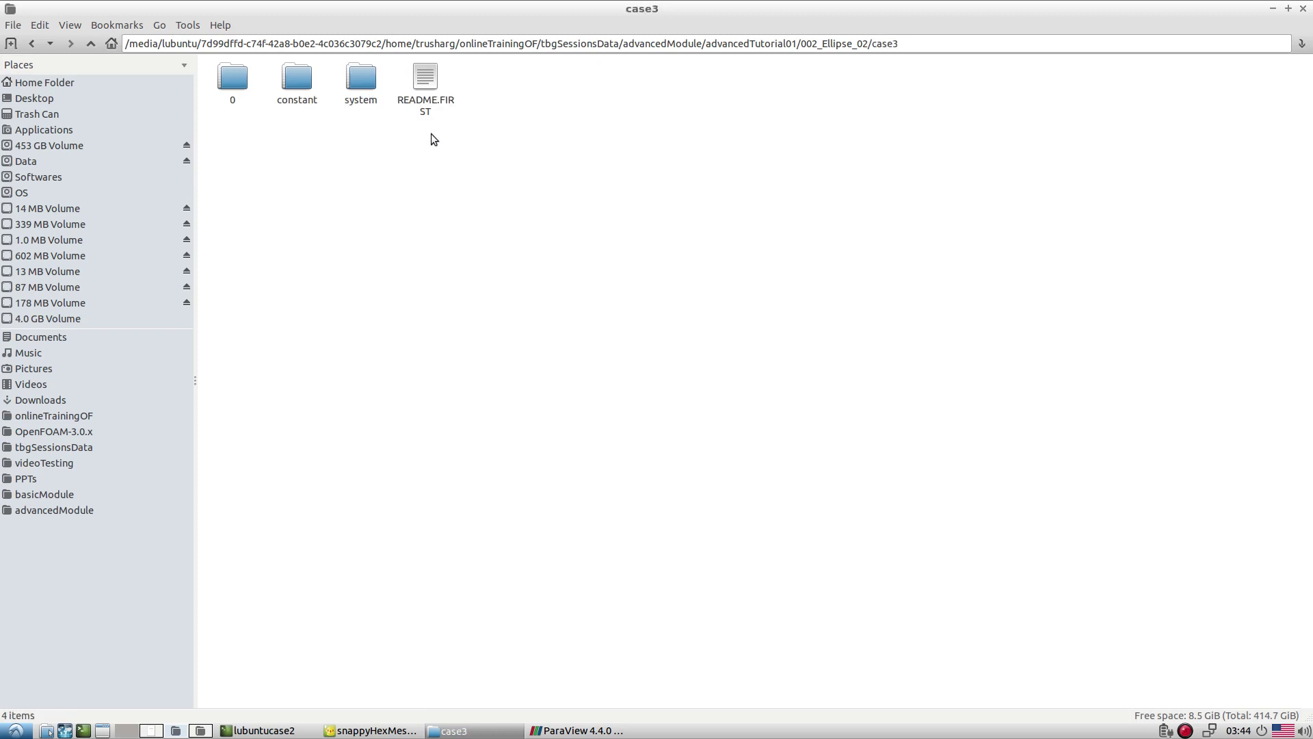
Copy the case3 folder path and change the terminal's working directory to it with cd
{"action": "left_click", "coordinate": [546, 45]}
{"action": "key", "text": "ctrl+c"}
{"action": "left_click", "coordinate": [264, 730]}
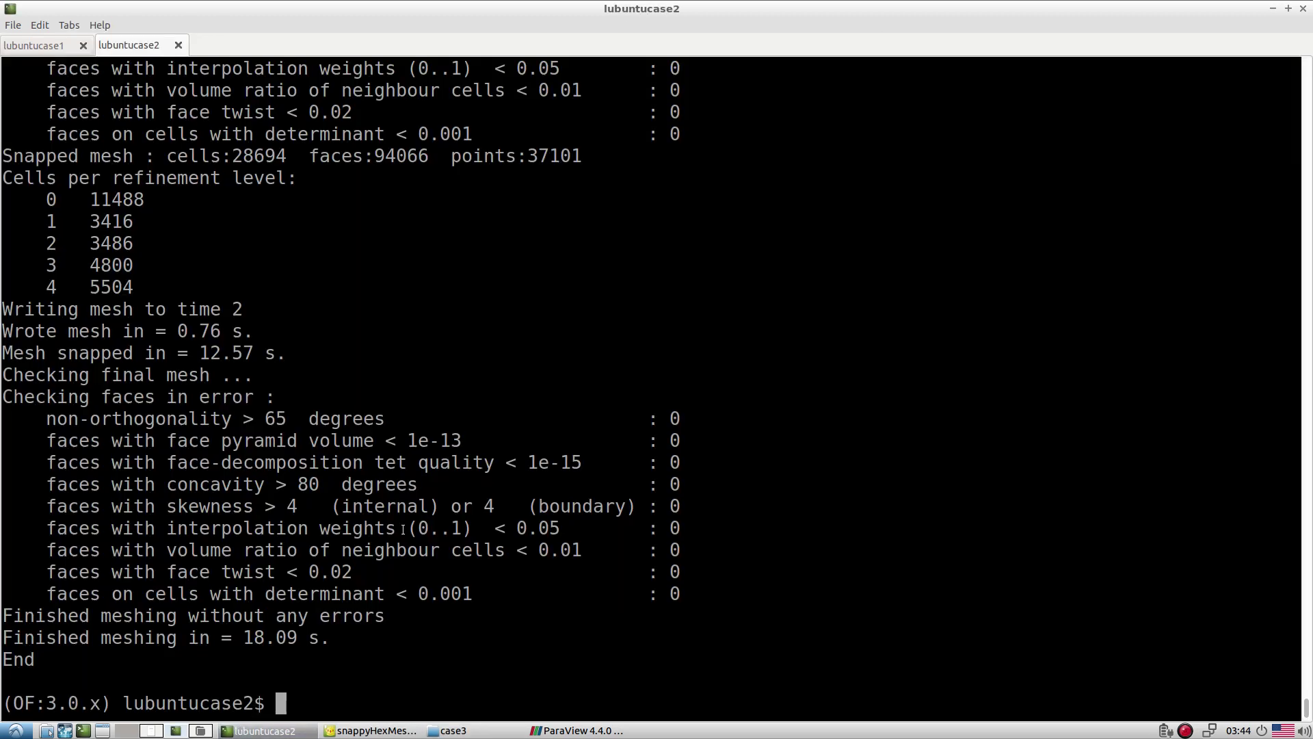
{"action": "type", "text": "cd"}
{"action": "key", "text": "ctrl+shift+v"}
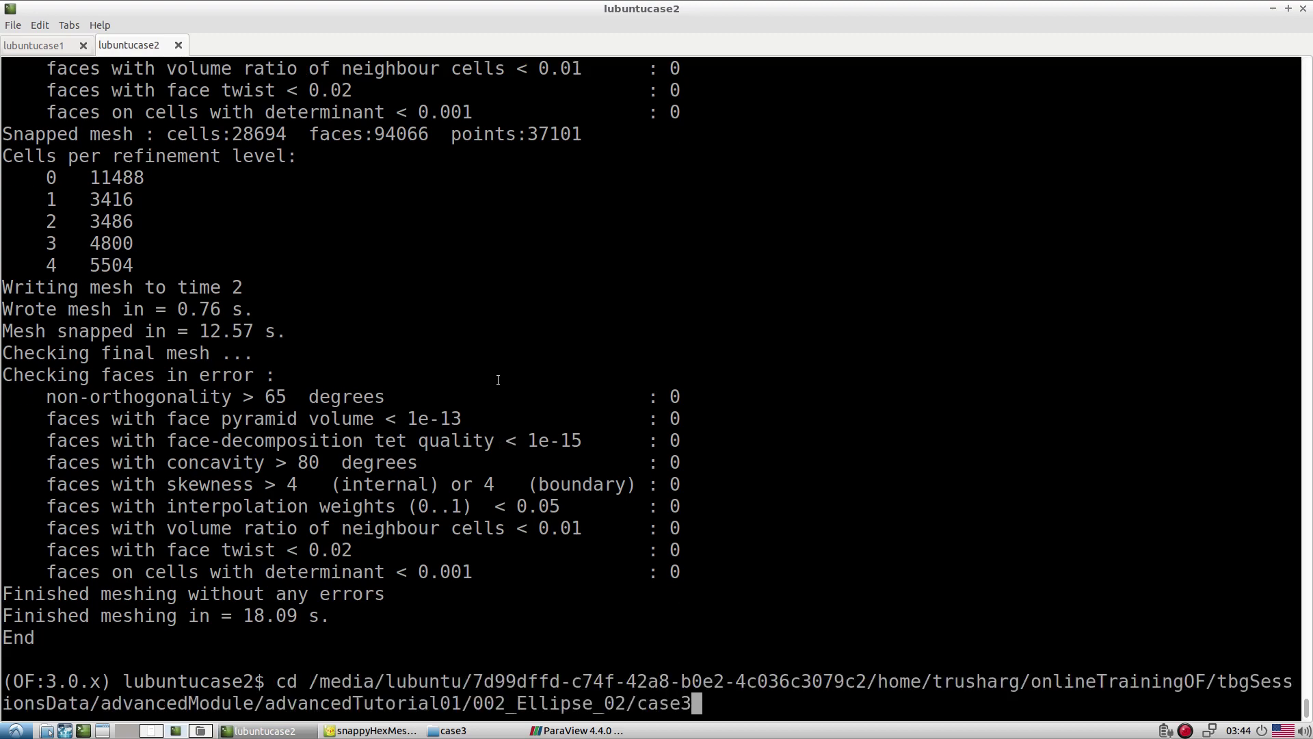
{"action": "key", "text": "Return"}
Open snappyHexMeshDict from case3's system folder in Geany
{"action": "left_click", "coordinate": [373, 730]}
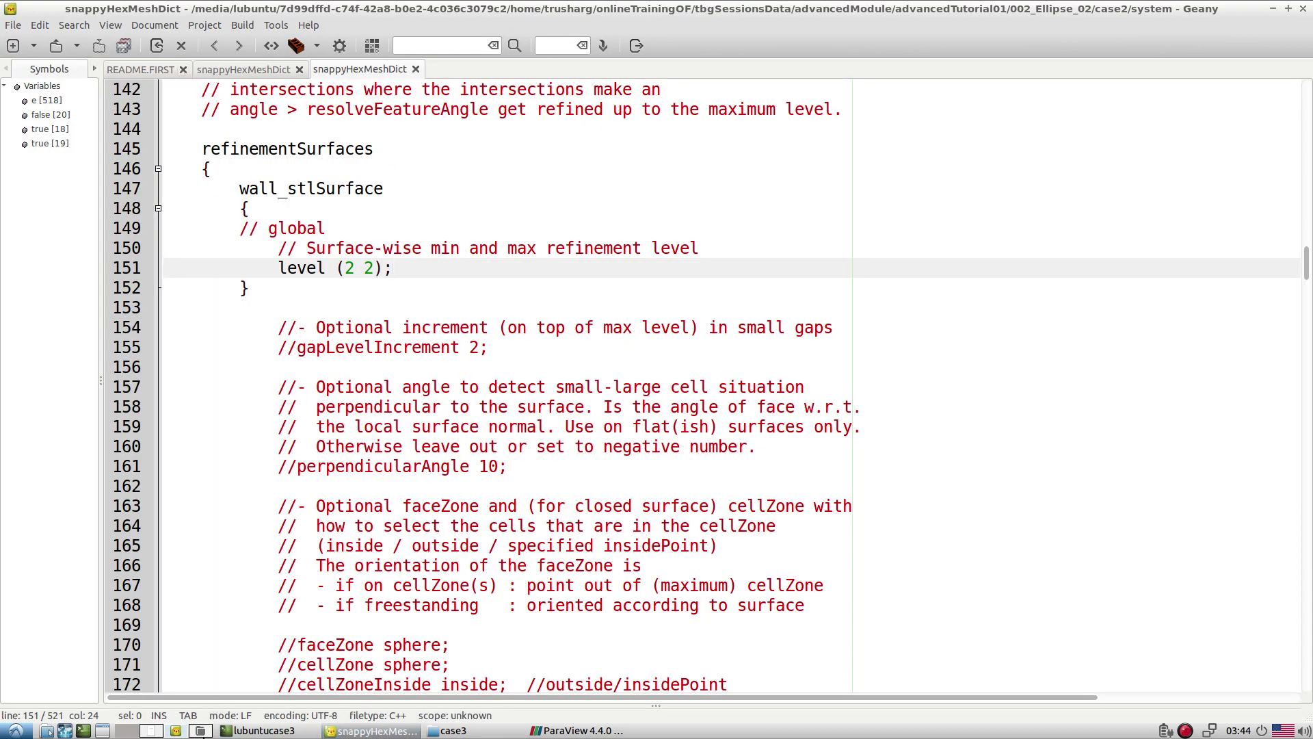
{"action": "left_click", "coordinate": [472, 730]}
{"action": "double_click", "coordinate": [360, 103]}
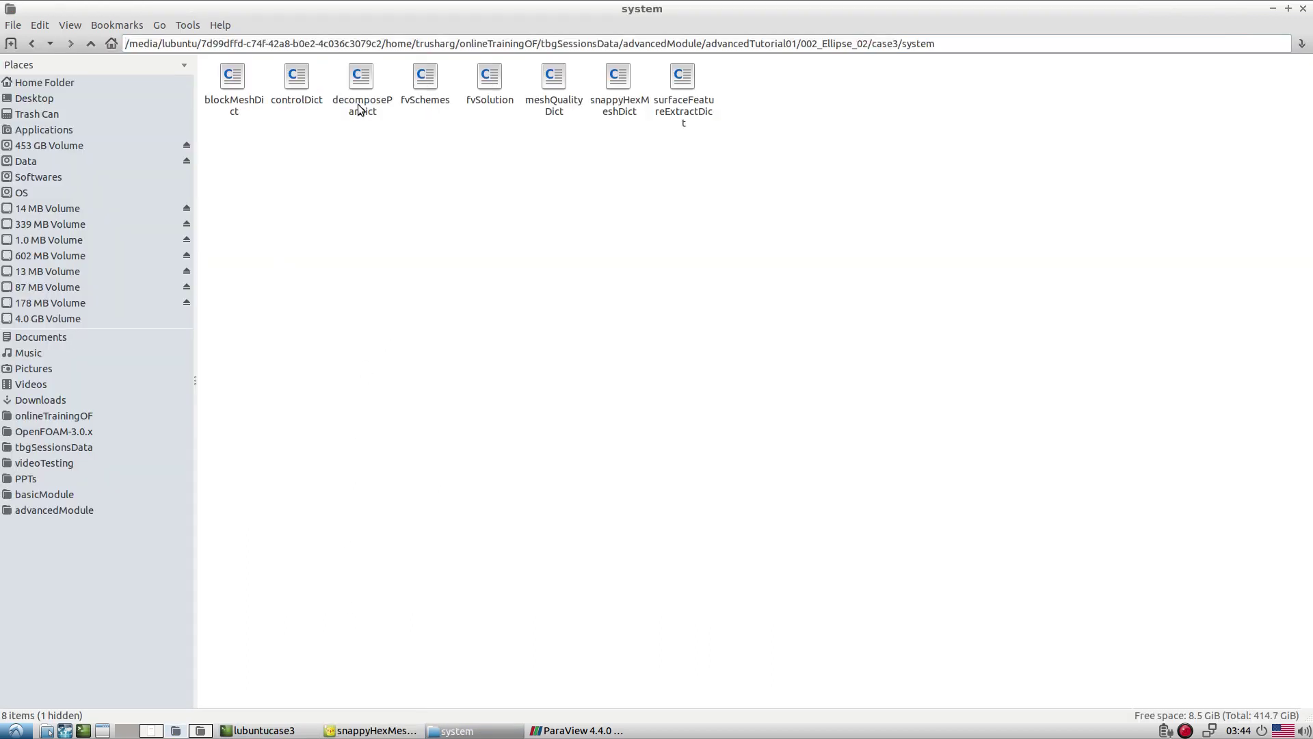
{"action": "left_click", "coordinate": [624, 103]}
{"action": "right_click", "coordinate": [626, 102]}
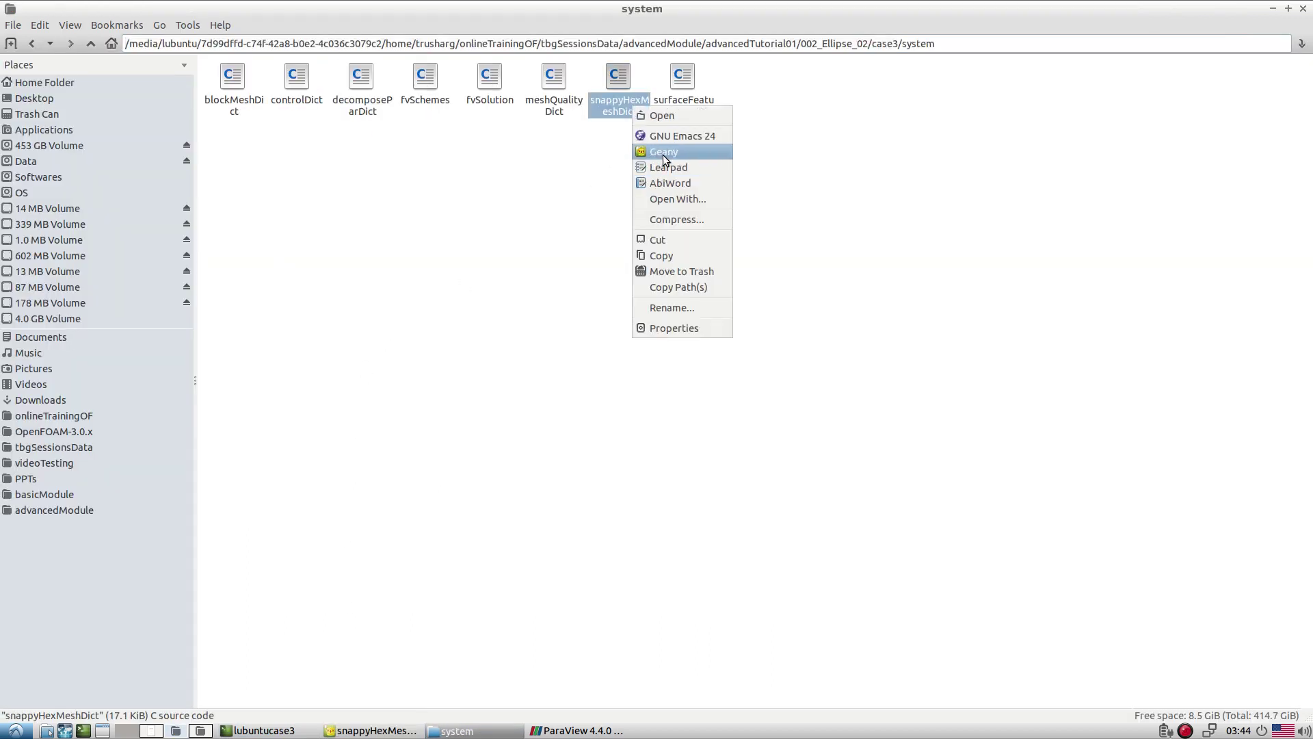
{"action": "left_click", "coordinate": [660, 154]}
Review the castellatedMeshControls and explicit feature edge refinement settings in case3's snappyHexMeshDict
{"action": "scroll", "coordinate": [360, 404], "scroll_direction": "down", "scroll_amount": 13}
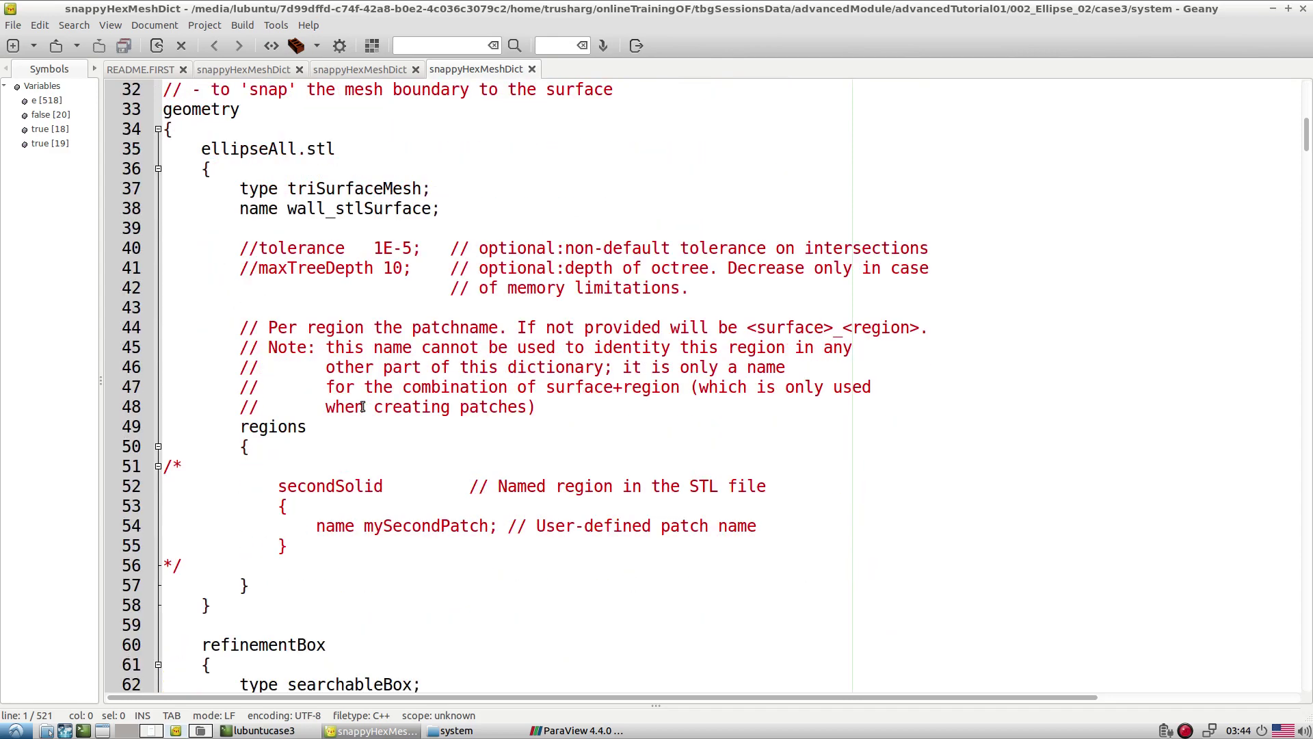
{"action": "scroll", "coordinate": [362, 406], "scroll_direction": "down", "scroll_amount": 20}
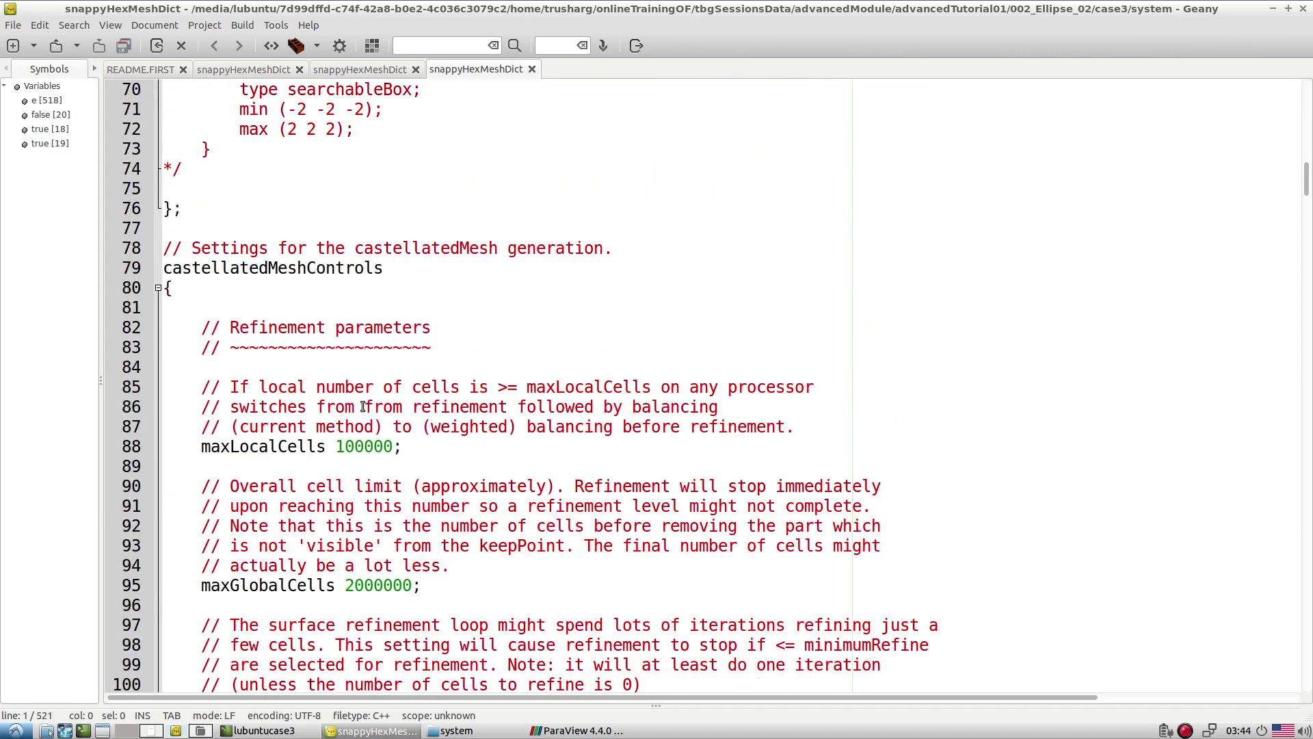
{"action": "scroll", "coordinate": [362, 407], "scroll_direction": "down", "scroll_amount": 1}
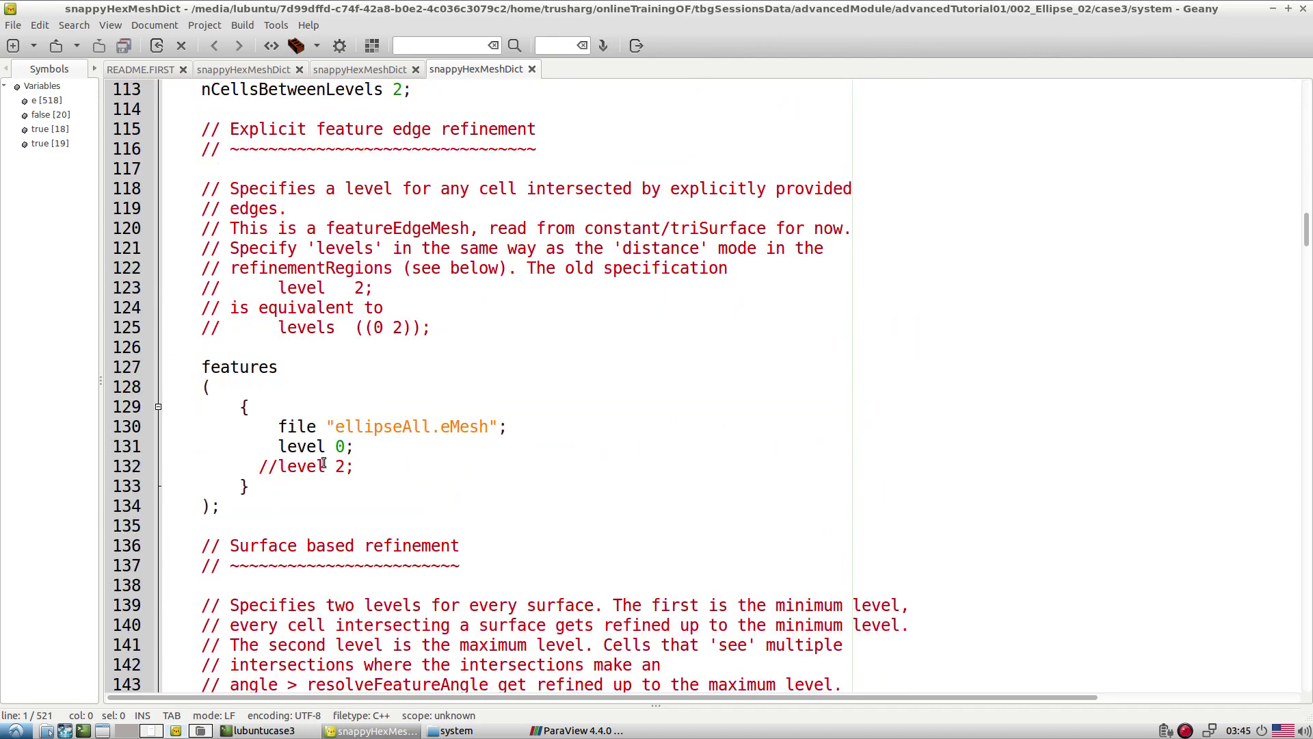
{"action": "scroll", "coordinate": [363, 452], "scroll_direction": "up", "scroll_amount": 16}
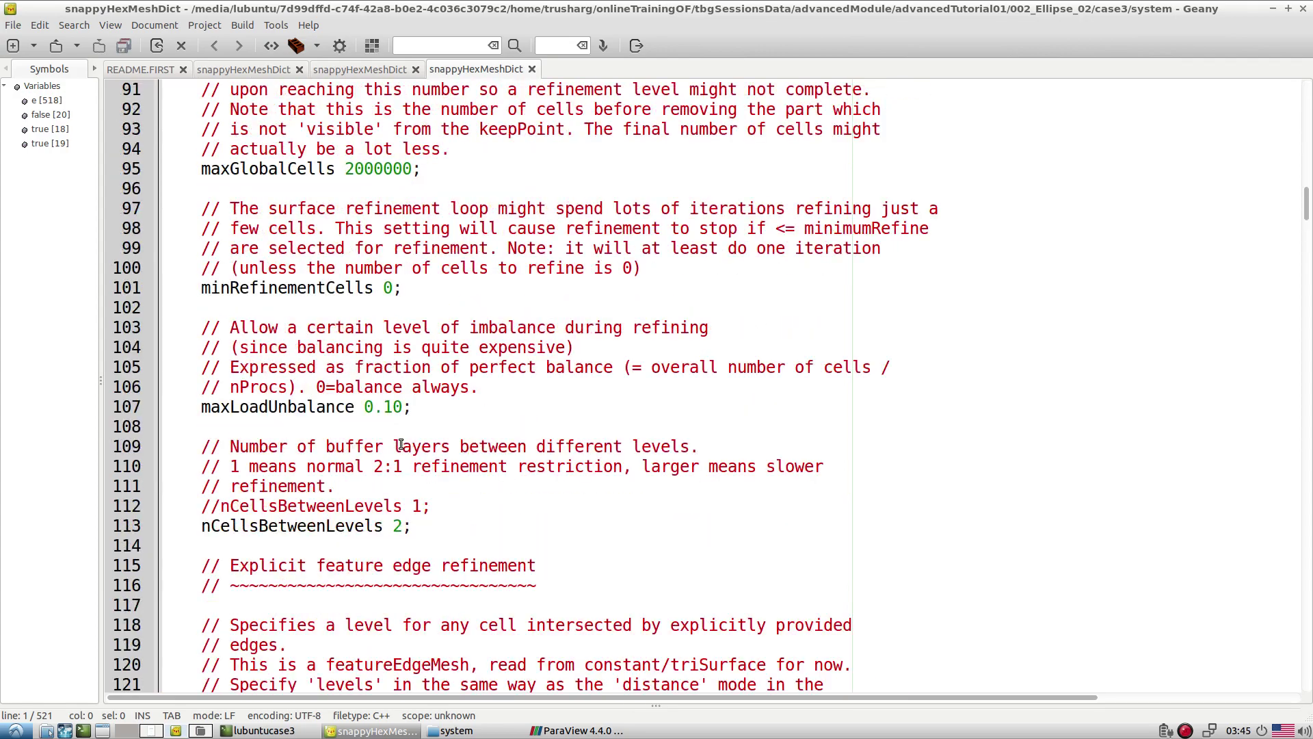
{"action": "scroll", "coordinate": [401, 444], "scroll_direction": "up", "scroll_amount": 5}
{"action": "scroll", "coordinate": [401, 444], "scroll_direction": "down", "scroll_amount": 20}
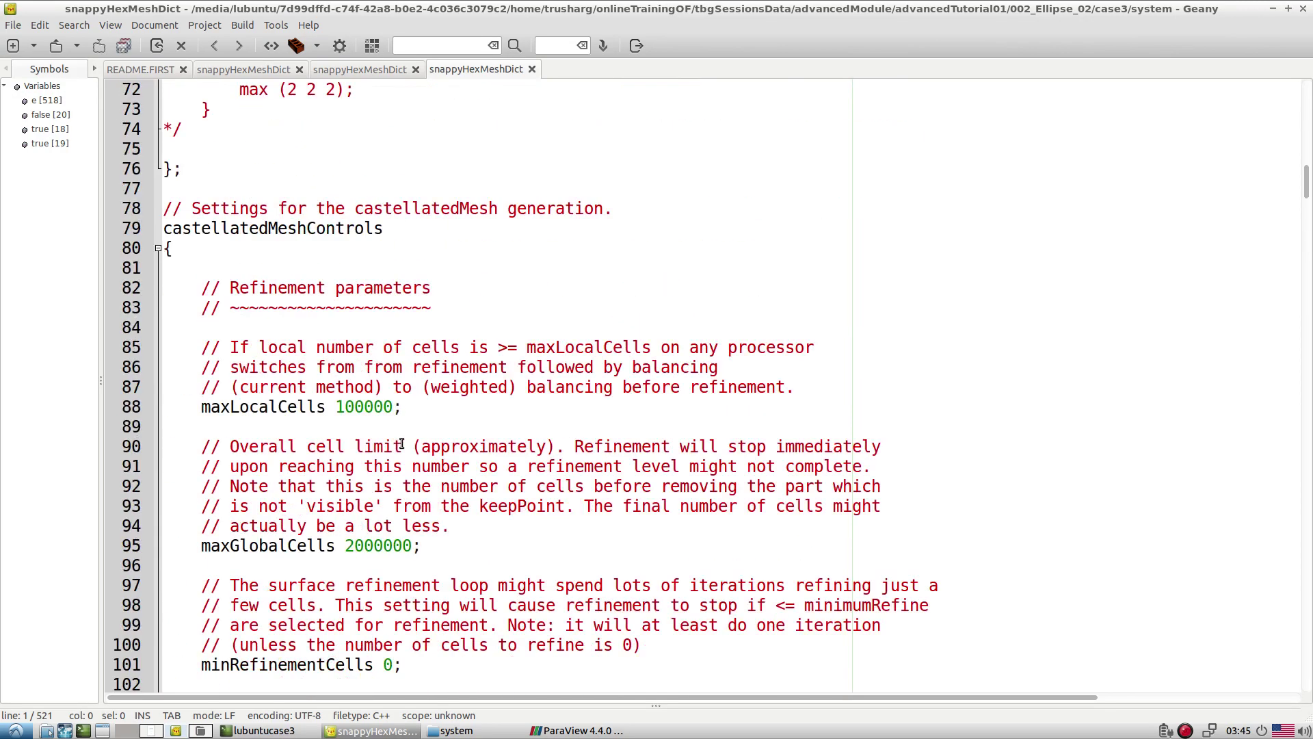
{"action": "scroll", "coordinate": [401, 443], "scroll_direction": "up", "scroll_amount": 10}
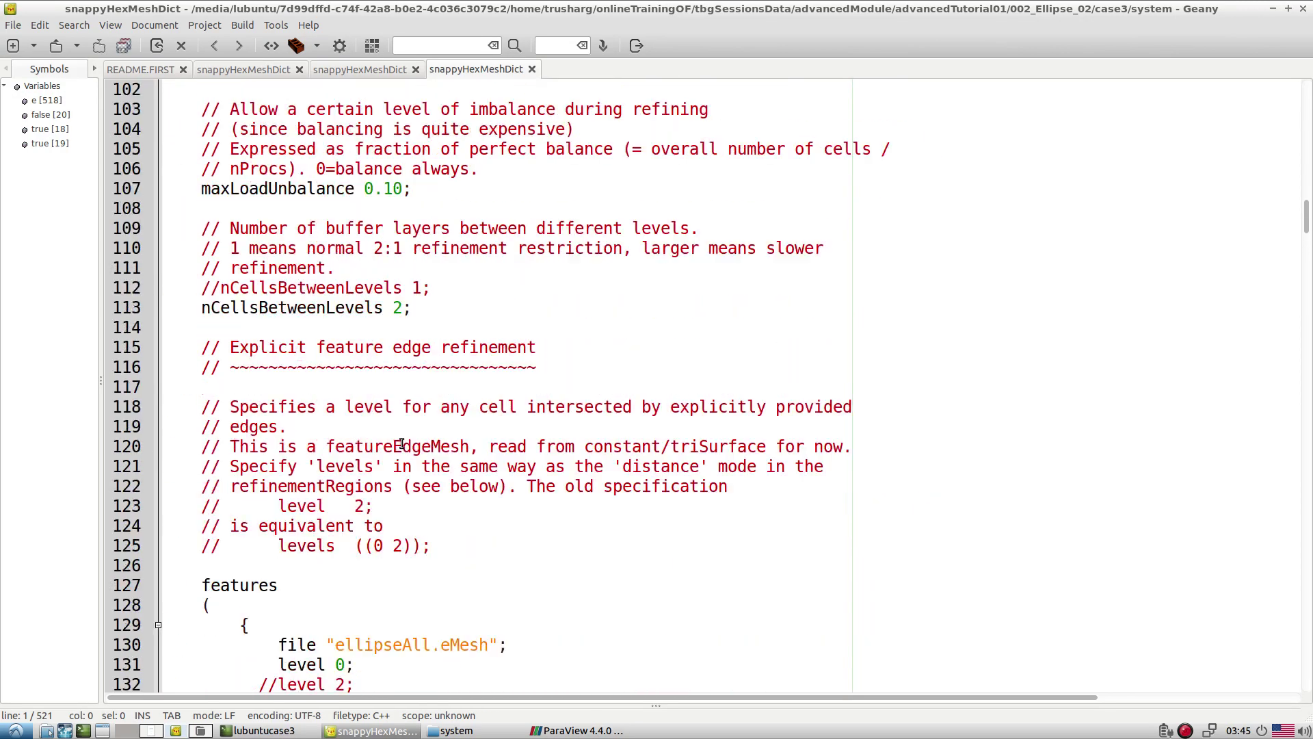
Set the wall_stlSurface refinement level to (2 4) under refinementSurfaces in case3's snappyHexMeshDict and save the file
{"action": "scroll", "coordinate": [401, 444], "scroll_direction": "down", "scroll_amount": 1}
{"action": "scroll", "coordinate": [402, 443], "scroll_direction": "down", "scroll_amount": 20}
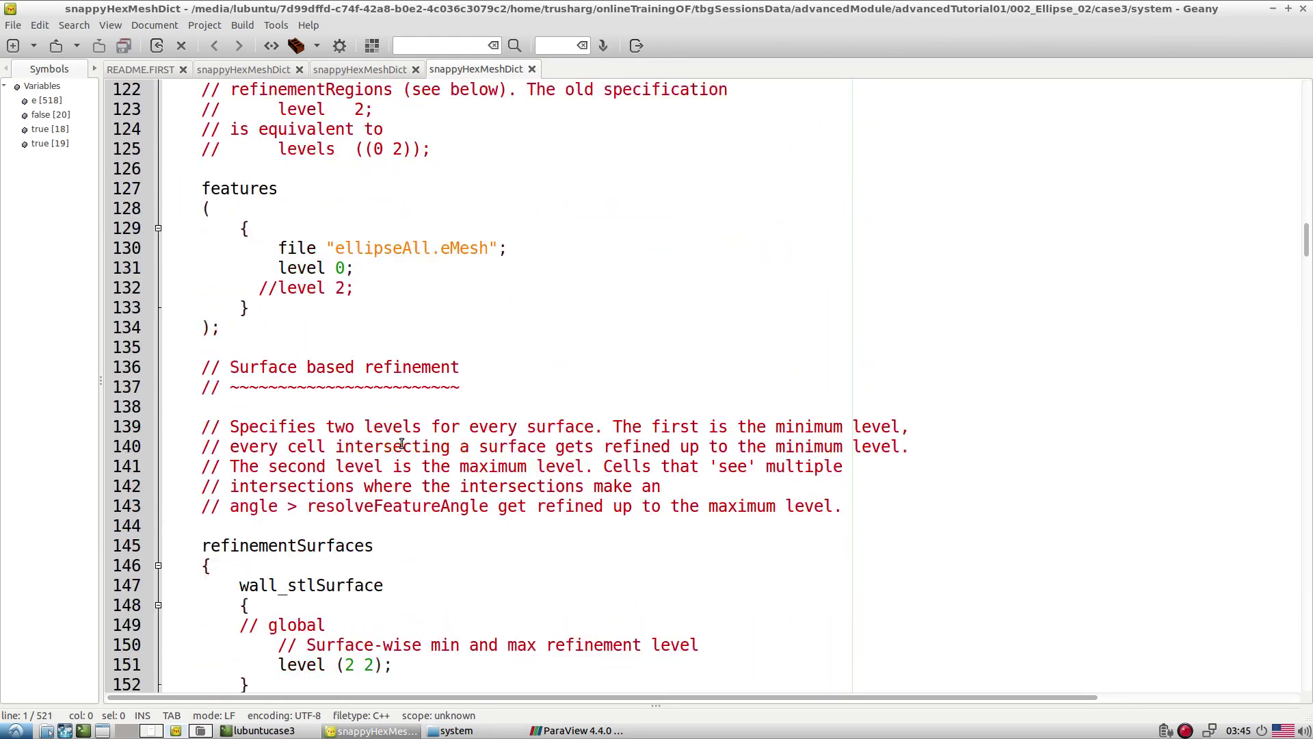
{"action": "scroll", "coordinate": [401, 444], "scroll_direction": "up", "scroll_amount": 1}
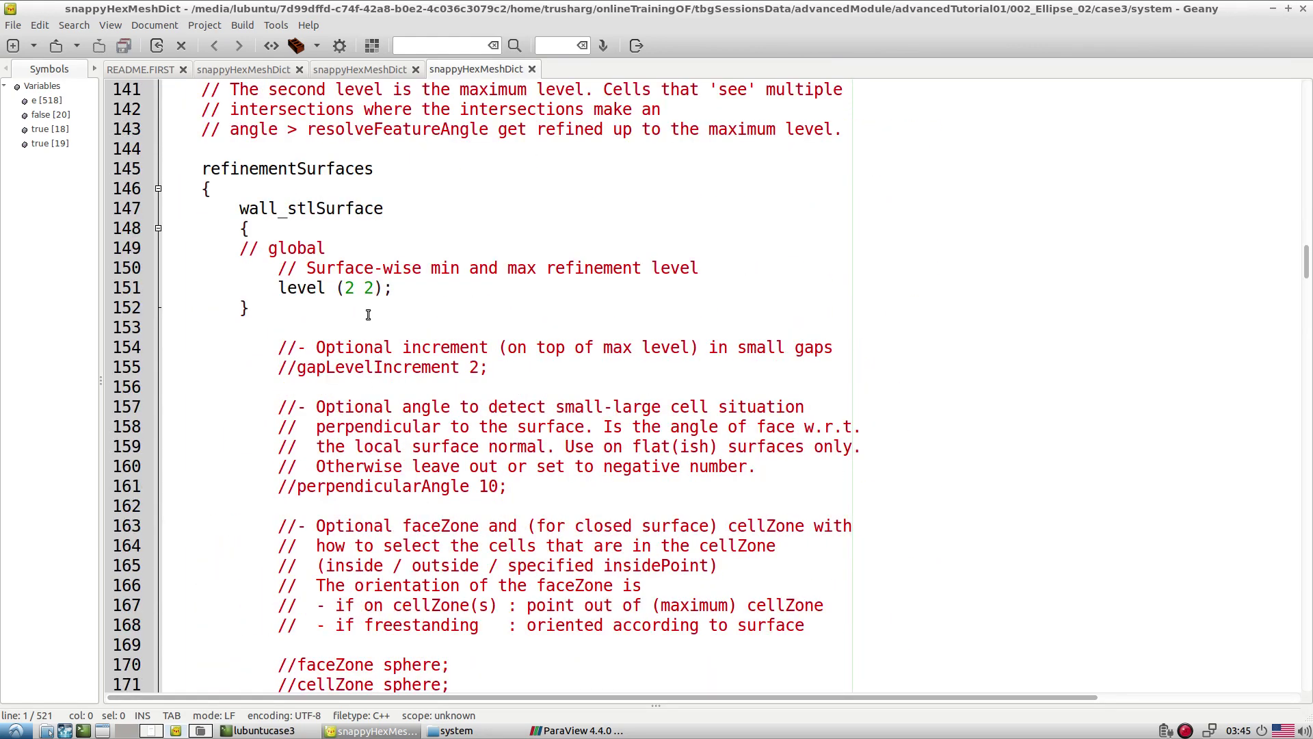
{"action": "left_click_drag", "start_coordinate": [365, 292], "coordinate": [374, 288]}
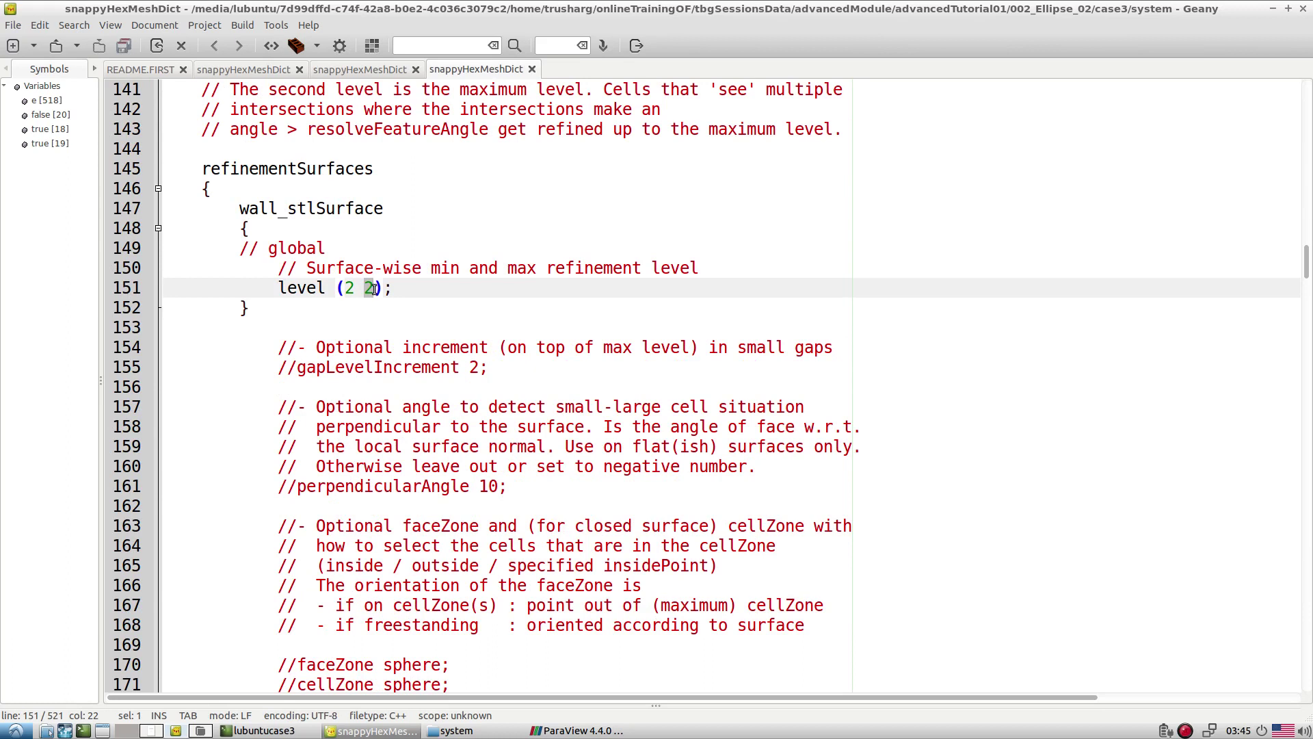
{"action": "type", "text": "4"}
{"action": "left_click", "coordinate": [392, 322]}
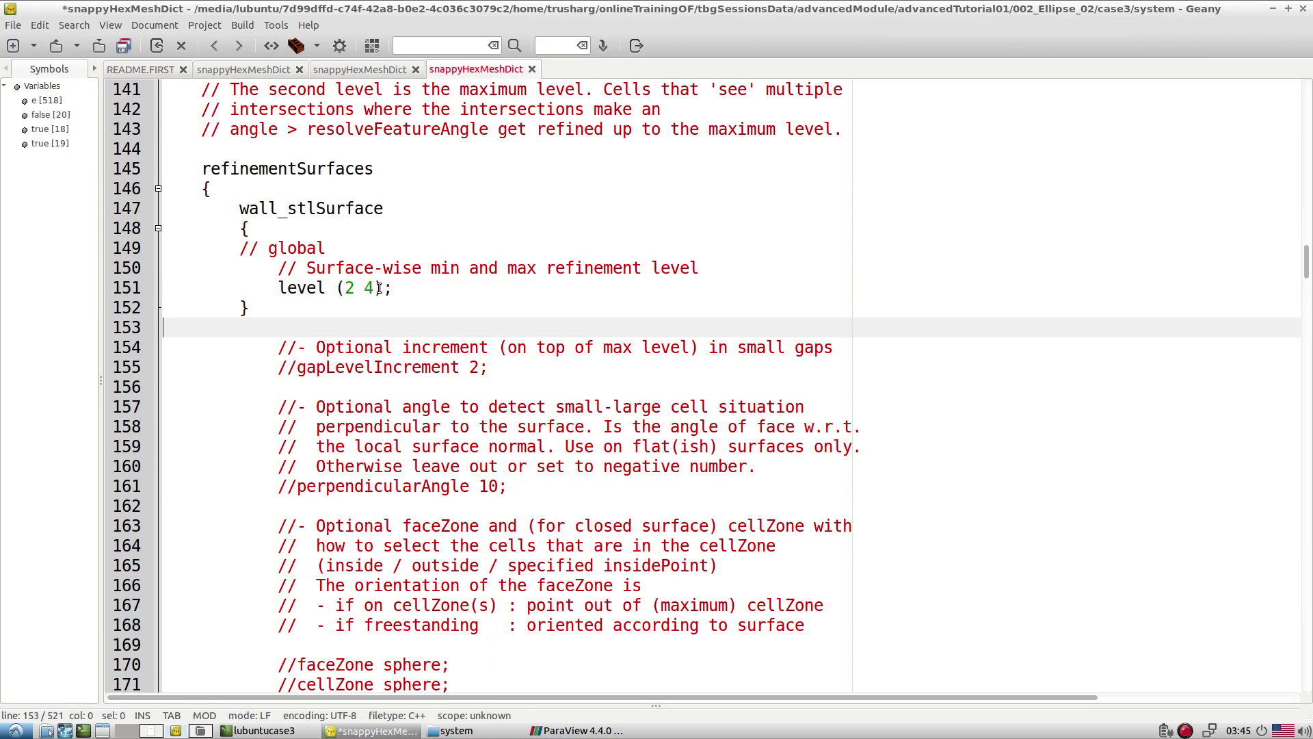
{"action": "left_click_drag", "start_coordinate": [379, 288], "coordinate": [349, 290]}
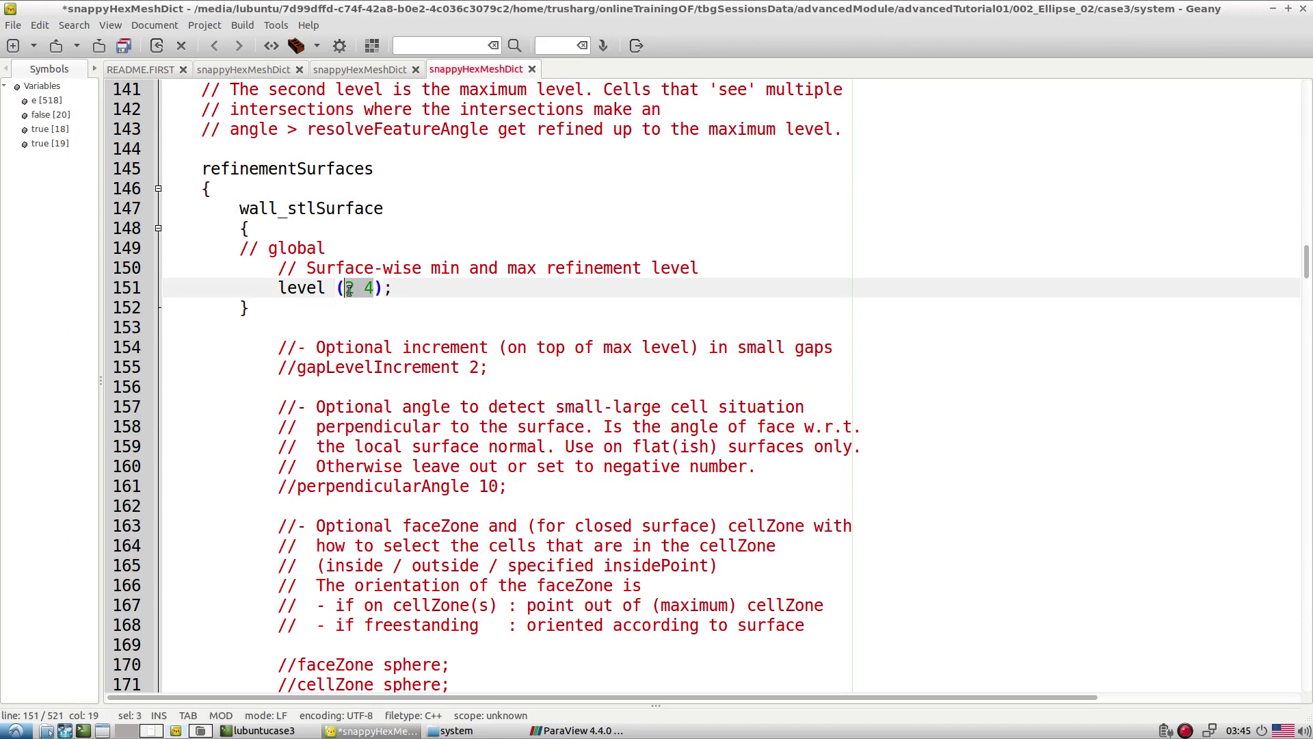
{"action": "left_click", "coordinate": [365, 319]}
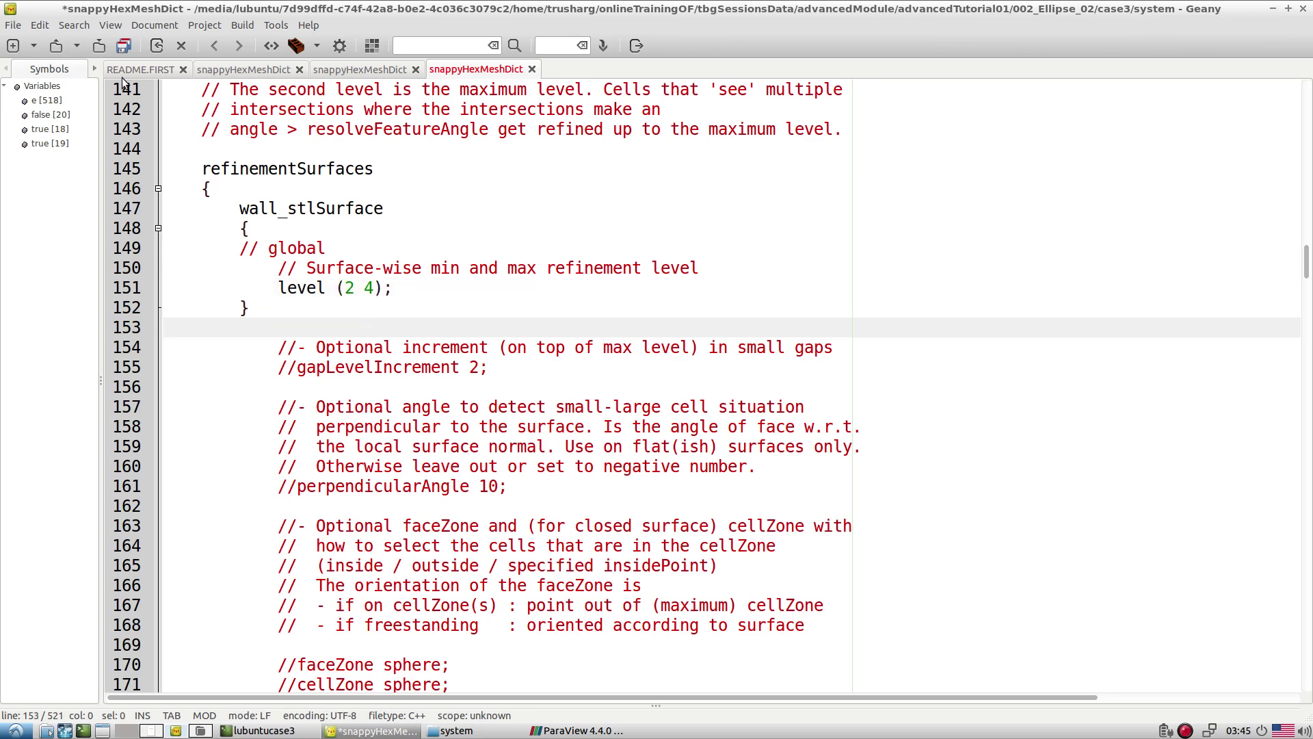
{"action": "left_click", "coordinate": [120, 46]}
Examine the ellipseAll.eMesh feature level, the surface refinement levels and resolveFeatureAngle in case3's snappyHexMeshDict
{"action": "scroll", "coordinate": [371, 251], "scroll_direction": "up", "scroll_amount": 5}
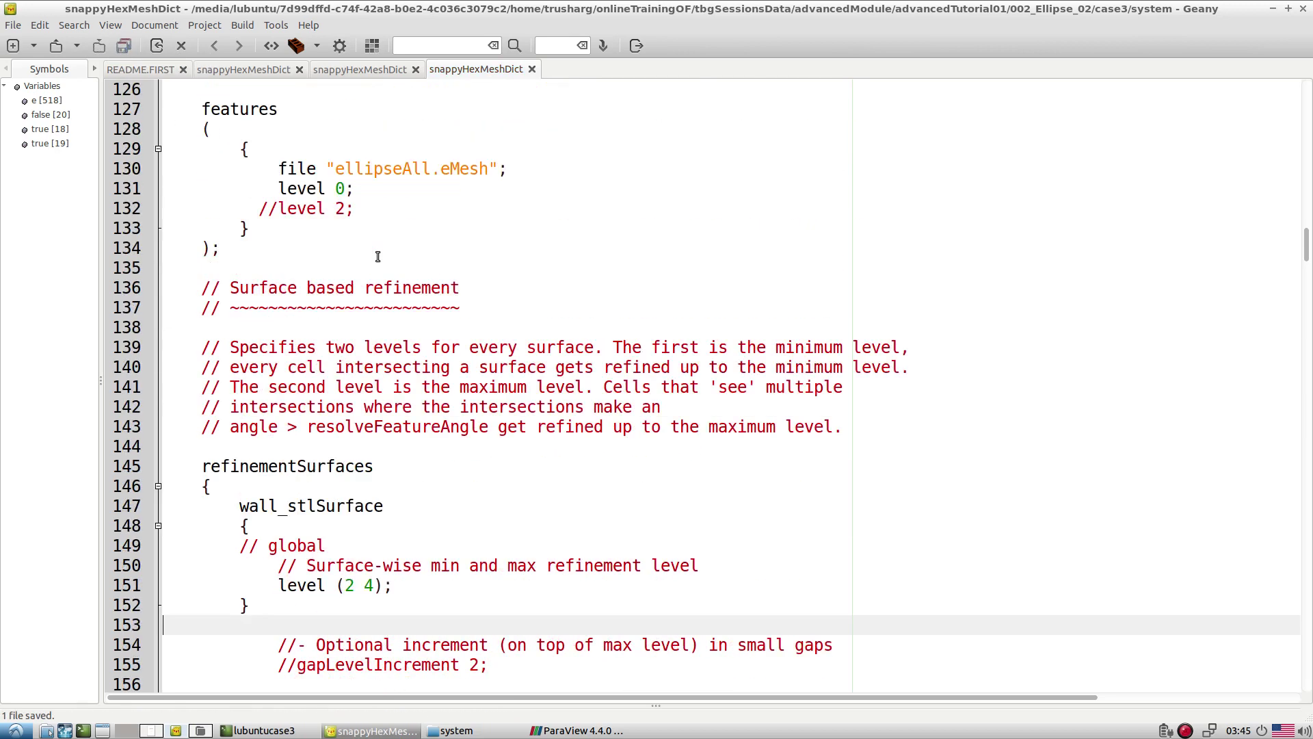
{"action": "left_click_drag", "start_coordinate": [337, 189], "coordinate": [342, 189]}
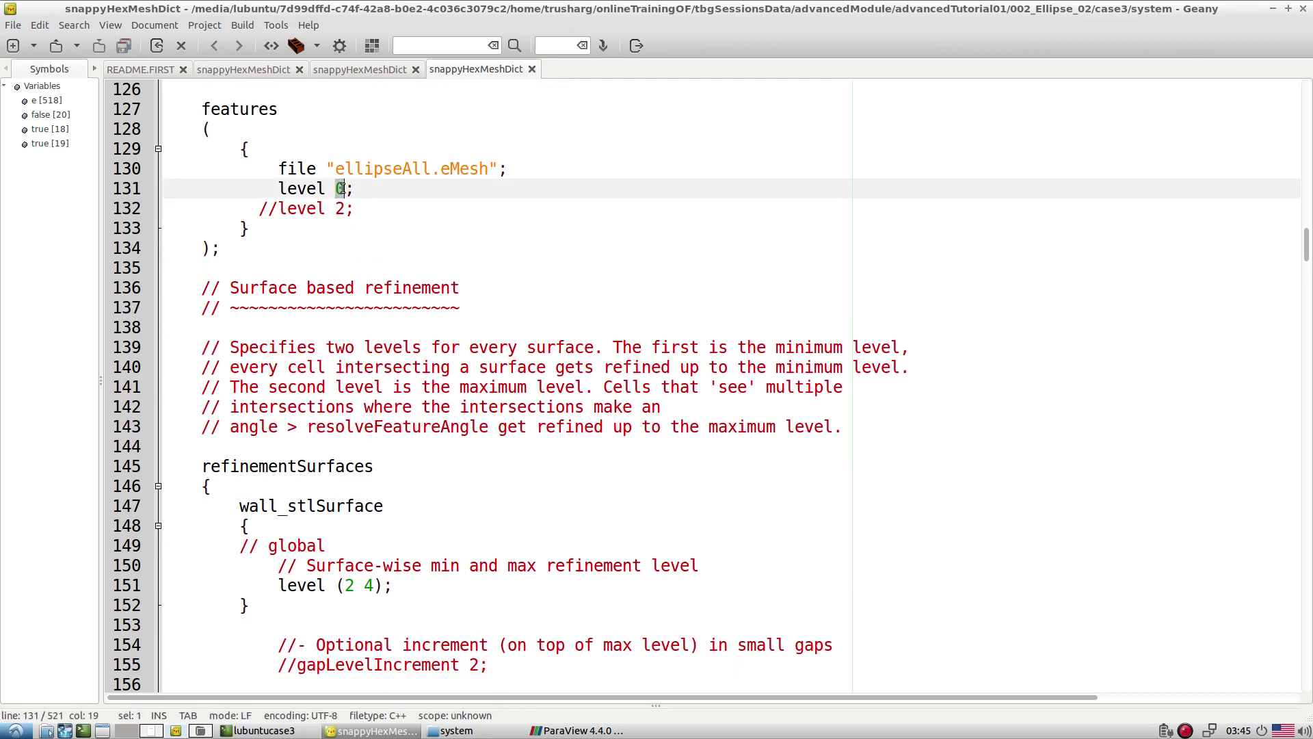
{"action": "double_click", "coordinate": [349, 586]}
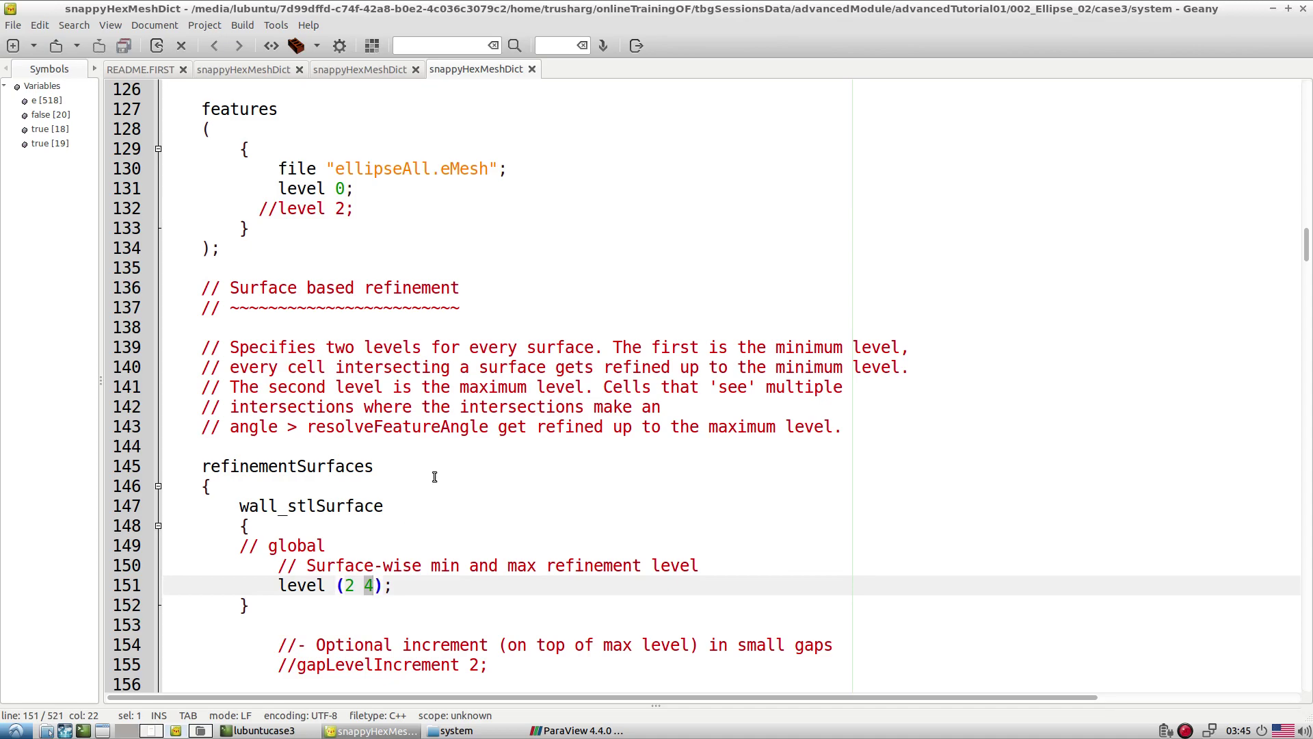
{"action": "left_click", "coordinate": [486, 427]}
{"action": "scroll", "coordinate": [485, 430], "scroll_direction": "down", "scroll_amount": 7}
{"action": "scroll", "coordinate": [485, 430], "scroll_direction": "down", "scroll_amount": 13}
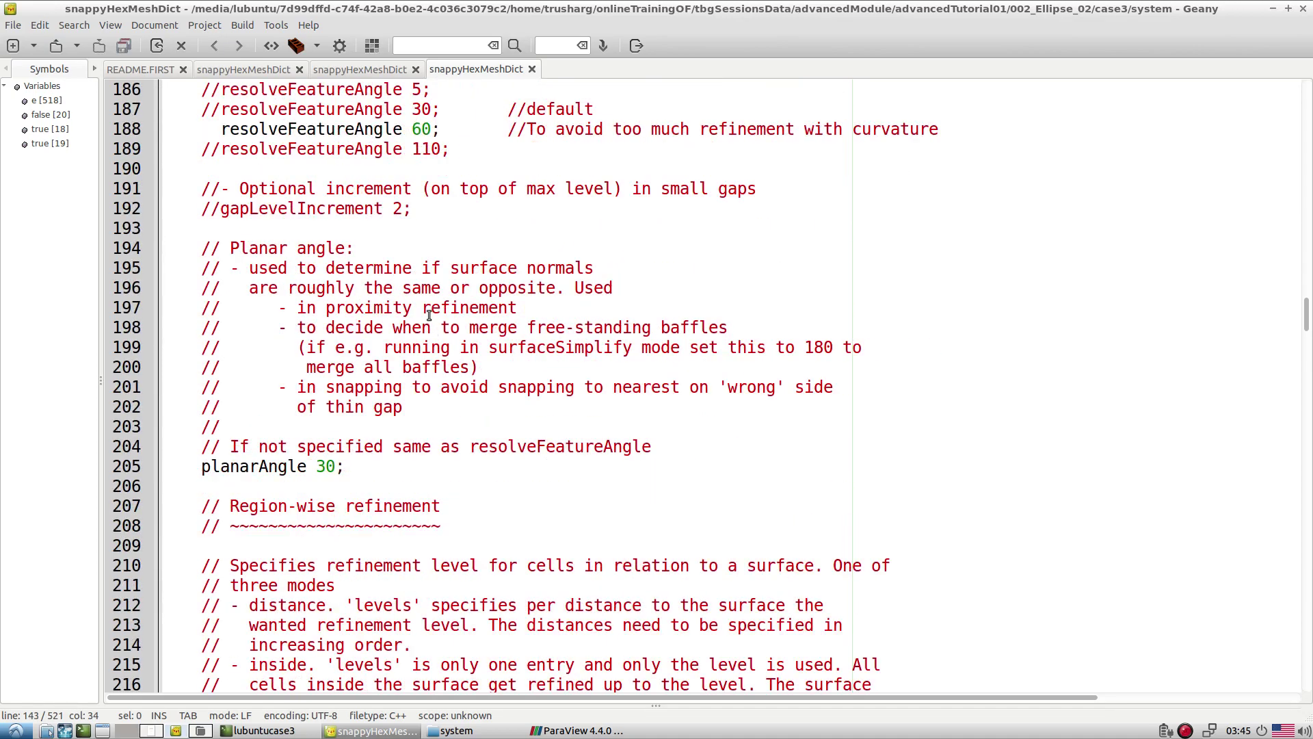
{"action": "double_click", "coordinate": [360, 130]}
{"action": "scroll", "coordinate": [595, 411], "scroll_direction": "up", "scroll_amount": 6}
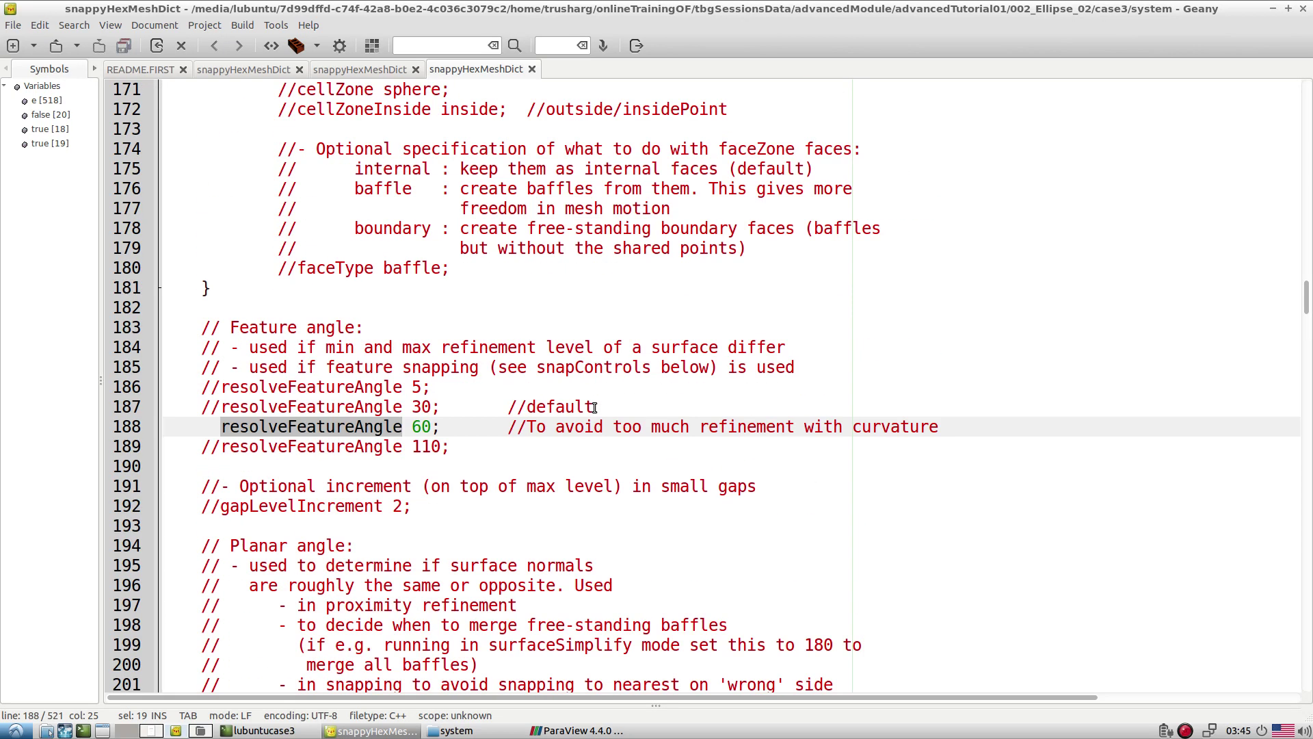
{"action": "scroll", "coordinate": [539, 460], "scroll_direction": "up", "scroll_amount": 10}
{"action": "left_click", "coordinate": [479, 450]}
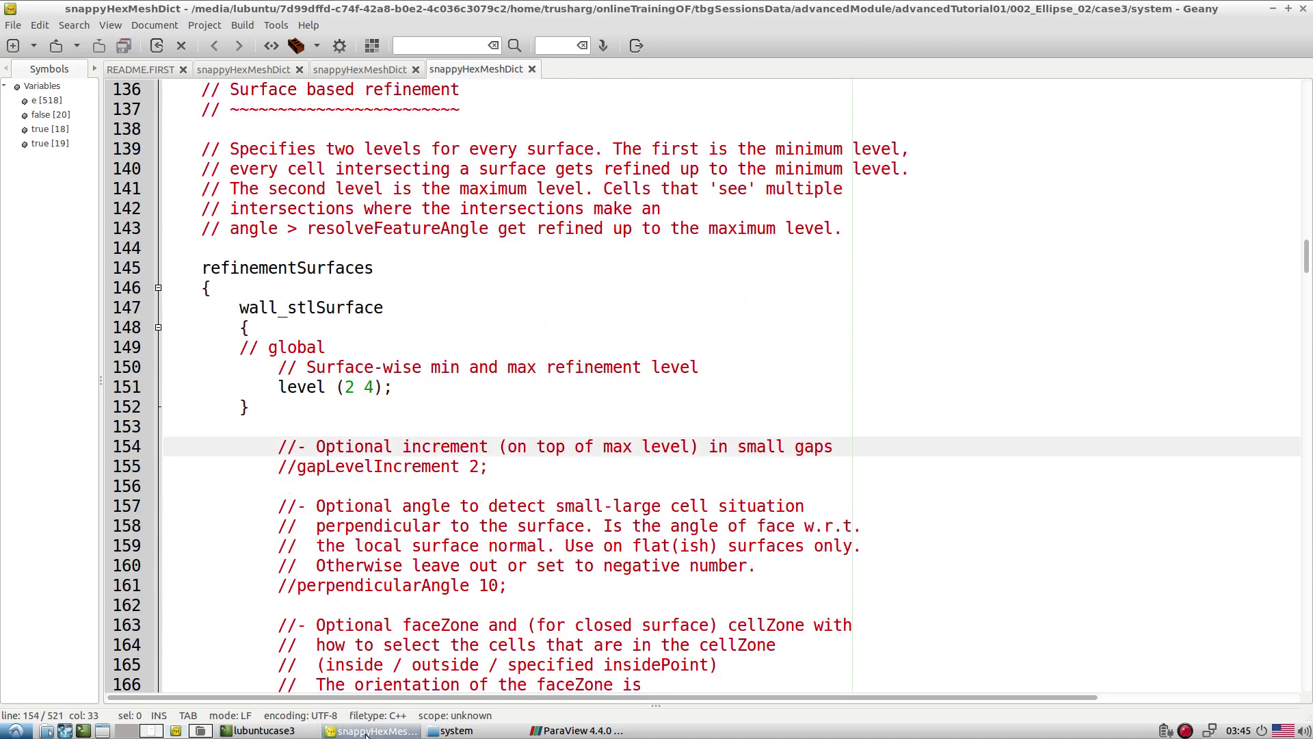
Copy the run commands from rm *.obj through snappyHexMesh -noFunctionObjects in case1's README.FIRST
{"action": "left_click", "coordinate": [123, 70]}
{"action": "left_click", "coordinate": [384, 316]}
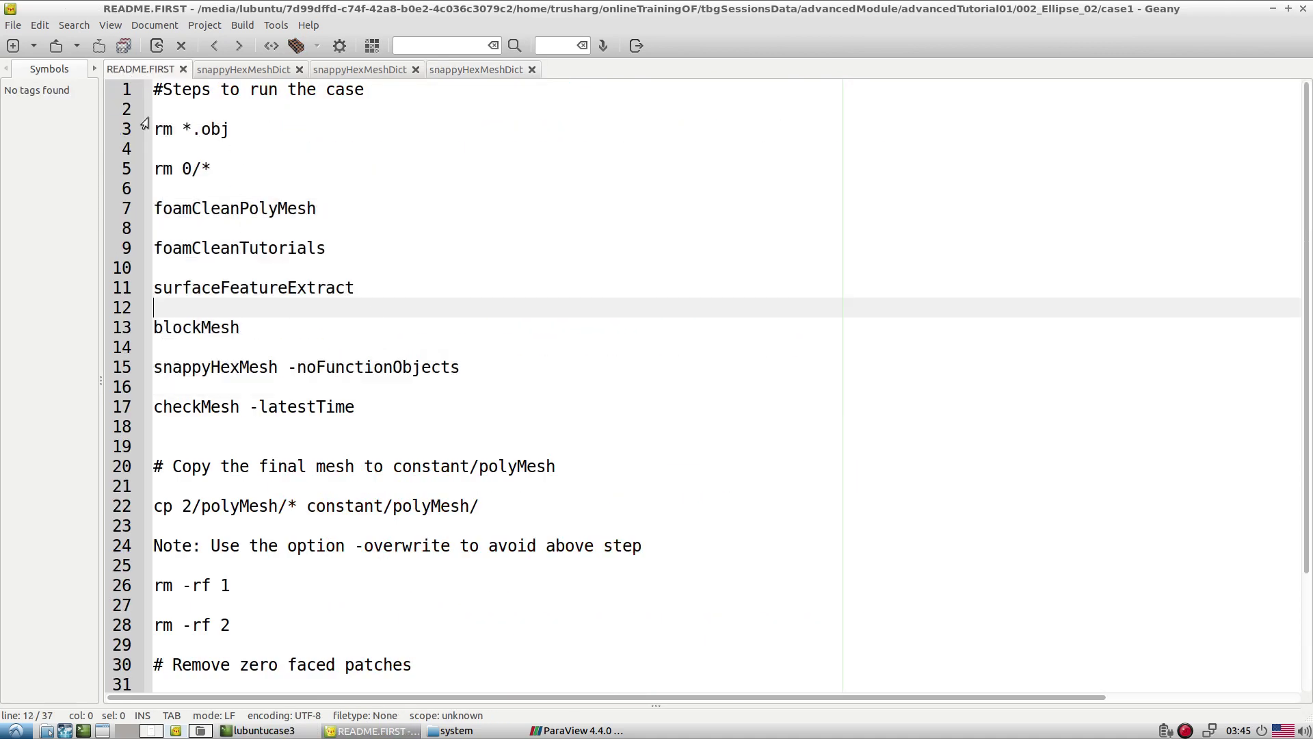
{"action": "left_click_drag", "start_coordinate": [157, 129], "coordinate": [554, 384]}
{"action": "key", "text": "ctrl+c"}
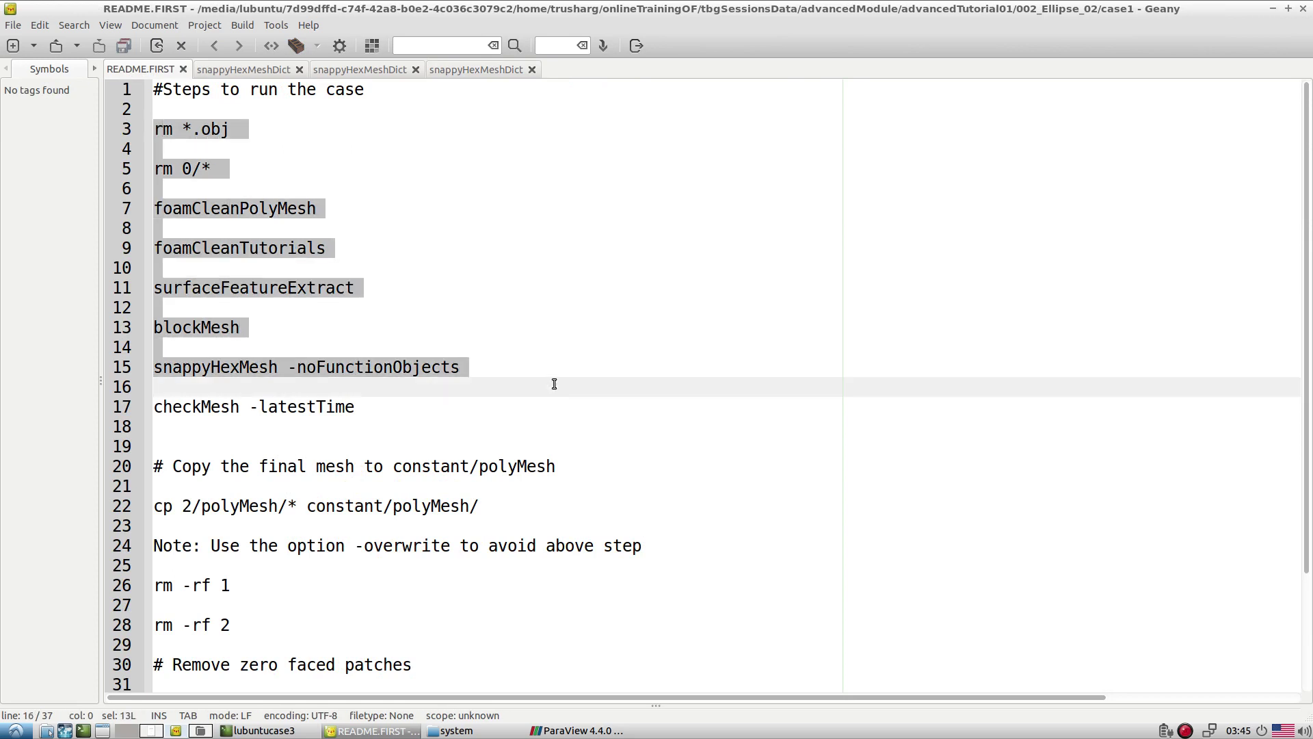
Run the README's cleanup and meshing commands, from rm *.obj through snappyHexMesh -noFunctionObjects, in the case3 terminal
{"action": "left_click", "coordinate": [263, 730]}
{"action": "middle_click", "coordinate": [714, 456]}
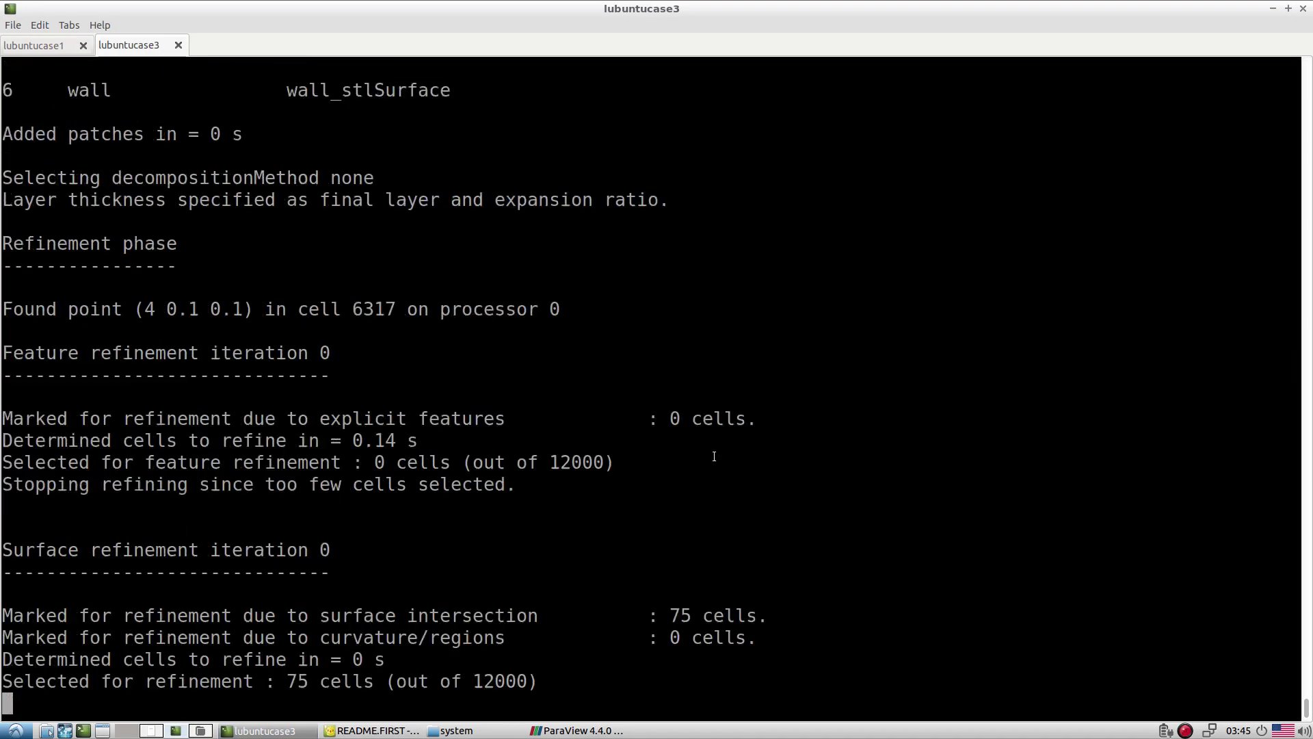
In the file manager, copy test.OpenFOAM from the 002_Ellipse_02 folder into the case3 folder
{"action": "left_click", "coordinate": [455, 731]}
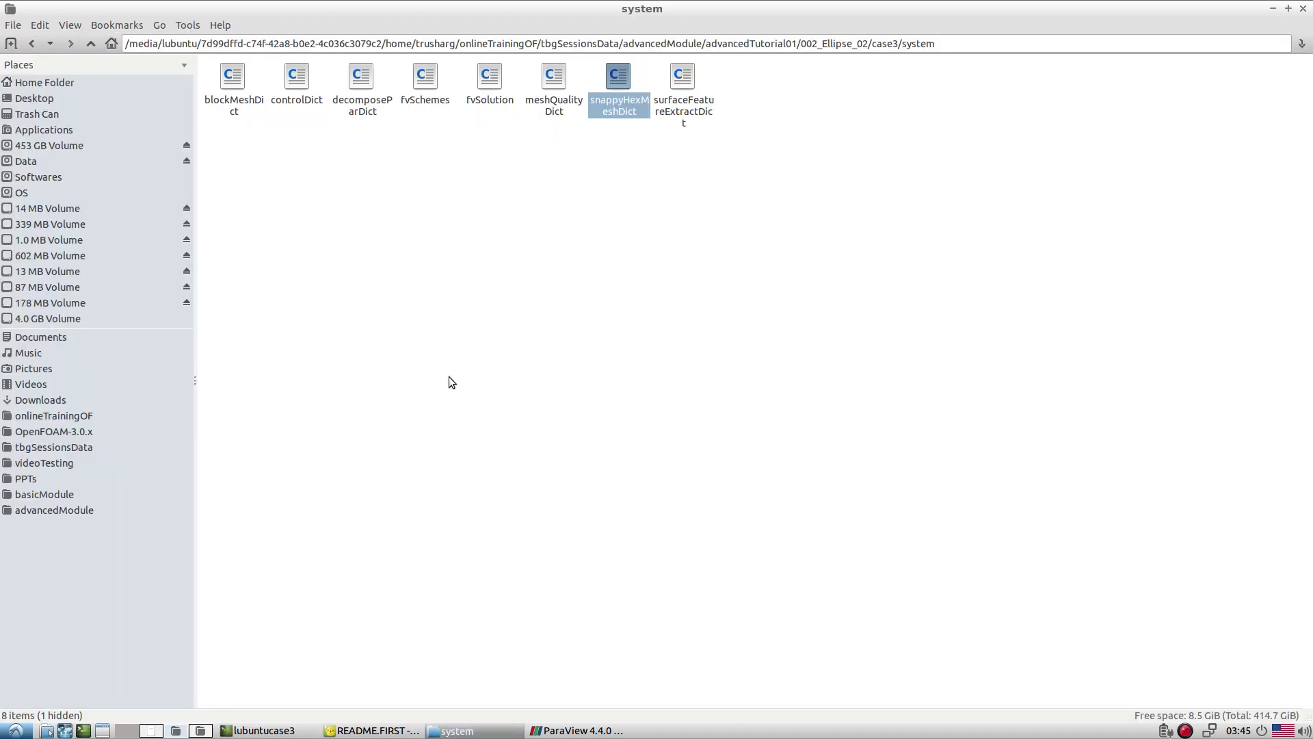
{"action": "left_click", "coordinate": [90, 43]}
{"action": "left_click", "coordinate": [90, 43]}
{"action": "left_click", "coordinate": [492, 95]}
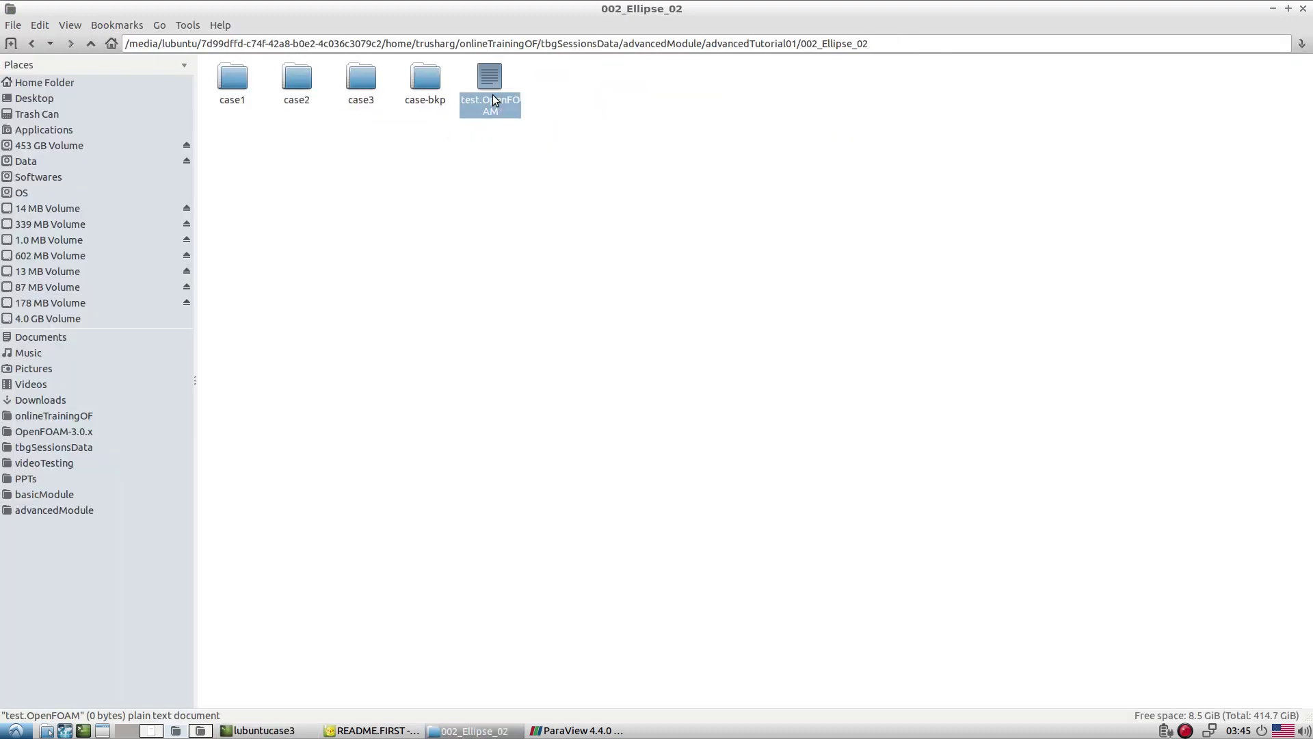
{"action": "double_click", "coordinate": [351, 95]}
{"action": "key", "text": "ctrl+v"}
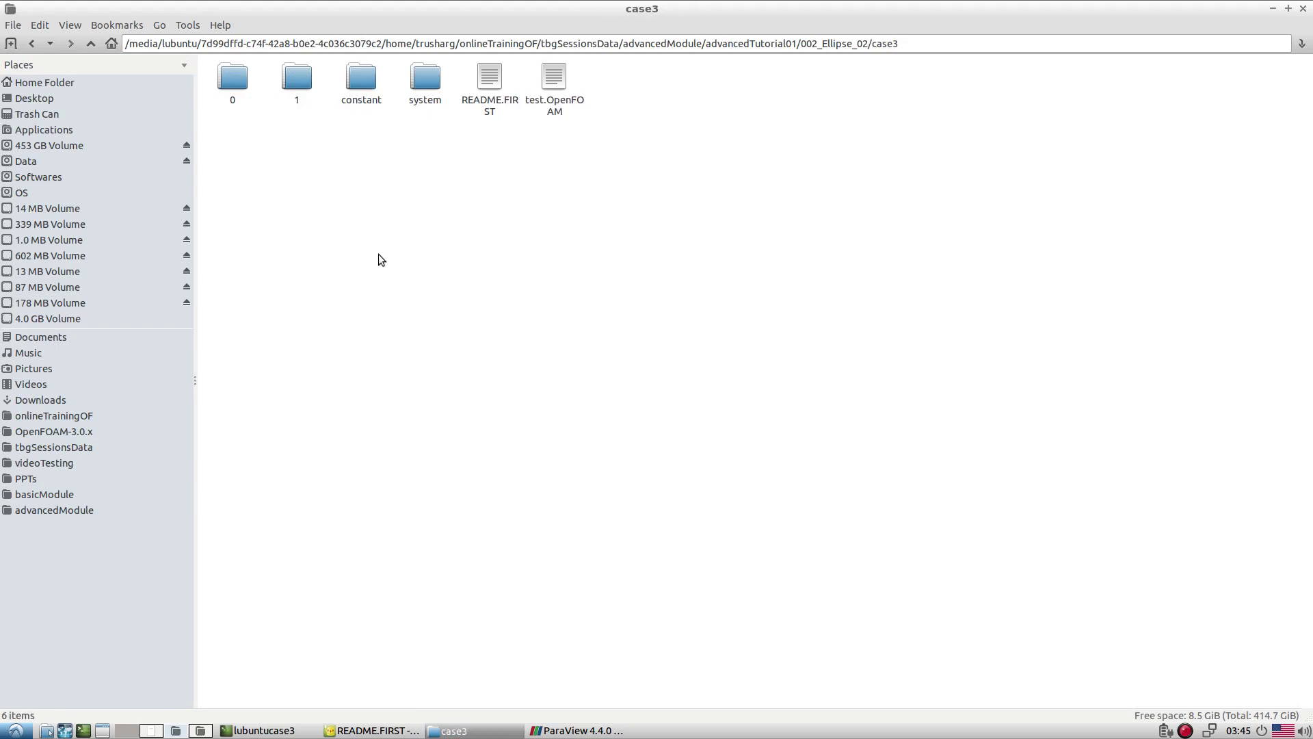
Duplicate the case-bkp folder inside 002_Ellipse_02 under the name case-4
{"action": "left_click", "coordinate": [91, 43]}
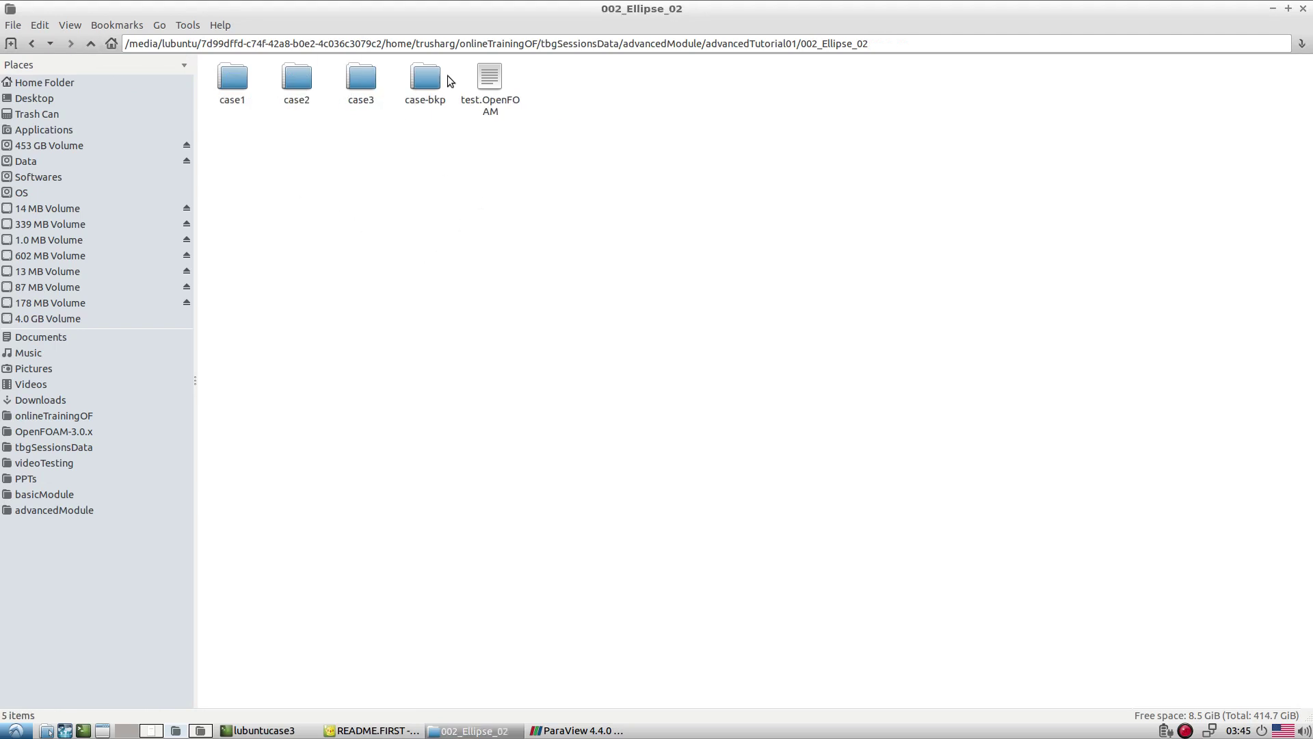
{"action": "left_click", "coordinate": [405, 100]}
{"action": "key", "text": "ctrl+c"}
{"action": "key", "text": "ctrl+v"}
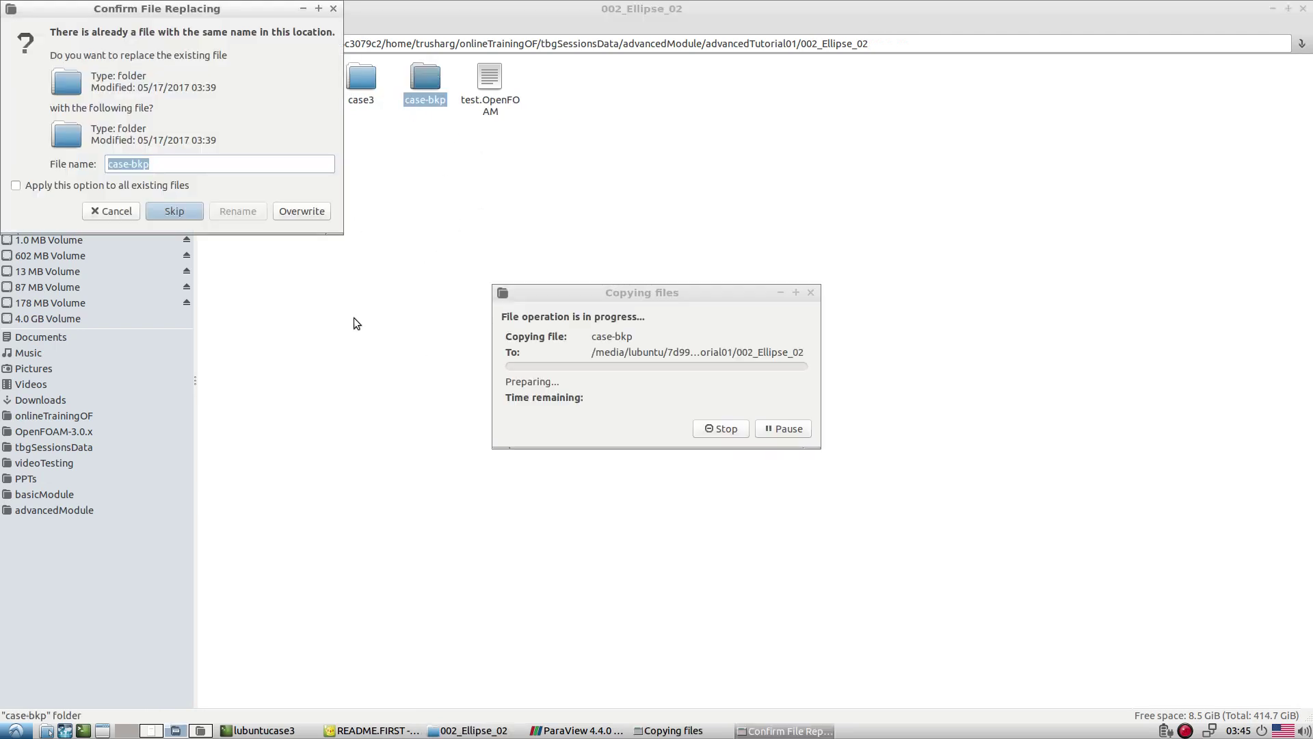
{"action": "left_click", "coordinate": [192, 169]}
{"action": "key", "text": "BackSpace"}
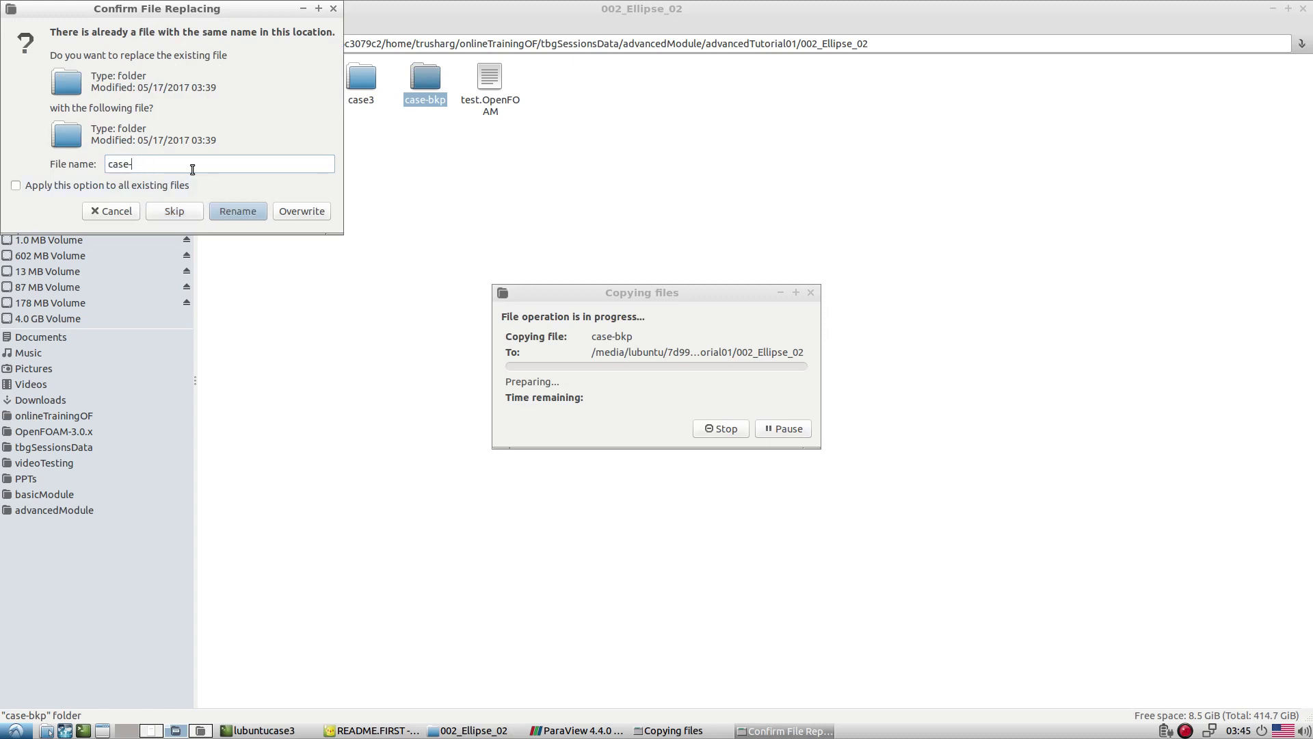
{"action": "key", "text": "Return"}
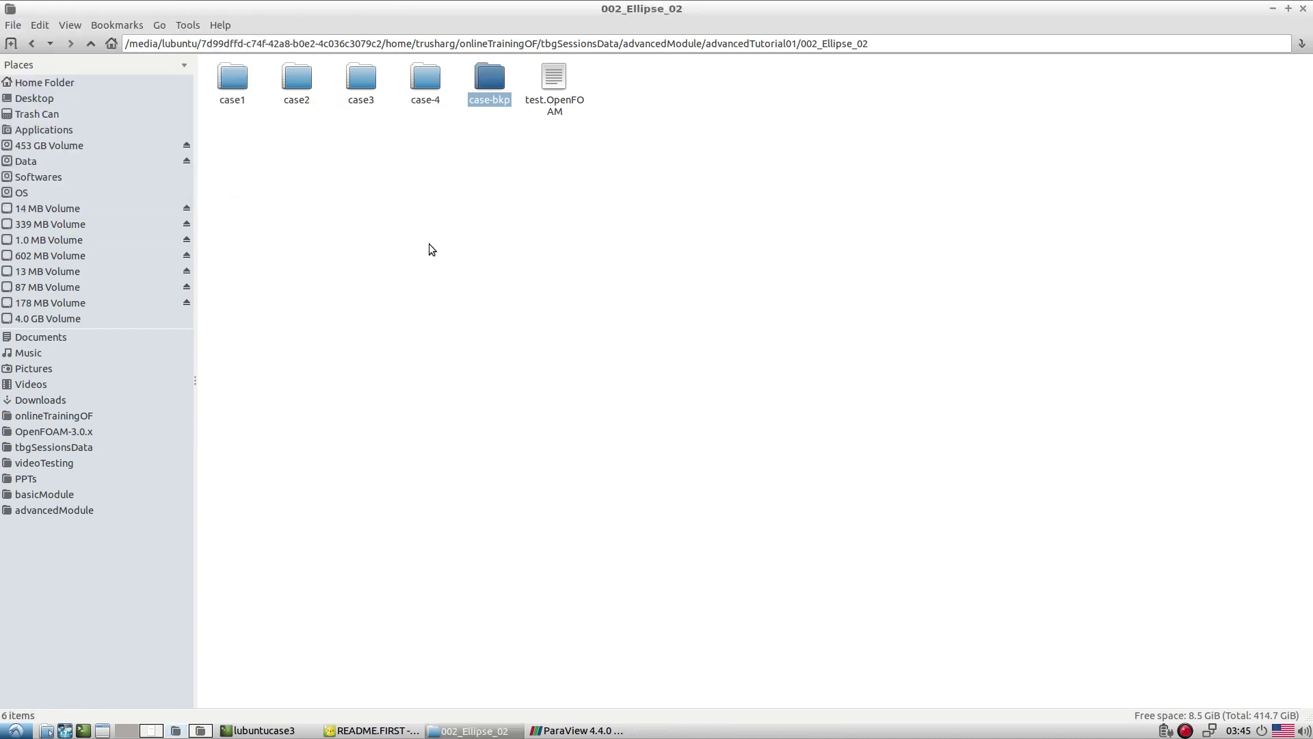
Make another copy of the case-bkp folder in the same location, named case-5
{"action": "key", "text": "ctrl+v"}
{"action": "left_click", "coordinate": [660, 431]}
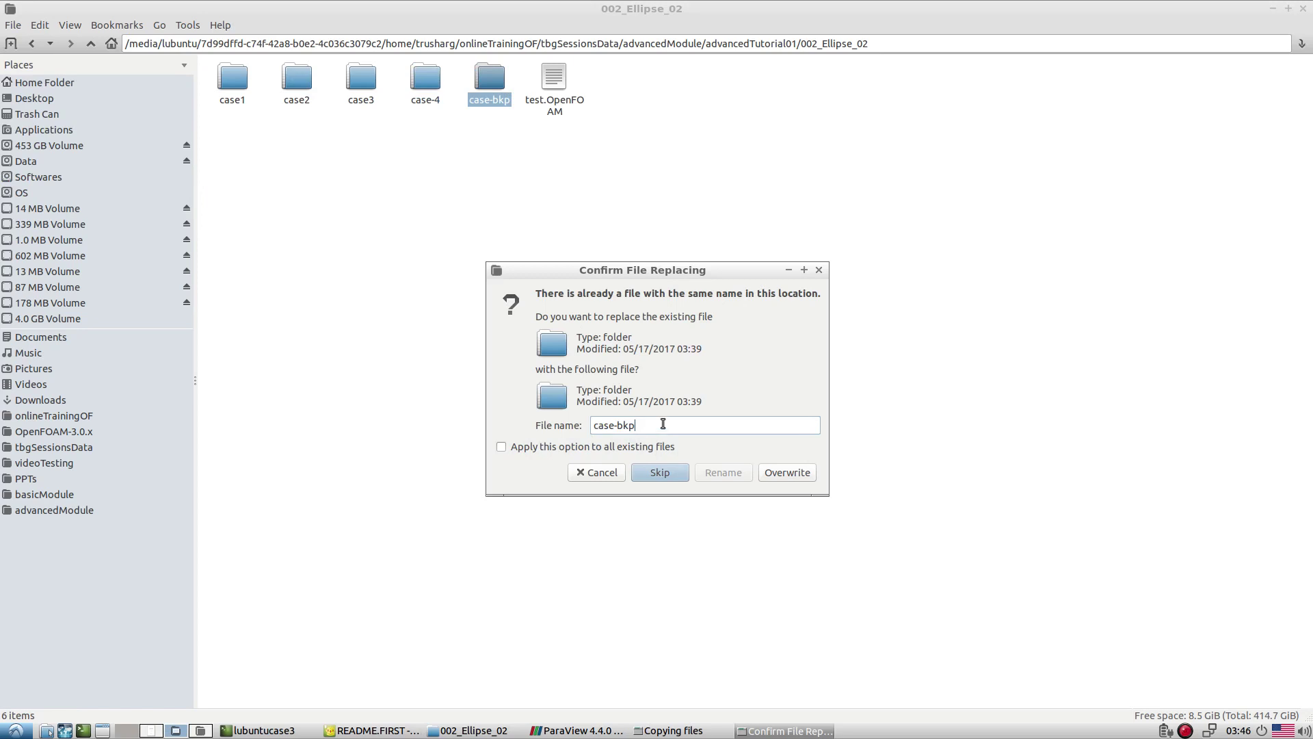
{"action": "key", "text": "BackSpace"}
{"action": "key", "text": "BackSpace"}
{"action": "type", "text": "5"}
{"action": "key", "text": "Return"}
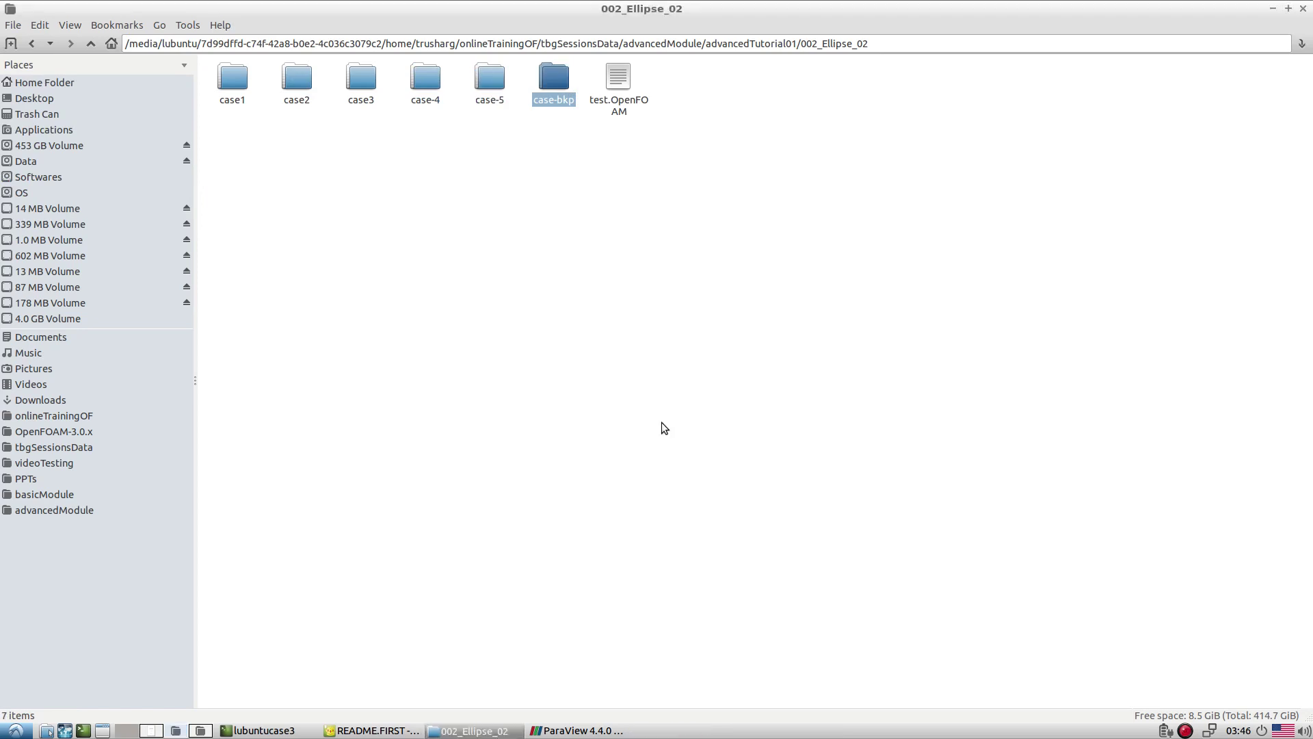
Open the case3 folder and check the progress of the meshing run in its terminal
{"action": "left_click", "coordinate": [470, 178]}
{"action": "double_click", "coordinate": [361, 81]}
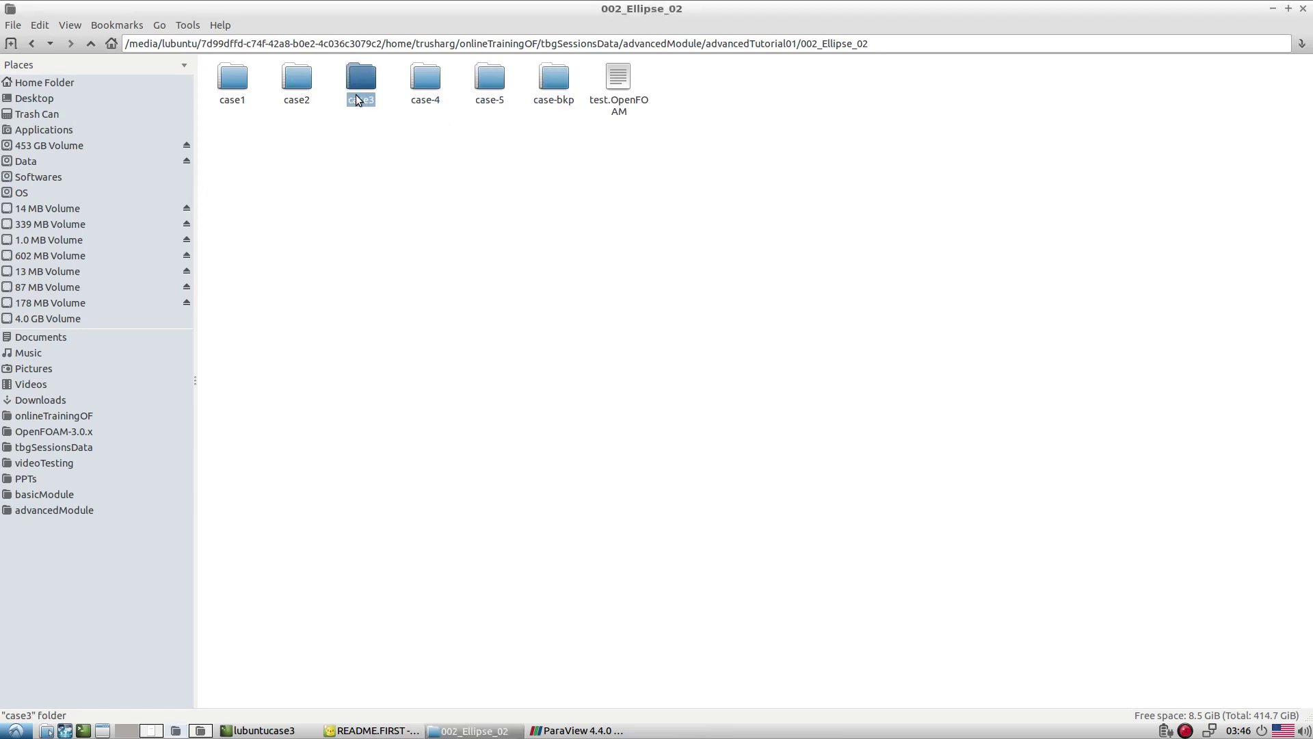
{"action": "left_click", "coordinate": [263, 730]}
In ParaView, load test.OpenFOAM from the case3 folder into RenderView2
{"action": "left_click", "coordinate": [578, 730]}
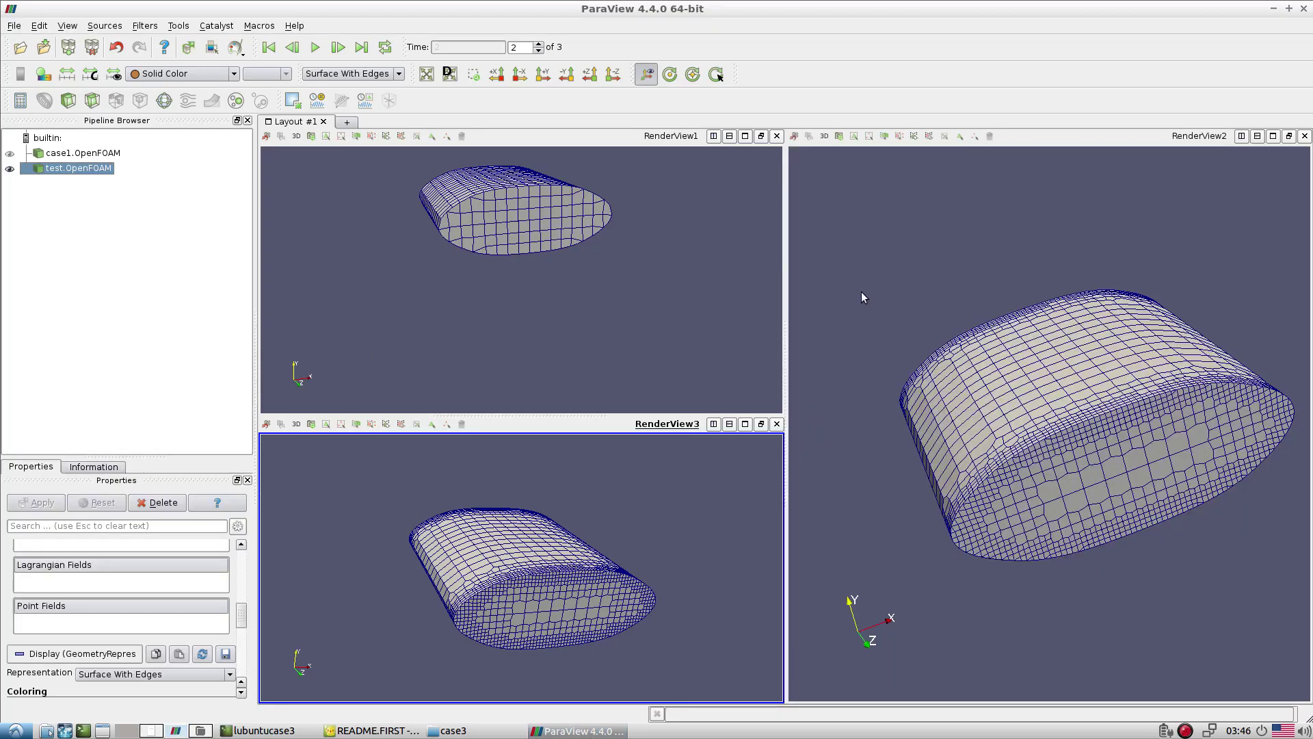
{"action": "left_click", "coordinate": [836, 240]}
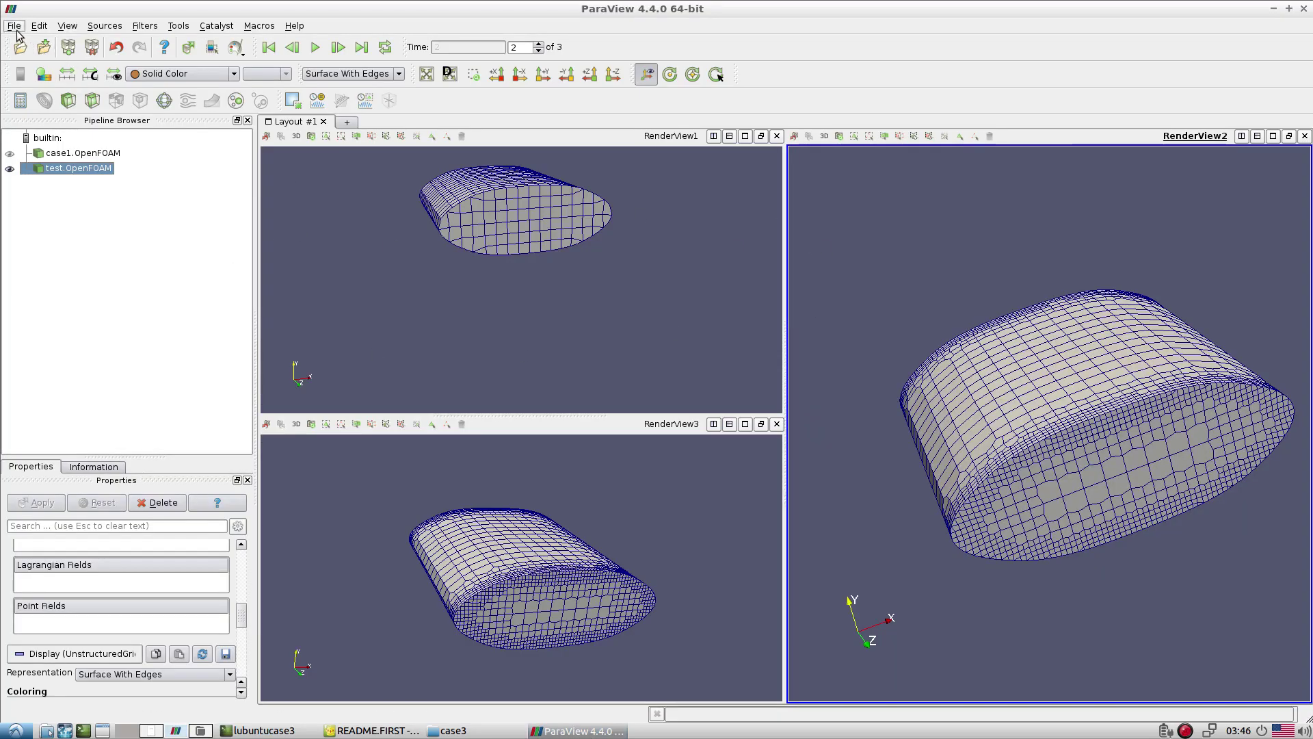
{"action": "left_click", "coordinate": [14, 25]}
{"action": "left_click", "coordinate": [36, 41]}
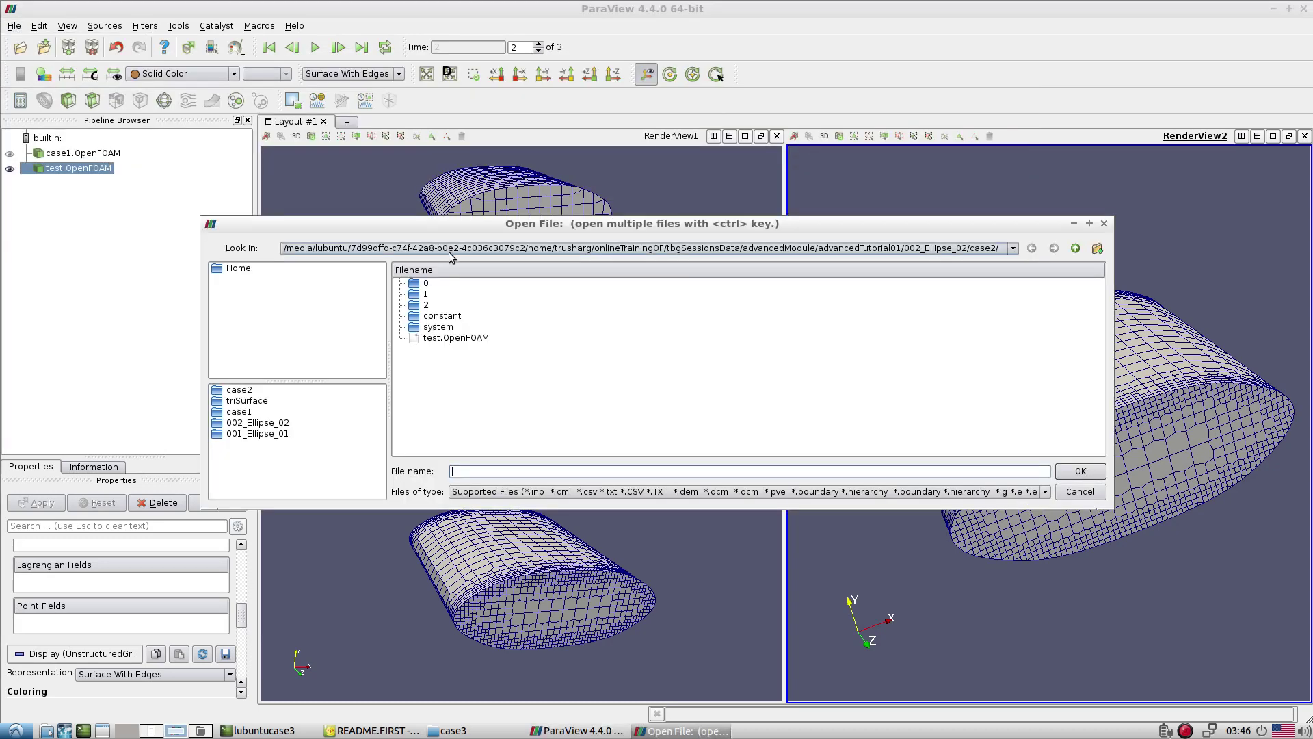
{"action": "left_click", "coordinate": [1073, 248]}
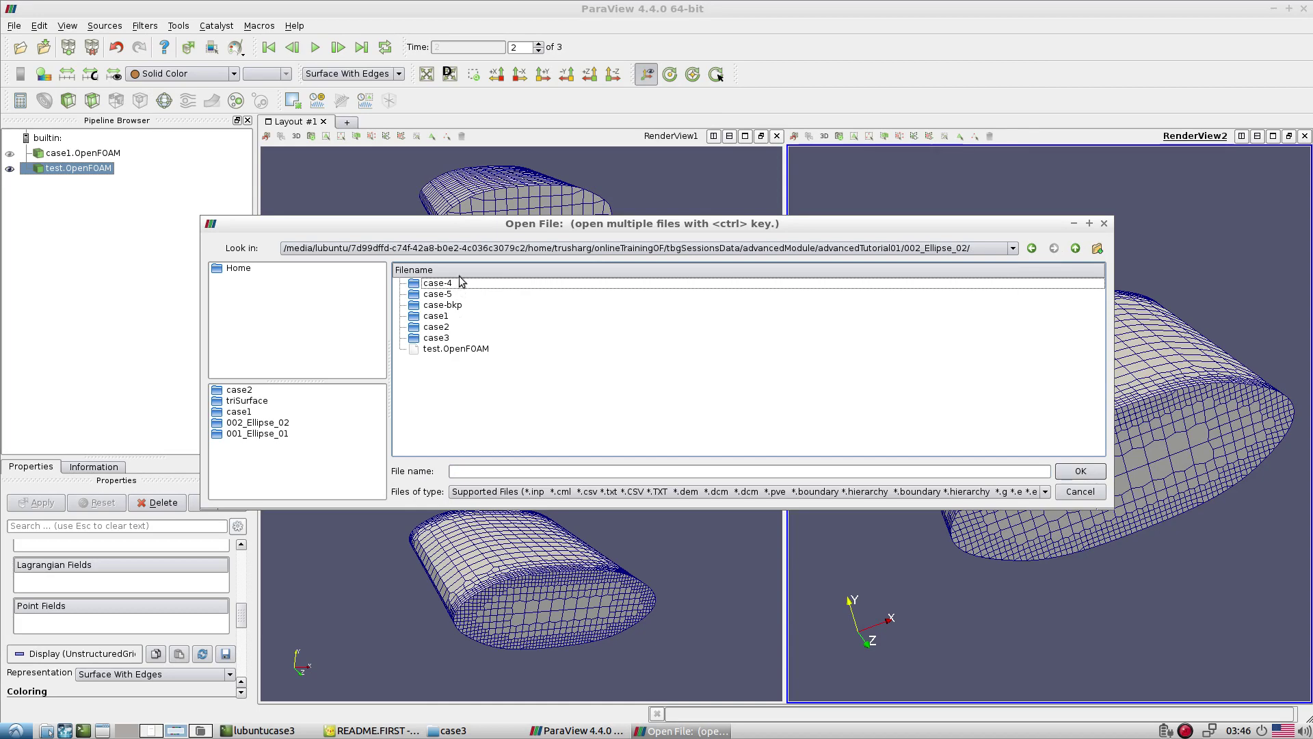
{"action": "double_click", "coordinate": [448, 338]}
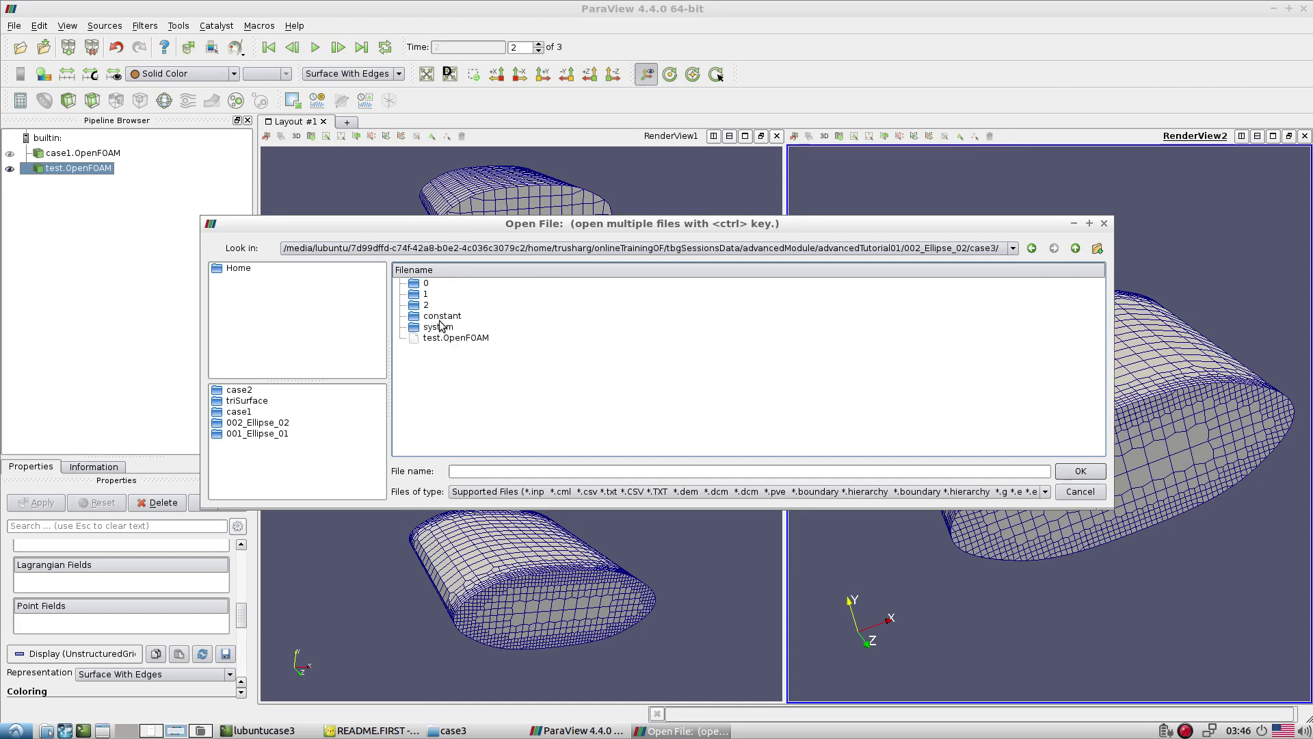
{"action": "left_click", "coordinate": [445, 338]}
{"action": "double_click", "coordinate": [446, 338]}
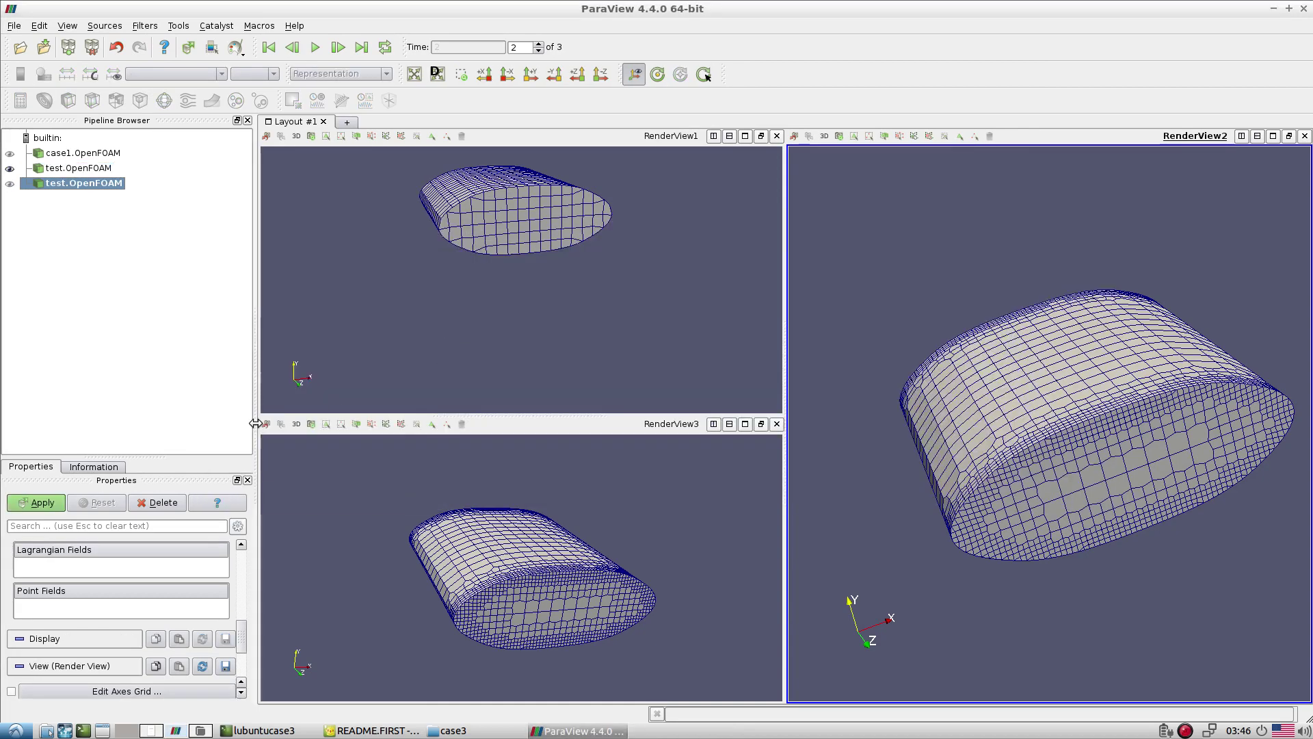
{"action": "left_click", "coordinate": [35, 503]}
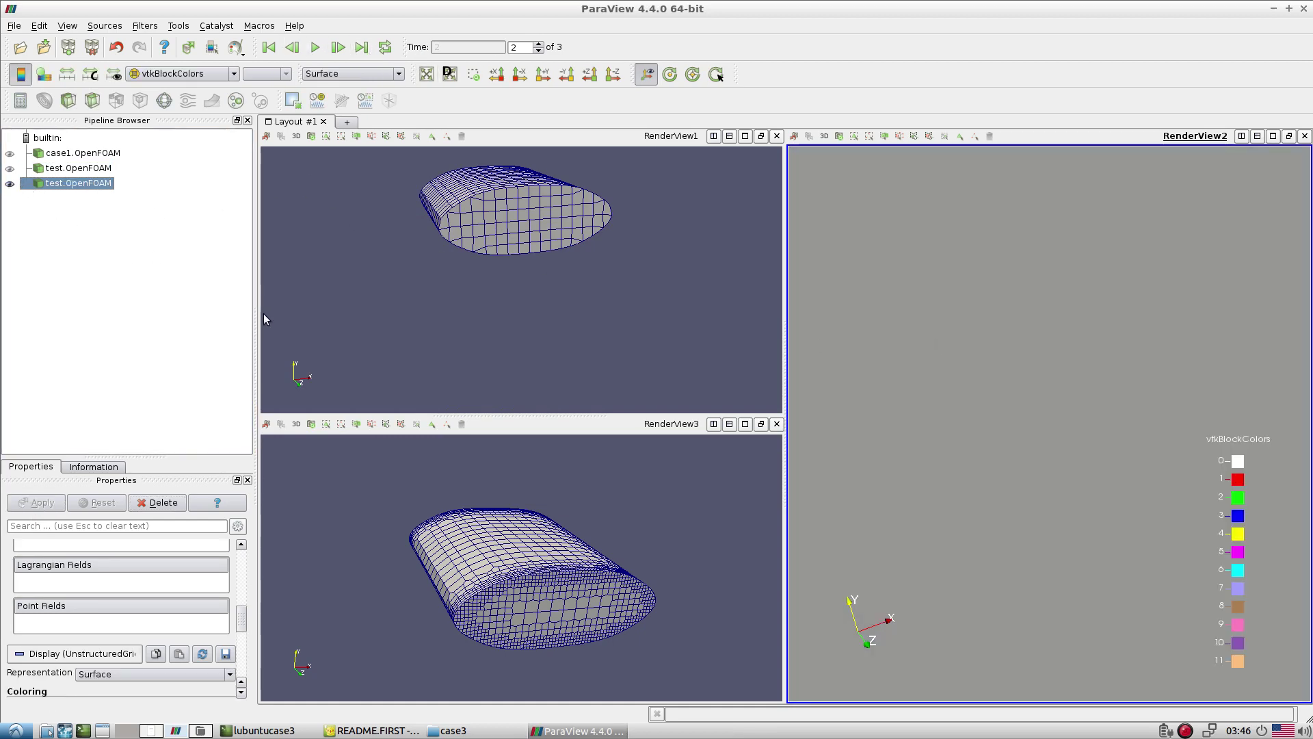
Limit the case3 mesh parts to the wall_stlSurface patch by excluding internalMesh
{"action": "scroll", "coordinate": [245, 581], "scroll_direction": "down", "scroll_amount": 3}
{"action": "scroll", "coordinate": [75, 585], "scroll_direction": "up", "scroll_amount": 8}
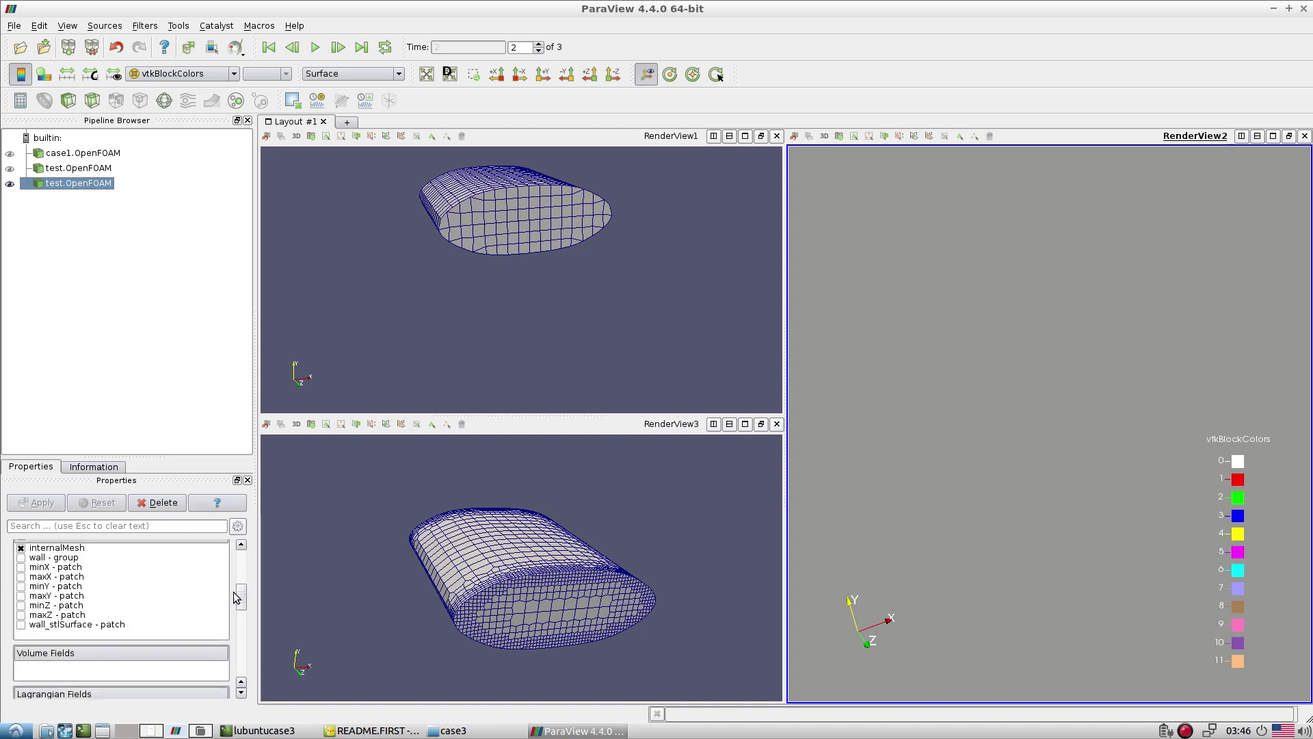
{"action": "left_click", "coordinate": [20, 547]}
{"action": "left_click", "coordinate": [21, 624]}
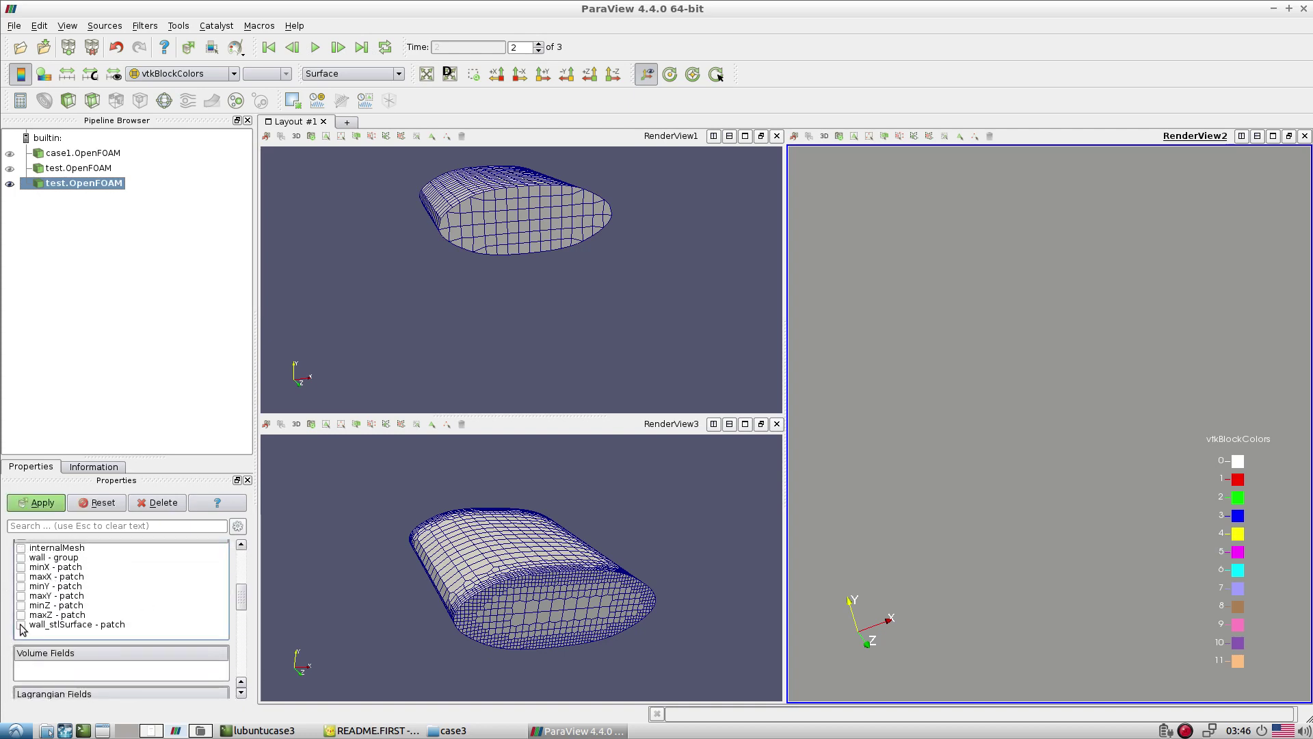
{"action": "left_click", "coordinate": [33, 503]}
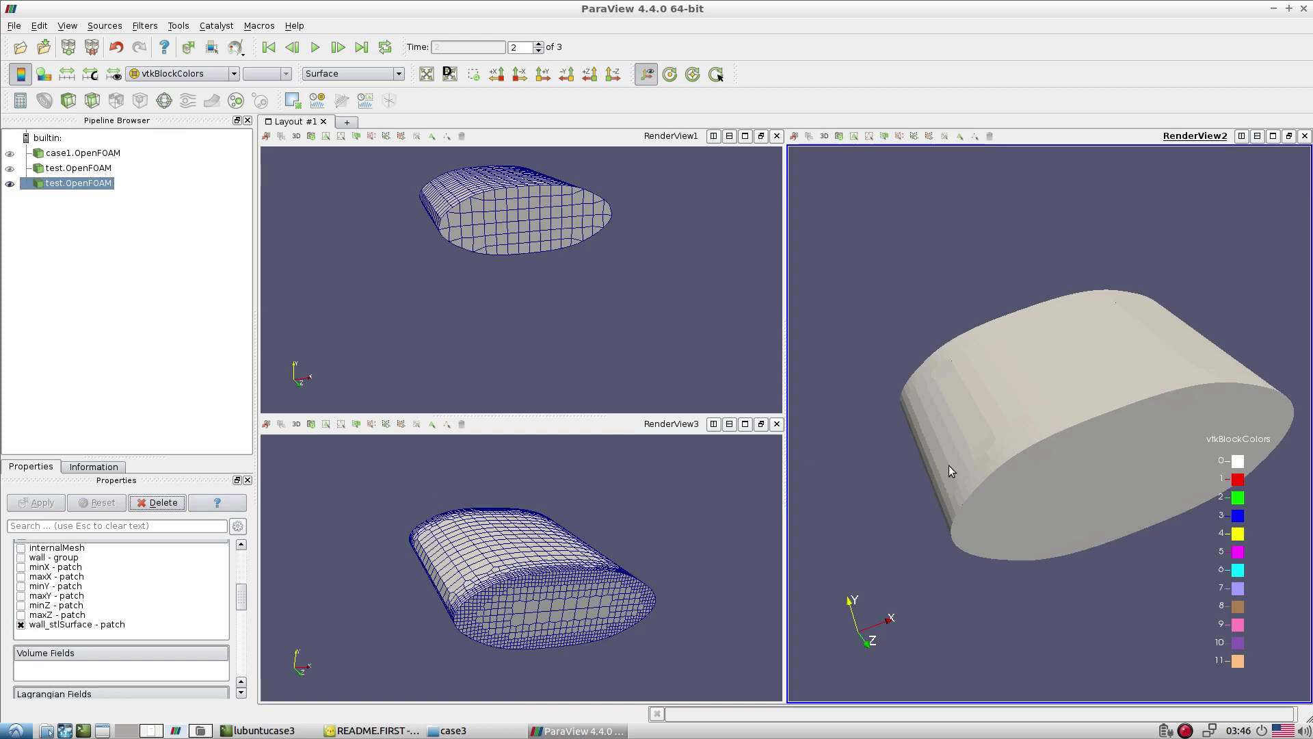
Split RenderView2 into two stacked views and display the case3 patch as Surface With Edges
{"action": "left_click", "coordinate": [1257, 137]}
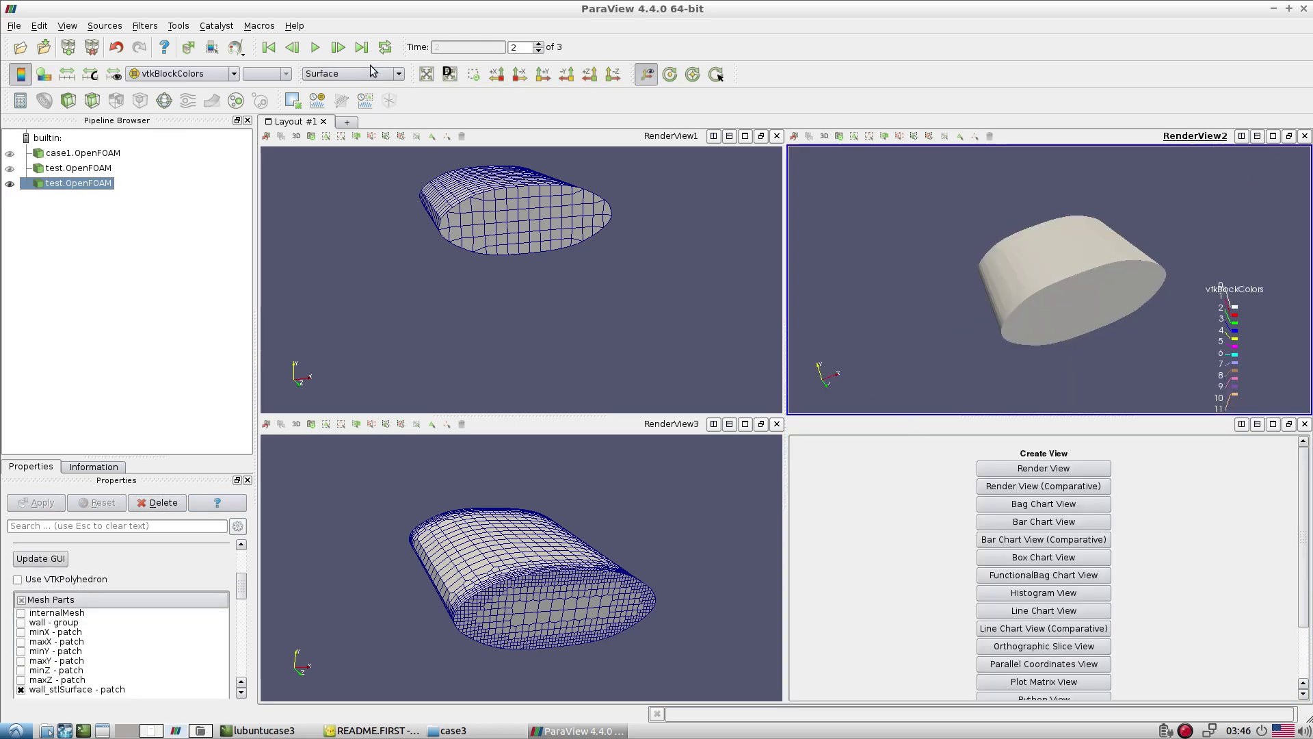
{"action": "left_click", "coordinate": [348, 73]}
{"action": "left_click", "coordinate": [345, 126]}
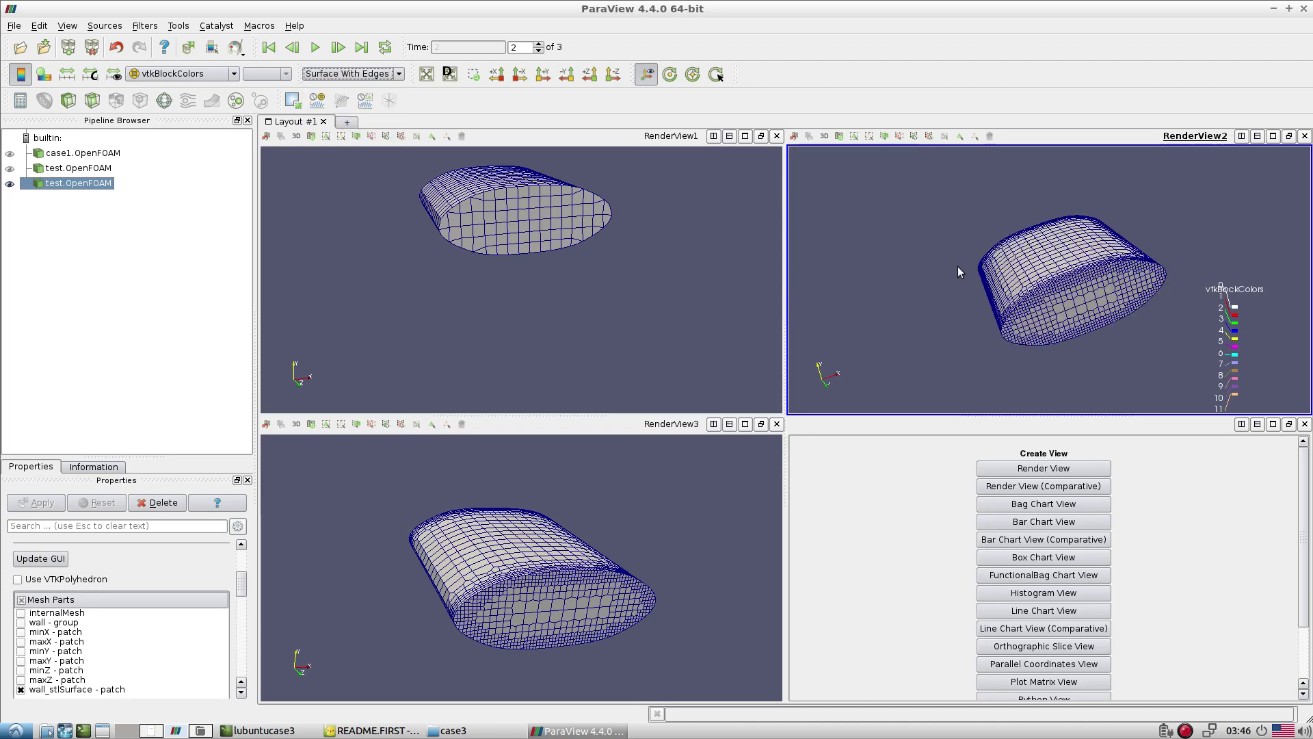
Compare the ellipse surface meshes in the three render views, with a close look at the case1 mesh
{"action": "left_click_drag", "start_coordinate": [958, 265], "coordinate": [934, 247]}
{"action": "left_click_drag", "start_coordinate": [520, 575], "coordinate": [557, 603]}
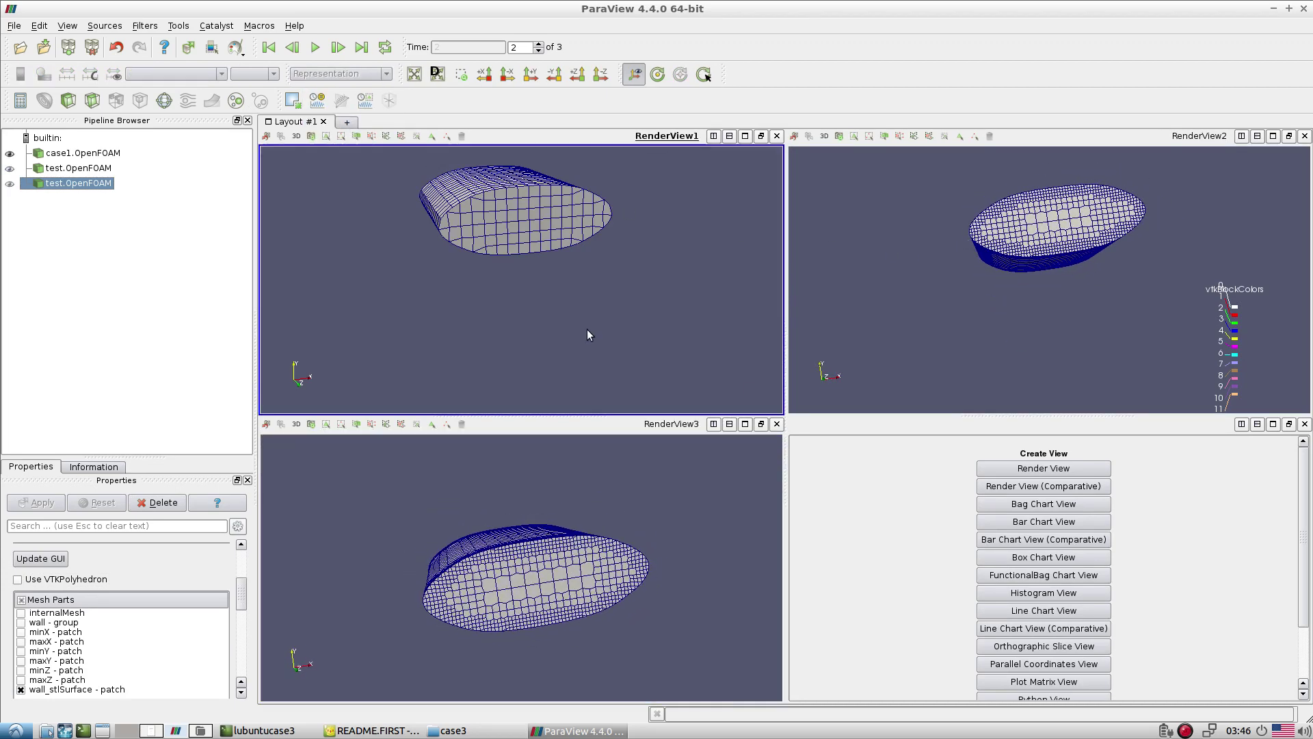
{"action": "left_click_drag", "start_coordinate": [587, 329], "coordinate": [624, 286]}
{"action": "scroll", "coordinate": [633, 343], "scroll_direction": "up", "scroll_amount": 3}
{"action": "left_click_drag", "start_coordinate": [634, 343], "coordinate": [635, 320]}
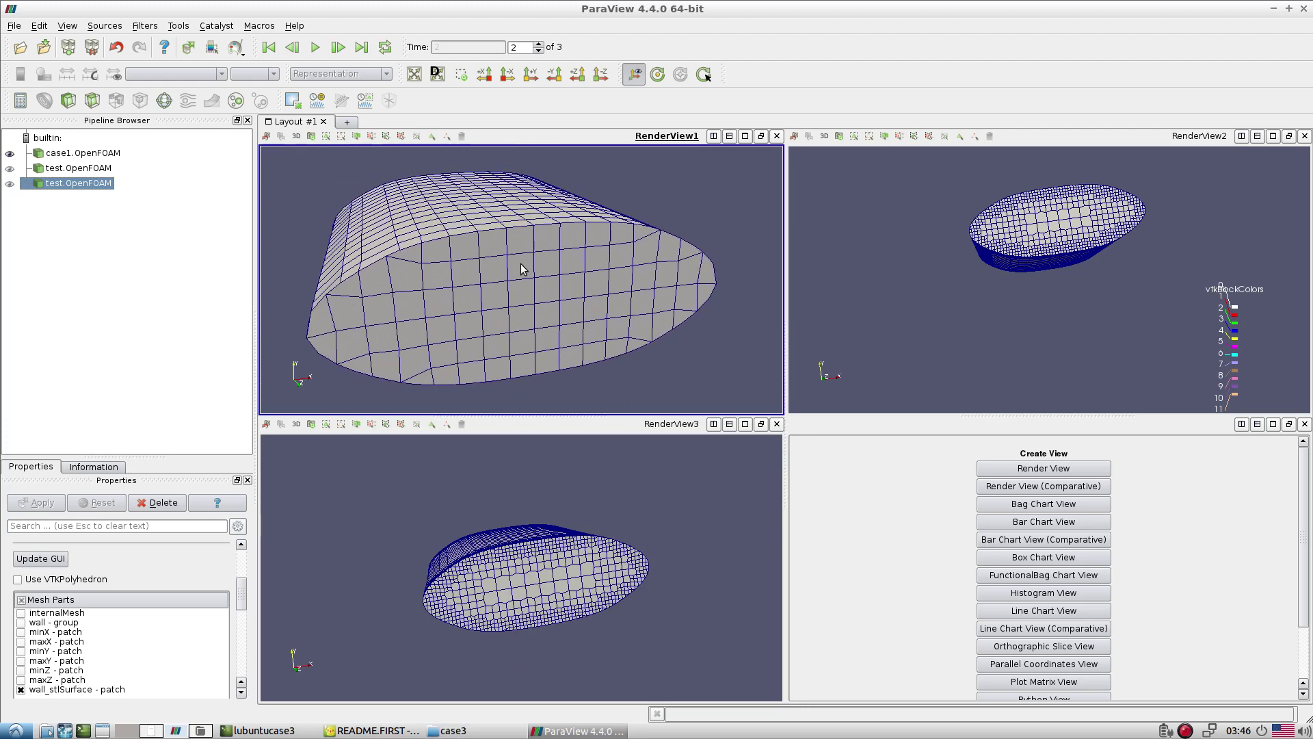
In Geany, examine resolveFeatureAngle, the wall_stlSurface refinement level and the feature edge level in case1's snappyHexMeshDict
{"action": "left_click", "coordinate": [379, 729]}
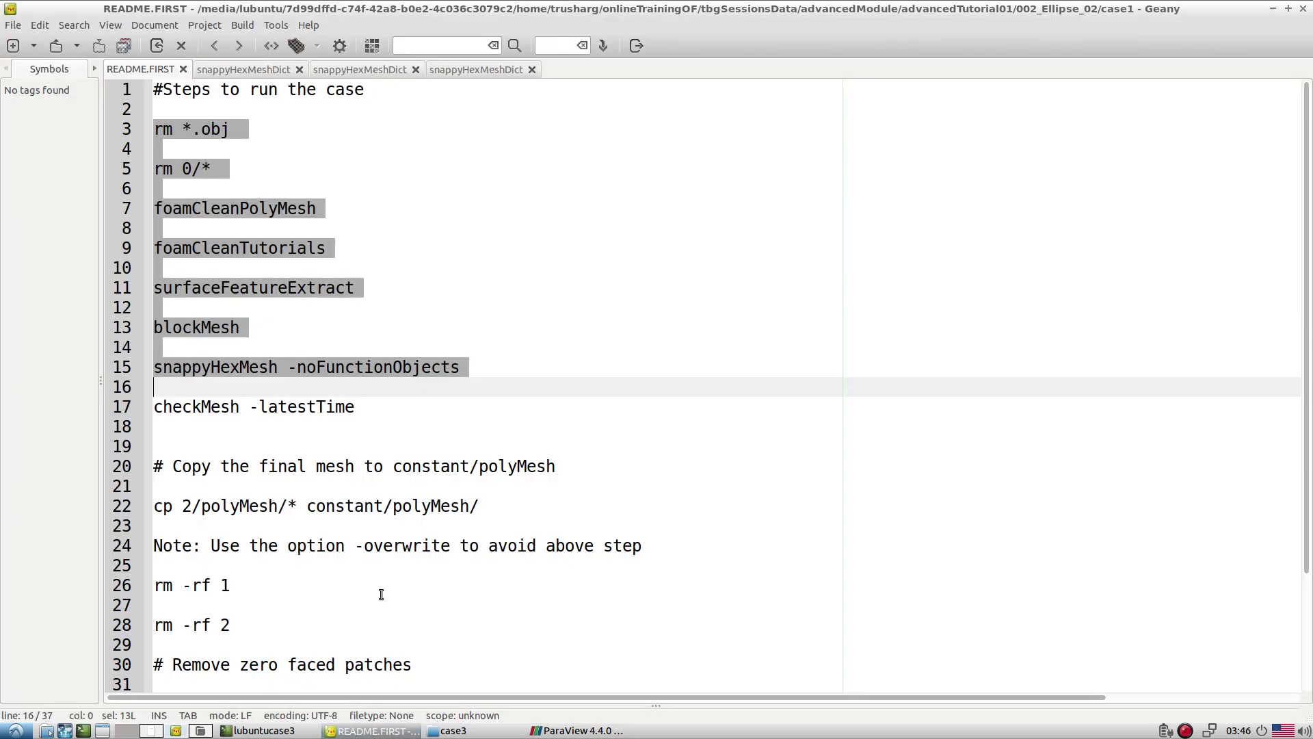
{"action": "left_click", "coordinate": [234, 72]}
{"action": "scroll", "coordinate": [438, 451], "scroll_direction": "up", "scroll_amount": 3}
{"action": "scroll", "coordinate": [399, 541], "scroll_direction": "down", "scroll_amount": 3}
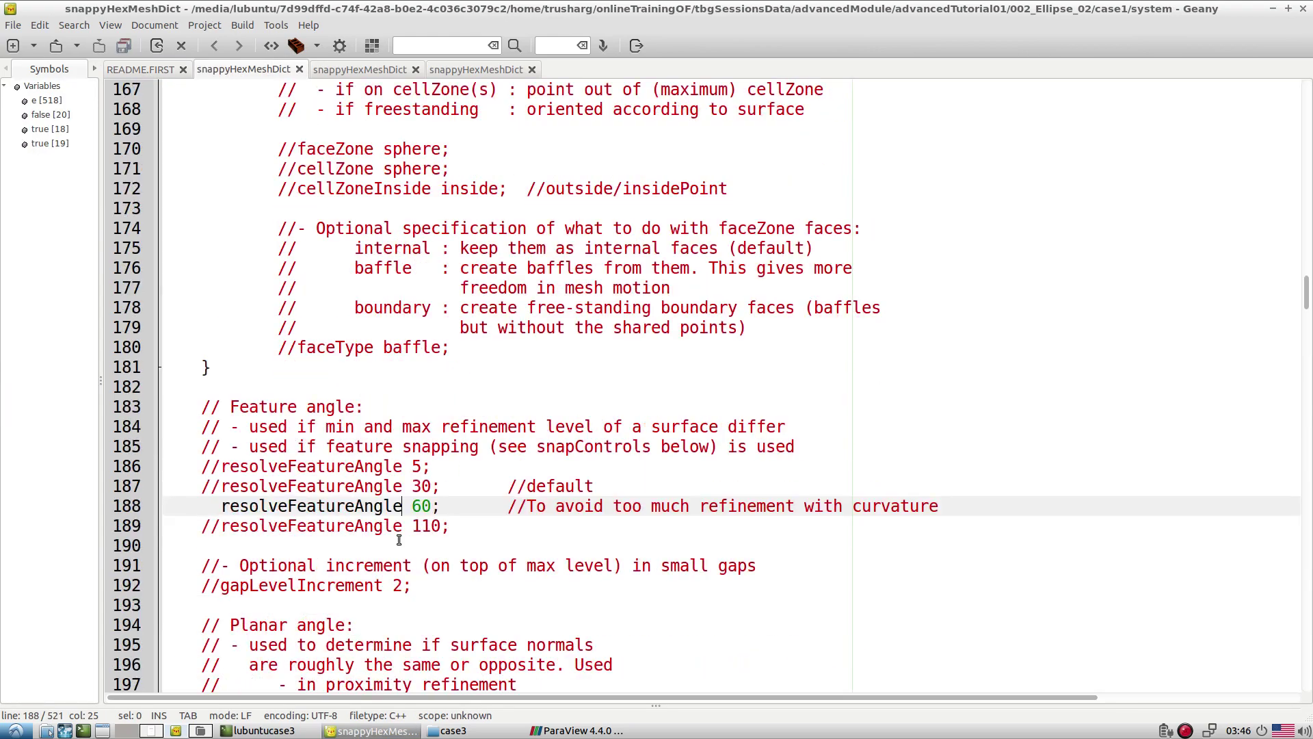
{"action": "triple_click", "coordinate": [333, 504]}
{"action": "scroll", "coordinate": [518, 281], "scroll_direction": "up", "scroll_amount": 10}
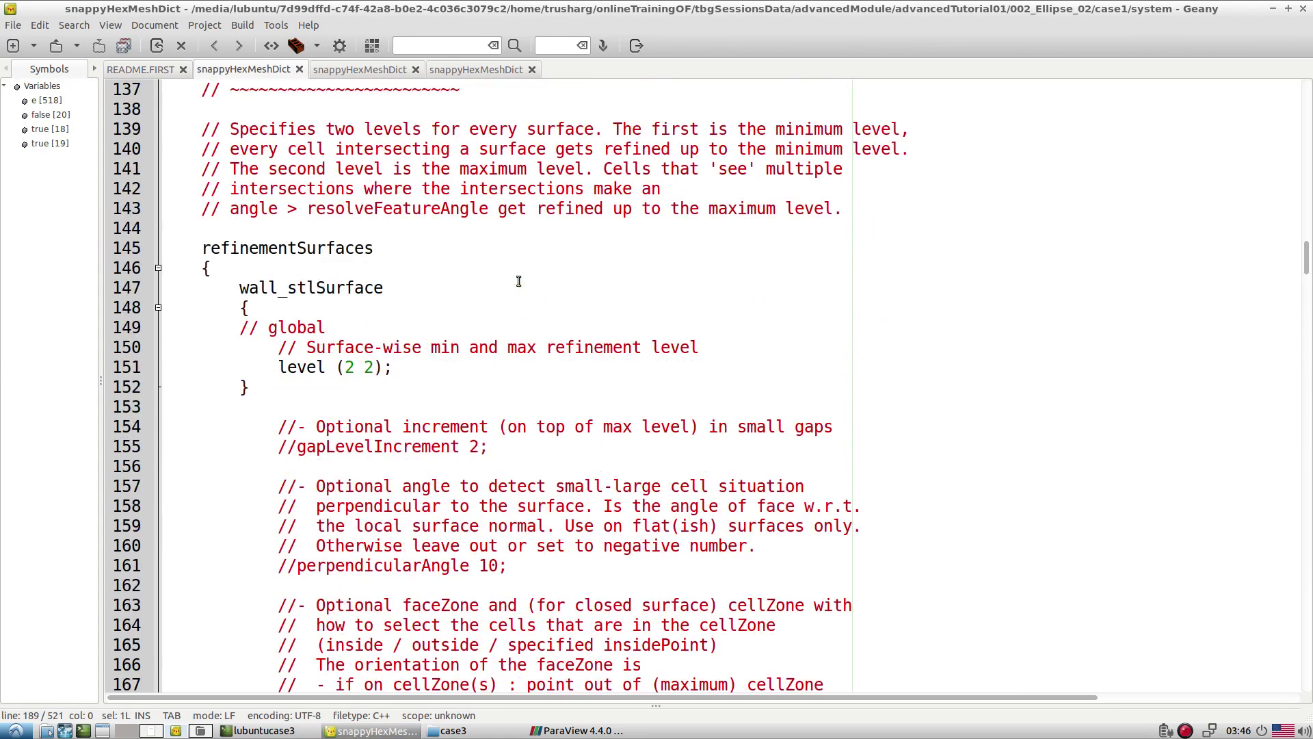
{"action": "left_click_drag", "start_coordinate": [274, 368], "coordinate": [419, 367]}
{"action": "scroll", "coordinate": [438, 355], "scroll_direction": "down", "scroll_amount": 13}
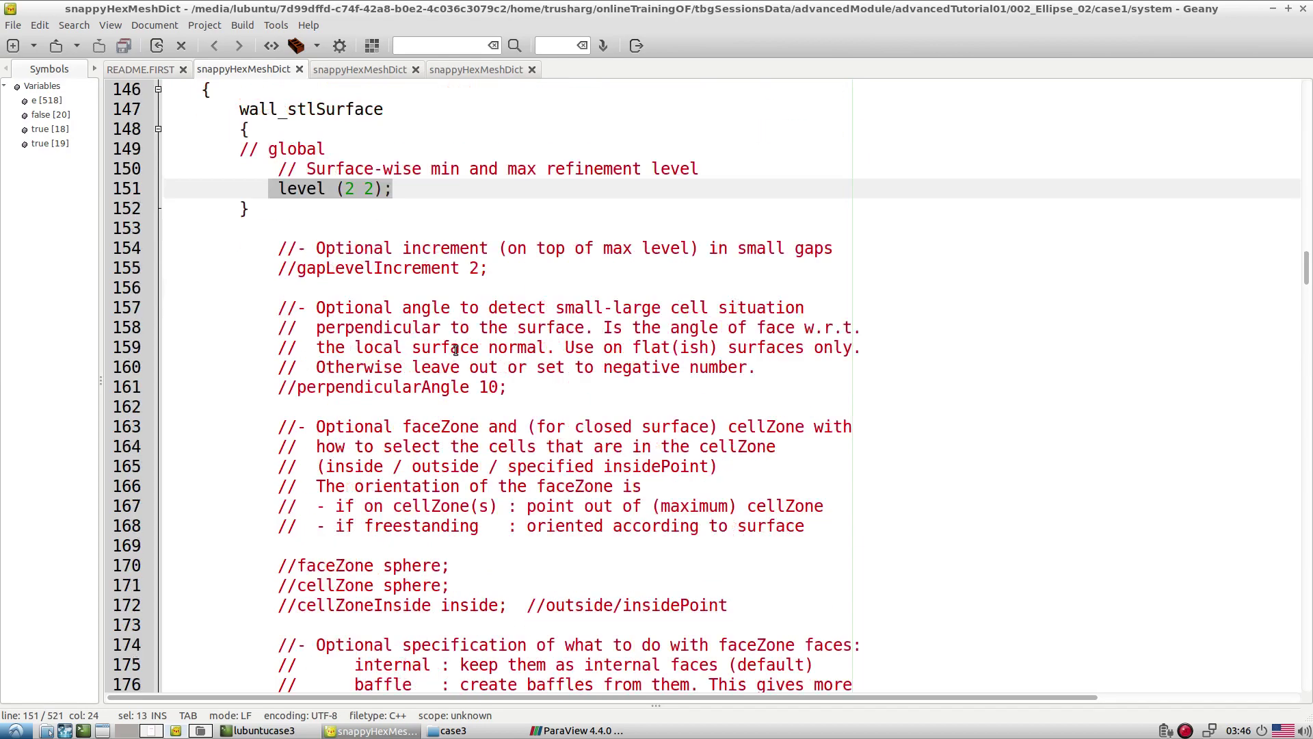
{"action": "scroll", "coordinate": [456, 350], "scroll_direction": "up", "scroll_amount": 20}
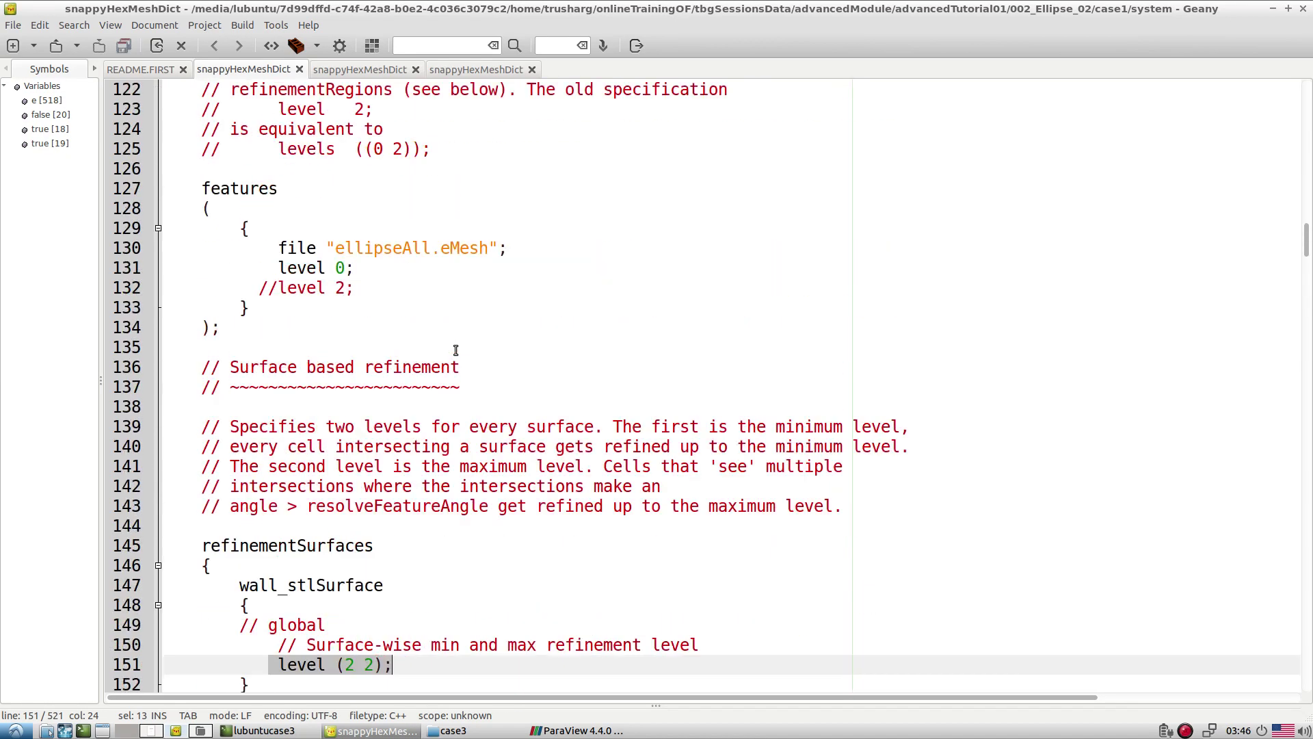
{"action": "double_click", "coordinate": [312, 389]}
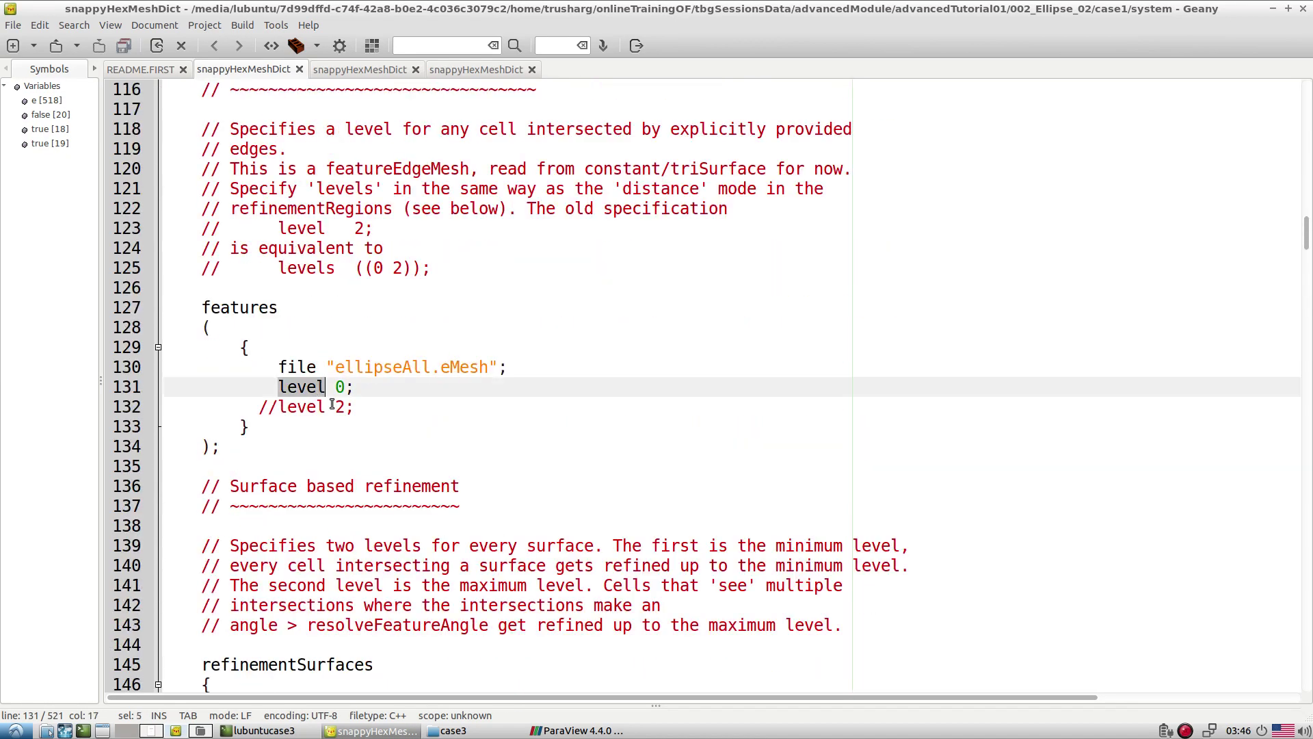
Relate the case1 mesh in ParaView to the ellipseAll.eMesh level setting in case1's snappyHexMeshDict
{"action": "left_click", "coordinate": [576, 731]}
{"action": "mouse_move", "coordinate": [562, 312]}
{"action": "left_mouse_down"}
{"action": "mouse_move", "coordinate": [554, 293]}
{"action": "mouse_move", "coordinate": [560, 312]}
{"action": "left_mouse_up"}
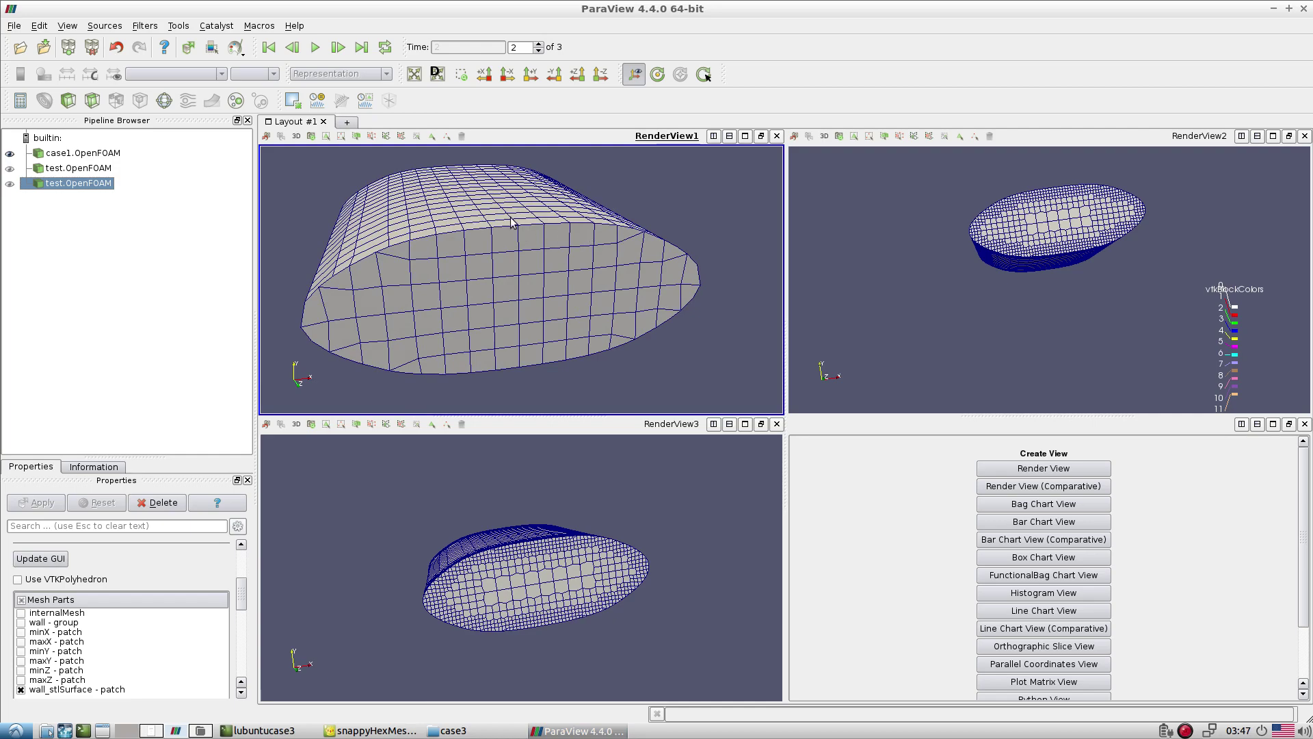
{"action": "left_click", "coordinate": [387, 731]}
{"action": "left_click", "coordinate": [337, 388]}
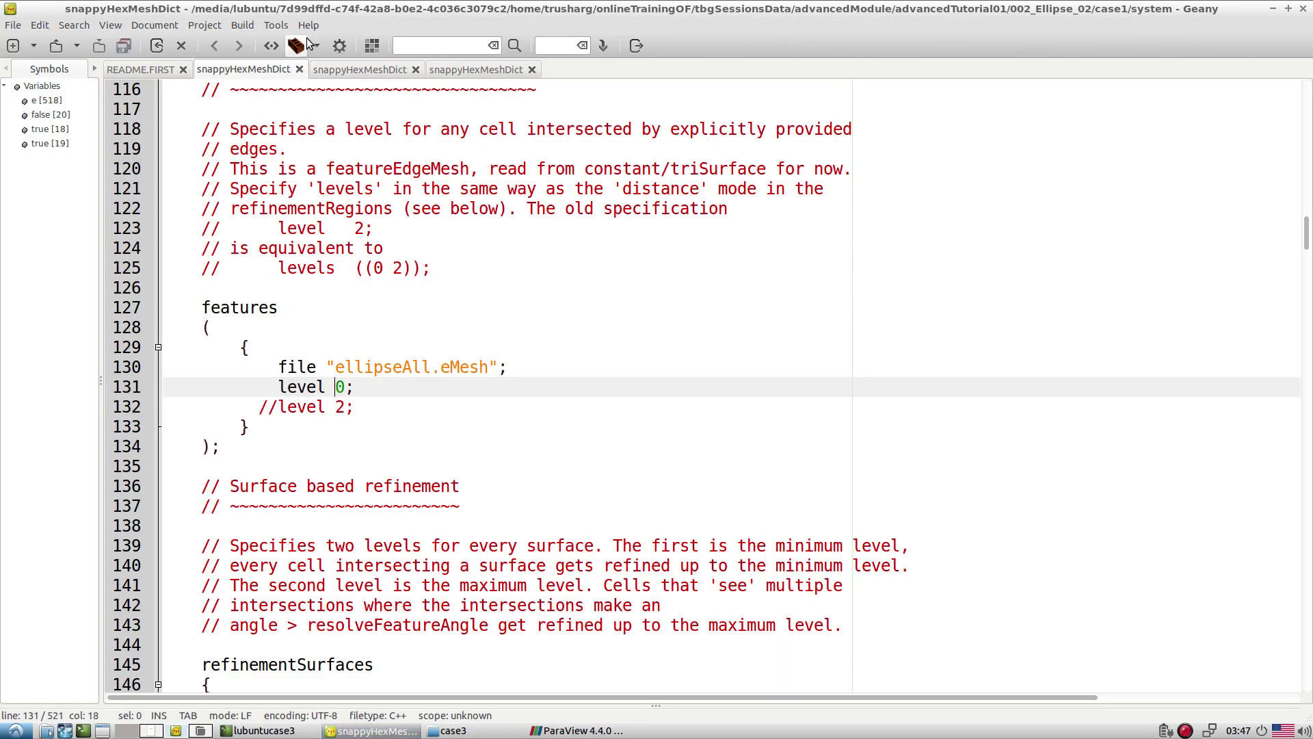
Examine the wall_stlSurface refinement level and the resolveFeatureAngle setting in case2's snappyHexMeshDict
{"action": "left_click", "coordinate": [362, 69]}
{"action": "scroll", "coordinate": [388, 279], "scroll_direction": "down", "scroll_amount": 1}
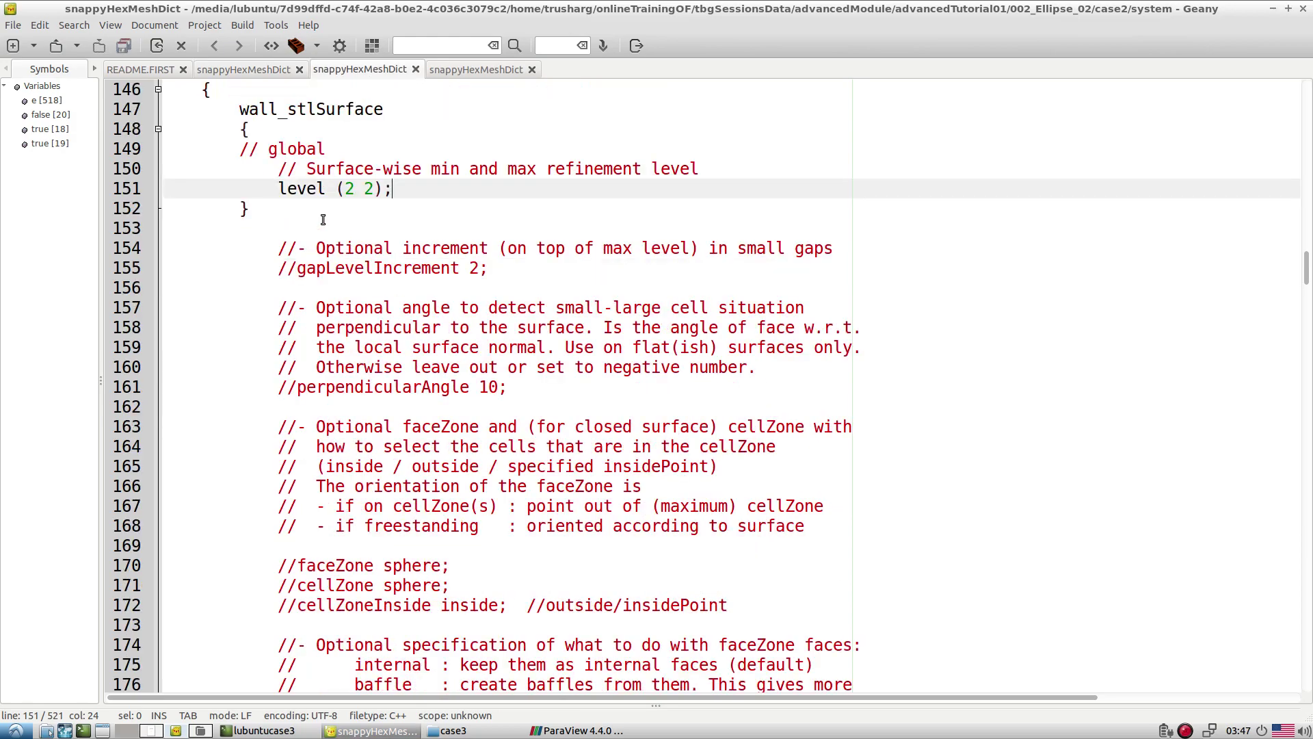
{"action": "left_click_drag", "start_coordinate": [279, 189], "coordinate": [436, 194]}
{"action": "scroll", "coordinate": [454, 235], "scroll_direction": "down", "scroll_amount": 12}
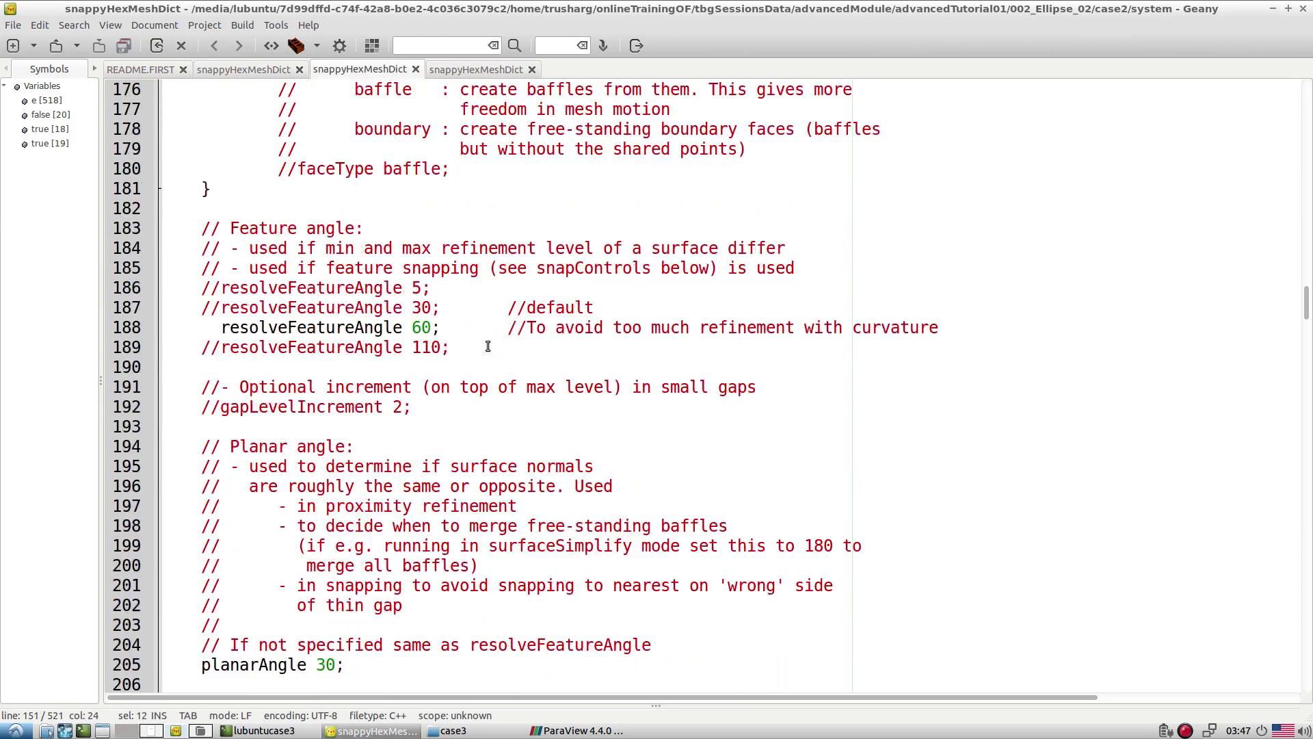
Examine the ellipseAll.eMesh feature edge level in case2's snappyHexMeshDict
{"action": "scroll", "coordinate": [487, 347], "scroll_direction": "up", "scroll_amount": 20}
{"action": "scroll", "coordinate": [488, 346], "scroll_direction": "up", "scroll_amount": 5}
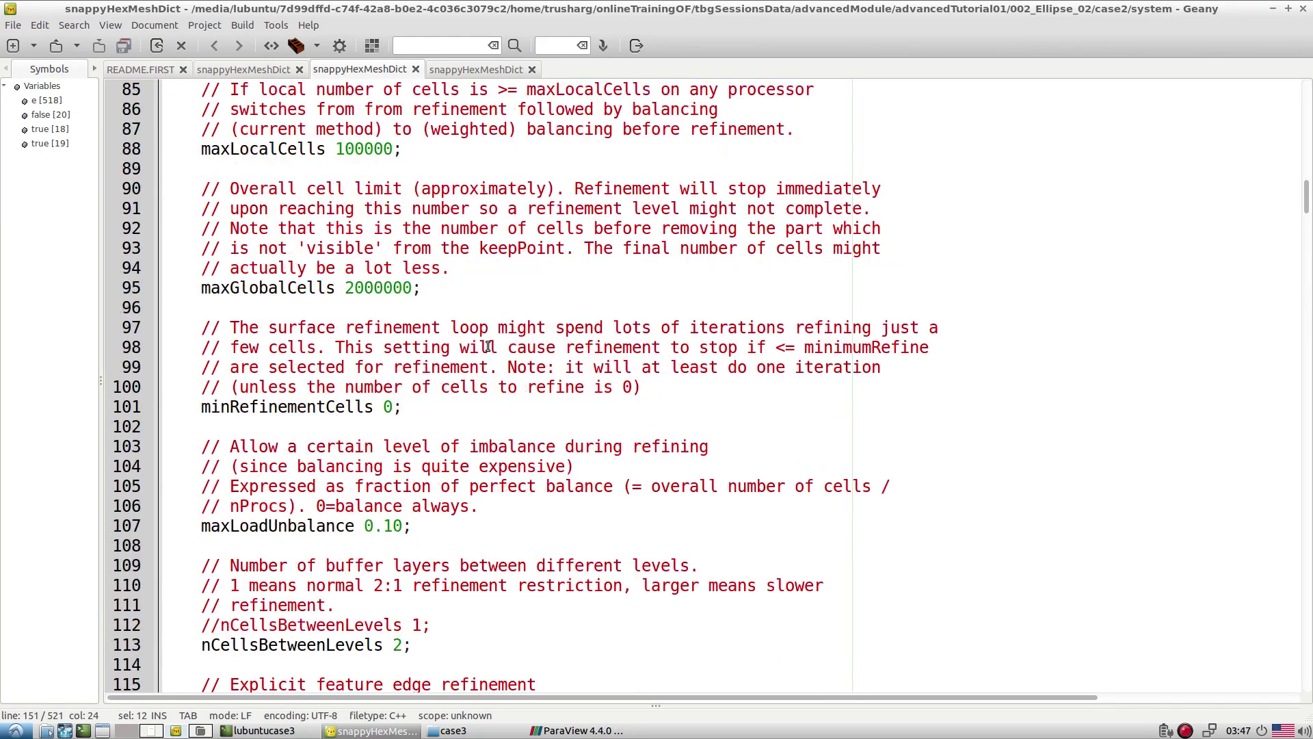
{"action": "scroll", "coordinate": [487, 346], "scroll_direction": "down", "scroll_amount": 3}
{"action": "scroll", "coordinate": [488, 346], "scroll_direction": "up", "scroll_amount": 6}
{"action": "scroll", "coordinate": [488, 346], "scroll_direction": "up", "scroll_amount": 3}
{"action": "scroll", "coordinate": [488, 346], "scroll_direction": "down", "scroll_amount": 11}
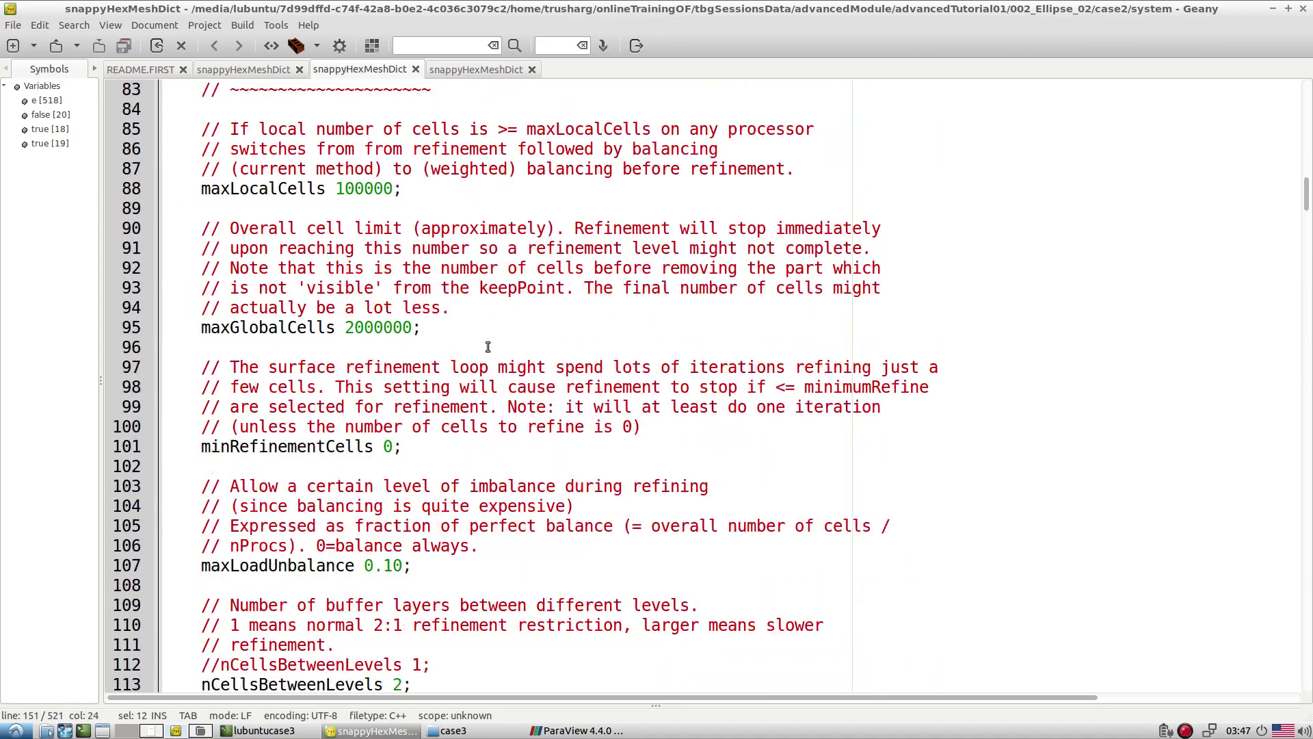
{"action": "scroll", "coordinate": [488, 347], "scroll_direction": "down", "scroll_amount": 1}
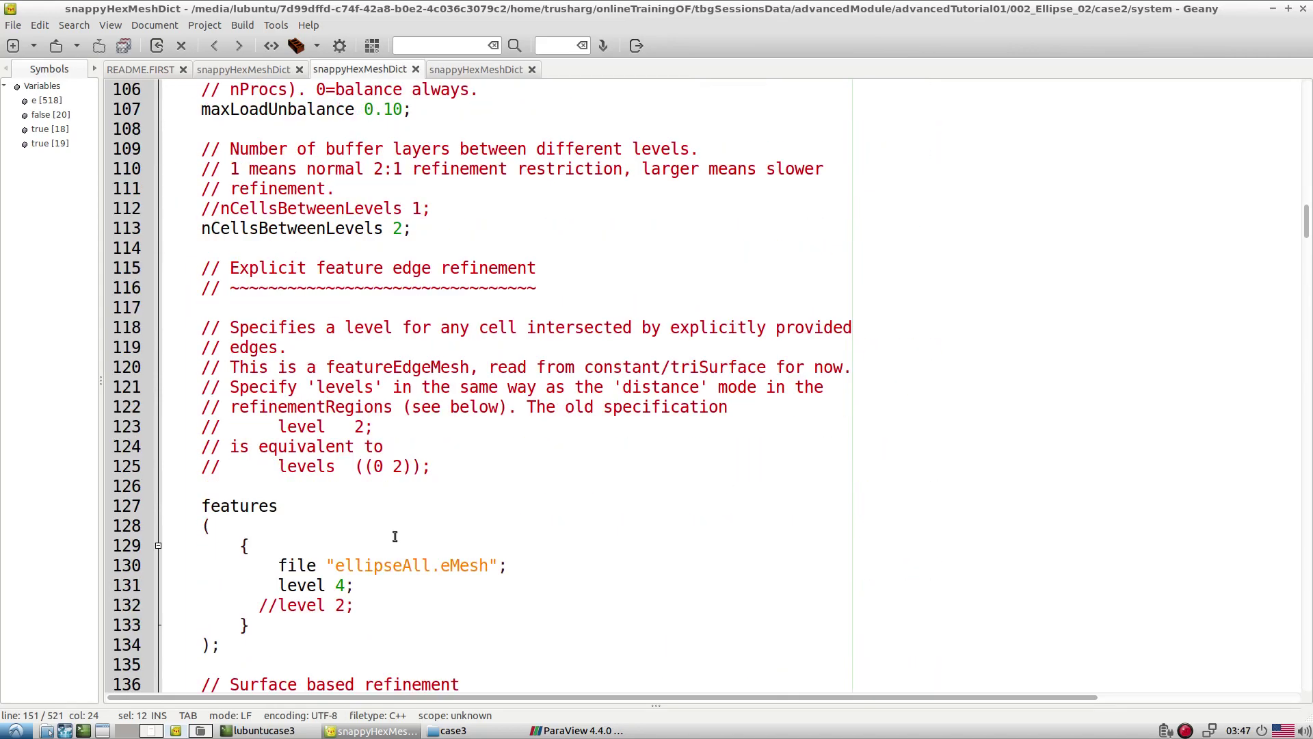
{"action": "left_click", "coordinate": [329, 586]}
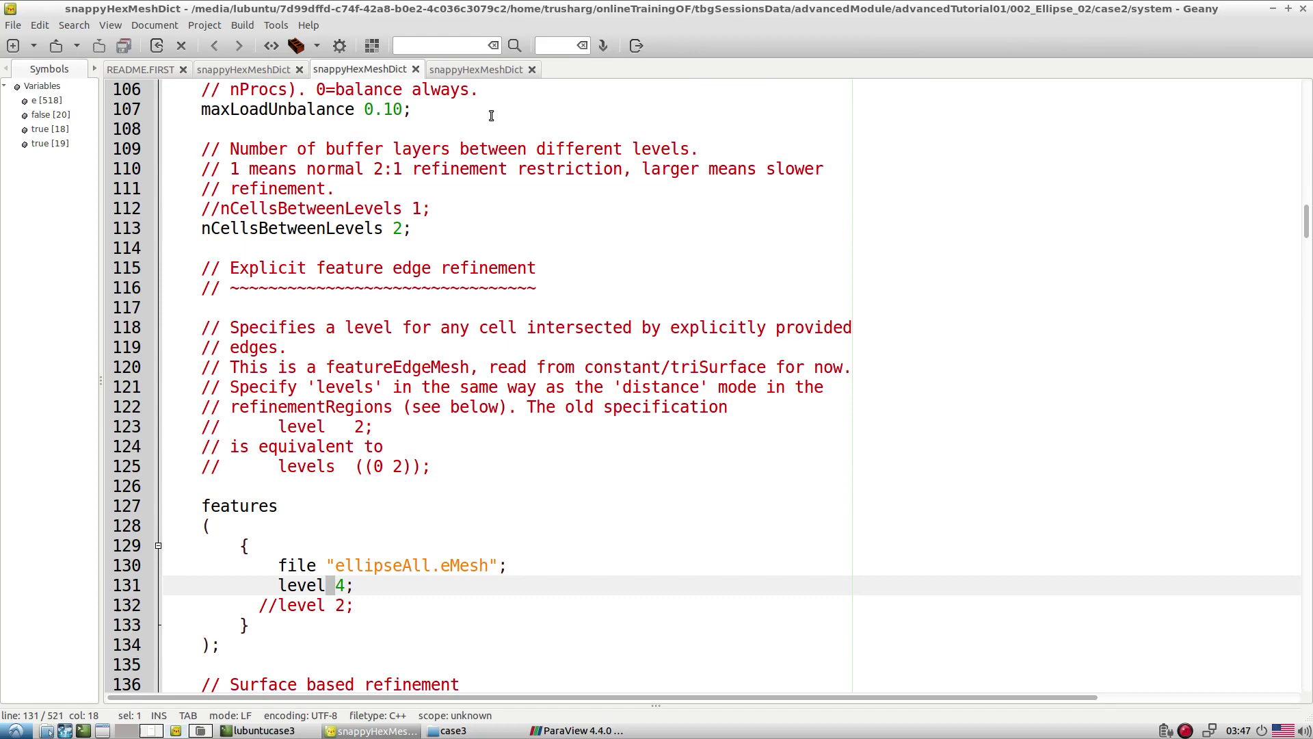
Examine the wall_stlSurface refinement level, resolveFeatureAngle and ellipseAll.eMesh feature level in case3's snappyHexMeshDict
{"action": "left_click", "coordinate": [463, 73]}
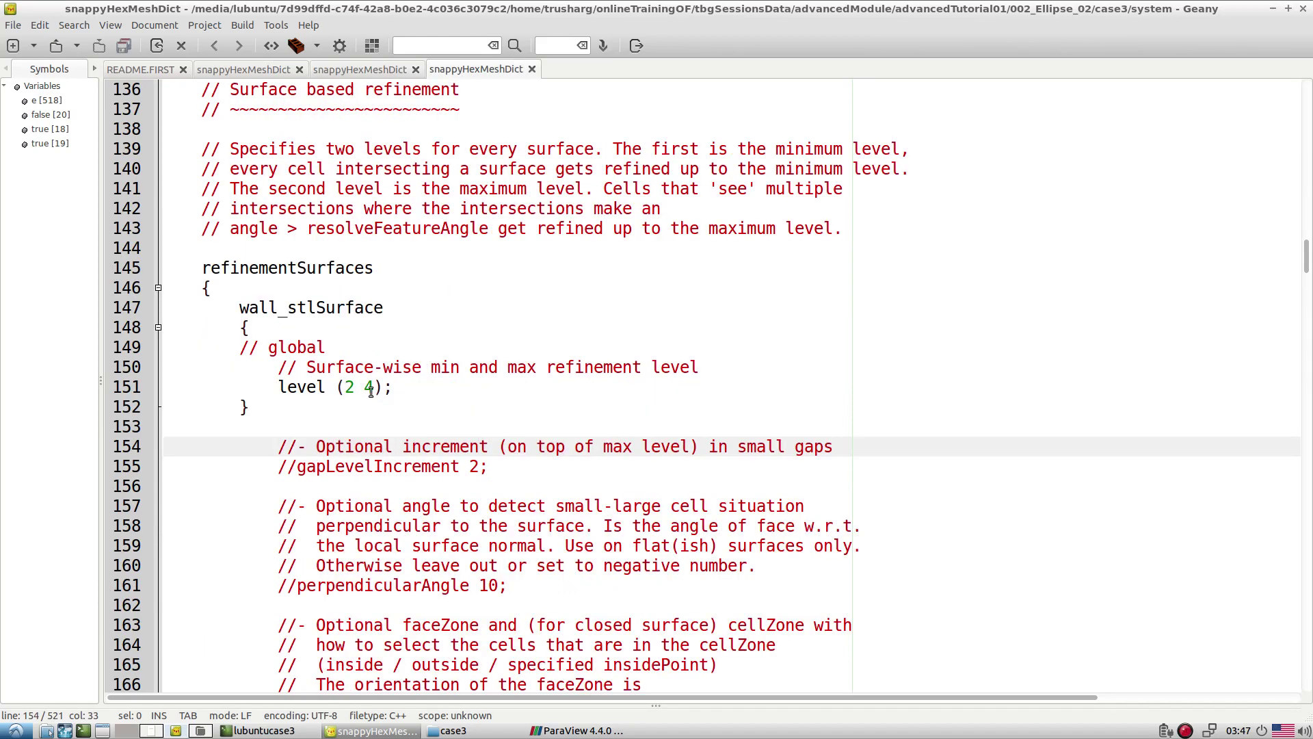
{"action": "left_click_drag", "start_coordinate": [364, 387], "coordinate": [384, 387]}
{"action": "left_click", "coordinate": [348, 387]}
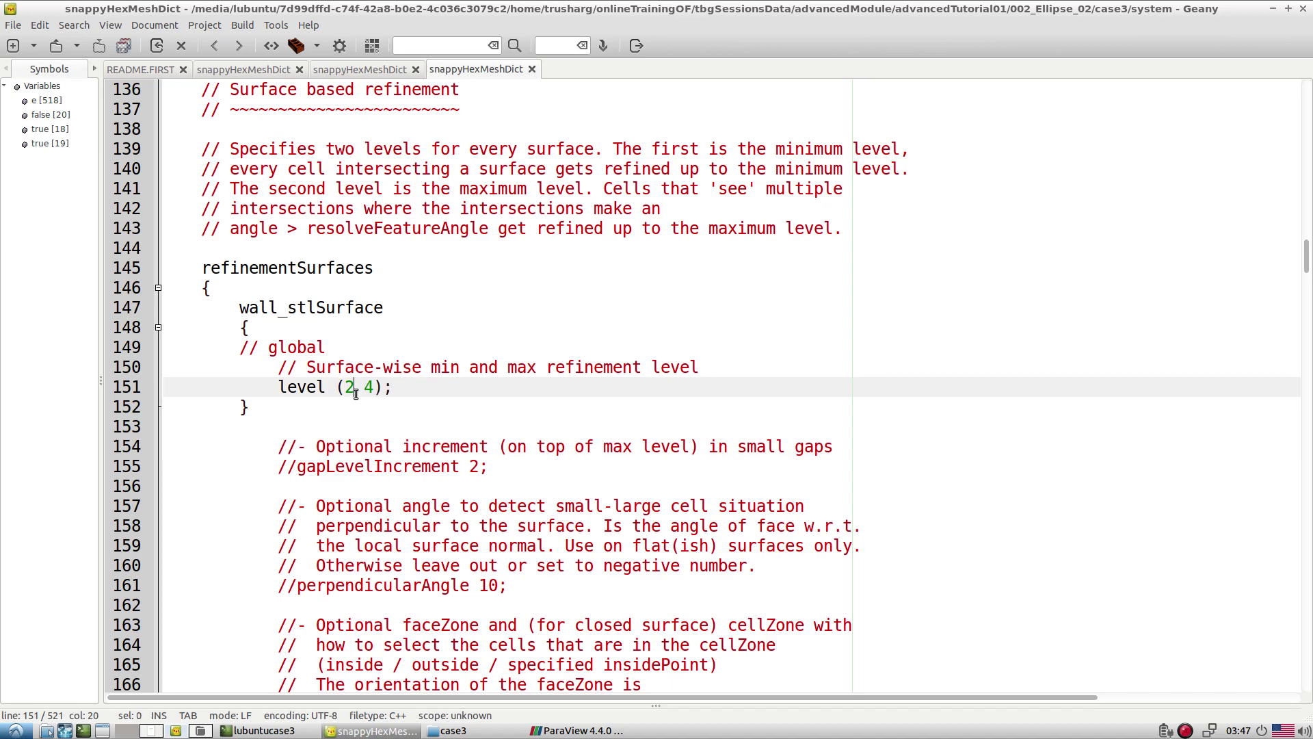
{"action": "left_click_drag", "start_coordinate": [363, 387], "coordinate": [384, 387]}
{"action": "scroll", "coordinate": [429, 399], "scroll_direction": "down", "scroll_amount": 13}
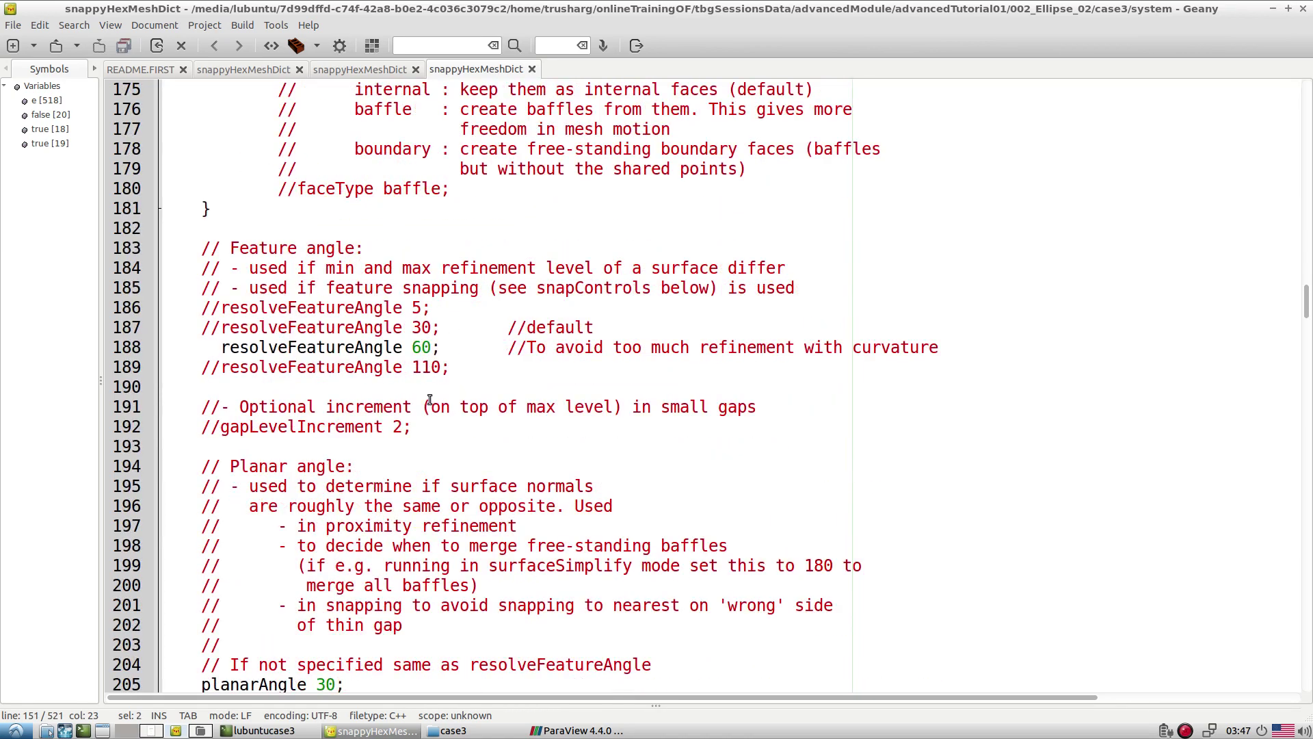
{"action": "scroll", "coordinate": [429, 400], "scroll_direction": "down", "scroll_amount": 6}
{"action": "scroll", "coordinate": [378, 474], "scroll_direction": "up", "scroll_amount": 20}
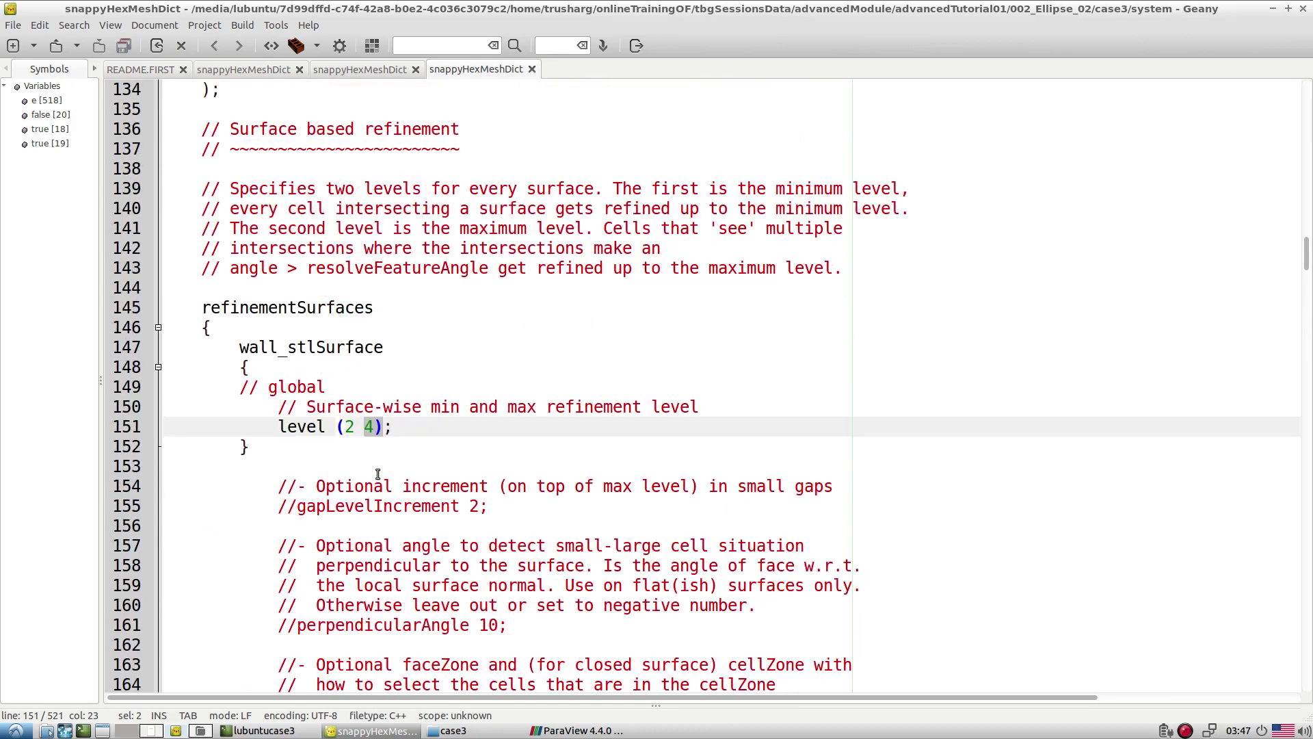
{"action": "scroll", "coordinate": [377, 473], "scroll_direction": "up", "scroll_amount": 3}
{"action": "scroll", "coordinate": [377, 474], "scroll_direction": "up", "scroll_amount": 1}
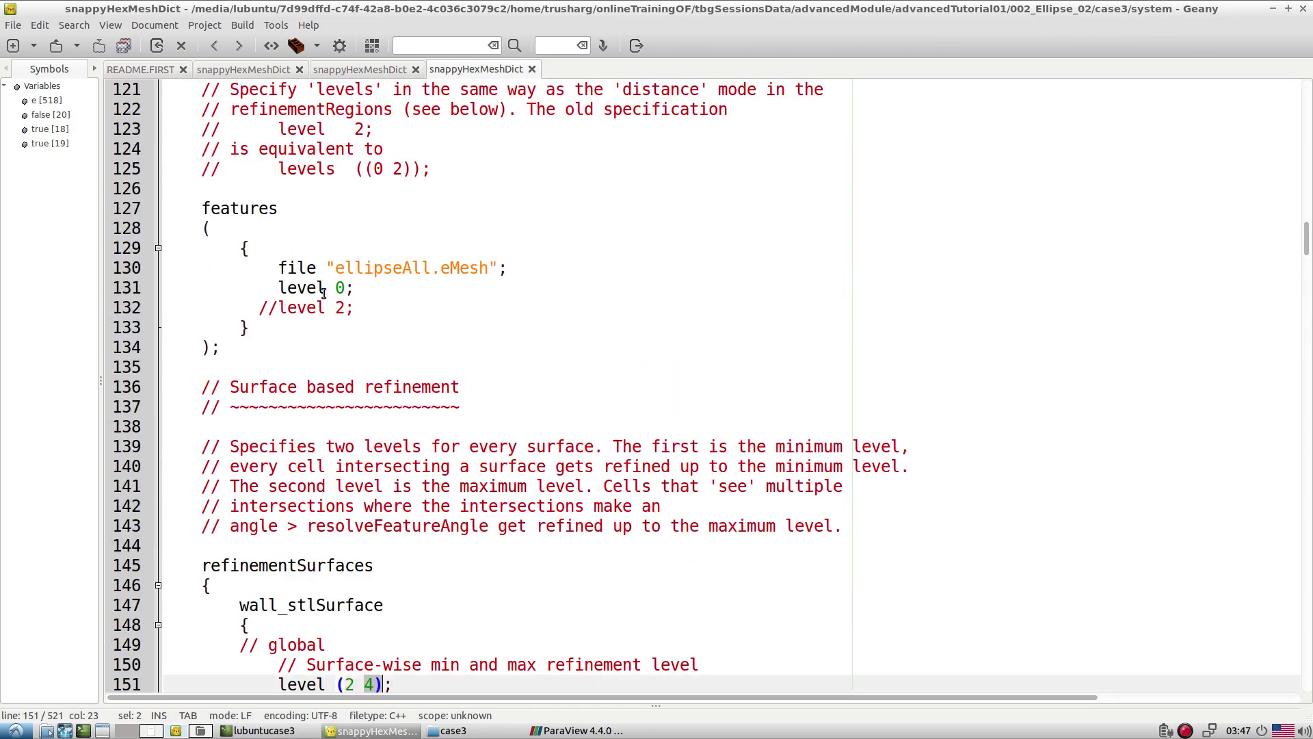
{"action": "double_click", "coordinate": [323, 293]}
Switch to ParaView and compare the end faces of the ellipse meshes in RenderView2 and RenderView3 up close
{"action": "left_click", "coordinate": [578, 731]}
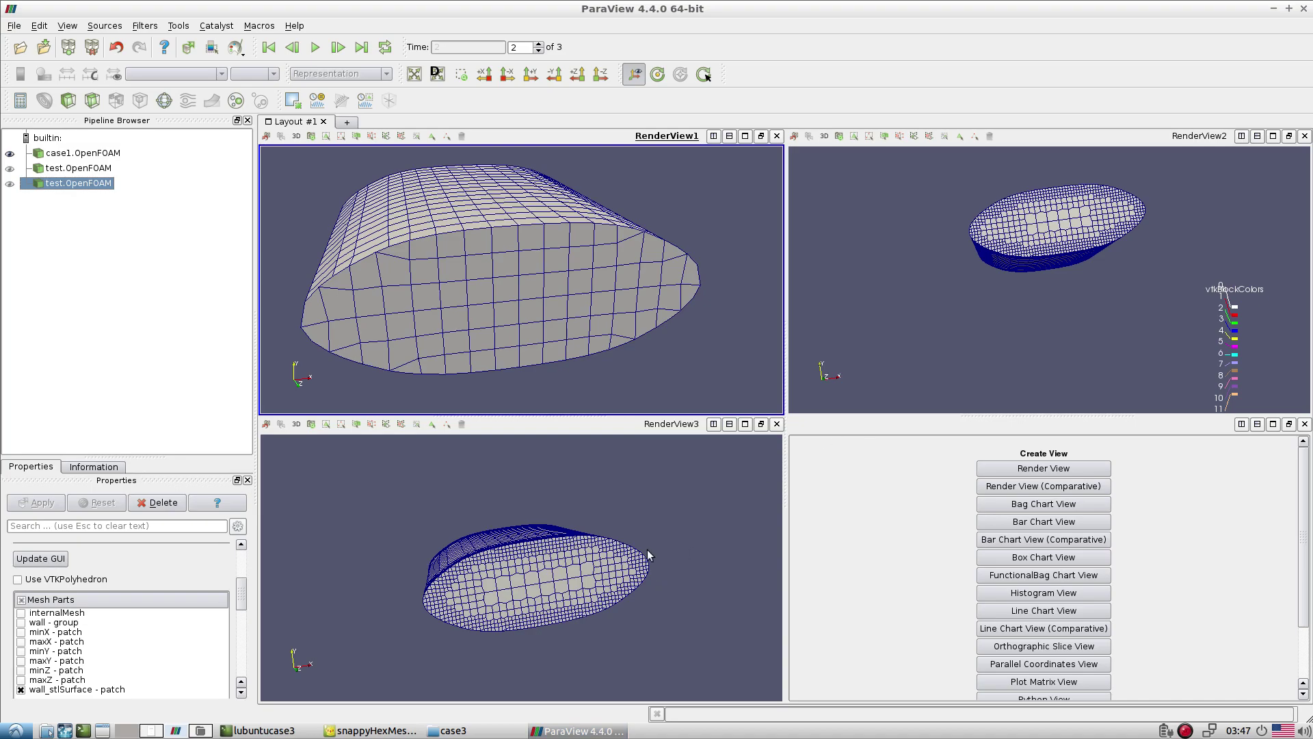
{"action": "scroll", "coordinate": [649, 554], "scroll_direction": "up", "scroll_amount": 5}
{"action": "scroll", "coordinate": [764, 536], "scroll_direction": "down", "scroll_amount": 3}
{"action": "left_click_drag", "start_coordinate": [1026, 339], "coordinate": [1029, 373]}
{"action": "mouse_move", "coordinate": [665, 502]}
{"action": "left_mouse_down"}
{"action": "mouse_move", "coordinate": [670, 572]}
{"action": "mouse_move", "coordinate": [670, 499]}
{"action": "left_mouse_up"}
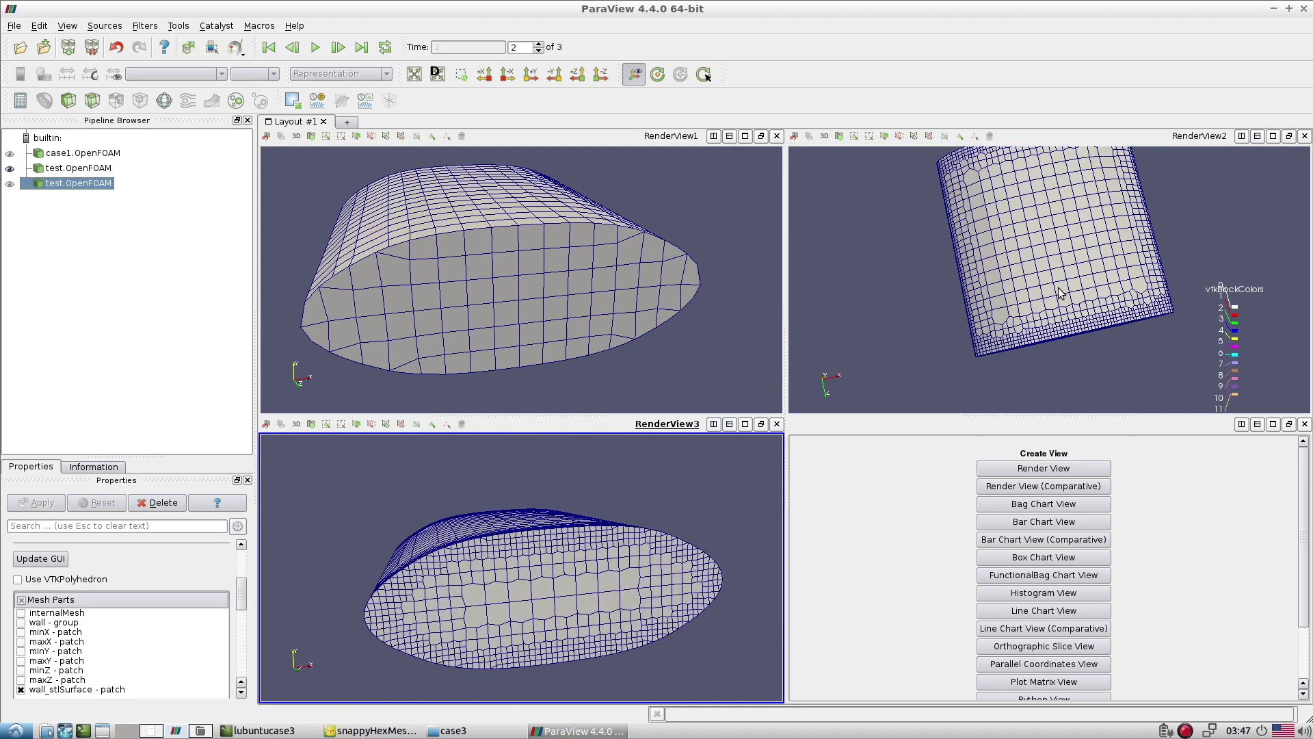
{"action": "left_click_drag", "start_coordinate": [1058, 293], "coordinate": [1090, 261]}
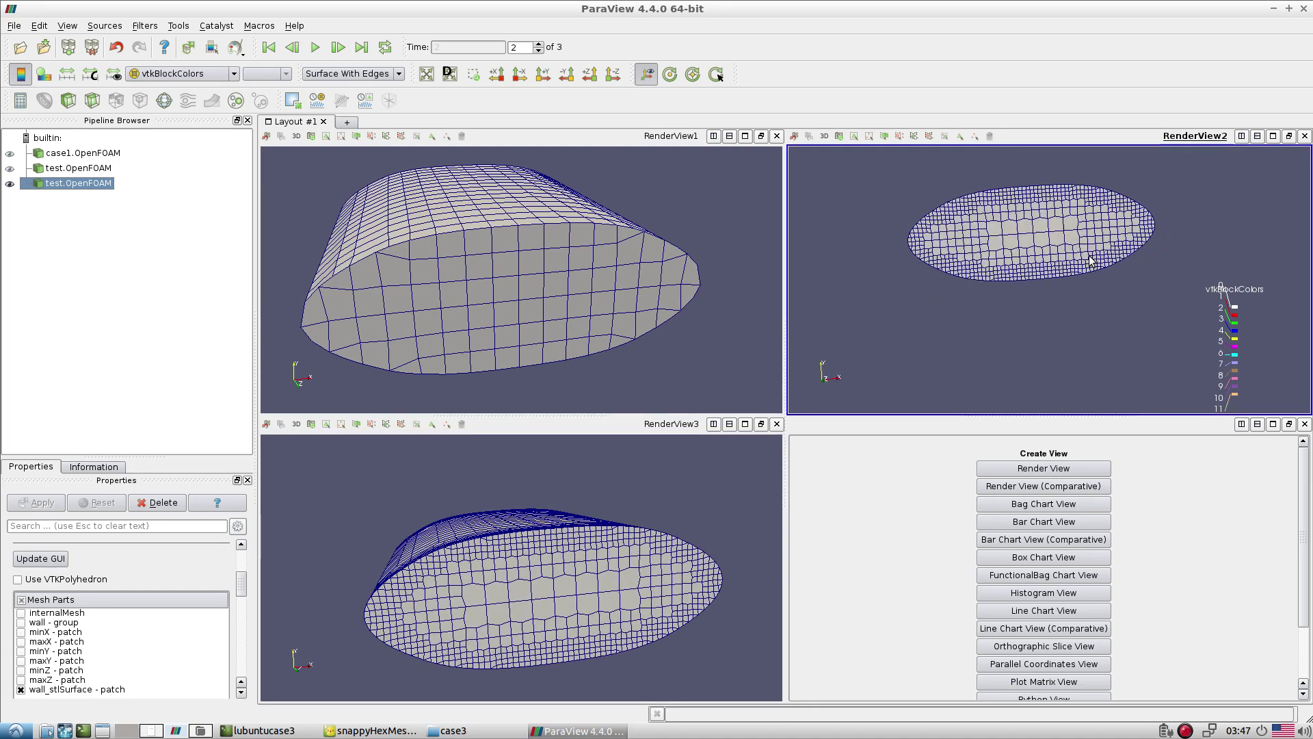
{"action": "scroll", "coordinate": [1094, 253], "scroll_direction": "up", "scroll_amount": 5}
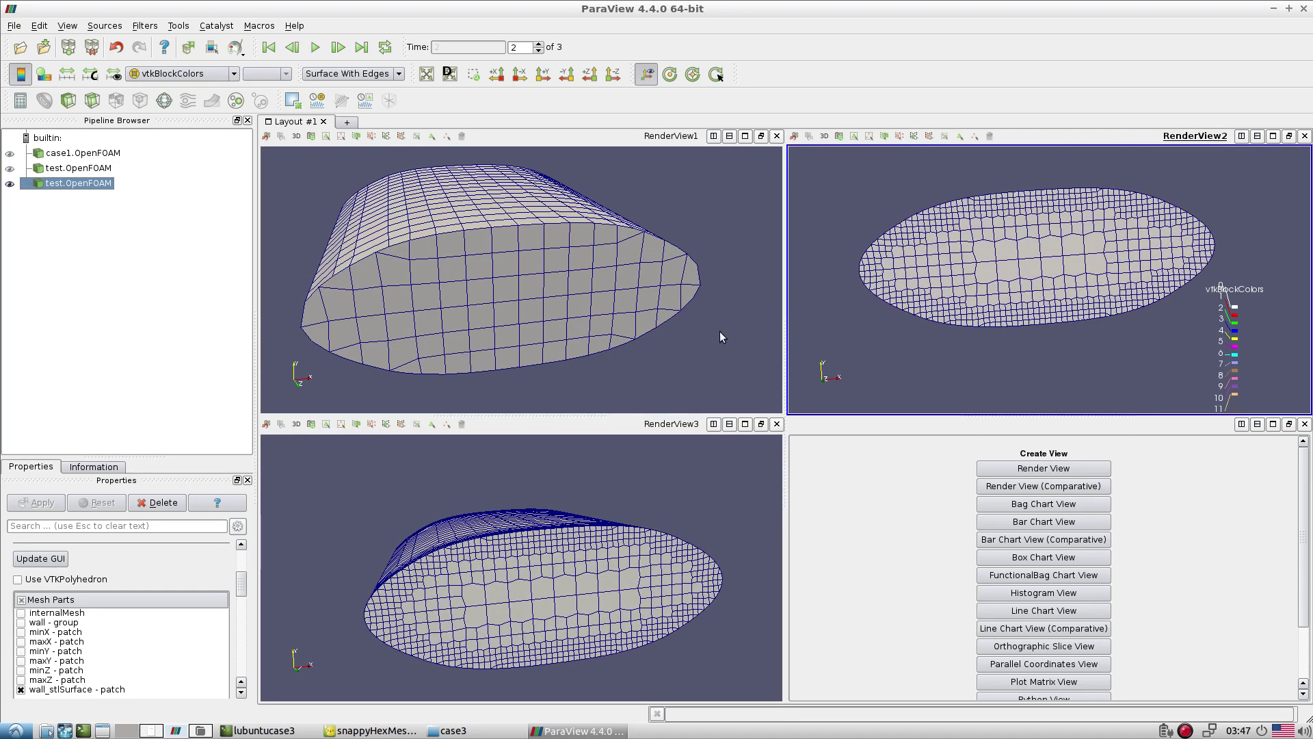
Return to Geany and locate the surfaceFeatureExtract command in case1's README.FIRST
{"action": "left_click", "coordinate": [370, 730]}
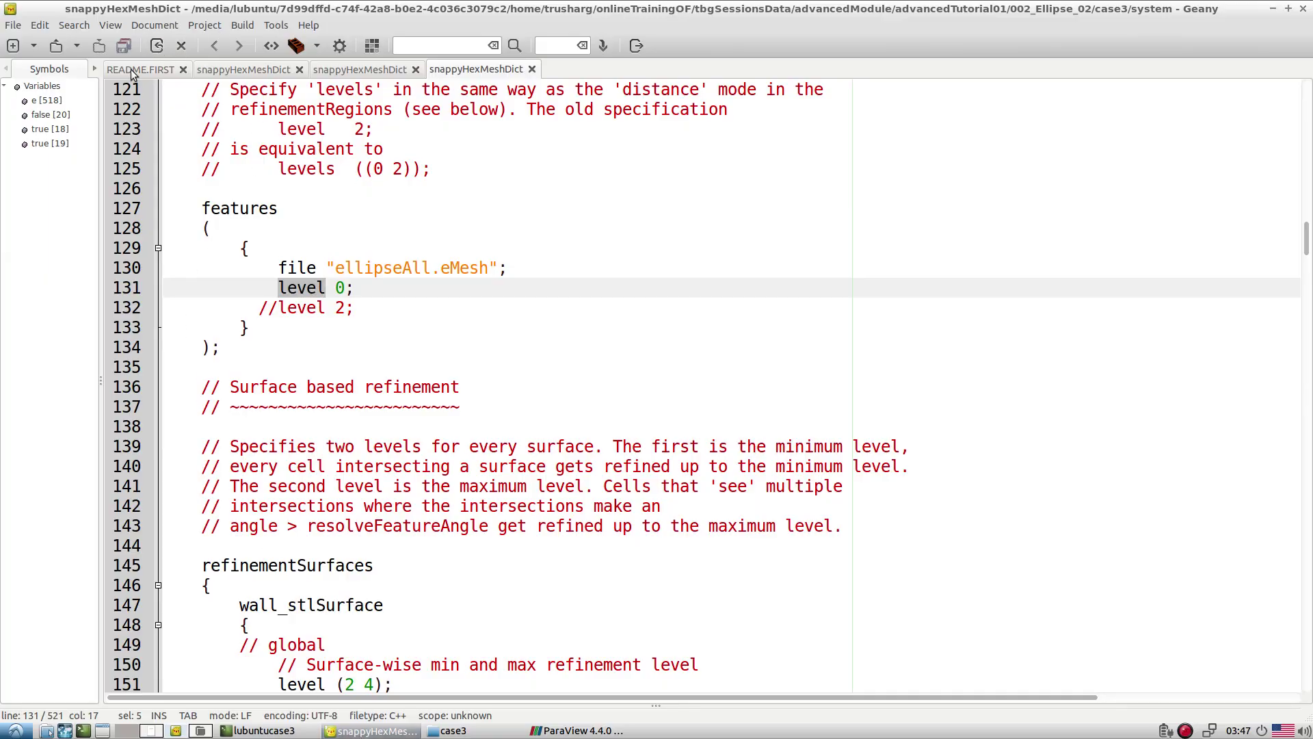
{"action": "left_click", "coordinate": [133, 71]}
{"action": "left_click", "coordinate": [277, 301]}
{"action": "triple_click", "coordinate": [270, 289]}
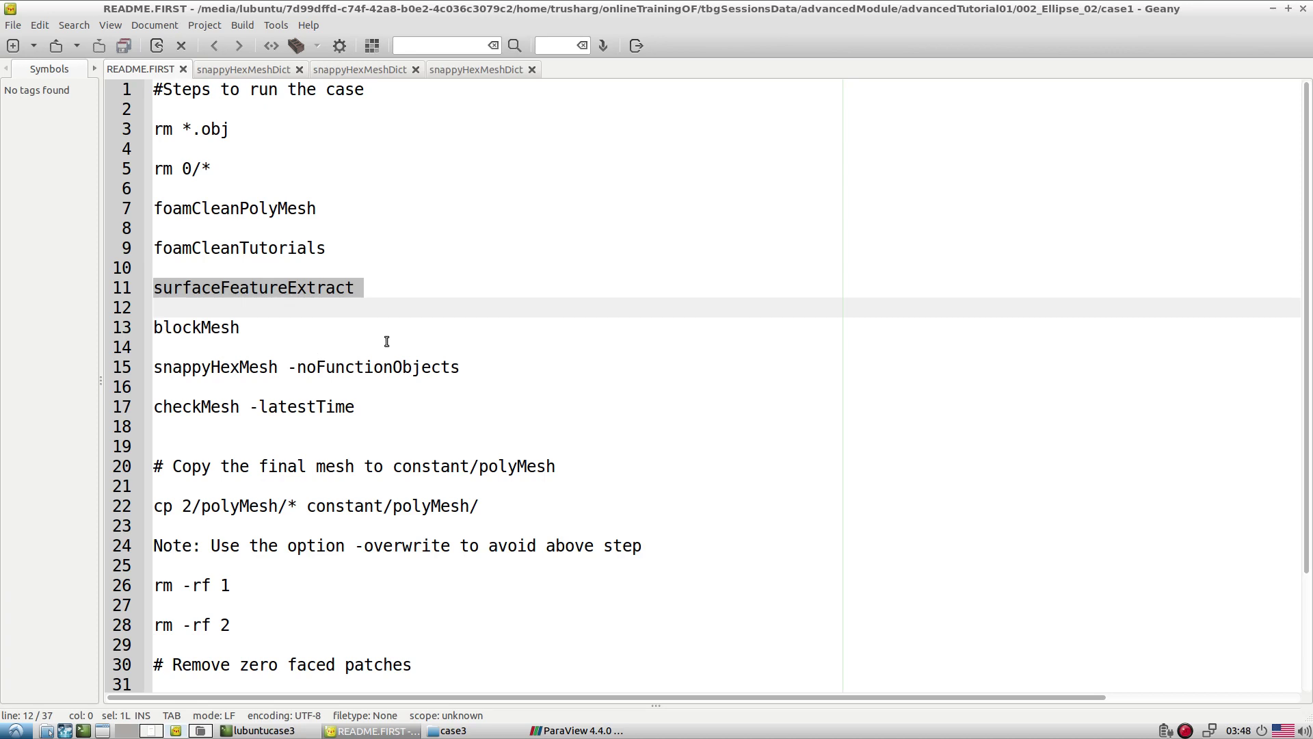
Copy the case-4 folder path from the file manager, change the terminal's directory to it and list its contents
{"action": "left_click", "coordinate": [453, 730]}
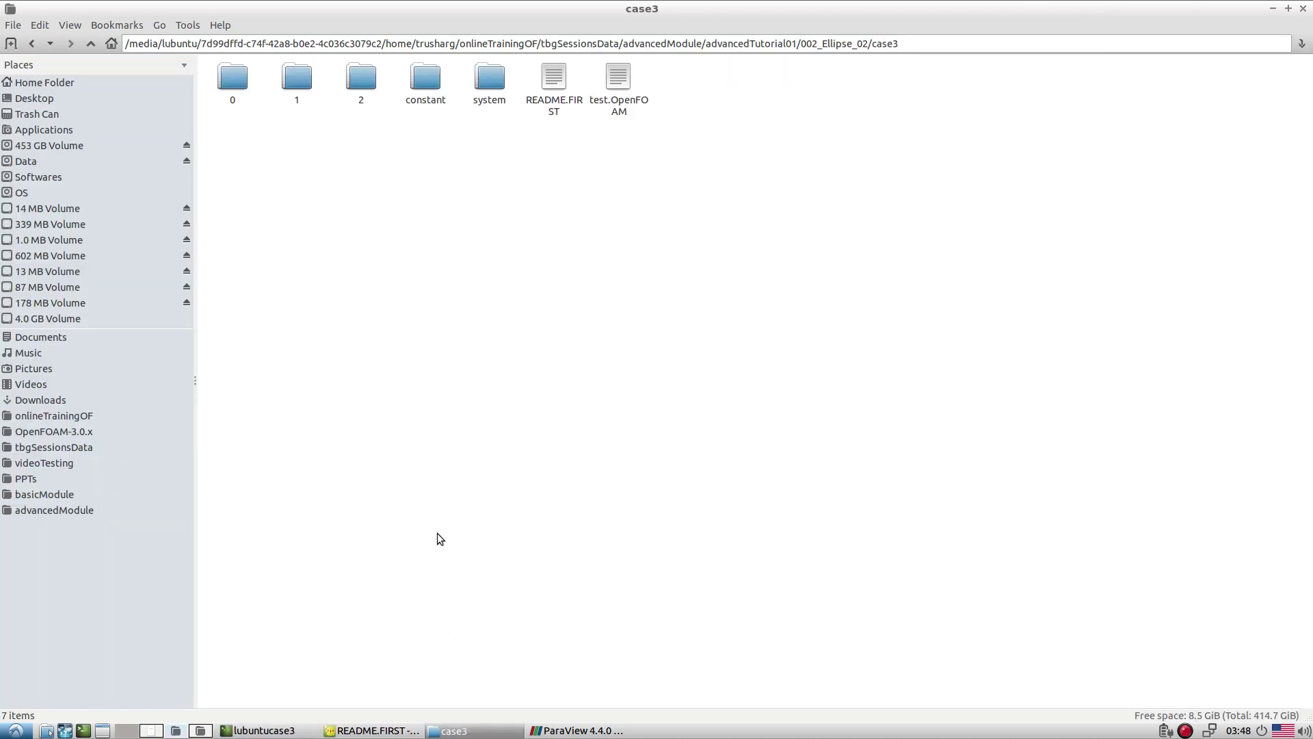
{"action": "left_click", "coordinate": [90, 43]}
{"action": "double_click", "coordinate": [426, 77]}
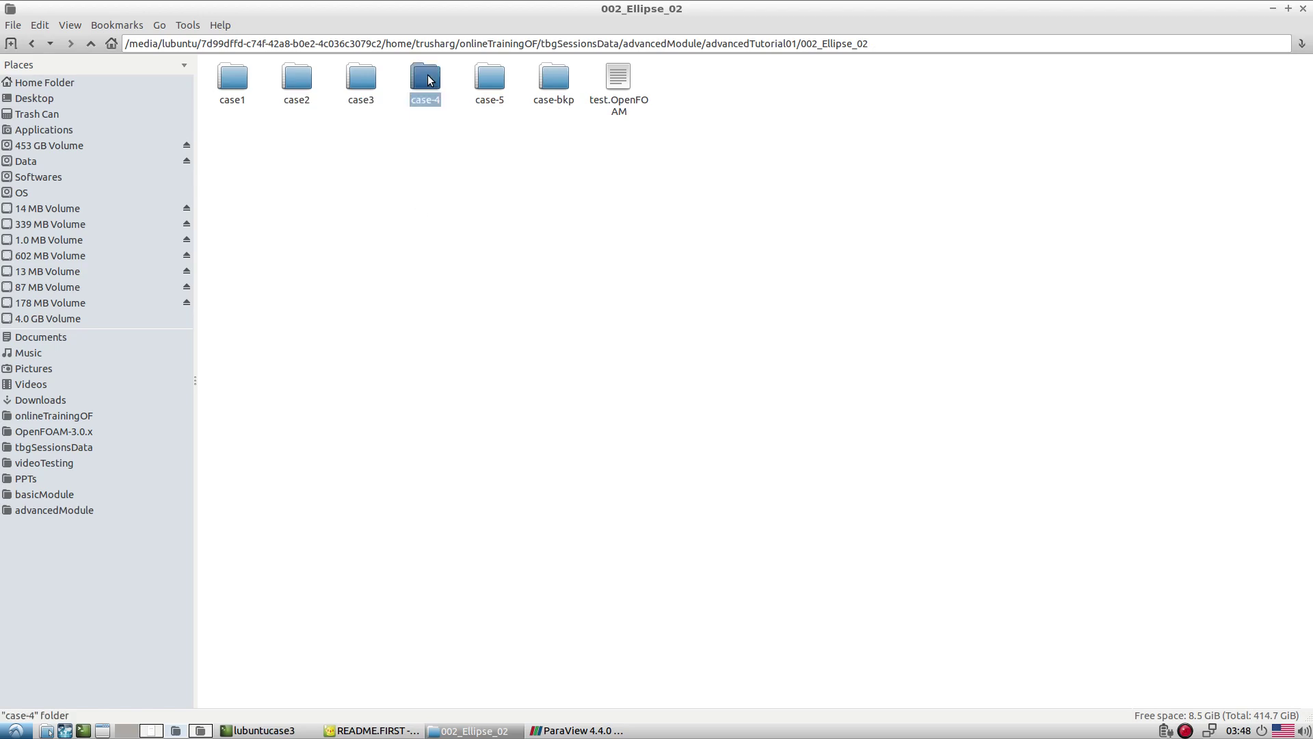
{"action": "left_click", "coordinate": [582, 45]}
{"action": "key", "text": "ctrl+c"}
{"action": "left_click", "coordinate": [260, 730]}
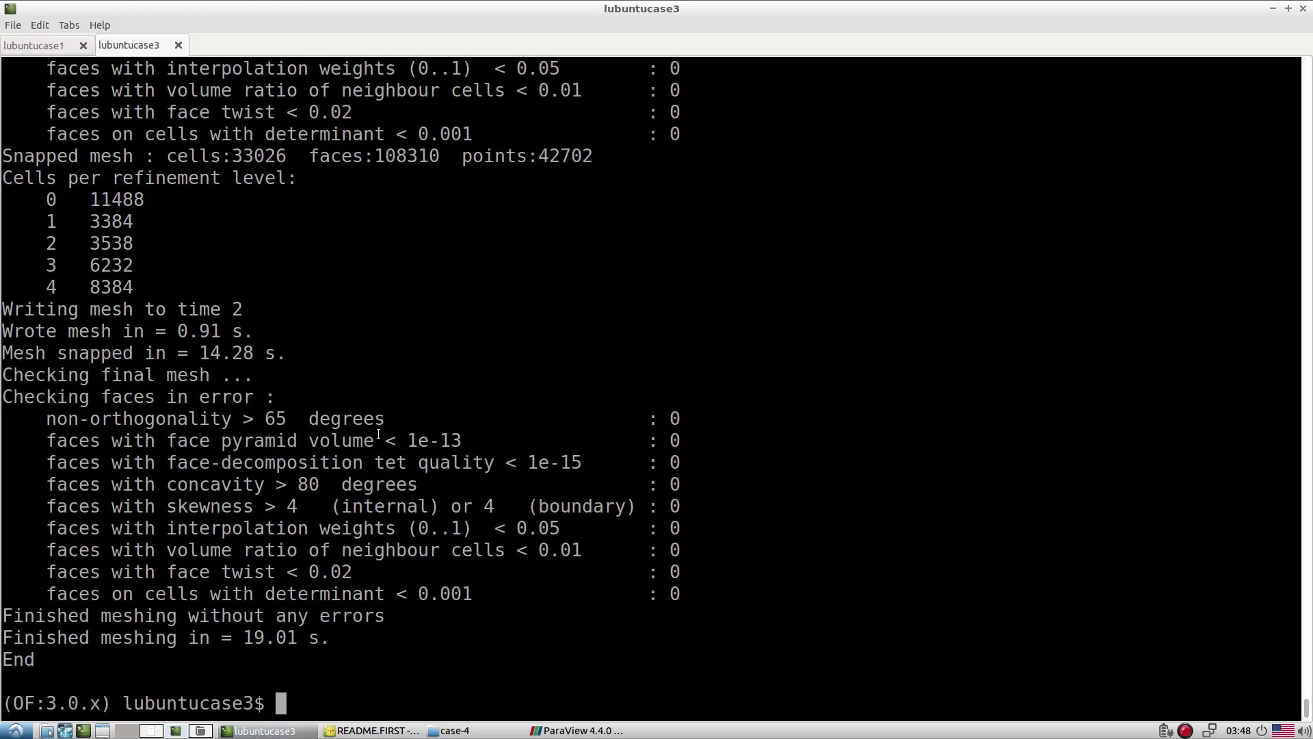
{"action": "type", "text": "cd"}
{"action": "key", "text": "ctrl+shift+v"}
{"action": "key", "text": "Return"}
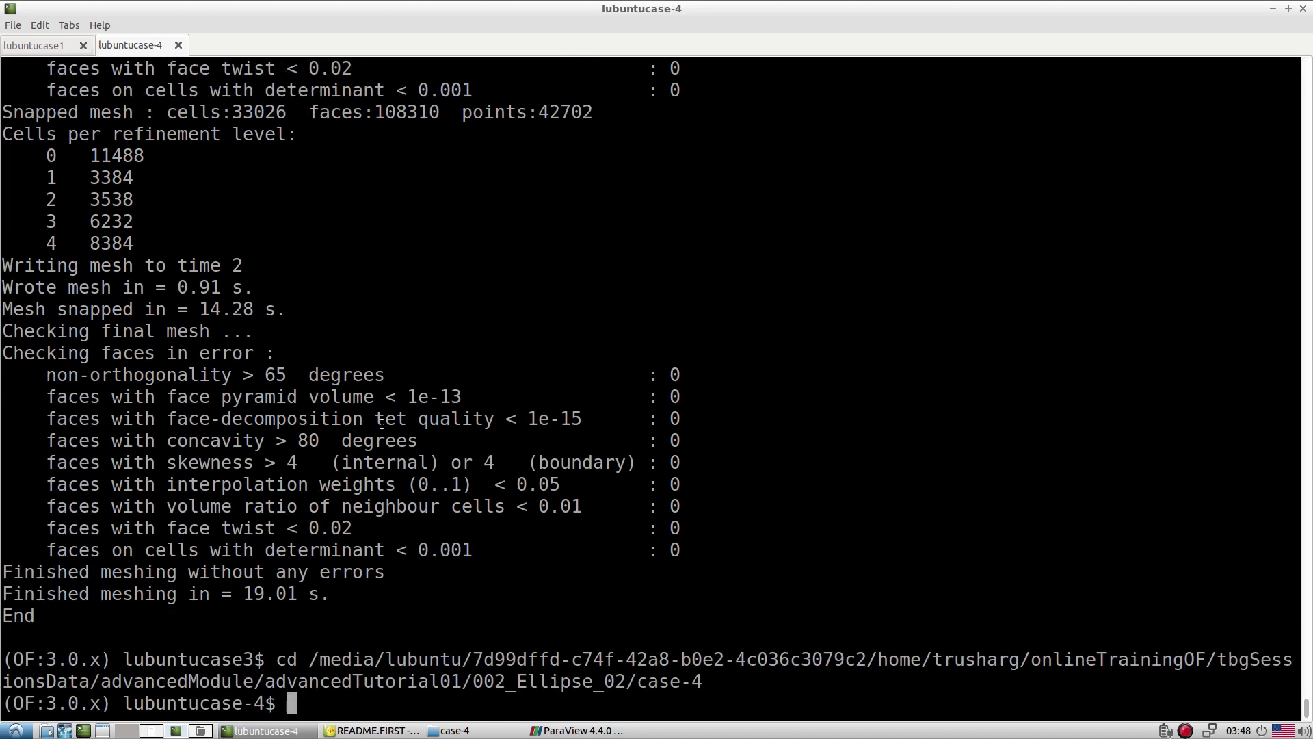
{"action": "type", "text": "ls"}
{"action": "key", "text": "Return"}
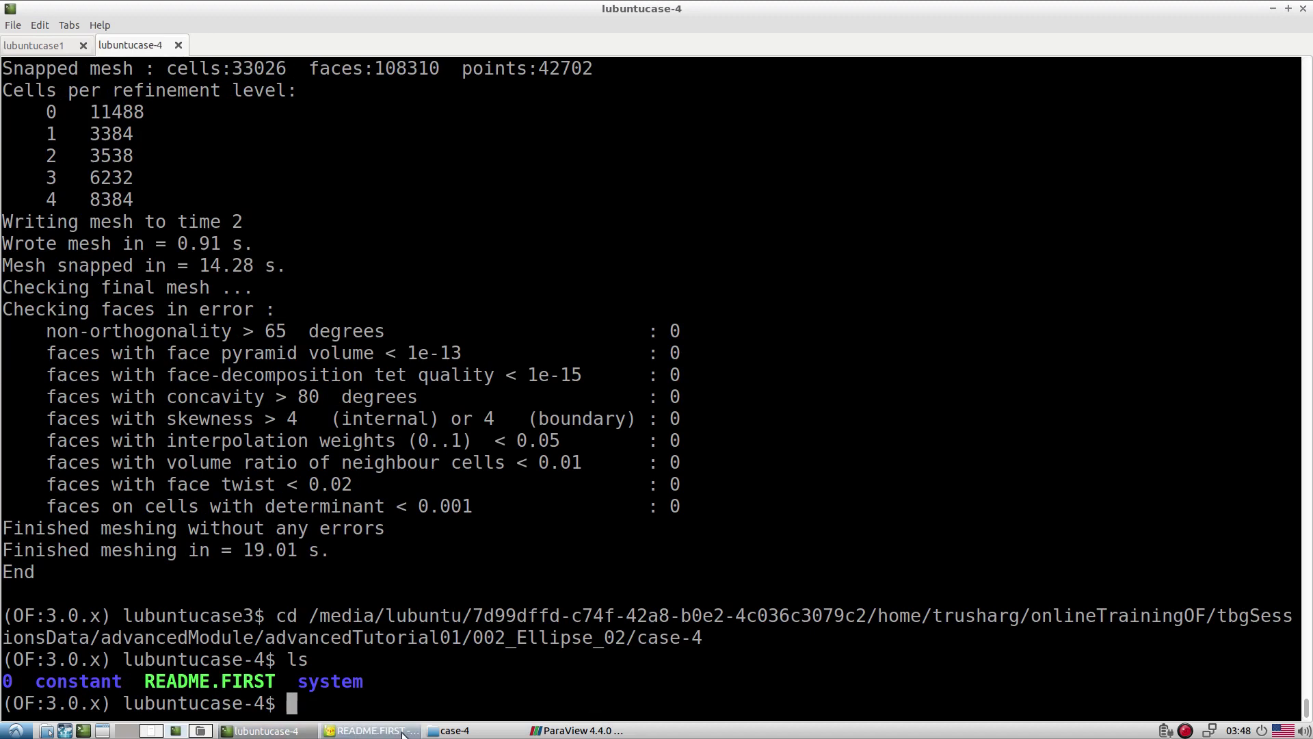
Open the snappyHexMeshDict from case-4's system folder in Geany
{"action": "left_click", "coordinate": [451, 731]}
{"action": "double_click", "coordinate": [375, 106]}
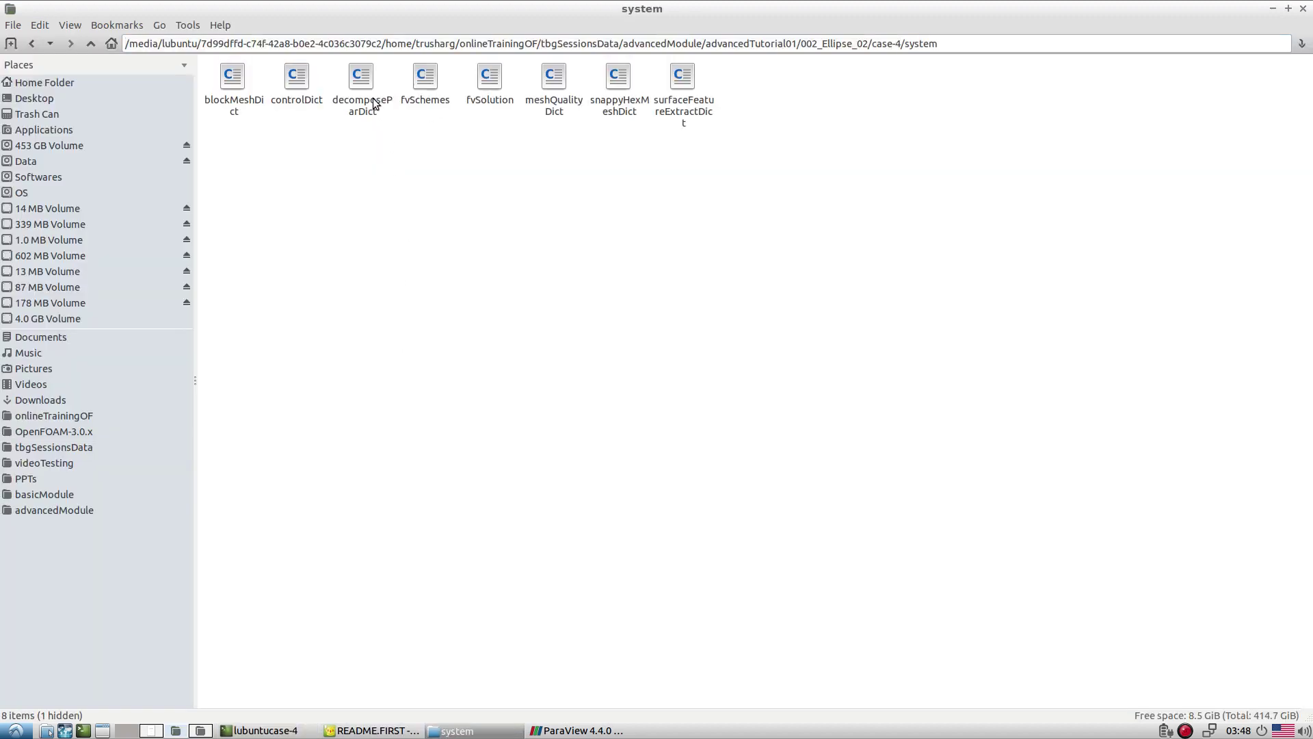
{"action": "left_click", "coordinate": [617, 94]}
{"action": "right_click", "coordinate": [618, 94]}
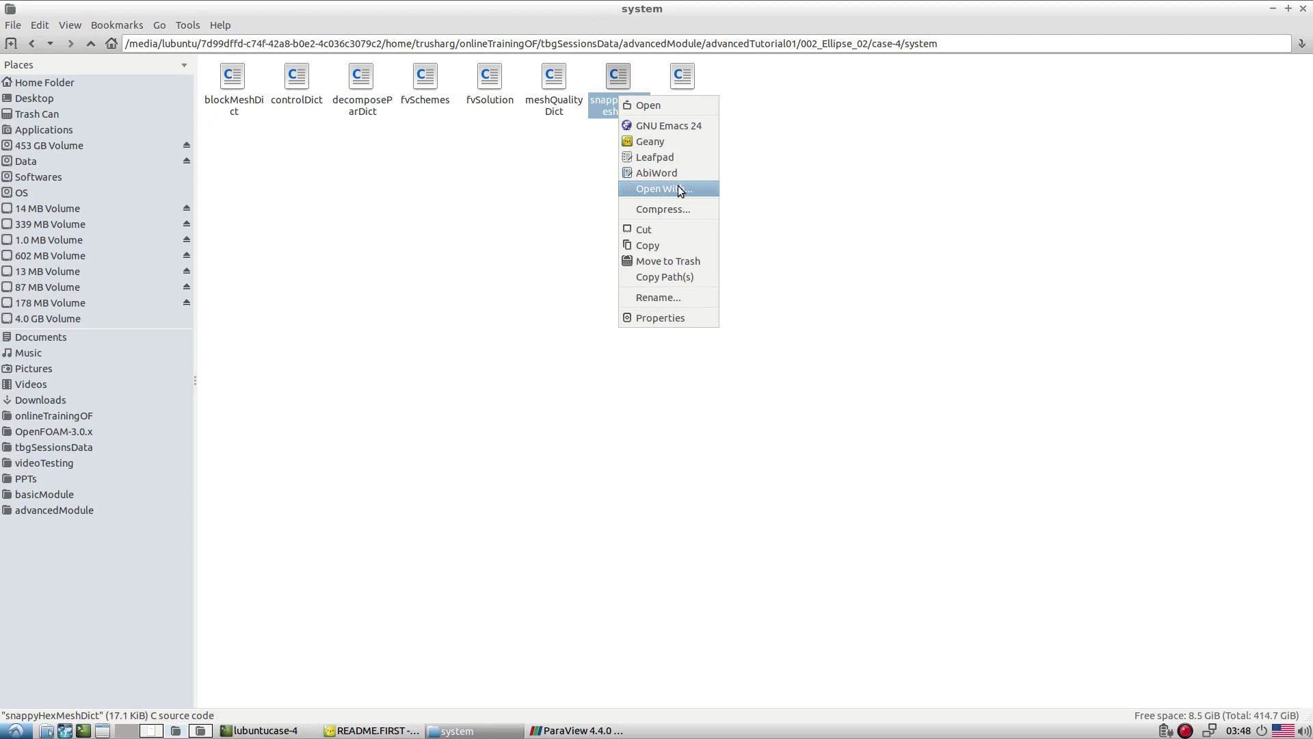
{"action": "left_click", "coordinate": [671, 139]}
Set the maximum refinement level of wall_stlSurface to 4 in case-4's snappyHexMeshDict, giving level (2 4)
{"action": "scroll", "coordinate": [530, 368], "scroll_direction": "down", "scroll_amount": 10}
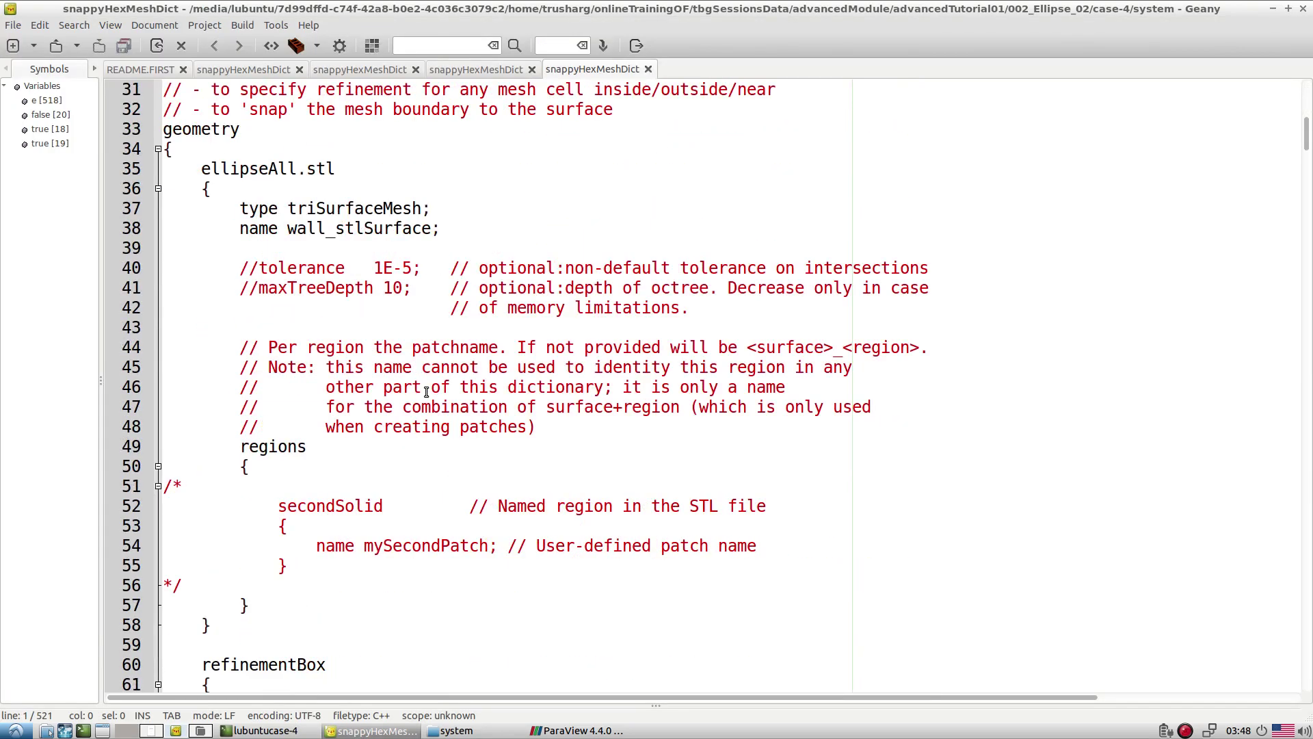
{"action": "scroll", "coordinate": [426, 391], "scroll_direction": "down", "scroll_amount": 5}
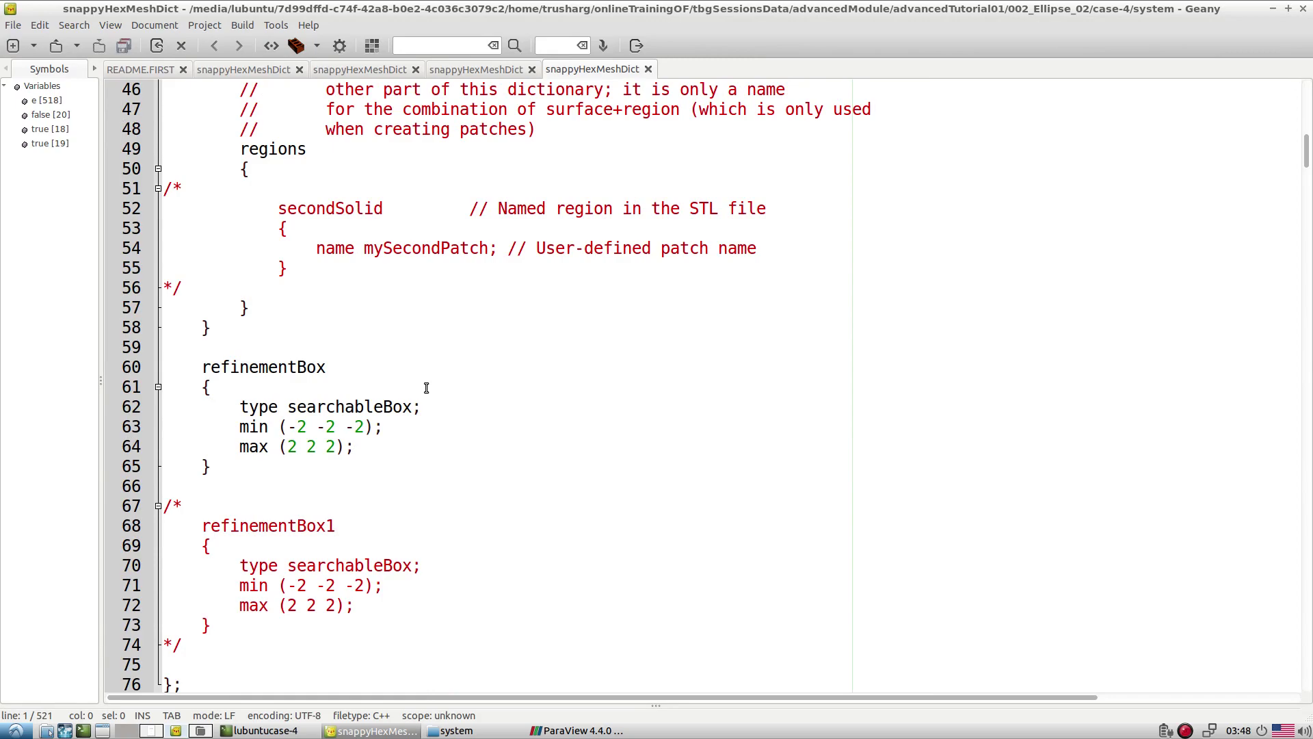
{"action": "scroll", "coordinate": [426, 388], "scroll_direction": "down", "scroll_amount": 11}
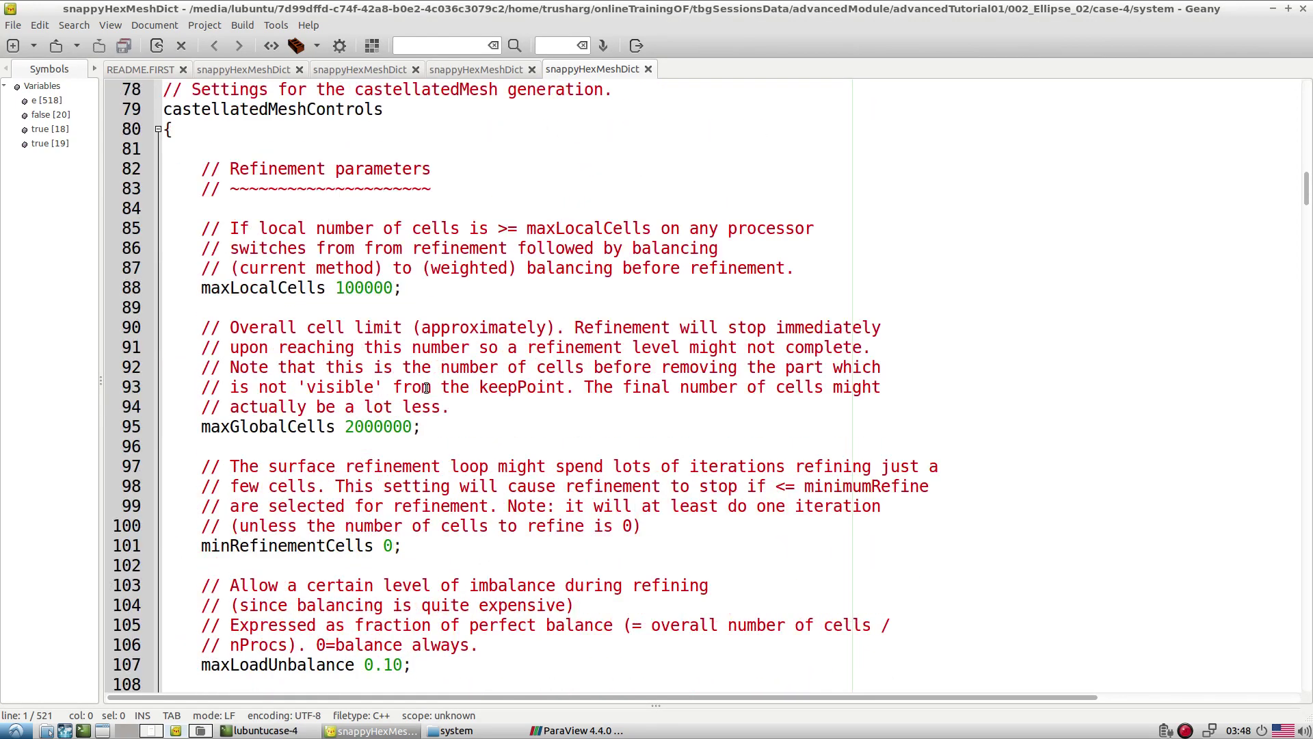
{"action": "scroll", "coordinate": [426, 388], "scroll_direction": "down", "scroll_amount": 10}
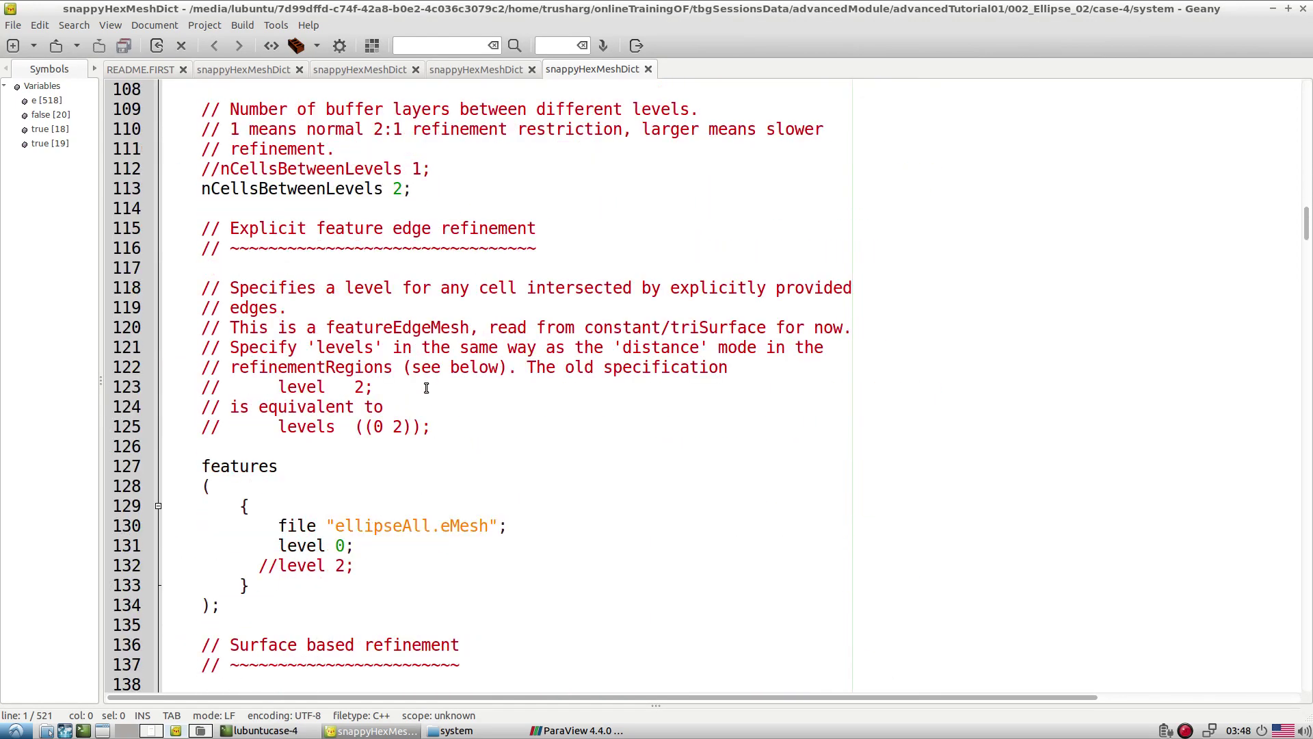
{"action": "scroll", "coordinate": [333, 541], "scroll_direction": "down", "scroll_amount": 6}
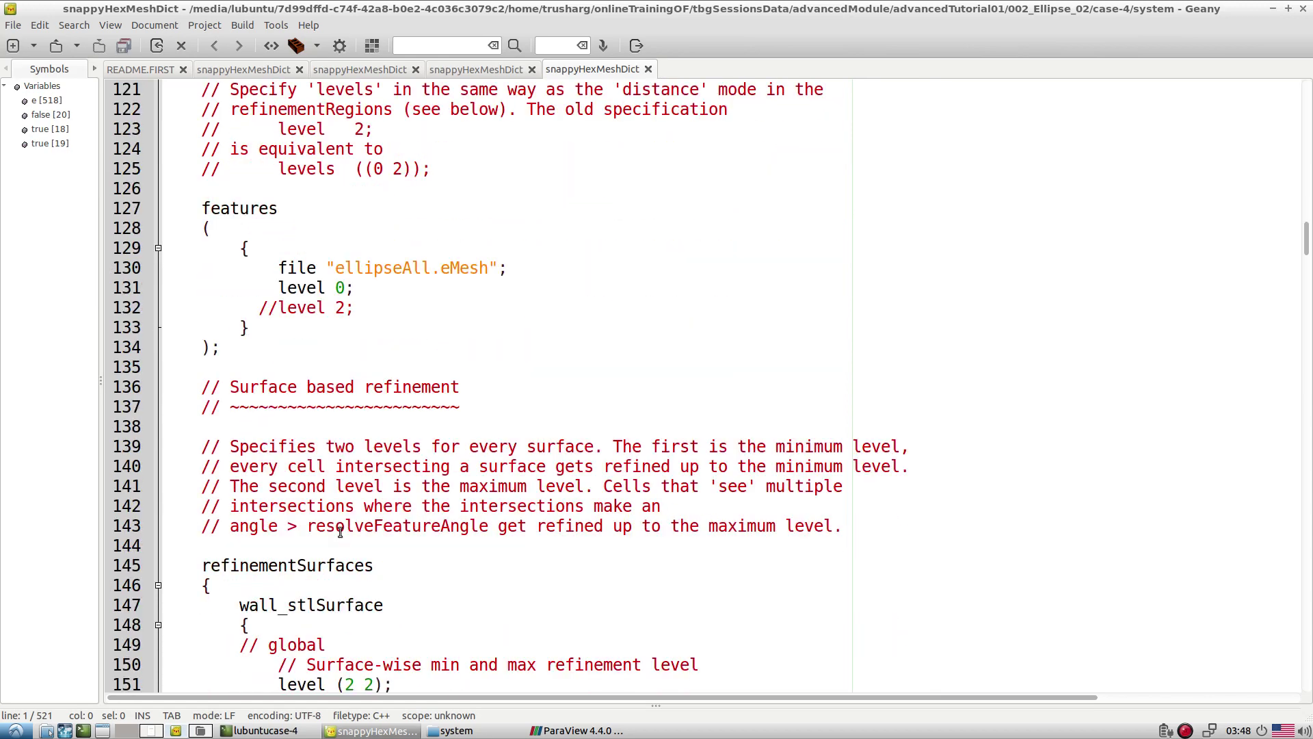
{"action": "left_click_drag", "start_coordinate": [363, 604], "coordinate": [372, 605]}
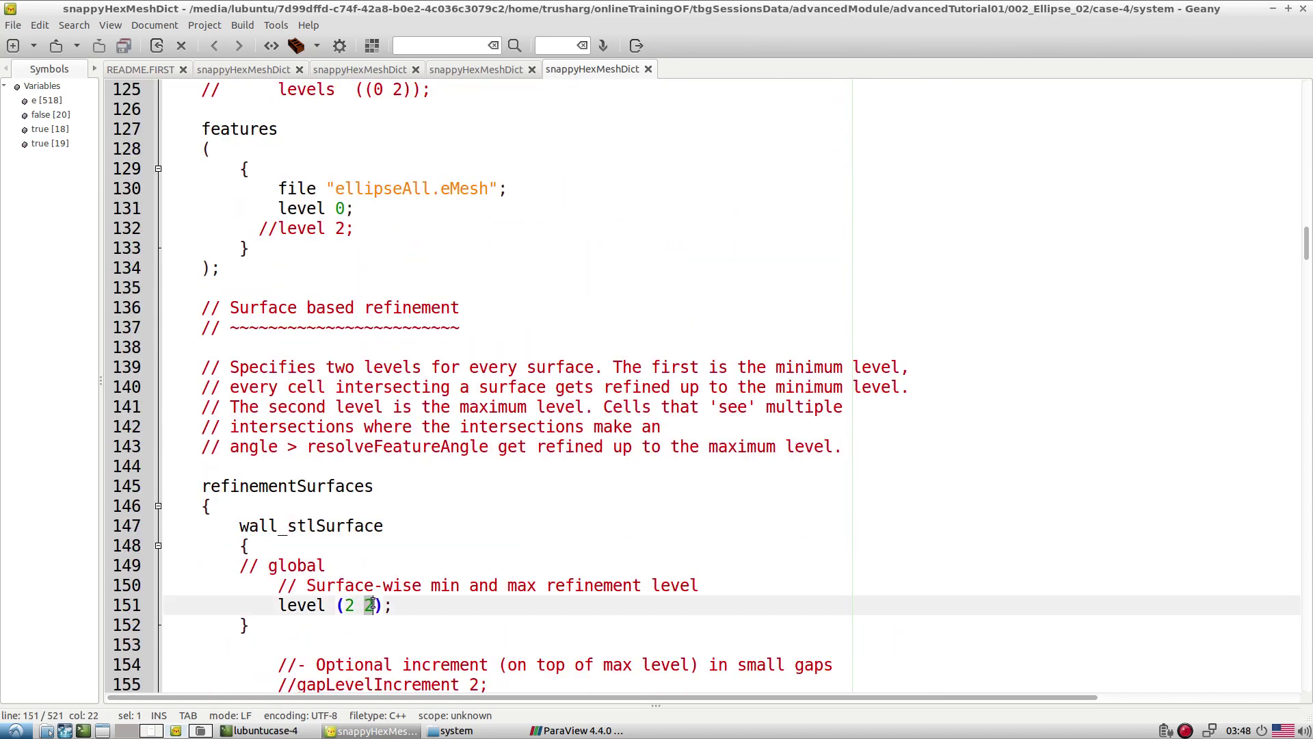
{"action": "type", "text": "4"}
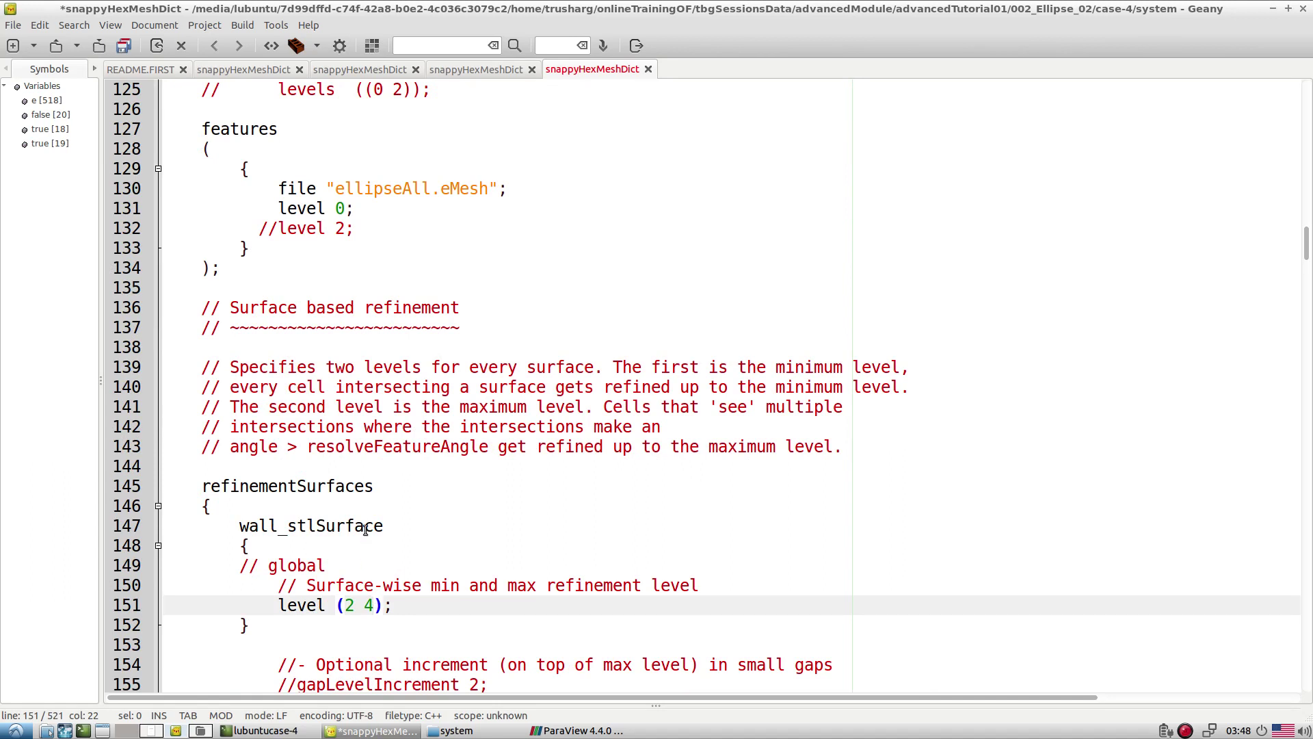
Comment out resolveFeatureAngle 60, uncomment resolveFeatureAngle 5 in case-4's snappyHexMeshDict, and save the file
{"action": "scroll", "coordinate": [365, 529], "scroll_direction": "down", "scroll_amount": 17}
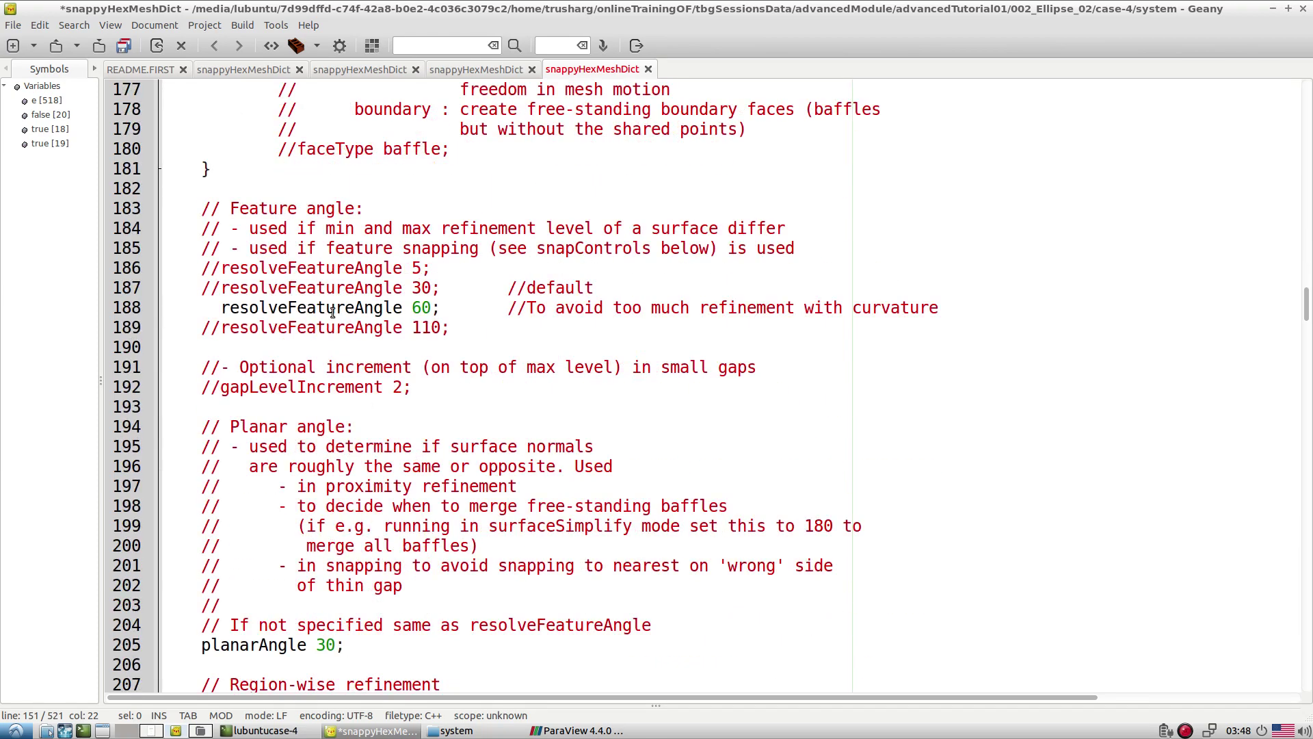
{"action": "left_click", "coordinate": [209, 310]}
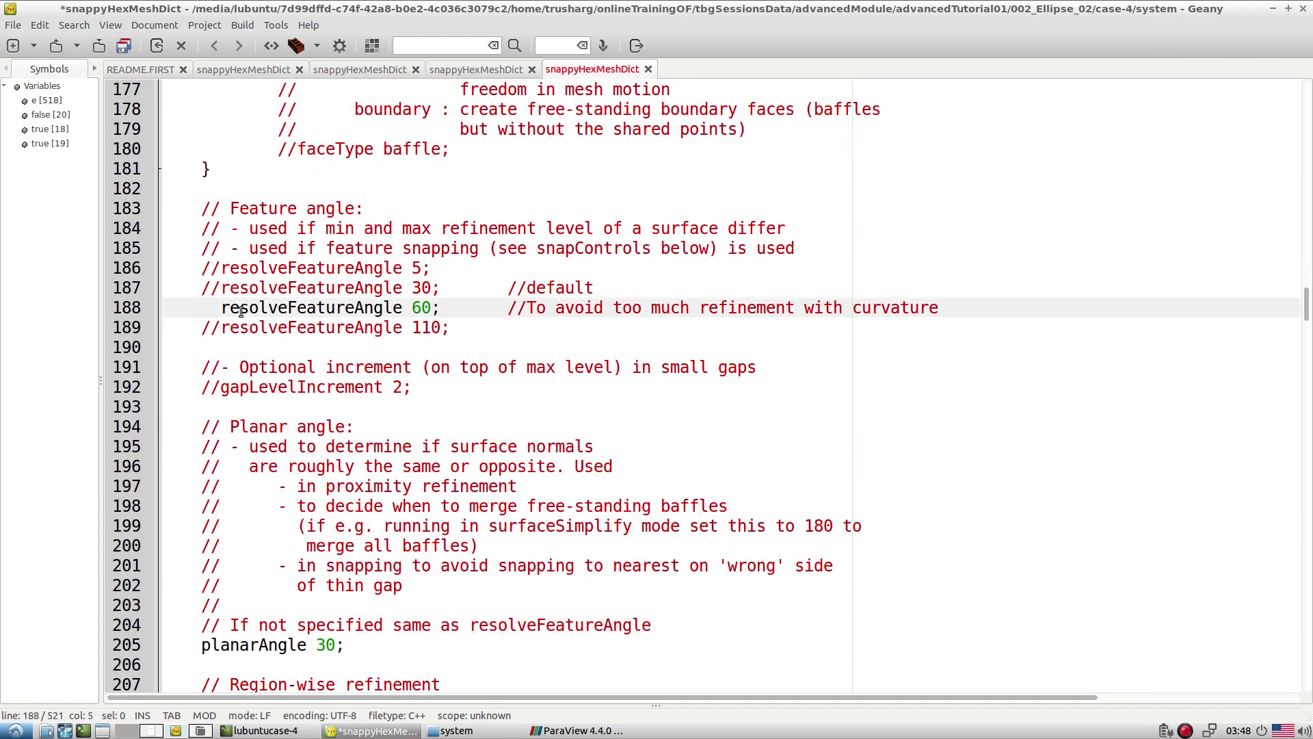
{"action": "type", "text": "//"}
{"action": "key", "text": "Up"}
{"action": "key", "text": "Up"}
{"action": "key", "text": "Up"}
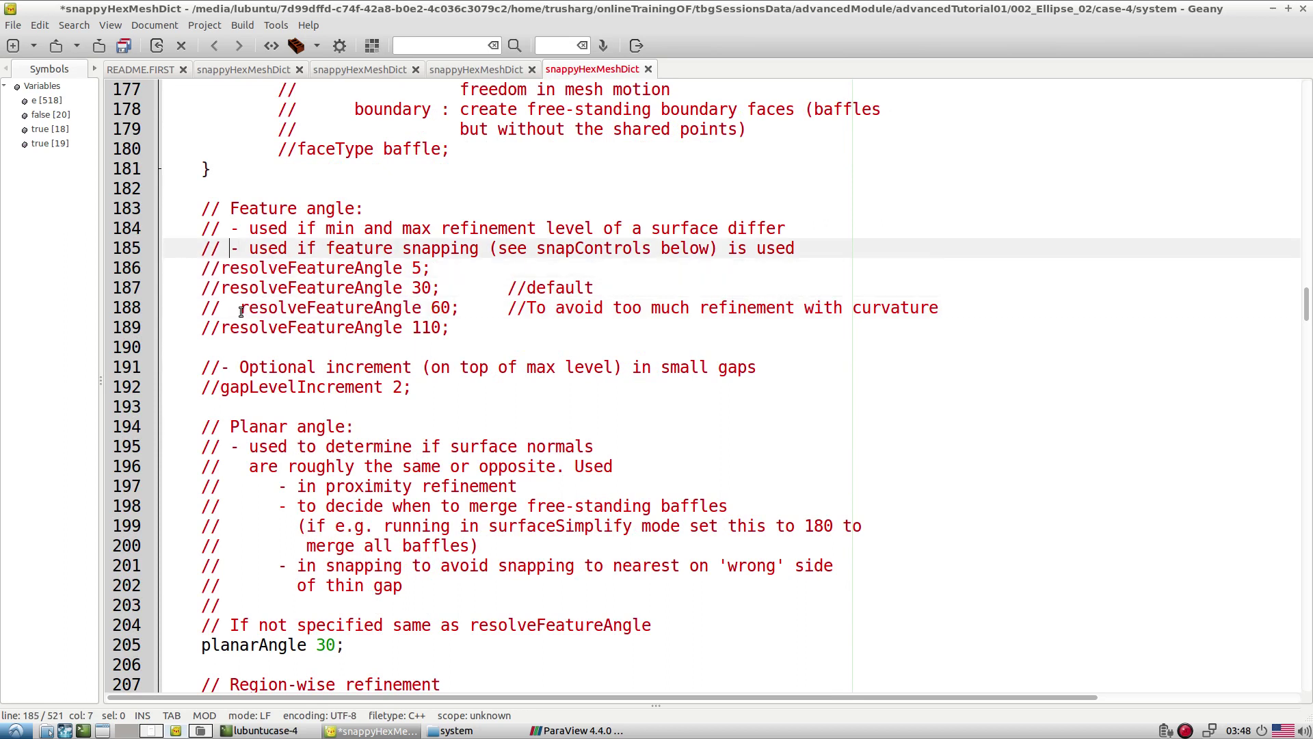
{"action": "key", "text": "Down"}
{"action": "key", "text": "Left"}
{"action": "key", "text": "BackSpace"}
{"action": "key", "text": "BackSpace"}
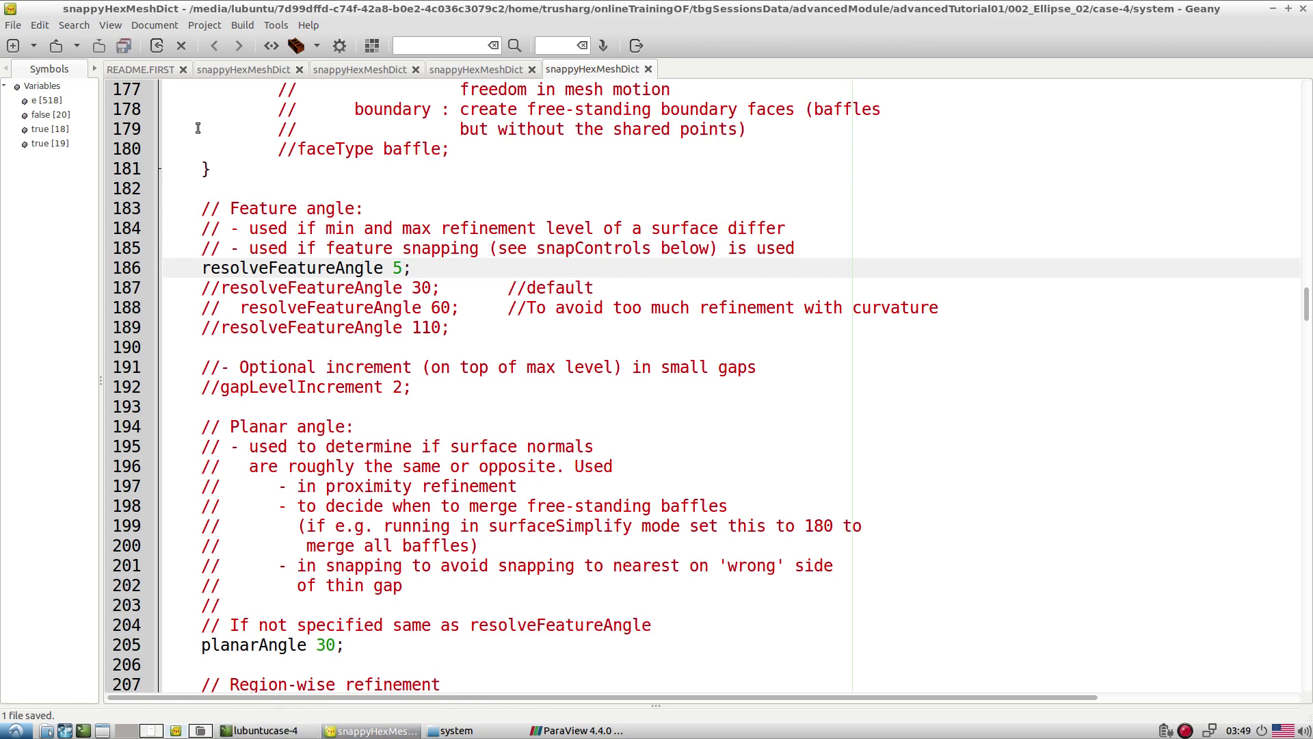
Copy the README.FIRST commands from rm *.obj through snappyHexMesh -noFunctionObjects and run them in the terminal for case-4
{"action": "left_click", "coordinate": [140, 69]}
{"action": "left_click", "coordinate": [271, 292], "text": "shift"}
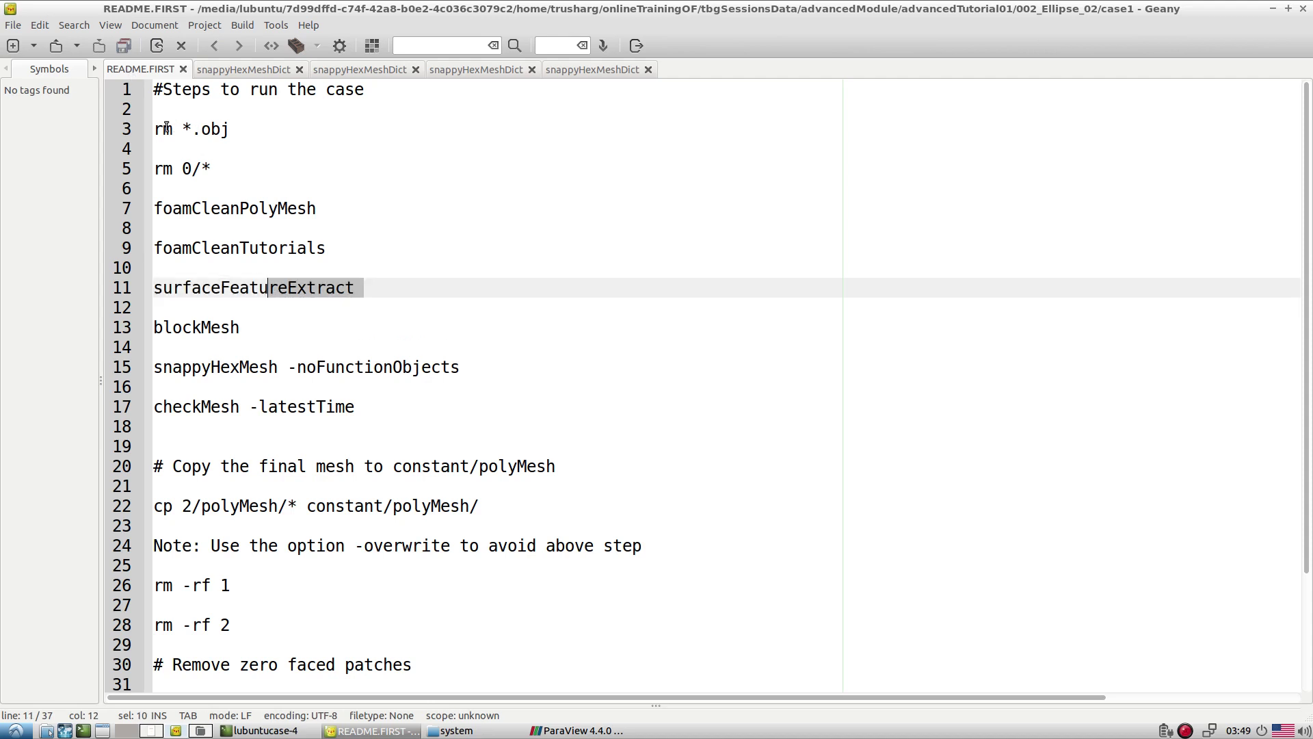
{"action": "left_click_drag", "start_coordinate": [157, 127], "coordinate": [535, 371]}
{"action": "left_click", "coordinate": [270, 732]}
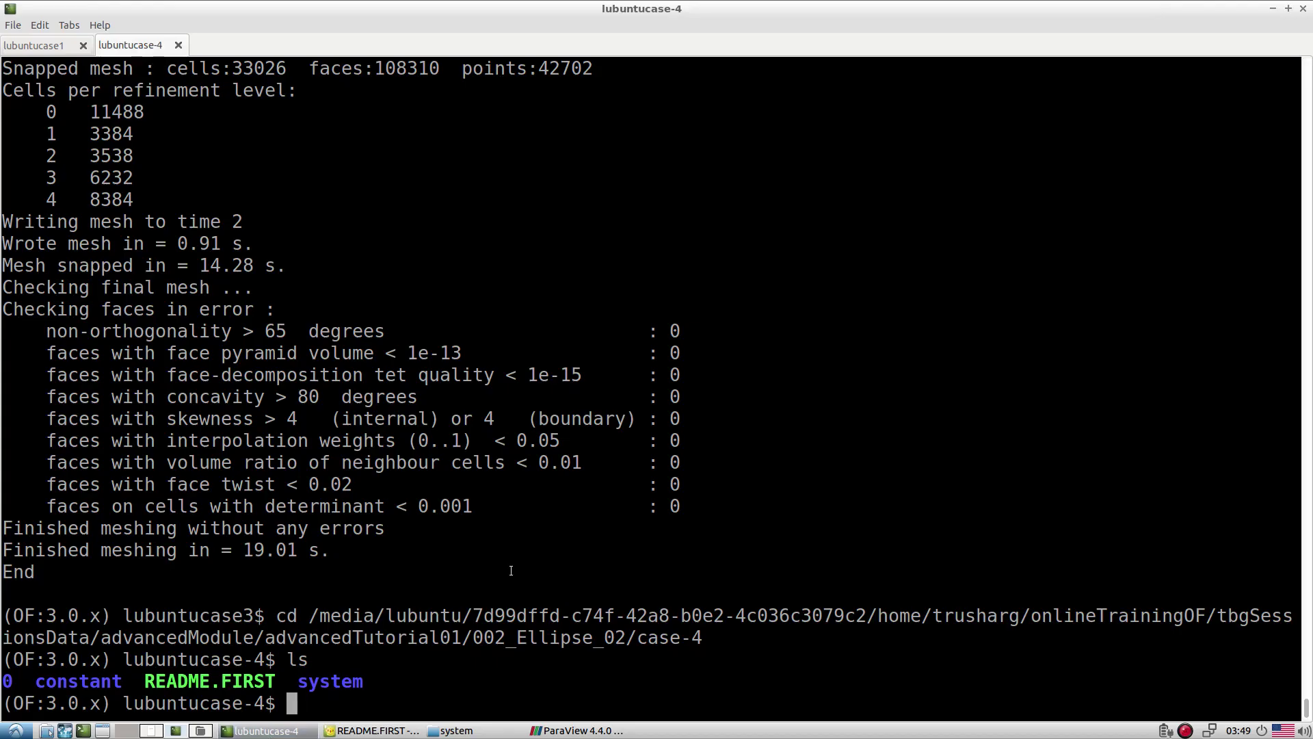
{"action": "middle_click", "coordinate": [523, 563]}
{"action": "key", "text": "Return"}
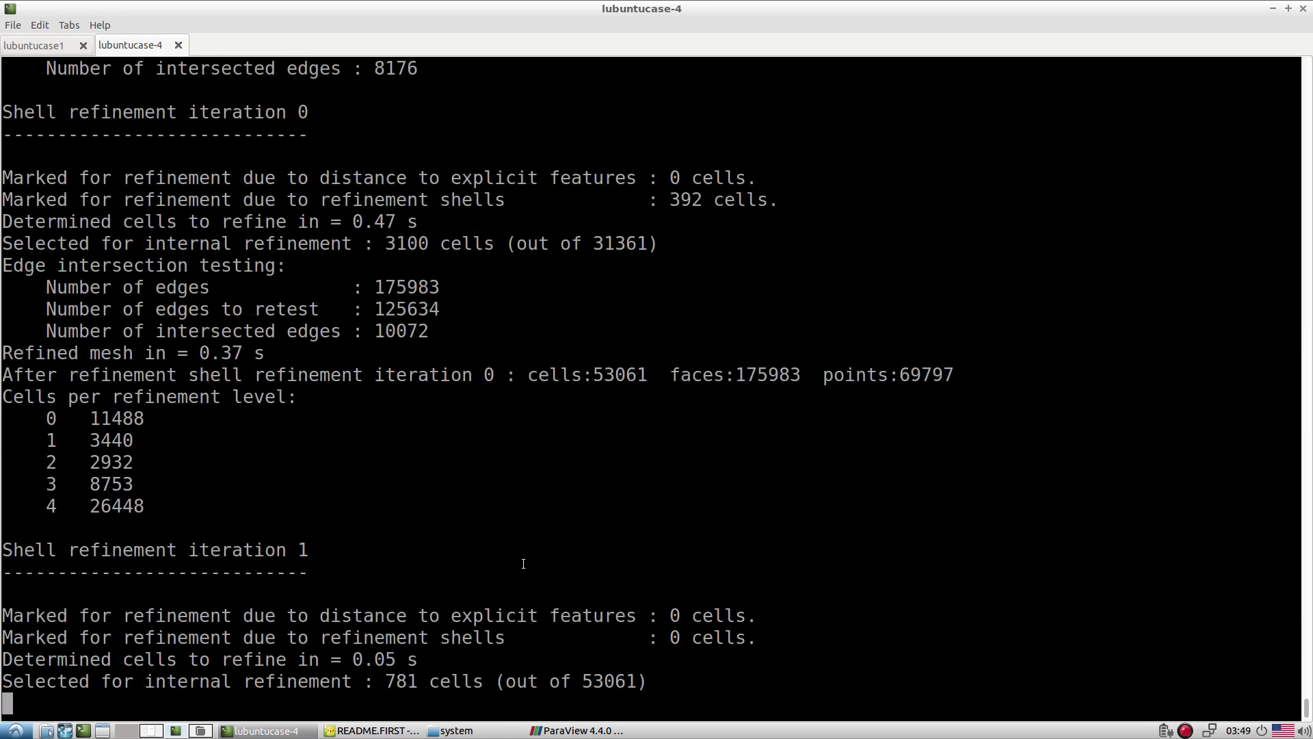
Review the active resolveFeatureAngle 5 line in case-4's snappyHexMeshDict, then switch to ParaView and inspect the ellipse mesh in RenderView2
{"action": "left_click", "coordinate": [373, 731]}
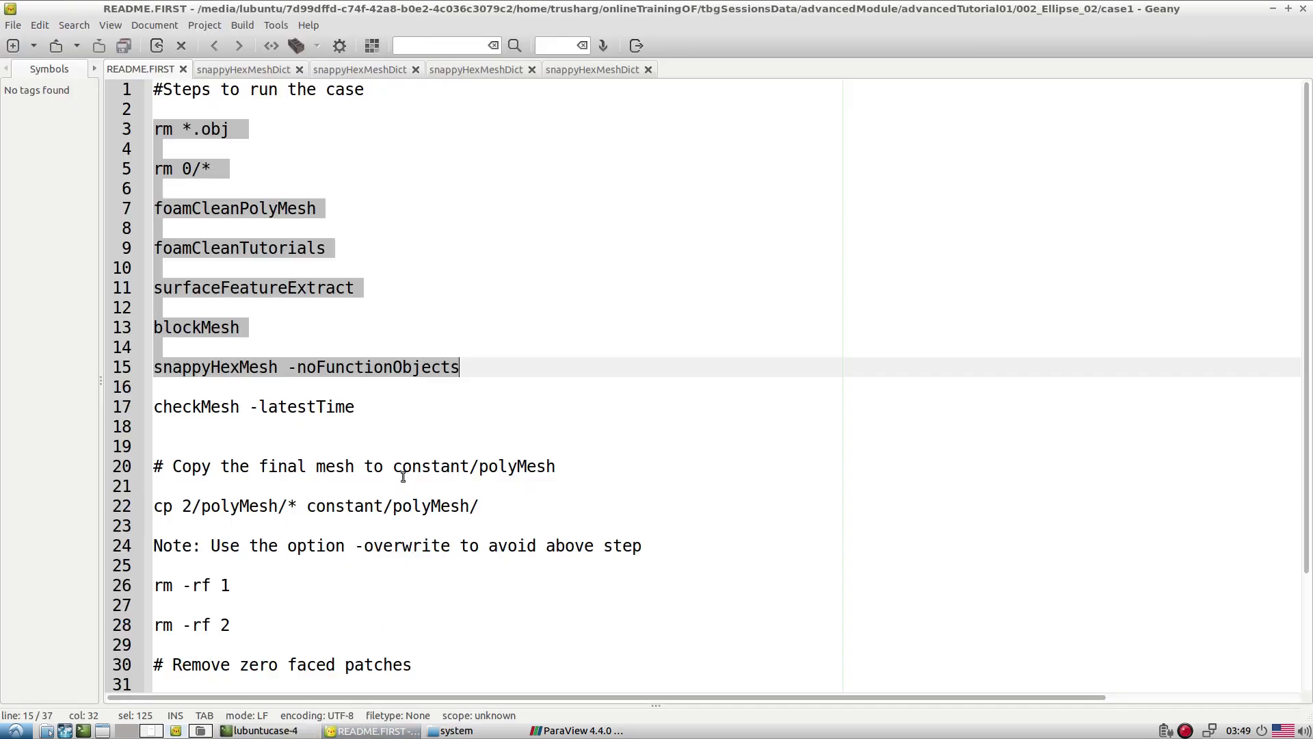
{"action": "left_click", "coordinate": [564, 69]}
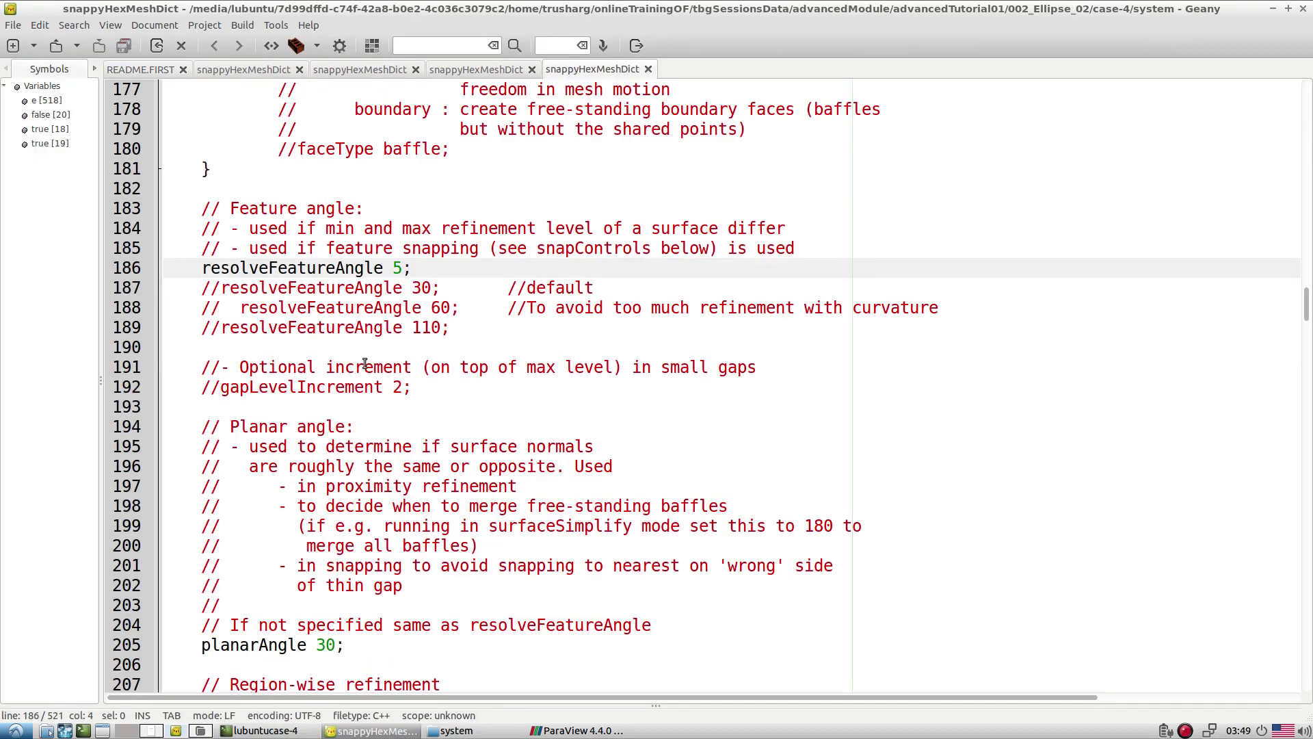
{"action": "triple_click", "coordinate": [275, 269]}
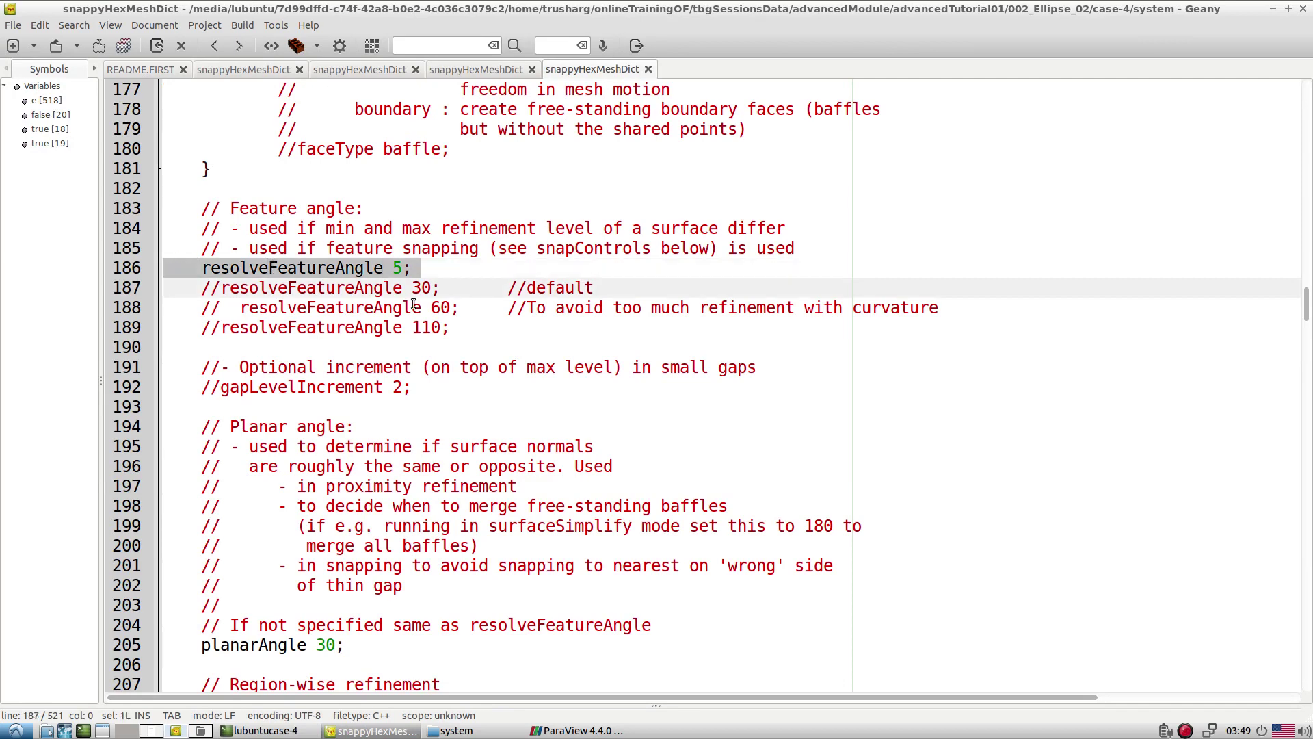
{"action": "left_click", "coordinate": [577, 730]}
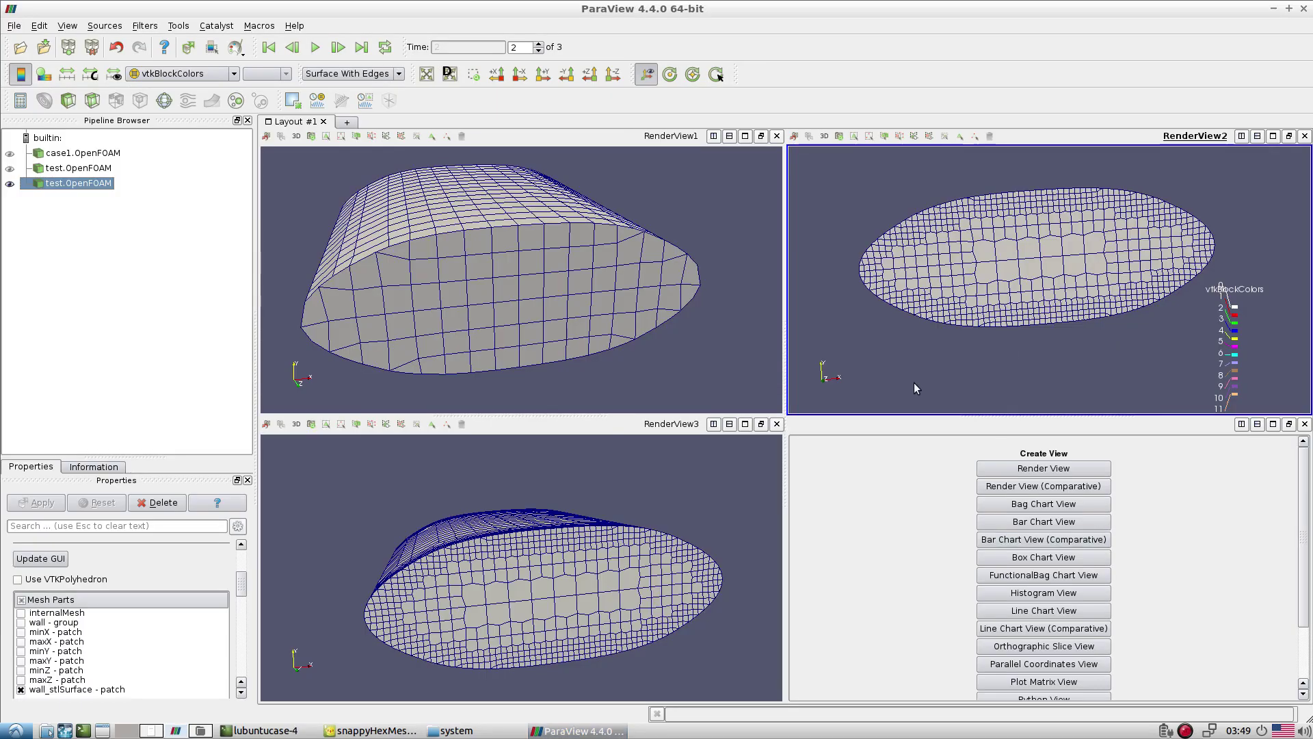
{"action": "scroll", "coordinate": [971, 274], "scroll_direction": "up", "scroll_amount": 3}
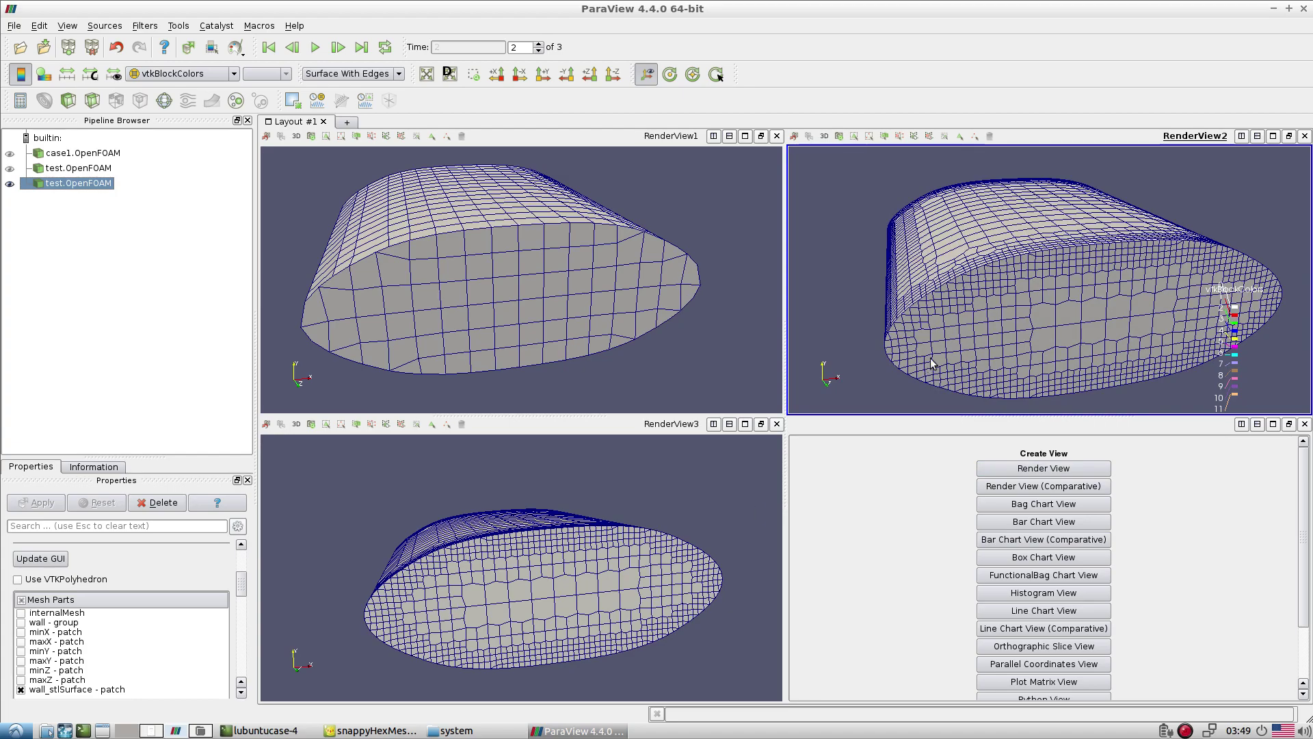
Switch to Geany and check the feature edge level and the wall_stlSurface refinement levels in case3's snappyHexMeshDict
{"action": "left_click", "coordinate": [370, 730]}
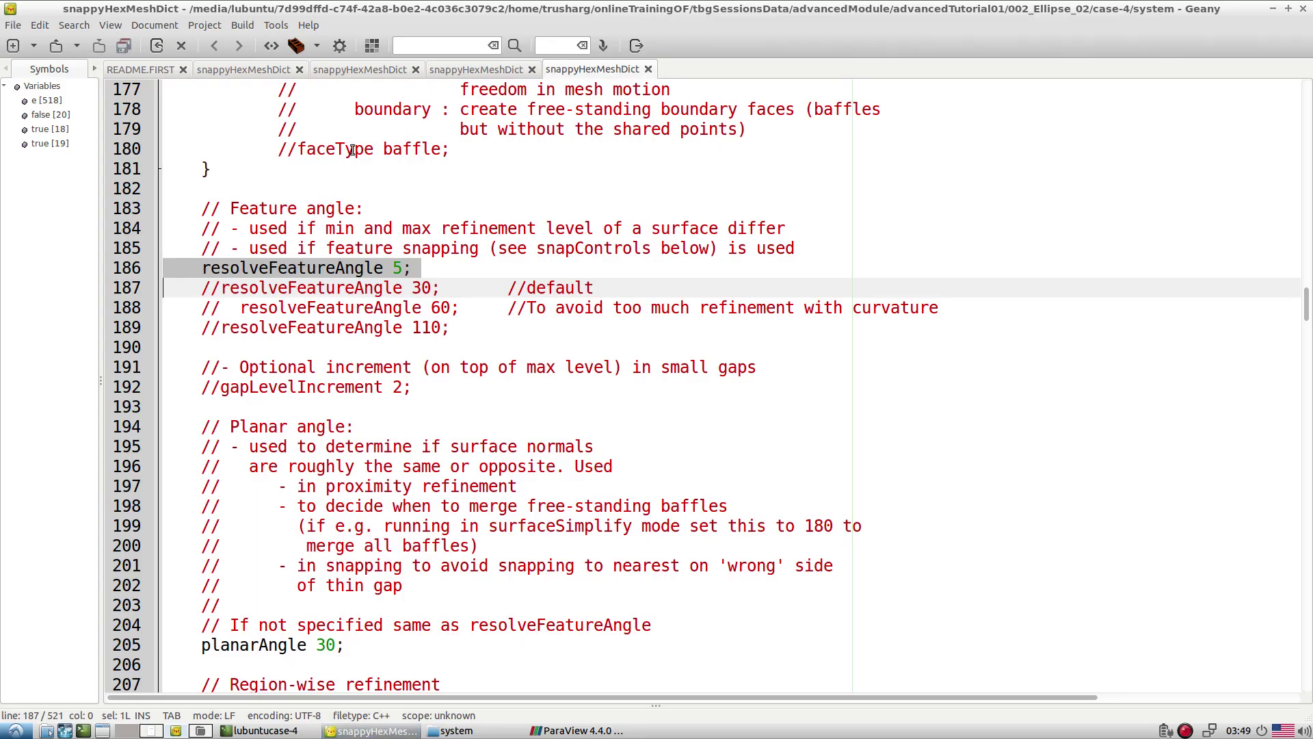
{"action": "left_click", "coordinate": [453, 71]}
{"action": "left_click", "coordinate": [322, 331]}
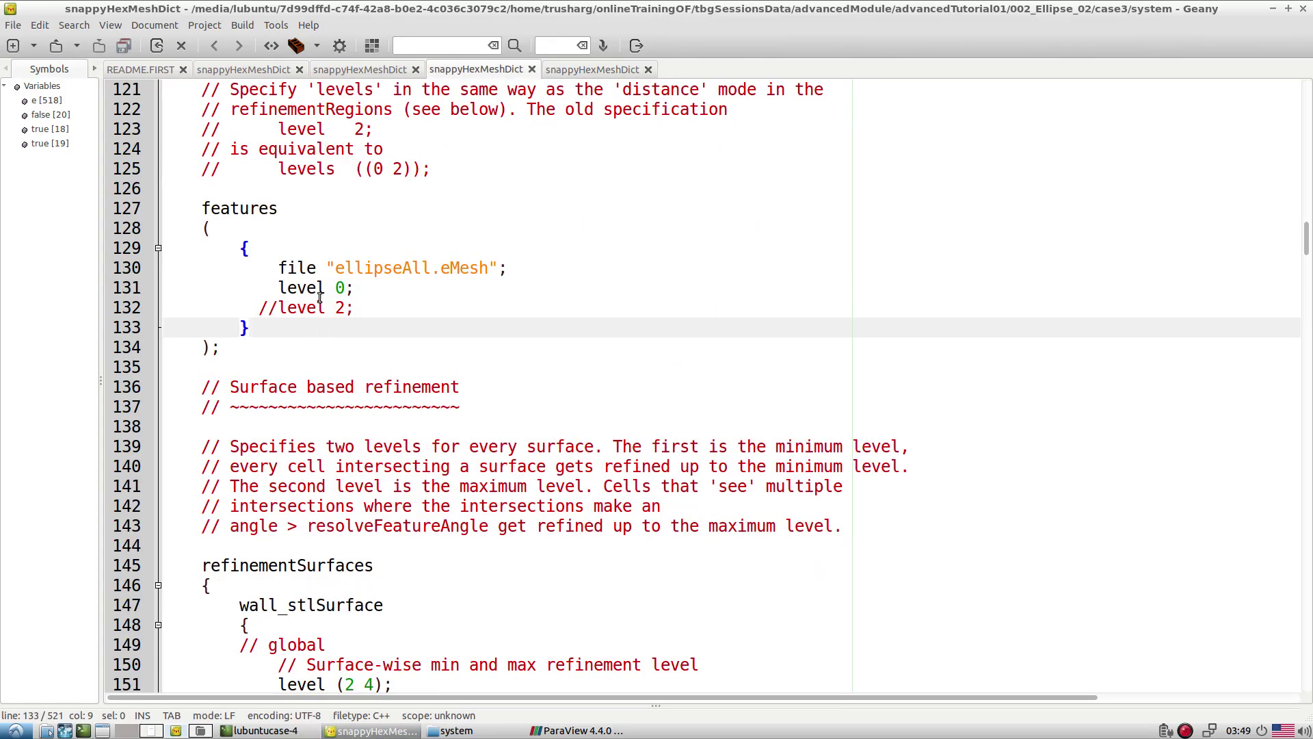
{"action": "left_click_drag", "start_coordinate": [308, 290], "coordinate": [373, 287]}
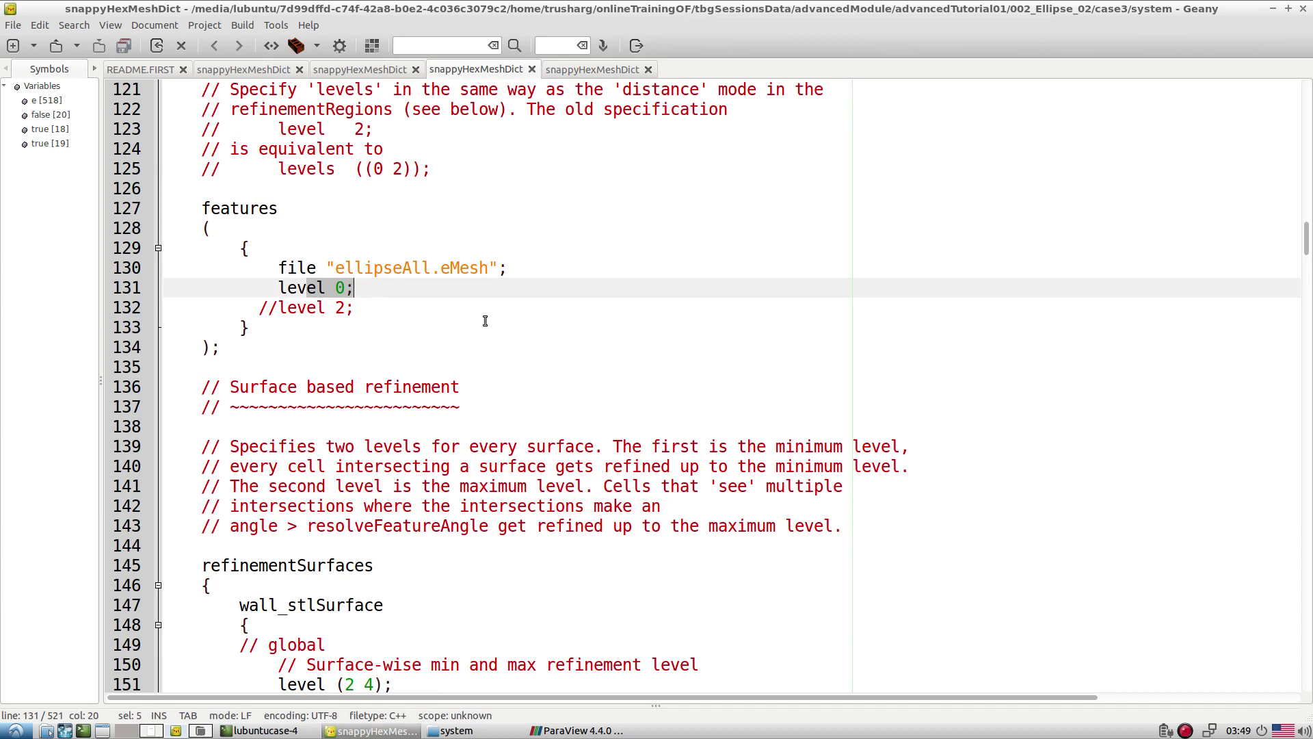
{"action": "double_click", "coordinate": [370, 684]}
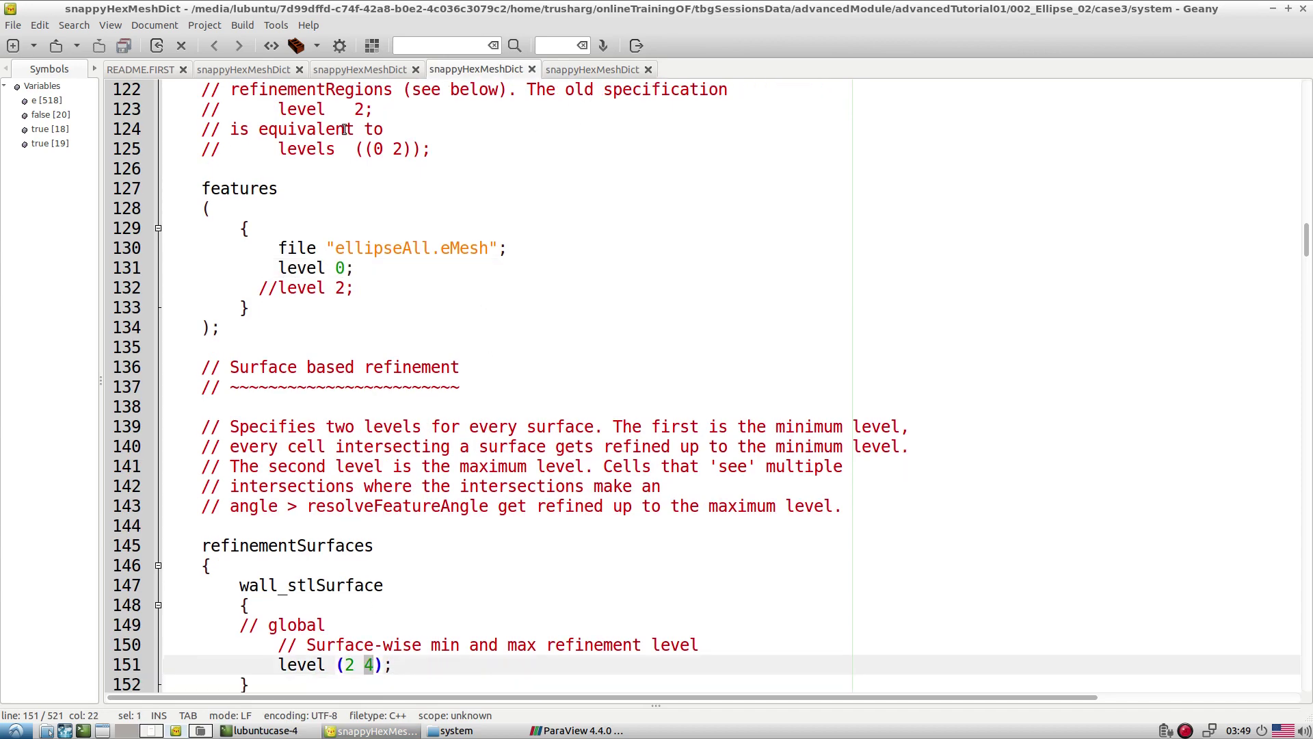
Examine the feature edge level and the wall_stlSurface refinement levels in case2's snappyHexMeshDict for comparison with case3
{"action": "left_click", "coordinate": [353, 69]}
{"action": "double_click", "coordinate": [340, 585]}
{"action": "type", "text": "4"}
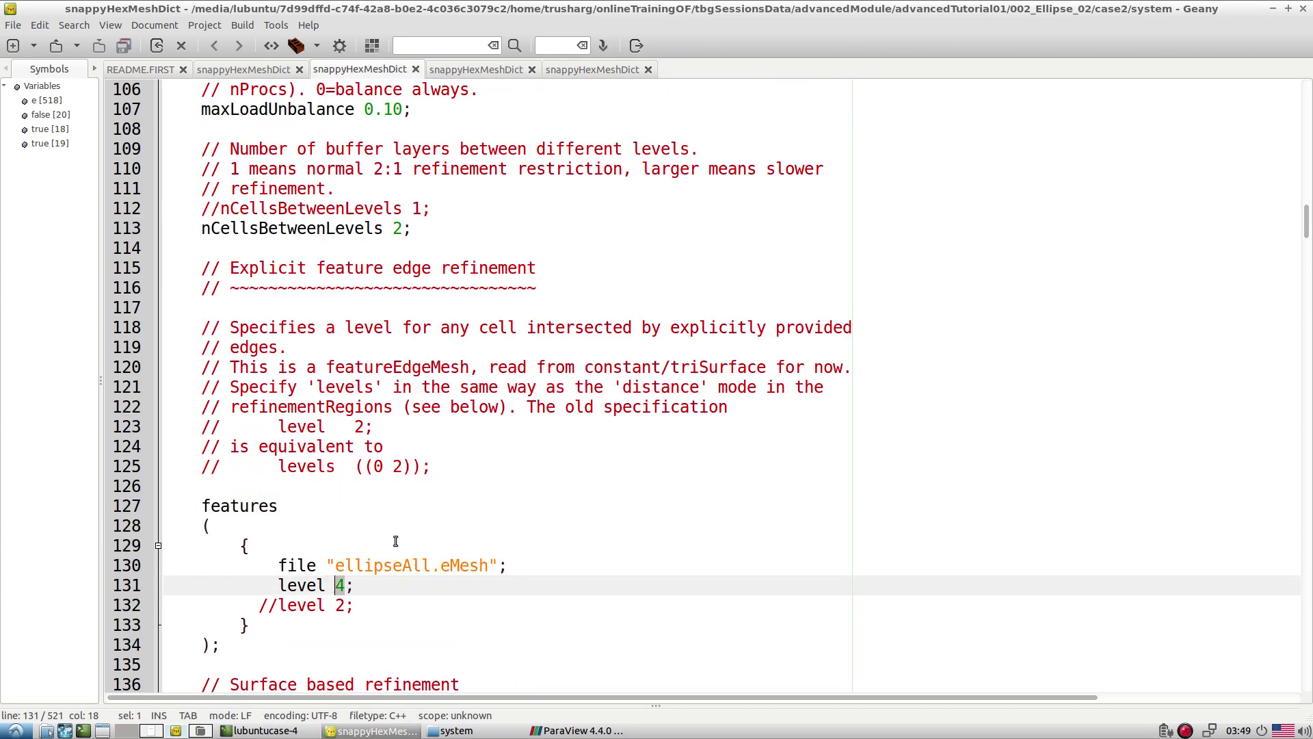
{"action": "scroll", "coordinate": [395, 541], "scroll_direction": "up", "scroll_amount": 1}
{"action": "scroll", "coordinate": [403, 533], "scroll_direction": "down", "scroll_amount": 4}
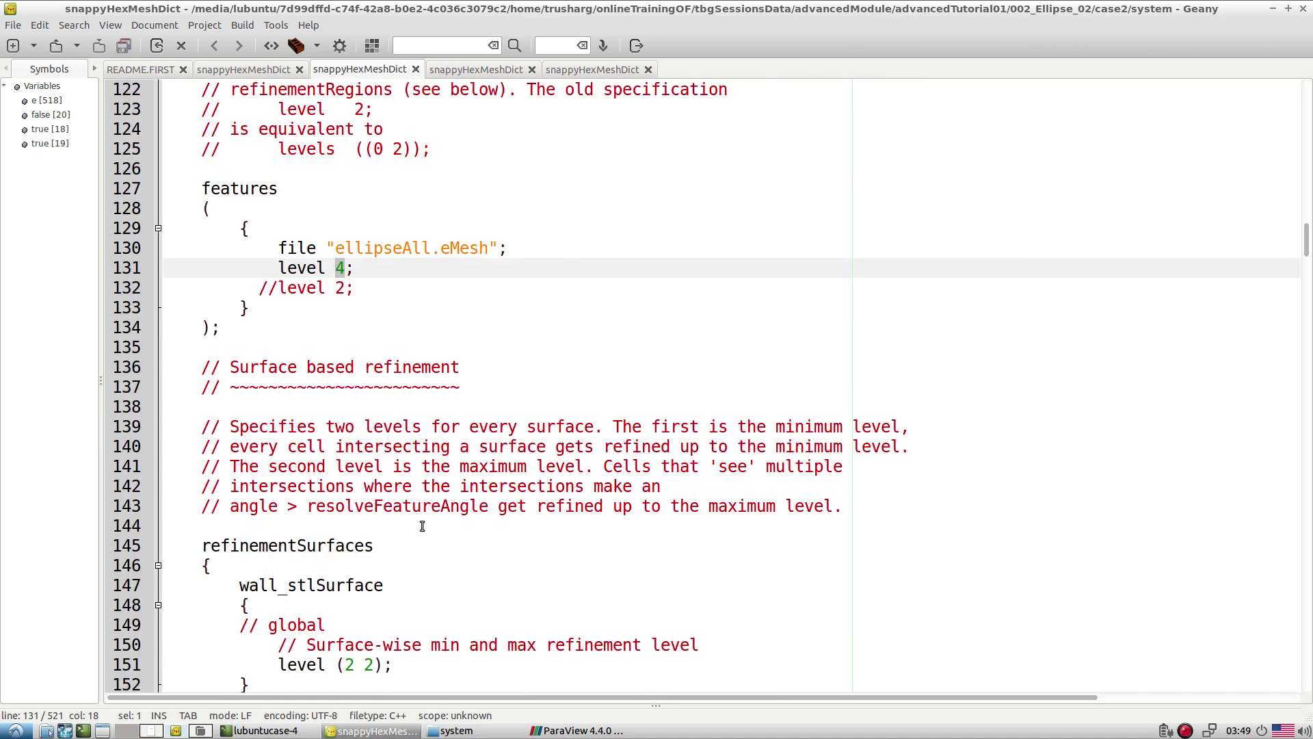
{"action": "left_click_drag", "start_coordinate": [345, 676], "coordinate": [384, 676]}
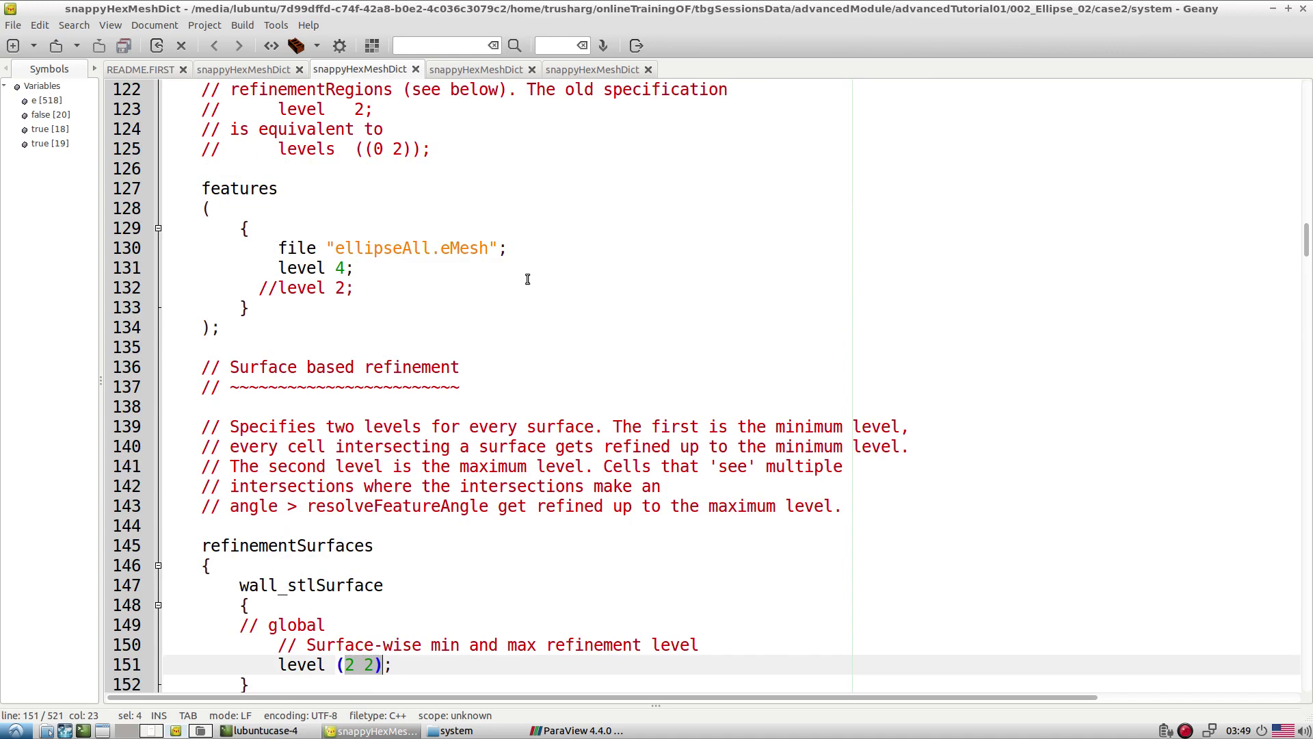
{"action": "scroll", "coordinate": [527, 279], "scroll_direction": "down", "scroll_amount": 5}
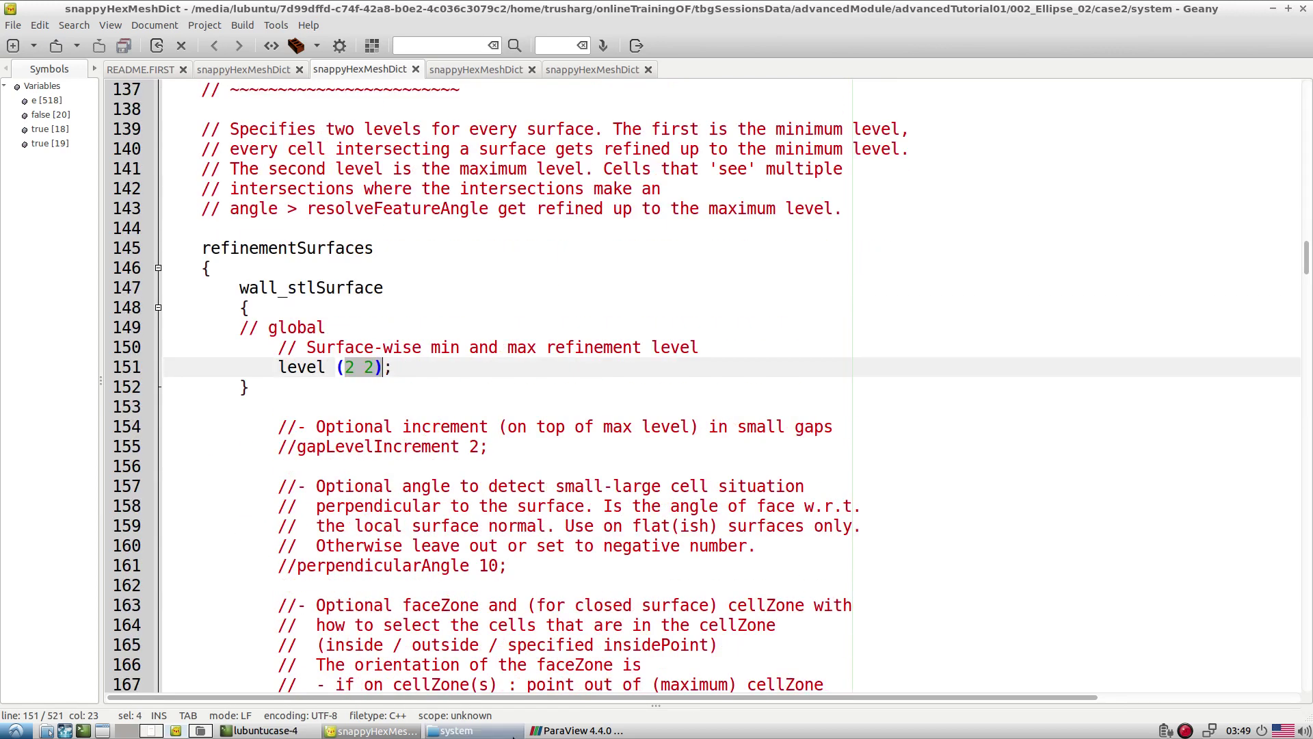
Copy the test.OpenFOAM file from the 002_Ellipse_02 folder into the case-4 folder in the file manager
{"action": "left_click", "coordinate": [547, 730]}
{"action": "left_click", "coordinate": [304, 730]}
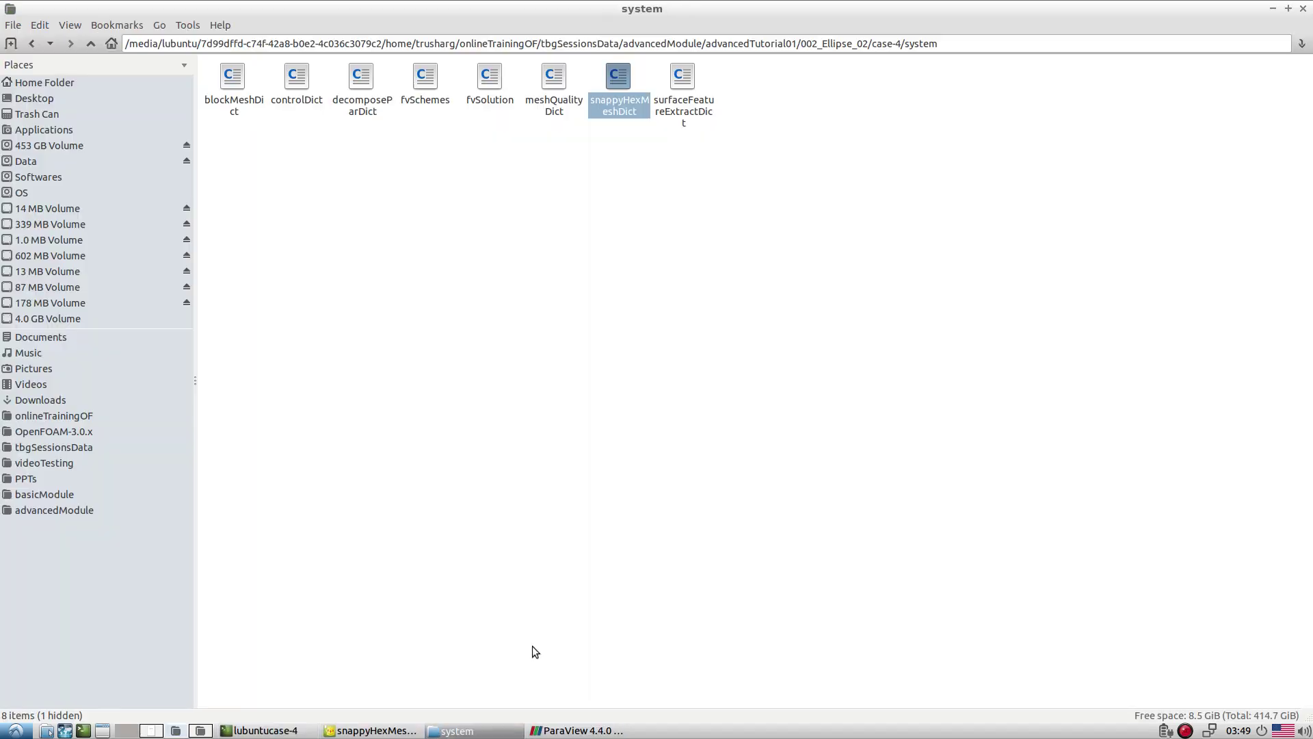
{"action": "left_click", "coordinate": [468, 733]}
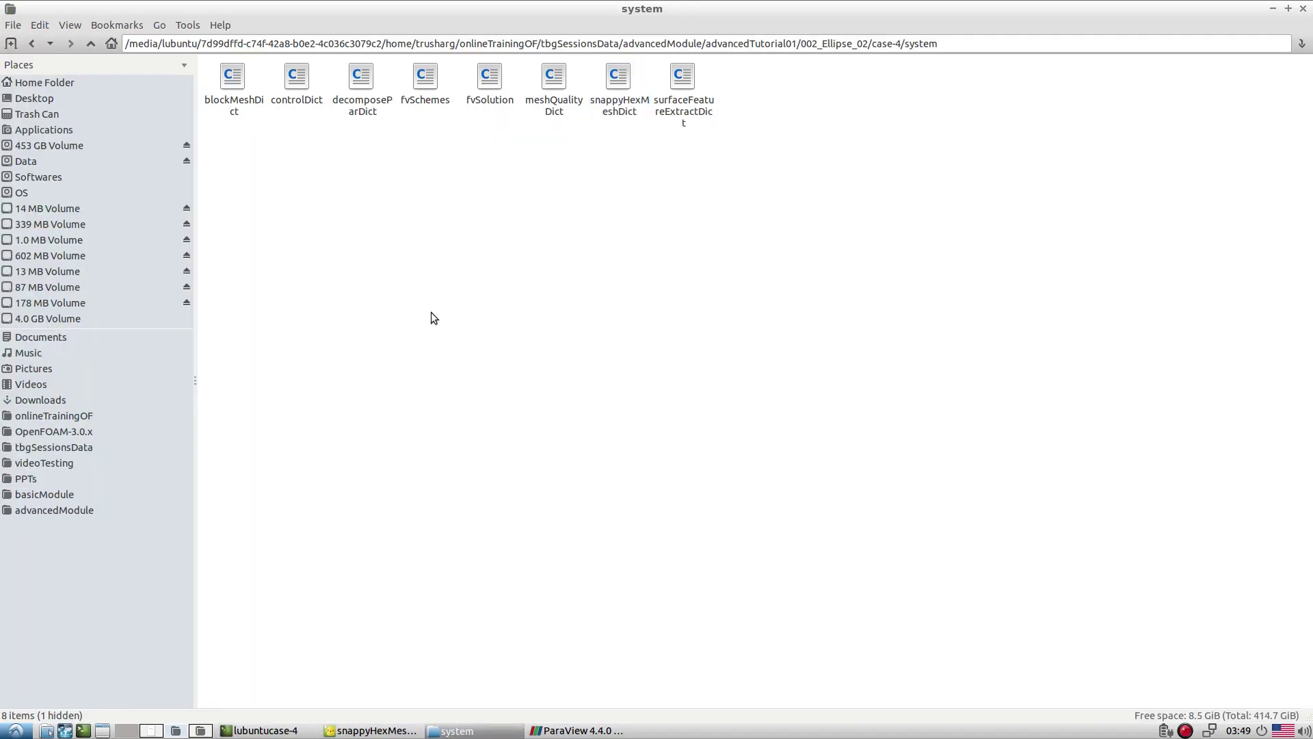
{"action": "left_click", "coordinate": [90, 44]}
{"action": "left_click", "coordinate": [90, 43]}
{"action": "left_click", "coordinate": [631, 111]}
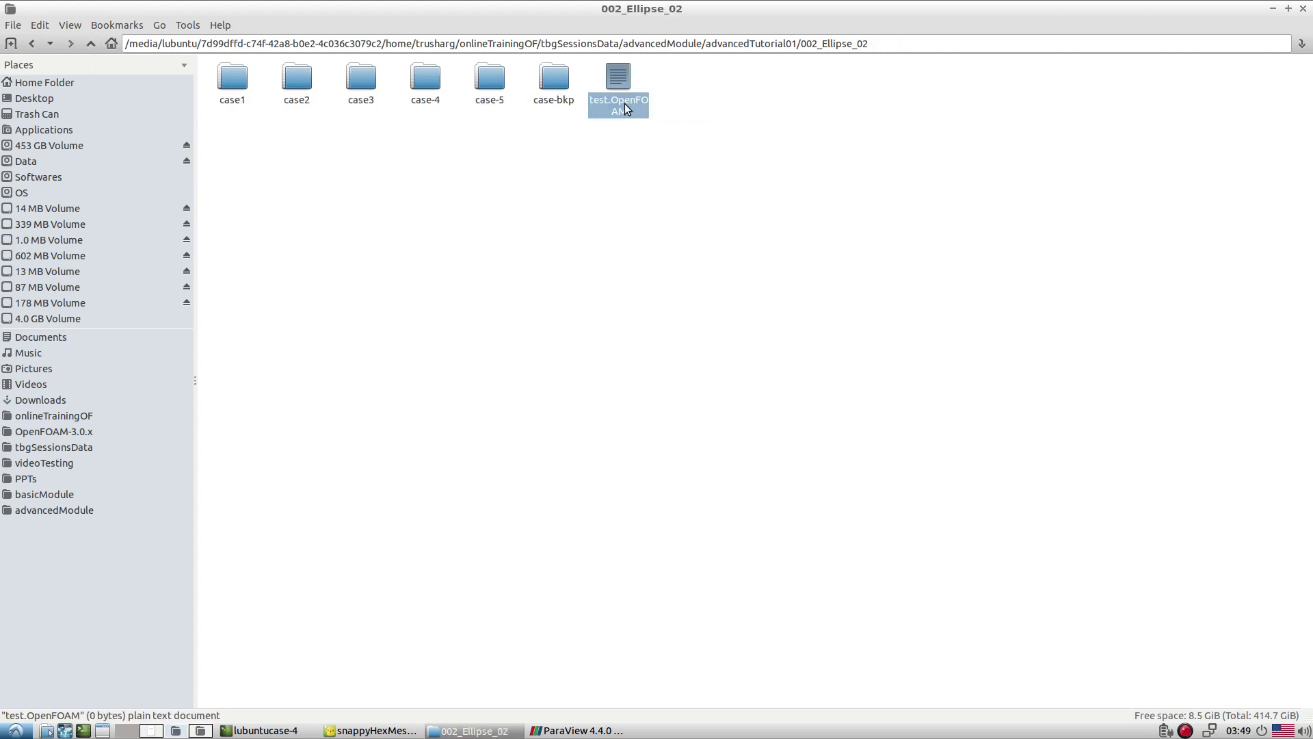
{"action": "double_click", "coordinate": [427, 80]}
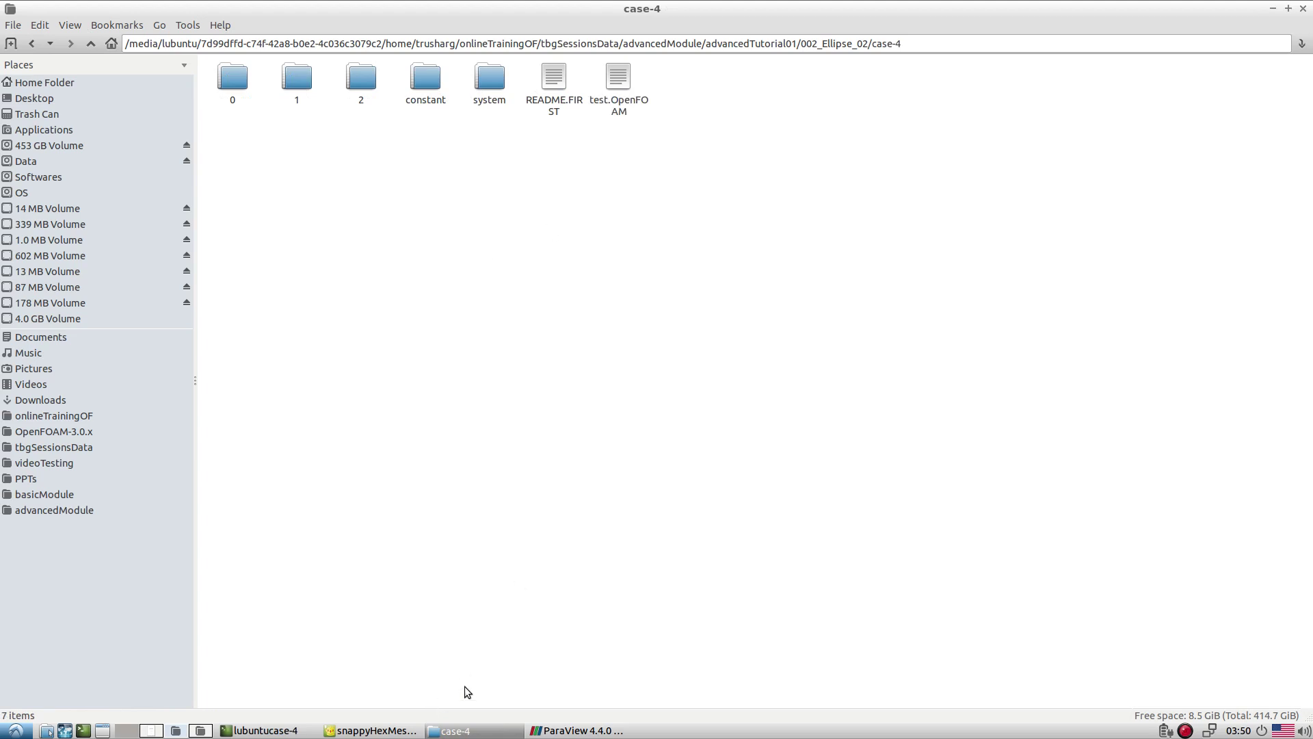
Switch to ParaView and load case-4's test.OpenFOAM into the empty fourth view of the layout
{"action": "left_click", "coordinate": [600, 726]}
{"action": "left_click", "coordinate": [868, 546]}
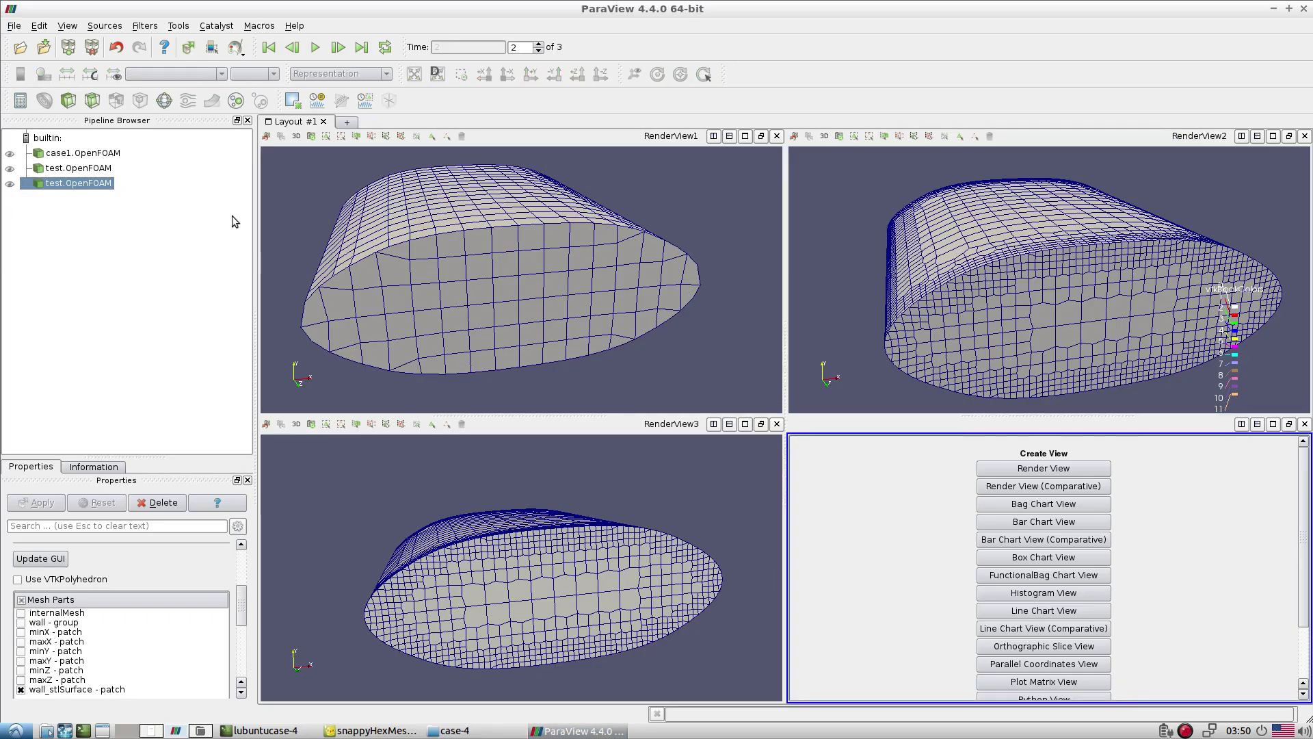
{"action": "left_click", "coordinate": [14, 25]}
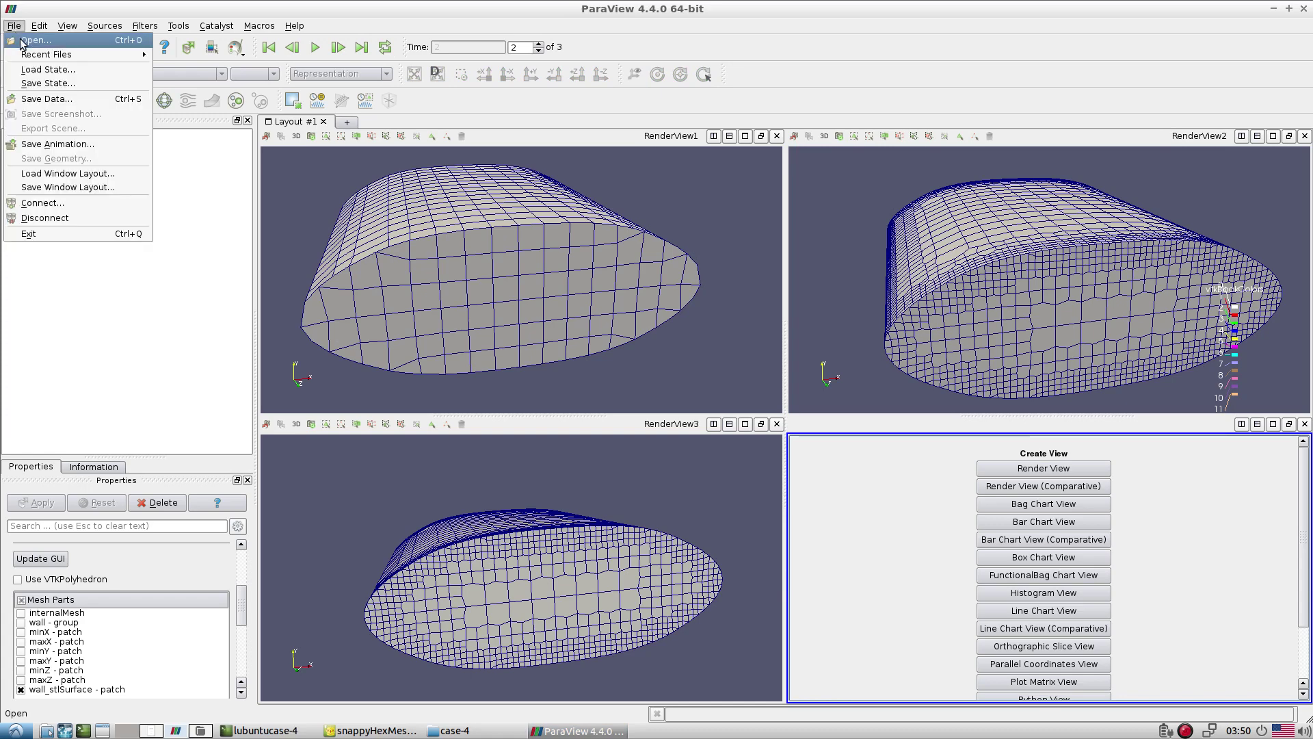
{"action": "left_click", "coordinate": [35, 41]}
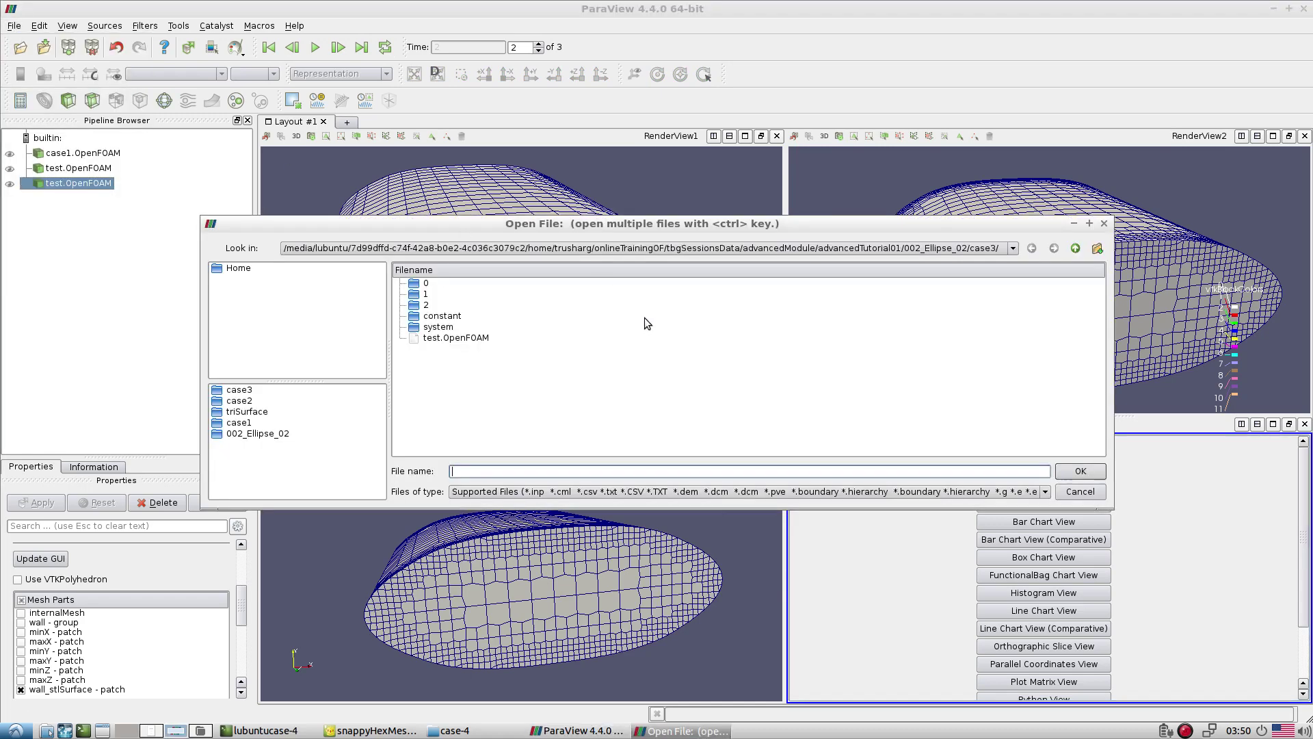
{"action": "left_click", "coordinate": [1074, 248]}
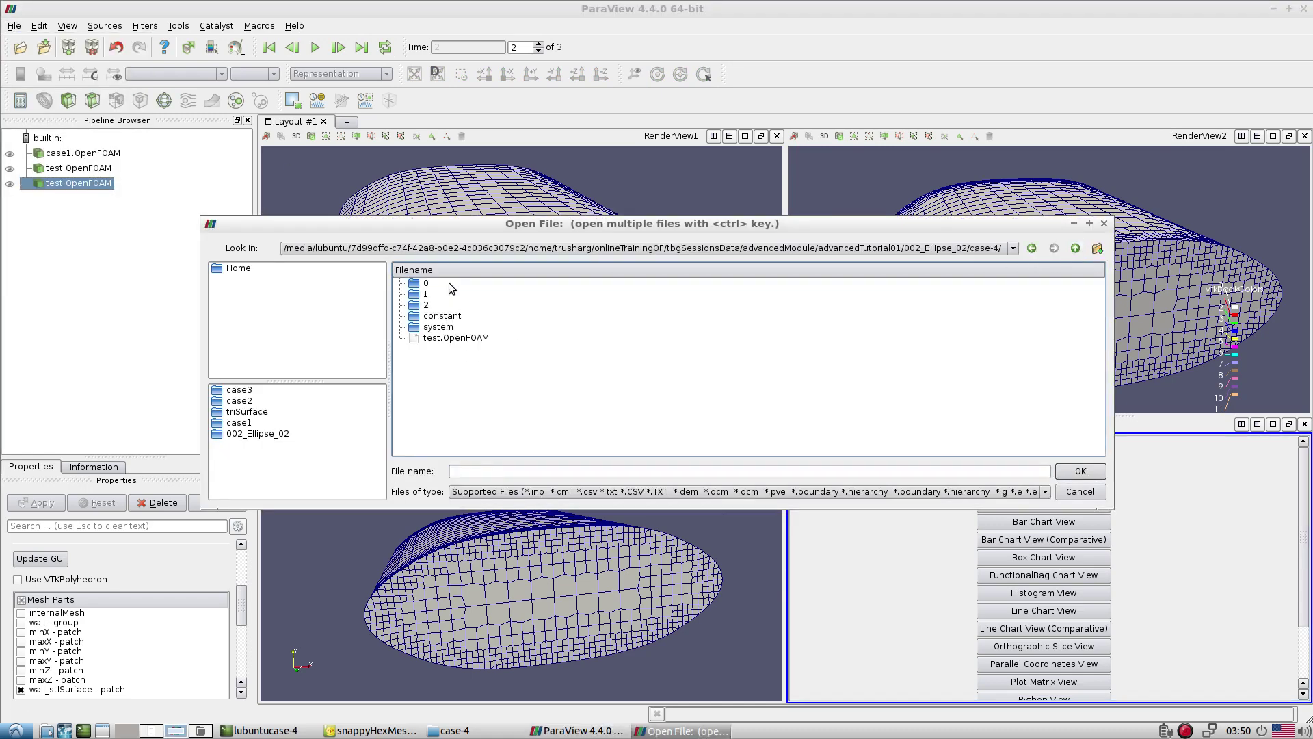
{"action": "double_click", "coordinate": [453, 348]}
{"action": "left_click", "coordinate": [30, 507]}
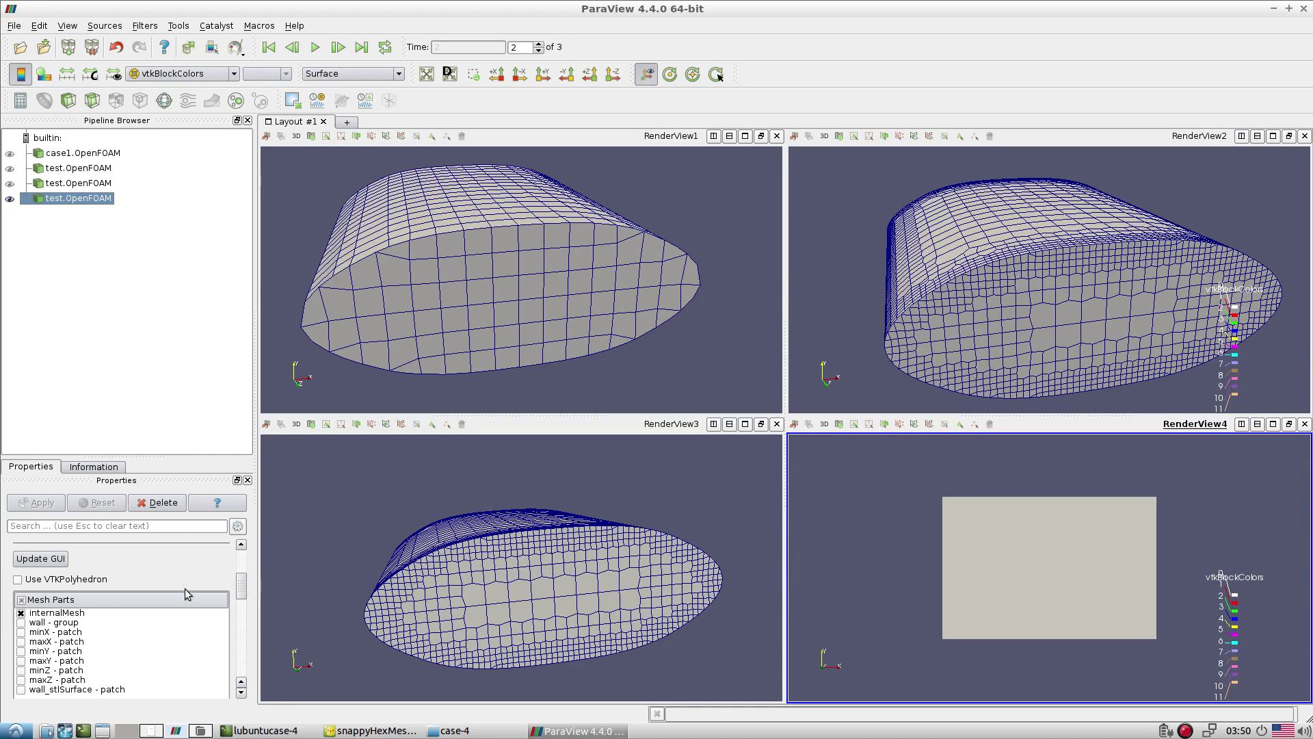
Display only the wall_stlSurface patch of the case-4 mesh, without internalMesh, and represent it as Surface With Edges
{"action": "left_click", "coordinate": [21, 613]}
{"action": "left_click", "coordinate": [21, 689]}
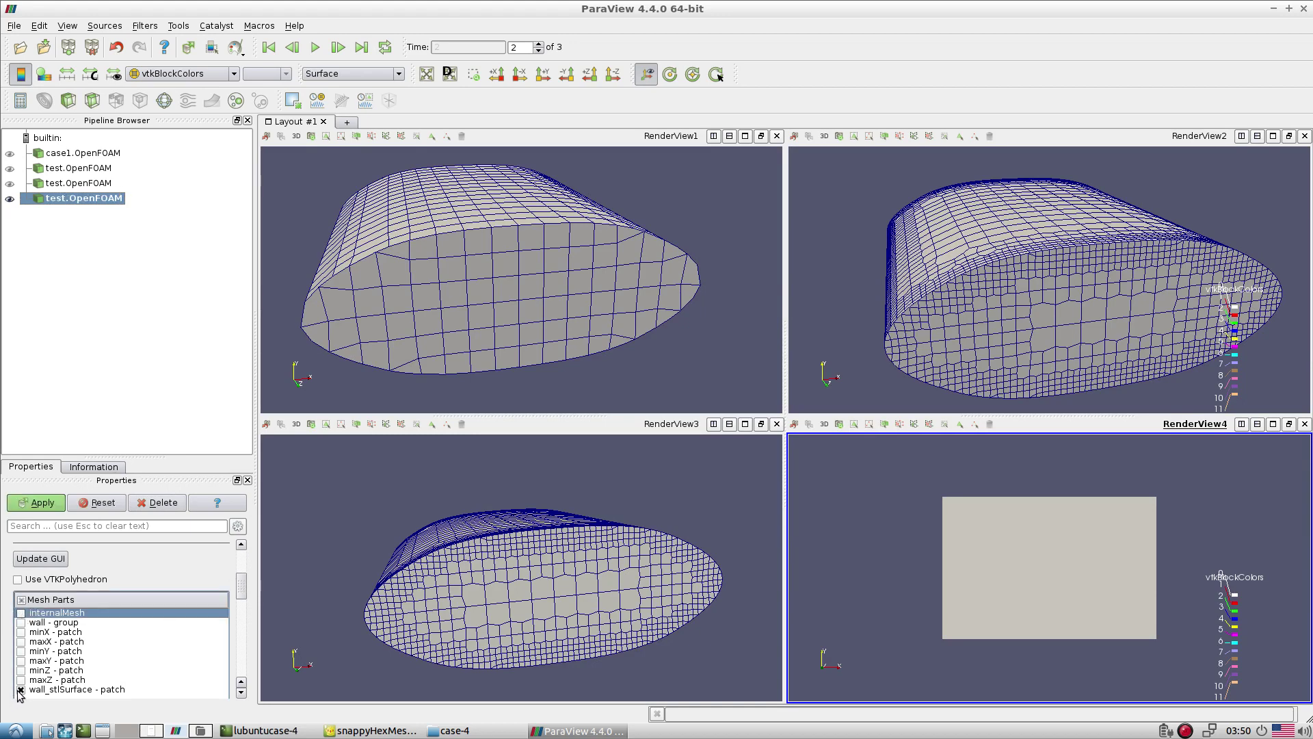
{"action": "left_click", "coordinate": [37, 503]}
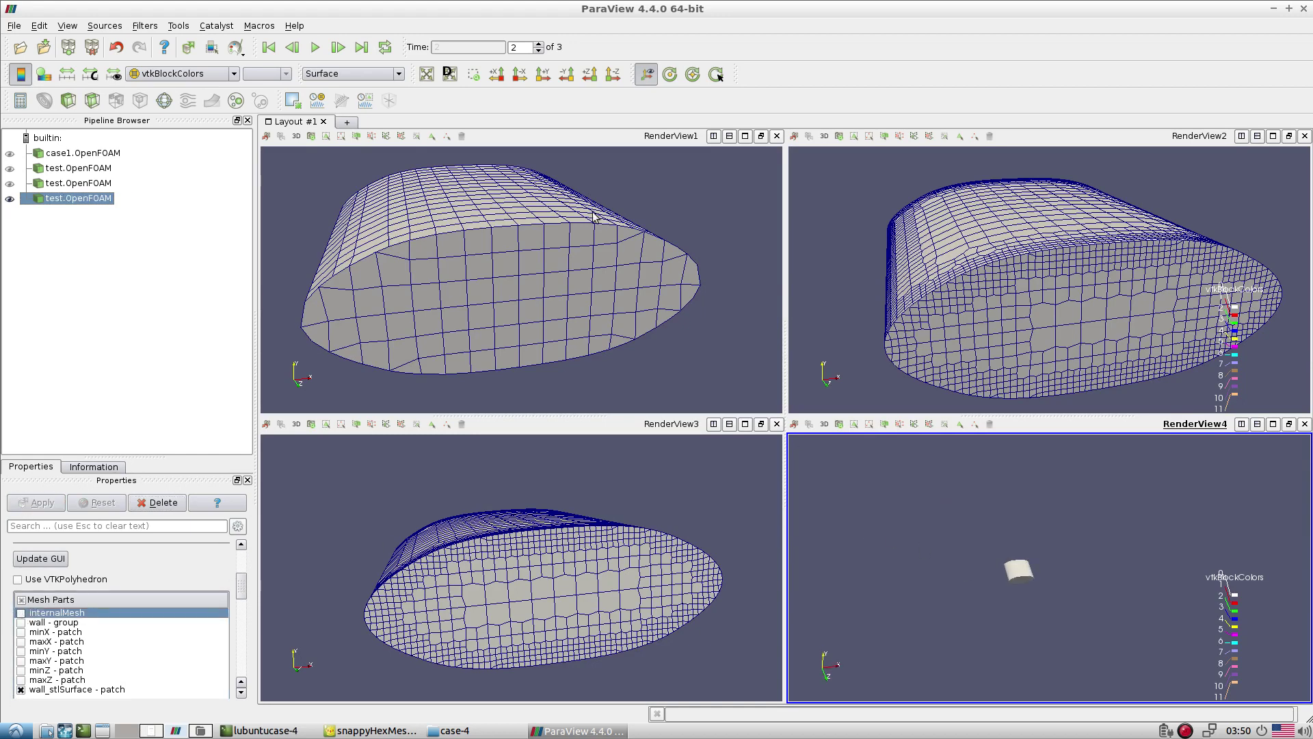
{"action": "left_click", "coordinate": [346, 74]}
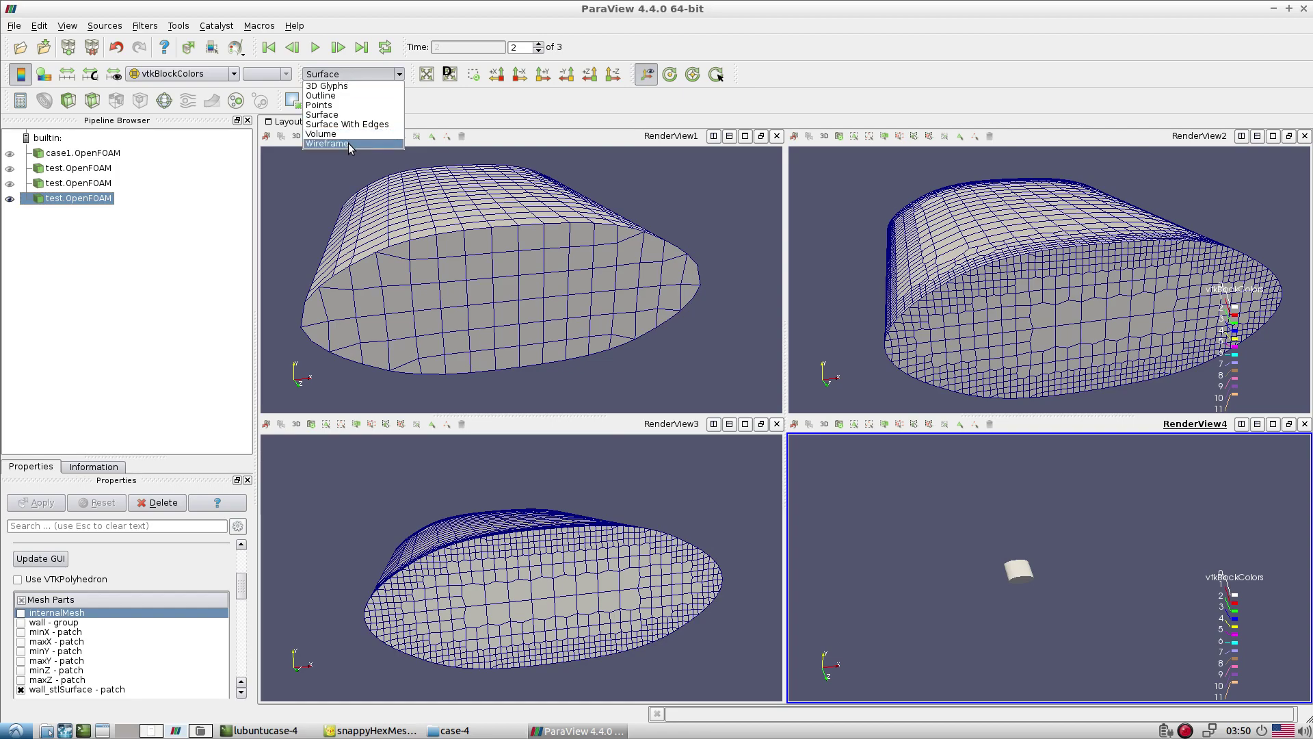
{"action": "left_click", "coordinate": [362, 123]}
Compare the case-4 surface mesh in RenderView4 with the mesh in RenderView2 from similar close-up angles
{"action": "scroll", "coordinate": [1079, 545], "scroll_direction": "up", "scroll_amount": 5}
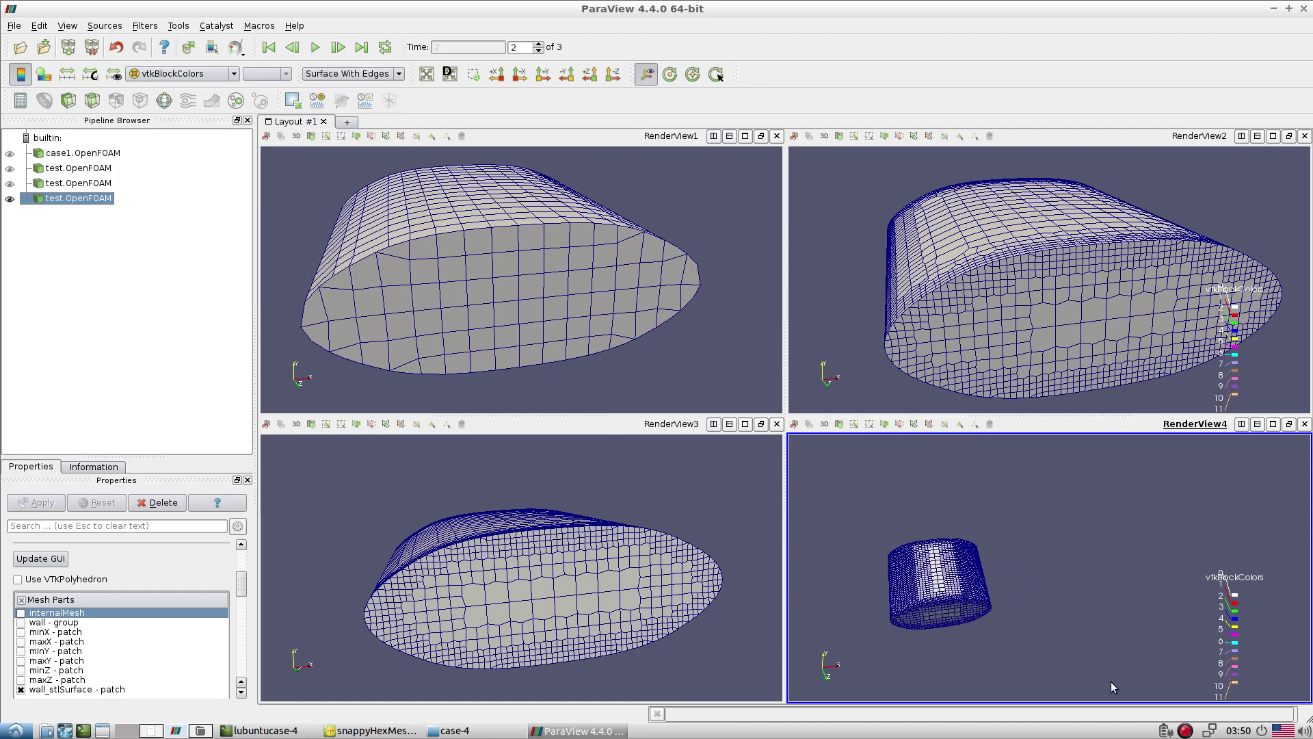
{"action": "left_click_drag", "start_coordinate": [945, 539], "coordinate": [1095, 289]}
{"action": "scroll", "coordinate": [984, 577], "scroll_direction": "up", "scroll_amount": 5}
{"action": "left_click", "coordinate": [1061, 316]}
{"action": "scroll", "coordinate": [1064, 318], "scroll_direction": "up", "scroll_amount": 4}
{"action": "scroll", "coordinate": [1026, 283], "scroll_direction": "down", "scroll_amount": 6}
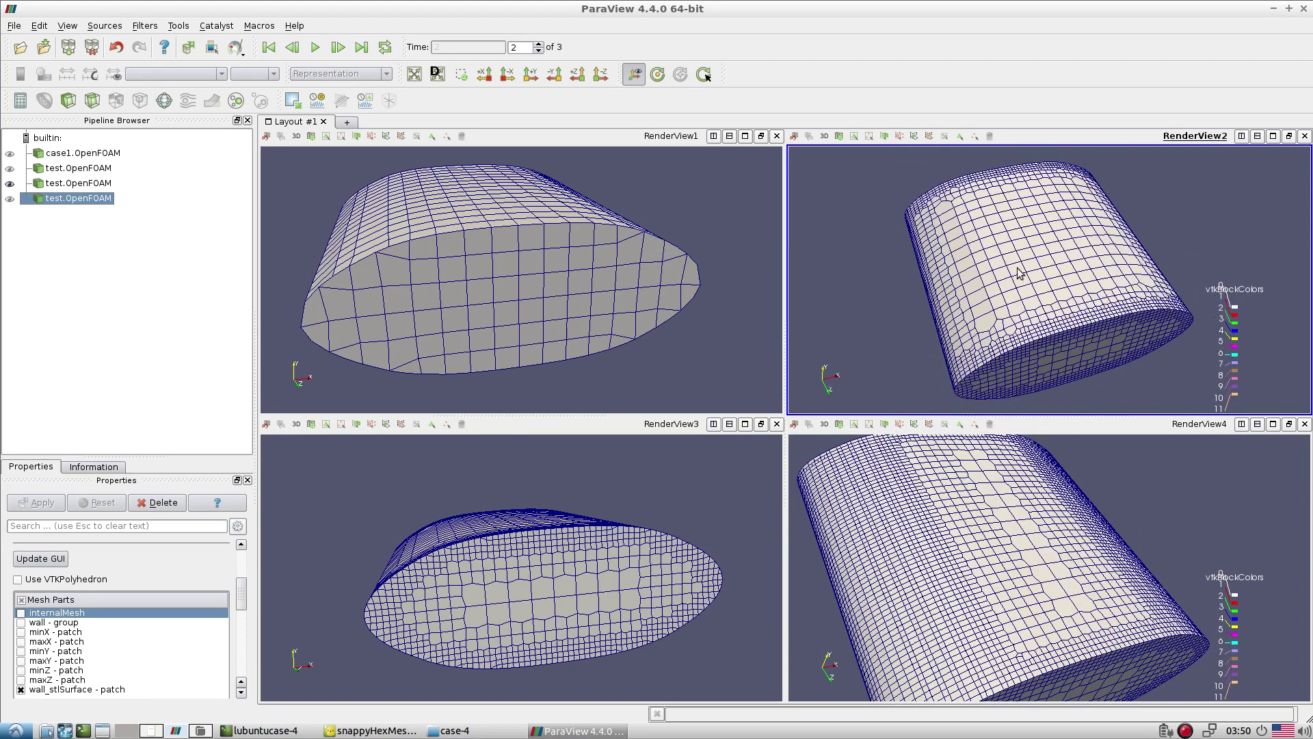
{"action": "left_click_drag", "start_coordinate": [1026, 479], "coordinate": [971, 568]}
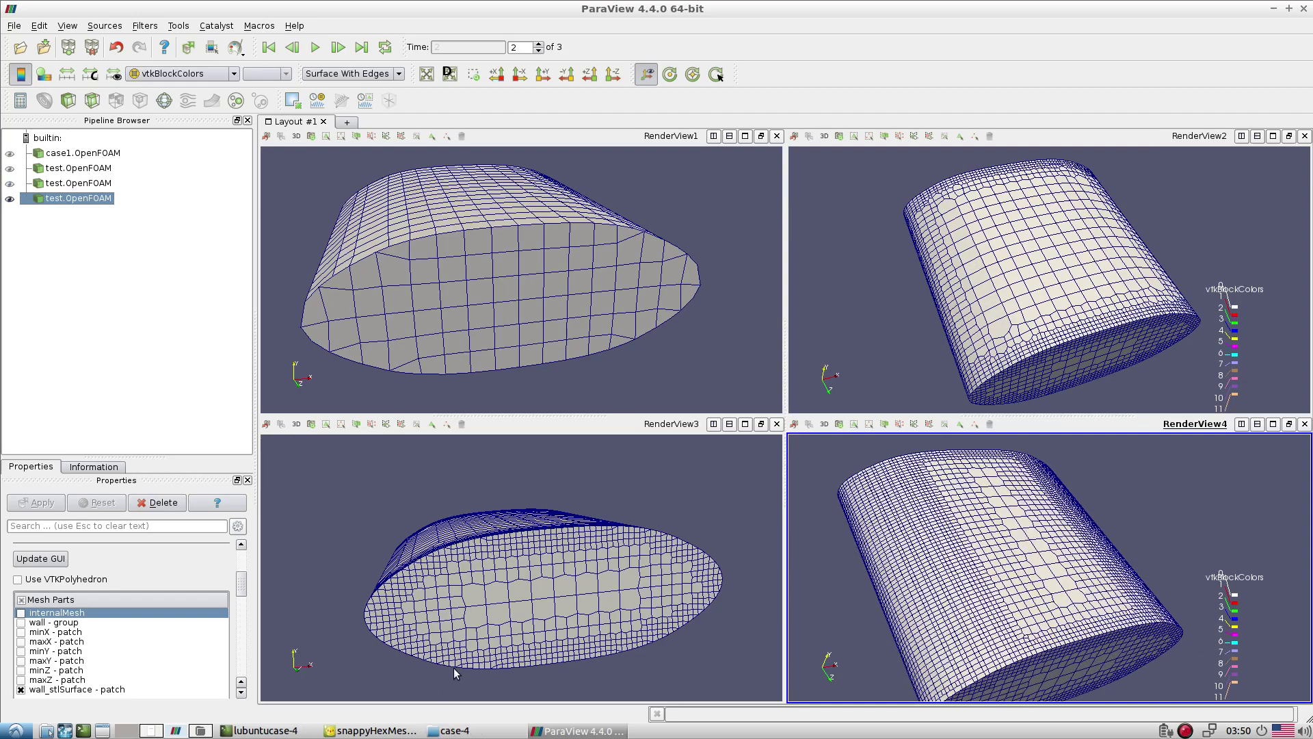
Switch back to Geany and review the resolveFeatureAngle setting in case-4's snappyHexMeshDict
{"action": "left_click", "coordinate": [162, 731]}
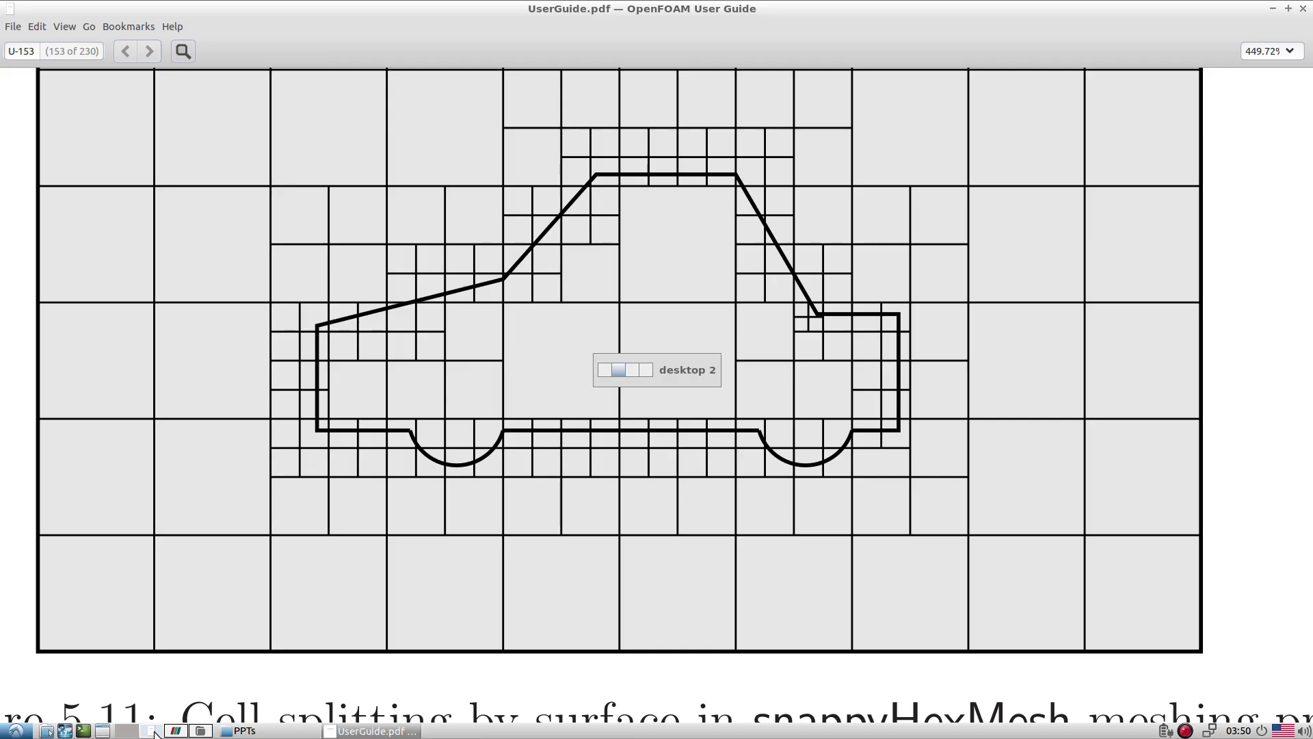
{"action": "left_click", "coordinate": [171, 731]}
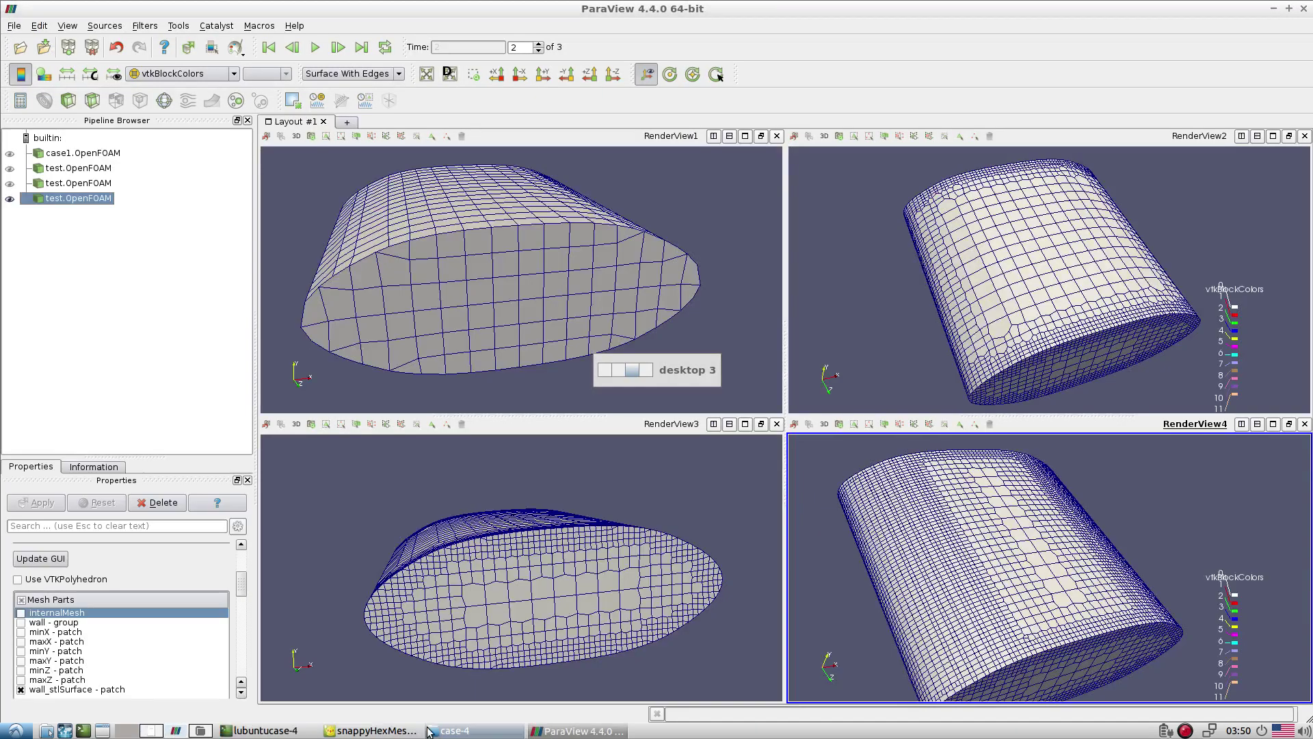
{"action": "left_click", "coordinate": [412, 732]}
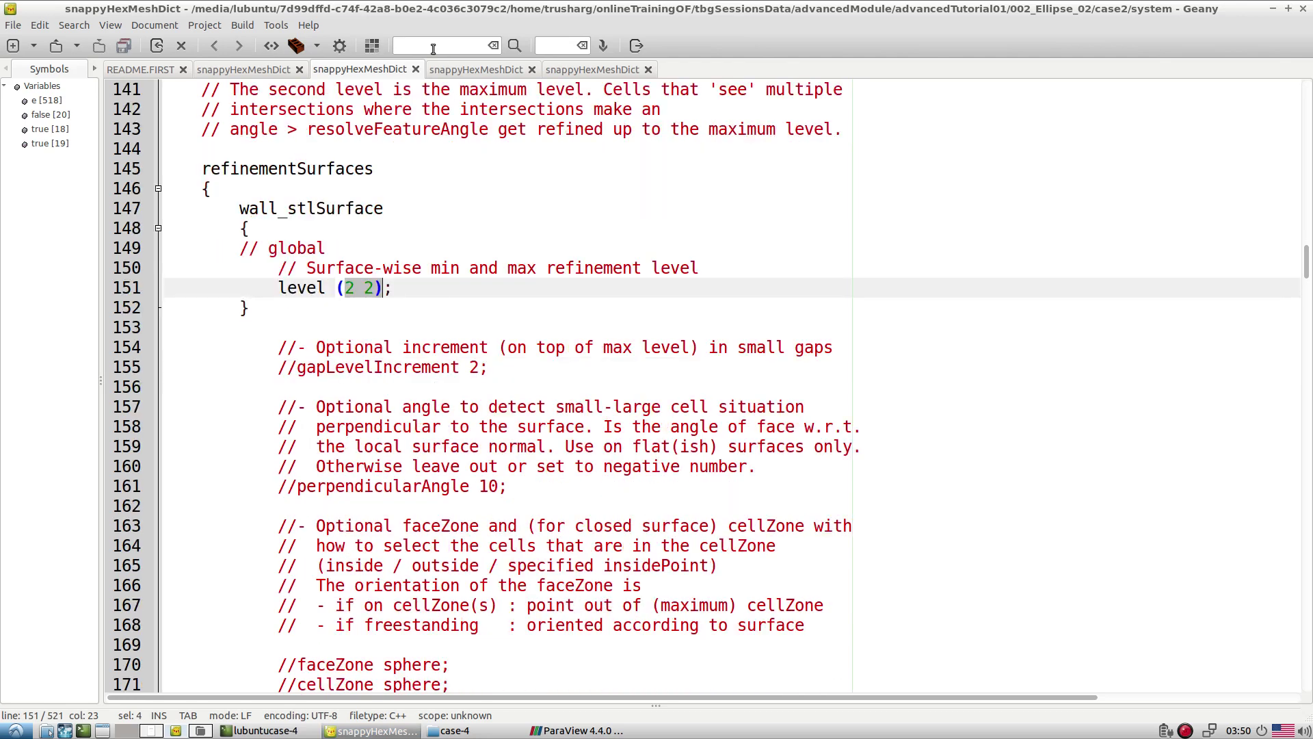
{"action": "left_click", "coordinate": [596, 69]}
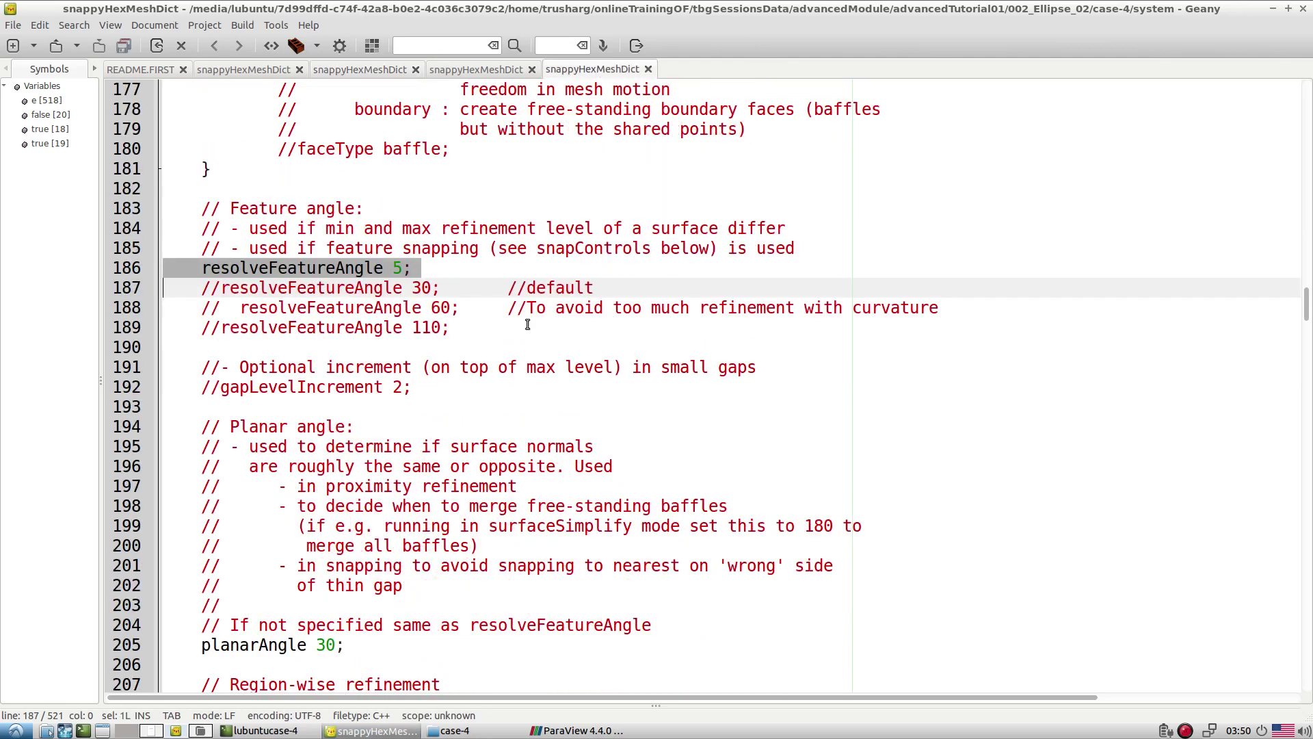
Review the active and commented-out resolveFeatureAngle values in case-4's snappyHexMeshDict
{"action": "left_click", "coordinate": [403, 271]}
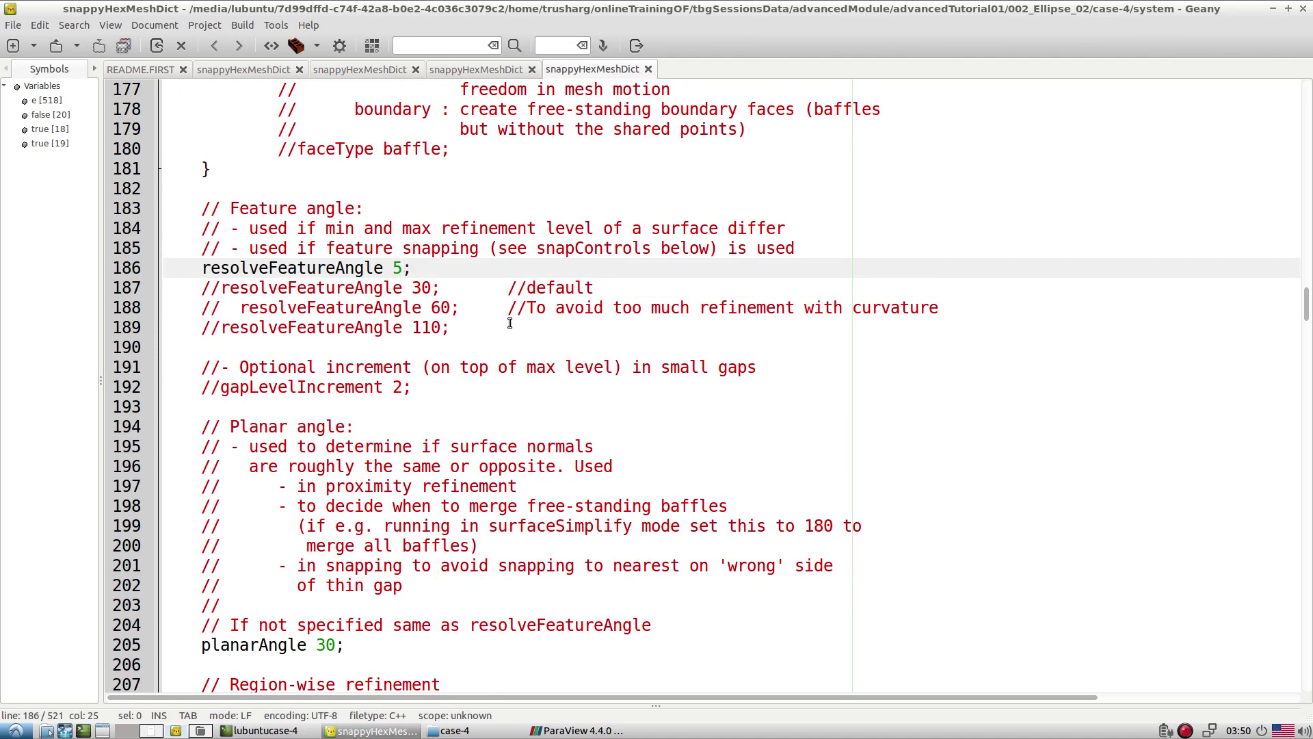
{"action": "left_click_drag", "start_coordinate": [335, 329], "coordinate": [441, 329]}
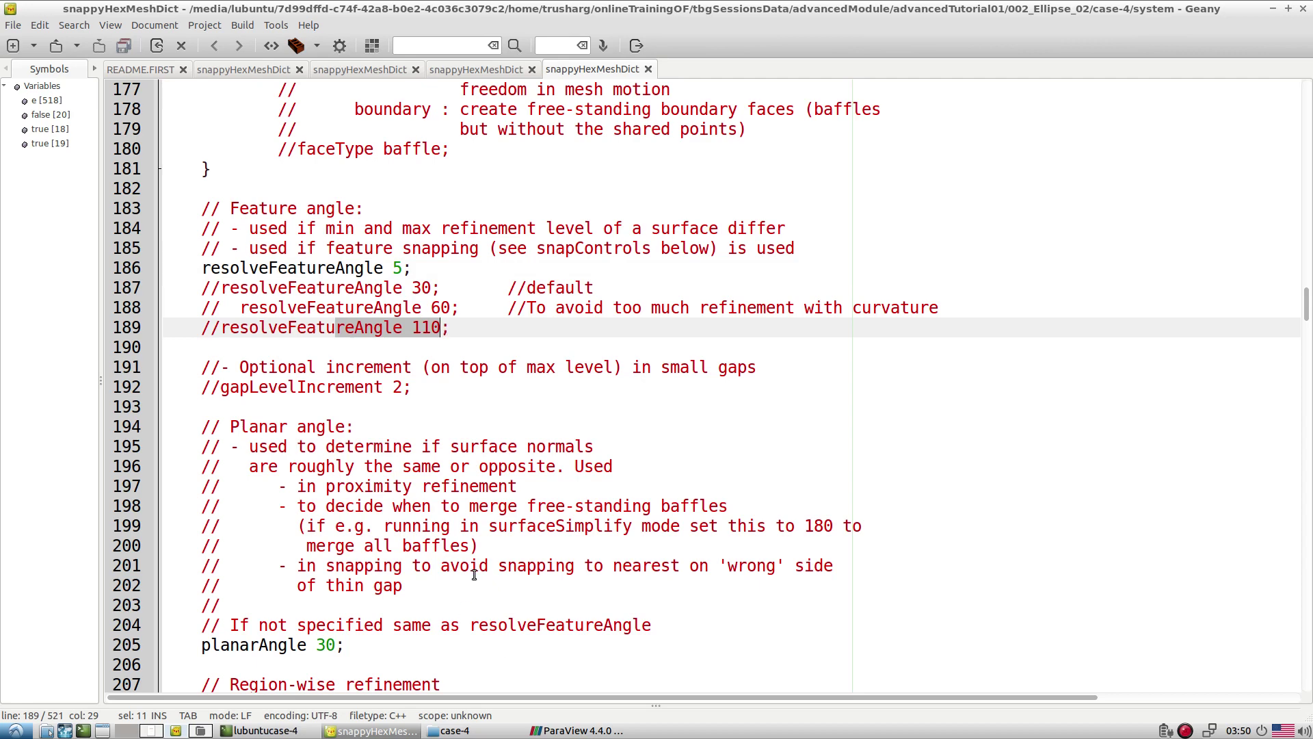
{"action": "double_click", "coordinate": [382, 269]}
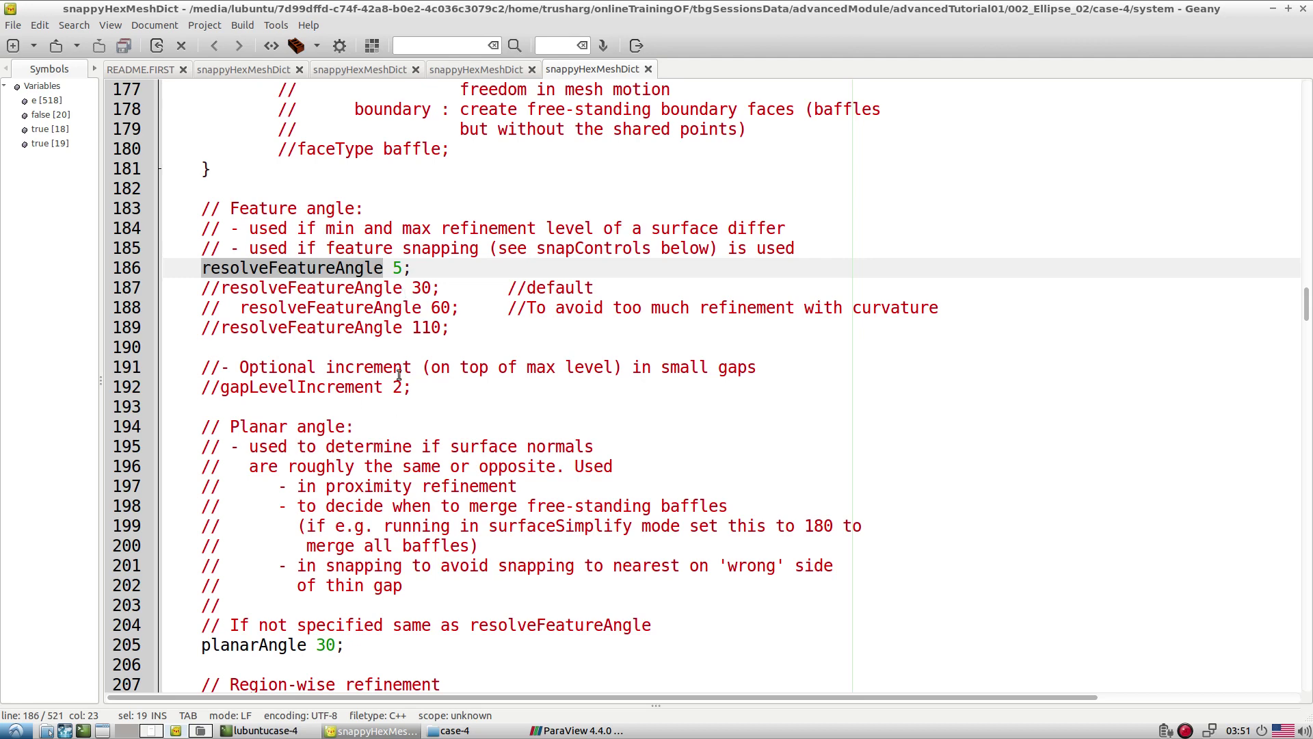
{"action": "left_click_drag", "start_coordinate": [411, 349], "coordinate": [414, 368]}
{"action": "left_click", "coordinate": [418, 309]}
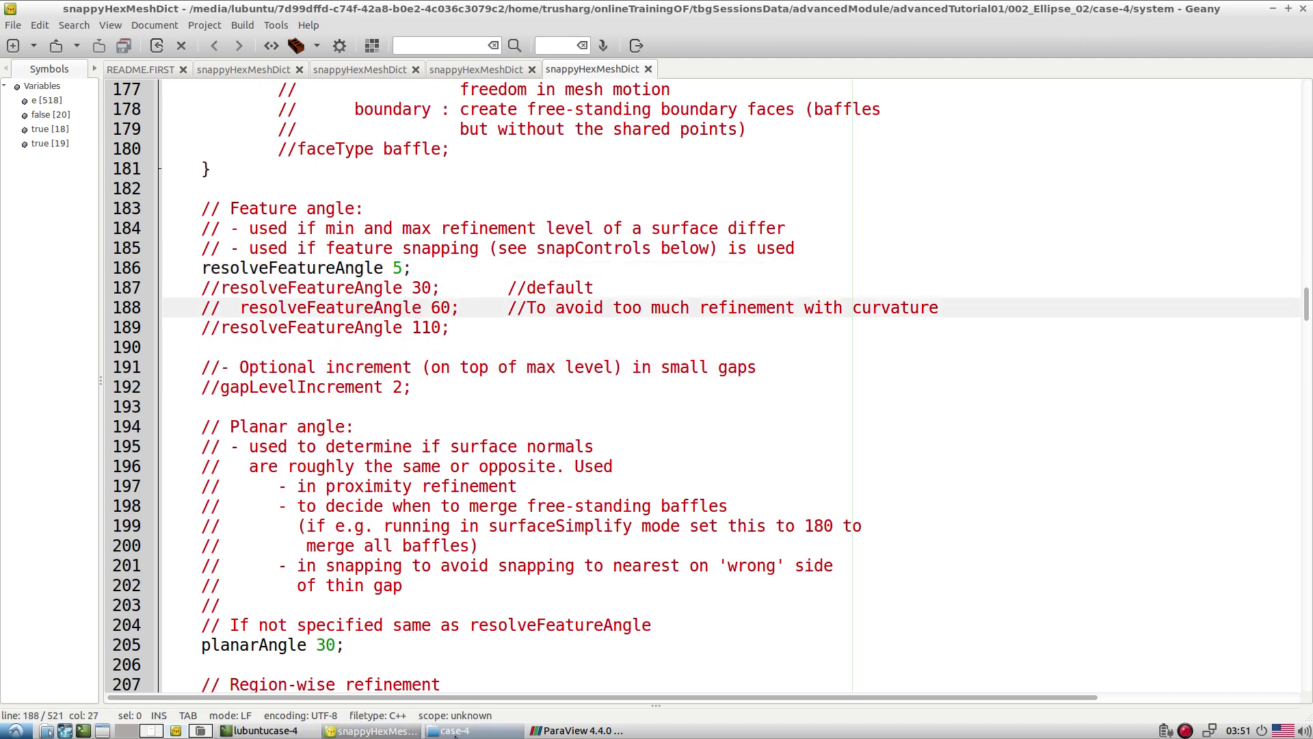
Switch to ParaView and examine the curved-surface refinement of the case-4 mesh in RenderView4
{"action": "left_click", "coordinate": [574, 730]}
{"action": "left_click", "coordinate": [1039, 558]}
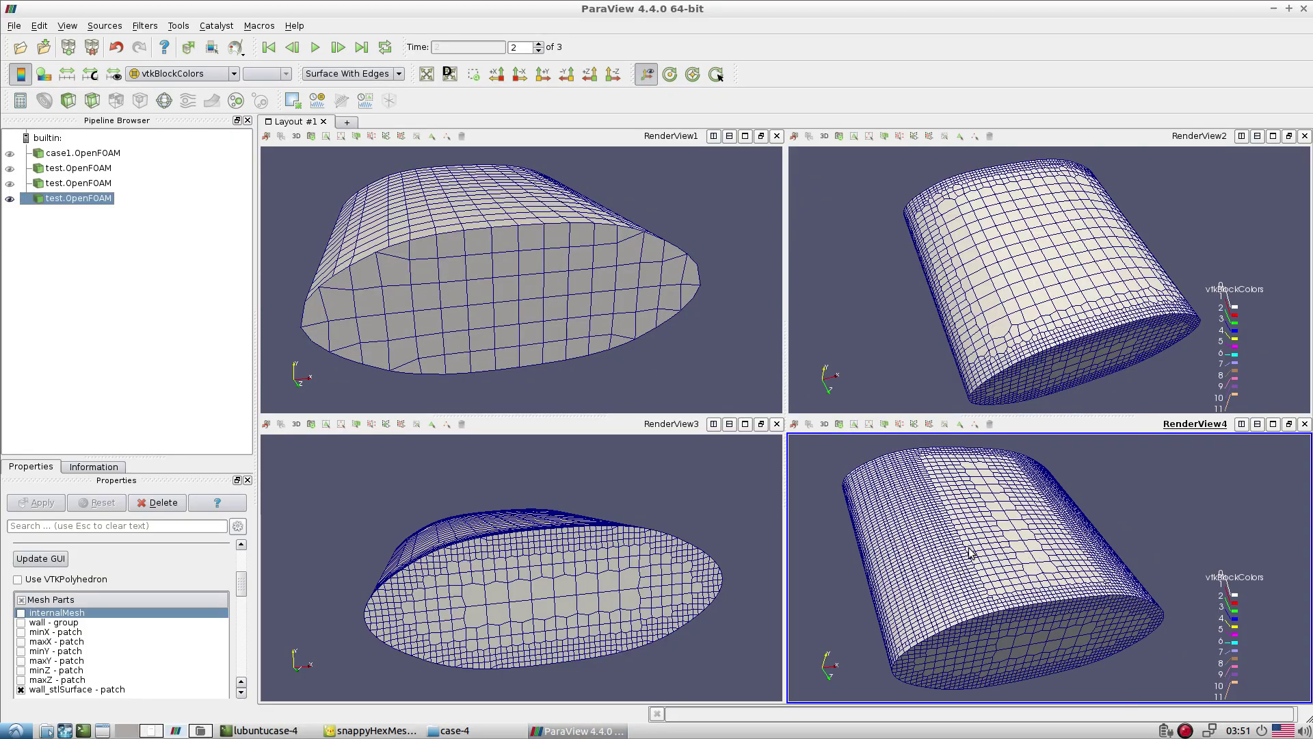
{"action": "scroll", "coordinate": [978, 564], "scroll_direction": "up", "scroll_amount": 6}
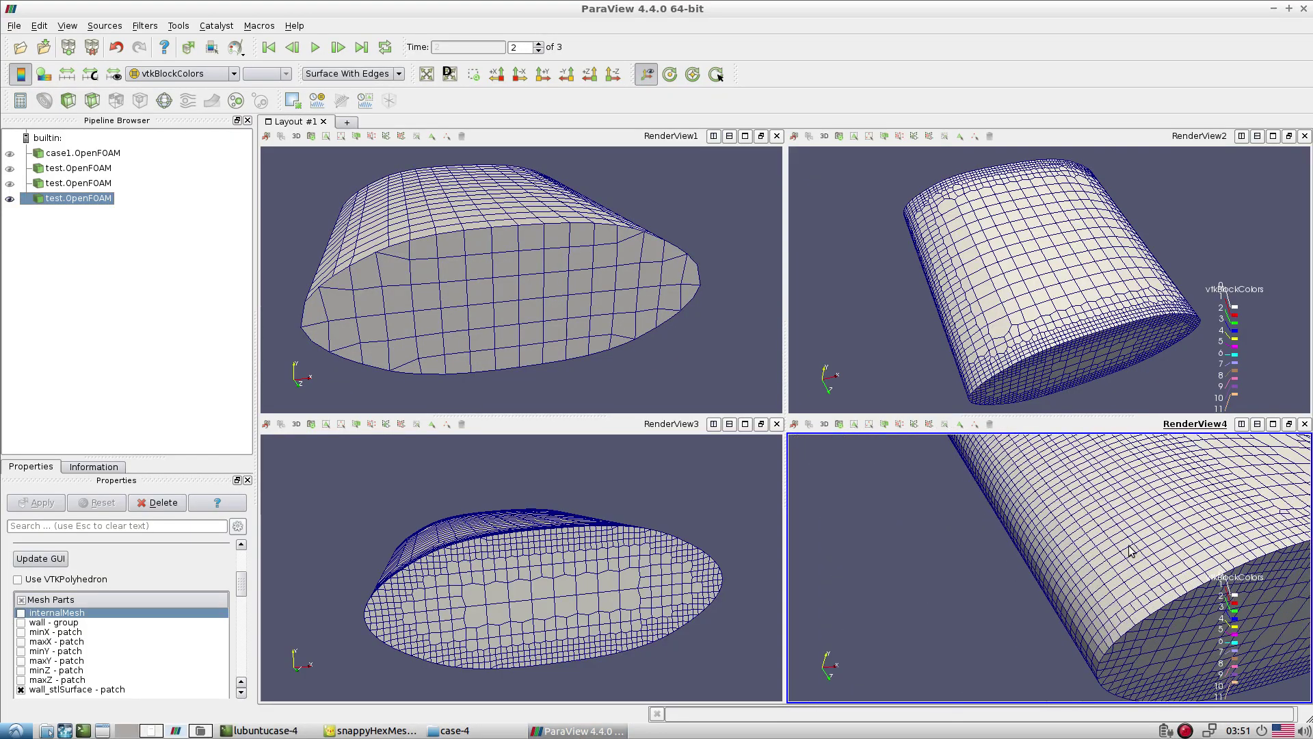
{"action": "mouse_move", "coordinate": [1091, 577]}
{"action": "left_mouse_down"}
{"action": "mouse_move", "coordinate": [1078, 484]}
{"action": "mouse_move", "coordinate": [1192, 557]}
{"action": "mouse_move", "coordinate": [1091, 622]}
{"action": "mouse_move", "coordinate": [1078, 588]}
{"action": "mouse_move", "coordinate": [965, 566]}
{"action": "mouse_move", "coordinate": [985, 550]}
{"action": "mouse_move", "coordinate": [1005, 568]}
{"action": "mouse_move", "coordinate": [1002, 588]}
{"action": "mouse_move", "coordinate": [998, 513]}
{"action": "left_mouse_up"}
{"action": "scroll", "coordinate": [1040, 599], "scroll_direction": "down", "scroll_amount": 5}
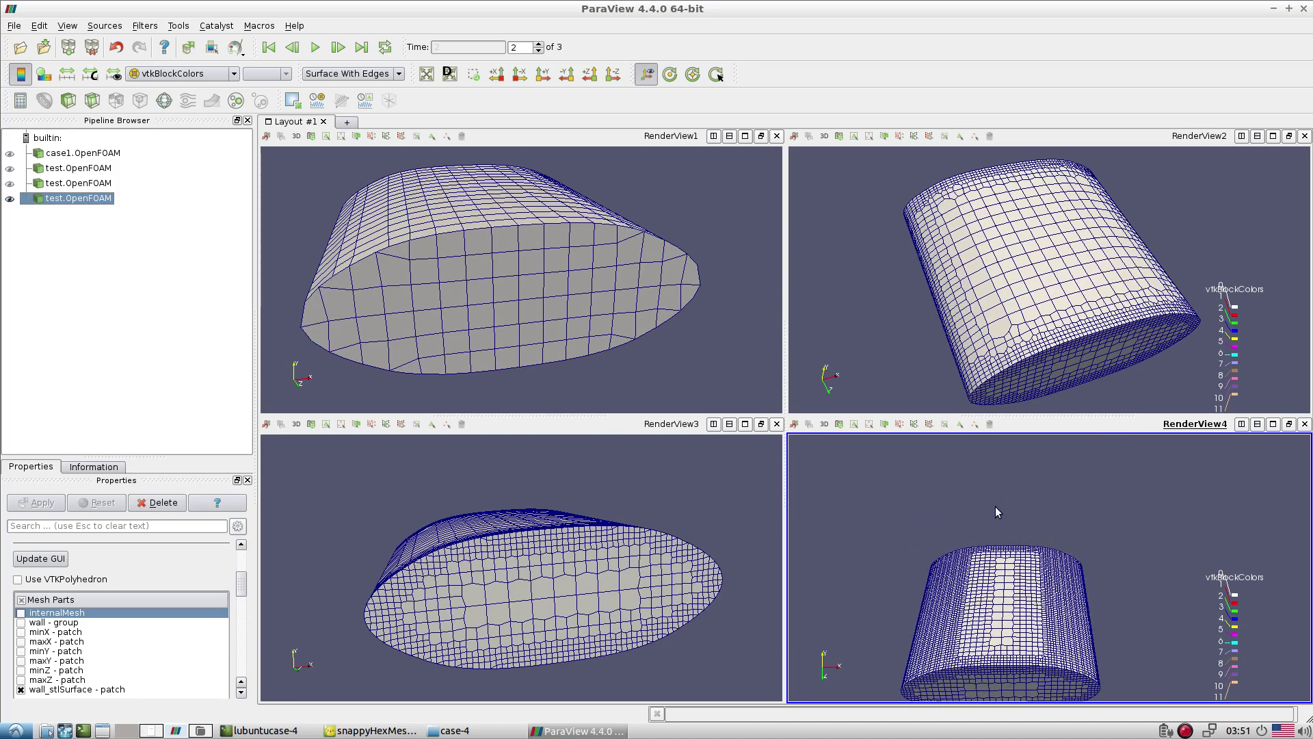
Switch back to Geany and compare the resolveFeatureAngle 5 line with the commented-out 60 and 110 alternatives
{"action": "left_click", "coordinate": [372, 730]}
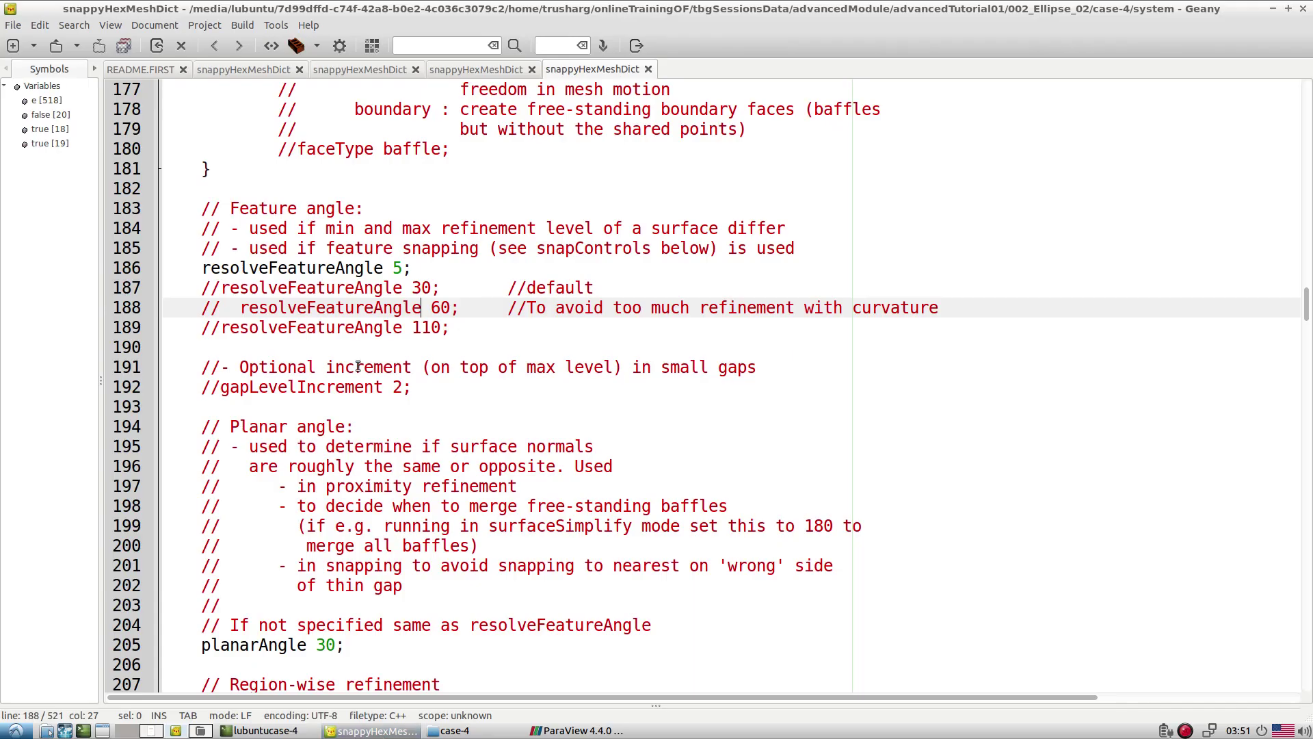
{"action": "double_click", "coordinate": [334, 268]}
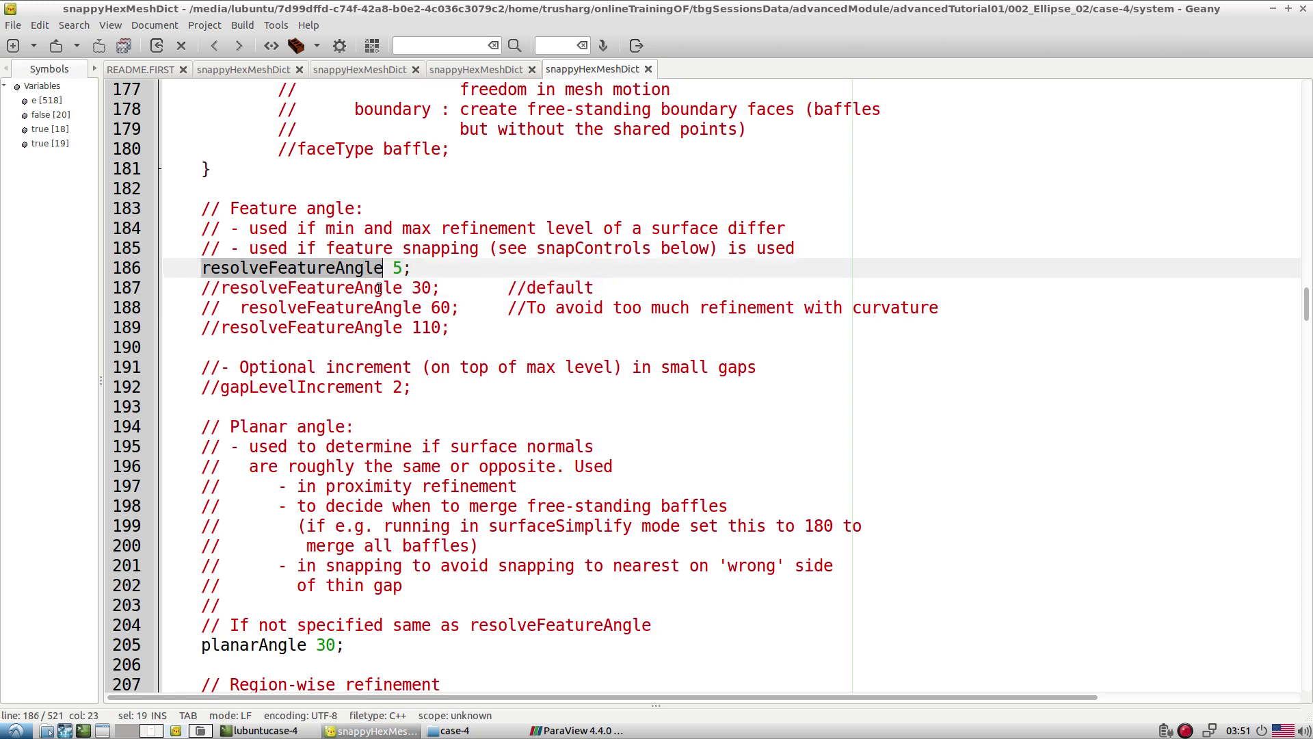
{"action": "double_click", "coordinate": [352, 327]}
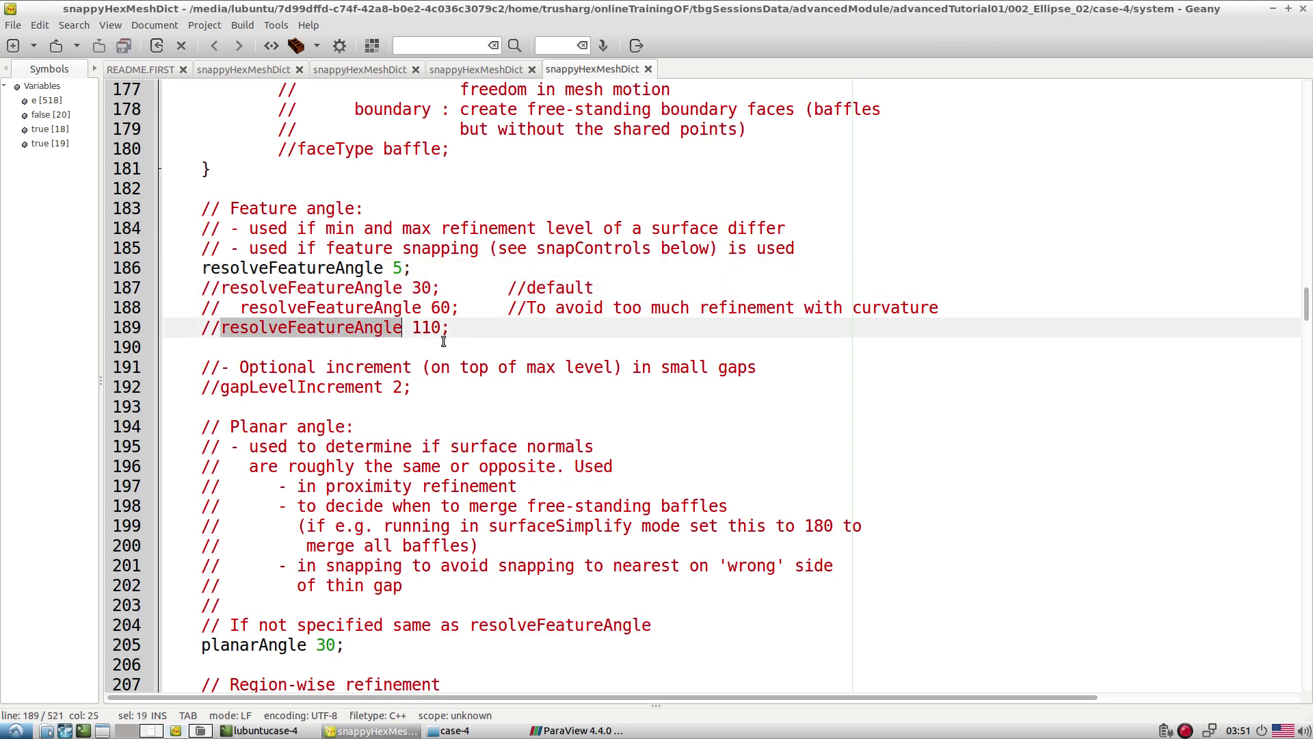
{"action": "left_click_drag", "start_coordinate": [476, 334], "coordinate": [210, 314]}
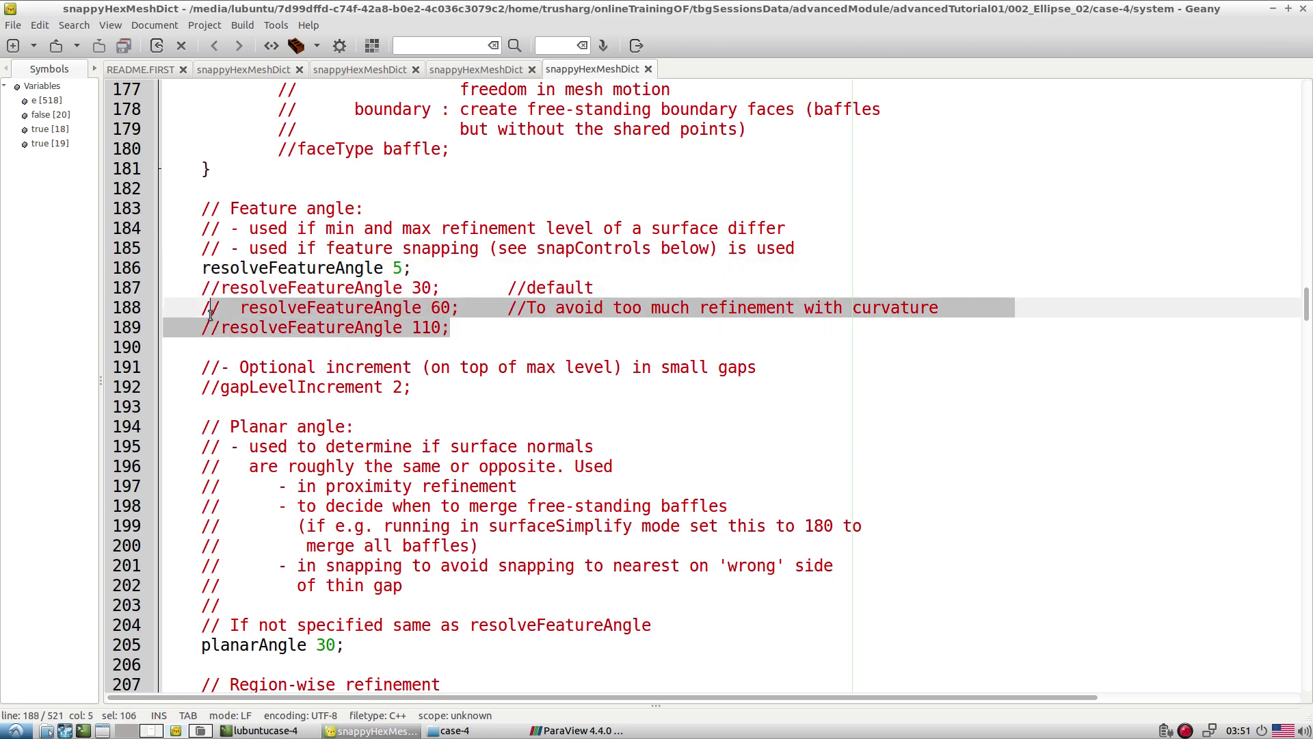
{"action": "left_click", "coordinate": [495, 336]}
{"action": "triple_click", "coordinate": [264, 312]}
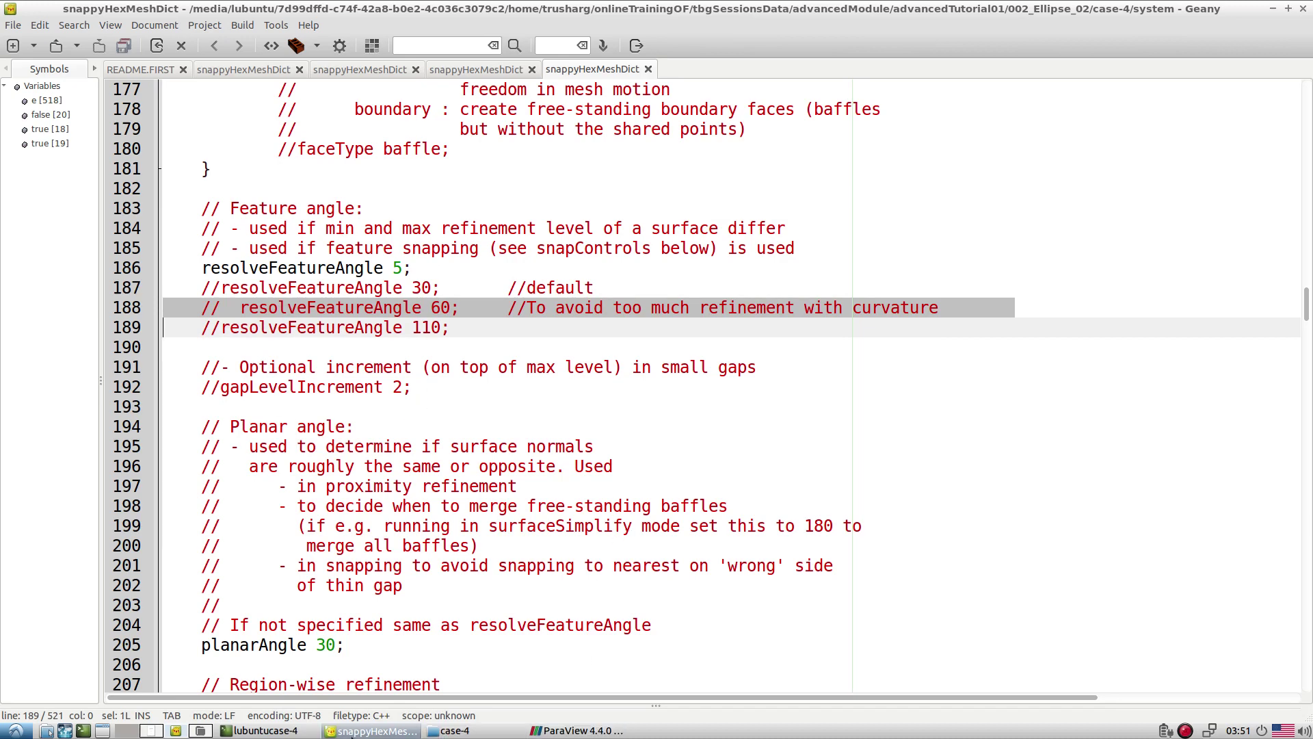
Switch to the file manager and open snappyHexMeshDict from case-5's system folder in Geany
{"action": "left_click", "coordinate": [465, 730]}
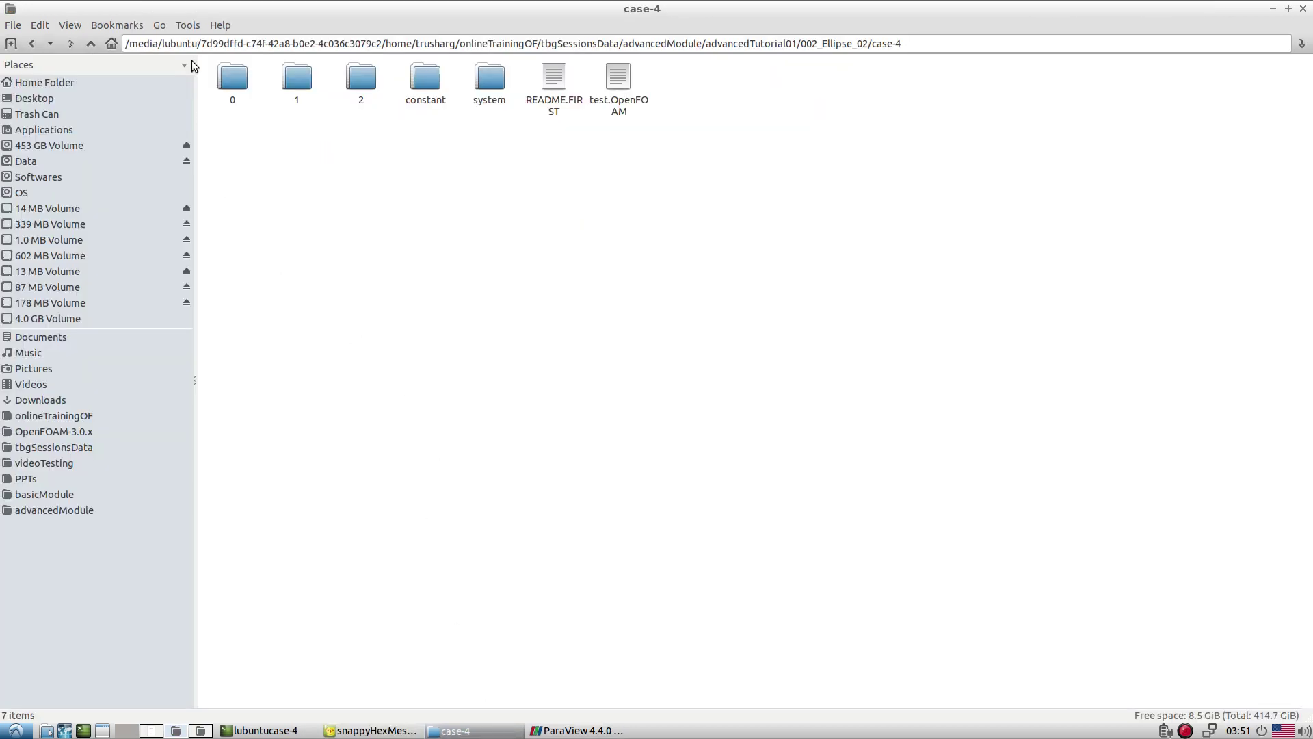
{"action": "left_click", "coordinate": [91, 43]}
{"action": "left_click", "coordinate": [496, 102]}
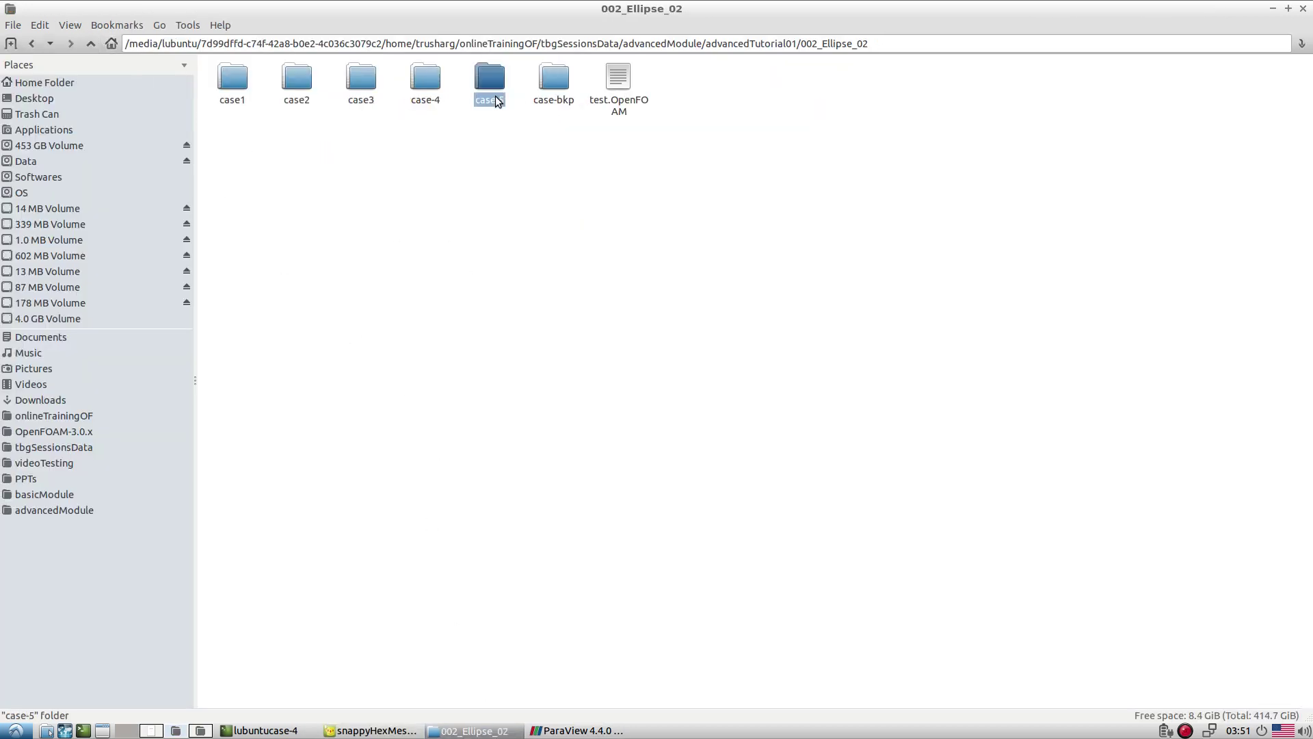
{"action": "double_click", "coordinate": [495, 95]}
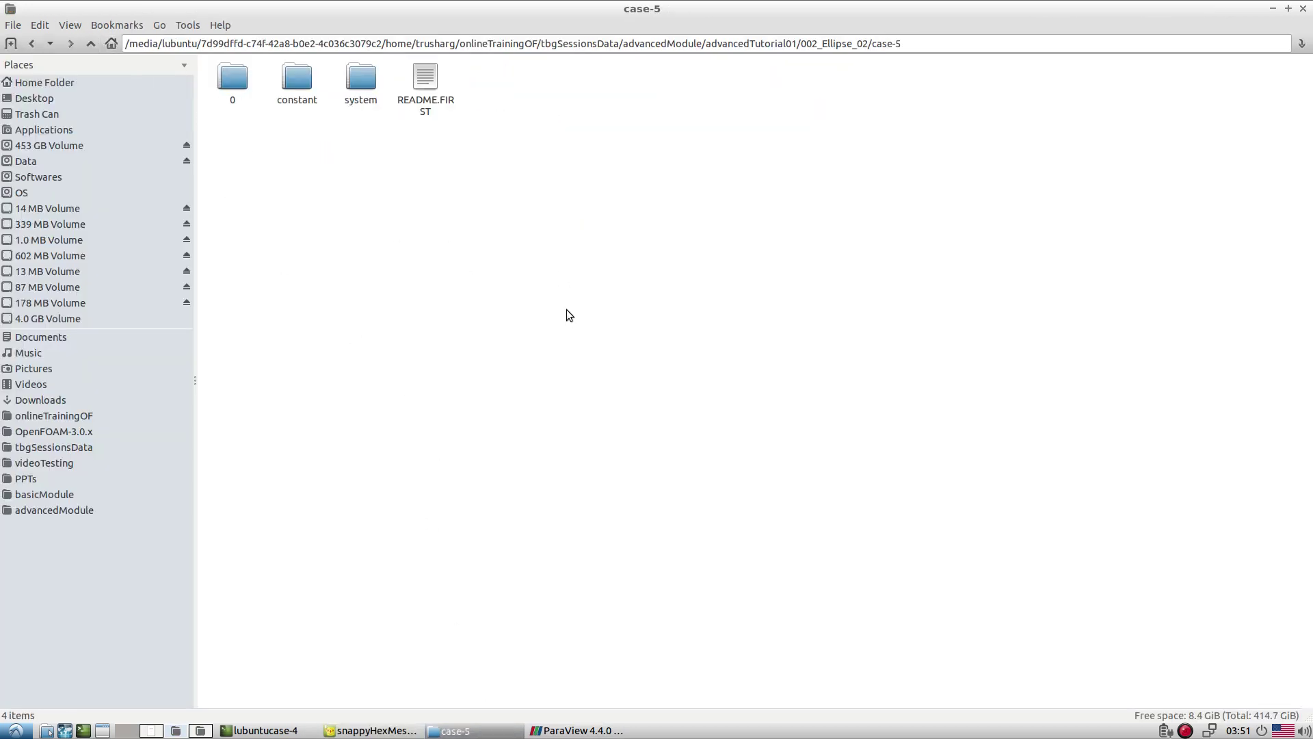
{"action": "left_click", "coordinate": [359, 95]}
{"action": "double_click", "coordinate": [359, 96]}
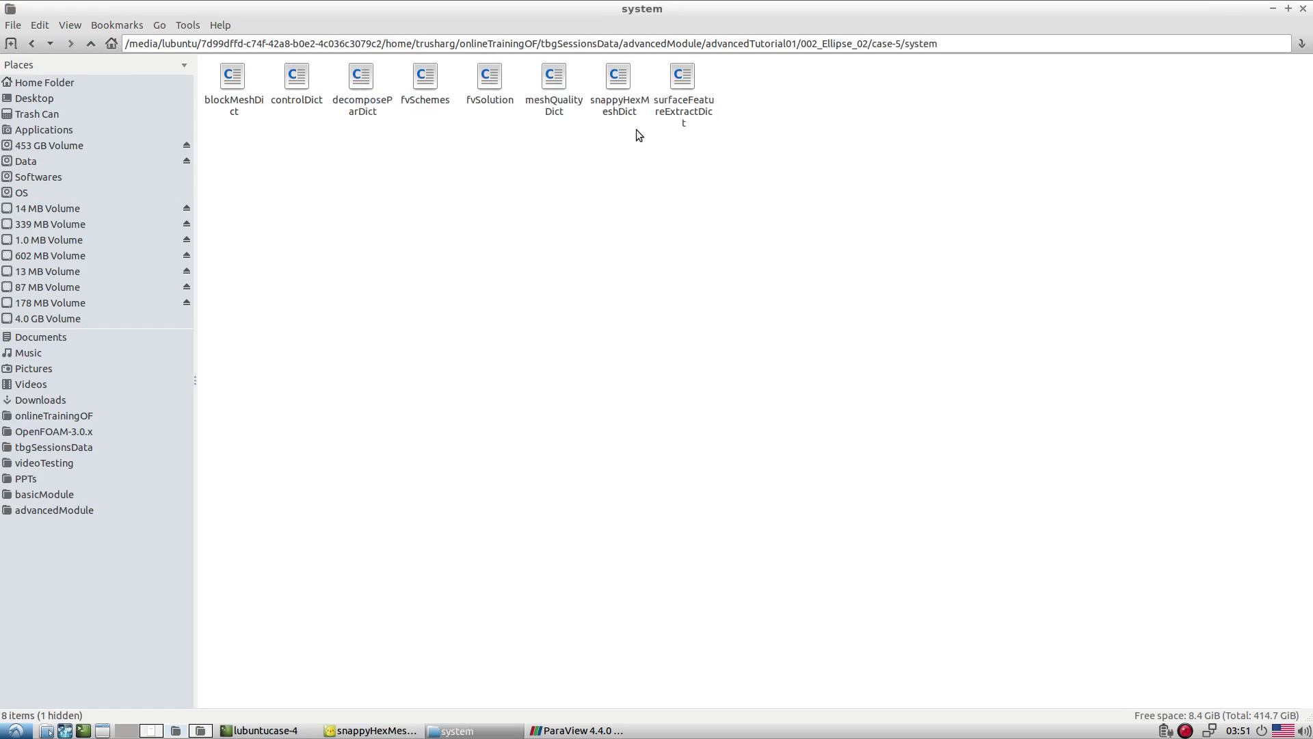
{"action": "left_click", "coordinate": [622, 101]}
{"action": "right_click", "coordinate": [623, 102]}
{"action": "left_click", "coordinate": [636, 147]}
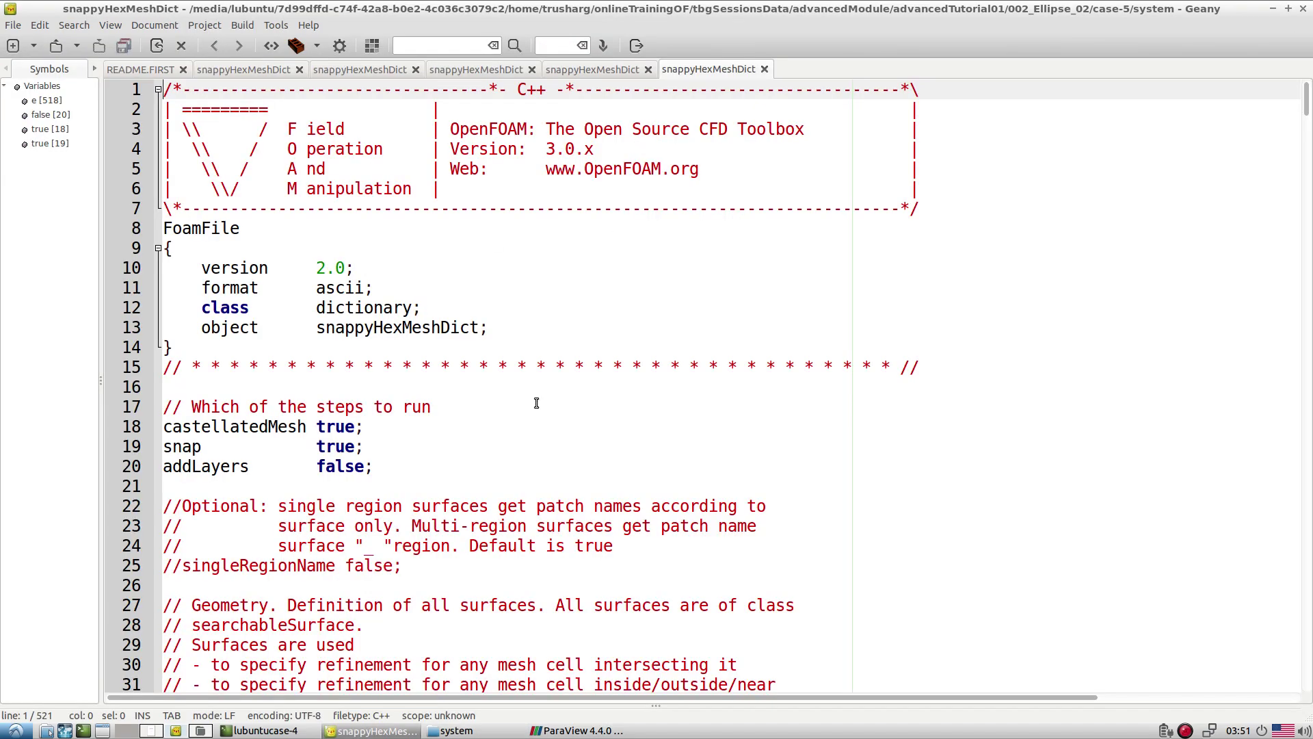
Comment out resolveFeatureAngle 60 and uncomment resolveFeatureAngle 5 in case-5's snappyHexMeshDict
{"action": "scroll", "coordinate": [536, 402], "scroll_direction": "down", "scroll_amount": 12}
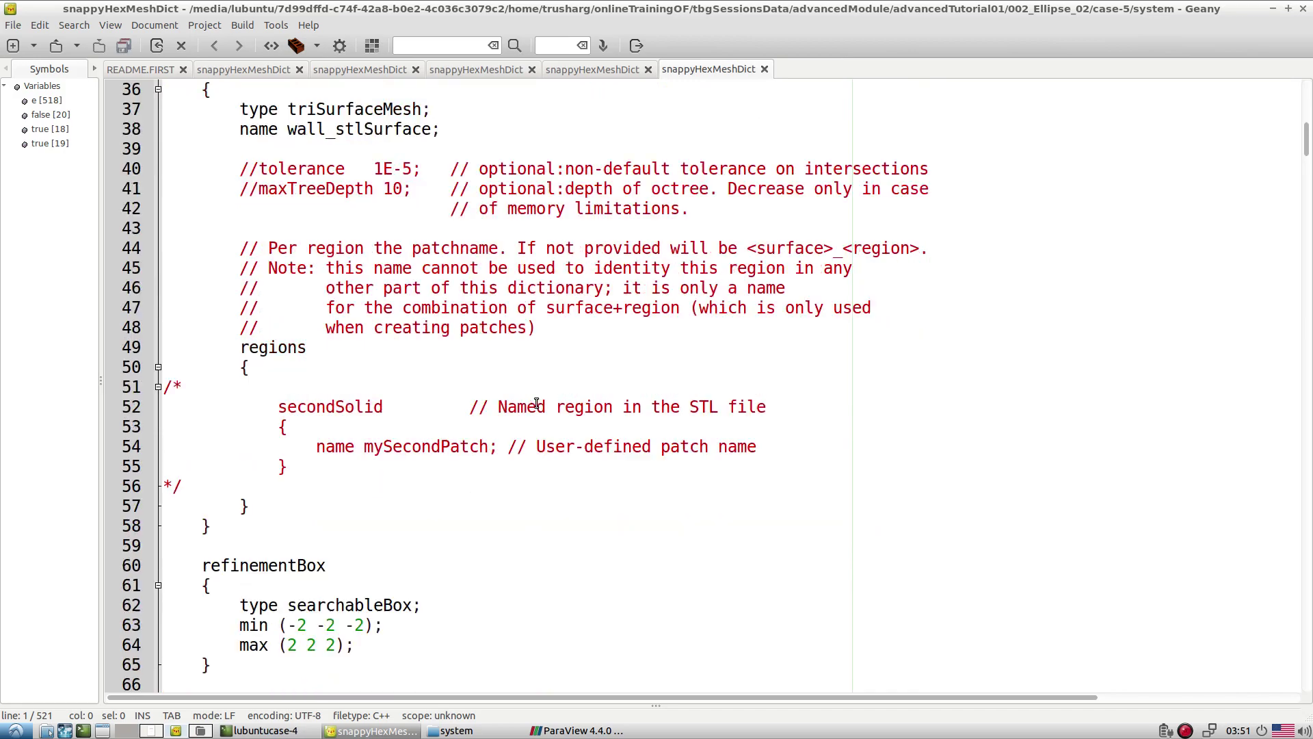
{"action": "scroll", "coordinate": [536, 403], "scroll_direction": "down", "scroll_amount": 14}
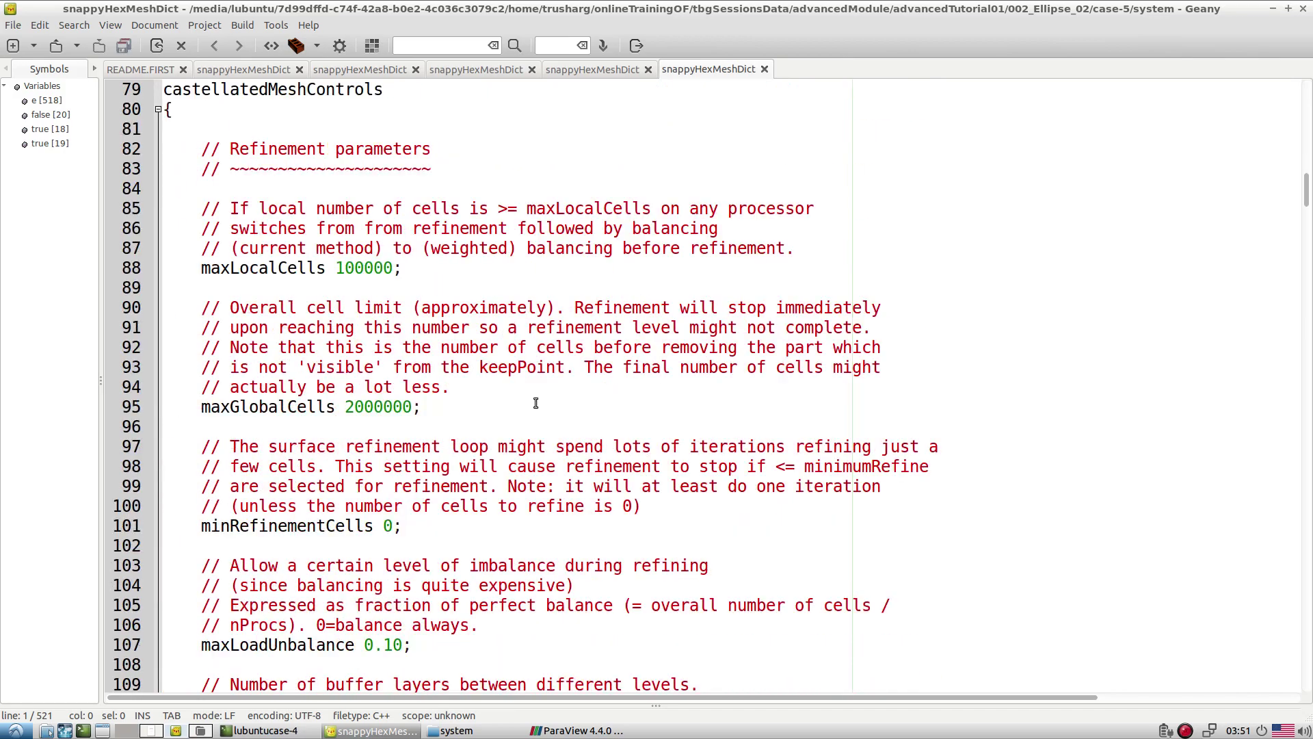
{"action": "scroll", "coordinate": [536, 403], "scroll_direction": "down", "scroll_amount": 5}
{"action": "scroll", "coordinate": [536, 403], "scroll_direction": "down", "scroll_amount": 20}
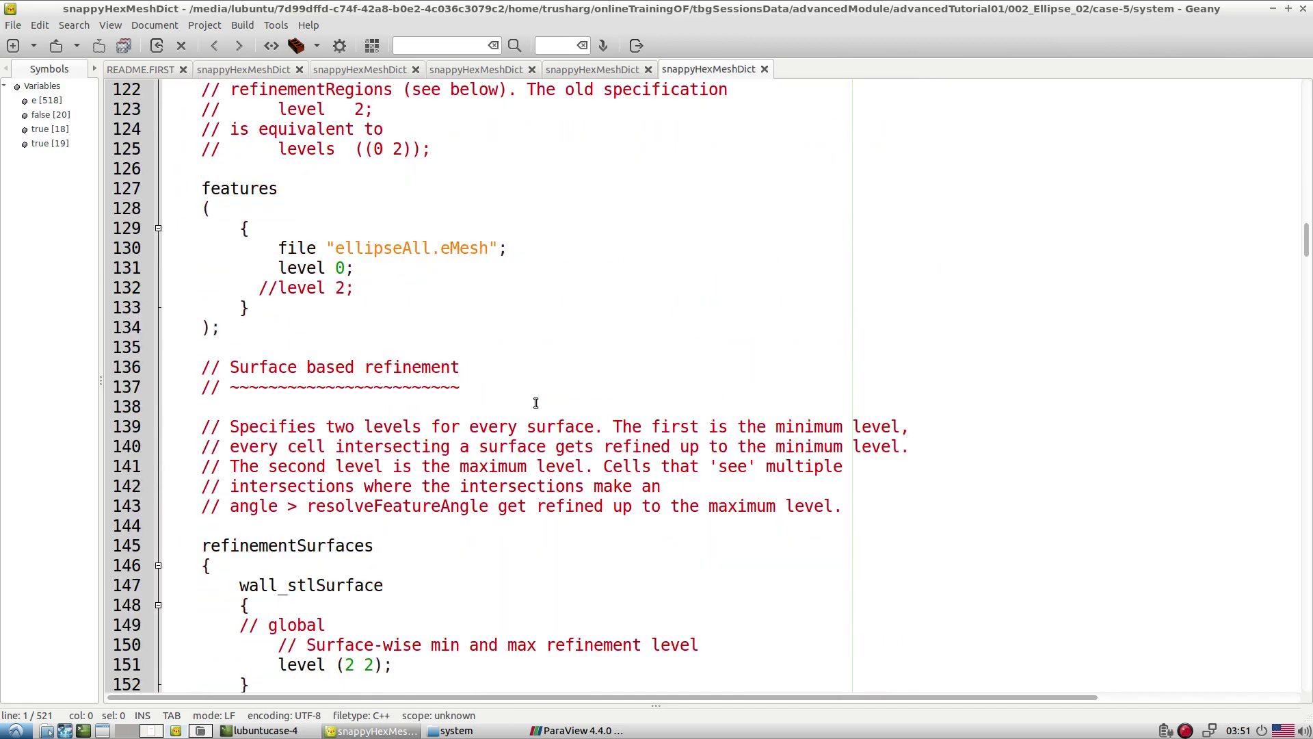
{"action": "scroll", "coordinate": [536, 403], "scroll_direction": "down", "scroll_amount": 3}
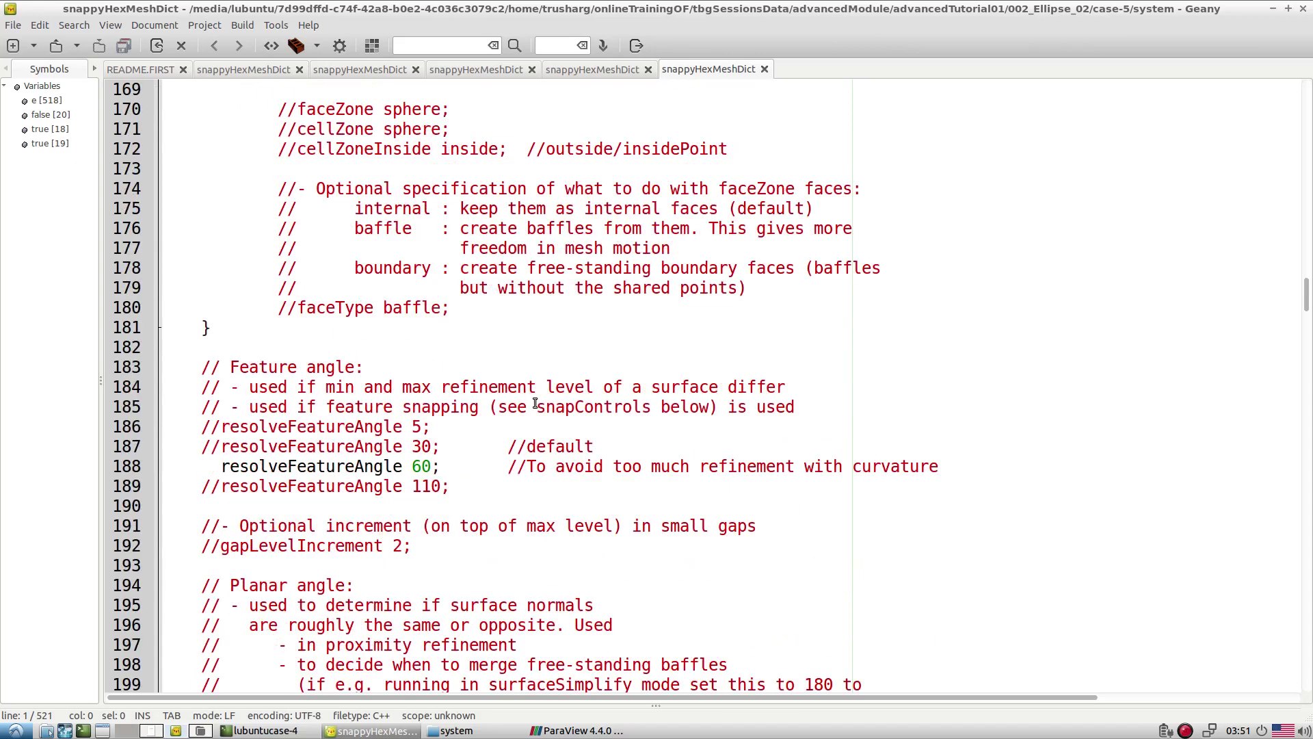
{"action": "left_click", "coordinate": [205, 470]}
{"action": "type", "text": "//"}
{"action": "key", "text": "Up"}
{"action": "key", "text": "Up"}
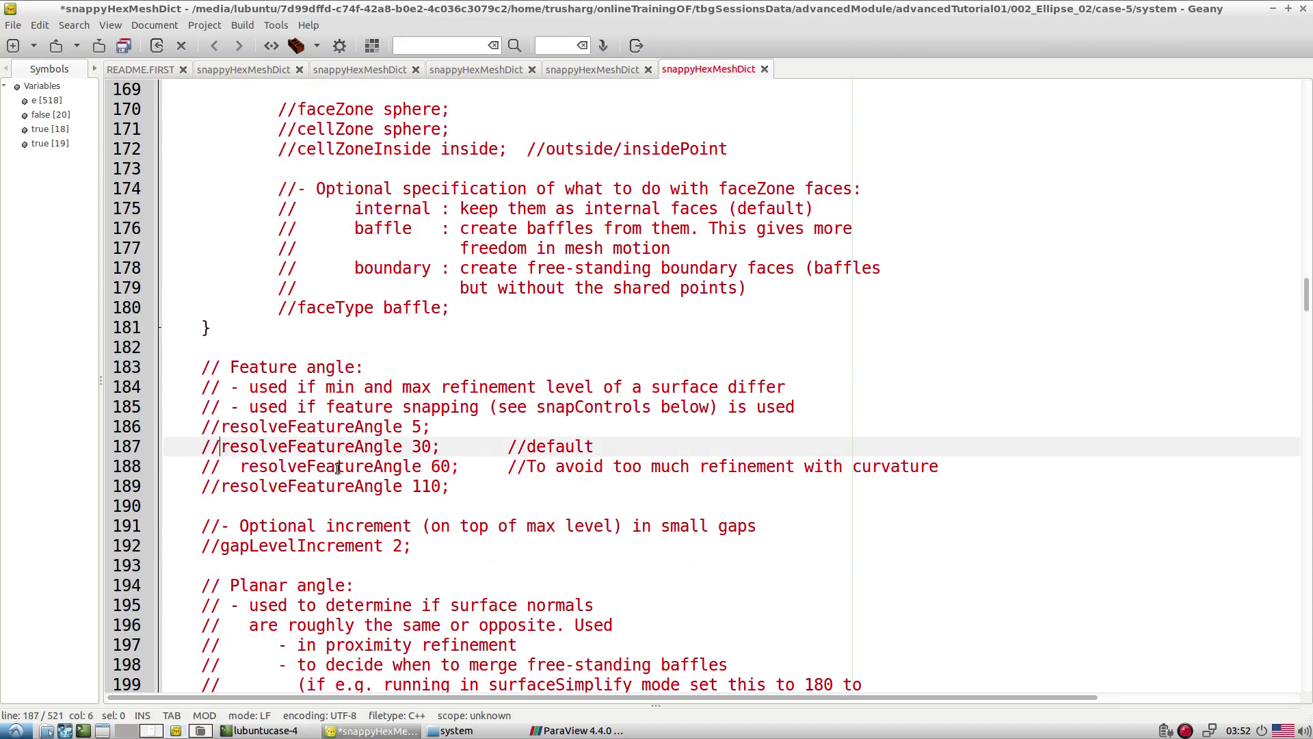
{"action": "key", "text": "BackSpace"}
{"action": "key", "text": "BackSpace"}
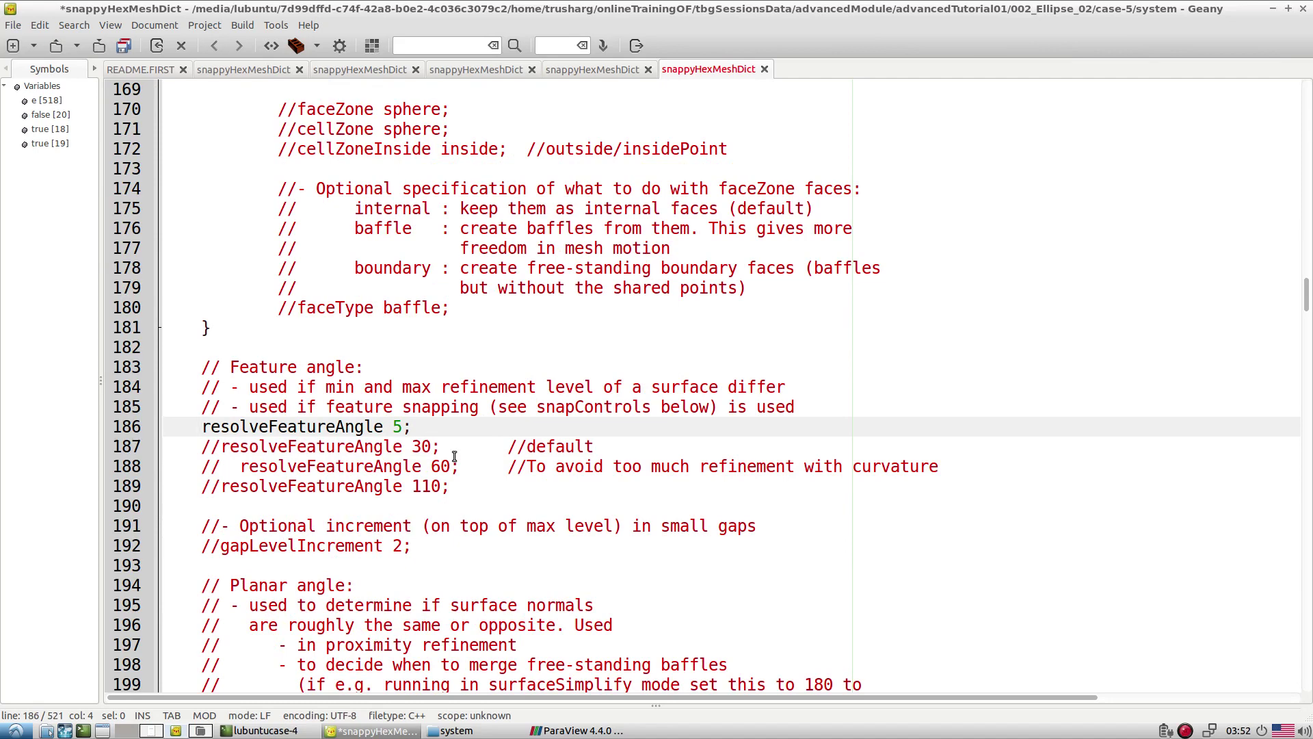
Set the refinement level of the ellipseAll.eMesh feature to 6
{"action": "scroll", "coordinate": [454, 456], "scroll_direction": "up", "scroll_amount": 15}
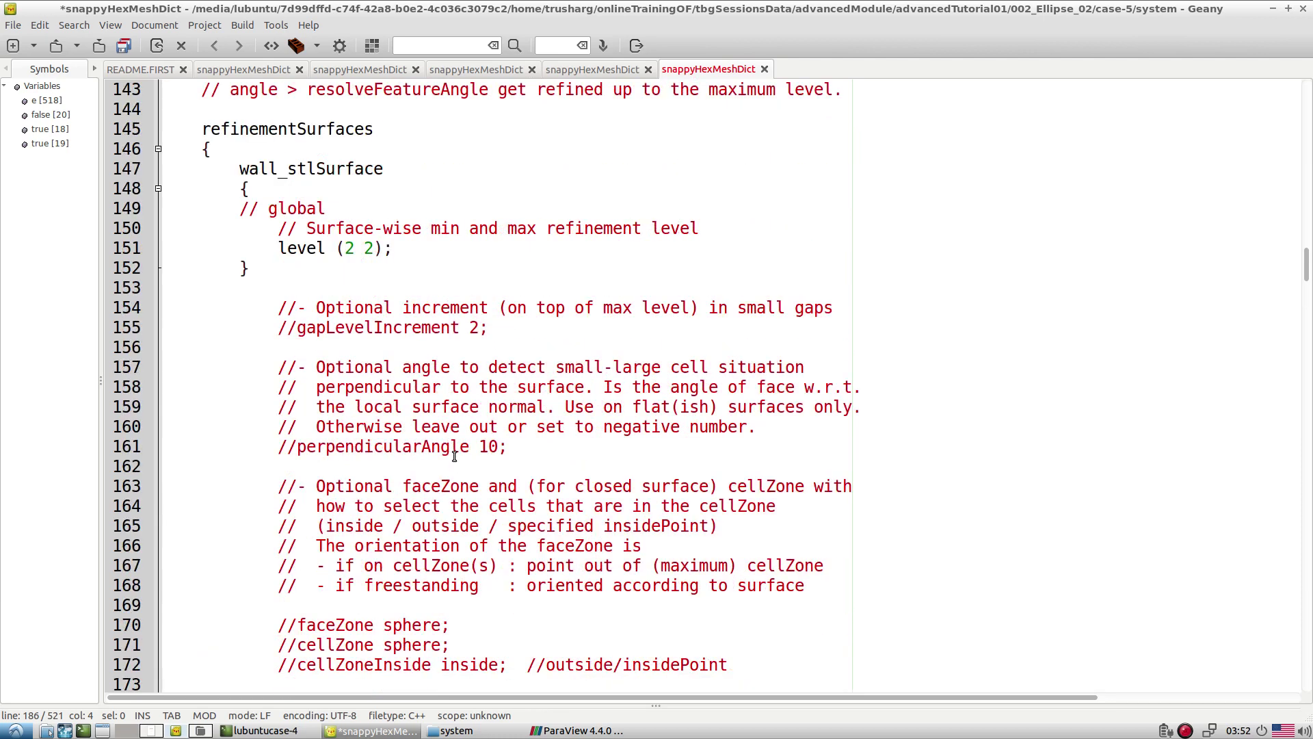
{"action": "scroll", "coordinate": [454, 456], "scroll_direction": "up", "scroll_amount": 2}
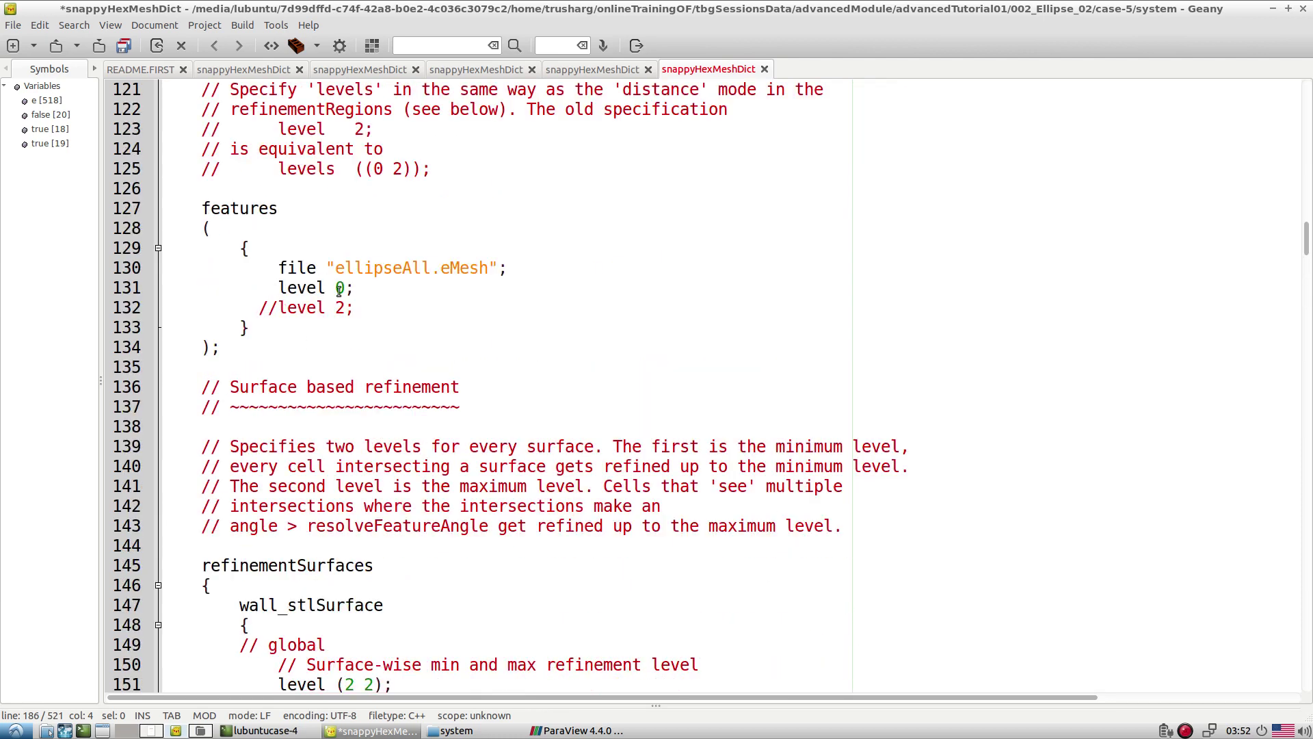
{"action": "mouse_move", "coordinate": [344, 287]}
{"action": "left_mouse_down"}
{"action": "mouse_move", "coordinate": [327, 288]}
{"action": "mouse_move", "coordinate": [340, 288]}
{"action": "left_mouse_up"}
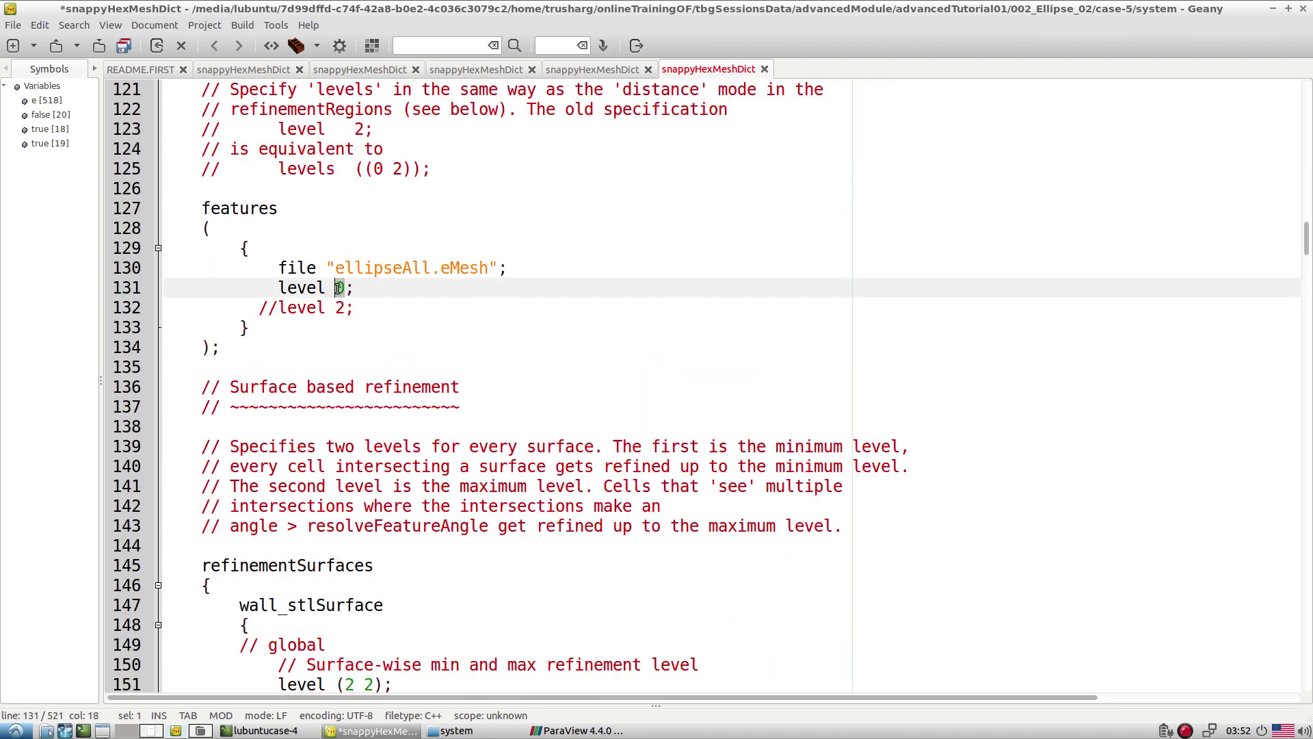
{"action": "type", "text": "6"}
Set the wall_stlSurface refinement level to (2 4) and save the dictionary
{"action": "left_click", "coordinate": [366, 684]}
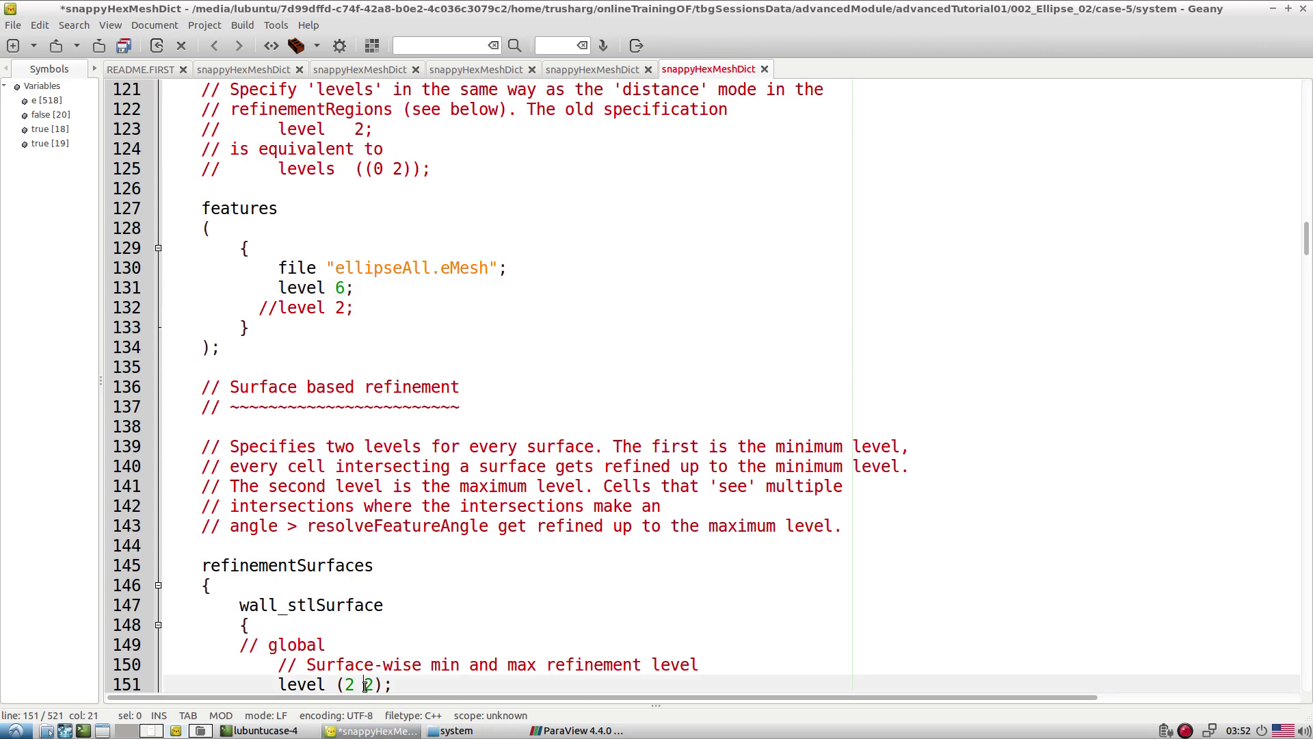
{"action": "left_click_drag", "start_coordinate": [366, 685], "coordinate": [374, 684]}
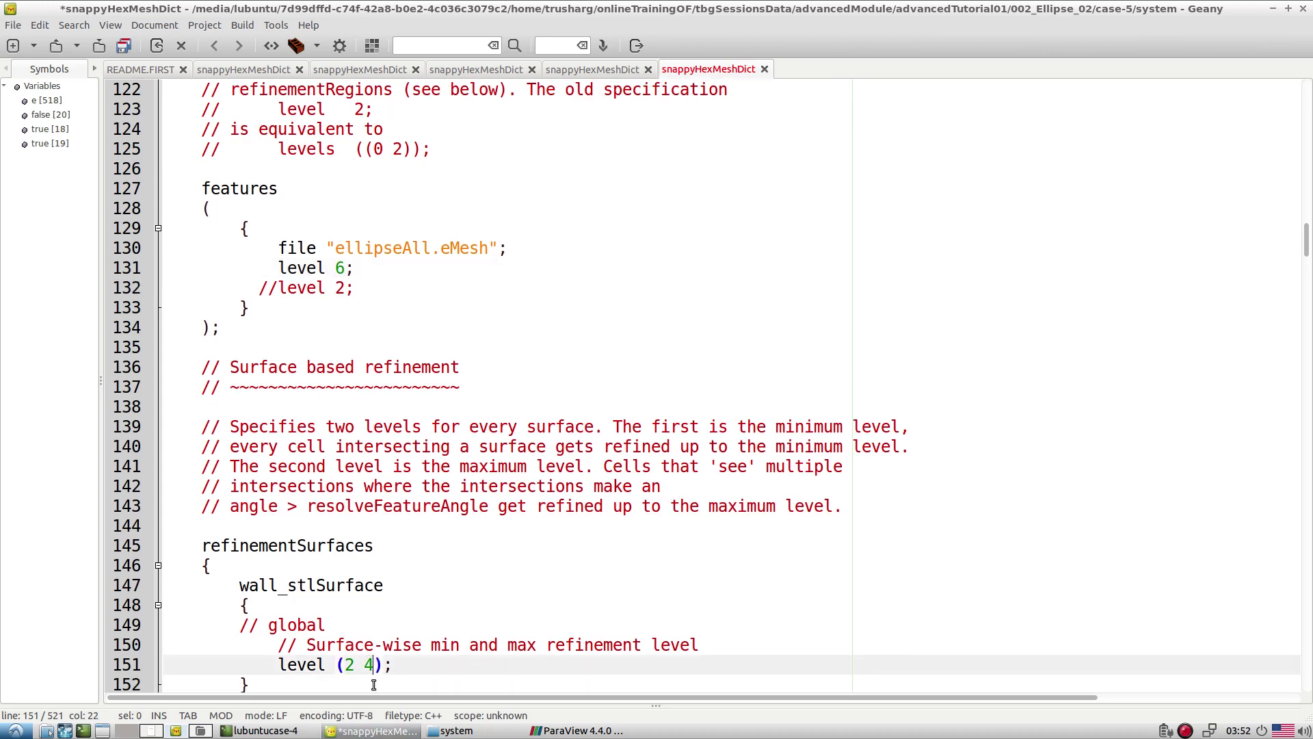
{"action": "left_click", "coordinate": [552, 531]}
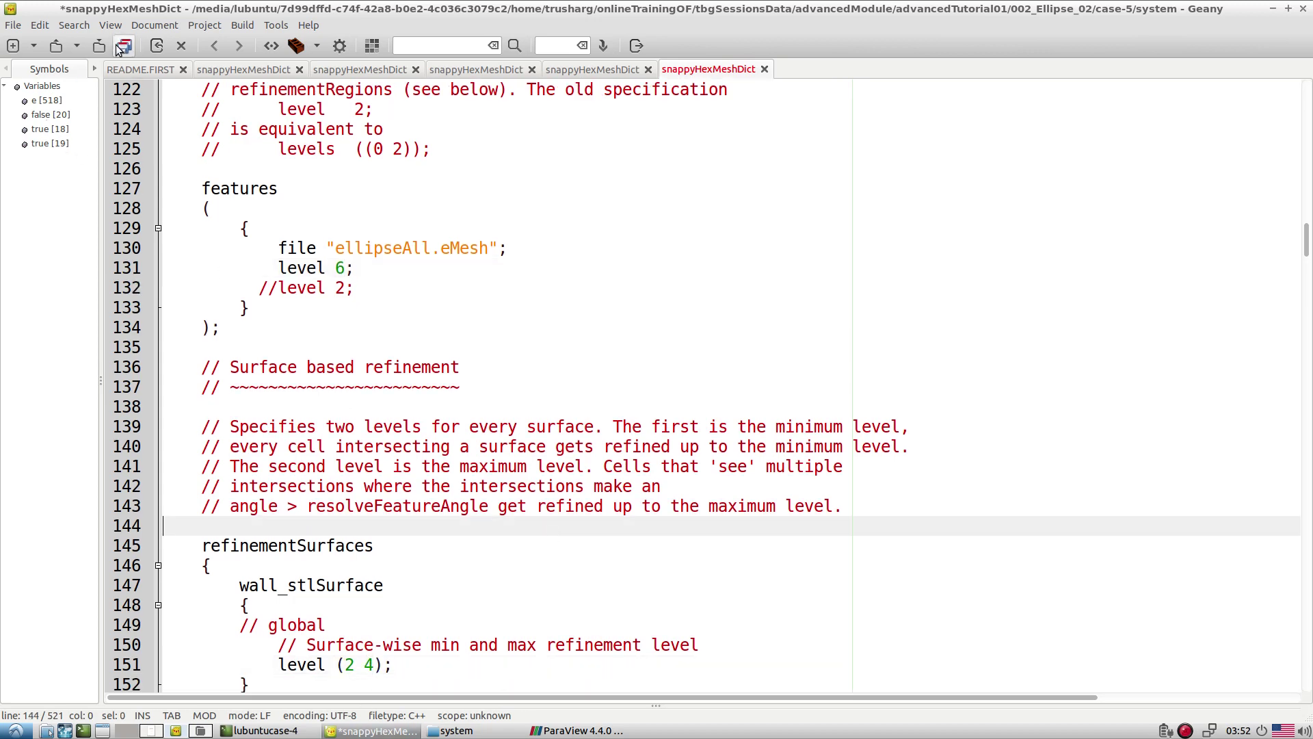
{"action": "left_click", "coordinate": [117, 48]}
{"action": "left_click", "coordinate": [467, 420]}
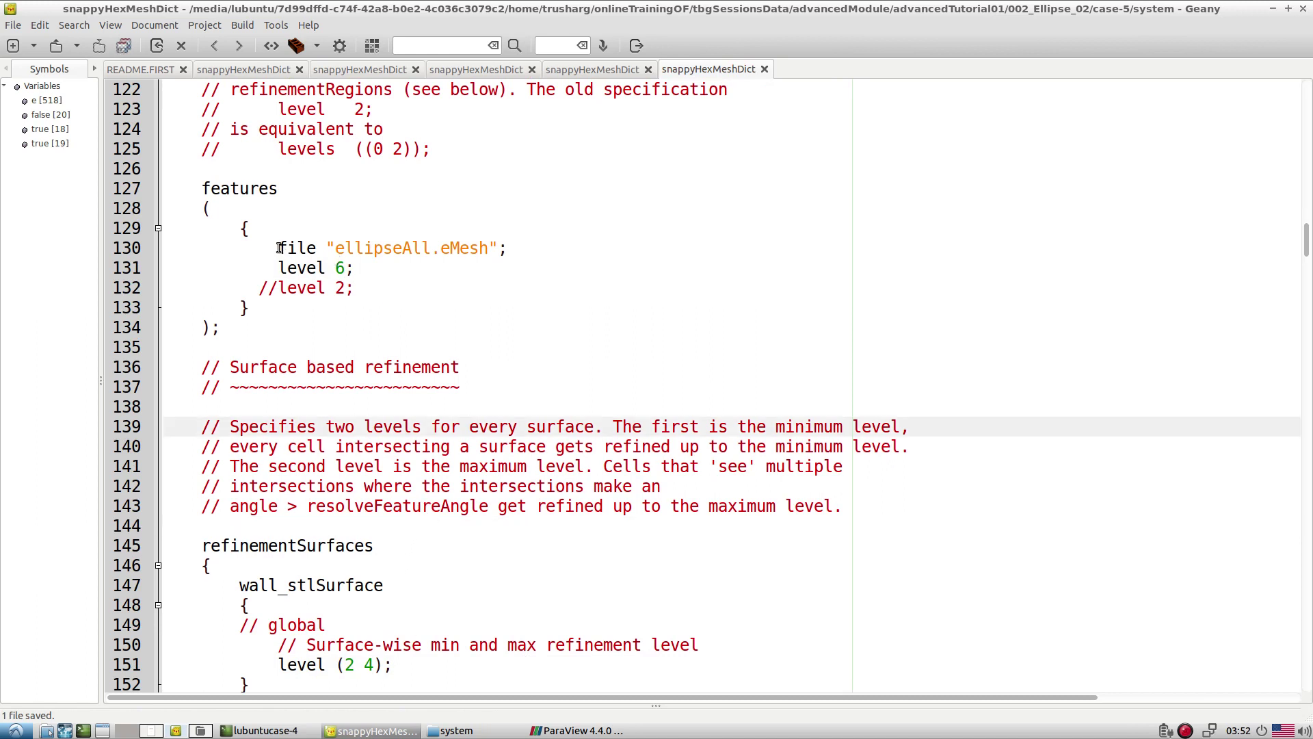
Examine the feature-edge refinement in ParaView's RenderView2 and return to the feature level entry in Geany
{"action": "left_click_drag", "start_coordinate": [279, 248], "coordinate": [504, 268]}
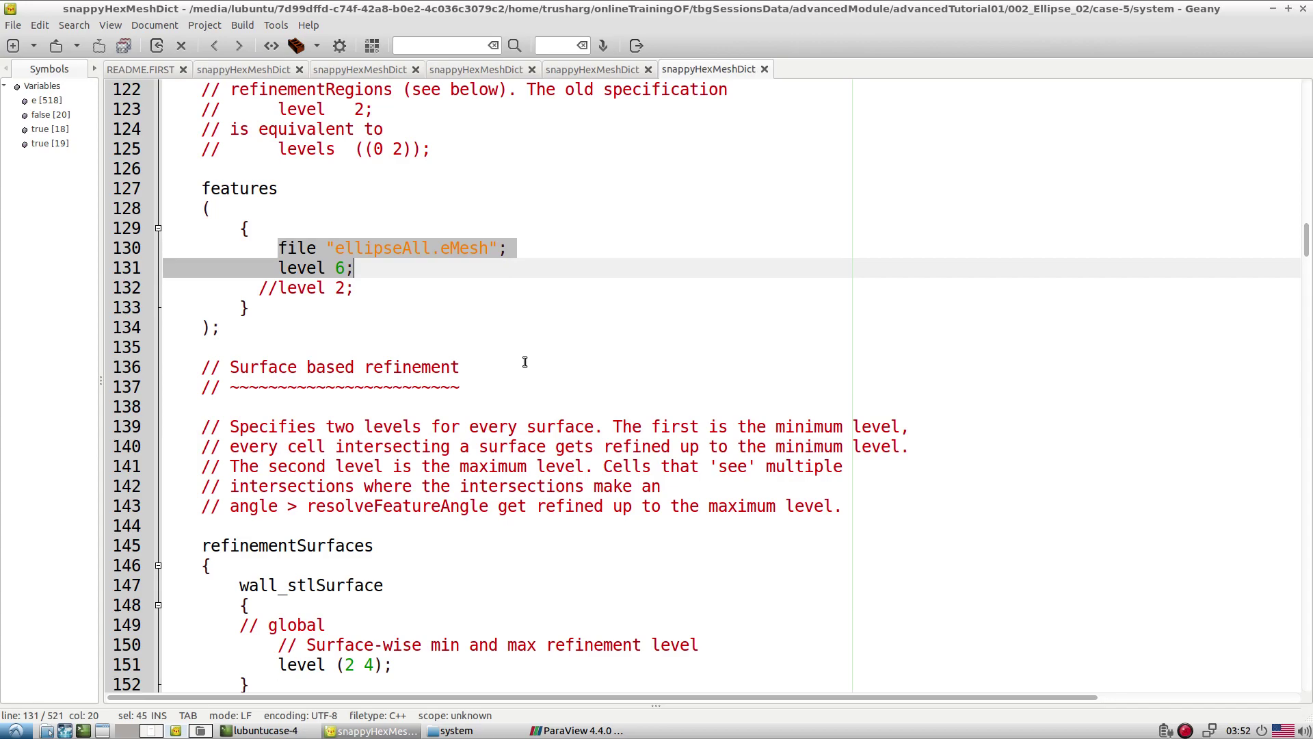
{"action": "left_click", "coordinate": [578, 731]}
{"action": "left_click_drag", "start_coordinate": [978, 398], "coordinate": [994, 358]}
{"action": "scroll", "coordinate": [1039, 325], "scroll_direction": "up", "scroll_amount": 5}
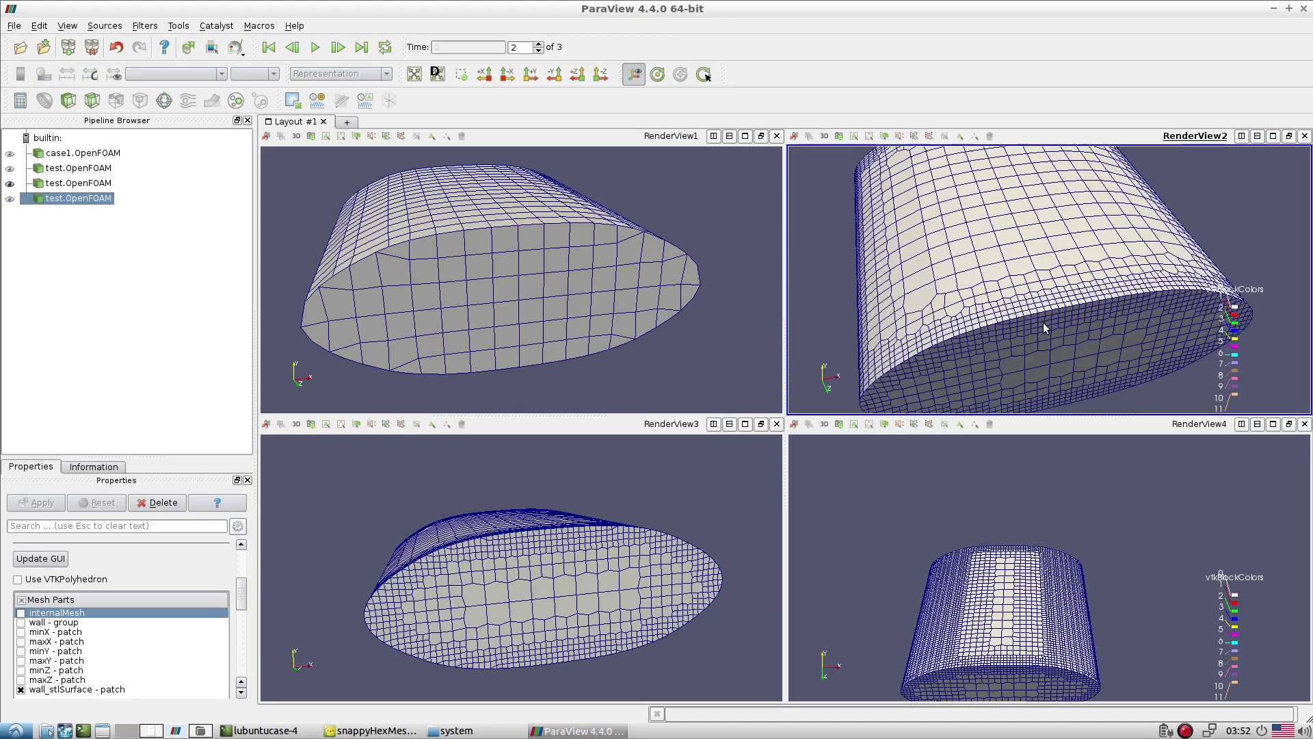
{"action": "scroll", "coordinate": [975, 356], "scroll_direction": "down", "scroll_amount": 10}
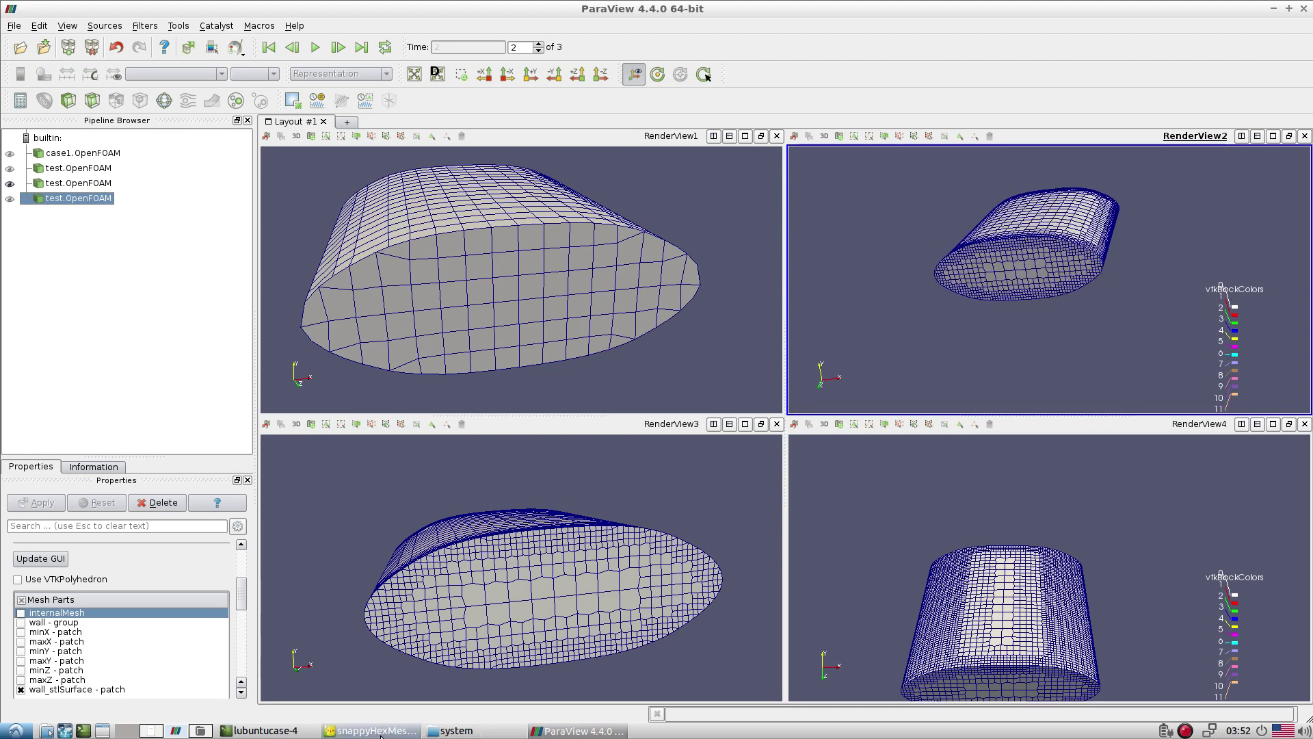
{"action": "left_click", "coordinate": [331, 731]}
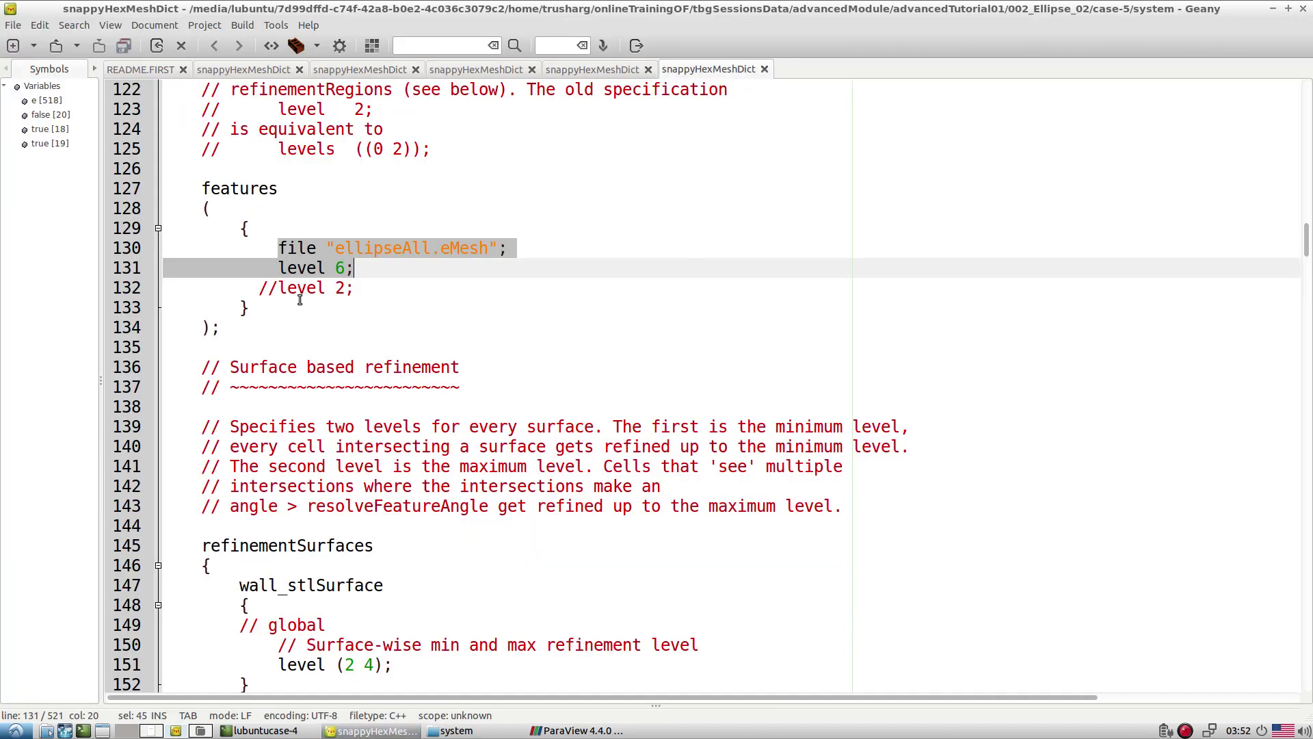
{"action": "left_click", "coordinate": [343, 271]}
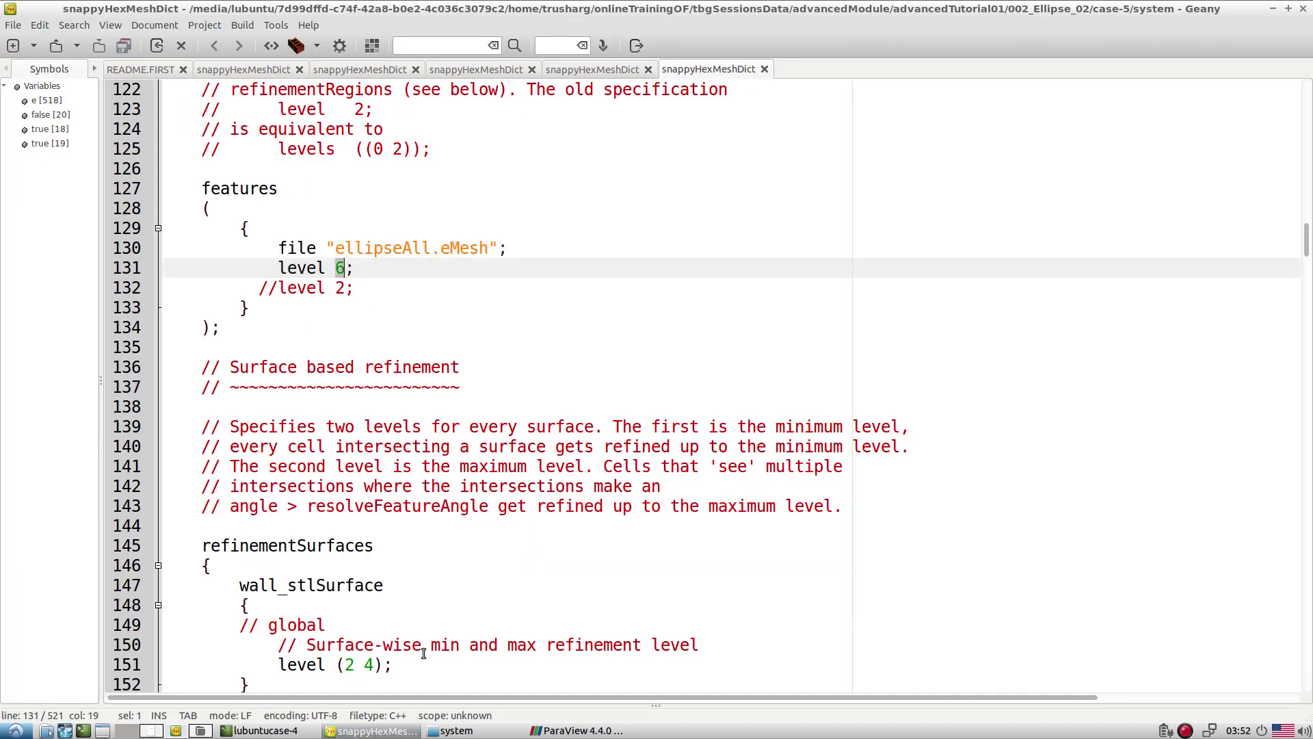
Change the terminal's working directory to the case-5 folder inside 002_Ellipse_02, using the path copied from the file manager
{"action": "left_click", "coordinate": [265, 733]}
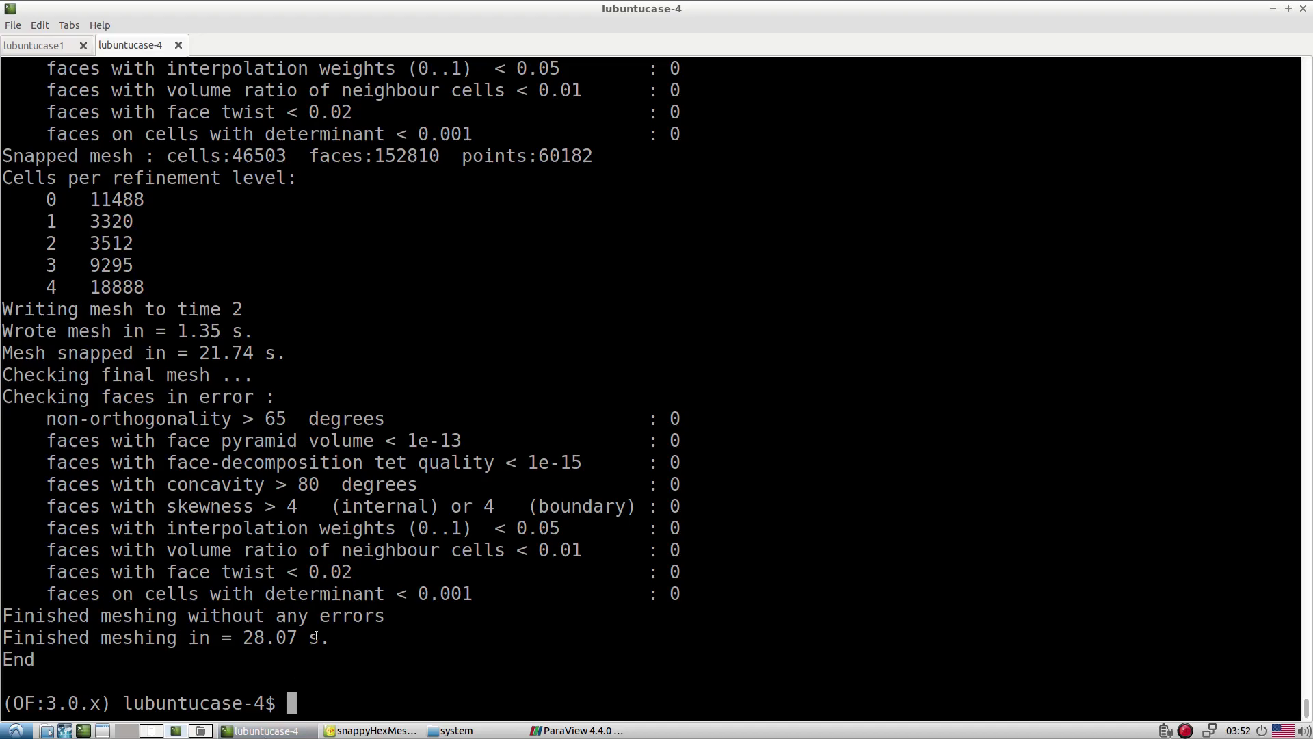
{"action": "left_click", "coordinate": [453, 731]}
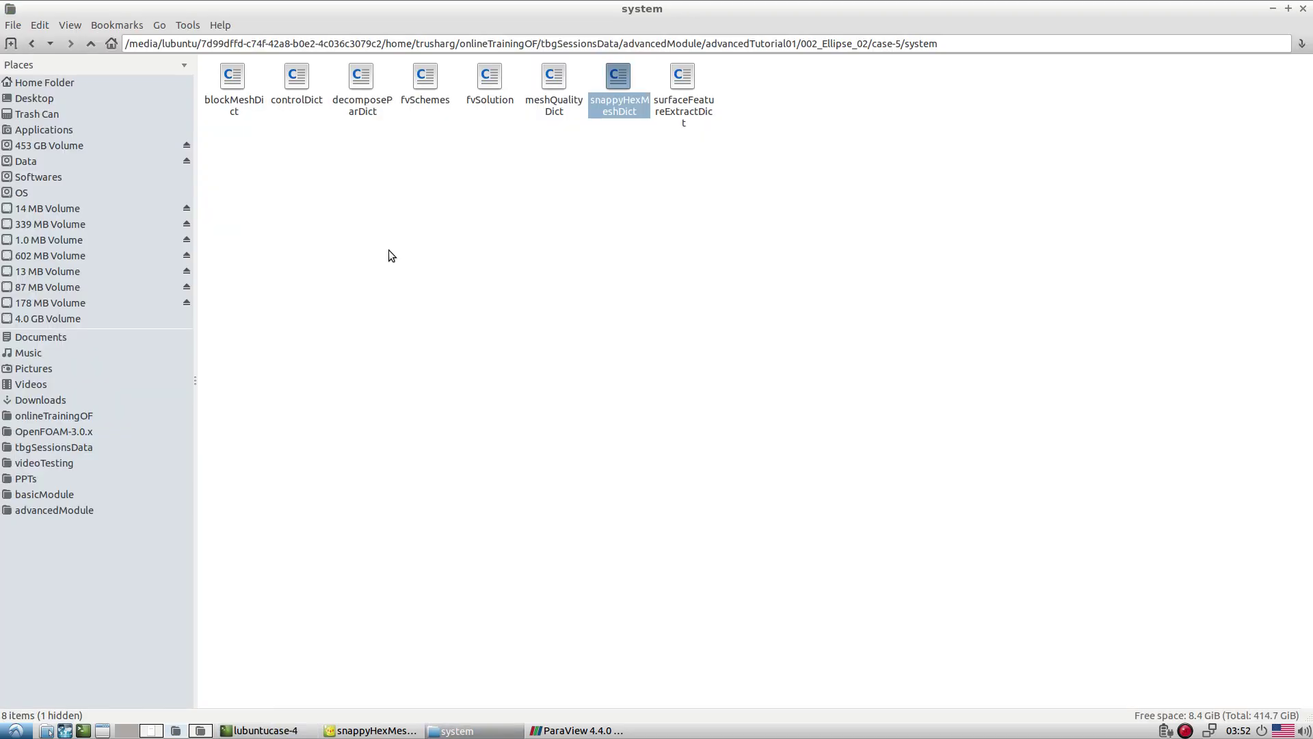
{"action": "left_click", "coordinate": [91, 43]}
{"action": "left_click", "coordinate": [91, 44]}
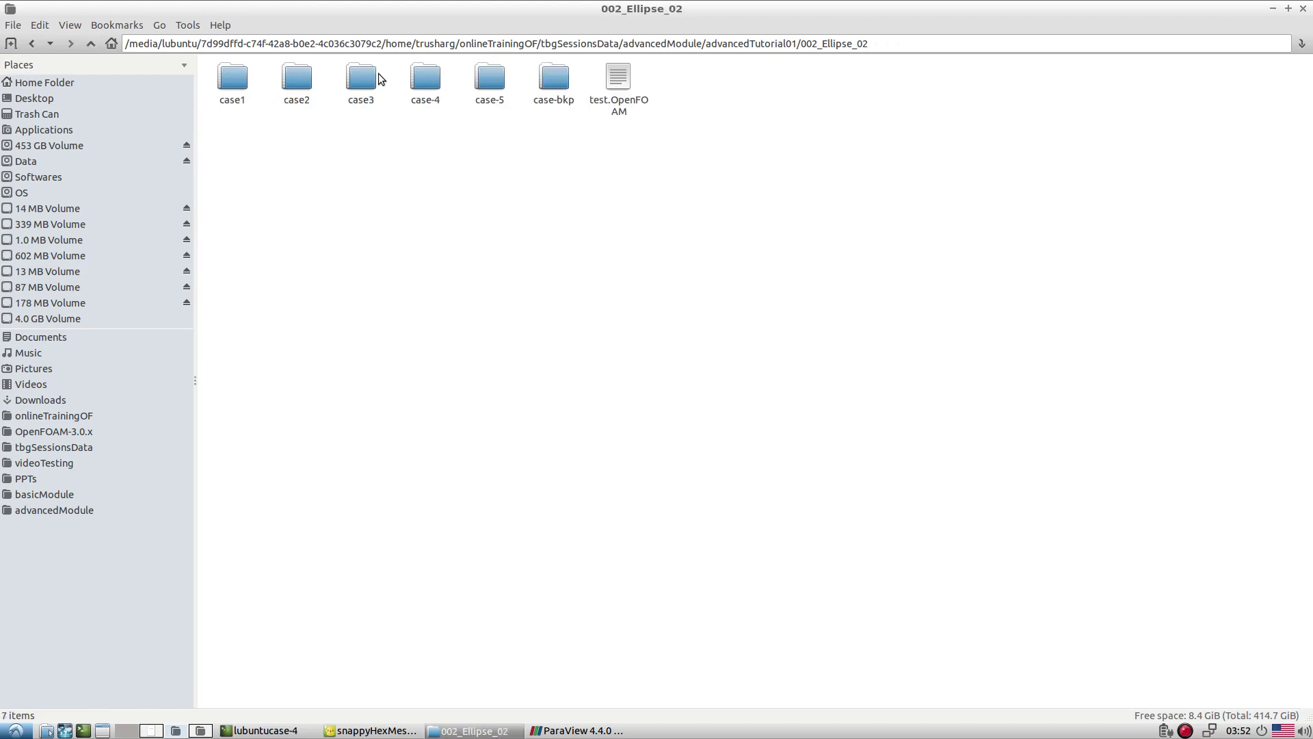
{"action": "double_click", "coordinate": [489, 82]}
{"action": "triple_click", "coordinate": [482, 45]}
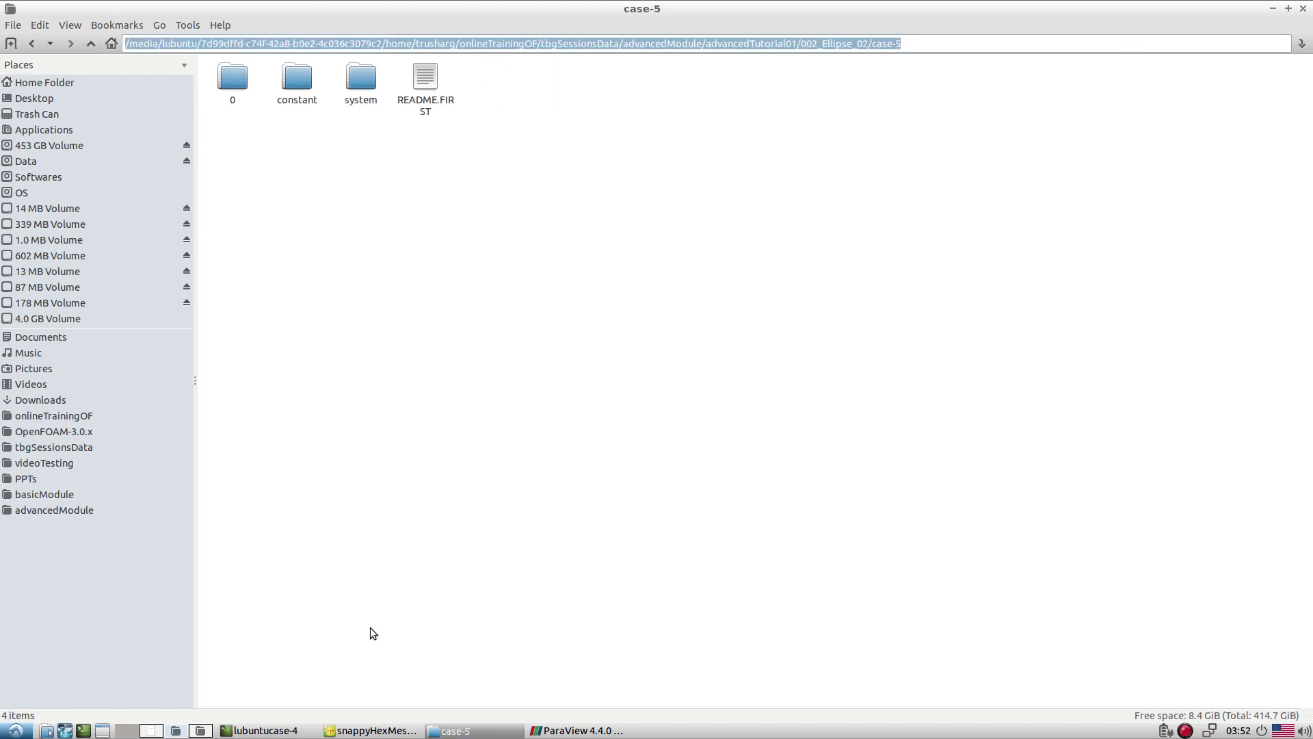
{"action": "left_click", "coordinate": [263, 730]}
{"action": "type", "text": "cd"}
{"action": "middle_click", "coordinate": [424, 467]}
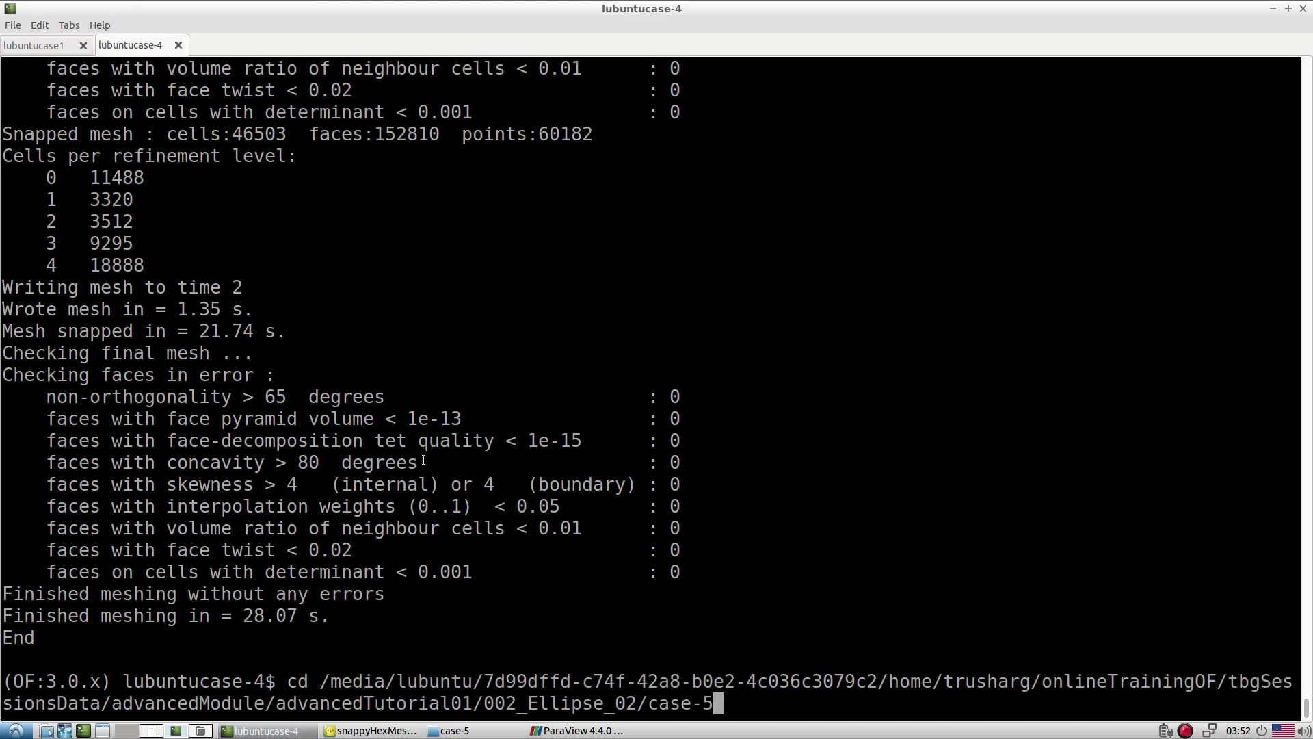
{"action": "key", "text": "Return"}
Copy the README.FIRST commands from rm *.obj through snappyHexMesh -noFunctionObjects in Geany and run them in the case-5 terminal
{"action": "left_click", "coordinate": [351, 732]}
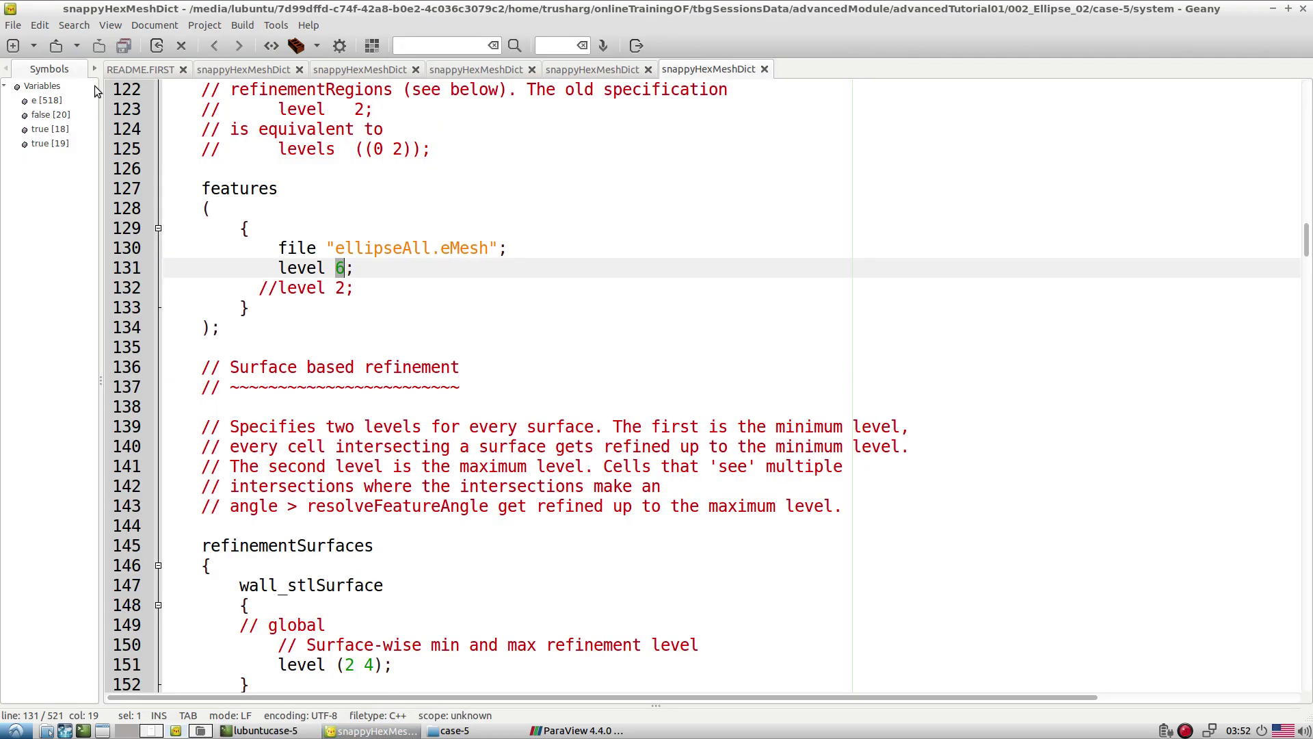
{"action": "left_click", "coordinate": [137, 70]}
{"action": "left_click", "coordinate": [436, 328]}
{"action": "left_click_drag", "start_coordinate": [156, 129], "coordinate": [488, 396]}
{"action": "key", "text": "ctrl+c"}
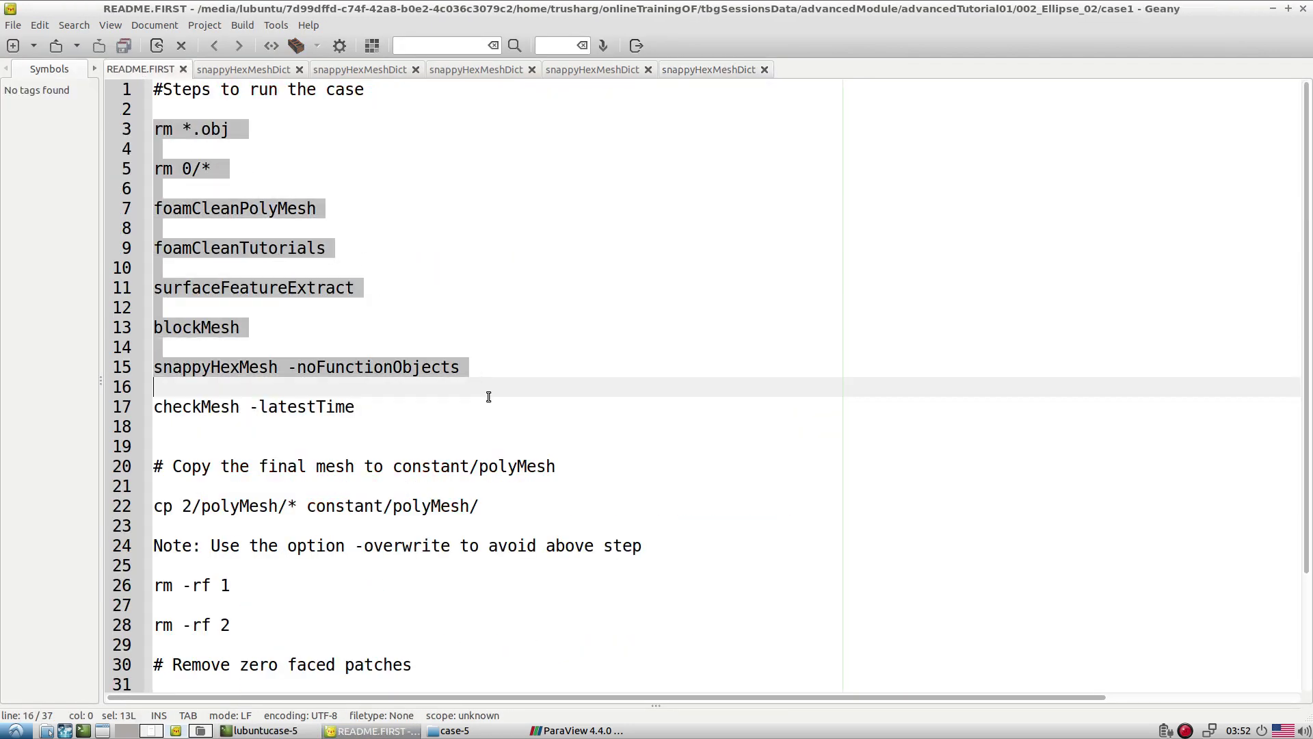
{"action": "left_click", "coordinate": [267, 731]}
{"action": "middle_click", "coordinate": [599, 545]}
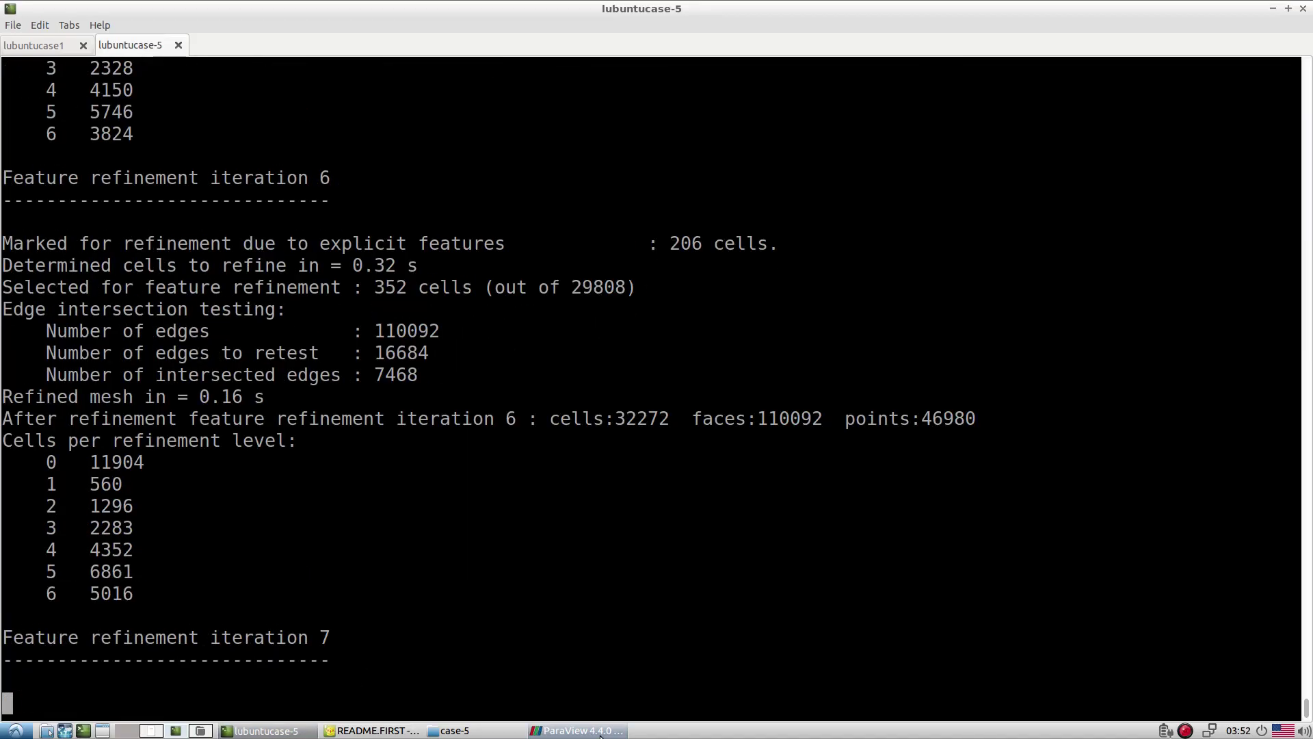
Examine the existing ellipse meshes in ParaView's RenderView4 and RenderView1, and return to the case-5 terminal to check the meshing run
{"action": "left_click", "coordinate": [578, 731]}
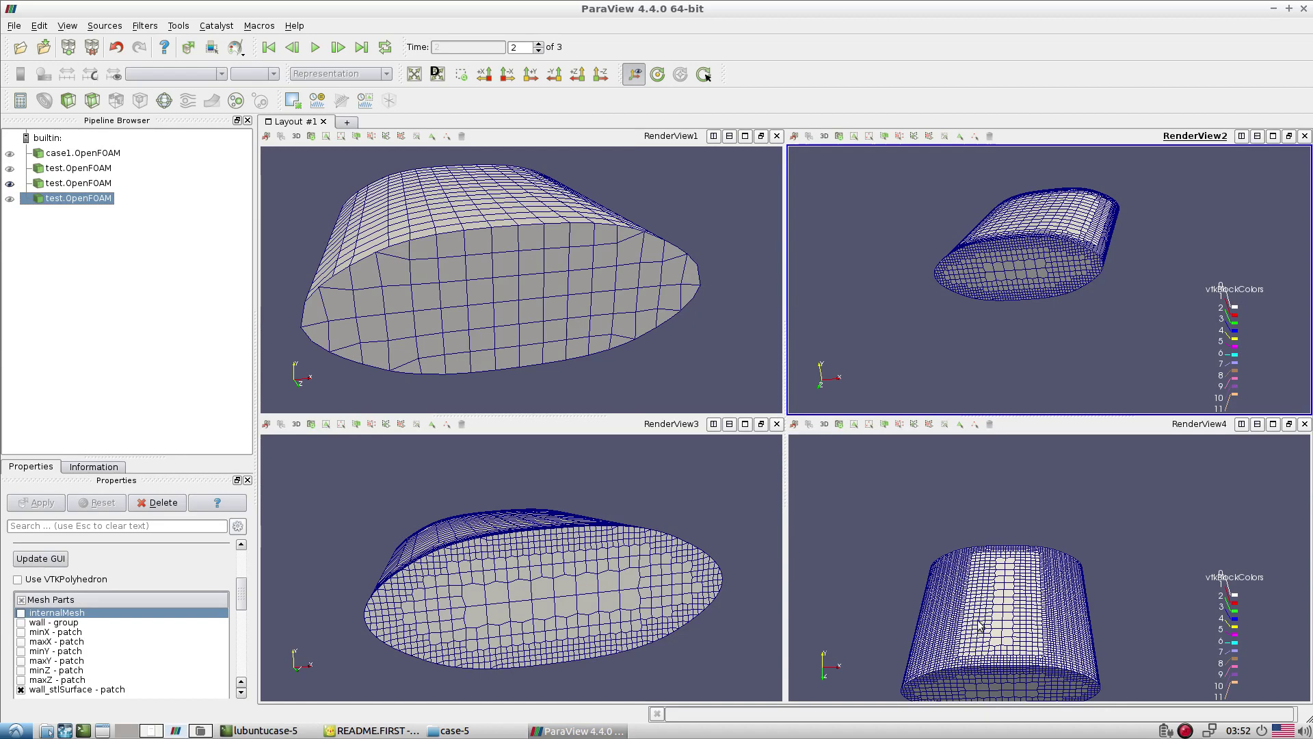
{"action": "left_click_drag", "start_coordinate": [979, 624], "coordinate": [979, 606]}
{"action": "left_click", "coordinate": [515, 324]}
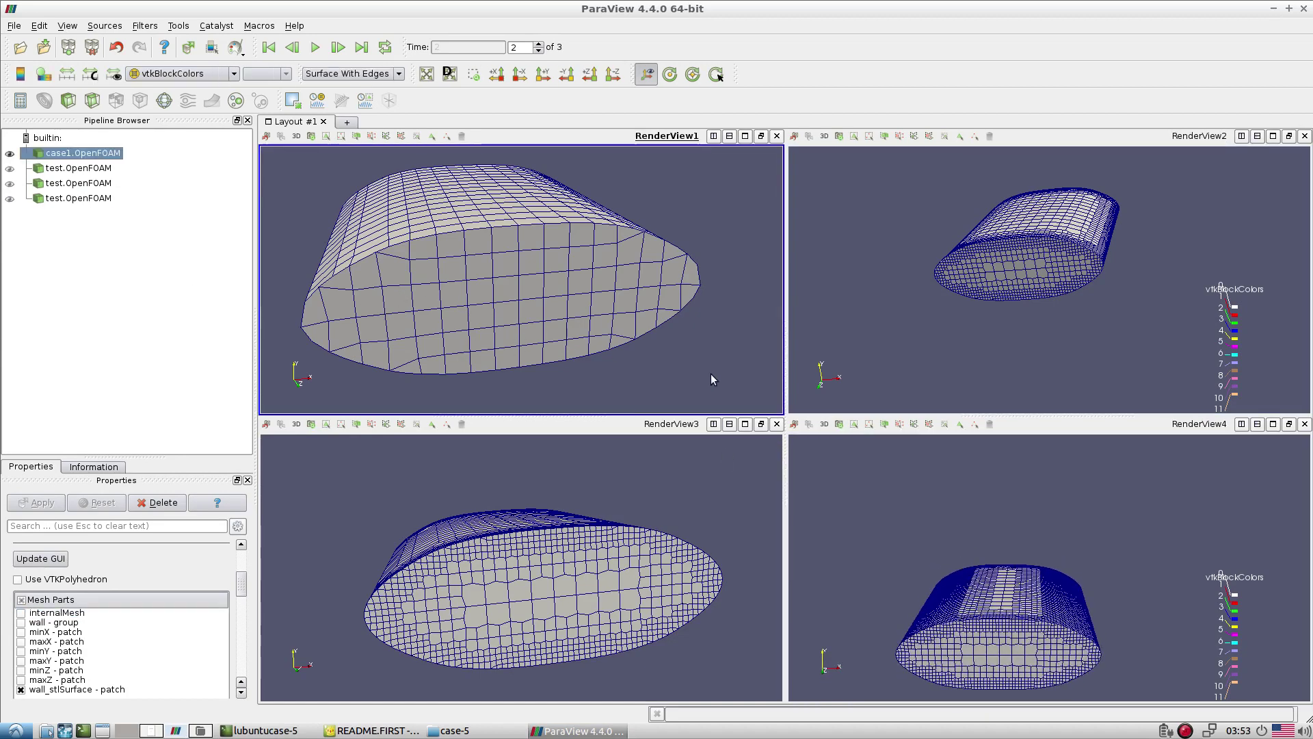
{"action": "left_click_drag", "start_coordinate": [693, 367], "coordinate": [628, 304]}
{"action": "left_click", "coordinate": [244, 735]}
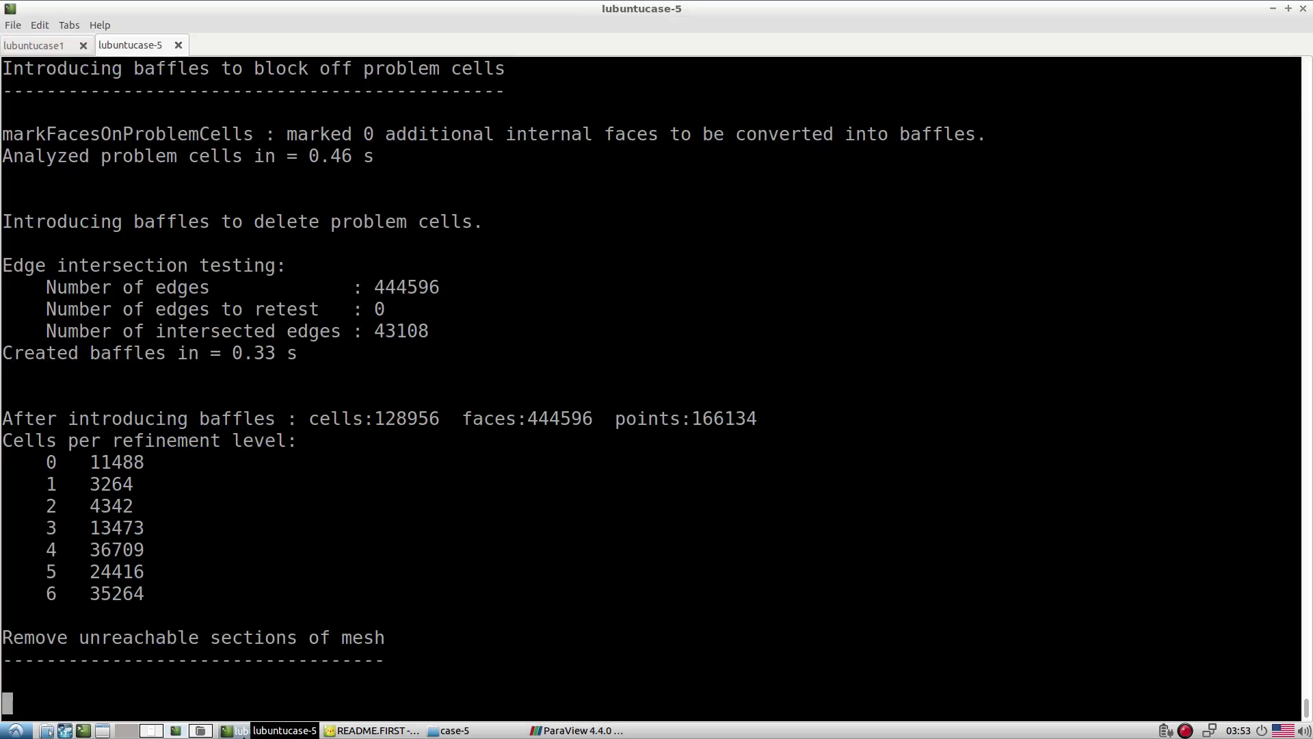
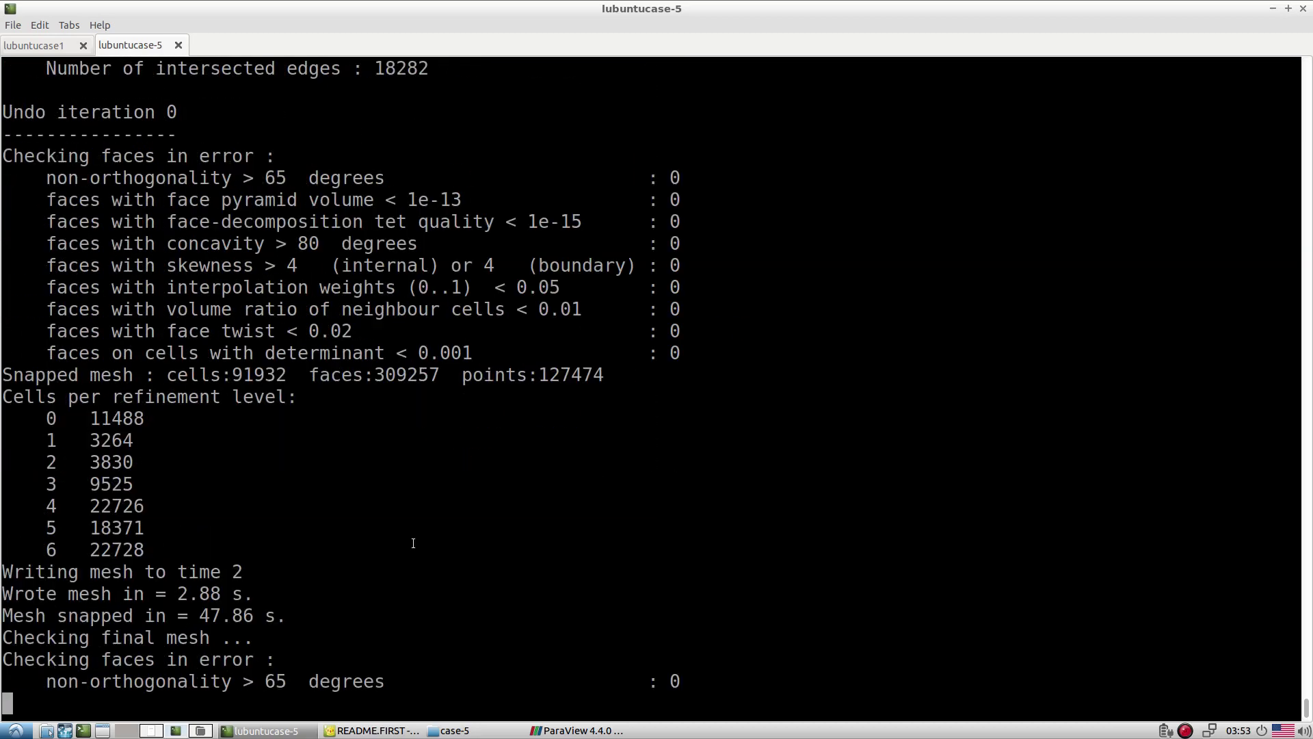
Copy test.OpenFOAM from the 002_Ellipse_02 folder into the case-5 folder in the file manager
{"action": "left_click", "coordinate": [491, 731]}
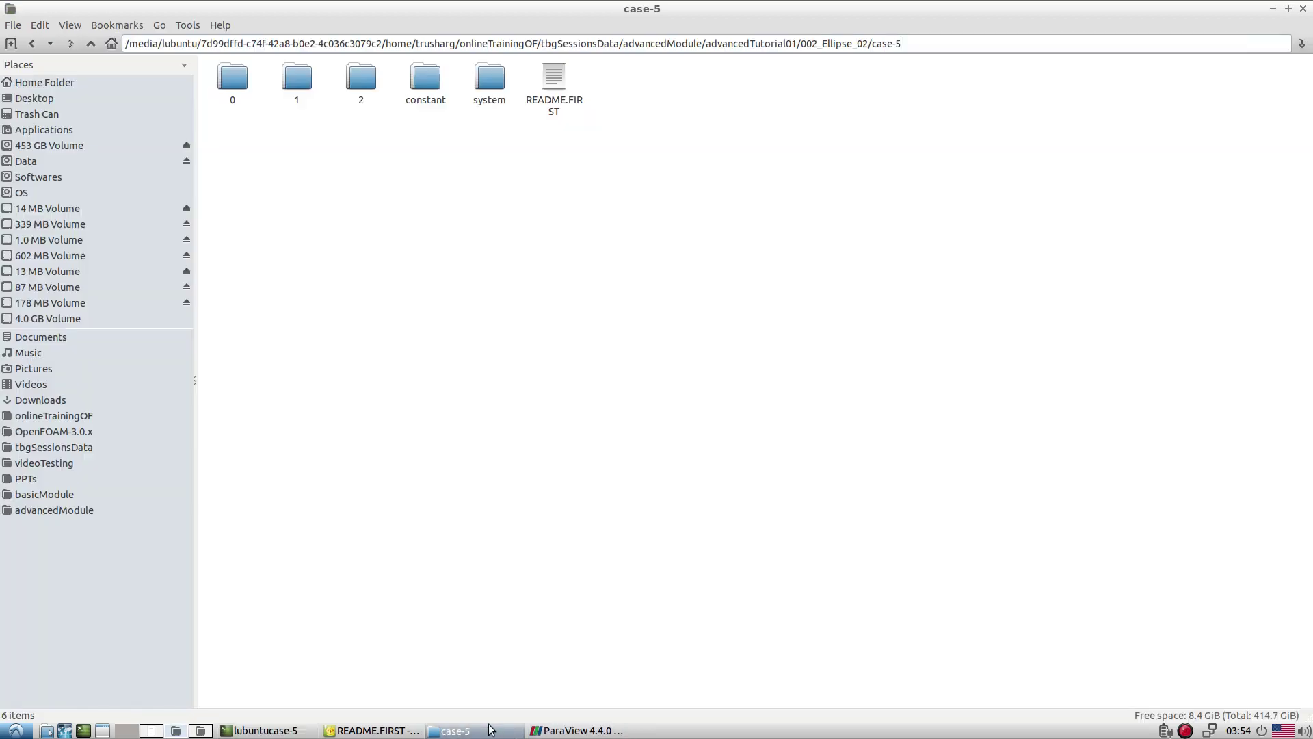
{"action": "left_click", "coordinate": [91, 48]}
{"action": "left_click", "coordinate": [626, 109]}
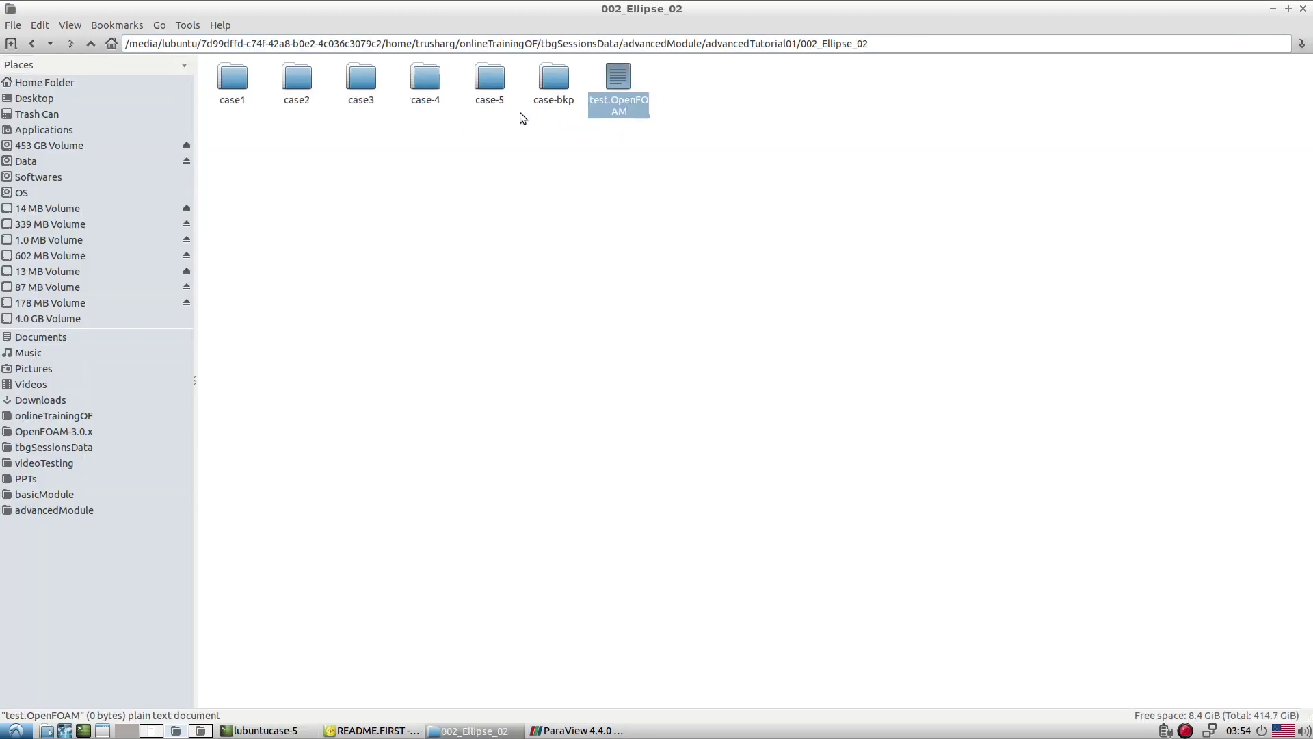
{"action": "double_click", "coordinate": [499, 100]}
{"action": "key", "text": "ctrl+v"}
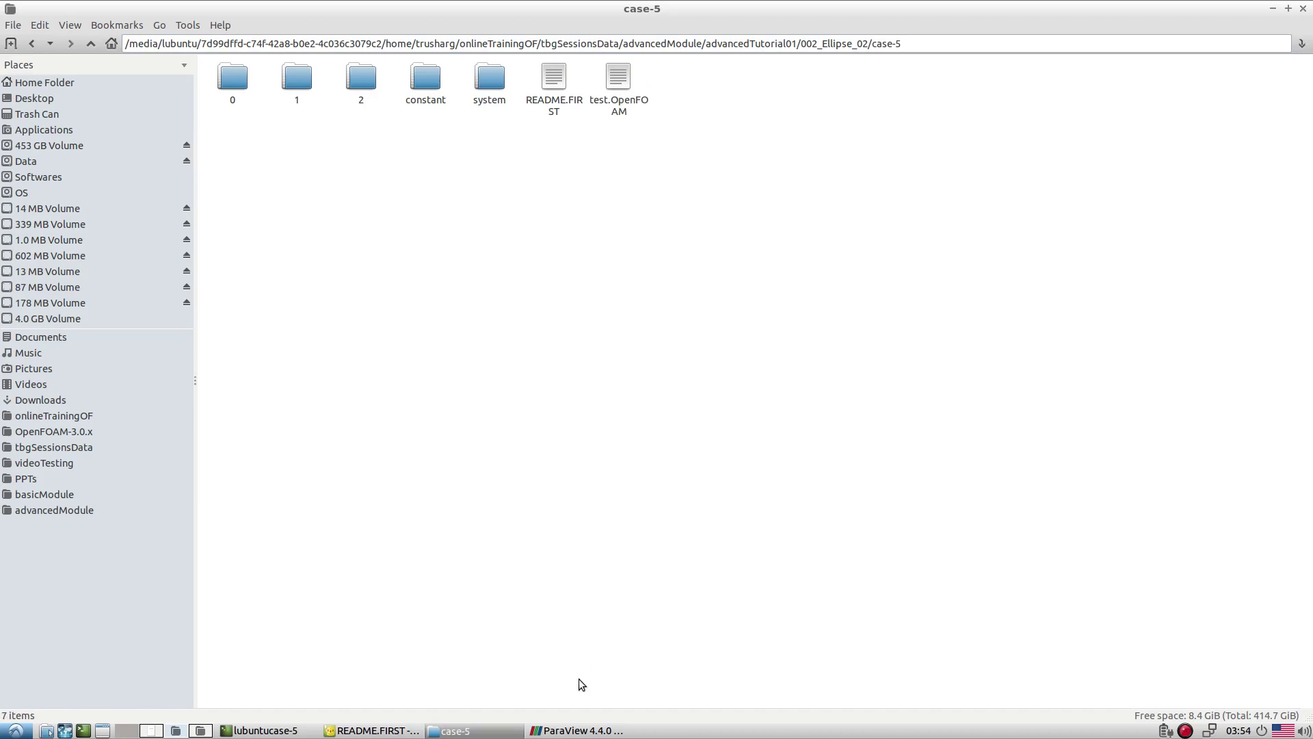
Switch to ParaView and load case-5's test.OpenFOAM file into RenderView1
{"action": "left_click", "coordinate": [577, 730]}
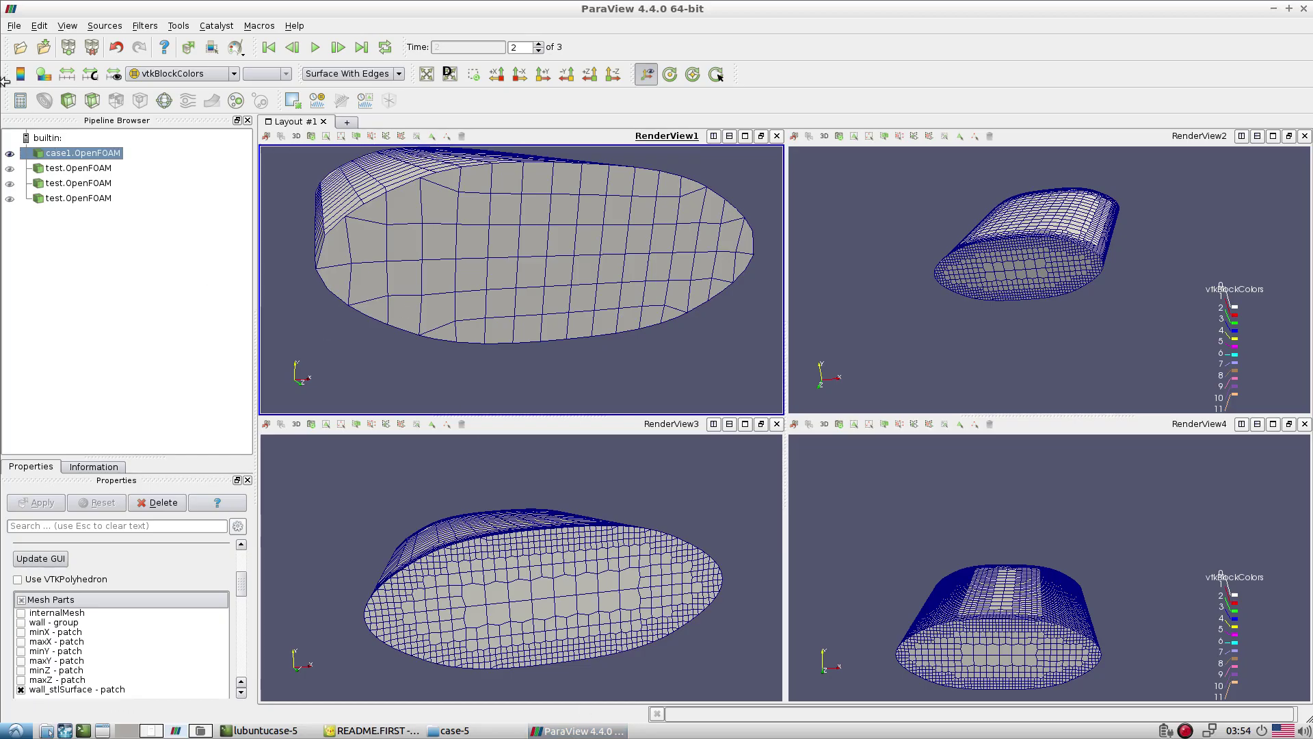
{"action": "left_click", "coordinate": [18, 52]}
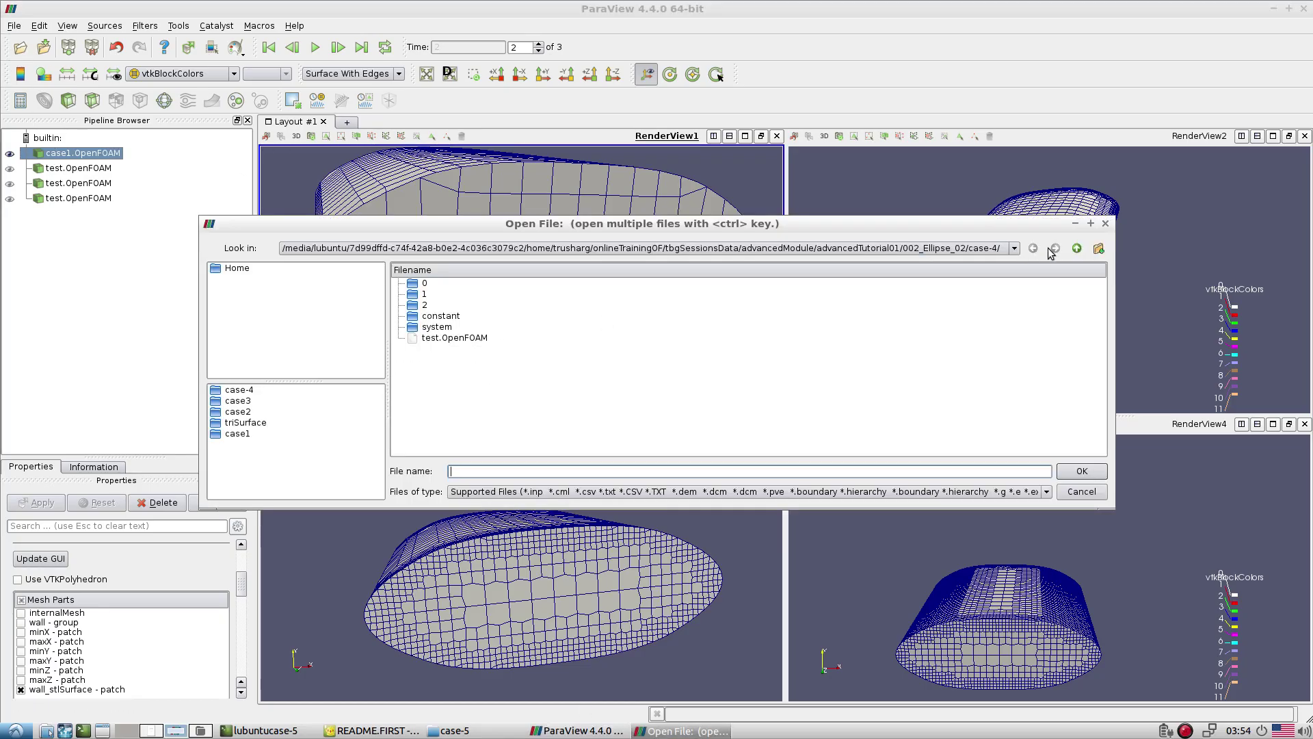
{"action": "left_click", "coordinate": [1075, 249]}
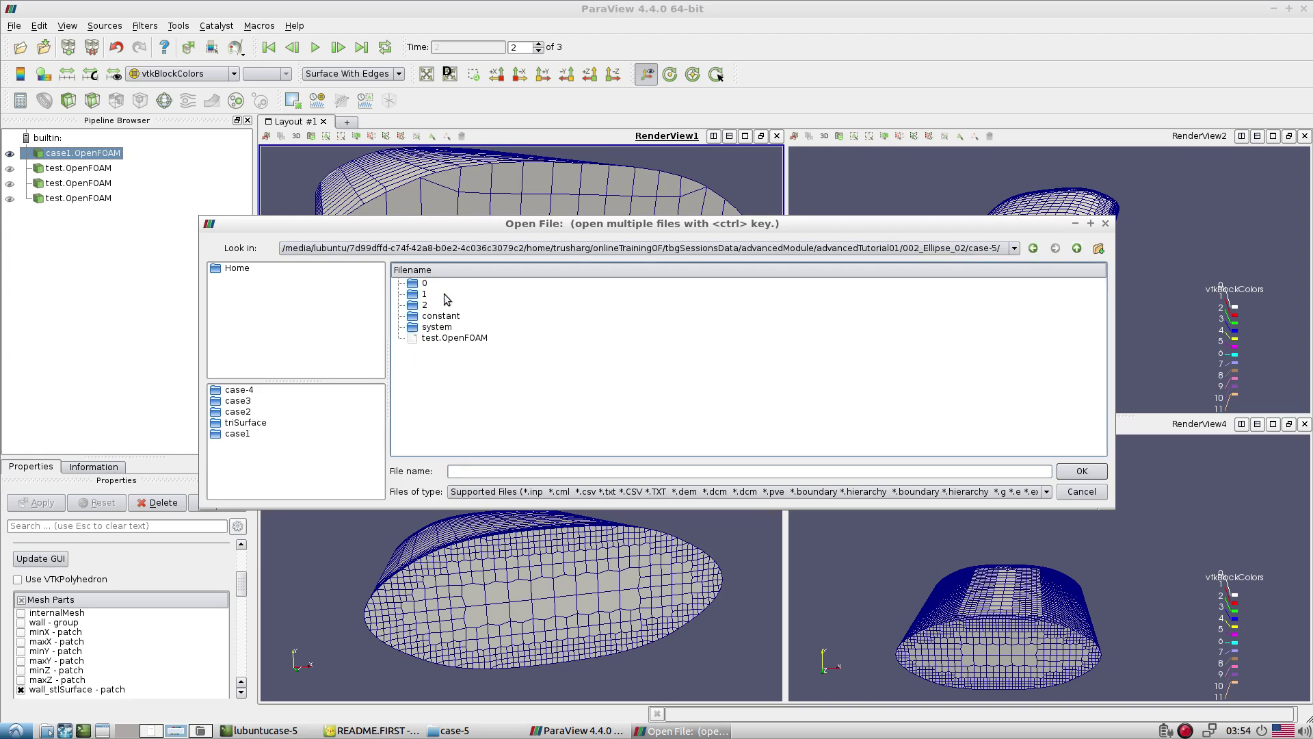
{"action": "double_click", "coordinate": [449, 336]}
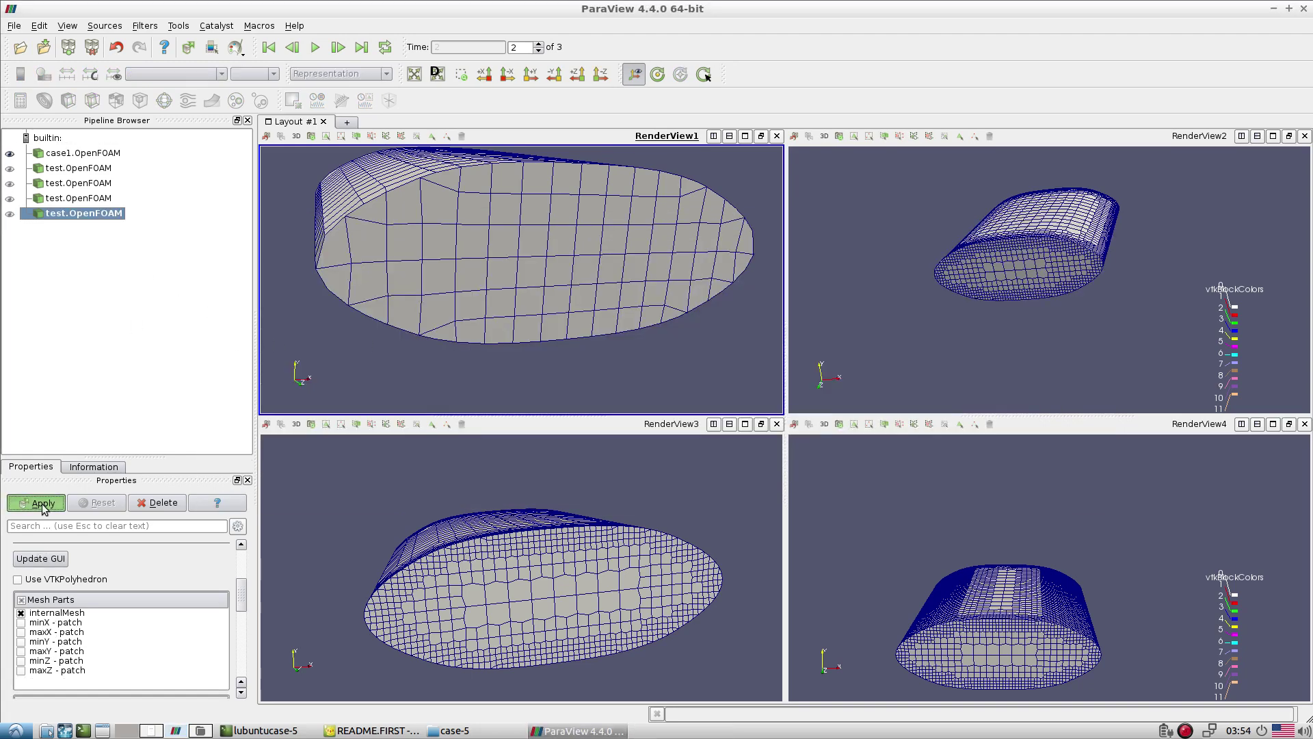
{"action": "left_click", "coordinate": [36, 502]}
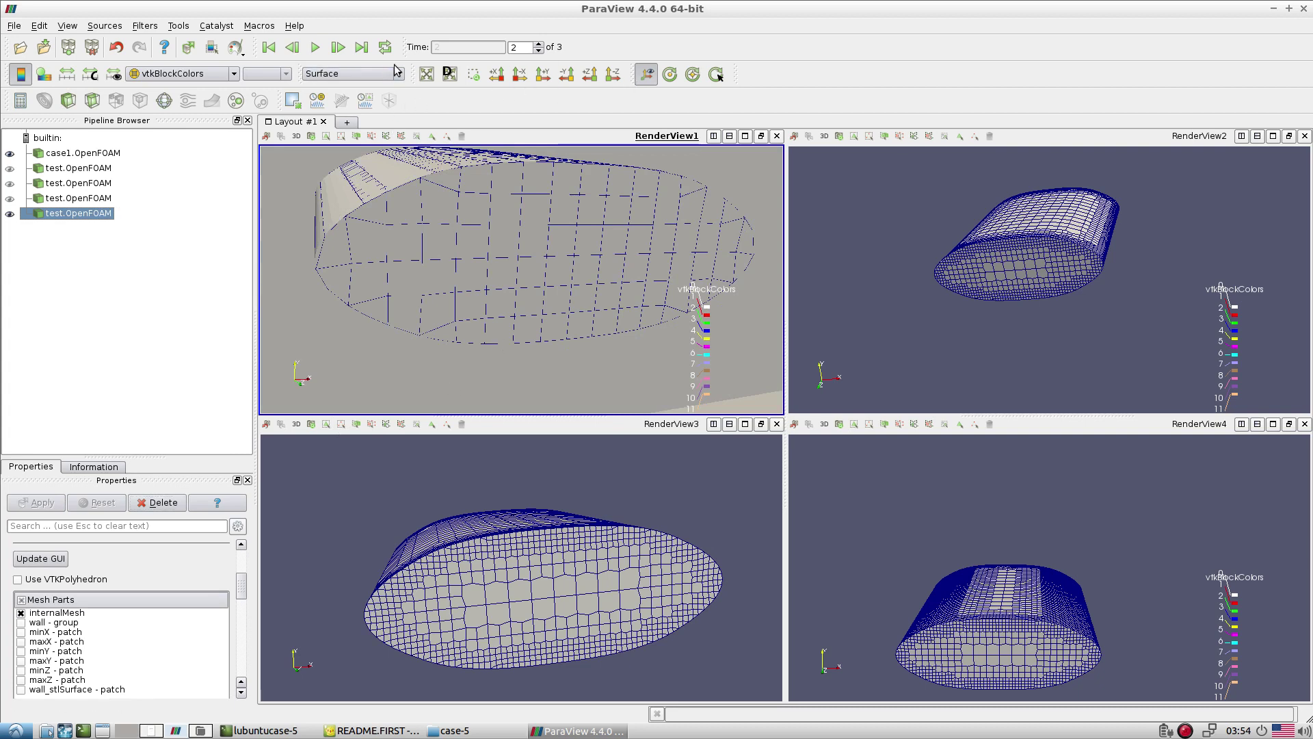
Hide case1.OpenFOAM in RenderView1 and limit the case-5 mesh parts to the wall_stlSurface patch instead of internalMesh
{"action": "left_click", "coordinate": [8, 155]}
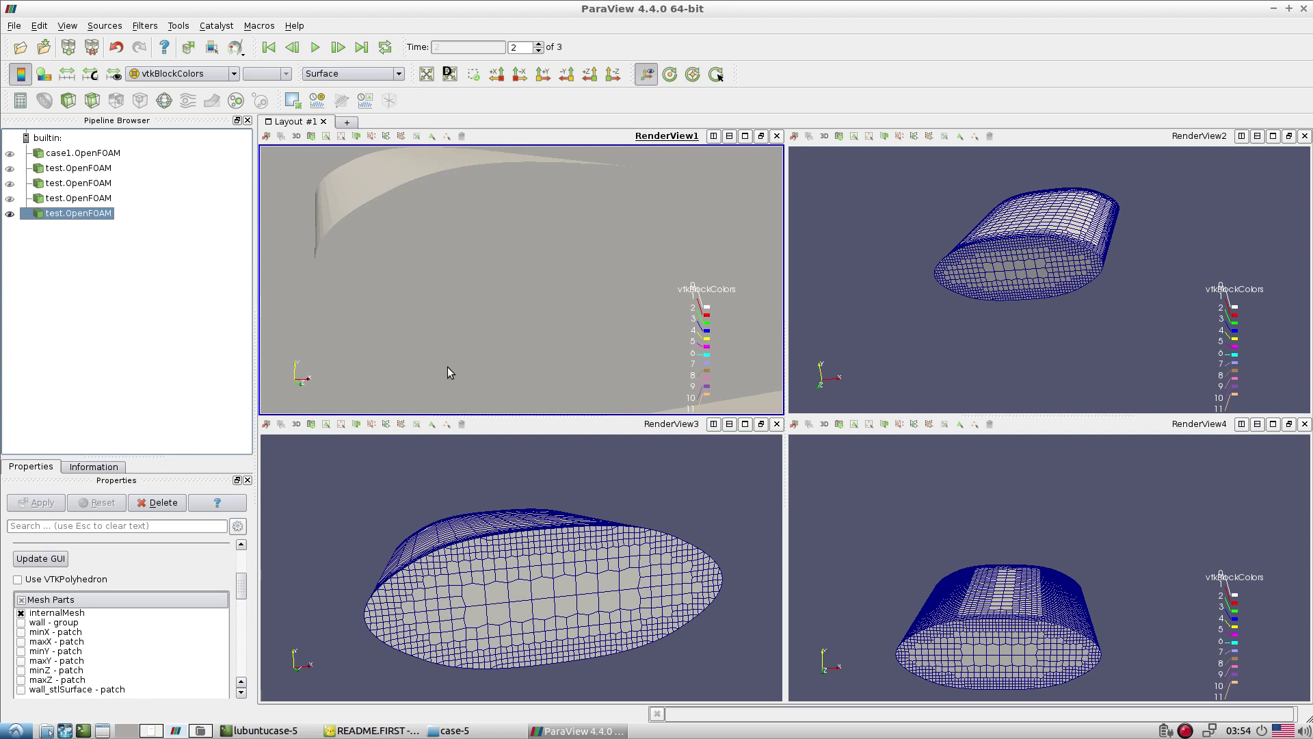
{"action": "left_click", "coordinate": [20, 614]}
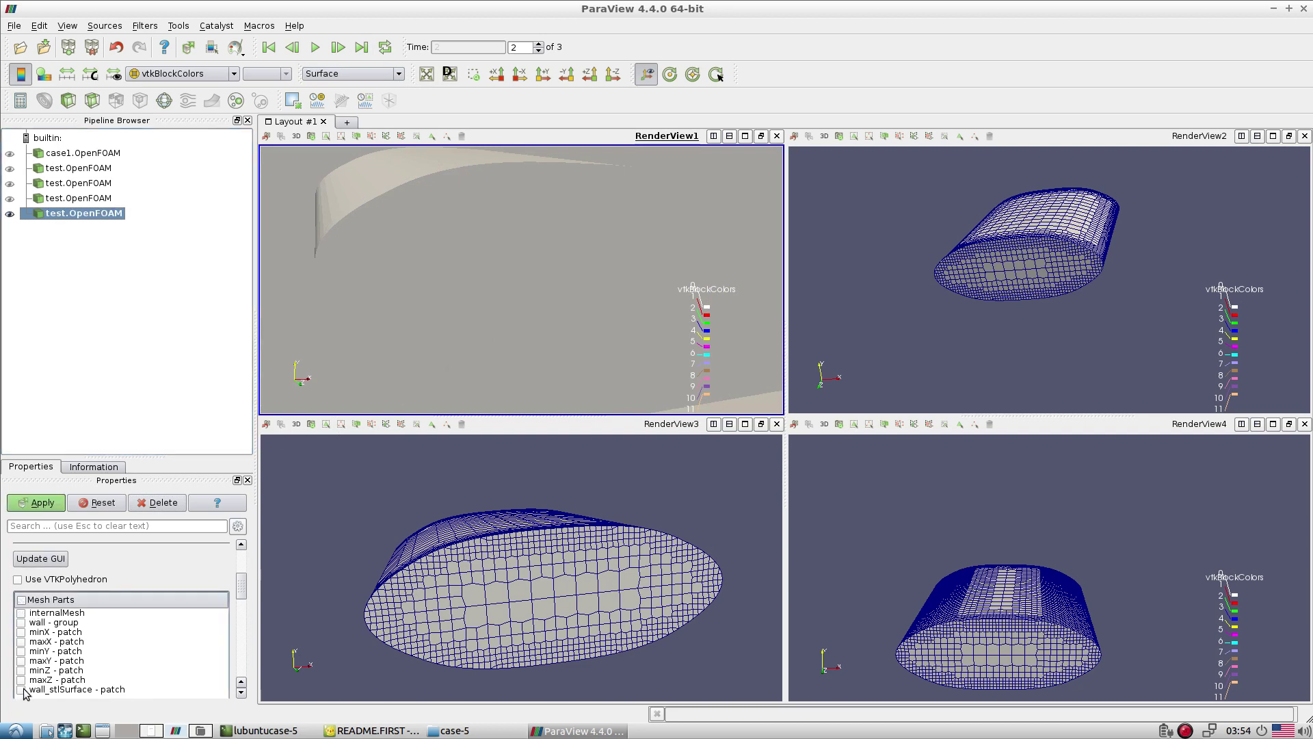
{"action": "left_click", "coordinate": [36, 502]}
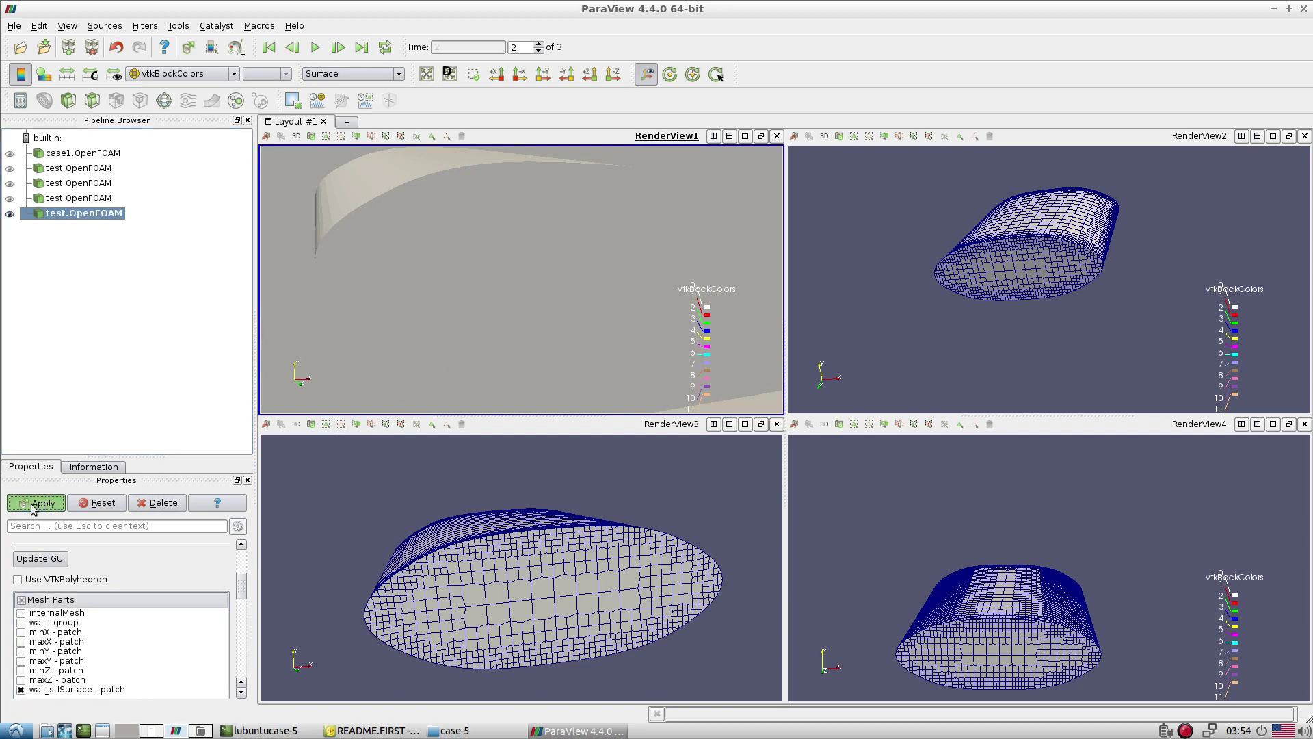
{"action": "left_click_drag", "start_coordinate": [424, 411], "coordinate": [457, 360]}
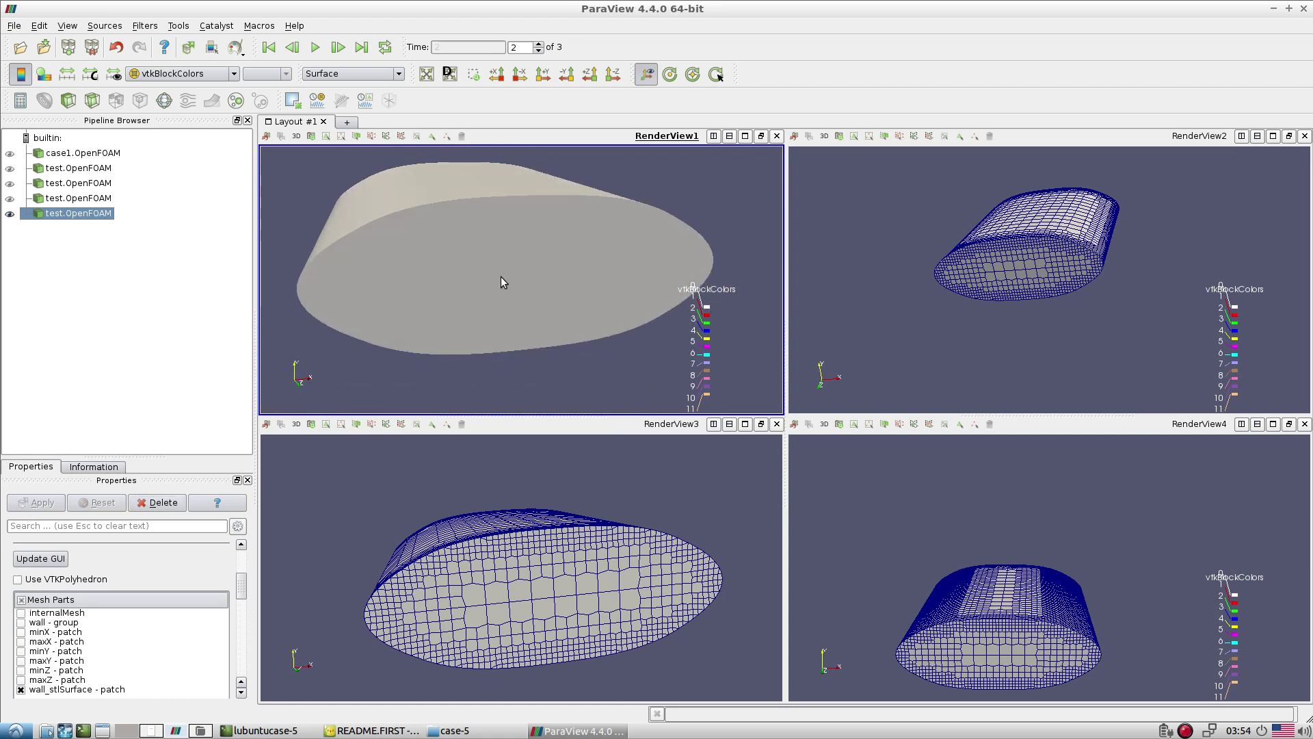
Hide the color legend in RenderView1 and display the case-5 surface as Surface With Edges
{"action": "left_click", "coordinate": [18, 81]}
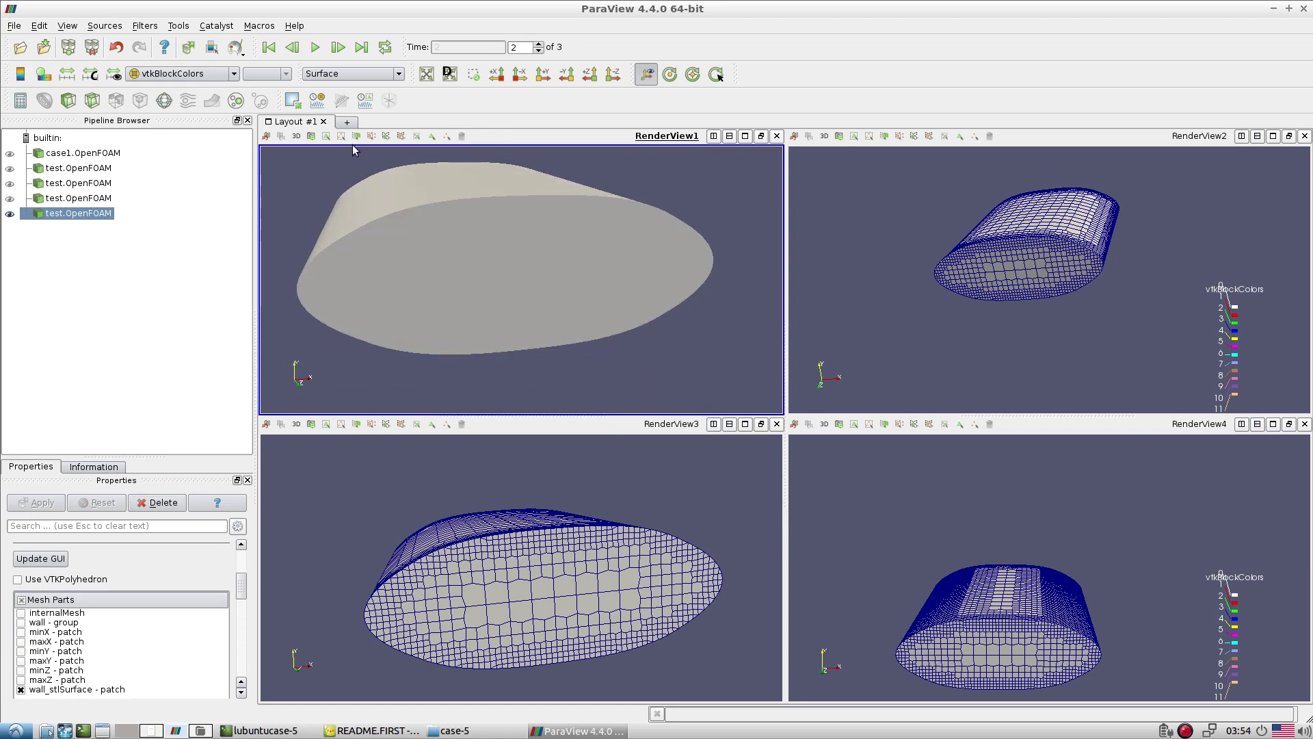
{"action": "left_click", "coordinate": [372, 71]}
{"action": "left_click", "coordinate": [342, 128]}
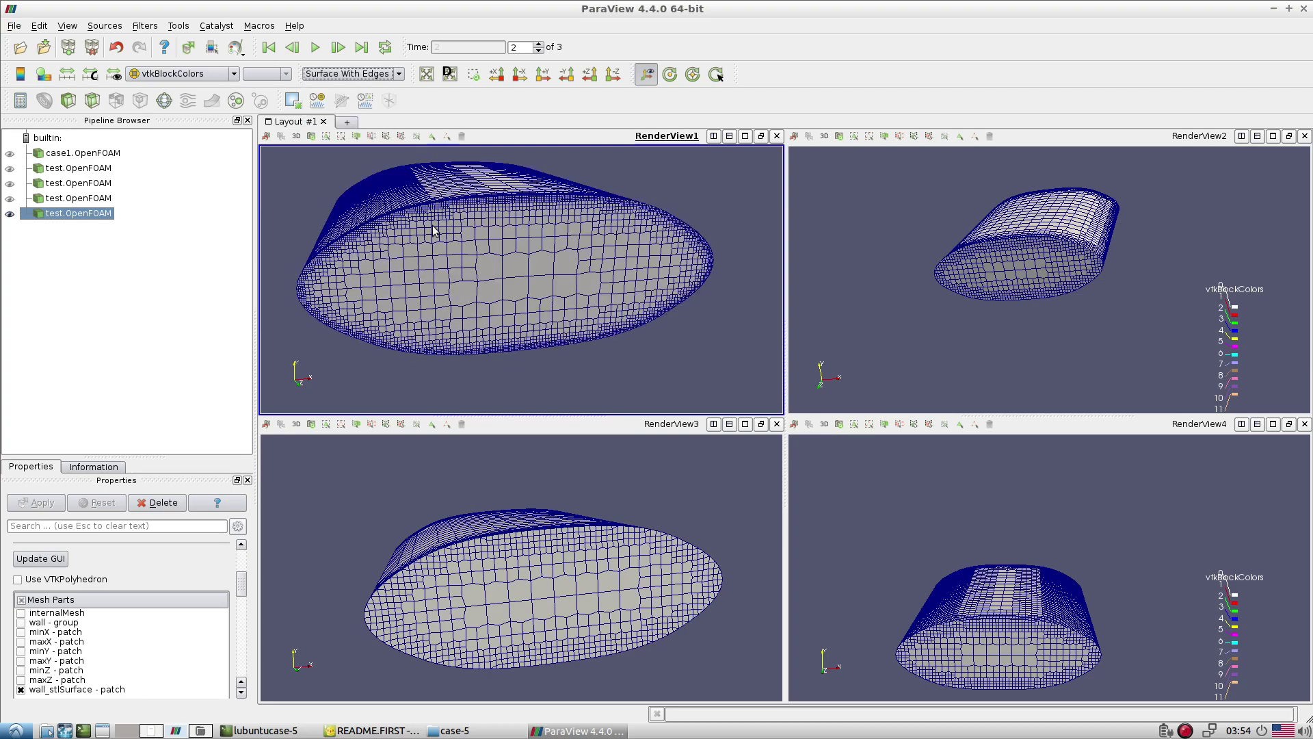
Compare the edge refinement of the case-5 mesh in RenderView1 with the case-4 mesh in RenderView4 up close
{"action": "scroll", "coordinate": [486, 257], "scroll_direction": "down", "scroll_amount": 5}
{"action": "scroll", "coordinate": [485, 257], "scroll_direction": "up", "scroll_amount": 10}
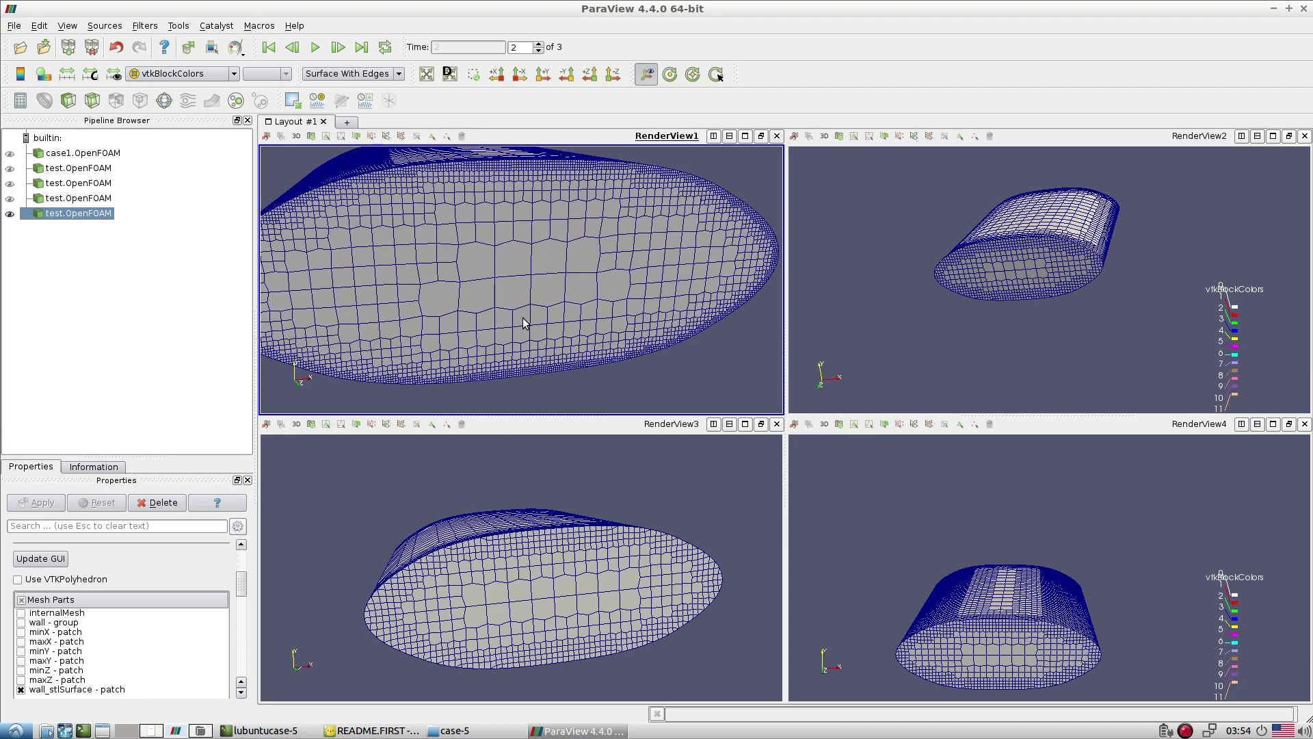
{"action": "scroll", "coordinate": [556, 292], "scroll_direction": "up", "scroll_amount": 4}
{"action": "left_click_drag", "start_coordinate": [933, 620], "coordinate": [1034, 551]}
{"action": "scroll", "coordinate": [1033, 551], "scroll_direction": "up", "scroll_amount": 5}
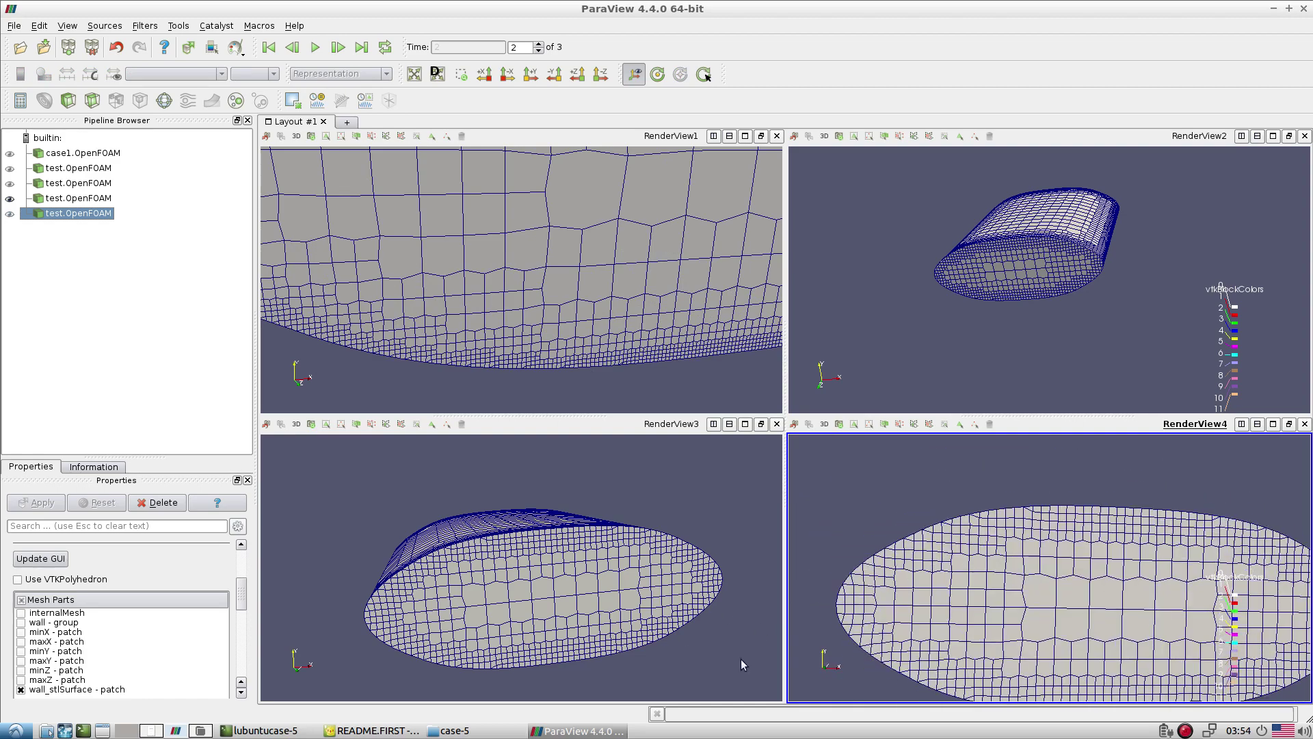
Compare the resolveFeatureAngle, feature level and wall_stlSurface level settings of case-4's snappyHexMeshDict with case-5's levels in Geany
{"action": "left_click", "coordinate": [353, 728]}
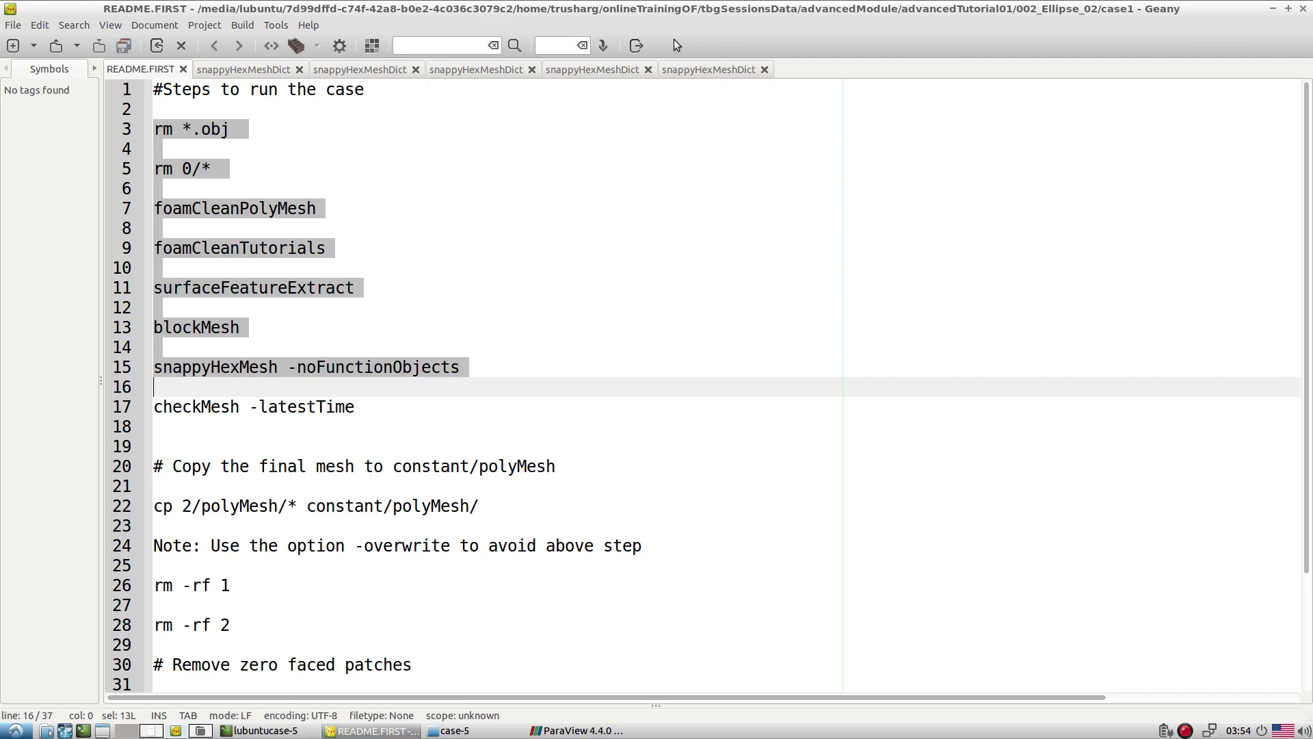
{"action": "left_click", "coordinate": [598, 71]}
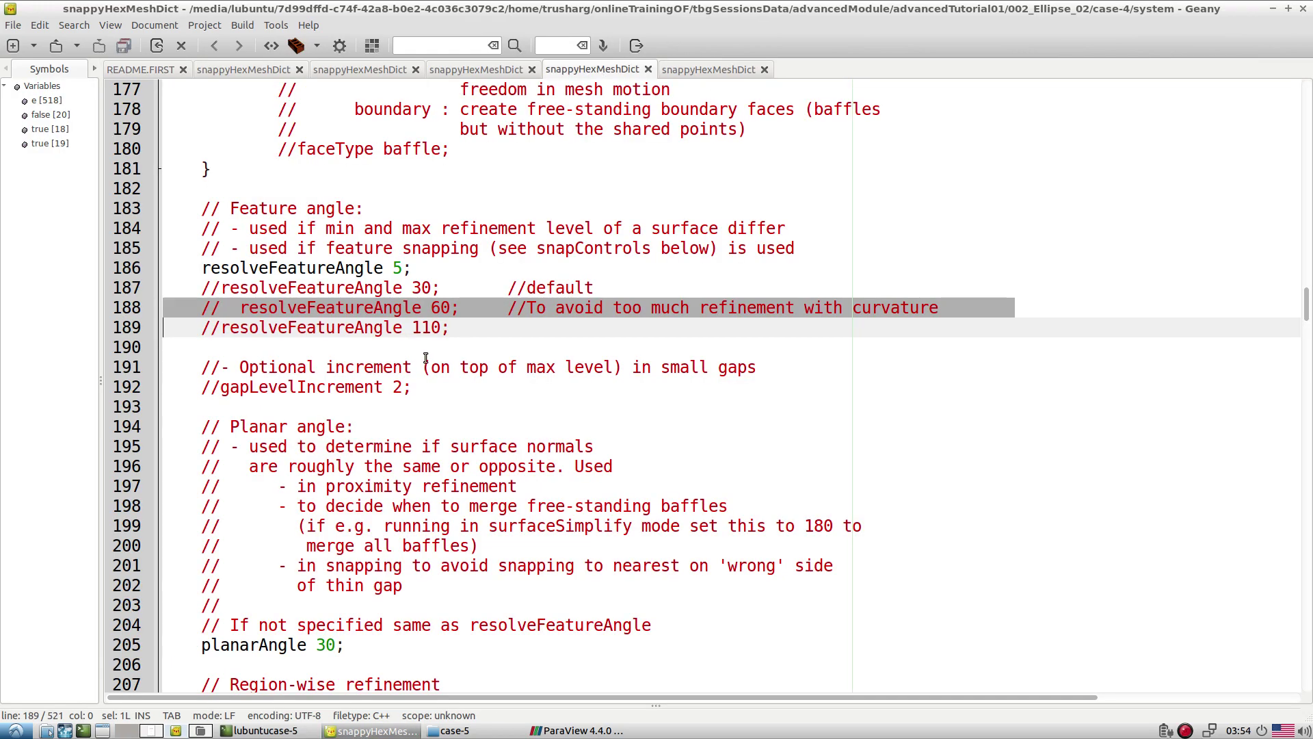
{"action": "double_click", "coordinate": [366, 264]}
{"action": "scroll", "coordinate": [474, 281], "scroll_direction": "up", "scroll_amount": 10}
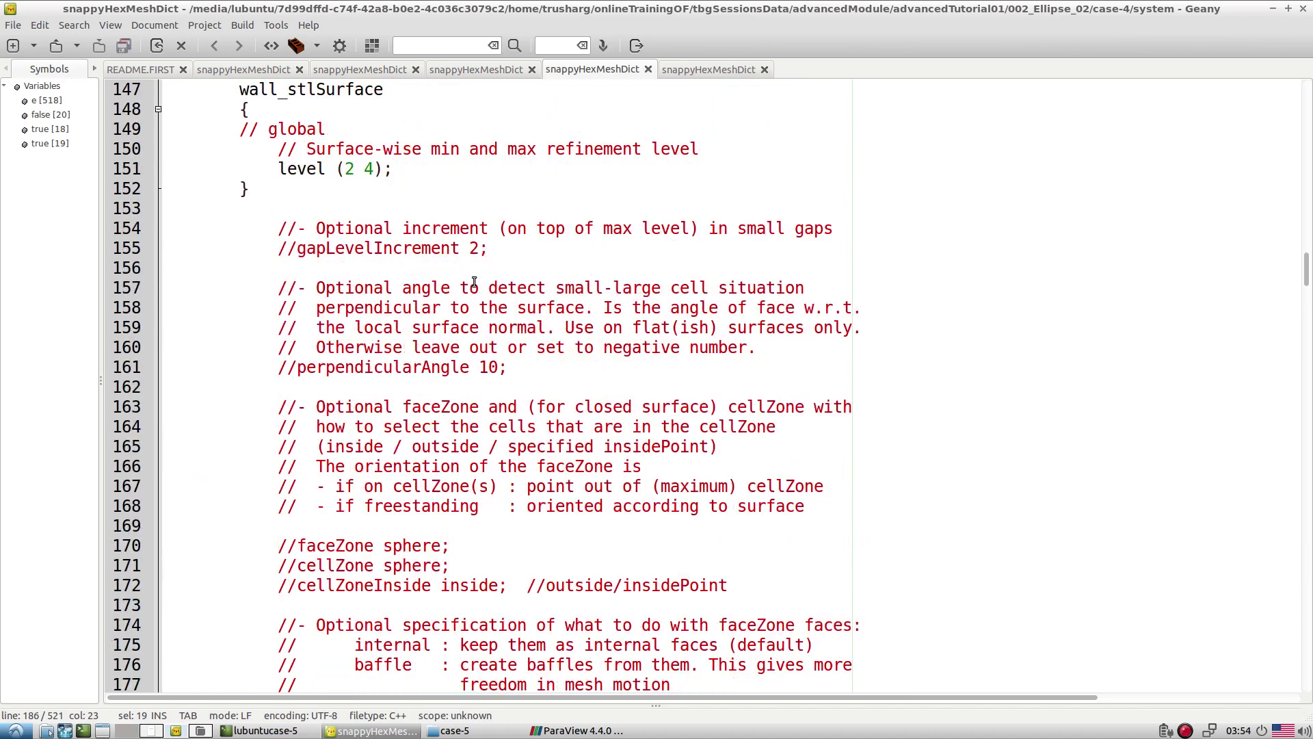
{"action": "scroll", "coordinate": [474, 281], "scroll_direction": "up", "scroll_amount": 1}
{"action": "triple_click", "coordinate": [322, 252]}
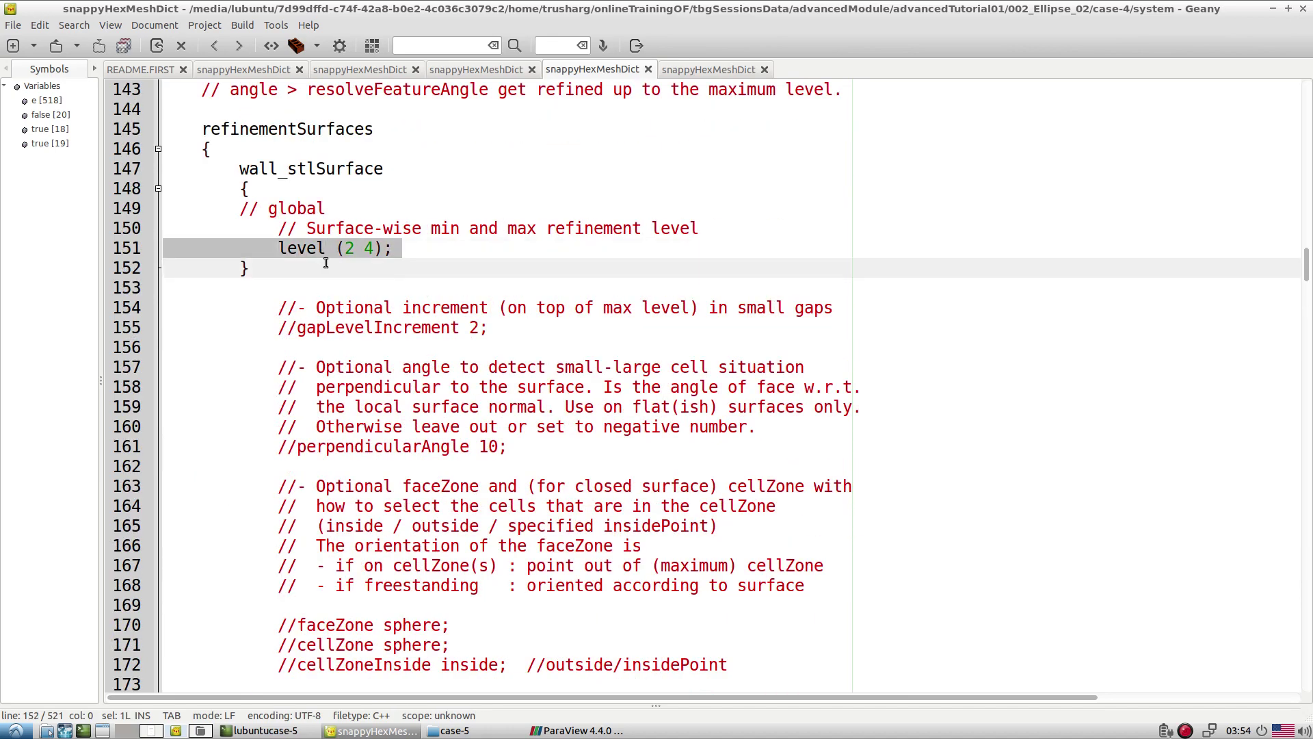
{"action": "scroll", "coordinate": [326, 263], "scroll_direction": "up", "scroll_amount": 6}
{"action": "left_click", "coordinate": [329, 236]}
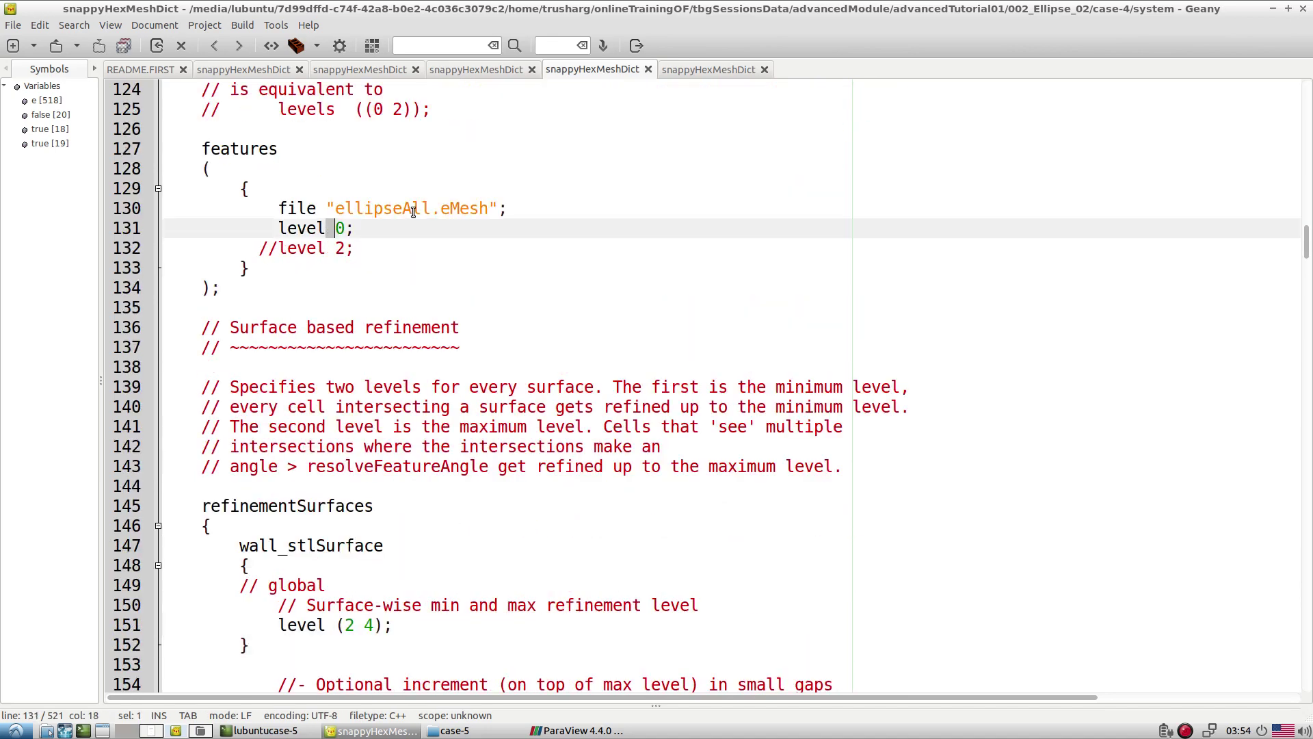
{"action": "left_click", "coordinate": [711, 71]}
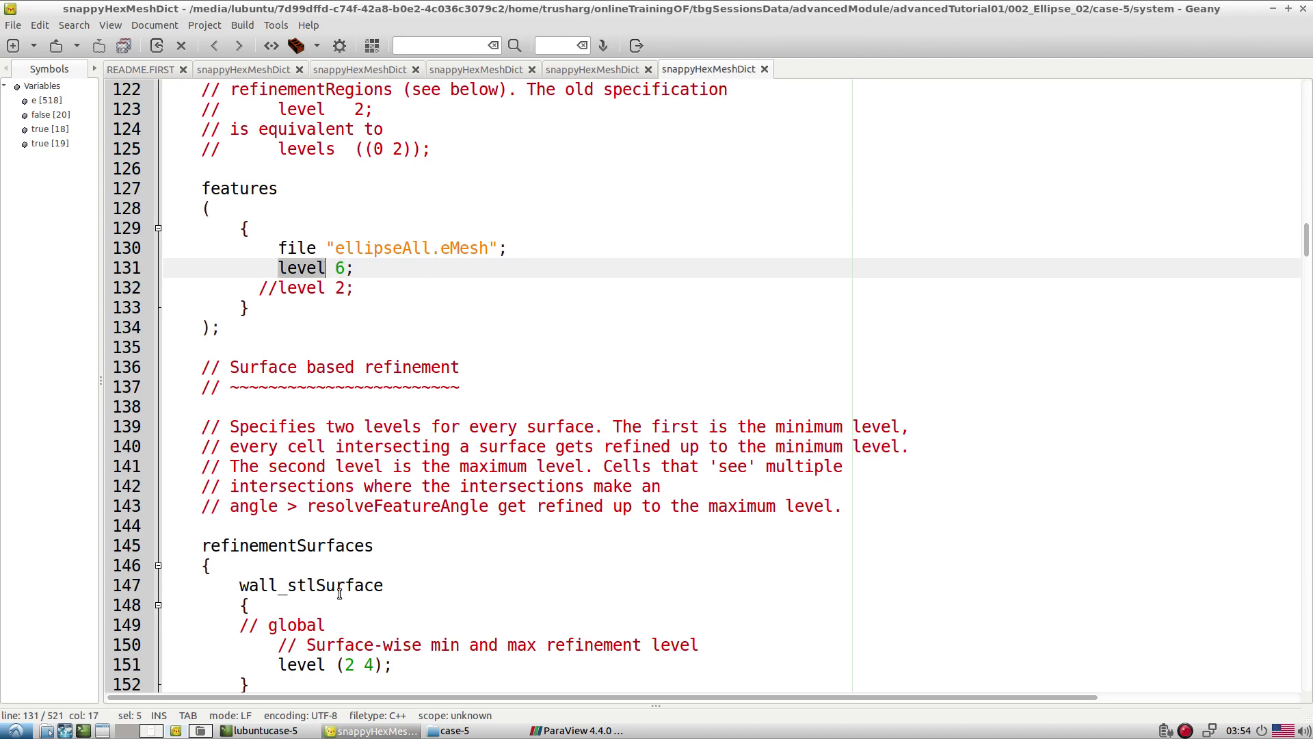
{"action": "double_click", "coordinate": [349, 664]}
{"action": "scroll", "coordinate": [518, 522], "scroll_direction": "down", "scroll_amount": 3}
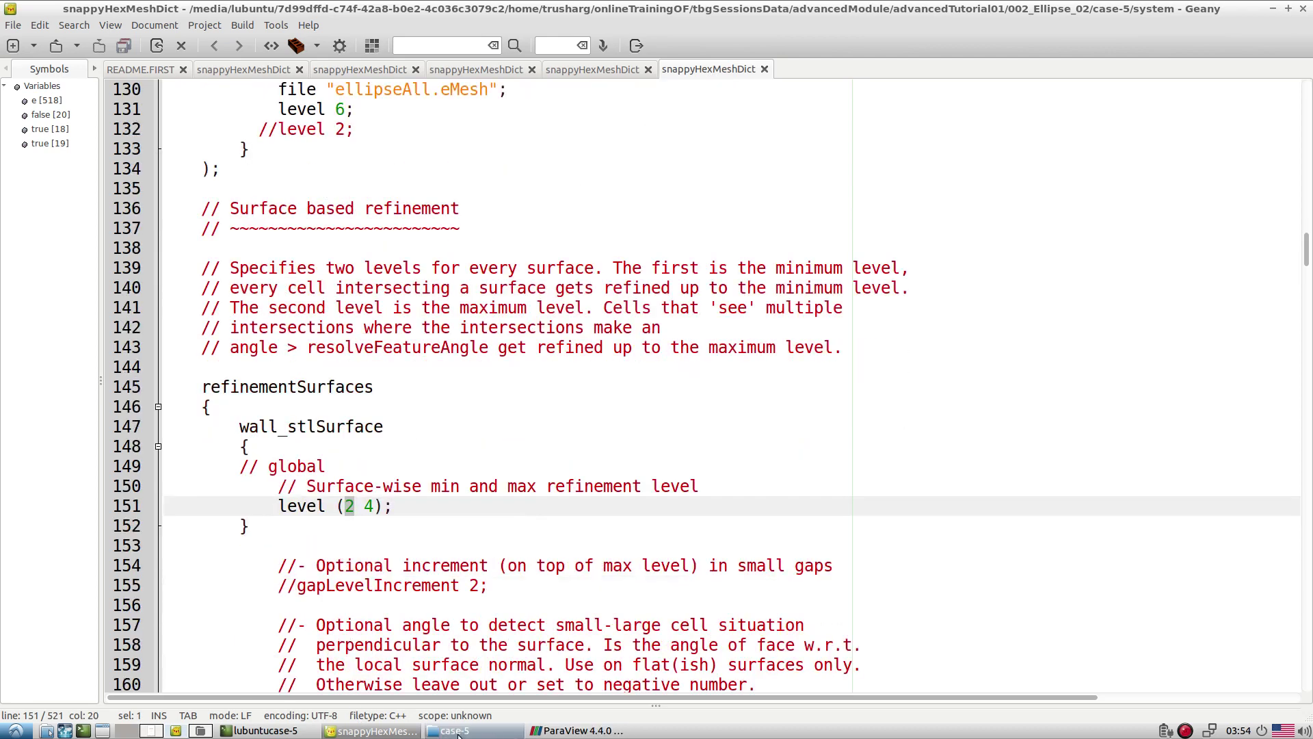
Examine the curved surface and end face of the case-5 mesh in RenderView1 against the case-4 mesh in RenderView4 in ParaView
{"action": "left_click", "coordinate": [577, 731]}
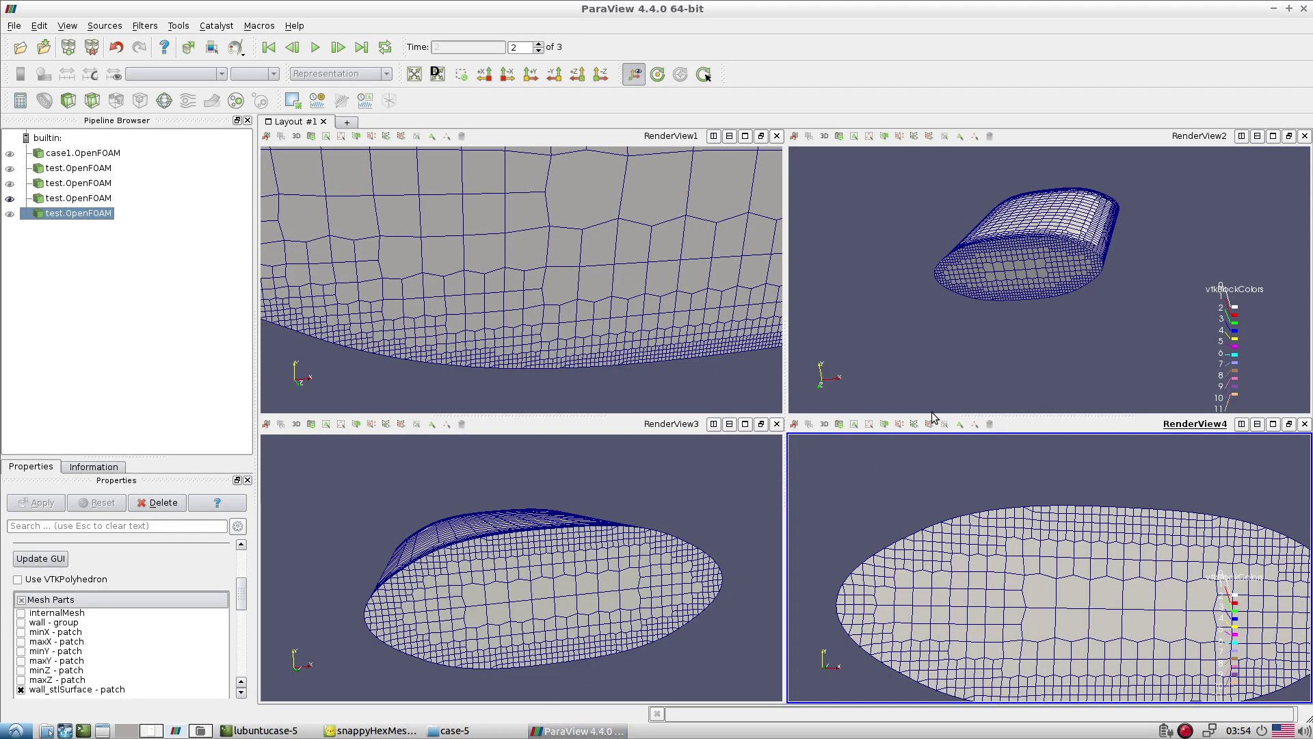
{"action": "scroll", "coordinate": [599, 363], "scroll_direction": "down", "scroll_amount": 5}
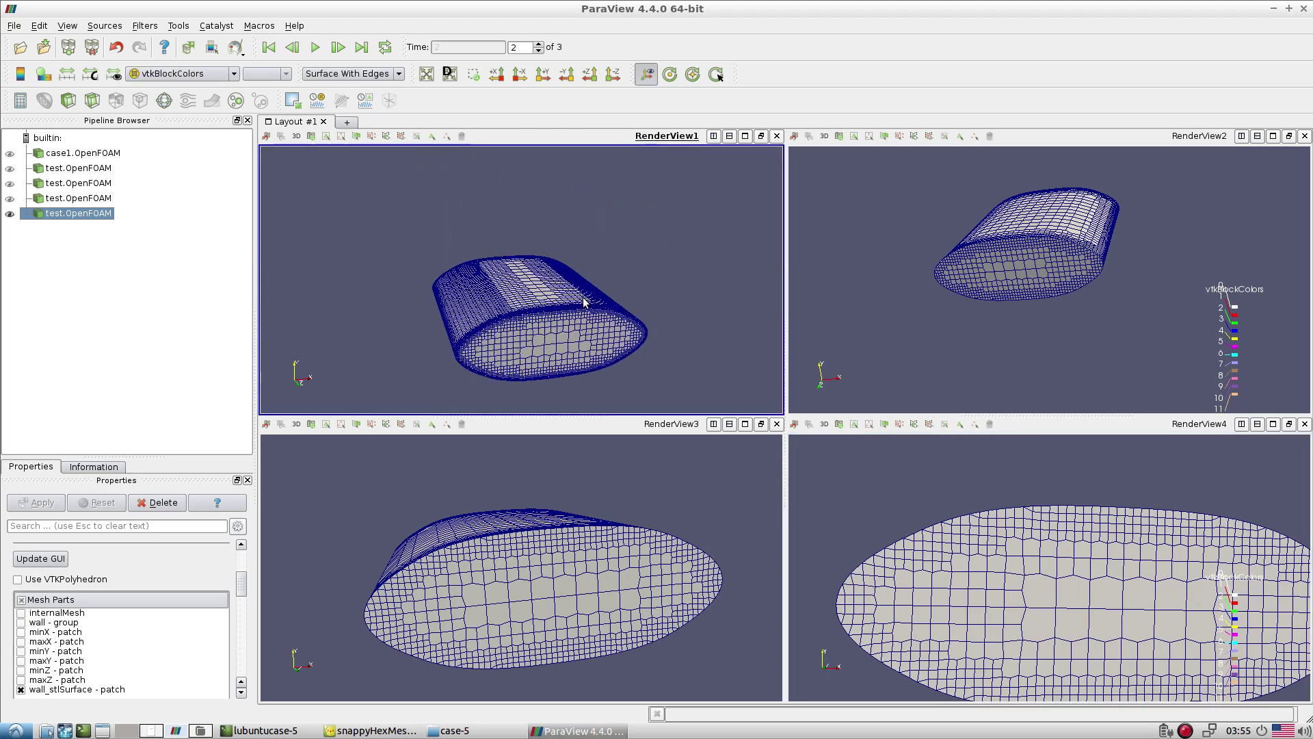
{"action": "scroll", "coordinate": [587, 293], "scroll_direction": "up", "scroll_amount": 5}
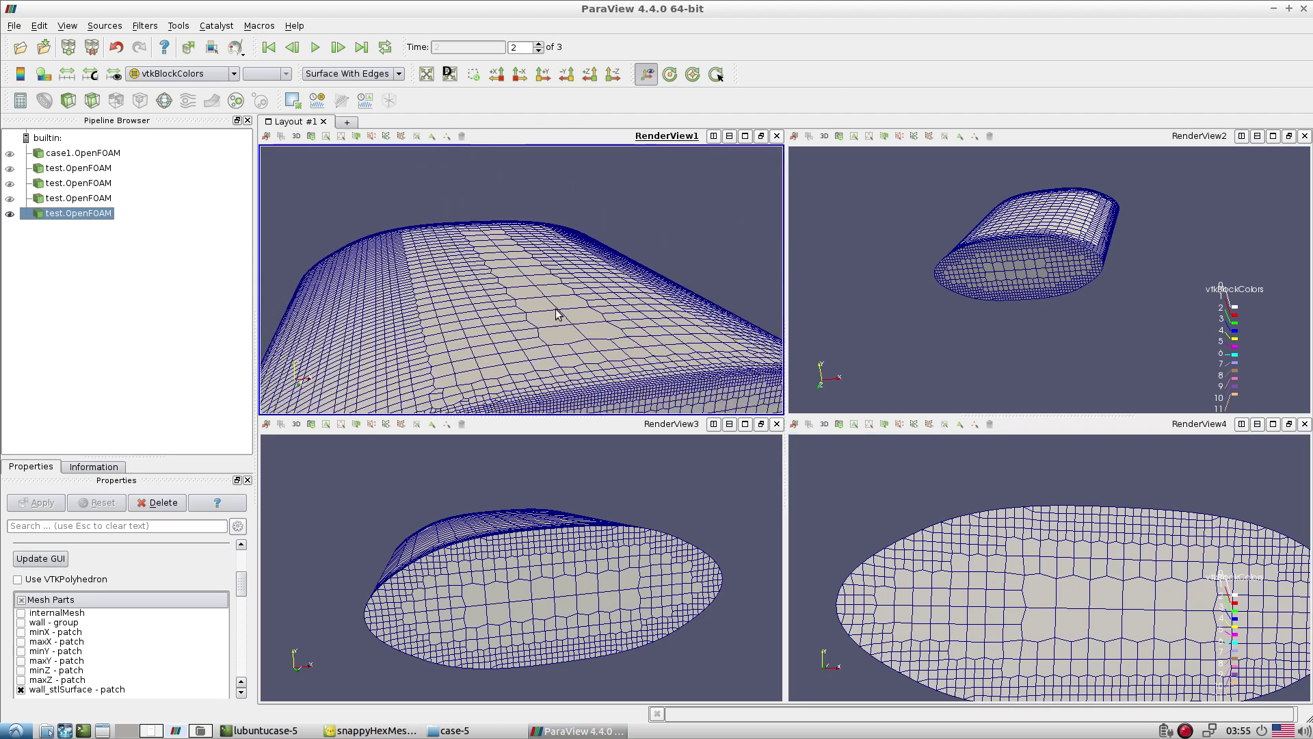
{"action": "left_click_drag", "start_coordinate": [557, 315], "coordinate": [539, 355]}
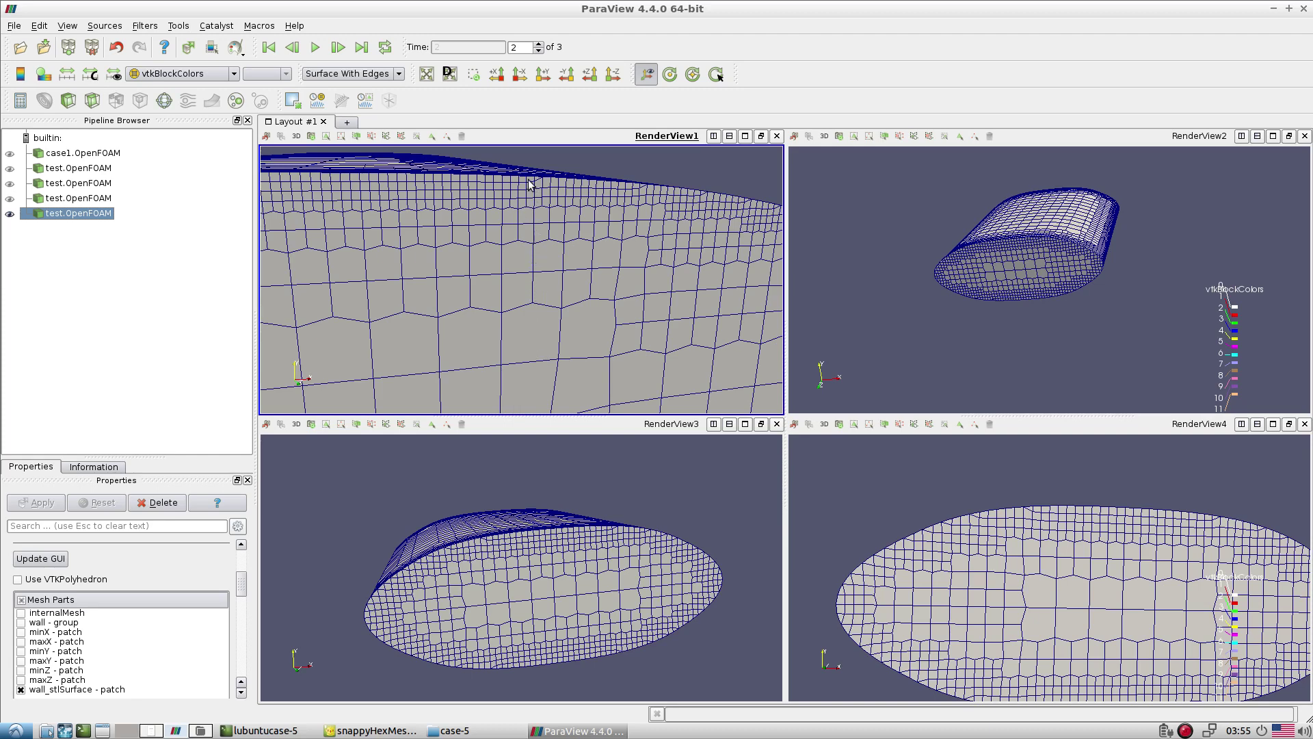
{"action": "left_click_drag", "start_coordinate": [1001, 517], "coordinate": [988, 554]}
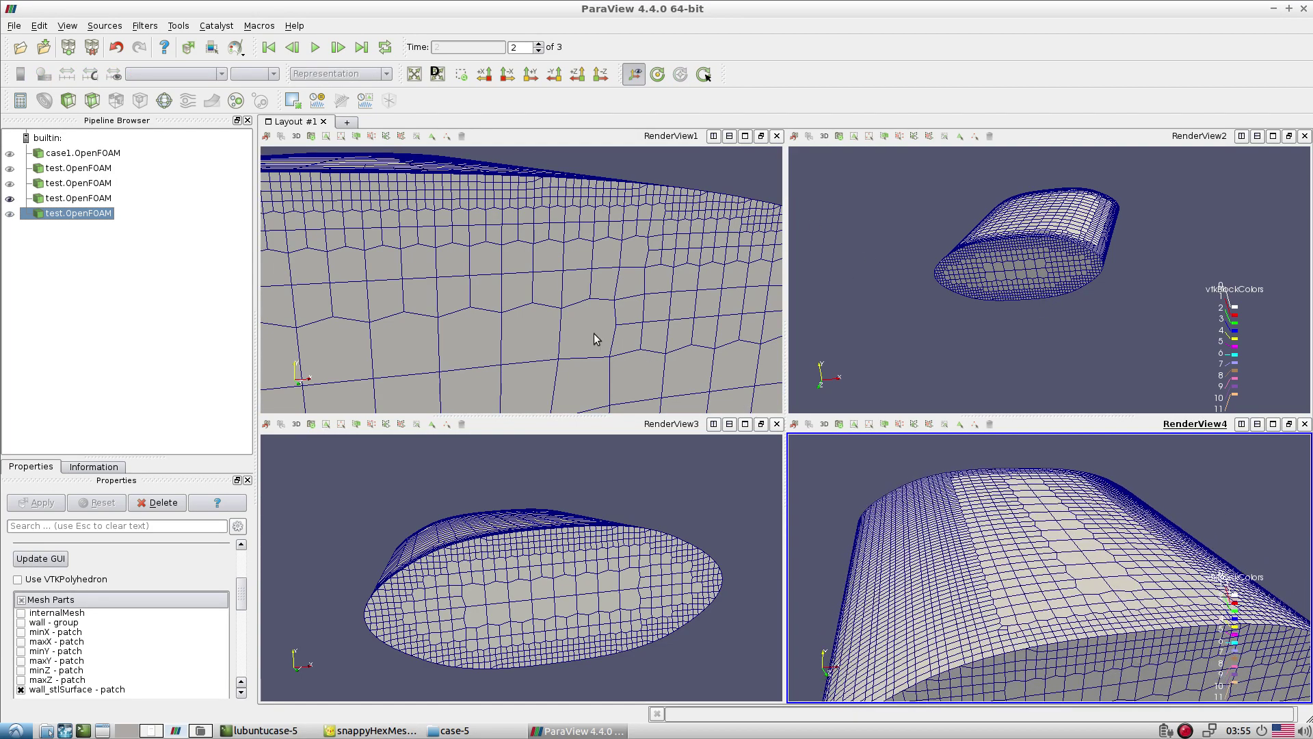
{"action": "left_click_drag", "start_coordinate": [595, 337], "coordinate": [524, 254]}
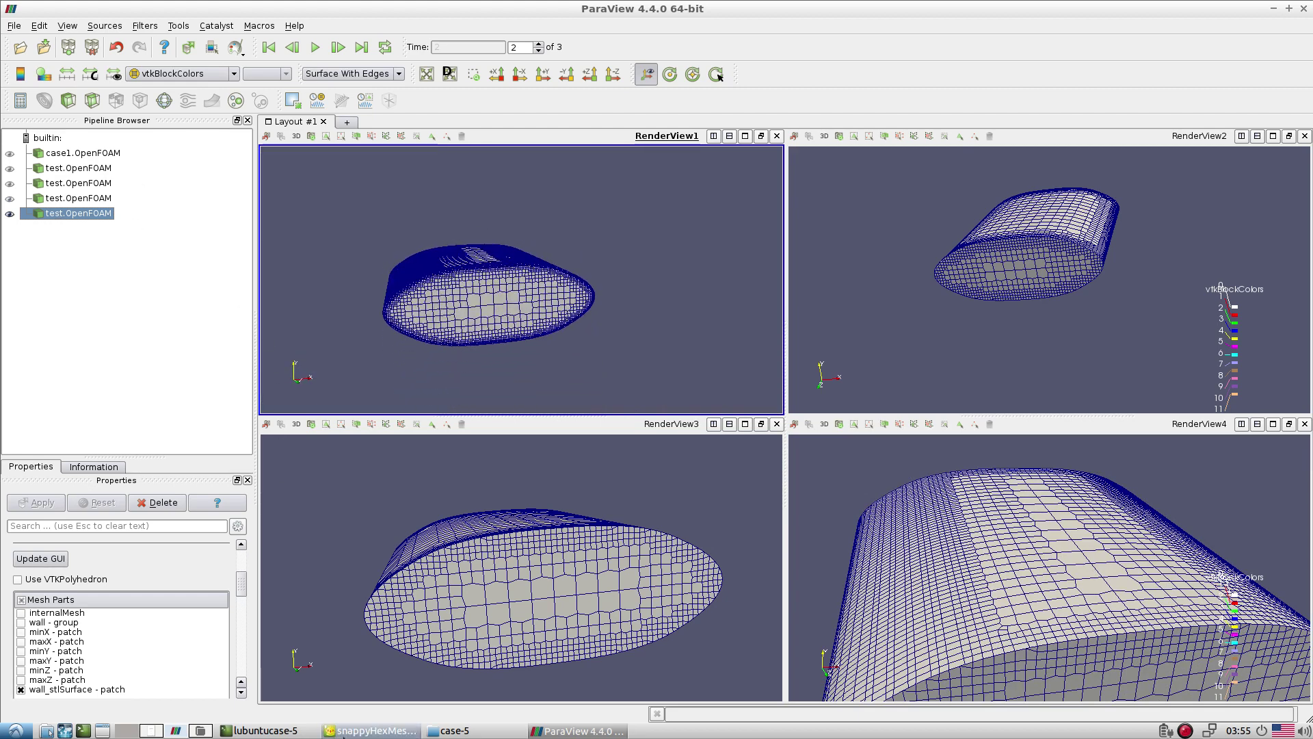
Duplicate the case-bkp folder inside 002_Ellipse_02 in the file manager under the name case-6
{"action": "left_click", "coordinate": [451, 730]}
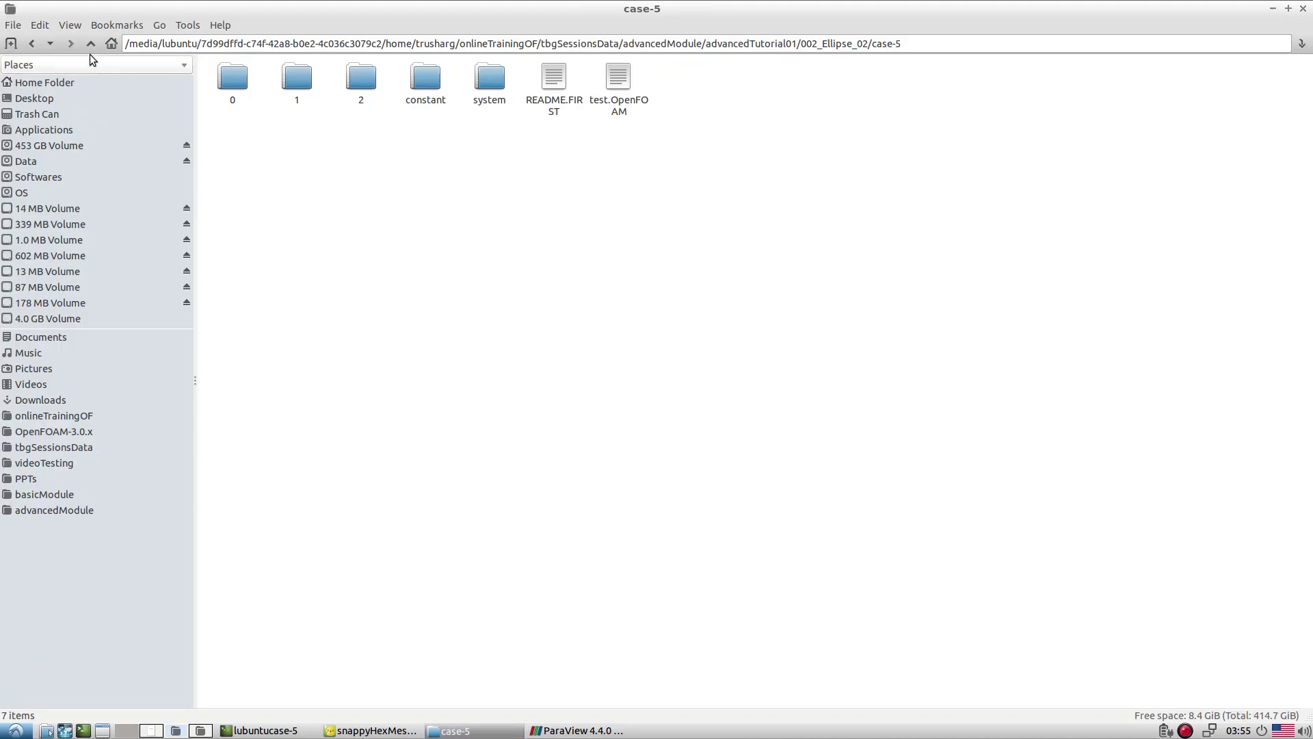
{"action": "left_click", "coordinate": [90, 44]}
{"action": "left_click", "coordinate": [558, 92]}
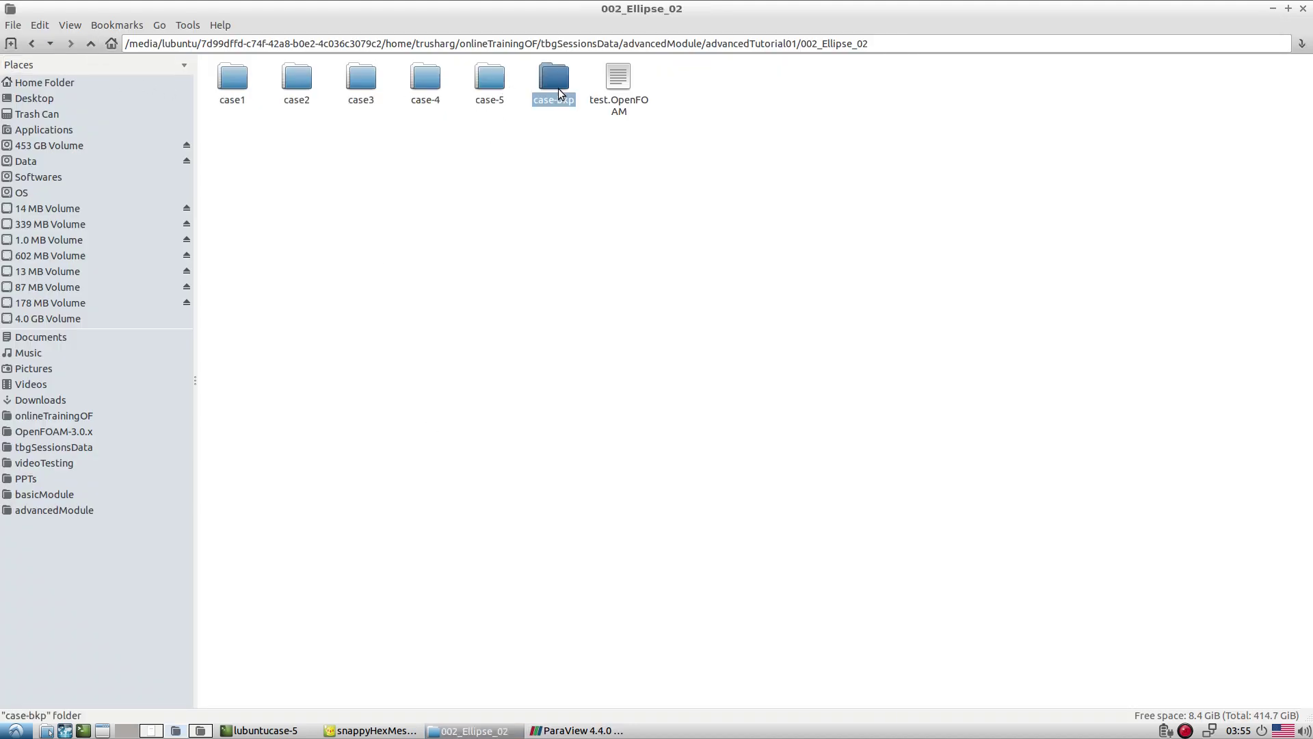
{"action": "key", "text": "ctrl+c"}
{"action": "key", "text": "ctrl+v"}
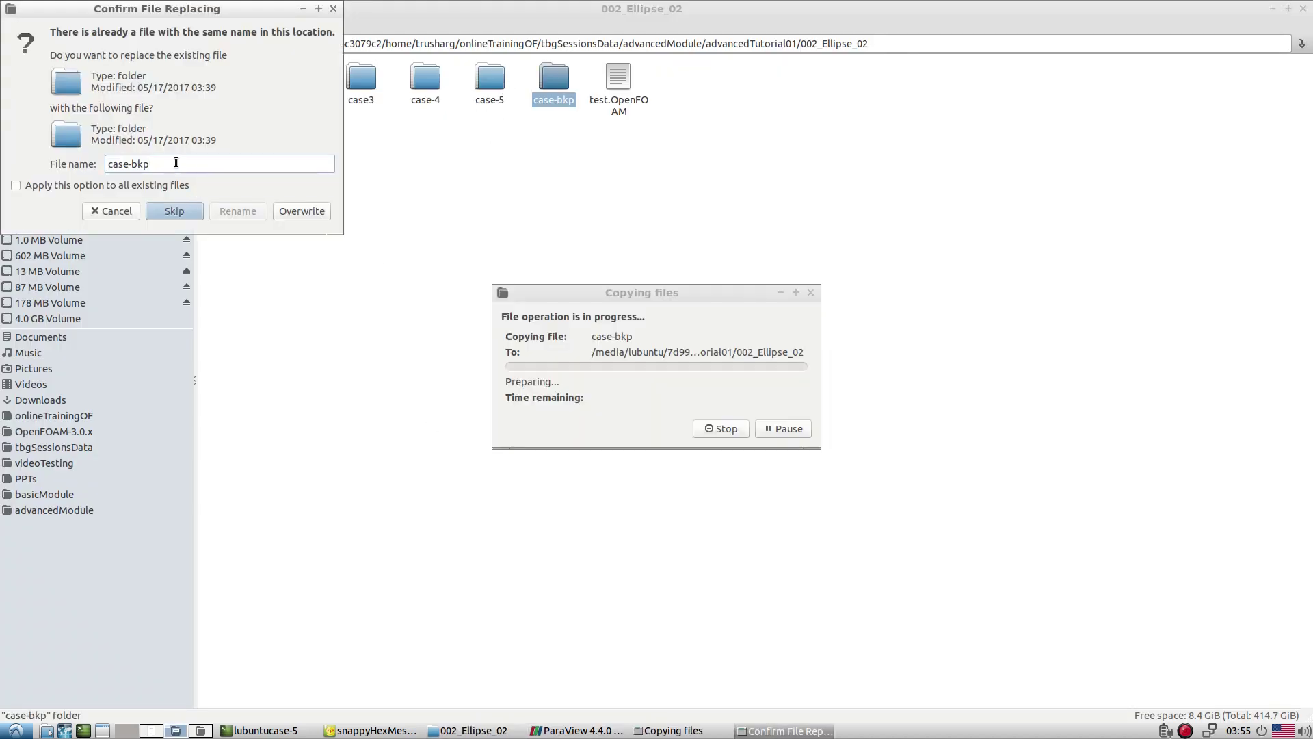
{"action": "key", "text": "BackSpace"}
{"action": "key", "text": "BackSpace"}
{"action": "key", "text": "BackSpace"}
{"action": "key", "text": "Return"}
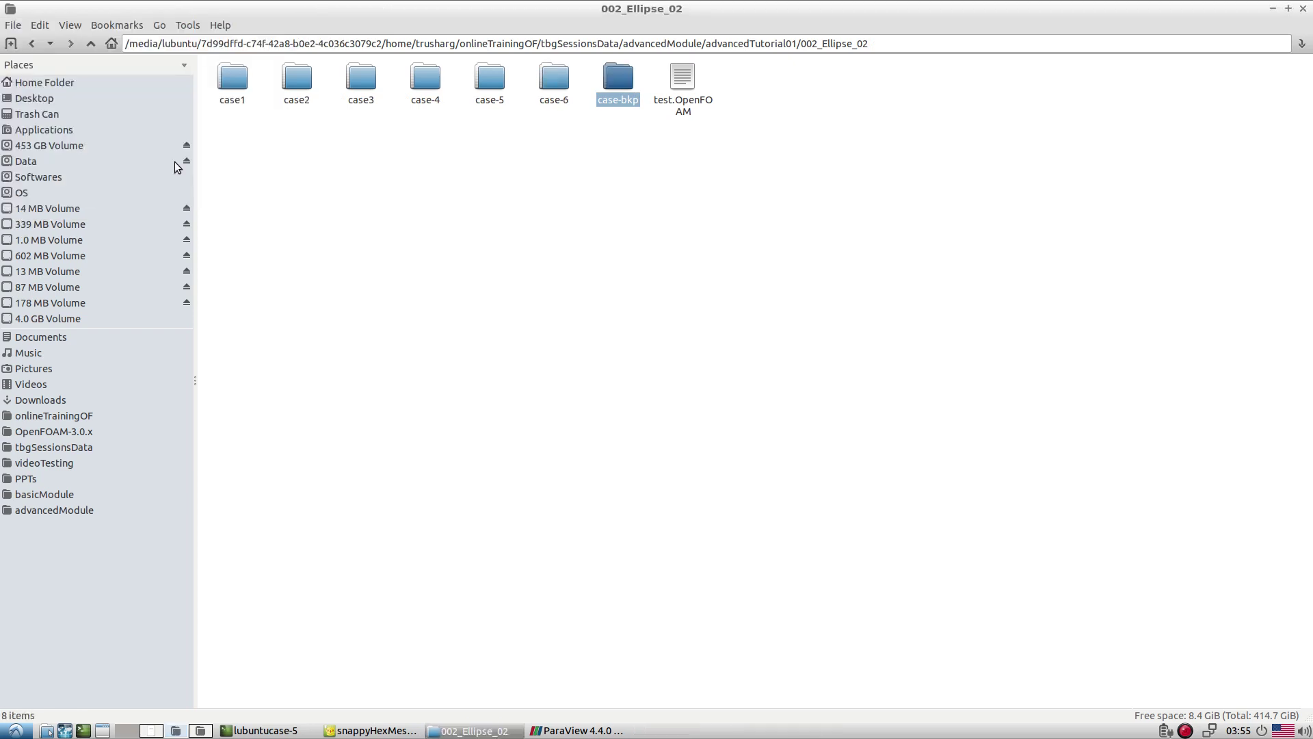
Open snappyHexMeshDict from case-6's system folder in Geany
{"action": "double_click", "coordinate": [560, 100]}
{"action": "double_click", "coordinate": [357, 100]}
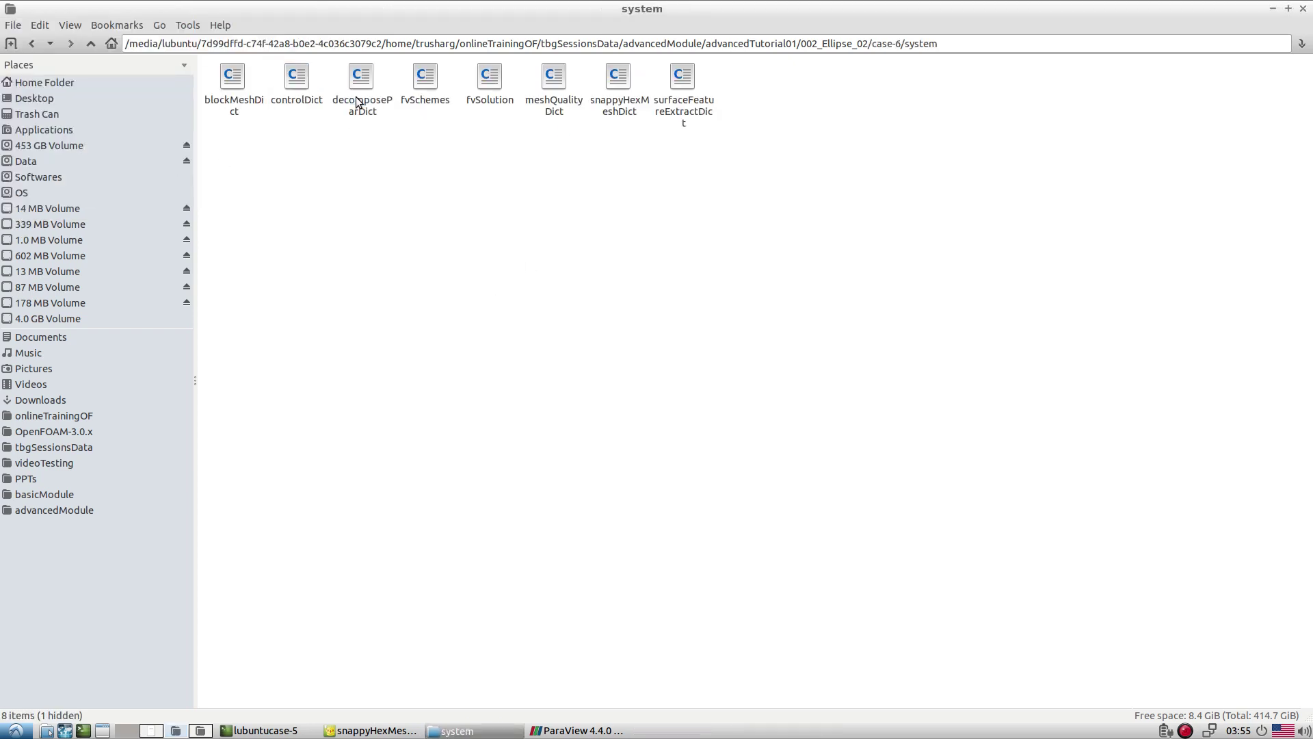
{"action": "right_click", "coordinate": [625, 123]}
{"action": "right_click", "coordinate": [623, 101]}
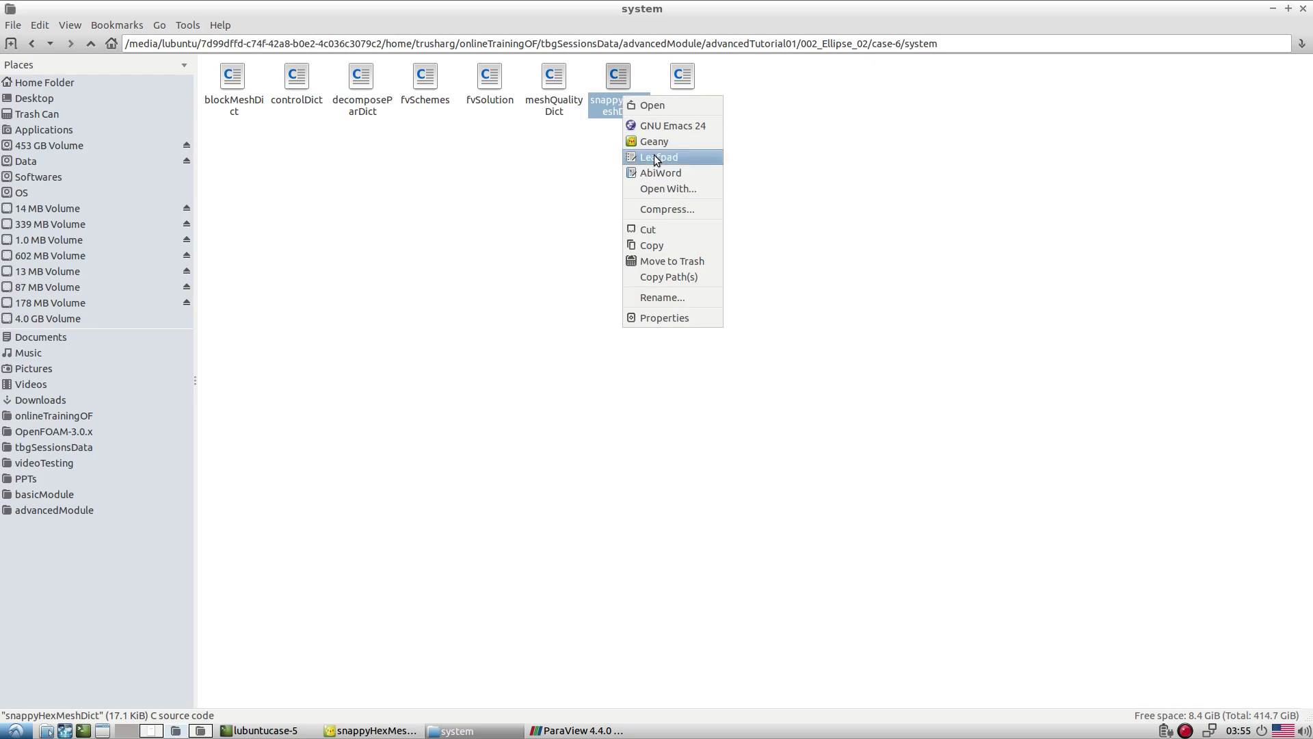
{"action": "left_click", "coordinate": [653, 149]}
Set the maximum wall_stlSurface refinement level to 6 in case-6's snappyHexMeshDict and save the file
{"action": "scroll", "coordinate": [437, 365], "scroll_direction": "down", "scroll_amount": 10}
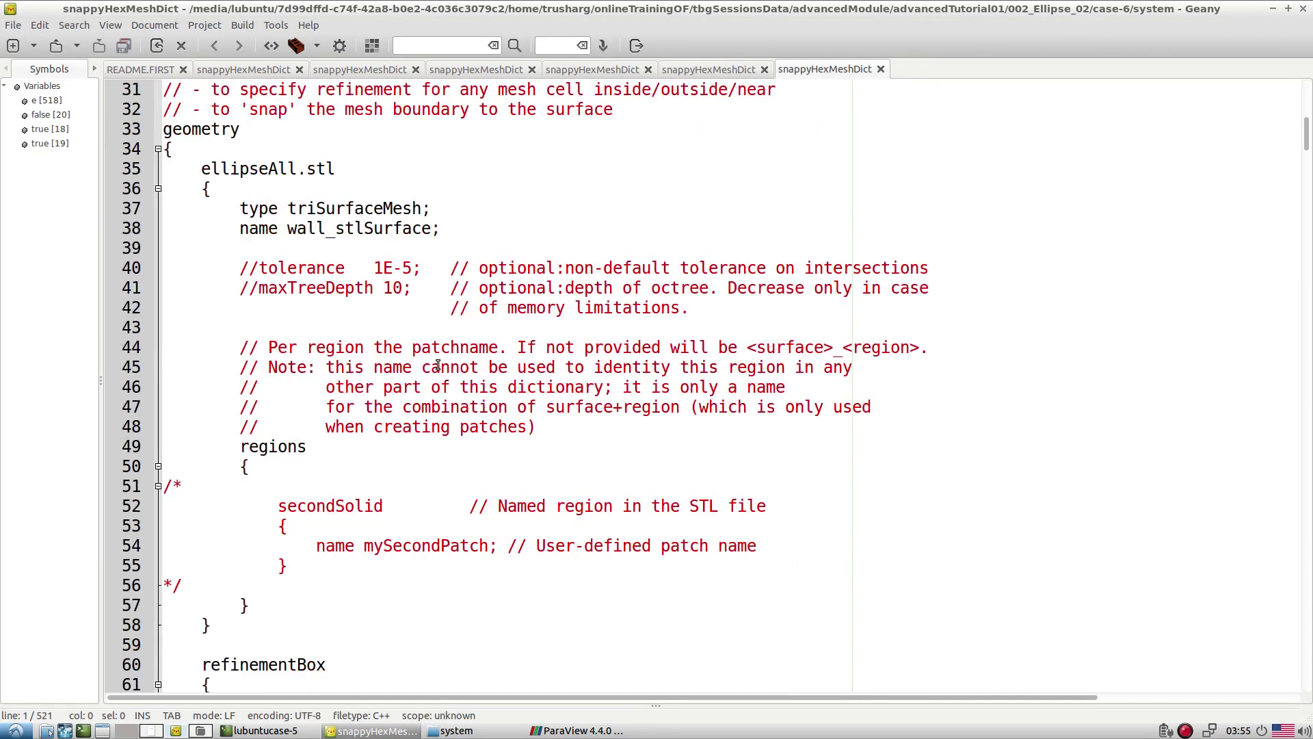
{"action": "scroll", "coordinate": [438, 365], "scroll_direction": "down", "scroll_amount": 6}
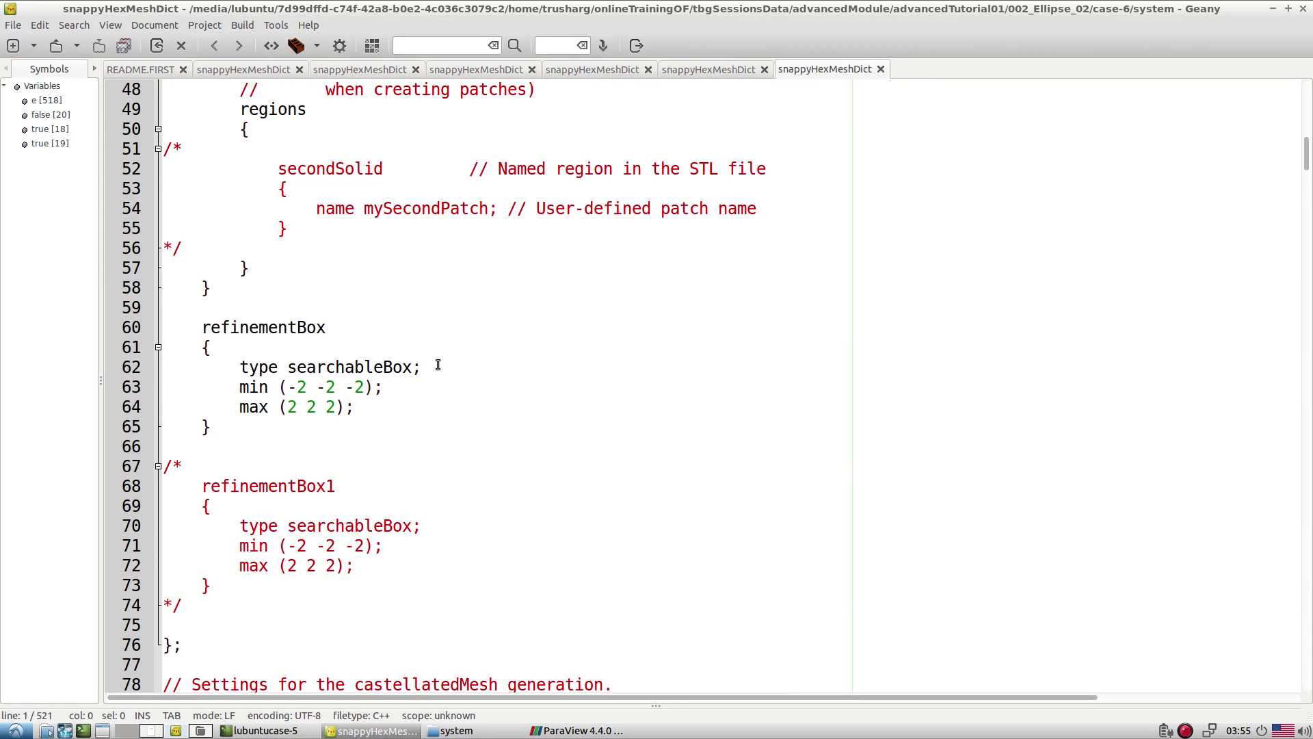
{"action": "scroll", "coordinate": [438, 364], "scroll_direction": "down", "scroll_amount": 19}
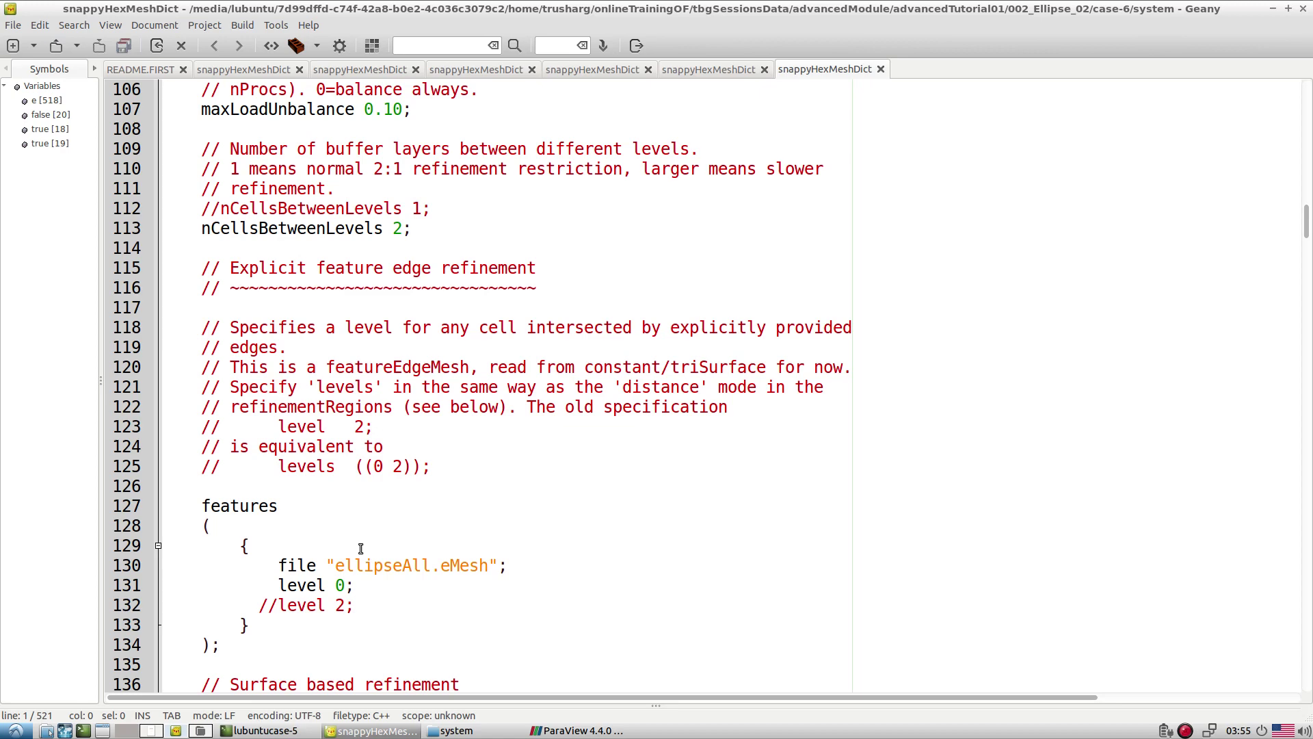
{"action": "scroll", "coordinate": [383, 530], "scroll_direction": "down", "scroll_amount": 7}
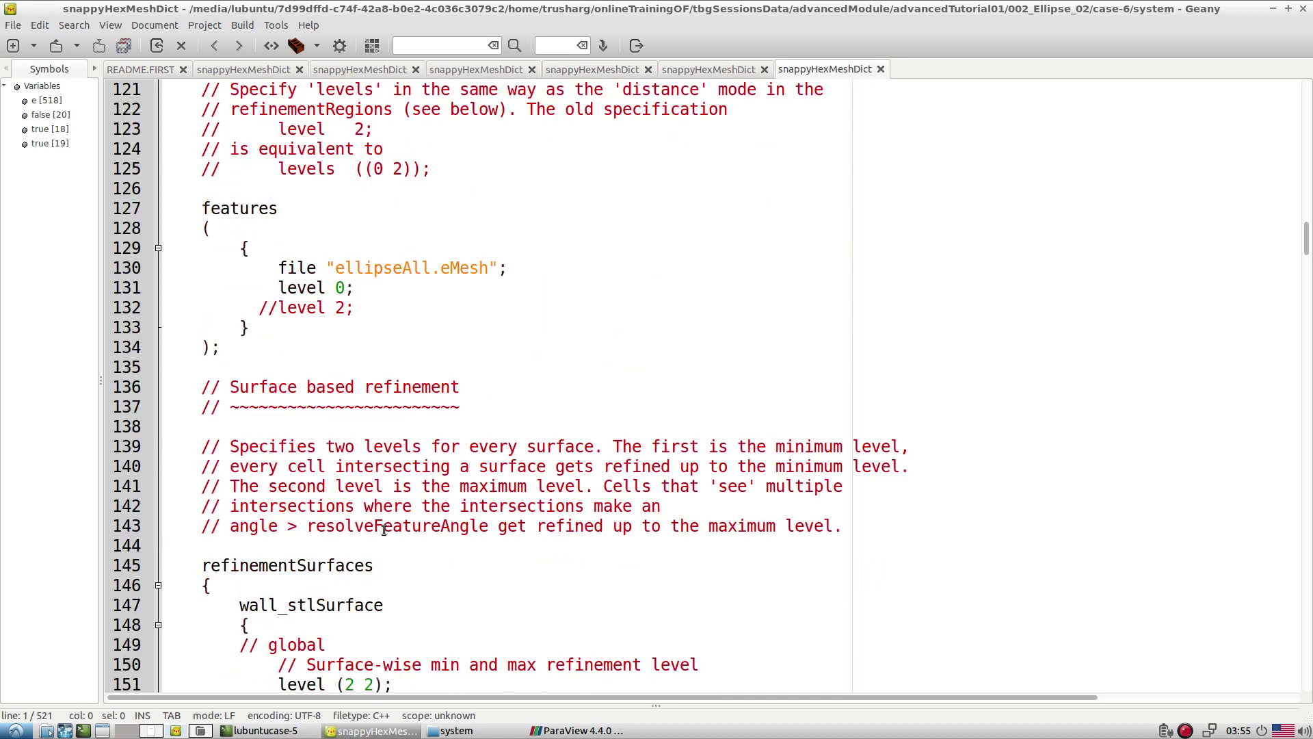
{"action": "left_click_drag", "start_coordinate": [365, 550], "coordinate": [376, 545]}
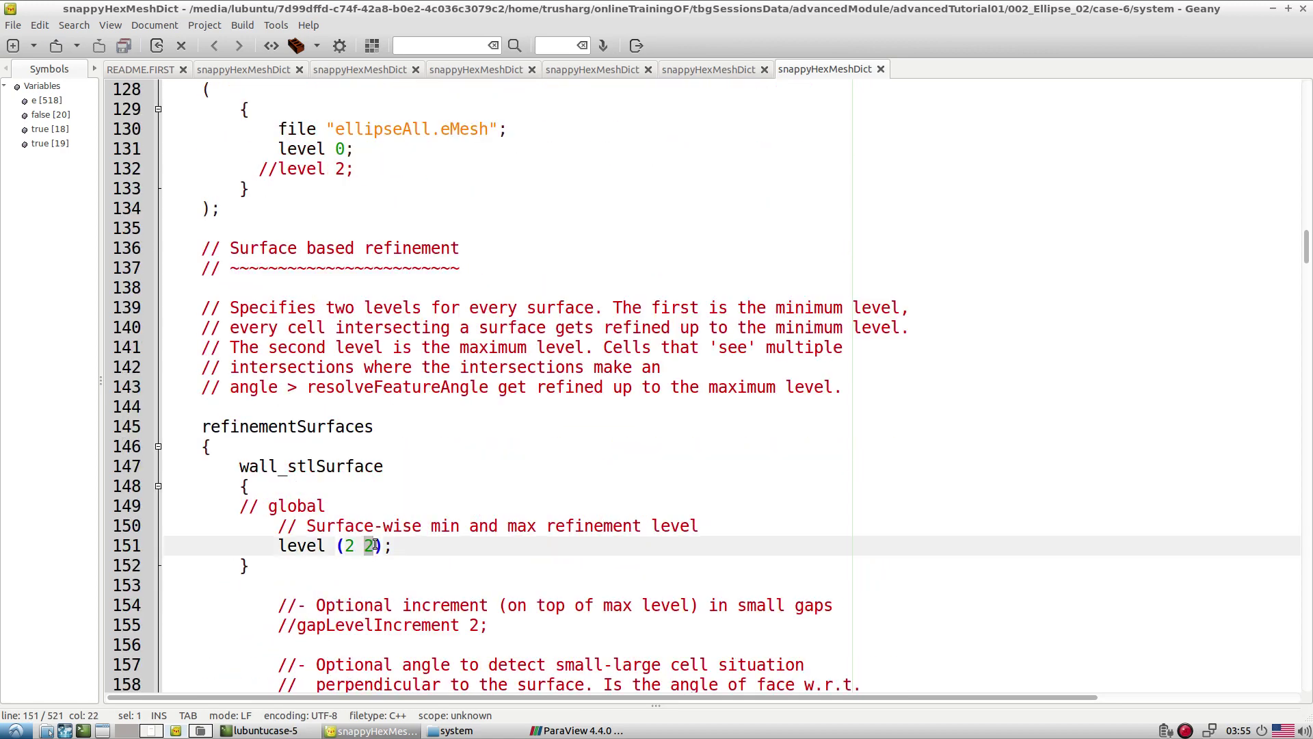
{"action": "type", "text": "6"}
{"action": "scroll", "coordinate": [376, 545], "scroll_direction": "down", "scroll_amount": 12}
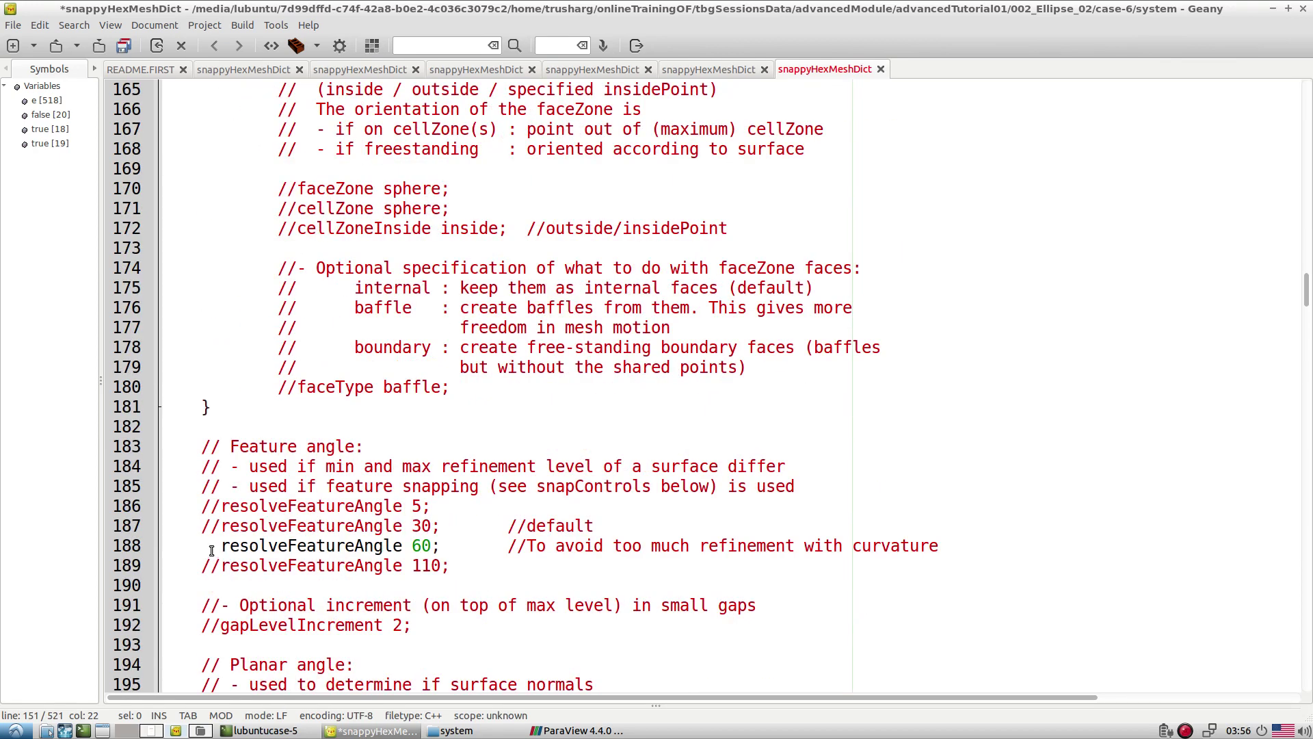
{"action": "double_click", "coordinate": [420, 545]}
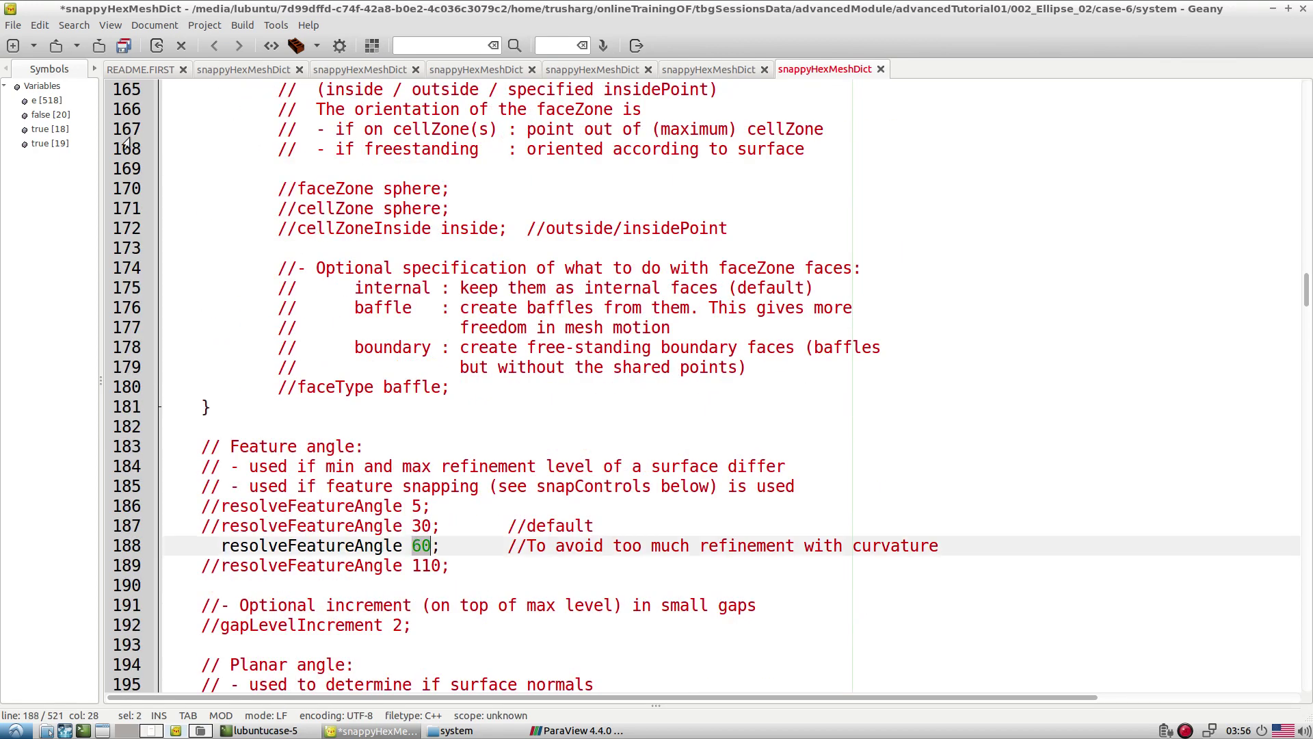
{"action": "left_click", "coordinate": [124, 46]}
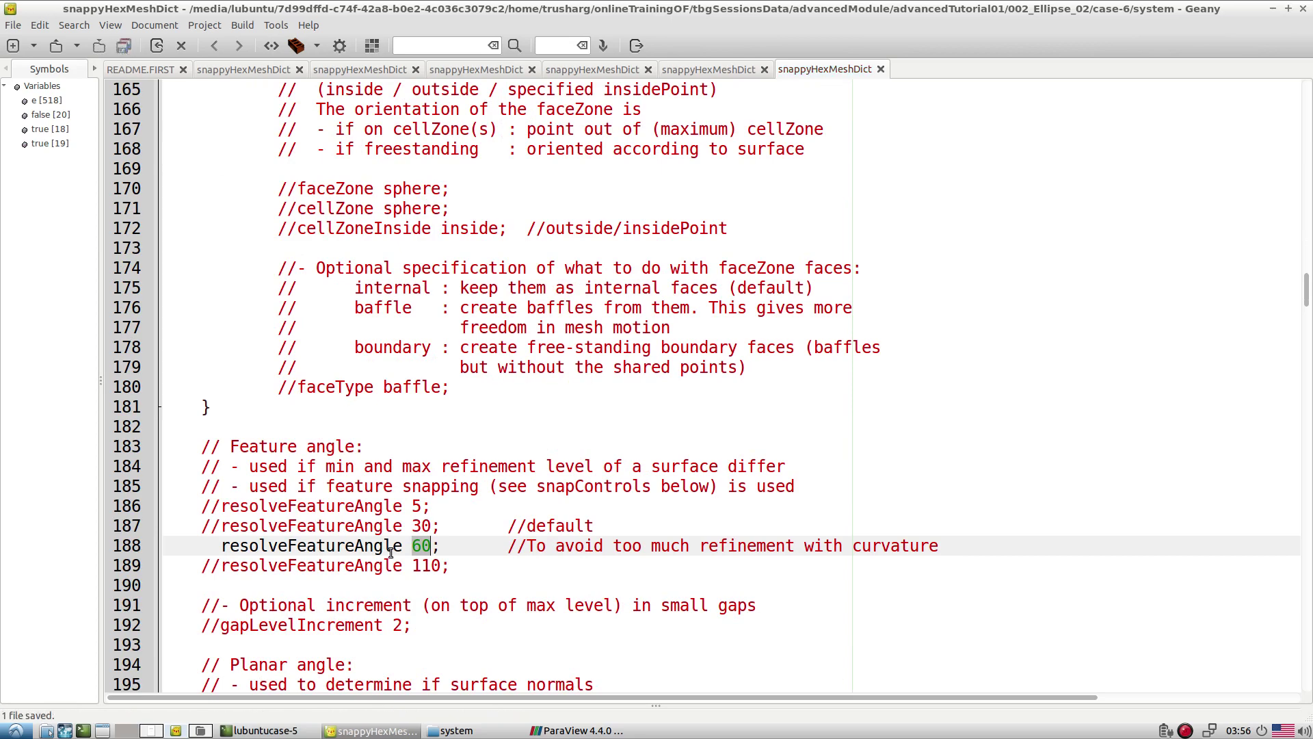
Review the active resolveFeatureAngle setting together with the wall_stlSurface refinement levels in case-6's snappyHexMeshDict
{"action": "left_click", "coordinate": [454, 448]}
{"action": "left_click", "coordinate": [424, 550]}
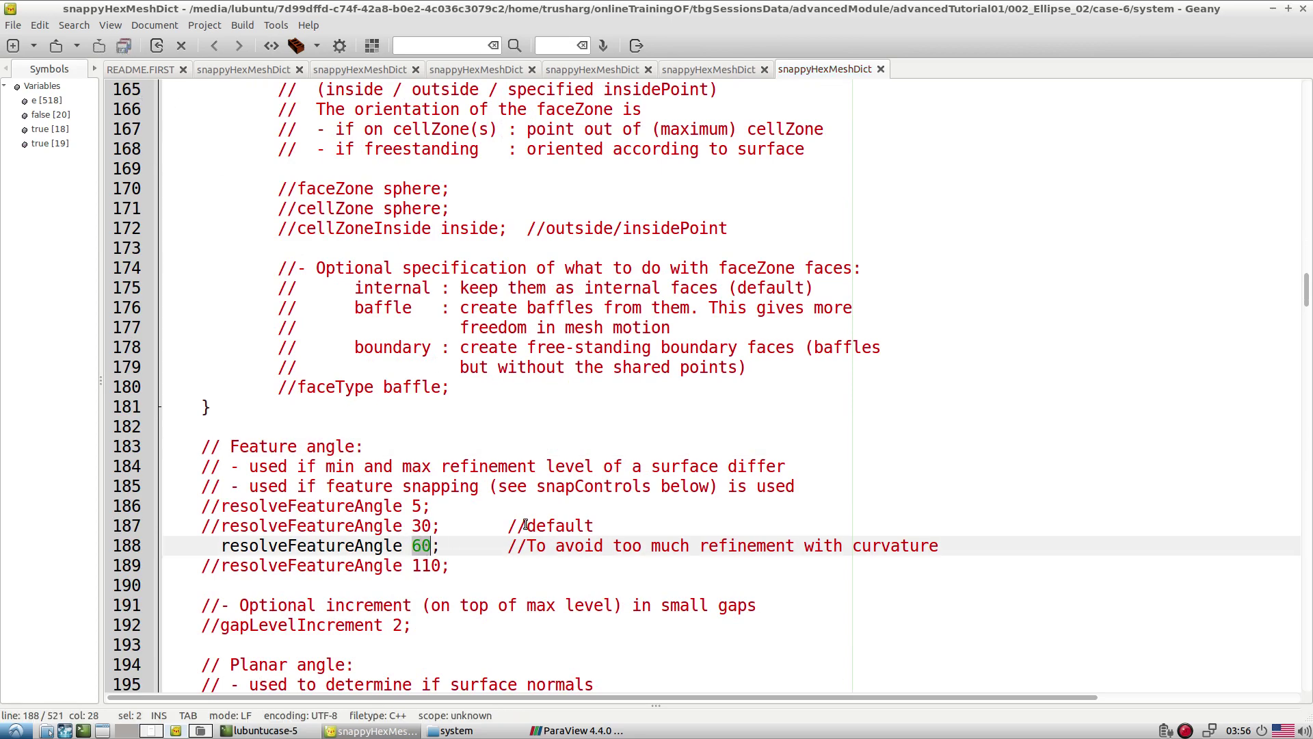
{"action": "key", "text": "Up"}
{"action": "key", "text": "Up"}
{"action": "scroll", "coordinate": [545, 397], "scroll_direction": "up", "scroll_amount": 10}
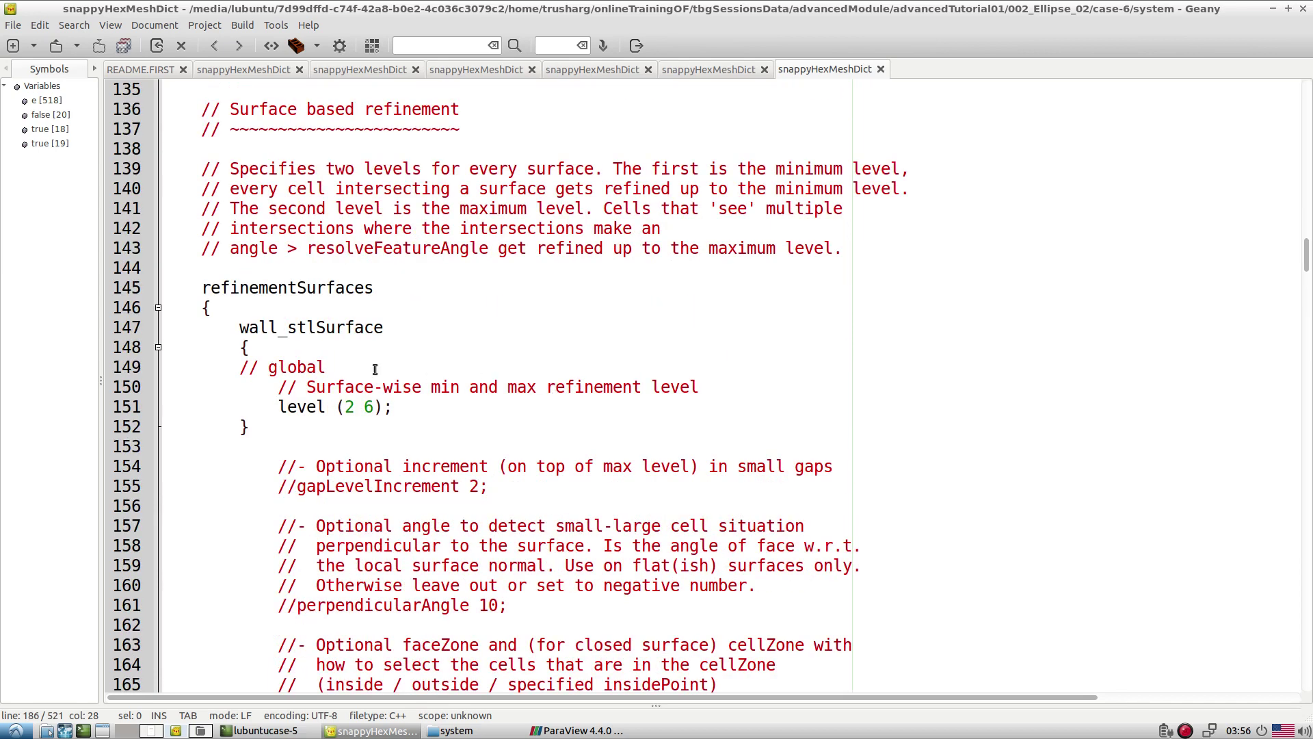
{"action": "left_click_drag", "start_coordinate": [363, 407], "coordinate": [375, 407]}
{"action": "scroll", "coordinate": [506, 464], "scroll_direction": "down", "scroll_amount": 9}
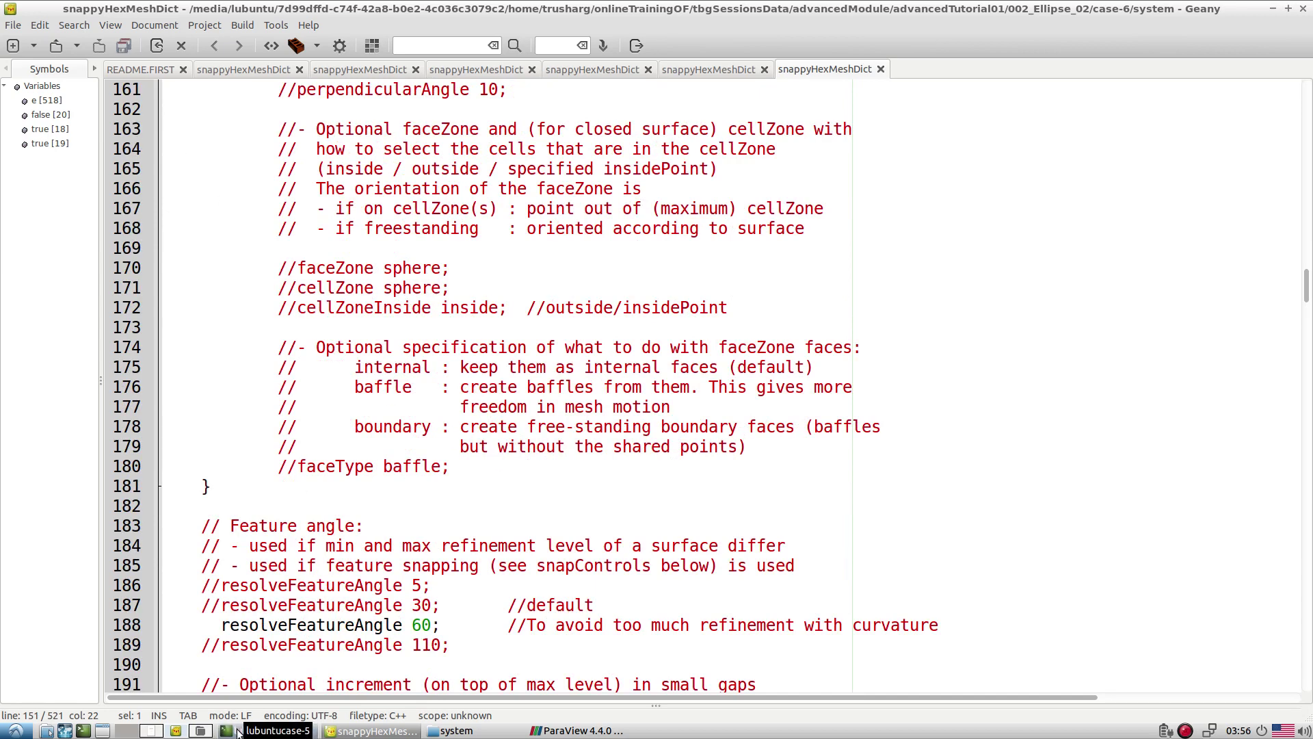
Change the terminal's working directory to the case-6 folder using the path from the file manager
{"action": "left_click", "coordinate": [455, 730]}
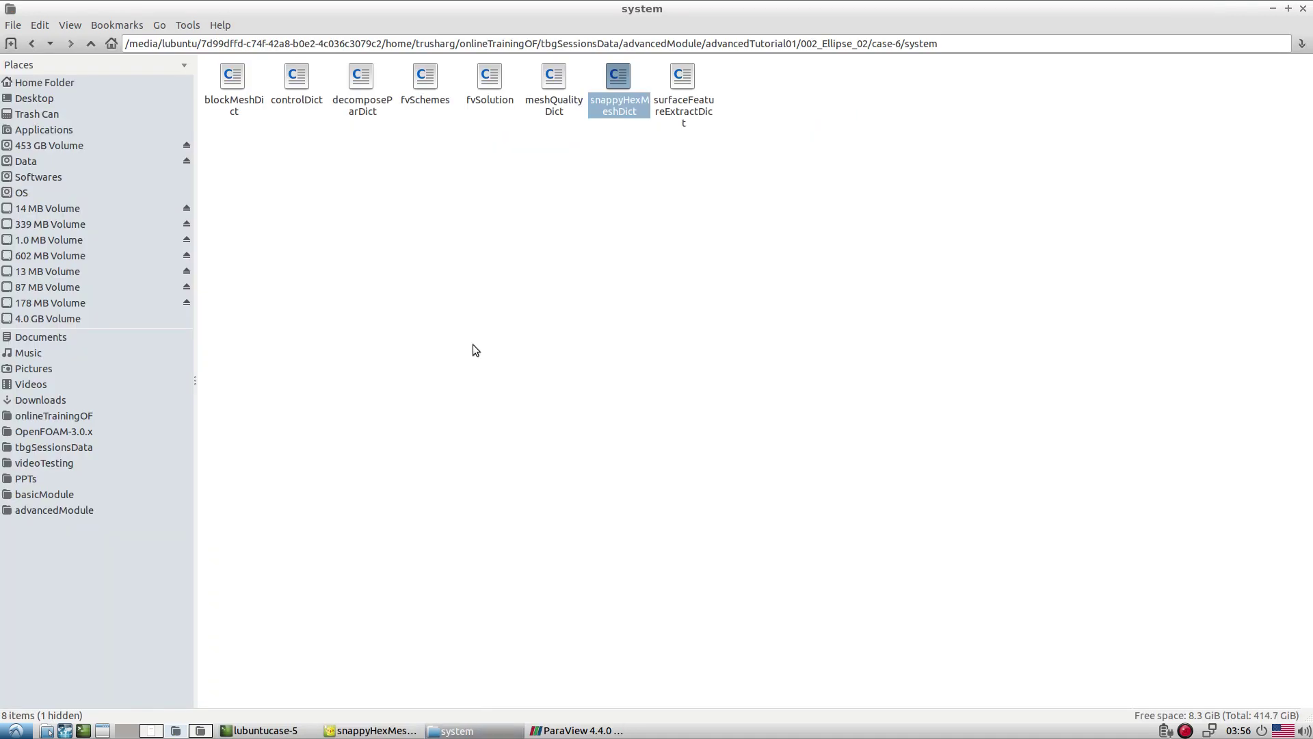
{"action": "left_click", "coordinate": [91, 43]}
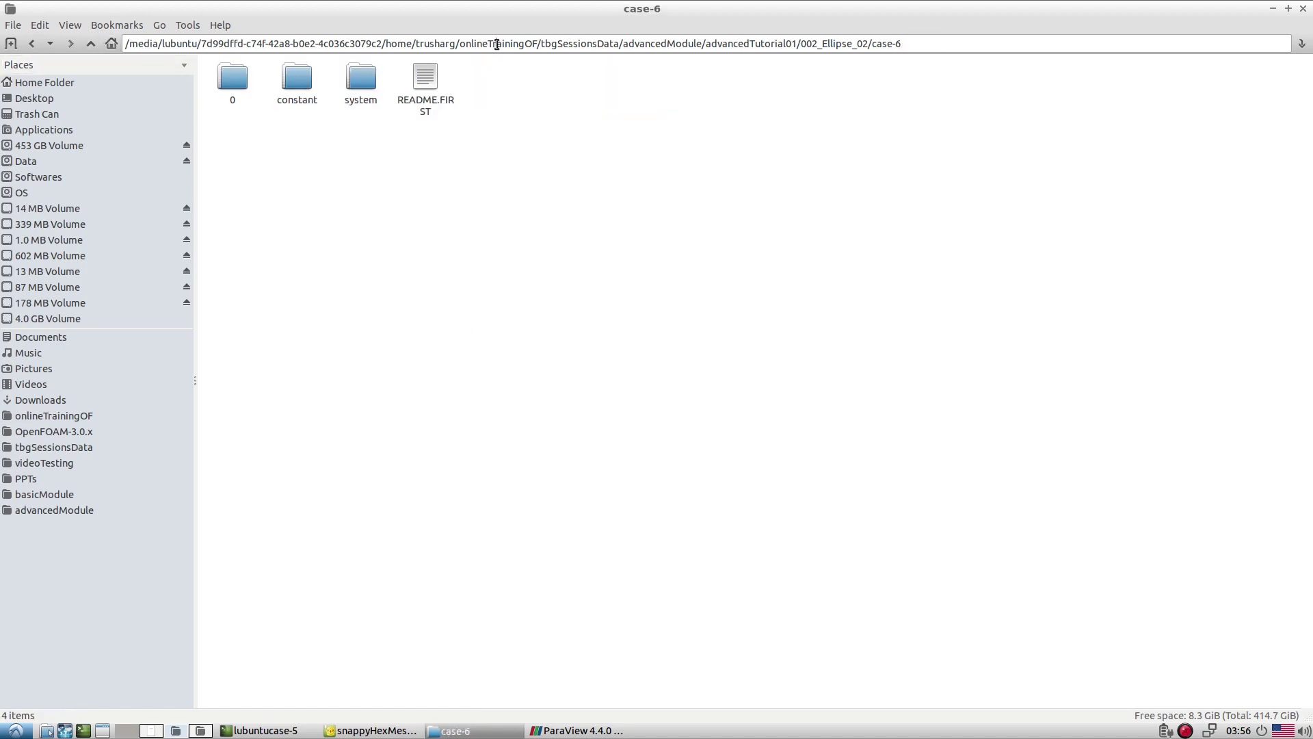
{"action": "left_click", "coordinate": [497, 43]}
{"action": "left_click", "coordinate": [265, 730]}
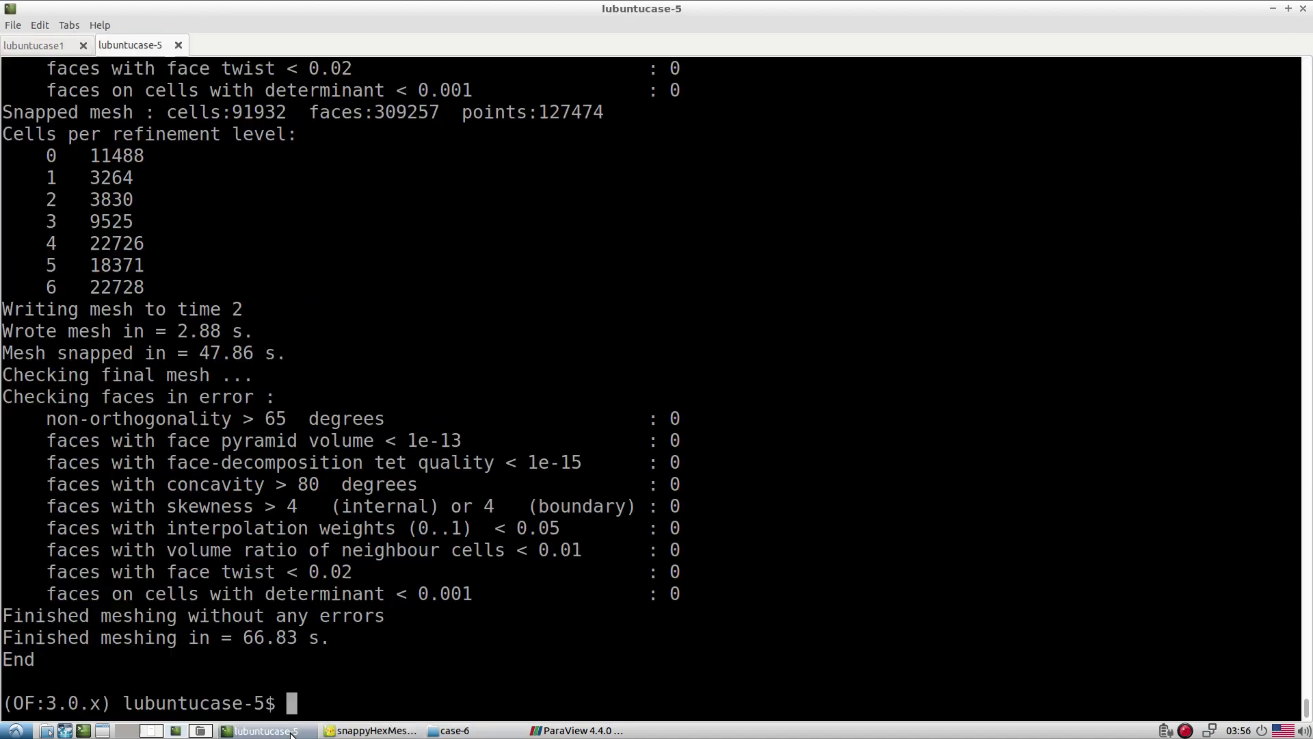
{"action": "type", "text": "cd"}
{"action": "middle_click", "coordinate": [491, 425]}
{"action": "key", "text": "Return"}
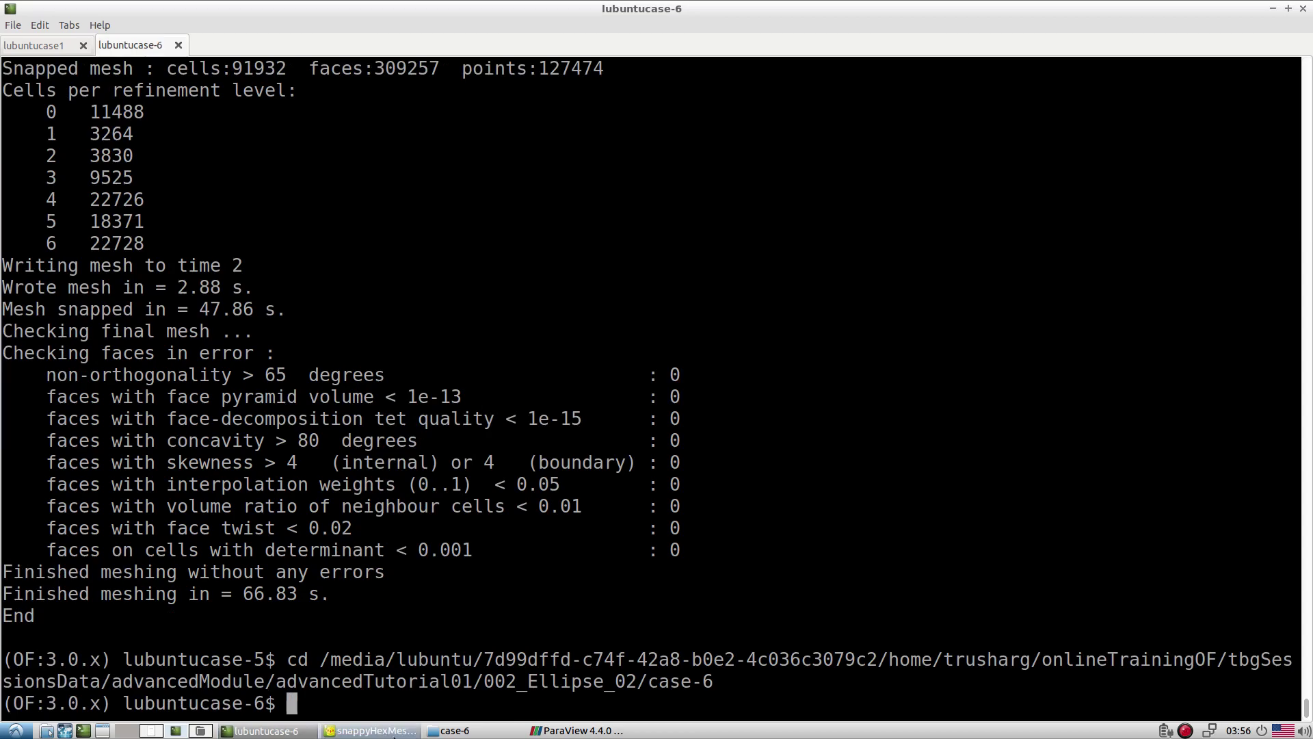
Run the README.FIRST commands from rm *.obj through snappyHexMesh -noFunctionObjects in the case-6 terminal
{"action": "left_click", "coordinate": [394, 733]}
{"action": "left_click", "coordinate": [140, 69]}
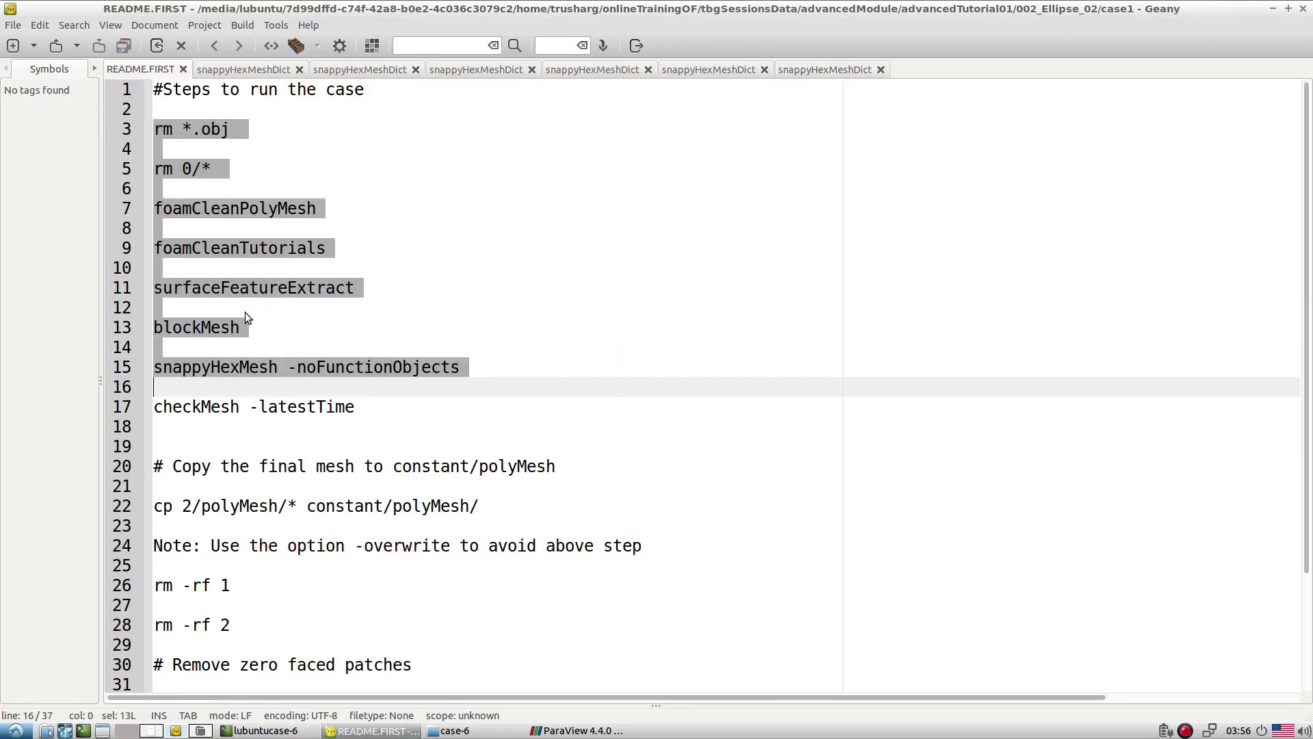
{"action": "left_click_drag", "start_coordinate": [155, 129], "coordinate": [501, 368]}
{"action": "key", "text": "ctrl+c"}
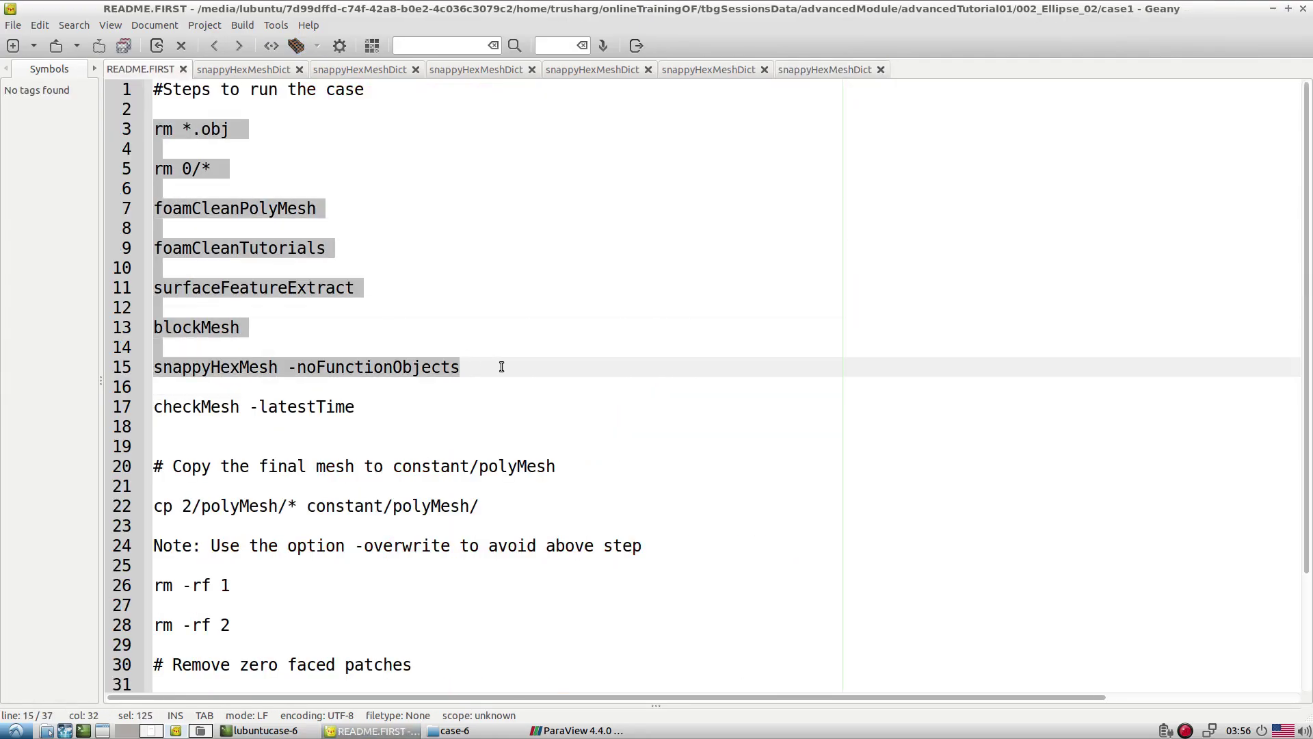
{"action": "key", "text": "alt+Tab"}
{"action": "middle_click", "coordinate": [629, 503]}
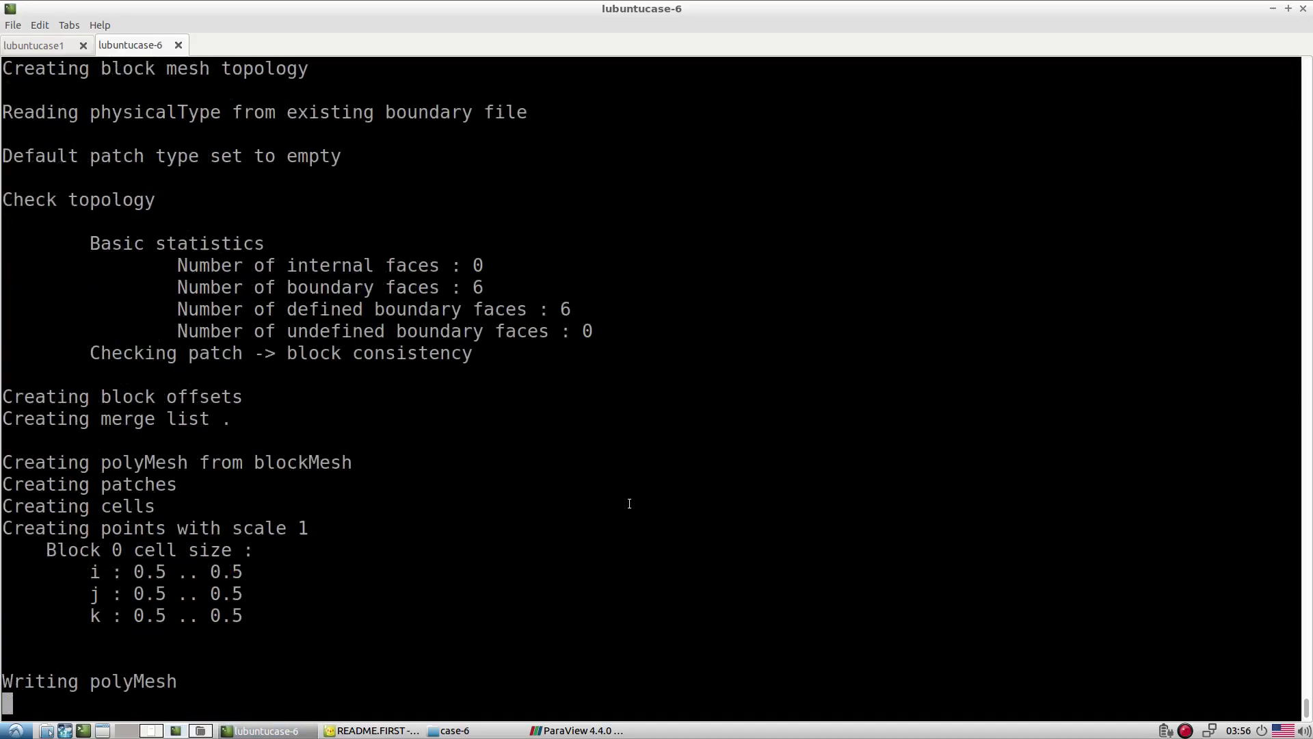
{"action": "key", "text": "Return"}
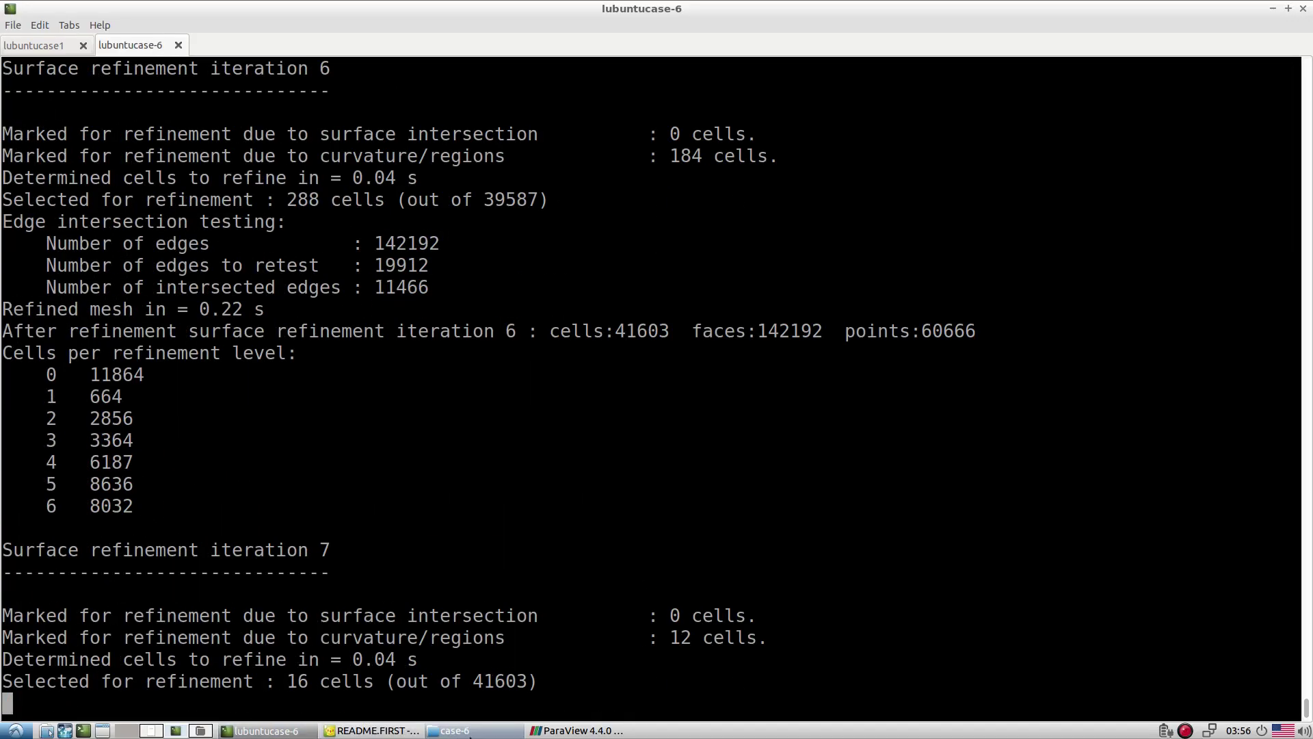
Inspect test.OpenFOAM in the 002_Ellipse_02 folder and check the files inside the case-6 folder
{"action": "left_click", "coordinate": [456, 731]}
{"action": "left_click", "coordinate": [91, 43]}
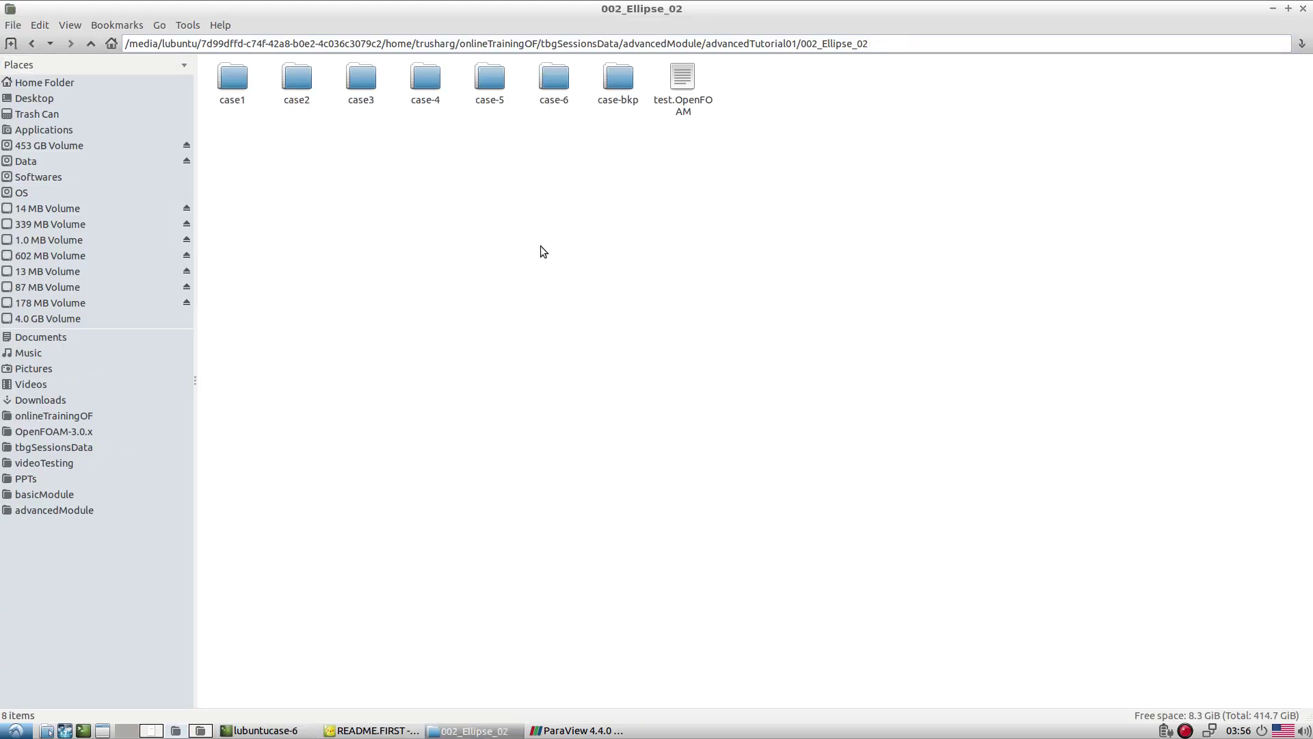
{"action": "double_click", "coordinate": [679, 104]}
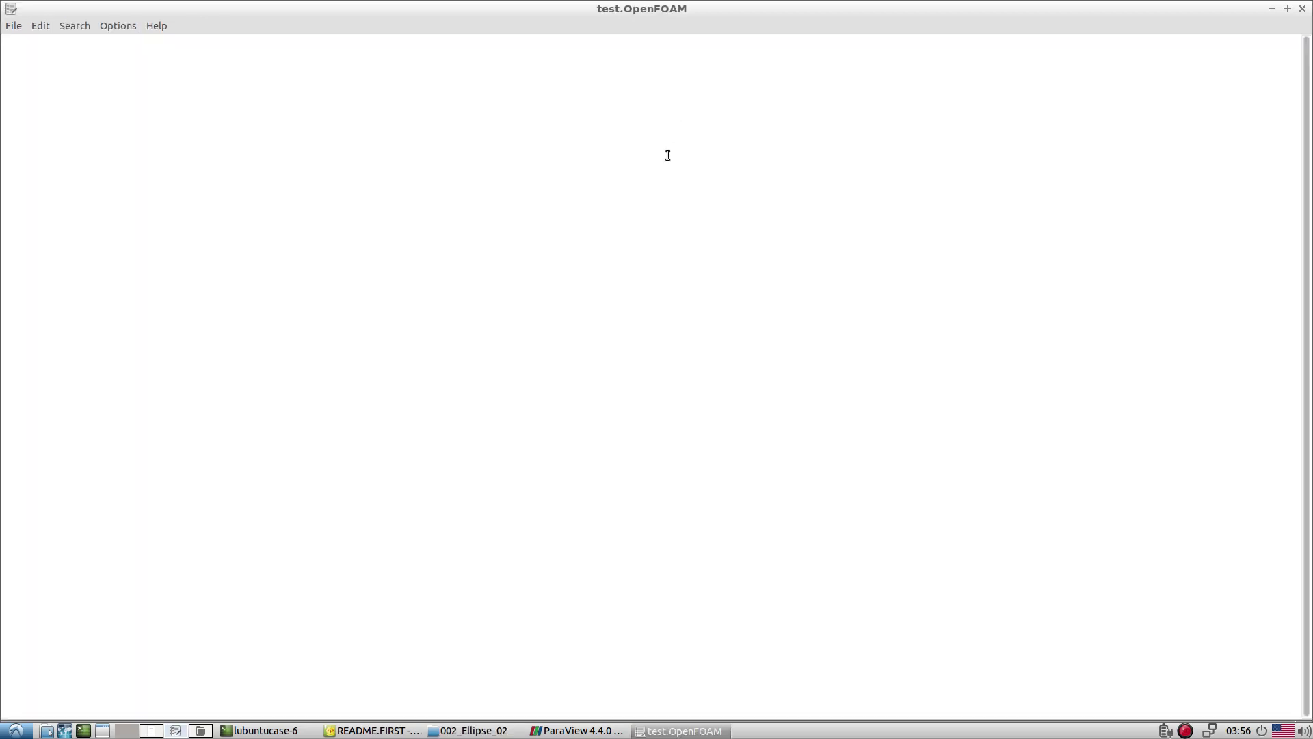
{"action": "left_click", "coordinate": [1302, 9]}
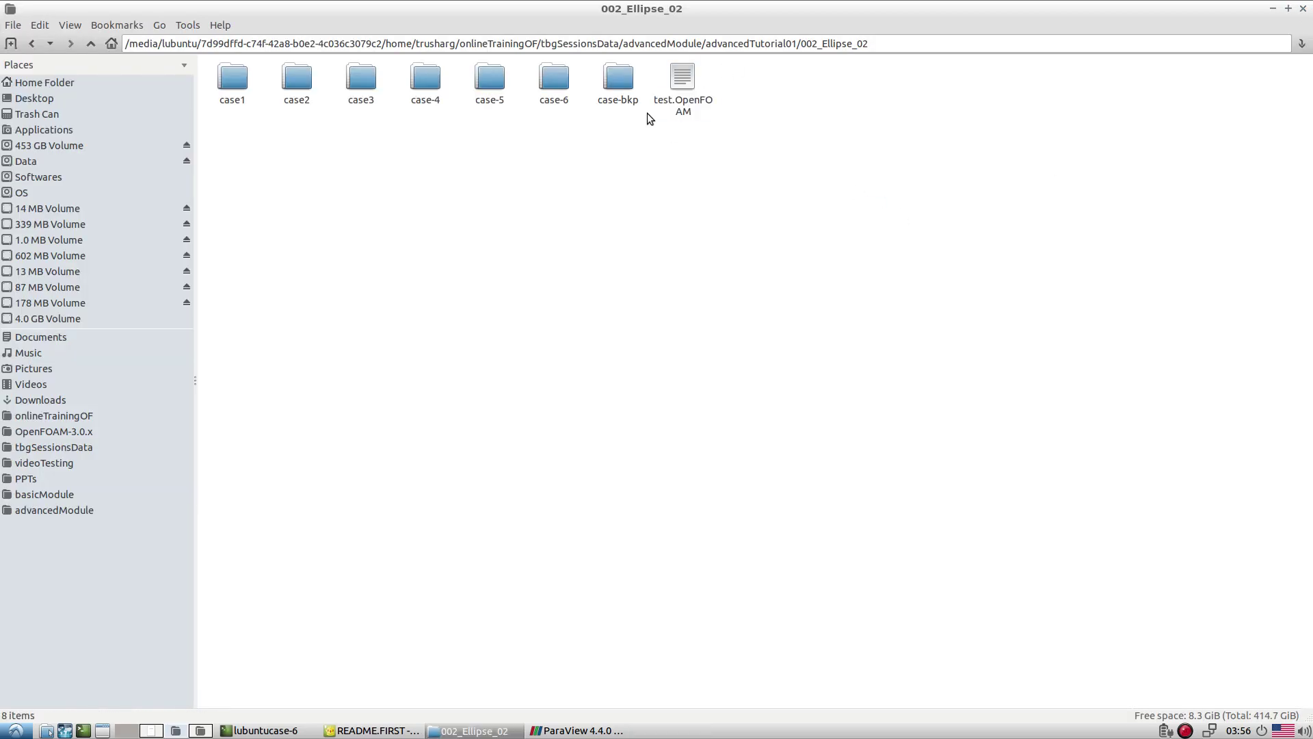
{"action": "left_click", "coordinate": [674, 104]}
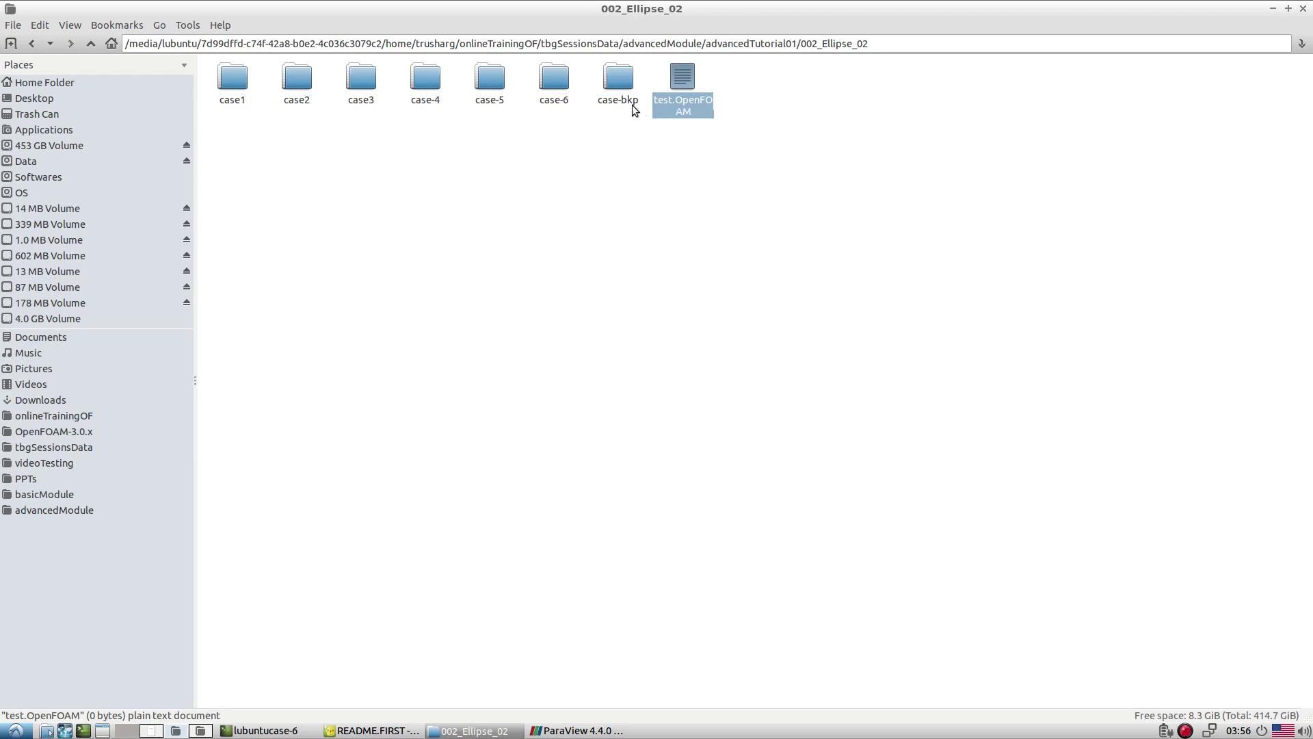
{"action": "left_click_drag", "start_coordinate": [635, 109], "coordinate": [554, 81]}
{"action": "double_click", "coordinate": [554, 77]}
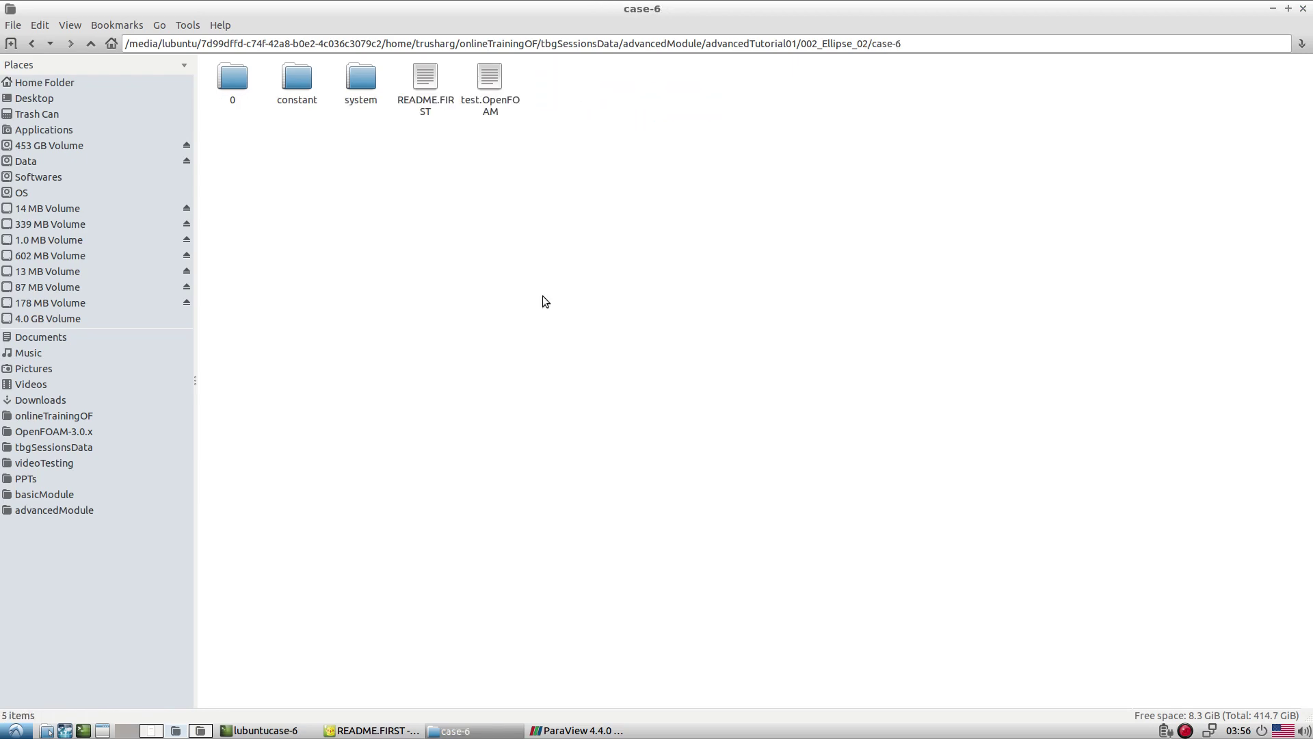
Switch to ParaView, inspect the mesh in RenderView3 and hide its first test.OpenFOAM source to empty the view
{"action": "left_click", "coordinate": [578, 730]}
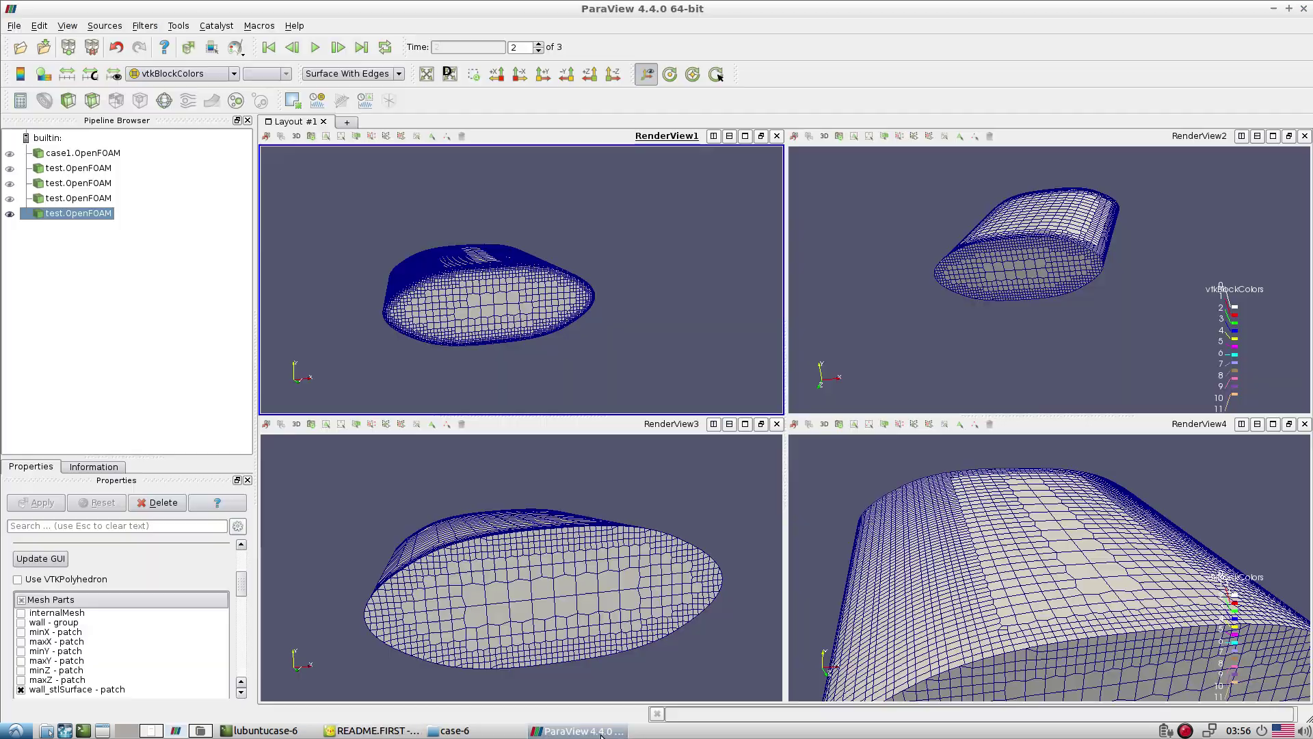
{"action": "scroll", "coordinate": [492, 586], "scroll_direction": "up", "scroll_amount": 5}
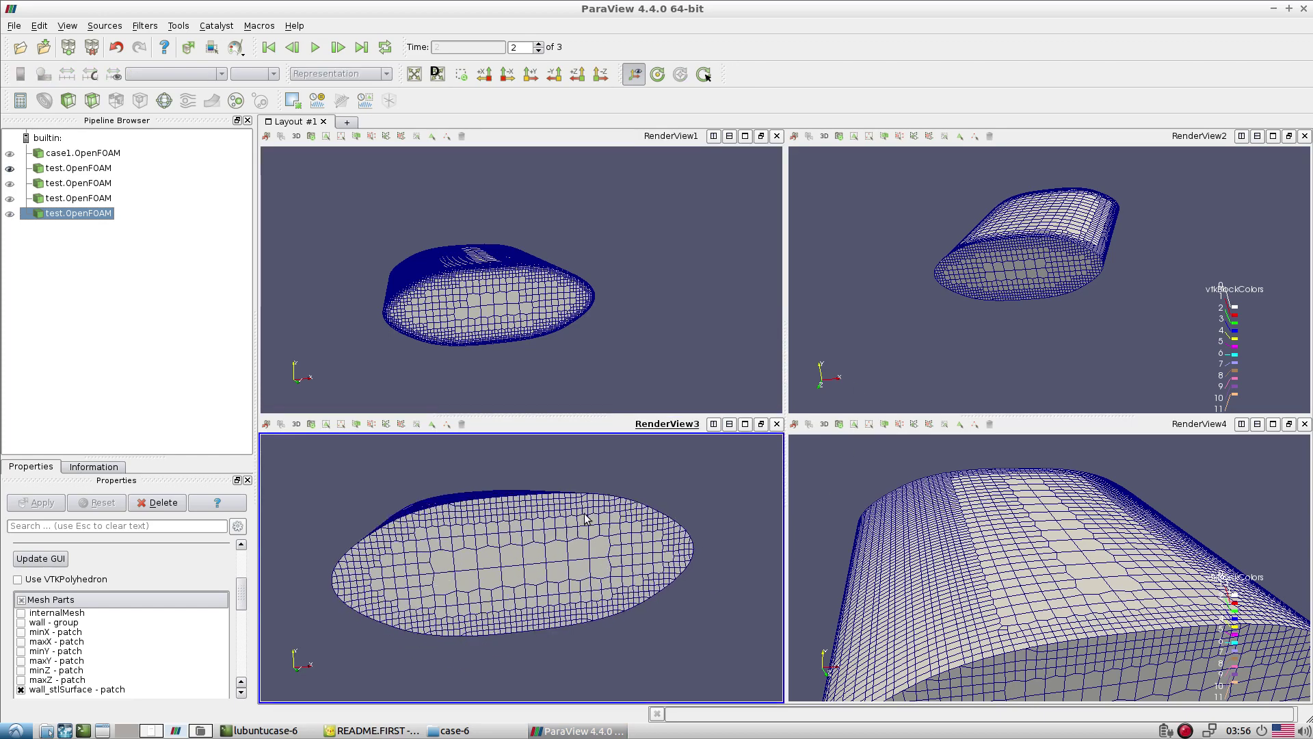
{"action": "left_click_drag", "start_coordinate": [440, 588], "coordinate": [454, 601]}
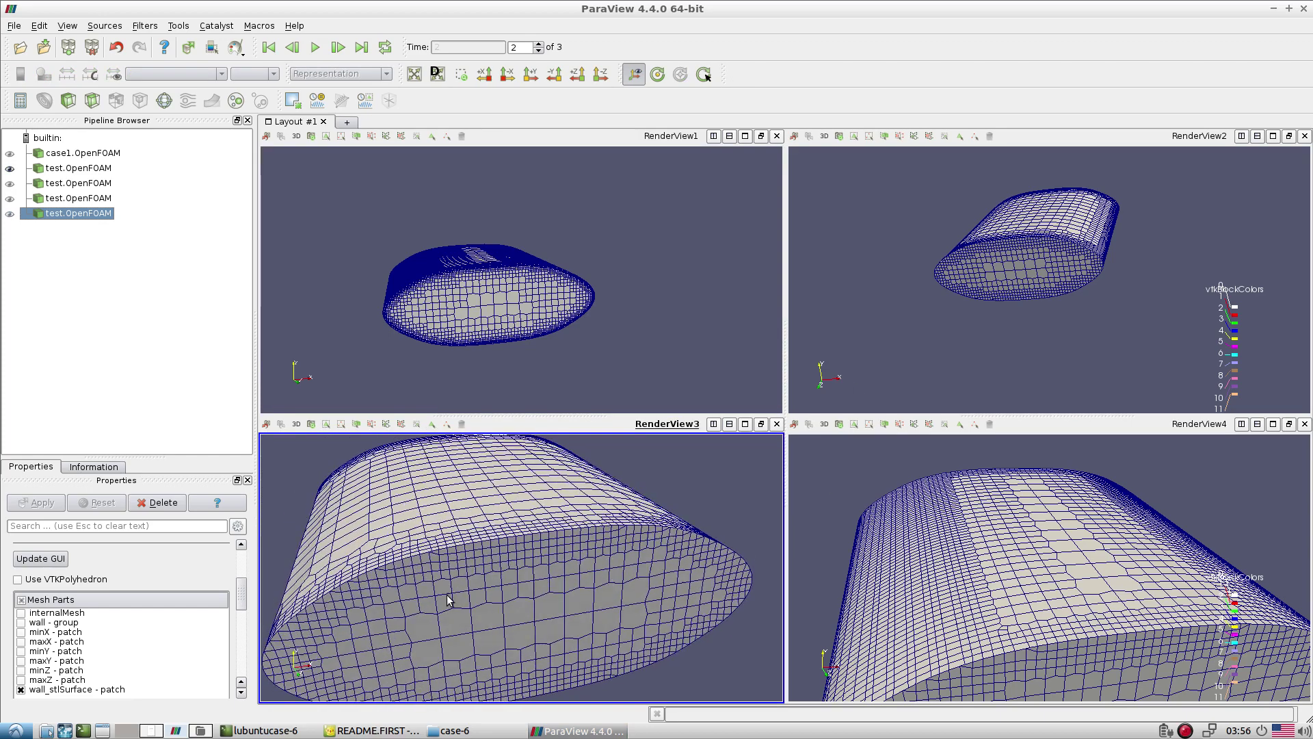
{"action": "left_click", "coordinate": [454, 602]}
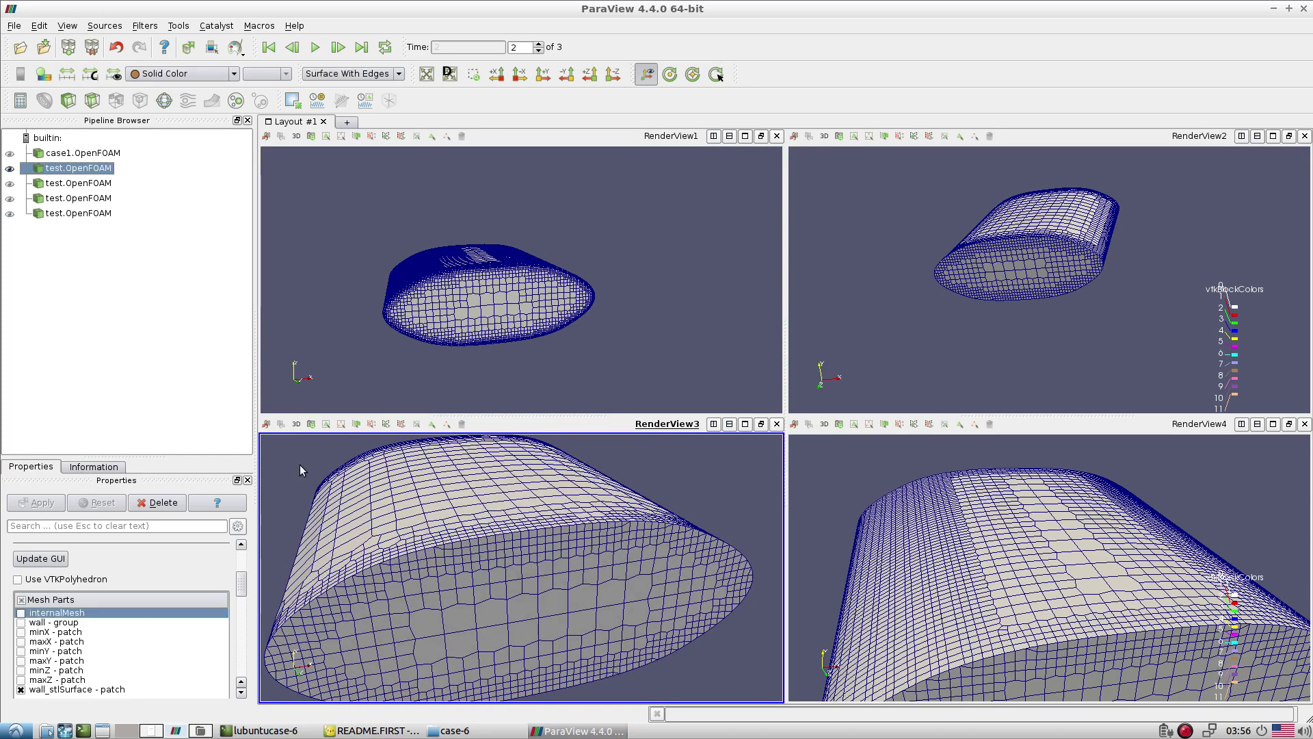
{"action": "left_click", "coordinate": [10, 169]}
Check the snappyHexMesh run in the case-6 terminal and compare the meshes in ParaView's RenderView1 and RenderView2
{"action": "left_click", "coordinate": [263, 730]}
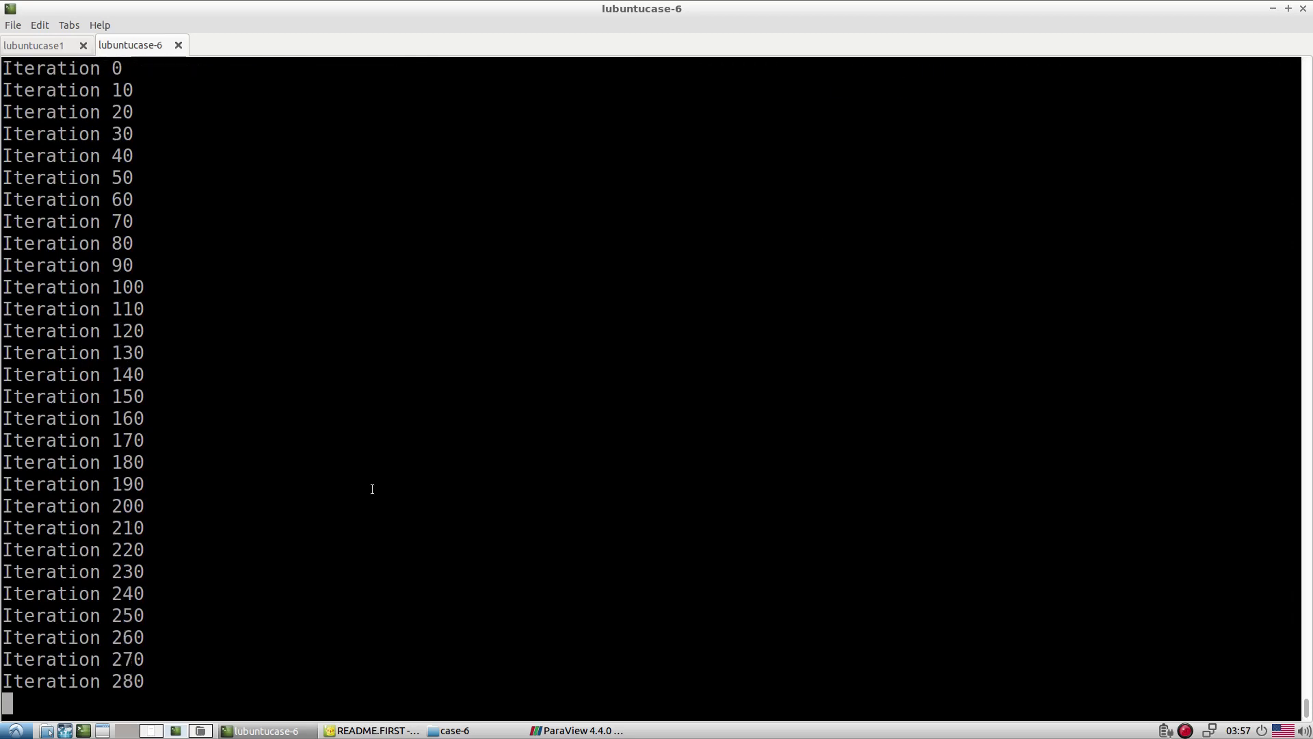
{"action": "left_click", "coordinate": [575, 731]}
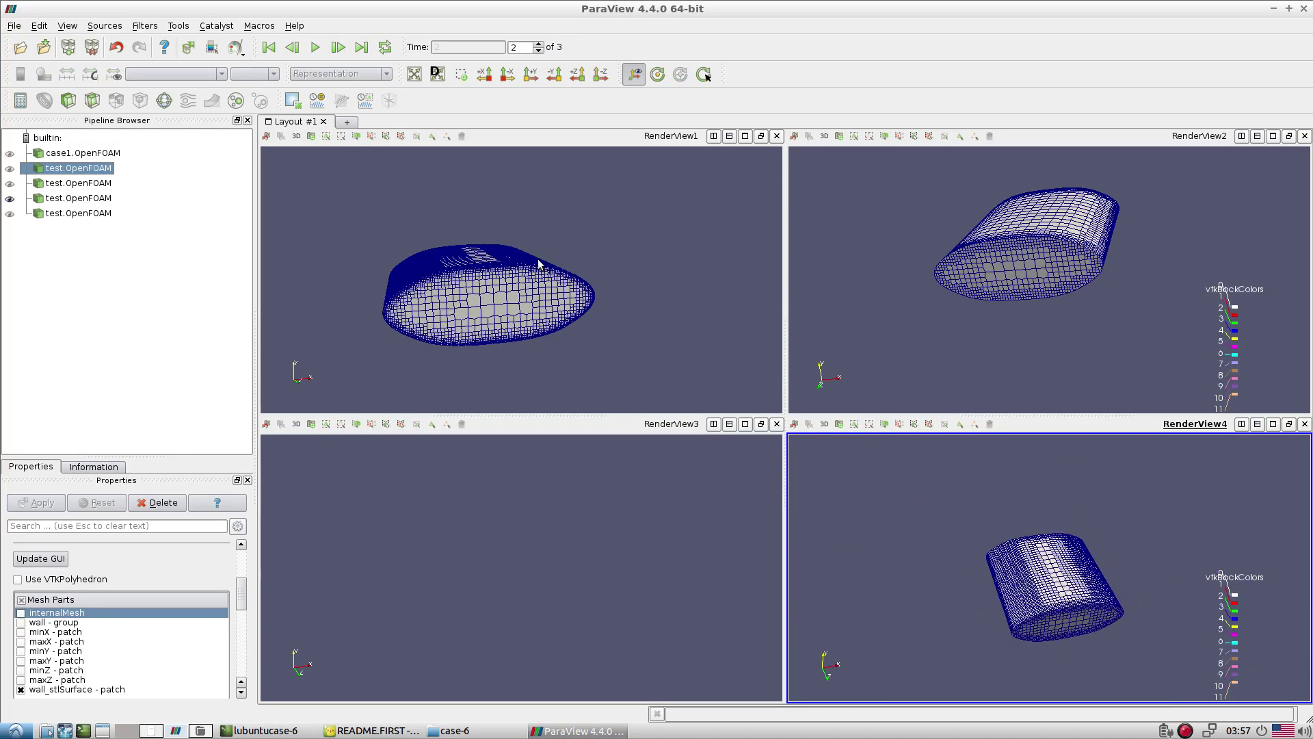
{"action": "left_click_drag", "start_coordinate": [539, 264], "coordinate": [555, 309]}
{"action": "left_click_drag", "start_coordinate": [1056, 280], "coordinate": [1041, 328]}
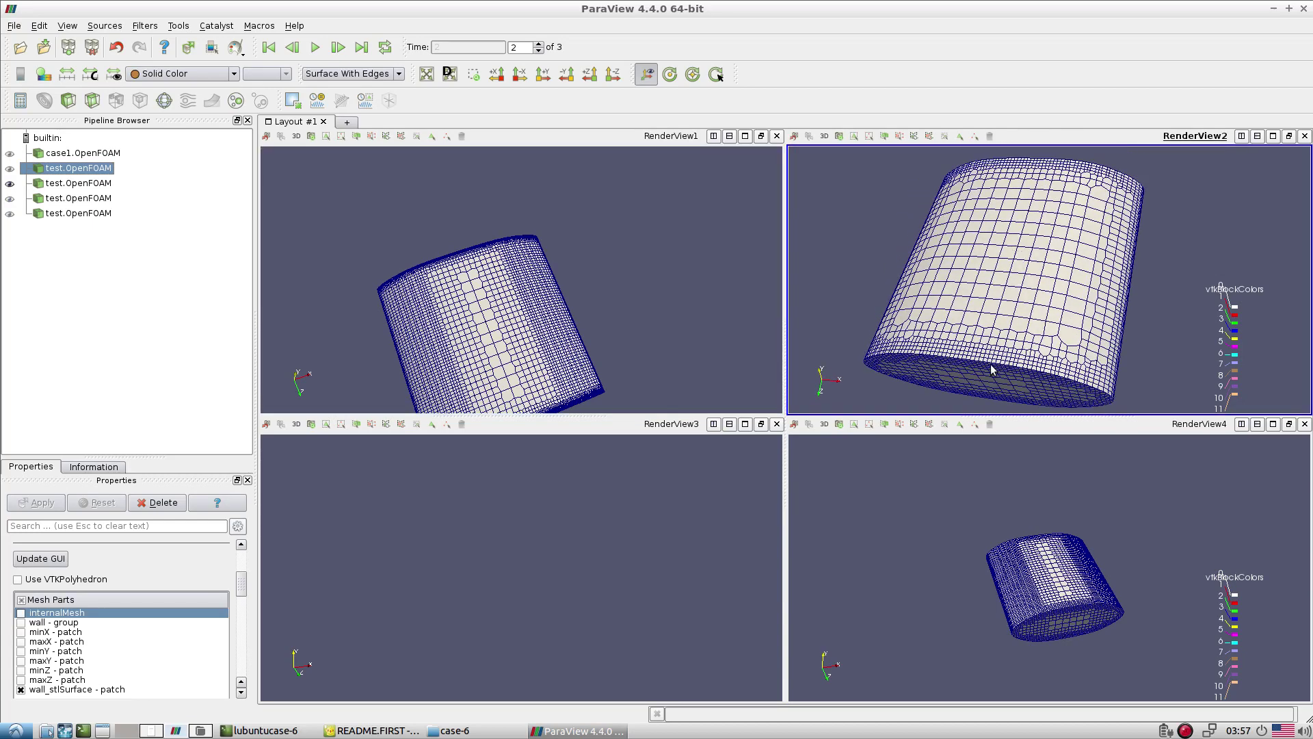
{"action": "left_click_drag", "start_coordinate": [999, 368], "coordinate": [996, 323]}
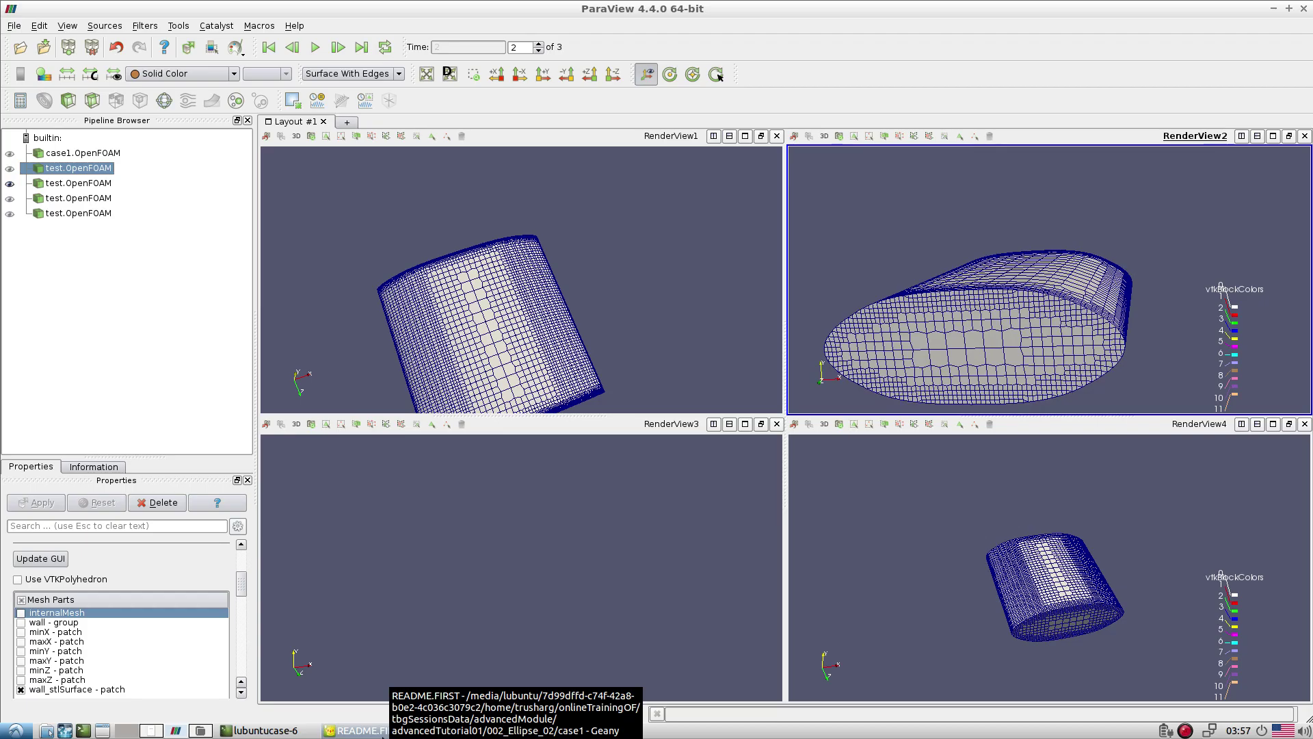
{"action": "left_click", "coordinate": [382, 730]}
{"action": "left_click", "coordinate": [263, 730]}
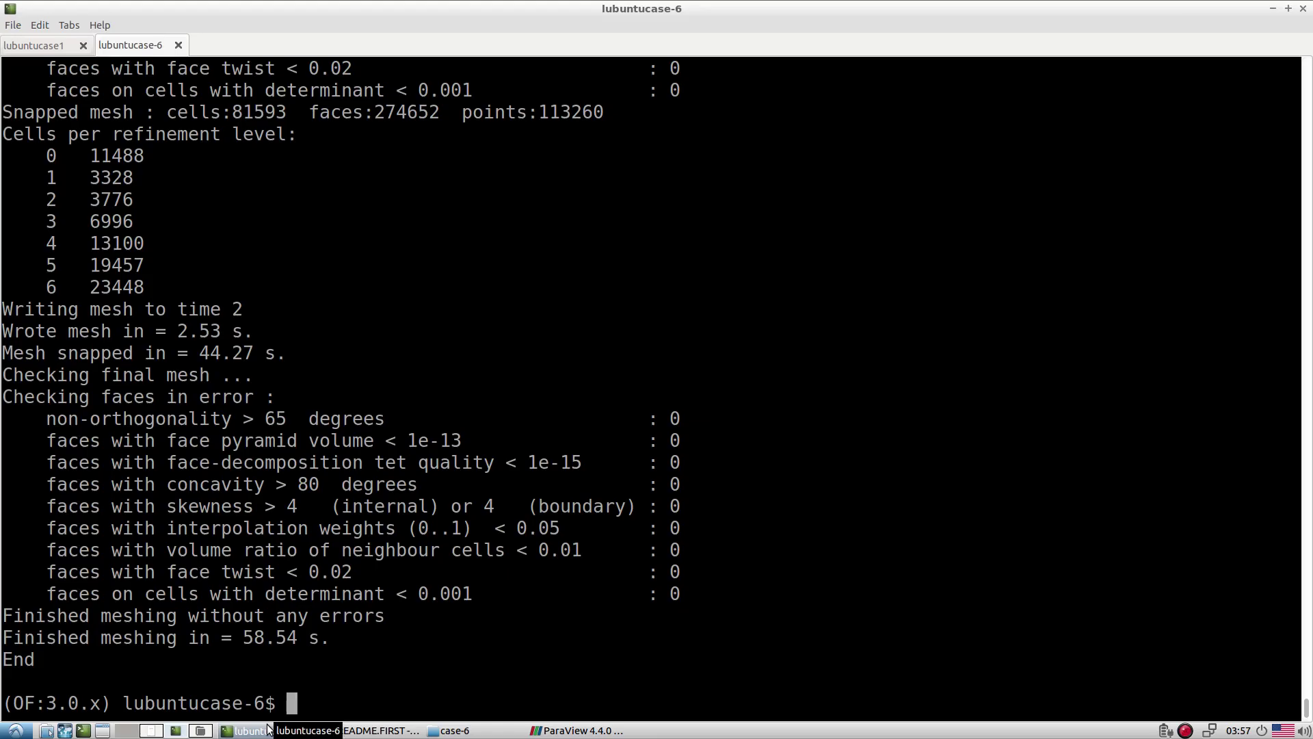
Load test.OpenFOAM from the case-6 folder into ParaView's RenderView3
{"action": "left_click", "coordinate": [530, 730]}
{"action": "left_click", "coordinate": [498, 513]}
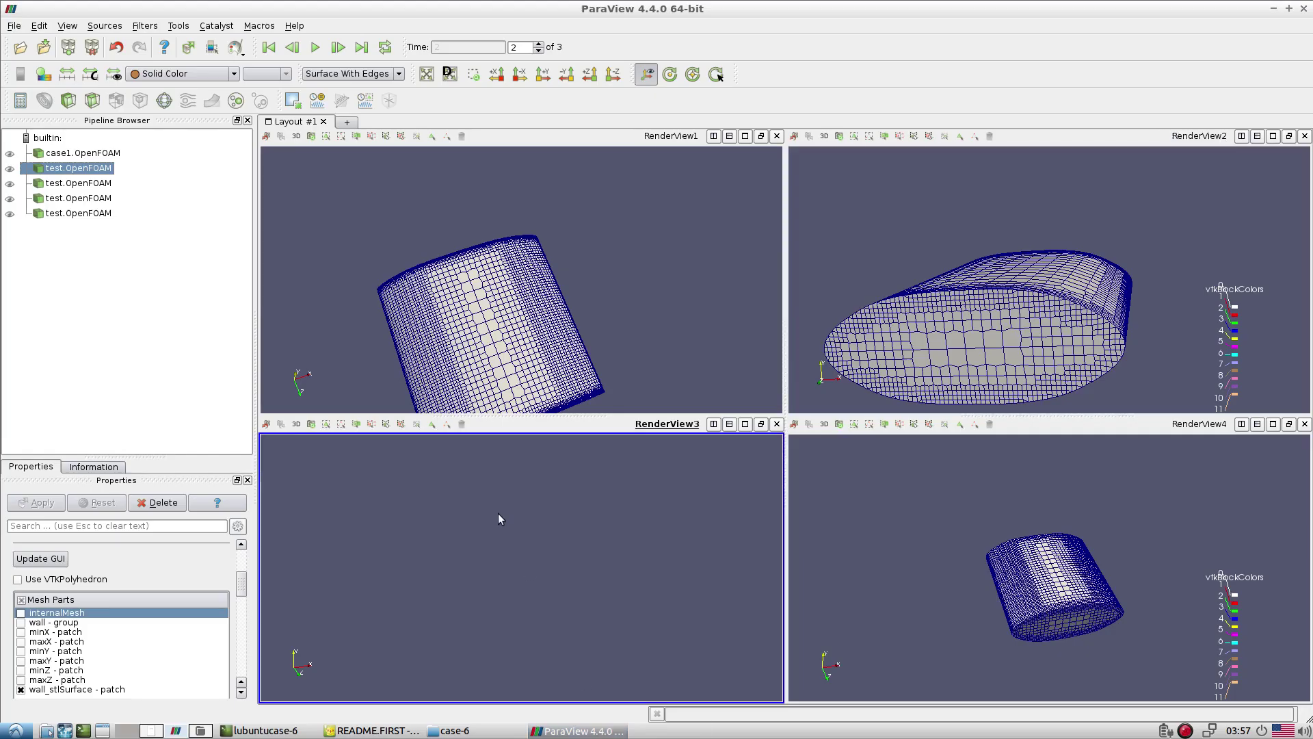
{"action": "left_click", "coordinate": [20, 46]}
{"action": "left_click", "coordinate": [1076, 248]}
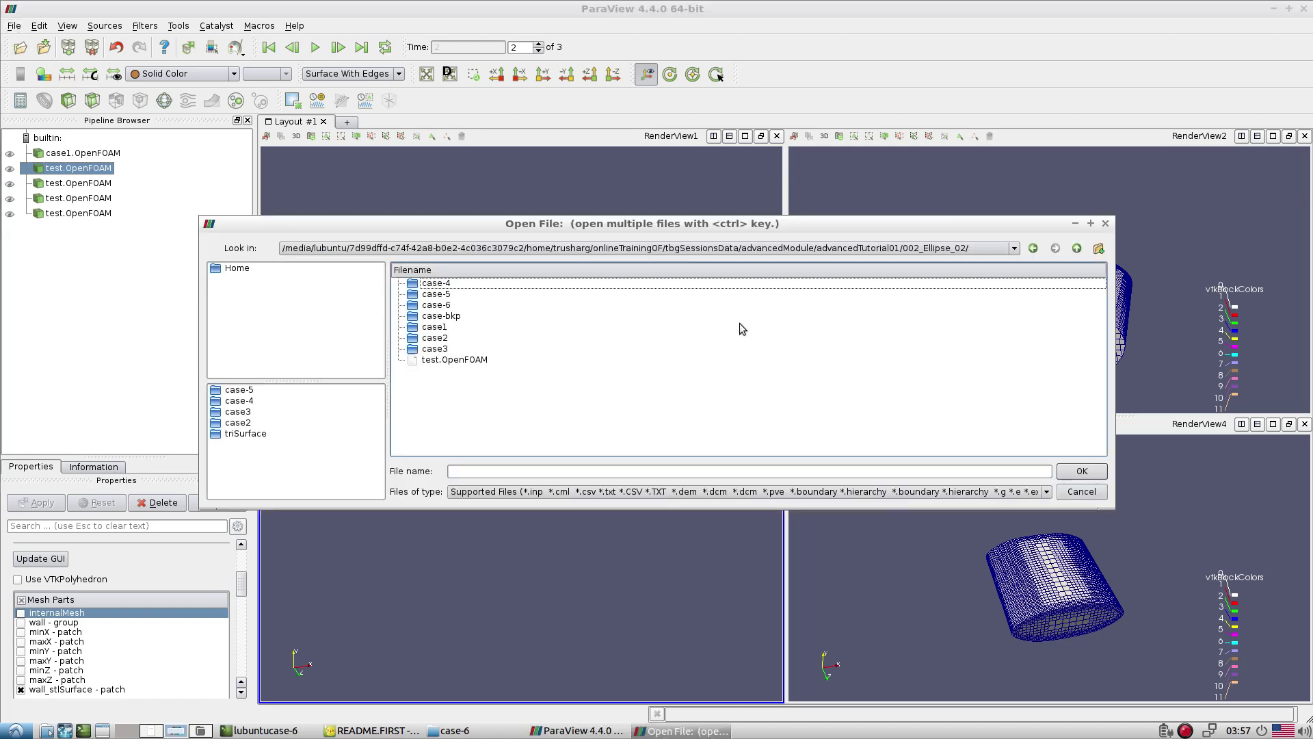
{"action": "double_click", "coordinate": [441, 306]}
{"action": "double_click", "coordinate": [450, 337]}
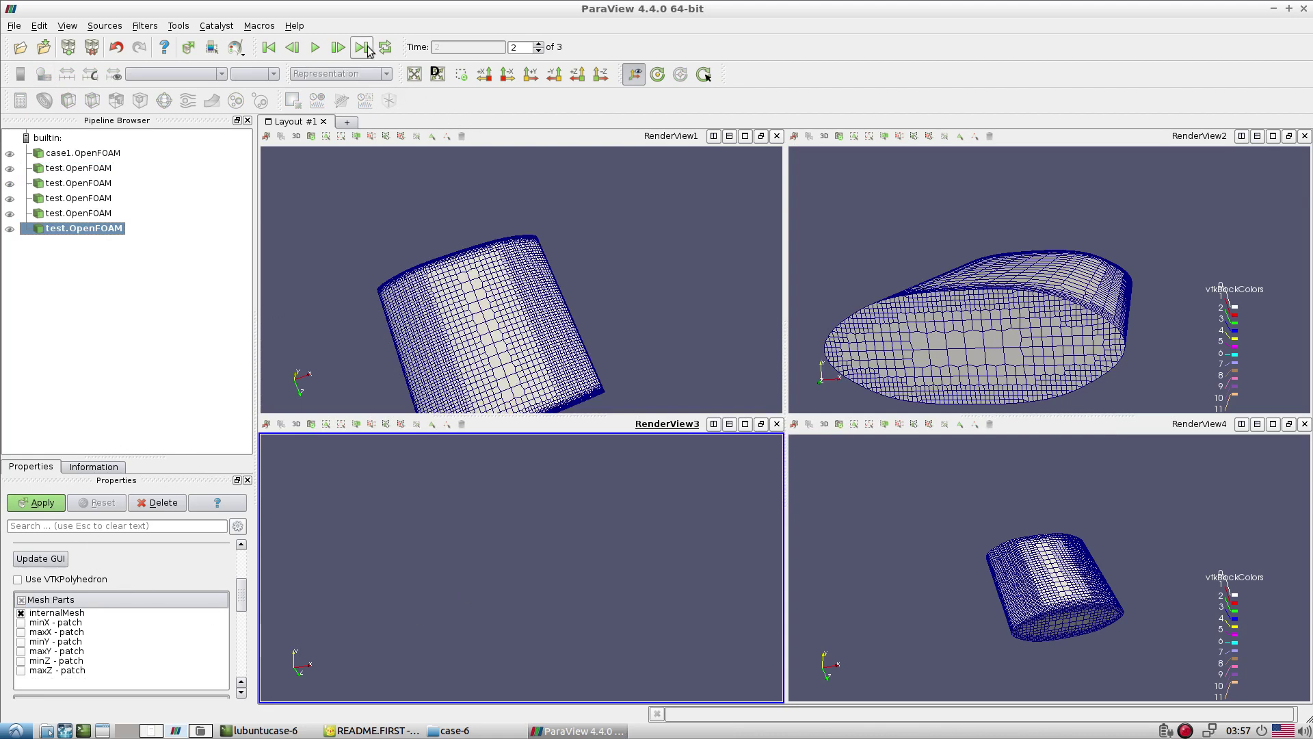
{"action": "left_click", "coordinate": [32, 504]}
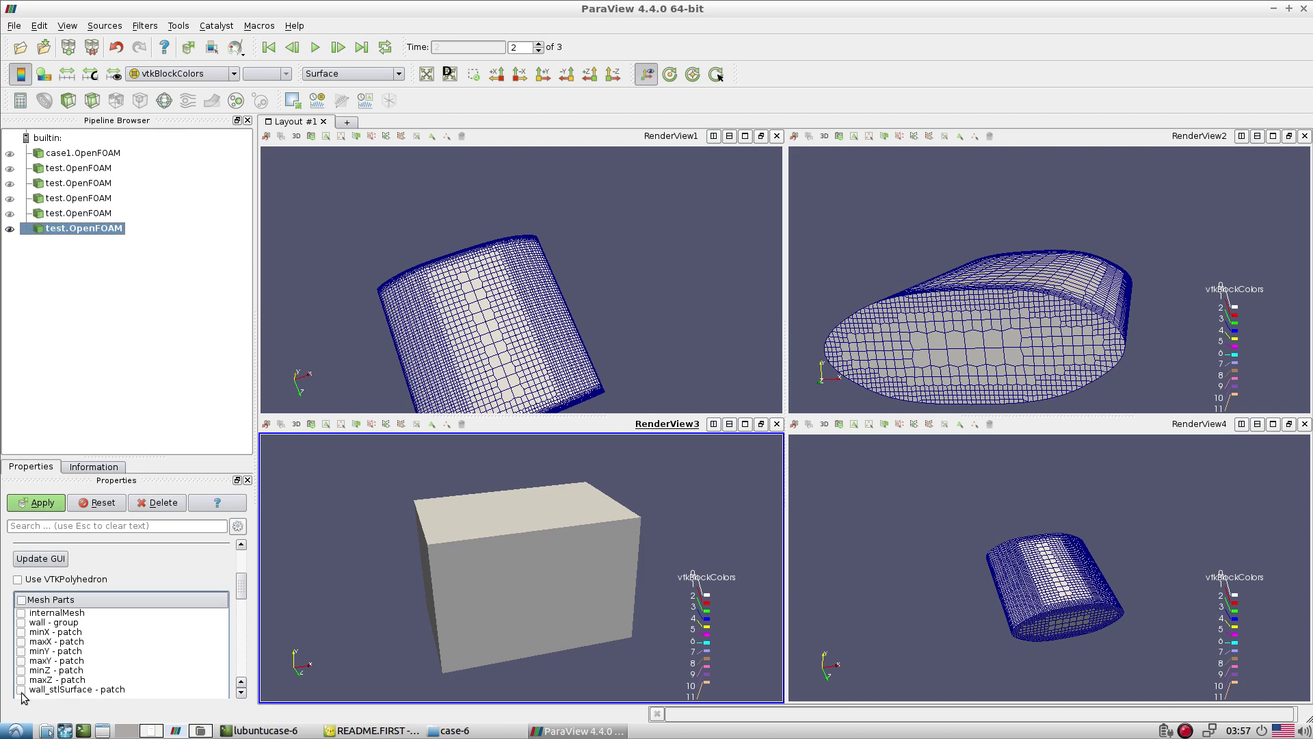
Show only the wall_stlSurface patch of the case-6 mesh and display it as Surface With Edges
{"action": "left_click", "coordinate": [48, 504]}
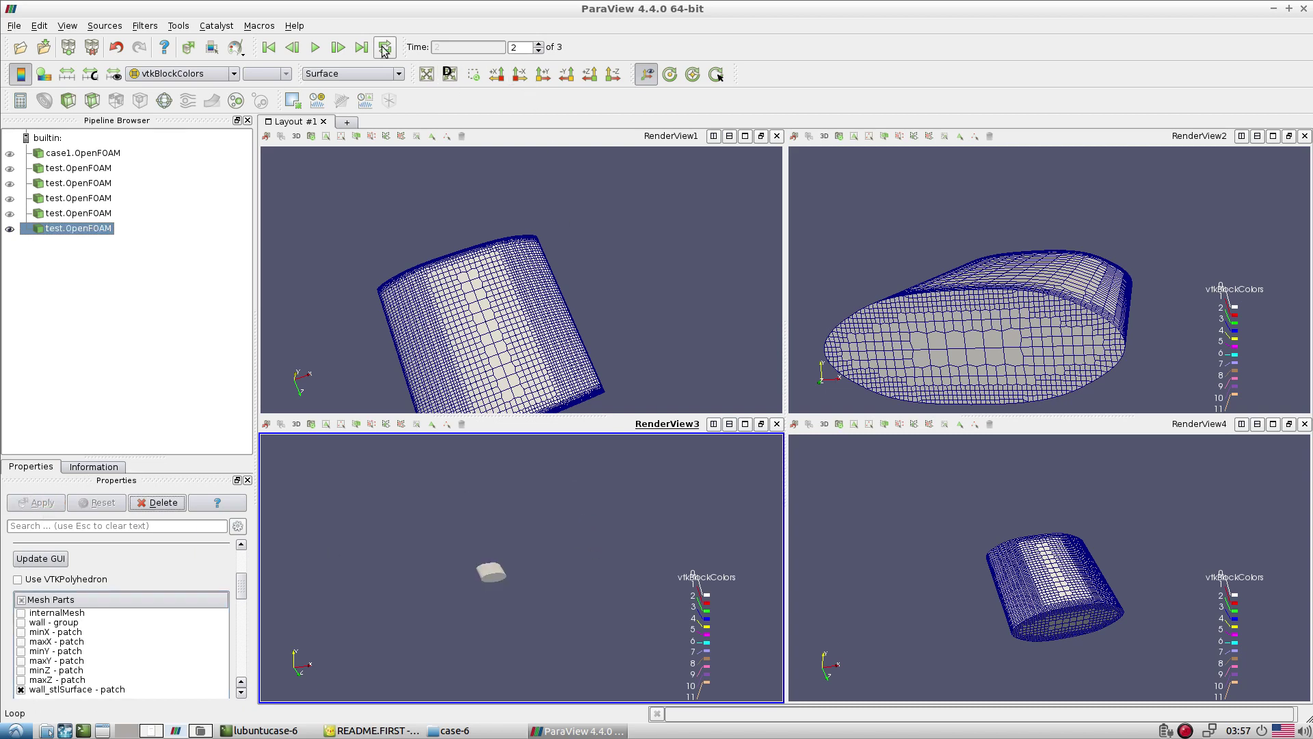
{"action": "left_click", "coordinate": [330, 75]}
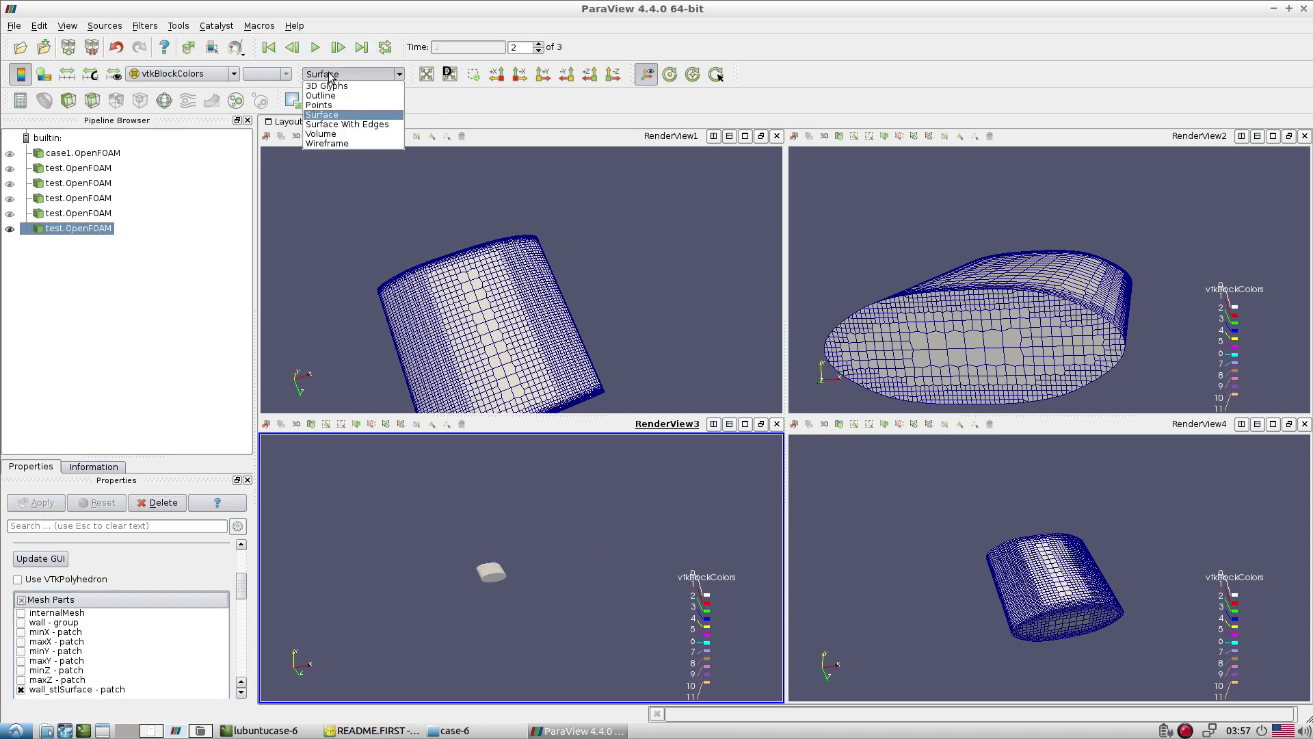
{"action": "left_click", "coordinate": [352, 125]}
Compare the refinement on the ellipse's curved surface in RenderView3, RenderView2 and RenderView1
{"action": "scroll", "coordinate": [589, 647], "scroll_direction": "up", "scroll_amount": 5}
{"action": "left_click_drag", "start_coordinate": [609, 650], "coordinate": [638, 538]}
{"action": "scroll", "coordinate": [630, 581], "scroll_direction": "up", "scroll_amount": 5}
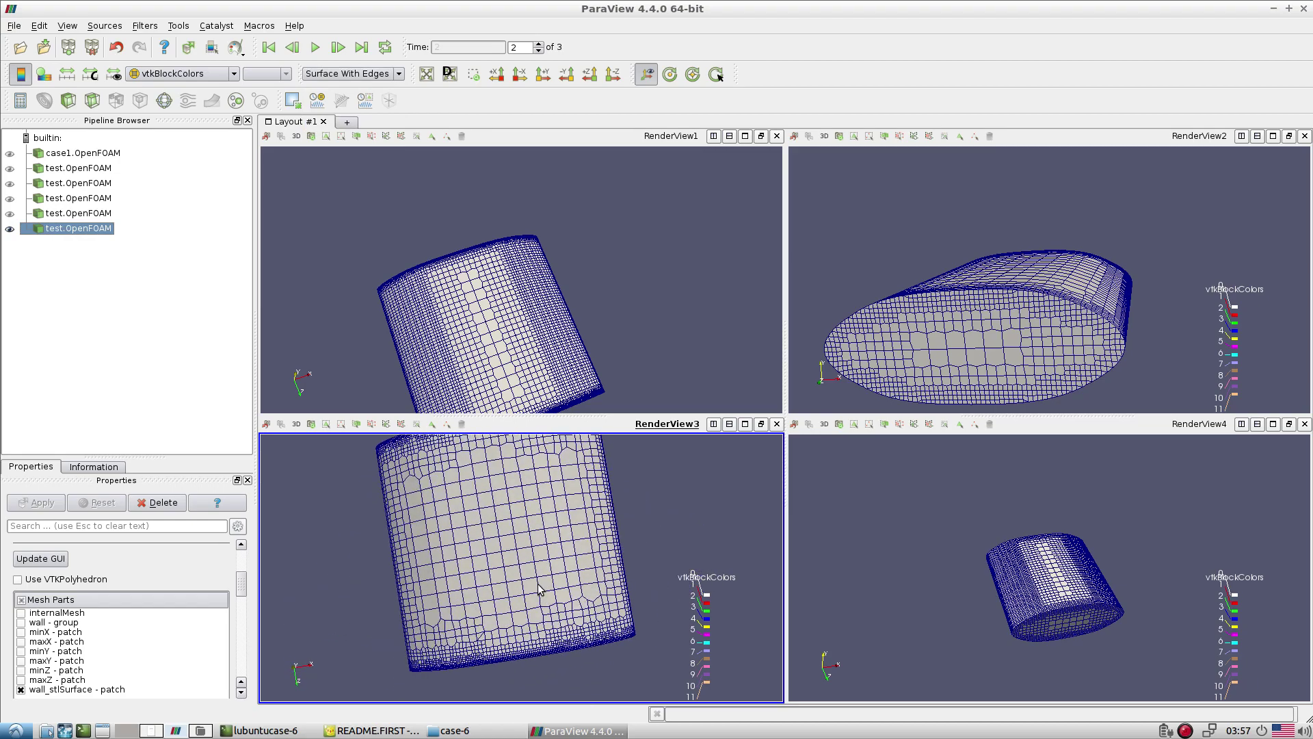
{"action": "left_click_drag", "start_coordinate": [930, 328], "coordinate": [944, 367]}
{"action": "scroll", "coordinate": [996, 387], "scroll_direction": "up", "scroll_amount": 5}
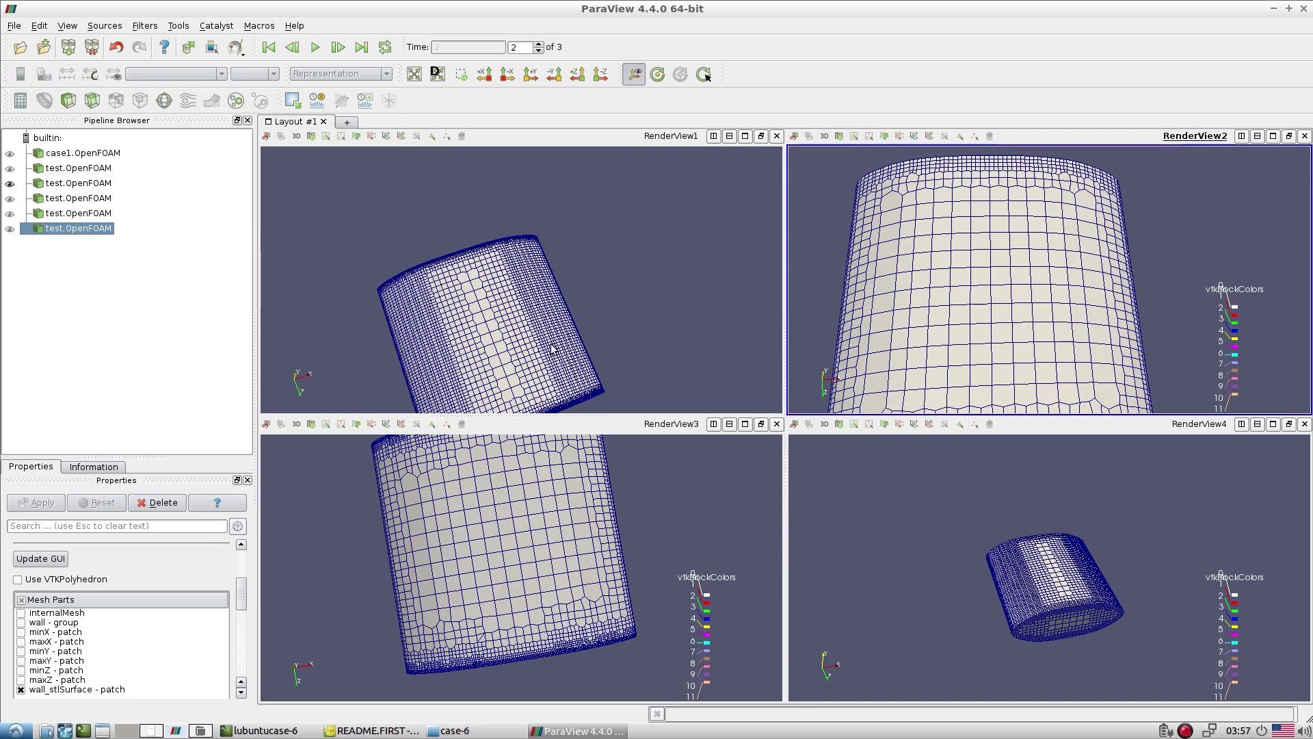
{"action": "left_click_drag", "start_coordinate": [552, 348], "coordinate": [532, 345]}
{"action": "scroll", "coordinate": [646, 310], "scroll_direction": "up", "scroll_amount": 3}
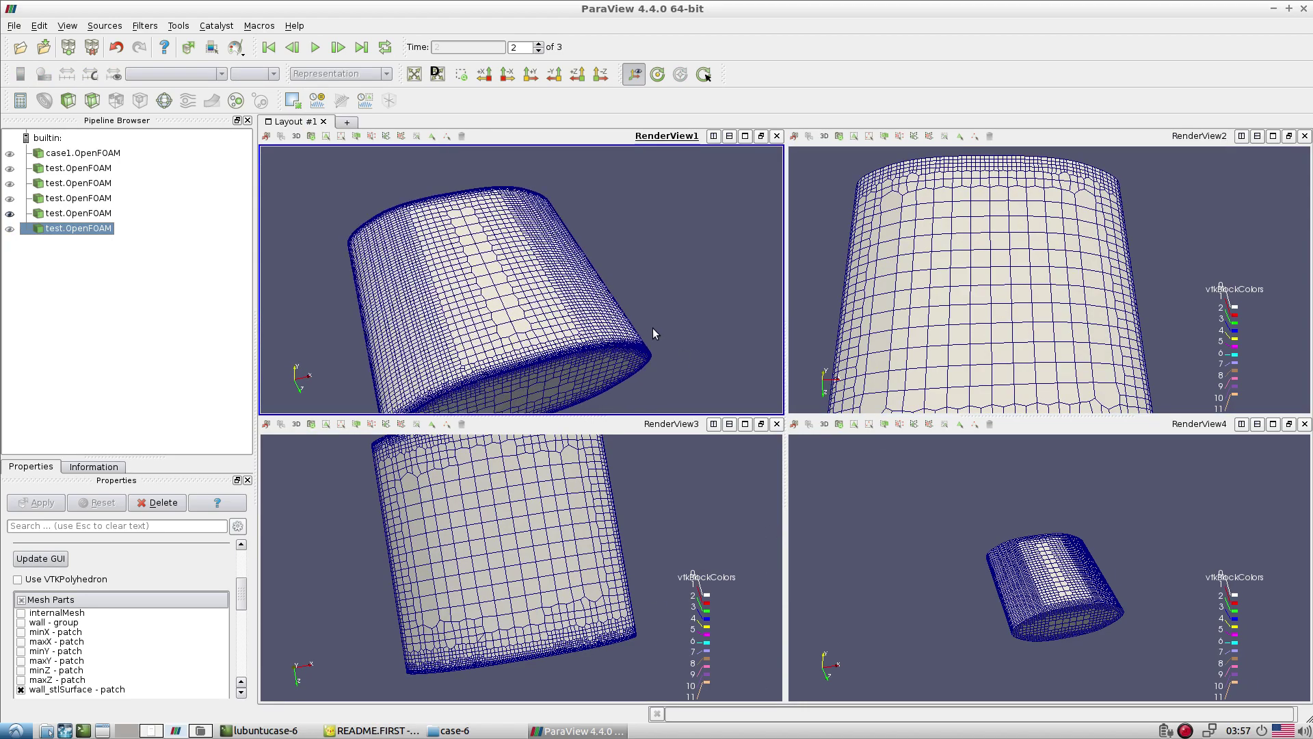
Compare the refinement around the elliptical end faces in RenderView1 and RenderView3
{"action": "scroll", "coordinate": [652, 333], "scroll_direction": "up", "scroll_amount": 3}
{"action": "left_click_drag", "start_coordinate": [653, 332], "coordinate": [534, 303]}
{"action": "scroll", "coordinate": [571, 337], "scroll_direction": "up", "scroll_amount": 2}
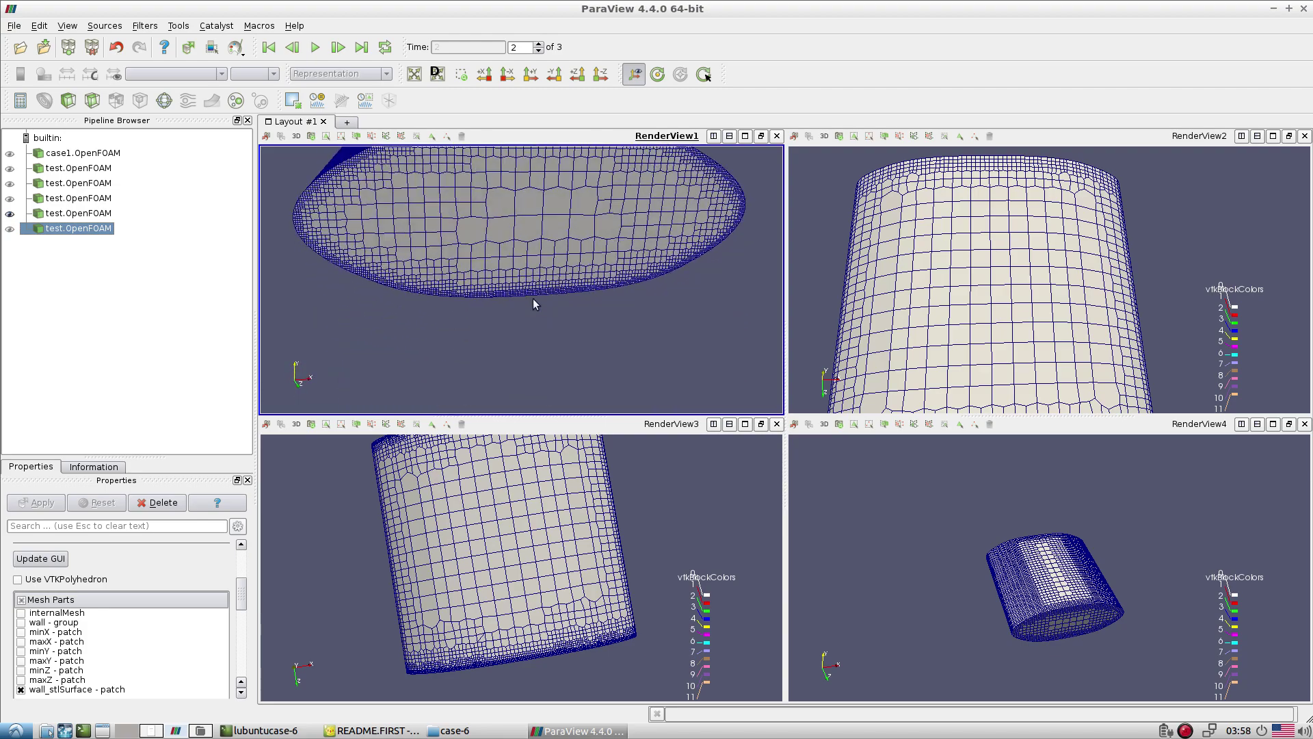
{"action": "left_click_drag", "start_coordinate": [556, 594], "coordinate": [574, 589]}
{"action": "scroll", "coordinate": [577, 588], "scroll_direction": "up", "scroll_amount": 3}
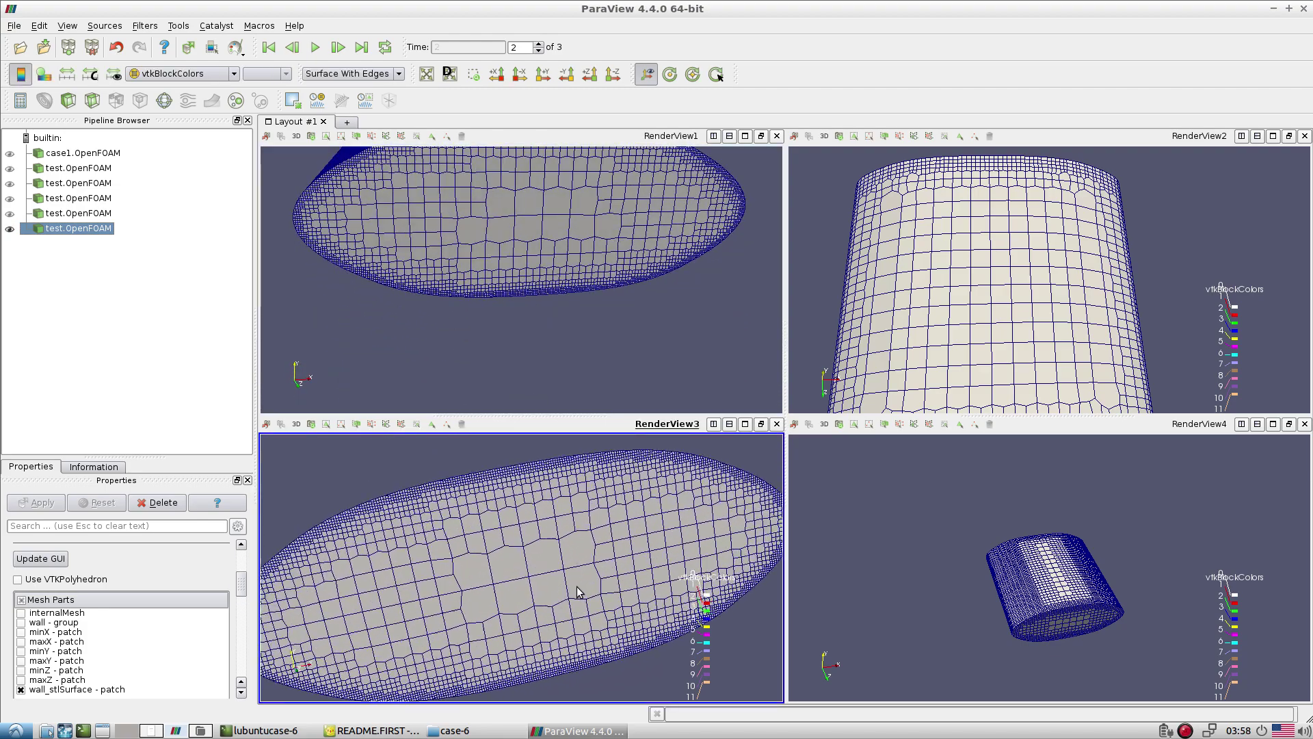
{"action": "left_click", "coordinate": [618, 306]}
{"action": "left_click_drag", "start_coordinate": [619, 306], "coordinate": [552, 355]}
{"action": "scroll", "coordinate": [598, 298], "scroll_direction": "up", "scroll_amount": 3}
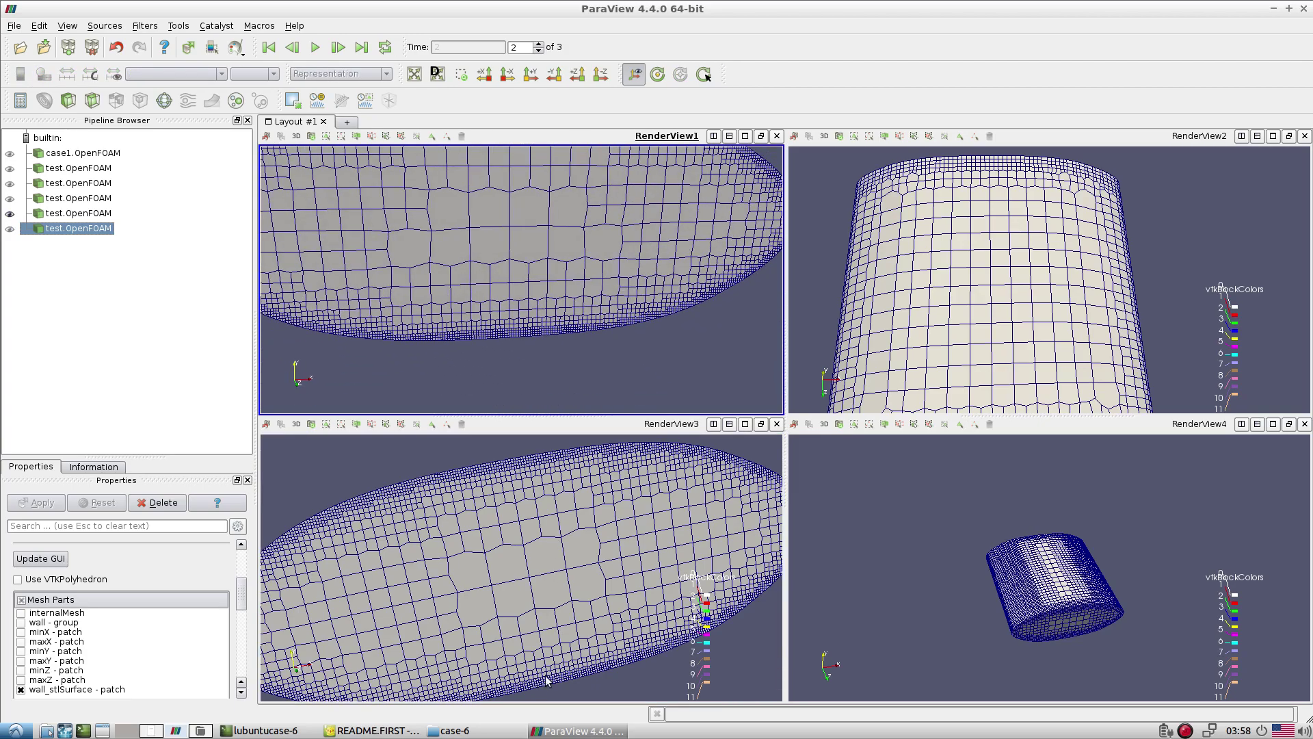
Review the ellipseAll.eMesh feature edge refinement level in case1's snappyHexMeshDict in Geany
{"action": "left_click", "coordinate": [373, 731]}
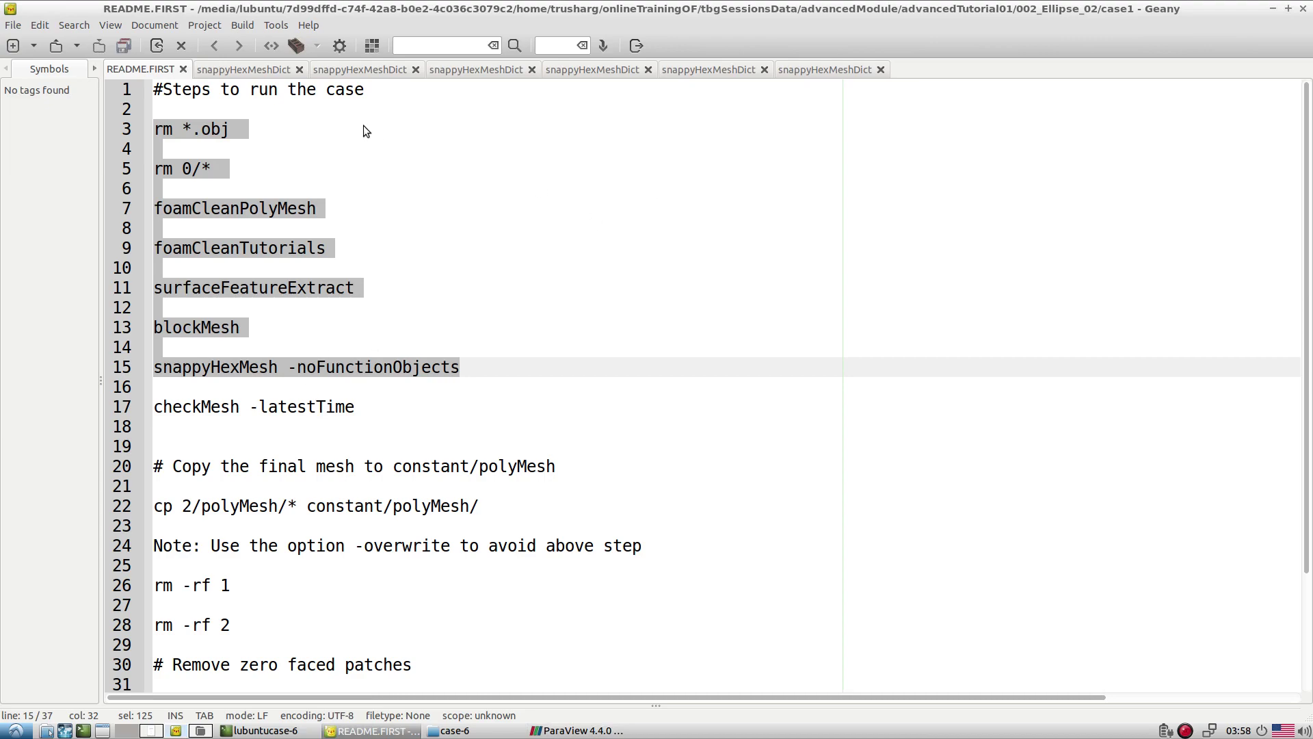
{"action": "left_click", "coordinate": [208, 70]}
{"action": "scroll", "coordinate": [482, 365], "scroll_direction": "up", "scroll_amount": 10}
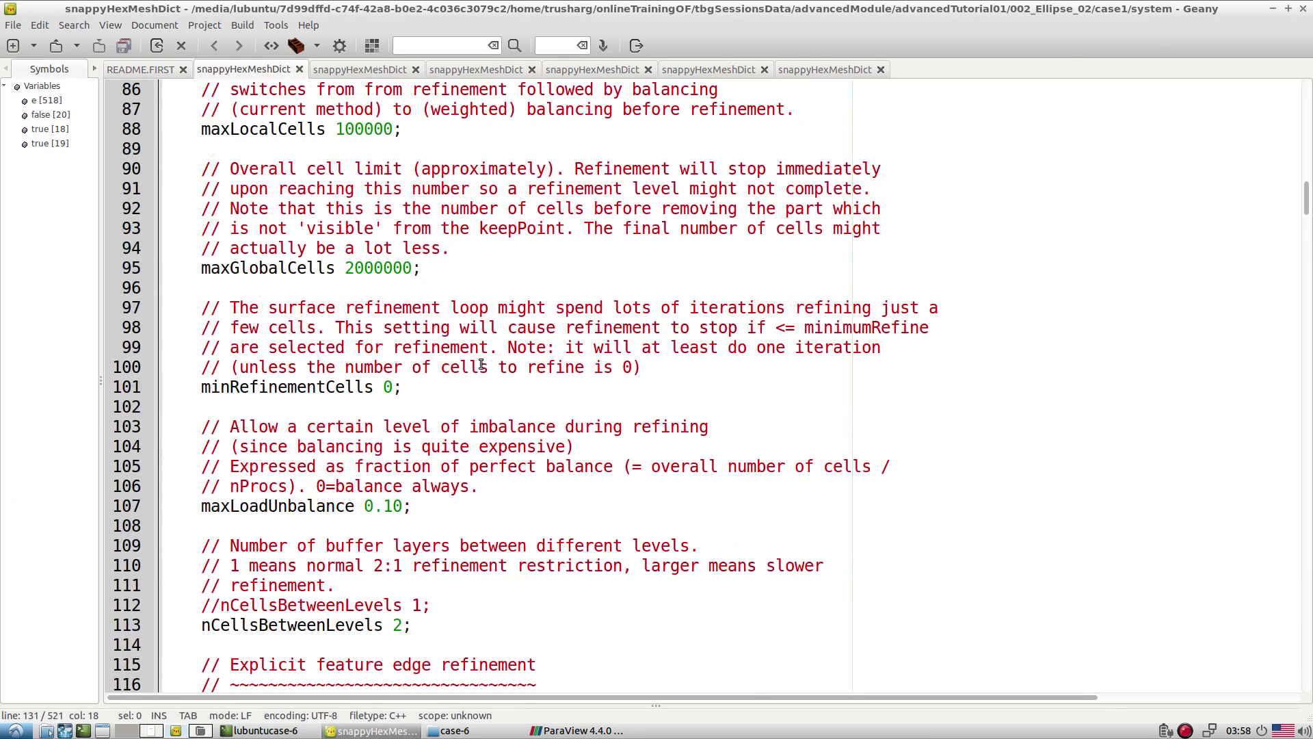
{"action": "scroll", "coordinate": [481, 364], "scroll_direction": "down", "scroll_amount": 9}
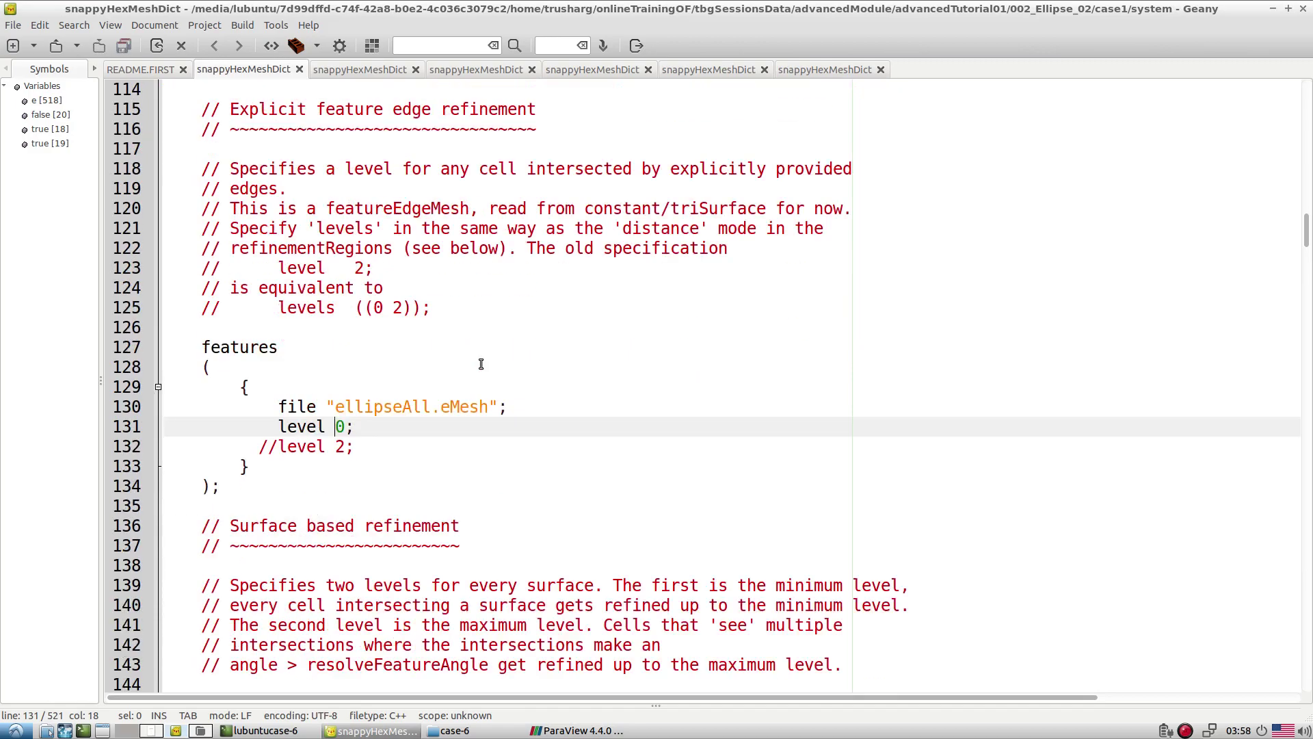
In ParaView, replace the mesh shown in RenderView1 with case1.OpenFOAM, hide its color legend and inspect the ellipse's edges
{"action": "left_click", "coordinate": [577, 731]}
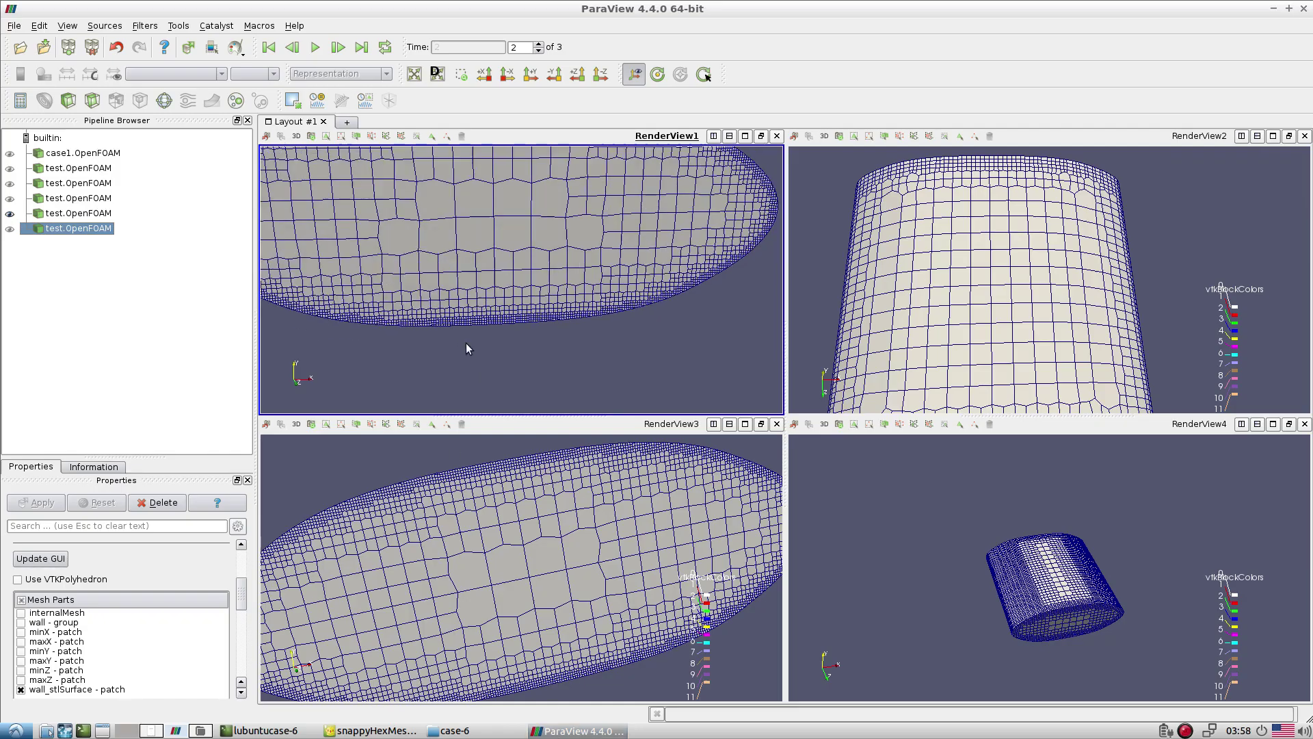
{"action": "left_click", "coordinate": [10, 213]}
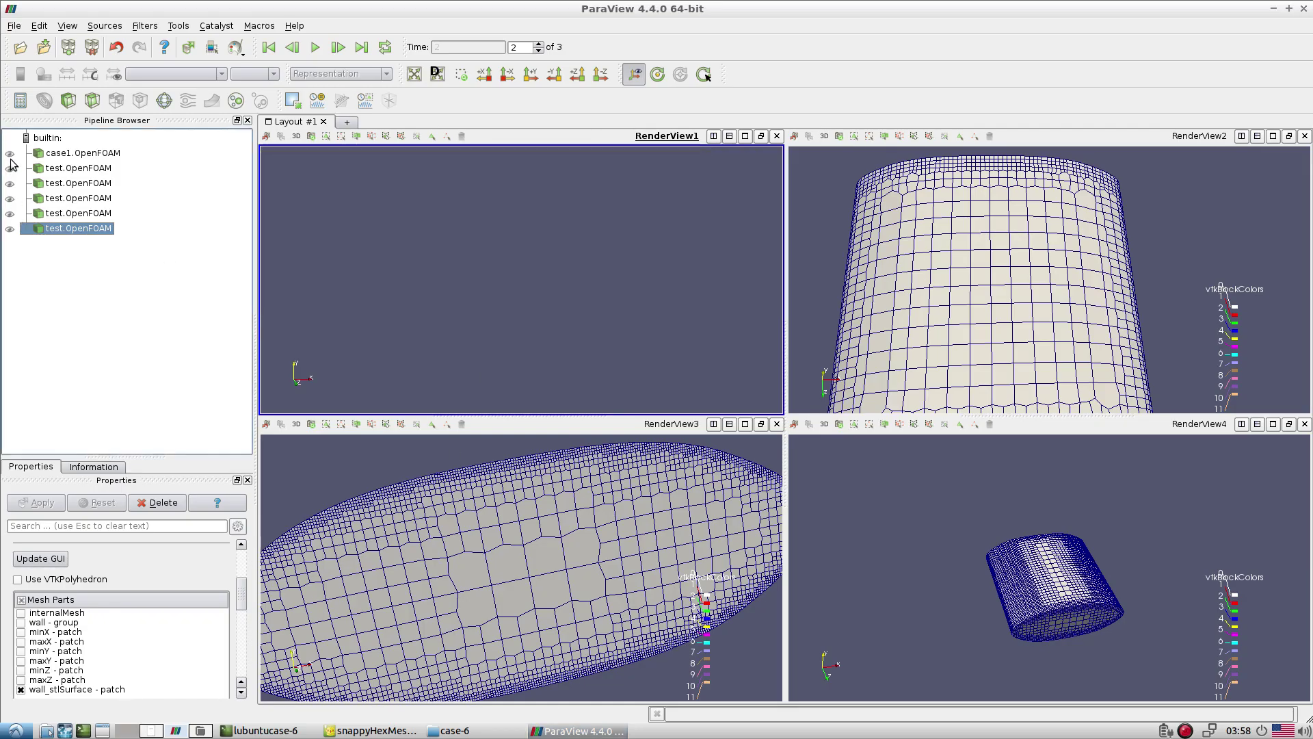
{"action": "left_click", "coordinate": [10, 153]}
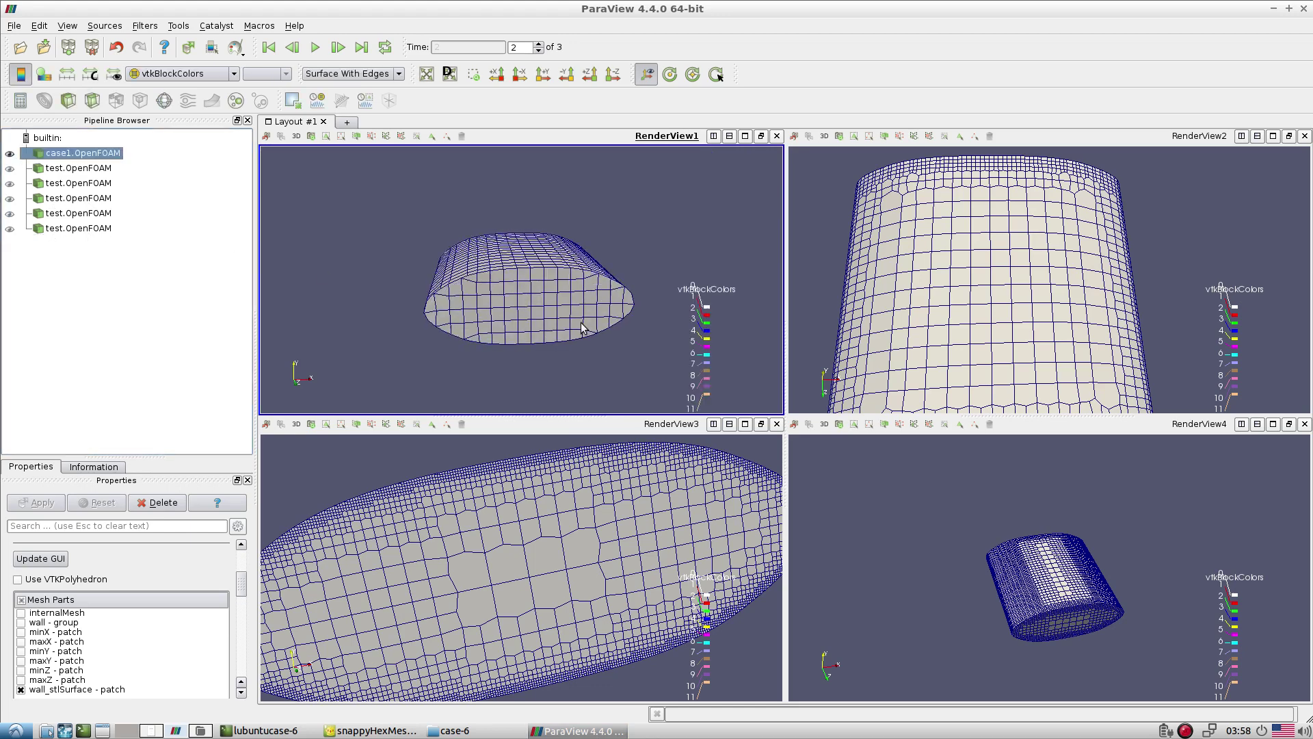
{"action": "left_click_drag", "start_coordinate": [581, 322], "coordinate": [687, 378]}
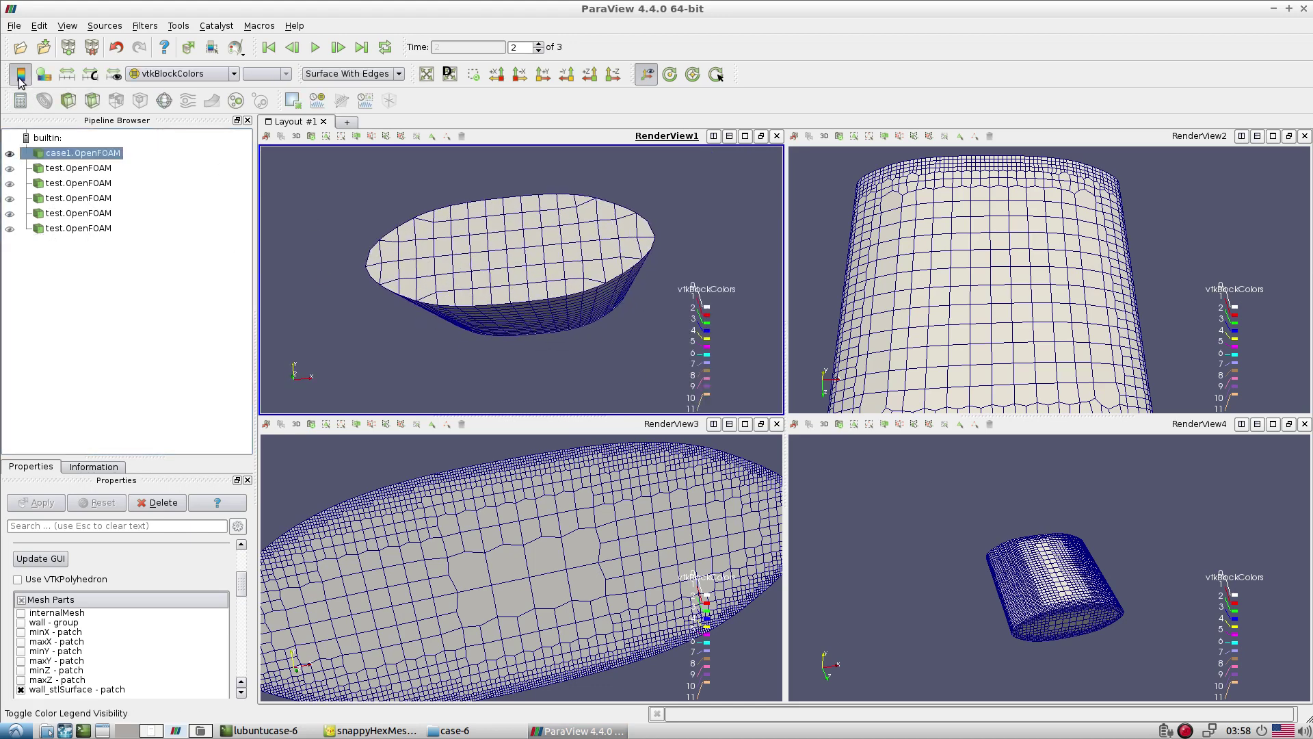
{"action": "left_click", "coordinate": [19, 78]}
{"action": "left_click_drag", "start_coordinate": [482, 236], "coordinate": [487, 275]}
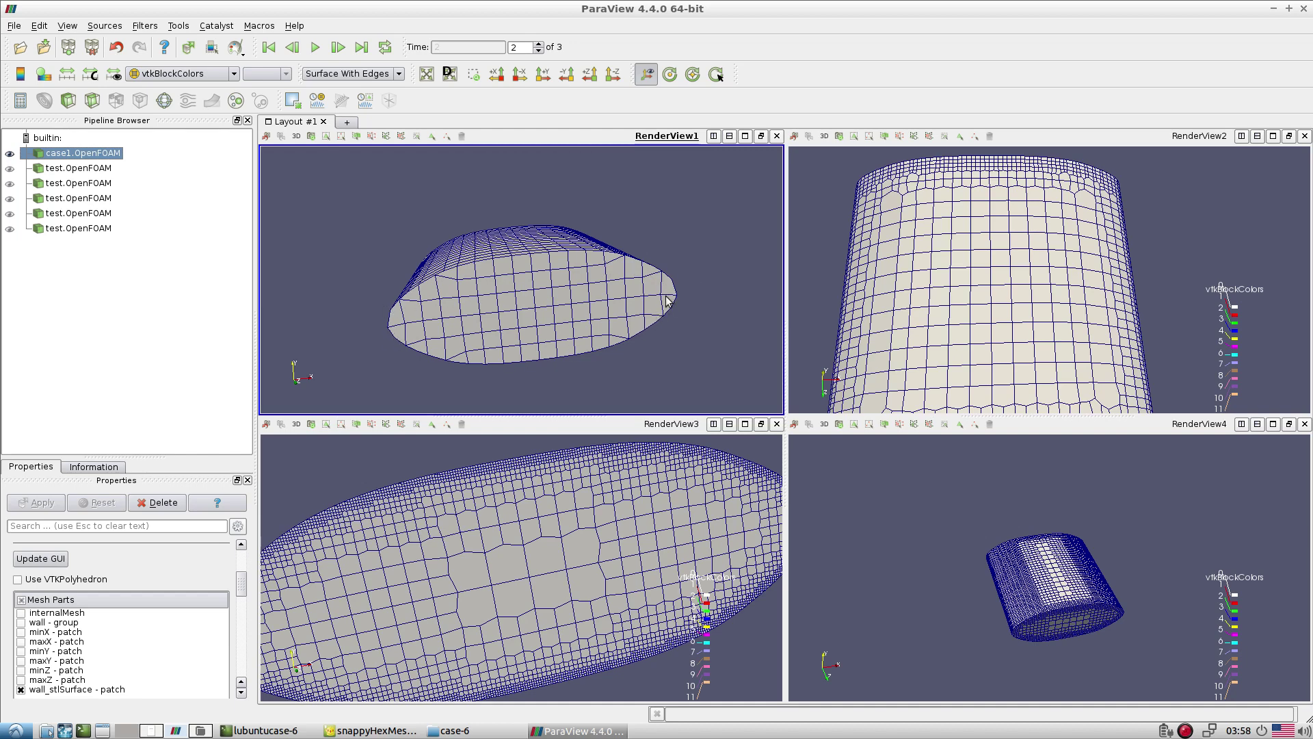
{"action": "left_click_drag", "start_coordinate": [667, 301], "coordinate": [660, 304]}
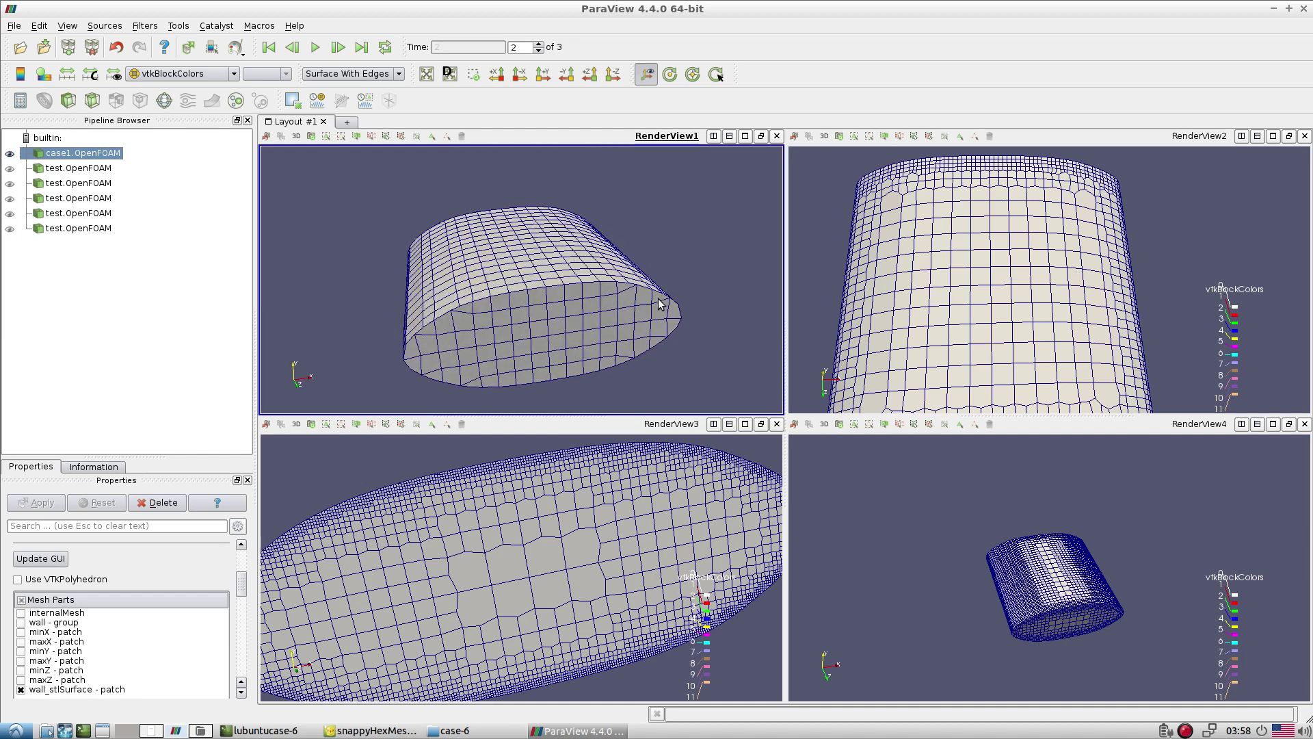
Replace the mesh shown in RenderView3 with the test.OpenFOAM source directly below case1.OpenFOAM and orient the ellipse to show its end face
{"action": "left_click", "coordinate": [441, 481]}
{"action": "left_click", "coordinate": [11, 228]}
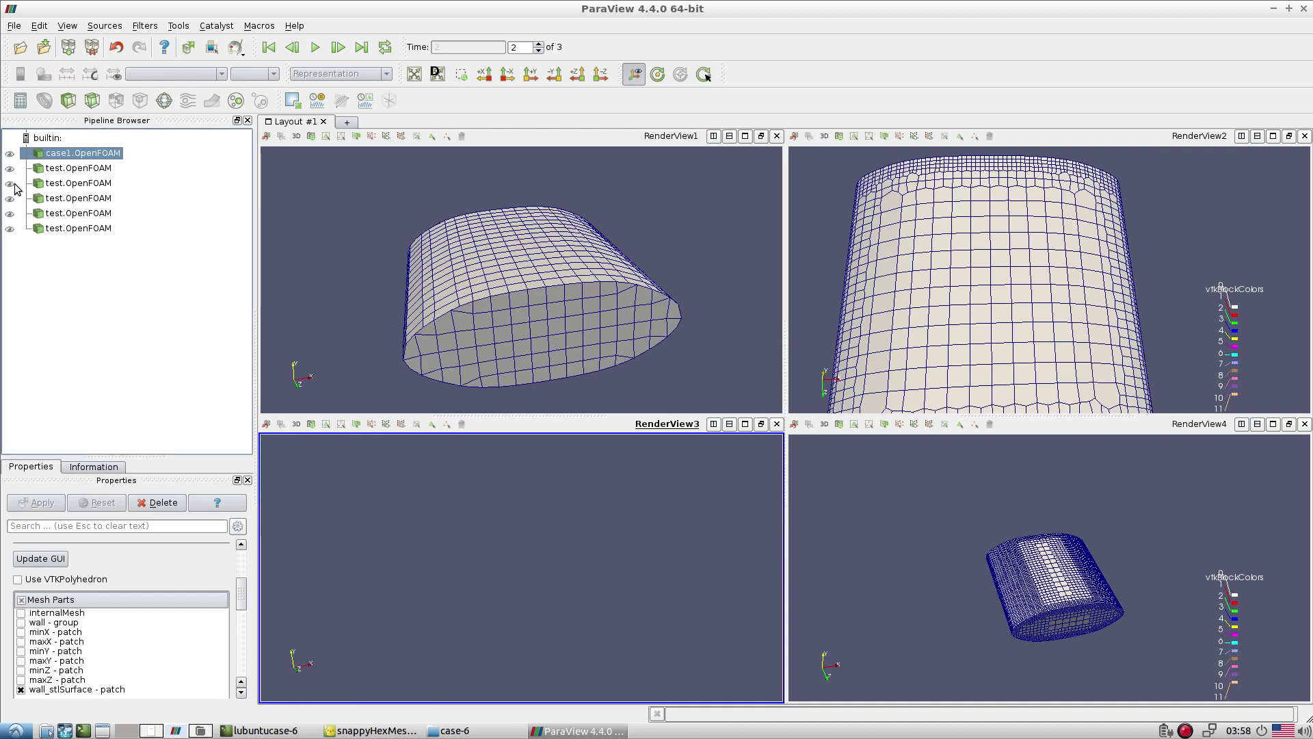
{"action": "left_click", "coordinate": [11, 168]}
{"action": "left_click_drag", "start_coordinate": [412, 509], "coordinate": [572, 573]}
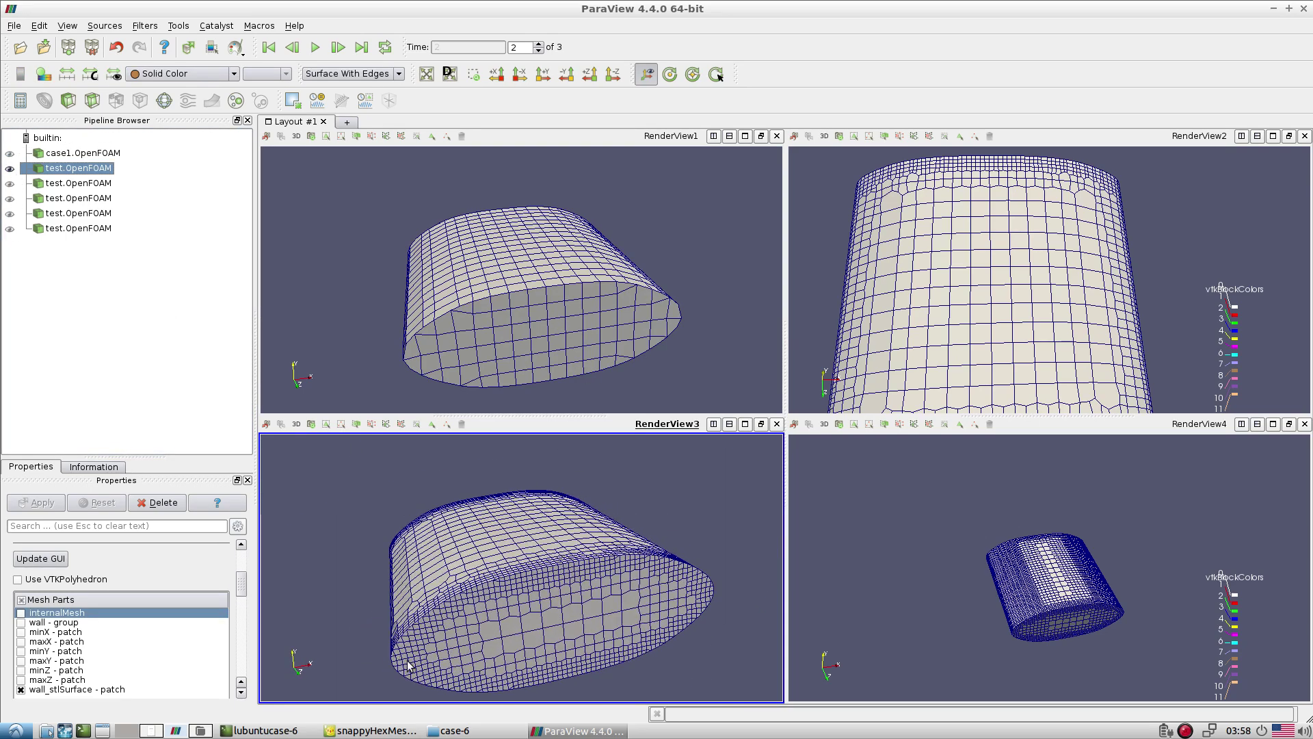
Review the ellipseAll.eMesh feature edge level and surface refinement levels in case2's snappyHexMeshDict in Geany
{"action": "left_click", "coordinate": [369, 731]}
{"action": "left_click", "coordinate": [329, 70]}
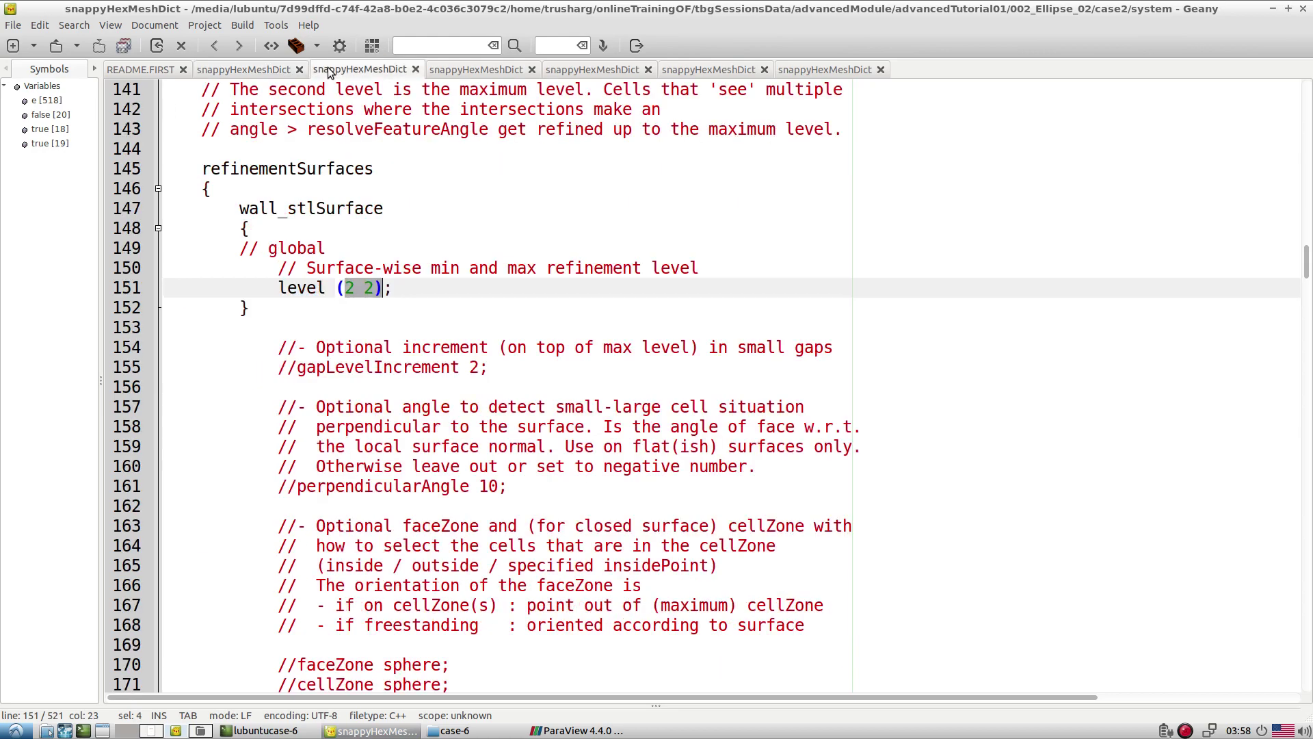
{"action": "left_click", "coordinate": [397, 329]}
{"action": "scroll", "coordinate": [387, 275], "scroll_direction": "down", "scroll_amount": 3}
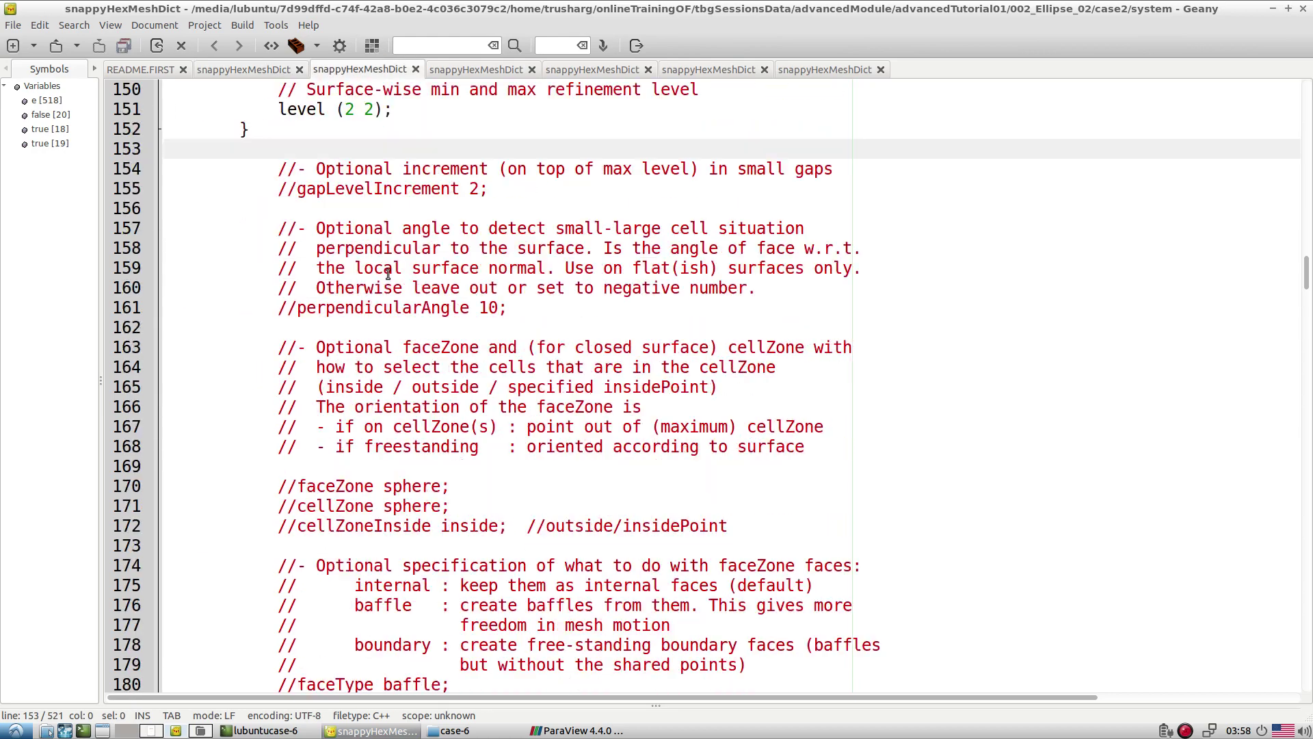
{"action": "scroll", "coordinate": [337, 301], "scroll_direction": "up", "scroll_amount": 9}
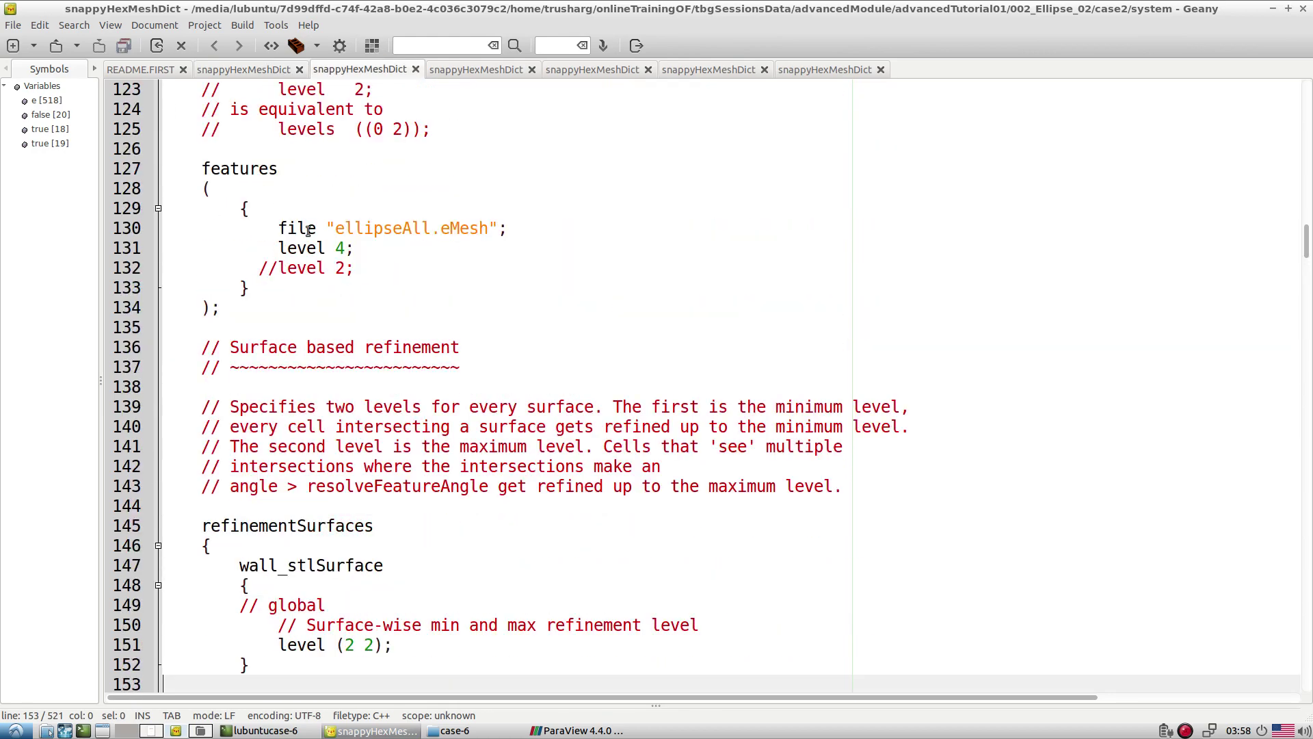
{"action": "left_click_drag", "start_coordinate": [332, 255], "coordinate": [347, 248]}
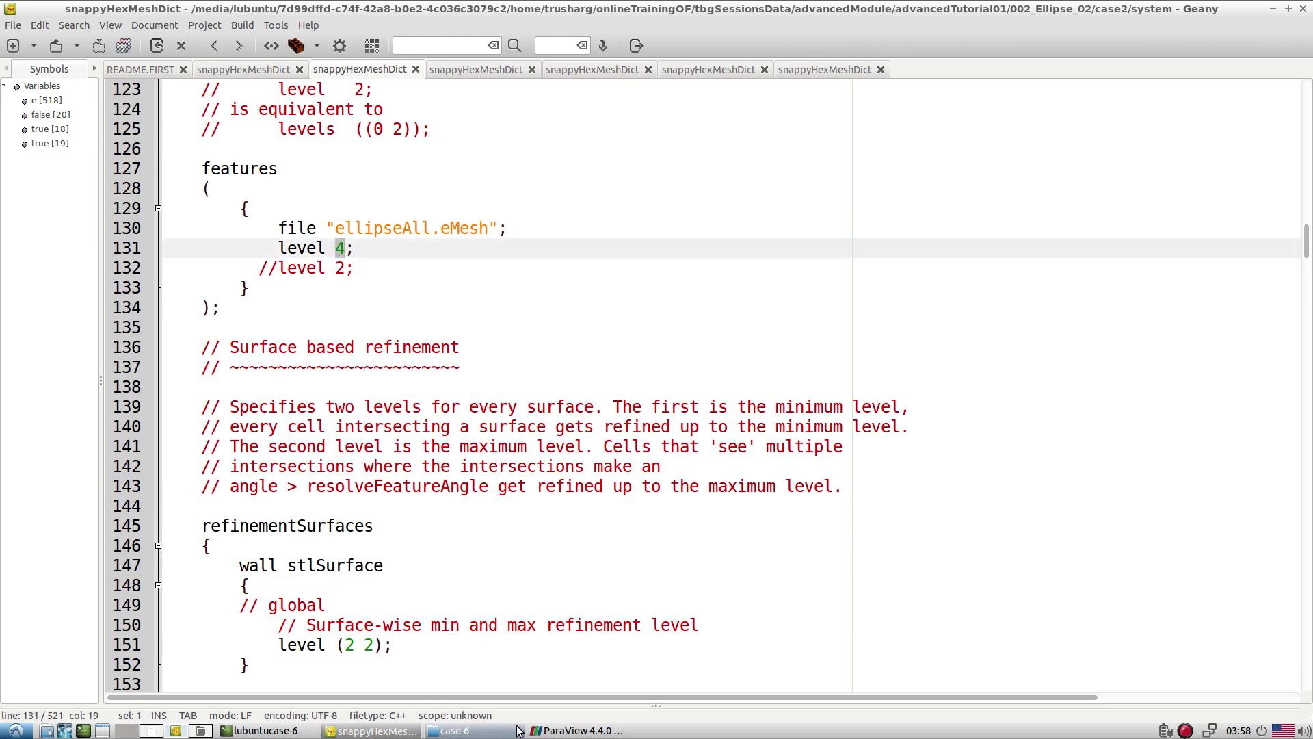
Inspect the refinement along the ellipse's edges in RenderView3 in ParaView
{"action": "left_click", "coordinate": [577, 731]}
{"action": "left_click_drag", "start_coordinate": [522, 577], "coordinate": [507, 567]}
{"action": "scroll", "coordinate": [508, 566], "scroll_direction": "up", "scroll_amount": 10}
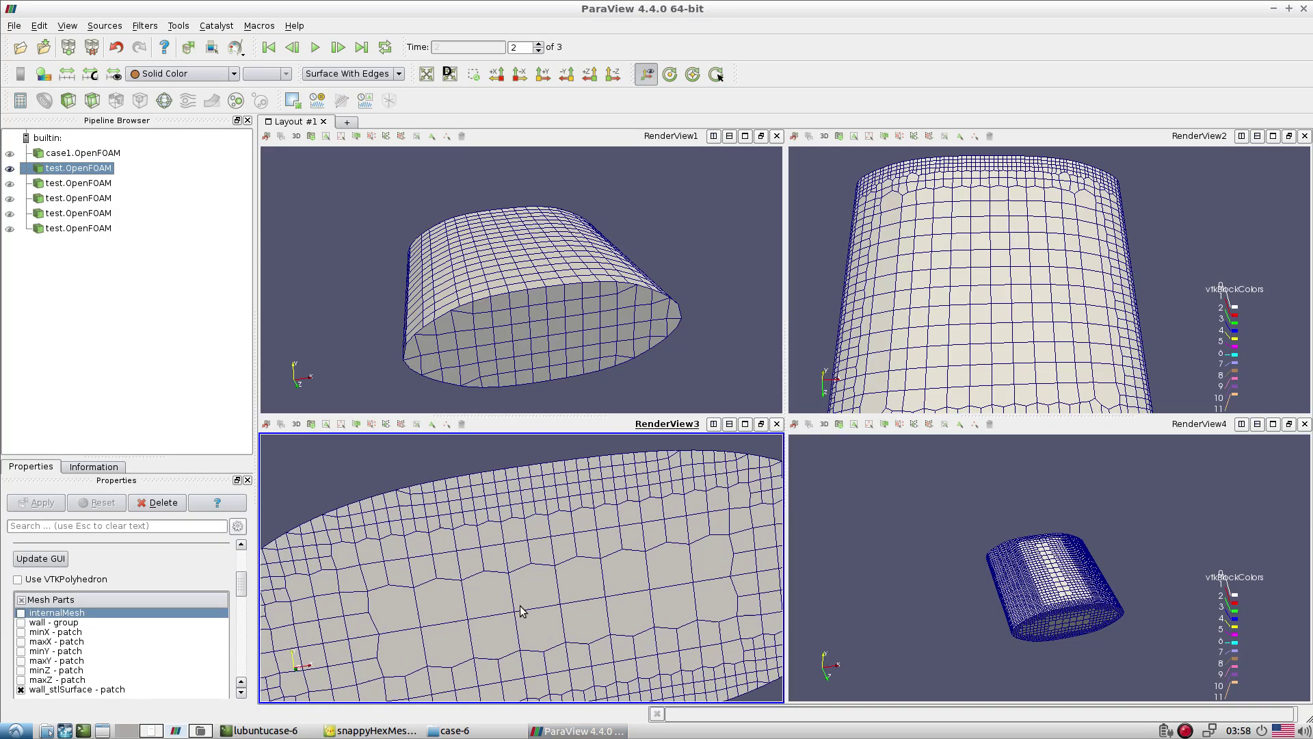
Review the ellipseAll.eMesh feature level and the wall_stlSurface min and max levels in case3's snappyHexMeshDict in Geany
{"action": "left_click", "coordinate": [356, 733]}
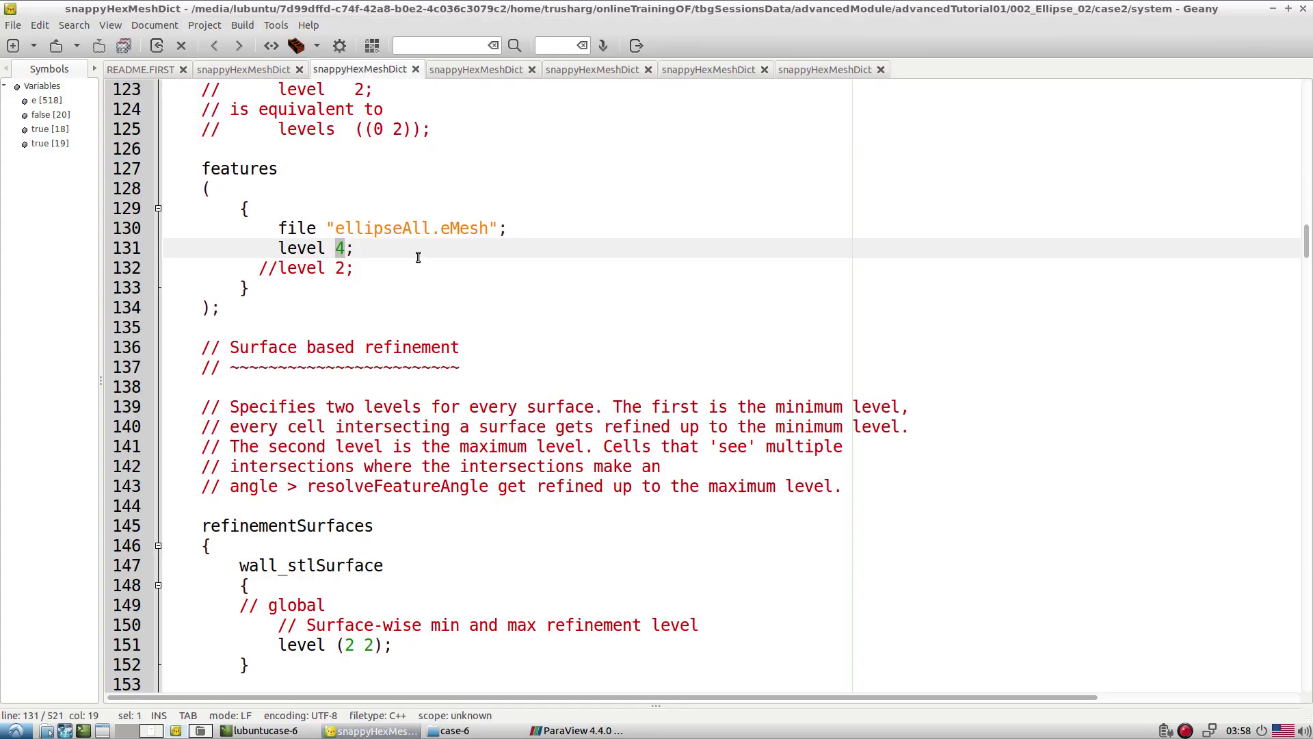
{"action": "left_click", "coordinate": [463, 71]}
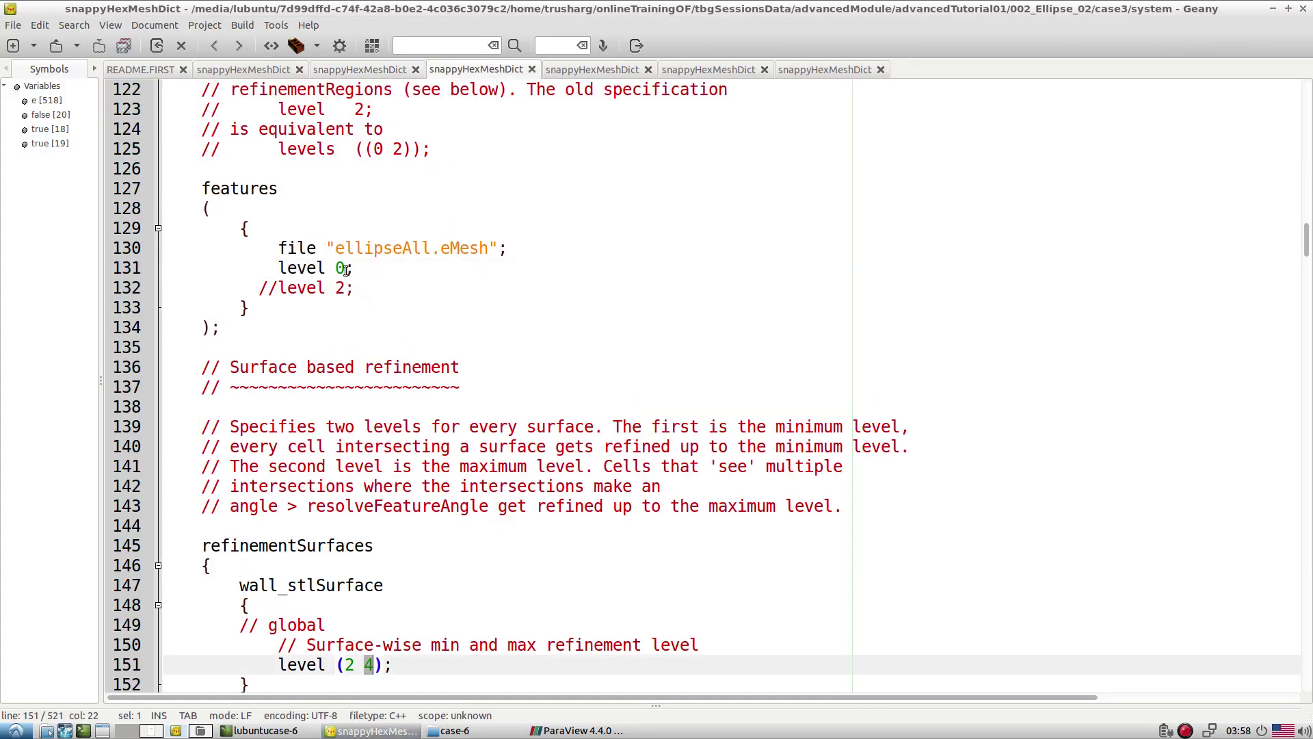
{"action": "left_click_drag", "start_coordinate": [357, 268], "coordinate": [280, 267]}
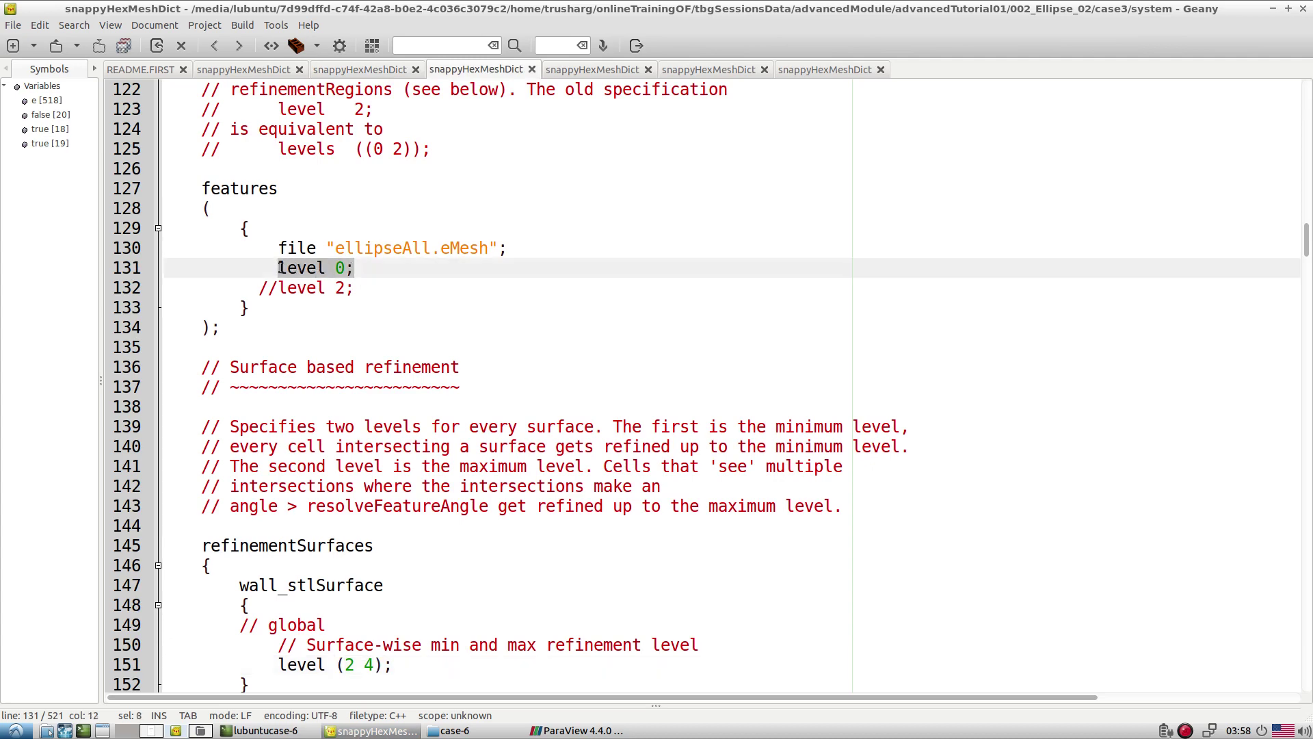
{"action": "double_click", "coordinate": [356, 249]}
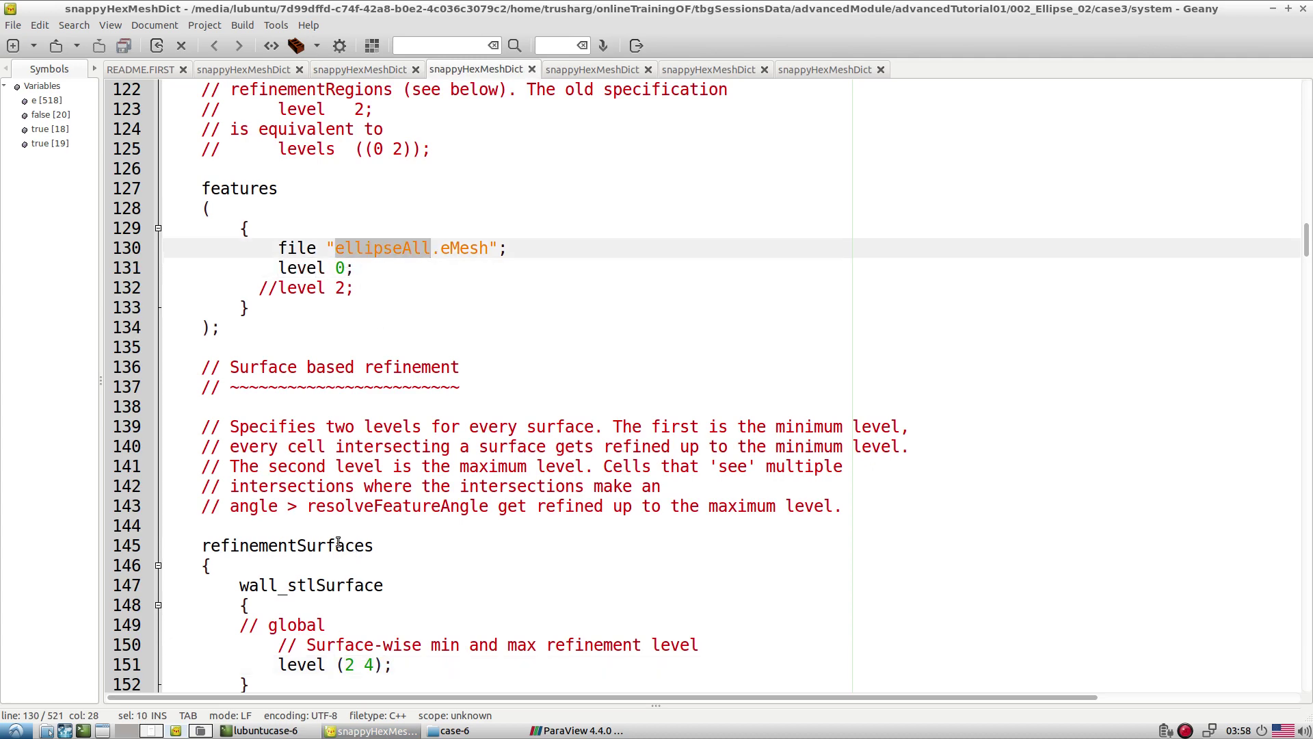
{"action": "scroll", "coordinate": [371, 529], "scroll_direction": "down", "scroll_amount": 2}
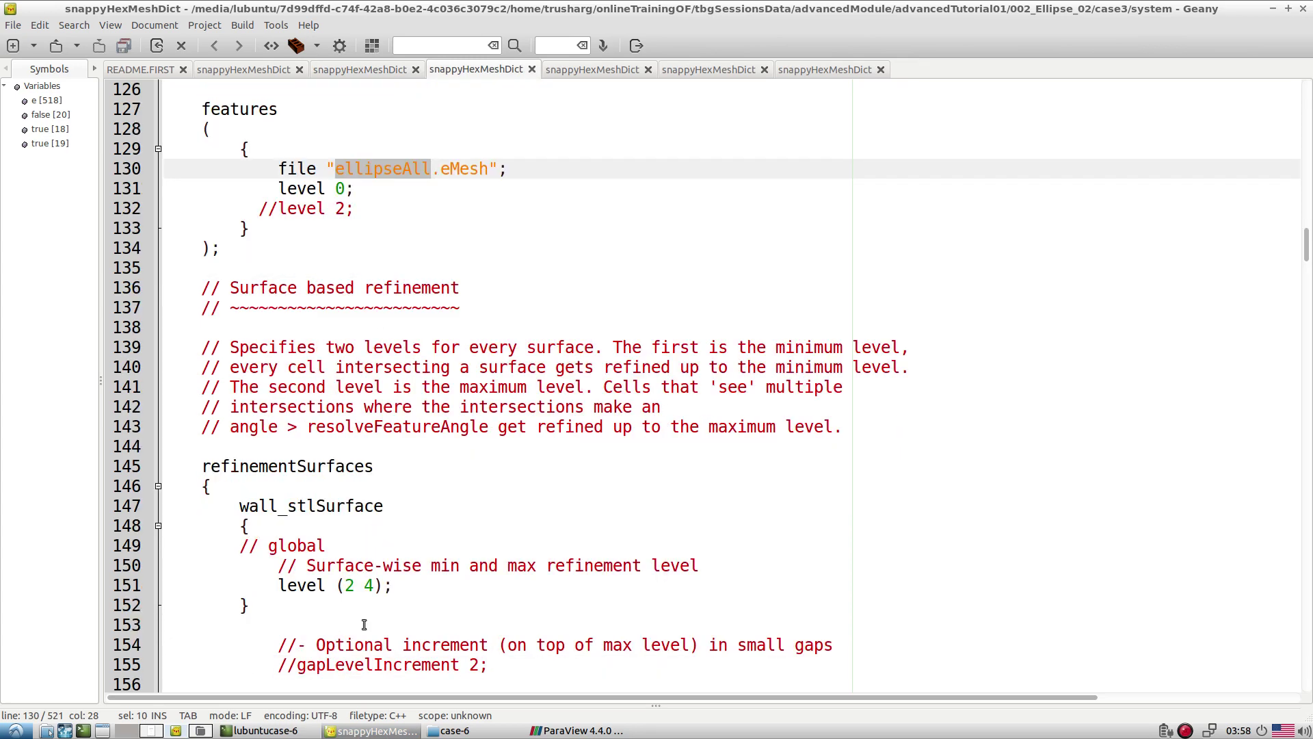
{"action": "left_click", "coordinate": [362, 586]}
In ParaView, compare the end face and curved surface refinement between RenderView2 and RenderView3
{"action": "left_click", "coordinate": [577, 731]}
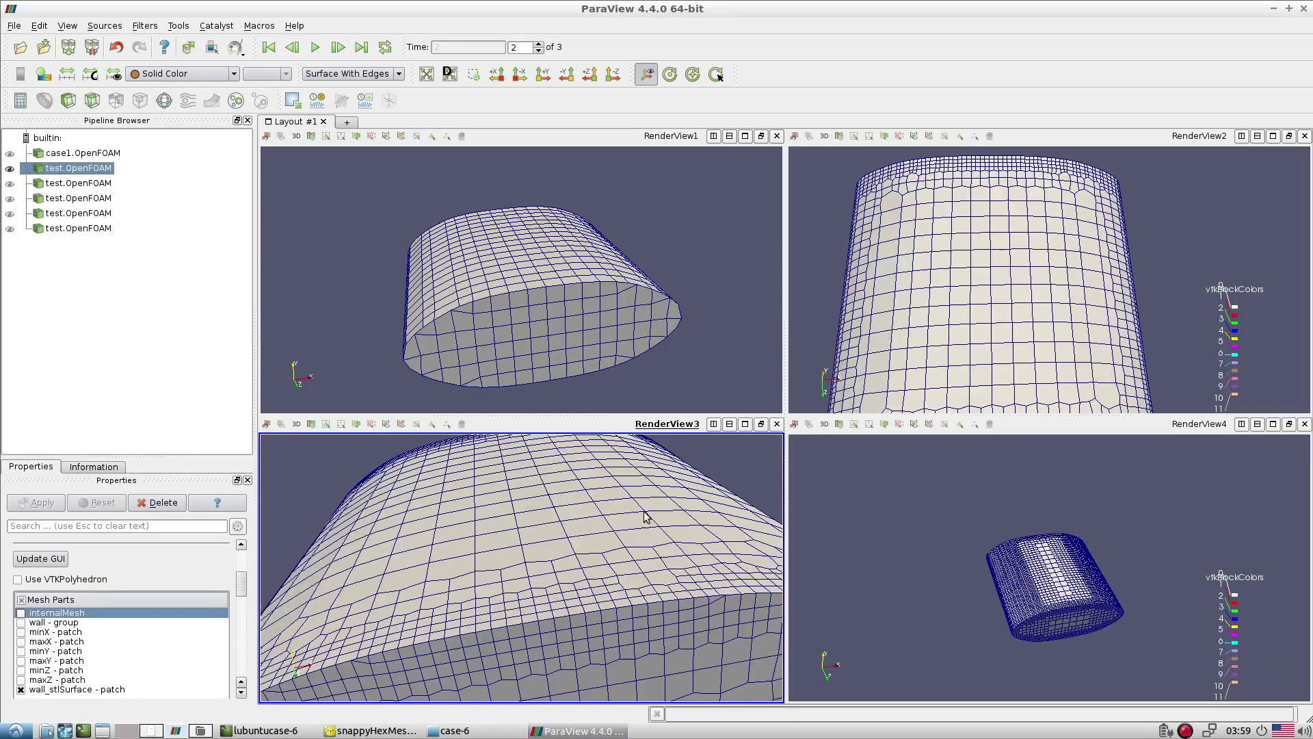
{"action": "left_click", "coordinate": [878, 350]}
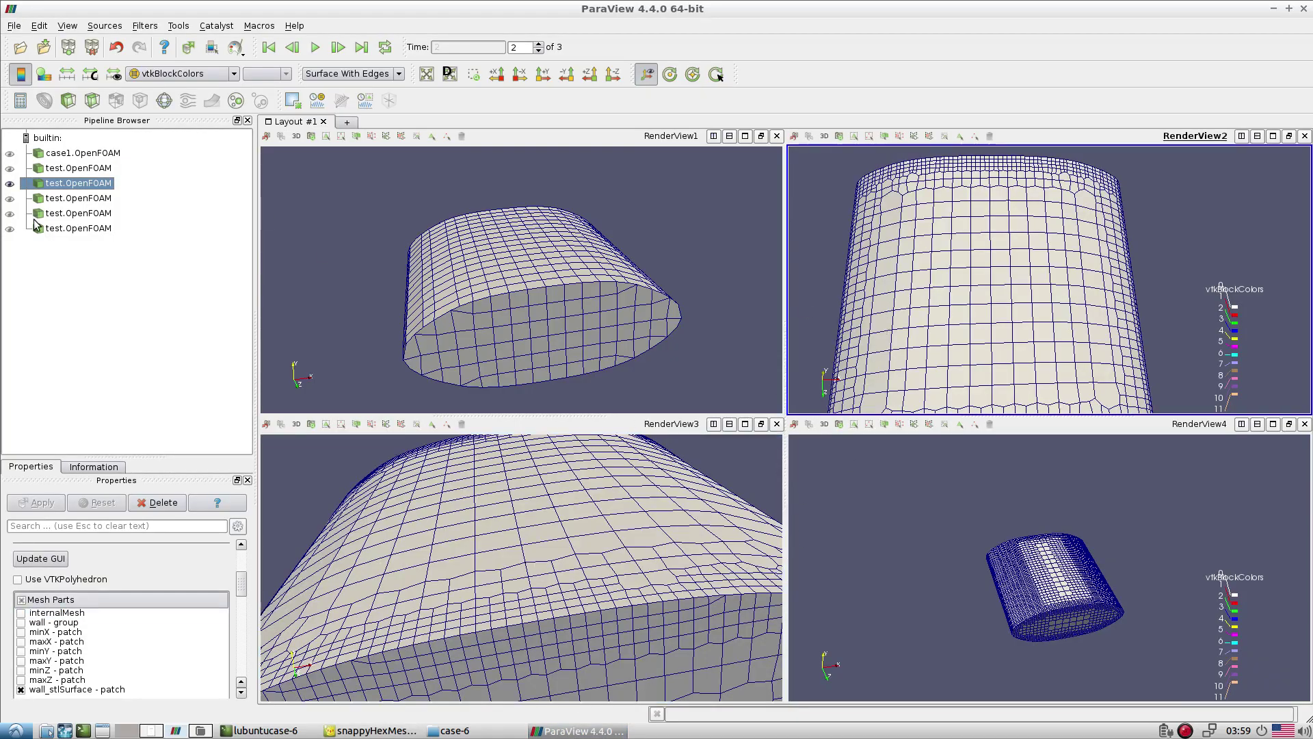
{"action": "left_click_drag", "start_coordinate": [904, 313], "coordinate": [934, 282]}
{"action": "left_click_drag", "start_coordinate": [692, 592], "coordinate": [590, 612]}
{"action": "left_click_drag", "start_coordinate": [901, 358], "coordinate": [907, 367]}
Recheck case3's maximum surface level against its feature level in Geany and inspect the matching RenderView2 mesh in ParaView
{"action": "left_click", "coordinate": [369, 730]}
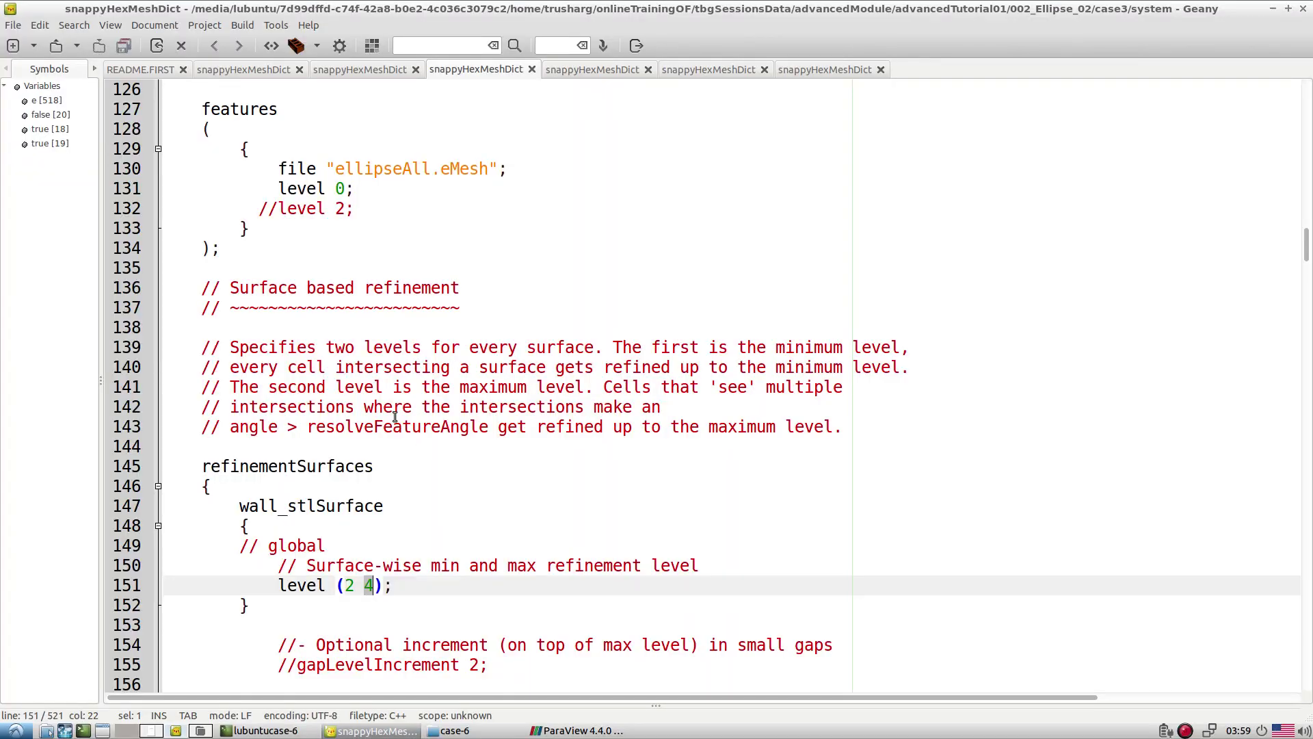
{"action": "double_click", "coordinate": [370, 586]}
{"action": "type", "text": "4"}
{"action": "double_click", "coordinate": [369, 586]}
{"action": "left_click", "coordinate": [342, 191]}
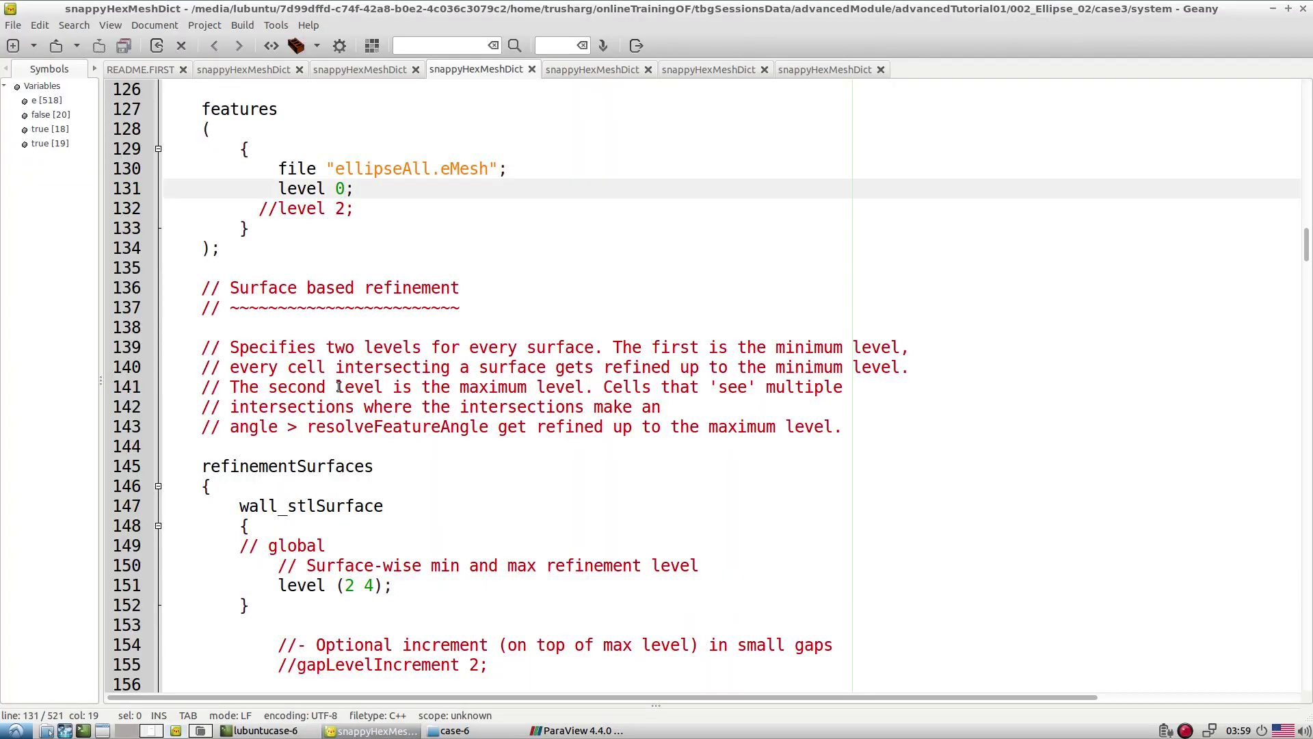
{"action": "left_click", "coordinate": [369, 587]}
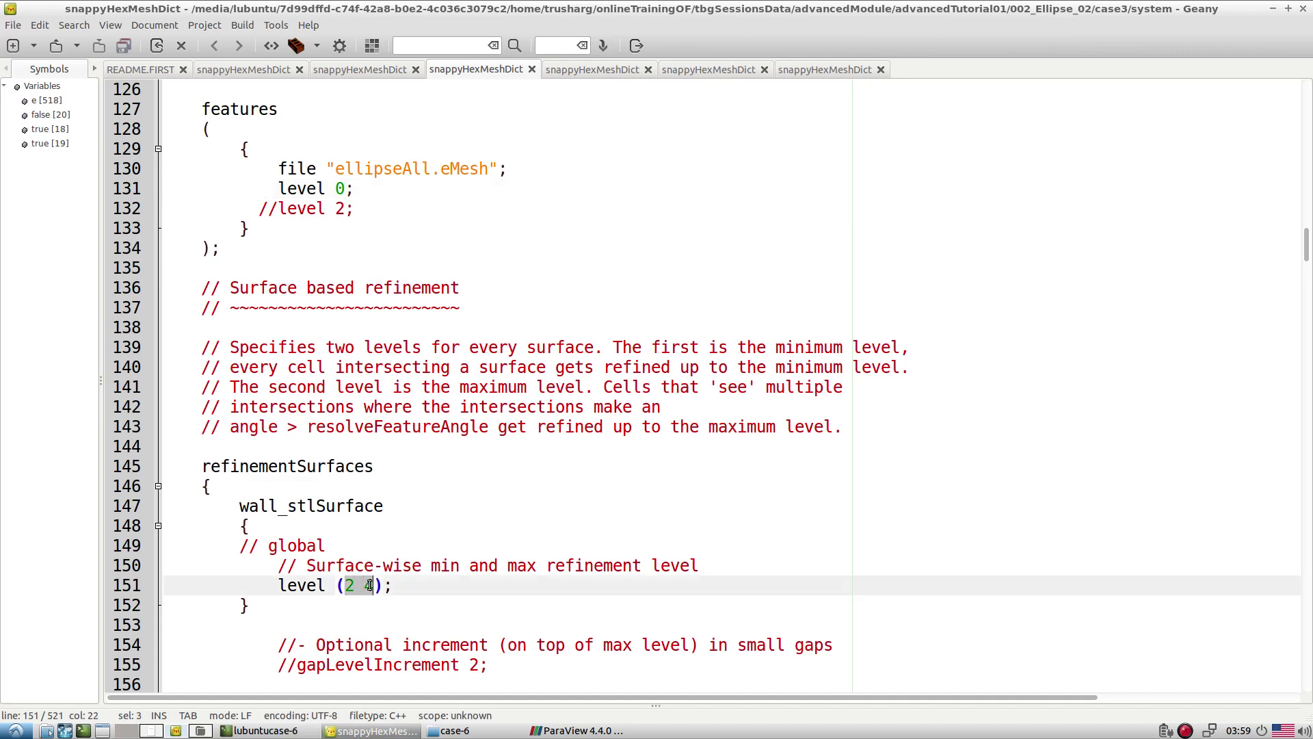
{"action": "left_click", "coordinate": [607, 732]}
{"action": "mouse_move", "coordinate": [994, 293]}
{"action": "left_mouse_down"}
{"action": "mouse_move", "coordinate": [985, 322]}
{"action": "mouse_move", "coordinate": [980, 279]}
{"action": "left_mouse_up"}
Review the feature level, surface levels and resolveFeatureAngle in case-4's snappyHexMeshDict in Geany
{"action": "left_click", "coordinate": [369, 731]}
{"action": "left_click", "coordinate": [585, 75]}
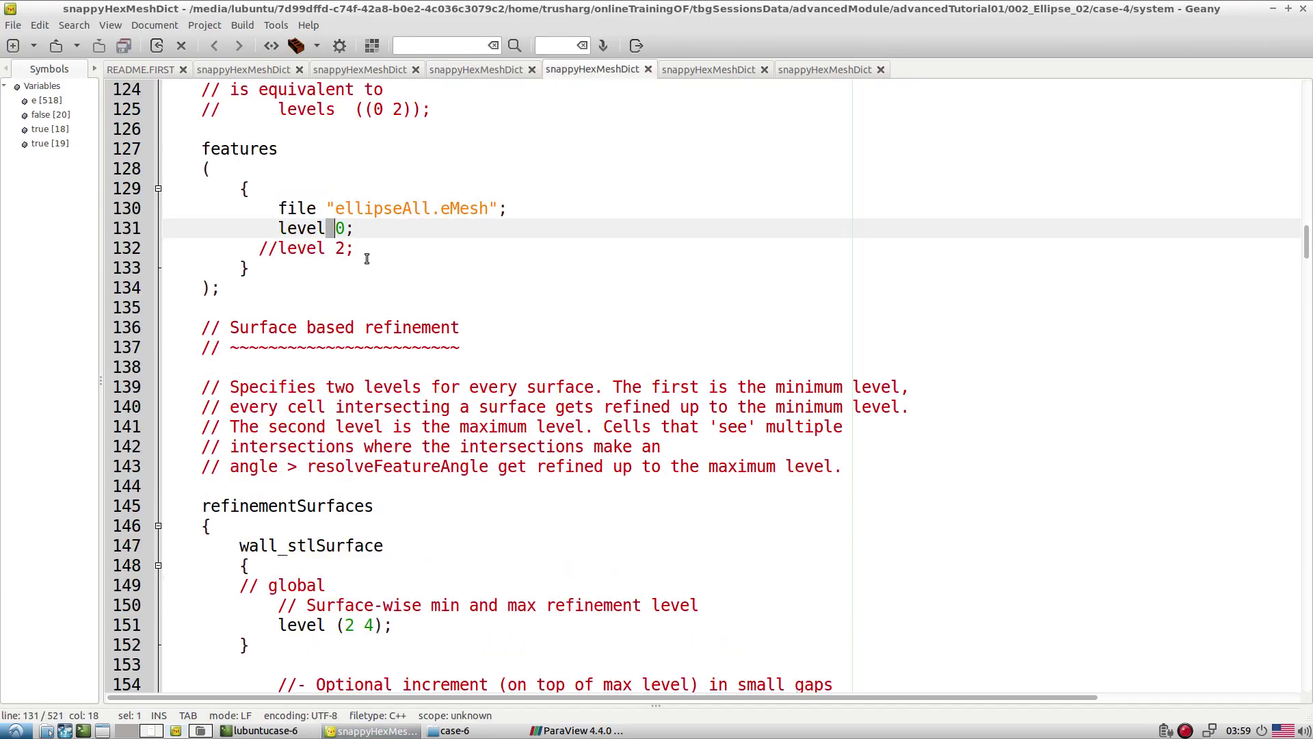
{"action": "left_click_drag", "start_coordinate": [355, 248], "coordinate": [288, 228]}
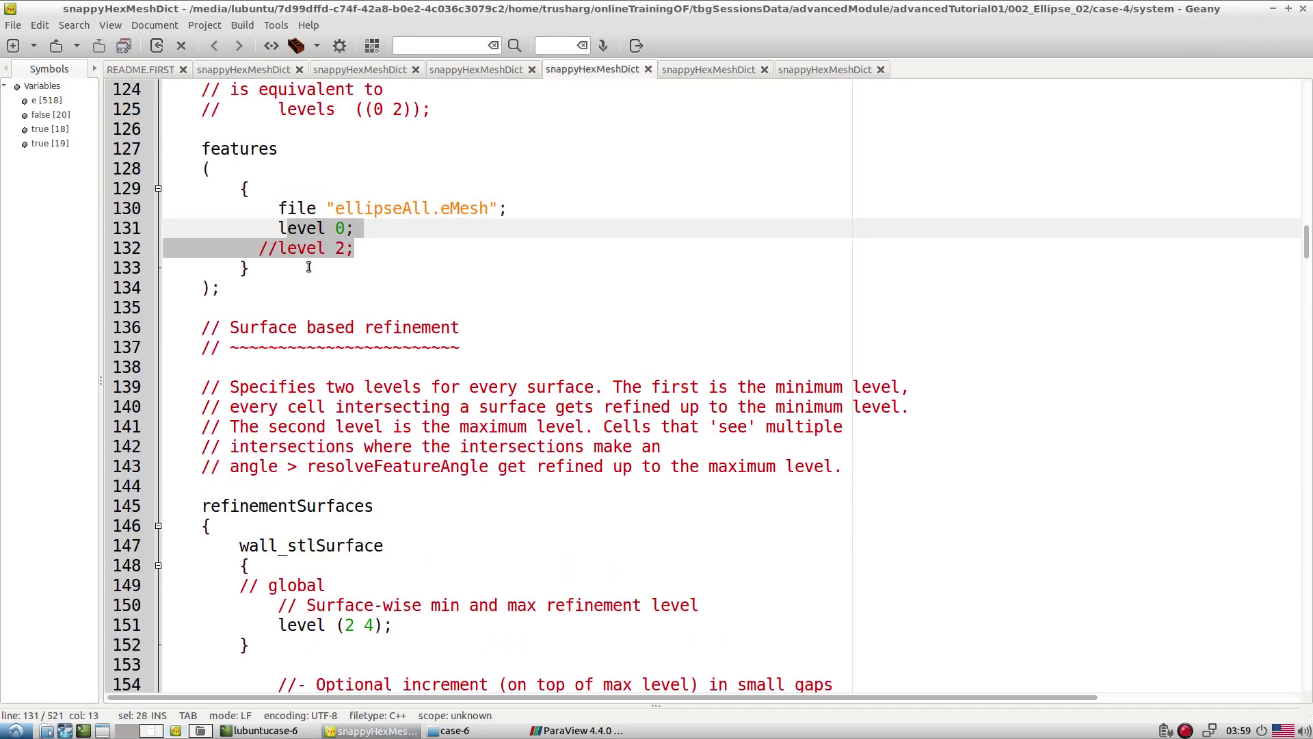
{"action": "double_click", "coordinate": [356, 619]}
{"action": "scroll", "coordinate": [508, 470], "scroll_direction": "down", "scroll_amount": 16}
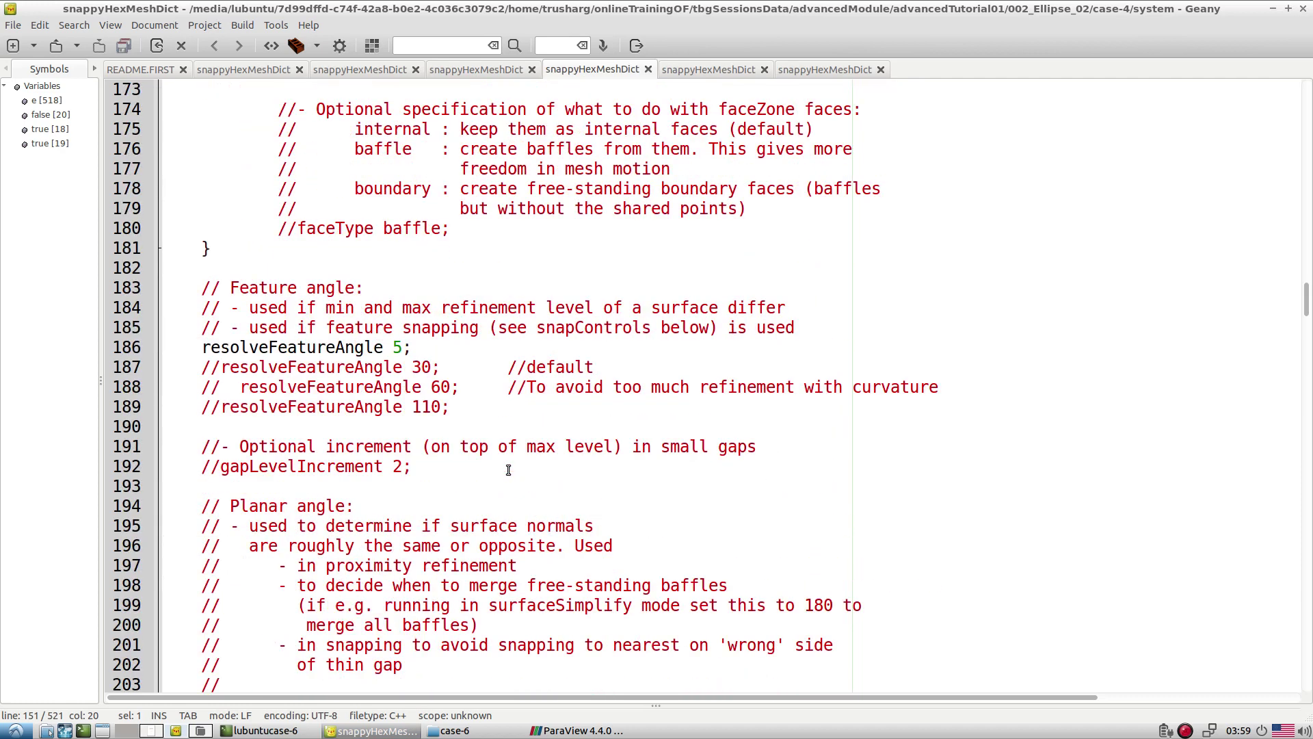
{"action": "triple_click", "coordinate": [321, 347]}
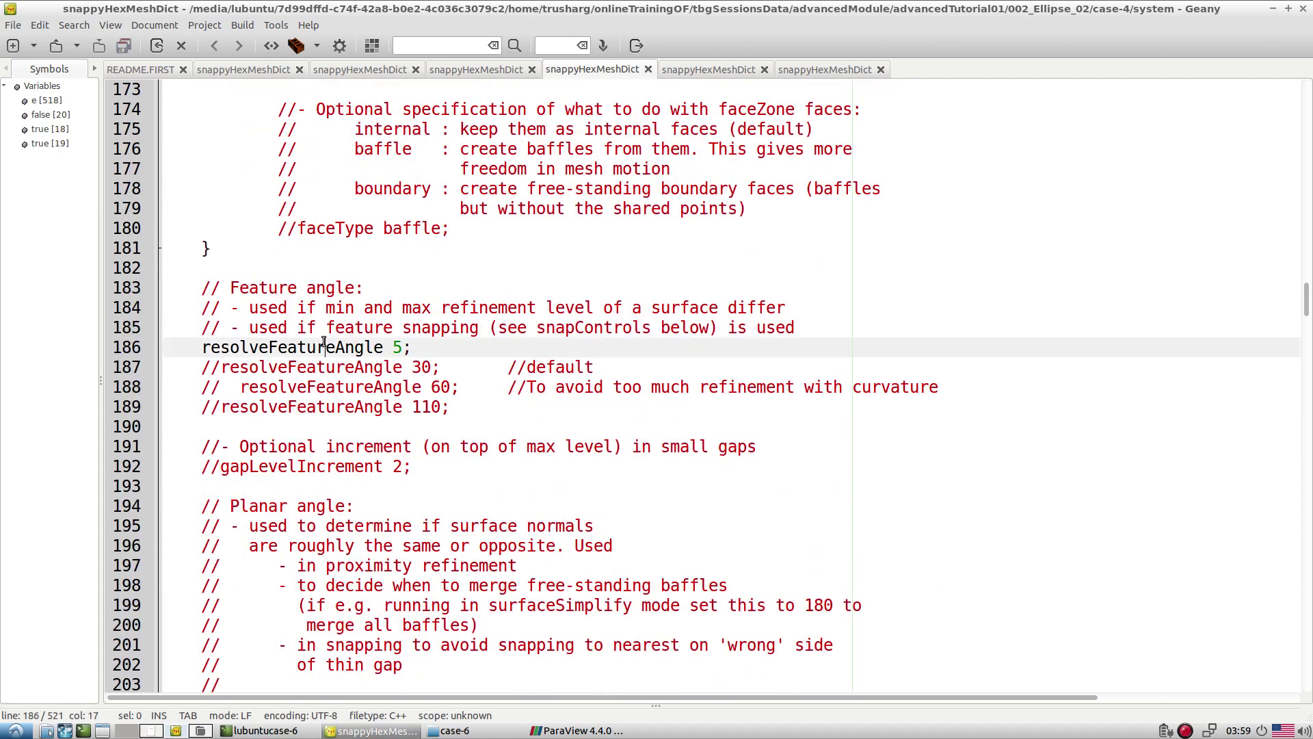
In ParaView, compare the ellipse's end face refinement in RenderView4 with RenderView2
{"action": "left_click", "coordinate": [577, 730]}
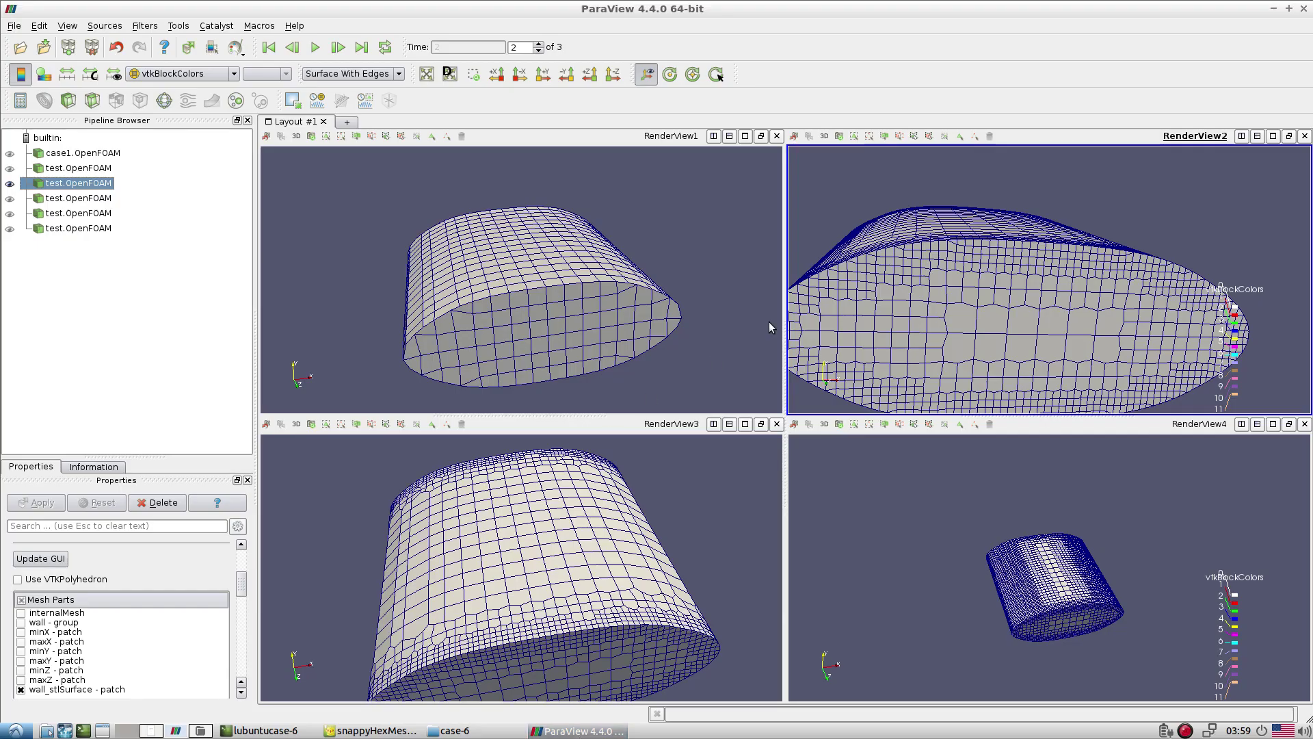
{"action": "left_click", "coordinate": [889, 524]}
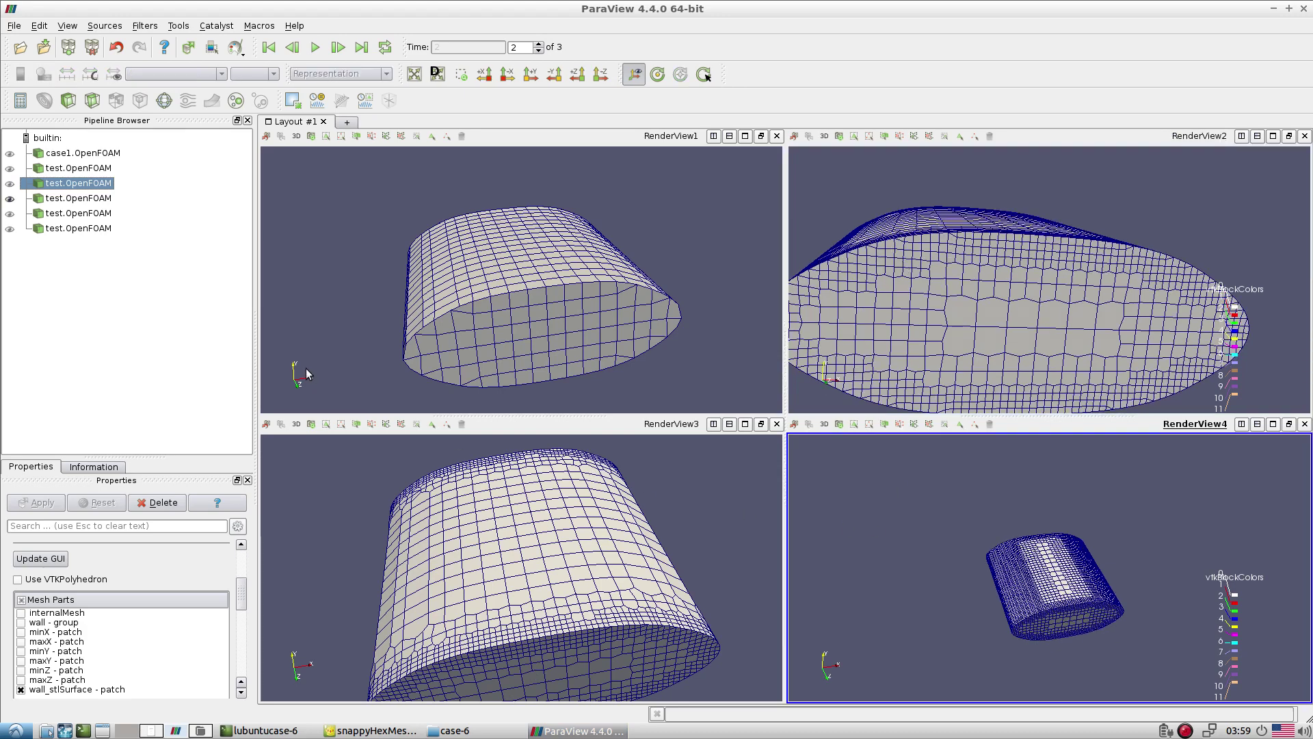
{"action": "left_click_drag", "start_coordinate": [821, 541], "coordinate": [968, 550]}
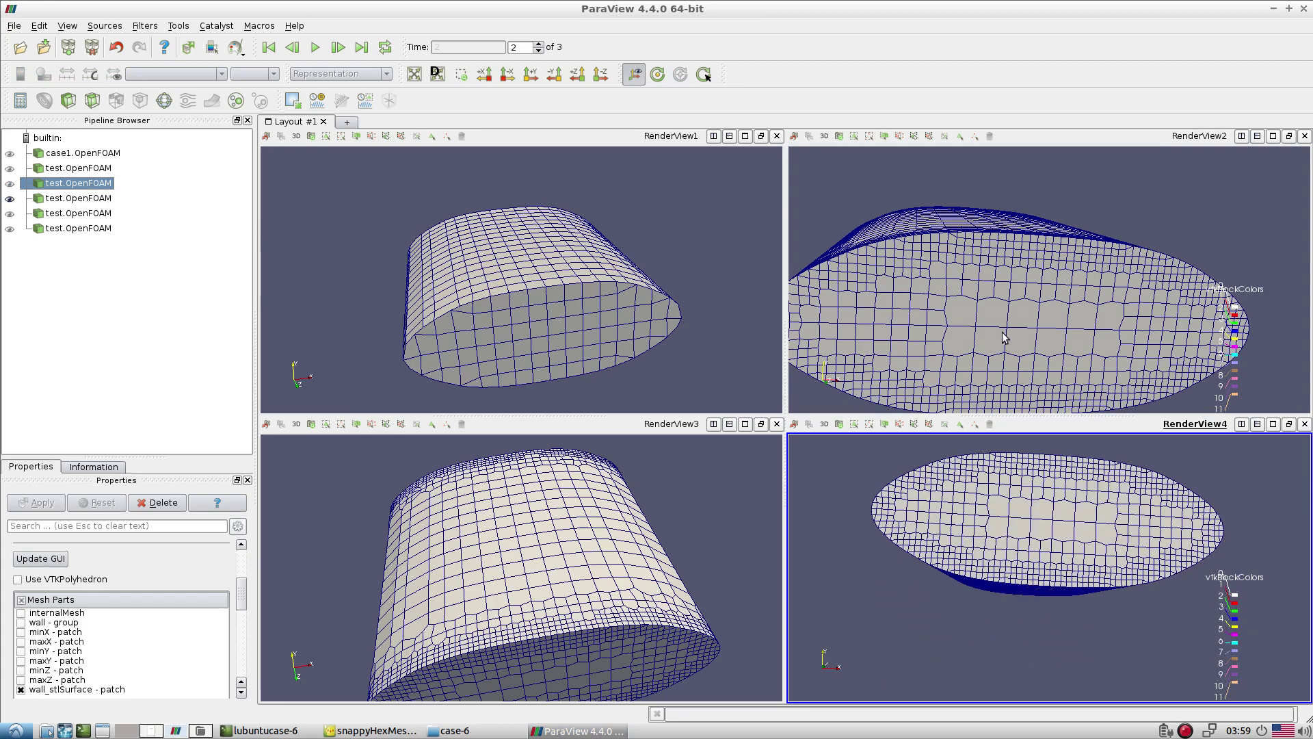
{"action": "left_click_drag", "start_coordinate": [1004, 336], "coordinate": [957, 308]}
Recheck the wall_stlSurface minimum and maximum refinement levels in case-4's snappyHexMeshDict in Geany
{"action": "left_click", "coordinate": [375, 729]}
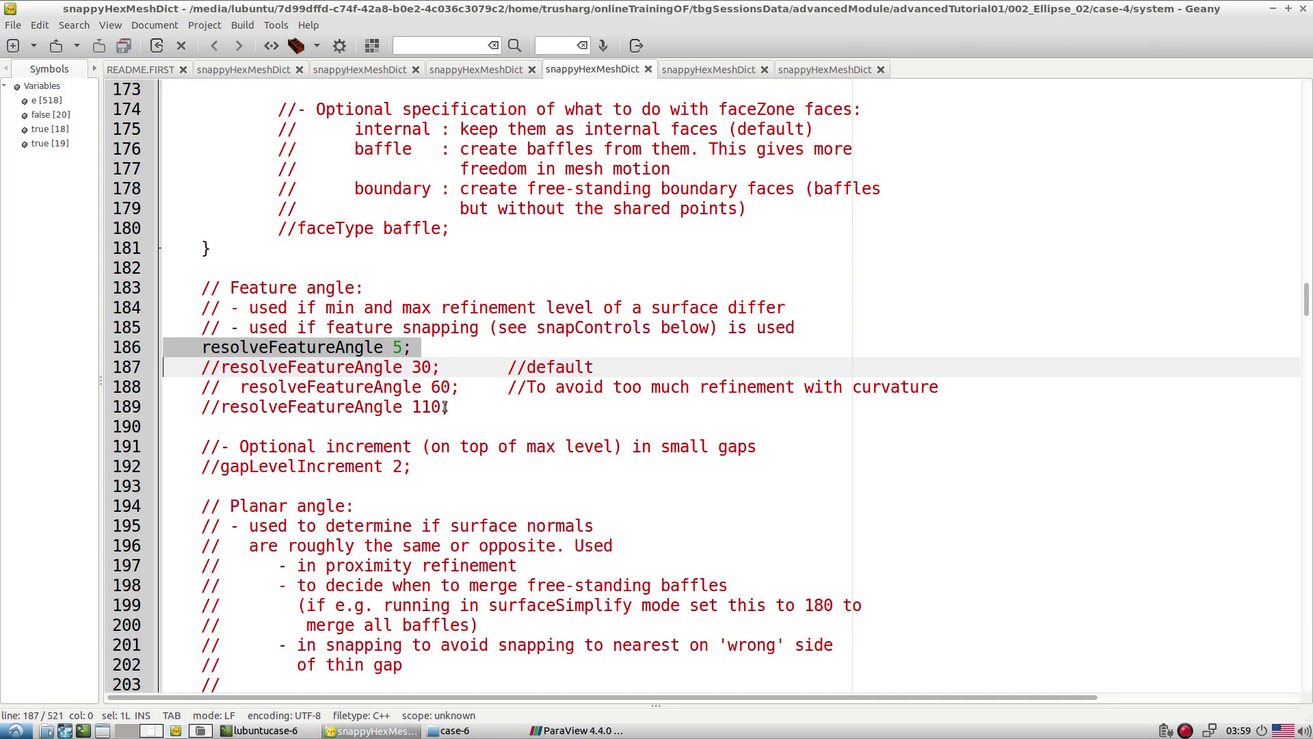
{"action": "scroll", "coordinate": [458, 393], "scroll_direction": "up", "scroll_amount": 13}
{"action": "left_click_drag", "start_coordinate": [337, 426], "coordinate": [394, 426]}
{"action": "scroll", "coordinate": [470, 398], "scroll_direction": "up", "scroll_amount": 3}
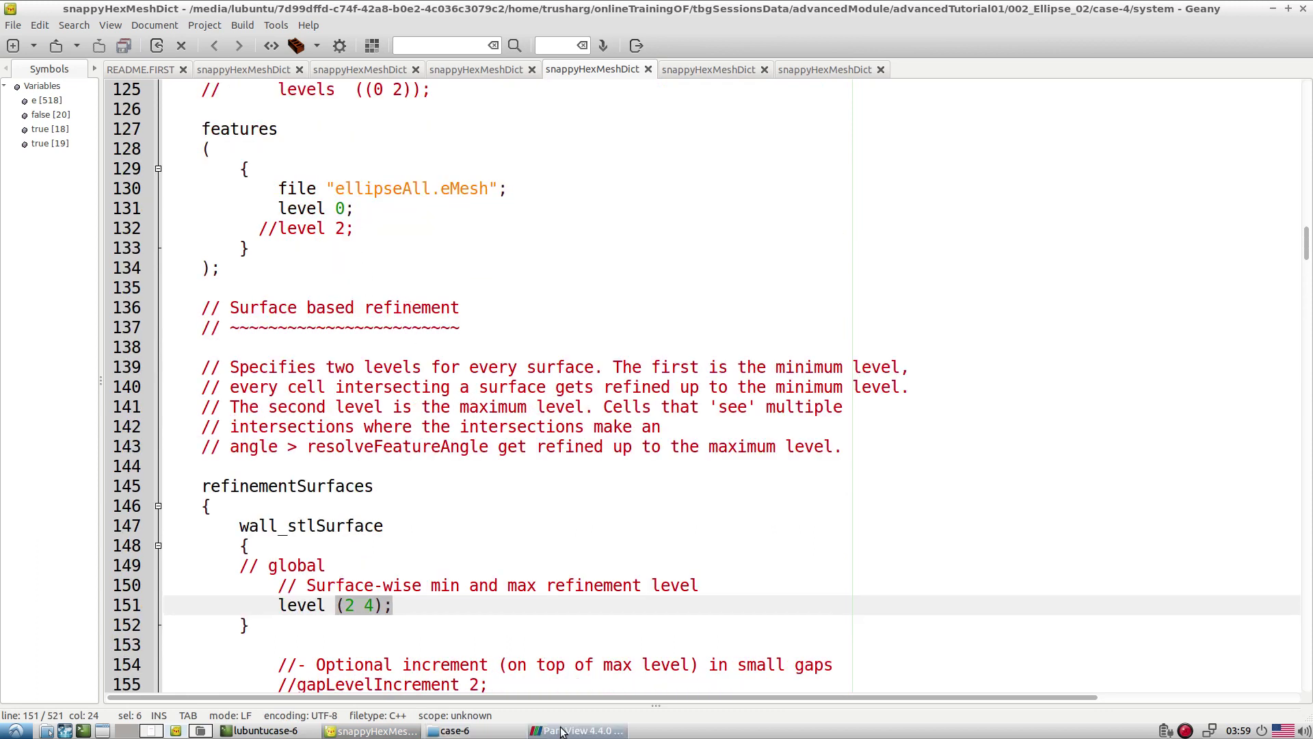
{"action": "scroll", "coordinate": [479, 450], "scroll_direction": "down", "scroll_amount": 3}
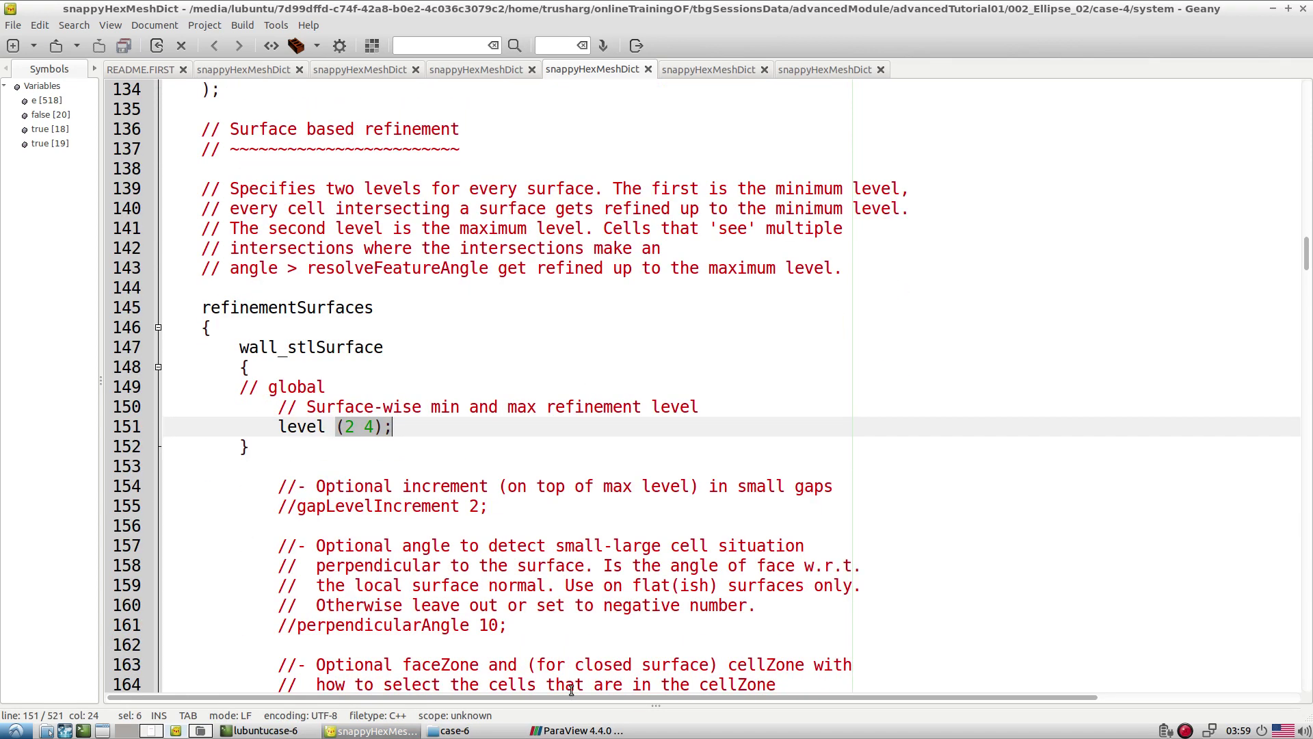
Compare the curved surface refinement of the ellipse in RenderView2 and RenderView4 in ParaView
{"action": "left_click", "coordinate": [576, 729]}
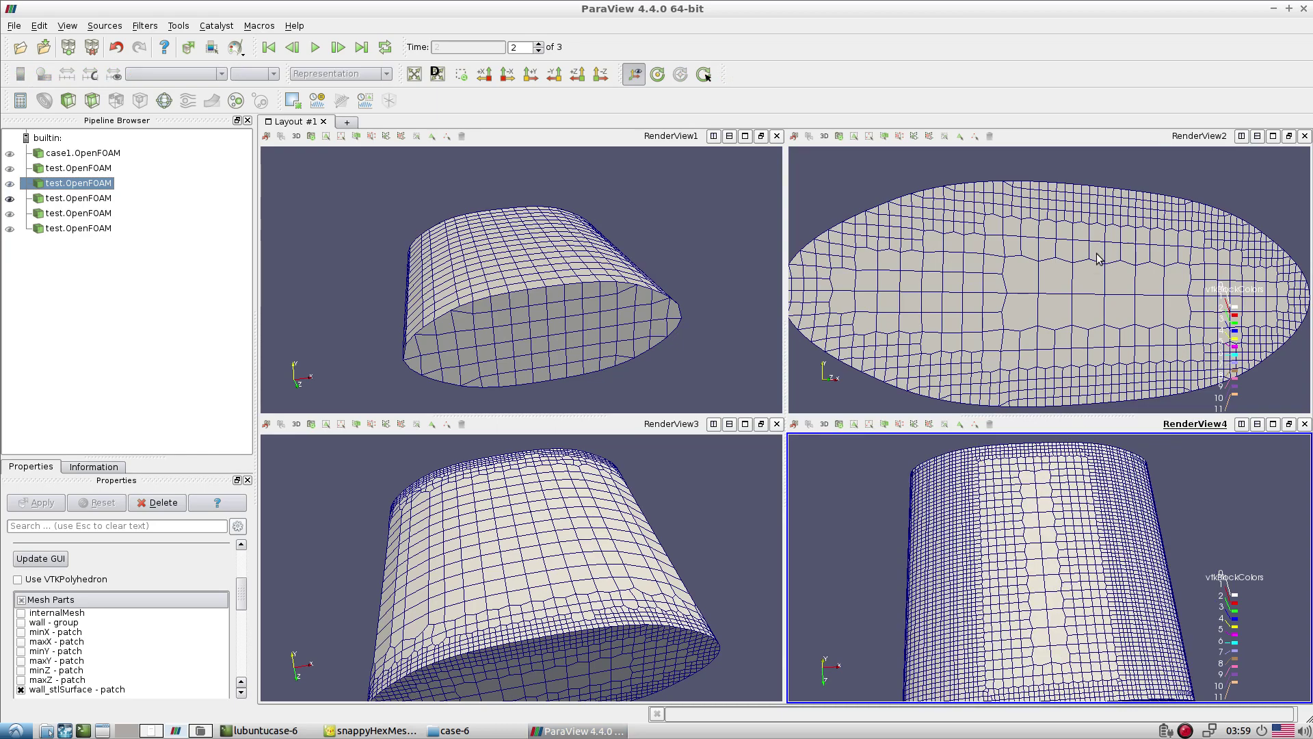
{"action": "left_click_drag", "start_coordinate": [1097, 258], "coordinate": [1047, 184]}
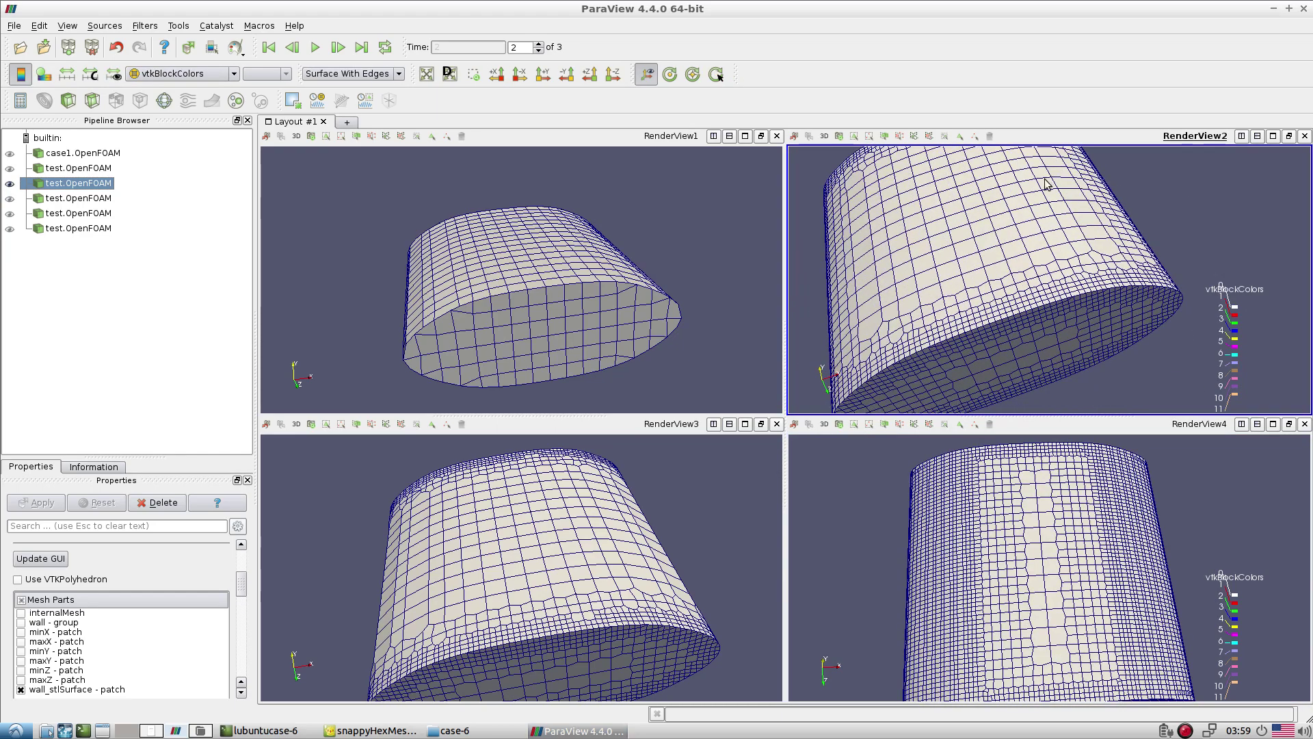
{"action": "scroll", "coordinate": [1008, 240], "scroll_direction": "up", "scroll_amount": 10}
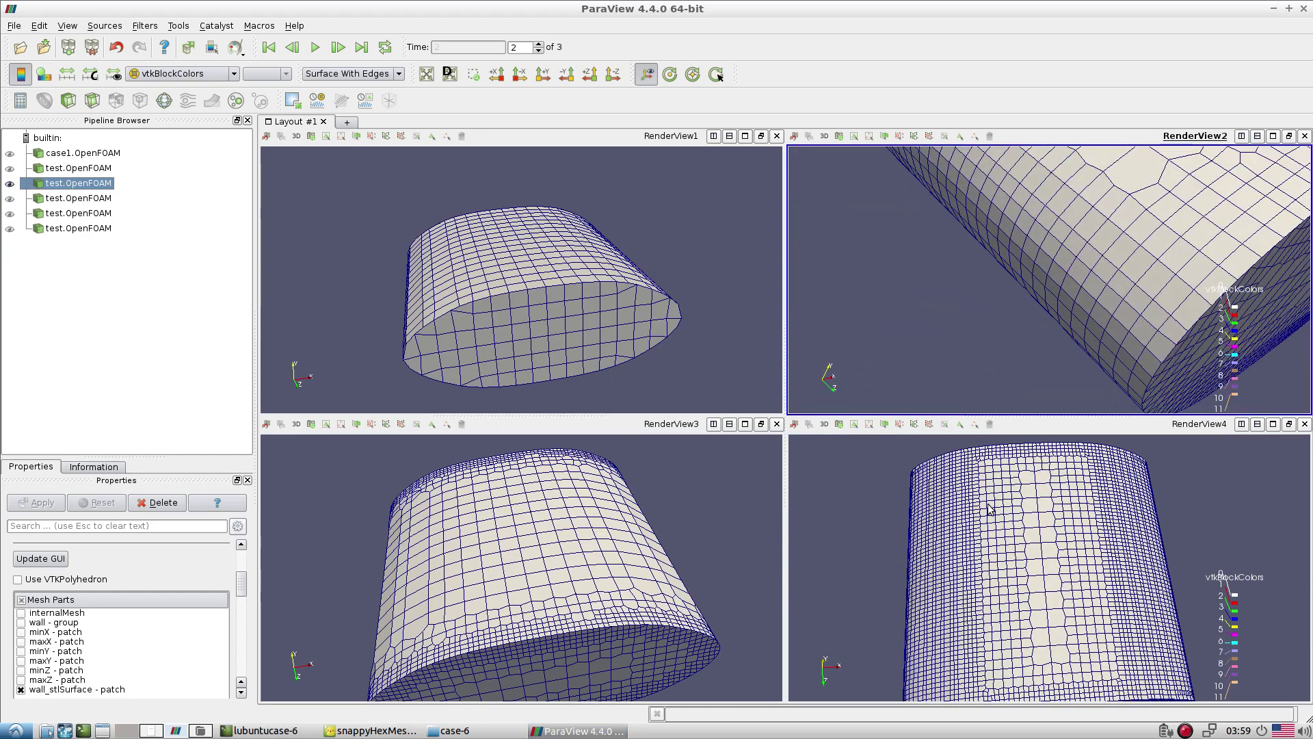
{"action": "mouse_move", "coordinate": [988, 508]}
{"action": "left_mouse_down"}
{"action": "mouse_move", "coordinate": [1041, 499]}
{"action": "mouse_move", "coordinate": [995, 506]}
{"action": "left_mouse_up"}
{"action": "scroll", "coordinate": [1072, 264], "scroll_direction": "down", "scroll_amount": 6}
{"action": "left_click_drag", "start_coordinate": [1071, 264], "coordinate": [1022, 265]}
{"action": "left_click_drag", "start_coordinate": [1025, 499], "coordinate": [983, 477]}
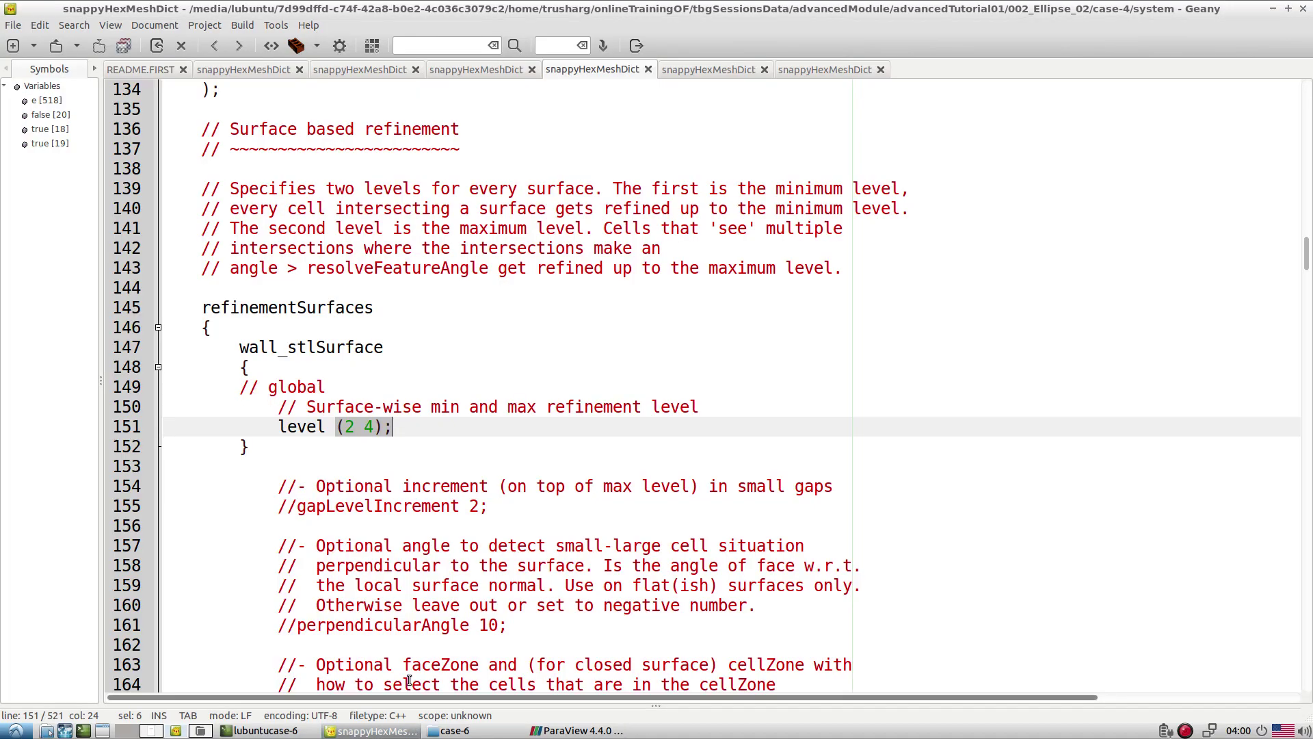
Review the ellipseAll.eMesh feature level and the resolveFeatureAngle setting in case-5's snappyHexMeshDict in Geany
{"action": "left_click", "coordinate": [371, 729]}
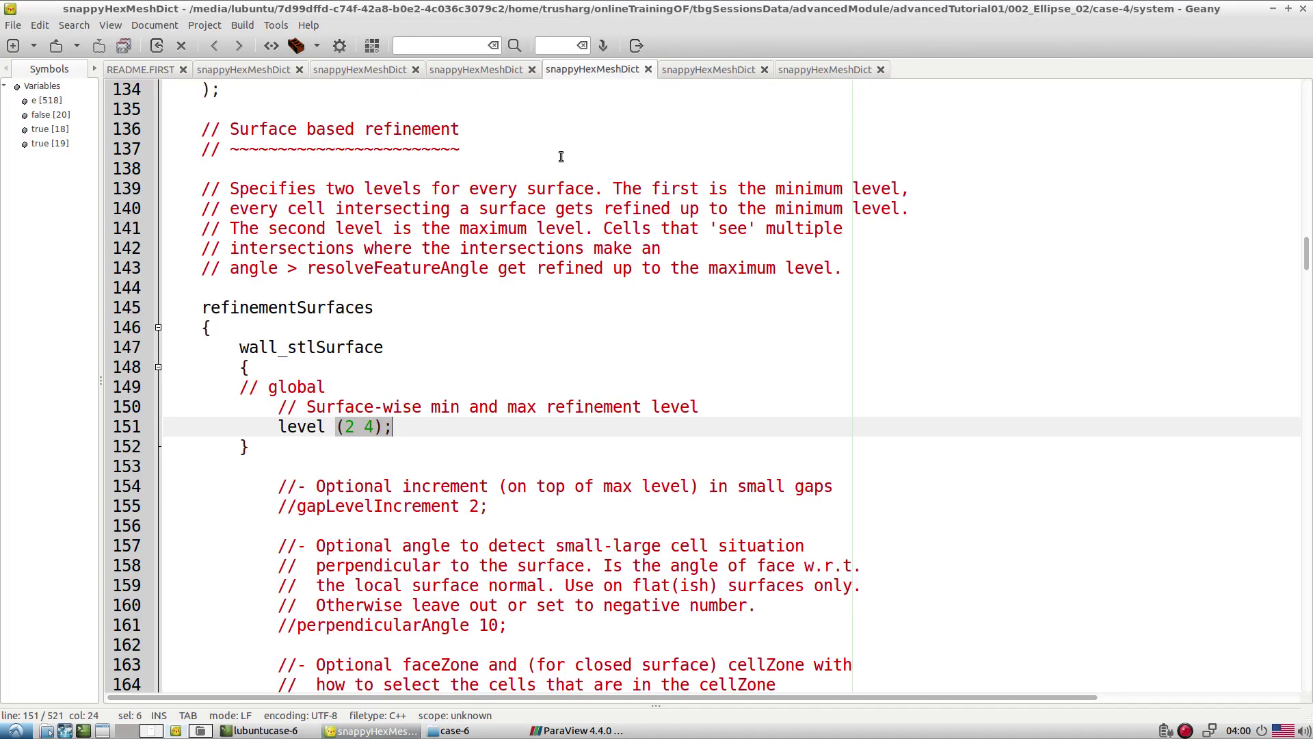
{"action": "left_click", "coordinate": [687, 72]}
{"action": "scroll", "coordinate": [439, 396], "scroll_direction": "up", "scroll_amount": 2}
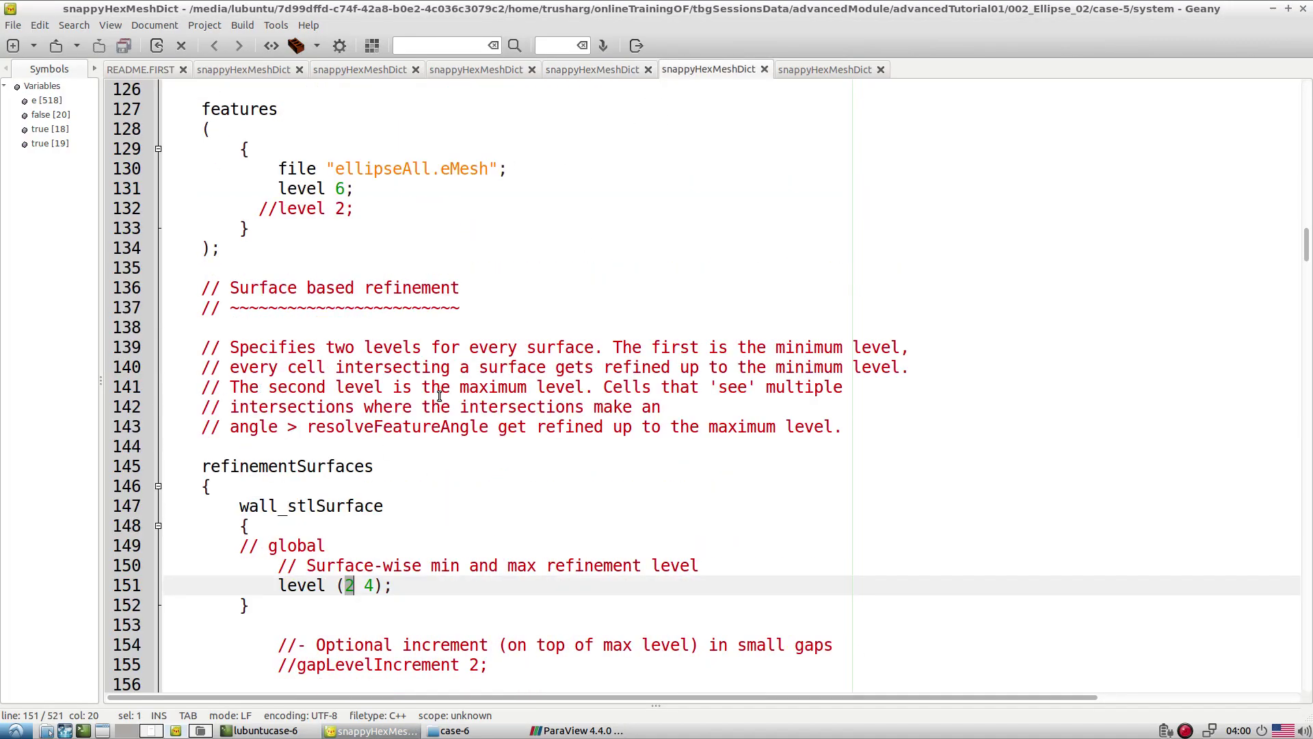
{"action": "double_click", "coordinate": [341, 189]}
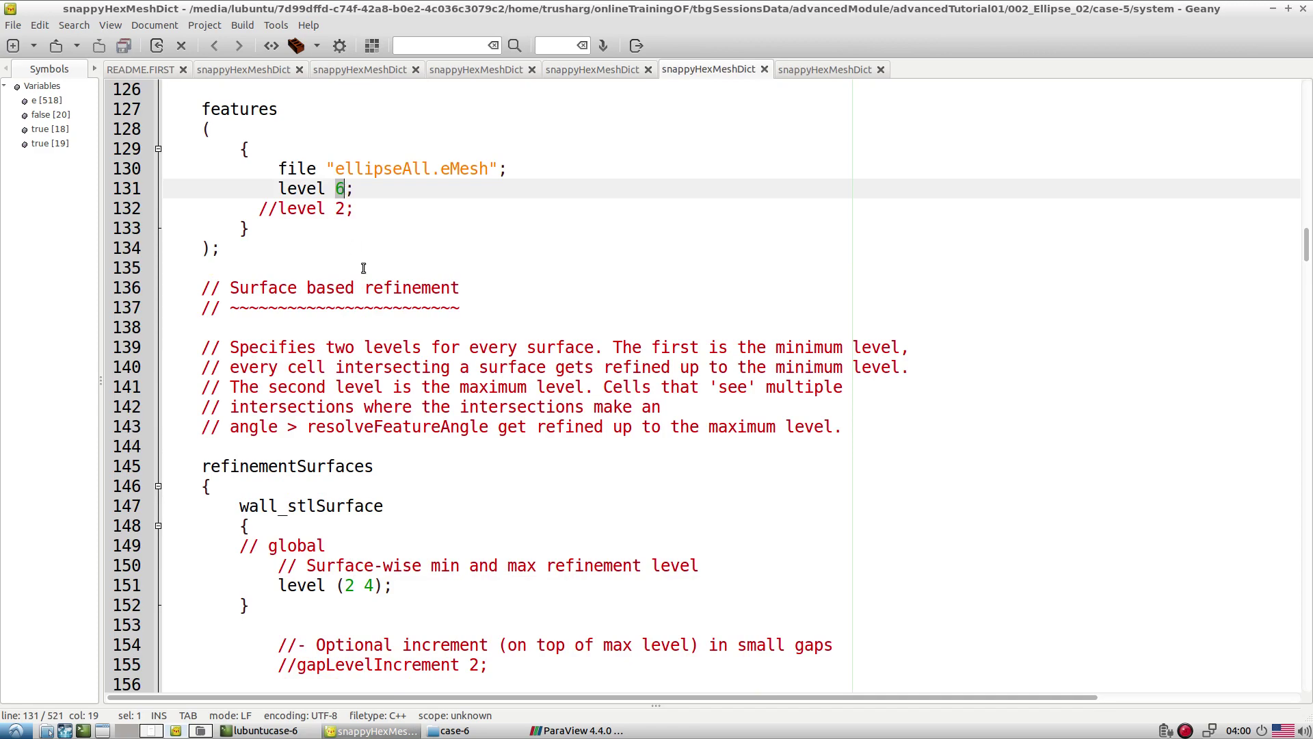
{"action": "scroll", "coordinate": [363, 267], "scroll_direction": "down", "scroll_amount": 13}
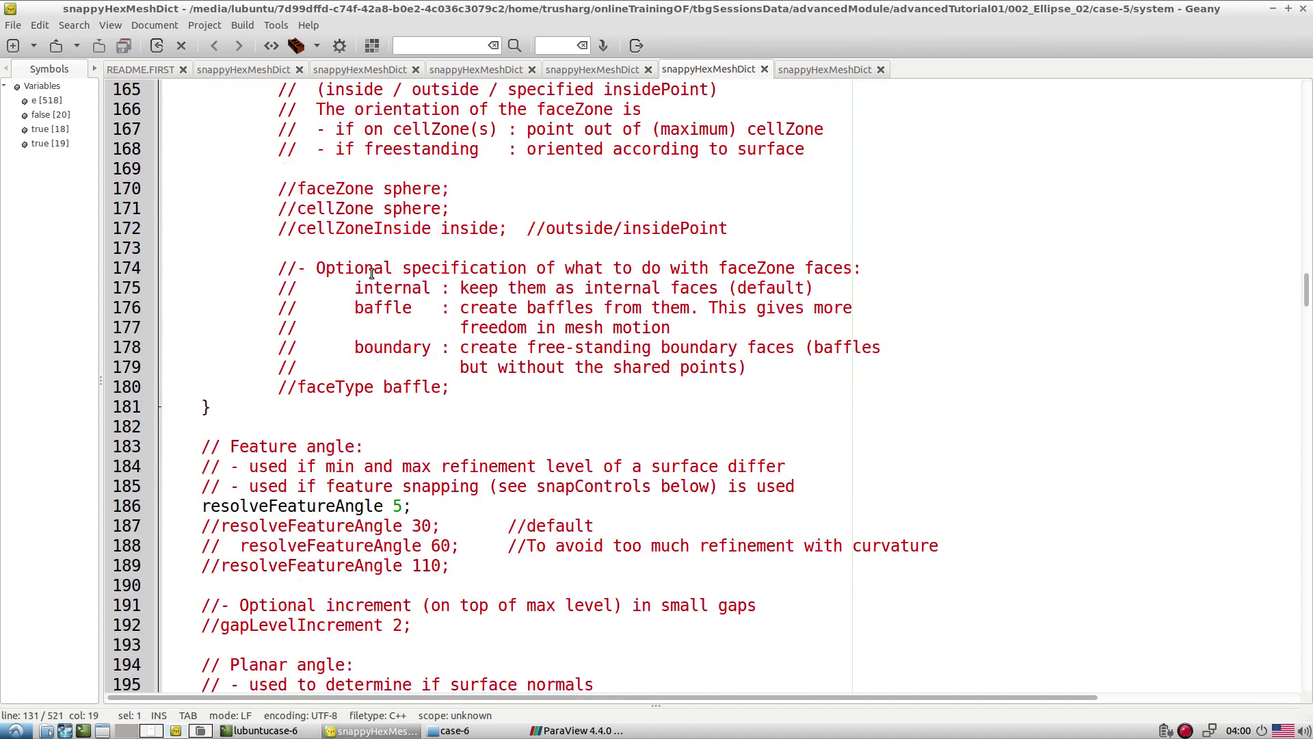
In ParaView, show the fifth source, case-5, in RenderView1 in place of case1
{"action": "left_click", "coordinate": [578, 730]}
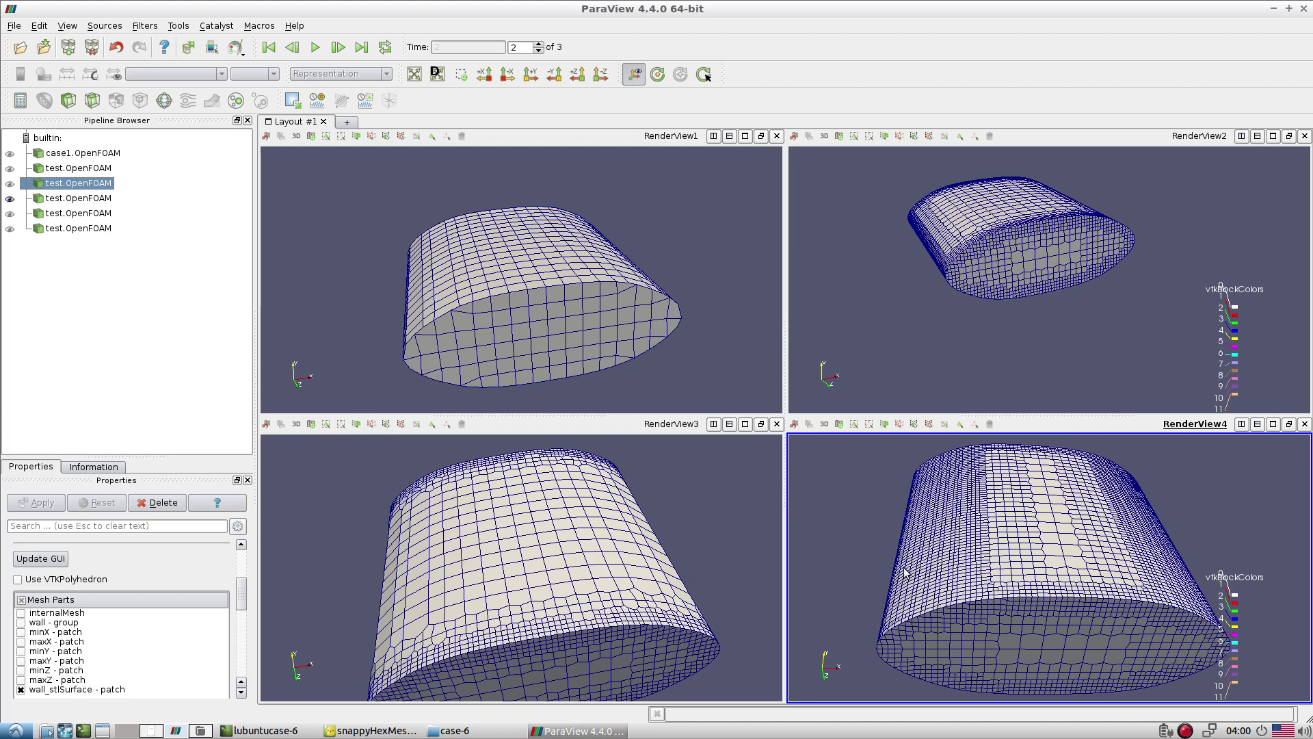
{"action": "left_click", "coordinate": [375, 312]}
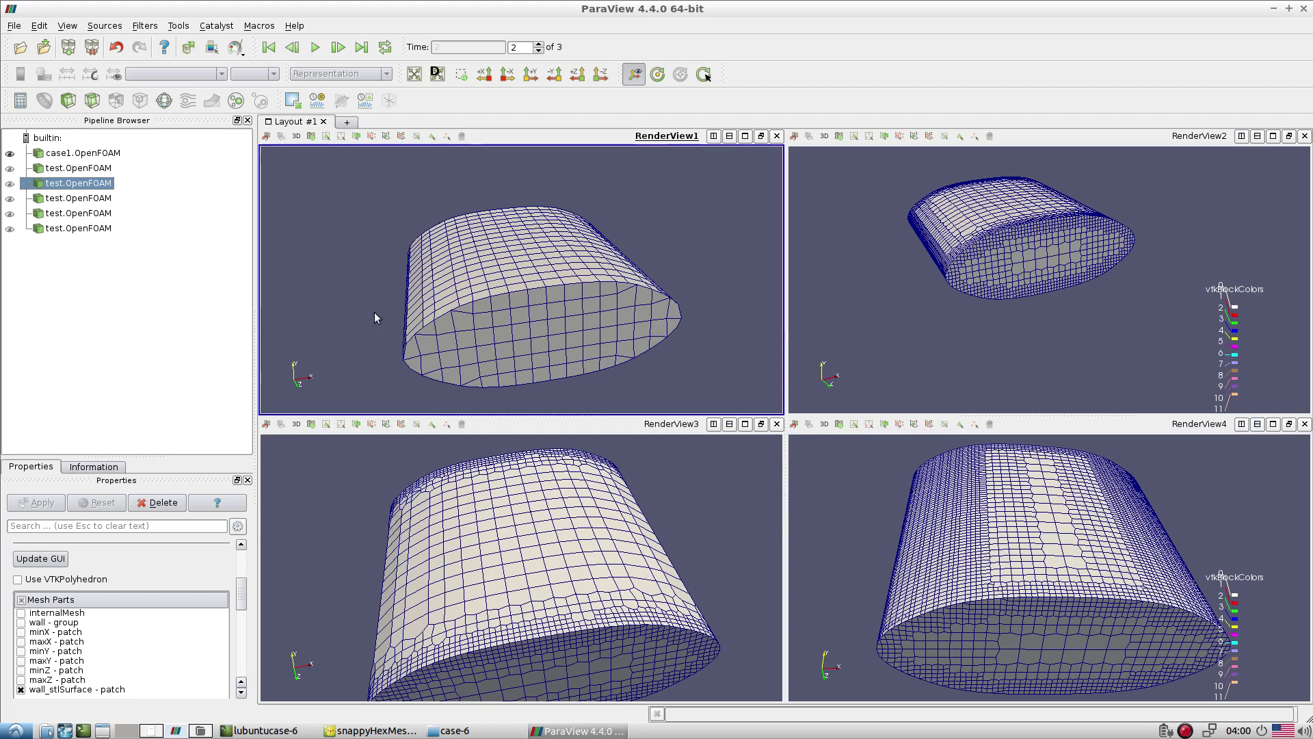
{"action": "left_click", "coordinate": [421, 503]}
{"action": "left_click", "coordinate": [840, 565]}
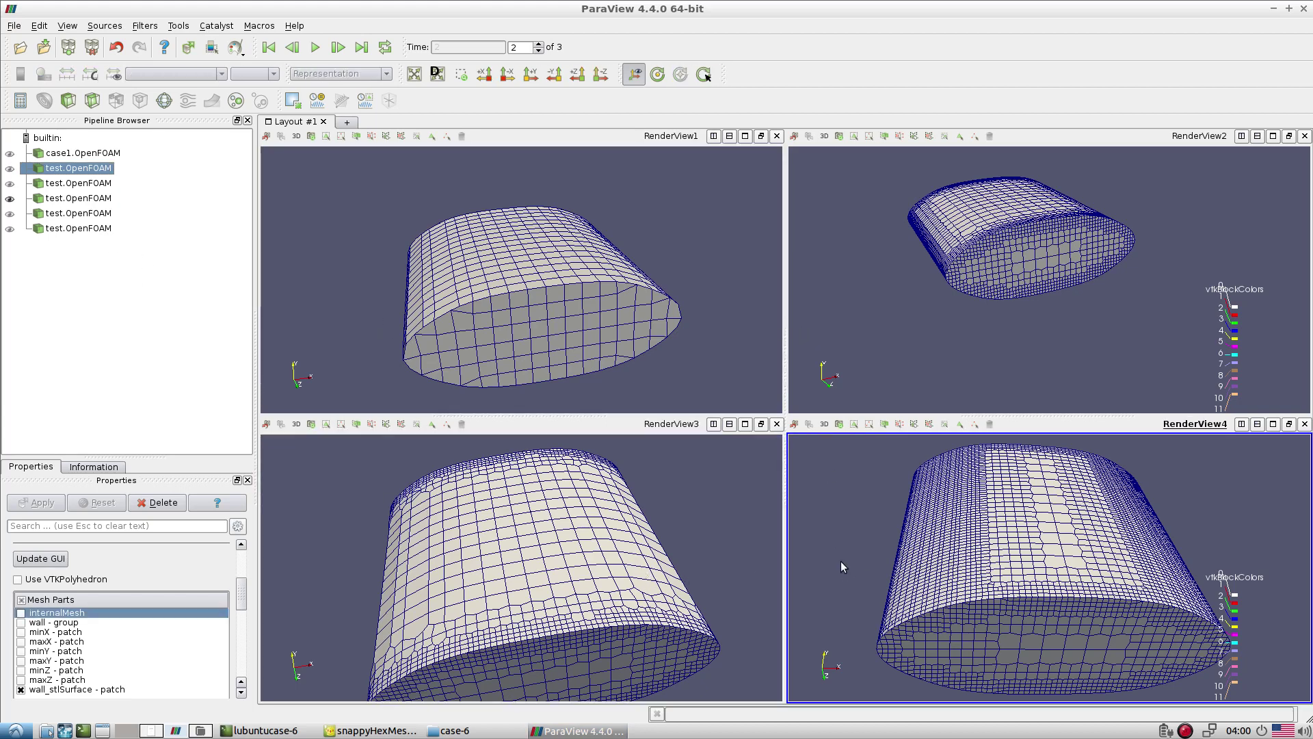
{"action": "left_click", "coordinate": [438, 312]}
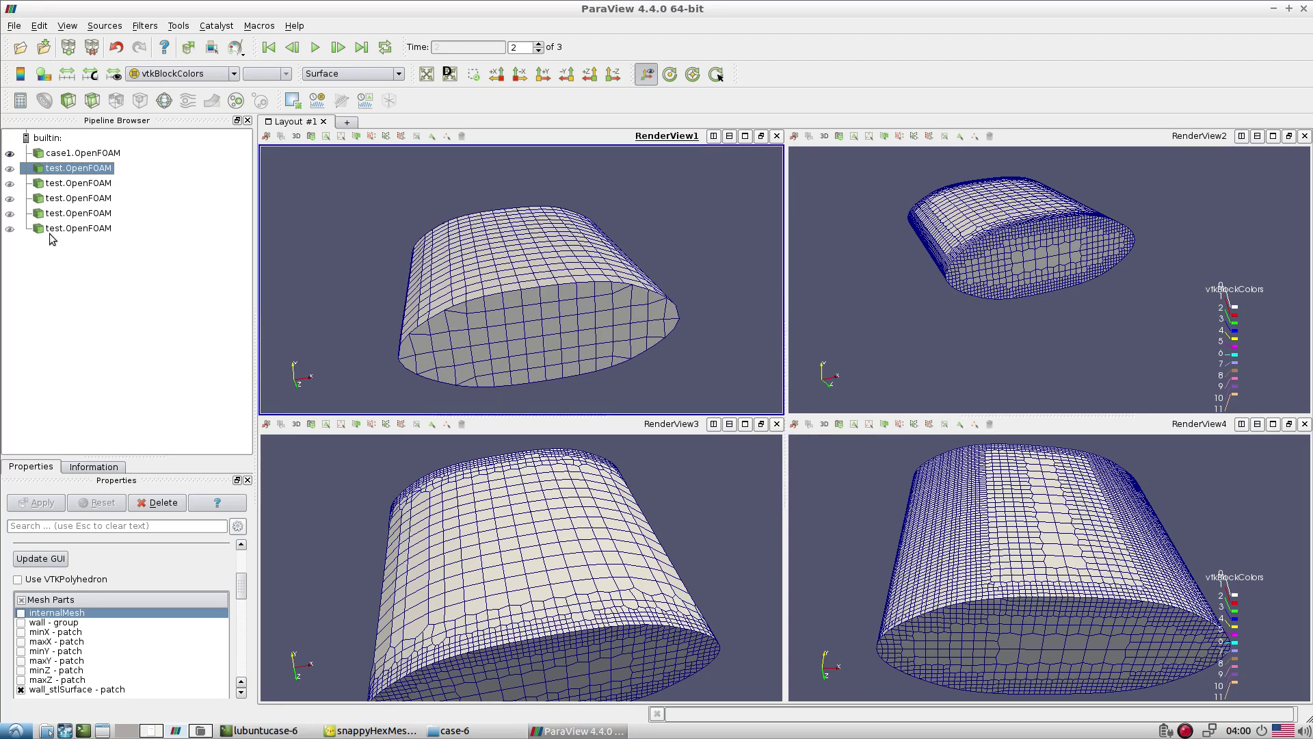
{"action": "left_click", "coordinate": [9, 214]}
{"action": "left_click", "coordinate": [10, 168]}
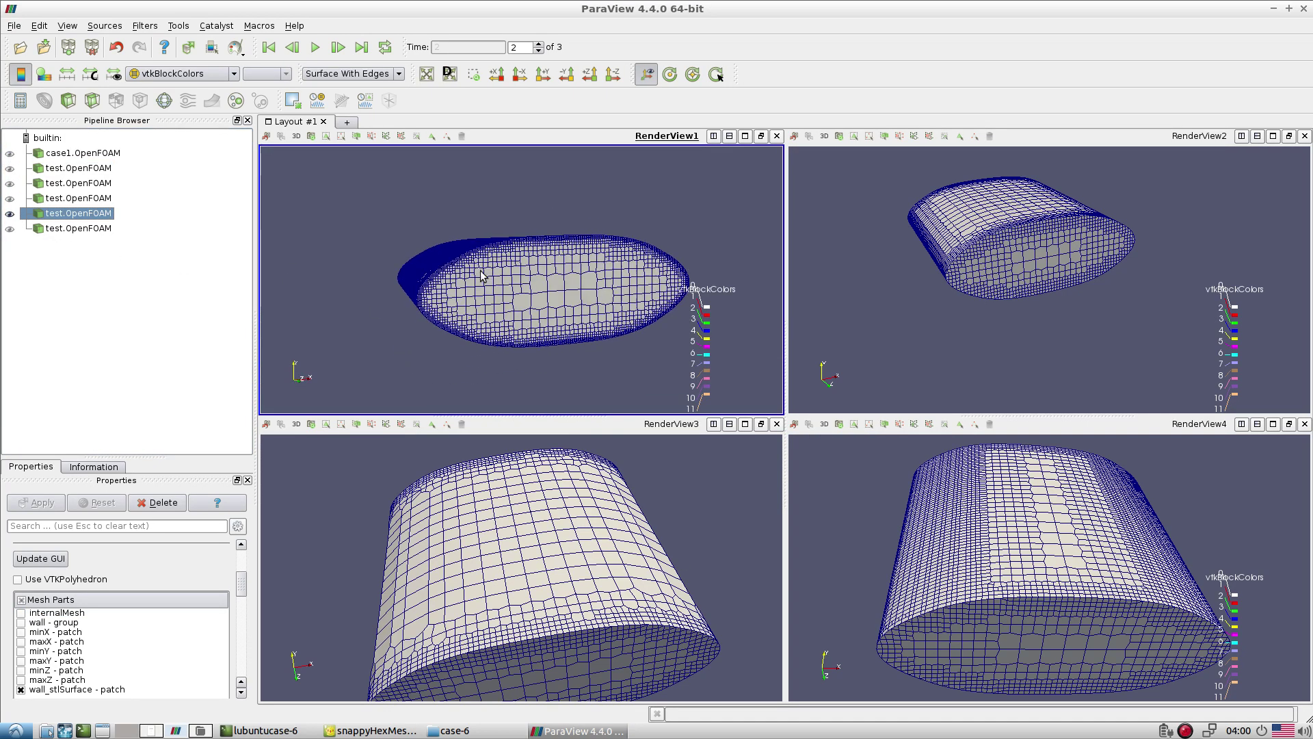
Compare the curved surface and end face refinement of the ellipse in RenderView1 with RenderView4
{"action": "left_click_drag", "start_coordinate": [478, 294], "coordinate": [496, 308]}
{"action": "left_click_drag", "start_coordinate": [993, 549], "coordinate": [971, 506]}
{"action": "left_click_drag", "start_coordinate": [595, 266], "coordinate": [518, 198]}
{"action": "left_click_drag", "start_coordinate": [1074, 610], "coordinate": [1112, 638]}
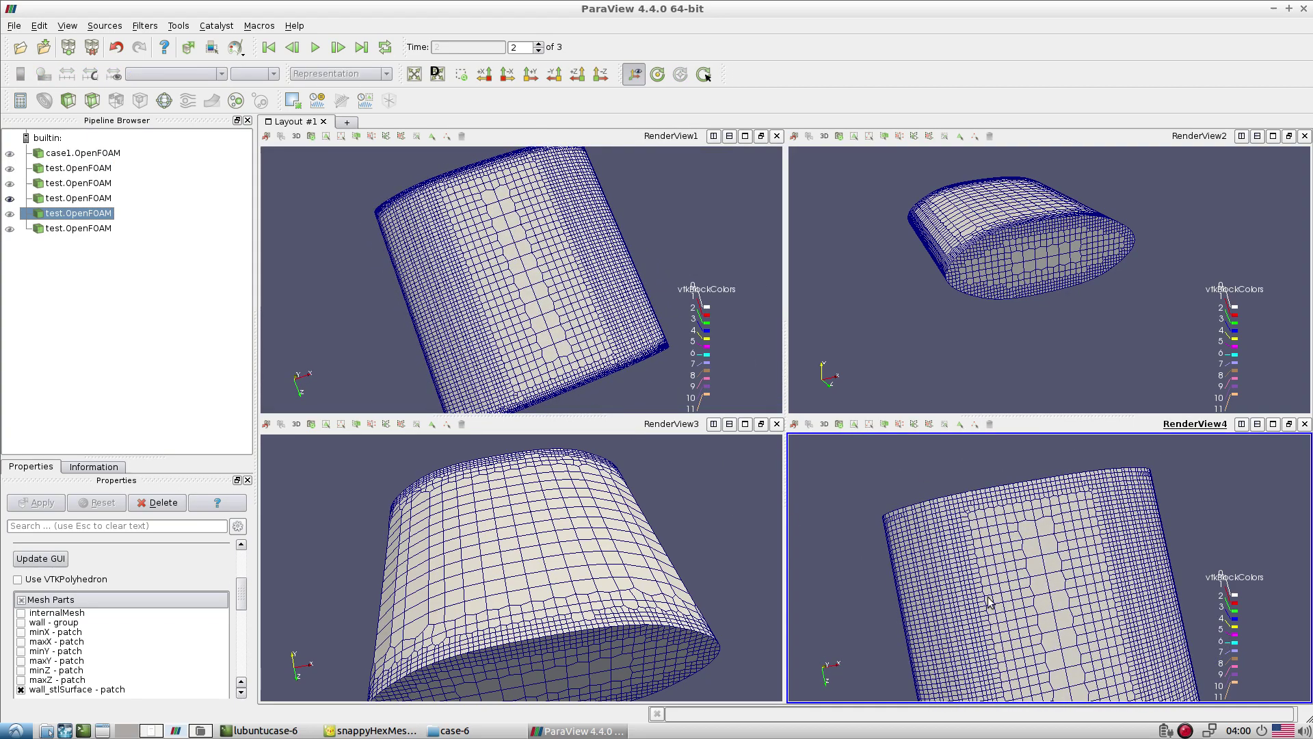
{"action": "left_click_drag", "start_coordinate": [991, 602], "coordinate": [947, 540]}
{"action": "left_click_drag", "start_coordinate": [640, 366], "coordinate": [624, 339]}
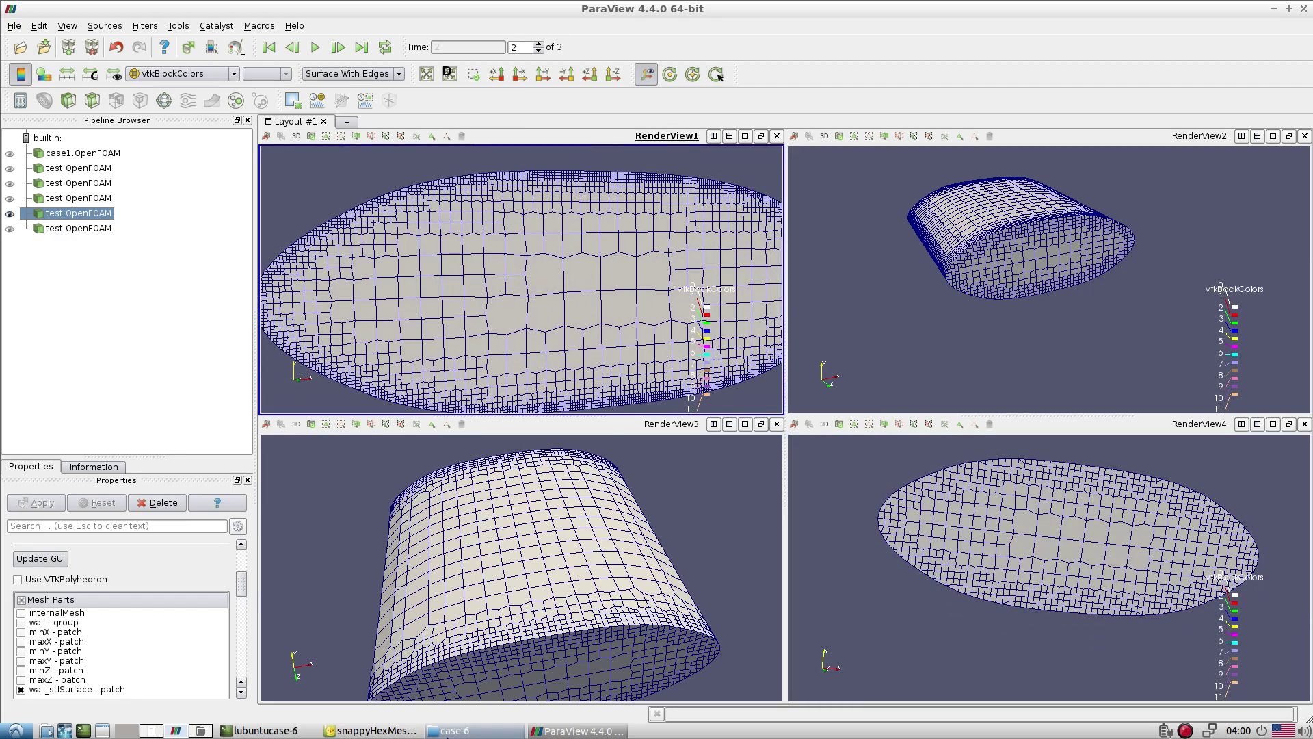
Recheck the wall_stlSurface refinement levels and the ellipseAll.eMesh feature level in case-5's snappyHexMeshDict in Geany
{"action": "left_click", "coordinate": [372, 730]}
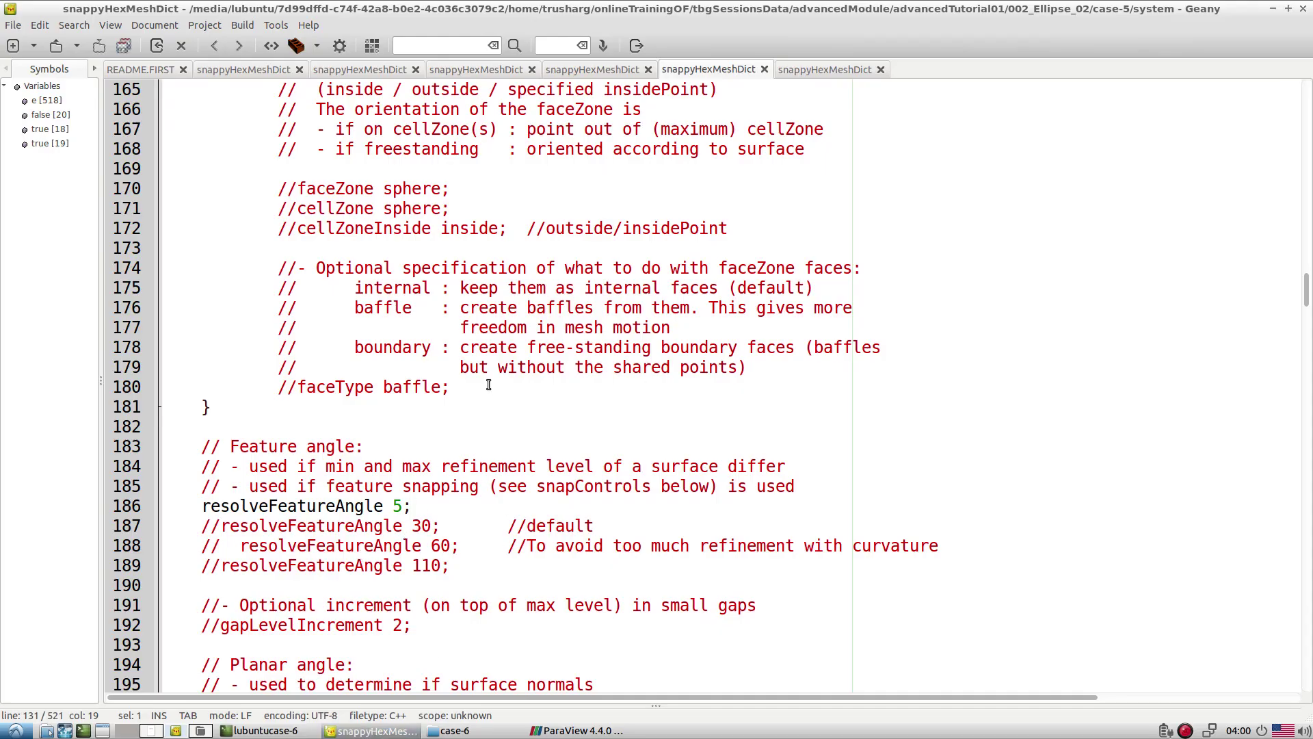
{"action": "double_click", "coordinate": [360, 485]}
{"action": "scroll", "coordinate": [420, 473], "scroll_direction": "up", "scroll_amount": 10}
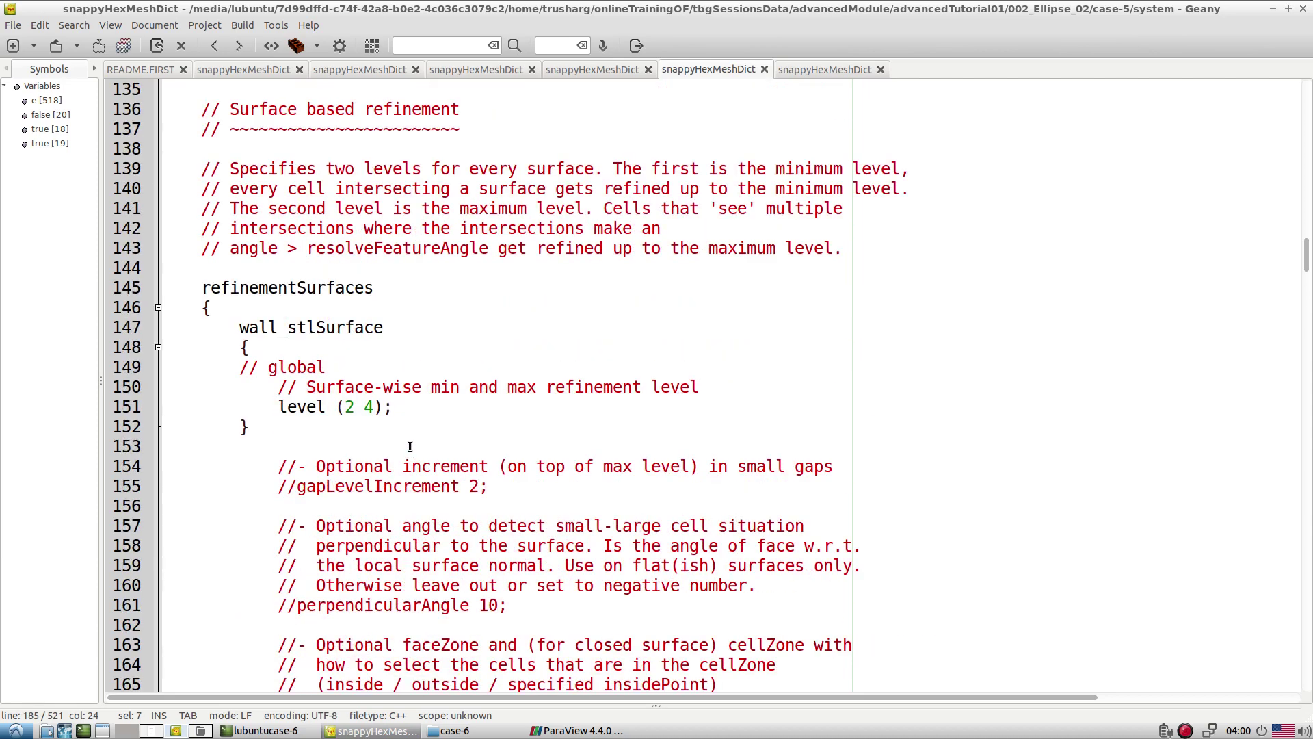
{"action": "scroll", "coordinate": [396, 410], "scroll_direction": "up", "scroll_amount": 5}
{"action": "double_click", "coordinate": [339, 308]}
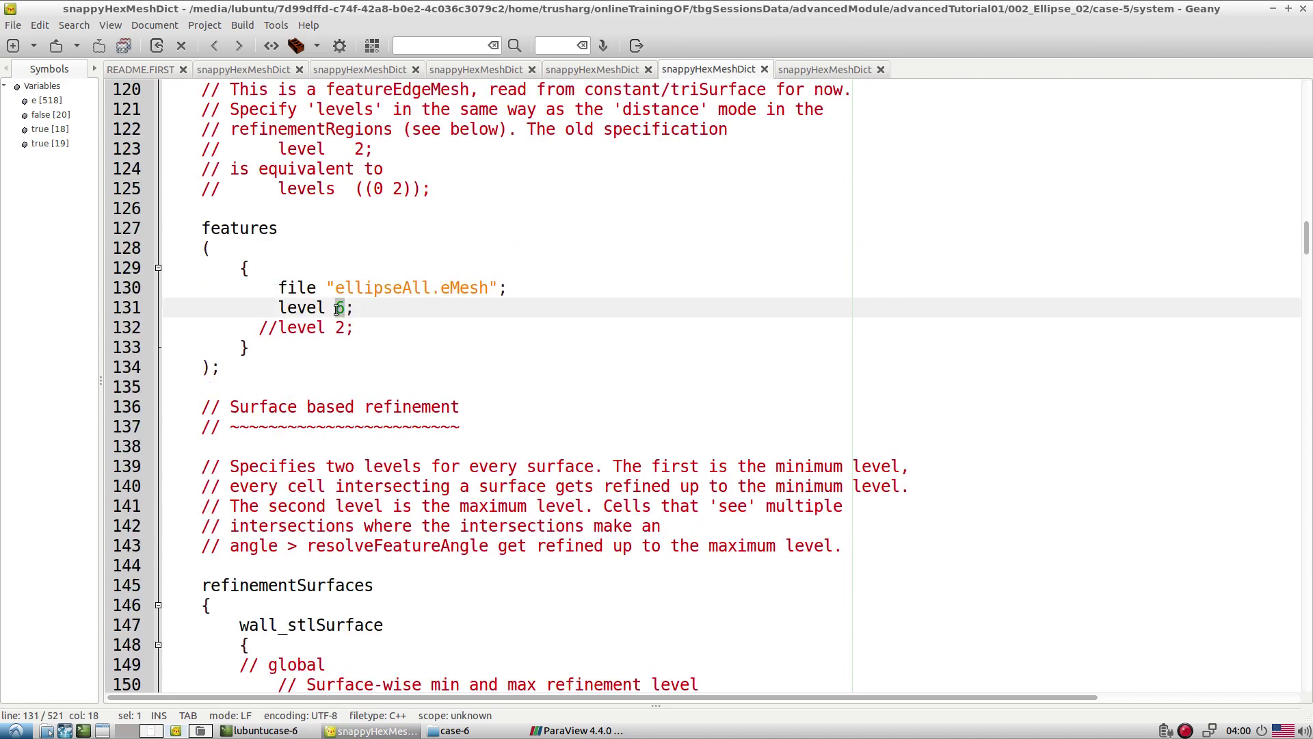
Review resolveFeatureAngle, the wall_stlSurface maximum level and the ellipseAll.eMesh feature level in case-6's snappyHexMeshDict
{"action": "left_click", "coordinate": [804, 73]}
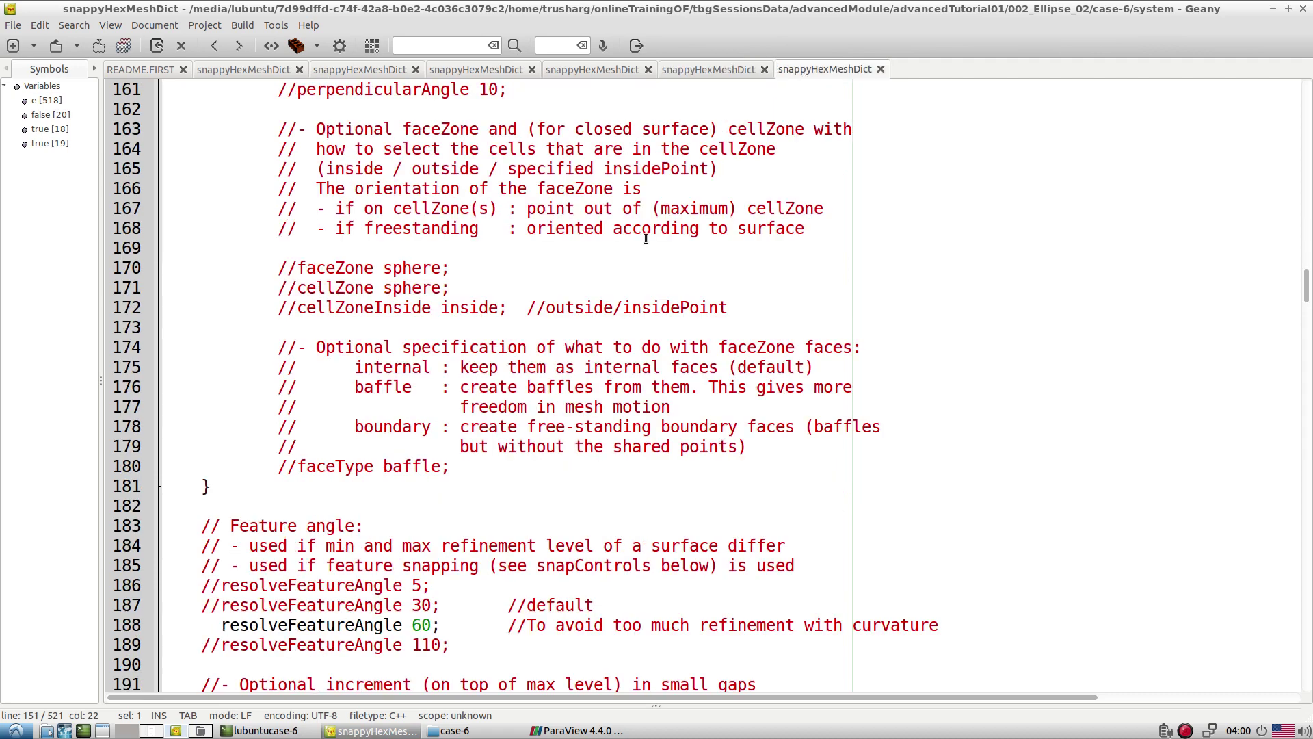
{"action": "scroll", "coordinate": [421, 493], "scroll_direction": "down", "scroll_amount": 1}
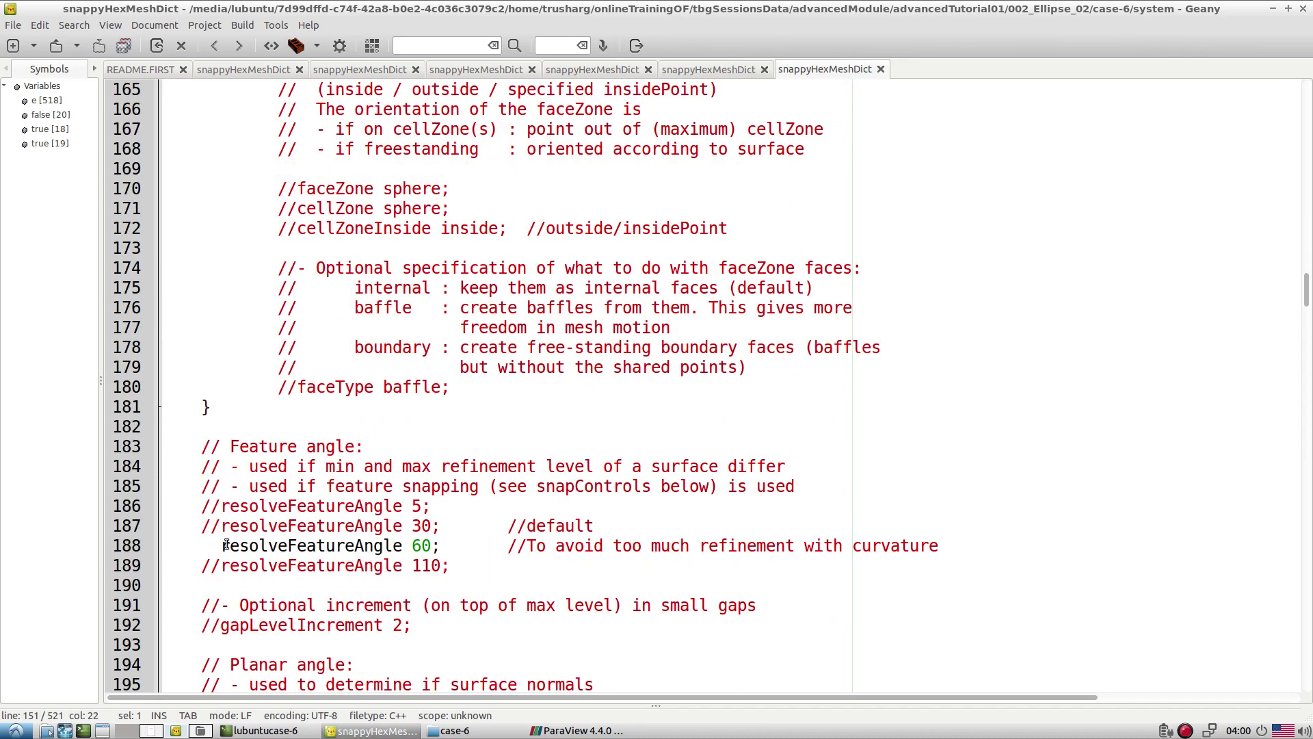
{"action": "left_click_drag", "start_coordinate": [226, 545], "coordinate": [431, 545]}
{"action": "scroll", "coordinate": [515, 368], "scroll_direction": "up", "scroll_amount": 8}
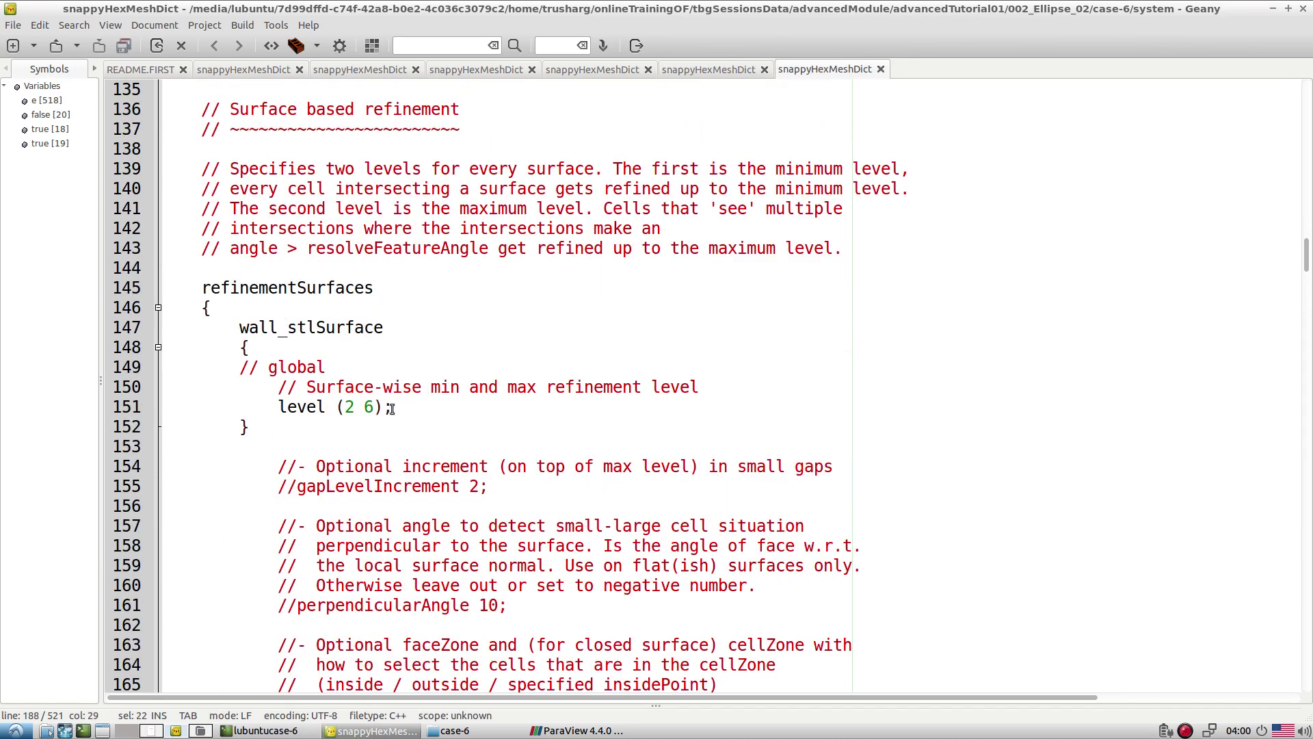
{"action": "double_click", "coordinate": [370, 408]}
{"action": "scroll", "coordinate": [634, 394], "scroll_direction": "up", "scroll_amount": 3}
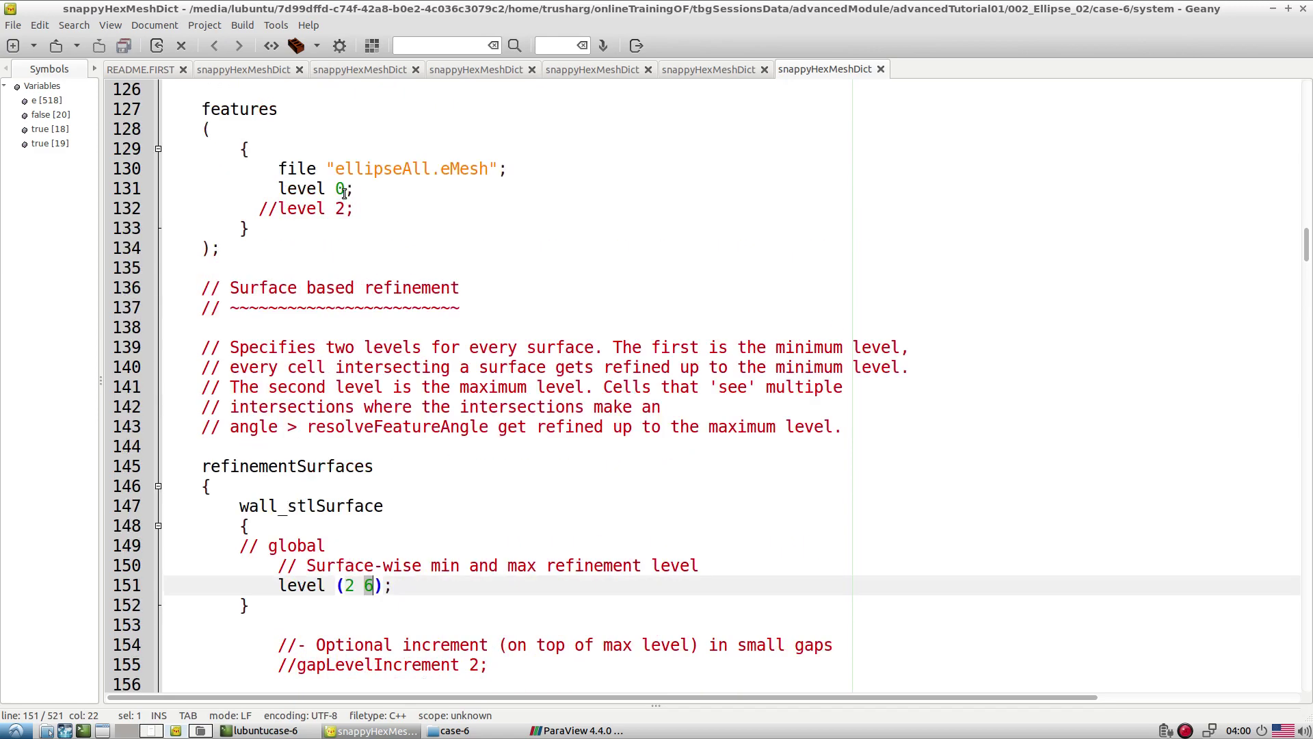
In ParaView, show the sixth source, case-6, in RenderView3 in place of the second source
{"action": "left_click", "coordinate": [551, 730]}
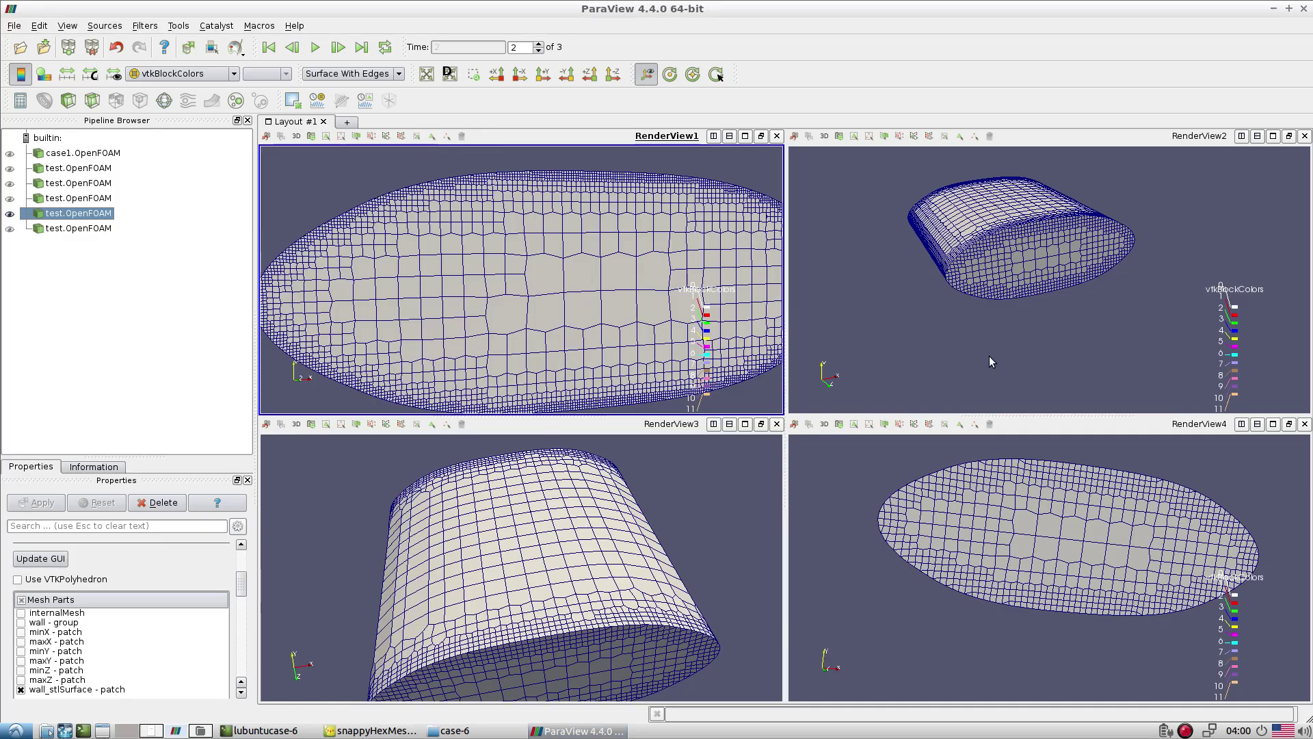
{"action": "left_click_drag", "start_coordinate": [594, 601], "coordinate": [554, 580]}
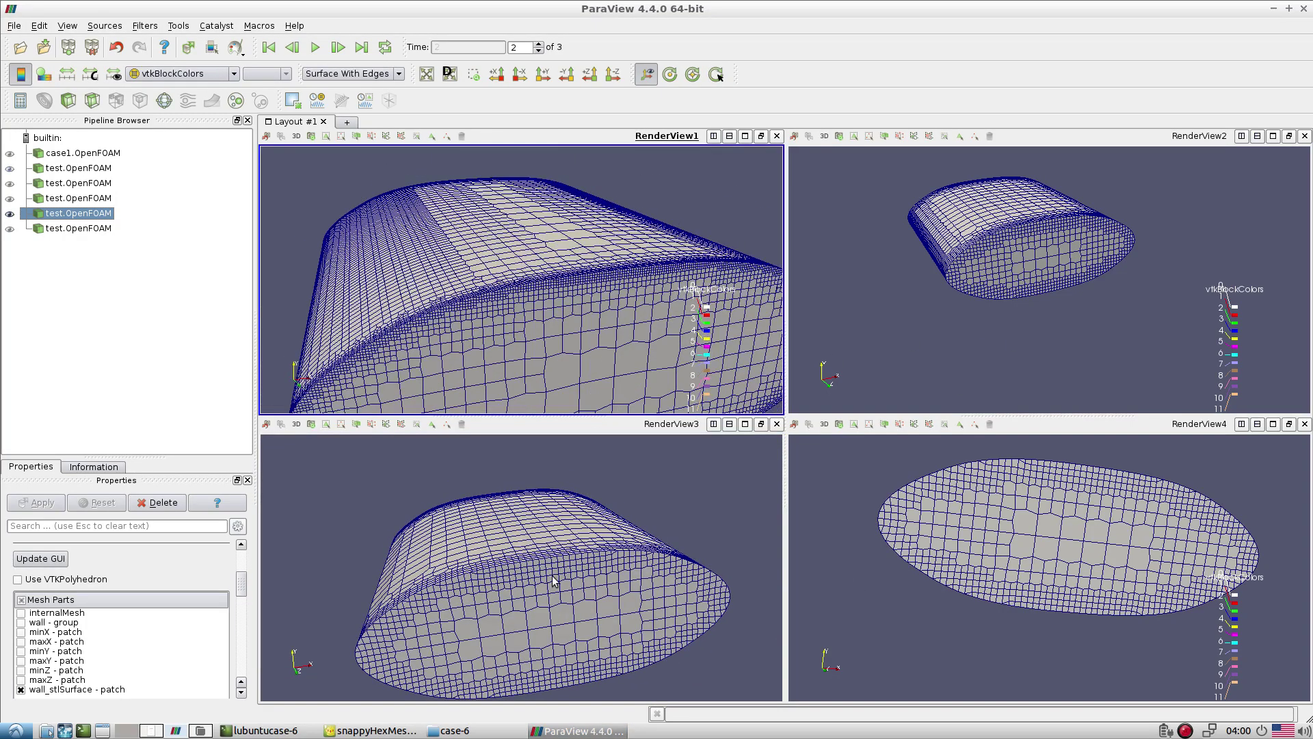
{"action": "left_click", "coordinate": [554, 580]}
{"action": "left_click", "coordinate": [10, 168]}
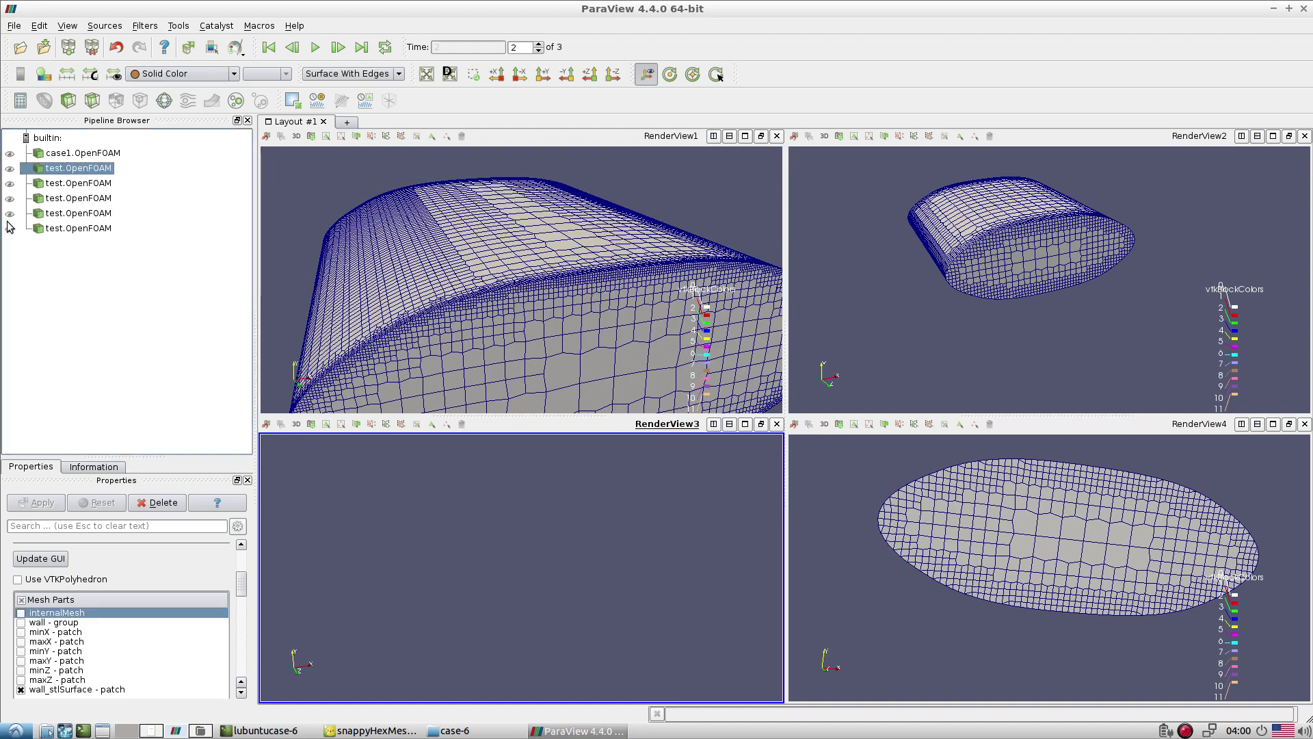
{"action": "left_click", "coordinate": [9, 229]}
{"action": "scroll", "coordinate": [591, 565], "scroll_direction": "up", "scroll_amount": 2}
{"action": "scroll", "coordinate": [590, 565], "scroll_direction": "up", "scroll_amount": 2}
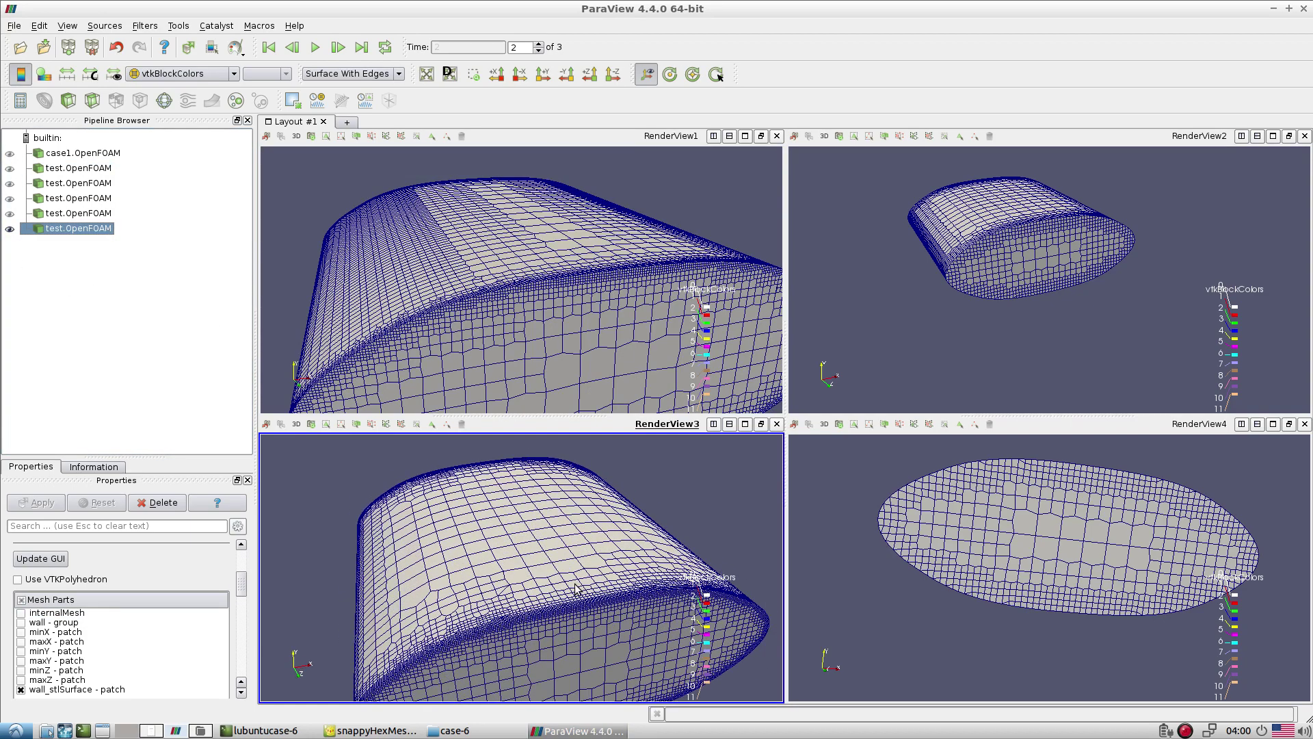
Compare the ellipse's end face and edge refinement in RenderView3 with the meshes in RenderView1 and RenderView2
{"action": "left_click_drag", "start_coordinate": [519, 556], "coordinate": [573, 613]}
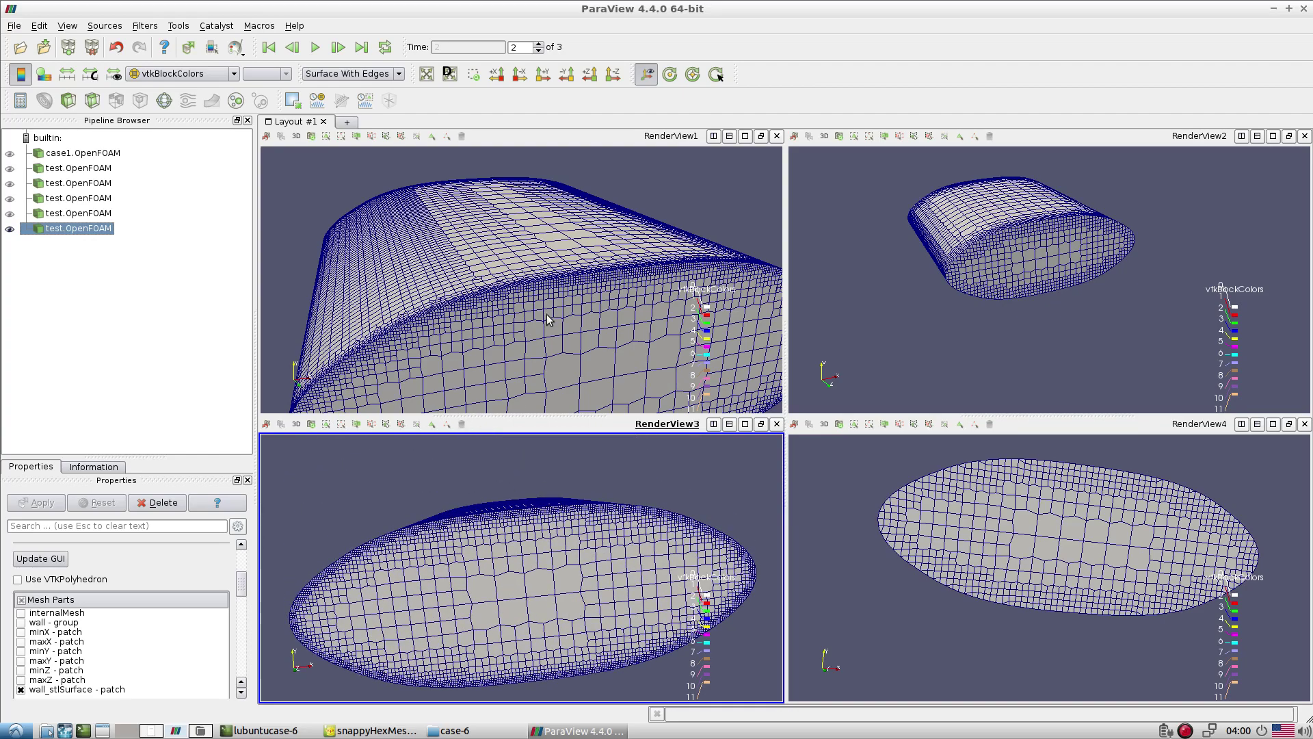
{"action": "left_click_drag", "start_coordinate": [547, 319], "coordinate": [542, 305]}
{"action": "left_click_drag", "start_coordinate": [547, 563], "coordinate": [964, 346]}
{"action": "left_click_drag", "start_coordinate": [599, 578], "coordinate": [556, 562]}
{"action": "left_click_drag", "start_coordinate": [535, 280], "coordinate": [543, 288]}
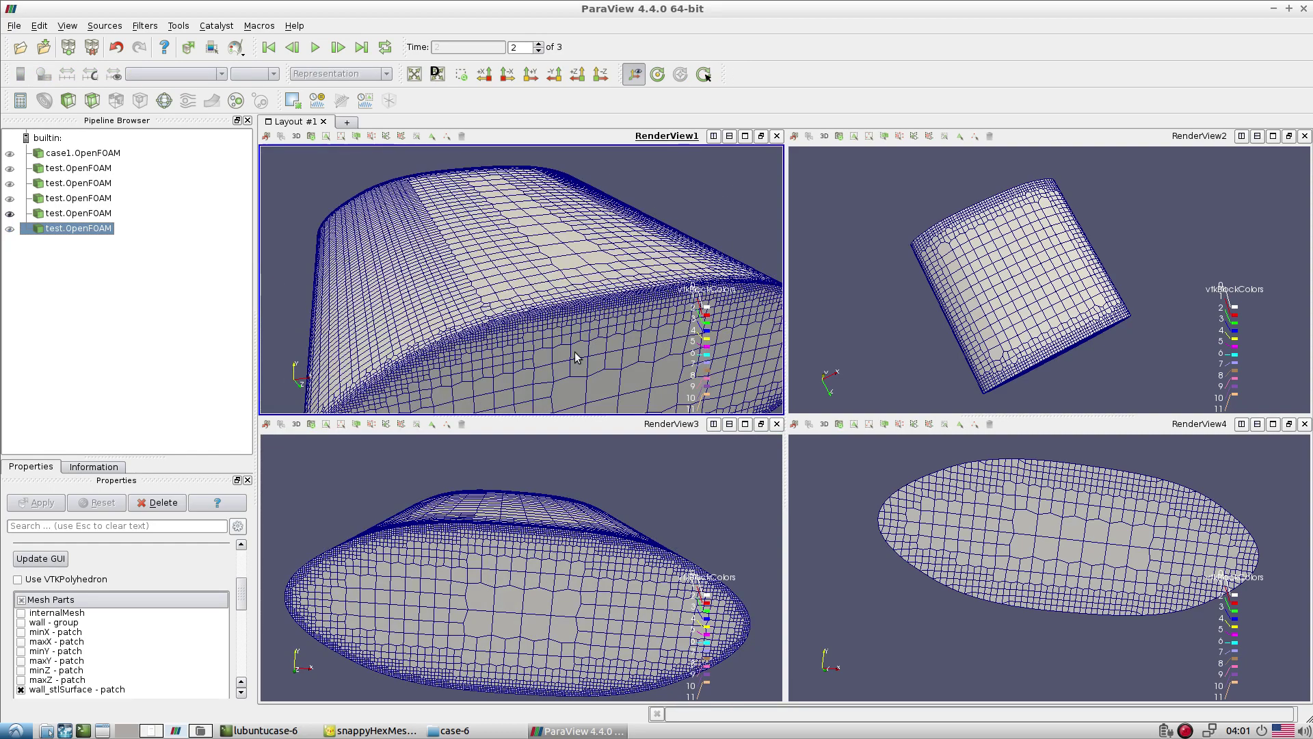
Examine the curved surface cells in RenderView1 and the end face cells near the edge in RenderView3 up close
{"action": "scroll", "coordinate": [576, 288], "scroll_direction": "down", "scroll_amount": 5}
{"action": "scroll", "coordinate": [581, 287], "scroll_direction": "up", "scroll_amount": 5}
{"action": "right_click", "coordinate": [585, 306]}
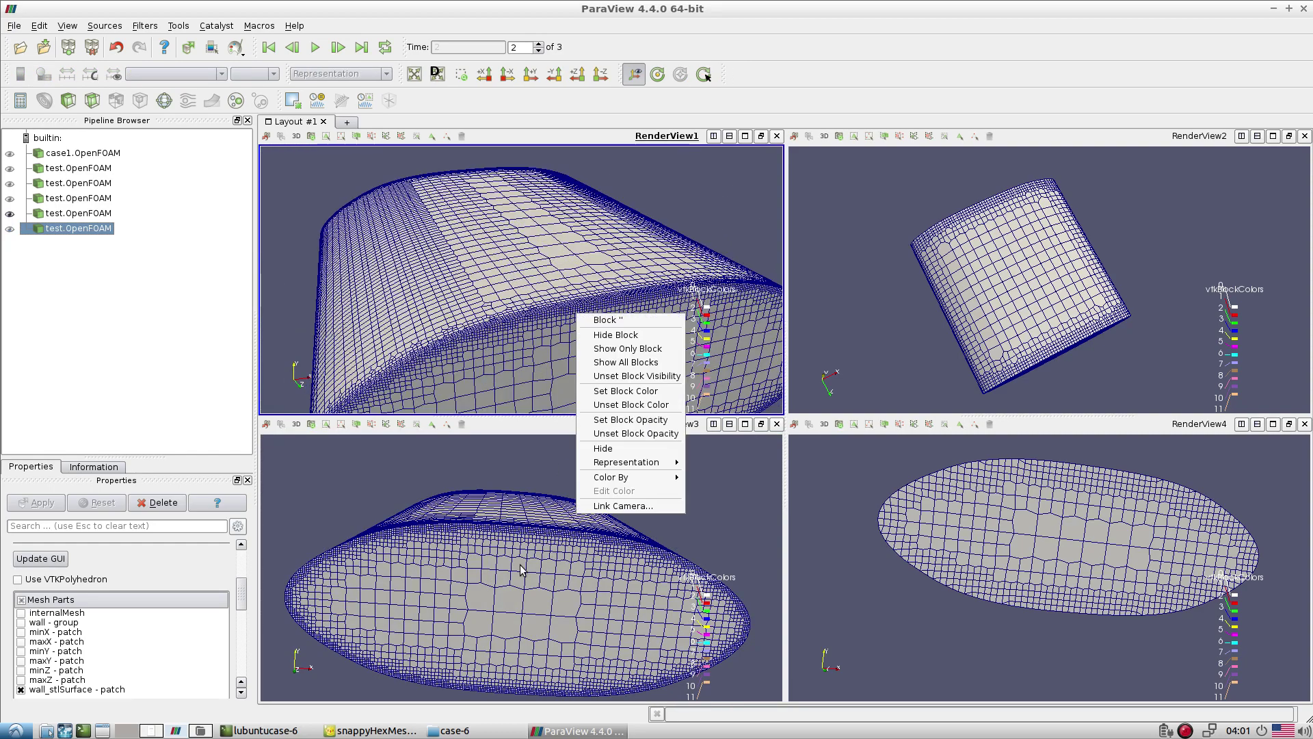
{"action": "key", "text": "Escape"}
{"action": "left_click_drag", "start_coordinate": [499, 181], "coordinate": [507, 257]}
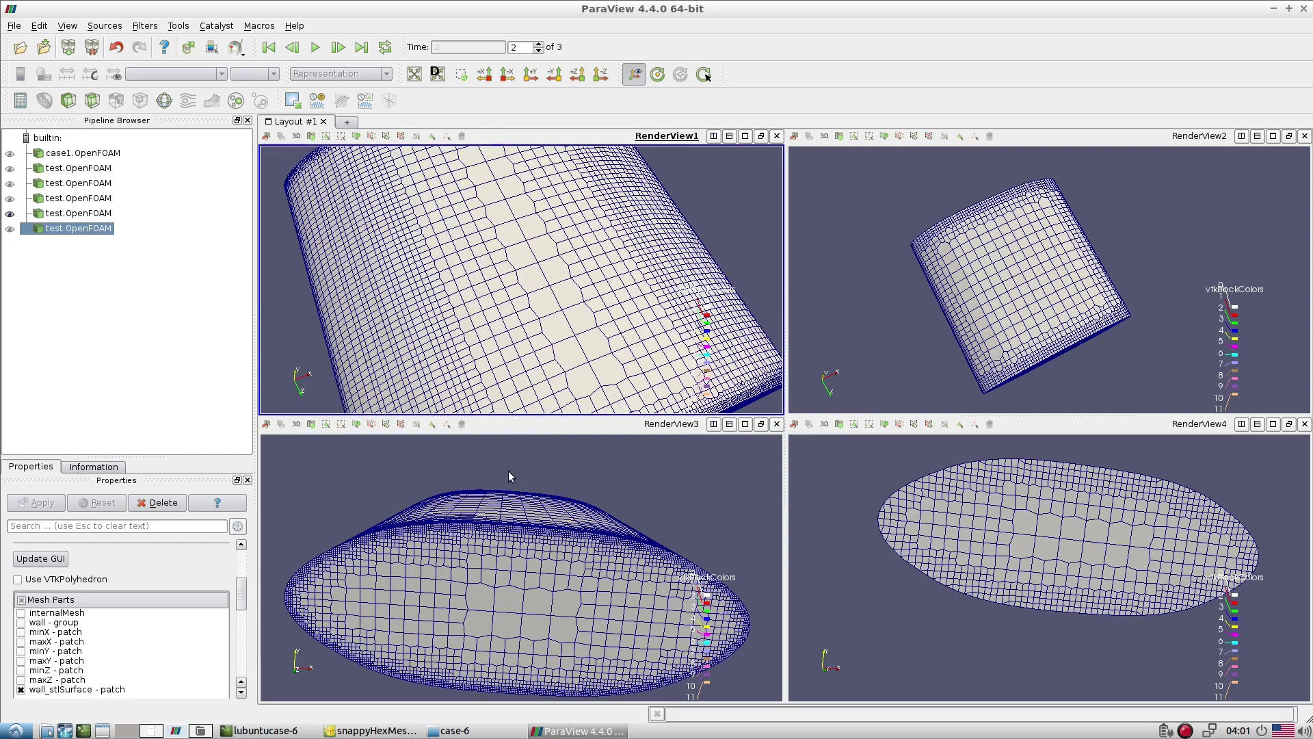
{"action": "left_click_drag", "start_coordinate": [508, 472], "coordinate": [543, 467]}
{"action": "scroll", "coordinate": [543, 467], "scroll_direction": "up", "scroll_amount": 6}
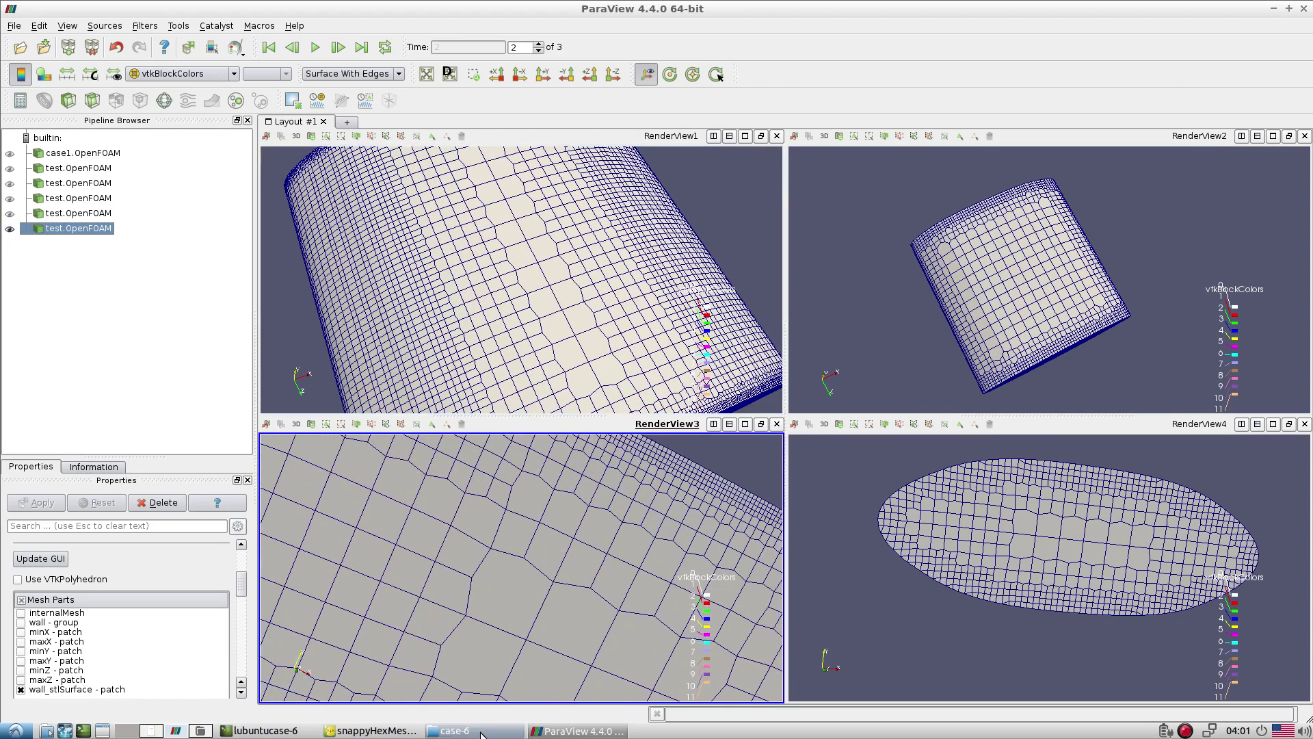
Recheck the surface refinement, feature edge level and nCellsBetweenLevels settings in case-6's snappyHexMeshDict in Geany
{"action": "left_click", "coordinate": [339, 731]}
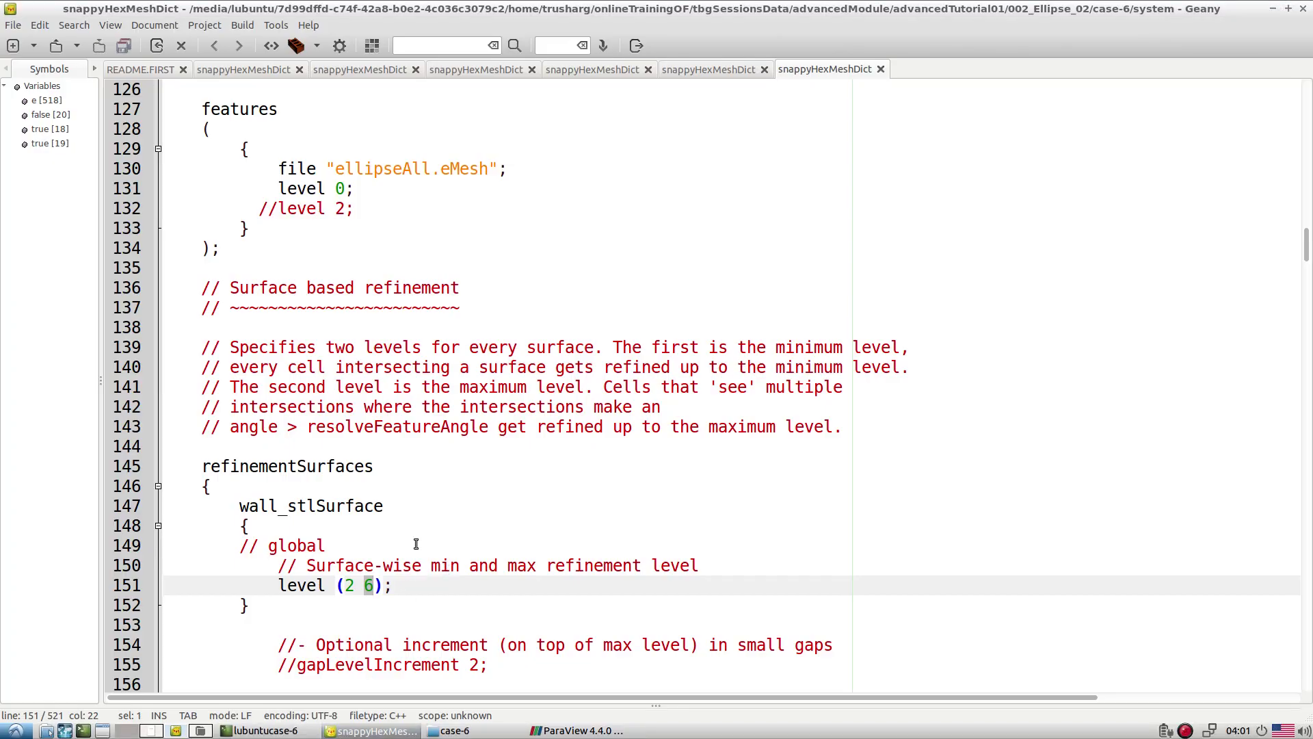
{"action": "scroll", "coordinate": [346, 389], "scroll_direction": "down", "scroll_amount": 6}
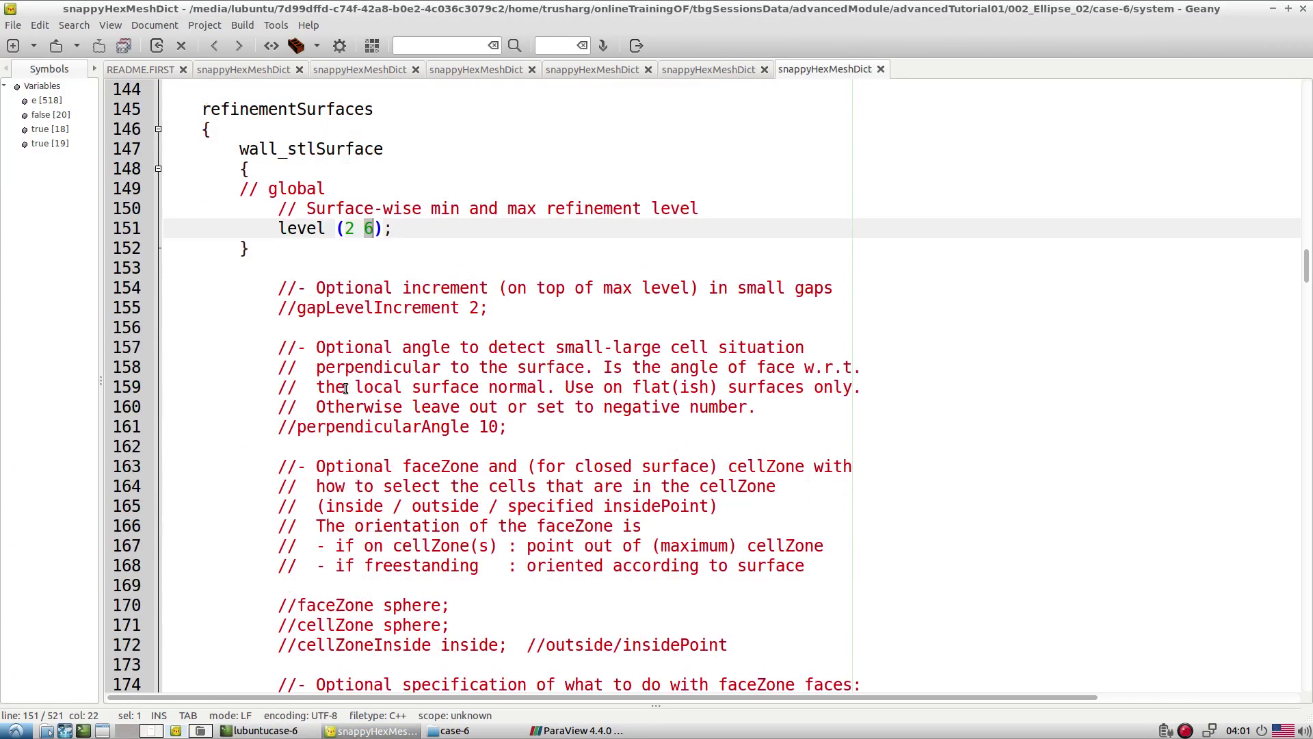
{"action": "scroll", "coordinate": [345, 389], "scroll_direction": "up", "scroll_amount": 1}
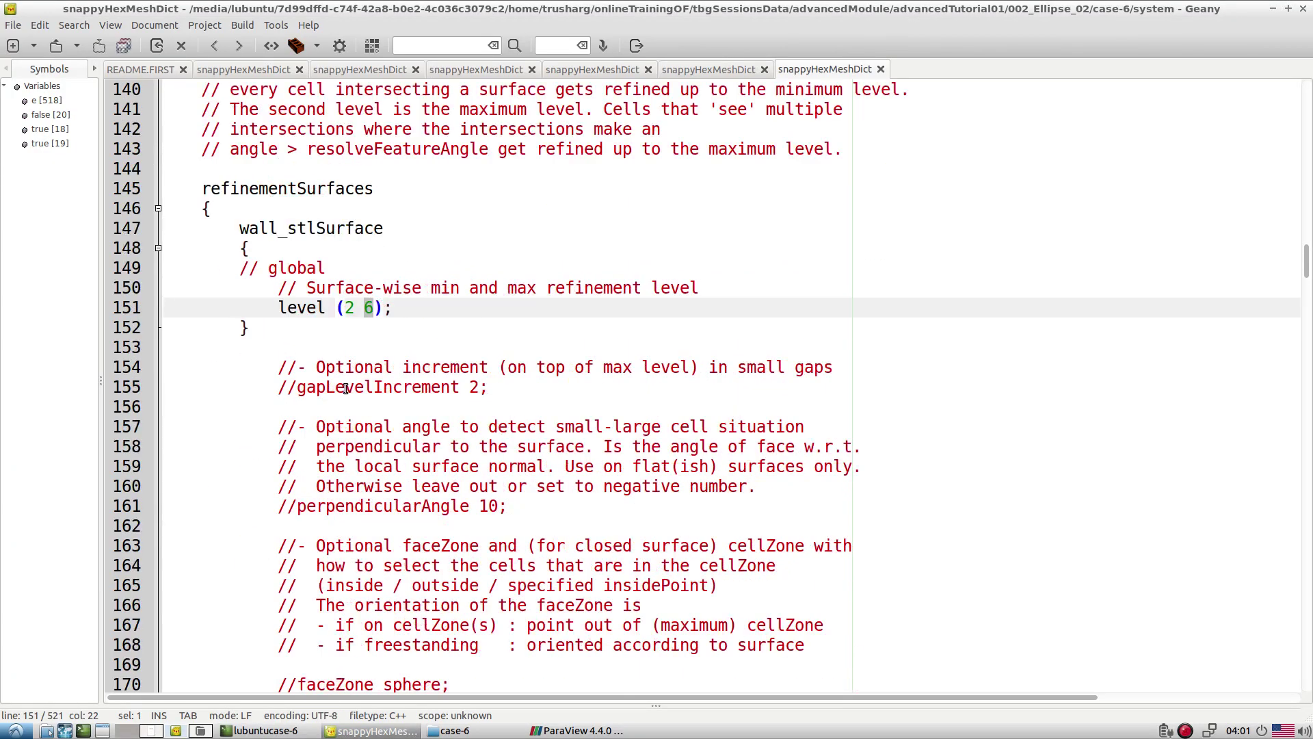
{"action": "scroll", "coordinate": [345, 388], "scroll_direction": "up", "scroll_amount": 6}
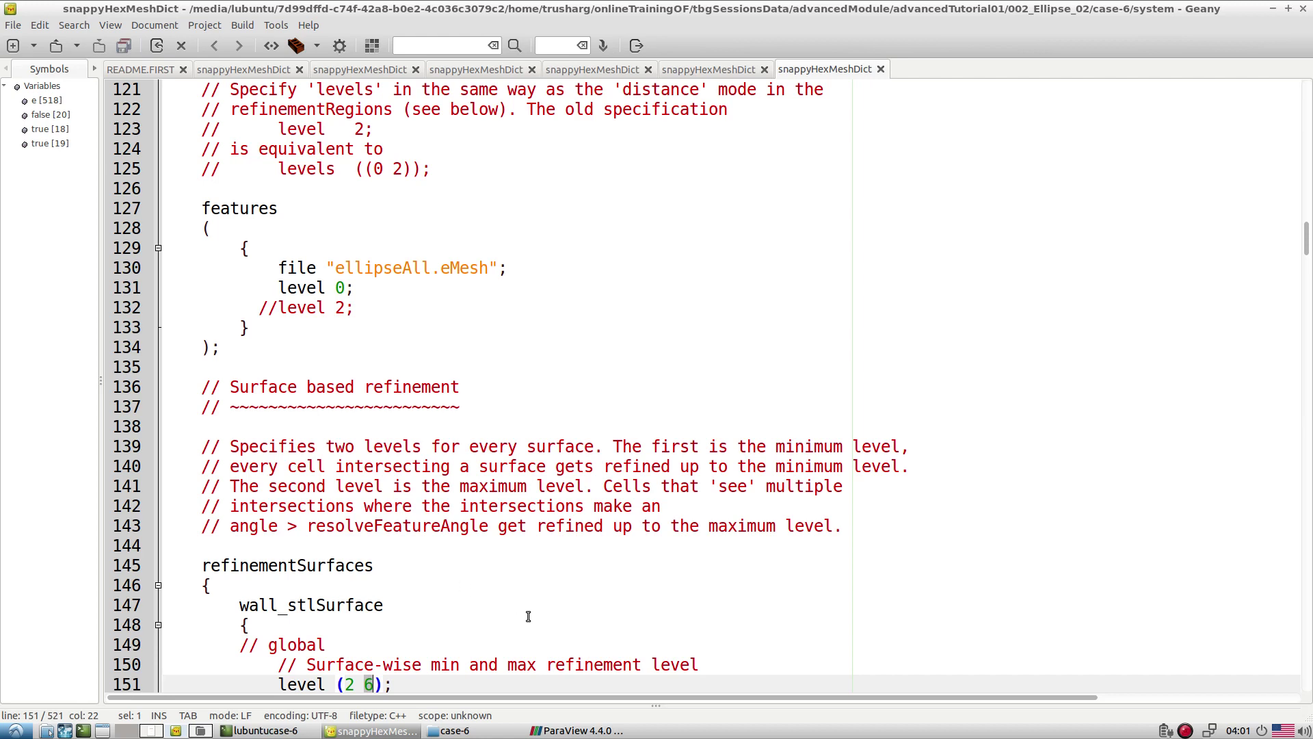
{"action": "left_click", "coordinate": [503, 579]}
{"action": "scroll", "coordinate": [466, 504], "scroll_direction": "up", "scroll_amount": 4}
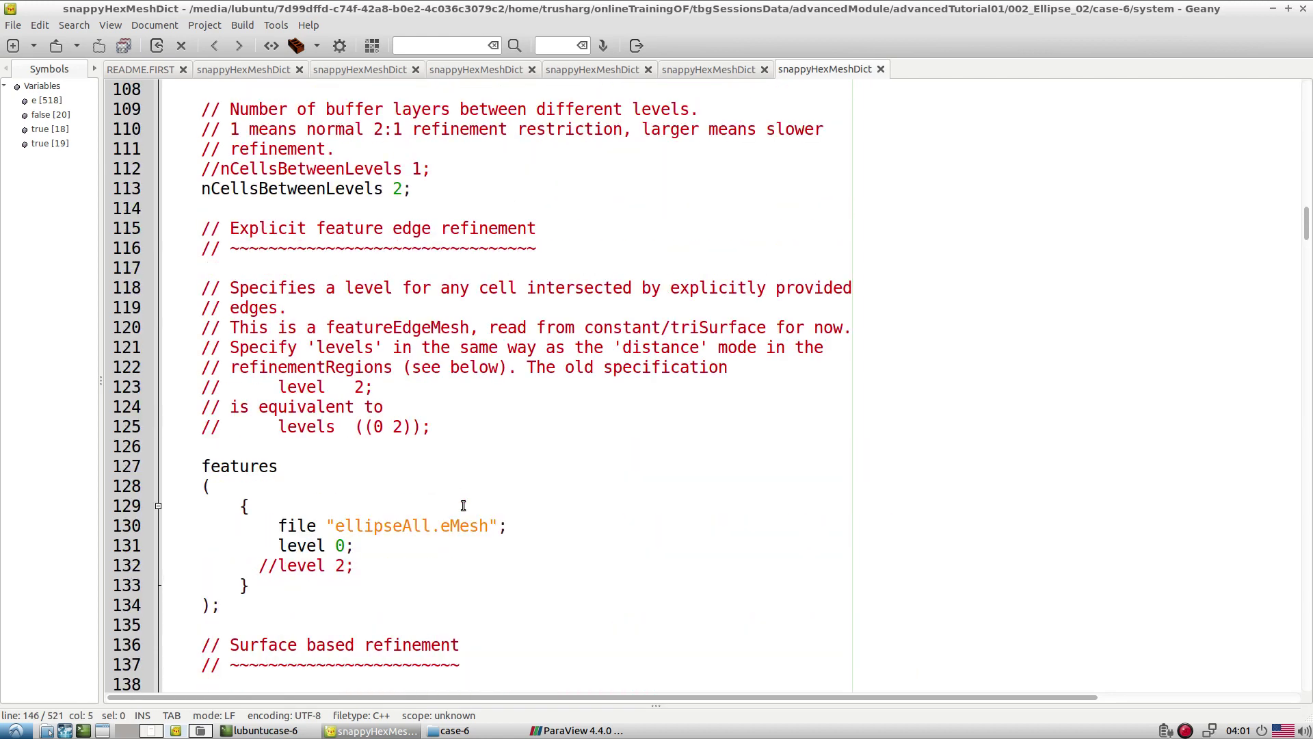
{"action": "scroll", "coordinate": [463, 506], "scroll_direction": "up", "scroll_amount": 1}
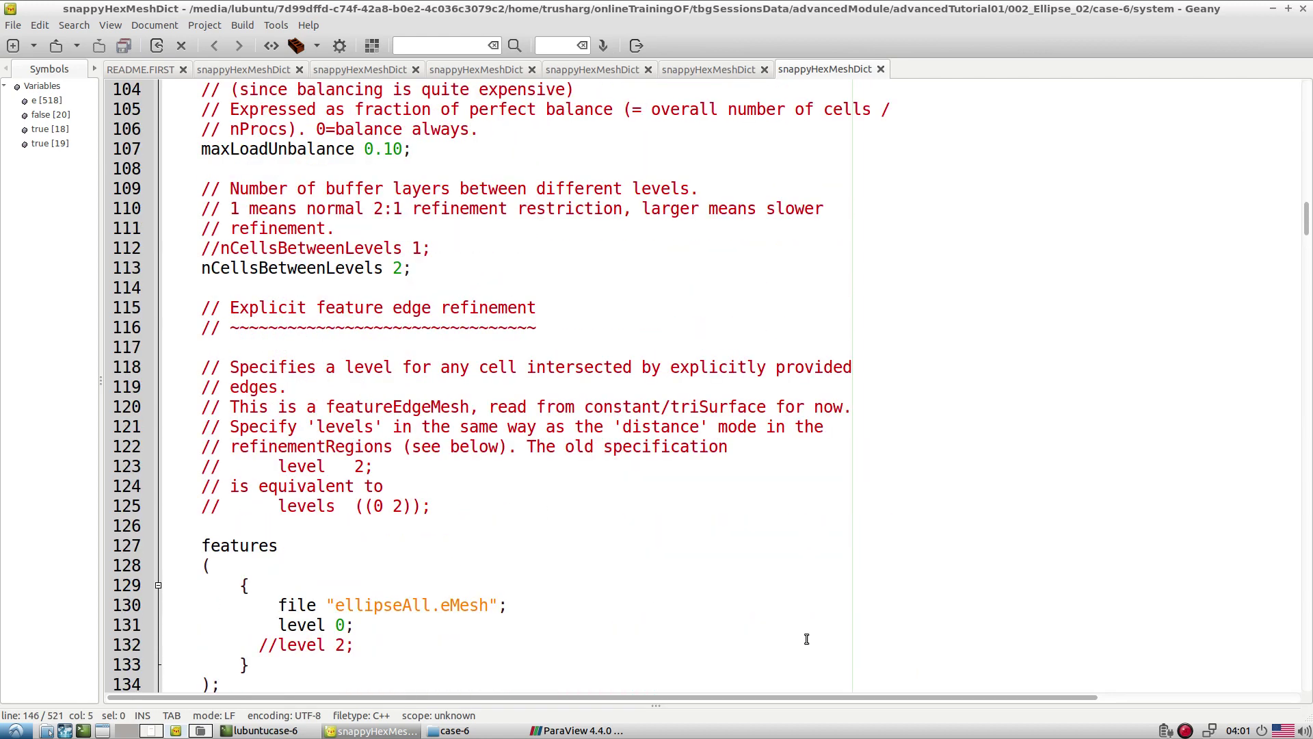
{"action": "right_click", "coordinate": [1193, 731]}
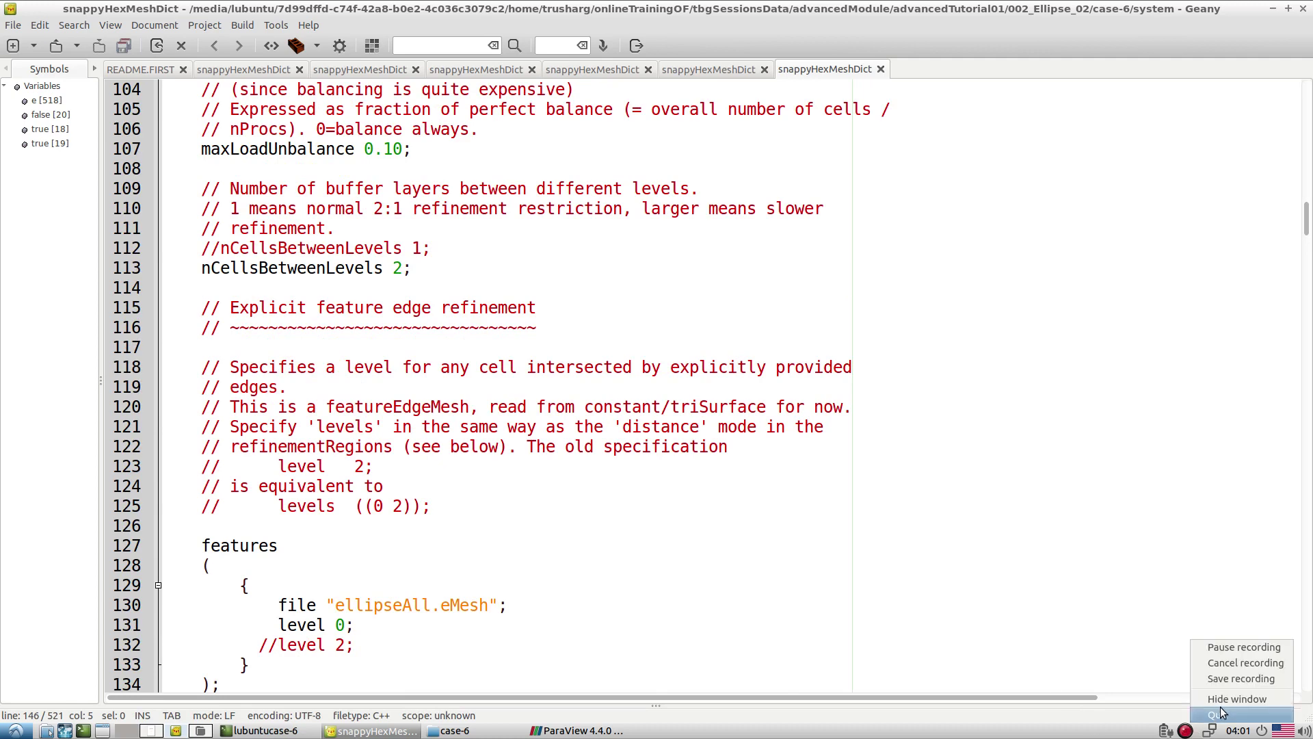